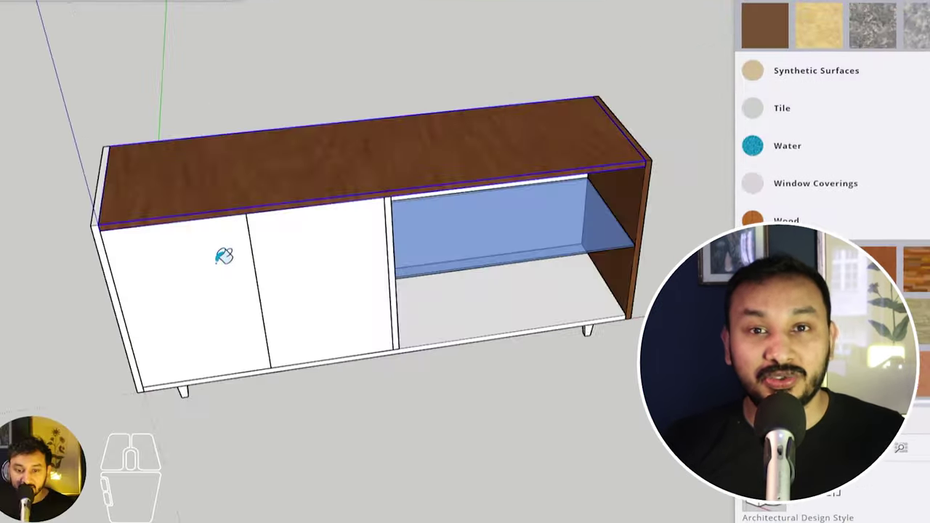
- Orbit the sample model, open one of its legs, and select two figures for scaling
{"action": "middle_click_drag", "start_coordinate": [222, 253], "coordinate": [515, 339]}
{"action": "scroll", "coordinate": [565, 332], "scroll_direction": "up", "scroll_amount": 4}
{"action": "double_click", "coordinate": [500, 333]}
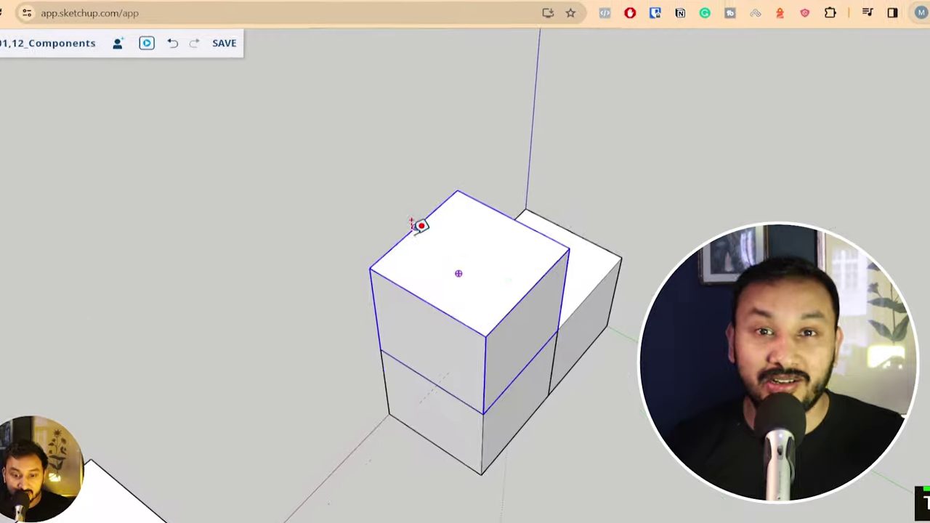
{"action": "key", "text": "s"}
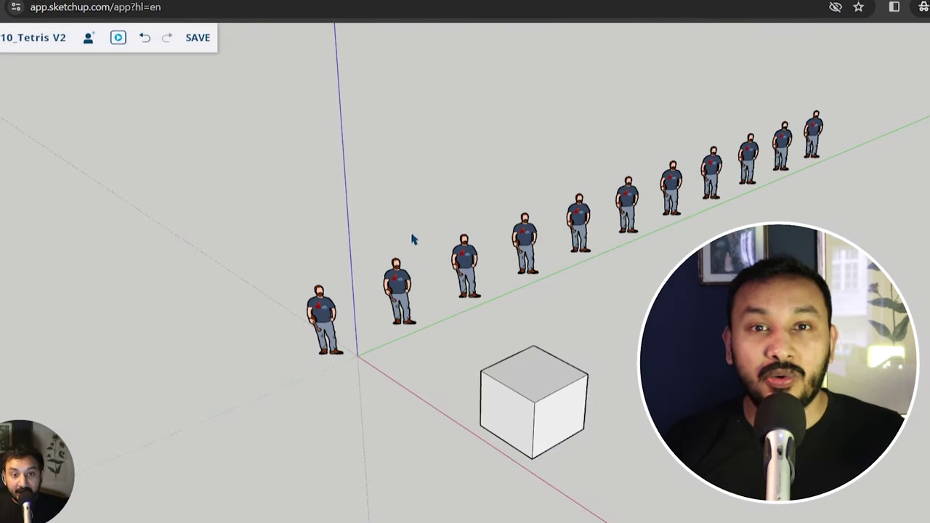
{"action": "mouse_move", "coordinate": [190, 187]}
{"action": "left_mouse_down"}
{"action": "mouse_move", "coordinate": [436, 429]}
{"action": "mouse_move", "coordinate": [453, 428]}
{"action": "left_mouse_up"}
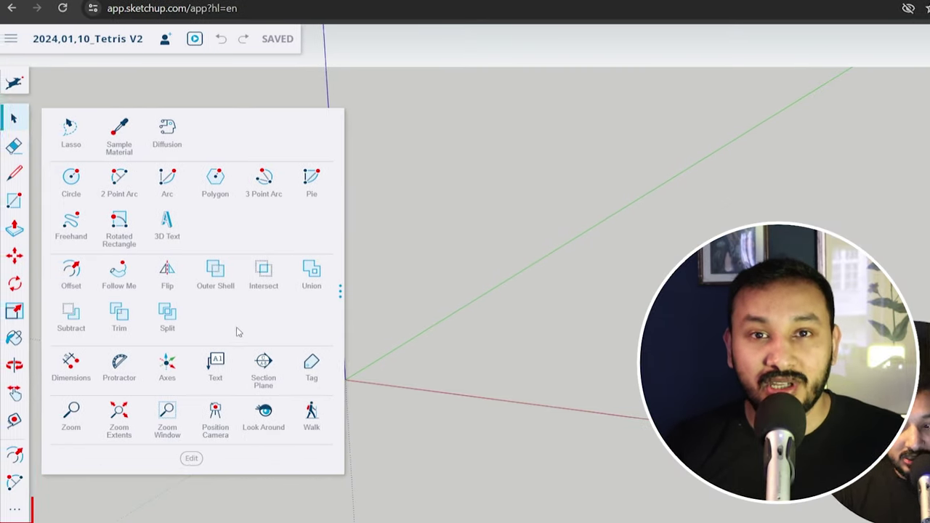
- Draw a 6-unit rectangle locked to the red axis, browse saved scenes, then enter sketchupguru.com in Google
{"action": "key", "text": "Right"}
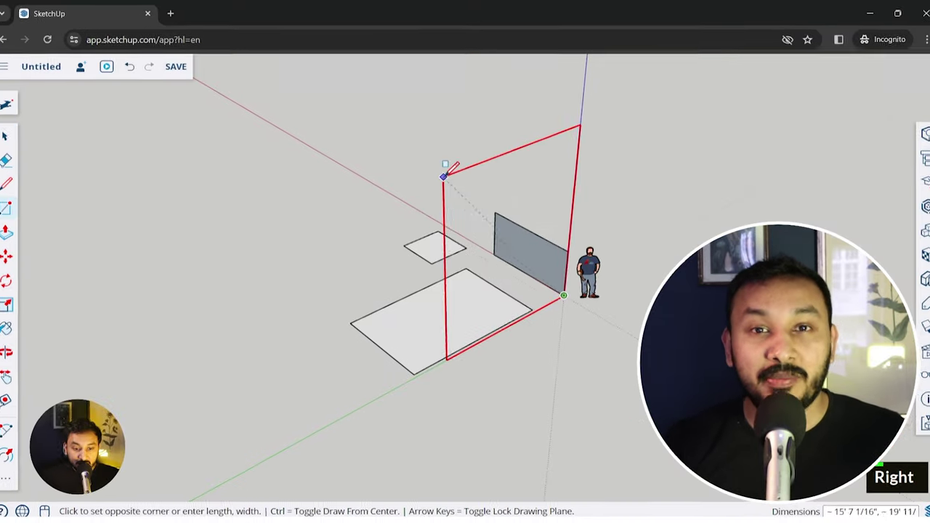
{"action": "key", "text": "shift"}
{"action": "type", "text": "6"}
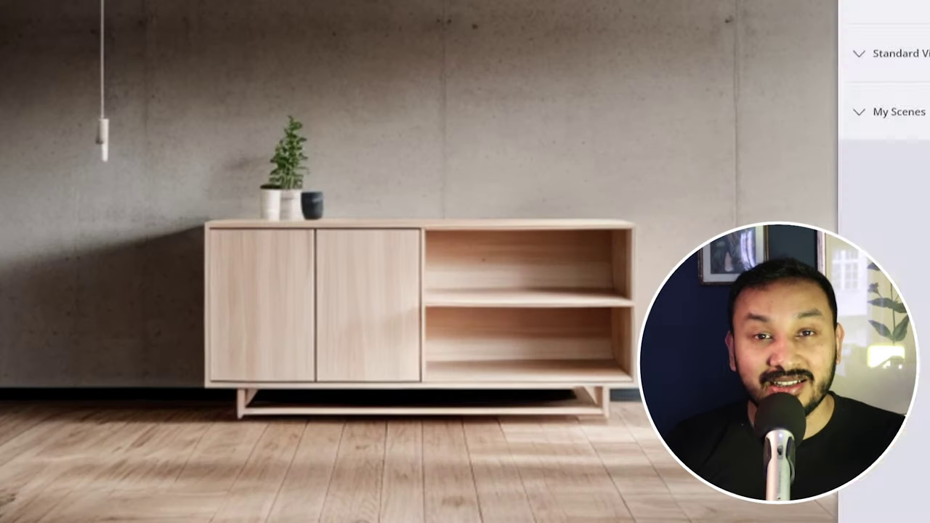
{"action": "left_click", "coordinate": [922, 112]}
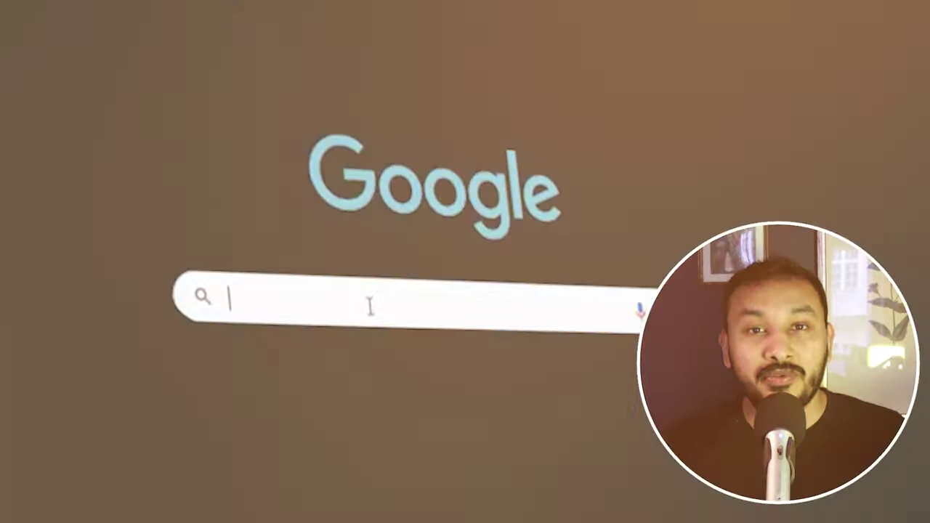
{"action": "type", "text": "sketchupguru.com"}
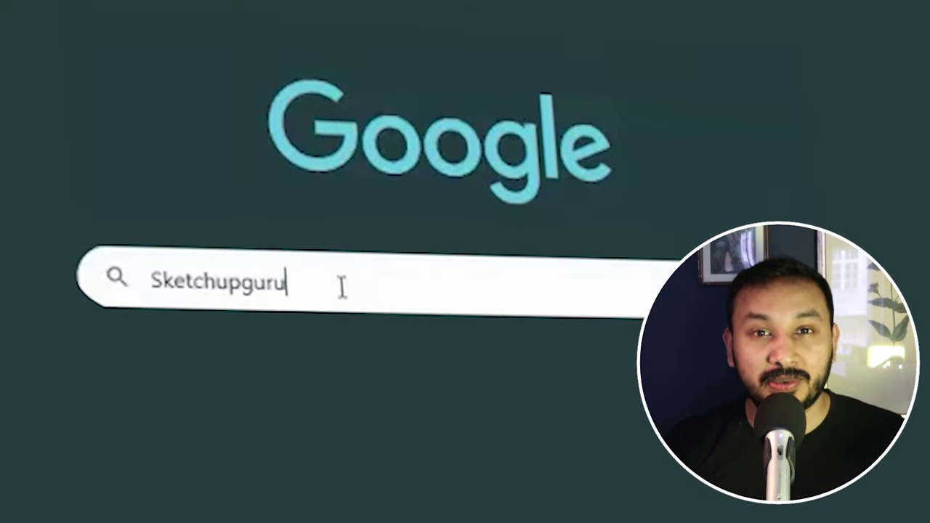
- Load sketchupguru.com and scroll well down the SketchUp Community member leaderboard
{"action": "key", "text": "Return"}
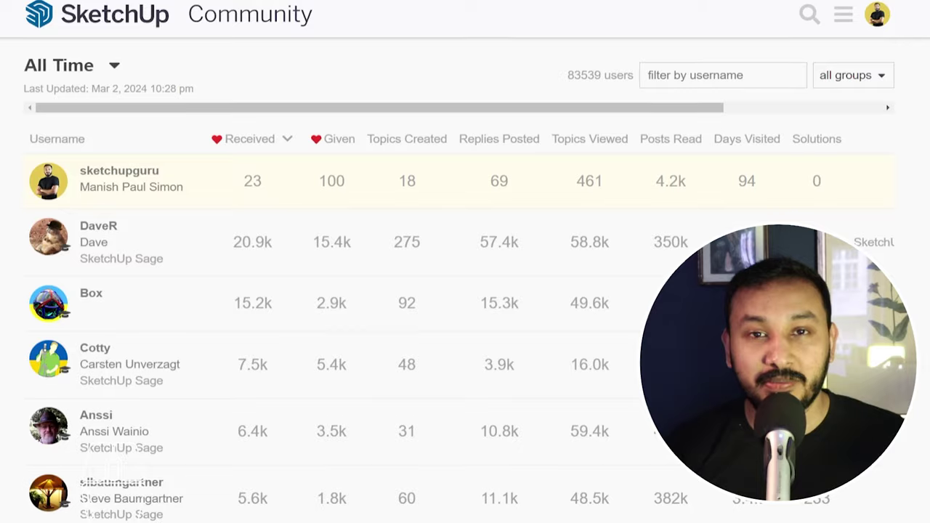
{"action": "scroll", "coordinate": [466, 291], "scroll_direction": "down", "scroll_amount": 10}
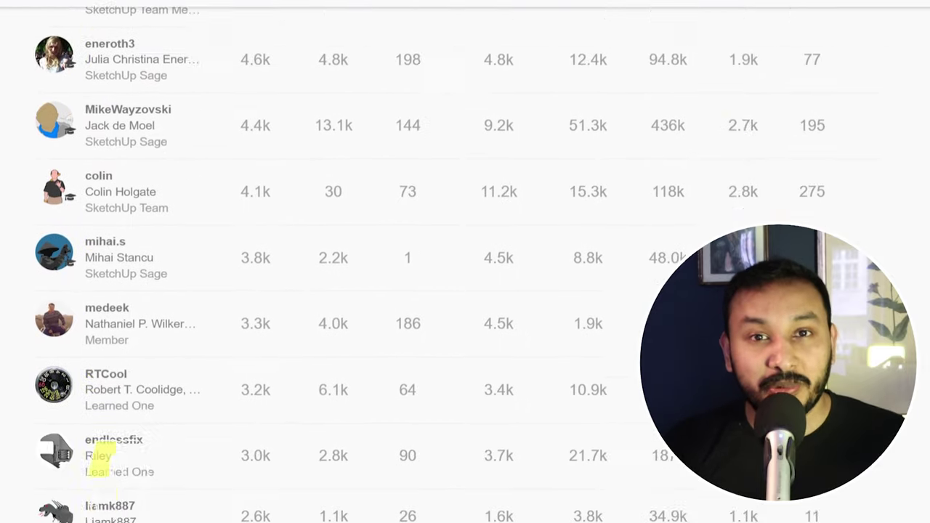
{"action": "scroll", "coordinate": [106, 457], "scroll_direction": "down", "scroll_amount": 9}
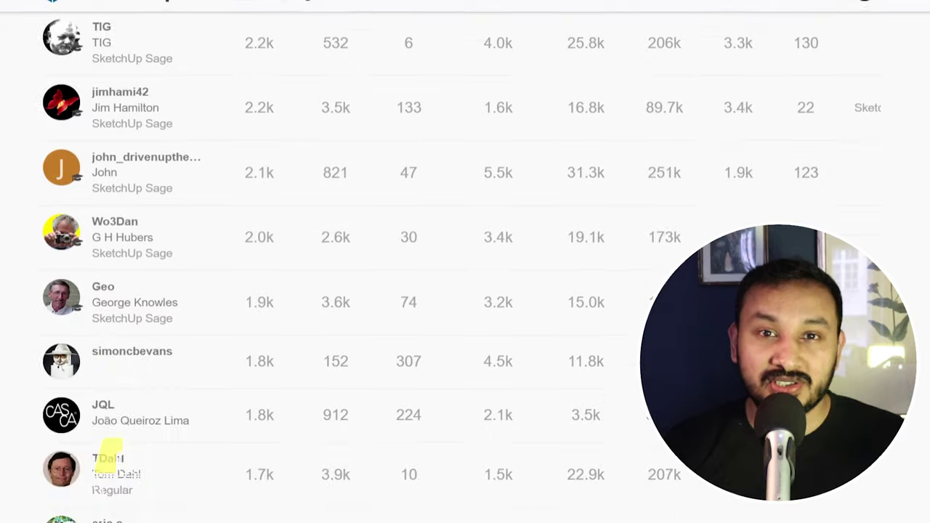
{"action": "scroll", "coordinate": [109, 456], "scroll_direction": "down", "scroll_amount": 7}
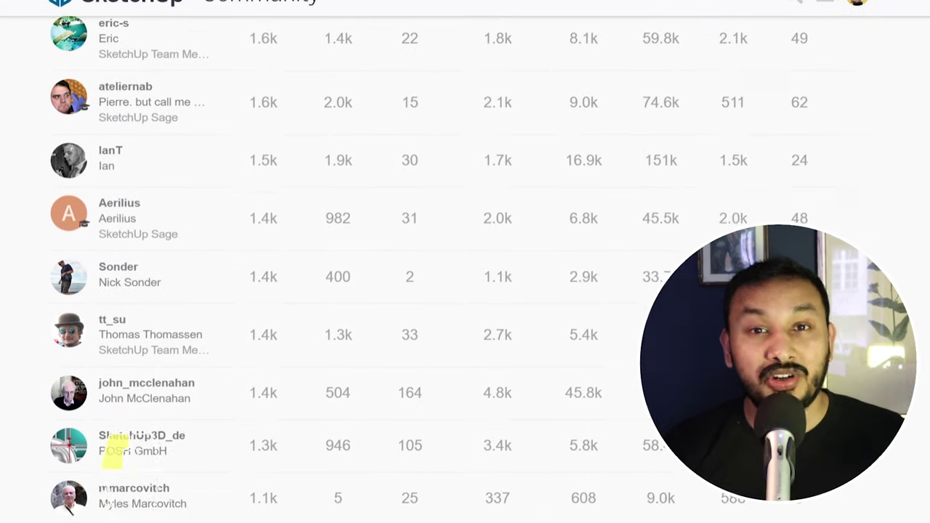
{"action": "scroll", "coordinate": [116, 450], "scroll_direction": "down", "scroll_amount": 15}
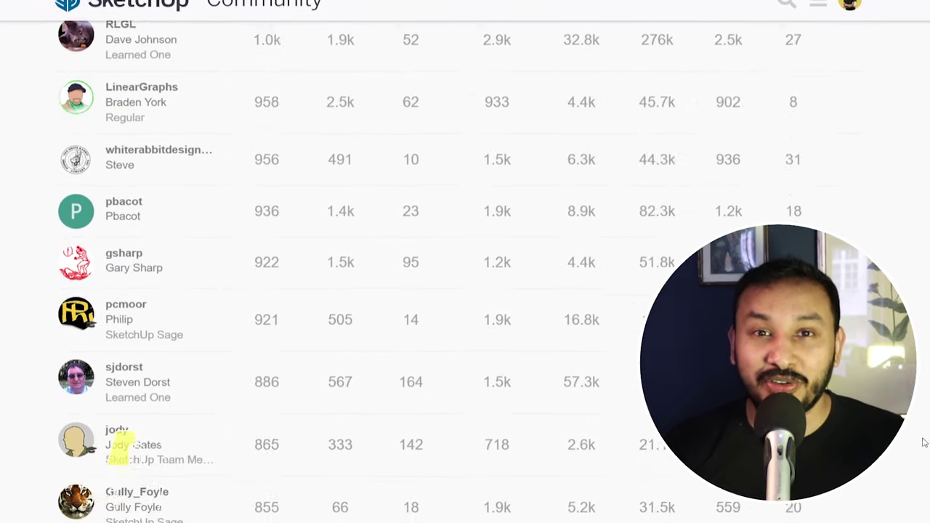
{"action": "scroll", "coordinate": [123, 443], "scroll_direction": "down", "scroll_amount": 9}
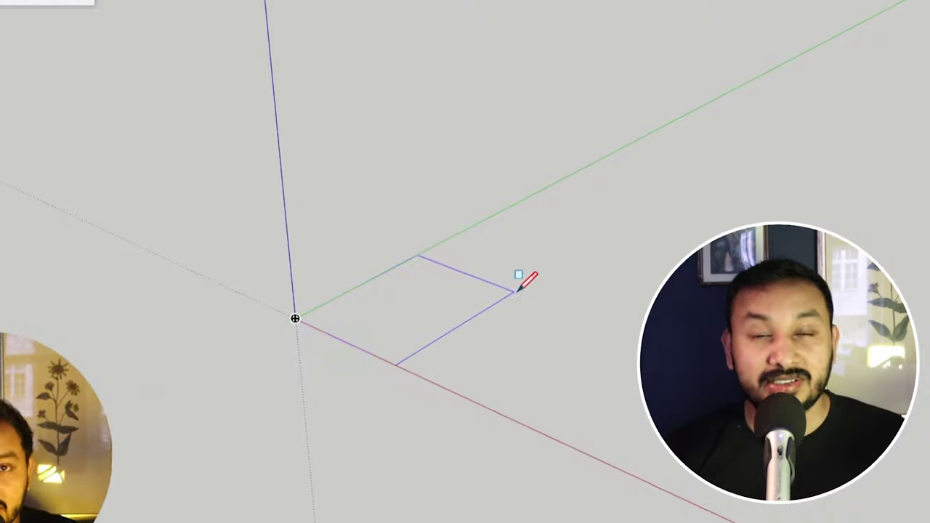
- Push/pull the rectangle into a box and stretch its right face to lengthen it
{"action": "middle_click_drag", "start_coordinate": [495, 305], "coordinate": [415, 395]}
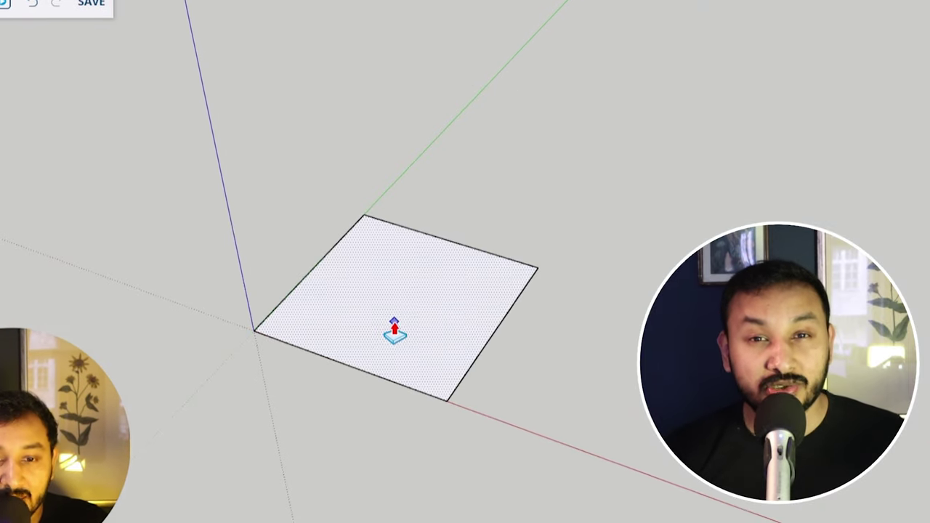
{"action": "left_click_drag", "start_coordinate": [394, 331], "coordinate": [521, 152]}
{"action": "middle_click_drag", "start_coordinate": [521, 152], "coordinate": [494, 218]}
{"action": "left_click_drag", "start_coordinate": [494, 218], "coordinate": [573, 247]}
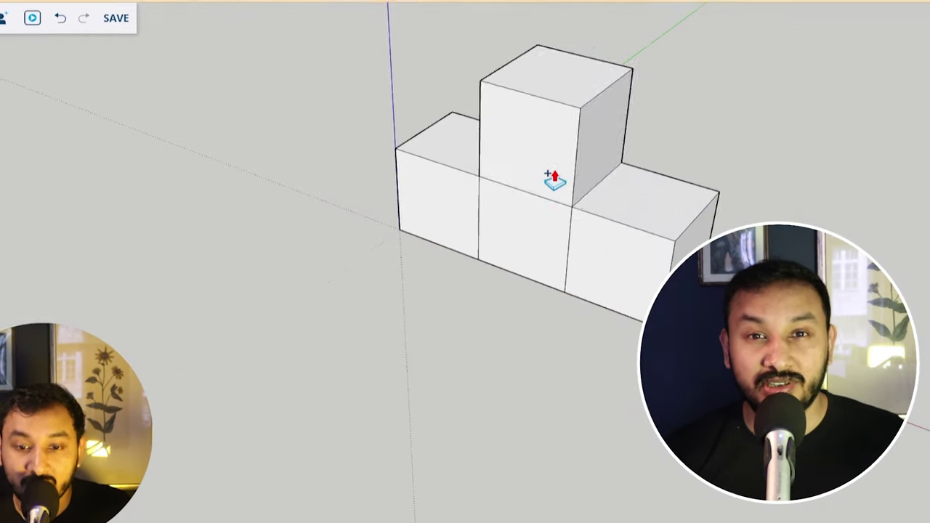
{"action": "middle_click_drag", "start_coordinate": [554, 181], "coordinate": [553, 257]}
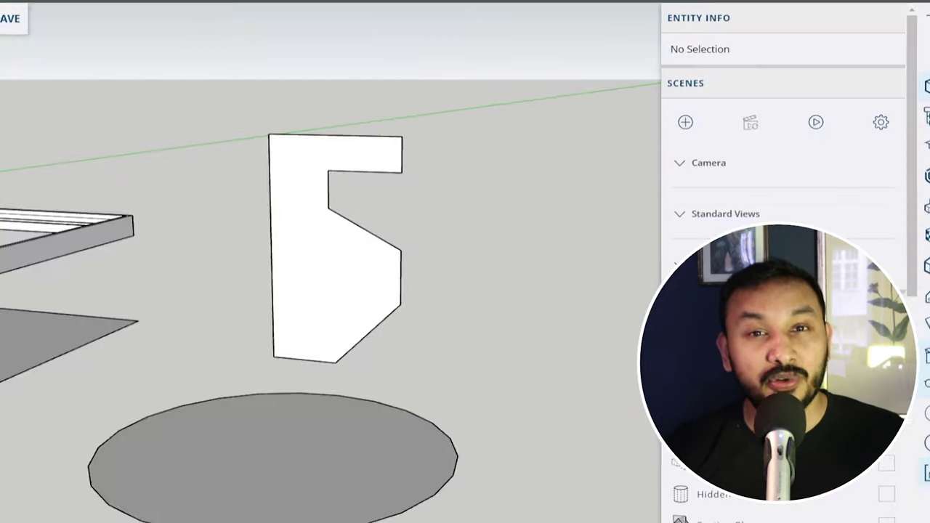
- Place a dimension on the cabinet front and save the AI render as a new scene
{"action": "left_click", "coordinate": [289, 249]}
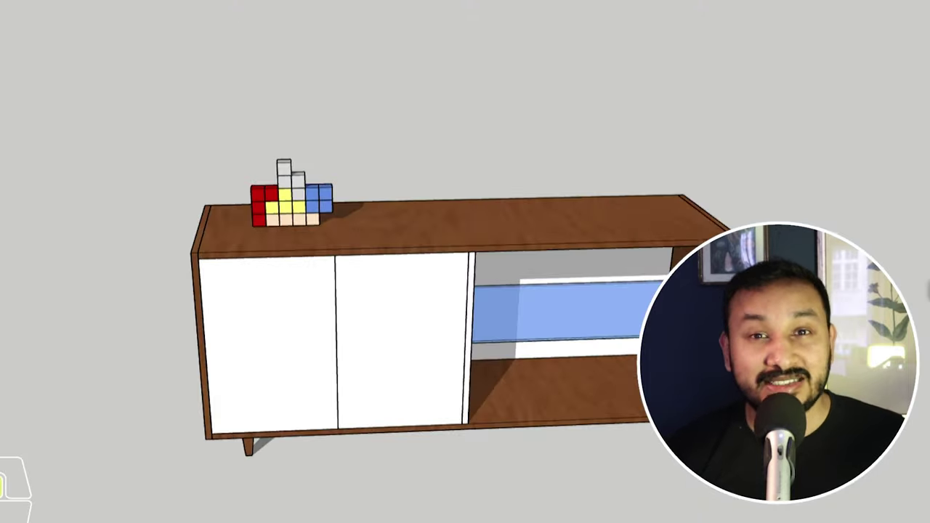
{"action": "scroll", "coordinate": [560, 332], "scroll_direction": "down", "scroll_amount": 5}
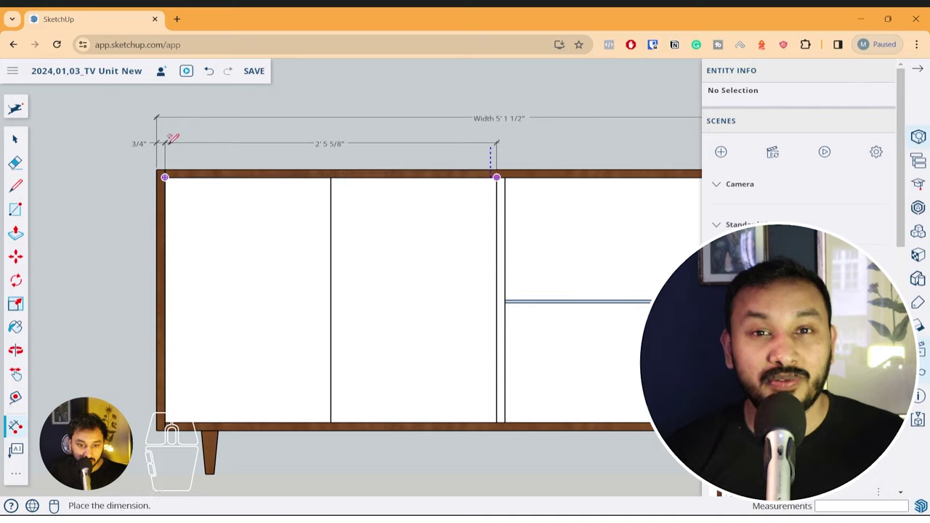
{"action": "left_click", "coordinate": [166, 144]}
{"action": "scroll", "coordinate": [577, 211], "scroll_direction": "up", "scroll_amount": 3}
{"action": "key", "text": "space"}
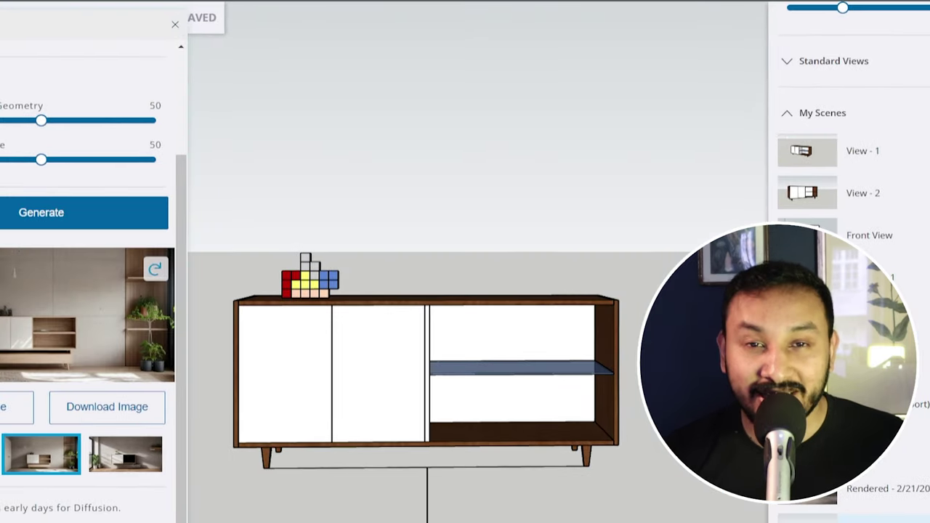
{"action": "left_click", "coordinate": [11, 407]}
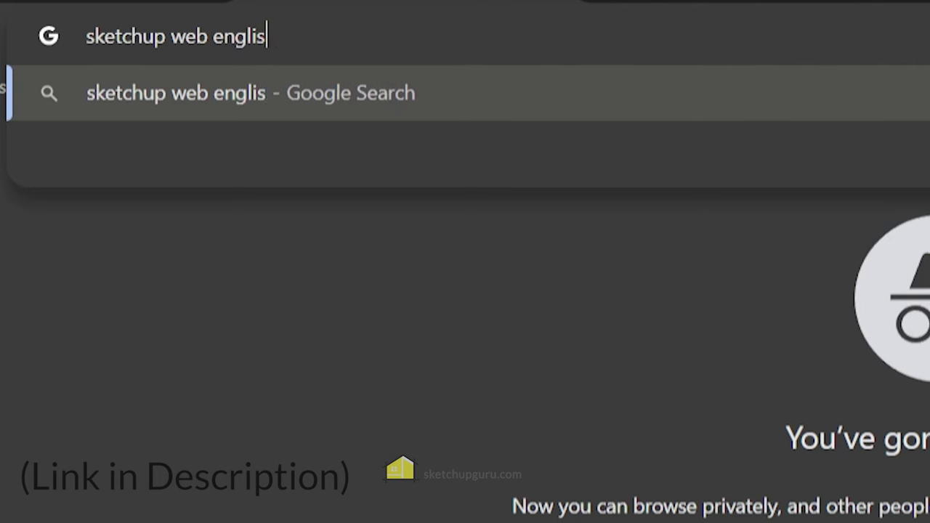
- Search 'sketchup web english', open the SketchUp for Web result, and choose Start Modeling
{"action": "type", "text": "hup web english"}
{"action": "key", "text": "Return"}
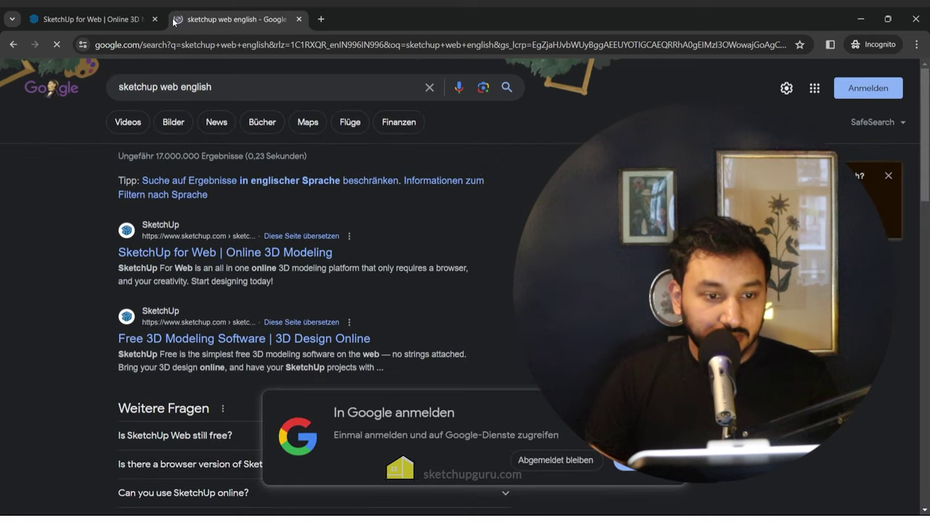
{"action": "left_click", "coordinate": [284, 254]}
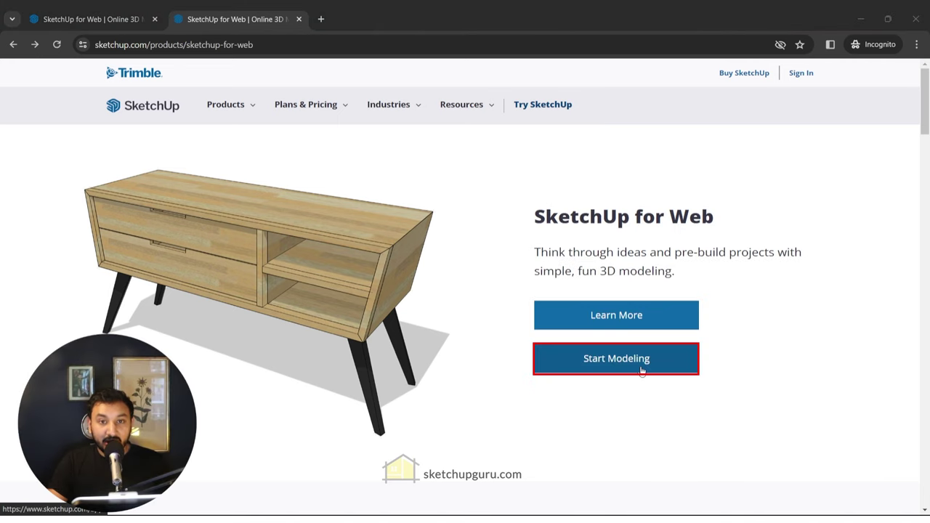
{"action": "left_click", "coordinate": [635, 368]}
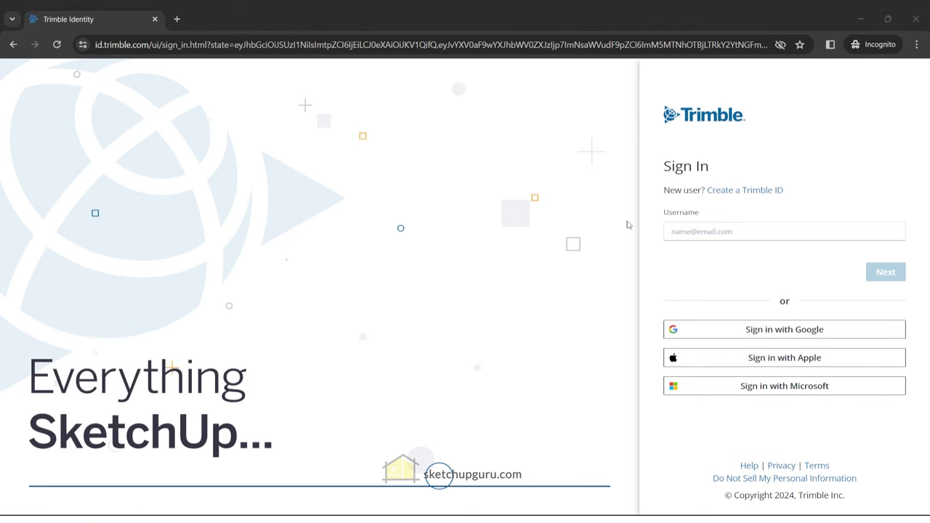
- Start a new Trimble ID in the European Union region and submit the name and email
{"action": "left_click", "coordinate": [736, 191]}
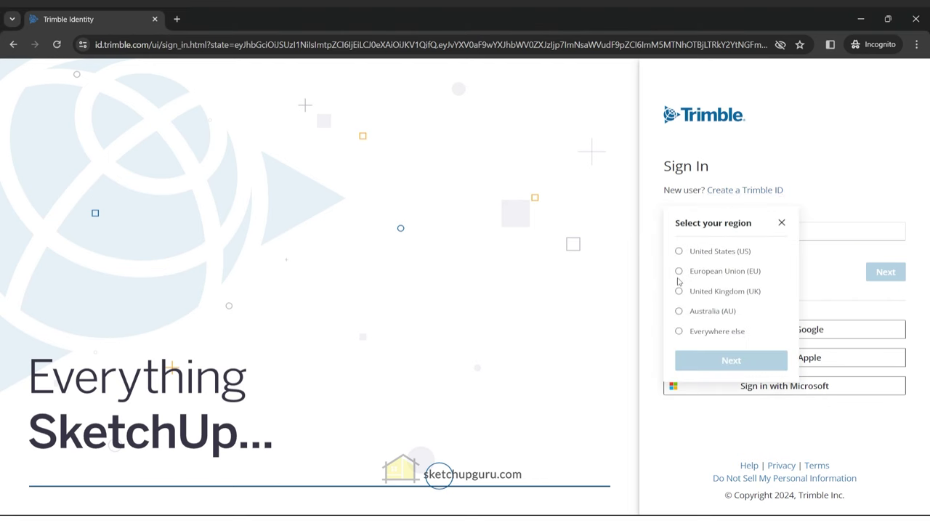
{"action": "left_click", "coordinate": [699, 255]}
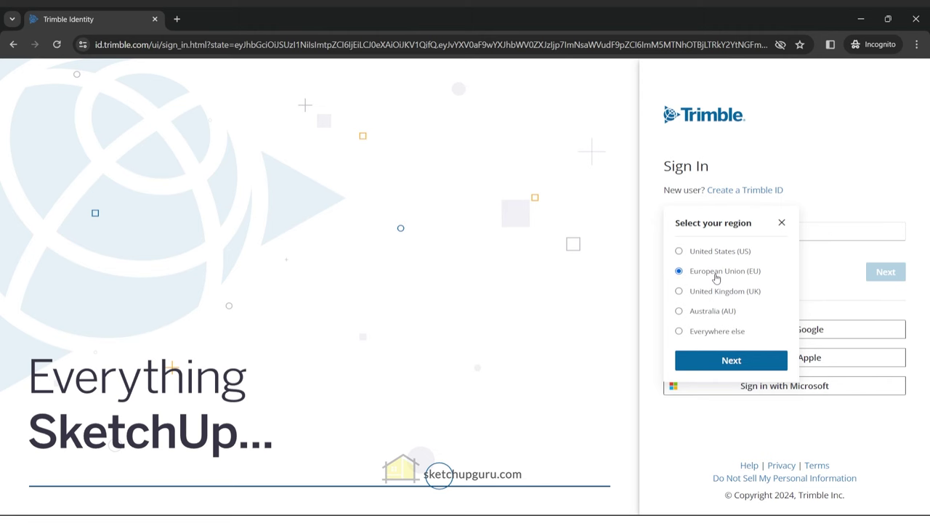
{"action": "left_click", "coordinate": [723, 363]}
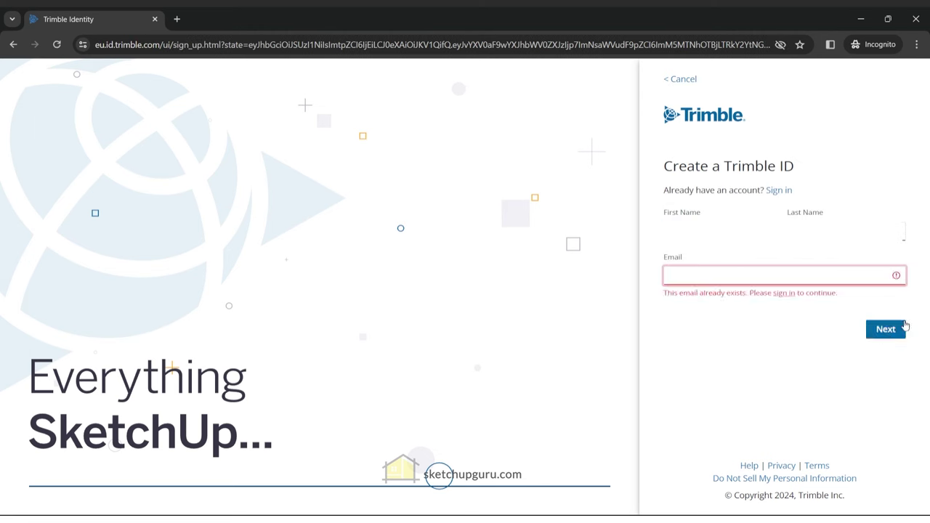
{"action": "left_click", "coordinate": [885, 321]}
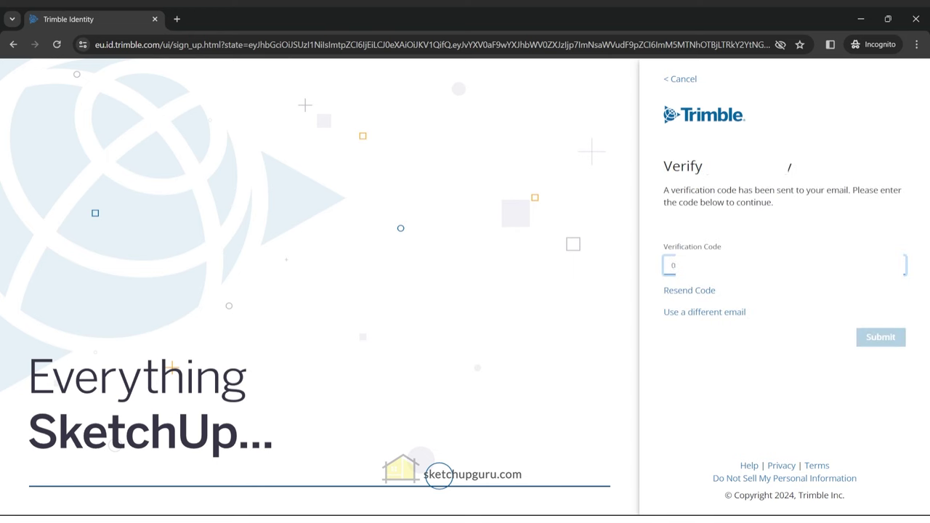
- Enter the emailed verification code, set a password, accept Germany preferences, and postpone MFA
{"action": "key", "text": "Return"}
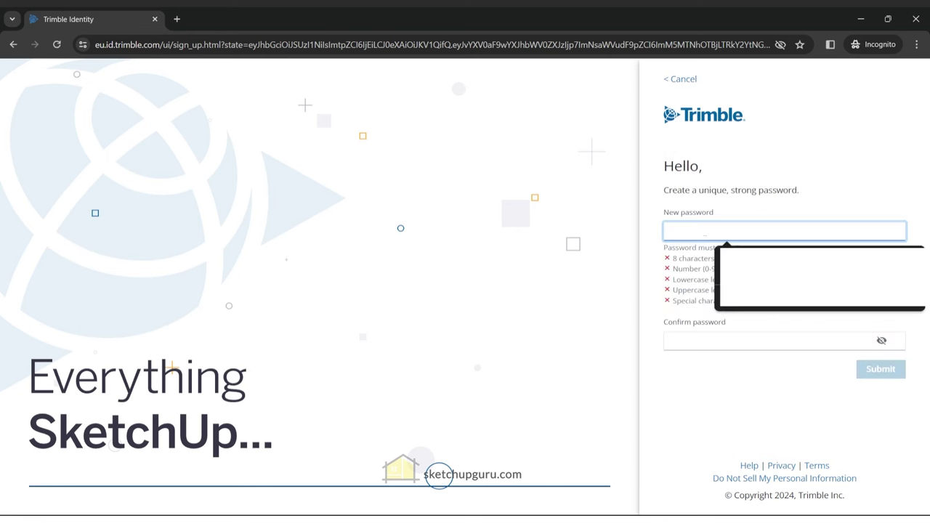
{"action": "left_click", "coordinate": [873, 374]}
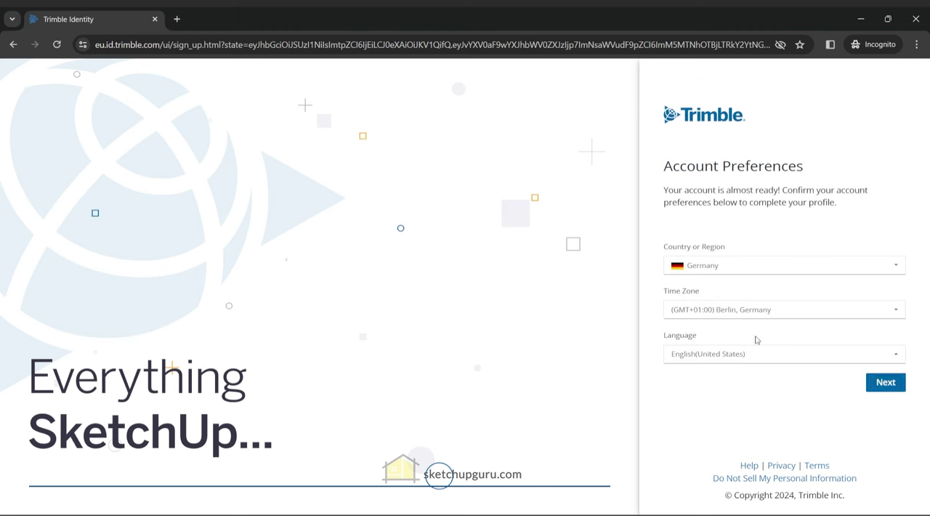
{"action": "left_click", "coordinate": [886, 383]}
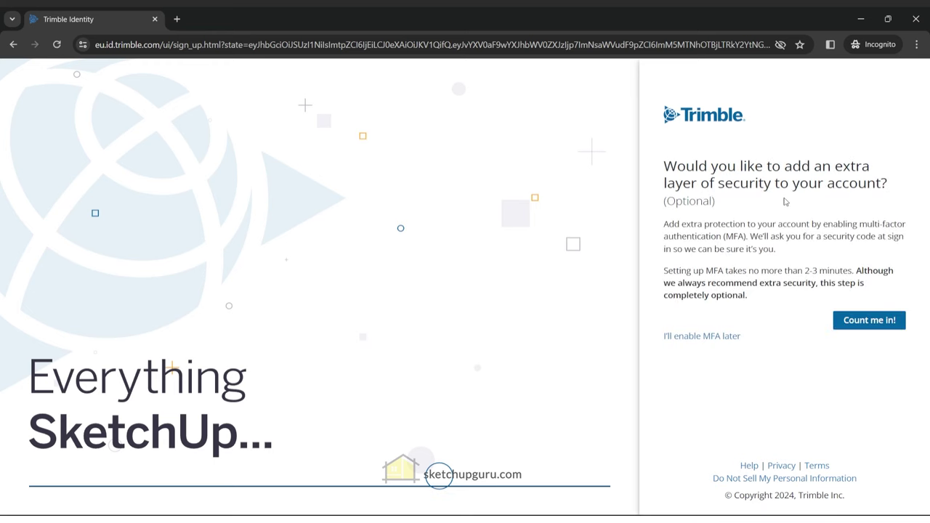
{"action": "left_click", "coordinate": [698, 336]}
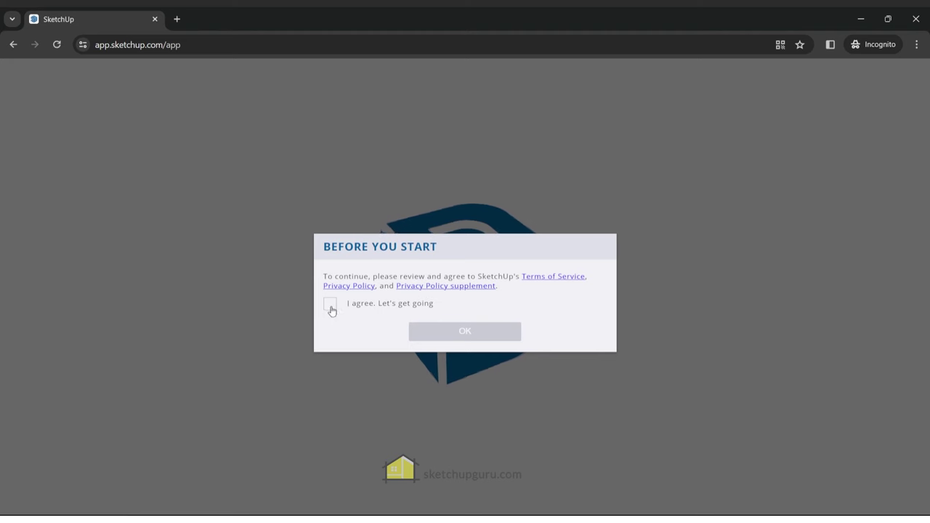
- Tick 'I agree. Let's get going' in Before You Start and confirm with OK
{"action": "left_click", "coordinate": [330, 305]}
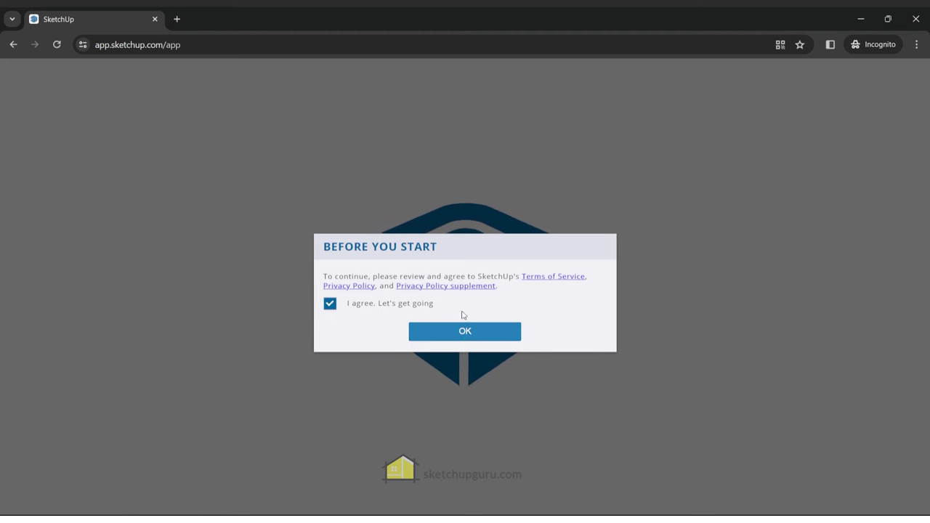
{"action": "left_click", "coordinate": [466, 330]}
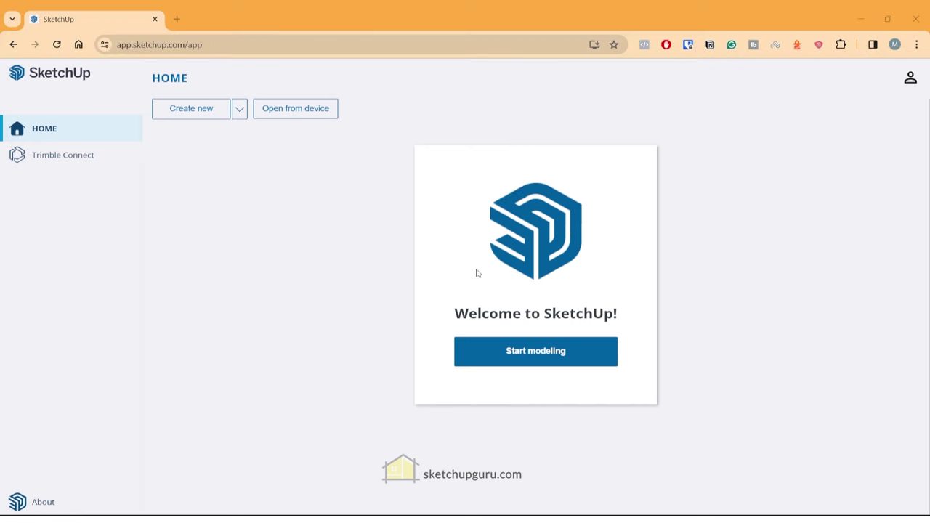
{"action": "left_click", "coordinate": [283, 45]}
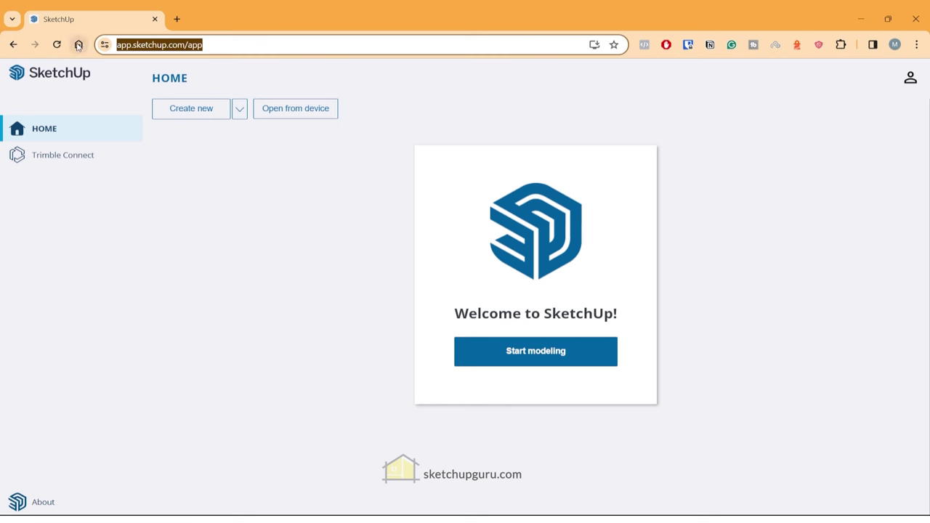
{"action": "left_click", "coordinate": [207, 45]}
{"action": "key", "text": "ctrl+a"}
{"action": "key", "text": "ctrl+c"}
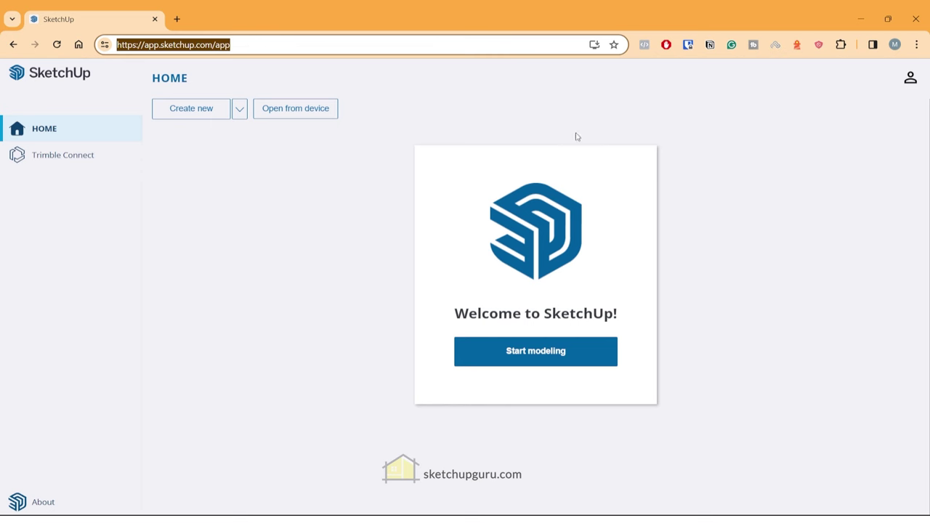
{"action": "left_click", "coordinate": [917, 45]}
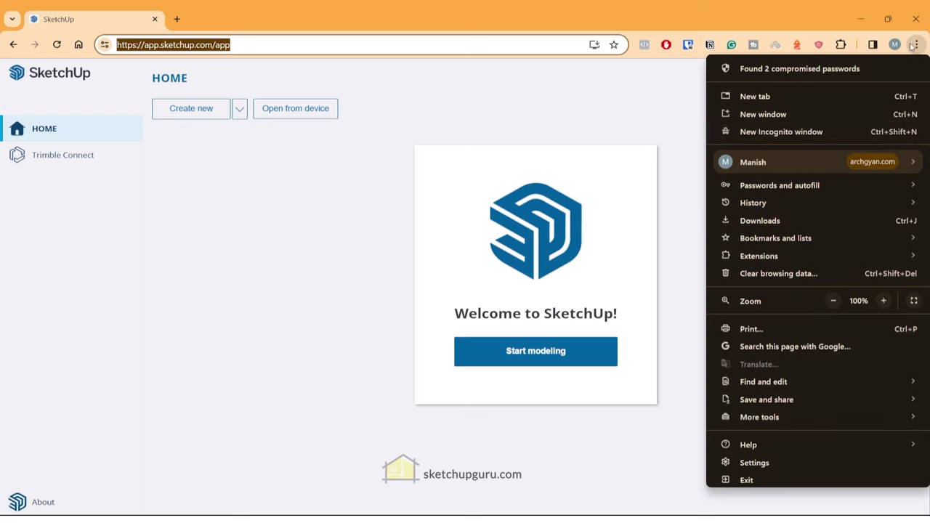
{"action": "key", "text": "Escape"}
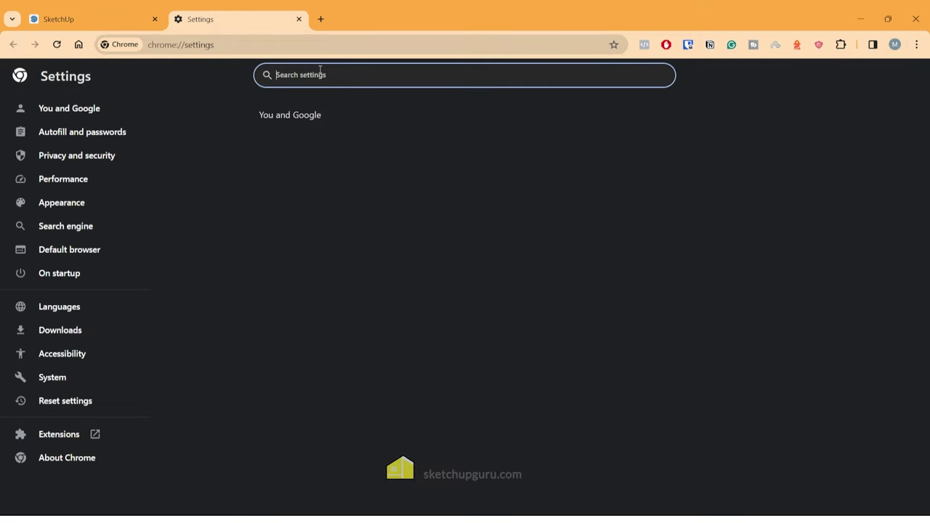
{"action": "type", "text": "e"}
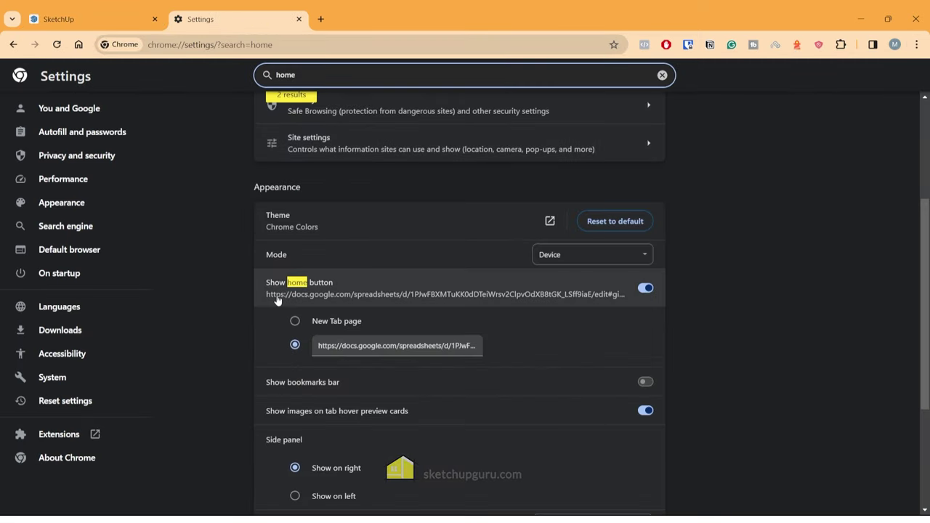
{"action": "left_click", "coordinate": [646, 288]}
{"action": "left_click", "coordinate": [646, 289]}
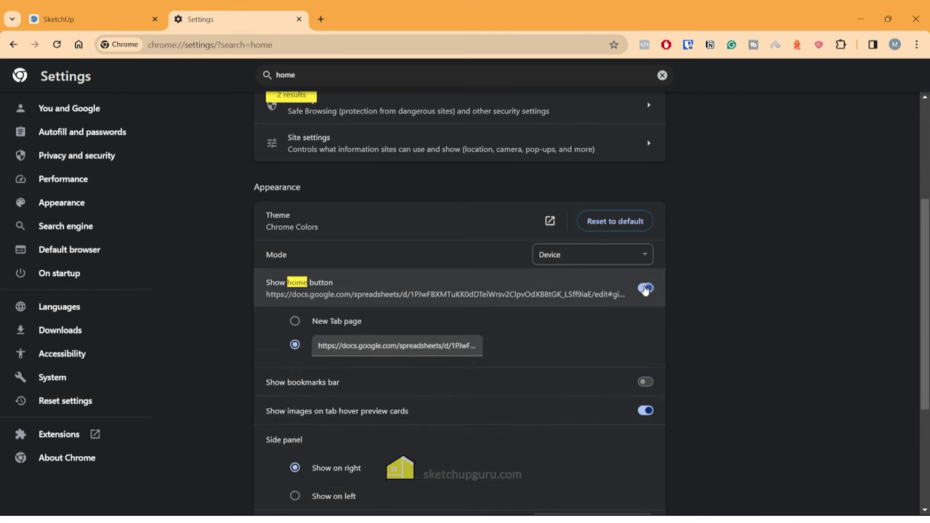
{"action": "left_click", "coordinate": [348, 346]}
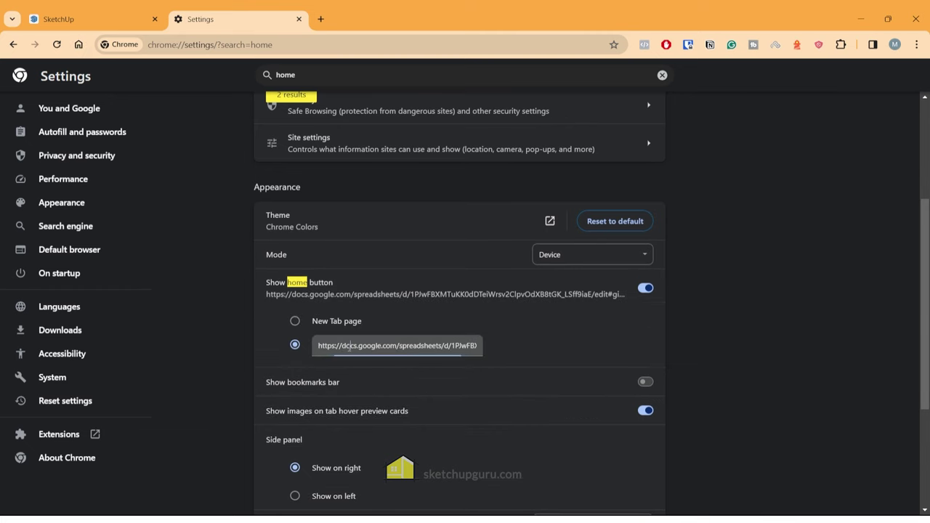
{"action": "key", "text": "ctrl+v"}
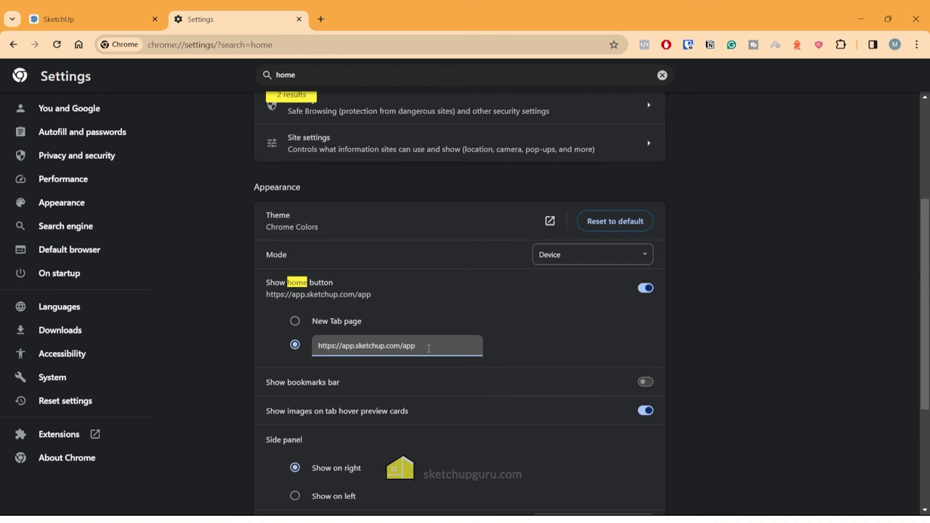
{"action": "left_click", "coordinate": [735, 299]}
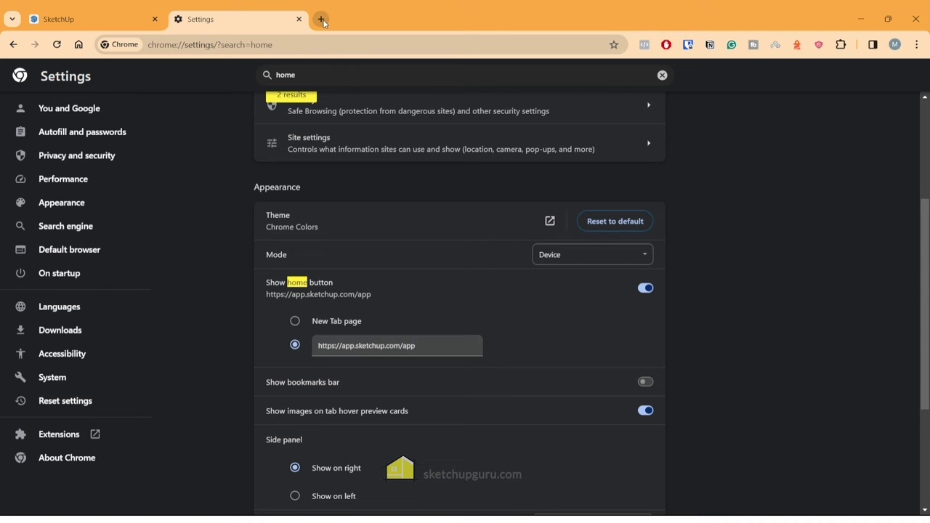
{"action": "left_click", "coordinate": [321, 19]}
{"action": "left_click", "coordinate": [78, 45]}
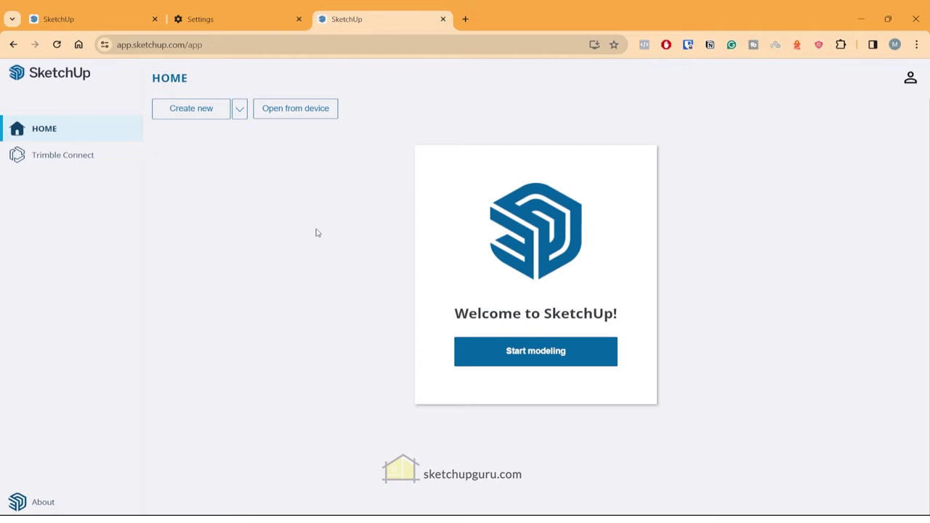
- Start an Untitled model, go back and forward, start modeling again, and open the app menu
{"action": "left_click", "coordinate": [514, 356]}
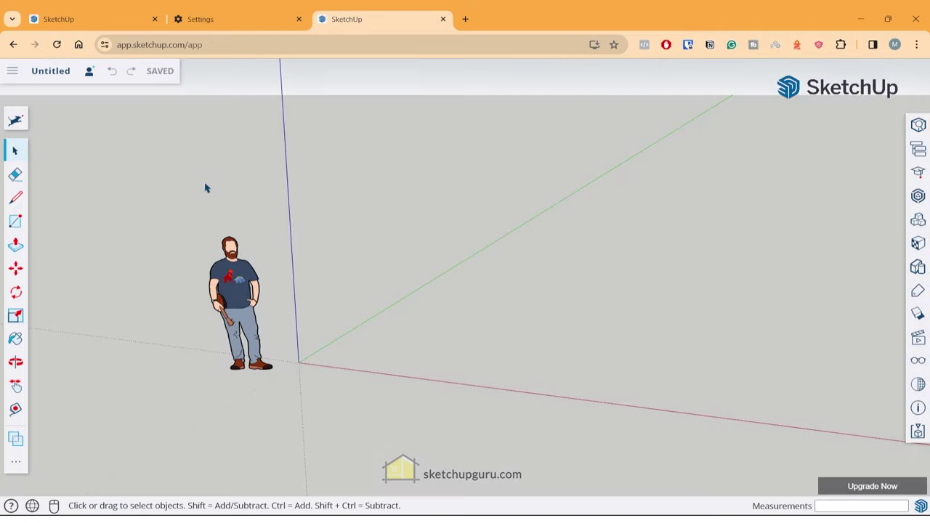
{"action": "left_click", "coordinate": [13, 45]}
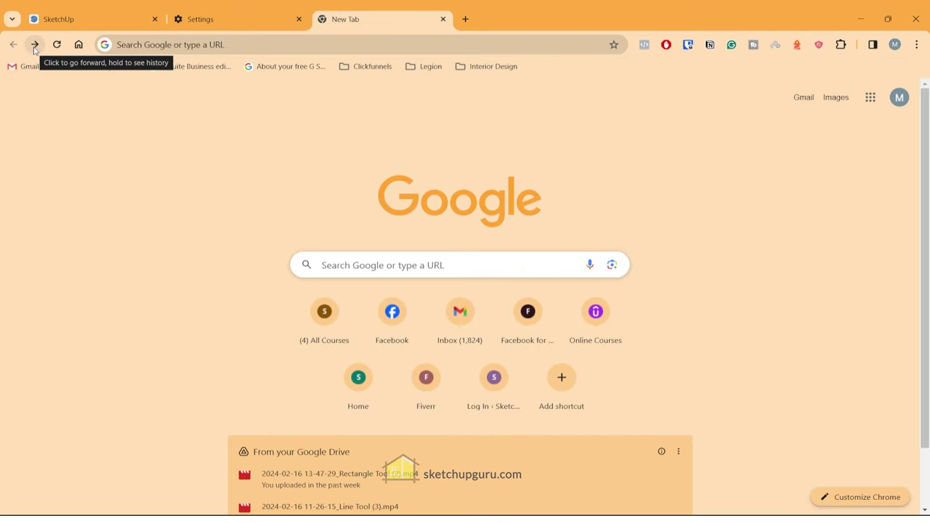
{"action": "left_click", "coordinate": [35, 46]}
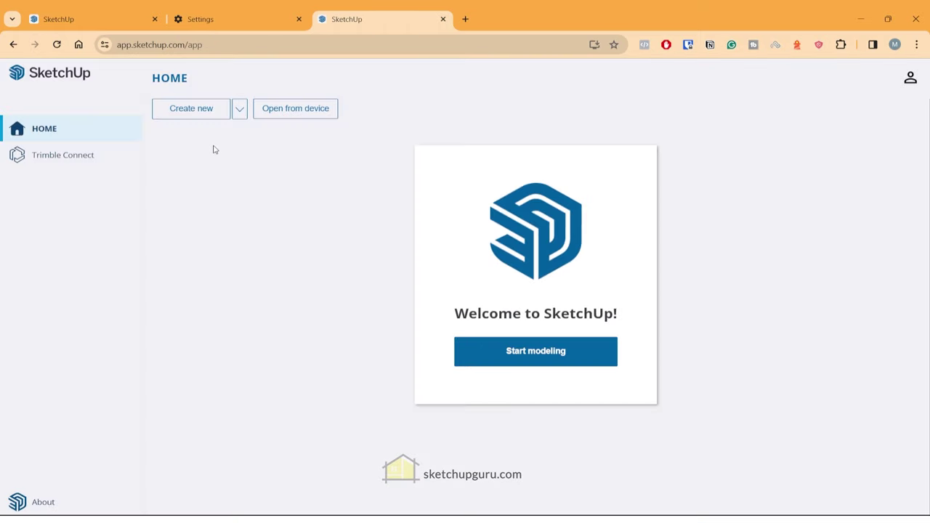
{"action": "left_click", "coordinate": [512, 360]}
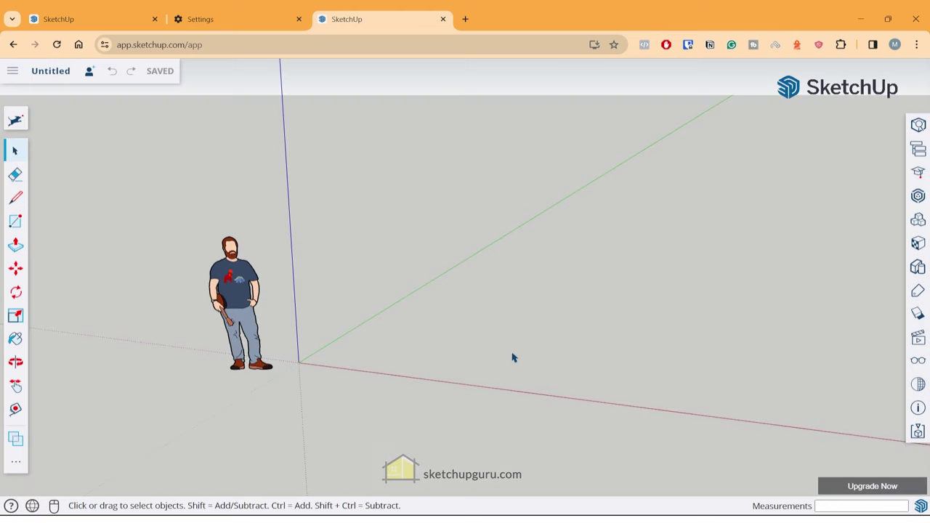
{"action": "left_click", "coordinate": [11, 73]}
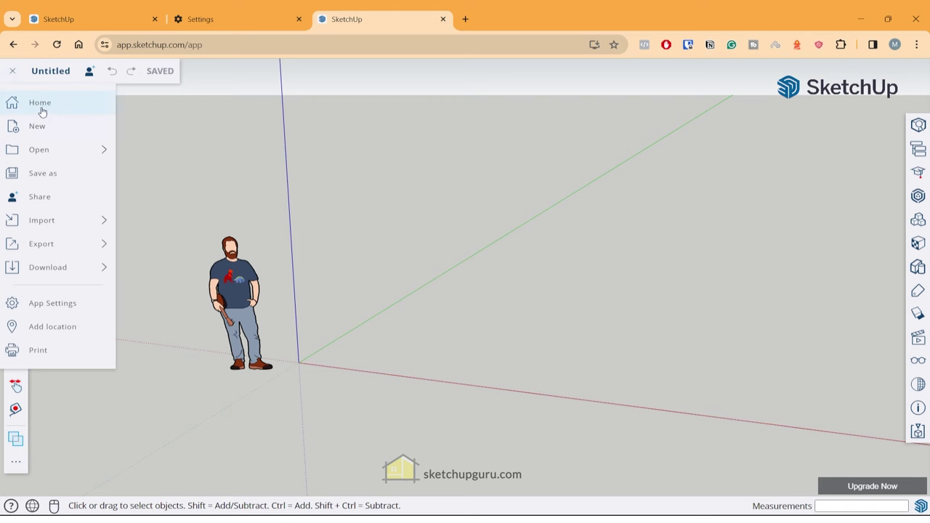
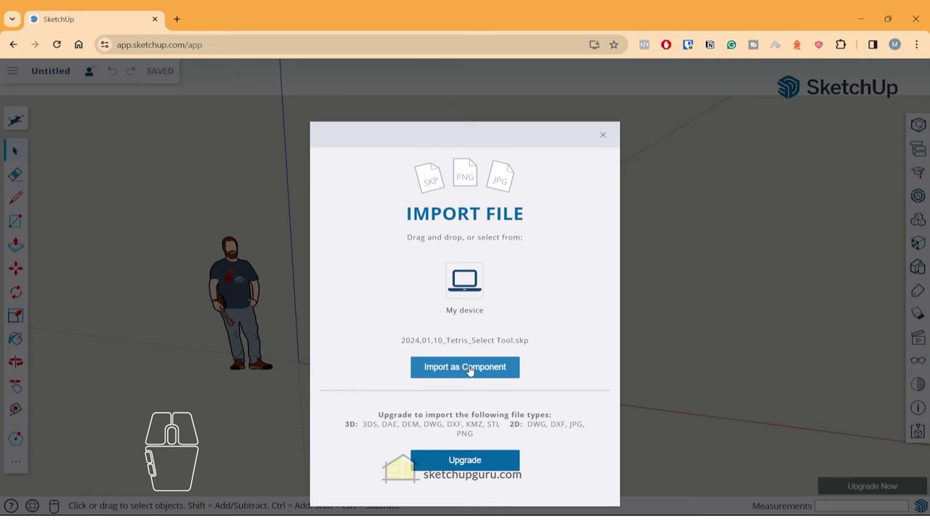
- Import the Tetris file as a component and place it beside the scale figure
{"action": "left_click", "coordinate": [469, 368]}
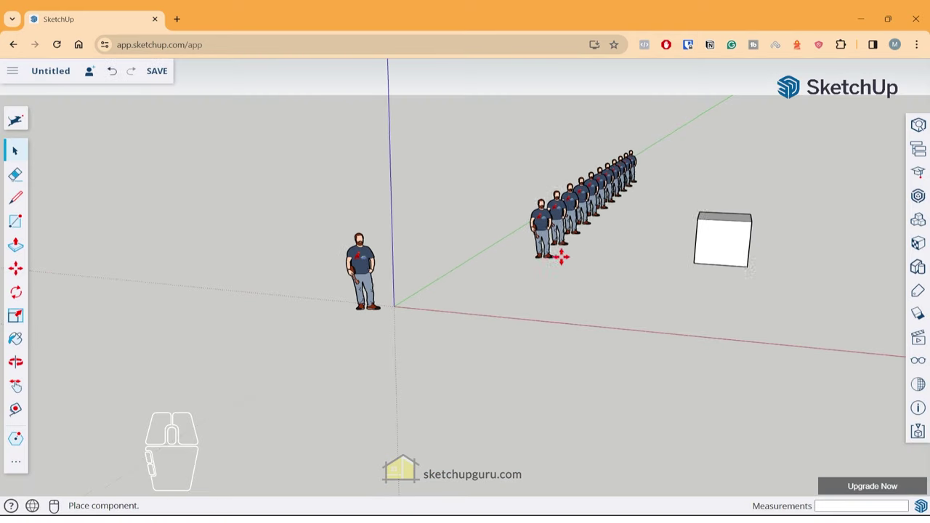
{"action": "scroll", "coordinate": [461, 325], "scroll_direction": "up", "scroll_amount": 5}
{"action": "left_click", "coordinate": [473, 284]}
{"action": "middle_click_drag", "start_coordinate": [536, 254], "coordinate": [418, 297]}
{"action": "scroll", "coordinate": [519, 251], "scroll_direction": "up", "scroll_amount": 4}
{"action": "scroll", "coordinate": [480, 339], "scroll_direction": "down", "scroll_amount": 4}
{"action": "scroll", "coordinate": [501, 307], "scroll_direction": "up", "scroll_amount": 5}
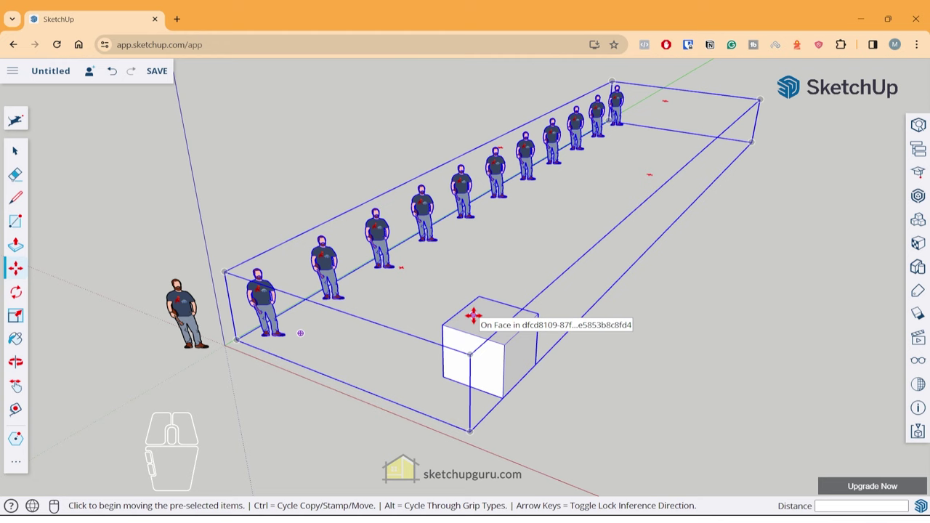
- Explode the Tetris component into separate figures and a cube
{"action": "right_click", "coordinate": [474, 315]}
{"action": "mouse_move", "coordinate": [461, 320]}
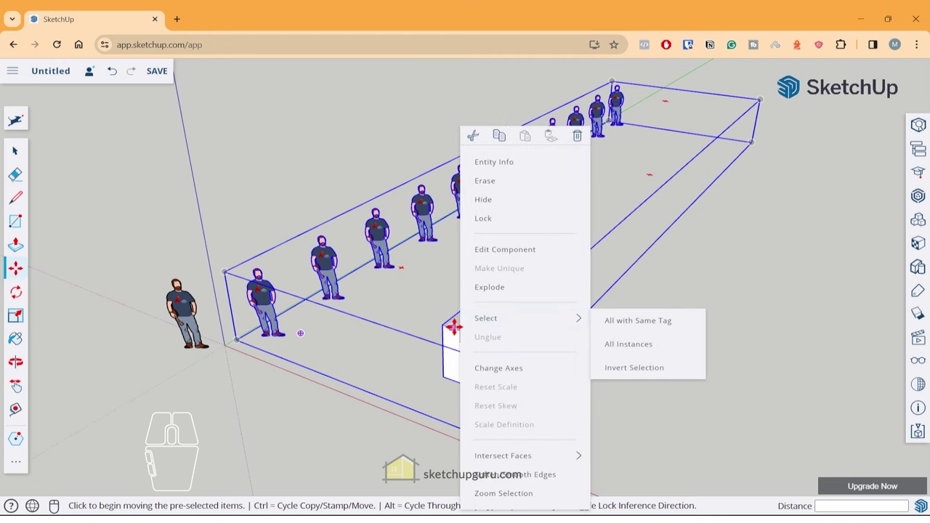
{"action": "left_click", "coordinate": [490, 287]}
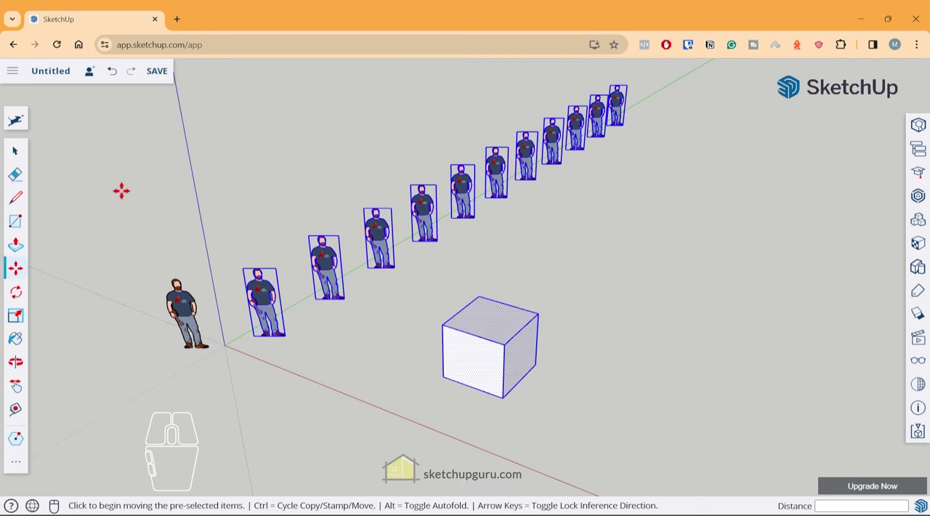
- Clear the selection and orbit to a near eye-level view of the figures and cube
{"action": "left_click", "coordinate": [16, 150]}
{"action": "left_click", "coordinate": [559, 275]}
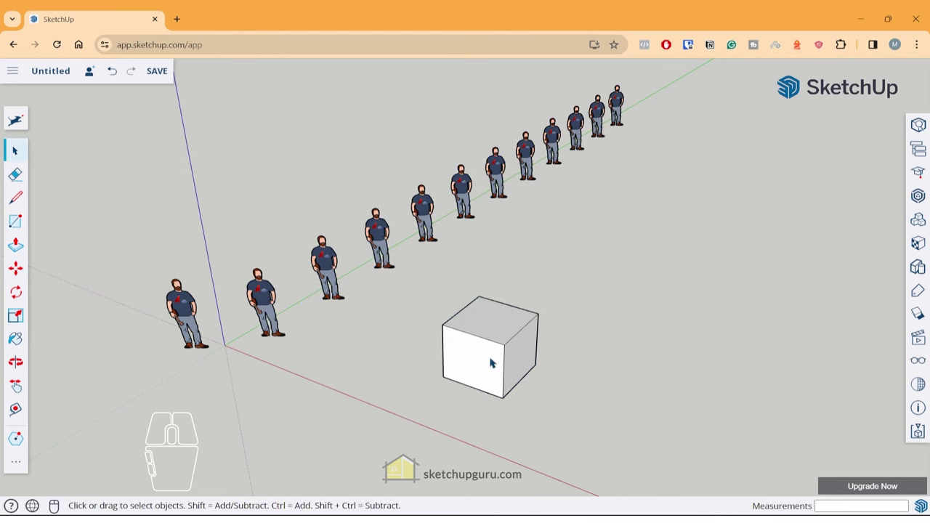
{"action": "middle_click_drag", "start_coordinate": [473, 368], "coordinate": [448, 366]}
{"action": "scroll", "coordinate": [469, 357], "scroll_direction": "down", "scroll_amount": 1}
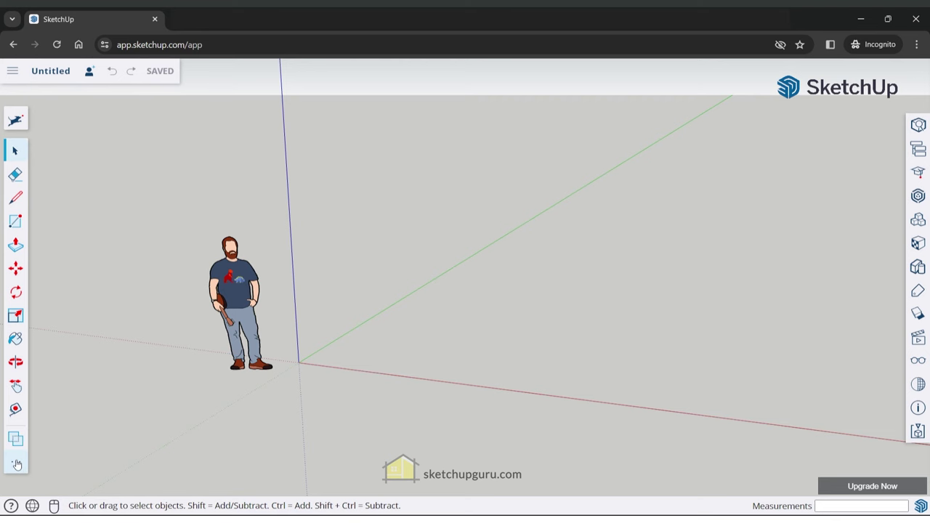
- Try the greyed-out Intersect solid tool from the extra tools panel, triggering the upgrade prompt
{"action": "left_click", "coordinate": [17, 465]}
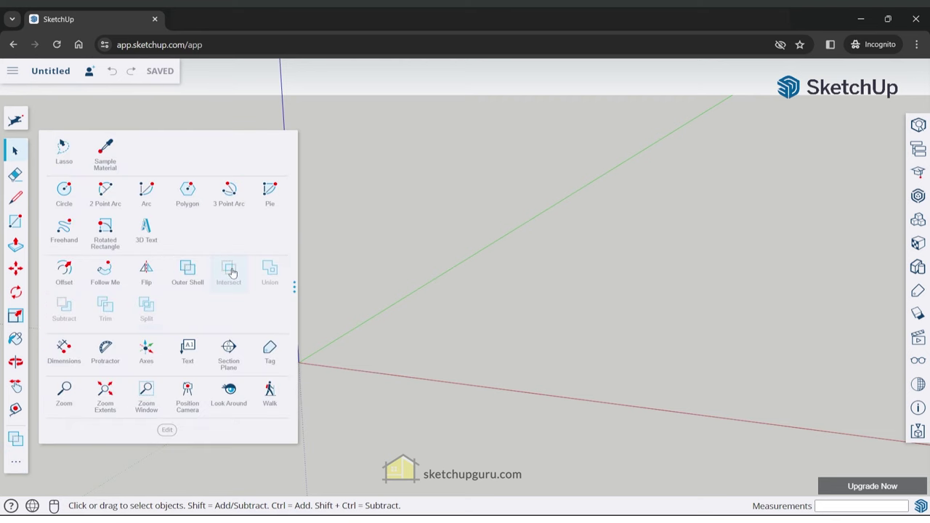
{"action": "left_click", "coordinate": [231, 273]}
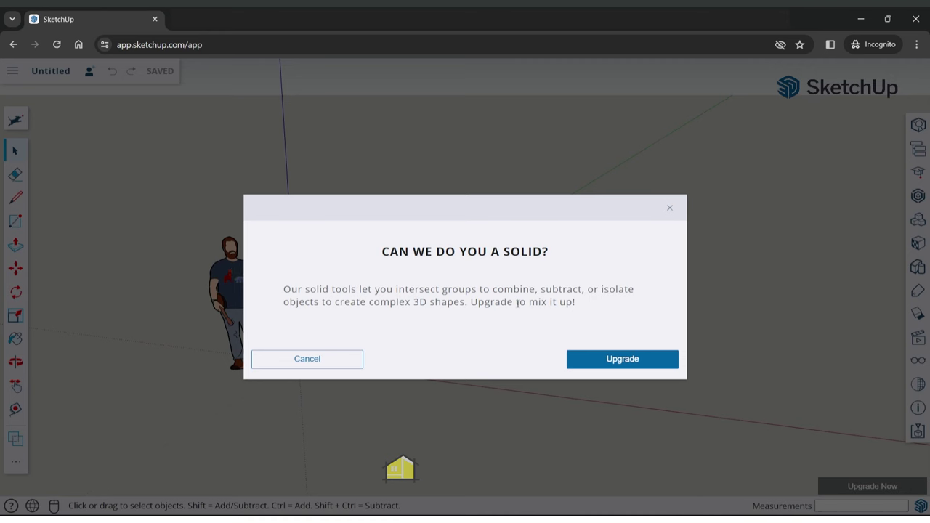
- Open the upgrade page and scroll through the Go, Pro and Studio commercial plan cards
{"action": "left_click", "coordinate": [617, 365]}
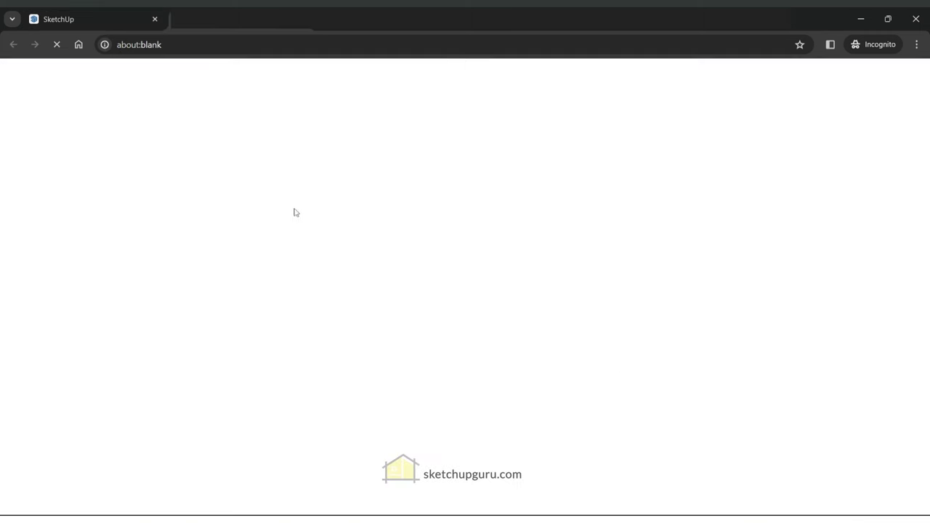
{"action": "scroll", "coordinate": [225, 269], "scroll_direction": "down", "scroll_amount": 2}
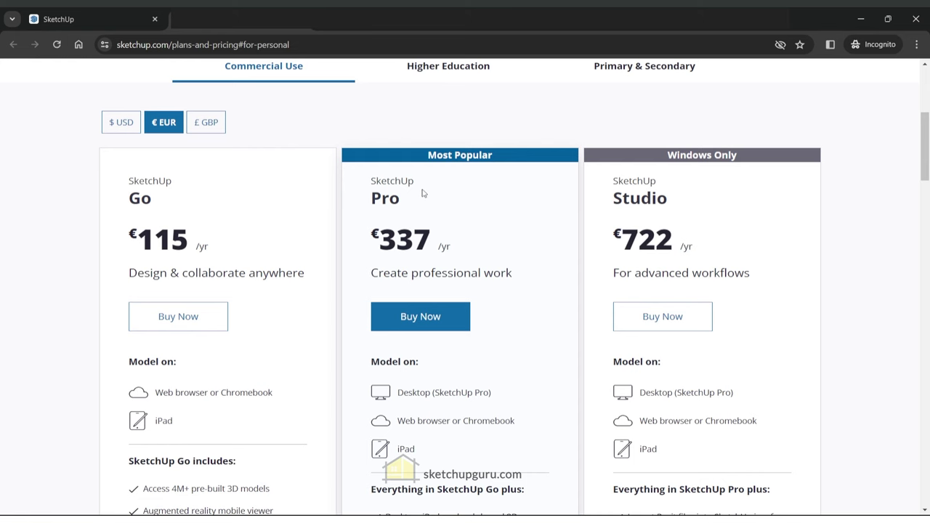
{"action": "scroll", "coordinate": [425, 194], "scroll_direction": "down", "scroll_amount": 1}
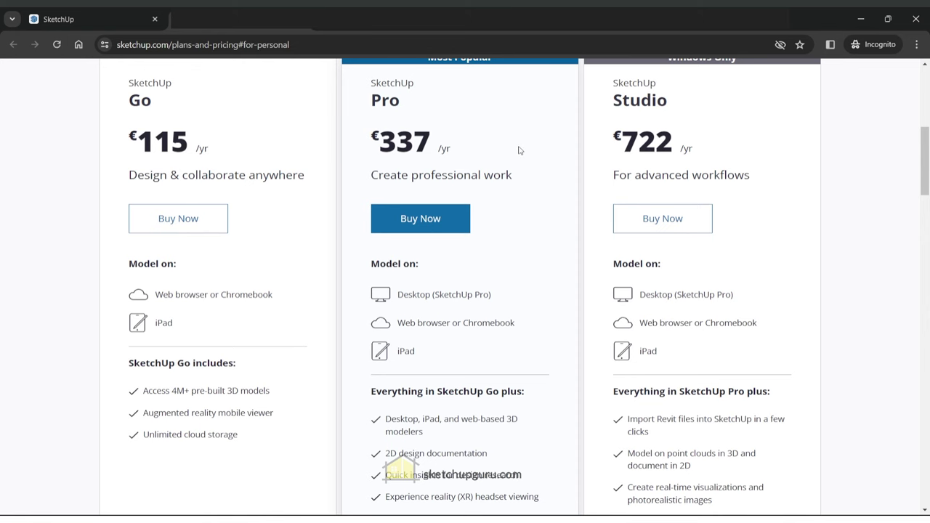
{"action": "scroll", "coordinate": [509, 193], "scroll_direction": "down", "scroll_amount": 1}
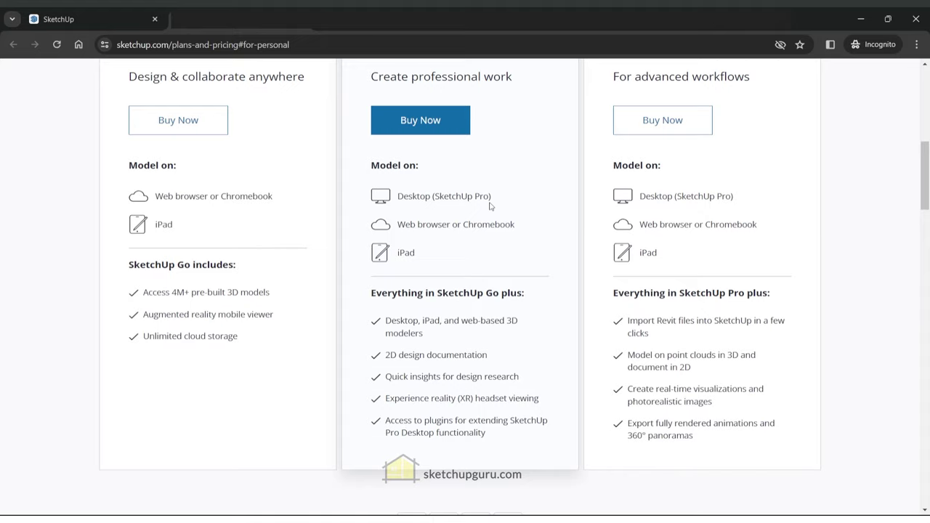
{"action": "scroll", "coordinate": [490, 207], "scroll_direction": "down", "scroll_amount": 1}
{"action": "scroll", "coordinate": [603, 261], "scroll_direction": "up", "scroll_amount": 4}
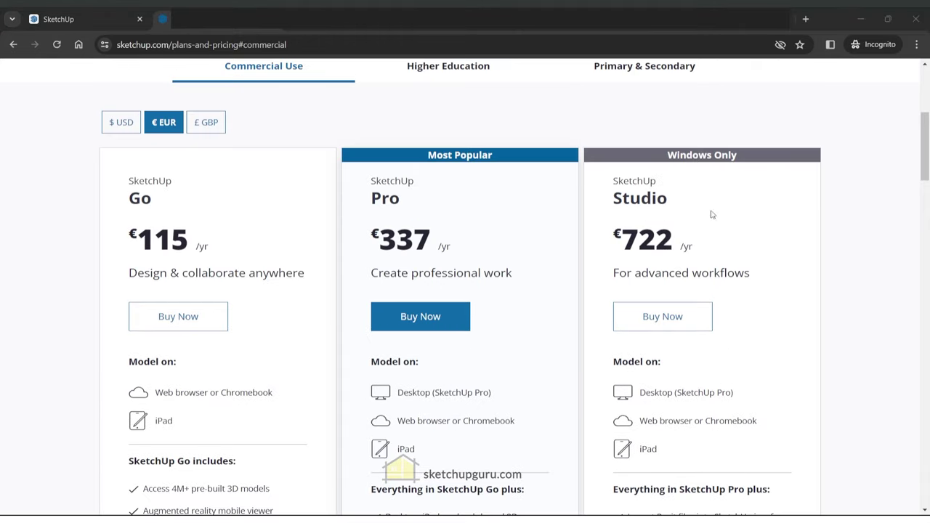
{"action": "scroll", "coordinate": [527, 225], "scroll_direction": "down", "scroll_amount": 3}
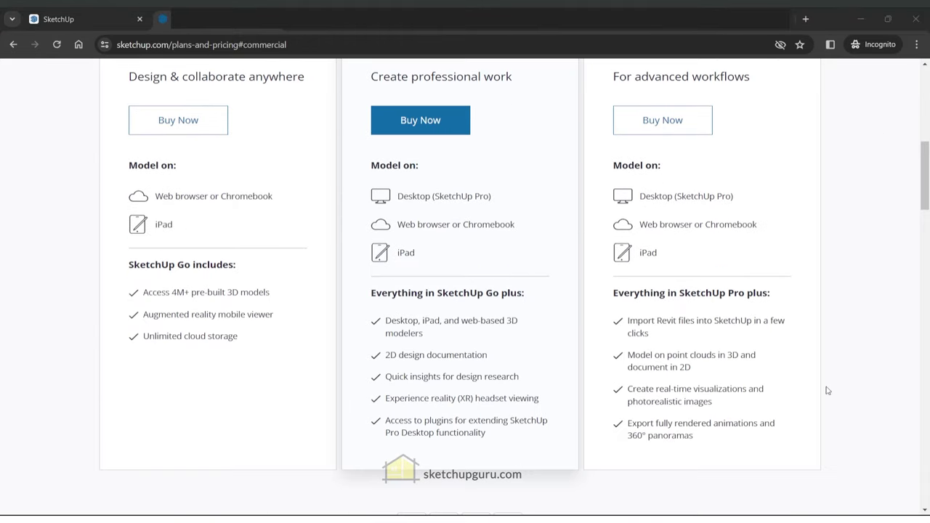
{"action": "scroll", "coordinate": [790, 370], "scroll_direction": "up", "scroll_amount": 4}
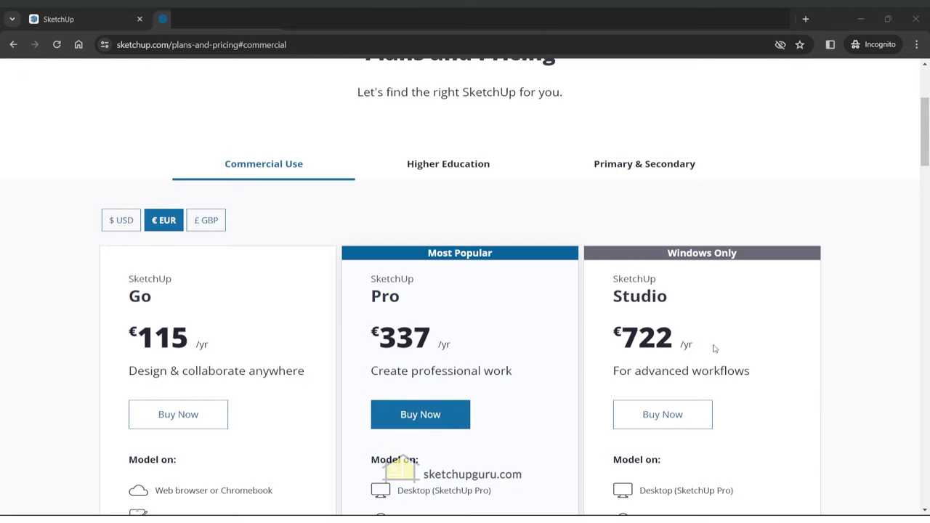
{"action": "scroll", "coordinate": [632, 356], "scroll_direction": "down", "scroll_amount": 4}
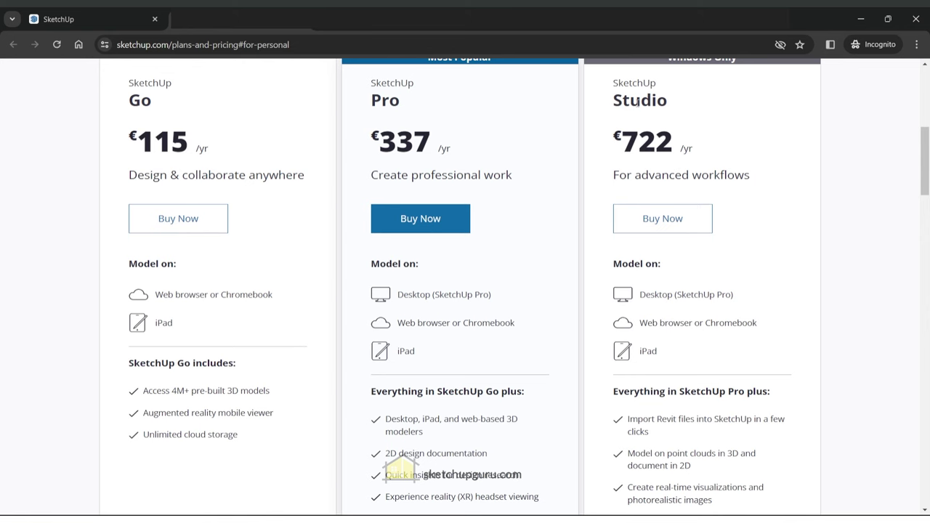
{"action": "scroll", "coordinate": [494, 150], "scroll_direction": "up", "scroll_amount": 1}
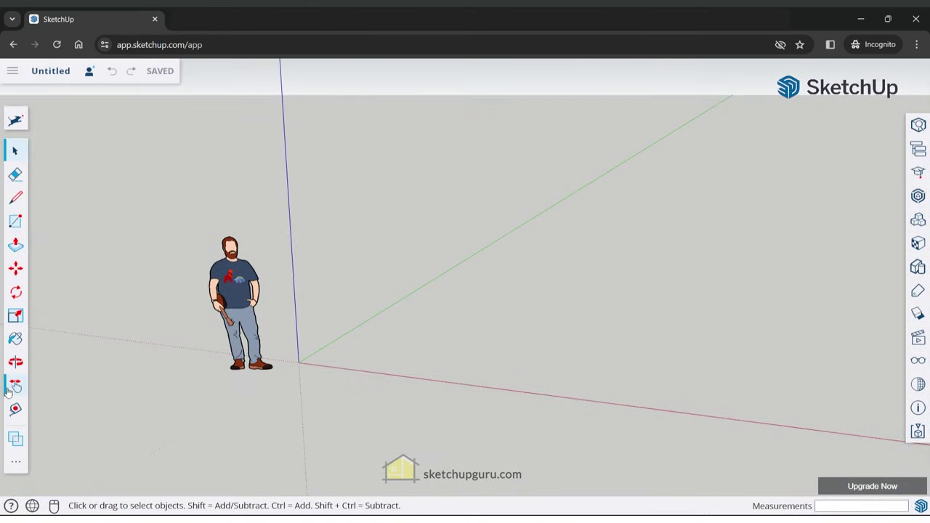
- Glance at the extra tools panel, then scroll back to the top of the Plans and Pricing page
{"action": "left_click", "coordinate": [19, 463]}
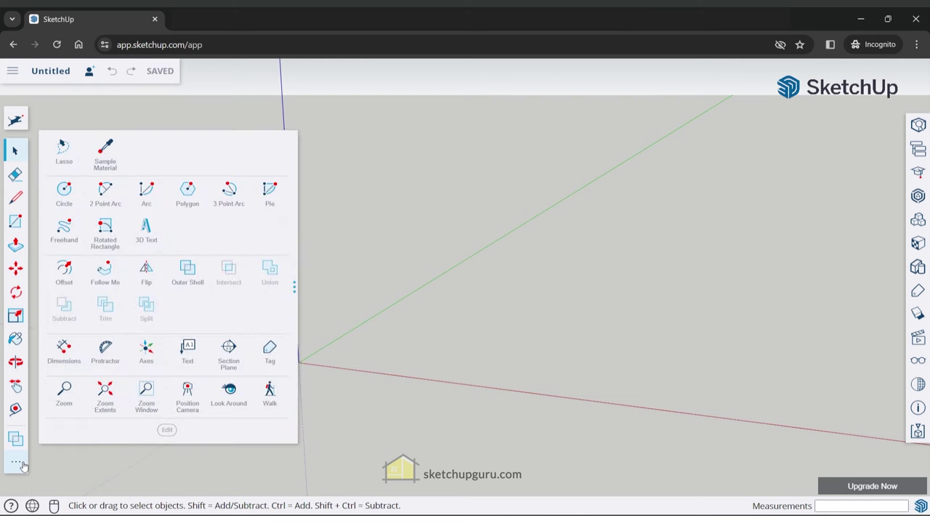
{"action": "left_click", "coordinate": [20, 463]}
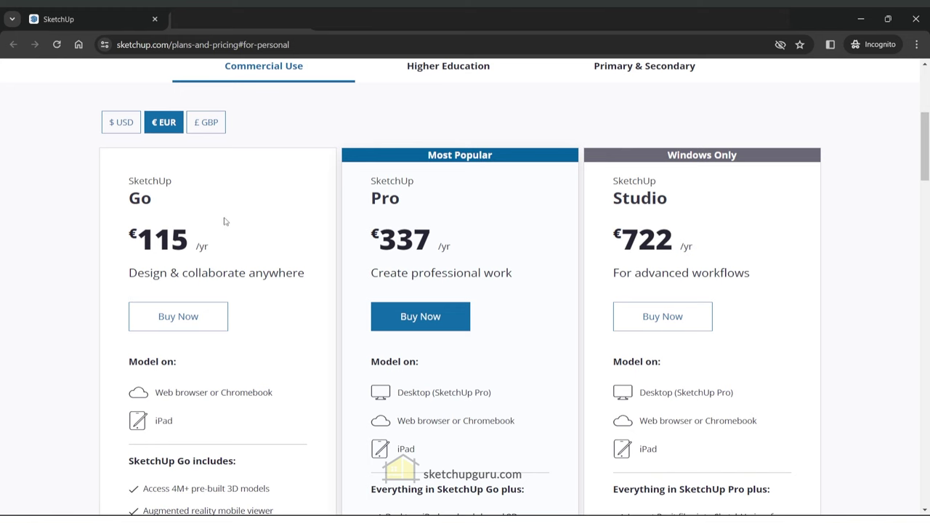
{"action": "scroll", "coordinate": [225, 237], "scroll_direction": "up", "scroll_amount": 2}
{"action": "scroll", "coordinate": [252, 266], "scroll_direction": "down", "scroll_amount": 2}
{"action": "scroll", "coordinate": [232, 229], "scroll_direction": "down", "scroll_amount": 1}
{"action": "scroll", "coordinate": [250, 245], "scroll_direction": "up", "scroll_amount": 1}
{"action": "scroll", "coordinate": [283, 256], "scroll_direction": "up", "scroll_amount": 2}
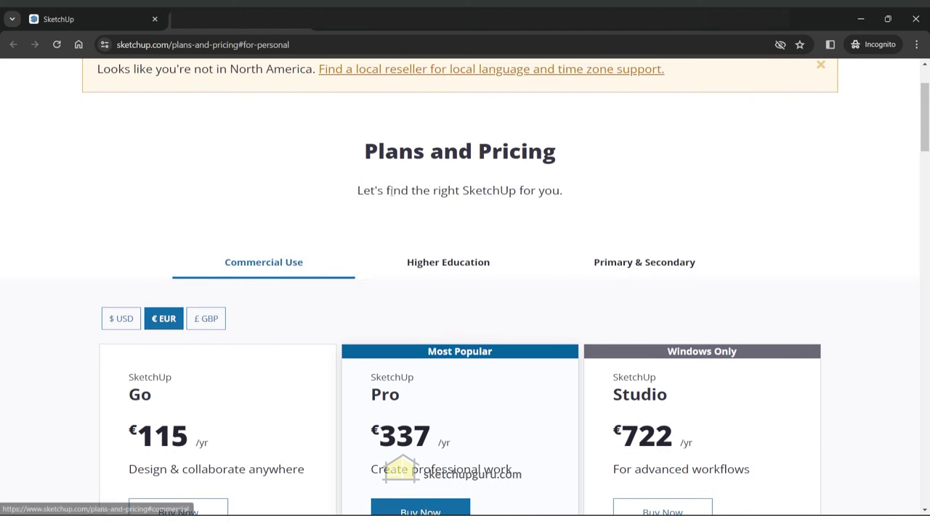
- Review the Higher Education and Primary & Secondary plans, then return to Commercial Use
{"action": "left_click", "coordinate": [447, 261]}
{"action": "scroll", "coordinate": [277, 281], "scroll_direction": "down", "scroll_amount": 1}
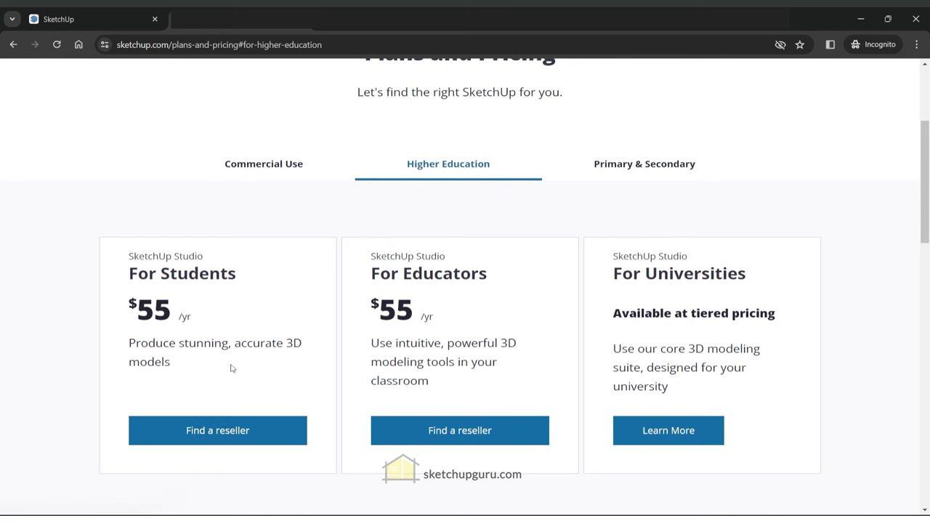
{"action": "left_click", "coordinate": [631, 164]}
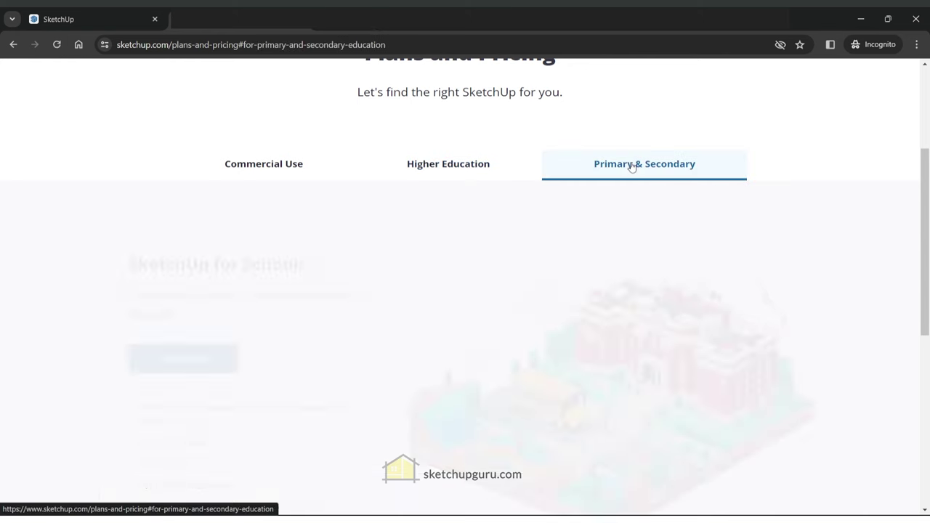
{"action": "scroll", "coordinate": [386, 313], "scroll_direction": "down", "scroll_amount": 2}
{"action": "scroll", "coordinate": [386, 314], "scroll_direction": "up", "scroll_amount": 2}
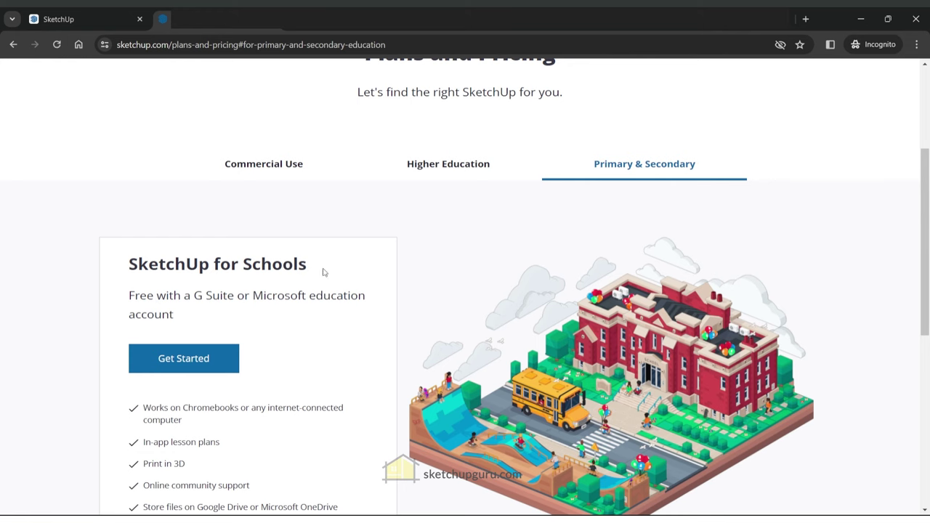
{"action": "left_click", "coordinate": [291, 166]}
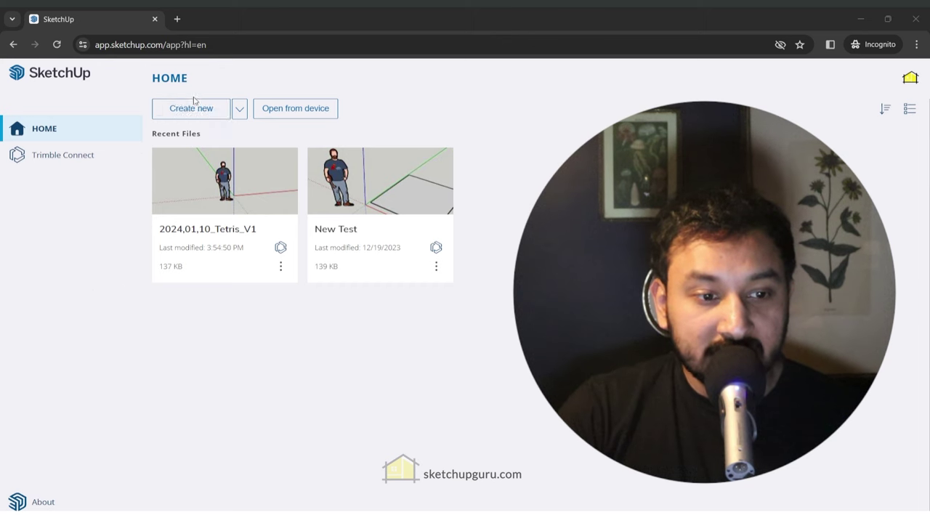
- Create a new model from the Architectural - Feet & Inches template
{"action": "left_click", "coordinate": [240, 111]}
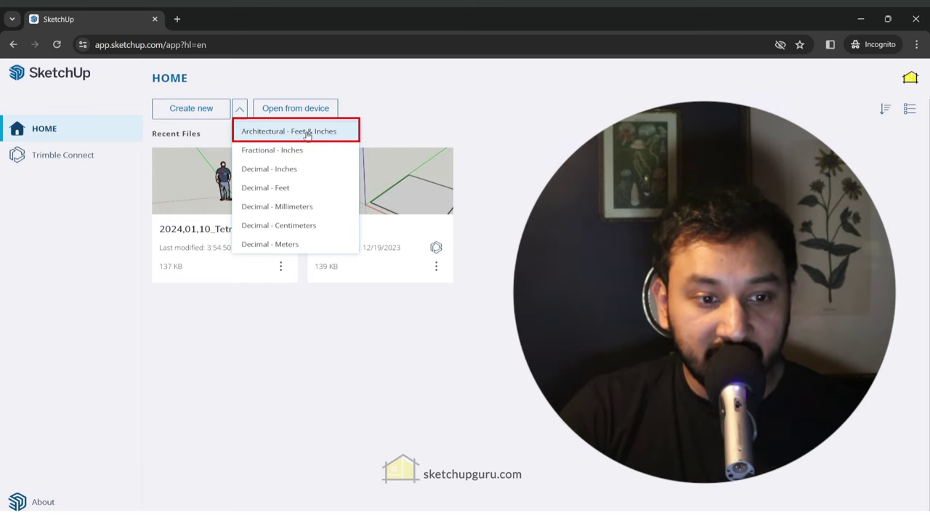
{"action": "left_click", "coordinate": [306, 136]}
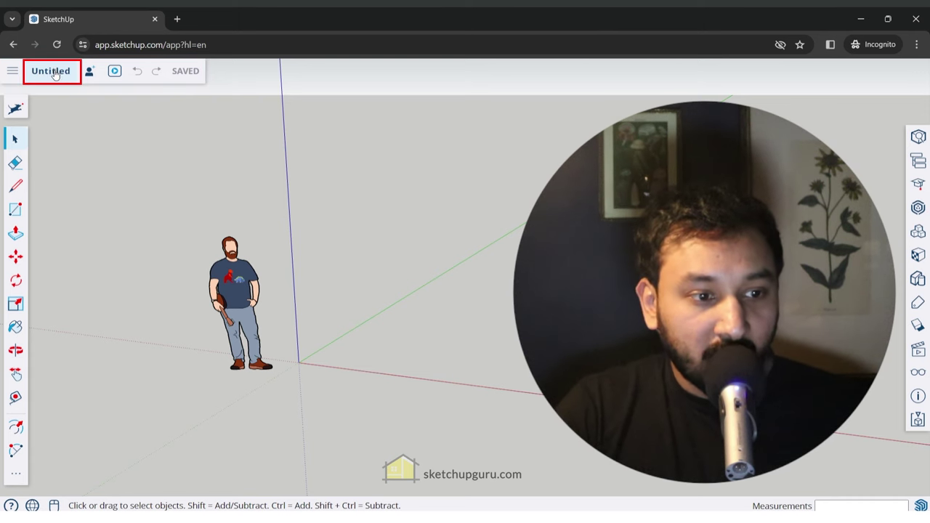
- Save the model as '2024,01,10_Tetris V2' in the New model project
{"action": "left_click", "coordinate": [54, 72]}
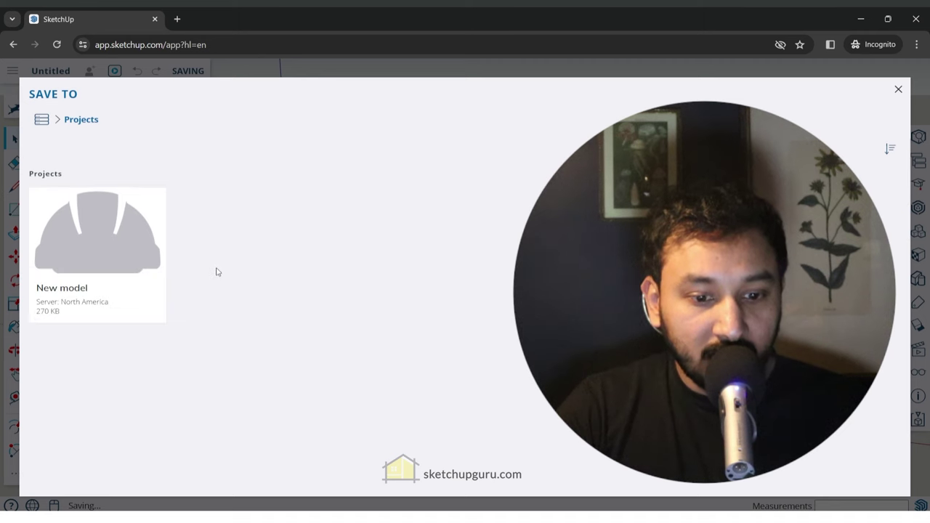
{"action": "left_click", "coordinate": [110, 219]}
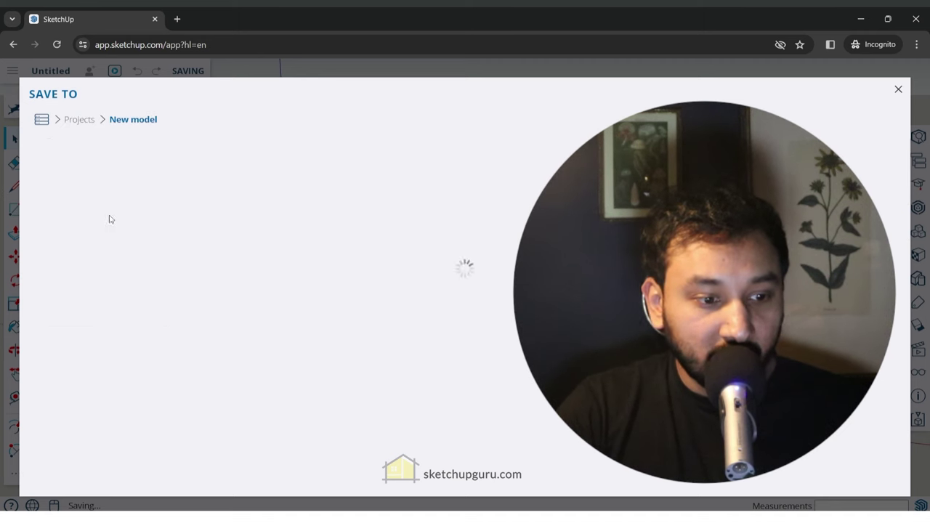
{"action": "left_click", "coordinate": [204, 470]}
{"action": "type", "text": "2024,01,10_Tetris "}
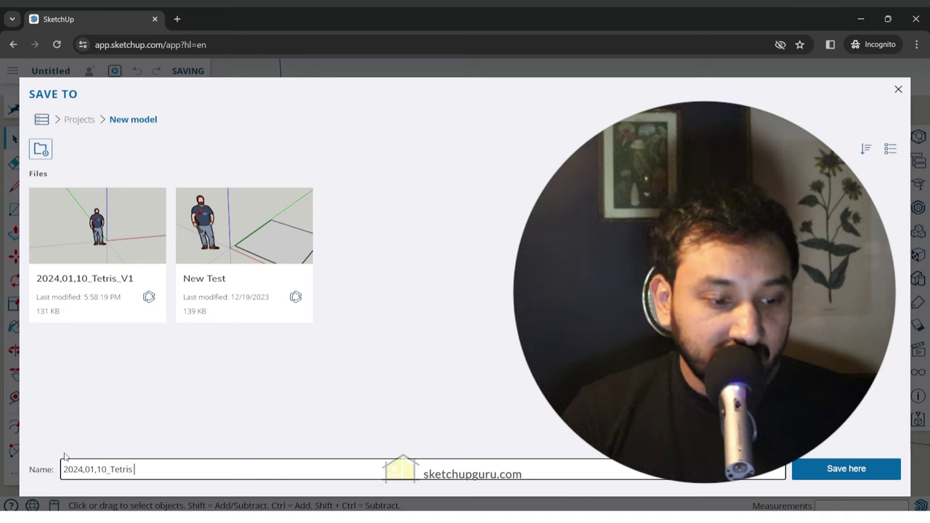
{"action": "type", "text": "V2"}
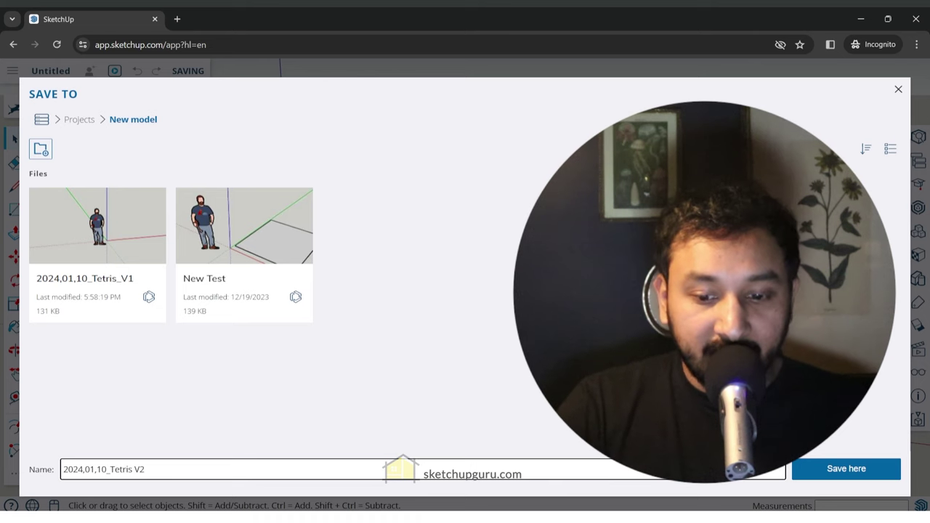
{"action": "left_click", "coordinate": [849, 473]}
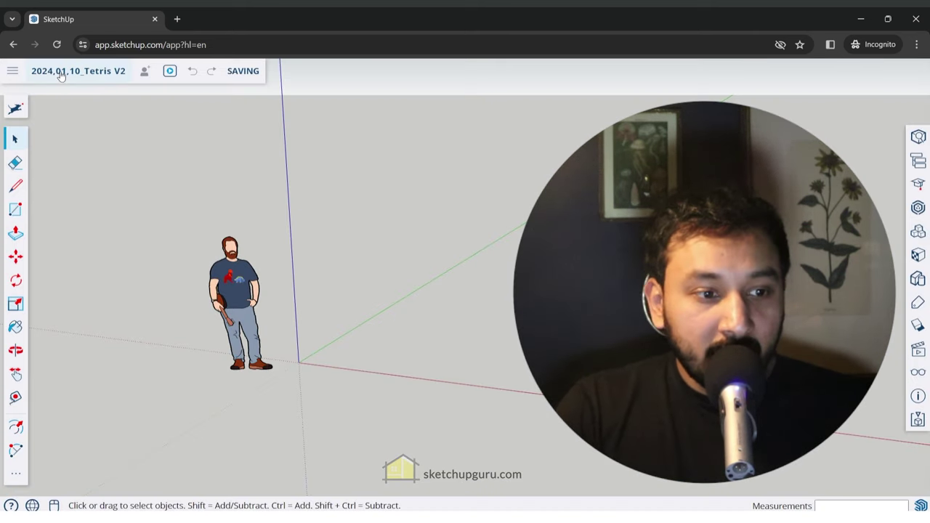
{"action": "left_click", "coordinate": [14, 72]}
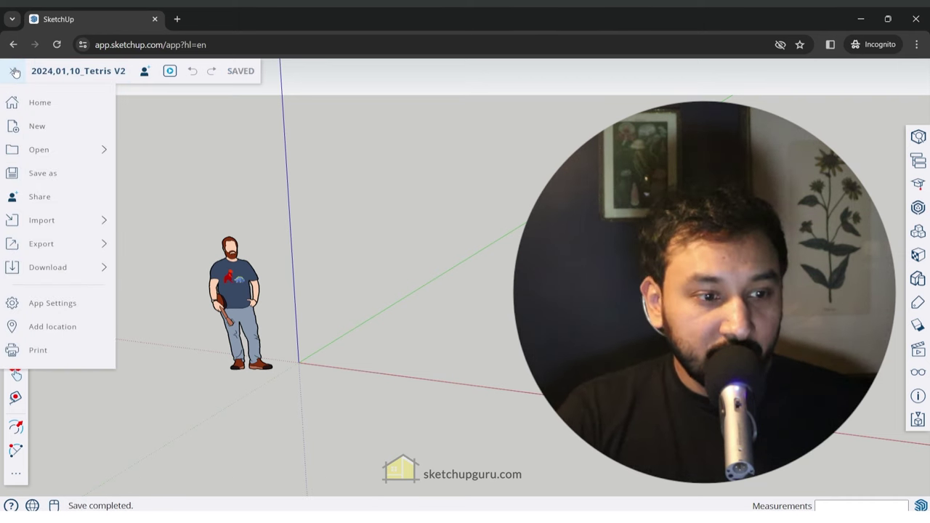
- Reopen 2024,01,10_Tetris V2 from the Home recent files and open its Share options
{"action": "left_click", "coordinate": [37, 104]}
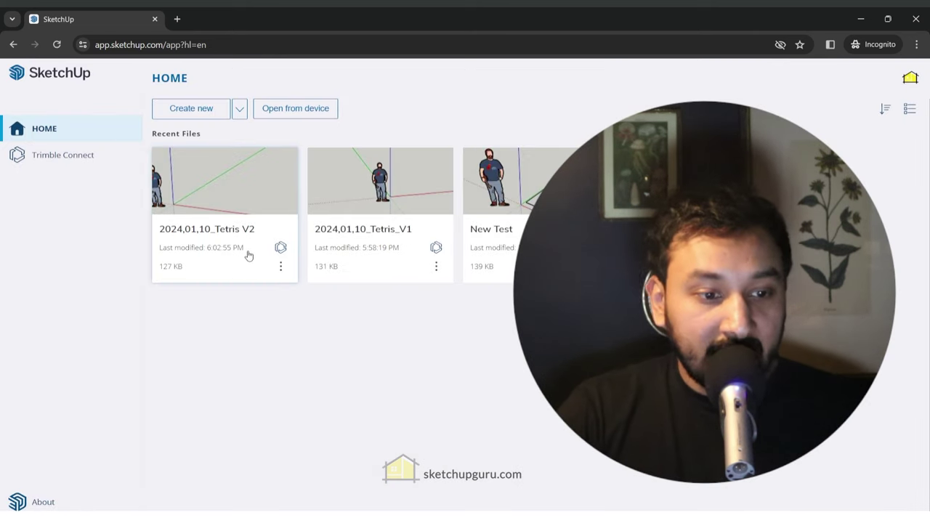
{"action": "left_click", "coordinate": [216, 213]}
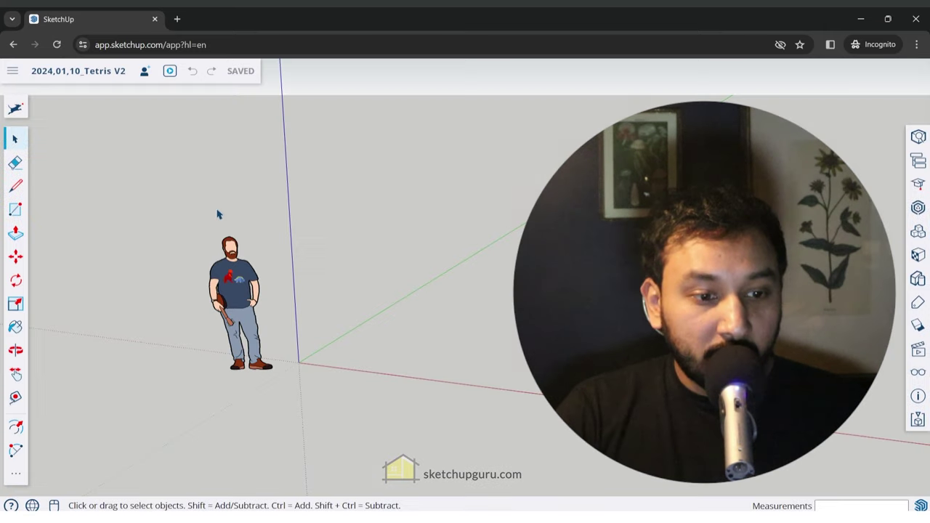
{"action": "left_click", "coordinate": [11, 72]}
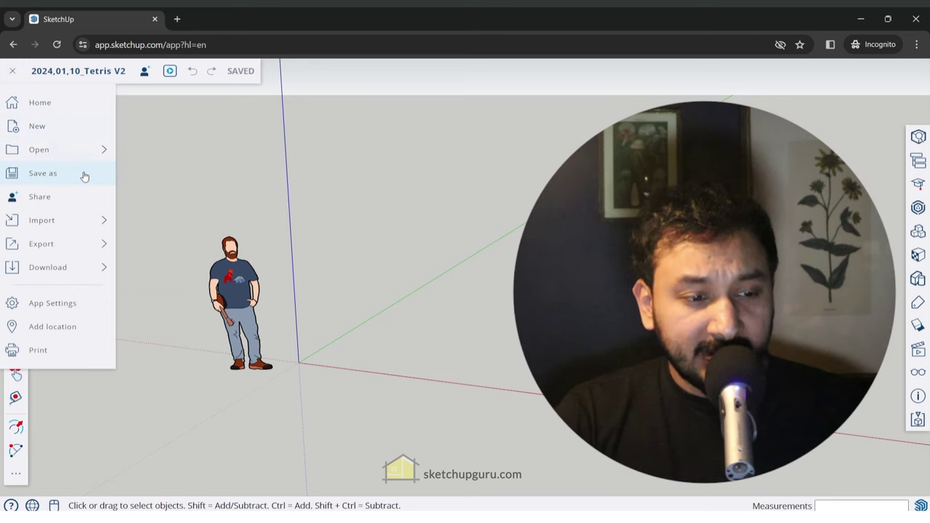
{"action": "left_click", "coordinate": [78, 196]}
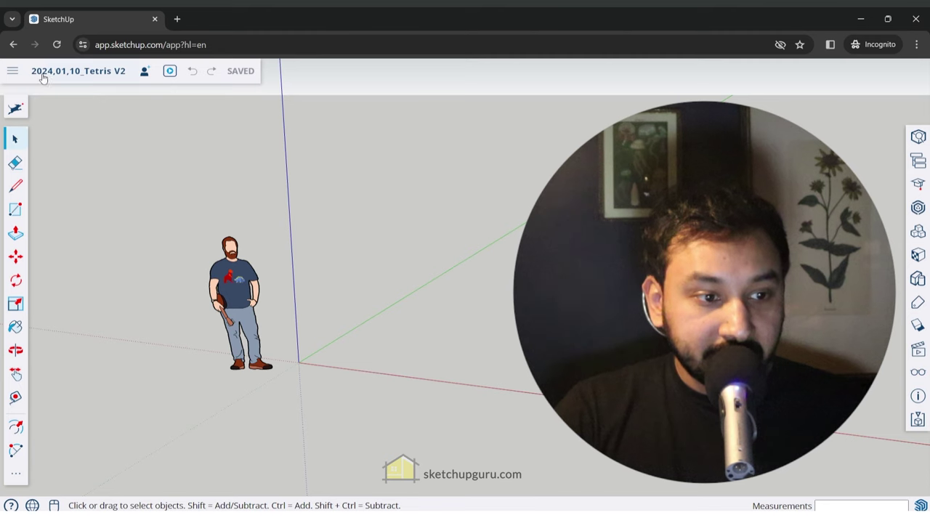
- Close Sharing, view the Import from My device option, and cancel the file dialog
{"action": "left_click", "coordinate": [12, 70]}
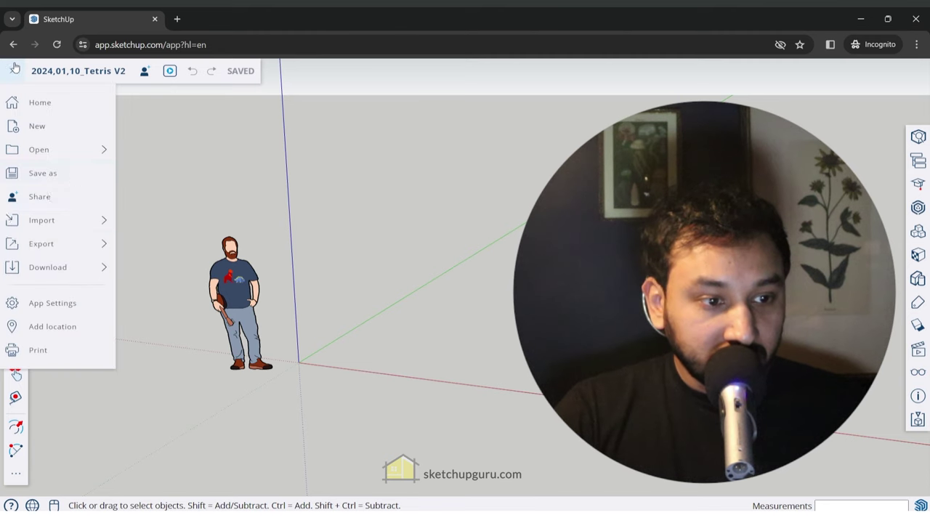
{"action": "left_click", "coordinate": [65, 221]}
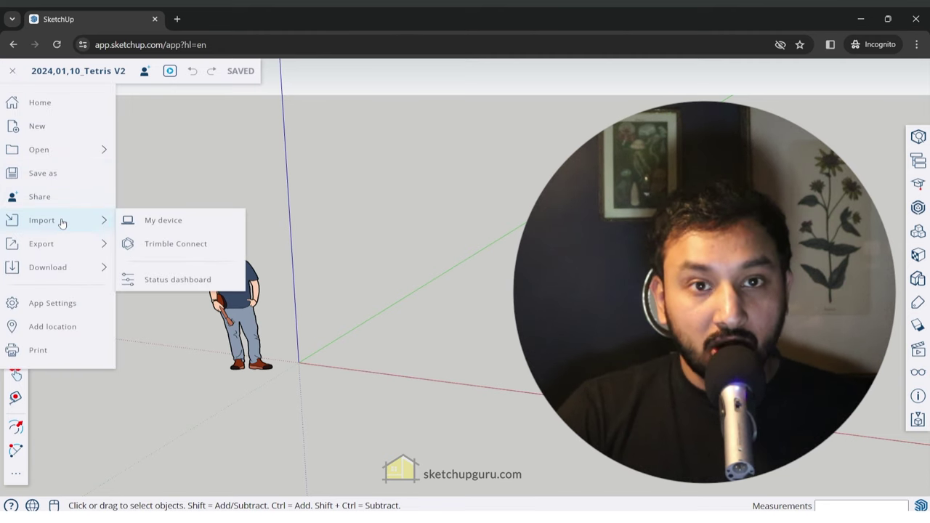
{"action": "left_click", "coordinate": [181, 221]}
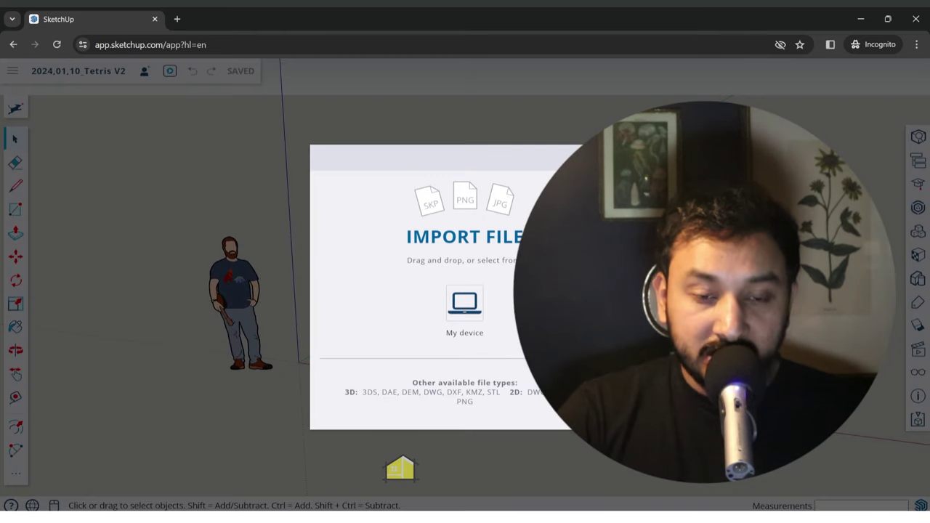
{"action": "key", "text": "Escape"}
- Look over the Export formats and the Download options SKP, PNG and STL
{"action": "left_click", "coordinate": [13, 71]}
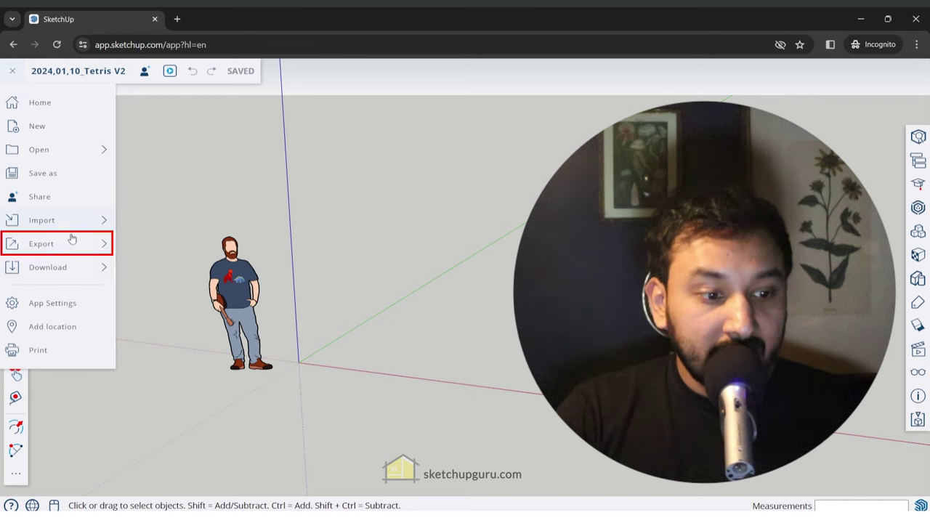
{"action": "left_click", "coordinate": [75, 249]}
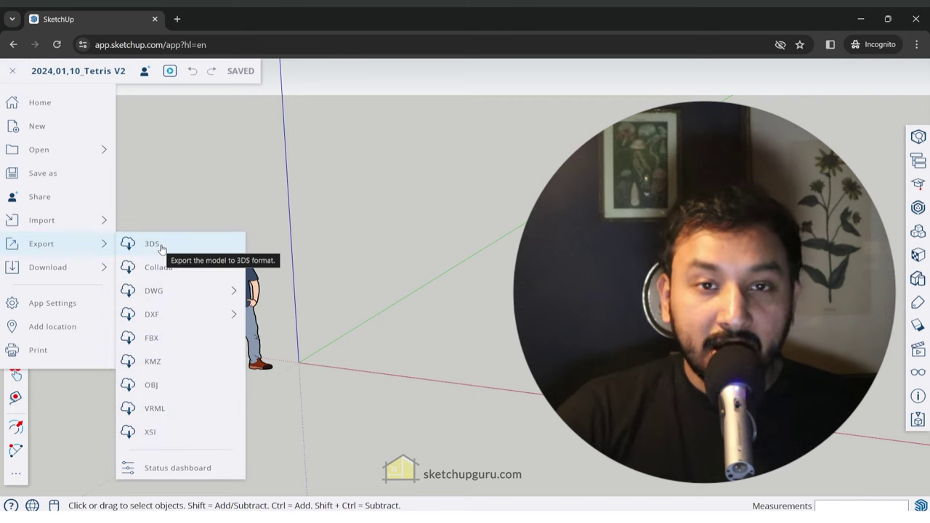
{"action": "mouse_move", "coordinate": [199, 294]}
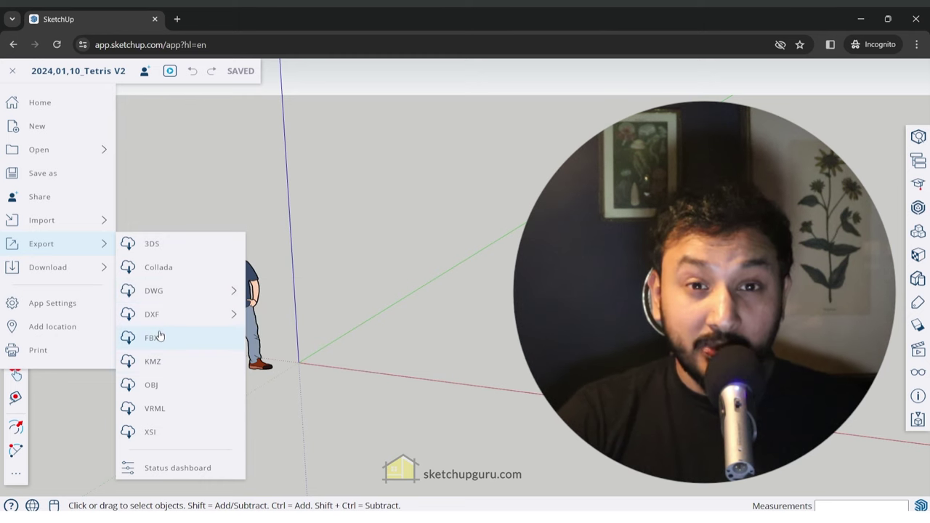
{"action": "mouse_move", "coordinate": [65, 271]}
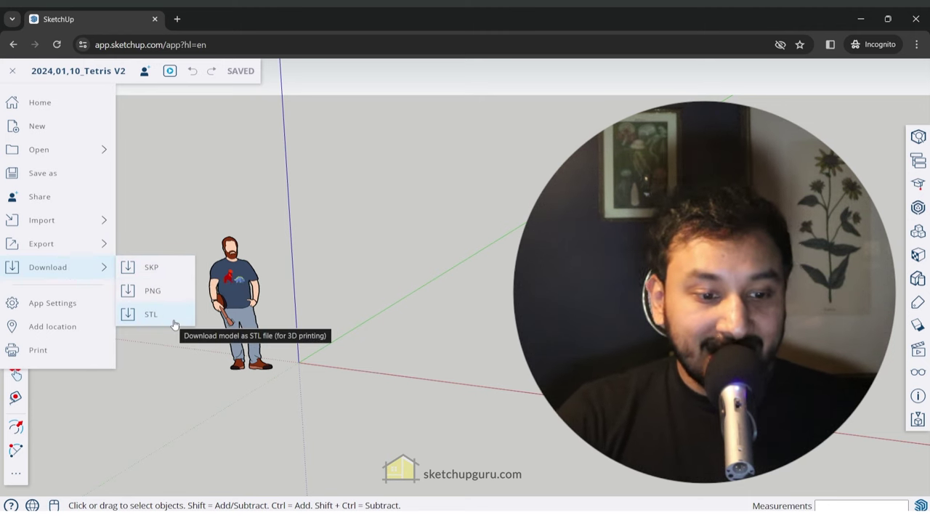
- Open App Settings, move the dialog aside, and view the Accessibility axis and inference colours
{"action": "left_click", "coordinate": [61, 305]}
{"action": "left_click_drag", "start_coordinate": [167, 99], "coordinate": [429, 95]}
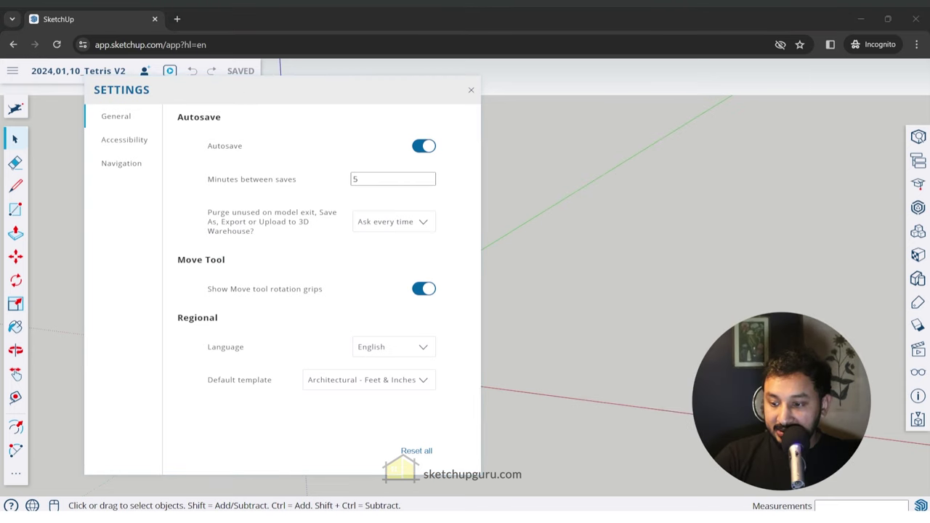
{"action": "left_click_drag", "start_coordinate": [230, 90], "coordinate": [306, 88]}
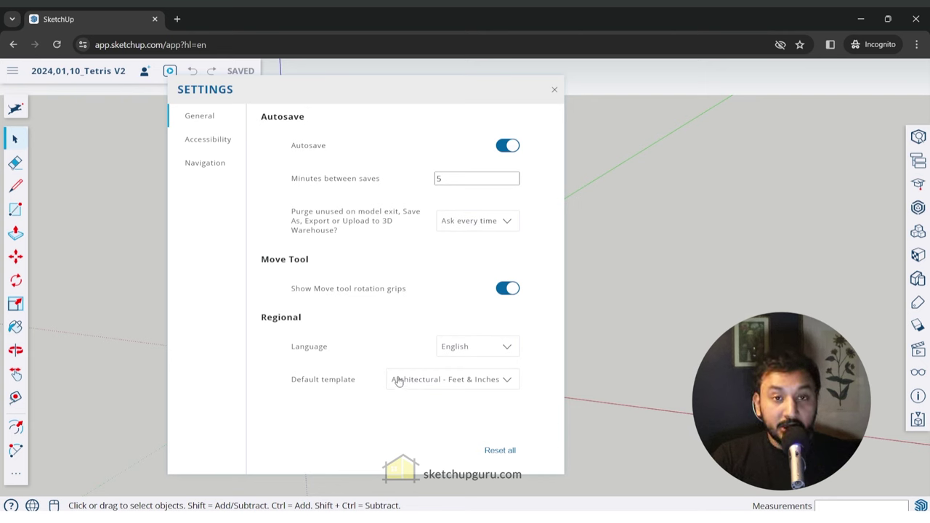
{"action": "left_click", "coordinate": [234, 149]}
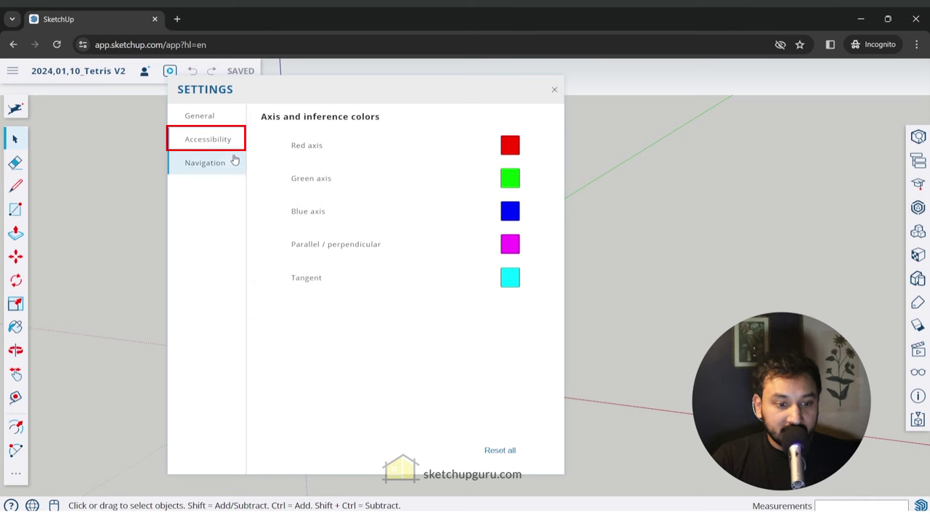
- Move the Settings dialog aside and back, then show the Navigation page's input Device choices
{"action": "left_click_drag", "start_coordinate": [247, 85], "coordinate": [563, 99]}
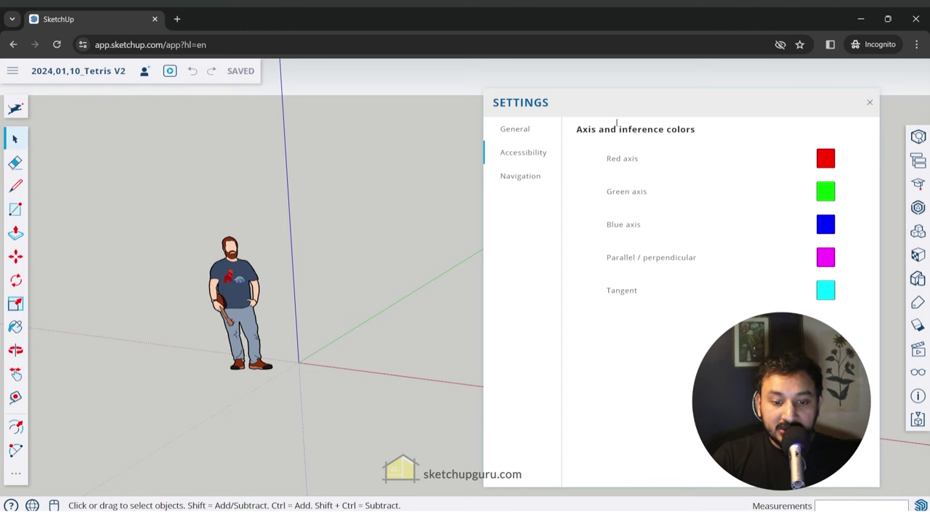
{"action": "left_click_drag", "start_coordinate": [596, 106], "coordinate": [483, 102]}
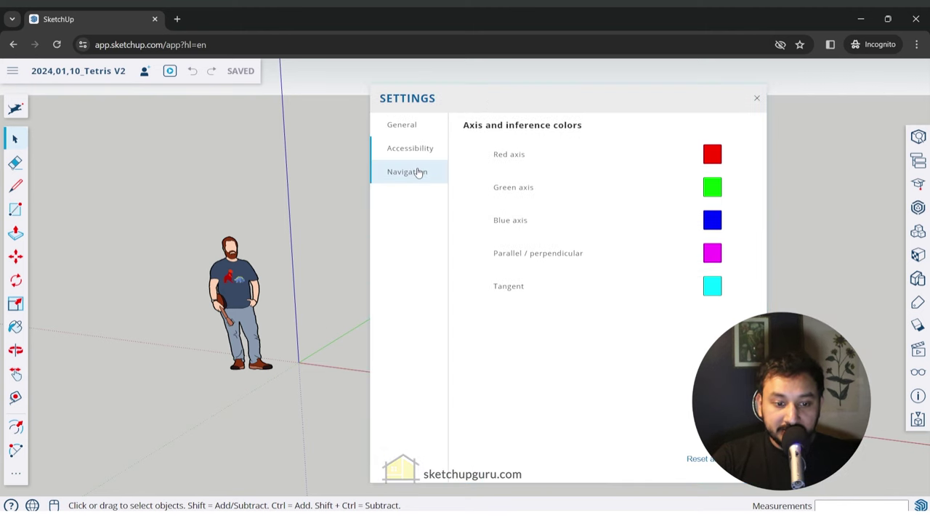
{"action": "left_click", "coordinate": [418, 172]}
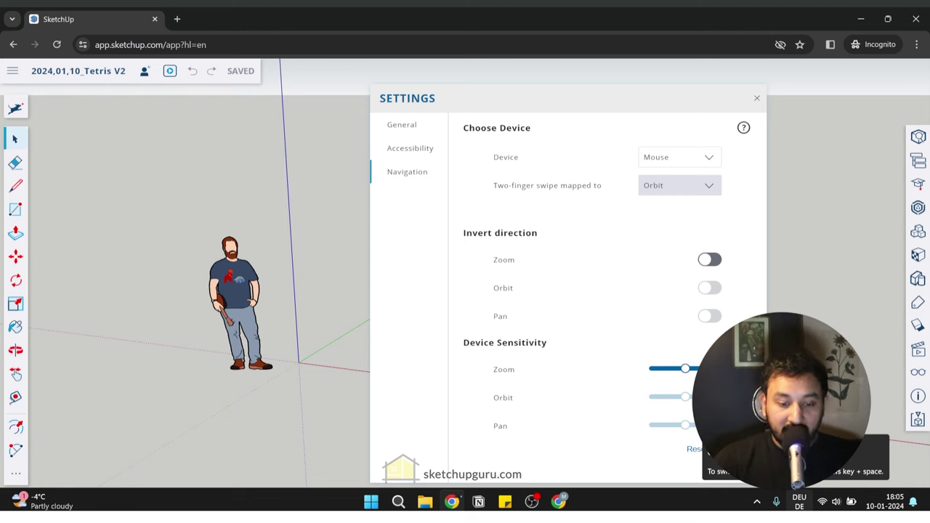
{"action": "left_click", "coordinate": [655, 157]}
{"action": "left_click", "coordinate": [665, 207]}
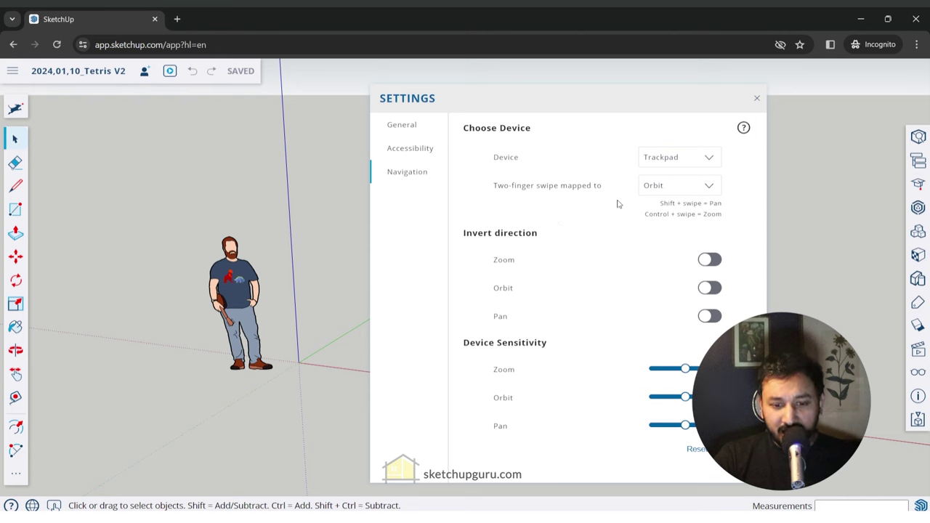
{"action": "left_click", "coordinate": [650, 187]}
{"action": "left_click", "coordinate": [656, 248]}
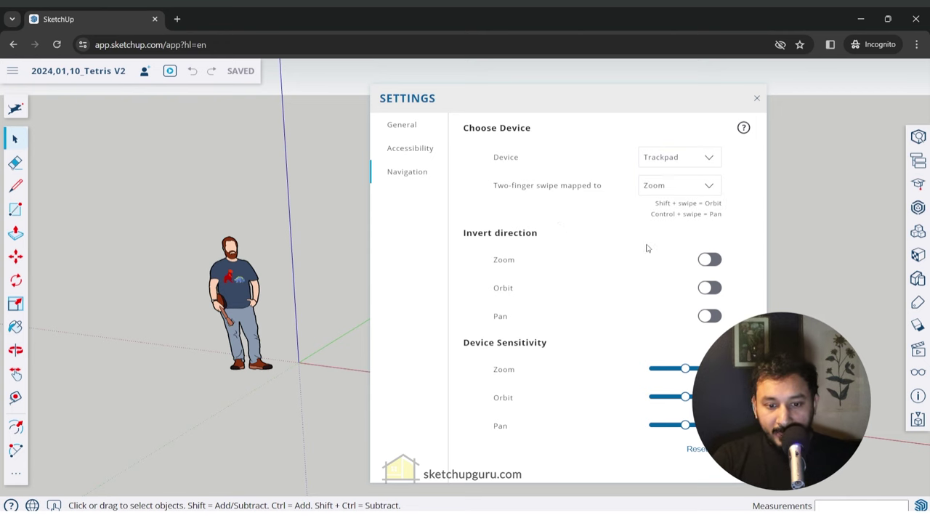
{"action": "left_click", "coordinate": [658, 189]}
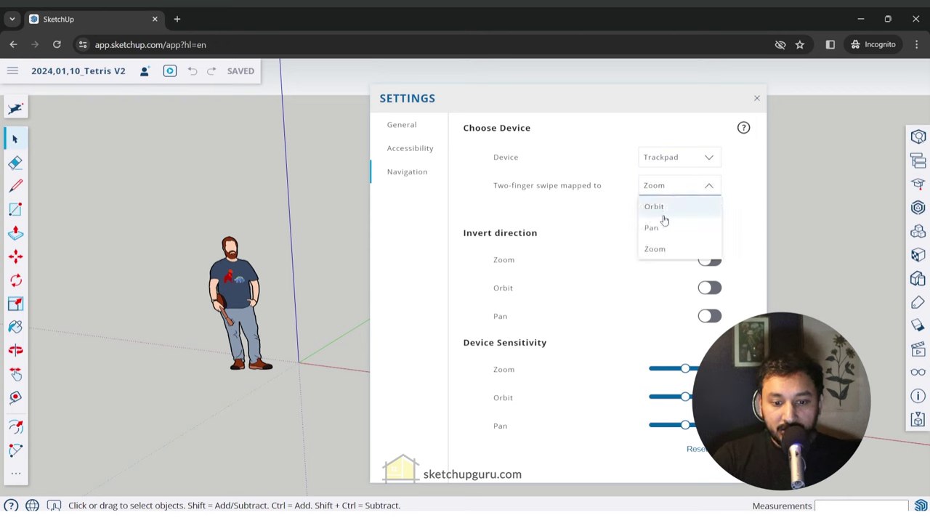
{"action": "left_click", "coordinate": [656, 208]}
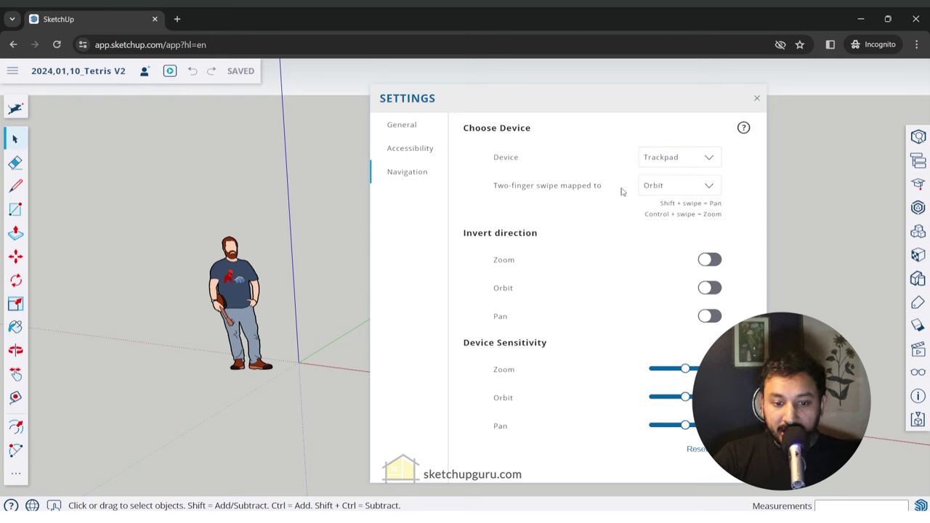
{"action": "left_click", "coordinate": [655, 164]}
{"action": "left_click", "coordinate": [657, 179]}
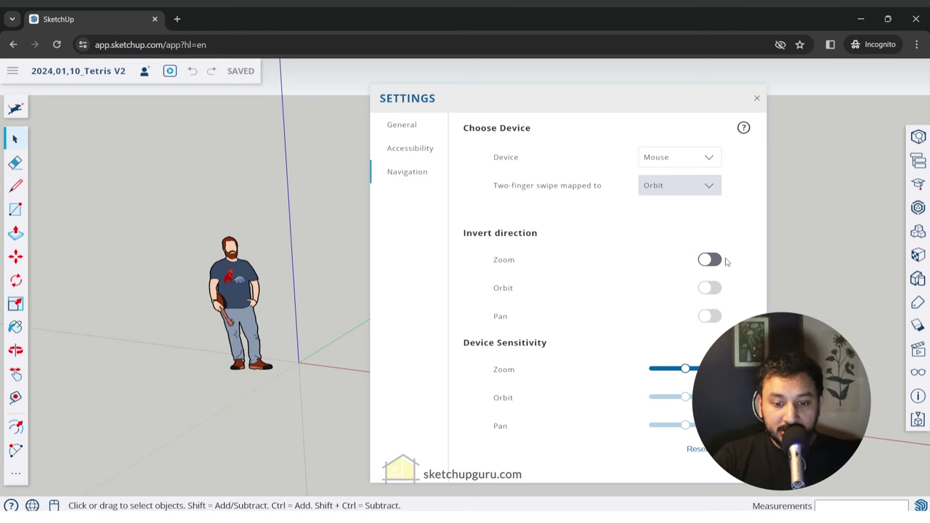
- Close the Settings dialog, then briefly expand and collapse the more-tools flyout
{"action": "left_click", "coordinate": [757, 99]}
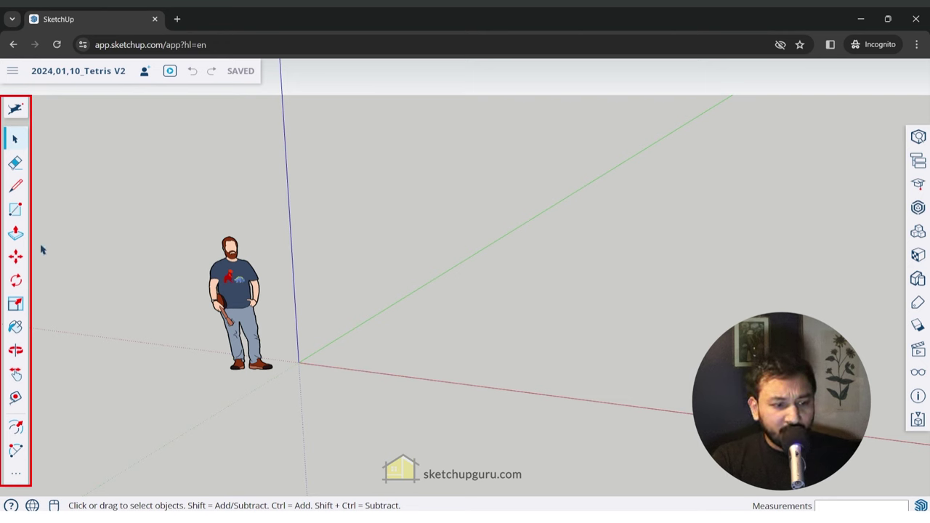
{"action": "left_click", "coordinate": [16, 475]}
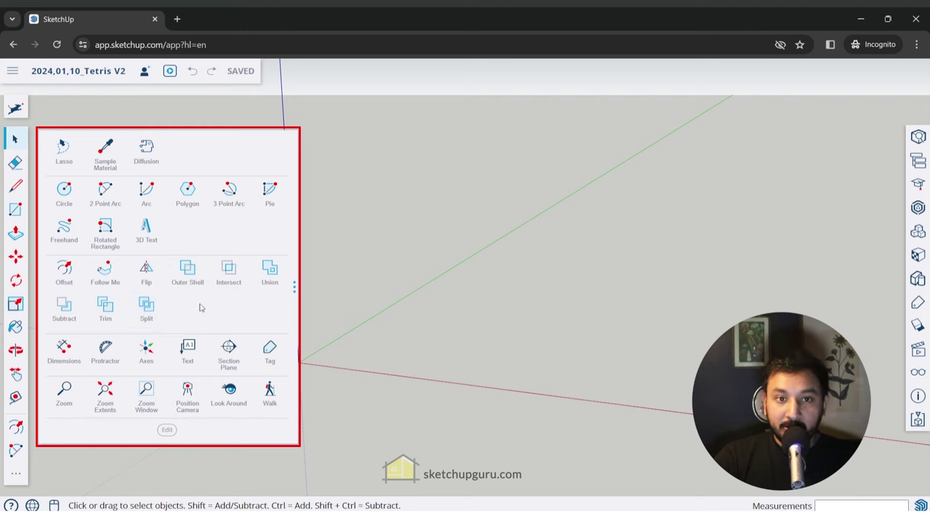
{"action": "left_click", "coordinate": [14, 479]}
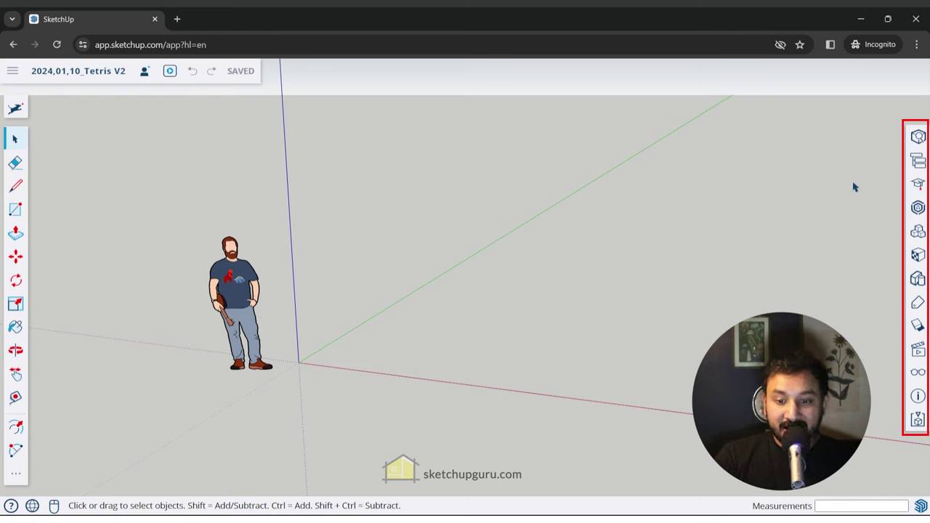
- Open Entity Info and Outliner, view and close the Instructor help, then collapse and reopen the tray
{"action": "left_click", "coordinate": [916, 156]}
{"action": "left_click", "coordinate": [918, 184]}
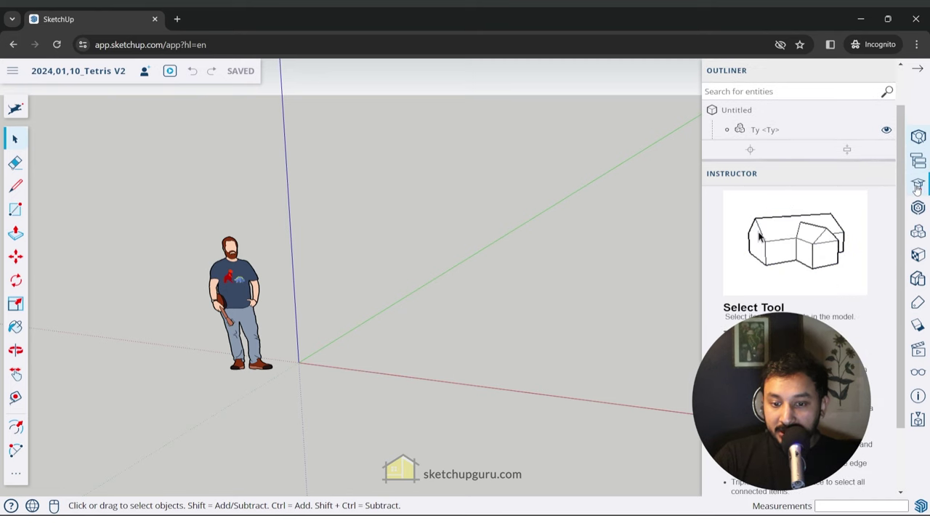
{"action": "left_click", "coordinate": [881, 94]}
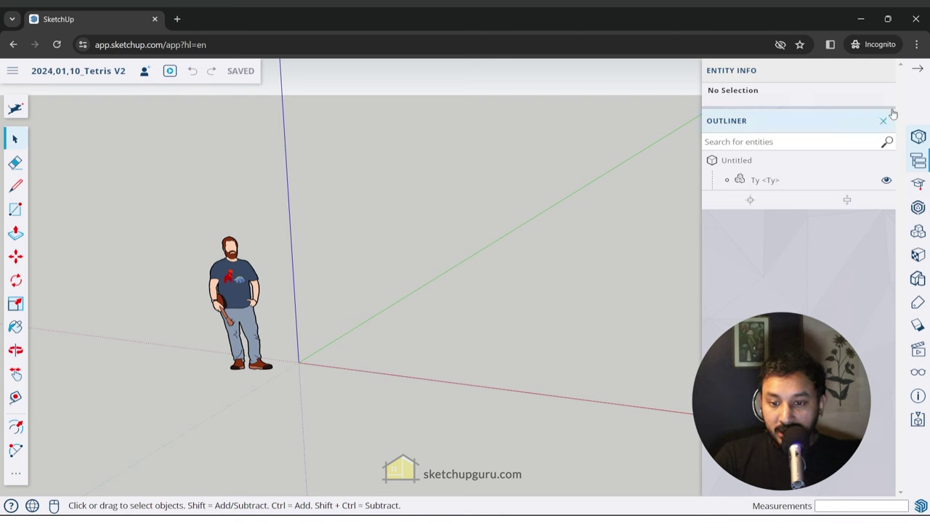
{"action": "left_click", "coordinate": [919, 69]}
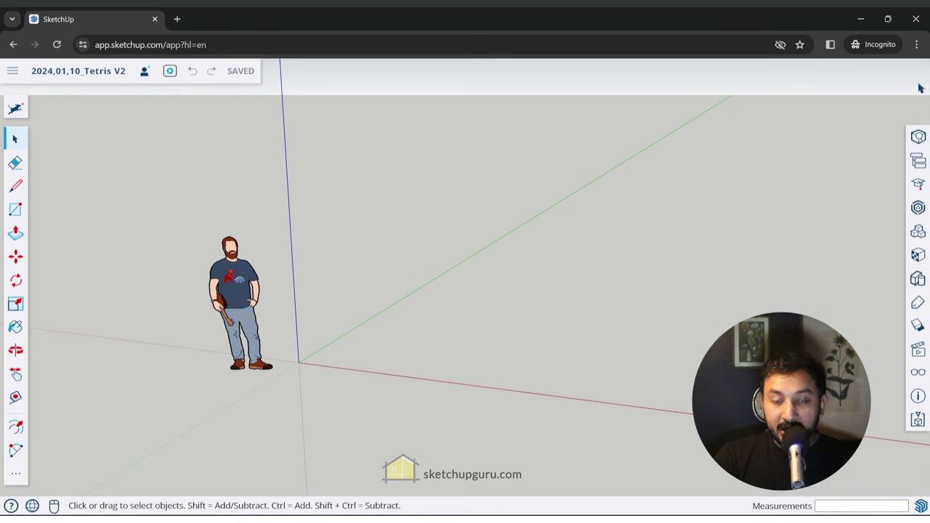
{"action": "left_click", "coordinate": [919, 138]}
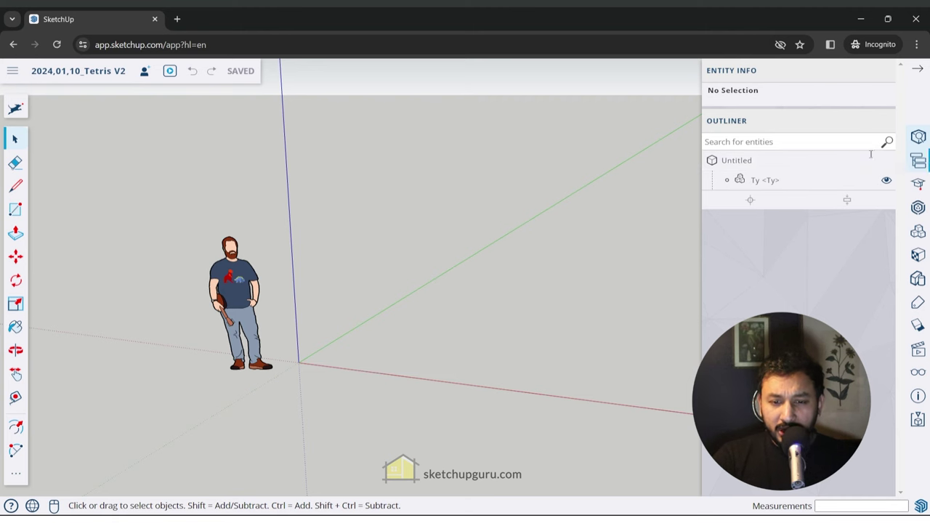
- Open the 3D Warehouse, Styles and Shadows panels, then close the Warehouse and collapse all tray panels
{"action": "left_click", "coordinate": [918, 231]}
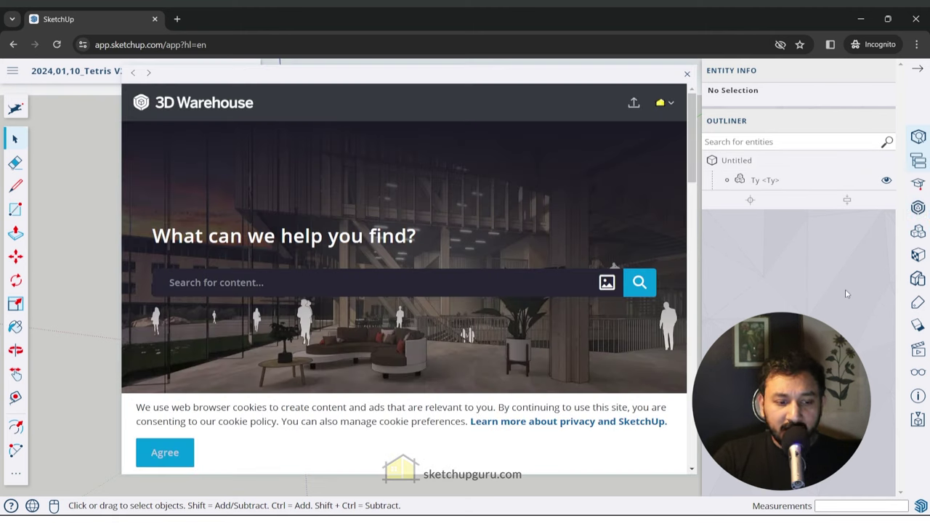
{"action": "left_click", "coordinate": [918, 280]}
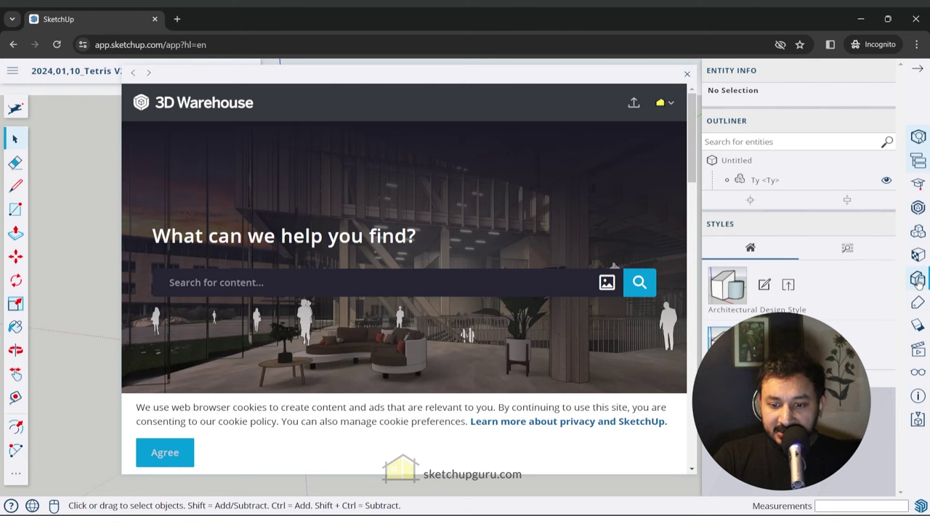
{"action": "left_click", "coordinate": [919, 331]}
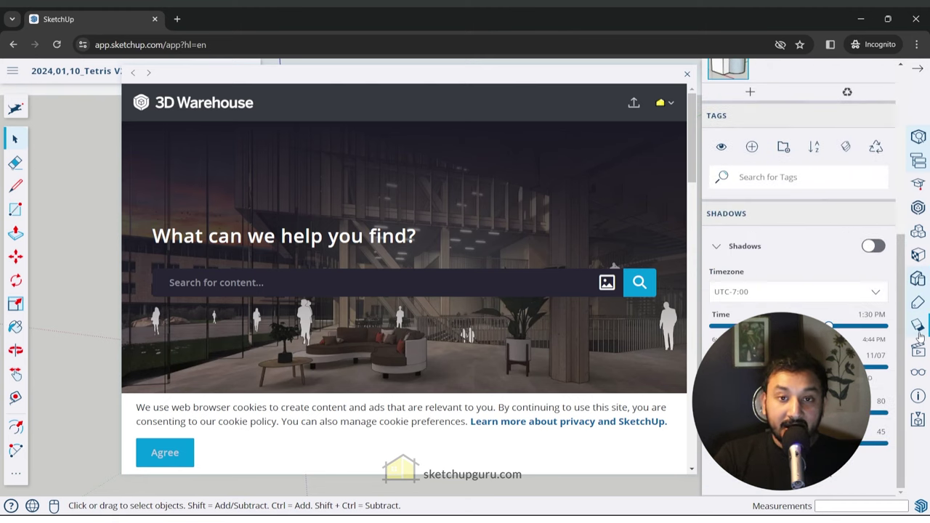
{"action": "left_click", "coordinate": [687, 74]}
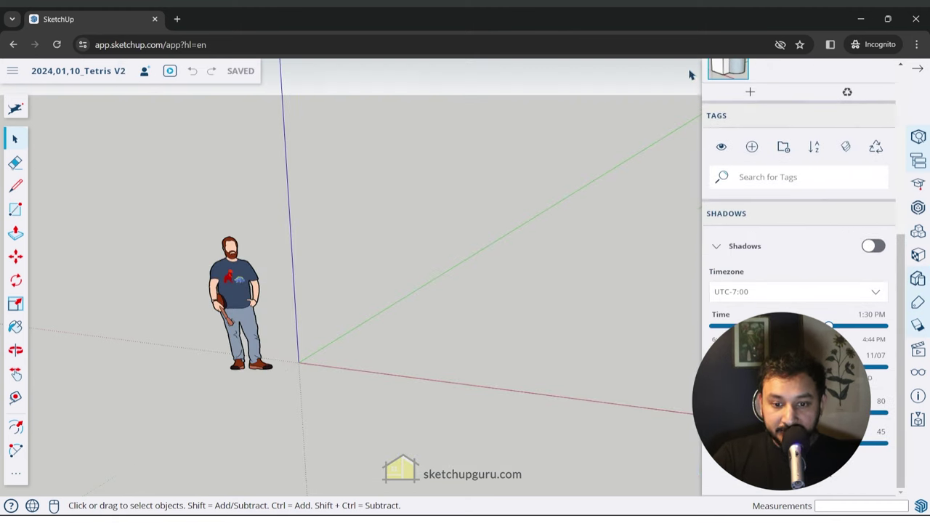
{"action": "scroll", "coordinate": [799, 181], "scroll_direction": "up", "scroll_amount": 5}
{"action": "left_click", "coordinate": [880, 69]}
{"action": "left_click", "coordinate": [880, 66]}
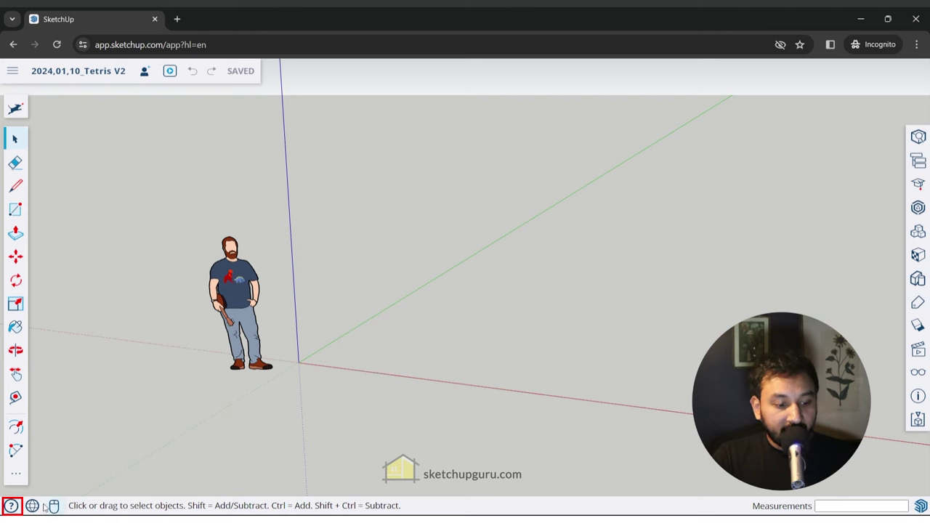
{"action": "left_click", "coordinate": [7, 508]}
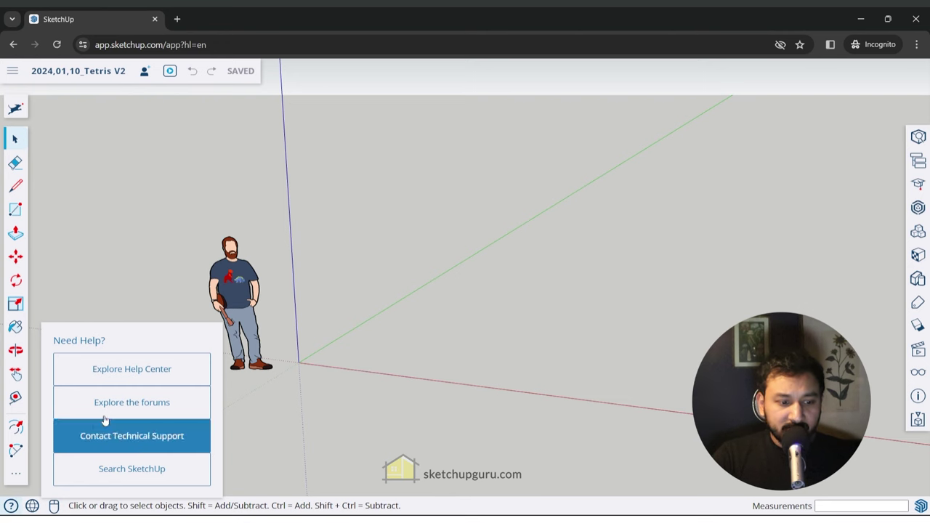
{"action": "left_click", "coordinate": [32, 506]}
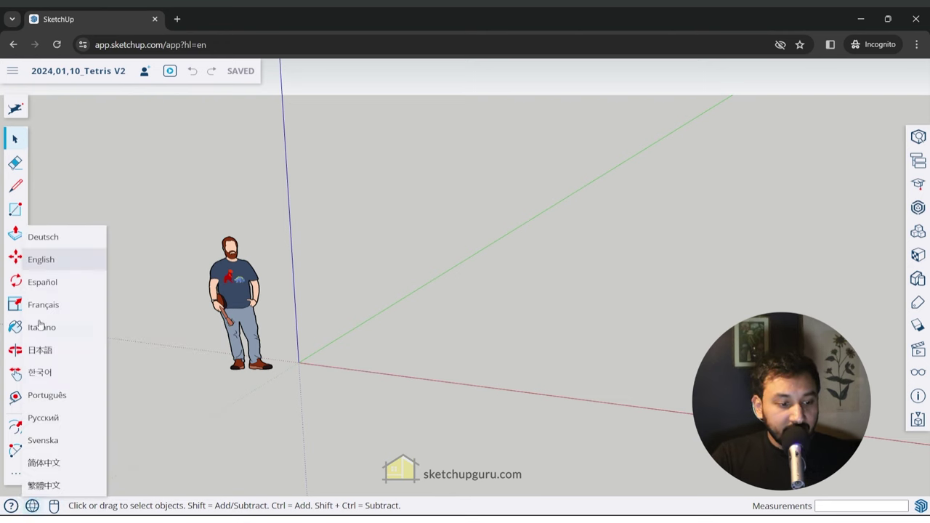
{"action": "left_click", "coordinate": [50, 260]}
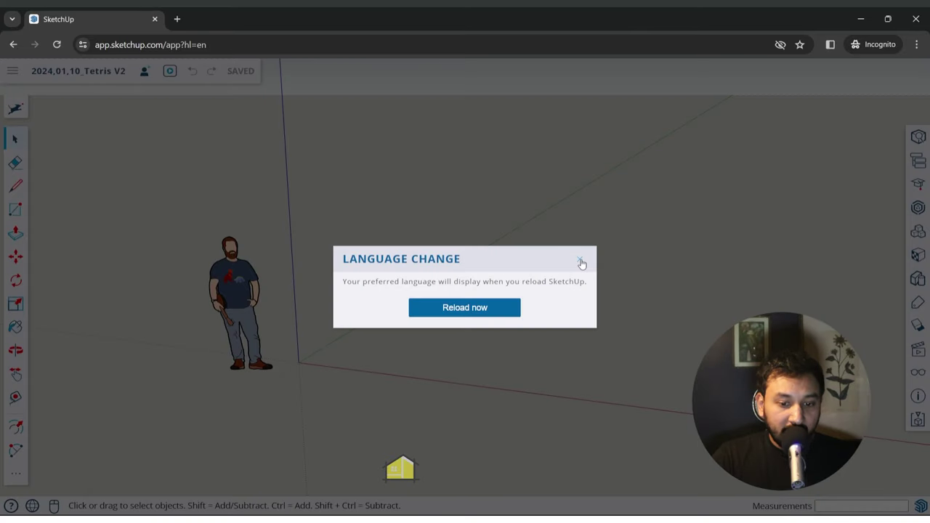
{"action": "left_click", "coordinate": [580, 260]}
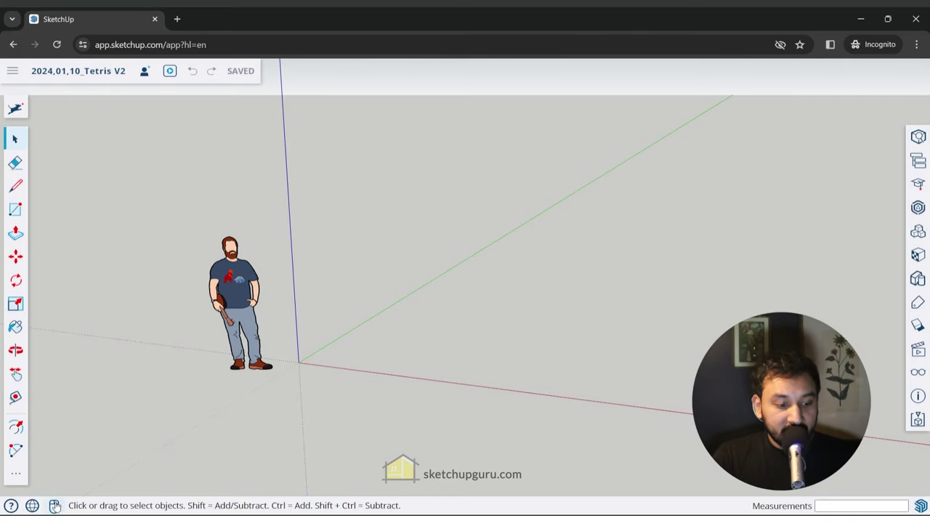
{"action": "left_click", "coordinate": [54, 506]}
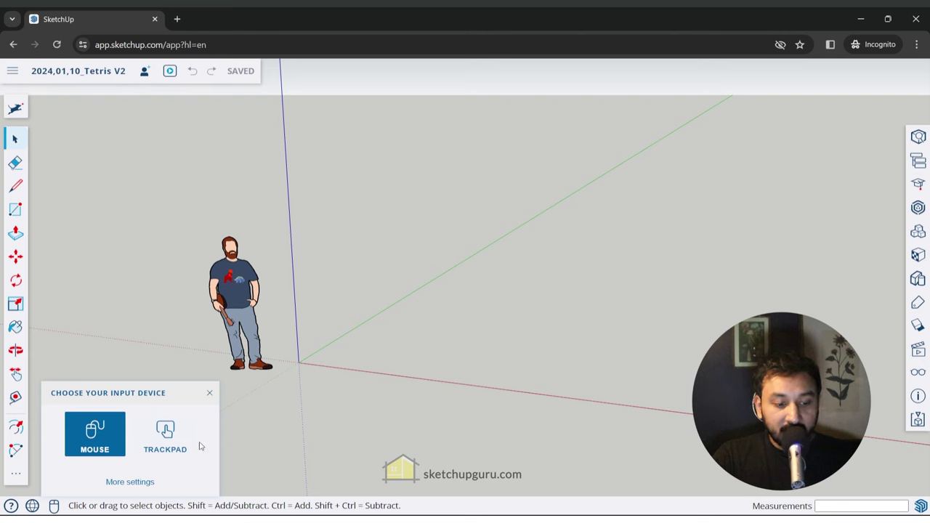
{"action": "left_click", "coordinate": [578, 374]}
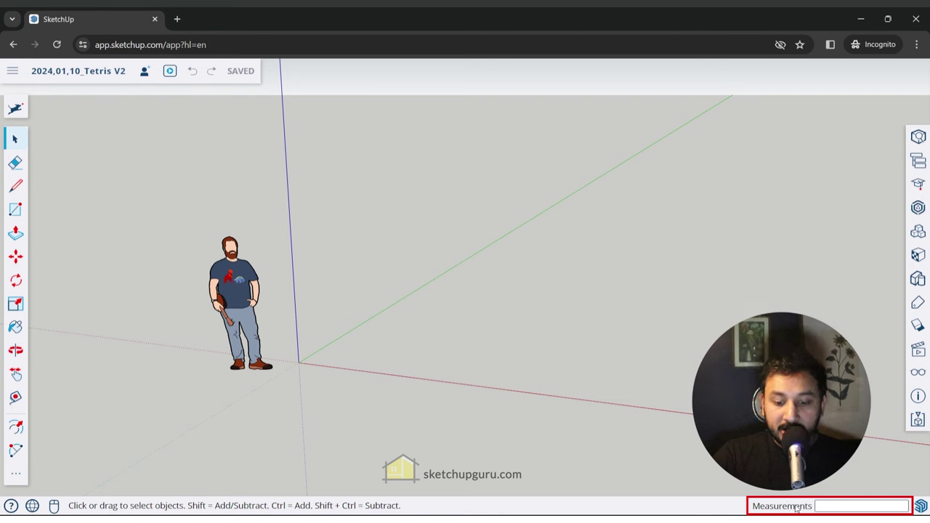
- Cancel a started rectangle, then draw a 1m line along the green axis from near the origin
{"action": "key", "text": "r"}
{"action": "left_click", "coordinate": [371, 359]}
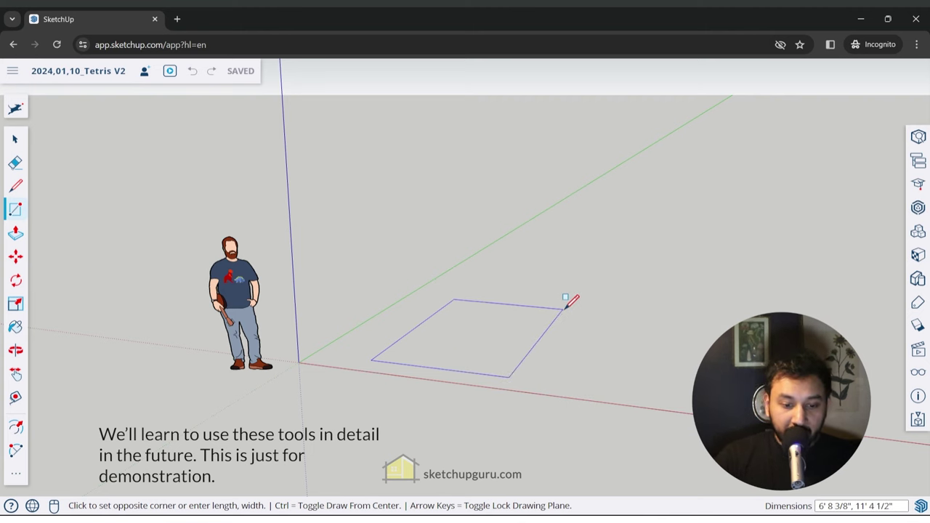
{"action": "key", "text": "Escape"}
{"action": "key", "text": "l"}
{"action": "left_click", "coordinate": [361, 356]}
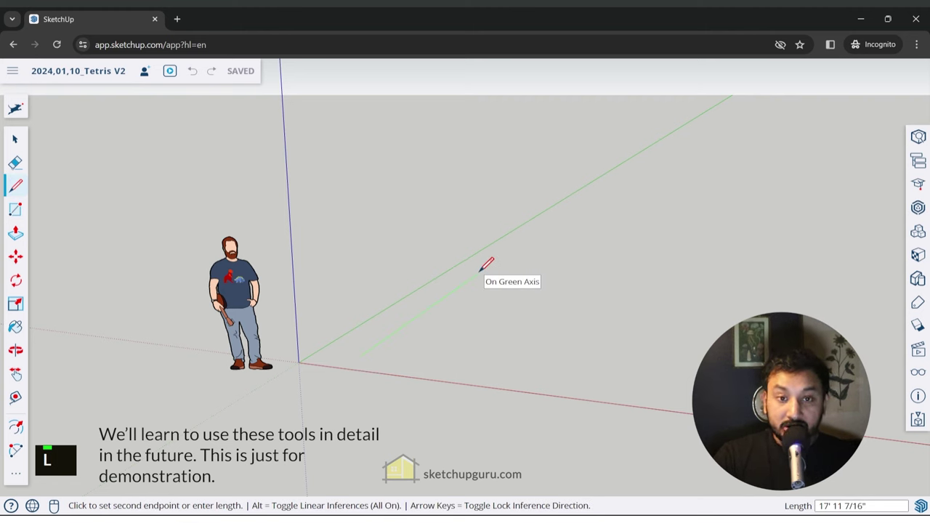
{"action": "type", "text": "1m"}
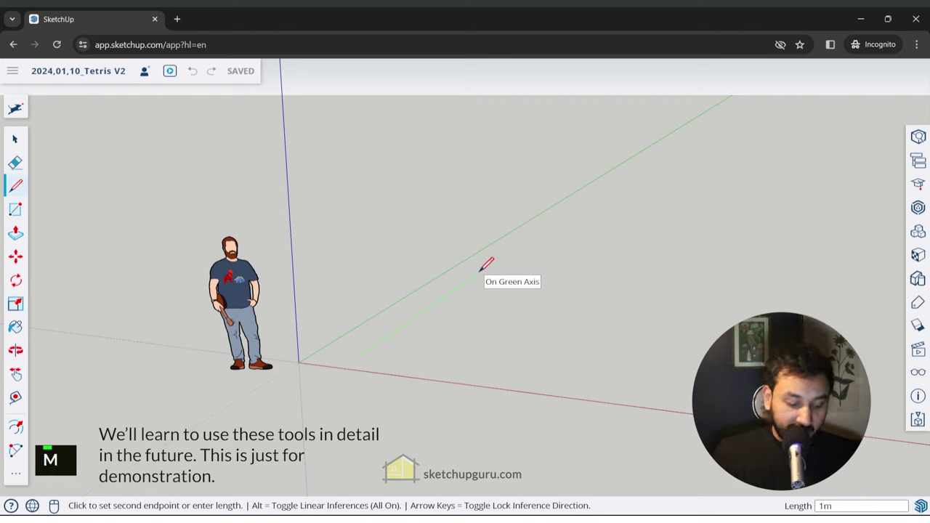
{"action": "key", "text": "Return"}
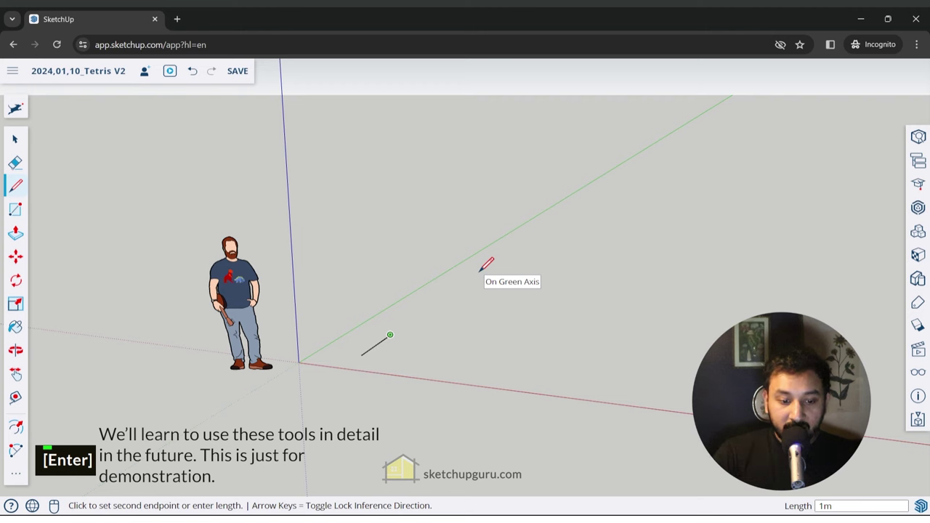
{"action": "key", "text": "Escape"}
- Start a Tape Measure measurement from the line's end, then cancel it
{"action": "key", "text": "t"}
{"action": "left_click", "coordinate": [361, 356]}
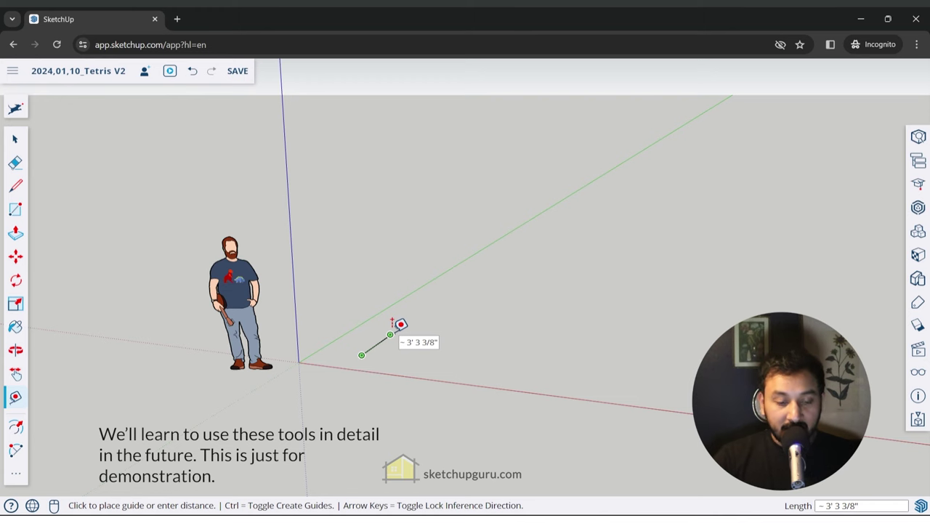
{"action": "key", "text": "Escape"}
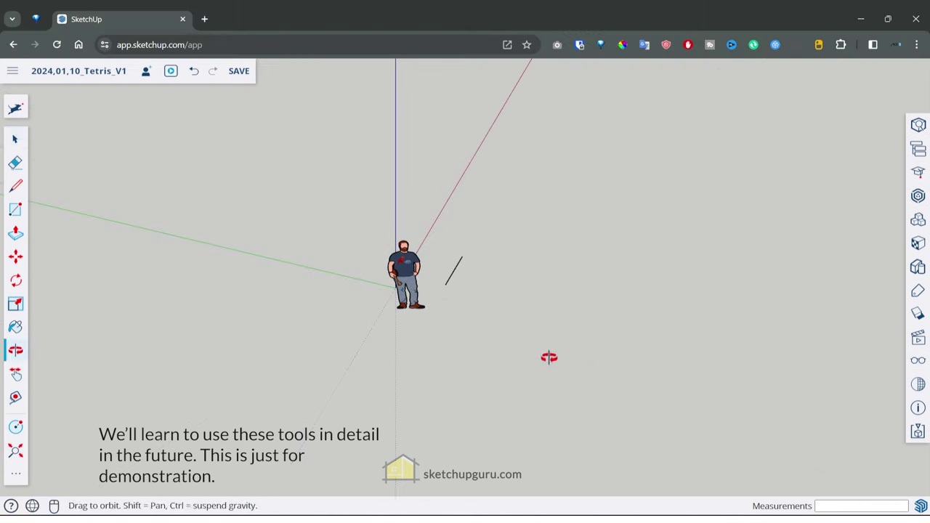
- Draw a 60 by 60 square face on the ground beside the figure, then return to Select
{"action": "key", "text": "space"}
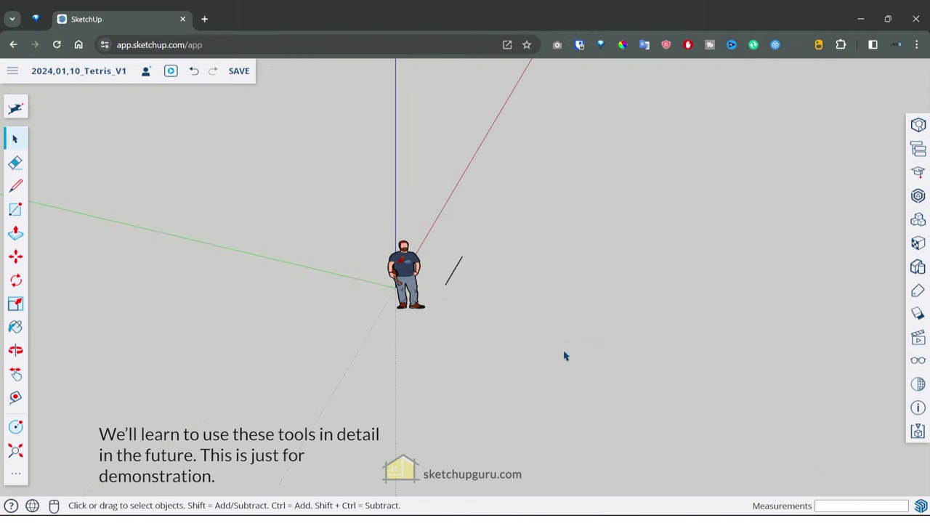
{"action": "middle_click_drag", "start_coordinate": [569, 371], "coordinate": [486, 357]}
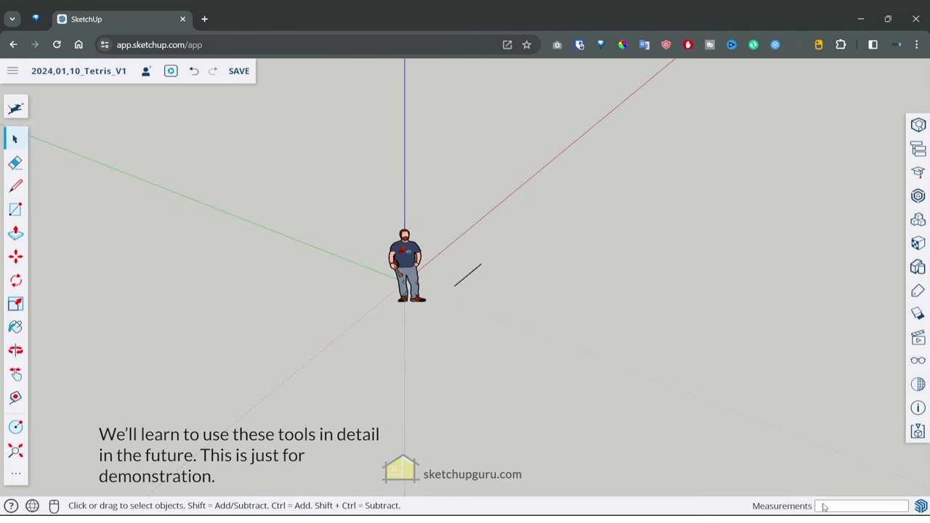
{"action": "middle_click_drag", "start_coordinate": [644, 429], "coordinate": [440, 300]}
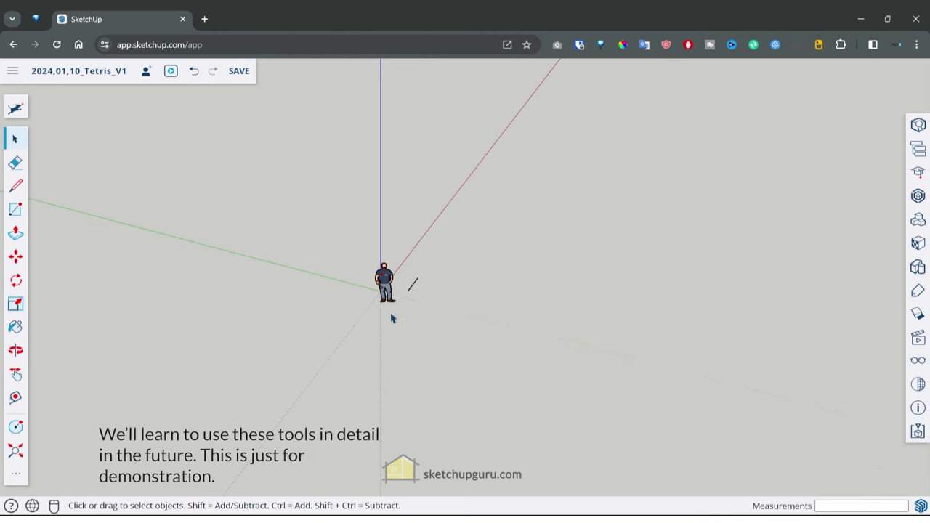
{"action": "scroll", "coordinate": [436, 301], "scroll_direction": "up", "scroll_amount": 3}
{"action": "key", "text": "r"}
{"action": "left_click", "coordinate": [392, 386]}
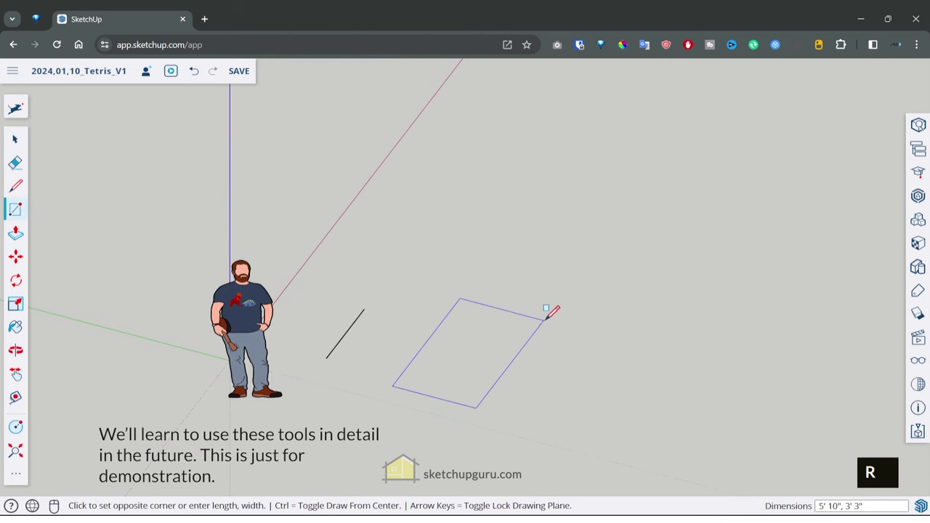
{"action": "middle_click_drag", "start_coordinate": [579, 317], "coordinate": [509, 322]}
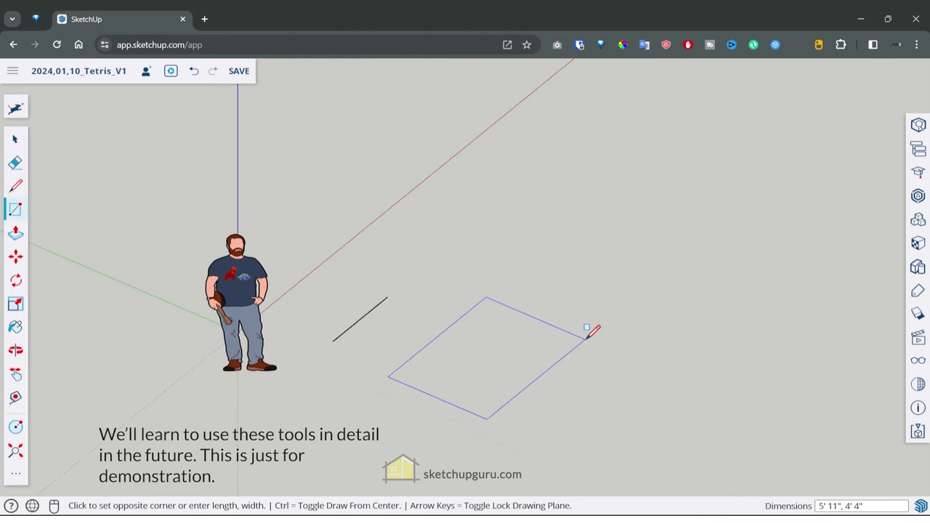
{"action": "type", "text": "60,60"}
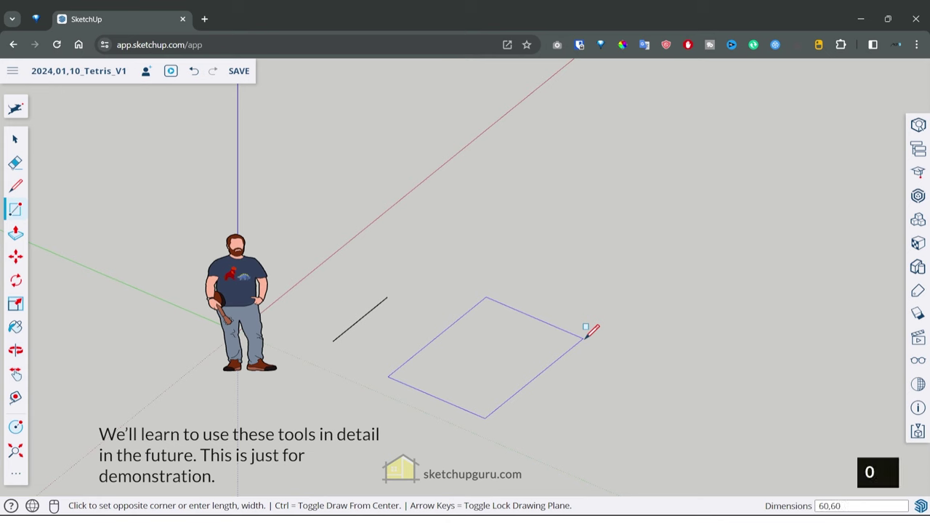
{"action": "key", "text": "Return"}
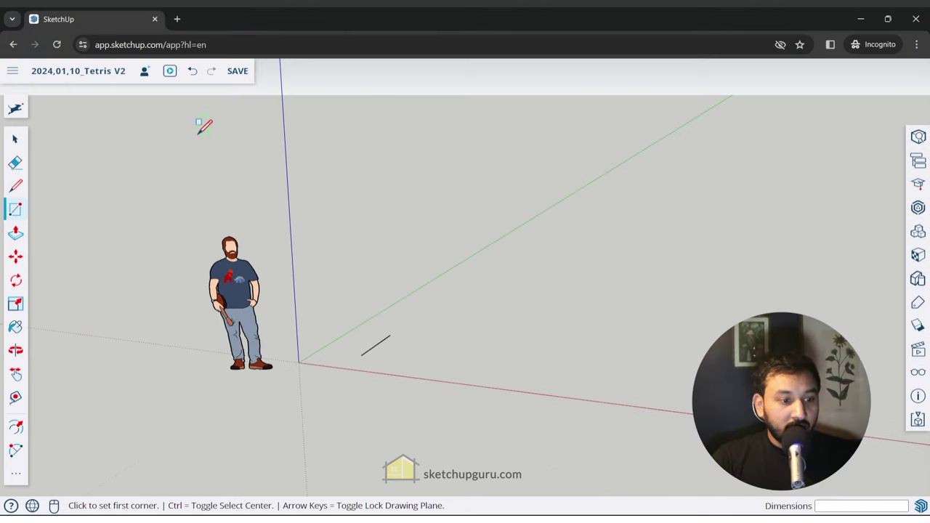
{"action": "key", "text": "Escape"}
{"action": "key", "text": "Escape"}
{"action": "key", "text": "Escape"}
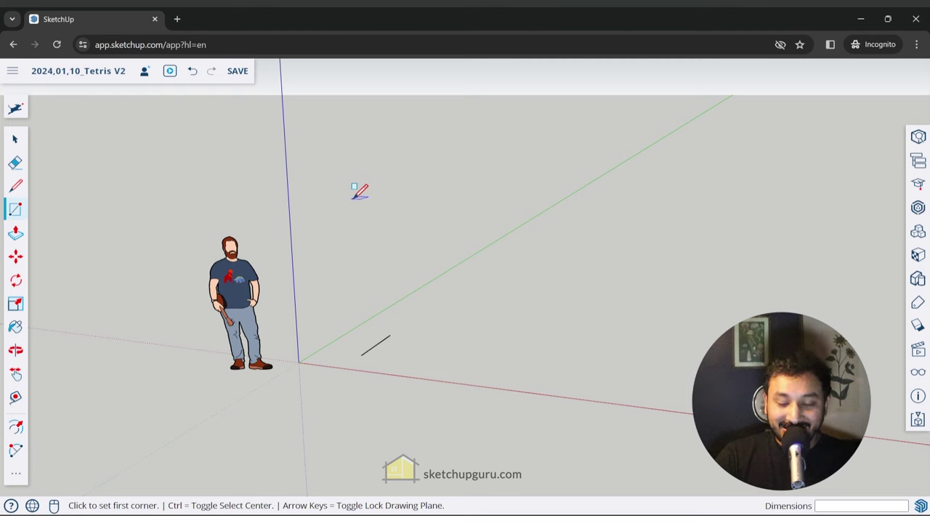
{"action": "key", "text": "space"}
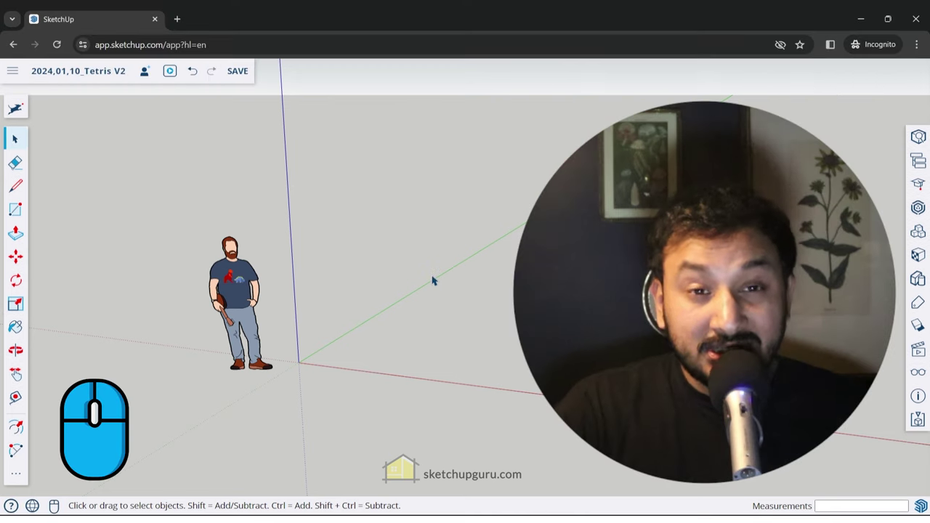
- Select the scale figure, then clear the selection
{"action": "left_click", "coordinate": [221, 287]}
{"action": "left_click", "coordinate": [235, 282]}
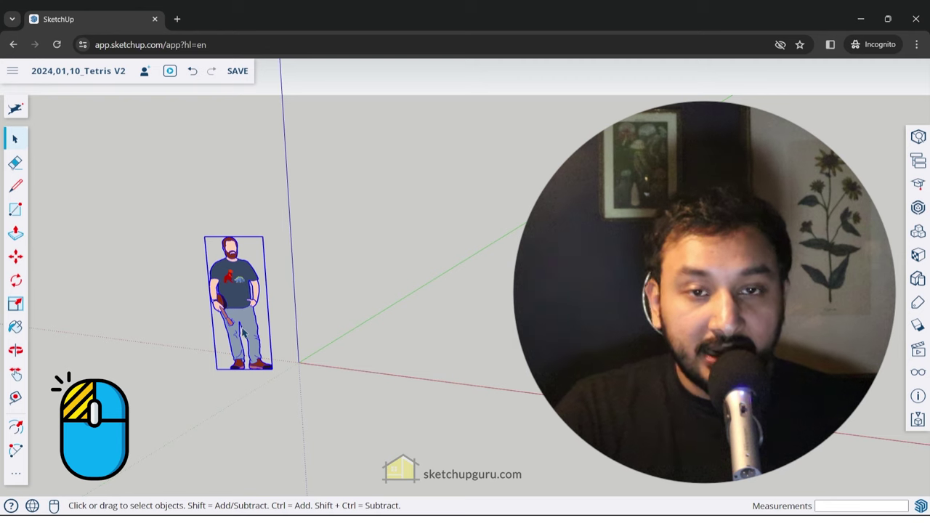
{"action": "key", "text": "Escape"}
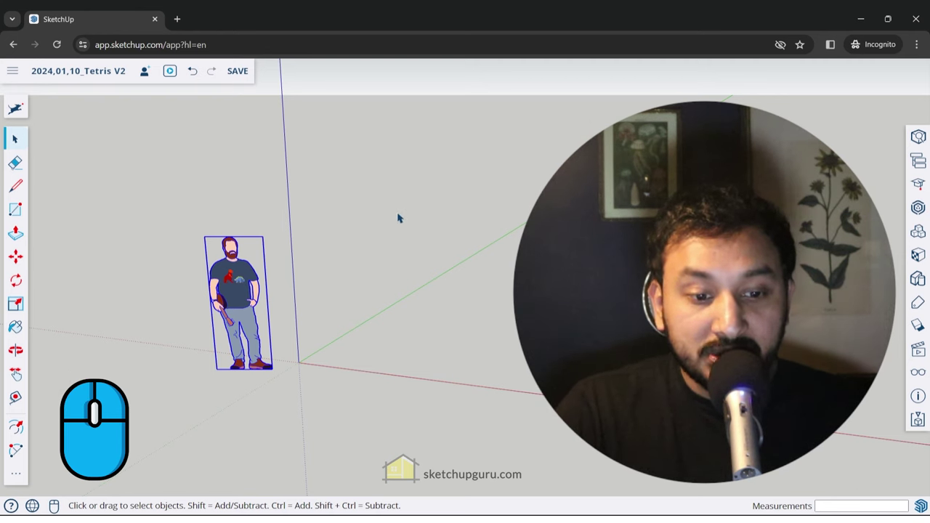
{"action": "left_click", "coordinate": [344, 249]}
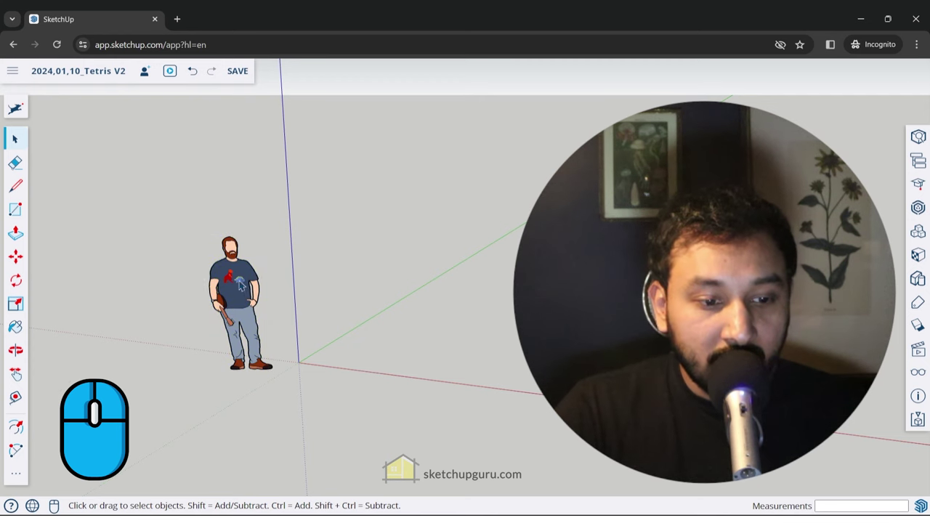
- Zoom to the figure using its context menu's Zoom Selection, then scroll back out
{"action": "right_click", "coordinate": [241, 281]}
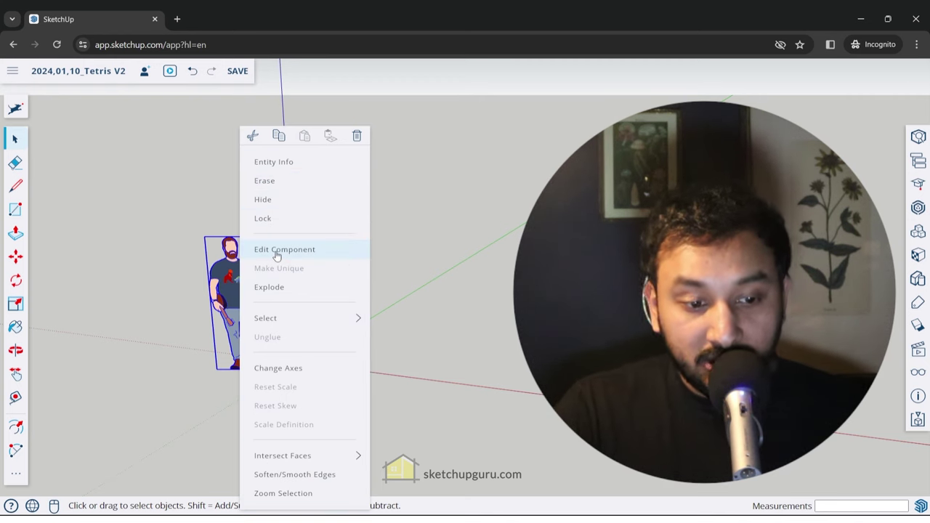
{"action": "mouse_move", "coordinate": [279, 314]}
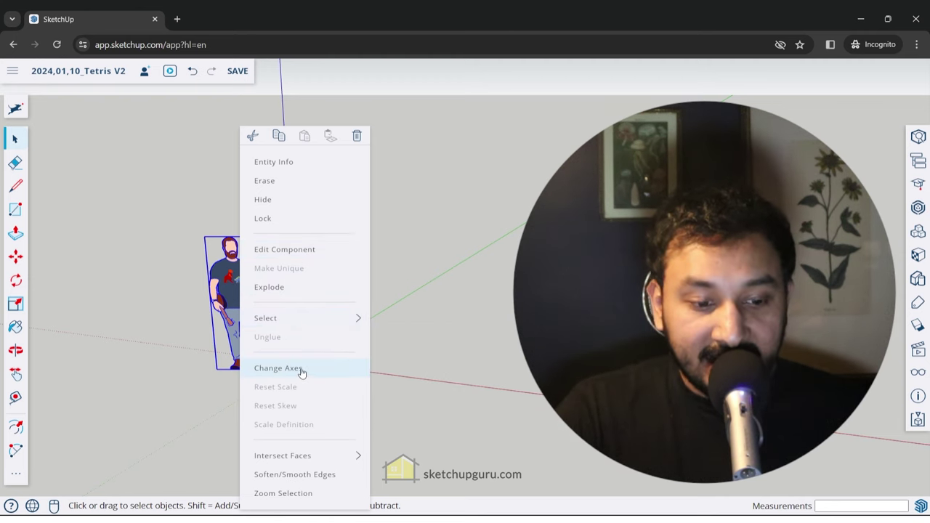
{"action": "mouse_move", "coordinate": [305, 458]}
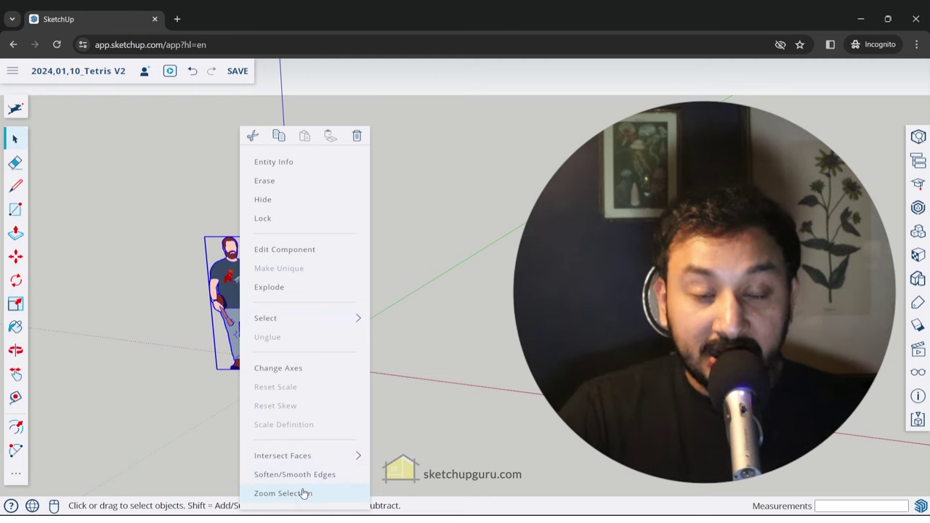
{"action": "left_click", "coordinate": [304, 493]}
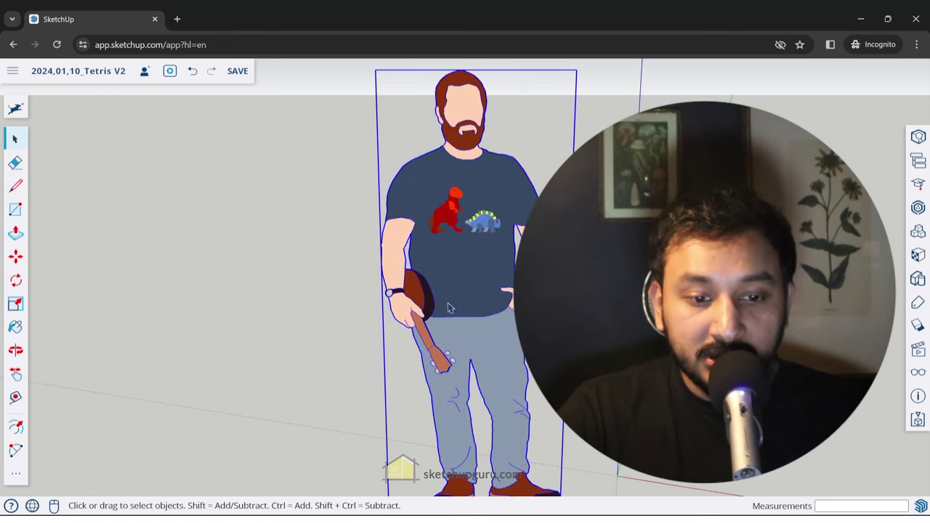
{"action": "scroll", "coordinate": [171, 286], "scroll_direction": "down", "scroll_amount": 5}
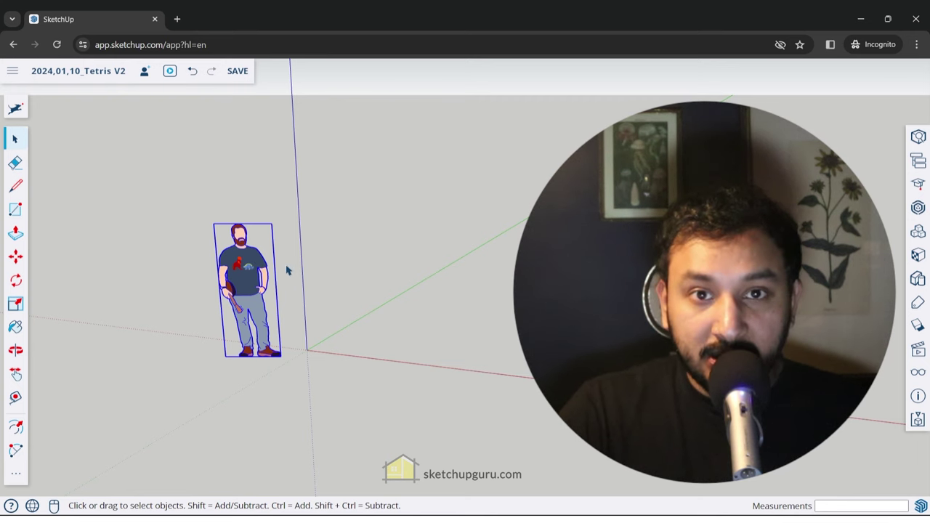
- Show the empty-canvas and scale-figure context menus, then deselect everything
{"action": "left_click", "coordinate": [362, 231]}
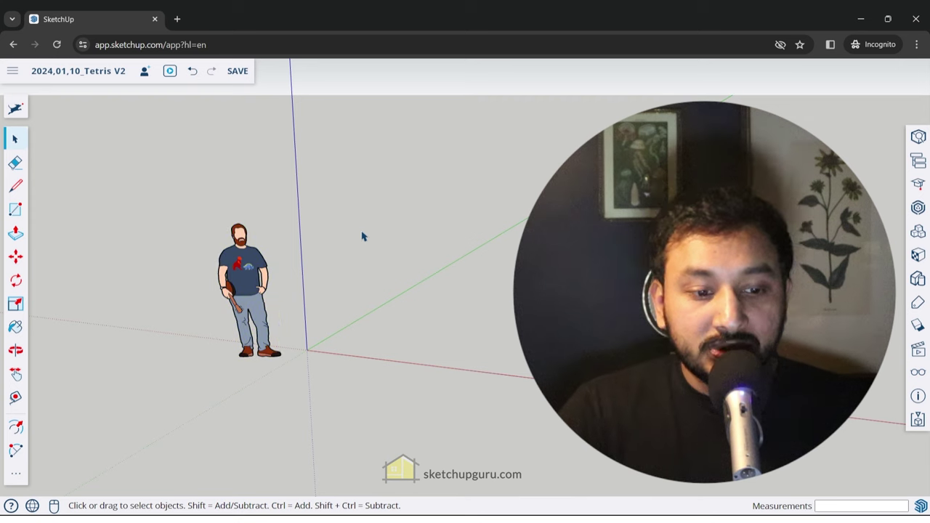
{"action": "left_click", "coordinate": [234, 274]}
{"action": "right_click", "coordinate": [385, 249]}
{"action": "left_click", "coordinate": [351, 238]}
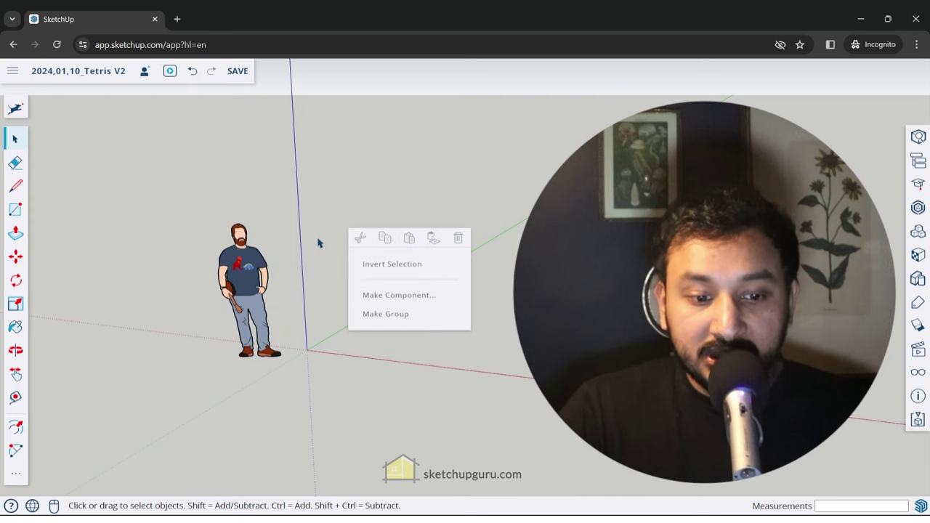
{"action": "left_click", "coordinate": [255, 265]}
{"action": "right_click", "coordinate": [242, 263]}
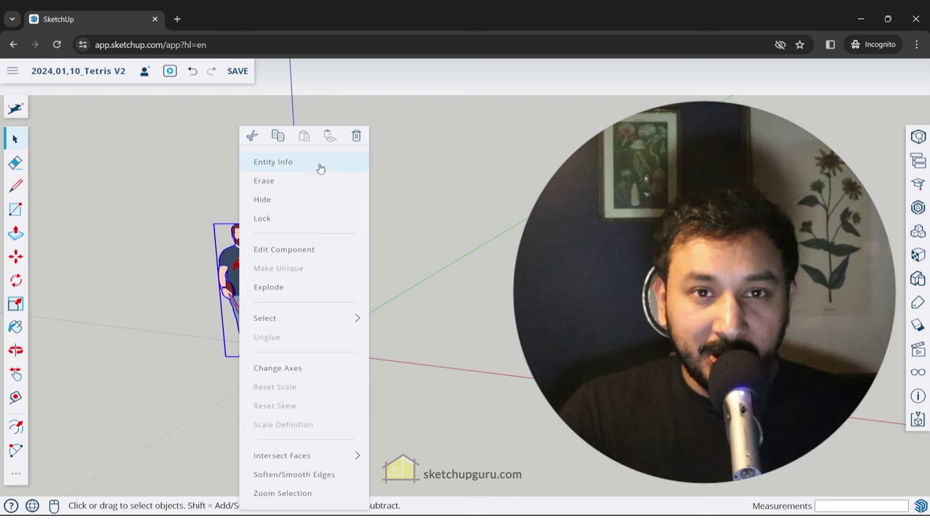
{"action": "left_click", "coordinate": [473, 208]}
{"action": "left_click", "coordinate": [472, 208]}
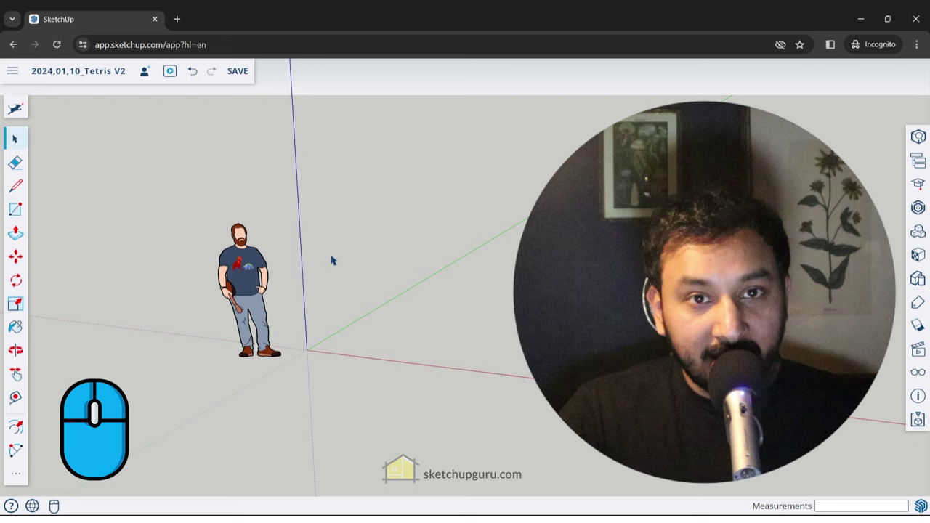
- Orbit upward, pan right and down, then zoom in and orbit around the scale figure
{"action": "scroll", "coordinate": [331, 244], "scroll_direction": "down", "scroll_amount": 2}
{"action": "middle_click_drag", "start_coordinate": [331, 244], "coordinate": [330, 237]}
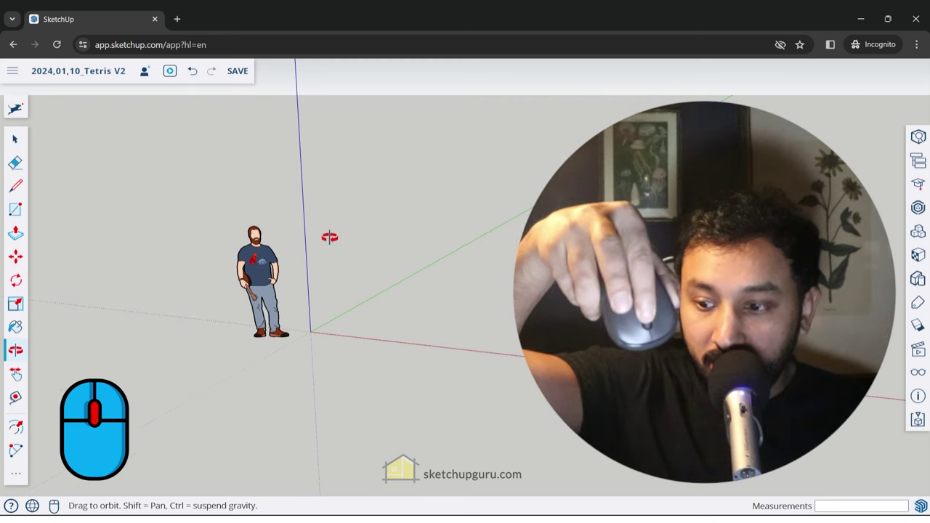
{"action": "middle_click_drag", "start_coordinate": [329, 237], "coordinate": [198, 277]}
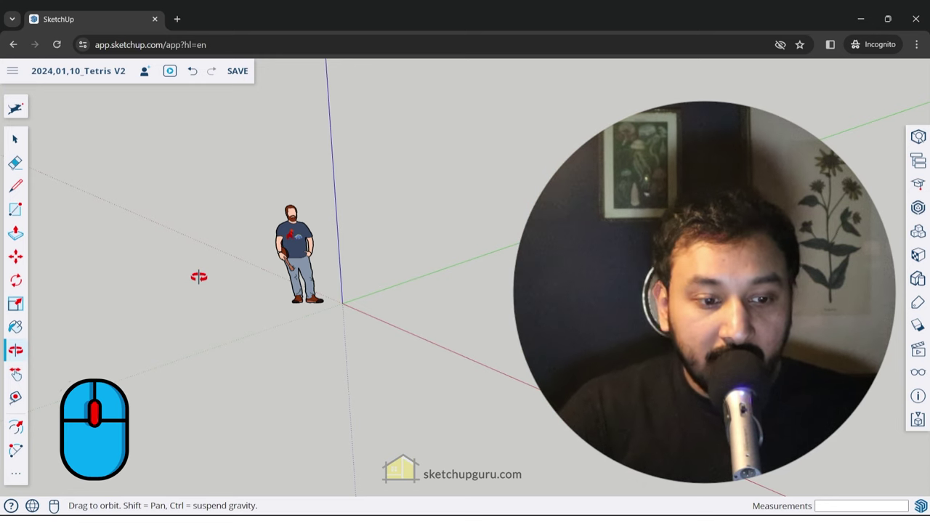
{"action": "middle_click_drag", "start_coordinate": [198, 276], "coordinate": [353, 288], "text": "shift"}
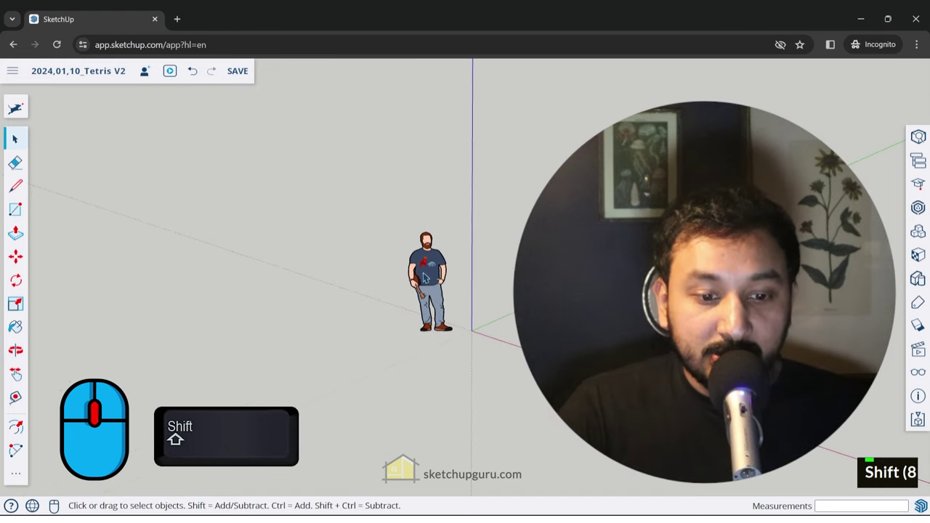
{"action": "scroll", "coordinate": [423, 278], "scroll_direction": "up", "scroll_amount": 3}
{"action": "middle_click_drag", "start_coordinate": [423, 279], "coordinate": [604, 320]}
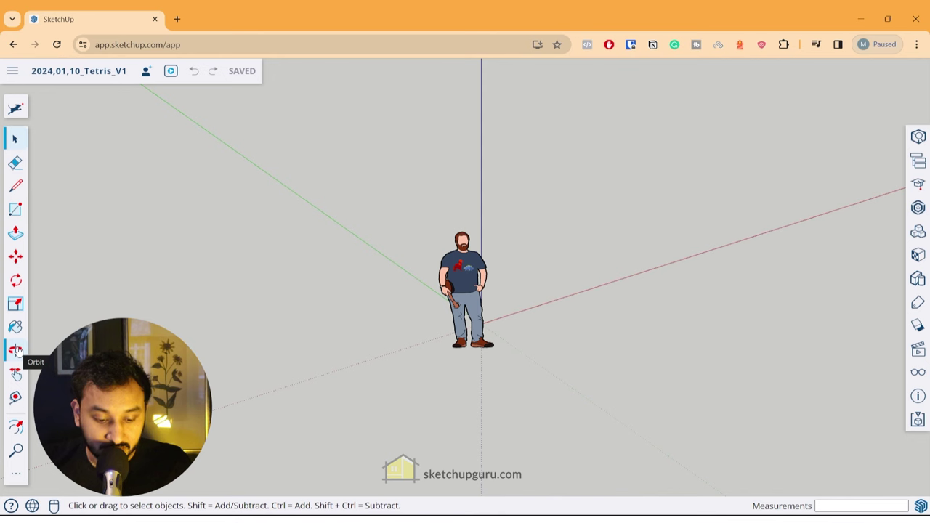
- Orbit around the figure with the Orbit tool, then pan the scene with Pan (H)
{"action": "left_click", "coordinate": [16, 351]}
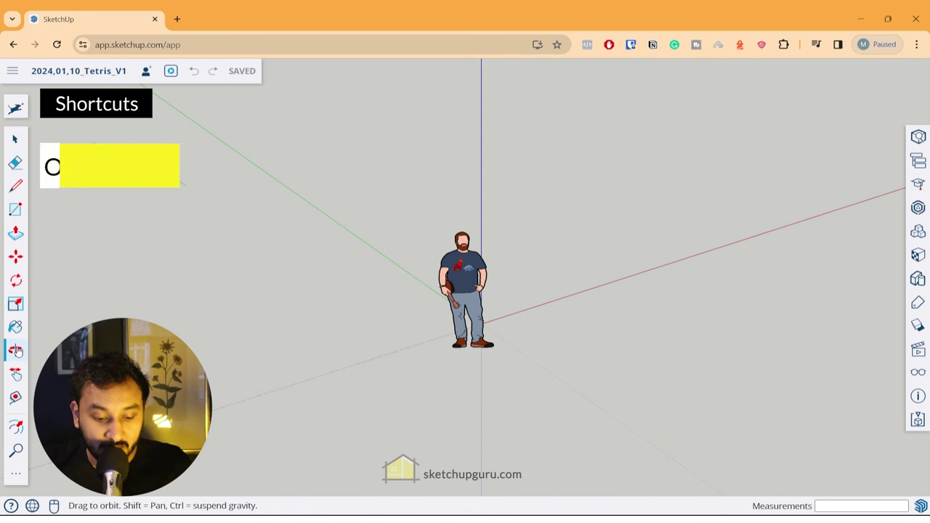
{"action": "mouse_move", "coordinate": [387, 291]}
{"action": "left_mouse_down"}
{"action": "mouse_move", "coordinate": [544, 303]}
{"action": "mouse_move", "coordinate": [416, 314]}
{"action": "mouse_move", "coordinate": [399, 290]}
{"action": "left_mouse_up"}
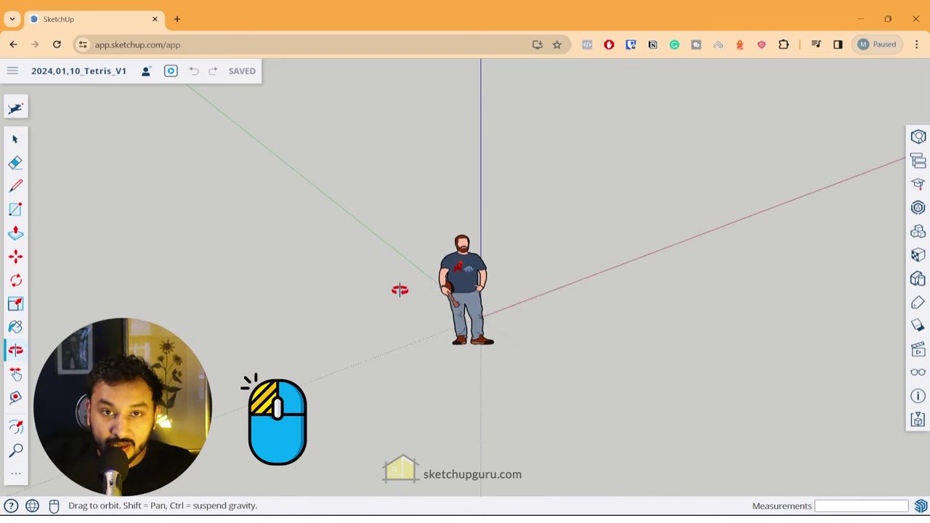
{"action": "left_click_drag", "start_coordinate": [400, 291], "coordinate": [457, 209]}
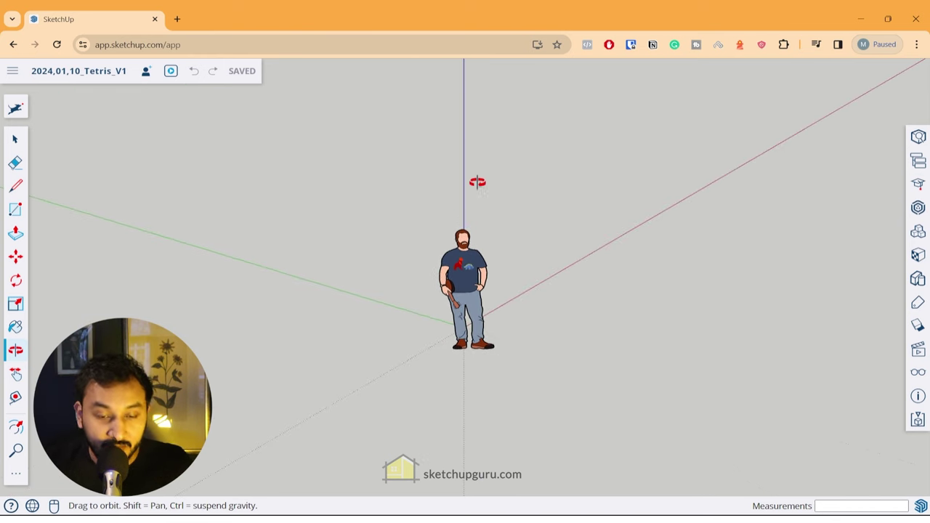
{"action": "key", "text": "h"}
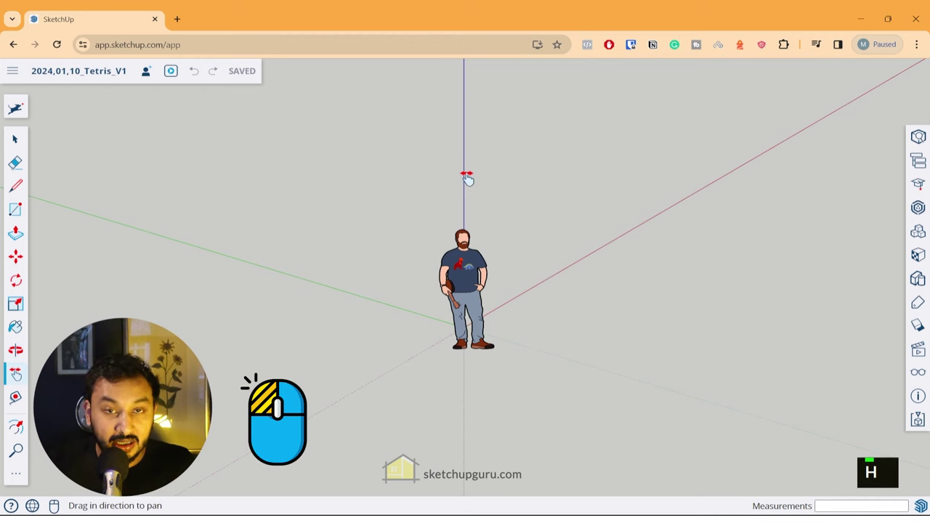
{"action": "left_click_drag", "start_coordinate": [473, 179], "coordinate": [420, 166]}
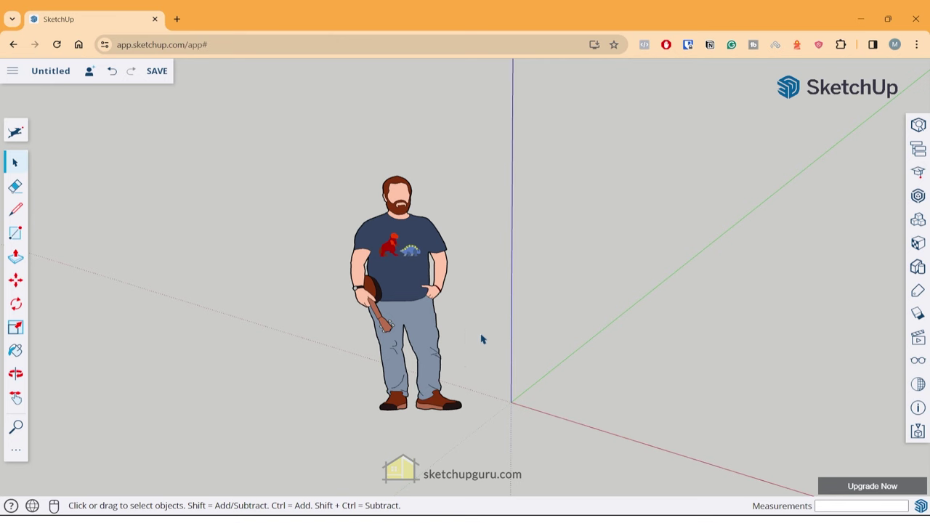
- Shift-drag with the Orbit tool to pan the scene left, down and back
{"action": "key", "text": "o"}
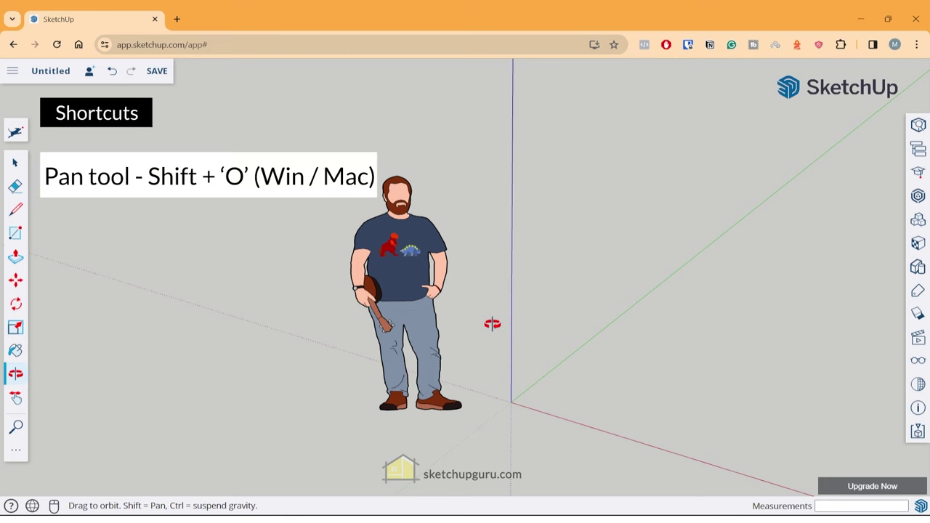
{"action": "left_click_drag", "start_coordinate": [493, 324], "coordinate": [441, 355], "text": "shift"}
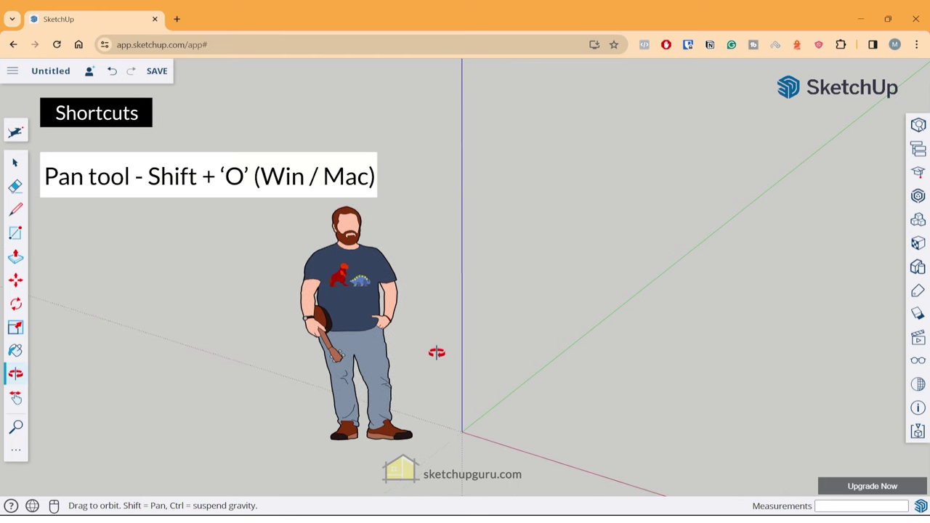
{"action": "left_click_drag", "start_coordinate": [432, 349], "coordinate": [484, 272], "text": "shift"}
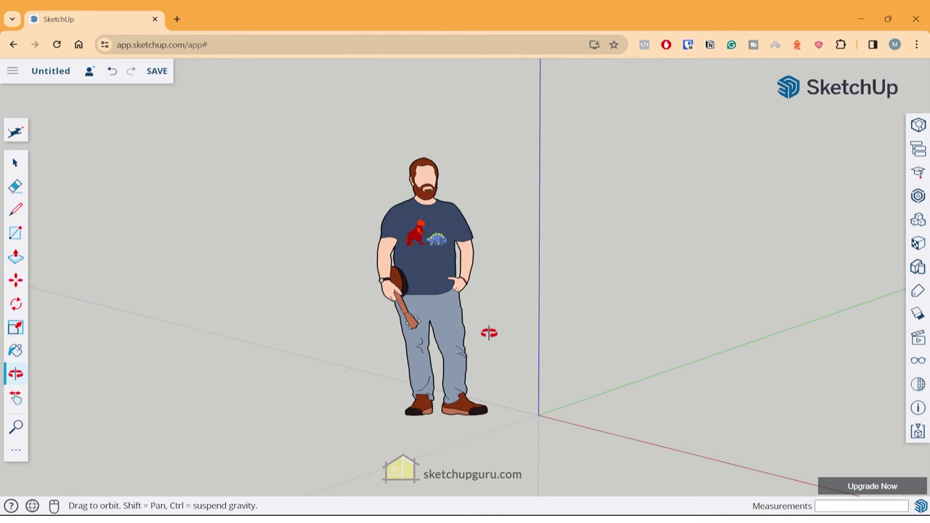
- Zoom in and out on the figure repeatedly with the scroll wheel
{"action": "key", "text": "space"}
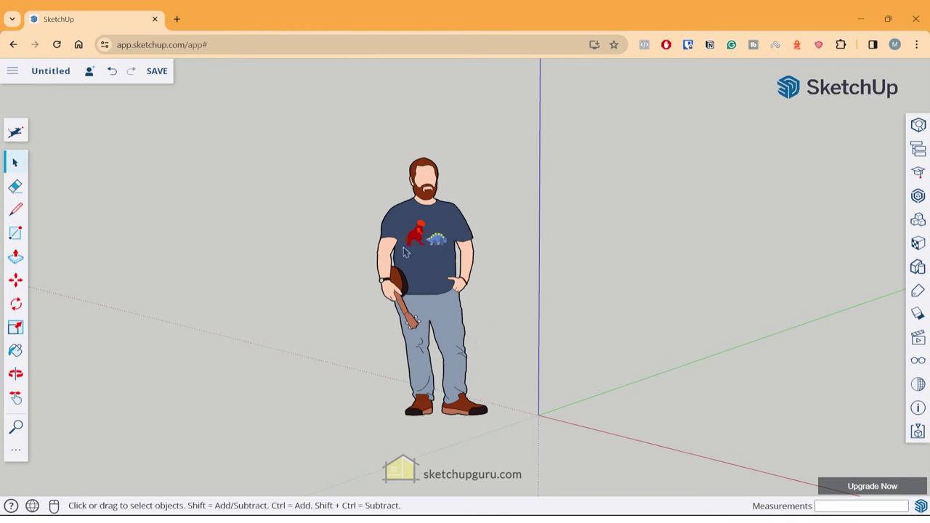
{"action": "scroll", "coordinate": [396, 214], "scroll_direction": "up", "scroll_amount": 5}
{"action": "scroll", "coordinate": [397, 216], "scroll_direction": "down", "scroll_amount": 4}
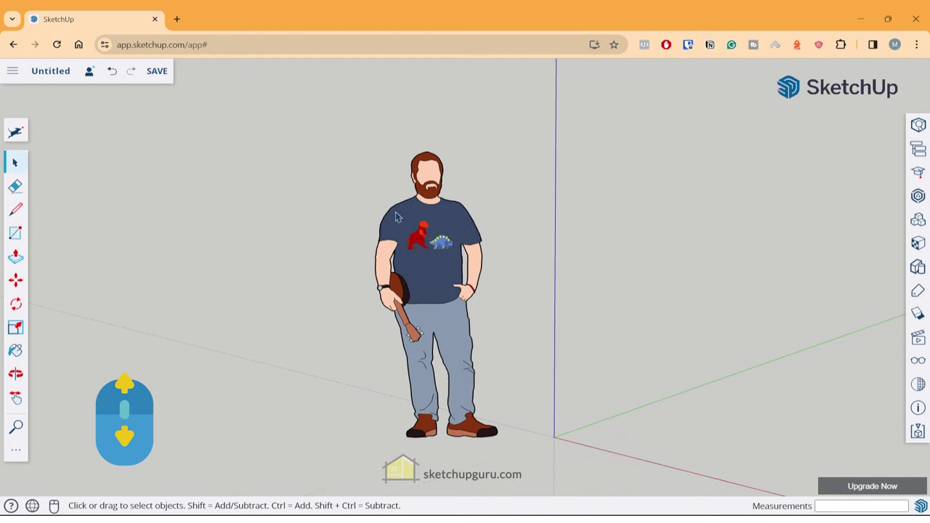
{"action": "scroll", "coordinate": [437, 240], "scroll_direction": "down", "scroll_amount": 1}
{"action": "scroll", "coordinate": [441, 258], "scroll_direction": "up", "scroll_amount": 5}
{"action": "scroll", "coordinate": [441, 258], "scroll_direction": "down", "scroll_amount": 5}
{"action": "scroll", "coordinate": [440, 292], "scroll_direction": "up", "scroll_amount": 5}
{"action": "scroll", "coordinate": [442, 293], "scroll_direction": "down", "scroll_amount": 3}
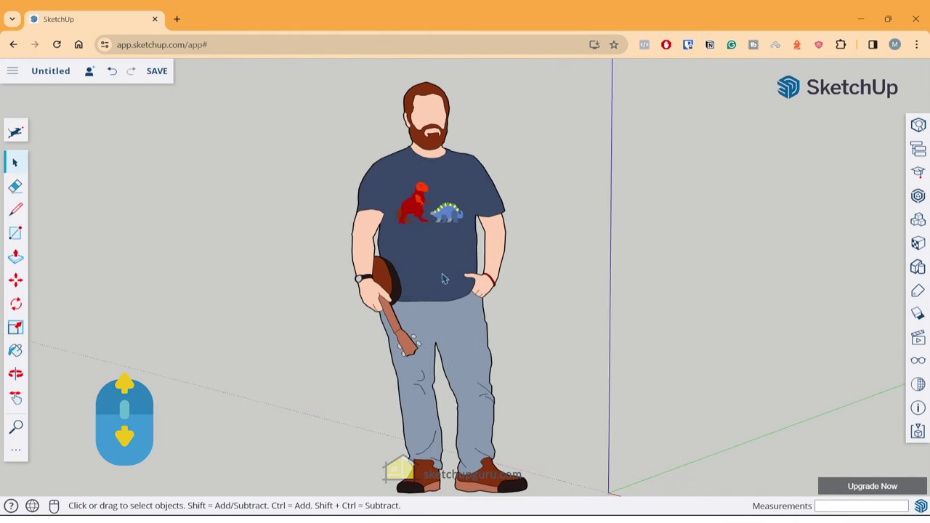
{"action": "scroll", "coordinate": [410, 276], "scroll_direction": "down", "scroll_amount": 3}
{"action": "scroll", "coordinate": [632, 214], "scroll_direction": "up", "scroll_amount": 5}
{"action": "scroll", "coordinate": [631, 211], "scroll_direction": "down", "scroll_amount": 5}
{"action": "scroll", "coordinate": [216, 297], "scroll_direction": "up", "scroll_amount": 5}
{"action": "scroll", "coordinate": [231, 309], "scroll_direction": "down", "scroll_amount": 6}
{"action": "scroll", "coordinate": [335, 302], "scroll_direction": "up", "scroll_amount": 4}
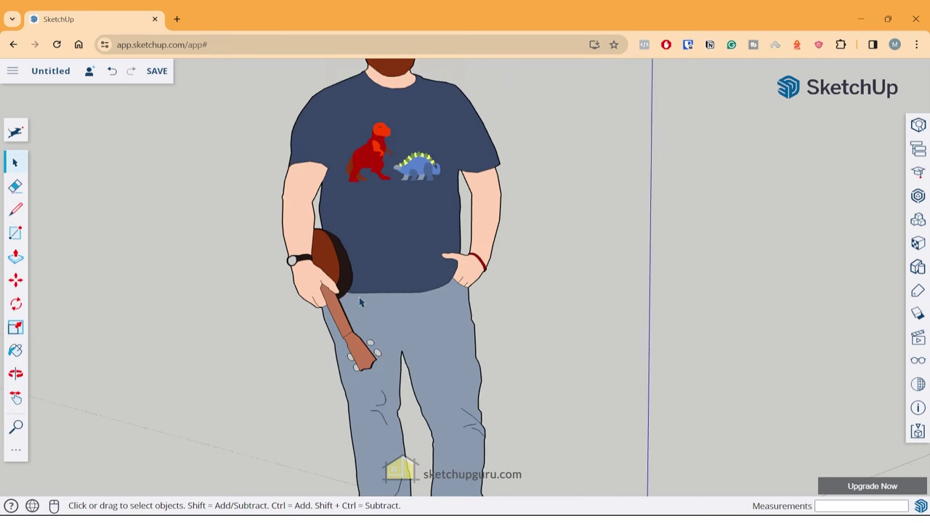
{"action": "scroll", "coordinate": [360, 314], "scroll_direction": "down", "scroll_amount": 1}
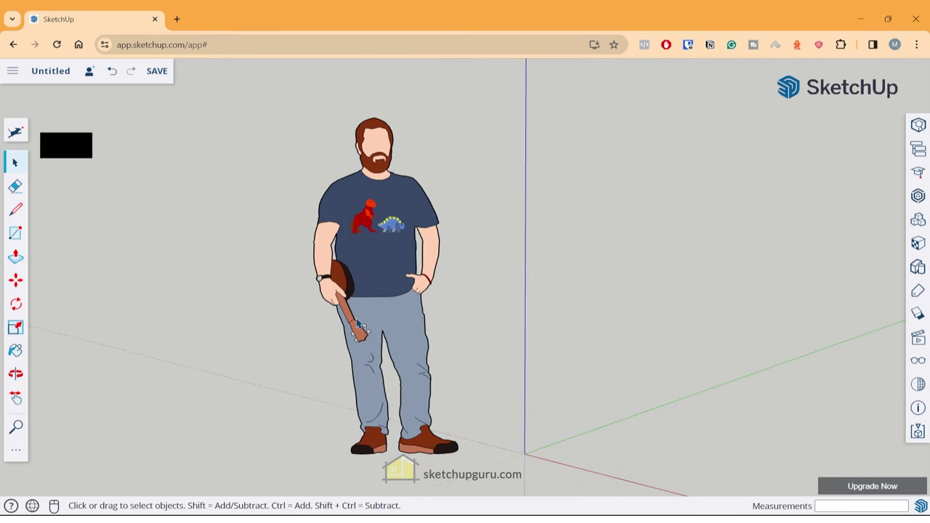
- Zoom in and back out on the figure with the Zoom tool (Z)
{"action": "key", "text": "z"}
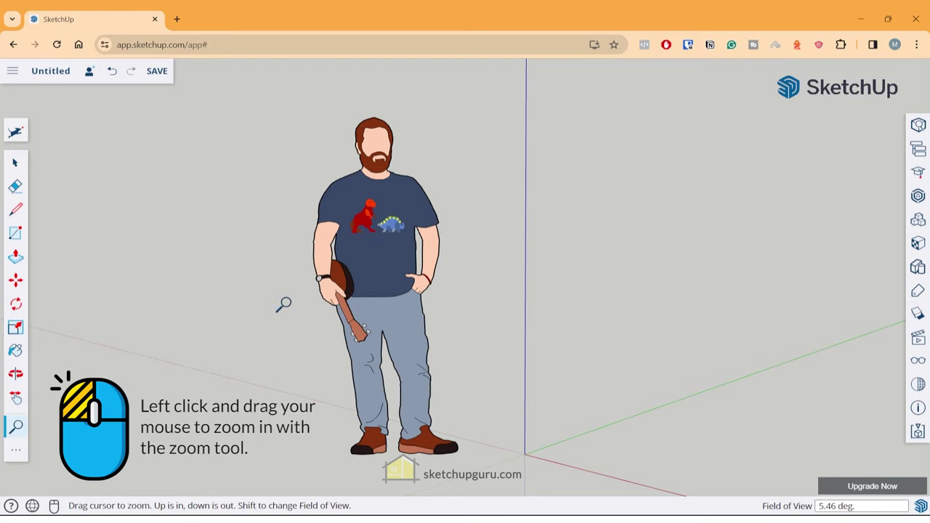
{"action": "left_click_drag", "start_coordinate": [283, 304], "coordinate": [472, 261]}
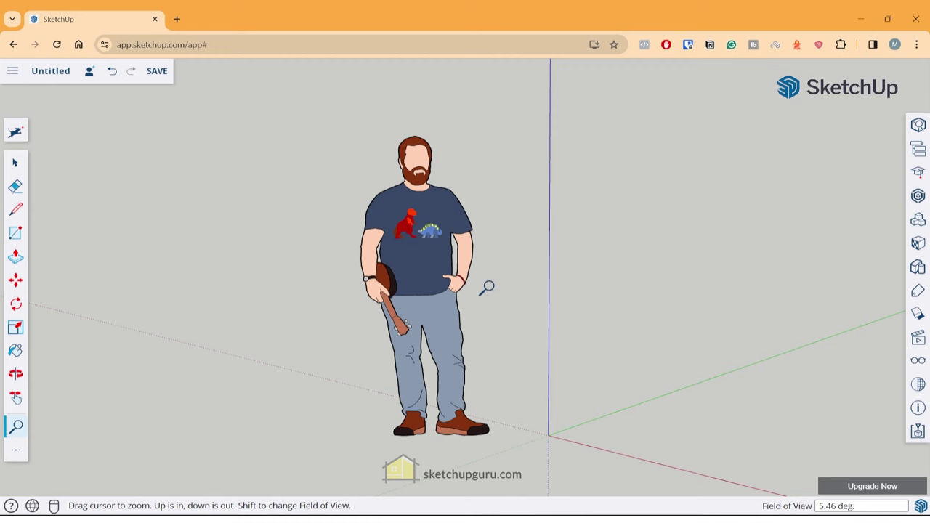
{"action": "key", "text": "space"}
- Fit the entire model into view with Zoom Extents (Shift+Z)
{"action": "scroll", "coordinate": [478, 290], "scroll_direction": "down", "scroll_amount": 5}
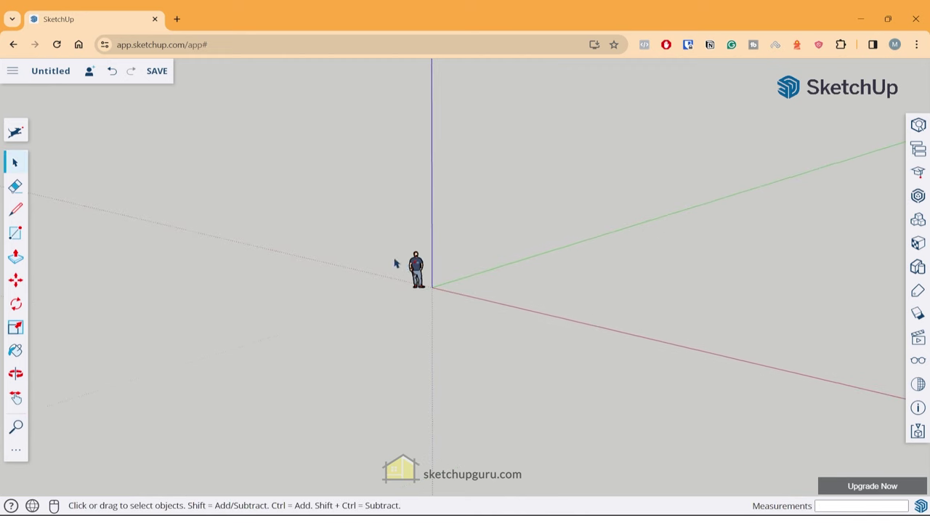
{"action": "scroll", "coordinate": [387, 270], "scroll_direction": "down", "scroll_amount": 5}
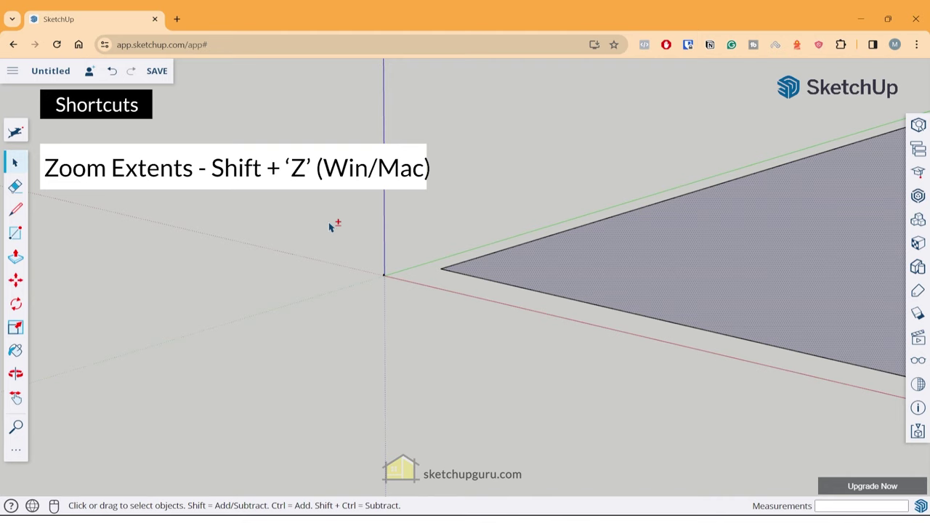
{"action": "key", "text": "shift+z"}
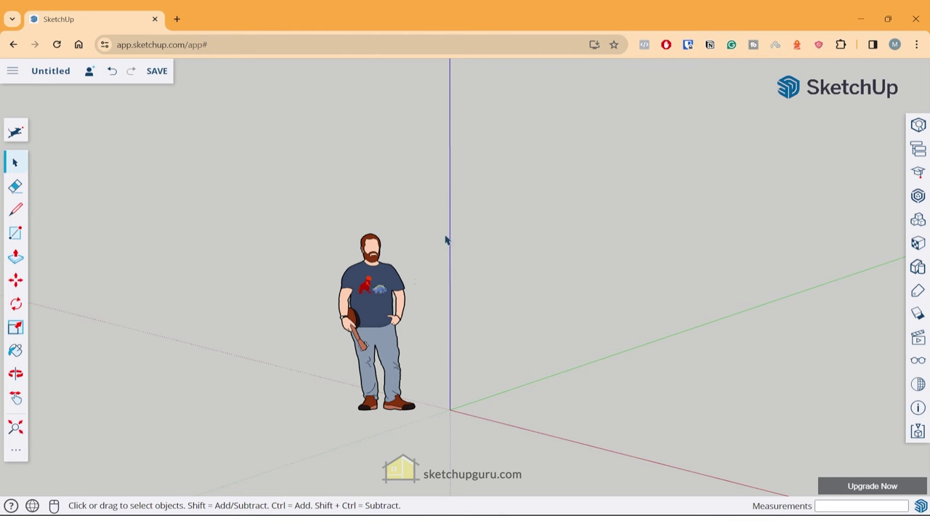
- Select the scale figure, select everything with Ctrl+A, and orbit around it
{"action": "left_click", "coordinate": [378, 293]}
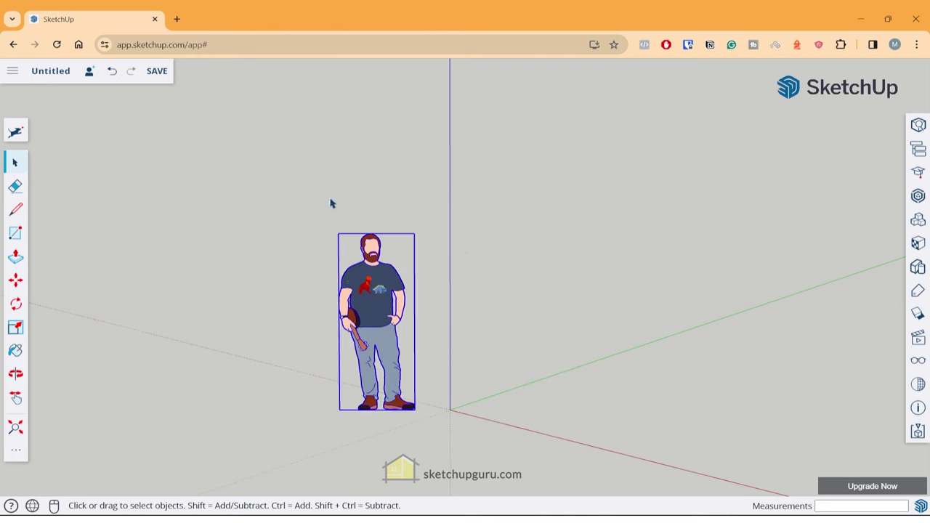
{"action": "left_click", "coordinate": [367, 138]}
{"action": "key", "text": "ctrl+a"}
{"action": "middle_click_drag", "start_coordinate": [405, 243], "coordinate": [106, 213]}
{"action": "left_click_drag", "start_coordinate": [107, 214], "coordinate": [504, 278]}
{"action": "key", "text": "space"}
{"action": "key", "text": "o"}
{"action": "key", "text": "space"}
- Zoom in and out on the figure repeatedly with the scroll wheel
{"action": "scroll", "coordinate": [372, 271], "scroll_direction": "up", "scroll_amount": 5}
{"action": "scroll", "coordinate": [372, 270], "scroll_direction": "down", "scroll_amount": 4}
{"action": "scroll", "coordinate": [355, 314], "scroll_direction": "up", "scroll_amount": 5}
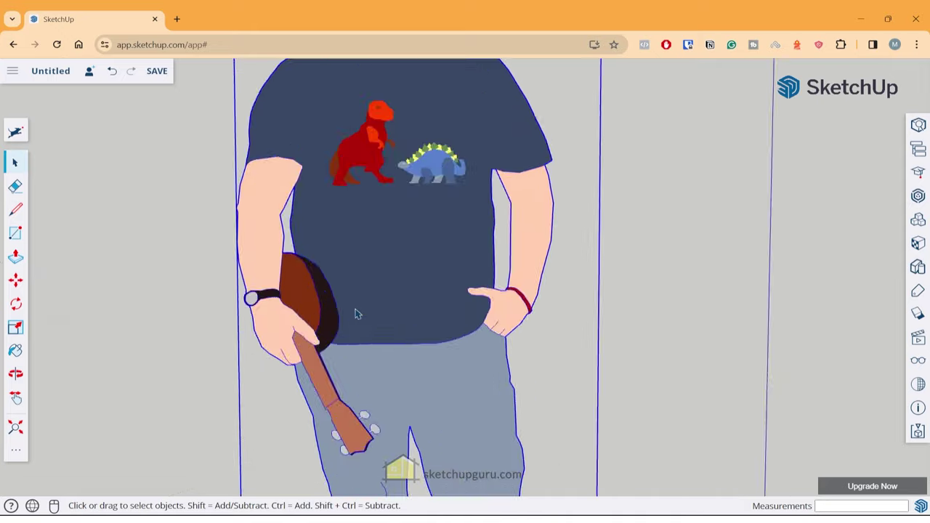
{"action": "scroll", "coordinate": [360, 309], "scroll_direction": "down", "scroll_amount": 5}
{"action": "scroll", "coordinate": [367, 293], "scroll_direction": "up", "scroll_amount": 2}
{"action": "scroll", "coordinate": [357, 298], "scroll_direction": "down", "scroll_amount": 3}
{"action": "scroll", "coordinate": [357, 299], "scroll_direction": "up", "scroll_amount": 4}
{"action": "scroll", "coordinate": [340, 334], "scroll_direction": "down", "scroll_amount": 4}
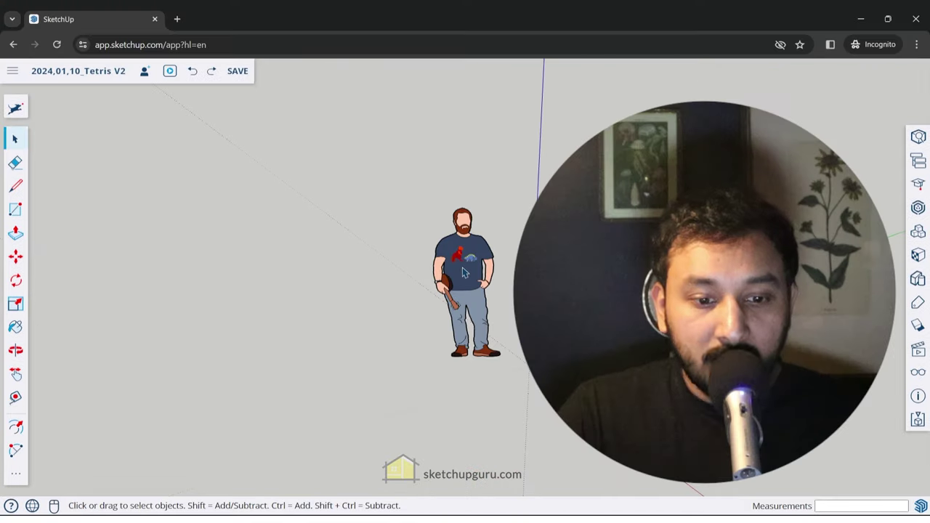
- Dismiss the figure's context menu, deselect it, and activate the Push/Pull tool
{"action": "right_click", "coordinate": [461, 260]}
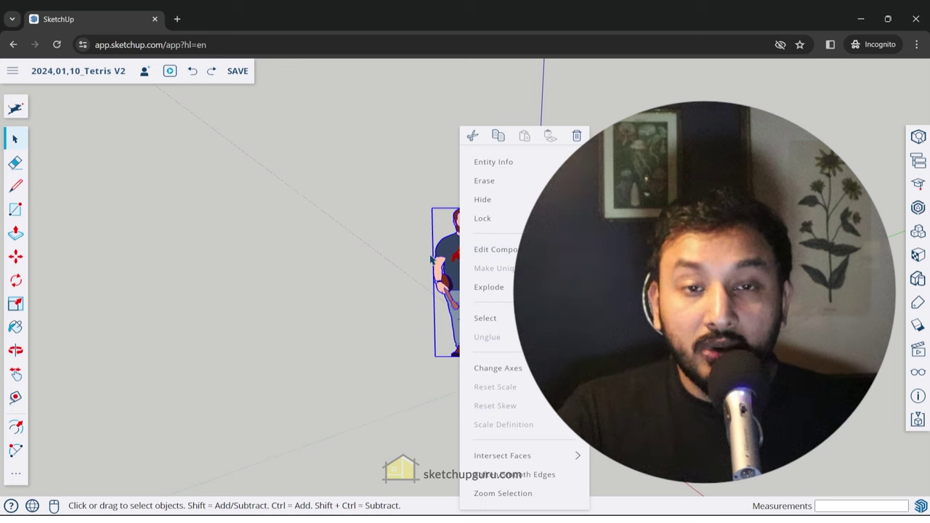
{"action": "left_click", "coordinate": [387, 258]}
{"action": "left_click", "coordinate": [385, 255]}
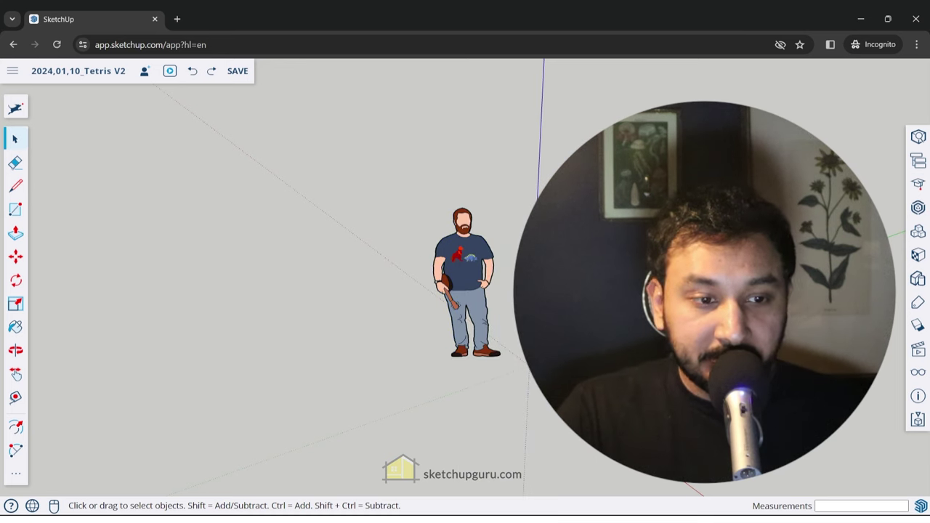
{"action": "middle_click_drag", "start_coordinate": [485, 349], "coordinate": [490, 351]}
{"action": "scroll", "coordinate": [482, 267], "scroll_direction": "down", "scroll_amount": 2}
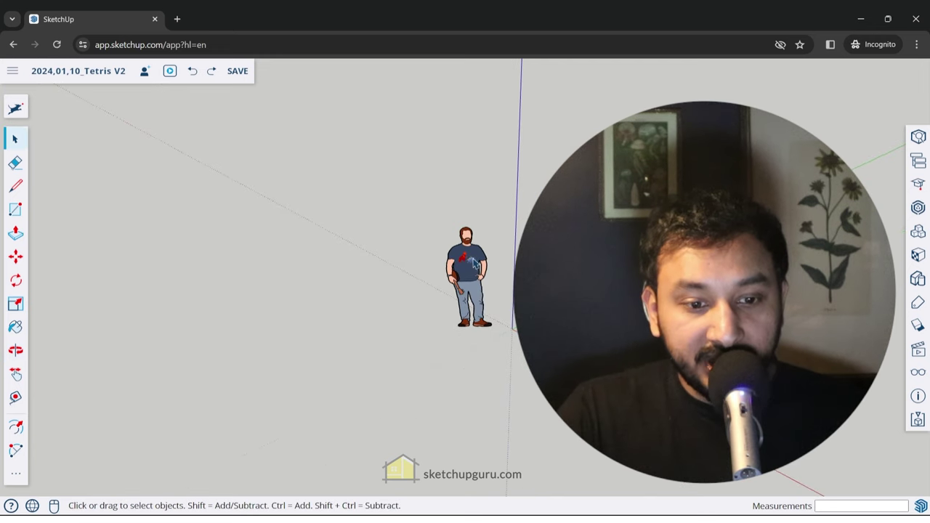
{"action": "scroll", "coordinate": [474, 263], "scroll_direction": "up", "scroll_amount": 4}
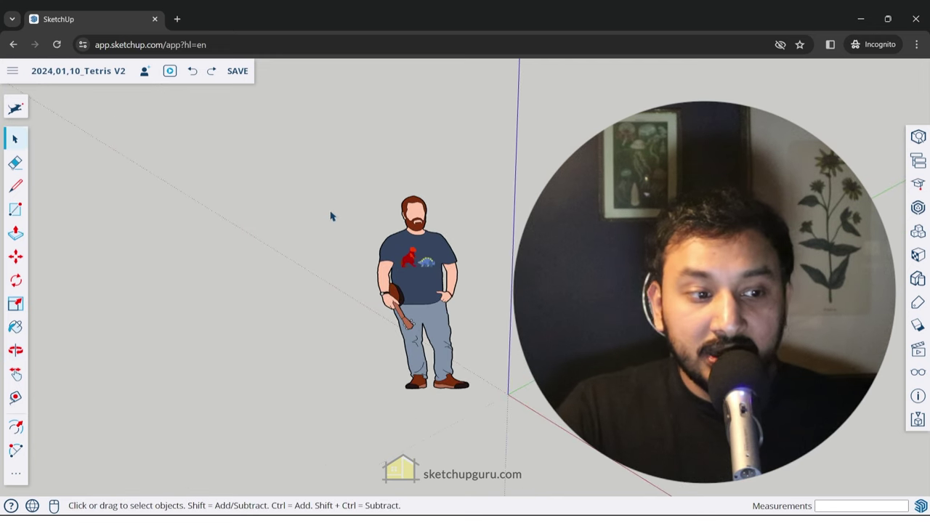
{"action": "left_click", "coordinate": [15, 232]}
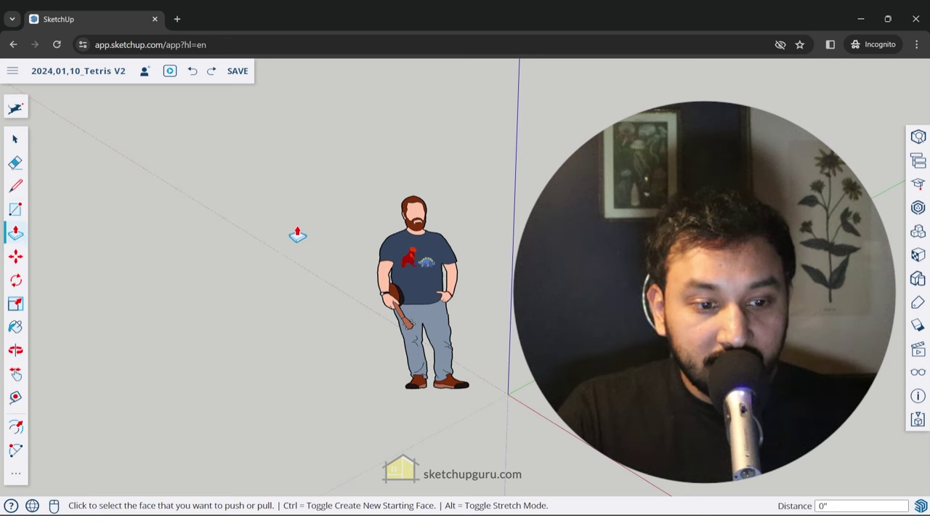
- Return from Push/Pull to the Select tool with the Spacebar
{"action": "key", "text": "space"}
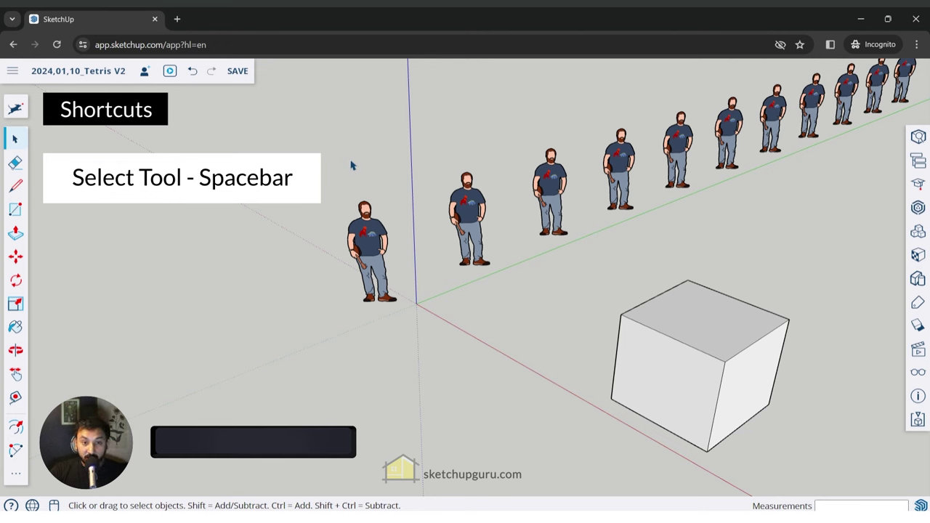
{"action": "key", "text": "space"}
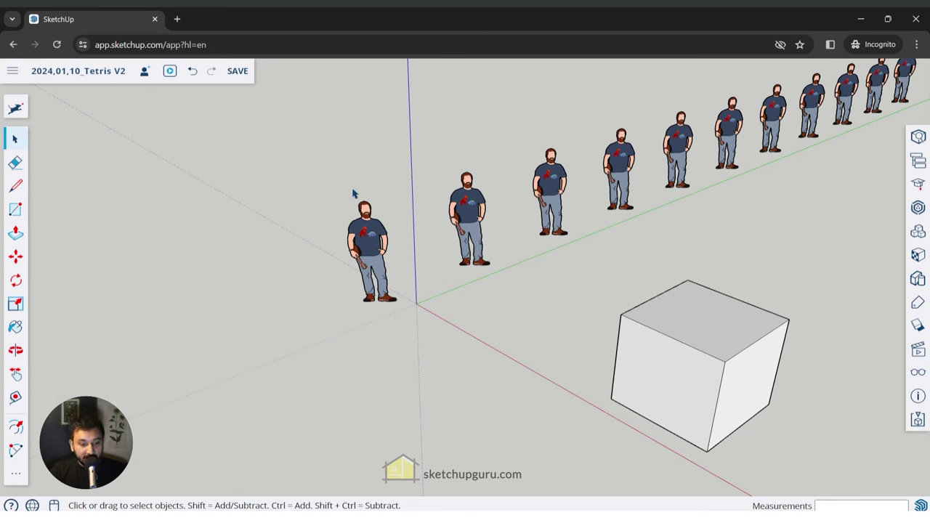
{"action": "left_click", "coordinate": [367, 243]}
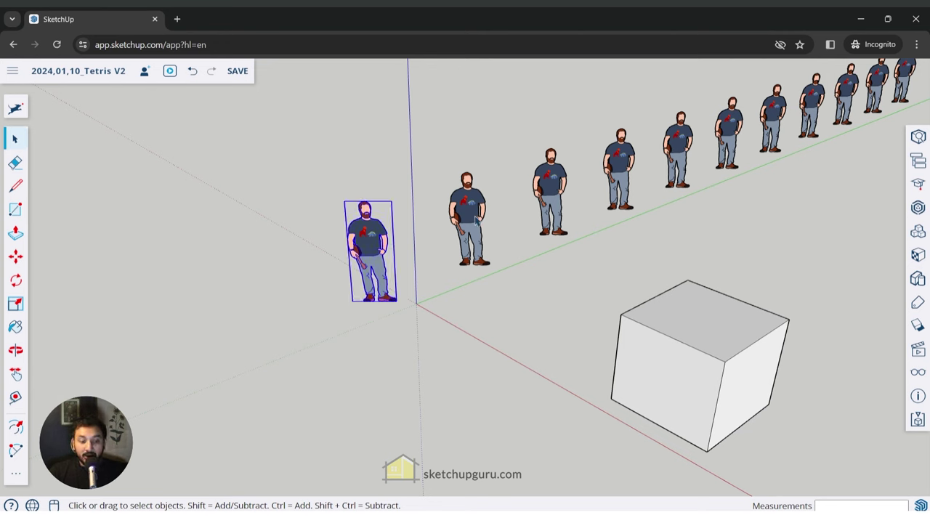
{"action": "left_click", "coordinate": [485, 210]}
{"action": "left_click", "coordinate": [551, 182]}
{"action": "left_click", "coordinate": [621, 152]}
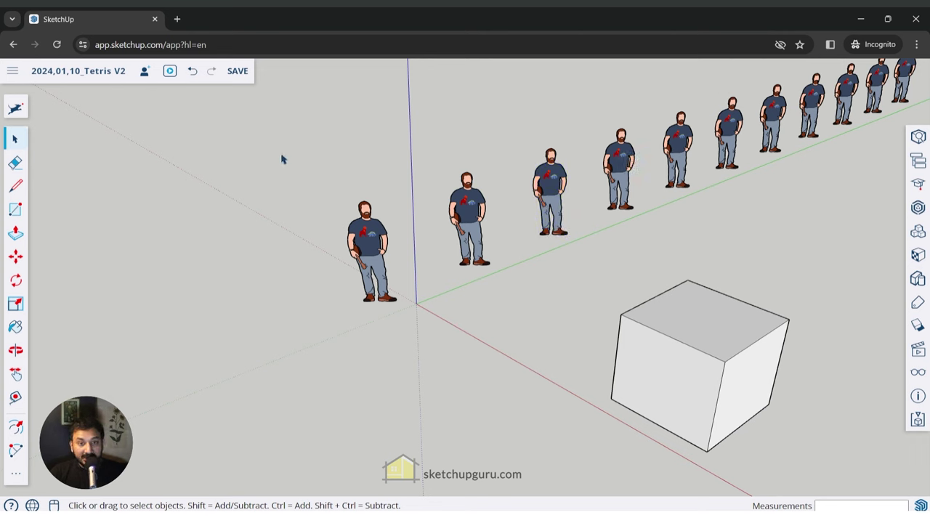
- Select the nearest figure, then Ctrl-click to add figures two through seven
{"action": "left_click", "coordinate": [373, 233]}
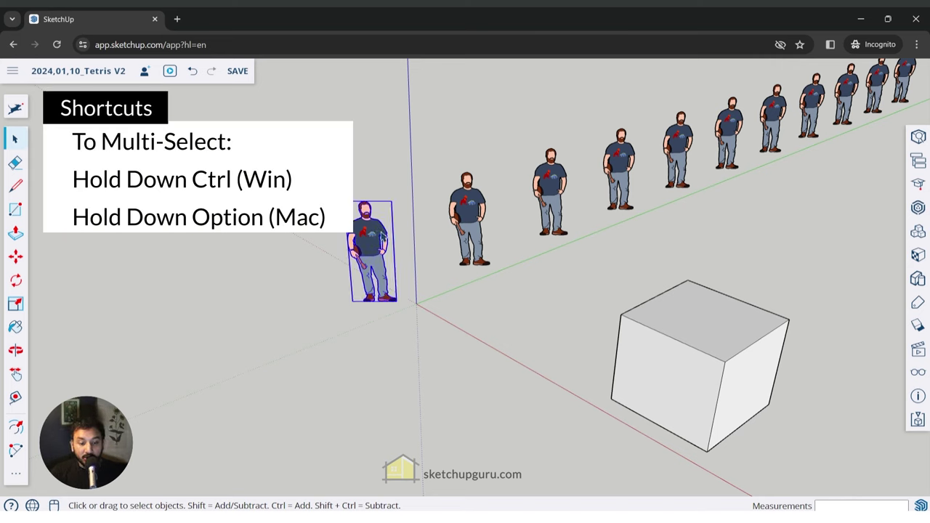
{"action": "key", "text": "ctrl"}
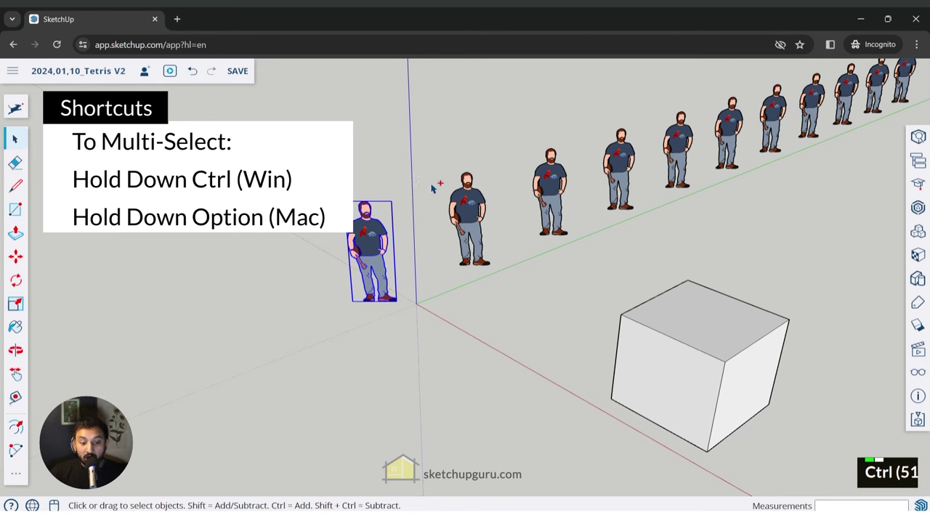
{"action": "left_click", "coordinate": [467, 211], "text": "ctrl"}
{"action": "left_click", "coordinate": [549, 176], "text": "ctrl"}
{"action": "left_click", "coordinate": [614, 156], "text": "ctrl"}
{"action": "left_click", "coordinate": [677, 148], "text": "ctrl"}
{"action": "left_click", "coordinate": [735, 125], "text": "ctrl"}
{"action": "left_click", "coordinate": [773, 122], "text": "ctrl"}
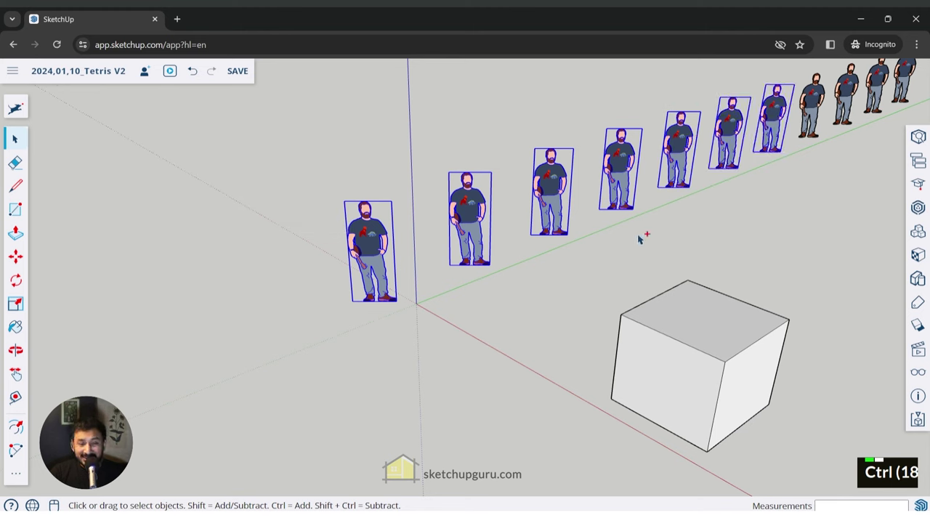
{"action": "mouse_move", "coordinate": [509, 326]}
{"action": "middle_mouse_down"}
{"action": "mouse_move", "coordinate": [563, 197]}
{"action": "mouse_move", "coordinate": [480, 237]}
{"action": "middle_mouse_up"}
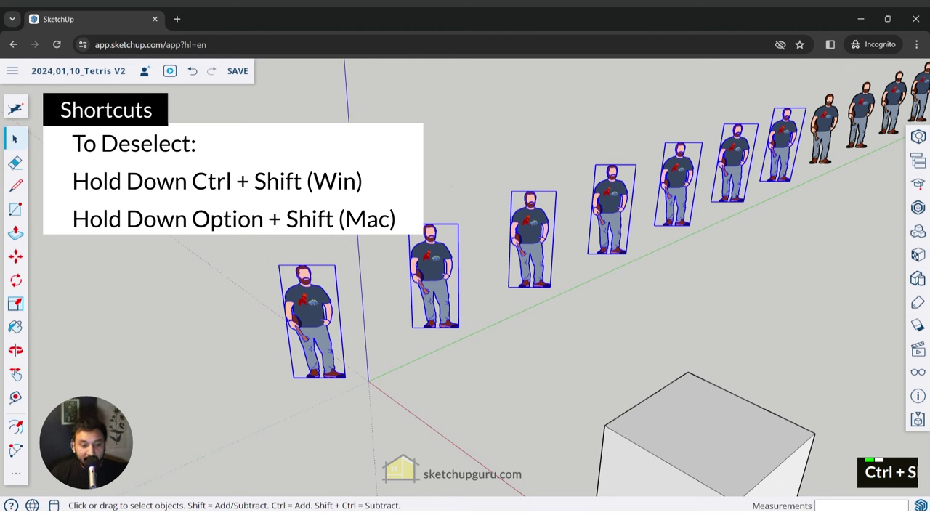
- Remove four figures from the selection with Ctrl+Shift clicks
{"action": "left_click", "coordinate": [436, 248], "text": "ctrl+shift"}
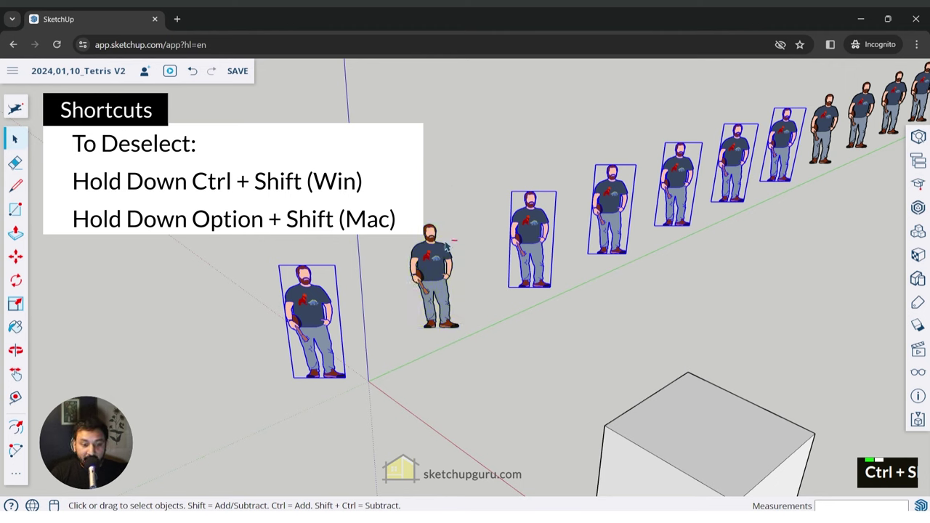
{"action": "left_click", "coordinate": [539, 227], "text": "ctrl+shift"}
{"action": "left_click", "coordinate": [687, 176], "text": "ctrl+shift"}
{"action": "left_click", "coordinate": [748, 152], "text": "ctrl+shift"}
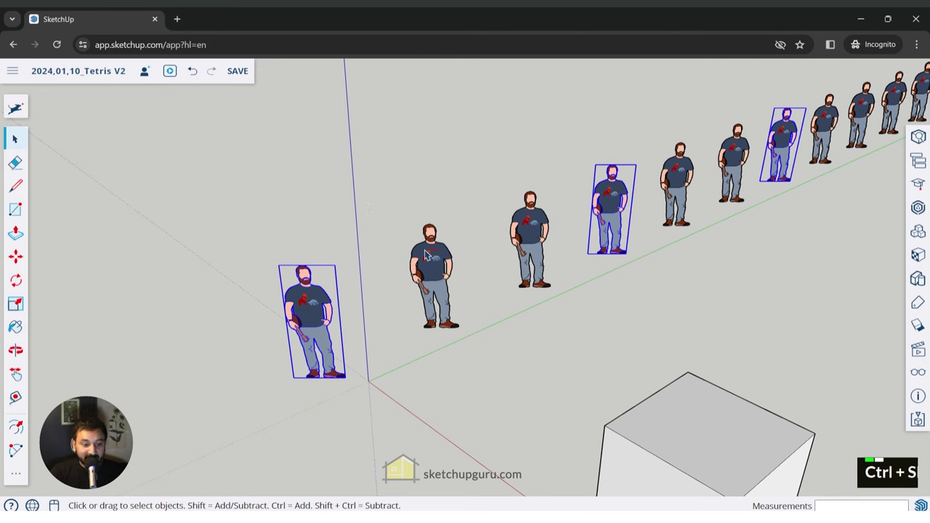
- Clear the remaining selection by clicking empty space
{"action": "scroll", "coordinate": [472, 269], "scroll_direction": "down", "scroll_amount": 5}
{"action": "scroll", "coordinate": [520, 286], "scroll_direction": "up", "scroll_amount": 3}
{"action": "left_click", "coordinate": [519, 285]}
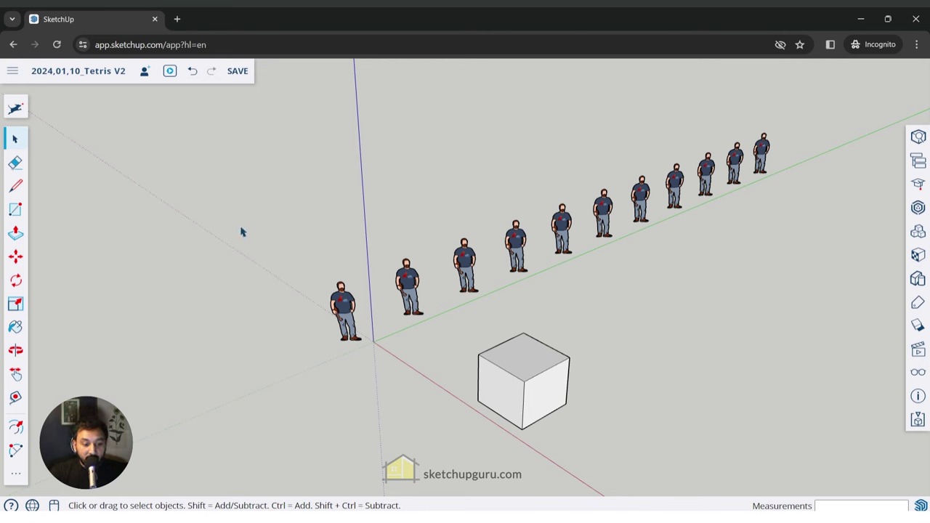
- Practise window selections around the two nearest figures, then several figures and the cube
{"action": "left_click_drag", "start_coordinate": [240, 226], "coordinate": [438, 406]}
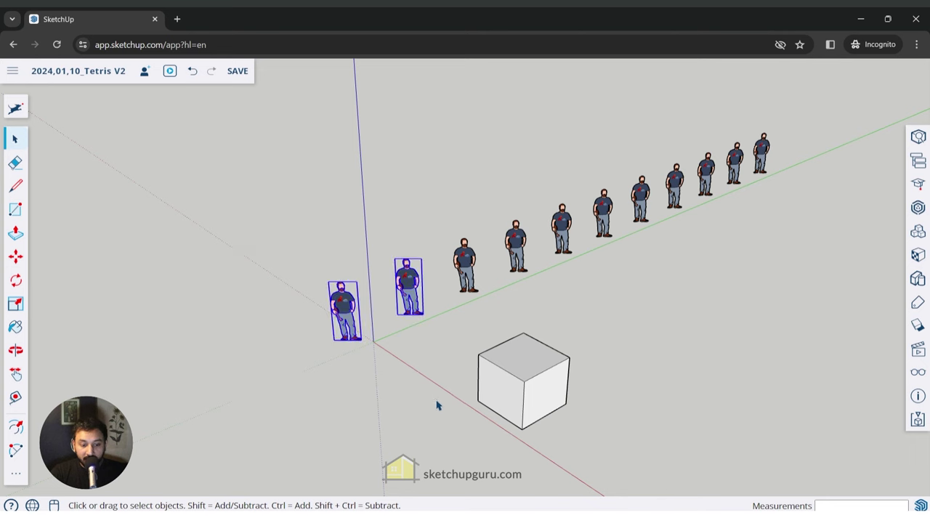
{"action": "left_click_drag", "start_coordinate": [215, 193], "coordinate": [458, 419]}
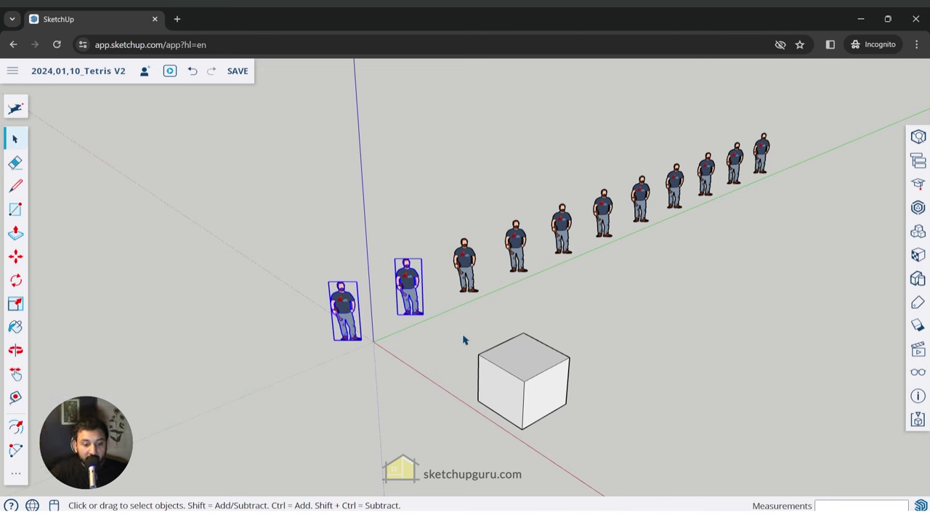
{"action": "left_click", "coordinate": [455, 342]}
{"action": "left_click_drag", "start_coordinate": [228, 198], "coordinate": [505, 452]}
{"action": "left_click_drag", "start_coordinate": [213, 139], "coordinate": [580, 472]}
{"action": "left_click", "coordinate": [412, 457]}
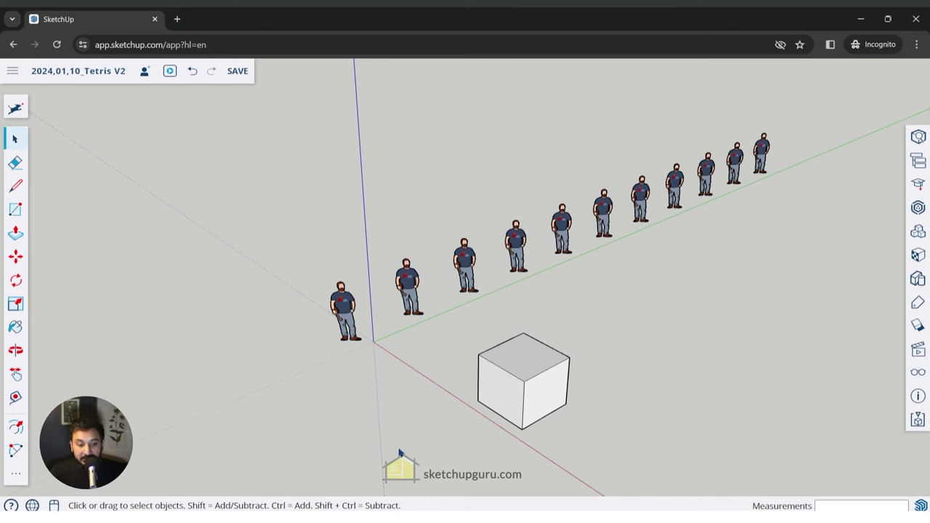
- Window-select the first five figures together with the cube
{"action": "scroll", "coordinate": [394, 305], "scroll_direction": "up", "scroll_amount": 3}
{"action": "scroll", "coordinate": [394, 307], "scroll_direction": "down", "scroll_amount": 5}
{"action": "scroll", "coordinate": [399, 278], "scroll_direction": "up", "scroll_amount": 2}
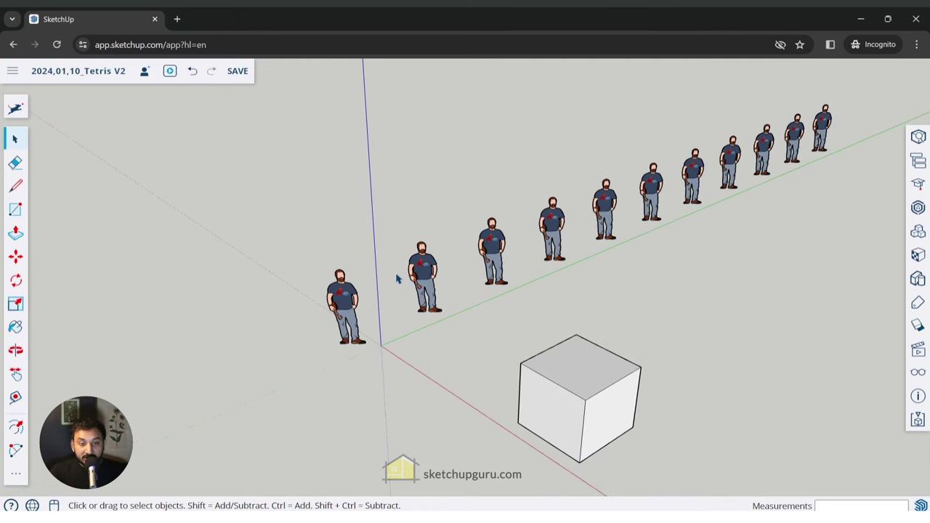
{"action": "scroll", "coordinate": [284, 202], "scroll_direction": "down", "scroll_amount": 2}
{"action": "left_click_drag", "start_coordinate": [234, 165], "coordinate": [569, 446]}
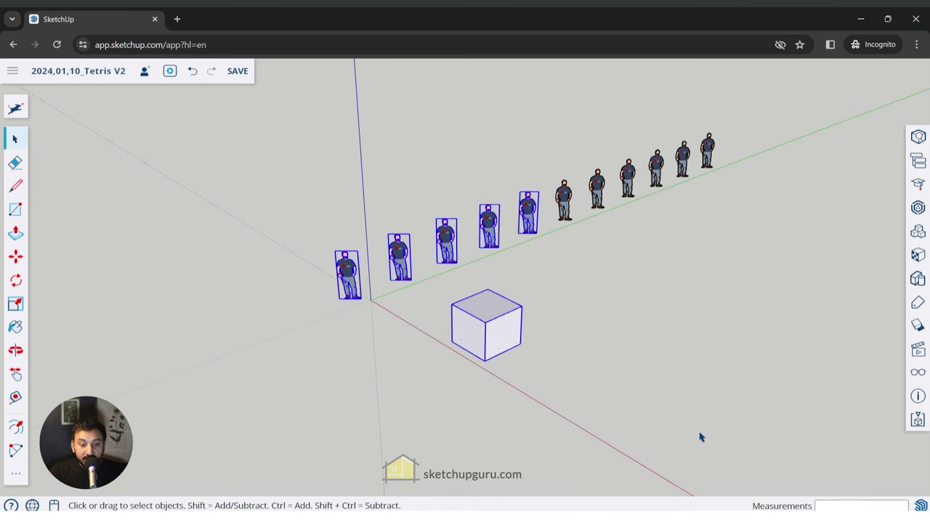
{"action": "left_click_drag", "start_coordinate": [718, 436], "coordinate": [508, 355]}
- Clear the selection, then catch the middle figure with a crossing selection and deselect it
{"action": "scroll", "coordinate": [507, 355], "scroll_direction": "up", "scroll_amount": 5}
{"action": "scroll", "coordinate": [499, 325], "scroll_direction": "down", "scroll_amount": 3}
{"action": "left_click", "coordinate": [571, 303]}
{"action": "scroll", "coordinate": [490, 189], "scroll_direction": "up", "scroll_amount": 8}
{"action": "scroll", "coordinate": [529, 268], "scroll_direction": "down", "scroll_amount": 4}
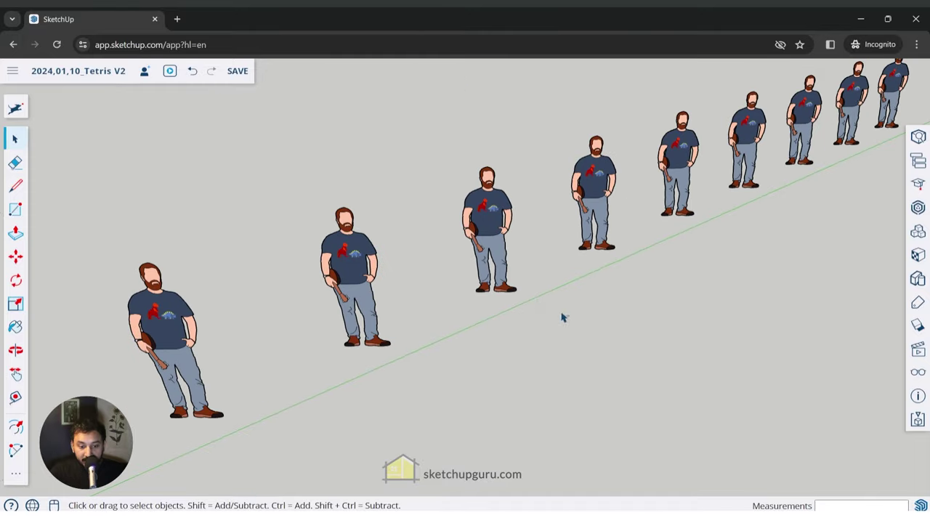
{"action": "scroll", "coordinate": [513, 283], "scroll_direction": "up", "scroll_amount": 3}
{"action": "left_click_drag", "start_coordinate": [553, 341], "coordinate": [513, 287]}
{"action": "scroll", "coordinate": [505, 349], "scroll_direction": "down", "scroll_amount": 3}
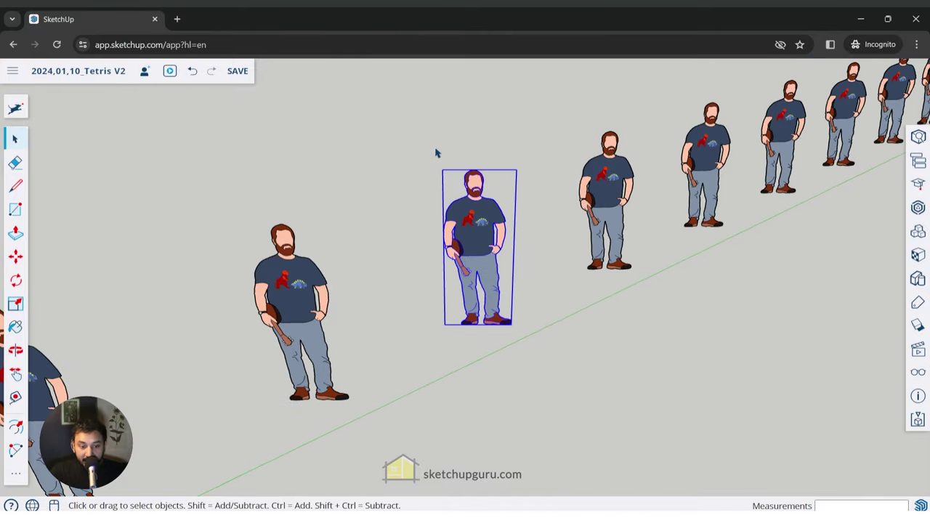
{"action": "left_click", "coordinate": [398, 122]}
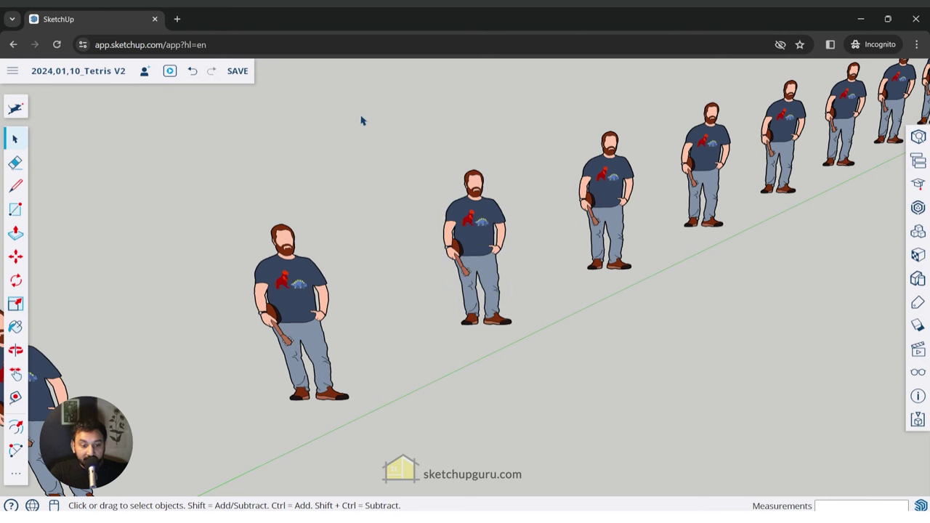
- Try window selections toward the figures and save the model with Ctrl+S
{"action": "left_click_drag", "start_coordinate": [358, 108], "coordinate": [529, 283]}
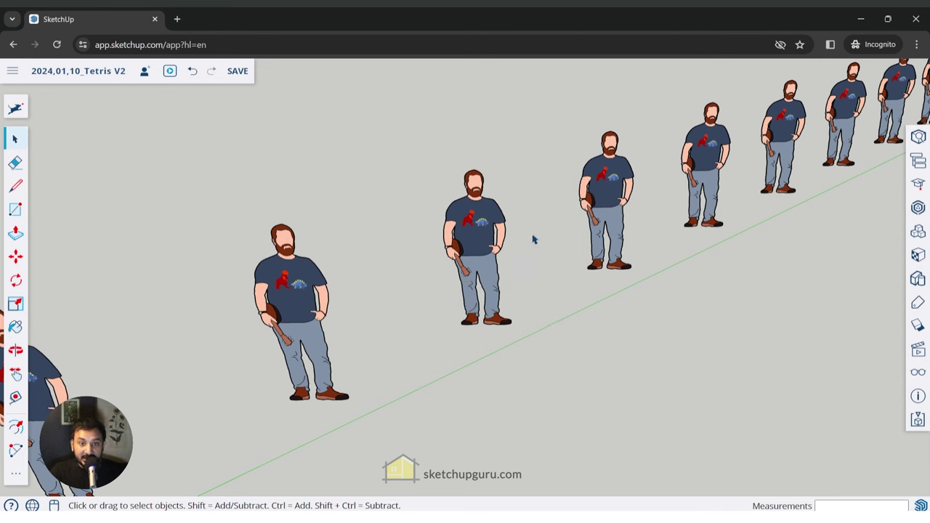
{"action": "key", "text": "ctrl+s"}
{"action": "left_click_drag", "start_coordinate": [401, 107], "coordinate": [562, 394]}
{"action": "scroll", "coordinate": [549, 354], "scroll_direction": "up", "scroll_amount": 3}
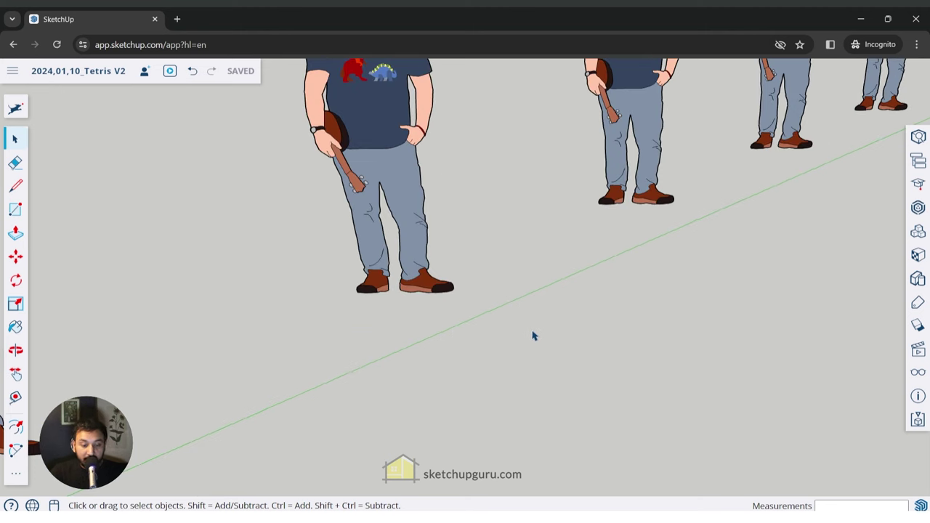
{"action": "left_click_drag", "start_coordinate": [558, 348], "coordinate": [451, 263]}
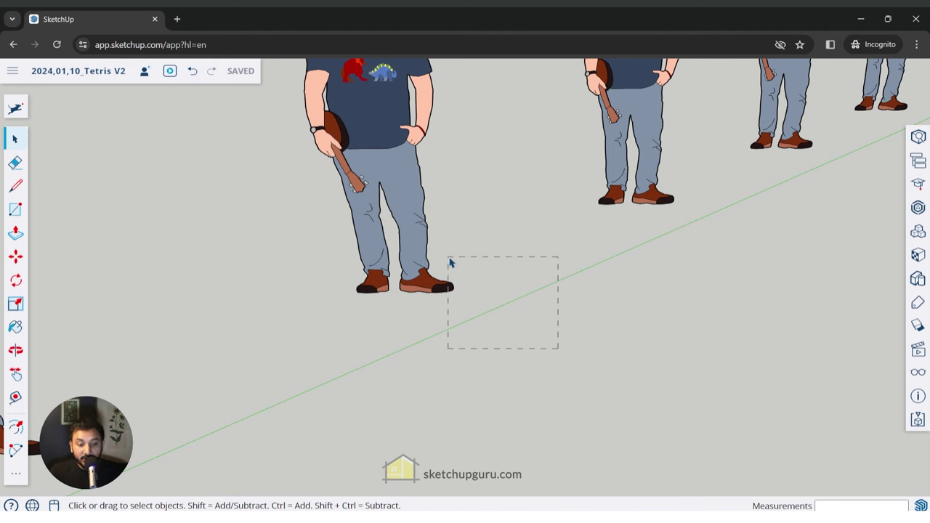
{"action": "left_click_drag", "start_coordinate": [451, 263], "coordinate": [464, 264]}
{"action": "scroll", "coordinate": [499, 287], "scroll_direction": "down", "scroll_amount": 6}
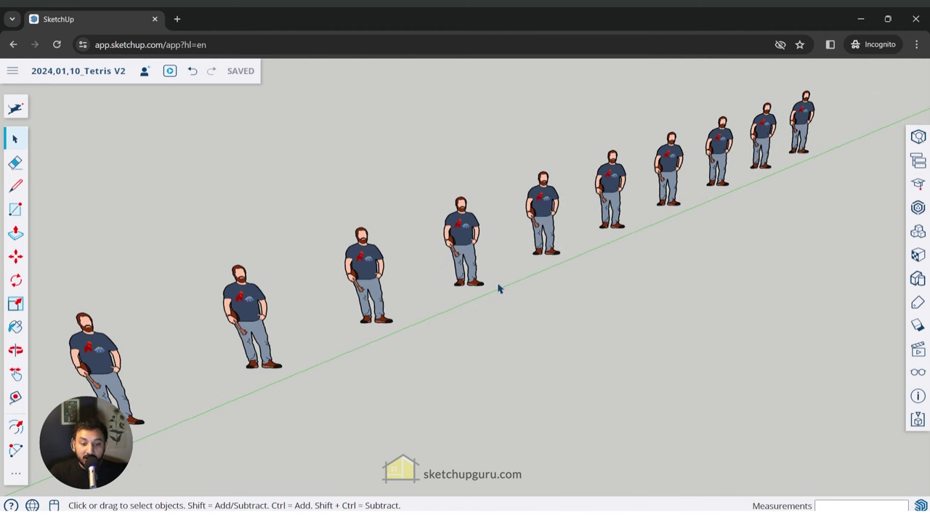
{"action": "key", "text": "ctrl+a"}
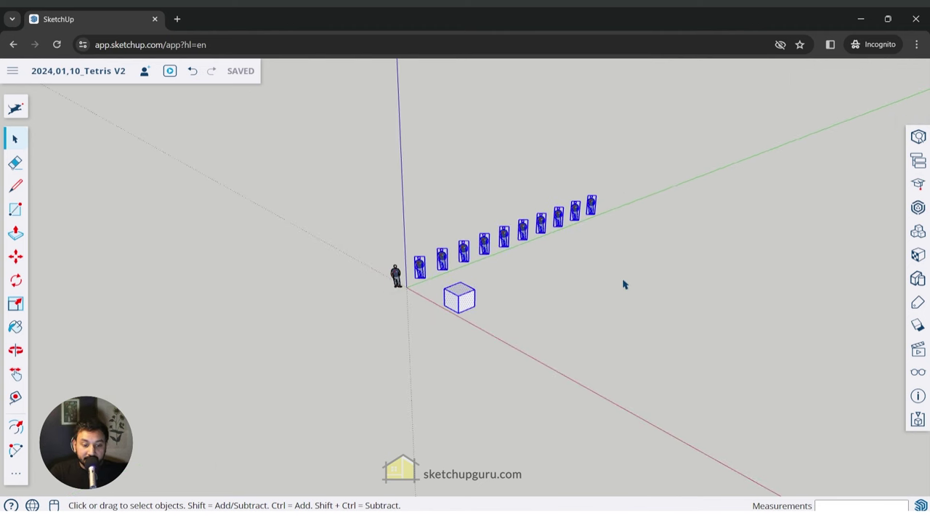
{"action": "left_click", "coordinate": [629, 306]}
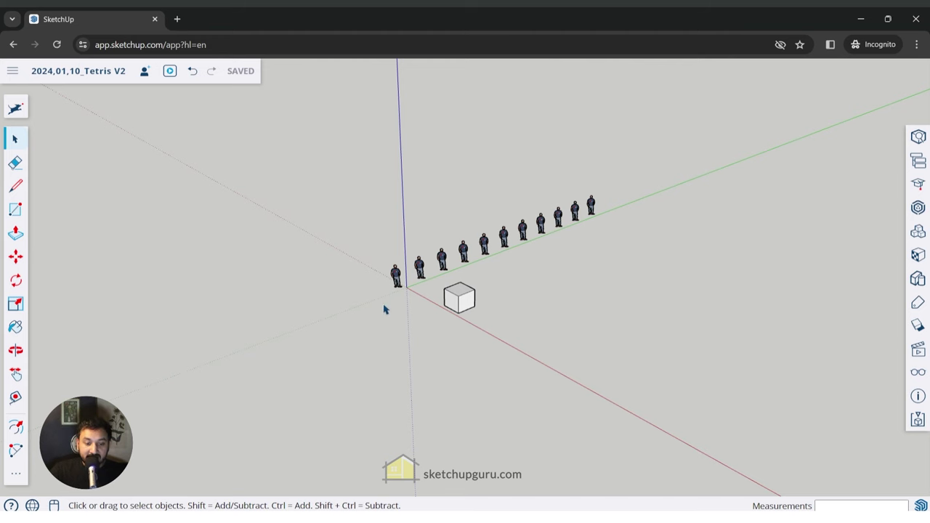
{"action": "scroll", "coordinate": [458, 312], "scroll_direction": "up", "scroll_amount": 5}
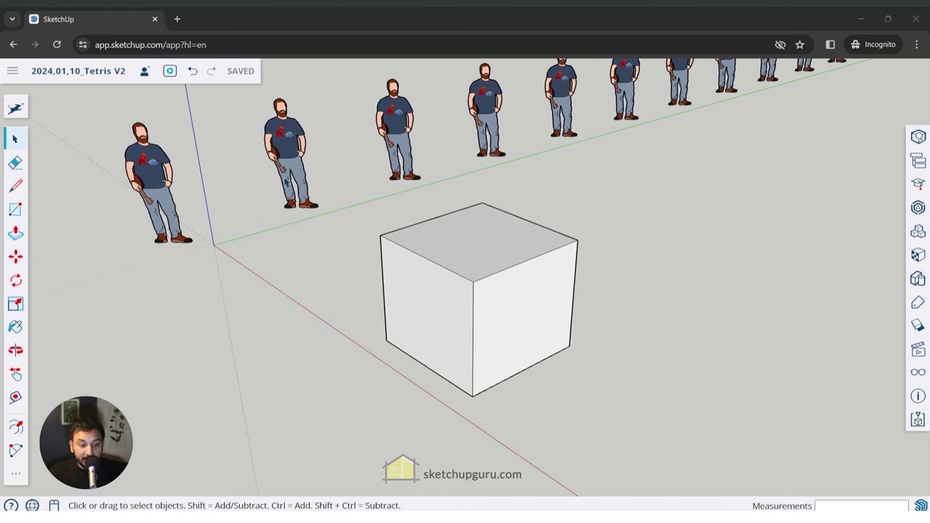
- Select the cube's top front edge, then clear the selection
{"action": "left_click_drag", "start_coordinate": [326, 209], "coordinate": [407, 366]}
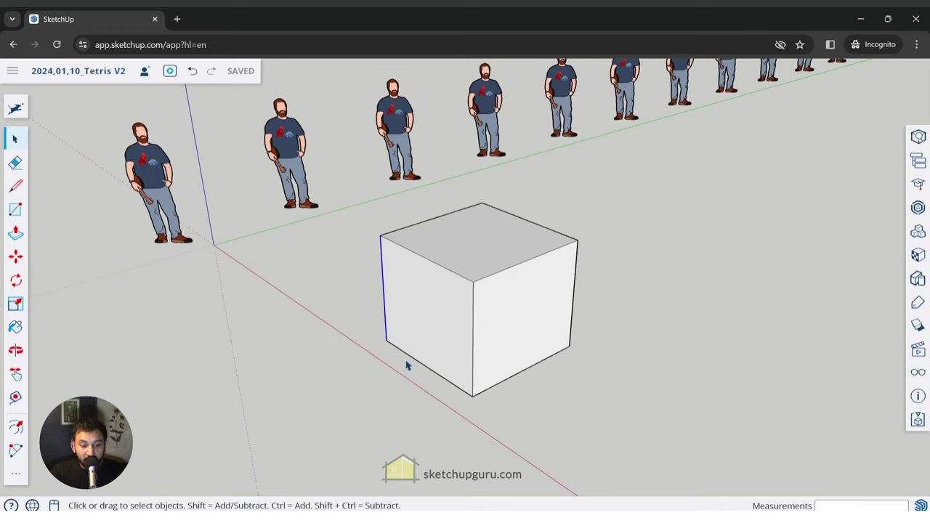
{"action": "scroll", "coordinate": [377, 249], "scroll_direction": "up", "scroll_amount": 5}
{"action": "middle_click_drag", "start_coordinate": [376, 249], "coordinate": [433, 275]}
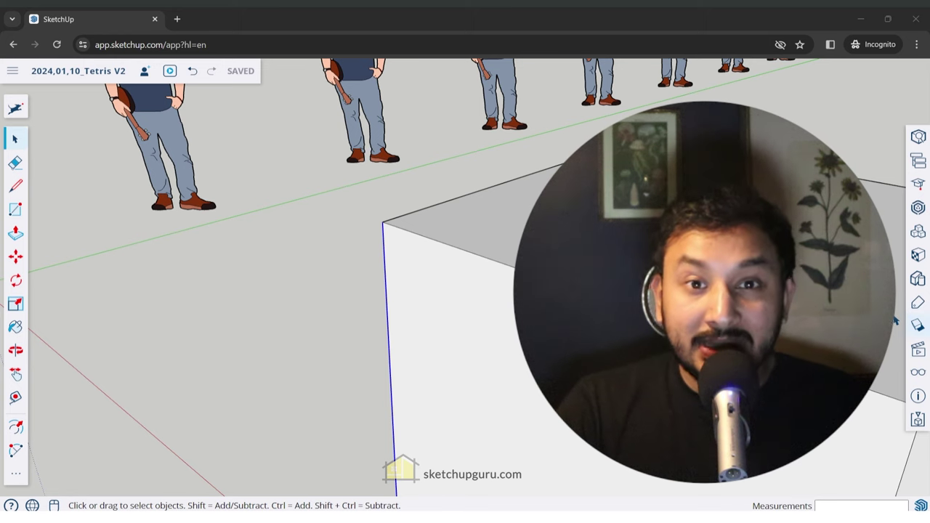
{"action": "scroll", "coordinate": [338, 280], "scroll_direction": "down", "scroll_amount": 5}
{"action": "scroll", "coordinate": [345, 272], "scroll_direction": "up", "scroll_amount": 5}
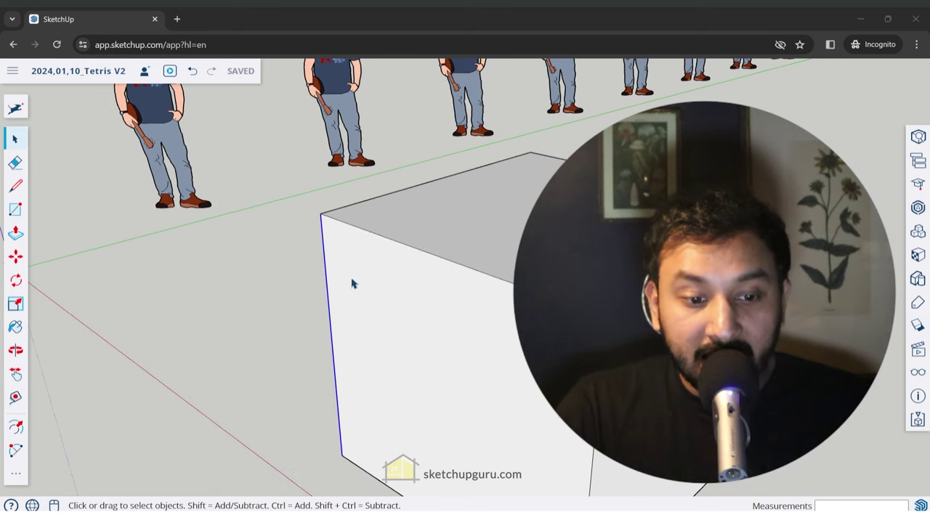
{"action": "left_click", "coordinate": [343, 223]}
{"action": "left_click", "coordinate": [367, 227]}
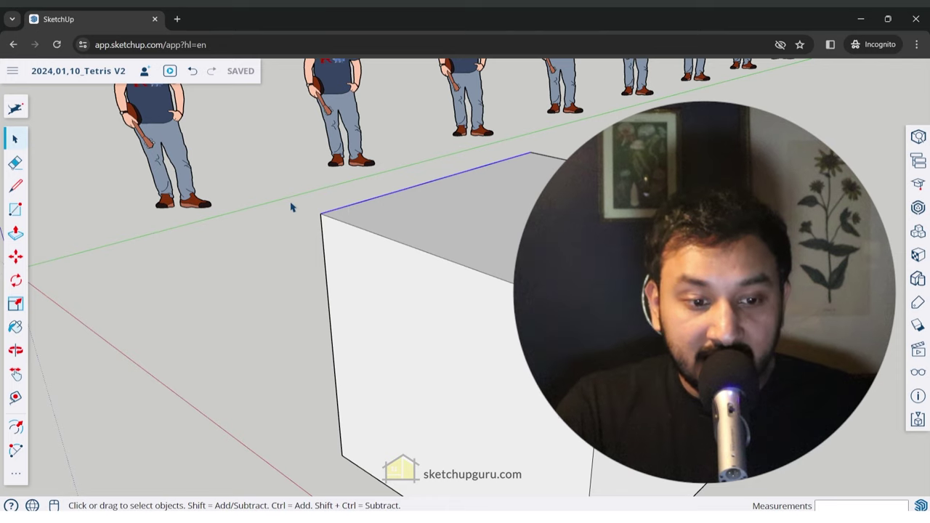
{"action": "scroll", "coordinate": [299, 210], "scroll_direction": "up", "scroll_amount": 3}
{"action": "scroll", "coordinate": [349, 218], "scroll_direction": "down", "scroll_amount": 2}
{"action": "left_click_drag", "start_coordinate": [373, 224], "coordinate": [388, 245]}
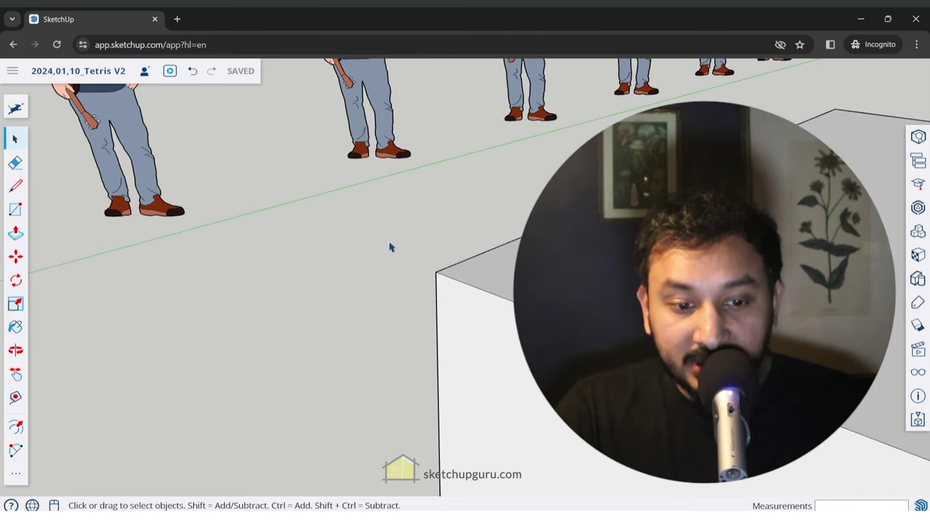
- Select the cube's top face with a single click
{"action": "scroll", "coordinate": [488, 210], "scroll_direction": "down", "scroll_amount": 3}
{"action": "scroll", "coordinate": [461, 215], "scroll_direction": "up", "scroll_amount": 3}
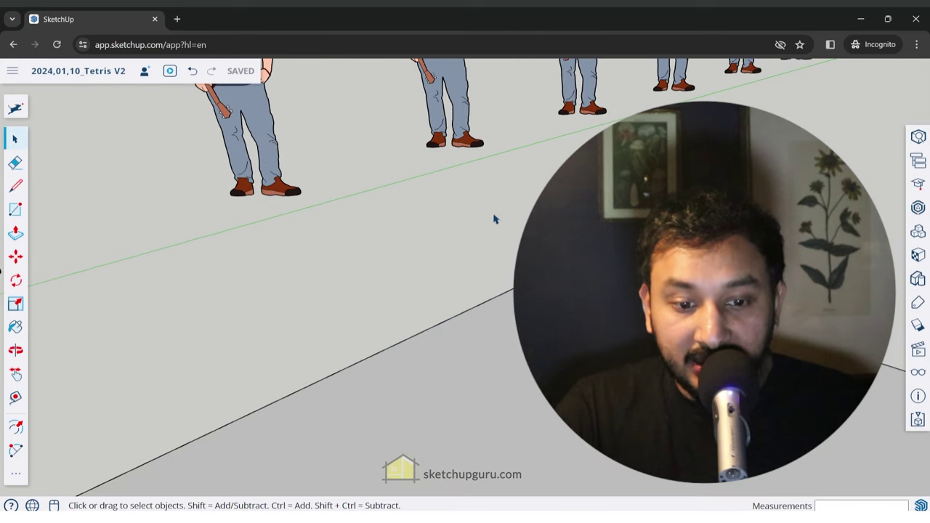
{"action": "scroll", "coordinate": [504, 227], "scroll_direction": "down", "scroll_amount": 4}
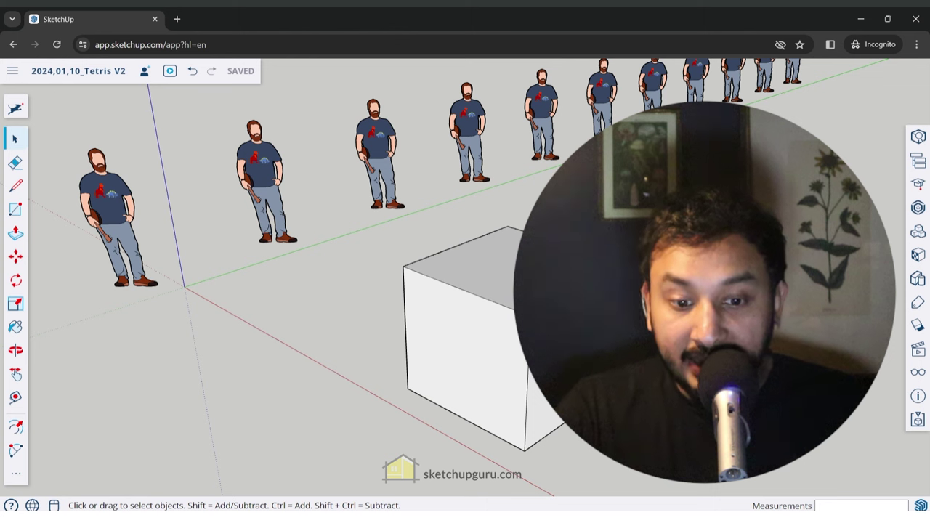
{"action": "mouse_move", "coordinate": [500, 305]}
{"action": "middle_mouse_down"}
{"action": "mouse_move", "coordinate": [596, 301]}
{"action": "mouse_move", "coordinate": [501, 280]}
{"action": "middle_mouse_up"}
{"action": "scroll", "coordinate": [450, 298], "scroll_direction": "down", "scroll_amount": 2}
{"action": "scroll", "coordinate": [450, 298], "scroll_direction": "up", "scroll_amount": 3}
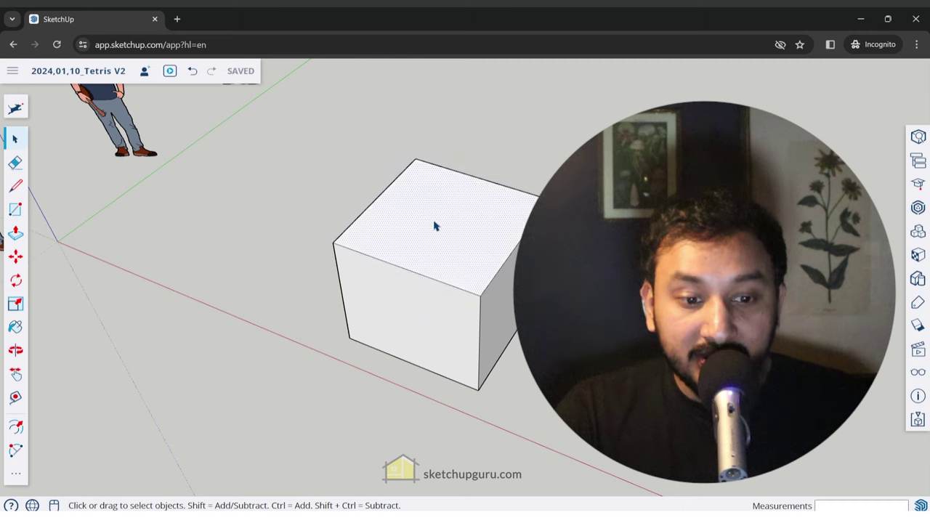
{"action": "left_click", "coordinate": [435, 227]}
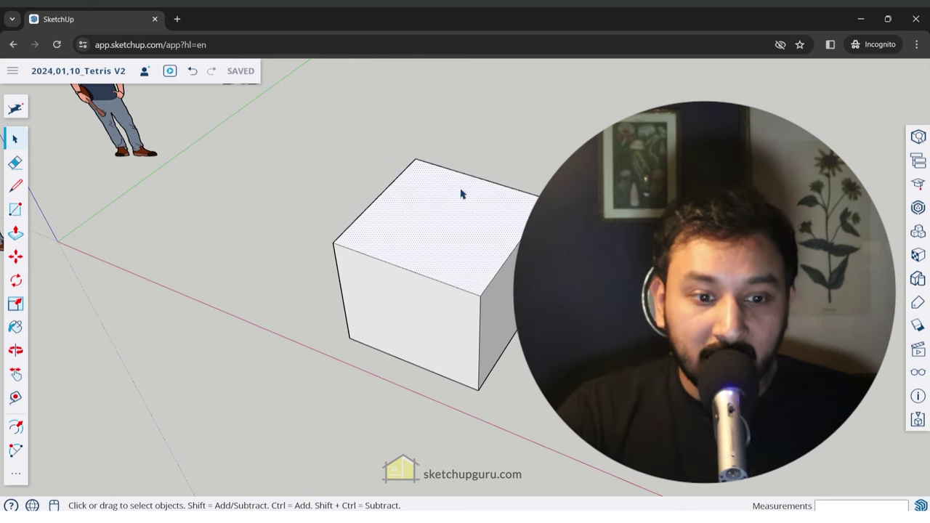
- Select the cube's top-left edge, then clear that selection
{"action": "left_click", "coordinate": [375, 204]}
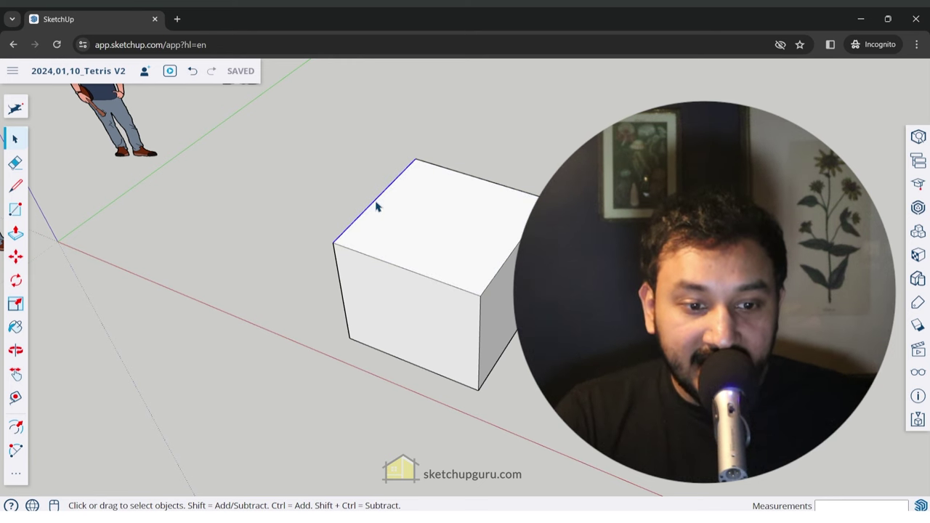
{"action": "scroll", "coordinate": [340, 244], "scroll_direction": "up", "scroll_amount": 5}
{"action": "mouse_move", "coordinate": [285, 223]}
{"action": "left_mouse_down"}
{"action": "mouse_move", "coordinate": [326, 259]}
{"action": "mouse_move", "coordinate": [339, 286]}
{"action": "left_mouse_up"}
{"action": "scroll", "coordinate": [338, 287], "scroll_direction": "down", "scroll_amount": 5}
{"action": "mouse_move", "coordinate": [499, 283]}
{"action": "middle_mouse_down"}
{"action": "mouse_move", "coordinate": [463, 222]}
{"action": "mouse_move", "coordinate": [490, 241]}
{"action": "mouse_move", "coordinate": [476, 271]}
{"action": "middle_mouse_up"}
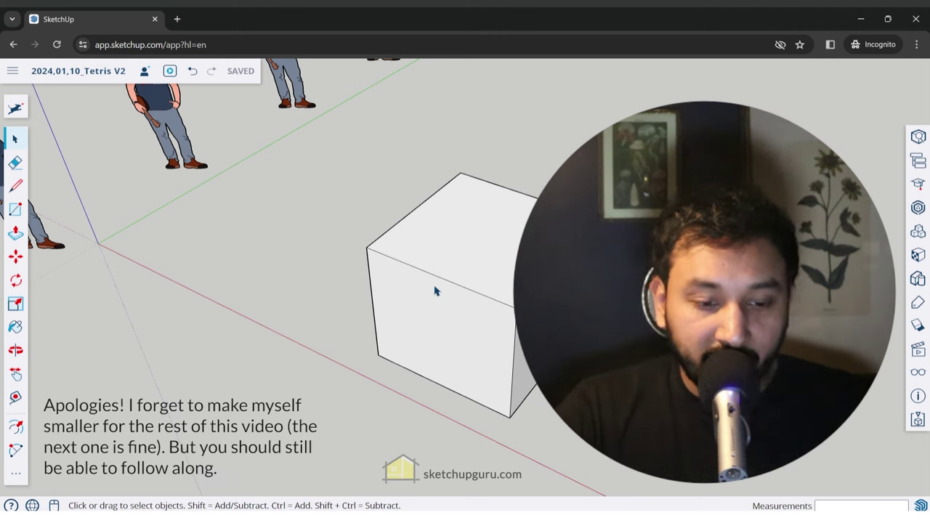
- Compare clicking the left and right faces with window-selecting the left face and its four edges
{"action": "left_click_drag", "start_coordinate": [261, 177], "coordinate": [388, 367]}
{"action": "left_click_drag", "start_coordinate": [413, 413], "coordinate": [415, 431]}
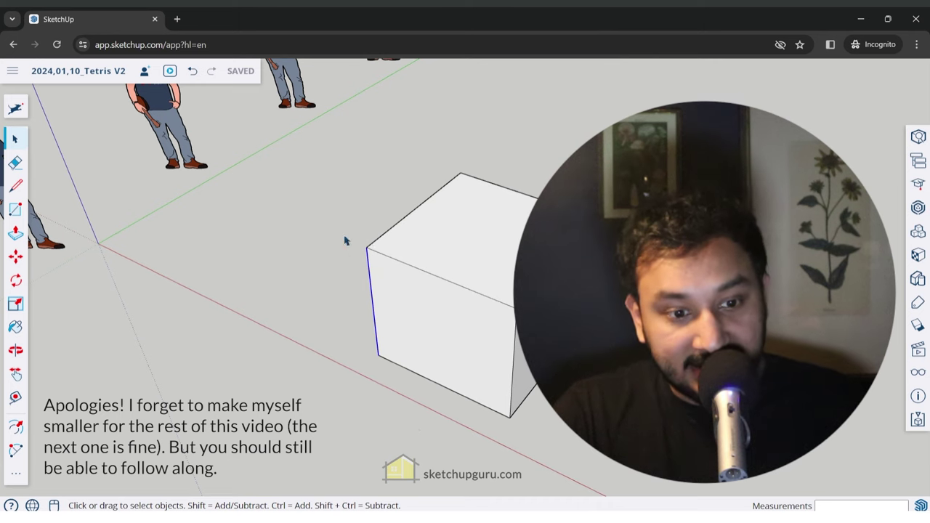
{"action": "middle_click_drag", "start_coordinate": [347, 240], "coordinate": [327, 225]}
{"action": "left_click", "coordinate": [429, 299]}
{"action": "middle_click_drag", "start_coordinate": [429, 299], "coordinate": [279, 206]}
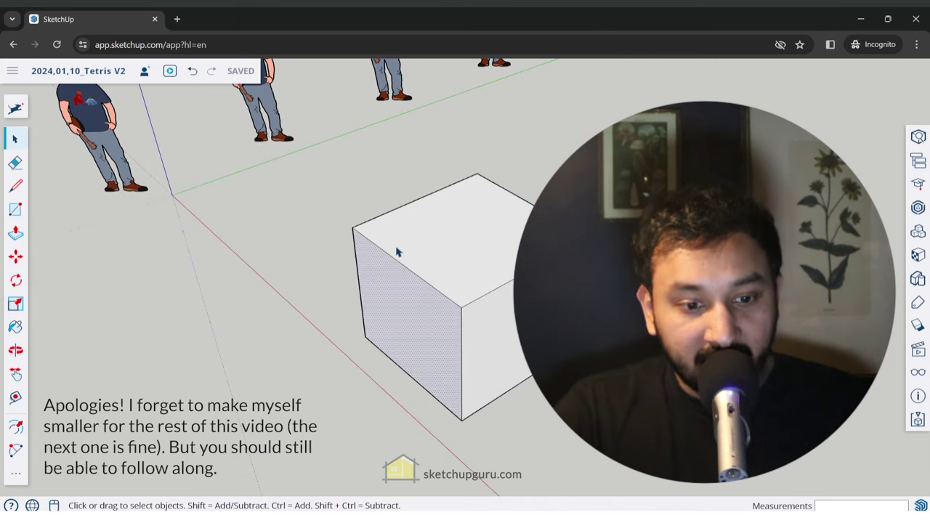
{"action": "left_click", "coordinate": [501, 300]}
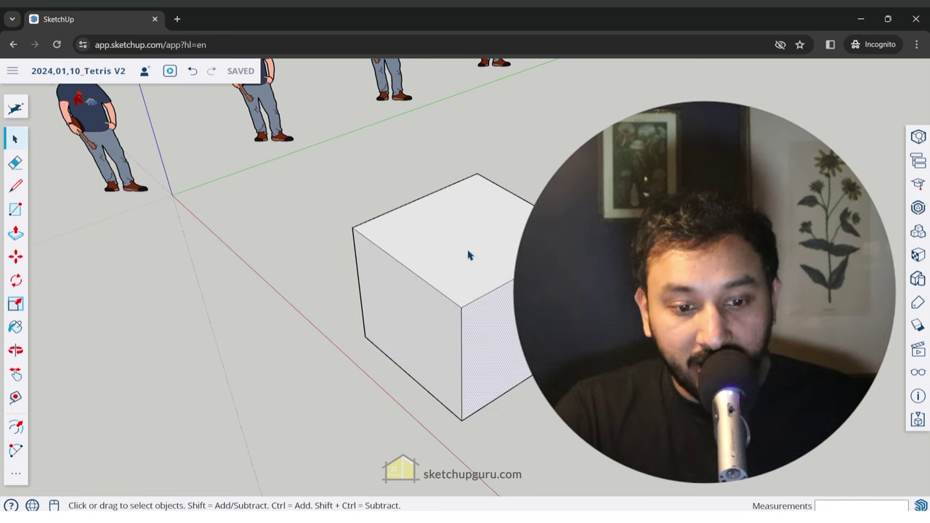
{"action": "left_click", "coordinate": [407, 306]}
{"action": "left_click_drag", "start_coordinate": [280, 191], "coordinate": [476, 450]}
- Orbit to eye level and delete the selected left face and edges
{"action": "middle_click_drag", "start_coordinate": [475, 312], "coordinate": [502, 393]}
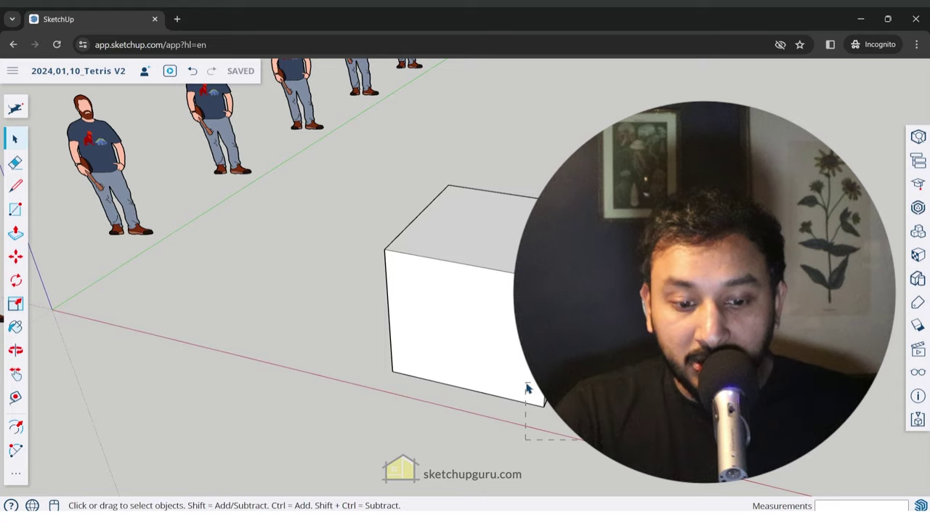
{"action": "middle_click_drag", "start_coordinate": [478, 384], "coordinate": [469, 304]}
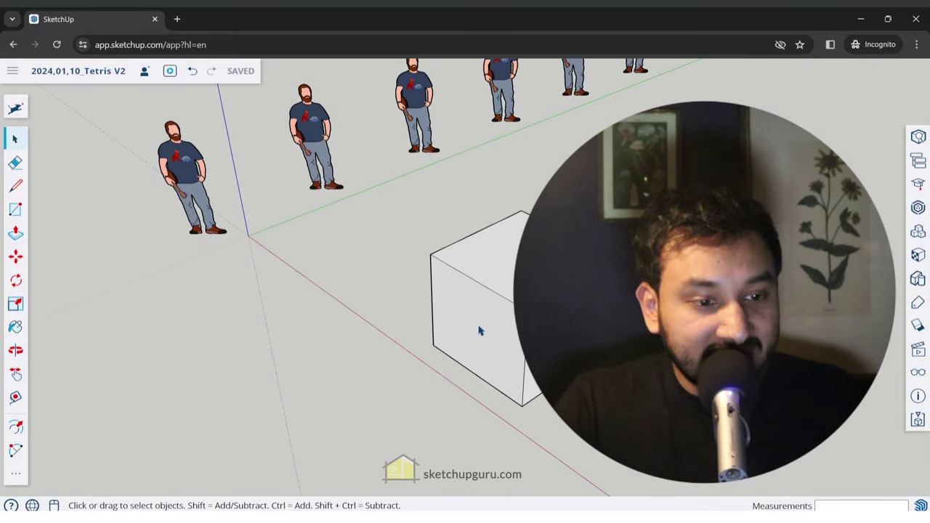
{"action": "key", "text": "Delete"}
{"action": "key", "text": "l"}
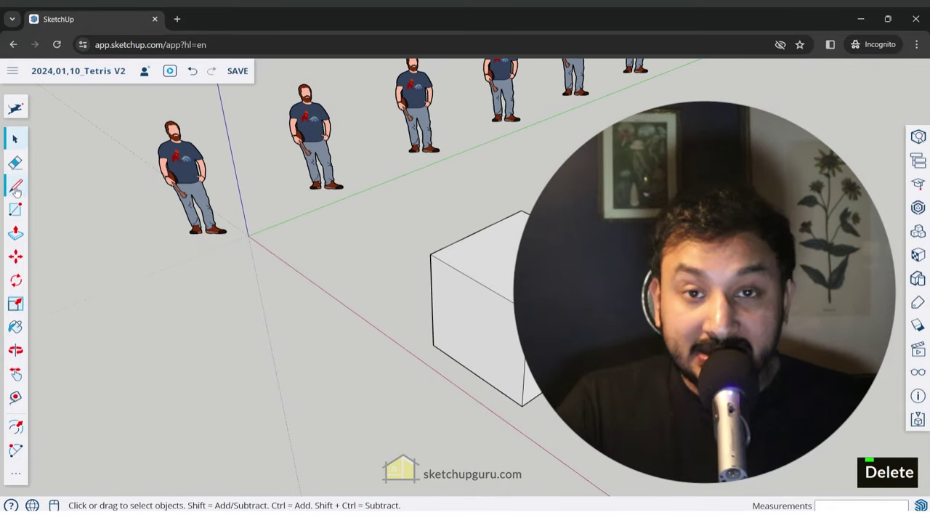
- Draw a three-segment zigzag line on the ground beside the cube
{"action": "left_click", "coordinate": [267, 300]}
{"action": "left_click", "coordinate": [322, 248]}
{"action": "left_click", "coordinate": [338, 367]}
{"action": "left_click", "coordinate": [446, 194]}
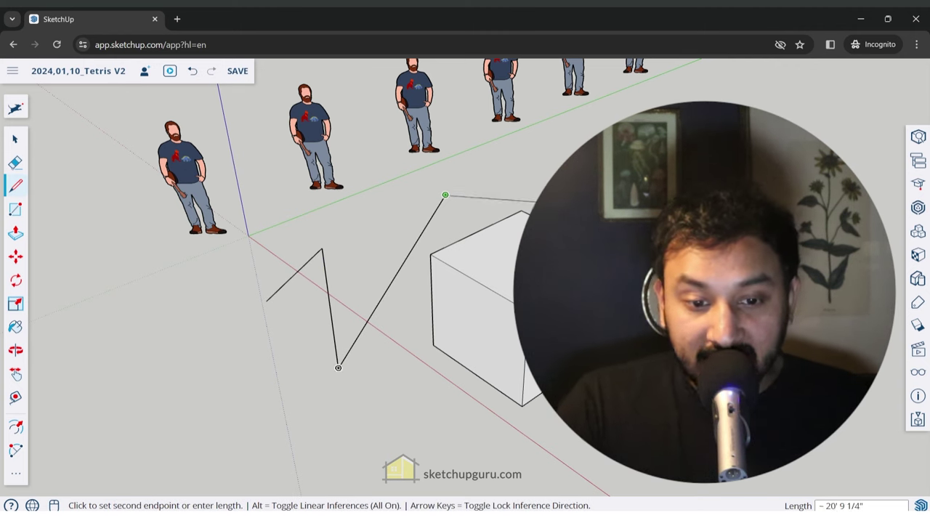
{"action": "key", "text": "Escape"}
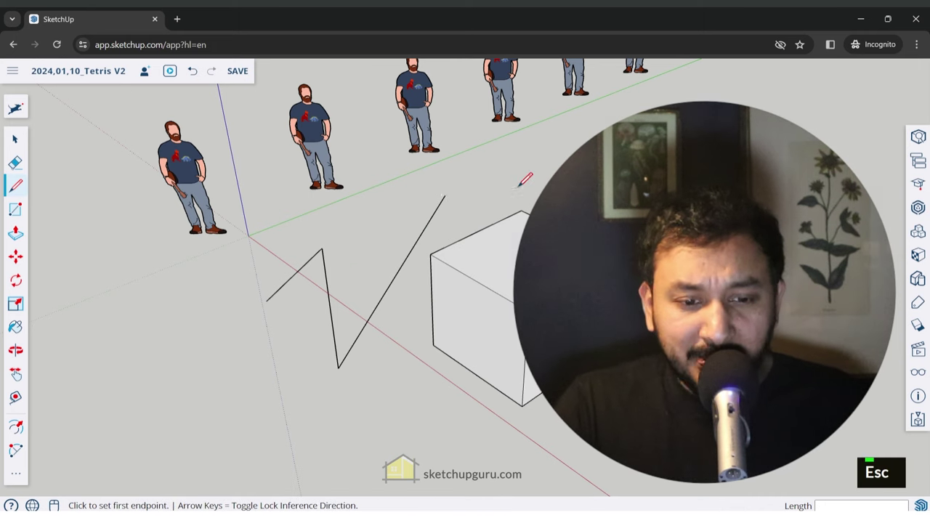
- Orbit around to inspect the zigzag, then return to the Select tool
{"action": "middle_click_drag", "start_coordinate": [434, 198], "coordinate": [519, 129]}
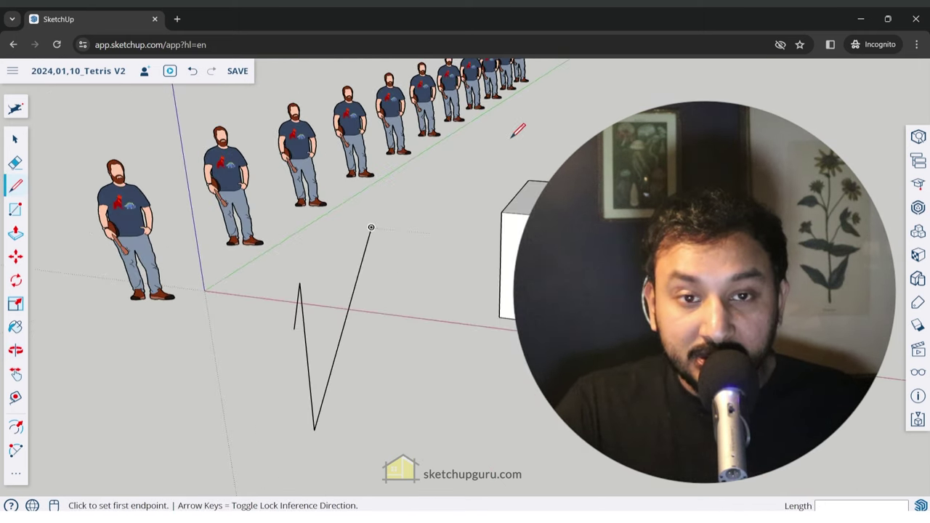
{"action": "key", "text": "Escape"}
{"action": "middle_click_drag", "start_coordinate": [515, 169], "coordinate": [403, 235]}
{"action": "scroll", "coordinate": [401, 268], "scroll_direction": "down", "scroll_amount": 3}
{"action": "scroll", "coordinate": [406, 247], "scroll_direction": "up", "scroll_amount": 5}
{"action": "scroll", "coordinate": [401, 264], "scroll_direction": "down", "scroll_amount": 3}
{"action": "scroll", "coordinate": [407, 243], "scroll_direction": "down", "scroll_amount": 2}
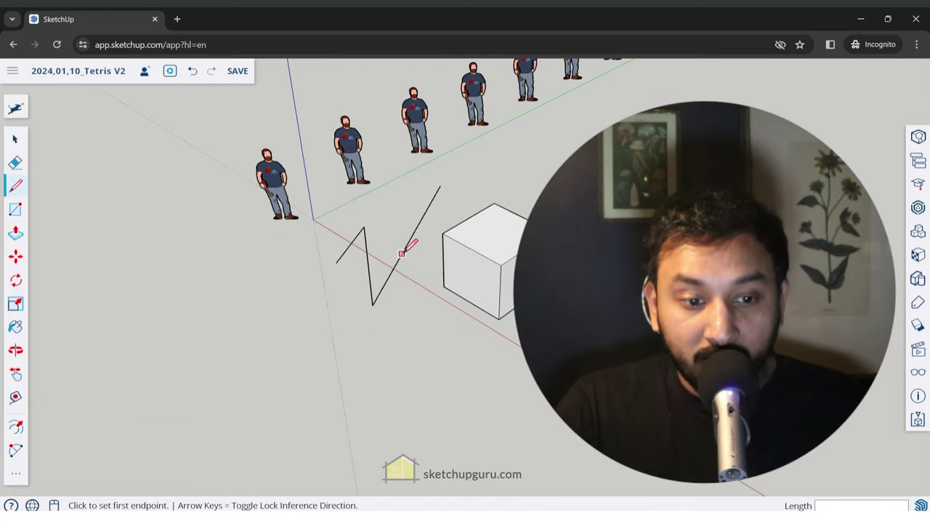
{"action": "scroll", "coordinate": [372, 149], "scroll_direction": "up", "scroll_amount": 3}
{"action": "scroll", "coordinate": [363, 156], "scroll_direction": "up", "scroll_amount": 1}
{"action": "scroll", "coordinate": [357, 168], "scroll_direction": "down", "scroll_amount": 1}
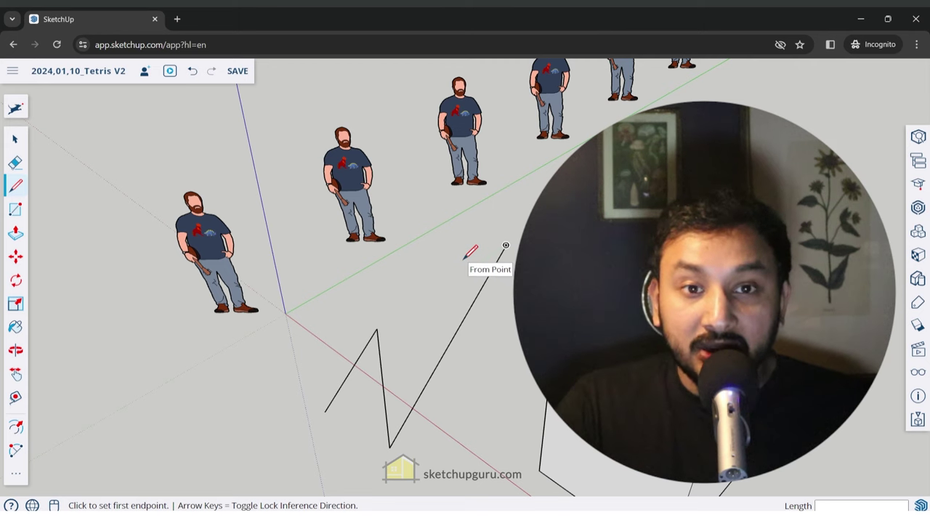
{"action": "key", "text": "space"}
- Select and deselect the middle figure, briefly activating Push/Pull before returning to Select
{"action": "left_click", "coordinate": [355, 186]}
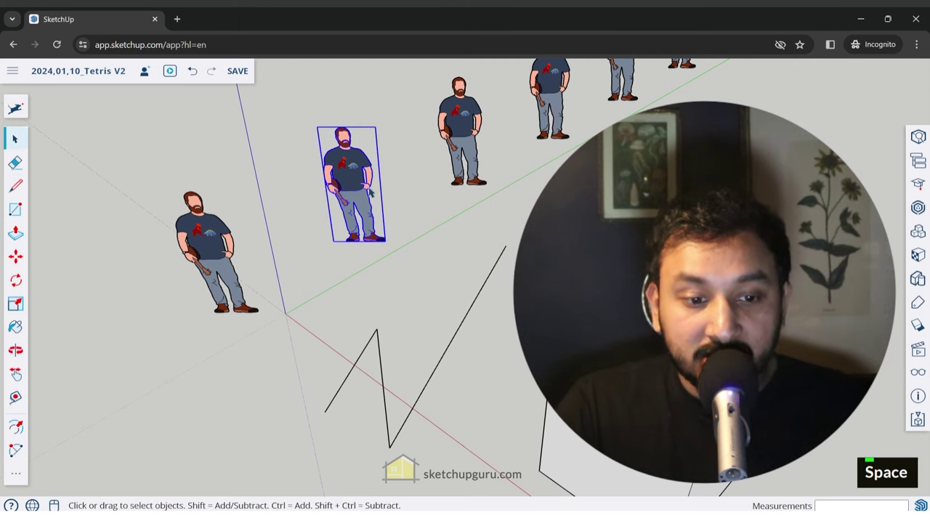
{"action": "left_click", "coordinate": [436, 248]}
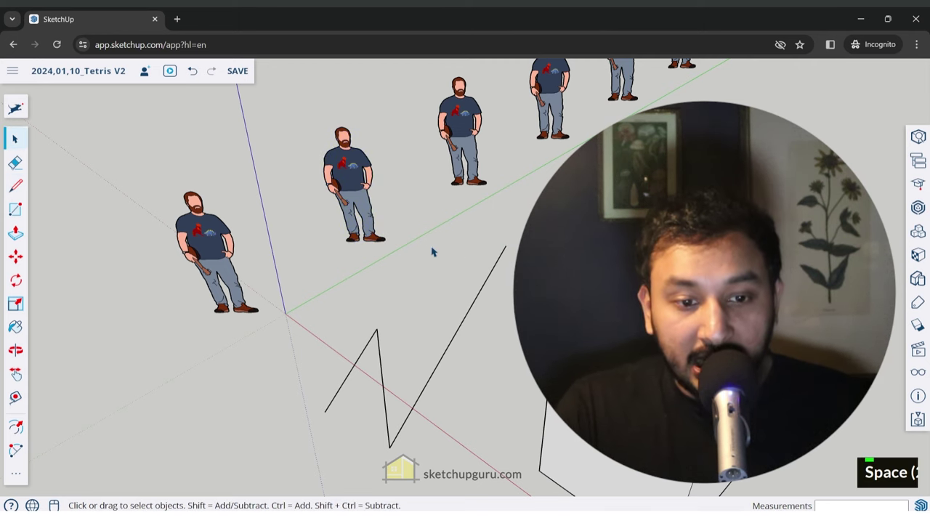
{"action": "left_click", "coordinate": [16, 233]}
{"action": "middle_click_drag", "start_coordinate": [456, 241], "coordinate": [429, 258]}
{"action": "key", "text": "space"}
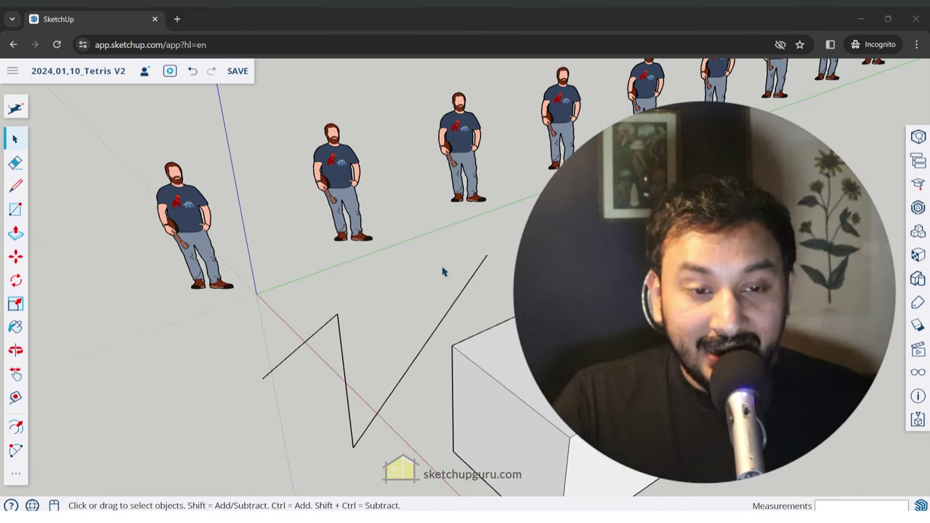
- Select only the box's top face with a single click
{"action": "scroll", "coordinate": [443, 269], "scroll_direction": "down", "scroll_amount": 3}
{"action": "scroll", "coordinate": [506, 324], "scroll_direction": "up", "scroll_amount": 3}
{"action": "middle_click_drag", "start_coordinate": [467, 260], "coordinate": [511, 304]}
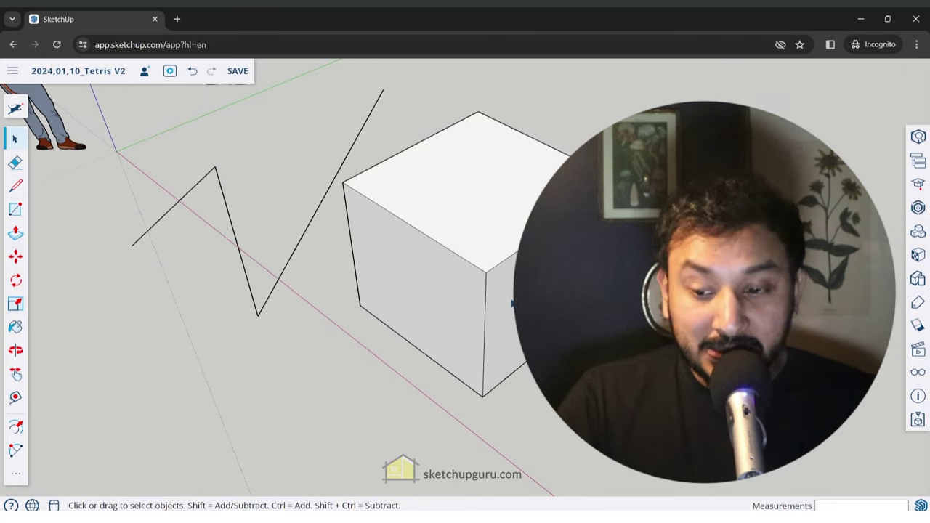
{"action": "left_click", "coordinate": [463, 188]}
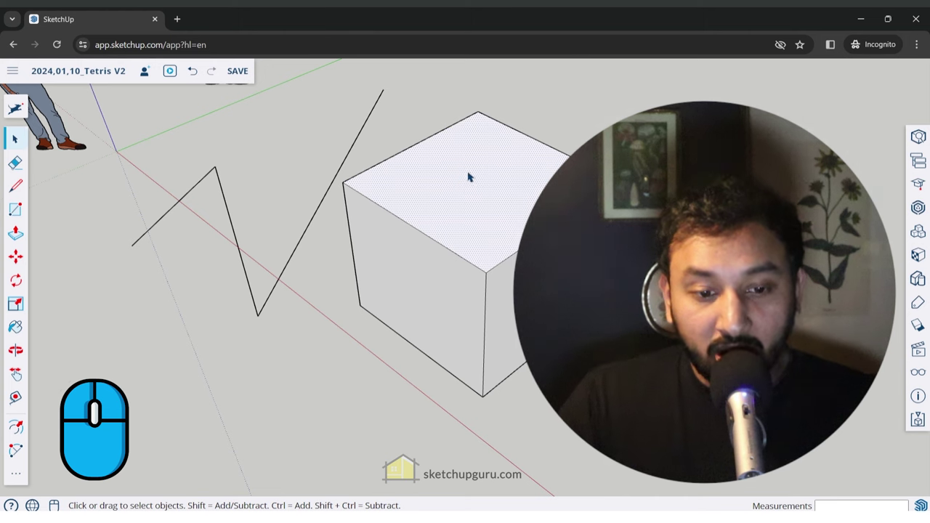
{"action": "left_click", "coordinate": [443, 179]}
{"action": "middle_click_drag", "start_coordinate": [519, 172], "coordinate": [426, 214]}
{"action": "key", "text": "Escape"}
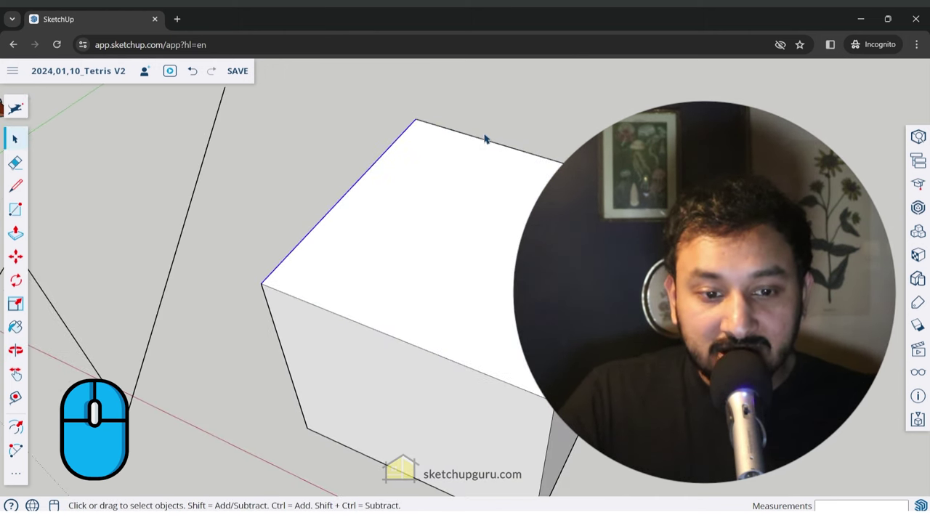
{"action": "left_click", "coordinate": [469, 248]}
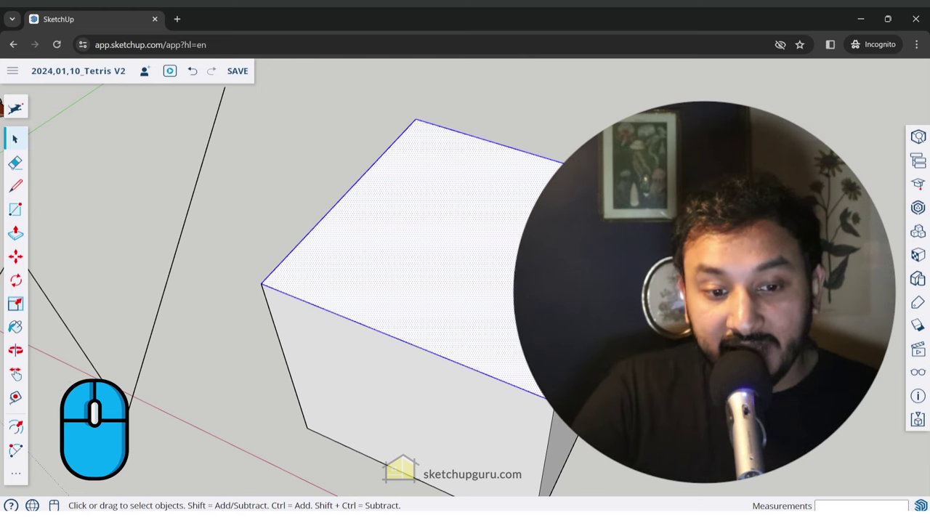
- Triple-click the box to select all its faces and edges together
{"action": "scroll", "coordinate": [500, 238], "scroll_direction": "down", "scroll_amount": 2}
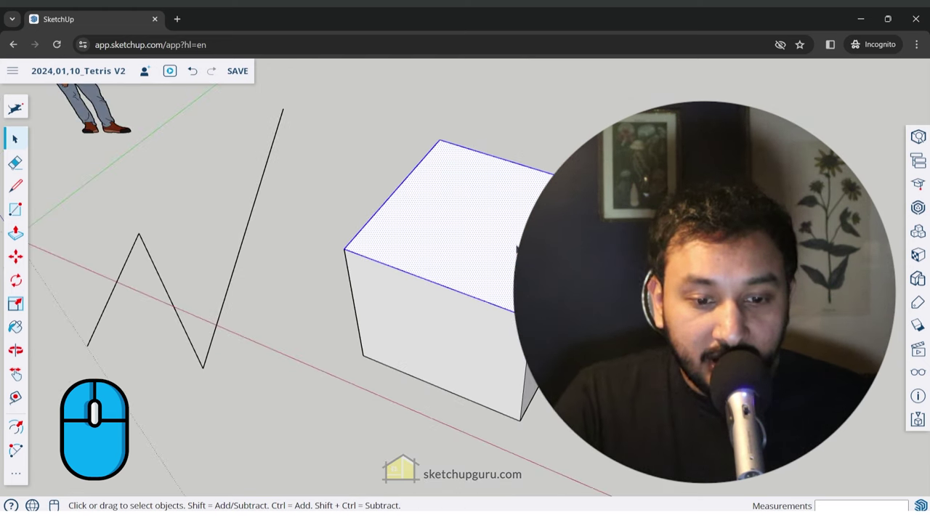
{"action": "mouse_move", "coordinate": [467, 279]}
{"action": "middle_mouse_down"}
{"action": "mouse_move", "coordinate": [411, 272]}
{"action": "mouse_move", "coordinate": [371, 34]}
{"action": "mouse_move", "coordinate": [320, 26]}
{"action": "mouse_move", "coordinate": [29, 315]}
{"action": "mouse_move", "coordinate": [33, 309]}
{"action": "middle_mouse_up"}
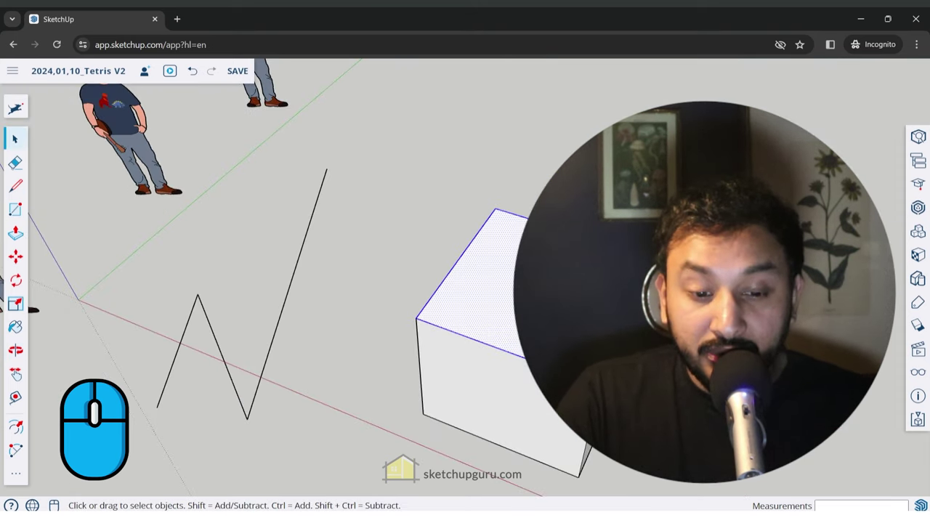
{"action": "triple_click", "coordinate": [472, 269]}
{"action": "middle_click_drag", "start_coordinate": [499, 377], "coordinate": [436, 240]}
- Select the box's top face, then the face with its bounding edges, then the whole box, and orbit to eye level
{"action": "left_click", "coordinate": [475, 213]}
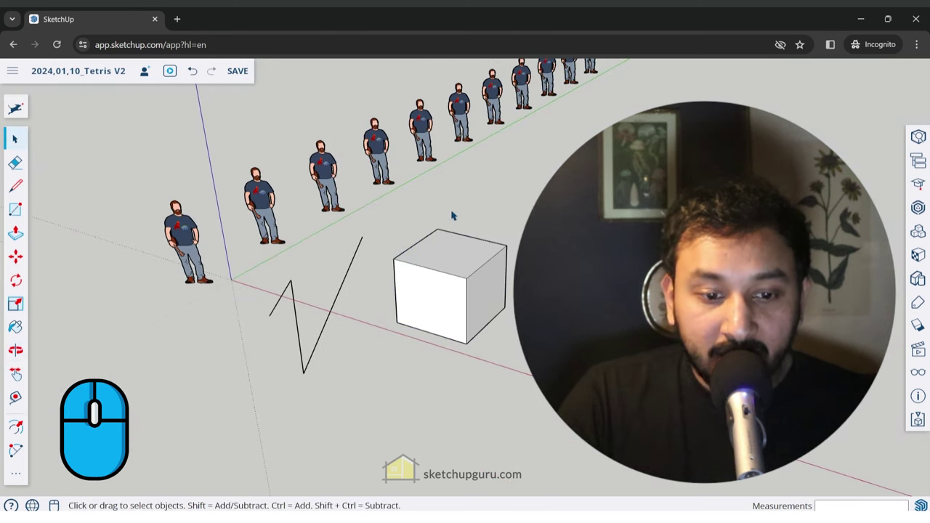
{"action": "middle_click_drag", "start_coordinate": [476, 214], "coordinate": [450, 312]}
{"action": "left_click", "coordinate": [456, 297]}
{"action": "scroll", "coordinate": [465, 300], "scroll_direction": "up", "scroll_amount": 3}
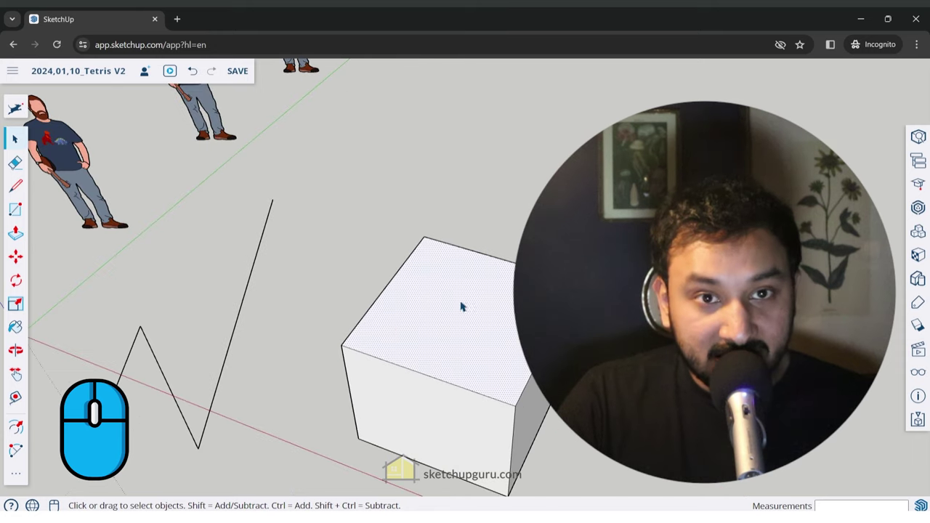
{"action": "double_click", "coordinate": [452, 311]}
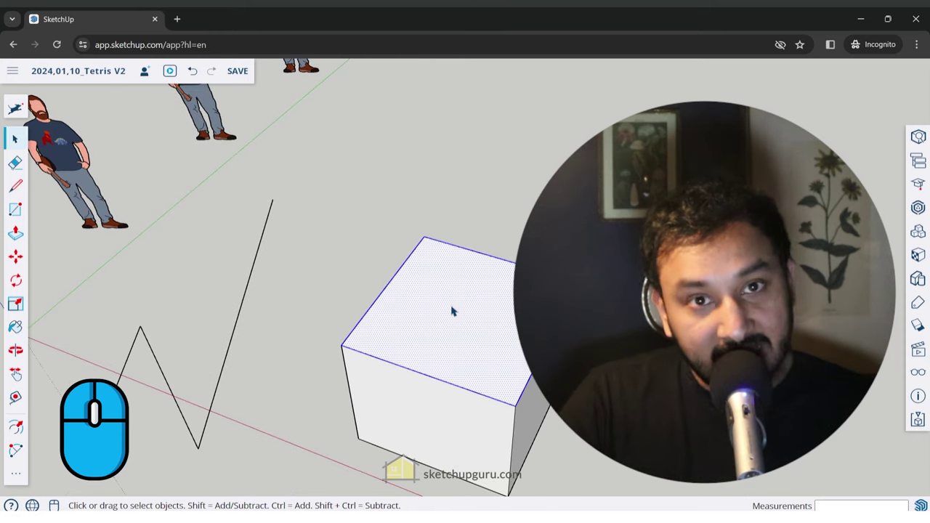
{"action": "left_click", "coordinate": [452, 311]}
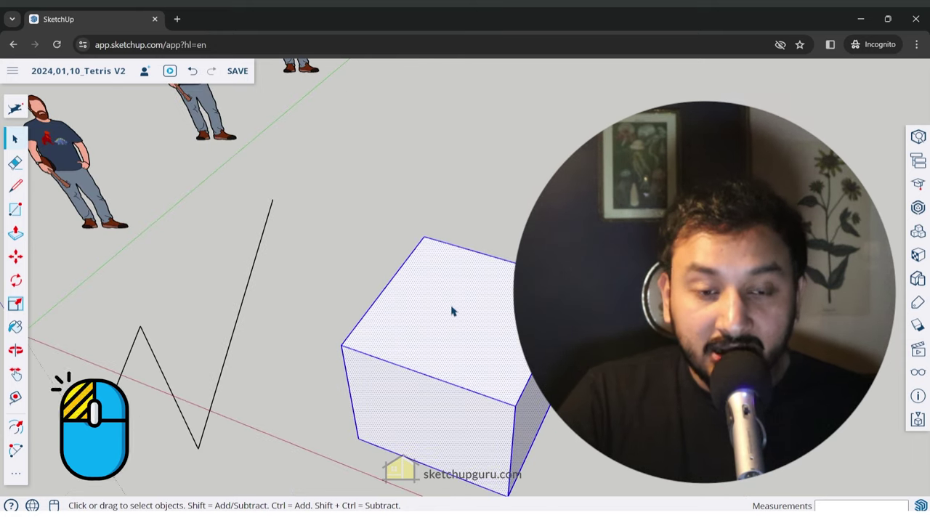
{"action": "middle_click_drag", "start_coordinate": [439, 335], "coordinate": [428, 276]}
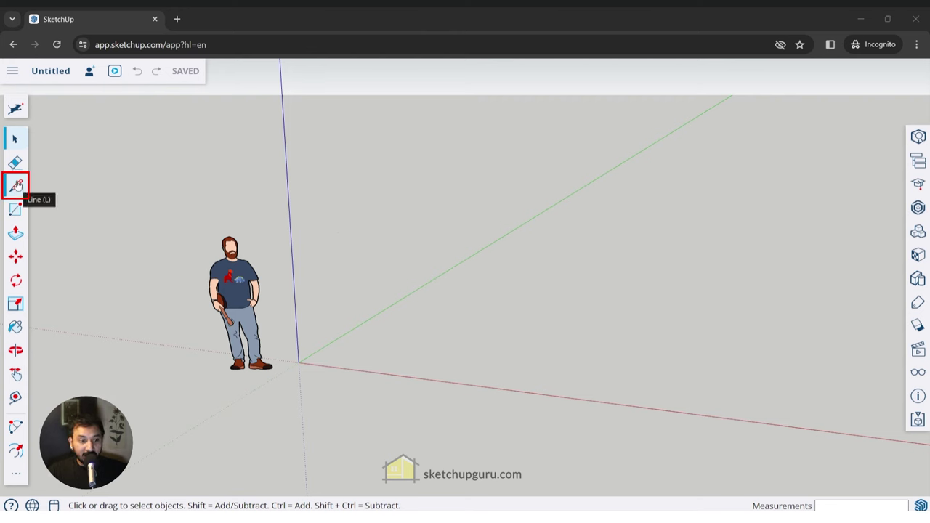
- Activate the Line tool (L), return to Select with Space, then reactivate the Line tool
{"action": "left_click", "coordinate": [16, 185]}
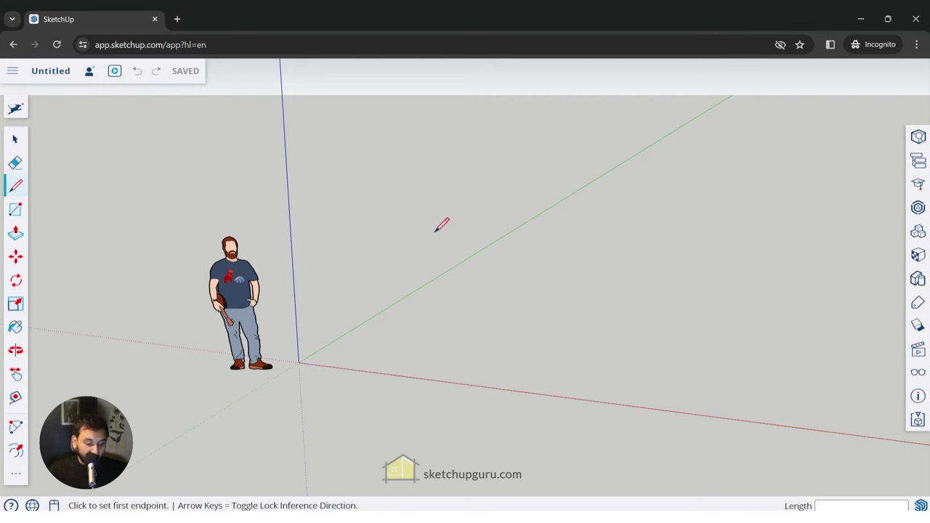
{"action": "key", "text": "l"}
{"action": "key", "text": "l"}
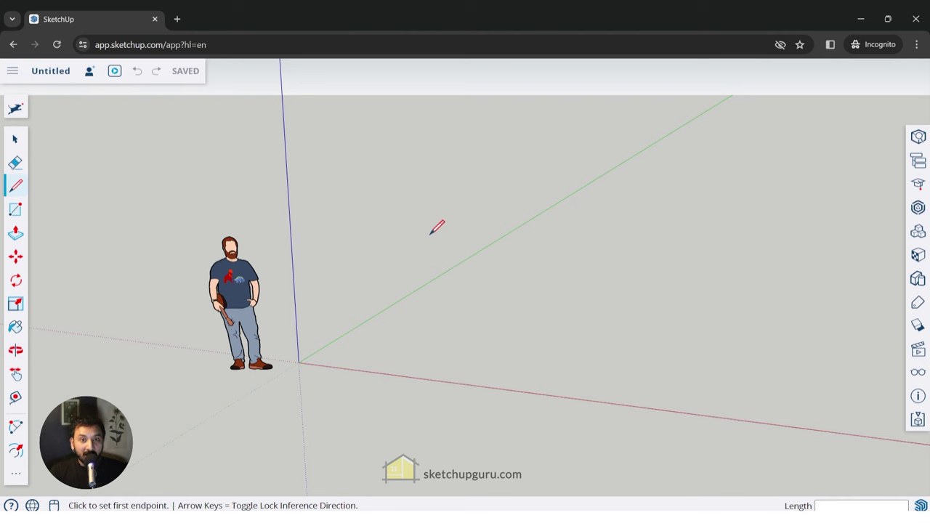
{"action": "key", "text": "space"}
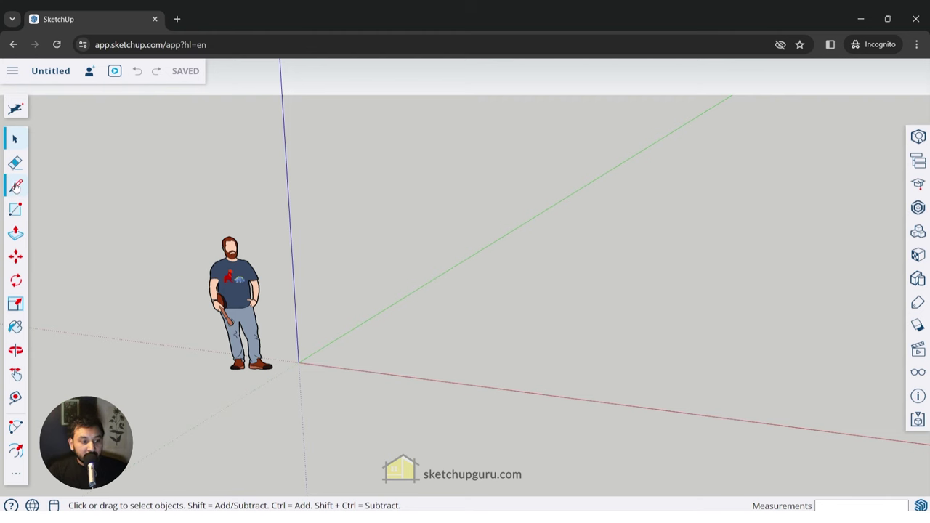
{"action": "left_click", "coordinate": [16, 187]}
{"action": "middle_click_drag", "start_coordinate": [232, 240], "coordinate": [255, 249]}
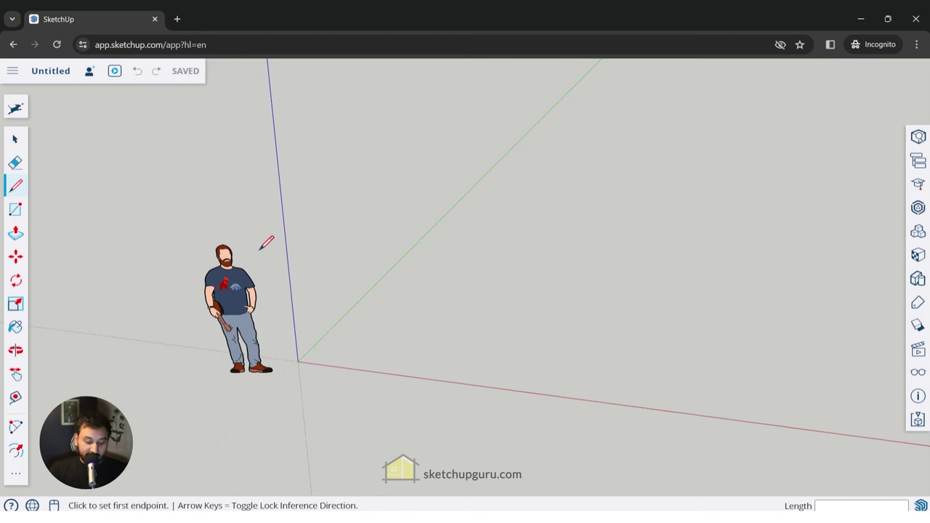
{"action": "key", "text": "l"}
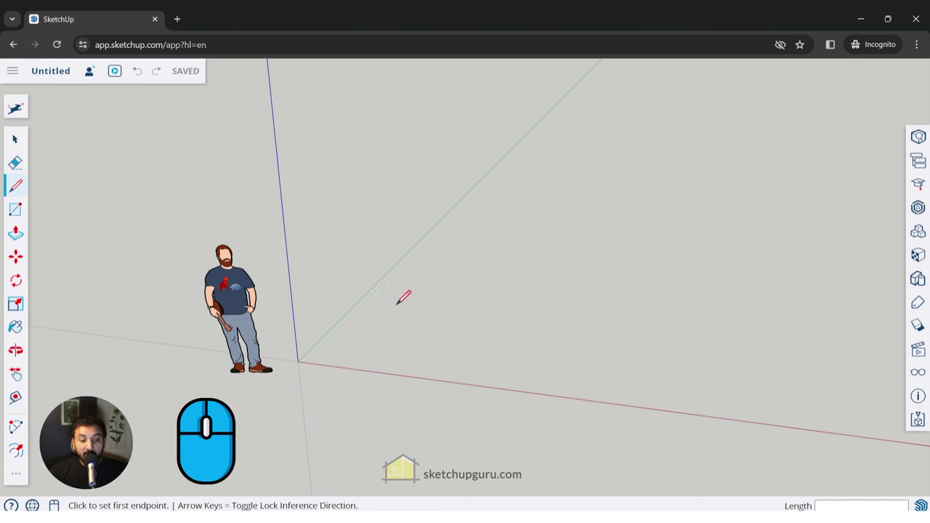
- Draw the first straight edge on the ground near the origin and start a second edge
{"action": "left_click", "coordinate": [382, 333]}
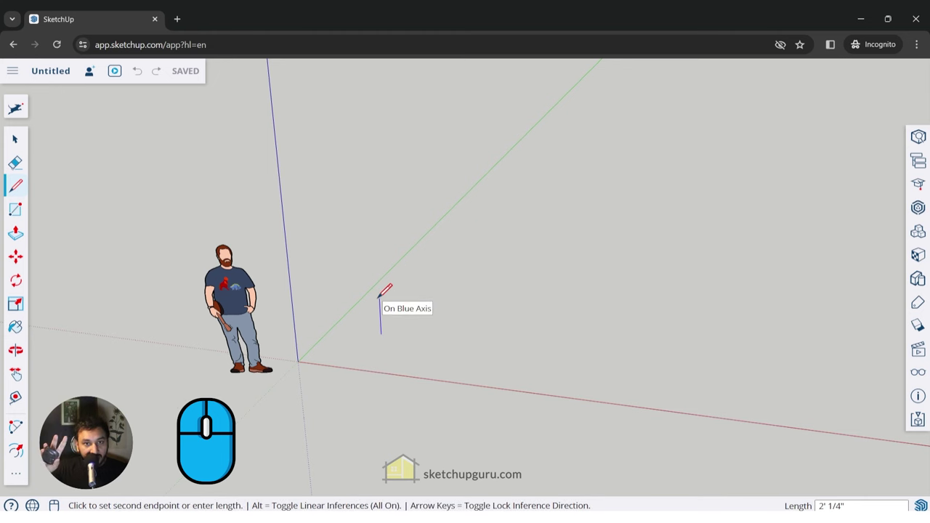
{"action": "left_click", "coordinate": [379, 297]}
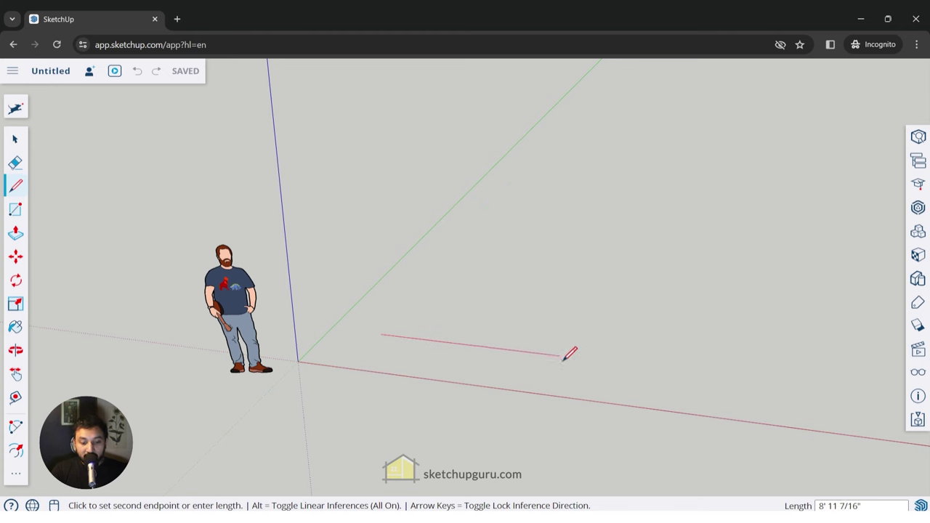
{"action": "left_click", "coordinate": [605, 360]}
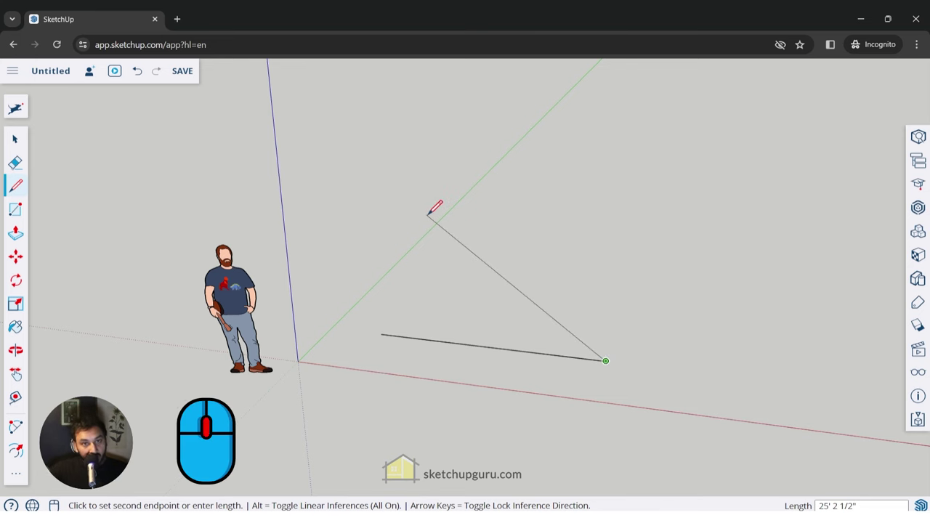
{"action": "middle_click_drag", "start_coordinate": [557, 207], "coordinate": [268, 270]}
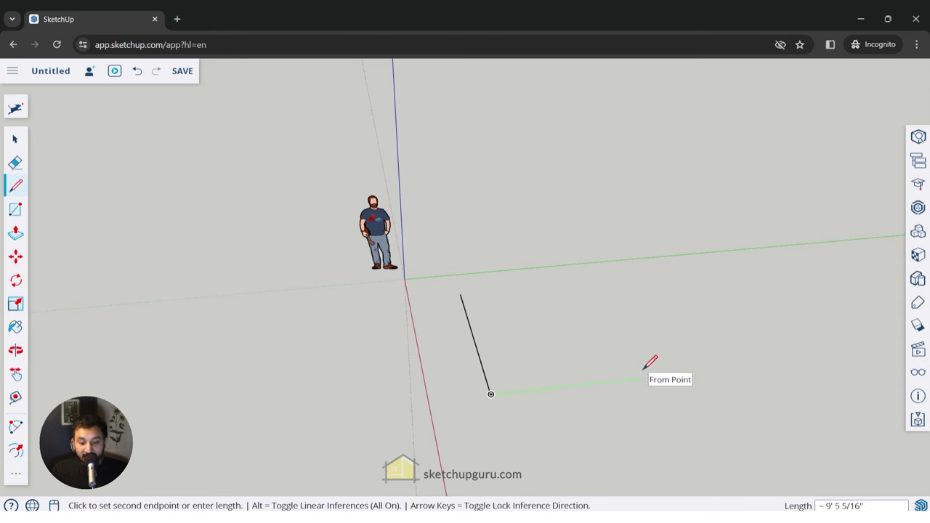
- Place the remaining corners and close the outline at its start point, forming a filled face
{"action": "left_click", "coordinate": [642, 377]}
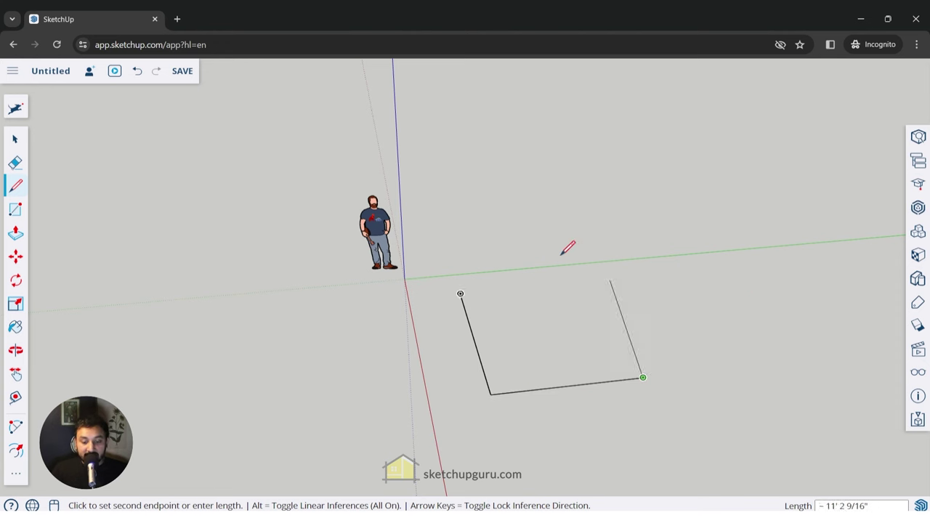
{"action": "mouse_move", "coordinate": [541, 290]}
{"action": "middle_mouse_down"}
{"action": "mouse_move", "coordinate": [582, 326]}
{"action": "mouse_move", "coordinate": [717, 367]}
{"action": "middle_mouse_up"}
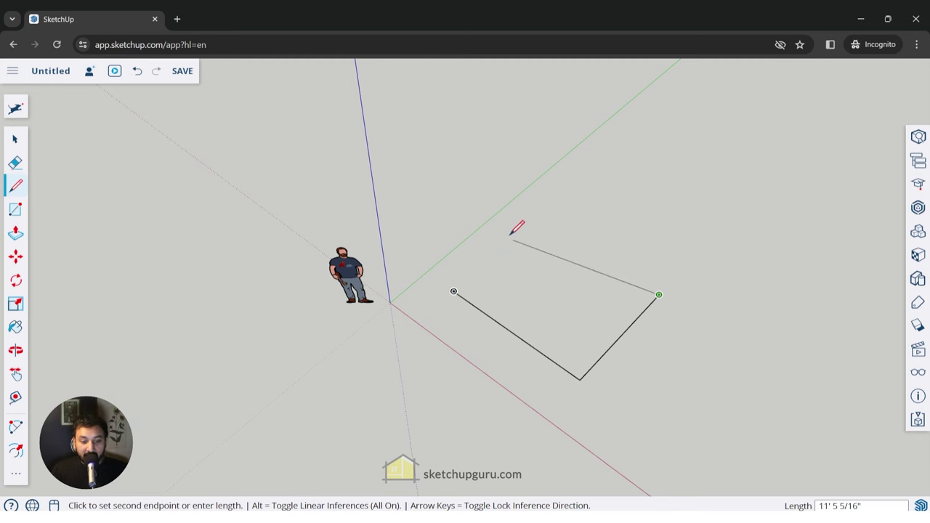
{"action": "mouse_move", "coordinate": [528, 280]}
{"action": "middle_mouse_down"}
{"action": "mouse_move", "coordinate": [487, 241]}
{"action": "mouse_move", "coordinate": [486, 323]}
{"action": "mouse_move", "coordinate": [473, 303]}
{"action": "middle_mouse_up"}
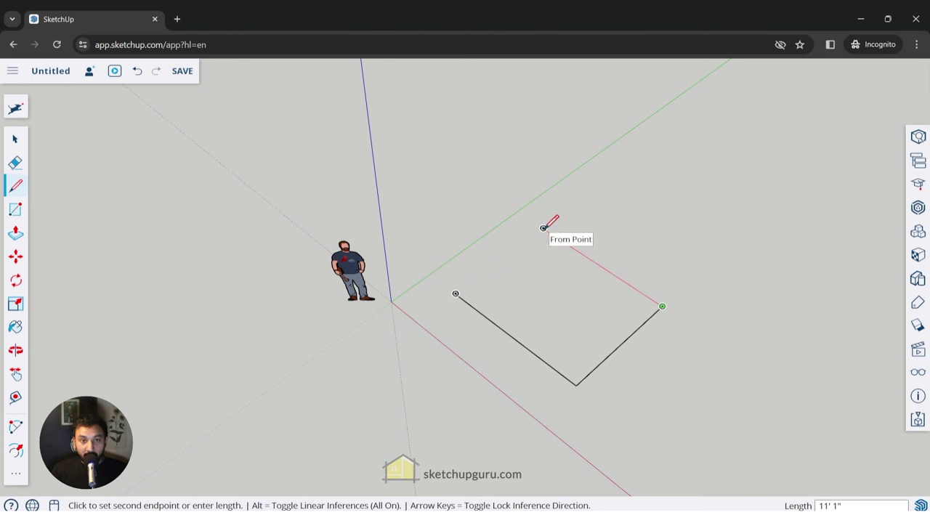
{"action": "left_click", "coordinate": [544, 227]}
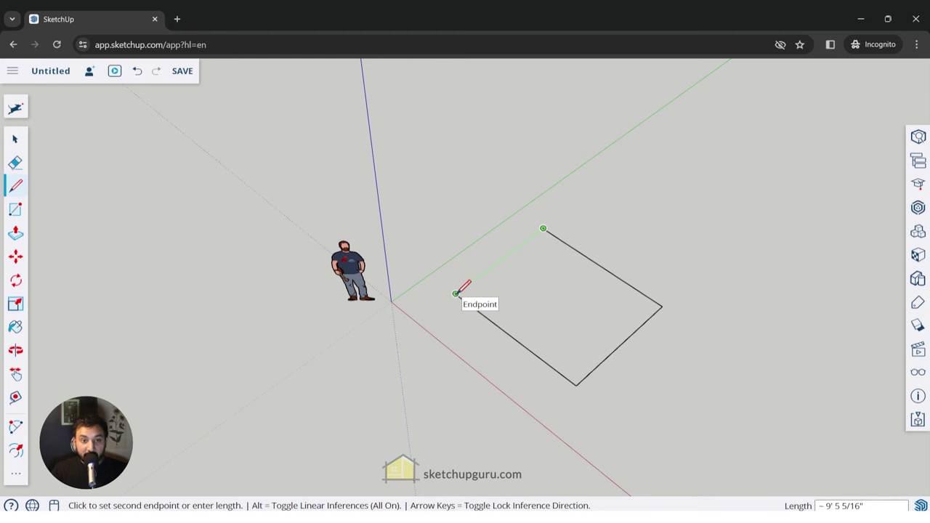
{"action": "left_click", "coordinate": [456, 293]}
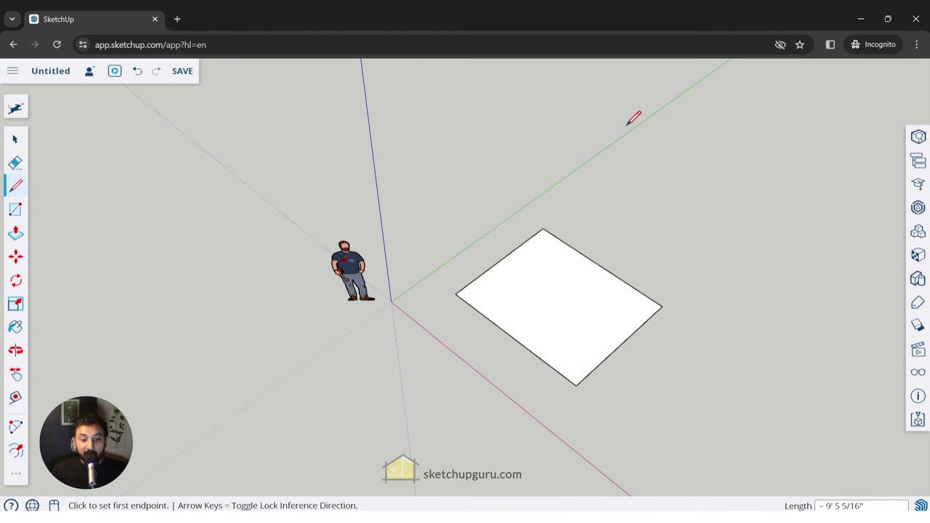
- Return to Select and orbit down to a low view of the new rectangle
{"action": "key", "text": "space"}
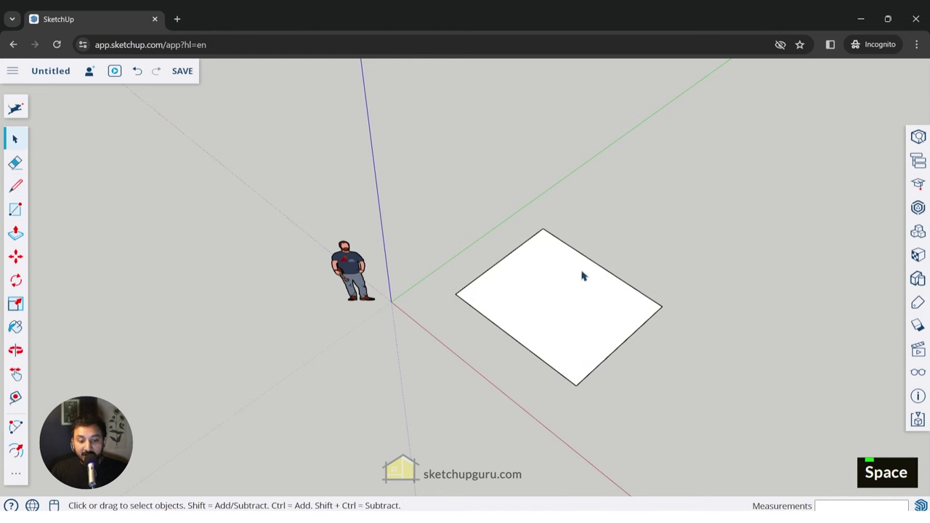
{"action": "middle_click_drag", "start_coordinate": [527, 316], "coordinate": [574, 298]}
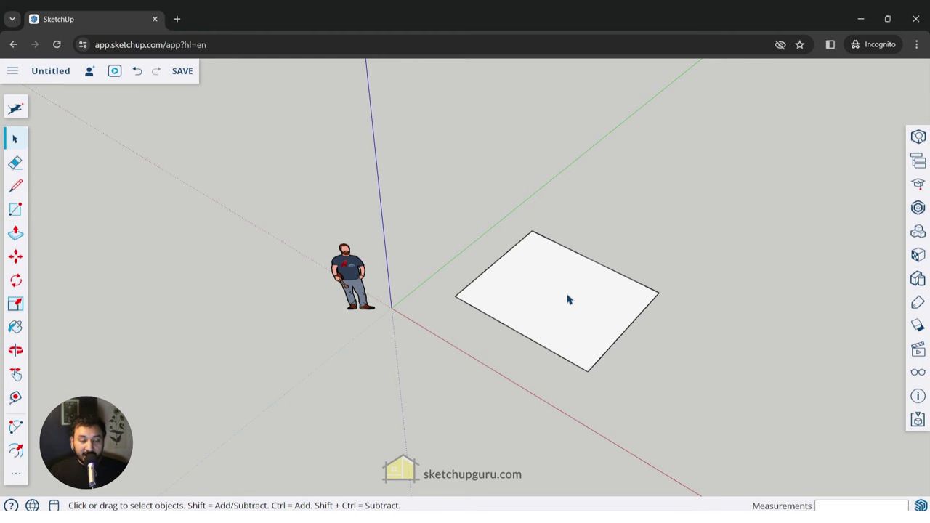
{"action": "middle_click_drag", "start_coordinate": [476, 376], "coordinate": [473, 178]}
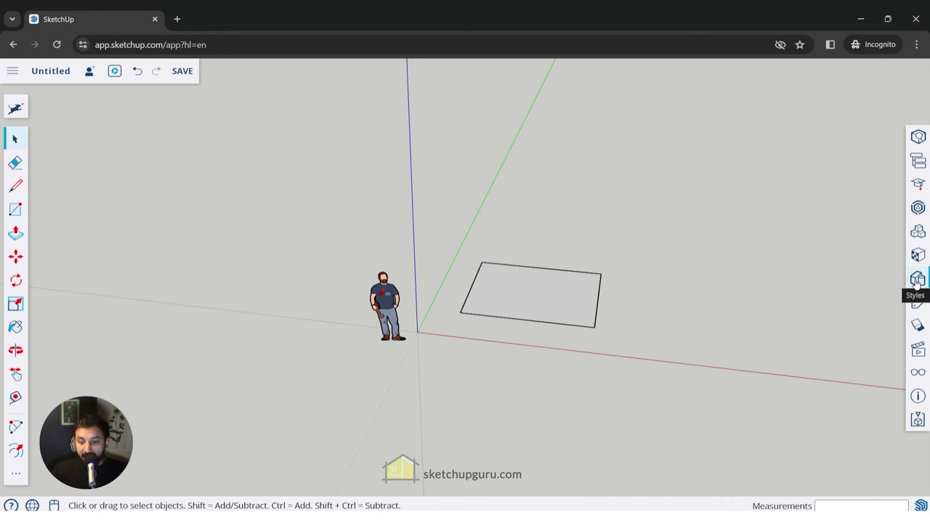
- Turn on cast shadows and set the time to 3:05 PM so the figure's shadow crosses the face
{"action": "left_click", "coordinate": [918, 326]}
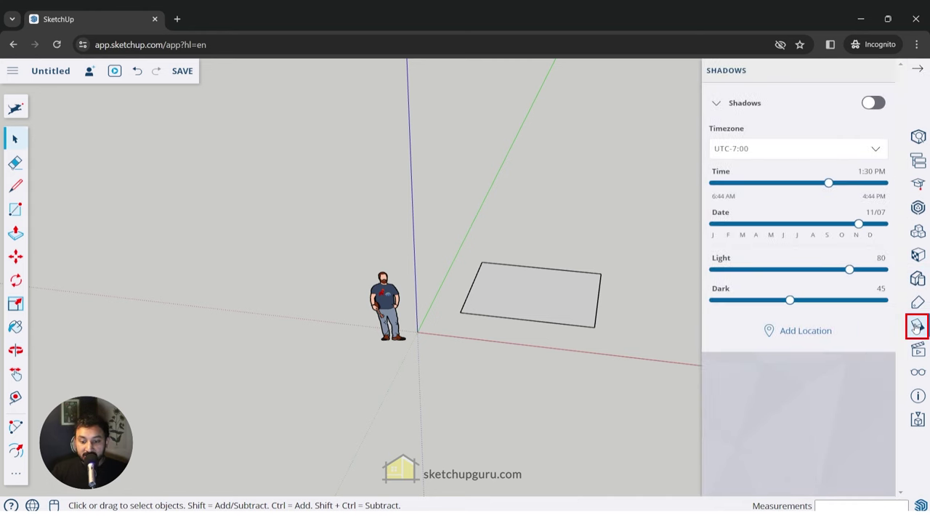
{"action": "left_click", "coordinate": [874, 102]}
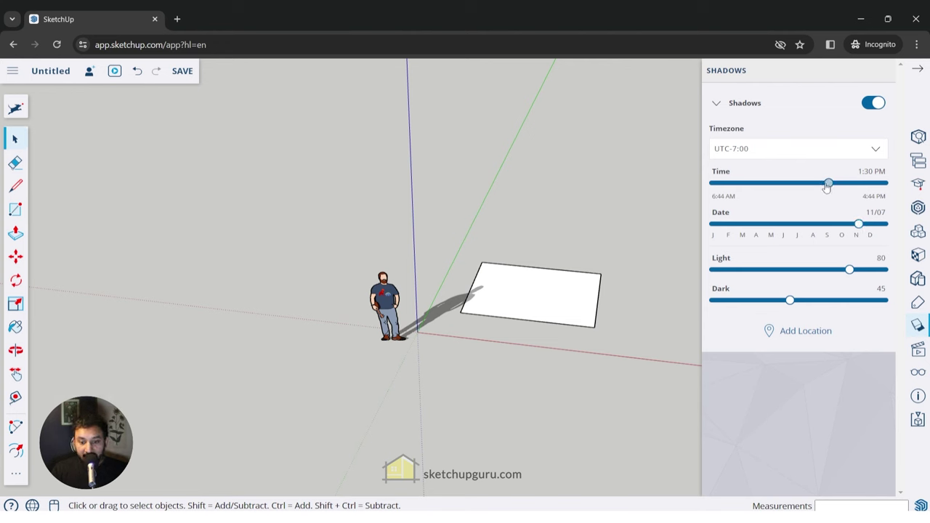
{"action": "left_click_drag", "start_coordinate": [827, 187], "coordinate": [855, 184]}
{"action": "middle_click_drag", "start_coordinate": [535, 340], "coordinate": [569, 354]}
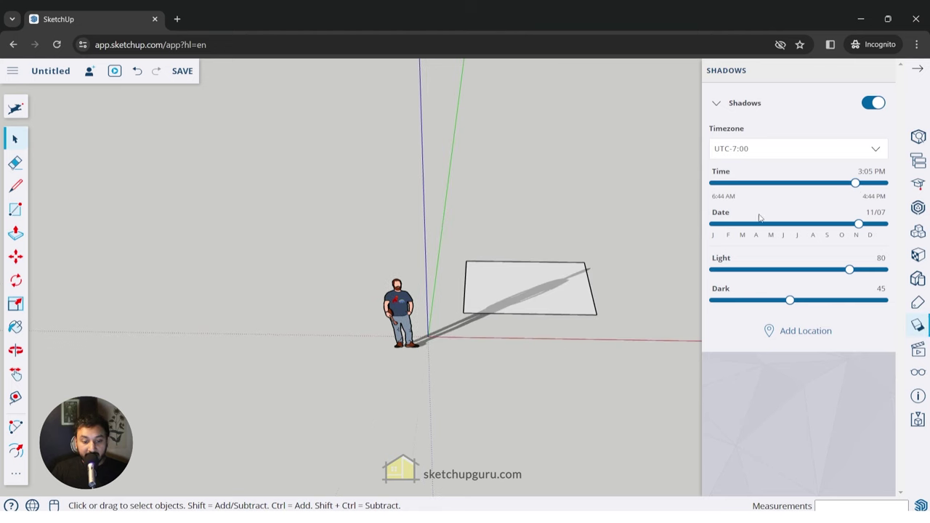
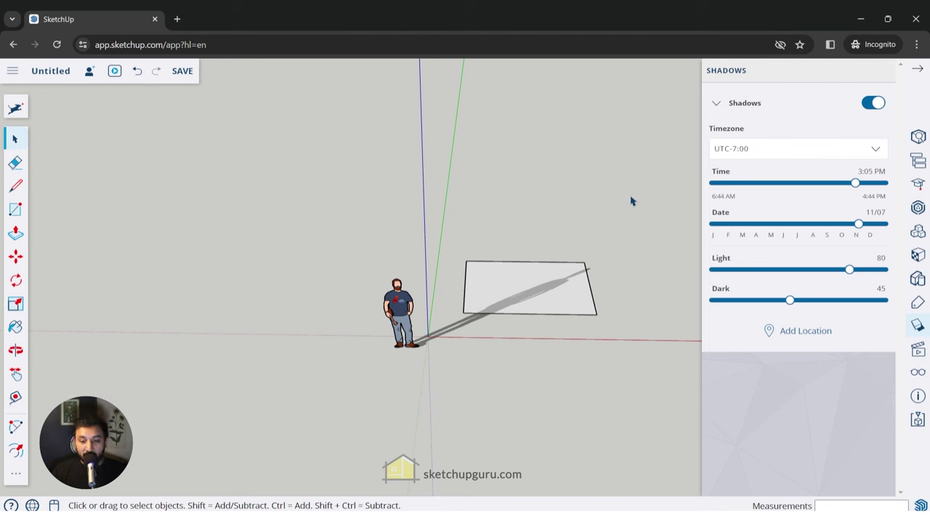
- Sweep the sun time to 2:37 PM to preview shadows, then switch shadows off
{"action": "mouse_move", "coordinate": [855, 184]}
{"action": "left_mouse_down"}
{"action": "mouse_move", "coordinate": [735, 183]}
{"action": "mouse_move", "coordinate": [848, 183]}
{"action": "left_mouse_up"}
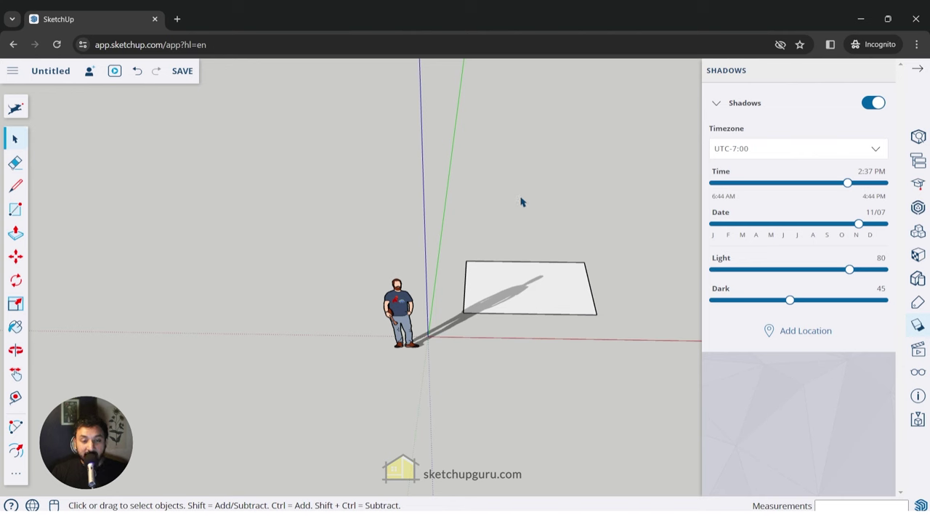
{"action": "left_click", "coordinate": [745, 102]}
{"action": "left_click", "coordinate": [874, 103]}
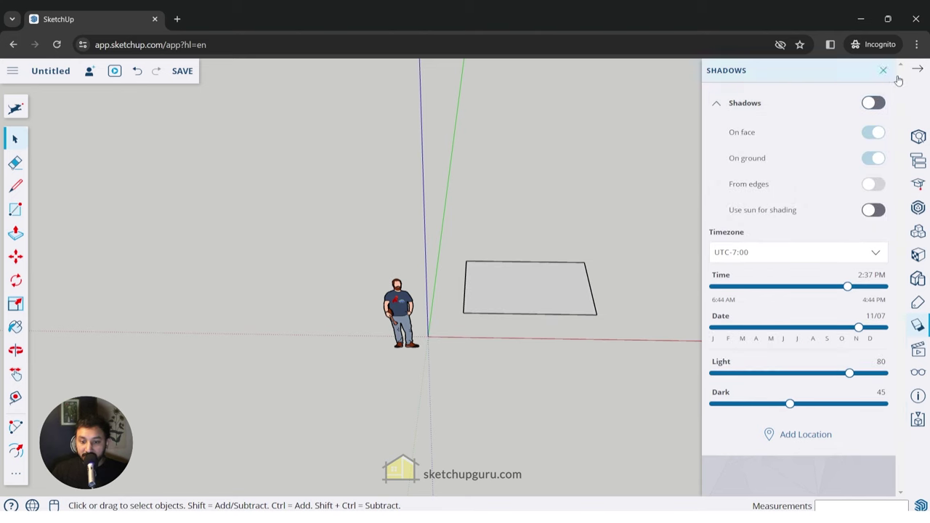
- Close the Shadows panel, then orbit and zoom in close on the flat rectangle face
{"action": "left_click", "coordinate": [916, 71]}
{"action": "middle_click_drag", "start_coordinate": [567, 306], "coordinate": [407, 323]}
{"action": "scroll", "coordinate": [463, 297], "scroll_direction": "down", "scroll_amount": 2}
{"action": "scroll", "coordinate": [484, 277], "scroll_direction": "up", "scroll_amount": 3}
{"action": "scroll", "coordinate": [466, 285], "scroll_direction": "down", "scroll_amount": 3}
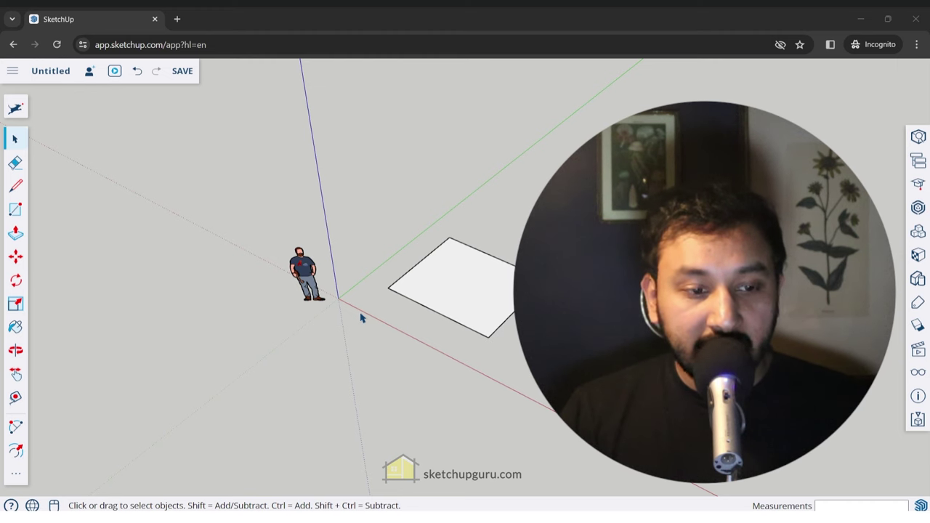
{"action": "scroll", "coordinate": [425, 269], "scroll_direction": "up", "scroll_amount": 3}
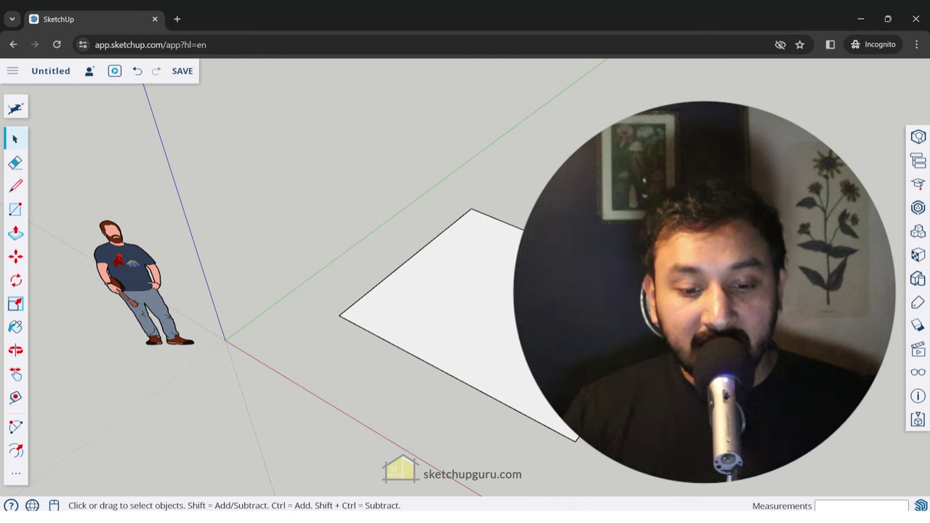
{"action": "left_click_drag", "start_coordinate": [436, 177], "coordinate": [486, 226]}
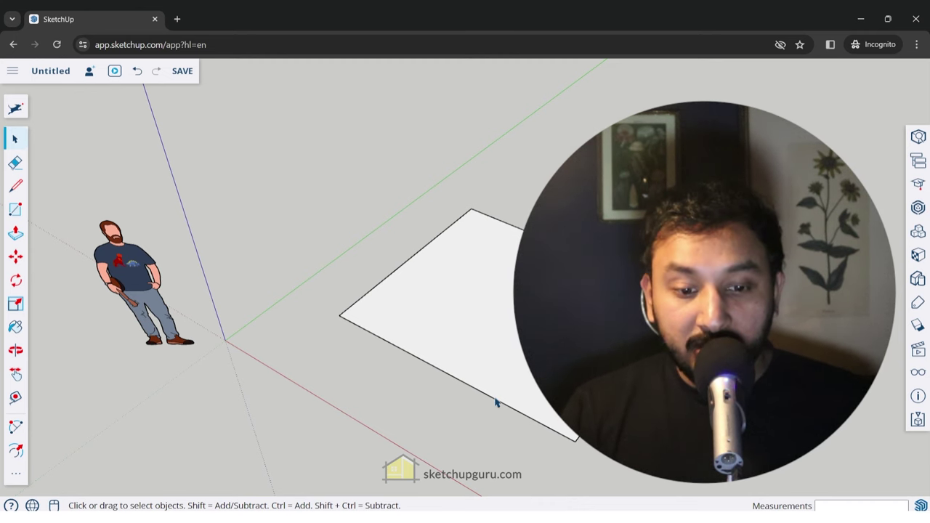
- Select the rectangle face and orbit around it to new angles
{"action": "left_click", "coordinate": [457, 300]}
{"action": "left_click", "coordinate": [397, 215]}
{"action": "left_click", "coordinate": [489, 316]}
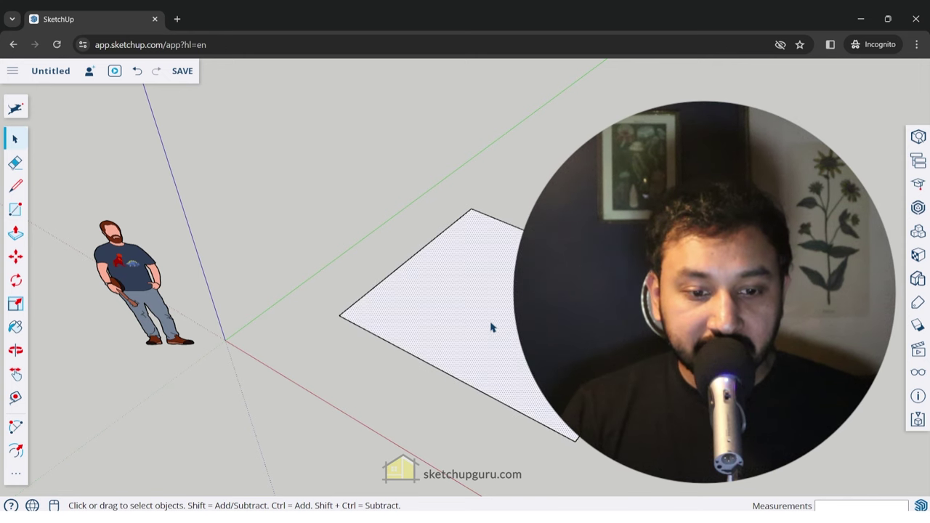
{"action": "key", "text": "o"}
{"action": "left_click_drag", "start_coordinate": [476, 356], "coordinate": [474, 272]}
{"action": "middle_click_drag", "start_coordinate": [474, 273], "coordinate": [509, 130]}
{"action": "left_click_drag", "start_coordinate": [510, 129], "coordinate": [428, 422]}
- Reselect the face and orbit low and high to view its back and top sides
{"action": "key", "text": "space"}
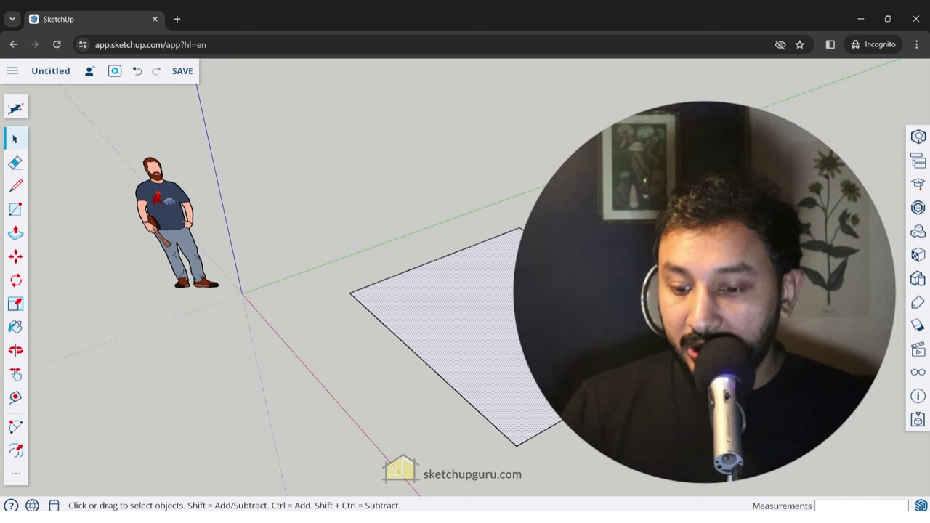
{"action": "middle_click_drag", "start_coordinate": [458, 318], "coordinate": [509, 119]}
{"action": "middle_click_drag", "start_coordinate": [529, 265], "coordinate": [469, 262]}
{"action": "middle_click_drag", "start_coordinate": [524, 280], "coordinate": [509, 415]}
{"action": "left_click", "coordinate": [493, 330]}
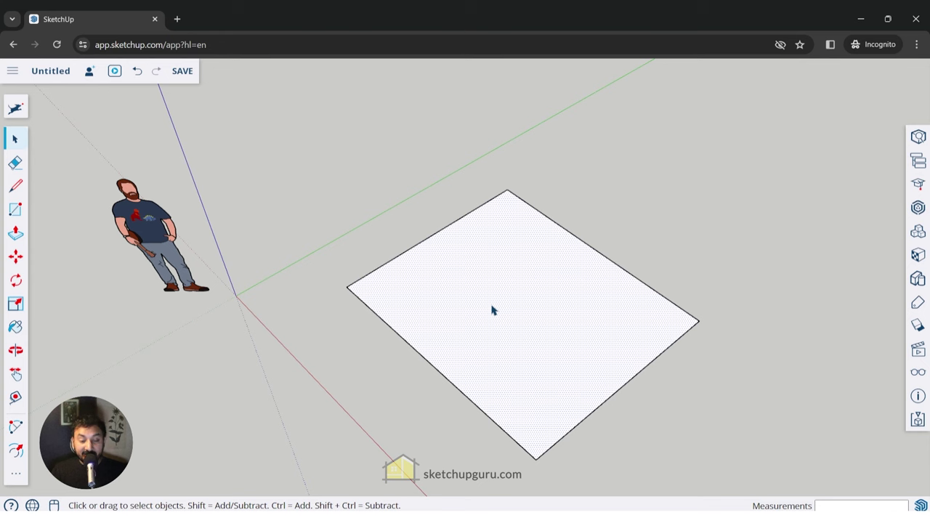
{"action": "middle_click_drag", "start_coordinate": [468, 232], "coordinate": [549, 265]}
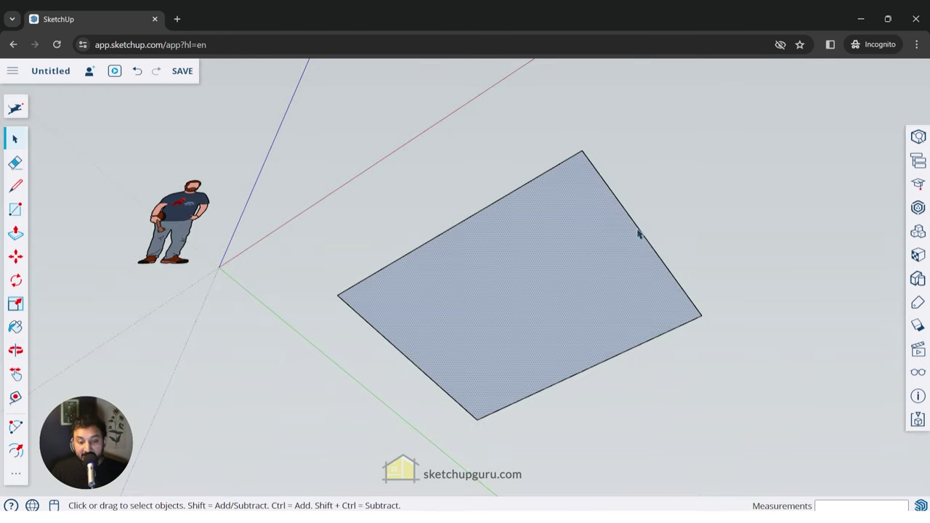
{"action": "middle_click_drag", "start_coordinate": [460, 224], "coordinate": [469, 375]}
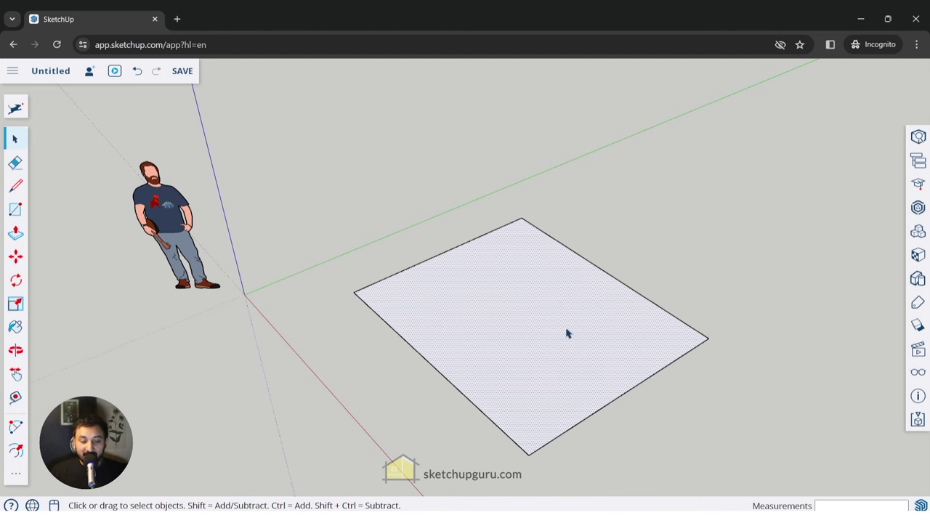
{"action": "key", "text": "l"}
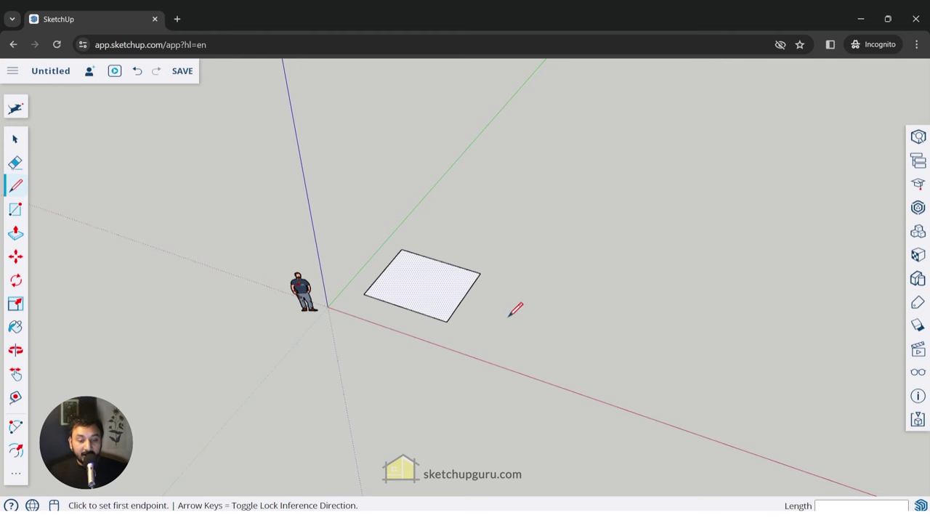
- Draw a 10-foot edge along the red axis starting beside the square
{"action": "middle_click_drag", "start_coordinate": [472, 333], "coordinate": [500, 318]}
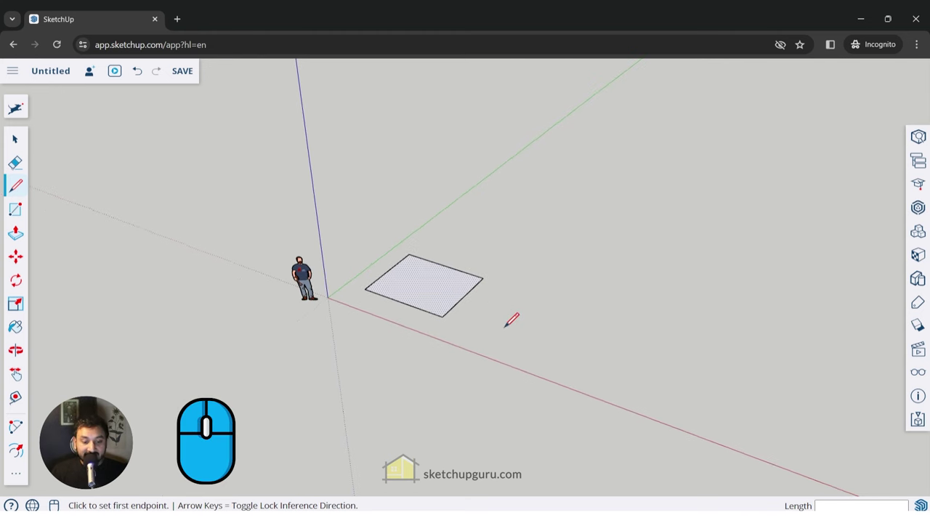
{"action": "left_click", "coordinate": [477, 326]}
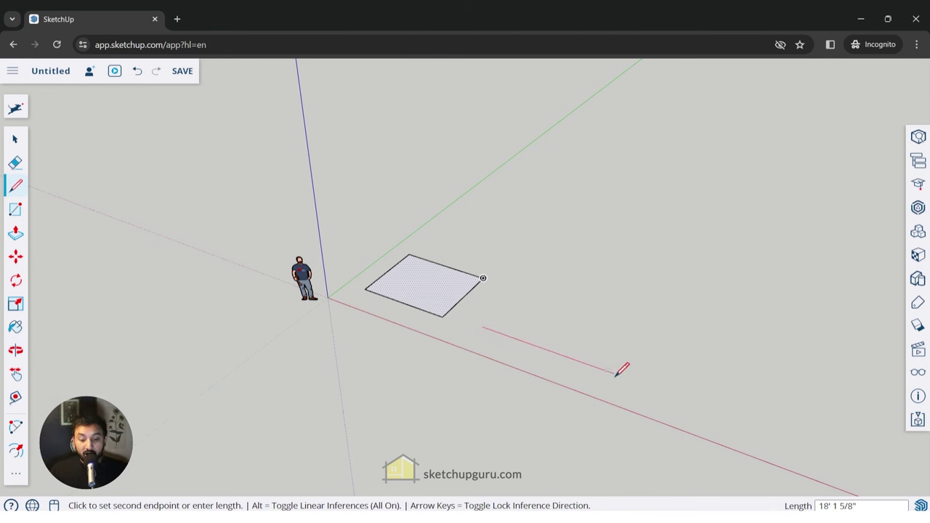
{"action": "key", "text": "Right"}
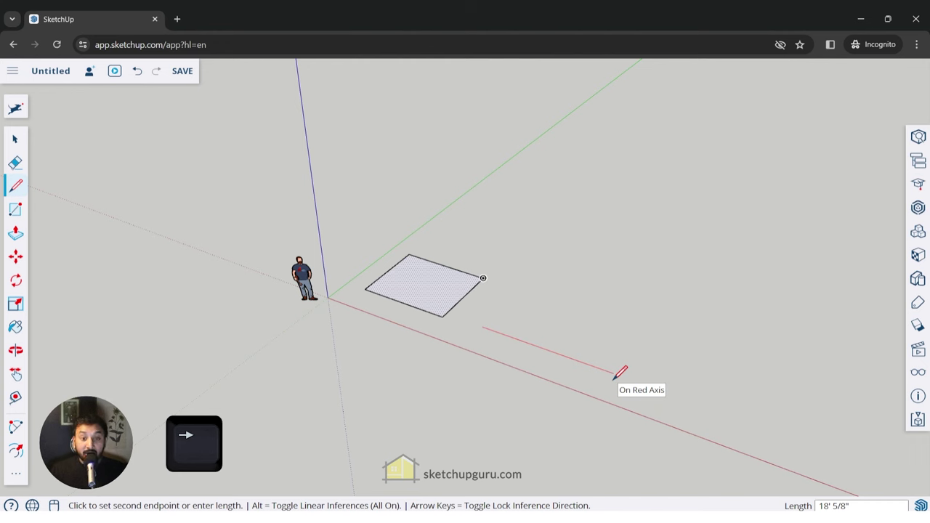
{"action": "key", "text": "Right"}
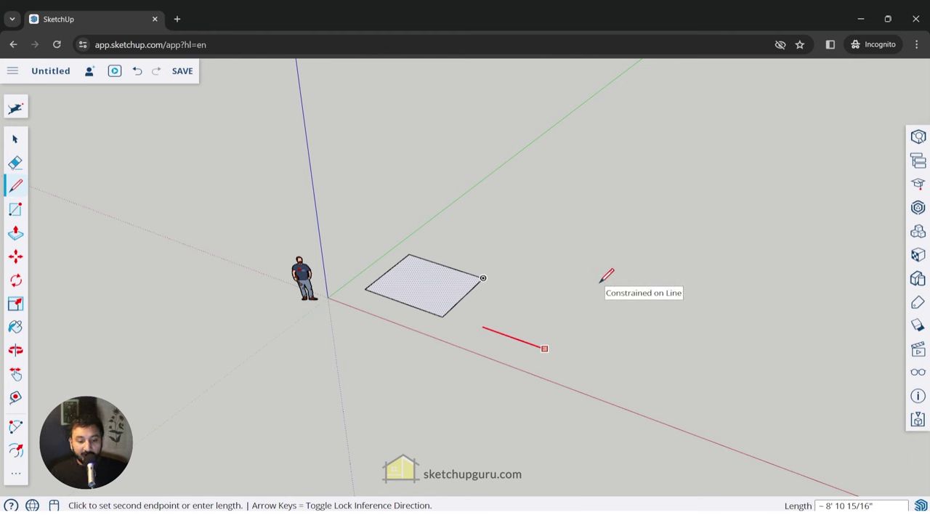
{"action": "type", "text": "10"}
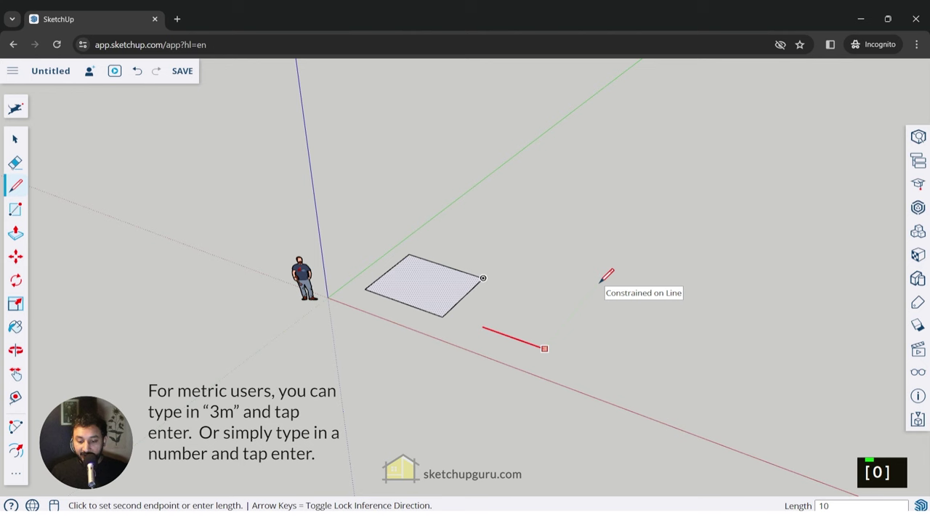
{"action": "key", "text": "shift"}
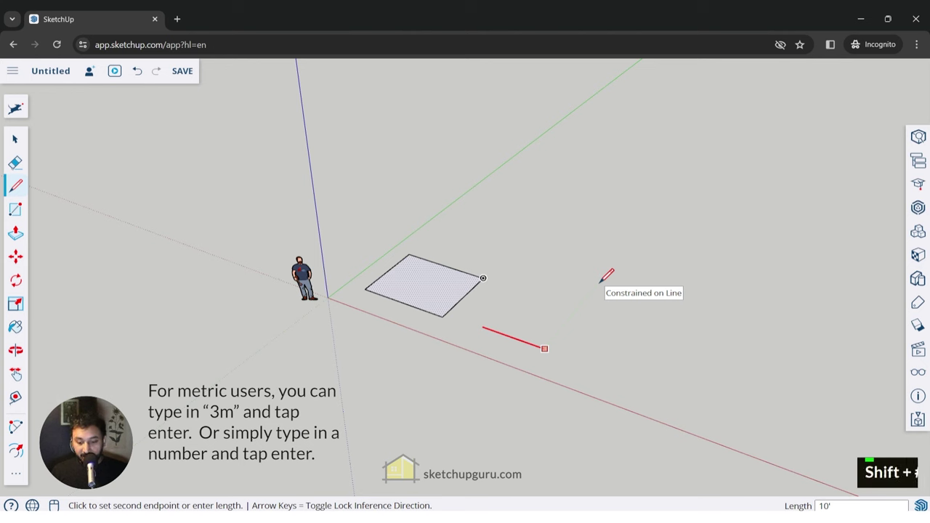
{"action": "key", "text": "Return"}
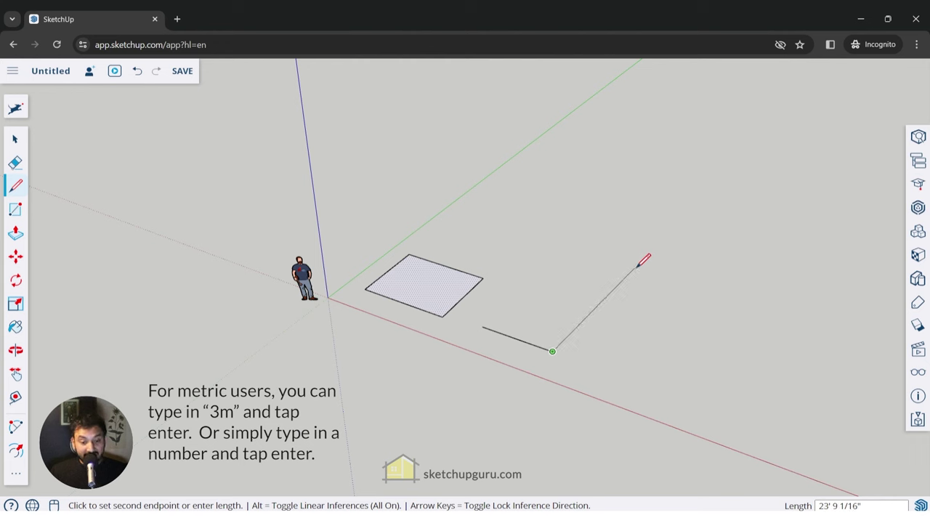
- Continue with a 10-foot edge along the green axis, then end the line
{"action": "key", "text": "Left"}
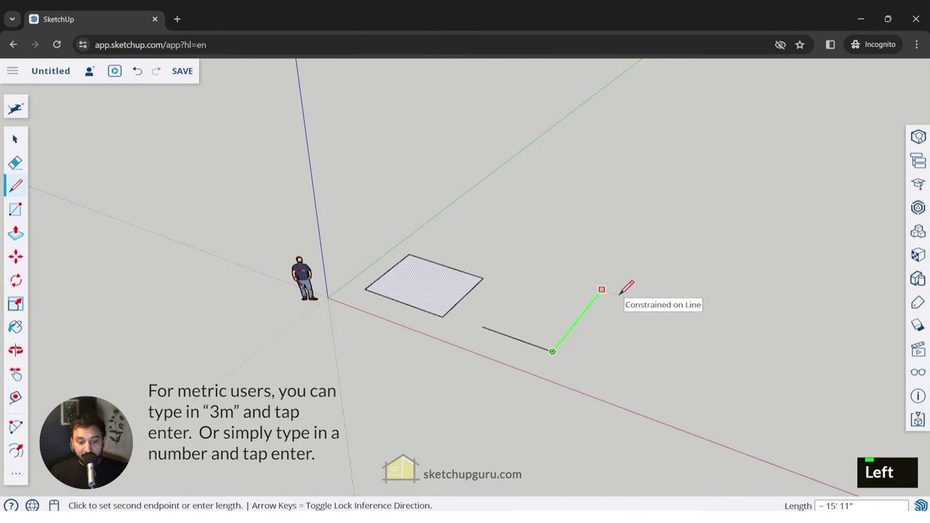
{"action": "type", "text": "10'"}
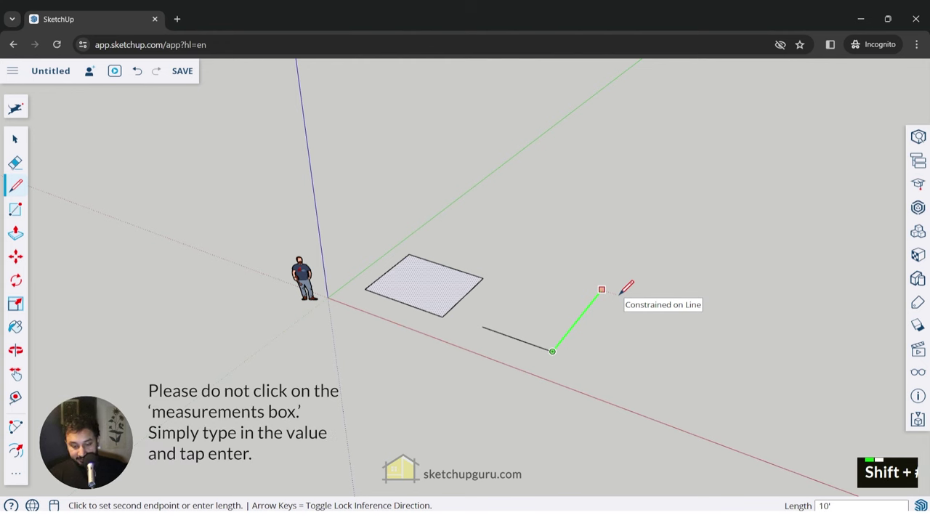
{"action": "key", "text": "Return"}
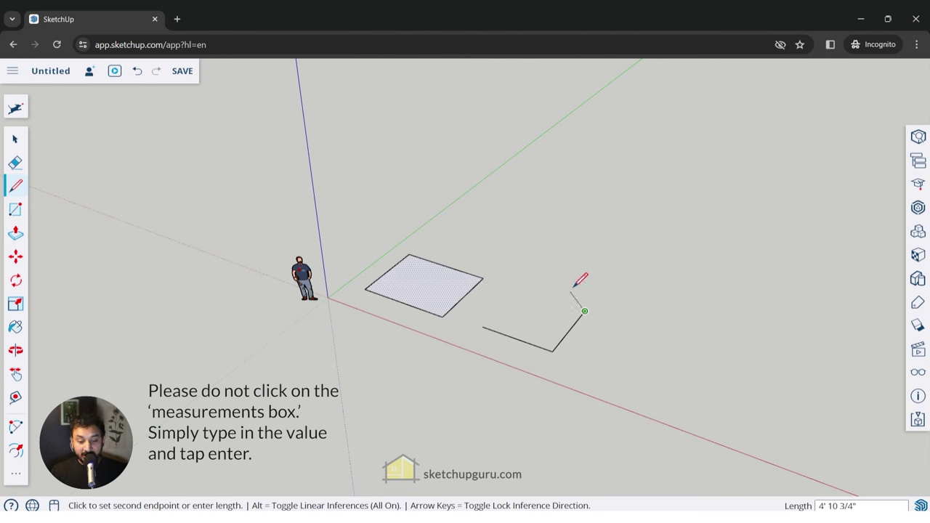
{"action": "key", "text": "Right"}
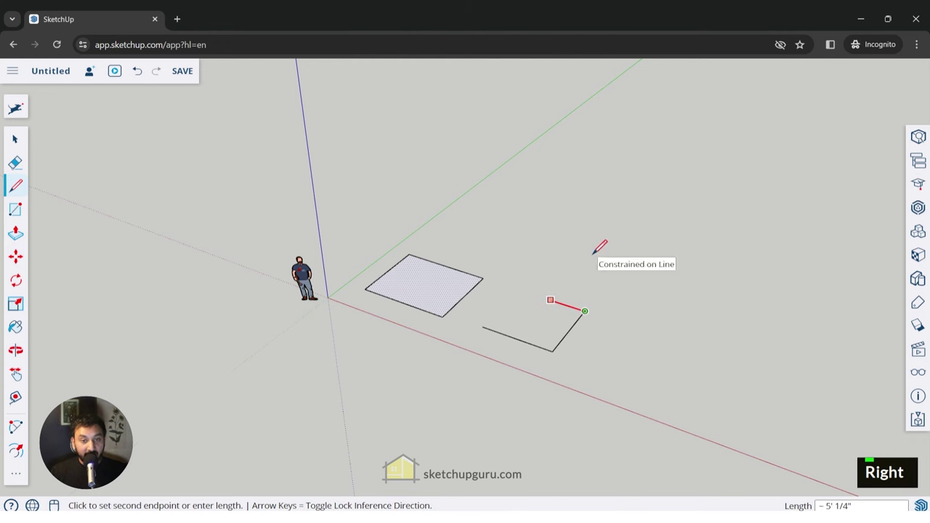
{"action": "key", "text": "Left"}
{"action": "key", "text": "Escape"}
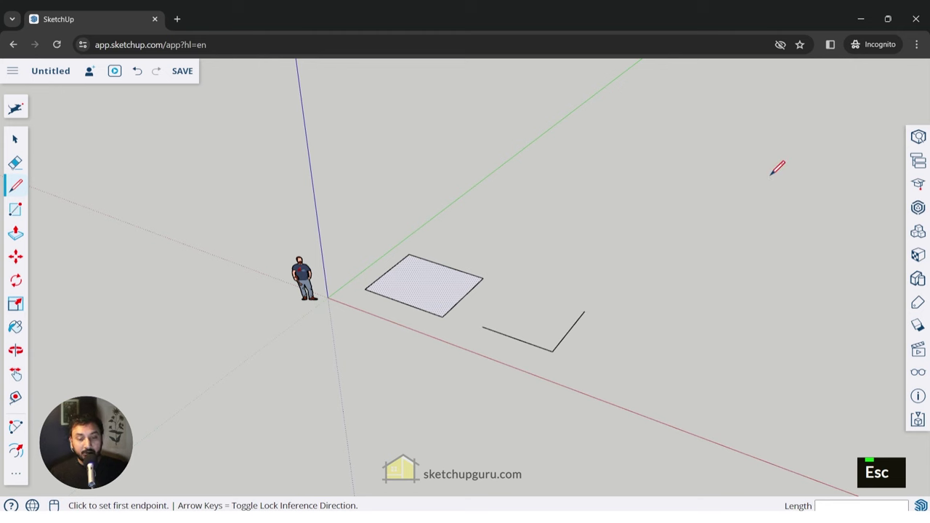
{"action": "left_click", "coordinate": [585, 311]}
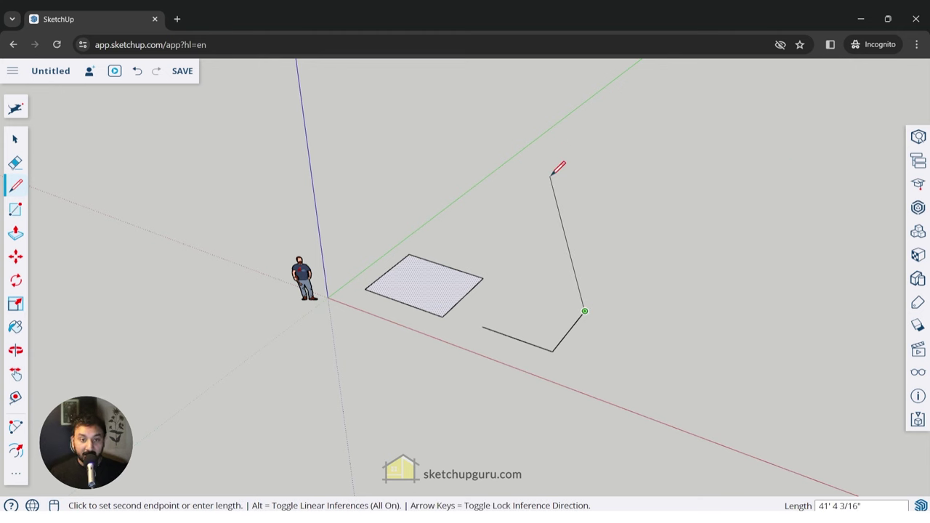
{"action": "key", "text": "shift"}
{"action": "key", "text": "shift"}
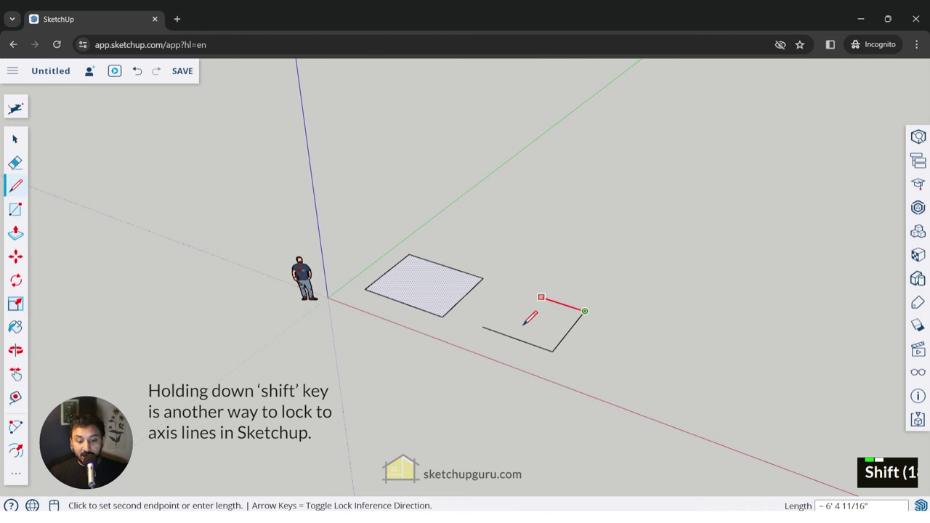
{"action": "key", "text": "shift"}
{"action": "key", "text": "shift"}
{"action": "key", "text": "shift"}
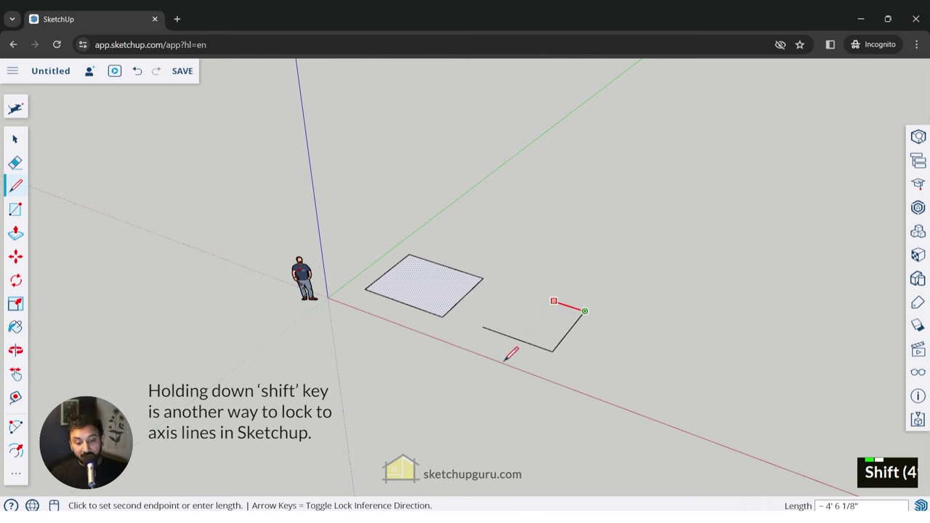
{"action": "key", "text": "shift"}
{"action": "key", "text": "shift"}
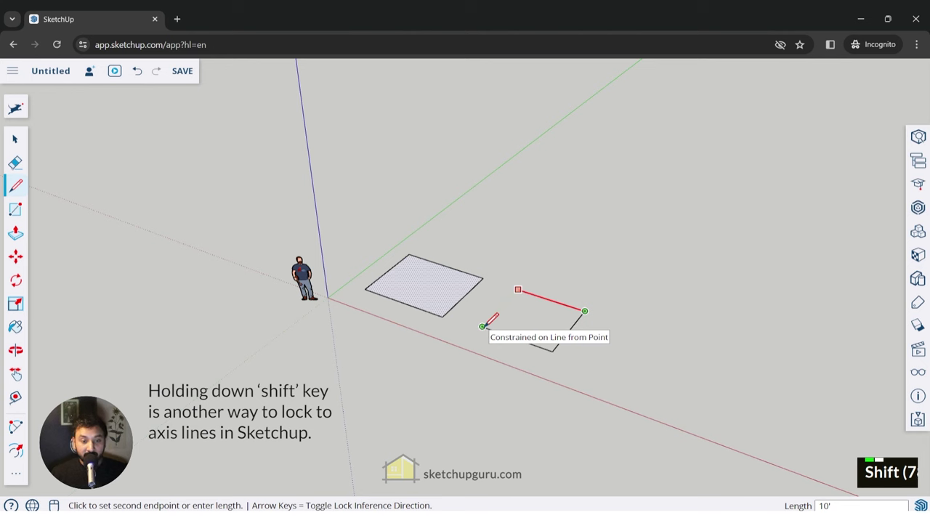
{"action": "key", "text": "shift"}
{"action": "key", "text": "shift"}
{"action": "key", "text": "shift"}
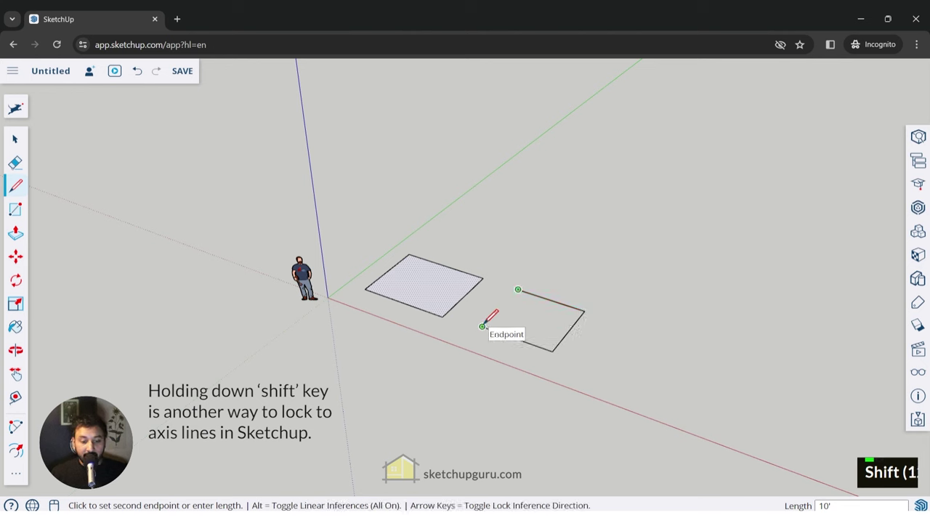
{"action": "left_click", "coordinate": [482, 326]}
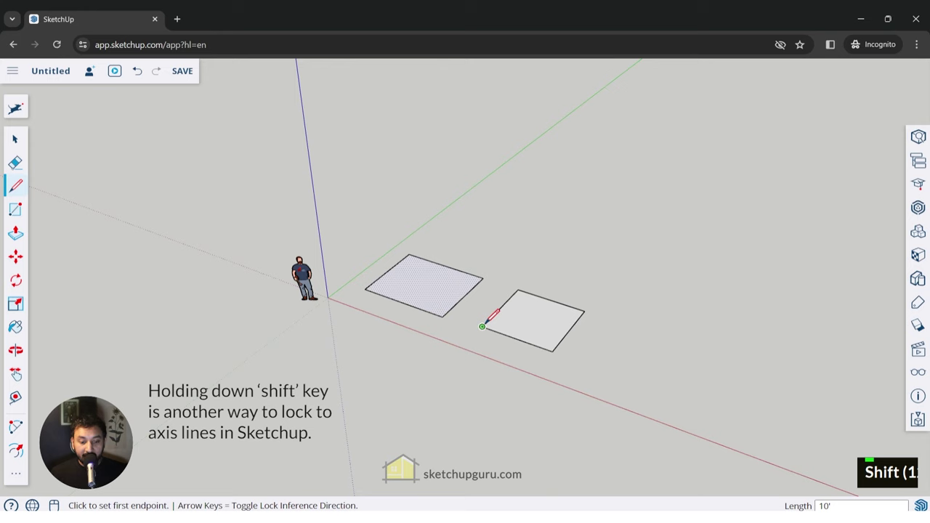
{"action": "middle_click_drag", "start_coordinate": [634, 267], "coordinate": [371, 47]}
{"action": "middle_click_drag", "start_coordinate": [489, 285], "coordinate": [390, 500]}
{"action": "key", "text": "l"}
{"action": "scroll", "coordinate": [464, 324], "scroll_direction": "down", "scroll_amount": 3}
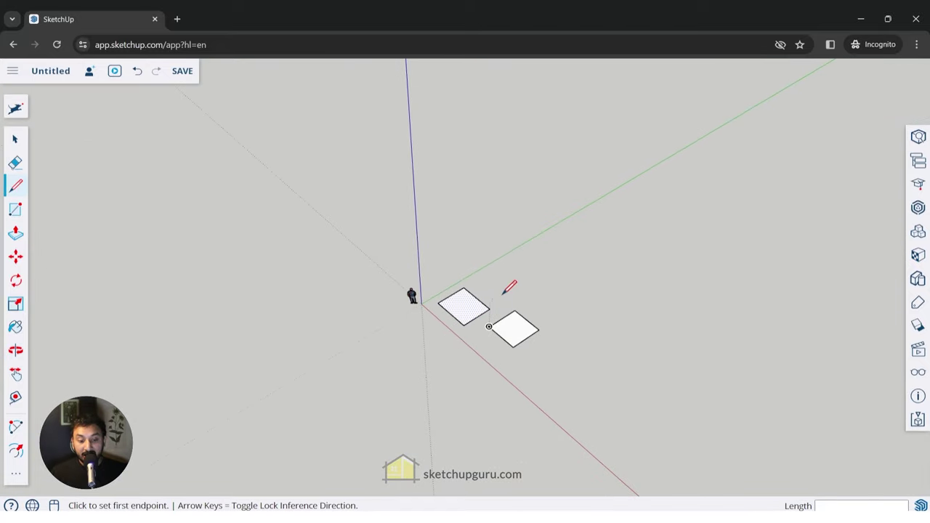
{"action": "middle_click_drag", "start_coordinate": [379, 354], "coordinate": [614, 288]}
{"action": "left_click", "coordinate": [442, 391]}
{"action": "middle_click_drag", "start_coordinate": [578, 389], "coordinate": [431, 436]}
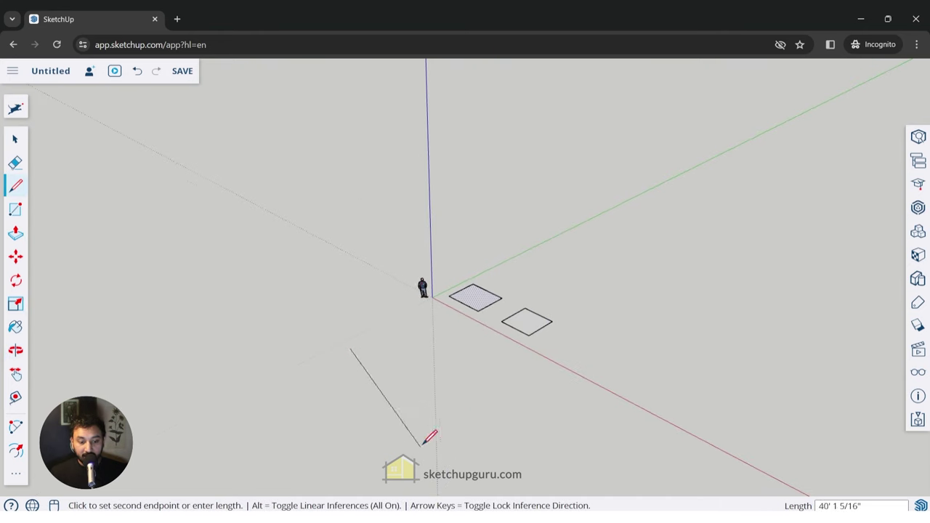
{"action": "key", "text": "space"}
{"action": "mouse_move", "coordinate": [449, 314]}
{"action": "middle_mouse_down"}
{"action": "mouse_move", "coordinate": [528, 357]}
{"action": "mouse_move", "coordinate": [502, 376]}
{"action": "mouse_move", "coordinate": [556, 357]}
{"action": "middle_mouse_up"}
{"action": "key", "text": "l"}
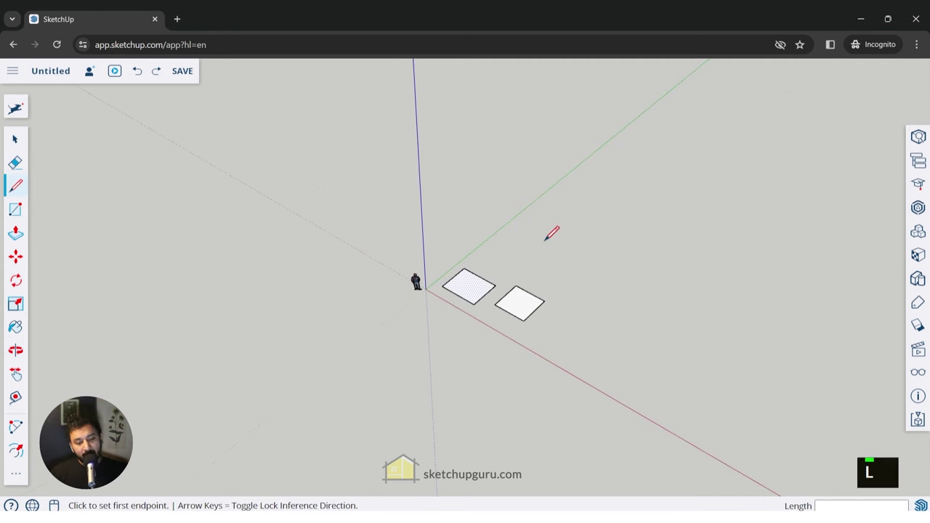
- Draw a six-point open outline of connected edges beside the squares
{"action": "left_click", "coordinate": [515, 253]}
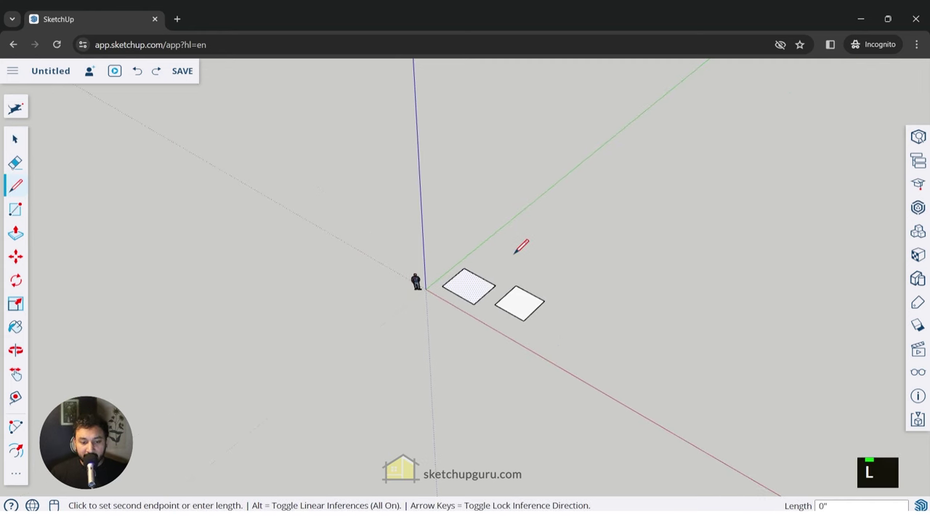
{"action": "left_click", "coordinate": [551, 223]}
{"action": "left_click", "coordinate": [652, 270]}
{"action": "left_click", "coordinate": [629, 360]}
{"action": "left_click", "coordinate": [556, 404]}
{"action": "left_click", "coordinate": [574, 282]}
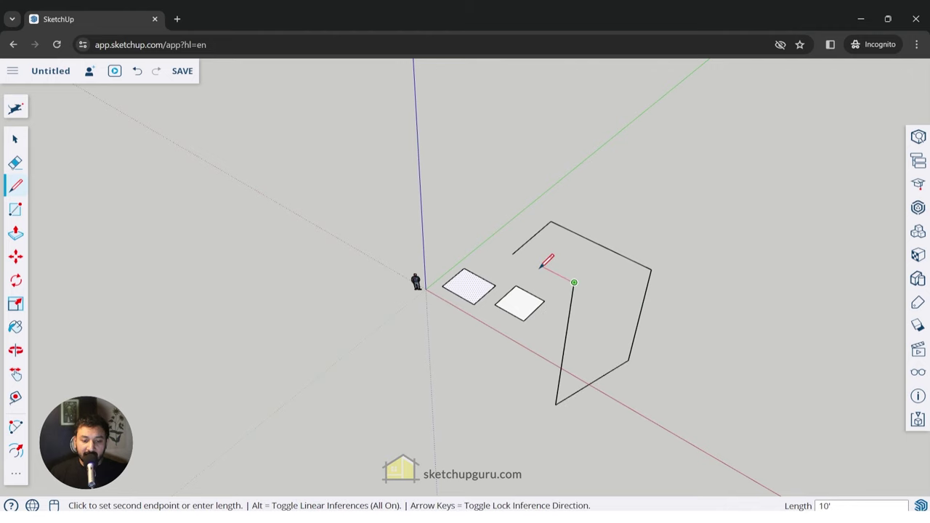
{"action": "mouse_move", "coordinate": [538, 426]}
{"action": "middle_mouse_down"}
{"action": "mouse_move", "coordinate": [557, 342]}
{"action": "mouse_move", "coordinate": [506, 158]}
{"action": "mouse_move", "coordinate": [216, 228]}
{"action": "mouse_move", "coordinate": [644, 408]}
{"action": "middle_mouse_up"}
{"action": "left_click_drag", "start_coordinate": [550, 320], "coordinate": [625, 305]}
- Draw a rectangle with red- and green-axis-locked edges and close it into a face
{"action": "key", "text": "l"}
{"action": "left_click", "coordinate": [565, 267]}
{"action": "middle_click_drag", "start_coordinate": [608, 295], "coordinate": [623, 370]}
{"action": "key", "text": "Escape"}
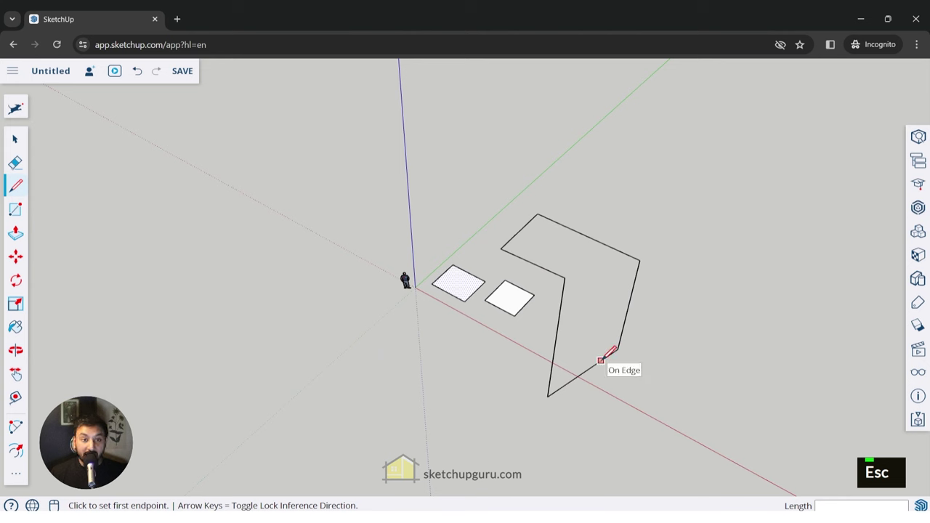
{"action": "left_click", "coordinate": [609, 199]}
{"action": "key", "text": "Right"}
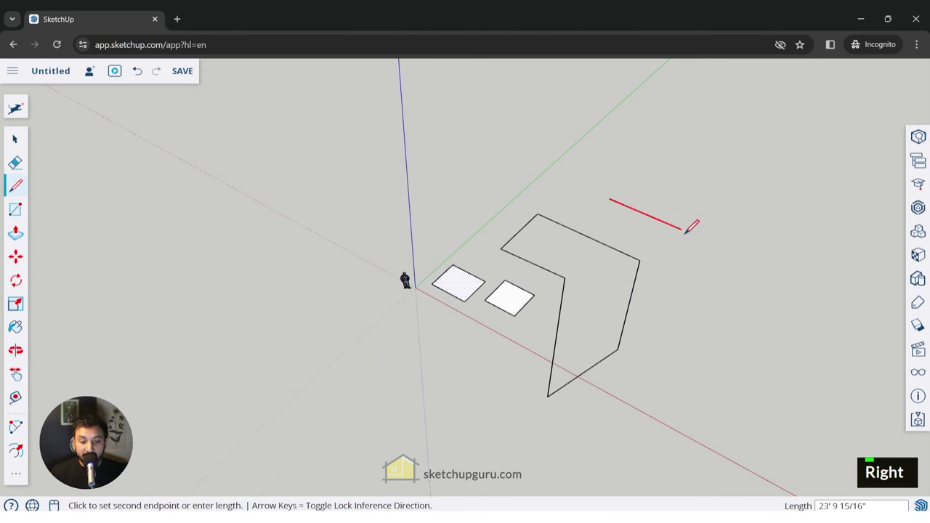
{"action": "left_click", "coordinate": [700, 237]}
{"action": "key", "text": "Left"}
{"action": "left_click", "coordinate": [740, 185]}
{"action": "key", "text": "Right"}
{"action": "left_click", "coordinate": [654, 152]}
{"action": "left_click", "coordinate": [610, 199]}
- Orbit to a lower, flatter angle to view the new raised square face
{"action": "middle_click_drag", "start_coordinate": [610, 198], "coordinate": [669, 128]}
{"action": "right_click", "coordinate": [553, 75]}
{"action": "middle_click_drag", "start_coordinate": [553, 75], "coordinate": [644, 333]}
{"action": "key", "text": "space"}
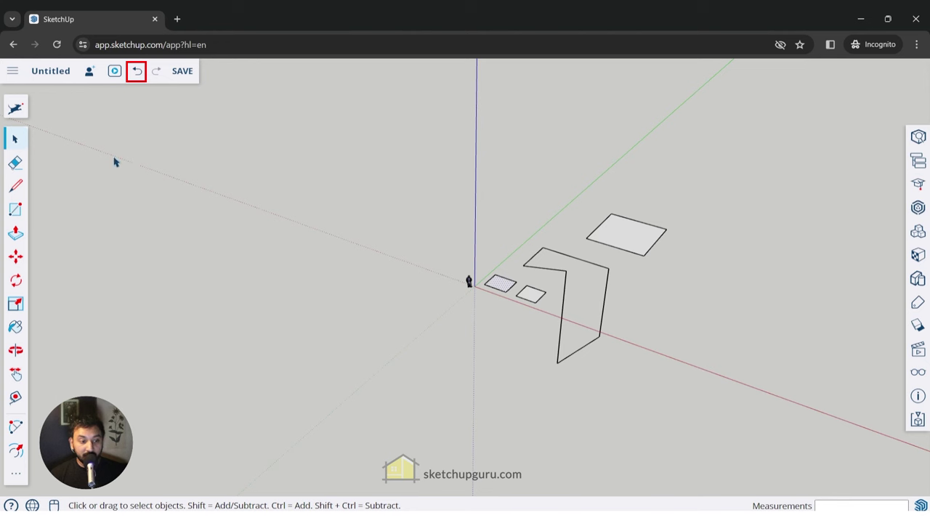
- Undo the new rectangle, outline edges and added squares with Undo and Ctrl+Z
{"action": "left_click", "coordinate": [137, 73]}
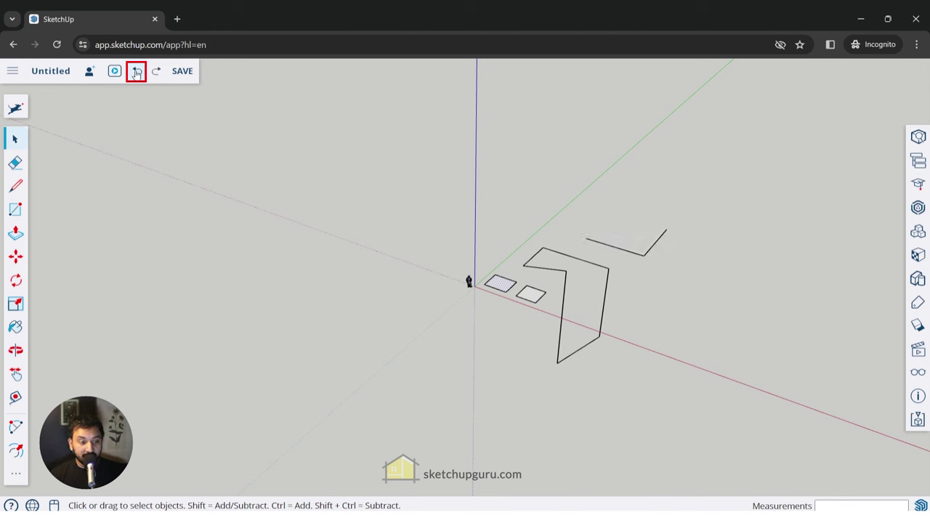
{"action": "left_click", "coordinate": [137, 72]}
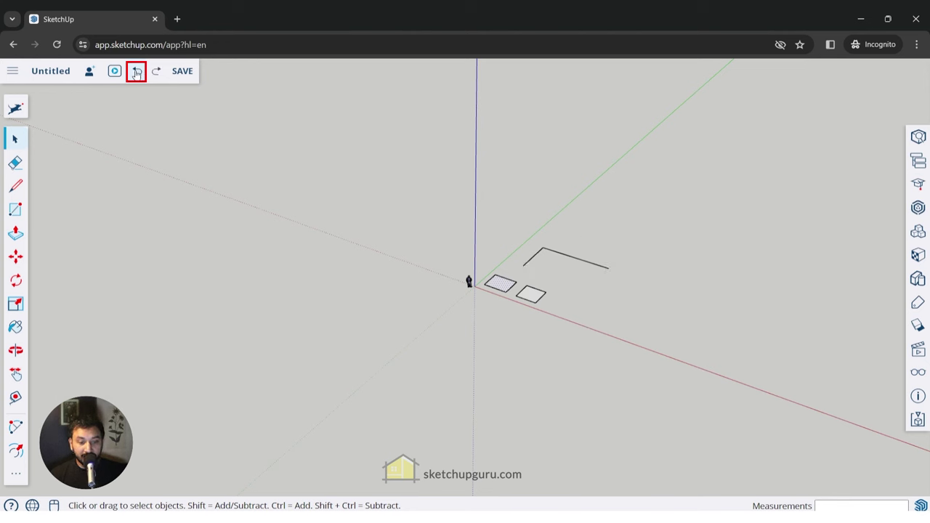
{"action": "left_click", "coordinate": [136, 73]}
{"action": "key", "text": "ctrl"}
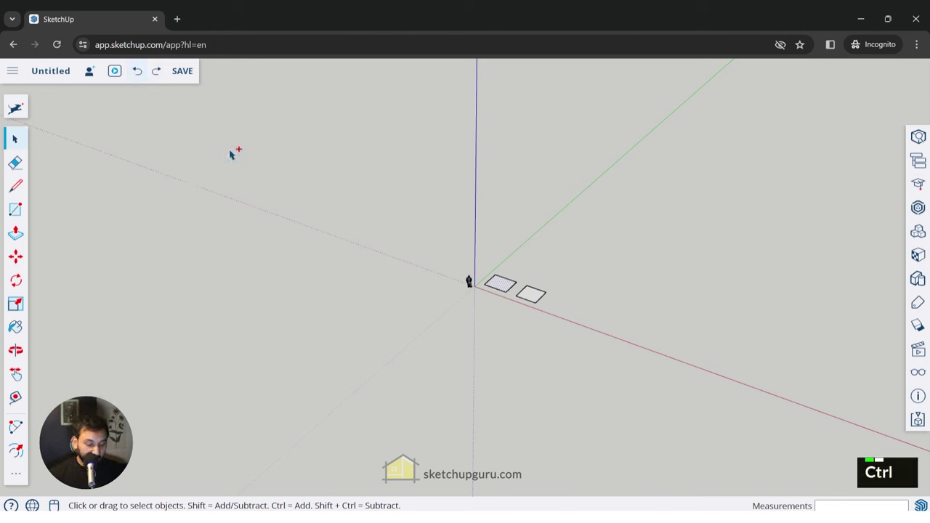
{"action": "key", "text": "ctrl+z"}
{"action": "key", "text": "ctrl+z"}
{"action": "key", "text": "ctrl+z"}
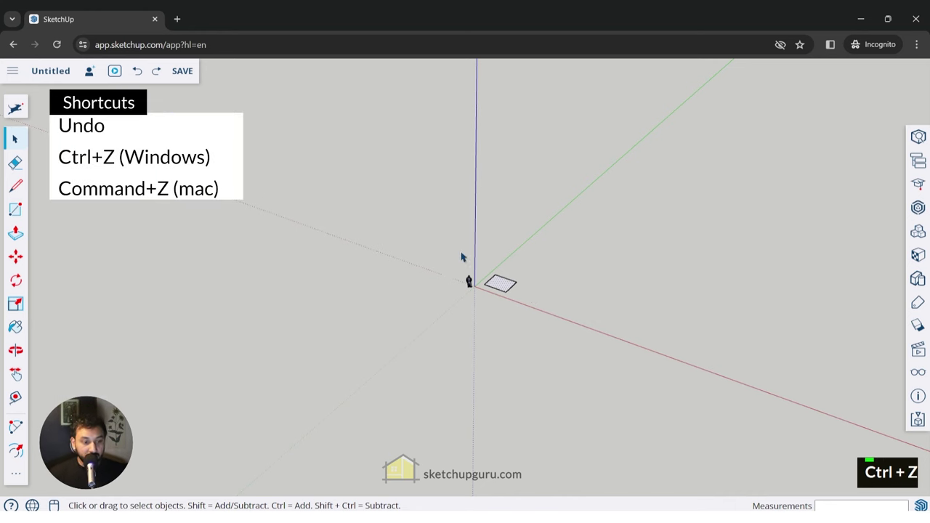
{"action": "scroll", "coordinate": [551, 276], "scroll_direction": "up", "scroll_amount": 3}
- Orbit and zoom the view to frame the square face
{"action": "scroll", "coordinate": [305, 346], "scroll_direction": "up", "scroll_amount": 3}
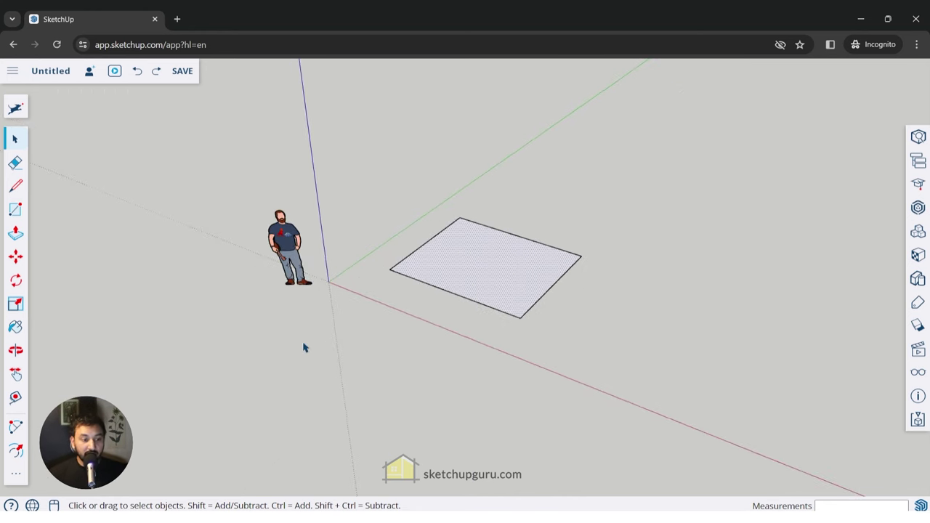
{"action": "scroll", "coordinate": [438, 272], "scroll_direction": "down", "scroll_amount": 3}
{"action": "key", "text": "o"}
{"action": "left_click_drag", "start_coordinate": [344, 199], "coordinate": [463, 264]}
{"action": "key", "text": "space"}
{"action": "scroll", "coordinate": [512, 265], "scroll_direction": "down", "scroll_amount": 1}
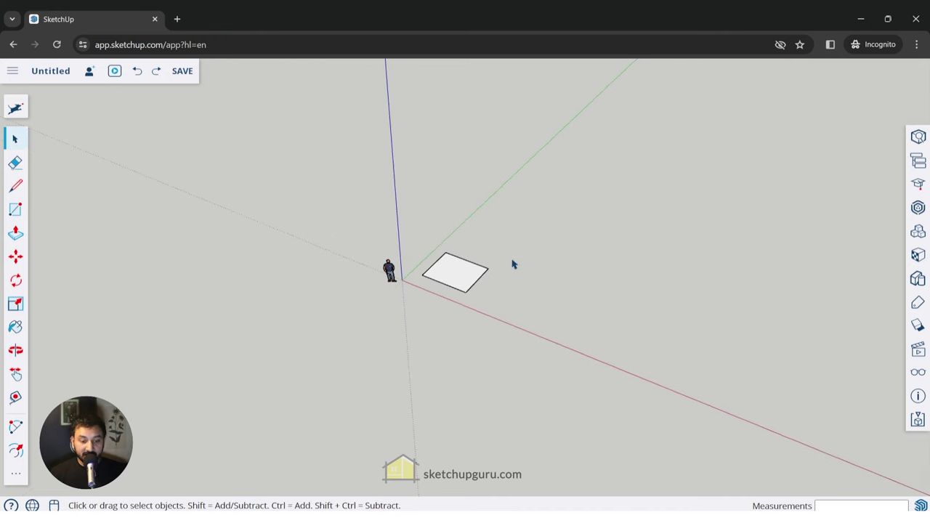
- Draw a vertical edge of length 10 along the blue axis beside the square
{"action": "key", "text": "l"}
{"action": "left_click", "coordinate": [514, 258]}
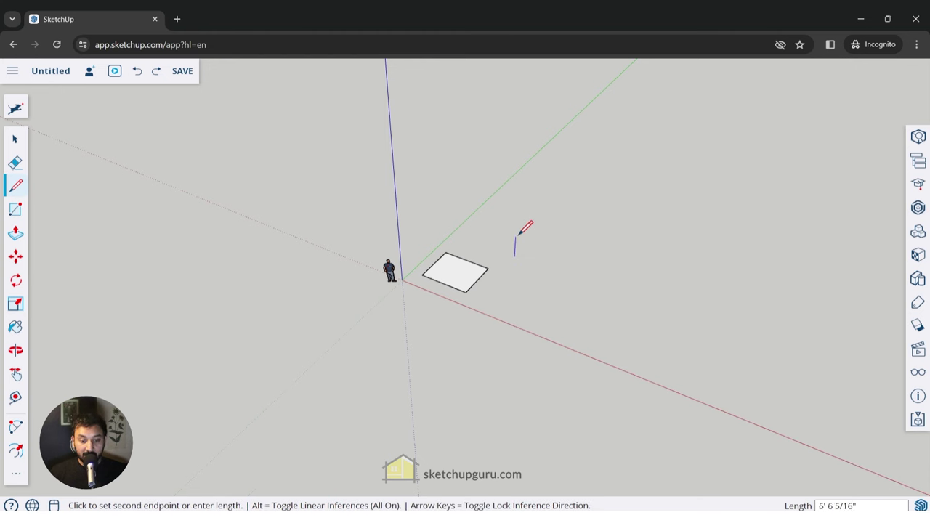
{"action": "key", "text": "Up"}
{"action": "key", "text": "Up"}
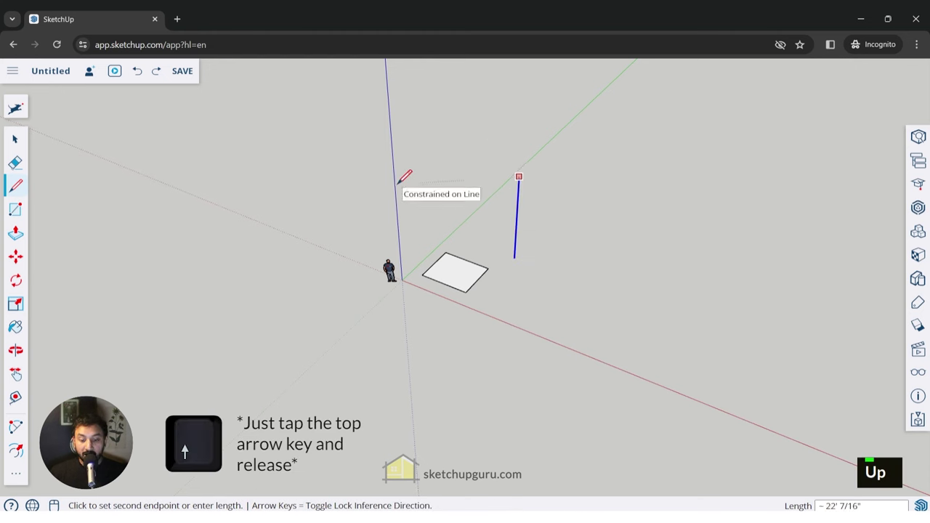
{"action": "type", "text": "10"}
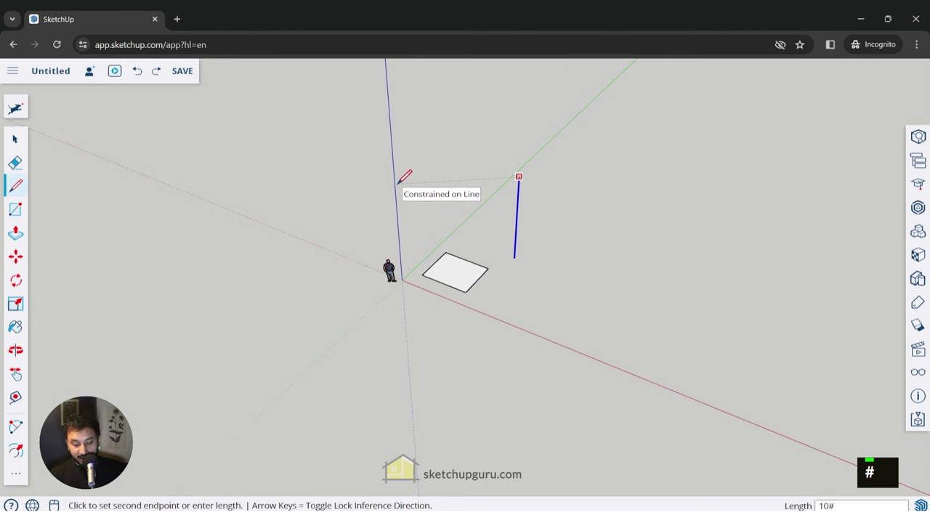
{"action": "key", "text": "Return"}
{"action": "middle_click_drag", "start_coordinate": [405, 177], "coordinate": [548, 270]}
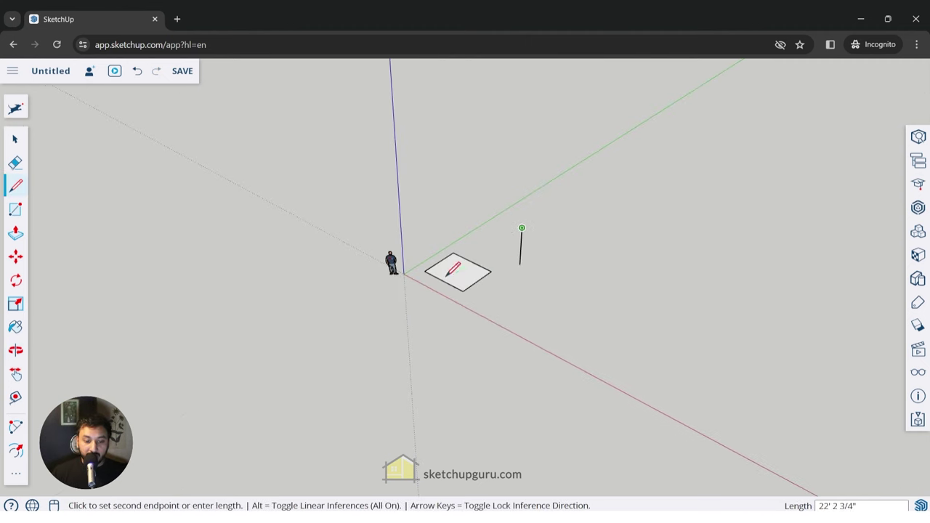
{"action": "scroll", "coordinate": [427, 268], "scroll_direction": "up", "scroll_amount": 5}
- Connect the square's corner to the vertical edge and close the triangle at its base
{"action": "left_click", "coordinate": [425, 271]}
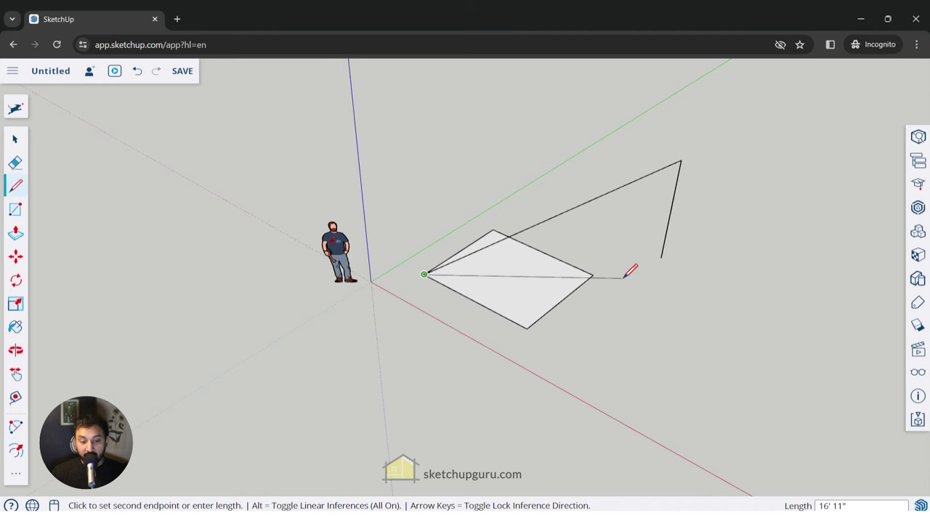
{"action": "left_click", "coordinate": [662, 256]}
{"action": "middle_click_drag", "start_coordinate": [662, 256], "coordinate": [134, 232]}
{"action": "left_click_drag", "start_coordinate": [134, 232], "coordinate": [470, 282]}
{"action": "key", "text": "l"}
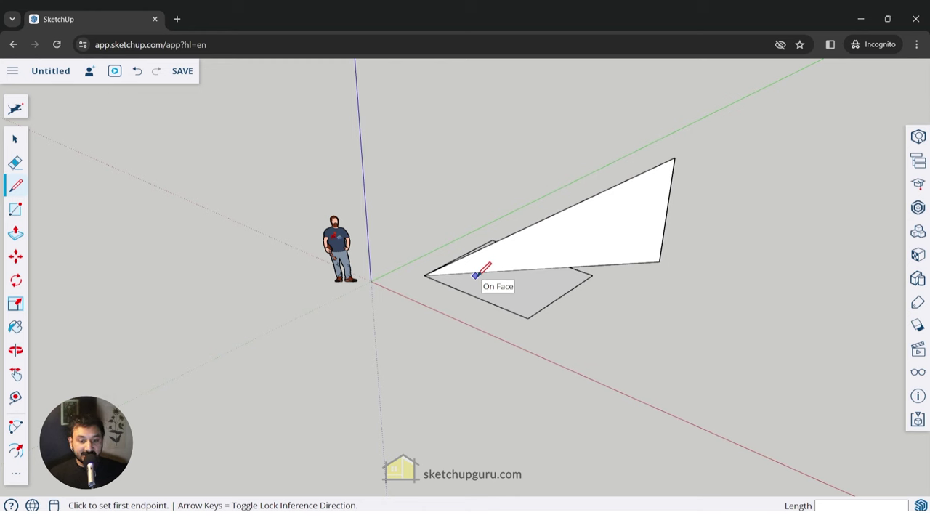
{"action": "middle_click_drag", "start_coordinate": [476, 275], "coordinate": [484, 192]}
{"action": "key", "text": "Escape"}
{"action": "key", "text": "space"}
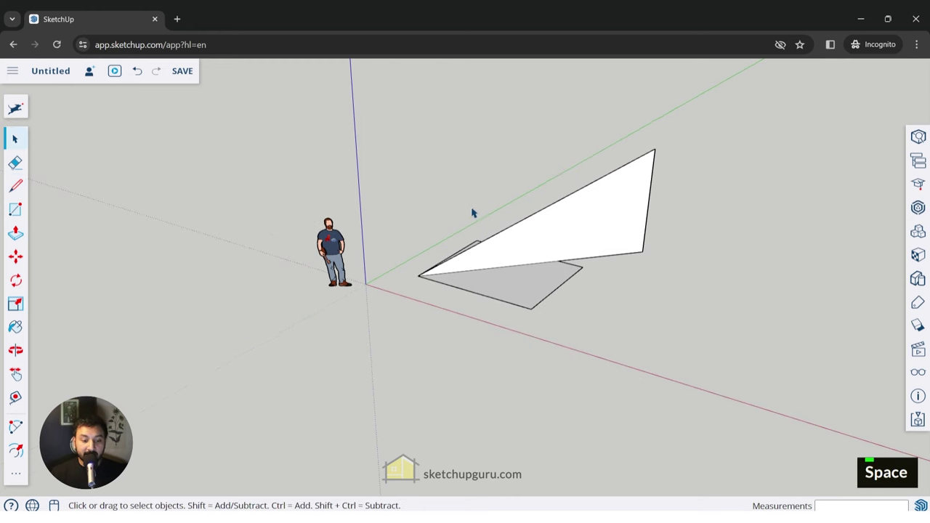
{"action": "middle_click_drag", "start_coordinate": [766, 182], "coordinate": [265, 362]}
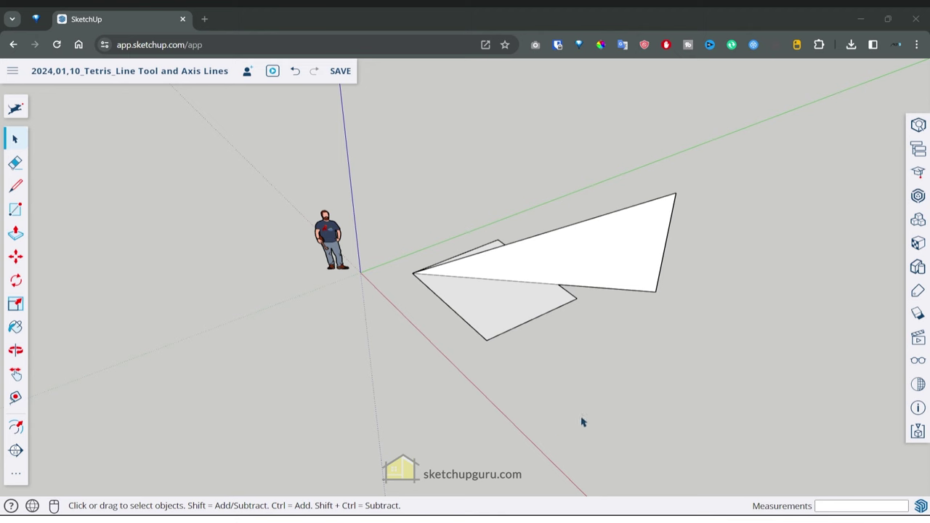
- Draw a short red-axis edge on the ground below the triangle, cancelling further segments
{"action": "key", "text": "l"}
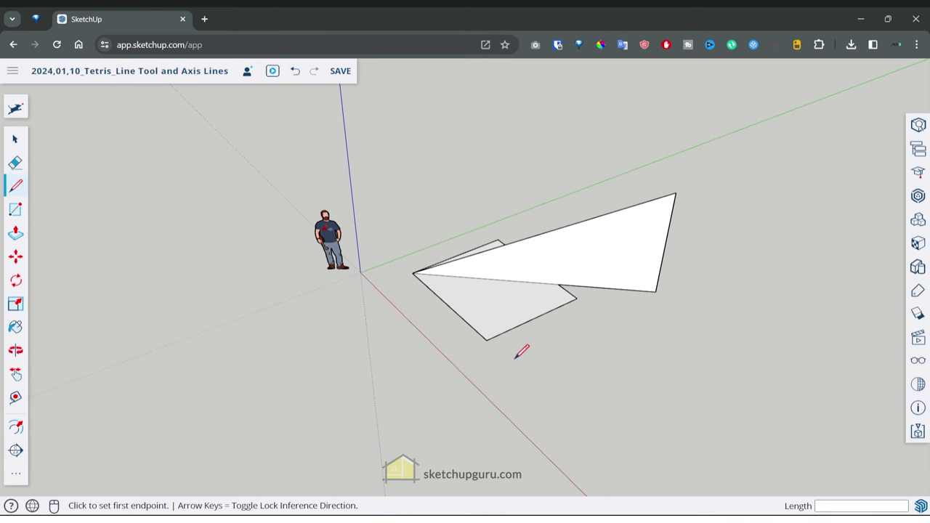
{"action": "left_click", "coordinate": [499, 367]}
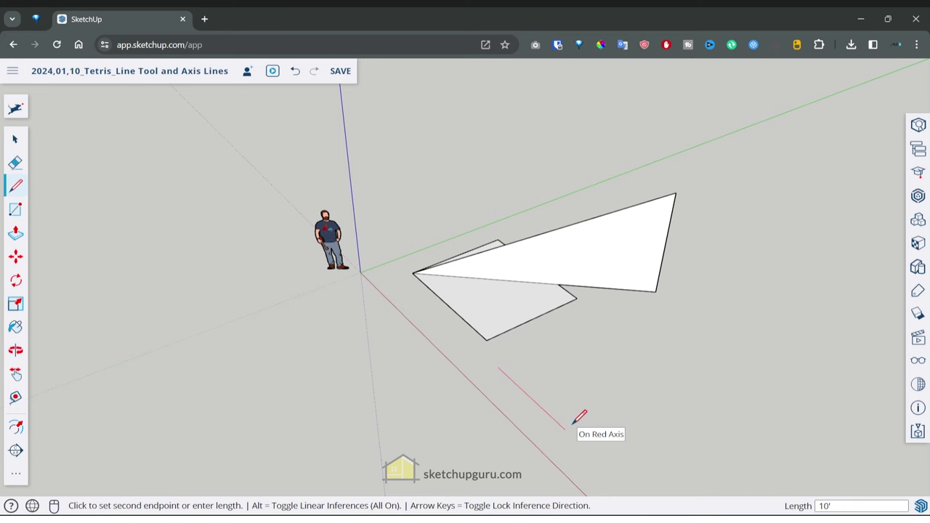
{"action": "left_click", "coordinate": [588, 451]}
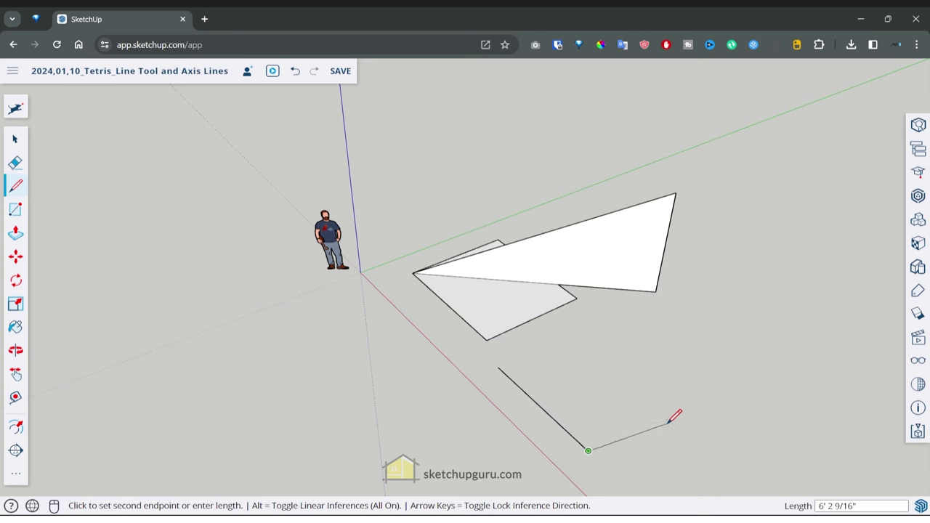
{"action": "scroll", "coordinate": [662, 371], "scroll_direction": "down", "scroll_amount": 1}
{"action": "scroll", "coordinate": [669, 407], "scroll_direction": "up", "scroll_amount": 2}
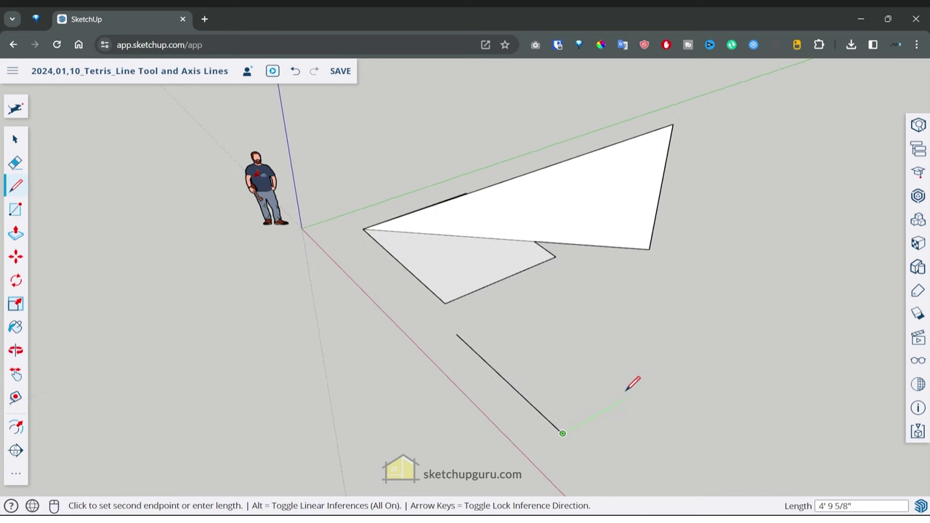
{"action": "key", "text": "Escape"}
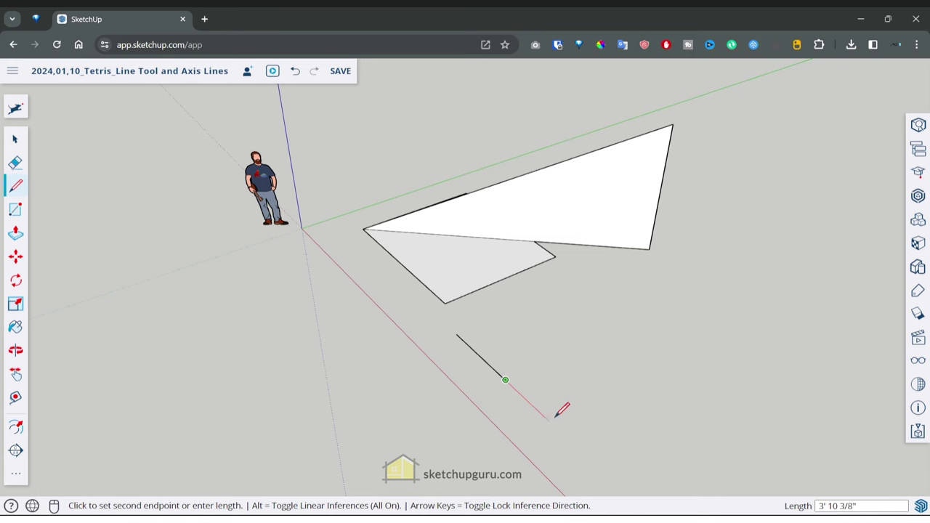
{"action": "key", "text": "Escape"}
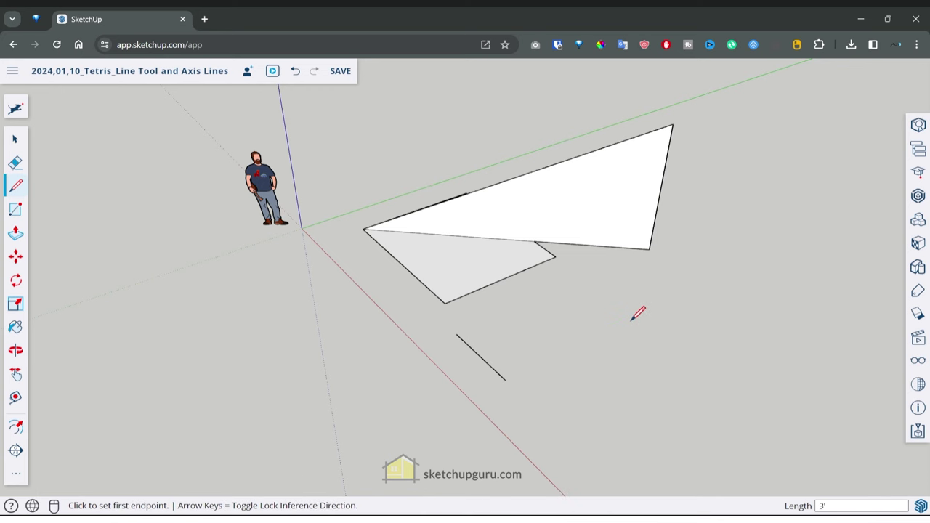
{"action": "left_click", "coordinate": [485, 360]}
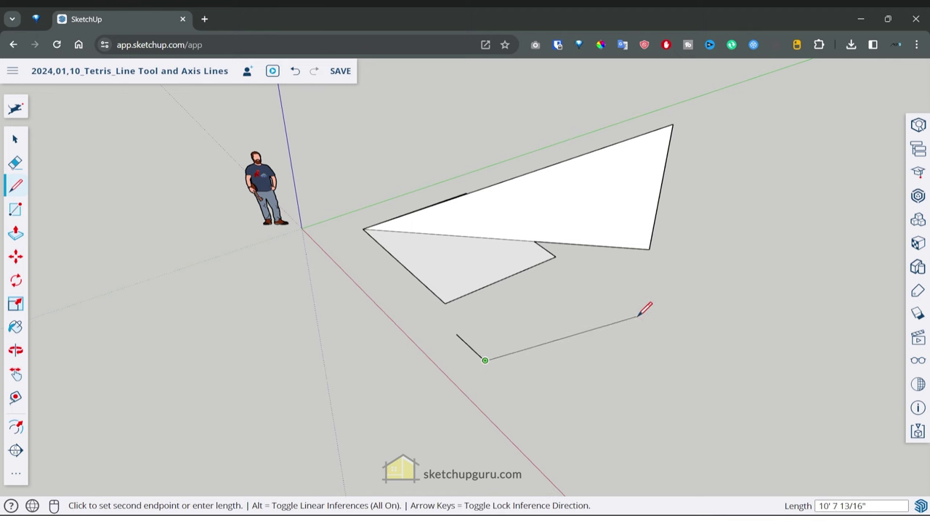
{"action": "key", "text": "Escape"}
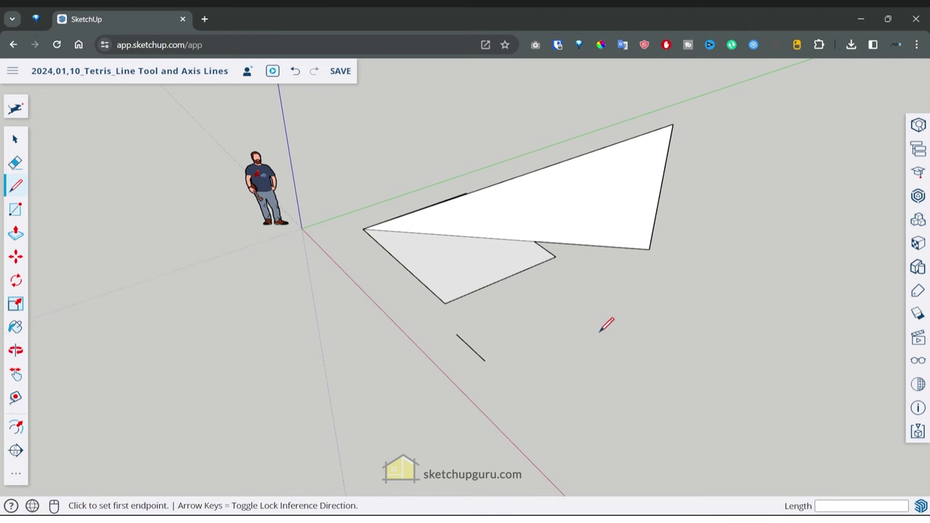
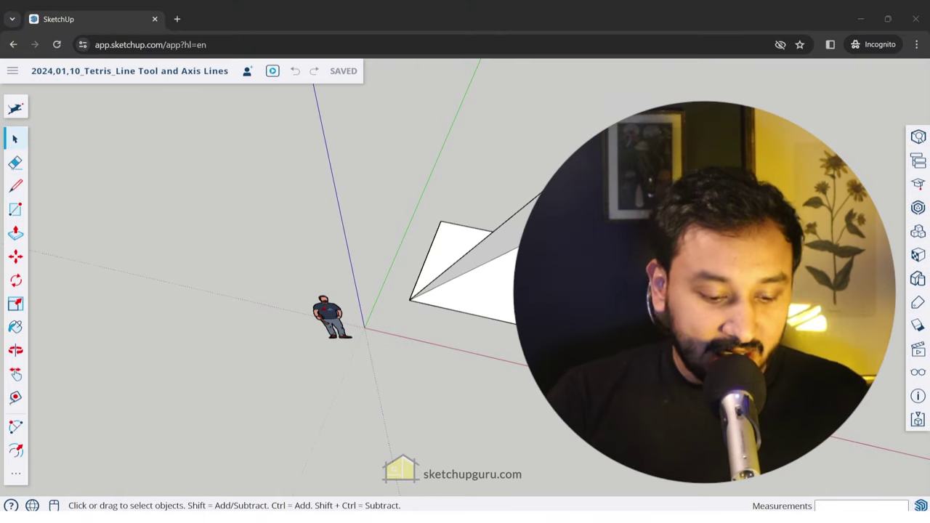
- Replace the Tetris file with a fresh Untitled model showing only the axes and the scale figure
{"action": "key", "text": "l"}
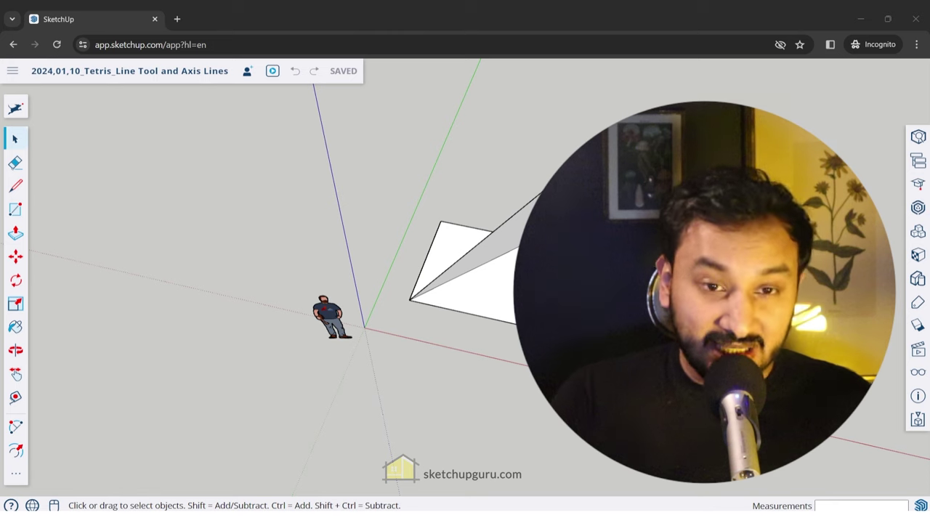
{"action": "key", "text": "l"}
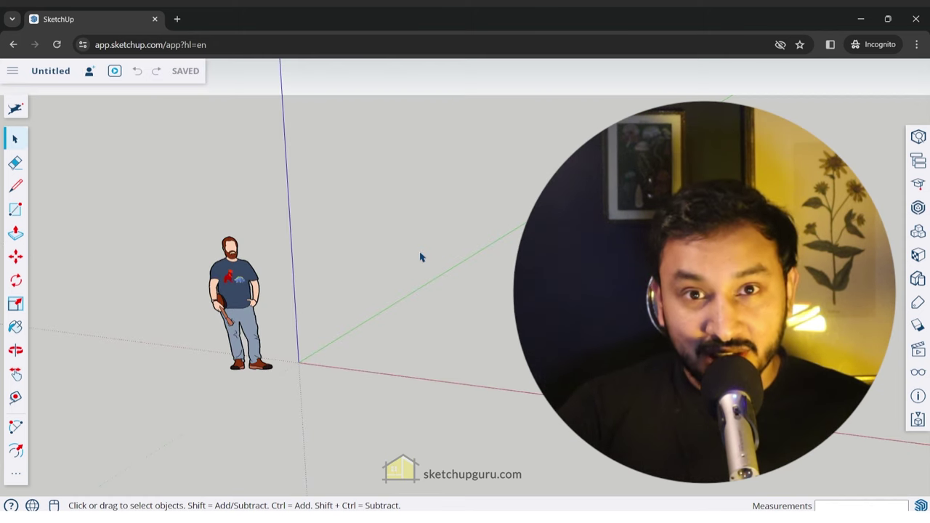
- Orbit the empty ground and place a rectangle's first corner on the red axis near the origin
{"action": "middle_click_drag", "start_coordinate": [424, 249], "coordinate": [399, 260]}
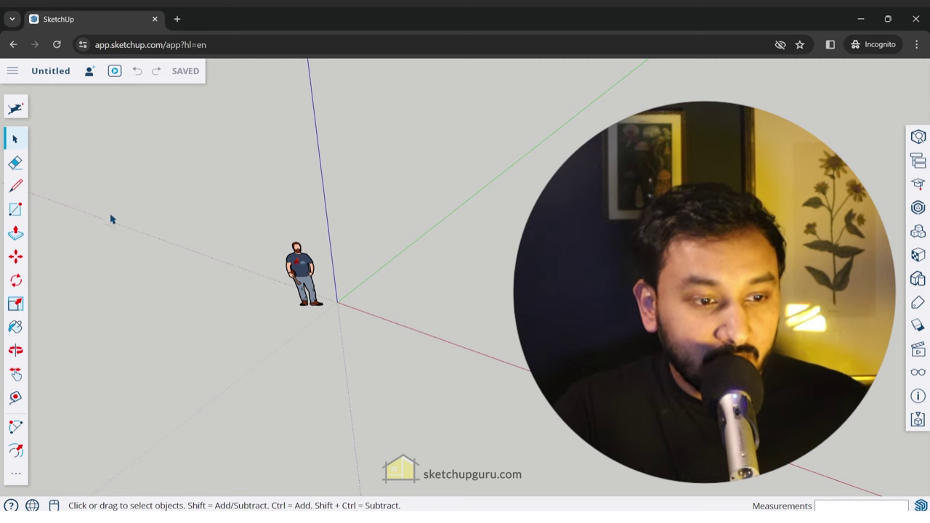
{"action": "left_click", "coordinate": [16, 209]}
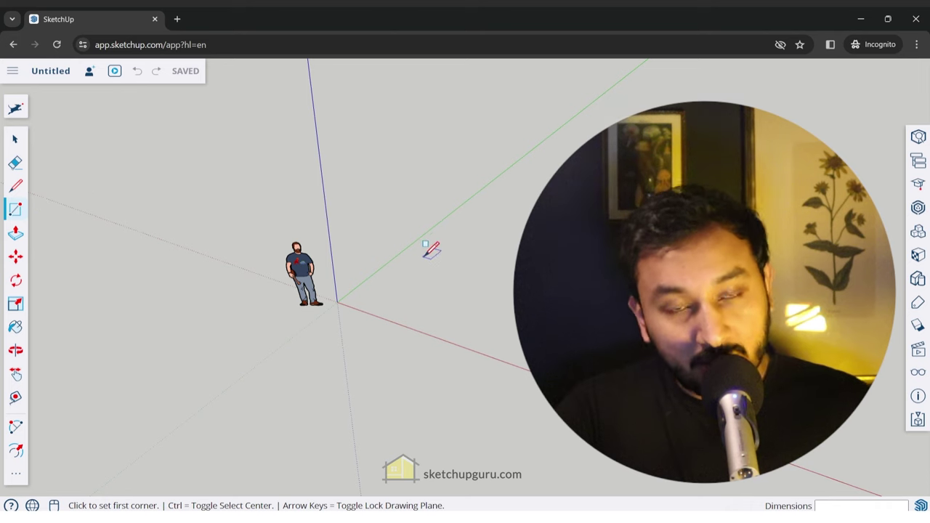
{"action": "key", "text": "r"}
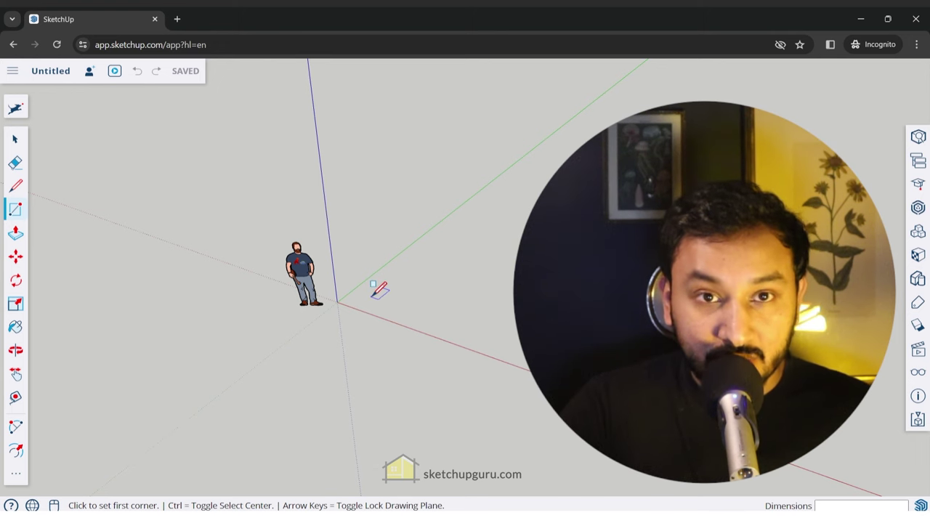
{"action": "left_click", "coordinate": [374, 278]}
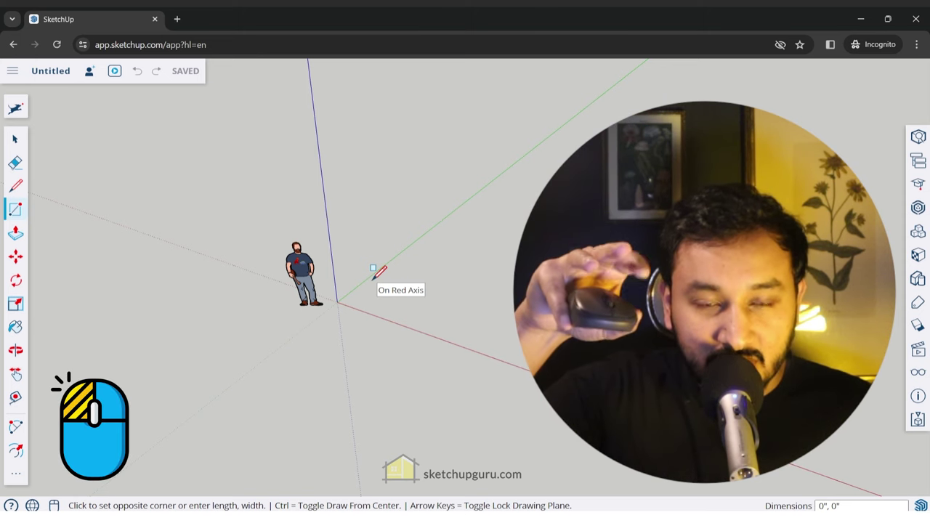
- Draw a ground rectangle about 10' 7/16" by 14' 10 3/4" beside the origin
{"action": "left_click", "coordinate": [372, 279]}
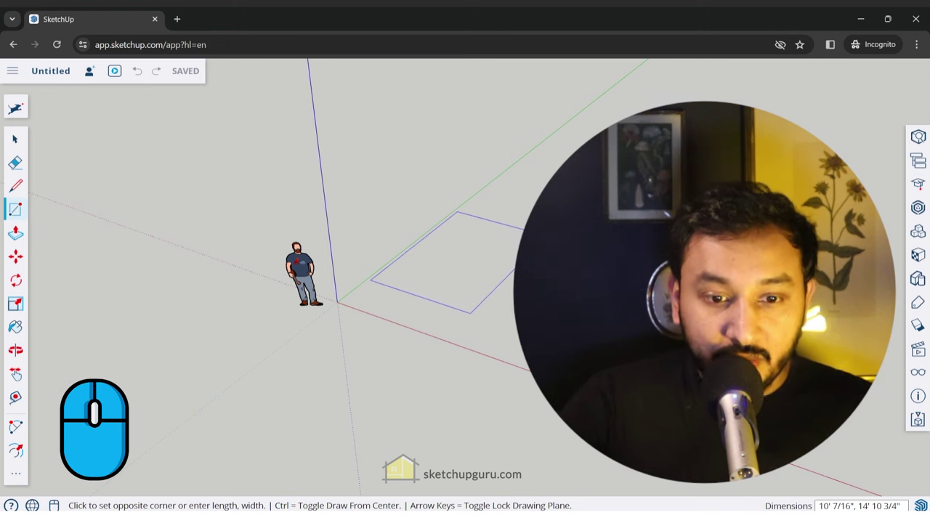
{"action": "left_click", "coordinate": [548, 235]}
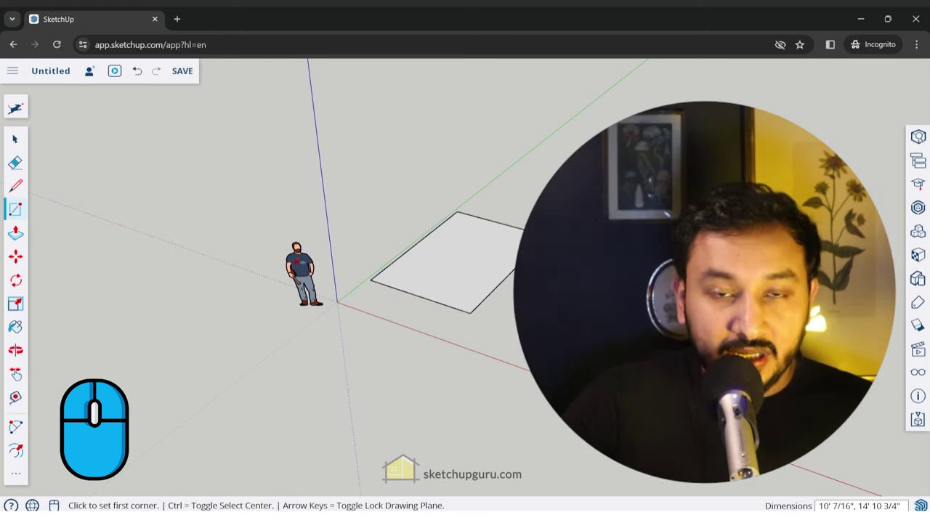
{"action": "middle_click_drag", "start_coordinate": [534, 240], "coordinate": [451, 280]}
{"action": "scroll", "coordinate": [444, 291], "scroll_direction": "down", "scroll_amount": 2}
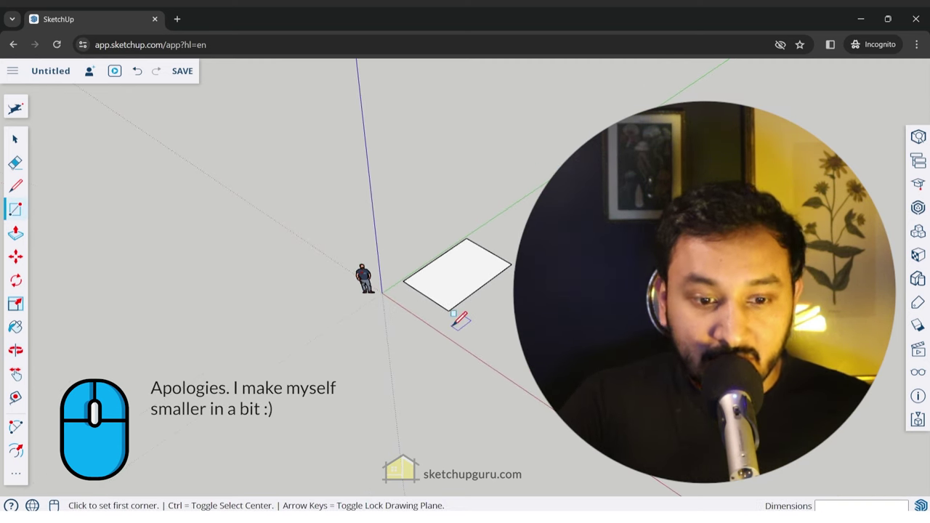
{"action": "key", "text": "Escape"}
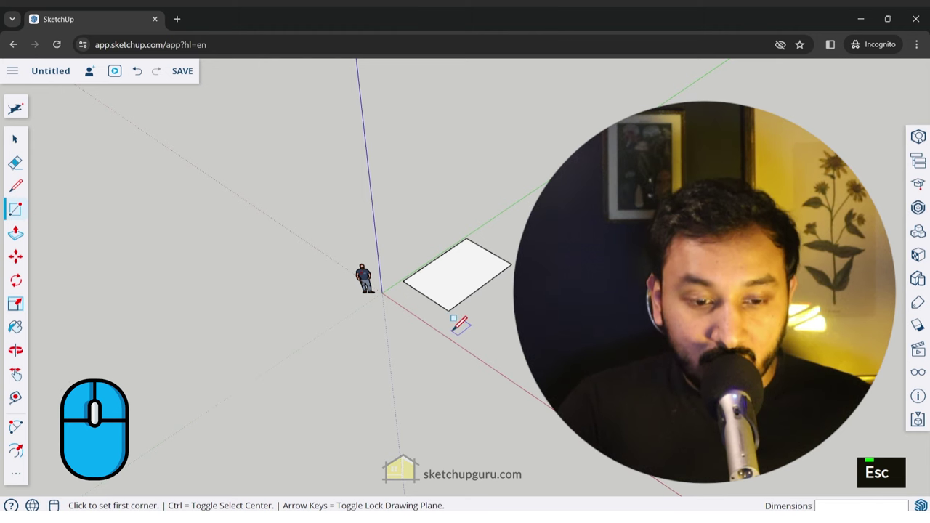
{"action": "left_click", "coordinate": [451, 331]}
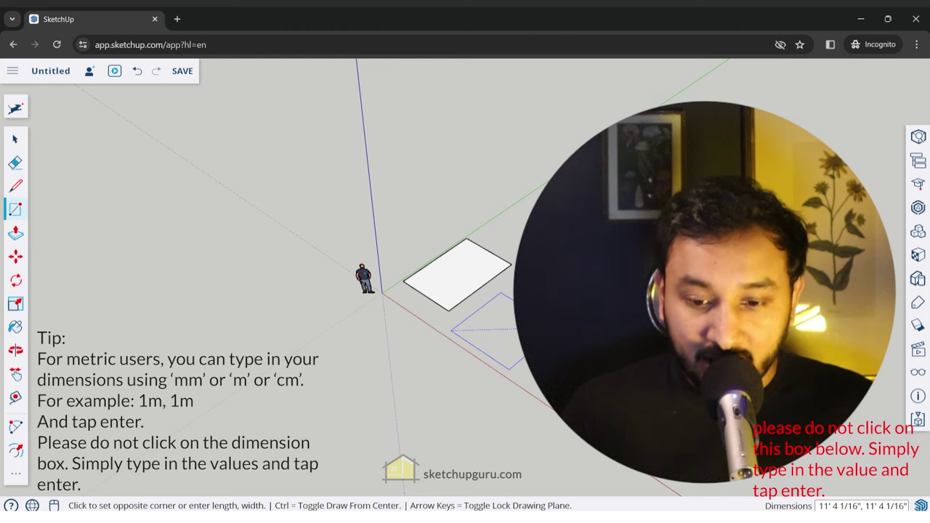
- Enter 60,60 to make a square face beside the first rectangle
{"action": "type", "text": "60"}
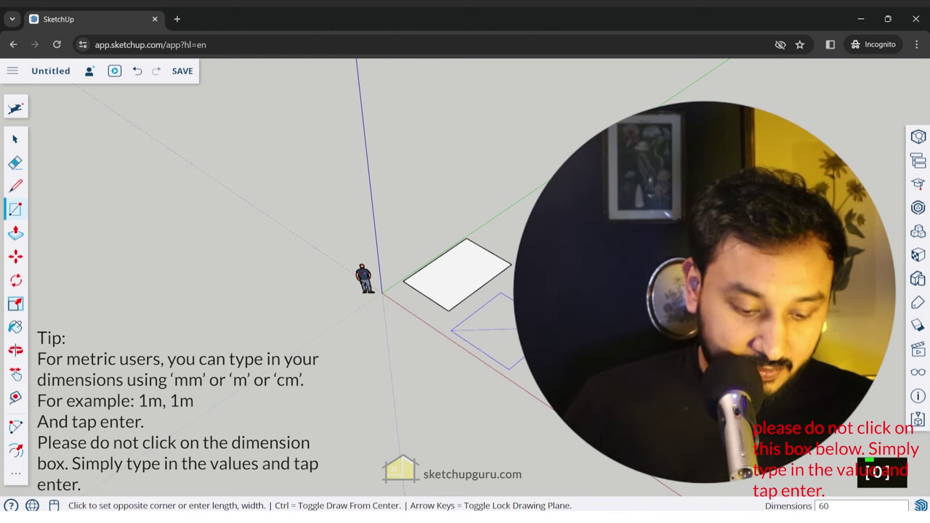
{"action": "type", "text": ","}
{"action": "type", "text": "60"}
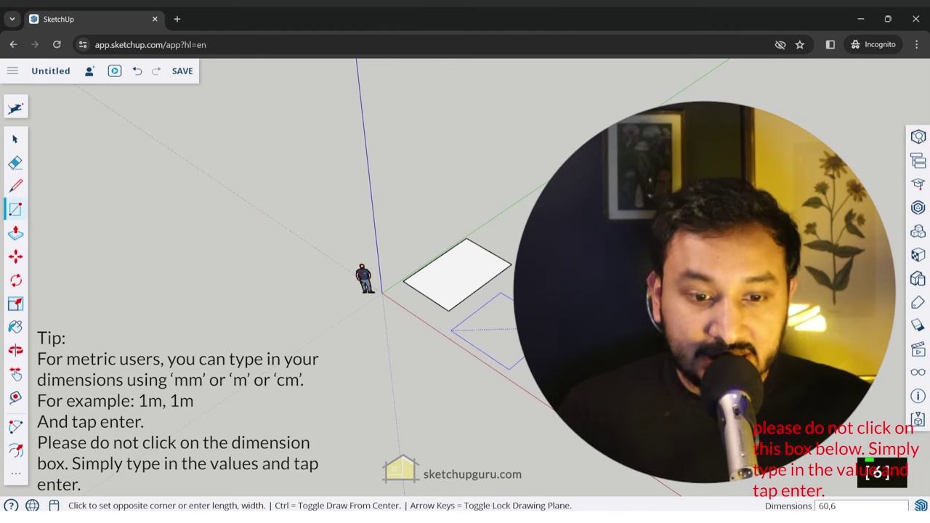
{"action": "key", "text": "Return"}
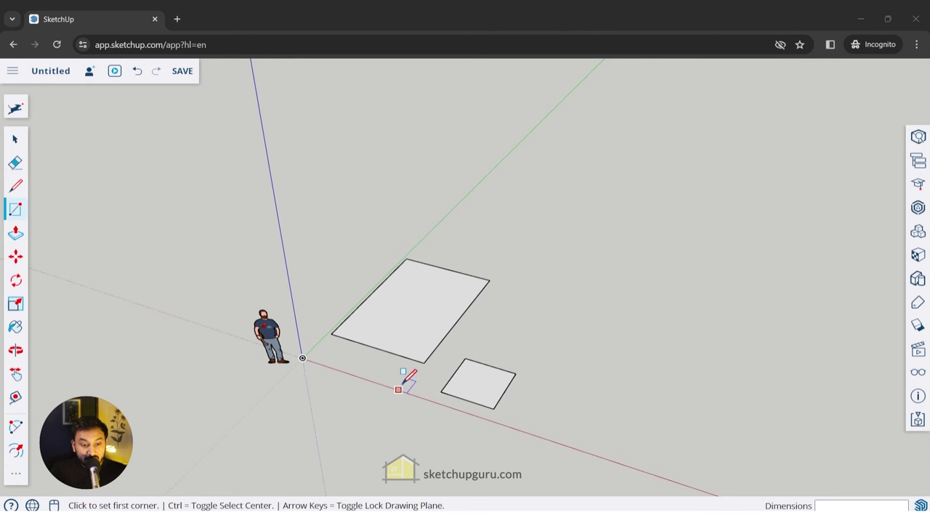
- Orbit to a low view of the two ground faces and ready the Rectangle tool
{"action": "middle_click_drag", "start_coordinate": [357, 368], "coordinate": [315, 378]}
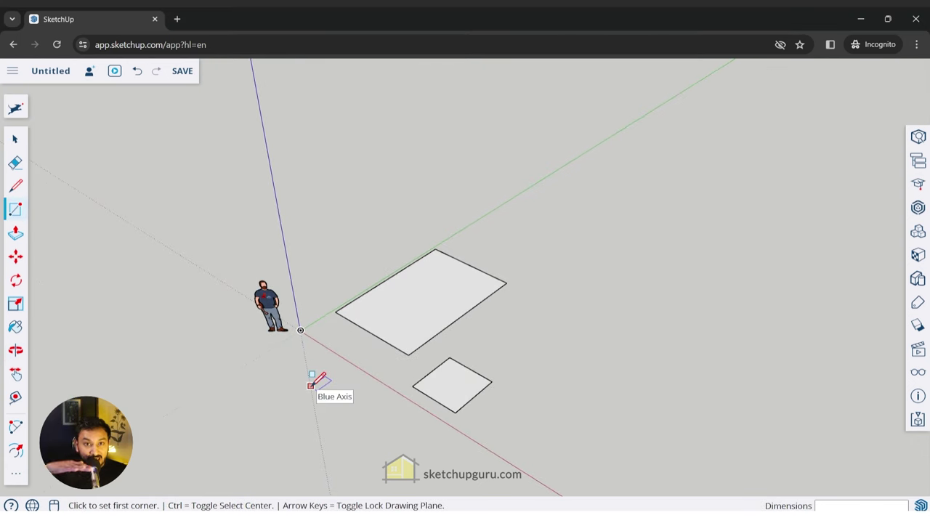
{"action": "middle_click_drag", "start_coordinate": [325, 349], "coordinate": [376, 380]}
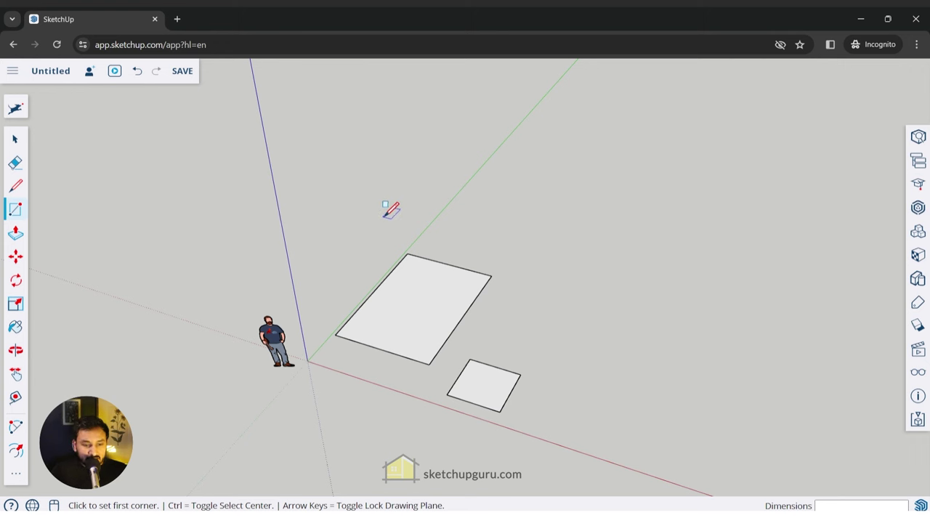
{"action": "key", "text": "space"}
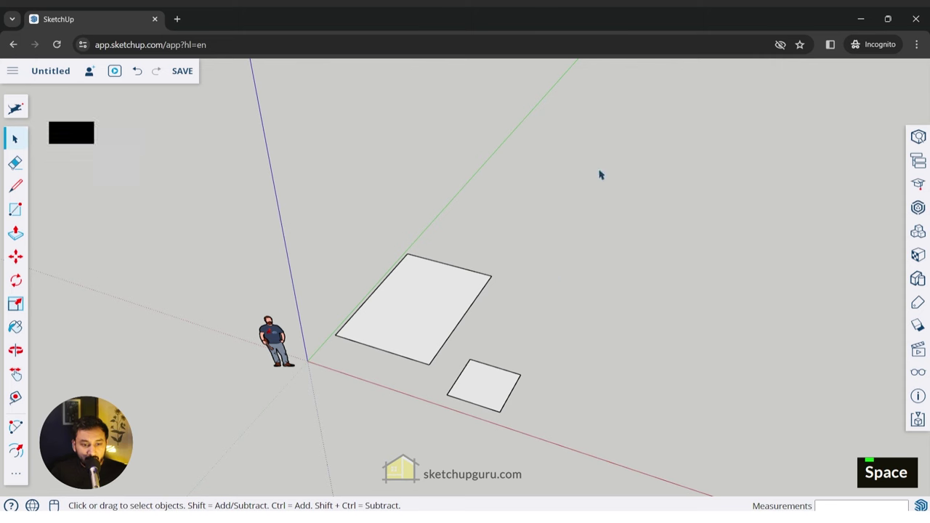
{"action": "key", "text": "r"}
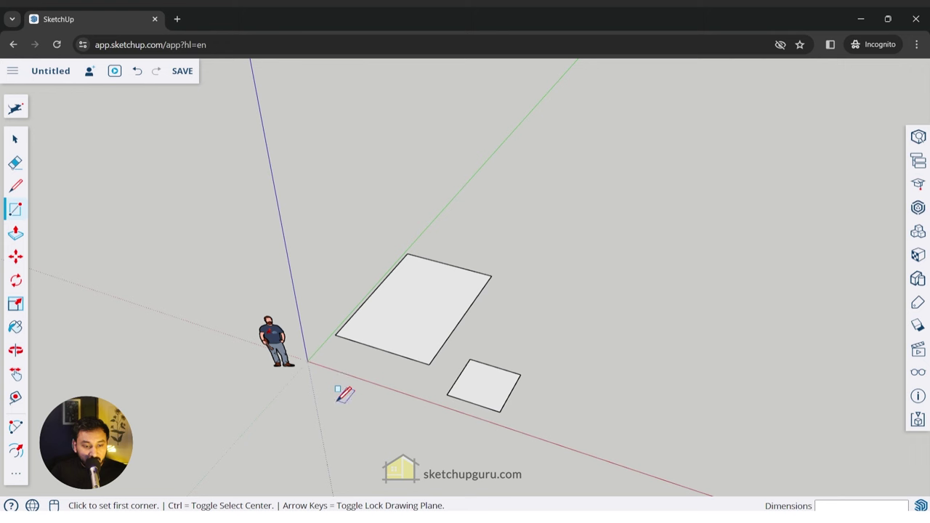
- Start a rectangle at the origin and lock it upright along the red axis
{"action": "left_click", "coordinate": [308, 359]}
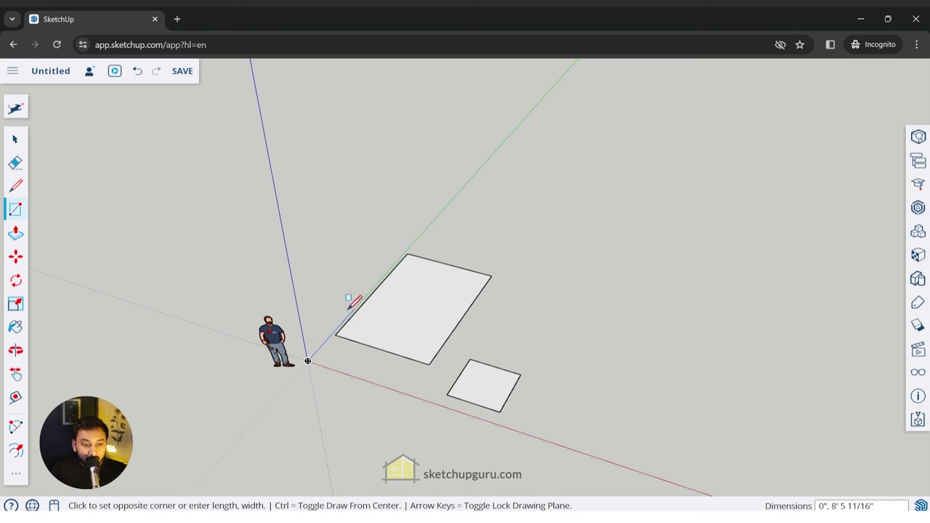
{"action": "key", "text": "Right"}
{"action": "key", "text": "Left"}
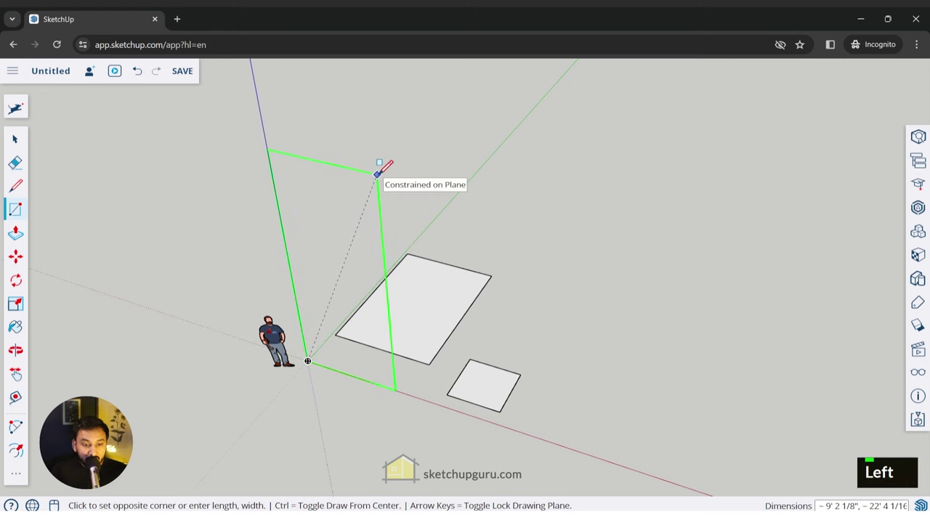
{"action": "key", "text": "Right"}
{"action": "key", "text": "Left"}
{"action": "key", "text": "Up"}
{"action": "key", "text": "Right"}
{"action": "middle_click_drag", "start_coordinate": [386, 182], "coordinate": [356, 141]}
{"action": "key", "text": "Left"}
{"action": "key", "text": "Right"}
{"action": "key", "text": "Left"}
{"action": "middle_click_drag", "start_coordinate": [405, 191], "coordinate": [488, 287]}
{"action": "key", "text": "Up"}
{"action": "key", "text": "Right"}
{"action": "middle_click_drag", "start_coordinate": [442, 242], "coordinate": [403, 281]}
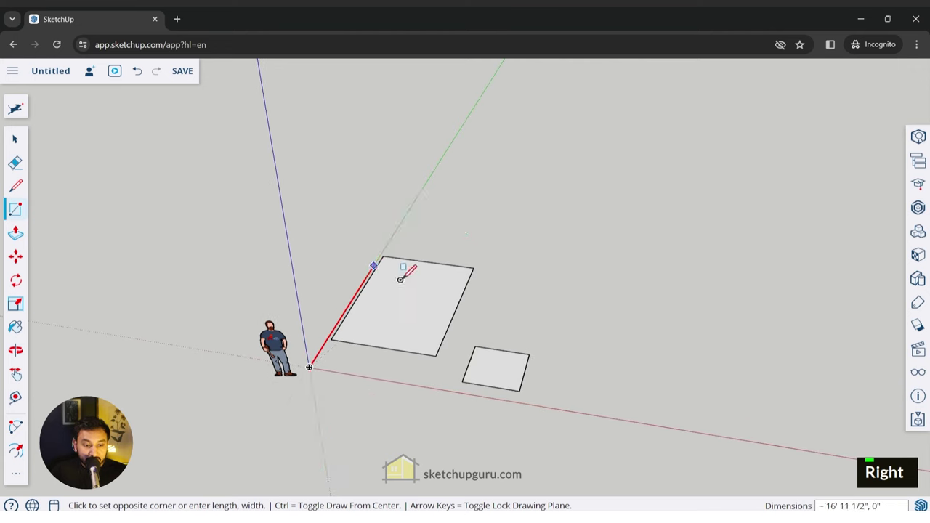
{"action": "key", "text": "Left"}
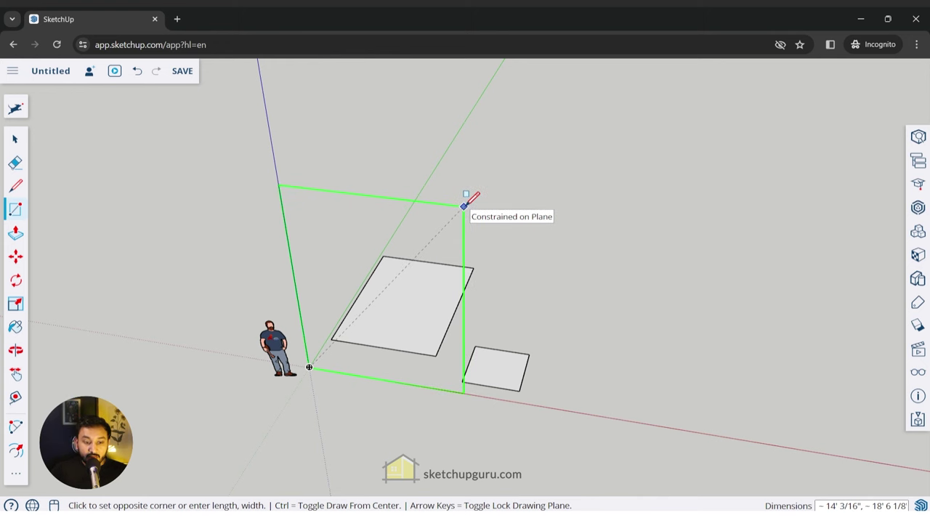
- Enter 10'6",5'6" to create the upright wall face, correcting a mistyped second dimension
{"action": "type", "text": "10"}
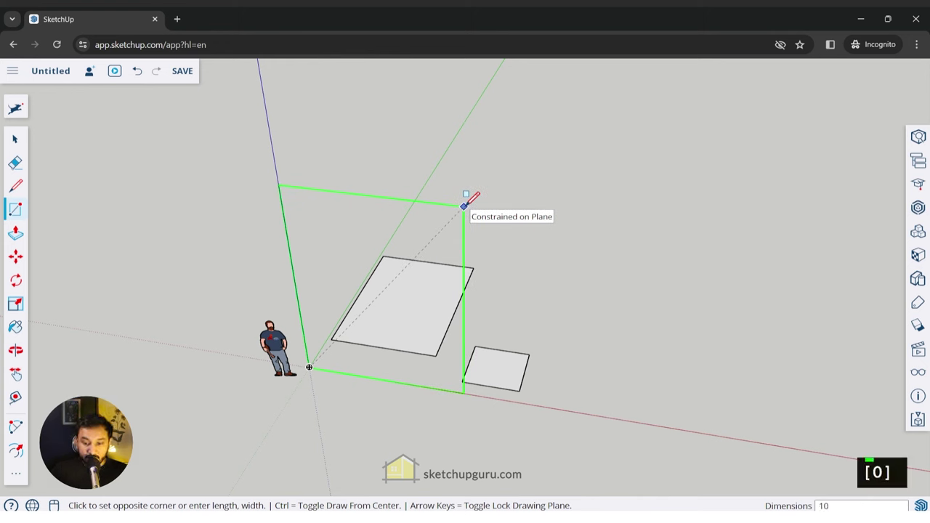
{"action": "type", "text": "'"}
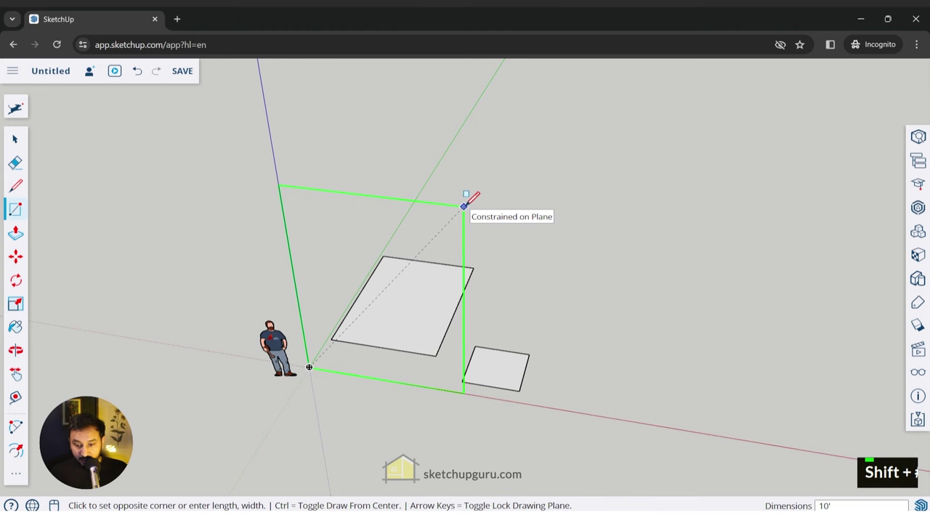
{"action": "type", "text": "6"}
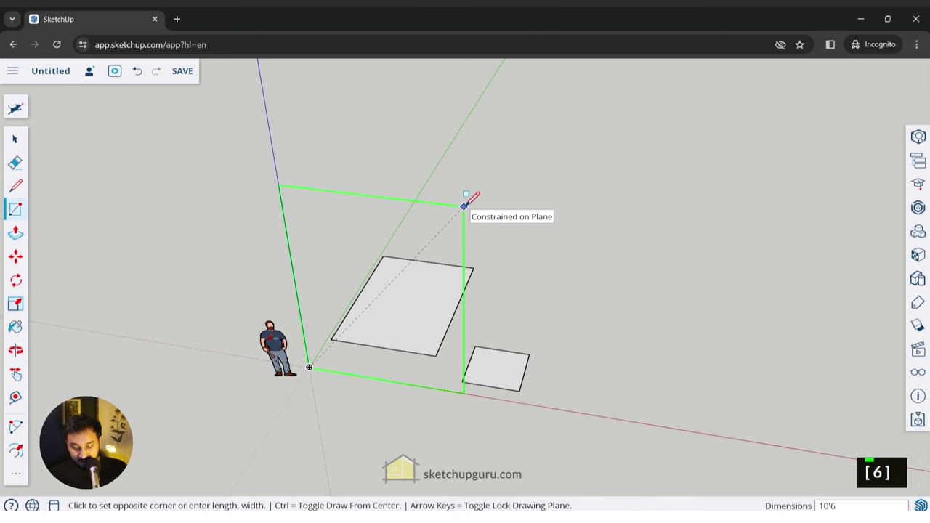
{"action": "type", "text": "\",10"}
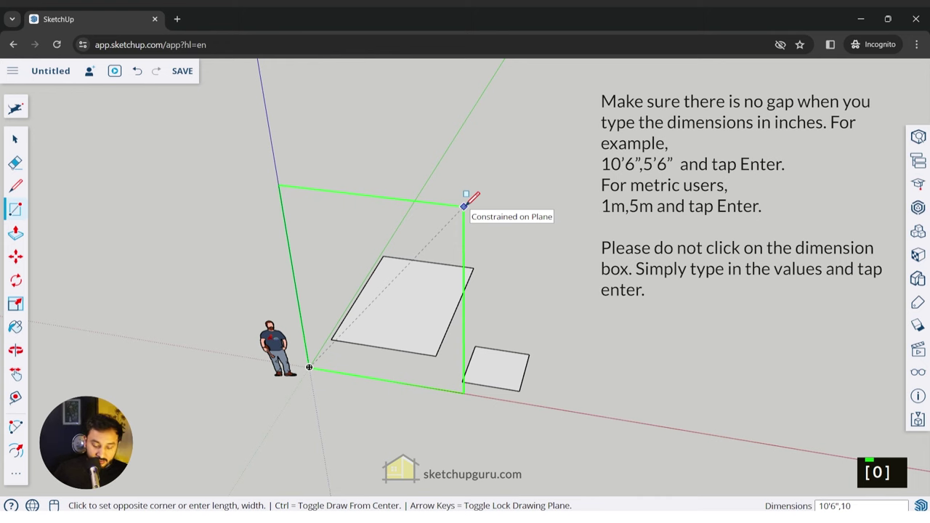
{"action": "key", "text": "shift"}
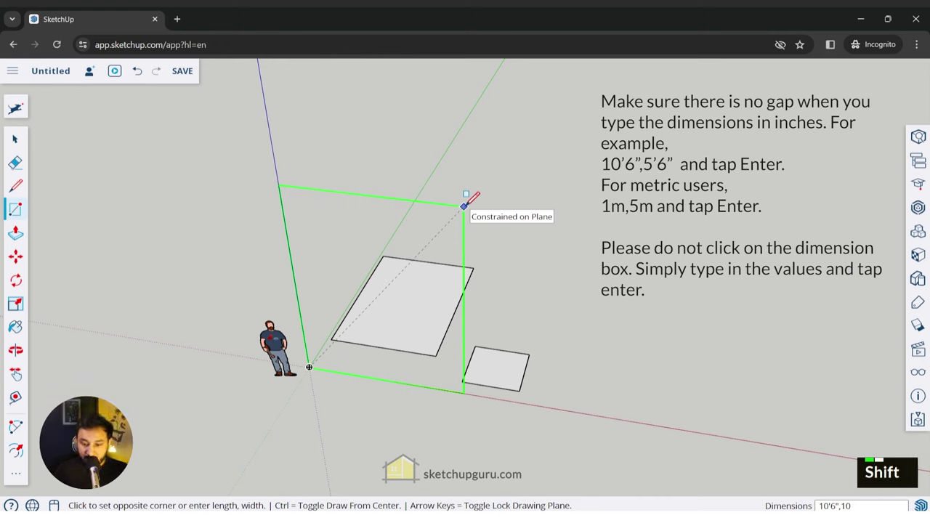
{"action": "key", "text": "BackSpace"}
{"action": "key", "text": "BackSpace"}
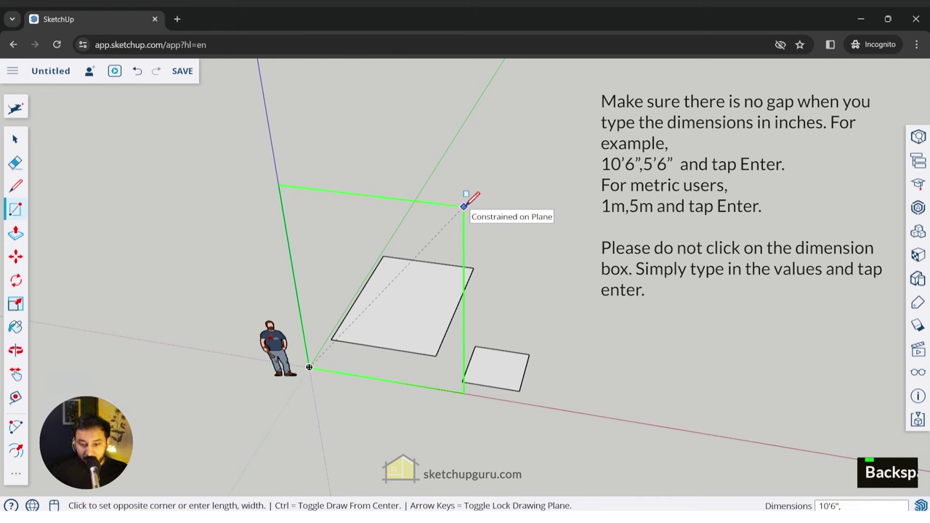
{"action": "type", "text": "5'"}
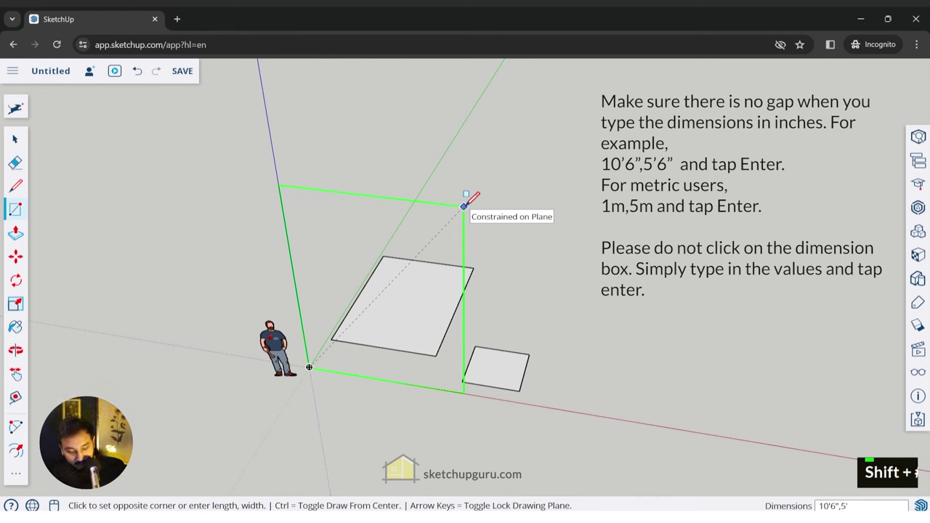
{"action": "type", "text": "6\""}
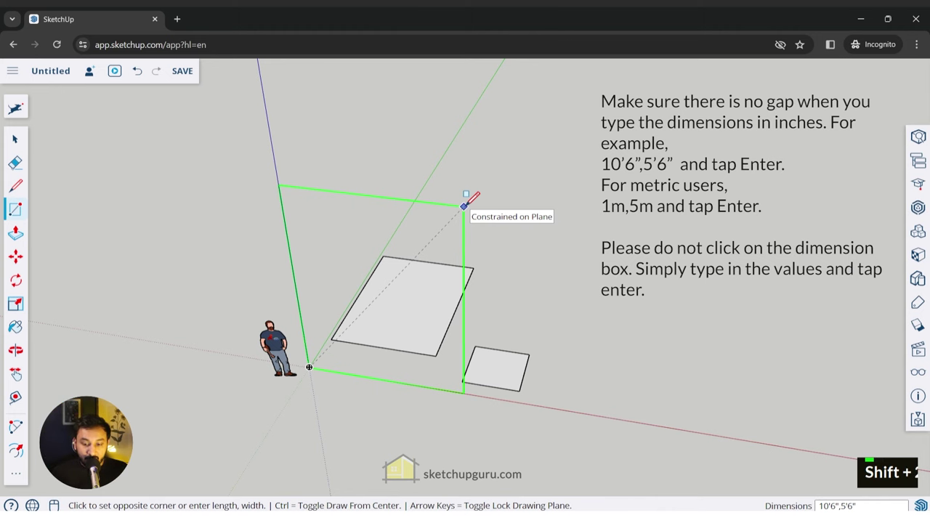
{"action": "key", "text": "Return"}
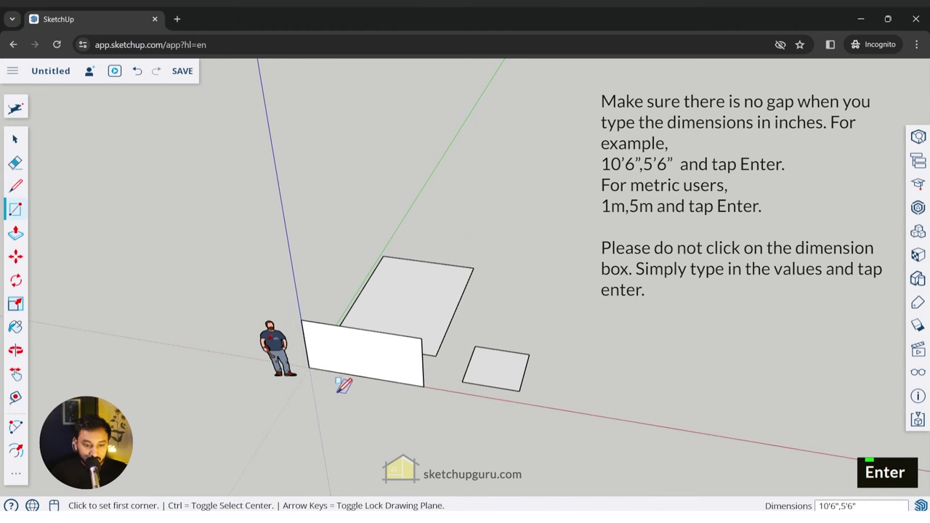
{"action": "scroll", "coordinate": [342, 384], "scroll_direction": "up", "scroll_amount": 4}
{"action": "key", "text": "t"}
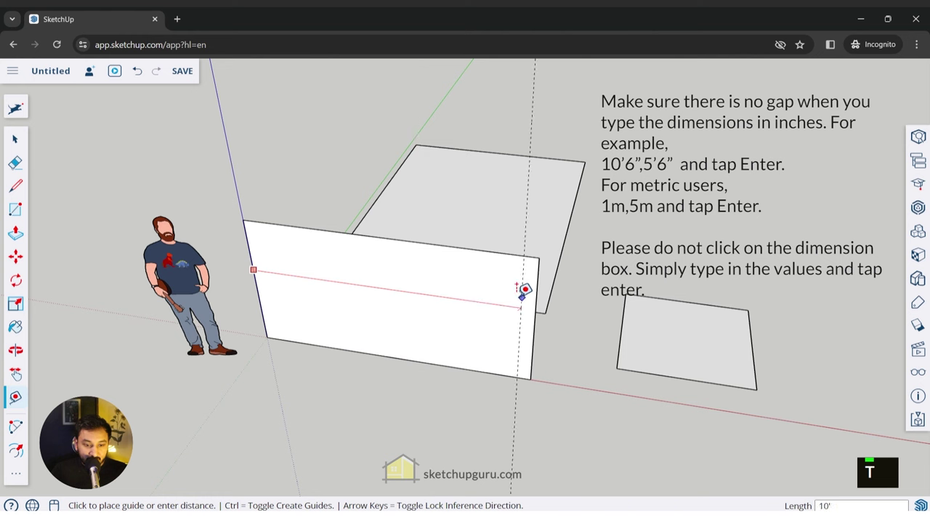
- Discard the pending tape-measure guide without adding one
{"action": "key", "text": "t"}
{"action": "key", "text": "t"}
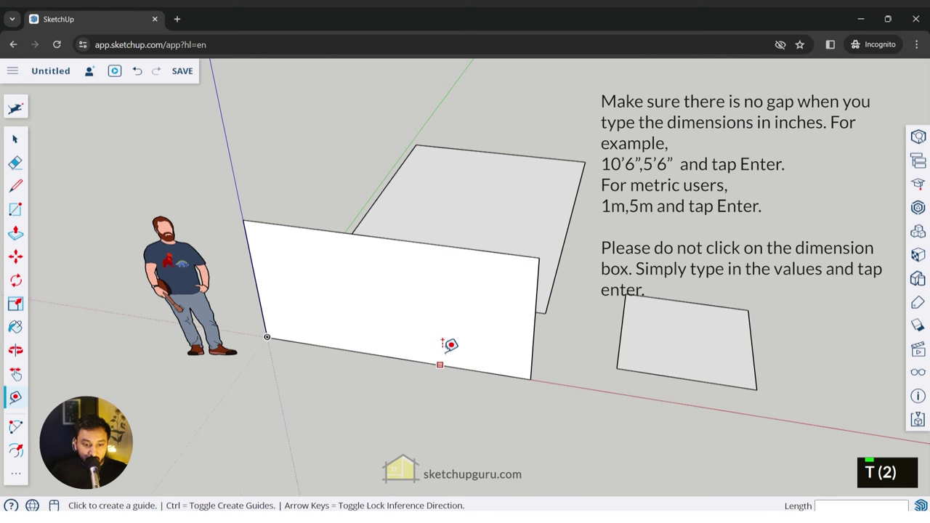
{"action": "left_click", "coordinate": [434, 363]}
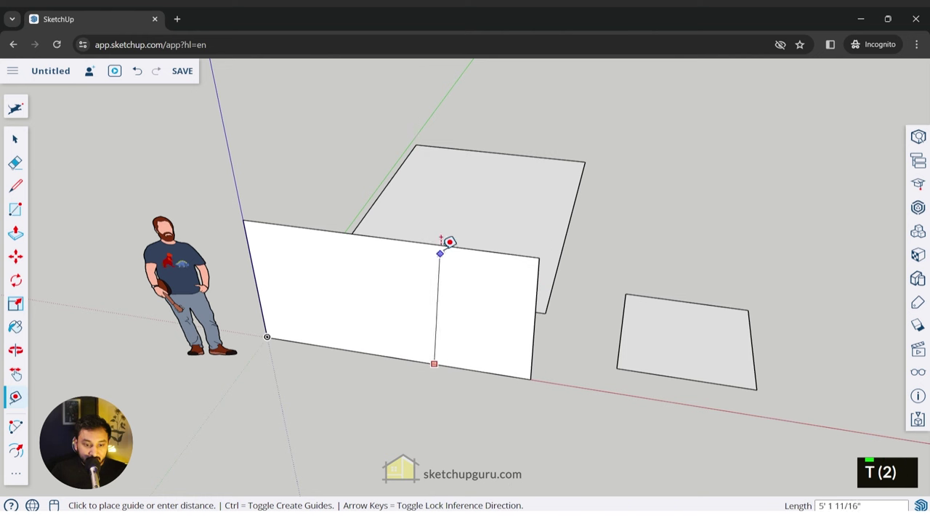
{"action": "key", "text": "Escape"}
{"action": "mouse_move", "coordinate": [440, 297]}
{"action": "middle_mouse_down"}
{"action": "mouse_move", "coordinate": [193, 314]}
{"action": "mouse_move", "coordinate": [290, 77]}
{"action": "mouse_move", "coordinate": [497, 325]}
{"action": "mouse_move", "coordinate": [384, 336]}
{"action": "mouse_move", "coordinate": [343, 314]}
{"action": "mouse_move", "coordinate": [722, 403]}
{"action": "mouse_move", "coordinate": [602, 353]}
{"action": "middle_mouse_up"}
- Switch to the Rectangle tool with its drawing plane locked to the red axis
{"action": "key", "text": "space"}
{"action": "key", "text": "r"}
{"action": "key", "text": "Right"}
{"action": "key", "text": "Left"}
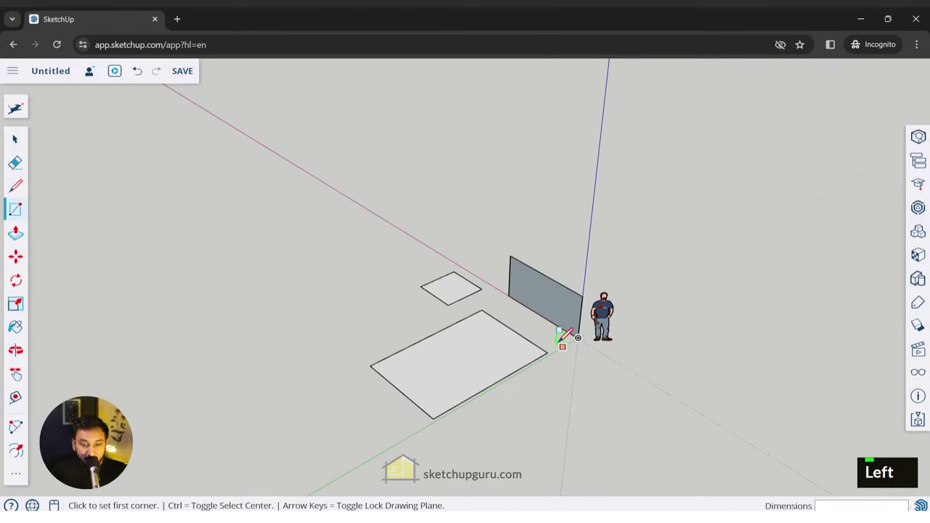
{"action": "scroll", "coordinate": [561, 332], "scroll_direction": "up", "scroll_amount": 5}
{"action": "scroll", "coordinate": [504, 332], "scroll_direction": "down", "scroll_amount": 4}
{"action": "key", "text": "Right"}
{"action": "key", "text": "Up"}
{"action": "key", "text": "Left"}
{"action": "key", "text": "Right"}
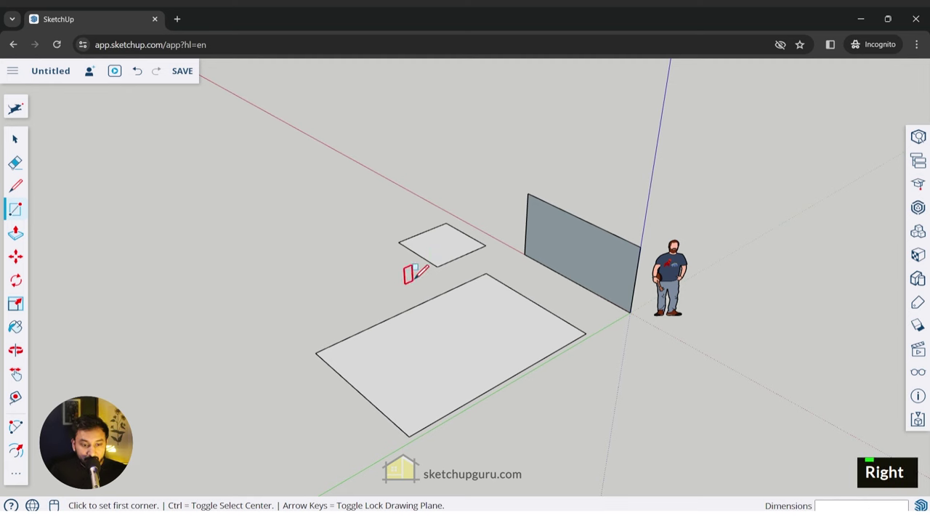
{"action": "scroll", "coordinate": [554, 271], "scroll_direction": "up", "scroll_amount": 3}
{"action": "key", "text": "Right"}
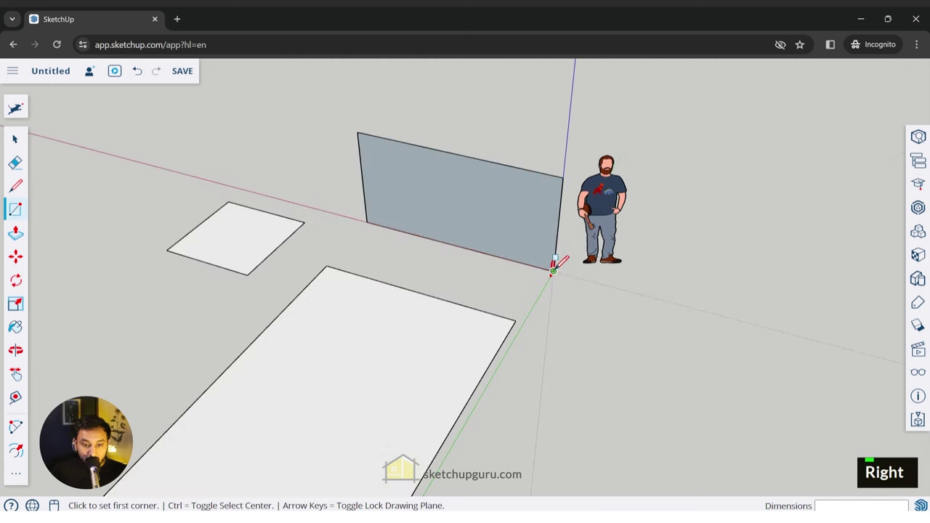
{"action": "scroll", "coordinate": [554, 270], "scroll_direction": "down", "scroll_amount": 3}
- Draw a second upright 10'6" by 5' wall from the origin, meeting the first wall at a corner
{"action": "left_click", "coordinate": [556, 268]}
{"action": "middle_click_drag", "start_coordinate": [473, 228], "coordinate": [329, 266]}
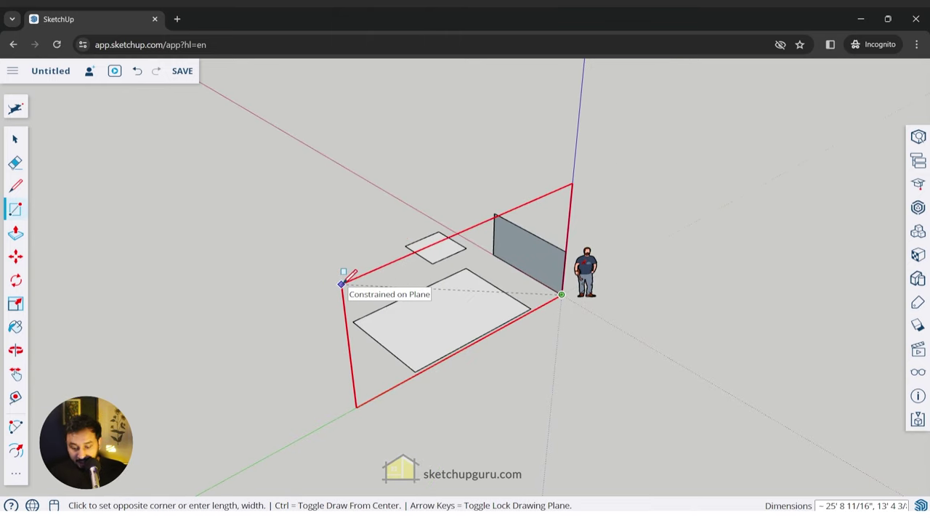
{"action": "key", "text": "Right"}
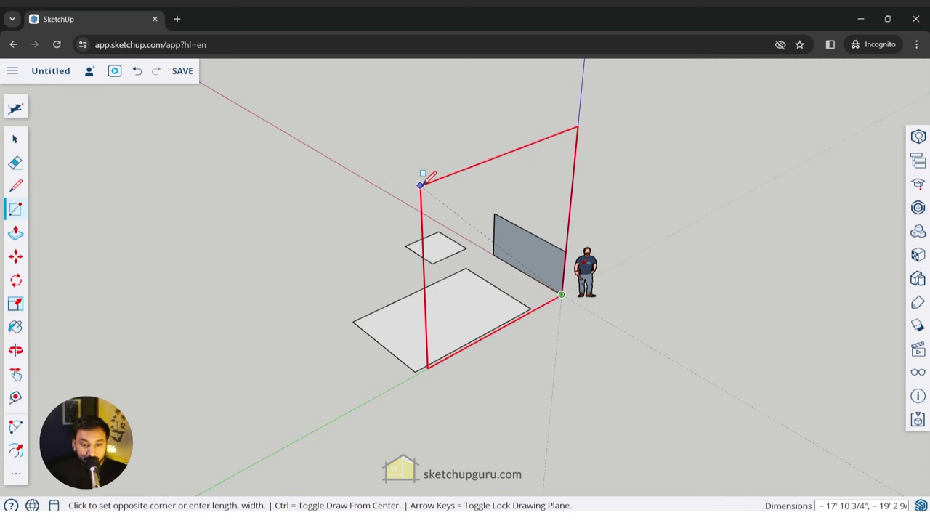
{"action": "type", "text": "10"}
{"action": "key", "text": "shift"}
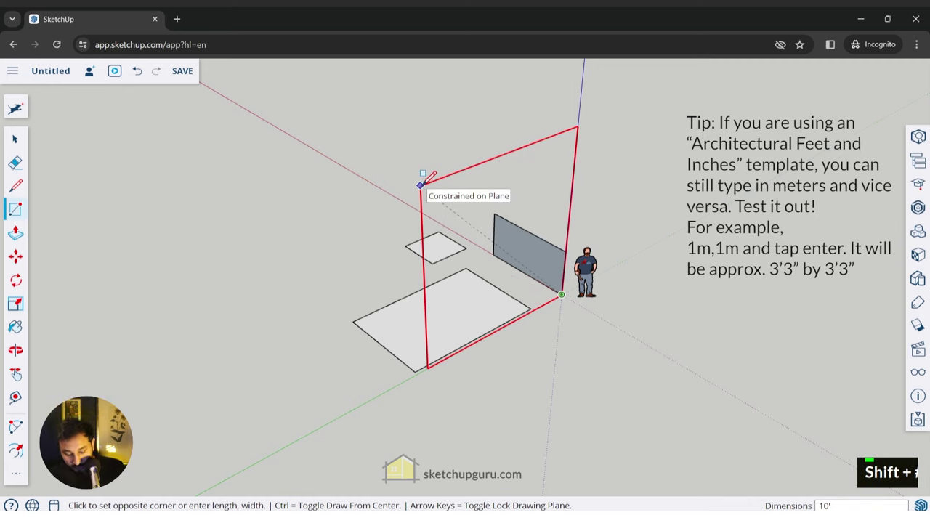
{"action": "type", "text": "6\","}
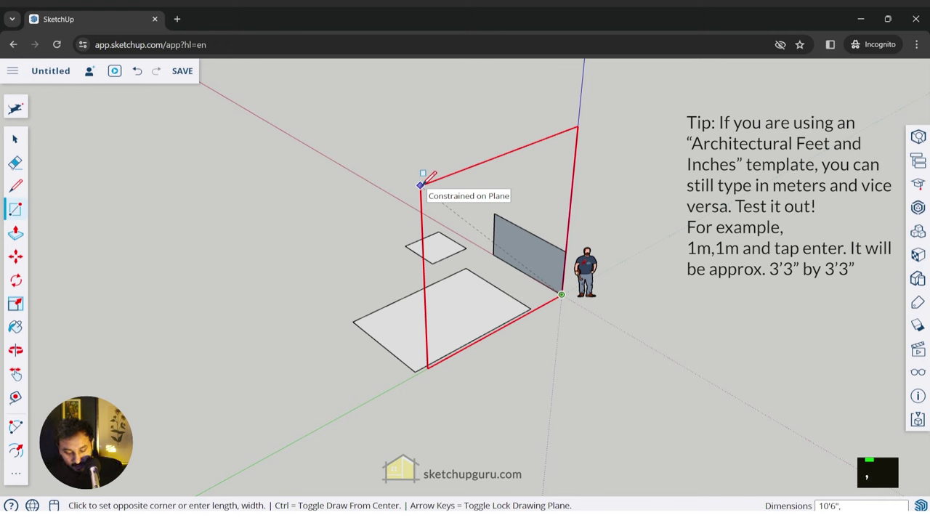
{"action": "type", "text": "5'"}
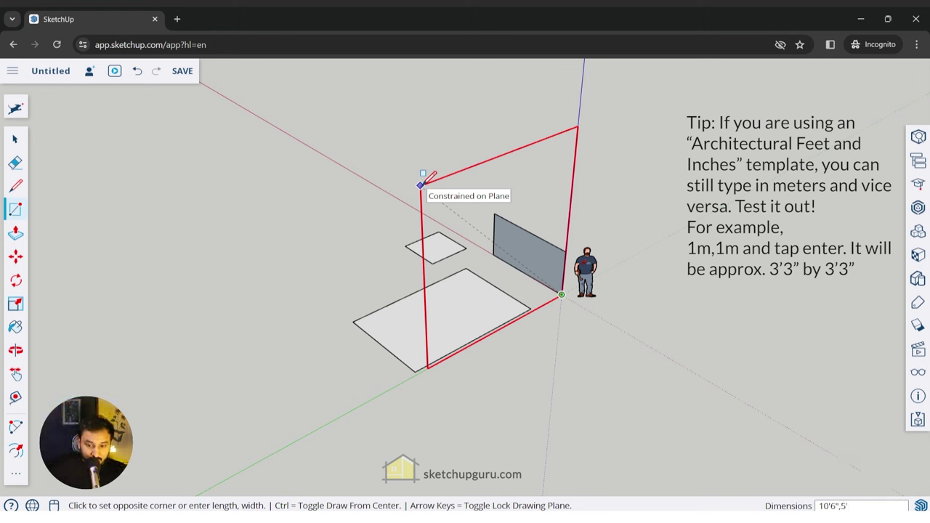
{"action": "key", "text": "Return"}
{"action": "middle_click_drag", "start_coordinate": [436, 192], "coordinate": [138, 244]}
{"action": "middle_click_drag", "start_coordinate": [357, 240], "coordinate": [560, 276]}
- Draw a 60,60 ground-plane square from the large rectangle's corner and orbit to review it
{"action": "key", "text": "space"}
{"action": "key", "text": "r"}
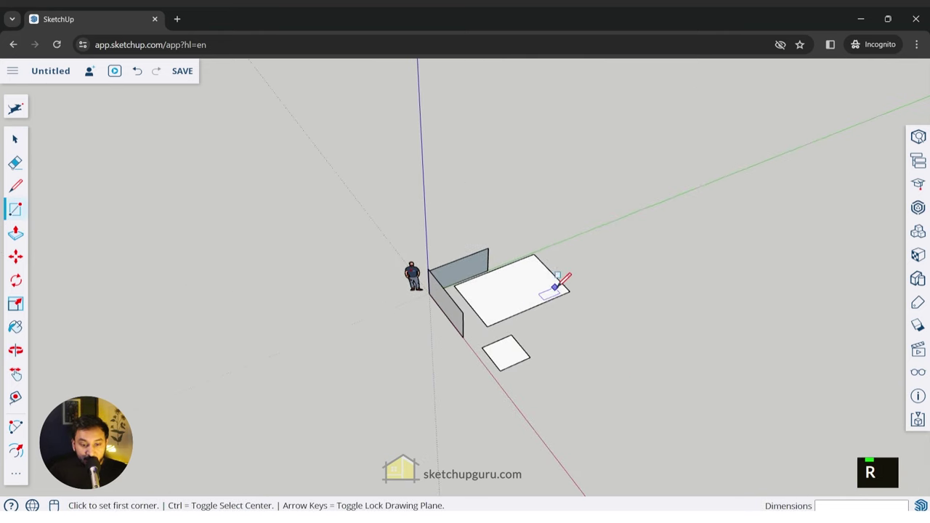
{"action": "left_click", "coordinate": [570, 292]}
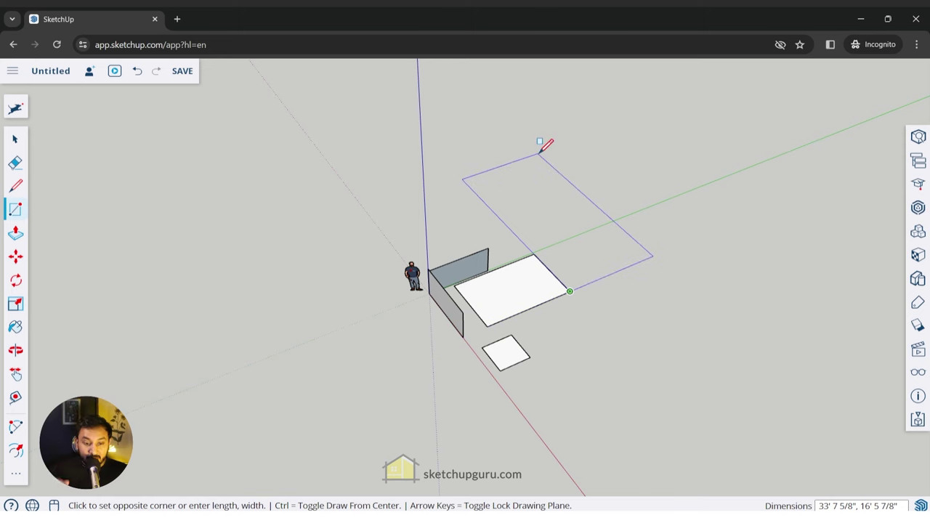
{"action": "key", "text": "Up"}
{"action": "key", "text": "Up"}
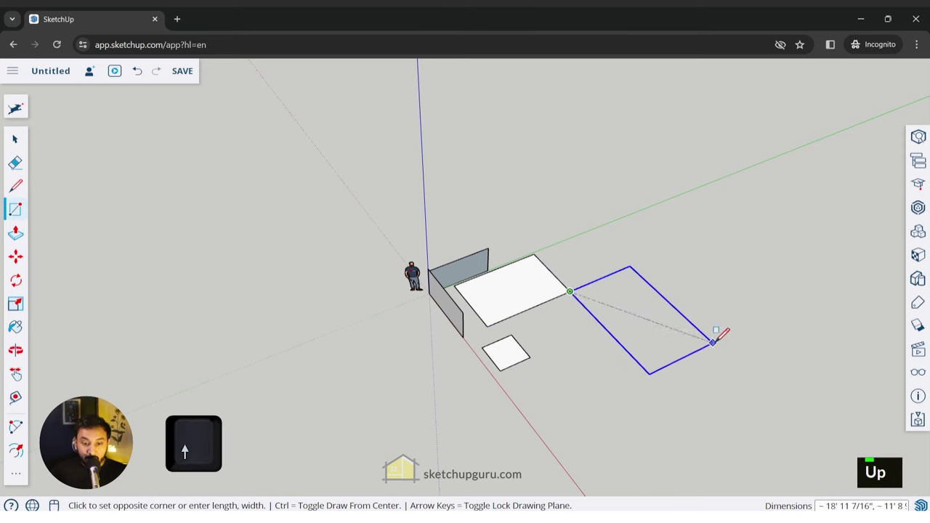
{"action": "scroll", "coordinate": [543, 358], "scroll_direction": "up", "scroll_amount": 2}
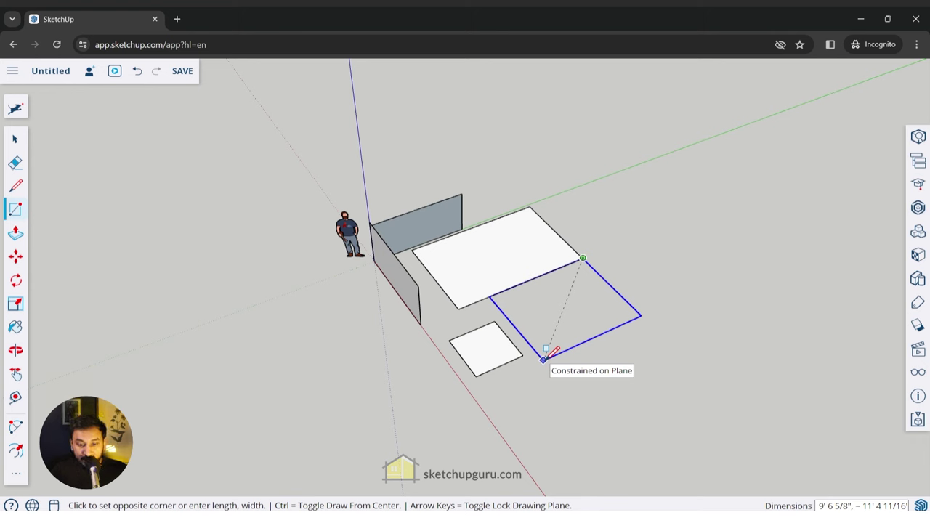
{"action": "key", "text": "BackSpace"}
{"action": "type", "text": "60"}
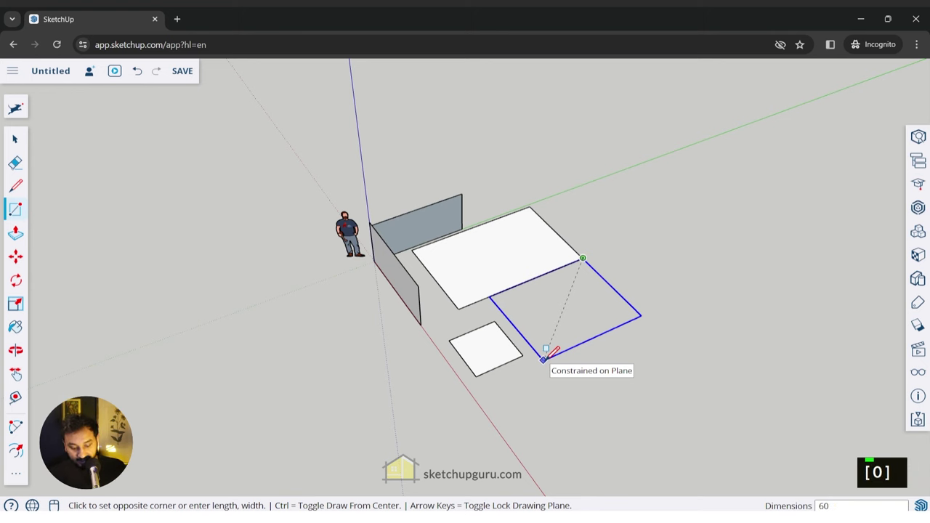
{"action": "type", "text": ",60"}
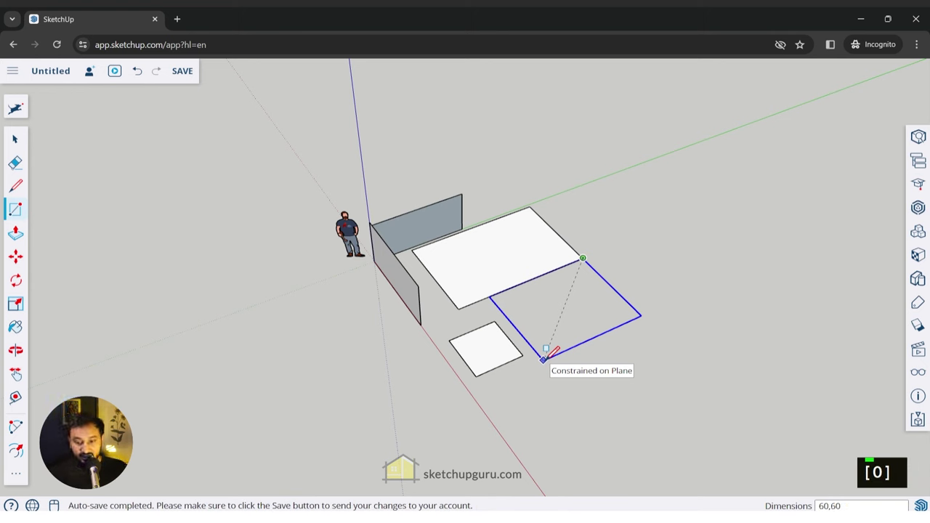
{"action": "key", "text": "Return"}
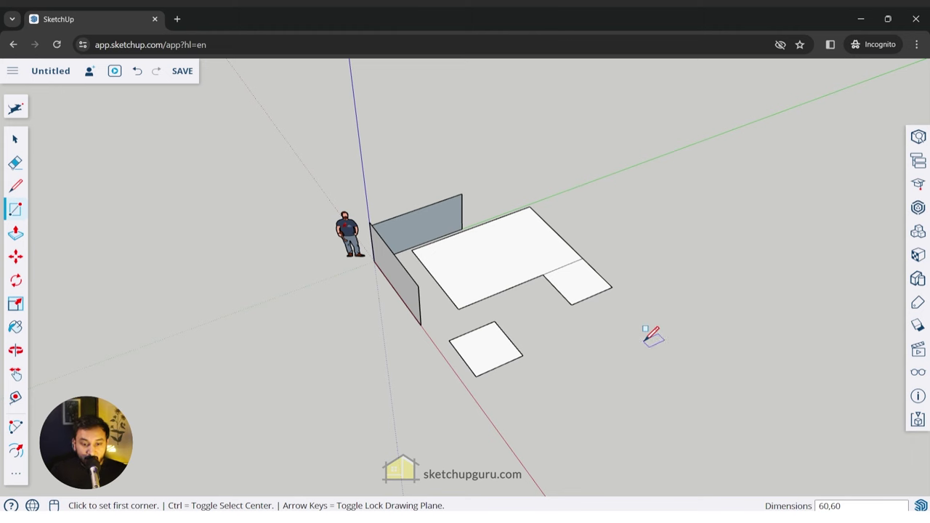
{"action": "middle_click_drag", "start_coordinate": [630, 304], "coordinate": [565, 302]}
{"action": "key", "text": "space"}
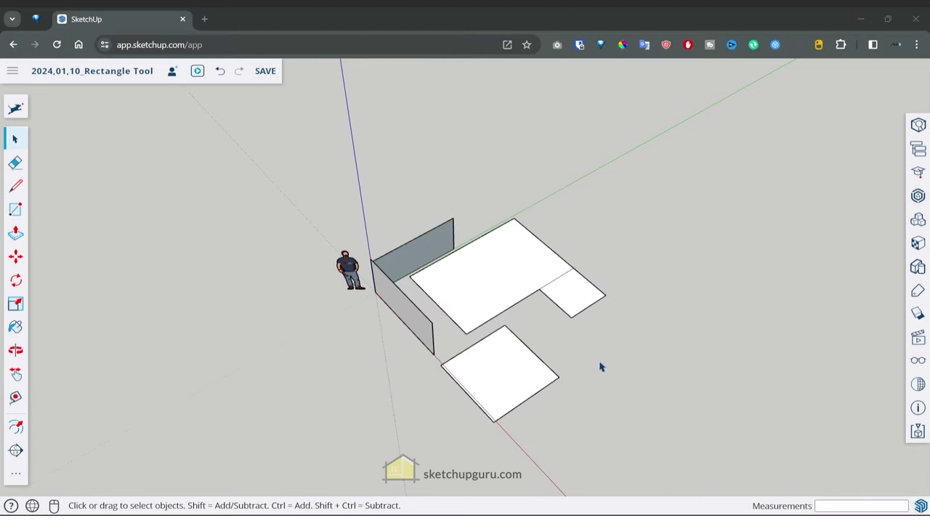
{"action": "middle_click_drag", "start_coordinate": [601, 367], "coordinate": [591, 301]}
{"action": "scroll", "coordinate": [552, 305], "scroll_direction": "down", "scroll_amount": 3}
{"action": "scroll", "coordinate": [526, 307], "scroll_direction": "up", "scroll_amount": 4}
{"action": "scroll", "coordinate": [557, 328], "scroll_direction": "down", "scroll_amount": 3}
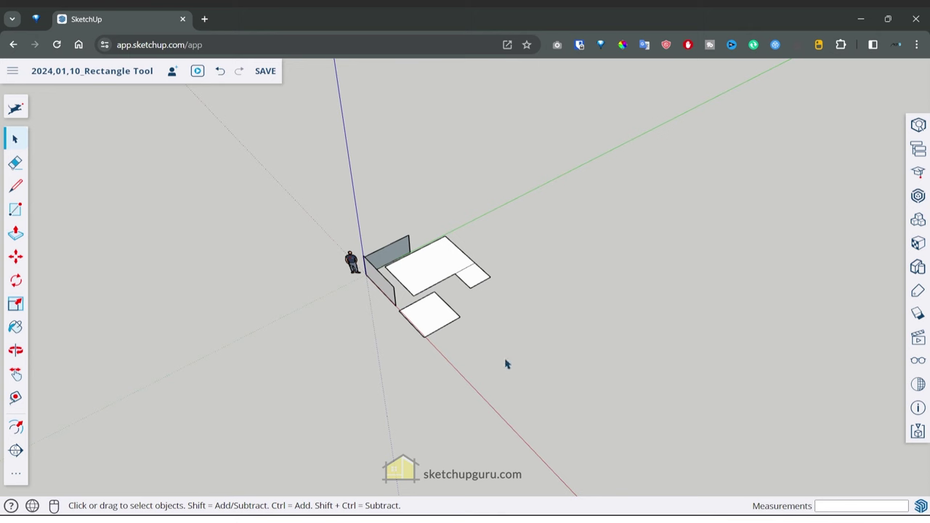
- Draw a 5' by 5' square on the ground beside the red axis
{"action": "key", "text": "r"}
{"action": "left_click", "coordinate": [443, 342]}
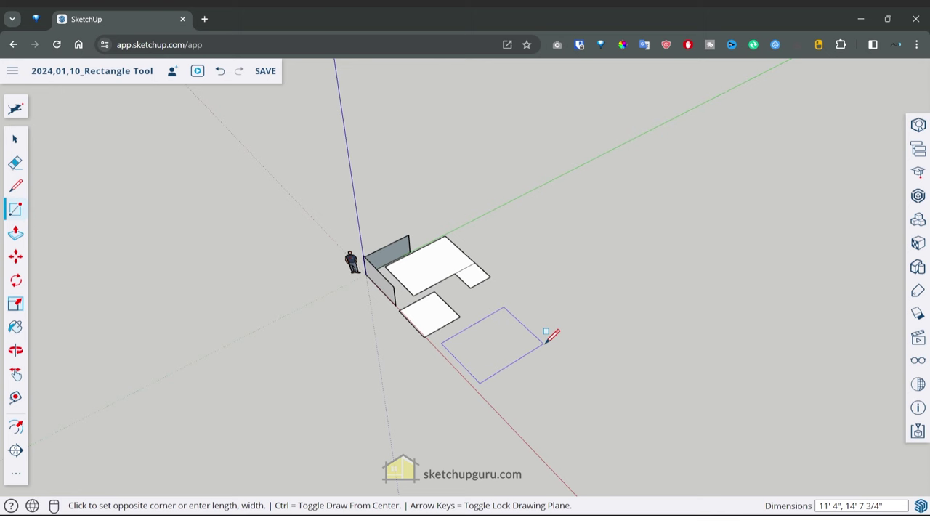
{"action": "type", "text": "5',5'"}
{"action": "key", "text": "Return"}
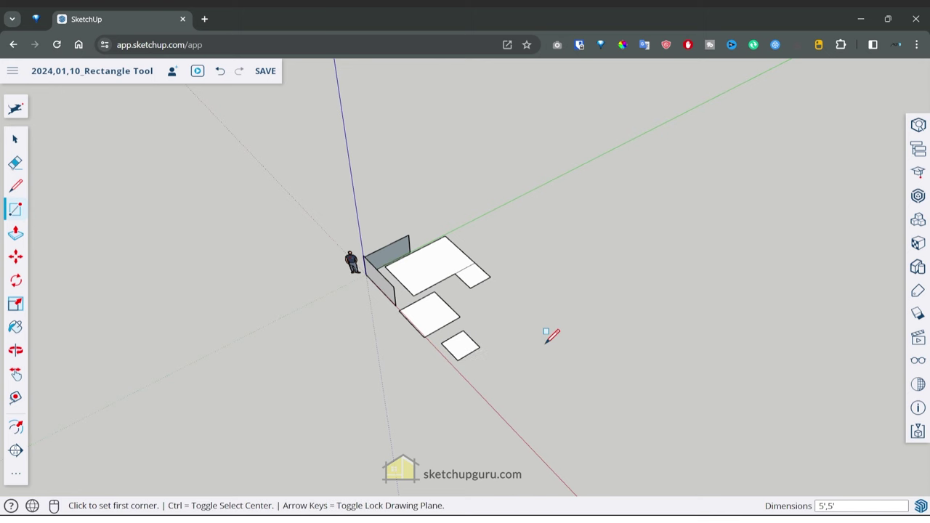
- Resize the new square through 10' by 10' and 5m by 5m down to 100cm by 100cm
{"action": "scroll", "coordinate": [521, 374], "scroll_direction": "up", "scroll_amount": 5}
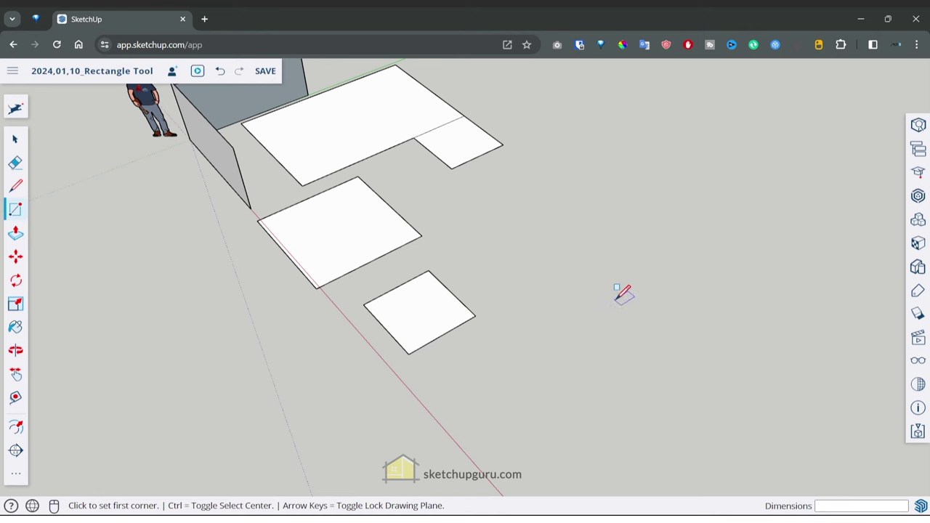
{"action": "key", "text": "Down"}
{"action": "key", "text": "Up"}
{"action": "key", "text": "Down"}
{"action": "key", "text": "Up"}
{"action": "type", "text": "10',10'"}
{"action": "key", "text": "Return"}
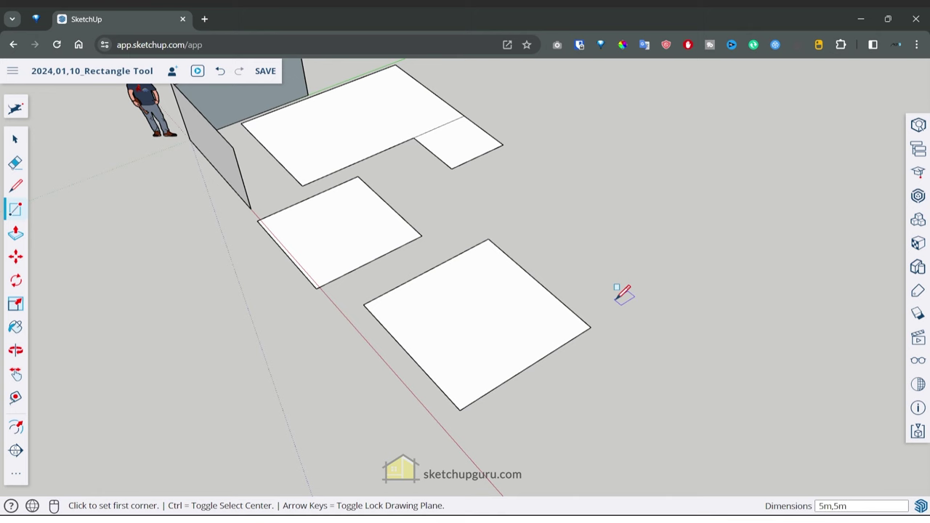
{"action": "key", "text": "Return"}
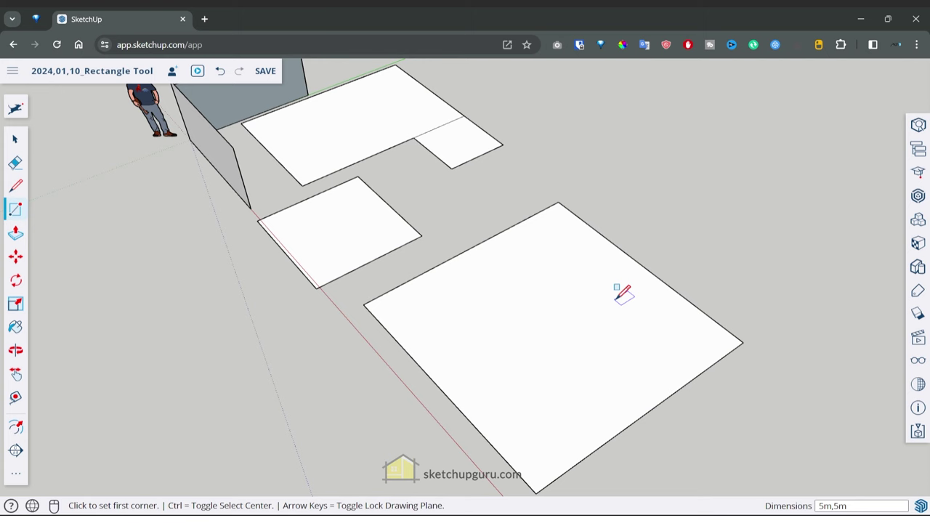
{"action": "type", "text": "100c"}
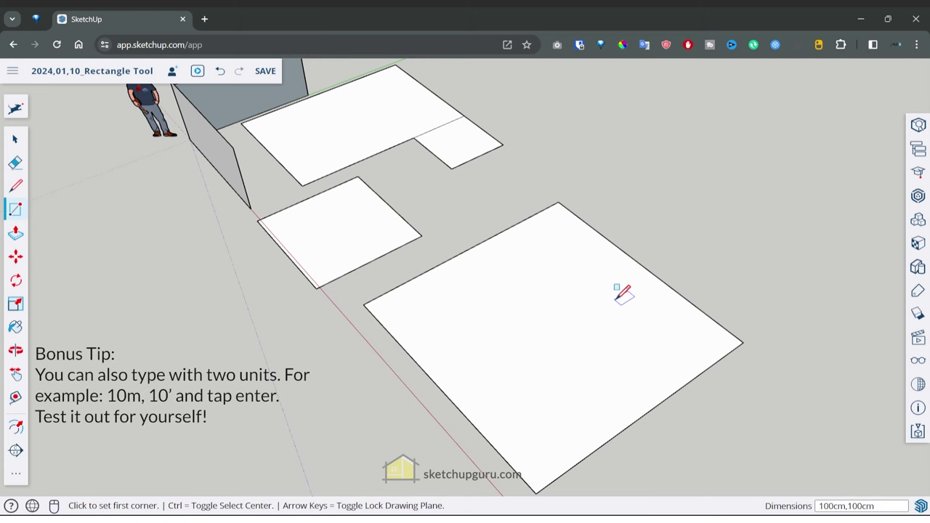
{"action": "key", "text": "Return"}
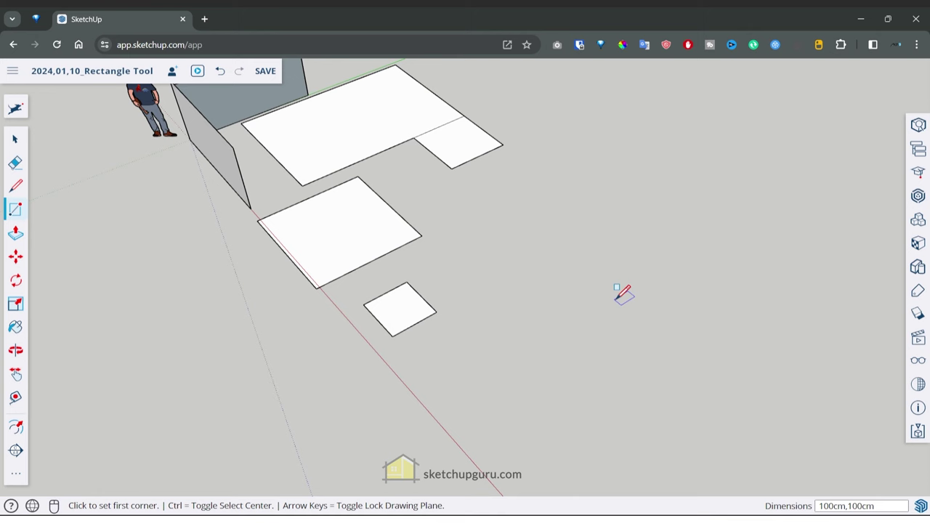
{"action": "key", "text": "space"}
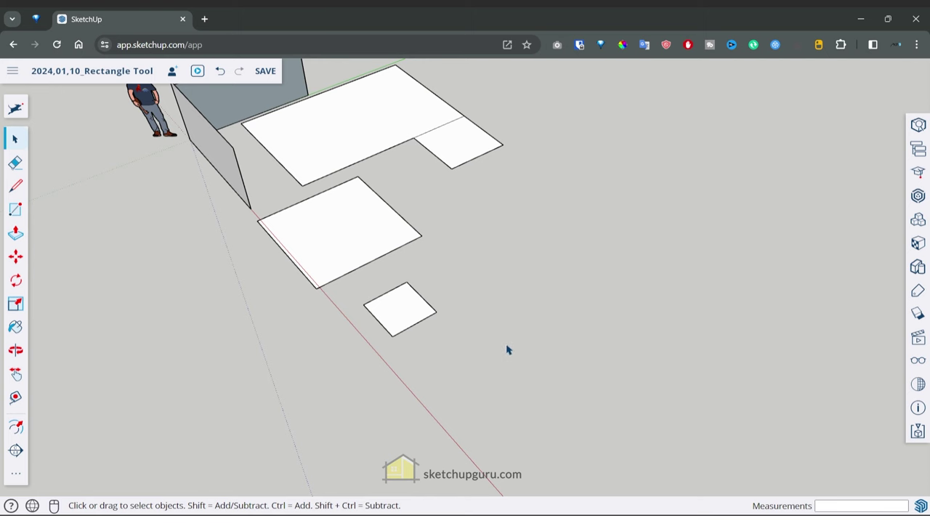
- Zoom and orbit the view around the current model
{"action": "scroll", "coordinate": [448, 349], "scroll_direction": "up", "scroll_amount": 2}
{"action": "scroll", "coordinate": [436, 320], "scroll_direction": "up", "scroll_amount": 3}
{"action": "middle_click_drag", "start_coordinate": [439, 339], "coordinate": [513, 347]}
{"action": "scroll", "coordinate": [513, 347], "scroll_direction": "down", "scroll_amount": 3}
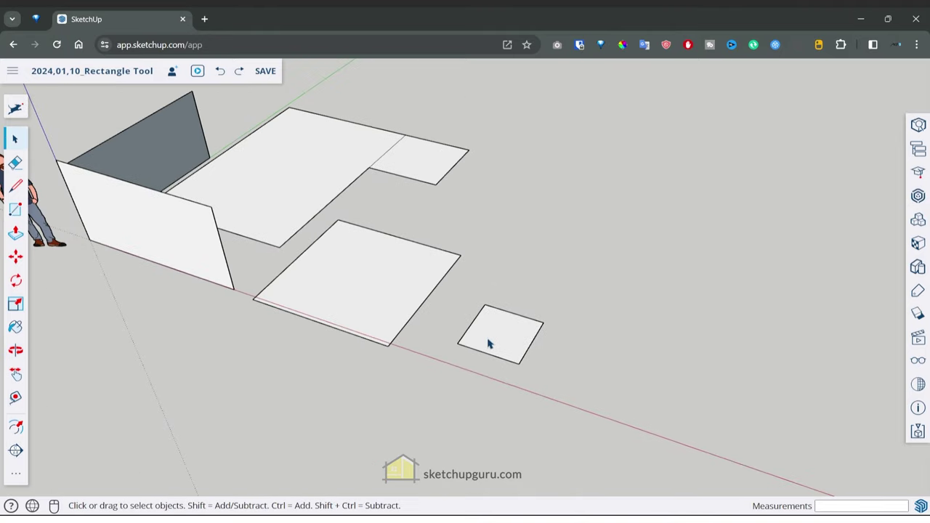
{"action": "scroll", "coordinate": [546, 313], "scroll_direction": "up", "scroll_amount": 3}
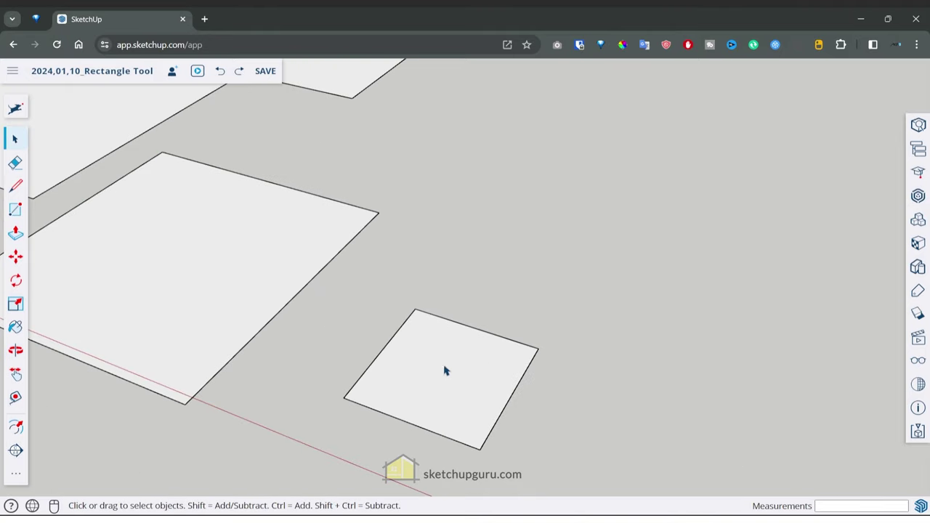
{"action": "scroll", "coordinate": [398, 341], "scroll_direction": "down", "scroll_amount": 2}
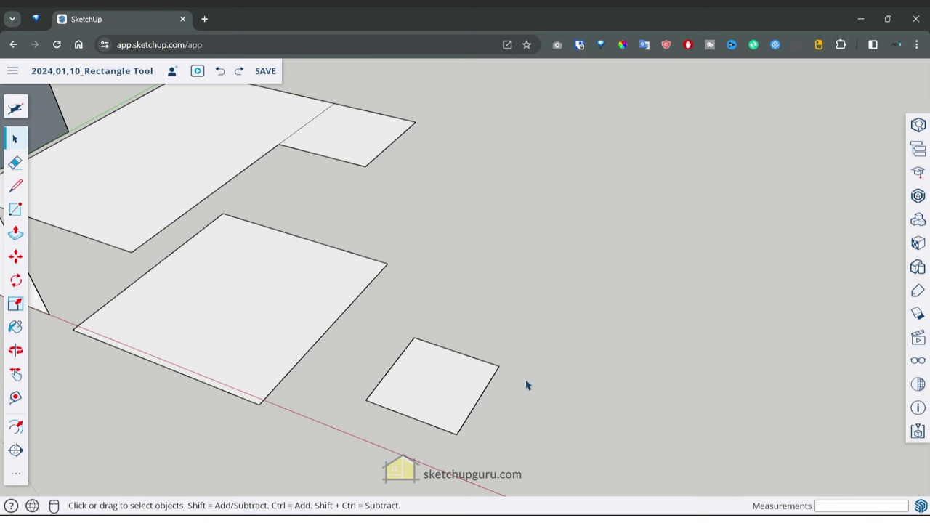
{"action": "scroll", "coordinate": [467, 374], "scroll_direction": "down", "scroll_amount": 1}
{"action": "scroll", "coordinate": [436, 349], "scroll_direction": "up", "scroll_amount": 3}
- Start a rectangle at the small square's corner, cancel it, and orbit the view
{"action": "key", "text": "r"}
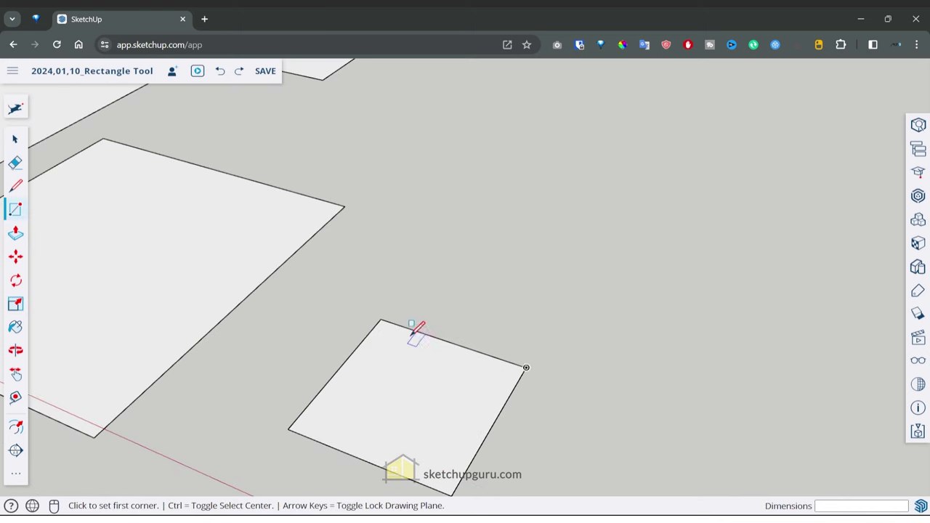
{"action": "left_click", "coordinate": [381, 319]}
{"action": "scroll", "coordinate": [436, 247], "scroll_direction": "down", "scroll_amount": 1}
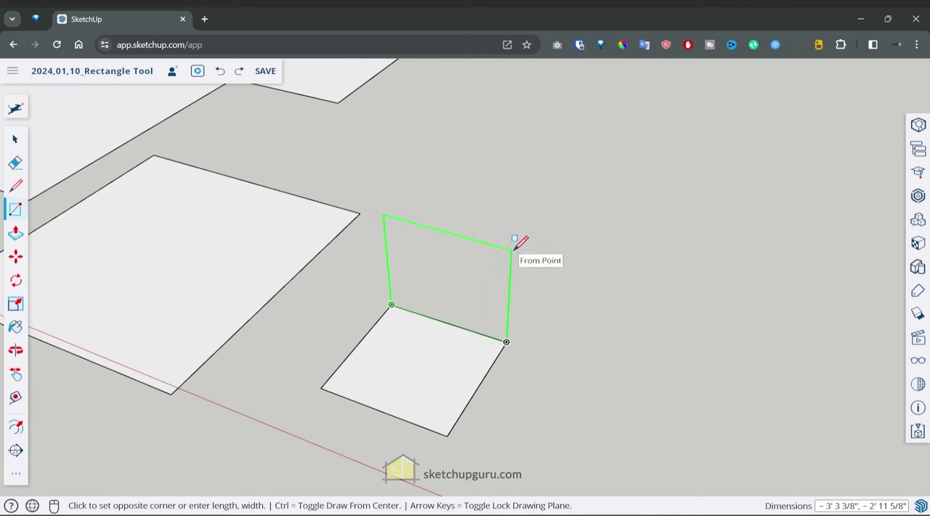
{"action": "key", "text": "Escape"}
{"action": "key", "text": "space"}
{"action": "scroll", "coordinate": [516, 324], "scroll_direction": "down", "scroll_amount": 3}
{"action": "middle_click_drag", "start_coordinate": [516, 324], "coordinate": [435, 354]}
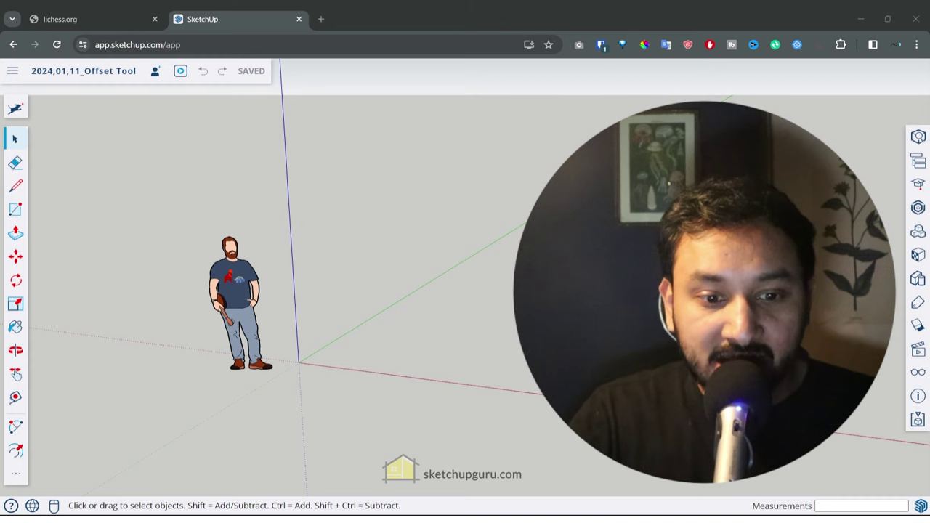
- Draw three flat rectangles of different sizes on the ground beside the scale figure
{"action": "middle_click_drag", "start_coordinate": [426, 259], "coordinate": [407, 255]}
{"action": "scroll", "coordinate": [408, 273], "scroll_direction": "down", "scroll_amount": 3}
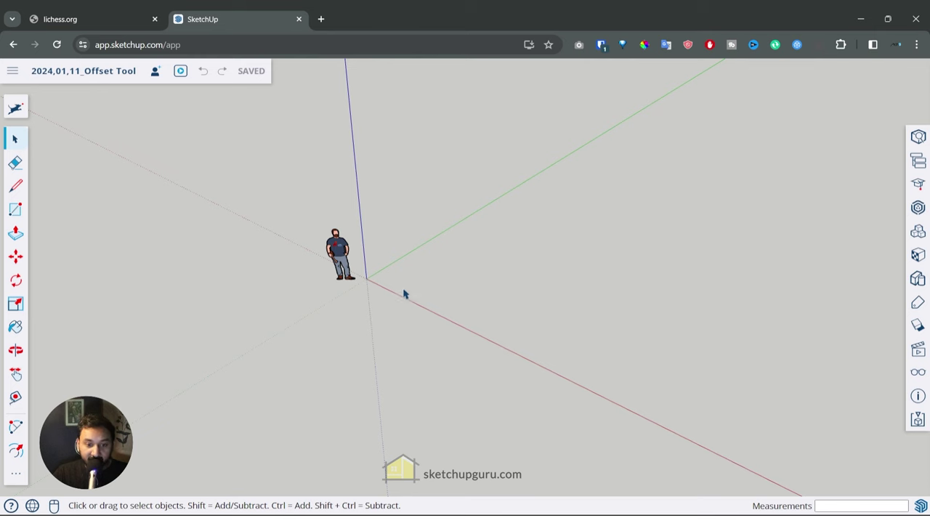
{"action": "scroll", "coordinate": [408, 274], "scroll_direction": "up", "scroll_amount": 3}
{"action": "key", "text": "r"}
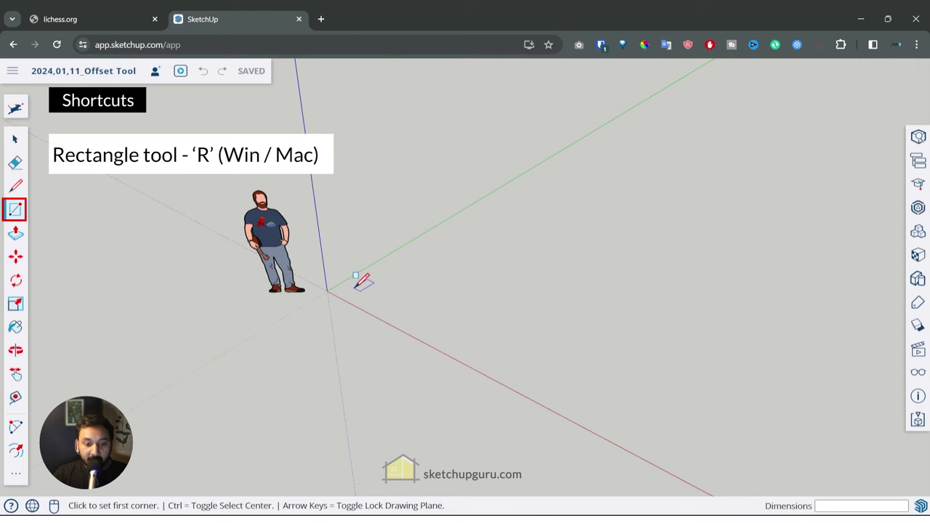
{"action": "left_click", "coordinate": [355, 288]}
{"action": "left_click", "coordinate": [615, 237]}
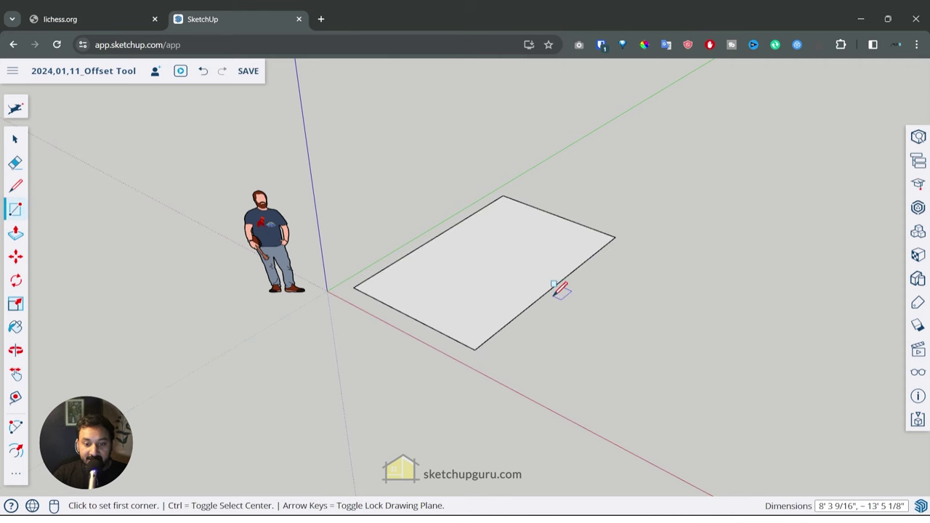
{"action": "scroll", "coordinate": [508, 312], "scroll_direction": "up", "scroll_amount": 3}
{"action": "left_click", "coordinate": [390, 320]}
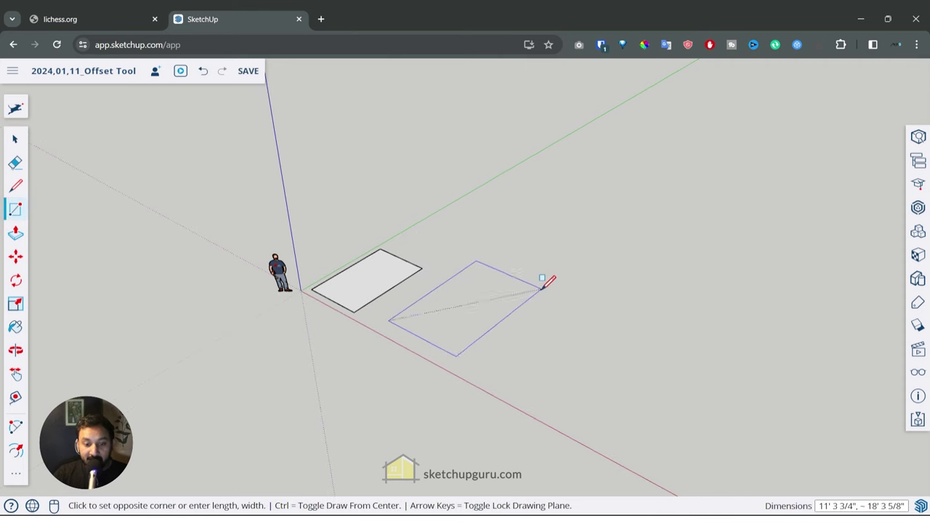
{"action": "left_click", "coordinate": [541, 288]}
{"action": "left_click", "coordinate": [500, 384]}
{"action": "left_click", "coordinate": [664, 349]}
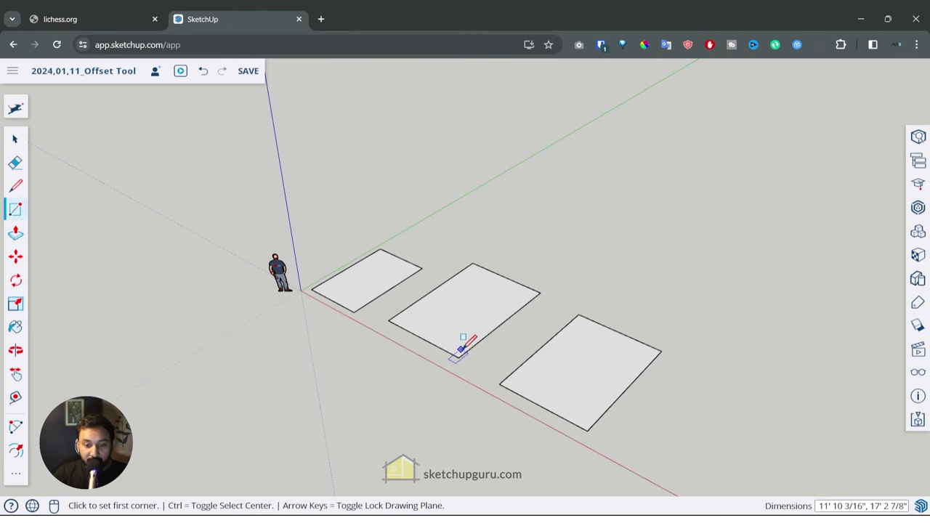
{"action": "scroll", "coordinate": [333, 262], "scroll_direction": "up", "scroll_amount": 3}
{"action": "scroll", "coordinate": [334, 242], "scroll_direction": "down", "scroll_amount": 3}
{"action": "key", "text": "space"}
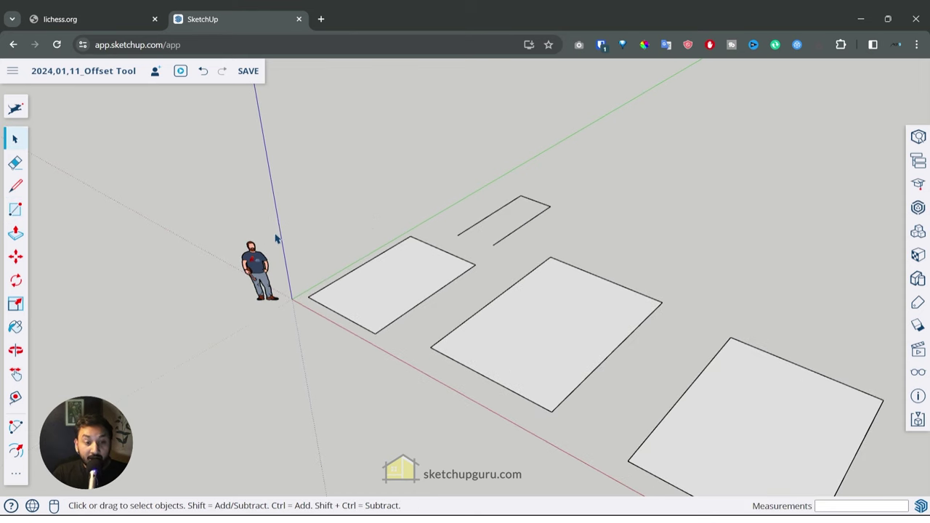
{"action": "key", "text": "f"}
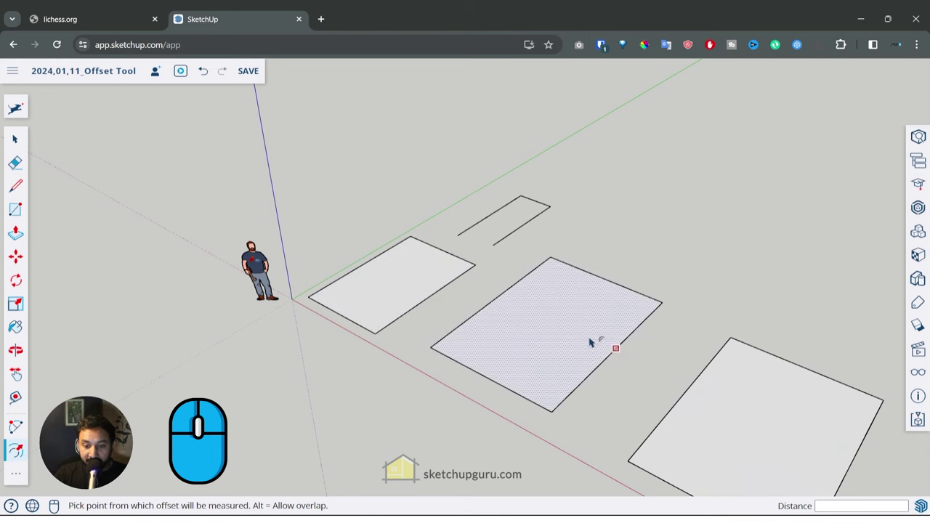
- Offset an outward border around the middle rectangle
{"action": "left_click", "coordinate": [494, 313]}
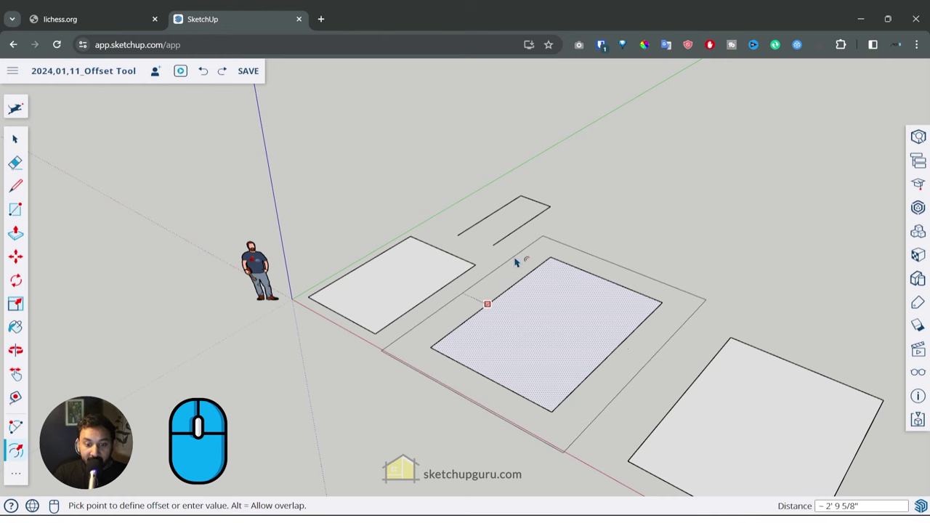
{"action": "left_click", "coordinate": [522, 266]}
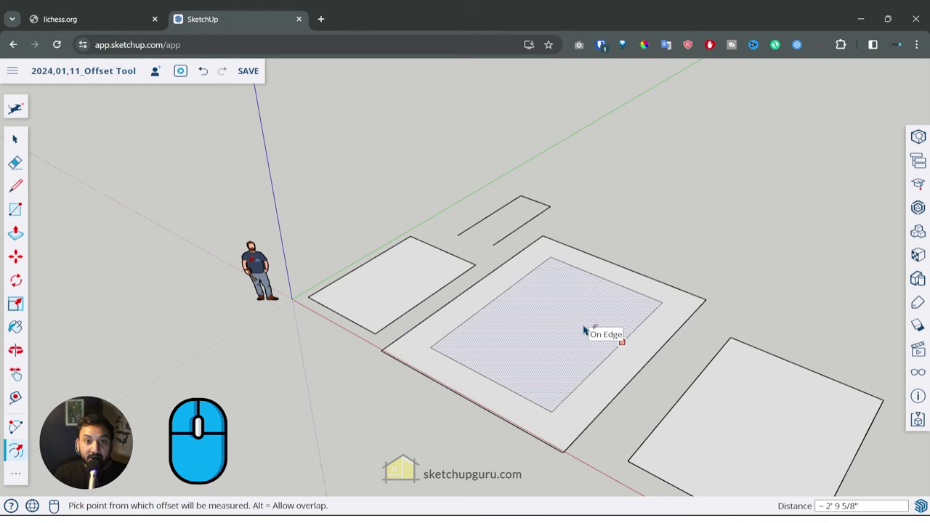
{"action": "scroll", "coordinate": [713, 365], "scroll_direction": "down", "scroll_amount": 5}
{"action": "scroll", "coordinate": [575, 271], "scroll_direction": "up", "scroll_amount": 5}
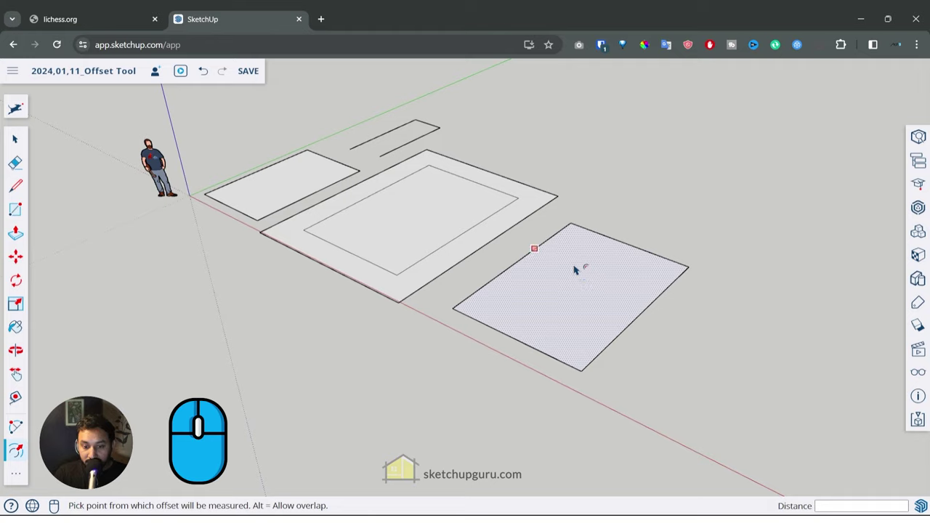
{"action": "scroll", "coordinate": [575, 270], "scroll_direction": "down", "scroll_amount": 3}
{"action": "scroll", "coordinate": [571, 327], "scroll_direction": "up", "scroll_amount": 5}
{"action": "scroll", "coordinate": [515, 264], "scroll_direction": "down", "scroll_amount": 4}
{"action": "left_click", "coordinate": [492, 277]}
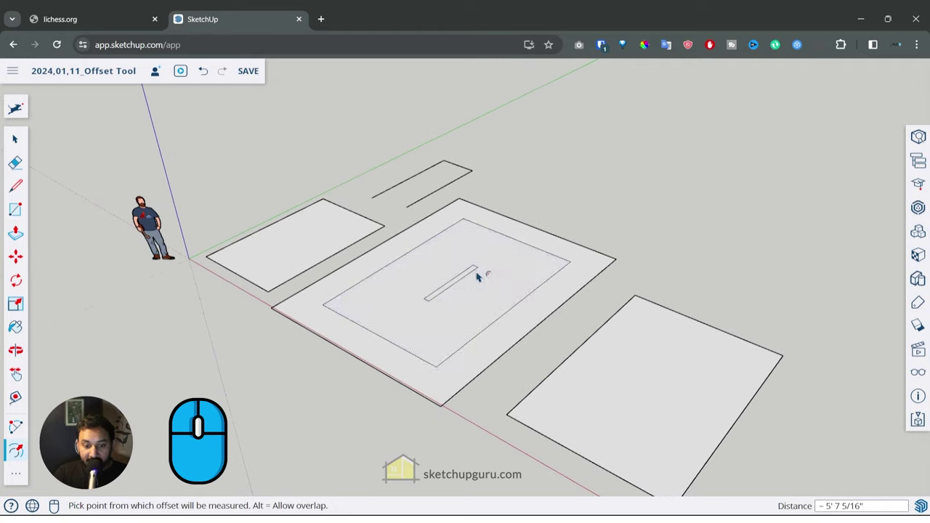
{"action": "key", "text": "Escape"}
{"action": "left_click", "coordinate": [484, 274]}
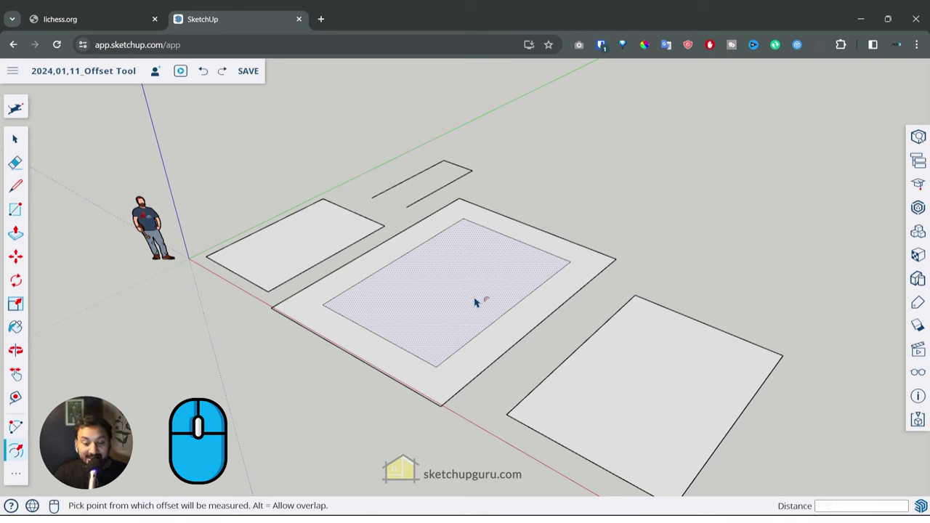
- Offset an inset outline inside the lower-right rectangle
{"action": "left_click", "coordinate": [609, 329]}
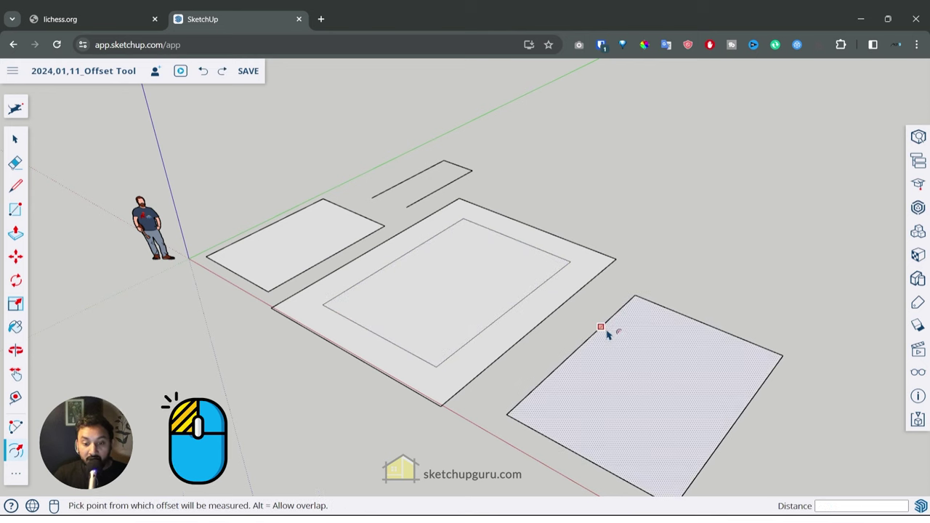
{"action": "left_click", "coordinate": [606, 331]}
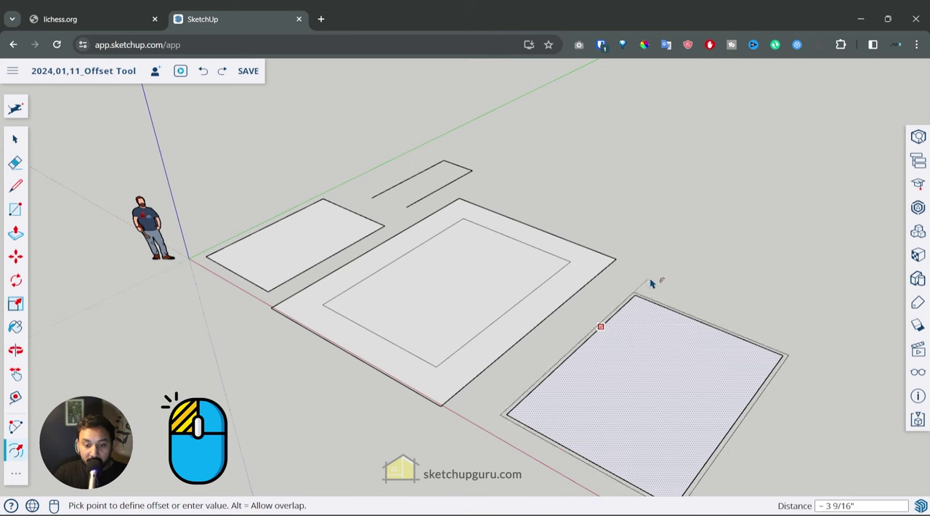
{"action": "left_click", "coordinate": [670, 311]}
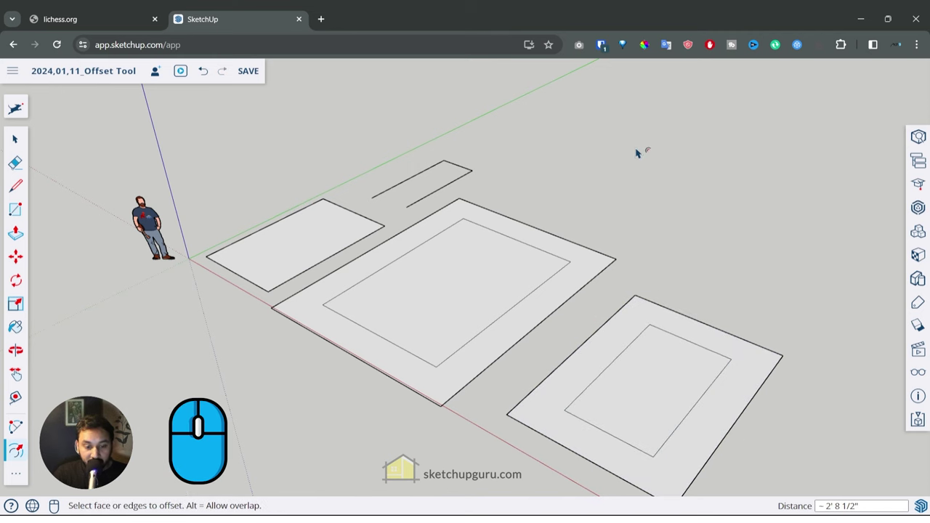
{"action": "scroll", "coordinate": [764, 250], "scroll_direction": "down", "scroll_amount": 3}
{"action": "scroll", "coordinate": [399, 201], "scroll_direction": "up", "scroll_amount": 5}
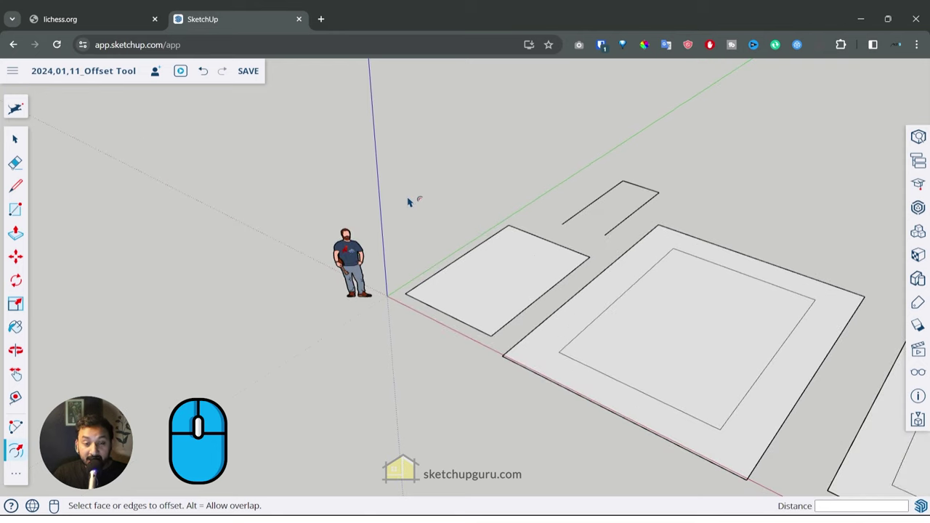
{"action": "key", "text": "space"}
- Add an outward border around the small rectangle and begin an inner offset on it
{"action": "left_click", "coordinate": [492, 264]}
{"action": "key", "text": "f"}
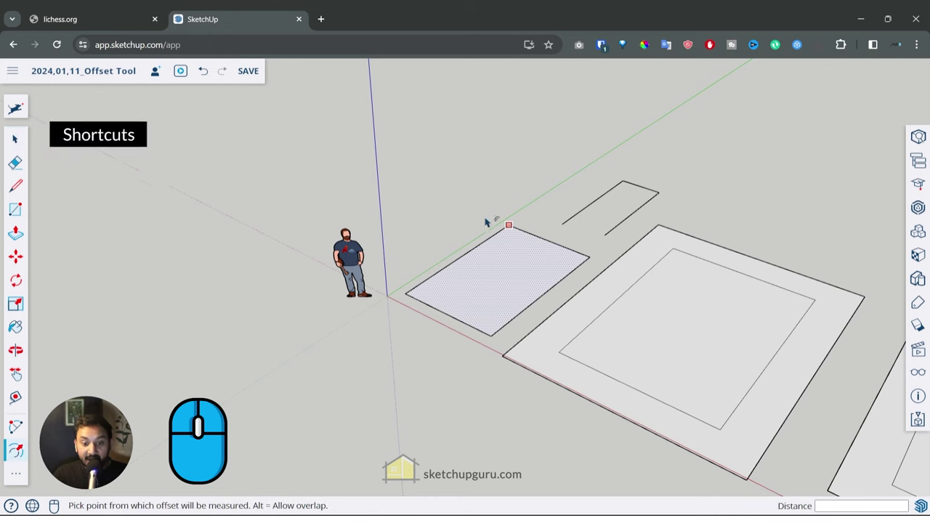
{"action": "left_click", "coordinate": [482, 246]}
{"action": "left_click", "coordinate": [473, 239]}
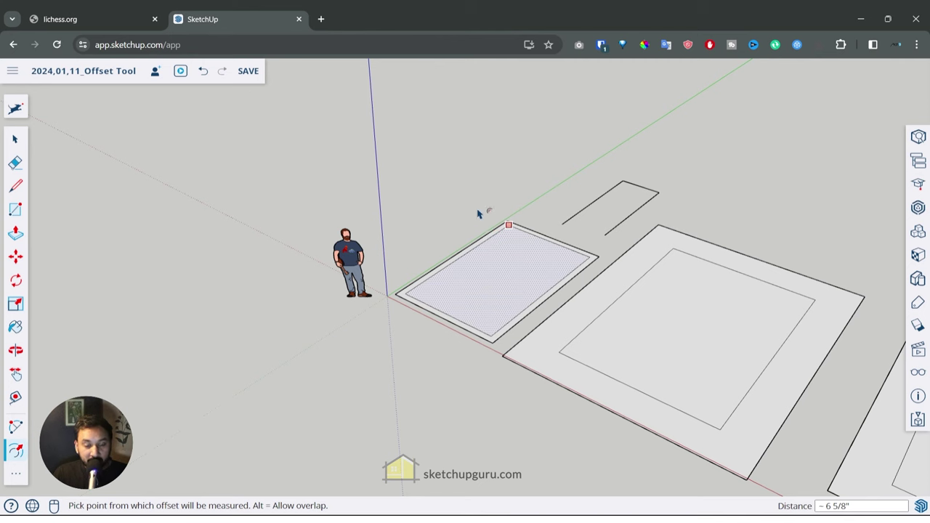
{"action": "scroll", "coordinate": [428, 209], "scroll_direction": "down", "scroll_amount": 2}
{"action": "scroll", "coordinate": [488, 245], "scroll_direction": "up", "scroll_amount": 4}
{"action": "left_click", "coordinate": [474, 280]}
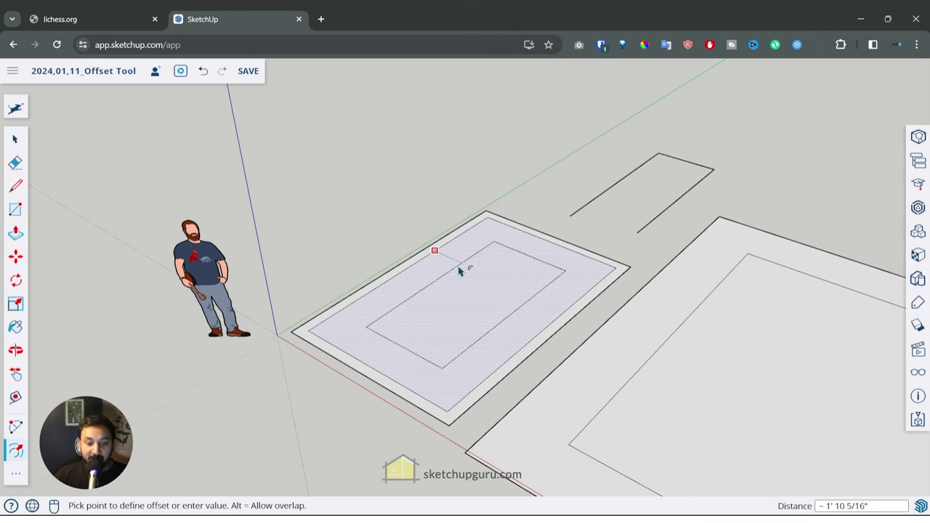
{"action": "scroll", "coordinate": [465, 280], "scroll_direction": "down", "scroll_amount": 3}
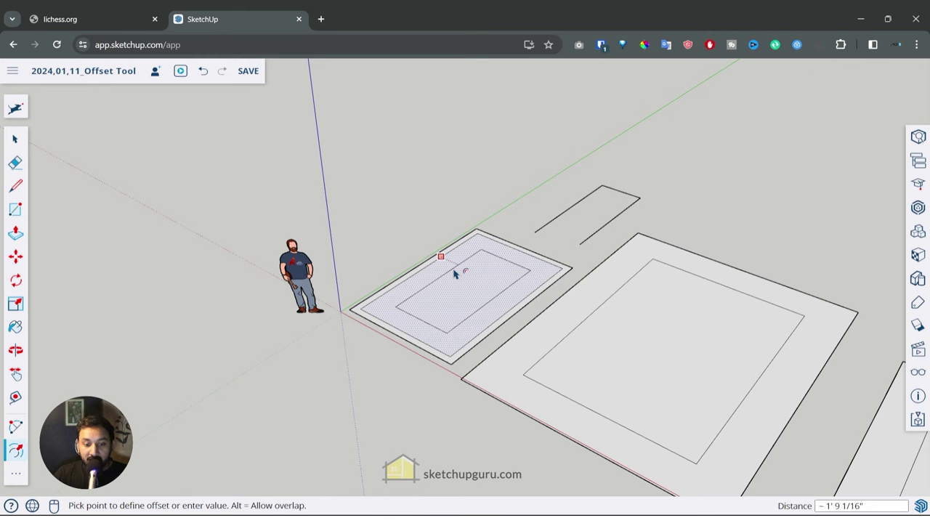
- Commit the inner offset inside the small rectangle
{"action": "left_click", "coordinate": [452, 271]}
{"action": "scroll", "coordinate": [433, 273], "scroll_direction": "down", "scroll_amount": 5}
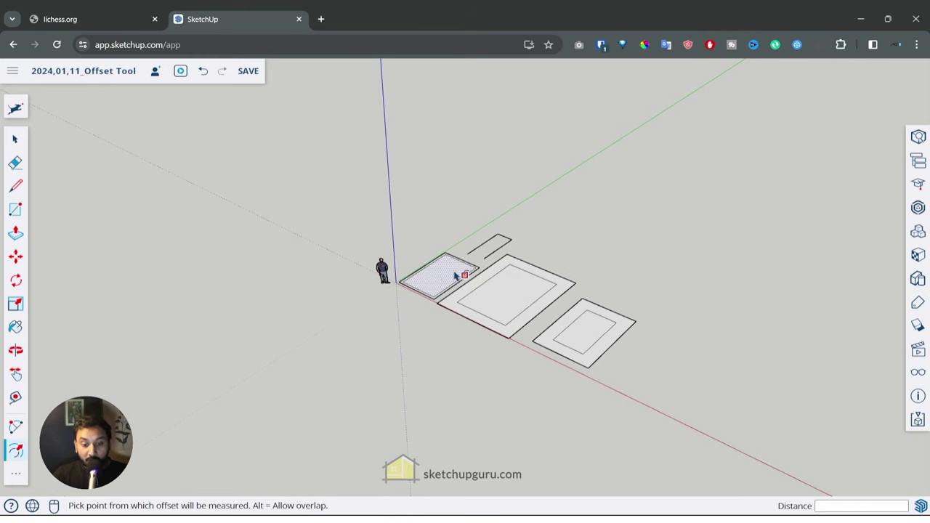
{"action": "scroll", "coordinate": [517, 302], "scroll_direction": "down", "scroll_amount": 3}
{"action": "key", "text": "space"}
- Draw two new squares farther along the red axis and select the large one
{"action": "key", "text": "r"}
{"action": "left_click", "coordinate": [587, 352]}
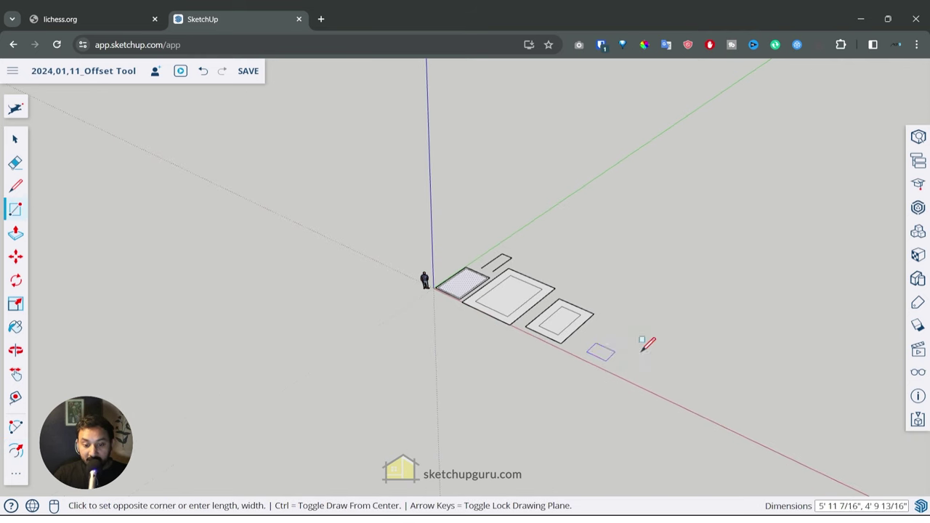
{"action": "left_click", "coordinate": [740, 337]}
{"action": "key", "text": "space"}
{"action": "middle_click_drag", "start_coordinate": [553, 313], "coordinate": [472, 283], "text": "shift"}
{"action": "key", "text": "r"}
{"action": "left_click", "coordinate": [660, 367]}
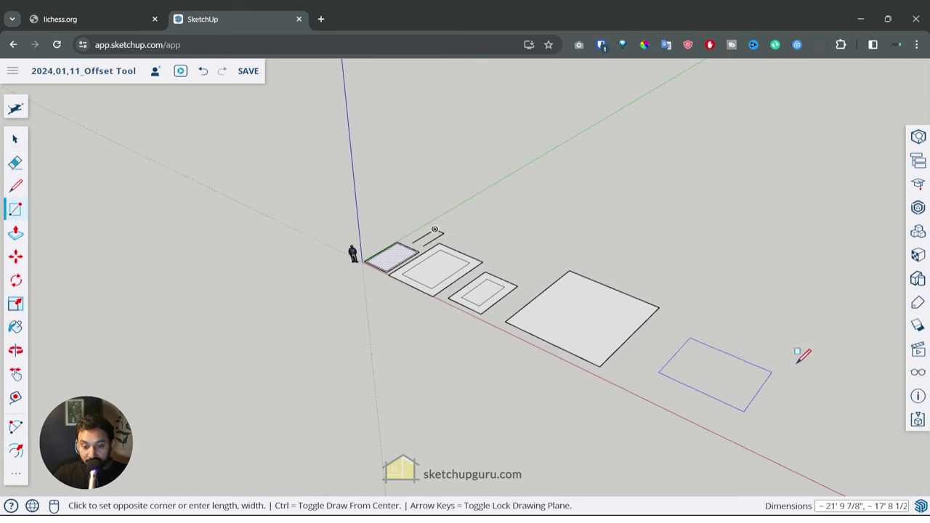
{"action": "left_click", "coordinate": [827, 358]}
{"action": "key", "text": "space"}
{"action": "scroll", "coordinate": [588, 306], "scroll_direction": "up", "scroll_amount": 3}
{"action": "left_click", "coordinate": [587, 306]}
{"action": "scroll", "coordinate": [589, 300], "scroll_direction": "down", "scroll_amount": 3}
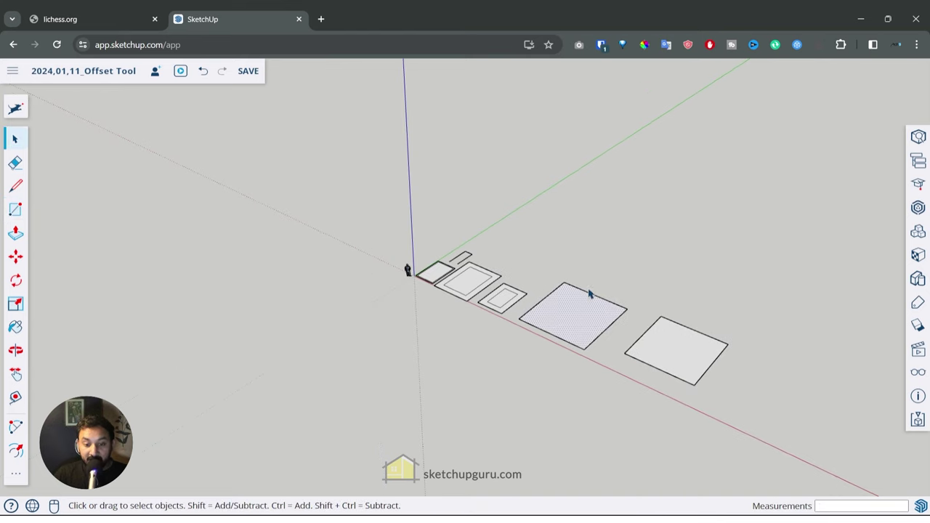
- Offset the large square's outline inward, first at 2', then settling on 4'
{"action": "key", "text": "f"}
{"action": "left_click", "coordinate": [547, 299]}
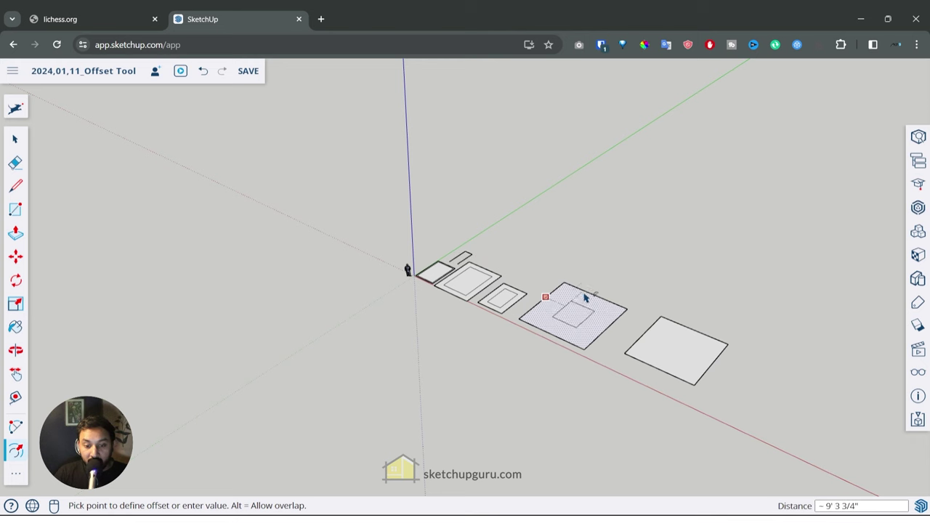
{"action": "scroll", "coordinate": [585, 298], "scroll_direction": "up", "scroll_amount": 2}
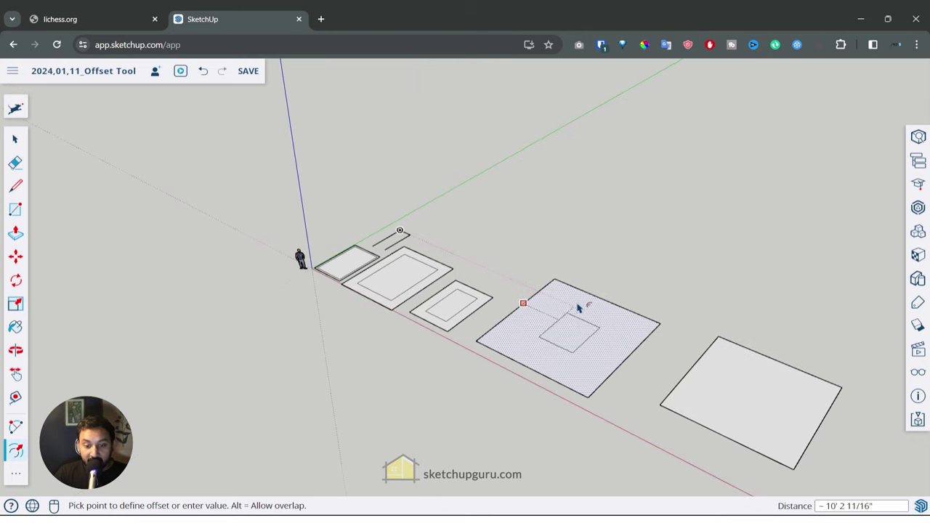
{"action": "left_click", "coordinate": [571, 298]}
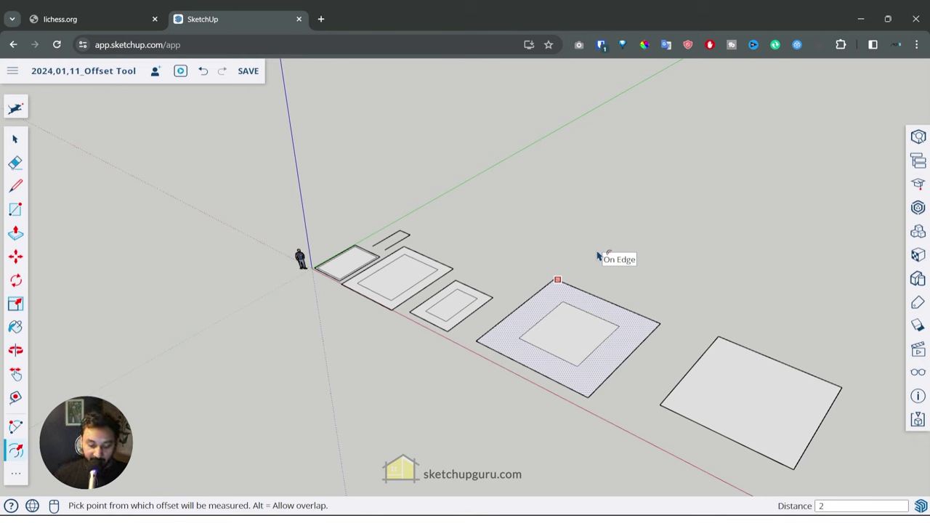
{"action": "type", "text": "'"}
{"action": "key", "text": "Return"}
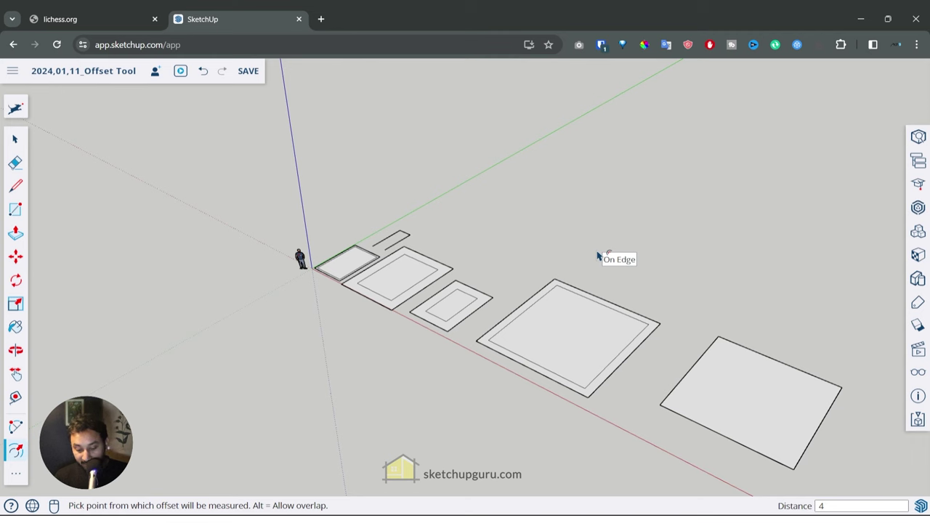
{"action": "key", "text": "Return"}
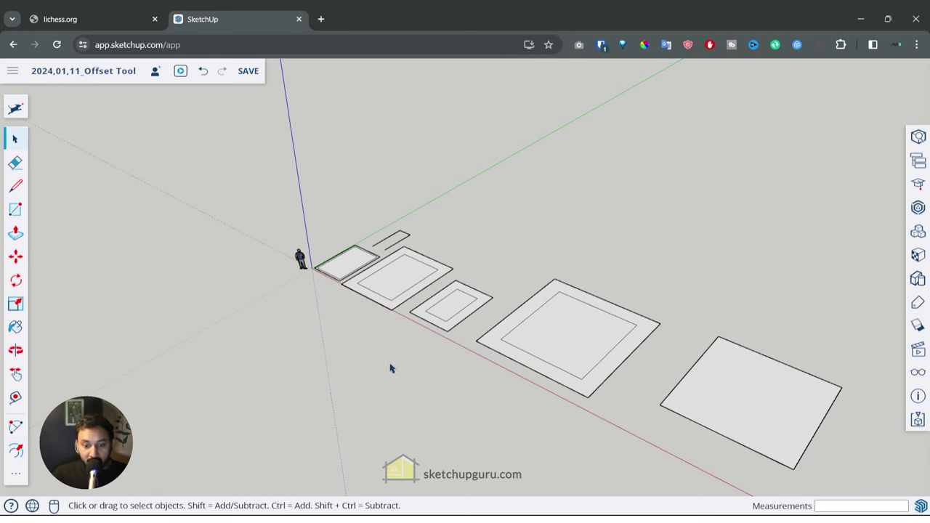
{"action": "key", "text": "space"}
{"action": "scroll", "coordinate": [480, 295], "scroll_direction": "down", "scroll_amount": 3}
- Draw three more rectangles on the ground
{"action": "key", "text": "r"}
{"action": "left_click", "coordinate": [277, 369]}
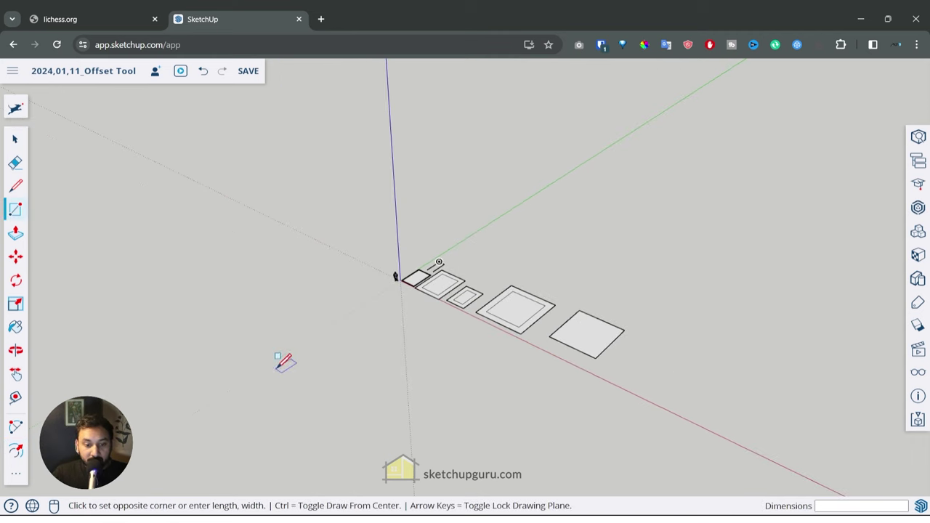
{"action": "left_click", "coordinate": [382, 351]}
{"action": "left_click", "coordinate": [364, 410]}
{"action": "left_click", "coordinate": [478, 400]}
{"action": "left_click", "coordinate": [486, 436]}
{"action": "left_click", "coordinate": [598, 427]}
{"action": "key", "text": "space"}
- Zoom and orbit until the open three-sided line shape fills the view
{"action": "scroll", "coordinate": [439, 436], "scroll_direction": "down", "scroll_amount": 2}
{"action": "scroll", "coordinate": [480, 376], "scroll_direction": "up", "scroll_amount": 3}
{"action": "scroll", "coordinate": [503, 307], "scroll_direction": "down", "scroll_amount": 3}
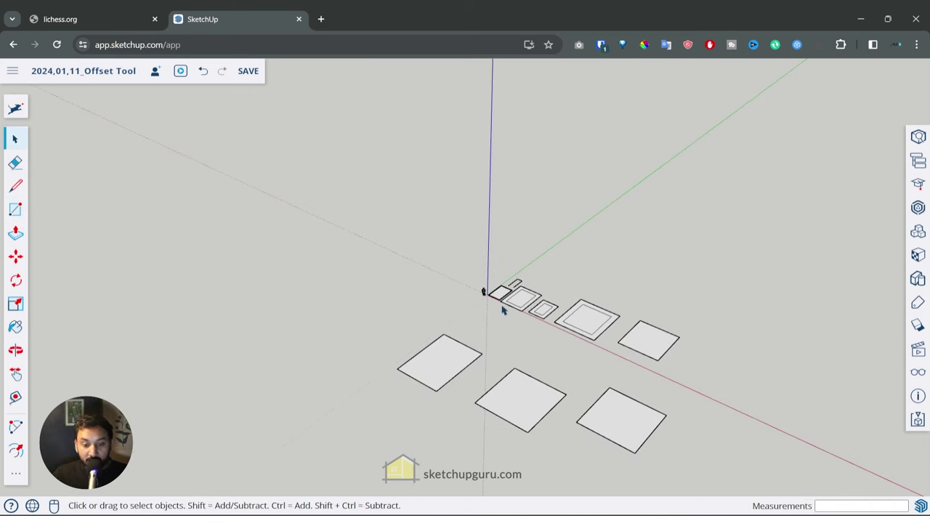
{"action": "scroll", "coordinate": [617, 321], "scroll_direction": "up", "scroll_amount": 2}
{"action": "scroll", "coordinate": [516, 289], "scroll_direction": "down", "scroll_amount": 1}
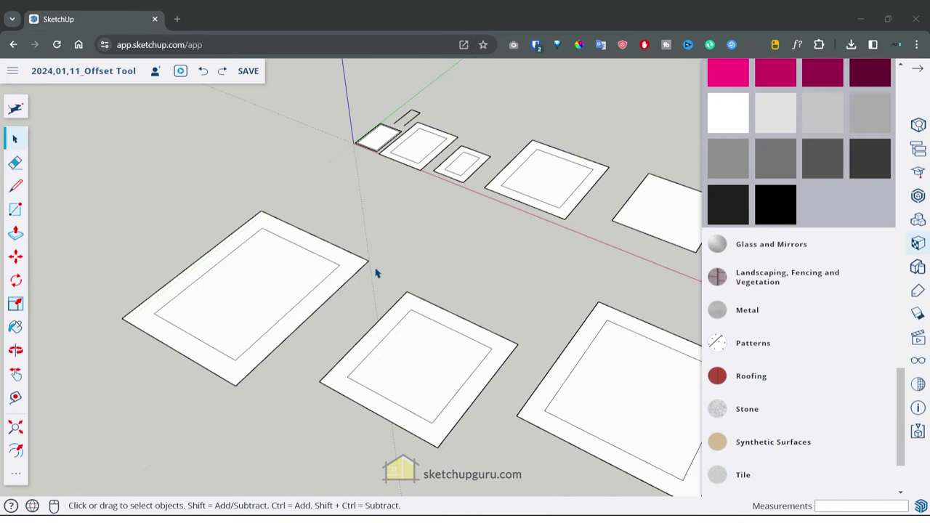
{"action": "scroll", "coordinate": [386, 249], "scroll_direction": "down", "scroll_amount": 3}
{"action": "scroll", "coordinate": [426, 120], "scroll_direction": "up", "scroll_amount": 8}
{"action": "middle_click_drag", "start_coordinate": [436, 240], "coordinate": [447, 298]}
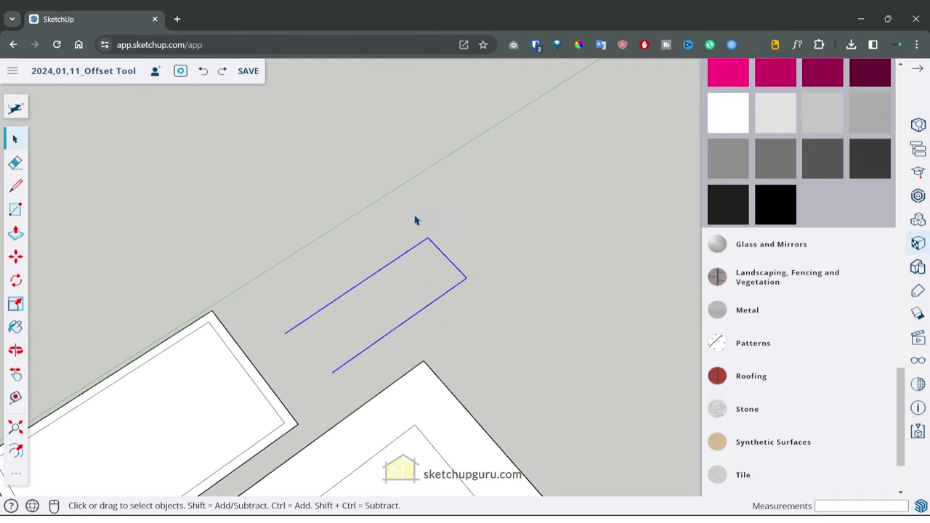
- Offset a parallel outline around the outside of the open three-sided line shape
{"action": "scroll", "coordinate": [420, 251], "scroll_direction": "up", "scroll_amount": 3}
{"action": "key", "text": "f"}
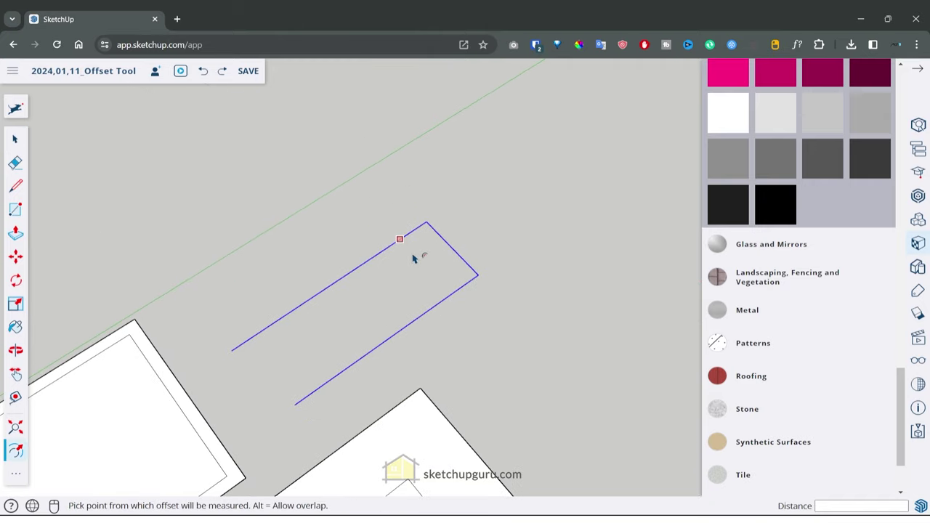
{"action": "left_click", "coordinate": [405, 255]}
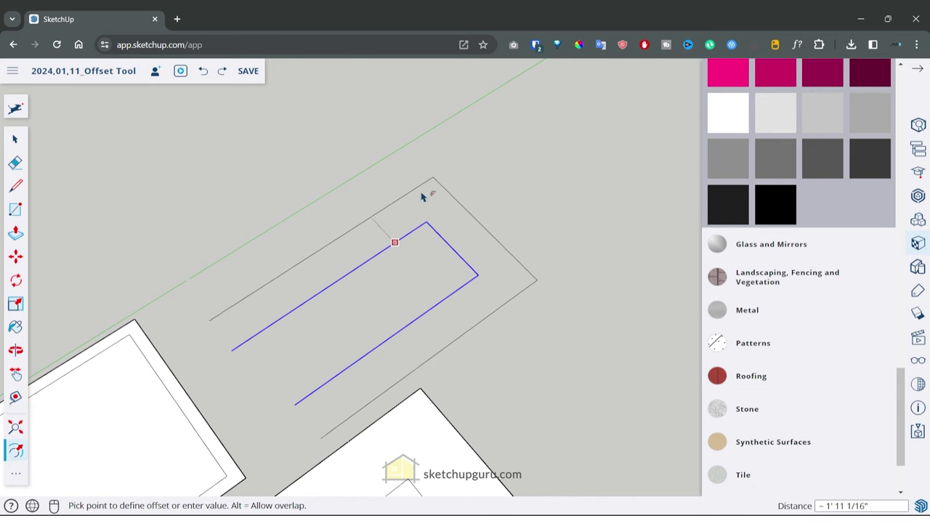
{"action": "left_click", "coordinate": [426, 201]}
{"action": "key", "text": "space"}
{"action": "left_click", "coordinate": [538, 228]}
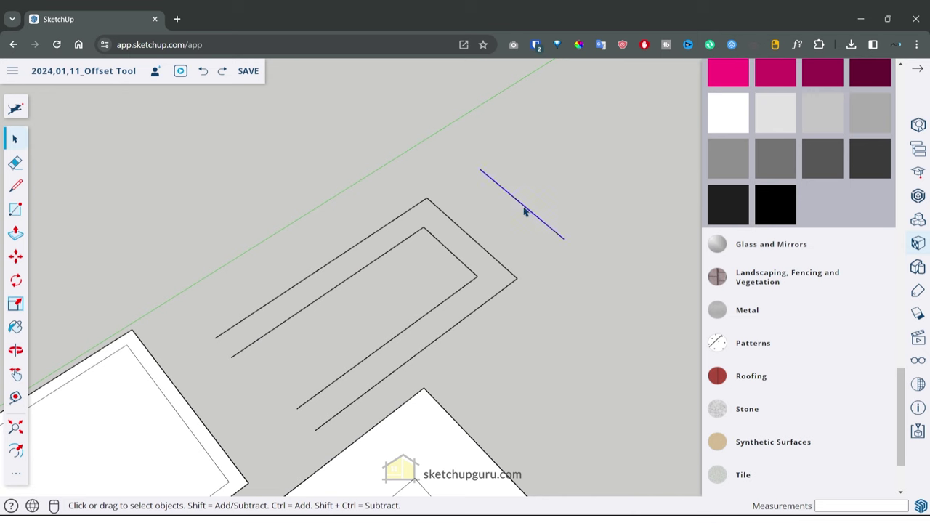
- Delete the stray diagonal line
{"action": "key", "text": "f"}
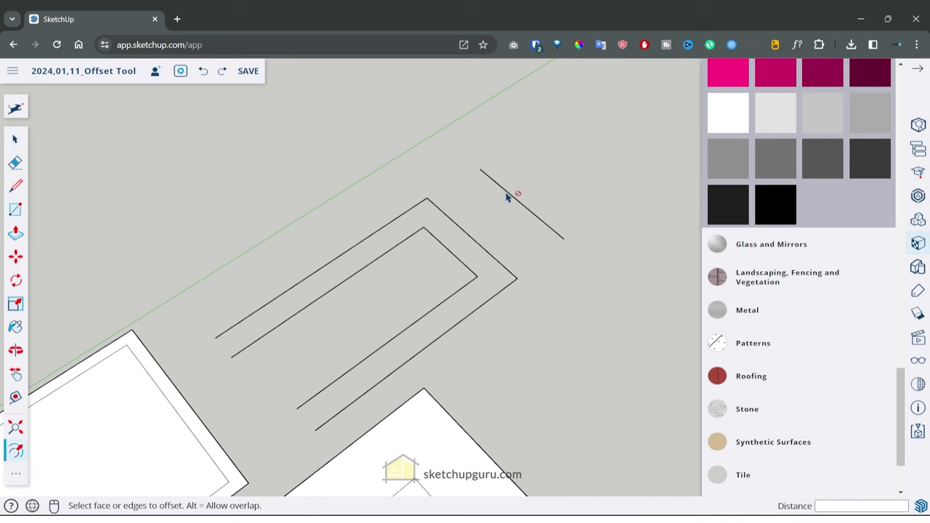
{"action": "key", "text": "space"}
{"action": "left_click", "coordinate": [508, 193]}
{"action": "key", "text": "Delete"}
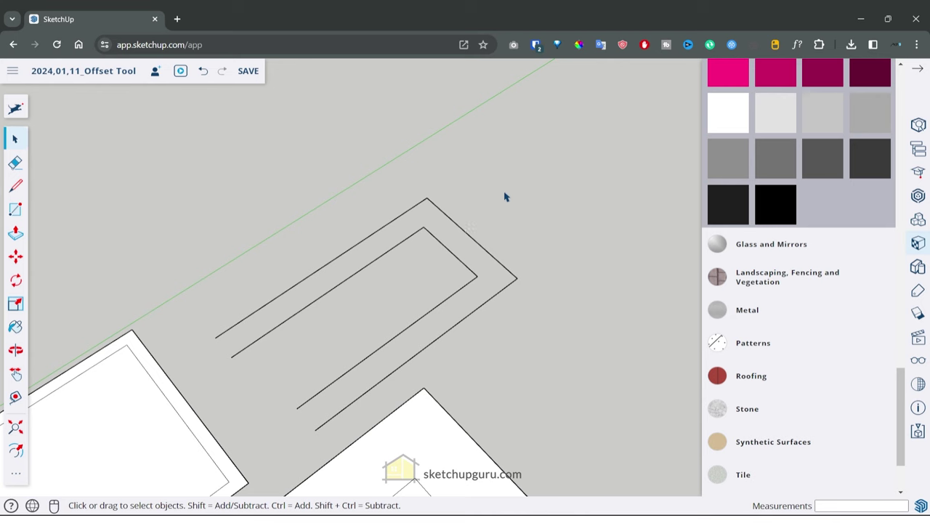
{"action": "scroll", "coordinate": [513, 155], "scroll_direction": "down", "scroll_amount": 4}
- Draw a connecting rectangle bridging the two rectangles
{"action": "scroll", "coordinate": [502, 197], "scroll_direction": "up", "scroll_amount": 2}
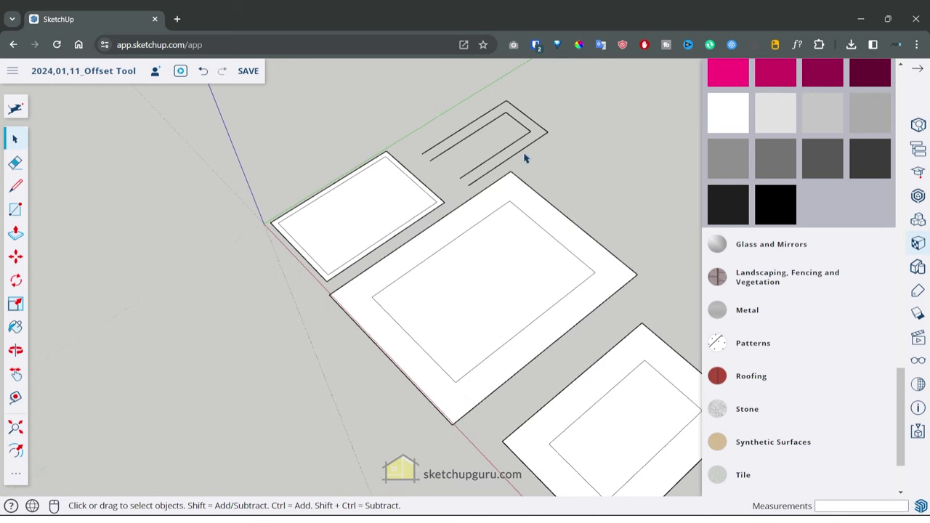
{"action": "scroll", "coordinate": [495, 178], "scroll_direction": "down", "scroll_amount": 2}
{"action": "scroll", "coordinate": [410, 307], "scroll_direction": "down", "scroll_amount": 3}
{"action": "scroll", "coordinate": [412, 284], "scroll_direction": "up", "scroll_amount": 4}
{"action": "scroll", "coordinate": [407, 286], "scroll_direction": "down", "scroll_amount": 3}
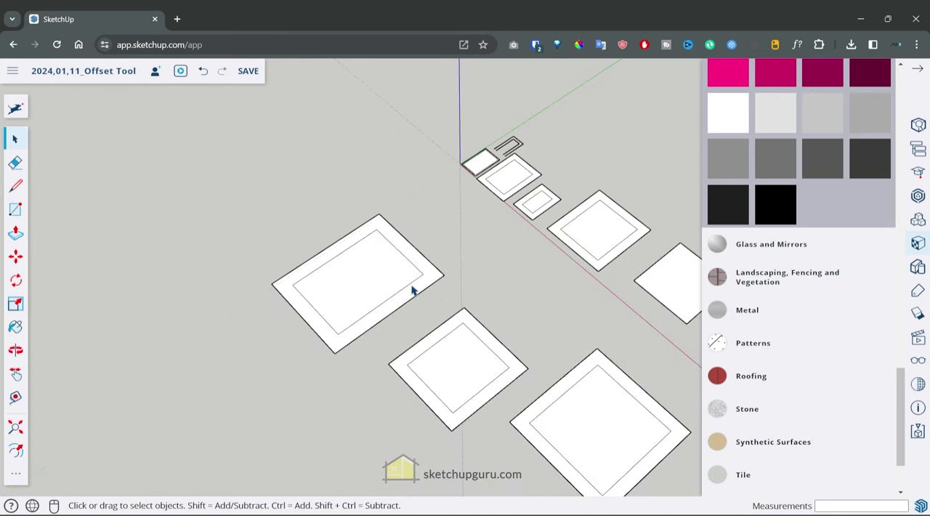
{"action": "scroll", "coordinate": [407, 286], "scroll_direction": "up", "scroll_amount": 4}
{"action": "scroll", "coordinate": [450, 273], "scroll_direction": "down", "scroll_amount": 2}
{"action": "key", "text": "r"}
{"action": "left_click", "coordinate": [452, 263]}
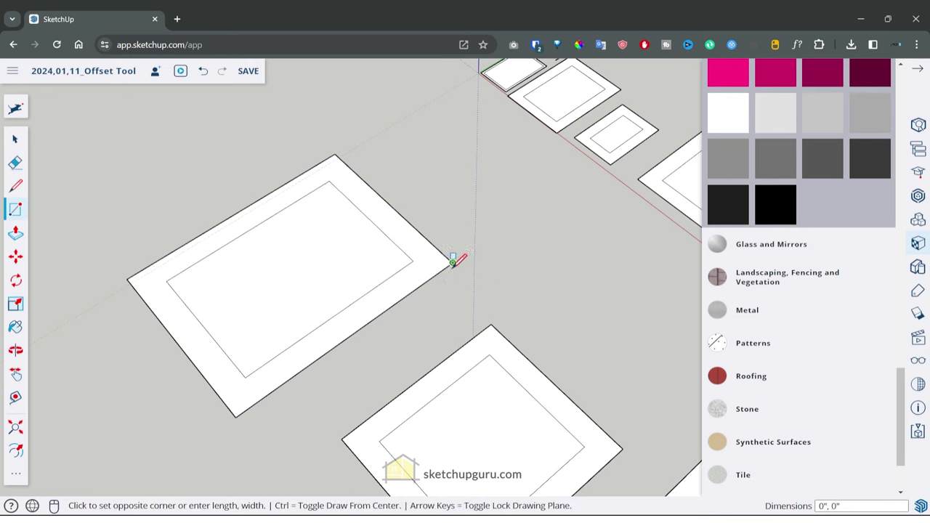
{"action": "left_click", "coordinate": [416, 377]}
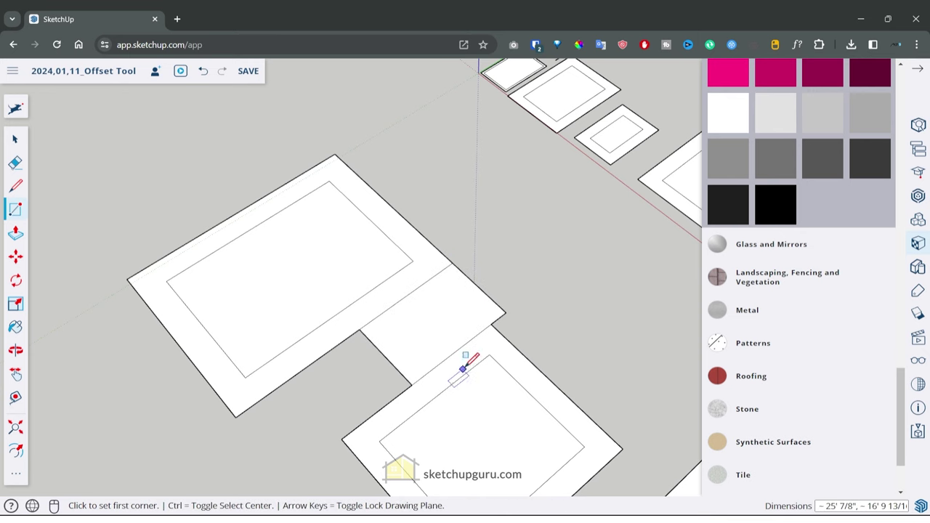
{"action": "scroll", "coordinate": [434, 256], "scroll_direction": "down", "scroll_amount": 2}
{"action": "scroll", "coordinate": [457, 357], "scroll_direction": "up", "scroll_amount": 3}
{"action": "scroll", "coordinate": [409, 284], "scroll_direction": "down", "scroll_amount": 2}
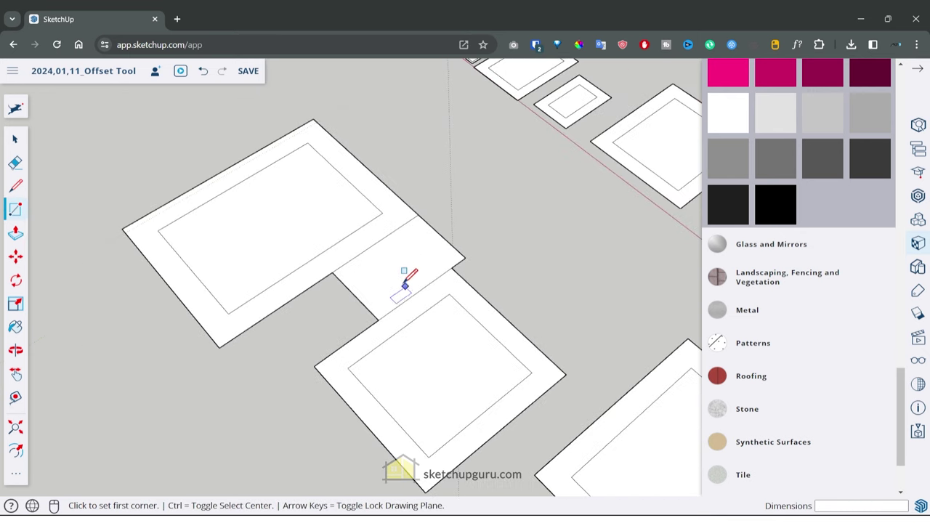
- Erase the inner and shared edges so the pieces merge into one notched face
{"action": "key", "text": "space"}
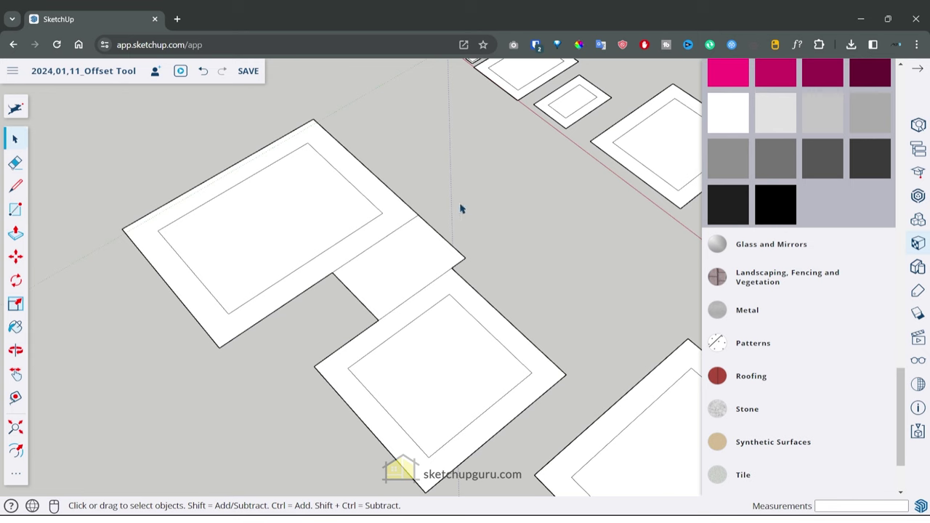
{"action": "key", "text": "e"}
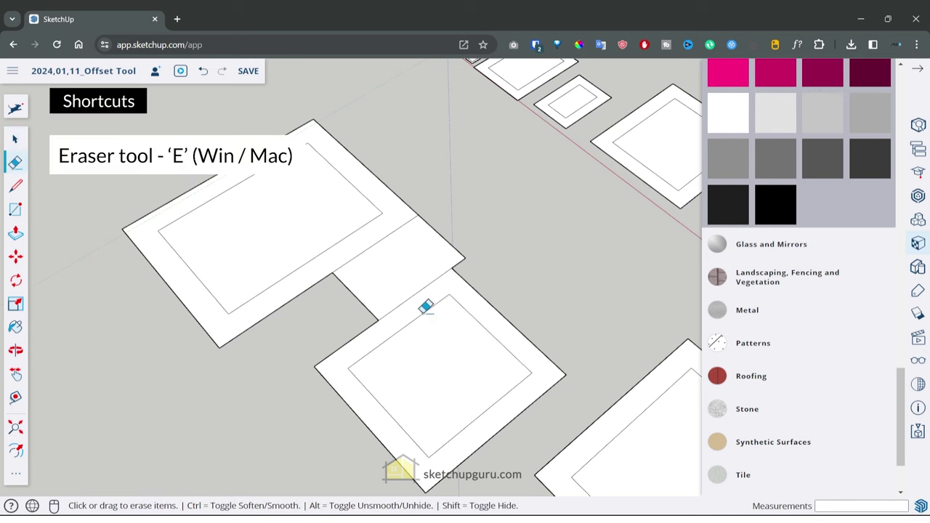
{"action": "mouse_move", "coordinate": [434, 332]}
{"action": "left_mouse_down"}
{"action": "mouse_move", "coordinate": [362, 236]}
{"action": "mouse_move", "coordinate": [272, 181]}
{"action": "mouse_move", "coordinate": [205, 237]}
{"action": "mouse_move", "coordinate": [377, 191]}
{"action": "mouse_move", "coordinate": [442, 327]}
{"action": "mouse_move", "coordinate": [493, 326]}
{"action": "mouse_move", "coordinate": [493, 401]}
{"action": "mouse_move", "coordinate": [401, 409]}
{"action": "mouse_move", "coordinate": [415, 374]}
{"action": "left_mouse_up"}
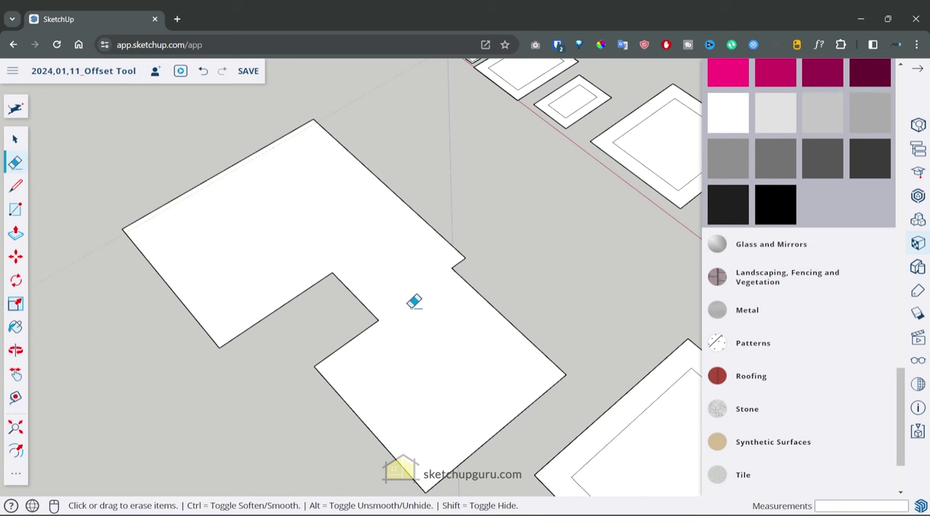
{"action": "key", "text": "space"}
- Offset the notched face inward about 14' 9", leaving the crossing loops overlapping
{"action": "key", "text": "f"}
{"action": "left_click", "coordinate": [395, 236]}
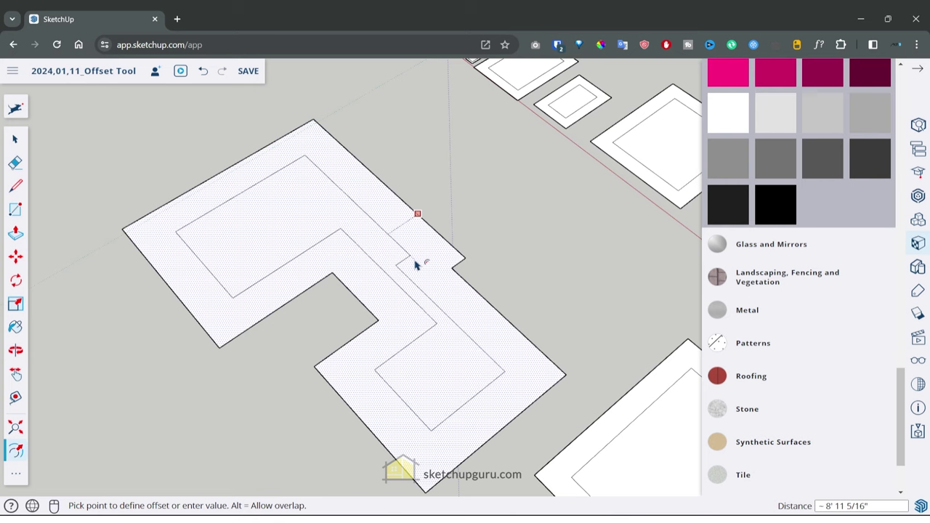
{"action": "key", "text": "alt"}
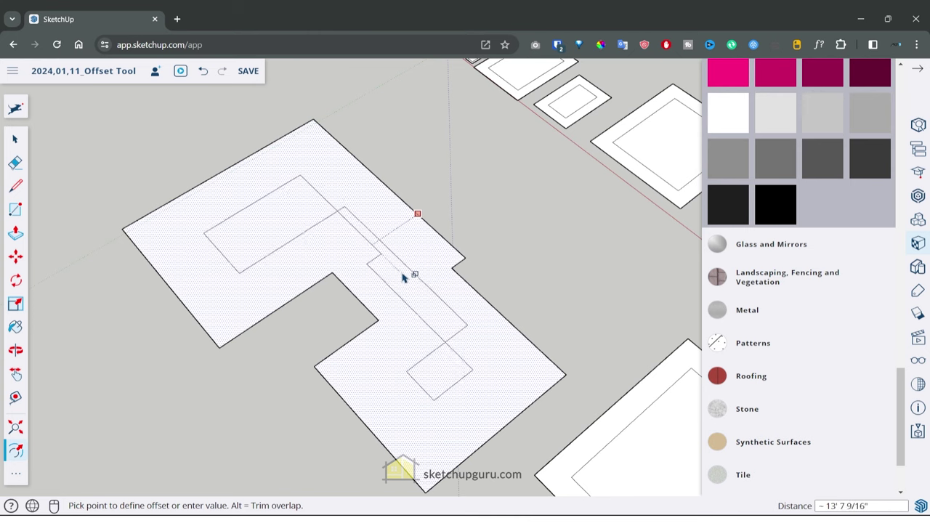
{"action": "key", "text": "alt"}
{"action": "key", "text": "alt"}
{"action": "key", "text": "alt"}
{"action": "key", "text": "alt"}
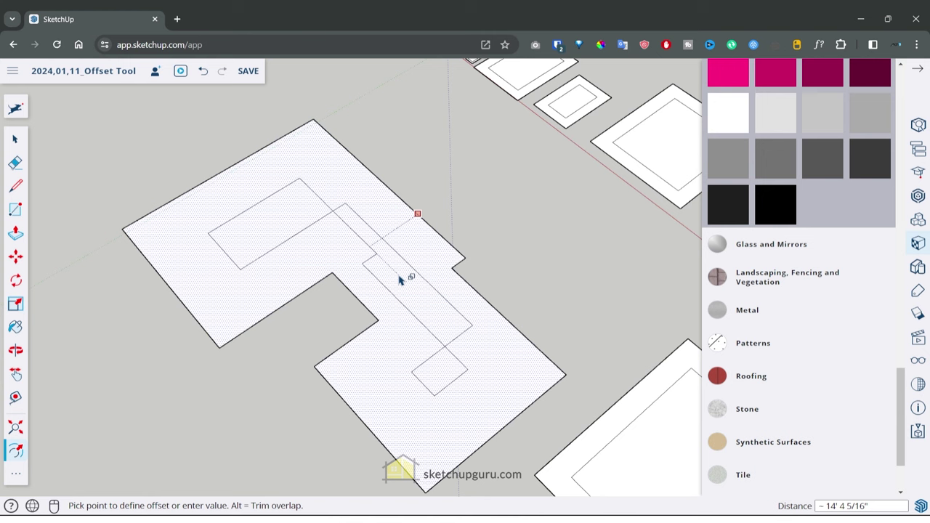
{"action": "key", "text": "alt"}
{"action": "key", "text": "alt"}
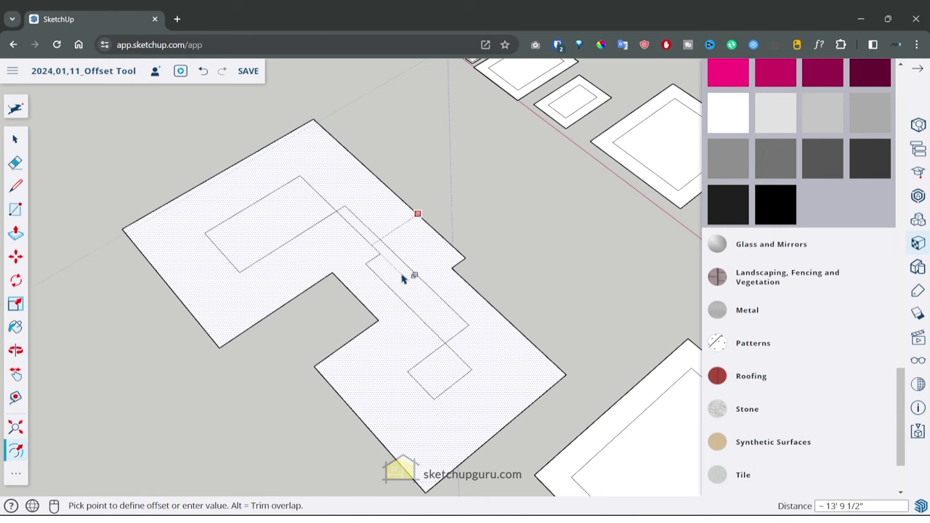
{"action": "left_click", "coordinate": [397, 276]}
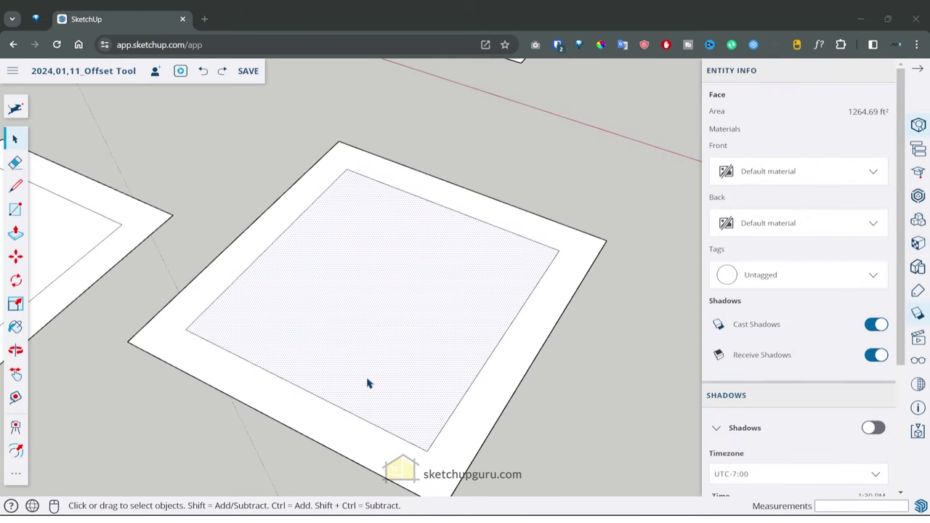
- Offset the large square's inner edge 2' inward and select the new inner face
{"action": "scroll", "coordinate": [393, 327], "scroll_direction": "down", "scroll_amount": 2}
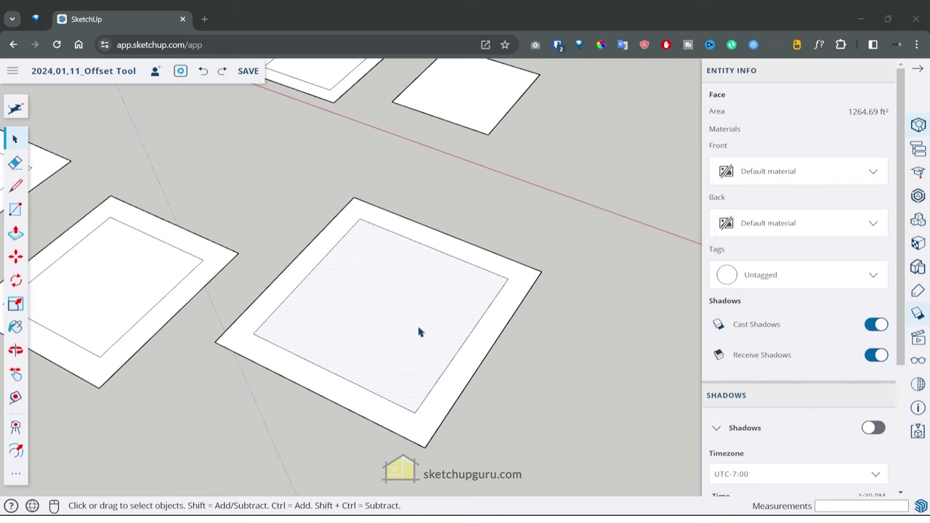
{"action": "scroll", "coordinate": [322, 276], "scroll_direction": "up", "scroll_amount": 3}
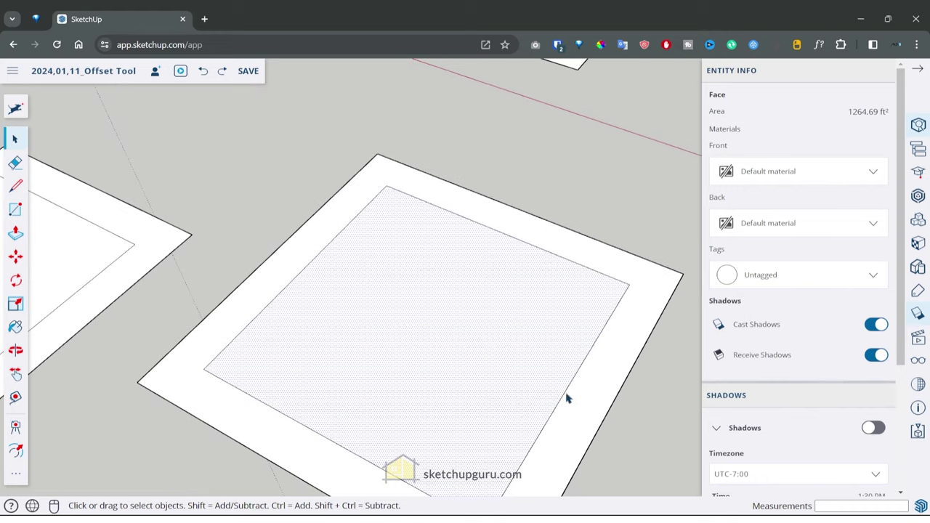
{"action": "key", "text": "f"}
{"action": "left_click", "coordinate": [490, 247]}
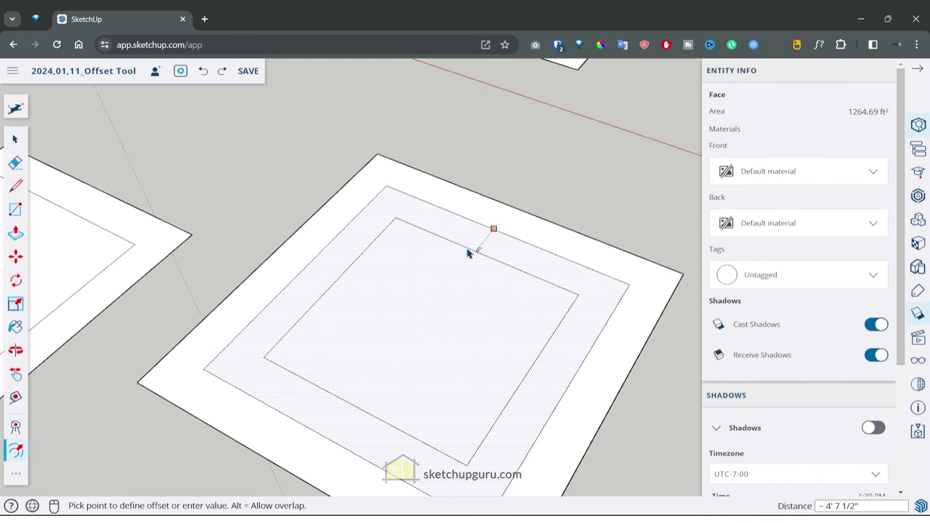
{"action": "key", "text": "Return"}
{"action": "key", "text": "space"}
{"action": "left_click", "coordinate": [413, 256]}
- Repeat the 2' offset on the new inner face of the square
{"action": "scroll", "coordinate": [451, 243], "scroll_direction": "up", "scroll_amount": 4}
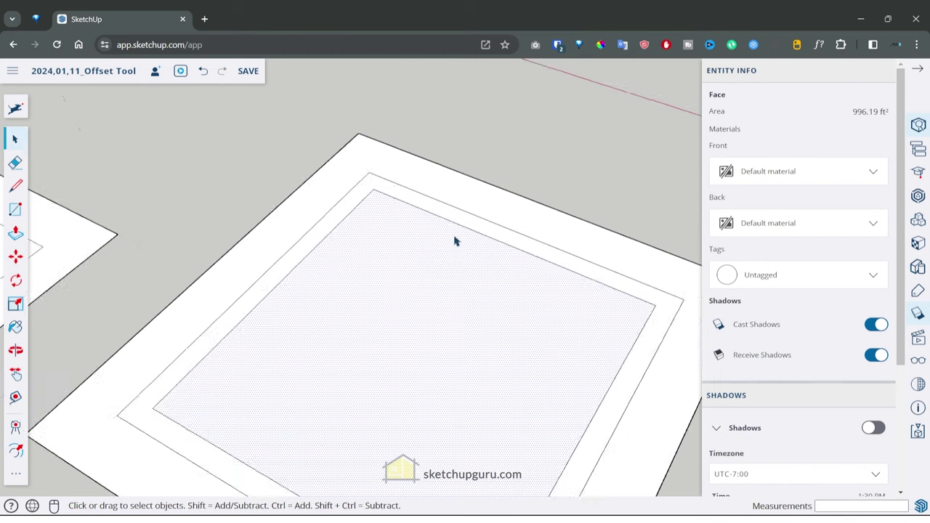
{"action": "key", "text": "f"}
{"action": "left_click", "coordinate": [478, 228]}
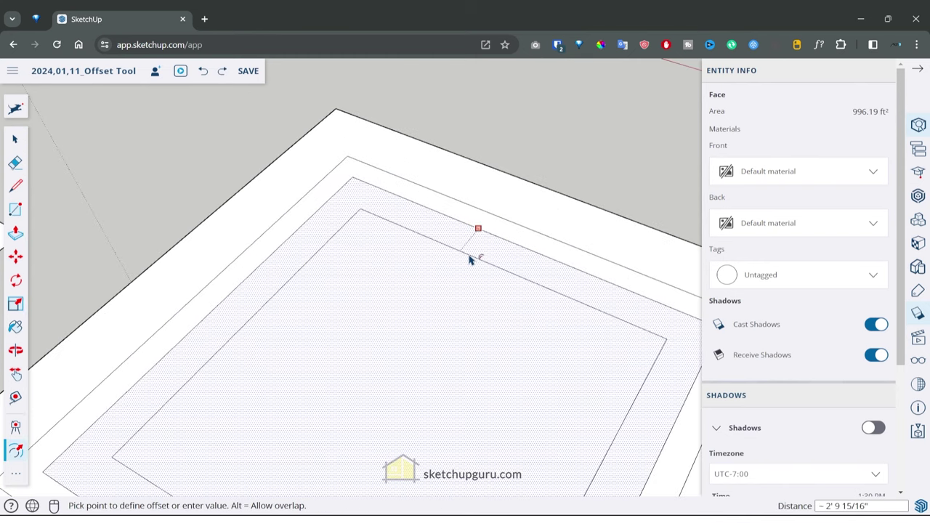
{"action": "key", "text": "Escape"}
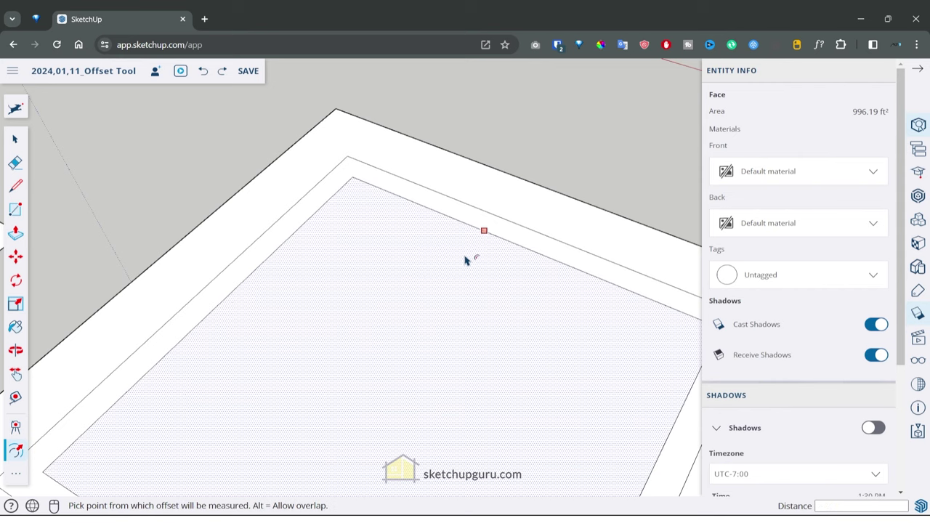
{"action": "scroll", "coordinate": [457, 220], "scroll_direction": "down", "scroll_amount": 5}
{"action": "scroll", "coordinate": [461, 224], "scroll_direction": "up", "scroll_amount": 5}
{"action": "key", "text": "space"}
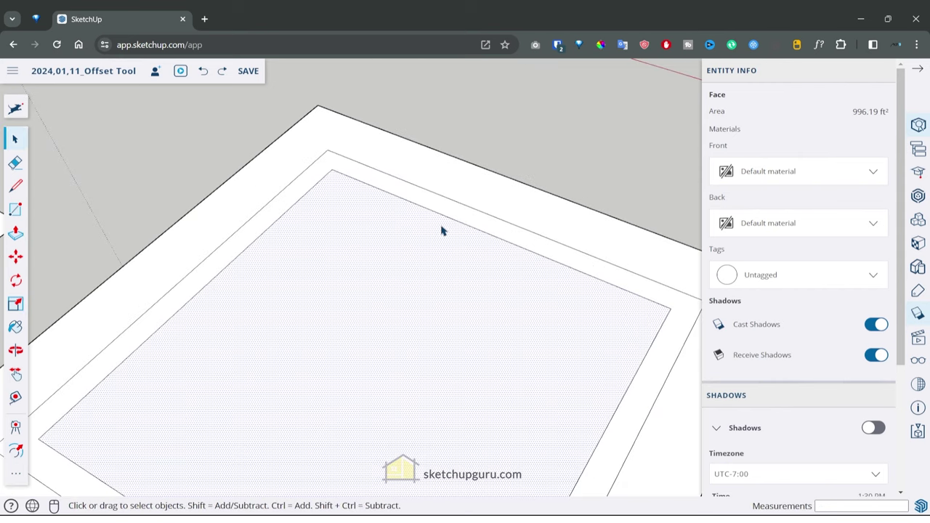
{"action": "scroll", "coordinate": [441, 247], "scroll_direction": "down", "scroll_amount": 5}
{"action": "key", "text": "f"}
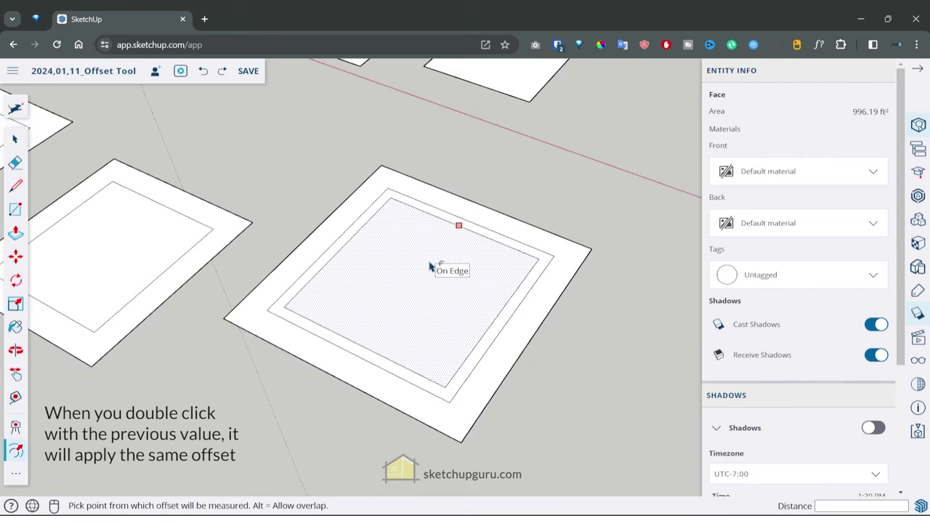
{"action": "double_click", "coordinate": [429, 258]}
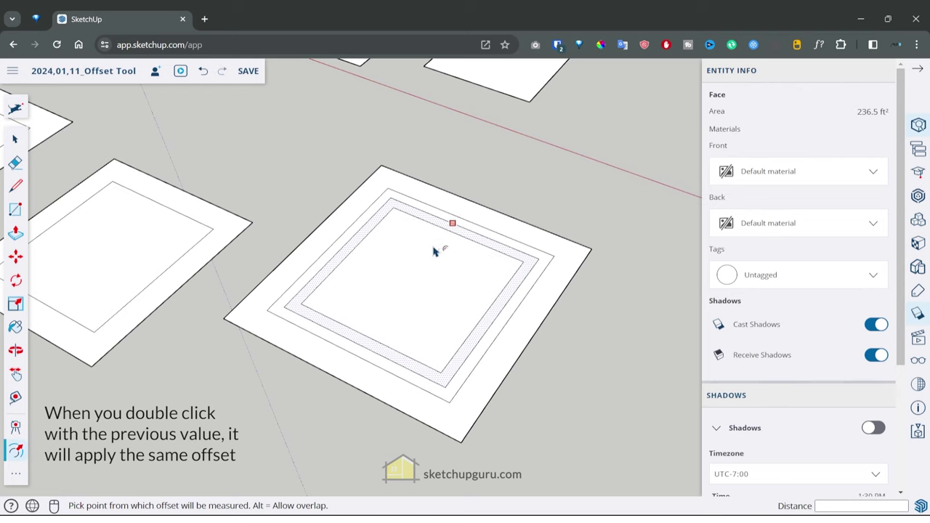
{"action": "key", "text": "space"}
{"action": "scroll", "coordinate": [439, 233], "scroll_direction": "up", "scroll_amount": 3}
- Repeat the previous offset once more on the square's innermost face
{"action": "key", "text": "t"}
{"action": "left_click", "coordinate": [435, 214]}
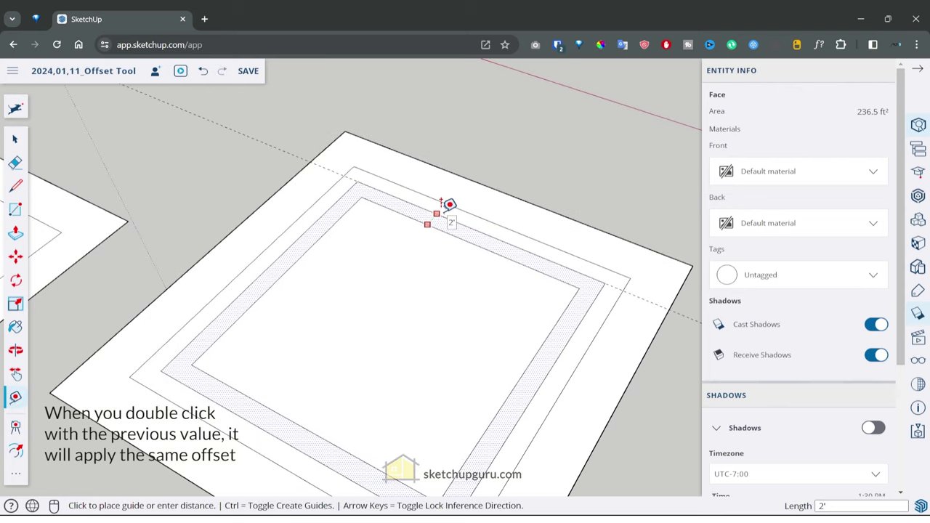
{"action": "key", "text": "space"}
{"action": "scroll", "coordinate": [442, 213], "scroll_direction": "down", "scroll_amount": 3}
{"action": "left_click", "coordinate": [412, 254]}
{"action": "key", "text": "f"}
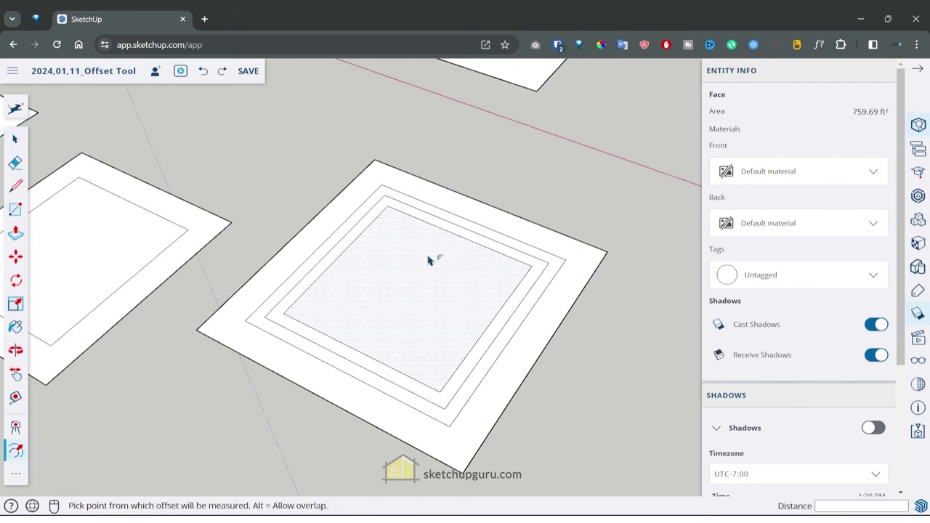
{"action": "double_click", "coordinate": [404, 255]}
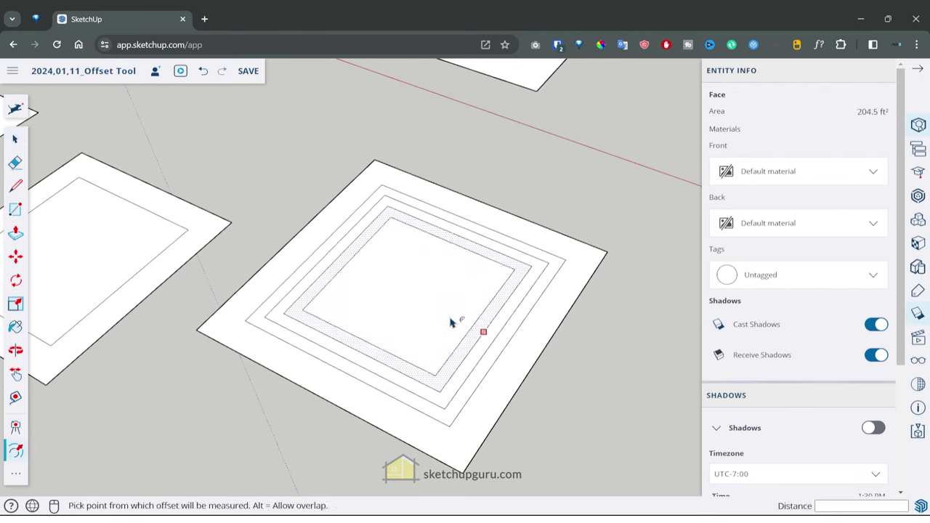
{"action": "key", "text": "space"}
{"action": "left_click", "coordinate": [622, 339]}
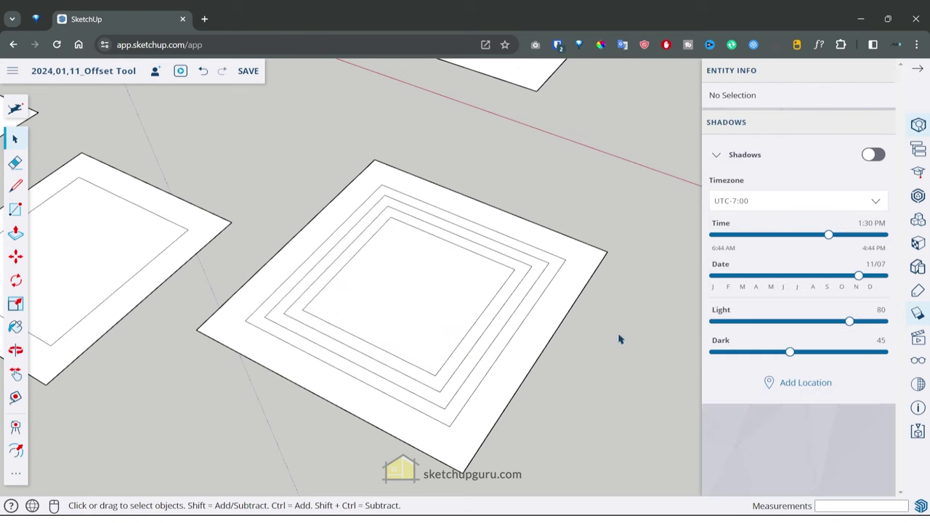
- Add several more concentric inset outlines inside the large square
{"action": "key", "text": "f"}
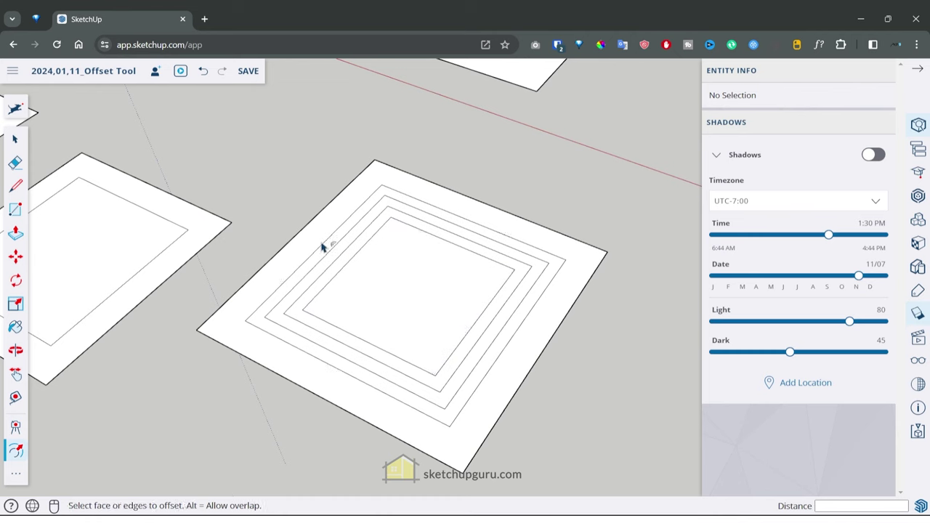
{"action": "left_click", "coordinate": [422, 272]}
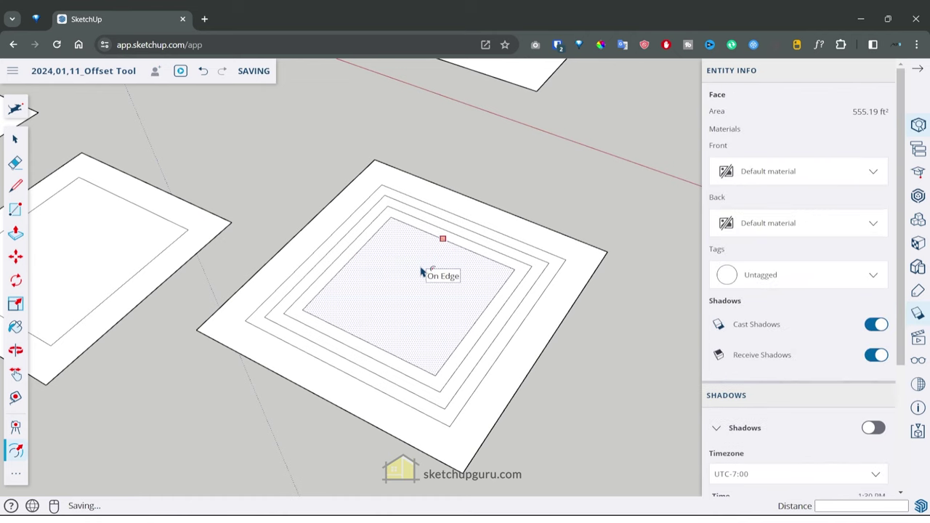
{"action": "left_click", "coordinate": [426, 269]}
{"action": "left_click", "coordinate": [415, 287]}
{"action": "left_click", "coordinate": [393, 296]}
{"action": "left_click", "coordinate": [394, 295]}
{"action": "left_click", "coordinate": [407, 277]}
{"action": "left_click", "coordinate": [407, 272]}
{"action": "left_click", "coordinate": [422, 282]}
{"action": "left_click", "coordinate": [423, 285]}
{"action": "key", "text": "Escape"}
{"action": "scroll", "coordinate": [436, 291], "scroll_direction": "down", "scroll_amount": 3}
{"action": "left_click", "coordinate": [430, 311]}
{"action": "key", "text": "Escape"}
{"action": "scroll", "coordinate": [377, 256], "scroll_direction": "down", "scroll_amount": 2}
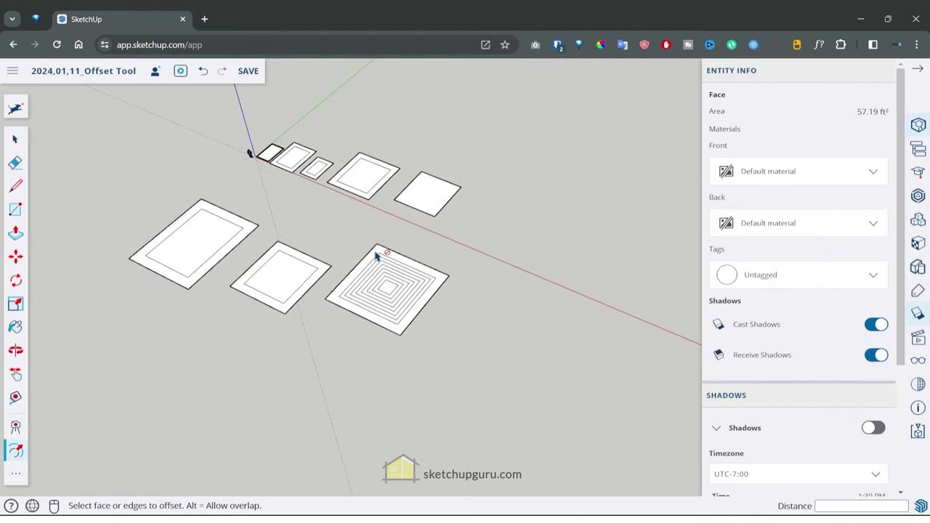
{"action": "scroll", "coordinate": [429, 207], "scroll_direction": "up", "scroll_amount": 3}
- Offset the left rectangle's face to create an inner inset outline
{"action": "left_click", "coordinate": [426, 228]}
{"action": "scroll", "coordinate": [494, 208], "scroll_direction": "down", "scroll_amount": 2}
{"action": "scroll", "coordinate": [154, 317], "scroll_direction": "up", "scroll_amount": 2}
{"action": "left_click", "coordinate": [153, 318]}
{"action": "left_click", "coordinate": [177, 295]}
{"action": "scroll", "coordinate": [189, 309], "scroll_direction": "down", "scroll_amount": 2}
{"action": "scroll", "coordinate": [211, 323], "scroll_direction": "up", "scroll_amount": 3}
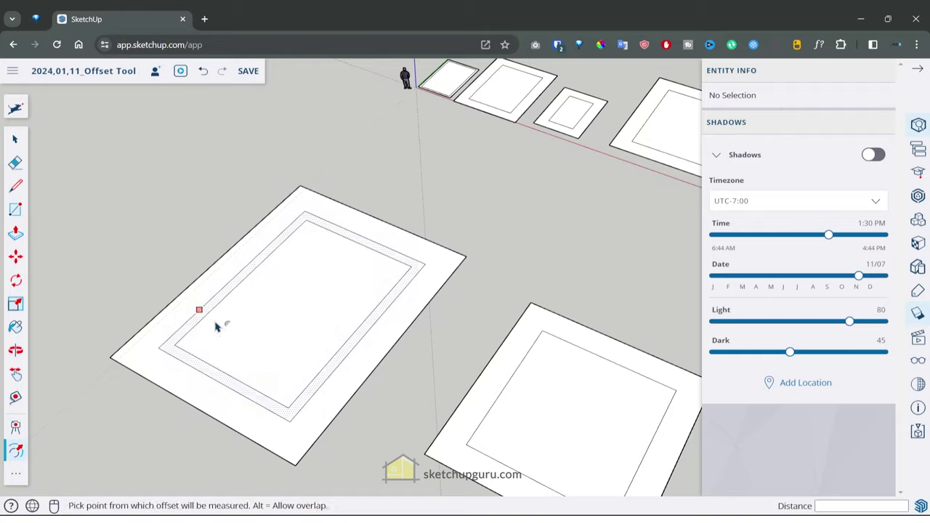
- Start a Tape Measure guide at the left rectangle's edge, then cancel it
{"action": "key", "text": "t"}
{"action": "scroll", "coordinate": [218, 331], "scroll_direction": "up", "scroll_amount": 4}
{"action": "left_click", "coordinate": [211, 412]}
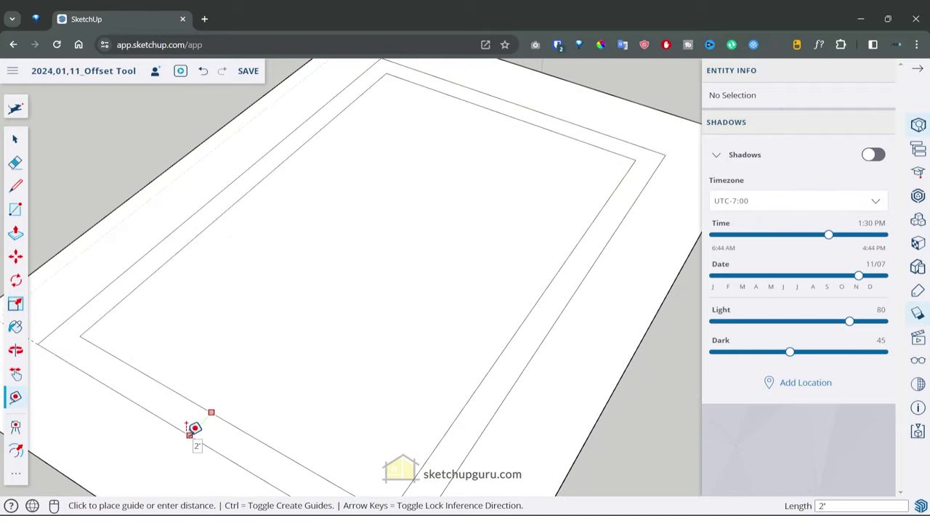
{"action": "key", "text": "space"}
{"action": "scroll", "coordinate": [291, 294], "scroll_direction": "down", "scroll_amount": 3}
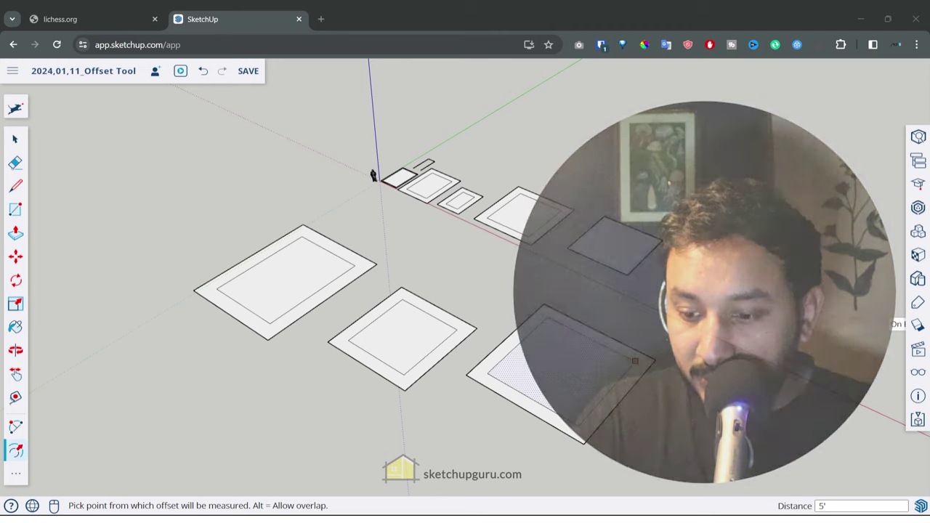
- Orbit slightly around the squares and return to the Select tool
{"action": "middle_click_drag", "start_coordinate": [450, 247], "coordinate": [438, 251]}
{"action": "key", "text": "space"}
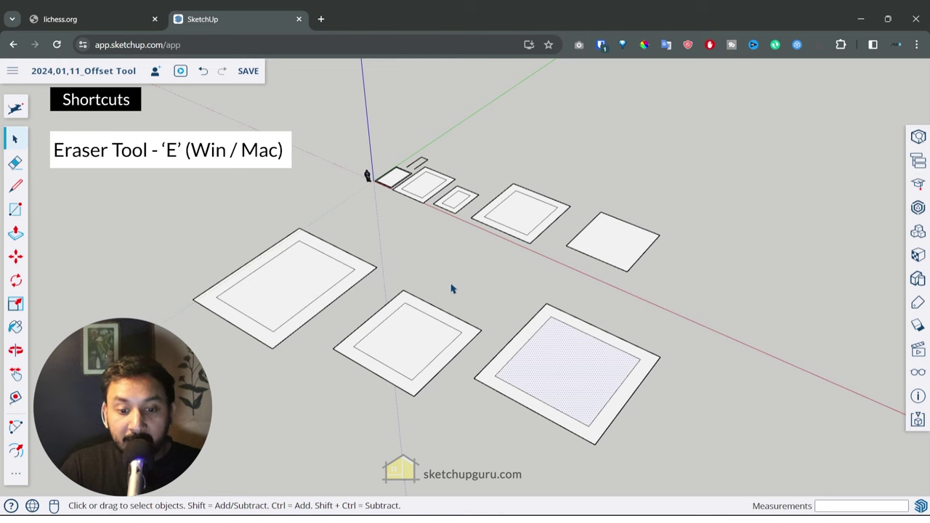
- Erase the rectangles' faces and two sides each, leaving L-shaped corner lines
{"action": "key", "text": "e"}
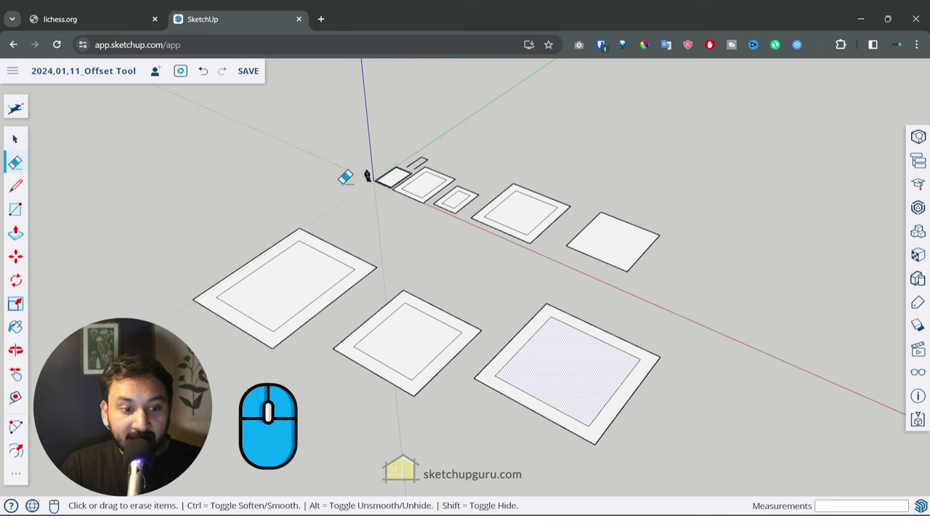
{"action": "left_click", "coordinate": [290, 193]}
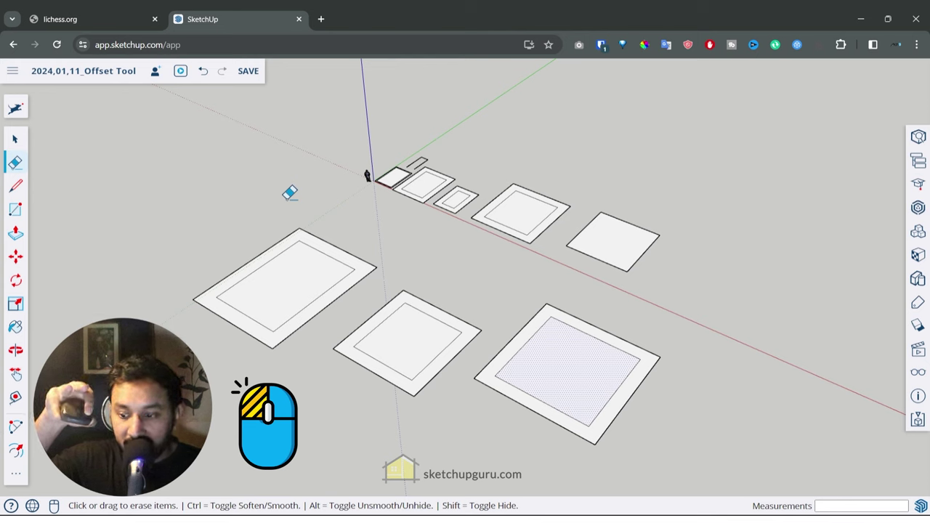
{"action": "mouse_move", "coordinate": [311, 227]}
{"action": "left_mouse_down"}
{"action": "mouse_move", "coordinate": [339, 275]}
{"action": "mouse_move", "coordinate": [389, 310]}
{"action": "mouse_move", "coordinate": [420, 316]}
{"action": "mouse_move", "coordinate": [494, 299]}
{"action": "mouse_move", "coordinate": [565, 334]}
{"action": "mouse_move", "coordinate": [603, 310]}
{"action": "mouse_move", "coordinate": [612, 255]}
{"action": "mouse_move", "coordinate": [668, 246]}
{"action": "mouse_move", "coordinate": [672, 216]}
{"action": "mouse_move", "coordinate": [647, 175]}
{"action": "mouse_move", "coordinate": [602, 182]}
{"action": "left_mouse_up"}
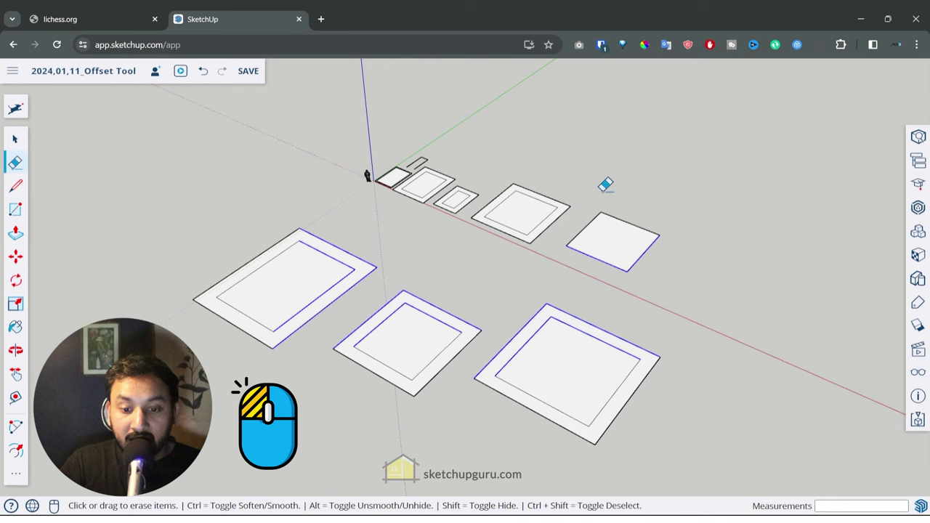
{"action": "mouse_move", "coordinate": [606, 185]}
{"action": "left_mouse_down"}
{"action": "mouse_move", "coordinate": [563, 222]}
{"action": "mouse_move", "coordinate": [530, 218]}
{"action": "mouse_move", "coordinate": [455, 252]}
{"action": "left_mouse_up"}
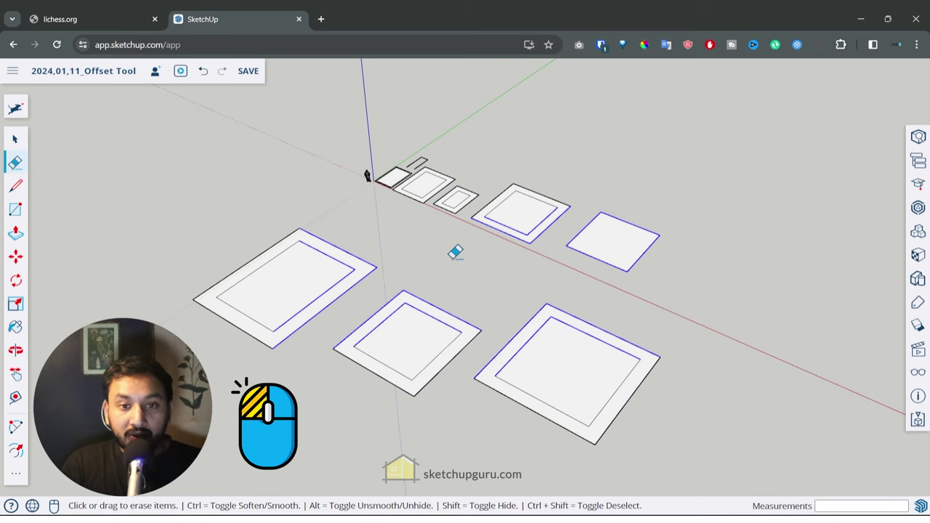
{"action": "mouse_move", "coordinate": [455, 253]}
{"action": "left_mouse_down"}
{"action": "mouse_move", "coordinate": [398, 228]}
{"action": "mouse_move", "coordinate": [371, 180]}
{"action": "mouse_move", "coordinate": [379, 167]}
{"action": "mouse_move", "coordinate": [364, 182]}
{"action": "mouse_move", "coordinate": [330, 158]}
{"action": "mouse_move", "coordinate": [286, 164]}
{"action": "left_mouse_up"}
{"action": "scroll", "coordinate": [372, 164], "scroll_direction": "up", "scroll_amount": 5}
{"action": "scroll", "coordinate": [367, 178], "scroll_direction": "down", "scroll_amount": 6}
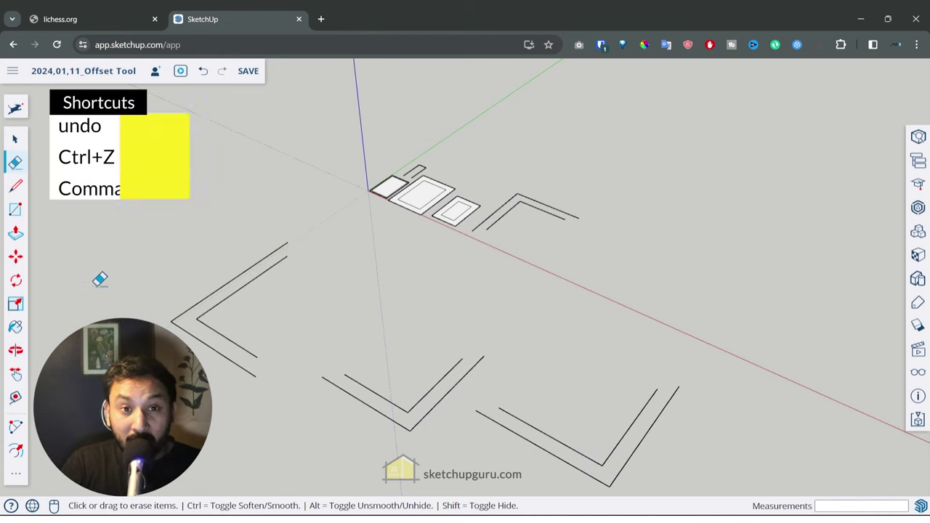
- Undo the erase to restore the rectangles, then return to Select
{"action": "left_click", "coordinate": [204, 71]}
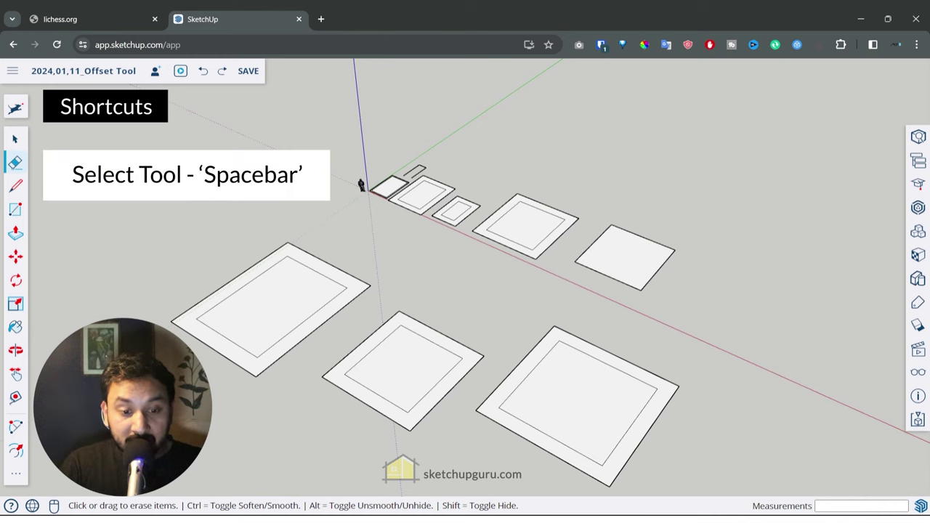
{"action": "key", "text": "space"}
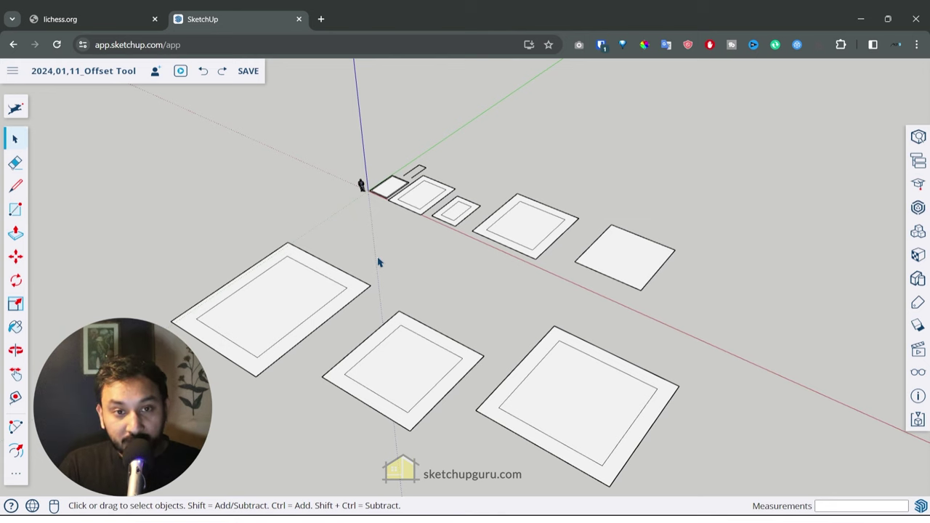
{"action": "middle_click_drag", "start_coordinate": [399, 286], "coordinate": [512, 352]}
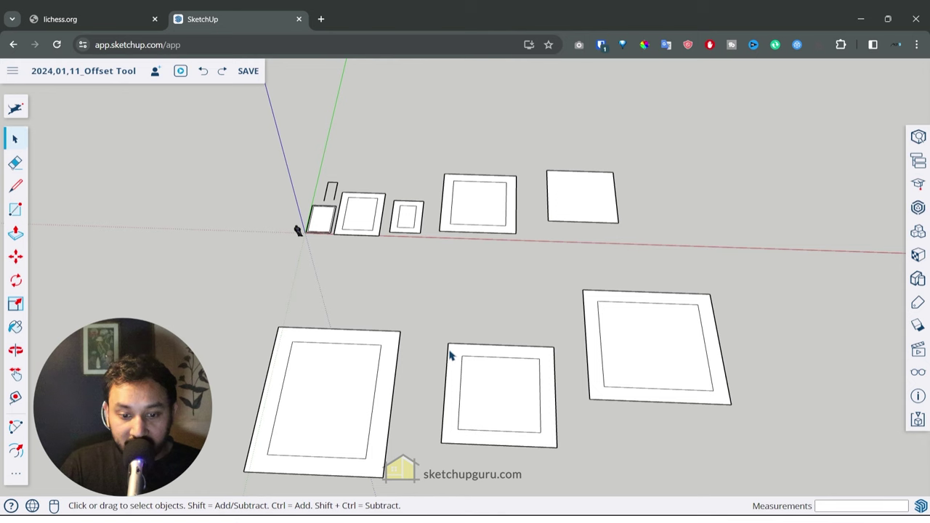
{"action": "left_click", "coordinate": [479, 376]}
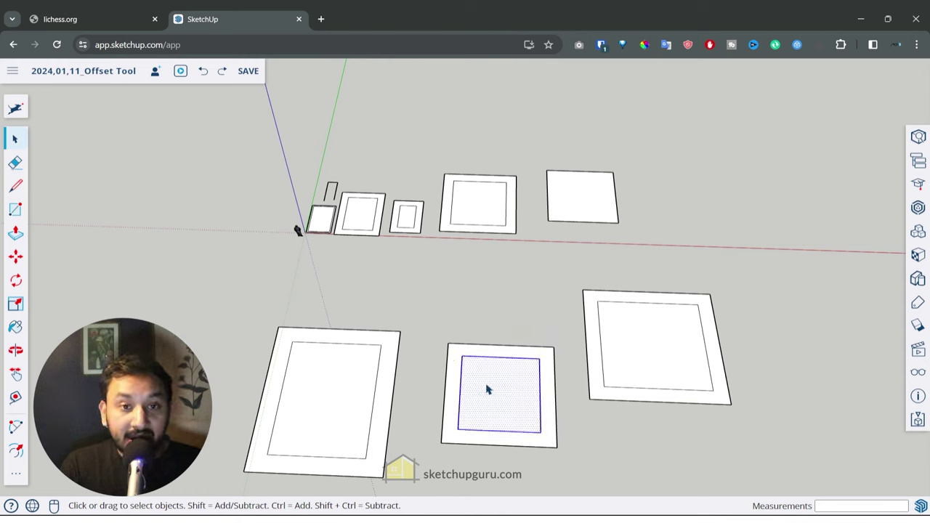
{"action": "key", "text": "Delete"}
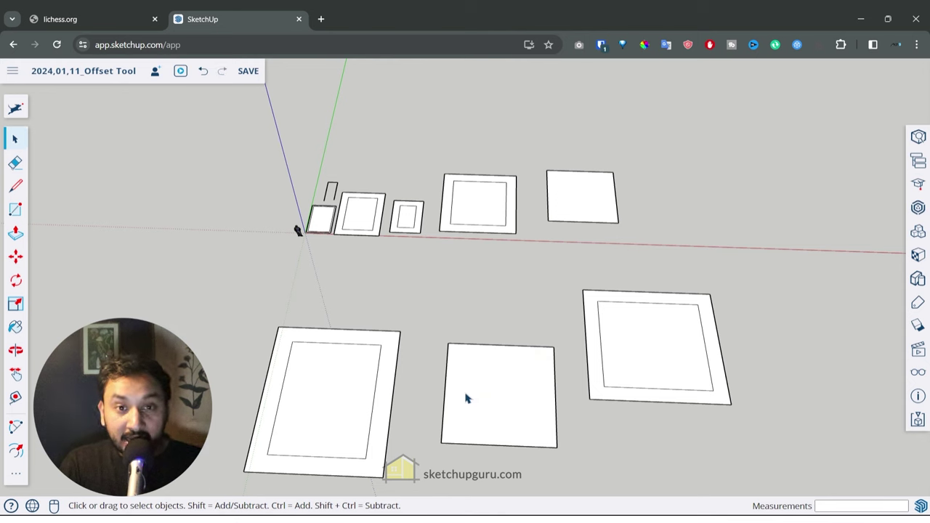
{"action": "key", "text": "ctrl+z"}
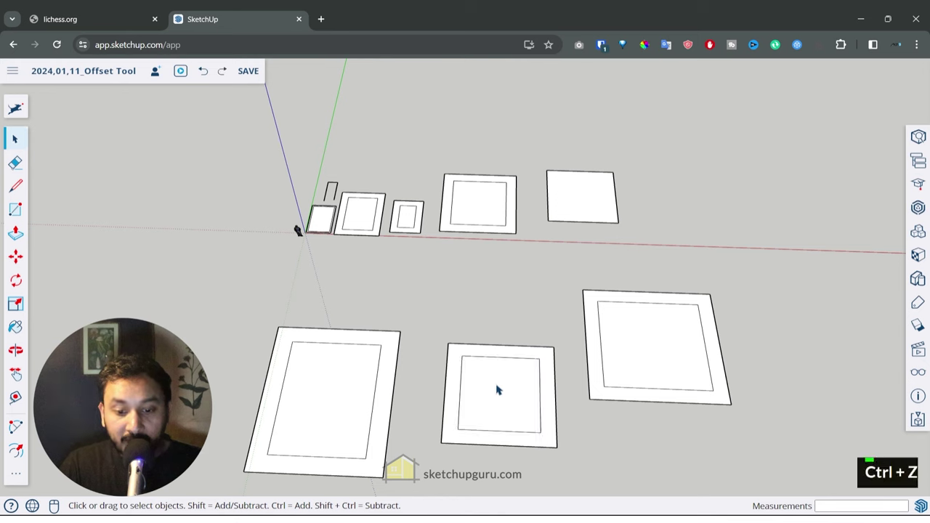
{"action": "left_click", "coordinate": [497, 390]}
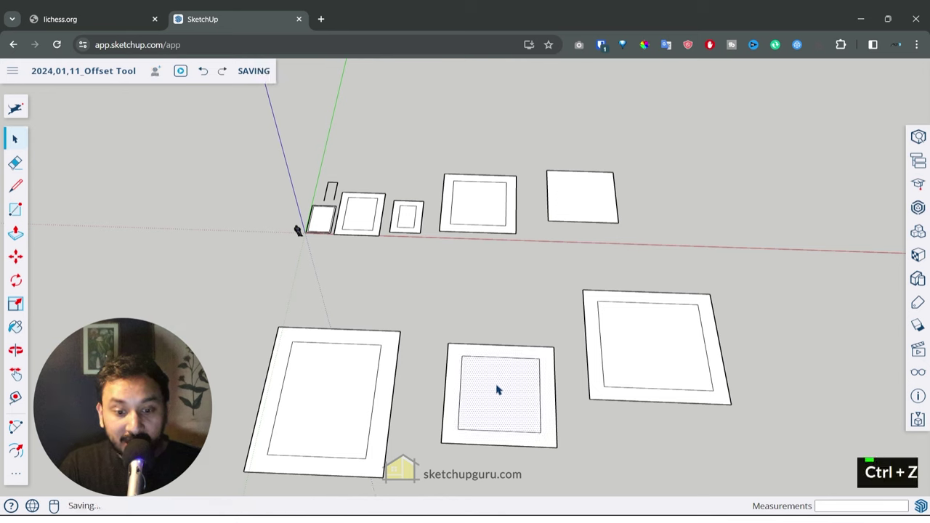
{"action": "key", "text": "Delete"}
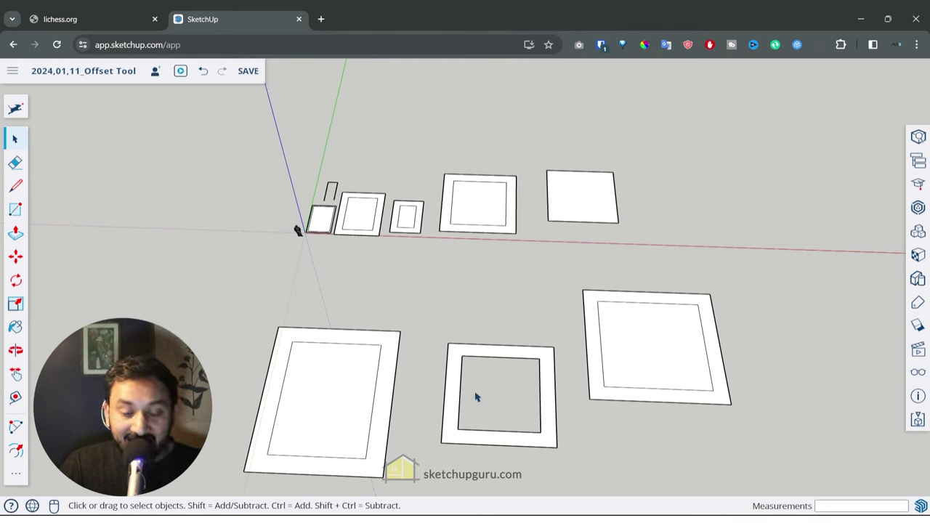
{"action": "key", "text": "ctrl+z"}
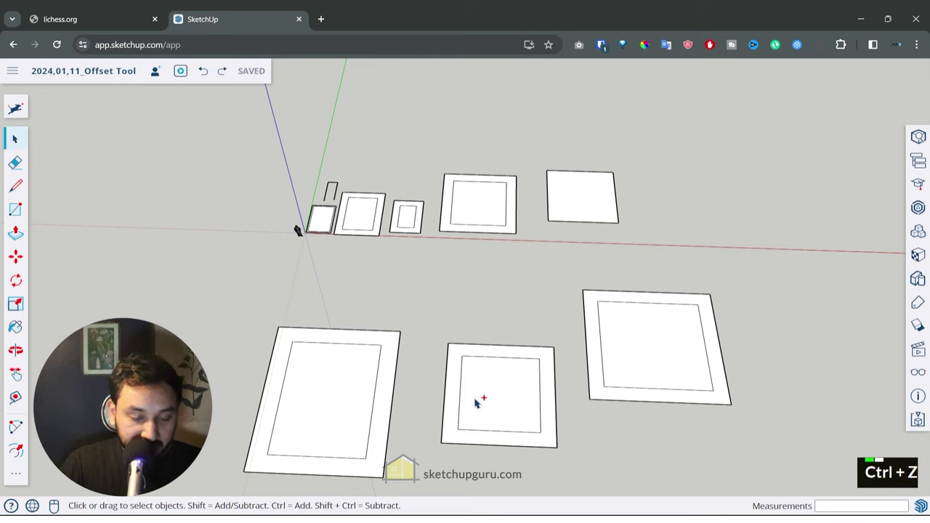
{"action": "key", "text": "e"}
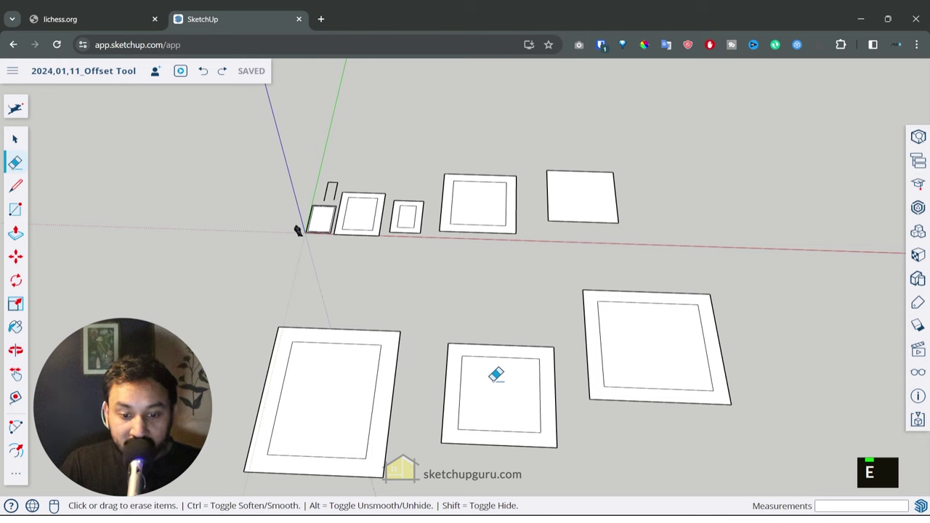
- Erase the inner rectangle's outline, then undo to restore it
{"action": "mouse_move", "coordinate": [482, 383]}
{"action": "left_mouse_down"}
{"action": "mouse_move", "coordinate": [431, 364]}
{"action": "mouse_move", "coordinate": [440, 340]}
{"action": "mouse_move", "coordinate": [470, 322]}
{"action": "mouse_move", "coordinate": [498, 375]}
{"action": "mouse_move", "coordinate": [528, 385]}
{"action": "mouse_move", "coordinate": [582, 373]}
{"action": "mouse_move", "coordinate": [579, 387]}
{"action": "mouse_move", "coordinate": [543, 395]}
{"action": "mouse_move", "coordinate": [523, 431]}
{"action": "mouse_move", "coordinate": [536, 372]}
{"action": "left_mouse_up"}
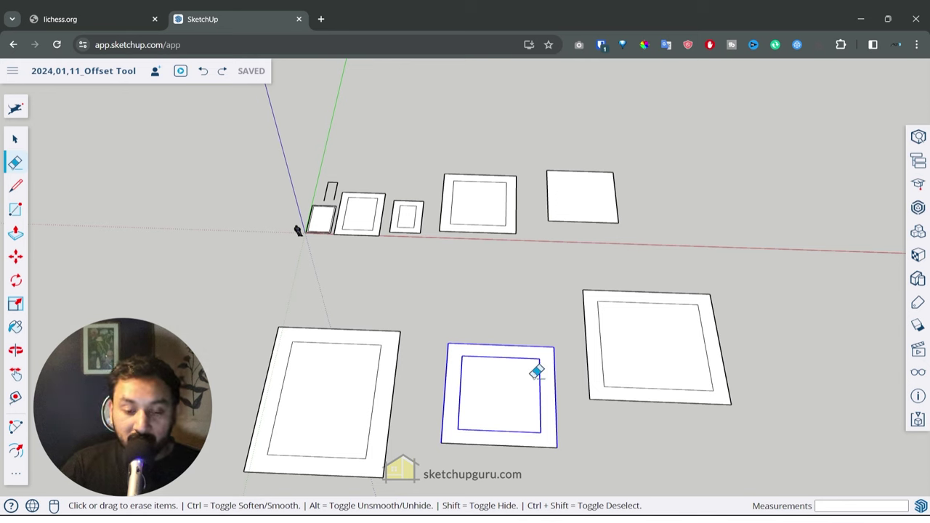
{"action": "left_click_drag", "start_coordinate": [537, 372], "coordinate": [536, 373]}
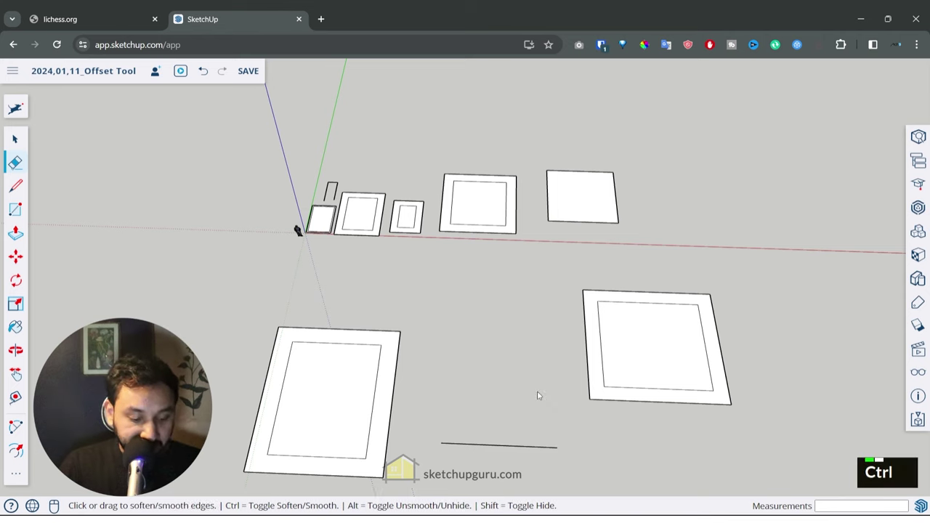
{"action": "key", "text": "ctrl+z"}
- Orbit around the squares while toggling between the Eraser and Select tools
{"action": "middle_click_drag", "start_coordinate": [540, 384], "coordinate": [407, 259]}
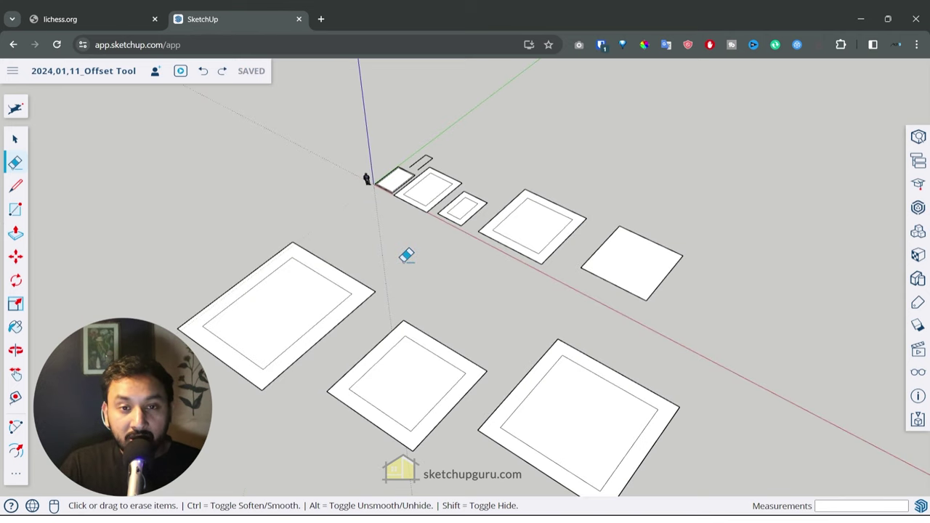
{"action": "key", "text": "space"}
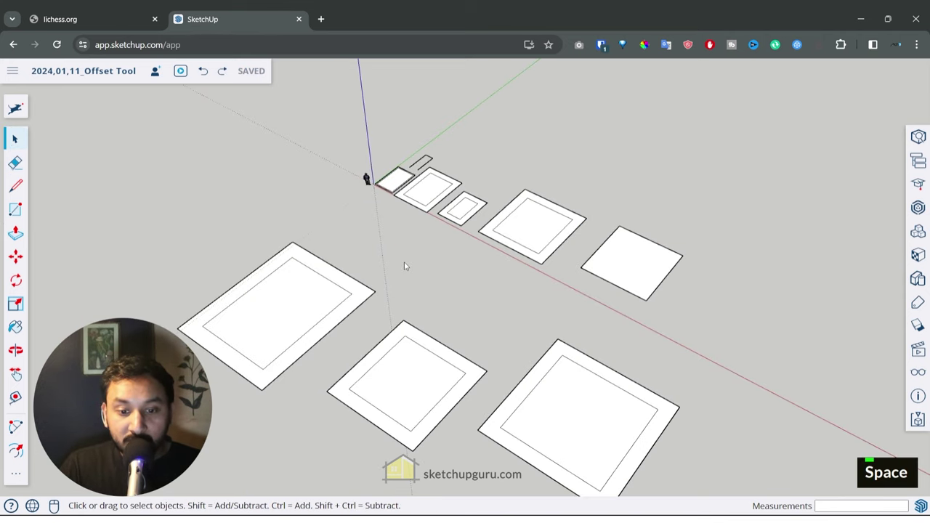
{"action": "key", "text": "e"}
{"action": "key", "text": "space"}
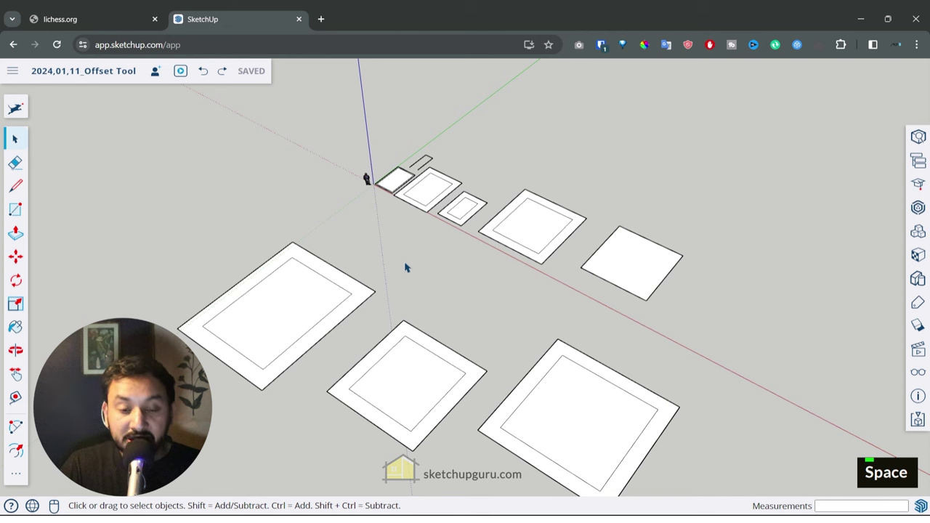
{"action": "key", "text": "e"}
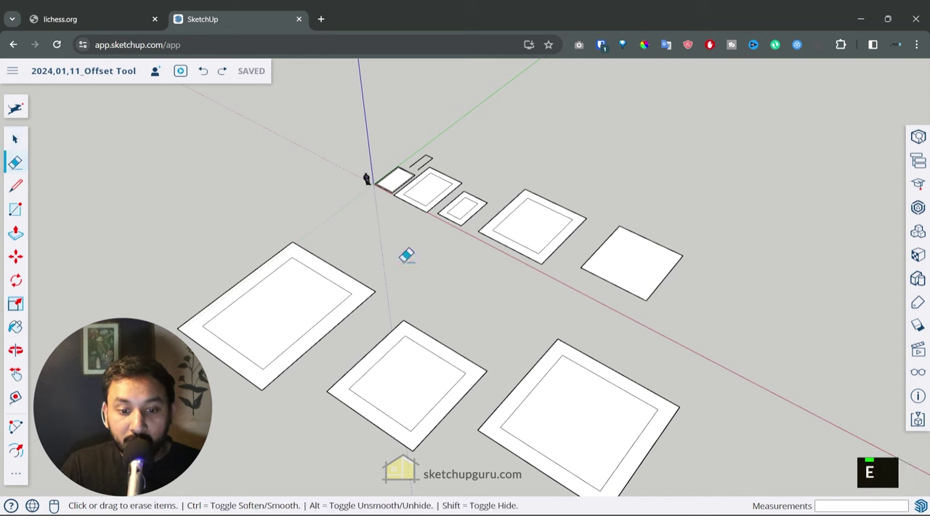
{"action": "key", "text": "space"}
{"action": "middle_click_drag", "start_coordinate": [405, 266], "coordinate": [468, 268]}
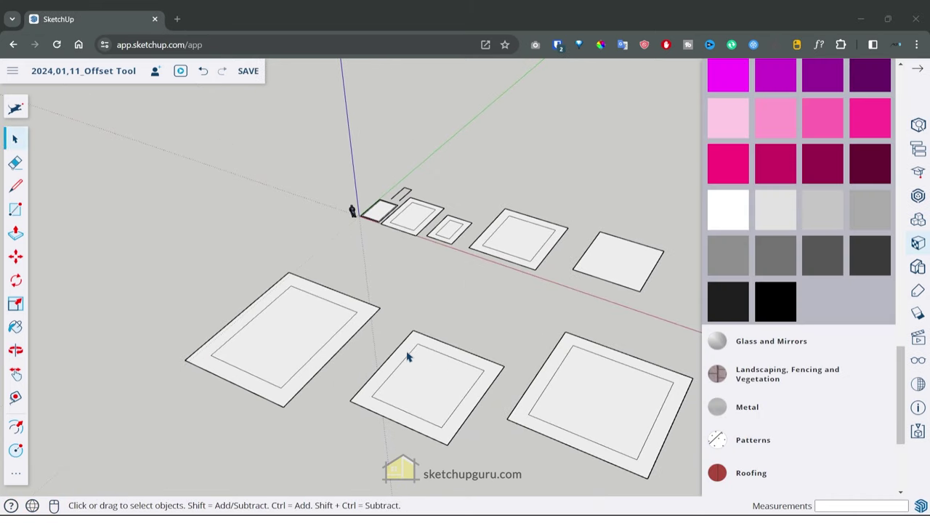
- Erase the middle and right rectangles' inner faces through the right-click menu
{"action": "scroll", "coordinate": [399, 320], "scroll_direction": "up", "scroll_amount": 5}
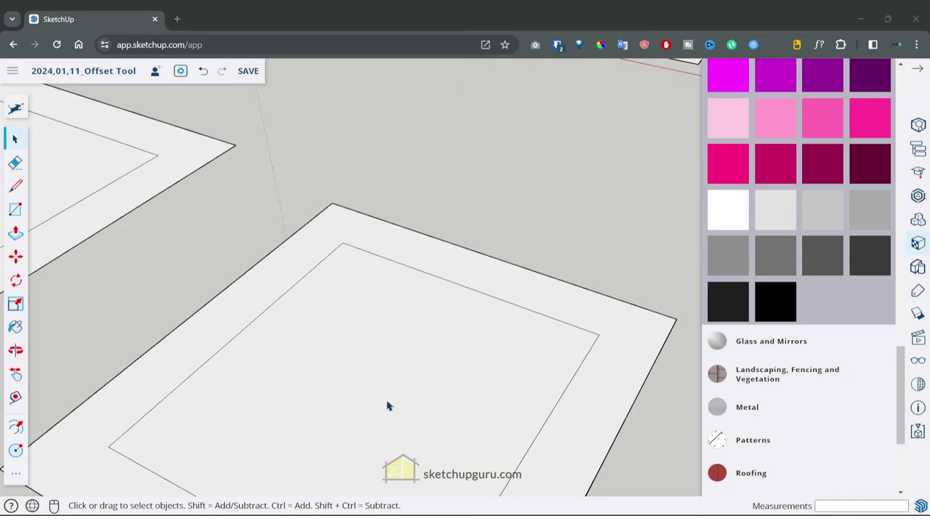
{"action": "scroll", "coordinate": [397, 410], "scroll_direction": "down", "scroll_amount": 3}
{"action": "right_click", "coordinate": [363, 322]}
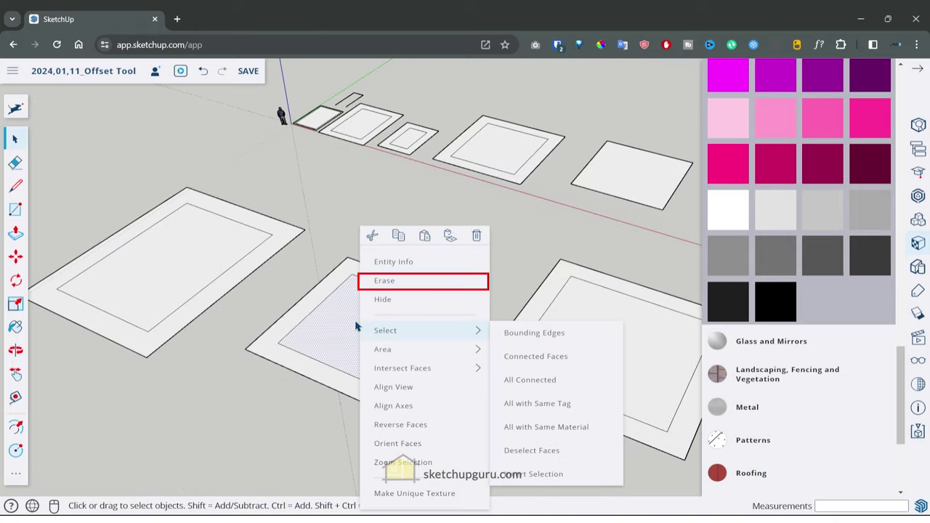
{"action": "left_click", "coordinate": [382, 282]}
{"action": "right_click", "coordinate": [598, 324]}
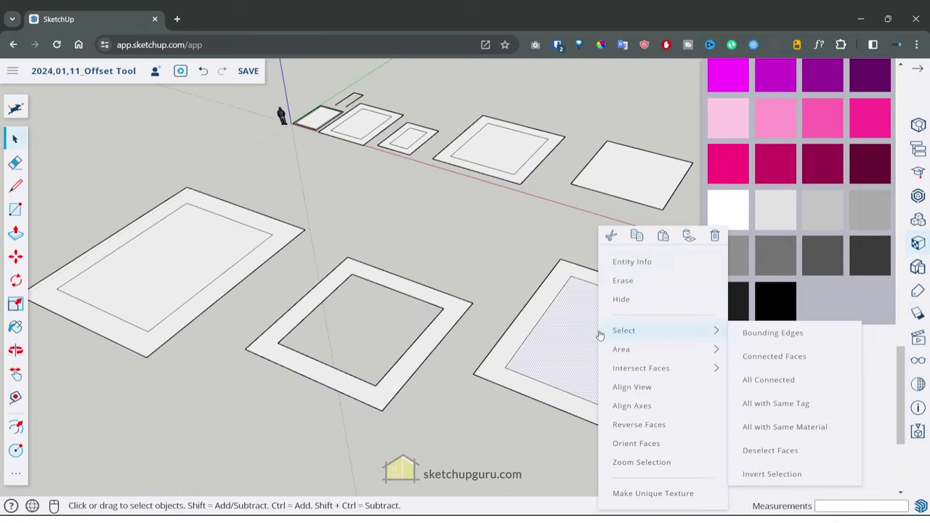
{"action": "left_click", "coordinate": [639, 289]}
- Select another rectangle's inner face and delete it, leaving a hollow frame
{"action": "scroll", "coordinate": [409, 244], "scroll_direction": "down", "scroll_amount": 2}
{"action": "scroll", "coordinate": [543, 212], "scroll_direction": "up", "scroll_amount": 3}
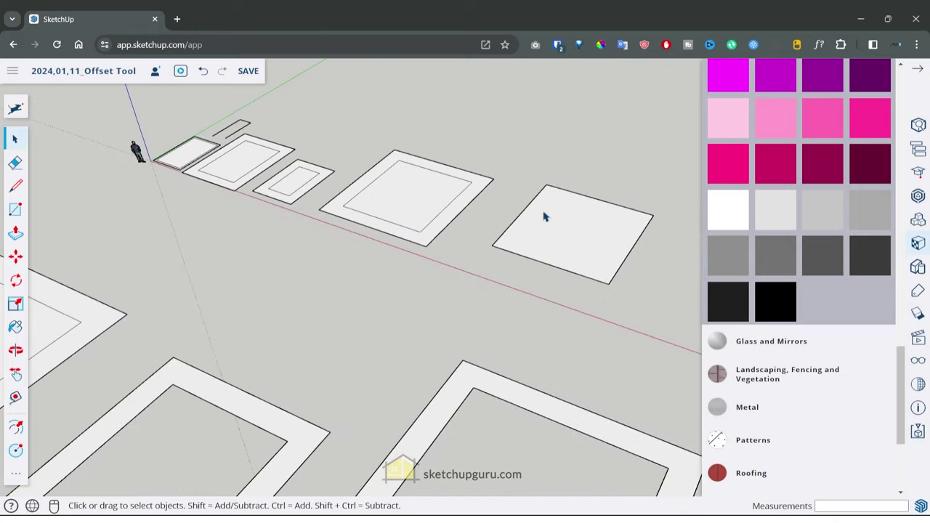
{"action": "left_click", "coordinate": [403, 191]}
{"action": "scroll", "coordinate": [404, 165], "scroll_direction": "up", "scroll_amount": 3}
{"action": "key", "text": "Delete"}
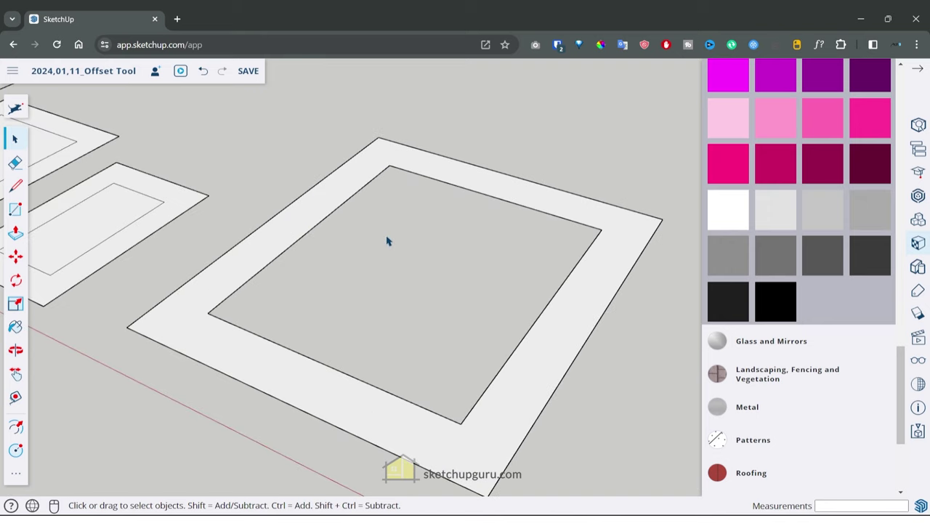
{"action": "scroll", "coordinate": [407, 260], "scroll_direction": "down", "scroll_amount": 4}
{"action": "scroll", "coordinate": [324, 279], "scroll_direction": "up", "scroll_amount": 5}
{"action": "scroll", "coordinate": [394, 268], "scroll_direction": "down", "scroll_amount": 3}
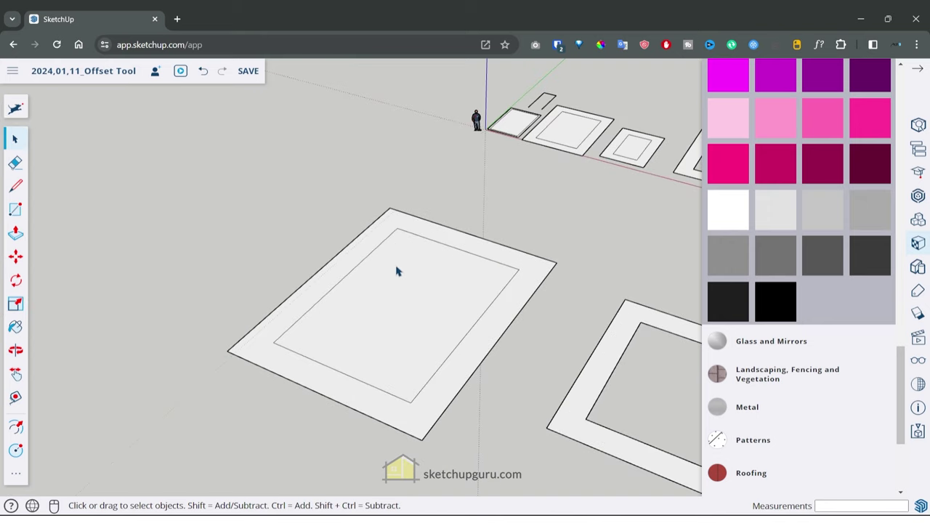
{"action": "scroll", "coordinate": [381, 309], "scroll_direction": "down", "scroll_amount": 2}
{"action": "scroll", "coordinate": [360, 287], "scroll_direction": "up", "scroll_amount": 4}
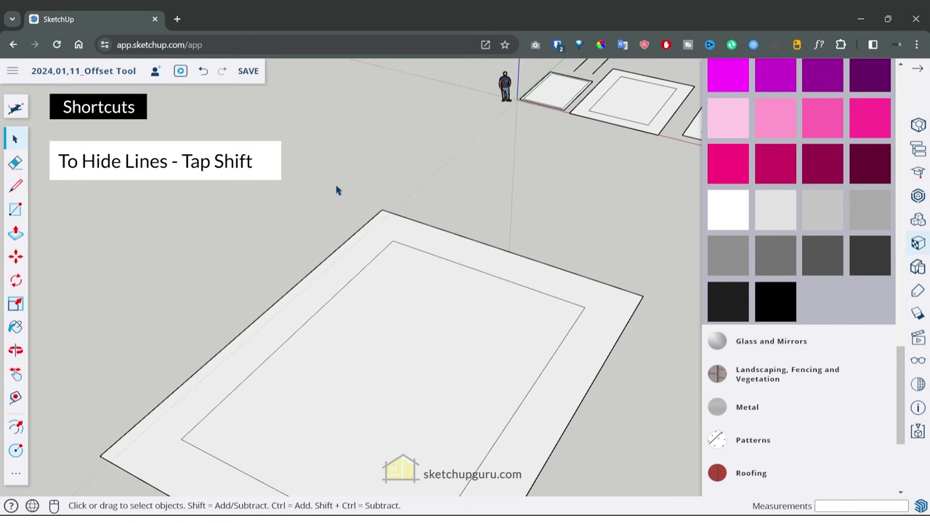
{"action": "key", "text": "e"}
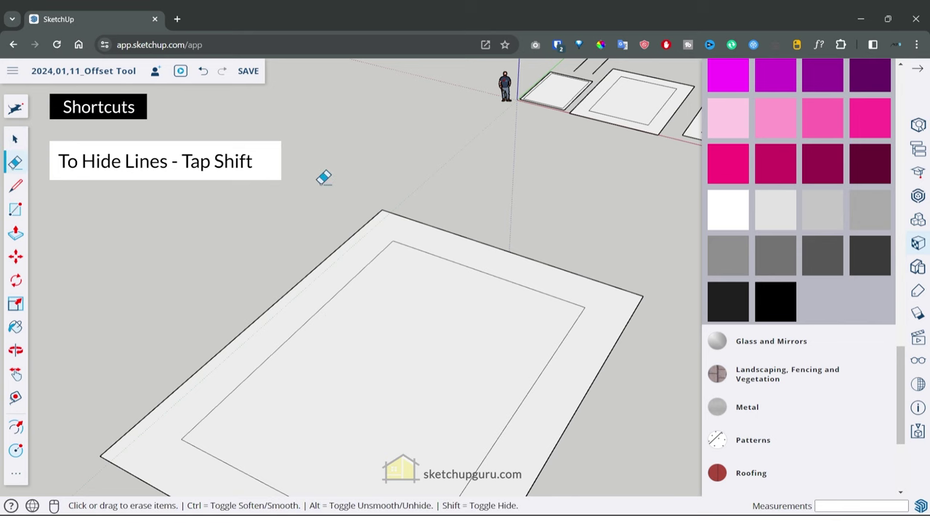
{"action": "key", "text": "shift"}
{"action": "scroll", "coordinate": [322, 227], "scroll_direction": "up", "scroll_amount": 3}
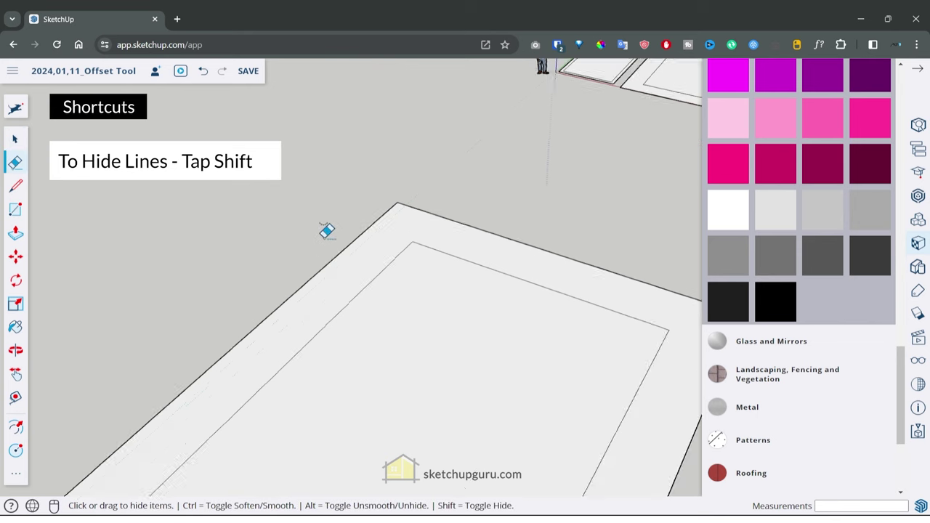
{"action": "scroll", "coordinate": [327, 222], "scroll_direction": "down", "scroll_amount": 3}
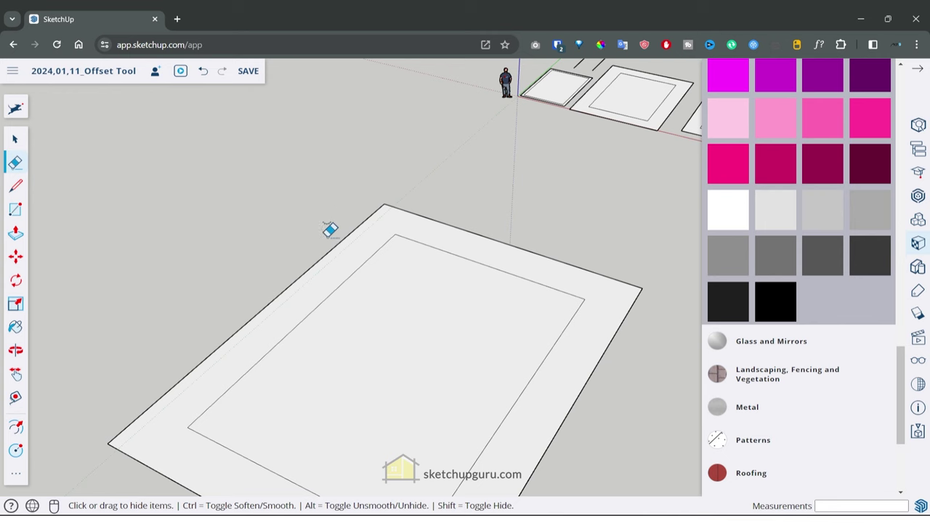
{"action": "mouse_move", "coordinate": [329, 238]}
{"action": "left_mouse_down", "text": "shift"}
{"action": "mouse_move", "coordinate": [382, 275]}
{"action": "mouse_move", "coordinate": [436, 275]}
{"action": "mouse_move", "coordinate": [525, 224]}
{"action": "mouse_move", "coordinate": [569, 225]}
{"action": "left_mouse_up", "text": "shift"}
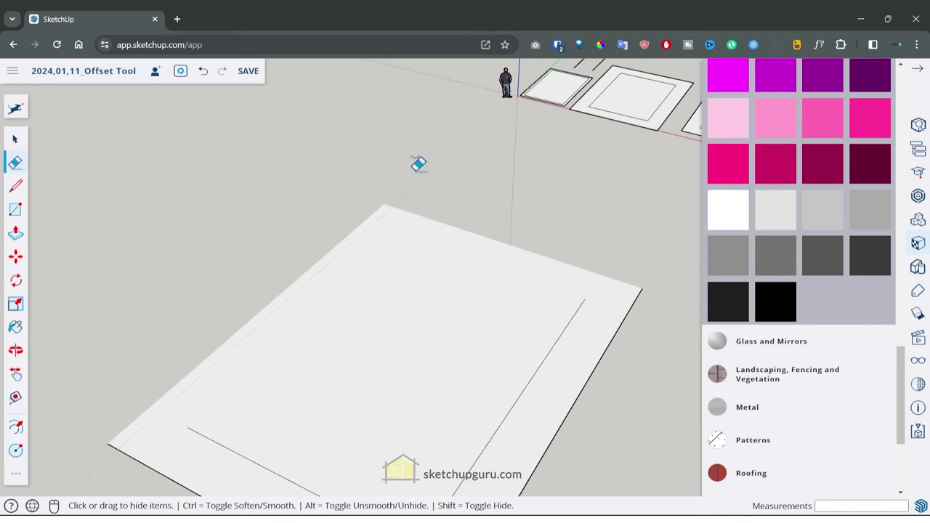
{"action": "key", "text": "alt"}
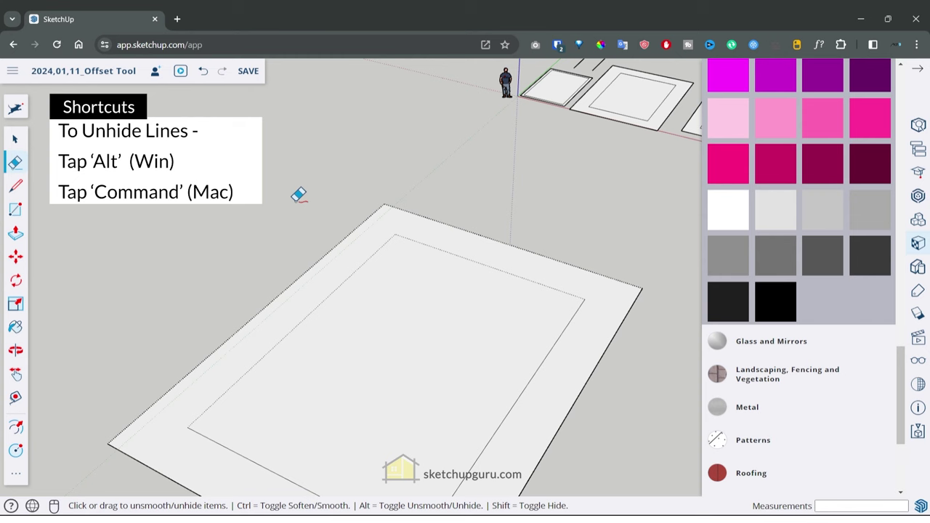
{"action": "mouse_move", "coordinate": [320, 235]}
{"action": "left_mouse_down"}
{"action": "mouse_move", "coordinate": [370, 272]}
{"action": "mouse_move", "coordinate": [434, 271]}
{"action": "mouse_move", "coordinate": [546, 223]}
{"action": "mouse_move", "coordinate": [538, 215]}
{"action": "left_mouse_up"}
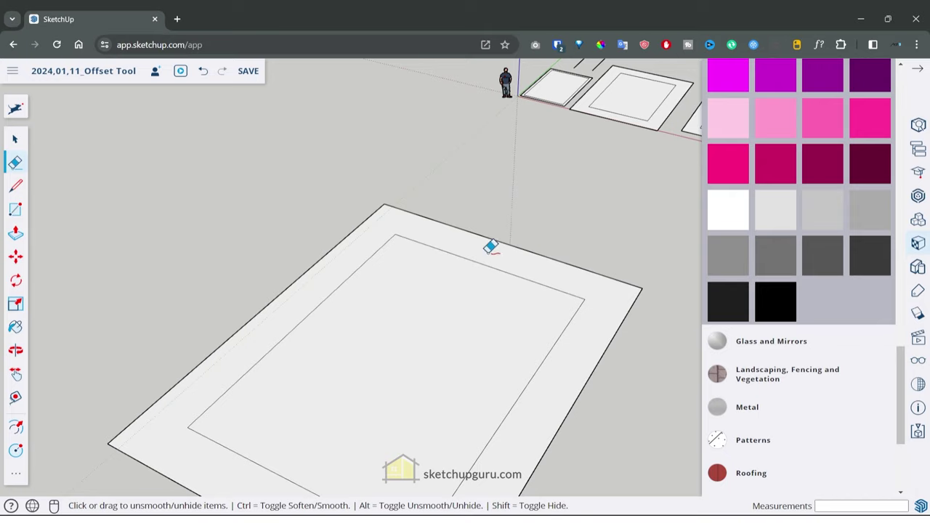
{"action": "scroll", "coordinate": [480, 251], "scroll_direction": "up", "scroll_amount": 3}
{"action": "middle_click_drag", "start_coordinate": [461, 260], "coordinate": [495, 322]}
{"action": "scroll", "coordinate": [395, 216], "scroll_direction": "down", "scroll_amount": 10}
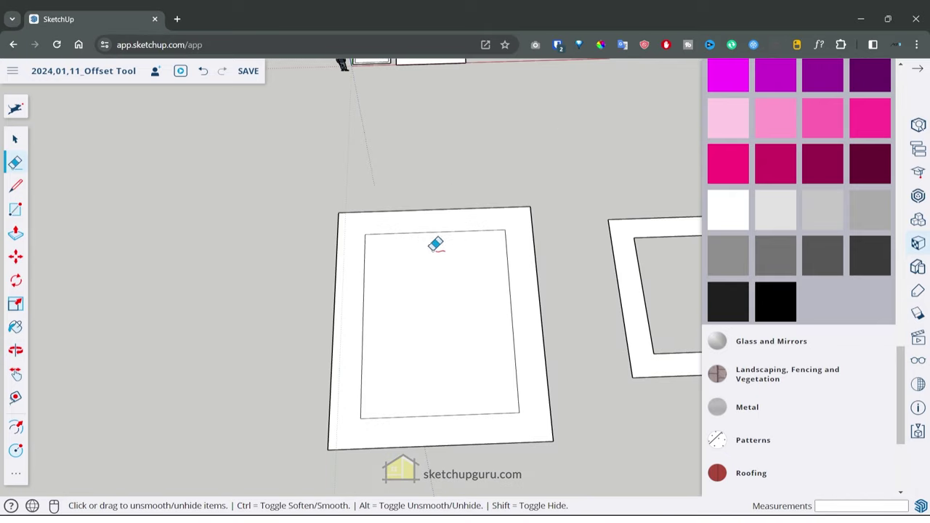
{"action": "key", "text": "space"}
{"action": "scroll", "coordinate": [603, 430], "scroll_direction": "up", "scroll_amount": 5}
{"action": "mouse_move", "coordinate": [602, 429]}
{"action": "middle_mouse_down"}
{"action": "mouse_move", "coordinate": [492, 396]}
{"action": "mouse_move", "coordinate": [489, 312]}
{"action": "mouse_move", "coordinate": [407, 316]}
{"action": "mouse_move", "coordinate": [485, 197]}
{"action": "mouse_move", "coordinate": [341, 377]}
{"action": "mouse_move", "coordinate": [637, 361]}
{"action": "mouse_move", "coordinate": [470, 232]}
{"action": "mouse_move", "coordinate": [390, 458]}
{"action": "mouse_move", "coordinate": [543, 343]}
{"action": "mouse_move", "coordinate": [397, 327]}
{"action": "mouse_move", "coordinate": [488, 252]}
{"action": "mouse_move", "coordinate": [608, 215]}
{"action": "mouse_move", "coordinate": [498, 276]}
{"action": "middle_mouse_up"}
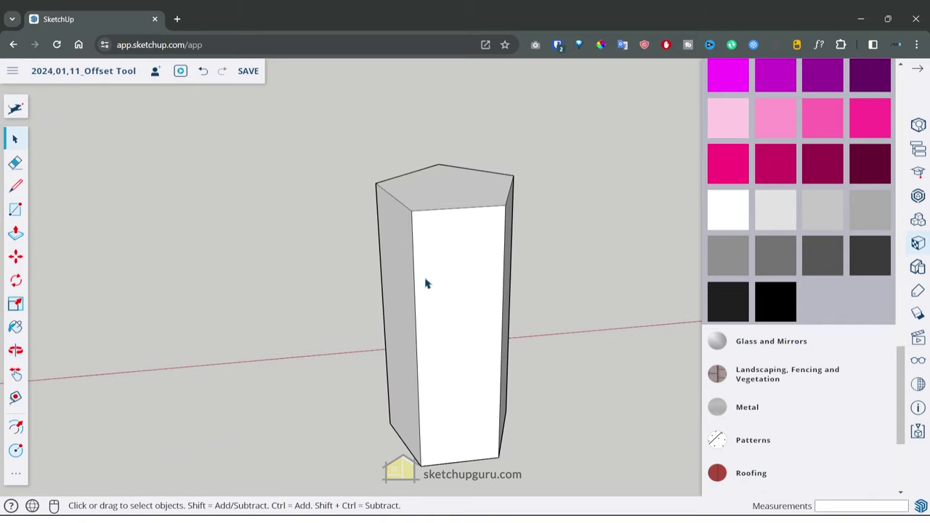
- Soften the pentagonal prism's vertical edges with a Ctrl-drag of the Eraser
{"action": "mouse_move", "coordinate": [434, 281]}
{"action": "middle_mouse_down"}
{"action": "mouse_move", "coordinate": [272, 307]}
{"action": "mouse_move", "coordinate": [390, 286]}
{"action": "mouse_move", "coordinate": [343, 312]}
{"action": "middle_mouse_up"}
{"action": "key", "text": "e"}
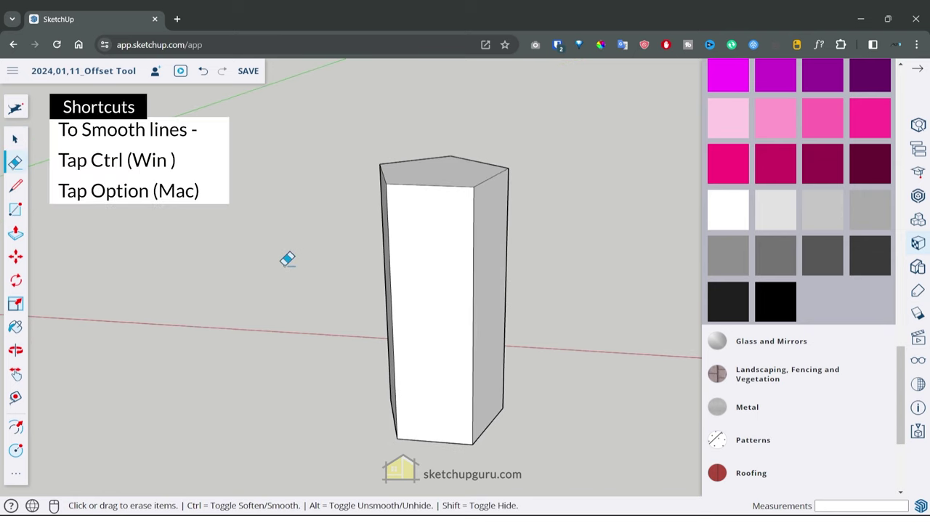
{"action": "key", "text": "ctrl"}
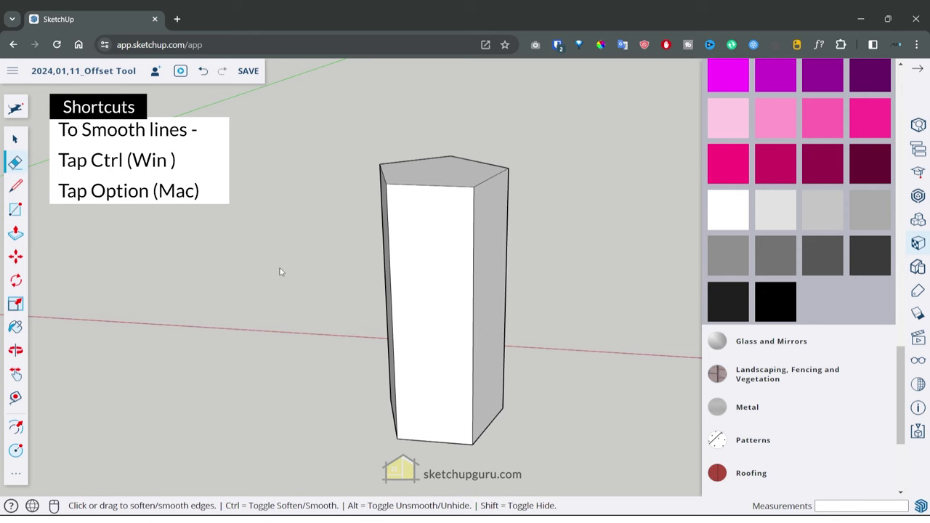
{"action": "mouse_move", "coordinate": [349, 245]}
{"action": "left_mouse_down"}
{"action": "mouse_move", "coordinate": [478, 249]}
{"action": "mouse_move", "coordinate": [500, 245]}
{"action": "mouse_move", "coordinate": [515, 226]}
{"action": "mouse_move", "coordinate": [404, 235]}
{"action": "mouse_move", "coordinate": [360, 240]}
{"action": "left_mouse_up"}
{"action": "mouse_move", "coordinate": [382, 262]}
{"action": "middle_mouse_down"}
{"action": "mouse_move", "coordinate": [461, 254]}
{"action": "mouse_move", "coordinate": [643, 290]}
{"action": "mouse_move", "coordinate": [625, 293]}
{"action": "mouse_move", "coordinate": [461, 428]}
{"action": "mouse_move", "coordinate": [600, 328]}
{"action": "mouse_move", "coordinate": [414, 325]}
{"action": "mouse_move", "coordinate": [478, 438]}
{"action": "middle_mouse_up"}
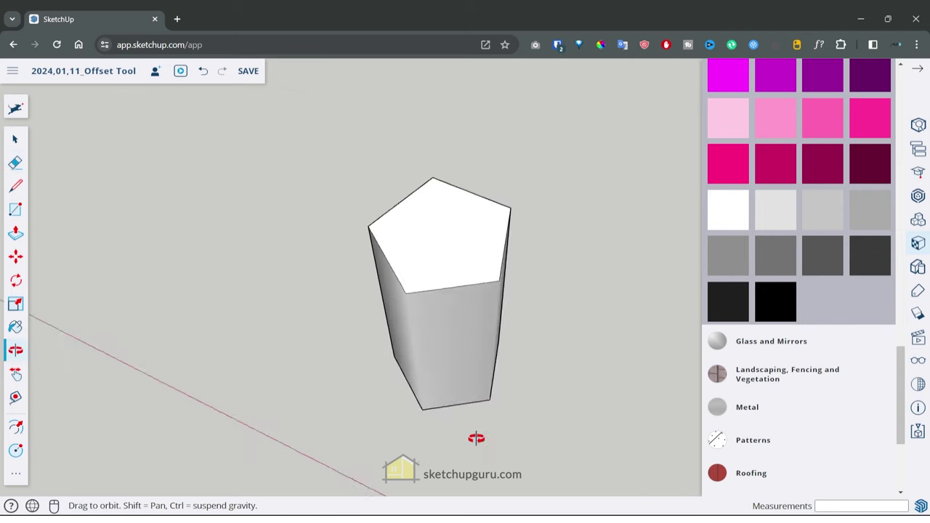
- Orbit around the prism to inspect its smoothly shaded sides
{"action": "mouse_move", "coordinate": [410, 206]}
{"action": "middle_mouse_down"}
{"action": "mouse_move", "coordinate": [494, 282]}
{"action": "mouse_move", "coordinate": [496, 194]}
{"action": "mouse_move", "coordinate": [470, 242]}
{"action": "mouse_move", "coordinate": [426, 268]}
{"action": "middle_mouse_up"}
{"action": "left_click_drag", "start_coordinate": [426, 268], "coordinate": [438, 306]}
{"action": "middle_click_drag", "start_coordinate": [426, 312], "coordinate": [385, 274]}
{"action": "scroll", "coordinate": [509, 109], "scroll_direction": "up", "scroll_amount": 5}
{"action": "scroll", "coordinate": [509, 109], "scroll_direction": "down", "scroll_amount": 5}
{"action": "mouse_move", "coordinate": [496, 183]}
{"action": "middle_mouse_down"}
{"action": "mouse_move", "coordinate": [326, 116]}
{"action": "mouse_move", "coordinate": [296, 208]}
{"action": "mouse_move", "coordinate": [574, 297]}
{"action": "mouse_move", "coordinate": [305, 298]}
{"action": "middle_mouse_up"}
{"action": "scroll", "coordinate": [417, 283], "scroll_direction": "up", "scroll_amount": 5}
{"action": "scroll", "coordinate": [416, 284], "scroll_direction": "down", "scroll_amount": 5}
{"action": "mouse_move", "coordinate": [442, 288]}
{"action": "middle_mouse_down"}
{"action": "mouse_move", "coordinate": [395, 269]}
{"action": "mouse_move", "coordinate": [546, 301]}
{"action": "mouse_move", "coordinate": [415, 243]}
{"action": "mouse_move", "coordinate": [484, 226]}
{"action": "middle_mouse_up"}
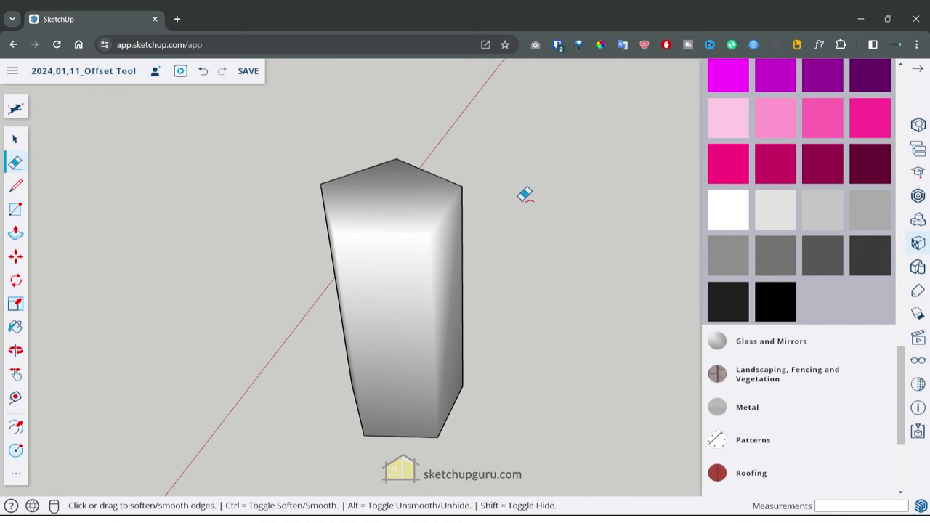
- Unsmooth the prism's soft vertical edges with an Alt-drag of the Eraser
{"action": "key", "text": "alt"}
{"action": "scroll", "coordinate": [509, 216], "scroll_direction": "down", "scroll_amount": 2}
{"action": "scroll", "coordinate": [426, 211], "scroll_direction": "up", "scroll_amount": 5}
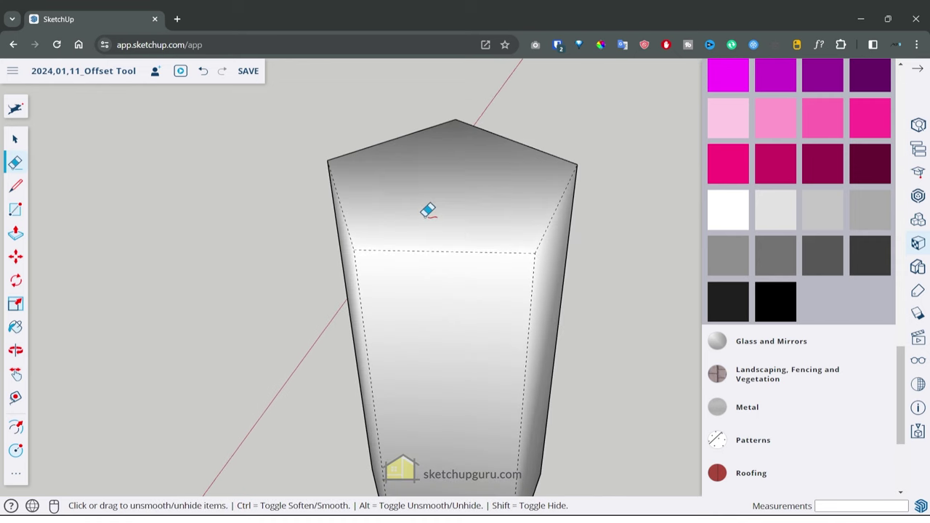
{"action": "scroll", "coordinate": [433, 247], "scroll_direction": "down", "scroll_amount": 5}
{"action": "mouse_move", "coordinate": [475, 181]}
{"action": "middle_mouse_down"}
{"action": "mouse_move", "coordinate": [498, 253]}
{"action": "mouse_move", "coordinate": [474, 238]}
{"action": "mouse_move", "coordinate": [473, 266]}
{"action": "mouse_move", "coordinate": [443, 245]}
{"action": "mouse_move", "coordinate": [451, 239]}
{"action": "middle_mouse_up"}
{"action": "left_click_drag", "start_coordinate": [494, 262], "coordinate": [360, 249]}
{"action": "mouse_move", "coordinate": [360, 249]}
{"action": "middle_mouse_down"}
{"action": "mouse_move", "coordinate": [544, 77]}
{"action": "mouse_move", "coordinate": [457, 269]}
{"action": "mouse_move", "coordinate": [472, 109]}
{"action": "middle_mouse_up"}
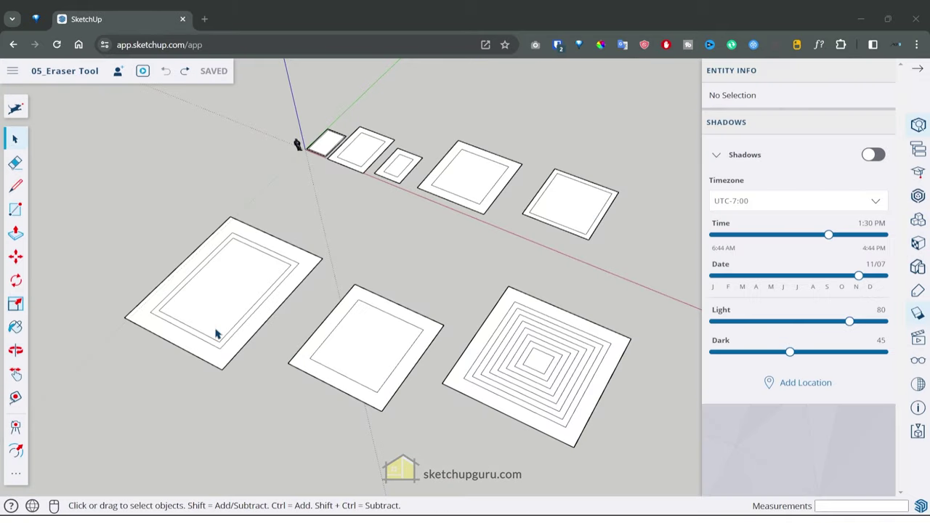
- Sweep the Eraser across the rectangles' edges and select them instead of erasing
{"action": "middle_click_drag", "start_coordinate": [271, 323], "coordinate": [376, 265]}
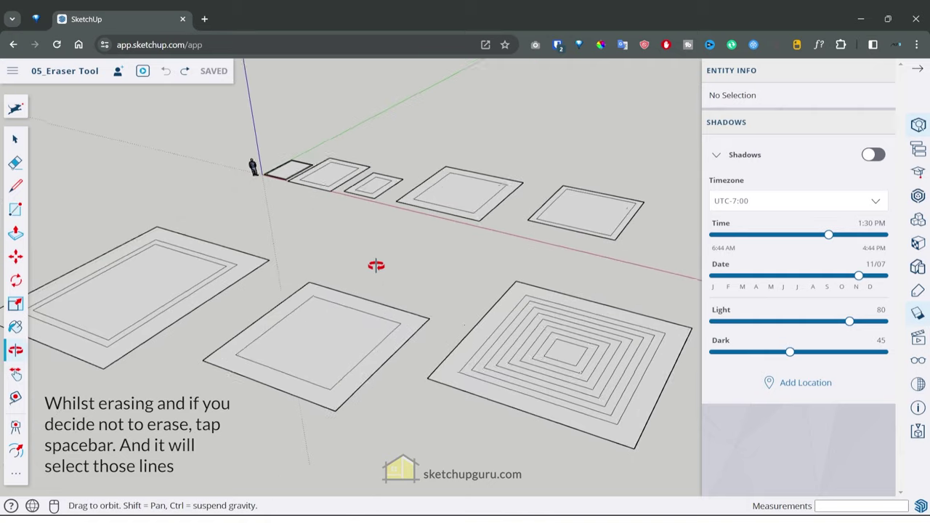
{"action": "scroll", "coordinate": [375, 265], "scroll_direction": "down", "scroll_amount": 3}
{"action": "scroll", "coordinate": [402, 312], "scroll_direction": "up", "scroll_amount": 2}
{"action": "middle_click_drag", "start_coordinate": [403, 311], "coordinate": [382, 305]}
{"action": "scroll", "coordinate": [381, 305], "scroll_direction": "down", "scroll_amount": 2}
{"action": "scroll", "coordinate": [382, 305], "scroll_direction": "up", "scroll_amount": 3}
{"action": "scroll", "coordinate": [381, 320], "scroll_direction": "down", "scroll_amount": 4}
{"action": "scroll", "coordinate": [411, 316], "scroll_direction": "up", "scroll_amount": 4}
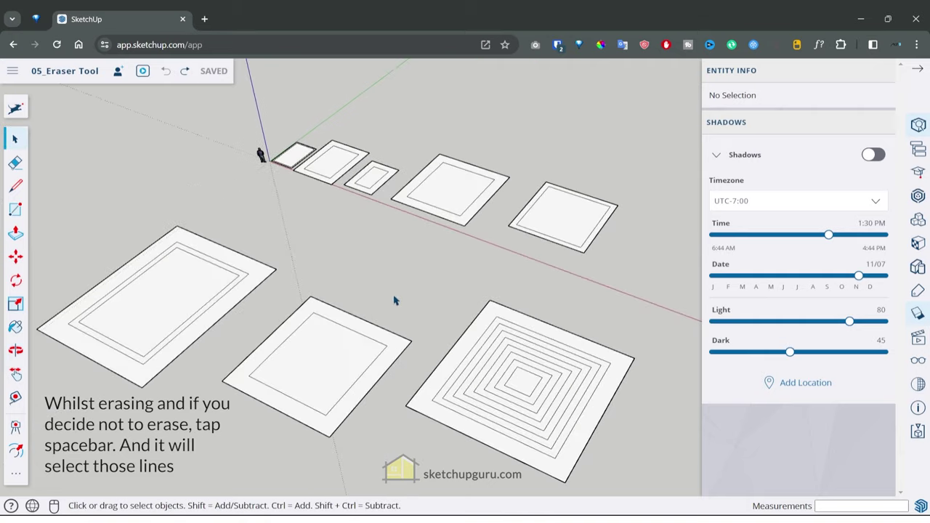
{"action": "key", "text": "e"}
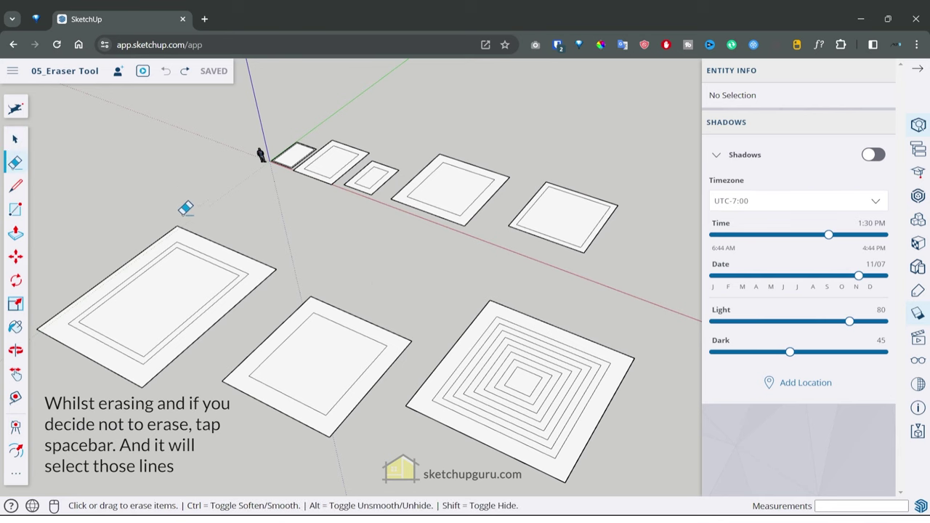
{"action": "mouse_move", "coordinate": [146, 232]}
{"action": "left_mouse_down"}
{"action": "mouse_move", "coordinate": [176, 281]}
{"action": "mouse_move", "coordinate": [242, 233]}
{"action": "mouse_move", "coordinate": [316, 228]}
{"action": "mouse_move", "coordinate": [379, 282]}
{"action": "mouse_move", "coordinate": [363, 333]}
{"action": "mouse_move", "coordinate": [387, 404]}
{"action": "mouse_move", "coordinate": [410, 344]}
{"action": "mouse_move", "coordinate": [472, 364]}
{"action": "mouse_move", "coordinate": [536, 349]}
{"action": "mouse_move", "coordinate": [601, 287]}
{"action": "mouse_move", "coordinate": [562, 209]}
{"action": "mouse_move", "coordinate": [523, 192]}
{"action": "mouse_move", "coordinate": [482, 189]}
{"action": "mouse_move", "coordinate": [422, 233]}
{"action": "mouse_move", "coordinate": [364, 222]}
{"action": "mouse_move", "coordinate": [355, 173]}
{"action": "mouse_move", "coordinate": [324, 175]}
{"action": "mouse_move", "coordinate": [301, 206]}
{"action": "mouse_move", "coordinate": [329, 247]}
{"action": "mouse_move", "coordinate": [394, 273]}
{"action": "left_mouse_up"}
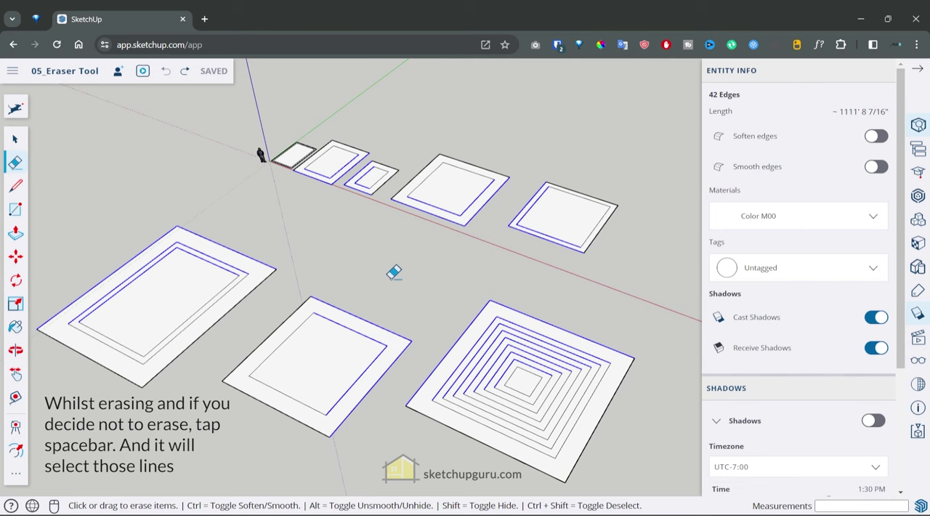
{"action": "key", "text": "space"}
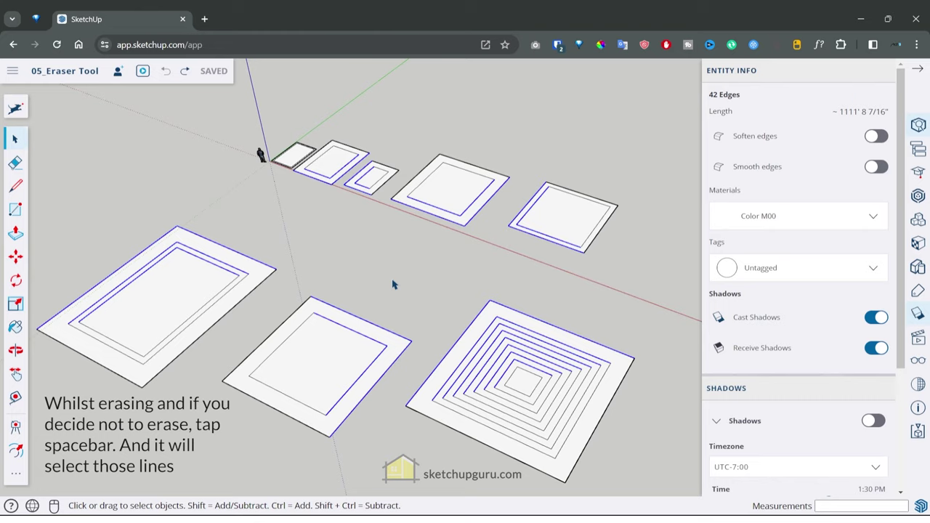
- Sweep the Eraser over more edges and select them, giving 36 selected edges
{"action": "scroll", "coordinate": [338, 295], "scroll_direction": "down", "scroll_amount": 3}
{"action": "middle_click_drag", "start_coordinate": [338, 294], "coordinate": [297, 218]}
{"action": "scroll", "coordinate": [297, 218], "scroll_direction": "up", "scroll_amount": 10}
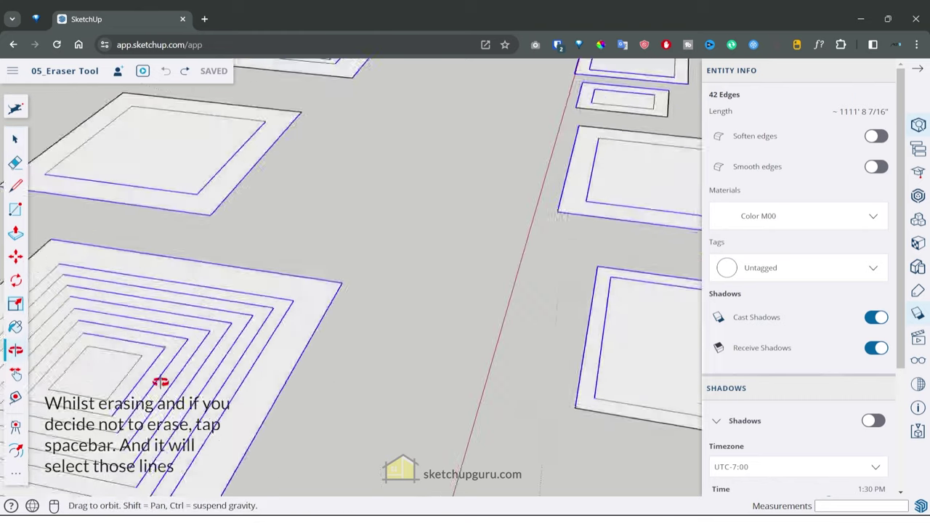
{"action": "scroll", "coordinate": [396, 328], "scroll_direction": "down", "scroll_amount": 5}
{"action": "scroll", "coordinate": [352, 282], "scroll_direction": "up", "scroll_amount": 1}
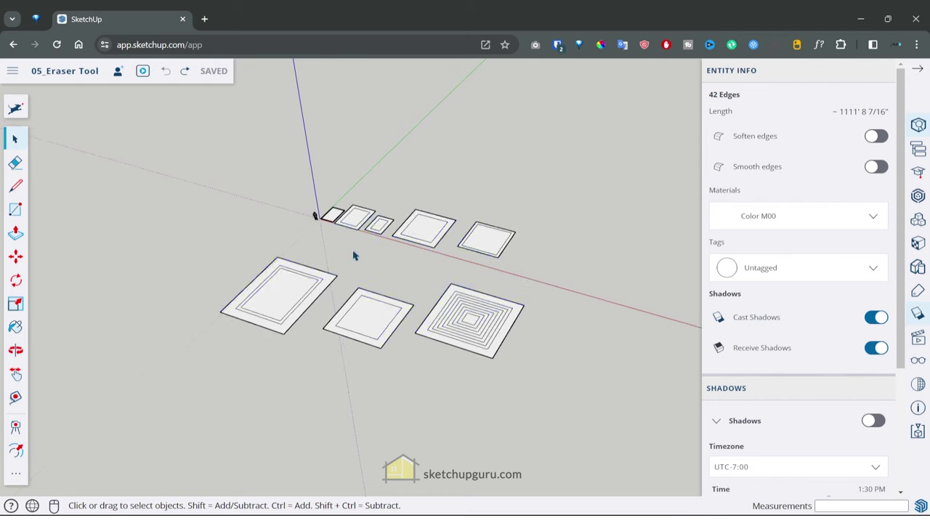
{"action": "left_click", "coordinate": [349, 275]}
{"action": "key", "text": "e"}
{"action": "scroll", "coordinate": [347, 269], "scroll_direction": "up", "scroll_amount": 1}
{"action": "mouse_move", "coordinate": [214, 249]}
{"action": "left_mouse_down"}
{"action": "mouse_move", "coordinate": [235, 301]}
{"action": "mouse_move", "coordinate": [292, 254]}
{"action": "mouse_move", "coordinate": [327, 240]}
{"action": "mouse_move", "coordinate": [350, 199]}
{"action": "mouse_move", "coordinate": [421, 235]}
{"action": "mouse_move", "coordinate": [413, 310]}
{"action": "mouse_move", "coordinate": [424, 370]}
{"action": "mouse_move", "coordinate": [467, 409]}
{"action": "mouse_move", "coordinate": [512, 370]}
{"action": "mouse_move", "coordinate": [568, 382]}
{"action": "mouse_move", "coordinate": [612, 454]}
{"action": "mouse_move", "coordinate": [408, 484]}
{"action": "mouse_move", "coordinate": [291, 424]}
{"action": "mouse_move", "coordinate": [296, 272]}
{"action": "mouse_move", "coordinate": [318, 268]}
{"action": "mouse_move", "coordinate": [322, 246]}
{"action": "left_mouse_up"}
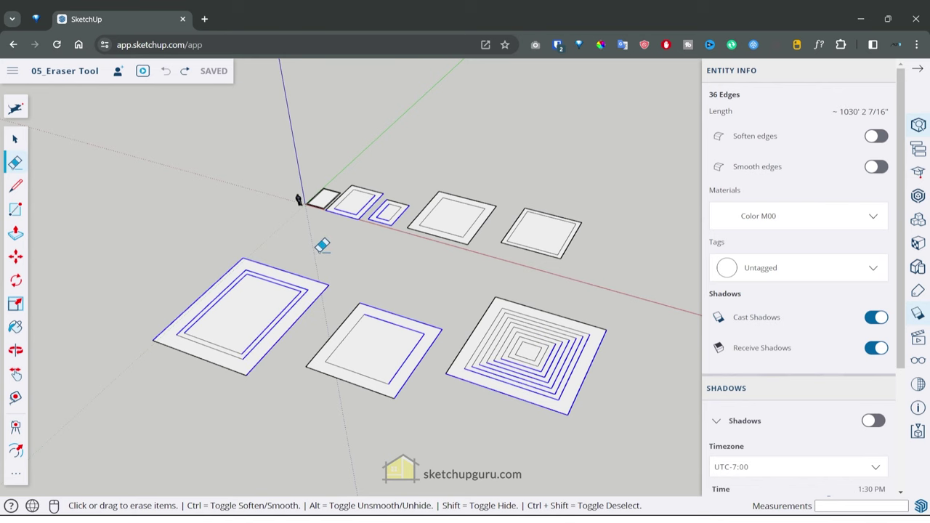
{"action": "key", "text": "space"}
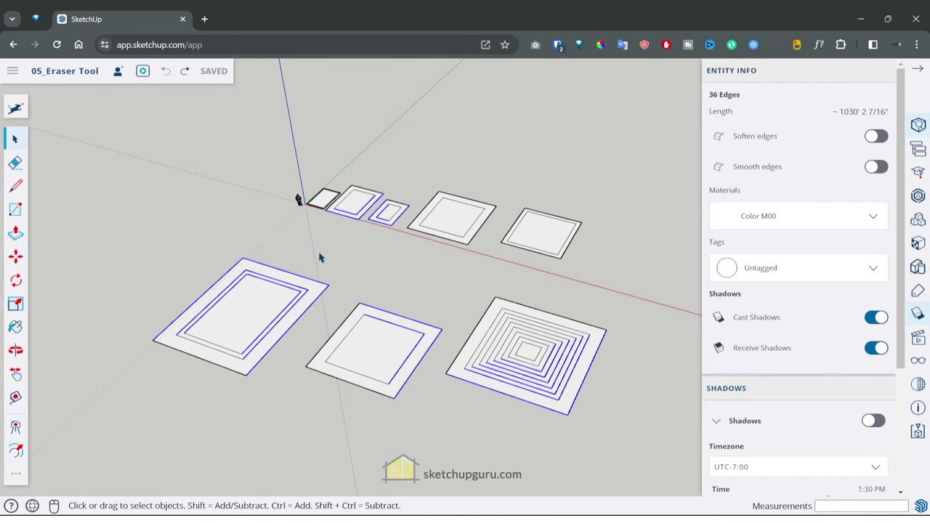
{"action": "middle_click_drag", "start_coordinate": [436, 339], "coordinate": [410, 351]}
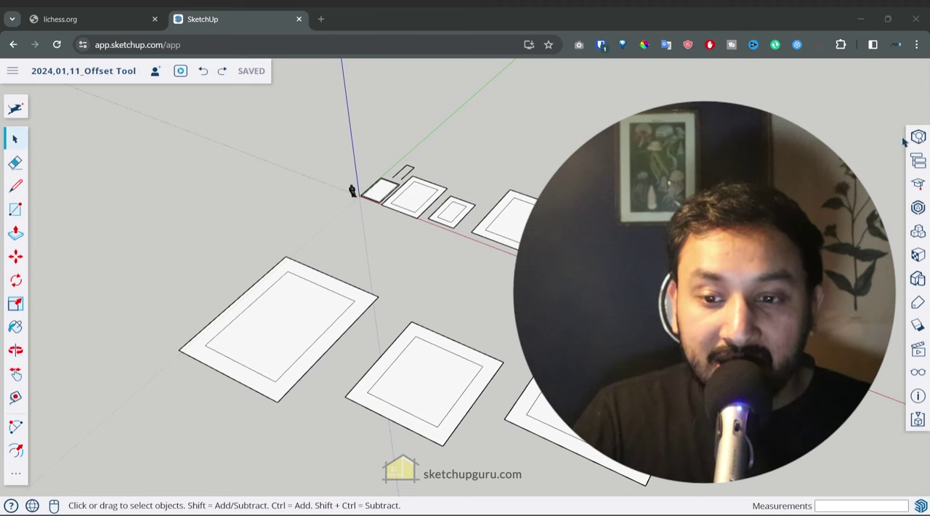
- Activate the Paint Bucket to bring up the Materials panel's colour swatches
{"action": "left_click", "coordinate": [918, 231]}
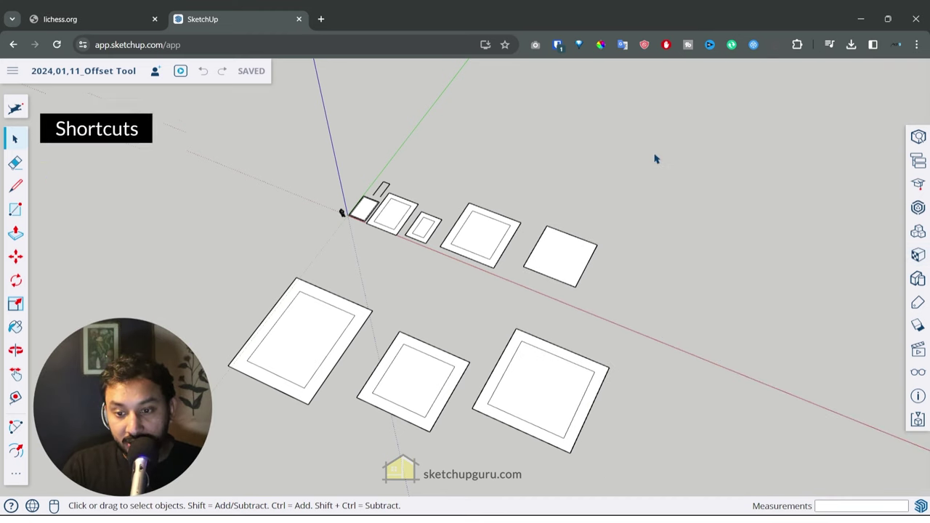
{"action": "key", "text": "b"}
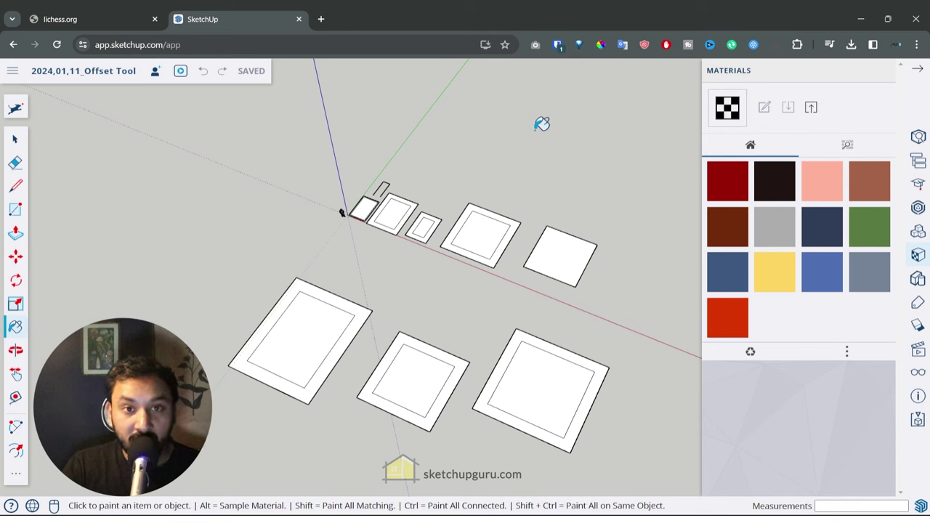
- Reopen the Materials panel, activate the Paint Bucket, and orbit around the scale figure
{"action": "left_click", "coordinate": [900, 66]}
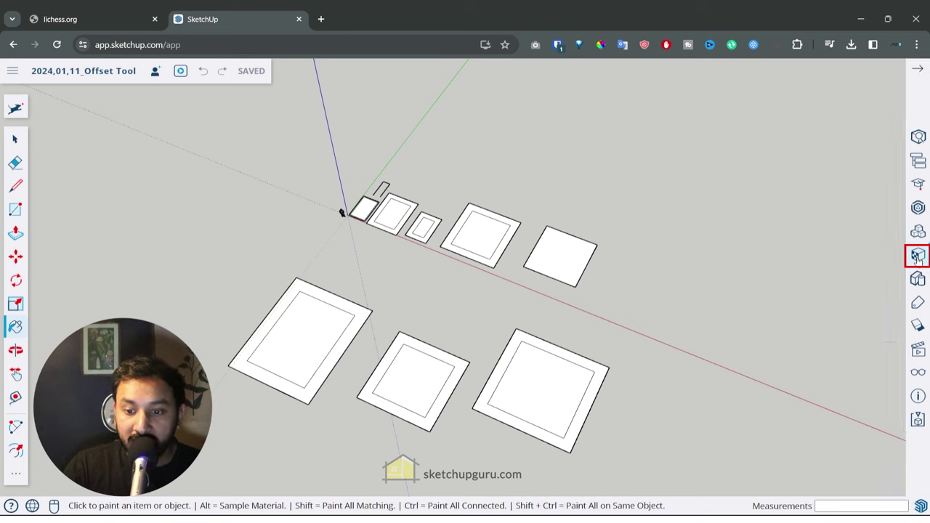
{"action": "left_click", "coordinate": [918, 258]}
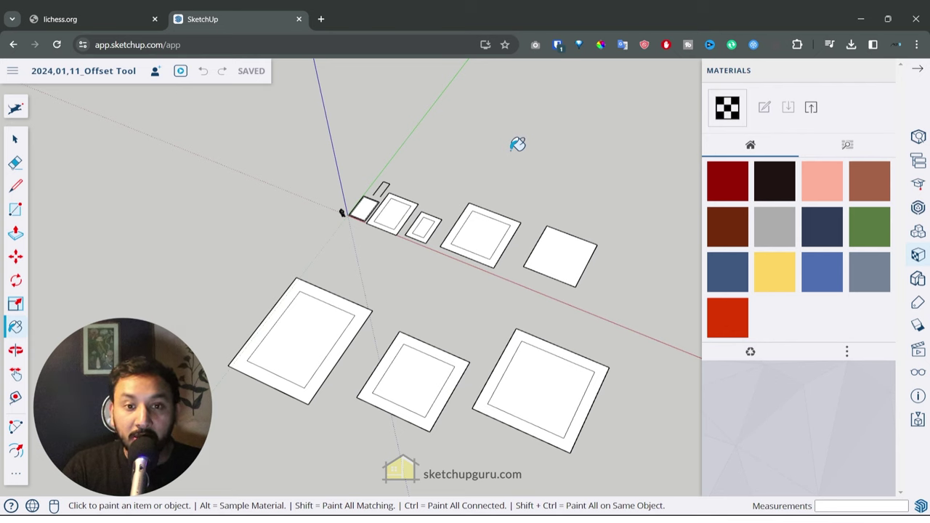
{"action": "key", "text": "b"}
{"action": "key", "text": "b"}
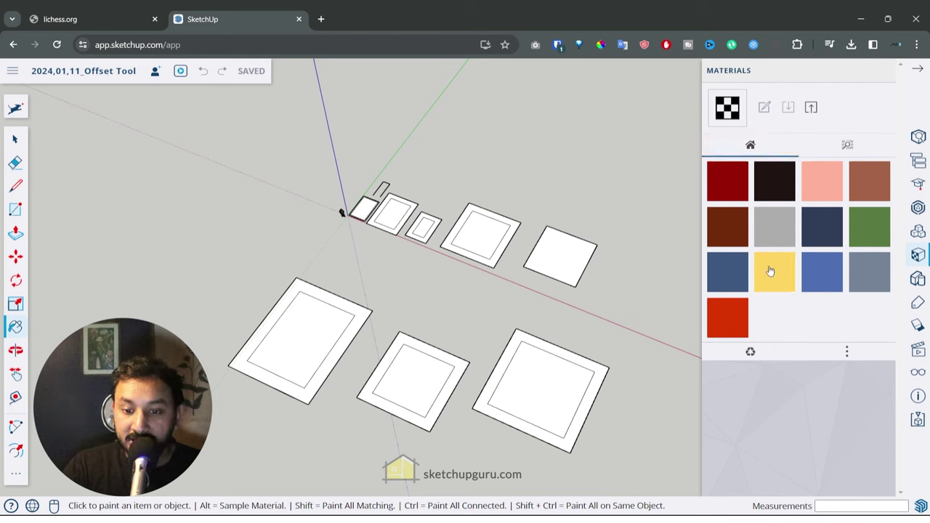
{"action": "scroll", "coordinate": [312, 211], "scroll_direction": "up", "scroll_amount": 6}
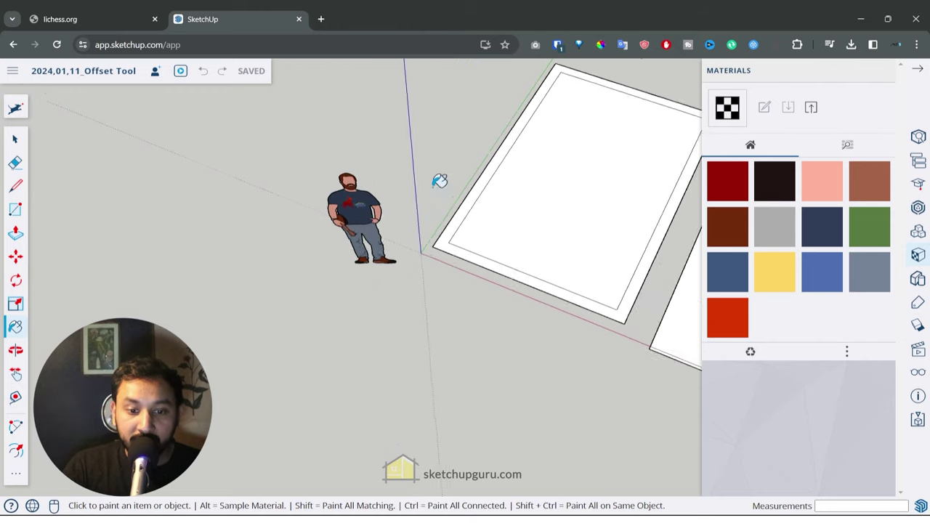
{"action": "middle_click_drag", "start_coordinate": [363, 237], "coordinate": [297, 77]}
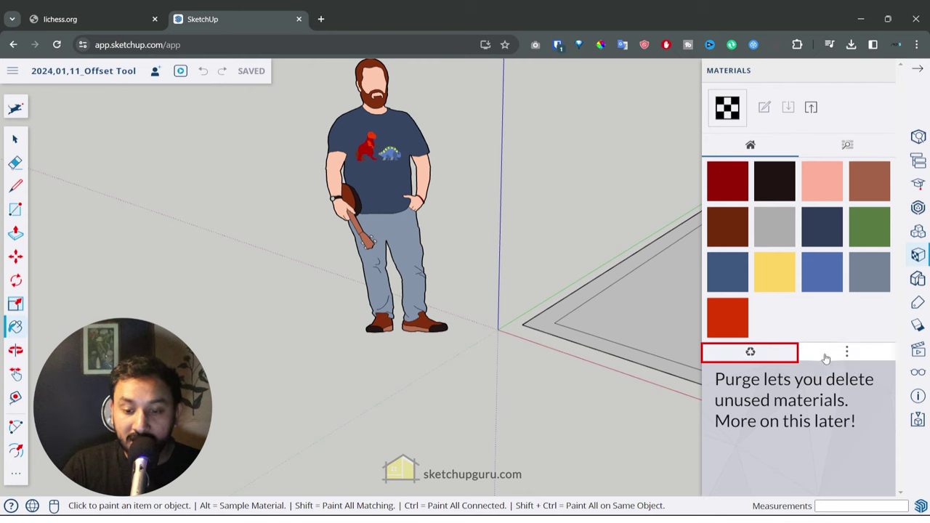
- Try the List view for the material swatches, then undo it
{"action": "left_click", "coordinate": [850, 352]}
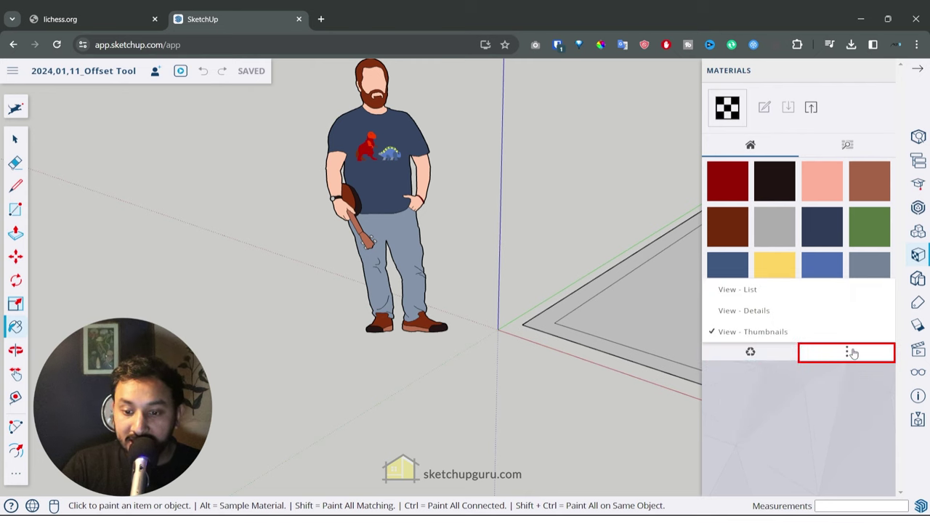
{"action": "left_click", "coordinate": [752, 291]}
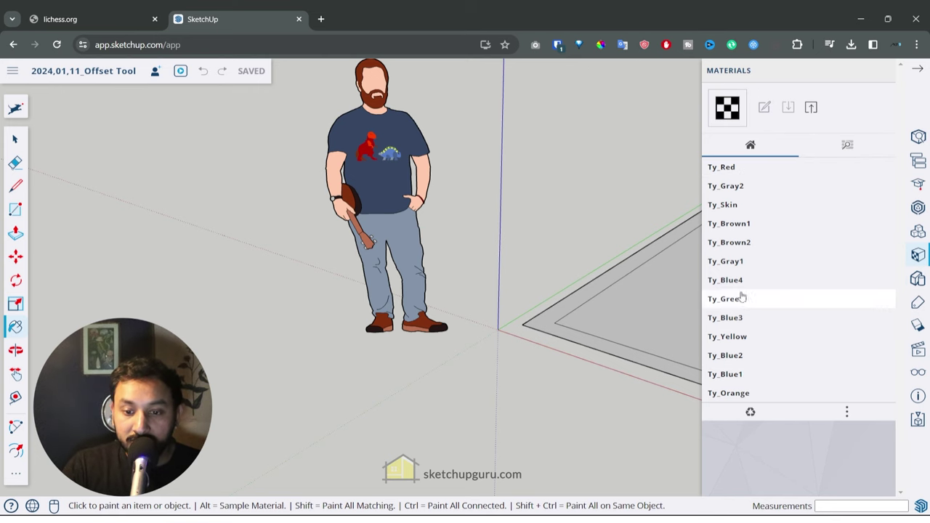
{"action": "key", "text": "ctrl+z"}
{"action": "scroll", "coordinate": [382, 284], "scroll_direction": "up", "scroll_amount": 3}
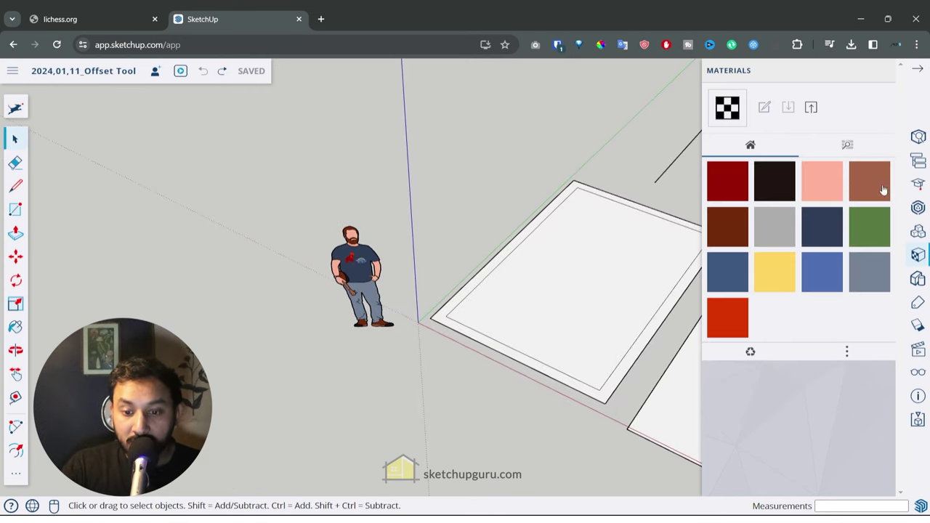
- With the Paint Bucket, sample the shirt's Ty_Blue4 material
{"action": "key", "text": "b"}
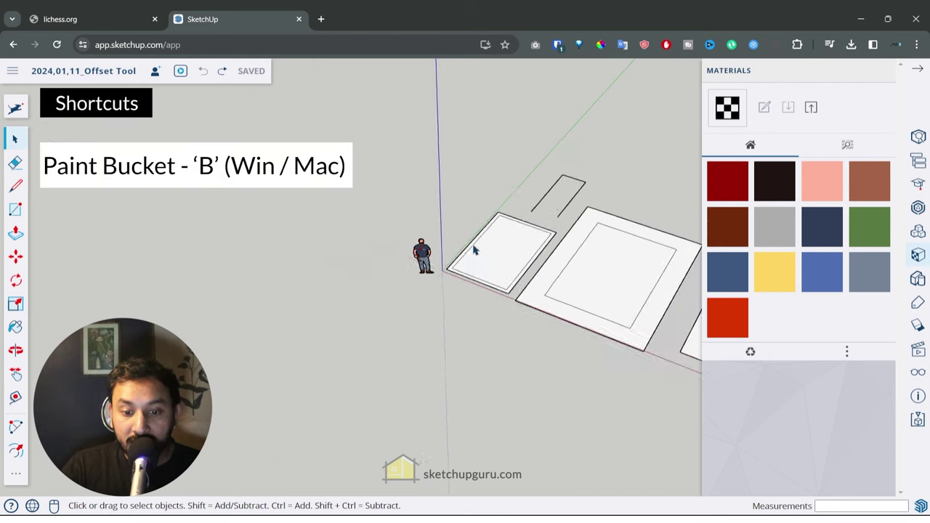
{"action": "scroll", "coordinate": [530, 248], "scroll_direction": "up", "scroll_amount": 3}
{"action": "scroll", "coordinate": [518, 260], "scroll_direction": "down", "scroll_amount": 3}
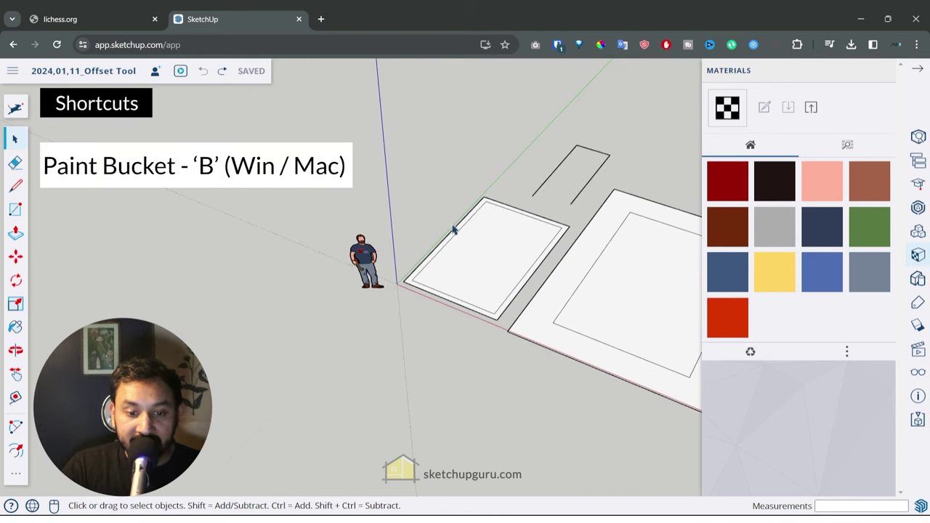
{"action": "key", "text": "b"}
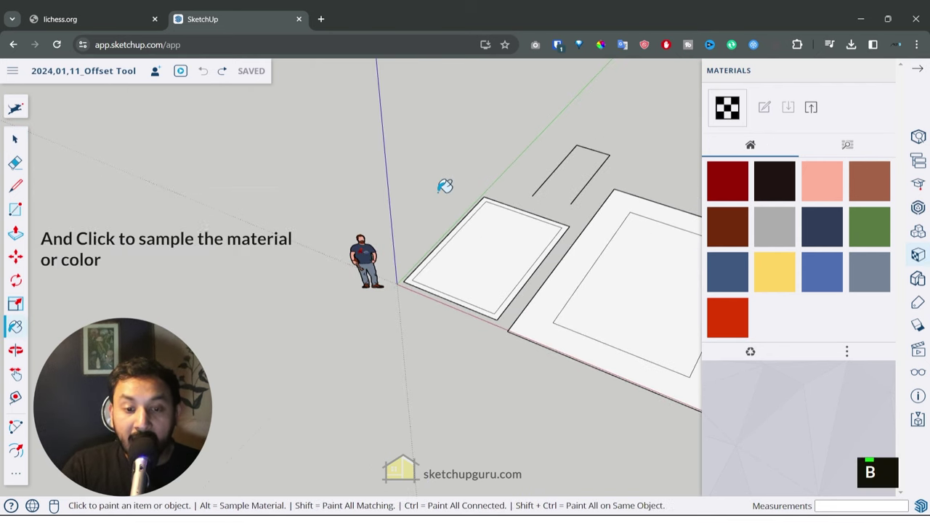
{"action": "key", "text": "alt"}
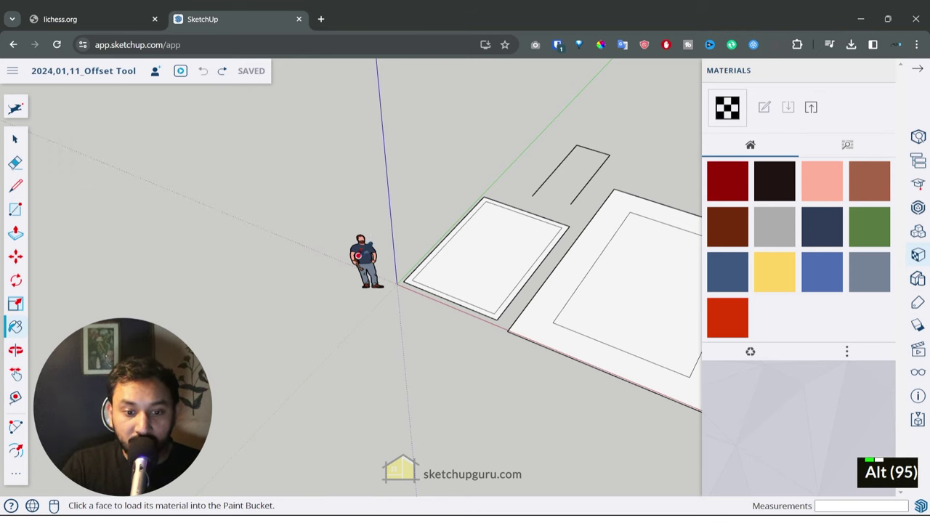
{"action": "scroll", "coordinate": [370, 216], "scroll_direction": "up", "scroll_amount": 4, "text": "alt"}
{"action": "scroll", "coordinate": [376, 185], "scroll_direction": "down", "scroll_amount": 1, "text": "alt"}
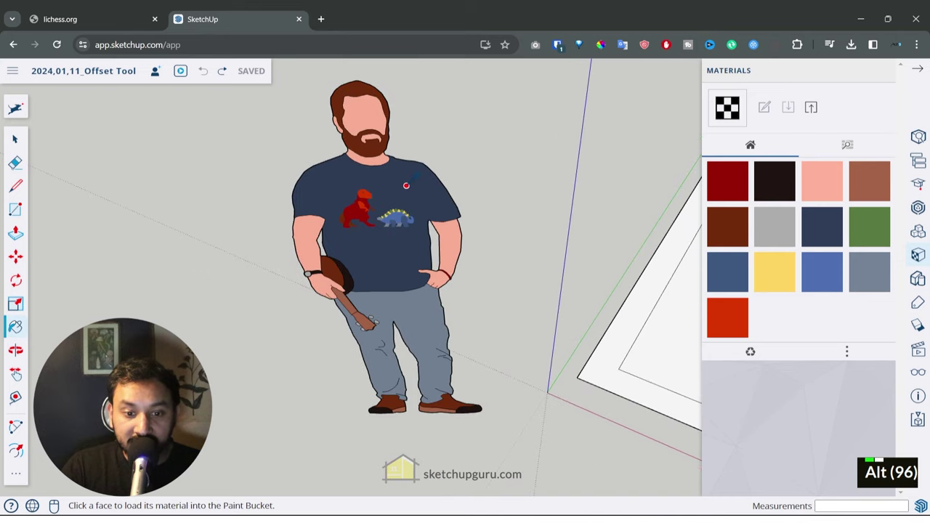
{"action": "left_click", "coordinate": [406, 185], "text": "alt"}
- Paint the inner faces and outer rings of both rectangles beside the figure Ty_Blue4
{"action": "scroll", "coordinate": [298, 222], "scroll_direction": "down", "scroll_amount": 3}
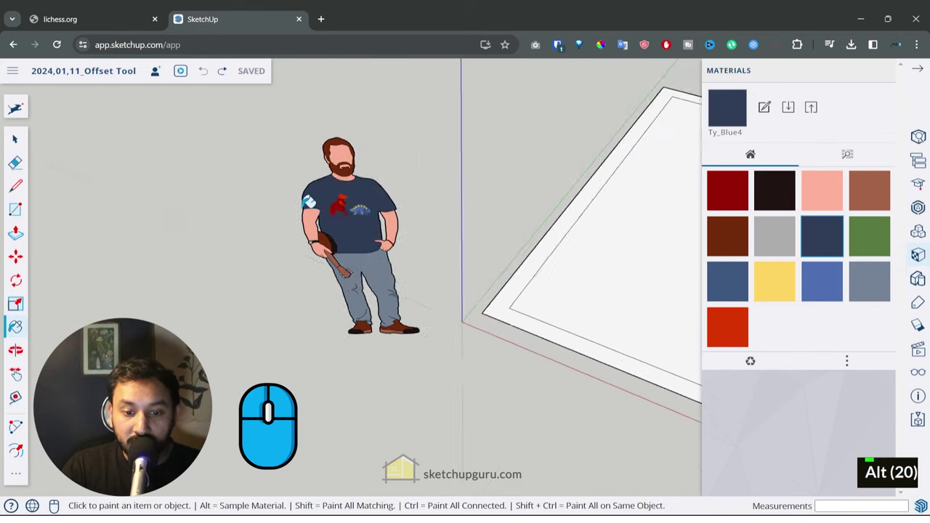
{"action": "left_click", "coordinate": [532, 234]}
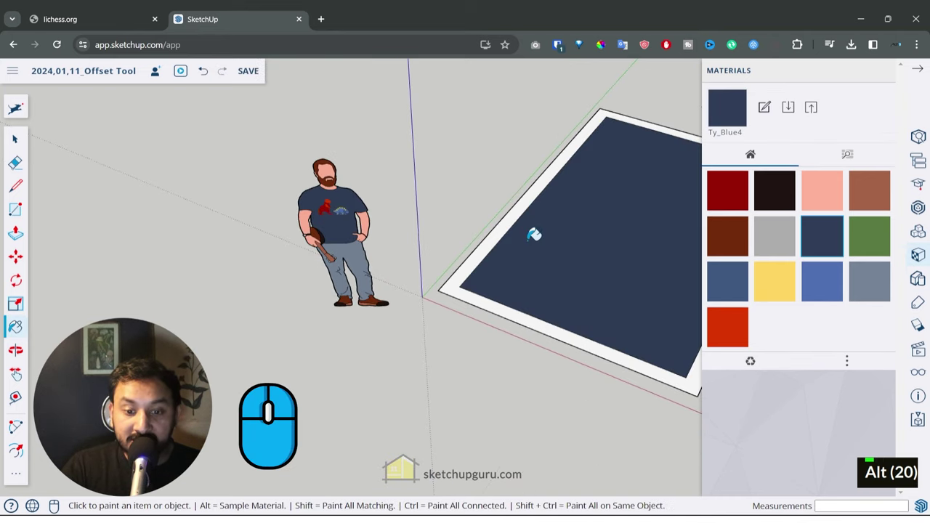
{"action": "left_click", "coordinate": [507, 220]}
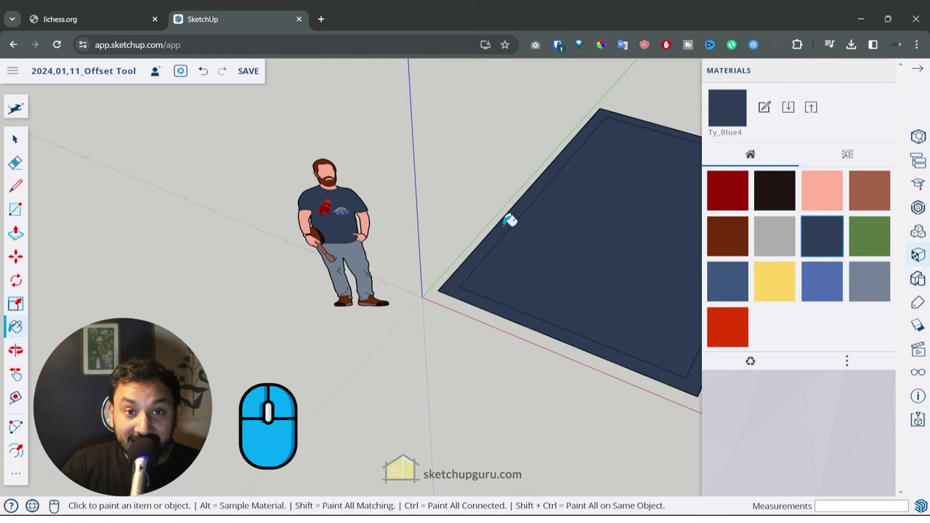
{"action": "scroll", "coordinate": [480, 221], "scroll_direction": "down", "scroll_amount": 3}
{"action": "scroll", "coordinate": [524, 217], "scroll_direction": "up", "scroll_amount": 3}
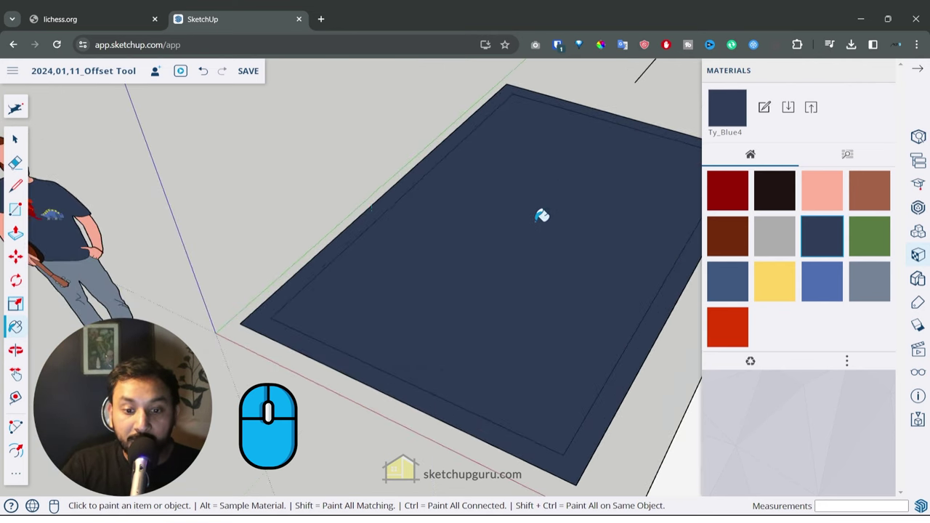
{"action": "scroll", "coordinate": [436, 215], "scroll_direction": "down", "scroll_amount": 3}
{"action": "left_click", "coordinate": [575, 224]}
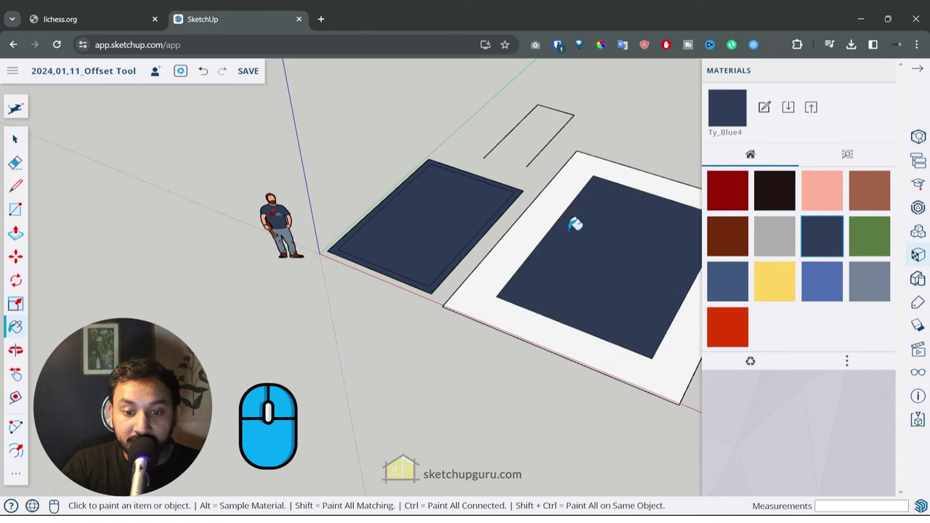
{"action": "left_click", "coordinate": [562, 206]}
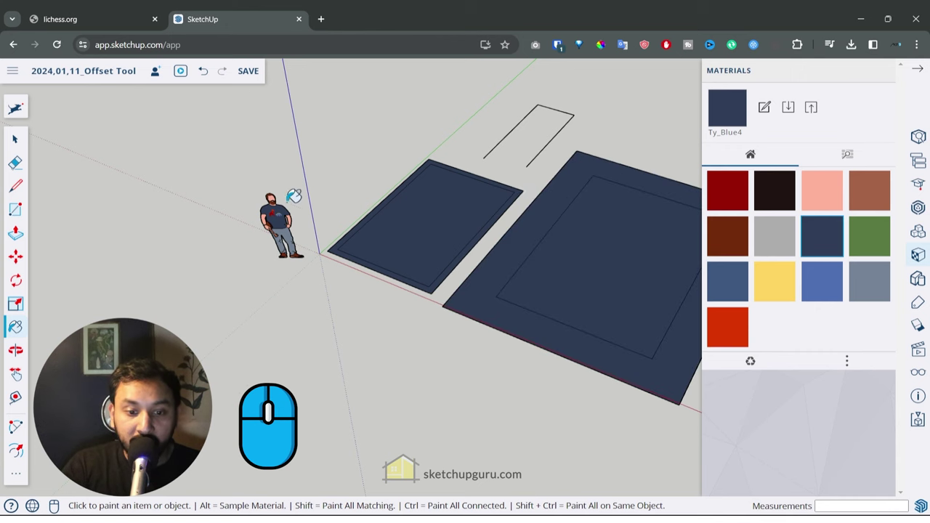
{"action": "scroll", "coordinate": [295, 203], "scroll_direction": "up", "scroll_amount": 5}
- Sample the arm's Ty_Skin and paint an inner square and the lower-left rectangle pink
{"action": "key", "text": "alt"}
{"action": "left_click", "coordinate": [312, 186], "text": "alt"}
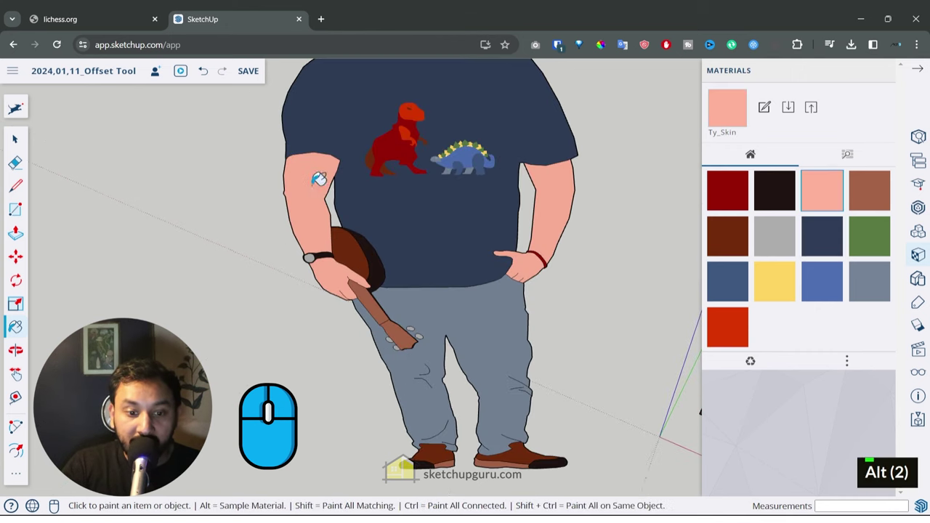
{"action": "scroll", "coordinate": [317, 182], "scroll_direction": "down", "scroll_amount": 10}
{"action": "left_click", "coordinate": [578, 174]}
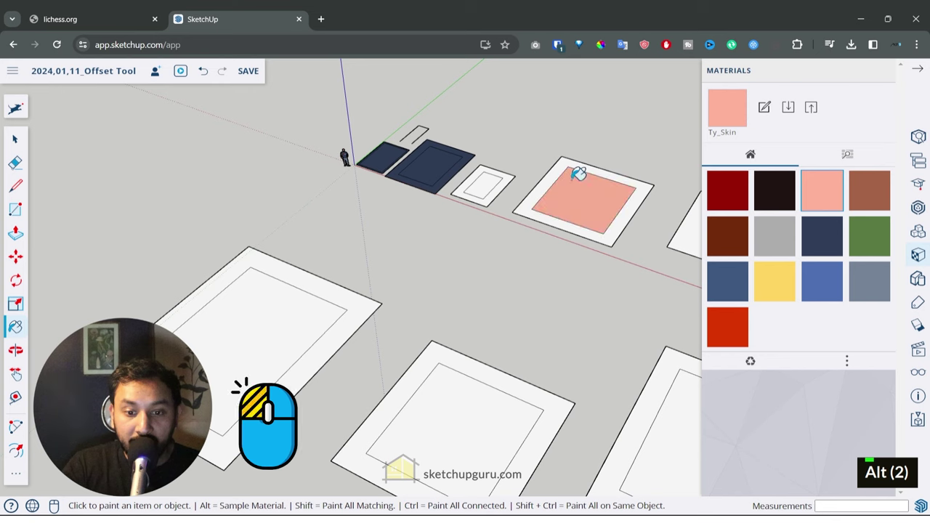
{"action": "left_click", "coordinate": [300, 298]}
{"action": "left_click", "coordinate": [281, 264]}
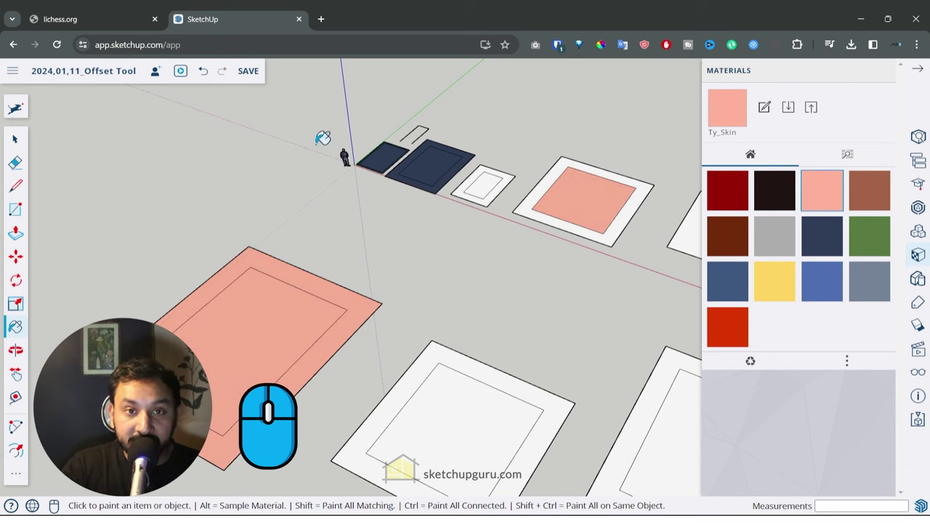
{"action": "scroll", "coordinate": [322, 141], "scroll_direction": "up", "scroll_amount": 3}
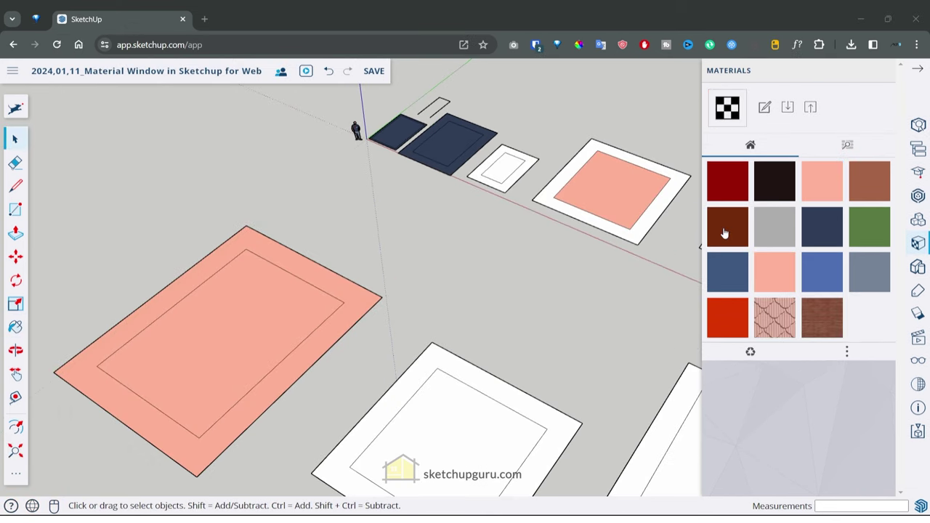
{"action": "left_click", "coordinate": [725, 233]}
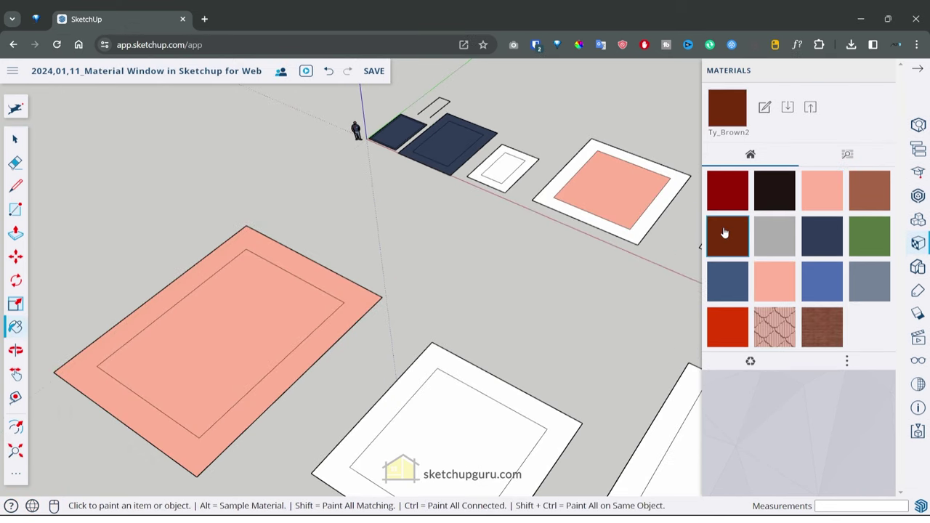
- Paint both faces of the lower-middle rectangle Ty_Brown2 and browse the material library categories
{"action": "left_click", "coordinate": [476, 413]}
{"action": "left_click", "coordinate": [437, 360]}
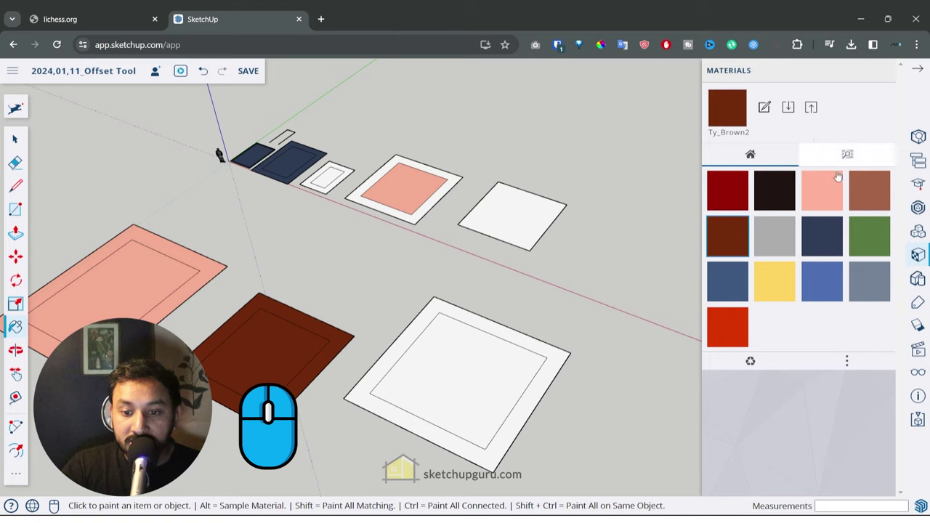
{"action": "scroll", "coordinate": [215, 137], "scroll_direction": "up", "scroll_amount": 4}
{"action": "scroll", "coordinate": [218, 181], "scroll_direction": "down", "scroll_amount": 4}
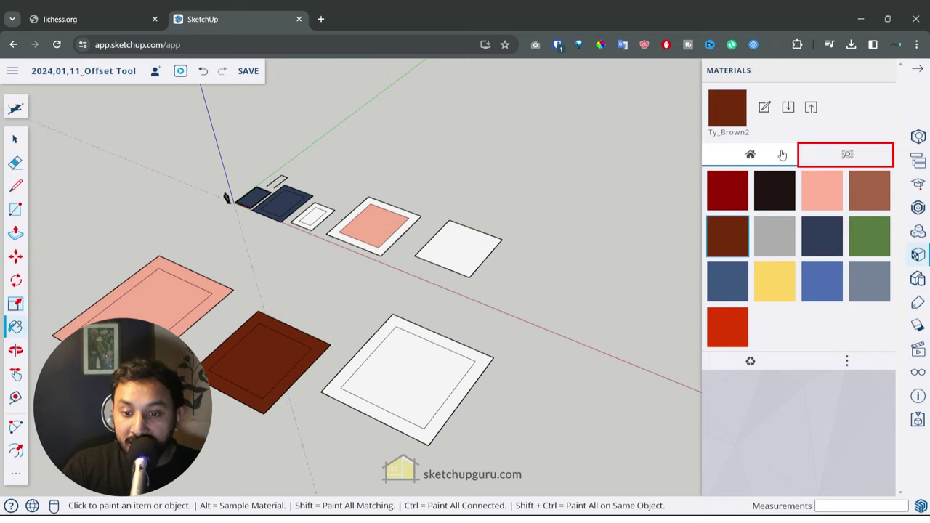
{"action": "left_click", "coordinate": [848, 155]}
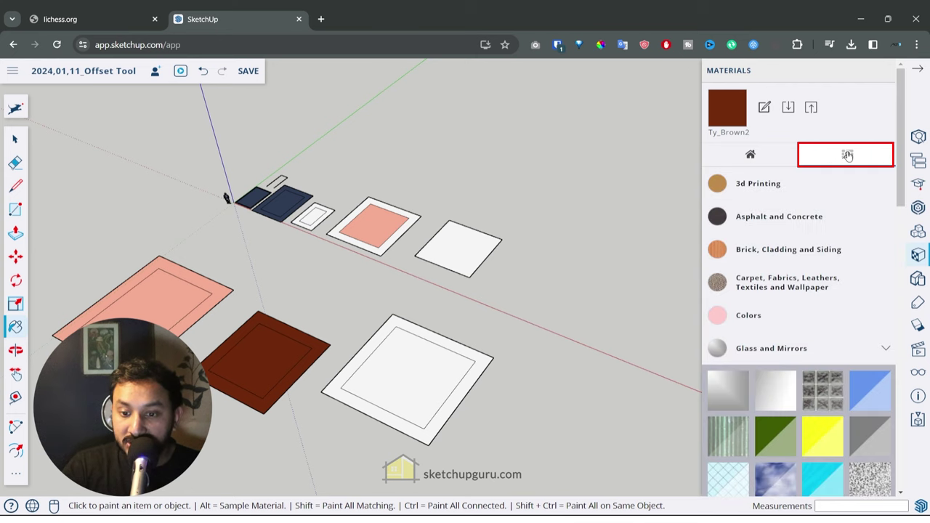
- Collapse Glass and Landscaping, expand Roofing, and paint the blank square with orange scalloped tiles
{"action": "scroll", "coordinate": [791, 210], "scroll_direction": "down", "scroll_amount": 1}
{"action": "scroll", "coordinate": [790, 209], "scroll_direction": "down", "scroll_amount": 3}
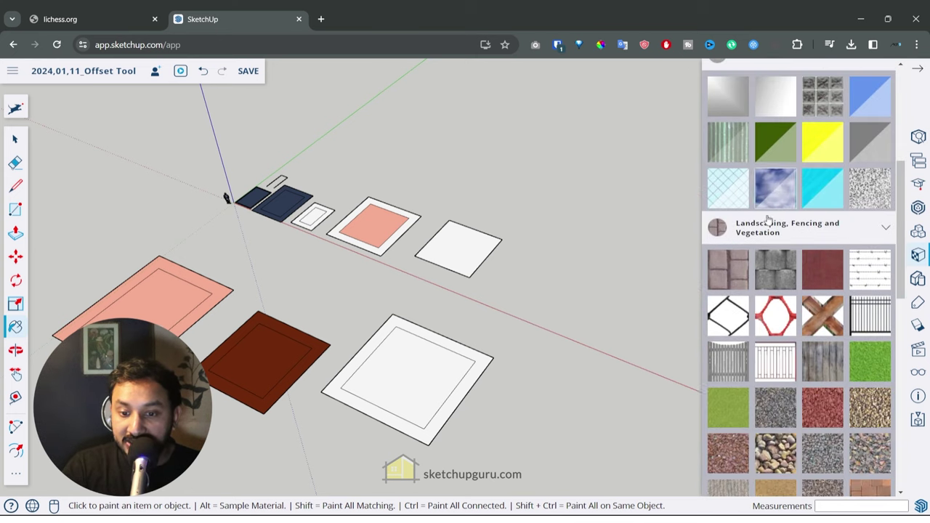
{"action": "scroll", "coordinate": [659, 300], "scroll_direction": "up", "scroll_amount": 3}
{"action": "scroll", "coordinate": [623, 310], "scroll_direction": "down", "scroll_amount": 2}
{"action": "scroll", "coordinate": [820, 316], "scroll_direction": "up", "scroll_amount": 5}
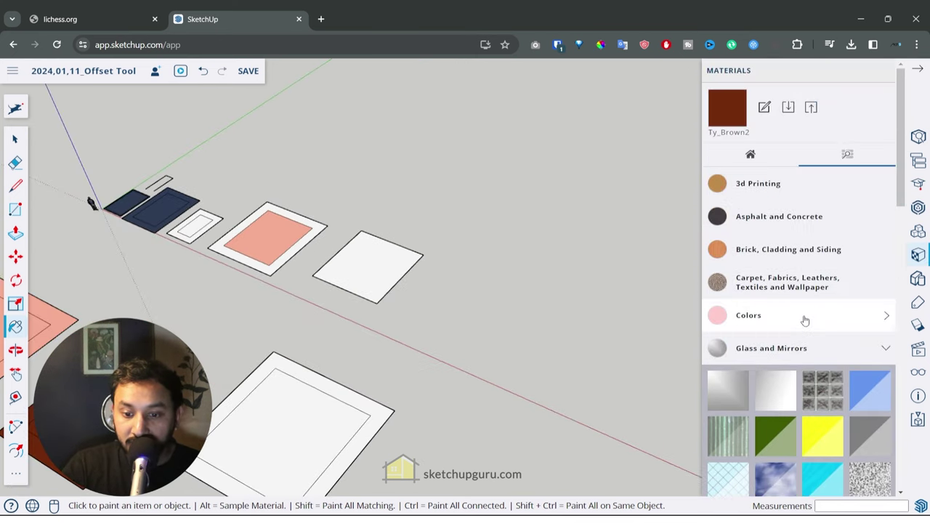
{"action": "left_click", "coordinate": [884, 350]}
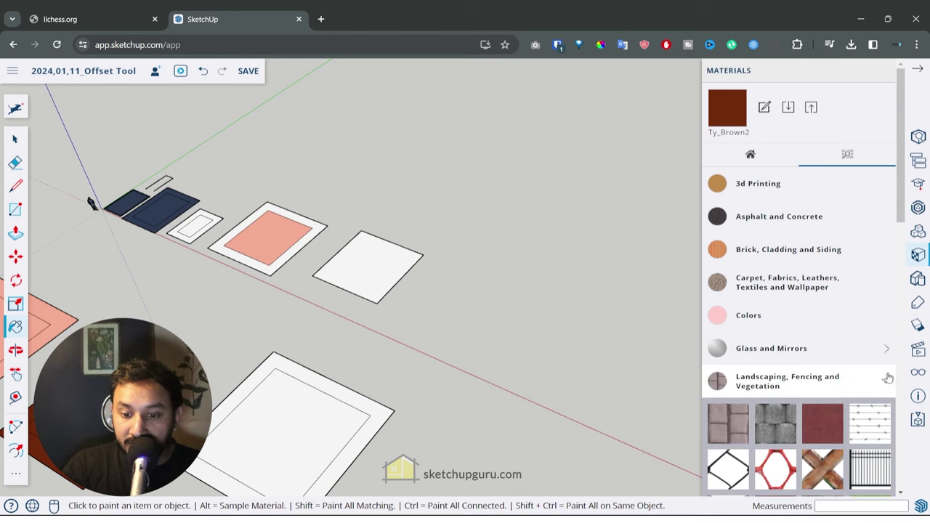
{"action": "left_click", "coordinate": [886, 380]}
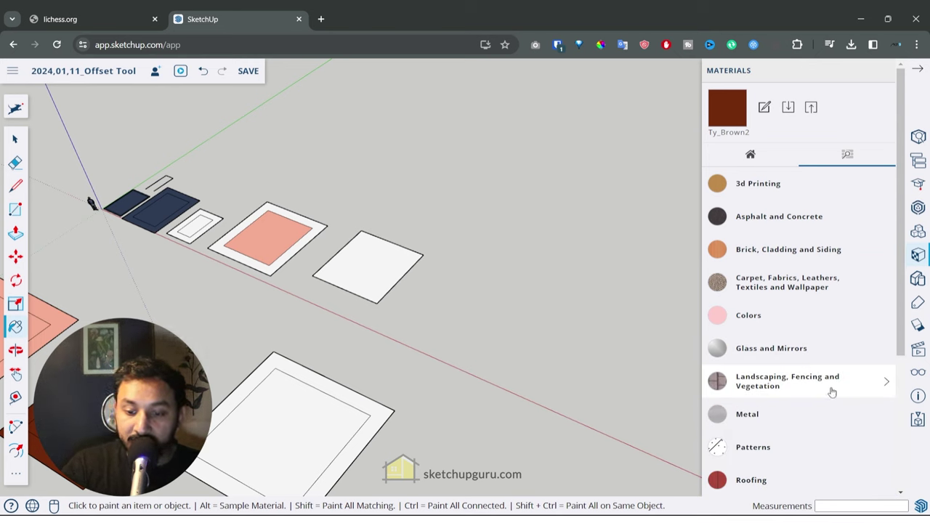
{"action": "scroll", "coordinate": [810, 380], "scroll_direction": "down", "scroll_amount": 3}
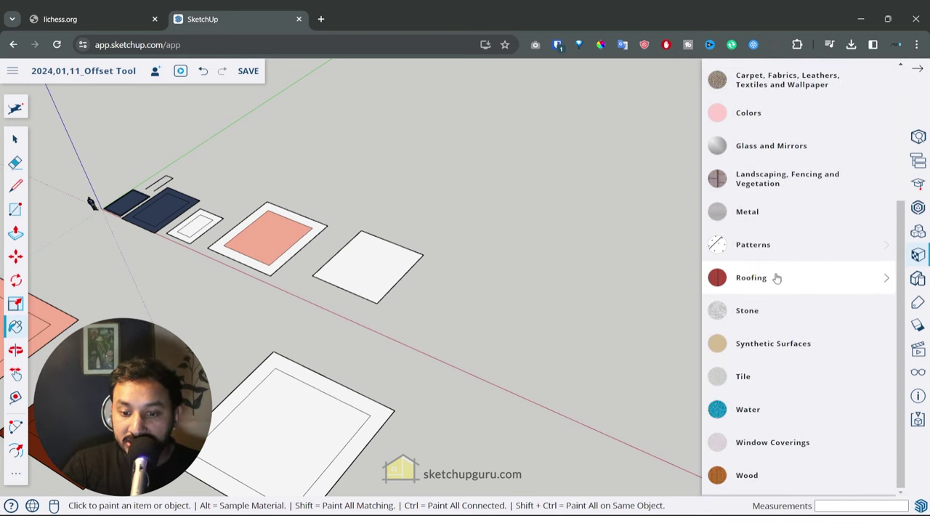
{"action": "left_click", "coordinate": [777, 278]}
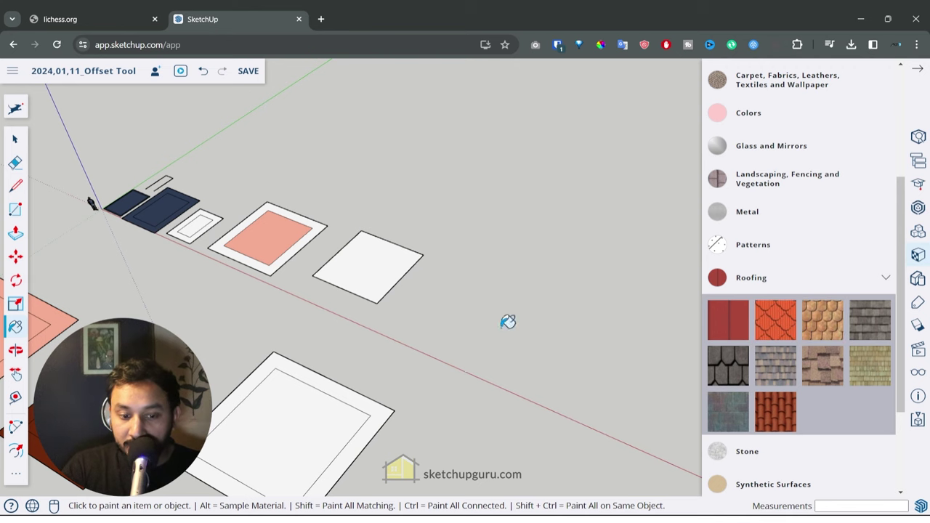
{"action": "left_click", "coordinate": [382, 256]}
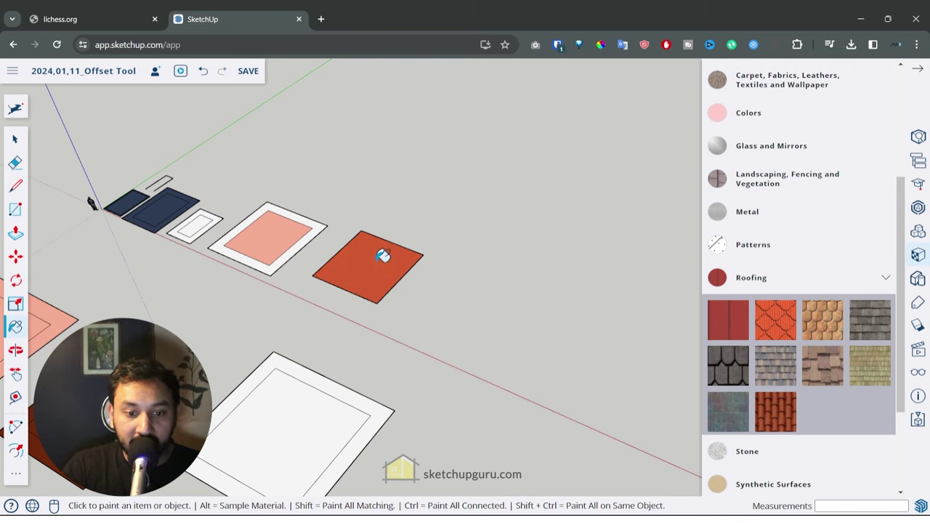
- Orbit around the newly tiled square to inspect its top and underside
{"action": "scroll", "coordinate": [378, 251], "scroll_direction": "up", "scroll_amount": 6}
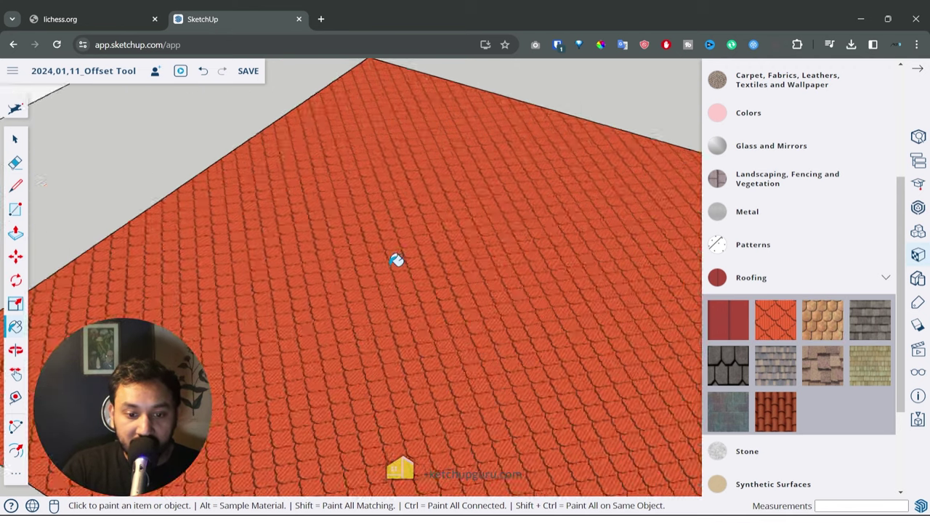
{"action": "scroll", "coordinate": [393, 251], "scroll_direction": "down", "scroll_amount": 5}
{"action": "middle_click_drag", "start_coordinate": [384, 235], "coordinate": [409, 320]}
{"action": "scroll", "coordinate": [404, 306], "scroll_direction": "up", "scroll_amount": 5}
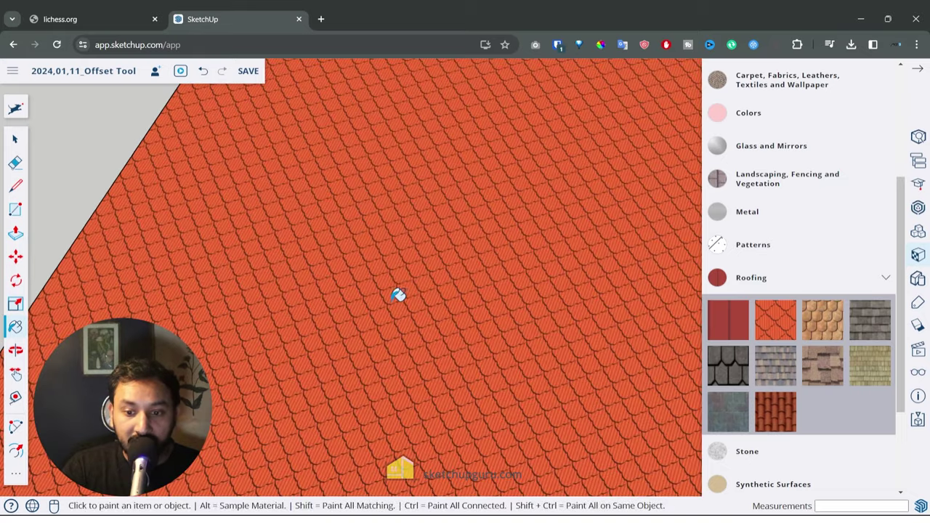
{"action": "scroll", "coordinate": [403, 297], "scroll_direction": "down", "scroll_amount": 5}
{"action": "scroll", "coordinate": [415, 287], "scroll_direction": "up", "scroll_amount": 5}
{"action": "scroll", "coordinate": [428, 302], "scroll_direction": "down", "scroll_amount": 4}
{"action": "middle_click_drag", "start_coordinate": [428, 303], "coordinate": [371, 54]}
{"action": "mouse_move", "coordinate": [371, 165]}
{"action": "middle_mouse_down"}
{"action": "mouse_move", "coordinate": [393, 54]}
{"action": "mouse_move", "coordinate": [380, 342]}
{"action": "mouse_move", "coordinate": [425, 312]}
{"action": "middle_mouse_up"}
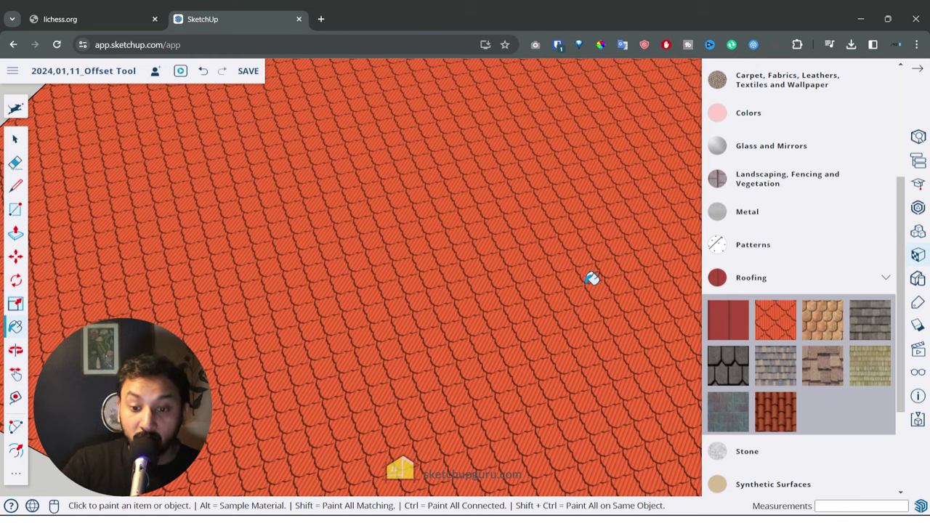
- Collapse Roofing and select Roofing Scalloped Ornate from the In Model materials
{"action": "left_click", "coordinate": [873, 277]}
{"action": "scroll", "coordinate": [814, 256], "scroll_direction": "up", "scroll_amount": 3}
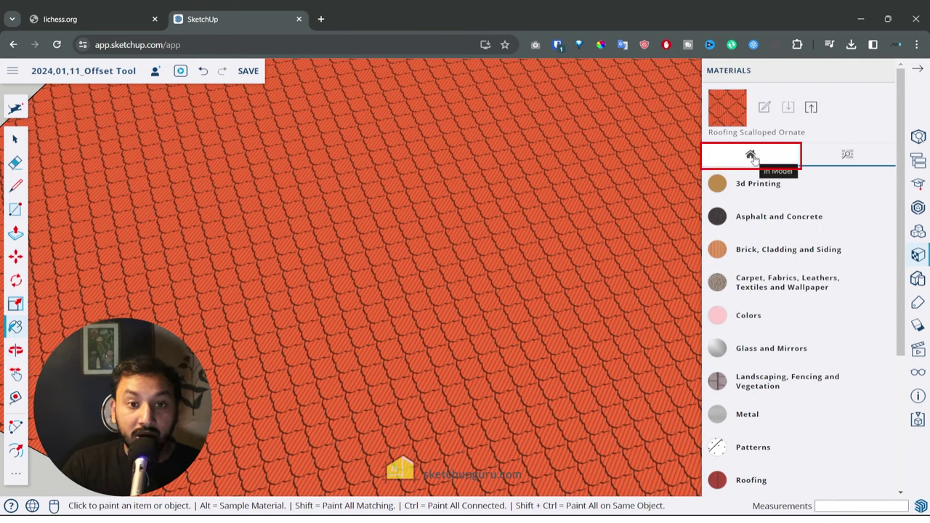
{"action": "left_click", "coordinate": [751, 157]}
{"action": "left_click", "coordinate": [775, 333]}
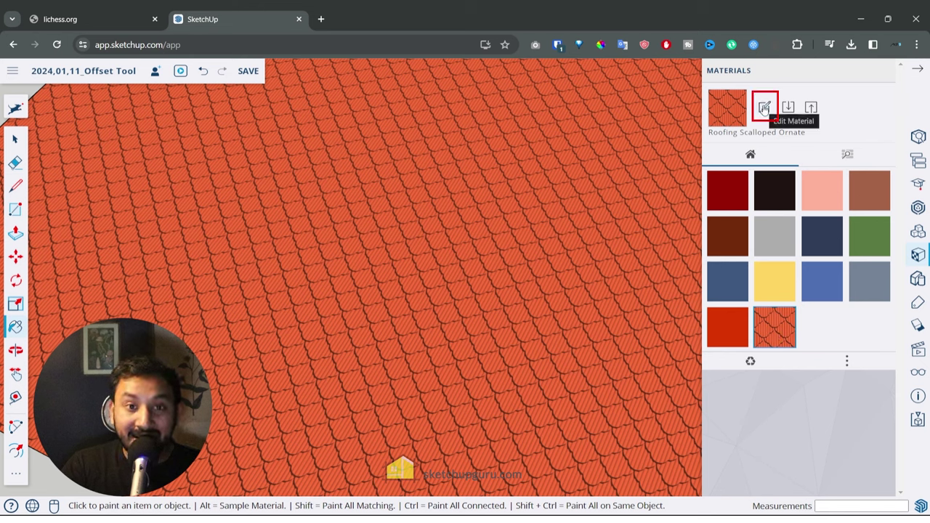
- Edit the roofing material and set its texture width to 10'
{"action": "left_click", "coordinate": [764, 107]}
{"action": "scroll", "coordinate": [470, 276], "scroll_direction": "down", "scroll_amount": 3}
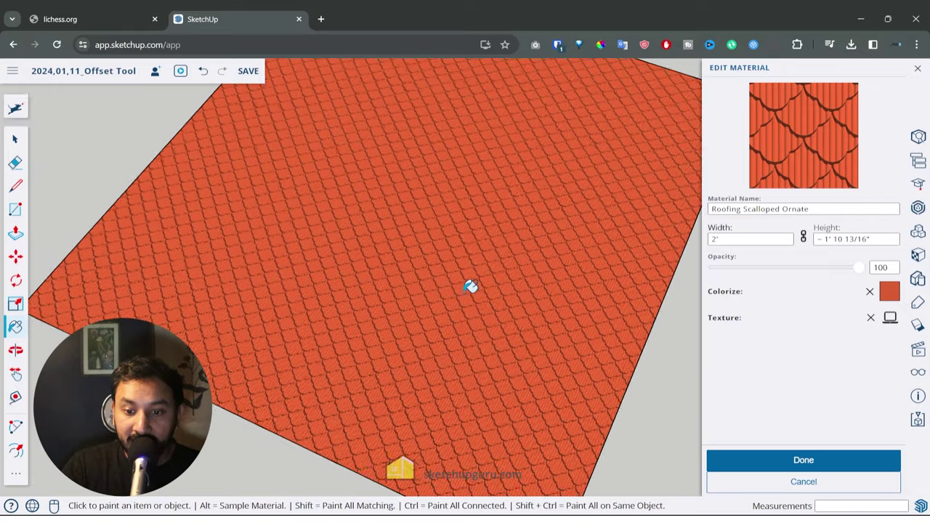
{"action": "left_click_drag", "start_coordinate": [762, 243], "coordinate": [713, 249]}
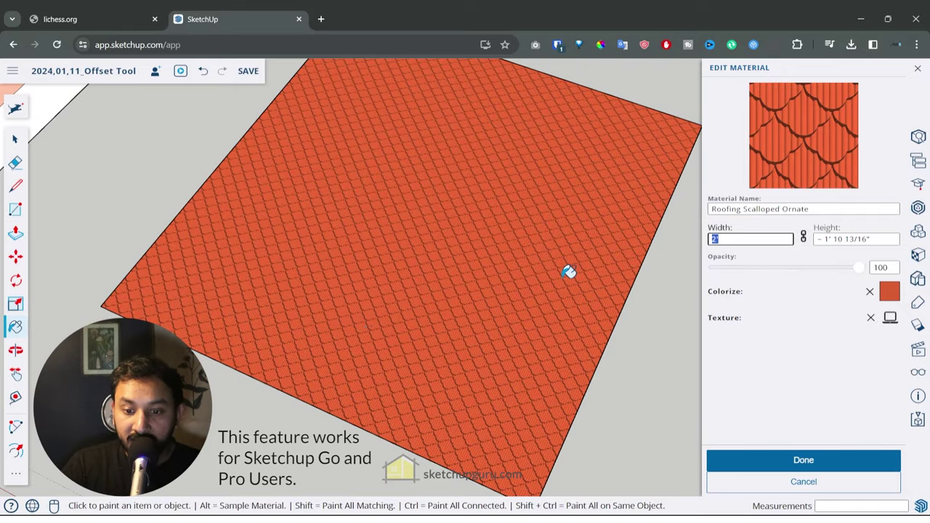
{"action": "type", "text": "10'"}
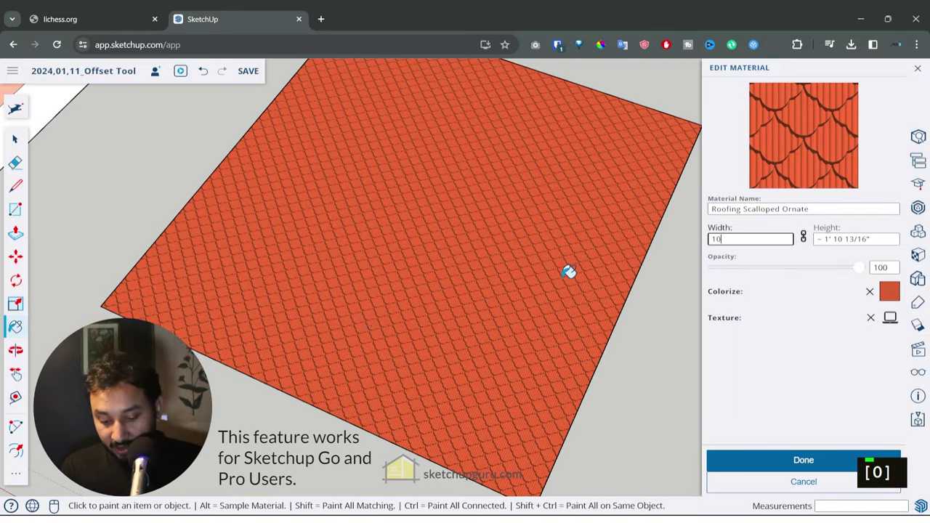
{"action": "key", "text": "Tab"}
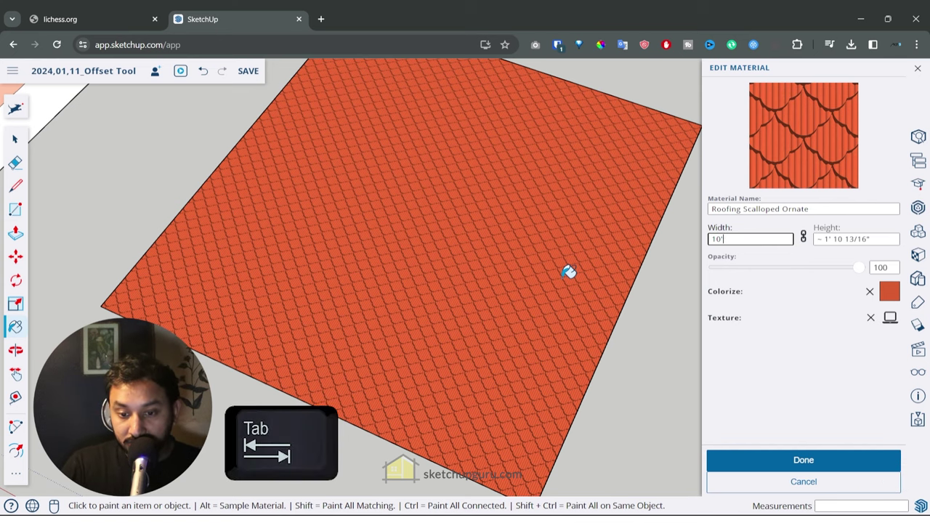
{"action": "key", "text": "Tab"}
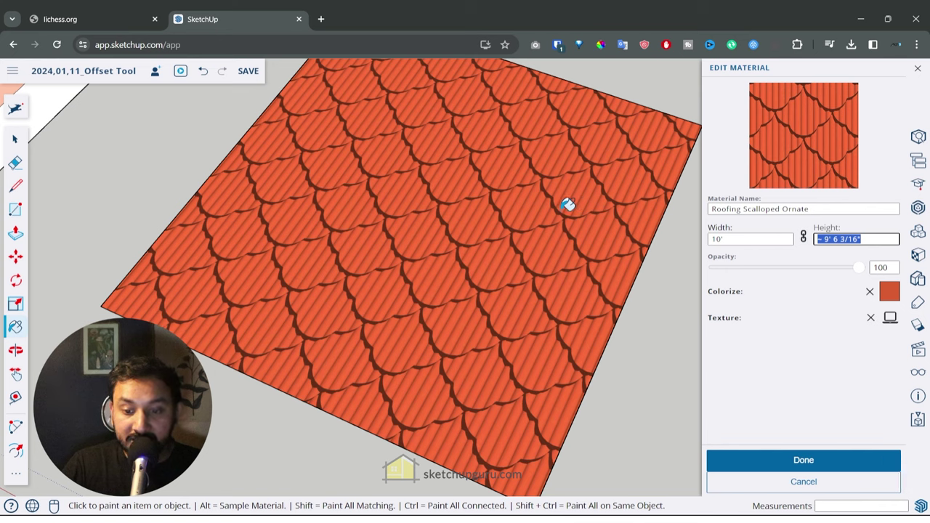
{"action": "key", "text": "Tab"}
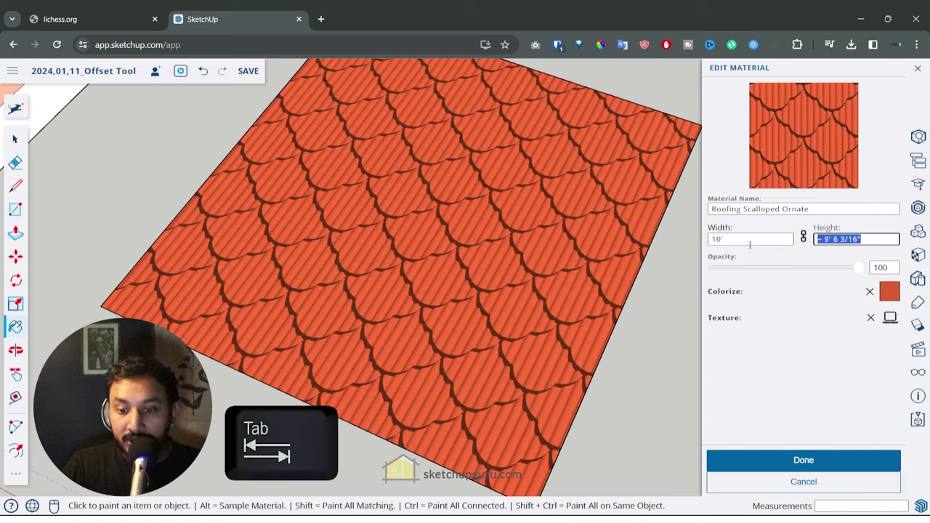
{"action": "key", "text": "Tab"}
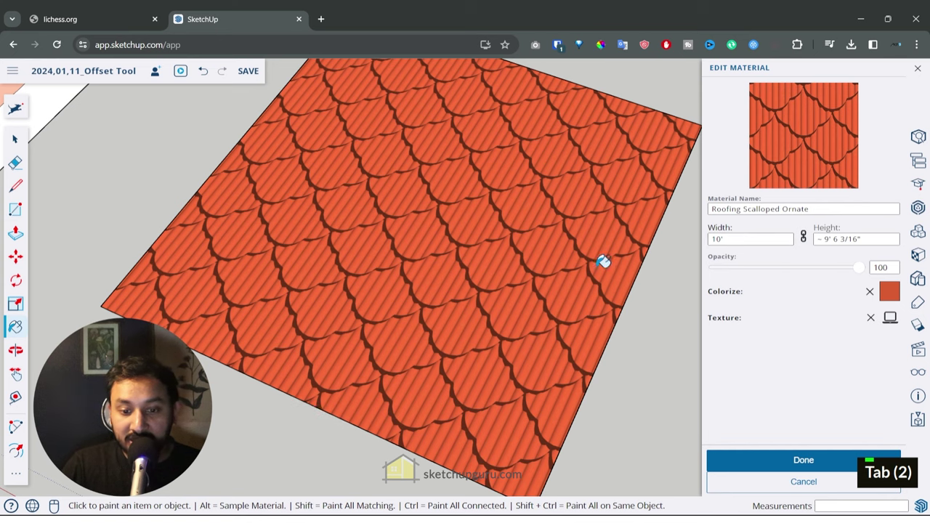
- Change the texture width to 5', making the height about 4' 9 1/8"
{"action": "left_click", "coordinate": [748, 240]}
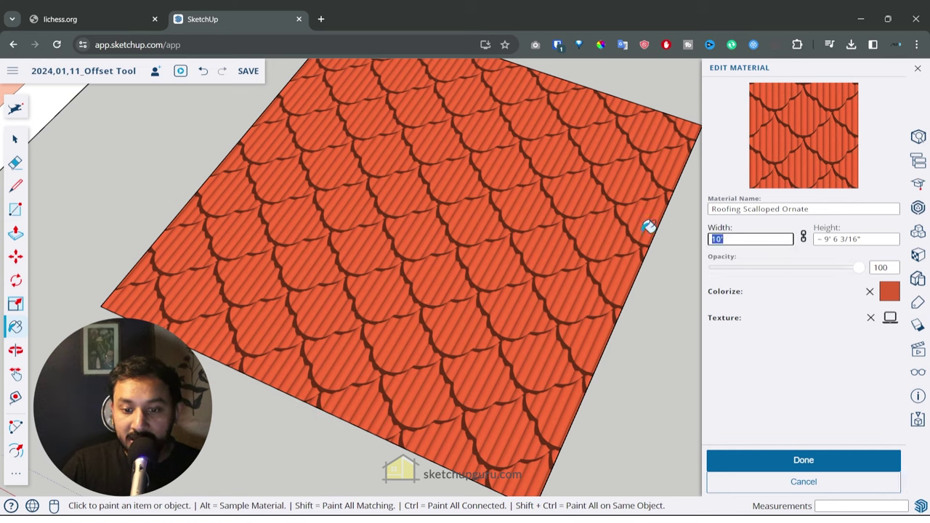
{"action": "type", "text": "5'"}
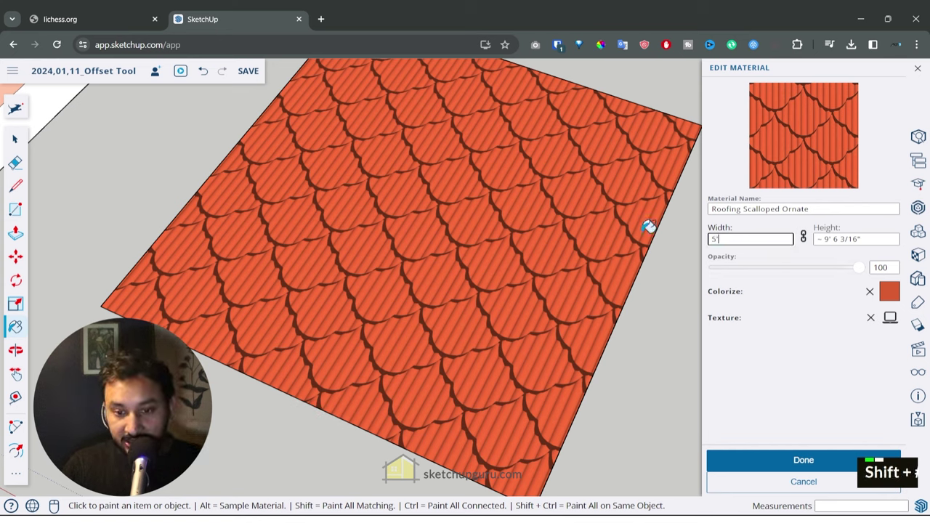
{"action": "key", "text": "Tab"}
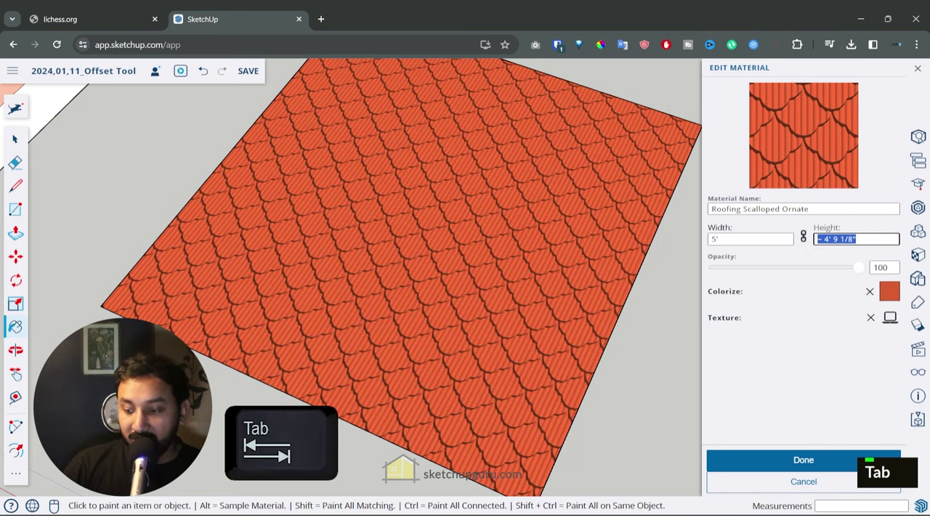
{"action": "left_click", "coordinate": [829, 311]}
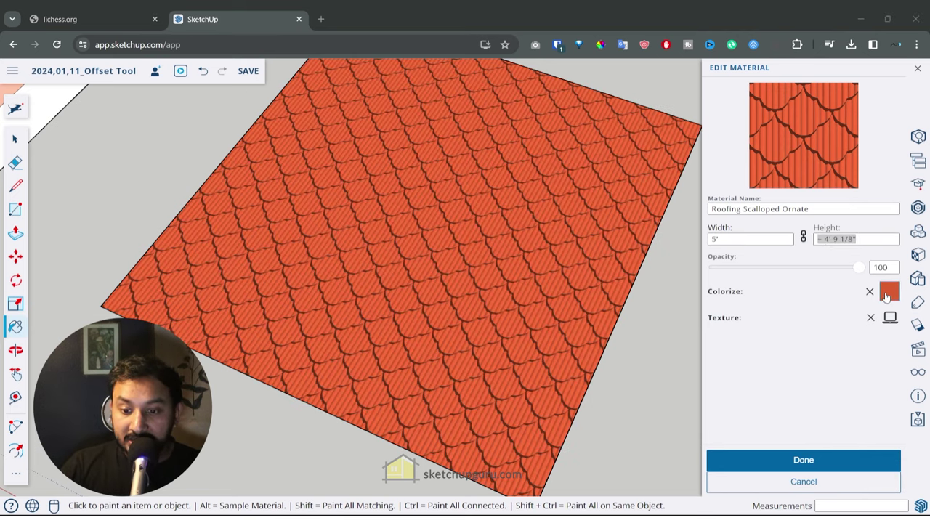
{"action": "left_click", "coordinate": [892, 297]}
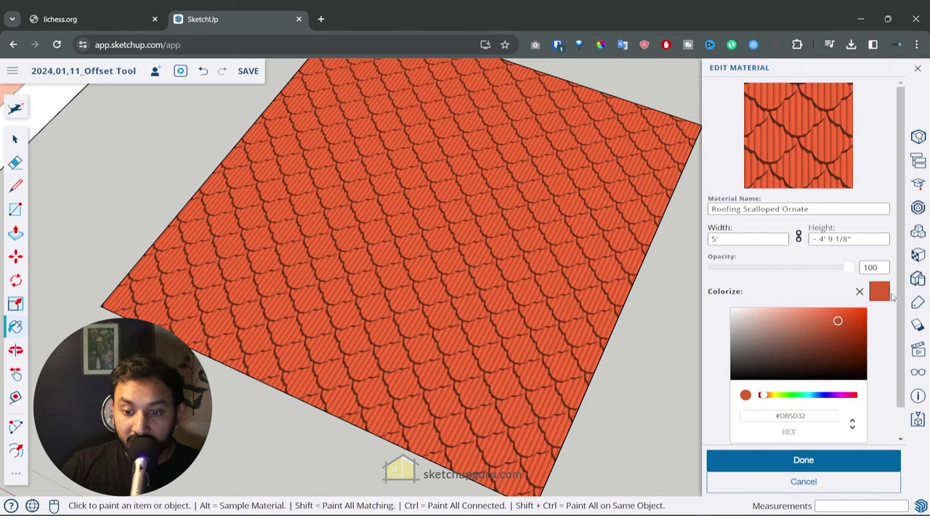
- Colorize the roofing texture pale pink (#C9A499), leaving the texture image unchanged
{"action": "left_click_drag", "start_coordinate": [782, 330], "coordinate": [766, 326]}
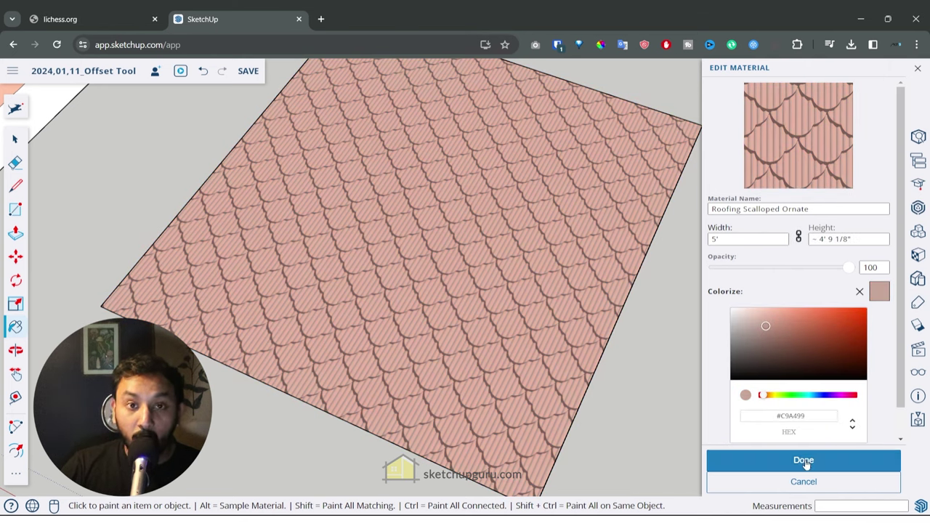
{"action": "left_click", "coordinate": [806, 463]}
{"action": "left_click", "coordinate": [890, 317]}
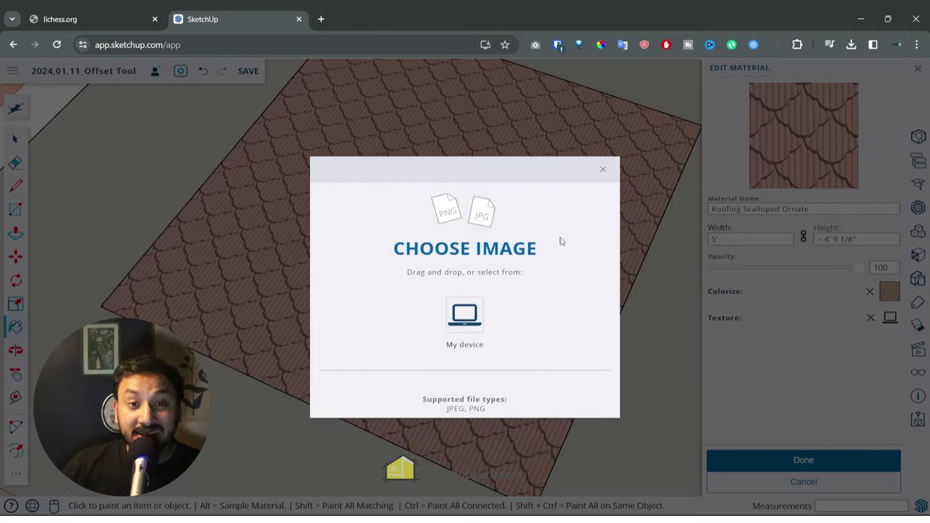
{"action": "left_click", "coordinate": [602, 173]}
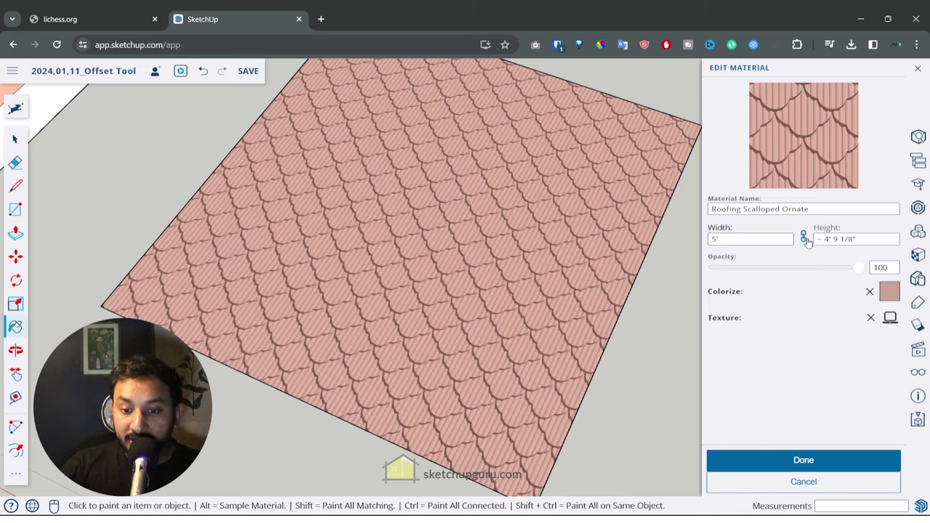
- Set the texture height to 10' then 5' and confirm the material edits
{"action": "left_click", "coordinate": [855, 240]}
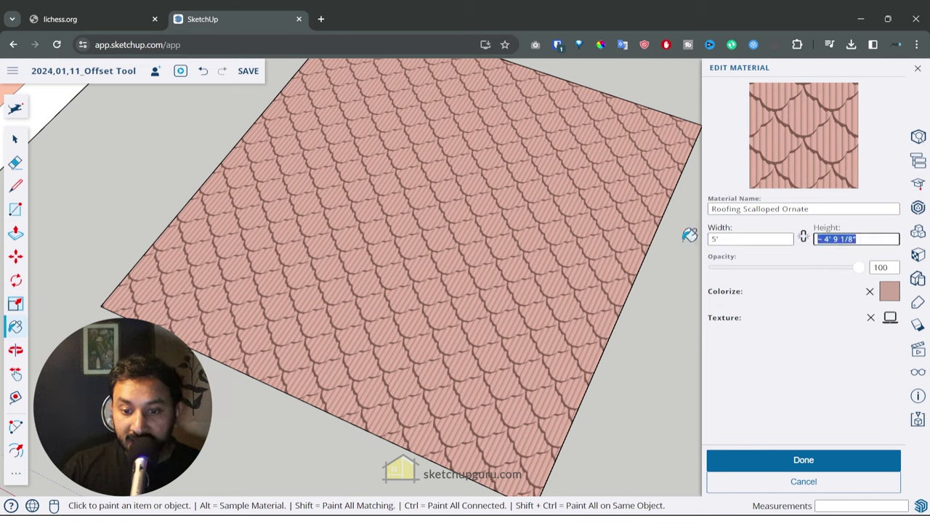
{"action": "type", "text": "10'"}
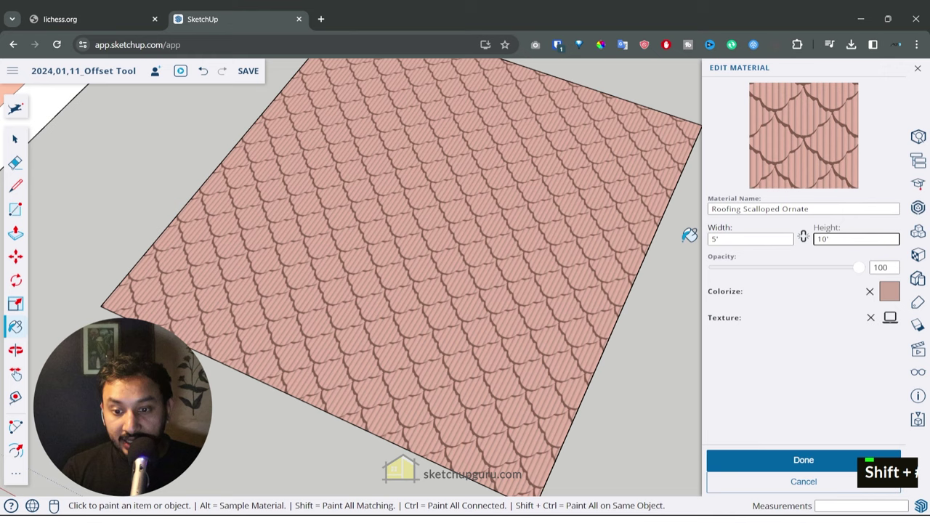
{"action": "key", "text": "Tab"}
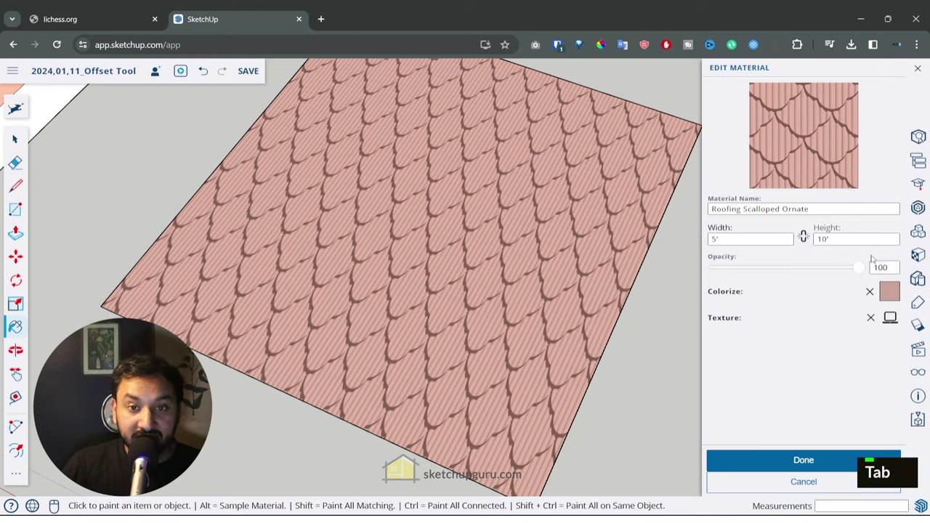
{"action": "left_click", "coordinate": [822, 239]}
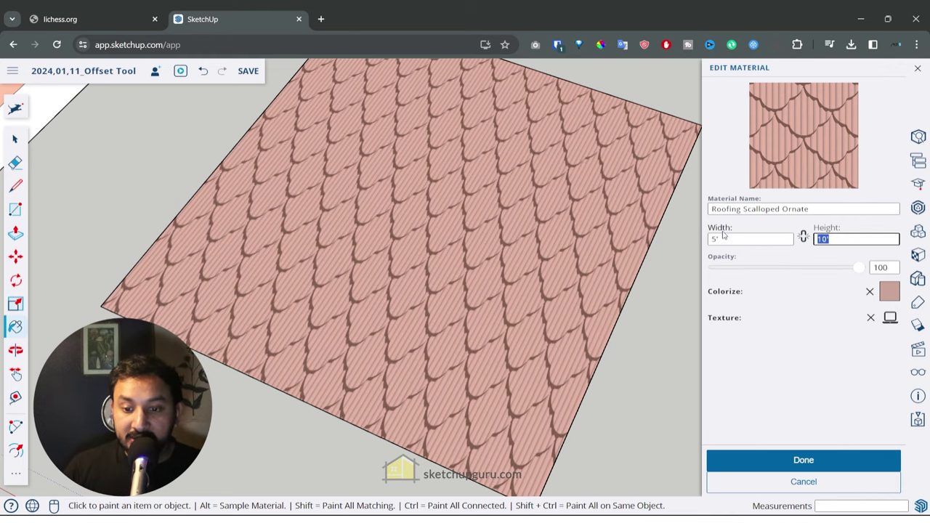
{"action": "type", "text": "5"}
{"action": "key", "text": "Tab"}
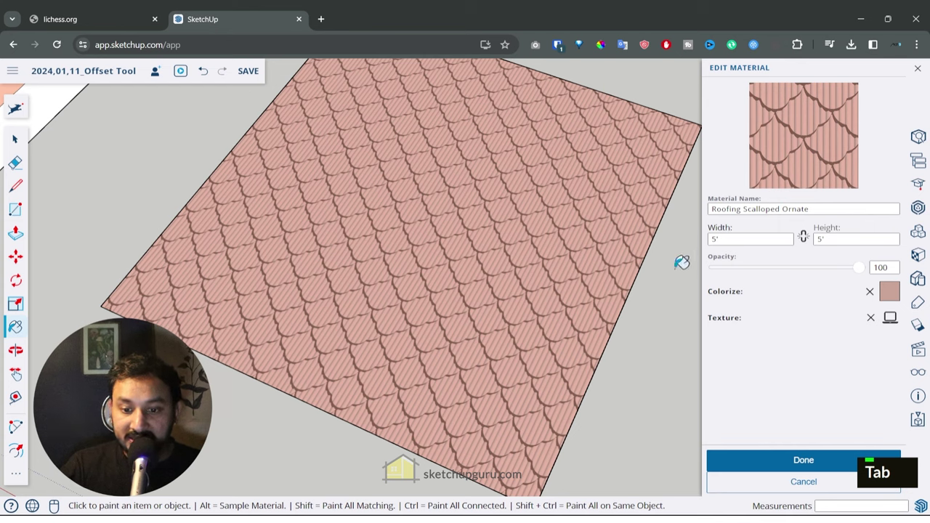
{"action": "left_click", "coordinate": [805, 461]}
- Orbit and zoom to view the resized pink roof square
{"action": "mouse_move", "coordinate": [426, 216]}
{"action": "middle_mouse_down"}
{"action": "mouse_move", "coordinate": [433, 218]}
{"action": "mouse_move", "coordinate": [525, 19]}
{"action": "mouse_move", "coordinate": [506, 185]}
{"action": "mouse_move", "coordinate": [551, 355]}
{"action": "mouse_move", "coordinate": [249, 317]}
{"action": "middle_mouse_up"}
{"action": "scroll", "coordinate": [413, 369], "scroll_direction": "up", "scroll_amount": 3}
{"action": "scroll", "coordinate": [457, 293], "scroll_direction": "down", "scroll_amount": 3}
{"action": "scroll", "coordinate": [515, 286], "scroll_direction": "down", "scroll_amount": 2}
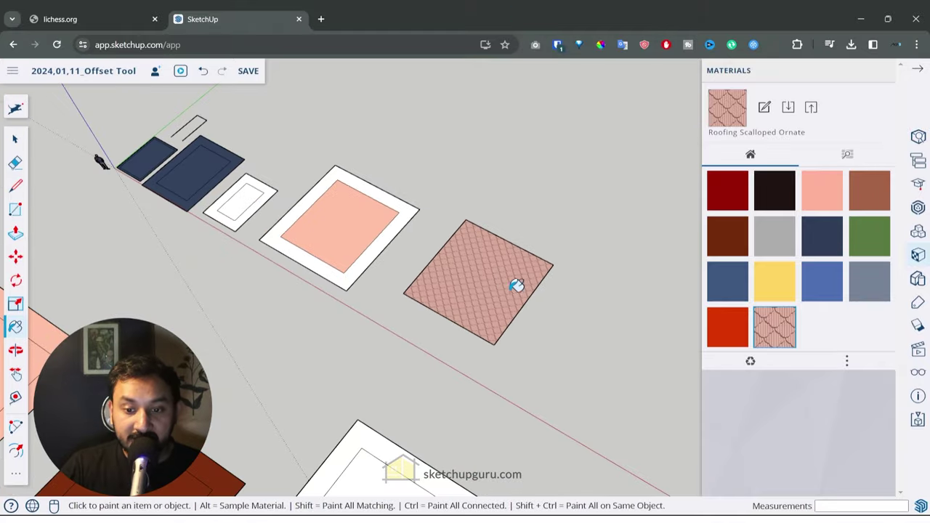
{"action": "scroll", "coordinate": [460, 255], "scroll_direction": "up", "scroll_amount": 3}
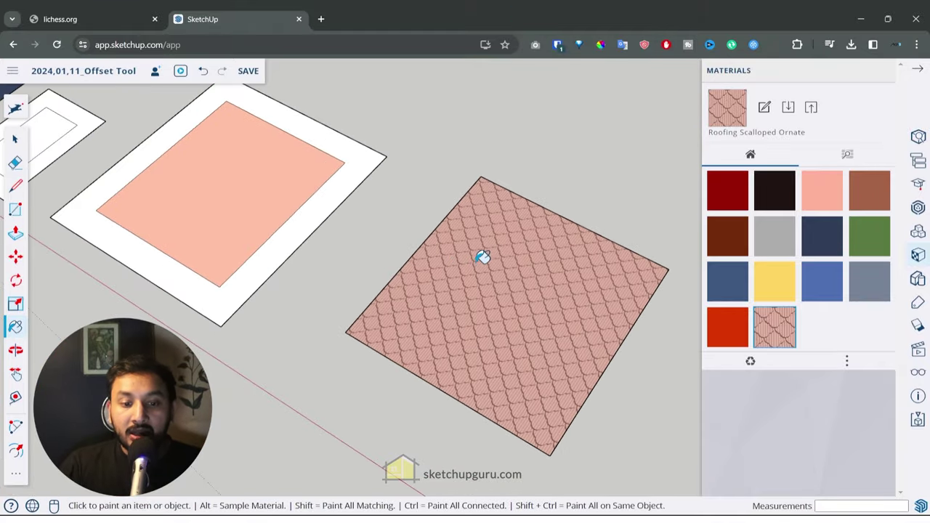
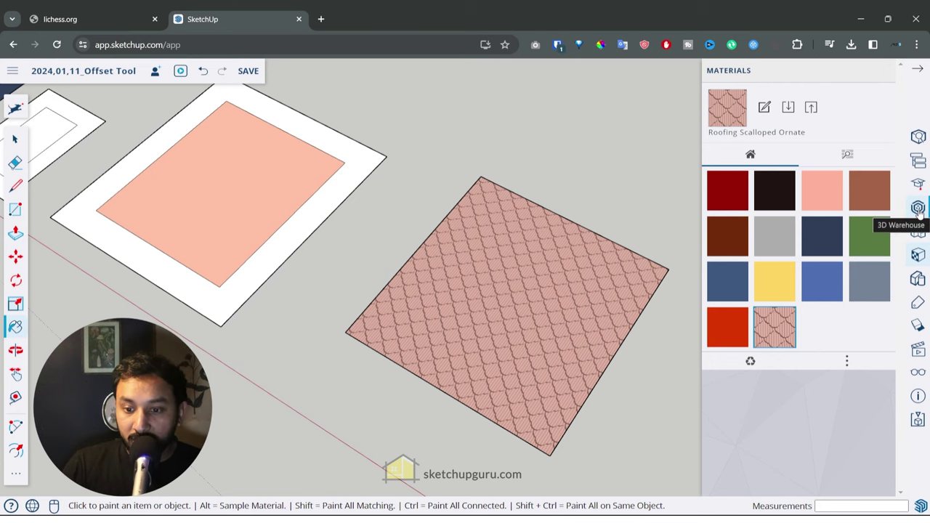
- Search 3D Warehouse for 'materials' and open the Material model's detail page
{"action": "left_click", "coordinate": [919, 209]}
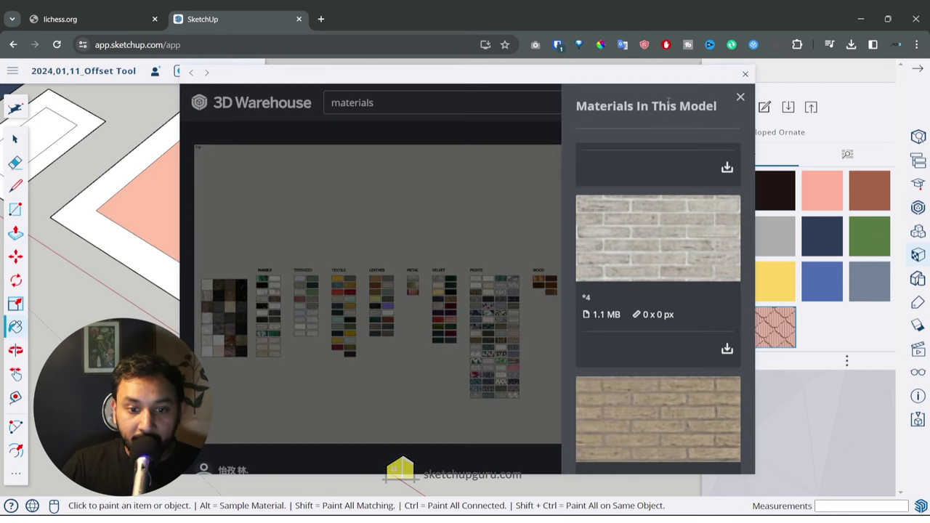
{"action": "left_click", "coordinate": [740, 99]}
{"action": "left_click", "coordinate": [652, 105]}
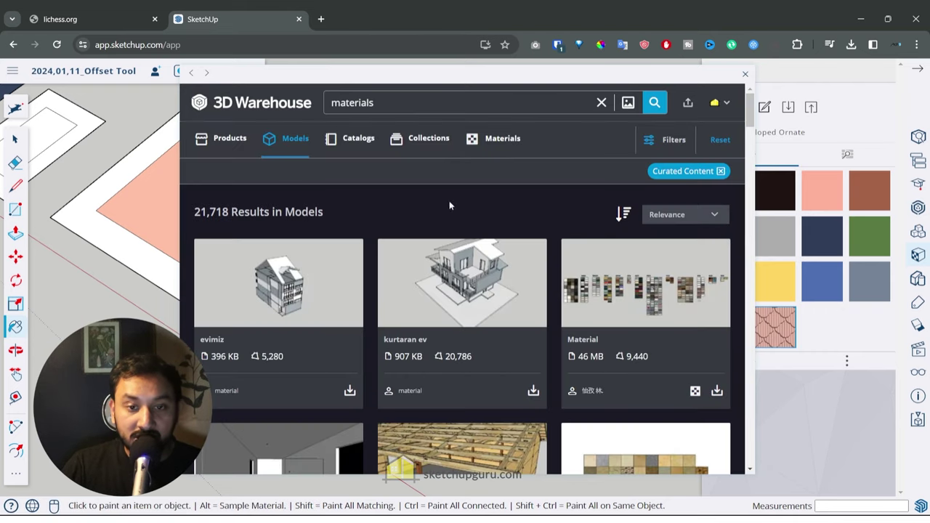
{"action": "scroll", "coordinate": [619, 302], "scroll_direction": "down", "scroll_amount": 3}
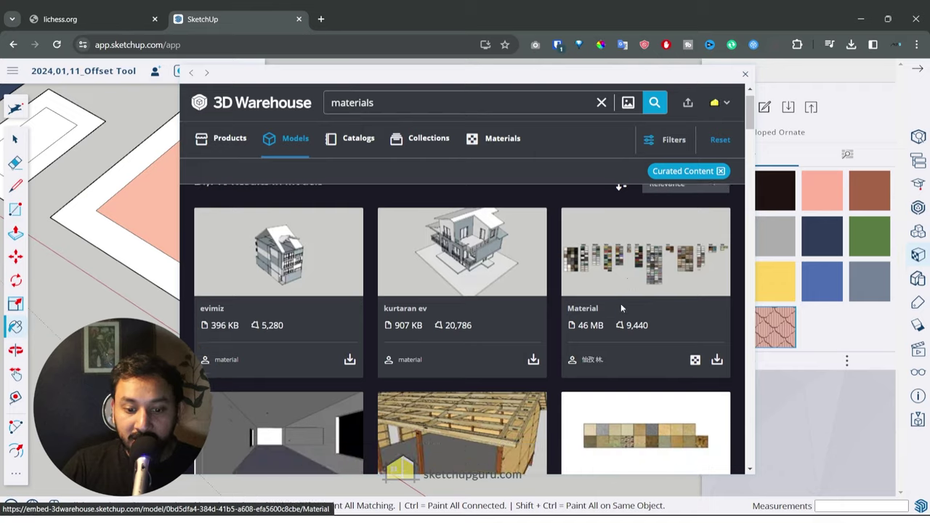
{"action": "scroll", "coordinate": [528, 290], "scroll_direction": "up", "scroll_amount": 3}
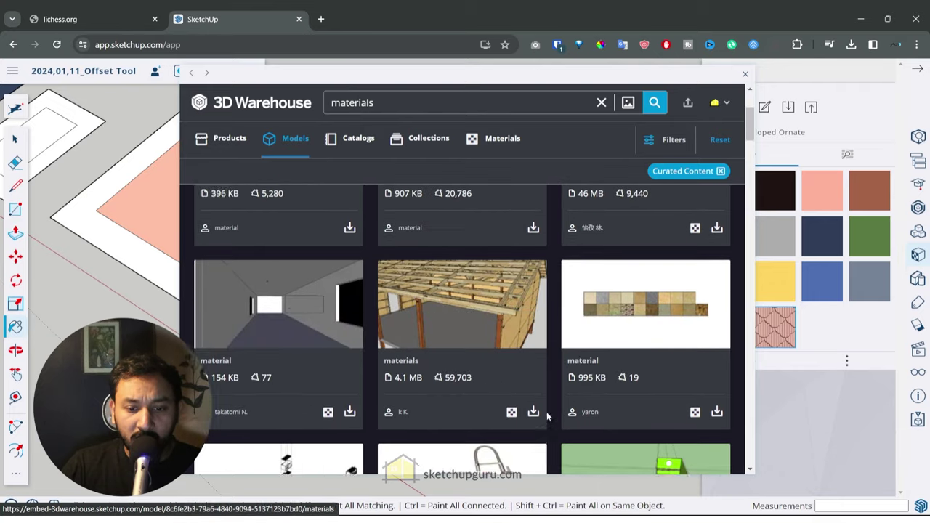
{"action": "left_click", "coordinate": [631, 307]}
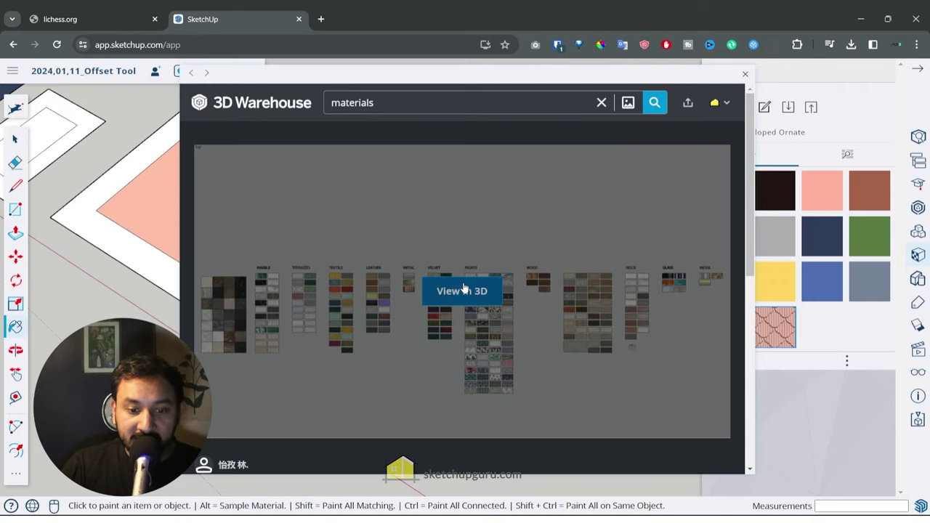
{"action": "scroll", "coordinate": [443, 295], "scroll_direction": "down", "scroll_amount": 3}
{"action": "scroll", "coordinate": [438, 298], "scroll_direction": "down", "scroll_amount": 3}
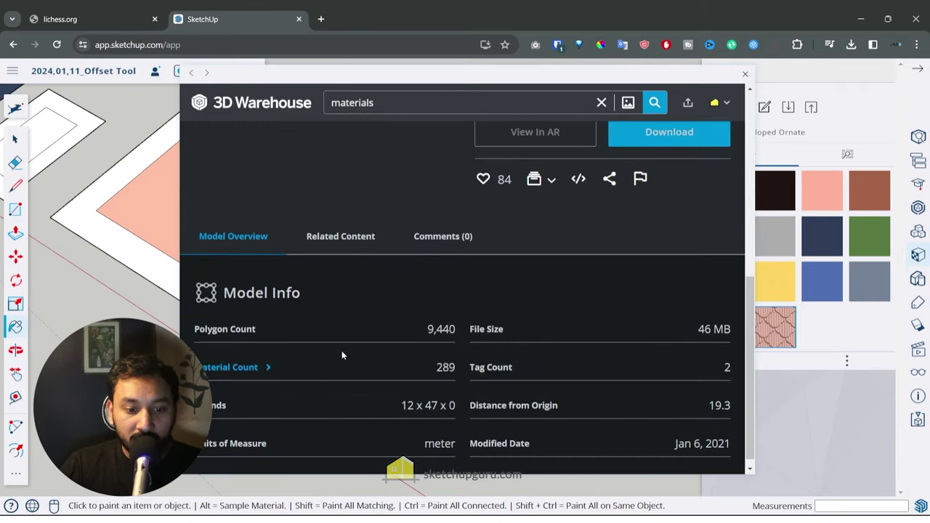
- List the Material model's materials and download the *8 brick texture
{"action": "left_click", "coordinate": [227, 367]}
{"action": "scroll", "coordinate": [612, 273], "scroll_direction": "down", "scroll_amount": 3}
{"action": "scroll", "coordinate": [613, 273], "scroll_direction": "down", "scroll_amount": 3}
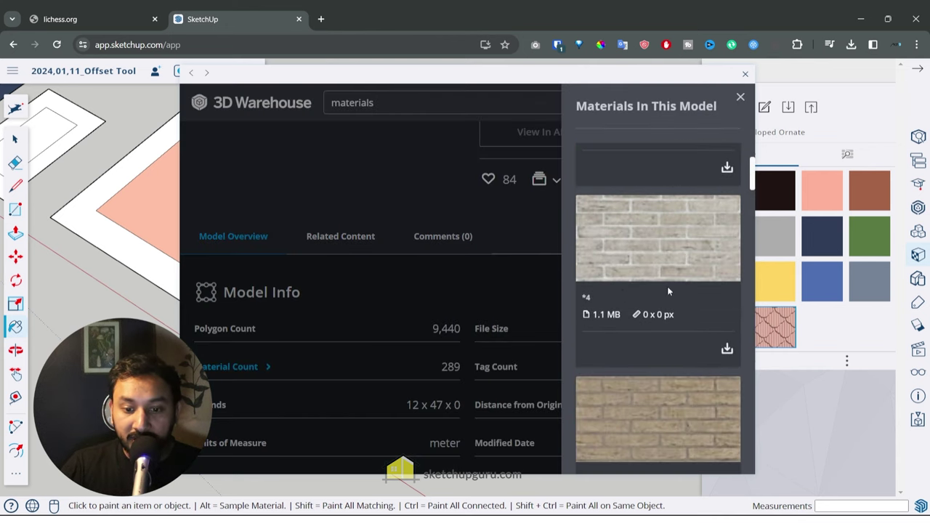
{"action": "scroll", "coordinate": [658, 283], "scroll_direction": "down", "scroll_amount": 7}
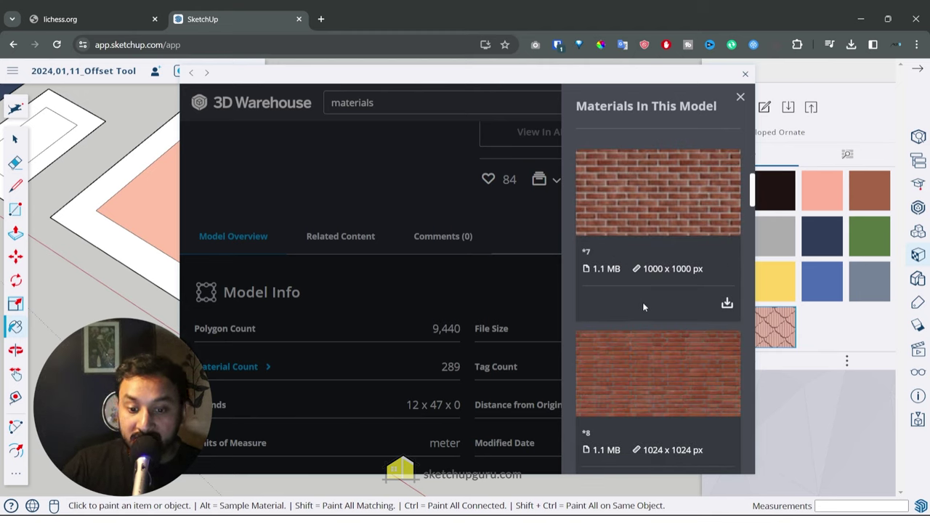
{"action": "scroll", "coordinate": [629, 306], "scroll_direction": "down", "scroll_amount": 3}
{"action": "scroll", "coordinate": [614, 283], "scroll_direction": "up", "scroll_amount": 2}
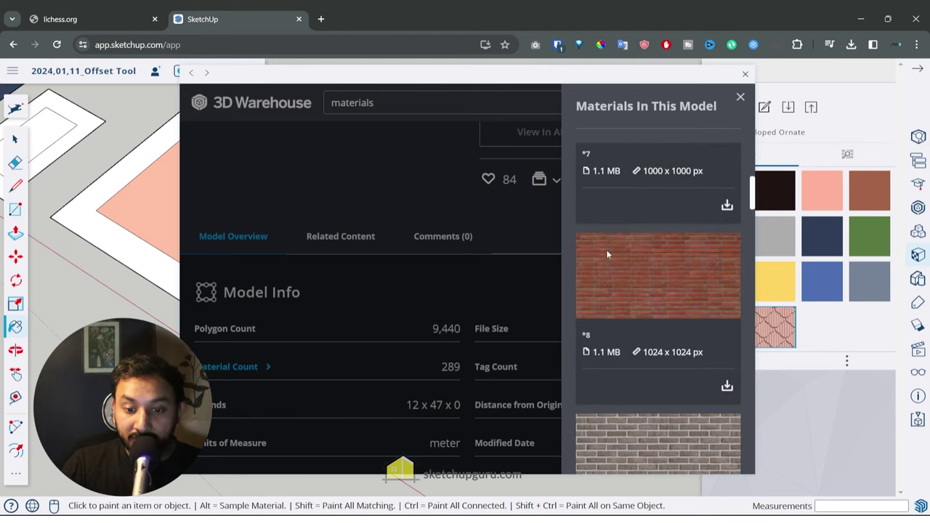
{"action": "left_click", "coordinate": [726, 386]}
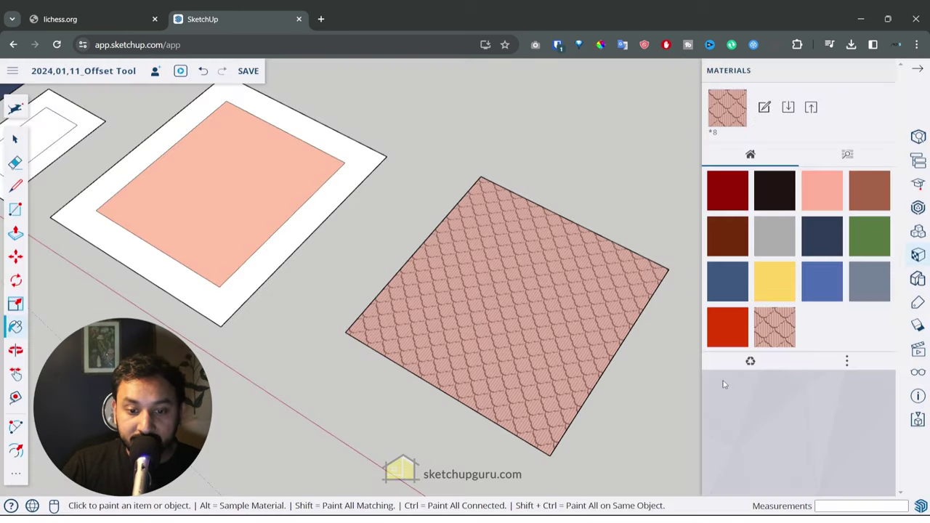
- Make the *8 brick material current and save it as _8.skm
{"action": "left_click", "coordinate": [826, 340]}
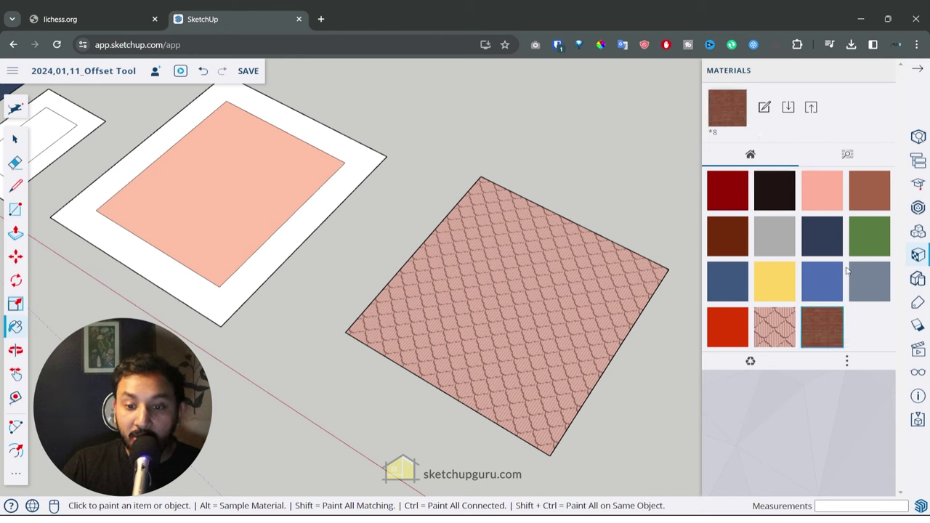
{"action": "left_click", "coordinate": [789, 107]}
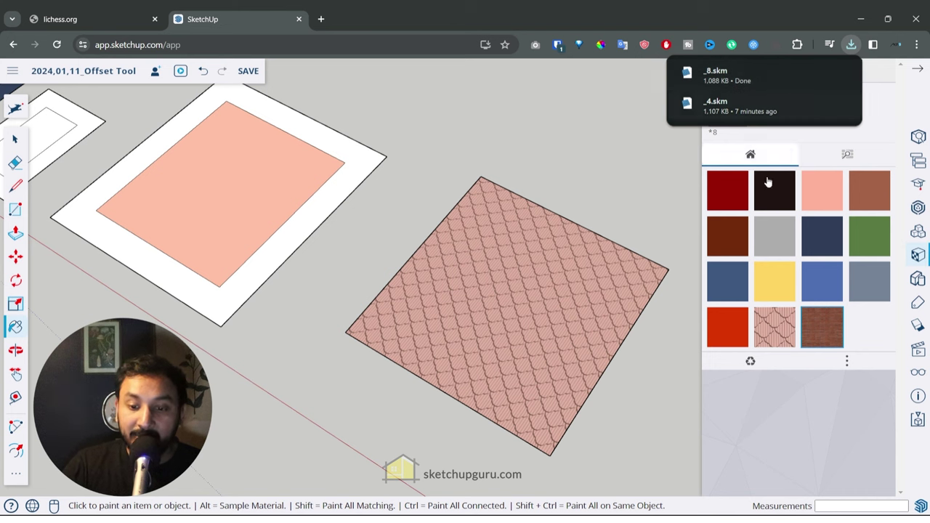
{"action": "left_click", "coordinate": [815, 330]}
{"action": "scroll", "coordinate": [520, 318], "scroll_direction": "down", "scroll_amount": 3}
{"action": "scroll", "coordinate": [334, 246], "scroll_direction": "up", "scroll_amount": 5}
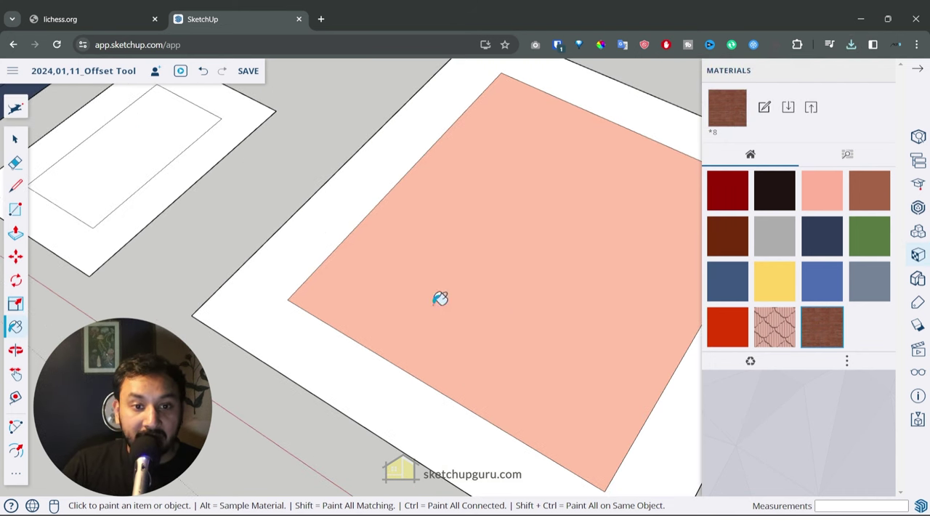
- Paint the white border and the outer and inner white faces with brick
{"action": "left_click", "coordinate": [317, 218]}
{"action": "scroll", "coordinate": [294, 278], "scroll_direction": "up", "scroll_amount": 4}
{"action": "scroll", "coordinate": [313, 288], "scroll_direction": "down", "scroll_amount": 4}
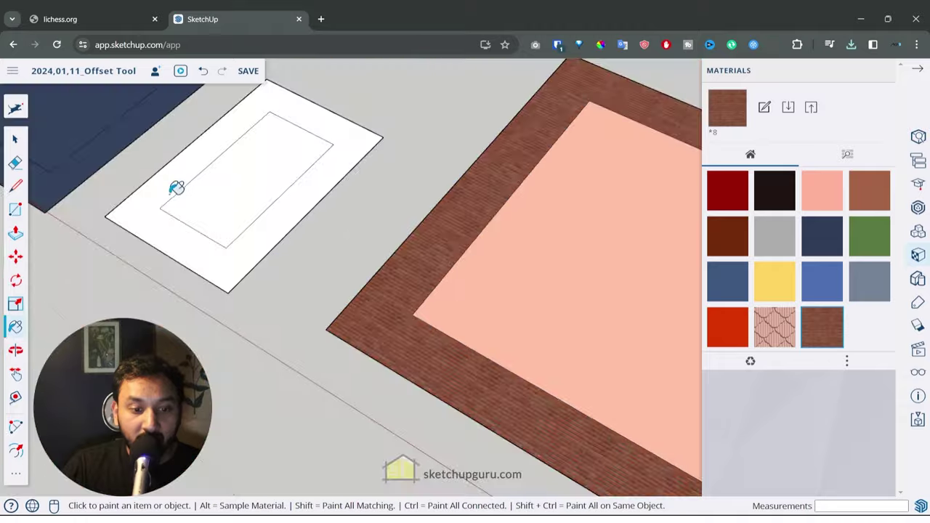
{"action": "scroll", "coordinate": [171, 175], "scroll_direction": "up", "scroll_amount": 4}
{"action": "left_click", "coordinate": [172, 175]}
{"action": "left_click", "coordinate": [339, 242]}
{"action": "scroll", "coordinate": [204, 258], "scroll_direction": "up", "scroll_amount": 5}
{"action": "scroll", "coordinate": [203, 259], "scroll_direction": "down", "scroll_amount": 6}
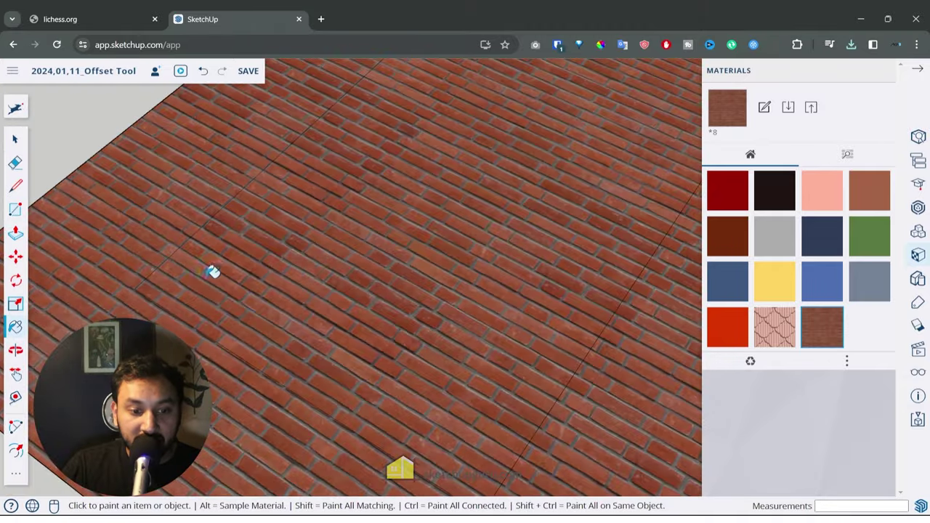
{"action": "mouse_move", "coordinate": [316, 277]}
{"action": "middle_mouse_down"}
{"action": "mouse_move", "coordinate": [521, 194]}
{"action": "mouse_move", "coordinate": [391, 264]}
{"action": "middle_mouse_up"}
{"action": "scroll", "coordinate": [391, 264], "scroll_direction": "up", "scroll_amount": 5}
{"action": "mouse_move", "coordinate": [480, 276]}
{"action": "middle_mouse_down"}
{"action": "mouse_move", "coordinate": [629, 89]}
{"action": "mouse_move", "coordinate": [405, 235]}
{"action": "mouse_move", "coordinate": [432, 208]}
{"action": "middle_mouse_up"}
{"action": "scroll", "coordinate": [432, 209], "scroll_direction": "down", "scroll_amount": 5}
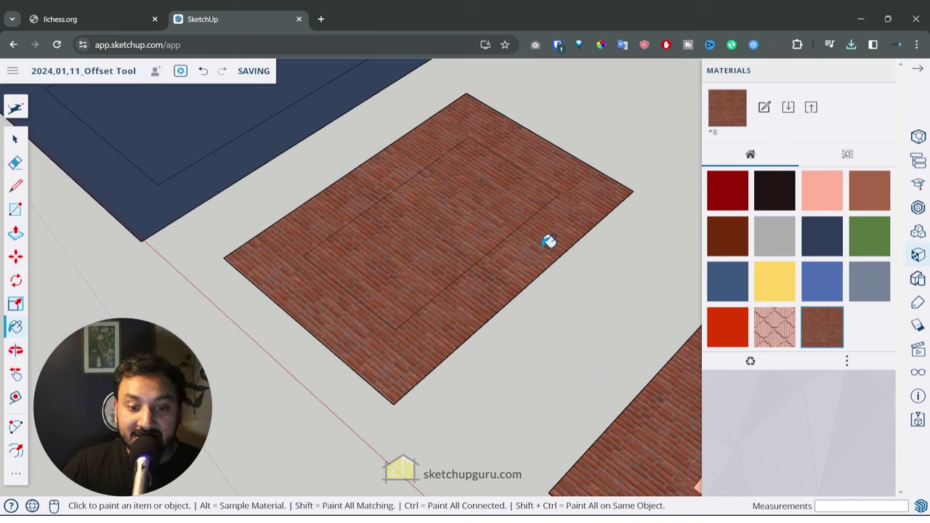
{"action": "scroll", "coordinate": [549, 242], "scroll_direction": "down", "scroll_amount": 10}
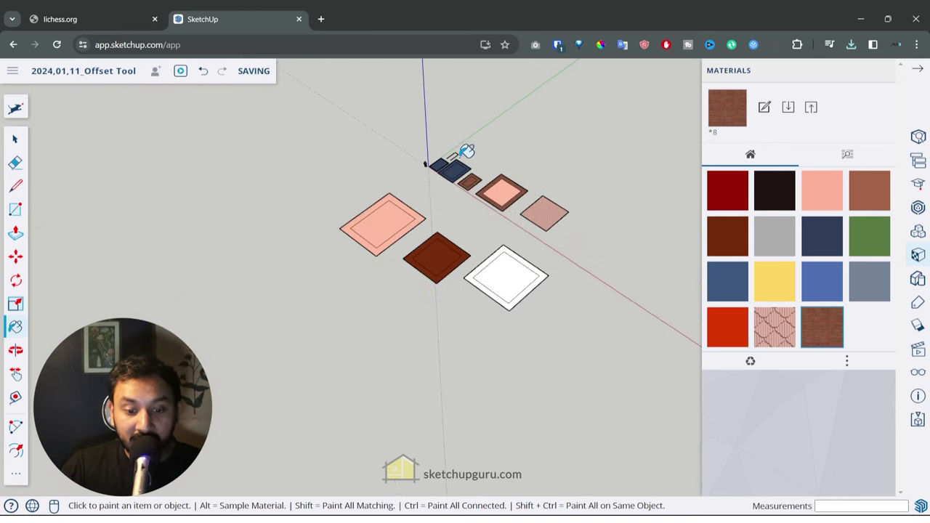
{"action": "scroll", "coordinate": [508, 242], "scroll_direction": "up", "scroll_amount": 8}
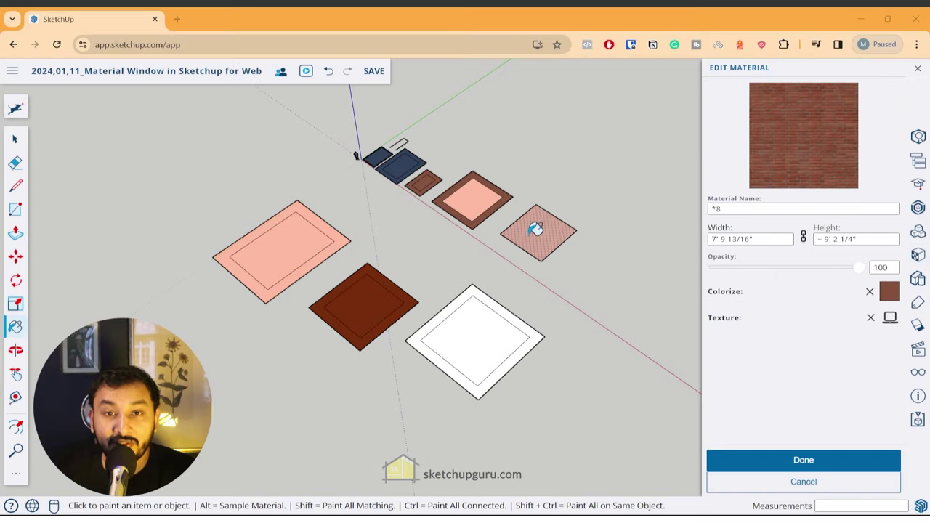
- Rename the *8 brick material to Fundermax
{"action": "left_click", "coordinate": [726, 211]}
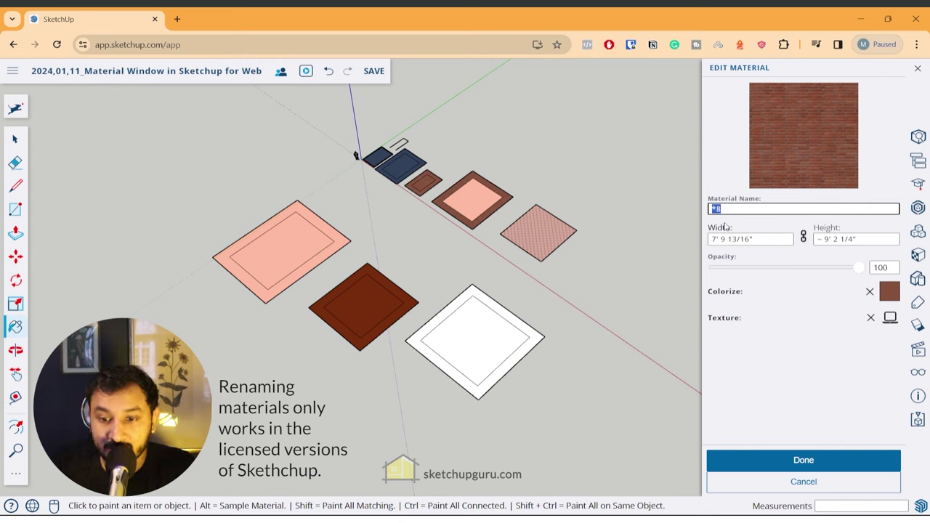
{"action": "type", "text": "Fundermax"}
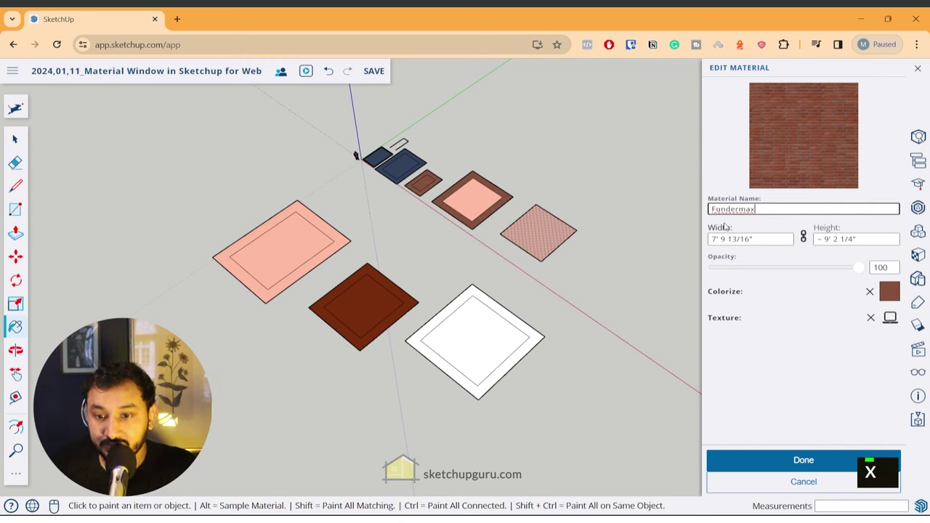
{"action": "left_click", "coordinate": [785, 459]}
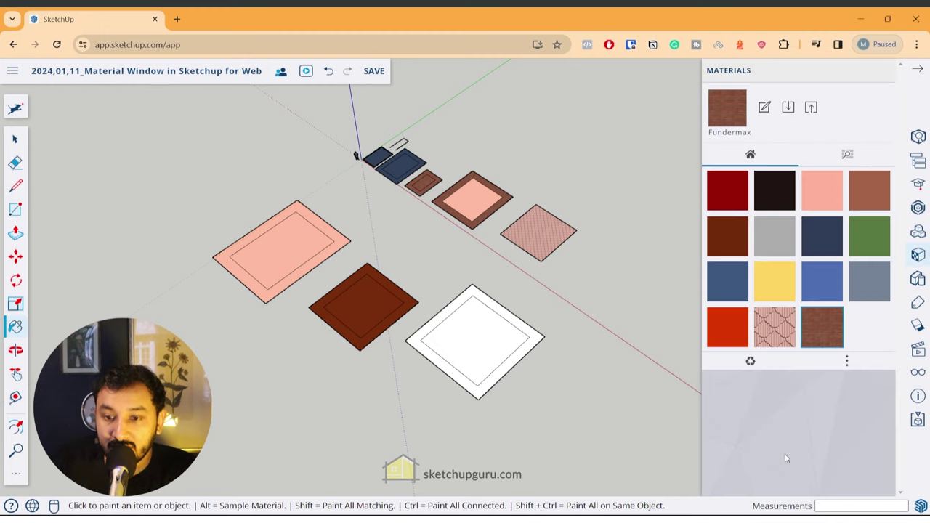
- Switch the materials panel to View - List so materials show by name
{"action": "left_click", "coordinate": [846, 361]}
{"action": "left_click", "coordinate": [748, 301]}
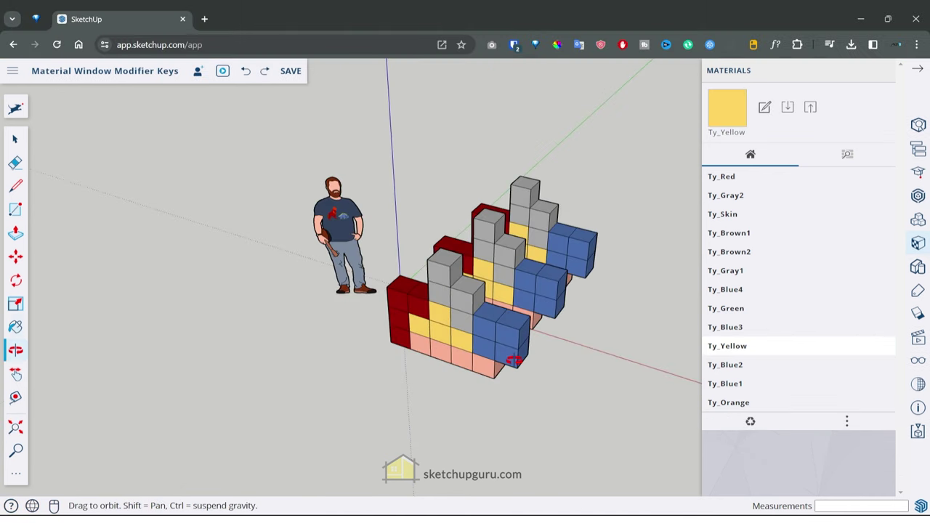
{"action": "scroll", "coordinate": [415, 320], "scroll_direction": "up", "scroll_amount": 5}
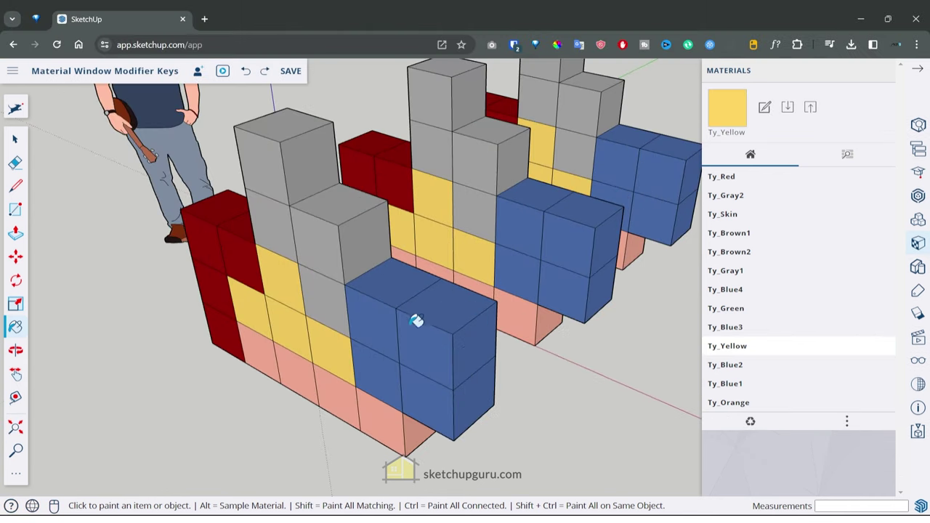
{"action": "scroll", "coordinate": [416, 320], "scroll_direction": "down", "scroll_amount": 5}
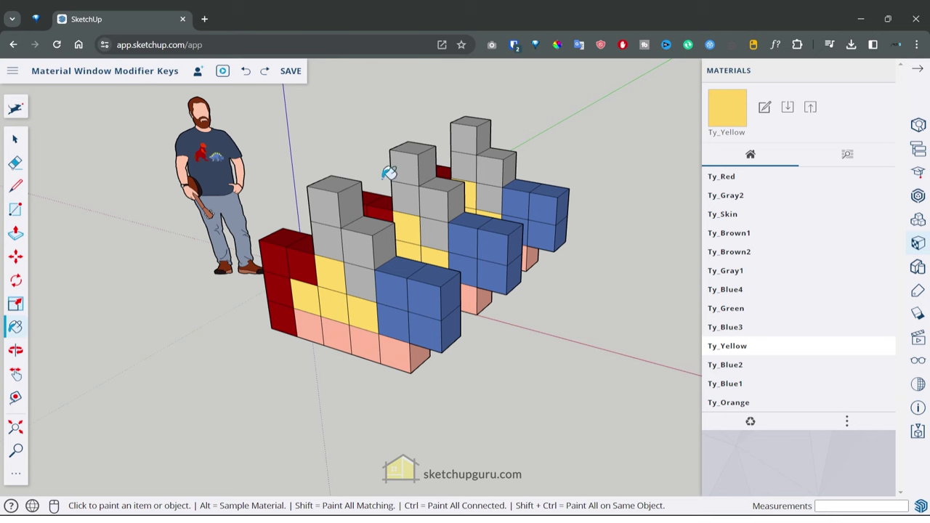
{"action": "mouse_move", "coordinate": [436, 287]}
{"action": "middle_mouse_down"}
{"action": "mouse_move", "coordinate": [416, 319]}
{"action": "mouse_move", "coordinate": [388, 284]}
{"action": "mouse_move", "coordinate": [422, 291]}
{"action": "middle_mouse_up"}
{"action": "scroll", "coordinate": [354, 301], "scroll_direction": "up", "scroll_amount": 4}
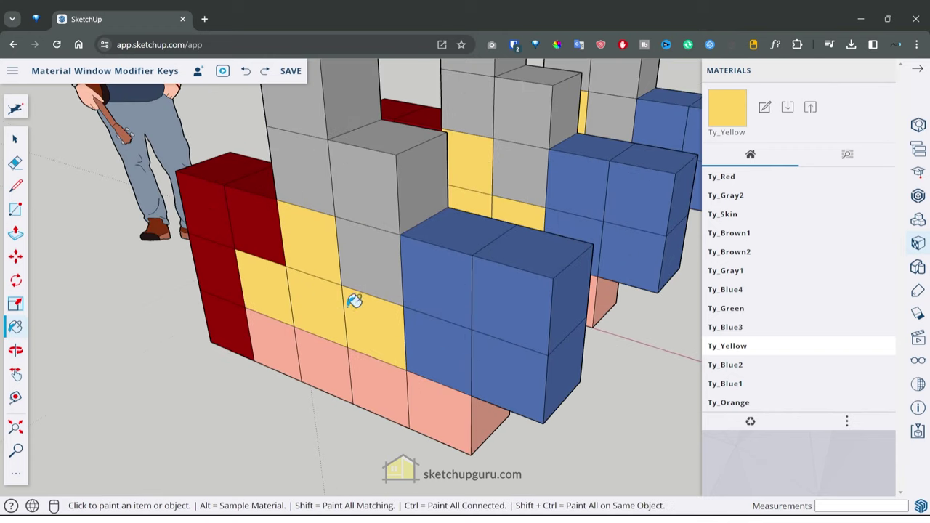
{"action": "scroll", "coordinate": [443, 315], "scroll_direction": "down", "scroll_amount": 4}
{"action": "scroll", "coordinate": [415, 308], "scroll_direction": "up", "scroll_amount": 3}
{"action": "scroll", "coordinate": [436, 323], "scroll_direction": "down", "scroll_amount": 3}
{"action": "scroll", "coordinate": [416, 311], "scroll_direction": "up", "scroll_amount": 2}
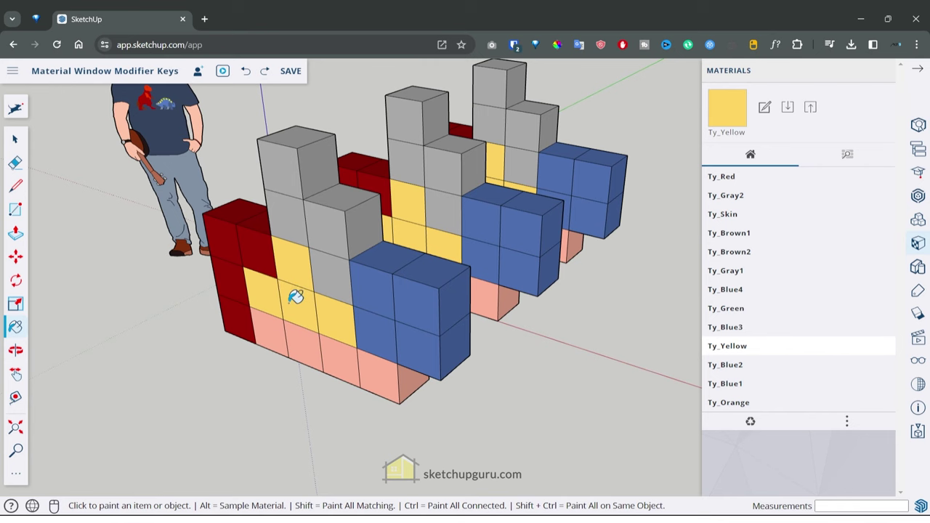
{"action": "scroll", "coordinate": [296, 297], "scroll_direction": "up", "scroll_amount": 3}
{"action": "key", "text": "alt"}
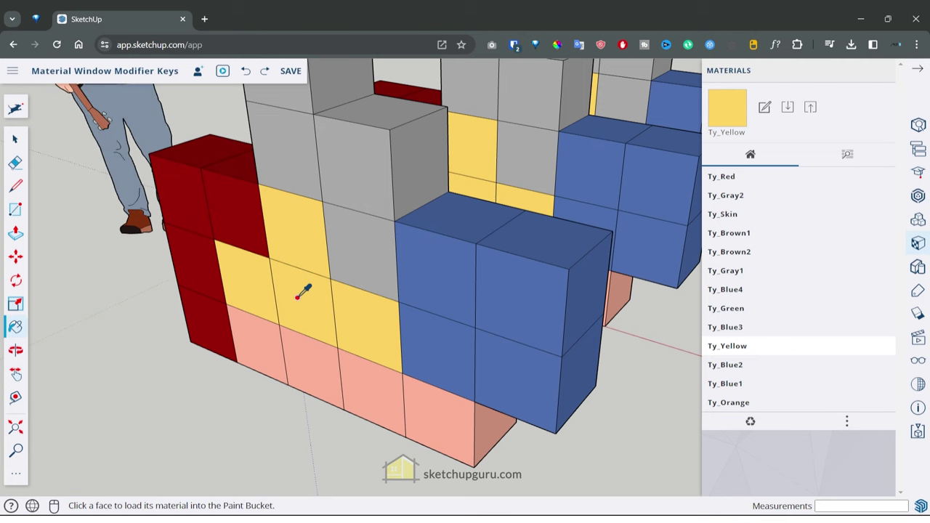
{"action": "left_click", "coordinate": [455, 264]}
{"action": "left_click", "coordinate": [445, 340]}
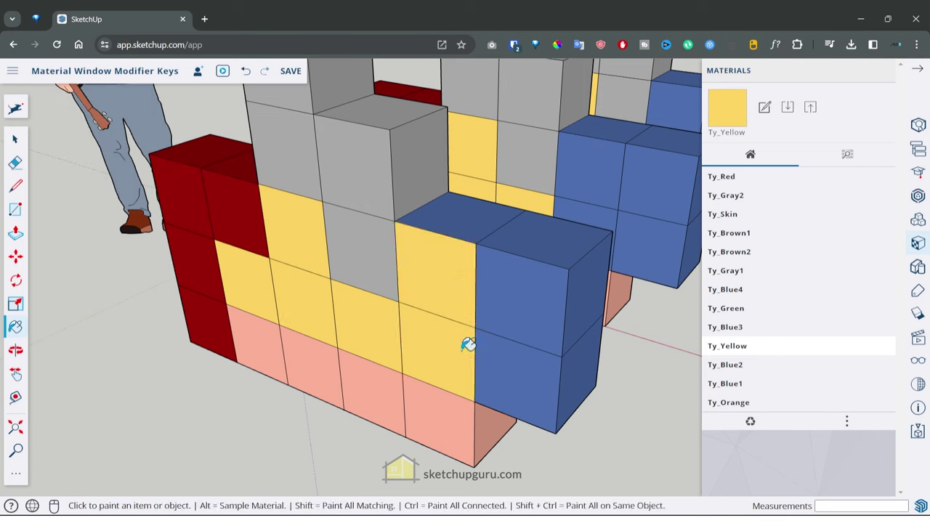
{"action": "left_click", "coordinate": [515, 360]}
{"action": "left_click", "coordinate": [518, 311]}
{"action": "left_click", "coordinate": [463, 222]}
{"action": "left_click", "coordinate": [534, 243]}
{"action": "middle_click_drag", "start_coordinate": [339, 232], "coordinate": [466, 208]}
{"action": "left_click", "coordinate": [429, 210]}
{"action": "left_click", "coordinate": [408, 263]}
{"action": "left_click", "coordinate": [463, 272]}
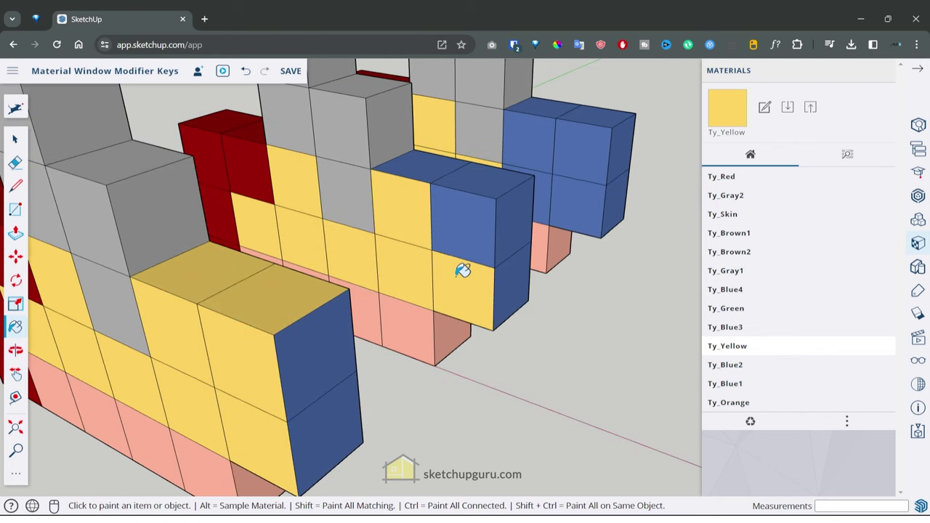
{"action": "key", "text": "ctrl+z"}
{"action": "key", "text": "ctrl+z"}
{"action": "key", "text": "ctrl+z"}
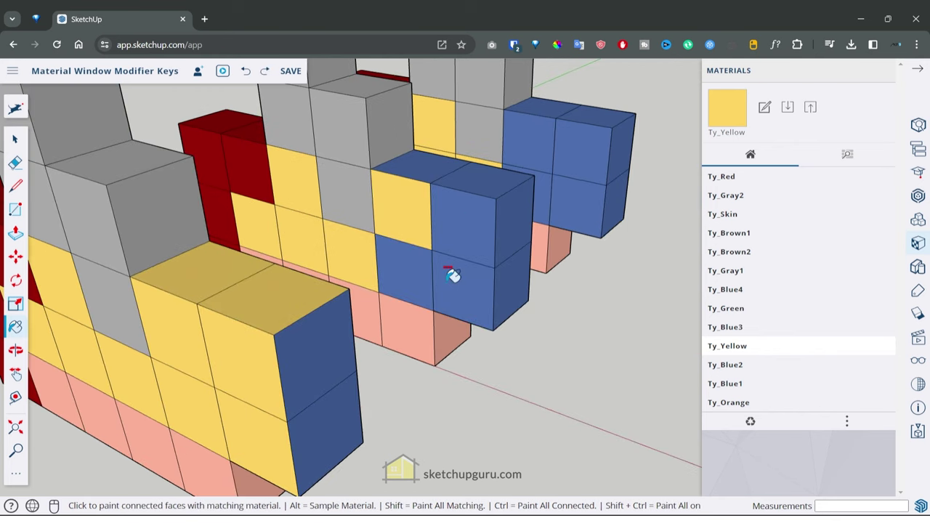
{"action": "key", "text": "ctrl+z"}
{"action": "key", "text": "ctrl+z"}
{"action": "key", "text": "ctrl+z"}
{"action": "key", "text": "ctrl+z"}
{"action": "key", "text": "ctrl+z"}
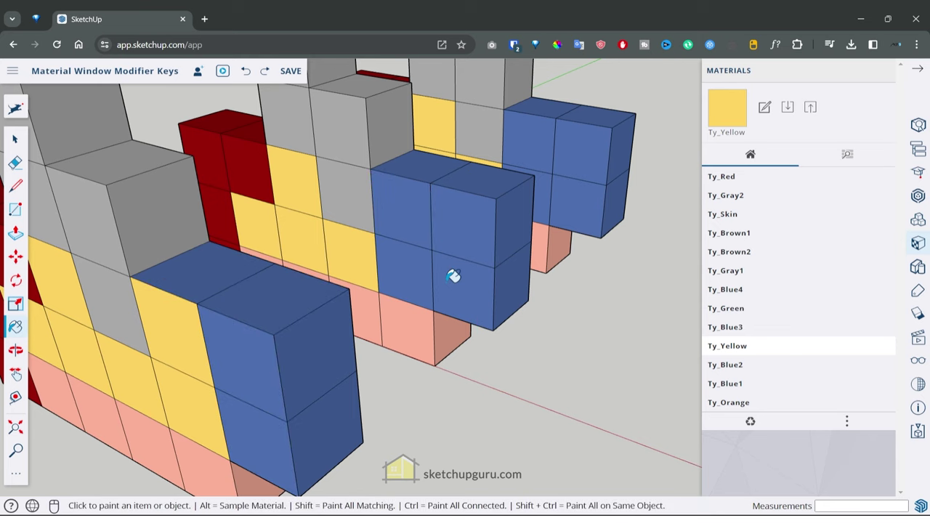
{"action": "scroll", "coordinate": [509, 338], "scroll_direction": "down", "scroll_amount": 5}
{"action": "key", "text": "shift"}
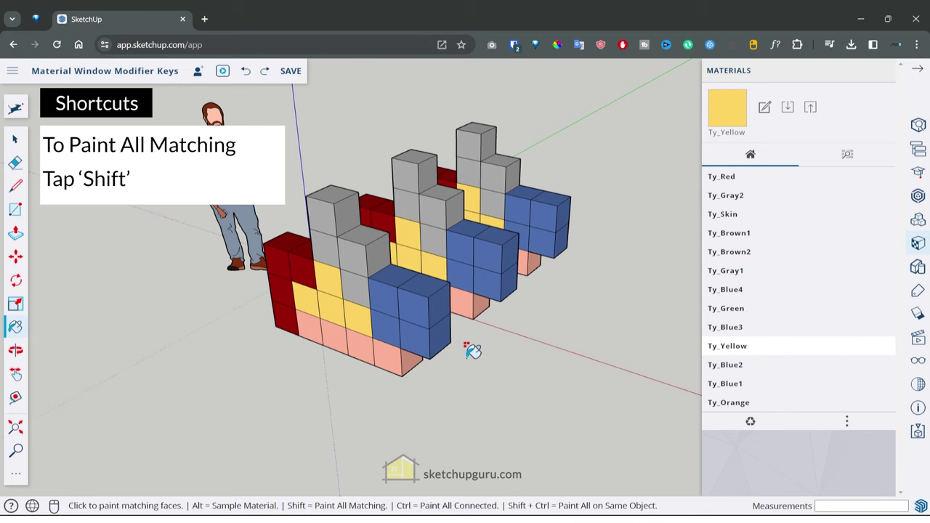
- Shift-click a blue face to repaint every blue face in the model Ty_Yellow
{"action": "scroll", "coordinate": [473, 351], "scroll_direction": "up", "scroll_amount": 3}
{"action": "scroll", "coordinate": [361, 242], "scroll_direction": "up", "scroll_amount": 2}
{"action": "middle_click_drag", "start_coordinate": [359, 233], "coordinate": [450, 285]}
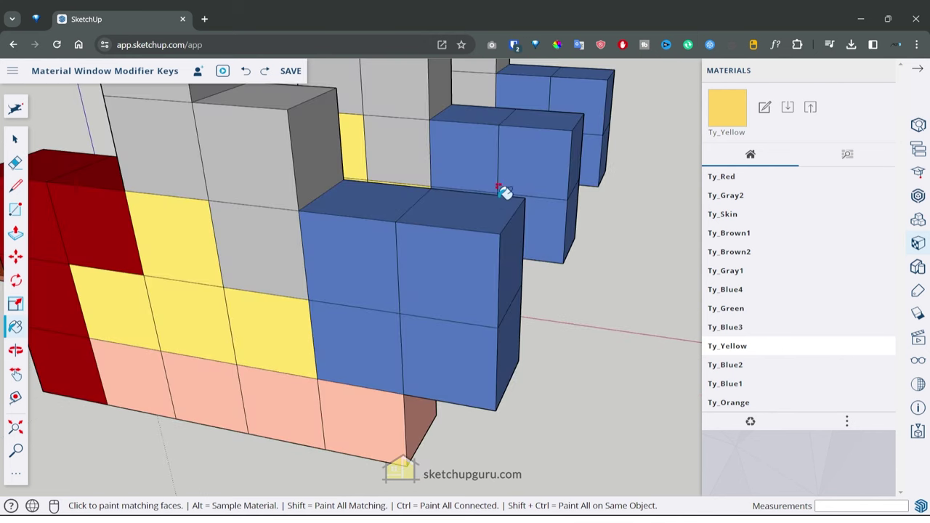
{"action": "left_click", "coordinate": [438, 209], "text": "shift"}
{"action": "scroll", "coordinate": [434, 244], "scroll_direction": "down", "scroll_amount": 4}
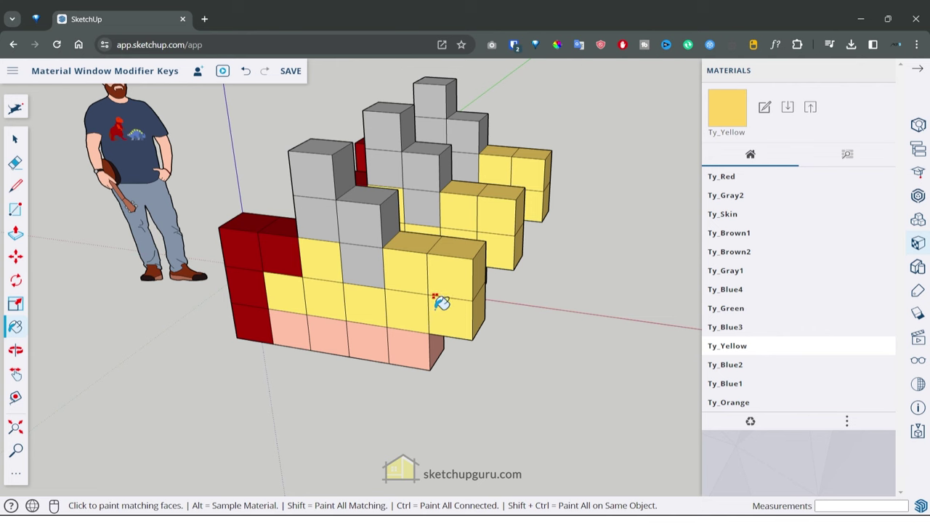
- Paint the front block's connected red faces Ty_Yellow
{"action": "key", "text": "space"}
{"action": "mouse_move", "coordinate": [533, 293]}
{"action": "middle_mouse_down"}
{"action": "mouse_move", "coordinate": [617, 301]}
{"action": "mouse_move", "coordinate": [517, 349]}
{"action": "middle_mouse_up"}
{"action": "scroll", "coordinate": [509, 355], "scroll_direction": "up", "scroll_amount": 3}
{"action": "scroll", "coordinate": [503, 356], "scroll_direction": "up", "scroll_amount": 3}
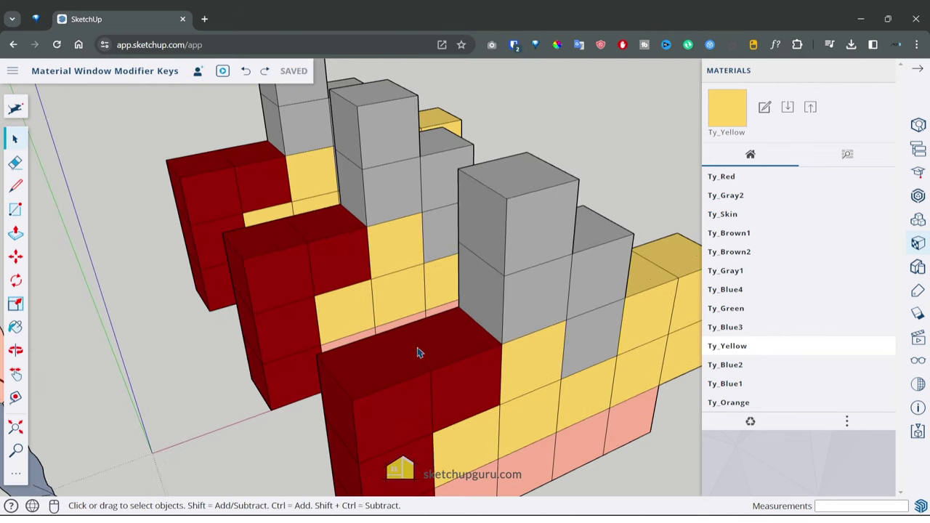
{"action": "scroll", "coordinate": [426, 349], "scroll_direction": "down", "scroll_amount": 2}
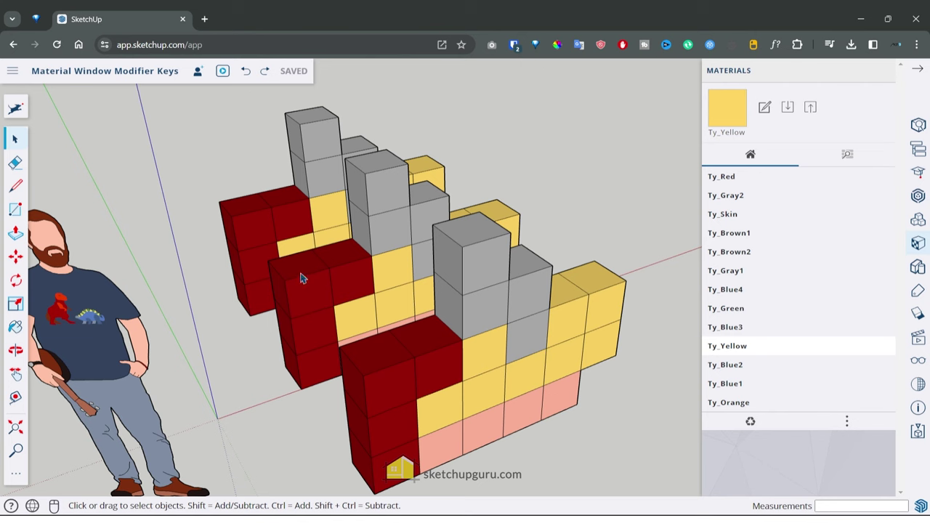
{"action": "key", "text": "b"}
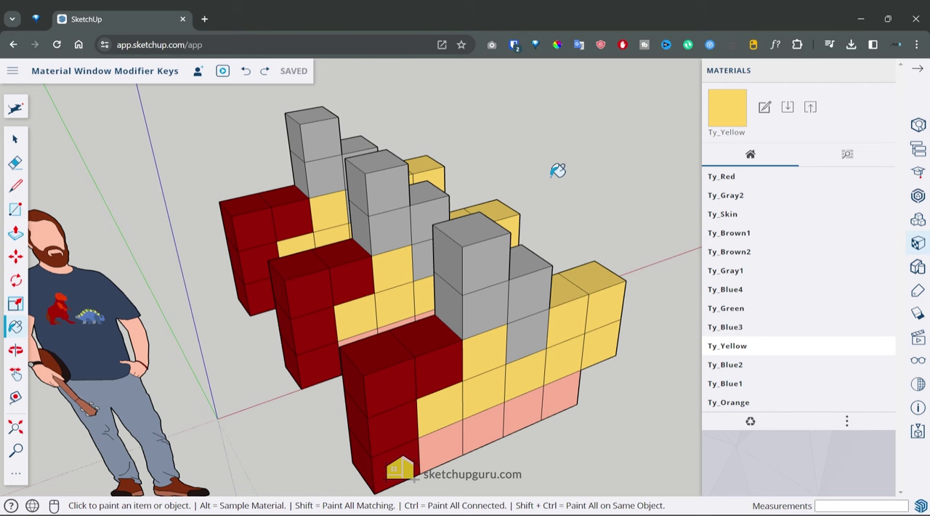
{"action": "key", "text": "alt"}
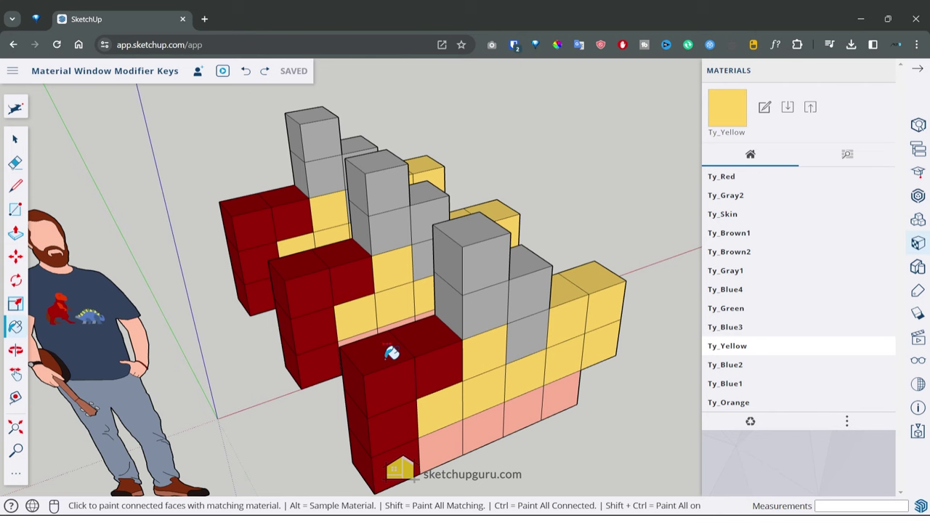
{"action": "left_click", "coordinate": [393, 350]}
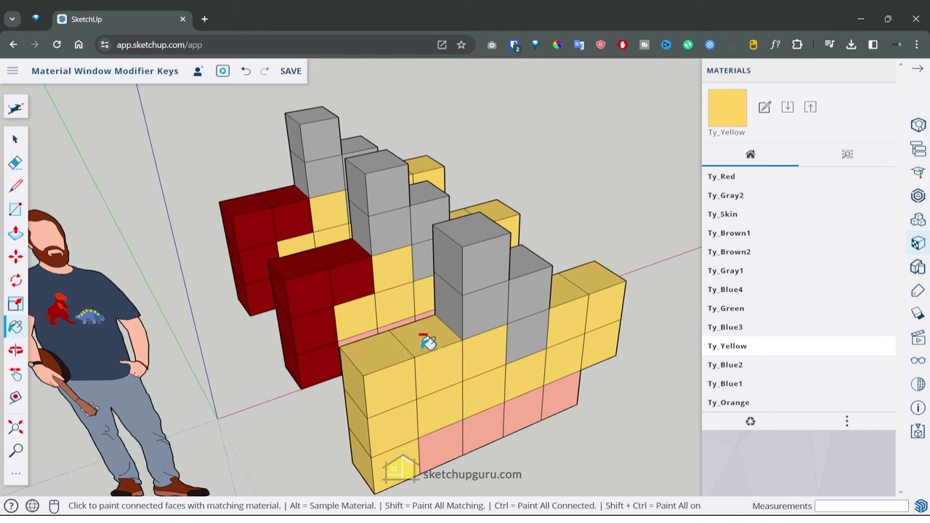
{"action": "middle_click_drag", "start_coordinate": [423, 340], "coordinate": [337, 410]}
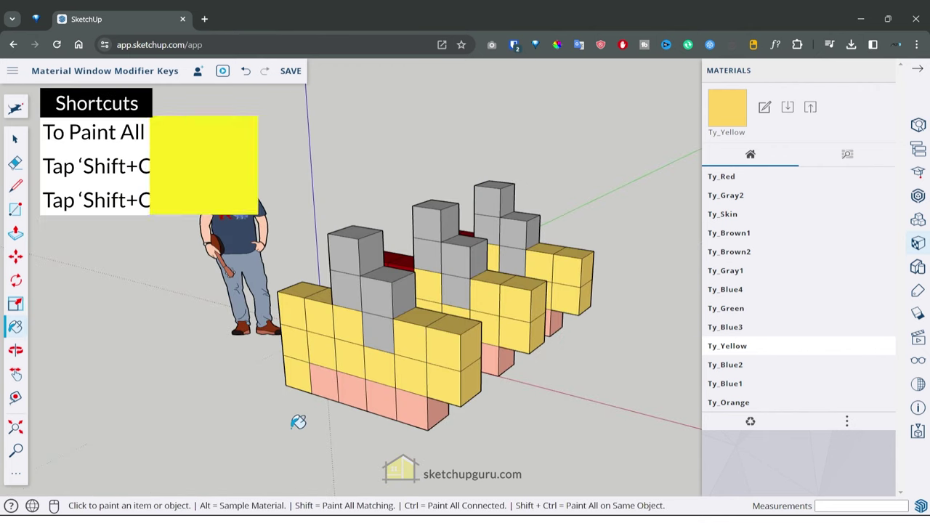
- Shift+Ctrl-paint the front block's pink and grey faces Ty_Yellow
{"action": "key", "text": "ctrl+shift"}
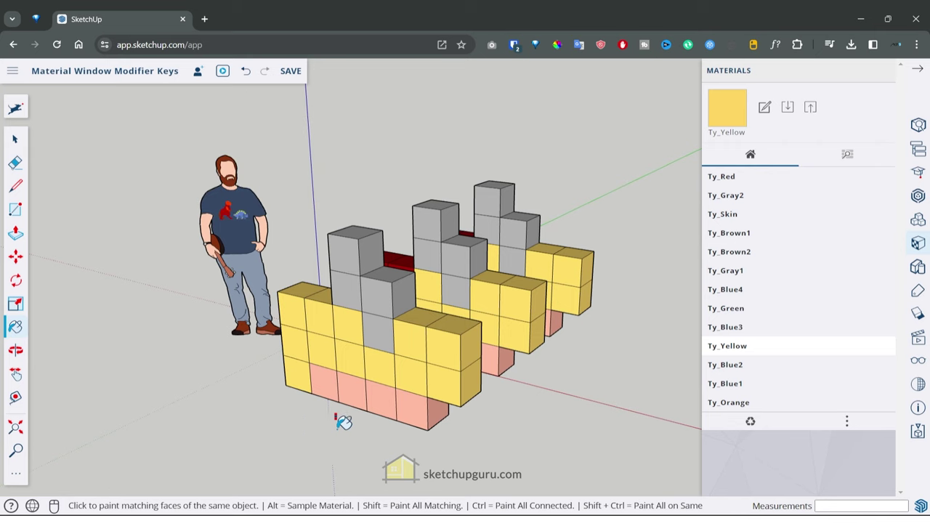
{"action": "scroll", "coordinate": [353, 415], "scroll_direction": "up", "scroll_amount": 4}
{"action": "left_click", "coordinate": [427, 355], "text": "ctrl+shift"}
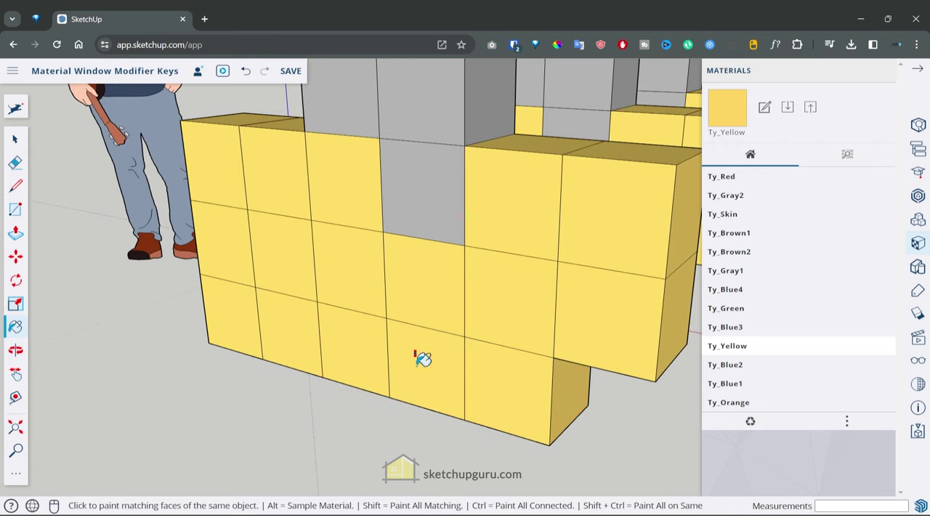
{"action": "left_click", "coordinate": [401, 200], "text": "ctrl+shift"}
{"action": "scroll", "coordinate": [415, 250], "scroll_direction": "down", "scroll_amount": 5}
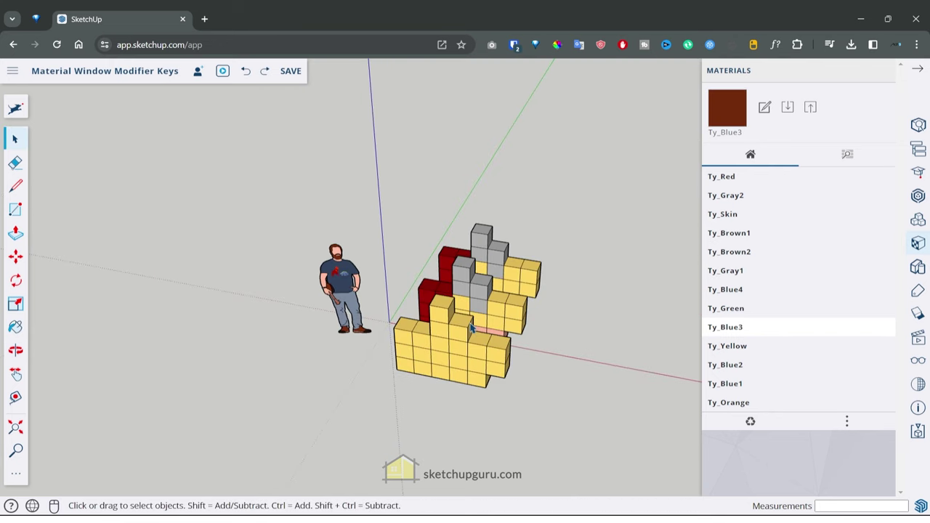
{"action": "middle_click_drag", "start_coordinate": [471, 328], "coordinate": [407, 234]}
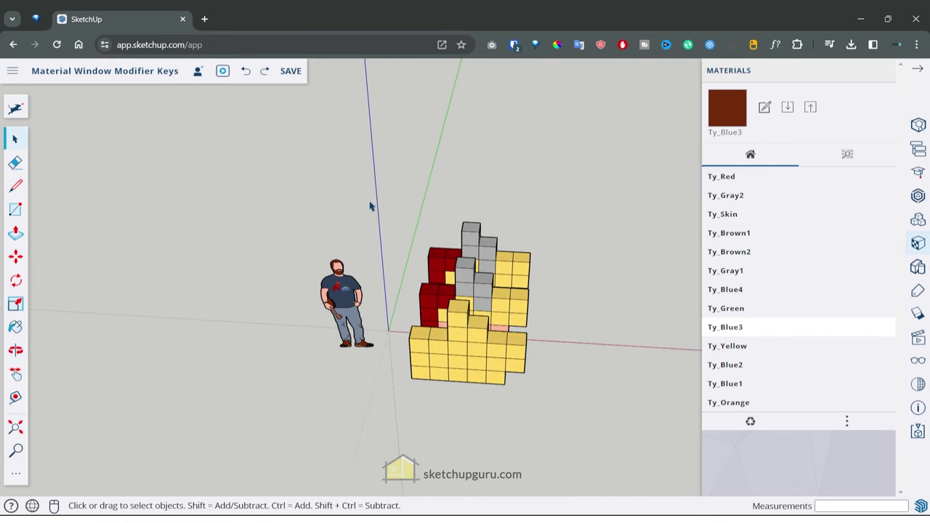
- Window-select the whole block model and paint it Ty_Blue1
{"action": "left_click_drag", "start_coordinate": [359, 160], "coordinate": [618, 436]}
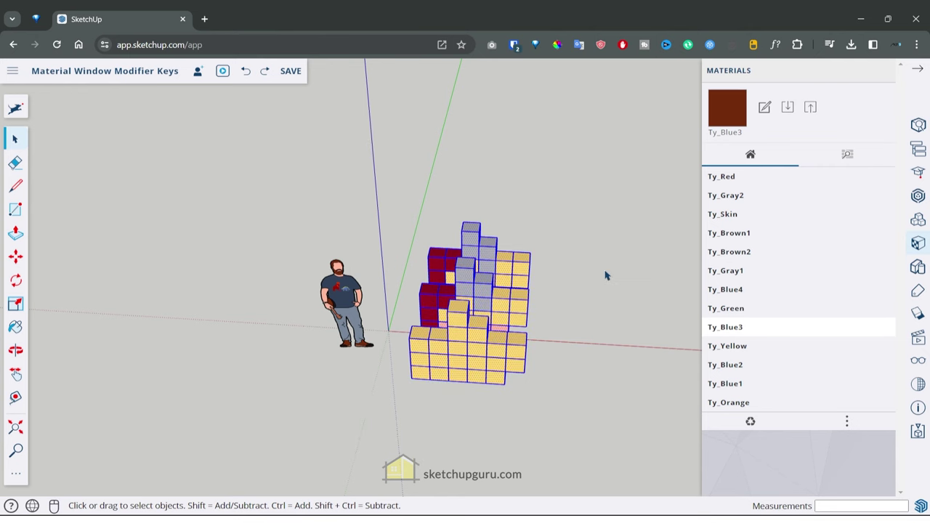
{"action": "left_click", "coordinate": [743, 313]}
{"action": "left_click", "coordinate": [742, 349]}
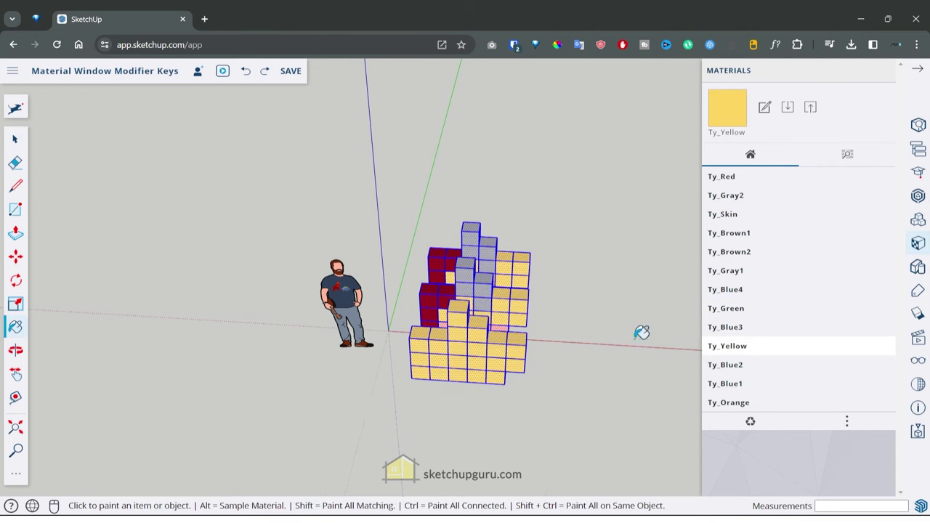
{"action": "left_click", "coordinate": [725, 384]}
{"action": "scroll", "coordinate": [509, 320], "scroll_direction": "up", "scroll_amount": 5}
{"action": "left_click", "coordinate": [495, 333]}
{"action": "scroll", "coordinate": [412, 240], "scroll_direction": "down", "scroll_amount": 3}
{"action": "mouse_move", "coordinate": [412, 240]}
{"action": "middle_mouse_down"}
{"action": "mouse_move", "coordinate": [281, 344]}
{"action": "mouse_move", "coordinate": [94, 178]}
{"action": "mouse_move", "coordinate": [516, 191]}
{"action": "mouse_move", "coordinate": [339, 216]}
{"action": "mouse_move", "coordinate": [555, 356]}
{"action": "mouse_move", "coordinate": [521, 352]}
{"action": "middle_mouse_up"}
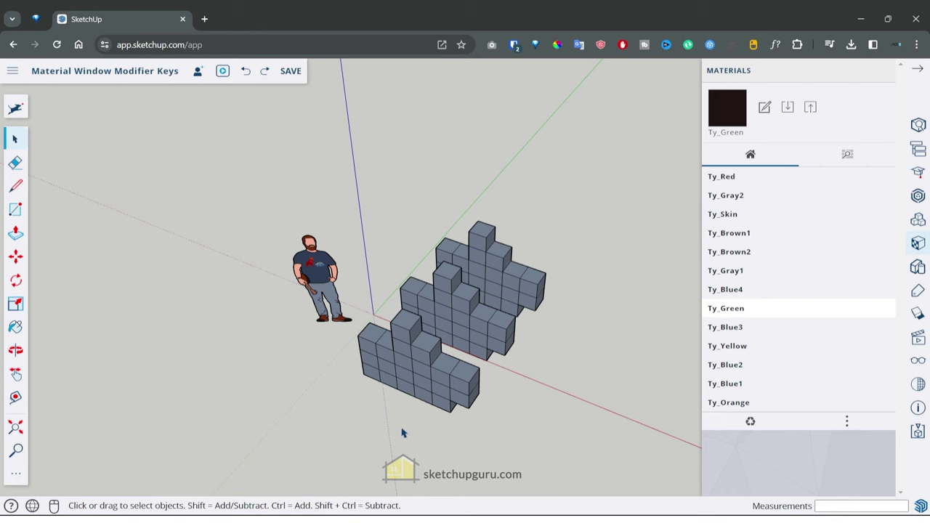
{"action": "key", "text": "b"}
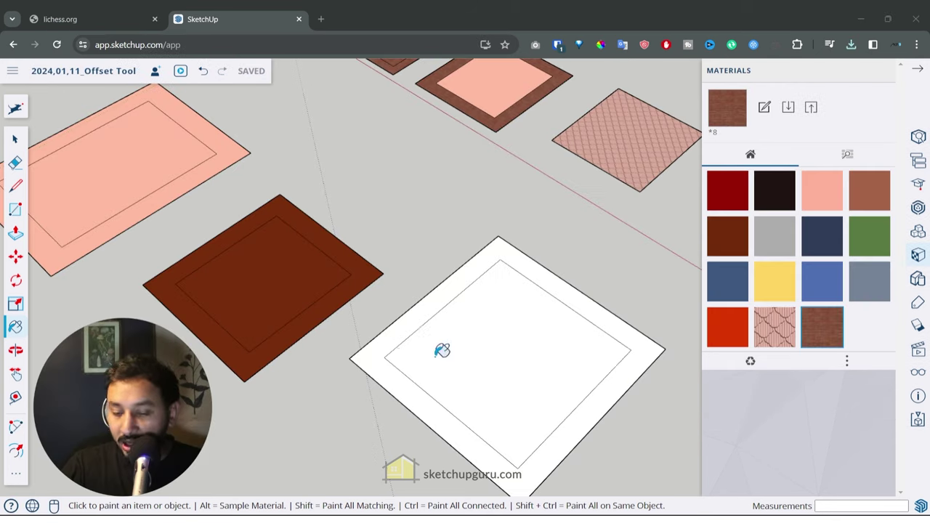
- Bring up the 2024,01,11_The Push Pull Tool model with its flat framed squares
{"action": "scroll", "coordinate": [447, 326], "scroll_direction": "down", "scroll_amount": 3}
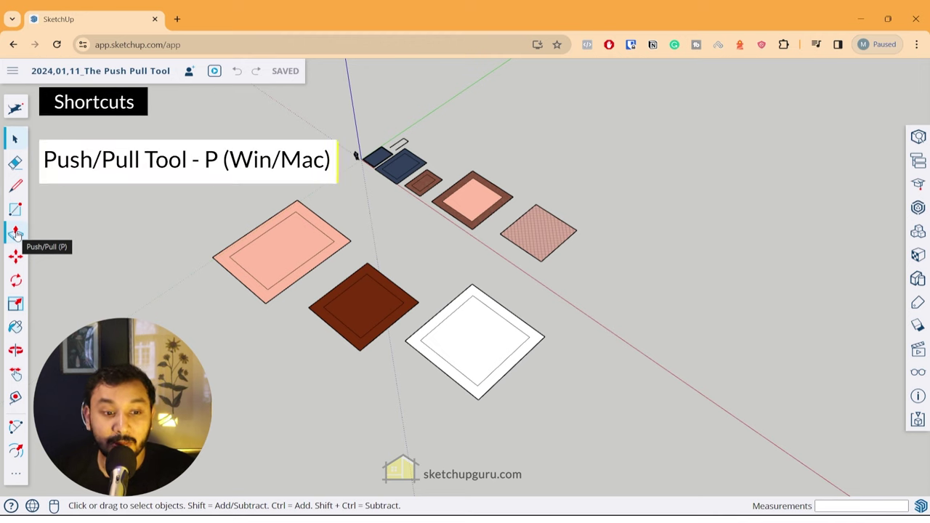
- Push/Pull the large pink face up into a box 38' 3 1/8" tall
{"action": "left_click", "coordinate": [16, 233]}
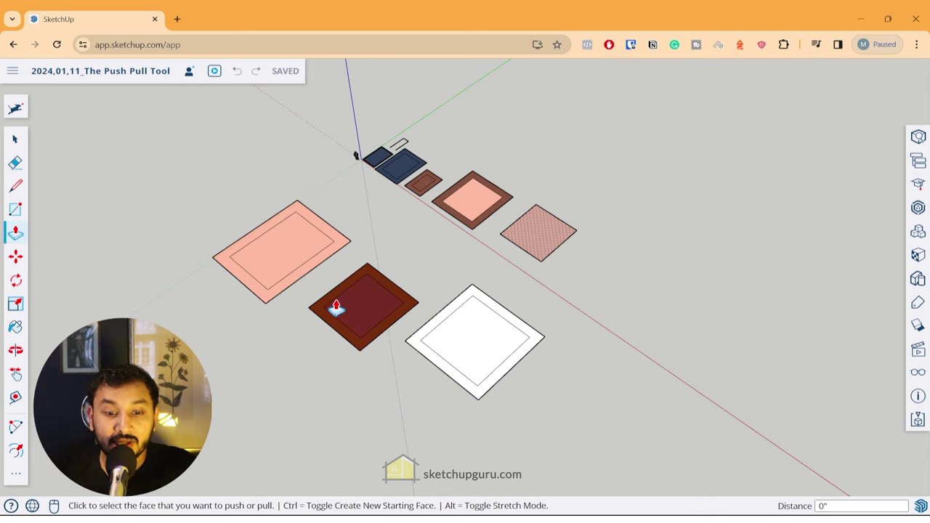
{"action": "scroll", "coordinate": [269, 245], "scroll_direction": "up", "scroll_amount": 2}
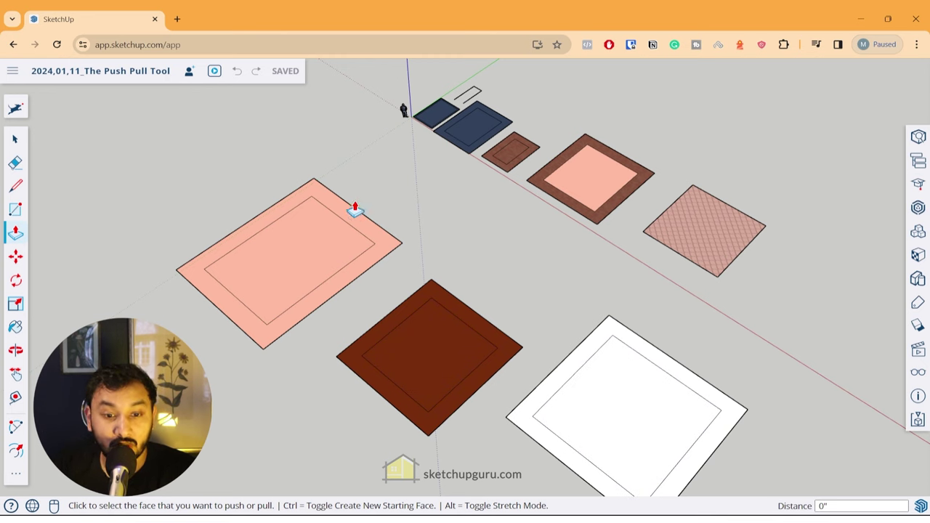
{"action": "mouse_move", "coordinate": [360, 235]}
{"action": "middle_mouse_down"}
{"action": "mouse_move", "coordinate": [347, 267]}
{"action": "mouse_move", "coordinate": [373, 235]}
{"action": "middle_mouse_up"}
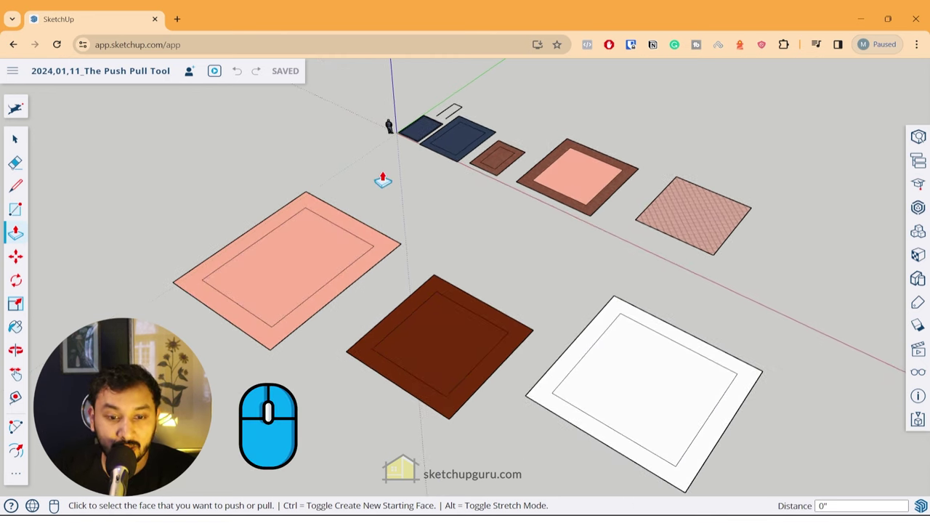
{"action": "scroll", "coordinate": [339, 223], "scroll_direction": "up", "scroll_amount": 3}
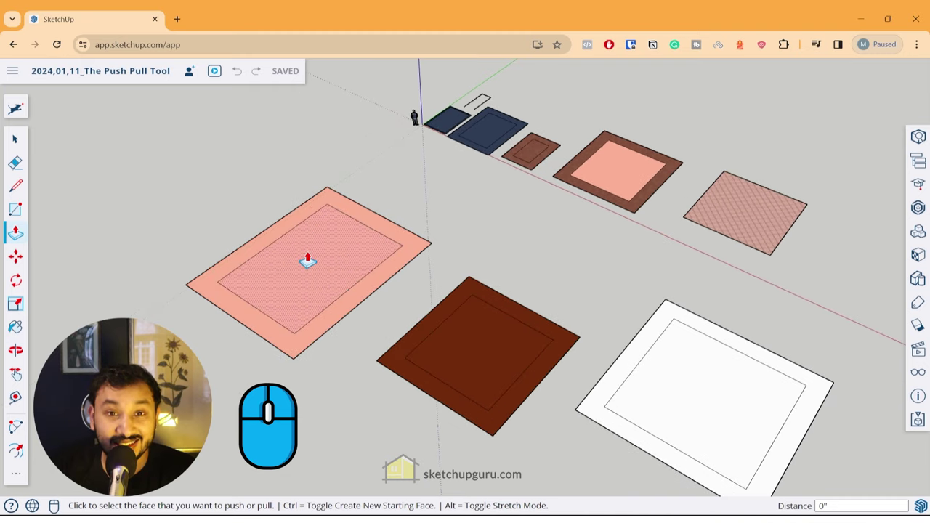
{"action": "left_click", "coordinate": [308, 261]}
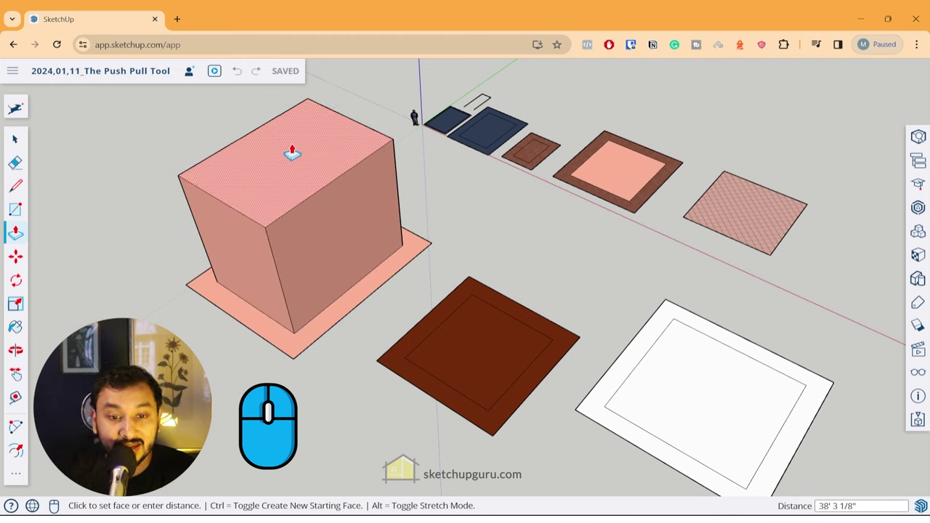
{"action": "left_click", "coordinate": [292, 153]}
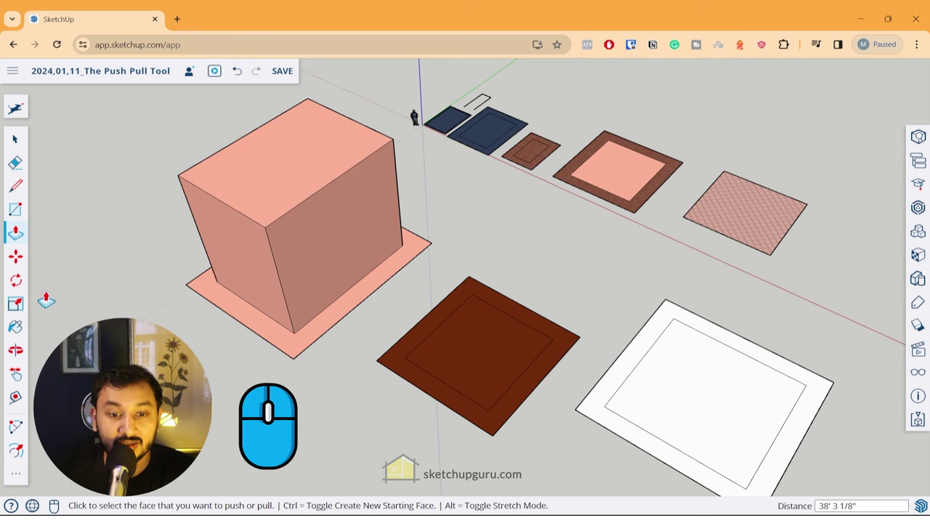
- Push the brown square's inner face down 5' into a pit
{"action": "middle_click_drag", "start_coordinate": [231, 352], "coordinate": [272, 309]}
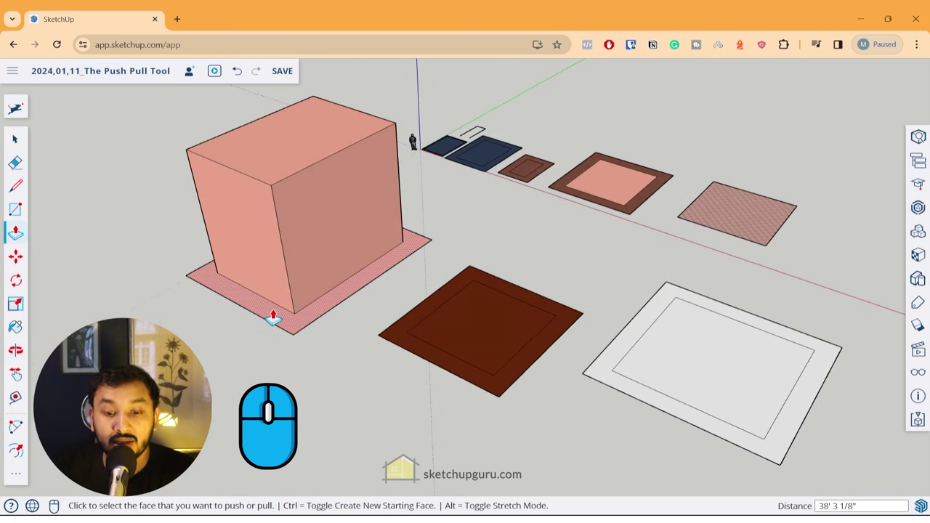
{"action": "left_click", "coordinate": [463, 319]}
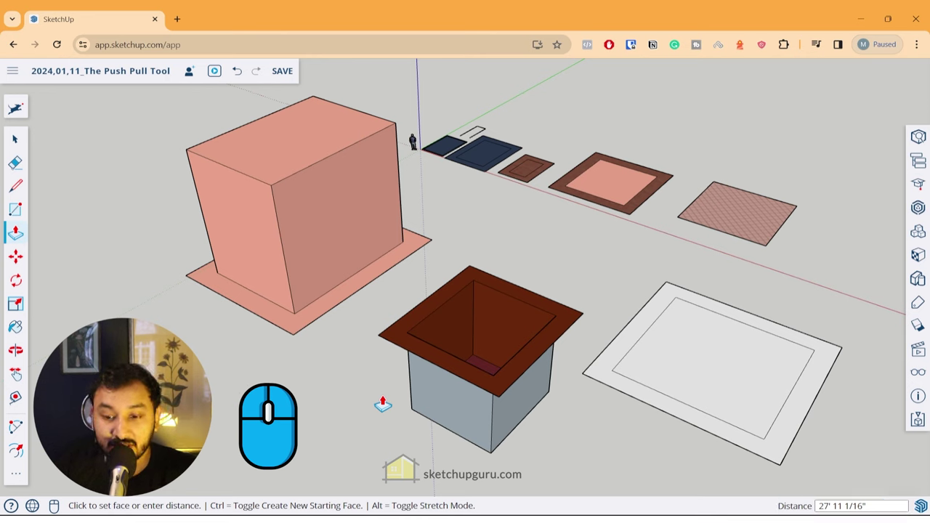
{"action": "type", "text": "5'"}
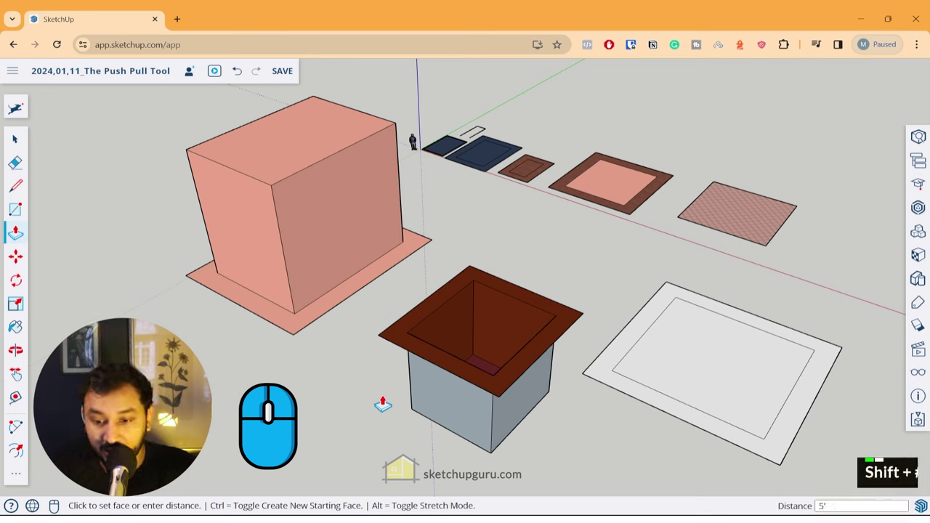
{"action": "key", "text": "Return"}
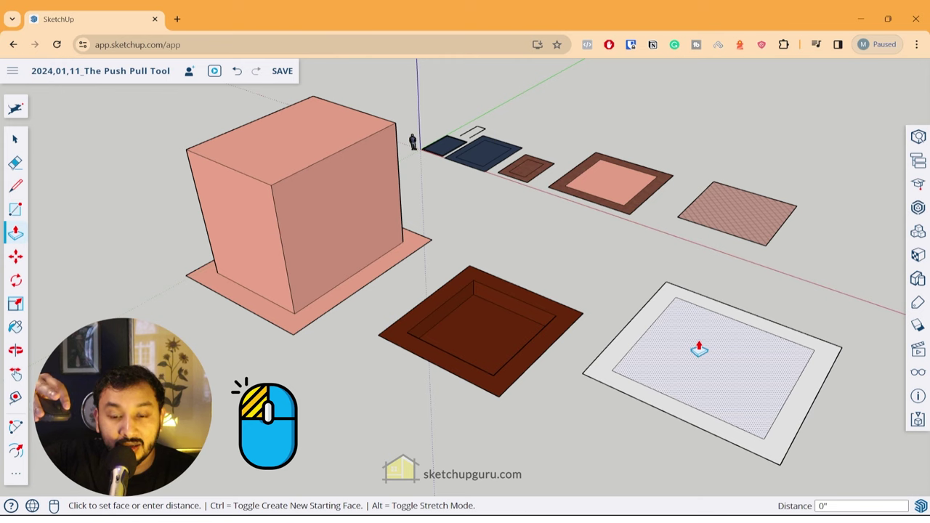
- Sink the white frame's inner face by the same 5' and place a guide from an edge midpoint
{"action": "double_click", "coordinate": [699, 350]}
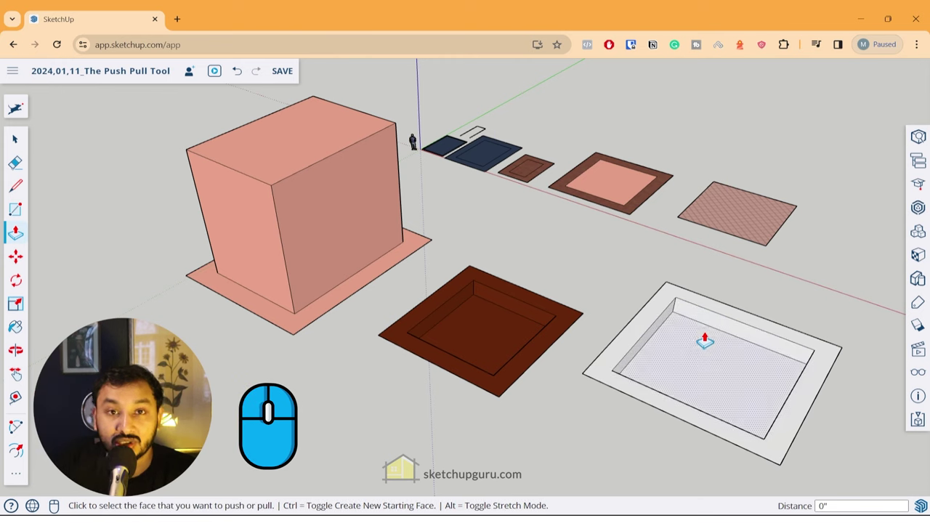
{"action": "key", "text": "t"}
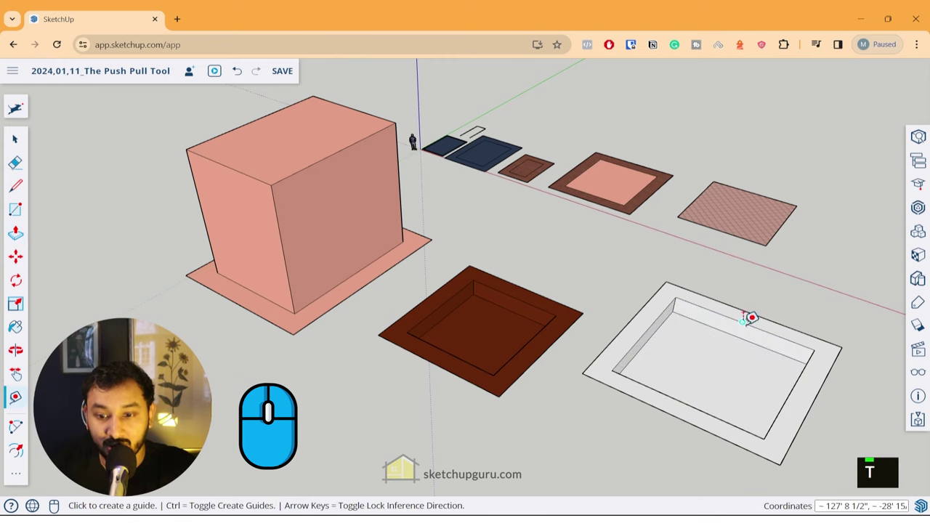
{"action": "left_click", "coordinate": [738, 333]}
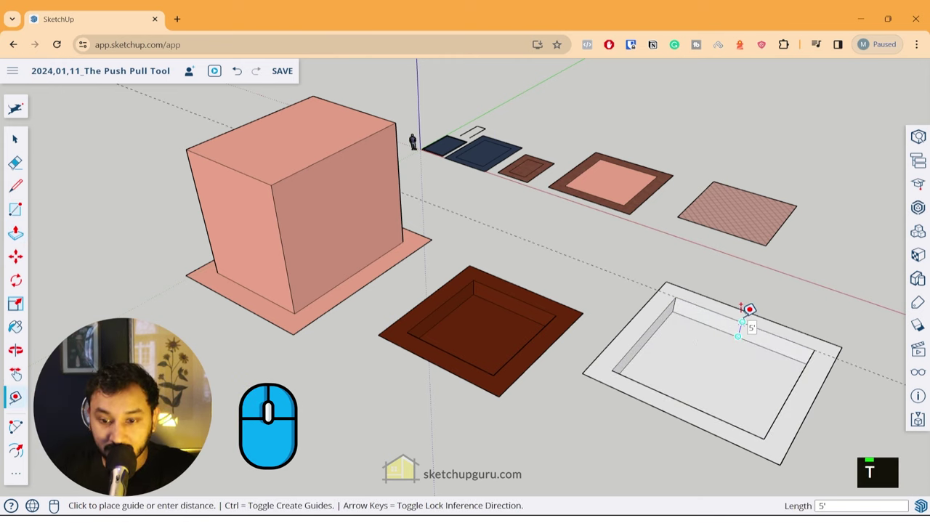
{"action": "key", "text": "space"}
{"action": "scroll", "coordinate": [545, 320], "scroll_direction": "up", "scroll_amount": 3}
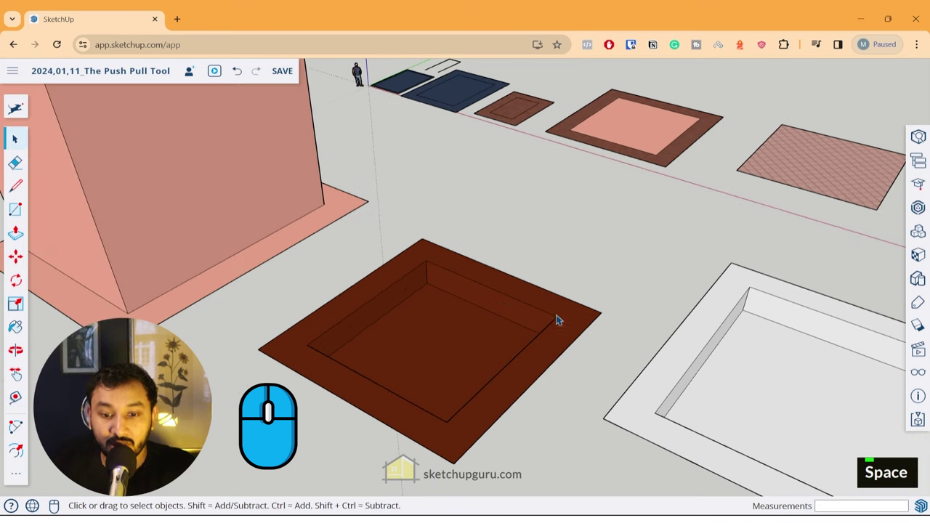
{"action": "scroll", "coordinate": [538, 316], "scroll_direction": "down", "scroll_amount": 3}
- Raise the white frame's rim 10', then the brown square's rim by the same distance
{"action": "key", "text": "p"}
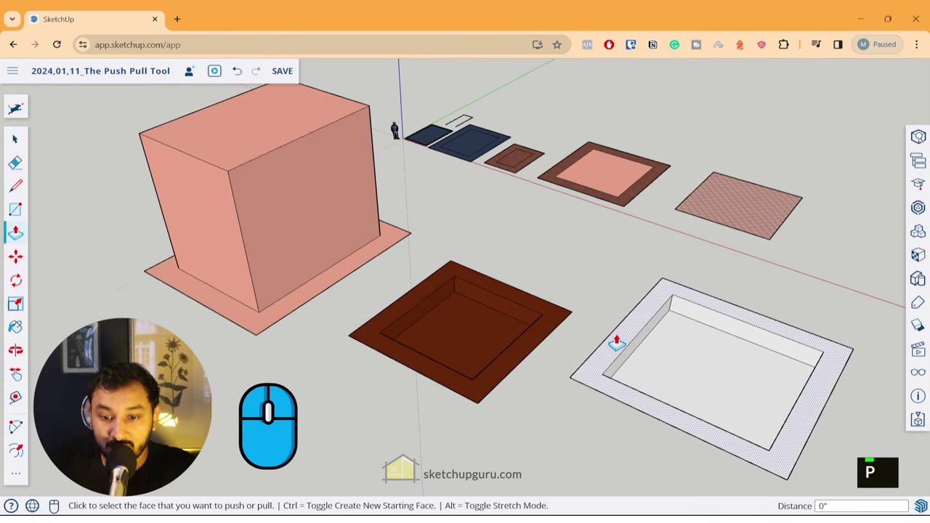
{"action": "left_click", "coordinate": [617, 343]}
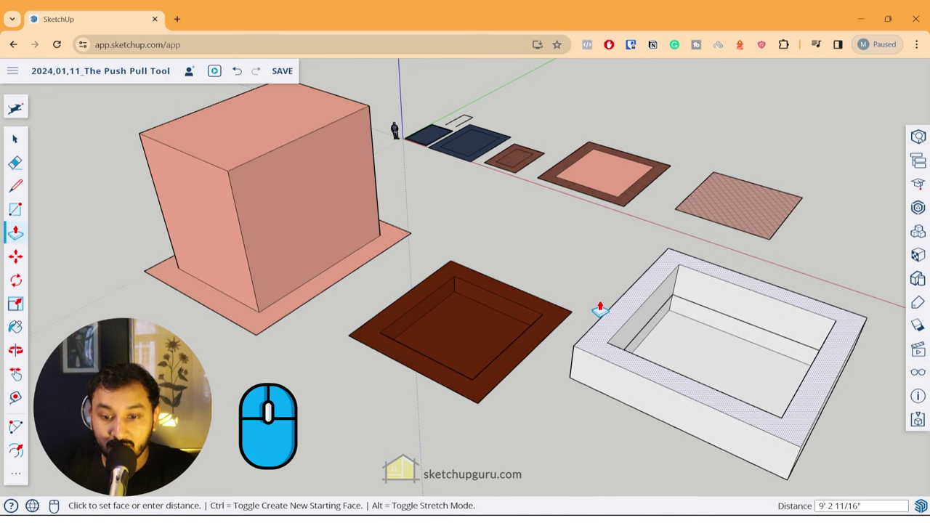
{"action": "type", "text": "5"}
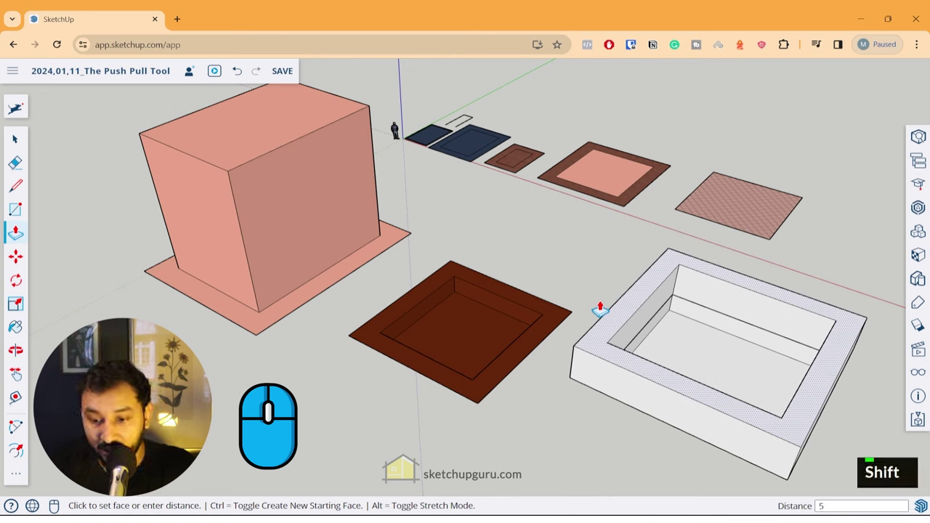
{"action": "key", "text": "BackSpace"}
{"action": "type", "text": "10'"}
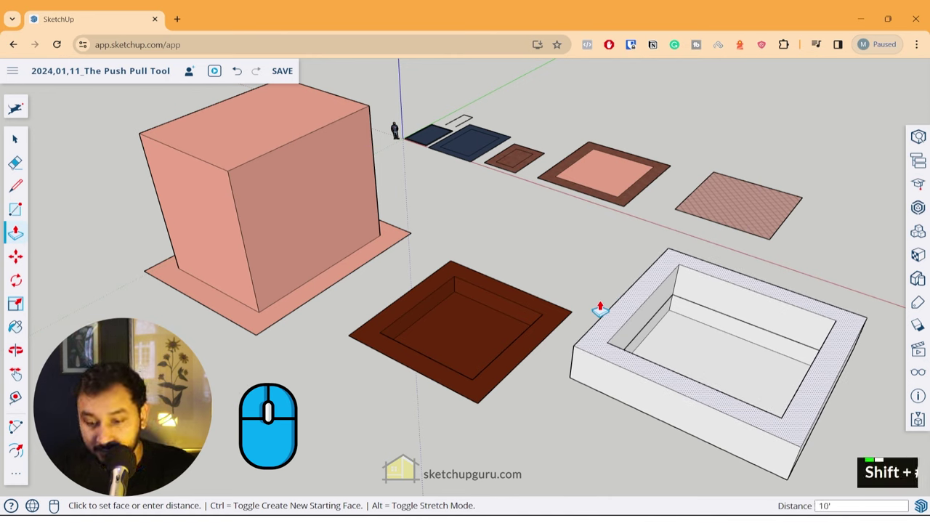
{"action": "key", "text": "Return"}
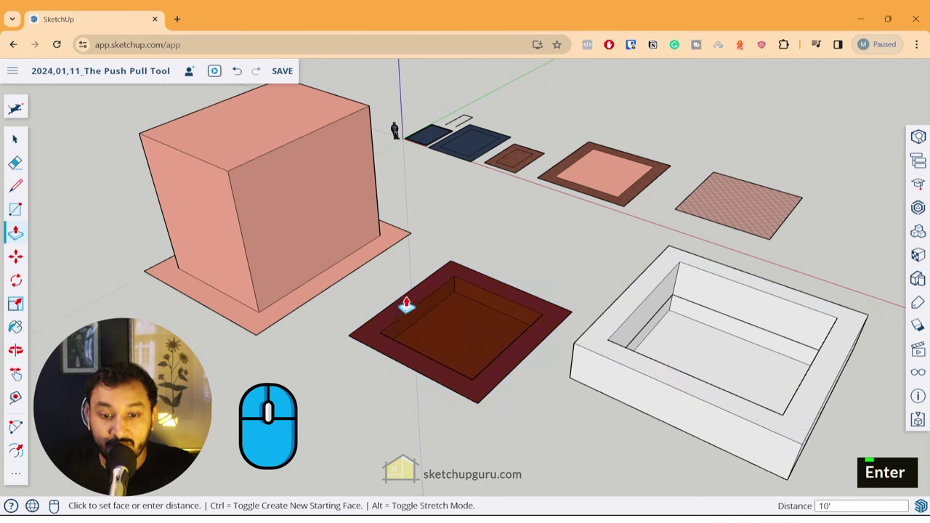
{"action": "double_click", "coordinate": [406, 305]}
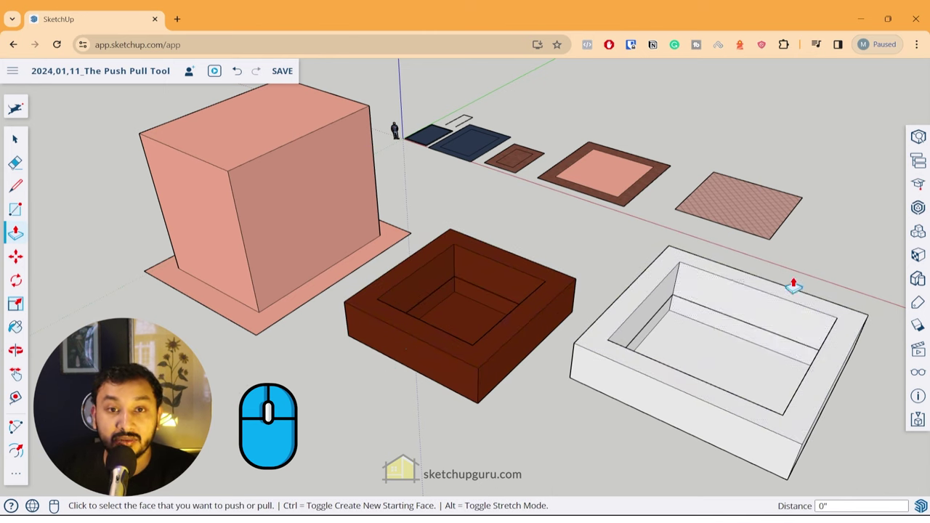
{"action": "scroll", "coordinate": [473, 327], "scroll_direction": "down", "scroll_amount": 5}
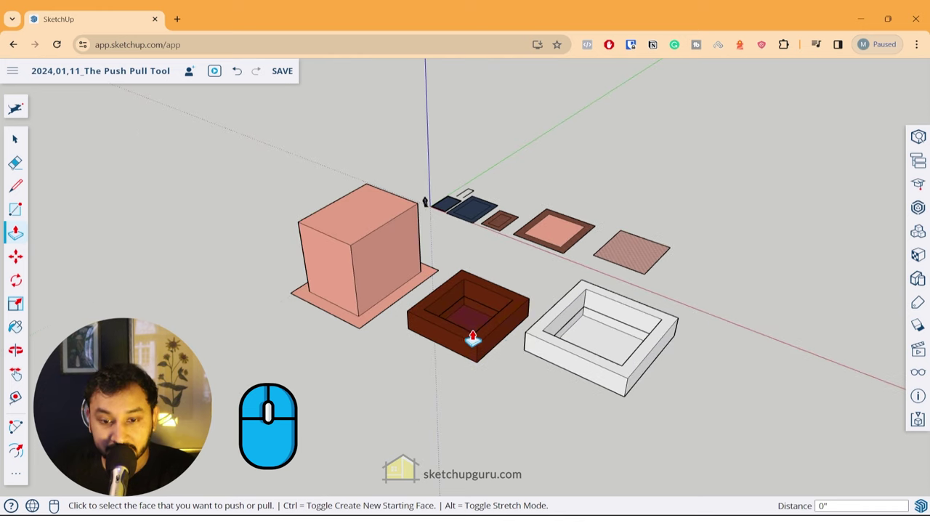
- Push/Pull the hatched square up into a cube
{"action": "middle_click_drag", "start_coordinate": [653, 327], "coordinate": [525, 331]}
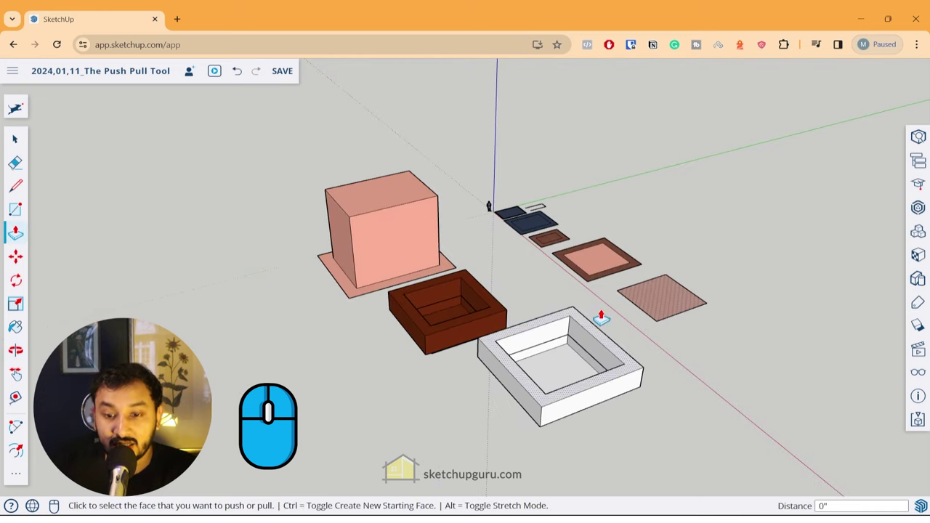
{"action": "left_click", "coordinate": [676, 298]}
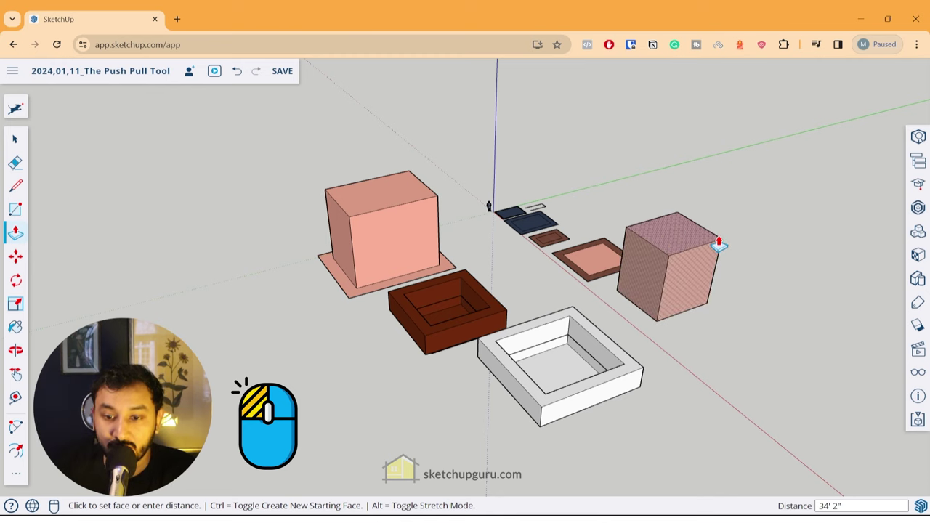
{"action": "mouse_move", "coordinate": [740, 236]}
{"action": "left_mouse_down"}
{"action": "mouse_move", "coordinate": [750, 257]}
{"action": "mouse_move", "coordinate": [720, 323]}
{"action": "left_mouse_up"}
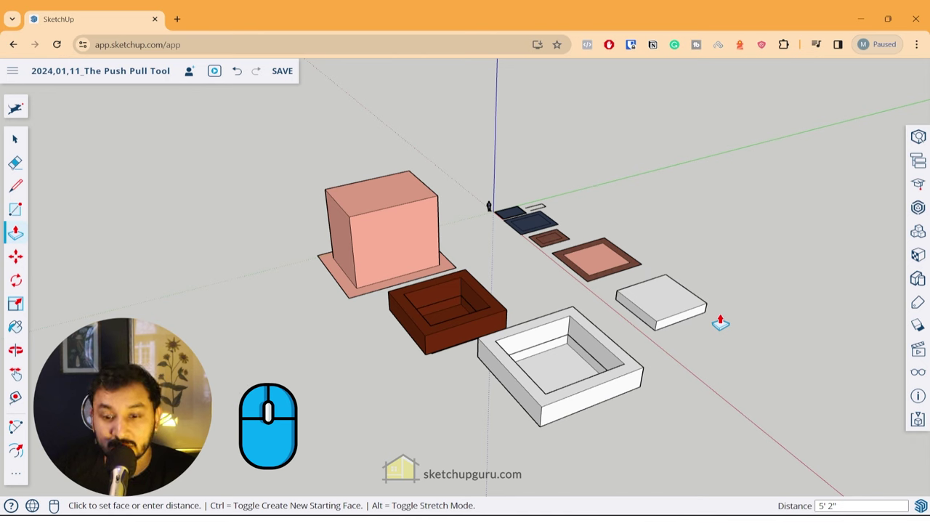
{"action": "left_click", "coordinate": [720, 323]}
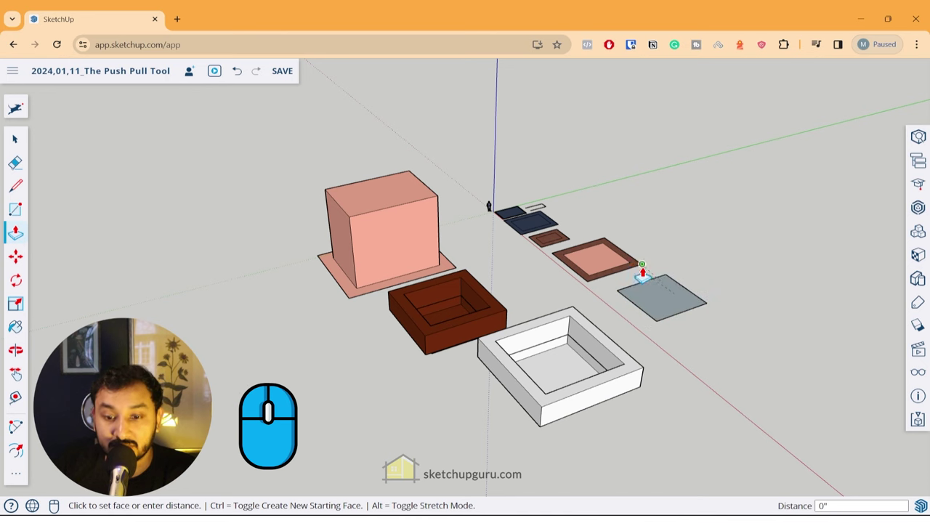
{"action": "left_click", "coordinate": [750, 278]}
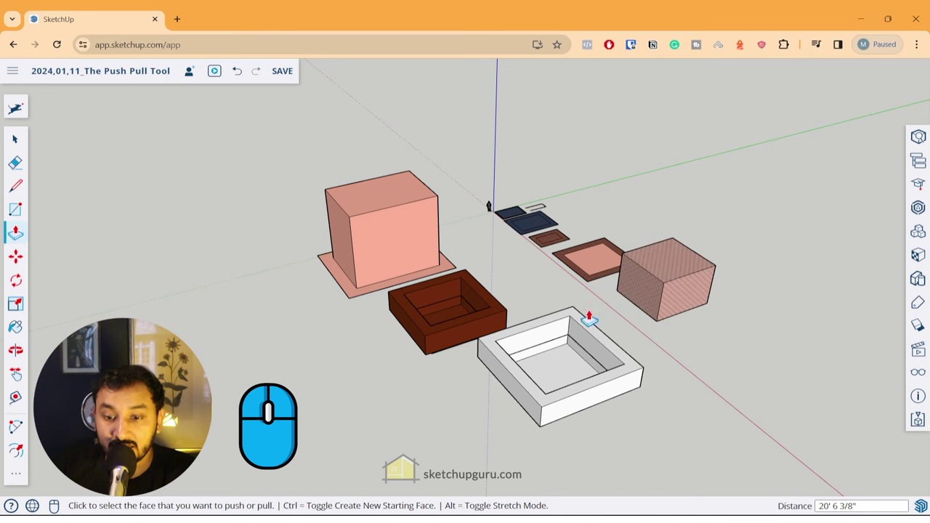
{"action": "scroll", "coordinate": [442, 167], "scroll_direction": "up", "scroll_amount": 3}
{"action": "middle_click_drag", "start_coordinate": [466, 193], "coordinate": [517, 250]}
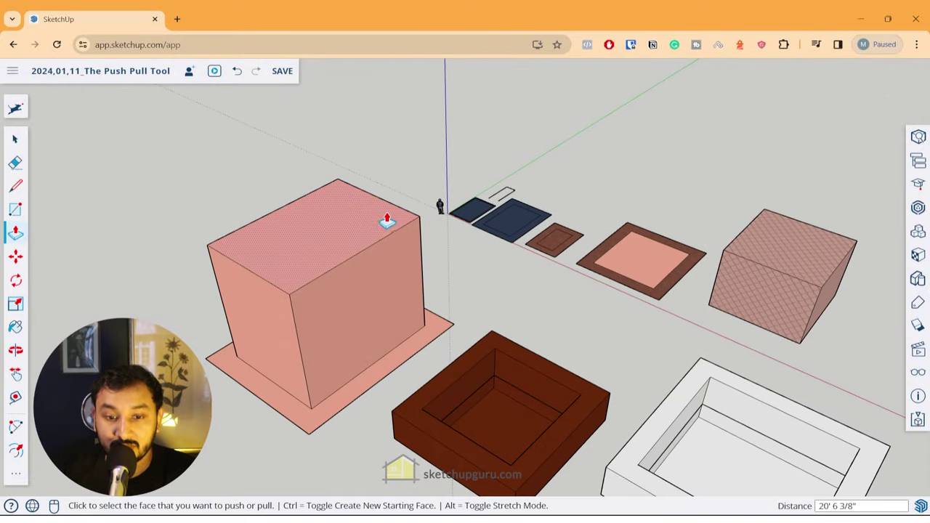
- Pull the brown frame around the pink square up to an endpoint snap, forming a tall hollow box
{"action": "left_click", "coordinate": [595, 260]}
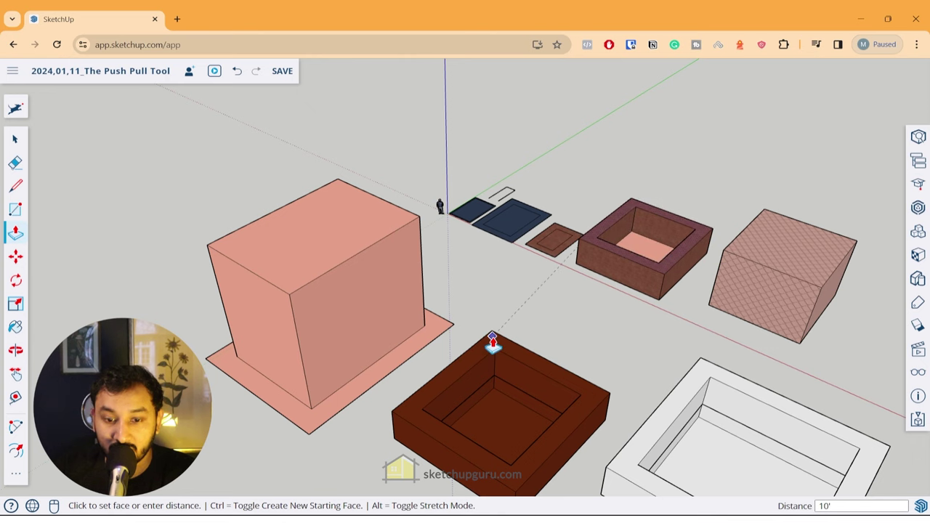
{"action": "left_click", "coordinate": [419, 223]}
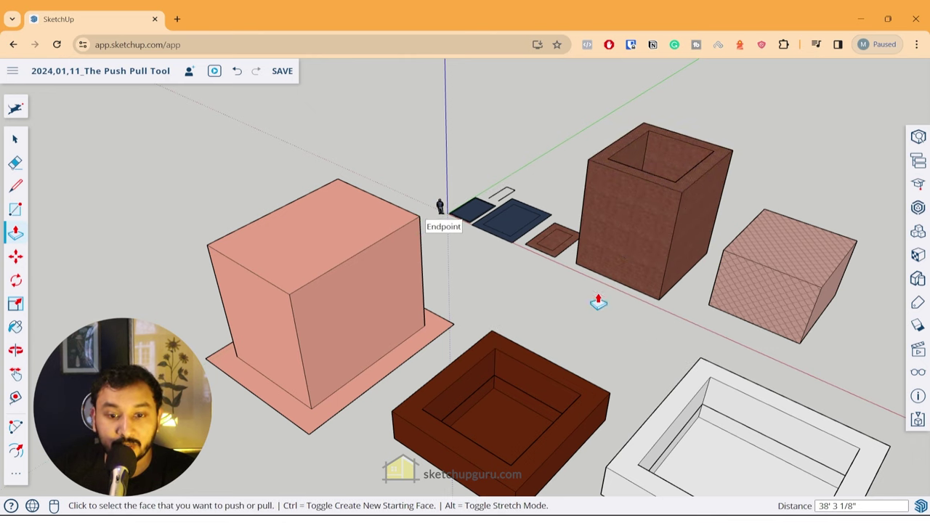
{"action": "middle_click_drag", "start_coordinate": [599, 311], "coordinate": [423, 288]}
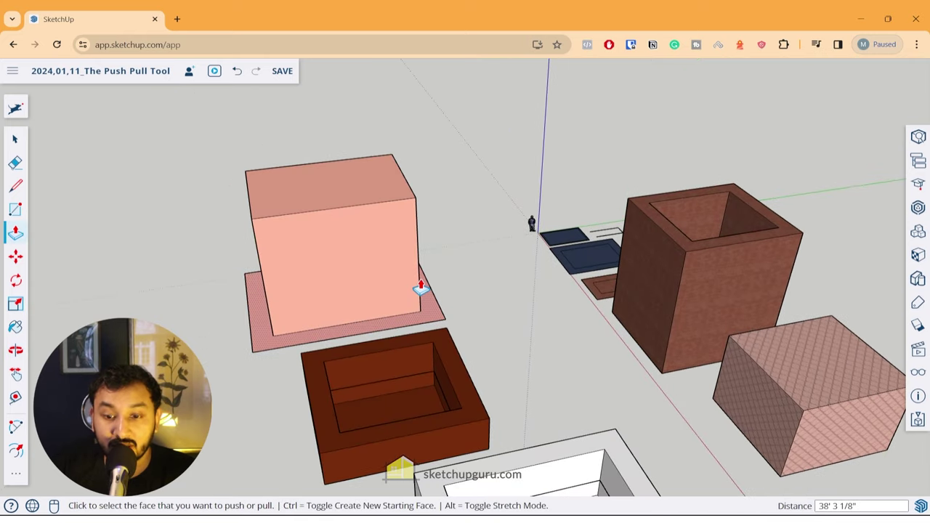
{"action": "scroll", "coordinate": [431, 298], "scroll_direction": "down", "scroll_amount": 5}
{"action": "mouse_move", "coordinate": [442, 326]}
{"action": "middle_mouse_down"}
{"action": "mouse_move", "coordinate": [583, 384]}
{"action": "mouse_move", "coordinate": [429, 326]}
{"action": "middle_mouse_up"}
{"action": "scroll", "coordinate": [456, 320], "scroll_direction": "up", "scroll_amount": 5}
{"action": "middle_click_drag", "start_coordinate": [467, 432], "coordinate": [443, 298]}
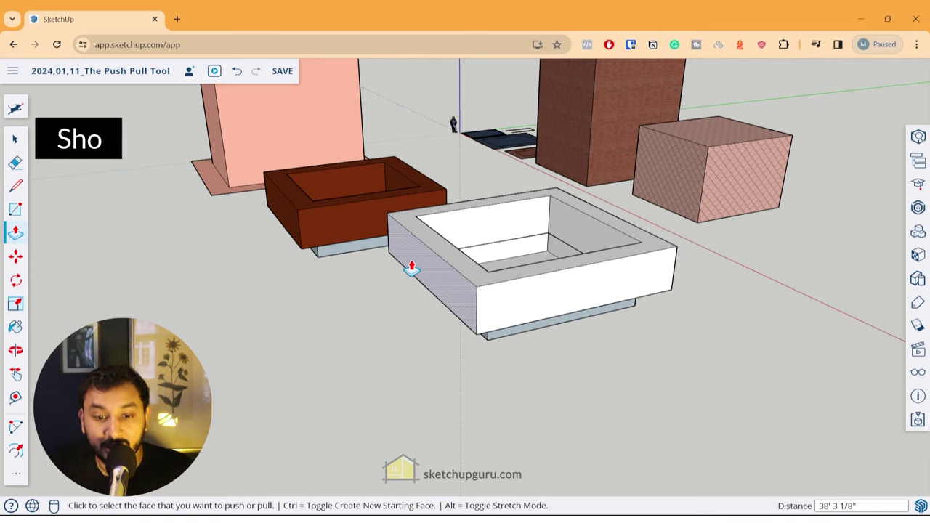
{"action": "key", "text": "ctrl"}
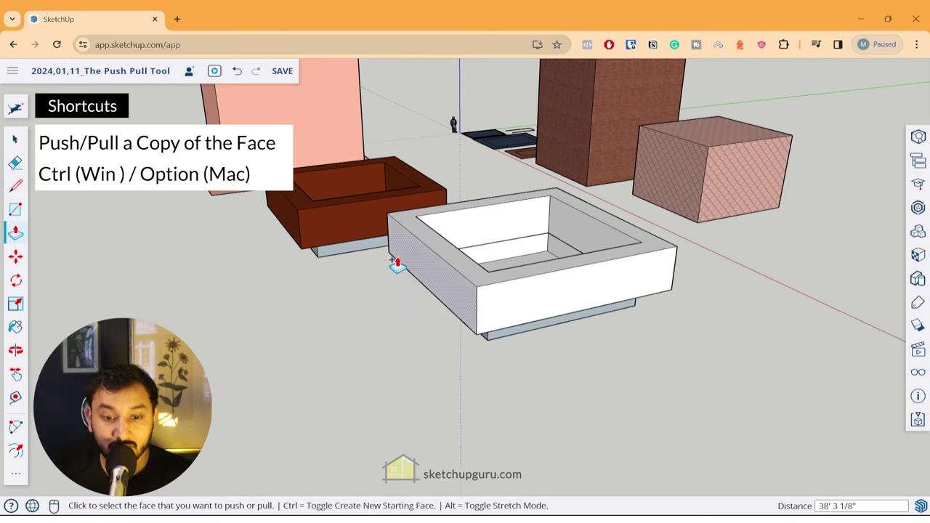
- Ctrl-extrude a copy of the white box's left face into a new block and select its top
{"action": "left_click", "coordinate": [422, 266]}
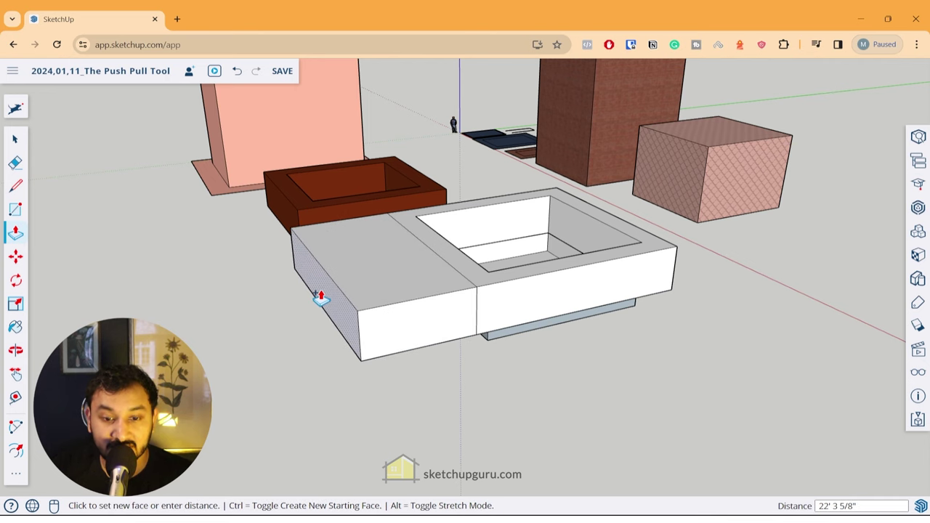
{"action": "left_click", "coordinate": [316, 302]}
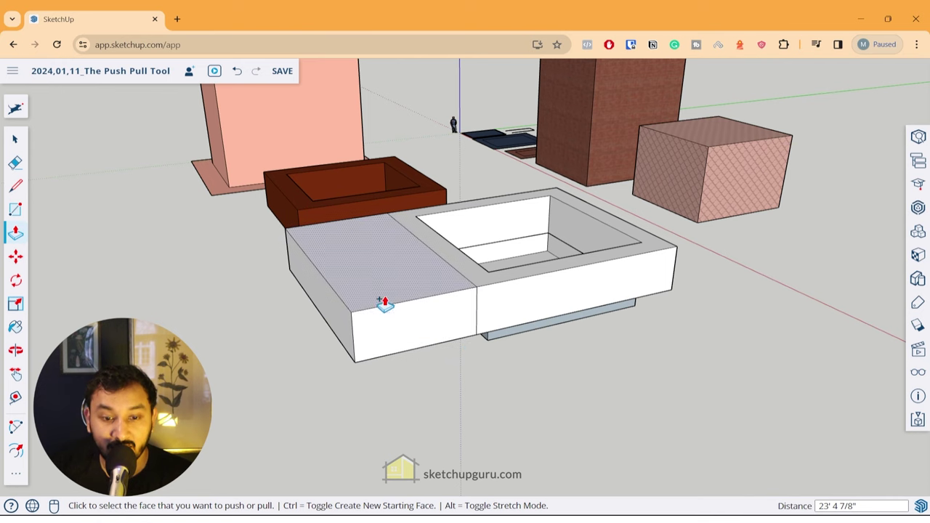
{"action": "key", "text": "x"}
{"action": "scroll", "coordinate": [392, 283], "scroll_direction": "up", "scroll_amount": 3}
{"action": "left_click", "coordinate": [393, 284]}
- Delete the new block's top face, then undo to restore it
{"action": "key", "text": "F2"}
{"action": "right_click", "coordinate": [457, 318]}
{"action": "left_click", "coordinate": [418, 299]}
{"action": "key", "text": "Delete"}
{"action": "middle_click_drag", "start_coordinate": [416, 298], "coordinate": [393, 293]}
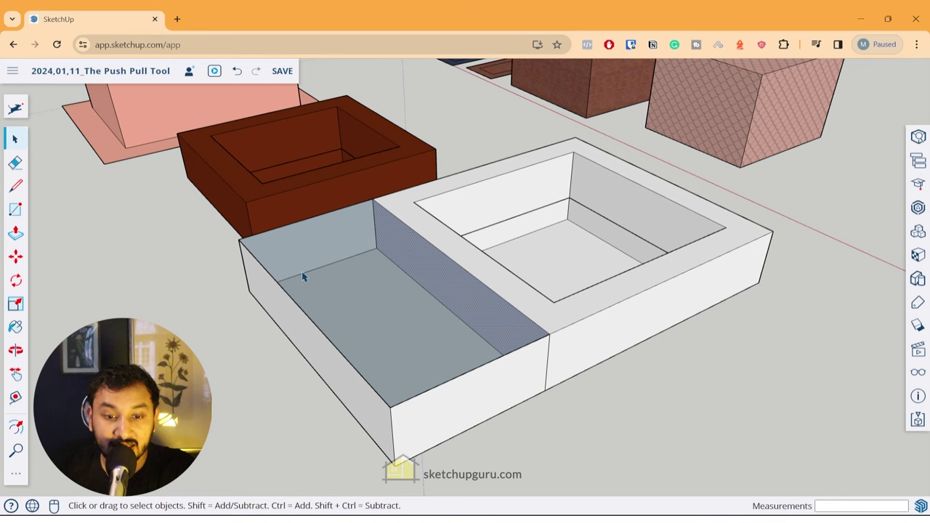
{"action": "left_click", "coordinate": [236, 73]}
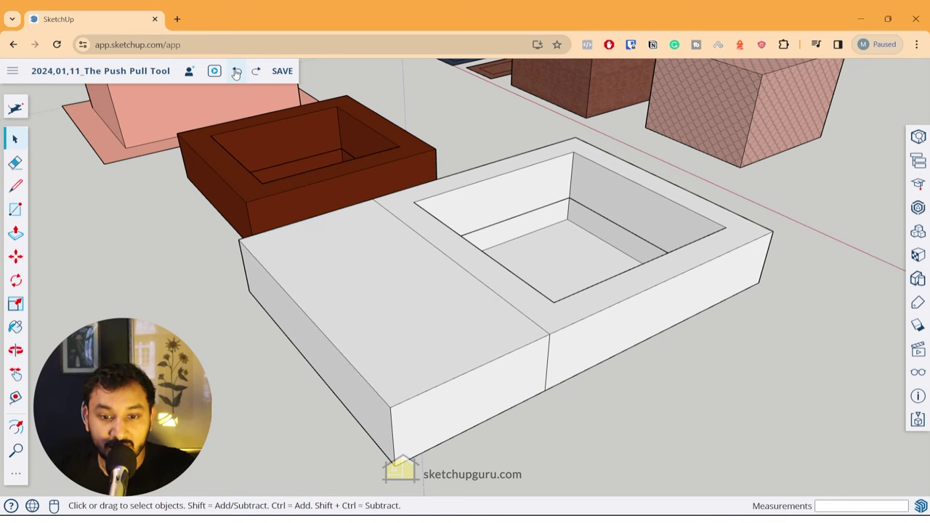
- Push/pull the inner blue rectangle upward, entering 10' and then 20' as its height
{"action": "scroll", "coordinate": [365, 263], "scroll_direction": "down", "scroll_amount": 5}
{"action": "scroll", "coordinate": [484, 407], "scroll_direction": "up", "scroll_amount": 8}
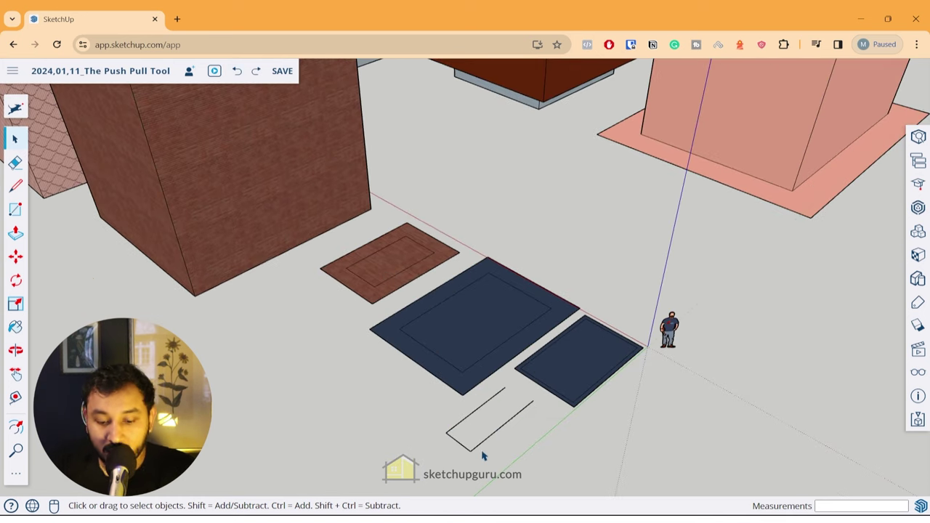
{"action": "key", "text": "p"}
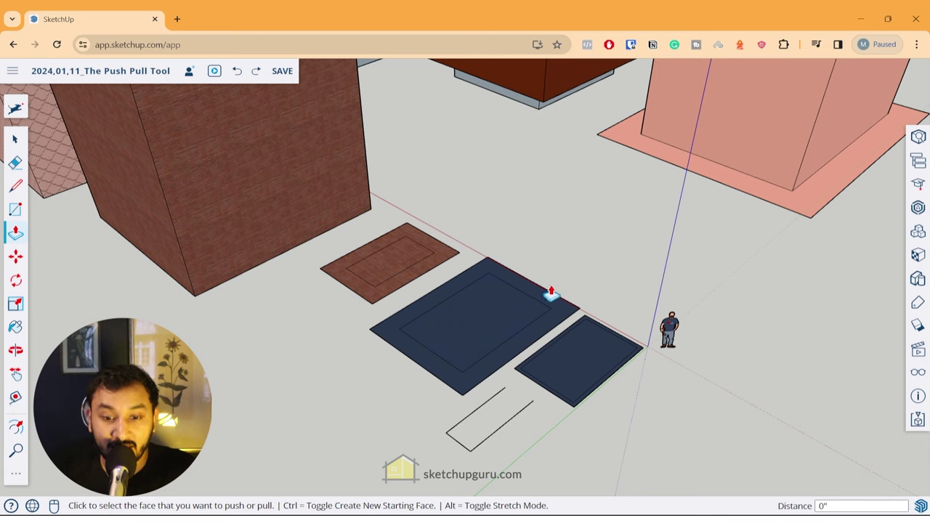
{"action": "scroll", "coordinate": [534, 359], "scroll_direction": "down", "scroll_amount": 5}
{"action": "scroll", "coordinate": [534, 359], "scroll_direction": "up", "scroll_amount": 5}
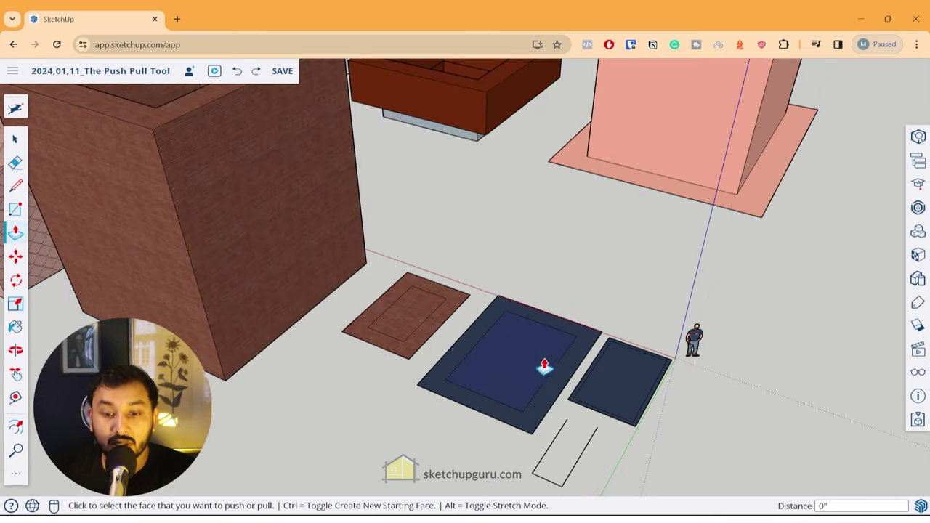
{"action": "left_click", "coordinate": [507, 374]}
{"action": "left_click", "coordinate": [445, 256]}
{"action": "middle_click_drag", "start_coordinate": [484, 287], "coordinate": [533, 361]}
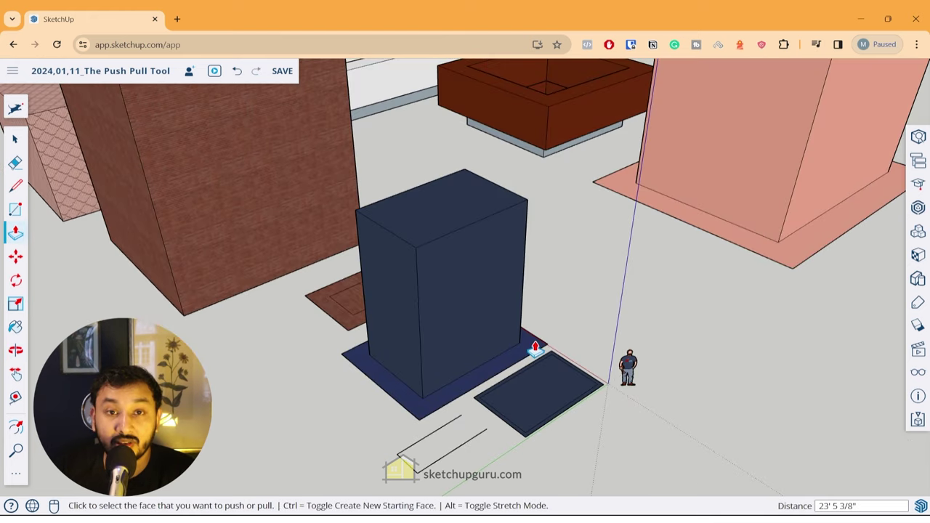
{"action": "scroll", "coordinate": [532, 328], "scroll_direction": "down", "scroll_amount": 4}
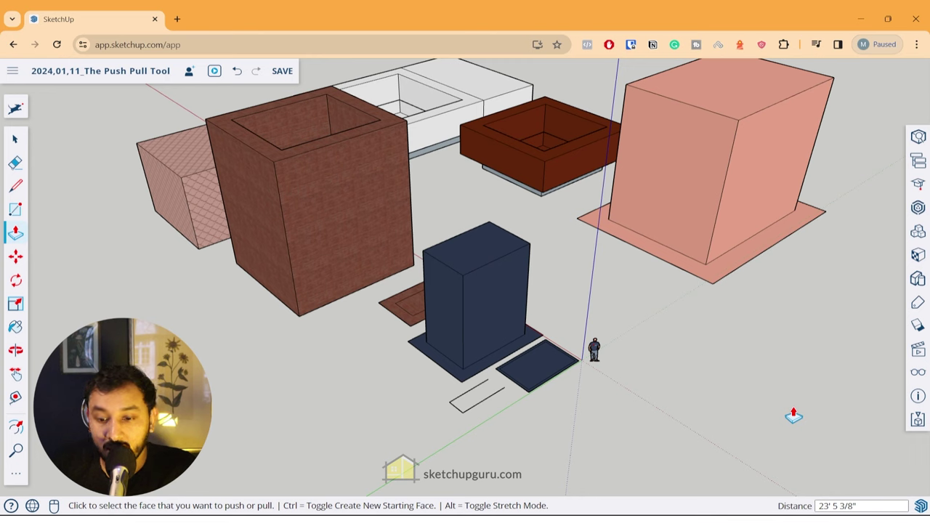
{"action": "type", "text": "10'"}
{"action": "key", "text": "Return"}
{"action": "type", "text": "20'"}
{"action": "key", "text": "Return"}
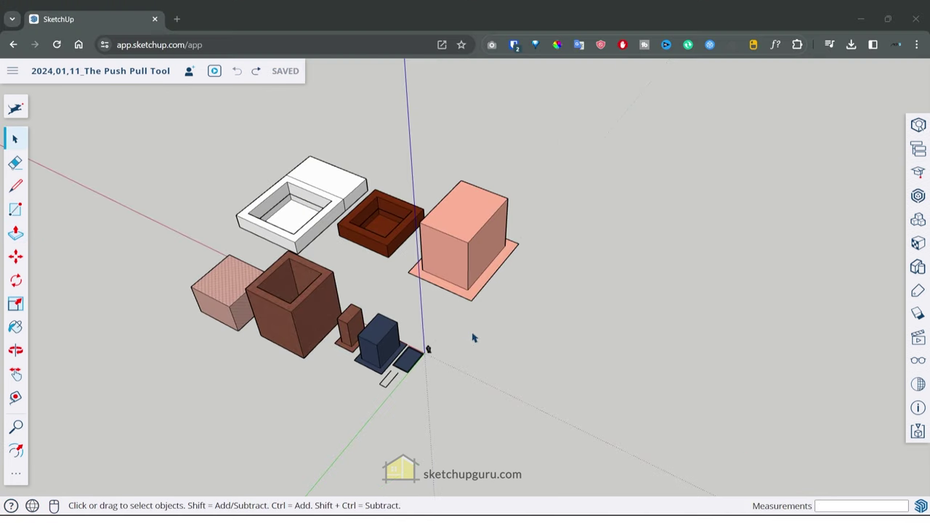
- Draw a closed four-sided outline beside the existing boxes to form a new face
{"action": "scroll", "coordinate": [470, 338], "scroll_direction": "up", "scroll_amount": 3}
{"action": "middle_click_drag", "start_coordinate": [465, 357], "coordinate": [418, 337]}
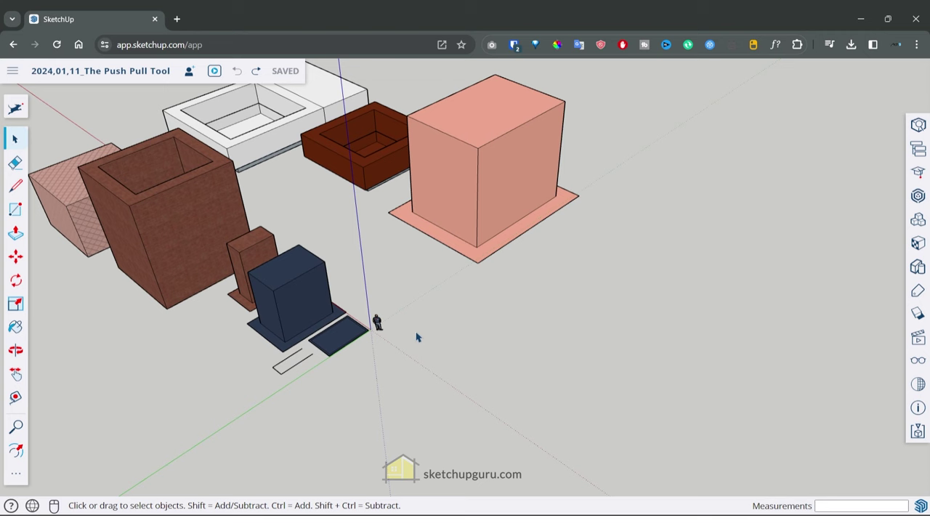
{"action": "key", "text": "l"}
{"action": "left_click", "coordinate": [410, 336]}
{"action": "left_click", "coordinate": [490, 280]}
{"action": "left_click", "coordinate": [529, 329]}
{"action": "left_click", "coordinate": [476, 368]}
{"action": "left_click", "coordinate": [410, 336]}
- Extrude the new face into a tall white box, then abandon a pull on its right face
{"action": "key", "text": "space"}
{"action": "key", "text": "p"}
{"action": "left_click", "coordinate": [453, 341]}
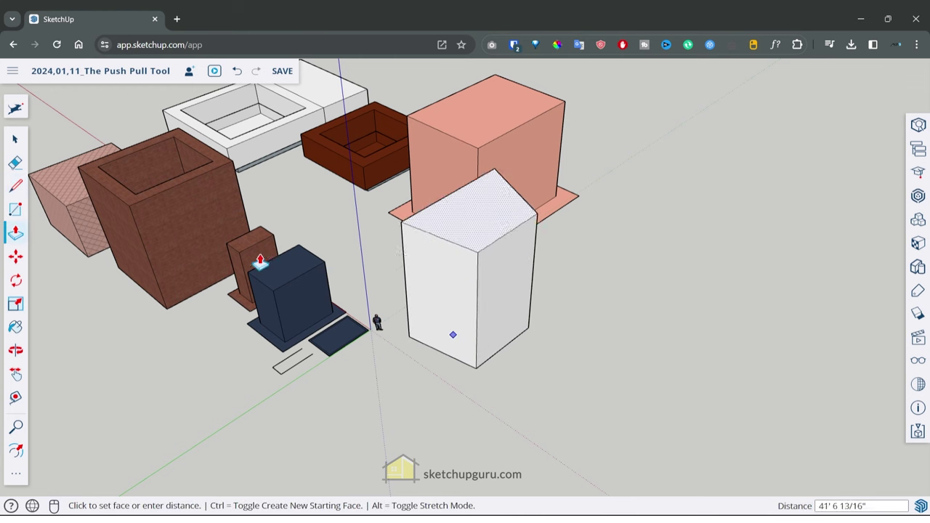
{"action": "left_click", "coordinate": [230, 218]}
{"action": "middle_click_drag", "start_coordinate": [359, 250], "coordinate": [502, 295]}
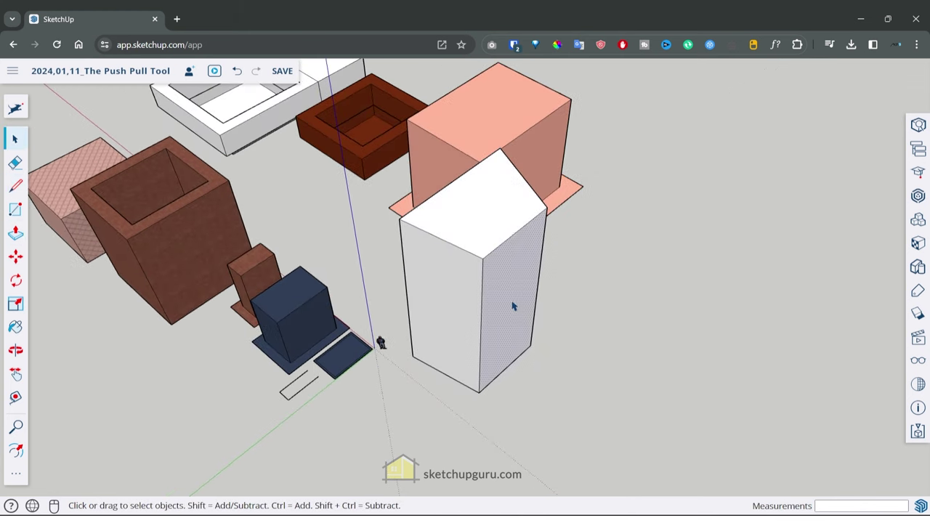
{"action": "key", "text": "p"}
{"action": "left_click", "coordinate": [506, 293]}
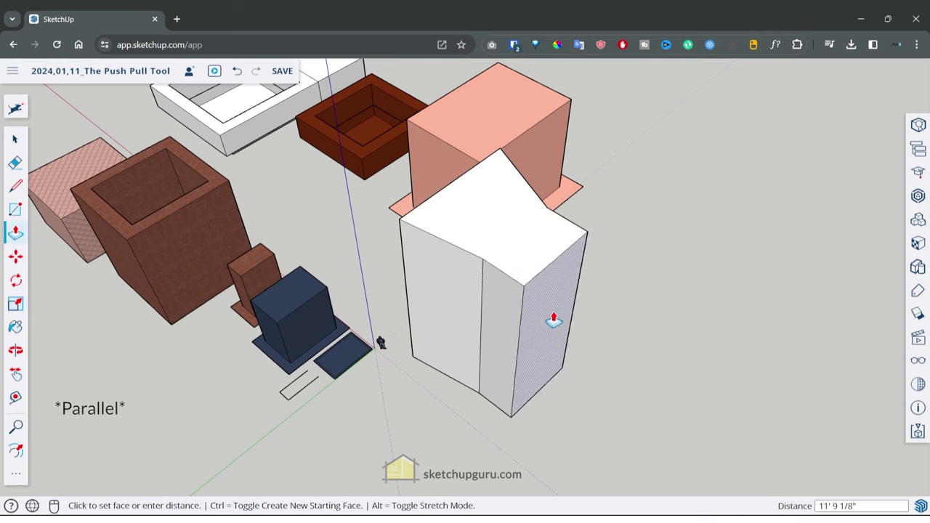
{"action": "key", "text": "space"}
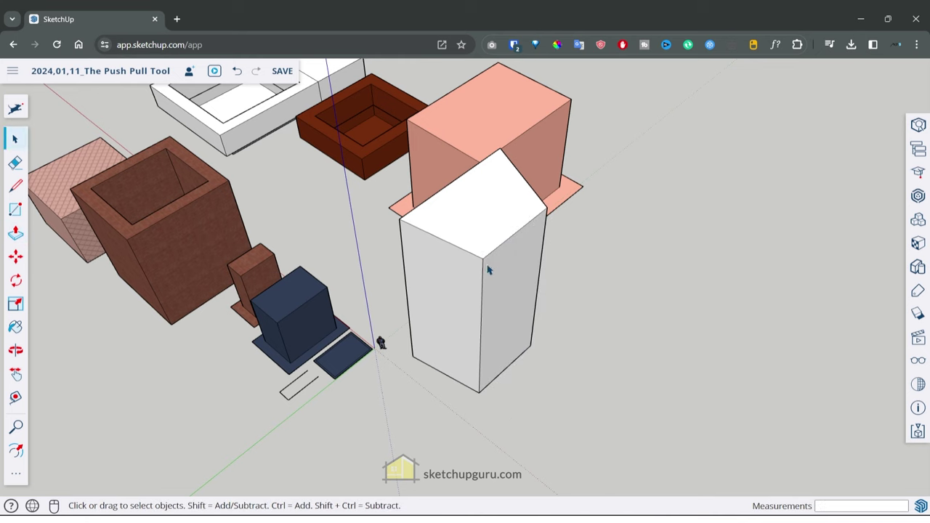
- Window-select only the tall white box's right vertical edge
{"action": "middle_click_drag", "start_coordinate": [489, 270], "coordinate": [576, 255]}
{"action": "left_click_drag", "start_coordinate": [550, 157], "coordinate": [715, 503]}
{"action": "middle_click_drag", "start_coordinate": [535, 243], "coordinate": [557, 183]}
{"action": "left_click_drag", "start_coordinate": [548, 122], "coordinate": [660, 451]}
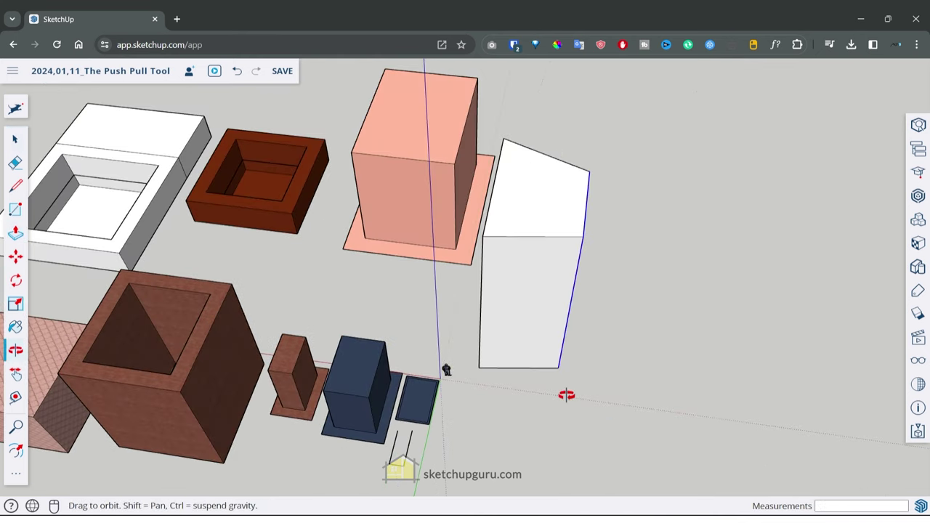
{"action": "middle_click_drag", "start_coordinate": [564, 392], "coordinate": [532, 388]}
- Start moving the selected edge to stretch the box, then cancel the move
{"action": "middle_click_drag", "start_coordinate": [591, 358], "coordinate": [536, 373]}
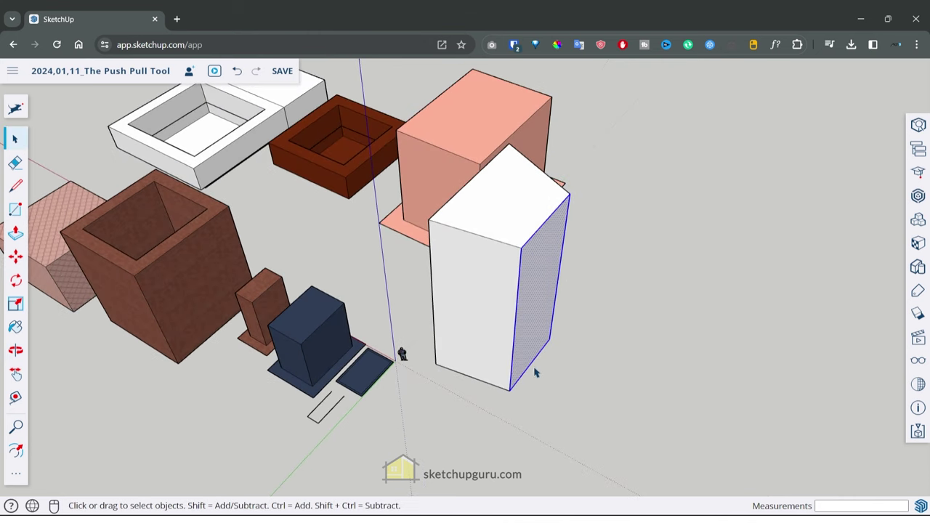
{"action": "key", "text": "m"}
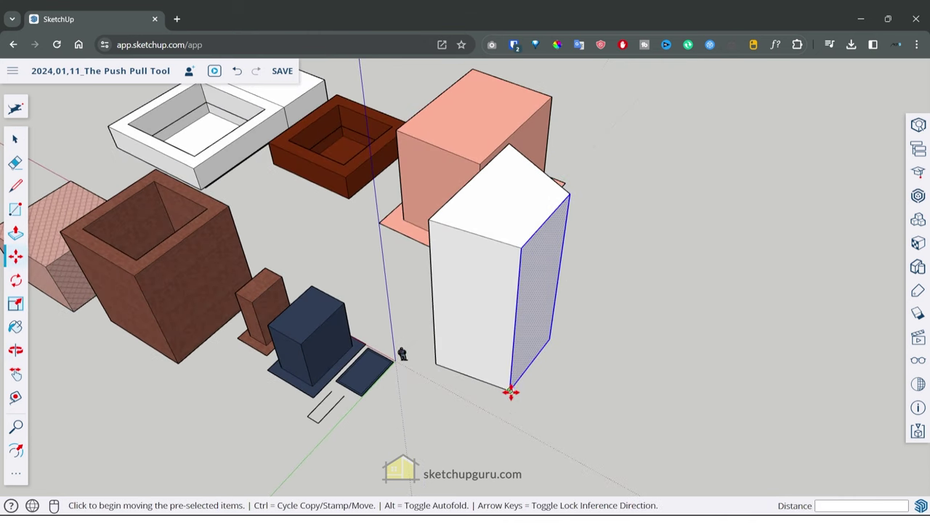
{"action": "left_click", "coordinate": [511, 393]}
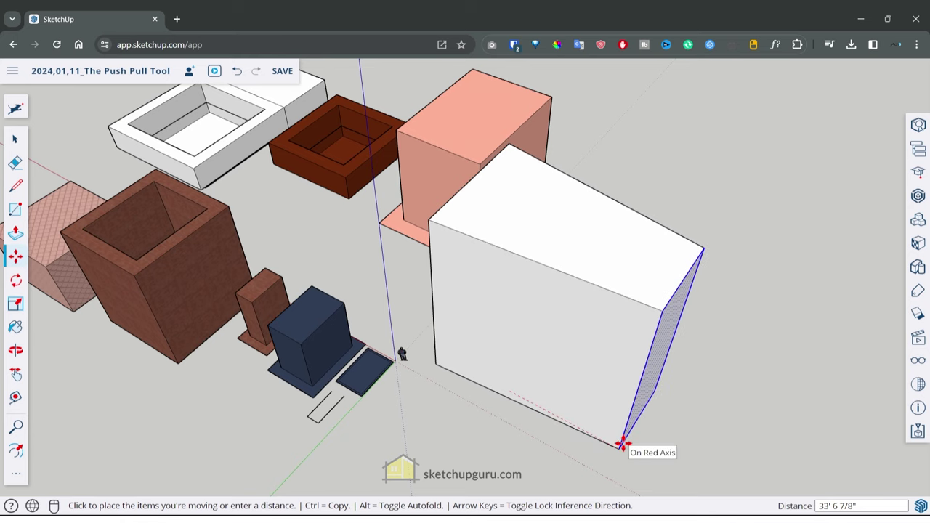
{"action": "key", "text": "Escape"}
- Select only the white box's right face for Push/Pull
{"action": "middle_click_drag", "start_coordinate": [486, 312], "coordinate": [499, 276]}
{"action": "key", "text": "space"}
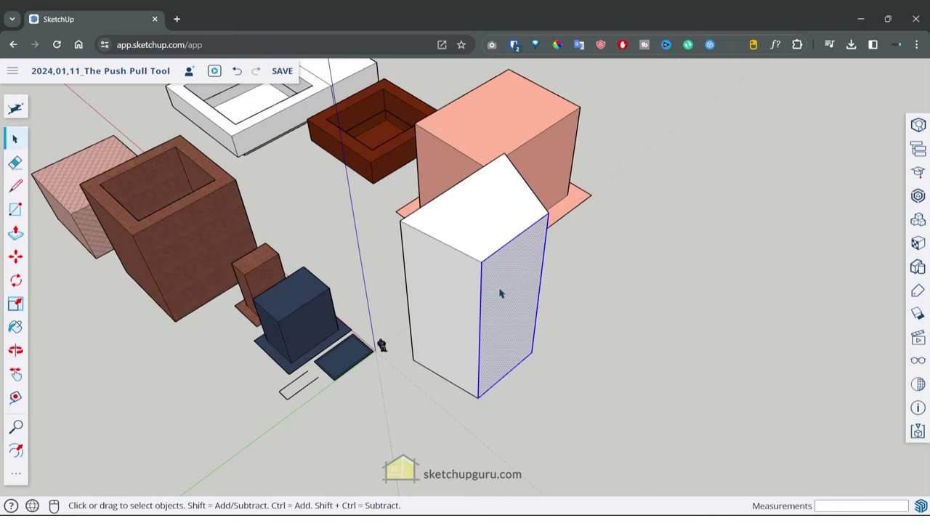
{"action": "left_click", "coordinate": [500, 293]}
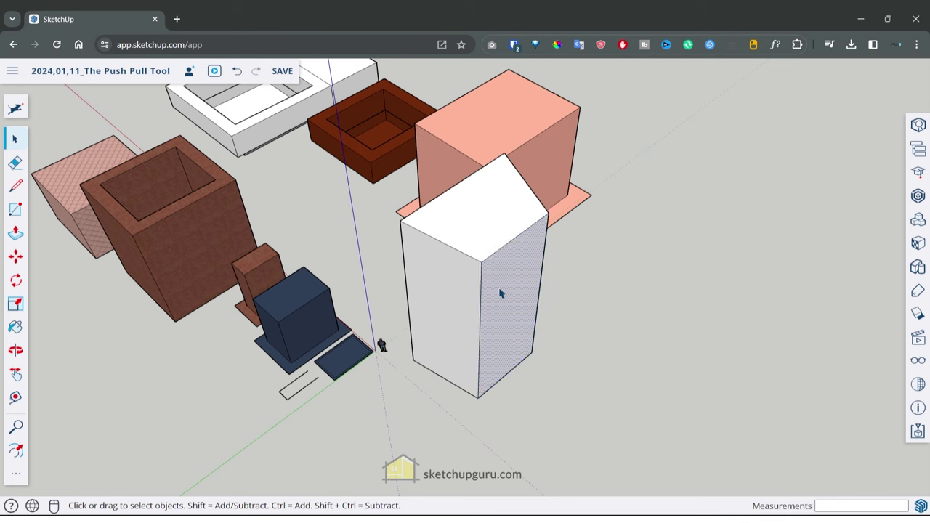
{"action": "key", "text": "p"}
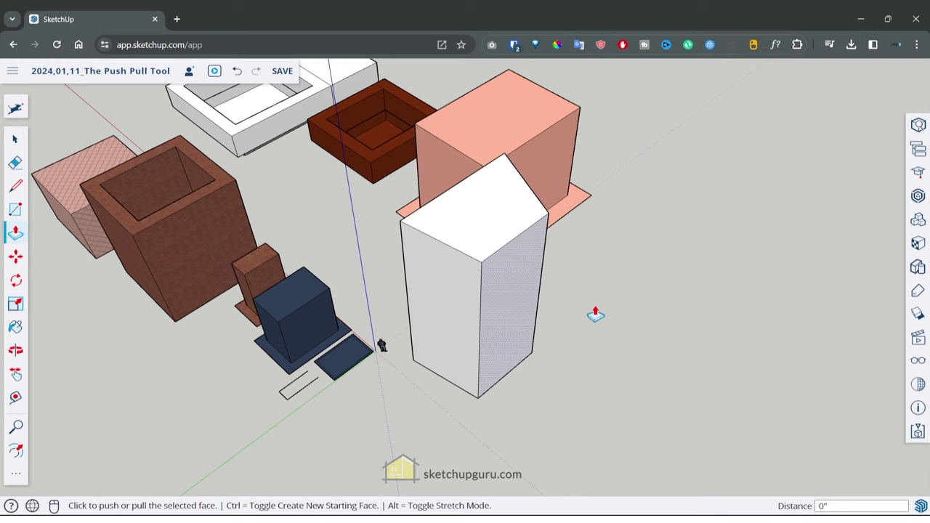
- Toggle stretch mode with Alt and begin stretching the white box's right face outward
{"action": "key", "text": "alt"}
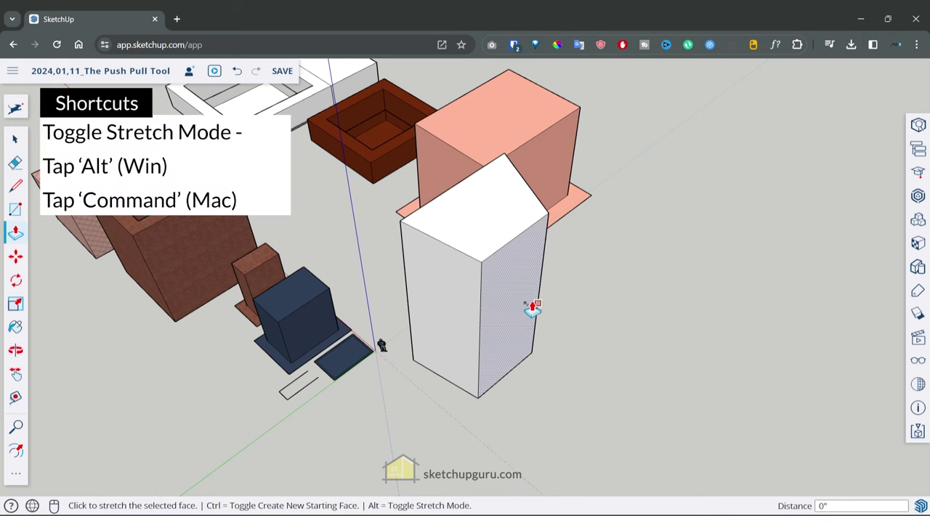
{"action": "left_click", "coordinate": [513, 293]}
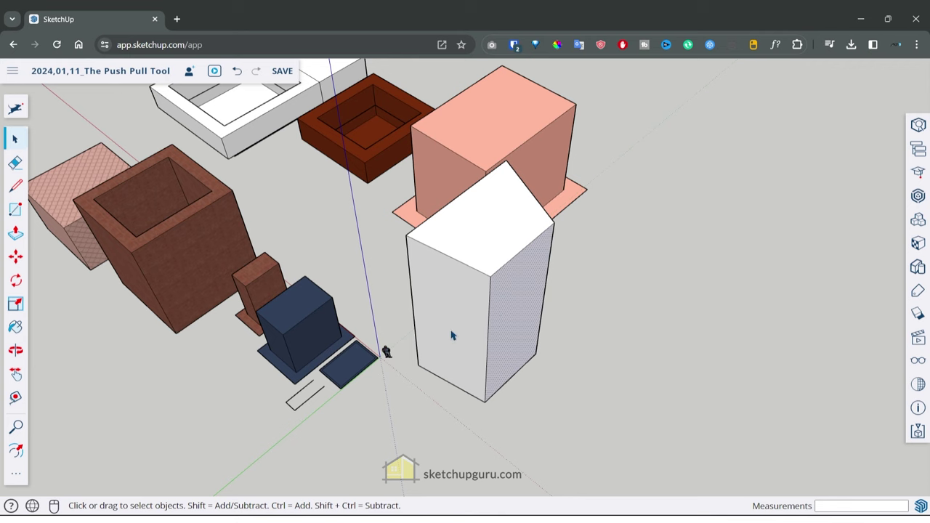
{"action": "middle_click_drag", "start_coordinate": [542, 354], "coordinate": [544, 275]}
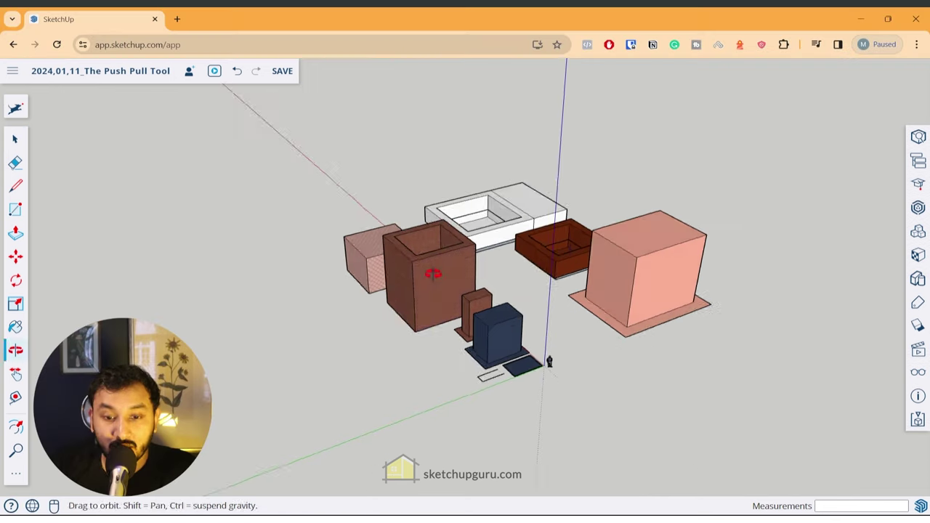
{"action": "key", "text": "p"}
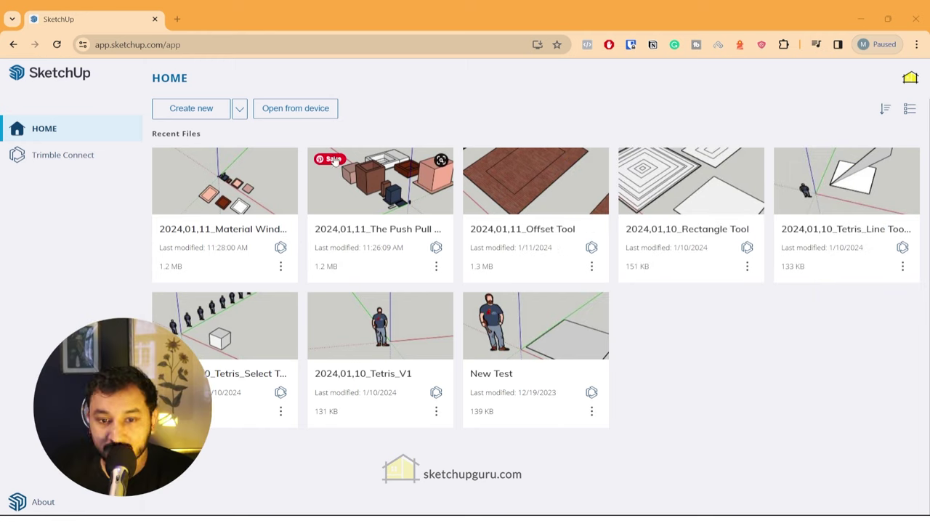
- Start a new model from the Architectural - Feet & Inches template
{"action": "left_click", "coordinate": [240, 110]}
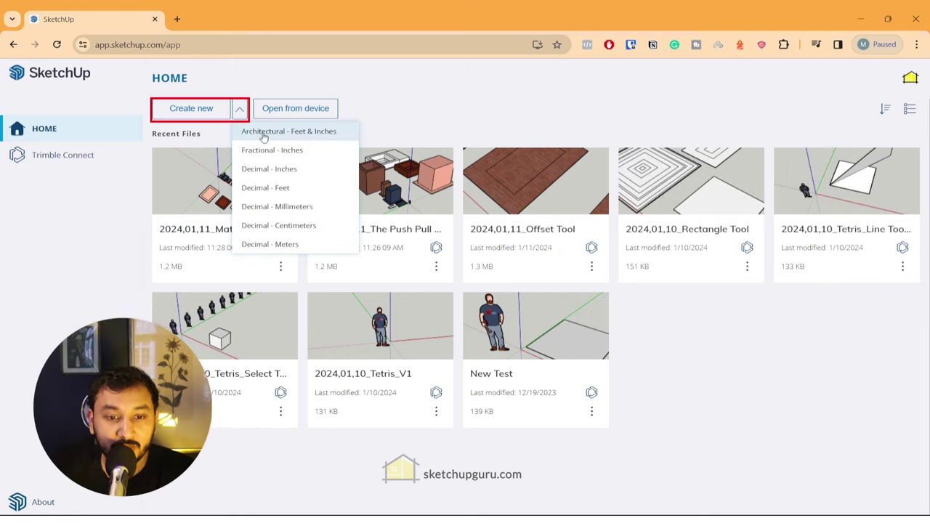
{"action": "left_click", "coordinate": [265, 133]}
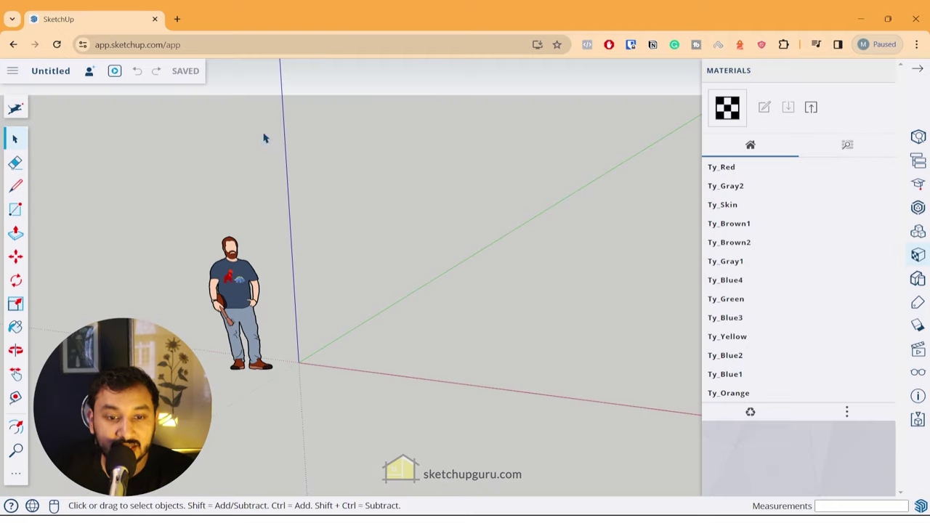
{"action": "middle_click_drag", "start_coordinate": [337, 234], "coordinate": [284, 266]}
{"action": "scroll", "coordinate": [284, 266], "scroll_direction": "down", "scroll_amount": 2}
- Delete the default human figure and close the Materials panel
{"action": "left_click", "coordinate": [282, 266]}
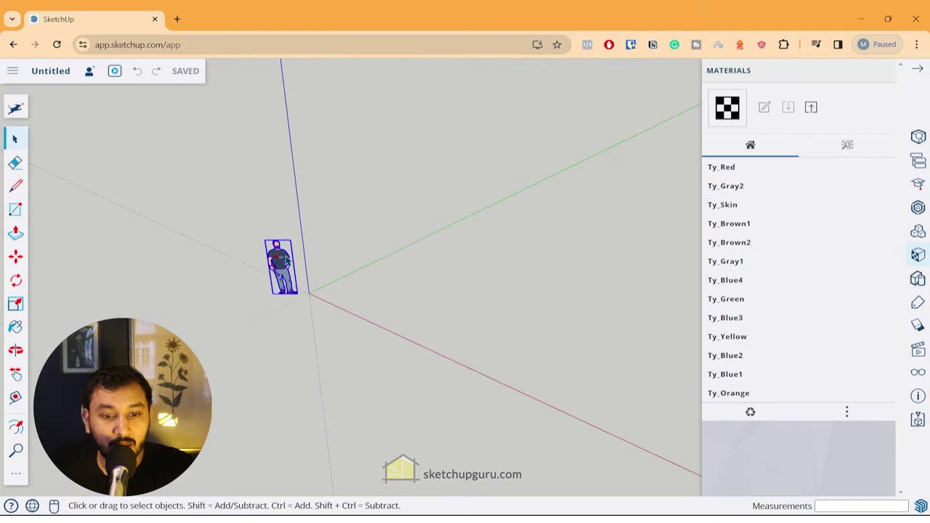
{"action": "key", "text": "Delete"}
{"action": "middle_click_drag", "start_coordinate": [318, 263], "coordinate": [403, 281]}
{"action": "key", "text": "r"}
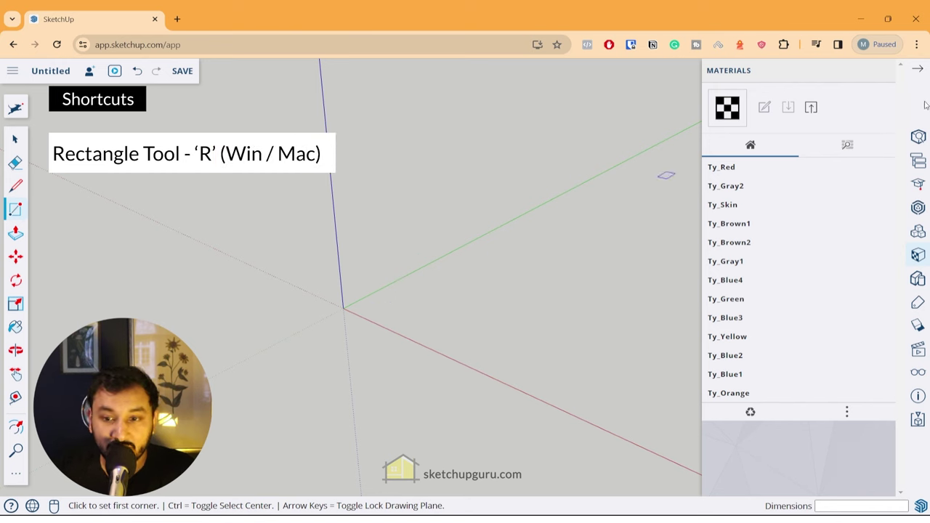
{"action": "left_click", "coordinate": [916, 70]}
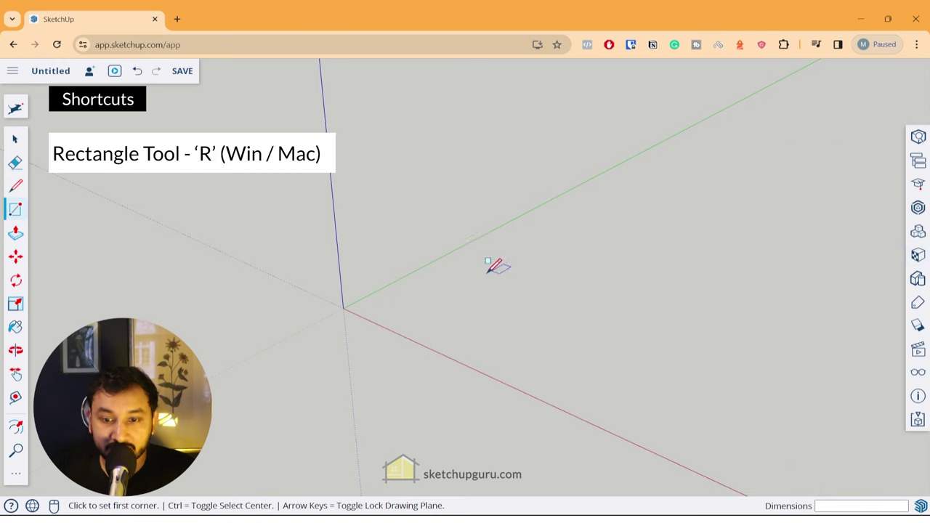
- Draw a 60 by 60 rectangle starting at the origin
{"action": "left_click", "coordinate": [343, 308]}
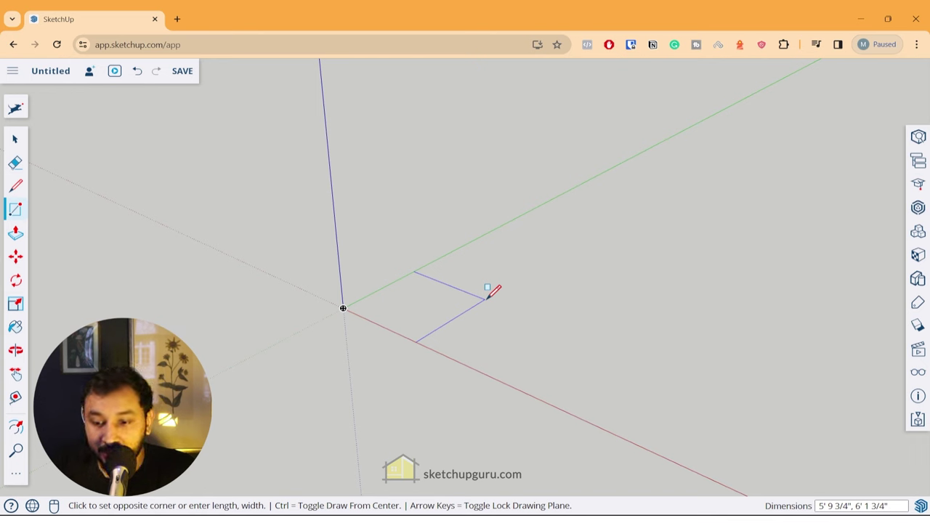
{"action": "type", "text": "10"}
{"action": "key", "text": "BackSpace"}
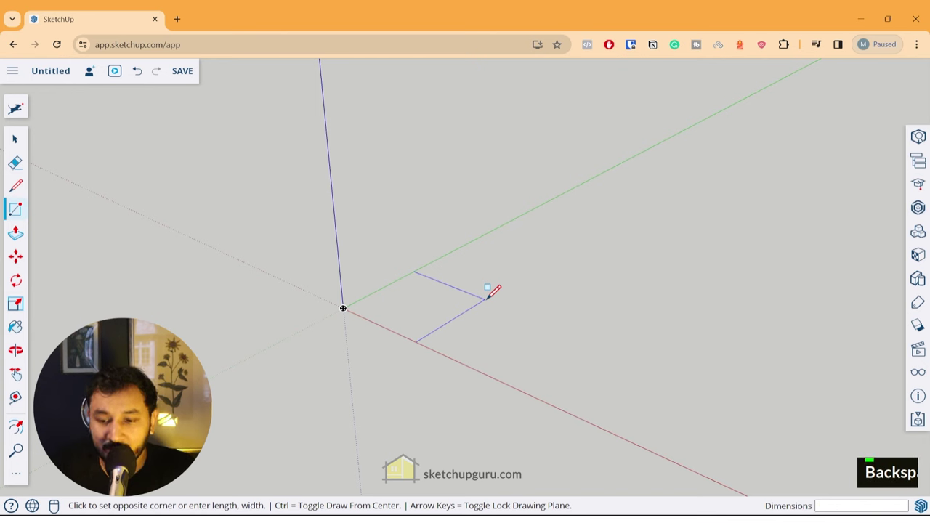
{"action": "type", "text": "6"}
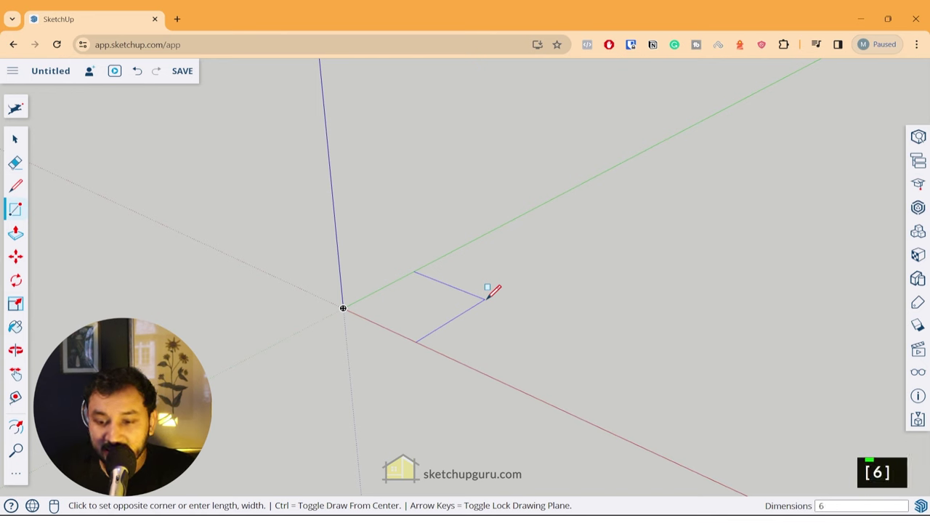
{"action": "type", "text": "0"}
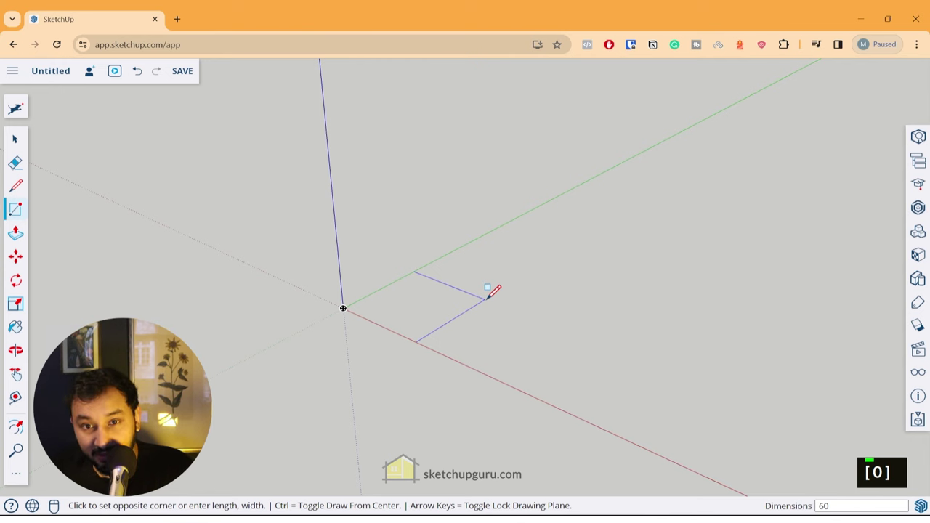
{"action": "type", "text": ",6"}
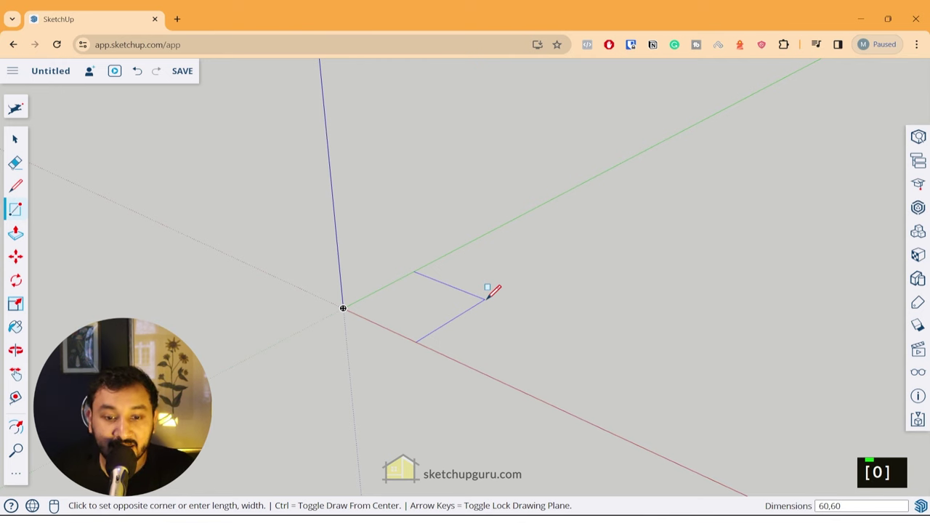
{"action": "key", "text": "Return"}
- Start a second rectangle beside the first, cancel it, and return to Select
{"action": "middle_click_drag", "start_coordinate": [502, 295], "coordinate": [463, 332]}
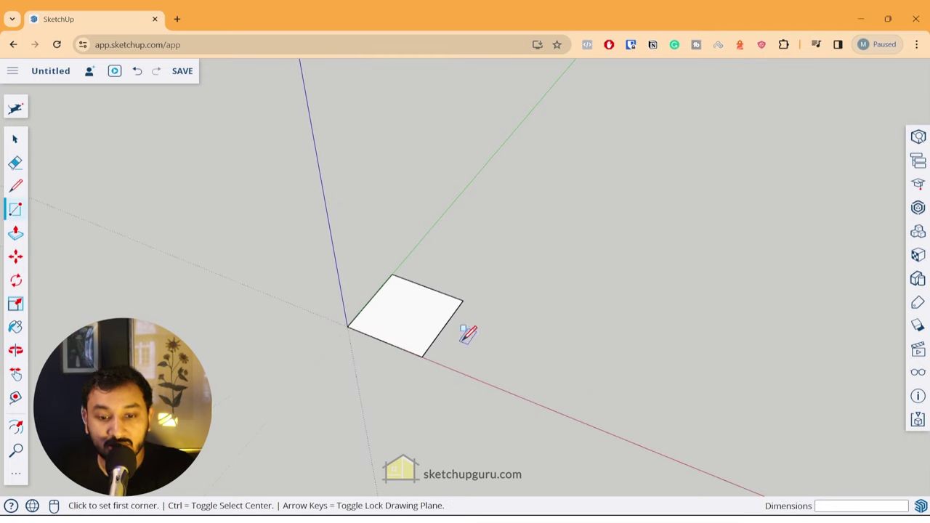
{"action": "key", "text": "Up"}
{"action": "left_click", "coordinate": [493, 321]}
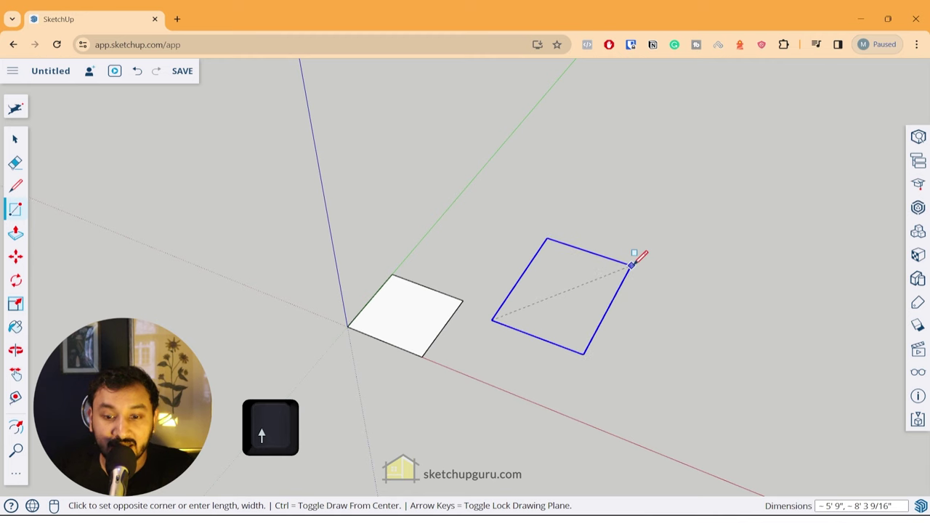
{"action": "key", "text": "Escape"}
{"action": "middle_click_drag", "start_coordinate": [592, 284], "coordinate": [526, 301]}
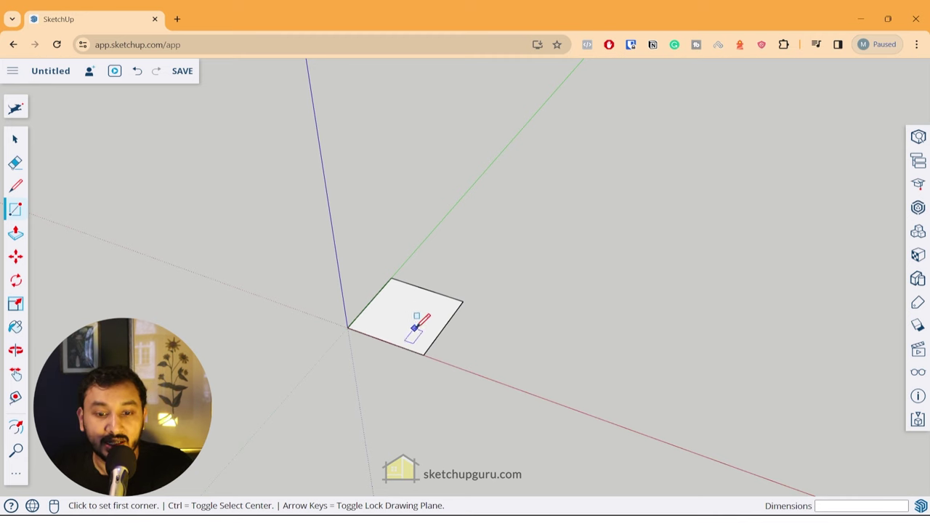
{"action": "scroll", "coordinate": [417, 320], "scroll_direction": "up", "scroll_amount": 5}
{"action": "scroll", "coordinate": [458, 309], "scroll_direction": "down", "scroll_amount": 1}
{"action": "key", "text": "space"}
{"action": "scroll", "coordinate": [443, 307], "scroll_direction": "down", "scroll_amount": 2}
- Push/pull the square face up 60 inches into a 5' cube and orbit around it
{"action": "left_click", "coordinate": [427, 296]}
{"action": "key", "text": "p"}
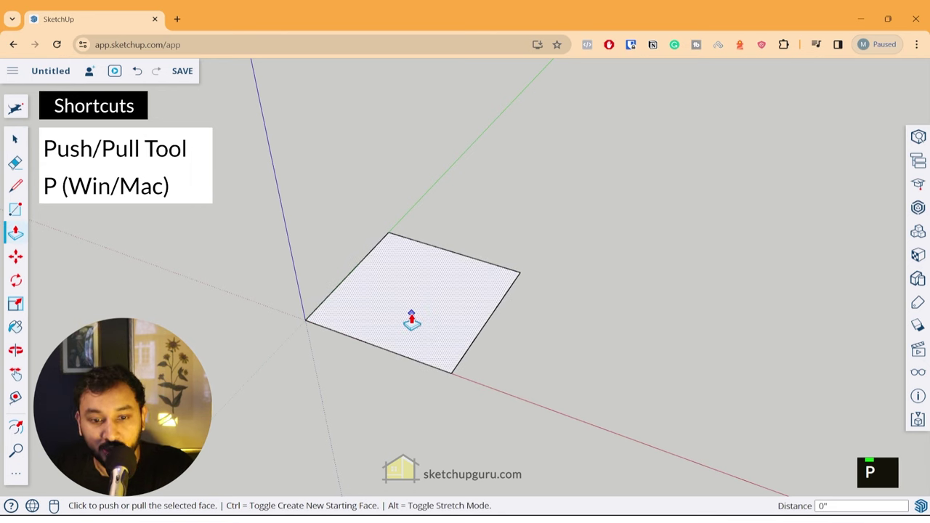
{"action": "left_click", "coordinate": [411, 320]}
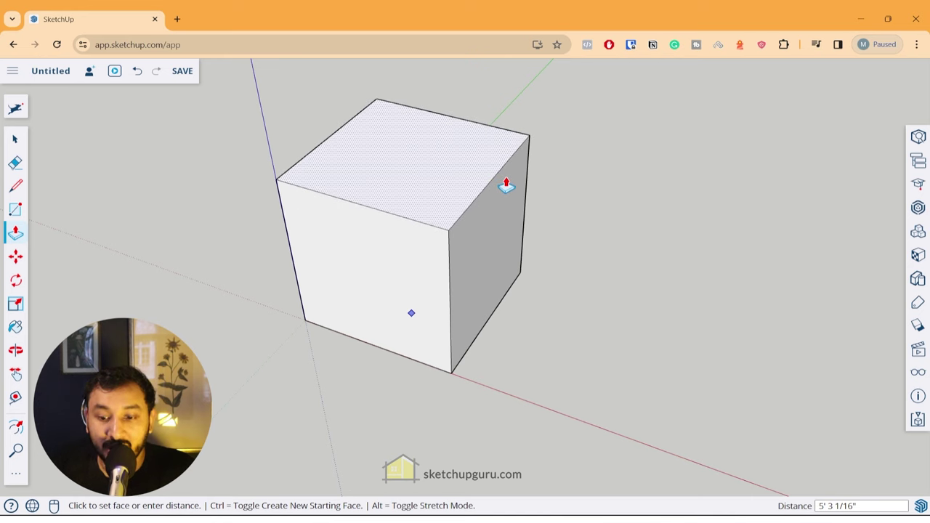
{"action": "type", "text": "60"}
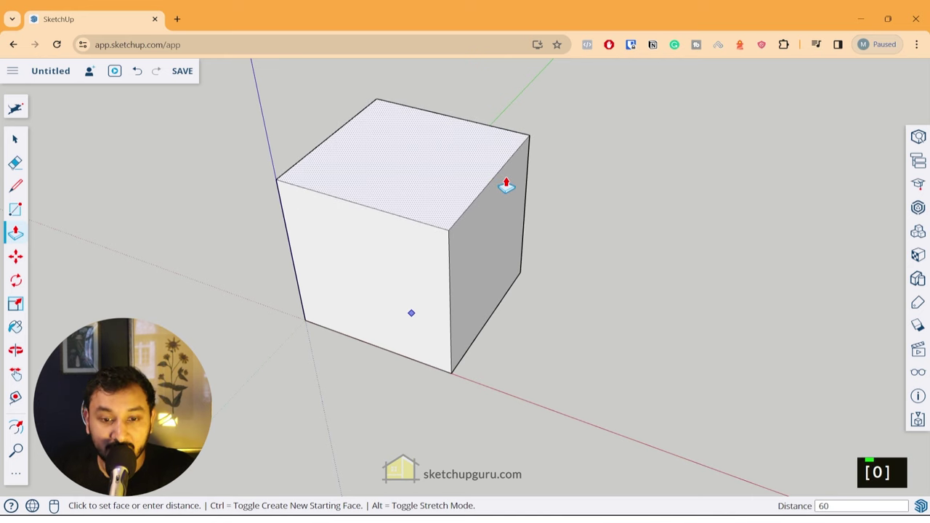
{"action": "key", "text": "Return"}
{"action": "middle_click_drag", "start_coordinate": [472, 316], "coordinate": [429, 285]}
{"action": "scroll", "coordinate": [407, 298], "scroll_direction": "down", "scroll_amount": 5}
{"action": "scroll", "coordinate": [407, 294], "scroll_direction": "up", "scroll_amount": 5}
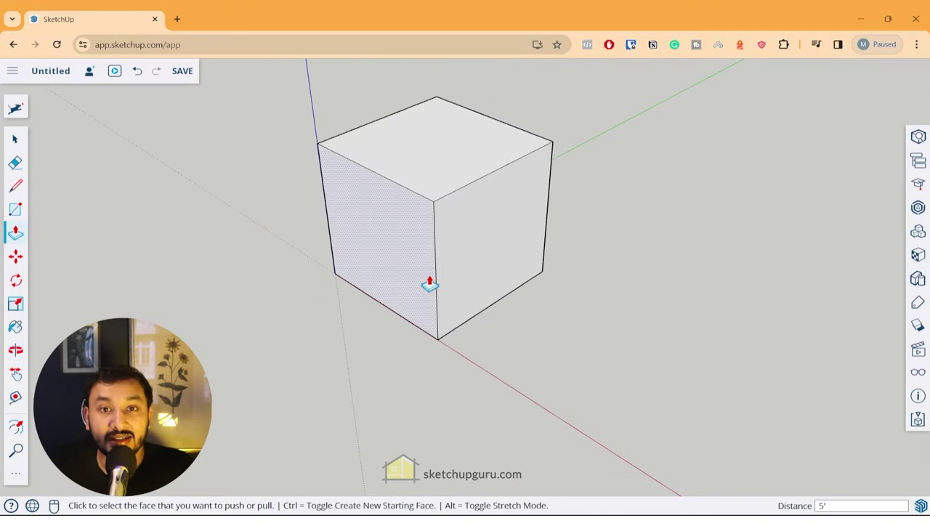
{"action": "middle_click_drag", "start_coordinate": [343, 282], "coordinate": [438, 289]}
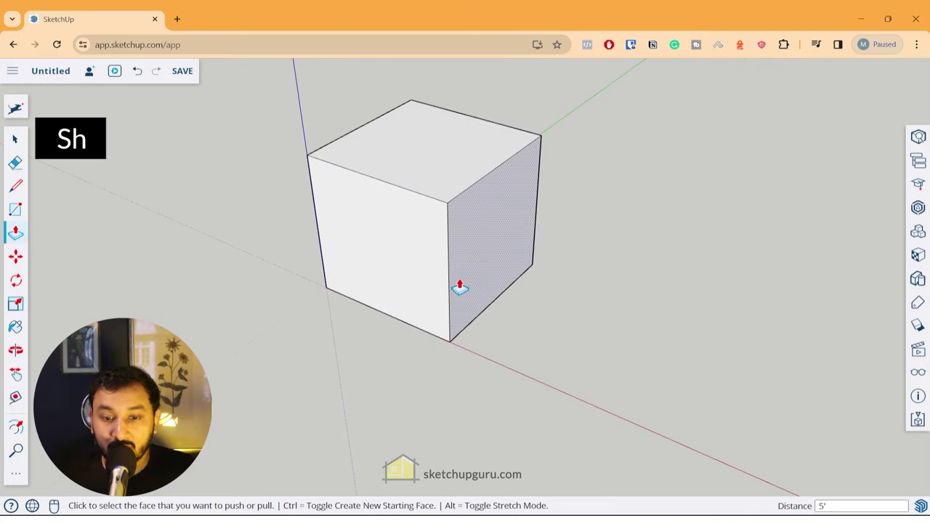
- Ctrl-extrude the cube's right face 60 to add a second cube
{"action": "key", "text": "ctrl"}
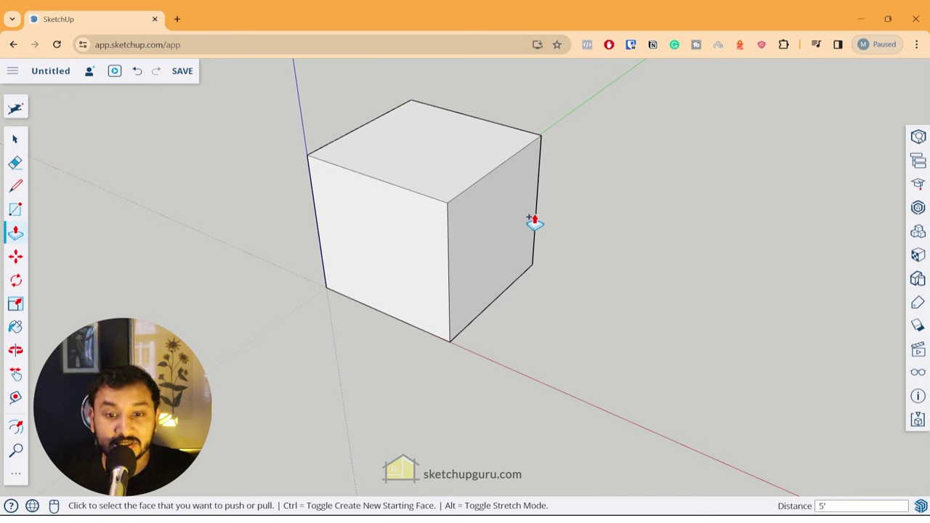
{"action": "left_click", "coordinate": [472, 239]}
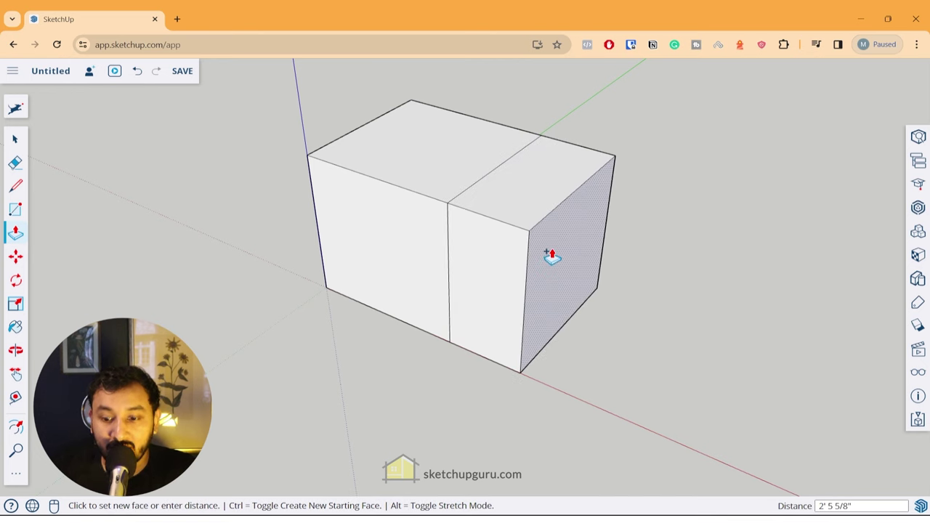
{"action": "type", "text": "60"}
{"action": "key", "text": "Return"}
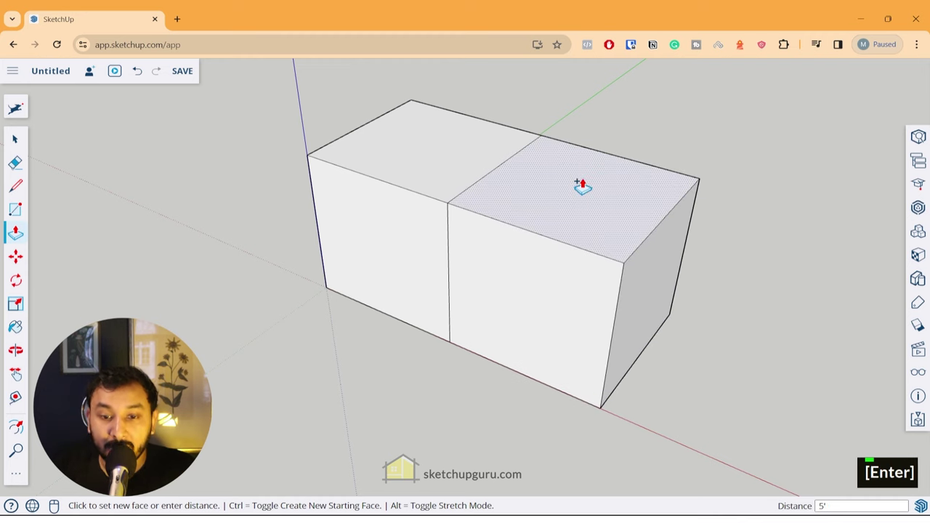
- Repeat the 60 push for a third cube and stack a cube on the middle one
{"action": "scroll", "coordinate": [568, 253], "scroll_direction": "down", "scroll_amount": 3}
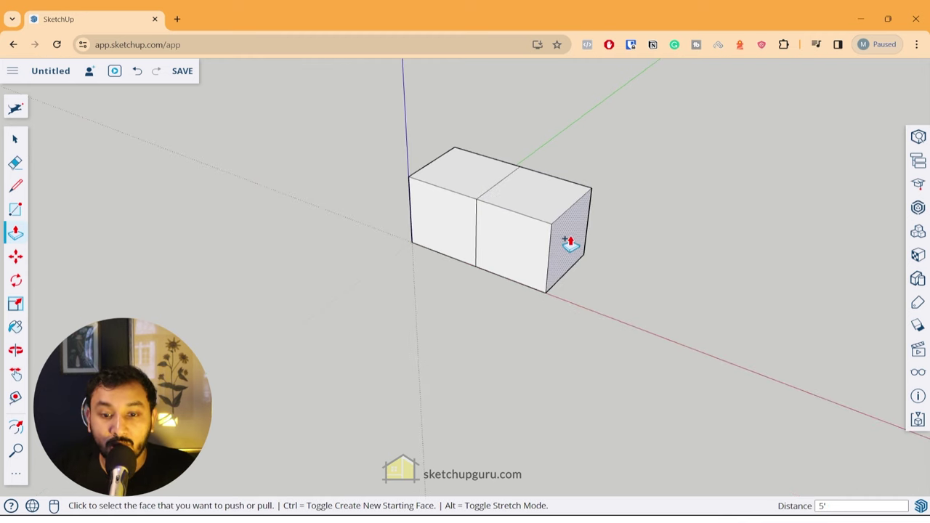
{"action": "double_click", "coordinate": [571, 243]}
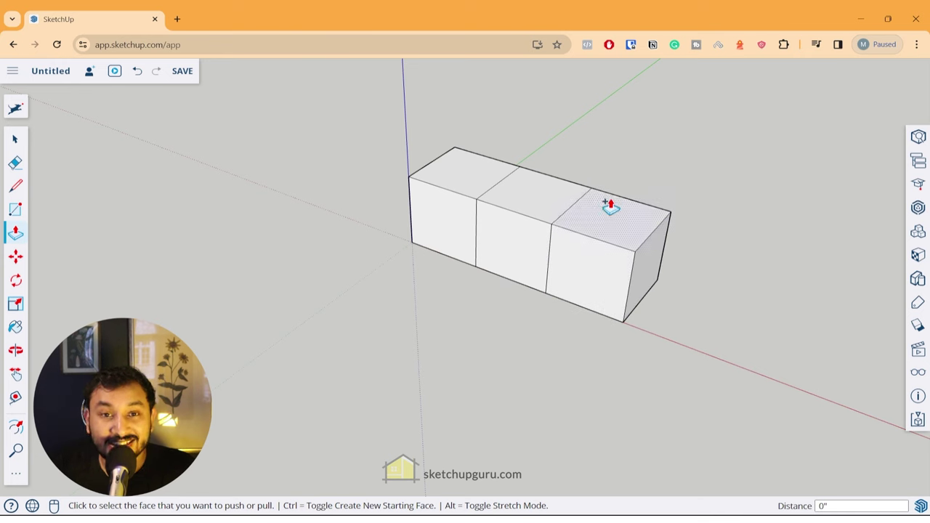
{"action": "double_click", "coordinate": [537, 203]}
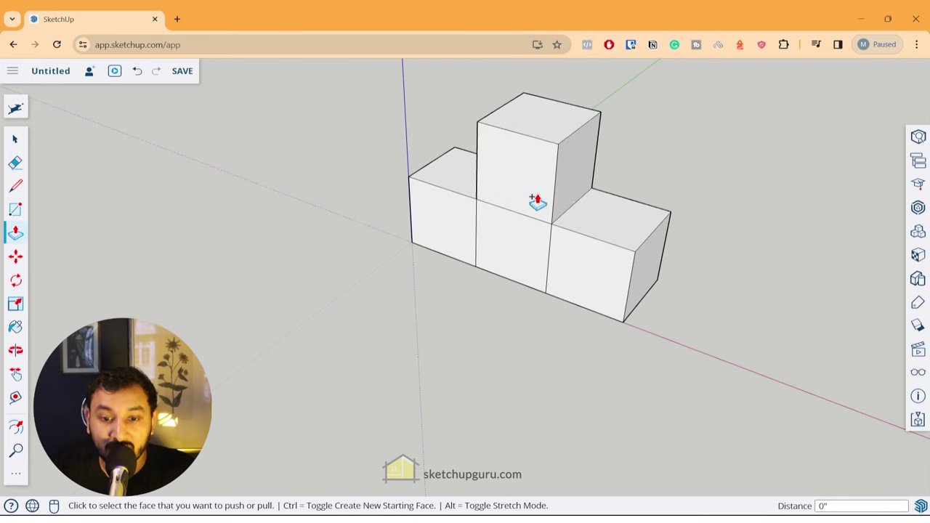
{"action": "middle_click_drag", "start_coordinate": [432, 286], "coordinate": [761, 160]}
{"action": "left_click_drag", "start_coordinate": [760, 161], "coordinate": [652, 248]}
{"action": "middle_click_drag", "start_coordinate": [652, 248], "coordinate": [498, 283]}
{"action": "key", "text": "space"}
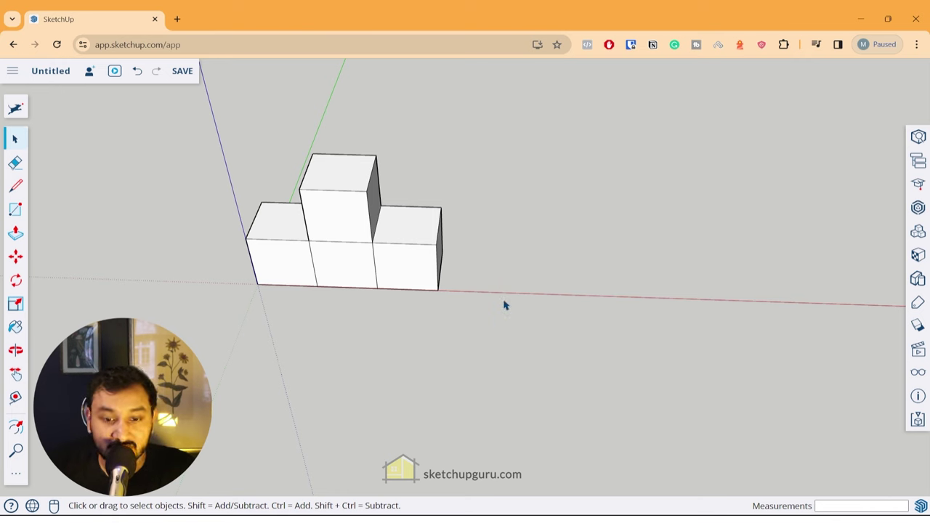
- Draw a 60,60 square on the ground beside the cube row
{"action": "key", "text": "r"}
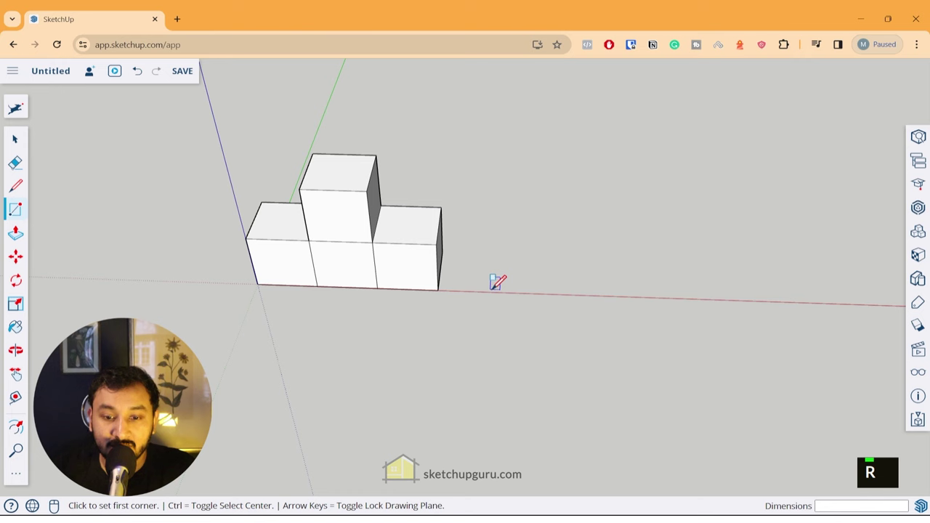
{"action": "left_click", "coordinate": [495, 292]}
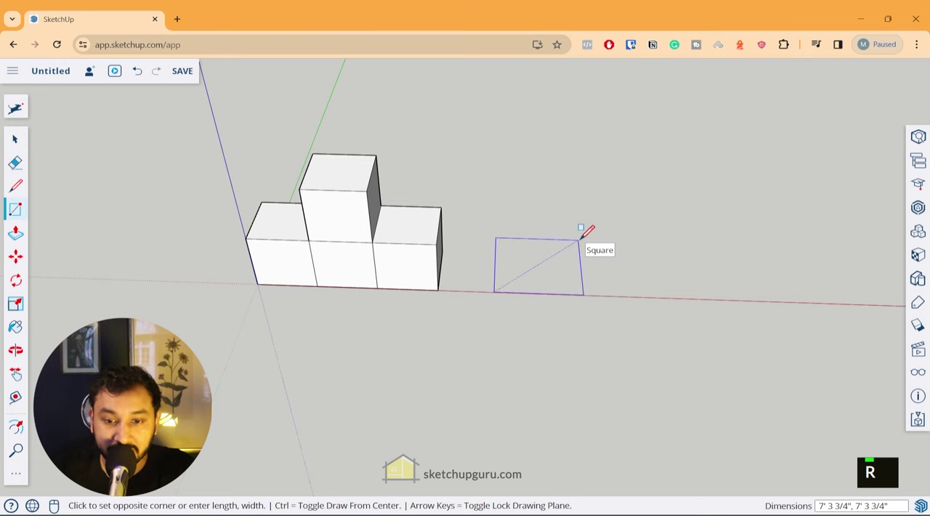
{"action": "type", "text": "60"}
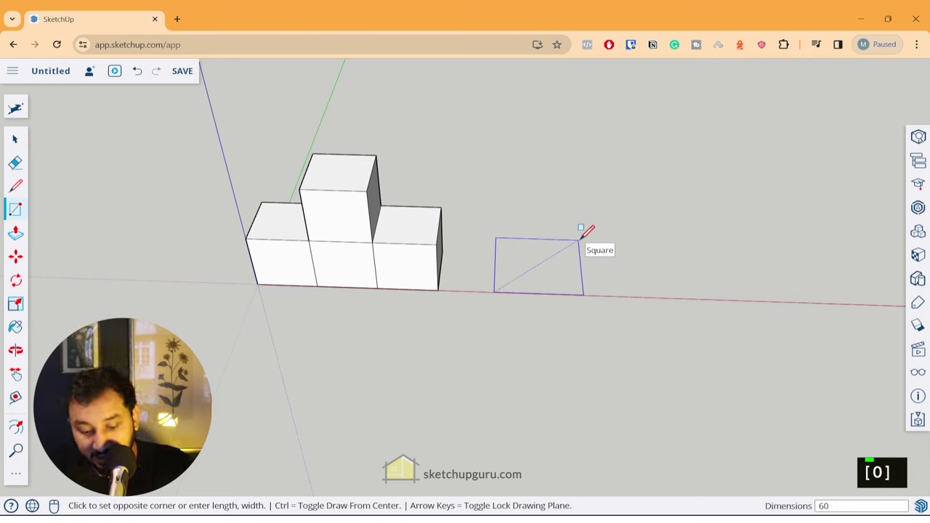
{"action": "type", "text": ",60"}
{"action": "key", "text": "Return"}
{"action": "key", "text": "space"}
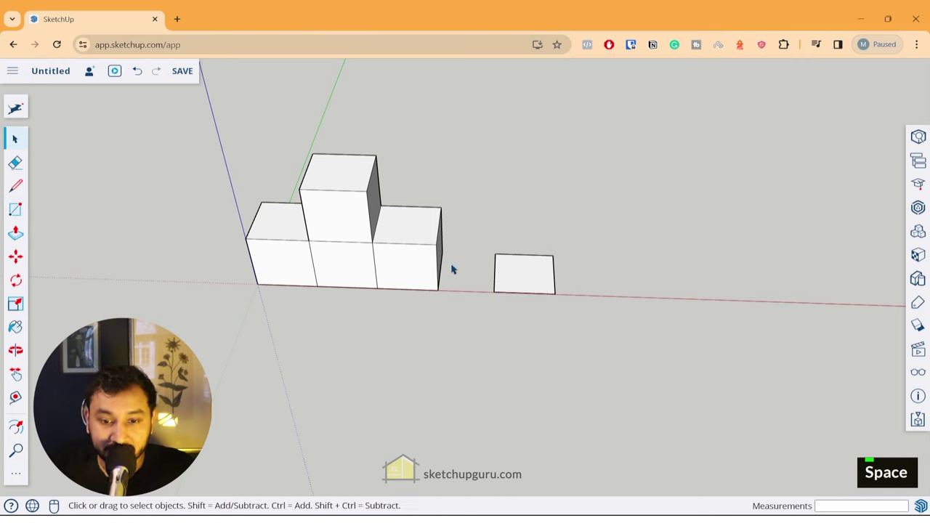
- Extrude the new square into a box and push its side face out to lengthen it
{"action": "key", "text": "p"}
{"action": "left_click", "coordinate": [513, 273]}
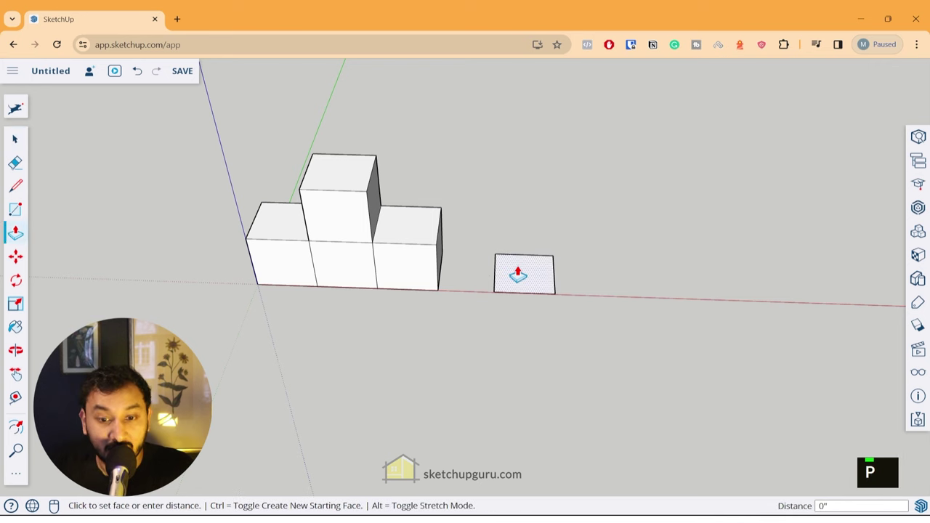
{"action": "left_click", "coordinate": [512, 273]}
{"action": "middle_click_drag", "start_coordinate": [641, 332], "coordinate": [436, 280]}
{"action": "double_click", "coordinate": [570, 279]}
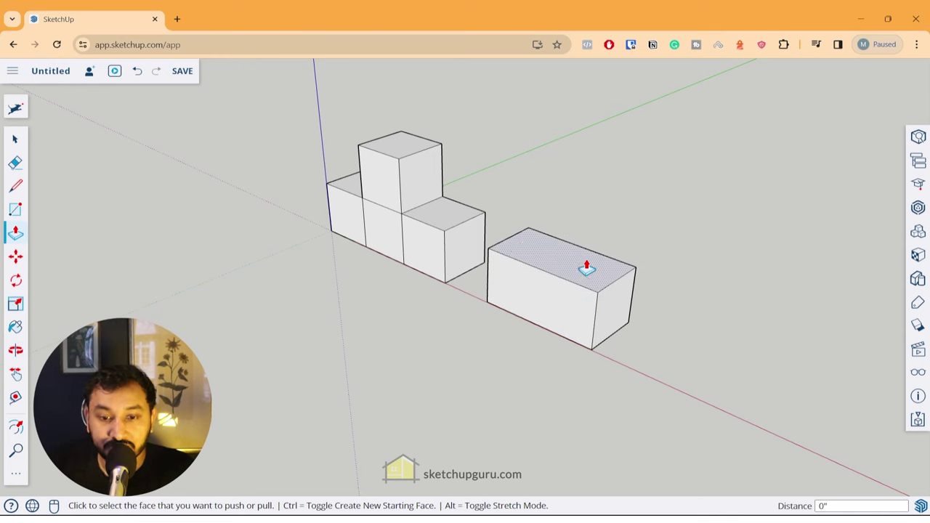
{"action": "key", "text": "ctrl"}
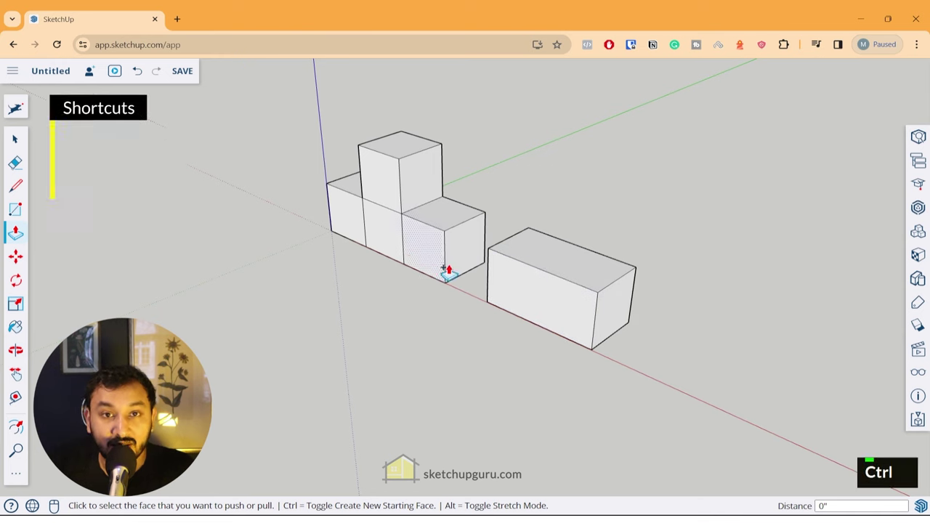
- Undo the long push and add two cube segments by repeating the end-face push
{"action": "key", "text": "ctrl"}
{"action": "key", "text": "ctrl+z"}
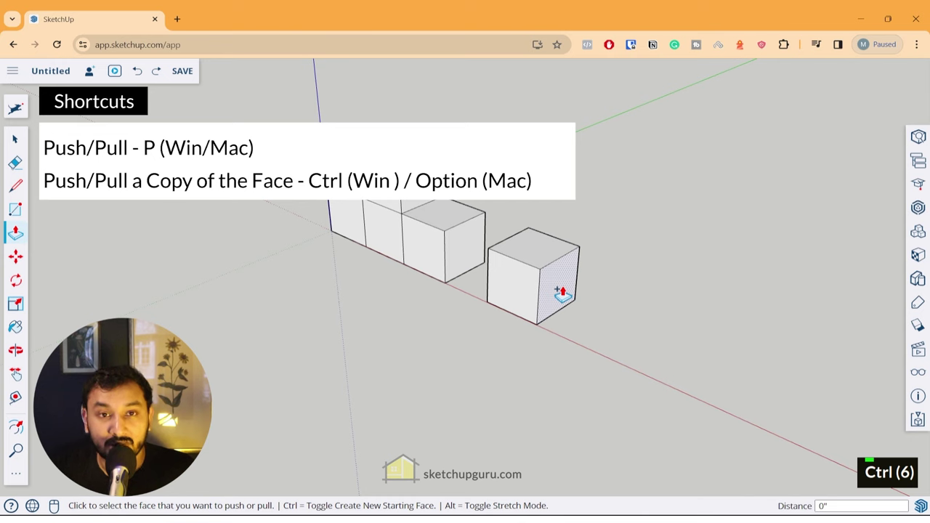
{"action": "double_click", "coordinate": [560, 285]}
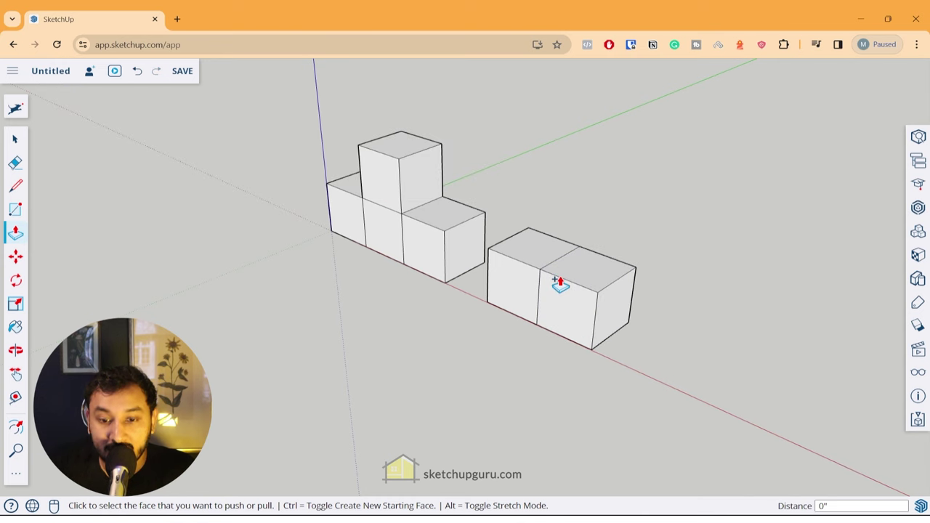
{"action": "double_click", "coordinate": [618, 314]}
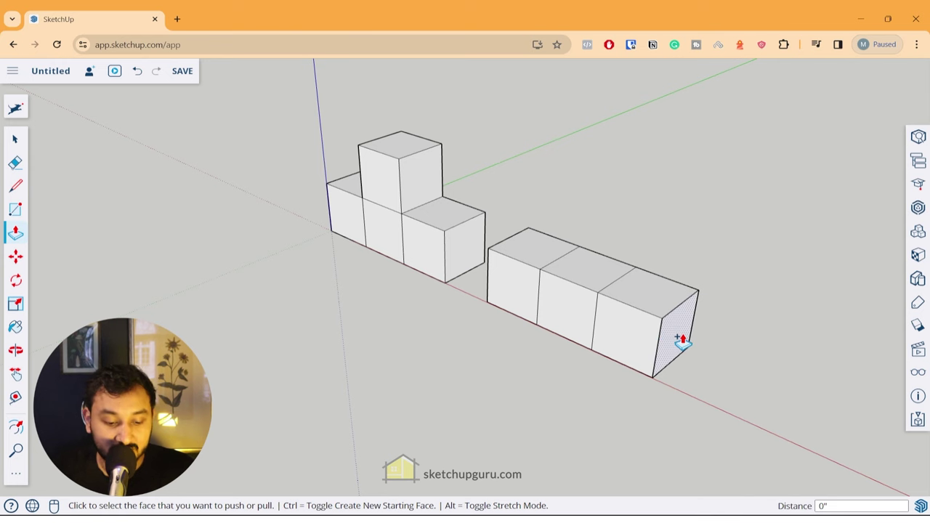
{"action": "scroll", "coordinate": [683, 342], "scroll_direction": "up", "scroll_amount": 6}
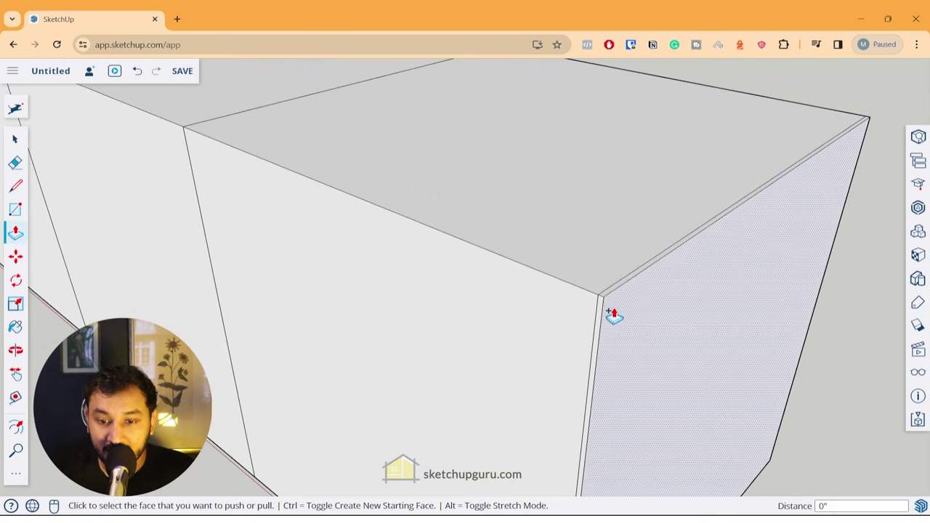
{"action": "scroll", "coordinate": [617, 307], "scroll_direction": "down", "scroll_amount": 2}
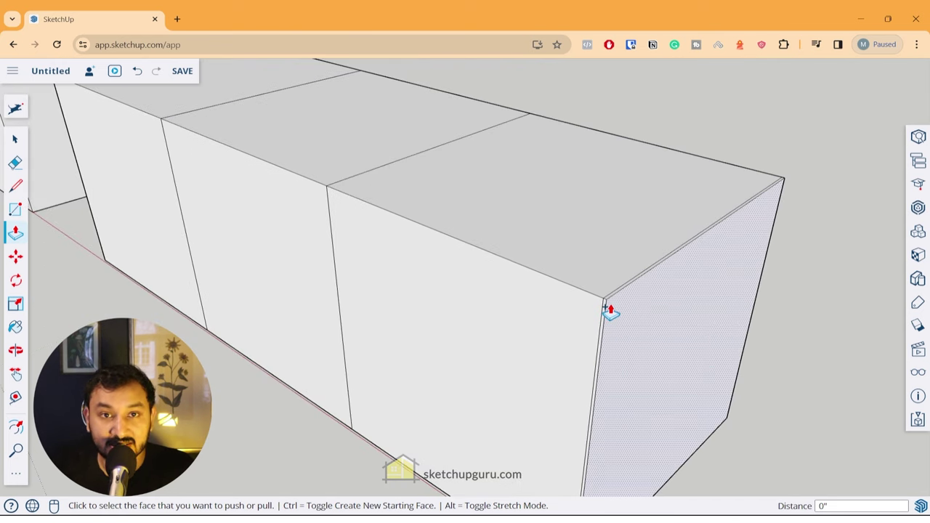
- Undo the faulty pushes and extend the row with another 60 cube
{"action": "key", "text": "ctrl+z"}
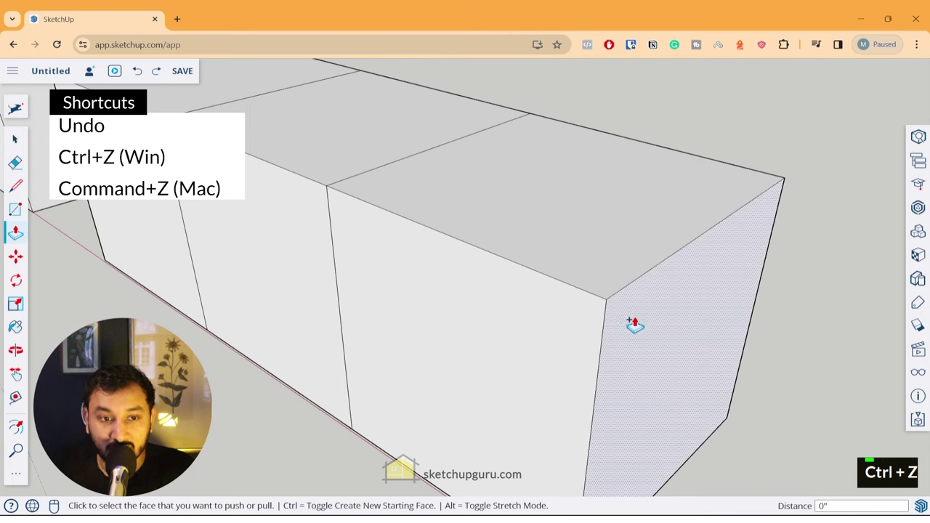
{"action": "left_click", "coordinate": [635, 326]}
{"action": "left_click", "coordinate": [636, 324]}
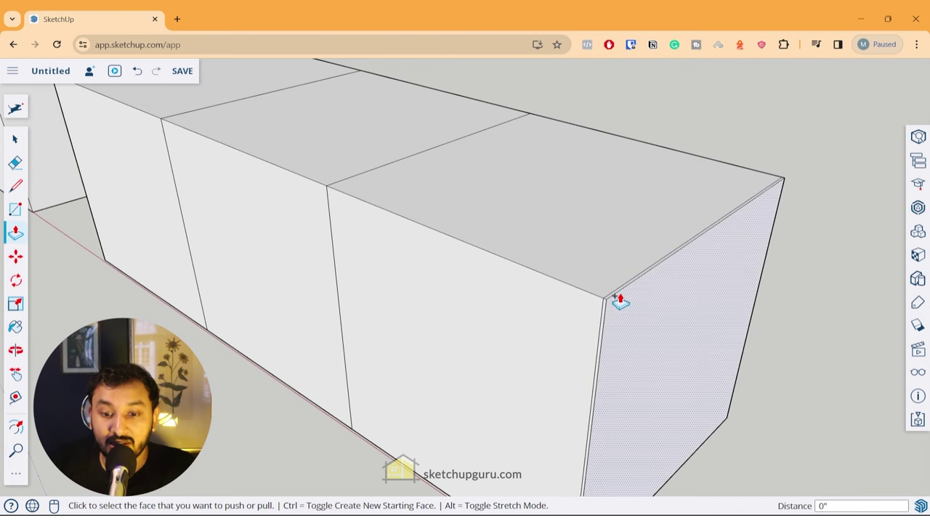
{"action": "scroll", "coordinate": [589, 313], "scroll_direction": "up", "scroll_amount": 3}
{"action": "scroll", "coordinate": [623, 290], "scroll_direction": "down", "scroll_amount": 3}
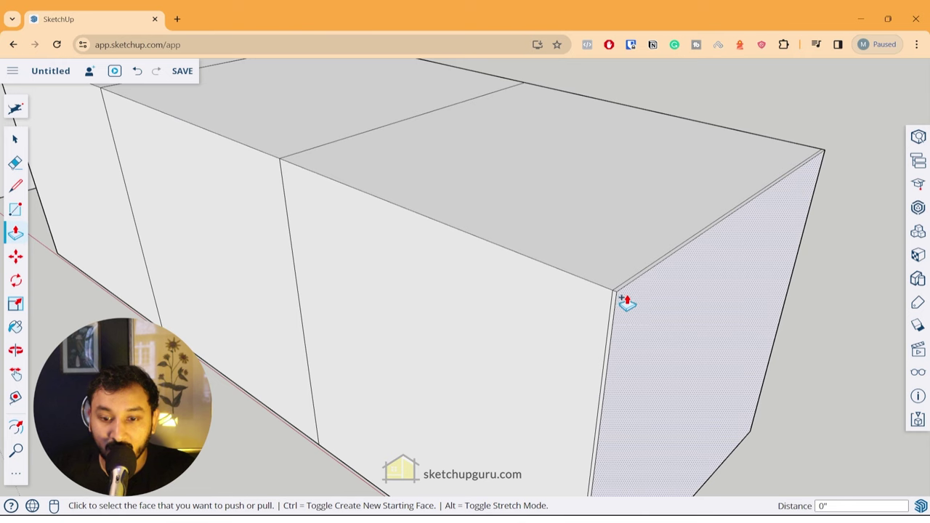
{"action": "key", "text": "ctrl+z"}
{"action": "left_click", "coordinate": [668, 327]}
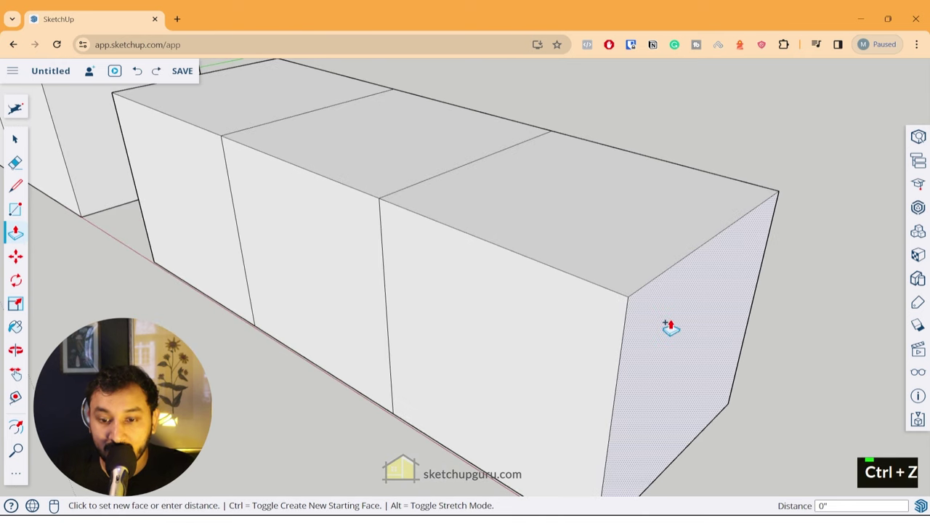
{"action": "scroll", "coordinate": [738, 309], "scroll_direction": "down", "scroll_amount": 3}
{"action": "type", "text": "6"}
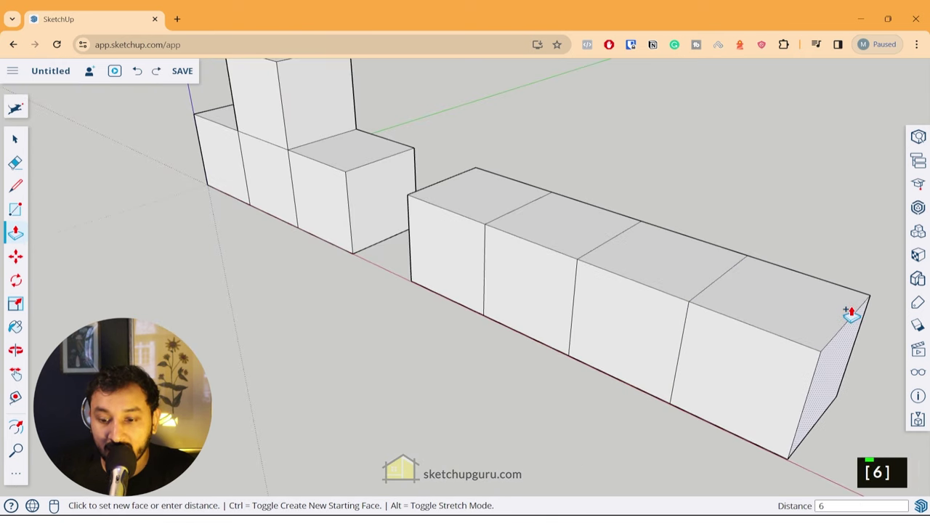
{"action": "type", "text": "0"}
{"action": "key", "text": "Return"}
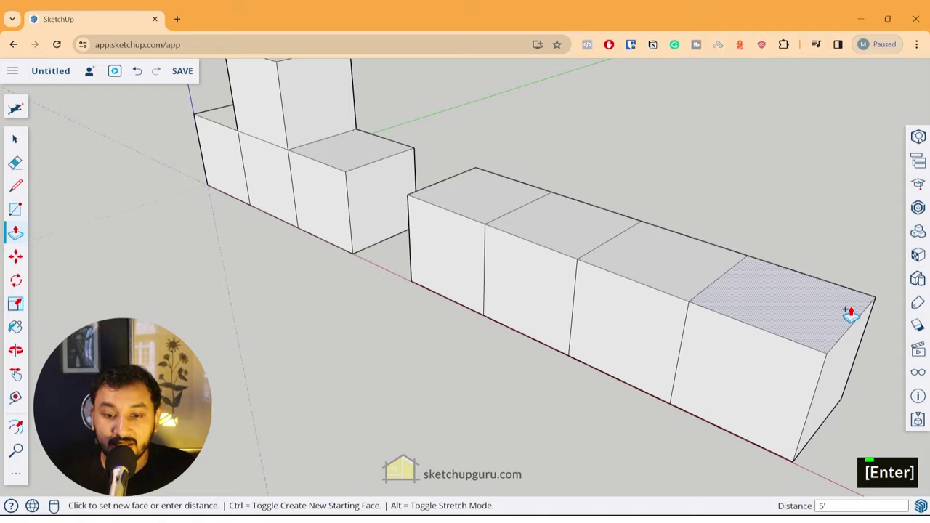
- Stack an extra cube on the row's first box and orbit to inspect both rows
{"action": "middle_click_drag", "start_coordinate": [432, 373], "coordinate": [660, 305]}
{"action": "scroll", "coordinate": [560, 364], "scroll_direction": "down", "scroll_amount": 5}
{"action": "double_click", "coordinate": [495, 302]}
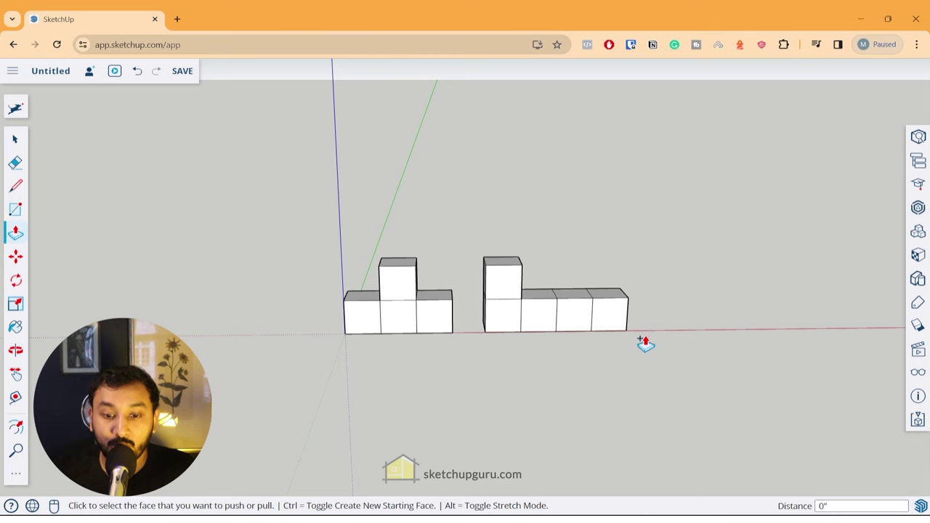
{"action": "middle_click_drag", "start_coordinate": [629, 349], "coordinate": [383, 266]}
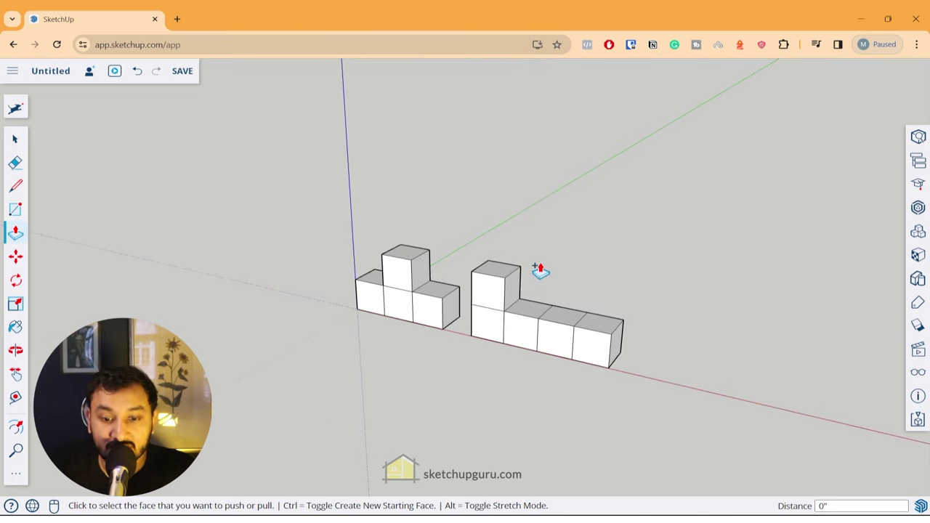
{"action": "middle_click_drag", "start_coordinate": [517, 278], "coordinate": [532, 353]}
{"action": "scroll", "coordinate": [563, 336], "scroll_direction": "up", "scroll_amount": 3}
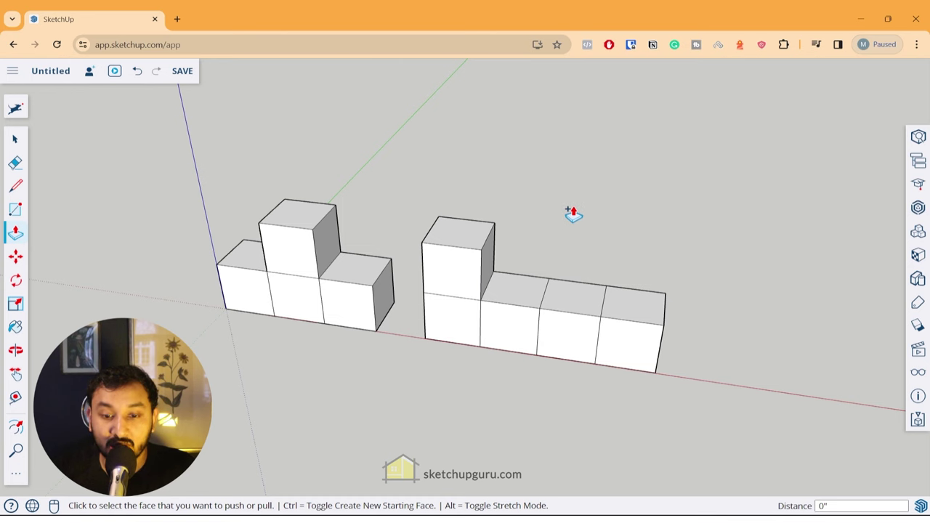
{"action": "key", "text": "space"}
- Use the Eraser on the second row's end cube, removing its top edge and leftover back face so only its floor remains
{"action": "key", "text": "e"}
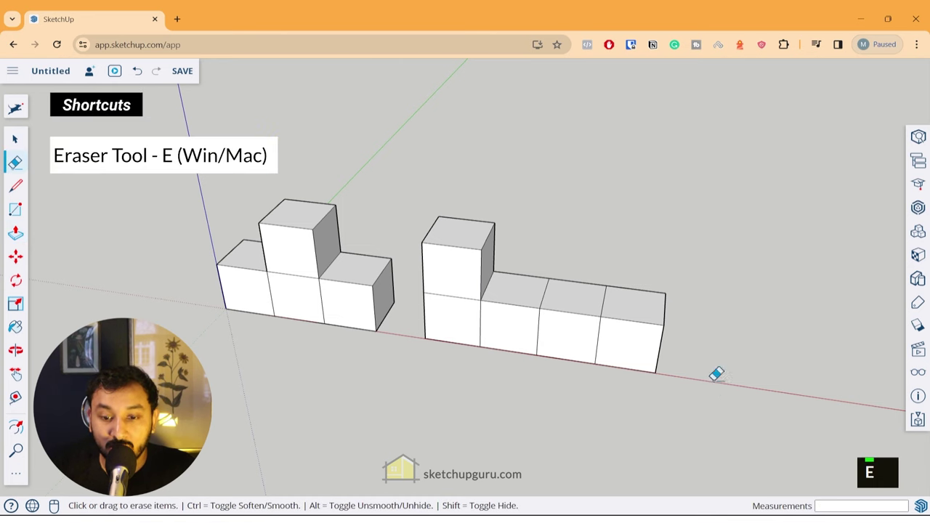
{"action": "scroll", "coordinate": [717, 373], "scroll_direction": "up", "scroll_amount": 3}
{"action": "mouse_move", "coordinate": [650, 328]}
{"action": "middle_mouse_down"}
{"action": "mouse_move", "coordinate": [567, 222]}
{"action": "mouse_move", "coordinate": [579, 263]}
{"action": "mouse_move", "coordinate": [602, 262]}
{"action": "mouse_move", "coordinate": [555, 328]}
{"action": "mouse_move", "coordinate": [312, 324]}
{"action": "middle_mouse_up"}
{"action": "left_click", "coordinate": [635, 249]}
{"action": "middle_click_drag", "start_coordinate": [513, 255], "coordinate": [674, 223]}
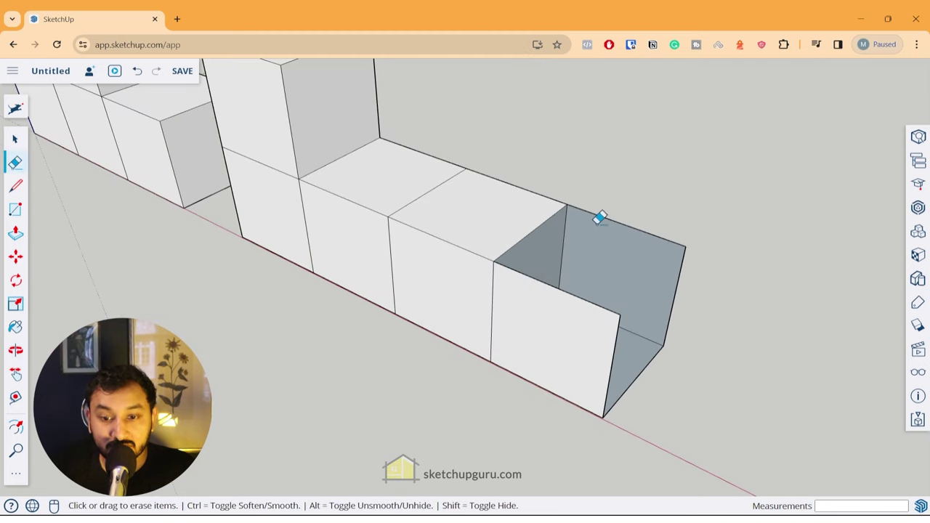
{"action": "middle_click_drag", "start_coordinate": [533, 371], "coordinate": [553, 295]}
{"action": "scroll", "coordinate": [615, 264], "scroll_direction": "down", "scroll_amount": 3}
{"action": "scroll", "coordinate": [604, 255], "scroll_direction": "up", "scroll_amount": 5}
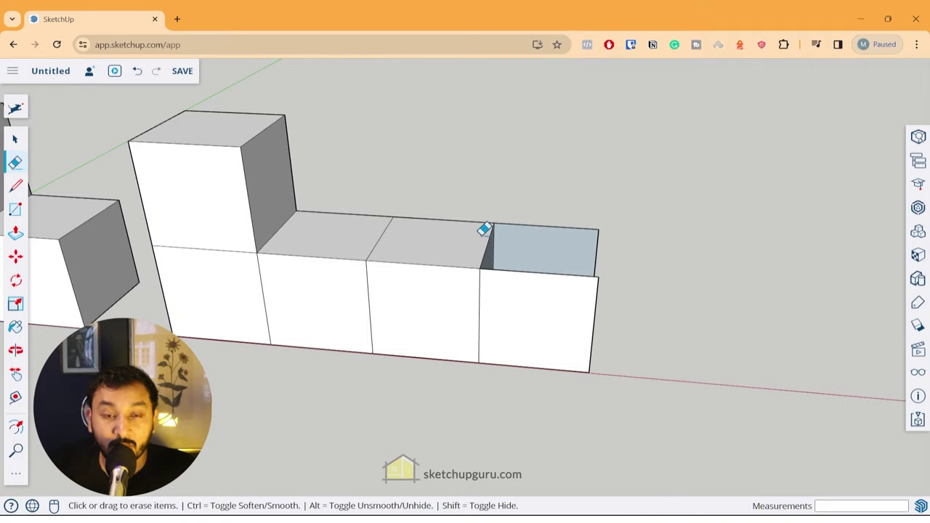
{"action": "mouse_move", "coordinate": [484, 230]}
{"action": "left_mouse_down"}
{"action": "mouse_move", "coordinate": [565, 227]}
{"action": "mouse_move", "coordinate": [588, 258]}
{"action": "mouse_move", "coordinate": [607, 255]}
{"action": "mouse_move", "coordinate": [580, 240]}
{"action": "mouse_move", "coordinate": [612, 291]}
{"action": "left_mouse_up"}
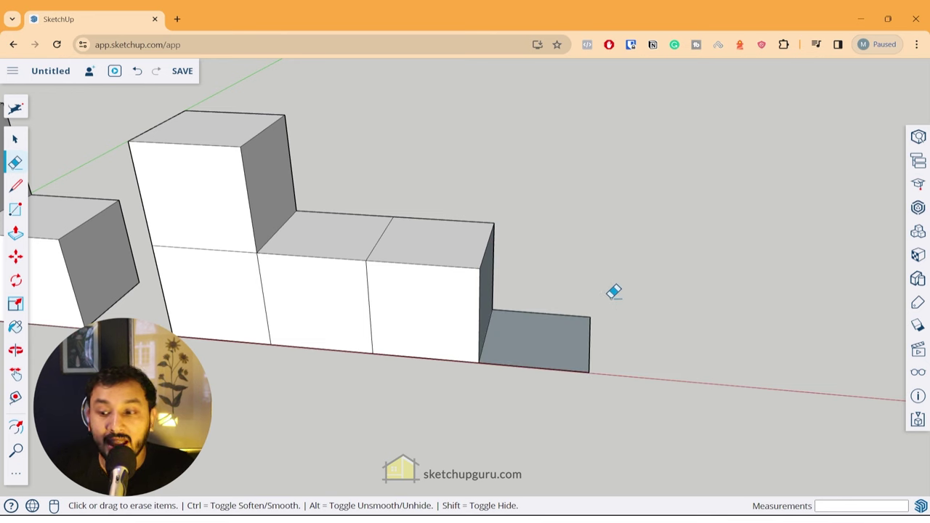
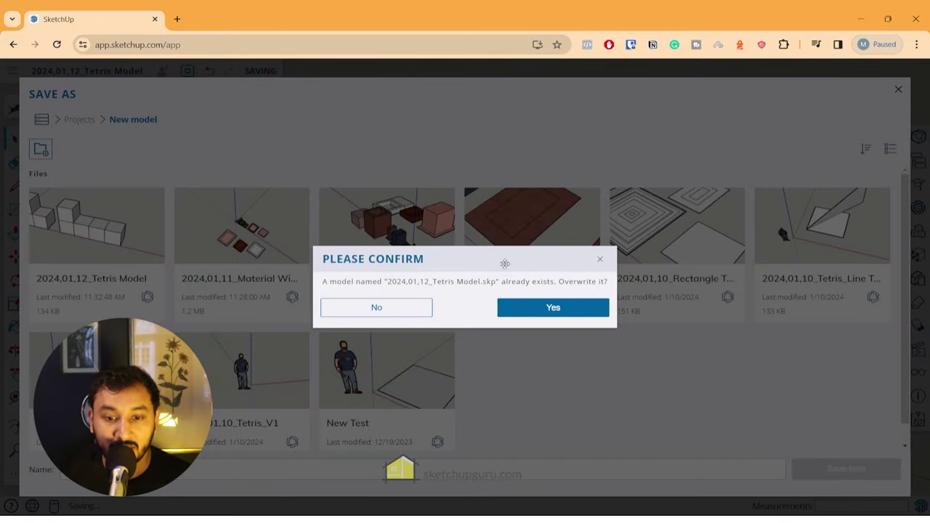
- Overwrite '2024,01,12_Tetris Model' with the current model and bring up the Materials panel
{"action": "left_click", "coordinate": [553, 307]}
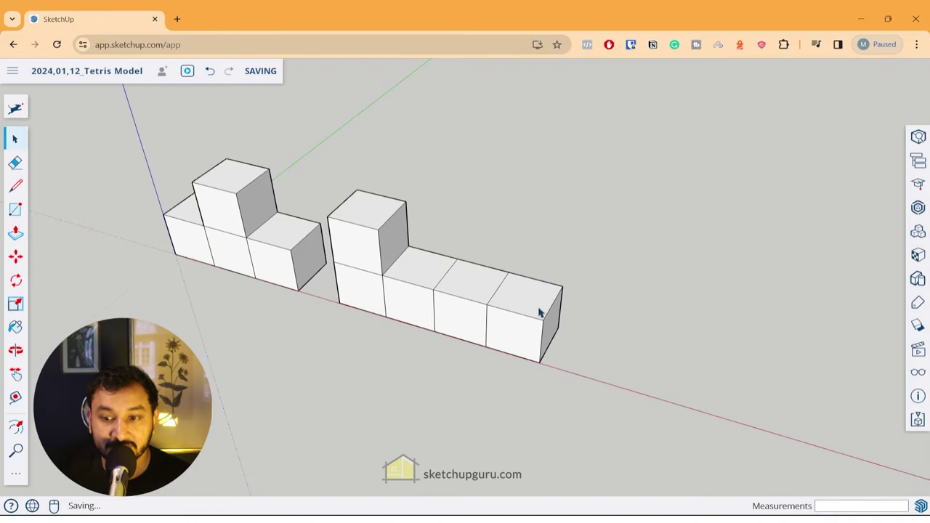
{"action": "left_click", "coordinate": [919, 256]}
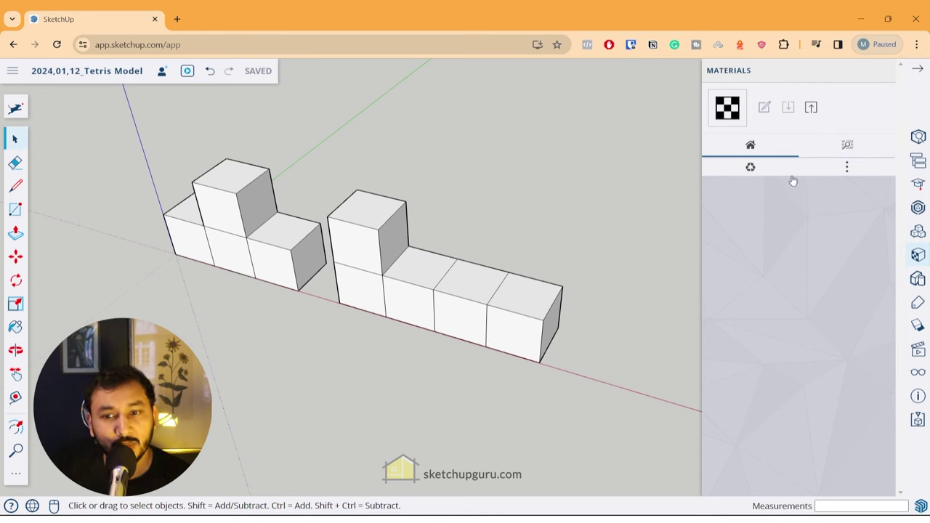
- Pick a light green colour from the Colors material category
{"action": "left_click", "coordinate": [847, 147]}
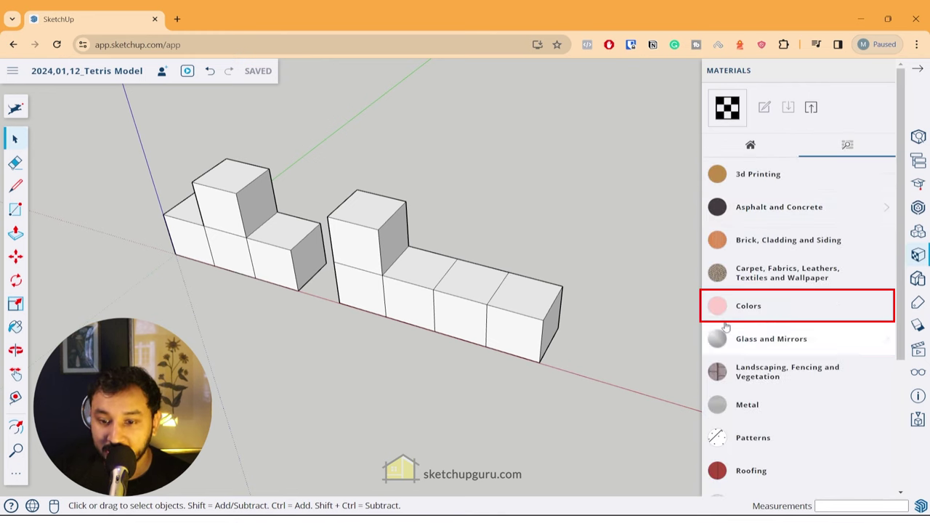
{"action": "left_click", "coordinate": [758, 302]}
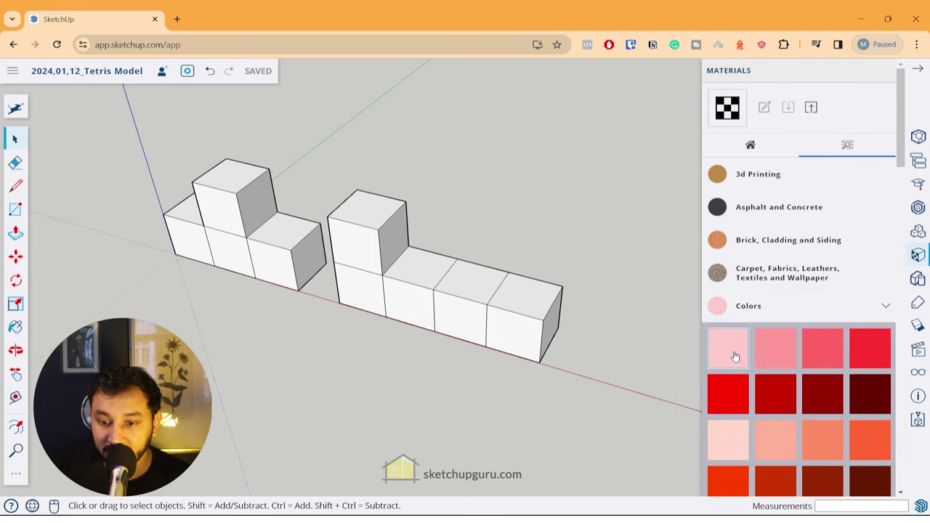
{"action": "scroll", "coordinate": [734, 359], "scroll_direction": "down", "scroll_amount": 4}
{"action": "left_click", "coordinate": [728, 413]}
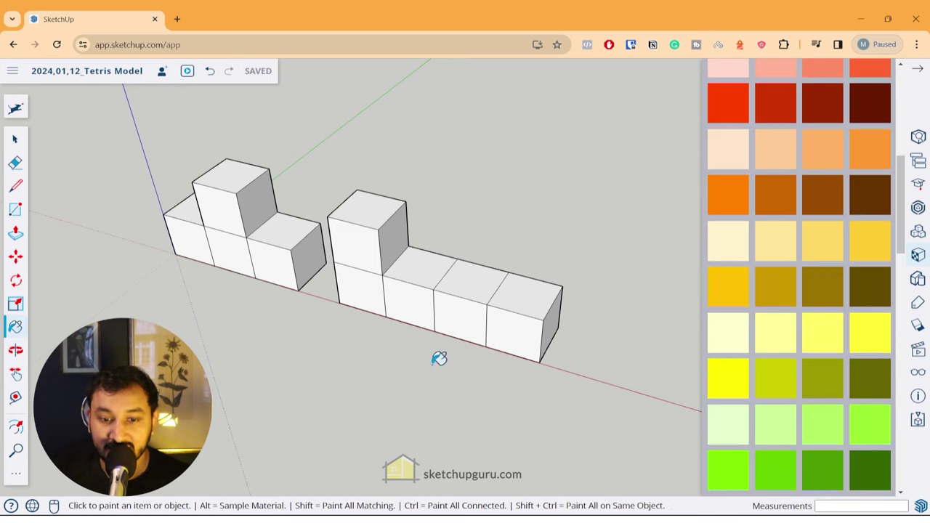
- Select the long block group and paint it light green with the Paint Bucket
{"action": "middle_click_drag", "start_coordinate": [439, 357], "coordinate": [469, 333]}
{"action": "middle_click_drag", "start_coordinate": [376, 260], "coordinate": [399, 211]}
{"action": "key", "text": "space"}
{"action": "mouse_move", "coordinate": [311, 168]}
{"action": "left_mouse_down"}
{"action": "mouse_move", "coordinate": [434, 262]}
{"action": "mouse_move", "coordinate": [637, 388]}
{"action": "mouse_move", "coordinate": [632, 393]}
{"action": "left_mouse_up"}
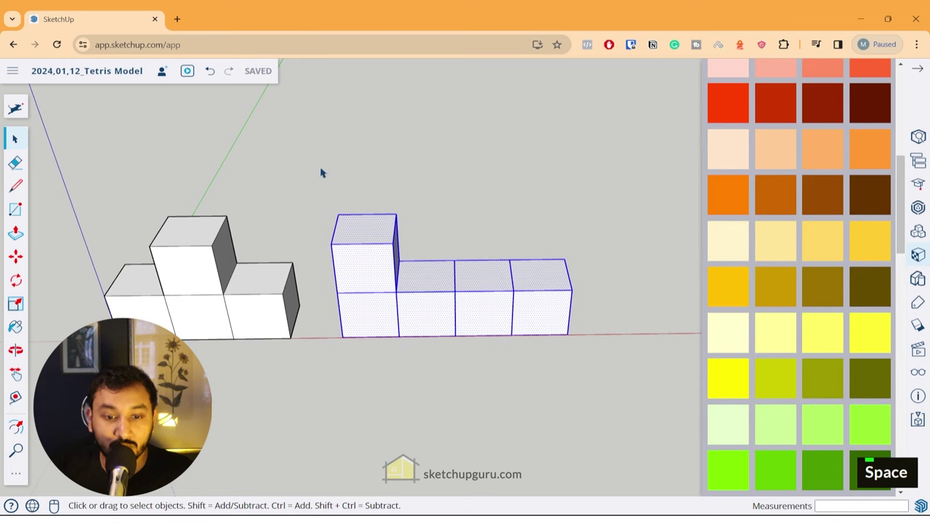
{"action": "left_click_drag", "start_coordinate": [334, 181], "coordinate": [638, 397]}
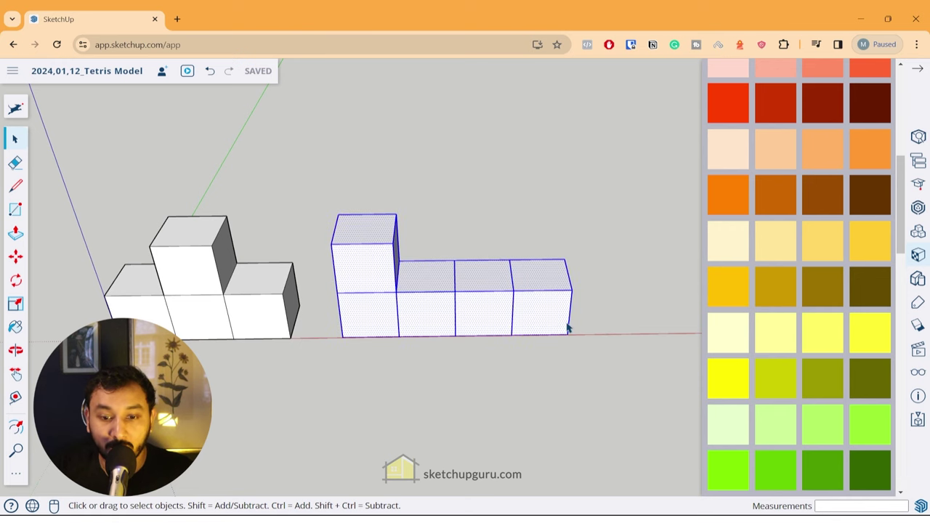
{"action": "key", "text": "b"}
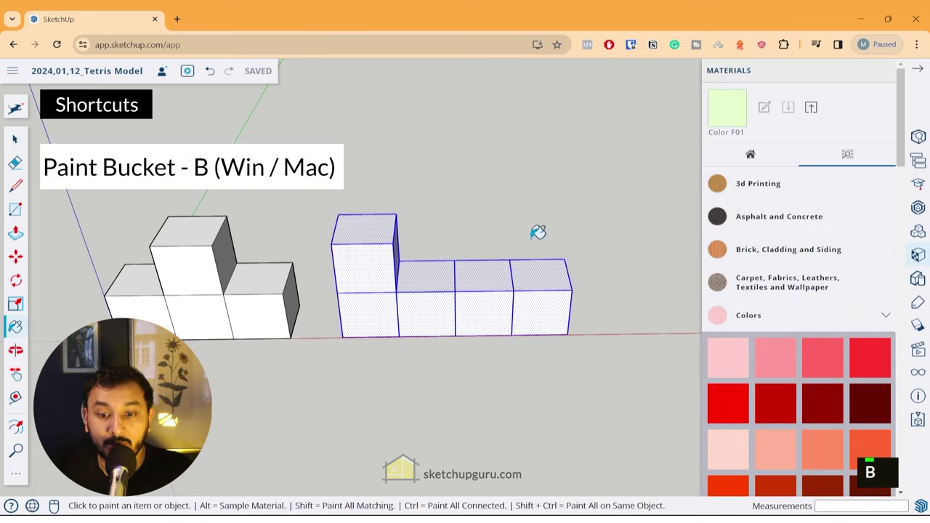
{"action": "left_click", "coordinate": [533, 265]}
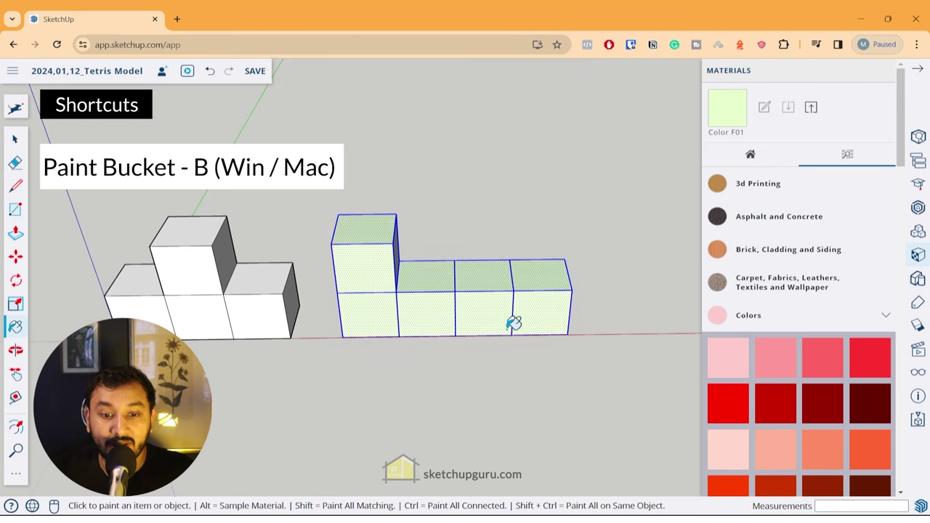
- Paint the front, top and side of the right T cube light pink
{"action": "middle_click_drag", "start_coordinate": [491, 330], "coordinate": [378, 264]}
{"action": "left_click", "coordinate": [729, 358]}
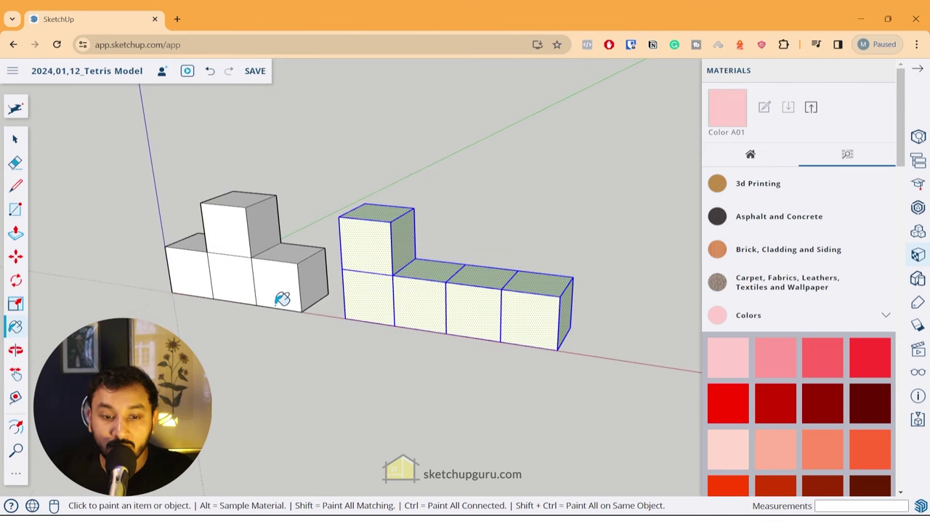
{"action": "left_click", "coordinate": [283, 266]}
{"action": "left_click", "coordinate": [285, 262]}
{"action": "left_click", "coordinate": [324, 279]}
- Select the T-shaped block group and paint it light yellow
{"action": "mouse_move", "coordinate": [324, 278]}
{"action": "middle_mouse_down"}
{"action": "mouse_move", "coordinate": [290, 332]}
{"action": "mouse_move", "coordinate": [386, 366]}
{"action": "middle_mouse_up"}
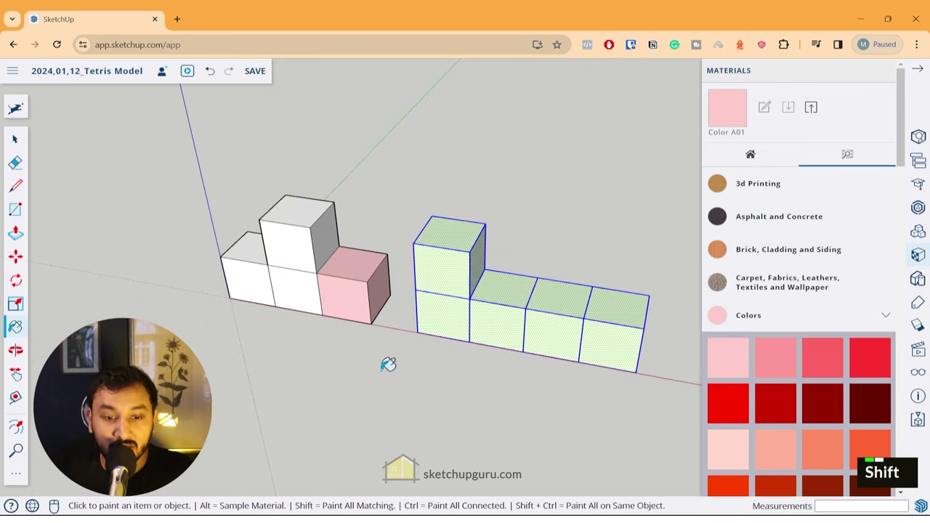
{"action": "middle_click_drag", "start_coordinate": [337, 258], "coordinate": [374, 257]}
{"action": "key", "text": "space"}
{"action": "left_click", "coordinate": [390, 336]}
{"action": "left_click", "coordinate": [340, 292]}
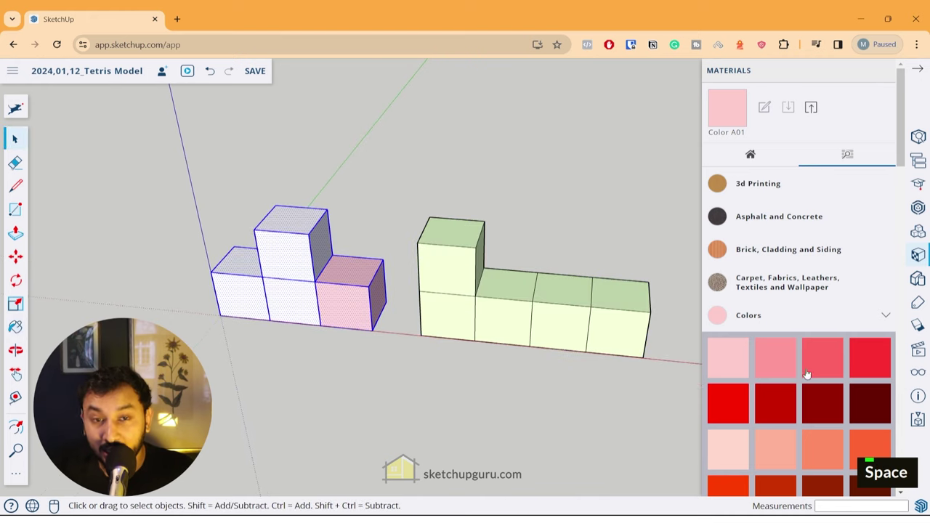
{"action": "scroll", "coordinate": [807, 397], "scroll_direction": "down", "scroll_amount": 3}
{"action": "left_click", "coordinate": [770, 437]}
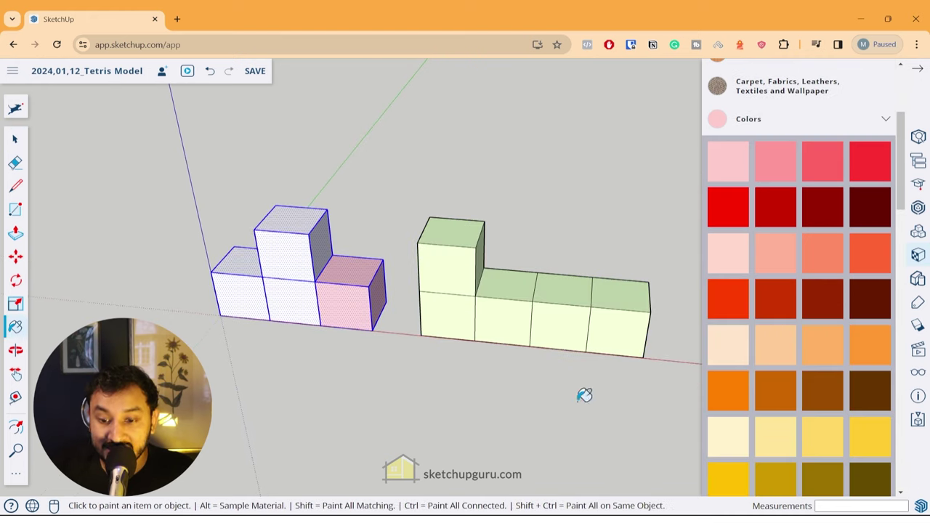
{"action": "left_click", "coordinate": [279, 245]}
{"action": "middle_click_drag", "start_coordinate": [352, 326], "coordinate": [467, 211]}
{"action": "key", "text": "space"}
- Deselect, go back to the unpainted white model, and orbit to a higher oblique view
{"action": "left_click", "coordinate": [492, 185]}
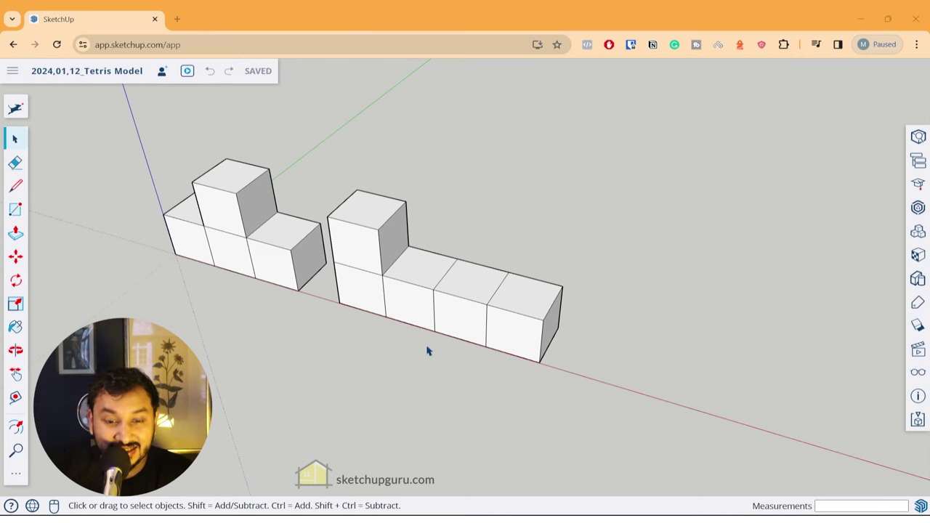
{"action": "middle_click_drag", "start_coordinate": [477, 315], "coordinate": [615, 297]}
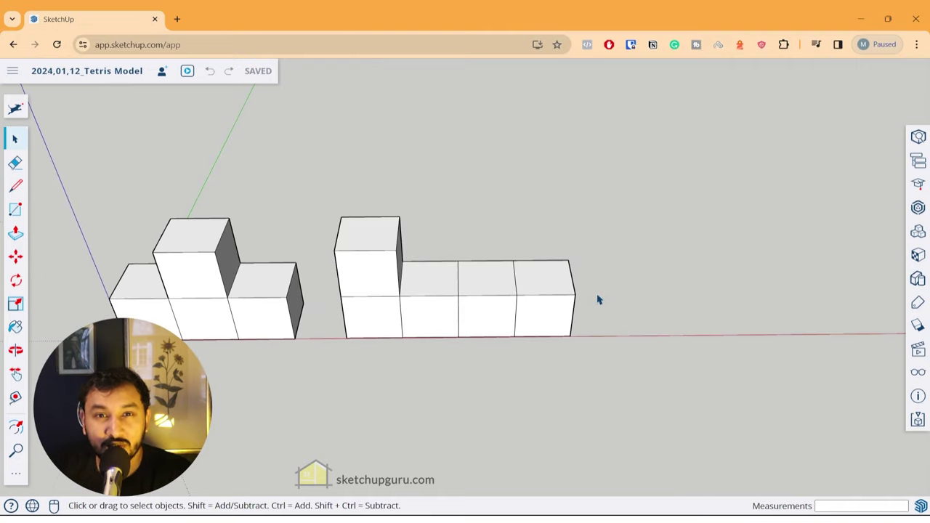
{"action": "scroll", "coordinate": [617, 287], "scroll_direction": "down", "scroll_amount": 5}
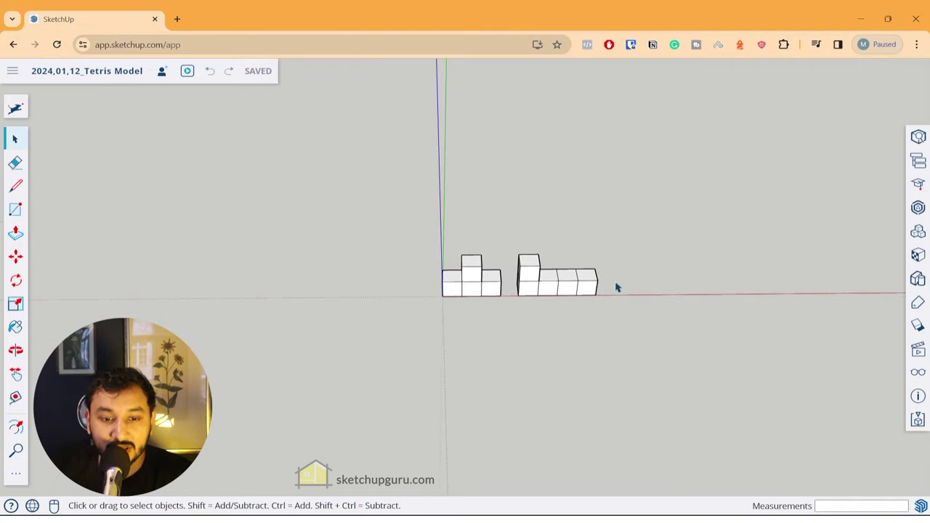
{"action": "scroll", "coordinate": [554, 313], "scroll_direction": "up", "scroll_amount": 6}
{"action": "middle_click_drag", "start_coordinate": [543, 327], "coordinate": [452, 354]}
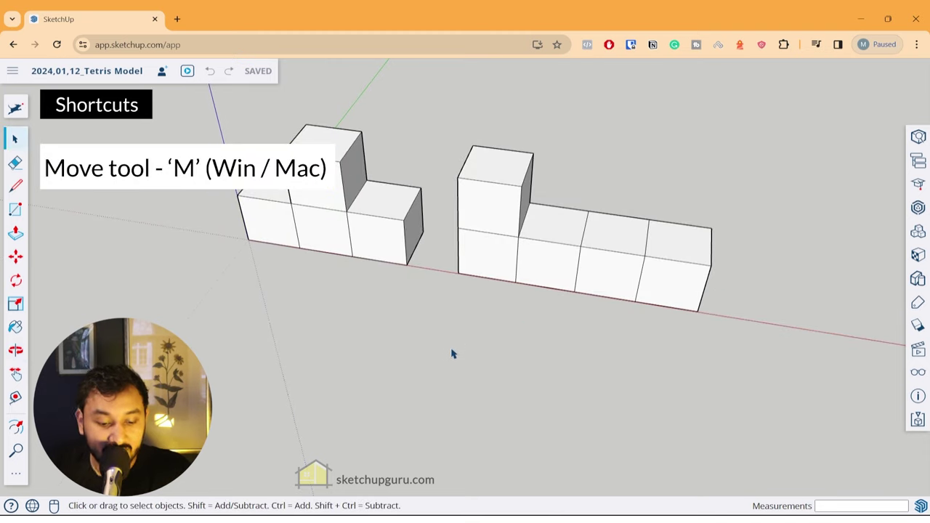
- Start moving the long block's top corner, then cancel the stretch with Esc
{"action": "key", "text": "m"}
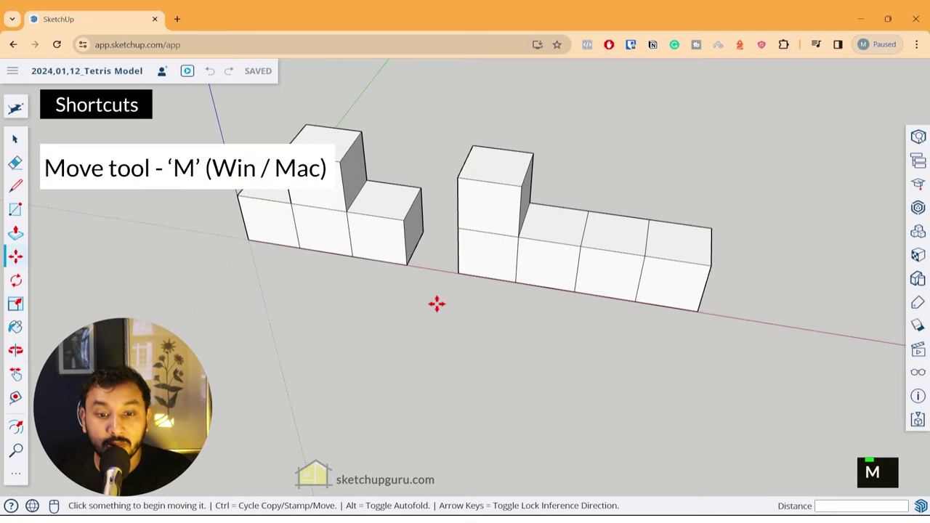
{"action": "middle_click_drag", "start_coordinate": [421, 317], "coordinate": [336, 287]}
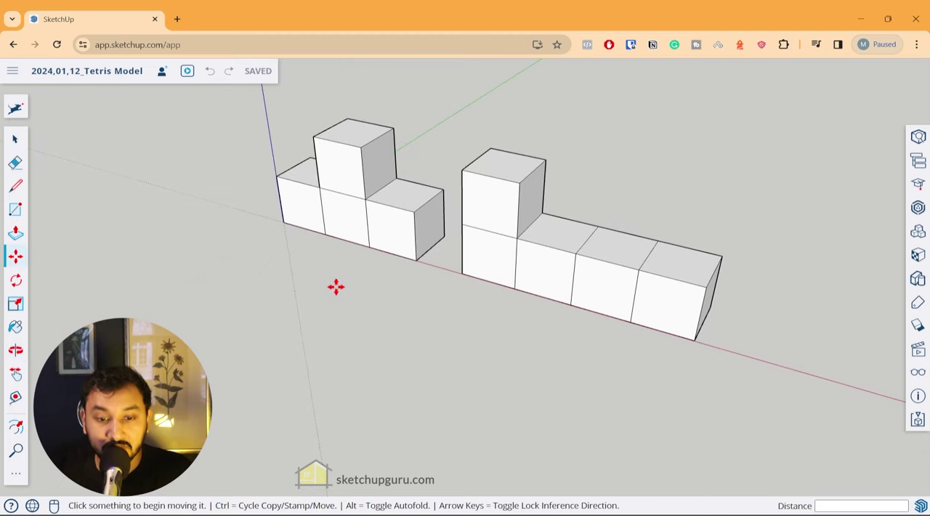
{"action": "middle_click_drag", "start_coordinate": [242, 312], "coordinate": [325, 347]}
{"action": "middle_click_drag", "start_coordinate": [579, 297], "coordinate": [618, 349]}
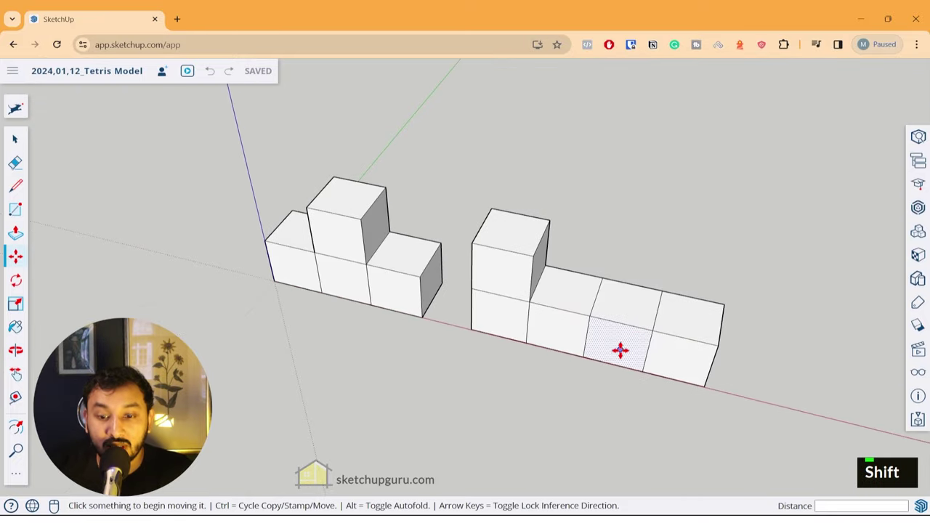
{"action": "scroll", "coordinate": [627, 342], "scroll_direction": "up", "scroll_amount": 2}
{"action": "scroll", "coordinate": [618, 338], "scroll_direction": "up", "scroll_amount": 1}
{"action": "scroll", "coordinate": [436, 235], "scroll_direction": "down", "scroll_amount": 2}
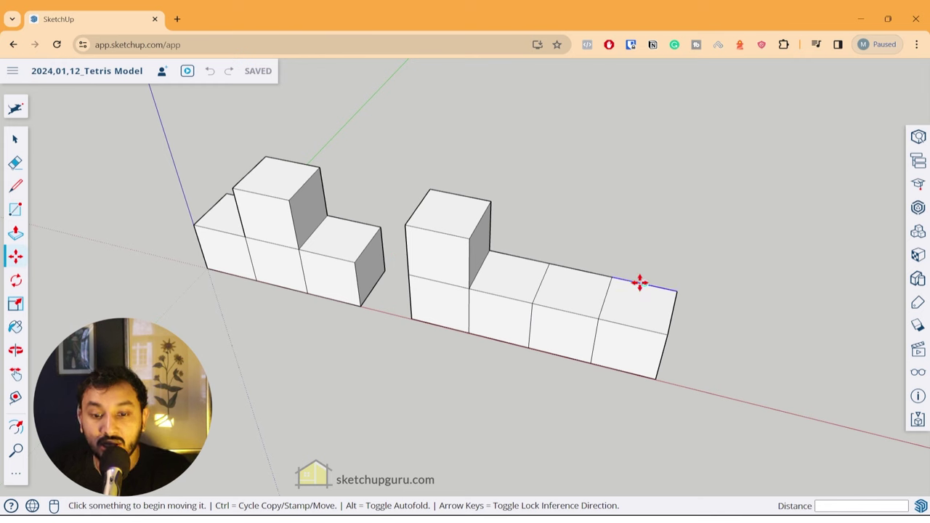
{"action": "left_click", "coordinate": [676, 292]}
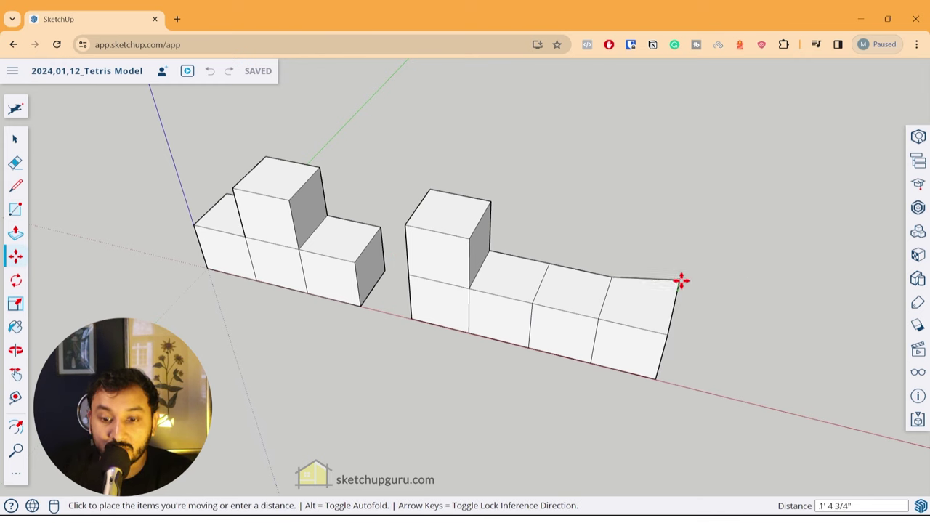
{"action": "middle_click_drag", "start_coordinate": [781, 333], "coordinate": [663, 301]}
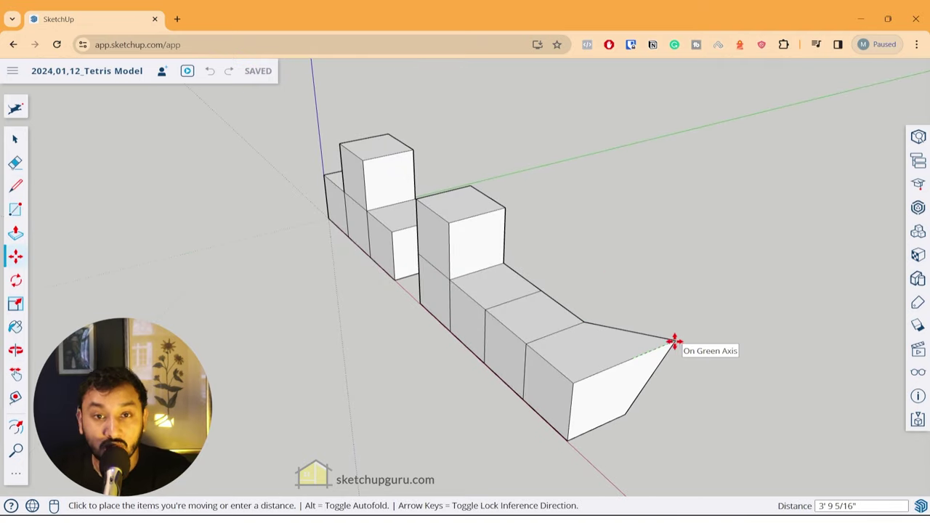
{"action": "key", "text": "Escape"}
- Window-select the whole right-hand long block group
{"action": "middle_click_drag", "start_coordinate": [679, 326], "coordinate": [664, 313]}
{"action": "key", "text": "space"}
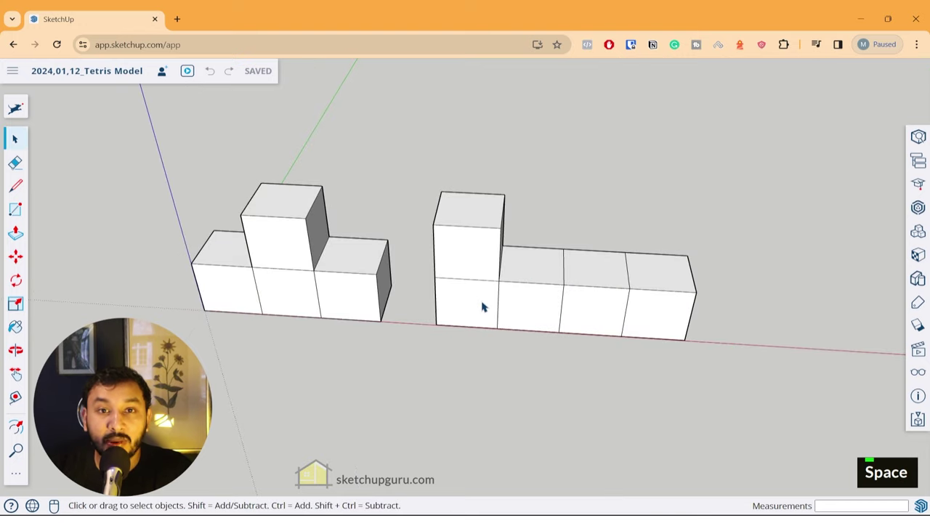
{"action": "left_click_drag", "start_coordinate": [413, 143], "coordinate": [781, 417]}
{"action": "middle_click_drag", "start_coordinate": [604, 310], "coordinate": [560, 344]}
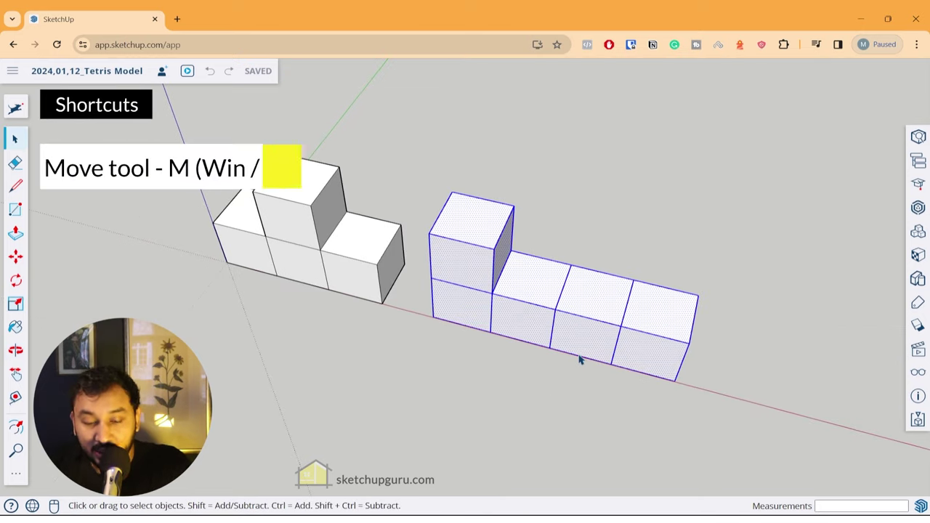
- Pick up the long group by its bottom corner with Move, trying red and green axis locks
{"action": "key", "text": "m"}
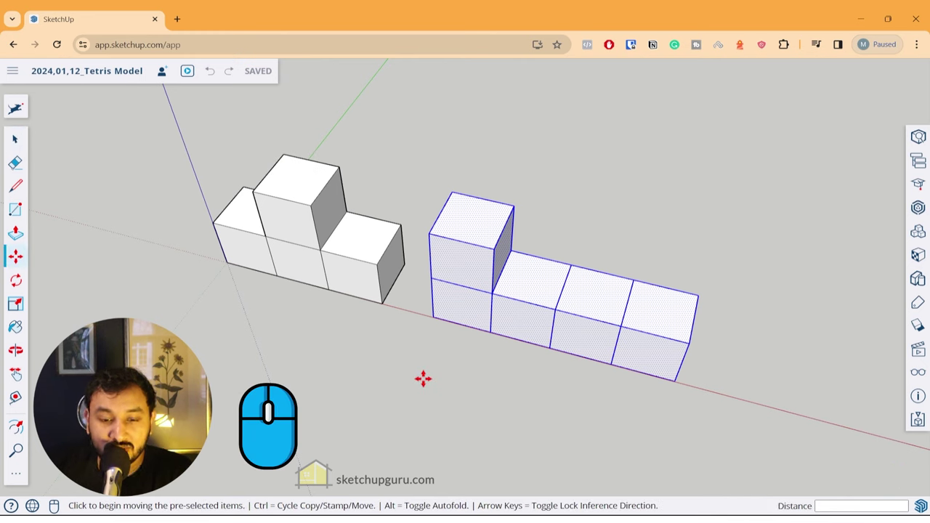
{"action": "left_click", "coordinate": [435, 318]}
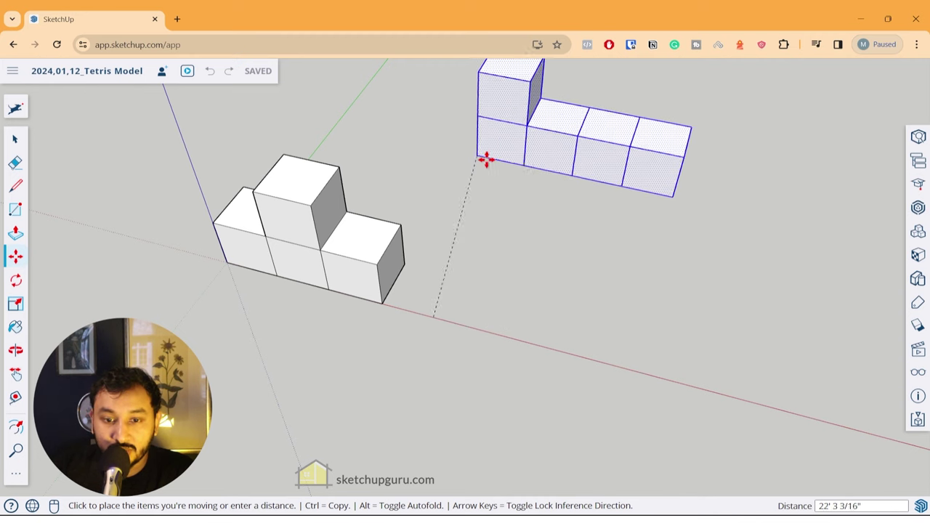
{"action": "scroll", "coordinate": [547, 169], "scroll_direction": "down", "scroll_amount": 3}
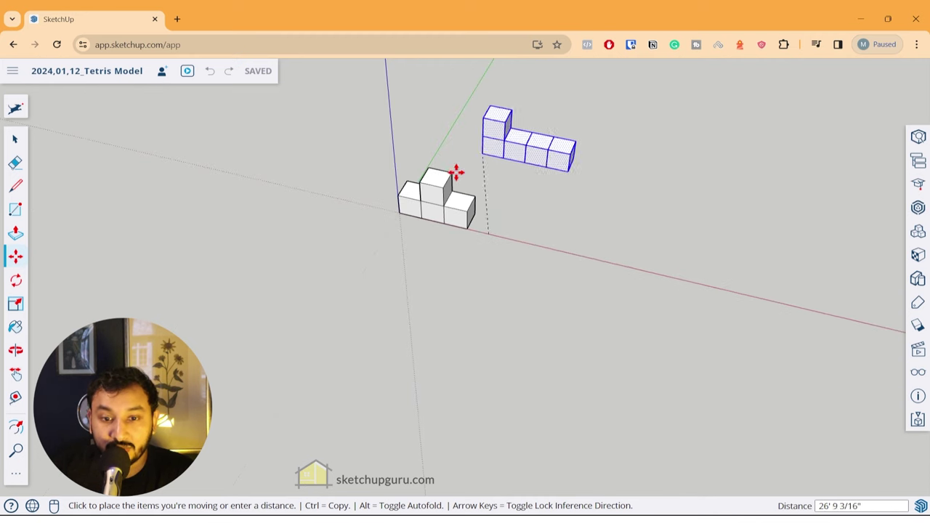
{"action": "key", "text": "Right"}
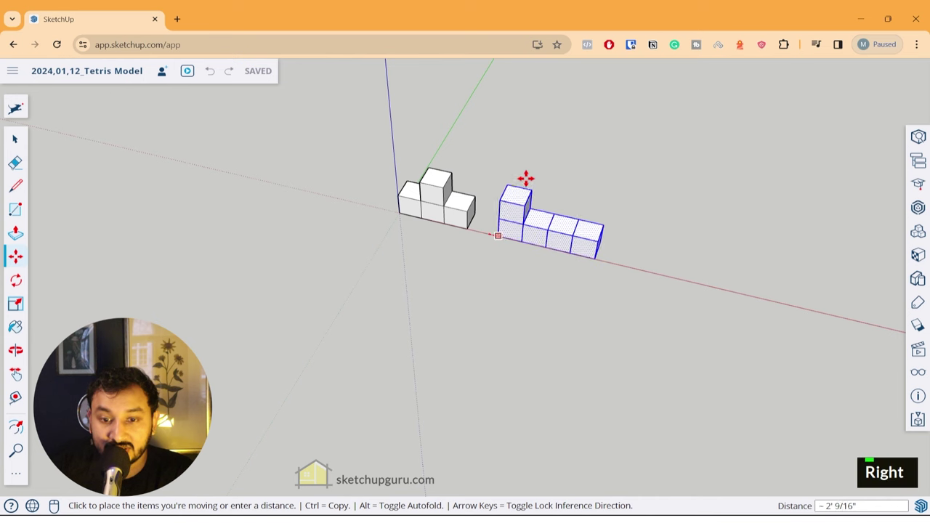
{"action": "key", "text": "Left"}
{"action": "scroll", "coordinate": [530, 154], "scroll_direction": "up", "scroll_amount": 3}
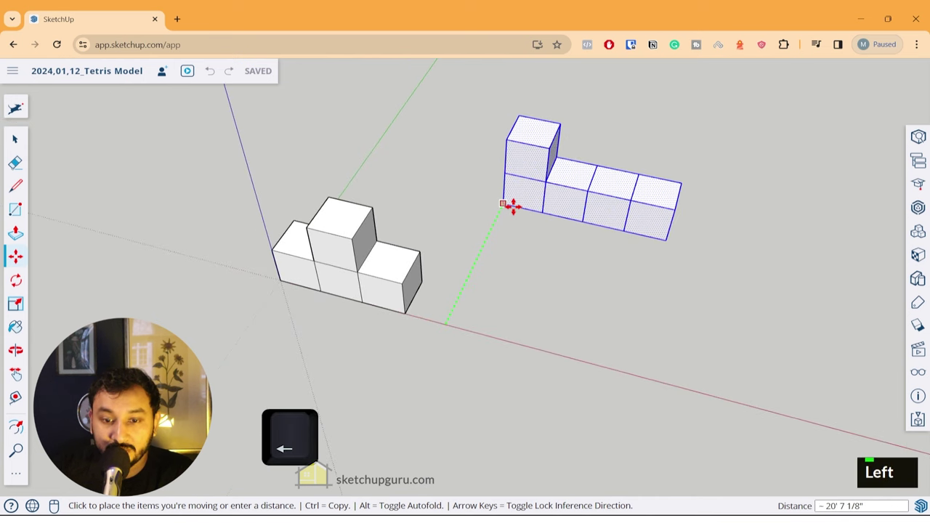
{"action": "key", "text": "Right"}
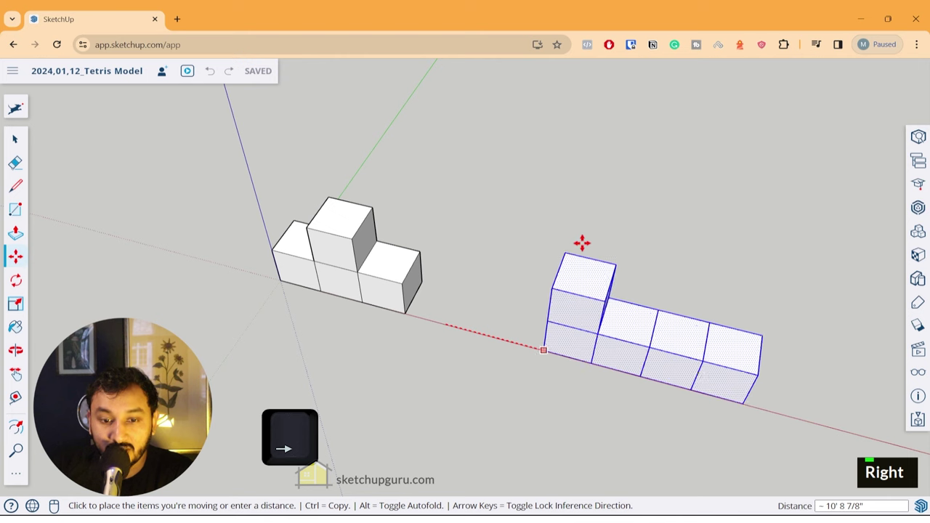
- Lock to the blue axis and place the L-shaped group 10 ft up
{"action": "key", "text": "Up"}
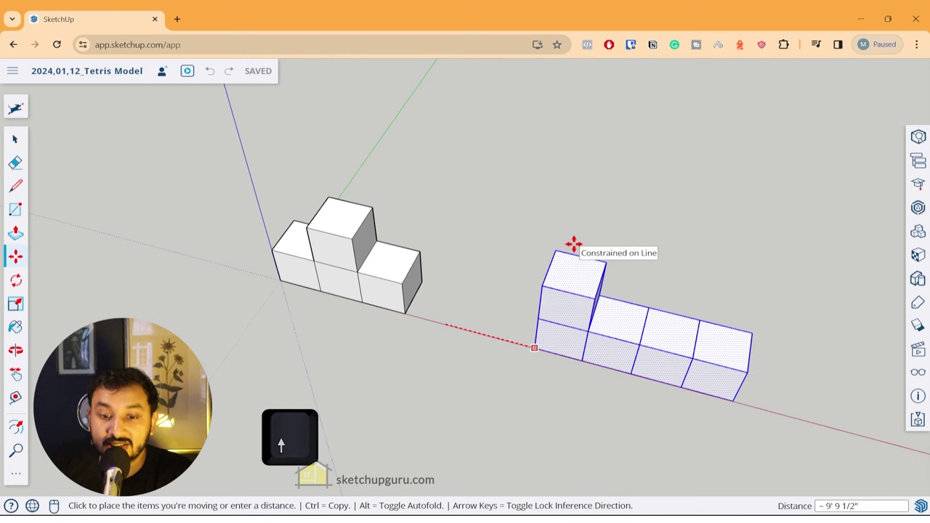
{"action": "key", "text": "Up"}
{"action": "middle_click_drag", "start_coordinate": [484, 259], "coordinate": [459, 167]}
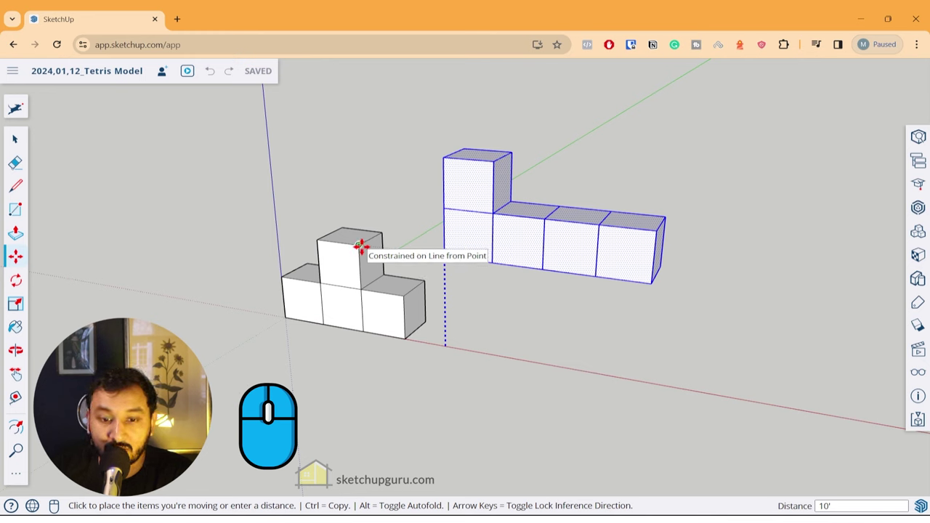
{"action": "left_click", "coordinate": [362, 247]}
{"action": "middle_click_drag", "start_coordinate": [479, 338], "coordinate": [627, 313]}
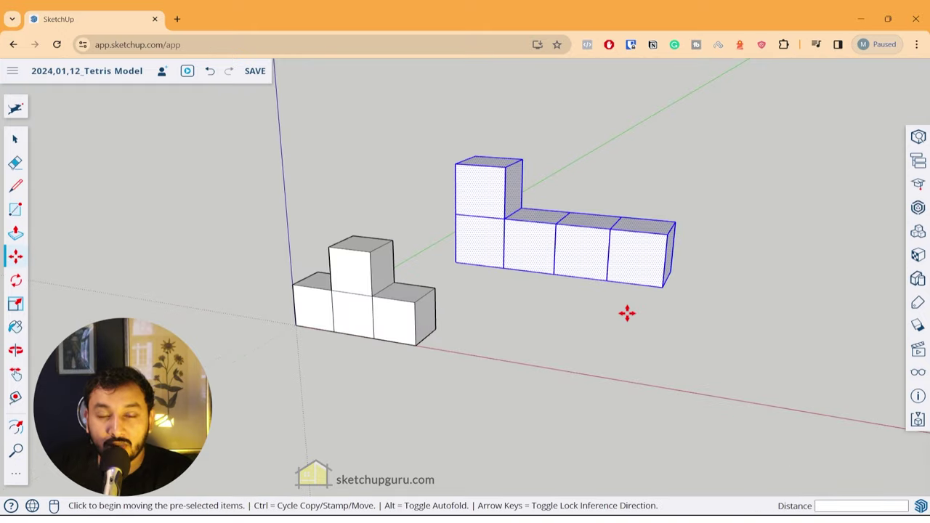
{"action": "middle_click_drag", "start_coordinate": [508, 325], "coordinate": [432, 332]}
{"action": "key", "text": "m"}
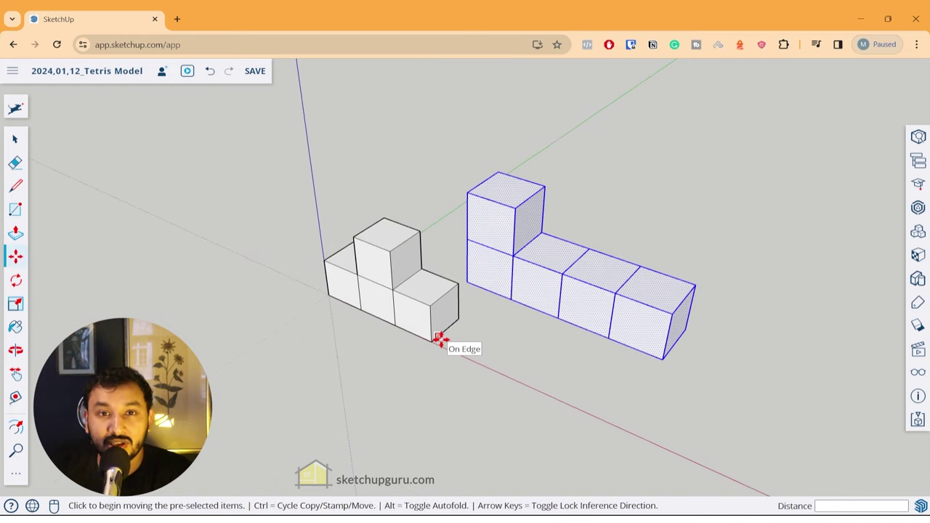
{"action": "middle_click_drag", "start_coordinate": [463, 352], "coordinate": [514, 289]}
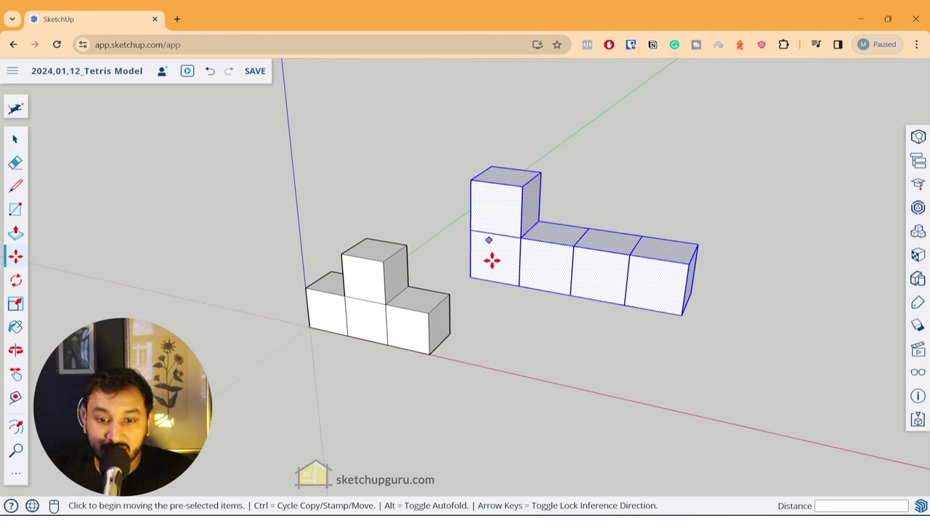
- Copy the raised L-shaped group straight down onto the ground beneath it
{"action": "left_click", "coordinate": [470, 182]}
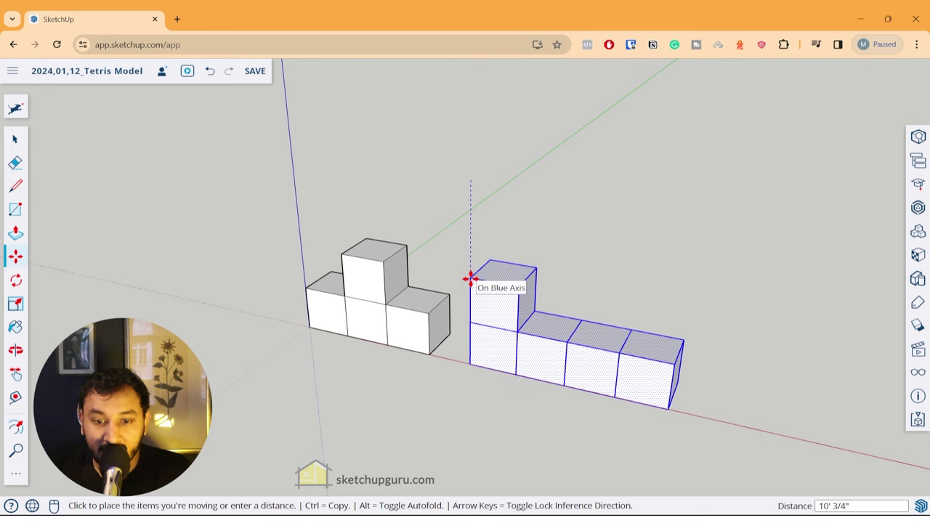
{"action": "key", "text": "Up"}
{"action": "key", "text": "Up"}
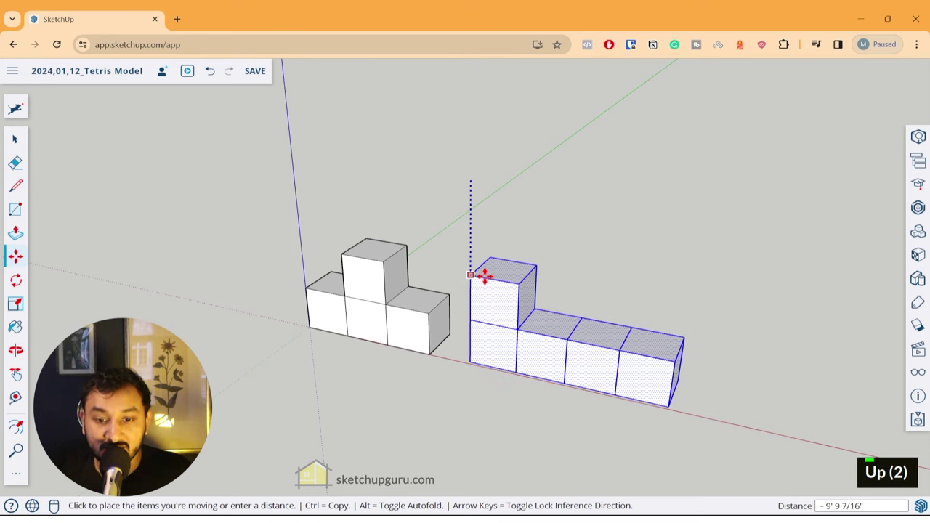
{"action": "key", "text": "ctrl"}
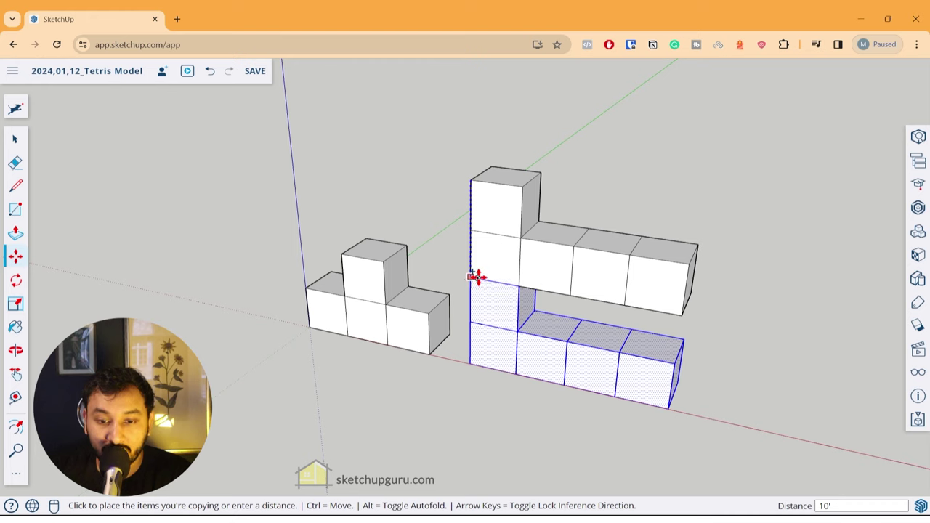
{"action": "left_click", "coordinate": [473, 277]}
{"action": "middle_click_drag", "start_coordinate": [679, 367], "coordinate": [731, 378]}
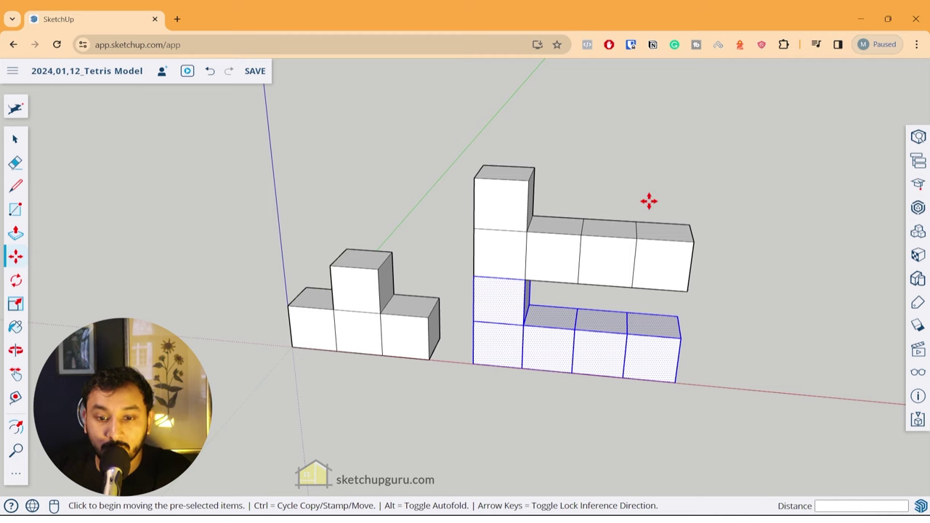
- Window-select the whole lower L-shaped group
{"action": "key", "text": "space"}
{"action": "left_click", "coordinate": [543, 244]}
{"action": "left_click", "coordinate": [516, 258]}
{"action": "left_click", "coordinate": [509, 300]}
{"action": "middle_click_drag", "start_coordinate": [625, 358], "coordinate": [737, 375]}
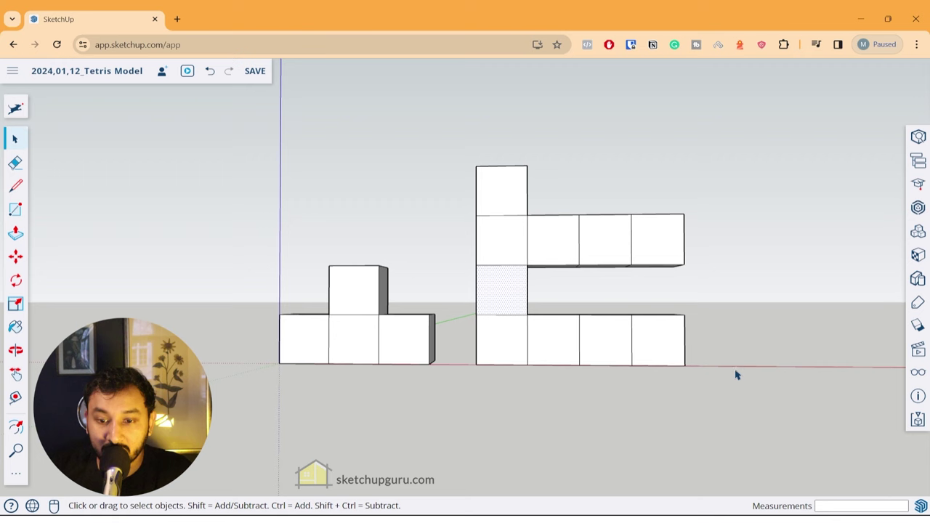
{"action": "left_click", "coordinate": [499, 250]}
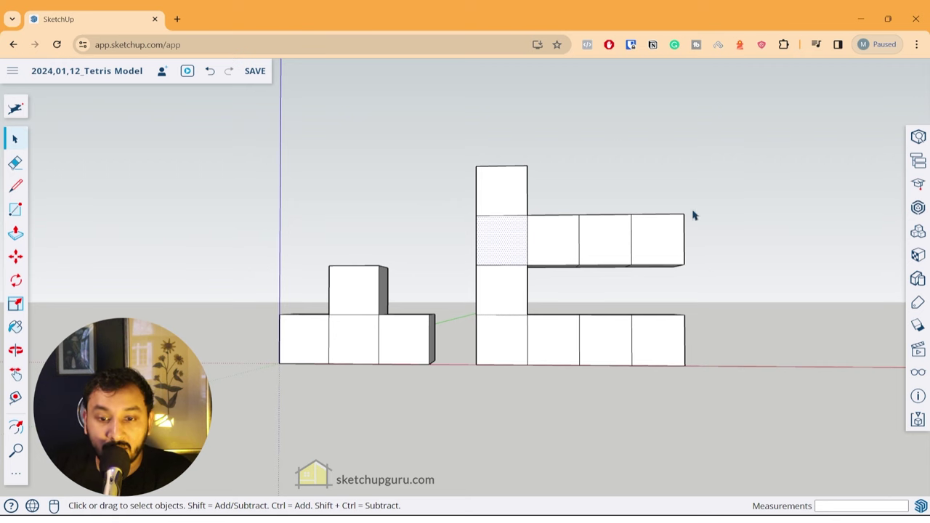
{"action": "left_click_drag", "start_coordinate": [727, 393], "coordinate": [457, 292]}
{"action": "middle_click_drag", "start_coordinate": [497, 289], "coordinate": [451, 312]}
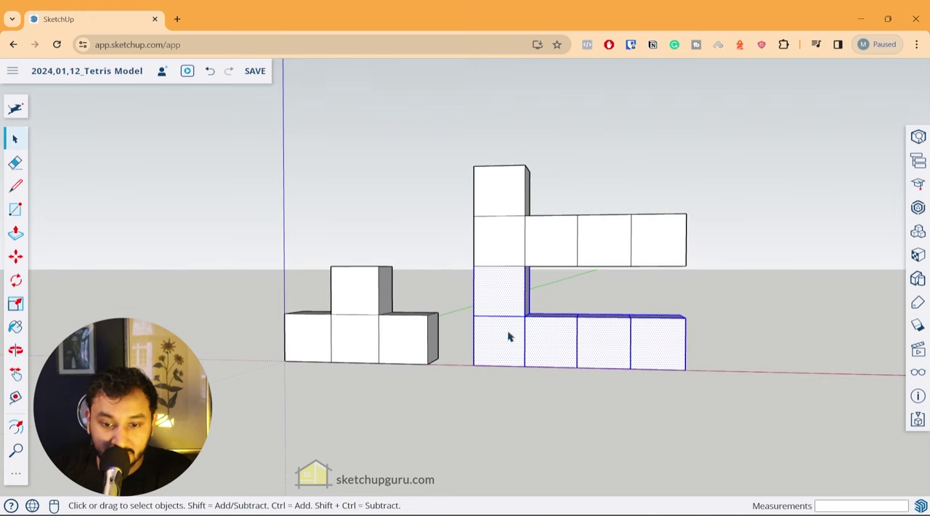
{"action": "left_click_drag", "start_coordinate": [725, 411], "coordinate": [463, 292]}
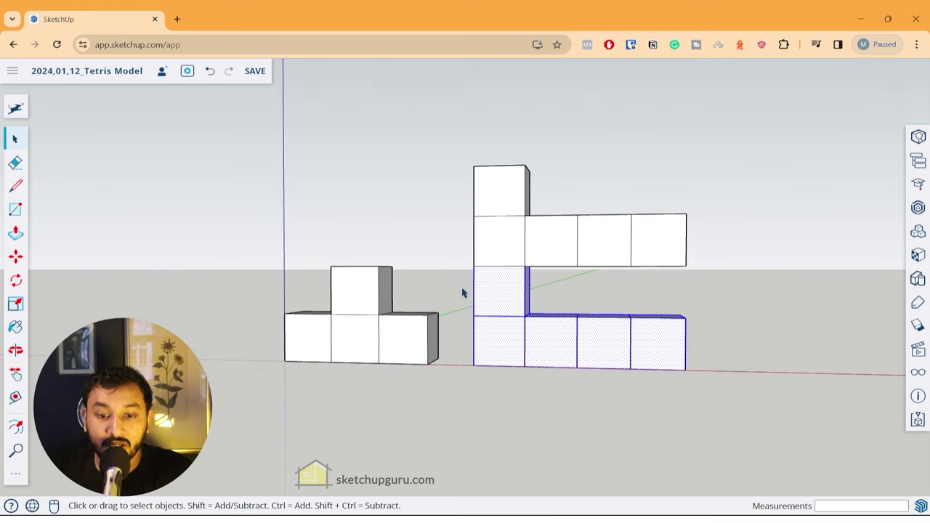
- Start moving the lower group from a corner, then cancel the move with Esc
{"action": "key", "text": "m"}
{"action": "left_click", "coordinate": [480, 264]}
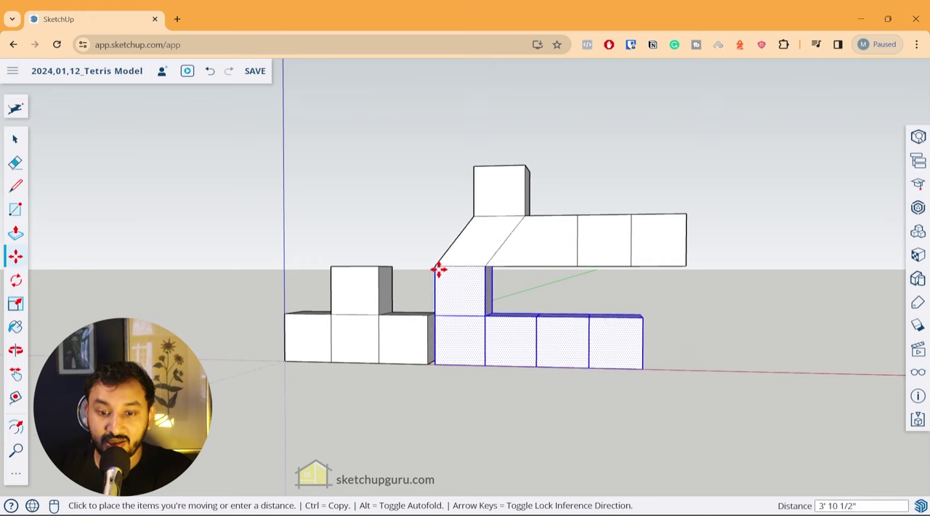
{"action": "key", "text": "Escape"}
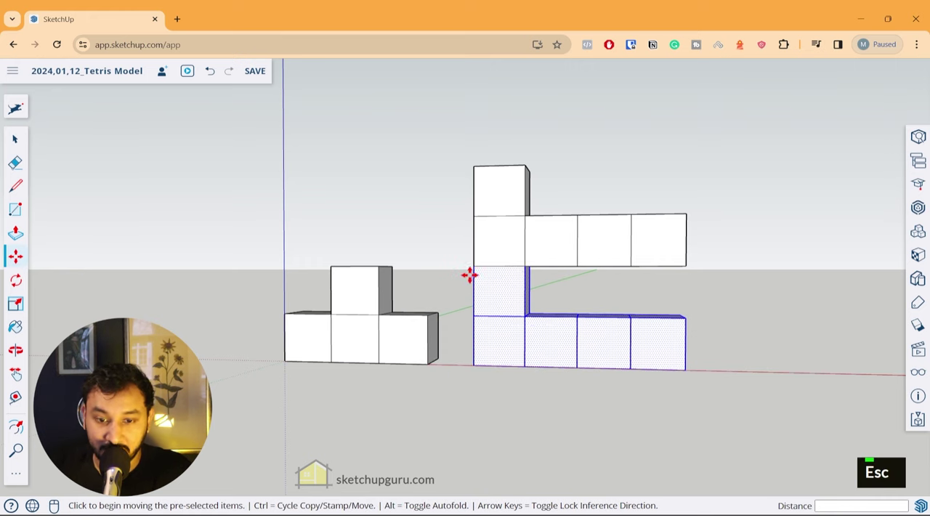
{"action": "middle_click_drag", "start_coordinate": [571, 290], "coordinate": [494, 324]}
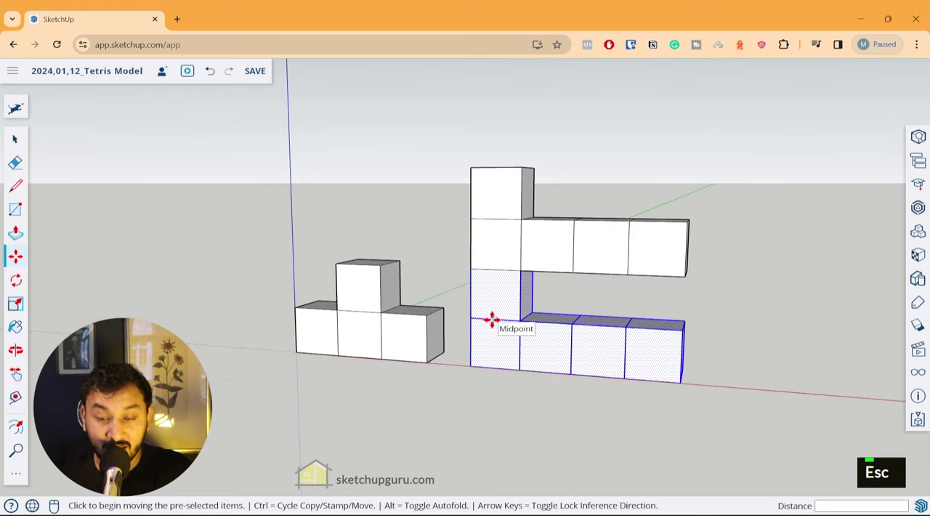
{"action": "middle_click_drag", "start_coordinate": [505, 322], "coordinate": [469, 406]}
{"action": "scroll", "coordinate": [469, 406], "scroll_direction": "down", "scroll_amount": 3}
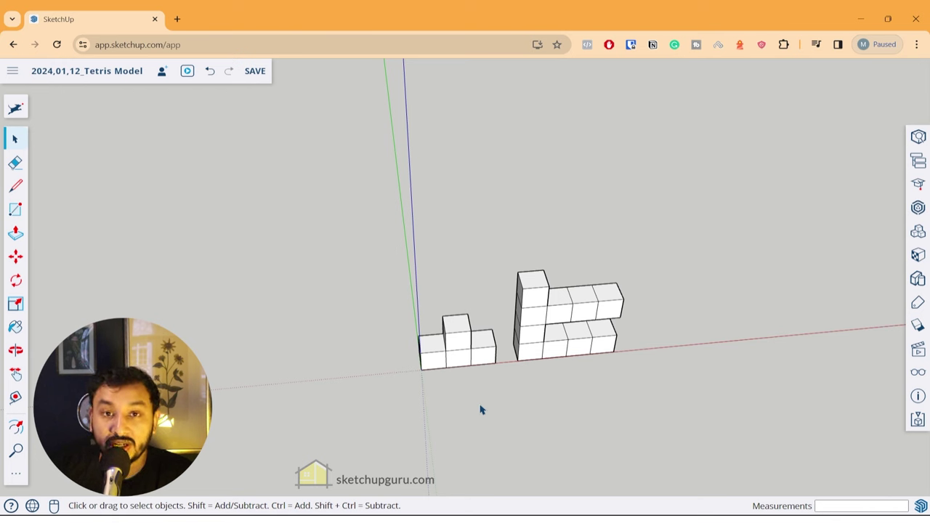
- Select the T-shaped group and copy it 5' along the green axis
{"action": "middle_click_drag", "start_coordinate": [426, 298], "coordinate": [390, 330]}
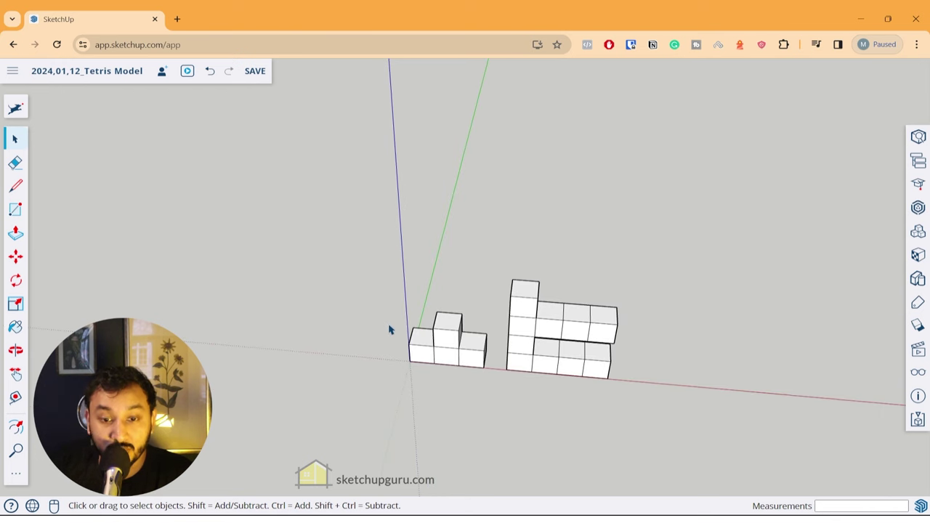
{"action": "left_click_drag", "start_coordinate": [349, 277], "coordinate": [497, 402]}
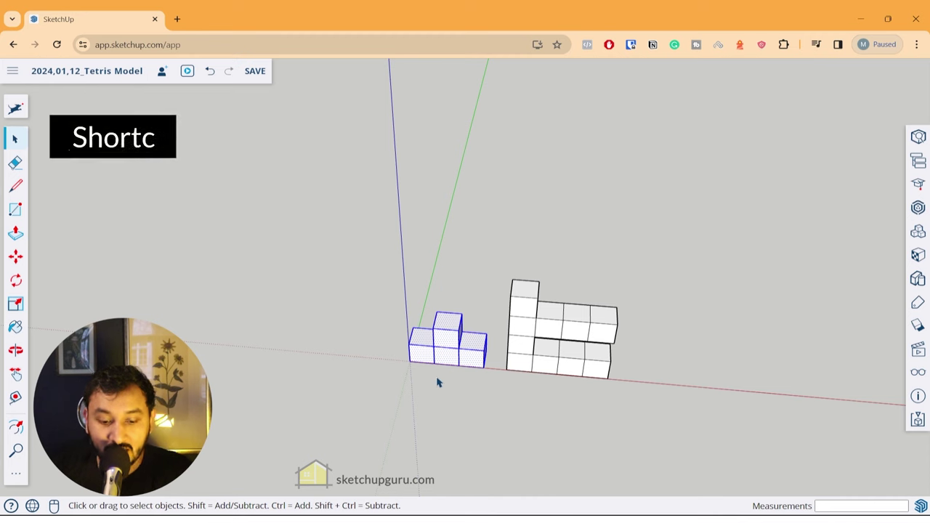
{"action": "key", "text": "m"}
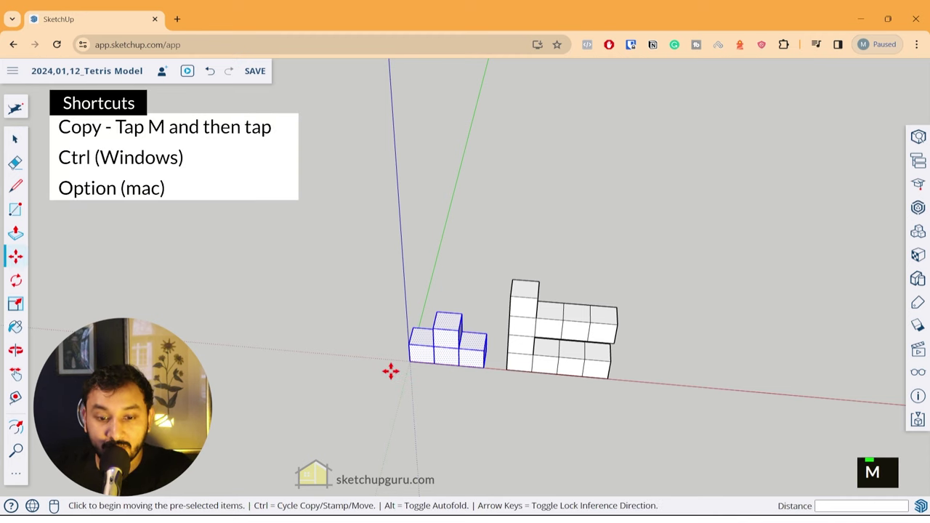
{"action": "key", "text": "ctrl"}
{"action": "middle_click_drag", "start_coordinate": [348, 364], "coordinate": [520, 391]}
{"action": "scroll", "coordinate": [521, 390], "scroll_direction": "up", "scroll_amount": 2}
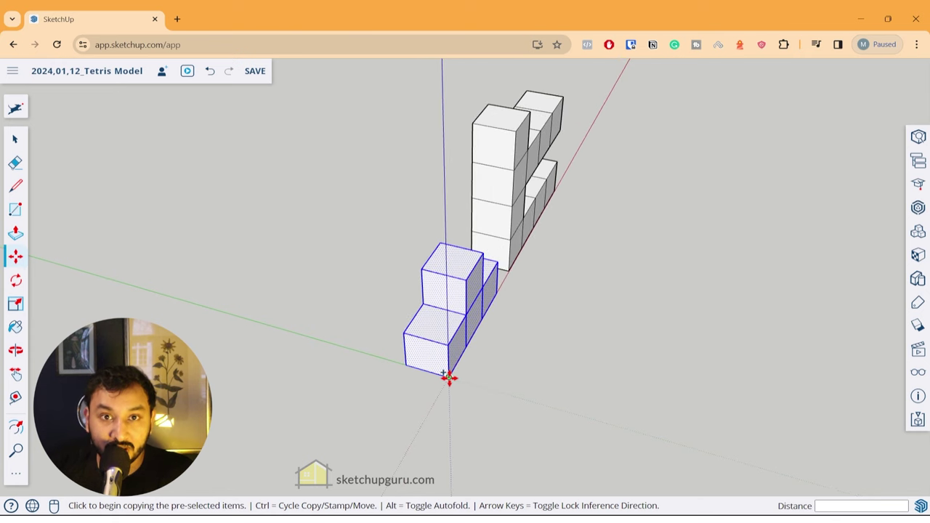
{"action": "left_click", "coordinate": [449, 377]}
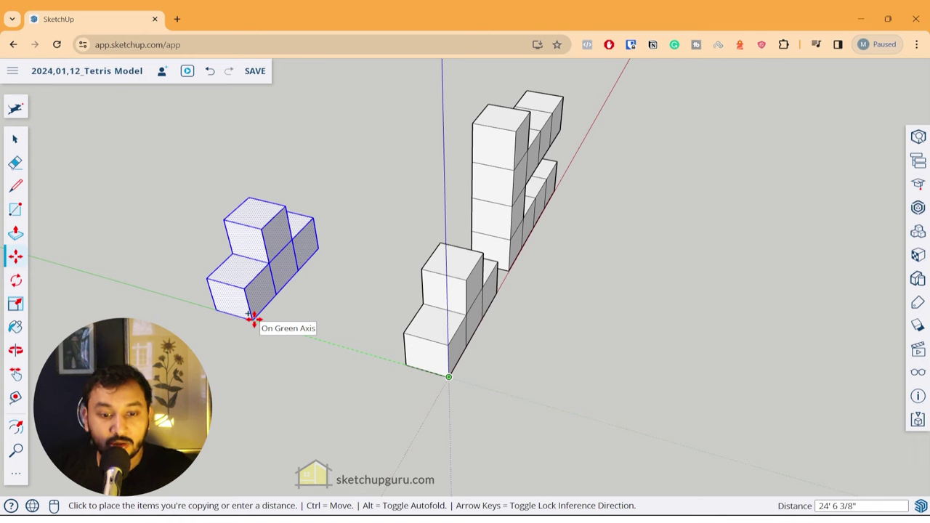
{"action": "key", "text": "Right"}
{"action": "key", "text": "Left"}
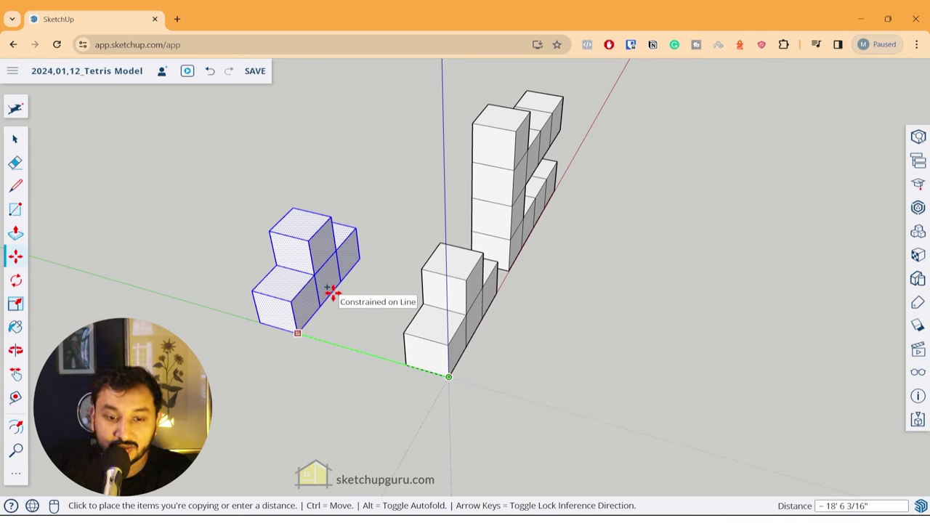
{"action": "type", "text": "5'"}
{"action": "key", "text": "Return"}
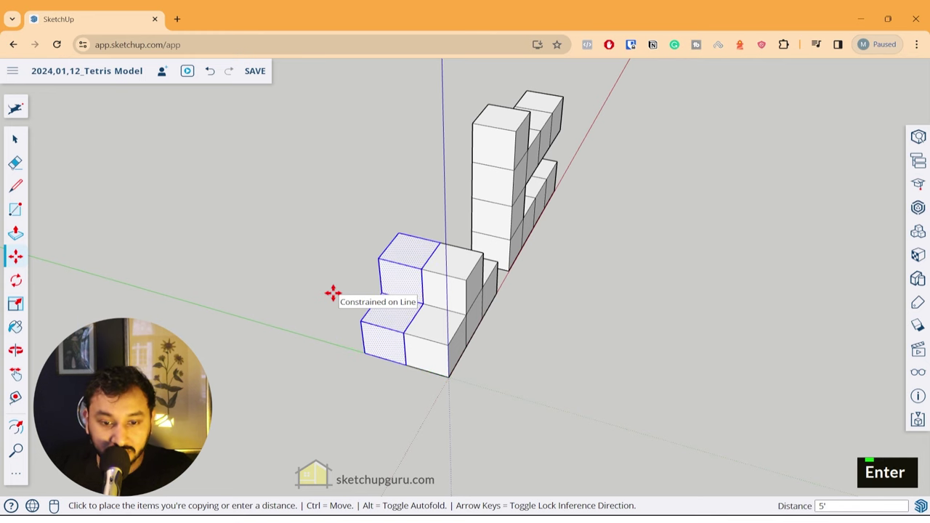
- Change the copy distance to 10'
{"action": "scroll", "coordinate": [368, 381], "scroll_direction": "up", "scroll_amount": 5}
{"action": "middle_click_drag", "start_coordinate": [368, 380], "coordinate": [391, 375]}
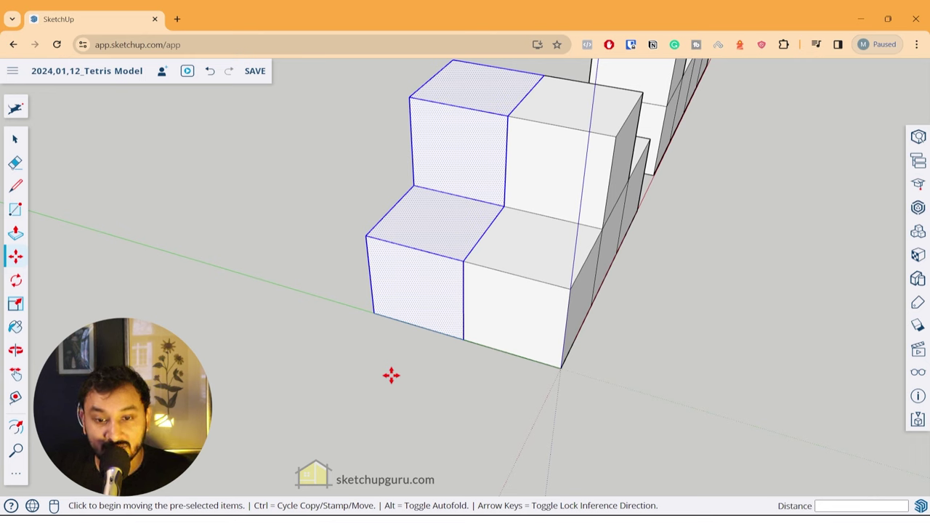
{"action": "type", "text": "10"}
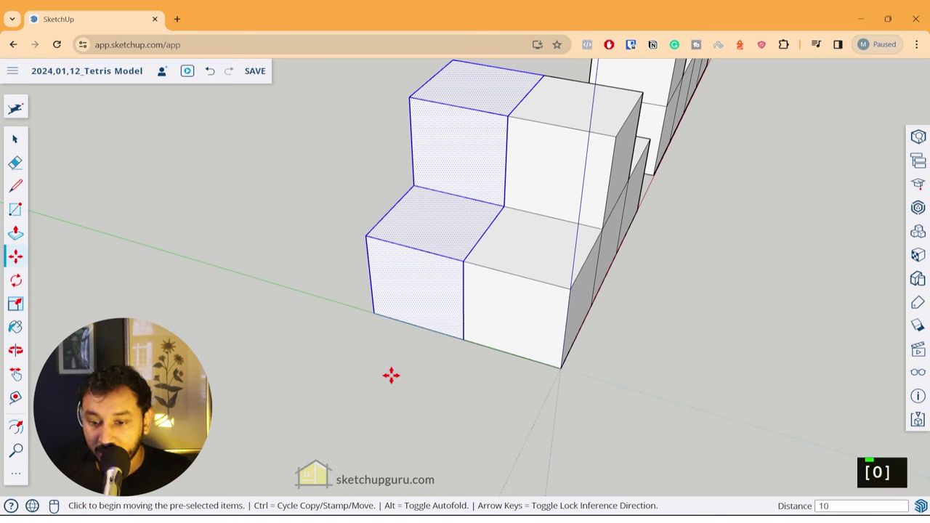
{"action": "key", "text": "shift"}
{"action": "type", "text": "'"}
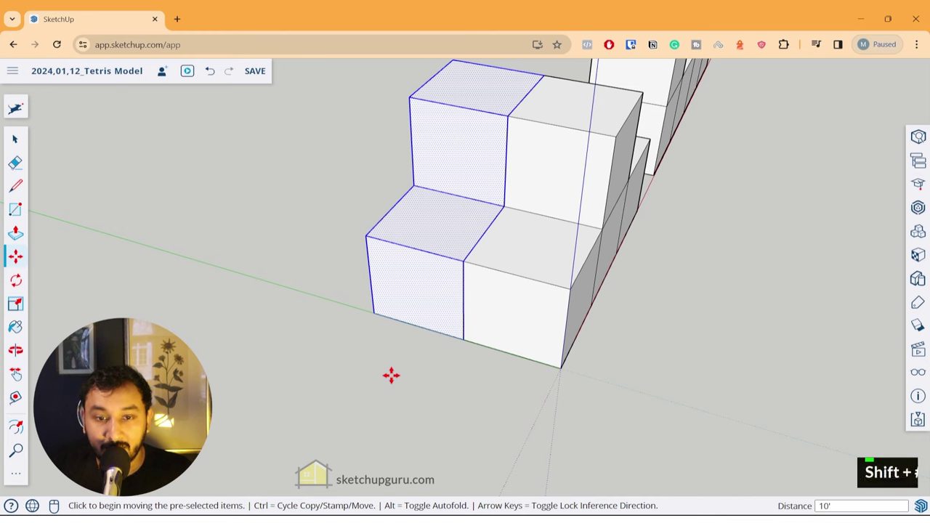
{"action": "key", "text": "Return"}
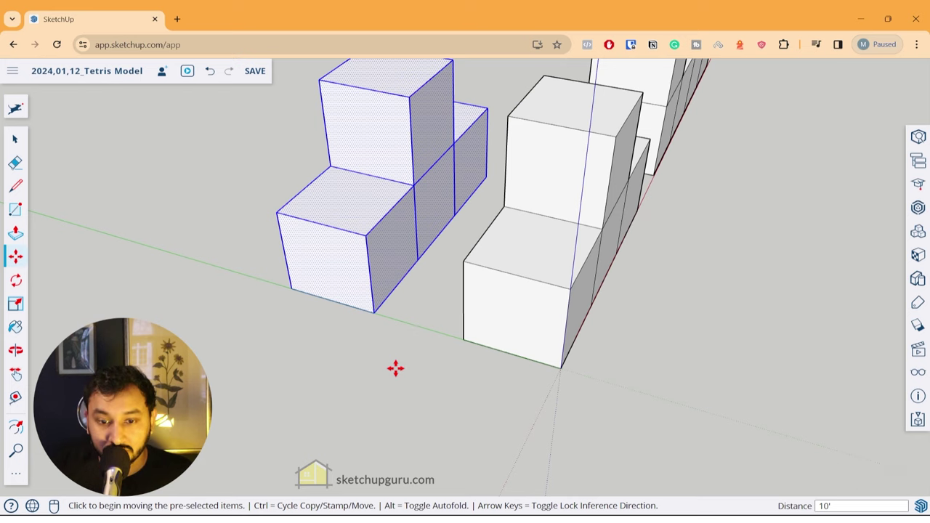
{"action": "scroll", "coordinate": [440, 370], "scroll_direction": "down", "scroll_amount": 5}
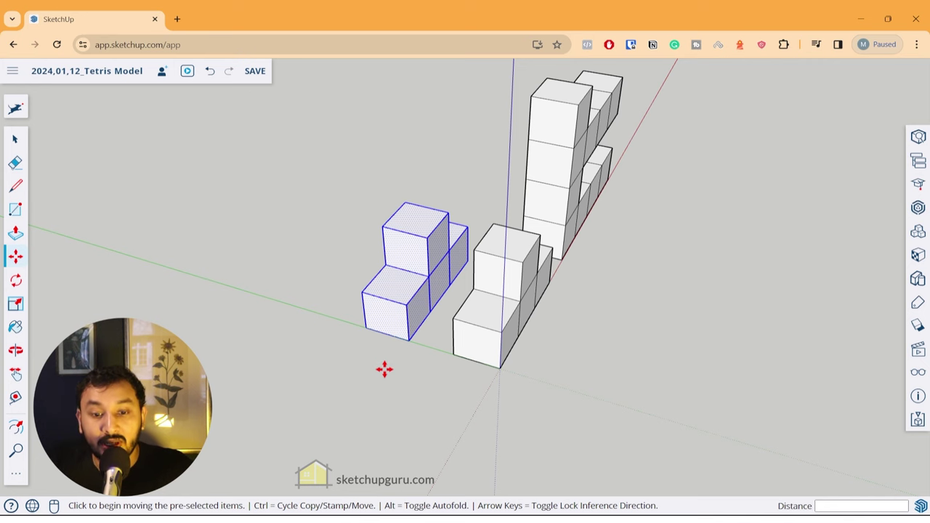
{"action": "key", "text": "space"}
- Window-select the left cube stack
{"action": "scroll", "coordinate": [368, 345], "scroll_direction": "up", "scroll_amount": 3}
{"action": "scroll", "coordinate": [489, 300], "scroll_direction": "down", "scroll_amount": 3}
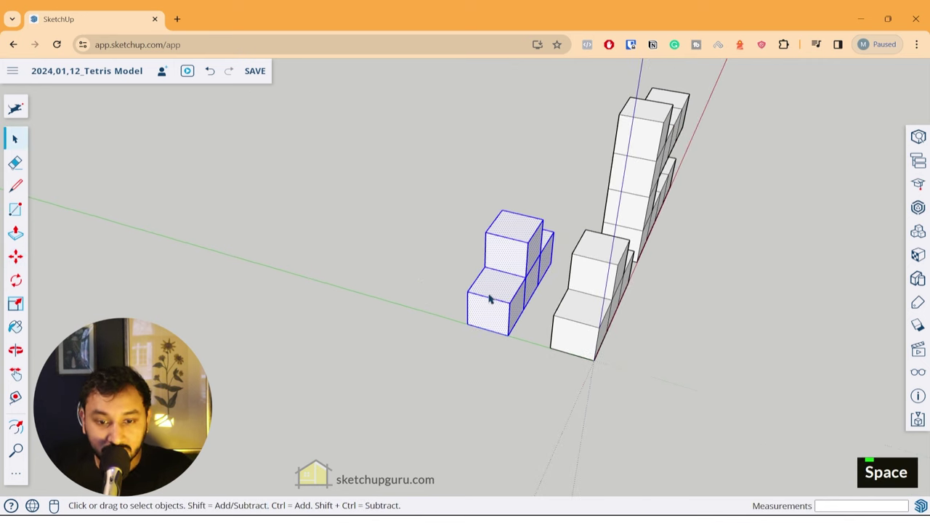
{"action": "left_click_drag", "start_coordinate": [409, 150], "coordinate": [527, 358]}
{"action": "middle_click_drag", "start_coordinate": [527, 358], "coordinate": [399, 152]}
{"action": "left_click_drag", "start_coordinate": [390, 143], "coordinate": [556, 376]}
{"action": "middle_click_drag", "start_coordinate": [521, 347], "coordinate": [550, 356]}
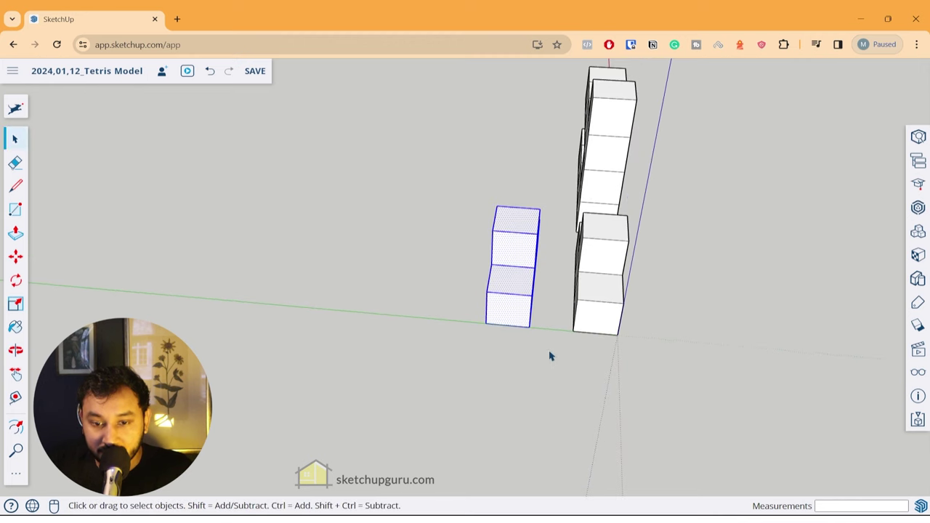
{"action": "left_click_drag", "start_coordinate": [388, 131], "coordinate": [559, 376]}
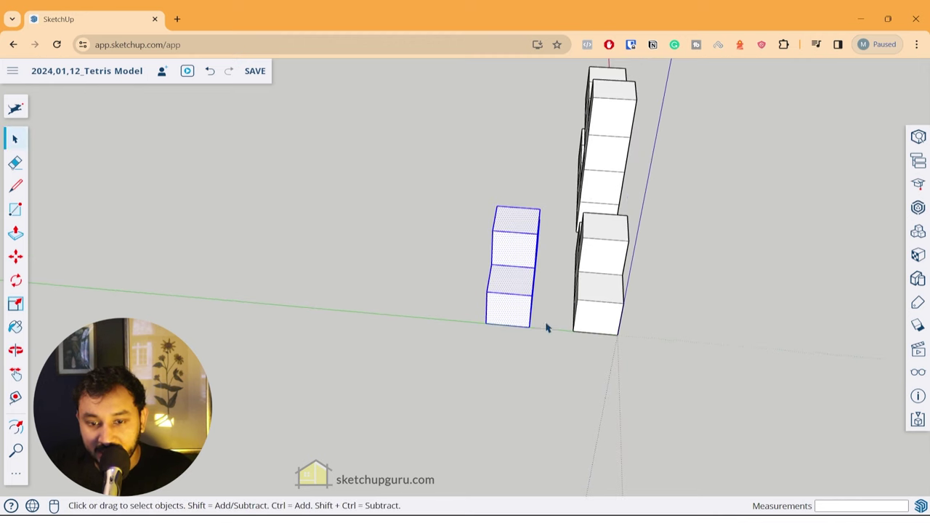
{"action": "middle_click_drag", "start_coordinate": [551, 337], "coordinate": [541, 319]}
- Copy the stack 10 ft to the left along green and array it with x10
{"action": "key", "text": "m"}
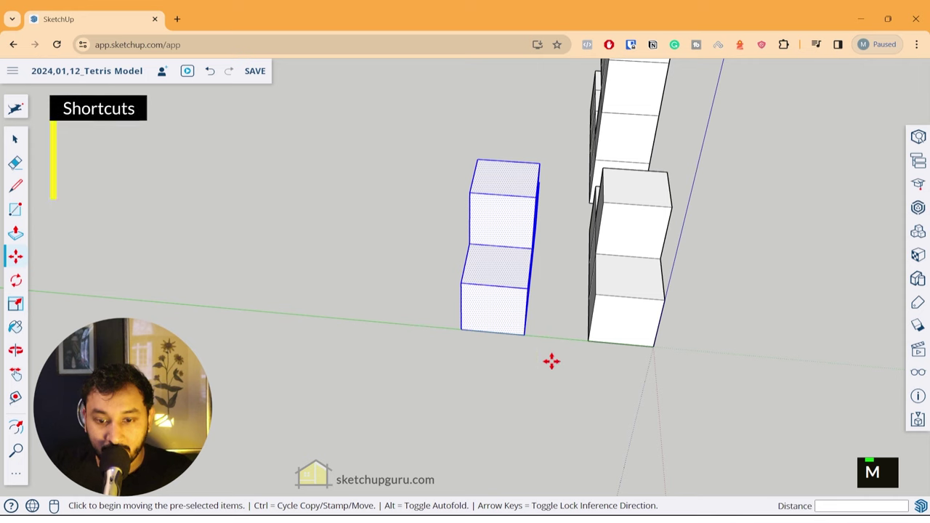
{"action": "key", "text": "ctrl"}
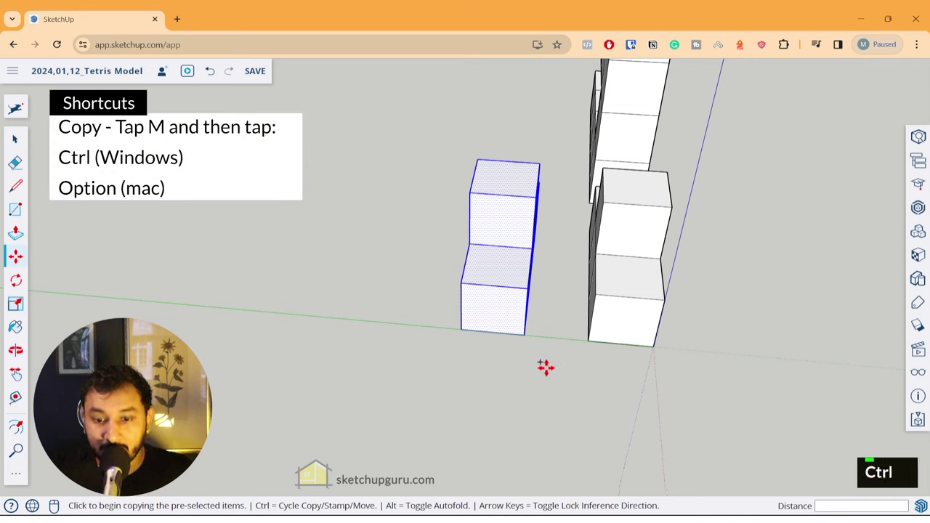
{"action": "left_click", "coordinate": [588, 341]}
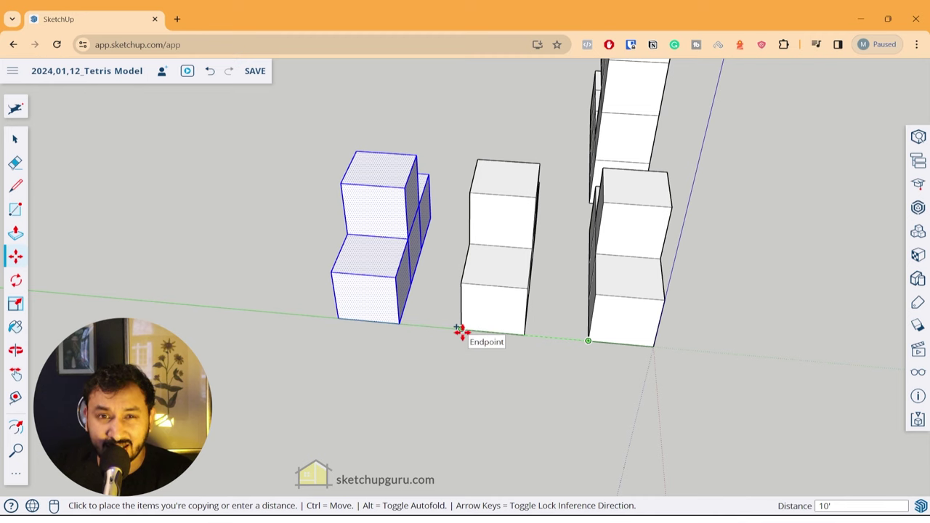
{"action": "left_click", "coordinate": [461, 328]}
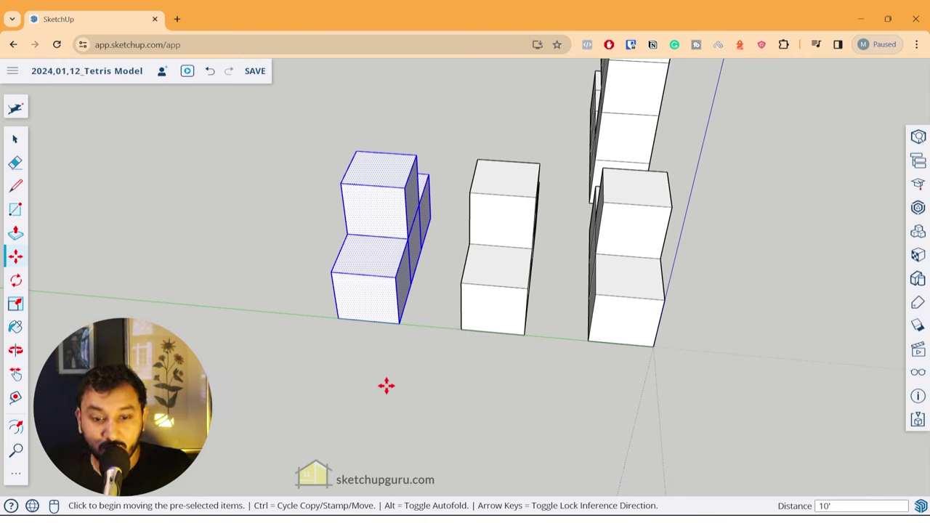
{"action": "type", "text": "x"}
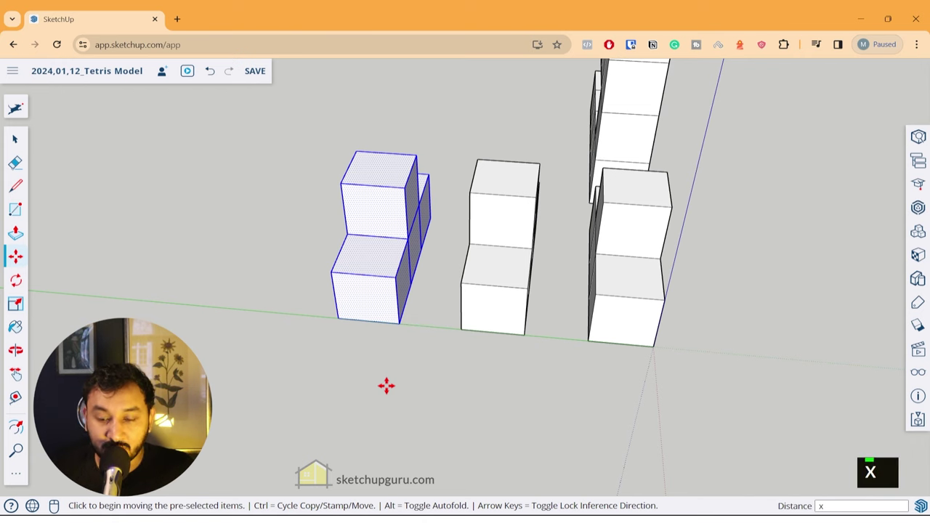
{"action": "type", "text": "10"}
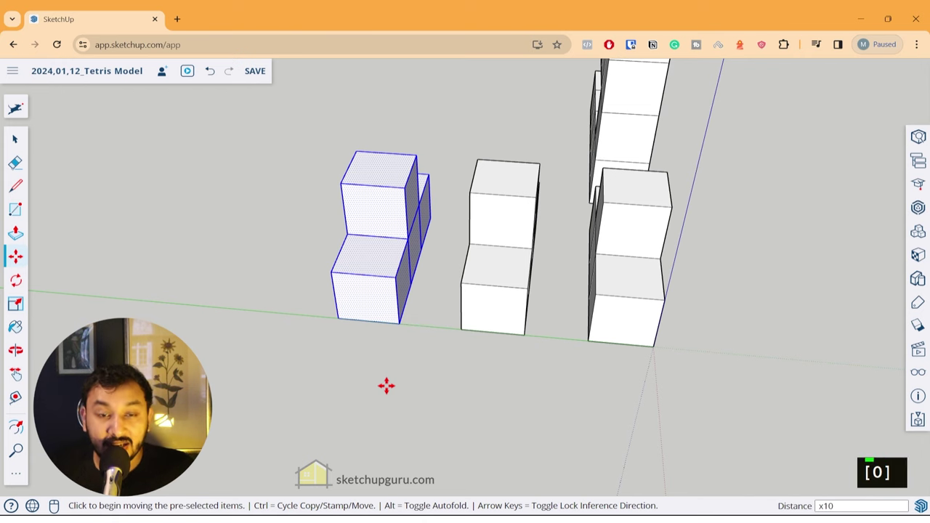
{"action": "key", "text": "Return"}
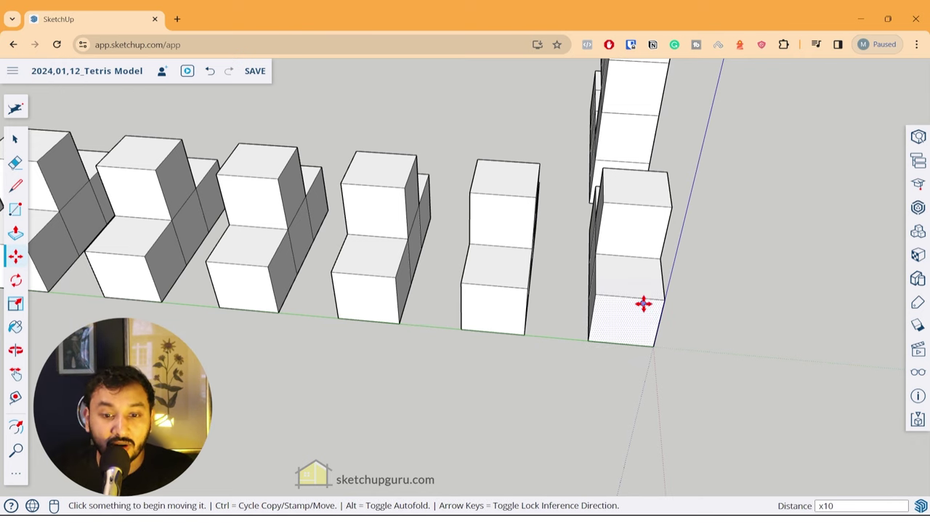
{"action": "scroll", "coordinate": [648, 302], "scroll_direction": "down", "scroll_amount": 4}
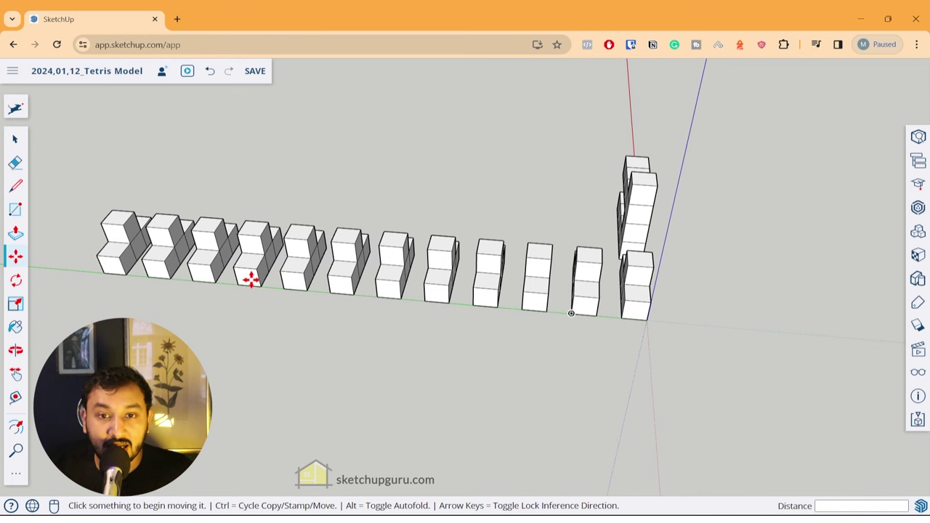
{"action": "middle_click_drag", "start_coordinate": [490, 298], "coordinate": [316, 322]}
- Select the whole row of block stacks
{"action": "scroll", "coordinate": [457, 297], "scroll_direction": "down", "scroll_amount": 5}
{"action": "scroll", "coordinate": [421, 328], "scroll_direction": "up", "scroll_amount": 6}
{"action": "middle_click_drag", "start_coordinate": [422, 328], "coordinate": [414, 295]}
{"action": "scroll", "coordinate": [587, 291], "scroll_direction": "down", "scroll_amount": 1}
{"action": "scroll", "coordinate": [529, 324], "scroll_direction": "up", "scroll_amount": 4}
{"action": "key", "text": "space"}
{"action": "left_click_drag", "start_coordinate": [451, 240], "coordinate": [669, 469]}
{"action": "middle_click_drag", "start_coordinate": [709, 403], "coordinate": [320, 372]}
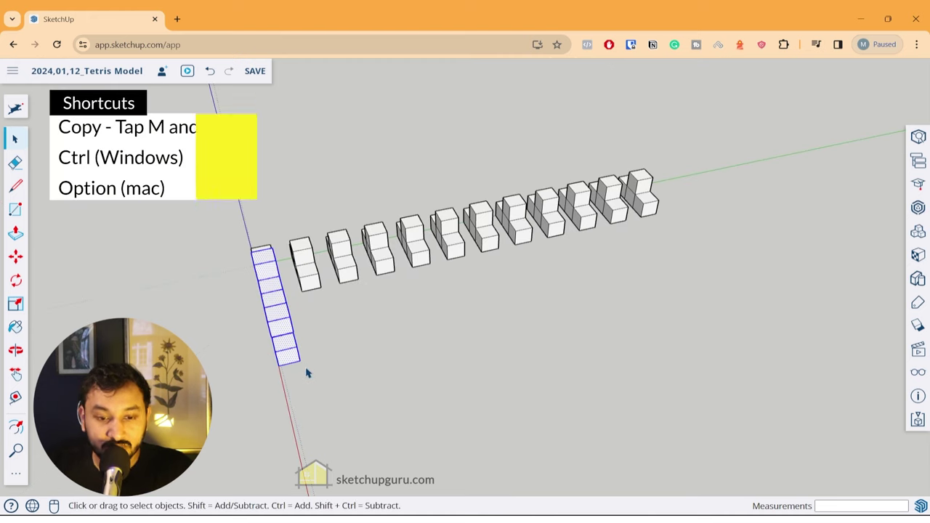
- Copy the row from its bottom corner far along the green axis
{"action": "middle_click_drag", "start_coordinate": [306, 373], "coordinate": [184, 301]}
{"action": "key", "text": "m"}
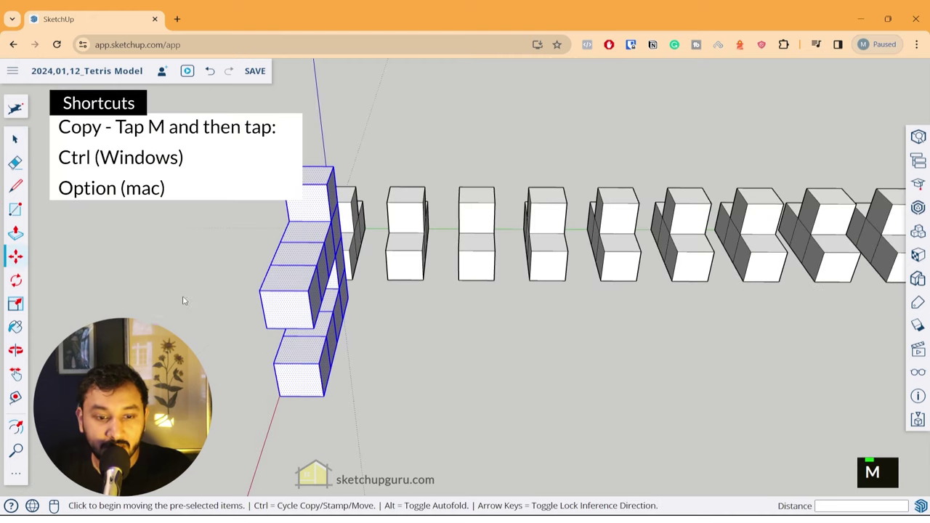
{"action": "key", "text": "ctrl"}
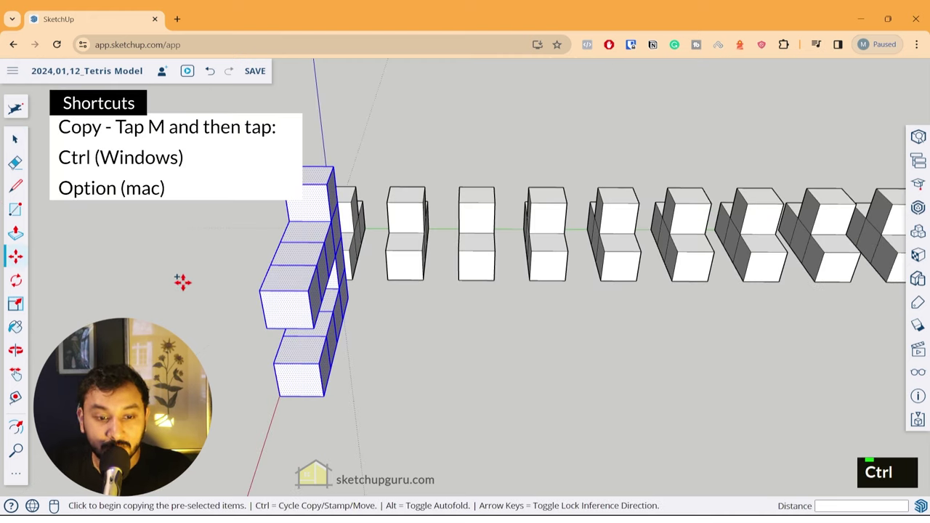
{"action": "left_click", "coordinate": [327, 392]}
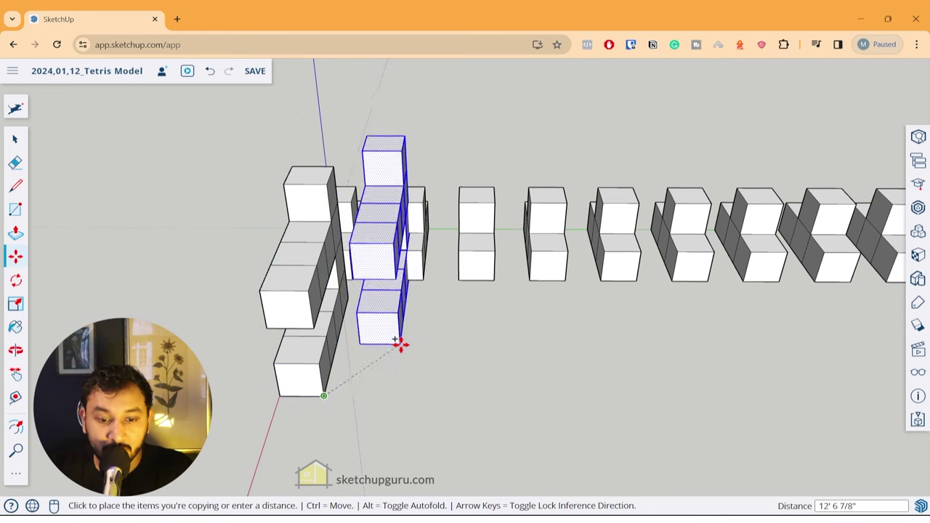
{"action": "scroll", "coordinate": [411, 334], "scroll_direction": "down", "scroll_amount": 5}
{"action": "key", "text": "Right"}
{"action": "key", "text": "Left"}
{"action": "middle_click_drag", "start_coordinate": [684, 284], "coordinate": [509, 313]}
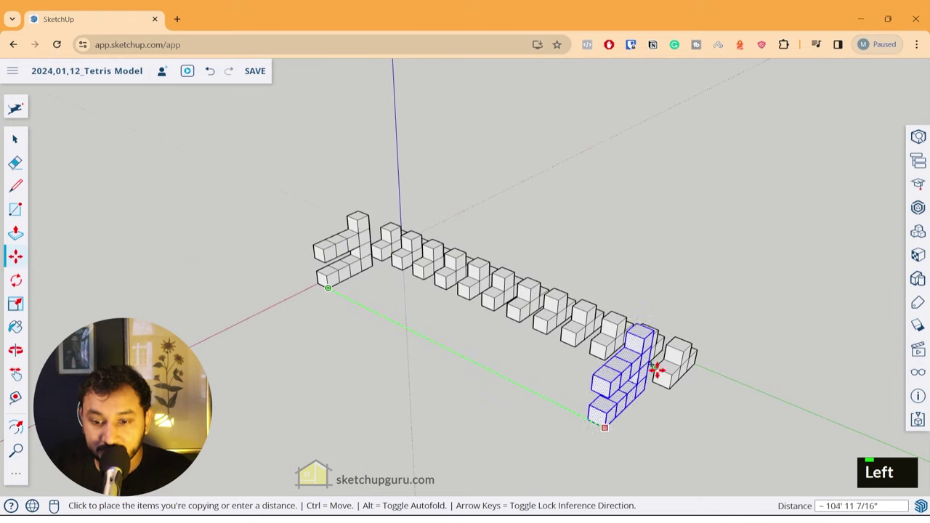
{"action": "scroll", "coordinate": [675, 375], "scroll_direction": "up", "scroll_amount": 6}
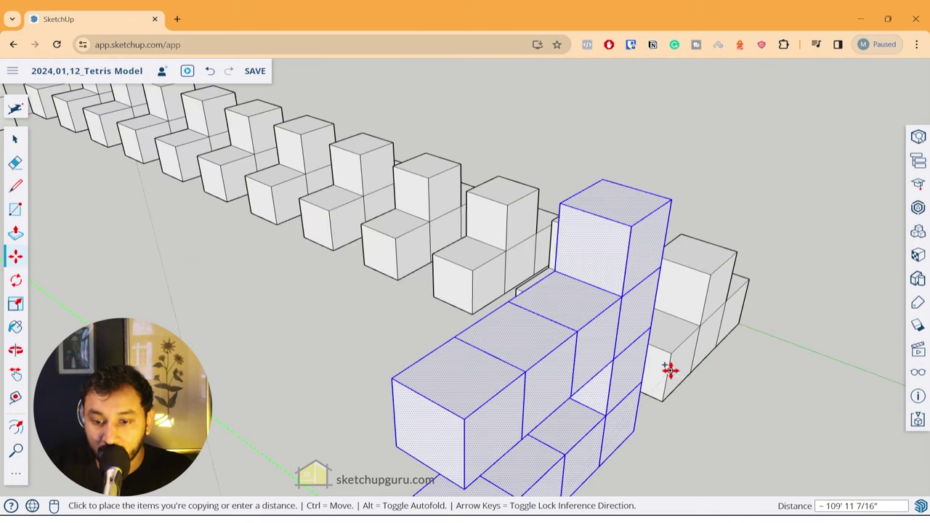
{"action": "left_click", "coordinate": [680, 356]}
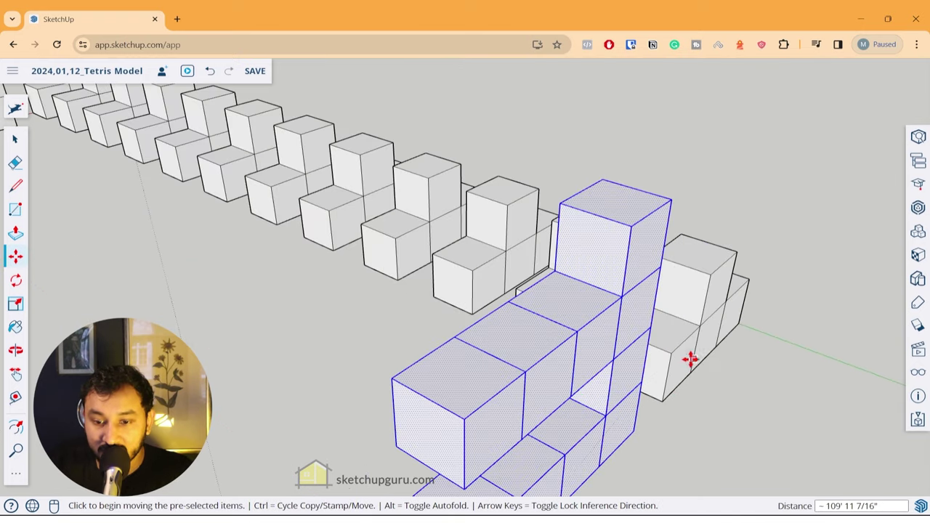
{"action": "scroll", "coordinate": [719, 366], "scroll_direction": "down", "scroll_amount": 6}
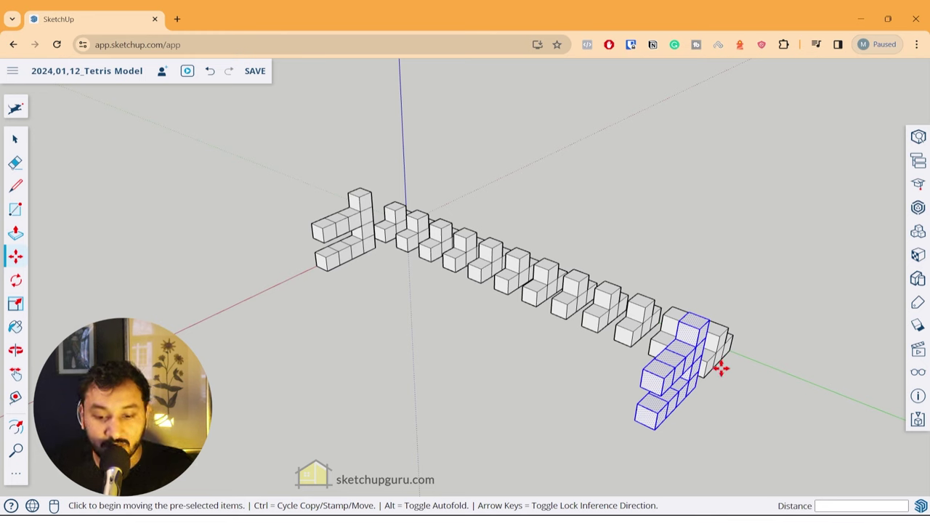
- Fill the gap with ten evenly divided copies (/10)
{"action": "key", "text": "shift"}
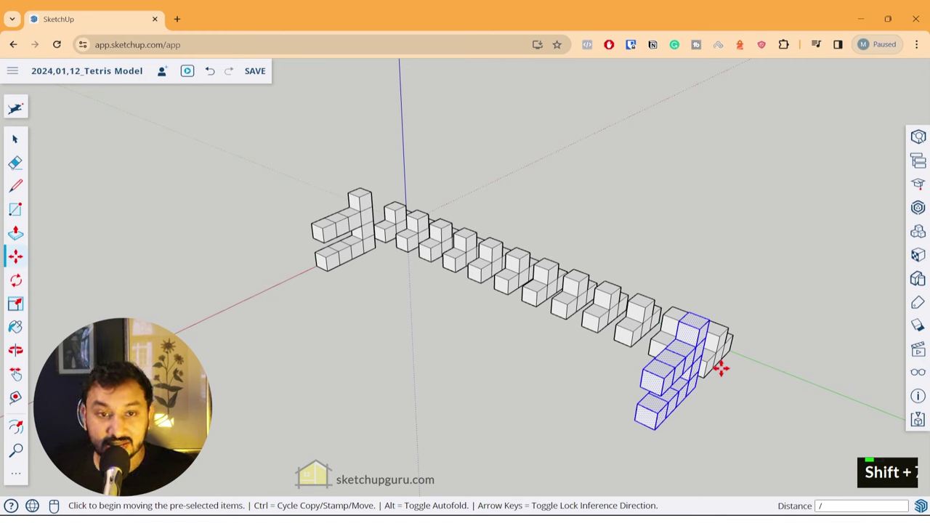
{"action": "type", "text": "10"}
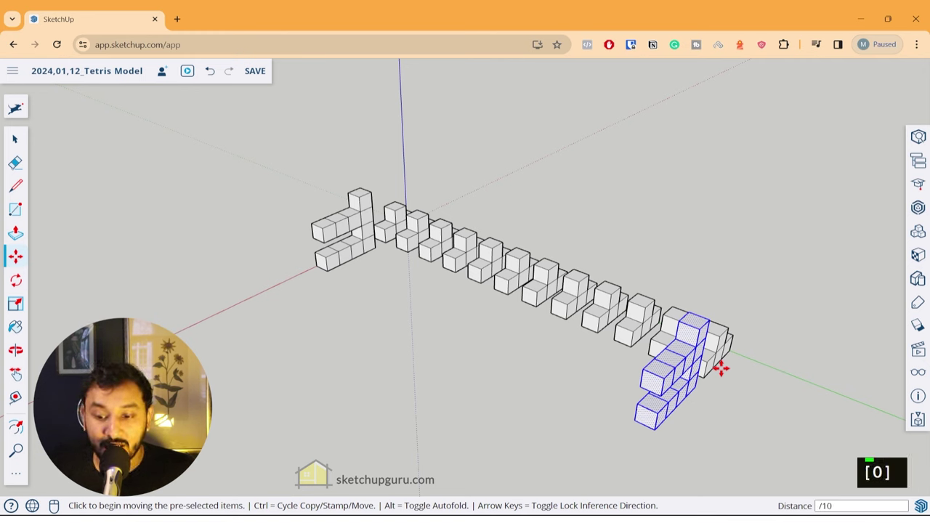
{"action": "key", "text": "Return"}
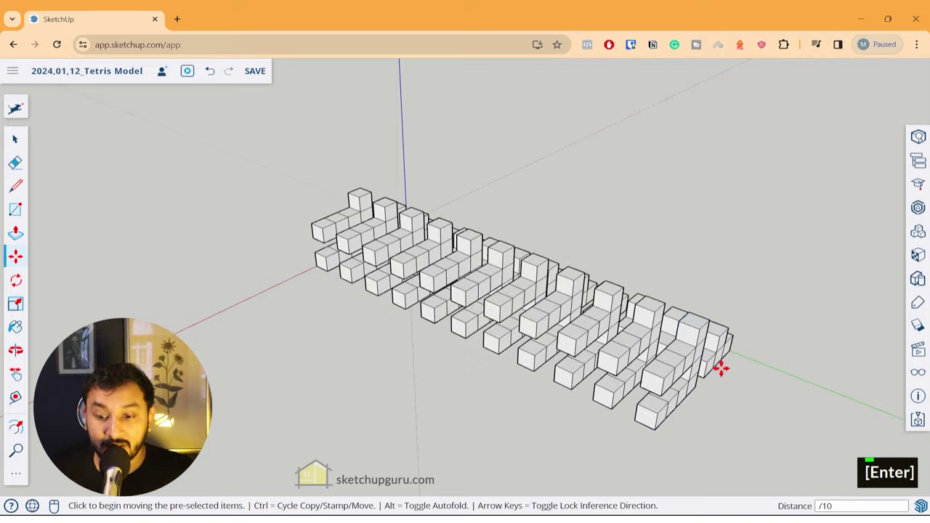
{"action": "scroll", "coordinate": [544, 415], "scroll_direction": "down", "scroll_amount": 3}
{"action": "middle_click_drag", "start_coordinate": [544, 415], "coordinate": [304, 381]}
{"action": "left_click_drag", "start_coordinate": [331, 320], "coordinate": [313, 353]}
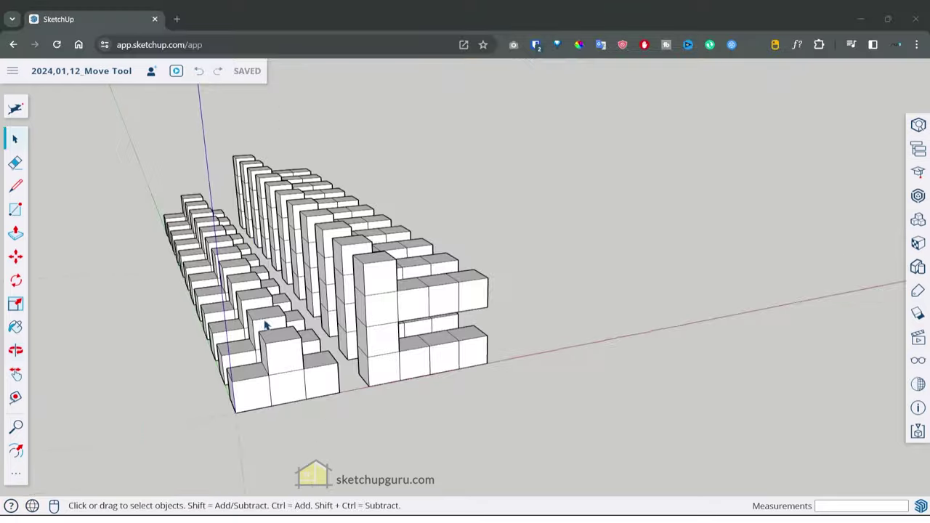
- Delete all block stacks except the leftmost one
{"action": "key", "text": "o"}
{"action": "left_click_drag", "start_coordinate": [508, 327], "coordinate": [627, 184]}
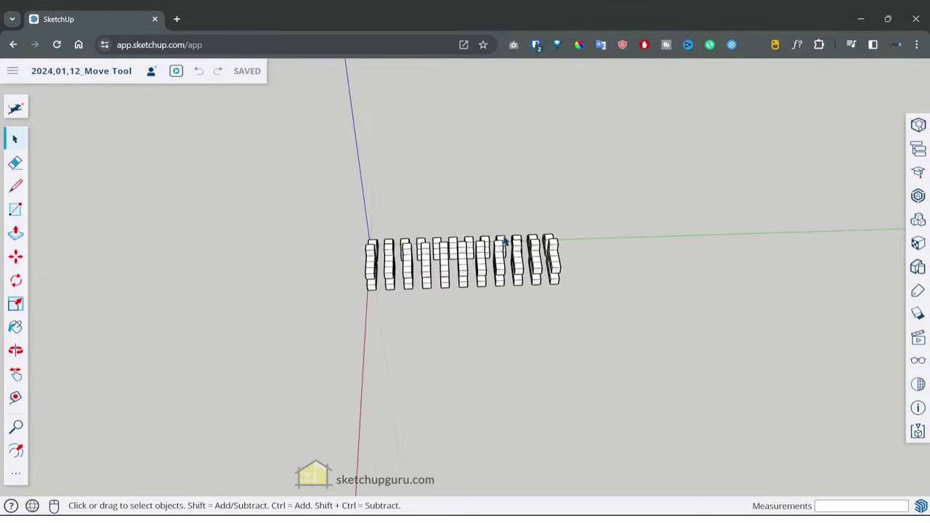
{"action": "scroll", "coordinate": [365, 231], "scroll_direction": "up", "scroll_amount": 2}
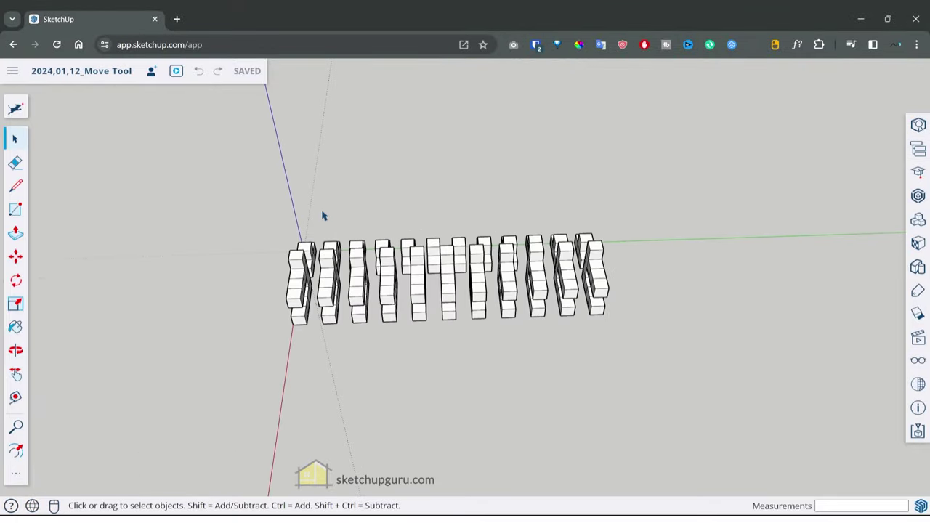
{"action": "left_click_drag", "start_coordinate": [315, 205], "coordinate": [677, 403]}
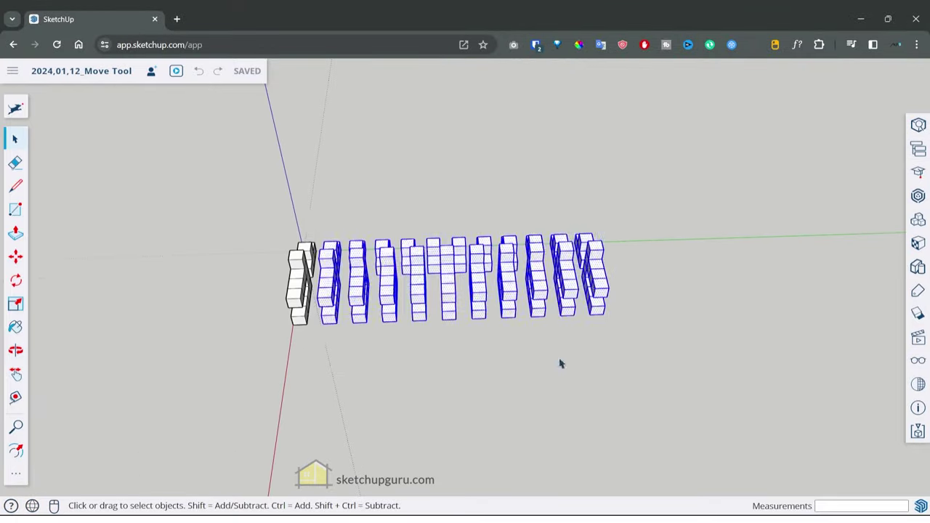
{"action": "scroll", "coordinate": [304, 249], "scroll_direction": "up", "scroll_amount": 3}
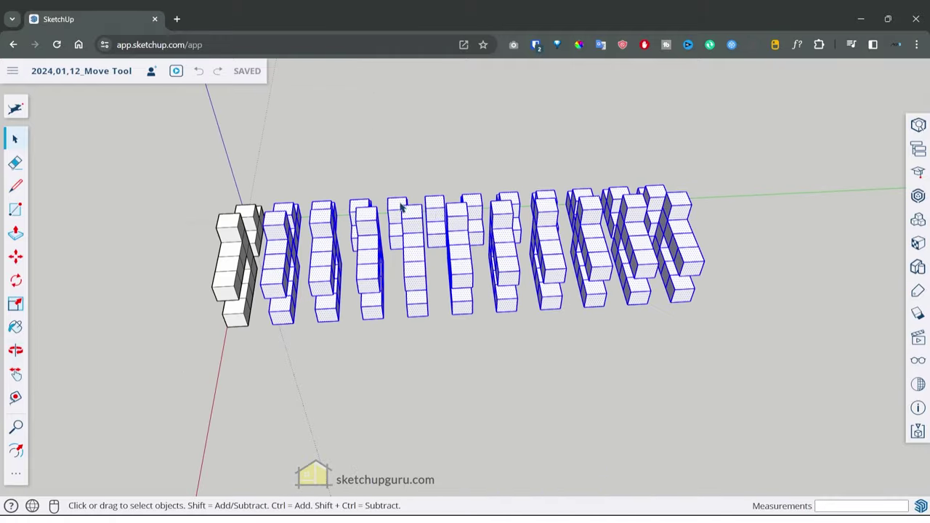
{"action": "key", "text": "Delete"}
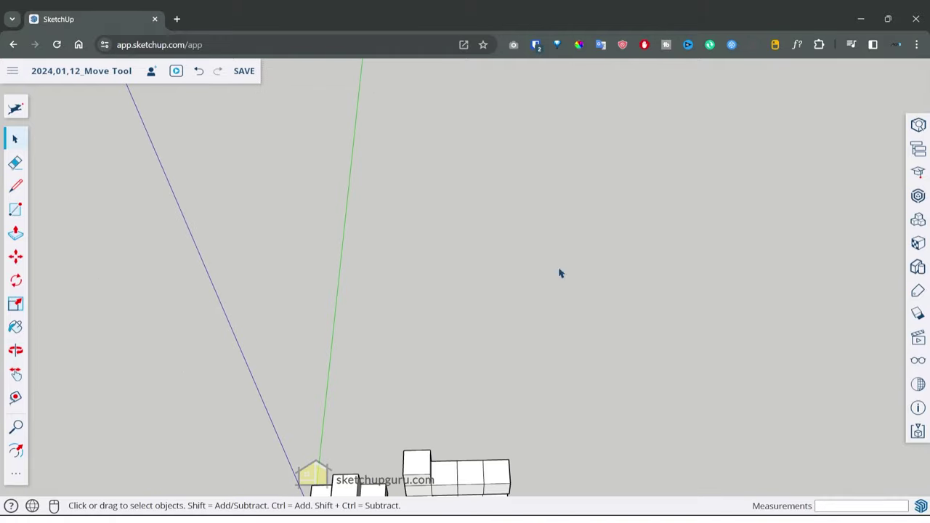
{"action": "scroll", "coordinate": [411, 315], "scroll_direction": "down", "scroll_amount": 5}
{"action": "scroll", "coordinate": [386, 262], "scroll_direction": "up", "scroll_amount": 3}
{"action": "left_click_drag", "start_coordinate": [382, 210], "coordinate": [726, 457]}
{"action": "left_click_drag", "start_coordinate": [395, 187], "coordinate": [724, 472]}
{"action": "key", "text": "Delete"}
- Copy the remaining T-block 10 ft along the green axis
{"action": "middle_click_drag", "start_coordinate": [654, 436], "coordinate": [310, 262]}
{"action": "left_click_drag", "start_coordinate": [296, 242], "coordinate": [657, 443]}
{"action": "scroll", "coordinate": [441, 396], "scroll_direction": "up", "scroll_amount": 3}
{"action": "middle_click_drag", "start_coordinate": [411, 395], "coordinate": [393, 405]}
{"action": "key", "text": "m"}
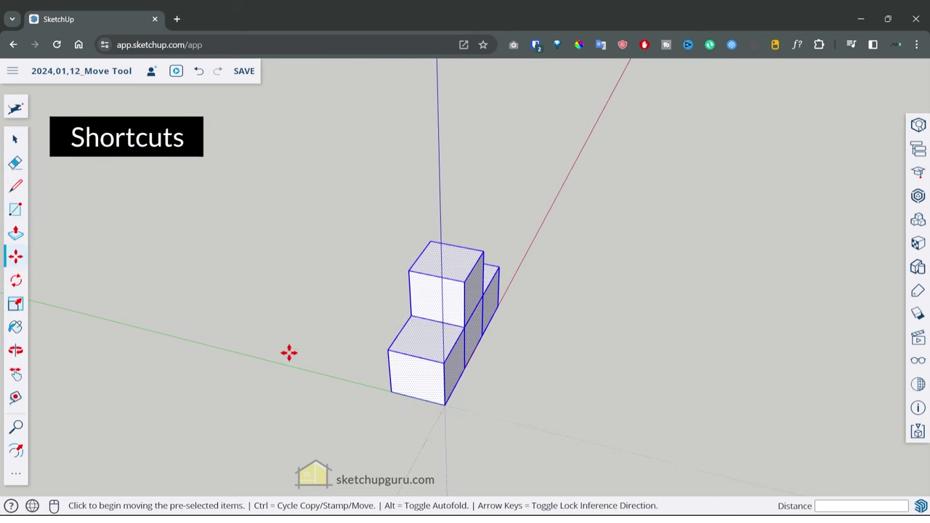
{"action": "key", "text": "ctrl"}
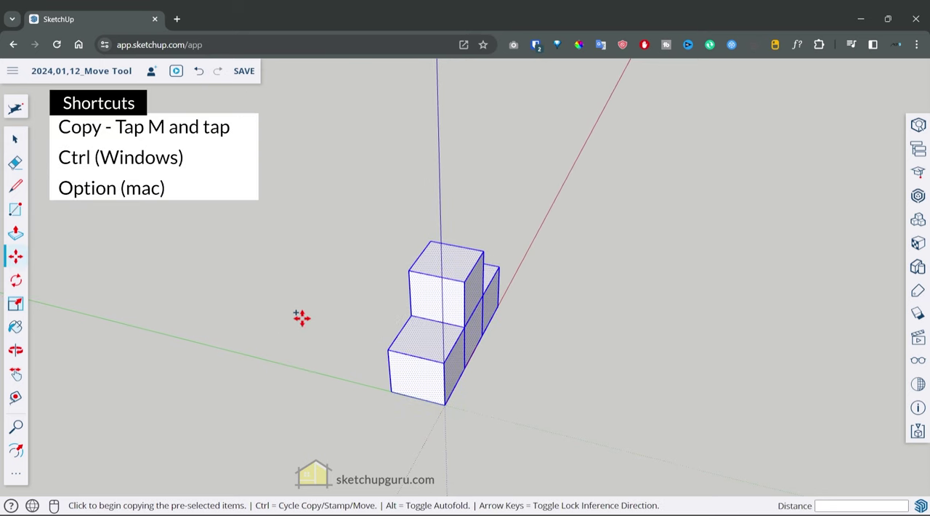
{"action": "scroll", "coordinate": [434, 378], "scroll_direction": "up", "scroll_amount": 3}
{"action": "left_click", "coordinate": [457, 428]}
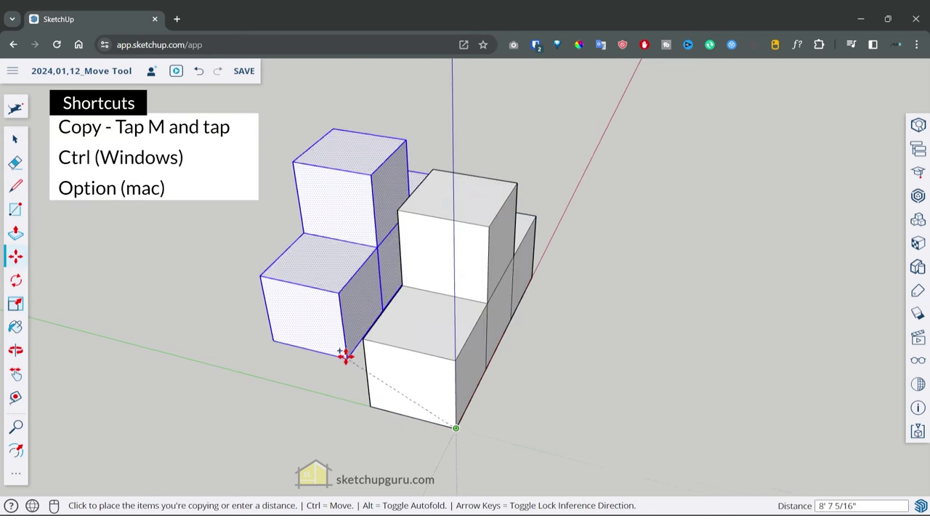
{"action": "scroll", "coordinate": [328, 322], "scroll_direction": "down", "scroll_amount": 1}
{"action": "key", "text": "Right"}
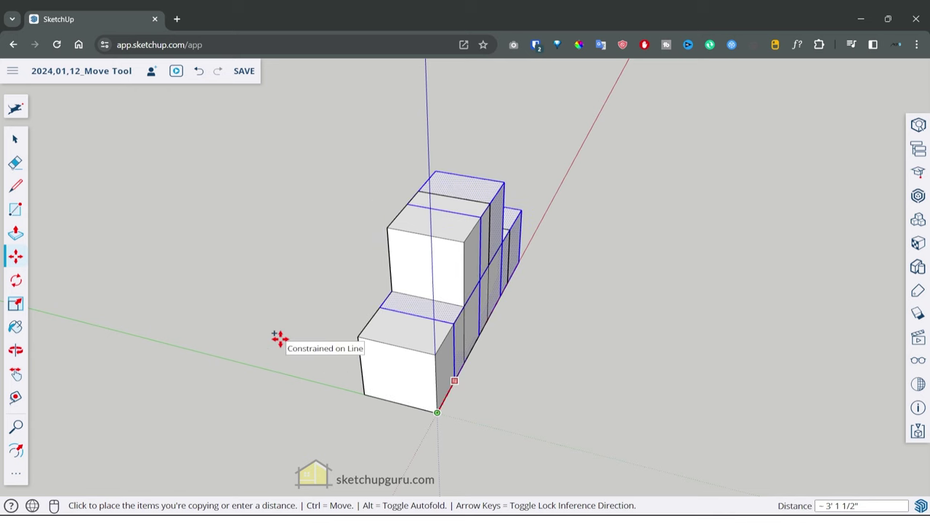
{"action": "key", "text": "Left"}
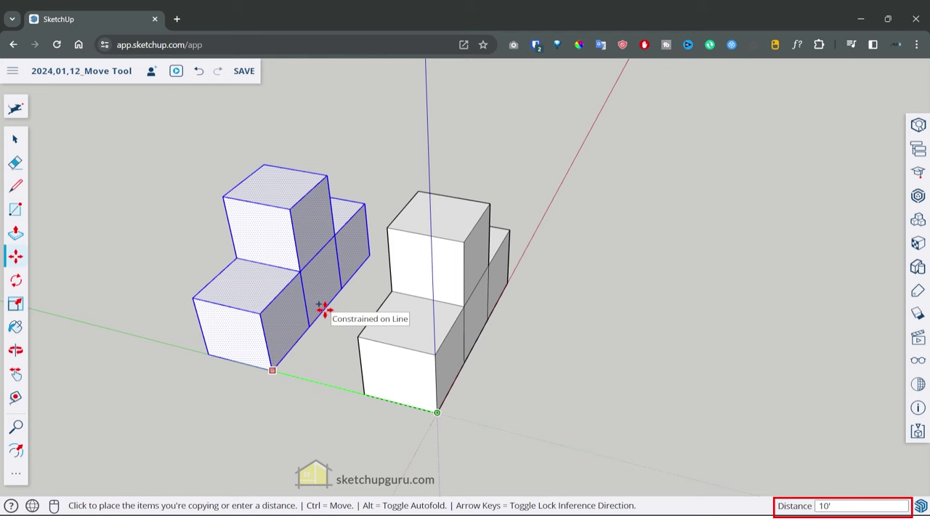
{"action": "key", "text": "Return"}
- Repeat the copy ten times (x10) along the green axis
{"action": "scroll", "coordinate": [544, 345], "scroll_direction": "down", "scroll_amount": 4}
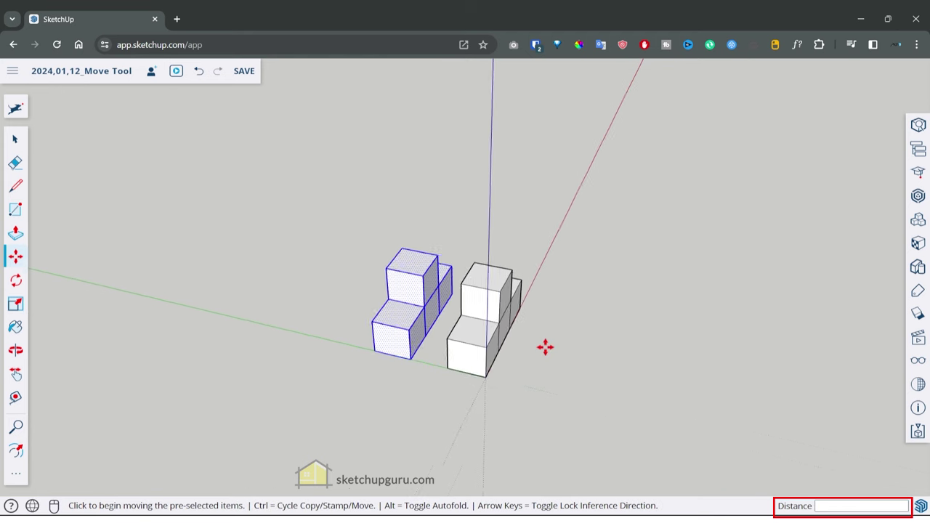
{"action": "scroll", "coordinate": [451, 349], "scroll_direction": "up", "scroll_amount": 3}
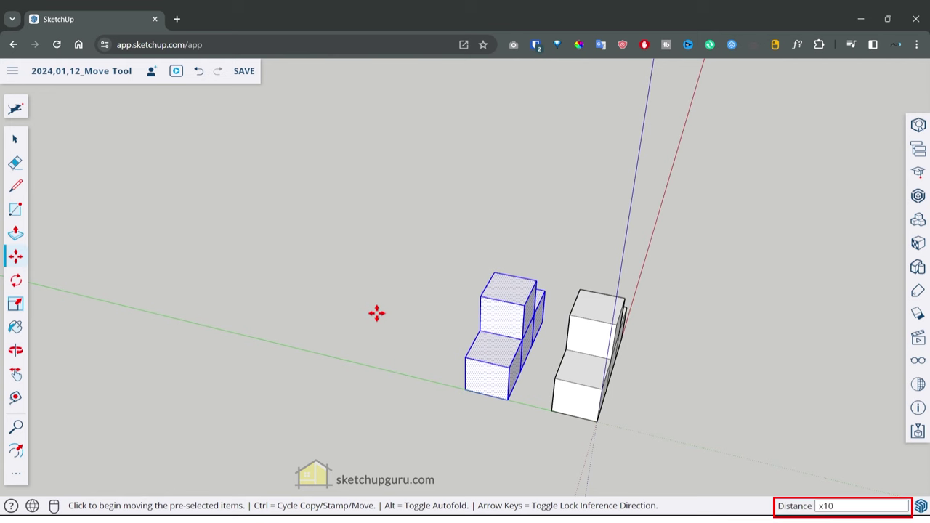
{"action": "key", "text": "Return"}
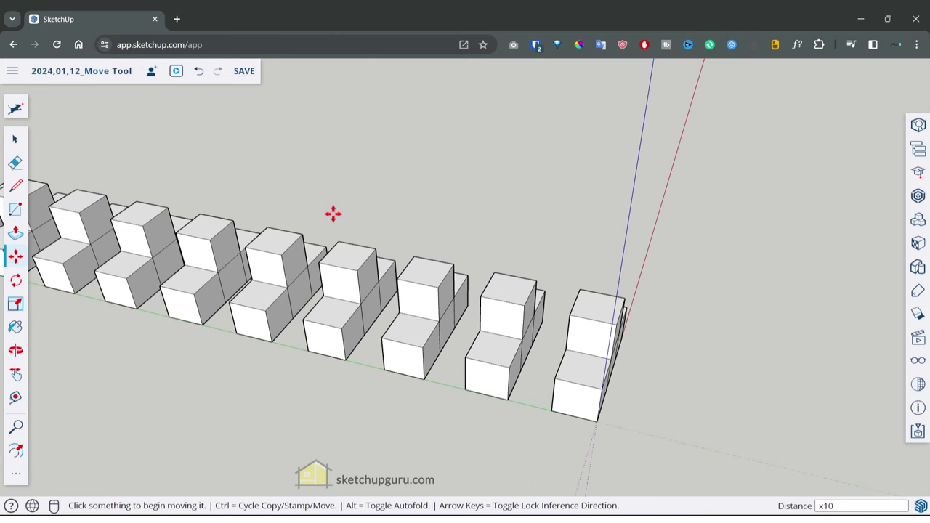
{"action": "scroll", "coordinate": [581, 182], "scroll_direction": "down", "scroll_amount": 2}
{"action": "scroll", "coordinate": [480, 378], "scroll_direction": "down", "scroll_amount": 2}
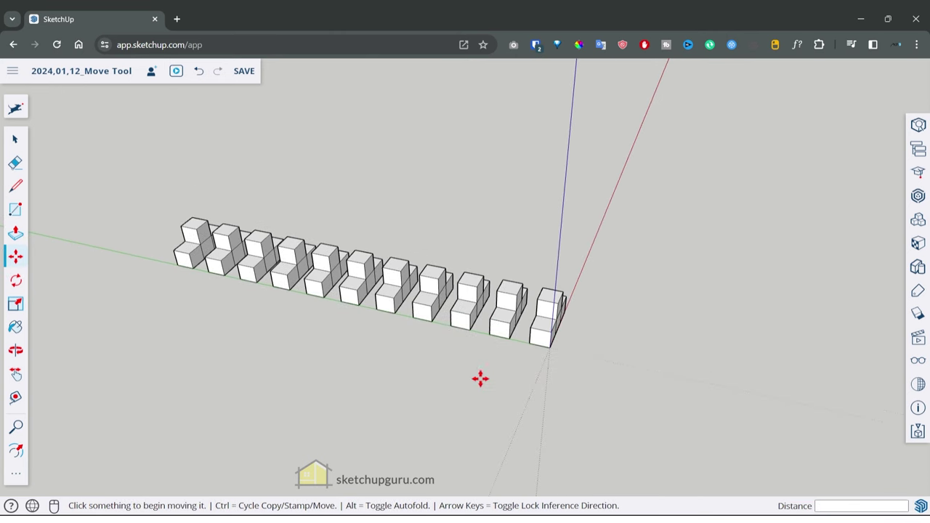
{"action": "scroll", "coordinate": [490, 353], "scroll_direction": "up", "scroll_amount": 2}
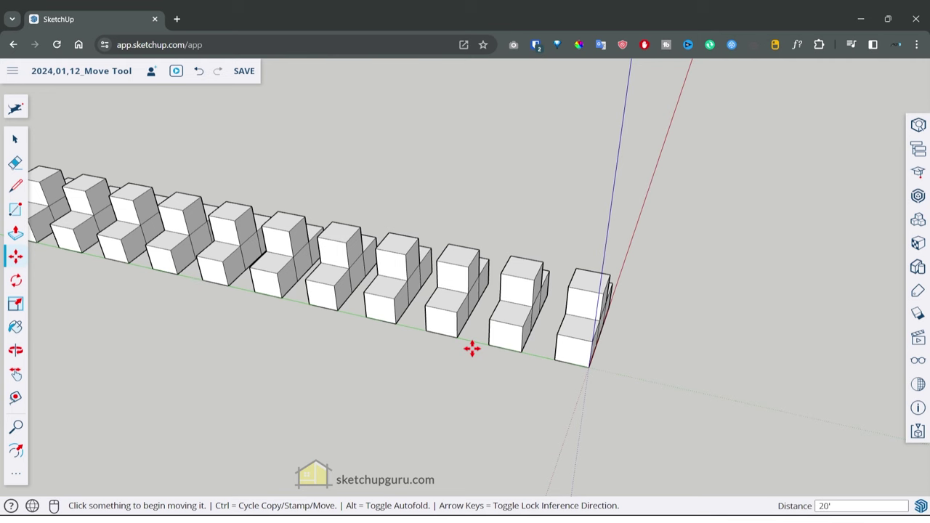
- Change the green-axis array count from /5 to x5, then to x3 copies
{"action": "type", "text": "/5"}
{"action": "key", "text": "Return"}
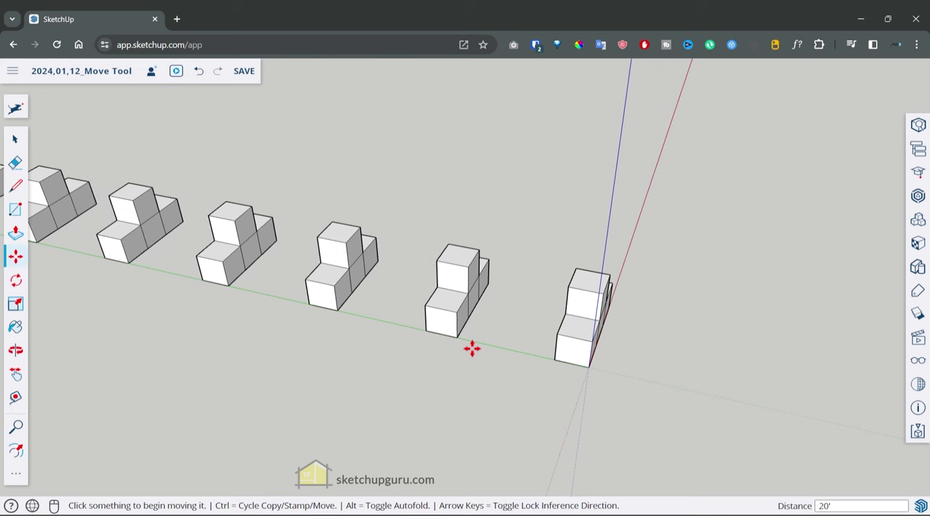
{"action": "scroll", "coordinate": [508, 422], "scroll_direction": "down", "scroll_amount": 6}
{"action": "scroll", "coordinate": [509, 395], "scroll_direction": "up", "scroll_amount": 4}
{"action": "scroll", "coordinate": [509, 396], "scroll_direction": "down", "scroll_amount": 1}
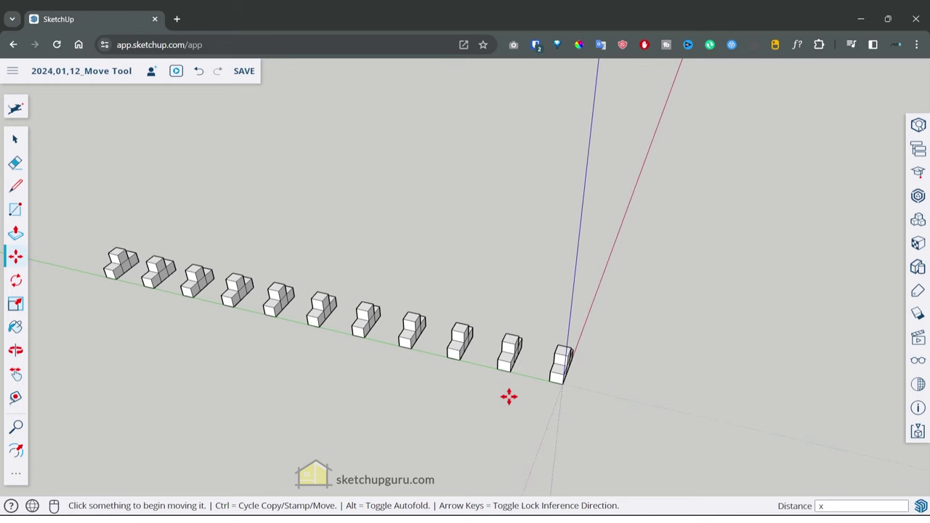
{"action": "key", "text": "Return"}
{"action": "type", "text": "x3"}
{"action": "key", "text": "Return"}
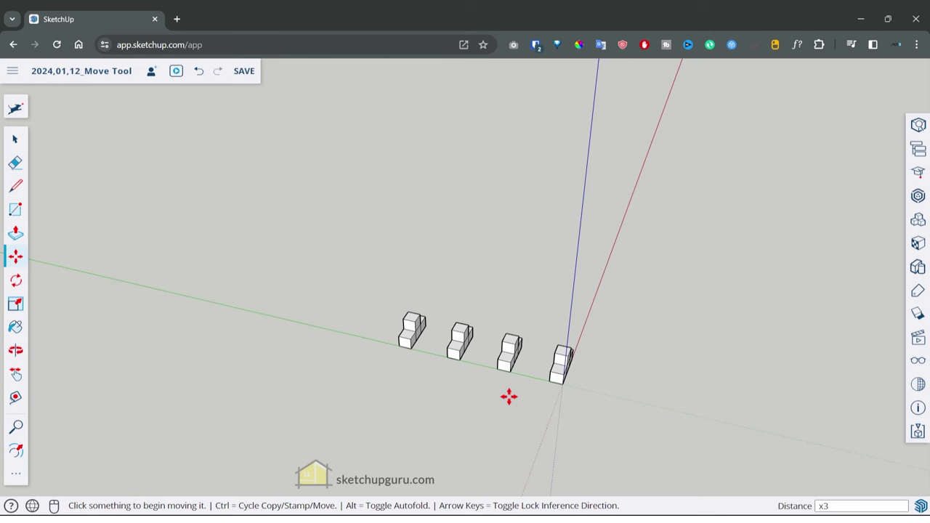
{"action": "middle_click_drag", "start_coordinate": [664, 381], "coordinate": [469, 305]}
{"action": "right_click", "coordinate": [469, 306]}
- Select the T-shaped block at the origin
{"action": "key", "text": "space"}
{"action": "left_click", "coordinate": [380, 349]}
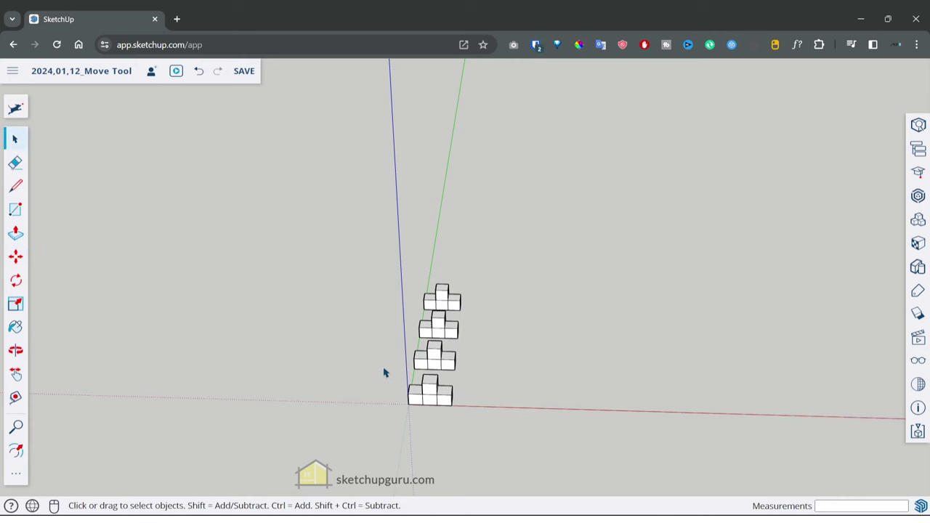
{"action": "scroll", "coordinate": [380, 360], "scroll_direction": "up", "scroll_amount": 3}
{"action": "scroll", "coordinate": [363, 306], "scroll_direction": "down", "scroll_amount": 2}
{"action": "scroll", "coordinate": [367, 298], "scroll_direction": "up", "scroll_amount": 1}
{"action": "middle_click_drag", "start_coordinate": [372, 309], "coordinate": [412, 408]}
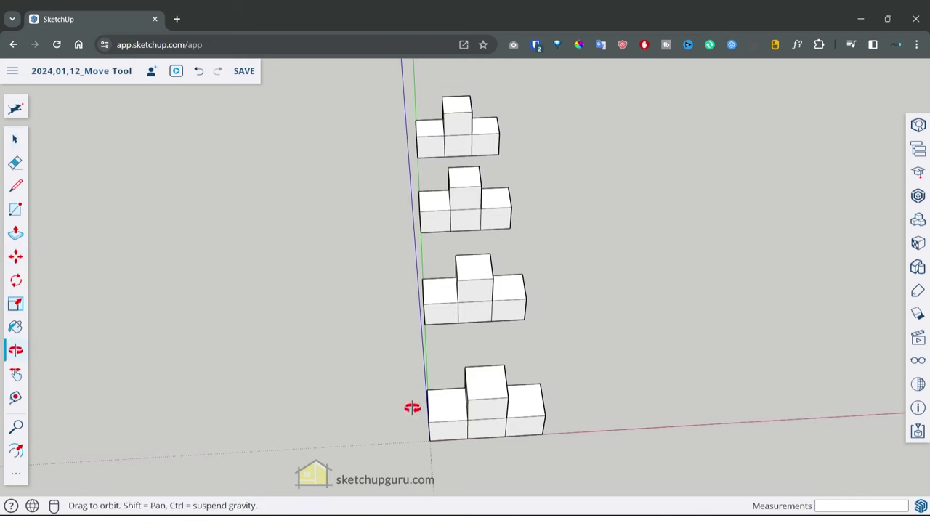
{"action": "left_click_drag", "start_coordinate": [360, 342], "coordinate": [629, 492]}
{"action": "scroll", "coordinate": [471, 378], "scroll_direction": "down", "scroll_amount": 3}
{"action": "scroll", "coordinate": [474, 418], "scroll_direction": "up", "scroll_amount": 2}
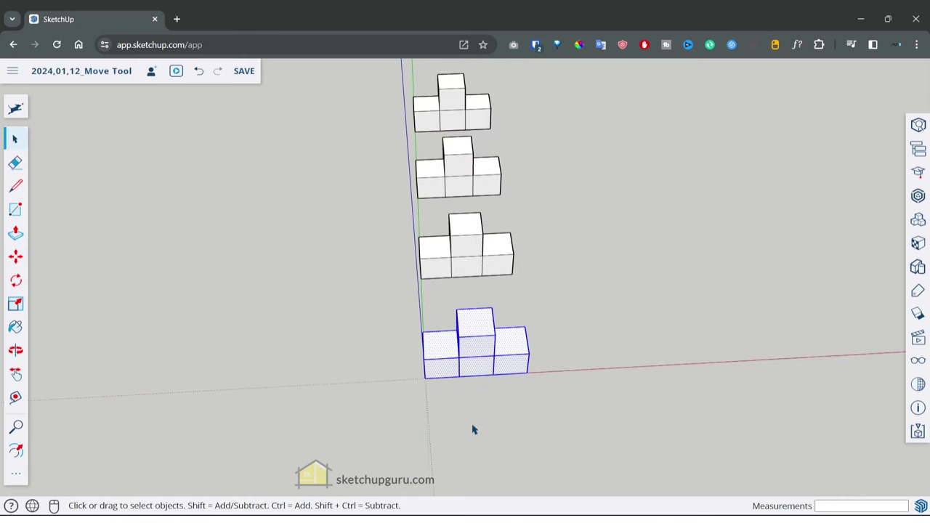
- Copy the corner block from its origin corner far along the red axis
{"action": "key", "text": "m"}
{"action": "key", "text": "ctrl"}
{"action": "left_click", "coordinate": [423, 381]}
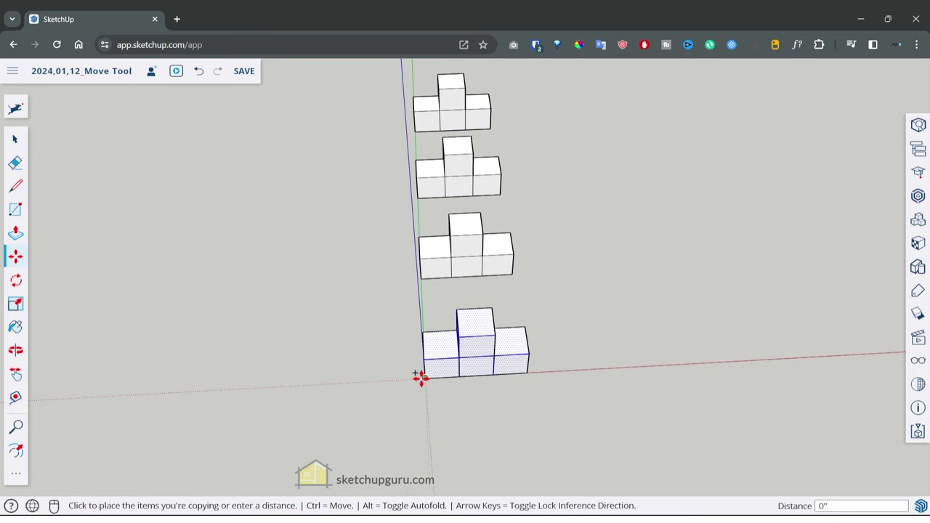
{"action": "scroll", "coordinate": [266, 311], "scroll_direction": "down", "scroll_amount": 3}
{"action": "scroll", "coordinate": [468, 322], "scroll_direction": "up", "scroll_amount": 2}
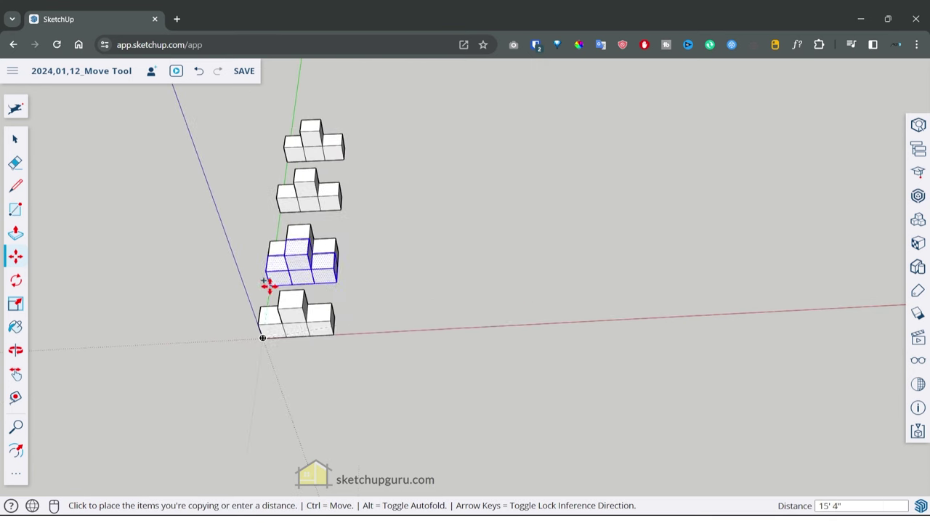
{"action": "scroll", "coordinate": [496, 317], "scroll_direction": "down", "scroll_amount": 2}
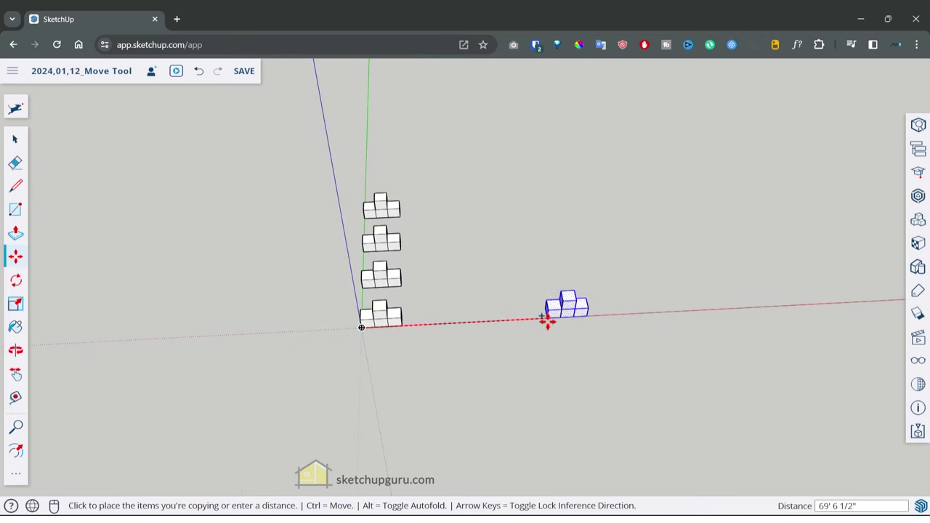
{"action": "scroll", "coordinate": [542, 326], "scroll_direction": "down", "scroll_amount": 2}
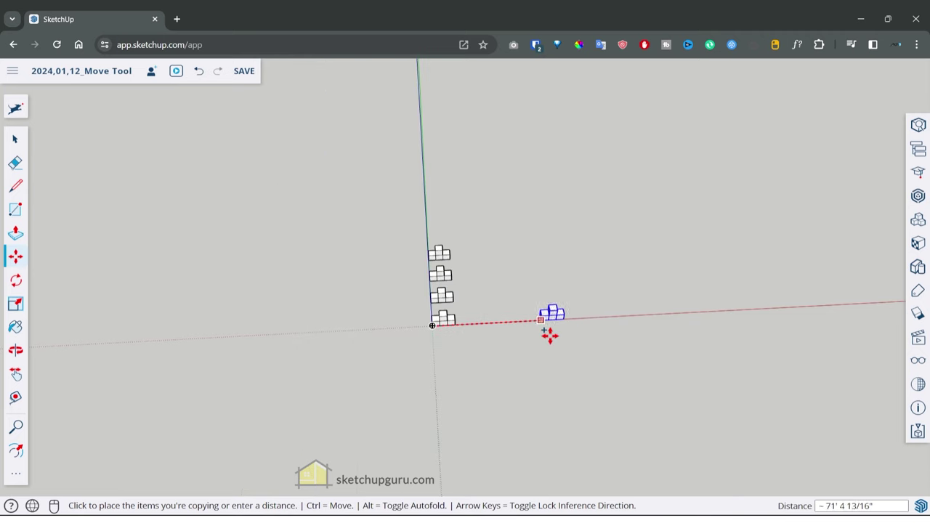
{"action": "scroll", "coordinate": [603, 325], "scroll_direction": "up", "scroll_amount": 3}
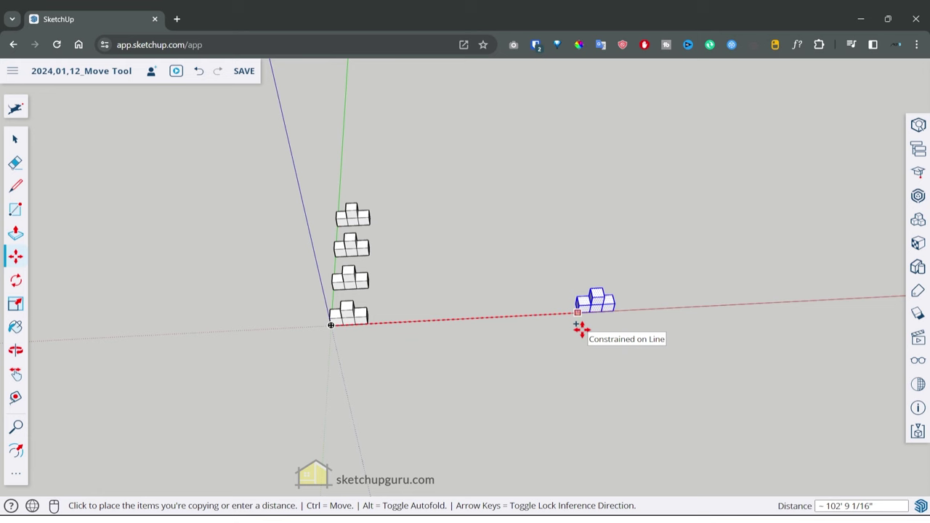
{"action": "left_click", "coordinate": [582, 331]}
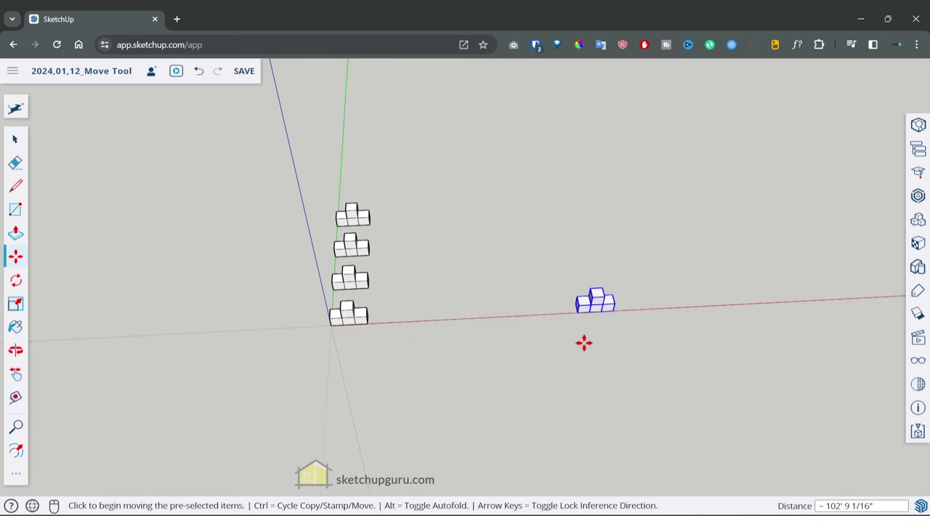
- Divide the red-axis copy by 6, set 400' distance, then redistribute into ten copies
{"action": "type", "text": "/6"}
{"action": "key", "text": "Return"}
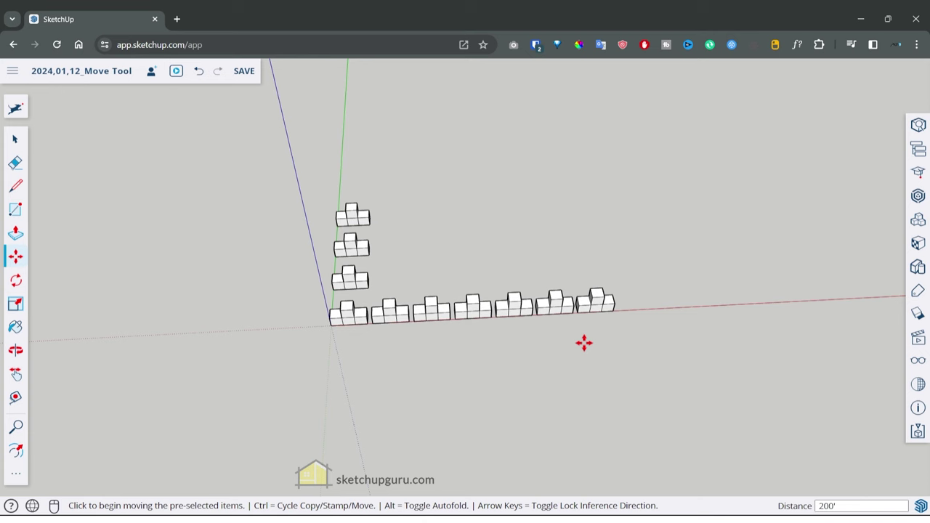
{"action": "type", "text": "400'"}
{"action": "key", "text": "Return"}
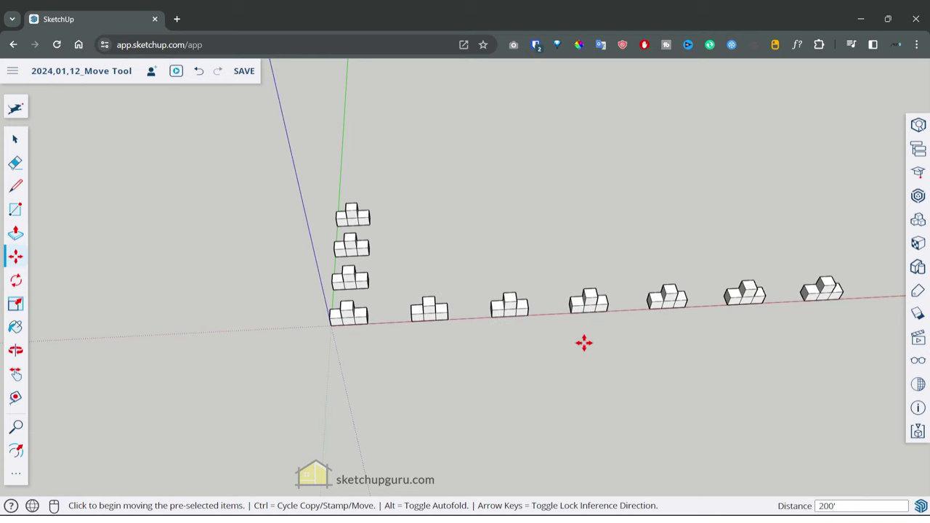
{"action": "scroll", "coordinate": [479, 338], "scroll_direction": "down", "scroll_amount": 3}
{"action": "scroll", "coordinate": [466, 327], "scroll_direction": "up", "scroll_amount": 3}
{"action": "middle_click_drag", "start_coordinate": [473, 328], "coordinate": [594, 274]}
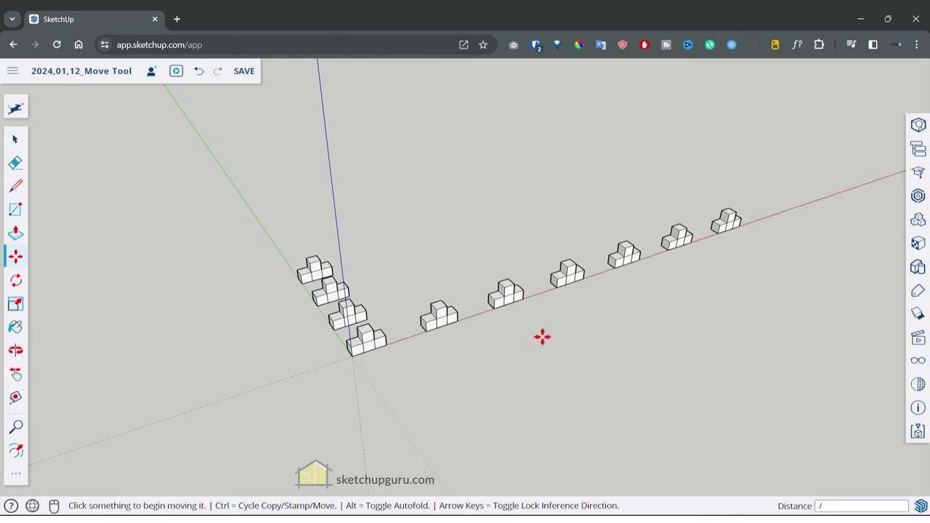
{"action": "key", "text": "Return"}
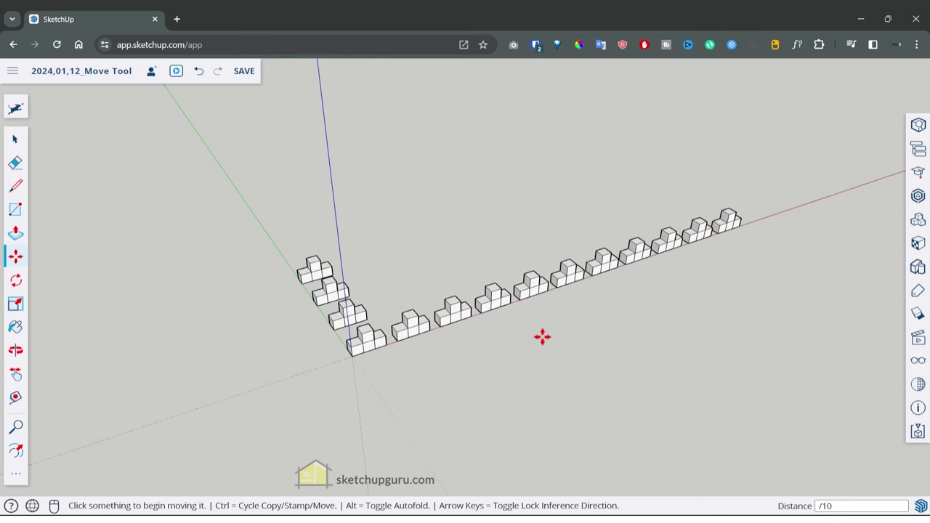
{"action": "key", "text": "space"}
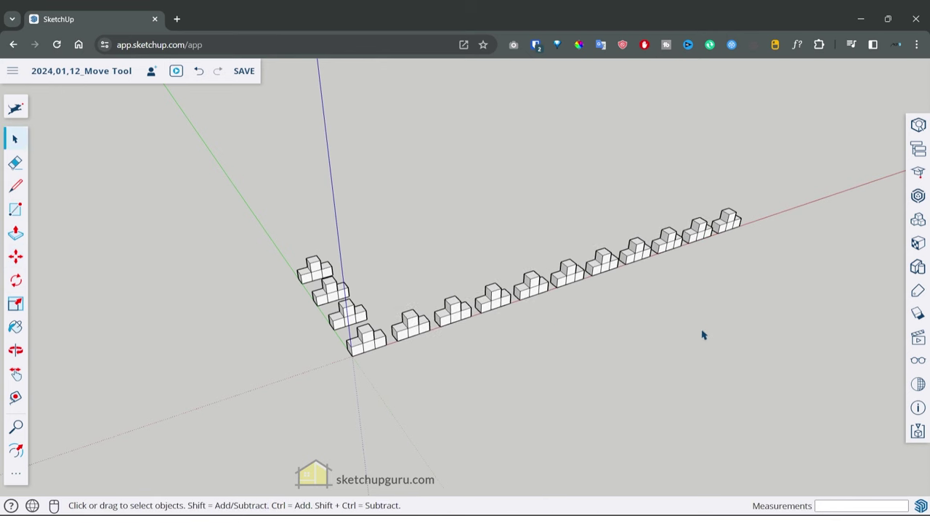
- Select the T-shaped block at the corner of the rows
{"action": "middle_click_drag", "start_coordinate": [703, 335], "coordinate": [426, 353]}
{"action": "scroll", "coordinate": [381, 314], "scroll_direction": "down", "scroll_amount": 3}
{"action": "scroll", "coordinate": [417, 284], "scroll_direction": "up", "scroll_amount": 6}
{"action": "middle_click_drag", "start_coordinate": [418, 284], "coordinate": [467, 298]}
{"action": "middle_click_drag", "start_coordinate": [583, 356], "coordinate": [413, 305]}
{"action": "left_click_drag", "start_coordinate": [343, 261], "coordinate": [586, 439]}
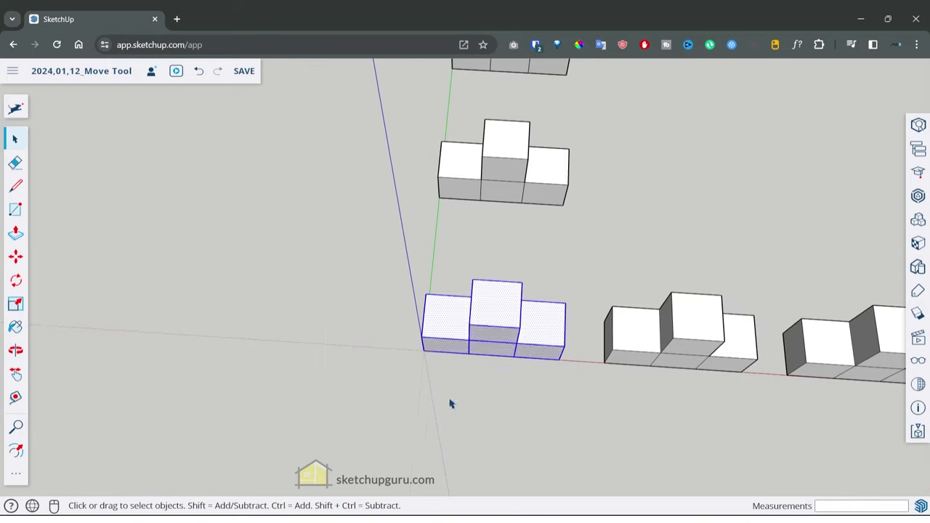
{"action": "middle_click_drag", "start_coordinate": [452, 404], "coordinate": [513, 341]}
- Stamp about ten copies of the corner block across the ground
{"action": "key", "text": "m"}
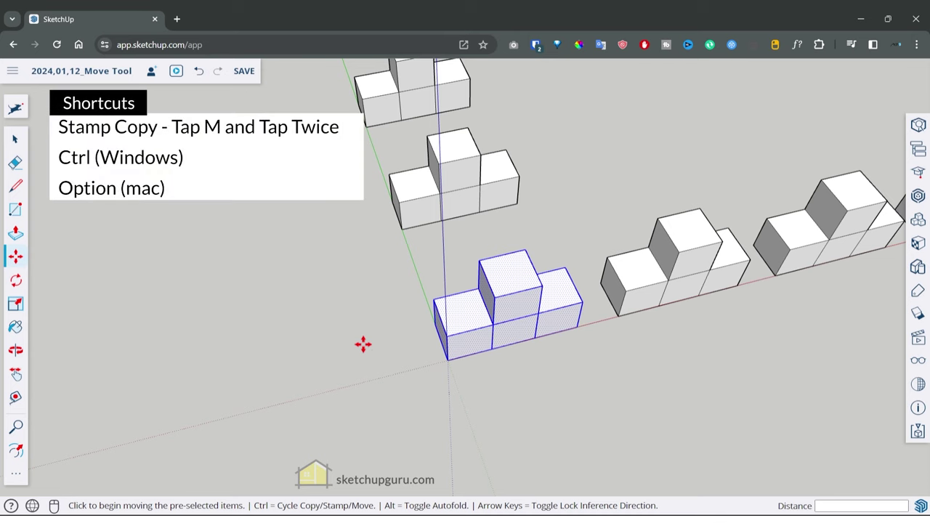
{"action": "key", "text": "ctrl"}
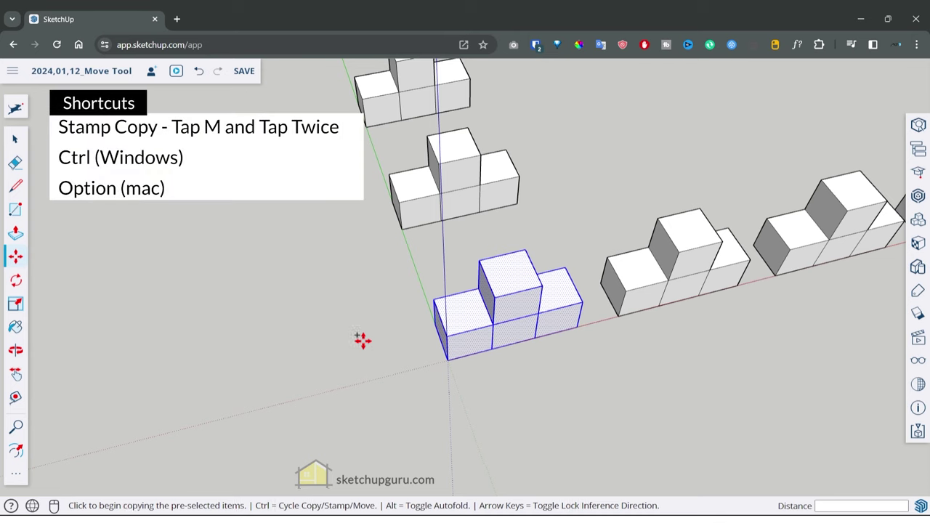
{"action": "key", "text": "ctrl"}
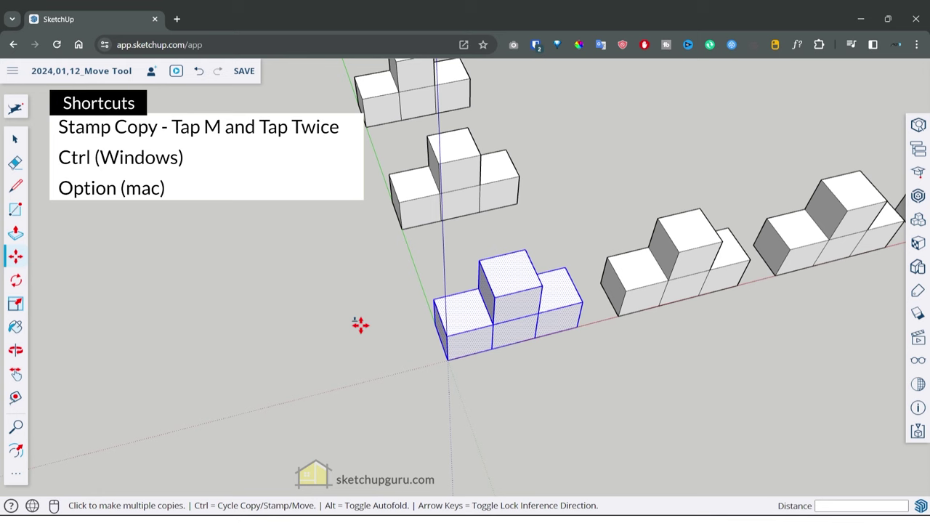
{"action": "middle_click_drag", "start_coordinate": [385, 339], "coordinate": [415, 313]}
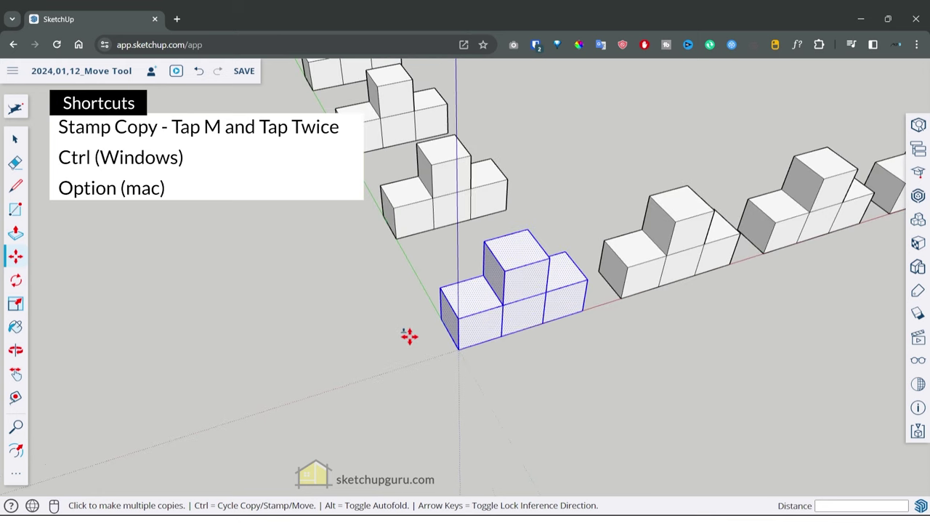
{"action": "left_click", "coordinate": [458, 350]}
{"action": "scroll", "coordinate": [516, 308], "scroll_direction": "down", "scroll_amount": 4}
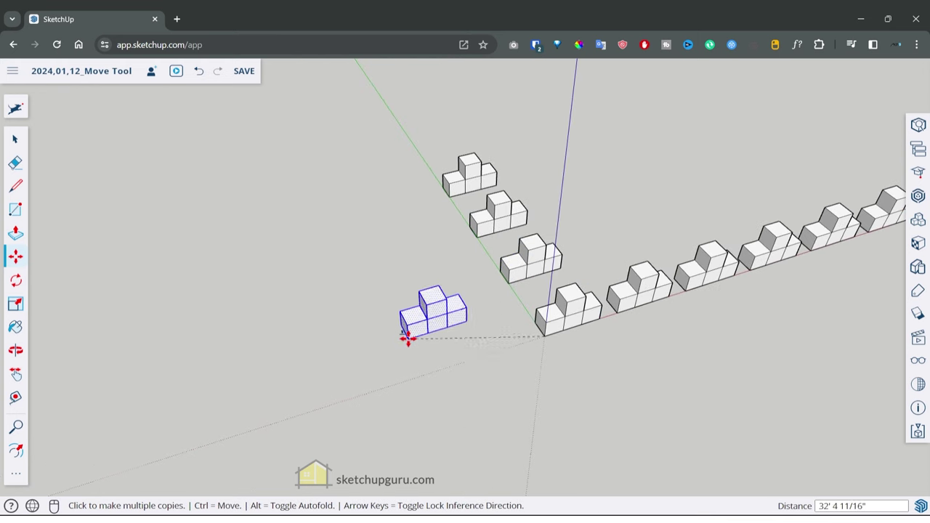
{"action": "left_click", "coordinate": [408, 325]}
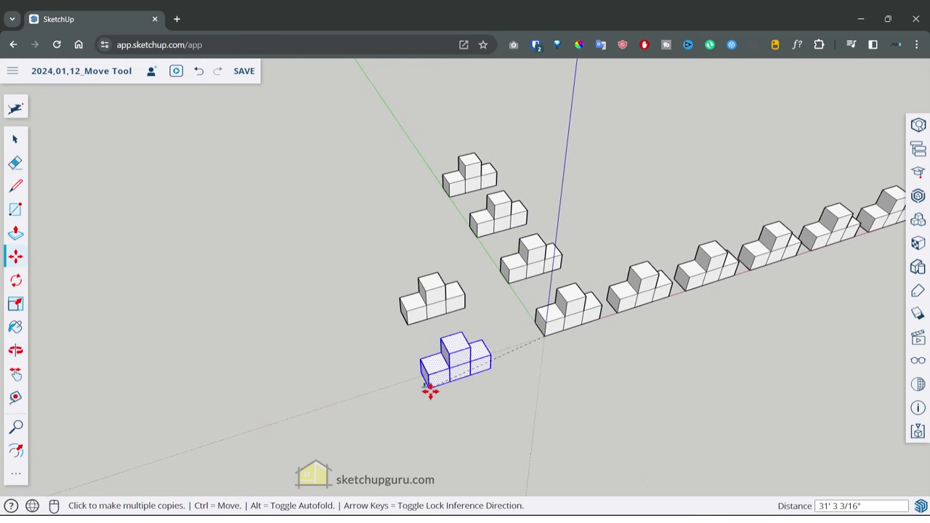
{"action": "scroll", "coordinate": [342, 349], "scroll_direction": "up", "scroll_amount": 3}
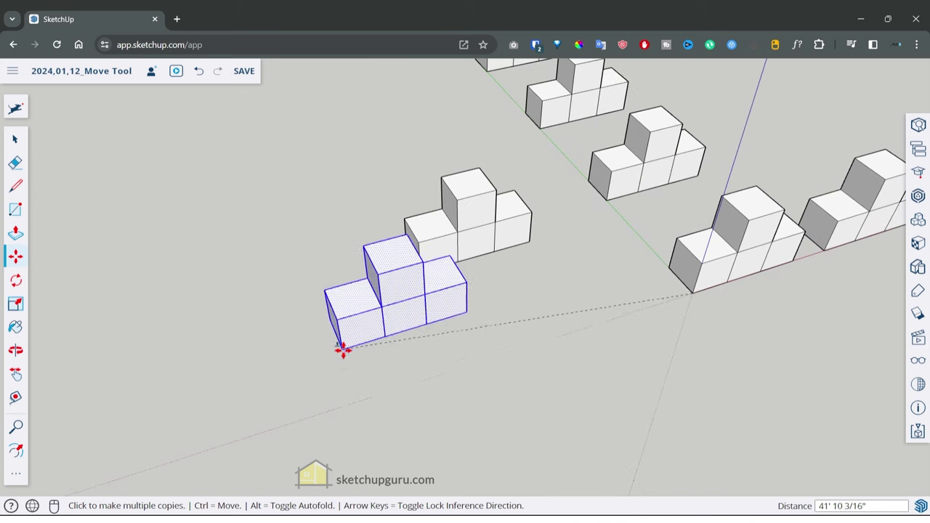
{"action": "scroll", "coordinate": [345, 365], "scroll_direction": "down", "scroll_amount": 3}
{"action": "left_click", "coordinate": [280, 367]}
{"action": "left_click", "coordinate": [245, 216]}
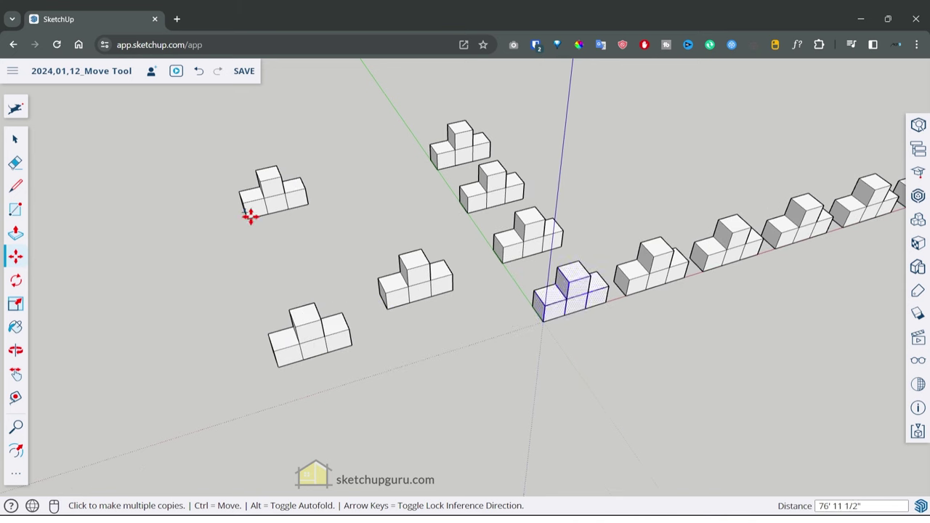
{"action": "left_click", "coordinate": [349, 186]}
{"action": "left_click", "coordinate": [257, 276]}
{"action": "left_click", "coordinate": [484, 420]}
{"action": "left_click", "coordinate": [329, 419]}
{"action": "left_click", "coordinate": [676, 412]}
{"action": "left_click", "coordinate": [639, 203]}
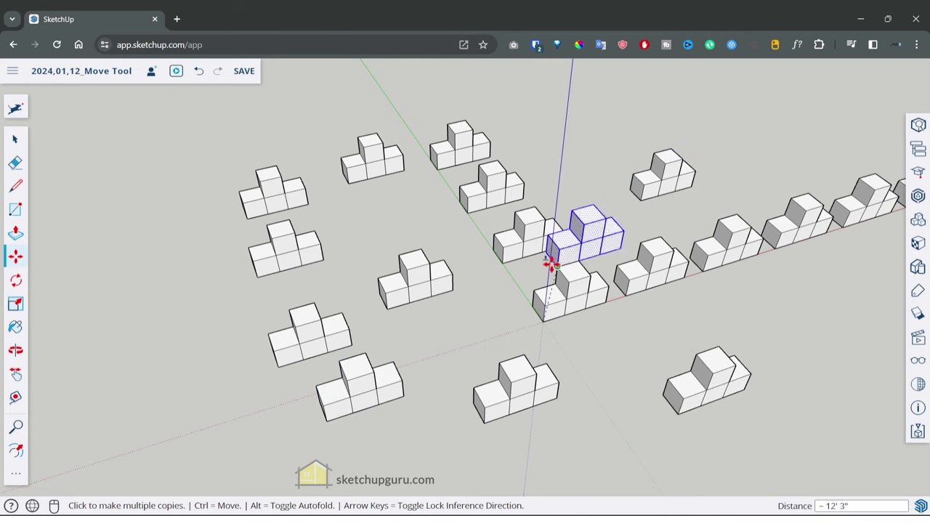
{"action": "scroll", "coordinate": [571, 265], "scroll_direction": "down", "scroll_amount": 2}
{"action": "key", "text": "space"}
- Copy the lower-right T-block to another spot on the ground
{"action": "scroll", "coordinate": [654, 344], "scroll_direction": "up", "scroll_amount": 3}
{"action": "left_click_drag", "start_coordinate": [471, 247], "coordinate": [769, 425]}
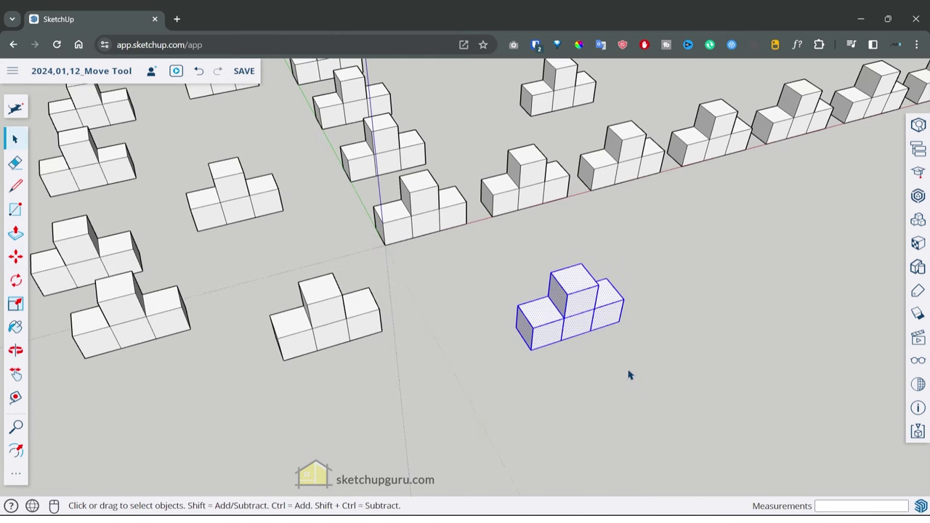
{"action": "key", "text": "m"}
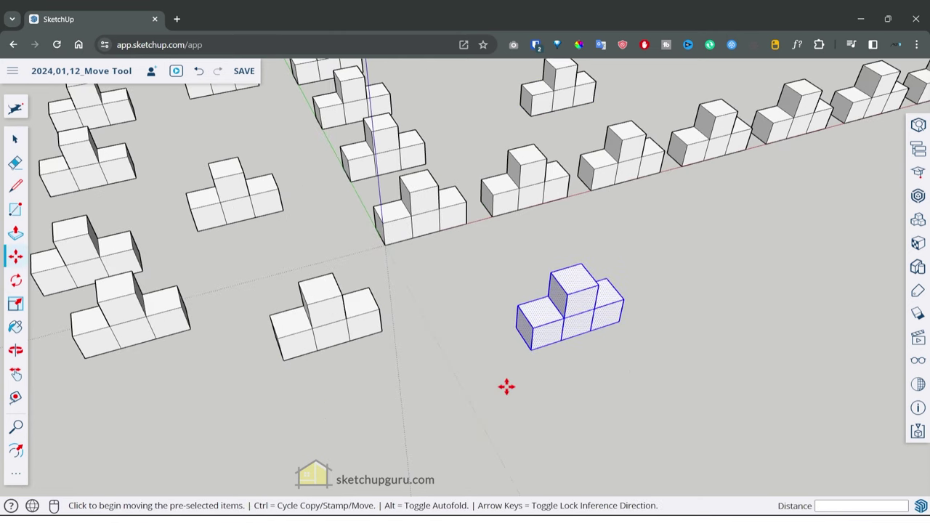
{"action": "key", "text": "ctrl"}
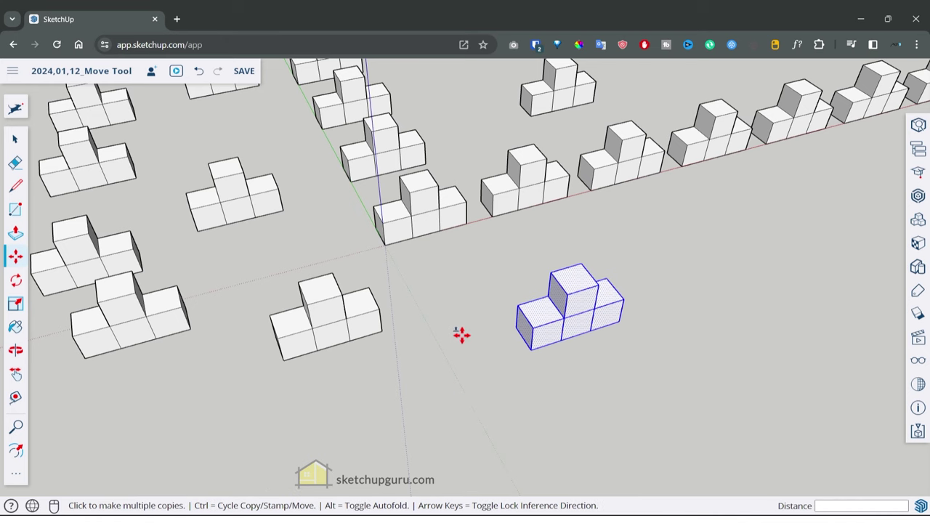
{"action": "scroll", "coordinate": [502, 344], "scroll_direction": "up", "scroll_amount": 2}
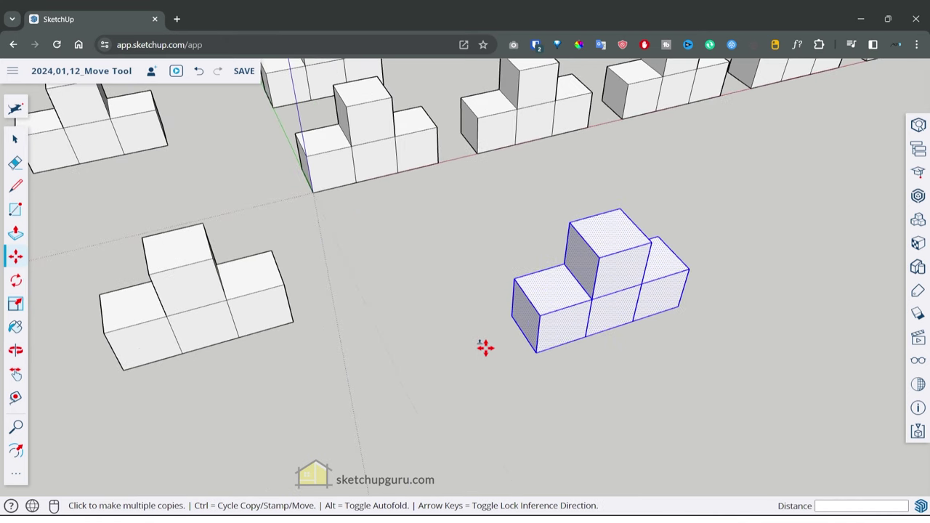
{"action": "left_click", "coordinate": [537, 351]}
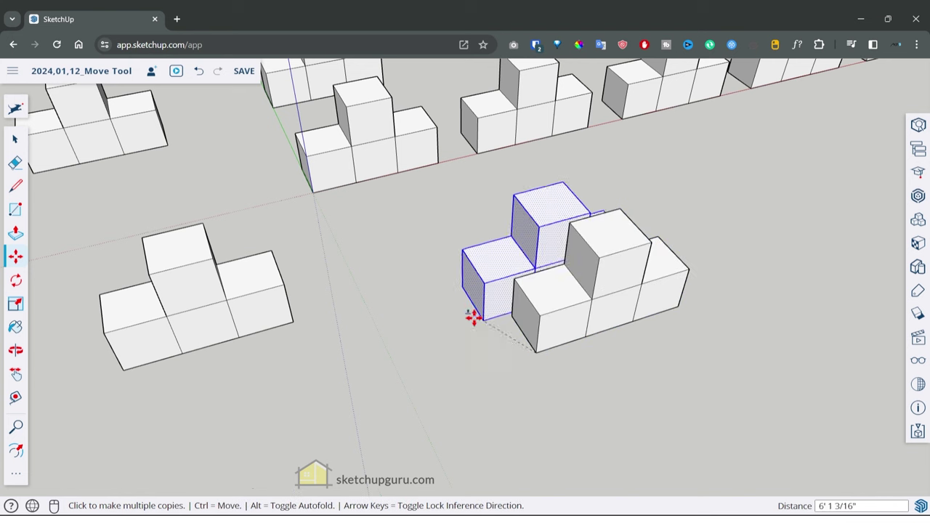
{"action": "scroll", "coordinate": [399, 312], "scroll_direction": "down", "scroll_amount": 3}
{"action": "middle_click_drag", "start_coordinate": [254, 351], "coordinate": [481, 309]}
{"action": "left_click", "coordinate": [471, 279]}
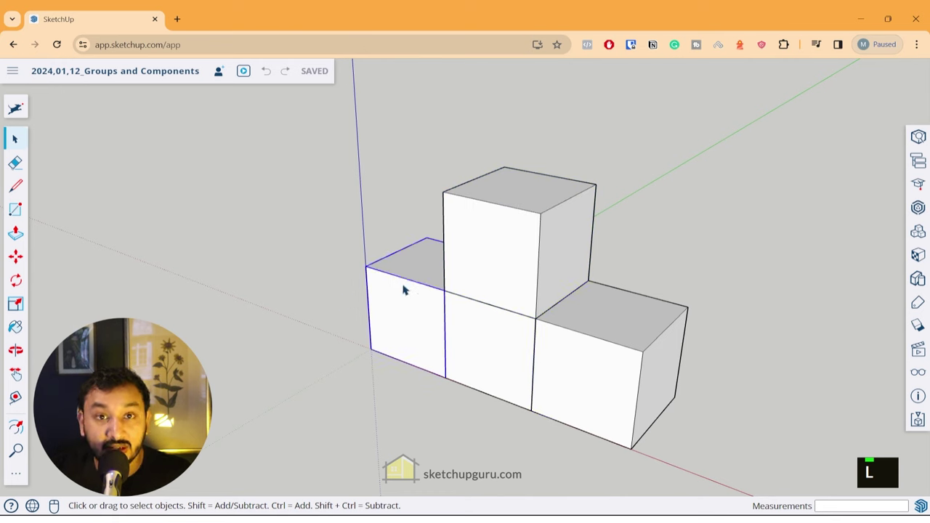
- Erase the old T-shaped cubes, deleting the remaining ones with a window selection
{"action": "left_click", "coordinate": [642, 346]}
{"action": "key", "text": "m"}
{"action": "left_click", "coordinate": [533, 410]}
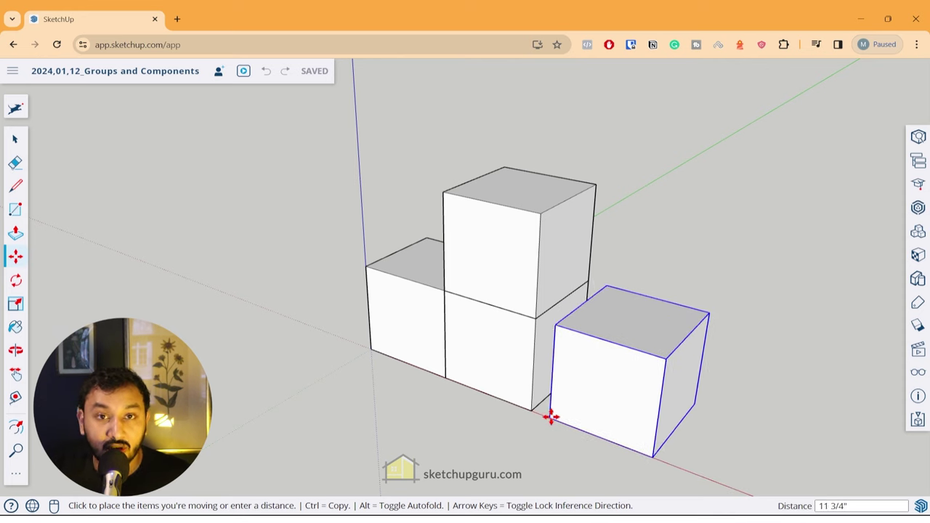
{"action": "left_click", "coordinate": [538, 408]}
{"action": "key", "text": "Escape"}
{"action": "key", "text": "space"}
{"action": "key", "text": "e"}
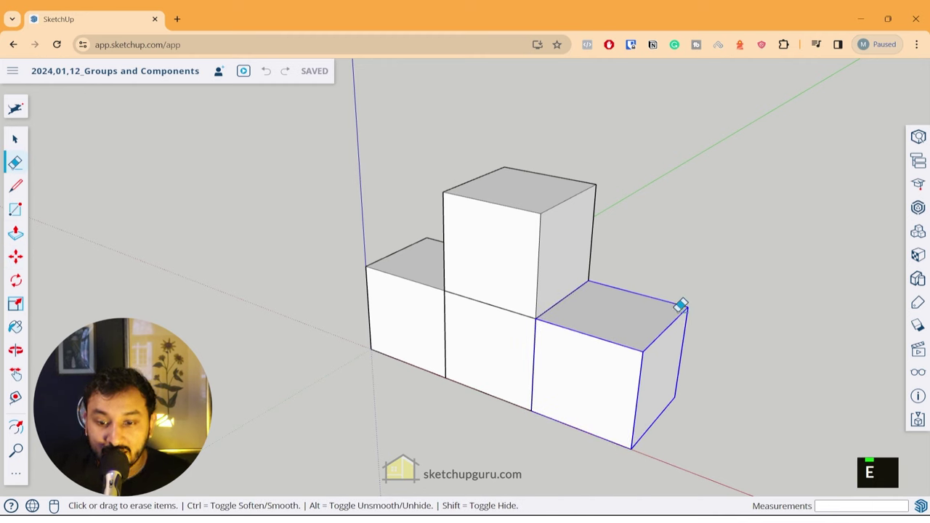
{"action": "left_click", "coordinate": [687, 300]}
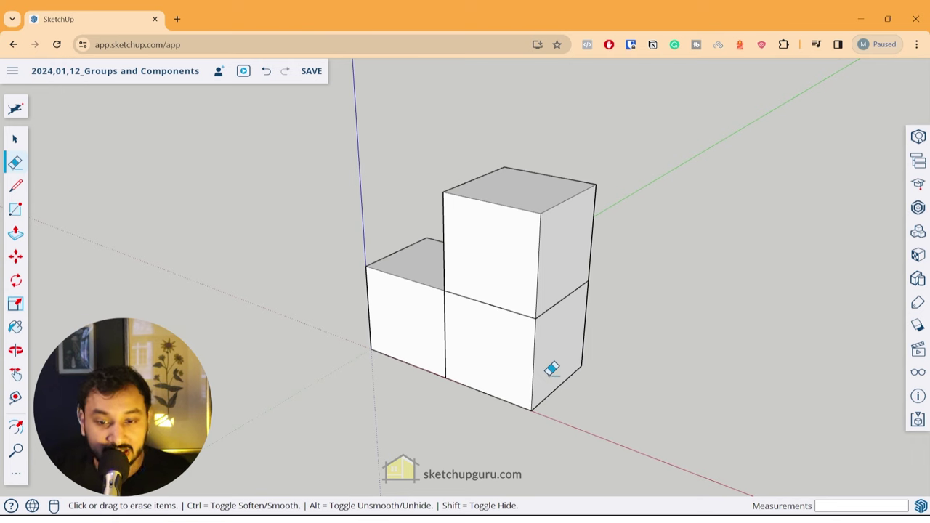
{"action": "key", "text": "space"}
{"action": "mouse_move", "coordinate": [670, 436]}
{"action": "left_mouse_down"}
{"action": "mouse_move", "coordinate": [322, 182]}
{"action": "mouse_move", "coordinate": [297, 132]}
{"action": "left_mouse_up"}
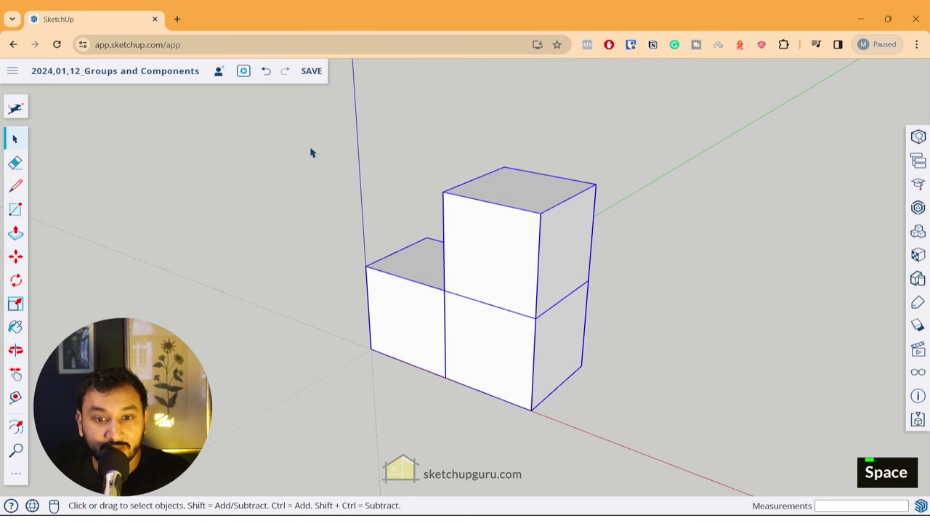
{"action": "key", "text": "Delete"}
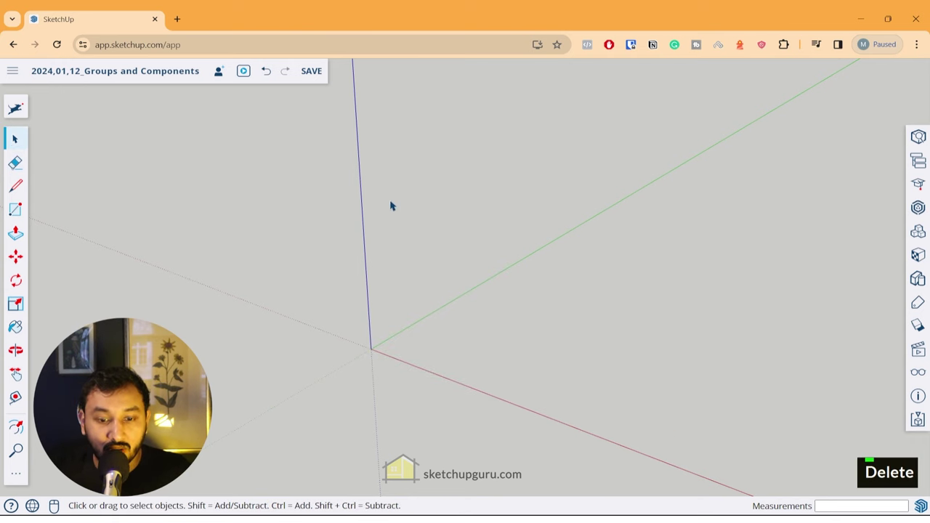
- Draw a 60,60 square at the origin with the Rectangle tool
{"action": "middle_click_drag", "start_coordinate": [386, 306], "coordinate": [452, 461]}
{"action": "key", "text": "r"}
{"action": "scroll", "coordinate": [282, 428], "scroll_direction": "up", "scroll_amount": 1}
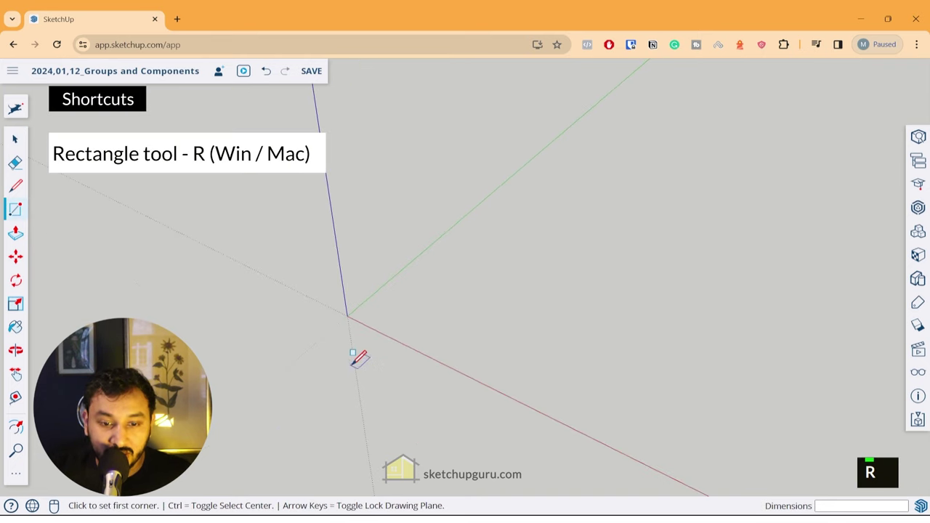
{"action": "left_click", "coordinate": [348, 315]}
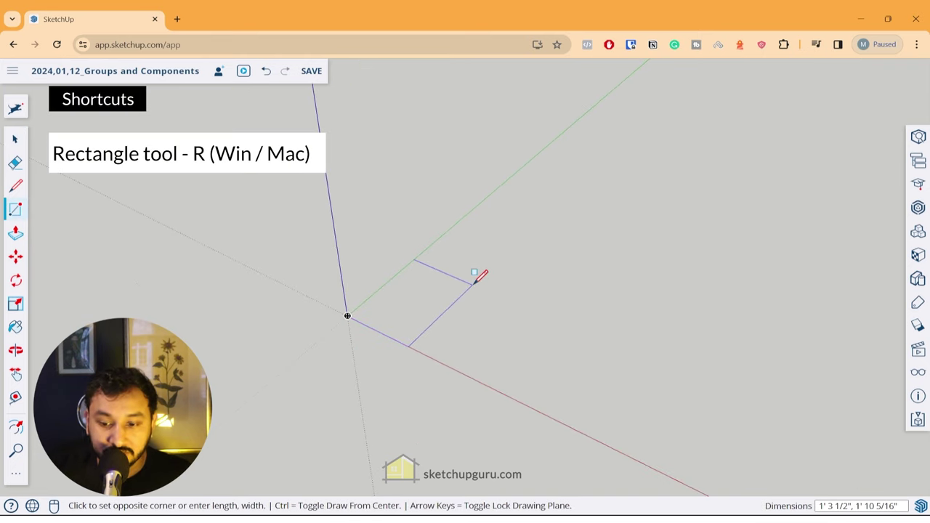
{"action": "type", "text": "60"}
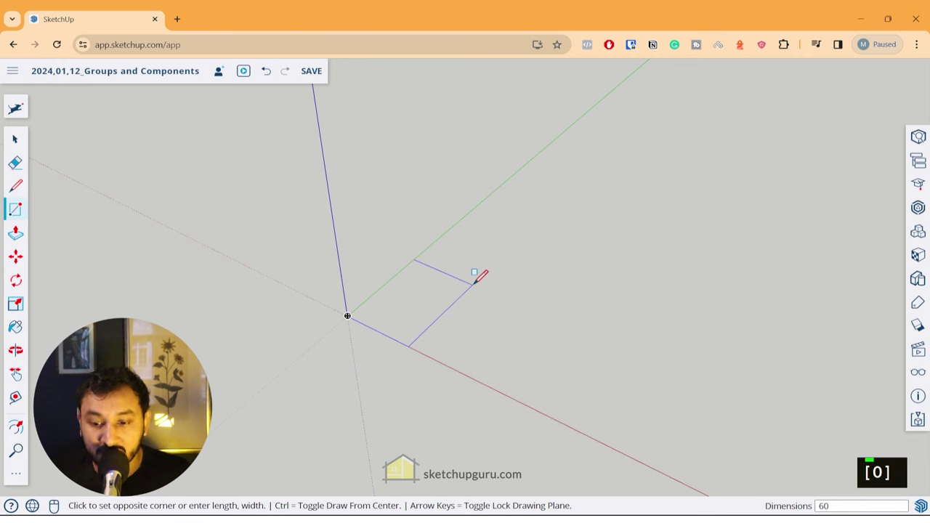
{"action": "type", "text": ",60"}
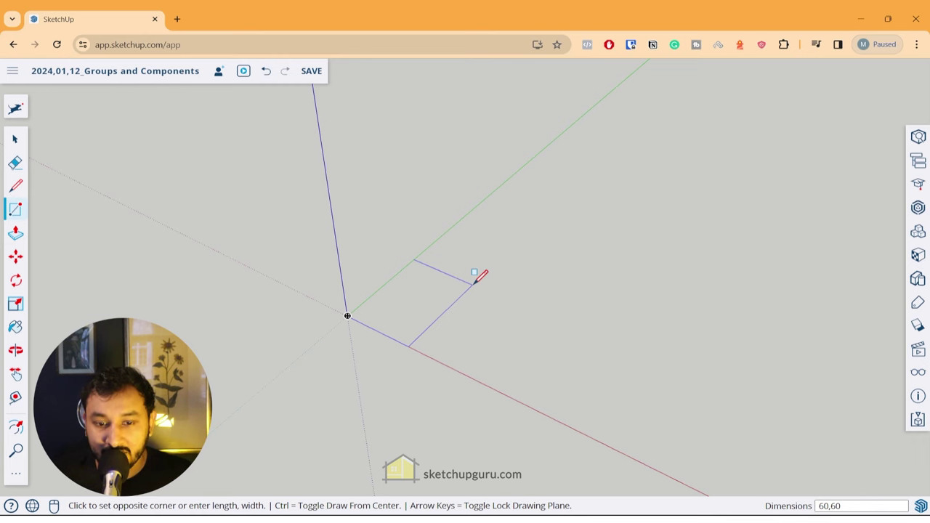
{"action": "key", "text": "Return"}
- Push/Pull the square face up 5' to form a cube
{"action": "key", "text": "space"}
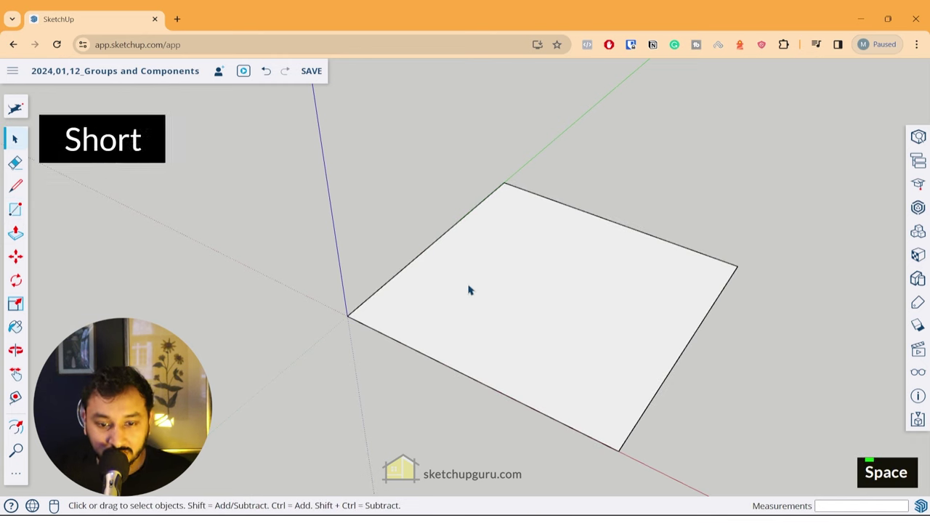
{"action": "key", "text": "p"}
{"action": "left_click", "coordinate": [474, 297]}
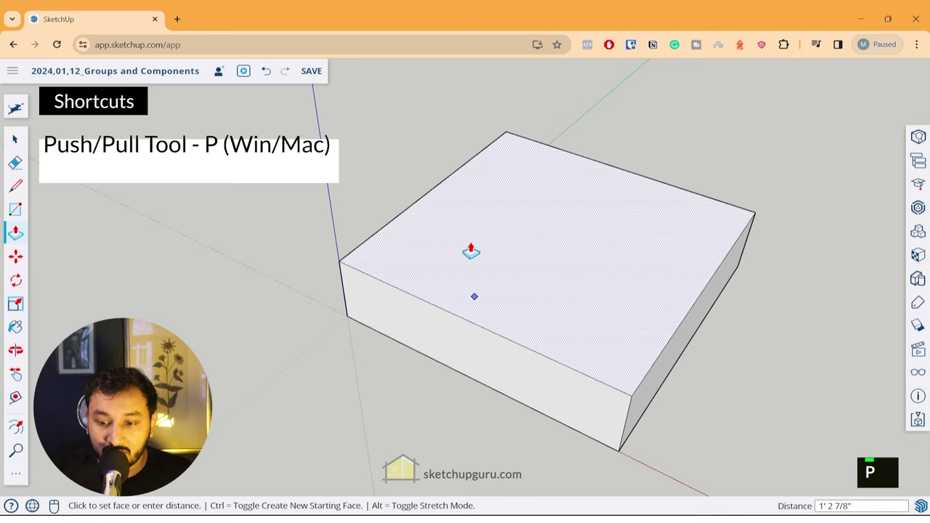
{"action": "type", "text": "5'"}
{"action": "key", "text": "Return"}
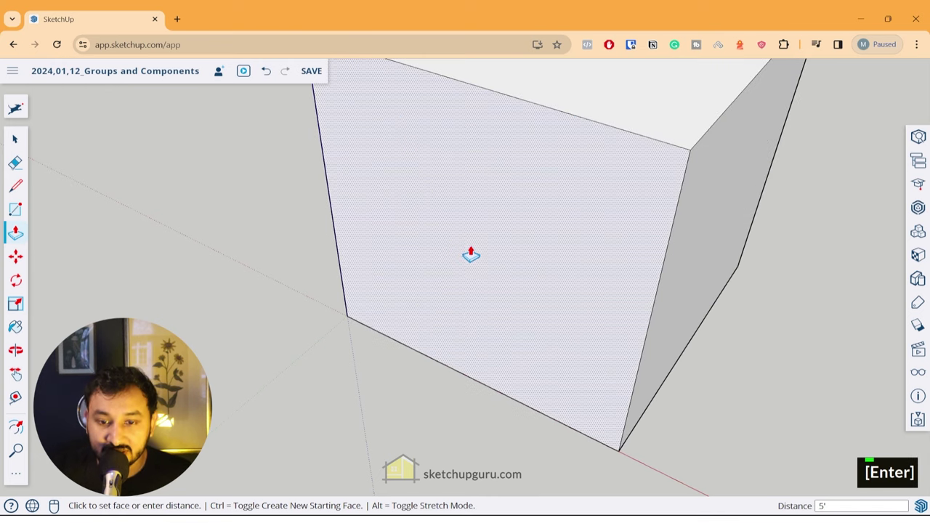
- Orbit to a front-on view and select the entire cube
{"action": "scroll", "coordinate": [471, 251], "scroll_direction": "down", "scroll_amount": 8}
{"action": "middle_click_drag", "start_coordinate": [479, 331], "coordinate": [382, 195]}
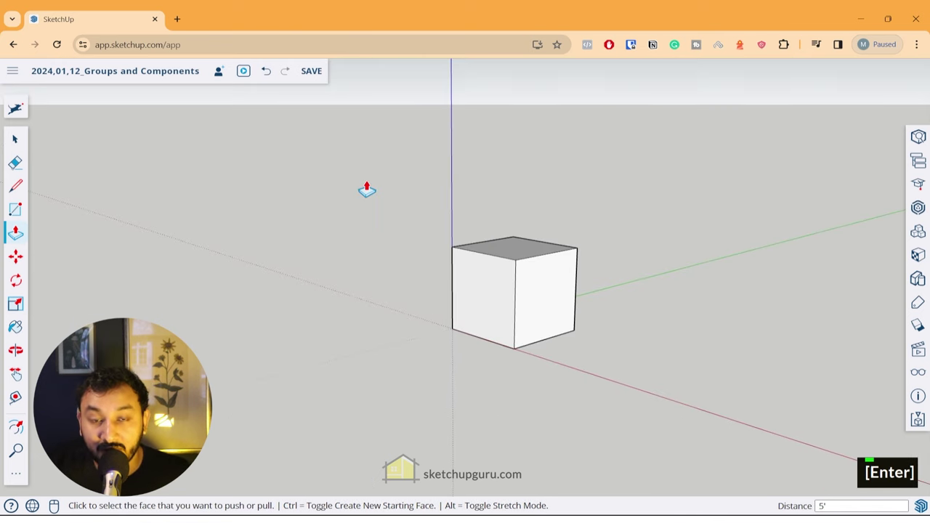
{"action": "middle_click_drag", "start_coordinate": [390, 235], "coordinate": [533, 409]}
{"action": "key", "text": "space"}
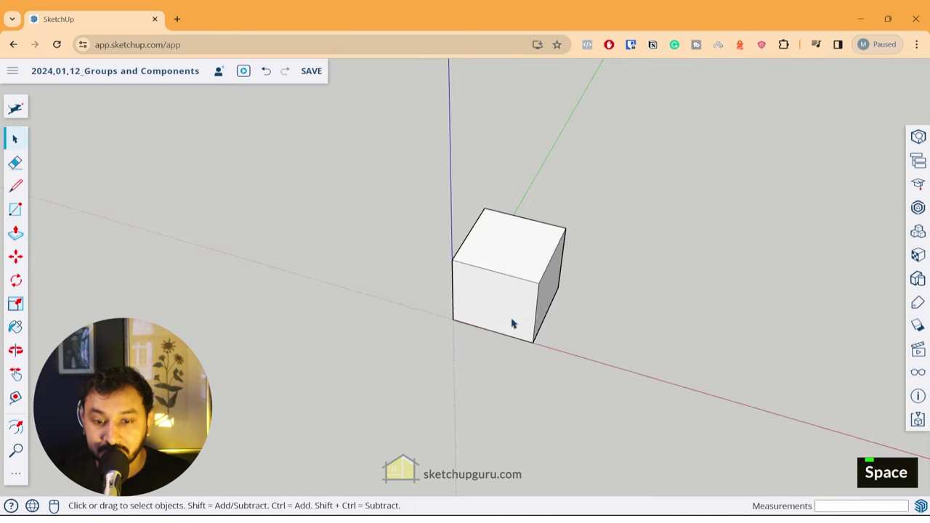
{"action": "scroll", "coordinate": [519, 308], "scroll_direction": "up", "scroll_amount": 5}
{"action": "scroll", "coordinate": [496, 299], "scroll_direction": "down", "scroll_amount": 5}
{"action": "left_click", "coordinate": [470, 266]}
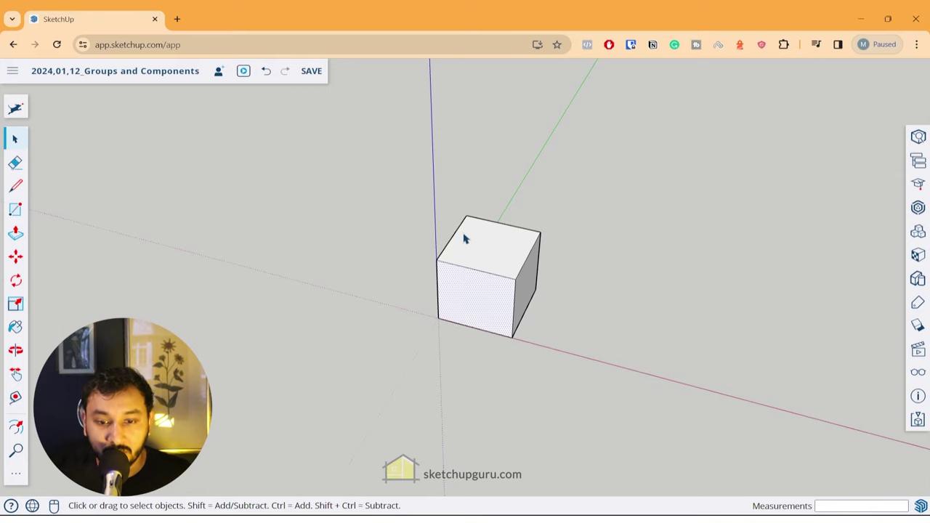
{"action": "triple_click", "coordinate": [467, 242]}
{"action": "key", "text": "o"}
{"action": "left_click_drag", "start_coordinate": [415, 343], "coordinate": [293, 426]}
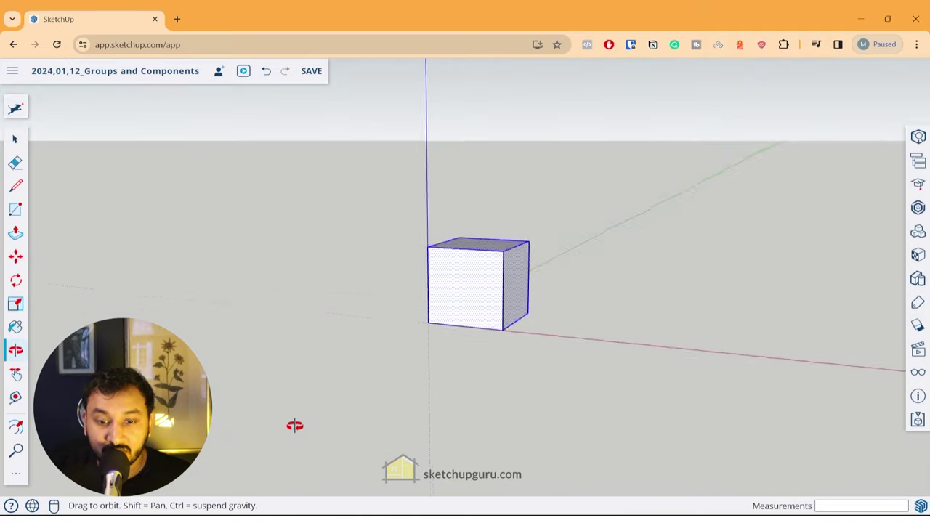
{"action": "key", "text": "space"}
{"action": "left_click_drag", "start_coordinate": [315, 167], "coordinate": [645, 441]}
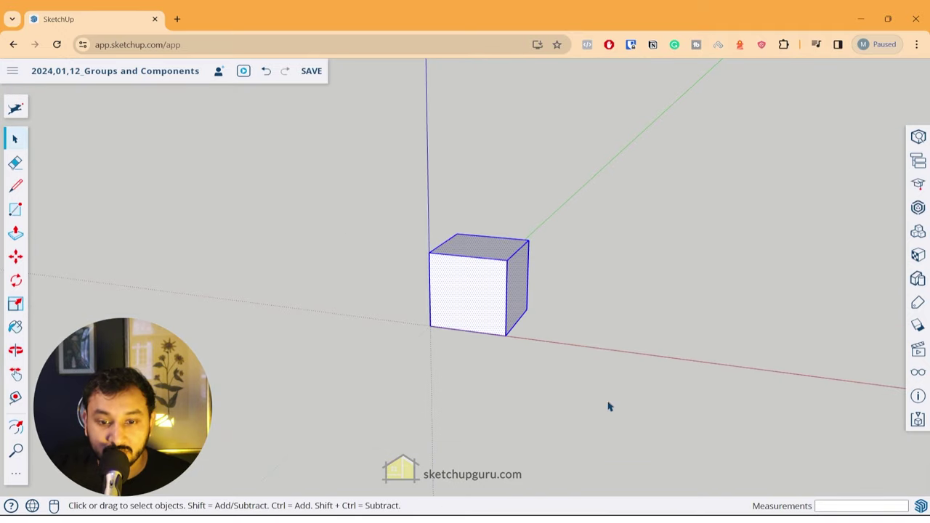
- Make the selected 5' cube into a group using Make Group from the right-click menu
{"action": "right_click", "coordinate": [473, 271]}
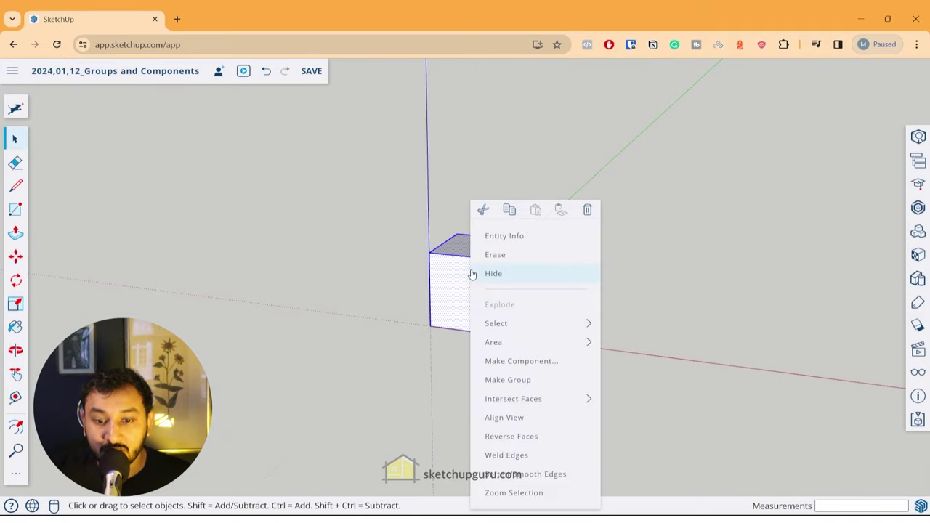
{"action": "left_click", "coordinate": [522, 381]}
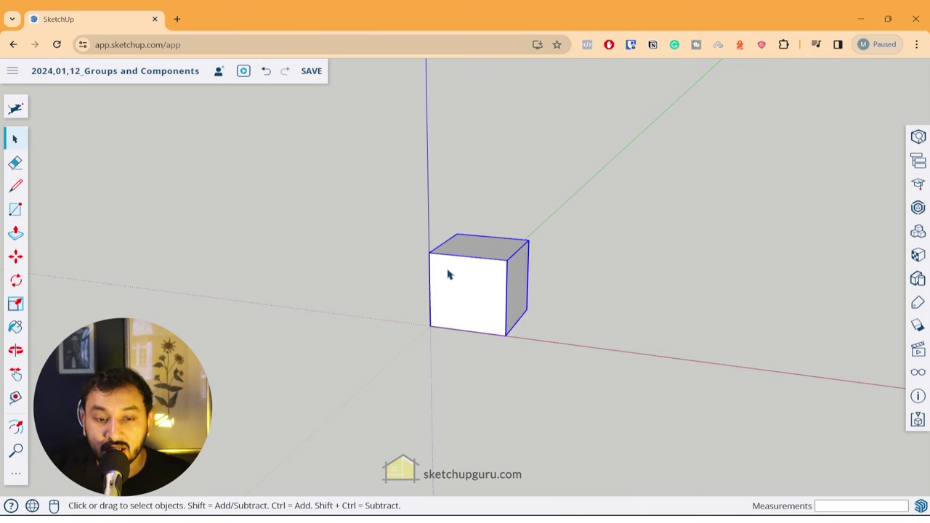
{"action": "scroll", "coordinate": [467, 257], "scroll_direction": "up", "scroll_amount": 3}
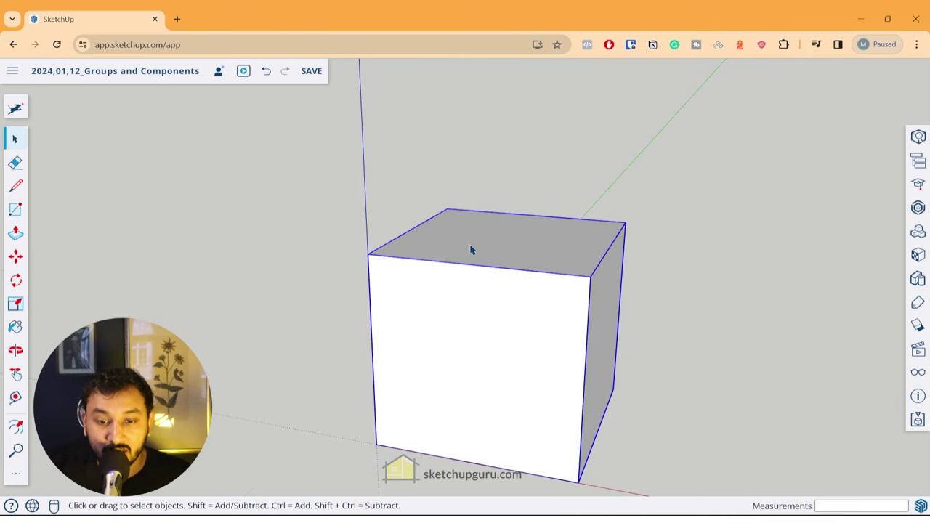
{"action": "middle_click_drag", "start_coordinate": [472, 249], "coordinate": [451, 280]}
{"action": "scroll", "coordinate": [357, 212], "scroll_direction": "down", "scroll_amount": 3}
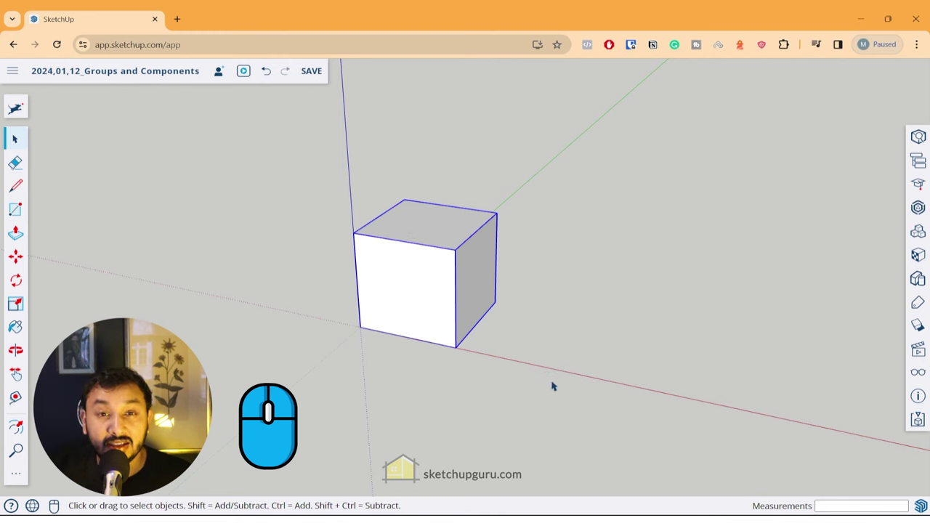
- Inside the cube's group, draw a flat rectangle face beside the cube, then exit
{"action": "double_click", "coordinate": [418, 230]}
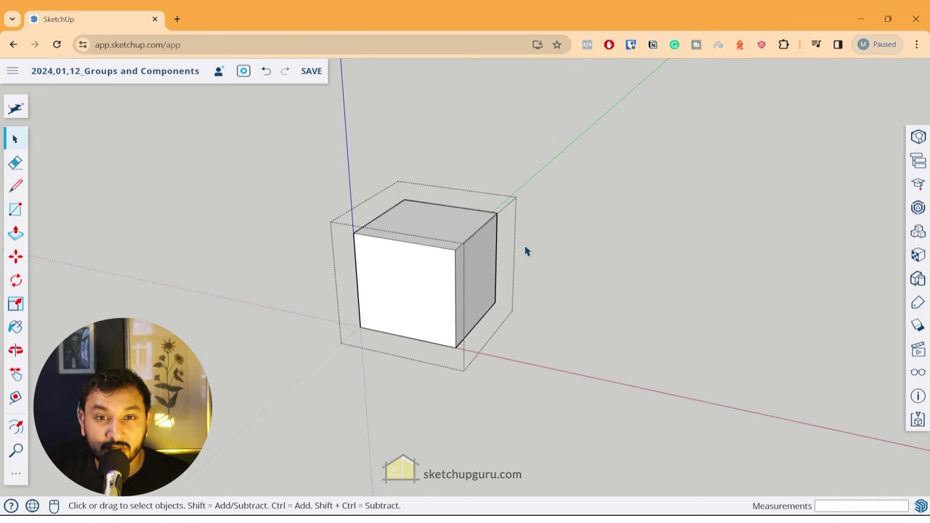
{"action": "middle_click_drag", "start_coordinate": [554, 302], "coordinate": [516, 343]}
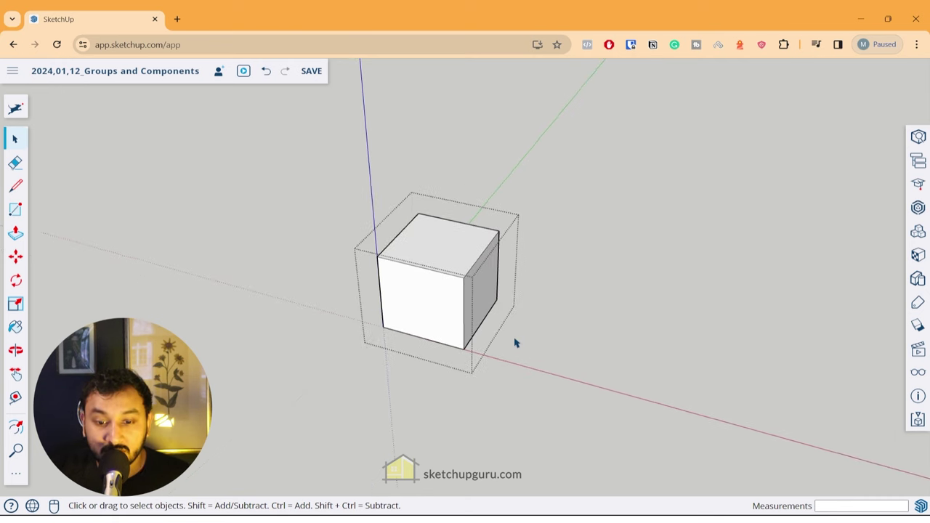
{"action": "key", "text": "r"}
{"action": "left_click", "coordinate": [514, 359]}
{"action": "left_click", "coordinate": [631, 323]}
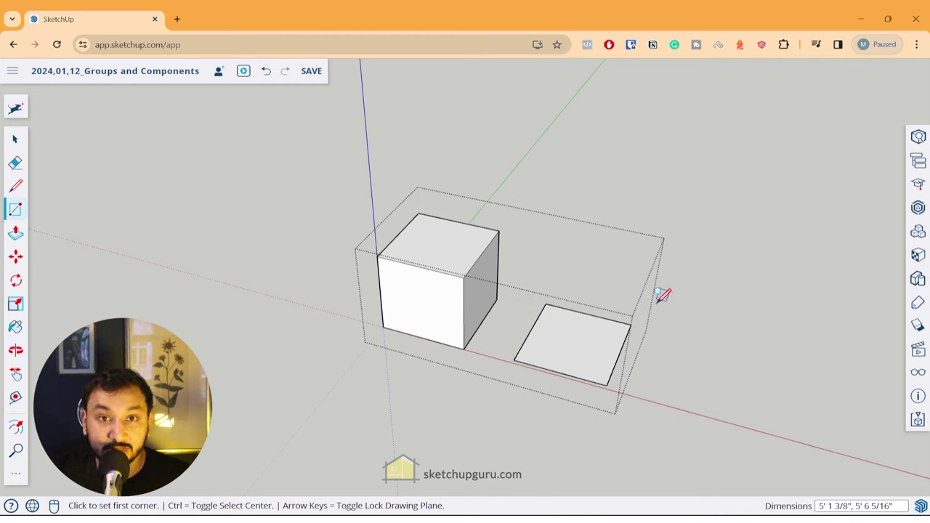
{"action": "key", "text": "space"}
{"action": "key", "text": "Escape"}
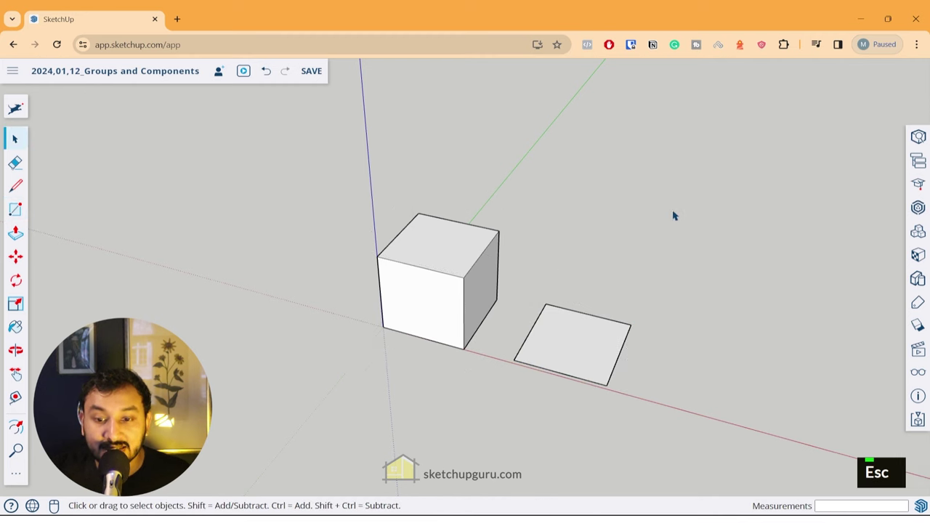
- Reopen the cube group, window-select the rectangle face and delete it, then exit
{"action": "left_click", "coordinate": [469, 255]}
{"action": "middle_click_drag", "start_coordinate": [529, 351], "coordinate": [458, 262]}
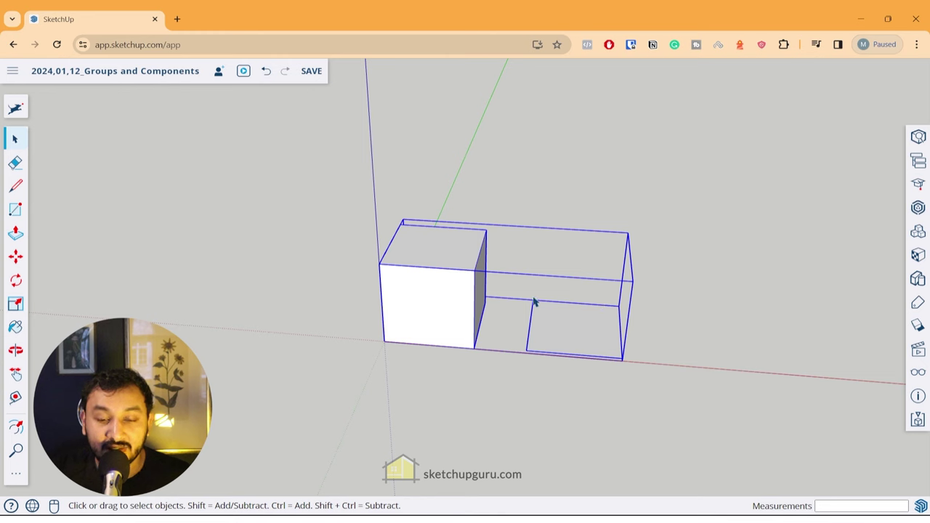
{"action": "double_click", "coordinate": [450, 260]}
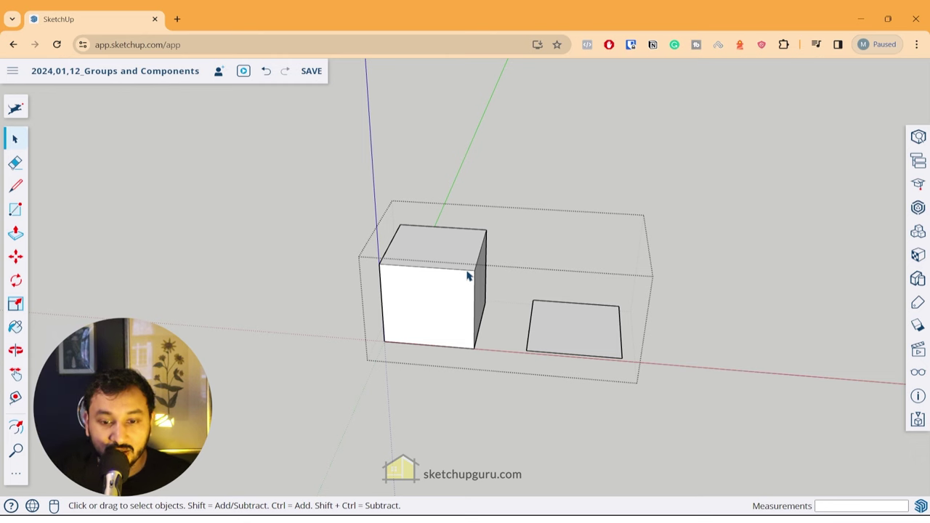
{"action": "left_click_drag", "start_coordinate": [509, 267], "coordinate": [730, 433]}
{"action": "key", "text": "Delete"}
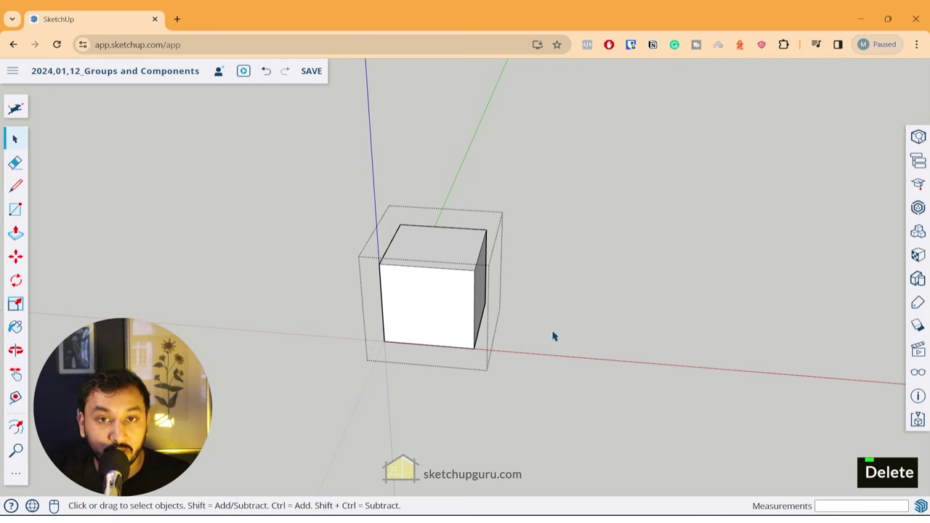
{"action": "left_click", "coordinate": [571, 286]}
{"action": "left_click", "coordinate": [439, 284]}
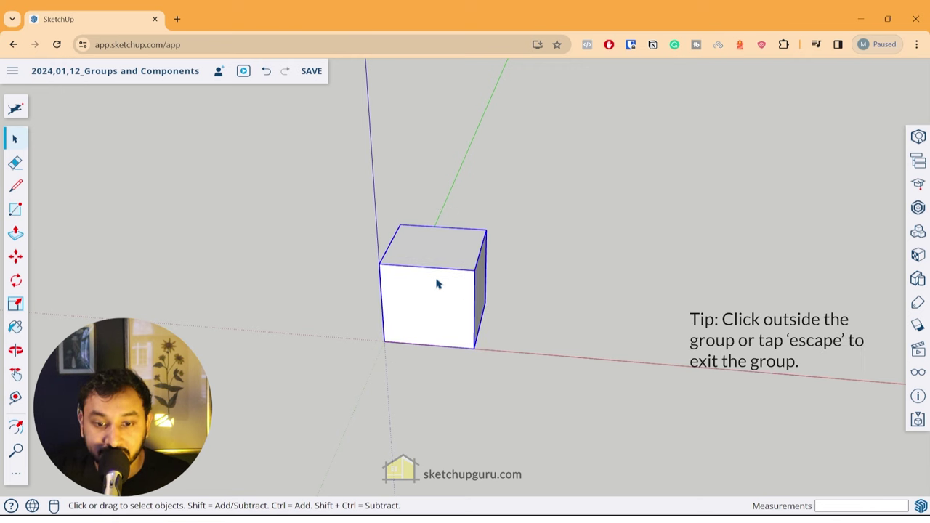
{"action": "middle_click_drag", "start_coordinate": [460, 343], "coordinate": [396, 319]}
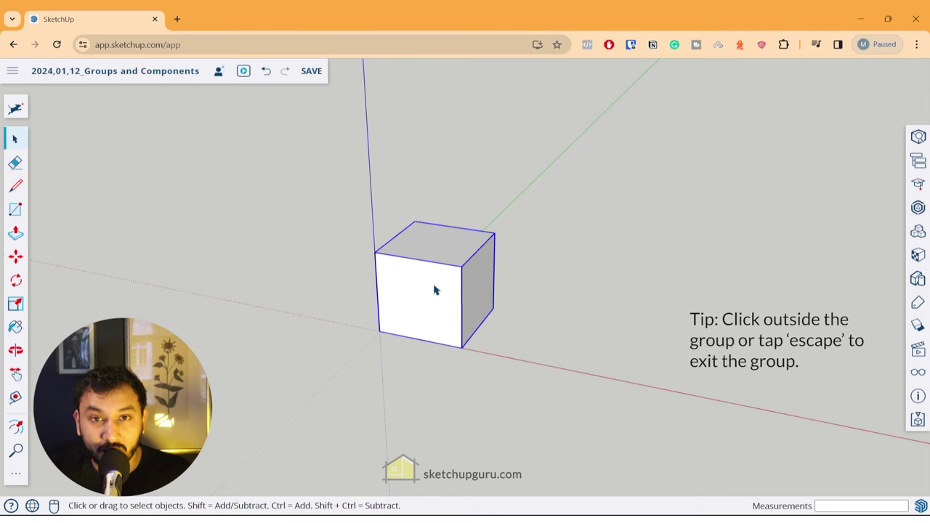
- Copy the cube twice along the red axis to make a row of three
{"action": "key", "text": "m"}
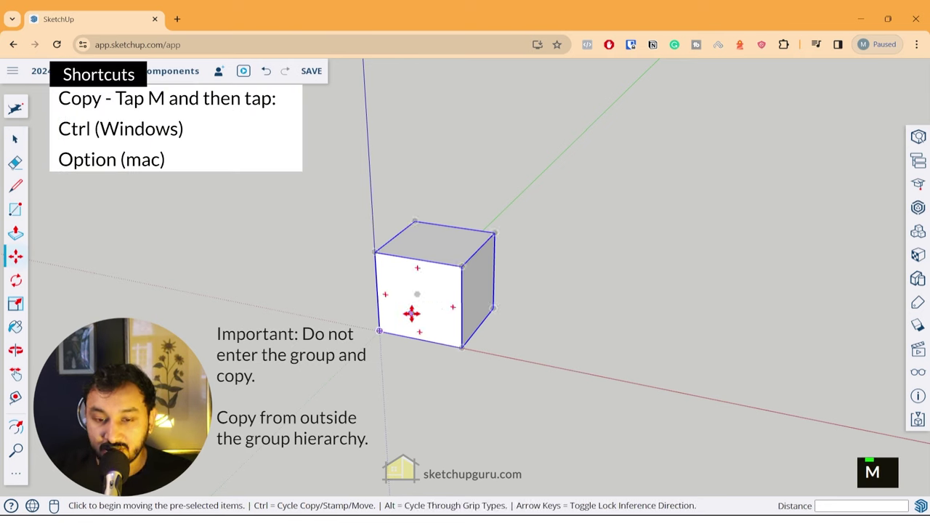
{"action": "key", "text": "ctrl"}
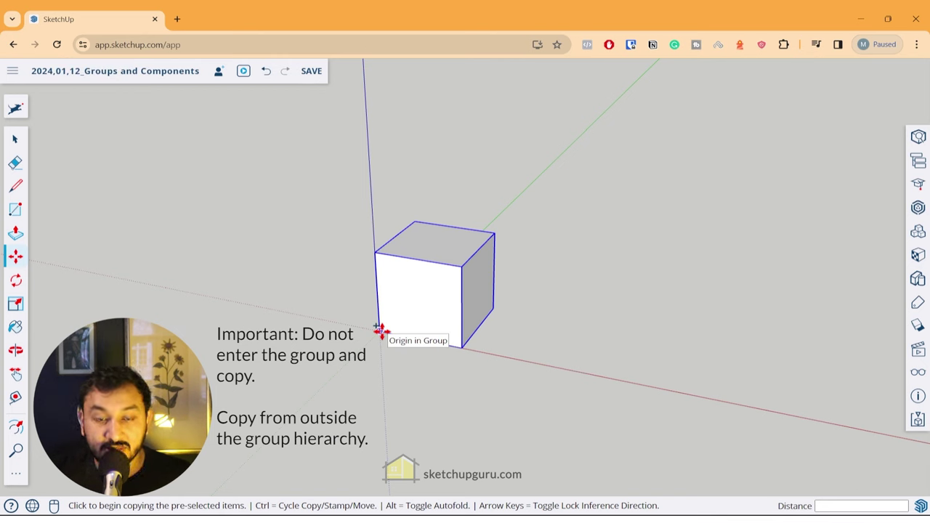
{"action": "left_click", "coordinate": [381, 330]}
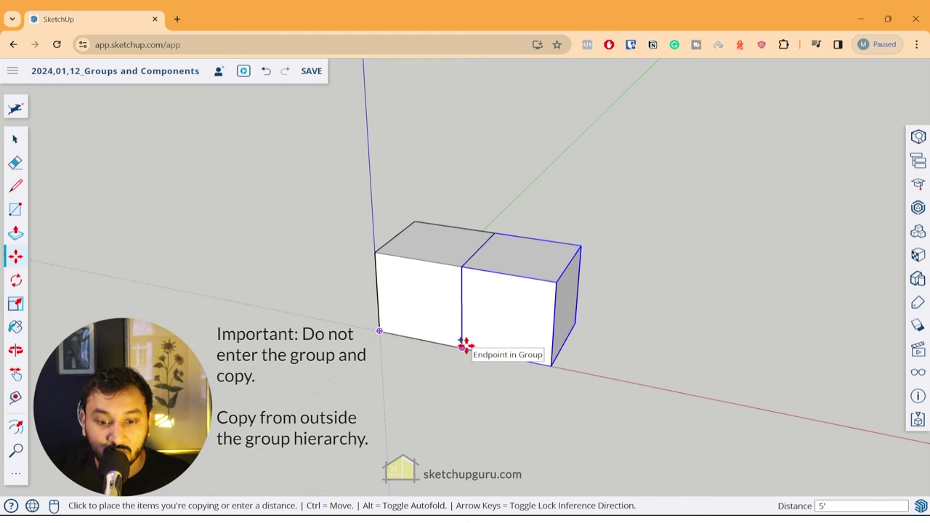
{"action": "key", "text": "Right"}
{"action": "key", "text": "Right"}
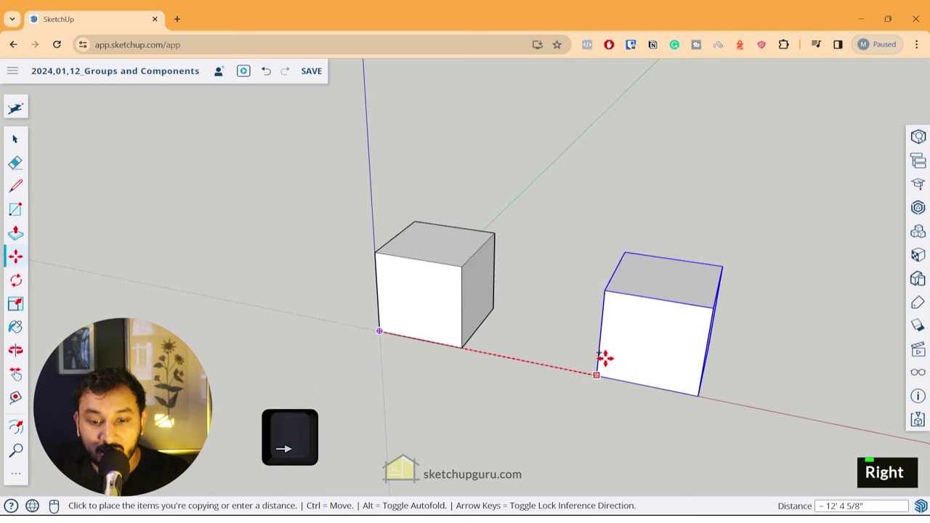
{"action": "left_click", "coordinate": [463, 346]}
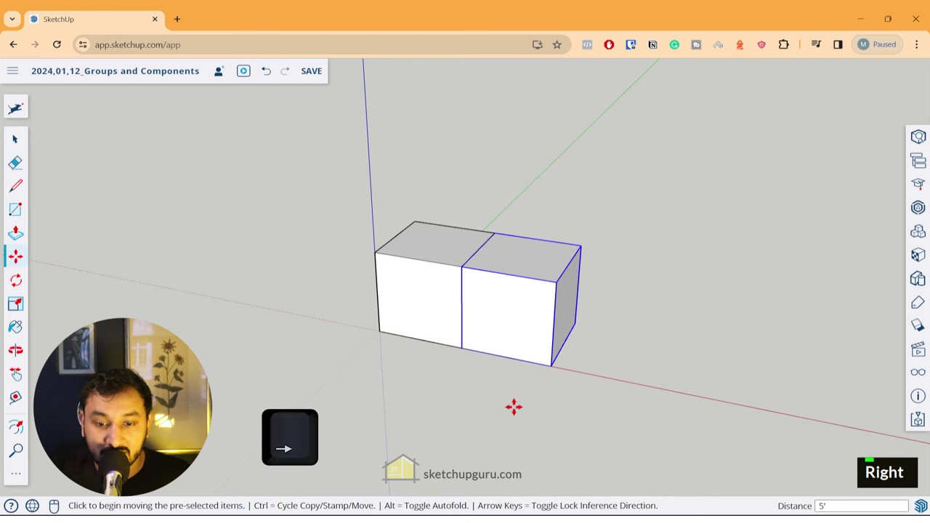
{"action": "key", "text": "ctrl"}
{"action": "left_click", "coordinate": [463, 346]}
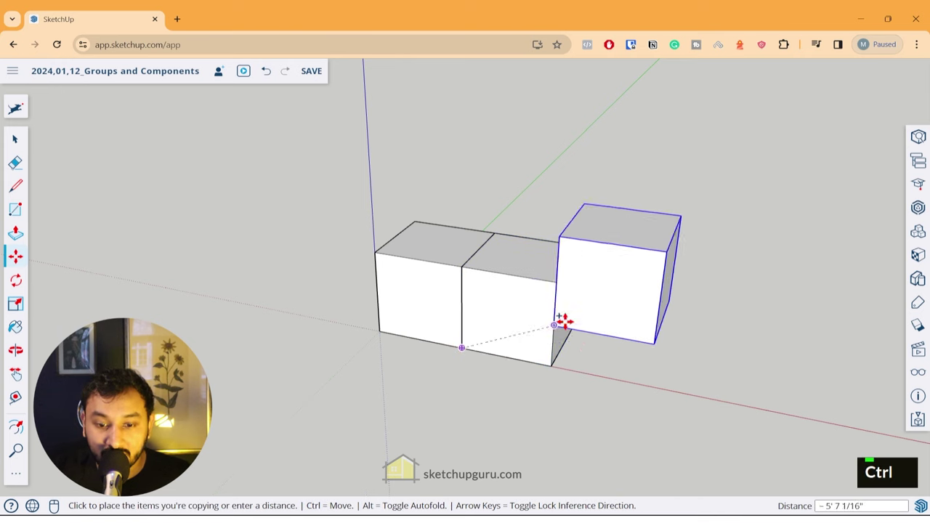
{"action": "left_click", "coordinate": [553, 361]}
{"action": "key", "text": "space"}
- Copy the middle cube straight up onto itself
{"action": "left_click", "coordinate": [511, 313]}
{"action": "key", "text": "m"}
{"action": "key", "text": "ctrl"}
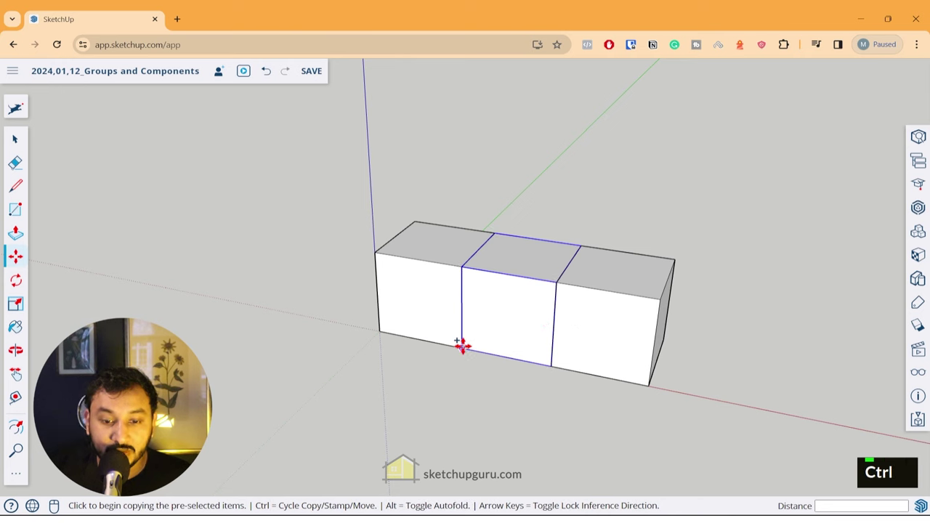
{"action": "left_click", "coordinate": [461, 347]}
{"action": "left_click", "coordinate": [462, 266]}
{"action": "key", "text": "space"}
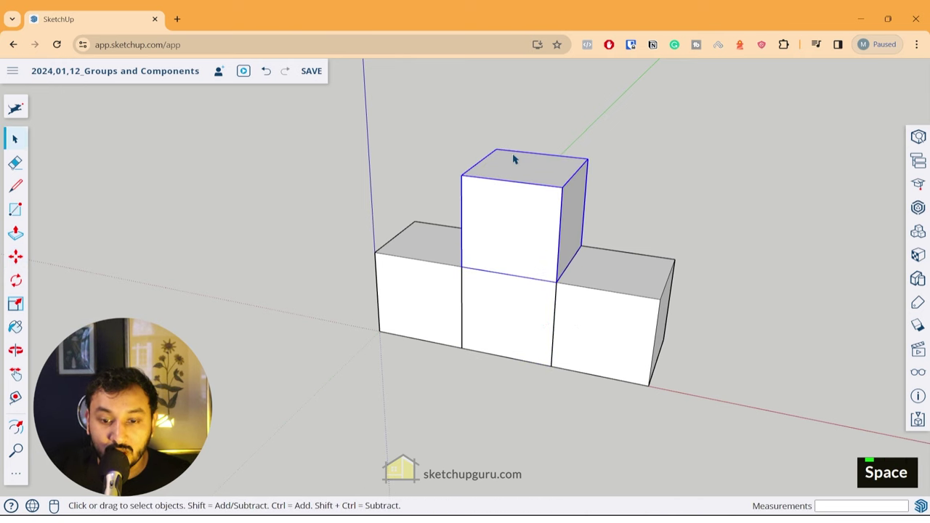
- Select the left, right and top cubes one by one to confirm they are separate groups
{"action": "left_click", "coordinate": [422, 237]}
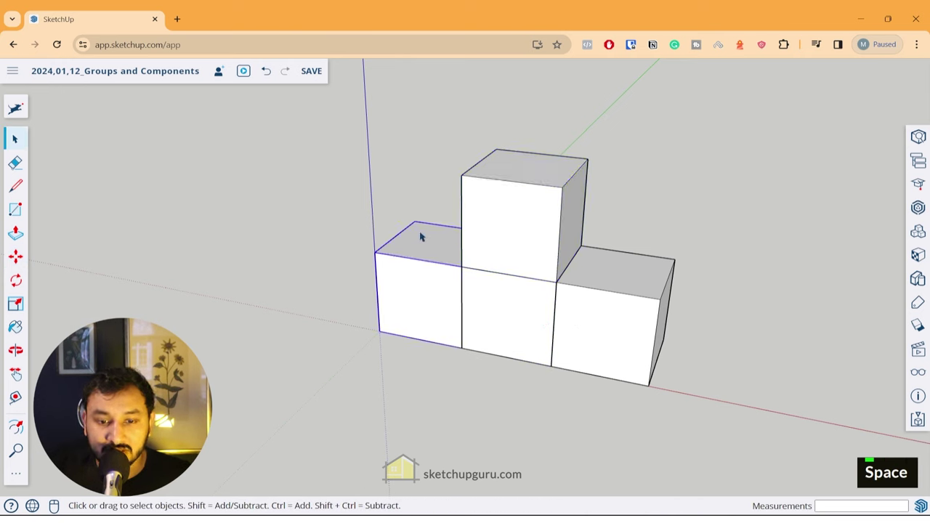
{"action": "left_click", "coordinate": [574, 302]}
{"action": "left_click", "coordinate": [520, 224]}
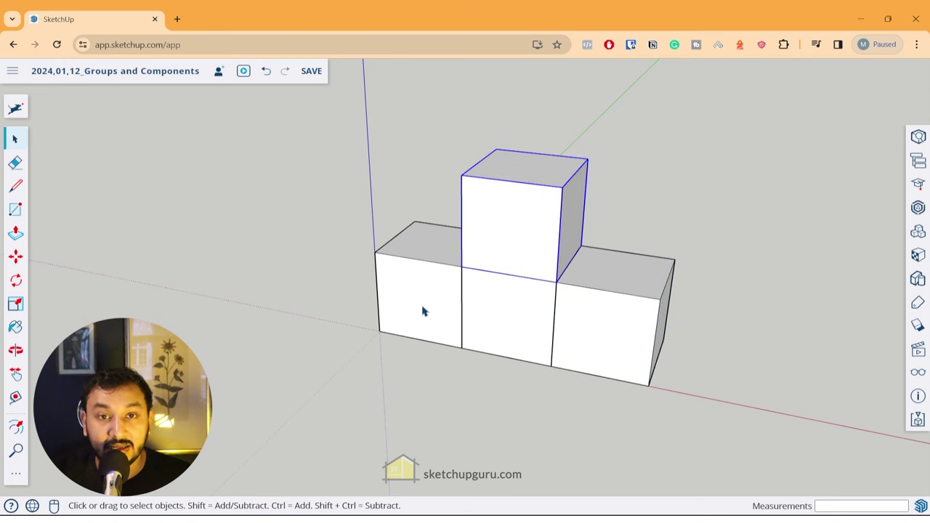
{"action": "middle_click_drag", "start_coordinate": [423, 311], "coordinate": [449, 366]}
{"action": "scroll", "coordinate": [407, 307], "scroll_direction": "down", "scroll_amount": 2}
{"action": "scroll", "coordinate": [455, 307], "scroll_direction": "up", "scroll_amount": 4}
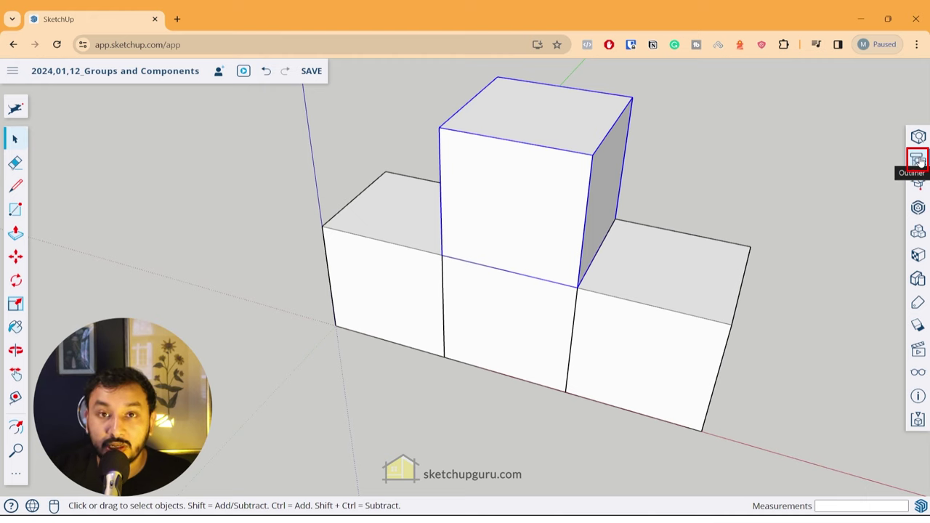
- In the Outliner, hide and reshow each of the four cube groups in turn
{"action": "left_click", "coordinate": [919, 160]}
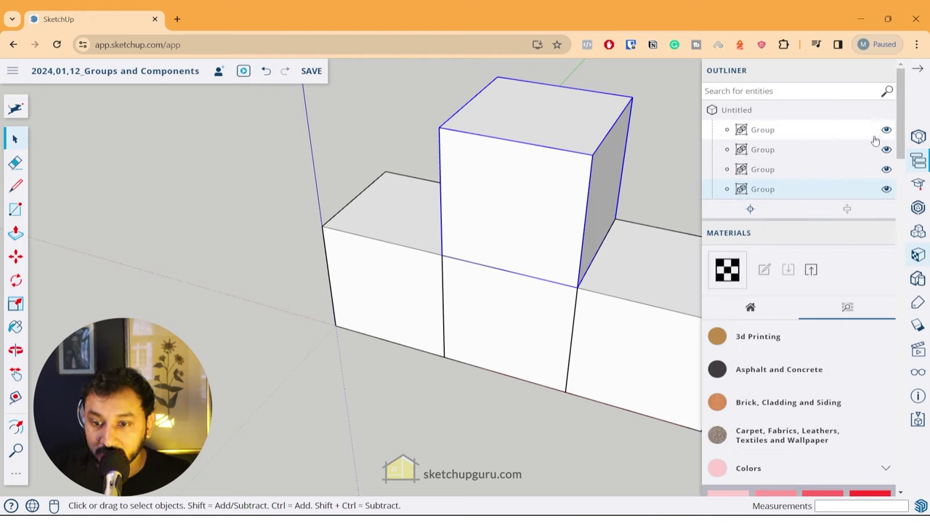
{"action": "left_click", "coordinate": [887, 129]}
{"action": "left_click", "coordinate": [887, 129]}
{"action": "left_click", "coordinate": [887, 149]}
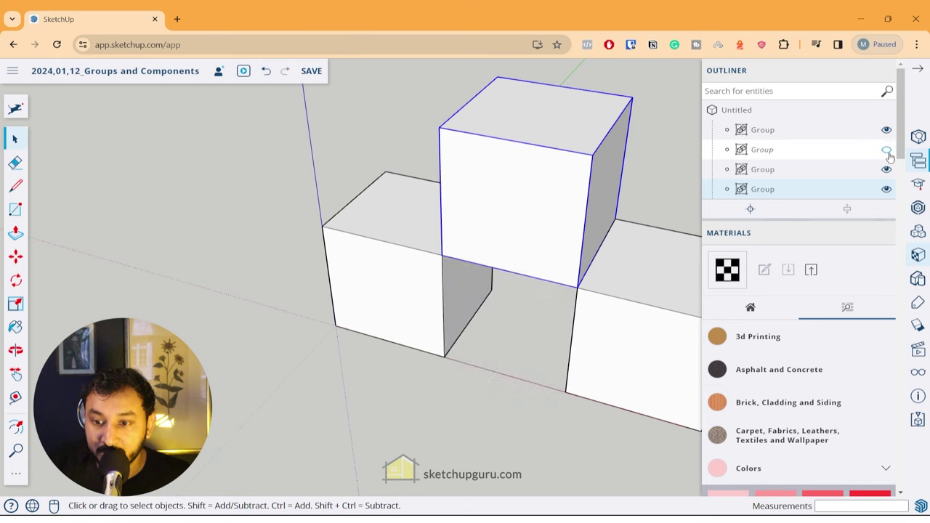
{"action": "left_click", "coordinate": [887, 150]}
{"action": "left_click", "coordinate": [887, 169]}
{"action": "left_click", "coordinate": [887, 170]}
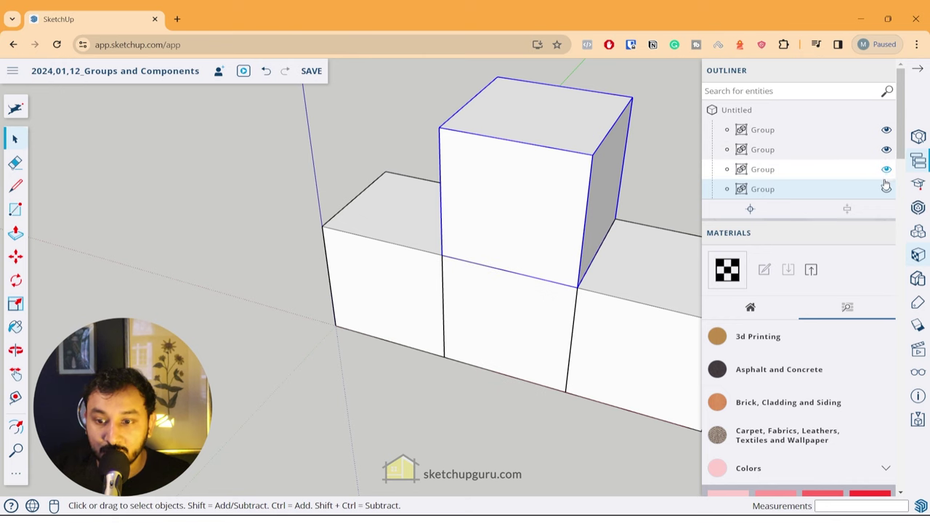
{"action": "left_click", "coordinate": [887, 189]}
{"action": "left_click", "coordinate": [887, 189]}
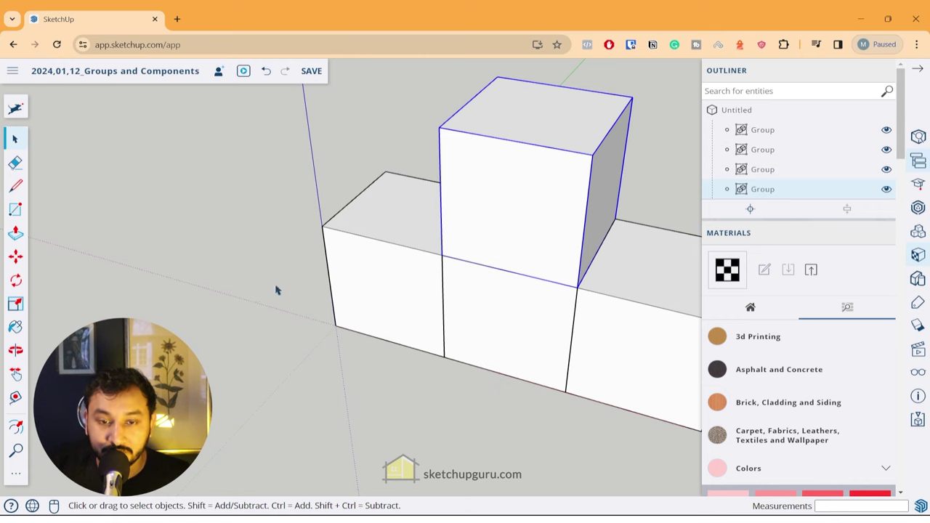
{"action": "scroll", "coordinate": [277, 289], "scroll_direction": "down", "scroll_amount": 3}
- Click each cube individually, then window-select all four cube groups
{"action": "left_click", "coordinate": [387, 284]}
{"action": "left_click", "coordinate": [328, 260]}
{"action": "left_click", "coordinate": [428, 206]}
{"action": "left_click", "coordinate": [403, 308]}
{"action": "left_click", "coordinate": [461, 310]}
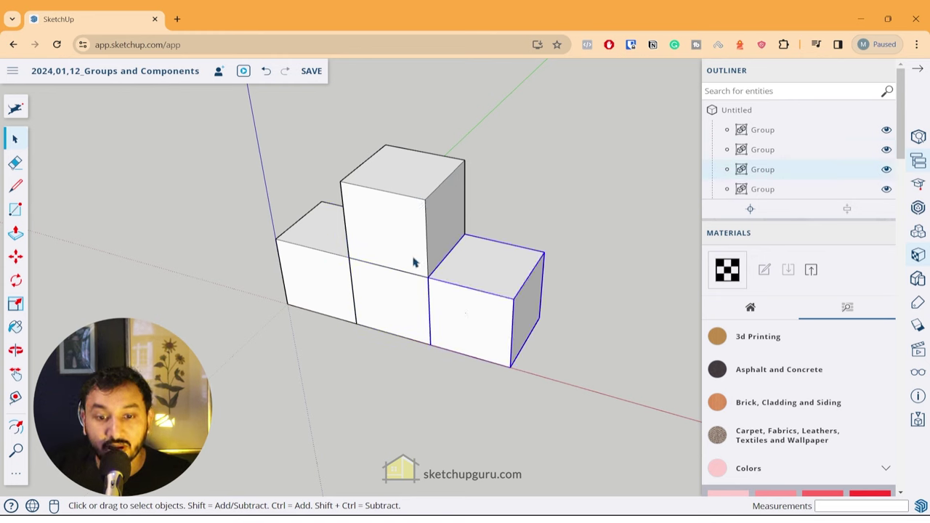
{"action": "left_click", "coordinate": [405, 234]}
{"action": "left_click", "coordinate": [295, 228]}
{"action": "left_click_drag", "start_coordinate": [215, 120], "coordinate": [603, 407]}
{"action": "left_click", "coordinate": [321, 305]}
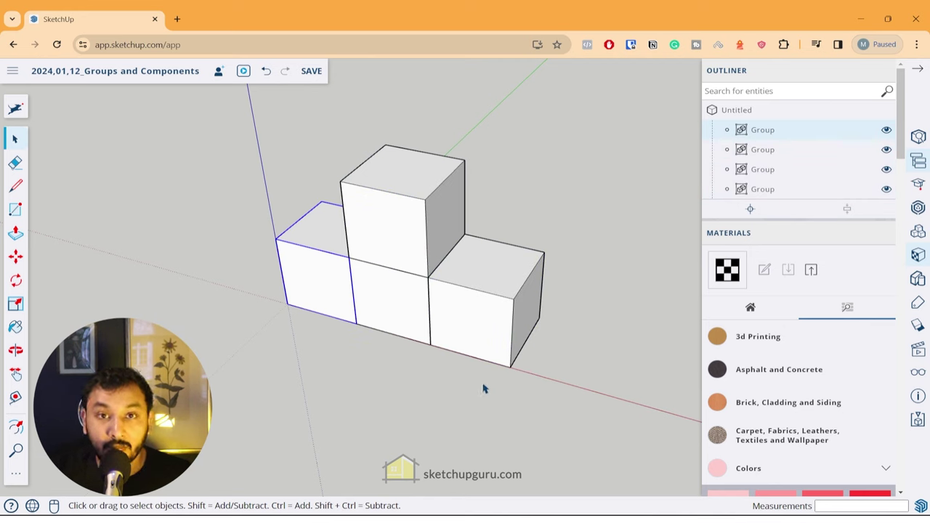
{"action": "left_click_drag", "start_coordinate": [331, 211], "coordinate": [318, 186]}
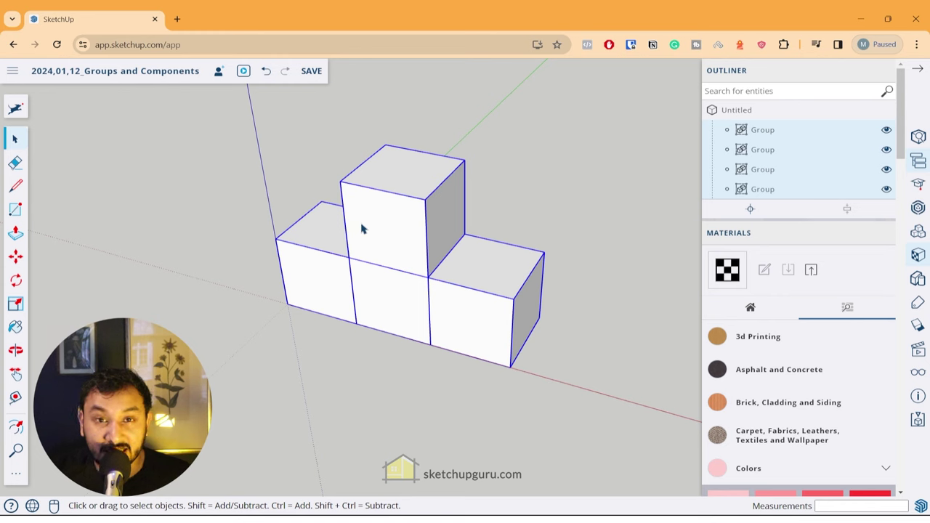
{"action": "left_click", "coordinate": [460, 433]}
{"action": "left_click_drag", "start_coordinate": [515, 425], "coordinate": [283, 148]}
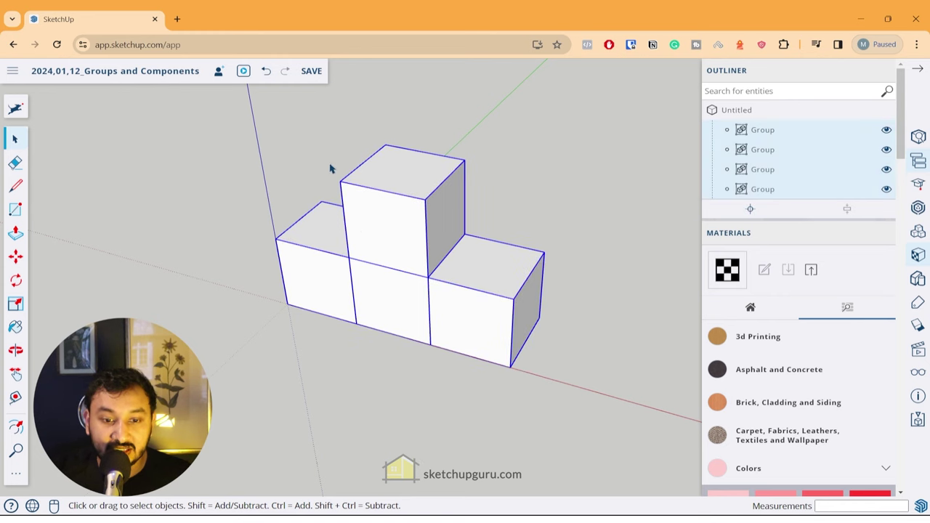
- Make Group from the four selected cube groups and expand the new parent in the Outliner
{"action": "right_click", "coordinate": [377, 203]}
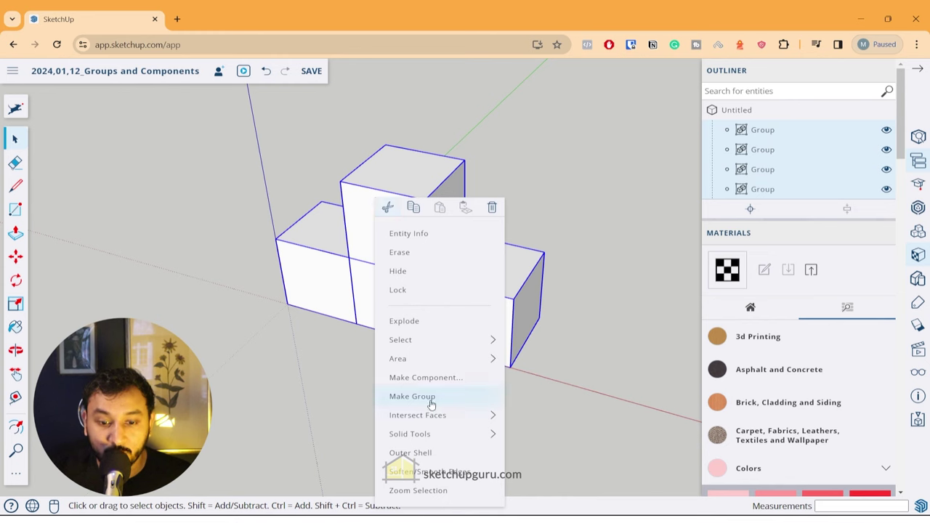
{"action": "left_click", "coordinate": [432, 399]}
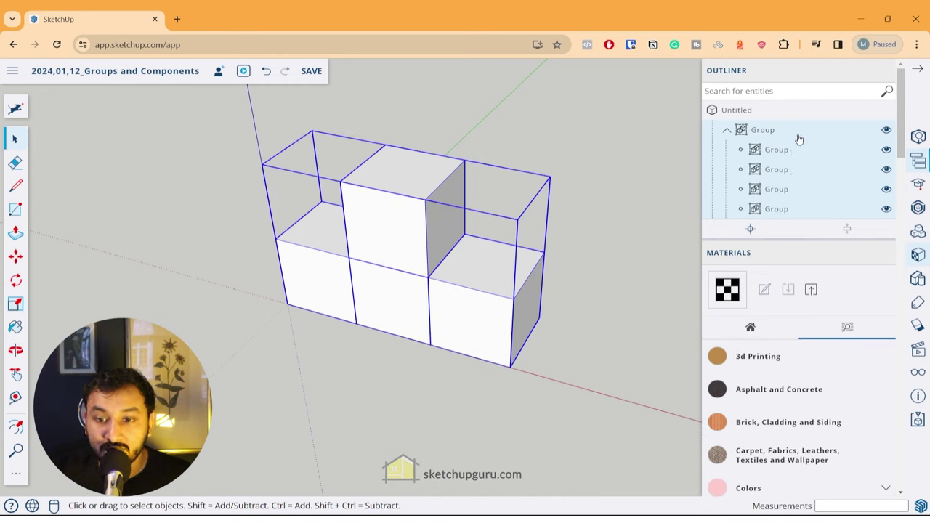
{"action": "left_click", "coordinate": [727, 129]}
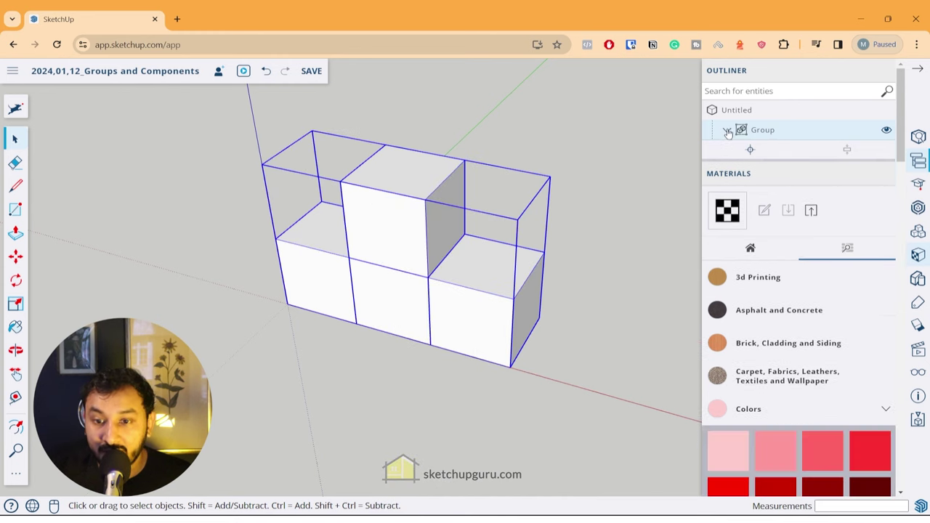
{"action": "left_click", "coordinate": [728, 131]}
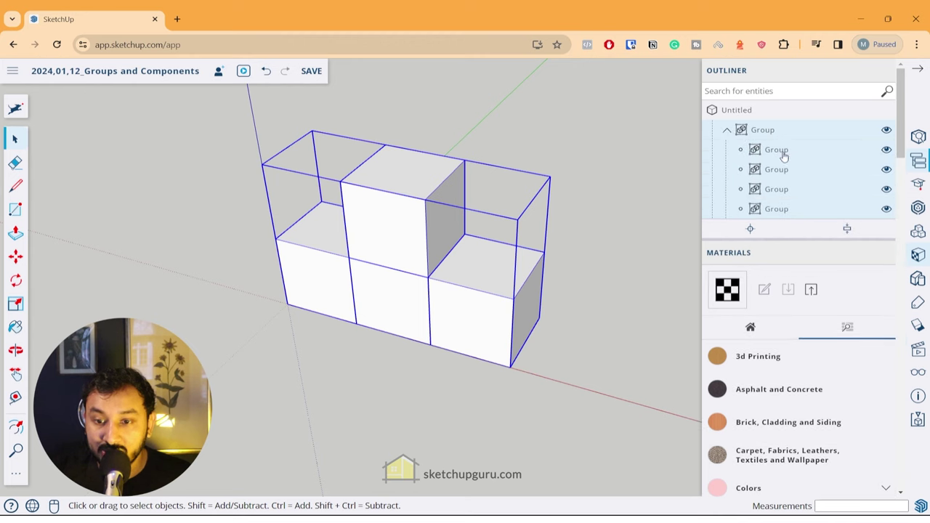
- Toggle the parent group's visibility, then enter the outer and top-cube groups and exit back
{"action": "left_click", "coordinate": [887, 130]}
{"action": "left_click", "coordinate": [623, 226]}
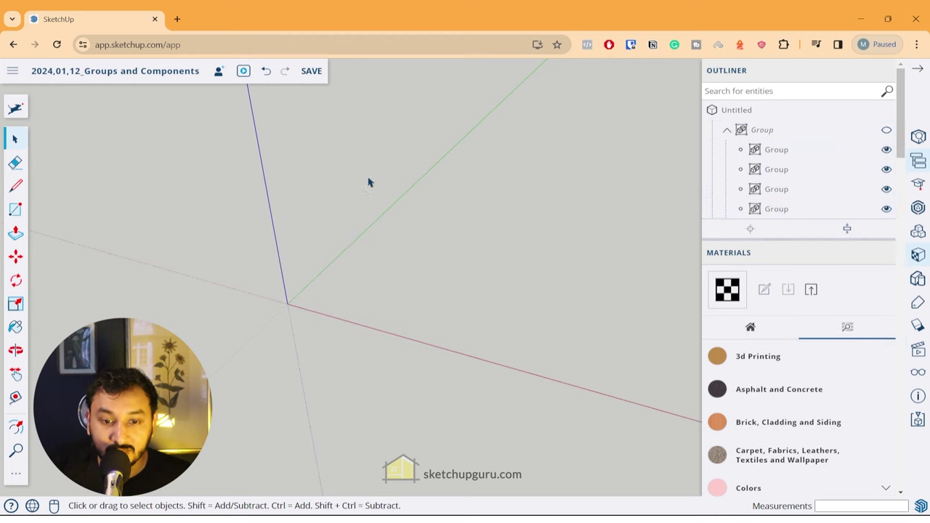
{"action": "left_click", "coordinate": [887, 130]}
{"action": "left_click", "coordinate": [408, 223]}
{"action": "double_click", "coordinate": [409, 223]}
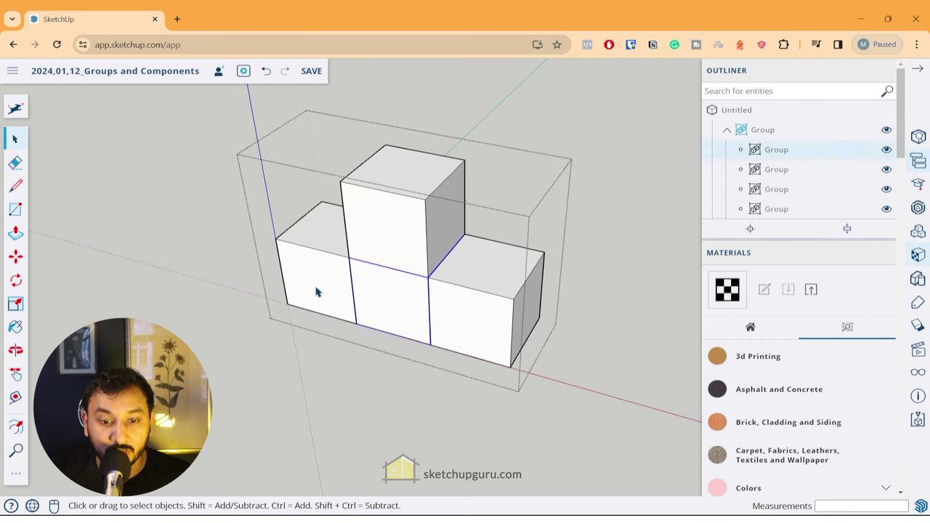
{"action": "double_click", "coordinate": [407, 221]}
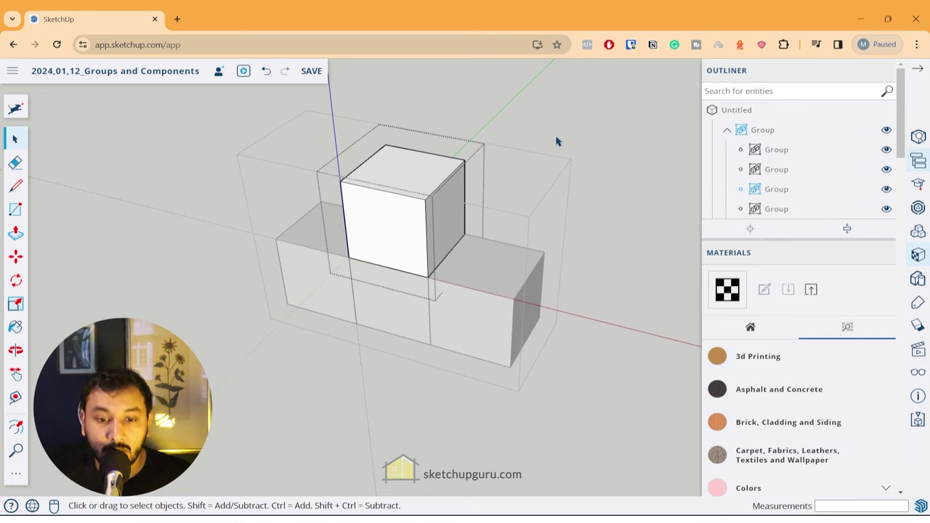
{"action": "left_click", "coordinate": [557, 141]}
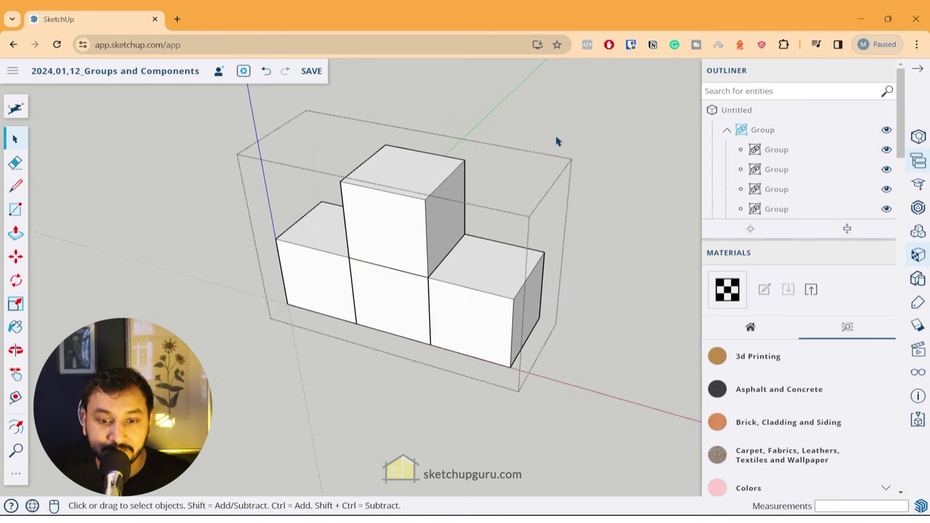
{"action": "left_click", "coordinate": [600, 133]}
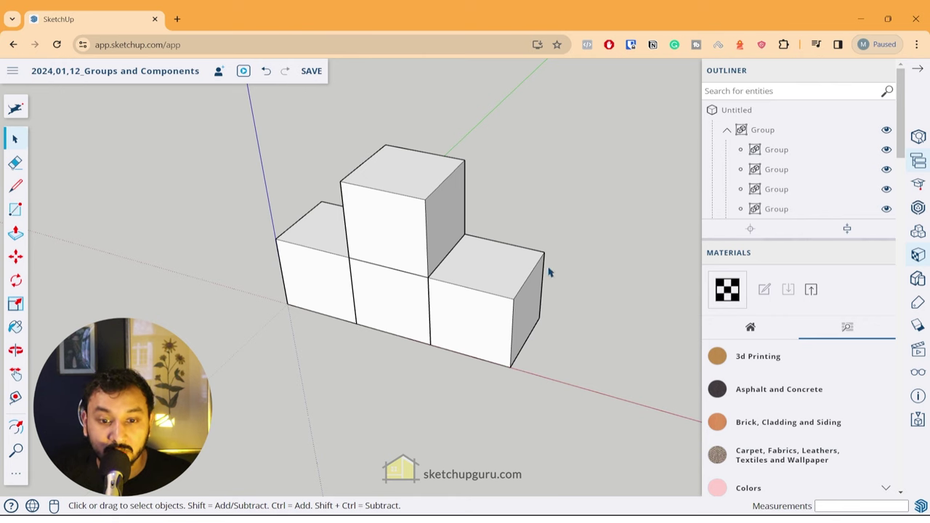
- Re-enter and leave the nested groups, saving the model with Ctrl+S, ending at top level
{"action": "left_click", "coordinate": [423, 171]}
{"action": "double_click", "coordinate": [418, 177]}
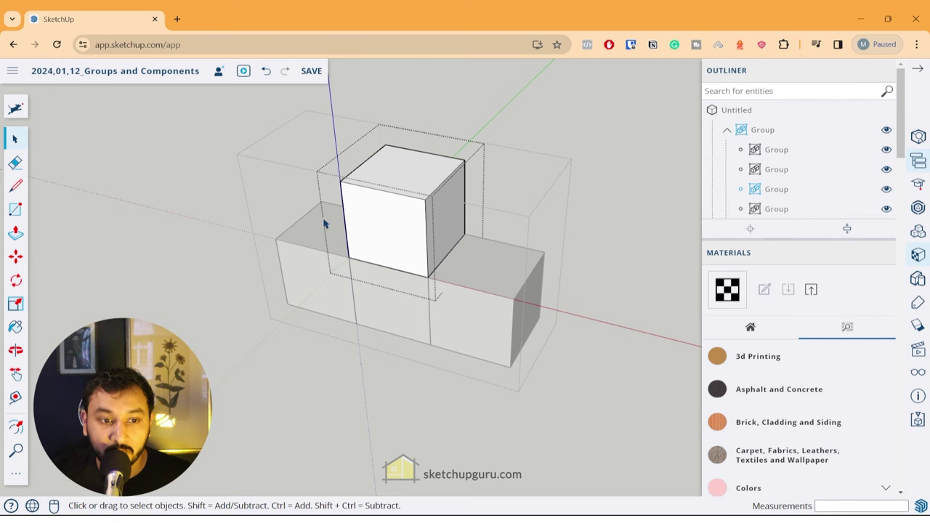
{"action": "key", "text": "Escape"}
{"action": "key", "text": "ctrl+s"}
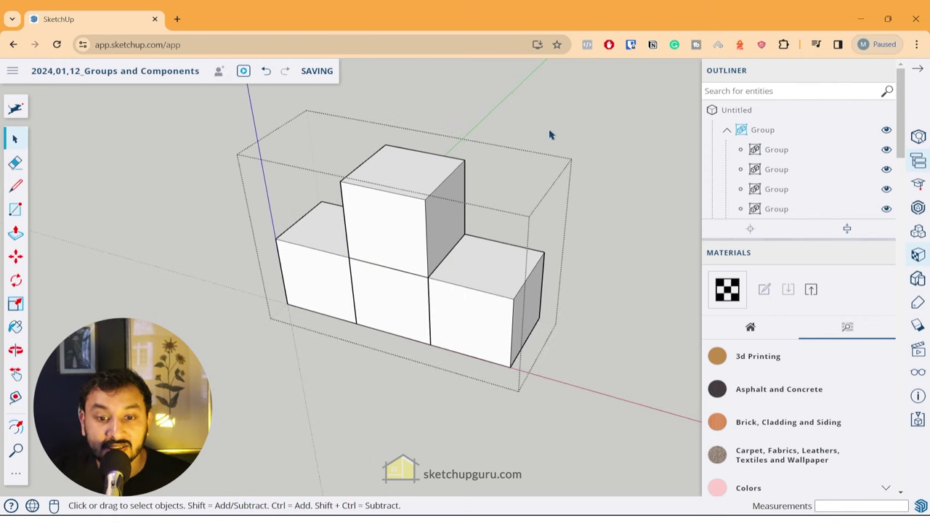
{"action": "key", "text": "Escape"}
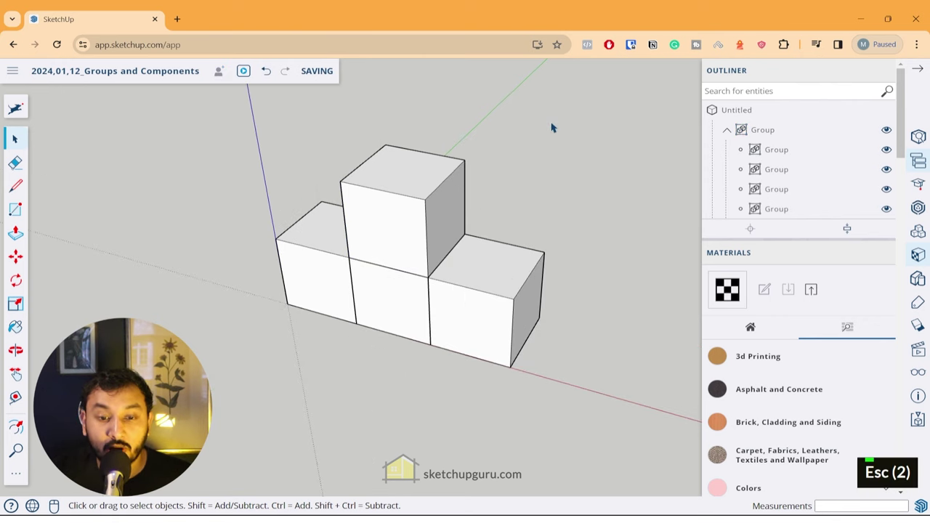
{"action": "double_click", "coordinate": [427, 188]}
{"action": "key", "text": "Escape"}
{"action": "key", "text": "Escape"}
{"action": "key", "text": "Escape"}
{"action": "key", "text": "Escape"}
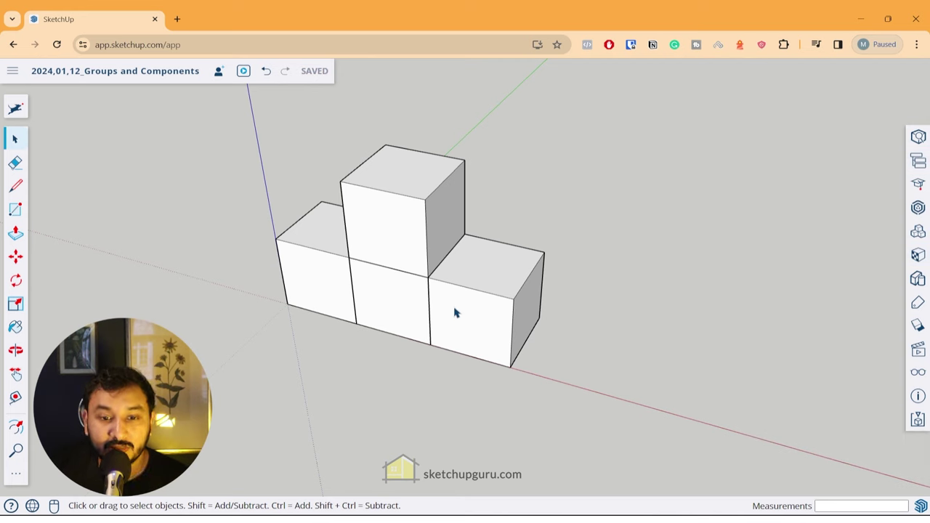
- Copy the T-shaped group with Move and Ctrl, placing it along the red axis
{"action": "left_click", "coordinate": [412, 230]}
{"action": "double_click", "coordinate": [412, 230]}
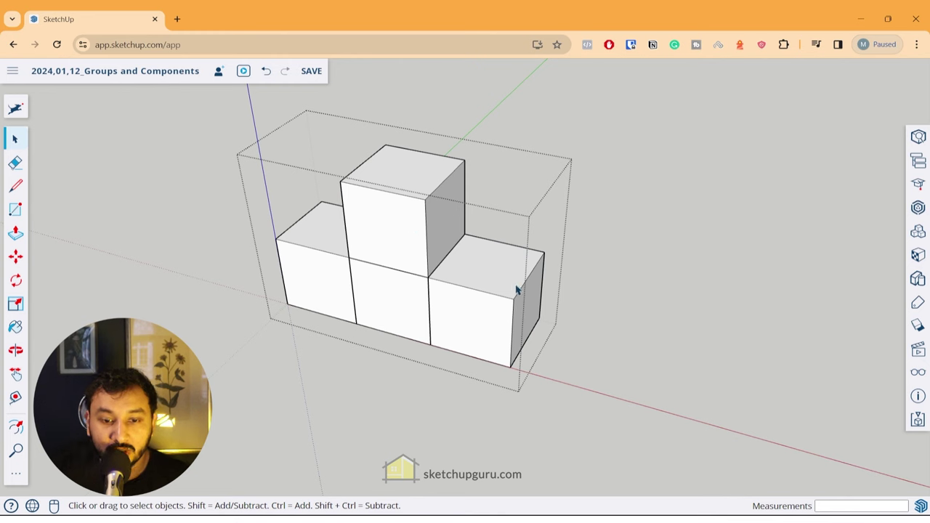
{"action": "key", "text": "Escape"}
{"action": "left_click", "coordinate": [387, 263]}
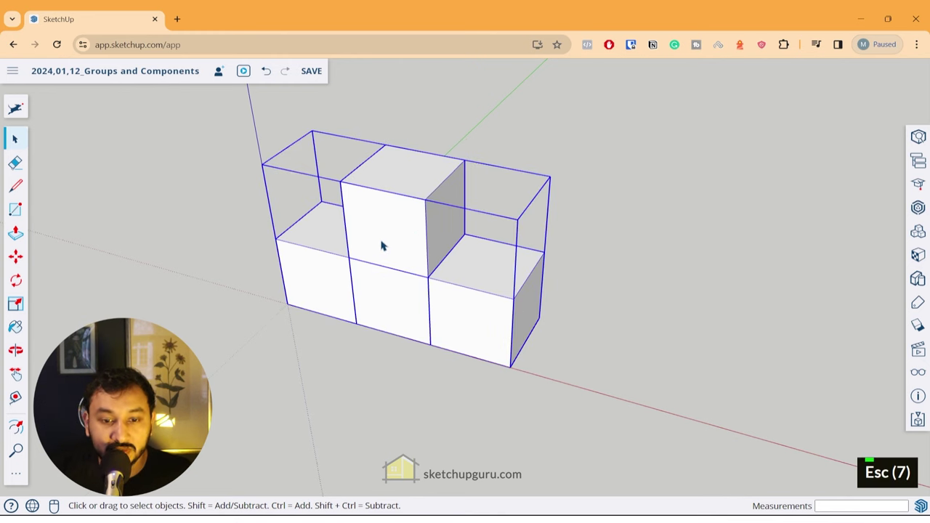
{"action": "key", "text": "m"}
{"action": "key", "text": "ctrl"}
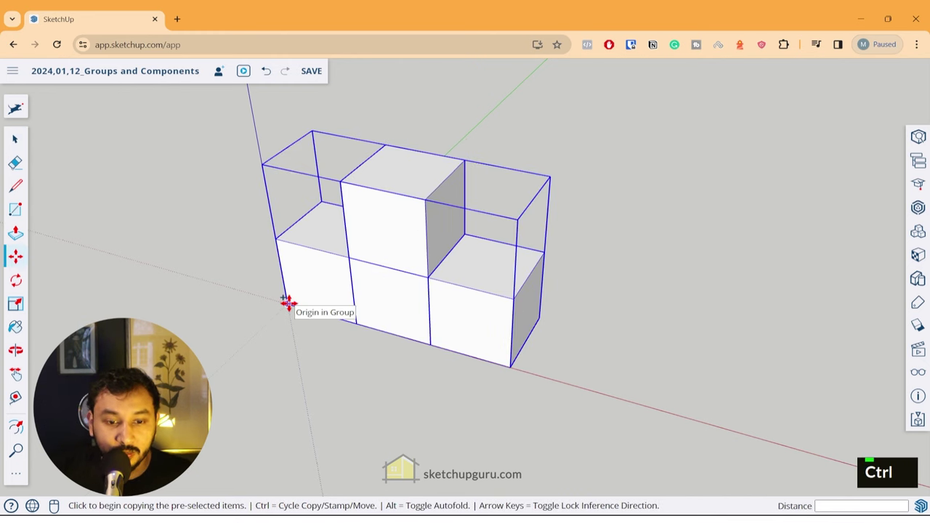
{"action": "left_click", "coordinate": [287, 304]}
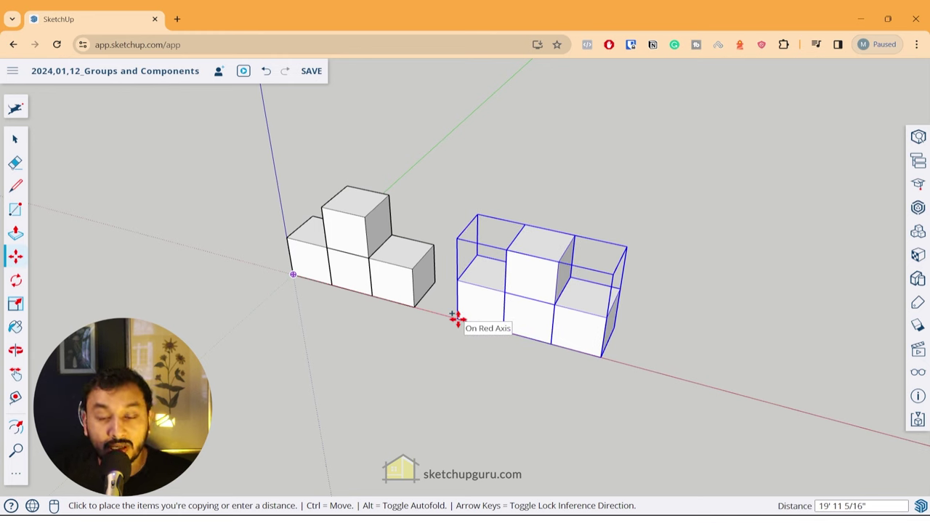
{"action": "left_click", "coordinate": [457, 320]}
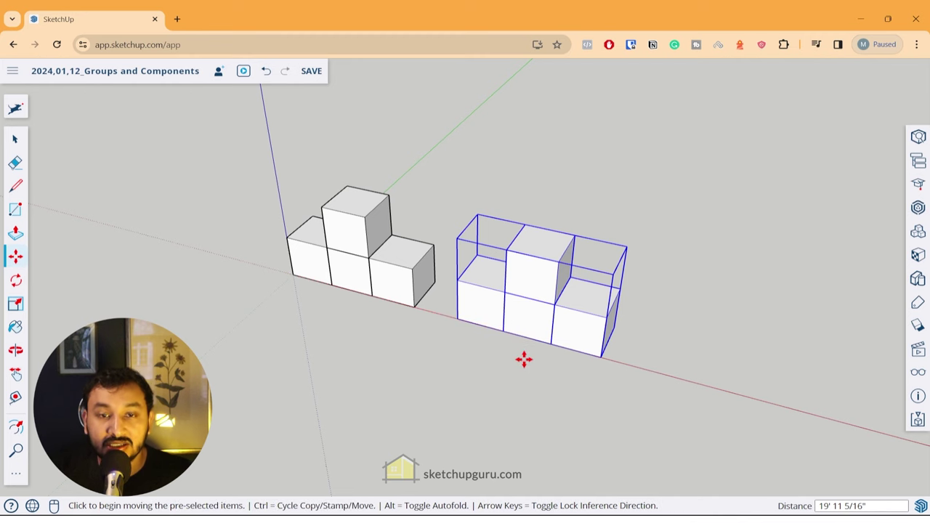
- Open the copied T-shaped group for editing and orbit around both groups
{"action": "key", "text": "space"}
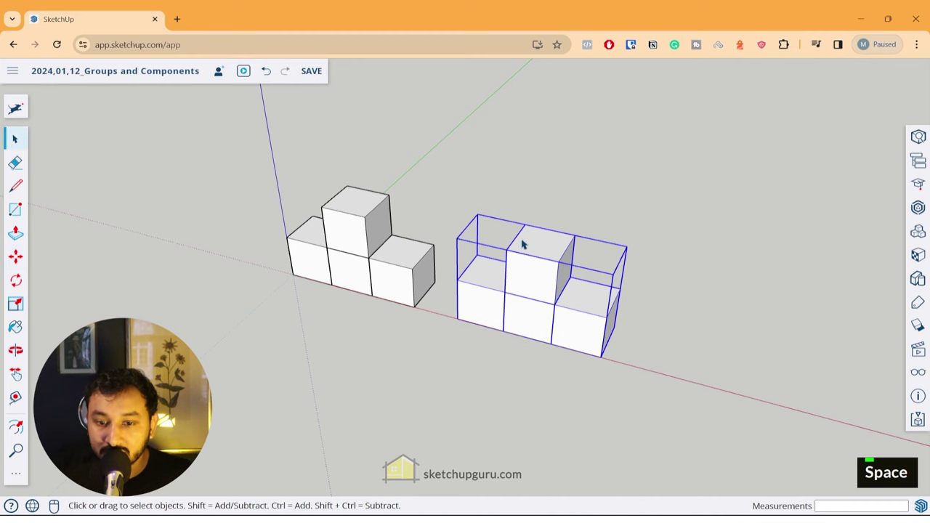
{"action": "scroll", "coordinate": [542, 266], "scroll_direction": "up", "scroll_amount": 3}
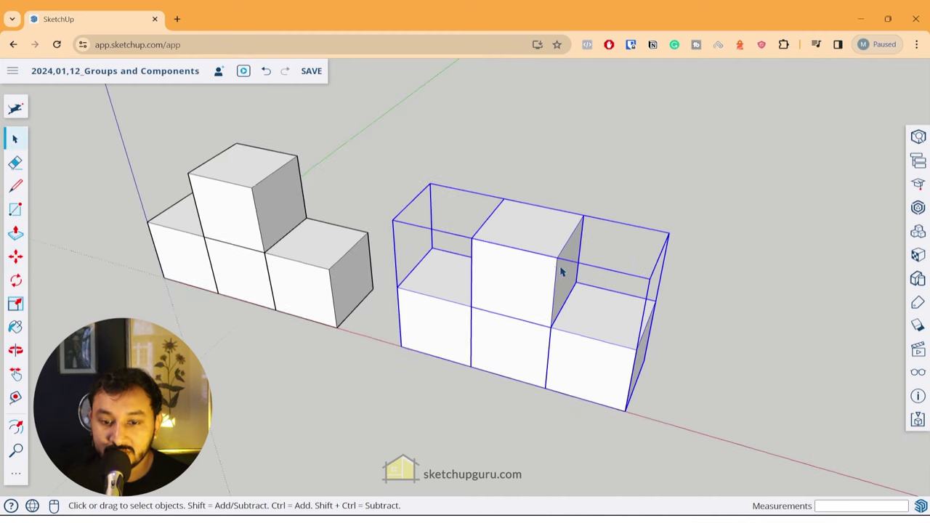
{"action": "double_click", "coordinate": [541, 267]}
{"action": "middle_click_drag", "start_coordinate": [397, 301], "coordinate": [418, 302]}
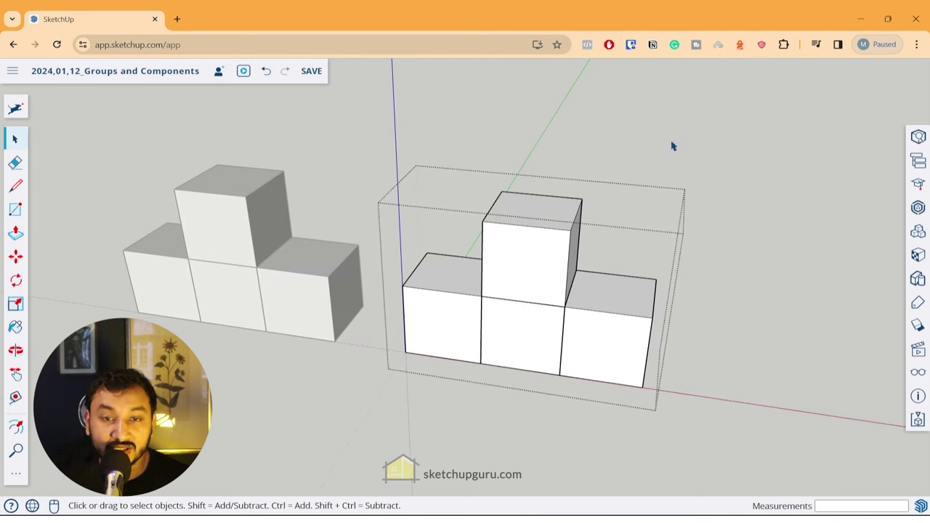
{"action": "scroll", "coordinate": [594, 303], "scroll_direction": "up", "scroll_amount": 5}
{"action": "scroll", "coordinate": [545, 293], "scroll_direction": "down", "scroll_amount": 4}
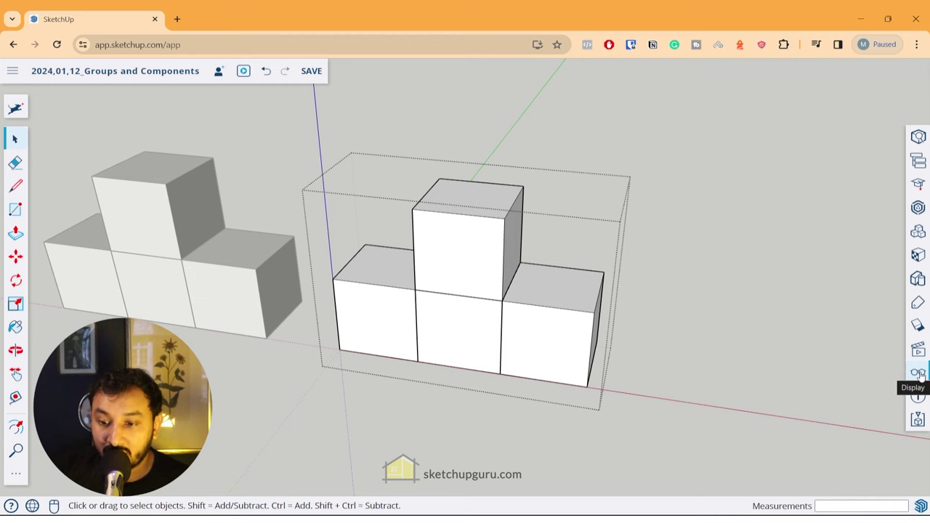
- Turn on Hide rest of model in the Display settings
{"action": "left_click", "coordinate": [919, 373]}
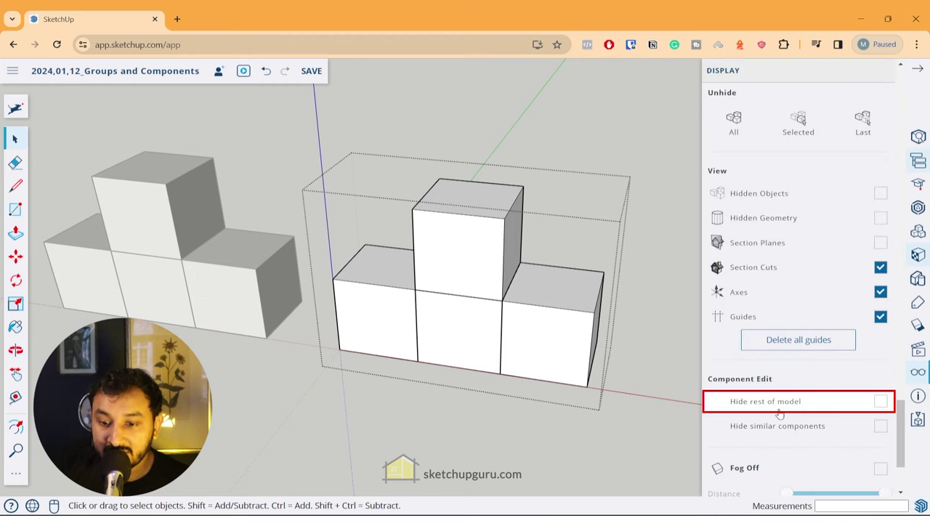
{"action": "left_click", "coordinate": [881, 402]}
{"action": "left_click", "coordinate": [881, 402]}
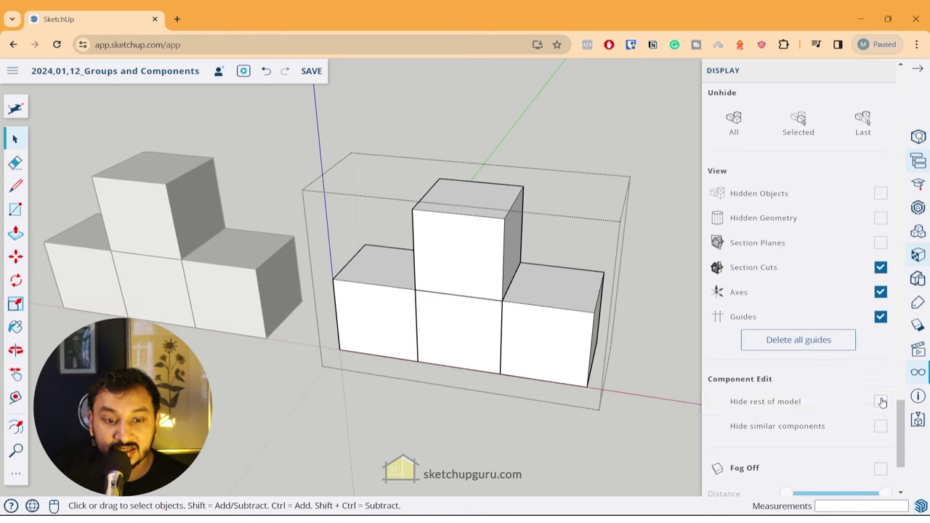
{"action": "left_click", "coordinate": [881, 402]}
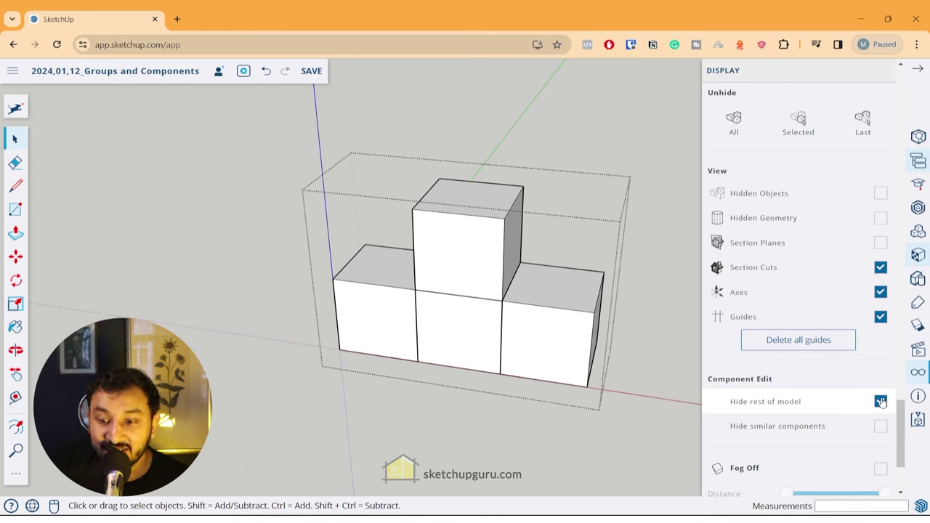
- Enter the top cube's group to test the hidden surroundings, then exit group editing
{"action": "double_click", "coordinate": [457, 233]}
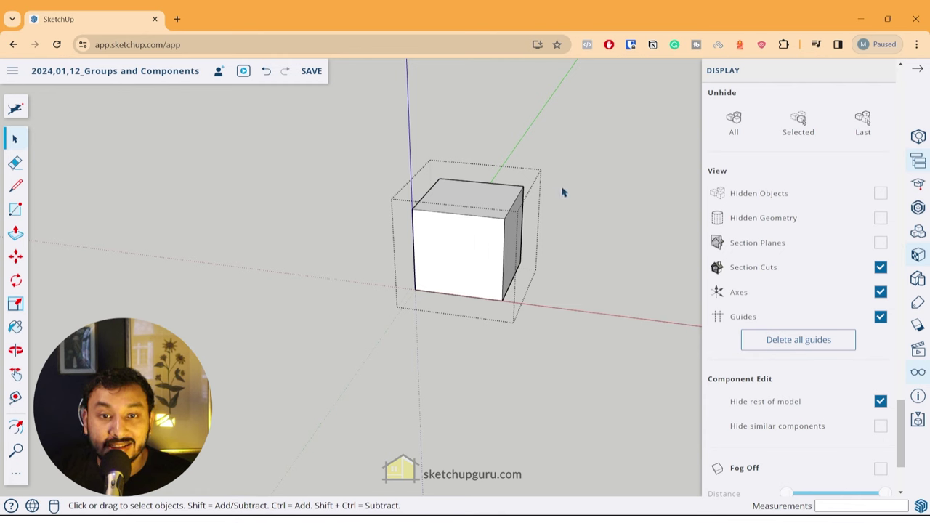
{"action": "key", "text": "Escape"}
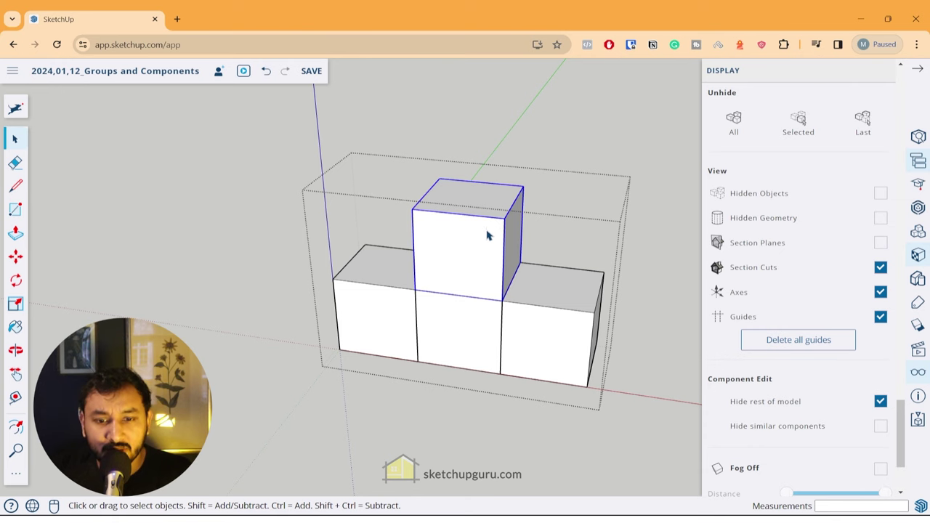
{"action": "key", "text": "Return"}
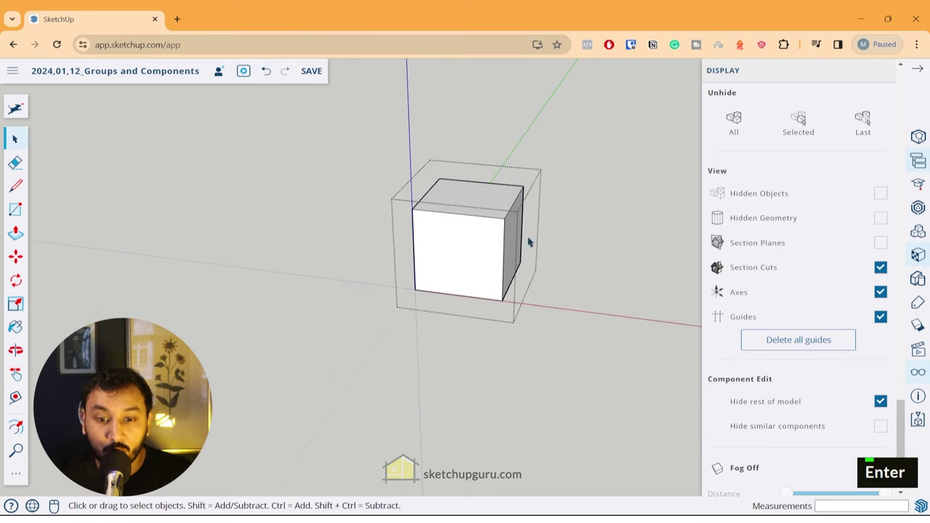
{"action": "key", "text": "Escape"}
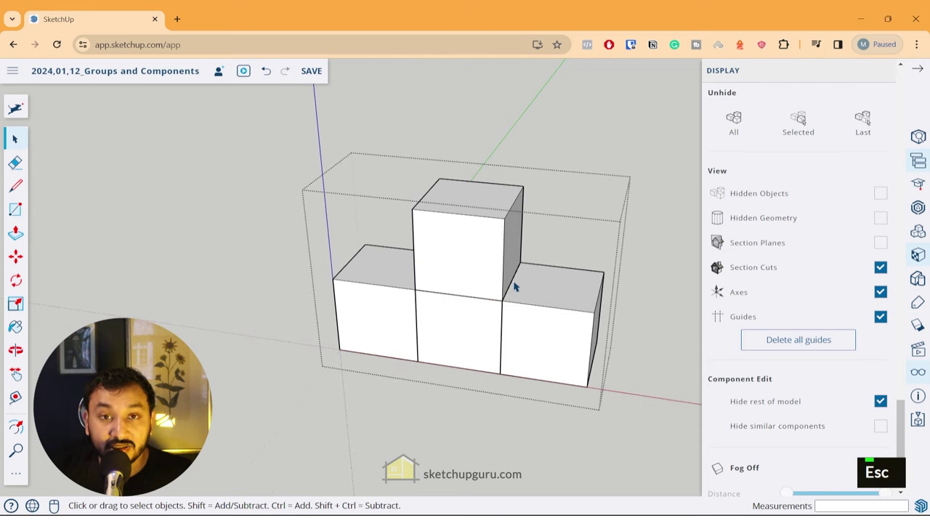
{"action": "key", "text": "Escape"}
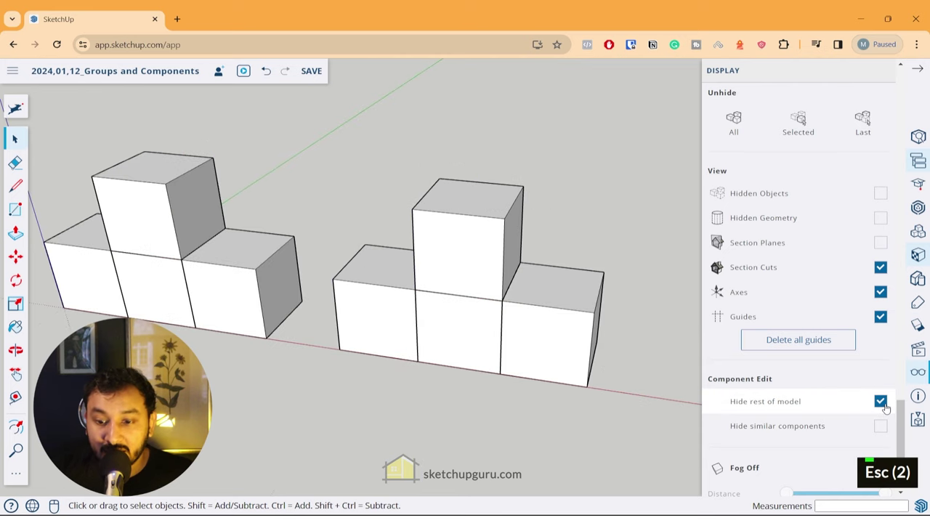
- Turn Hide rest of model back off and select the left T-shaped group
{"action": "left_click", "coordinate": [881, 402]}
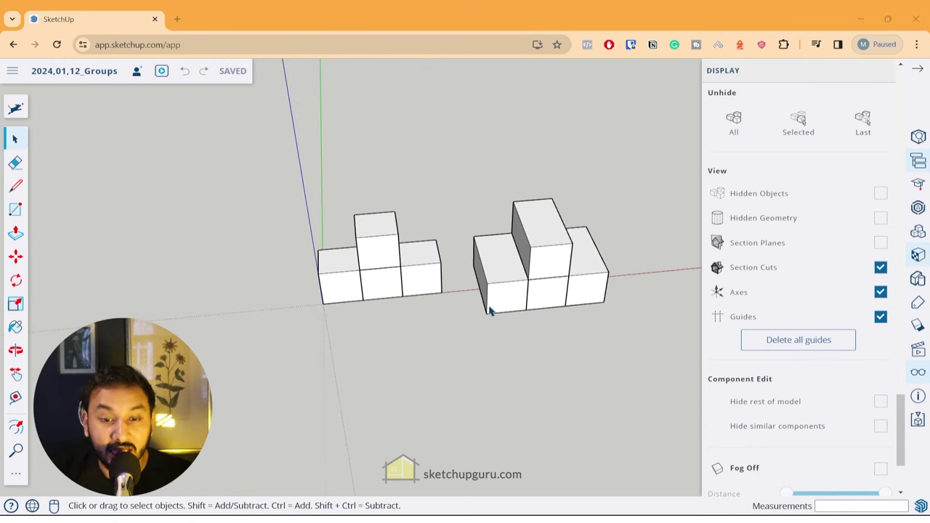
{"action": "middle_click_drag", "start_coordinate": [490, 311], "coordinate": [349, 270]}
{"action": "key", "text": "space"}
{"action": "left_click", "coordinate": [412, 251]}
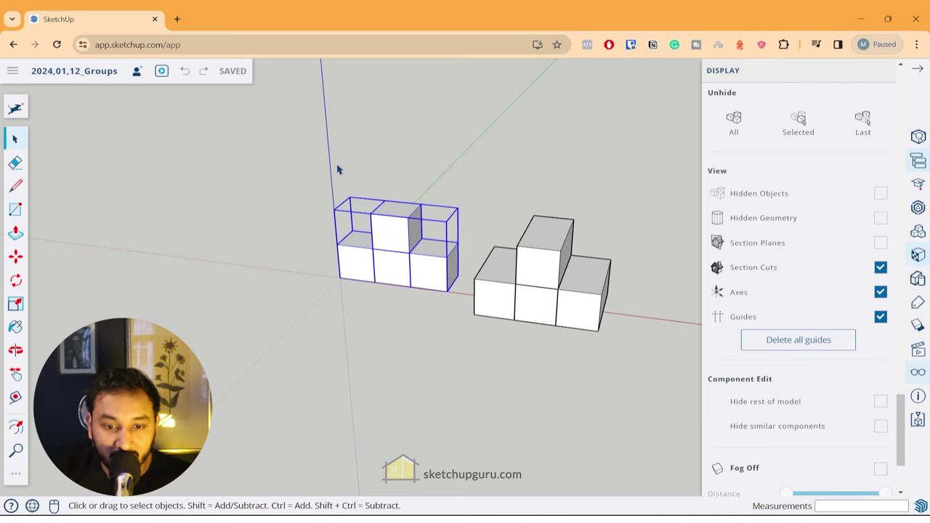
- Explode the selected T-shaped group into separate cube groups
{"action": "scroll", "coordinate": [336, 209], "scroll_direction": "up", "scroll_amount": 3}
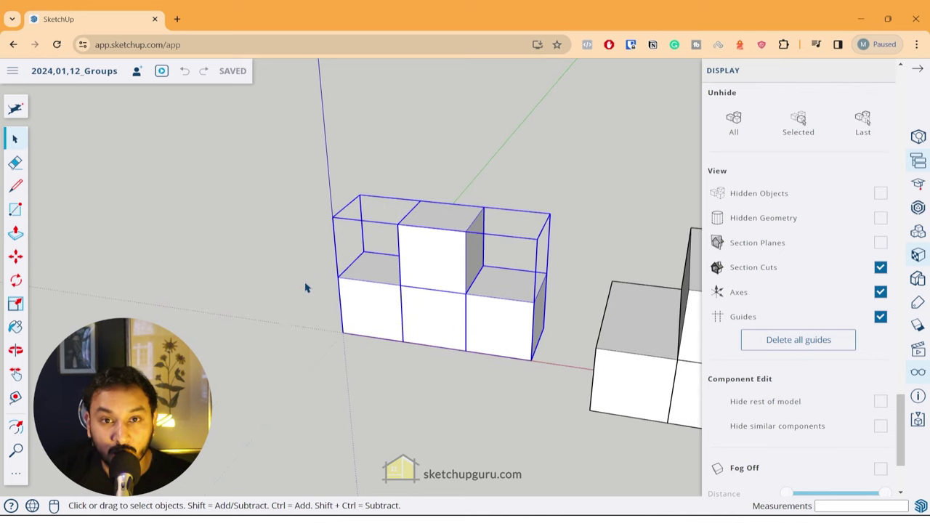
{"action": "scroll", "coordinate": [320, 282], "scroll_direction": "down", "scroll_amount": 3}
{"action": "scroll", "coordinate": [349, 273], "scroll_direction": "up", "scroll_amount": 5}
{"action": "right_click", "coordinate": [377, 178]}
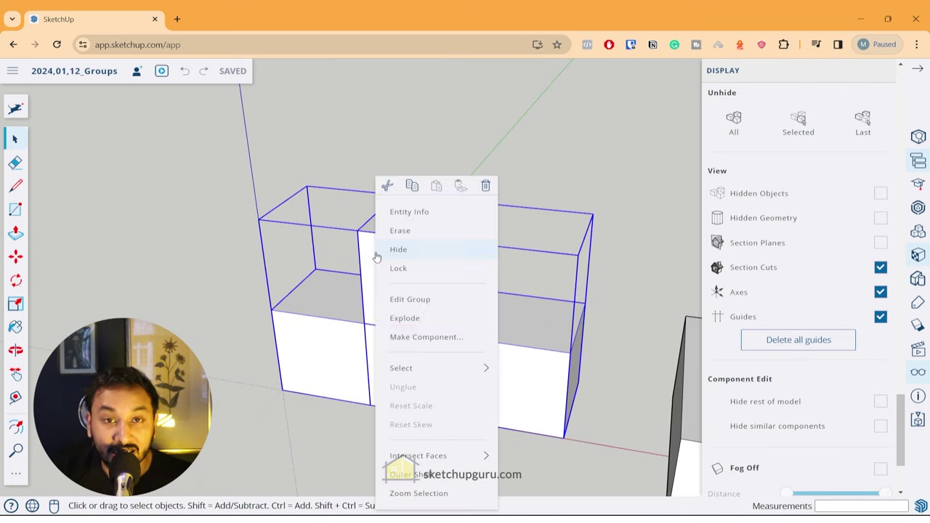
{"action": "left_click", "coordinate": [438, 322]}
- Select the left, right, lower middle and top cubes in turn to check they are separate
{"action": "left_click", "coordinate": [324, 346]}
{"action": "left_click", "coordinate": [525, 379]}
{"action": "left_click", "coordinate": [425, 395]}
{"action": "left_click", "coordinate": [436, 280]}
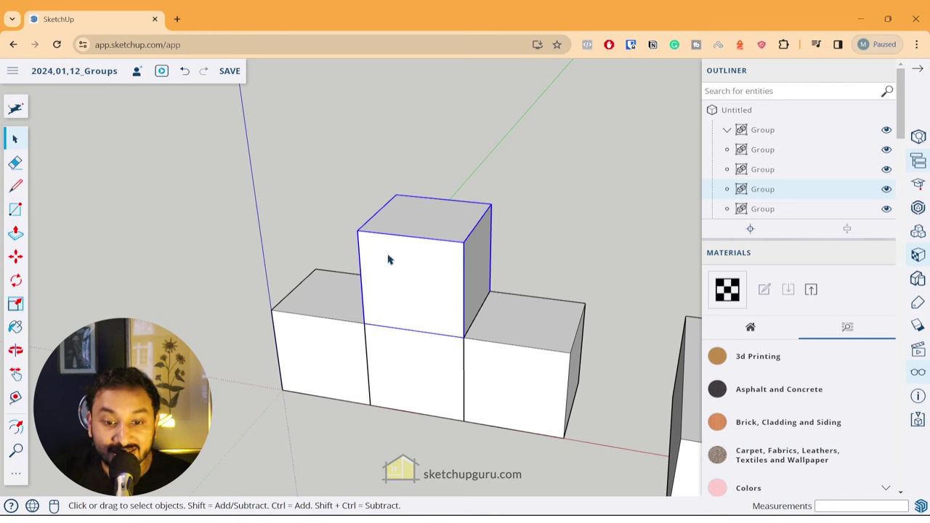
{"action": "left_click", "coordinate": [434, 357]}
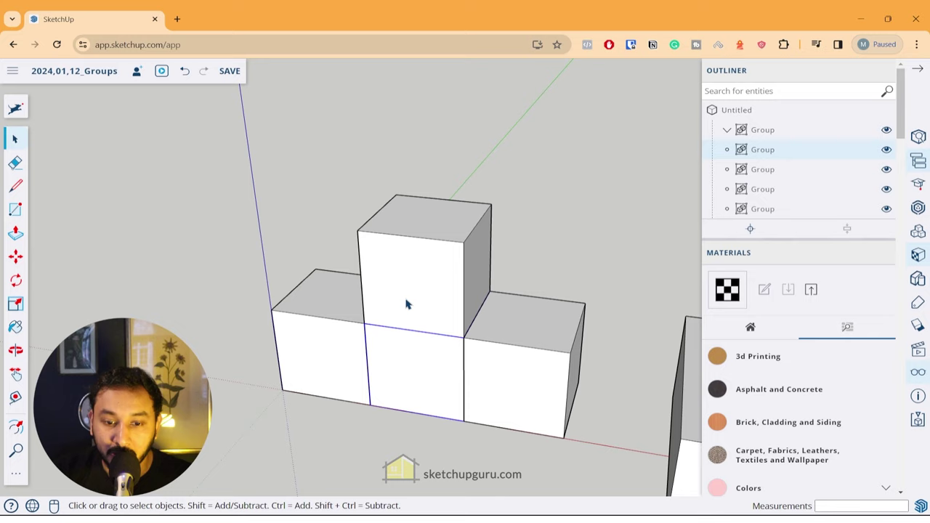
{"action": "middle_click_drag", "start_coordinate": [407, 303], "coordinate": [442, 316]}
- Move the right cube (M) to stand apart from the T shapes
{"action": "left_click", "coordinate": [412, 351]}
{"action": "key", "text": "m"}
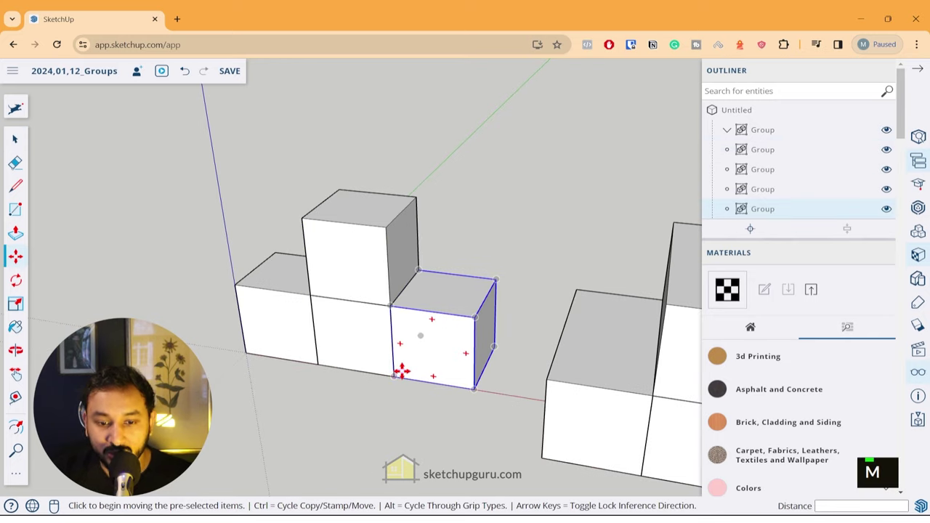
{"action": "left_click", "coordinate": [402, 369]}
{"action": "scroll", "coordinate": [407, 367], "scroll_direction": "down", "scroll_amount": 3}
{"action": "left_click", "coordinate": [554, 348]}
{"action": "key", "text": "space"}
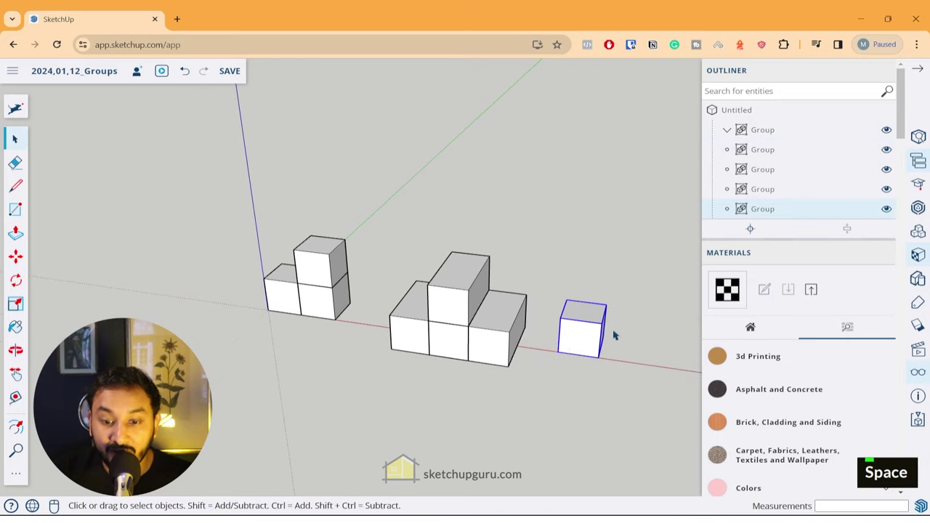
- Explode the lone cube into loose geometry and select its top face and front edge
{"action": "scroll", "coordinate": [613, 332], "scroll_direction": "up", "scroll_amount": 5}
{"action": "right_click", "coordinate": [574, 311]}
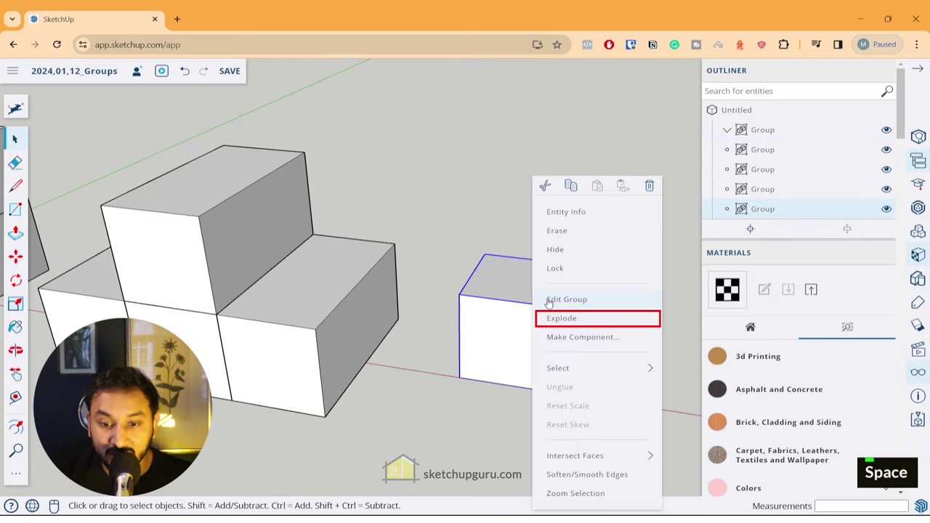
{"action": "left_click", "coordinate": [558, 315]}
{"action": "left_click", "coordinate": [540, 295]}
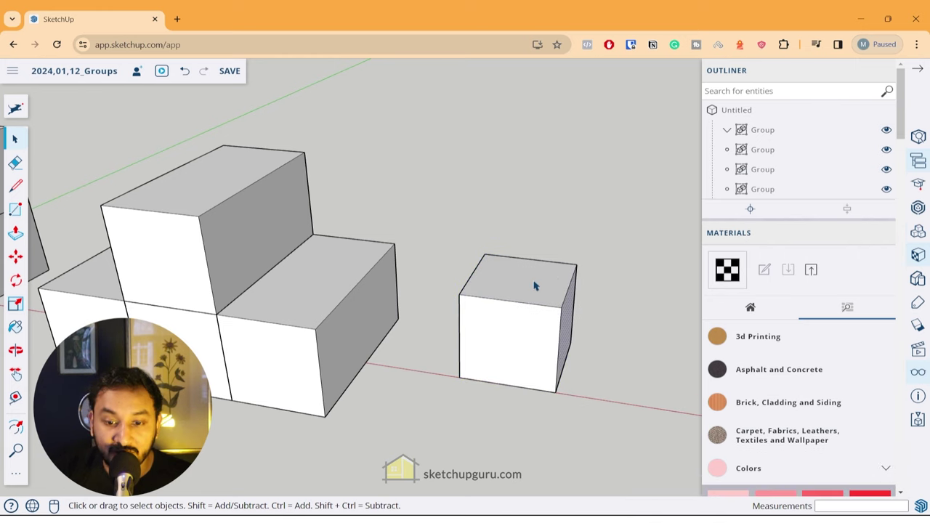
{"action": "left_click", "coordinate": [512, 304]}
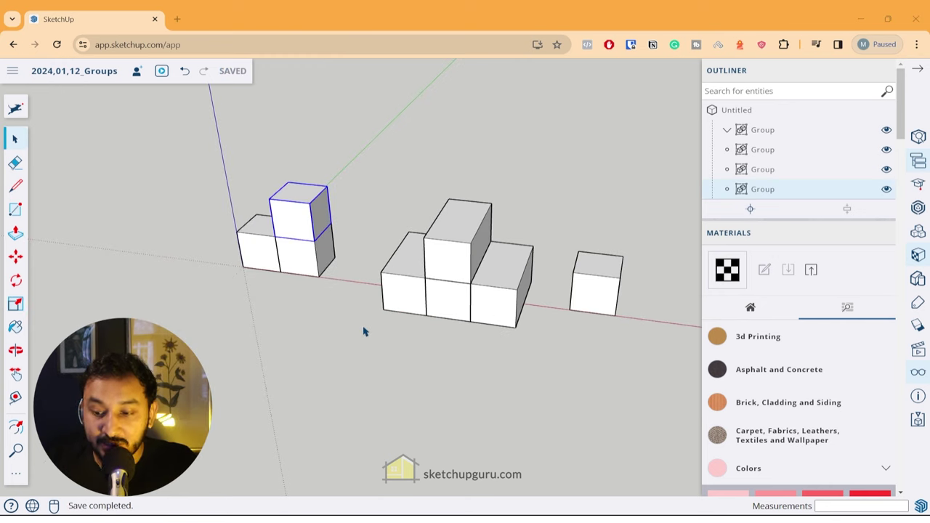
{"action": "middle_click_drag", "start_coordinate": [363, 331], "coordinate": [287, 354]}
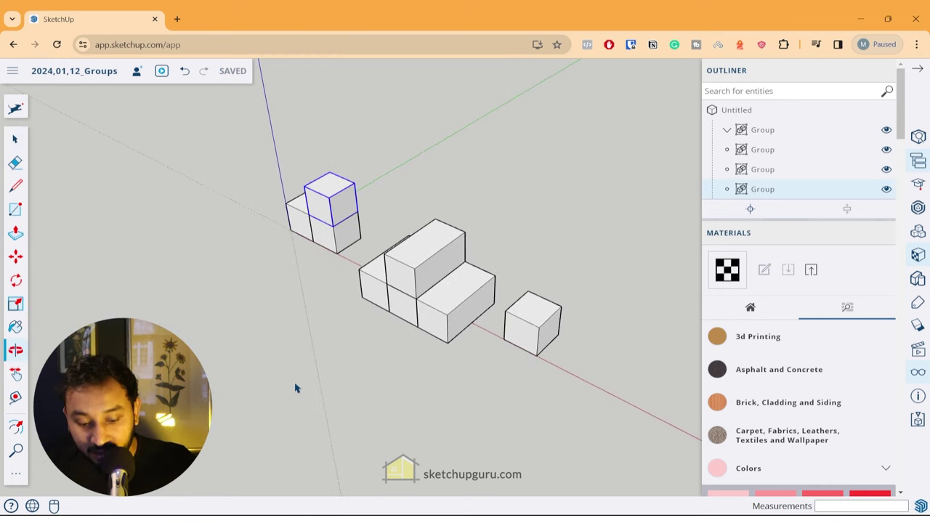
{"action": "middle_click_drag", "start_coordinate": [579, 378], "coordinate": [611, 338]}
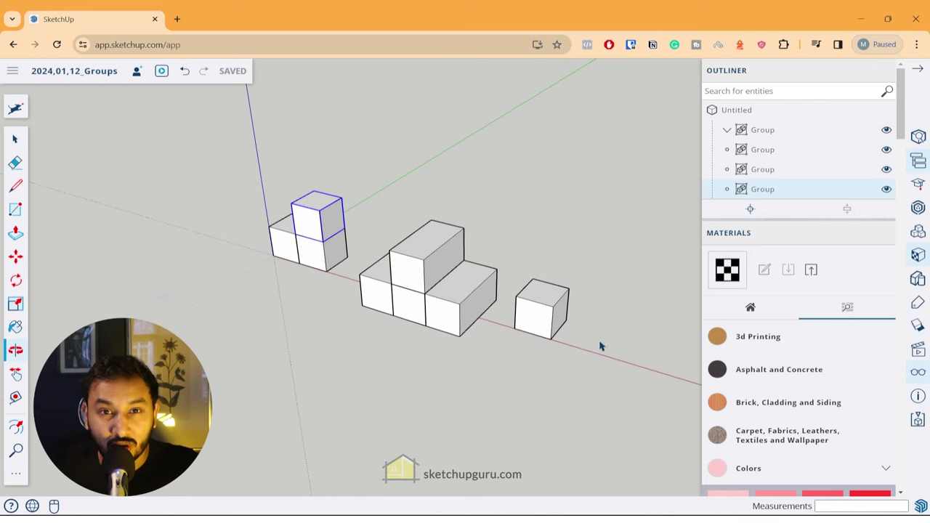
- Draw a short edge on the ground beside the lone cube and select it
{"action": "scroll", "coordinate": [593, 346], "scroll_direction": "up", "scroll_amount": 2}
{"action": "key", "text": "l"}
{"action": "left_click", "coordinate": [567, 347]}
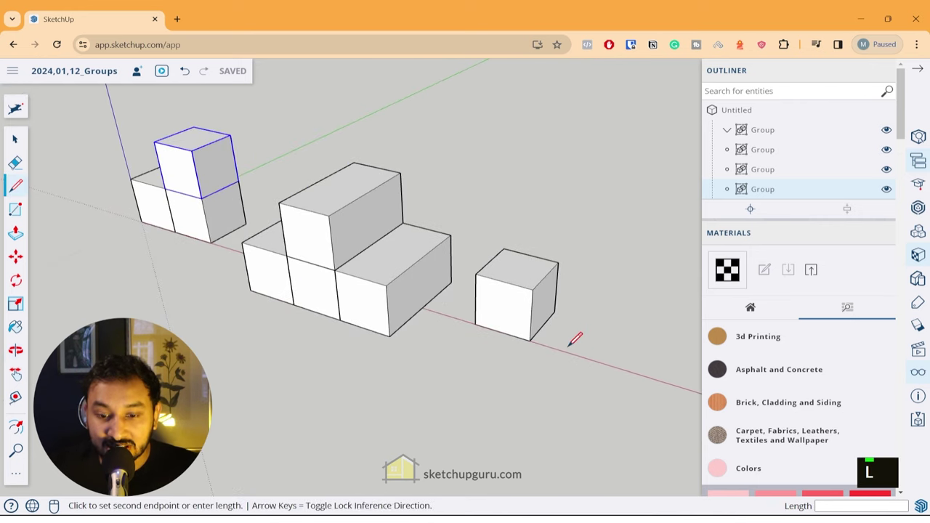
{"action": "left_click", "coordinate": [609, 291]}
{"action": "key", "text": "space"}
{"action": "left_click", "coordinate": [597, 311]}
{"action": "right_click", "coordinate": [597, 311]}
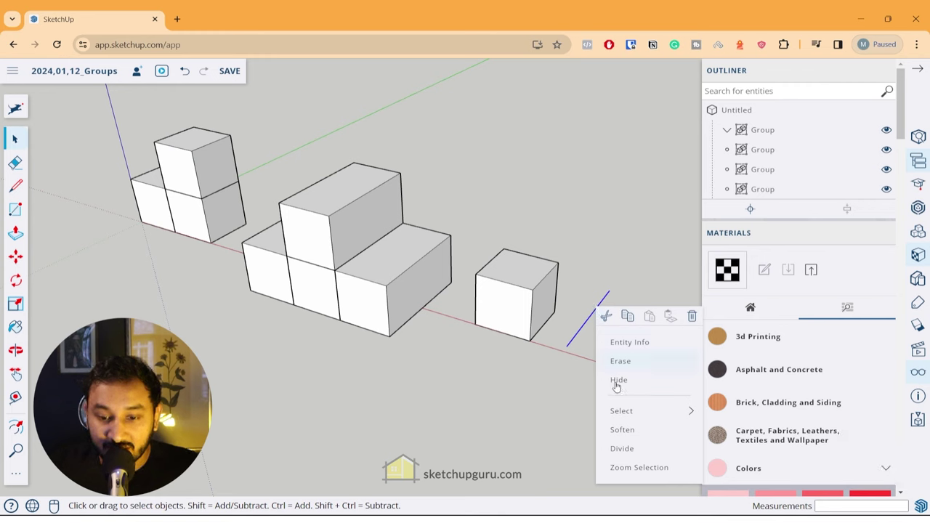
{"action": "left_click", "coordinate": [531, 369]}
- Draw a second ground edge from the same start point
{"action": "key", "text": "l"}
{"action": "left_click", "coordinate": [567, 347]}
{"action": "left_click", "coordinate": [613, 360]}
{"action": "key", "text": "space"}
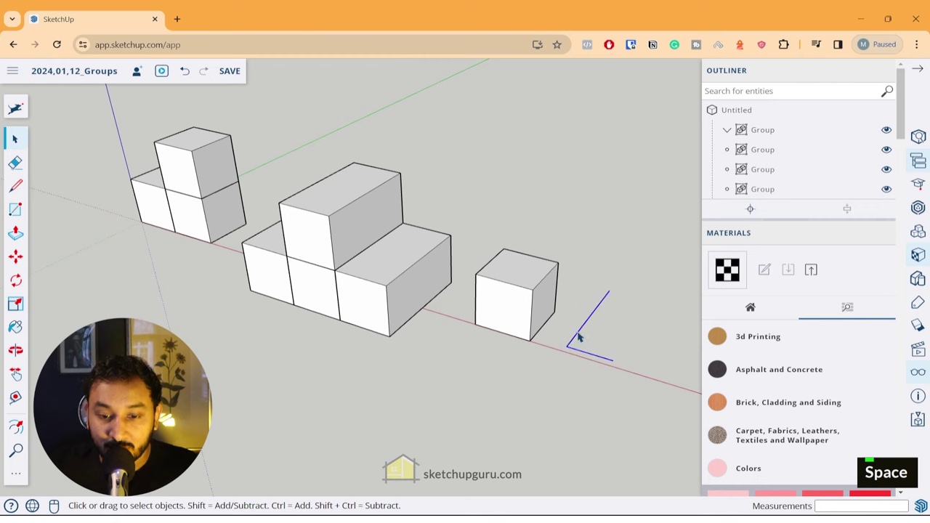
{"action": "right_click", "coordinate": [579, 338]}
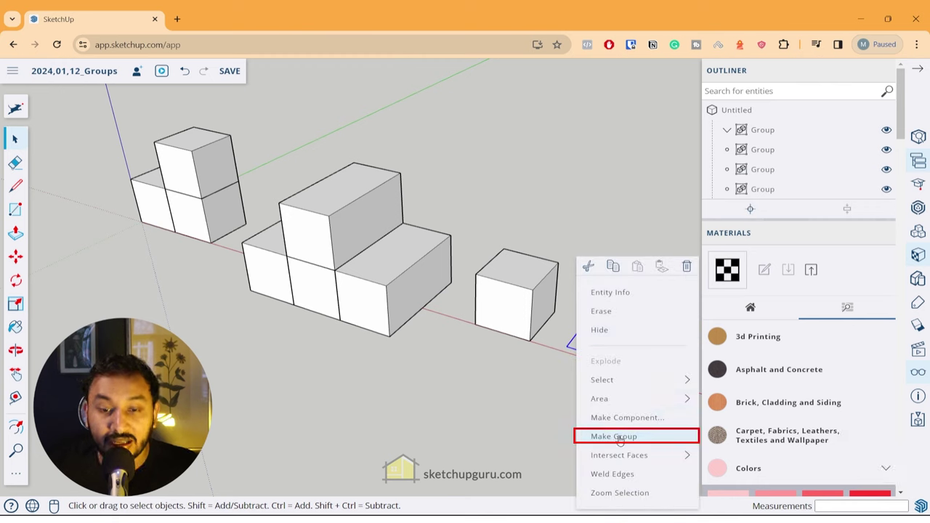
{"action": "left_click", "coordinate": [542, 440]}
- Draw a rectangle face between the two edges' endpoints and select it
{"action": "key", "text": "r"}
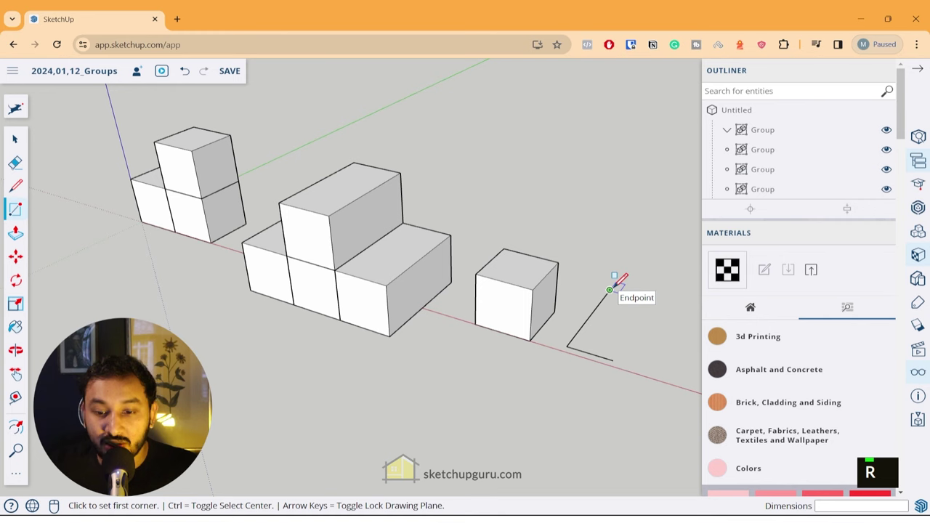
{"action": "left_click", "coordinate": [610, 290]}
{"action": "left_click", "coordinate": [613, 357]}
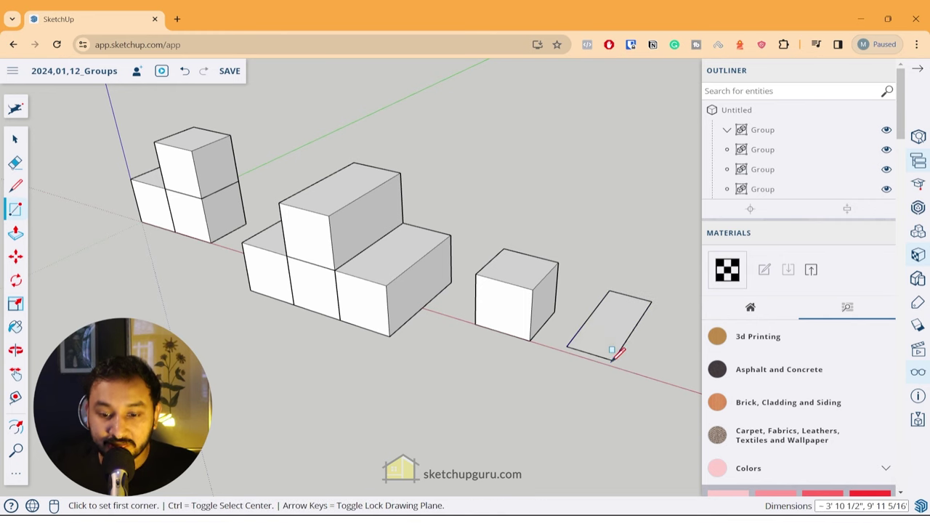
{"action": "key", "text": "space"}
{"action": "left_click", "coordinate": [600, 333]}
{"action": "scroll", "coordinate": [630, 313], "scroll_direction": "up", "scroll_amount": 3}
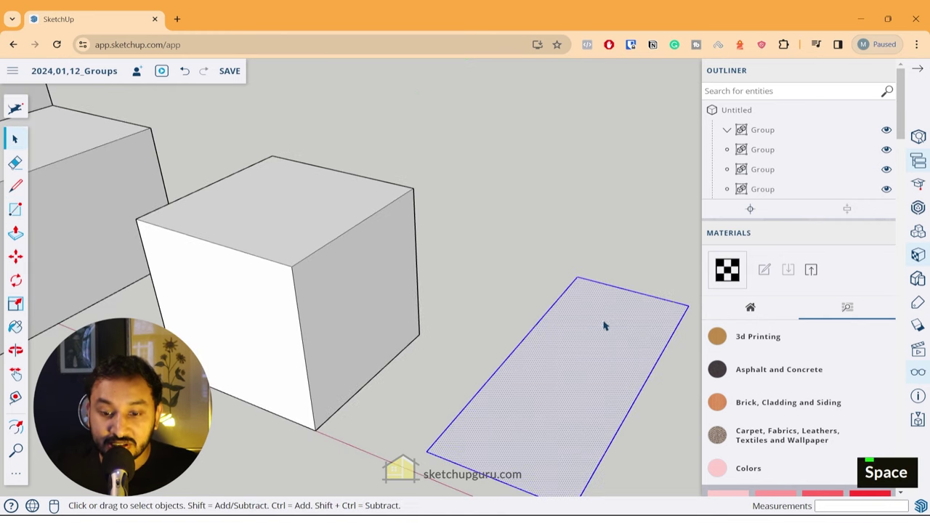
{"action": "right_click", "coordinate": [603, 324]}
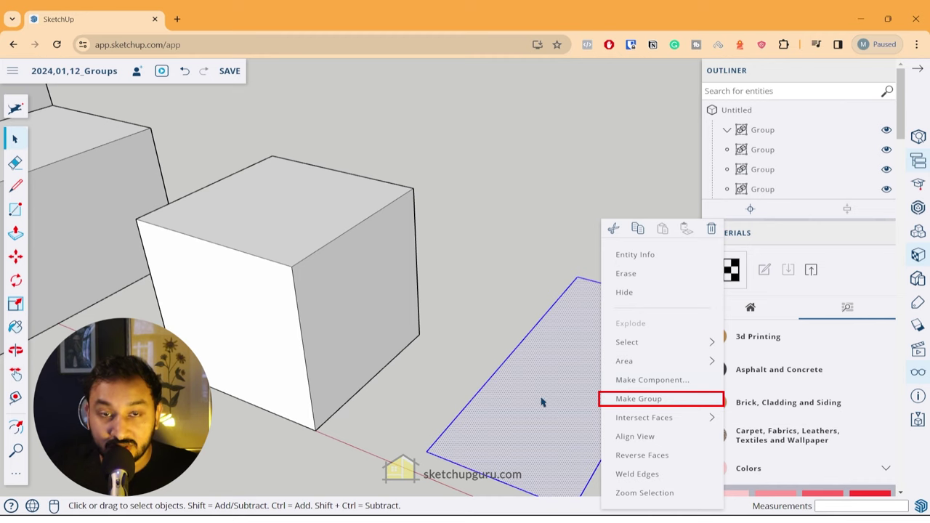
{"action": "left_click", "coordinate": [554, 201]}
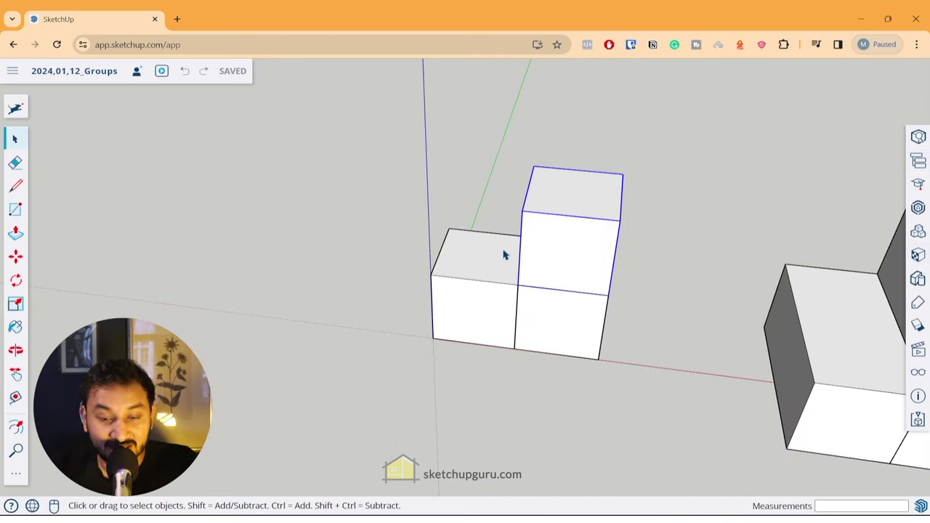
- Move the lower-left cube out in front of the origin
{"action": "left_click", "coordinate": [472, 273]}
{"action": "key", "text": "m"}
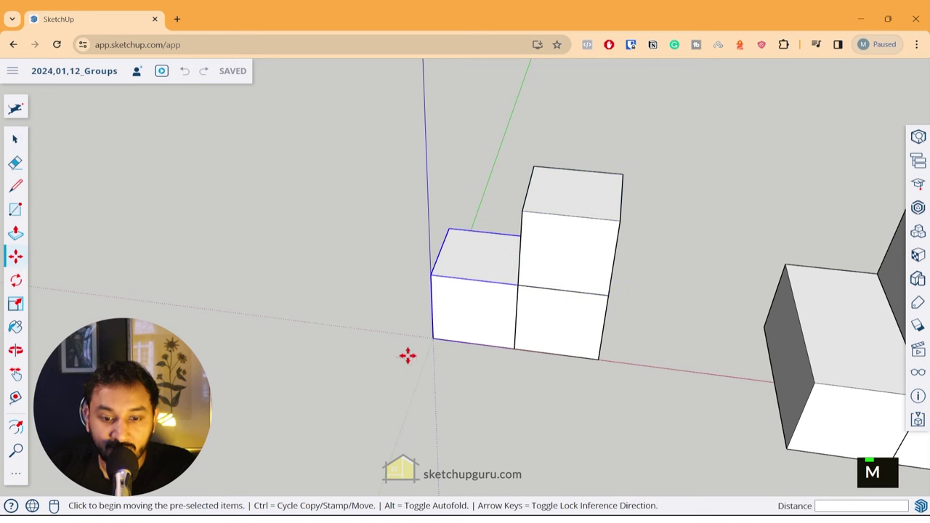
{"action": "left_click", "coordinate": [430, 335]}
{"action": "scroll", "coordinate": [433, 277], "scroll_direction": "down", "scroll_amount": 3}
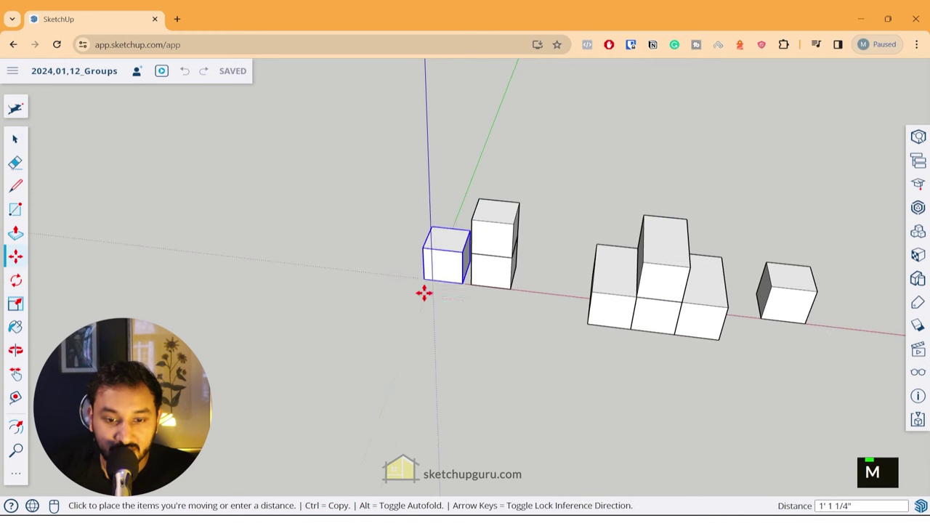
{"action": "left_click", "coordinate": [399, 354]}
{"action": "scroll", "coordinate": [436, 338], "scroll_direction": "up", "scroll_amount": 5}
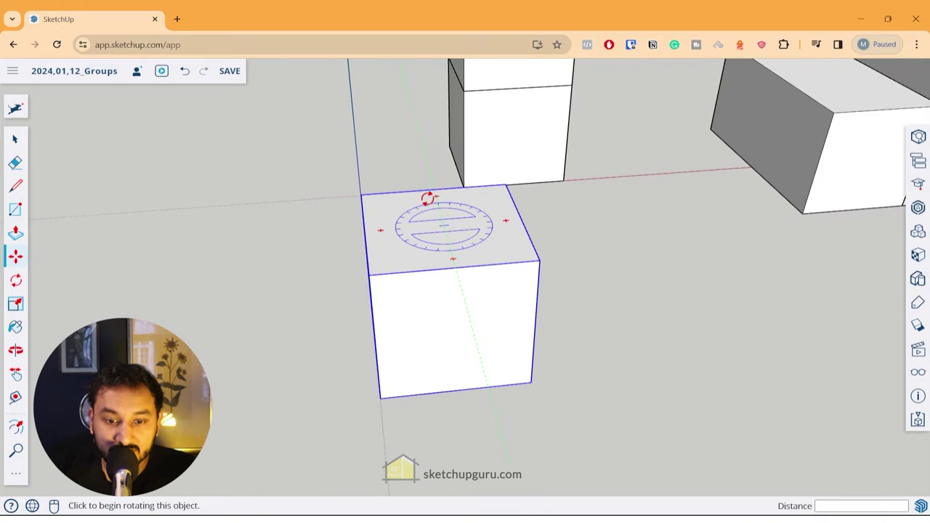
{"action": "scroll", "coordinate": [382, 239], "scroll_direction": "up", "scroll_amount": 3}
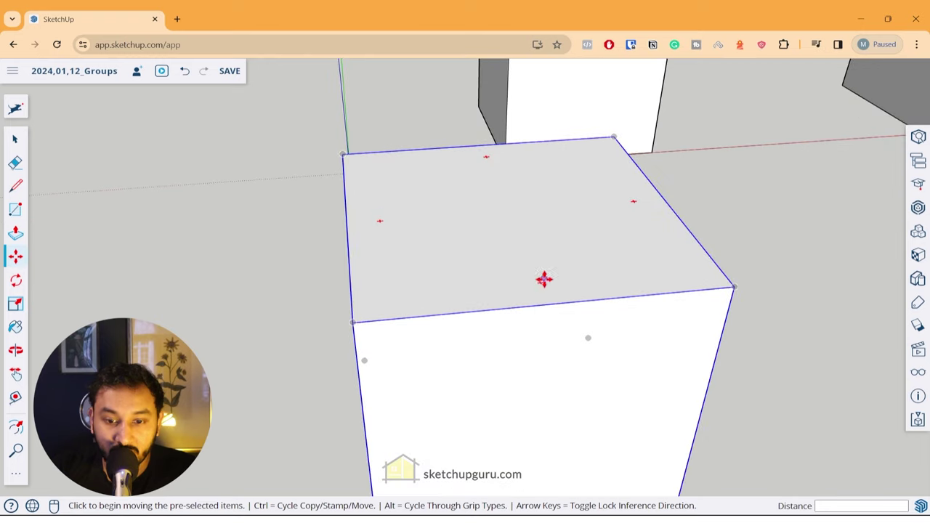
- Rotate that cube 90 degrees about its top using the Move rotation grip
{"action": "left_click", "coordinate": [634, 203]}
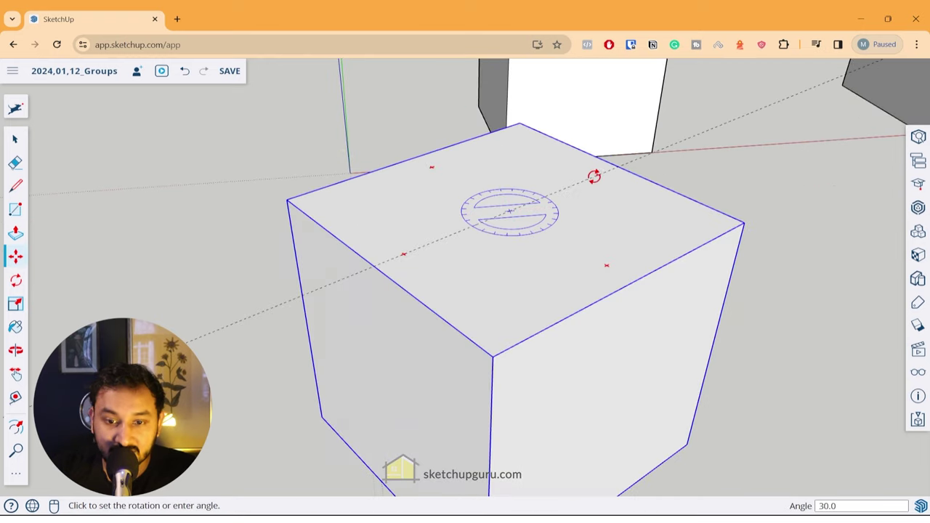
{"action": "left_click", "coordinate": [487, 154]}
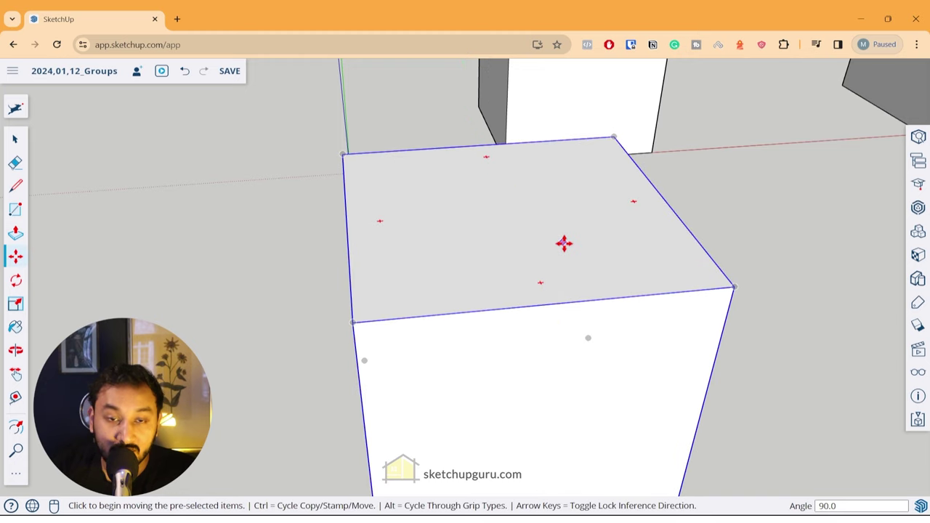
{"action": "scroll", "coordinate": [561, 244], "scroll_direction": "down", "scroll_amount": 3}
{"action": "middle_click_drag", "start_coordinate": [550, 254], "coordinate": [473, 259]}
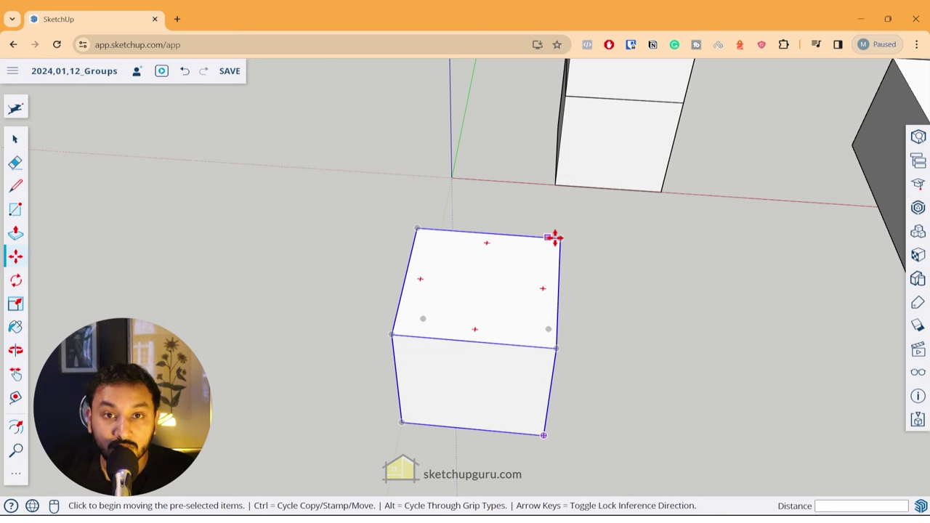
{"action": "scroll", "coordinate": [524, 228], "scroll_direction": "down", "scroll_amount": 2}
{"action": "middle_click_drag", "start_coordinate": [678, 266], "coordinate": [773, 170]}
- Select the whole right-hand cube for moving, then back out without changes
{"action": "key", "text": "space"}
{"action": "scroll", "coordinate": [650, 199], "scroll_direction": "down", "scroll_amount": 3}
{"action": "scroll", "coordinate": [712, 179], "scroll_direction": "up", "scroll_amount": 3}
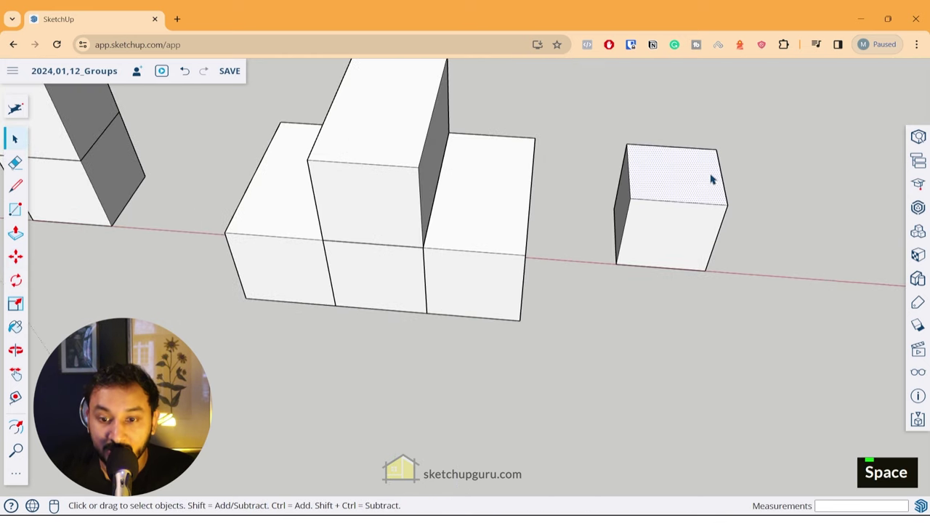
{"action": "triple_click", "coordinate": [702, 178]}
{"action": "key", "text": "m"}
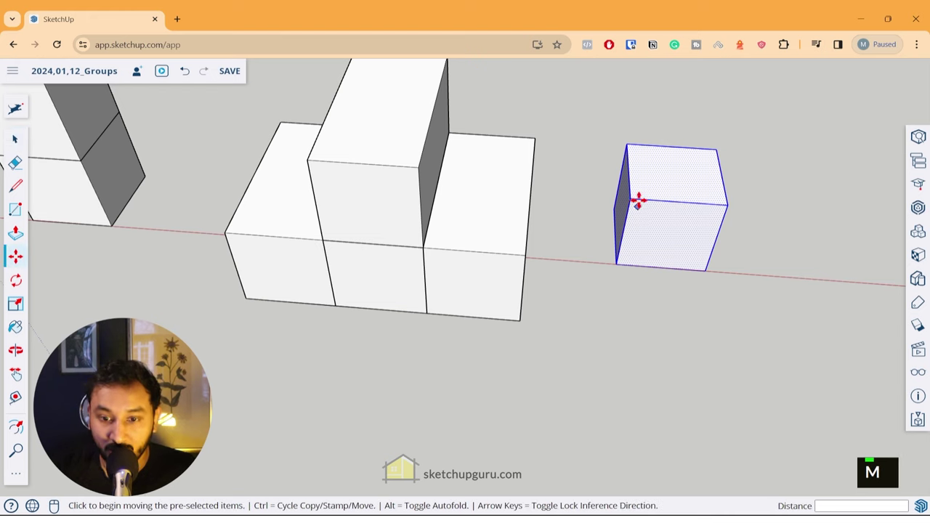
{"action": "scroll", "coordinate": [757, 195], "scroll_direction": "down", "scroll_amount": 2}
{"action": "key", "text": "space"}
{"action": "scroll", "coordinate": [312, 265], "scroll_direction": "up", "scroll_amount": 2}
- Rotate the front-left cube on its front face with the Move rotation grip
{"action": "left_click", "coordinate": [301, 255]}
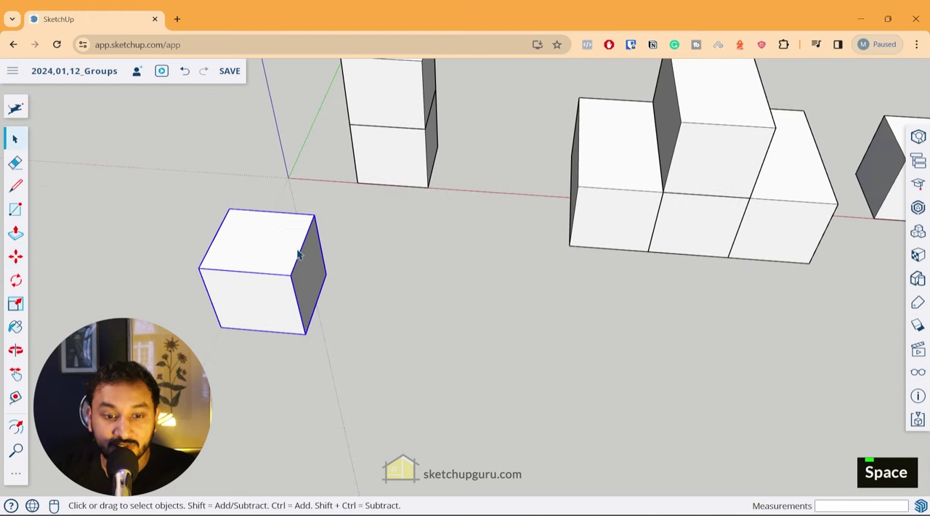
{"action": "scroll", "coordinate": [484, 261], "scroll_direction": "down", "scroll_amount": 2}
{"action": "scroll", "coordinate": [298, 253], "scroll_direction": "up", "scroll_amount": 3}
{"action": "key", "text": "m"}
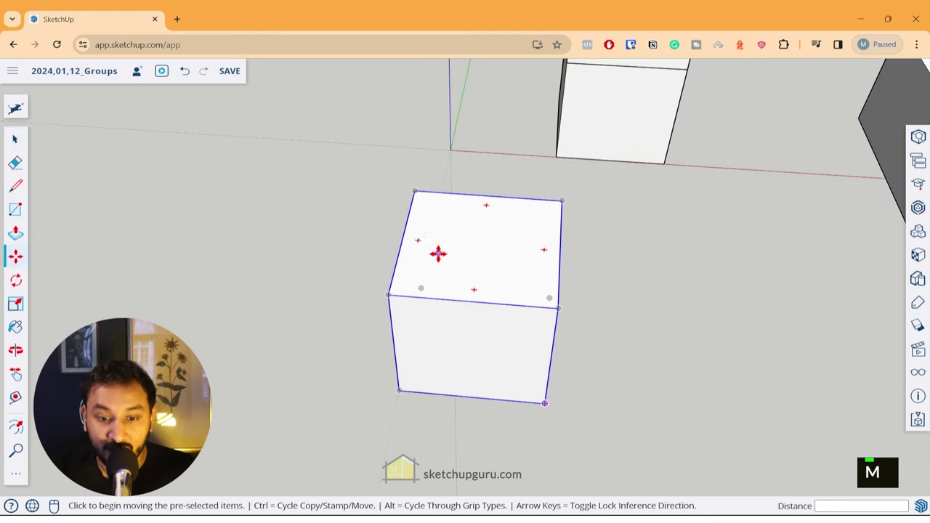
{"action": "left_click", "coordinate": [407, 348]}
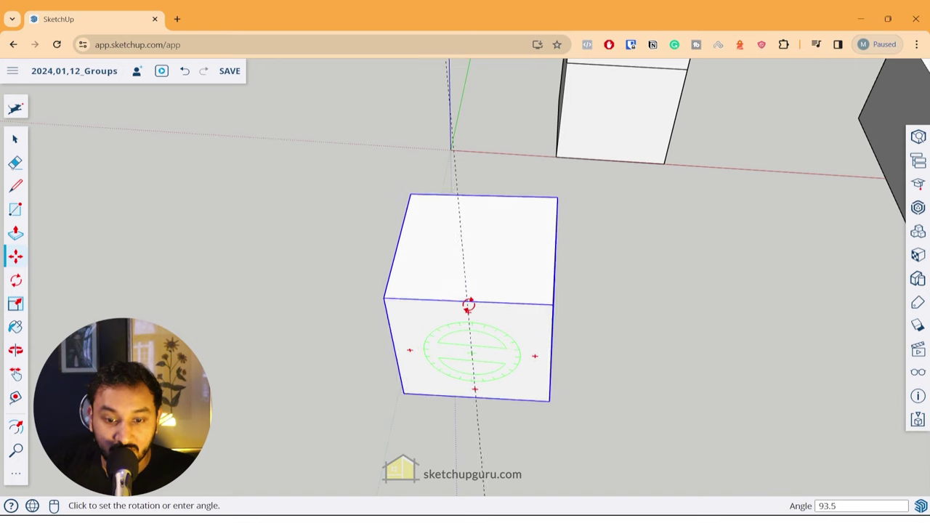
{"action": "left_click", "coordinate": [471, 304]}
{"action": "middle_click_drag", "start_coordinate": [473, 316], "coordinate": [540, 284]}
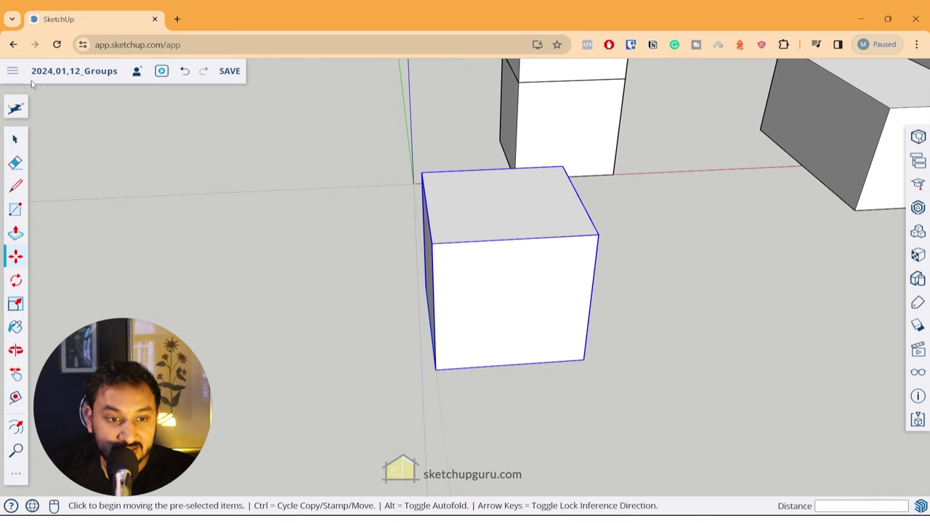
- Switch off 'Show Move tool rotation grips' in App Settings
{"action": "left_click", "coordinate": [12, 71]}
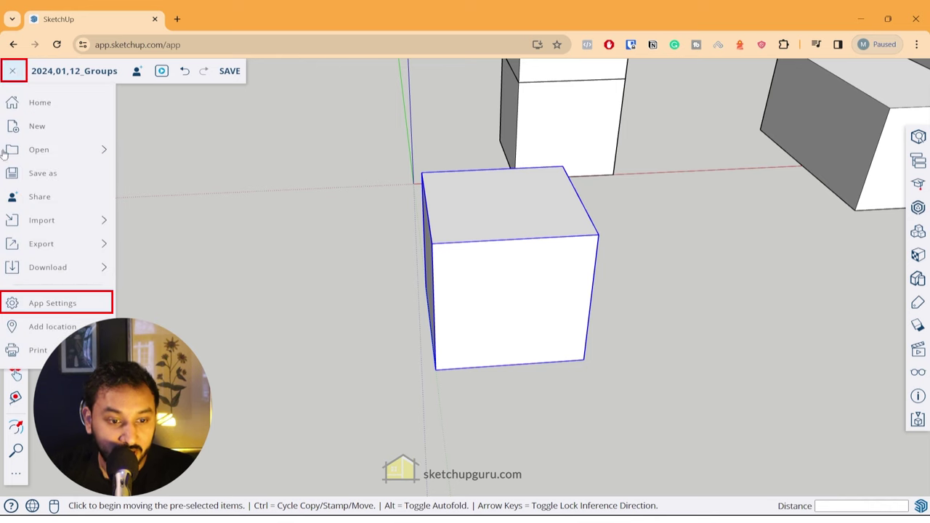
{"action": "left_click", "coordinate": [64, 305]}
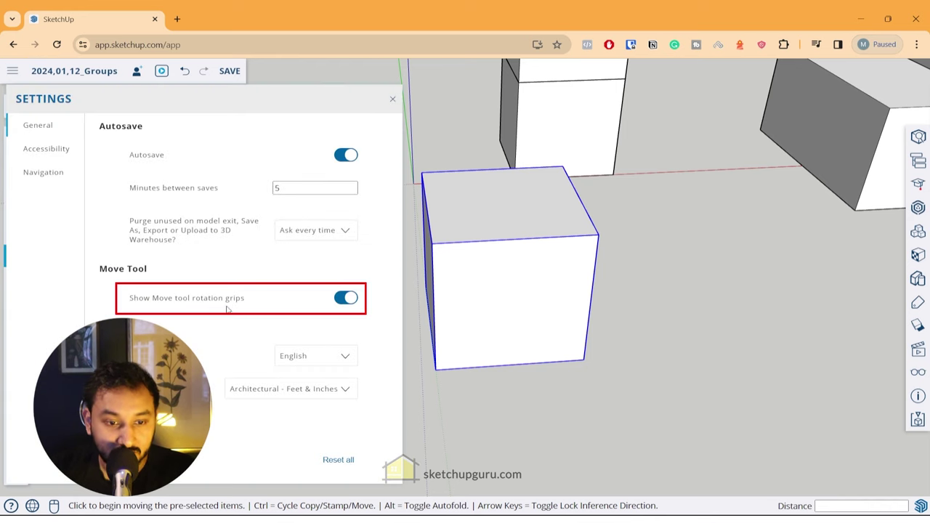
{"action": "left_click_drag", "start_coordinate": [168, 300], "coordinate": [248, 299]}
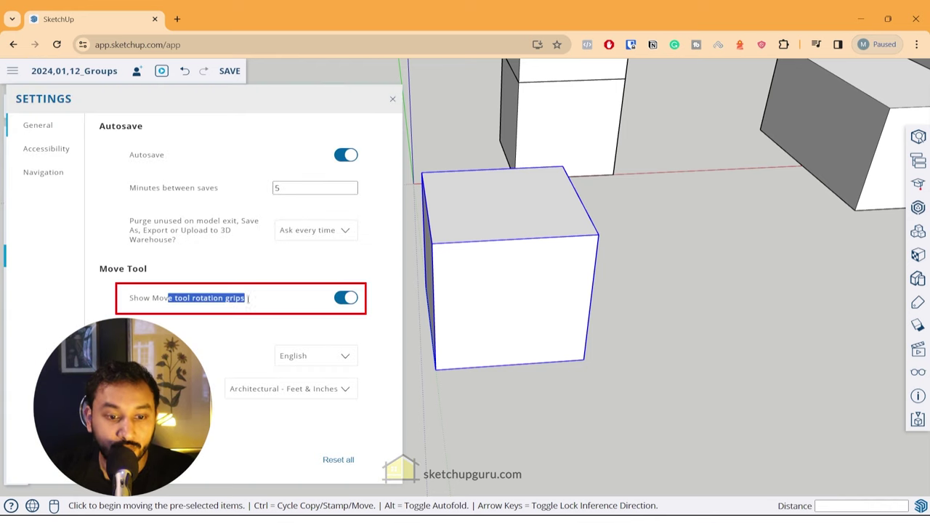
{"action": "left_click", "coordinate": [345, 299]}
{"action": "left_click", "coordinate": [392, 99]}
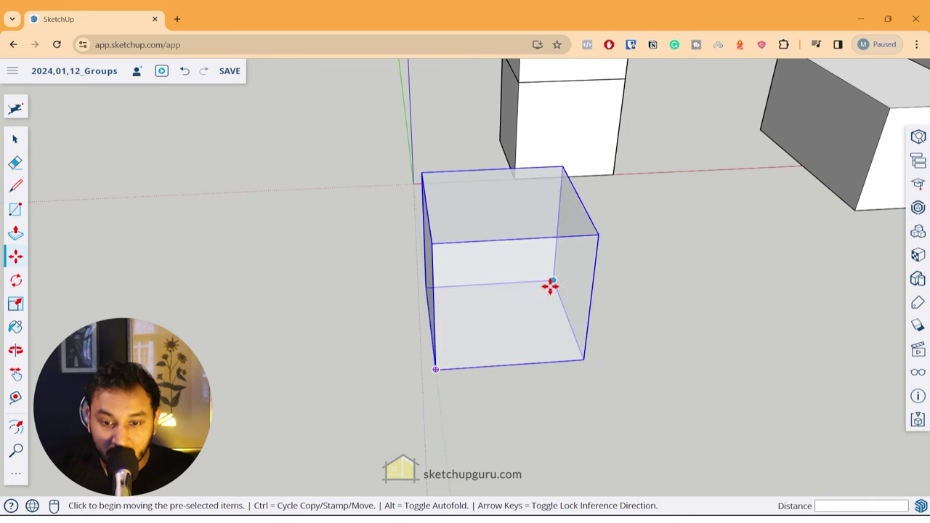
- Move the lone cube up against the stacked boxes
{"action": "mouse_move", "coordinate": [546, 282]}
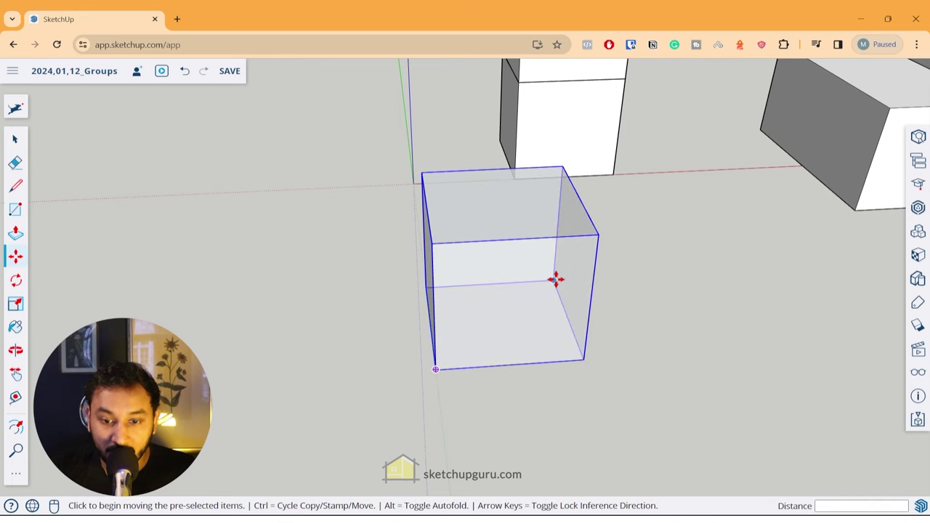
{"action": "middle_click_drag", "start_coordinate": [553, 281], "coordinate": [470, 290]}
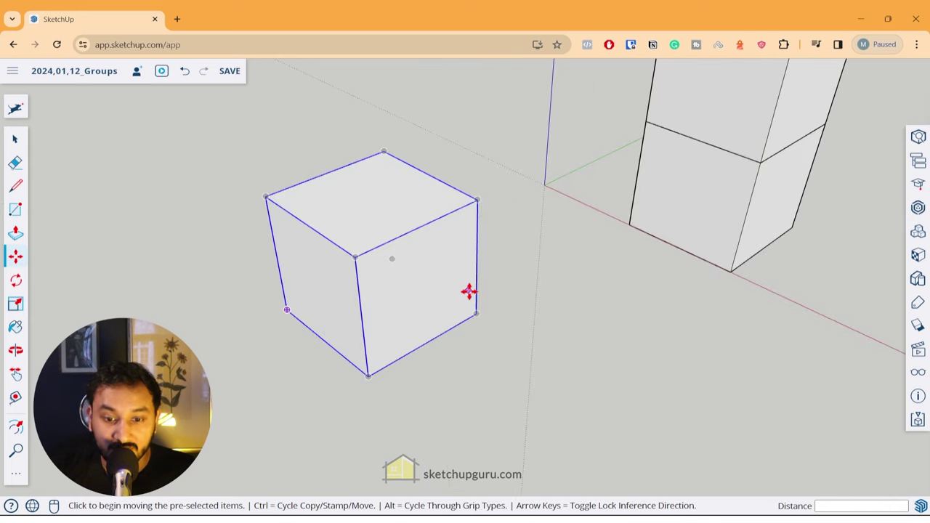
{"action": "mouse_move", "coordinate": [389, 261]}
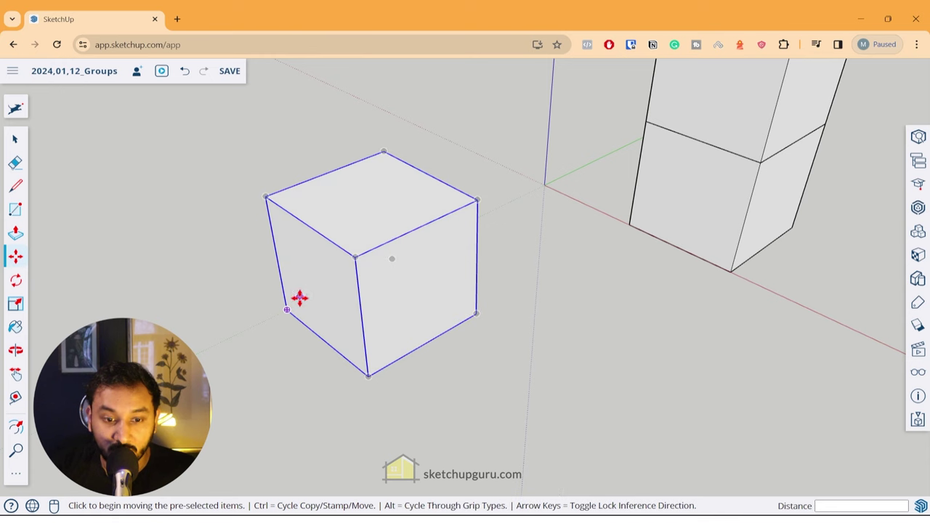
{"action": "left_click", "coordinate": [393, 259]}
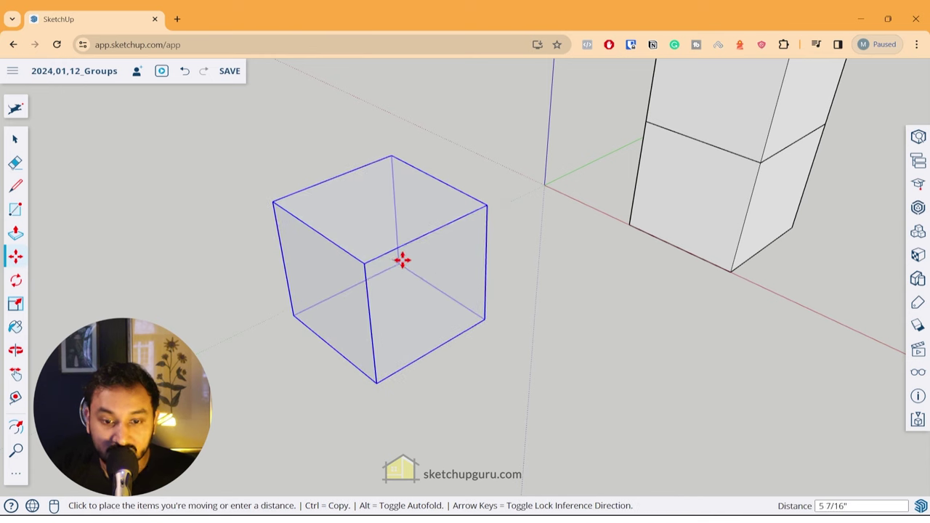
{"action": "key", "text": "Escape"}
{"action": "left_click", "coordinate": [392, 259]}
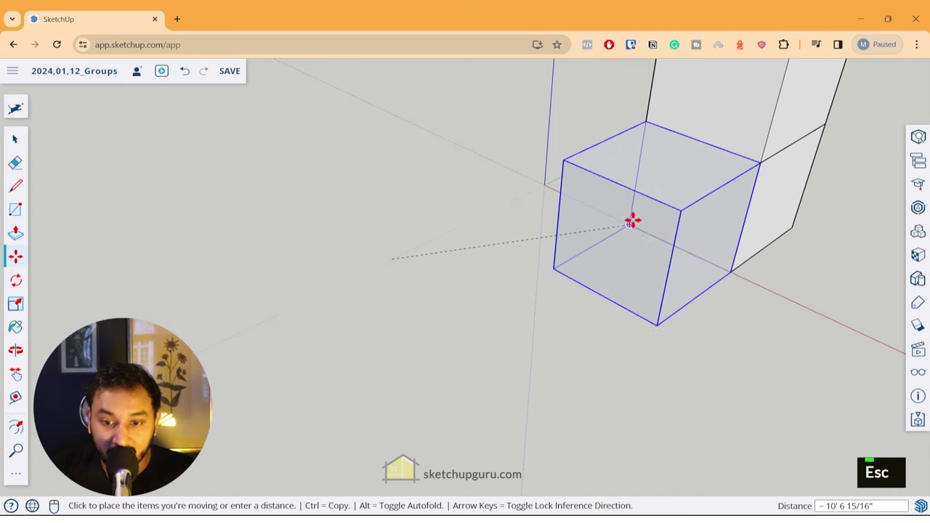
{"action": "left_click", "coordinate": [631, 223]}
{"action": "middle_click_drag", "start_coordinate": [629, 225], "coordinate": [540, 285]}
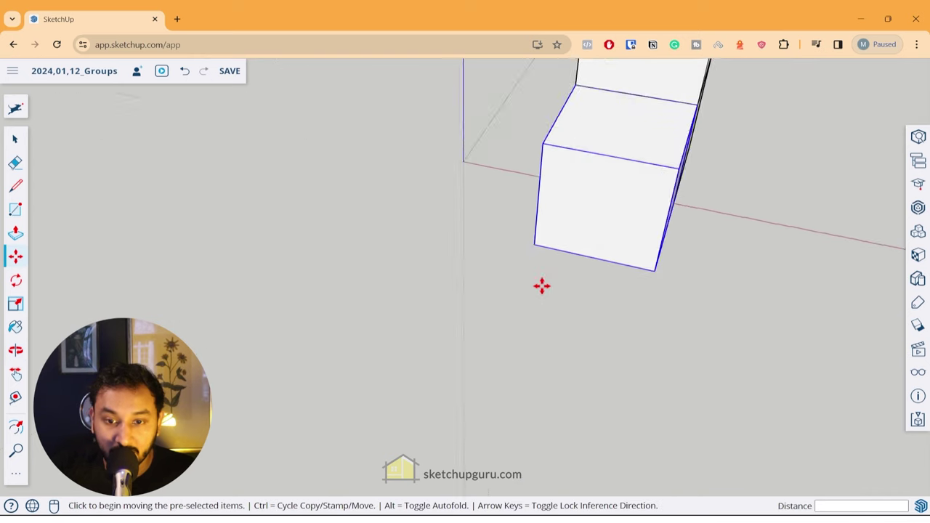
{"action": "scroll", "coordinate": [596, 191], "scroll_direction": "down", "scroll_amount": 4}
{"action": "scroll", "coordinate": [530, 218], "scroll_direction": "up", "scroll_amount": 6}
{"action": "middle_click_drag", "start_coordinate": [531, 219], "coordinate": [511, 187]}
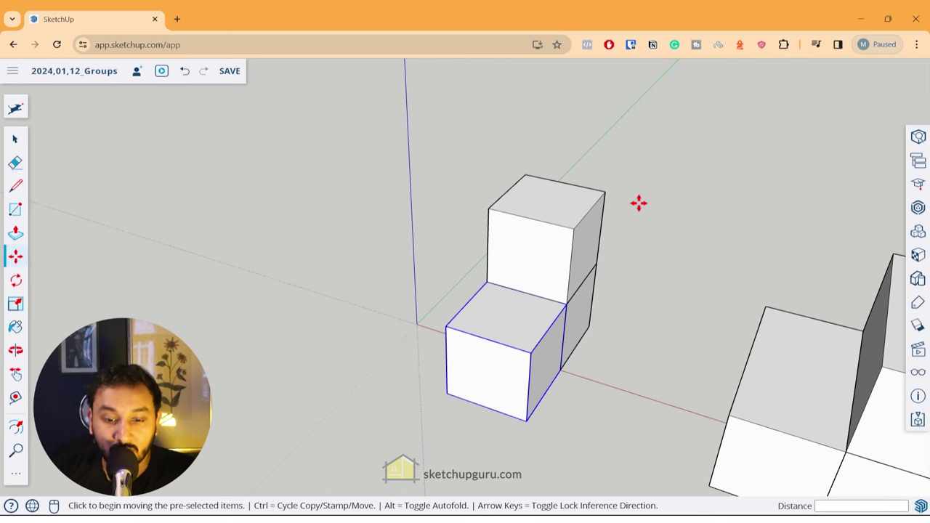
- Re-enable Move tool rotation grips in App Settings
{"action": "left_click", "coordinate": [12, 71]}
{"action": "left_click", "coordinate": [64, 305]}
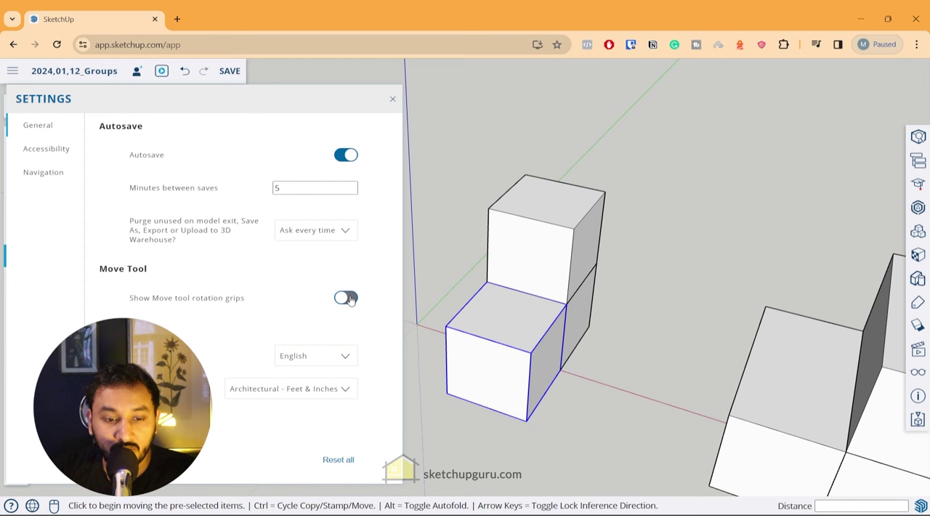
{"action": "left_click", "coordinate": [392, 99]}
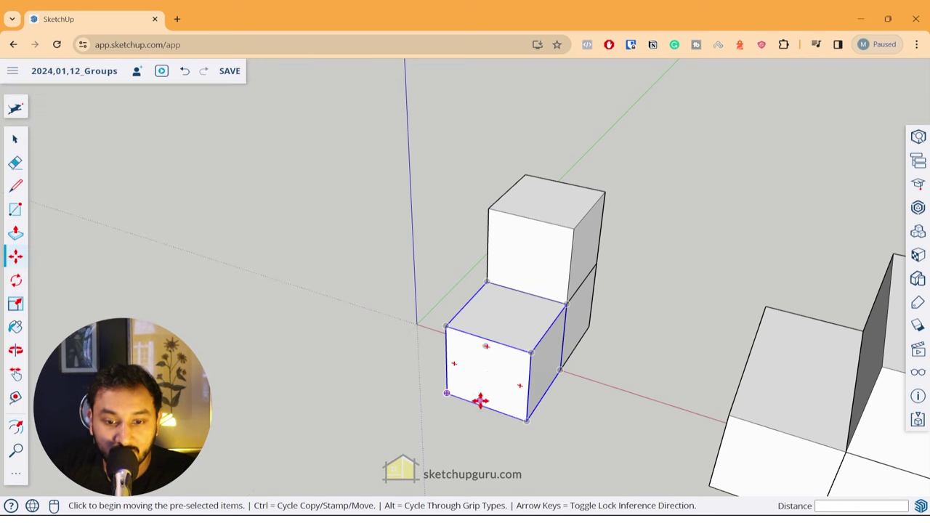
- Move the cube 5' to the axes origin
{"action": "mouse_move", "coordinate": [486, 350]}
{"action": "middle_mouse_down"}
{"action": "mouse_move", "coordinate": [588, 282]}
{"action": "mouse_move", "coordinate": [488, 322]}
{"action": "mouse_move", "coordinate": [471, 368]}
{"action": "mouse_move", "coordinate": [470, 355]}
{"action": "middle_mouse_up"}
{"action": "key", "text": "Escape"}
{"action": "key", "text": "Escape"}
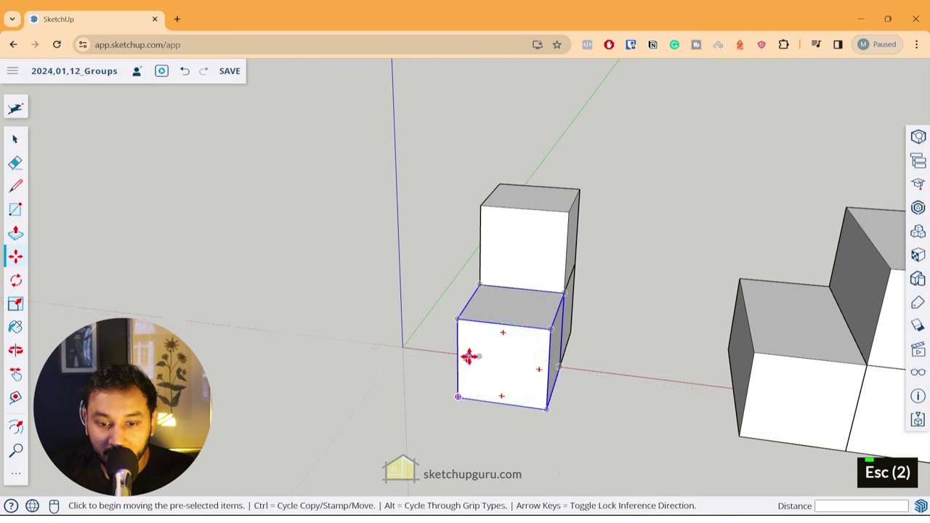
{"action": "left_click", "coordinate": [474, 357]}
{"action": "left_click", "coordinate": [402, 351]}
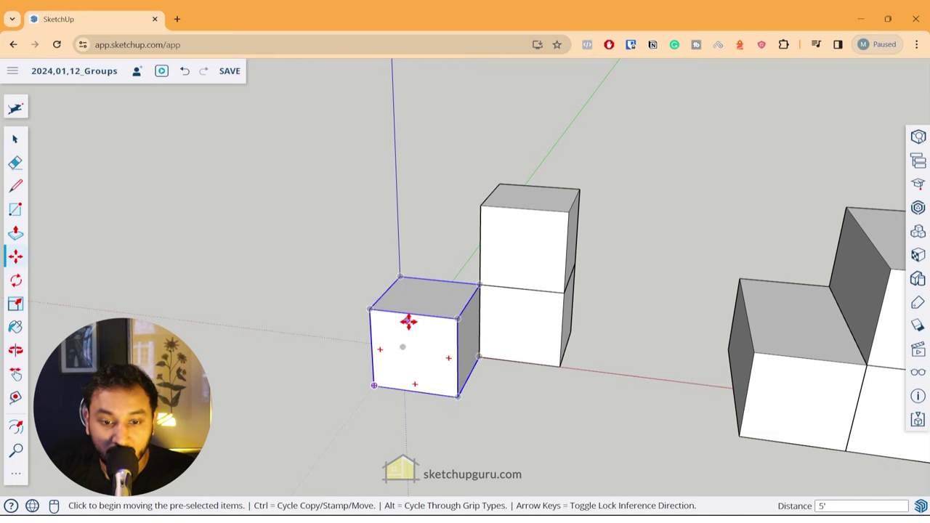
{"action": "scroll", "coordinate": [411, 323], "scroll_direction": "up", "scroll_amount": 4}
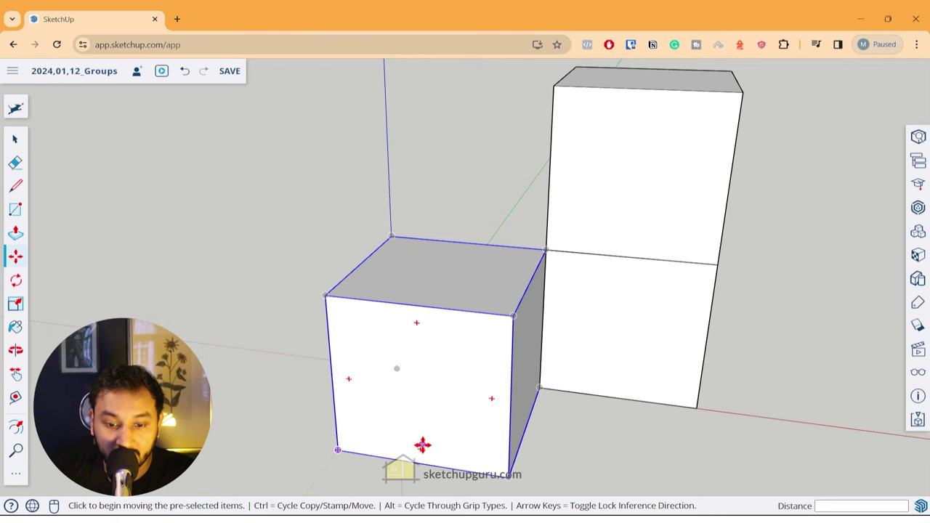
- Tilt the cube to about -144.6°, then rotate it 60° about its side face
{"action": "left_click", "coordinate": [346, 381]}
{"action": "left_click", "coordinate": [322, 411]}
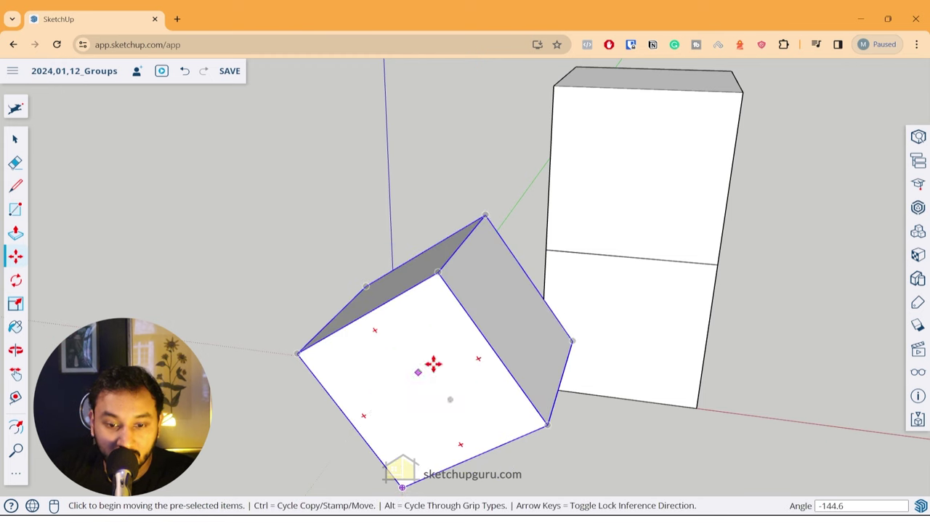
{"action": "left_click", "coordinate": [475, 253]}
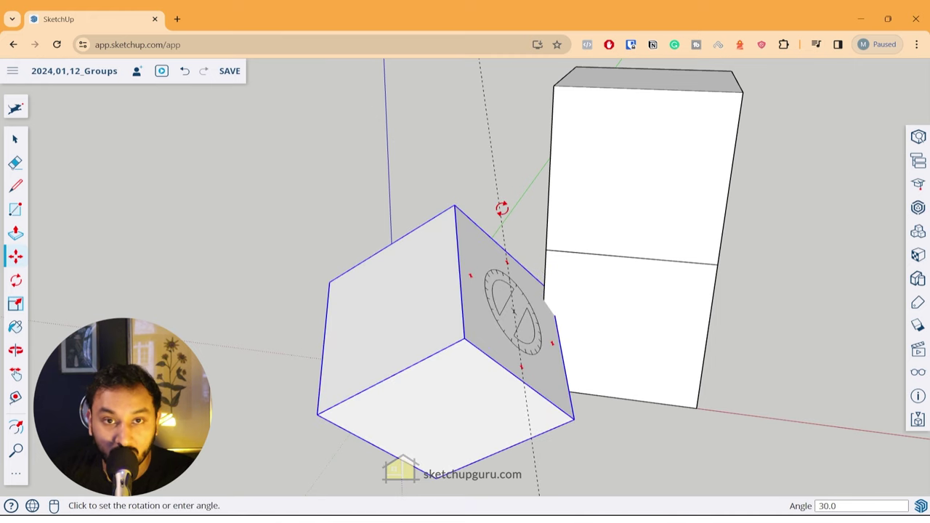
{"action": "type", "text": "60"}
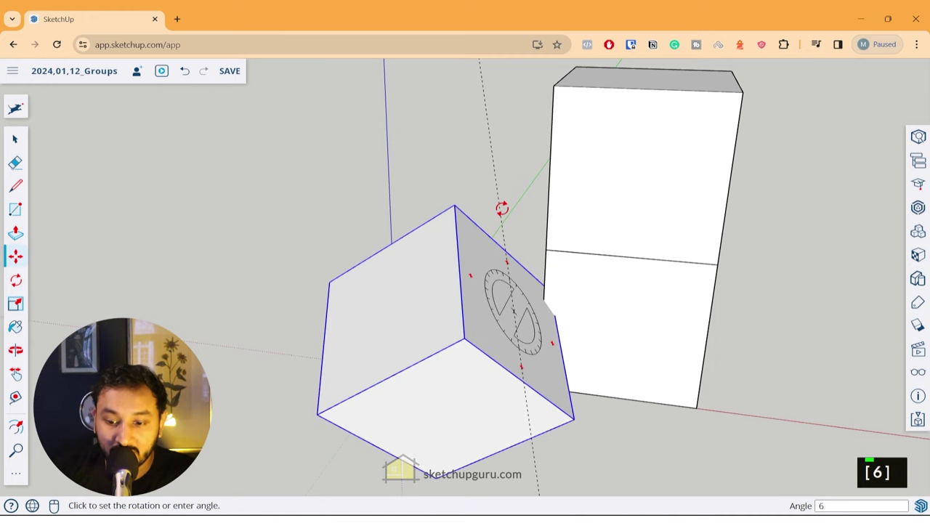
{"action": "key", "text": "Return"}
{"action": "middle_click_drag", "start_coordinate": [501, 208], "coordinate": [528, 329]}
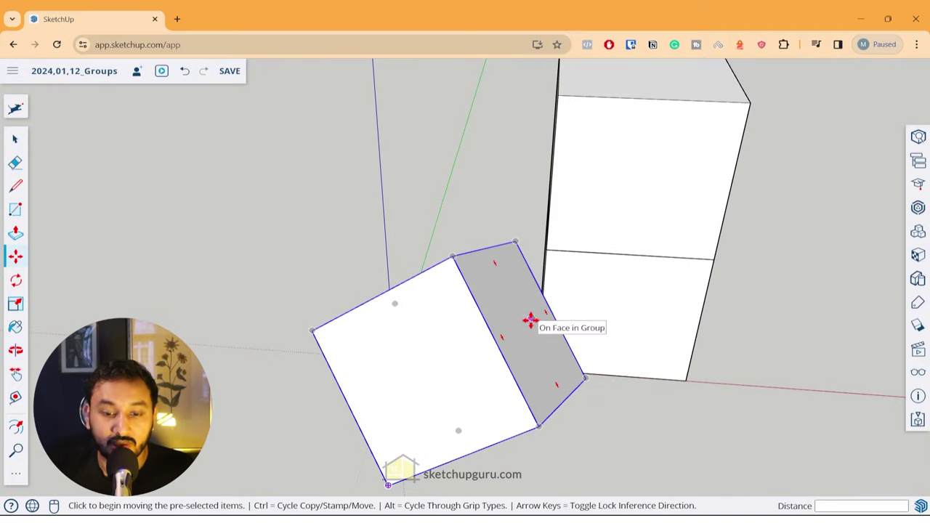
{"action": "key", "text": "ctrl"}
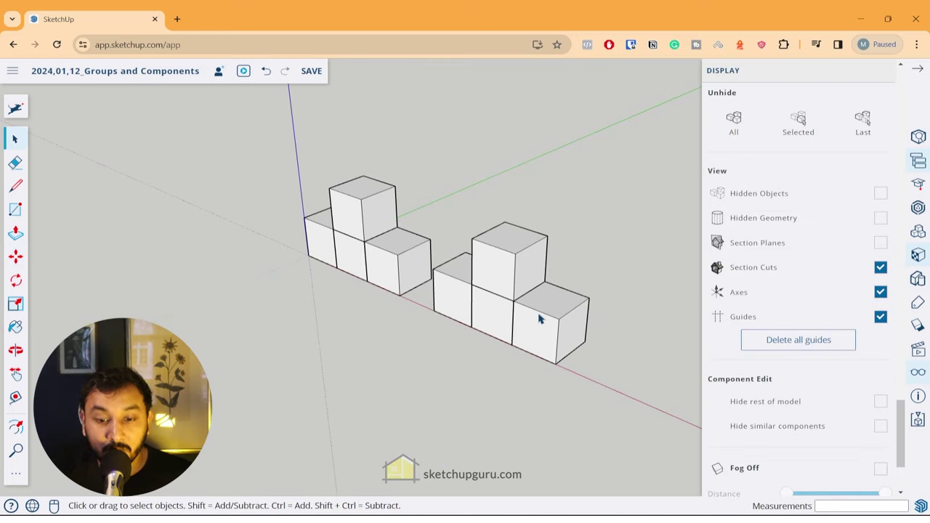
- In the right-hand group, push the front-right cube's front face out 5'
{"action": "left_click", "coordinate": [540, 326]}
{"action": "double_click", "coordinate": [505, 302]}
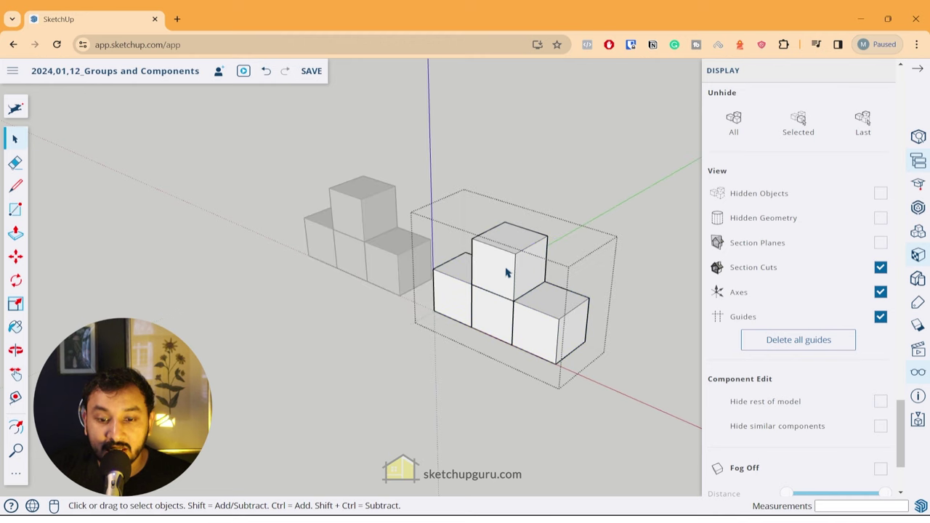
{"action": "scroll", "coordinate": [541, 329], "scroll_direction": "up", "scroll_amount": 3}
{"action": "double_click", "coordinate": [538, 322]}
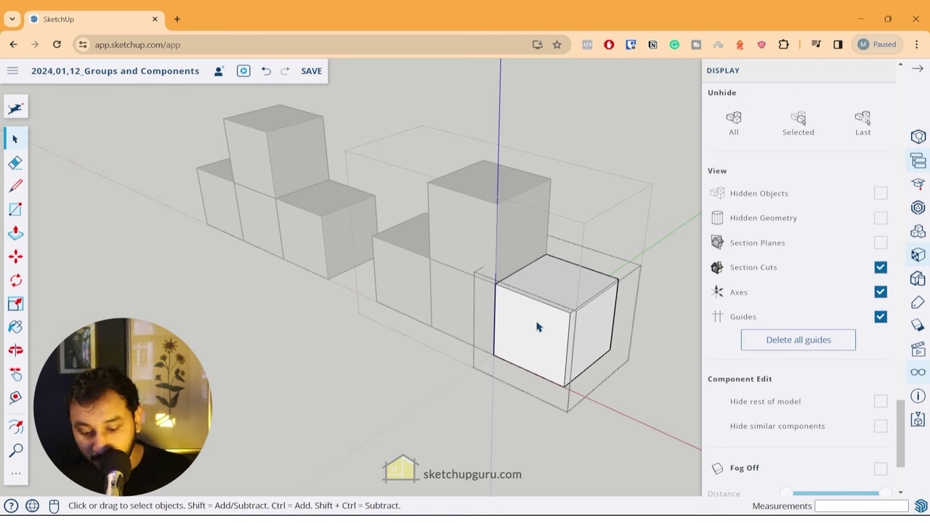
{"action": "key", "text": "p"}
{"action": "left_click_drag", "start_coordinate": [532, 336], "coordinate": [517, 348]}
{"action": "type", "text": "5'"}
{"action": "key", "text": "Return"}
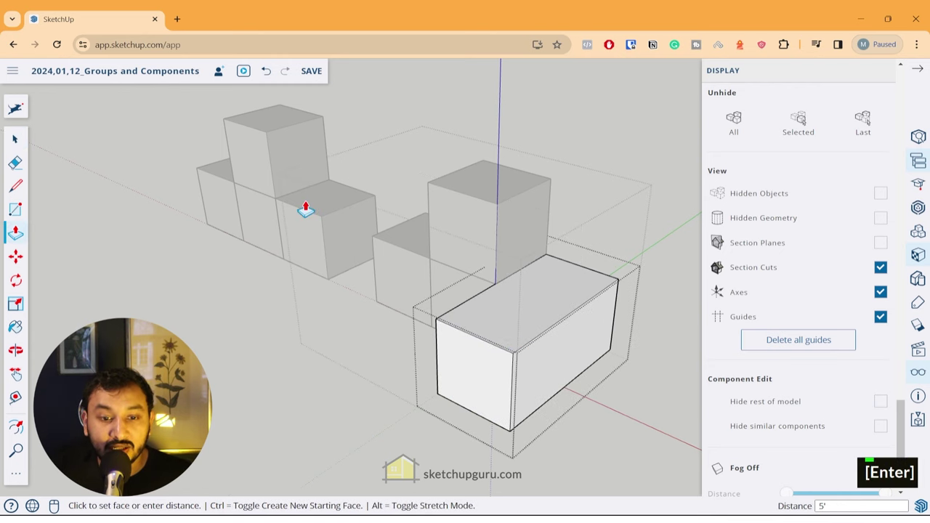
{"action": "key", "text": "Escape"}
{"action": "key", "text": "Escape"}
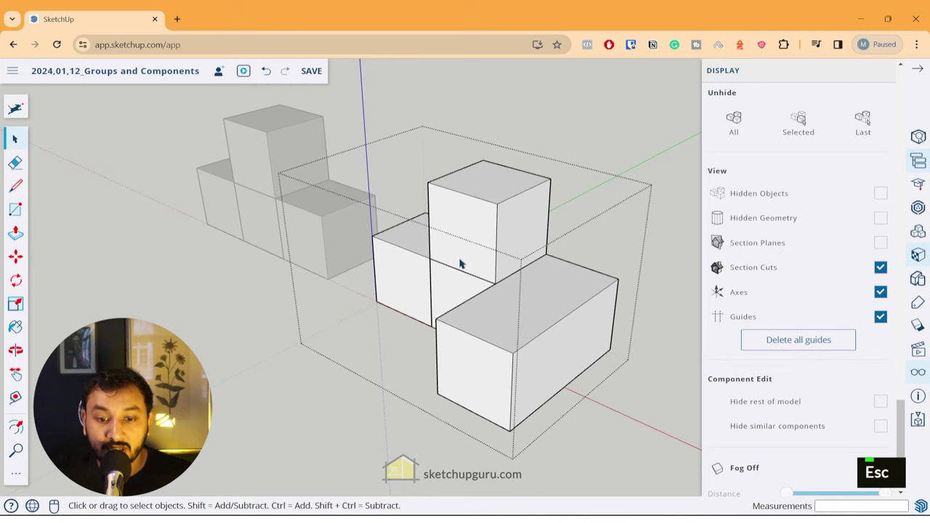
- Pull the top cube's front face out 5', then exit all group editing
{"action": "double_click", "coordinate": [462, 263]}
{"action": "key", "text": "p"}
{"action": "middle_click_drag", "start_coordinate": [472, 328], "coordinate": [471, 300]}
{"action": "left_click", "coordinate": [471, 300]}
{"action": "left_click", "coordinate": [473, 326]}
{"action": "middle_click_drag", "start_coordinate": [473, 326], "coordinate": [619, 321]}
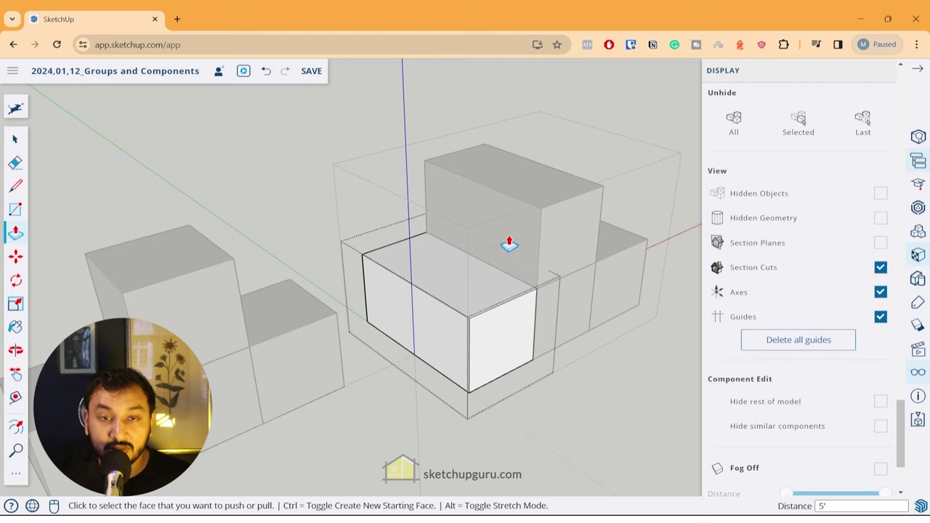
{"action": "key", "text": "space"}
{"action": "scroll", "coordinate": [487, 267], "scroll_direction": "down", "scroll_amount": 3}
{"action": "key", "text": "Escape"}
{"action": "key", "text": "Escape"}
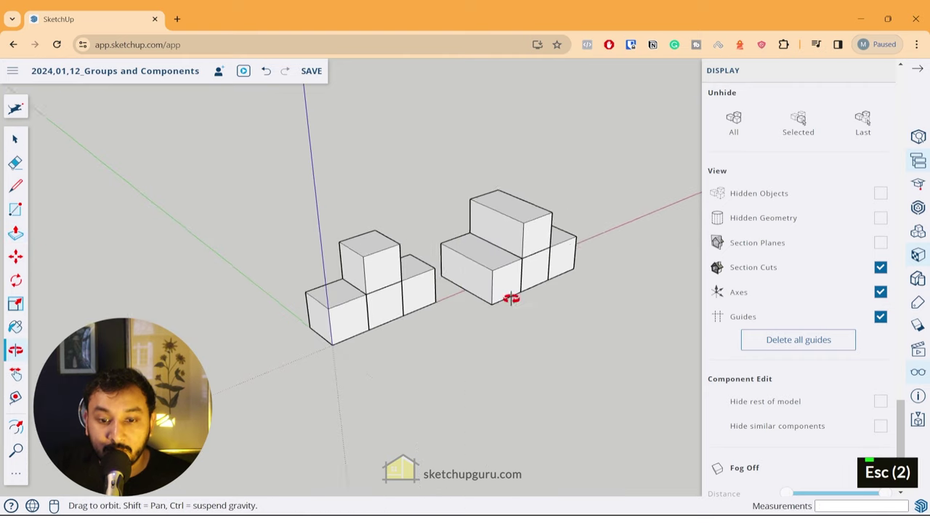
{"action": "middle_click_drag", "start_coordinate": [518, 300], "coordinate": [191, 295]}
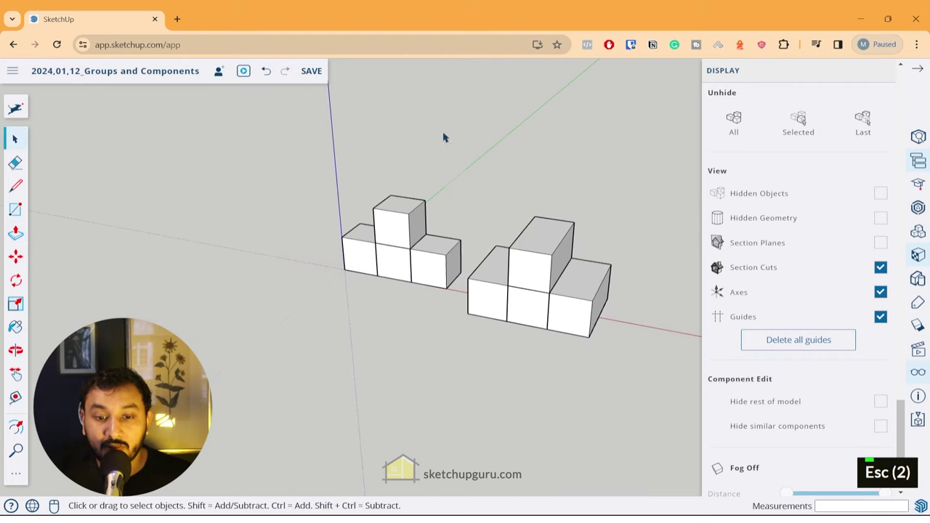
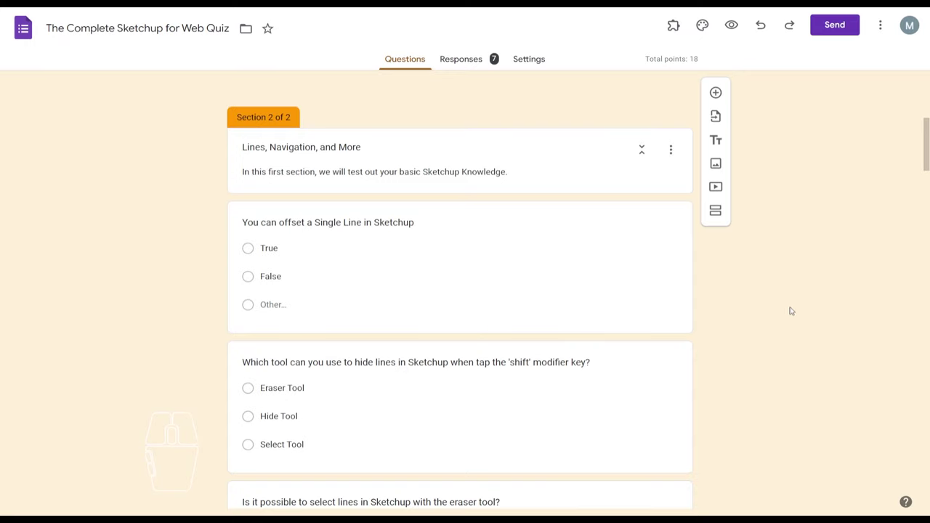
- Zoom and orbit the view toward the lone small cube beside the stacked boxes
{"action": "scroll", "coordinate": [751, 312], "scroll_direction": "down", "scroll_amount": 1}
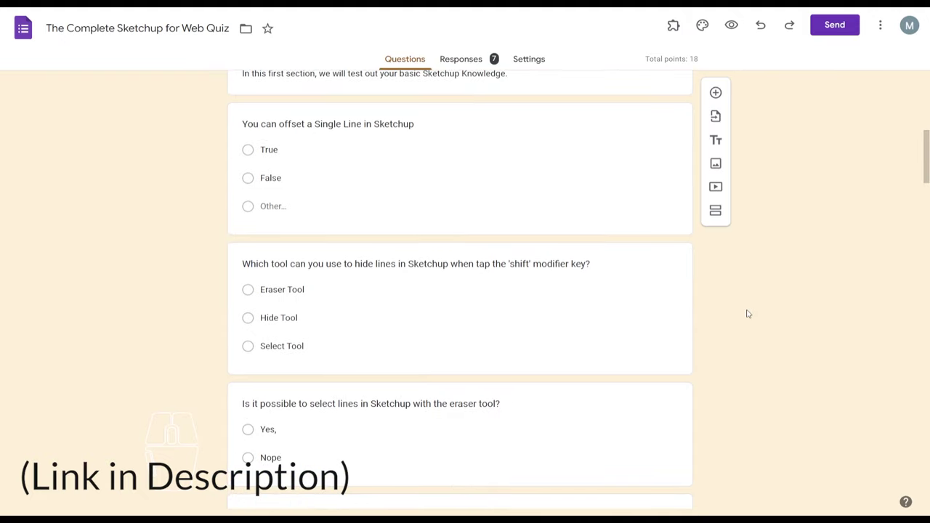
{"action": "scroll", "coordinate": [692, 298], "scroll_direction": "down", "scroll_amount": 1}
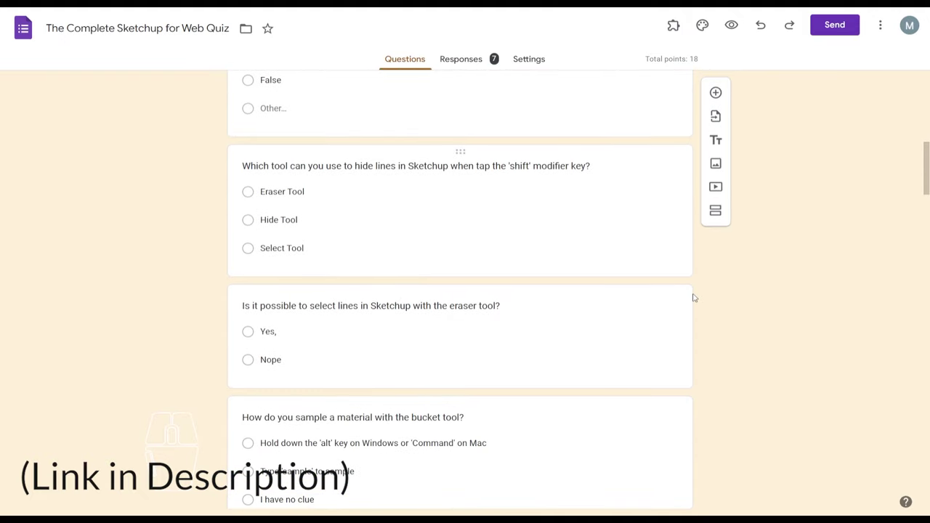
{"action": "scroll", "coordinate": [693, 296], "scroll_direction": "down", "scroll_amount": 1}
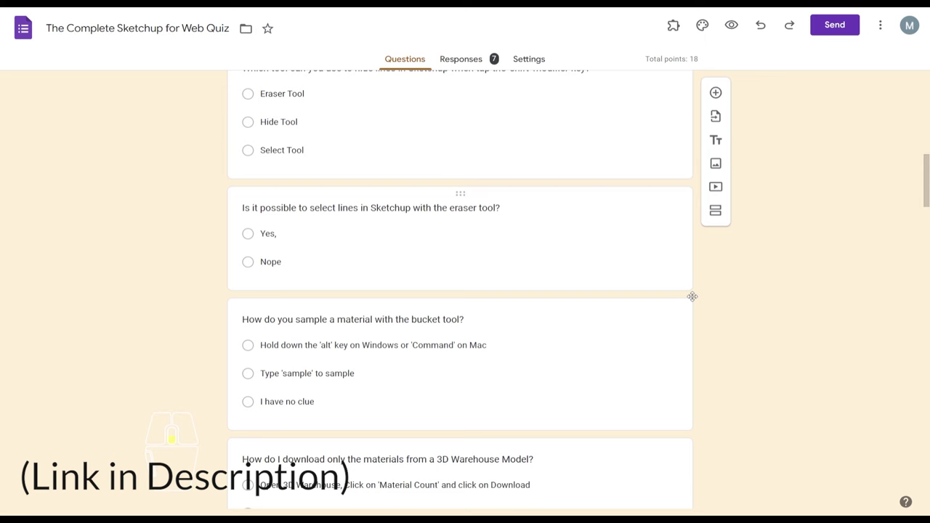
{"action": "scroll", "coordinate": [693, 296], "scroll_direction": "down", "scroll_amount": 1}
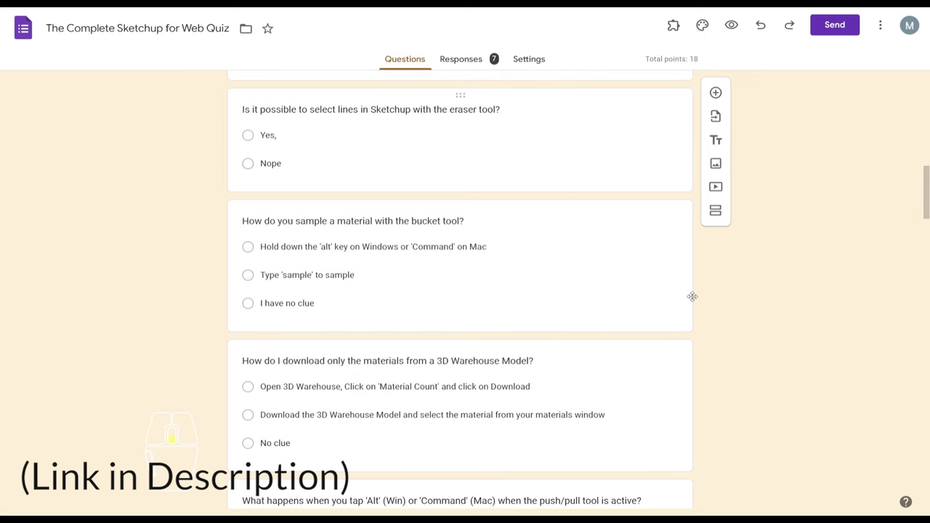
{"action": "scroll", "coordinate": [685, 299], "scroll_direction": "down", "scroll_amount": 1}
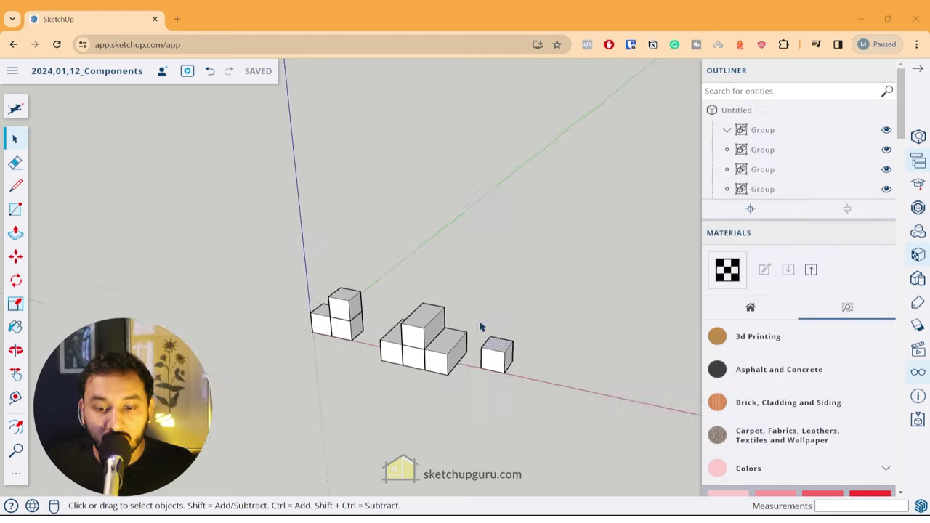
{"action": "scroll", "coordinate": [483, 329], "scroll_direction": "up", "scroll_amount": 5}
{"action": "middle_click_drag", "start_coordinate": [507, 360], "coordinate": [386, 370]}
{"action": "scroll", "coordinate": [469, 408], "scroll_direction": "down", "scroll_amount": 4}
{"action": "scroll", "coordinate": [479, 422], "scroll_direction": "up", "scroll_amount": 3}
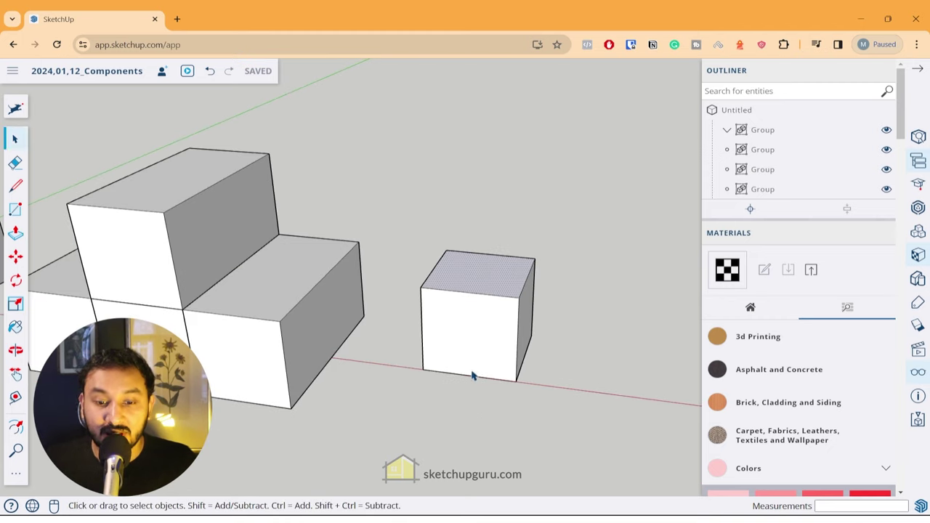
{"action": "middle_click_drag", "start_coordinate": [505, 298], "coordinate": [460, 369]}
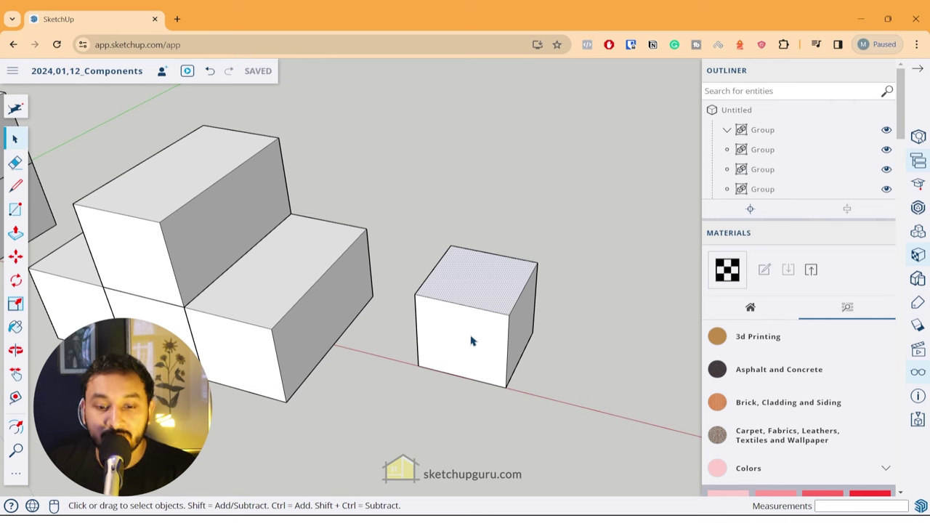
{"action": "middle_click_drag", "start_coordinate": [465, 339], "coordinate": [517, 328]}
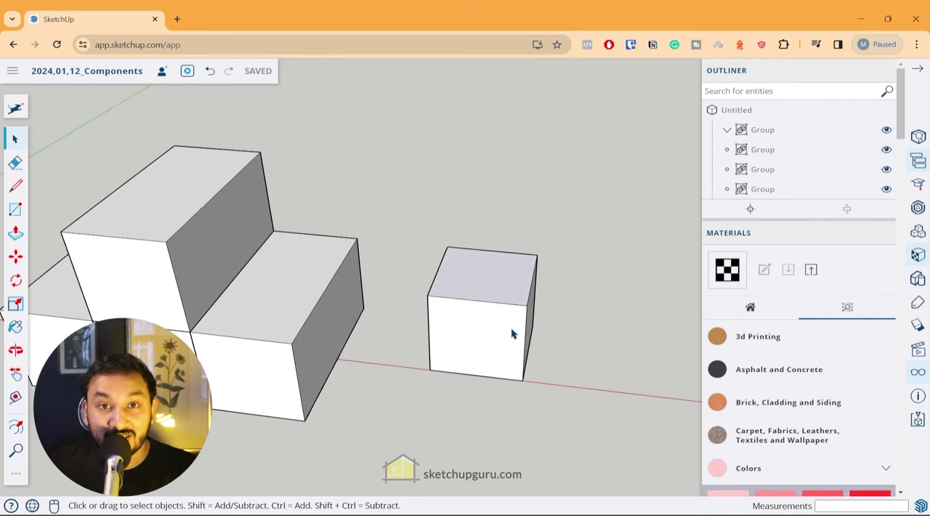
{"action": "scroll", "coordinate": [467, 269], "scroll_direction": "up", "scroll_amount": 3}
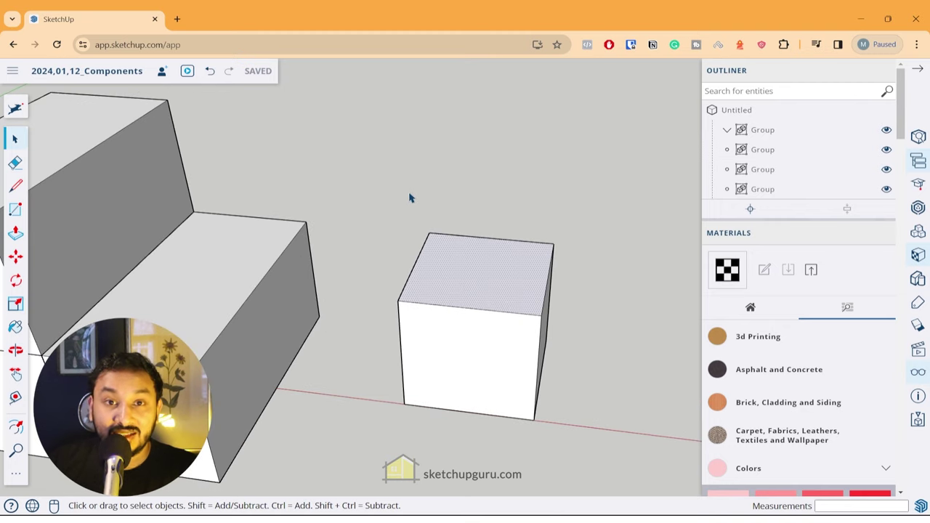
- Window-select the lone small cube
{"action": "left_click_drag", "start_coordinate": [354, 143], "coordinate": [651, 487]}
{"action": "key", "text": "o"}
{"action": "left_click_drag", "start_coordinate": [505, 368], "coordinate": [436, 249]}
{"action": "key", "text": "space"}
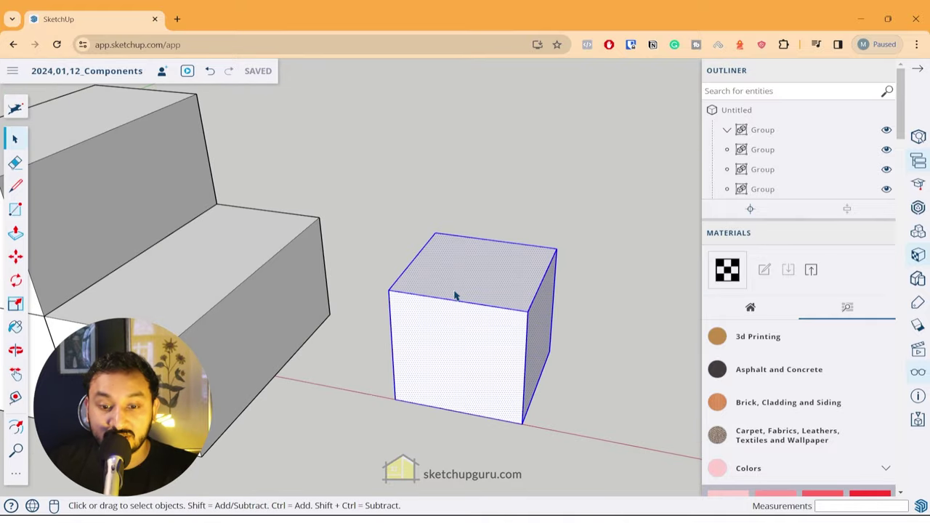
- Make the lone cube a component with the definition name 'Tetris Box Simple'
{"action": "right_click", "coordinate": [453, 294]}
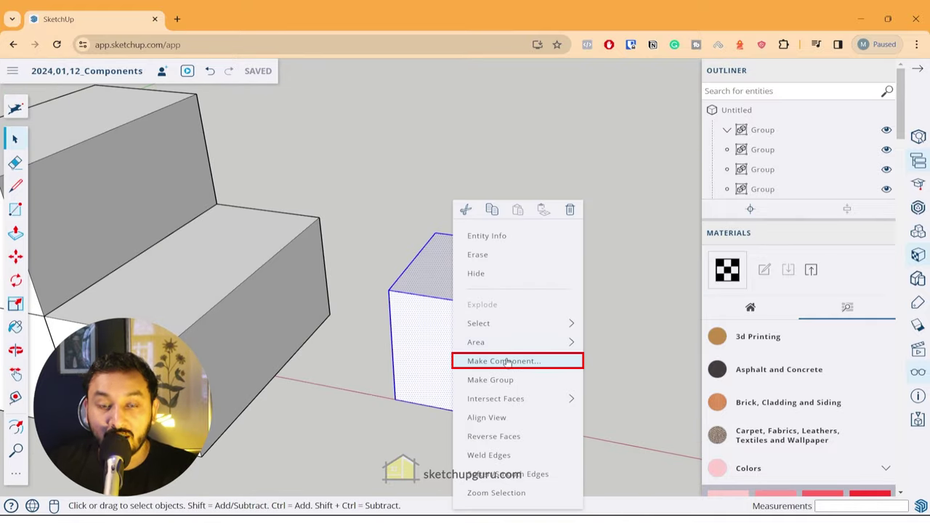
{"action": "left_click", "coordinate": [508, 361]}
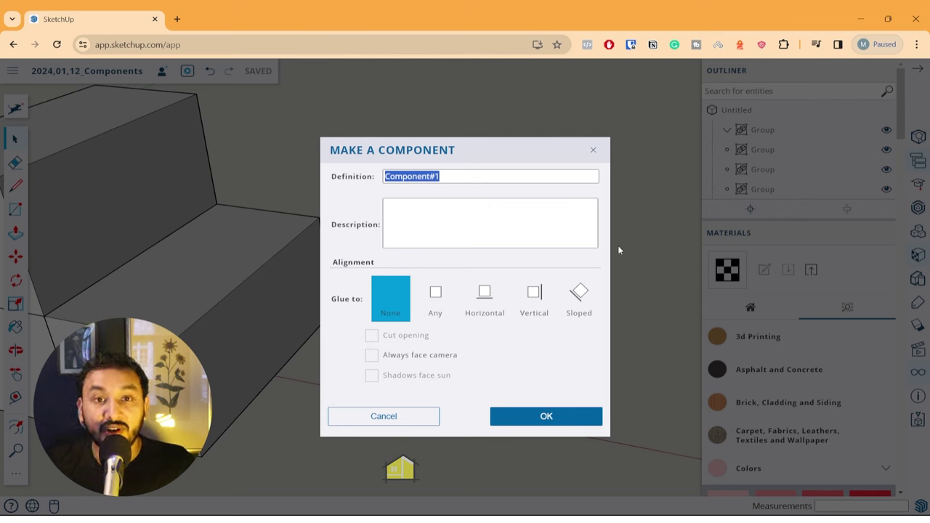
{"action": "type", "text": "Tet"}
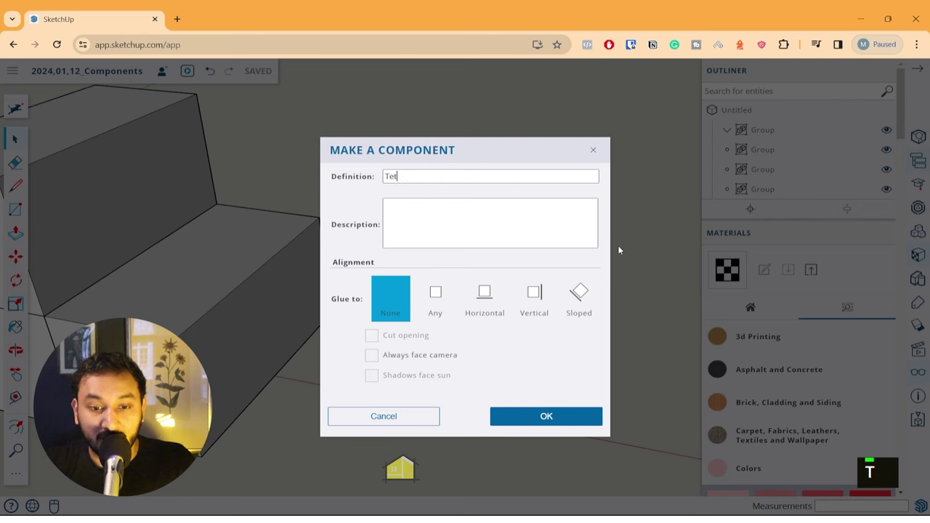
{"action": "type", "text": "ris"}
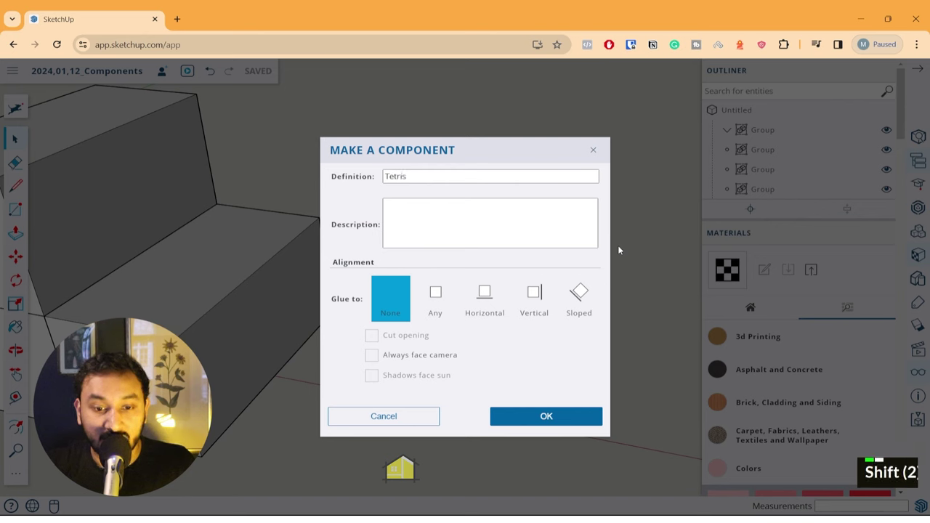
{"action": "type", "text": " Box Simple"}
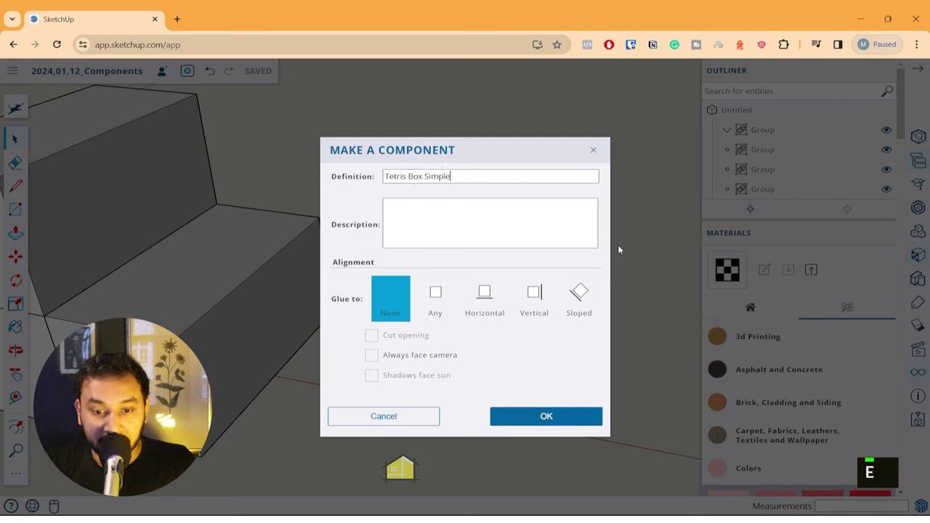
{"action": "key", "text": "Tab"}
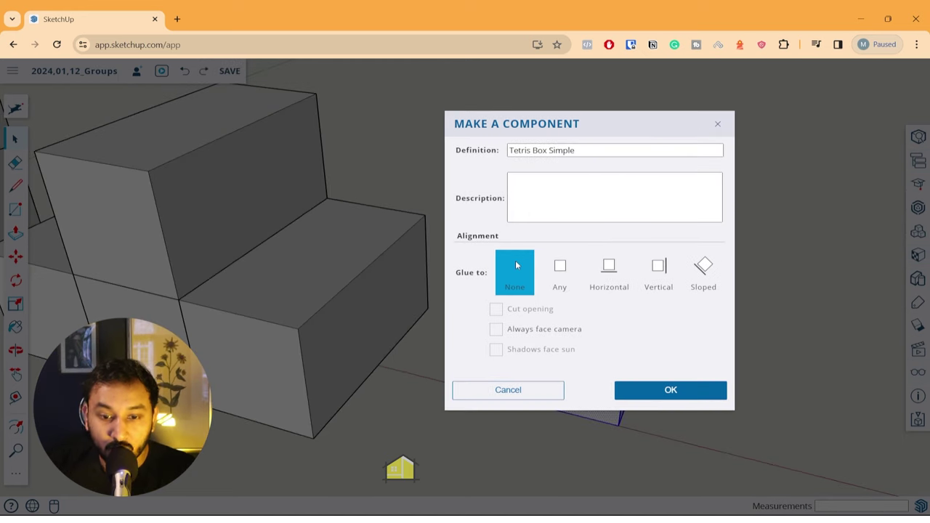
{"action": "left_click_drag", "start_coordinate": [544, 119], "coordinate": [255, 135]}
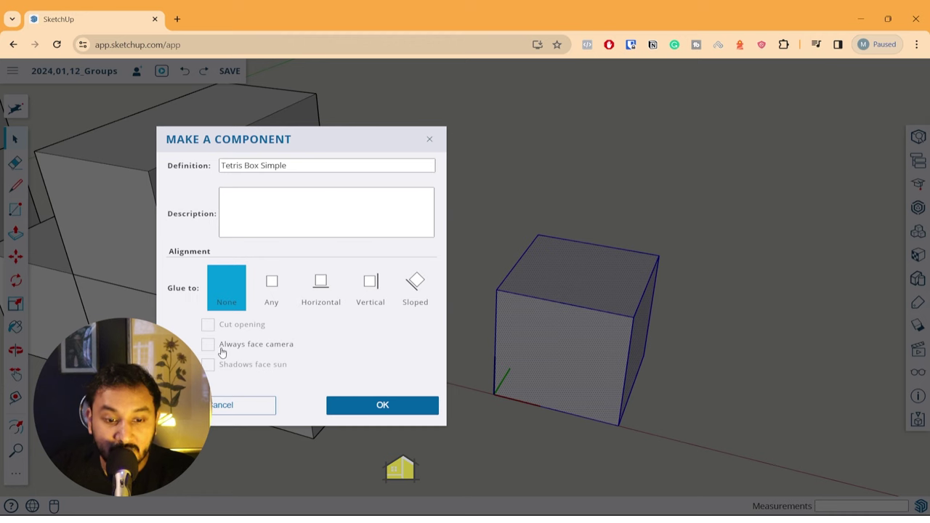
{"action": "left_click_drag", "start_coordinate": [243, 155], "coordinate": [505, 163]}
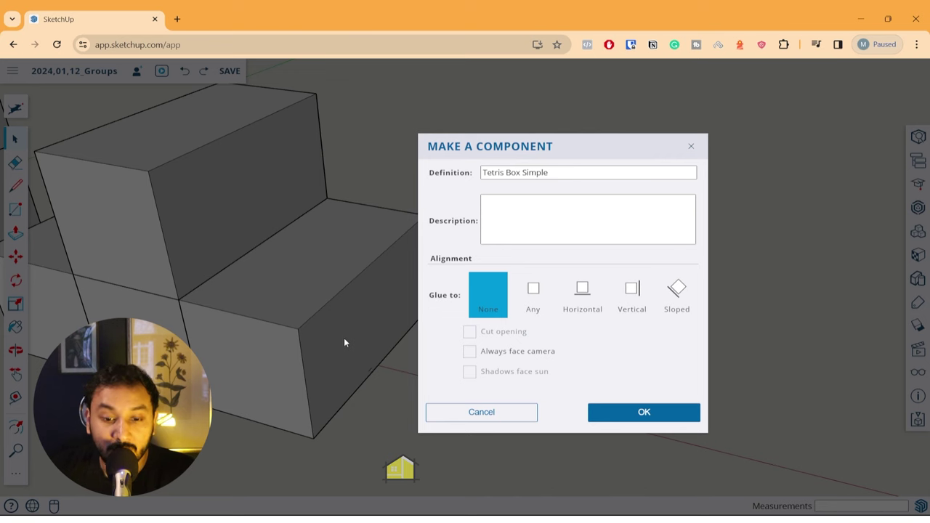
{"action": "left_click_drag", "start_coordinate": [499, 152], "coordinate": [243, 145]}
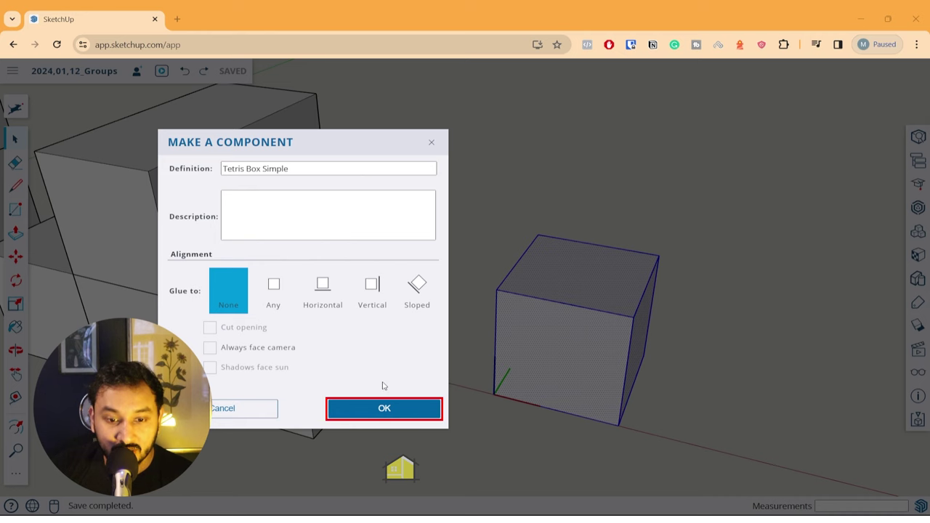
{"action": "left_click", "coordinate": [384, 408]}
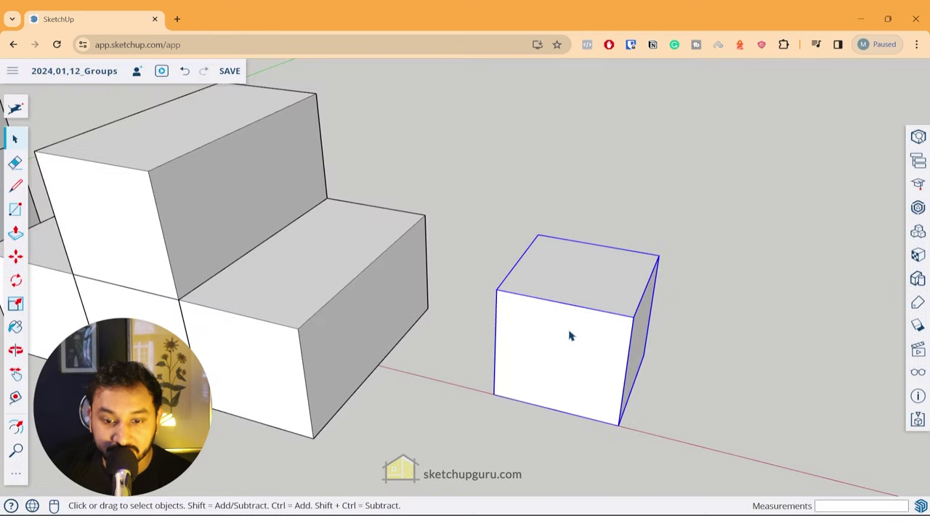
- Copy the cube along the red axis and array it x5 into evenly spaced copies
{"action": "middle_click_drag", "start_coordinate": [491, 372], "coordinate": [482, 317]}
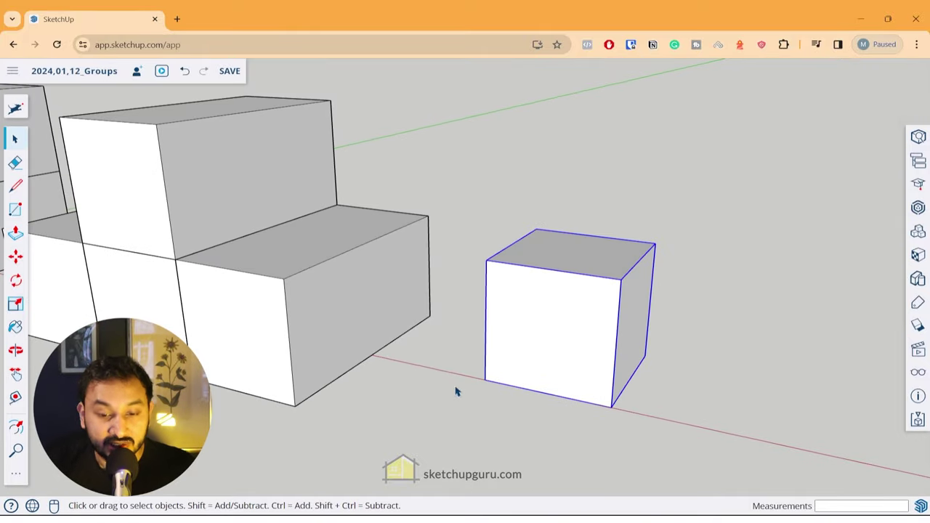
{"action": "key", "text": "m"}
{"action": "middle_click_drag", "start_coordinate": [434, 366], "coordinate": [423, 414]}
{"action": "scroll", "coordinate": [442, 356], "scroll_direction": "down", "scroll_amount": 2}
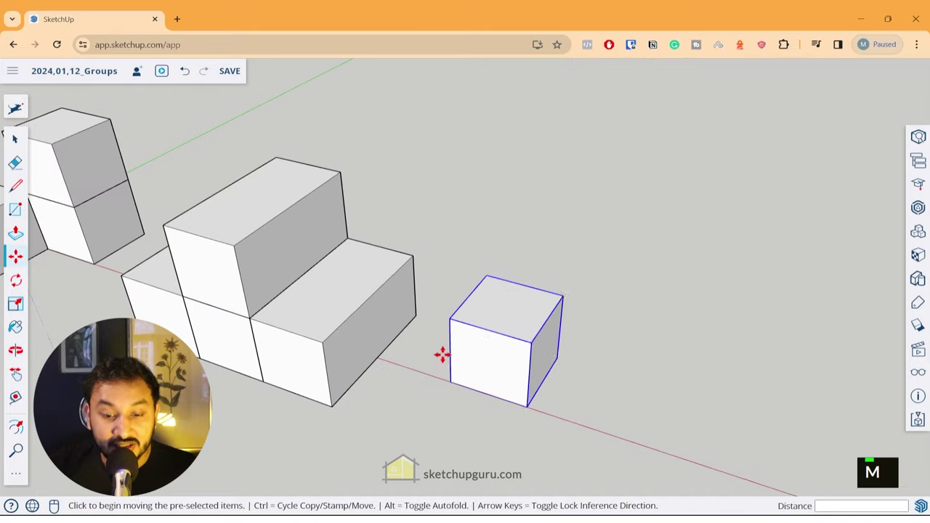
{"action": "scroll", "coordinate": [451, 389], "scroll_direction": "up", "scroll_amount": 5}
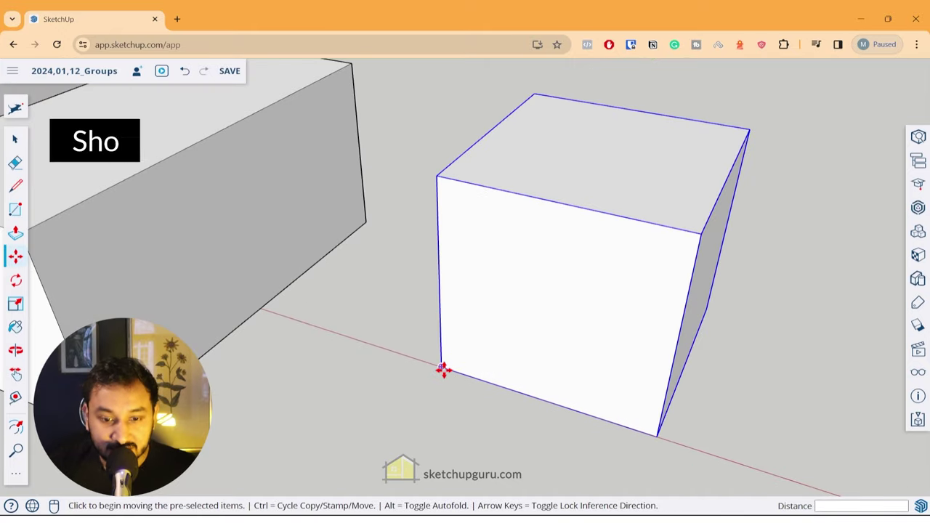
{"action": "key", "text": "ctrl"}
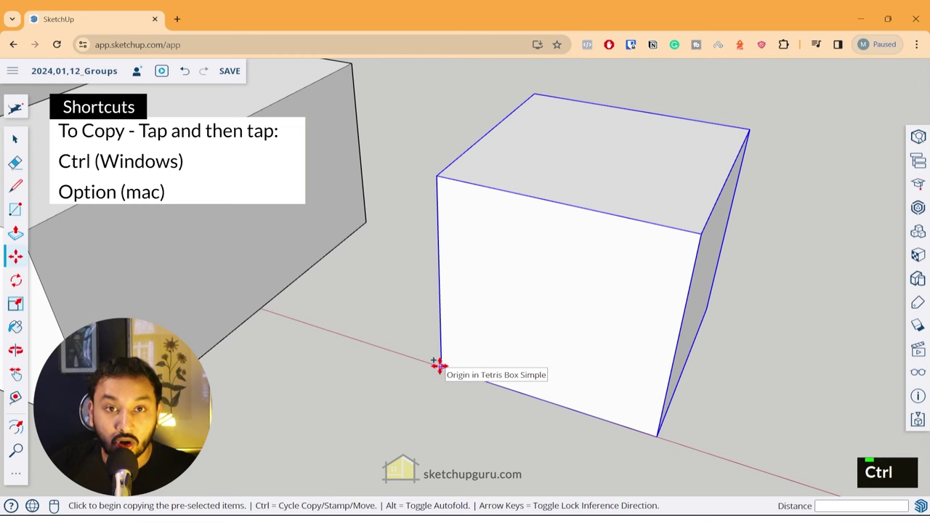
{"action": "left_click", "coordinate": [439, 370]}
{"action": "scroll", "coordinate": [343, 263], "scroll_direction": "down", "scroll_amount": 5}
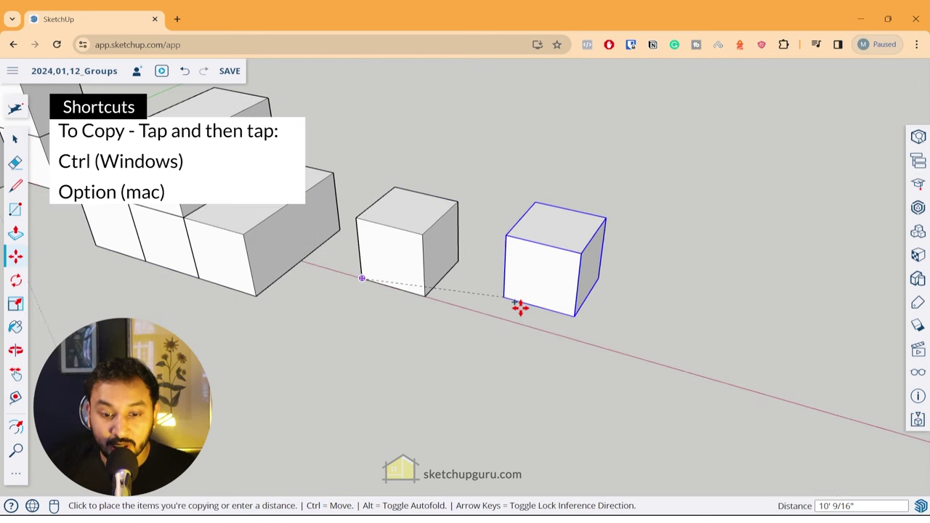
{"action": "left_click", "coordinate": [468, 311]}
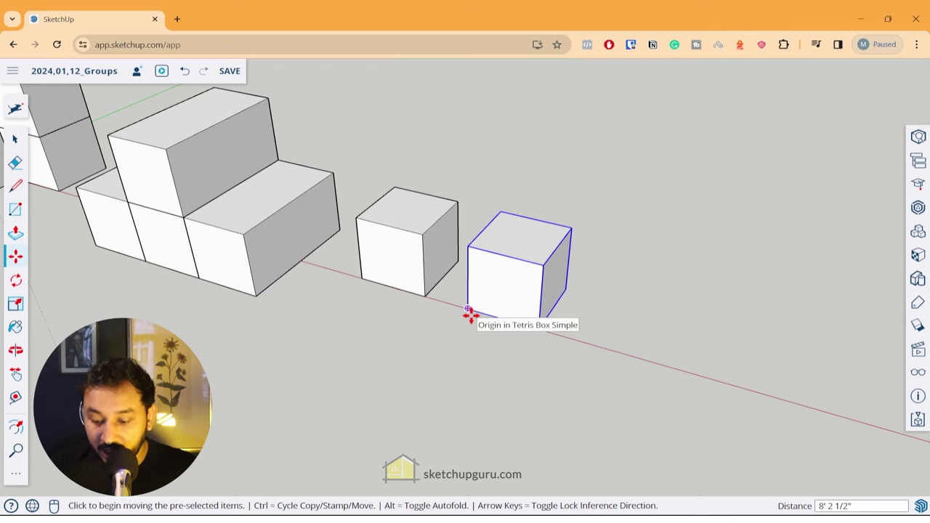
{"action": "type", "text": "x10"}
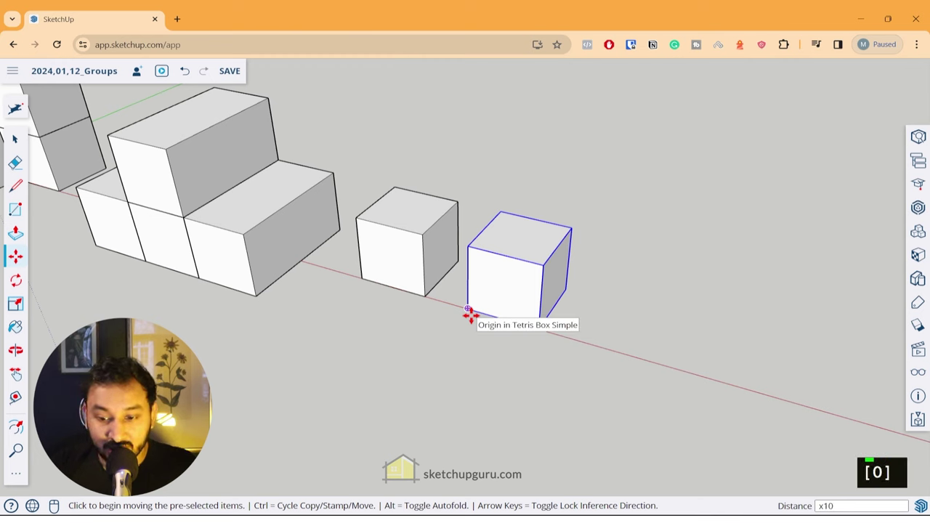
{"action": "key", "text": "BackSpace"}
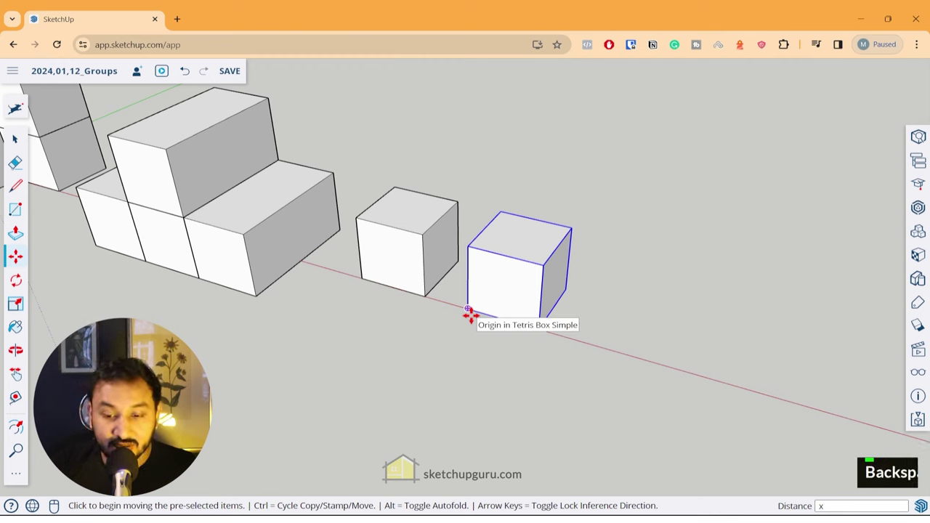
{"action": "type", "text": "5"}
{"action": "key", "text": "Return"}
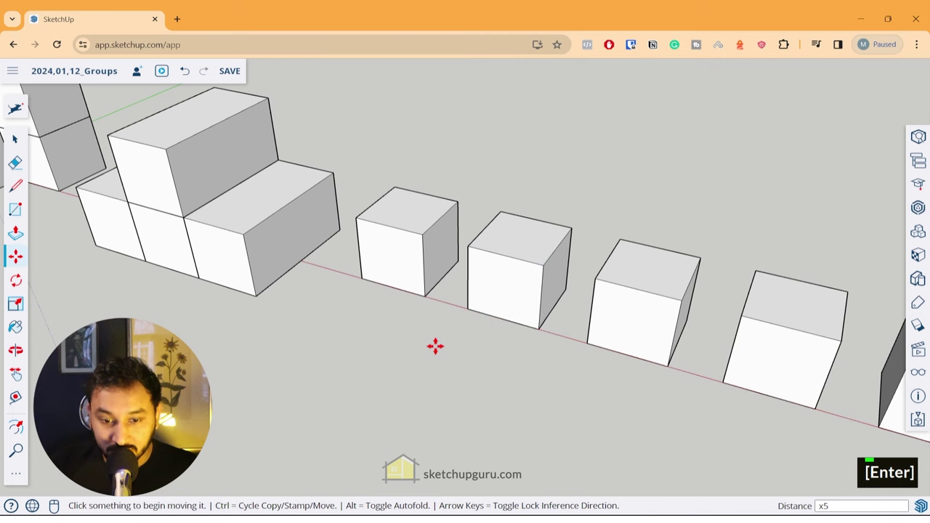
- Orbit lower over the row and select the first cube
{"action": "middle_click_drag", "start_coordinate": [430, 344], "coordinate": [715, 298]}
{"action": "key", "text": "space"}
{"action": "left_click", "coordinate": [401, 250]}
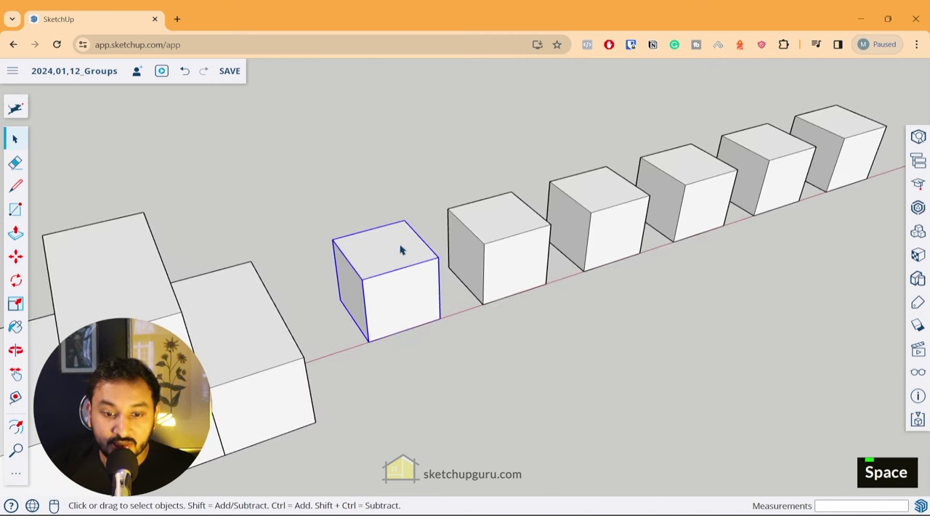
- Edit the first cube's component and pull its top face upward
{"action": "double_click", "coordinate": [401, 250]}
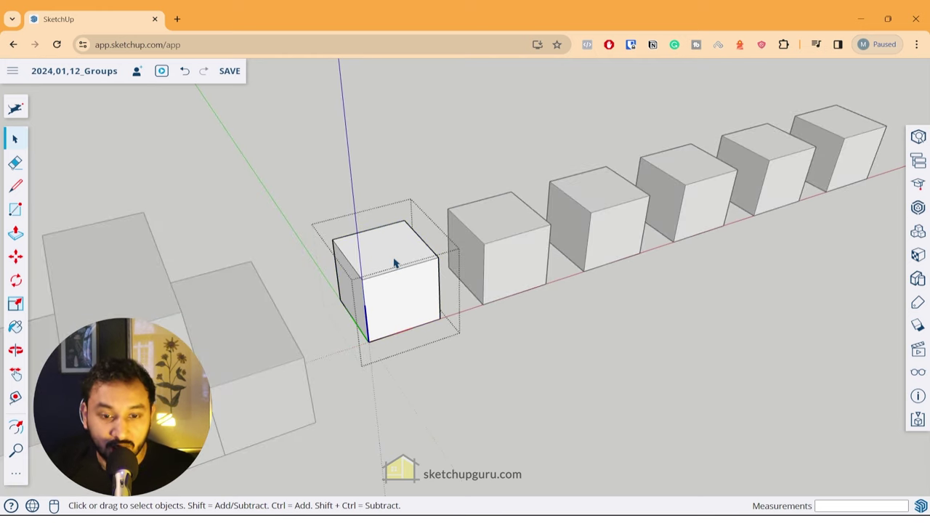
{"action": "key", "text": "p"}
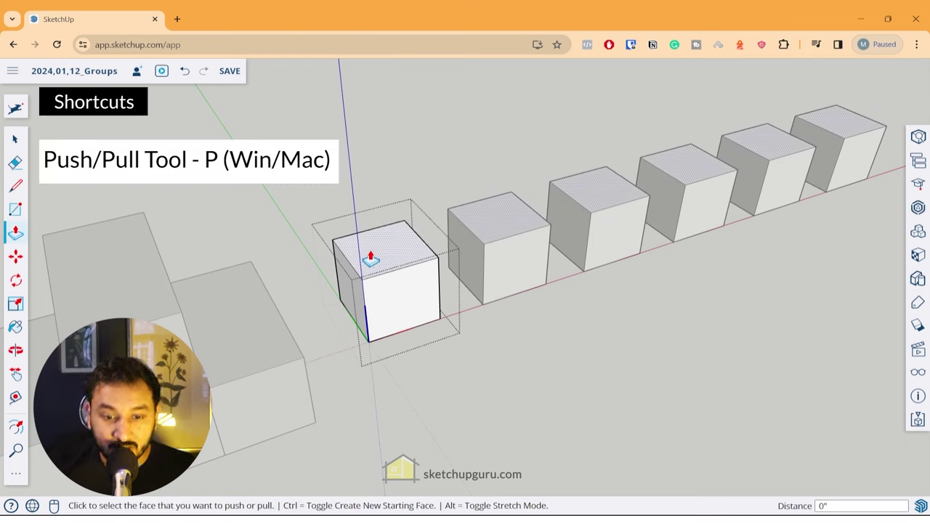
{"action": "left_click", "coordinate": [370, 253]}
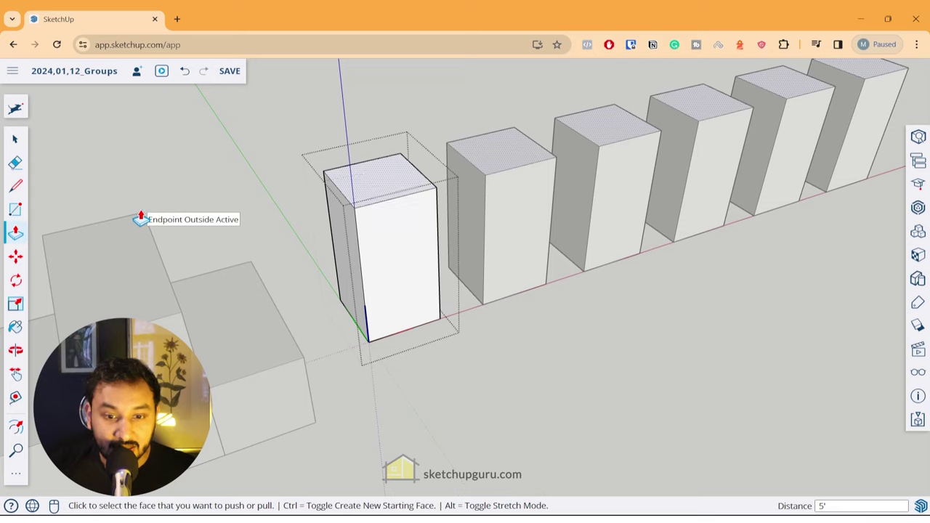
{"action": "middle_click_drag", "start_coordinate": [603, 300], "coordinate": [478, 373]}
{"action": "left_click_drag", "start_coordinate": [478, 372], "coordinate": [523, 218]}
{"action": "key", "text": "p"}
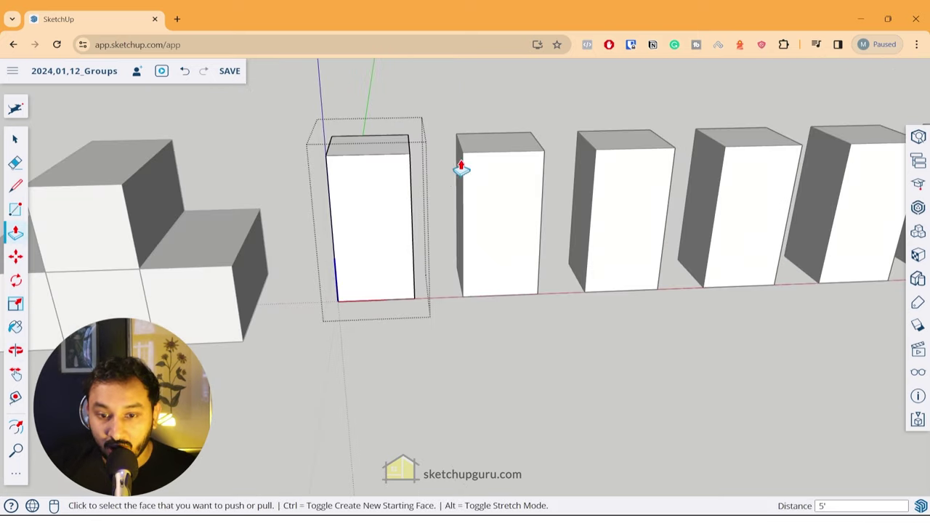
{"action": "scroll", "coordinate": [301, 210], "scroll_direction": "down", "scroll_amount": 3}
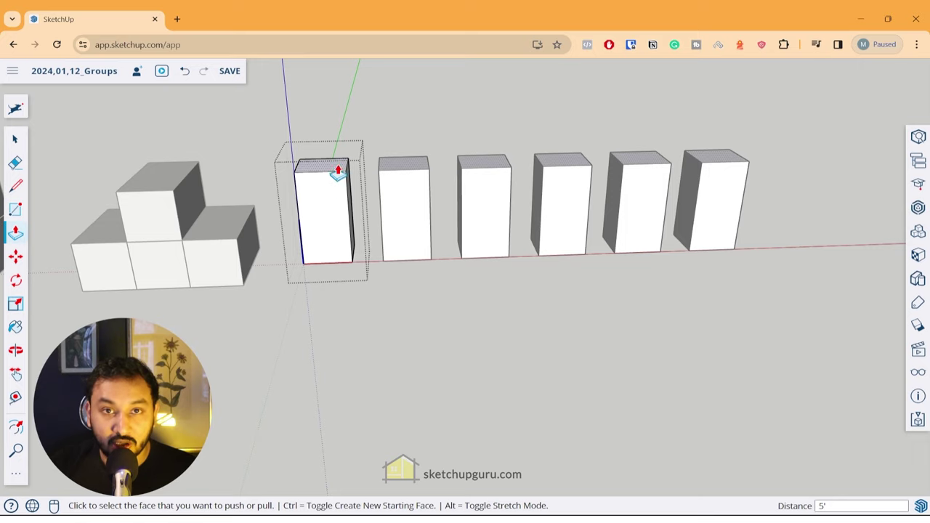
- Push the box's face out 5', deepening every copy in the row
{"action": "key", "text": "o"}
{"action": "left_click_drag", "start_coordinate": [365, 204], "coordinate": [306, 235]}
{"action": "key", "text": "p"}
{"action": "left_click", "coordinate": [302, 247]}
{"action": "left_click", "coordinate": [236, 282]}
{"action": "key", "text": "o"}
{"action": "left_click_drag", "start_coordinate": [236, 282], "coordinate": [376, 251]}
{"action": "key", "text": "p"}
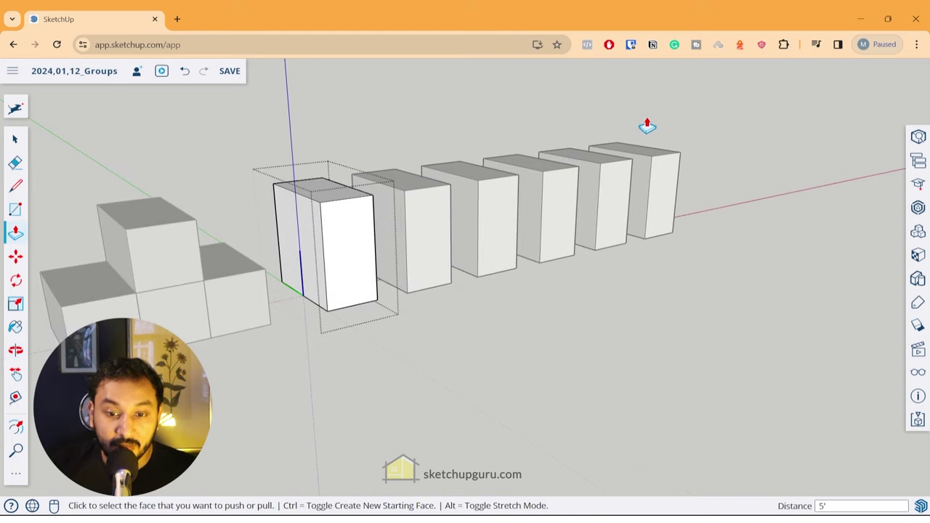
- Select the rightmost box in the row
{"action": "middle_click_drag", "start_coordinate": [540, 251], "coordinate": [424, 291]}
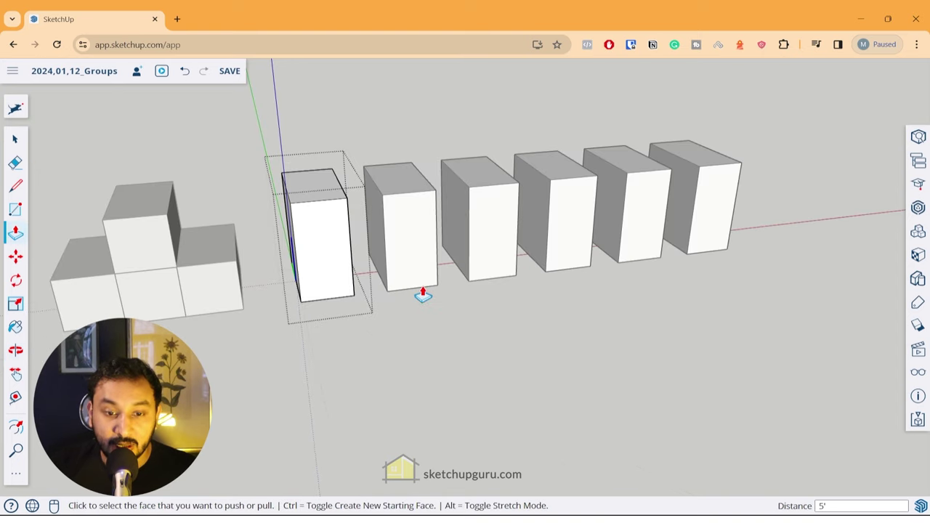
{"action": "key", "text": "space"}
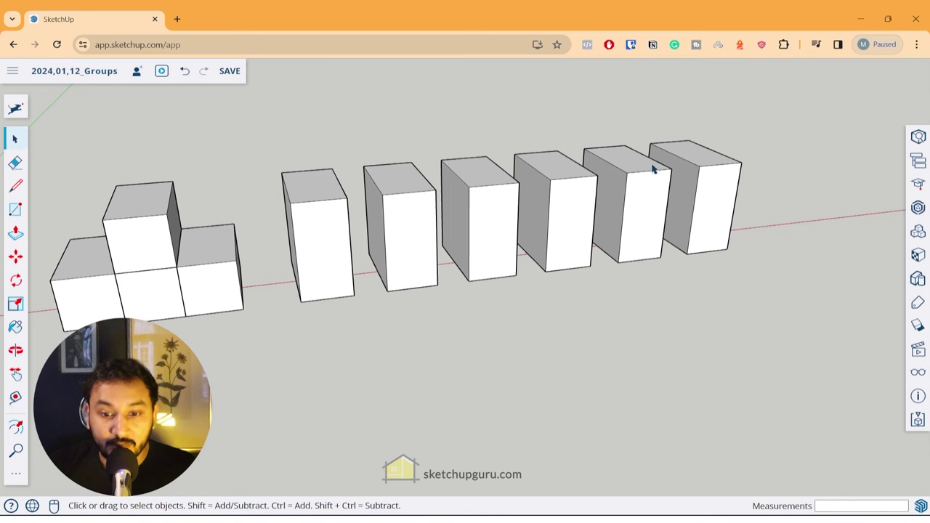
{"action": "left_click", "coordinate": [700, 171]}
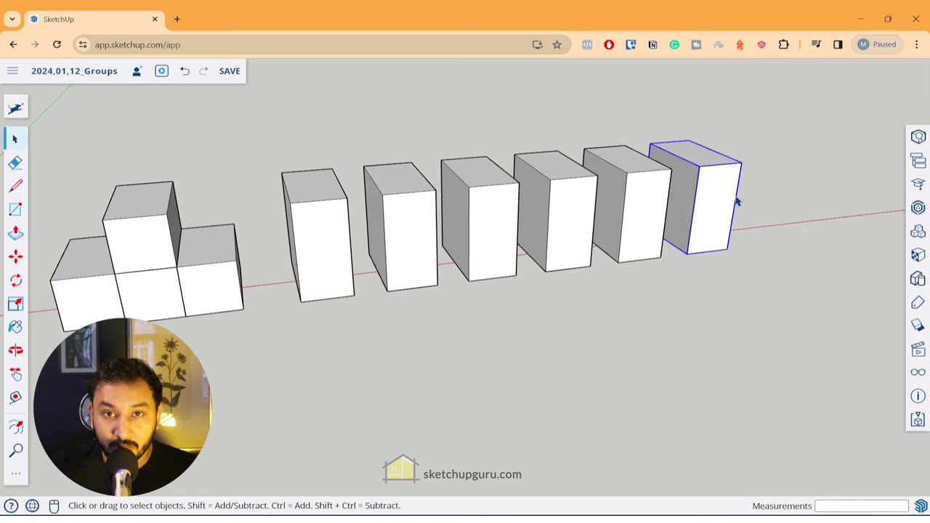
{"action": "middle_click_drag", "start_coordinate": [736, 202], "coordinate": [698, 225]}
{"action": "scroll", "coordinate": [665, 197], "scroll_direction": "down", "scroll_amount": 5}
{"action": "scroll", "coordinate": [528, 212], "scroll_direction": "up", "scroll_amount": 6}
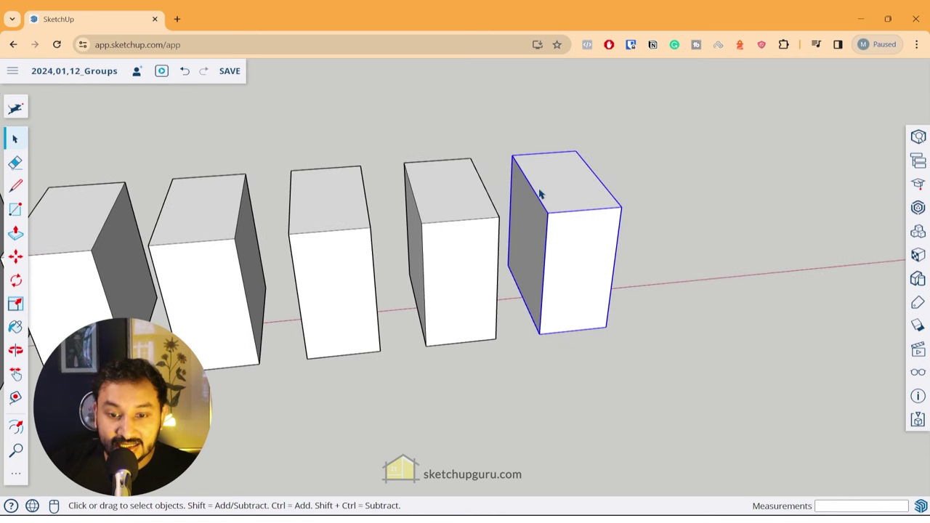
- Make the end box a unique component
{"action": "right_click", "coordinate": [540, 193]}
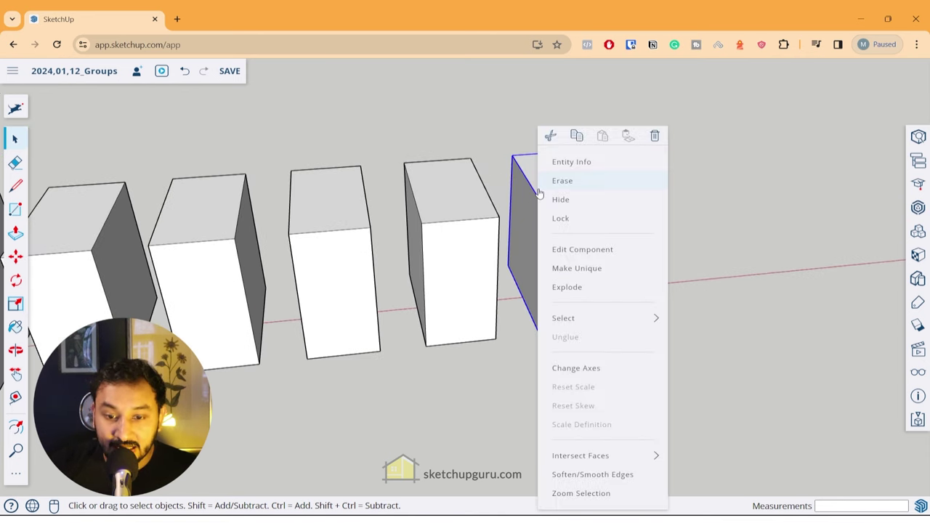
{"action": "left_click", "coordinate": [578, 268]}
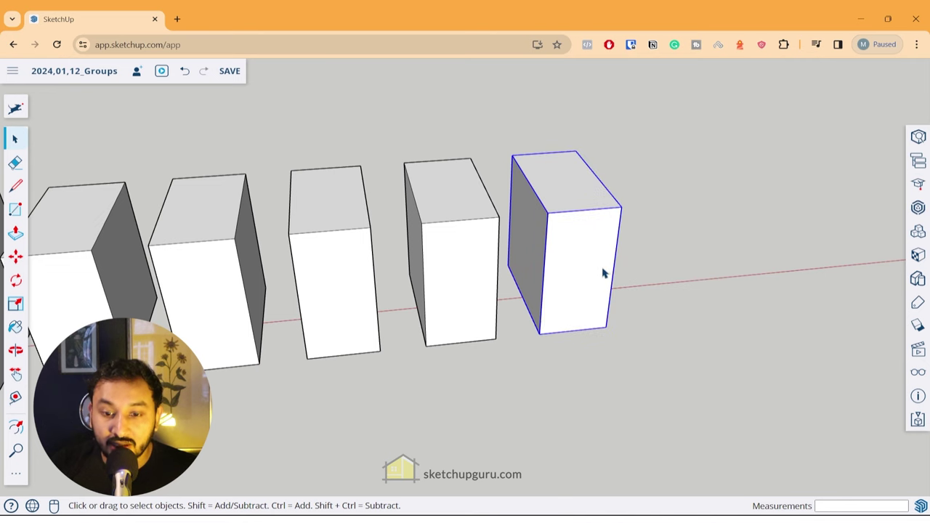
{"action": "middle_click_drag", "start_coordinate": [580, 197], "coordinate": [586, 238]}
{"action": "scroll", "coordinate": [589, 266], "scroll_direction": "down", "scroll_amount": 2}
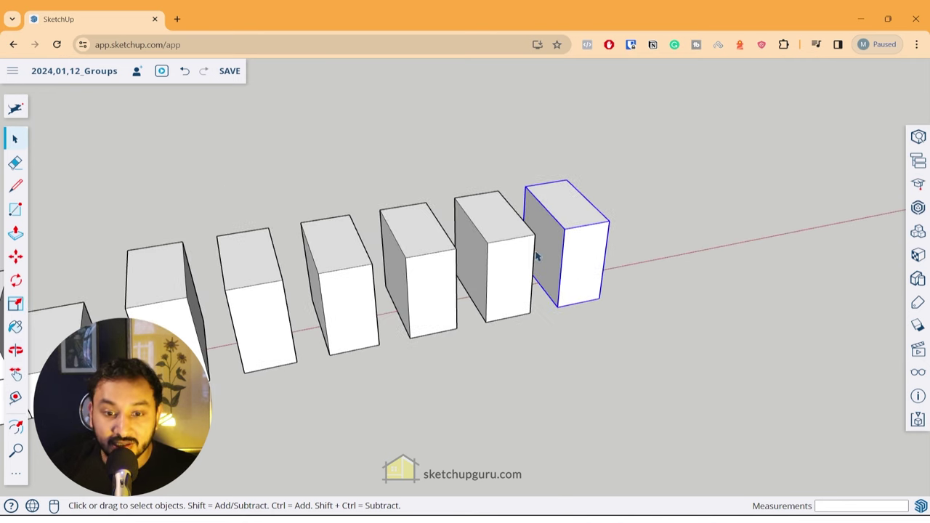
- Raise the shared boxes about 6' taller by editing the second-to-last box
{"action": "double_click", "coordinate": [478, 220]}
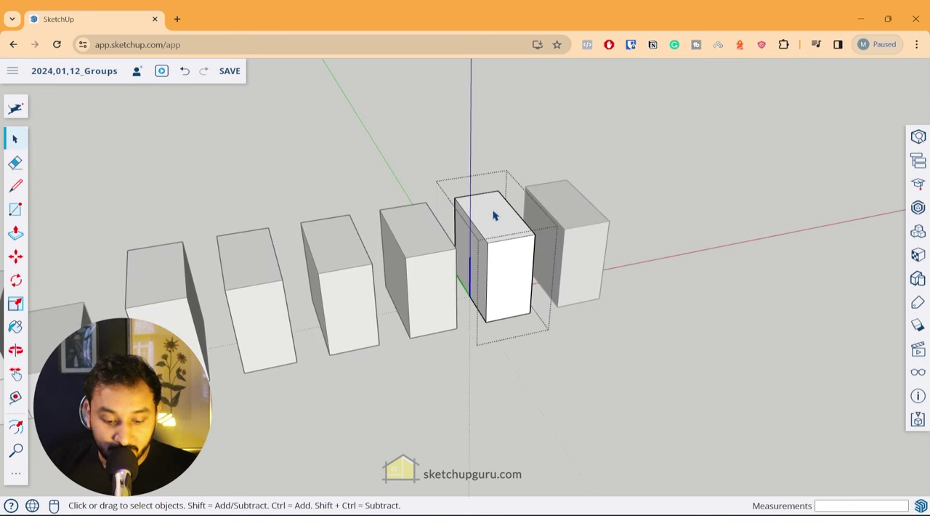
{"action": "key", "text": "p"}
{"action": "left_click", "coordinate": [496, 216]}
{"action": "left_click", "coordinate": [497, 169]}
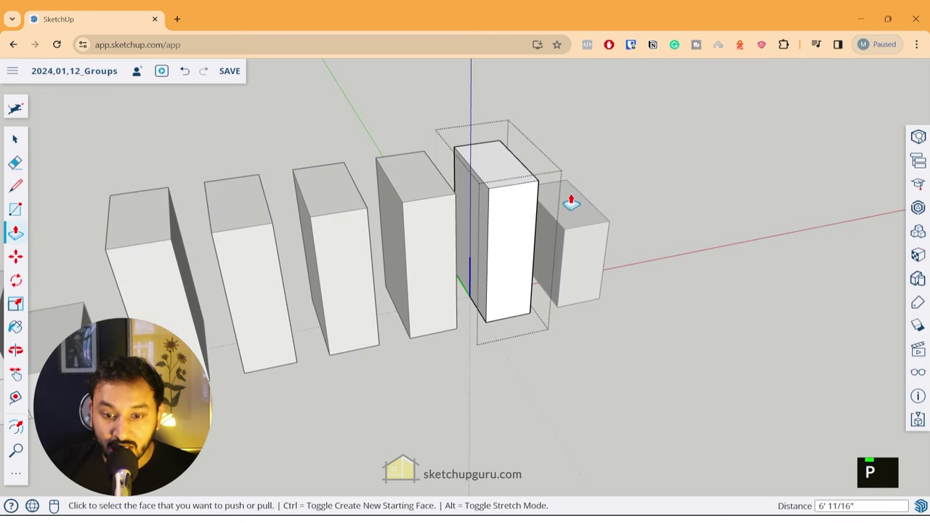
{"action": "middle_click_drag", "start_coordinate": [596, 255], "coordinate": [575, 183]}
{"action": "key", "text": "Escape"}
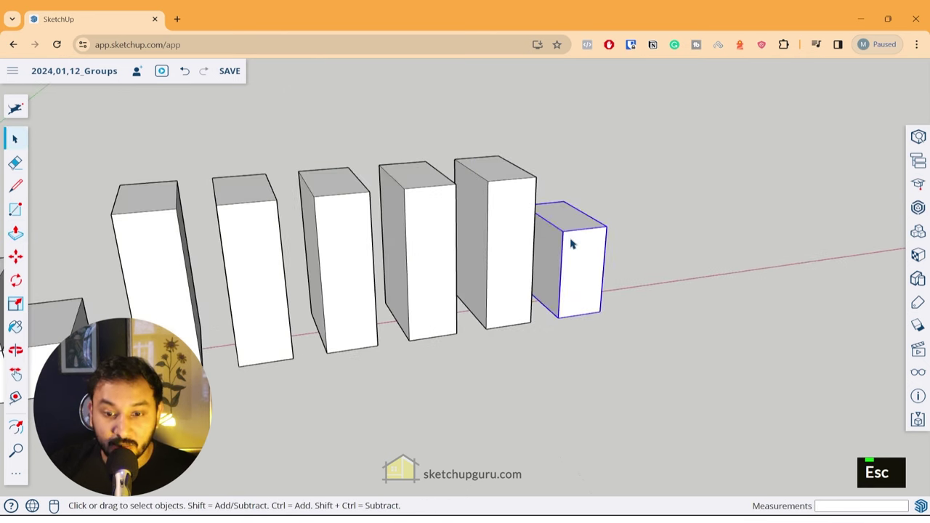
- Widen the unique end box by pulling its front face about 9' out
{"action": "double_click", "coordinate": [572, 245]}
{"action": "key", "text": "p"}
{"action": "left_click", "coordinate": [583, 266]}
{"action": "left_click", "coordinate": [644, 291]}
{"action": "middle_click_drag", "start_coordinate": [644, 291], "coordinate": [613, 339]}
{"action": "key", "text": "space"}
{"action": "key", "text": "Escape"}
- Copy the widened box to the right of the original
{"action": "left_click", "coordinate": [585, 278]}
{"action": "key", "text": "m"}
{"action": "key", "text": "ctrl"}
{"action": "left_click", "coordinate": [598, 354]}
{"action": "key", "text": "shift"}
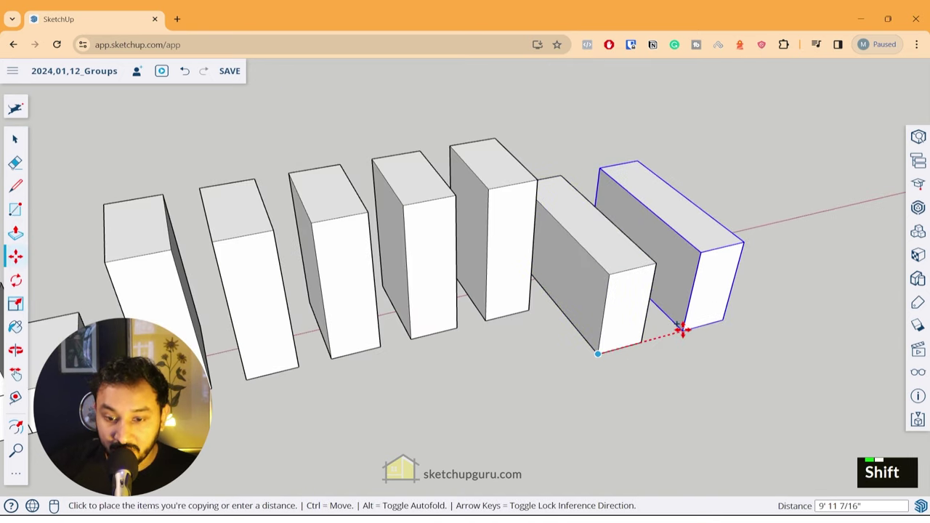
{"action": "left_click", "coordinate": [681, 330]}
{"action": "key", "text": "space"}
- Raise the wide boxes to a tall height
{"action": "double_click", "coordinate": [604, 271]}
{"action": "key", "text": "p"}
{"action": "left_click", "coordinate": [608, 264]}
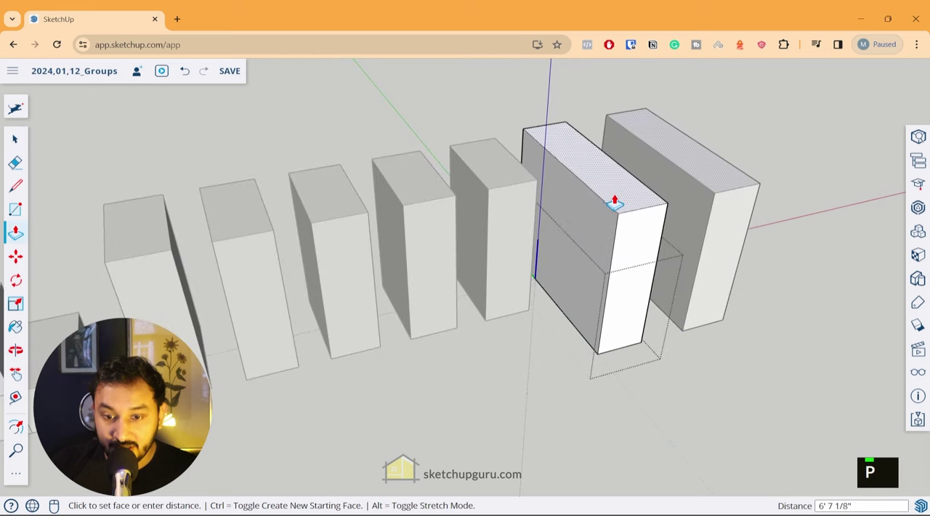
{"action": "left_click", "coordinate": [646, 133]}
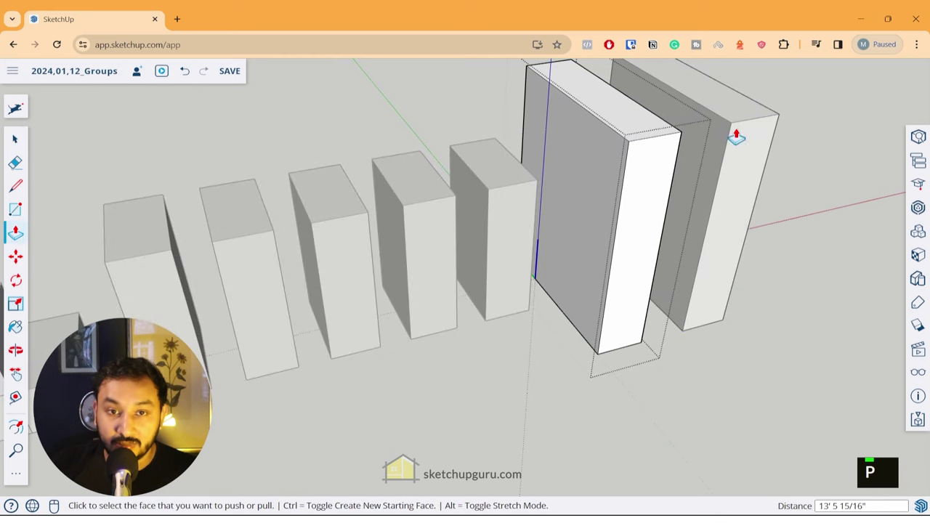
{"action": "key", "text": "space"}
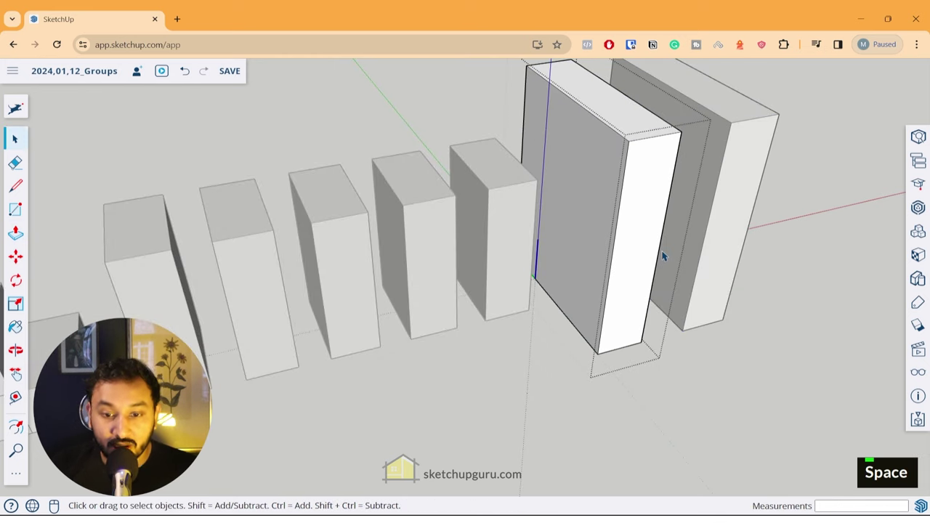
{"action": "key", "text": "Escape"}
- Select individual tall boxes and review the Components panel list
{"action": "middle_click_drag", "start_coordinate": [515, 308], "coordinate": [599, 259]}
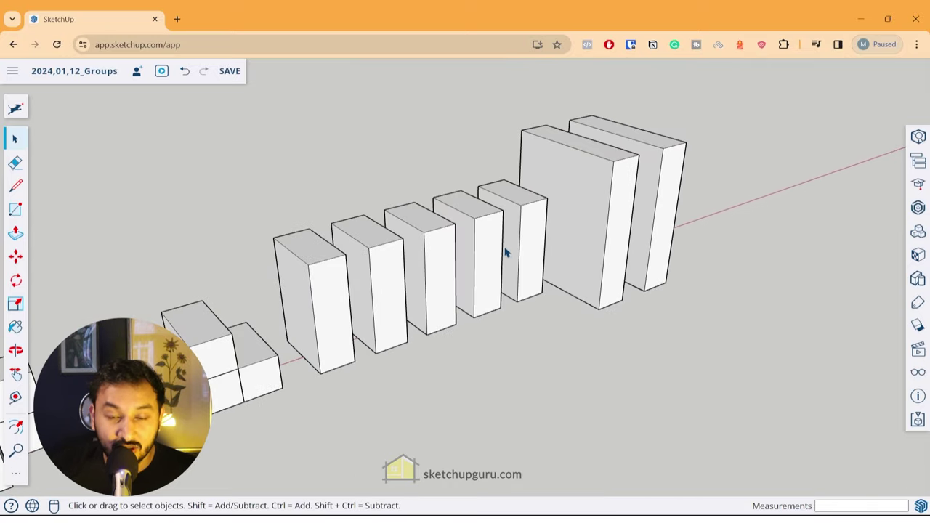
{"action": "left_click", "coordinate": [585, 227]}
{"action": "left_click", "coordinate": [589, 207]}
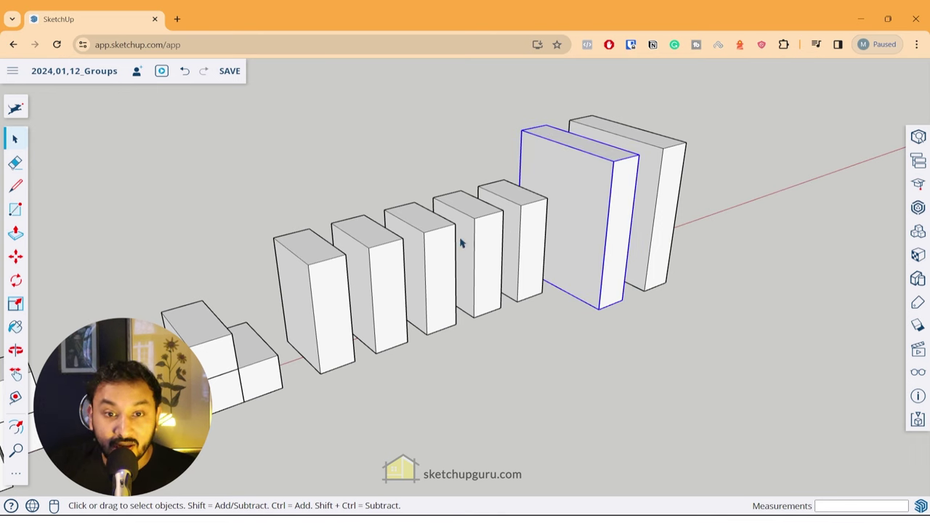
{"action": "left_click", "coordinate": [442, 255]}
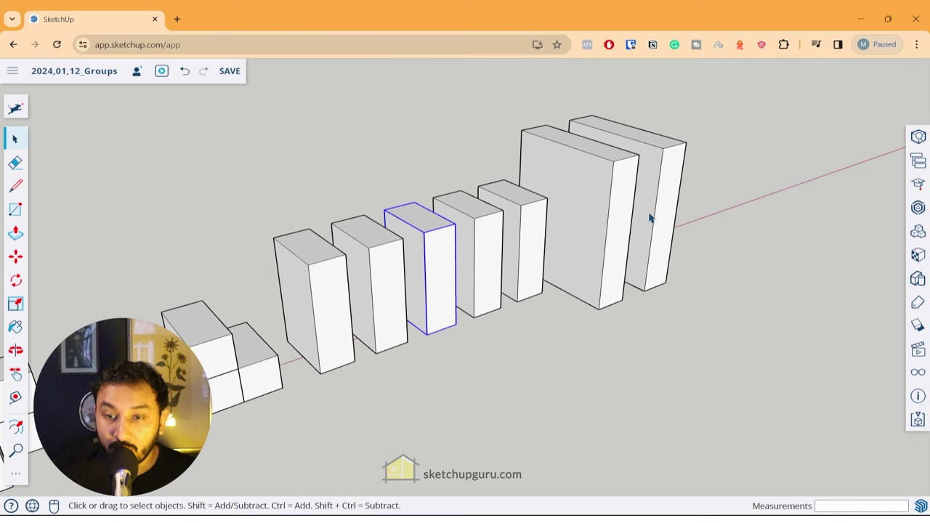
{"action": "left_click", "coordinate": [919, 232]}
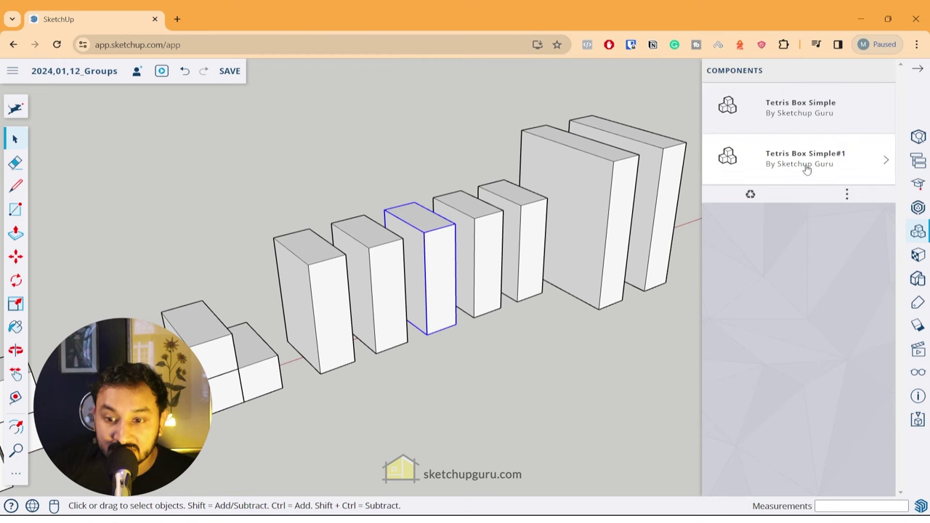
{"action": "left_click", "coordinate": [612, 184]}
{"action": "left_click", "coordinate": [659, 149]}
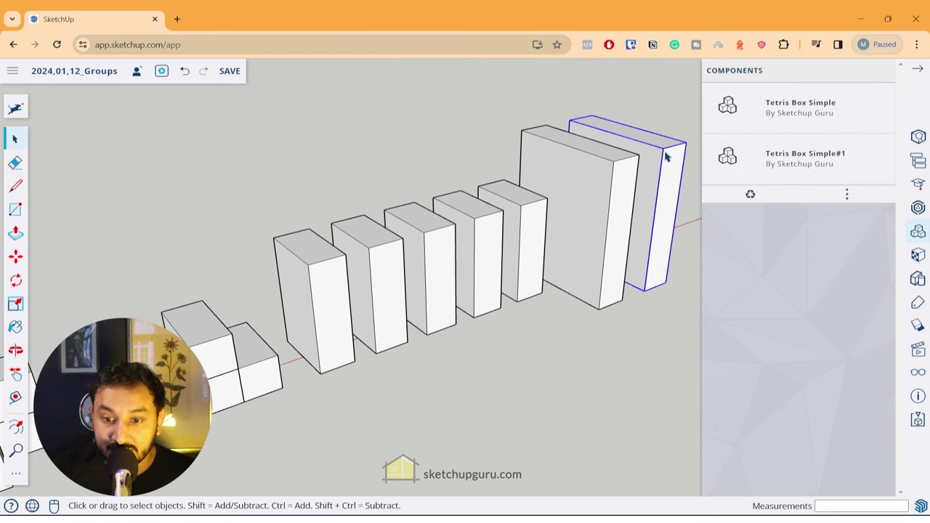
- Crossing-select all seven tall boxes and delete them
{"action": "scroll", "coordinate": [509, 279], "scroll_direction": "down", "scroll_amount": 4}
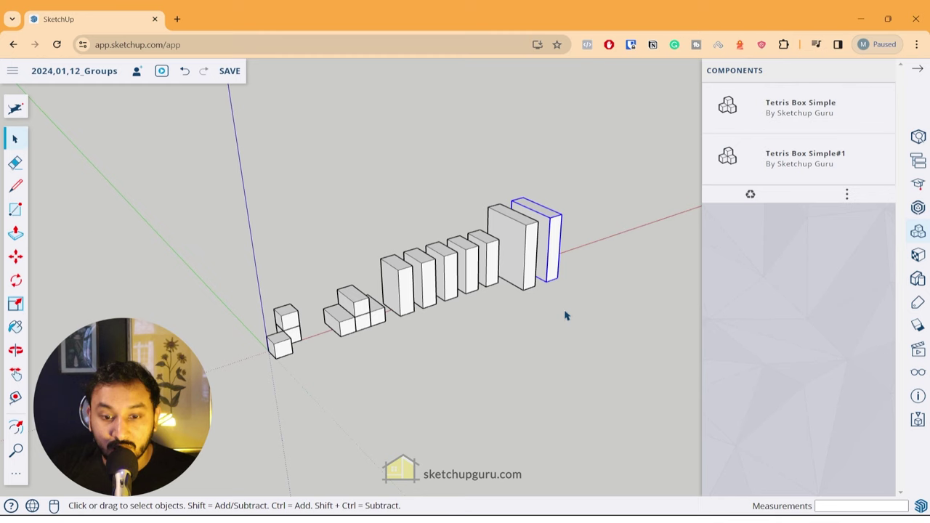
{"action": "scroll", "coordinate": [570, 315], "scroll_direction": "up", "scroll_amount": 2}
{"action": "left_click_drag", "start_coordinate": [377, 172], "coordinate": [367, 169]}
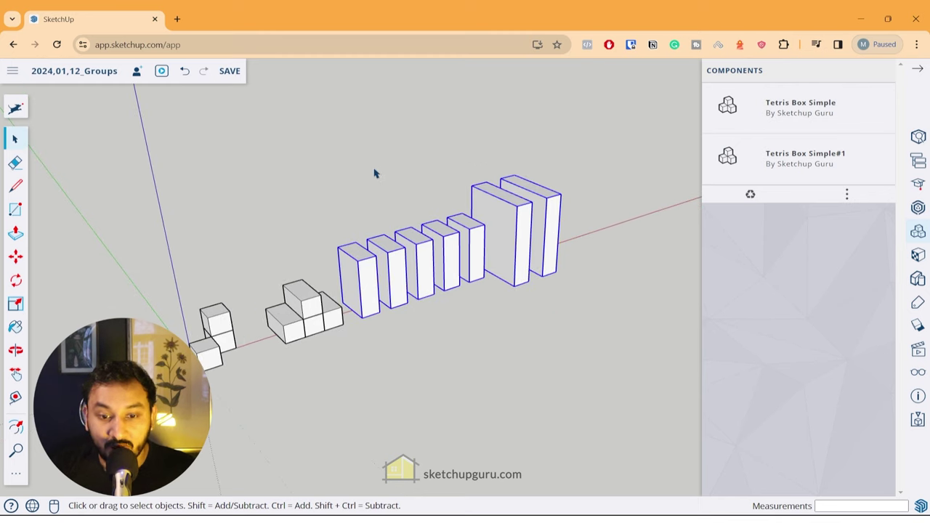
{"action": "key", "text": "Delete"}
{"action": "middle_click_drag", "start_coordinate": [631, 111], "coordinate": [704, 189]}
{"action": "middle_click_drag", "start_coordinate": [573, 279], "coordinate": [512, 276]}
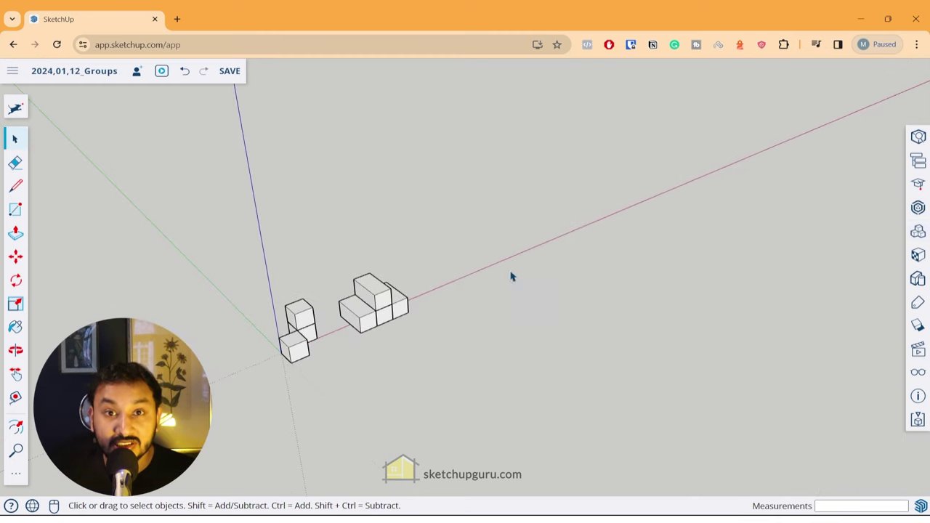
- Place a Tetris Box Simple and a Tetris Box Simple#1 slab from the Components panel
{"action": "left_click", "coordinate": [919, 232]}
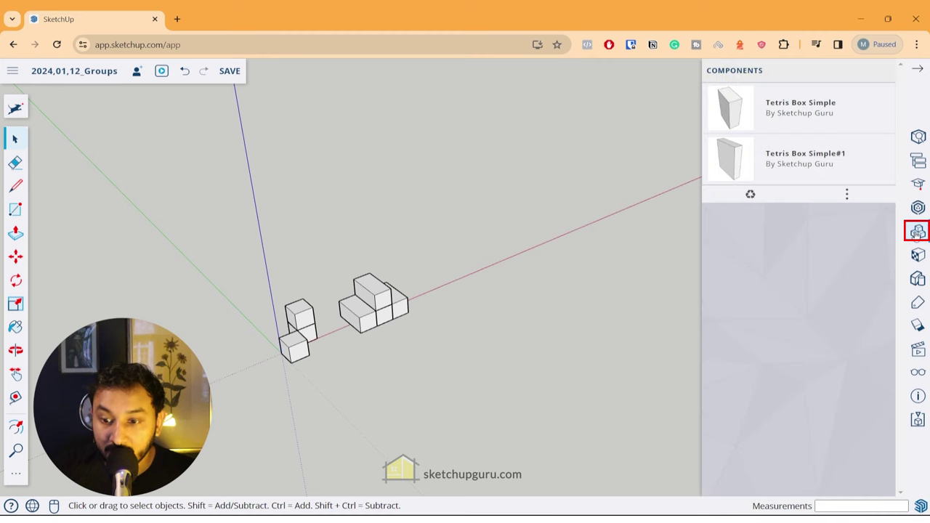
{"action": "left_click", "coordinate": [797, 110]}
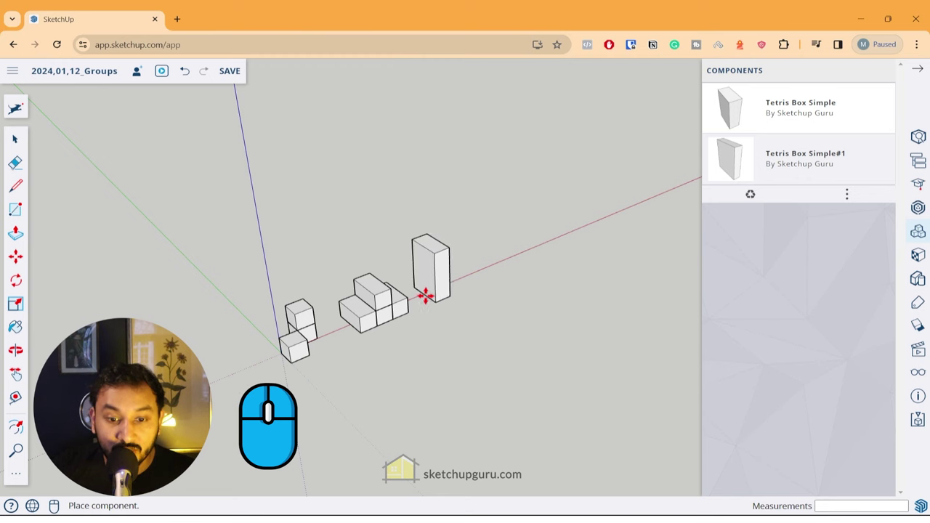
{"action": "left_click", "coordinate": [429, 298]}
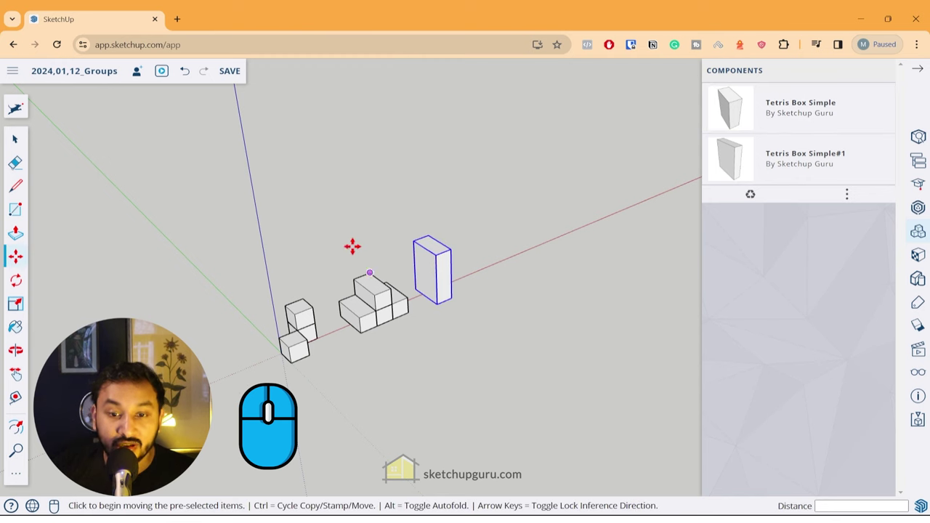
{"action": "left_click", "coordinate": [809, 158]}
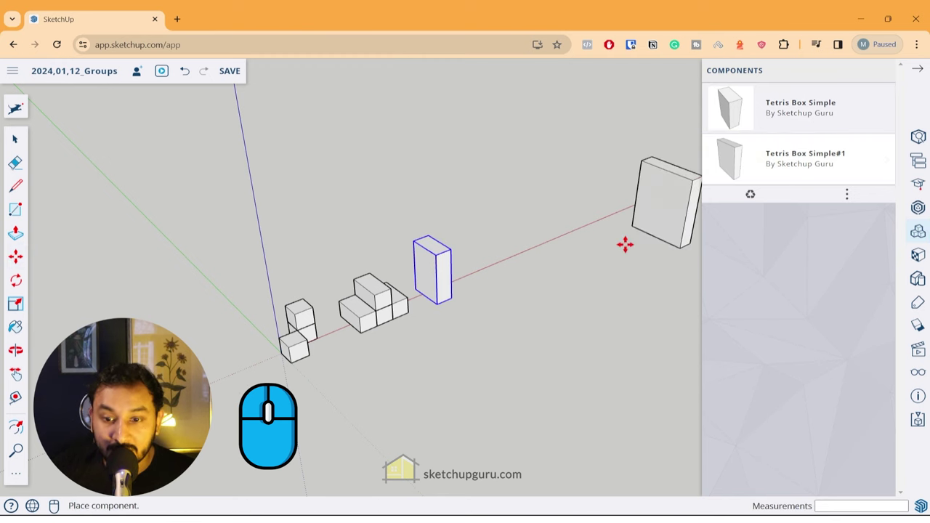
{"action": "left_click", "coordinate": [468, 283]}
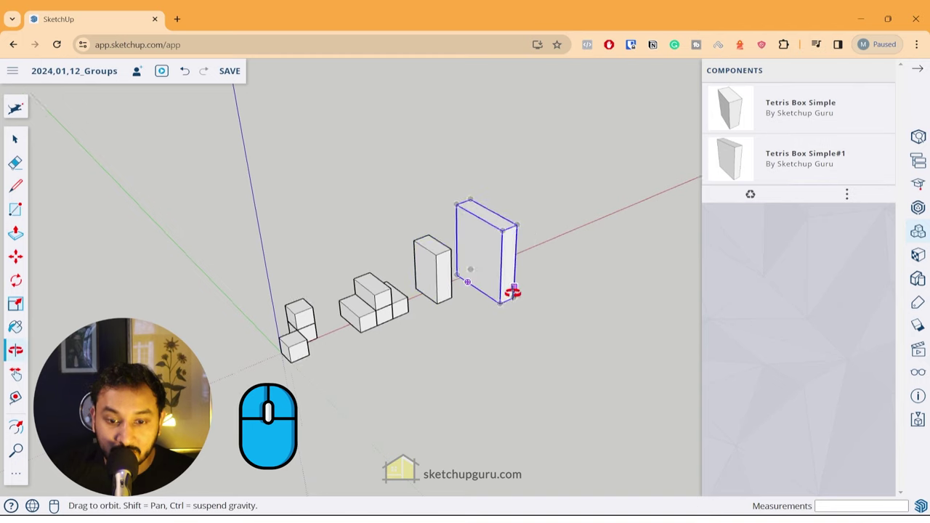
{"action": "key", "text": "space"}
- Select the small corner cube and bring up its context menu
{"action": "scroll", "coordinate": [357, 316], "scroll_direction": "up", "scroll_amount": 3}
{"action": "middle_click_drag", "start_coordinate": [356, 315], "coordinate": [450, 339]}
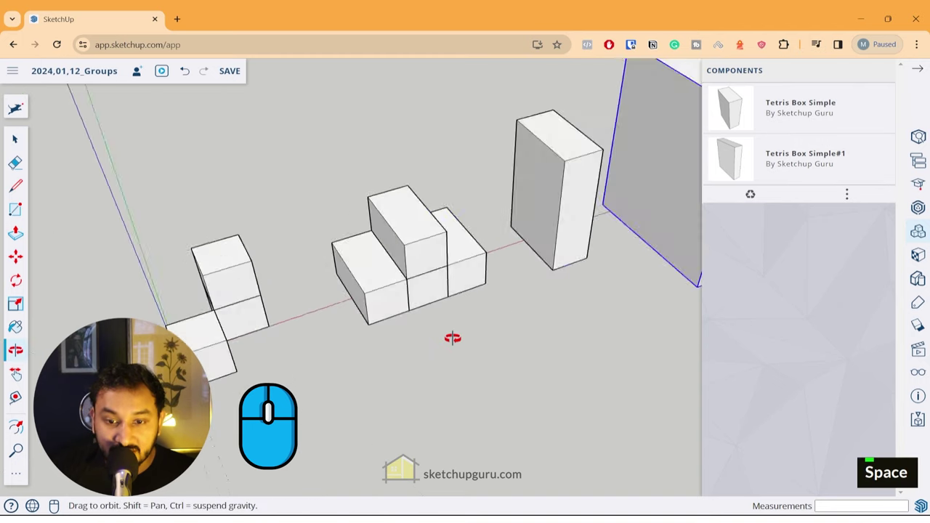
{"action": "scroll", "coordinate": [513, 266], "scroll_direction": "down", "scroll_amount": 5}
{"action": "scroll", "coordinate": [442, 266], "scroll_direction": "up", "scroll_amount": 5}
{"action": "scroll", "coordinate": [325, 293], "scroll_direction": "down", "scroll_amount": 4}
{"action": "scroll", "coordinate": [325, 293], "scroll_direction": "up", "scroll_amount": 3}
{"action": "left_click", "coordinate": [283, 291]}
{"action": "middle_click_drag", "start_coordinate": [282, 291], "coordinate": [401, 291]}
{"action": "scroll", "coordinate": [400, 290], "scroll_direction": "down", "scroll_amount": 2}
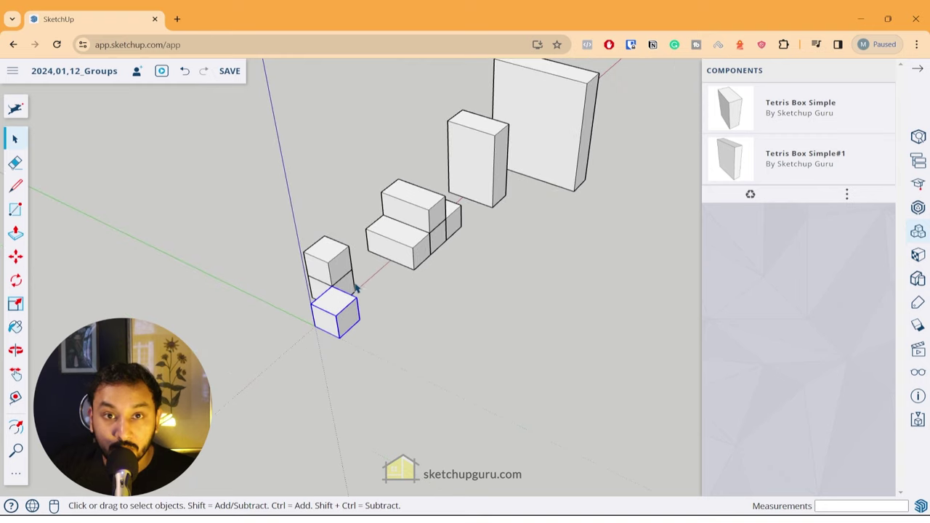
{"action": "middle_click_drag", "start_coordinate": [474, 298], "coordinate": [317, 284]}
{"action": "scroll", "coordinate": [323, 260], "scroll_direction": "up", "scroll_amount": 3}
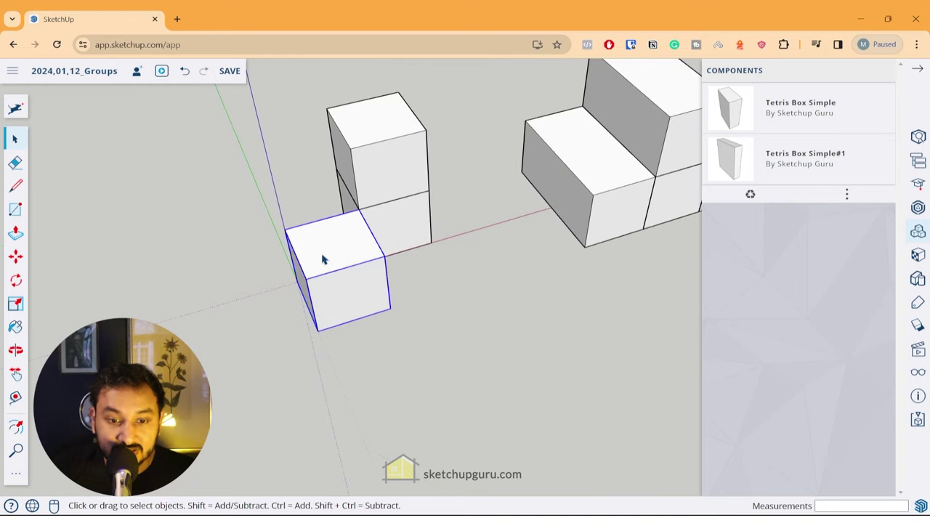
{"action": "right_click", "coordinate": [323, 261]}
- Make the corner cube a component named 'Tetris Box Simple 2' with glue set to Any
{"action": "left_click", "coordinate": [352, 337]}
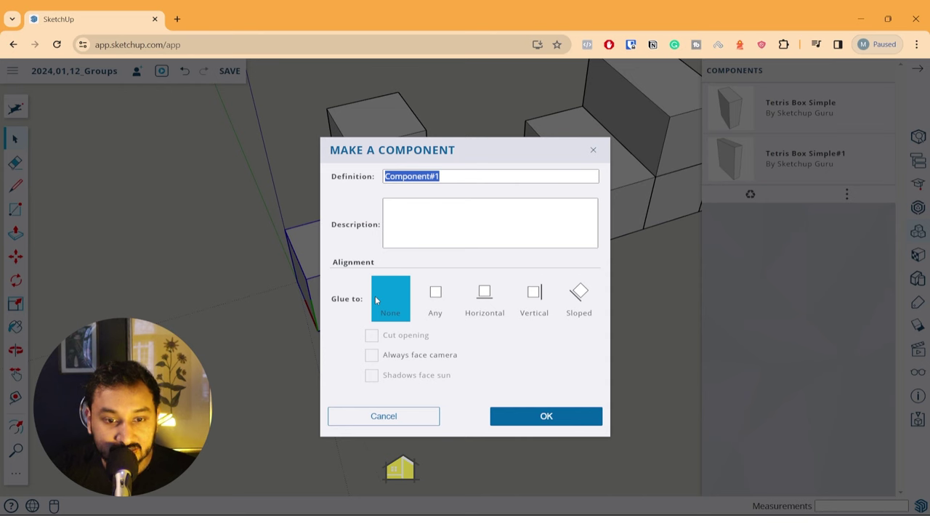
{"action": "type", "text": "Tetr"}
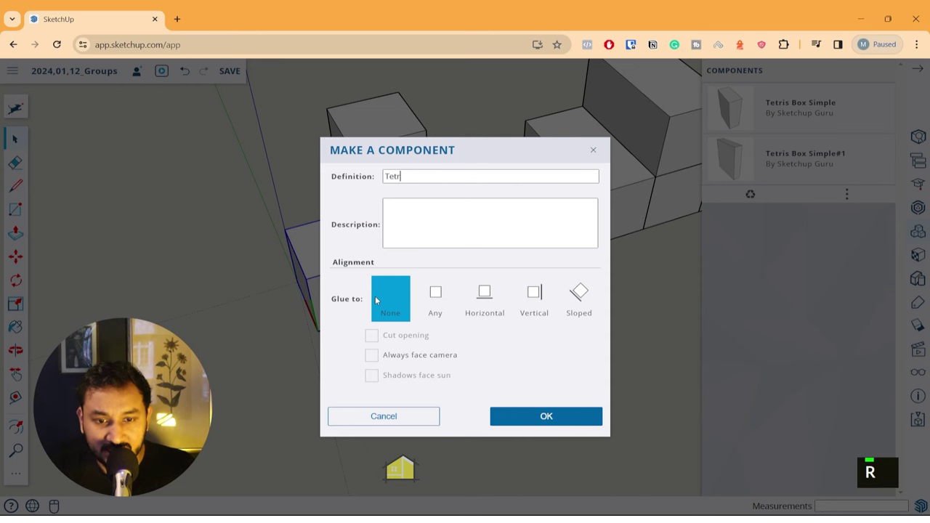
{"action": "type", "text": "ix Box"}
{"action": "key", "text": "BackSpace"}
{"action": "key", "text": "BackSpace"}
{"action": "key", "text": "BackSpace"}
{"action": "key", "text": "BackSpace"}
{"action": "key", "text": "BackSpace"}
{"action": "key", "text": "BackSpace"}
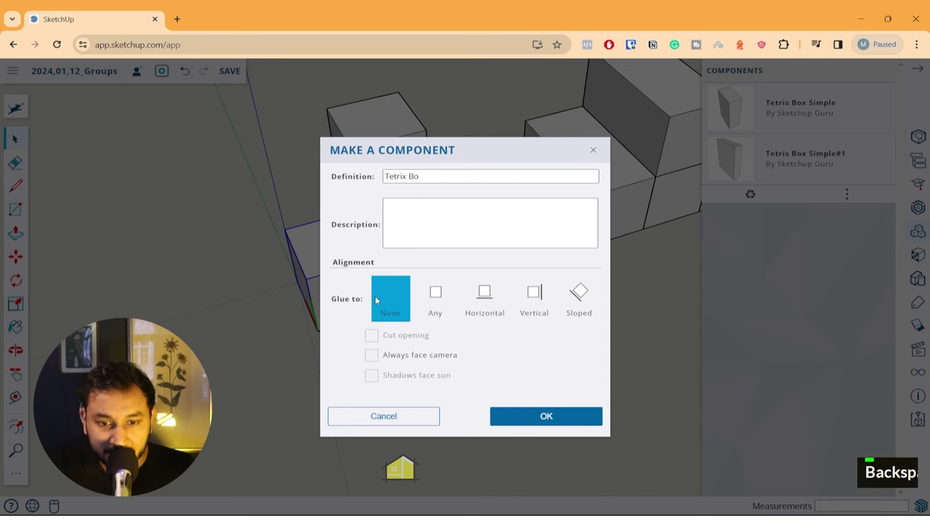
{"action": "type", "text": "s Box Simple 2"}
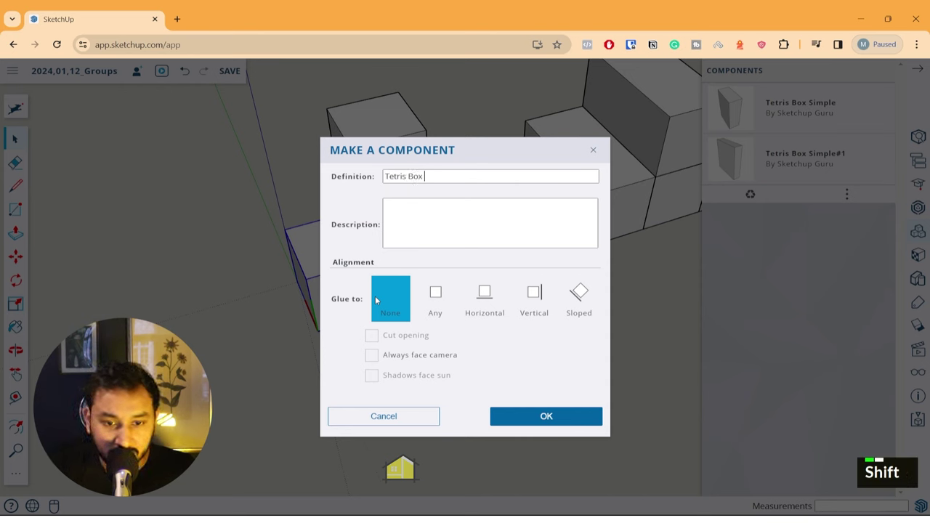
{"action": "key", "text": "BackSpace"}
{"action": "key", "text": "BackSpace"}
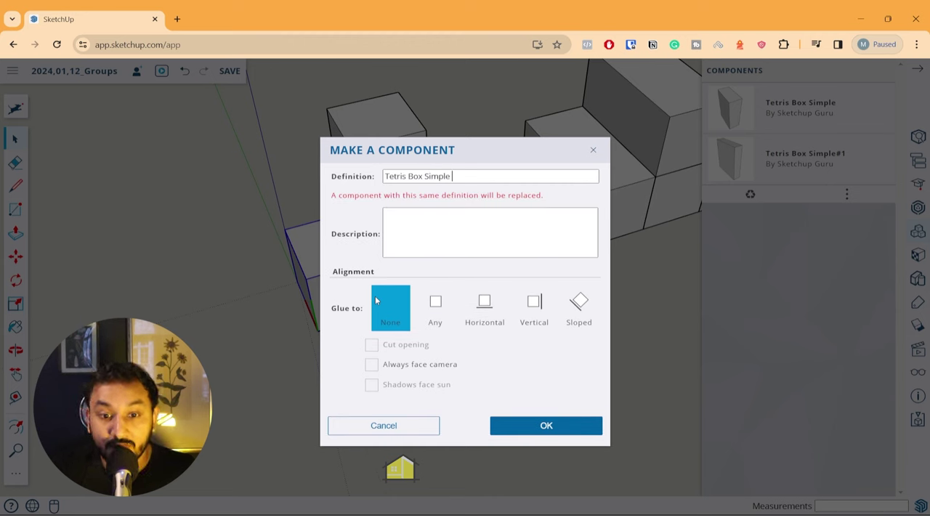
{"action": "type", "text": "2"}
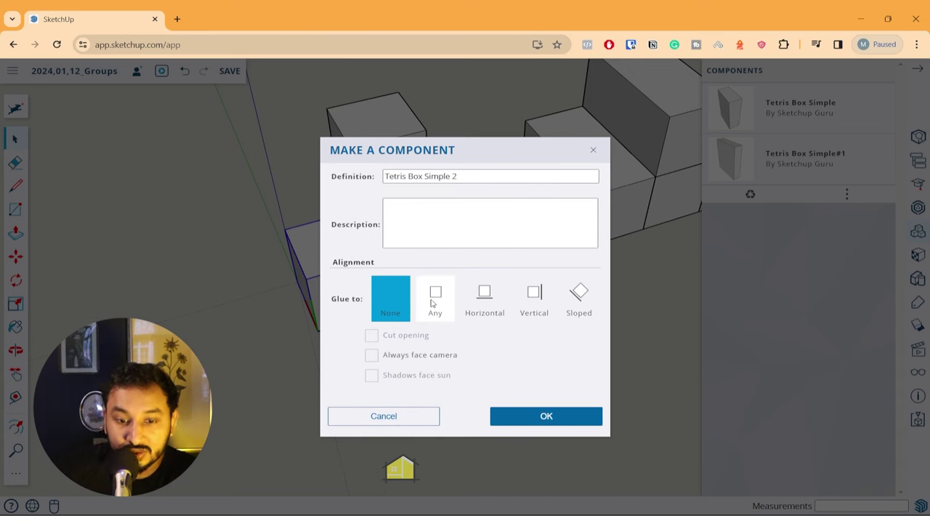
{"action": "left_click_drag", "start_coordinate": [453, 148], "coordinate": [181, 138]}
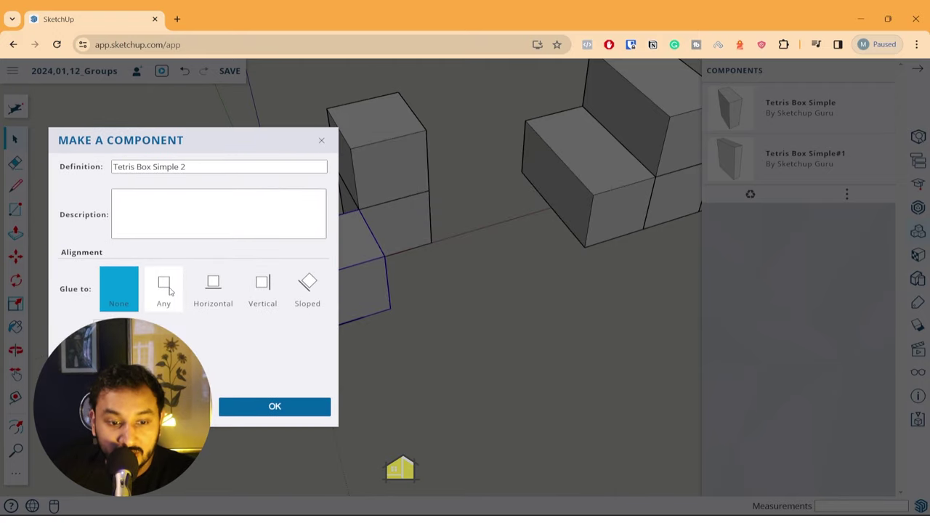
{"action": "left_click", "coordinate": [165, 290]}
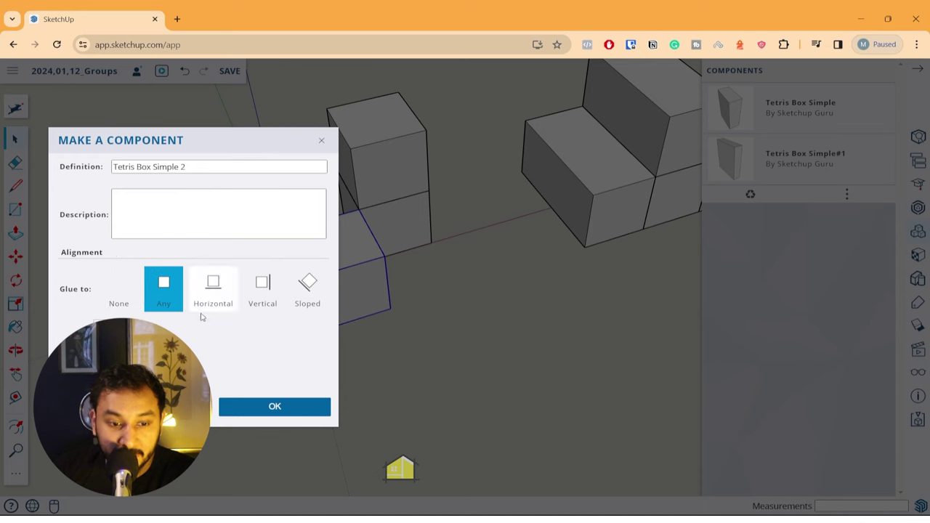
{"action": "left_click", "coordinate": [270, 409]}
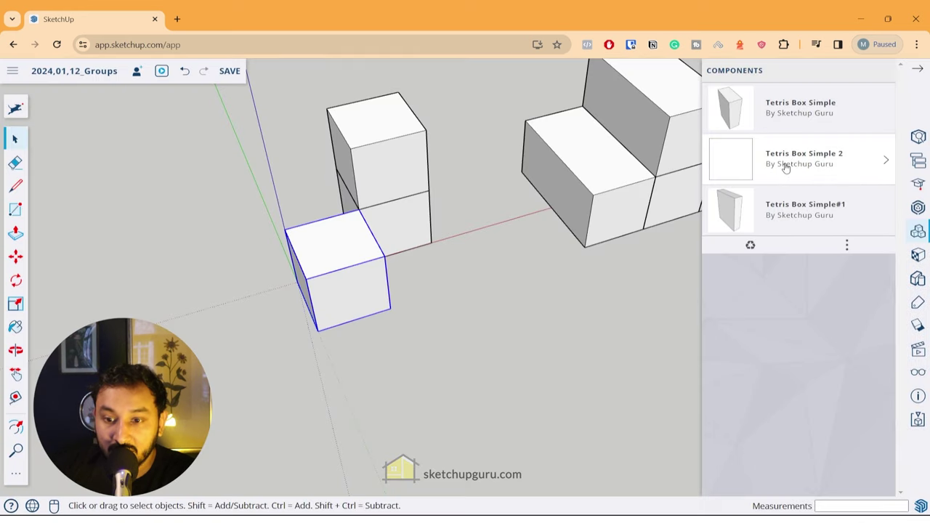
- Place a Tetris Box Simple 2 cube glued onto the front face of the large slab
{"action": "scroll", "coordinate": [444, 357], "scroll_direction": "down", "scroll_amount": 5}
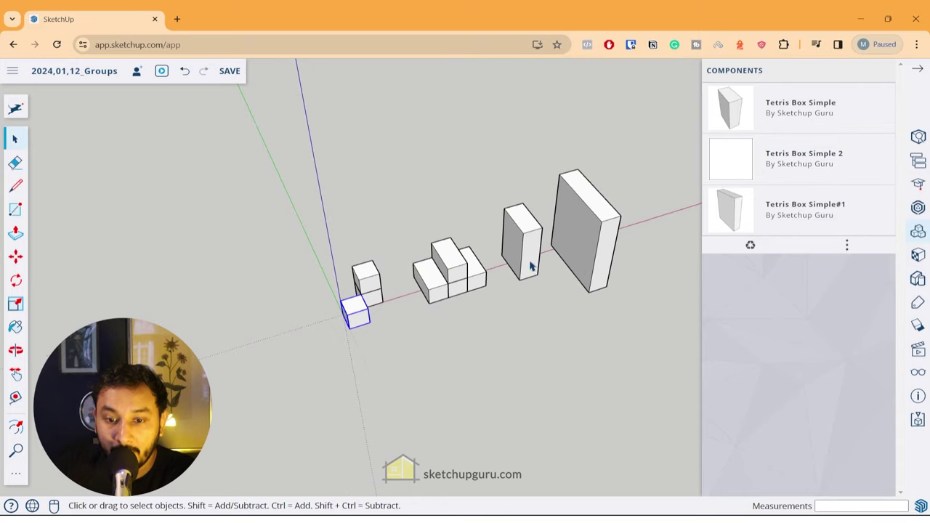
{"action": "scroll", "coordinate": [394, 299], "scroll_direction": "up", "scroll_amount": 8}
{"action": "scroll", "coordinate": [529, 201], "scroll_direction": "down", "scroll_amount": 2}
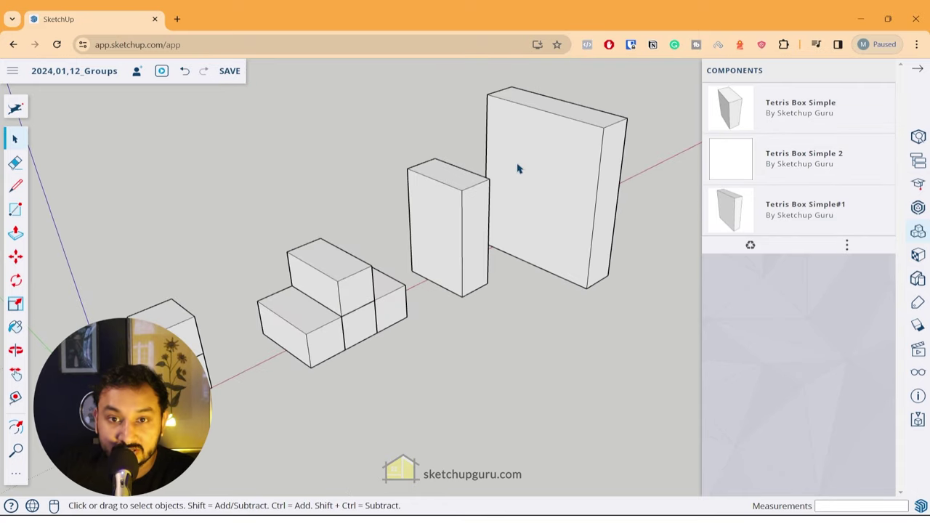
{"action": "left_click", "coordinate": [803, 162]}
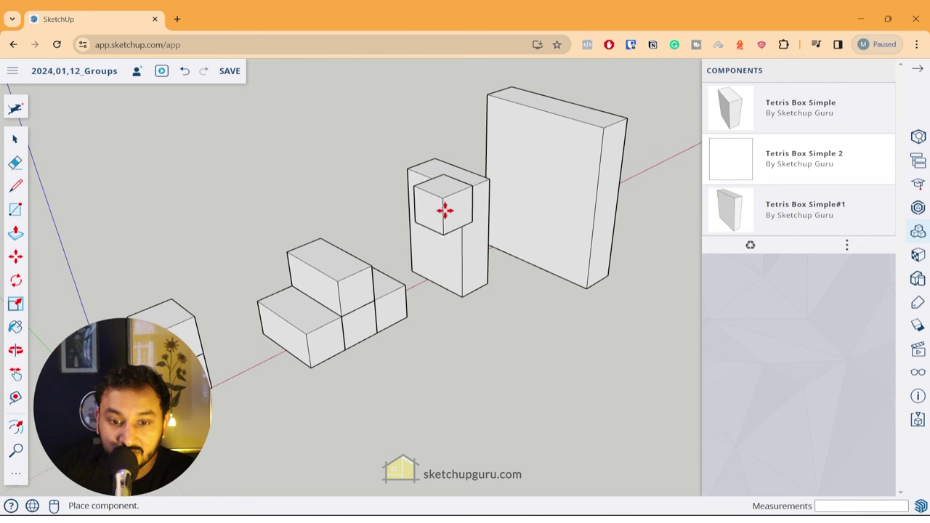
{"action": "middle_click_drag", "start_coordinate": [587, 179], "coordinate": [514, 205]}
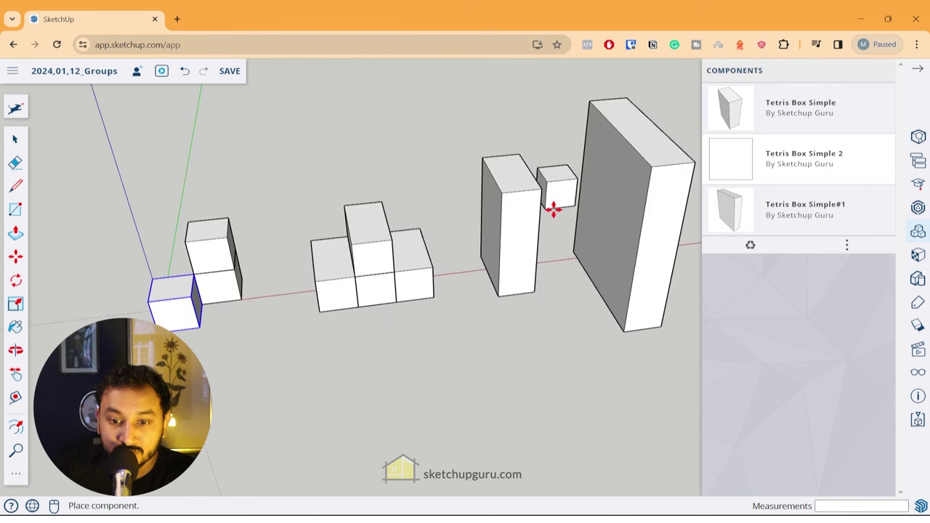
{"action": "middle_click_drag", "start_coordinate": [646, 136], "coordinate": [667, 308]}
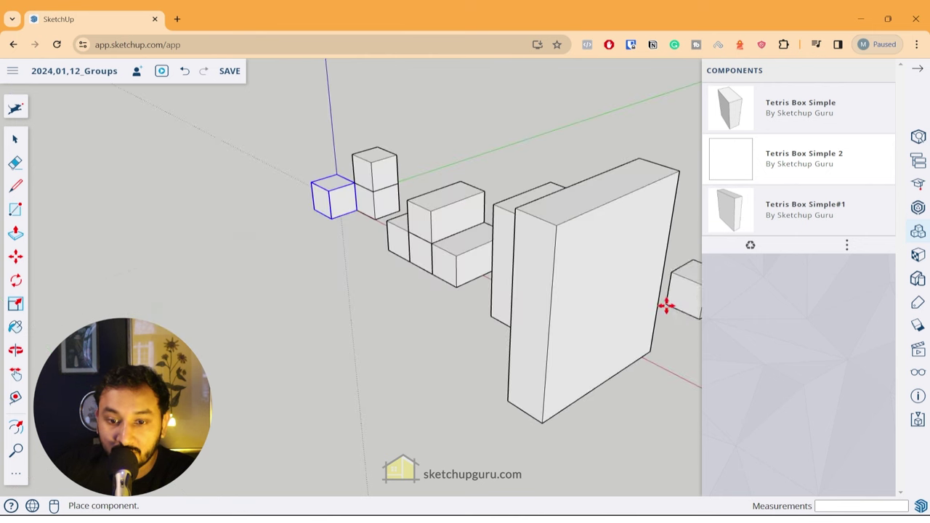
{"action": "middle_click_drag", "start_coordinate": [564, 295], "coordinate": [393, 259]}
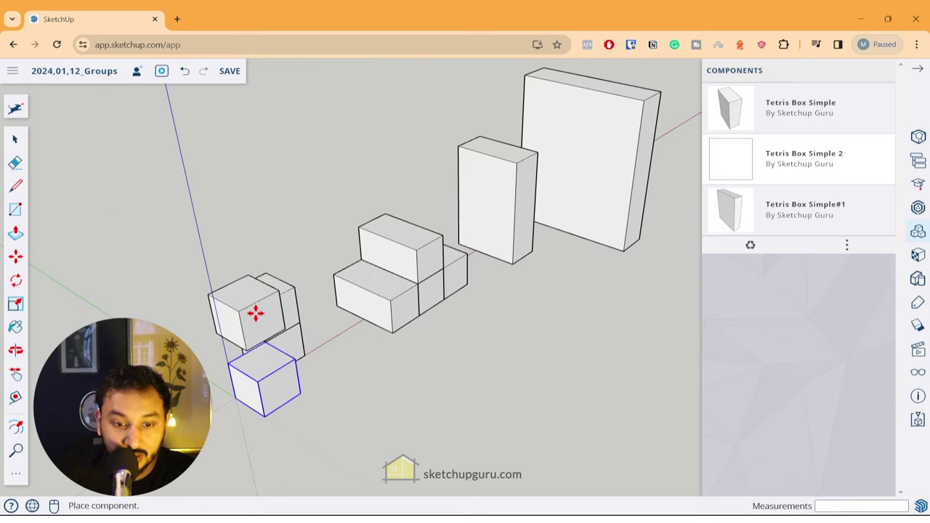
{"action": "left_click", "coordinate": [576, 148]}
{"action": "middle_click_drag", "start_coordinate": [564, 141], "coordinate": [635, 162]}
{"action": "scroll", "coordinate": [457, 197], "scroll_direction": "up", "scroll_amount": 3}
{"action": "key", "text": "space"}
{"action": "scroll", "coordinate": [503, 195], "scroll_direction": "up", "scroll_amount": 2}
{"action": "middle_click_drag", "start_coordinate": [457, 197], "coordinate": [596, 186]}
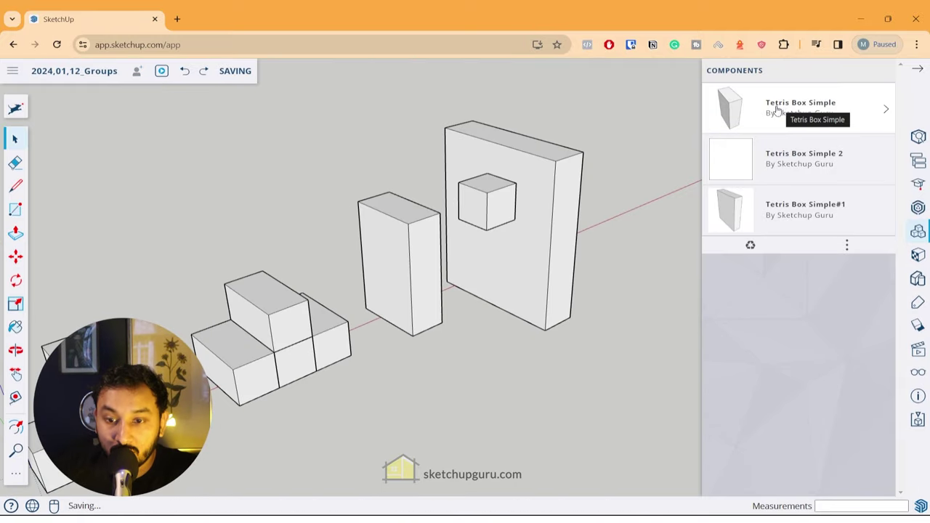
- Start placing a Tetris Box Simple copy, cancel it, and select the glued cube
{"action": "left_click", "coordinate": [772, 108]}
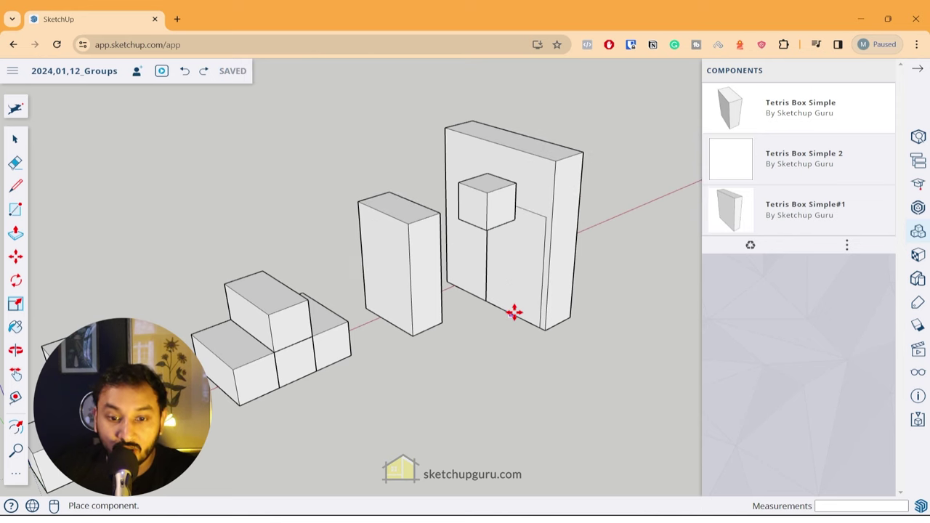
{"action": "key", "text": "Escape"}
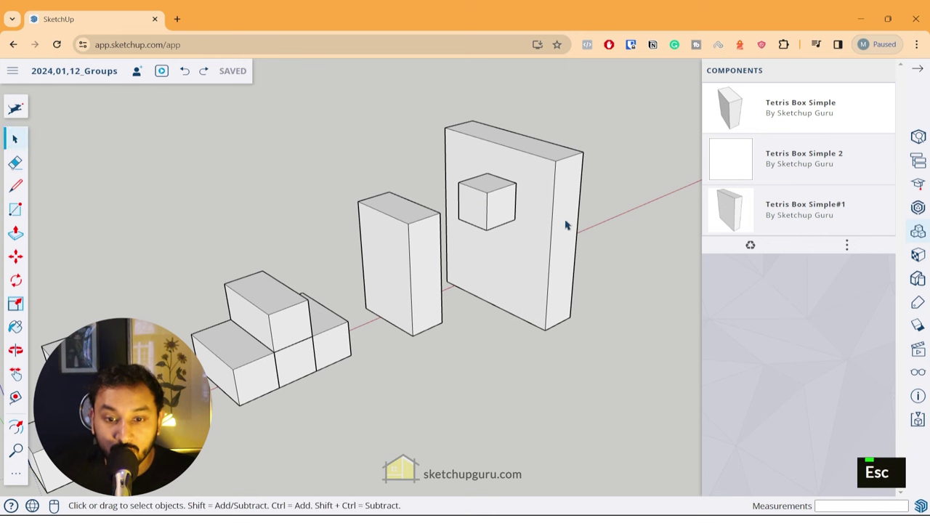
{"action": "left_click", "coordinate": [503, 194]}
{"action": "scroll", "coordinate": [502, 195], "scroll_direction": "up", "scroll_amount": 3}
{"action": "scroll", "coordinate": [501, 210], "scroll_direction": "down", "scroll_amount": 4}
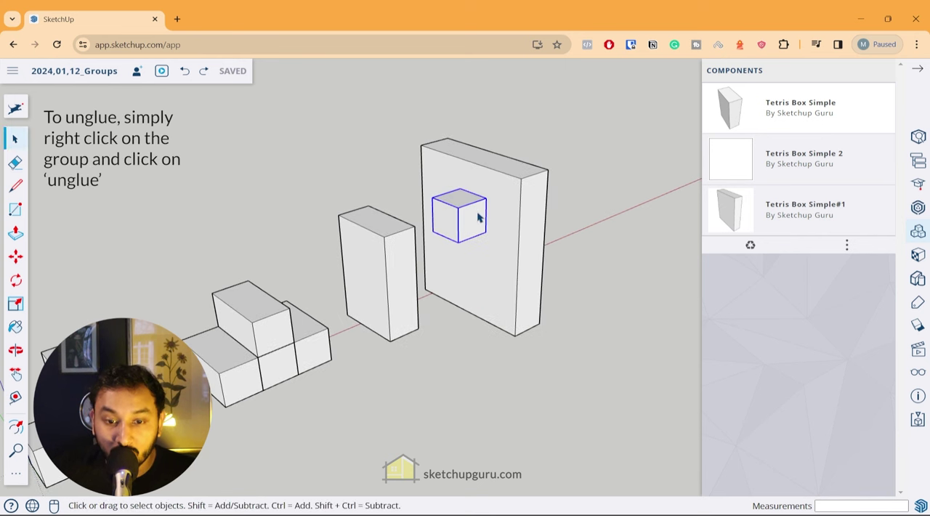
{"action": "middle_click_drag", "start_coordinate": [536, 215], "coordinate": [462, 289]}
{"action": "scroll", "coordinate": [333, 354], "scroll_direction": "up", "scroll_amount": 2}
{"action": "scroll", "coordinate": [357, 318], "scroll_direction": "down", "scroll_amount": 3}
- Draw a rectangle on the ground and push/pull it up into a box
{"action": "key", "text": "r"}
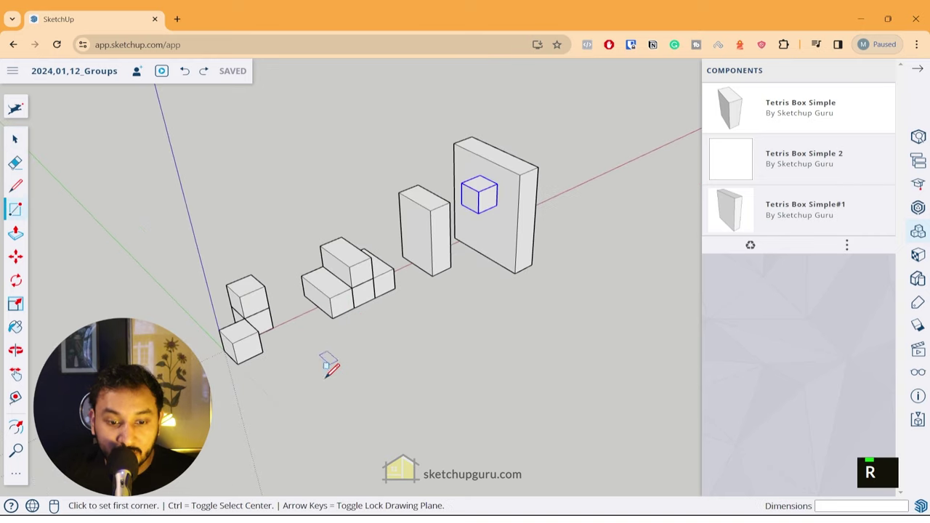
{"action": "scroll", "coordinate": [290, 369], "scroll_direction": "up", "scroll_amount": 3}
{"action": "left_click", "coordinate": [289, 378]}
{"action": "left_click", "coordinate": [409, 375]}
{"action": "key", "text": "space"}
{"action": "key", "text": "p"}
{"action": "left_click", "coordinate": [342, 380]}
{"action": "left_click", "coordinate": [349, 346]}
{"action": "key", "text": "space"}
- Make the new box a component named Tetris Box Simple 3 that glues to horizontal faces
{"action": "middle_click_drag", "start_coordinate": [409, 339], "coordinate": [350, 343]}
{"action": "middle_click_drag", "start_coordinate": [415, 314], "coordinate": [322, 328]}
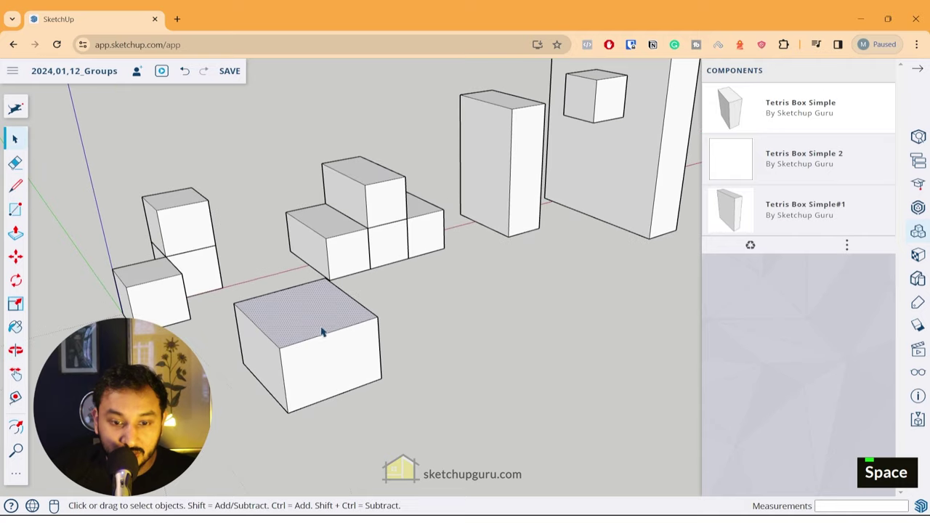
{"action": "left_click", "coordinate": [319, 334]}
{"action": "right_click", "coordinate": [319, 334]}
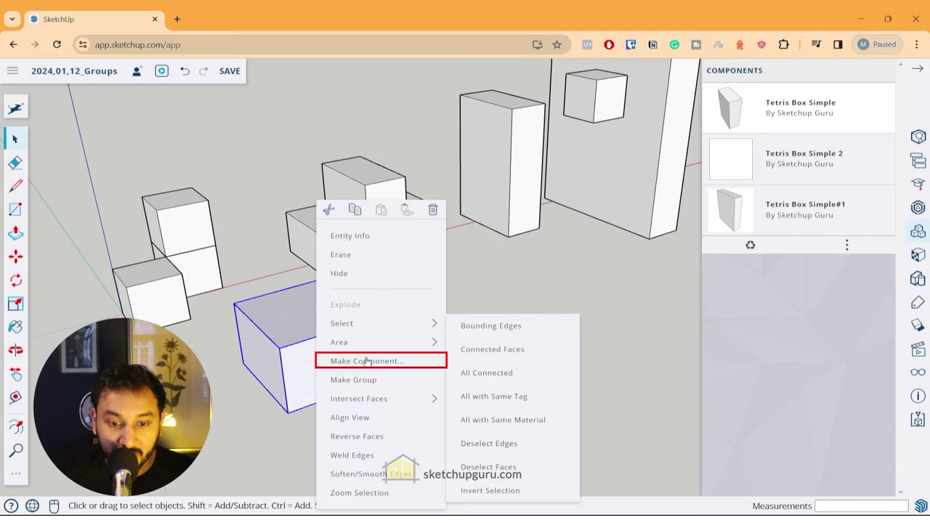
{"action": "left_click", "coordinate": [367, 361]}
{"action": "type", "text": "T"}
{"action": "key", "text": "BackSpace"}
{"action": "type", "text": "s Box Simple 3"}
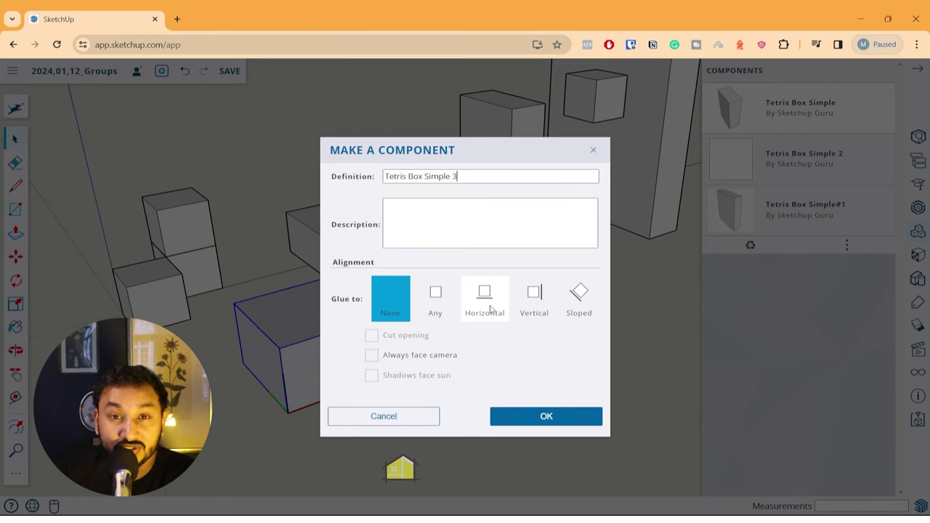
{"action": "left_click", "coordinate": [491, 310]}
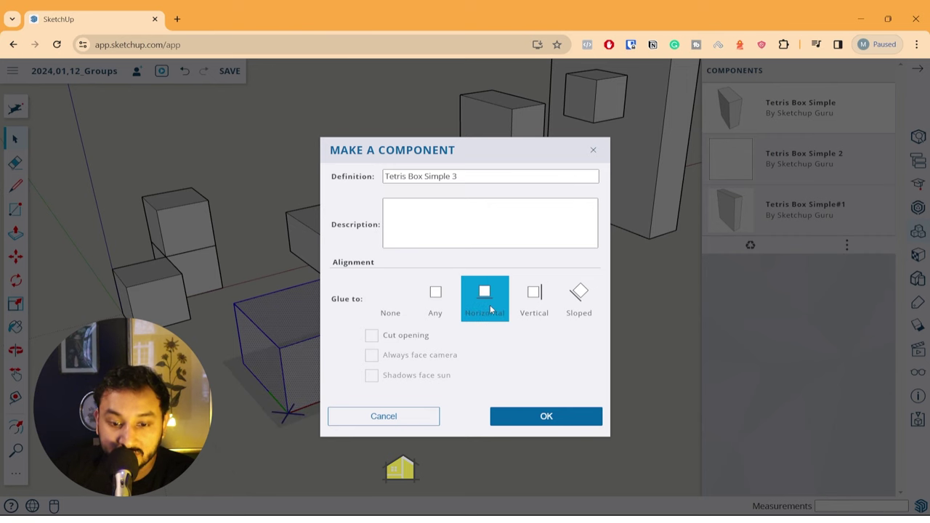
{"action": "left_click_drag", "start_coordinate": [414, 148], "coordinate": [612, 128]}
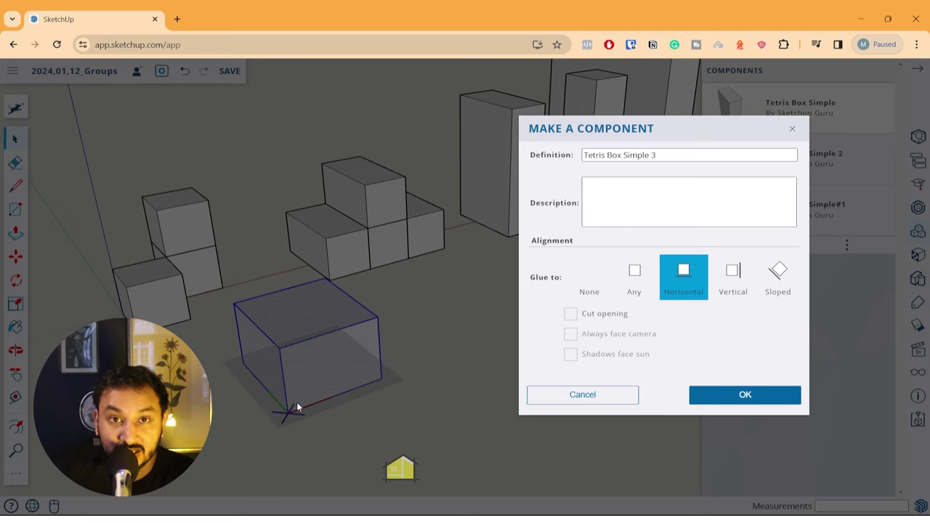
{"action": "left_click", "coordinate": [749, 394]}
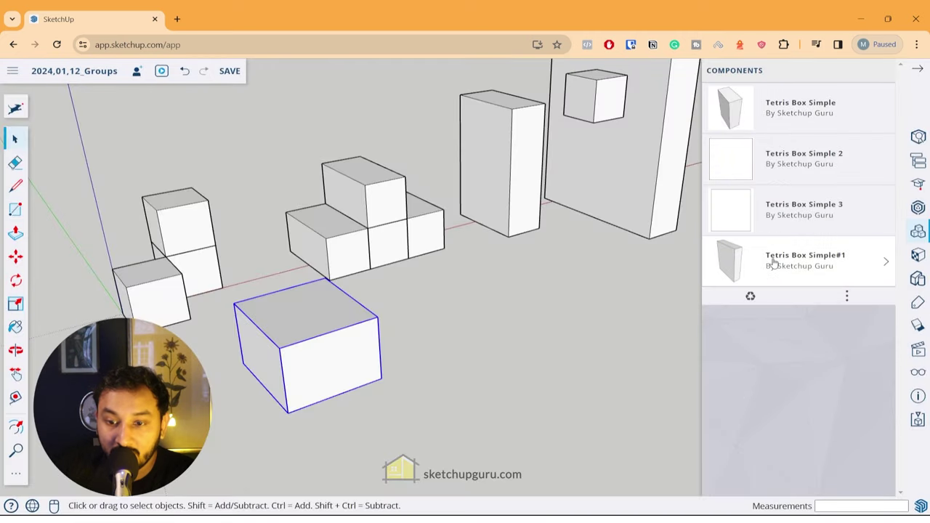
- Place a Tetris Box Simple 3 copy onto the stack
{"action": "left_click", "coordinate": [809, 216]}
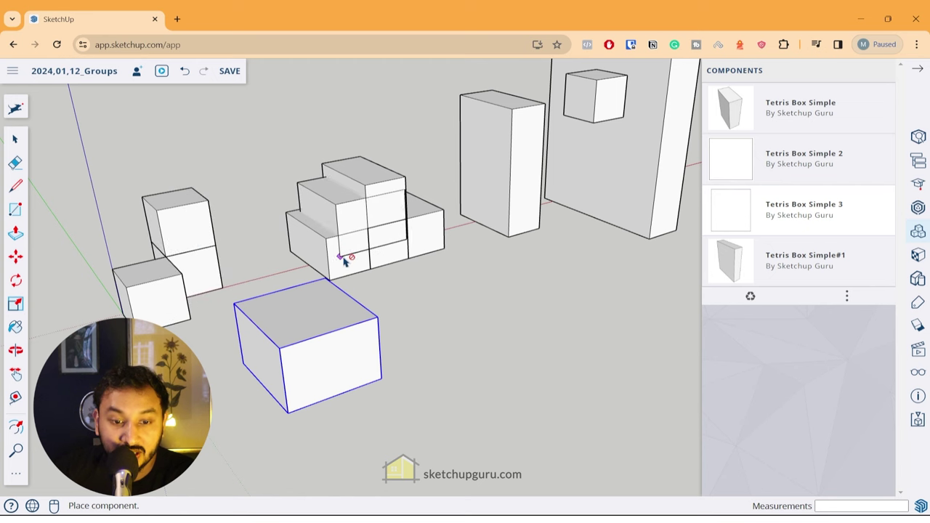
{"action": "left_click", "coordinate": [278, 331]}
{"action": "middle_click_drag", "start_coordinate": [465, 318], "coordinate": [277, 366]}
{"action": "scroll", "coordinate": [277, 365], "scroll_direction": "down", "scroll_amount": 3}
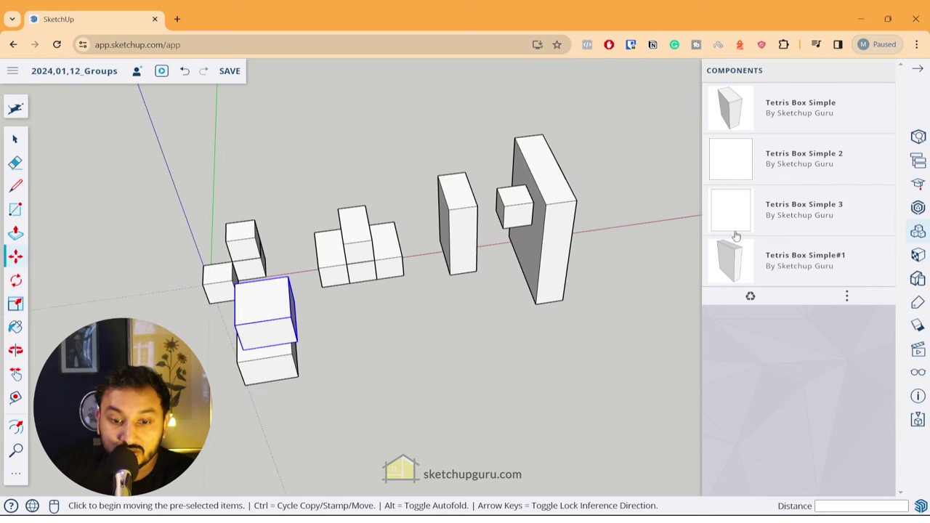
- Place two more Tetris Box Simple 3 copies atop the middle stack and the tall slab
{"action": "left_click", "coordinate": [800, 210]}
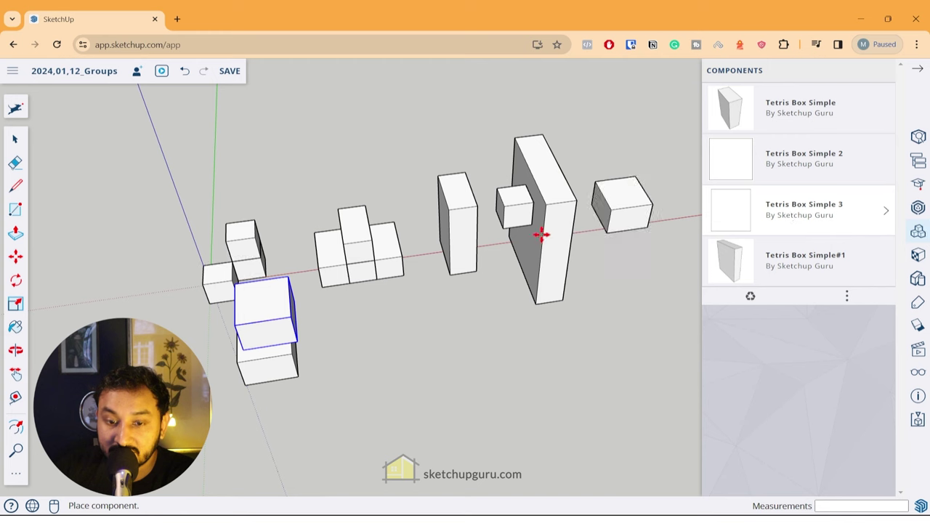
{"action": "left_click", "coordinate": [350, 226]}
{"action": "scroll", "coordinate": [419, 224], "scroll_direction": "up", "scroll_amount": 5}
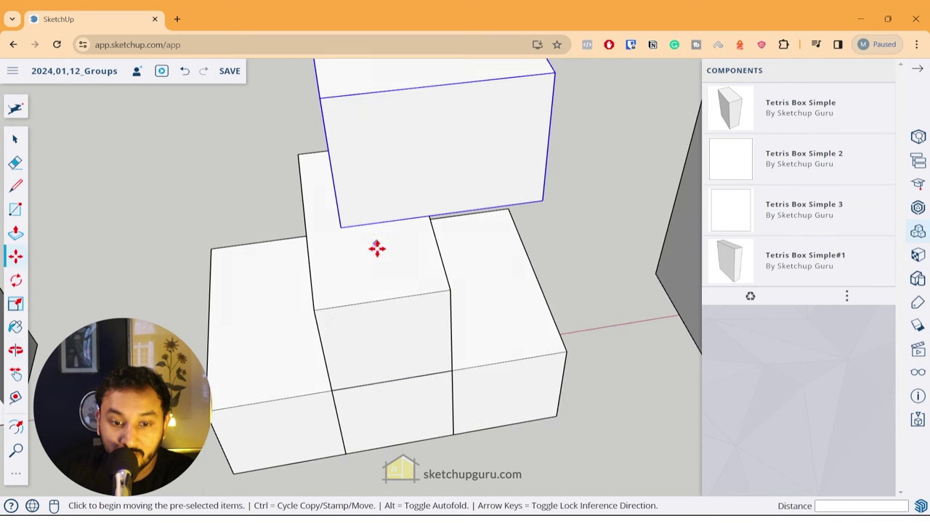
{"action": "left_click", "coordinate": [803, 210]}
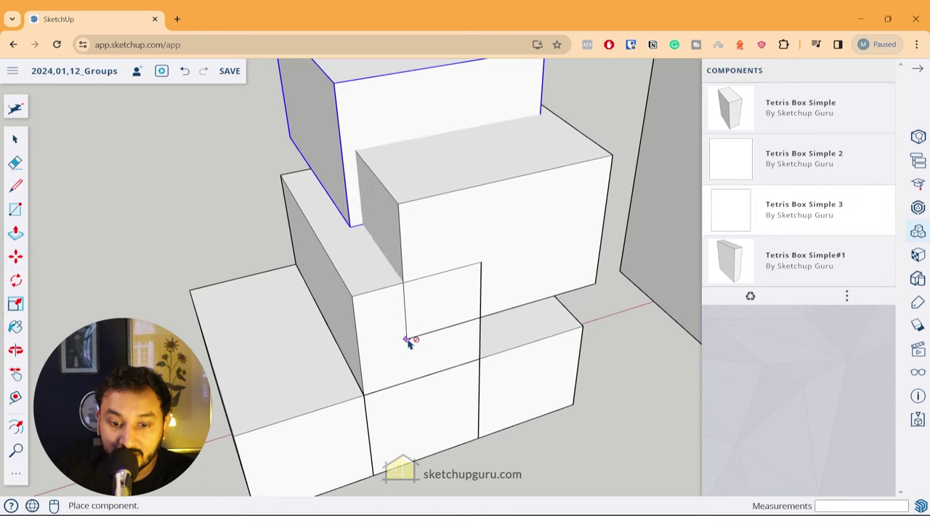
{"action": "scroll", "coordinate": [349, 348], "scroll_direction": "down", "scroll_amount": 6}
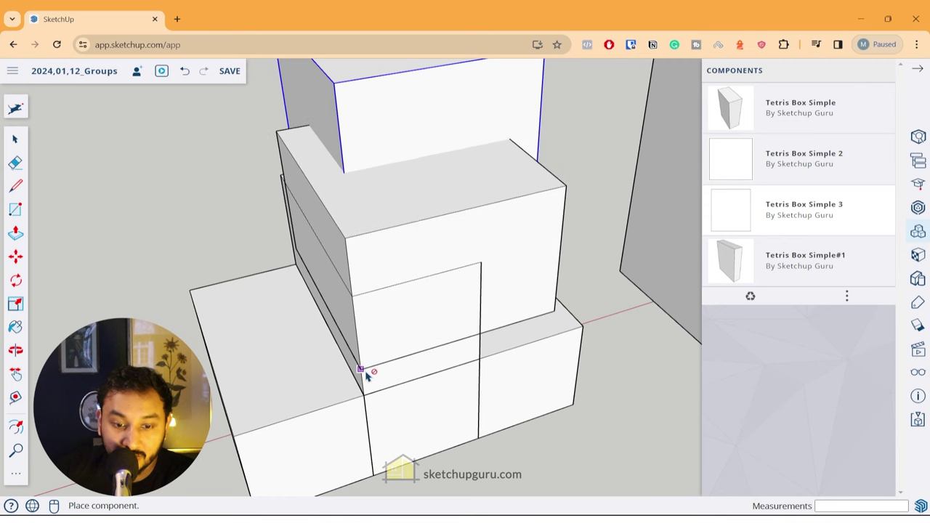
{"action": "scroll", "coordinate": [502, 307], "scroll_direction": "down", "scroll_amount": 5}
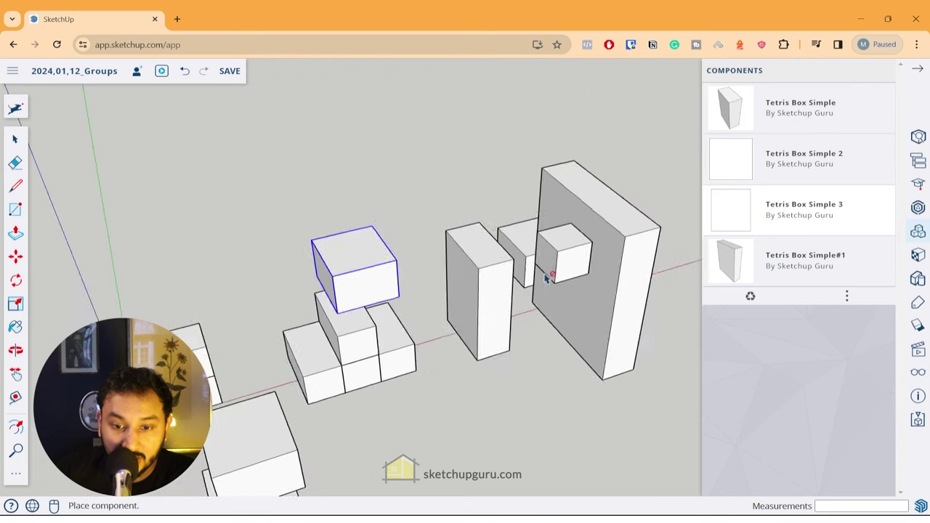
{"action": "scroll", "coordinate": [426, 261], "scroll_direction": "up", "scroll_amount": 4}
{"action": "scroll", "coordinate": [545, 220], "scroll_direction": "down", "scroll_amount": 4}
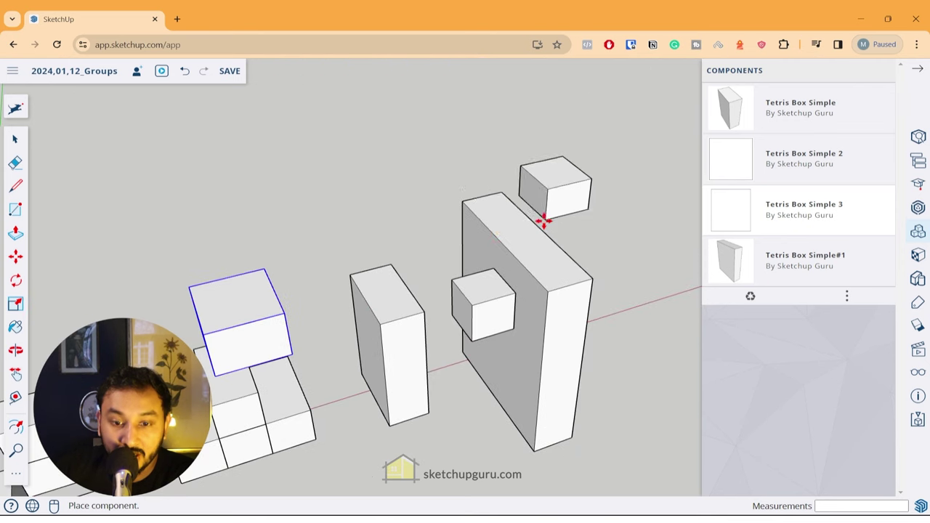
{"action": "left_click", "coordinate": [491, 221]}
{"action": "scroll", "coordinate": [480, 254], "scroll_direction": "down", "scroll_amount": 5}
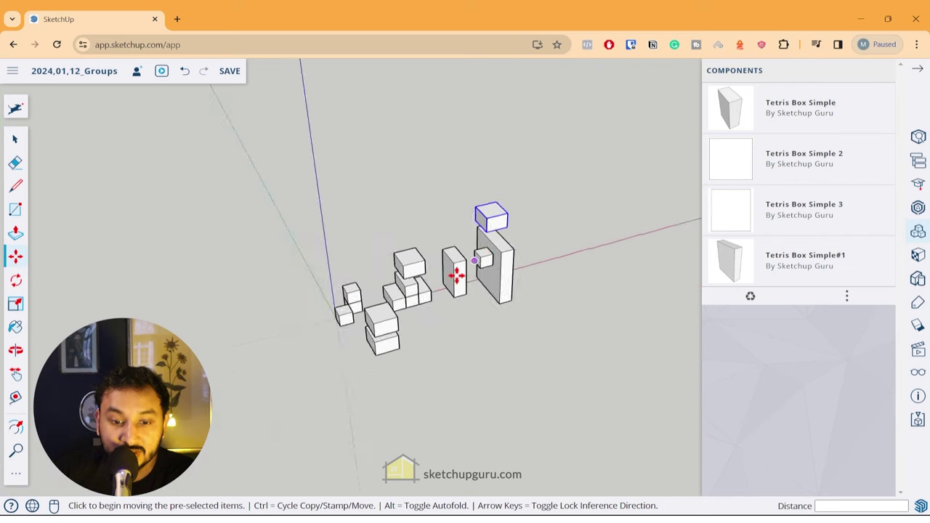
{"action": "scroll", "coordinate": [395, 342], "scroll_direction": "up", "scroll_amount": 9}
{"action": "key", "text": "space"}
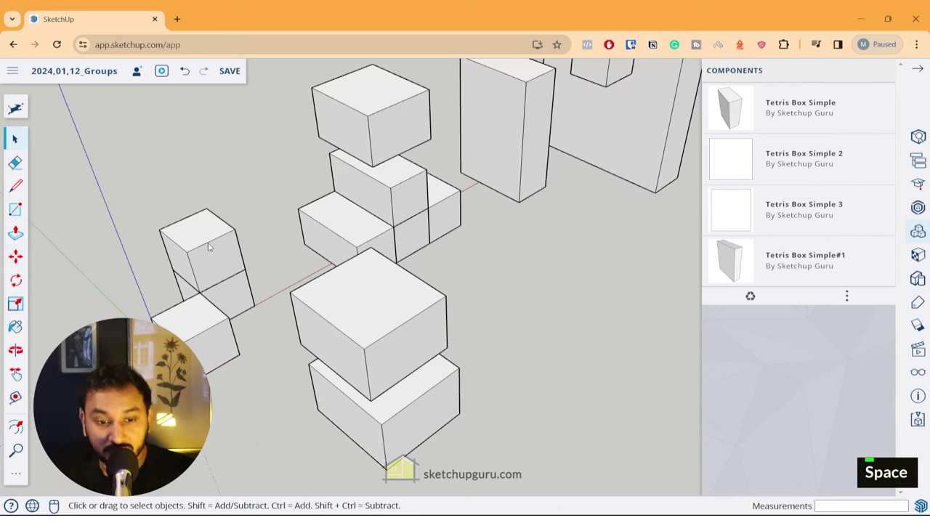
- Convert the small left box into Component#1 with Glue set to Vertical
{"action": "right_click", "coordinate": [208, 248]}
{"action": "left_click", "coordinate": [255, 338]}
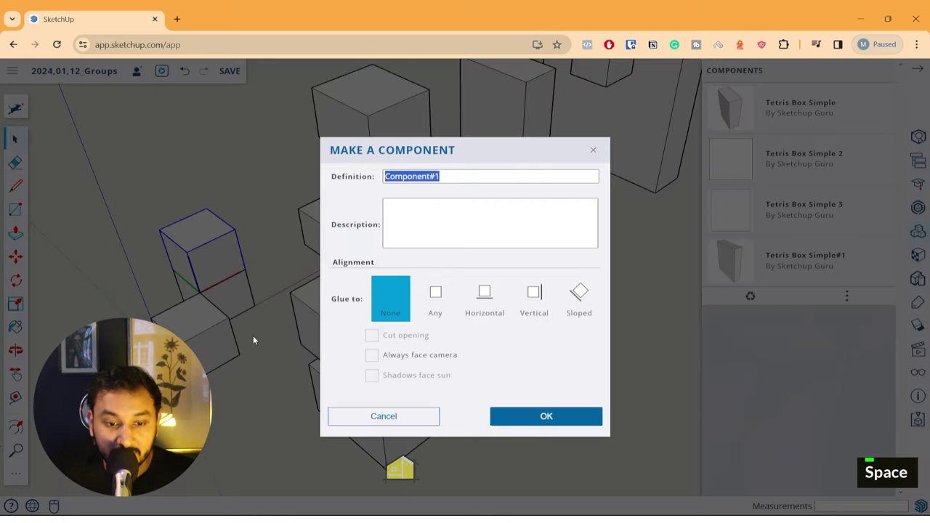
{"action": "left_click", "coordinate": [534, 305]}
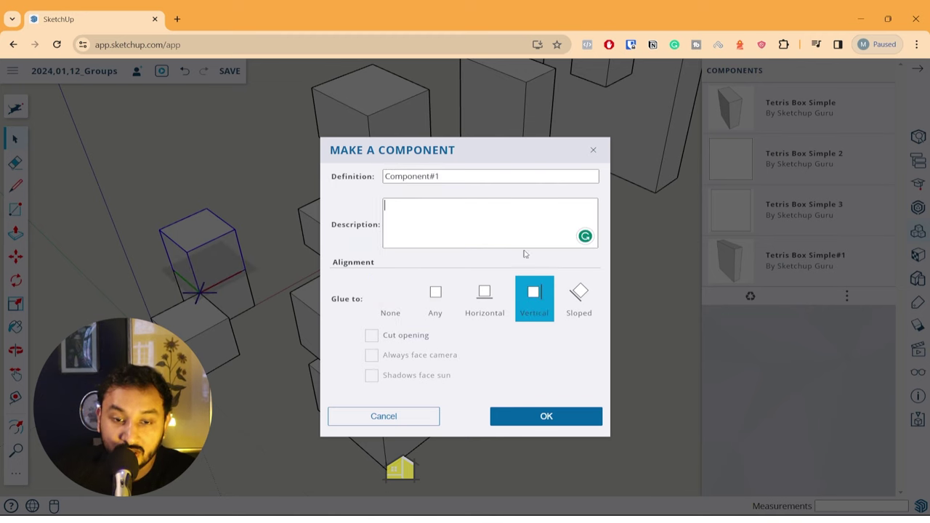
{"action": "left_click", "coordinate": [546, 416]}
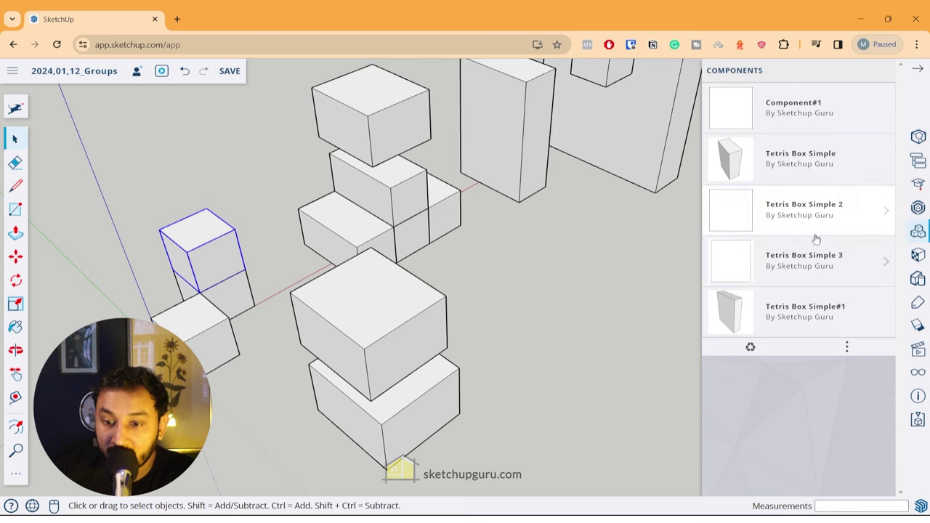
- Pick Component#1 in the Components panel, then cancel placing it
{"action": "left_click", "coordinate": [791, 104]}
{"action": "scroll", "coordinate": [507, 274], "scroll_direction": "down", "scroll_amount": 1}
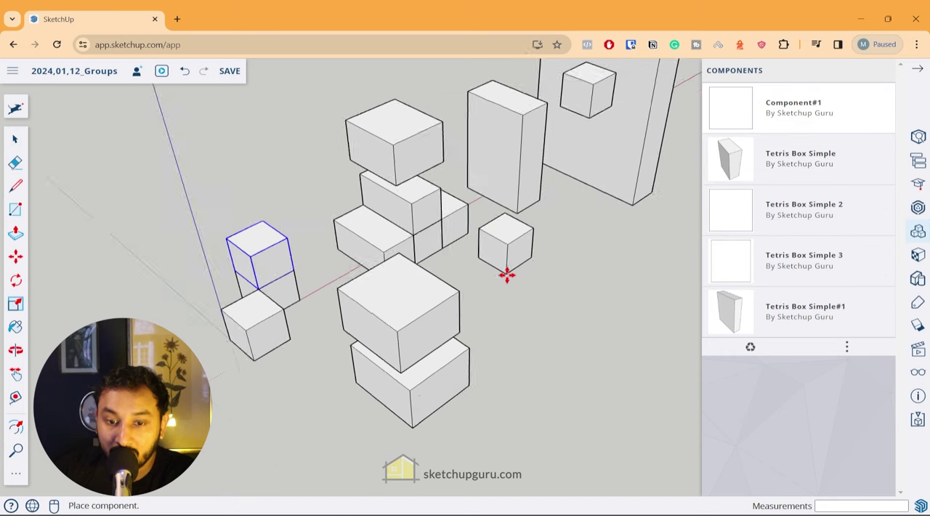
{"action": "scroll", "coordinate": [498, 156], "scroll_direction": "up", "scroll_amount": 5}
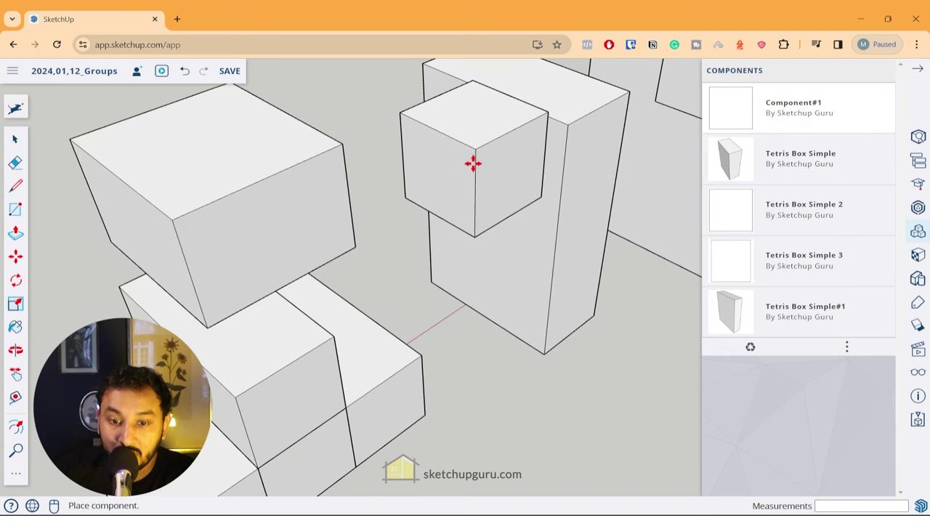
{"action": "scroll", "coordinate": [473, 163], "scroll_direction": "down", "scroll_amount": 2}
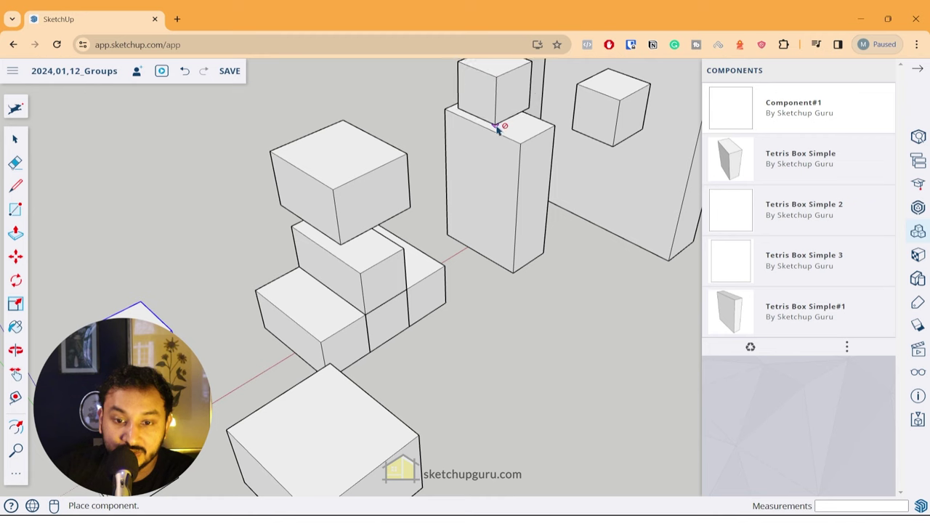
{"action": "key", "text": "Escape"}
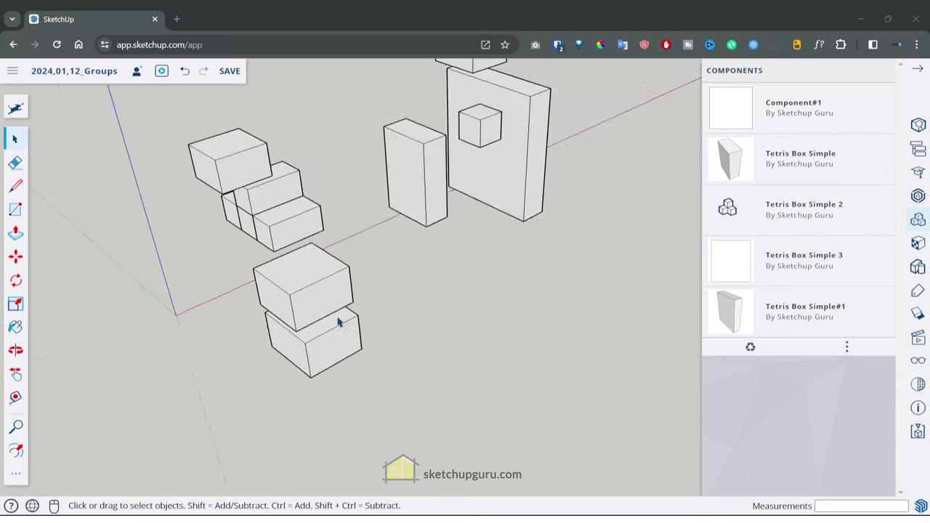
- Orbit to the front pair of boxes and select the upper box
{"action": "middle_click_drag", "start_coordinate": [338, 322], "coordinate": [419, 263]}
{"action": "scroll", "coordinate": [347, 232], "scroll_direction": "up", "scroll_amount": 3}
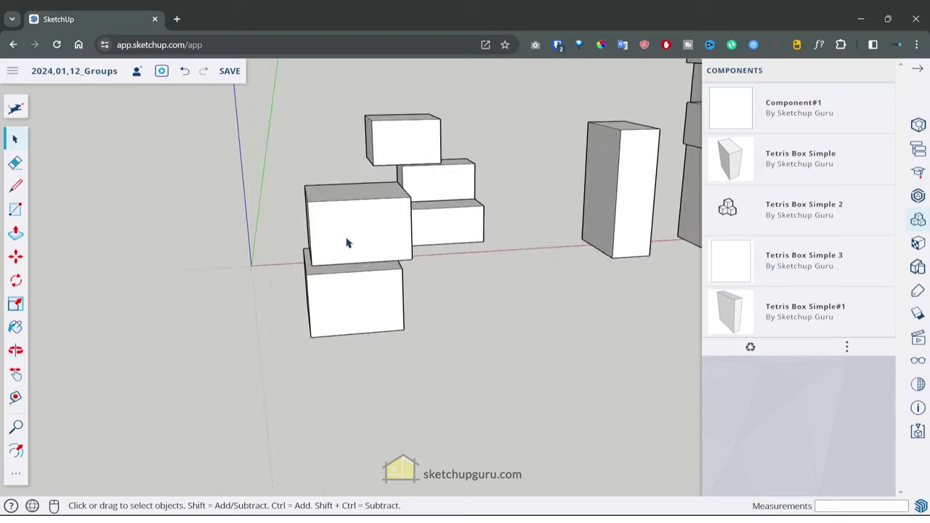
{"action": "middle_click_drag", "start_coordinate": [346, 233], "coordinate": [420, 346]}
{"action": "scroll", "coordinate": [418, 350], "scroll_direction": "down", "scroll_amount": 2}
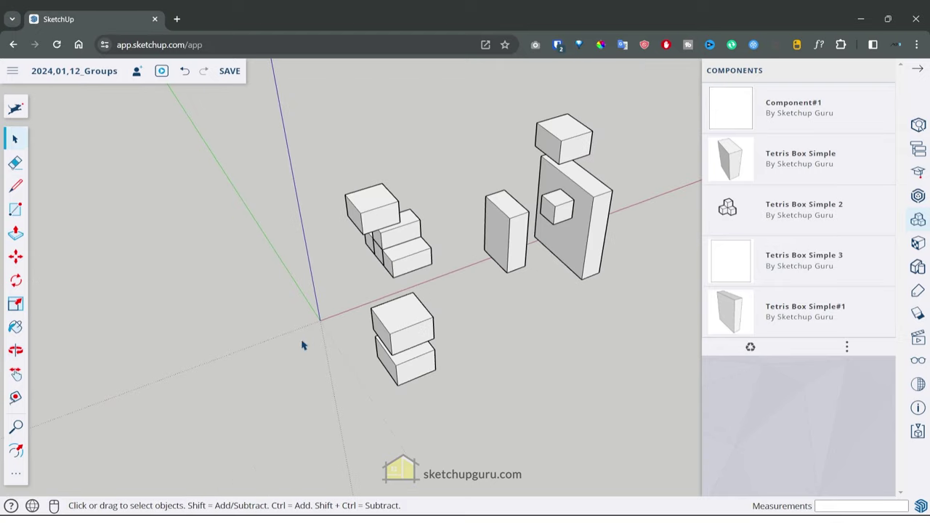
{"action": "left_click", "coordinate": [378, 333]}
{"action": "scroll", "coordinate": [378, 333], "scroll_direction": "up", "scroll_amount": 5}
{"action": "middle_click_drag", "start_coordinate": [378, 333], "coordinate": [341, 320]}
- Rotate the selected box about 33.6° around its corner
{"action": "key", "text": "q"}
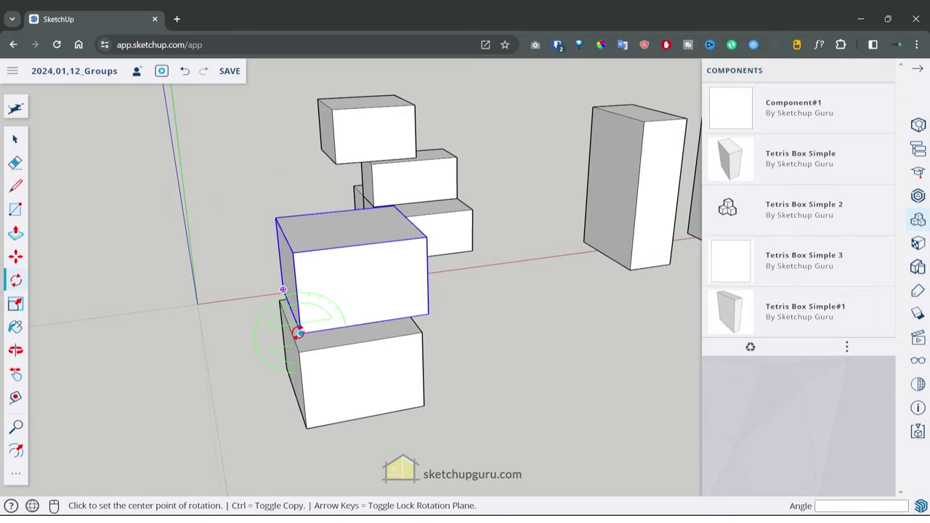
{"action": "left_click", "coordinate": [298, 331]}
{"action": "left_click", "coordinate": [410, 317]}
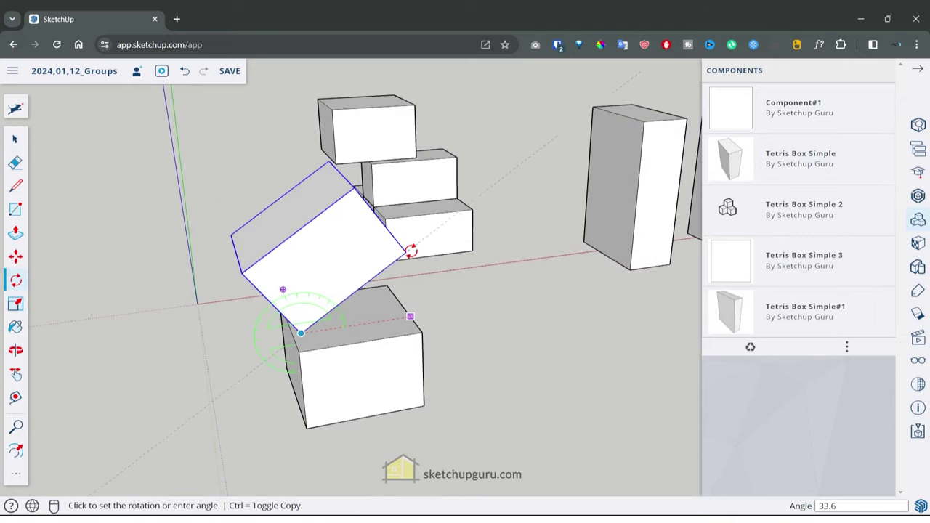
{"action": "left_click", "coordinate": [401, 235]}
{"action": "key", "text": "space"}
{"action": "scroll", "coordinate": [305, 316], "scroll_direction": "down", "scroll_amount": 3}
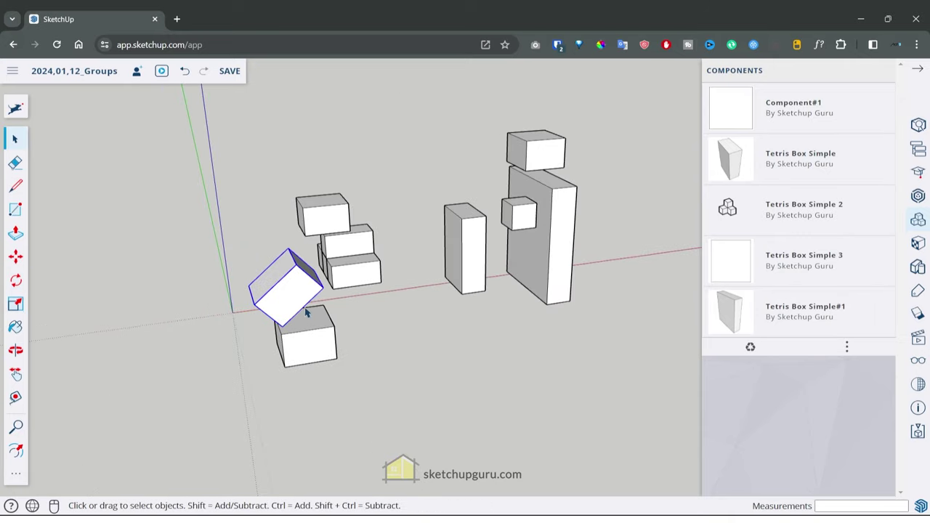
{"action": "scroll", "coordinate": [320, 324], "scroll_direction": "up", "scroll_amount": 2}
- Scale the tilted box up from a corner into a large slanted slab
{"action": "key", "text": "s"}
{"action": "left_click", "coordinate": [338, 329]}
{"action": "scroll", "coordinate": [436, 331], "scroll_direction": "down", "scroll_amount": 2}
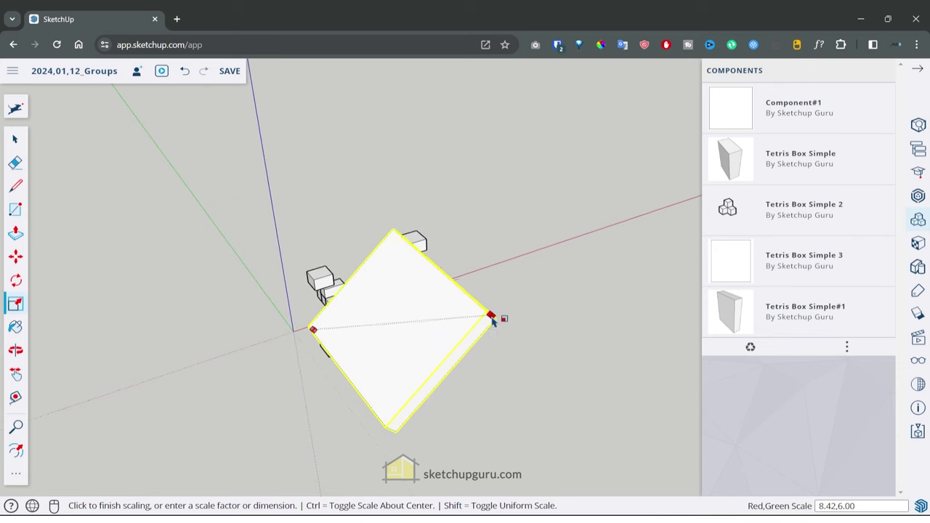
{"action": "left_click", "coordinate": [502, 311]}
{"action": "key", "text": "space"}
{"action": "scroll", "coordinate": [441, 326], "scroll_direction": "up", "scroll_amount": 2}
{"action": "middle_click_drag", "start_coordinate": [441, 326], "coordinate": [437, 273]}
{"action": "left_click", "coordinate": [593, 318]}
- Select the lower cube cluster and bring up its context menu
{"action": "middle_click_drag", "start_coordinate": [245, 303], "coordinate": [477, 385]}
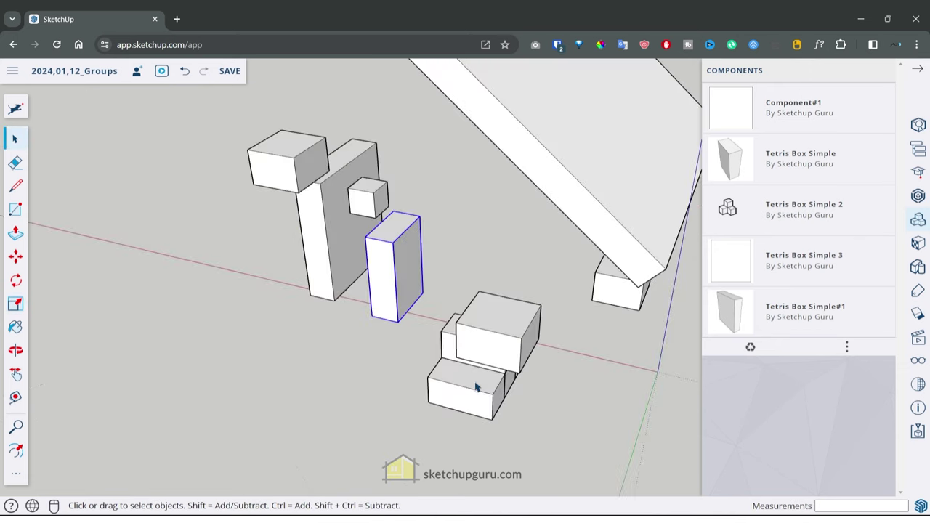
{"action": "scroll", "coordinate": [502, 404], "scroll_direction": "up", "scroll_amount": 2}
{"action": "left_click", "coordinate": [511, 415]}
{"action": "mouse_move", "coordinate": [511, 415]}
{"action": "middle_mouse_down"}
{"action": "mouse_move", "coordinate": [203, 288]}
{"action": "mouse_move", "coordinate": [436, 366]}
{"action": "mouse_move", "coordinate": [505, 399]}
{"action": "middle_mouse_up"}
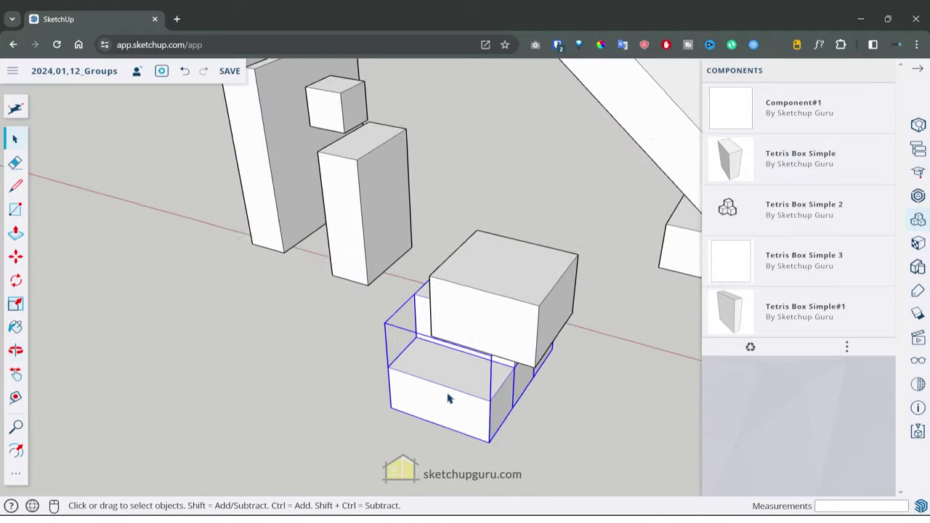
{"action": "scroll", "coordinate": [426, 362], "scroll_direction": "up", "scroll_amount": 2}
{"action": "right_click", "coordinate": [416, 359]}
{"action": "left_click", "coordinate": [393, 349]}
{"action": "middle_click_drag", "start_coordinate": [392, 349], "coordinate": [454, 299]}
{"action": "scroll", "coordinate": [458, 313], "scroll_direction": "up", "scroll_amount": 3}
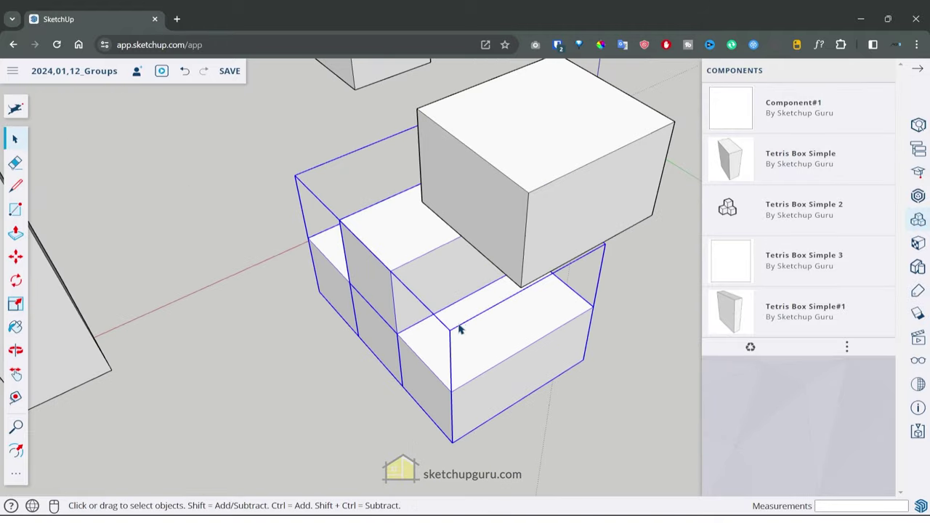
{"action": "right_click", "coordinate": [459, 330]}
- Make the cube cluster a Lego Block component that glues to sloped faces, then pick it
{"action": "left_click", "coordinate": [507, 337]}
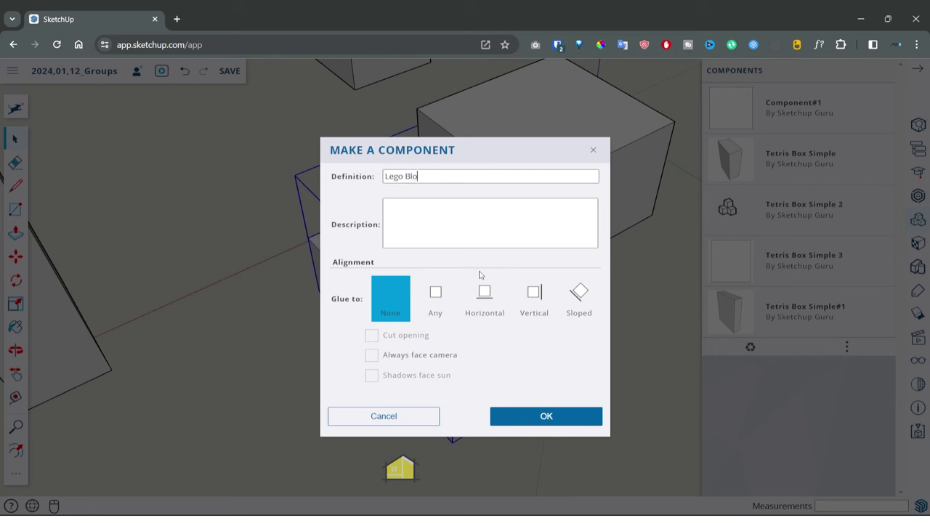
{"action": "left_click", "coordinate": [589, 303]}
{"action": "left_click_drag", "start_coordinate": [484, 150], "coordinate": [174, 98]}
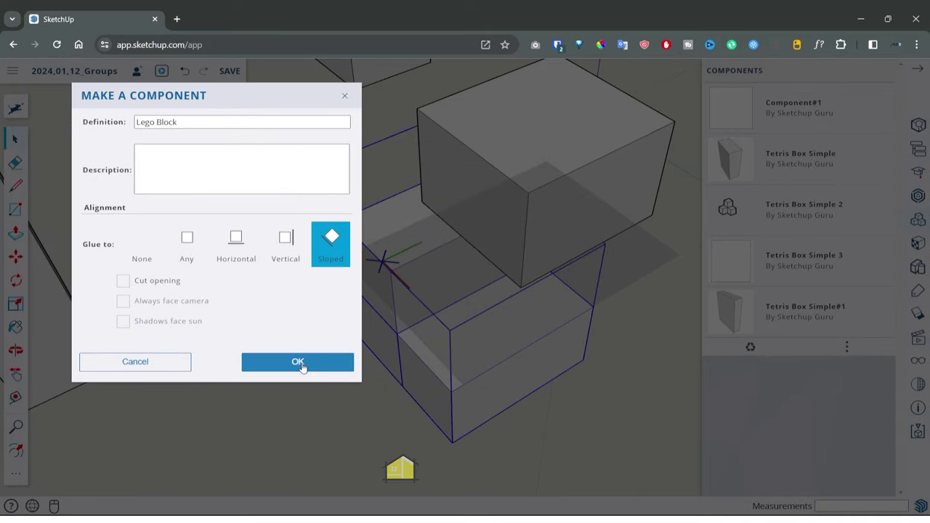
{"action": "left_click", "coordinate": [298, 362]}
{"action": "middle_click_drag", "start_coordinate": [441, 354], "coordinate": [535, 334]}
{"action": "scroll", "coordinate": [509, 320], "scroll_direction": "down", "scroll_amount": 5}
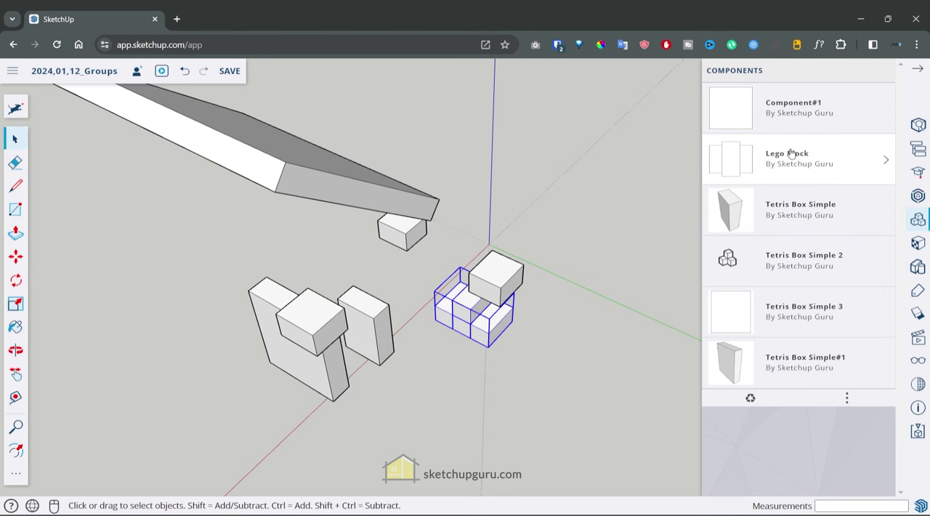
{"action": "left_click", "coordinate": [776, 167]}
- Place a Lego Block onto the slanted slab
{"action": "scroll", "coordinate": [335, 341], "scroll_direction": "up", "scroll_amount": 5}
{"action": "scroll", "coordinate": [339, 312], "scroll_direction": "down", "scroll_amount": 5}
{"action": "scroll", "coordinate": [291, 314], "scroll_direction": "up", "scroll_amount": 4}
{"action": "scroll", "coordinate": [284, 314], "scroll_direction": "down", "scroll_amount": 5}
{"action": "scroll", "coordinate": [239, 276], "scroll_direction": "up", "scroll_amount": 5}
{"action": "scroll", "coordinate": [247, 305], "scroll_direction": "down", "scroll_amount": 4}
{"action": "scroll", "coordinate": [266, 343], "scroll_direction": "down", "scroll_amount": 3}
{"action": "scroll", "coordinate": [436, 338], "scroll_direction": "up", "scroll_amount": 3}
{"action": "scroll", "coordinate": [458, 380], "scroll_direction": "down", "scroll_amount": 3}
{"action": "scroll", "coordinate": [287, 210], "scroll_direction": "up", "scroll_amount": 4}
{"action": "left_click", "coordinate": [207, 248]}
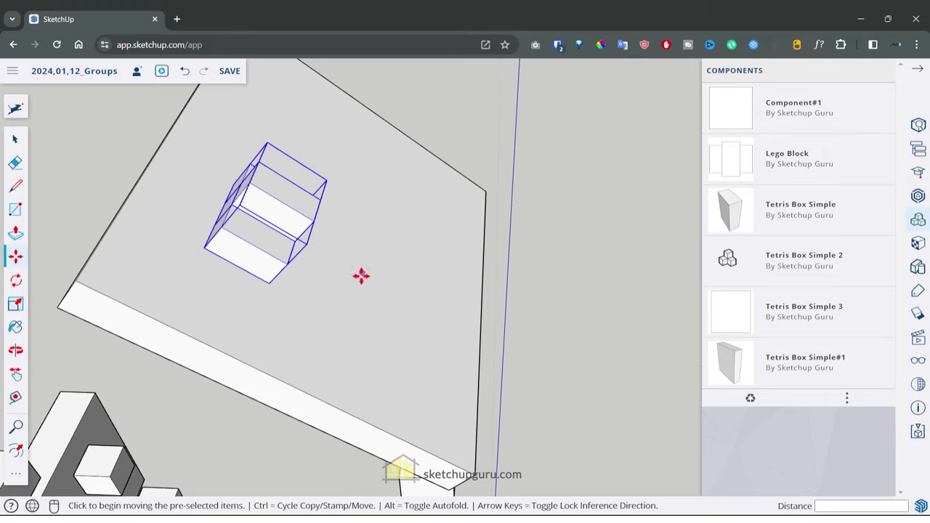
- Ctrl-copy the Lego Block with Move to several spots across the slab
{"action": "left_click", "coordinate": [207, 251]}
{"action": "key", "text": "ctrl"}
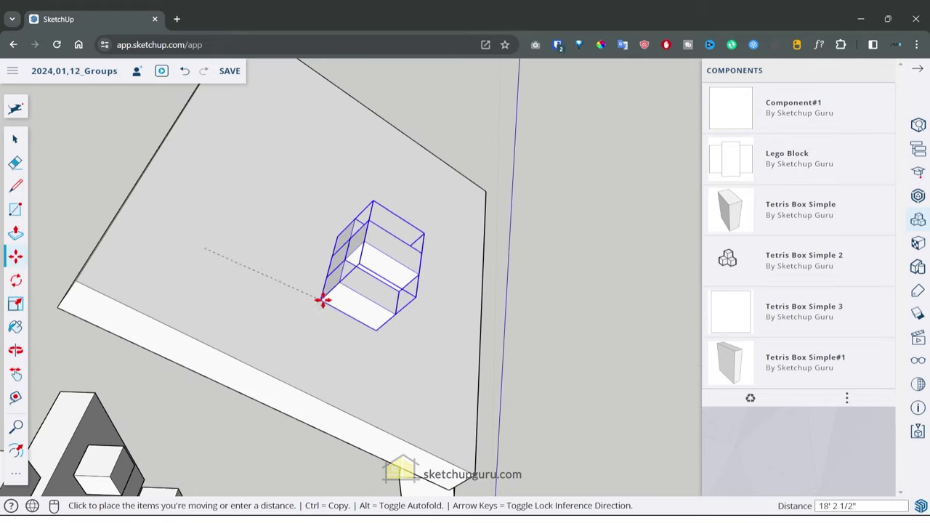
{"action": "left_click", "coordinate": [329, 313]}
{"action": "key", "text": "ctrl"}
{"action": "left_click", "coordinate": [329, 309]}
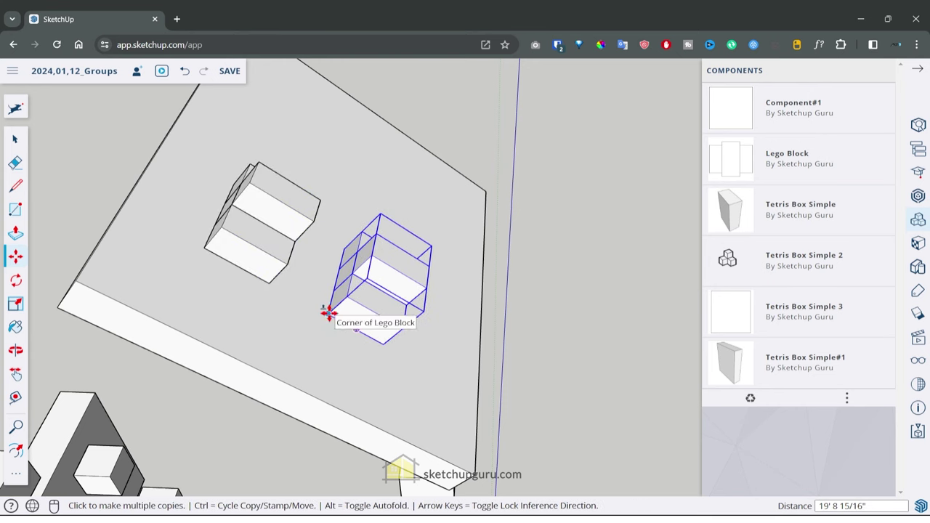
{"action": "left_click", "coordinate": [313, 164]}
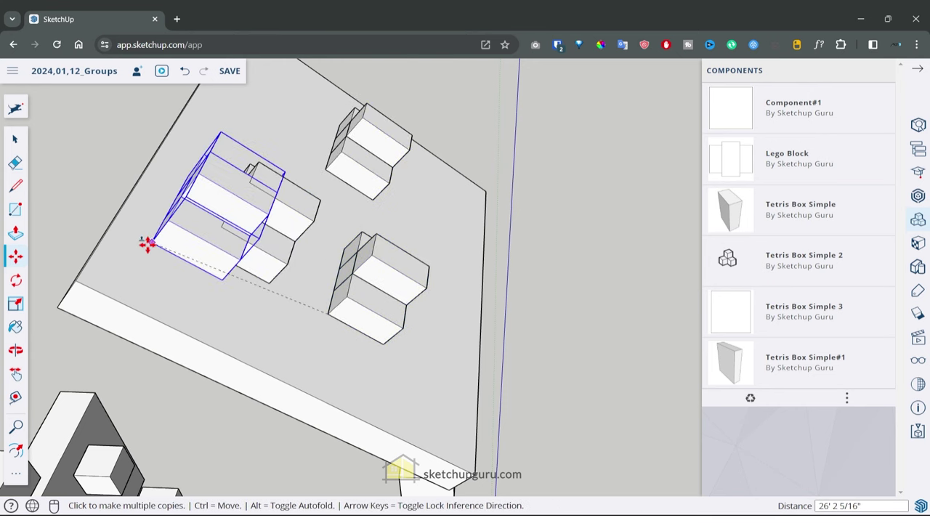
{"action": "left_click", "coordinate": [109, 266]}
{"action": "middle_click_drag", "start_coordinate": [439, 245], "coordinate": [445, 289]}
{"action": "left_click", "coordinate": [530, 260]}
{"action": "key", "text": "space"}
- Edit a Lego Block and scale its top box 1.58 times along green
{"action": "double_click", "coordinate": [445, 288]}
{"action": "middle_click", "coordinate": [442, 273]}
{"action": "key", "text": "p"}
{"action": "key", "text": "space"}
{"action": "left_click", "coordinate": [451, 278]}
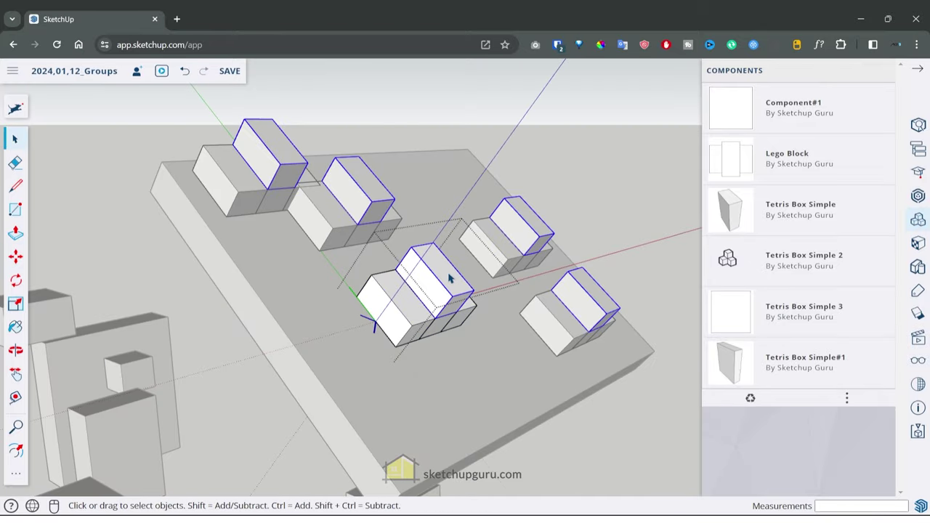
{"action": "key", "text": "s"}
{"action": "left_click_drag", "start_coordinate": [455, 304], "coordinate": [490, 332]}
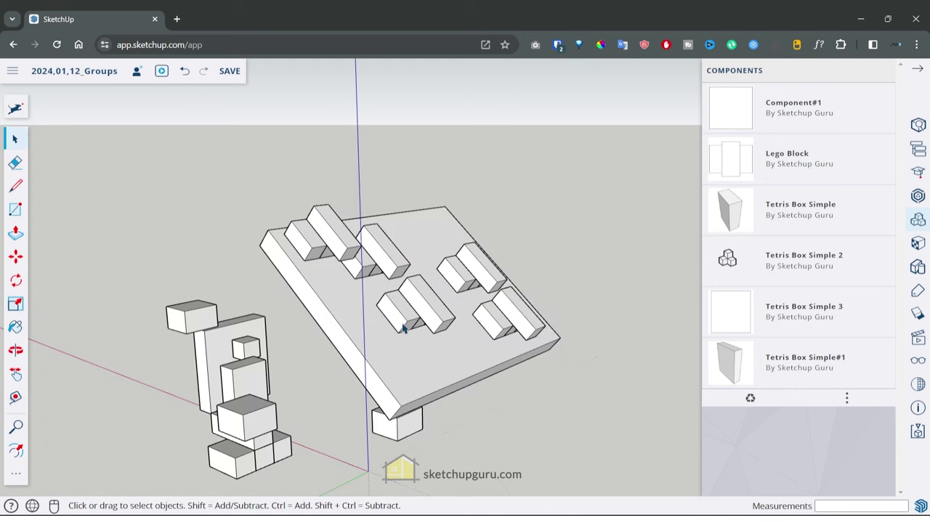
{"action": "middle_click_drag", "start_coordinate": [378, 305], "coordinate": [450, 289]}
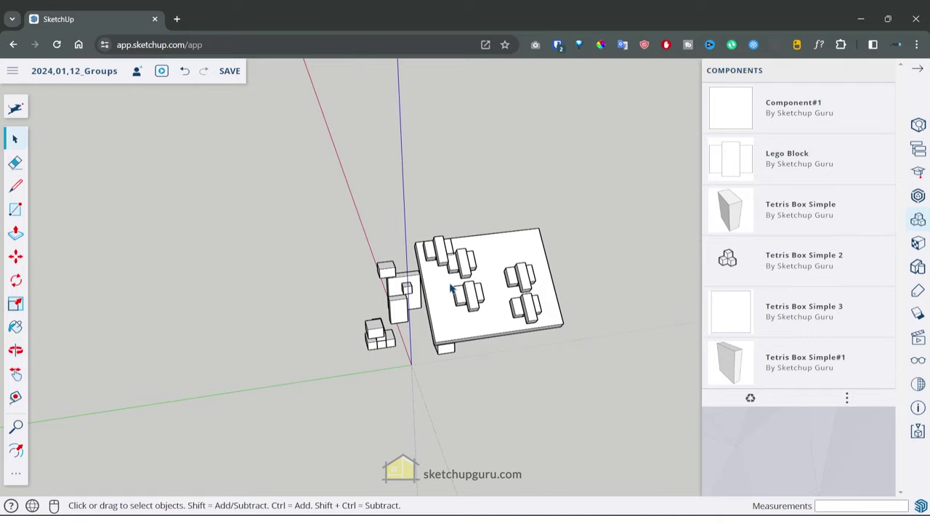
- Select a single cross-shaped block and look over its right-click actions
{"action": "scroll", "coordinate": [577, 285], "scroll_direction": "up", "scroll_amount": 2}
{"action": "scroll", "coordinate": [487, 328], "scroll_direction": "up", "scroll_amount": 5}
{"action": "left_click", "coordinate": [487, 328]}
{"action": "middle_click_drag", "start_coordinate": [488, 328], "coordinate": [553, 349]}
{"action": "scroll", "coordinate": [538, 348], "scroll_direction": "down", "scroll_amount": 5}
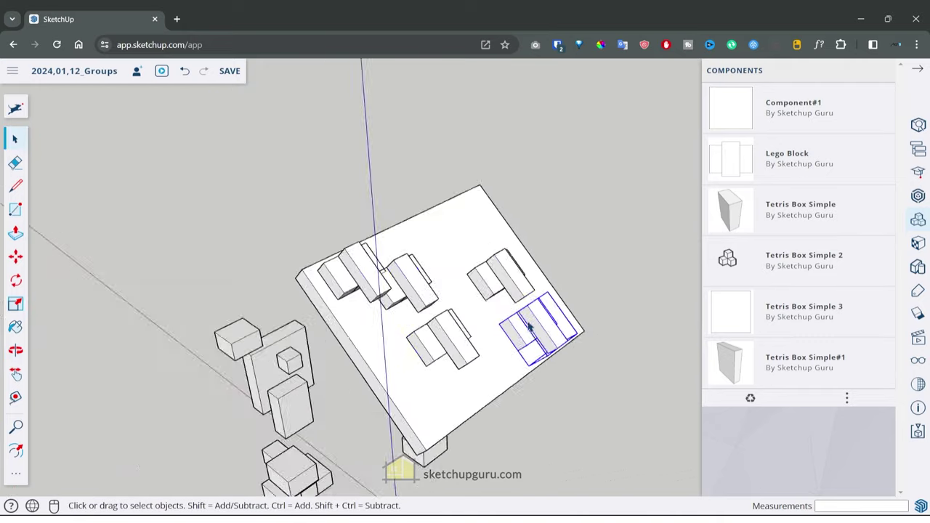
{"action": "scroll", "coordinate": [525, 297], "scroll_direction": "up", "scroll_amount": 8}
{"action": "middle_click_drag", "start_coordinate": [526, 297], "coordinate": [508, 321]}
{"action": "scroll", "coordinate": [508, 320], "scroll_direction": "down", "scroll_amount": 5}
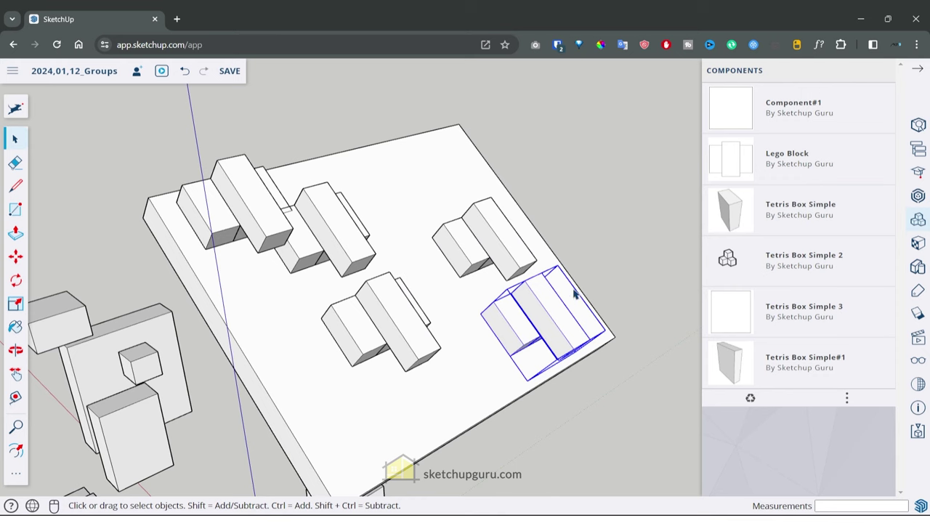
{"action": "right_click", "coordinate": [549, 304]}
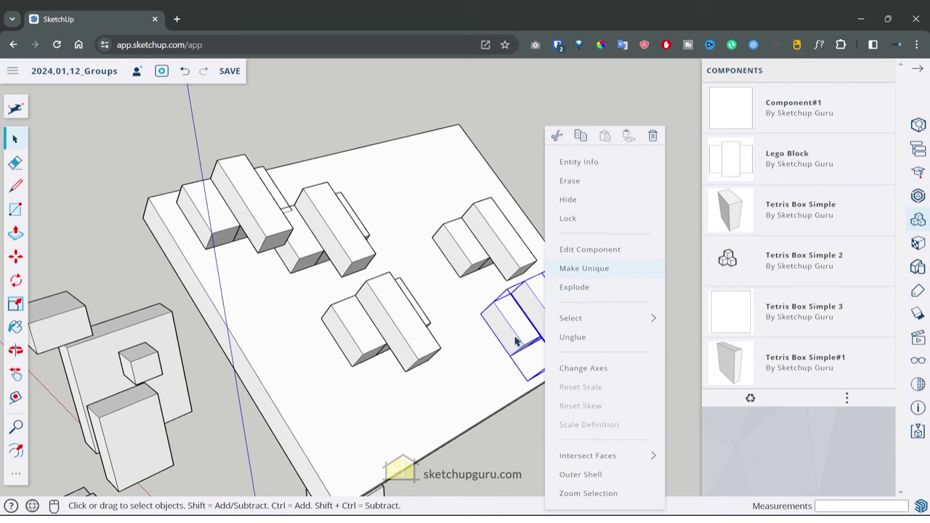
{"action": "scroll", "coordinate": [459, 299], "scroll_direction": "down", "scroll_amount": 3}
{"action": "middle_click_drag", "start_coordinate": [490, 299], "coordinate": [438, 251]}
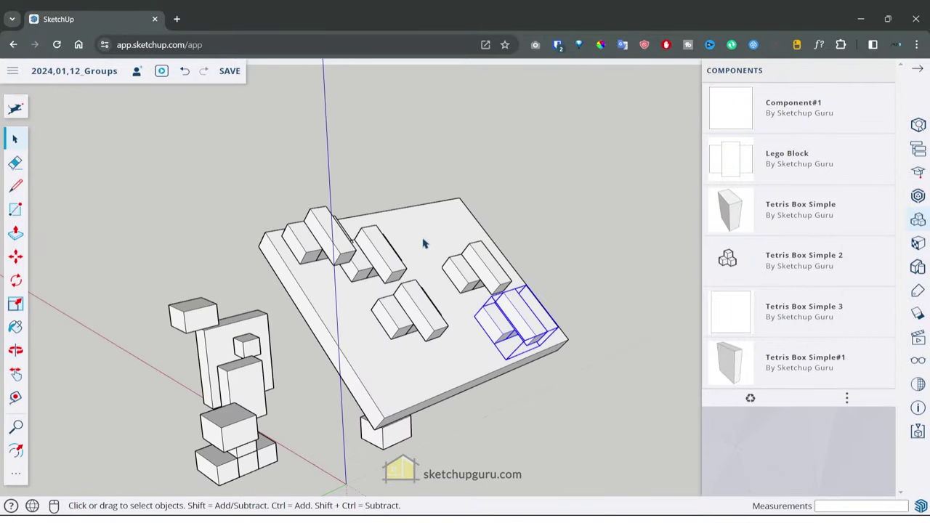
- Box-select the three right-hand blocks and make them unique as Lego Block#1
{"action": "left_click_drag", "start_coordinate": [367, 191], "coordinate": [624, 408]}
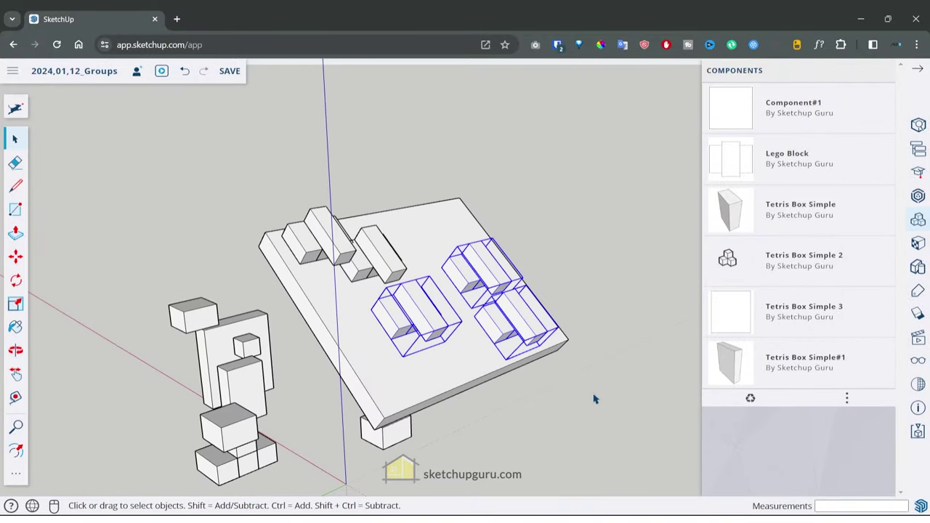
{"action": "scroll", "coordinate": [481, 298], "scroll_direction": "up", "scroll_amount": 3}
{"action": "scroll", "coordinate": [361, 317], "scroll_direction": "down", "scroll_amount": 2}
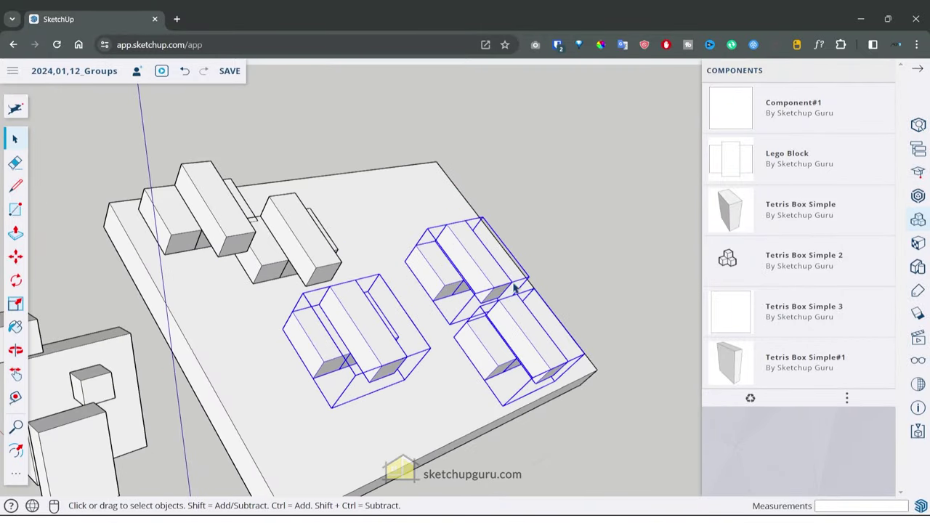
{"action": "right_click", "coordinate": [520, 340]}
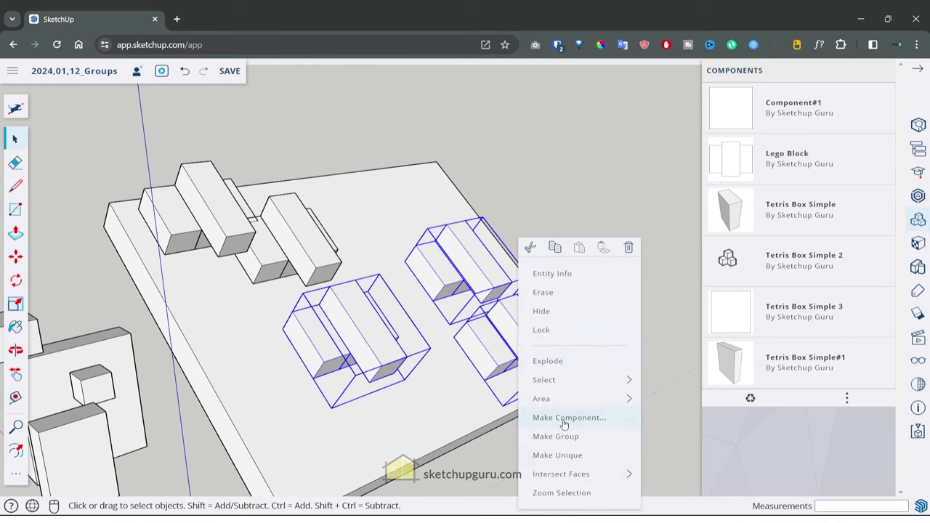
{"action": "left_click", "coordinate": [572, 457]}
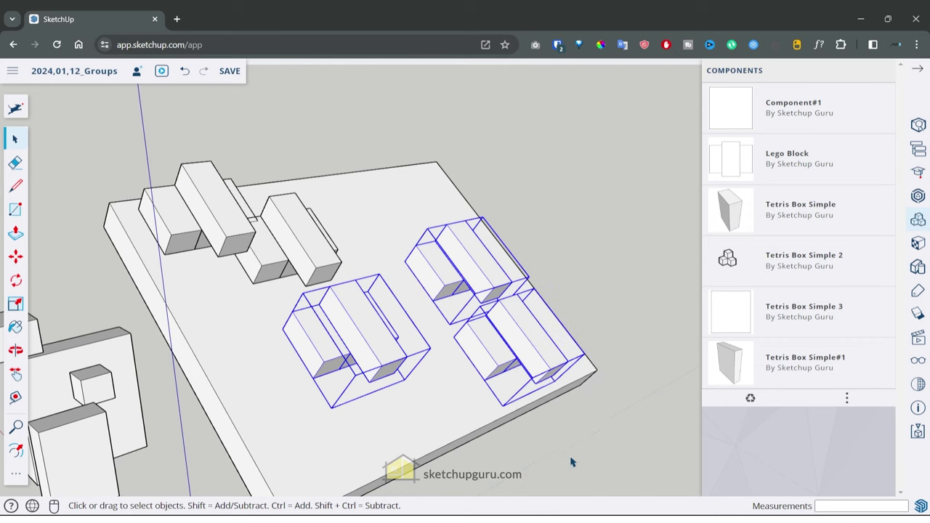
- Select only the lower-right block and open it for editing
{"action": "middle_click_drag", "start_coordinate": [517, 333], "coordinate": [475, 255]}
{"action": "left_click", "coordinate": [475, 255]}
{"action": "left_click", "coordinate": [500, 331]}
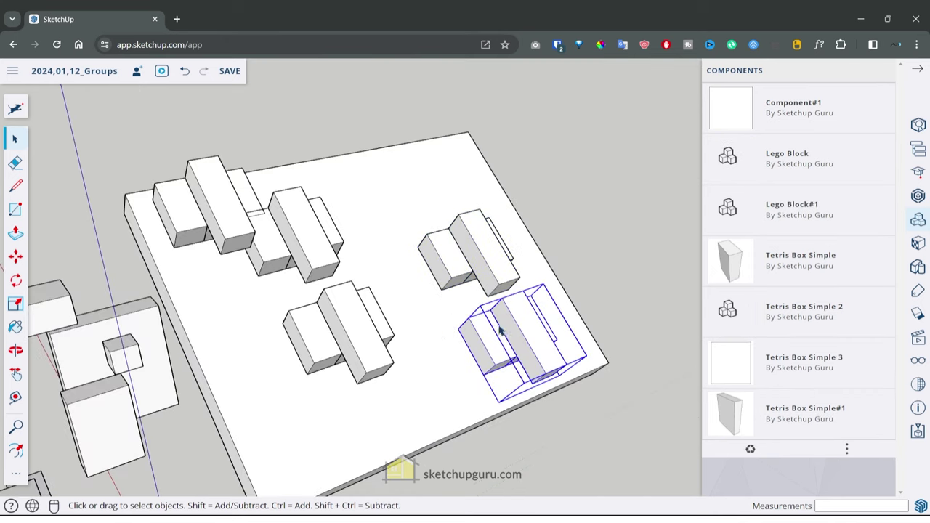
{"action": "left_click", "coordinate": [361, 333], "text": "ctrl"}
{"action": "left_click", "coordinate": [471, 258], "text": "ctrl"}
{"action": "middle_click_drag", "start_coordinate": [465, 346], "coordinate": [517, 347]}
{"action": "left_click", "coordinate": [512, 346]}
{"action": "scroll", "coordinate": [538, 348], "scroll_direction": "up", "scroll_amount": 3}
{"action": "double_click", "coordinate": [520, 333]}
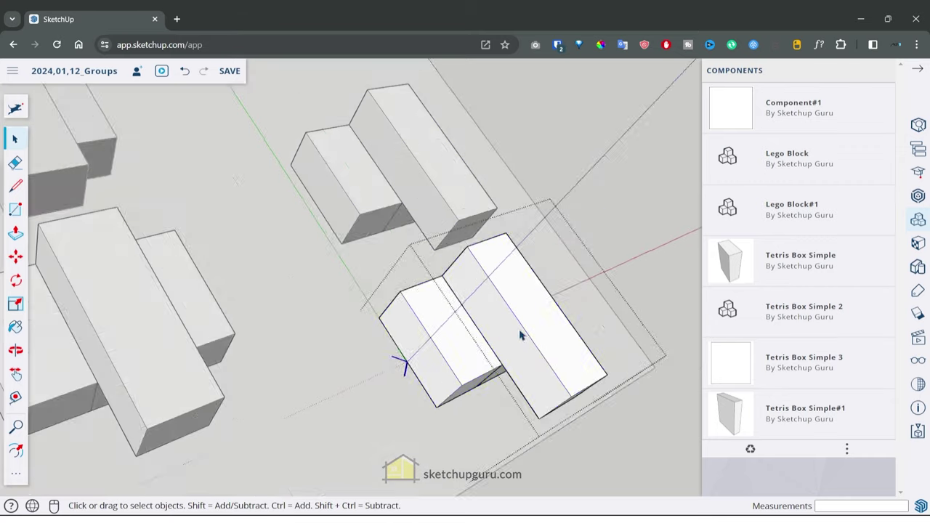
{"action": "scroll", "coordinate": [519, 332], "scroll_direction": "down", "scroll_amount": 5}
{"action": "scroll", "coordinate": [555, 353], "scroll_direction": "up", "scroll_amount": 4}
{"action": "scroll", "coordinate": [538, 346], "scroll_direction": "down", "scroll_amount": 2}
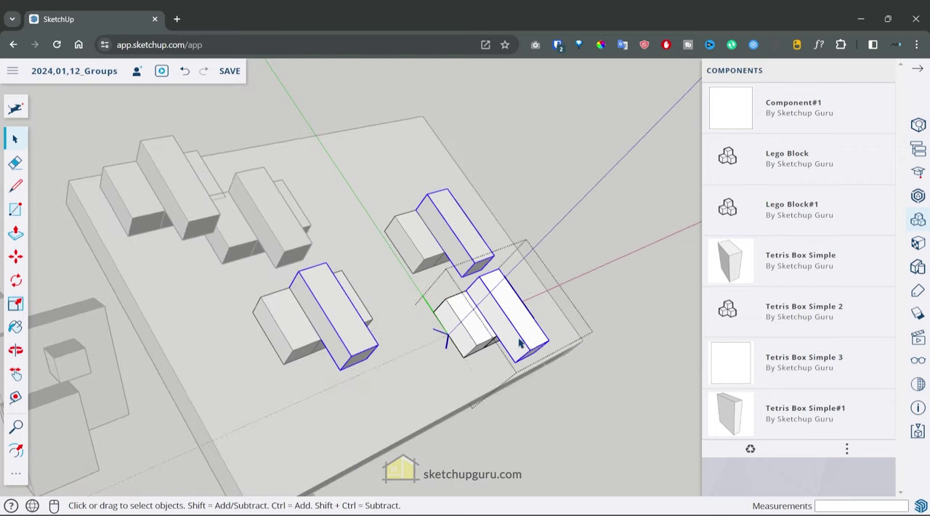
{"action": "middle_click_drag", "start_coordinate": [482, 312], "coordinate": [425, 248]}
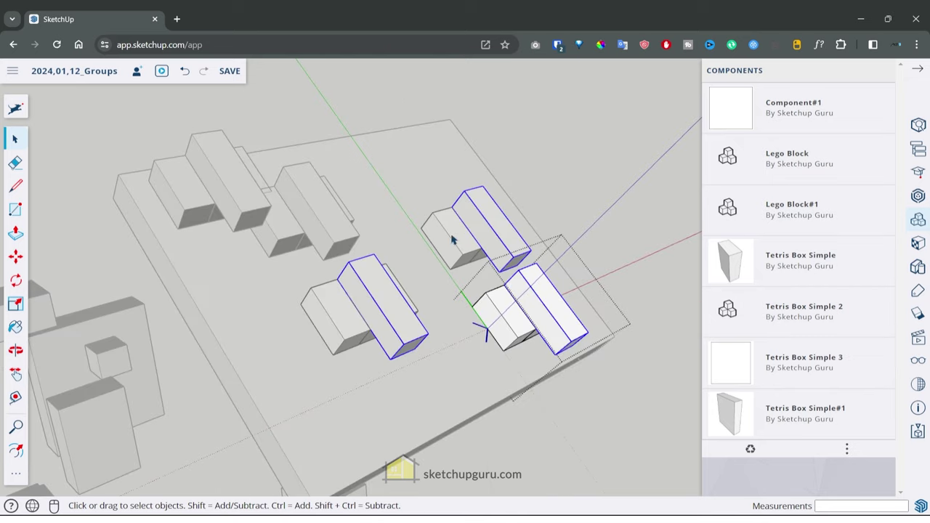
- Scale the block's top box narrower and taller (Green,Blue 0.74, 2.62), then exit the group
{"action": "key", "text": "s"}
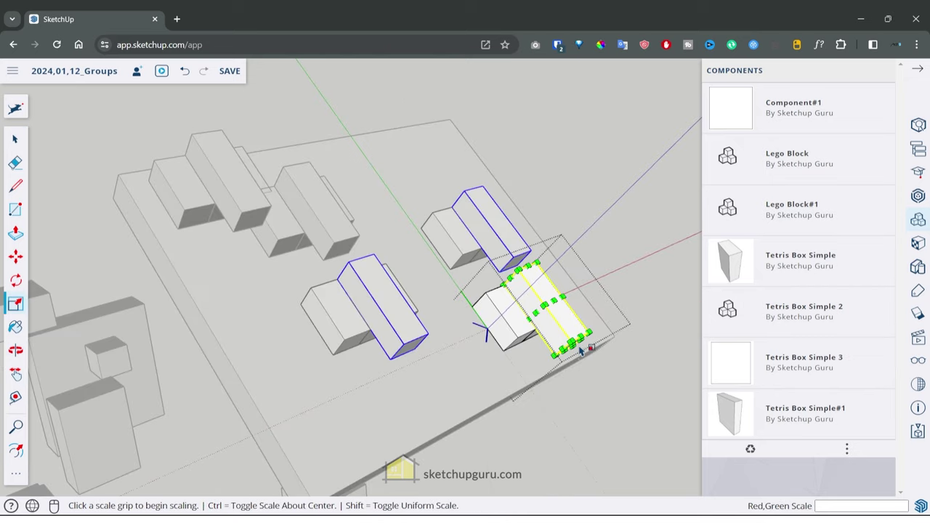
{"action": "left_click_drag", "start_coordinate": [586, 344], "coordinate": [595, 300]}
{"action": "key", "text": "space"}
{"action": "key", "text": "Escape"}
- Open the upper-left block and scale its top box taller
{"action": "double_click", "coordinate": [246, 192]}
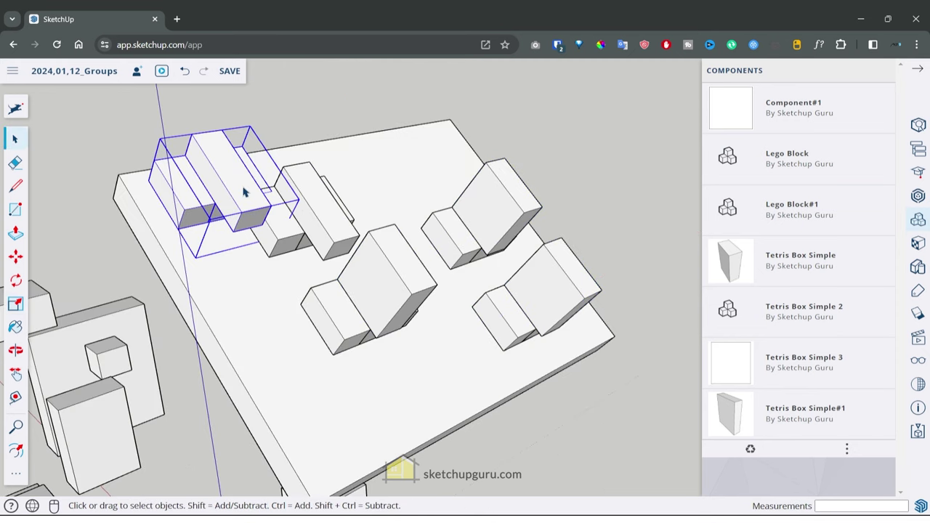
{"action": "left_click", "coordinate": [251, 201]}
{"action": "key", "text": "s"}
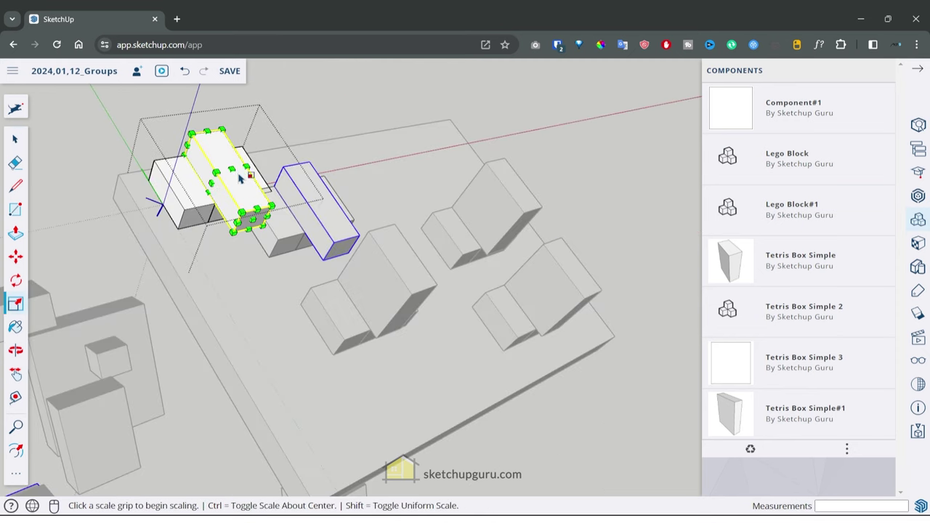
{"action": "left_click_drag", "start_coordinate": [237, 172], "coordinate": [289, 204]}
{"action": "key", "text": "space"}
{"action": "key", "text": "Escape"}
- View the whole board and select the small box under the slab
{"action": "middle_click_drag", "start_coordinate": [289, 204], "coordinate": [305, 288]}
{"action": "scroll", "coordinate": [306, 287], "scroll_direction": "down", "scroll_amount": 4}
{"action": "middle_click_drag", "start_coordinate": [363, 295], "coordinate": [323, 389]}
{"action": "left_click_drag", "start_coordinate": [629, 490], "coordinate": [629, 489]}
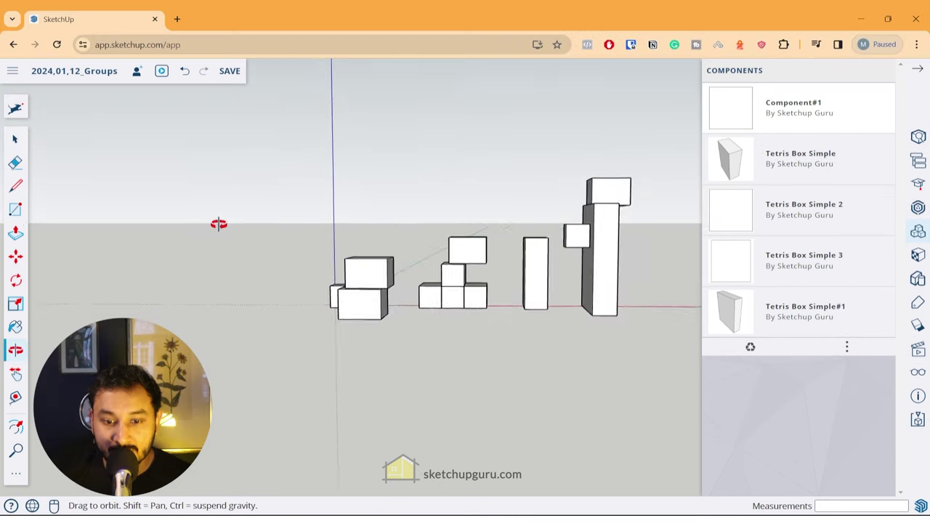
{"action": "middle_click_drag", "start_coordinate": [218, 223], "coordinate": [465, 415]}
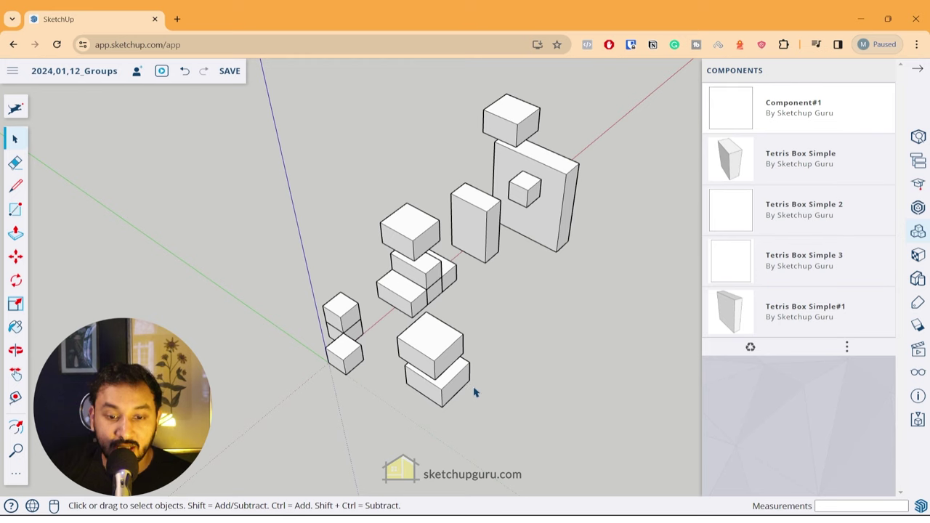
- Orbit the stacked-box model to a new angle and activate the Rotate tool with Q
{"action": "middle_click_drag", "start_coordinate": [437, 354], "coordinate": [472, 318]}
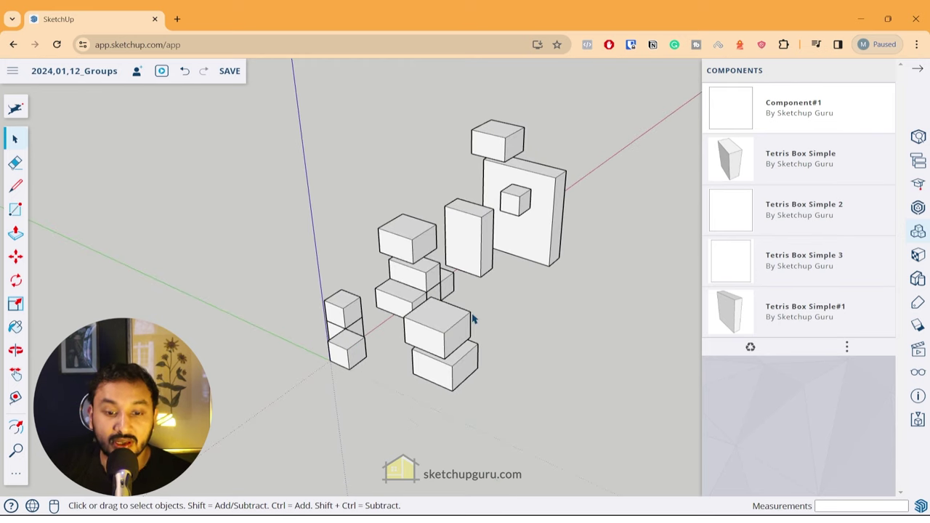
{"action": "middle_click_drag", "start_coordinate": [492, 306], "coordinate": [503, 332]}
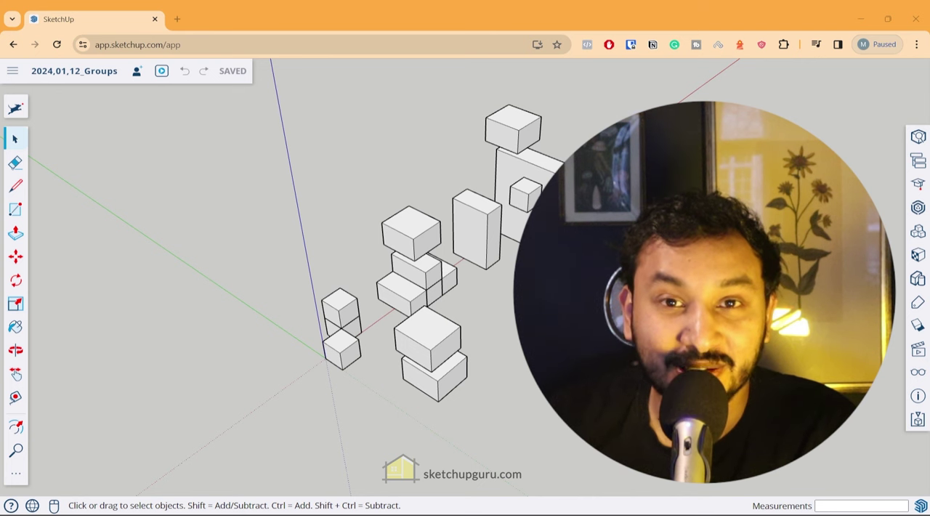
{"action": "middle_click_drag", "start_coordinate": [592, 332], "coordinate": [517, 327]}
{"action": "key", "text": "q"}
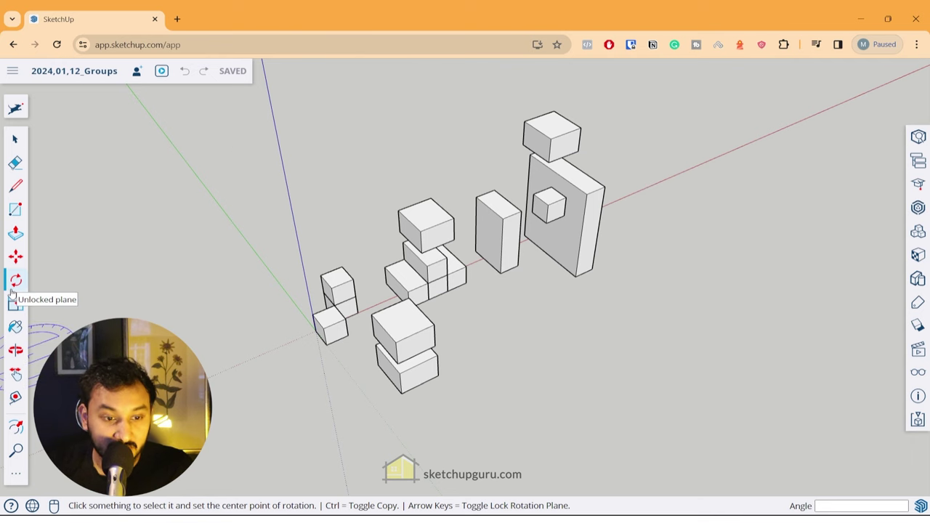
- Rotate the stacked-box group 90° about its ground corner, starting along the red axis
{"action": "key", "text": "r"}
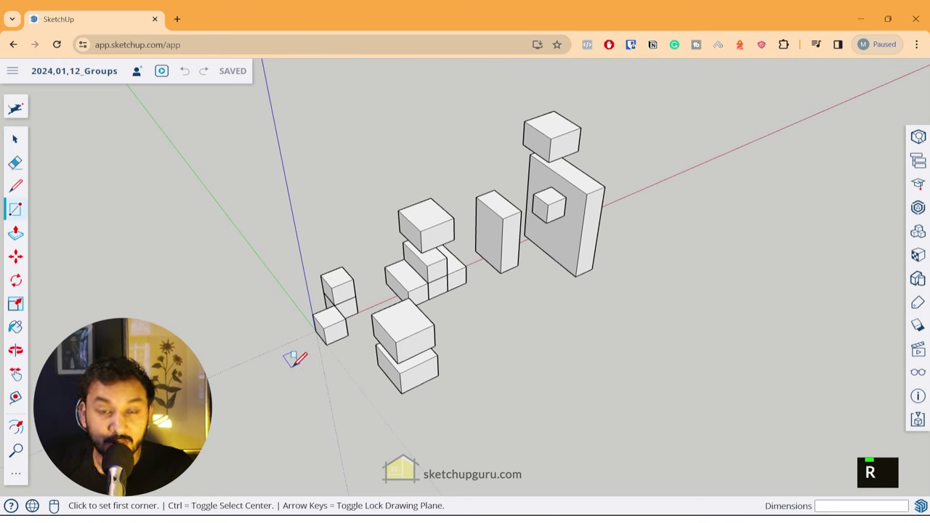
{"action": "key", "text": "q"}
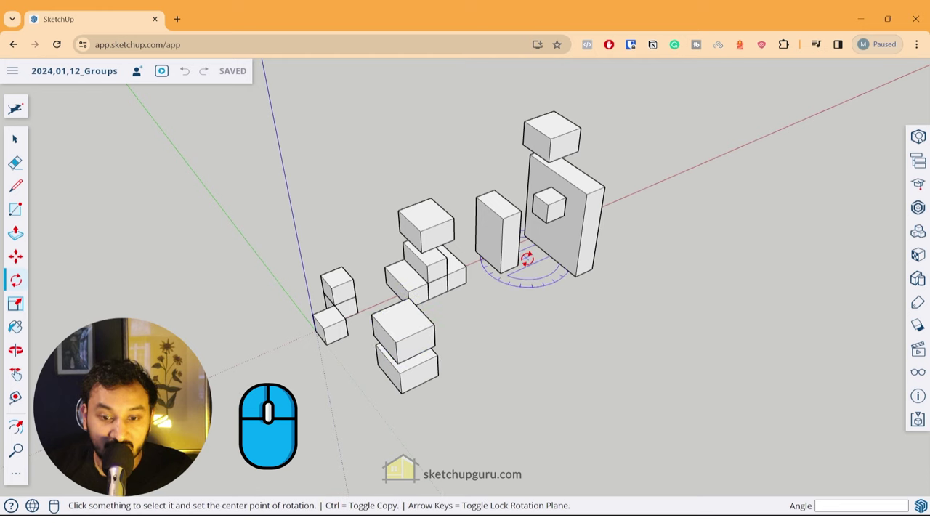
{"action": "middle_click_drag", "start_coordinate": [271, 310], "coordinate": [576, 445]}
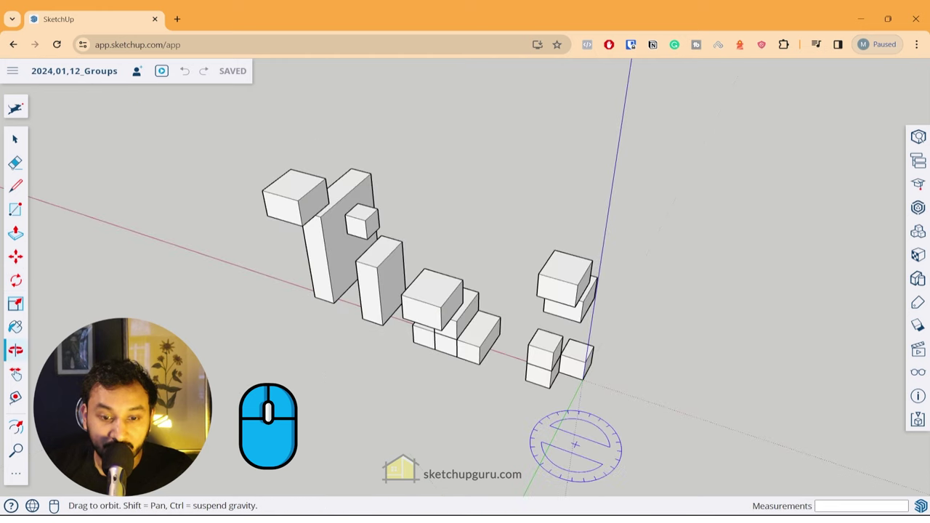
{"action": "left_click", "coordinate": [480, 363]}
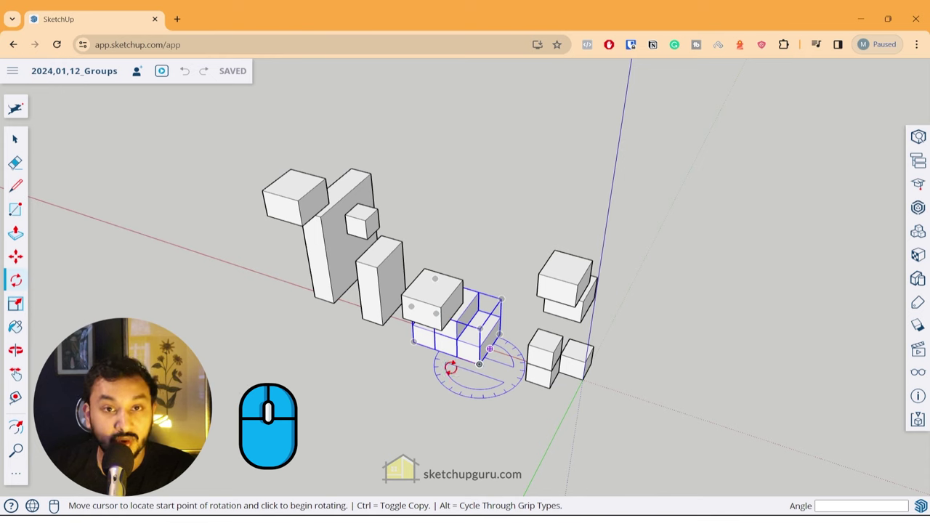
{"action": "left_click", "coordinate": [479, 363]}
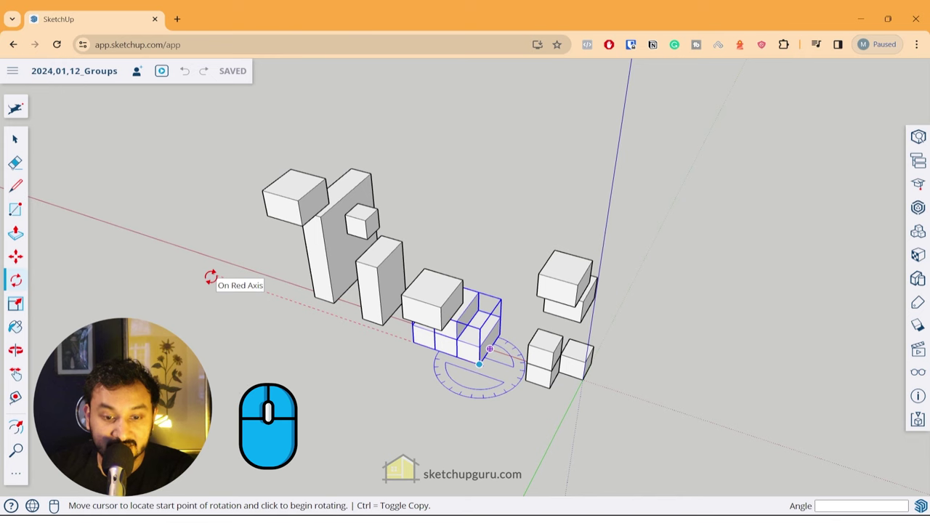
{"action": "left_click", "coordinate": [211, 277]}
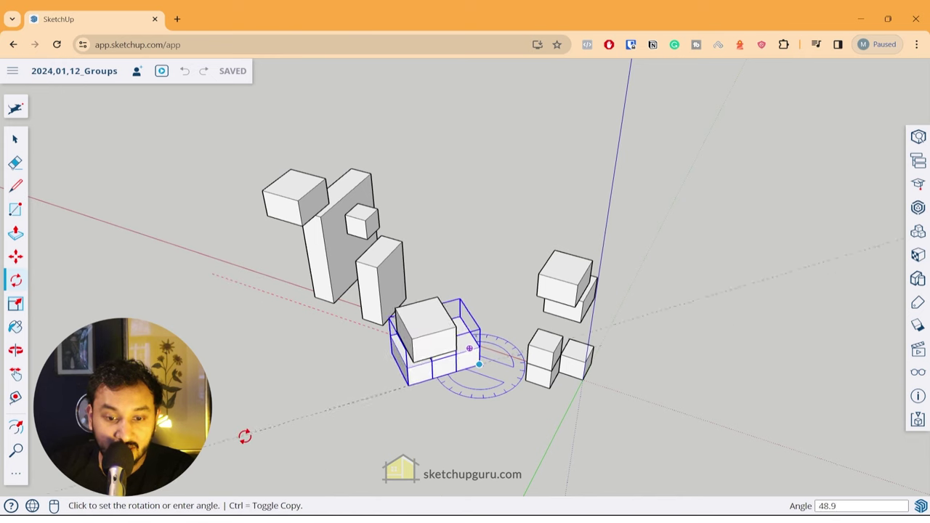
{"action": "type", "text": "90"}
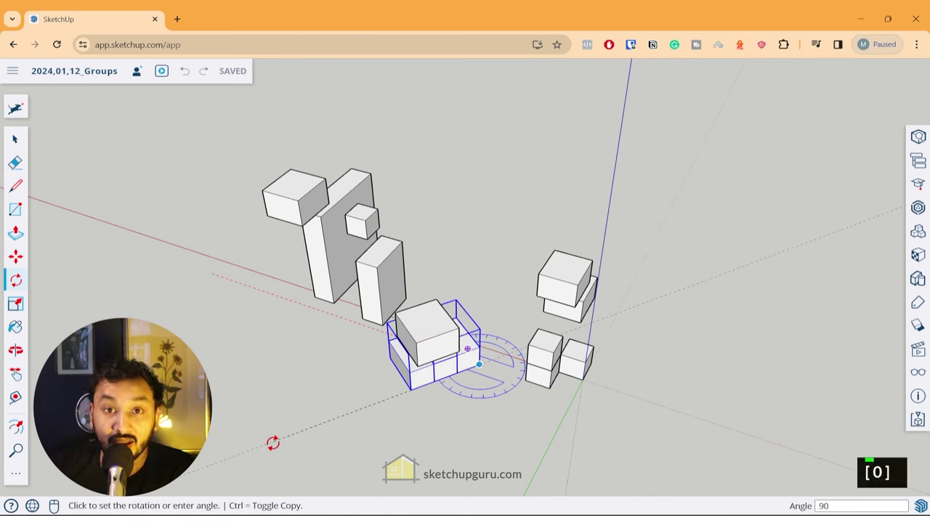
{"action": "key", "text": "Return"}
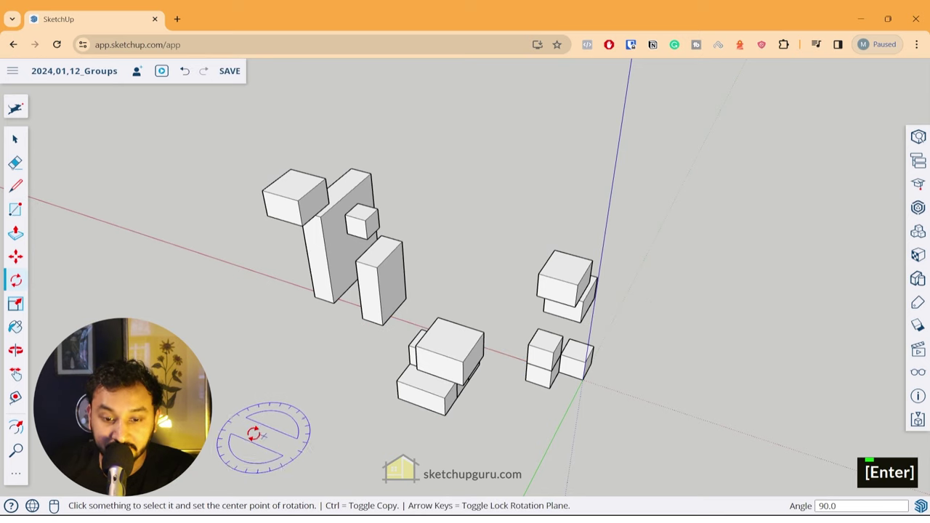
{"action": "middle_click_drag", "start_coordinate": [258, 414], "coordinate": [632, 342]}
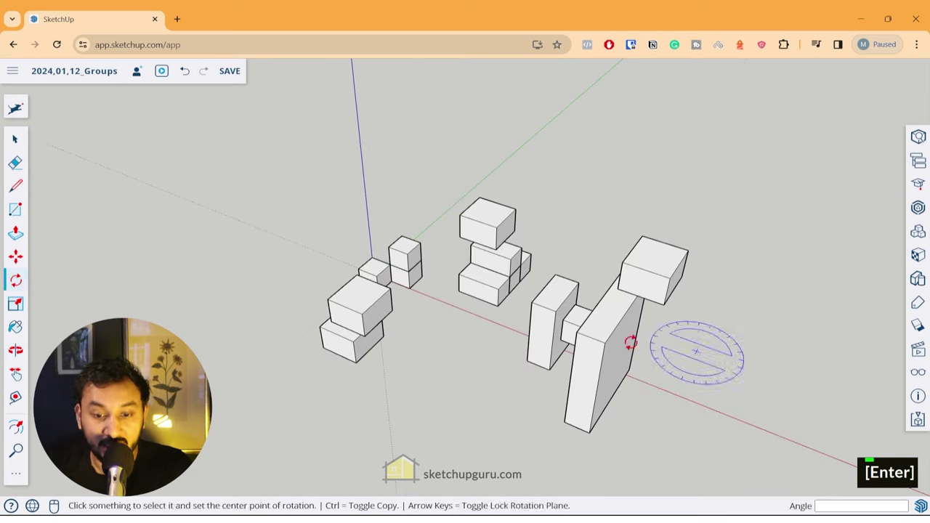
{"action": "key", "text": "space"}
{"action": "scroll", "coordinate": [350, 355], "scroll_direction": "up", "scroll_amount": 5}
- Select the small ground-level cube and start Rotate locked to the blue ground plane
{"action": "scroll", "coordinate": [579, 353], "scroll_direction": "down", "scroll_amount": 3}
{"action": "scroll", "coordinate": [590, 356], "scroll_direction": "down", "scroll_amount": 4}
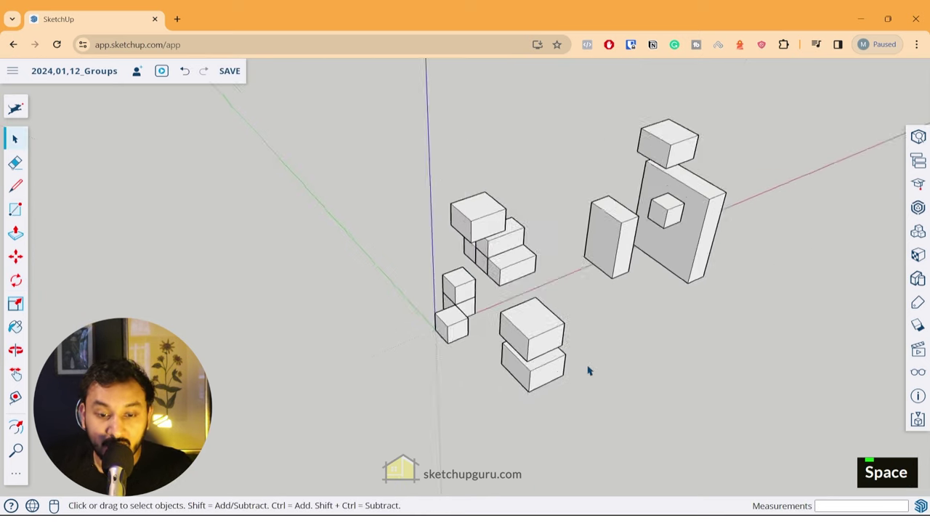
{"action": "scroll", "coordinate": [548, 364], "scroll_direction": "up", "scroll_amount": 2}
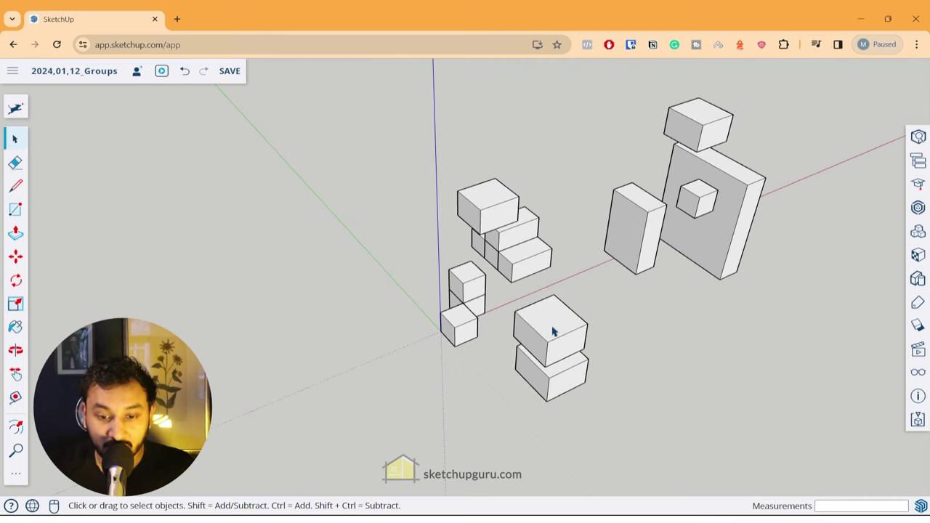
{"action": "left_click", "coordinate": [458, 326]}
{"action": "scroll", "coordinate": [456, 328], "scroll_direction": "up", "scroll_amount": 3}
{"action": "middle_click_drag", "start_coordinate": [455, 333], "coordinate": [498, 320]}
{"action": "scroll", "coordinate": [497, 319], "scroll_direction": "up", "scroll_amount": 3}
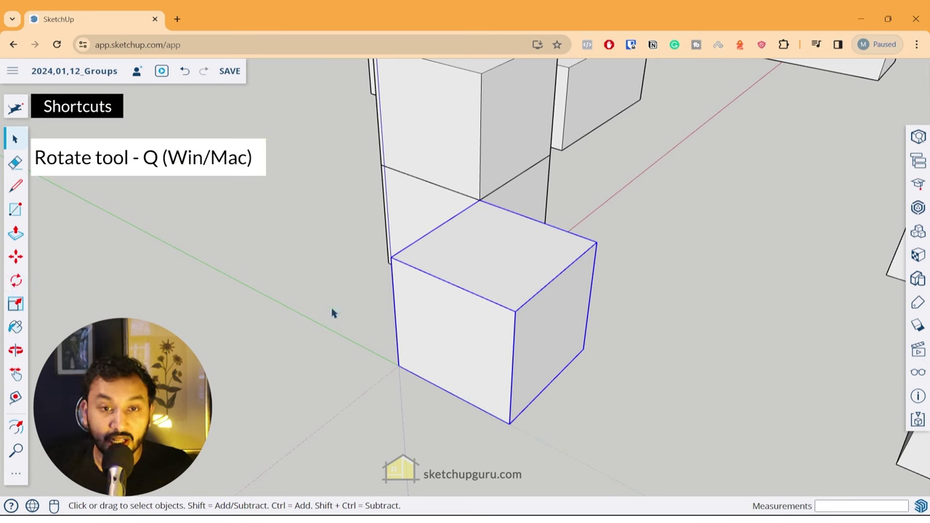
{"action": "key", "text": "q"}
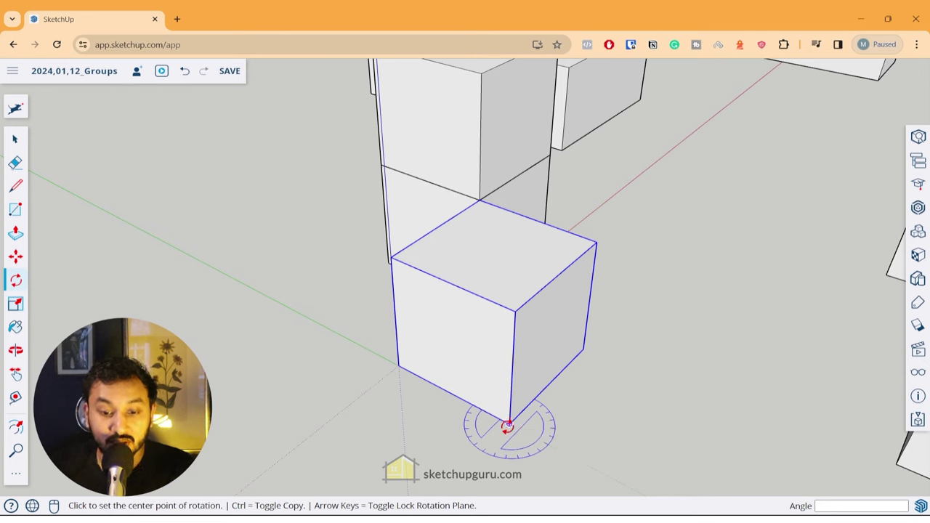
{"action": "key", "text": "Up"}
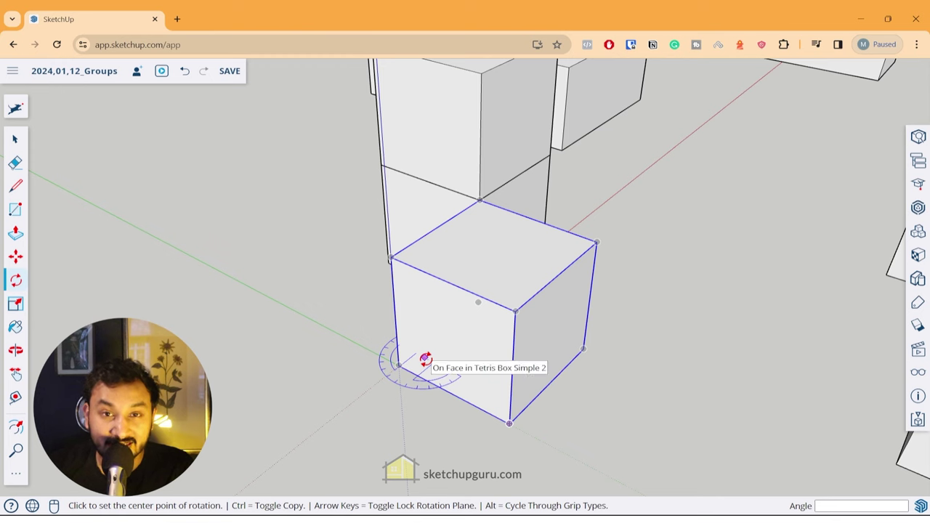
- Turn the cube 45° around its bottom corner
{"action": "left_click", "coordinate": [511, 423]}
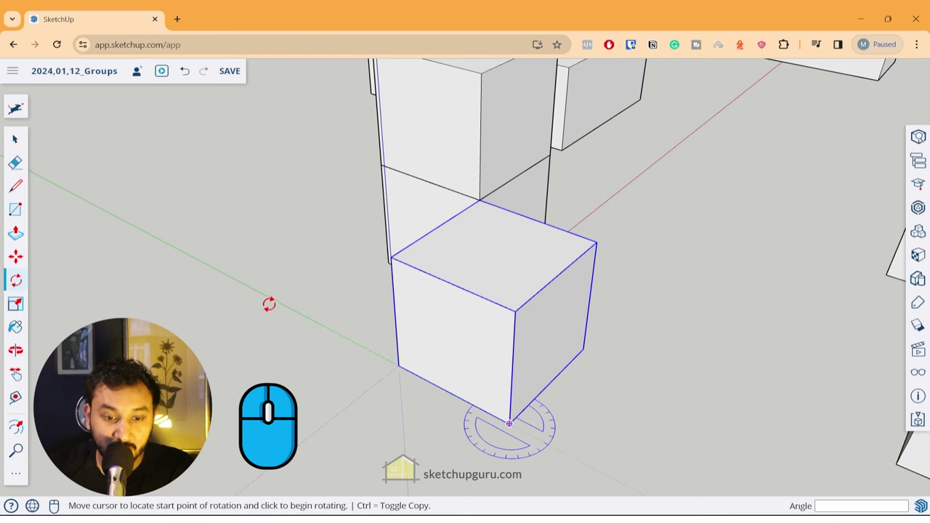
{"action": "left_click", "coordinate": [269, 304]}
{"action": "middle_click_drag", "start_coordinate": [235, 339], "coordinate": [218, 351]}
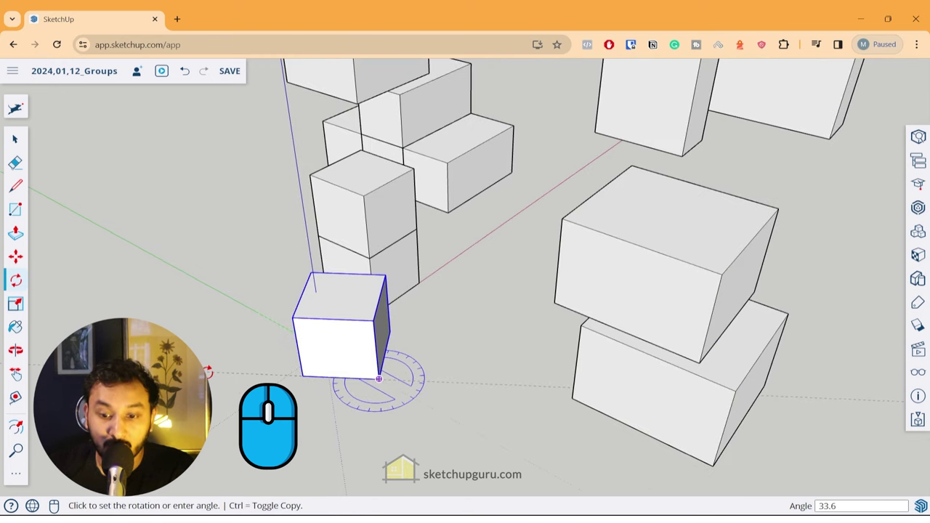
{"action": "type", "text": "45"}
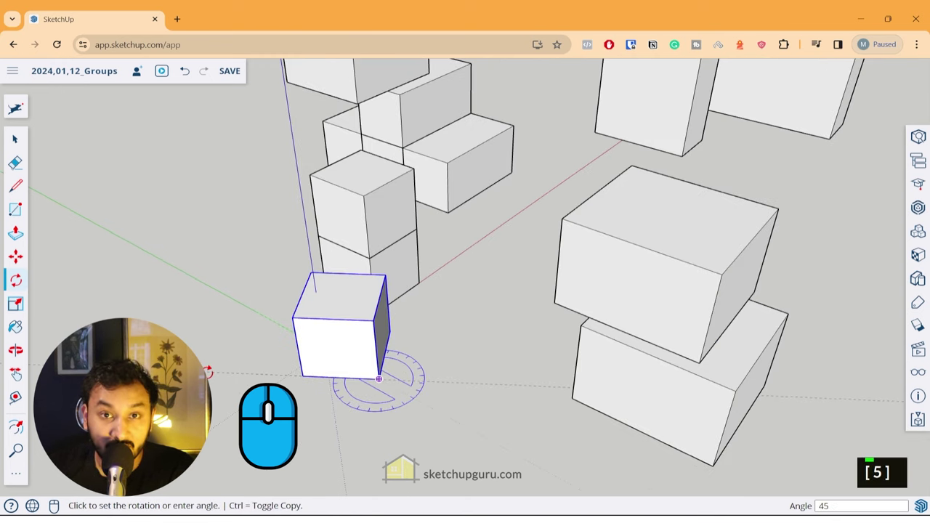
{"action": "key", "text": "Return"}
{"action": "middle_click_drag", "start_coordinate": [249, 342], "coordinate": [514, 338]}
{"action": "key", "text": "space"}
{"action": "key", "text": "space"}
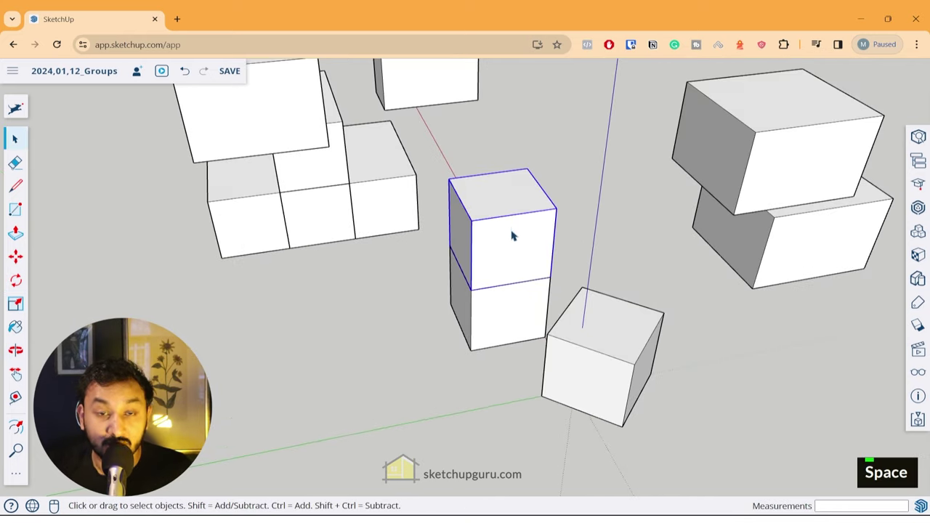
- Tilt the top cube 45° in the red-axis plane about its corner
{"action": "key", "text": "q"}
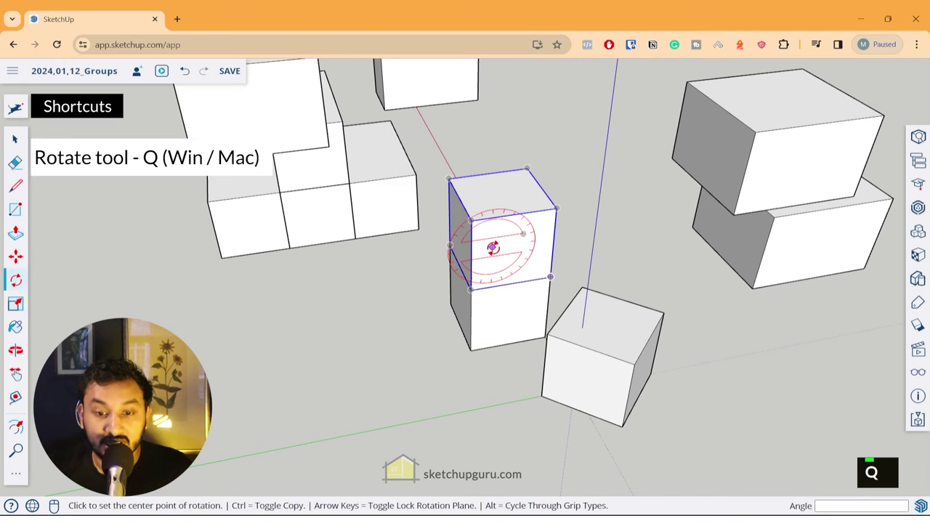
{"action": "key", "text": "Right"}
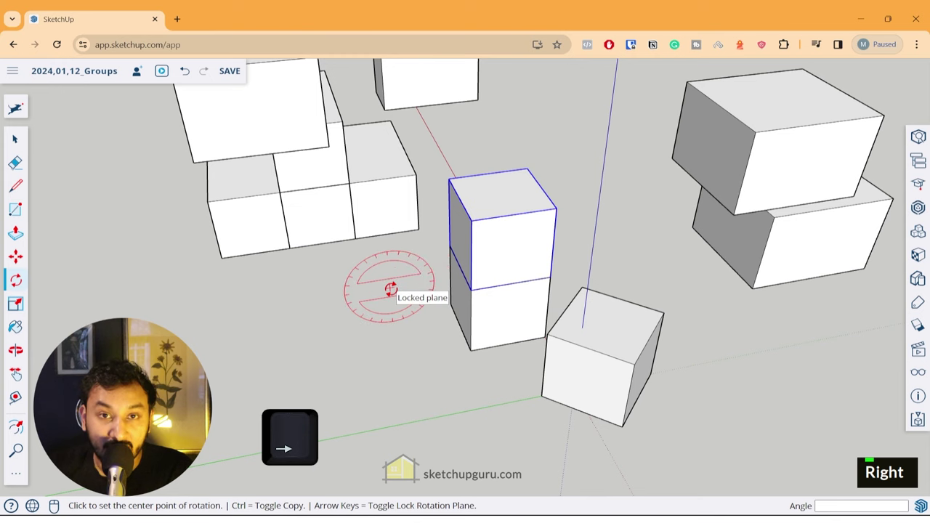
{"action": "scroll", "coordinate": [399, 283], "scroll_direction": "up", "scroll_amount": 3}
{"action": "scroll", "coordinate": [374, 263], "scroll_direction": "down", "scroll_amount": 3}
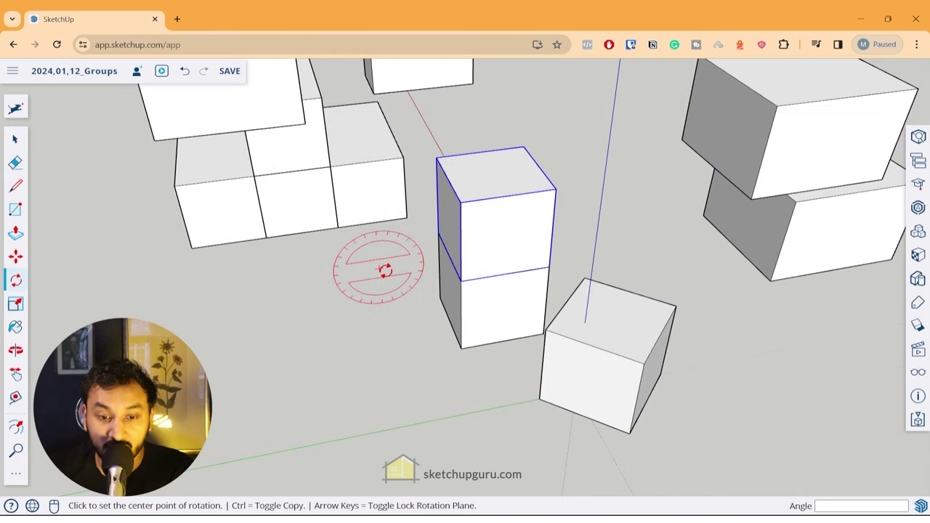
{"action": "left_click", "coordinate": [460, 281]}
{"action": "left_click", "coordinate": [461, 203]}
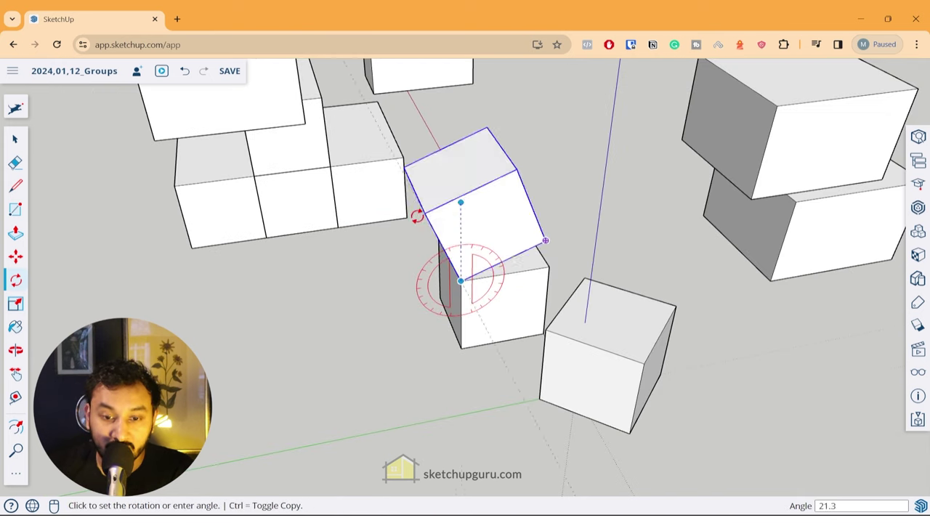
{"action": "type", "text": "45"}
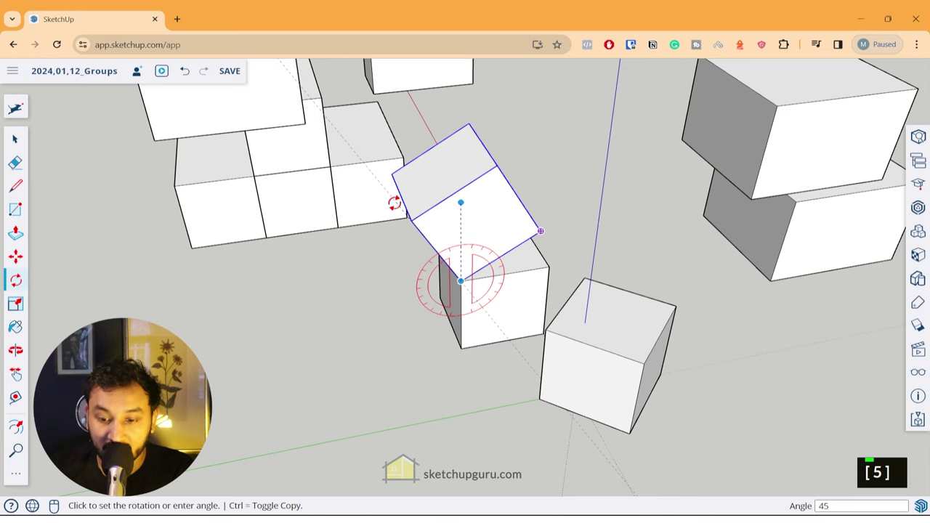
{"action": "key", "text": "Return"}
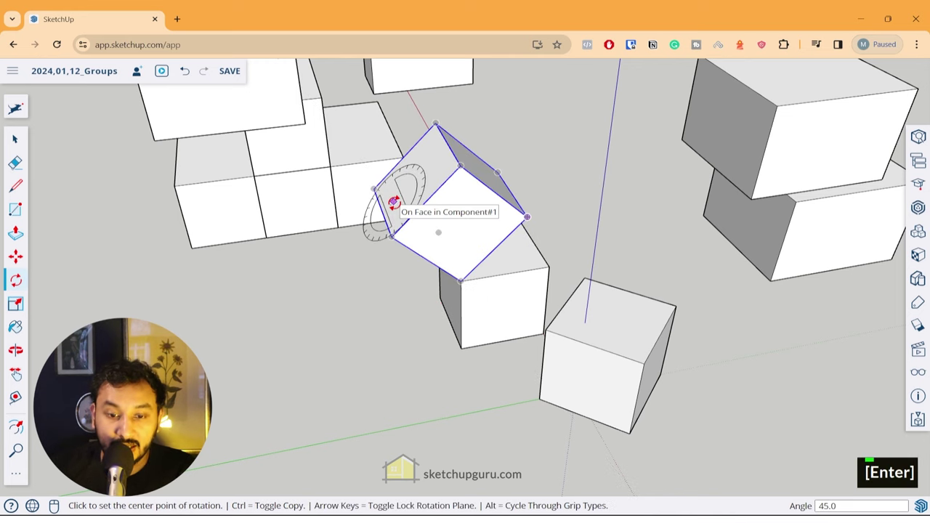
{"action": "middle_click_drag", "start_coordinate": [415, 235], "coordinate": [444, 313]}
{"action": "key", "text": "space"}
- Restart Rotate on the cube and cycle through the red, green and blue plane locks
{"action": "key", "text": "q"}
{"action": "middle_click_drag", "start_coordinate": [450, 412], "coordinate": [495, 395]}
{"action": "key", "text": "space"}
{"action": "scroll", "coordinate": [457, 287], "scroll_direction": "up", "scroll_amount": 5}
{"action": "middle_click_drag", "start_coordinate": [457, 286], "coordinate": [428, 306]}
{"action": "key", "text": "q"}
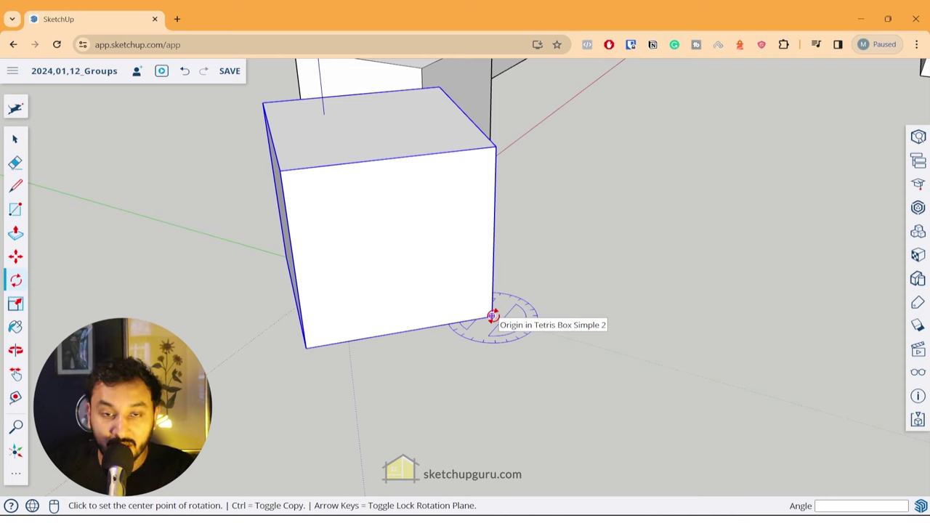
{"action": "key", "text": "Right"}
{"action": "key", "text": "Left"}
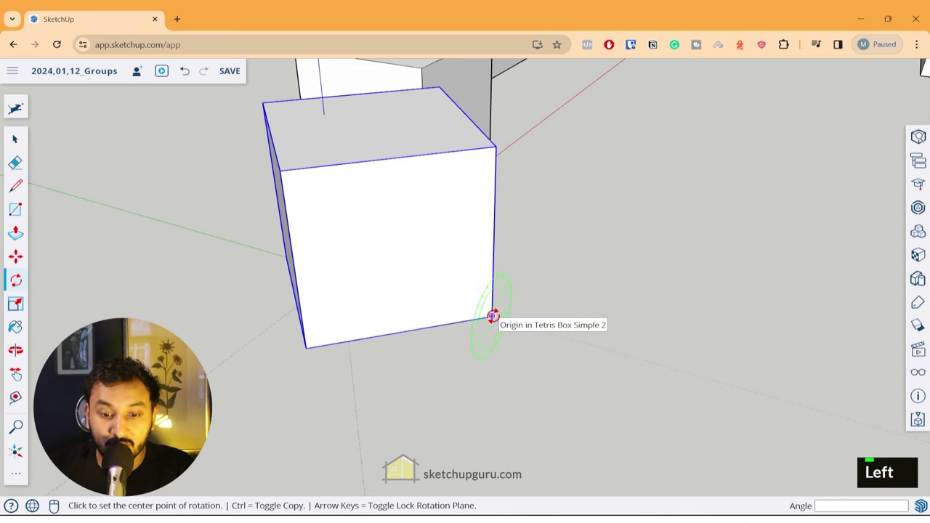
{"action": "key", "text": "Up"}
{"action": "middle_click_drag", "start_coordinate": [493, 320], "coordinate": [482, 395]}
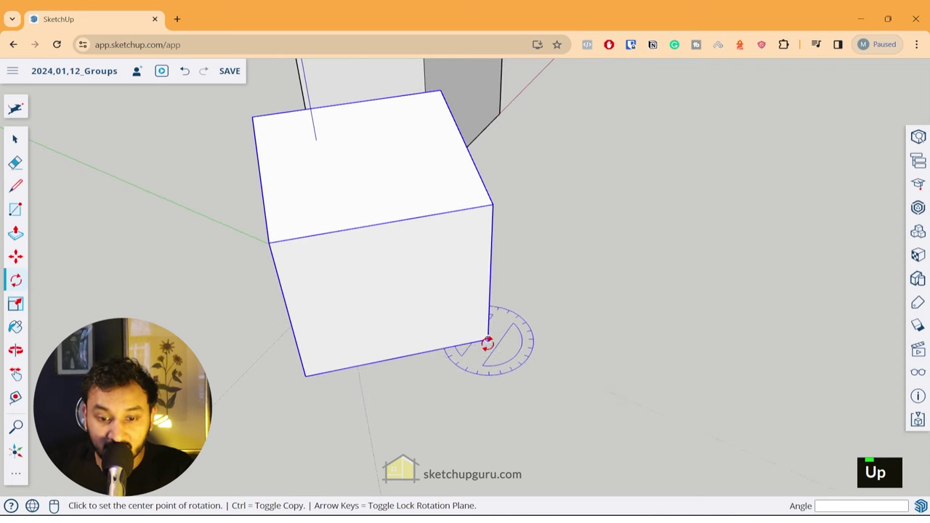
{"action": "key", "text": "Right"}
{"action": "key", "text": "Left"}
{"action": "key", "text": "Up"}
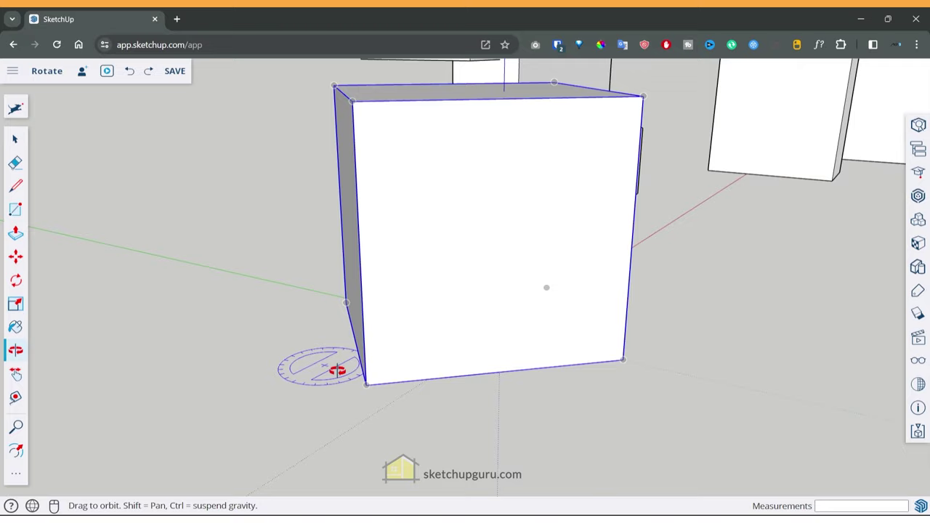
{"action": "middle_click_drag", "start_coordinate": [332, 370], "coordinate": [349, 388]}
{"action": "scroll", "coordinate": [312, 407], "scroll_direction": "up", "scroll_amount": 3}
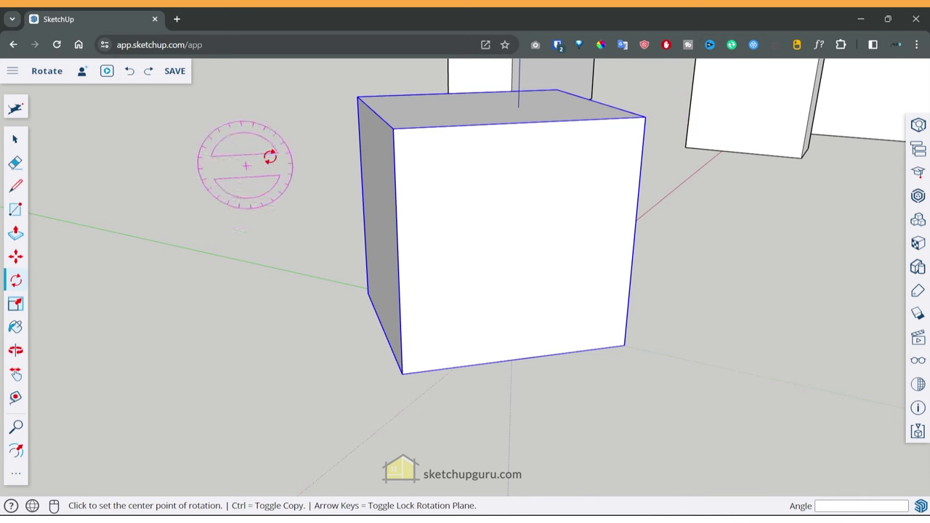
- Rotate the cube about its corner using a centre, start and end point, then check it
{"action": "left_click", "coordinate": [624, 345]}
{"action": "left_click", "coordinate": [402, 373]}
{"action": "left_click", "coordinate": [357, 322]}
{"action": "middle_click_drag", "start_coordinate": [357, 323], "coordinate": [343, 336]}
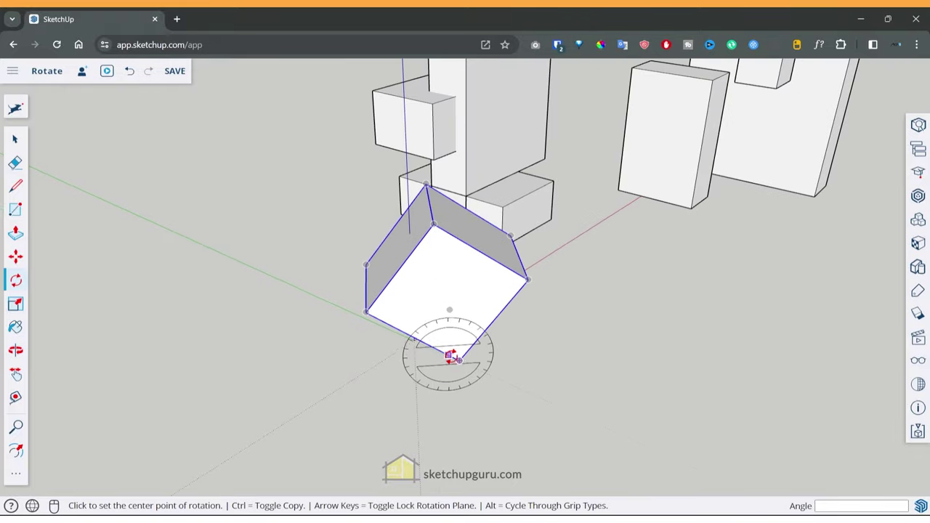
{"action": "middle_click_drag", "start_coordinate": [426, 365], "coordinate": [600, 197]}
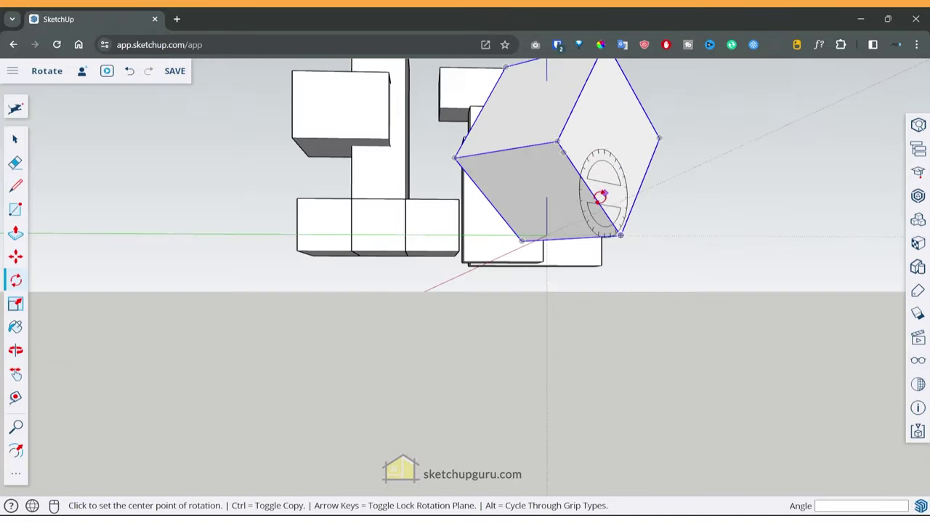
{"action": "scroll", "coordinate": [574, 194], "scroll_direction": "up", "scroll_amount": 3}
{"action": "scroll", "coordinate": [487, 188], "scroll_direction": "down", "scroll_amount": 3}
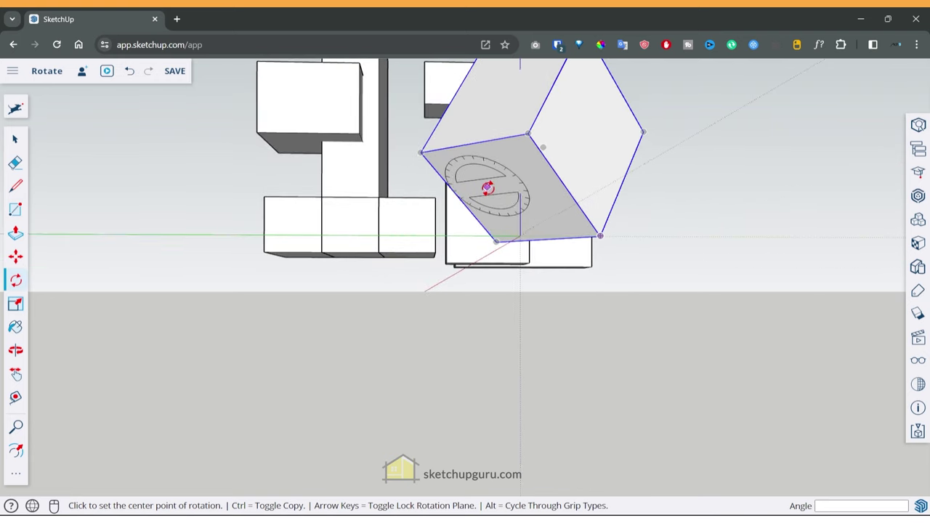
- Rotate the cube again about its corner in the plane of the tilted face
{"action": "key", "text": "Down"}
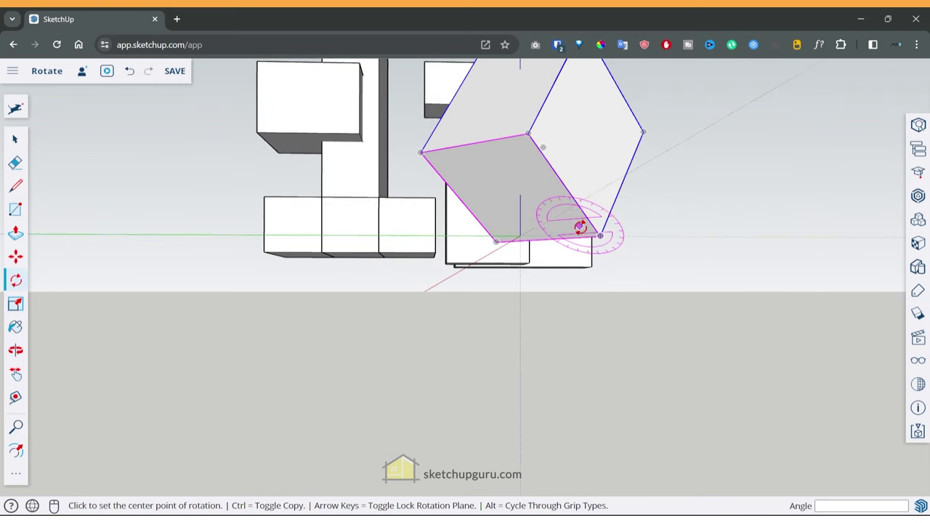
{"action": "scroll", "coordinate": [581, 227], "scroll_direction": "up", "scroll_amount": 2}
{"action": "left_click", "coordinate": [606, 237]}
{"action": "left_click", "coordinate": [541, 242]}
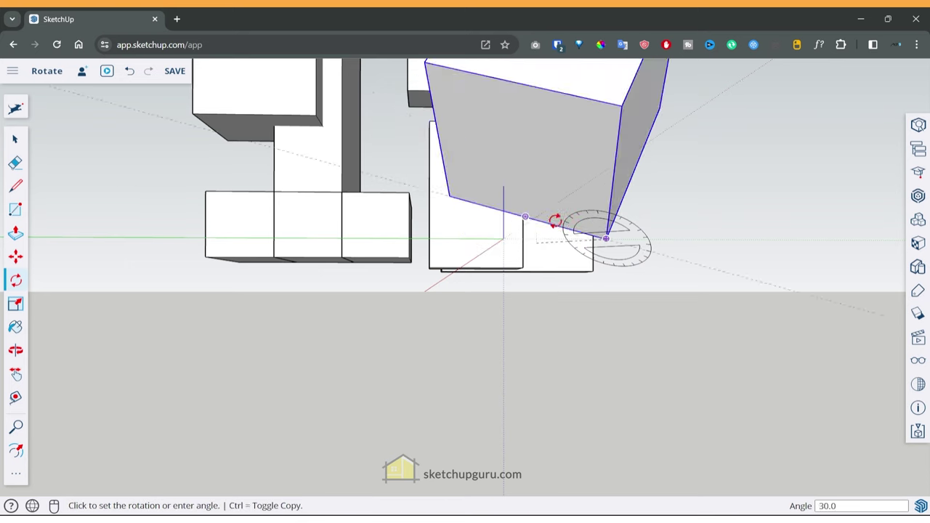
{"action": "left_click", "coordinate": [562, 212]}
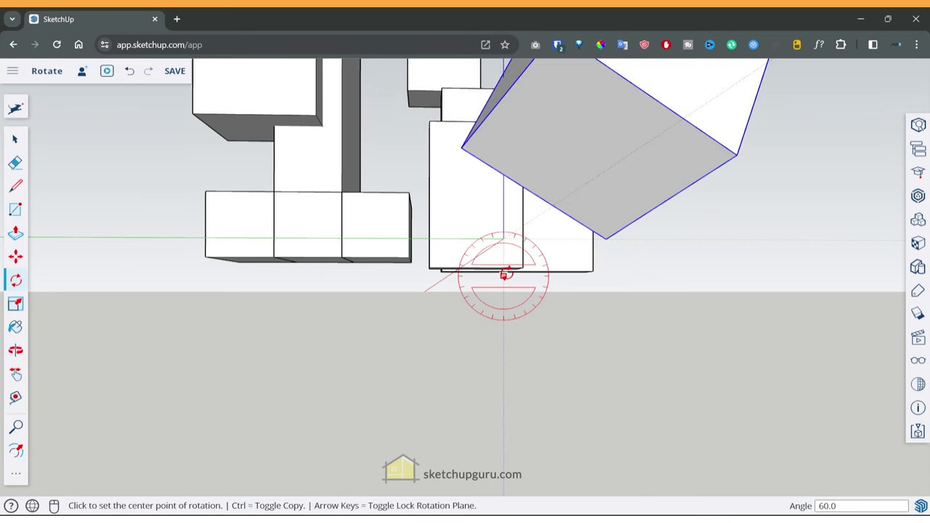
{"action": "middle_click_drag", "start_coordinate": [509, 274], "coordinate": [478, 341]}
{"action": "middle_click_drag", "start_coordinate": [572, 364], "coordinate": [519, 346]}
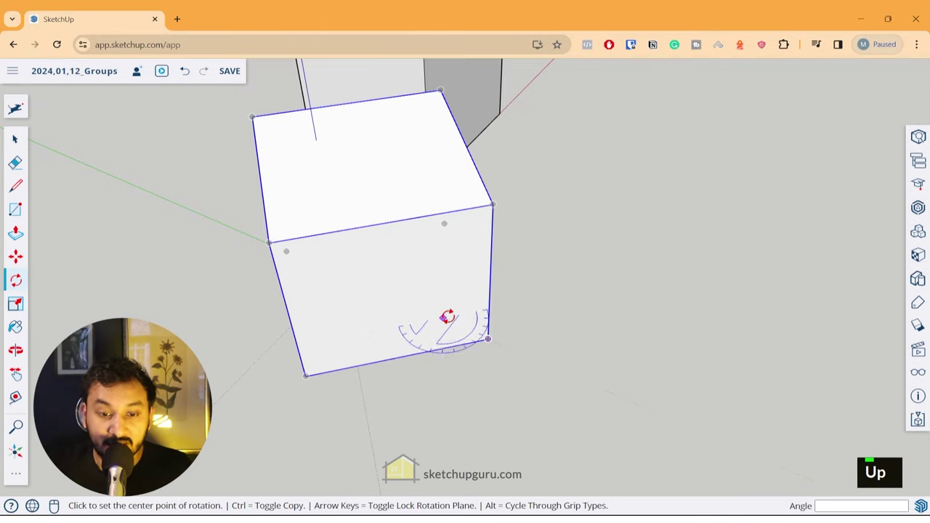
- Reset the axes to the cube's corner, with red along its edge and green set
{"action": "middle_click_drag", "start_coordinate": [440, 316], "coordinate": [508, 249]}
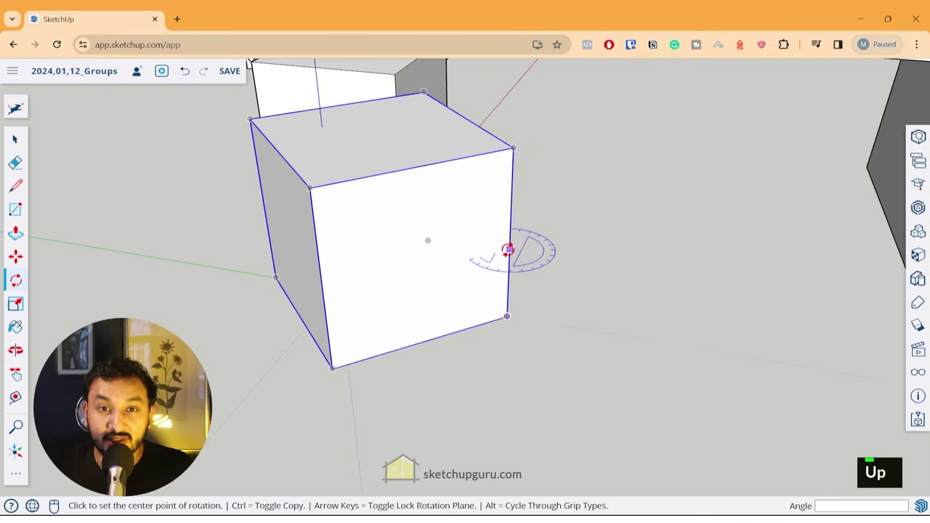
{"action": "middle_click_drag", "start_coordinate": [564, 307], "coordinate": [515, 338]}
{"action": "key", "text": "space"}
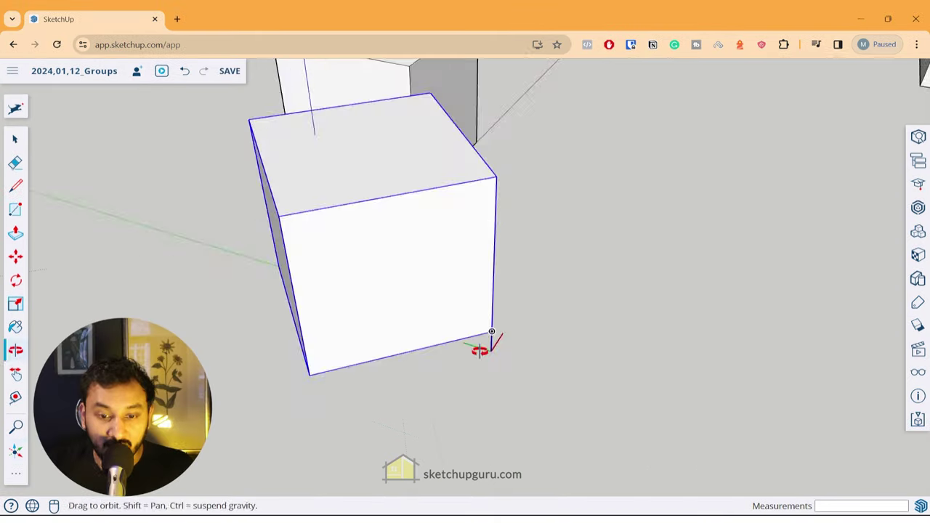
{"action": "middle_click_drag", "start_coordinate": [482, 349], "coordinate": [377, 340]}
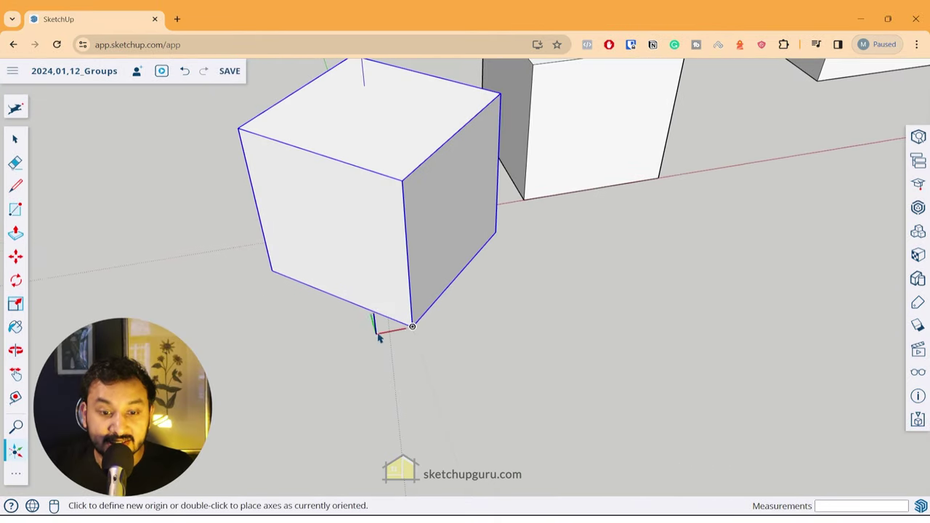
{"action": "left_click", "coordinate": [413, 327]}
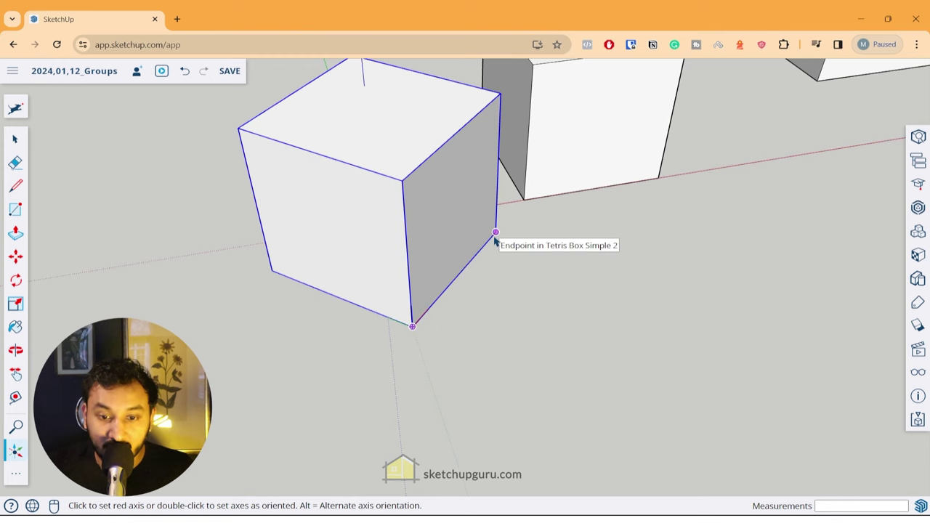
{"action": "left_click", "coordinate": [495, 233]}
{"action": "middle_click_drag", "start_coordinate": [243, 318], "coordinate": [441, 327]}
{"action": "left_click", "coordinate": [518, 353]}
{"action": "key", "text": "space"}
- Rotate the cube 45° about the red axis around its bottom-right corner
{"action": "middle_click_drag", "start_coordinate": [477, 253], "coordinate": [436, 314]}
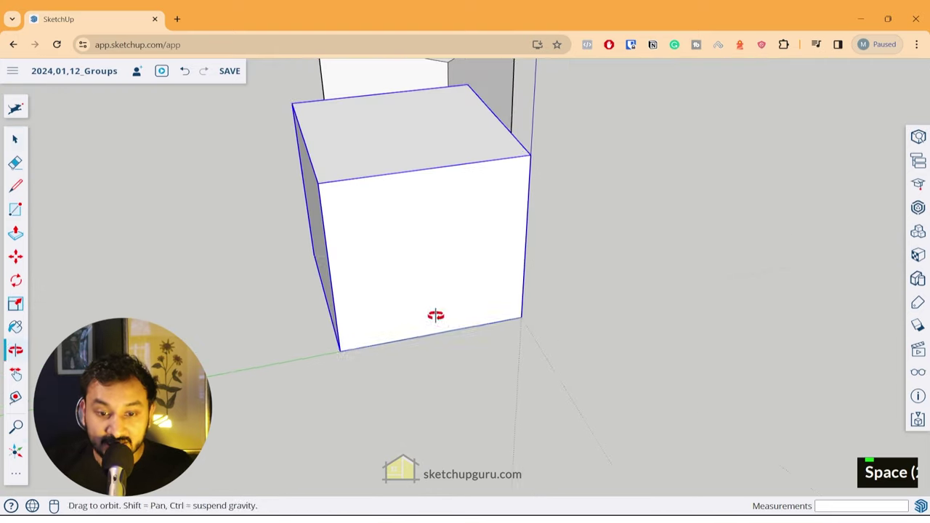
{"action": "key", "text": "q"}
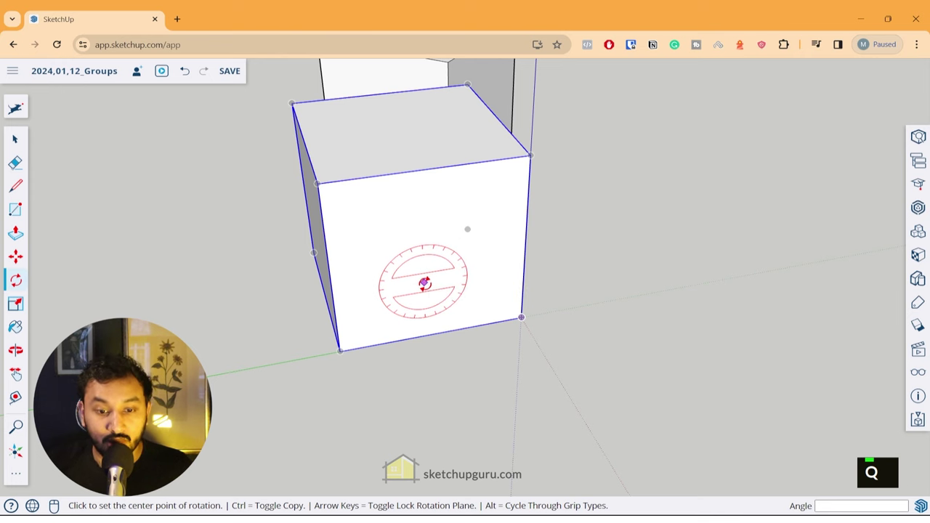
{"action": "key", "text": "Right"}
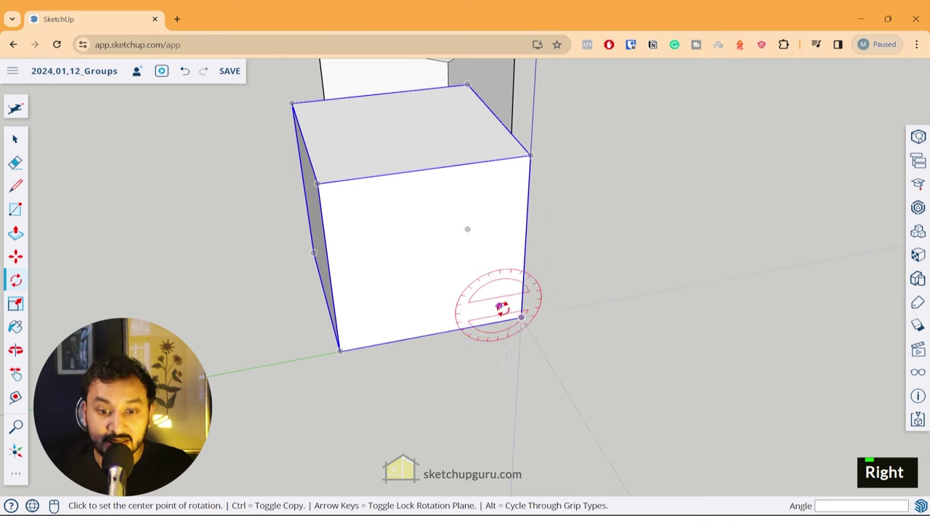
{"action": "left_click", "coordinate": [521, 317]}
{"action": "left_click", "coordinate": [361, 347]}
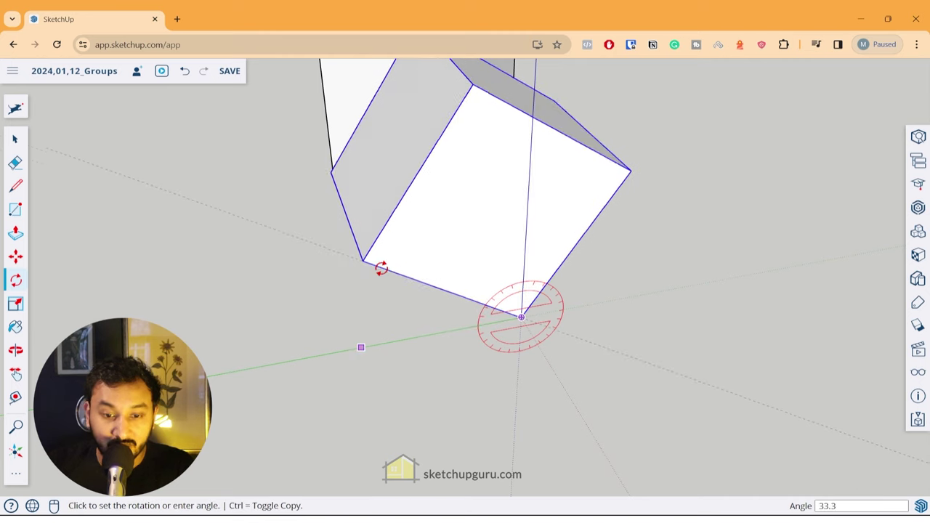
{"action": "type", "text": "45"}
{"action": "key", "text": "Return"}
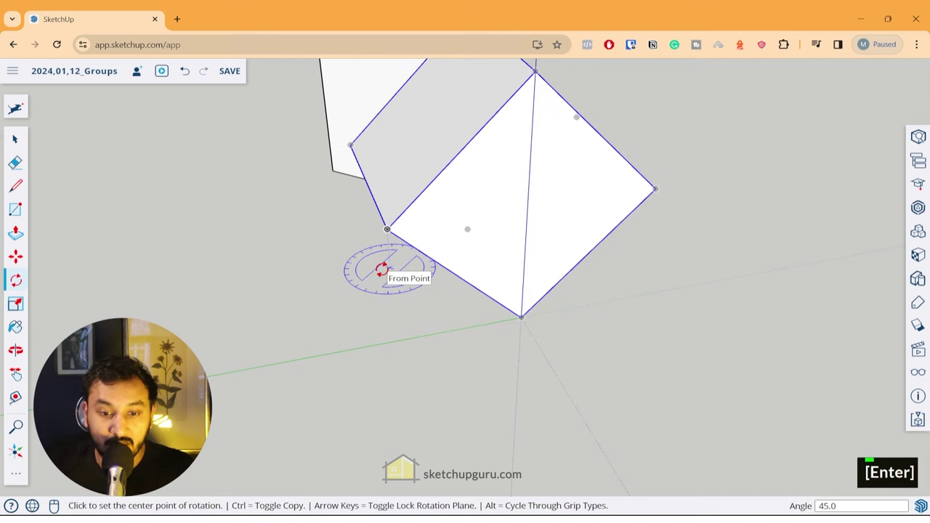
{"action": "key", "text": "space"}
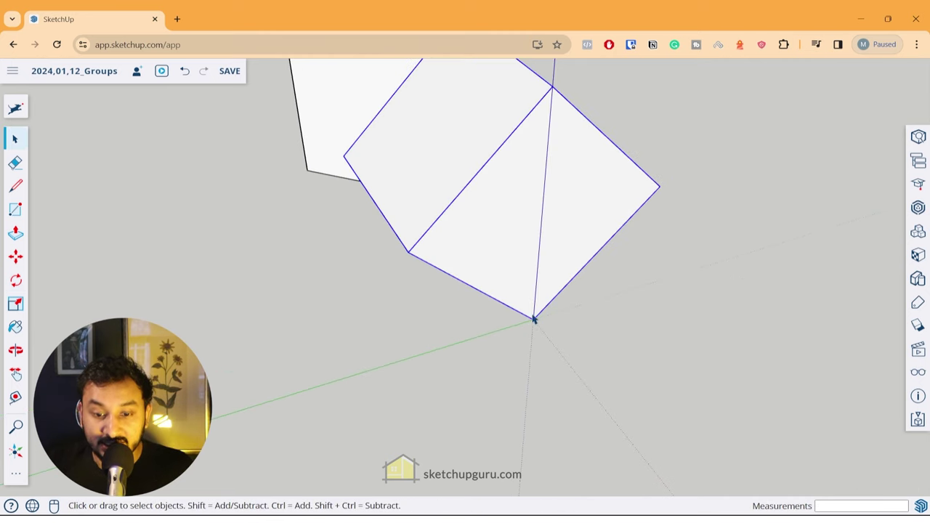
- Move the cube by its corner up and to the left
{"action": "right_click", "coordinate": [529, 317]}
{"action": "key", "text": "Escape"}
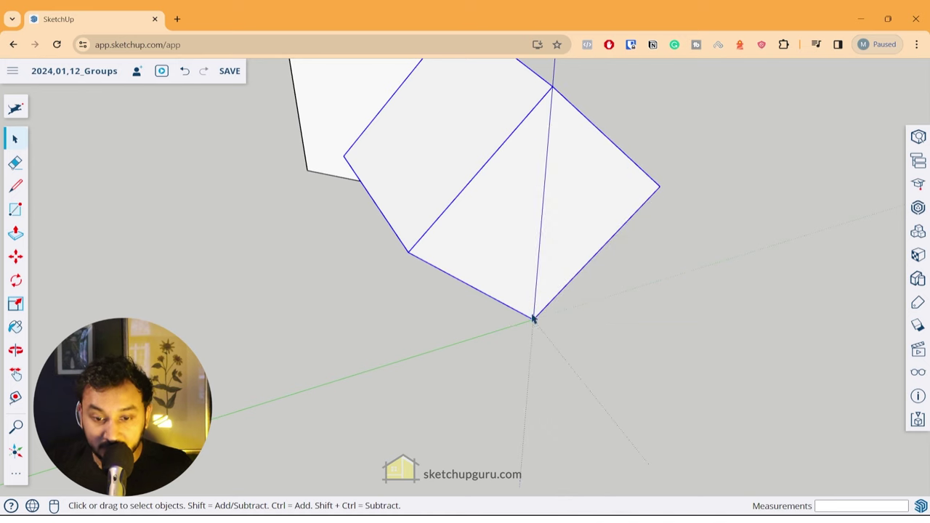
{"action": "key", "text": "m"}
{"action": "left_click", "coordinate": [534, 318]}
{"action": "left_click", "coordinate": [389, 295]}
{"action": "key", "text": "space"}
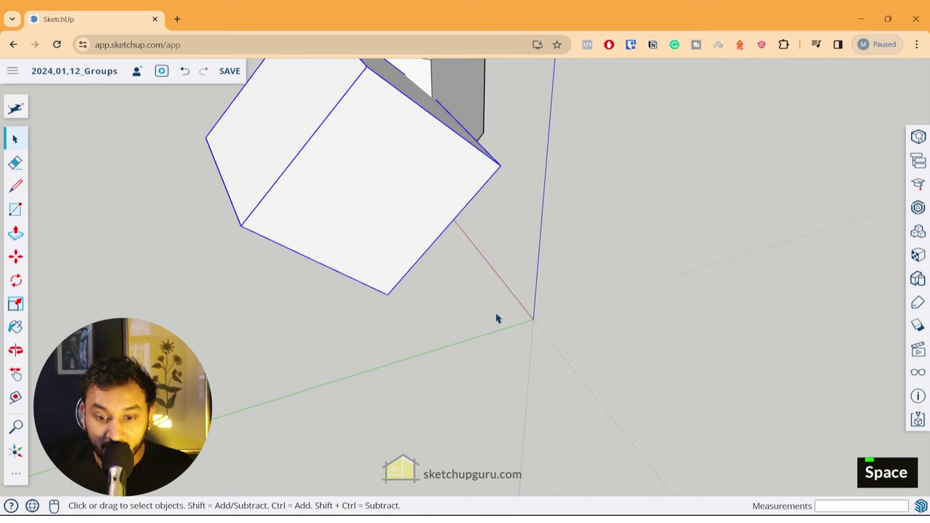
- Reset the drawing axes from the origin's context menu
{"action": "right_click", "coordinate": [533, 324]}
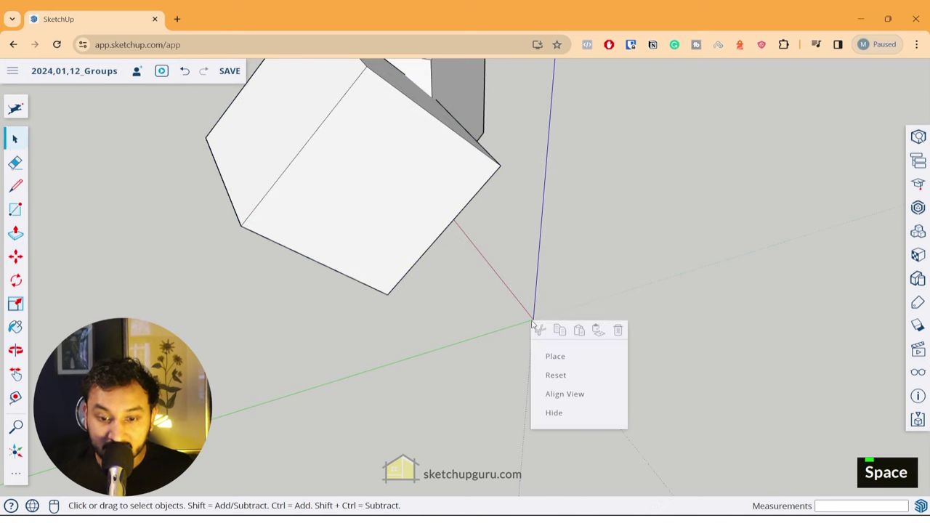
{"action": "scroll", "coordinate": [548, 350], "scroll_direction": "up", "scroll_amount": 5}
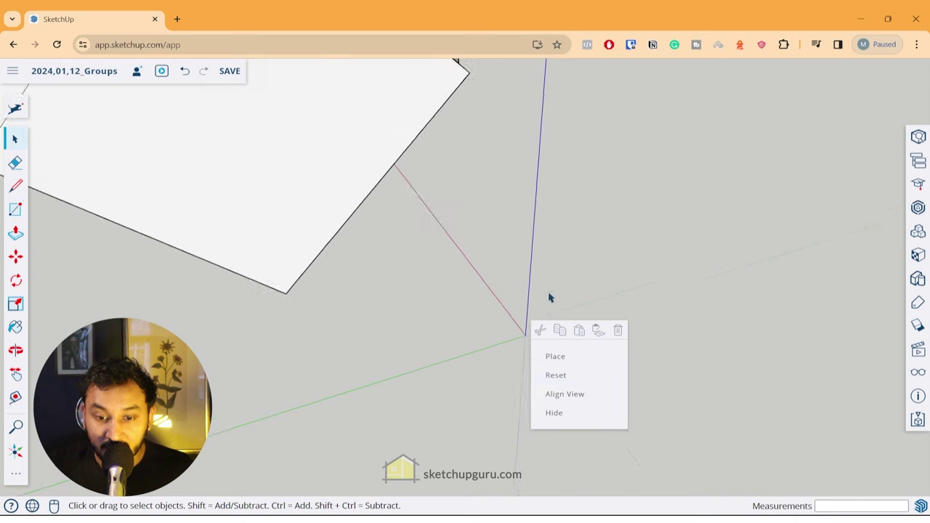
{"action": "right_click", "coordinate": [541, 335]}
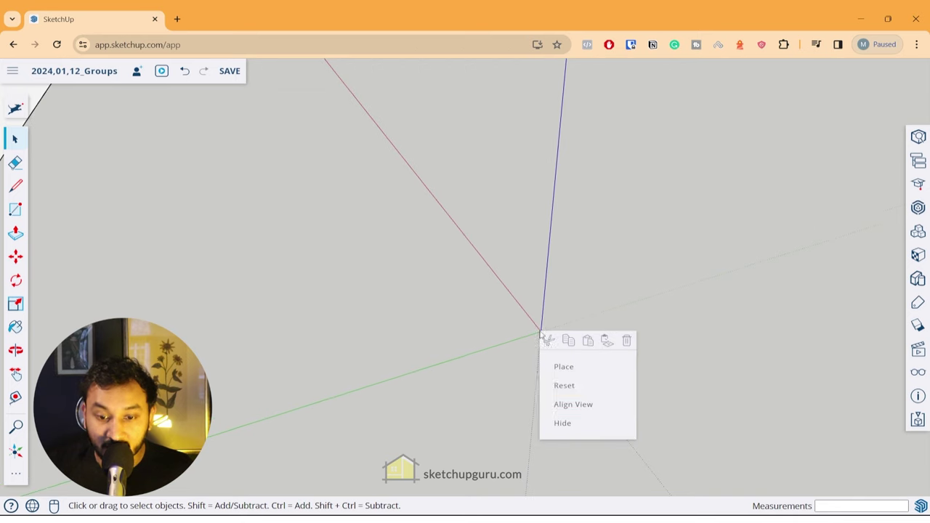
{"action": "left_click", "coordinate": [582, 386]}
{"action": "scroll", "coordinate": [588, 384], "scroll_direction": "down", "scroll_amount": 10}
- Orbit out to view all the cubes and select the upper cube group
{"action": "middle_click_drag", "start_coordinate": [448, 316], "coordinate": [474, 311]}
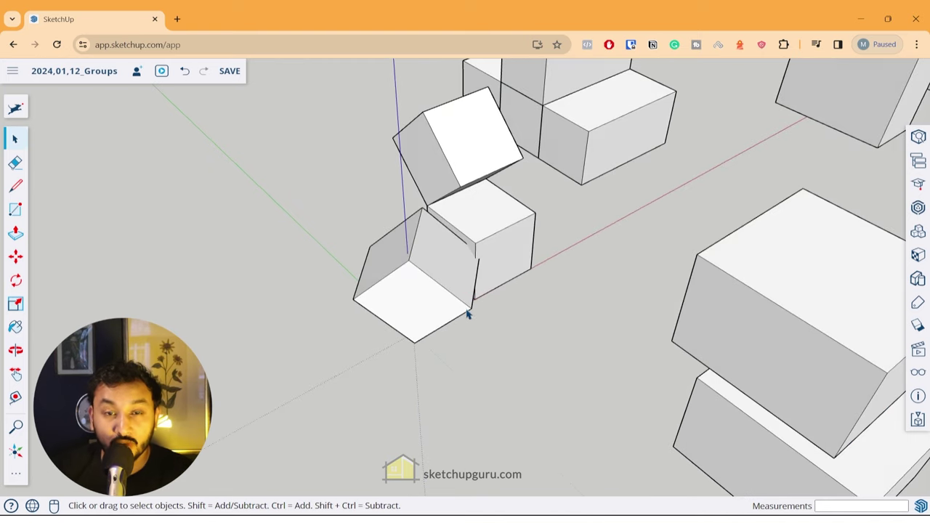
{"action": "scroll", "coordinate": [463, 315], "scroll_direction": "down", "scroll_amount": 5}
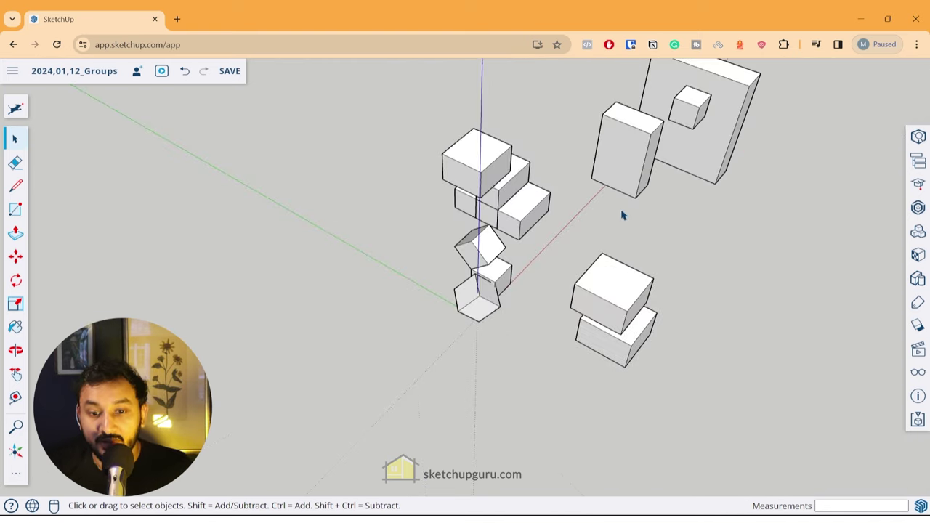
{"action": "scroll", "coordinate": [640, 270], "scroll_direction": "up", "scroll_amount": 3}
{"action": "left_click", "coordinate": [602, 309]}
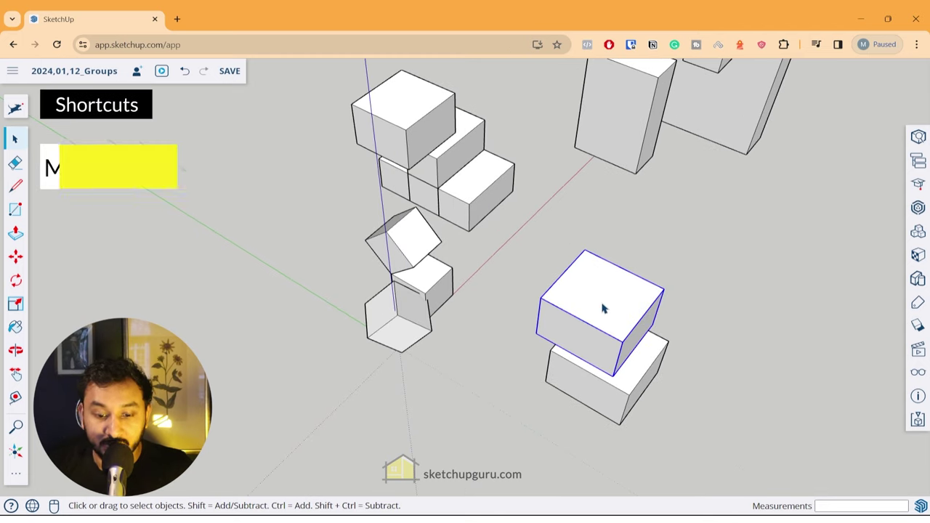
- Turn the selected upper cube to -90° about its top
{"action": "key", "text": "m"}
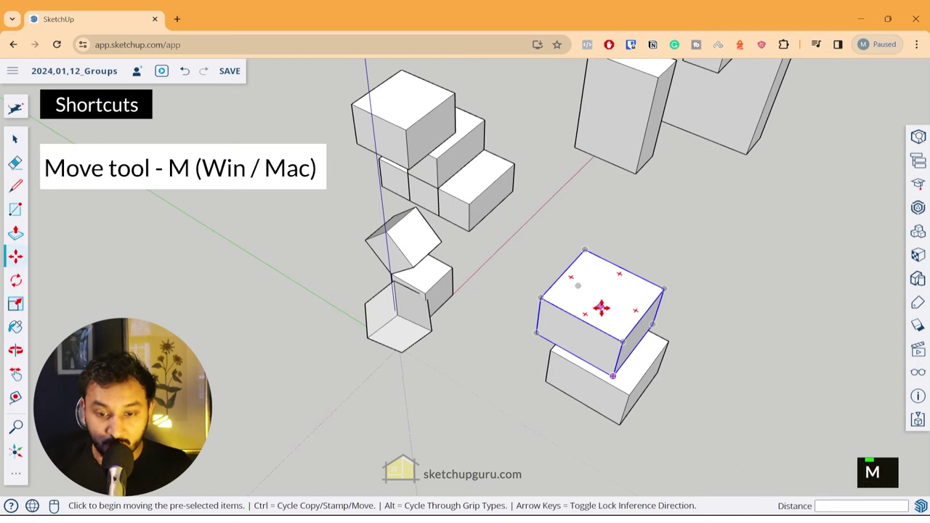
{"action": "scroll", "coordinate": [585, 289], "scroll_direction": "up", "scroll_amount": 5}
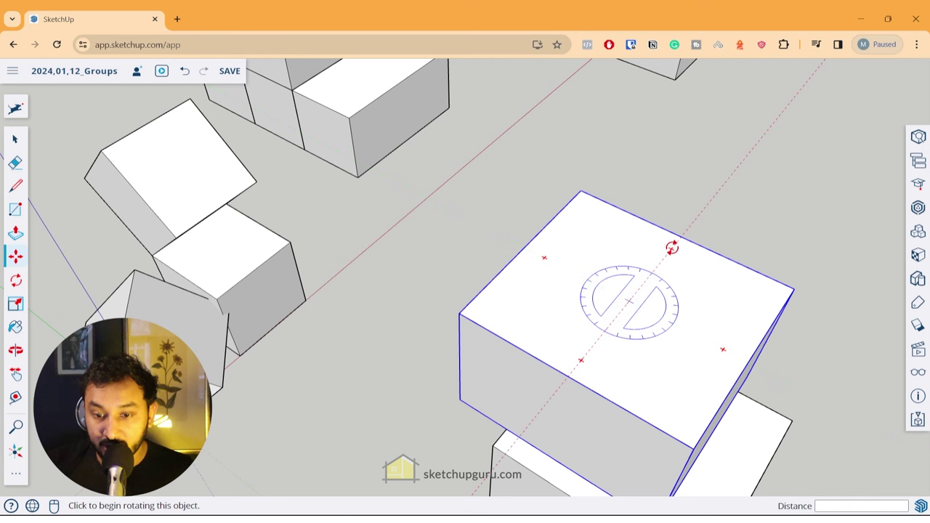
{"action": "left_click", "coordinate": [671, 247]}
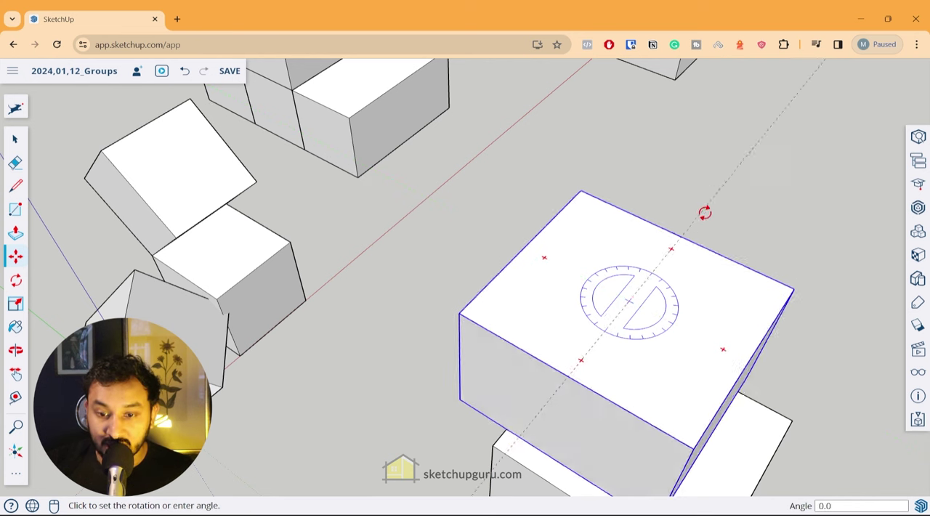
{"action": "scroll", "coordinate": [705, 216], "scroll_direction": "down", "scroll_amount": 3}
{"action": "scroll", "coordinate": [705, 218], "scroll_direction": "down", "scroll_amount": 2}
{"action": "left_click", "coordinate": [781, 308]}
- Clear the selection and orbit around the boxes
{"action": "middle_click_drag", "start_coordinate": [767, 313], "coordinate": [652, 394]}
{"action": "key", "text": "space"}
{"action": "left_click", "coordinate": [652, 394]}
{"action": "scroll", "coordinate": [593, 282], "scroll_direction": "down", "scroll_amount": 3}
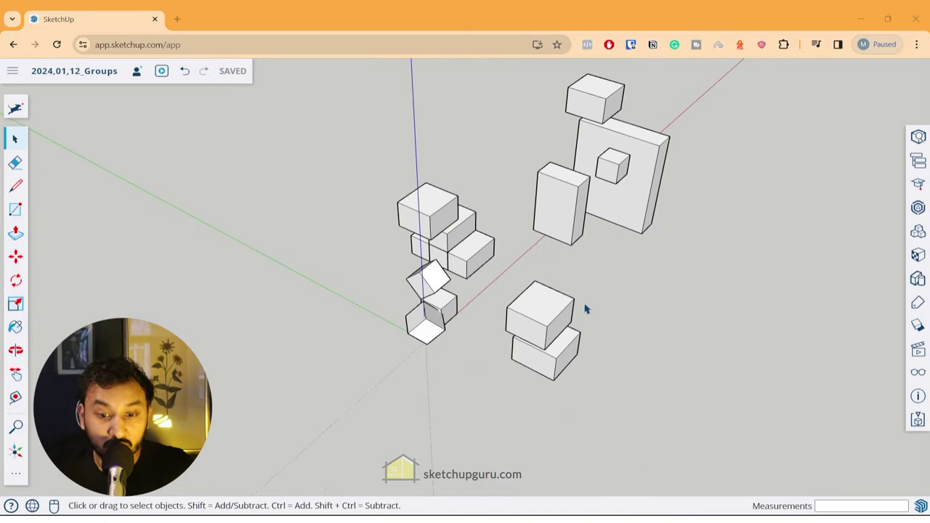
{"action": "scroll", "coordinate": [623, 341], "scroll_direction": "down", "scroll_amount": 2}
{"action": "scroll", "coordinate": [582, 331], "scroll_direction": "up", "scroll_amount": 4}
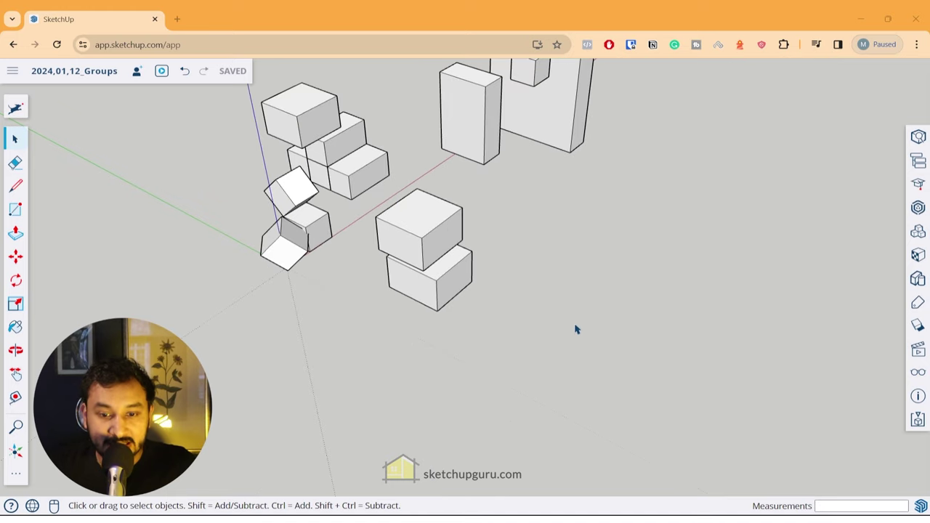
{"action": "middle_click_drag", "start_coordinate": [452, 296], "coordinate": [638, 332]}
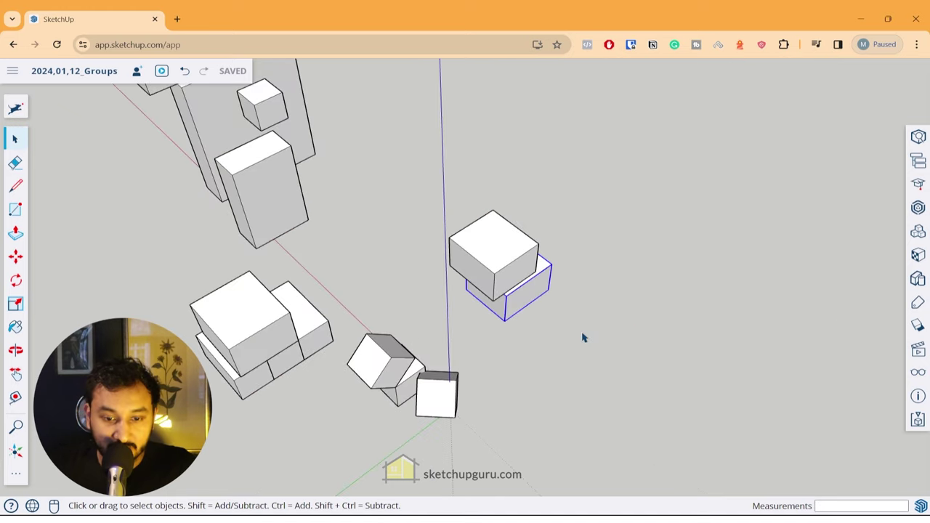
{"action": "middle_click_drag", "start_coordinate": [526, 393], "coordinate": [418, 453]}
- Select the tilted box group, briefly try Rotate, then return to Select
{"action": "left_click", "coordinate": [314, 327]}
{"action": "middle_click_drag", "start_coordinate": [353, 375], "coordinate": [443, 276]}
{"action": "scroll", "coordinate": [444, 276], "scroll_direction": "down", "scroll_amount": 3}
{"action": "scroll", "coordinate": [470, 412], "scroll_direction": "up", "scroll_amount": 5}
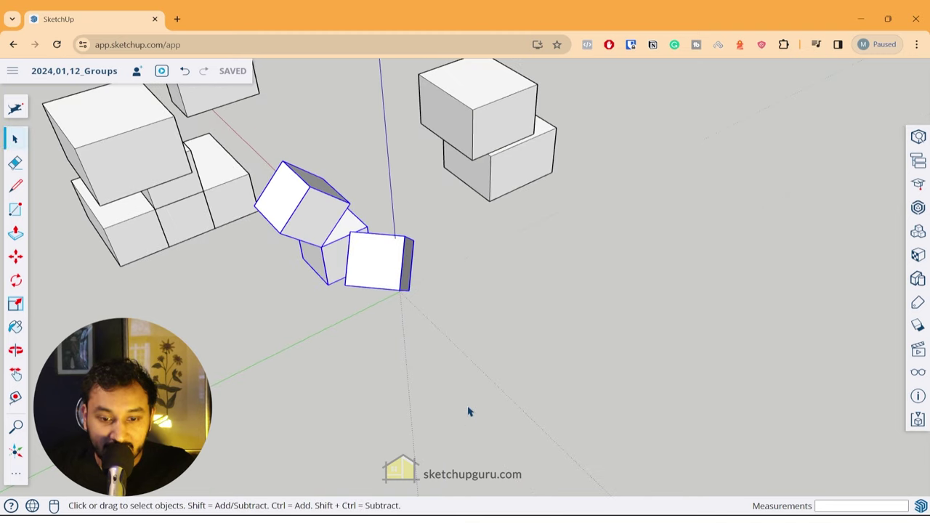
{"action": "key", "text": "q"}
{"action": "scroll", "coordinate": [457, 349], "scroll_direction": "down", "scroll_amount": 2}
{"action": "key", "text": "space"}
{"action": "middle_click_drag", "start_coordinate": [416, 330], "coordinate": [513, 386]}
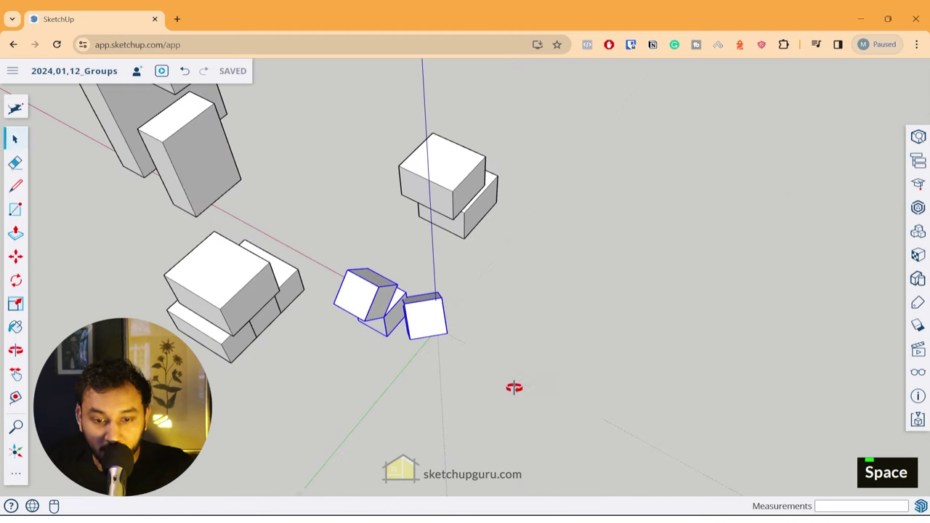
{"action": "key", "text": "q"}
{"action": "key", "text": "space"}
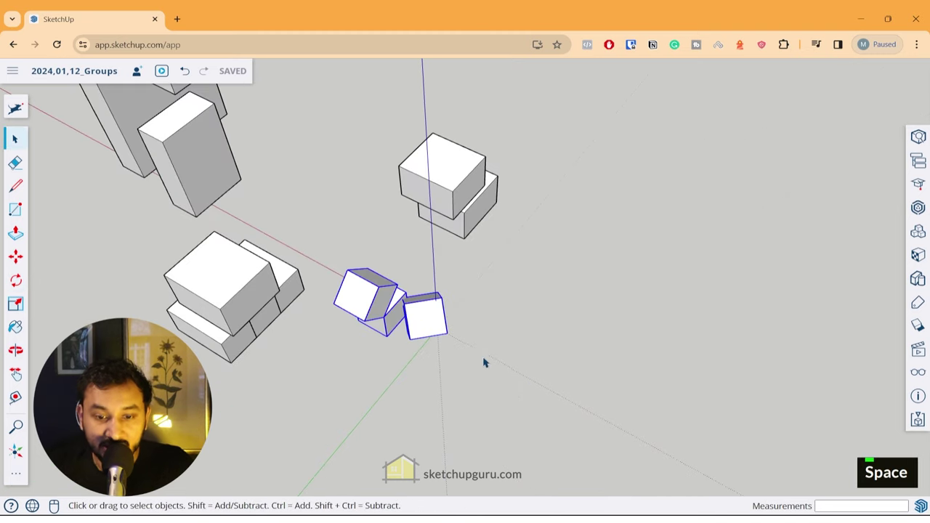
- Orbit toward the rotated cubes and activate the Line tool
{"action": "scroll", "coordinate": [451, 343], "scroll_direction": "up", "scroll_amount": 3}
{"action": "middle_click_drag", "start_coordinate": [450, 343], "coordinate": [425, 298]}
{"action": "key", "text": "l"}
{"action": "scroll", "coordinate": [419, 299], "scroll_direction": "up", "scroll_amount": 3}
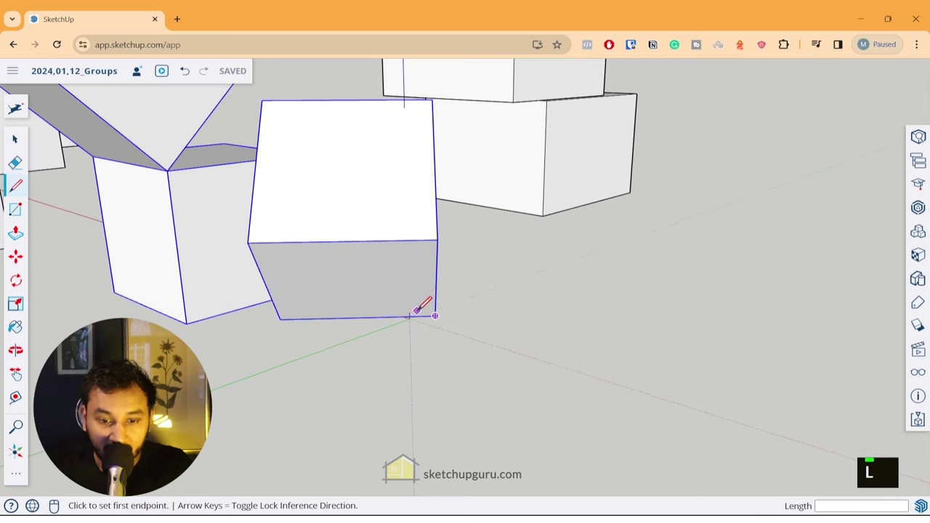
- Draw a 10-foot line along the red axis from the rotated cubes' bottom corner
{"action": "left_click", "coordinate": [409, 318]}
{"action": "scroll", "coordinate": [413, 312], "scroll_direction": "down", "scroll_amount": 5}
{"action": "middle_click_drag", "start_coordinate": [484, 322], "coordinate": [609, 396]}
{"action": "key", "text": "Right"}
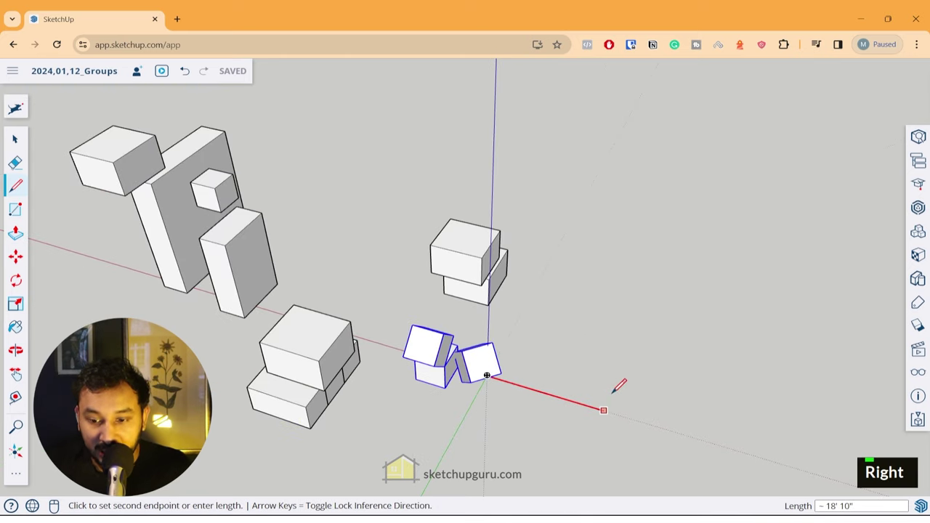
{"action": "type", "text": "10"}
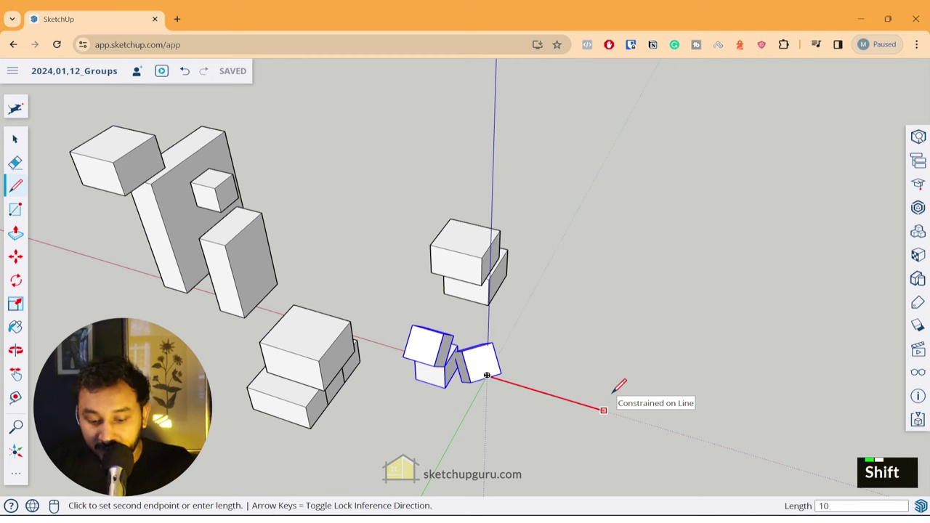
{"action": "key", "text": "Return"}
- Window-select the three rotated cube groups and switch to Rotate
{"action": "key", "text": "space"}
{"action": "scroll", "coordinate": [528, 376], "scroll_direction": "up", "scroll_amount": 3}
{"action": "middle_click_drag", "start_coordinate": [528, 376], "coordinate": [415, 406]}
{"action": "left_click_drag", "start_coordinate": [273, 210], "coordinate": [479, 441]}
{"action": "middle_click_drag", "start_coordinate": [480, 441], "coordinate": [420, 397]}
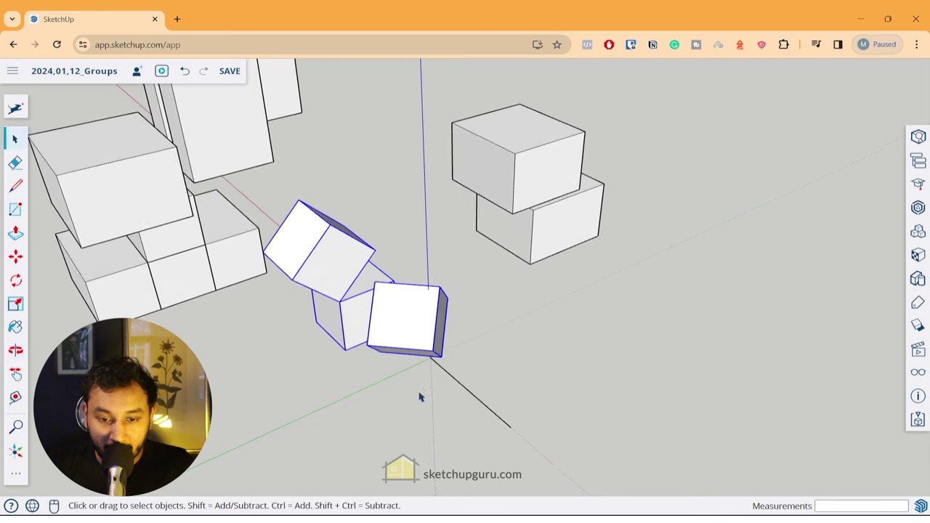
{"action": "key", "text": "q"}
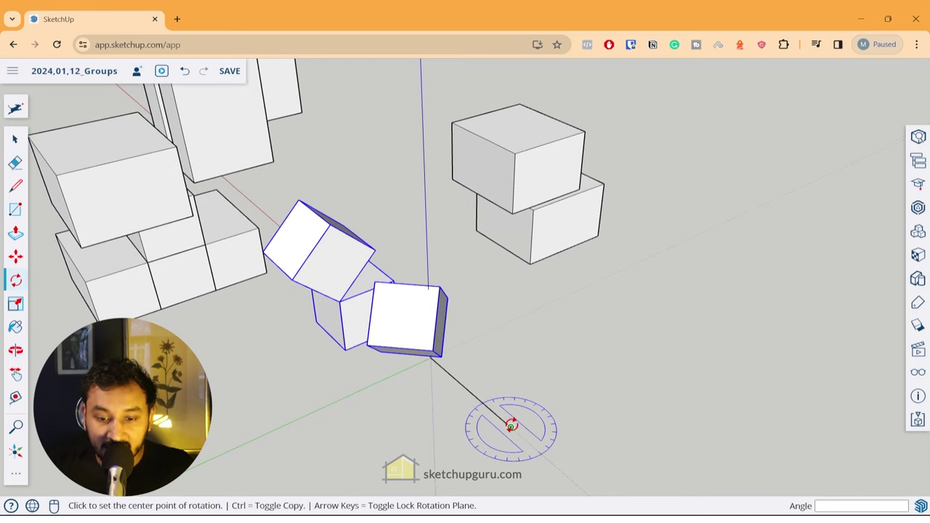
- Rotate-copy the three cubes 180° about the line's far end, divided into ten copies
{"action": "scroll", "coordinate": [510, 434], "scroll_direction": "up", "scroll_amount": 3}
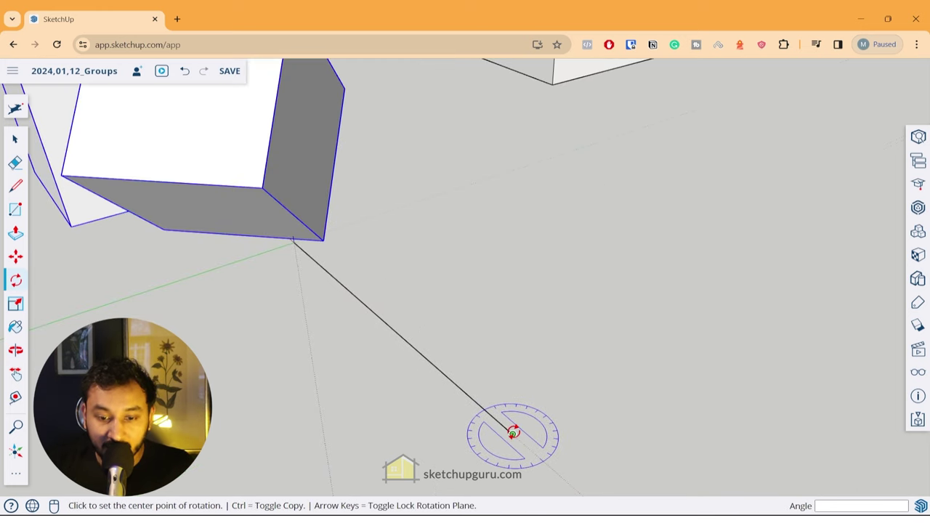
{"action": "left_click", "coordinate": [513, 434]}
{"action": "scroll", "coordinate": [623, 278], "scroll_direction": "down", "scroll_amount": 2}
{"action": "key", "text": "ctrl"}
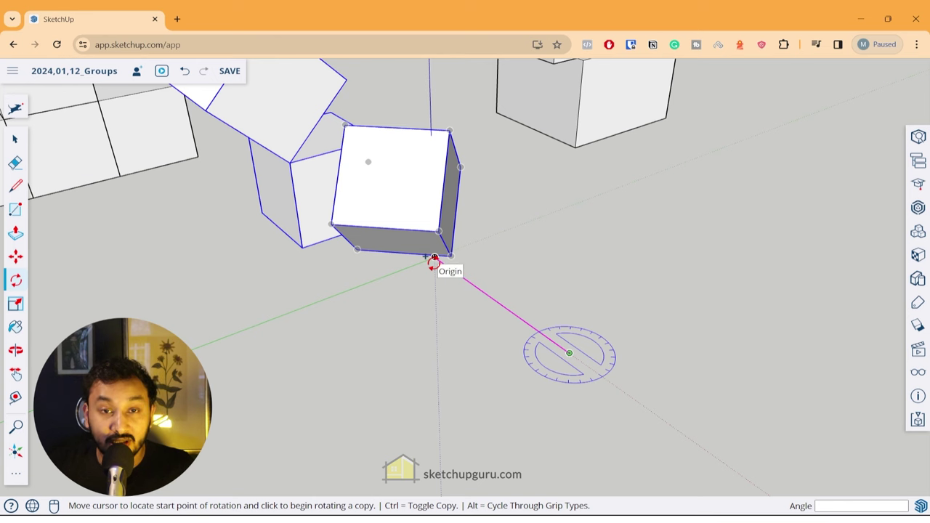
{"action": "left_click", "coordinate": [434, 259]}
{"action": "middle_click_drag", "start_coordinate": [434, 259], "coordinate": [347, 301]}
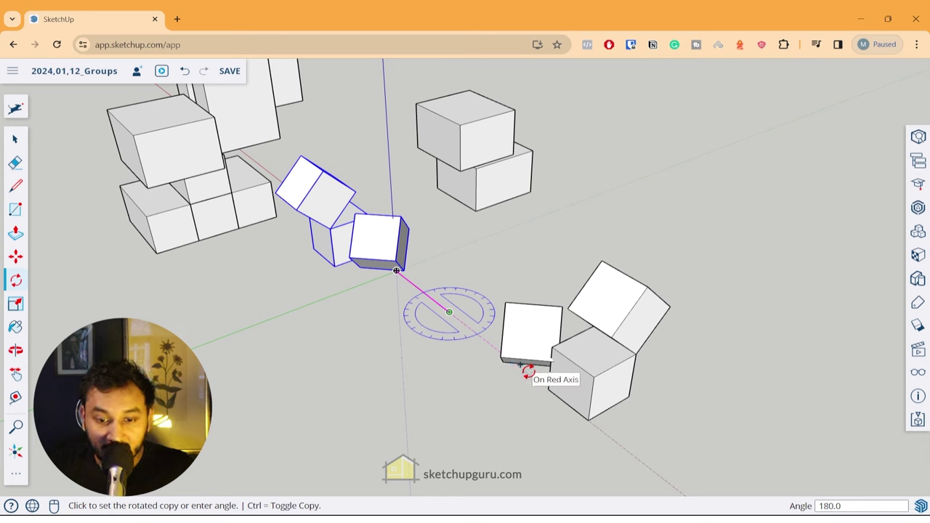
{"action": "left_click", "coordinate": [520, 364]}
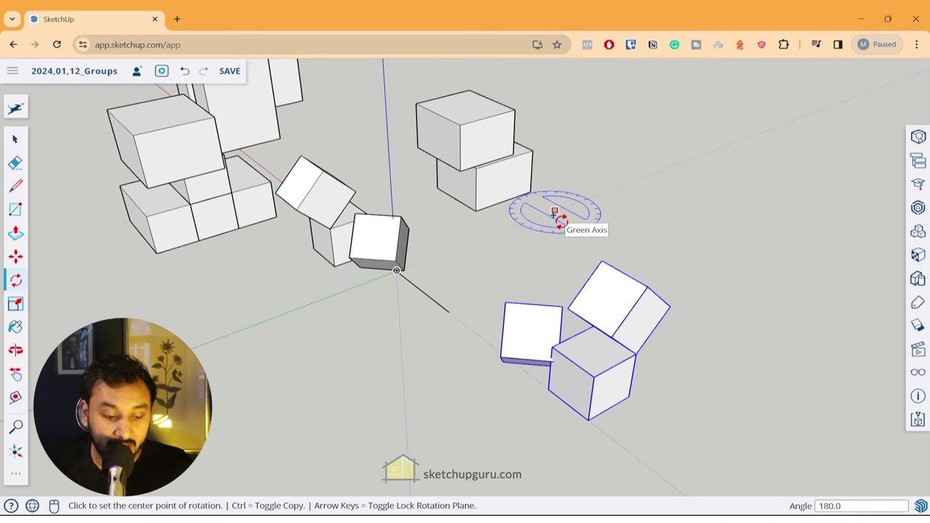
{"action": "key", "text": "shift"}
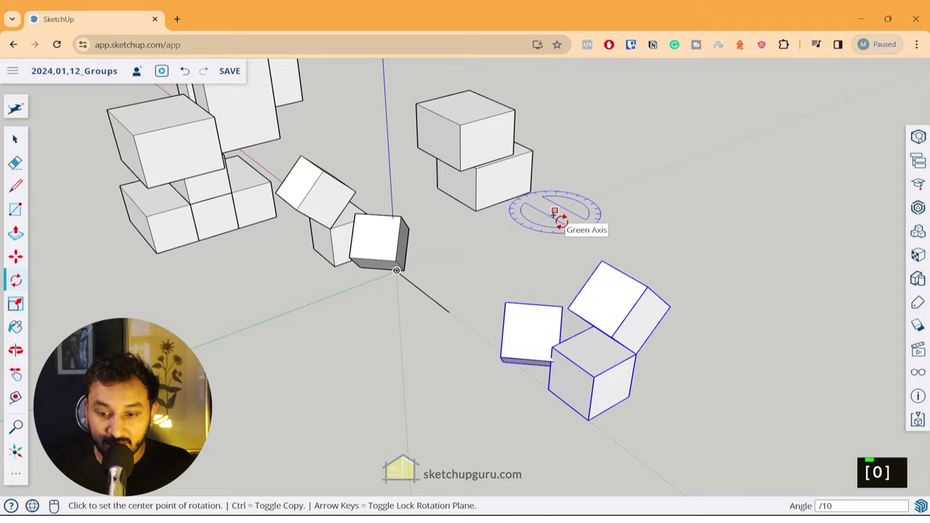
{"action": "key", "text": "Return"}
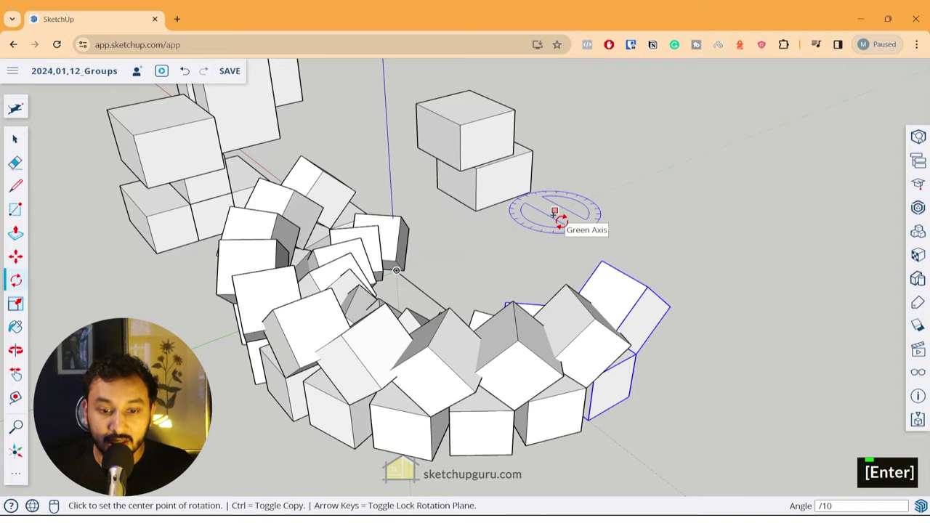
- Orbit around the cube arc to inspect it, then select the two stacked boxes
{"action": "middle_click_drag", "start_coordinate": [627, 247], "coordinate": [474, 420]}
{"action": "key", "text": "space"}
{"action": "middle_click_drag", "start_coordinate": [482, 320], "coordinate": [375, 308]}
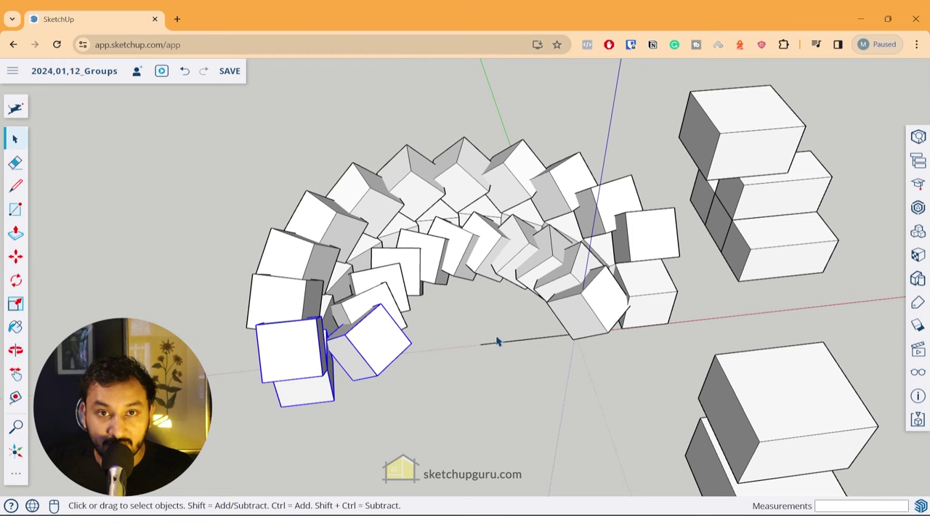
{"action": "middle_click_drag", "start_coordinate": [491, 357], "coordinate": [459, 288]}
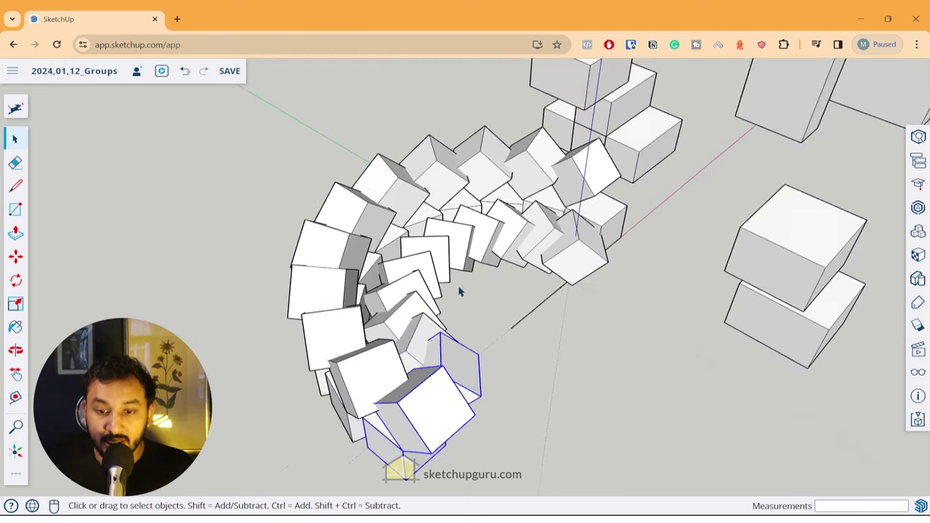
{"action": "scroll", "coordinate": [646, 322], "scroll_direction": "down", "scroll_amount": 3}
{"action": "scroll", "coordinate": [670, 351], "scroll_direction": "up", "scroll_amount": 3}
{"action": "left_click_drag", "start_coordinate": [671, 350], "coordinate": [574, 210]}
- Rotate-copy the stacked boxes about 45° around a center point, repeated x5
{"action": "key", "text": "q"}
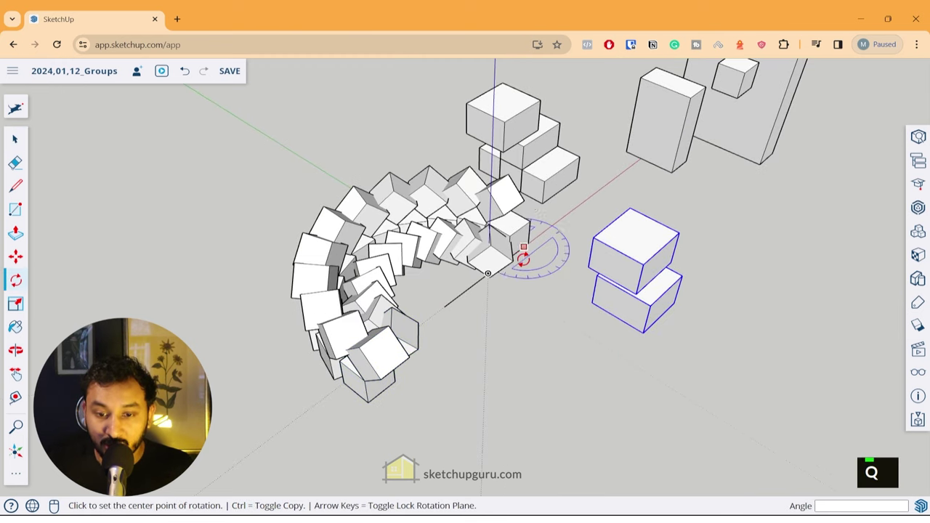
{"action": "key", "text": "ctrl"}
{"action": "left_click", "coordinate": [444, 306]}
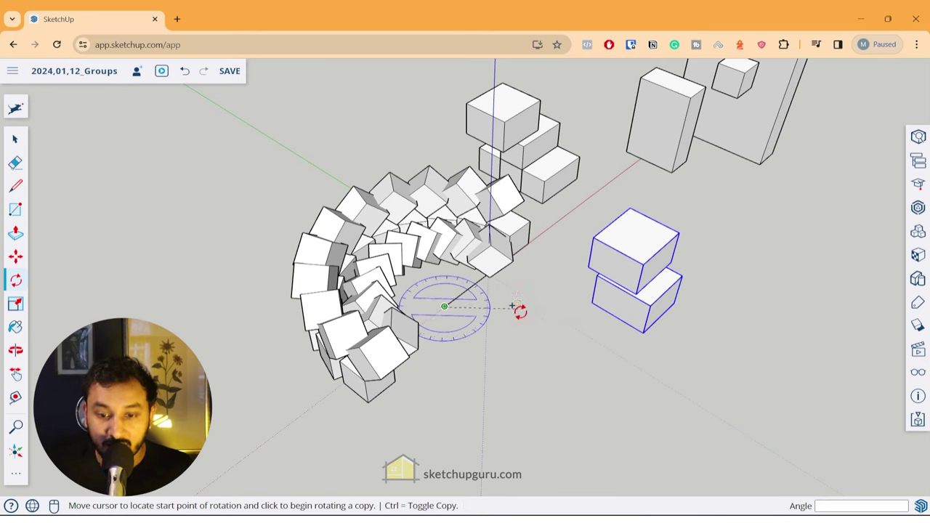
{"action": "left_click", "coordinate": [591, 302]}
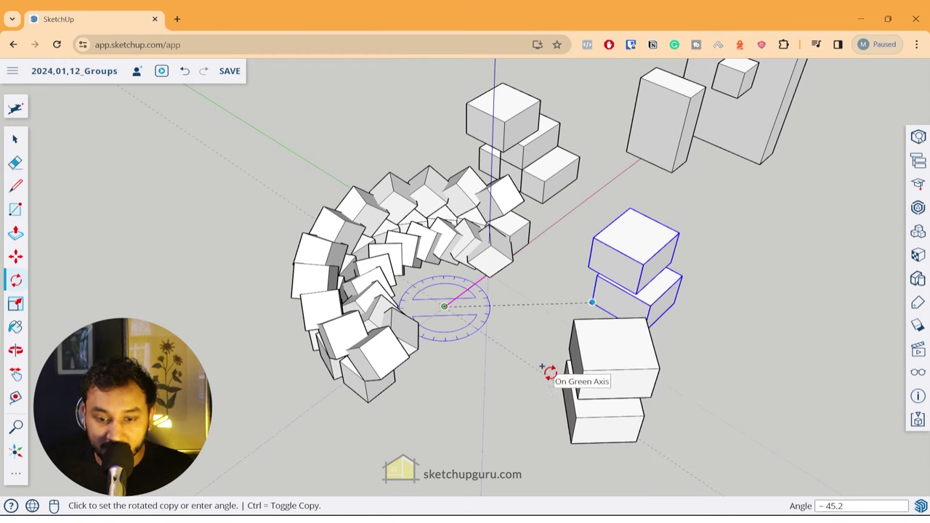
{"action": "left_click", "coordinate": [550, 372]}
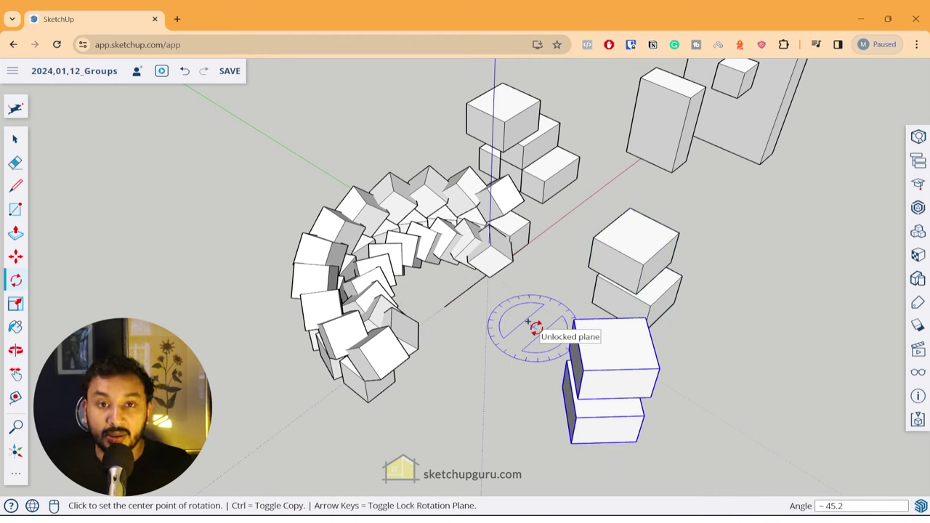
{"action": "type", "text": "x"}
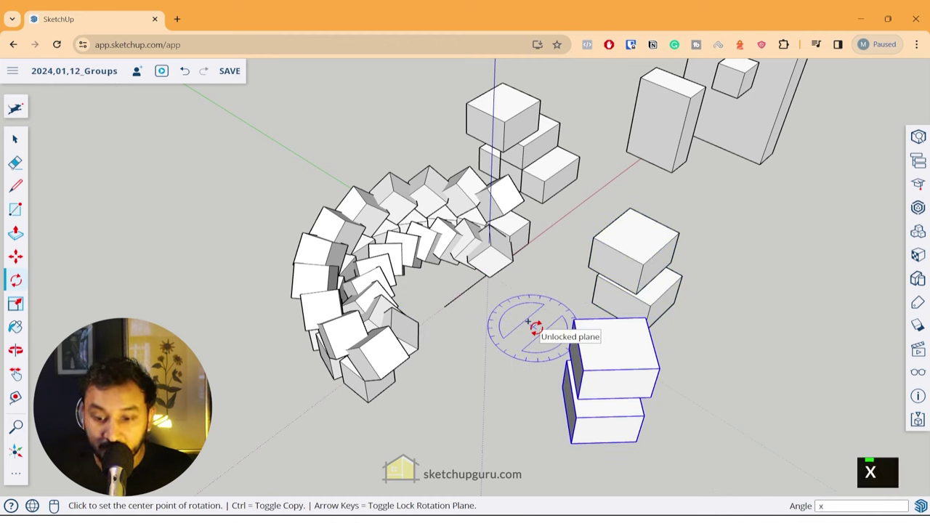
{"action": "type", "text": "10"}
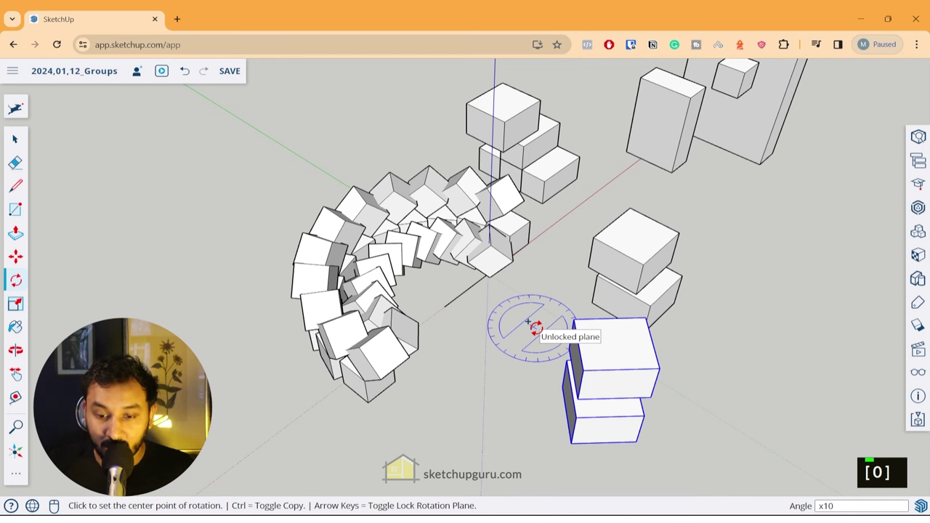
{"action": "key", "text": "BackSpace"}
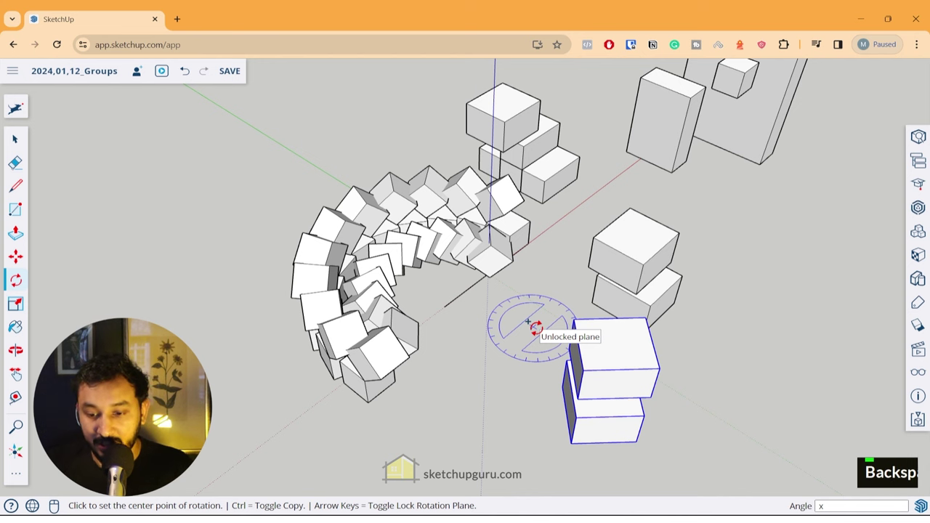
{"action": "type", "text": "5"}
{"action": "key", "text": "Return"}
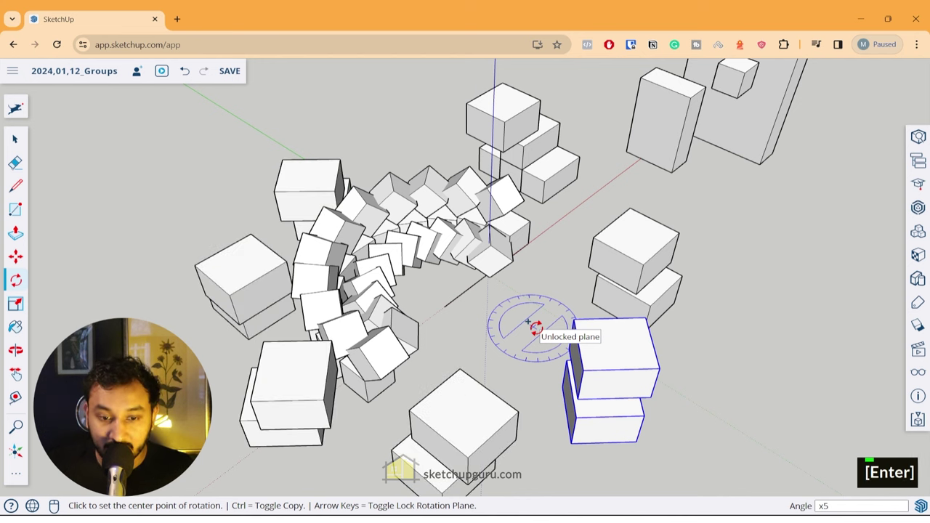
- Inspect the ring of copies from low and high angles, then select one stacked box
{"action": "middle_click_drag", "start_coordinate": [536, 327], "coordinate": [87, 211]}
{"action": "left_click_drag", "start_coordinate": [86, 211], "coordinate": [524, 395]}
{"action": "key", "text": "q"}
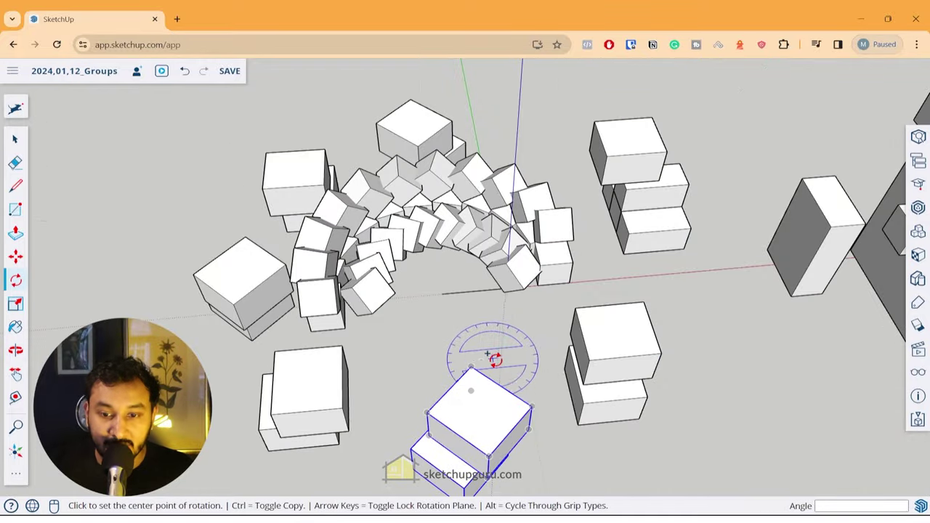
{"action": "scroll", "coordinate": [492, 353], "scroll_direction": "down", "scroll_amount": 3}
{"action": "key", "text": "space"}
{"action": "left_click", "coordinate": [555, 354]}
{"action": "middle_click_drag", "start_coordinate": [555, 354], "coordinate": [577, 252]}
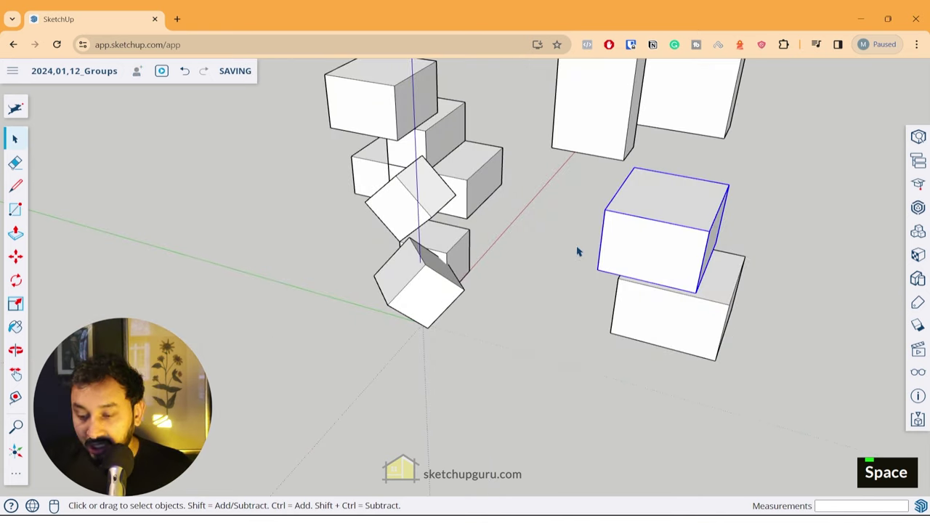
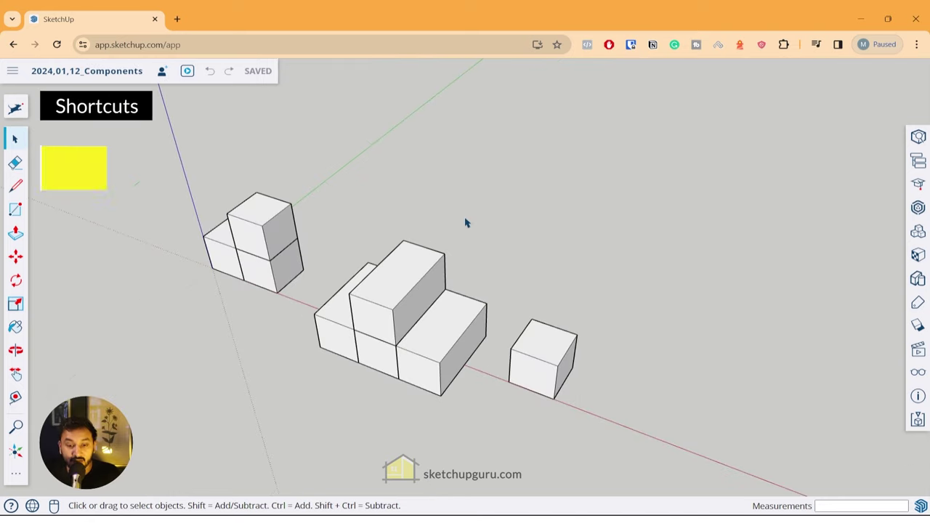
- With the Scale tool (S), pick the top cube of the left stack to show its grips
{"action": "key", "text": "s"}
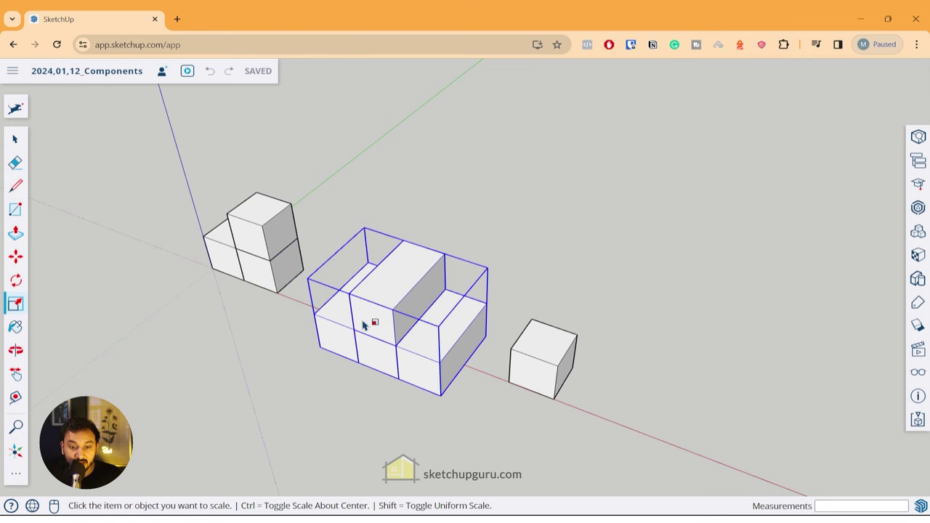
{"action": "middle_click_drag", "start_coordinate": [372, 328], "coordinate": [396, 304]}
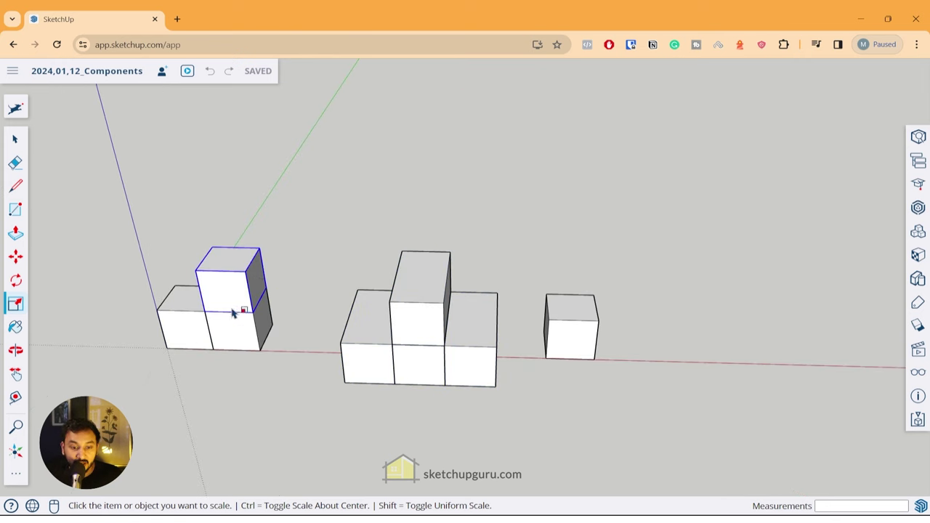
{"action": "left_click", "coordinate": [255, 287]}
- Scale the upper cube uniformly from a corner grip to 2.00
{"action": "scroll", "coordinate": [200, 279], "scroll_direction": "up", "scroll_amount": 5}
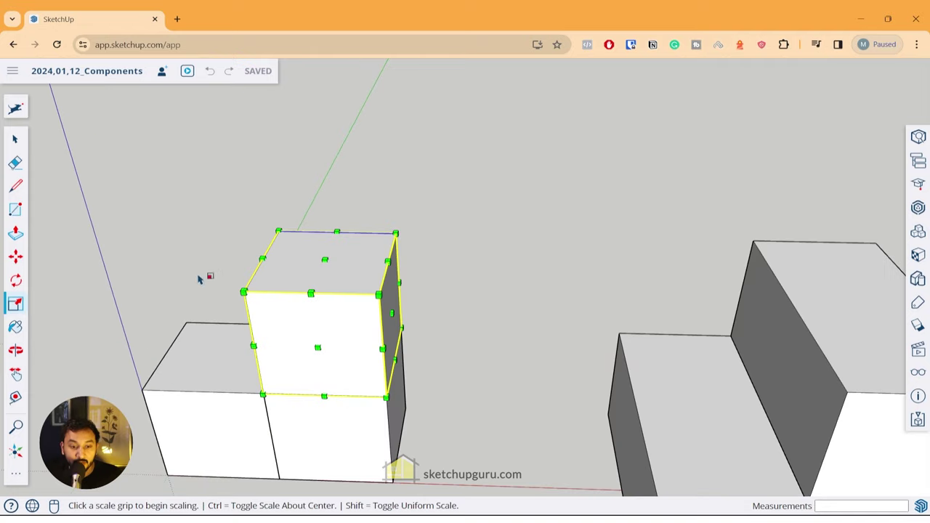
{"action": "scroll", "coordinate": [295, 254], "scroll_direction": "up", "scroll_amount": 2}
{"action": "scroll", "coordinate": [296, 254], "scroll_direction": "down", "scroll_amount": 4}
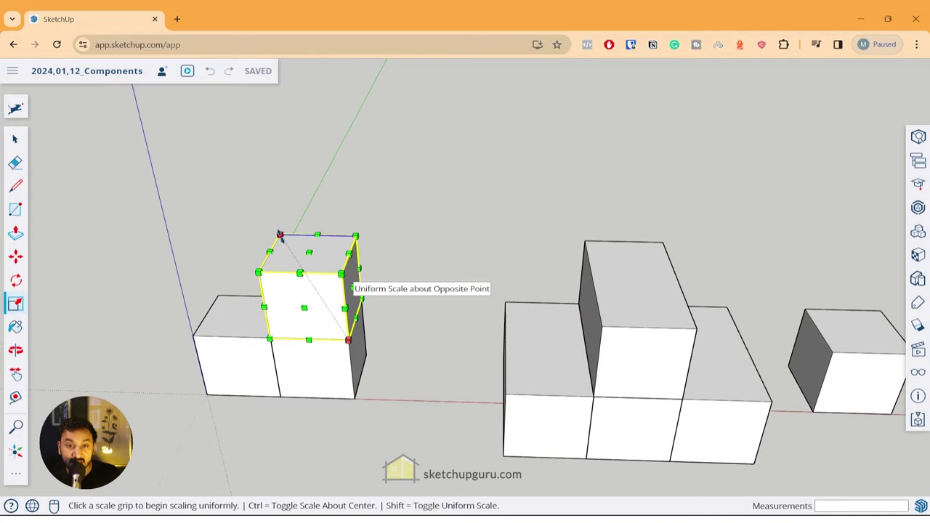
{"action": "scroll", "coordinate": [356, 239], "scroll_direction": "up", "scroll_amount": 4}
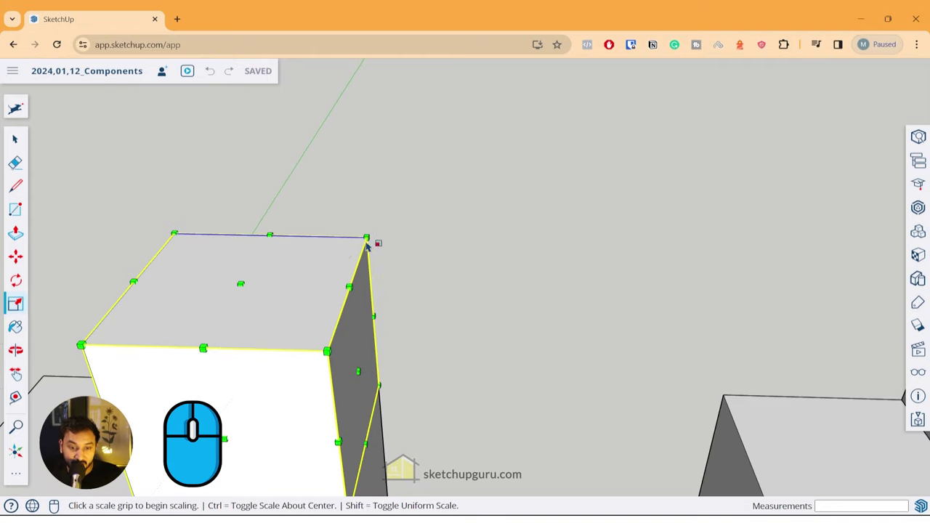
{"action": "scroll", "coordinate": [368, 242], "scroll_direction": "down", "scroll_amount": 2}
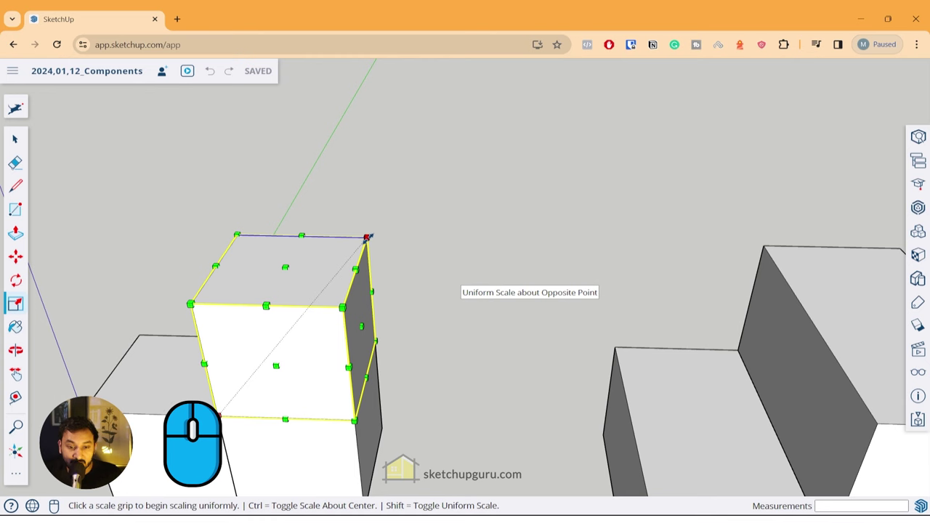
{"action": "left_click", "coordinate": [367, 239]}
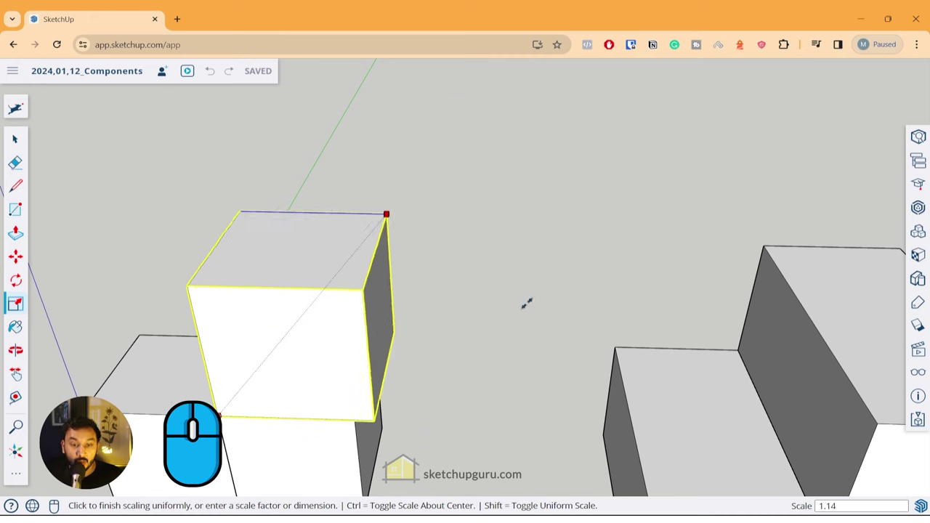
{"action": "scroll", "coordinate": [545, 247], "scroll_direction": "down", "scroll_amount": 4}
{"action": "middle_click_drag", "start_coordinate": [492, 278], "coordinate": [429, 268]}
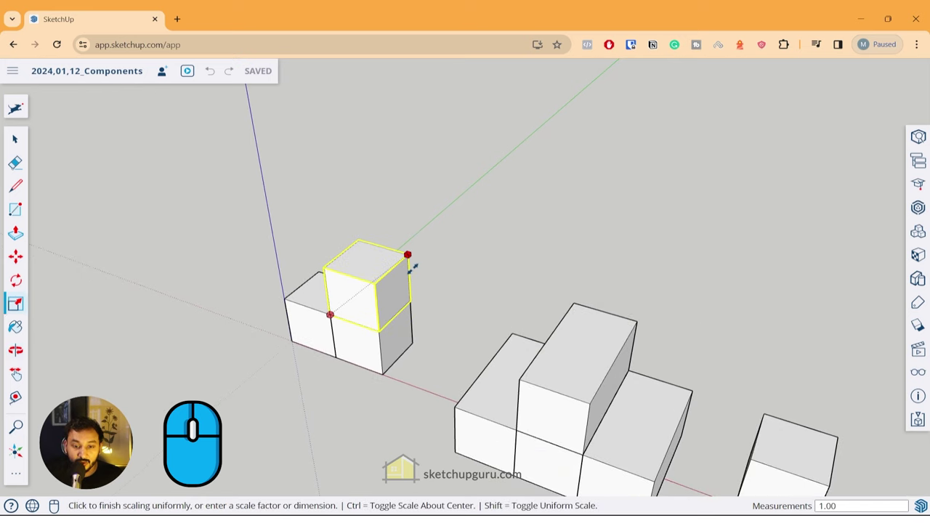
{"action": "left_click", "coordinate": [507, 225]}
- Undo the doubling and select the whole left stack of blocks
{"action": "middle_click_drag", "start_coordinate": [455, 366], "coordinate": [509, 342]}
{"action": "key", "text": "ctrl+z"}
{"action": "key", "text": "space"}
{"action": "middle_click_drag", "start_coordinate": [415, 404], "coordinate": [422, 427]}
{"action": "left_click_drag", "start_coordinate": [210, 248], "coordinate": [211, 250]}
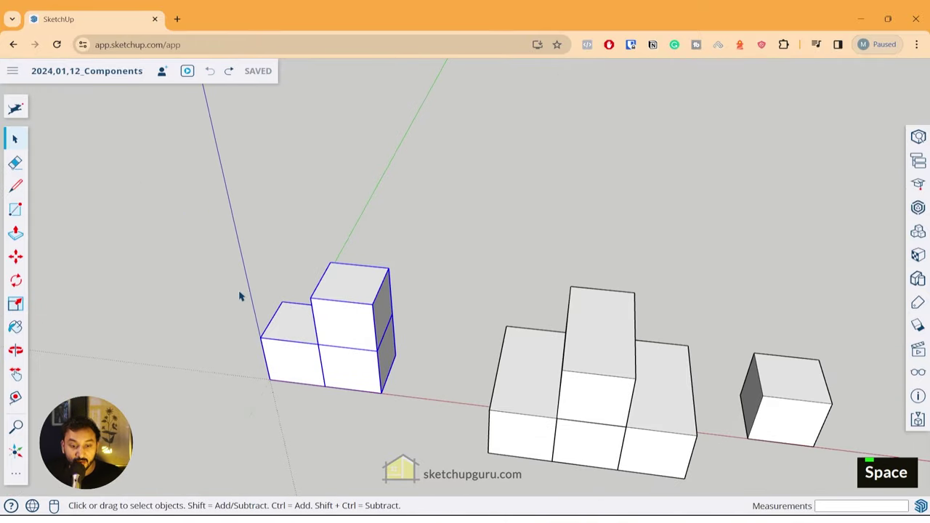
- Clear the selection and reselect the left stack of cubes
{"action": "key", "text": "s"}
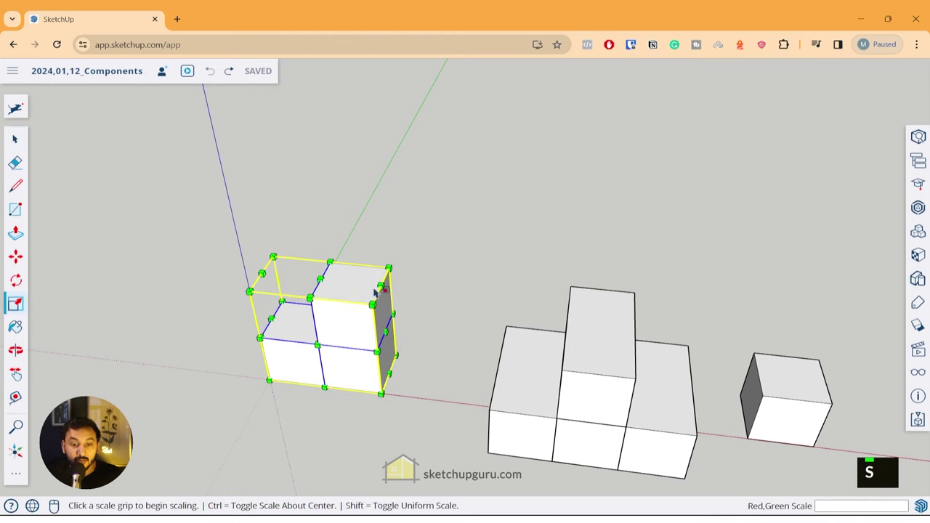
{"action": "key", "text": "space"}
{"action": "left_click", "coordinate": [451, 252]}
{"action": "left_click_drag", "start_coordinate": [247, 372], "coordinate": [213, 445]}
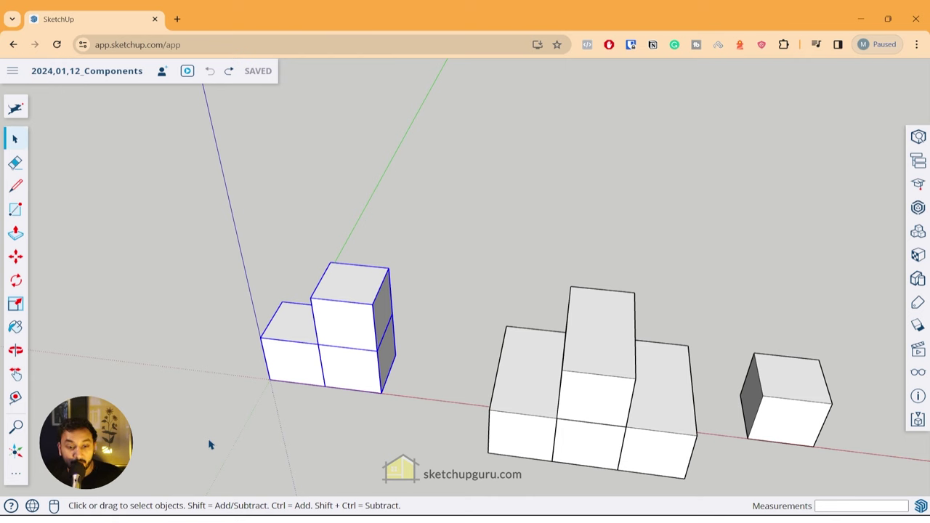
- Scale the stack uniformly from a corner by 0.5, retyping after the Invalid Scale alert
{"action": "key", "text": "s"}
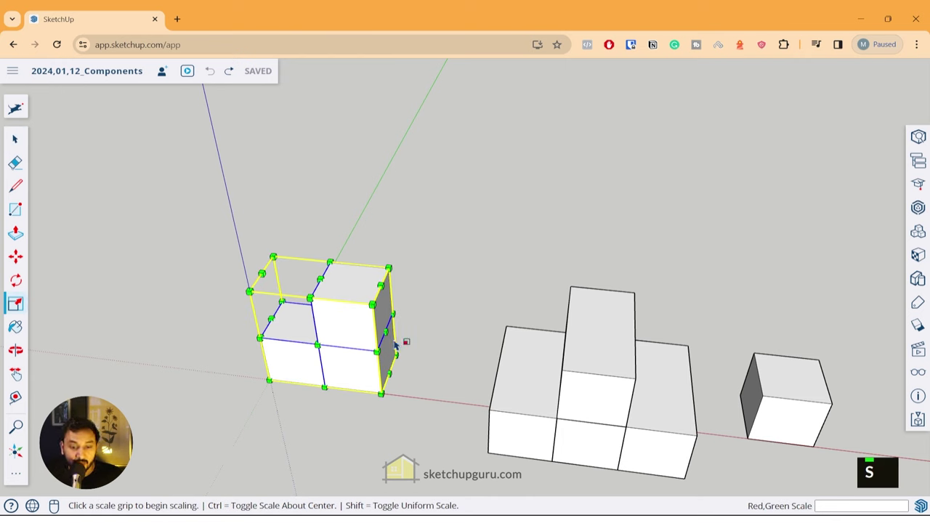
{"action": "left_click", "coordinate": [387, 266]}
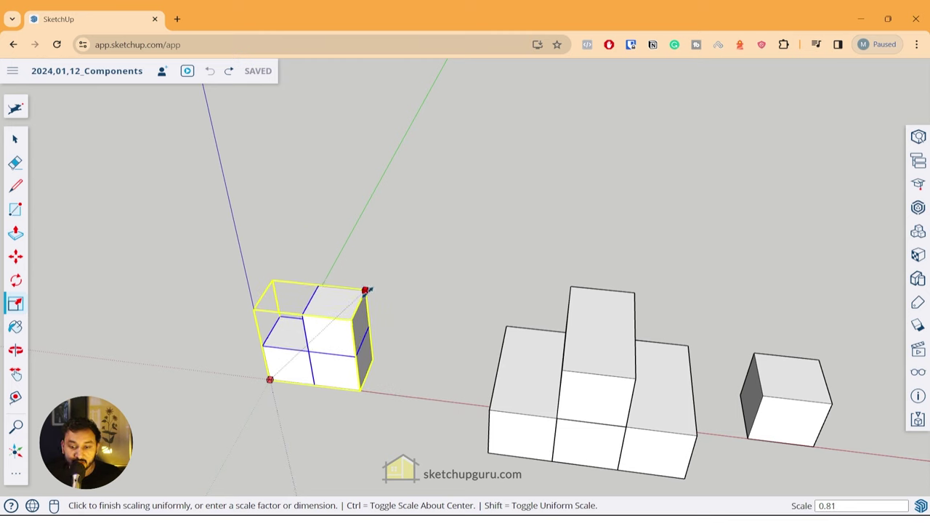
{"action": "type", "text": ".5"}
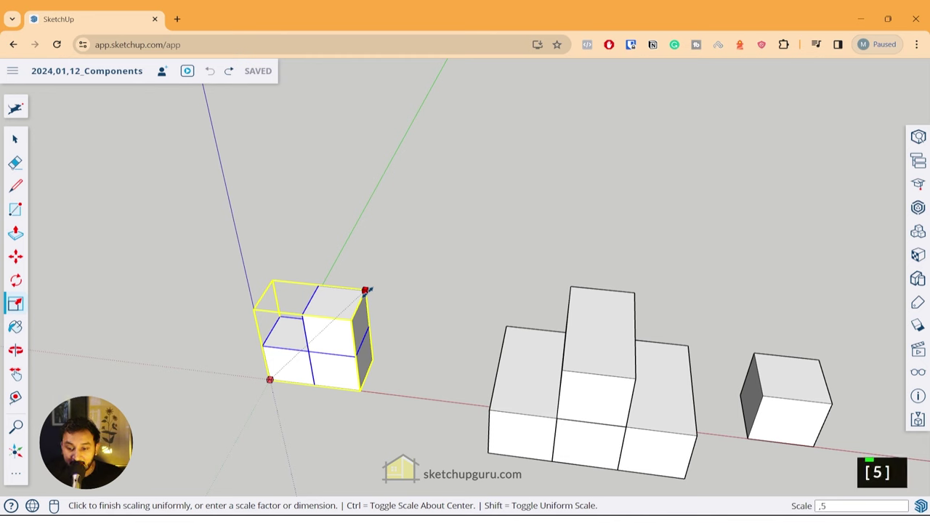
{"action": "key", "text": "Return"}
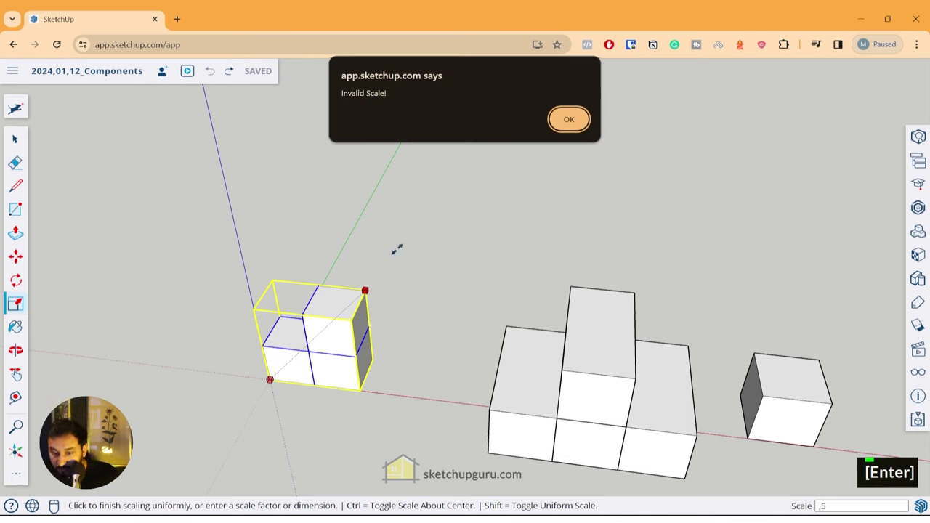
{"action": "left_click", "coordinate": [569, 120]}
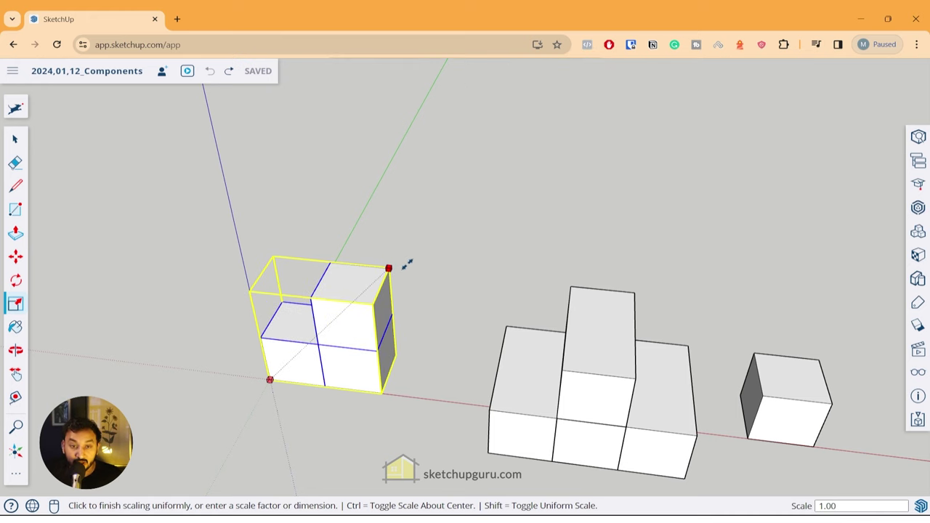
{"action": "type", "text": "."}
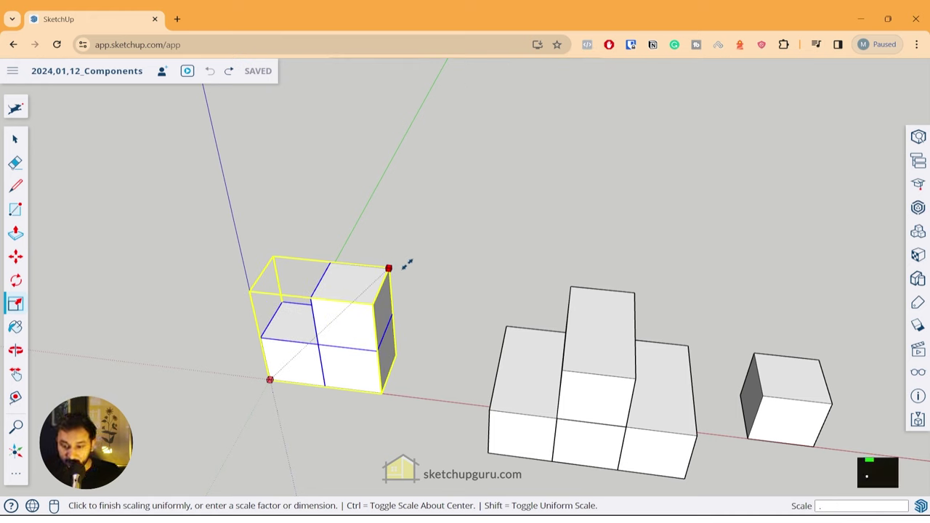
{"action": "type", "text": "5"}
{"action": "key", "text": "Return"}
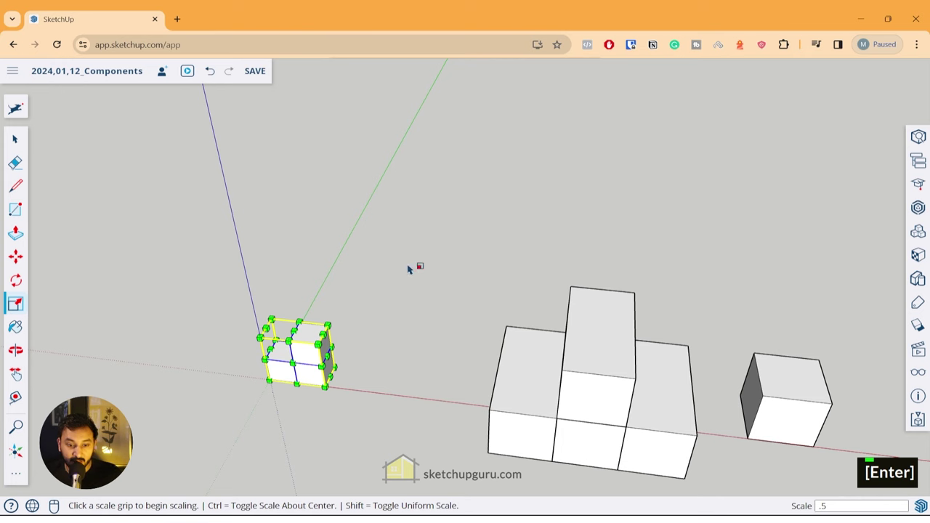
- Scale the shrunken stack uniformly from a corner by a factor of 2
{"action": "middle_click_drag", "start_coordinate": [398, 238], "coordinate": [386, 407]}
{"action": "scroll", "coordinate": [357, 301], "scroll_direction": "up", "scroll_amount": 4}
{"action": "left_click", "coordinate": [338, 311]}
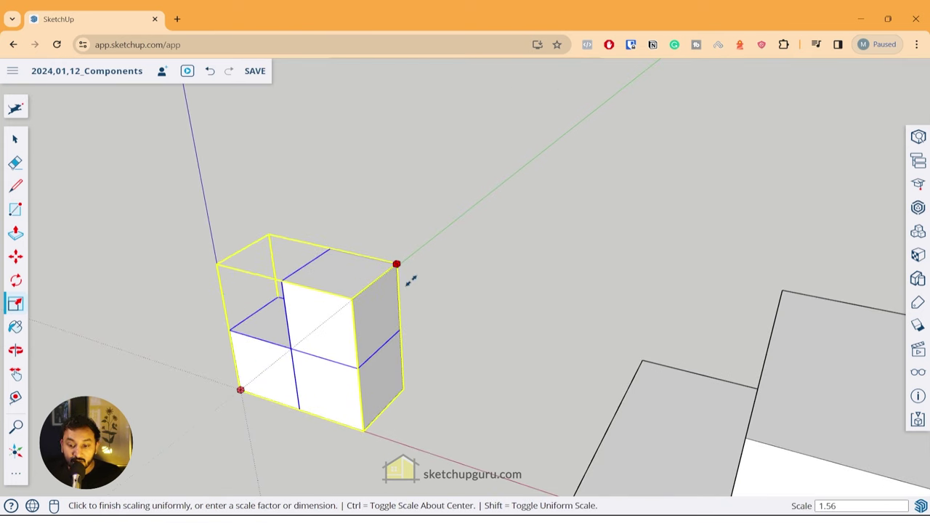
{"action": "type", "text": "2"}
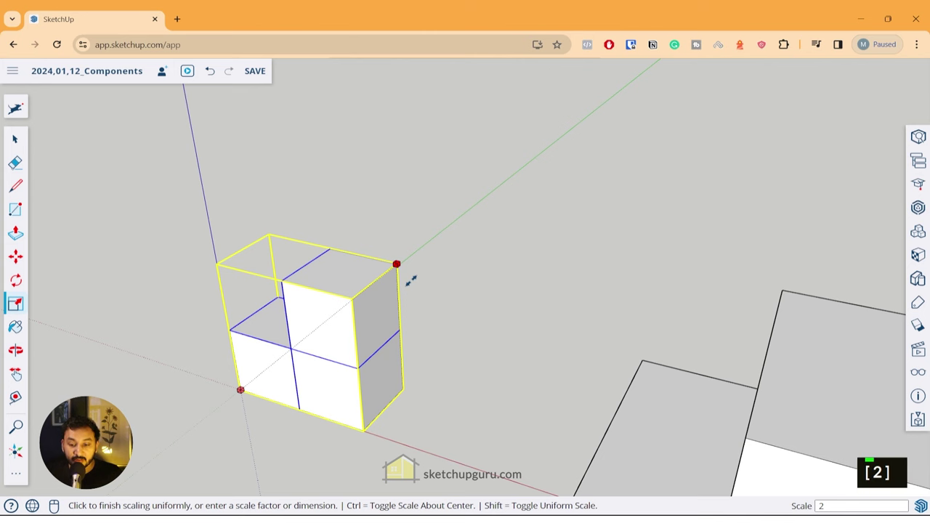
{"action": "key", "text": "Return"}
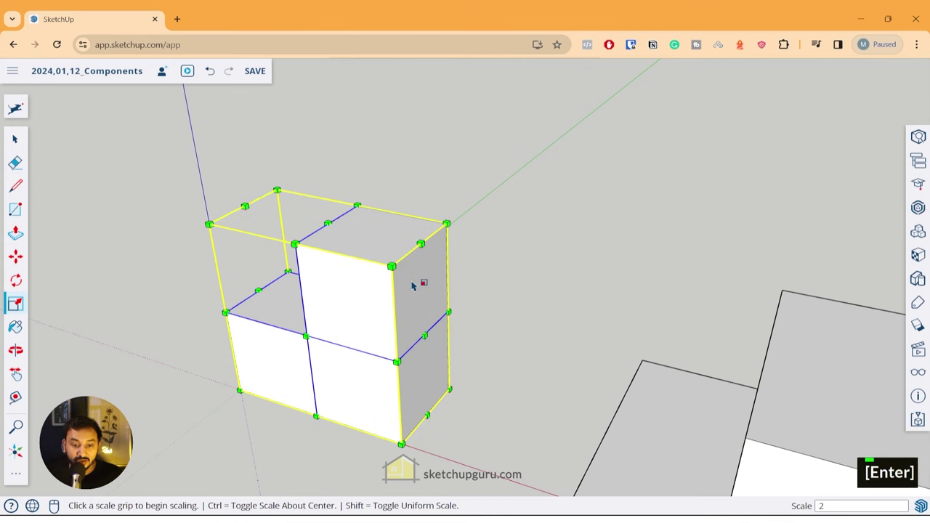
- Select only the top cube of the left stack
{"action": "middle_click_drag", "start_coordinate": [308, 331], "coordinate": [647, 320]}
{"action": "key", "text": "space"}
{"action": "left_click", "coordinate": [357, 311]}
- Measure the top cube's edge with the Tape Measure tool
{"action": "scroll", "coordinate": [461, 266], "scroll_direction": "up", "scroll_amount": 2}
{"action": "middle_click_drag", "start_coordinate": [551, 300], "coordinate": [559, 341]}
{"action": "key", "text": "s"}
{"action": "key", "text": "space"}
{"action": "key", "text": "t"}
{"action": "left_click", "coordinate": [422, 231]}
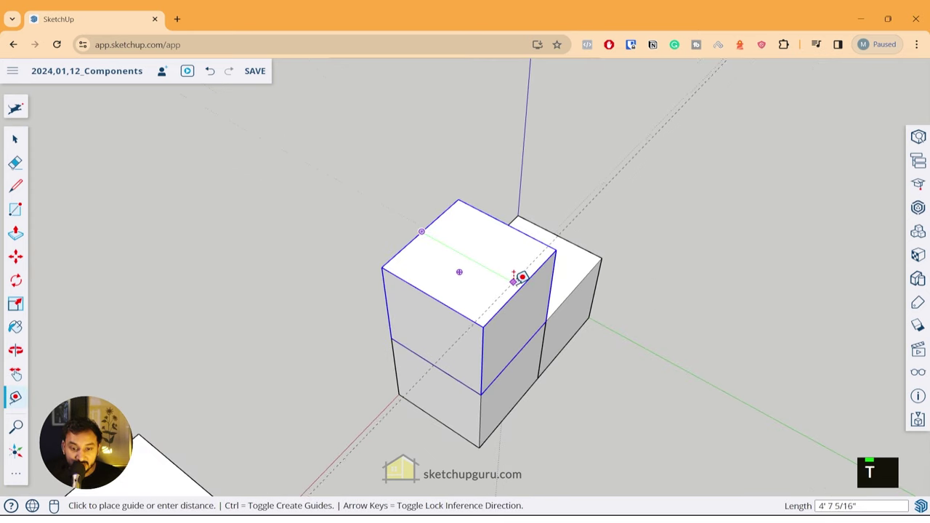
{"action": "key", "text": "space"}
- Scale the top cube along the green axis to 2.5
{"action": "middle_click_drag", "start_coordinate": [516, 282], "coordinate": [534, 306]}
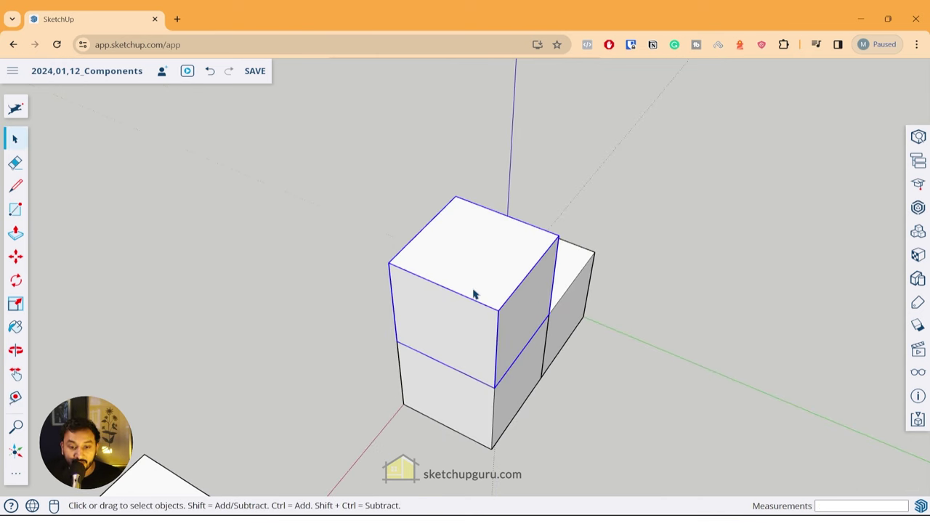
{"action": "key", "text": "s"}
{"action": "middle_click_drag", "start_coordinate": [482, 295], "coordinate": [467, 260]}
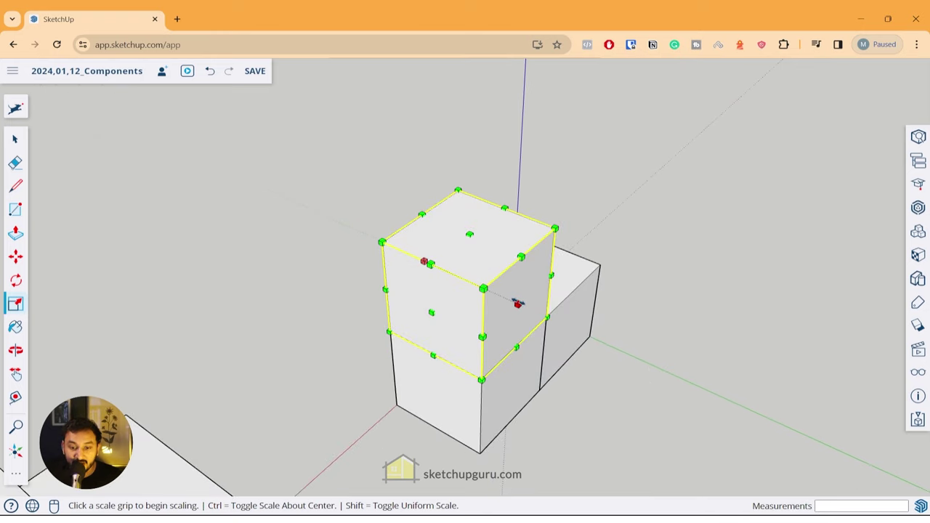
{"action": "left_click", "coordinate": [519, 304]}
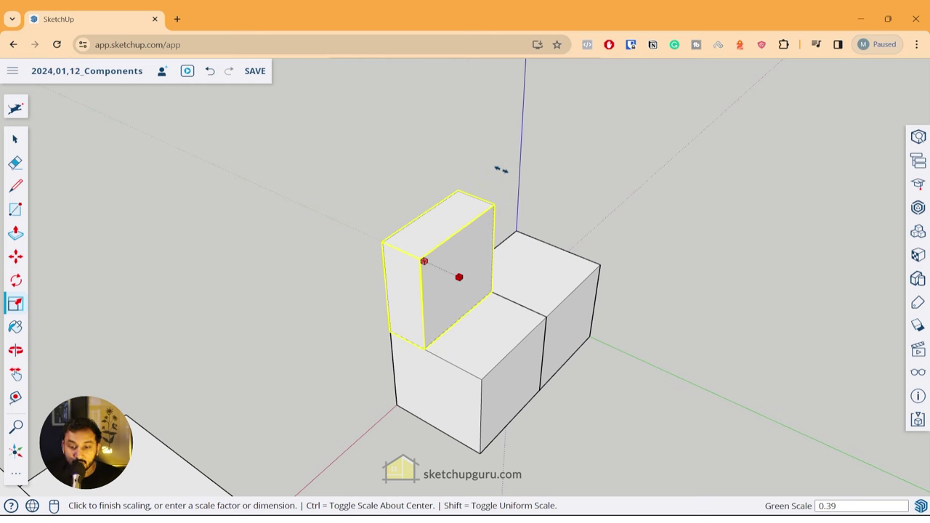
{"action": "type", "text": "2.5"}
{"action": "key", "text": "shift"}
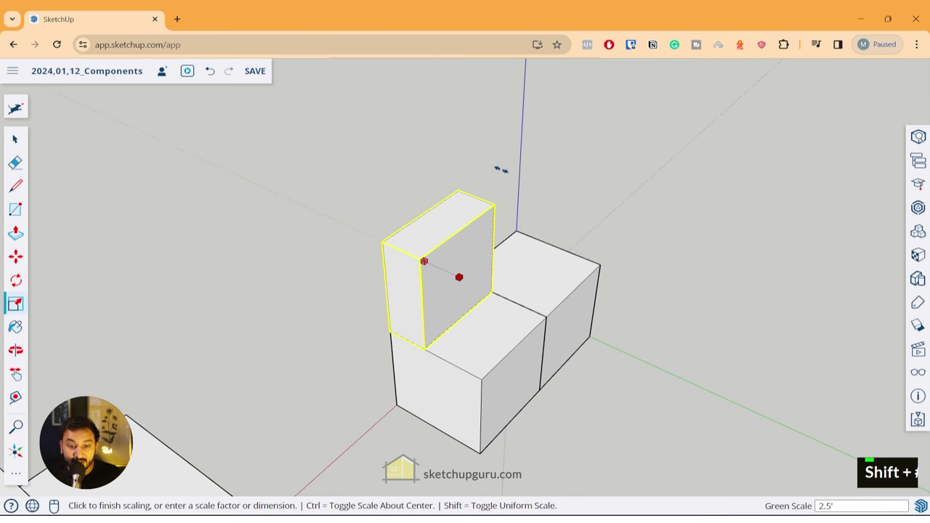
{"action": "key", "text": "Return"}
- Measure the scaled box's edge with the tape measure to confirm 2'6"
{"action": "key", "text": "o"}
{"action": "left_click_drag", "start_coordinate": [426, 308], "coordinate": [314, 262]}
{"action": "key", "text": "space"}
{"action": "key", "text": "t"}
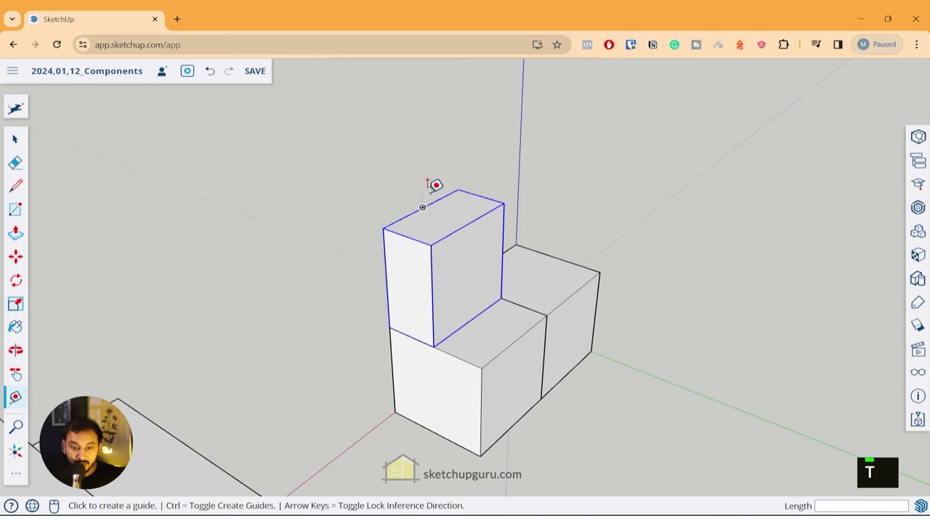
{"action": "scroll", "coordinate": [436, 185], "scroll_direction": "up", "scroll_amount": 5}
{"action": "left_click", "coordinate": [439, 232]}
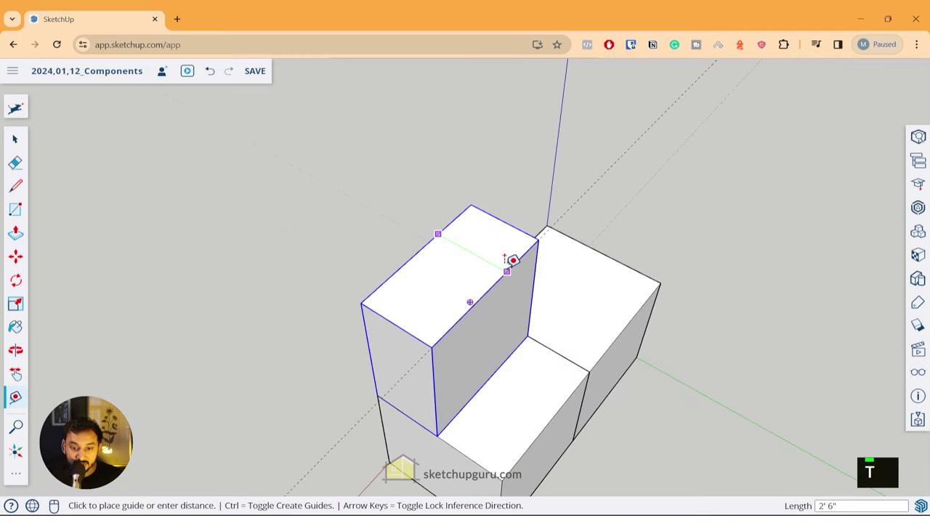
{"action": "key", "text": "space"}
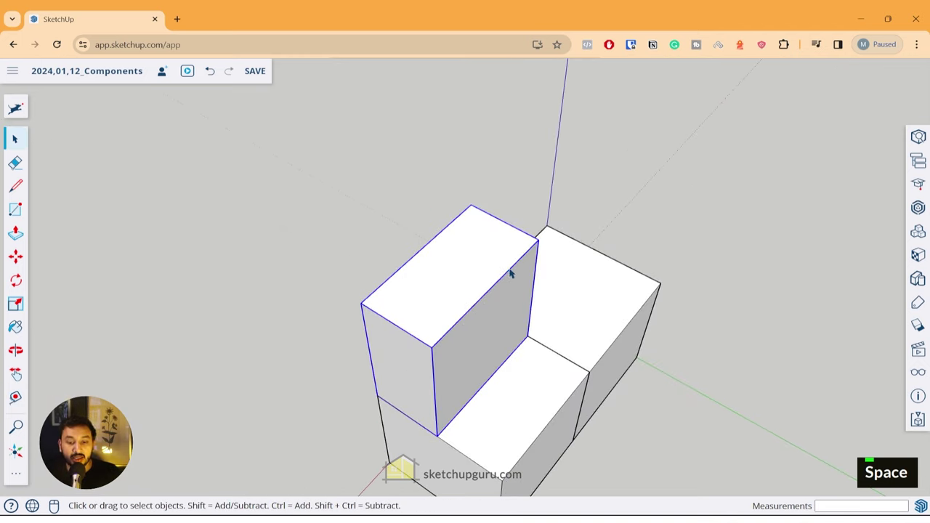
{"action": "middle_click_drag", "start_coordinate": [549, 278], "coordinate": [493, 232]}
{"action": "scroll", "coordinate": [482, 307], "scroll_direction": "down", "scroll_amount": 5}
{"action": "scroll", "coordinate": [485, 317], "scroll_direction": "up", "scroll_amount": 5}
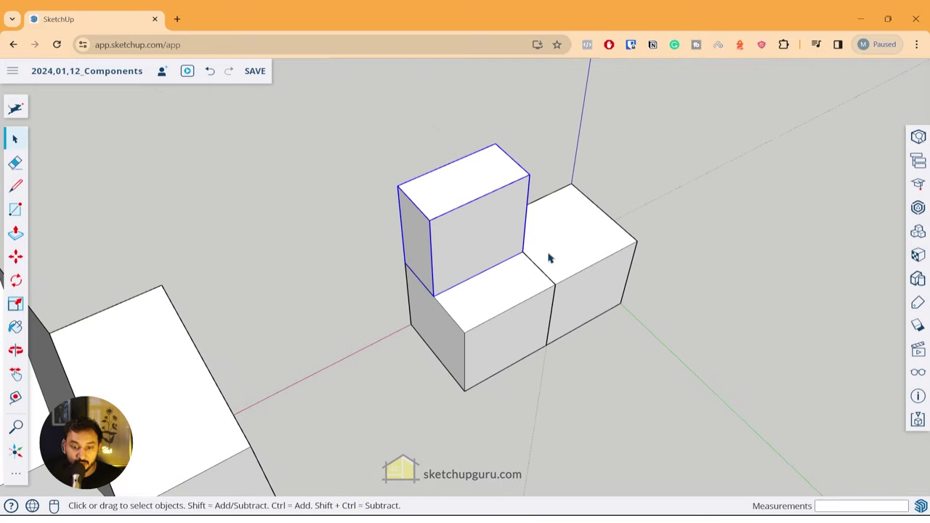
- Stretch the stack's right lower box upward to make it taller
{"action": "left_click", "coordinate": [548, 259]}
{"action": "middle_click_drag", "start_coordinate": [549, 258], "coordinate": [322, 259]}
{"action": "key", "text": "s"}
{"action": "middle_click_drag", "start_coordinate": [536, 297], "coordinate": [385, 228]}
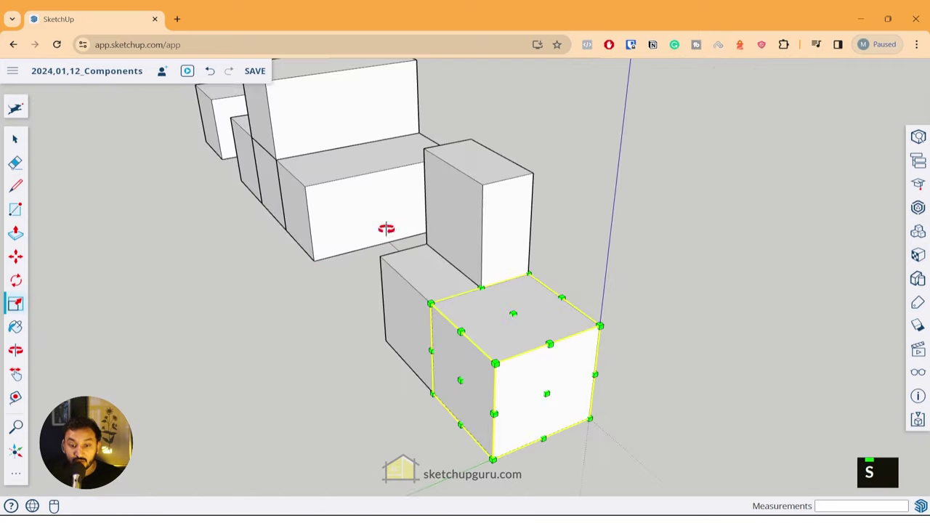
{"action": "left_click", "coordinate": [512, 314]}
{"action": "key", "text": "space"}
{"action": "scroll", "coordinate": [623, 223], "scroll_direction": "down", "scroll_amount": 3}
{"action": "middle_click_drag", "start_coordinate": [623, 223], "coordinate": [477, 344]}
- Box-select the standalone cube
{"action": "key", "text": "s"}
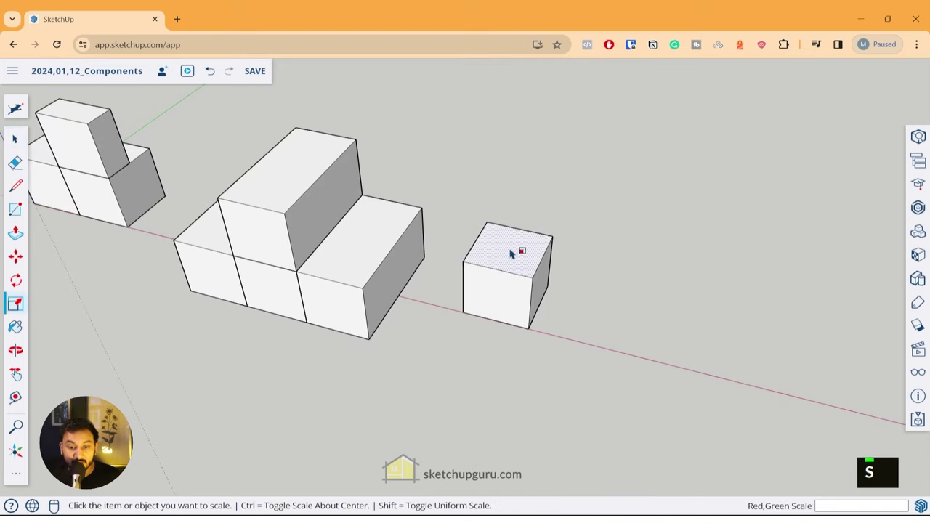
{"action": "key", "text": "space"}
{"action": "middle_click_drag", "start_coordinate": [465, 311], "coordinate": [560, 286]}
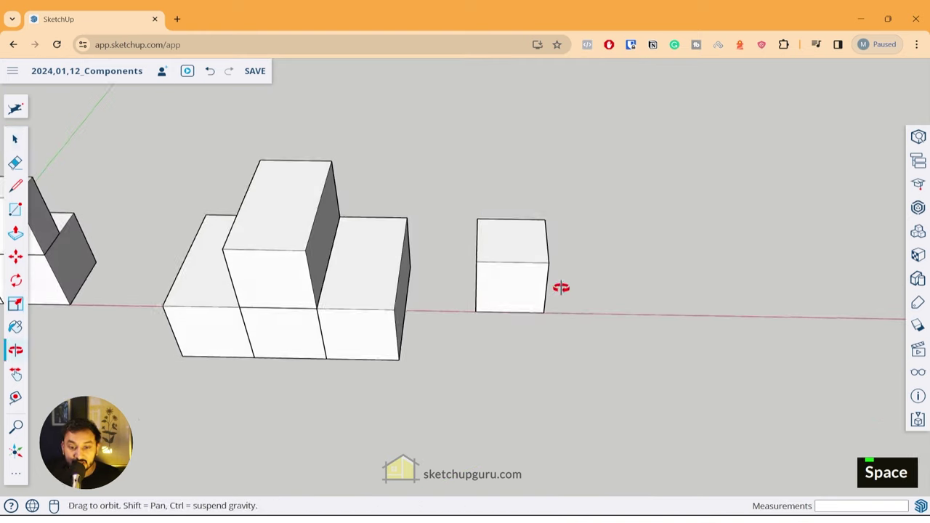
{"action": "left_click_drag", "start_coordinate": [447, 183], "coordinate": [608, 363]}
{"action": "middle_click_drag", "start_coordinate": [608, 365], "coordinate": [495, 281]}
- Stretch the cube along the red axis to the neighbouring group's endpoint
{"action": "key", "text": "s"}
{"action": "middle_click_drag", "start_coordinate": [559, 248], "coordinate": [499, 279]}
{"action": "scroll", "coordinate": [497, 324], "scroll_direction": "up", "scroll_amount": 3}
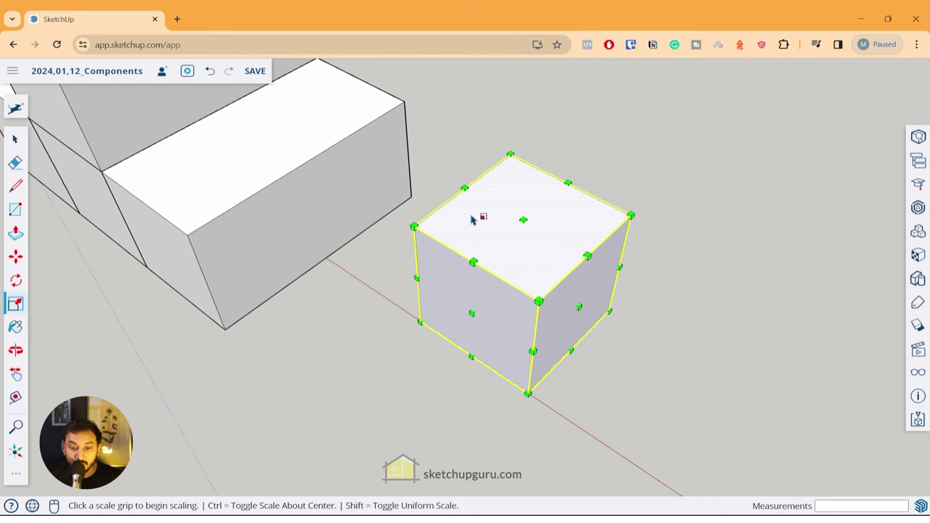
{"action": "scroll", "coordinate": [462, 222], "scroll_direction": "down", "scroll_amount": 3}
{"action": "middle_click_drag", "start_coordinate": [465, 239], "coordinate": [395, 333]}
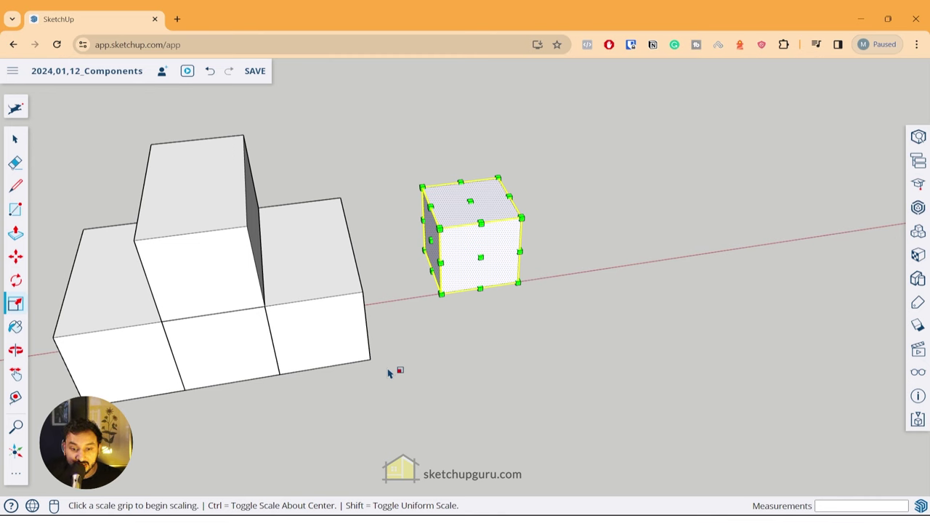
{"action": "left_click", "coordinate": [431, 241]}
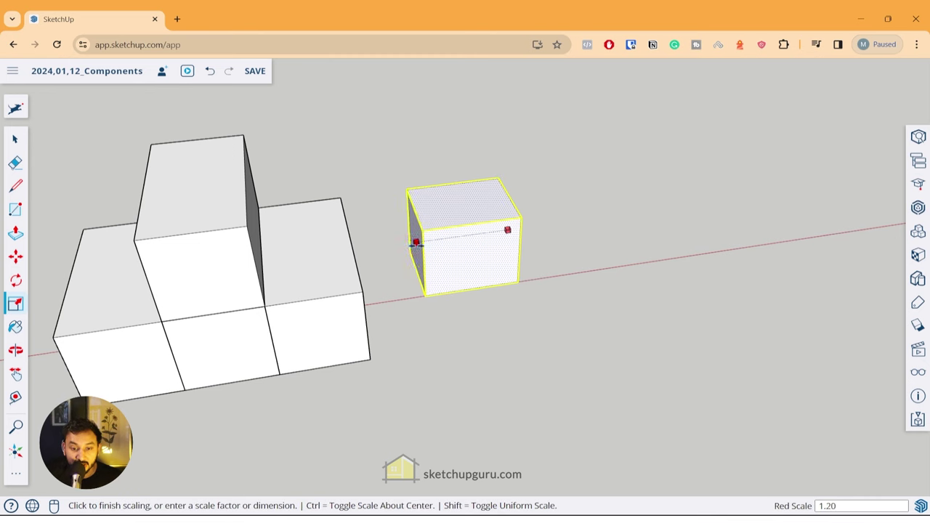
{"action": "left_click", "coordinate": [370, 359]}
- Shorten the block along red to a 0.63 scale
{"action": "left_click", "coordinate": [349, 251]}
{"action": "left_click", "coordinate": [409, 228]}
{"action": "key", "text": "space"}
{"action": "middle_click_drag", "start_coordinate": [426, 202], "coordinate": [533, 261]}
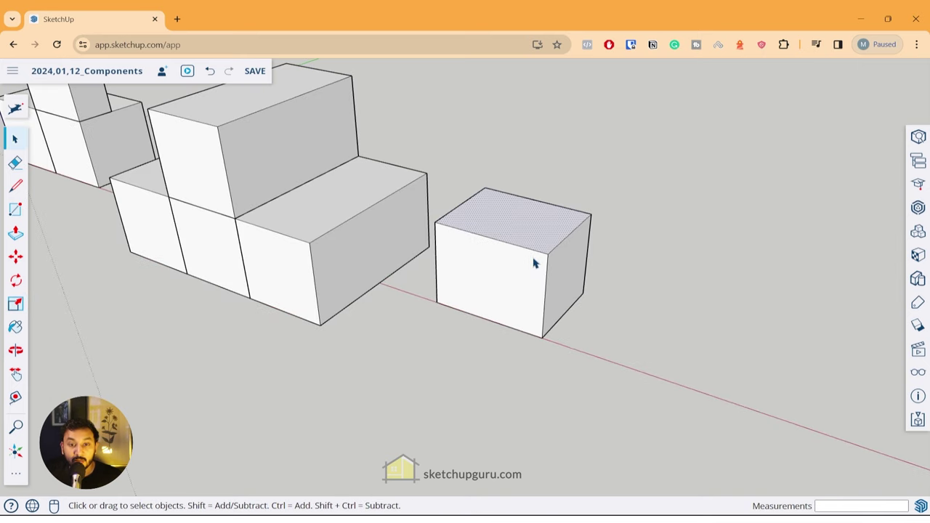
- Scale the standalone block's top face to 0.50 about its centre, tapering the block
{"action": "mouse_move", "coordinate": [492, 220]}
{"action": "middle_mouse_down"}
{"action": "mouse_move", "coordinate": [477, 224]}
{"action": "mouse_move", "coordinate": [486, 233]}
{"action": "middle_mouse_up"}
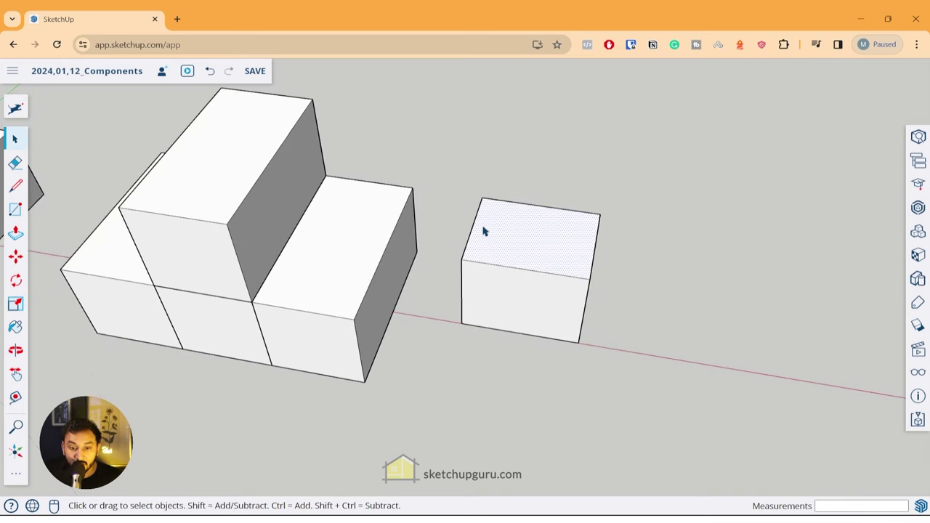
{"action": "middle_click_drag", "start_coordinate": [514, 321], "coordinate": [499, 232]}
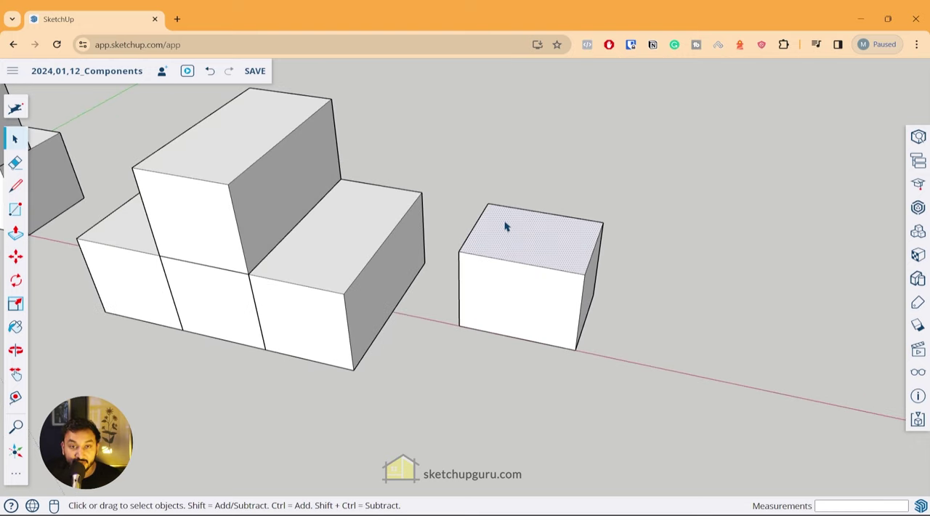
{"action": "key", "text": "s"}
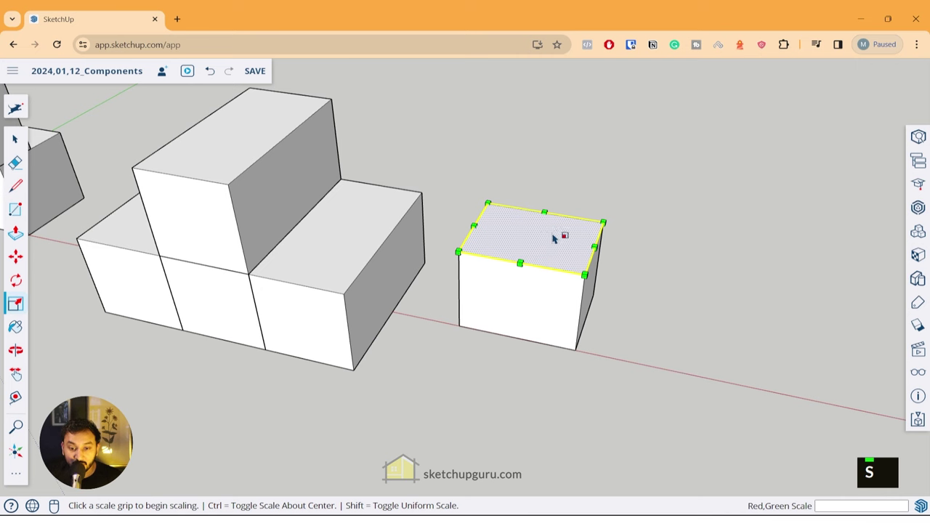
{"action": "left_click", "coordinate": [603, 221]}
{"action": "middle_click_drag", "start_coordinate": [561, 209], "coordinate": [590, 262]}
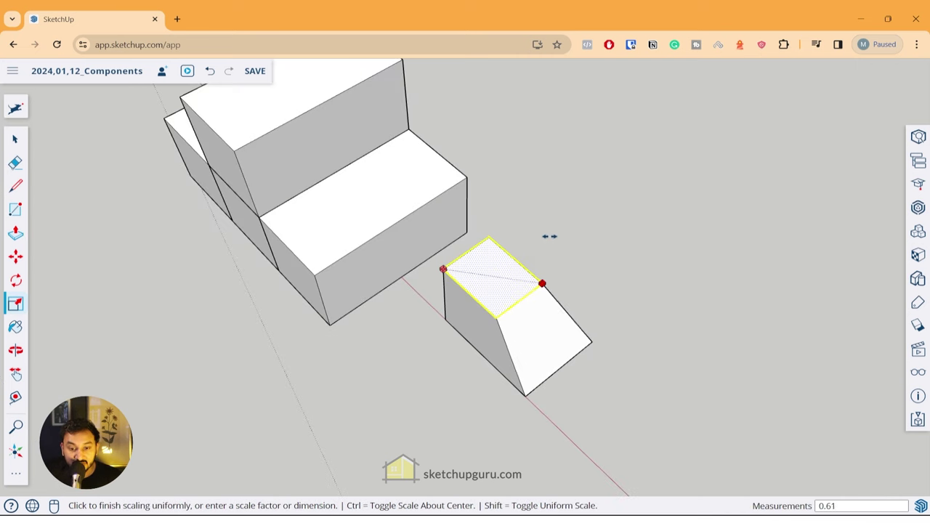
{"action": "middle_click_drag", "start_coordinate": [549, 236], "coordinate": [599, 203]}
{"action": "key", "text": "ctrl"}
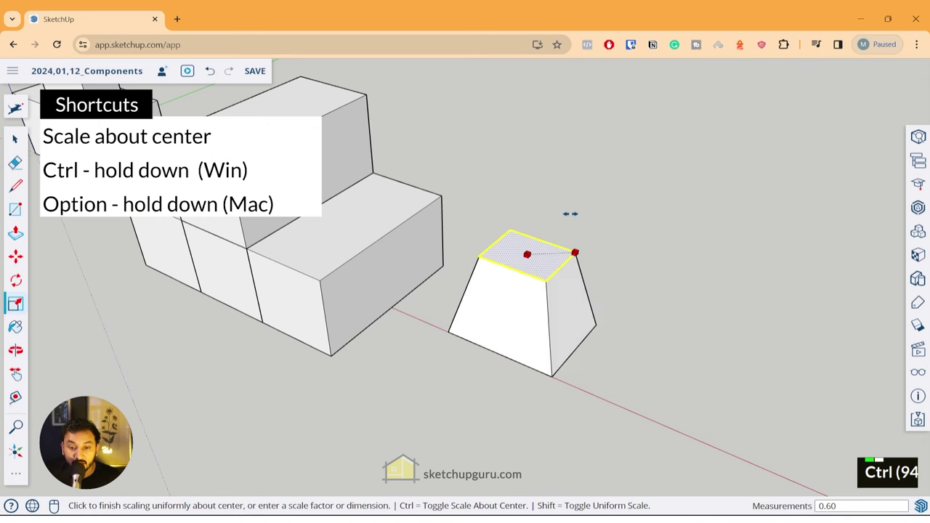
{"action": "key", "text": "ctrl"}
{"action": "key", "text": "ctrl"}
{"action": "key", "text": "ctrl"}
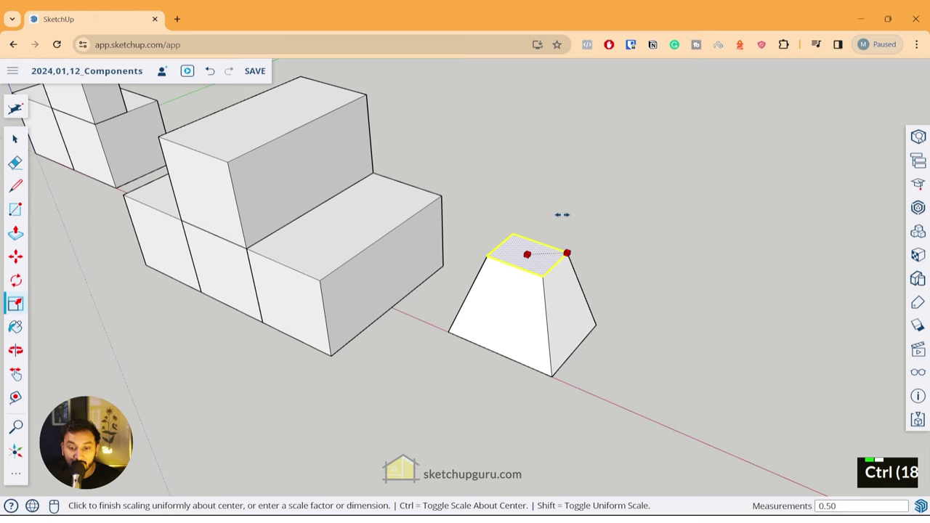
{"action": "left_click", "coordinate": [562, 215]}
{"action": "key", "text": "ctrl"}
{"action": "middle_click_drag", "start_coordinate": [594, 235], "coordinate": [631, 265]}
{"action": "key", "text": "space"}
- Open the middle group for editing
{"action": "left_click", "coordinate": [545, 231]}
{"action": "right_click", "coordinate": [542, 221]}
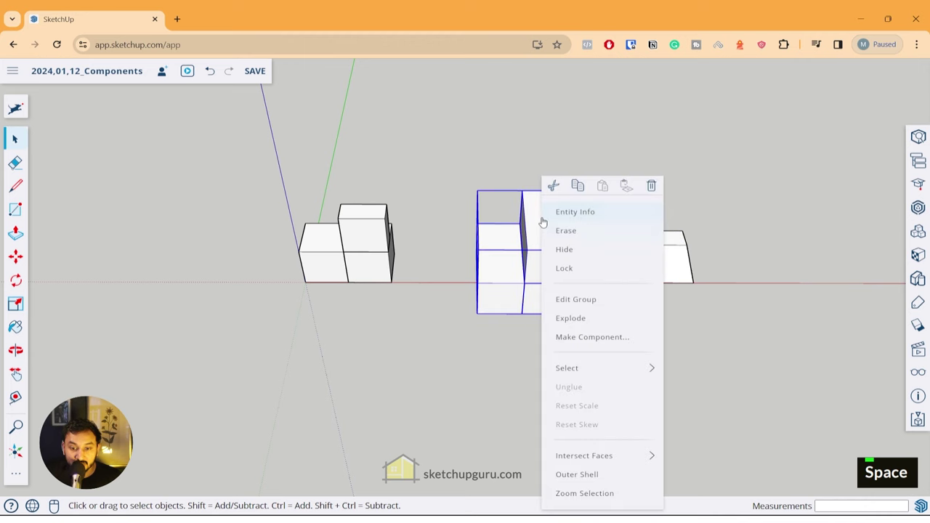
{"action": "right_click", "coordinate": [530, 215]}
{"action": "left_click", "coordinate": [570, 317]}
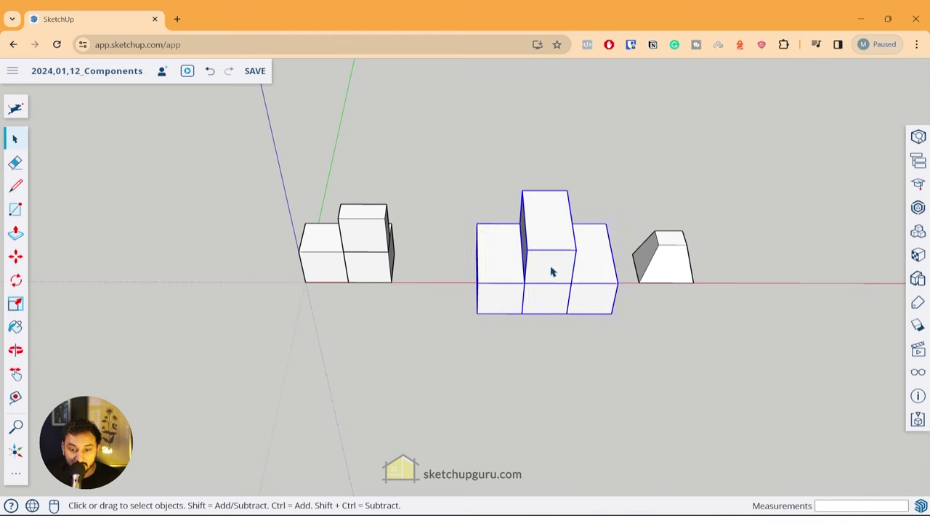
{"action": "right_click", "coordinate": [540, 231]}
{"action": "left_click", "coordinate": [547, 210]}
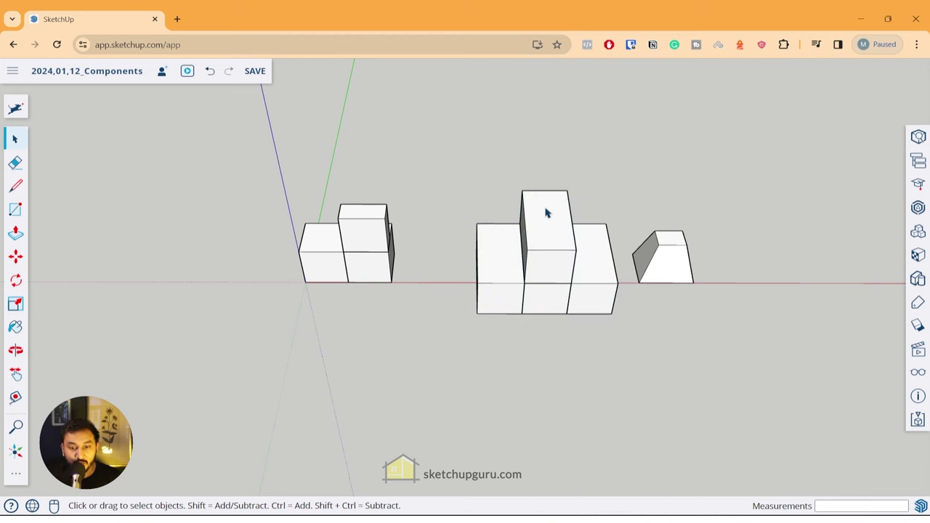
{"action": "double_click", "coordinate": [547, 211]}
- Scale the tall box's top face to 0.50 about its centre, tapering the box
{"action": "scroll", "coordinate": [552, 211], "scroll_direction": "up", "scroll_amount": 5}
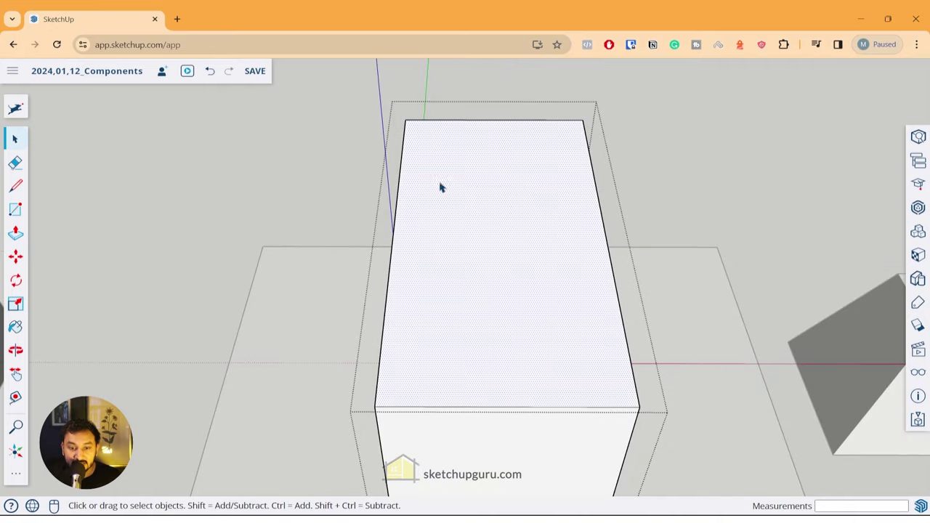
{"action": "scroll", "coordinate": [451, 196], "scroll_direction": "down", "scroll_amount": 5}
{"action": "left_click", "coordinate": [473, 222]}
{"action": "key", "text": "s"}
{"action": "middle_click_drag", "start_coordinate": [468, 235], "coordinate": [658, 230]}
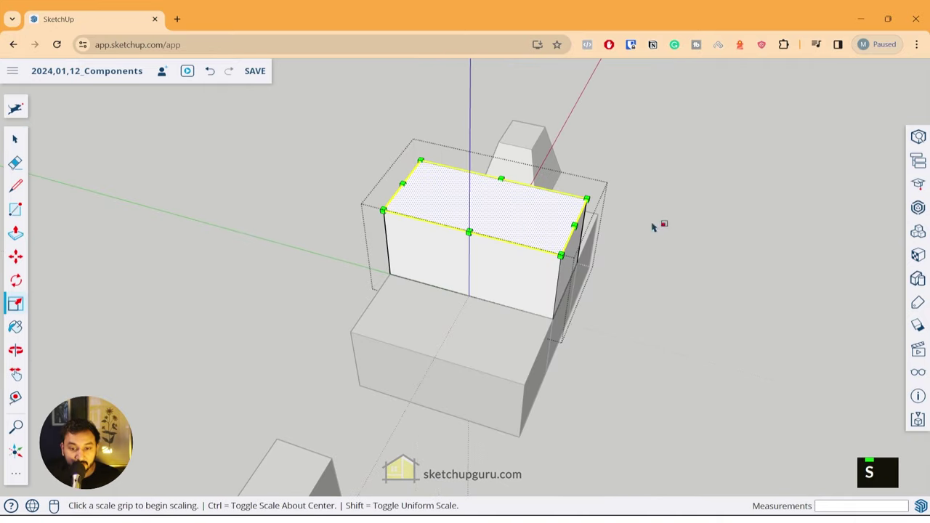
{"action": "left_click", "coordinate": [589, 198]}
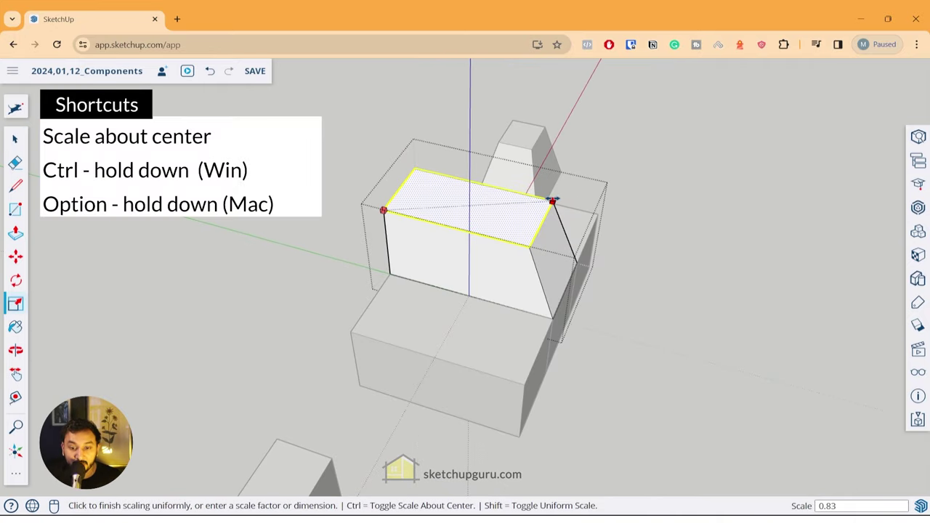
{"action": "key", "text": "ctrl"}
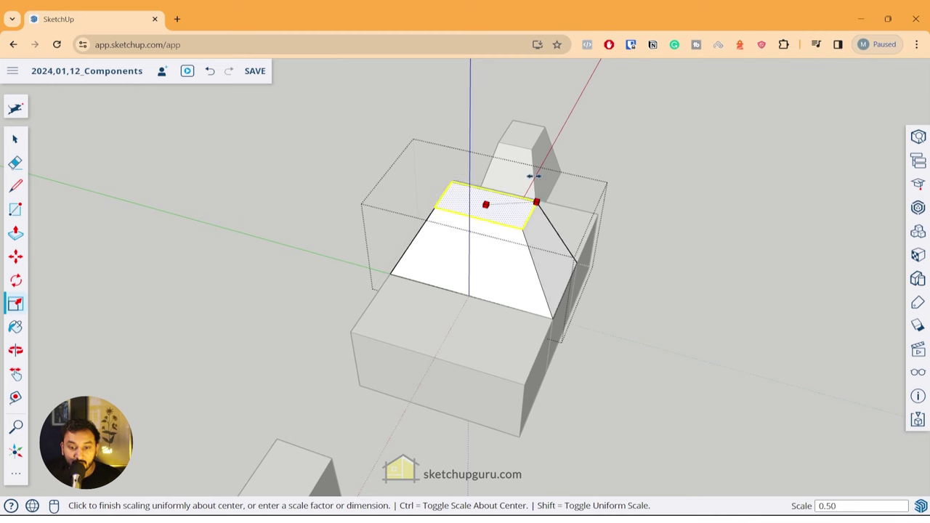
{"action": "left_click", "coordinate": [534, 176]}
{"action": "middle_click_drag", "start_coordinate": [612, 240], "coordinate": [488, 266]}
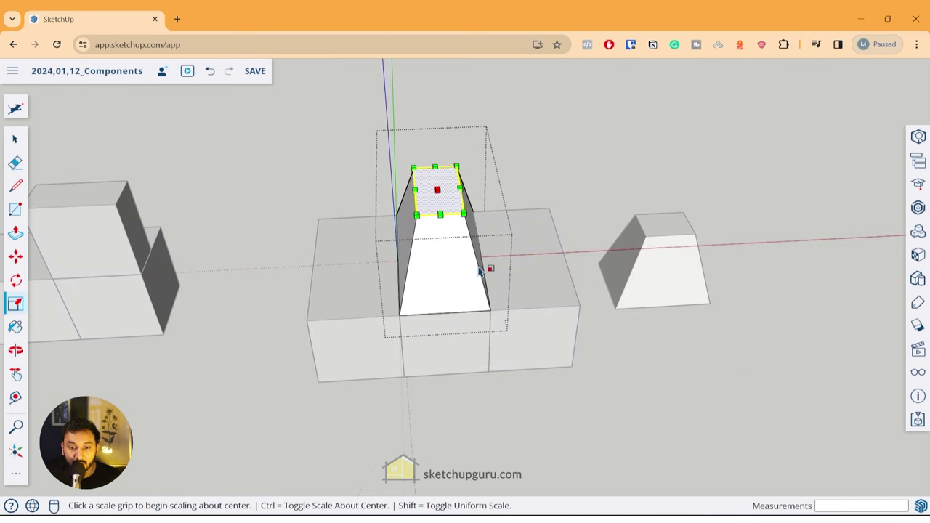
{"action": "key", "text": "space"}
{"action": "middle_click_drag", "start_coordinate": [670, 311], "coordinate": [523, 332]}
{"action": "scroll", "coordinate": [484, 326], "scroll_direction": "up", "scroll_amount": 5}
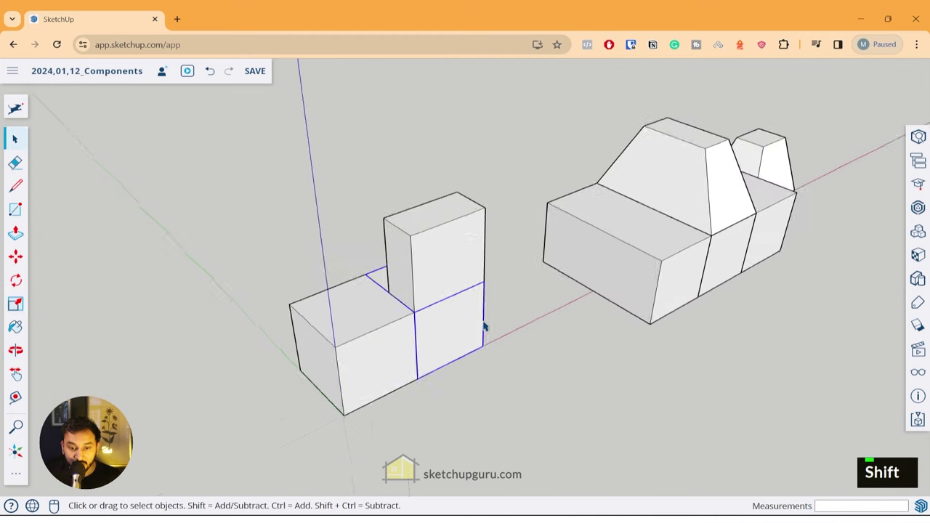
- Stretch the lower right box to 2.00 along green and along red, then undo the scaling
{"action": "key", "text": "s"}
{"action": "left_click", "coordinate": [442, 334]}
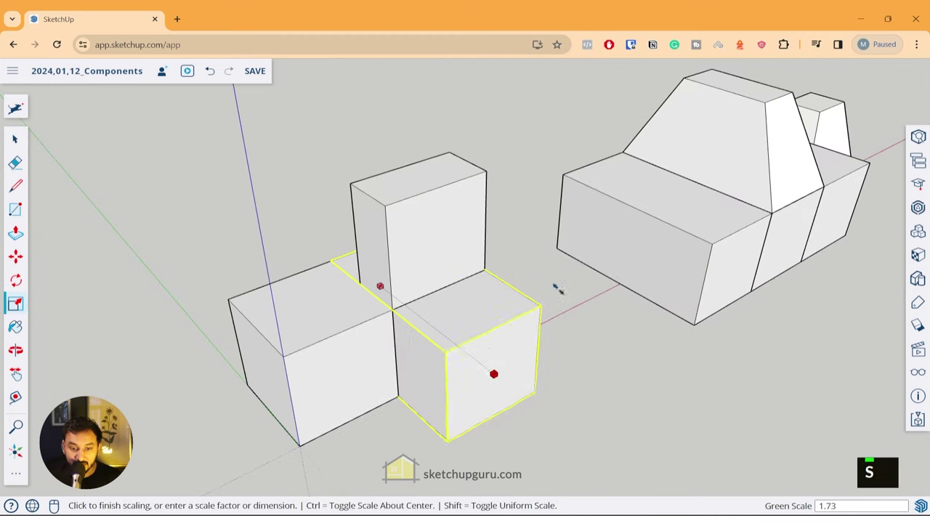
{"action": "left_click", "coordinate": [712, 247]}
{"action": "middle_click_drag", "start_coordinate": [602, 349], "coordinate": [390, 316]}
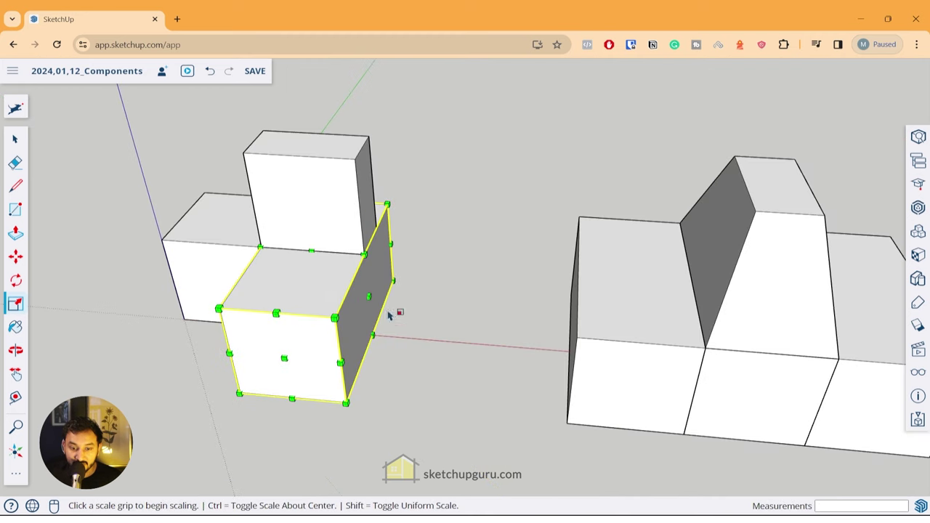
{"action": "left_click", "coordinate": [368, 296]}
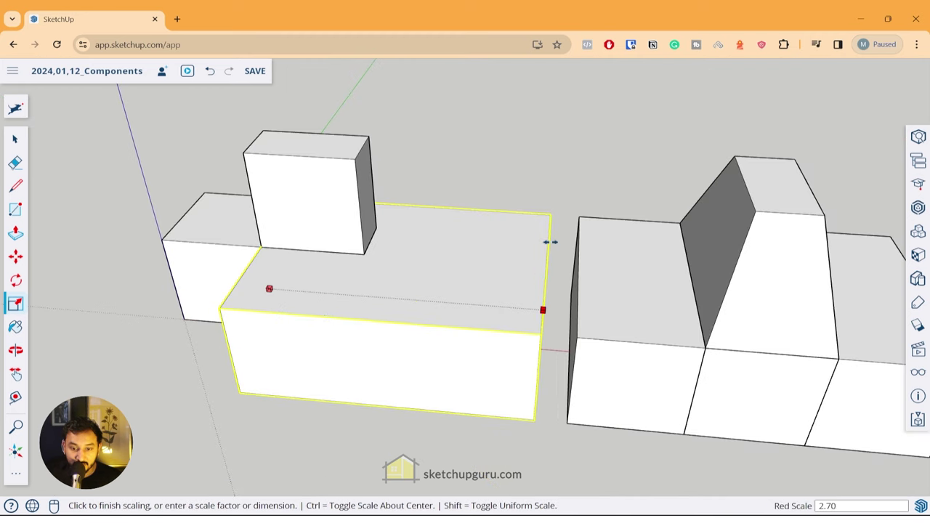
{"action": "left_click", "coordinate": [578, 218]}
{"action": "middle_click_drag", "start_coordinate": [401, 329], "coordinate": [462, 365]}
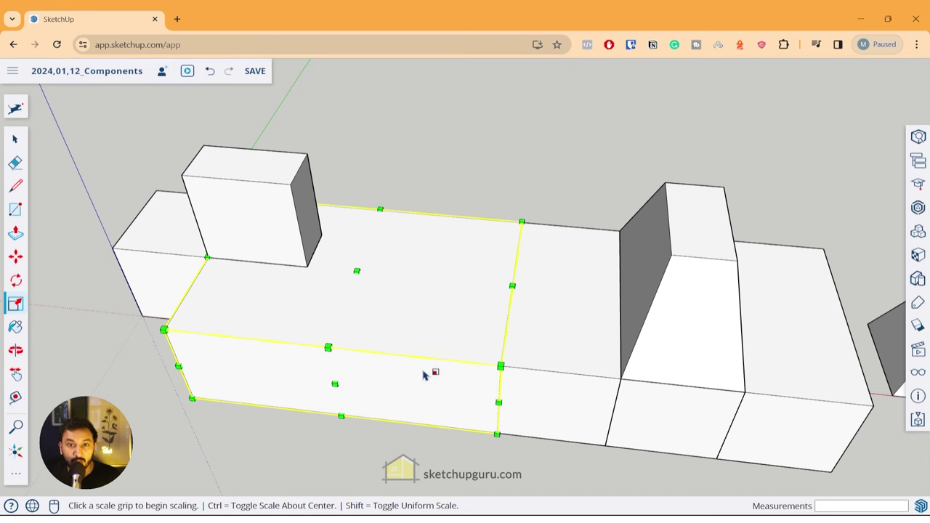
{"action": "middle_click_drag", "start_coordinate": [418, 334], "coordinate": [561, 293]}
{"action": "key", "text": "ctrl+z"}
{"action": "key", "text": "ctrl+z"}
{"action": "key", "text": "ctrl+z"}
{"action": "key", "text": "ctrl+z"}
{"action": "key", "text": "ctrl+z"}
{"action": "key", "text": "Escape"}
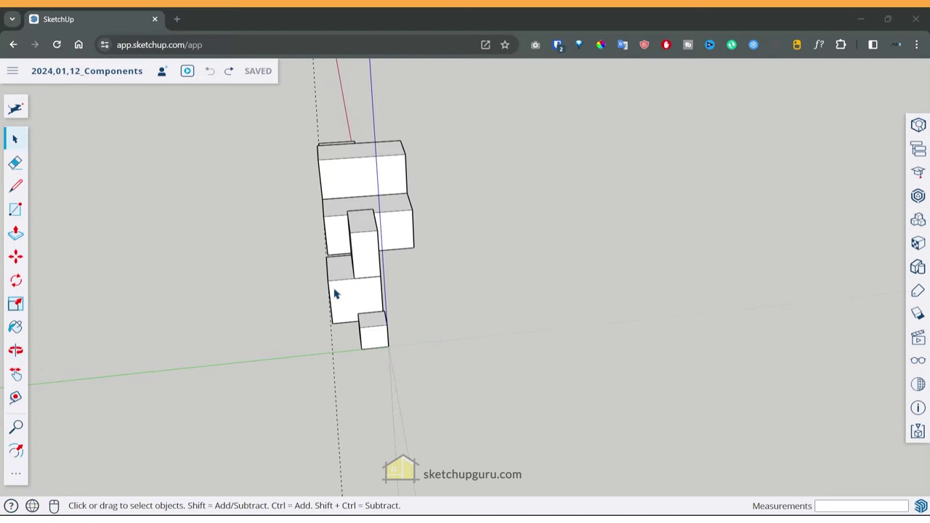
- Mirror the upper box along the green axis with a scale of -1
{"action": "middle_click_drag", "start_coordinate": [335, 294], "coordinate": [389, 268]}
{"action": "middle_click_drag", "start_coordinate": [341, 301], "coordinate": [444, 284]}
{"action": "scroll", "coordinate": [469, 279], "scroll_direction": "up", "scroll_amount": 2}
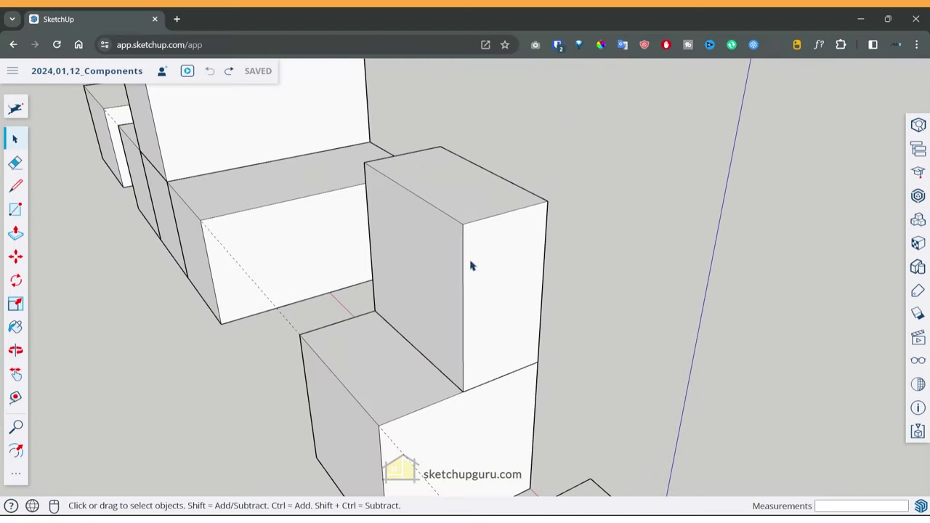
{"action": "key", "text": "s"}
{"action": "middle_click_drag", "start_coordinate": [623, 269], "coordinate": [476, 331]}
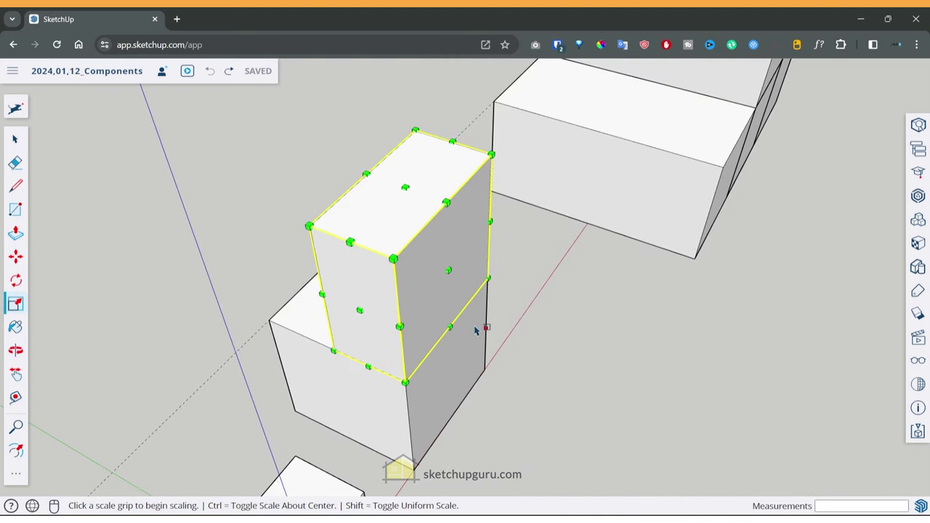
{"action": "left_click", "coordinate": [449, 270]}
{"action": "middle_click_drag", "start_coordinate": [430, 262], "coordinate": [611, 243]}
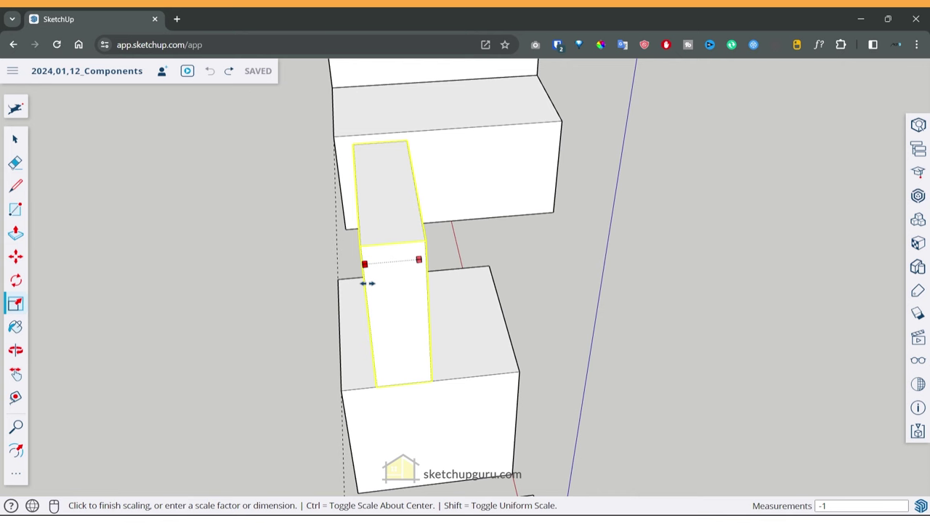
{"action": "key", "text": "Return"}
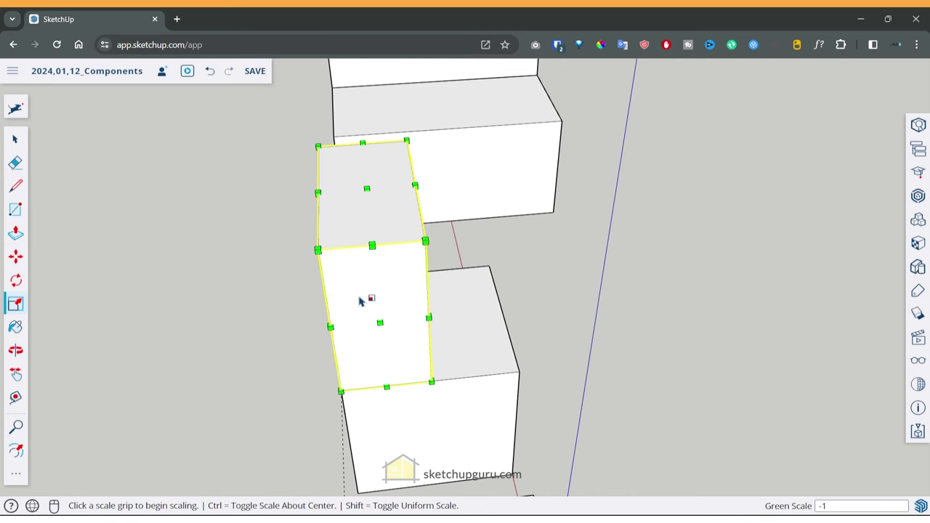
{"action": "middle_click_drag", "start_coordinate": [316, 317], "coordinate": [373, 417]}
{"action": "middle_click_drag", "start_coordinate": [325, 340], "coordinate": [615, 319]}
- Select the central group of boxes and begin scaling it
{"action": "key", "text": "space"}
{"action": "middle_click_drag", "start_coordinate": [399, 316], "coordinate": [232, 274]}
{"action": "left_click", "coordinate": [484, 270]}
{"action": "scroll", "coordinate": [552, 266], "scroll_direction": "down", "scroll_amount": 5}
{"action": "key", "text": "s"}
{"action": "middle_click_drag", "start_coordinate": [552, 266], "coordinate": [367, 197]}
{"action": "scroll", "coordinate": [478, 264], "scroll_direction": "up", "scroll_amount": 10}
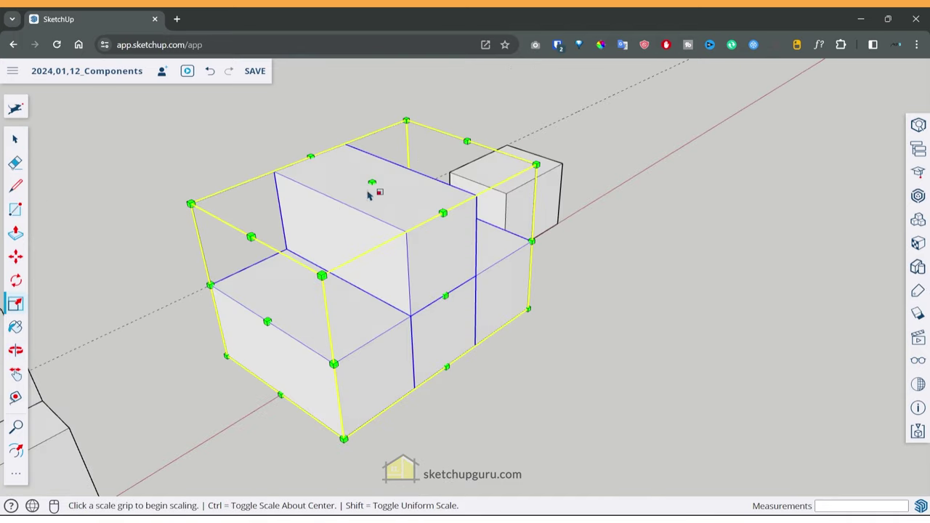
{"action": "left_click", "coordinate": [251, 238]}
{"action": "scroll", "coordinate": [266, 240], "scroll_direction": "down", "scroll_amount": 5}
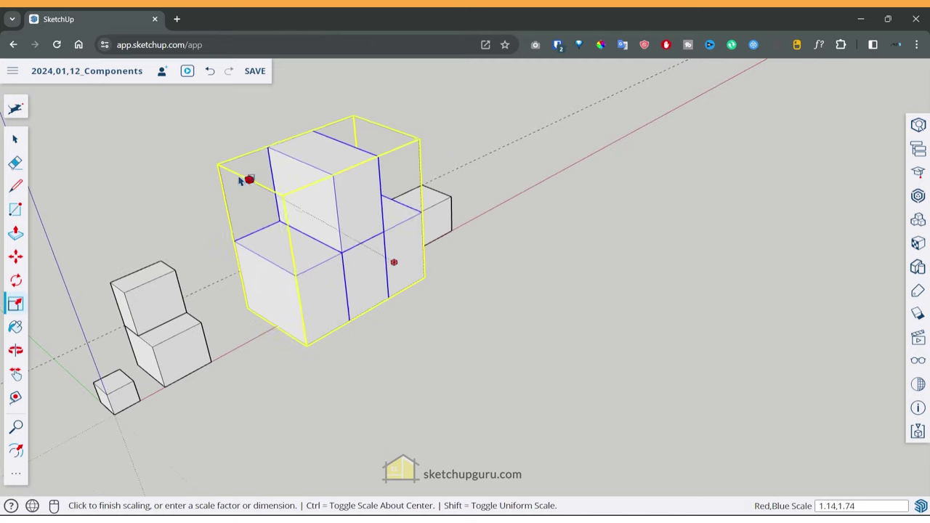
{"action": "middle_click_drag", "start_coordinate": [135, 228], "coordinate": [575, 266]}
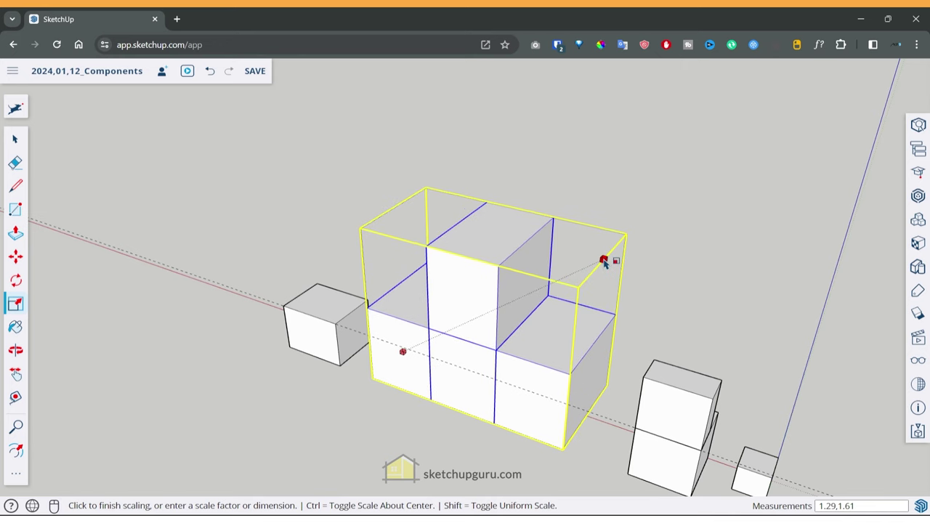
{"action": "key", "text": "shift"}
{"action": "scroll", "coordinate": [630, 202], "scroll_direction": "down", "scroll_amount": 3}
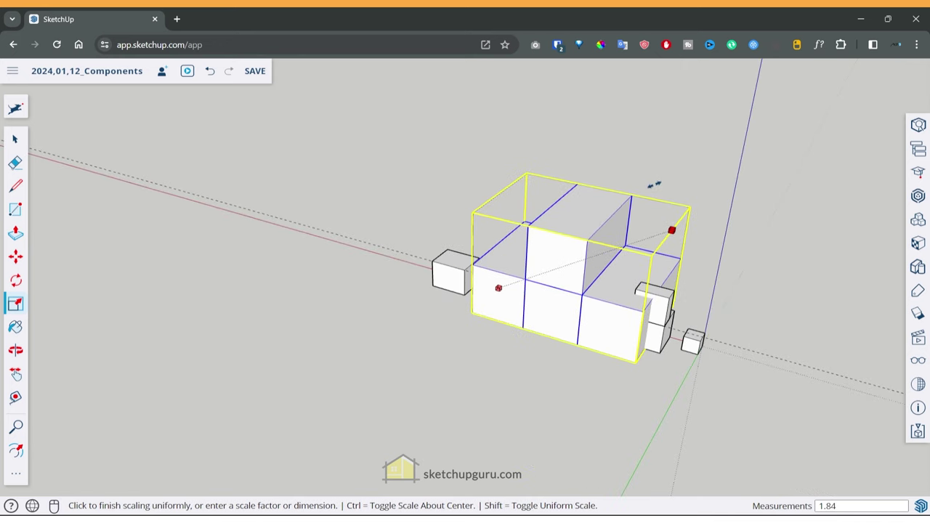
{"action": "scroll", "coordinate": [673, 207], "scroll_direction": "up", "scroll_amount": 3}
{"action": "scroll", "coordinate": [506, 232], "scroll_direction": "down", "scroll_amount": 2}
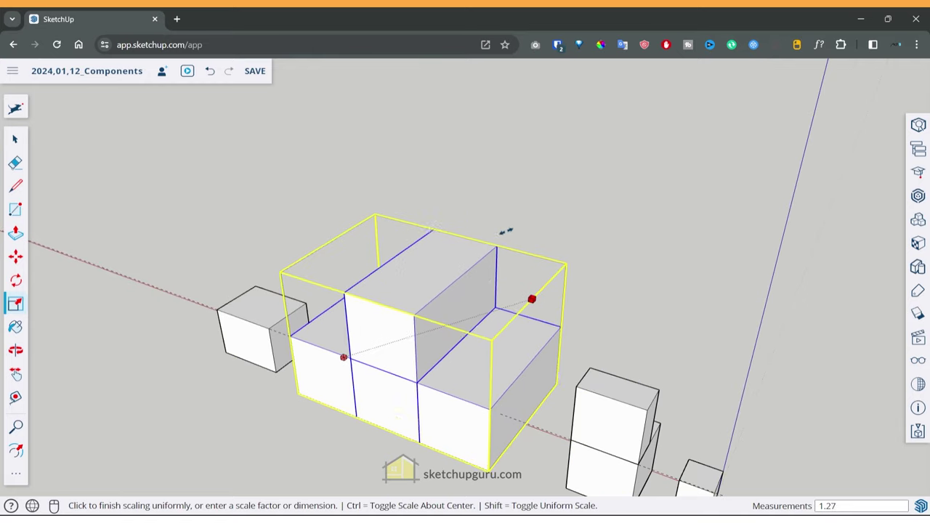
{"action": "scroll", "coordinate": [676, 201], "scroll_direction": "down", "scroll_amount": 4}
{"action": "scroll", "coordinate": [638, 206], "scroll_direction": "up", "scroll_amount": 2}
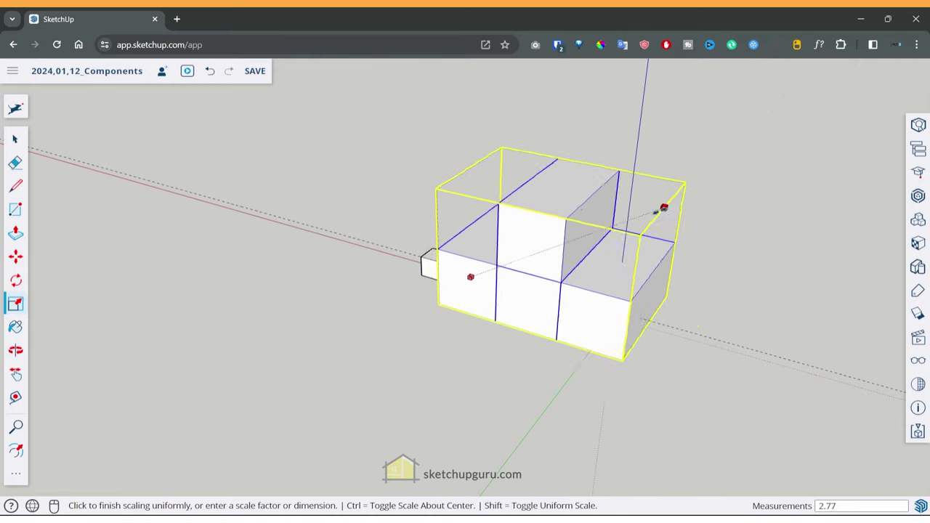
{"action": "key", "text": "space"}
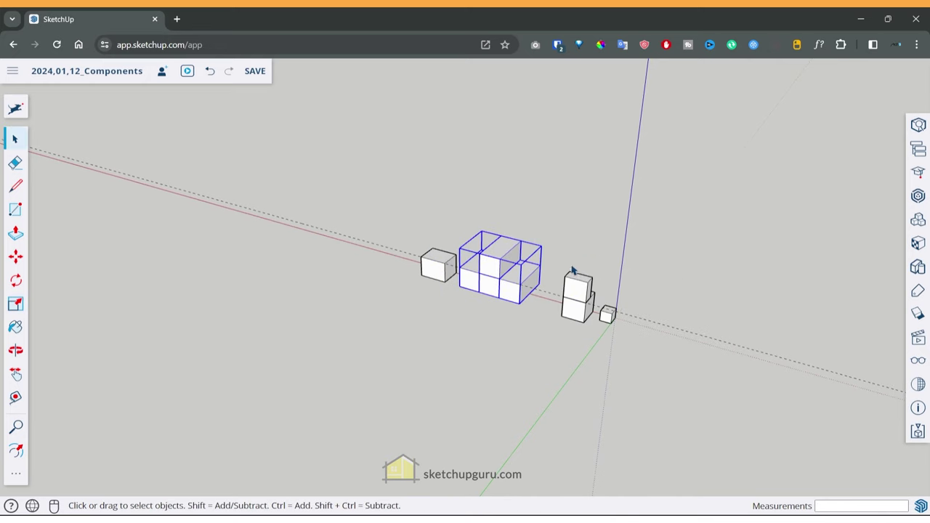
{"action": "scroll", "coordinate": [538, 268], "scroll_direction": "up", "scroll_amount": 5}
{"action": "middle_click_drag", "start_coordinate": [503, 266], "coordinate": [436, 249]}
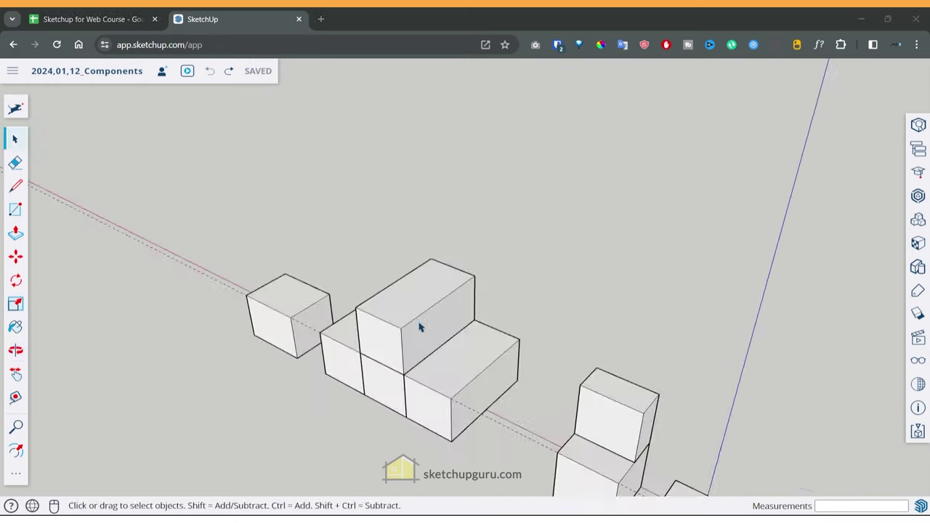
{"action": "scroll", "coordinate": [469, 290], "scroll_direction": "up", "scroll_amount": 2}
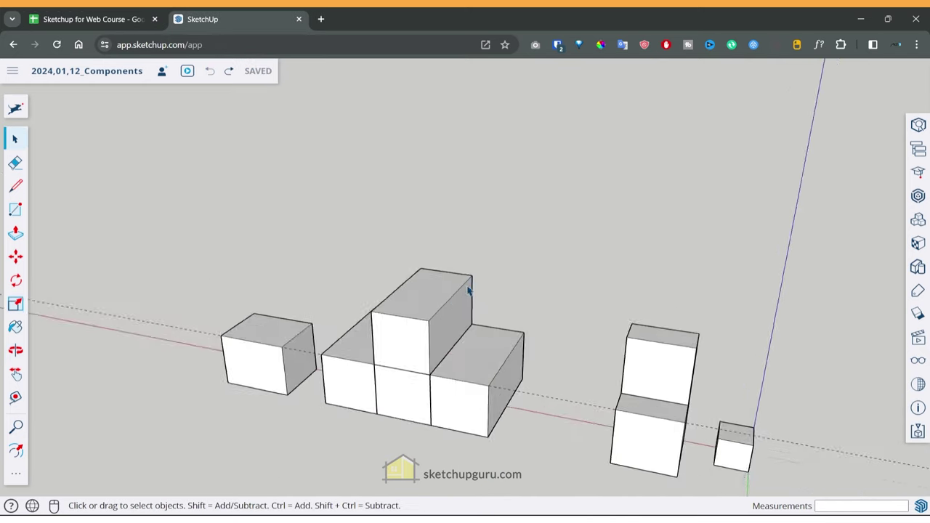
{"action": "scroll", "coordinate": [469, 291], "scroll_direction": "up", "scroll_amount": 3}
{"action": "left_click", "coordinate": [441, 297]}
{"action": "mouse_move", "coordinate": [441, 297]}
{"action": "middle_mouse_down"}
{"action": "mouse_move", "coordinate": [436, 342]}
{"action": "mouse_move", "coordinate": [451, 297]}
{"action": "middle_mouse_up"}
{"action": "scroll", "coordinate": [451, 298], "scroll_direction": "down", "scroll_amount": 8}
{"action": "key", "text": "s"}
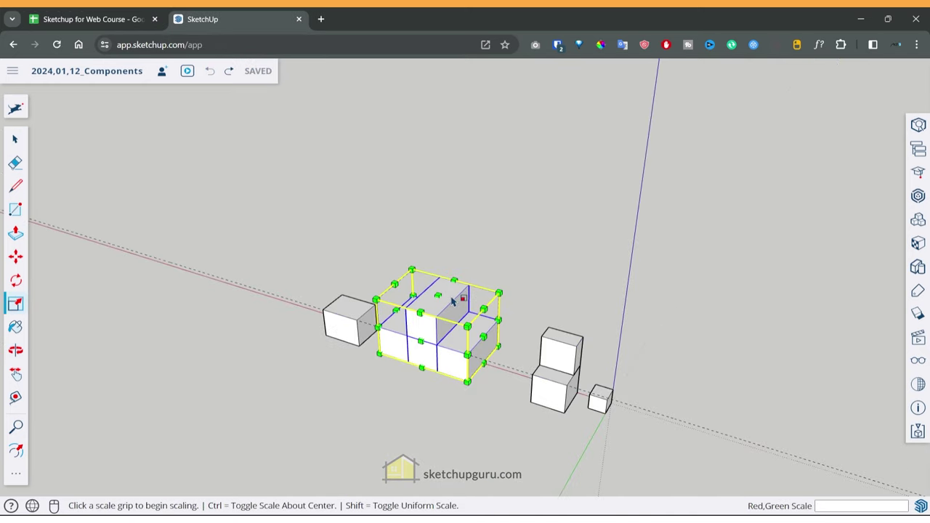
{"action": "scroll", "coordinate": [452, 301], "scroll_direction": "up", "scroll_amount": 3}
{"action": "left_click", "coordinate": [424, 297]}
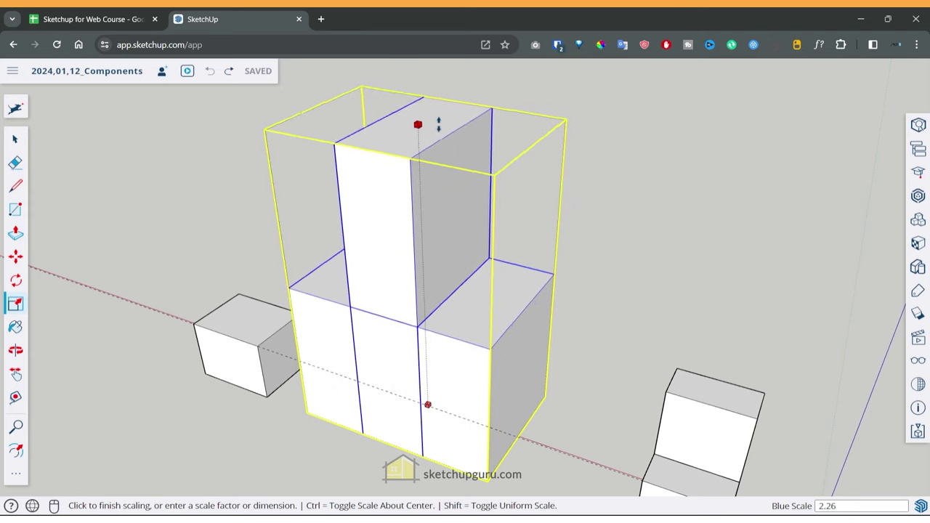
{"action": "scroll", "coordinate": [459, 175], "scroll_direction": "down", "scroll_amount": 4}
{"action": "scroll", "coordinate": [470, 195], "scroll_direction": "up", "scroll_amount": 2}
{"action": "scroll", "coordinate": [461, 176], "scroll_direction": "down", "scroll_amount": 2}
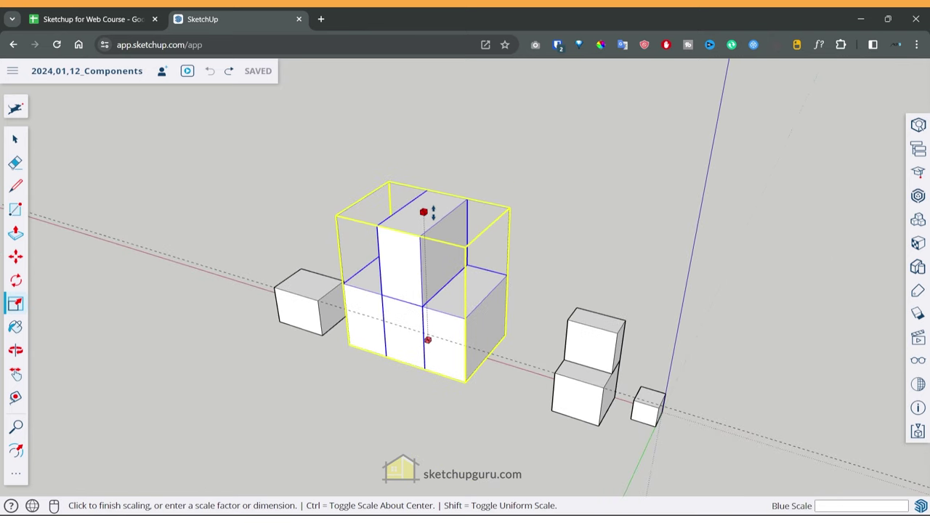
{"action": "type", "text": "20"}
{"action": "key", "text": "Return"}
{"action": "scroll", "coordinate": [455, 187], "scroll_direction": "up", "scroll_amount": 2}
{"action": "scroll", "coordinate": [455, 211], "scroll_direction": "down", "scroll_amount": 2}
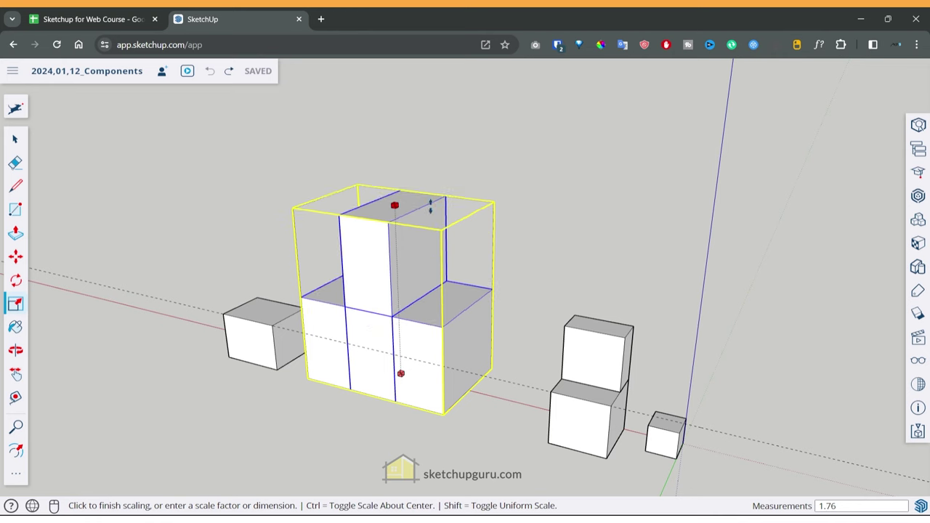
{"action": "scroll", "coordinate": [440, 189], "scroll_direction": "down", "scroll_amount": 2}
{"action": "type", "text": "10"}
{"action": "key", "text": "Return"}
{"action": "scroll", "coordinate": [446, 370], "scroll_direction": "down", "scroll_amount": 5}
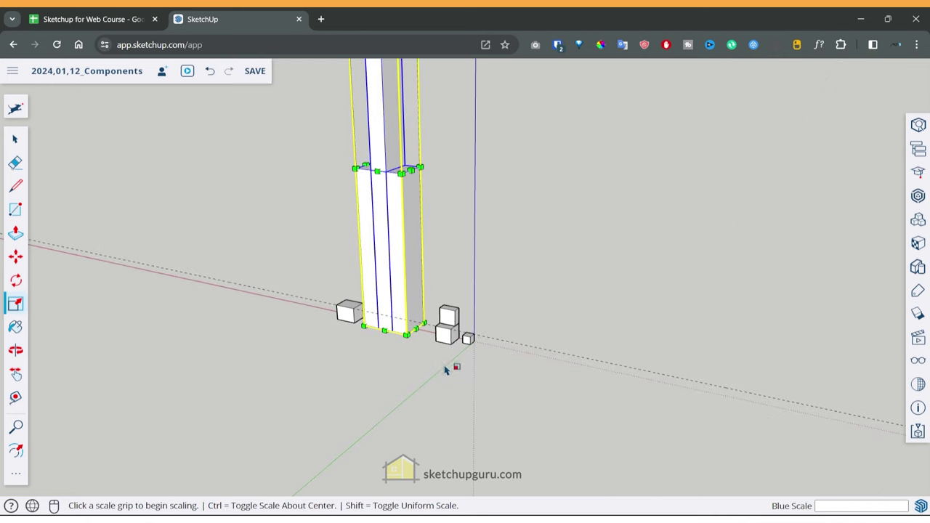
{"action": "scroll", "coordinate": [426, 270], "scroll_direction": "up", "scroll_amount": 3}
{"action": "scroll", "coordinate": [410, 333], "scroll_direction": "down", "scroll_amount": 3}
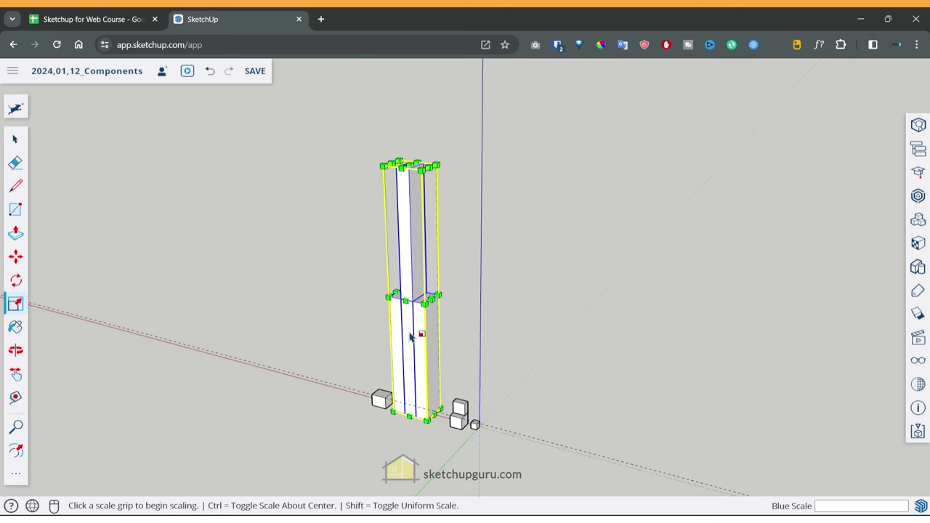
{"action": "key", "text": "ctrl+z"}
{"action": "scroll", "coordinate": [421, 342], "scroll_direction": "up", "scroll_amount": 5}
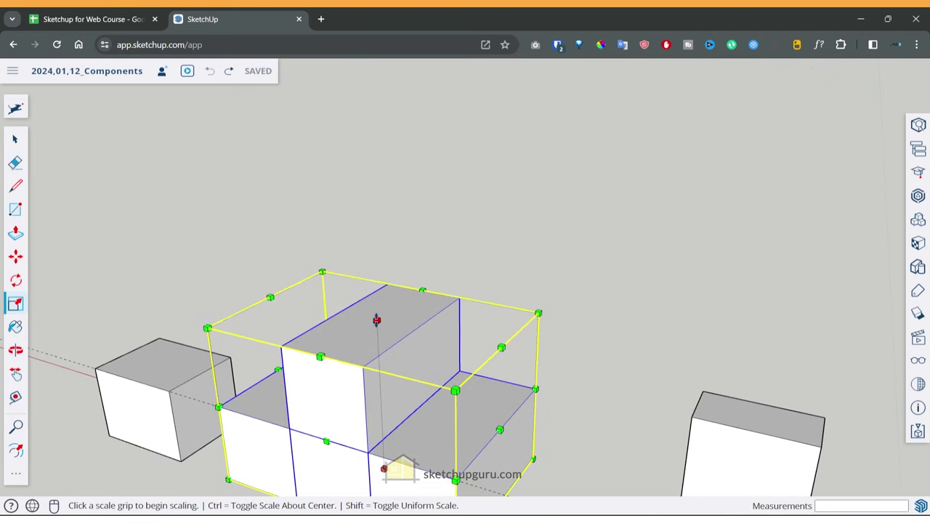
{"action": "left_click", "coordinate": [376, 321]}
{"action": "scroll", "coordinate": [378, 320], "scroll_direction": "down", "scroll_amount": 3}
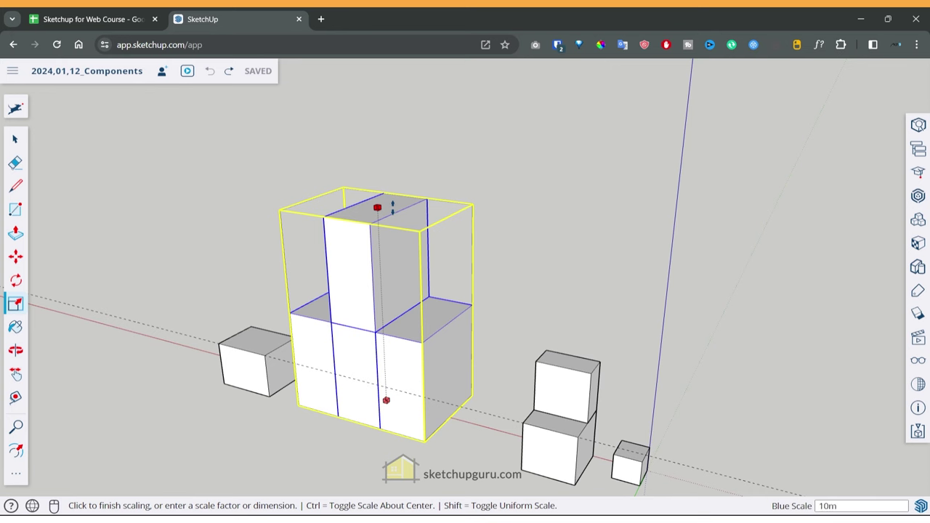
{"action": "type", "text": "10m"}
{"action": "key", "text": "Return"}
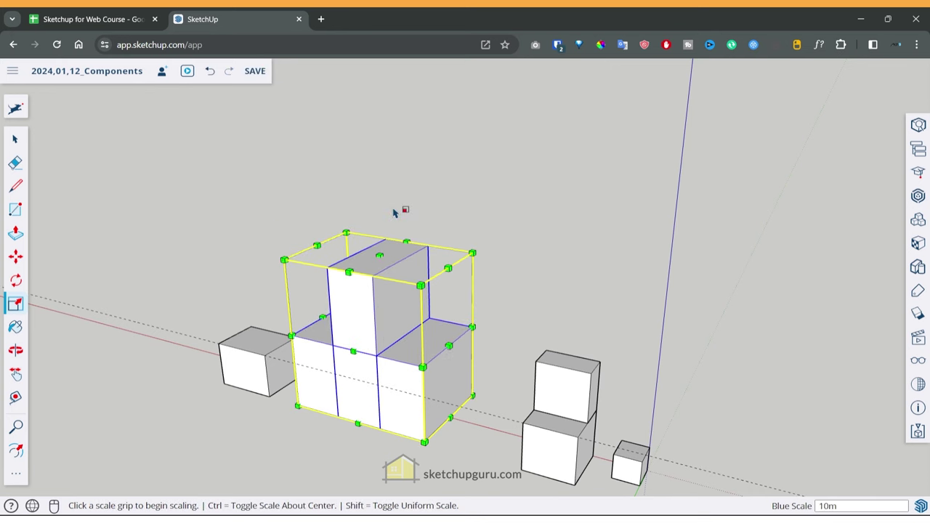
{"action": "key", "text": "t"}
{"action": "left_click", "coordinate": [359, 422]}
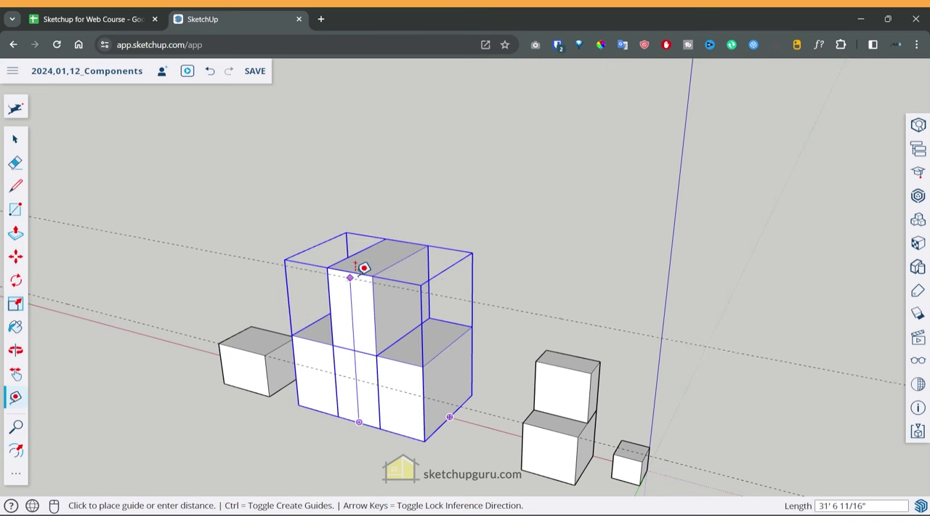
{"action": "key", "text": "space"}
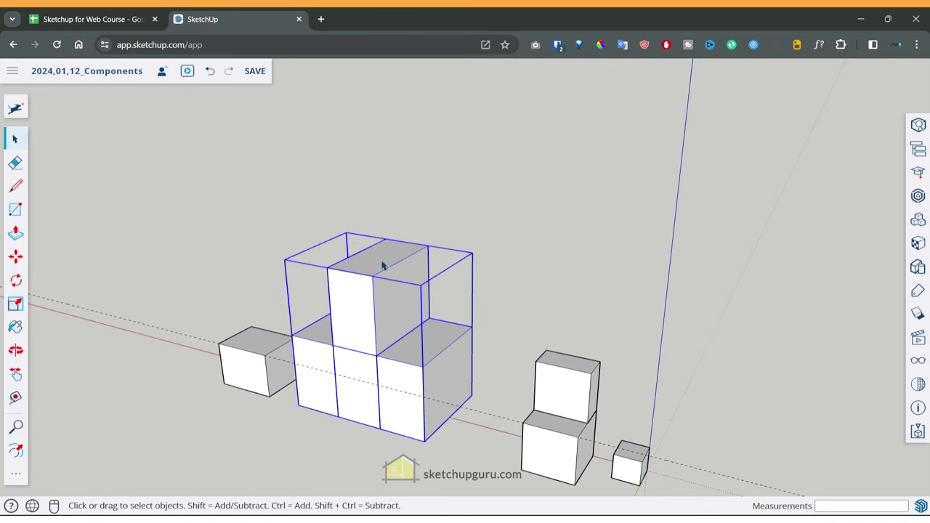
{"action": "scroll", "coordinate": [390, 269], "scroll_direction": "up", "scroll_amount": 5}
{"action": "key", "text": "s"}
{"action": "left_click", "coordinate": [370, 251]}
{"action": "key", "text": "space"}
{"action": "scroll", "coordinate": [445, 172], "scroll_direction": "down", "scroll_amount": 5}
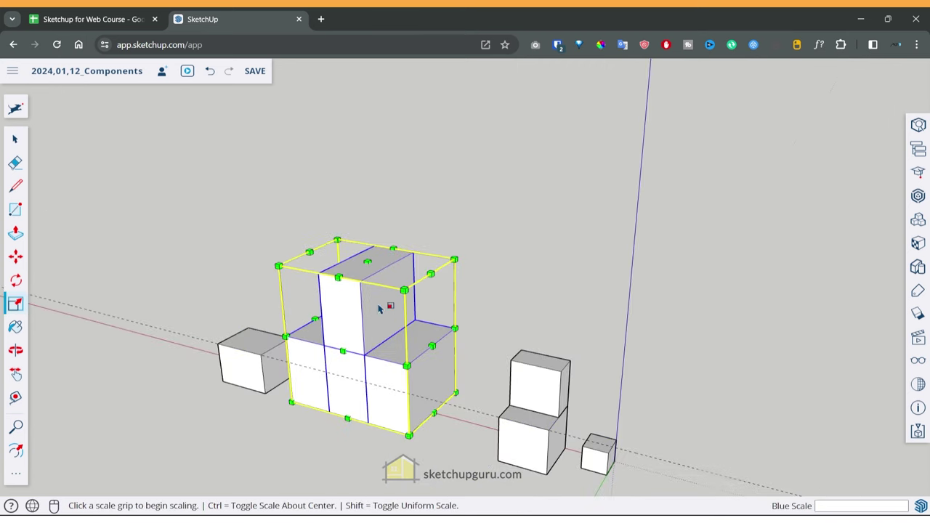
{"action": "key", "text": "ctrl+z"}
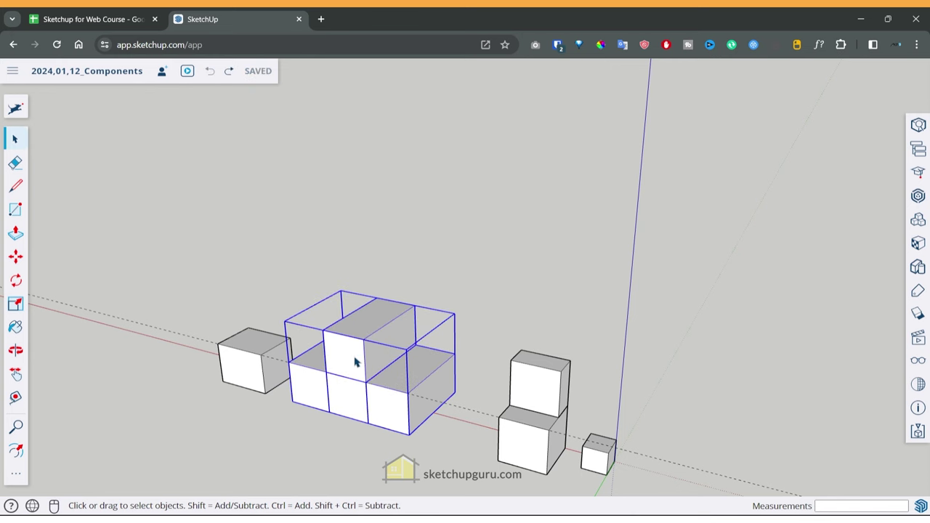
{"action": "scroll", "coordinate": [351, 364], "scroll_direction": "up", "scroll_amount": 3}
{"action": "scroll", "coordinate": [392, 323], "scroll_direction": "down", "scroll_amount": 4}
{"action": "middle_click_drag", "start_coordinate": [421, 347], "coordinate": [415, 314]}
{"action": "key", "text": "s"}
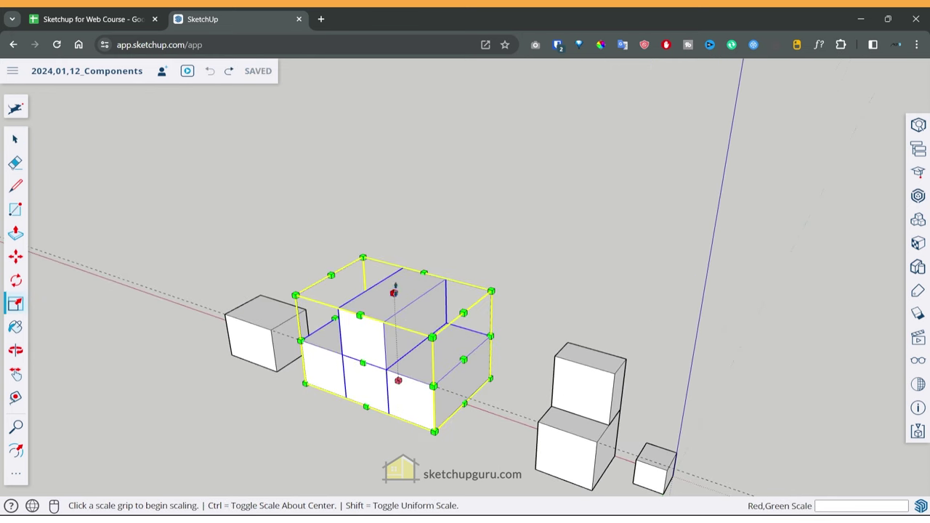
{"action": "left_click", "coordinate": [393, 293]}
{"action": "scroll", "coordinate": [422, 240], "scroll_direction": "down", "scroll_amount": 1}
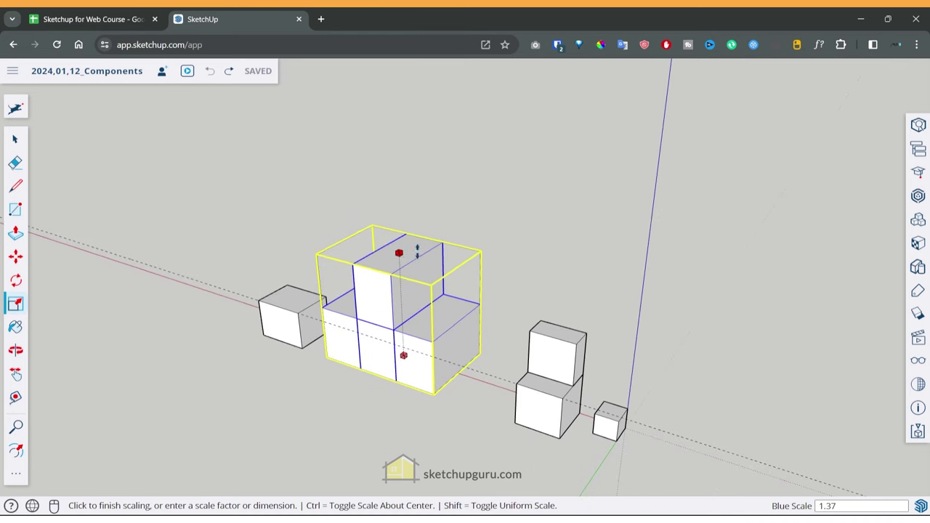
{"action": "key", "text": "shift"}
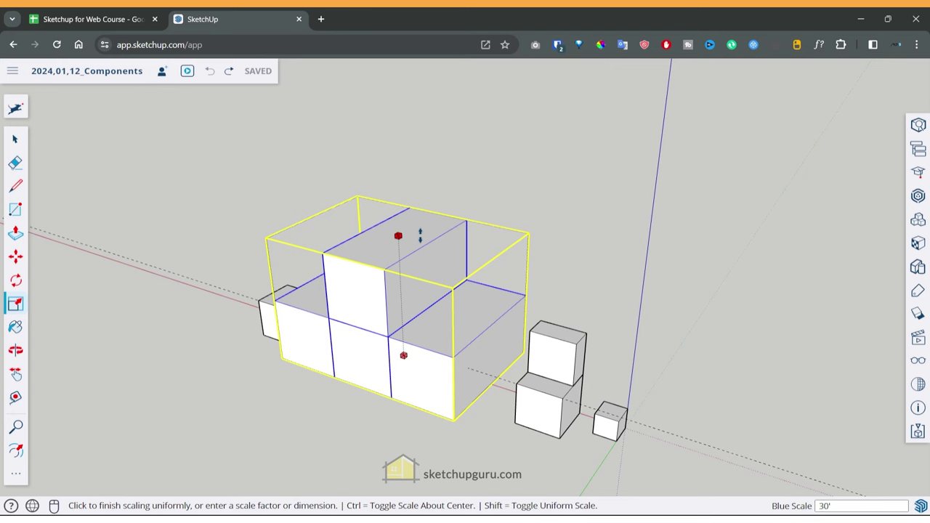
{"action": "left_click", "coordinate": [422, 240]}
{"action": "key", "text": "space"}
{"action": "key", "text": "t"}
{"action": "left_click", "coordinate": [372, 388]}
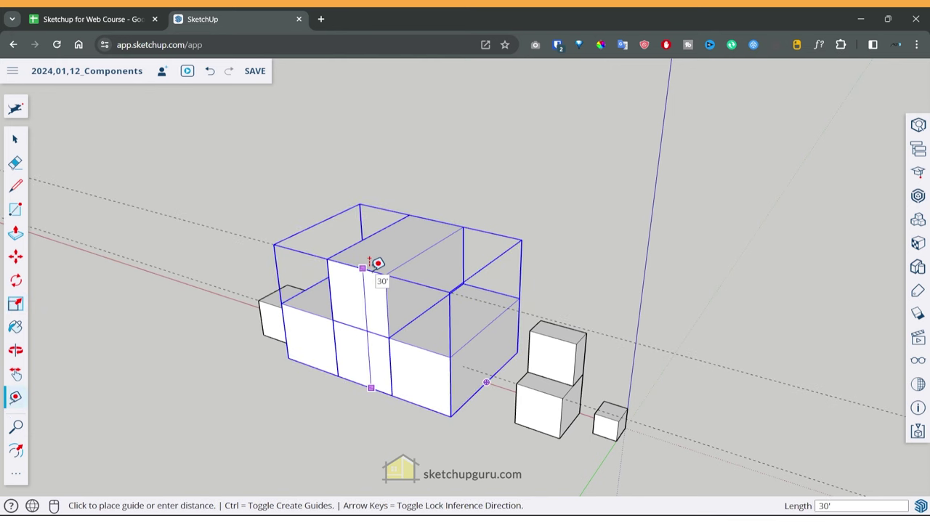
{"action": "key", "text": "space"}
{"action": "middle_click_drag", "start_coordinate": [471, 212], "coordinate": [409, 312]}
{"action": "key", "text": "s"}
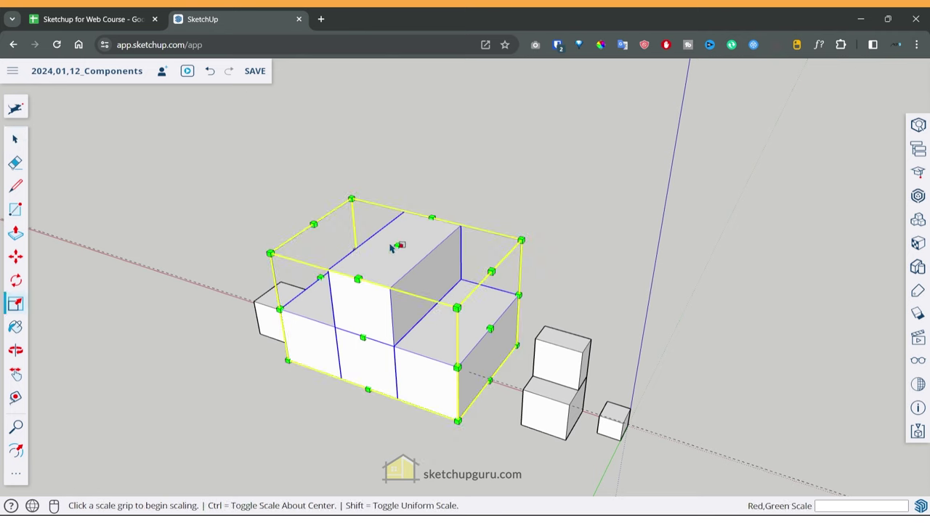
{"action": "left_click", "coordinate": [393, 247]}
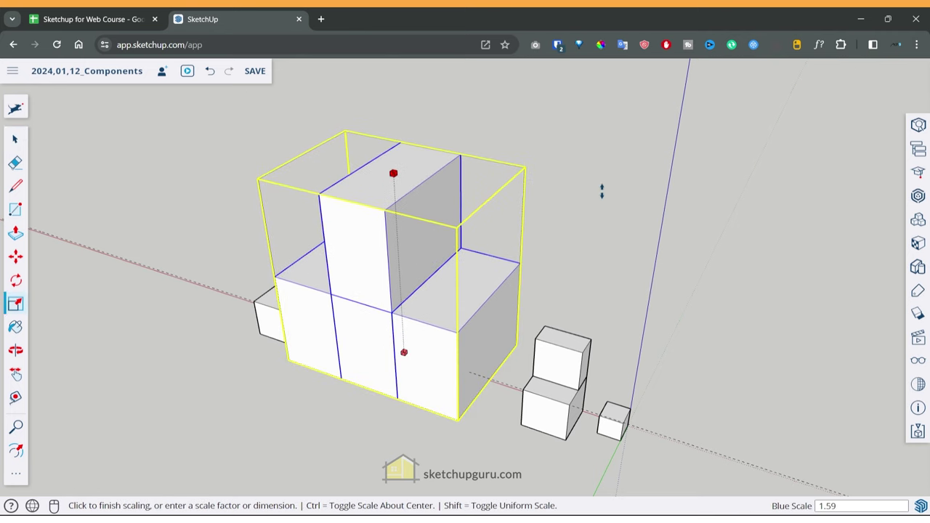
{"action": "key", "text": "space"}
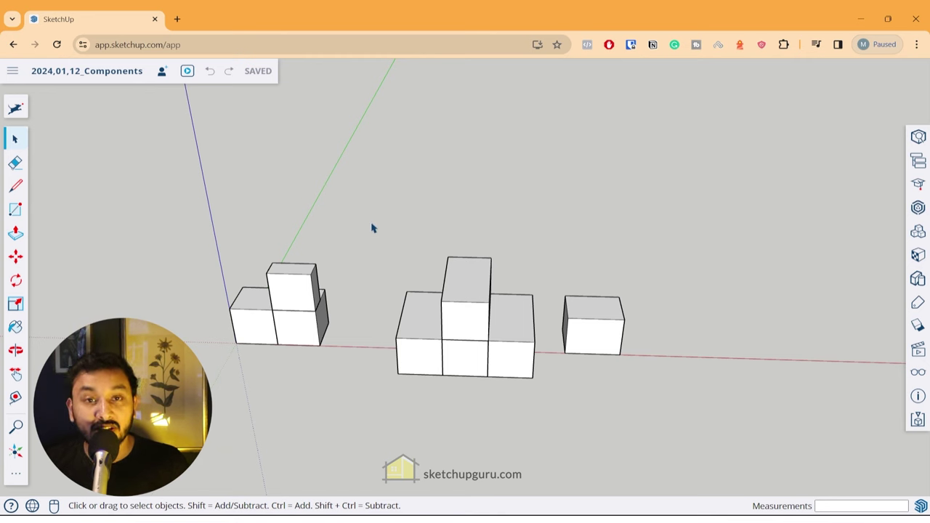
- Activate the Tape Measure tool with the T shortcut
{"action": "key", "text": "t"}
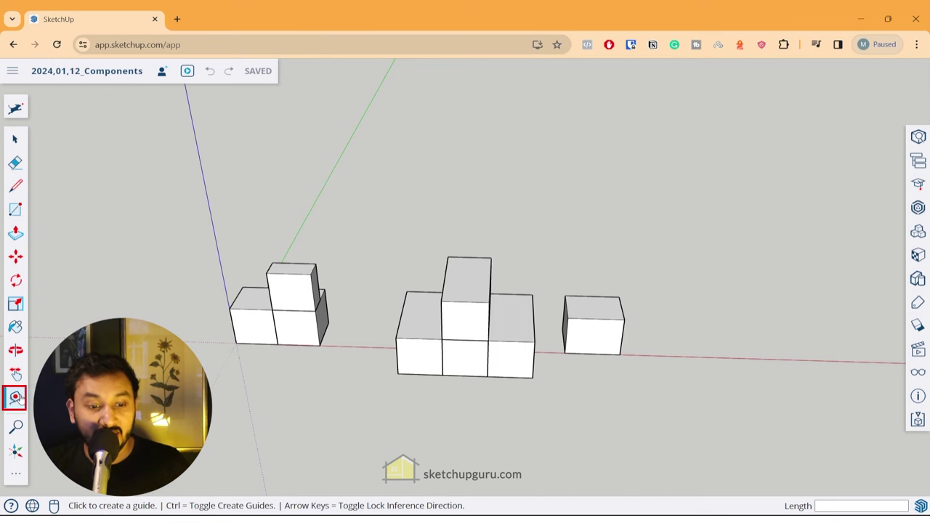
- Place a blue-axis guide line 5' above the lone right-hand box's bottom edge
{"action": "middle_click_drag", "start_coordinate": [698, 311], "coordinate": [517, 342]}
{"action": "scroll", "coordinate": [600, 394], "scroll_direction": "up", "scroll_amount": 5}
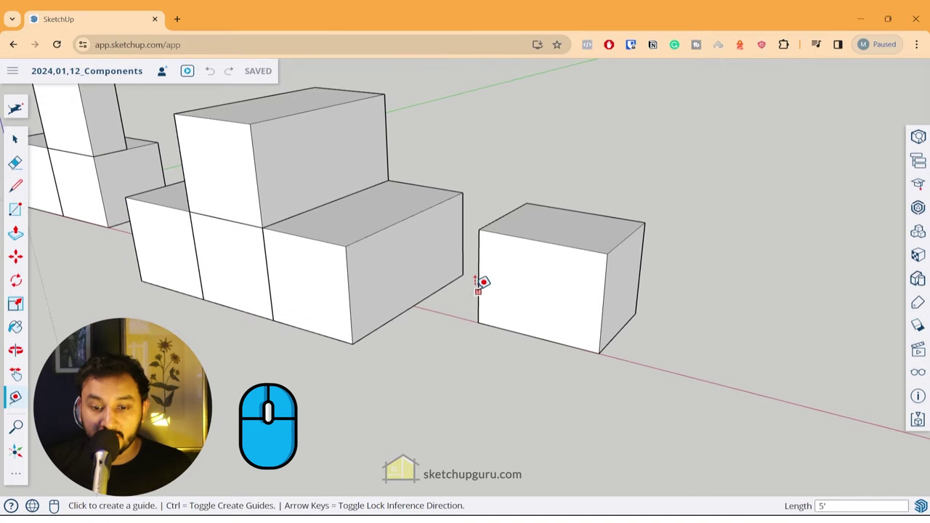
{"action": "left_click", "coordinate": [507, 327]}
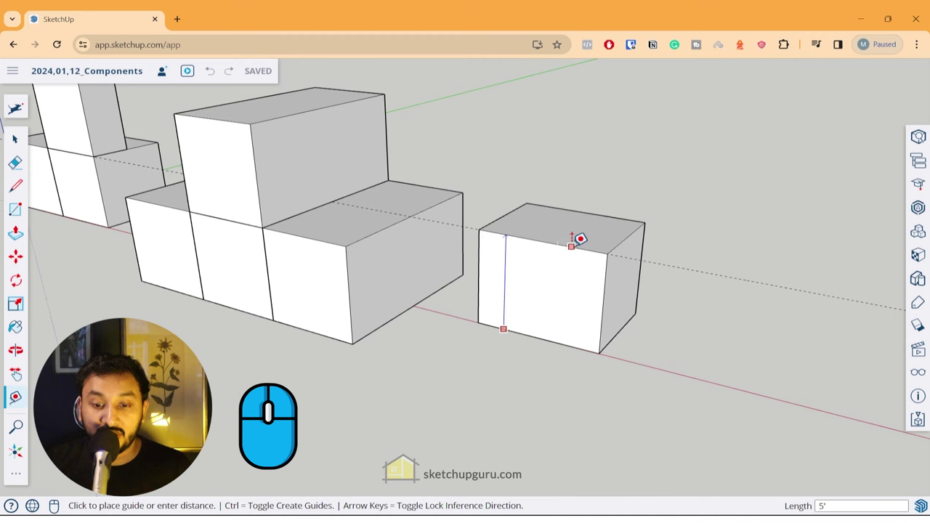
{"action": "middle_click_drag", "start_coordinate": [650, 316], "coordinate": [413, 332]}
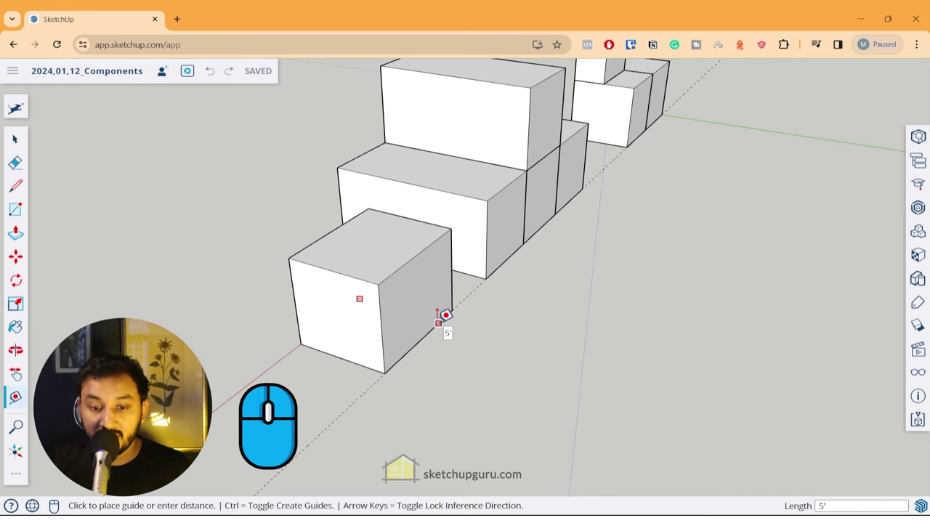
{"action": "middle_click_drag", "start_coordinate": [230, 341], "coordinate": [625, 317]}
{"action": "scroll", "coordinate": [574, 315], "scroll_direction": "down", "scroll_amount": 2}
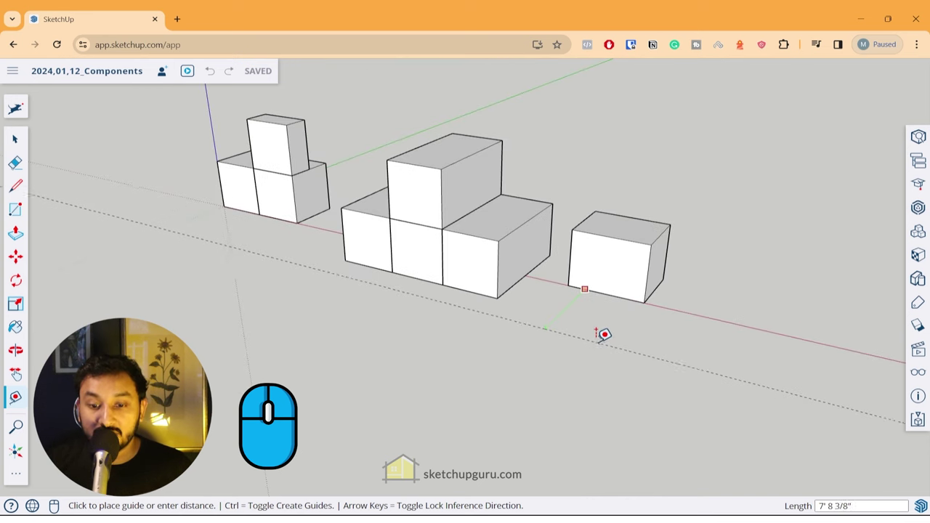
{"action": "key", "text": "Up"}
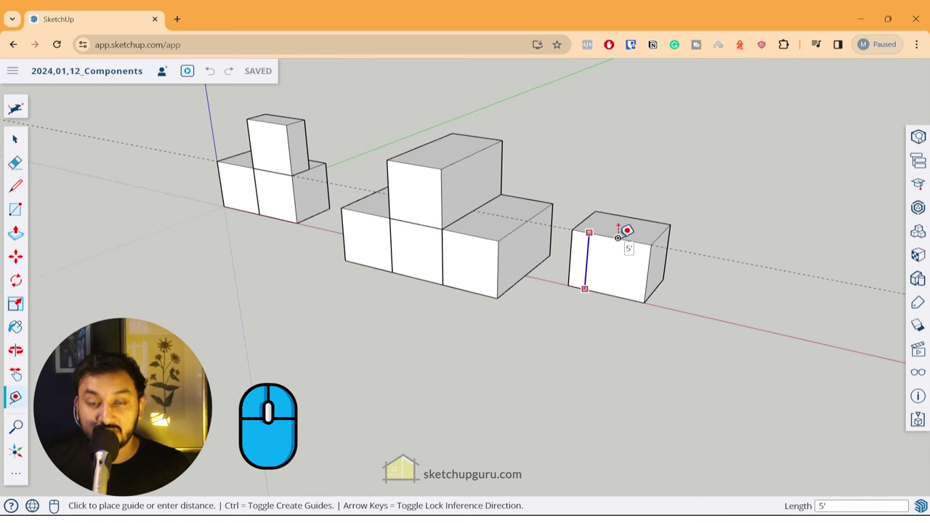
{"action": "left_click", "coordinate": [619, 237]}
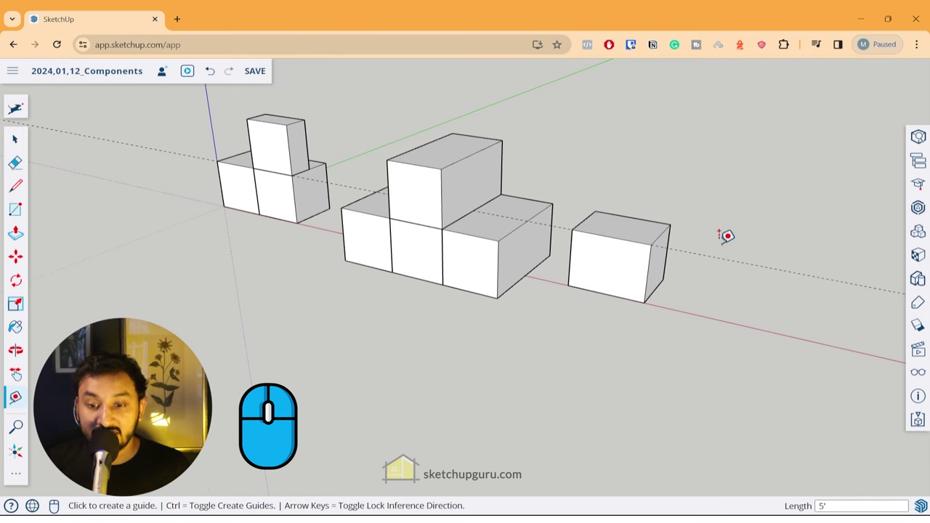
{"action": "middle_click_drag", "start_coordinate": [723, 234], "coordinate": [749, 325]}
{"action": "key", "text": "space"}
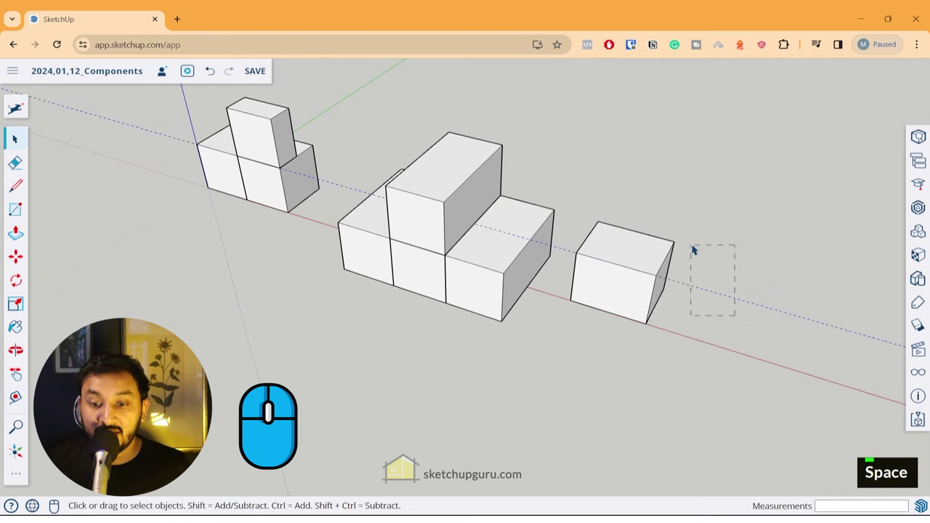
- Place a guide point extending out from the right-hand box's bottom corner
{"action": "middle_click_drag", "start_coordinate": [317, 357], "coordinate": [501, 373]}
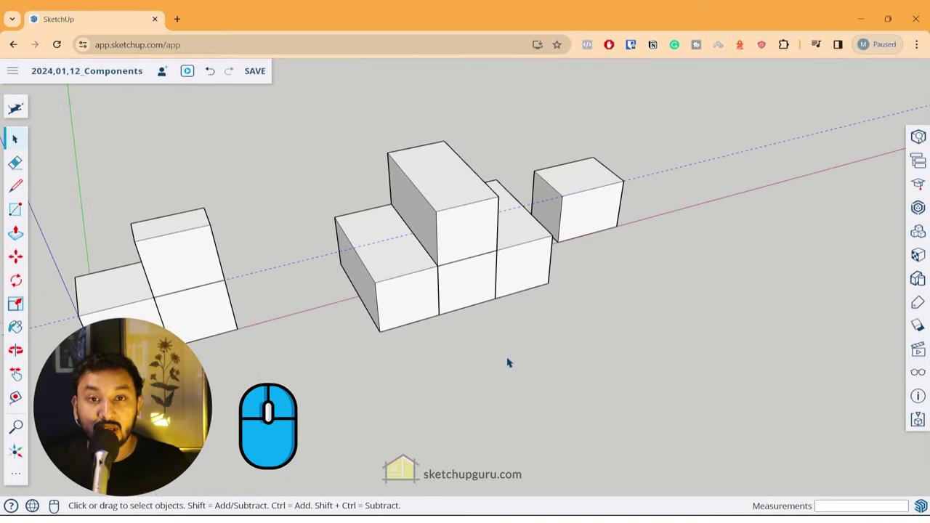
{"action": "middle_click_drag", "start_coordinate": [449, 318], "coordinate": [631, 236]}
{"action": "key", "text": "t"}
{"action": "key", "text": "space"}
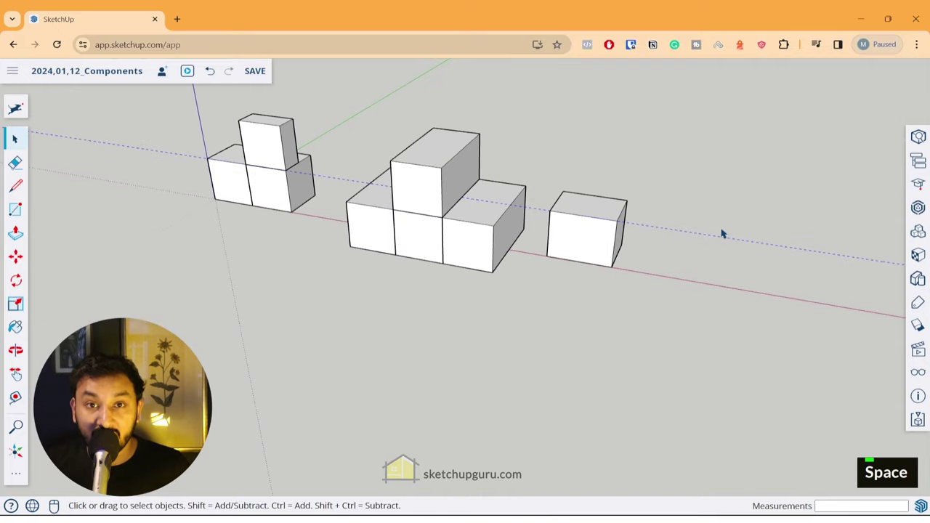
{"action": "scroll", "coordinate": [590, 255], "scroll_direction": "up", "scroll_amount": 4}
{"action": "scroll", "coordinate": [563, 244], "scroll_direction": "down", "scroll_amount": 10}
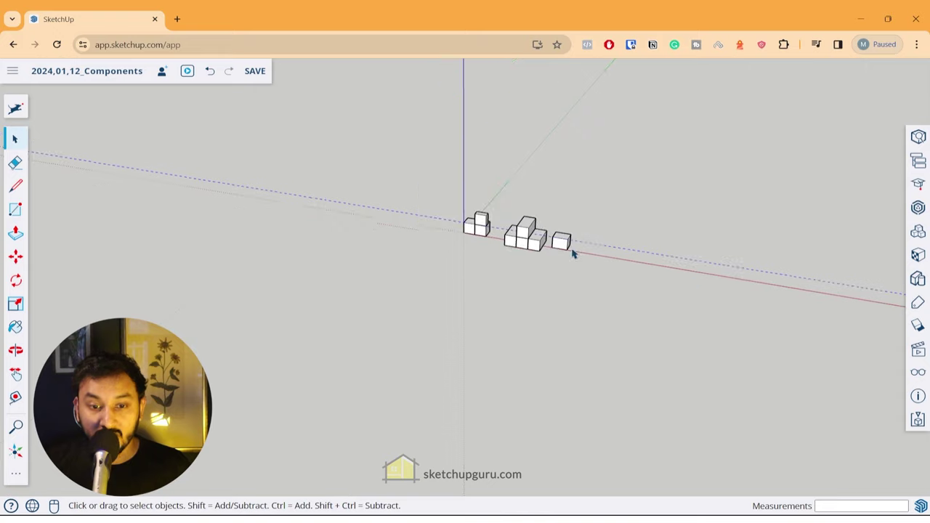
{"action": "middle_click_drag", "start_coordinate": [389, 280], "coordinate": [502, 279]}
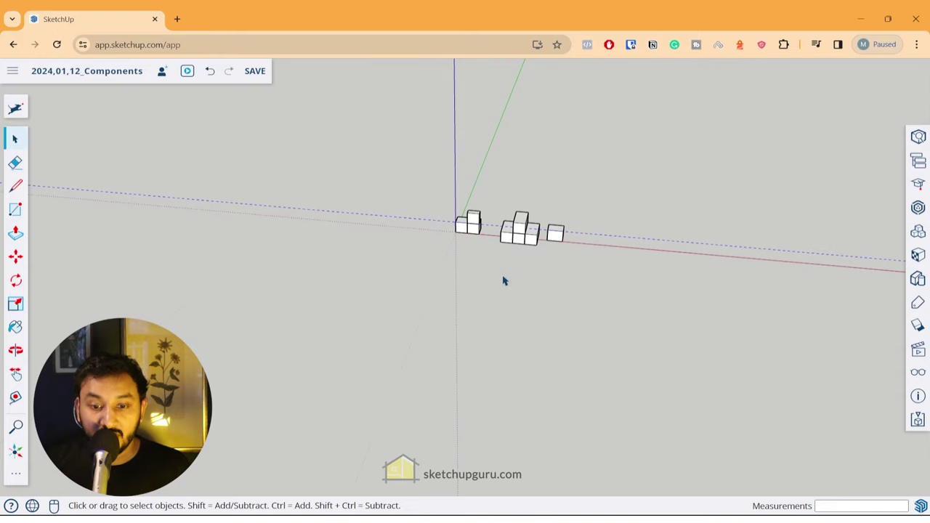
{"action": "scroll", "coordinate": [466, 264], "scroll_direction": "up", "scroll_amount": 5}
{"action": "scroll", "coordinate": [440, 264], "scroll_direction": "up", "scroll_amount": 3}
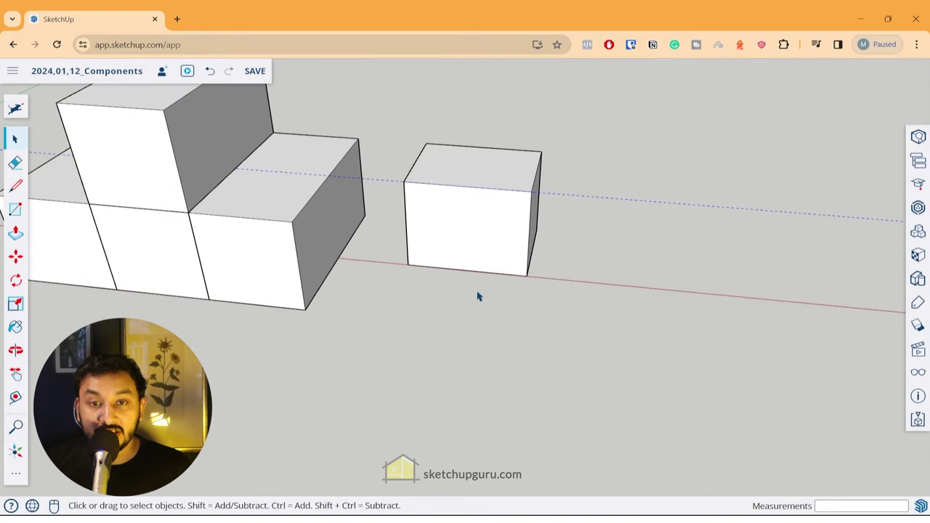
{"action": "key", "text": "t"}
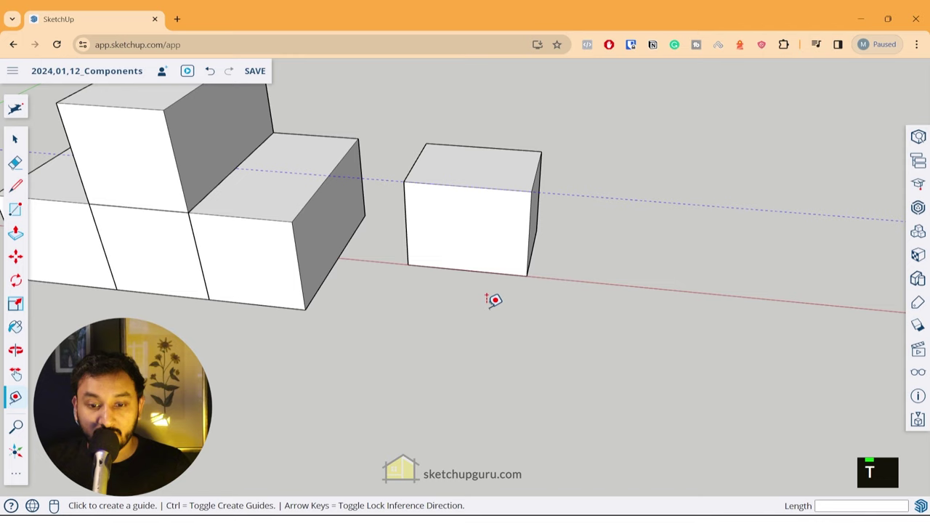
{"action": "middle_click_drag", "start_coordinate": [494, 302], "coordinate": [451, 352]}
{"action": "scroll", "coordinate": [527, 268], "scroll_direction": "up", "scroll_amount": 3}
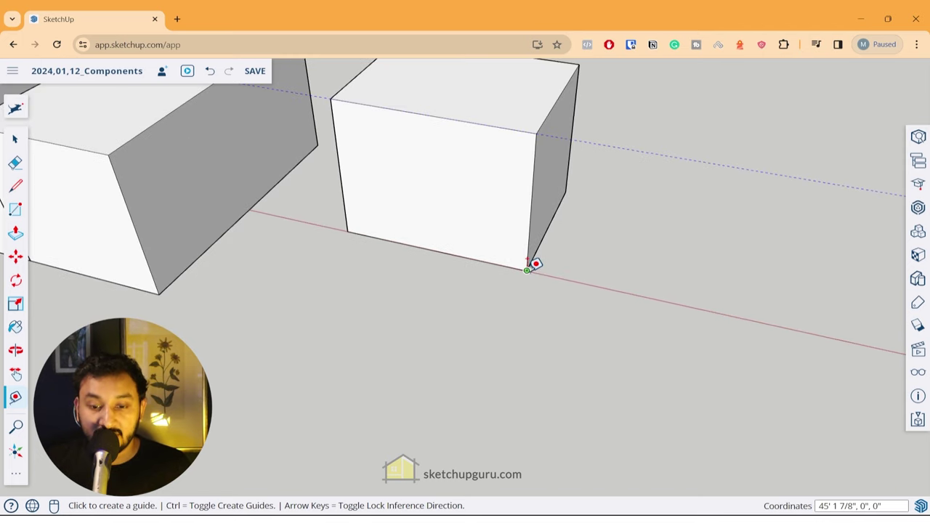
{"action": "left_click", "coordinate": [527, 270]}
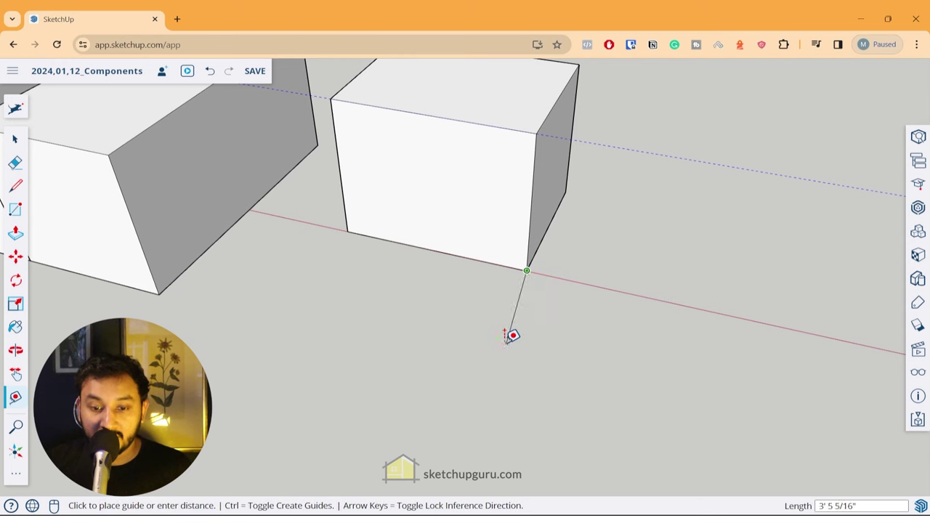
{"action": "middle_click_drag", "start_coordinate": [492, 332], "coordinate": [270, 314]}
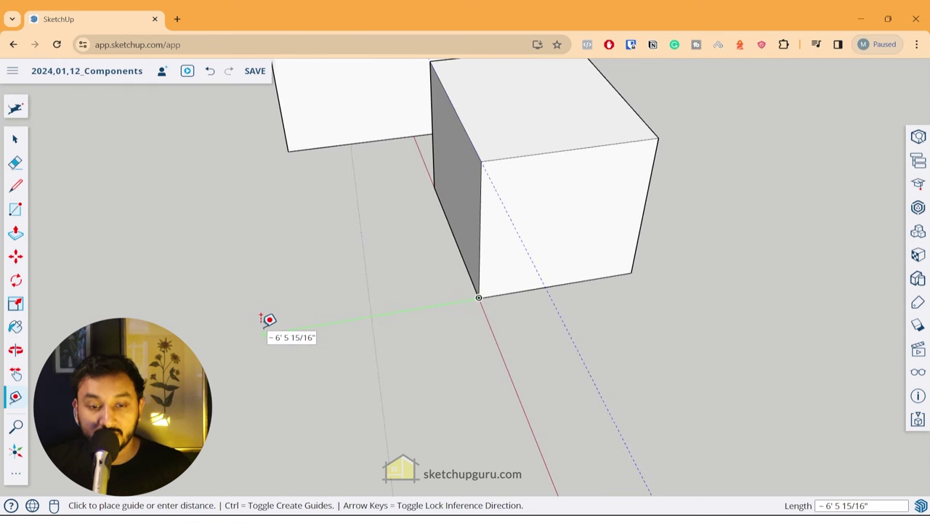
{"action": "left_click", "coordinate": [269, 332]}
- Cancel a stray guide, then place a parallel guide in front of the box
{"action": "middle_click_drag", "start_coordinate": [322, 341], "coordinate": [615, 205]}
{"action": "left_click", "coordinate": [602, 256]}
{"action": "key", "text": "Escape"}
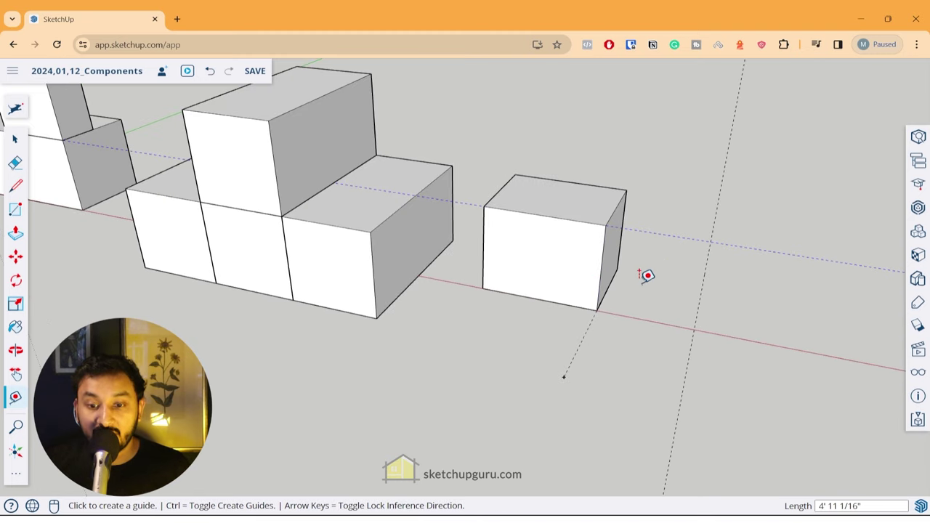
{"action": "middle_click_drag", "start_coordinate": [646, 275], "coordinate": [646, 335]}
{"action": "left_click", "coordinate": [487, 297]}
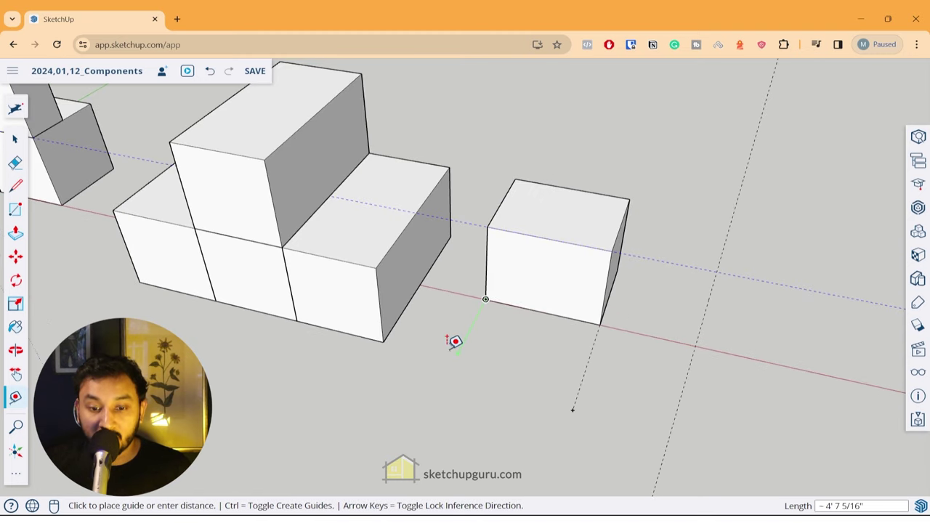
{"action": "left_click", "coordinate": [454, 347]}
{"action": "middle_click_drag", "start_coordinate": [546, 386], "coordinate": [621, 338]}
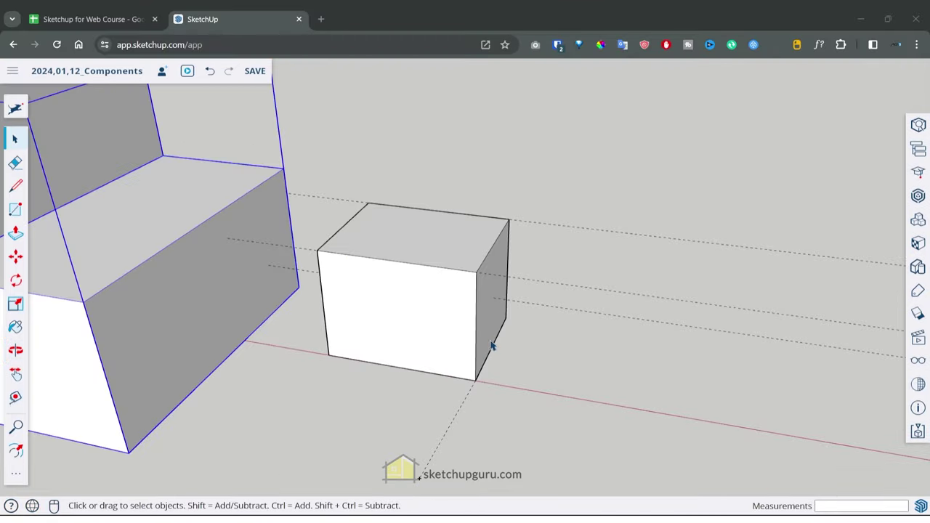
- Deselect the box stack and open the Display settings panel on the right
{"action": "middle_click_drag", "start_coordinate": [473, 291], "coordinate": [436, 240]}
{"action": "scroll", "coordinate": [542, 272], "scroll_direction": "down", "scroll_amount": 6}
{"action": "middle_click_drag", "start_coordinate": [542, 272], "coordinate": [650, 191]}
{"action": "key", "text": "space"}
{"action": "scroll", "coordinate": [466, 322], "scroll_direction": "up", "scroll_amount": 5}
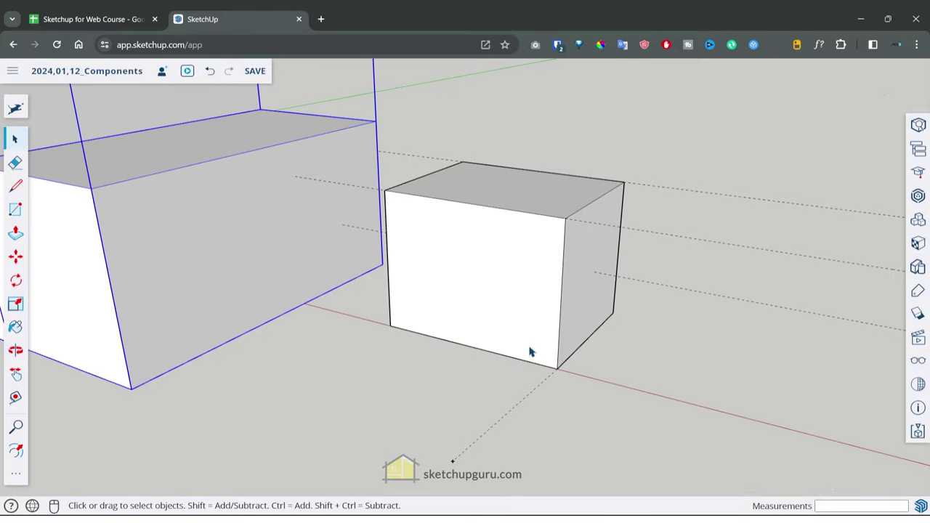
{"action": "scroll", "coordinate": [471, 352], "scroll_direction": "down", "scroll_amount": 5}
{"action": "middle_click_drag", "start_coordinate": [465, 322], "coordinate": [455, 359]}
{"action": "scroll", "coordinate": [465, 310], "scroll_direction": "up", "scroll_amount": 5}
{"action": "scroll", "coordinate": [461, 376], "scroll_direction": "down", "scroll_amount": 5}
{"action": "scroll", "coordinate": [456, 378], "scroll_direction": "up", "scroll_amount": 5}
{"action": "left_click", "coordinate": [407, 386]}
{"action": "middle_click_drag", "start_coordinate": [407, 386], "coordinate": [500, 305]}
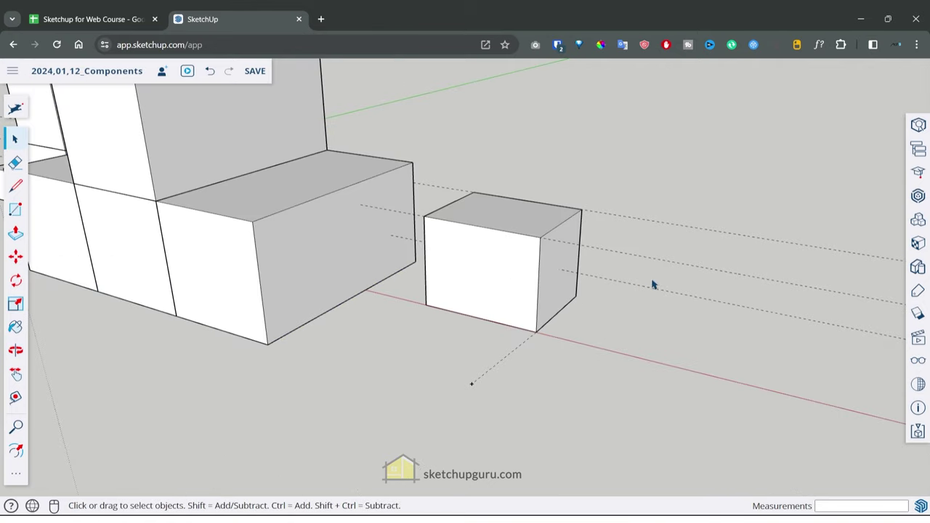
{"action": "left_click", "coordinate": [918, 361]}
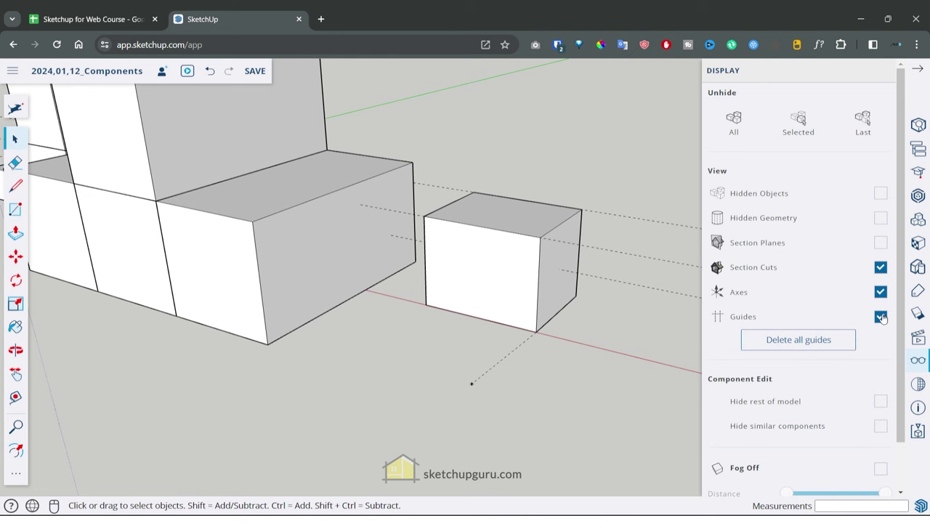
- Delete all guide lines and close the Display settings panel
{"action": "middle_click_drag", "start_coordinate": [566, 331], "coordinate": [447, 239]}
{"action": "scroll", "coordinate": [446, 290], "scroll_direction": "down", "scroll_amount": 5}
{"action": "middle_click_drag", "start_coordinate": [446, 293], "coordinate": [480, 208]}
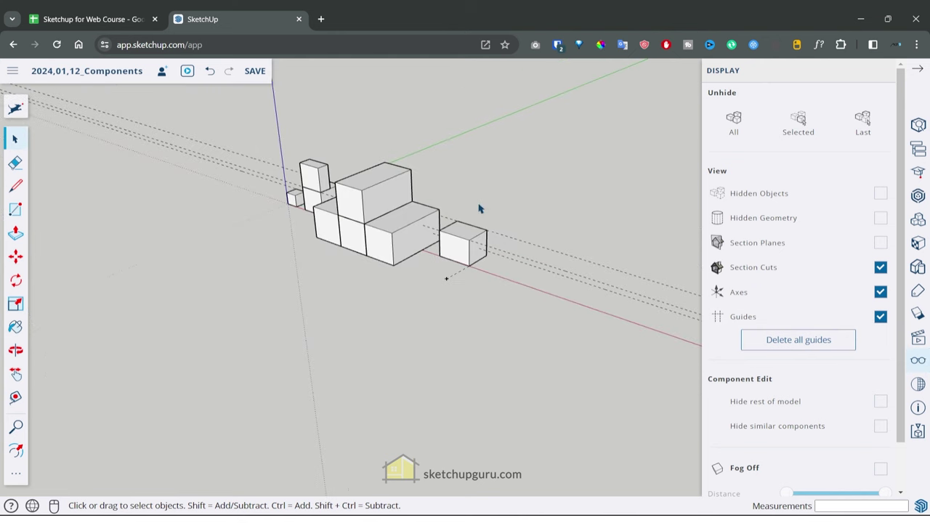
{"action": "scroll", "coordinate": [465, 175], "scroll_direction": "down", "scroll_amount": 2}
{"action": "scroll", "coordinate": [446, 145], "scroll_direction": "up", "scroll_amount": 4}
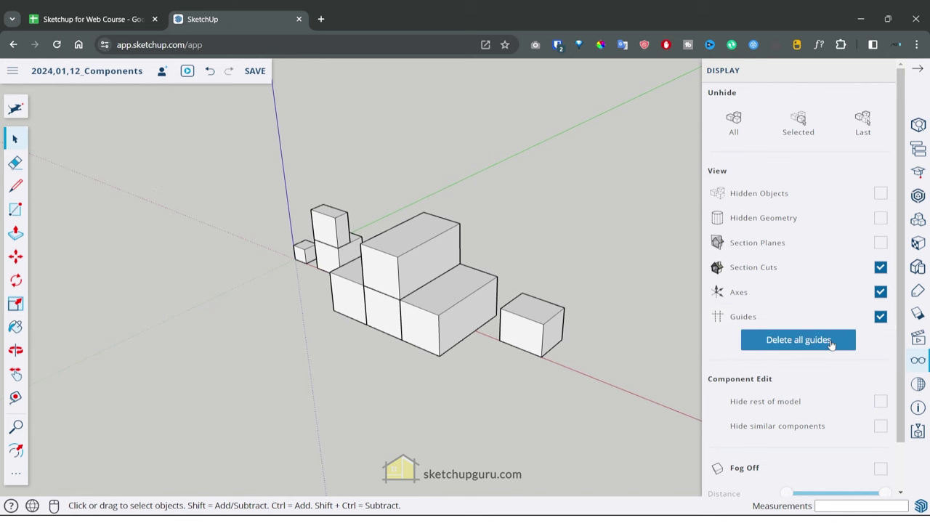
{"action": "middle_click_drag", "start_coordinate": [596, 371], "coordinate": [534, 343]}
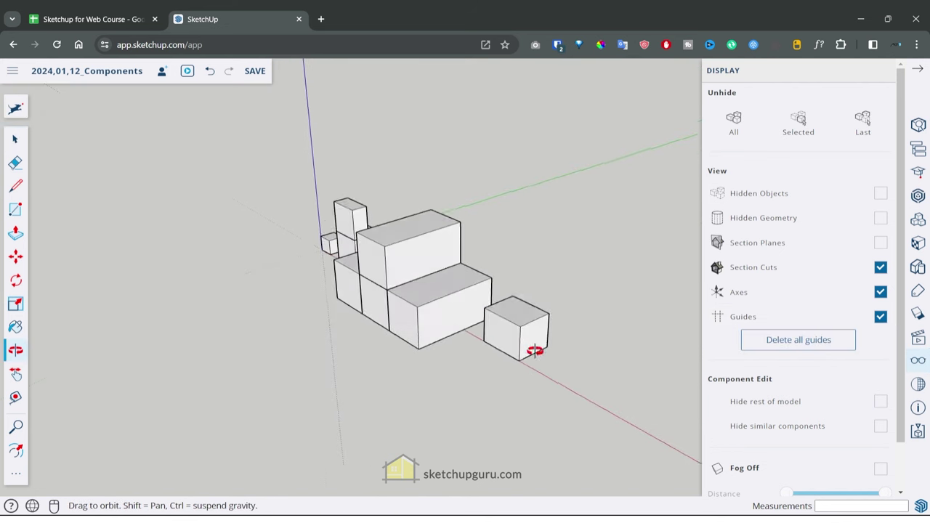
{"action": "scroll", "coordinate": [469, 343], "scroll_direction": "up", "scroll_amount": 3}
{"action": "middle_click_drag", "start_coordinate": [469, 342], "coordinate": [470, 315]}
{"action": "scroll", "coordinate": [470, 386], "scroll_direction": "down", "scroll_amount": 5}
{"action": "scroll", "coordinate": [482, 407], "scroll_direction": "up", "scroll_amount": 5}
{"action": "scroll", "coordinate": [448, 370], "scroll_direction": "down", "scroll_amount": 3}
{"action": "scroll", "coordinate": [452, 367], "scroll_direction": "up", "scroll_amount": 5}
{"action": "scroll", "coordinate": [492, 312], "scroll_direction": "down", "scroll_amount": 5}
- Select the tall stacked box
{"action": "left_click", "coordinate": [436, 319]}
{"action": "scroll", "coordinate": [400, 312], "scroll_direction": "up", "scroll_amount": 4}
{"action": "left_click", "coordinate": [380, 288]}
{"action": "middle_click_drag", "start_coordinate": [380, 288], "coordinate": [509, 336]}
{"action": "scroll", "coordinate": [487, 345], "scroll_direction": "down", "scroll_amount": 3}
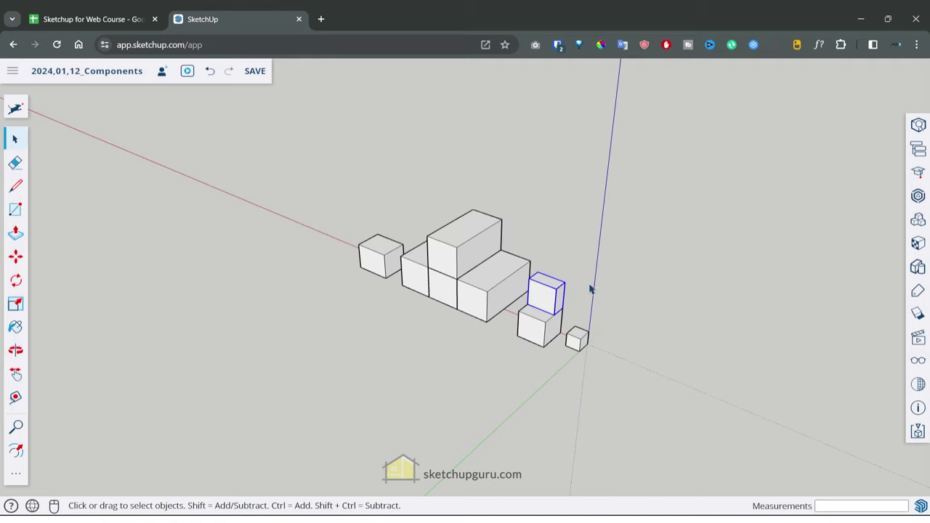
- Clear the selection and start Tape Measure with guide creation toggled off via Ctrl
{"action": "scroll", "coordinate": [543, 328], "scroll_direction": "up", "scroll_amount": 5}
{"action": "left_click", "coordinate": [543, 327]}
{"action": "left_click", "coordinate": [635, 259]}
{"action": "scroll", "coordinate": [527, 382], "scroll_direction": "down", "scroll_amount": 5}
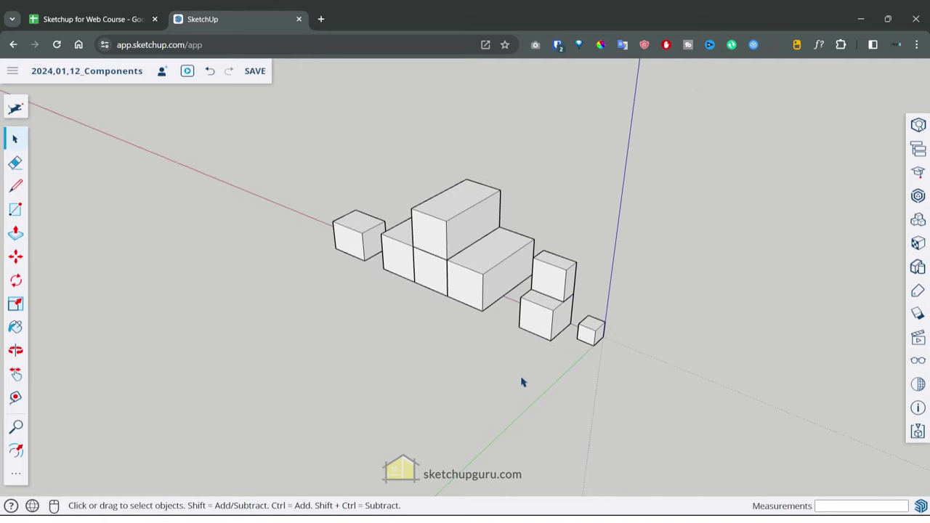
{"action": "key", "text": "t"}
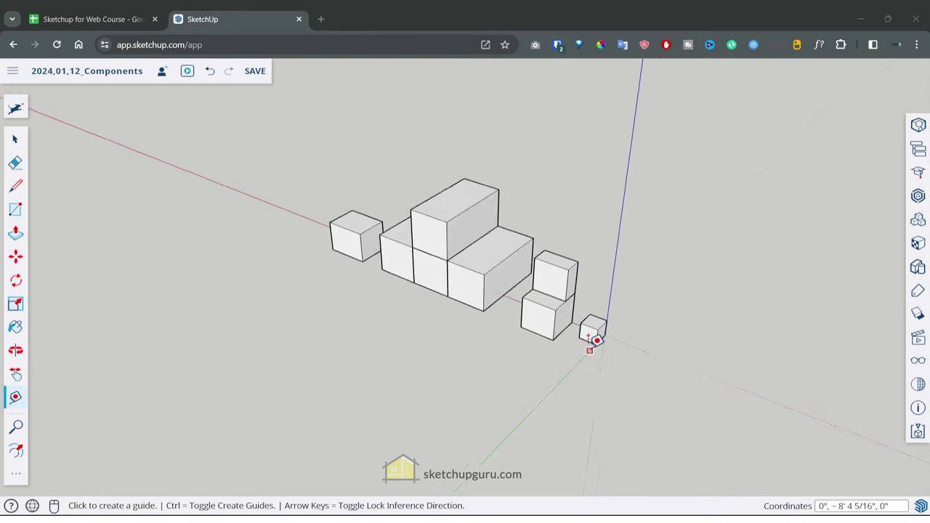
{"action": "scroll", "coordinate": [529, 355], "scroll_direction": "up", "scroll_amount": 3}
{"action": "key", "text": "ctrl"}
{"action": "scroll", "coordinate": [532, 355], "scroll_direction": "up", "scroll_amount": 3}
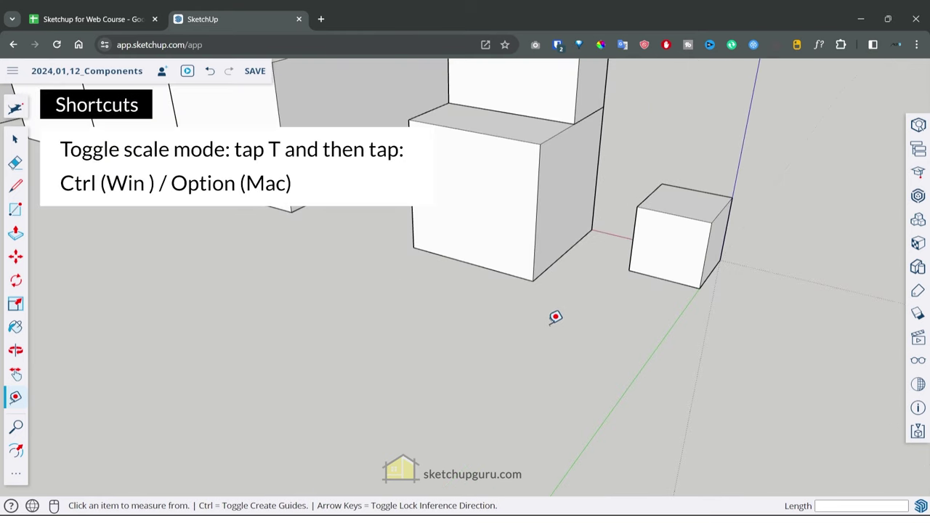
- Zoom in on the small cube and start measuring at its bottom edge
{"action": "middle_click_drag", "start_coordinate": [545, 294], "coordinate": [571, 282]}
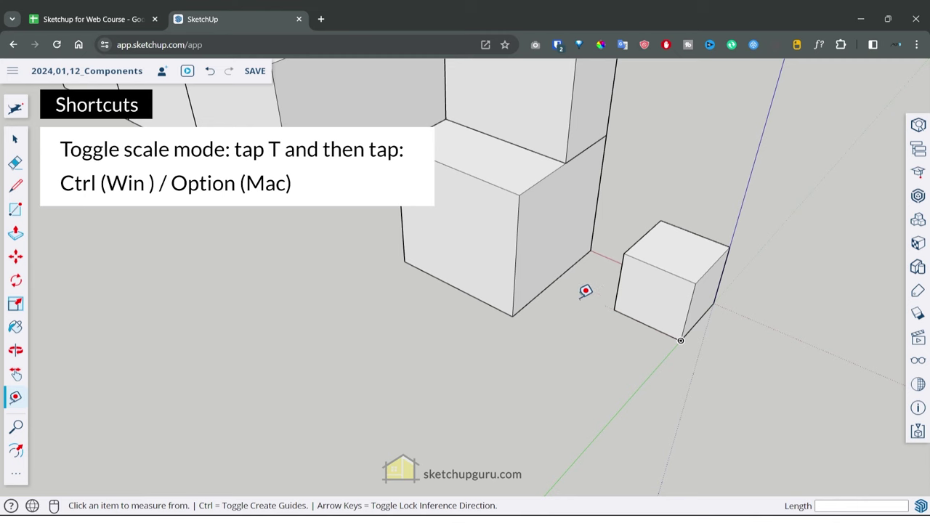
{"action": "middle_click_drag", "start_coordinate": [577, 338], "coordinate": [580, 332]}
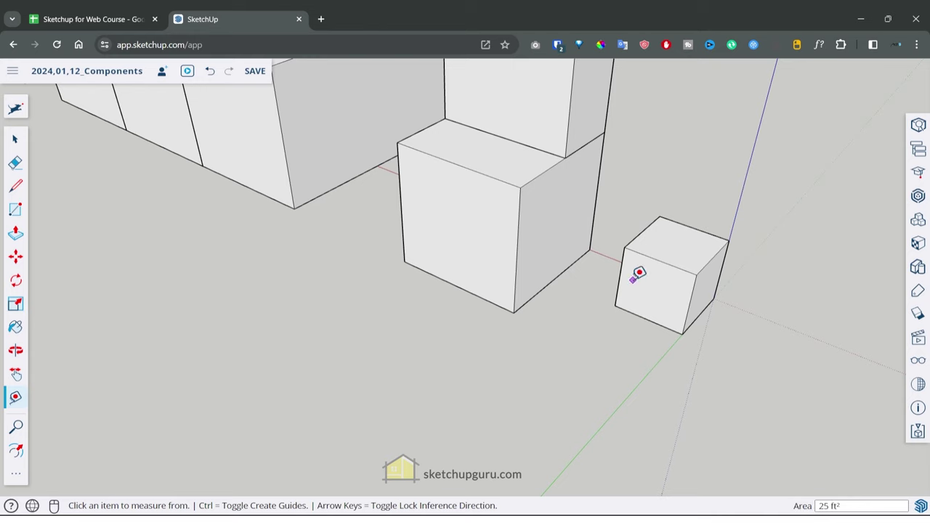
{"action": "middle_click_drag", "start_coordinate": [644, 322], "coordinate": [534, 293]}
{"action": "scroll", "coordinate": [587, 335], "scroll_direction": "down", "scroll_amount": 5}
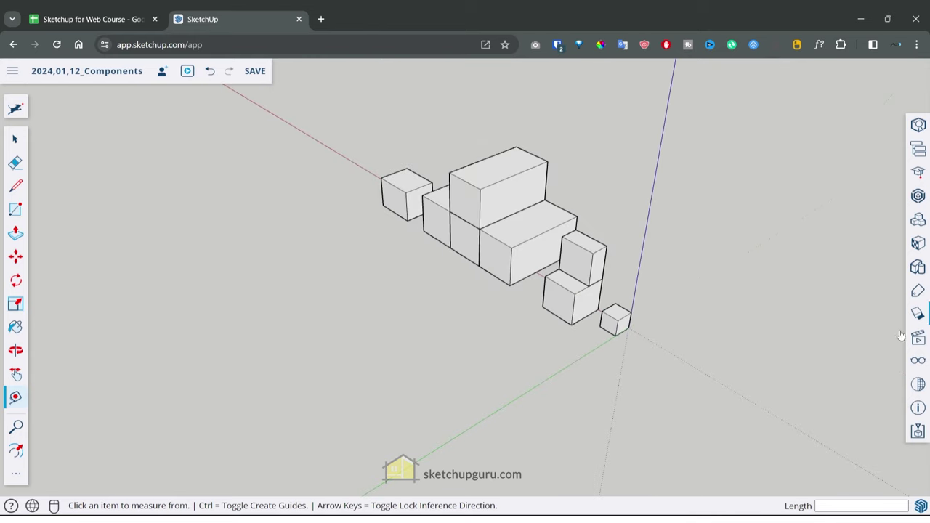
{"action": "middle_click_drag", "start_coordinate": [533, 326], "coordinate": [641, 298]}
{"action": "scroll", "coordinate": [642, 297], "scroll_direction": "up", "scroll_amount": 2}
{"action": "scroll", "coordinate": [648, 316], "scroll_direction": "up", "scroll_amount": 3}
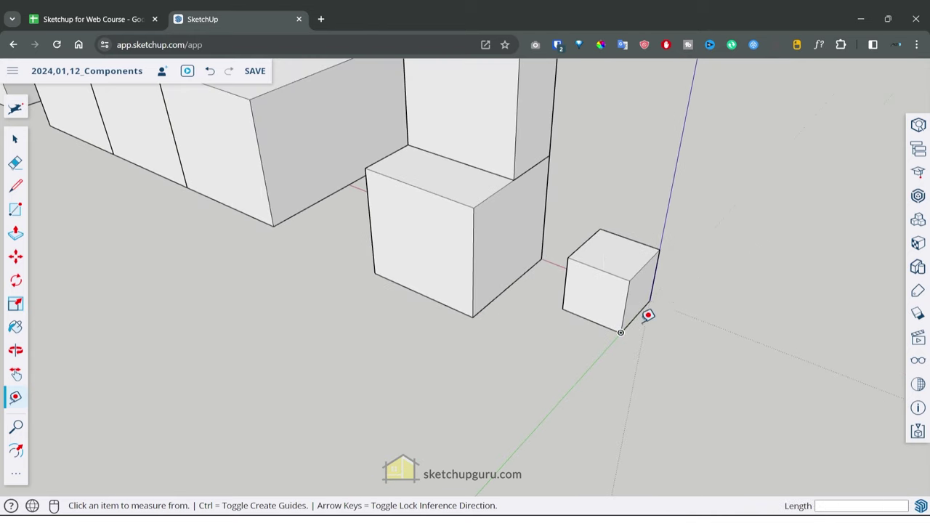
{"action": "scroll", "coordinate": [576, 334], "scroll_direction": "down", "scroll_amount": 4}
{"action": "scroll", "coordinate": [633, 320], "scroll_direction": "up", "scroll_amount": 3}
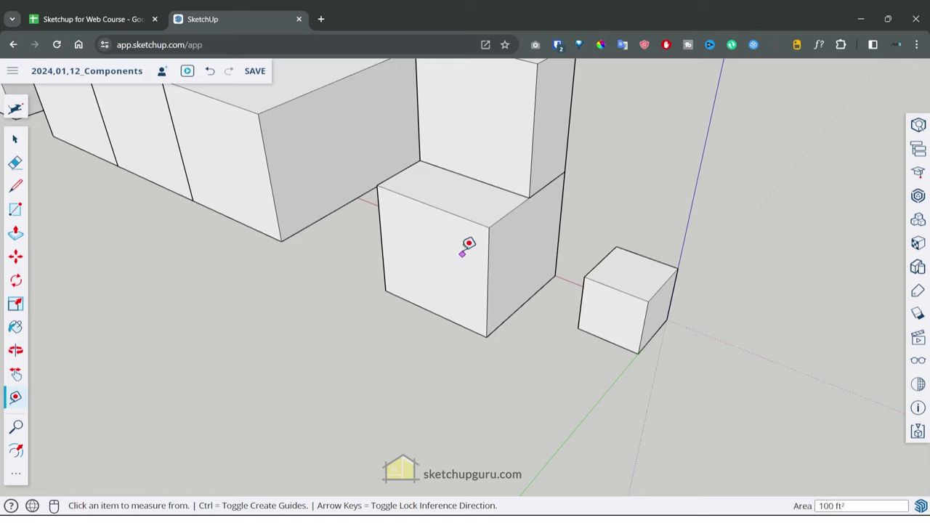
{"action": "scroll", "coordinate": [719, 354], "scroll_direction": "down", "scroll_amount": 3}
{"action": "scroll", "coordinate": [719, 354], "scroll_direction": "down", "scroll_amount": 2}
{"action": "scroll", "coordinate": [734, 343], "scroll_direction": "up", "scroll_amount": 4}
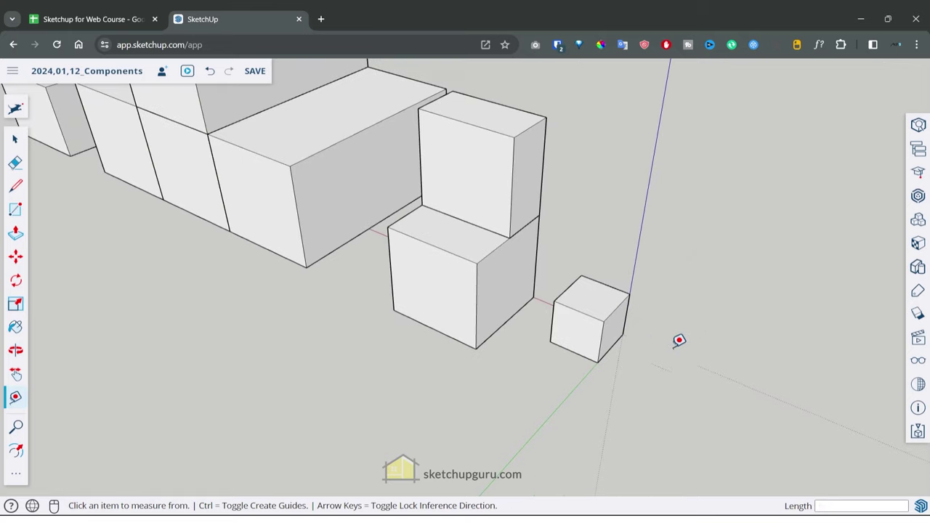
{"action": "scroll", "coordinate": [611, 349], "scroll_direction": "up", "scroll_amount": 4}
{"action": "left_click", "coordinate": [525, 368]}
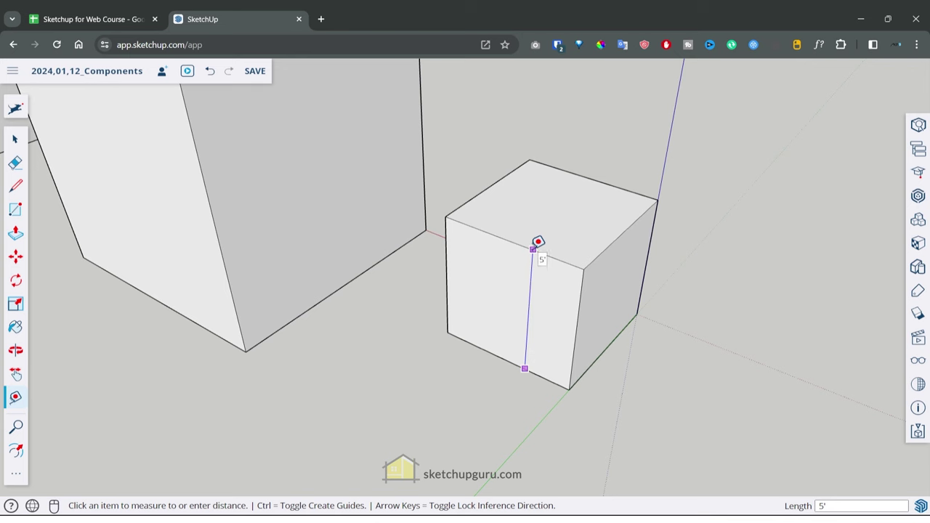
- Measure the cube's 5' height, enter 10' and confirm resizing the whole model
{"action": "left_click", "coordinate": [534, 249]}
{"action": "left_click", "coordinate": [538, 241]}
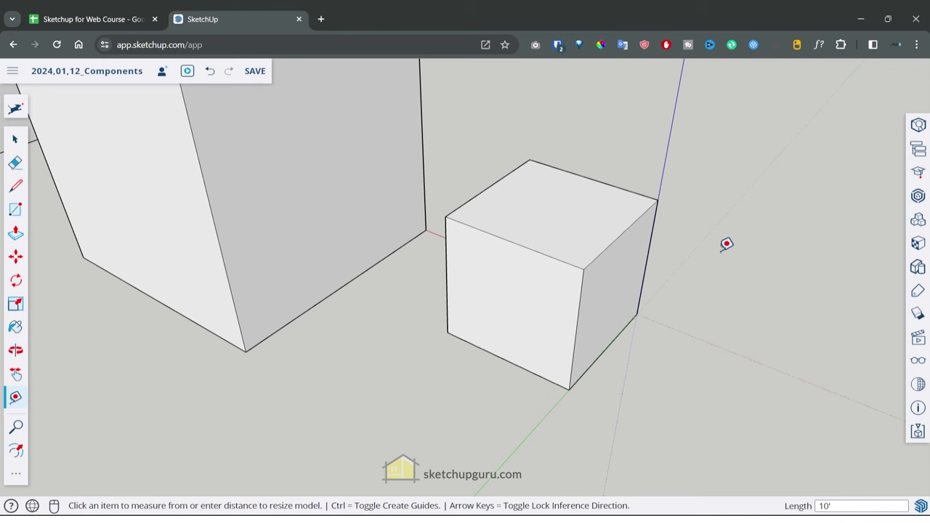
{"action": "key", "text": "Return"}
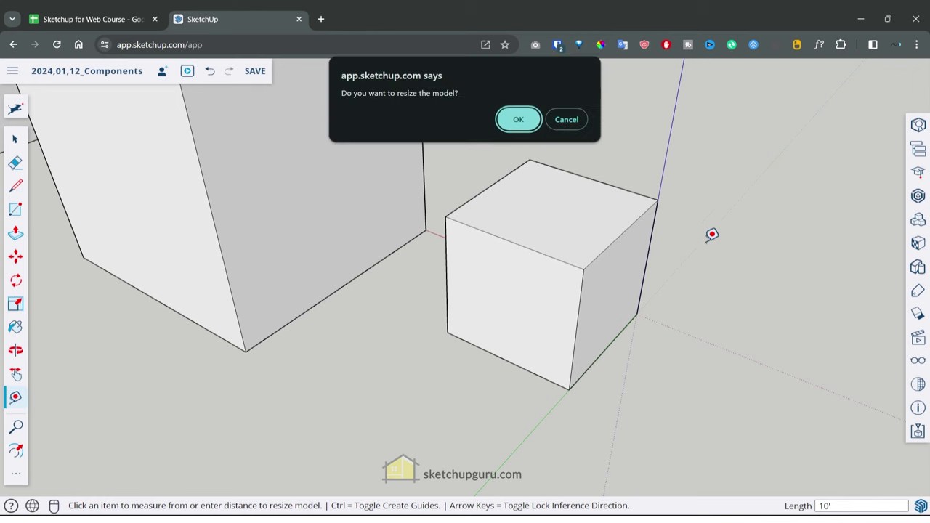
{"action": "left_click", "coordinate": [516, 120]}
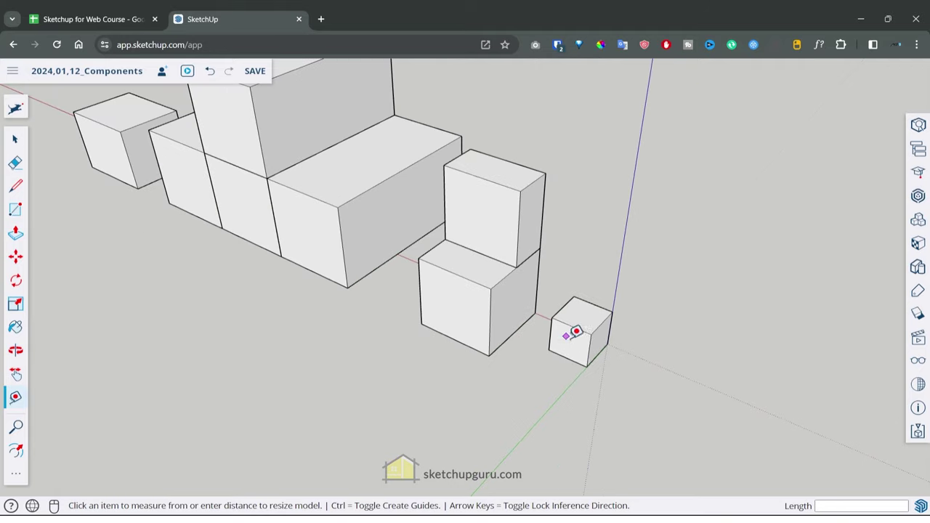
- Verify the small cube now measures 10' and the lower stacked box 20'
{"action": "left_click", "coordinate": [567, 357]}
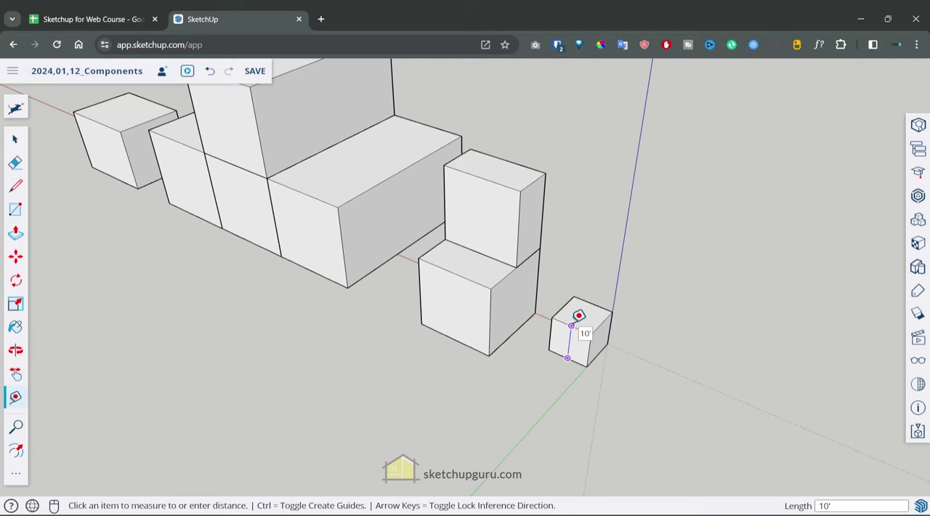
{"action": "left_click", "coordinate": [578, 315]}
{"action": "left_click", "coordinate": [465, 345]}
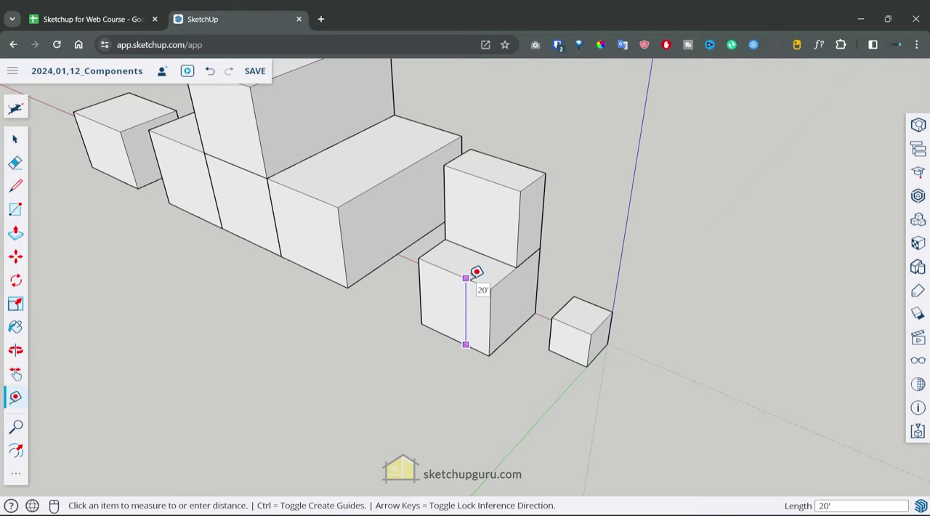
{"action": "left_click", "coordinate": [470, 277]}
{"action": "scroll", "coordinate": [495, 341], "scroll_direction": "down", "scroll_amount": 4}
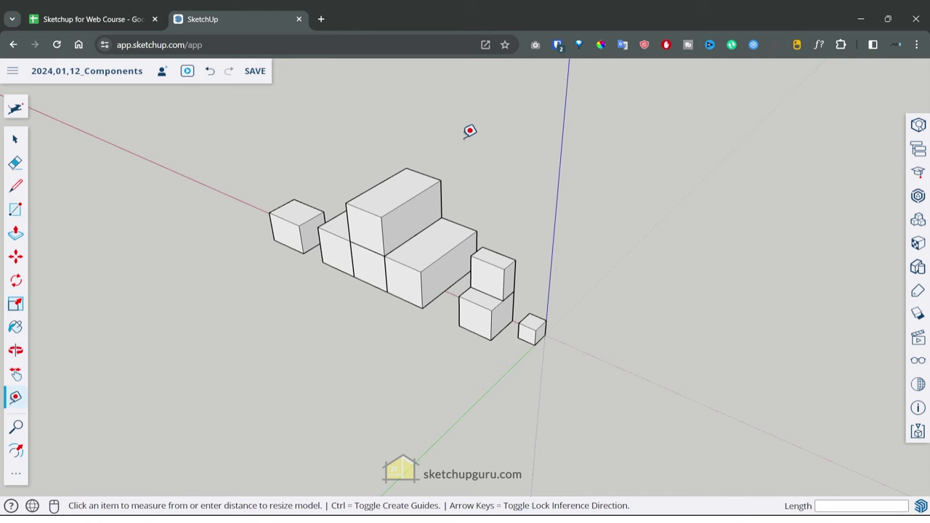
{"action": "key", "text": "space"}
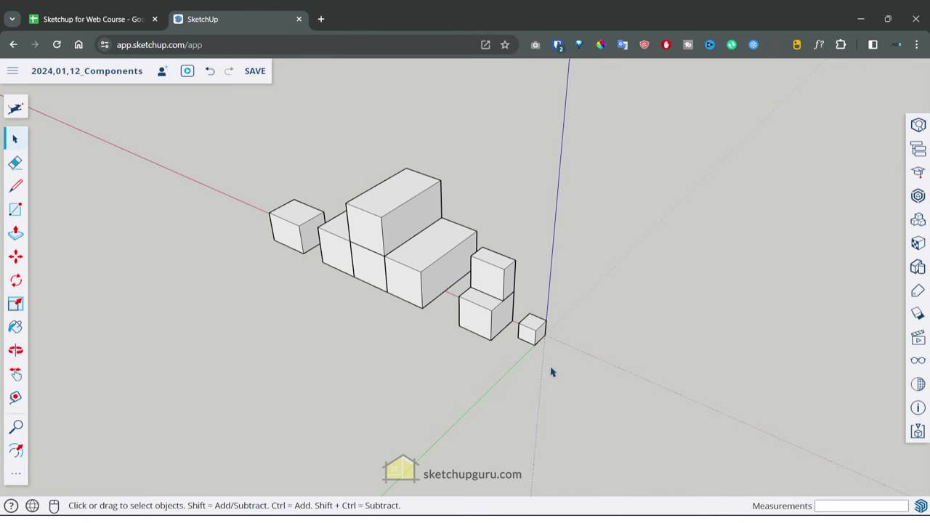
- Open the small cube component for editing
{"action": "scroll", "coordinate": [607, 386], "scroll_direction": "up", "scroll_amount": 2}
{"action": "scroll", "coordinate": [607, 386], "scroll_direction": "down", "scroll_amount": 2}
{"action": "scroll", "coordinate": [574, 333], "scroll_direction": "up", "scroll_amount": 3}
{"action": "scroll", "coordinate": [583, 348], "scroll_direction": "down", "scroll_amount": 2}
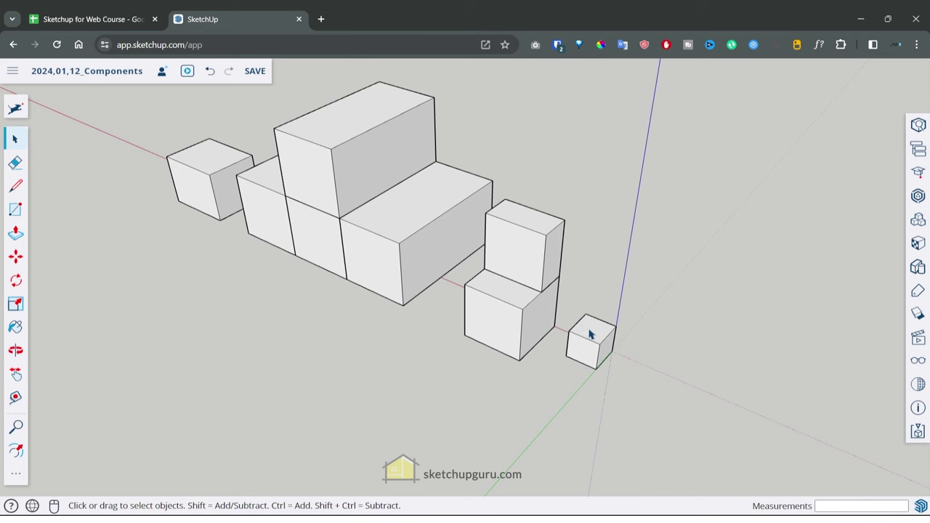
{"action": "double_click", "coordinate": [590, 335]}
{"action": "scroll", "coordinate": [589, 372], "scroll_direction": "up", "scroll_amount": 3}
{"action": "middle_click_drag", "start_coordinate": [583, 374], "coordinate": [579, 318]}
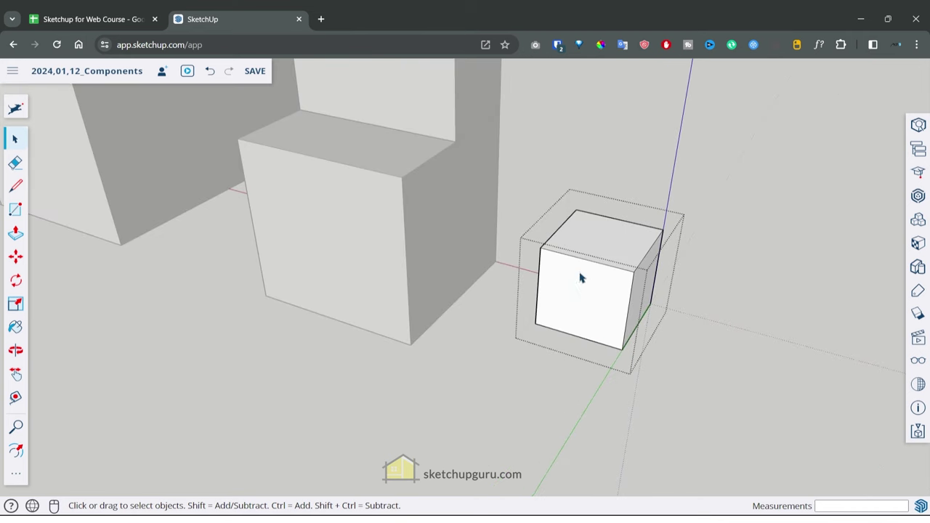
- Measure the cube's height and resize just the component to 5'
{"action": "key", "text": "t"}
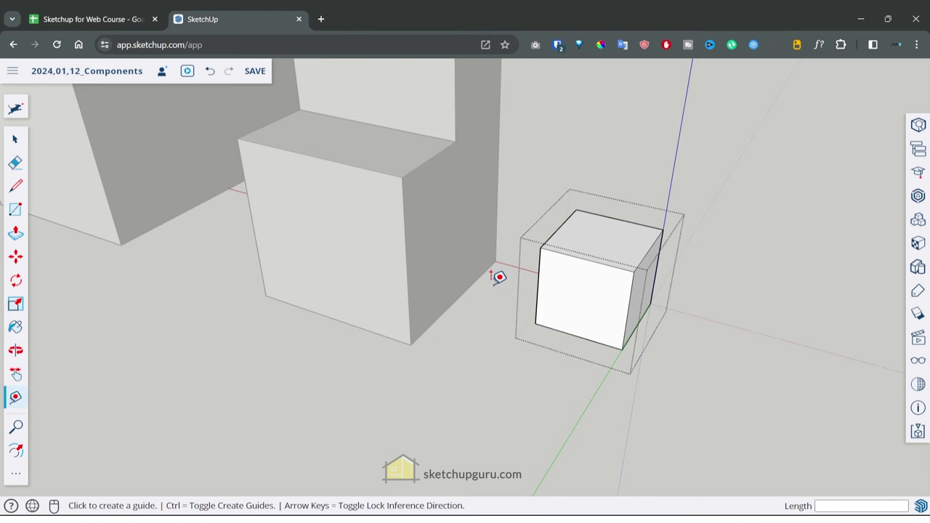
{"action": "scroll", "coordinate": [564, 309], "scroll_direction": "up", "scroll_amount": 3}
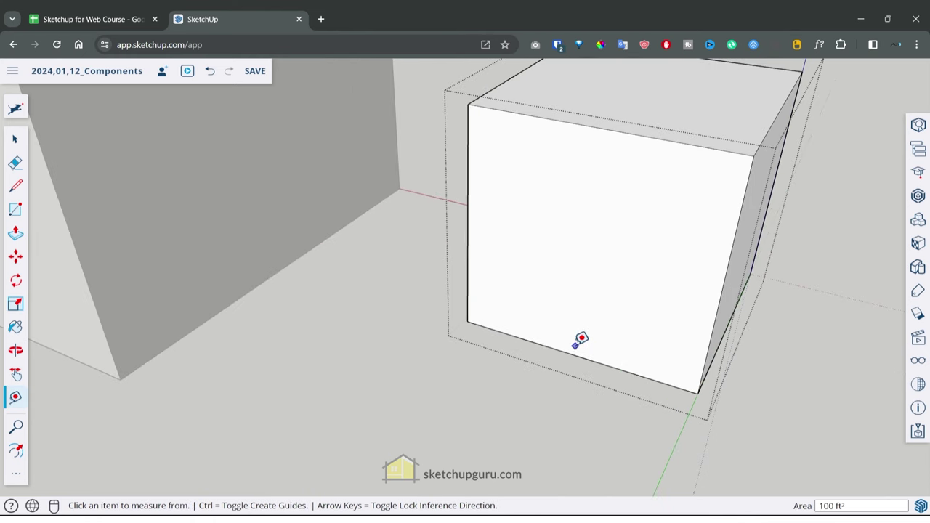
{"action": "left_click", "coordinate": [575, 354]}
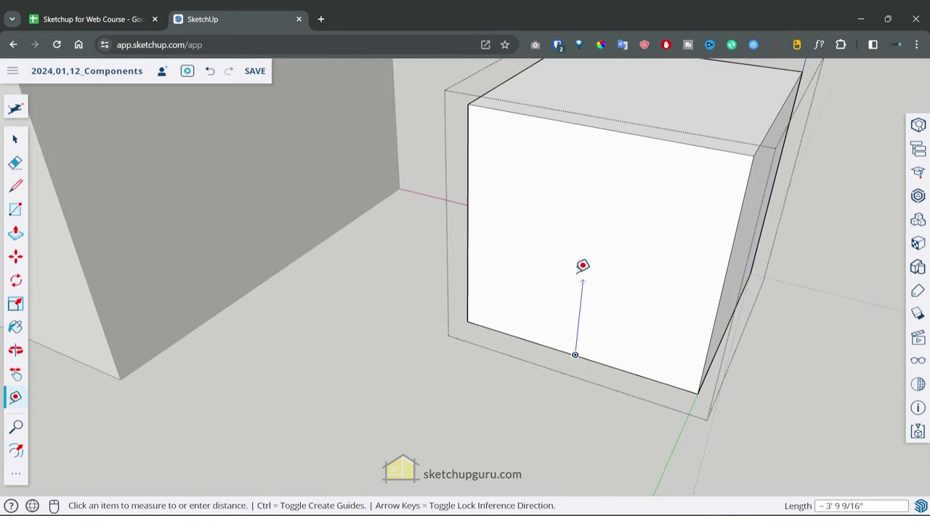
{"action": "left_click", "coordinate": [609, 124]}
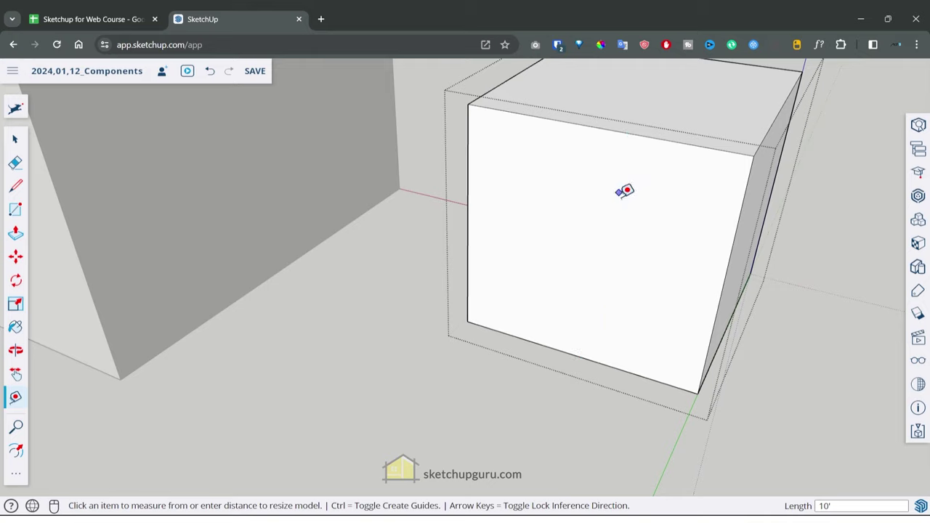
{"action": "scroll", "coordinate": [484, 263], "scroll_direction": "down", "scroll_amount": 3}
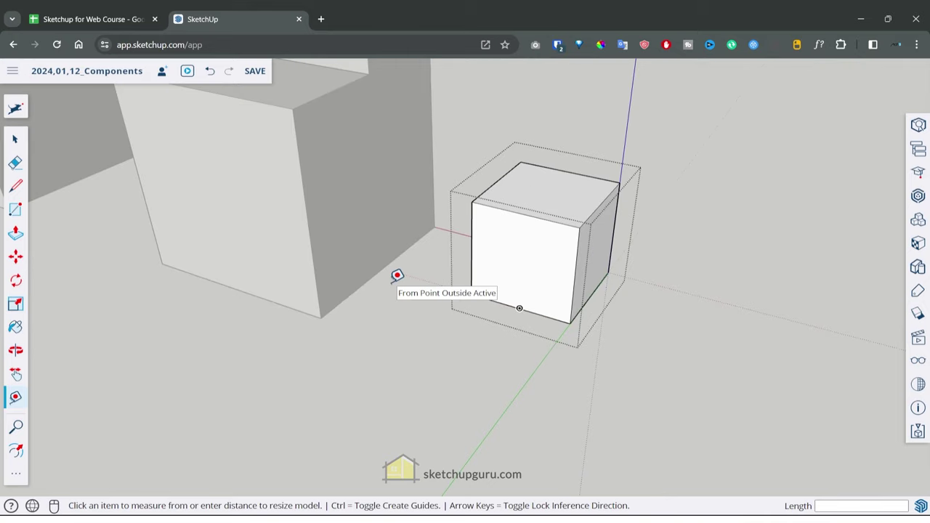
{"action": "type", "text": "5"}
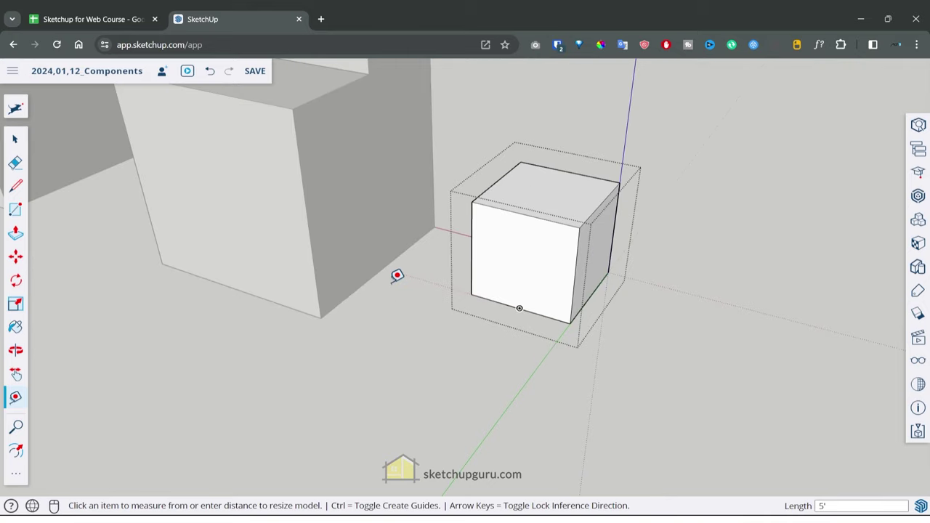
{"action": "key", "text": "Return"}
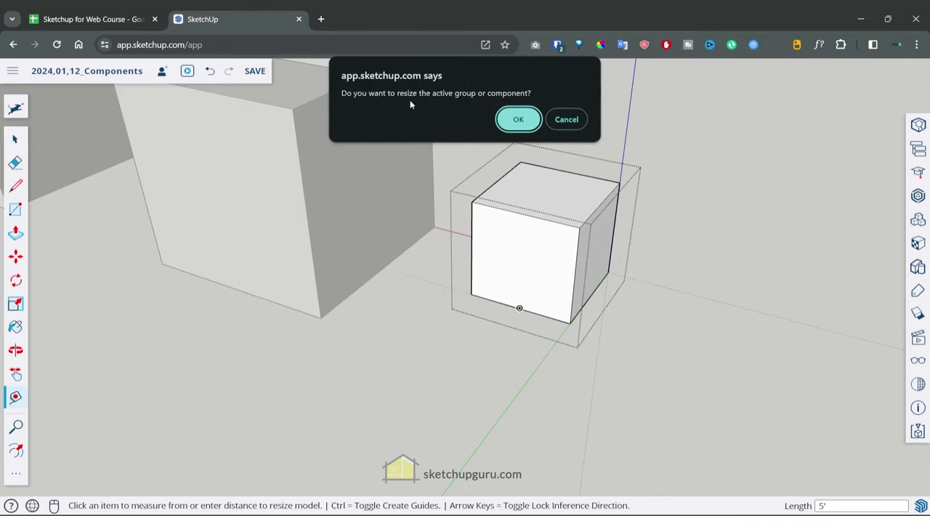
{"action": "left_click", "coordinate": [518, 118]}
{"action": "middle_click_drag", "start_coordinate": [577, 235], "coordinate": [598, 120]}
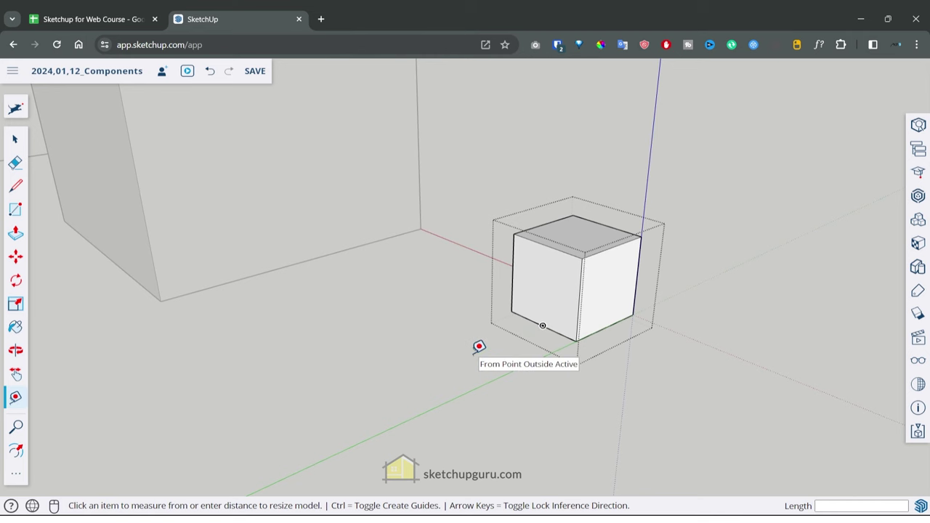
{"action": "key", "text": "space"}
{"action": "scroll", "coordinate": [474, 362], "scroll_direction": "down", "scroll_amount": 10}
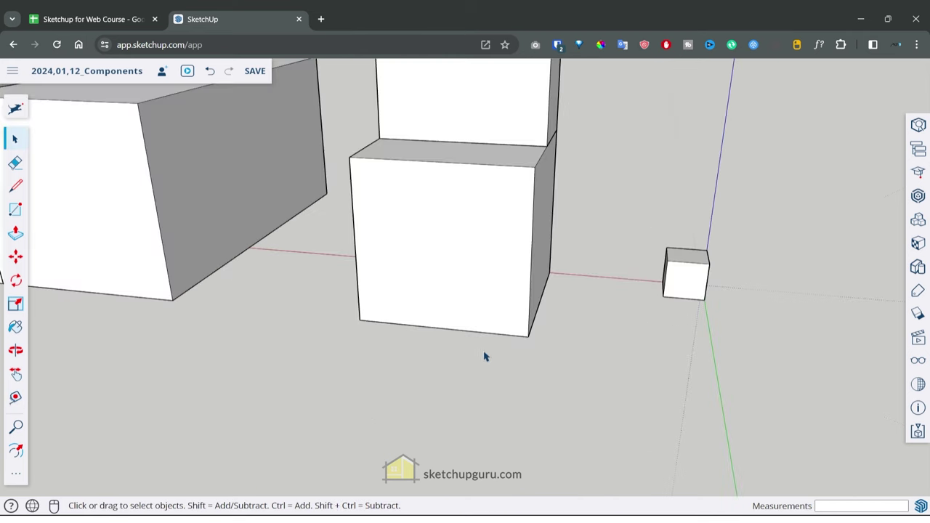
- Measure a box's height with Tape Measure and rescale the whole model so it reads 10'
{"action": "key", "text": "t"}
{"action": "scroll", "coordinate": [463, 376], "scroll_direction": "up", "scroll_amount": 5}
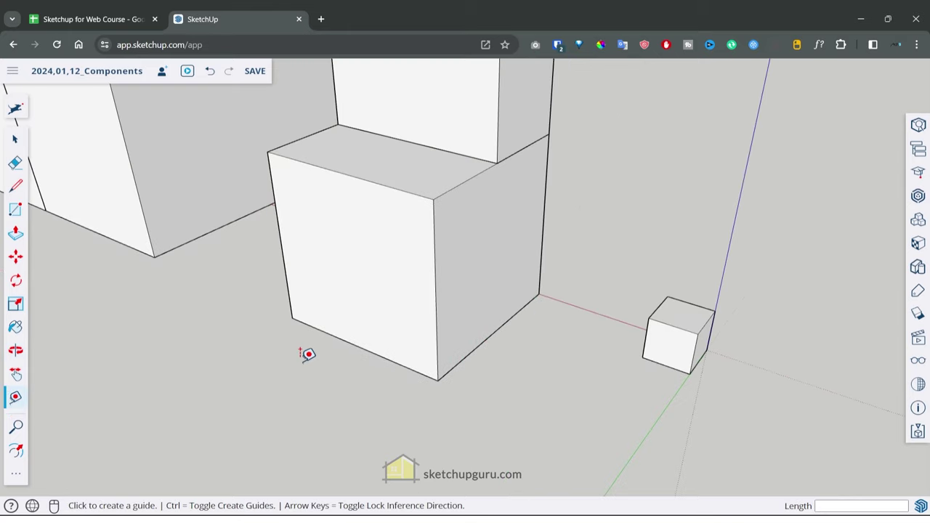
{"action": "left_click", "coordinate": [348, 341]}
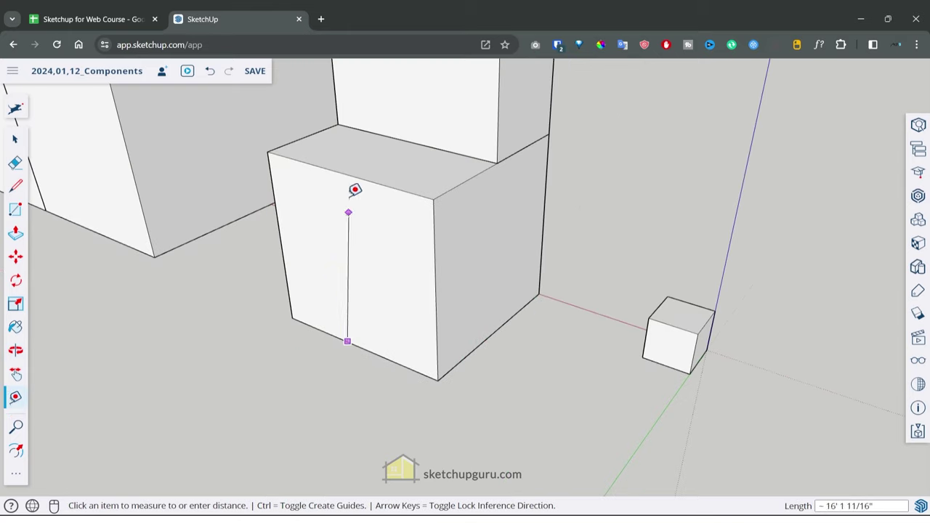
{"action": "left_click", "coordinate": [329, 169]}
{"action": "type", "text": "10'"}
{"action": "key", "text": "Return"}
{"action": "key", "text": "Return"}
- Inside the front-right box component, resize its measured height to 5', then exit the component
{"action": "middle_click_drag", "start_coordinate": [418, 280], "coordinate": [575, 283]}
{"action": "key", "text": "space"}
{"action": "double_click", "coordinate": [587, 322]}
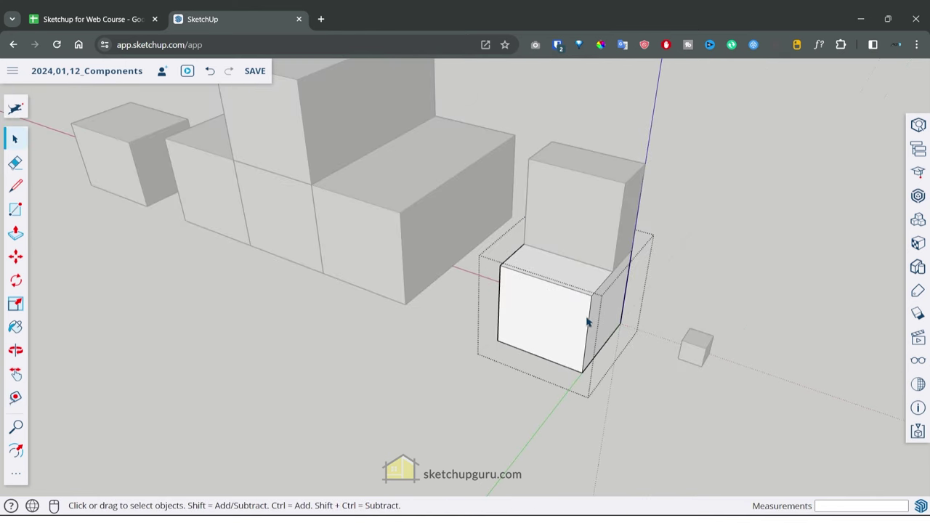
{"action": "scroll", "coordinate": [568, 342], "scroll_direction": "up", "scroll_amount": 3}
{"action": "key", "text": "t"}
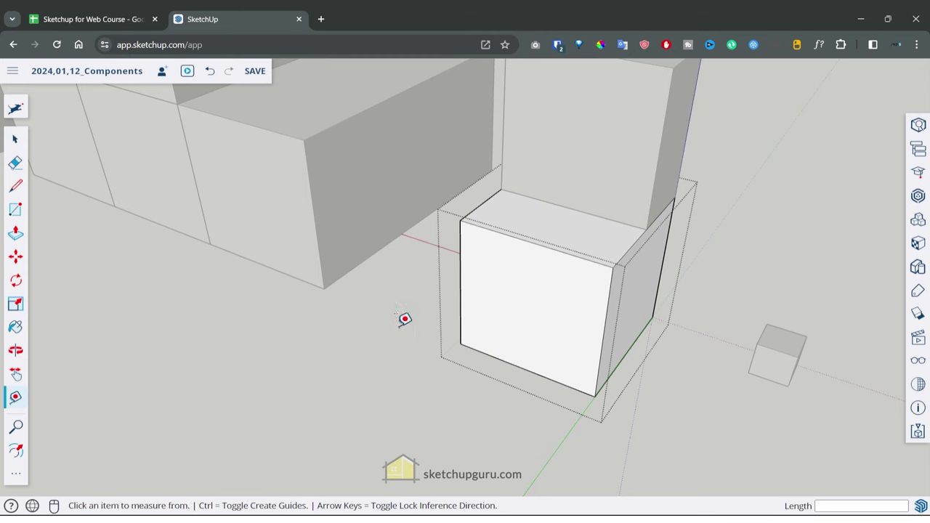
{"action": "left_click", "coordinate": [524, 365]}
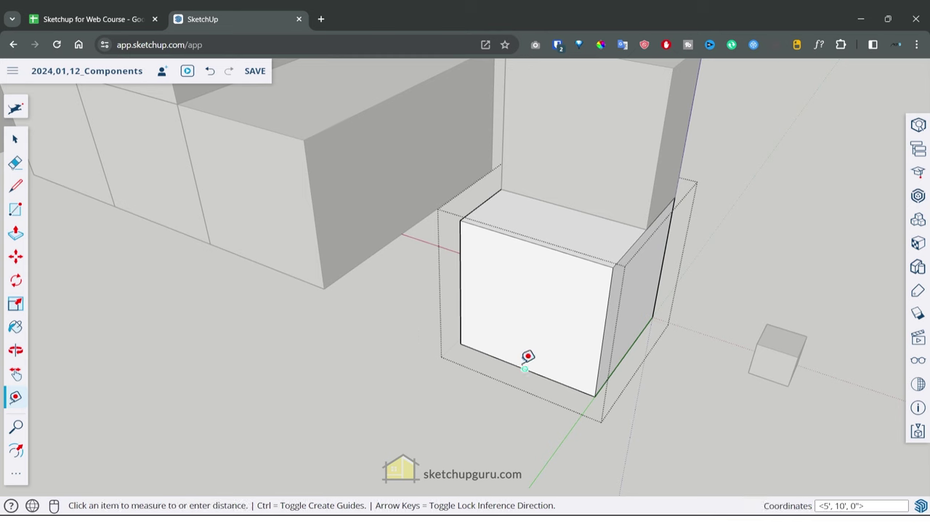
{"action": "left_click", "coordinate": [534, 235]}
{"action": "type", "text": "5"}
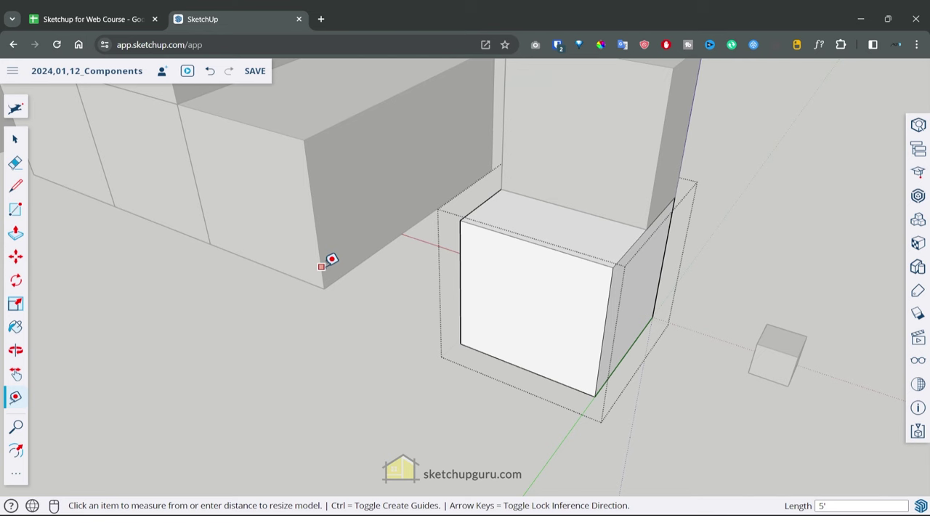
{"action": "type", "text": "'"}
{"action": "key", "text": "Return"}
{"action": "key", "text": "Return"}
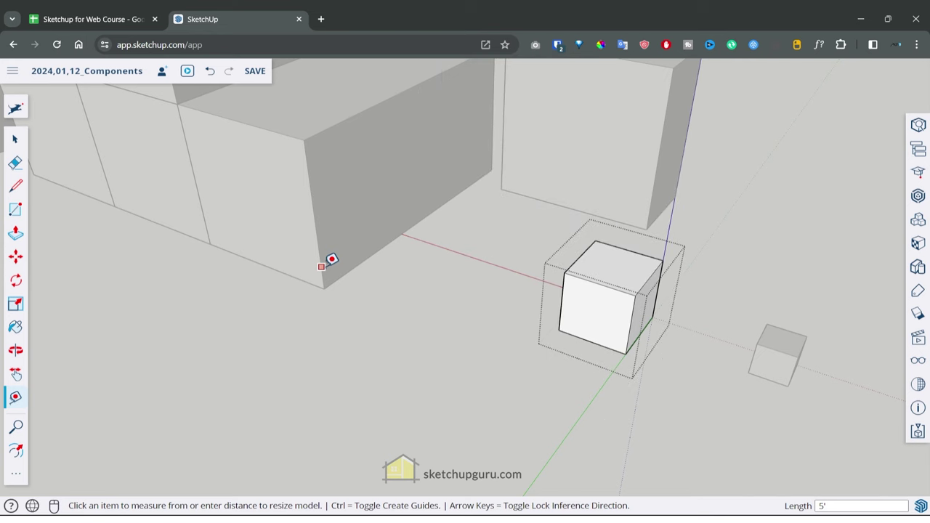
{"action": "middle_click_drag", "start_coordinate": [354, 257], "coordinate": [476, 261]}
{"action": "left_click", "coordinate": [432, 338]}
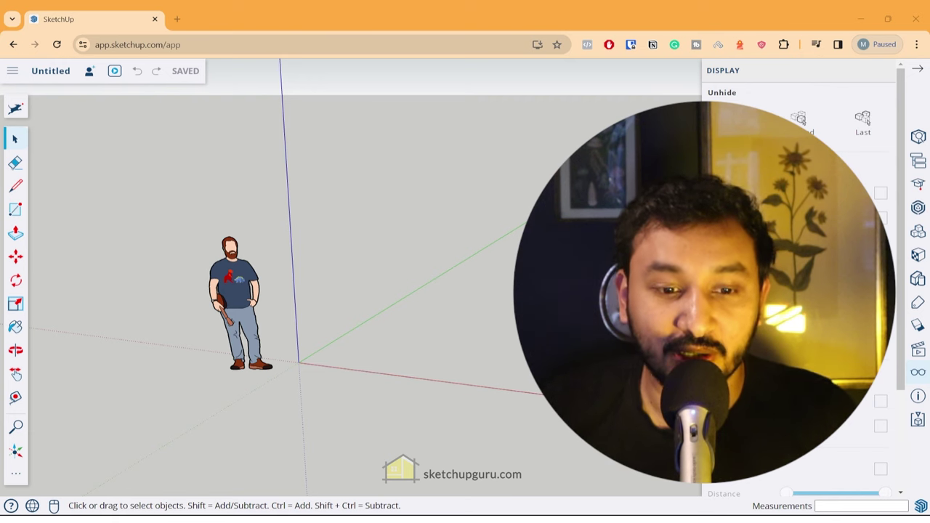
- Orbit around the axes and scale figure in the new Untitled model
{"action": "scroll", "coordinate": [525, 297], "scroll_direction": "down", "scroll_amount": 2}
{"action": "middle_click_drag", "start_coordinate": [526, 297], "coordinate": [441, 370]}
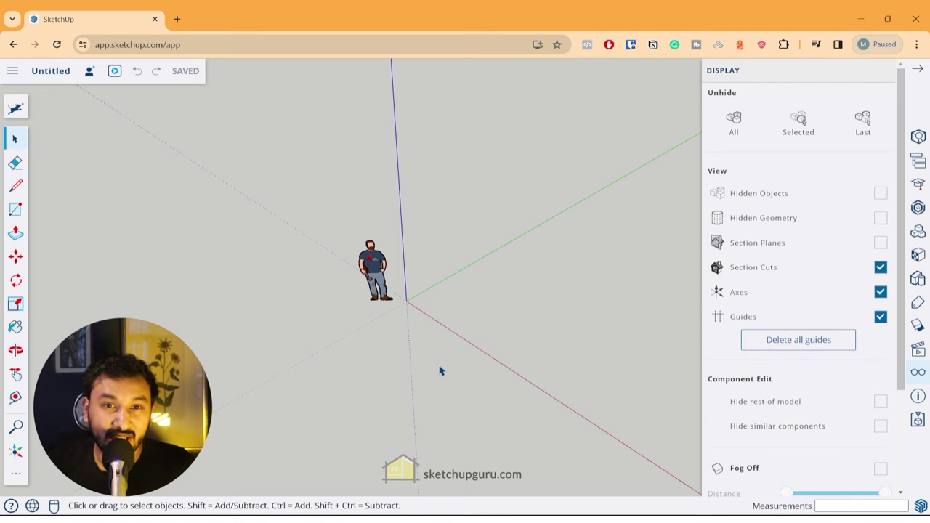
{"action": "middle_click_drag", "start_coordinate": [385, 364], "coordinate": [391, 394]}
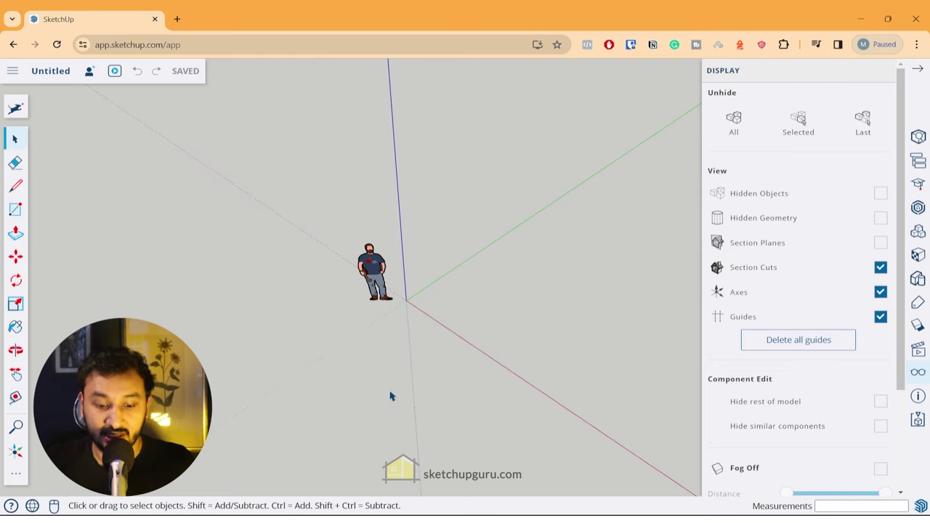
- Draw the L-shaped path from the origin: 7' along the green axis, then 10' along red
{"action": "key", "text": "l"}
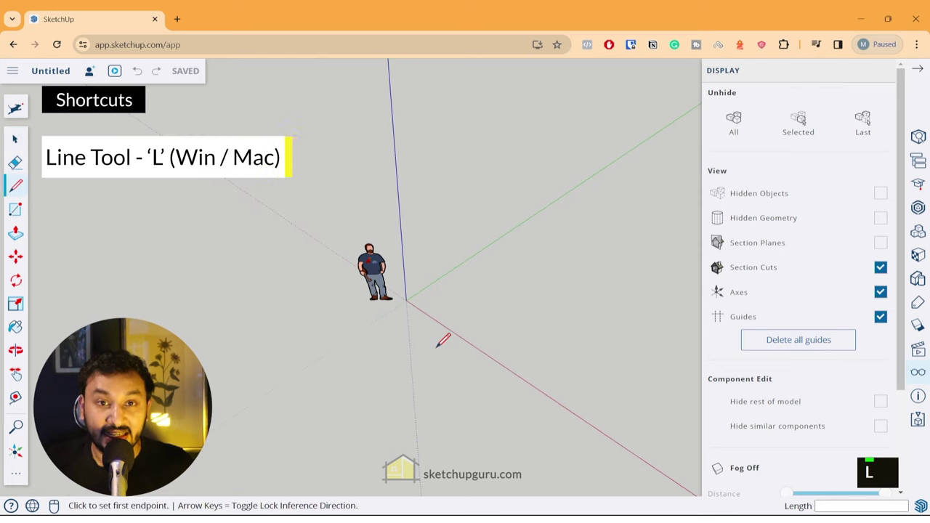
{"action": "scroll", "coordinate": [453, 300], "scroll_direction": "up", "scroll_amount": 3}
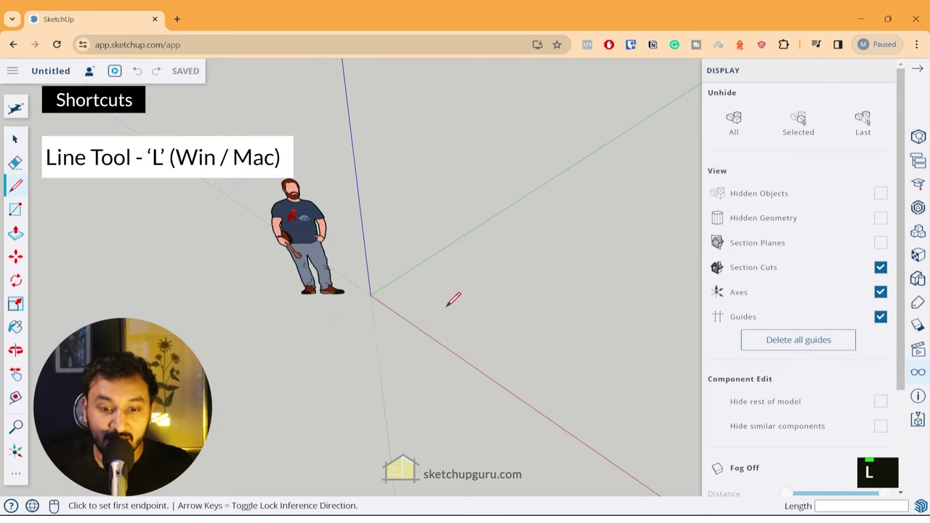
{"action": "left_click", "coordinate": [372, 294]}
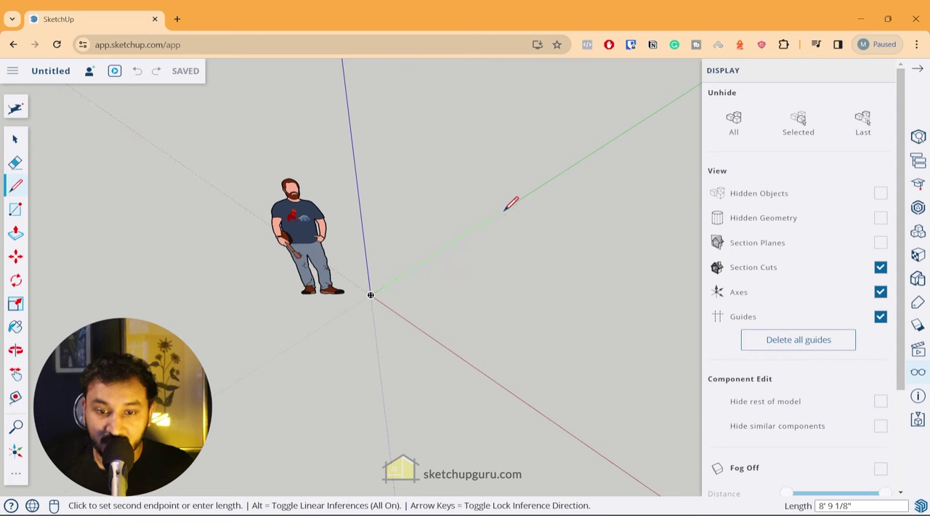
{"action": "key", "text": "Right"}
{"action": "key", "text": "Left"}
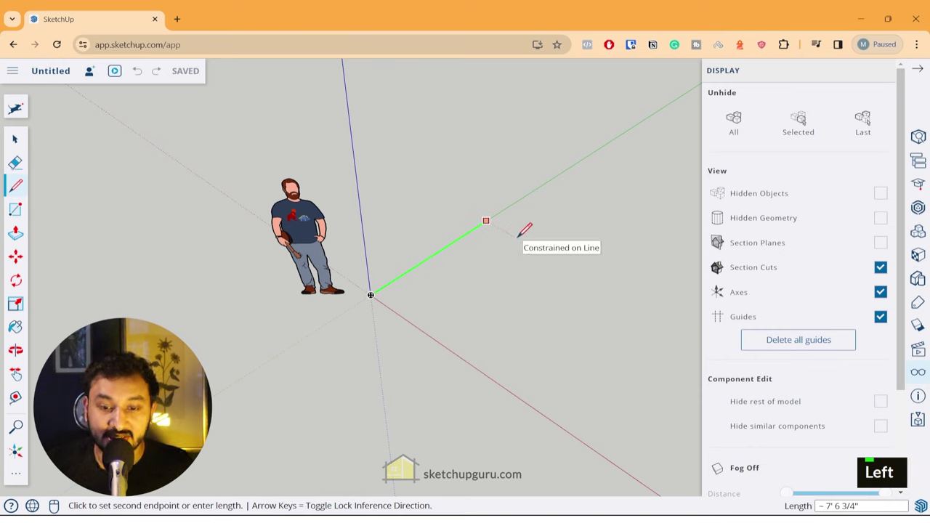
{"action": "type", "text": "7'"}
{"action": "key", "text": "Return"}
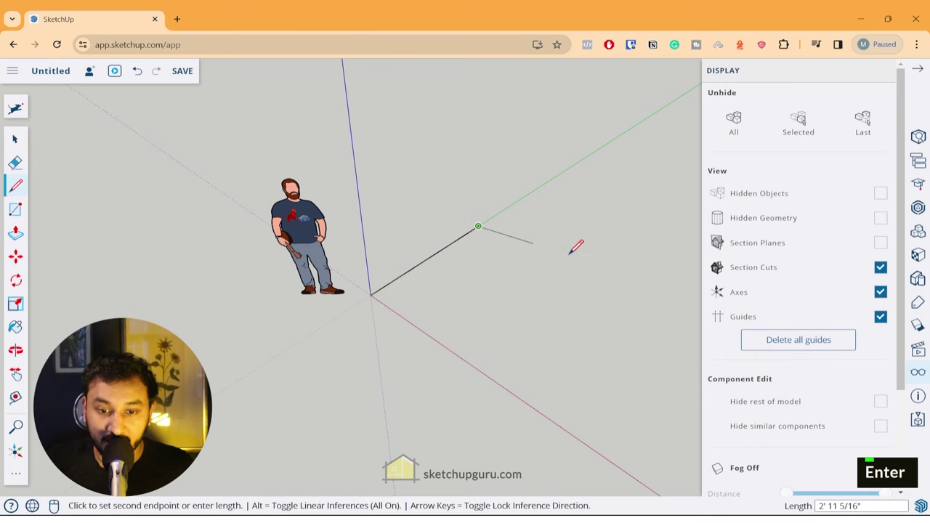
{"action": "key", "text": "Right"}
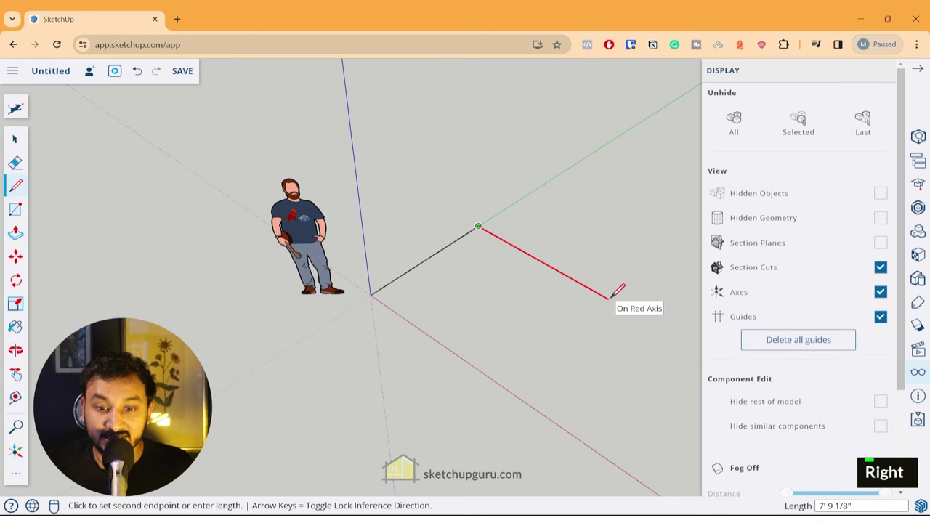
{"action": "type", "text": "10'"}
{"action": "key", "text": "Return"}
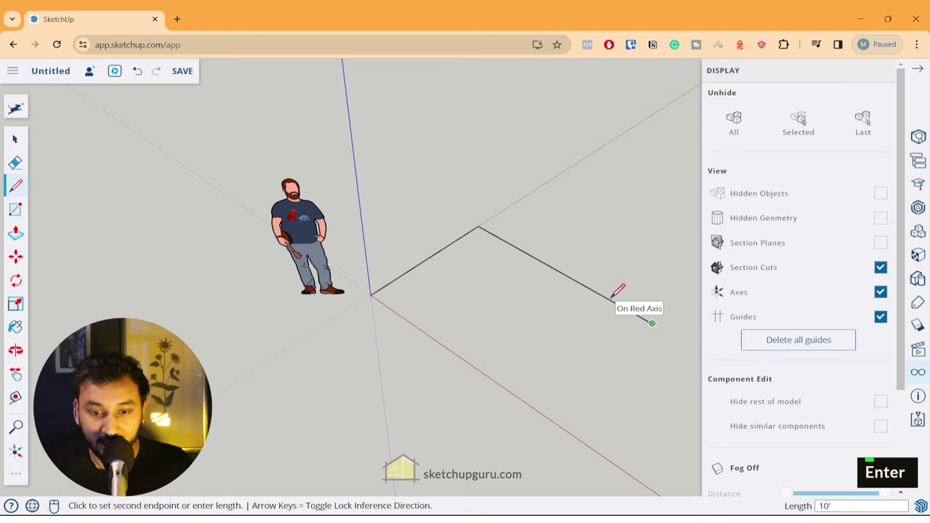
{"action": "scroll", "coordinate": [458, 284], "scroll_direction": "down", "scroll_amount": 3}
{"action": "mouse_move", "coordinate": [457, 285]}
{"action": "middle_mouse_down"}
{"action": "mouse_move", "coordinate": [606, 316]}
{"action": "mouse_move", "coordinate": [613, 185]}
{"action": "mouse_move", "coordinate": [426, 346]}
{"action": "middle_mouse_up"}
{"action": "scroll", "coordinate": [596, 291], "scroll_direction": "up", "scroll_amount": 3}
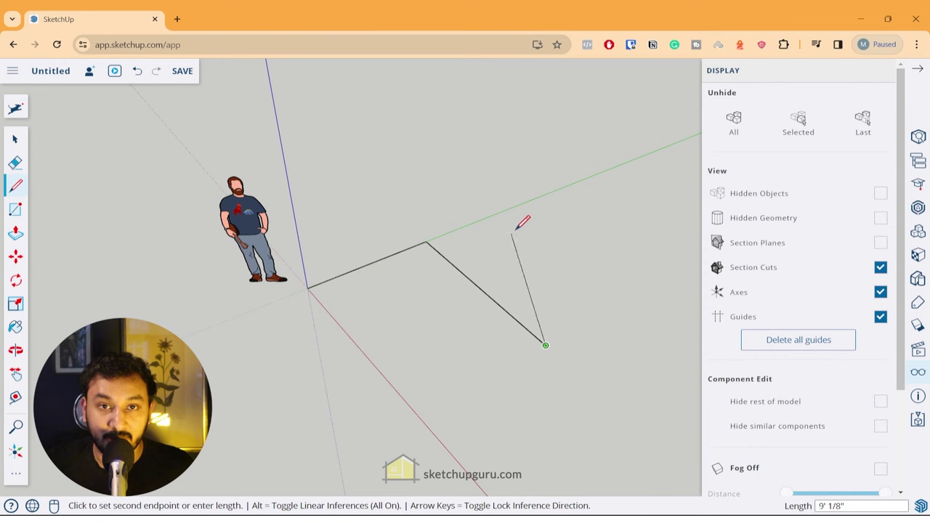
{"action": "key", "text": "Escape"}
- Draw a 4" vertical line up the blue axis from the origin
{"action": "mouse_move", "coordinate": [564, 327]}
{"action": "middle_mouse_down"}
{"action": "mouse_move", "coordinate": [417, 346]}
{"action": "mouse_move", "coordinate": [416, 308]}
{"action": "middle_mouse_up"}
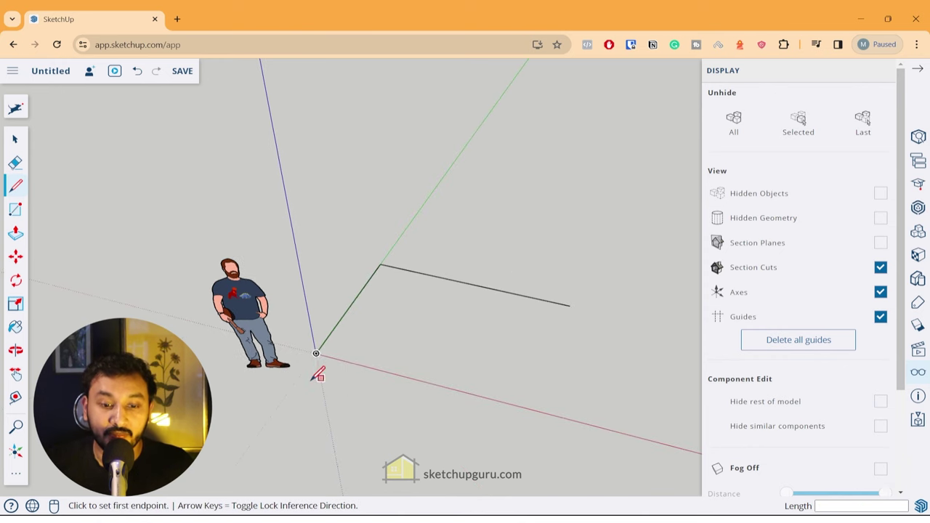
{"action": "scroll", "coordinate": [317, 374], "scroll_direction": "up", "scroll_amount": 3}
{"action": "middle_click_drag", "start_coordinate": [414, 330], "coordinate": [317, 342]}
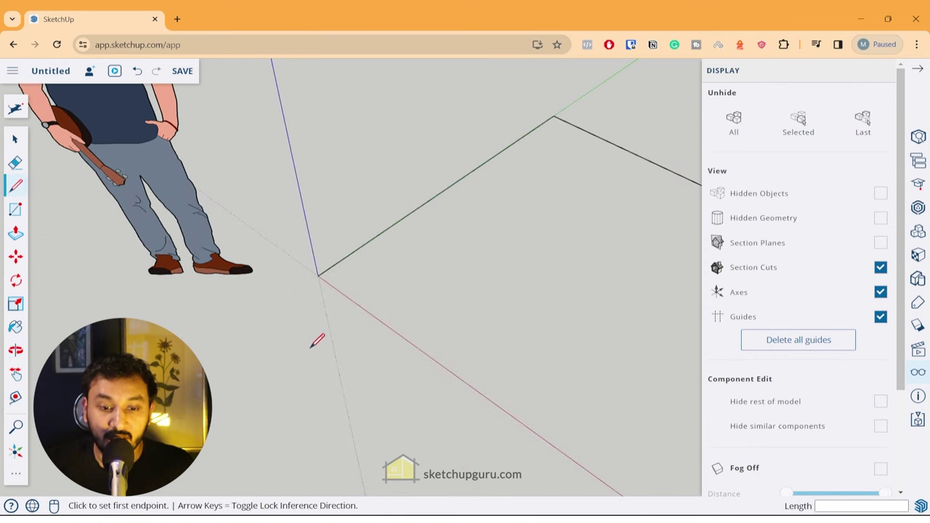
{"action": "left_click", "coordinate": [317, 275]}
{"action": "scroll", "coordinate": [319, 272], "scroll_direction": "up", "scroll_amount": 2}
{"action": "mouse_move", "coordinate": [311, 275]}
{"action": "middle_mouse_down"}
{"action": "mouse_move", "coordinate": [339, 339]}
{"action": "mouse_move", "coordinate": [293, 245]}
{"action": "middle_mouse_up"}
{"action": "mouse_move", "coordinate": [381, 216]}
{"action": "middle_mouse_down"}
{"action": "mouse_move", "coordinate": [495, 264]}
{"action": "mouse_move", "coordinate": [436, 290]}
{"action": "middle_mouse_up"}
{"action": "mouse_move", "coordinate": [370, 317]}
{"action": "middle_mouse_down"}
{"action": "mouse_move", "coordinate": [380, 249]}
{"action": "mouse_move", "coordinate": [353, 181]}
{"action": "middle_mouse_up"}
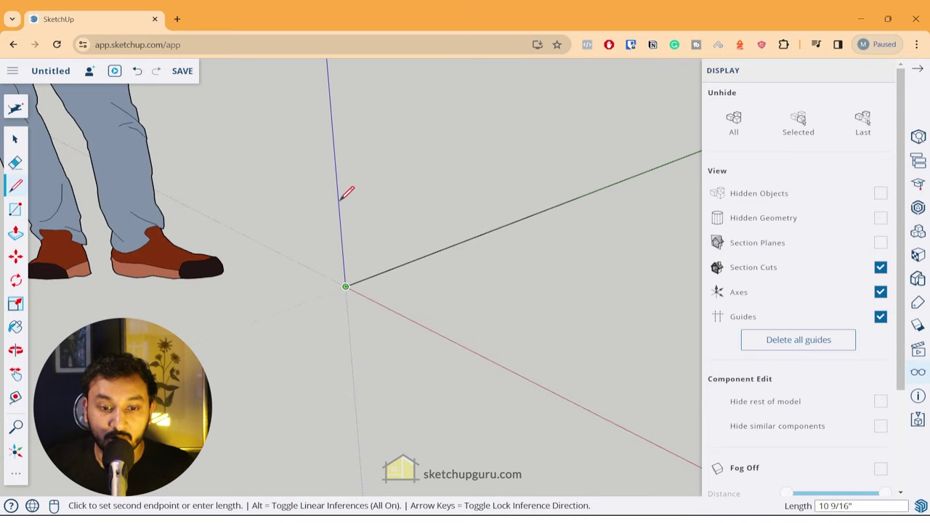
{"action": "middle_click_drag", "start_coordinate": [353, 208], "coordinate": [368, 191]}
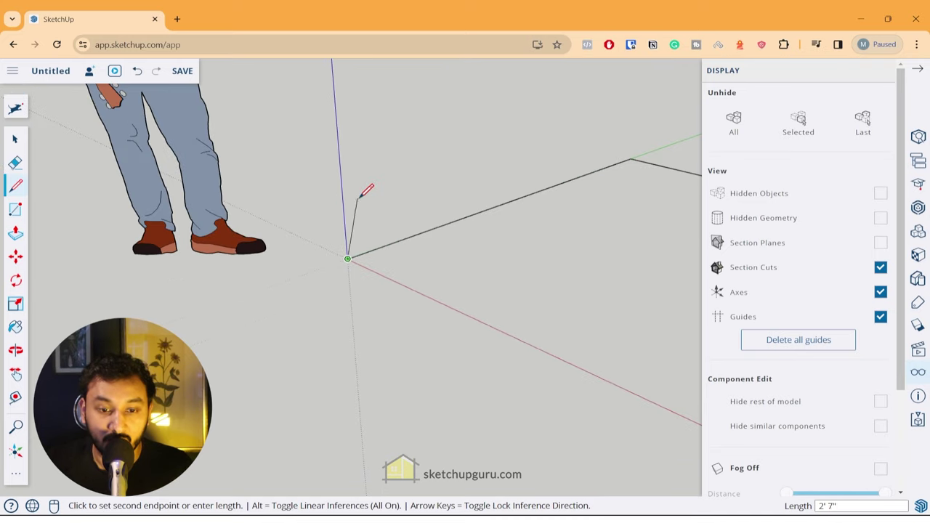
{"action": "key", "text": "Up"}
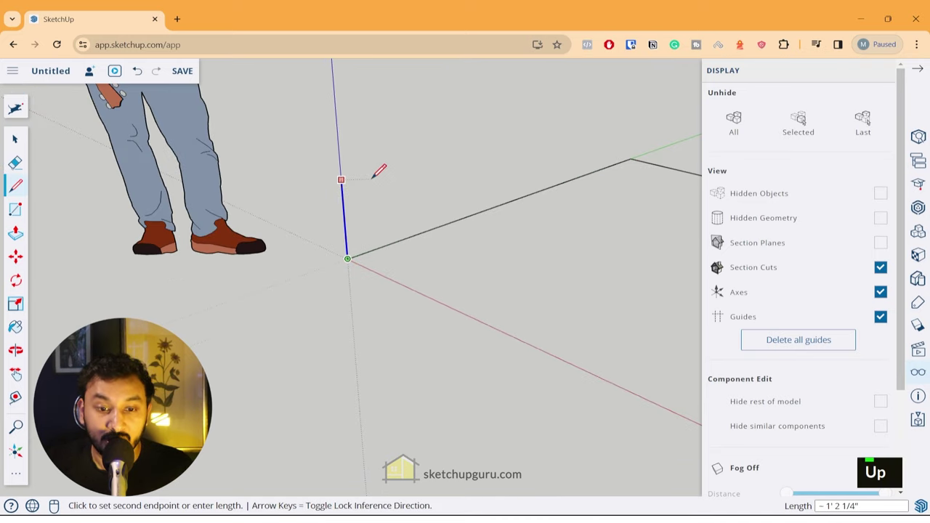
{"action": "mouse_move", "coordinate": [373, 182]}
{"action": "middle_mouse_down"}
{"action": "mouse_move", "coordinate": [452, 253]}
{"action": "mouse_move", "coordinate": [440, 249]}
{"action": "middle_mouse_up"}
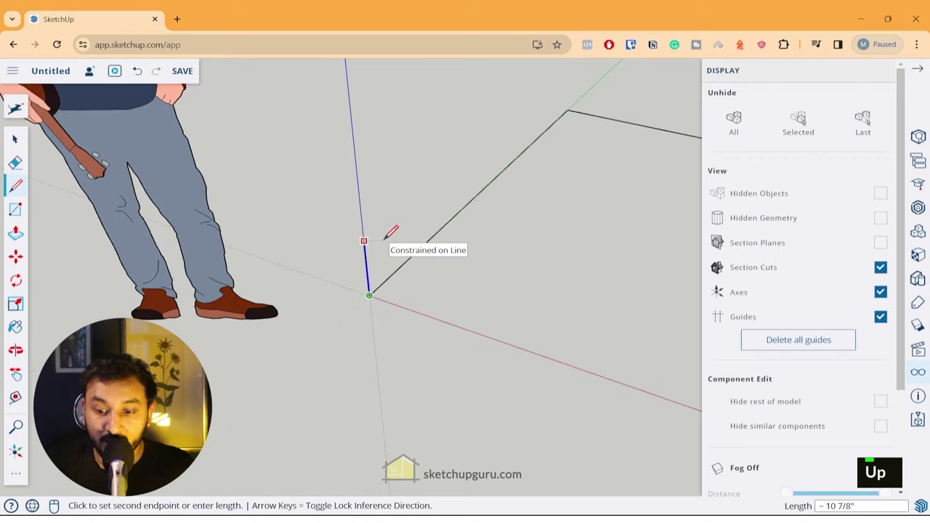
{"action": "type", "text": "4"}
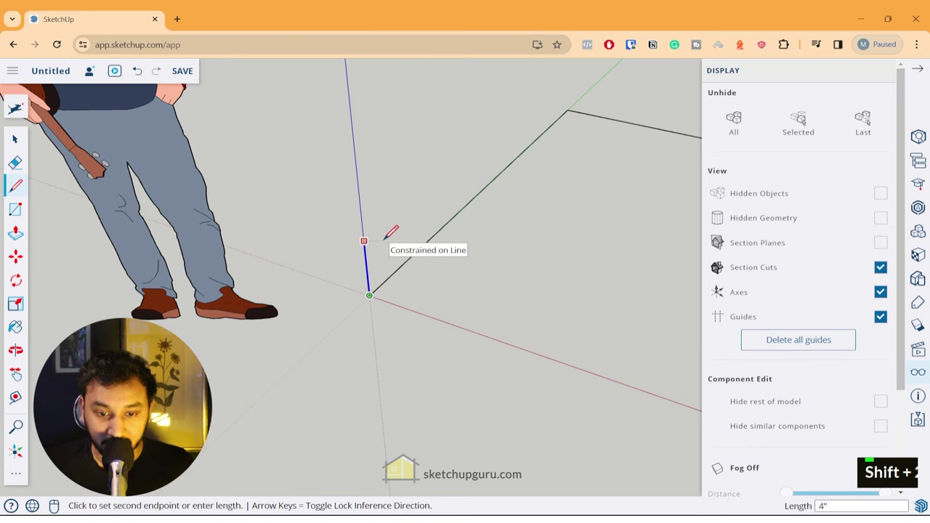
{"action": "key", "text": "Return"}
- Add a 2" line along red and close the small upright profile rectangle at the origin
{"action": "mouse_move", "coordinate": [407, 268]}
{"action": "middle_mouse_down"}
{"action": "mouse_move", "coordinate": [384, 284]}
{"action": "mouse_move", "coordinate": [413, 251]}
{"action": "mouse_move", "coordinate": [380, 264]}
{"action": "middle_mouse_up"}
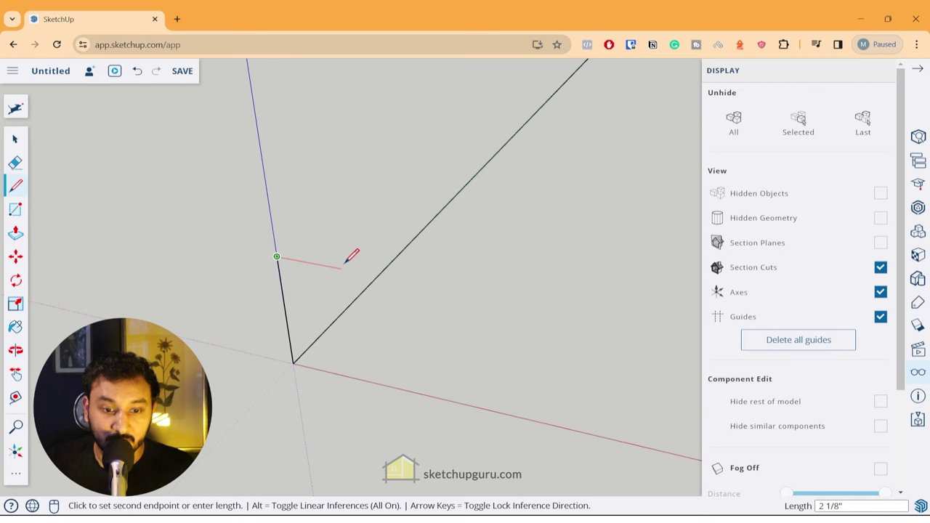
{"action": "key", "text": "Right"}
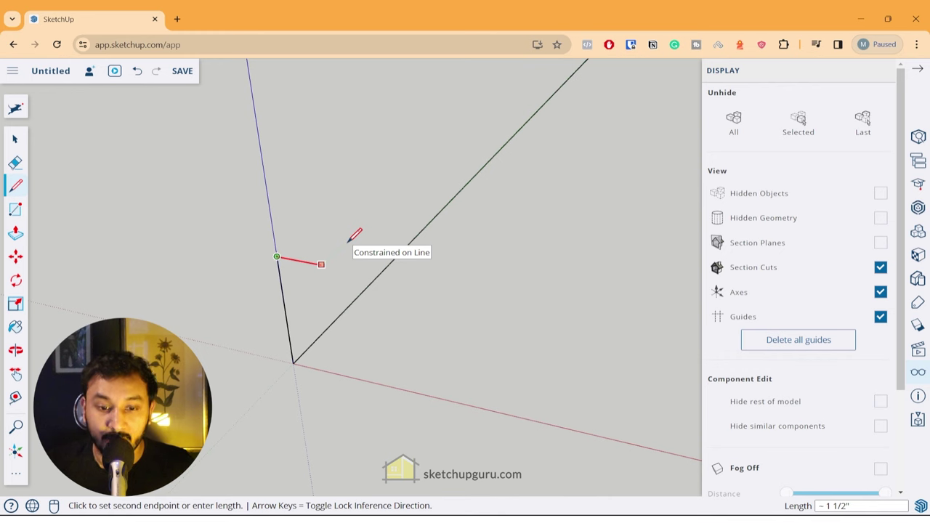
{"action": "type", "text": "2"}
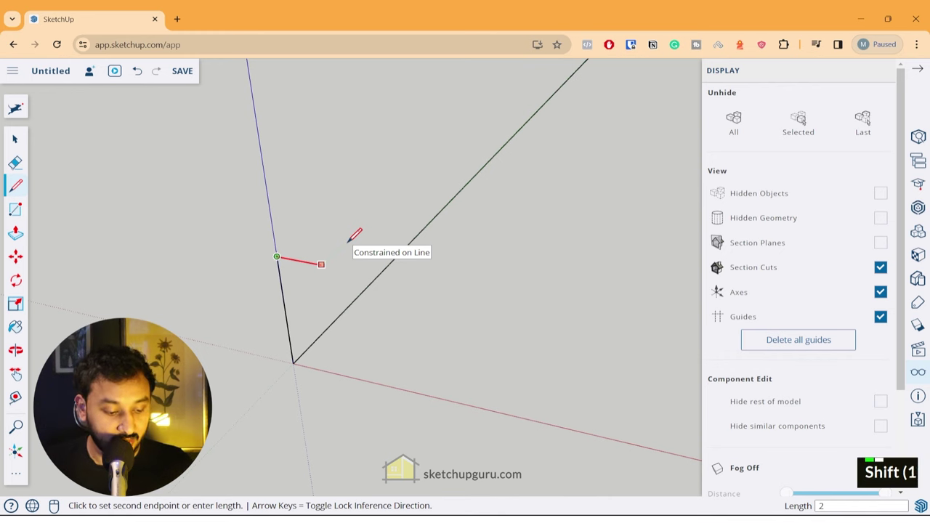
{"action": "key", "text": "Return"}
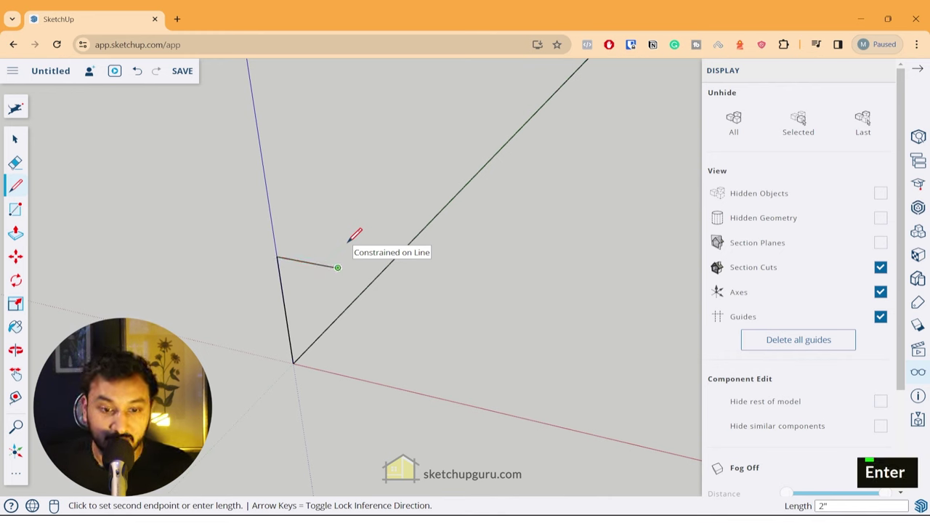
{"action": "key", "text": "shift"}
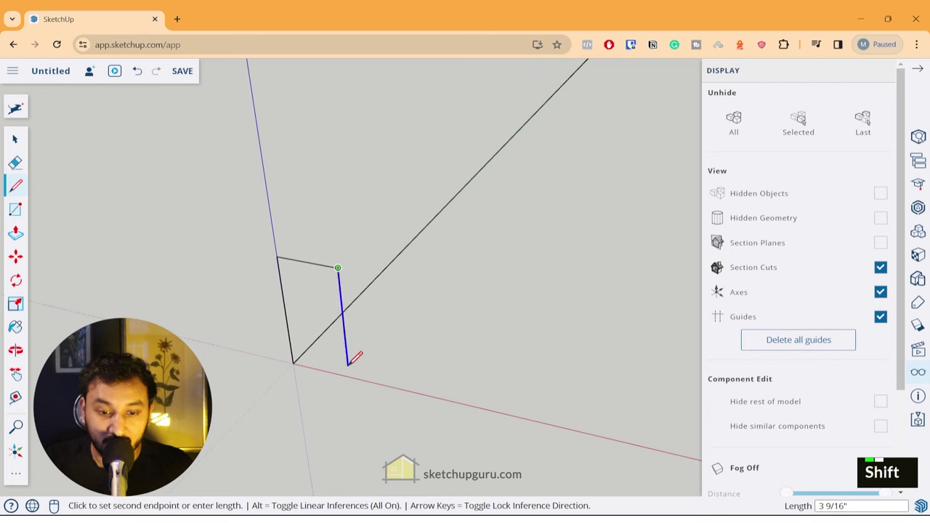
{"action": "left_click", "coordinate": [298, 359]}
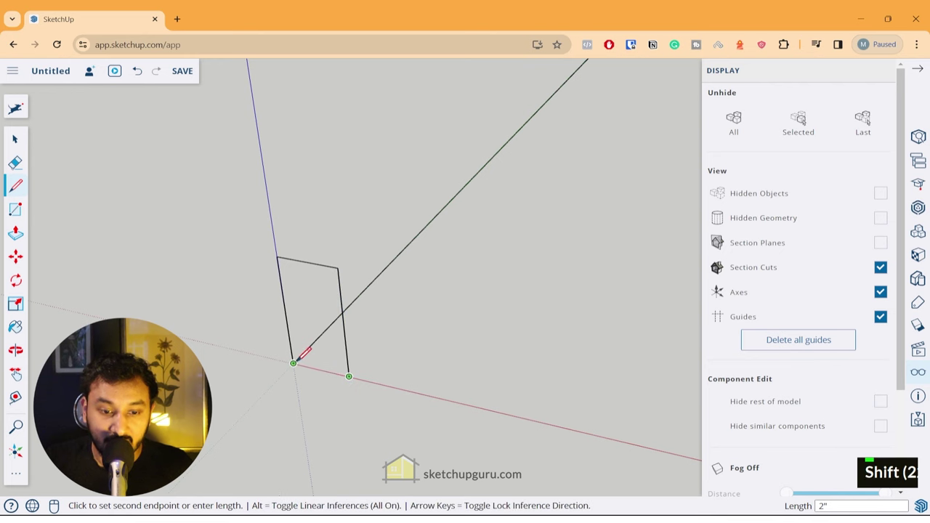
{"action": "left_click", "coordinate": [293, 362]}
{"action": "mouse_move", "coordinate": [312, 357]}
{"action": "middle_mouse_down"}
{"action": "mouse_move", "coordinate": [306, 376]}
{"action": "mouse_move", "coordinate": [3, 327]}
{"action": "mouse_move", "coordinate": [364, 284]}
{"action": "middle_mouse_up"}
- Select the new upright profile face
{"action": "key", "text": "space"}
{"action": "left_click", "coordinate": [323, 297]}
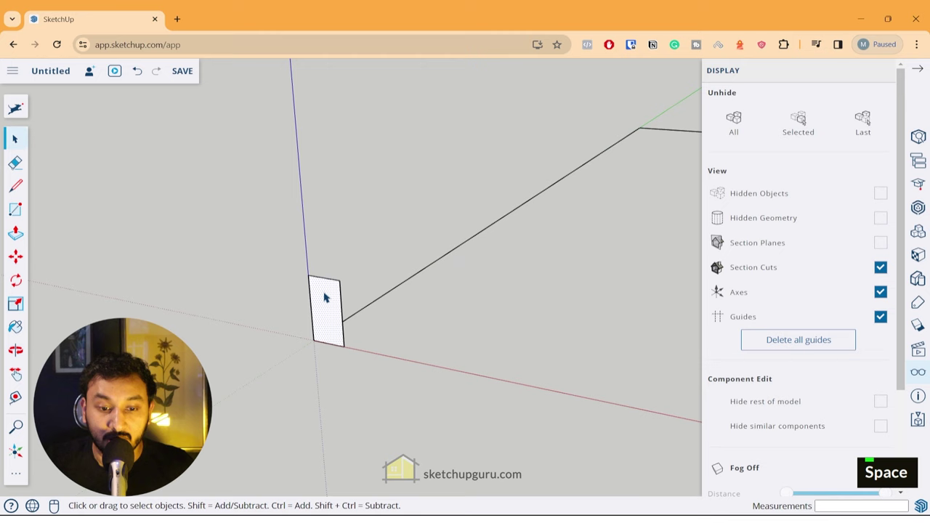
{"action": "scroll", "coordinate": [326, 298], "scroll_direction": "up", "scroll_amount": 3}
{"action": "scroll", "coordinate": [355, 335], "scroll_direction": "down", "scroll_amount": 2}
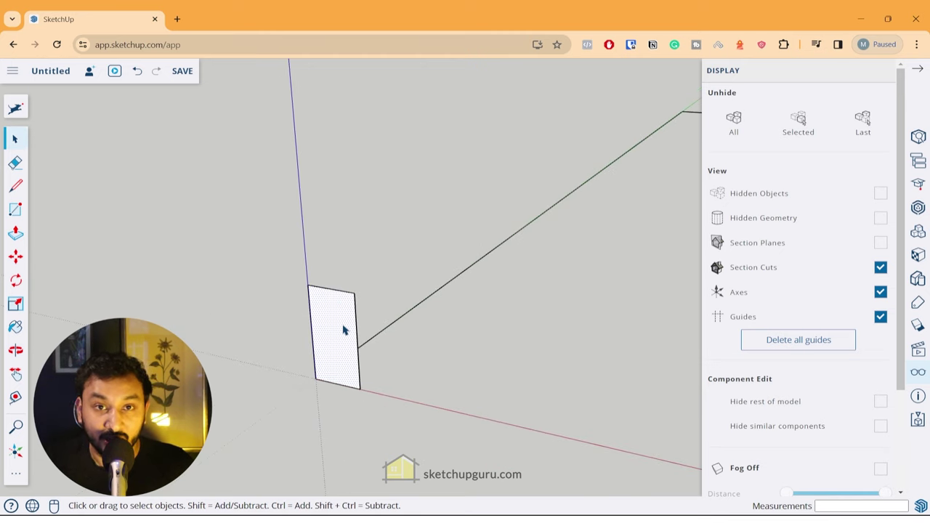
{"action": "middle_click_drag", "start_coordinate": [327, 294], "coordinate": [305, 313]}
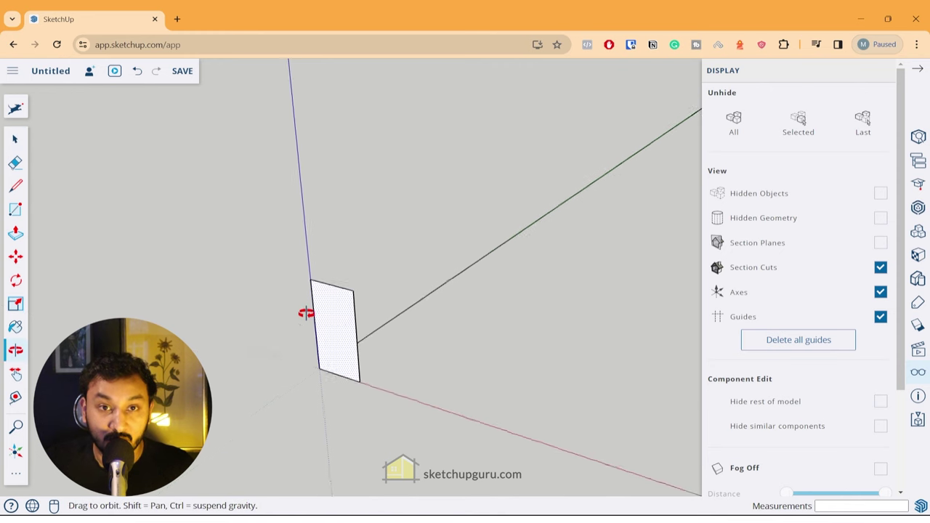
{"action": "scroll", "coordinate": [264, 339], "scroll_direction": "down", "scroll_amount": 4}
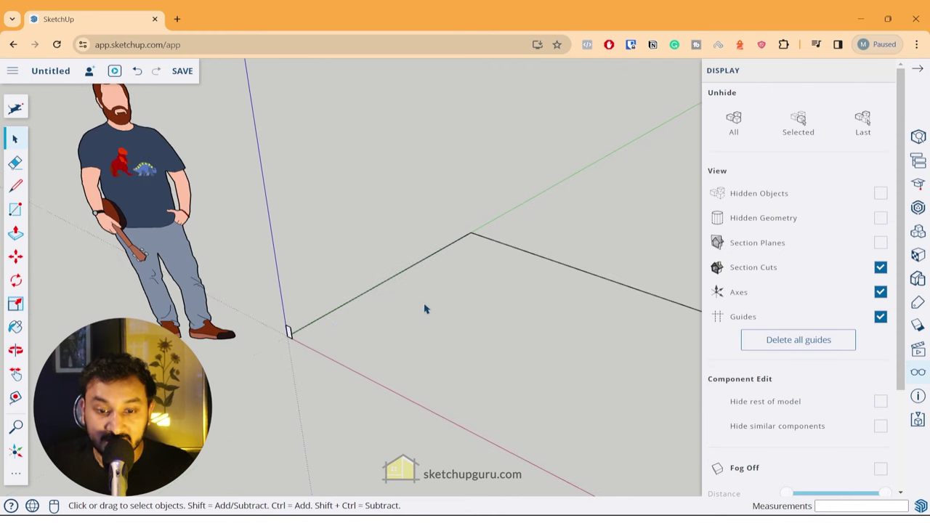
{"action": "scroll", "coordinate": [469, 305], "scroll_direction": "down", "scroll_amount": 3}
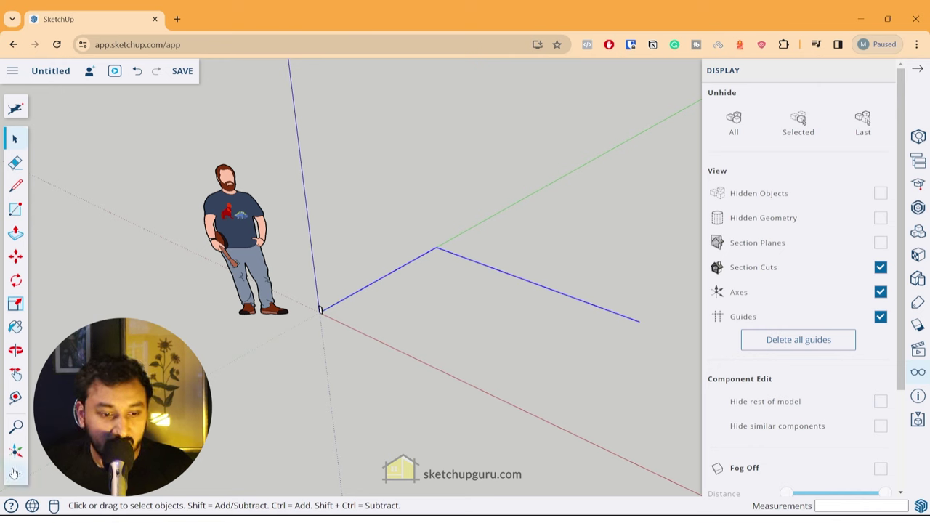
- Try Follow Me on the profile face, inspect the extrusion, then undo it
{"action": "left_click", "coordinate": [16, 476]}
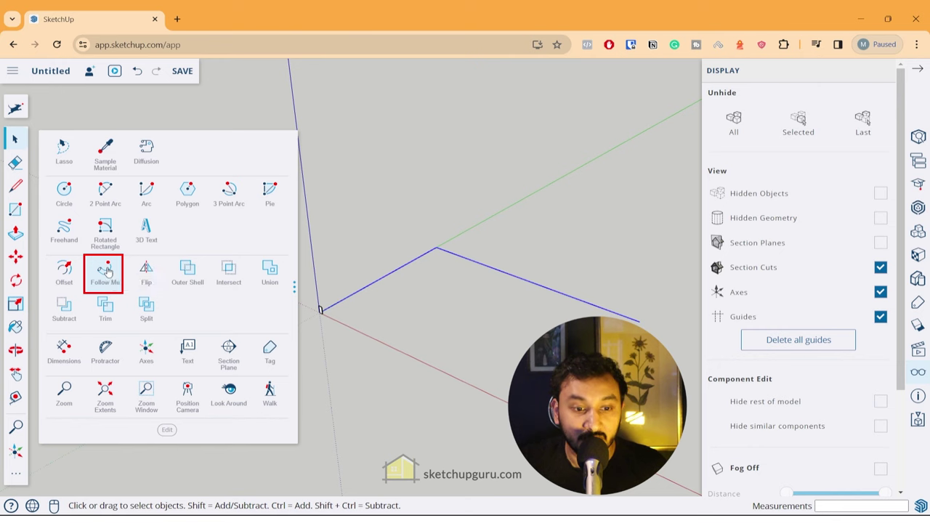
{"action": "left_click", "coordinate": [106, 271]}
{"action": "scroll", "coordinate": [357, 323], "scroll_direction": "up", "scroll_amount": 2}
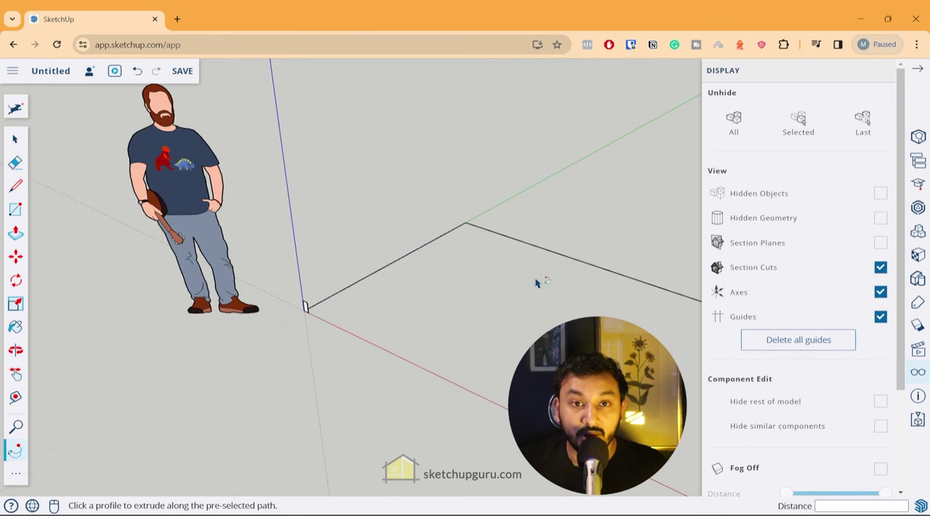
{"action": "scroll", "coordinate": [313, 320], "scroll_direction": "up", "scroll_amount": 2}
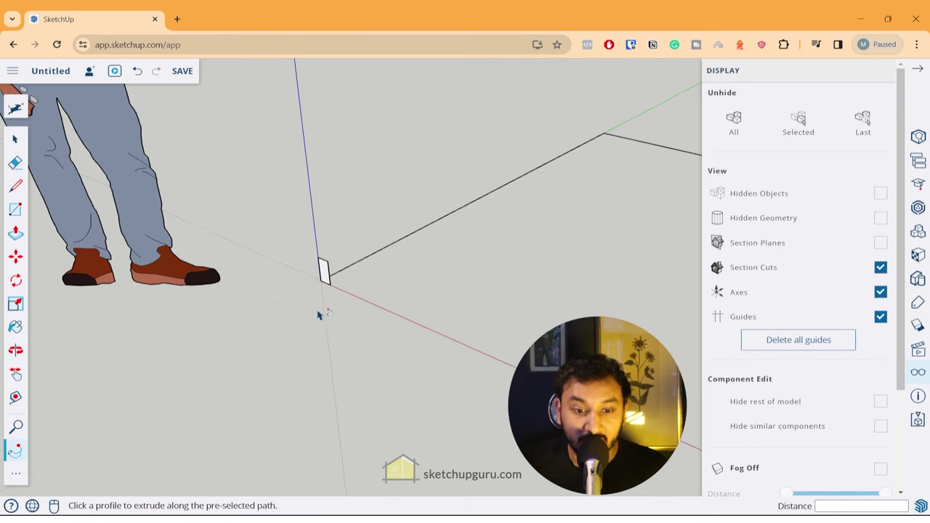
{"action": "scroll", "coordinate": [315, 280], "scroll_direction": "up", "scroll_amount": 2}
{"action": "left_click", "coordinate": [315, 266]}
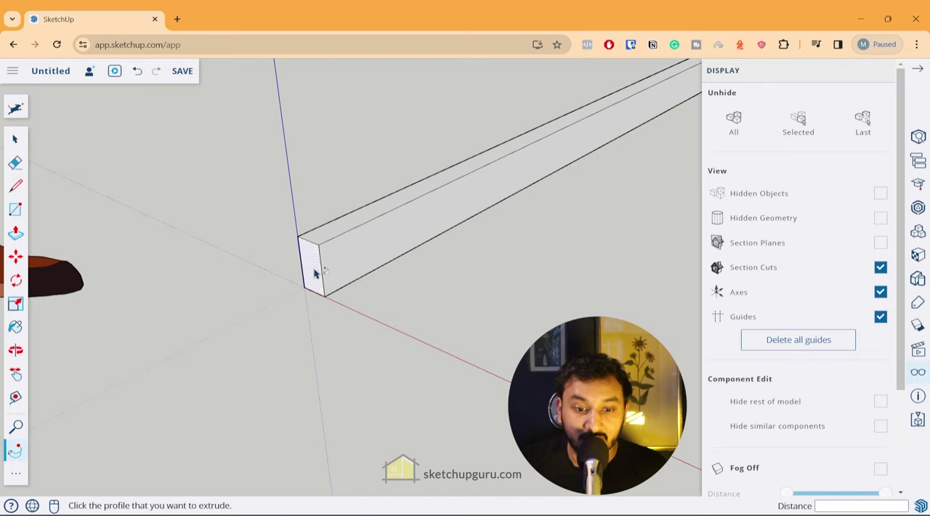
{"action": "scroll", "coordinate": [216, 340], "scroll_direction": "down", "scroll_amount": 4}
{"action": "mouse_move", "coordinate": [218, 344]}
{"action": "middle_mouse_down"}
{"action": "mouse_move", "coordinate": [473, 395]}
{"action": "mouse_move", "coordinate": [138, 284]}
{"action": "mouse_move", "coordinate": [220, 195]}
{"action": "mouse_move", "coordinate": [509, 170]}
{"action": "mouse_move", "coordinate": [442, 364]}
{"action": "mouse_move", "coordinate": [205, 259]}
{"action": "mouse_move", "coordinate": [550, 206]}
{"action": "mouse_move", "coordinate": [451, 349]}
{"action": "middle_mouse_up"}
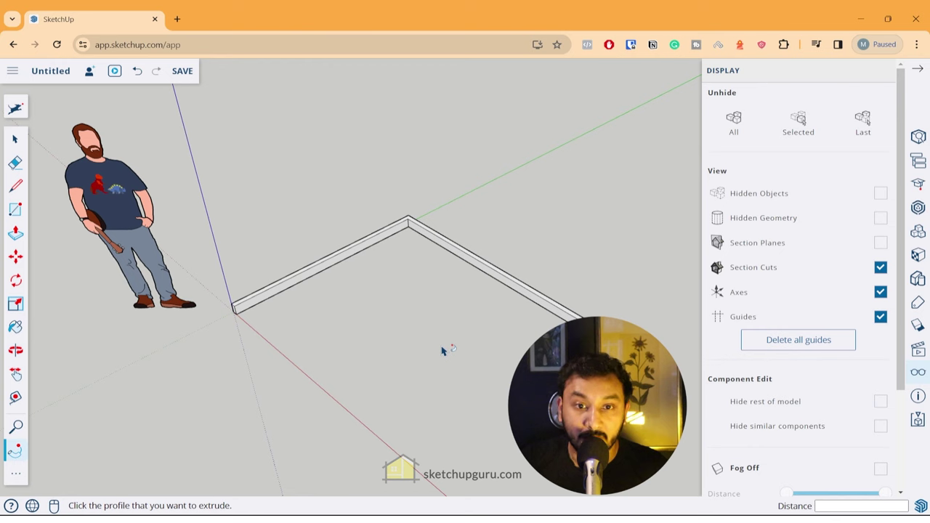
{"action": "key", "text": "ctrl+z"}
{"action": "key", "text": "space"}
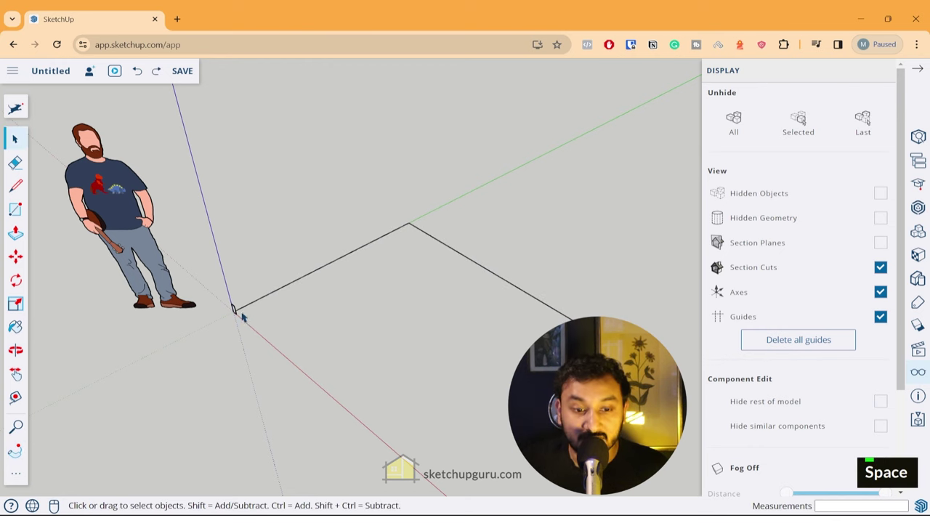
{"action": "scroll", "coordinate": [244, 318], "scroll_direction": "up", "scroll_amount": 2}
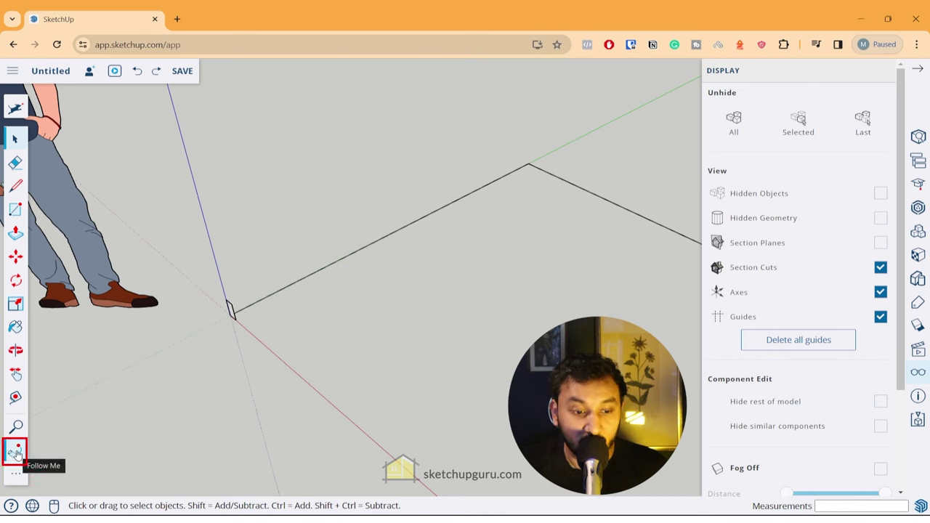
- Sweep the profile face with Follow Me along the L-shaped path to its far end
{"action": "left_click", "coordinate": [16, 452]}
{"action": "middle_click_drag", "start_coordinate": [255, 443], "coordinate": [359, 194]}
{"action": "scroll", "coordinate": [360, 193], "scroll_direction": "up", "scroll_amount": 5}
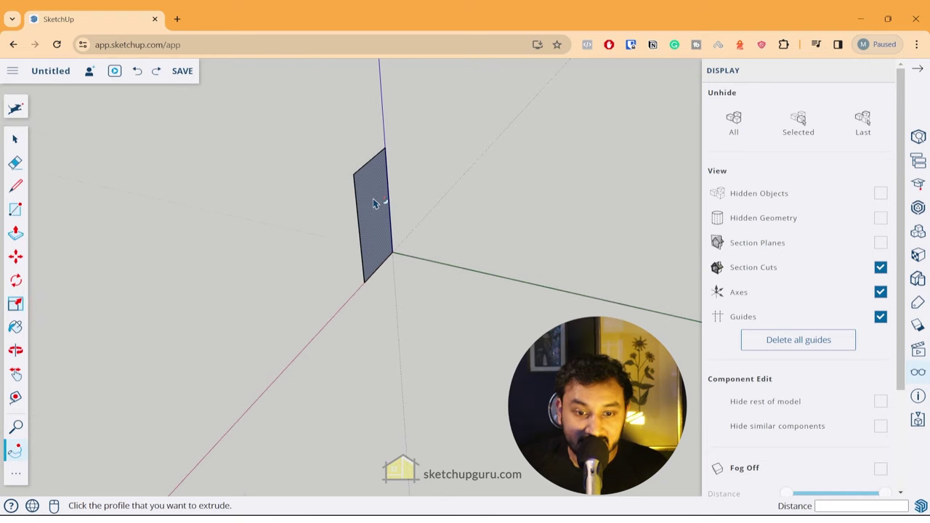
{"action": "middle_click_drag", "start_coordinate": [216, 243], "coordinate": [509, 307]}
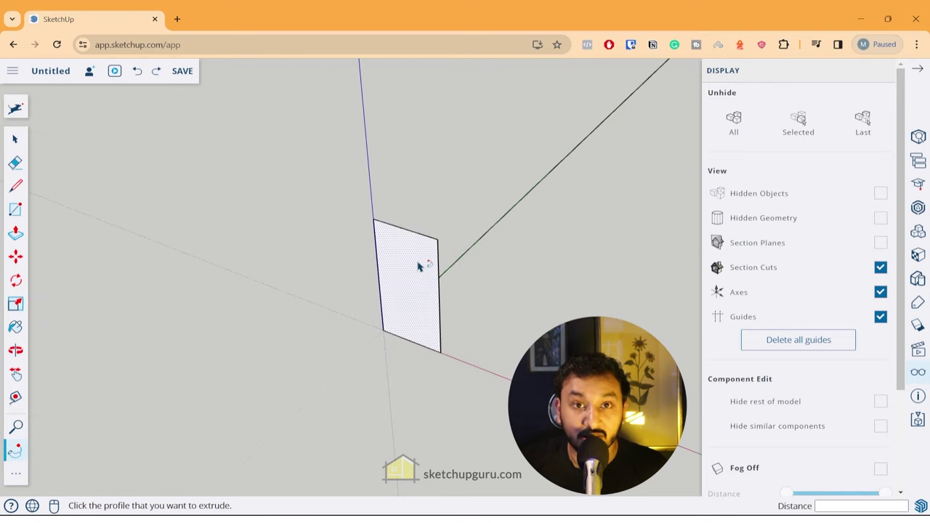
{"action": "left_click", "coordinate": [418, 266]}
{"action": "scroll", "coordinate": [301, 316], "scroll_direction": "down", "scroll_amount": 3}
{"action": "scroll", "coordinate": [395, 270], "scroll_direction": "down", "scroll_amount": 3}
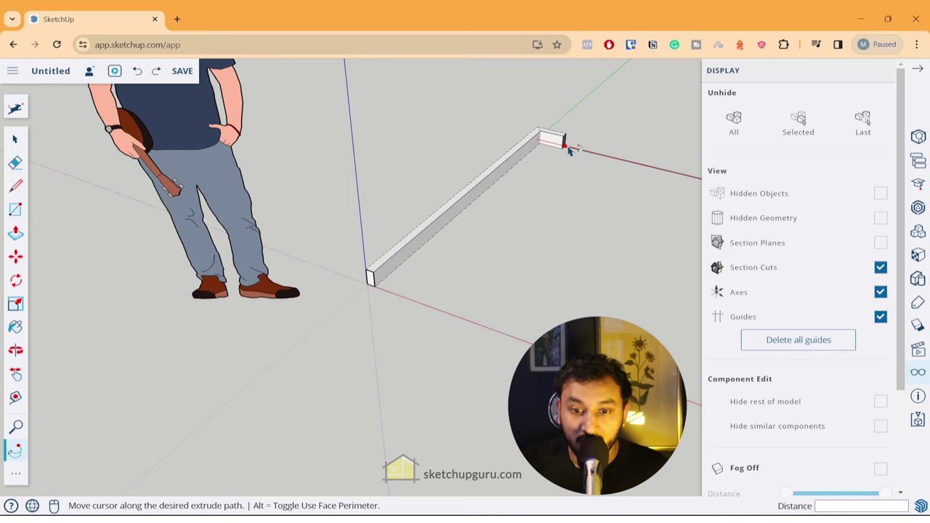
{"action": "scroll", "coordinate": [523, 155], "scroll_direction": "down", "scroll_amount": 1}
{"action": "scroll", "coordinate": [472, 193], "scroll_direction": "down", "scroll_amount": 4}
{"action": "scroll", "coordinate": [247, 211], "scroll_direction": "up", "scroll_amount": 4}
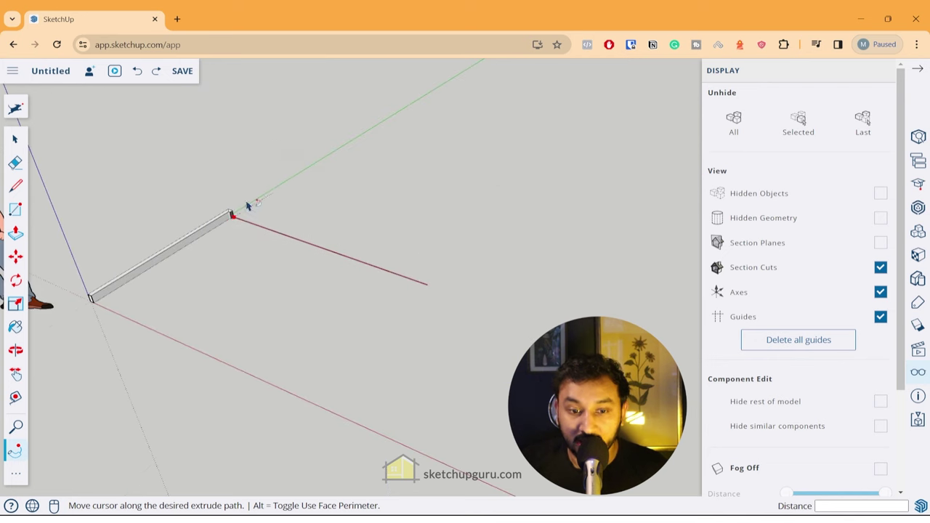
{"action": "left_click", "coordinate": [432, 290]}
{"action": "scroll", "coordinate": [474, 326], "scroll_direction": "down", "scroll_amount": 2}
{"action": "scroll", "coordinate": [305, 285], "scroll_direction": "up", "scroll_amount": 3}
{"action": "middle_click_drag", "start_coordinate": [306, 285], "coordinate": [367, 334]}
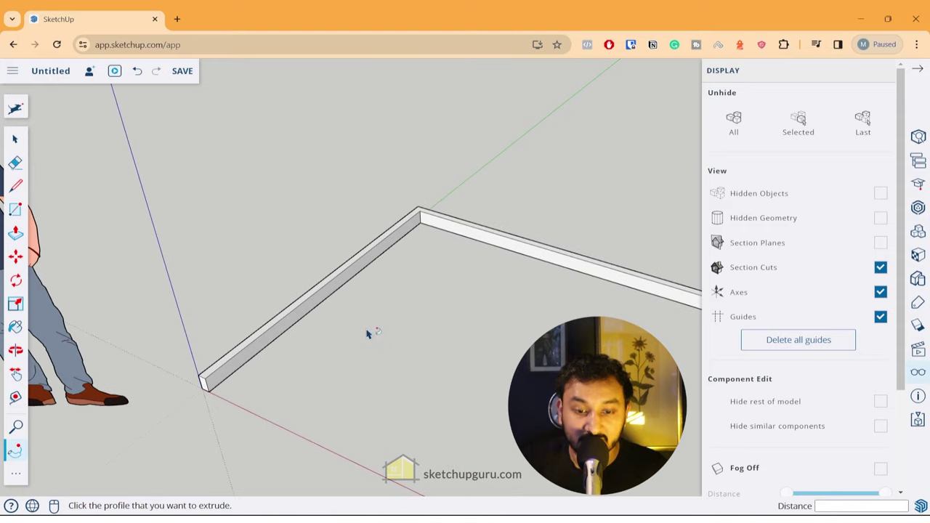
{"action": "key", "text": "space"}
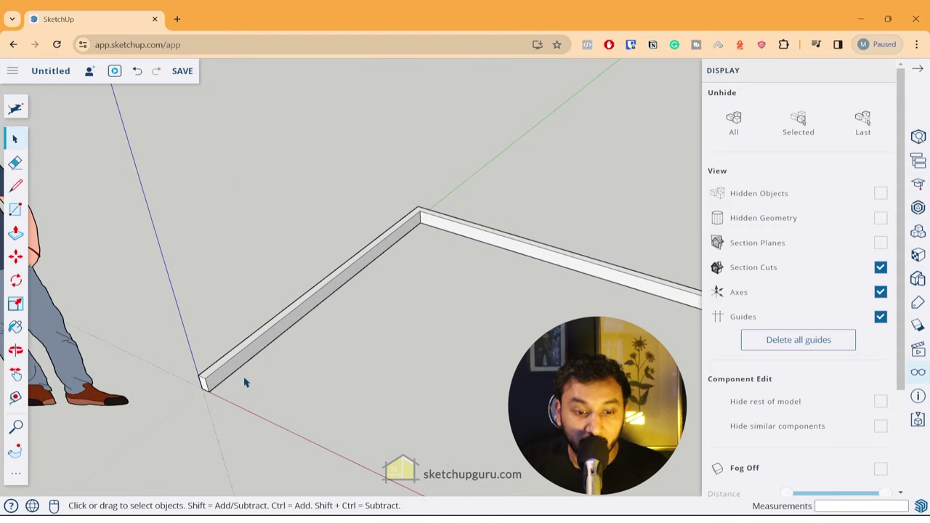
- Undo the L-shaped rail sweep, leaving the profile face
{"action": "scroll", "coordinate": [208, 408], "scroll_direction": "up", "scroll_amount": 3}
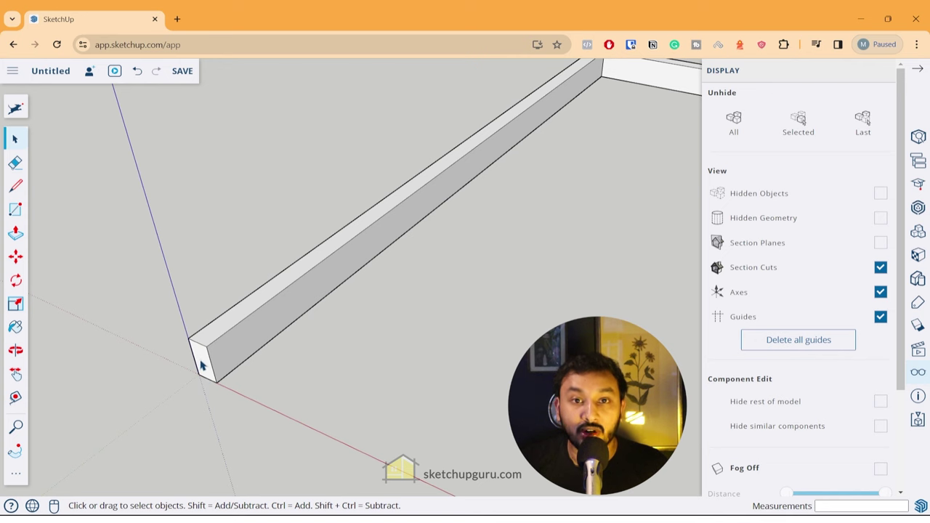
{"action": "scroll", "coordinate": [202, 366], "scroll_direction": "down", "scroll_amount": 5}
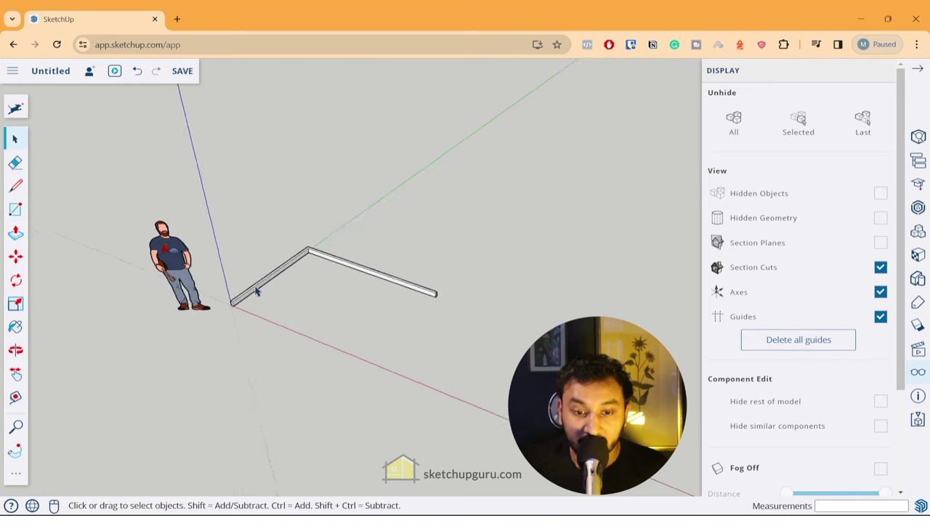
{"action": "middle_click_drag", "start_coordinate": [255, 287], "coordinate": [353, 342]}
{"action": "key", "text": "r"}
{"action": "key", "text": "ctrl"}
{"action": "key", "text": "ctrl+z"}
{"action": "middle_click_drag", "start_coordinate": [276, 322], "coordinate": [248, 240]}
{"action": "key", "text": "shift"}
{"action": "key", "text": "space"}
{"action": "scroll", "coordinate": [285, 218], "scroll_direction": "up", "scroll_amount": 2}
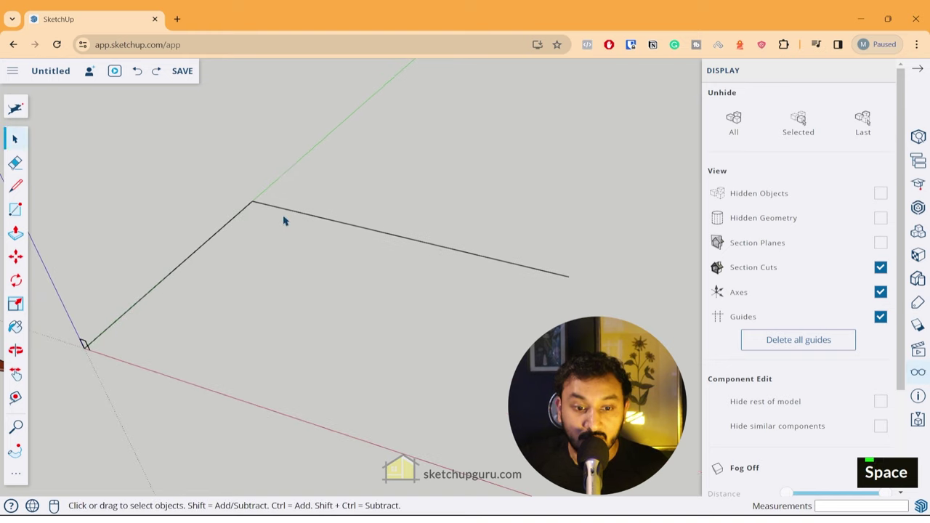
{"action": "scroll", "coordinate": [298, 225], "scroll_direction": "down", "scroll_amount": 2}
{"action": "mouse_move", "coordinate": [306, 230]}
{"action": "middle_mouse_down"}
{"action": "mouse_move", "coordinate": [363, 248]}
{"action": "mouse_move", "coordinate": [297, 233]}
{"action": "middle_mouse_up"}
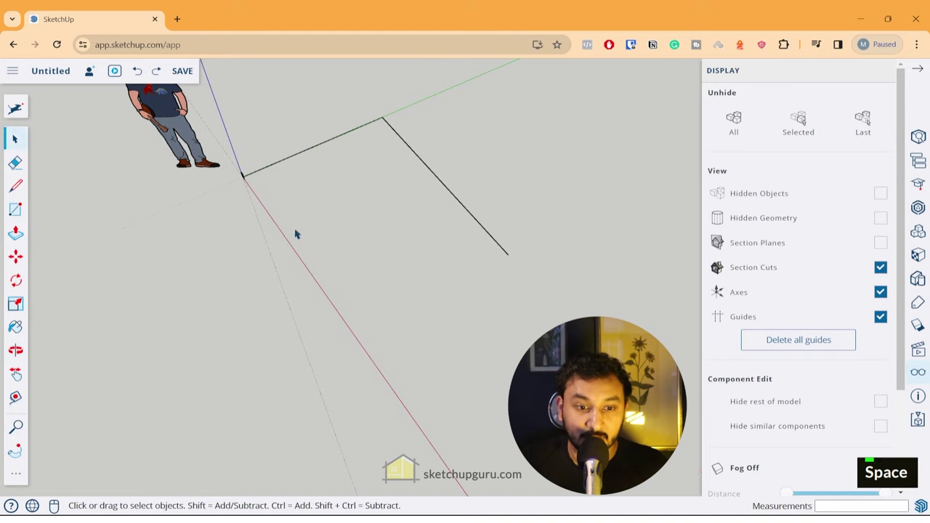
- Draw a flat rectangle with one corner at the origin
{"action": "key", "text": "r"}
{"action": "scroll", "coordinate": [251, 181], "scroll_direction": "up", "scroll_amount": 2}
{"action": "middle_click_drag", "start_coordinate": [251, 182], "coordinate": [309, 156]}
{"action": "left_click", "coordinate": [303, 153]}
{"action": "scroll", "coordinate": [312, 146], "scroll_direction": "down", "scroll_amount": 3}
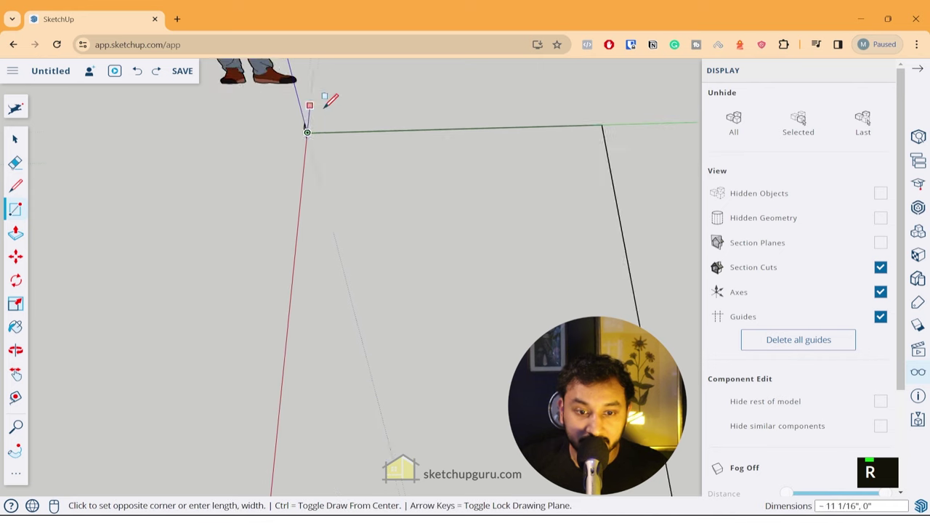
{"action": "left_click", "coordinate": [520, 354]}
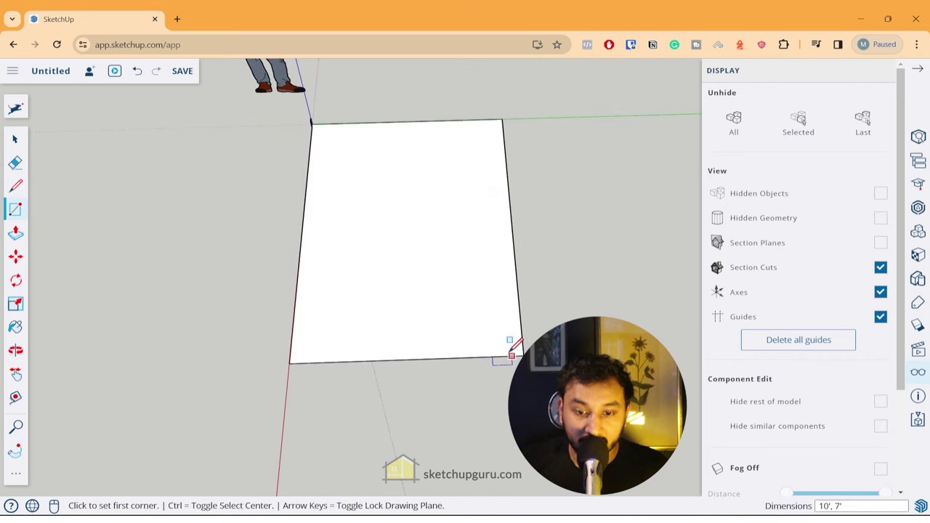
{"action": "key", "text": "space"}
{"action": "middle_click_drag", "start_coordinate": [426, 258], "coordinate": [426, 297]}
{"action": "scroll", "coordinate": [349, 259], "scroll_direction": "up", "scroll_amount": 3}
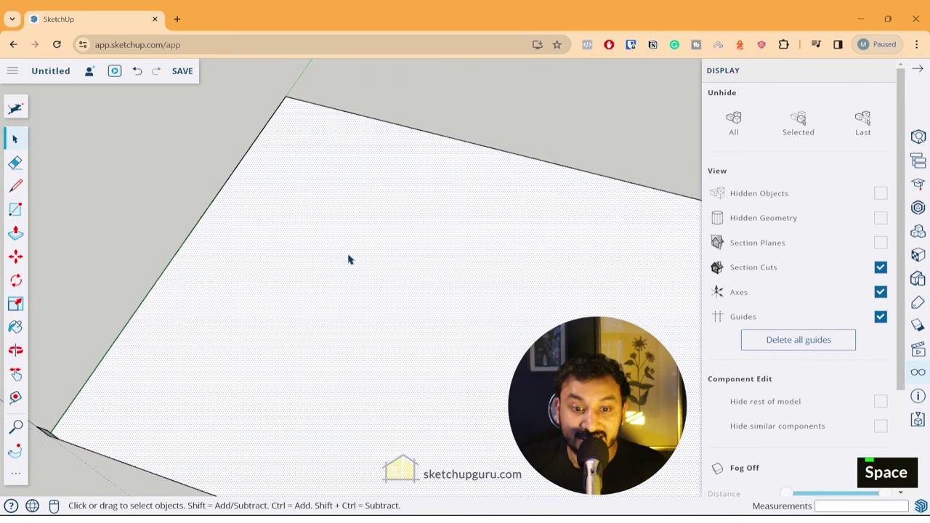
{"action": "scroll", "coordinate": [337, 195], "scroll_direction": "down", "scroll_amount": 3}
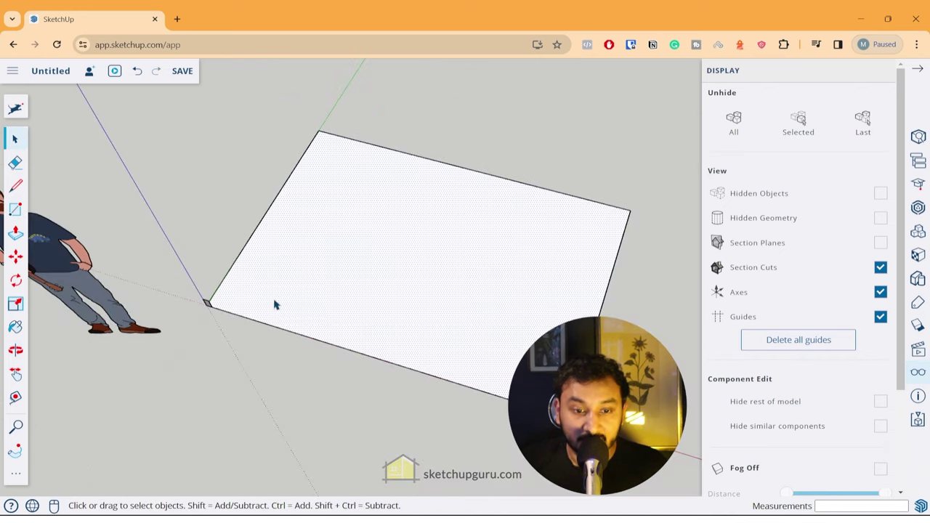
- Sweep the profile around the rectangle's edge with Follow Me to form the tray rim
{"action": "left_click", "coordinate": [16, 454]}
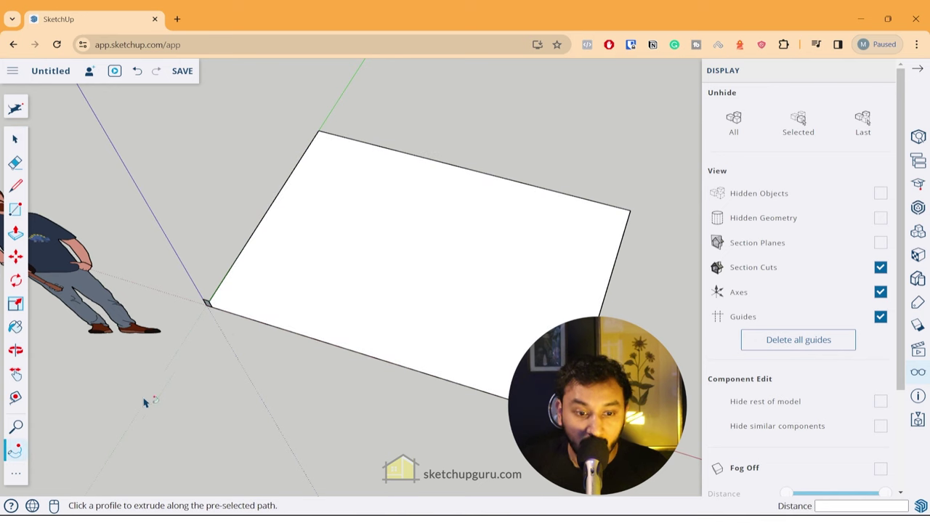
{"action": "middle_click_drag", "start_coordinate": [145, 399], "coordinate": [176, 222]}
{"action": "scroll", "coordinate": [201, 282], "scroll_direction": "up", "scroll_amount": 3}
{"action": "scroll", "coordinate": [201, 282], "scroll_direction": "up", "scroll_amount": 3}
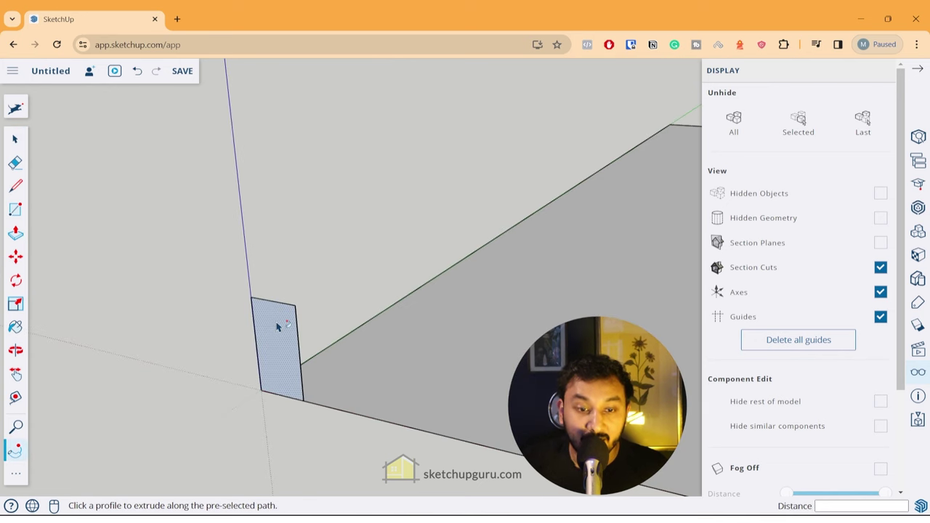
{"action": "left_click", "coordinate": [277, 326]}
{"action": "scroll", "coordinate": [239, 322], "scroll_direction": "down", "scroll_amount": 3}
{"action": "middle_click_drag", "start_coordinate": [201, 264], "coordinate": [176, 443]}
{"action": "left_click_drag", "start_coordinate": [176, 443], "coordinate": [328, 374]}
{"action": "middle_click_drag", "start_coordinate": [328, 375], "coordinate": [343, 352]}
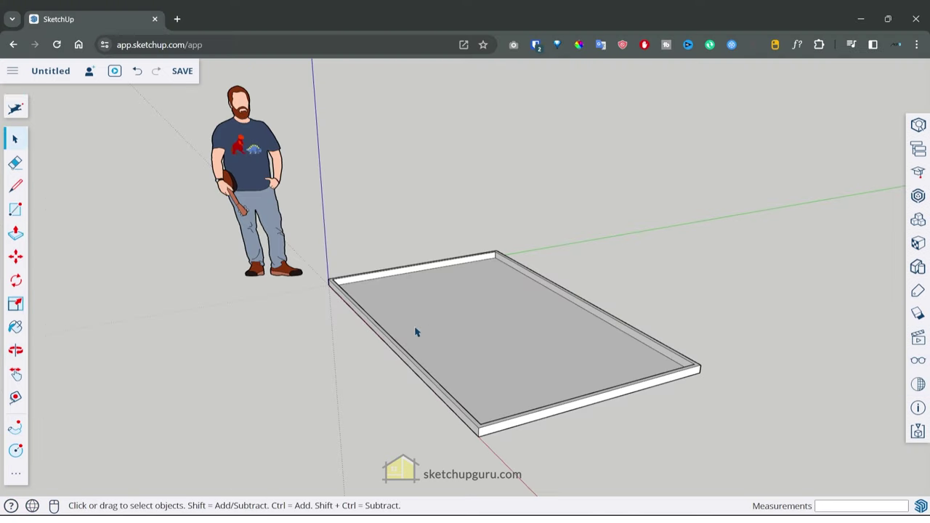
{"action": "triple_click", "coordinate": [430, 320]}
{"action": "middle_click_drag", "start_coordinate": [403, 326], "coordinate": [490, 220]}
{"action": "scroll", "coordinate": [460, 354], "scroll_direction": "up", "scroll_amount": 3}
{"action": "scroll", "coordinate": [453, 267], "scroll_direction": "down", "scroll_amount": 5}
{"action": "scroll", "coordinate": [459, 277], "scroll_direction": "up", "scroll_amount": 5}
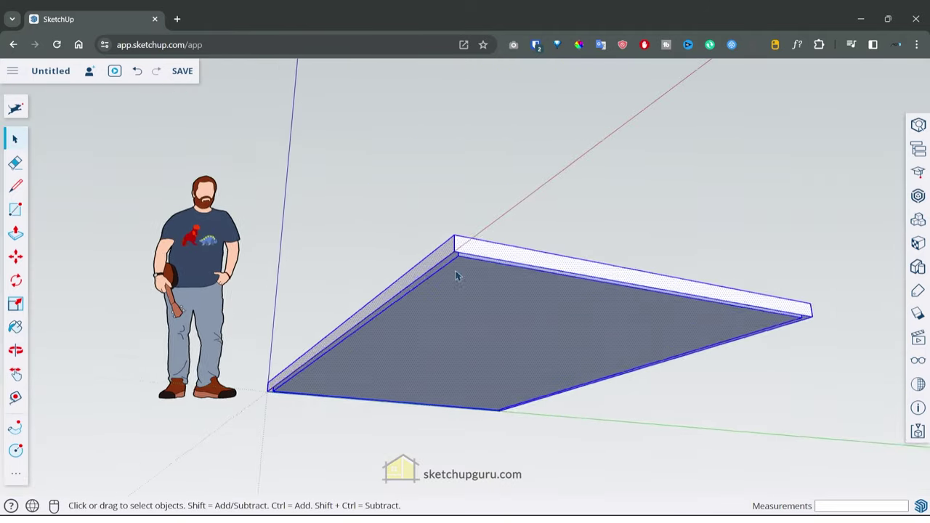
{"action": "scroll", "coordinate": [445, 150], "scroll_direction": "up", "scroll_amount": 3}
{"action": "middle_click_drag", "start_coordinate": [439, 144], "coordinate": [393, 154]}
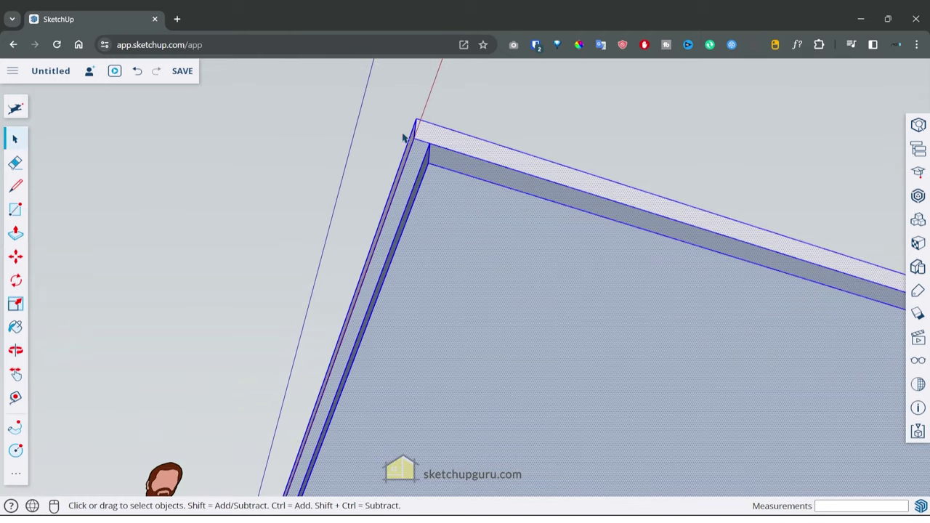
{"action": "middle_click_drag", "start_coordinate": [466, 160], "coordinate": [498, 338]}
{"action": "scroll", "coordinate": [519, 311], "scroll_direction": "down", "scroll_amount": 3}
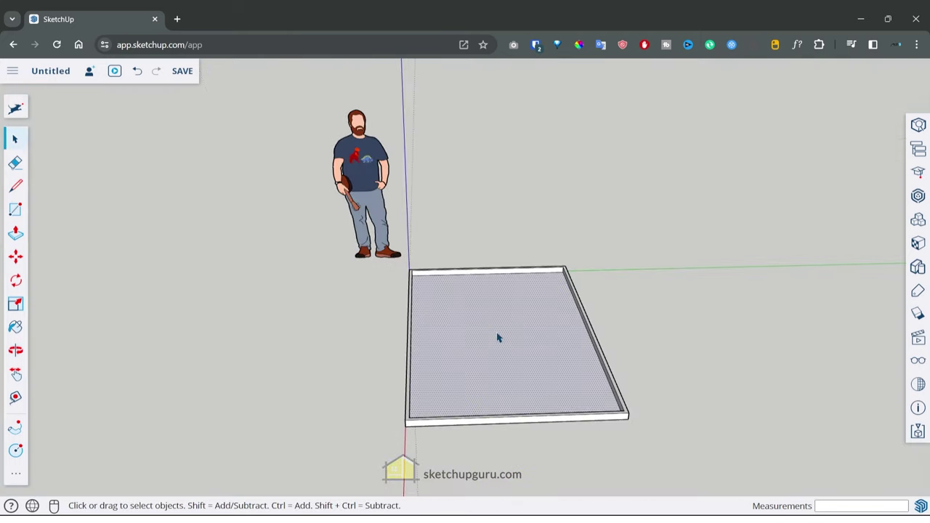
{"action": "scroll", "coordinate": [485, 370], "scroll_direction": "up", "scroll_amount": 1}
{"action": "middle_click_drag", "start_coordinate": [484, 370], "coordinate": [407, 260]}
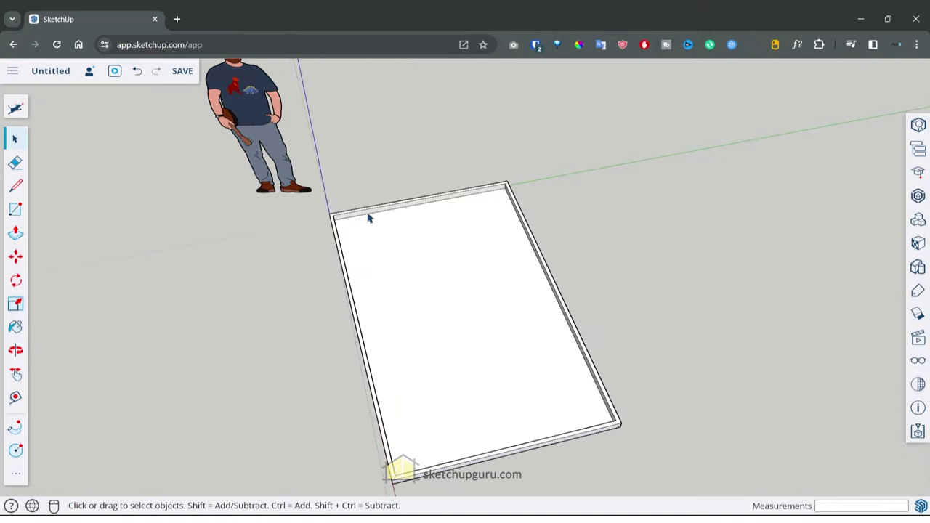
{"action": "middle_click_drag", "start_coordinate": [517, 207], "coordinate": [536, 284]}
{"action": "scroll", "coordinate": [510, 299], "scroll_direction": "up", "scroll_amount": 2}
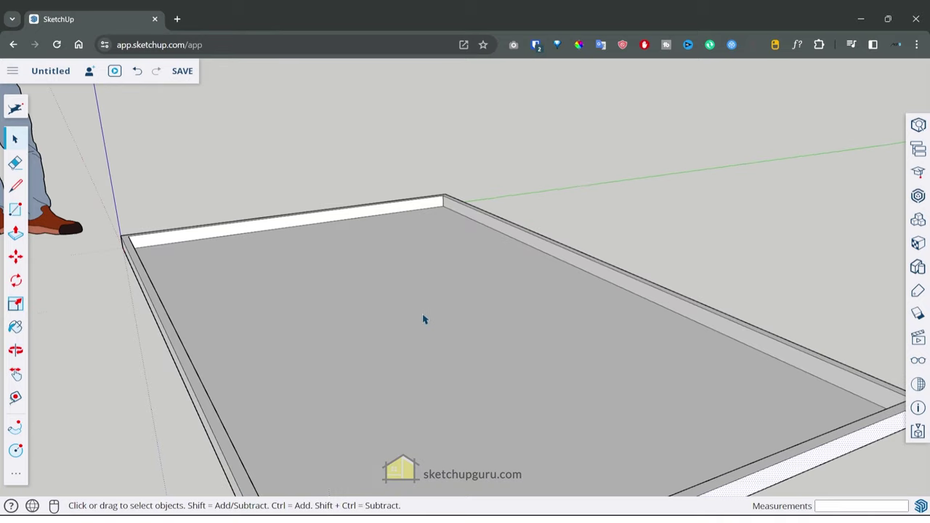
{"action": "scroll", "coordinate": [450, 305], "scroll_direction": "down", "scroll_amount": 3}
{"action": "middle_click_drag", "start_coordinate": [480, 293], "coordinate": [313, 252]}
{"action": "key", "text": "Delete"}
- Draw a second flat rectangle on the ground beside the tray
{"action": "scroll", "coordinate": [349, 258], "scroll_direction": "down", "scroll_amount": 3}
{"action": "scroll", "coordinate": [471, 362], "scroll_direction": "up", "scroll_amount": 2}
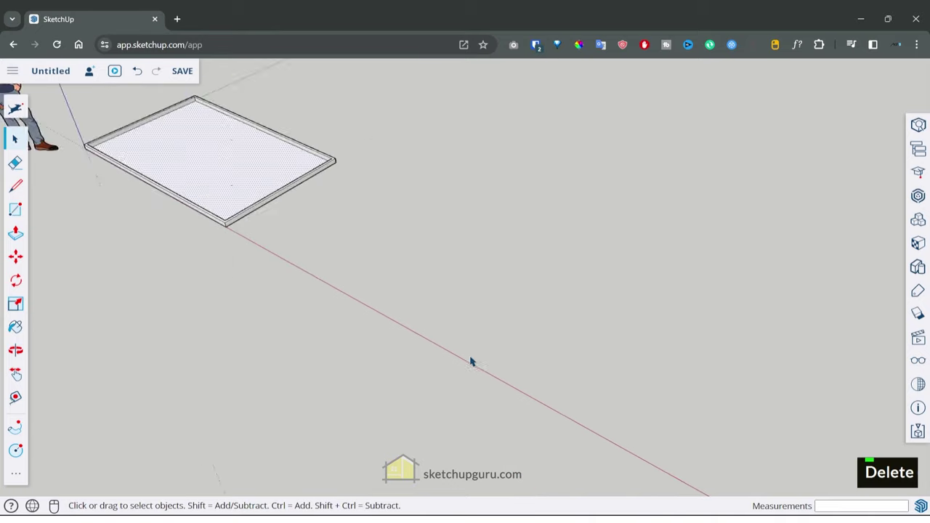
{"action": "key", "text": "r"}
{"action": "left_click", "coordinate": [282, 236]}
{"action": "left_click", "coordinate": [521, 185]}
{"action": "mouse_move", "coordinate": [467, 266]}
{"action": "middle_mouse_down"}
{"action": "mouse_move", "coordinate": [775, 280]}
{"action": "mouse_move", "coordinate": [515, 274]}
{"action": "mouse_move", "coordinate": [465, 262]}
{"action": "middle_mouse_up"}
{"action": "right_click", "coordinate": [432, 337]}
{"action": "middle_click_drag", "start_coordinate": [432, 337], "coordinate": [273, 202]}
{"action": "key", "text": "space"}
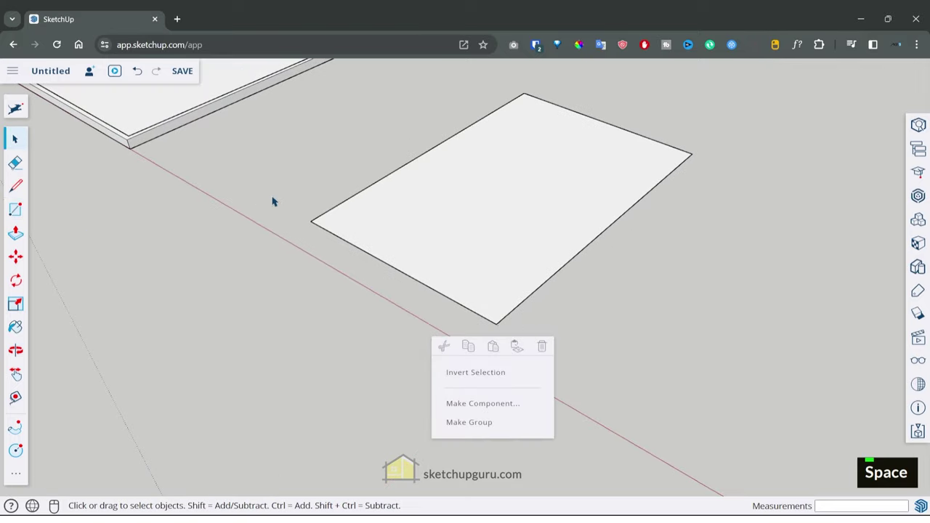
{"action": "scroll", "coordinate": [320, 222], "scroll_direction": "up", "scroll_amount": 5}
- Draw a small upright profile rectangle at the new rectangle's corner
{"action": "key", "text": "r"}
{"action": "left_click", "coordinate": [339, 308]}
{"action": "key", "text": "Left"}
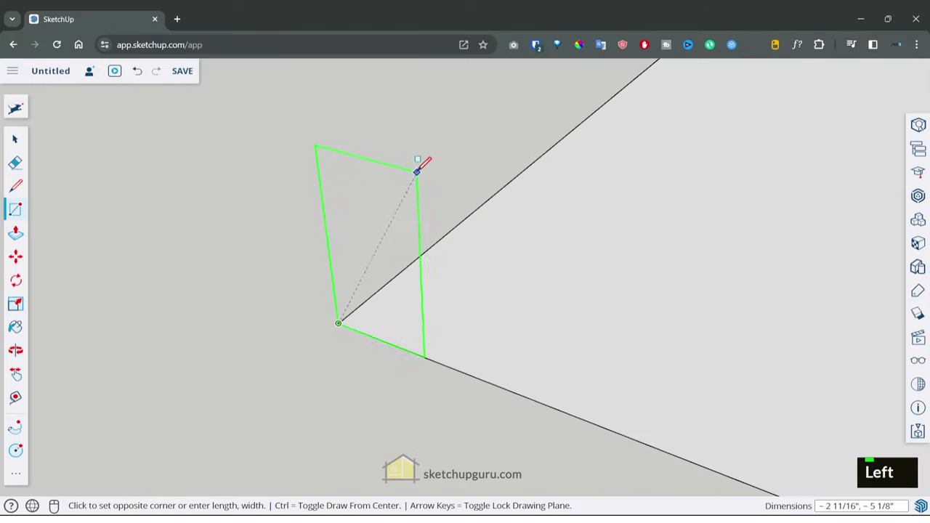
{"action": "left_click", "coordinate": [381, 210]}
{"action": "key", "text": "space"}
- Make the upright profile face into a group
{"action": "right_click", "coordinate": [369, 241]}
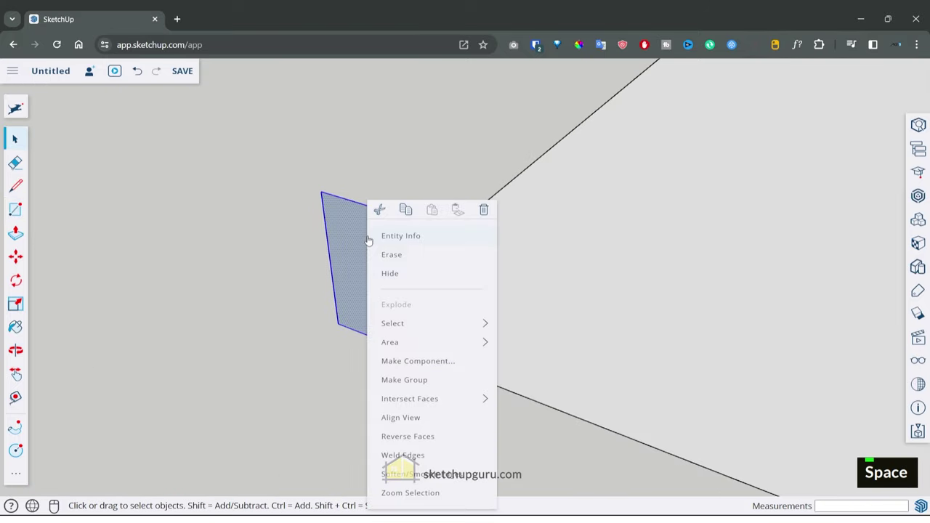
{"action": "left_click", "coordinate": [356, 241]}
{"action": "middle_click_drag", "start_coordinate": [383, 223], "coordinate": [526, 182]}
{"action": "middle_click_drag", "start_coordinate": [412, 283], "coordinate": [302, 280]}
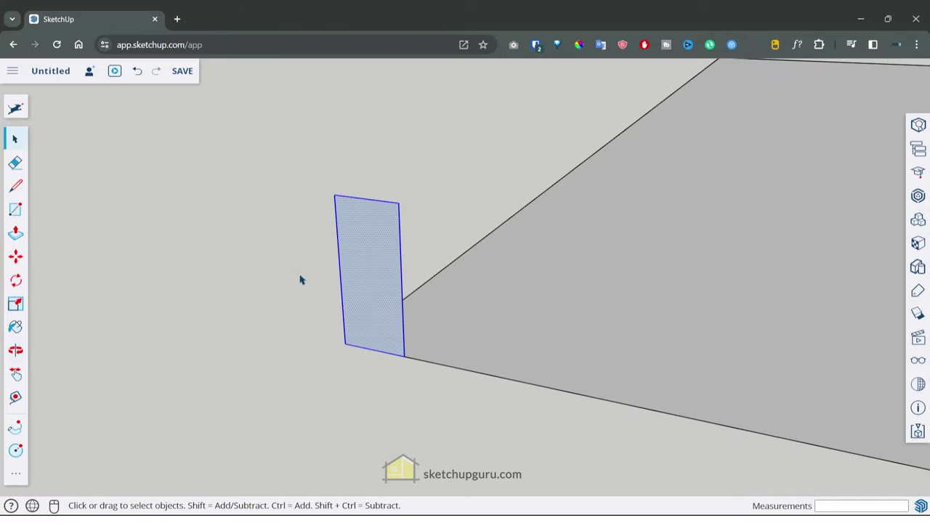
{"action": "right_click", "coordinate": [349, 237]}
{"action": "left_click", "coordinate": [399, 388]}
{"action": "middle_click_drag", "start_coordinate": [399, 388], "coordinate": [311, 293]}
- Open the profile group for editing and reverse its face so the front side shows
{"action": "double_click", "coordinate": [450, 221]}
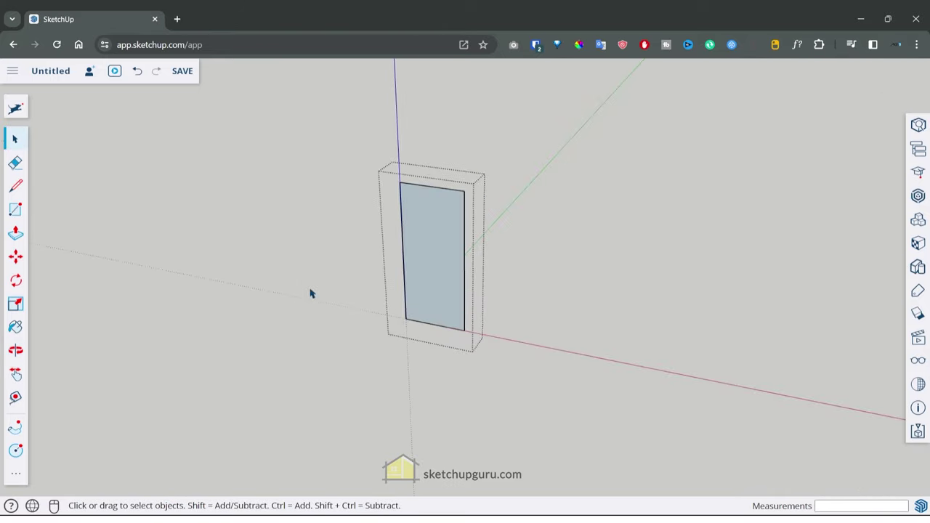
{"action": "right_click", "coordinate": [435, 242]}
{"action": "left_click", "coordinate": [415, 228]}
{"action": "right_click", "coordinate": [416, 229]}
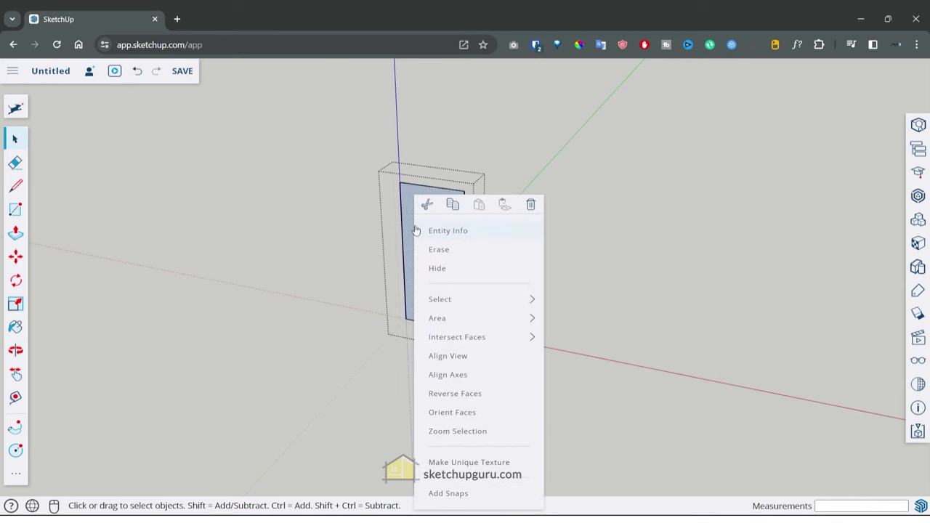
{"action": "left_click", "coordinate": [457, 394]}
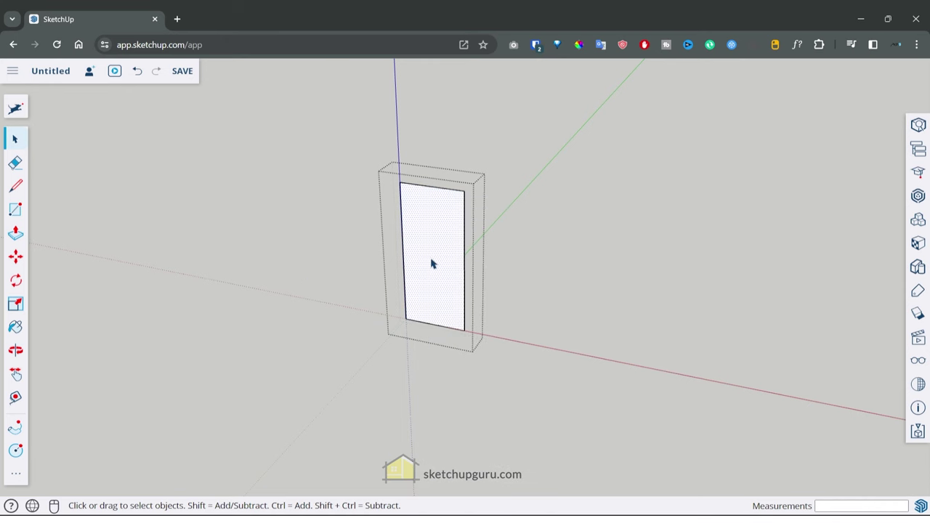
{"action": "scroll", "coordinate": [452, 241], "scroll_direction": "up", "scroll_amount": 3}
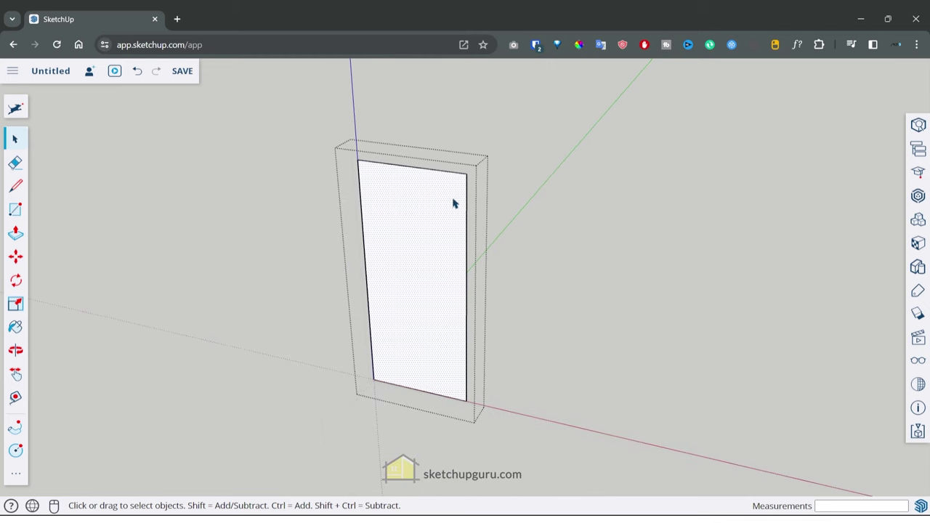
- Chamfer the profile's top-right corner by drawing a diagonal cut and erasing the triangle
{"action": "key", "text": "l"}
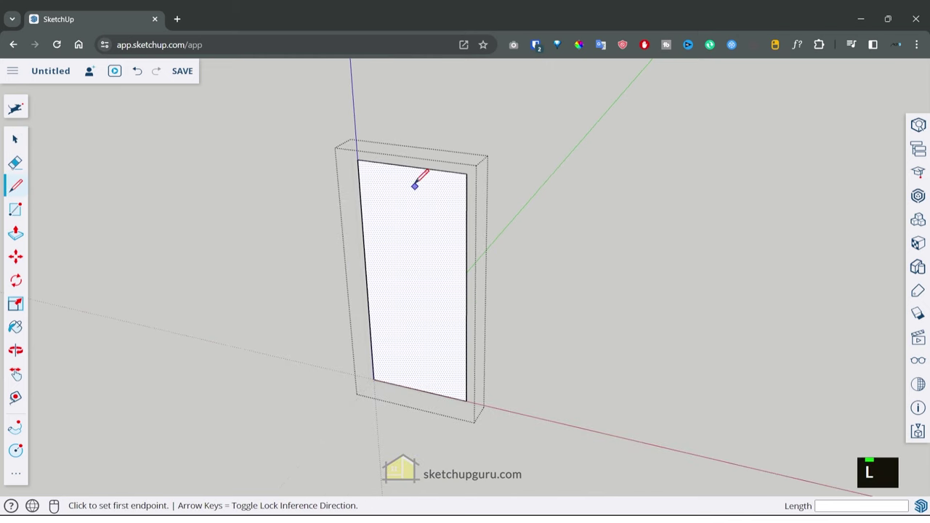
{"action": "left_click", "coordinate": [412, 168]}
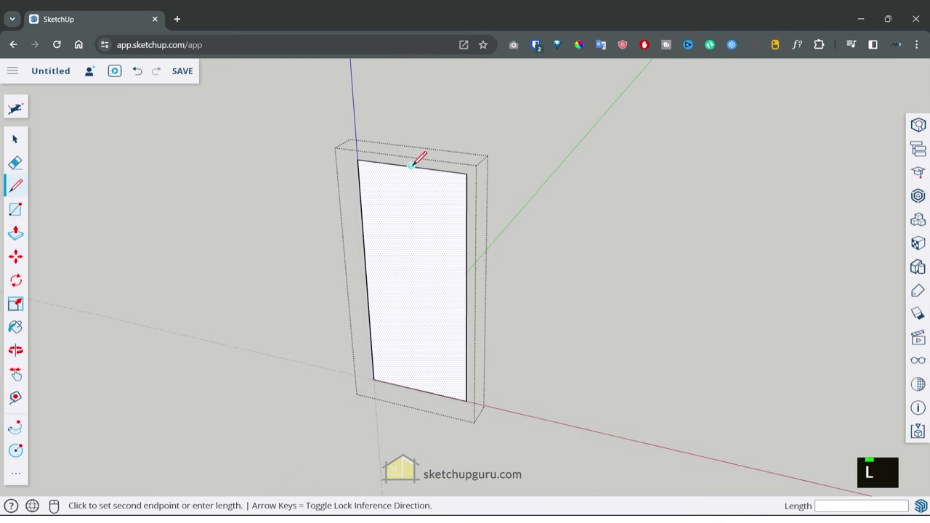
{"action": "left_click", "coordinate": [467, 217]}
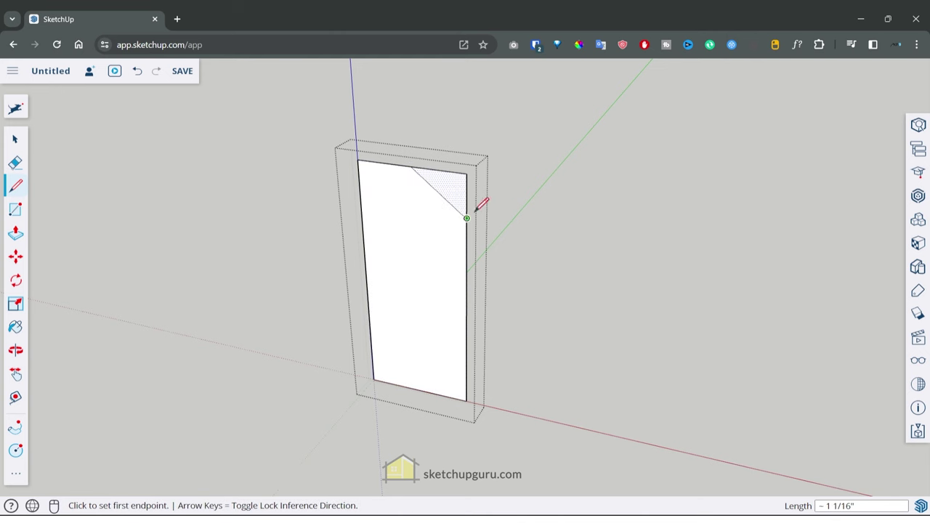
{"action": "key", "text": "e"}
{"action": "mouse_move", "coordinate": [463, 162]}
{"action": "left_mouse_down"}
{"action": "mouse_move", "coordinate": [478, 183]}
{"action": "mouse_move", "coordinate": [453, 194]}
{"action": "left_mouse_up"}
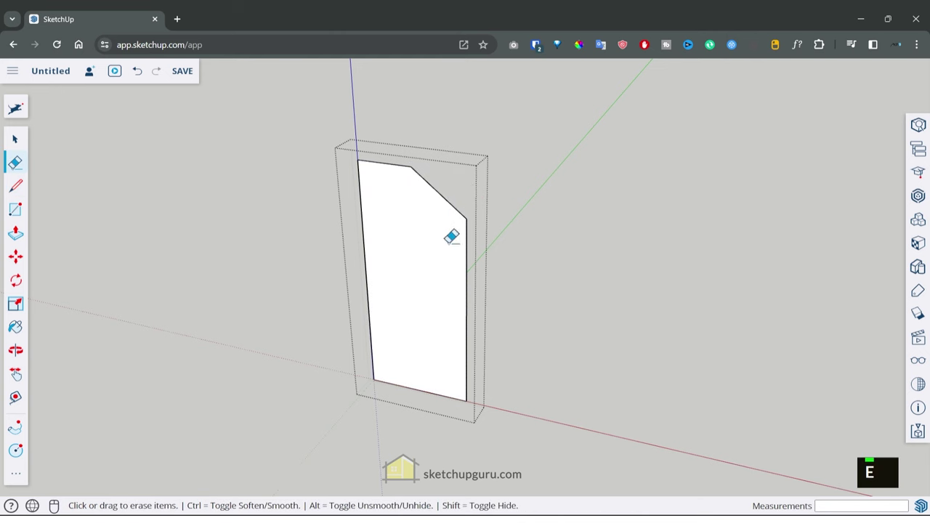
- Outline a rectangular notch on the profile's right edge and erase the edge to open it
{"action": "key", "text": "k"}
{"action": "left_click", "coordinate": [466, 279]}
{"action": "left_click", "coordinate": [414, 269]}
{"action": "left_click", "coordinate": [415, 302]}
{"action": "left_click", "coordinate": [467, 311]}
{"action": "middle_click_drag", "start_coordinate": [452, 292], "coordinate": [534, 311]}
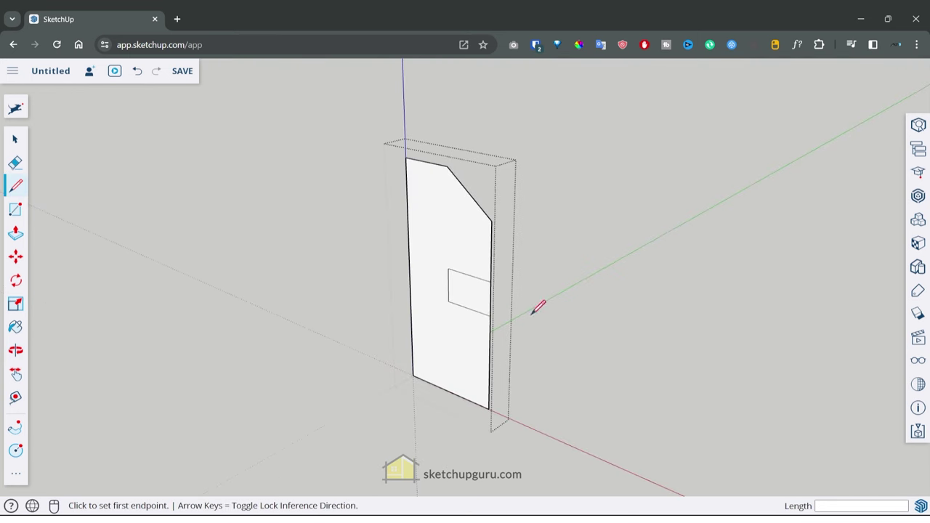
{"action": "left_click", "coordinate": [491, 316]}
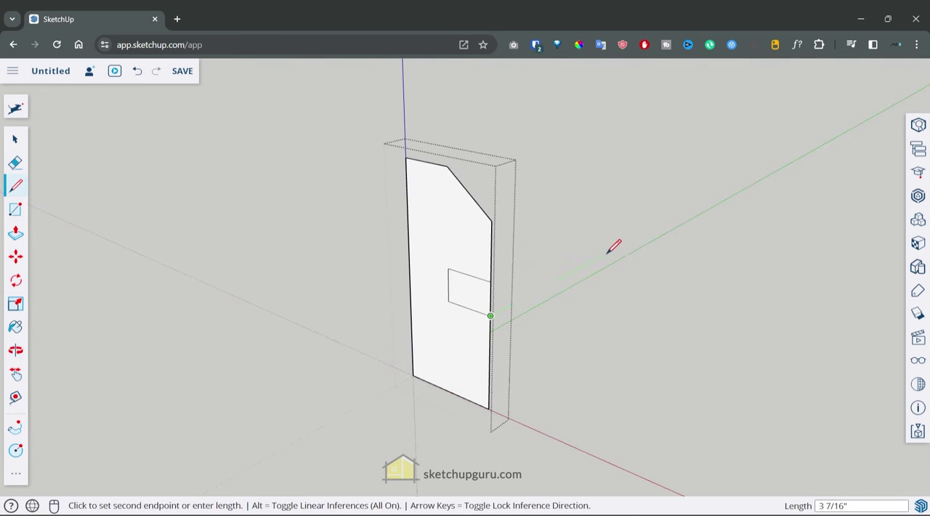
{"action": "key", "text": "Escape"}
{"action": "key", "text": "e"}
{"action": "middle_click_drag", "start_coordinate": [448, 324], "coordinate": [513, 278]}
{"action": "left_click_drag", "start_coordinate": [509, 291], "coordinate": [462, 287]}
{"action": "middle_click_drag", "start_coordinate": [462, 288], "coordinate": [431, 222]}
{"action": "key", "text": "space"}
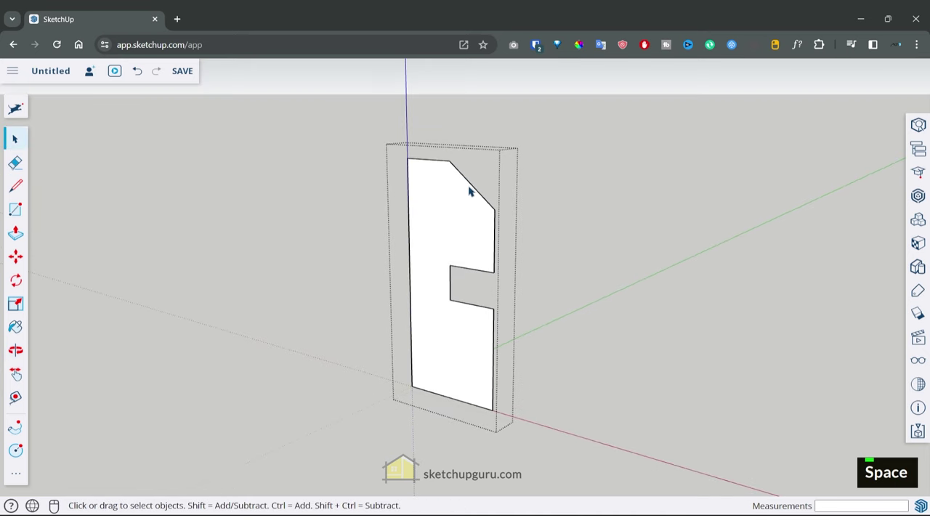
- Exit the profile group and select the large rectangle face as the sweep path
{"action": "key", "text": "Escape"}
{"action": "middle_click_drag", "start_coordinate": [367, 285], "coordinate": [416, 376]}
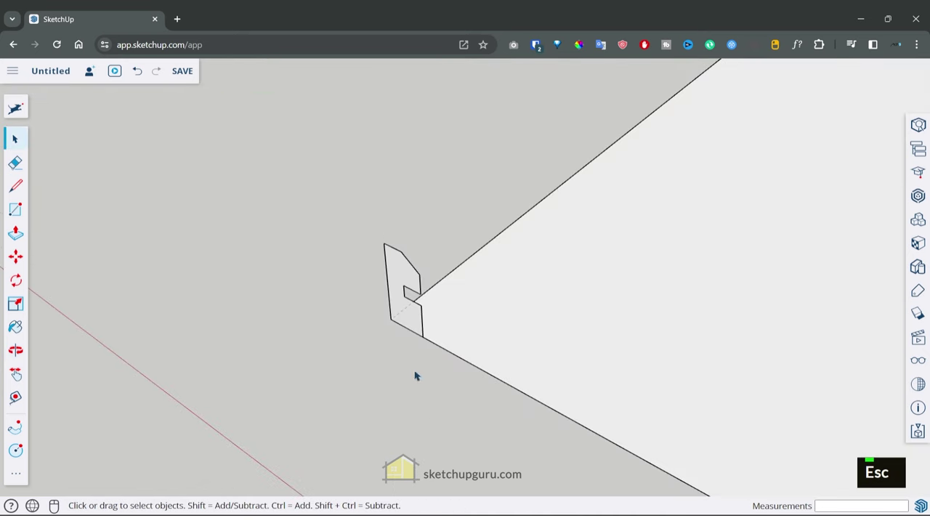
{"action": "left_click", "coordinate": [515, 294]}
- Run Follow Me and click the profile face to sweep it around the rectangle path
{"action": "scroll", "coordinate": [521, 300], "scroll_direction": "down", "scroll_amount": 3}
{"action": "middle_click_drag", "start_coordinate": [552, 269], "coordinate": [657, 241]}
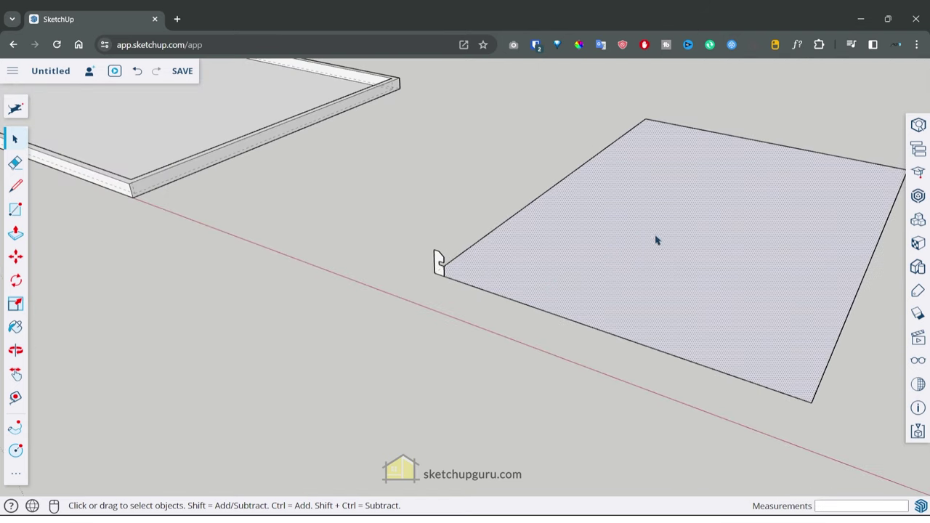
{"action": "left_click", "coordinate": [16, 429]}
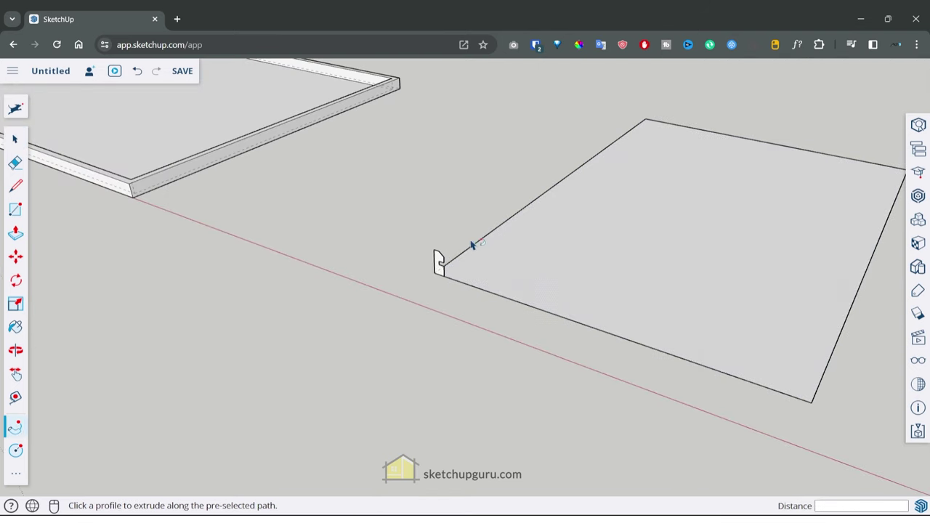
{"action": "scroll", "coordinate": [472, 245], "scroll_direction": "up", "scroll_amount": 3}
{"action": "middle_click_drag", "start_coordinate": [368, 322], "coordinate": [415, 254]}
{"action": "scroll", "coordinate": [322, 324], "scroll_direction": "up", "scroll_amount": 3}
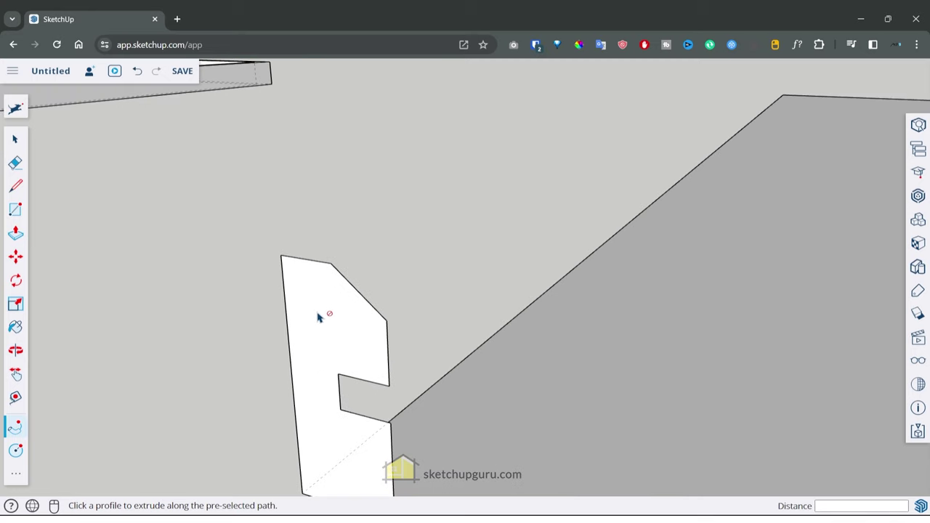
{"action": "scroll", "coordinate": [356, 310], "scroll_direction": "down", "scroll_amount": 1}
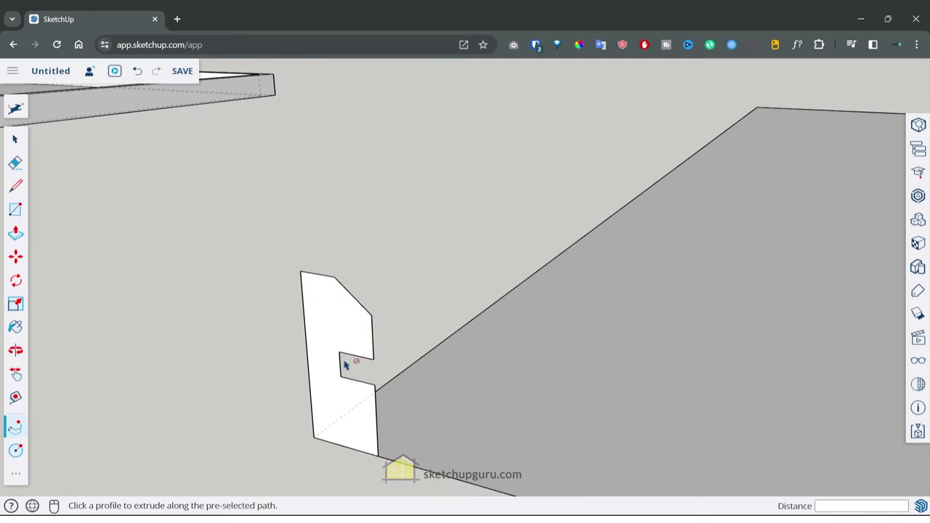
{"action": "right_click", "coordinate": [330, 317]}
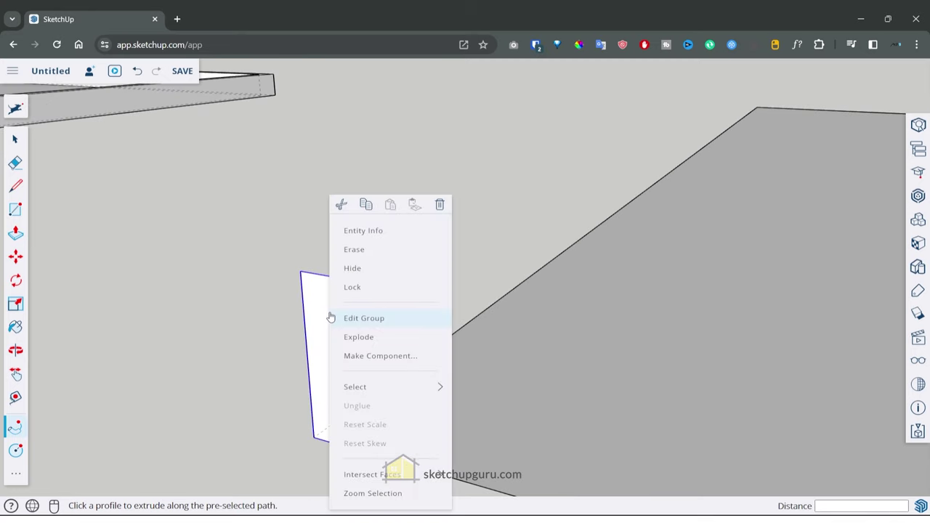
{"action": "left_click", "coordinate": [363, 318]}
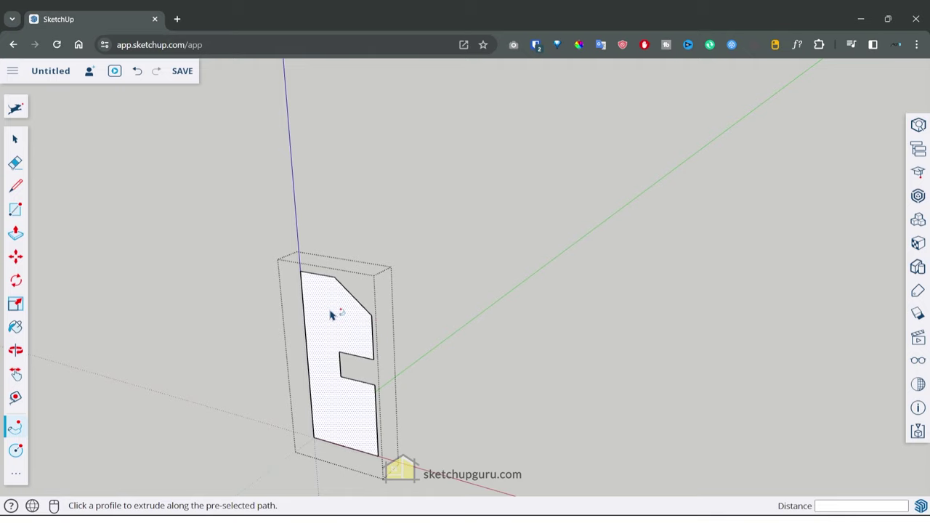
{"action": "left_click", "coordinate": [331, 315]}
- Orbit in close to inspect the moulded frame's corner
{"action": "scroll", "coordinate": [338, 320], "scroll_direction": "down", "scroll_amount": 4}
{"action": "middle_click_drag", "start_coordinate": [600, 267], "coordinate": [407, 240]}
{"action": "scroll", "coordinate": [480, 262], "scroll_direction": "up", "scroll_amount": 2}
{"action": "middle_click_drag", "start_coordinate": [496, 293], "coordinate": [908, 378]}
{"action": "key", "text": "space"}
{"action": "scroll", "coordinate": [465, 353], "scroll_direction": "down", "scroll_amount": 3}
- Turn off Hide rest of model and exit the frame's editing context
{"action": "key", "text": "k"}
{"action": "left_click", "coordinate": [918, 361]}
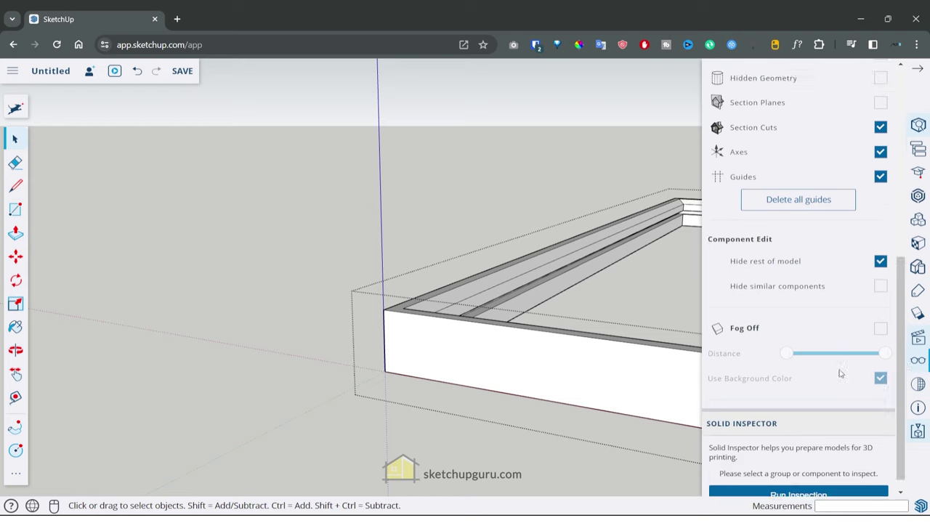
{"action": "left_click", "coordinate": [882, 404]}
{"action": "middle_click_drag", "start_coordinate": [552, 305], "coordinate": [431, 188]}
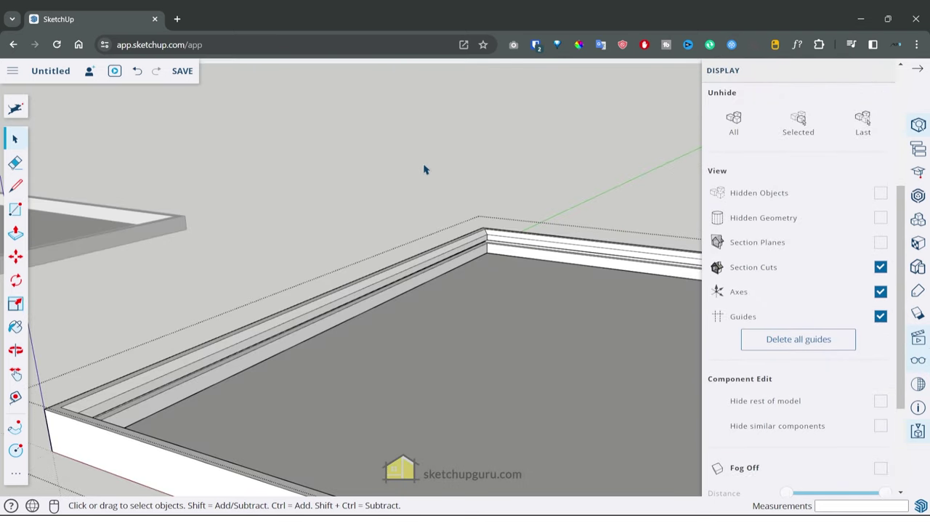
{"action": "key", "text": "Escape"}
- Move the moulded frame upward, clear of the rectangle's floor face
{"action": "left_click", "coordinate": [433, 259]}
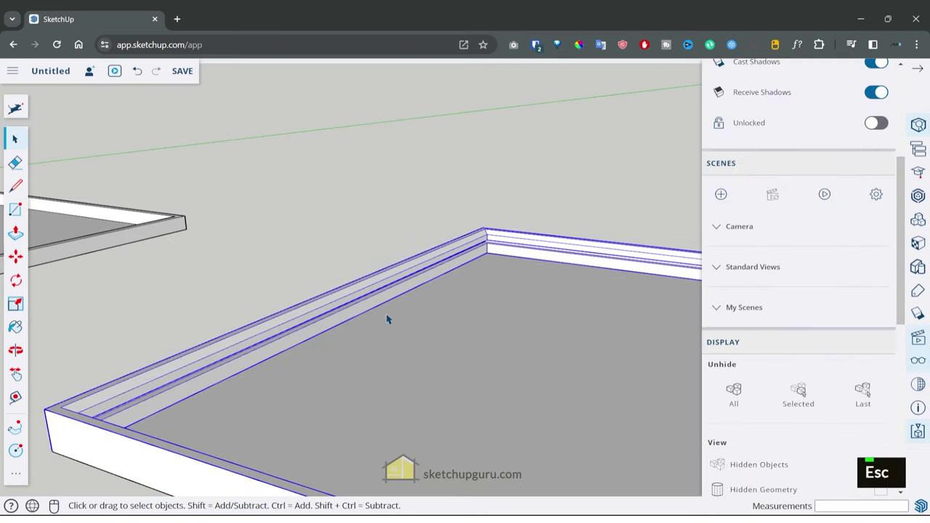
{"action": "left_click", "coordinate": [322, 376]}
{"action": "middle_click_drag", "start_coordinate": [322, 376], "coordinate": [426, 327]}
{"action": "key", "text": "m"}
{"action": "key", "text": "space"}
{"action": "left_click", "coordinate": [338, 361]}
{"action": "key", "text": "m"}
{"action": "left_click", "coordinate": [336, 360]}
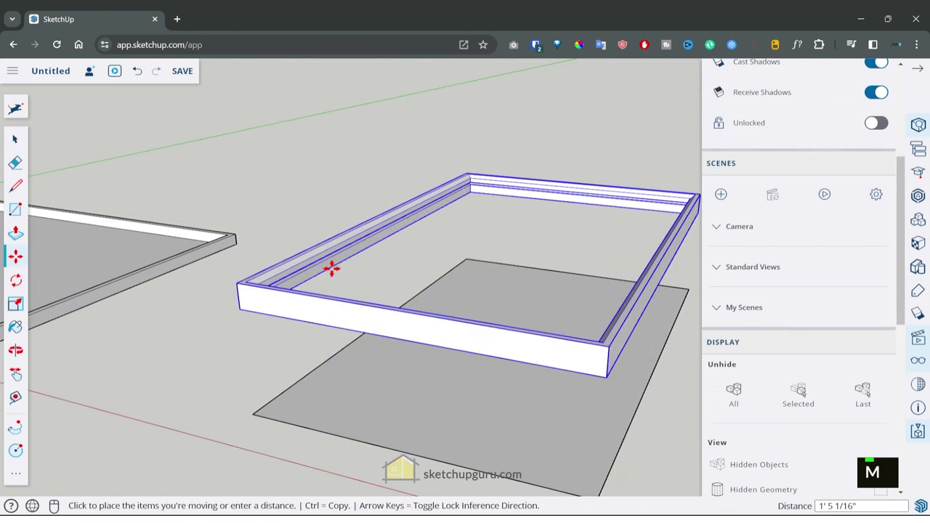
{"action": "key", "text": "space"}
- Select the entire plain first tray and make it a group
{"action": "scroll", "coordinate": [325, 266], "scroll_direction": "up", "scroll_amount": 3}
{"action": "middle_click_drag", "start_coordinate": [325, 266], "coordinate": [377, 275]}
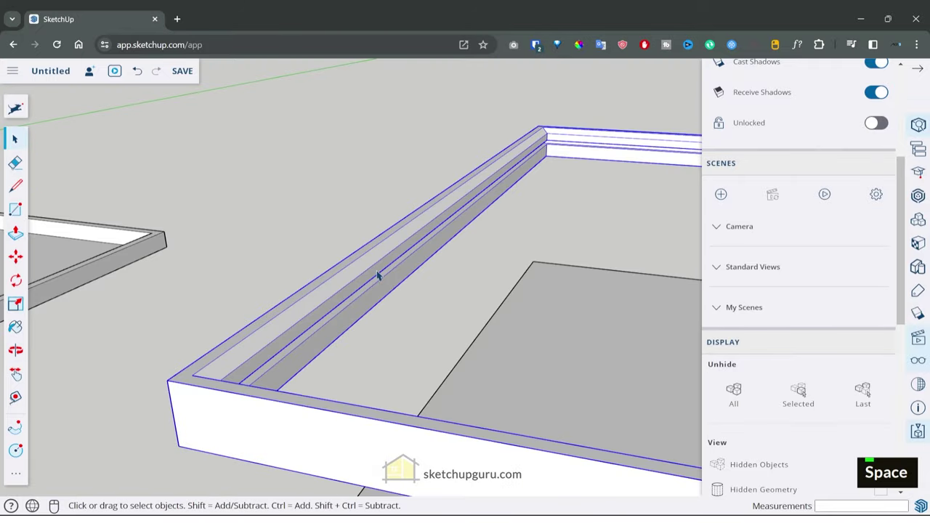
{"action": "scroll", "coordinate": [797, 165], "scroll_direction": "up", "scroll_amount": 2}
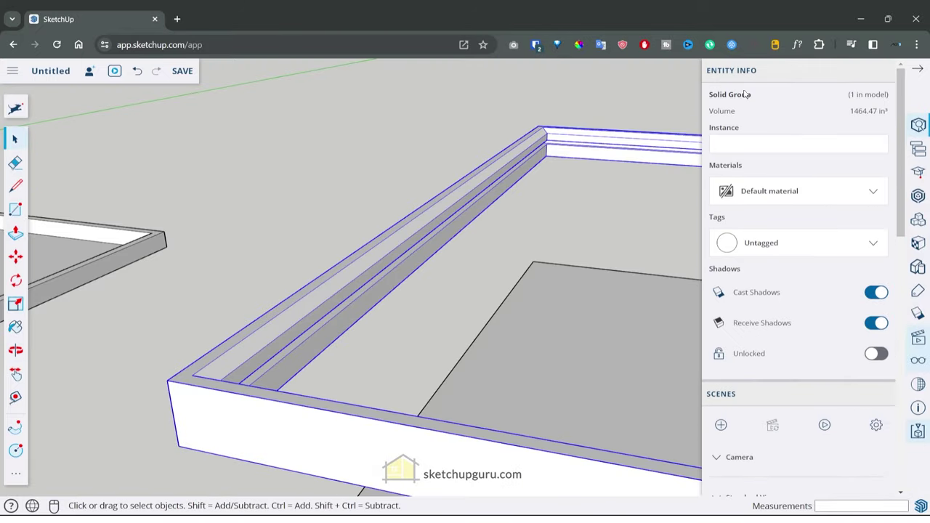
{"action": "scroll", "coordinate": [575, 193], "scroll_direction": "down", "scroll_amount": 5}
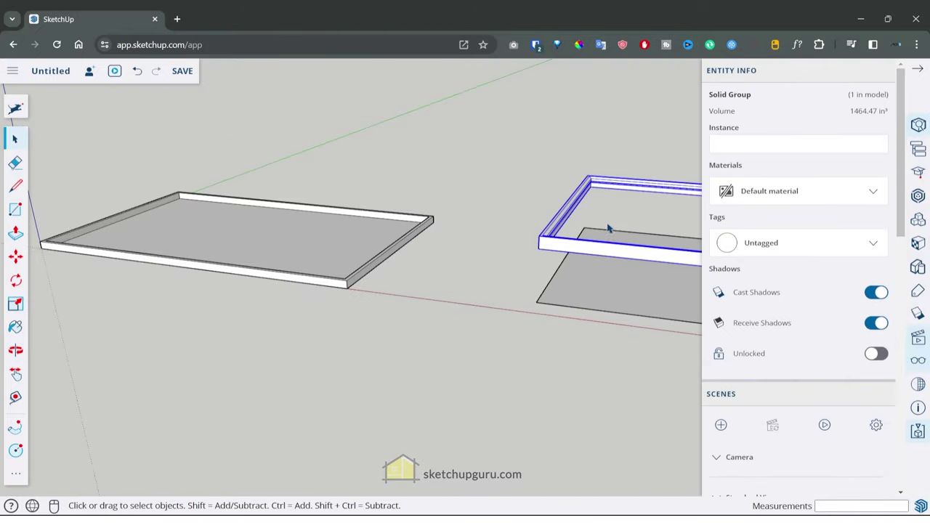
{"action": "scroll", "coordinate": [384, 274], "scroll_direction": "up", "scroll_amount": 3}
{"action": "triple_click", "coordinate": [366, 271]}
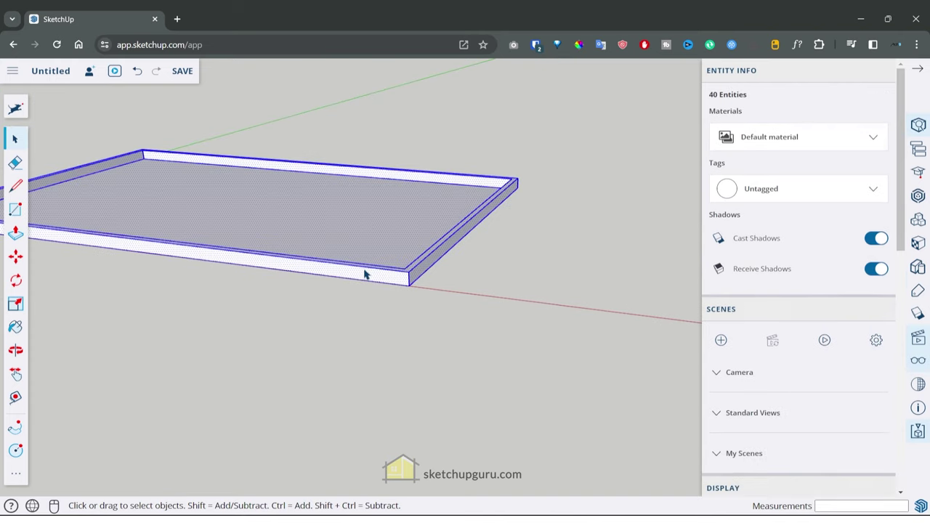
{"action": "right_click", "coordinate": [365, 274]}
{"action": "left_click", "coordinate": [407, 399]}
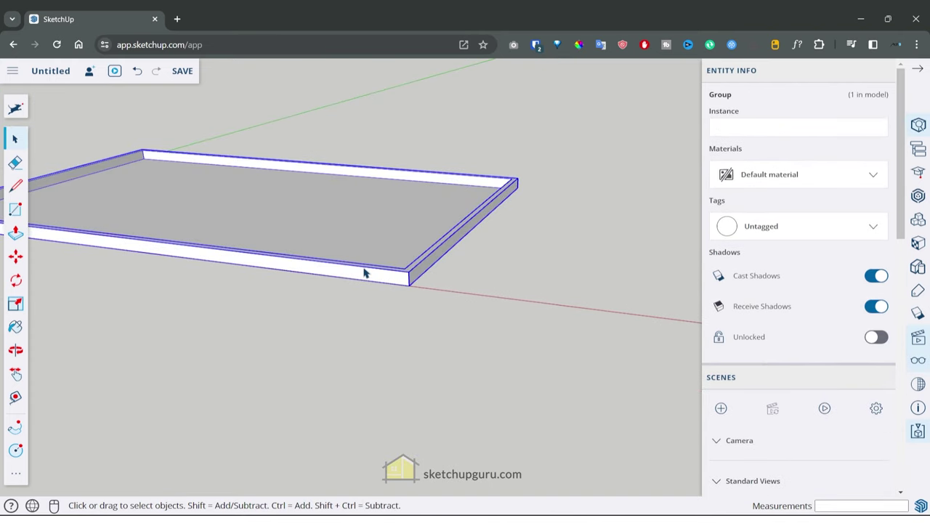
- Select the frame group, view the trays from below, undo once, and clear the selection
{"action": "scroll", "coordinate": [490, 210], "scroll_direction": "down", "scroll_amount": 4}
{"action": "scroll", "coordinate": [445, 214], "scroll_direction": "up", "scroll_amount": 4}
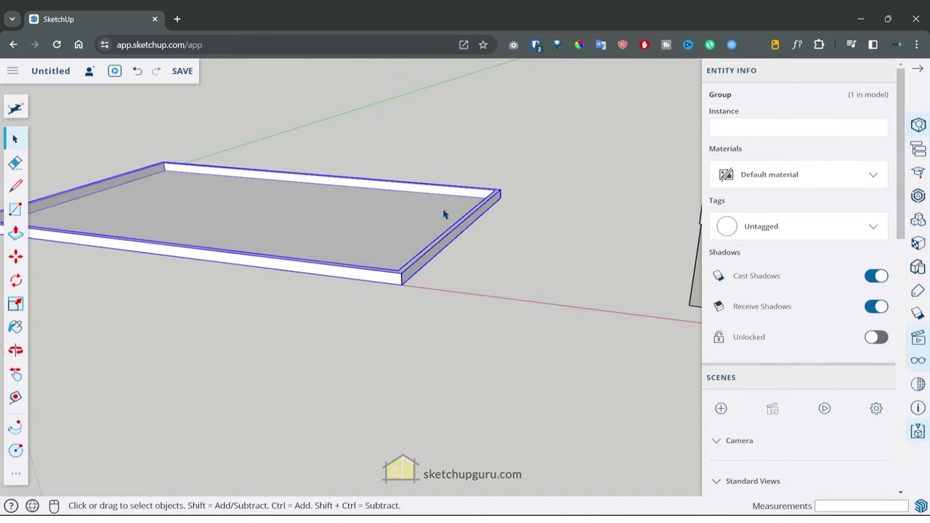
{"action": "scroll", "coordinate": [265, 245], "scroll_direction": "down", "scroll_amount": 4}
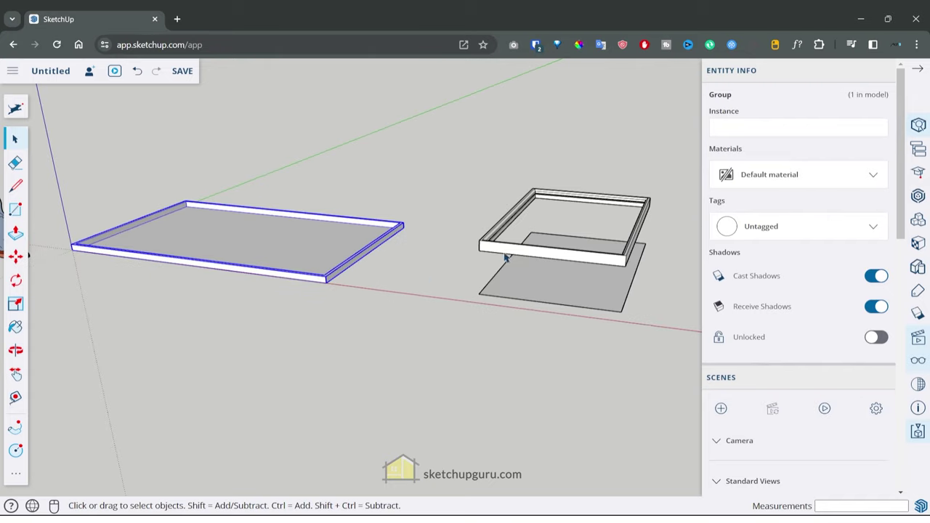
{"action": "scroll", "coordinate": [509, 218], "scroll_direction": "up", "scroll_amount": 5}
{"action": "left_click", "coordinate": [480, 213]}
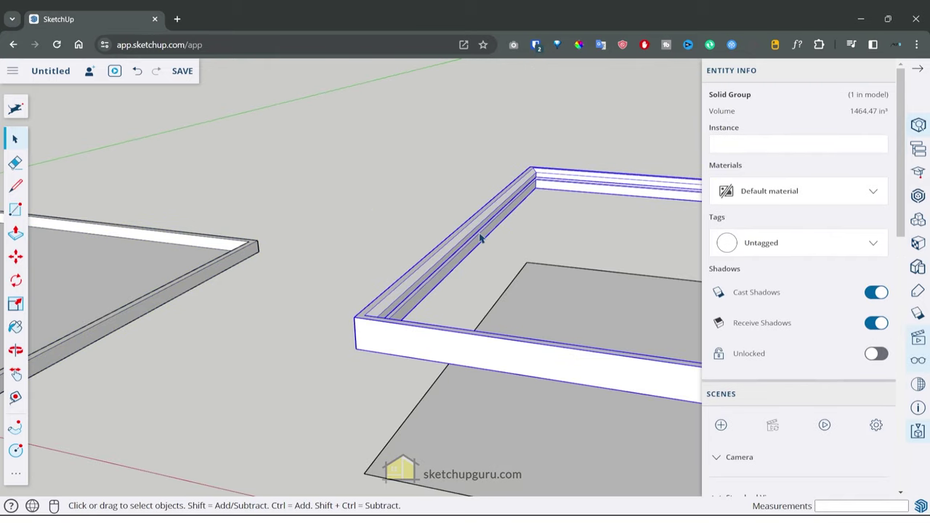
{"action": "middle_click_drag", "start_coordinate": [511, 234], "coordinate": [434, 386]}
{"action": "scroll", "coordinate": [342, 370], "scroll_direction": "down", "scroll_amount": 3}
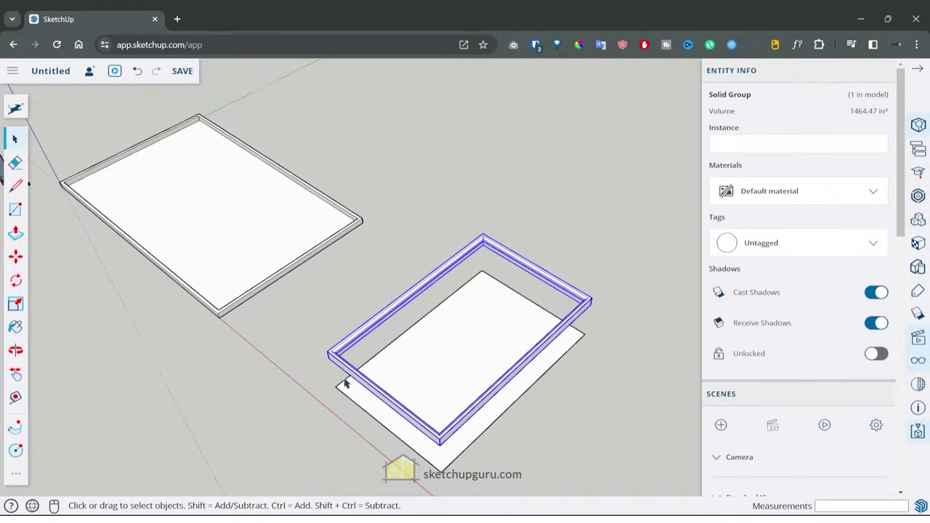
{"action": "scroll", "coordinate": [320, 376], "scroll_direction": "up", "scroll_amount": 4}
{"action": "scroll", "coordinate": [287, 345], "scroll_direction": "down", "scroll_amount": 4}
{"action": "middle_click_drag", "start_coordinate": [291, 332], "coordinate": [498, 316]}
{"action": "key", "text": "ctrl+z"}
{"action": "scroll", "coordinate": [322, 362], "scroll_direction": "down", "scroll_amount": 4}
{"action": "key", "text": "Escape"}
{"action": "key", "text": "Escape"}
{"action": "key", "text": "Escape"}
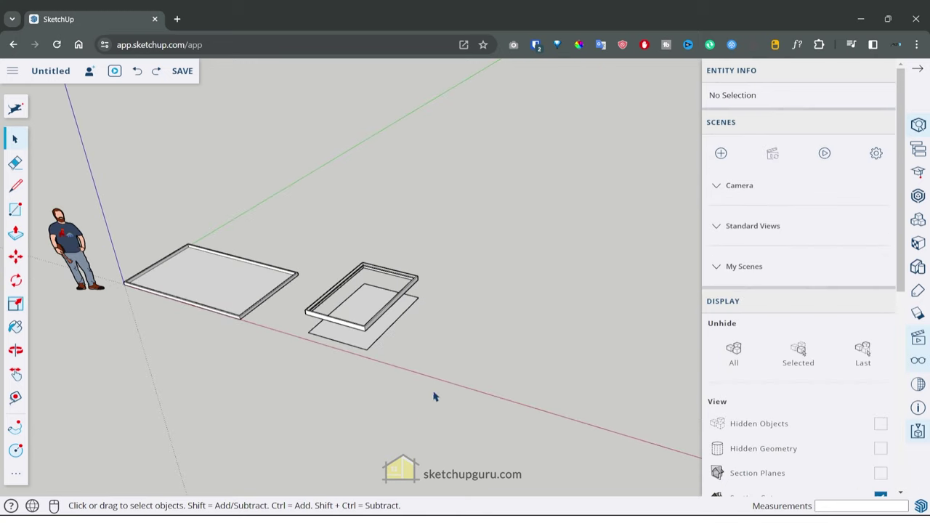
- Draw a circle on the ground beside the frame tray
{"action": "scroll", "coordinate": [469, 355], "scroll_direction": "up", "scroll_amount": 3}
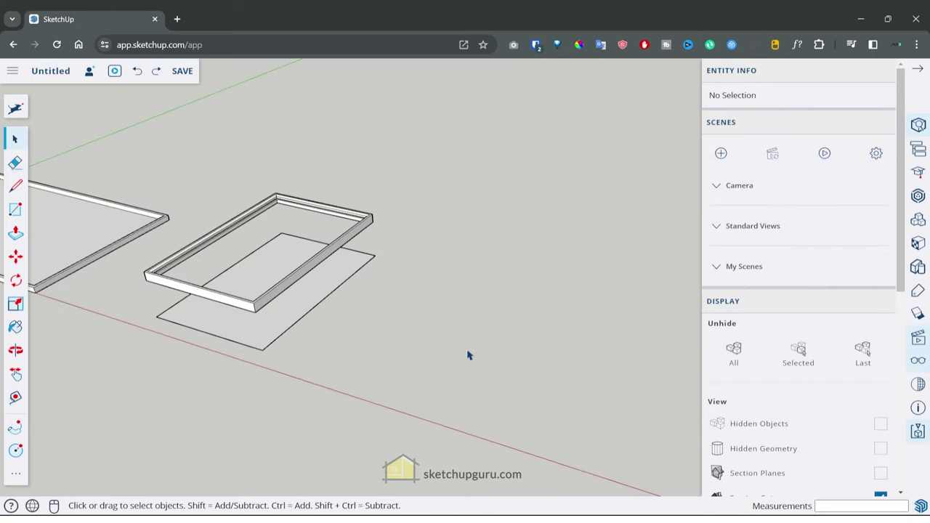
{"action": "key", "text": "c"}
{"action": "left_click", "coordinate": [423, 348]}
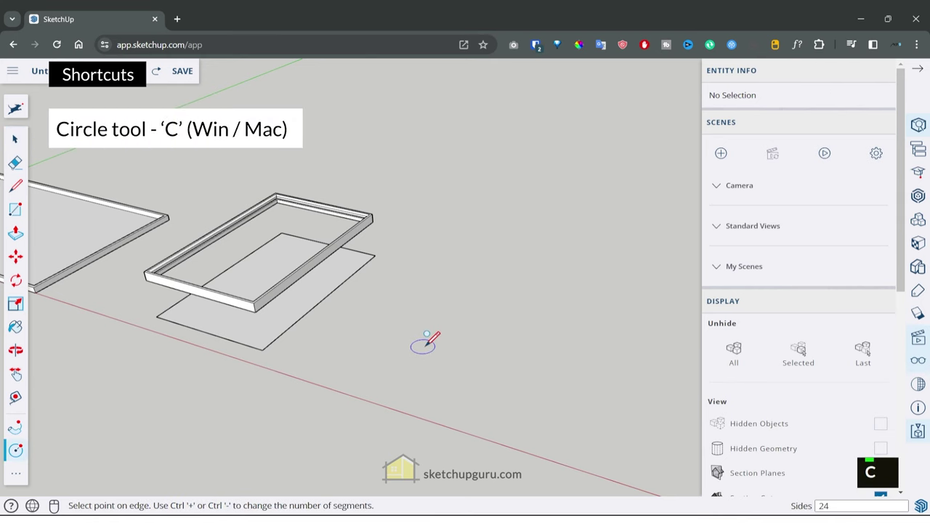
{"action": "left_click", "coordinate": [457, 310]}
{"action": "middle_click_drag", "start_coordinate": [569, 388], "coordinate": [362, 374]}
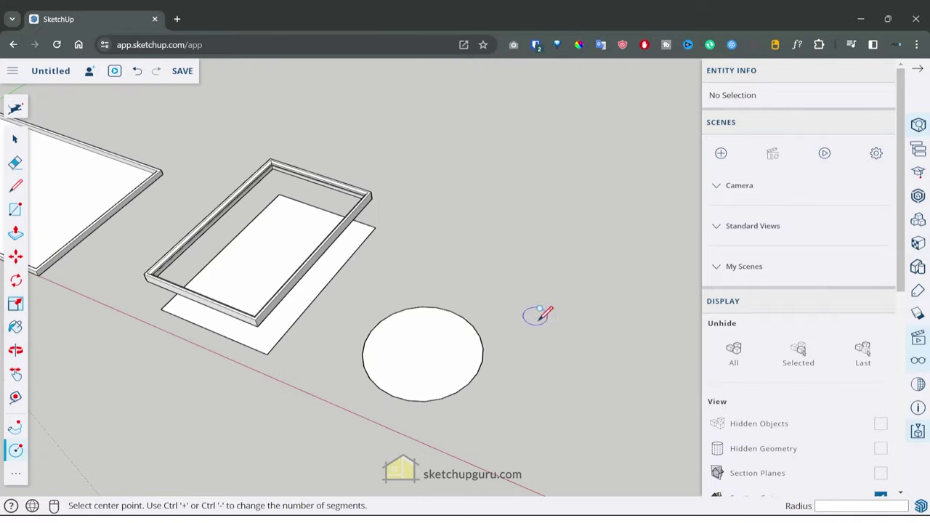
{"action": "middle_click_drag", "start_coordinate": [471, 380], "coordinate": [463, 287]}
- Draw a vertical line up from the circle's centre and close an upright rectangular profile
{"action": "key", "text": "l"}
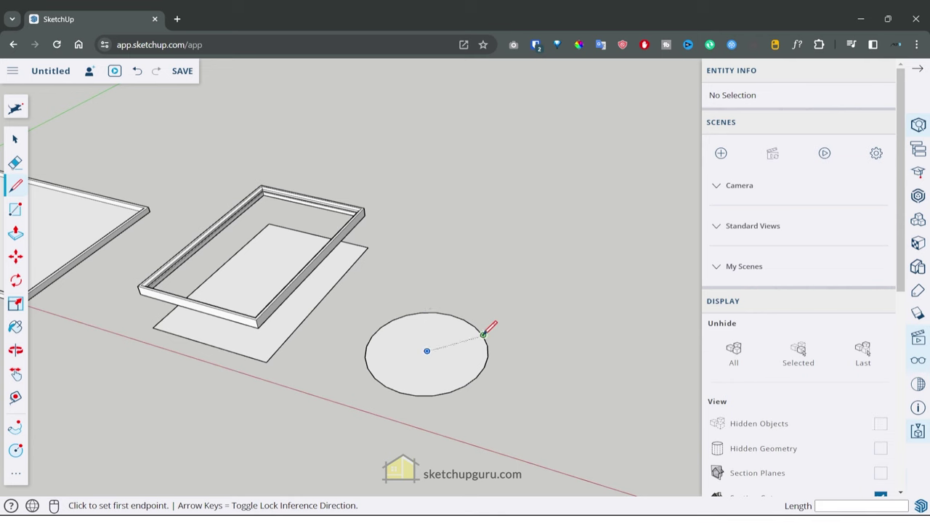
{"action": "left_click", "coordinate": [427, 350]}
{"action": "middle_click_drag", "start_coordinate": [428, 361], "coordinate": [446, 285]}
{"action": "key", "text": "Up"}
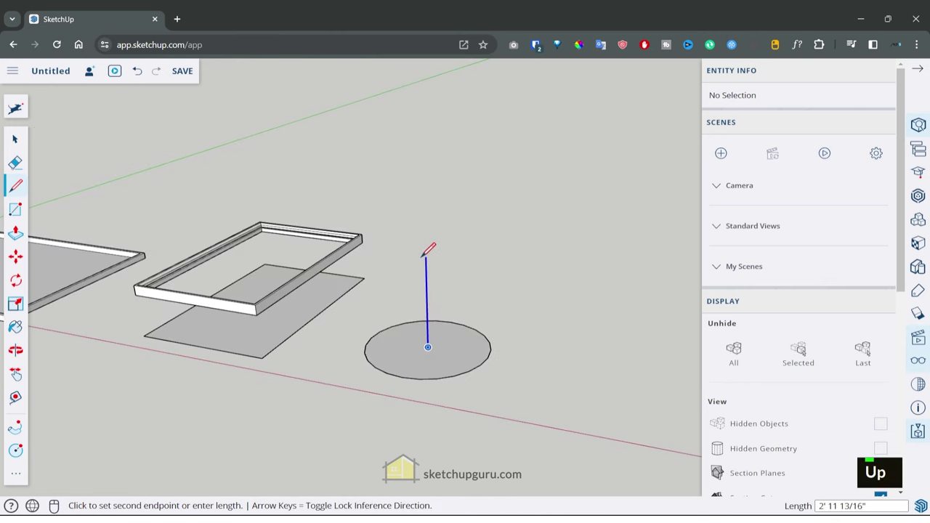
{"action": "scroll", "coordinate": [414, 254], "scroll_direction": "up", "scroll_amount": 2}
{"action": "scroll", "coordinate": [411, 265], "scroll_direction": "down", "scroll_amount": 2}
{"action": "scroll", "coordinate": [420, 240], "scroll_direction": "up", "scroll_amount": 1}
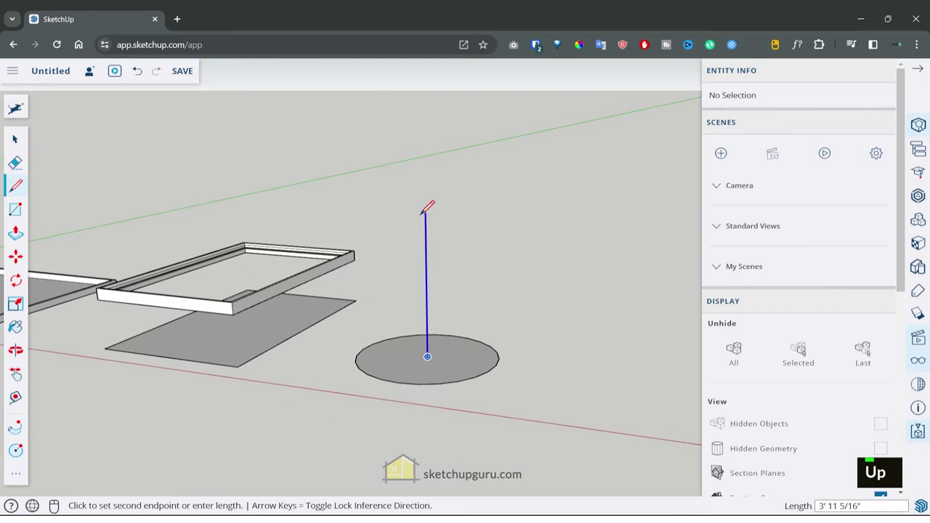
{"action": "left_click", "coordinate": [425, 234]}
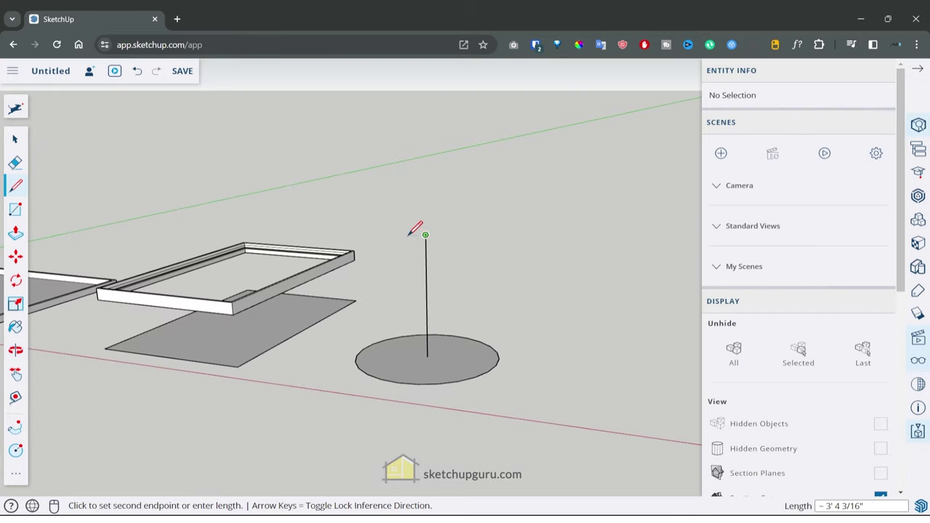
{"action": "left_click", "coordinate": [476, 237]}
{"action": "left_click", "coordinate": [476, 324]}
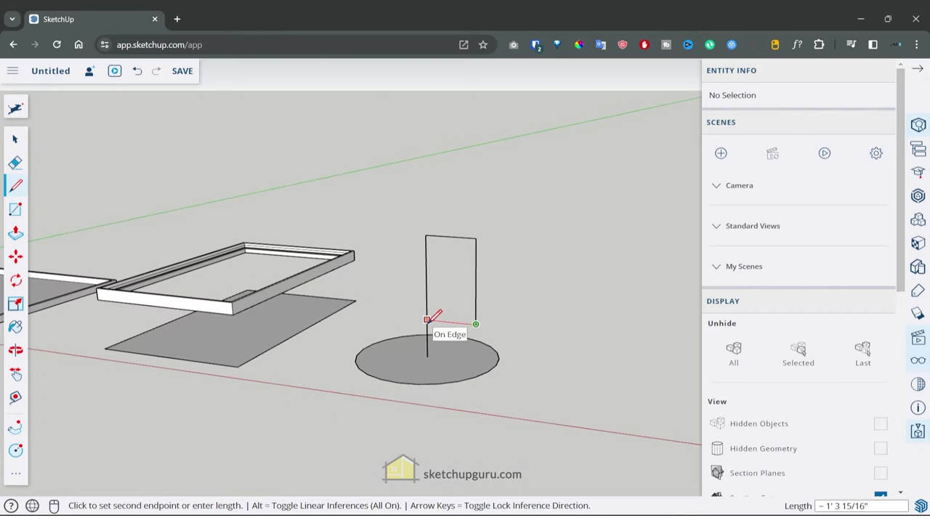
{"action": "left_click", "coordinate": [427, 321]}
- Split the profile with a diagonal from the bottom midpoint and stepped notch lines
{"action": "left_click", "coordinate": [451, 322]}
{"action": "left_click", "coordinate": [476, 299]}
{"action": "left_click", "coordinate": [476, 279]}
{"action": "left_click", "coordinate": [448, 264]}
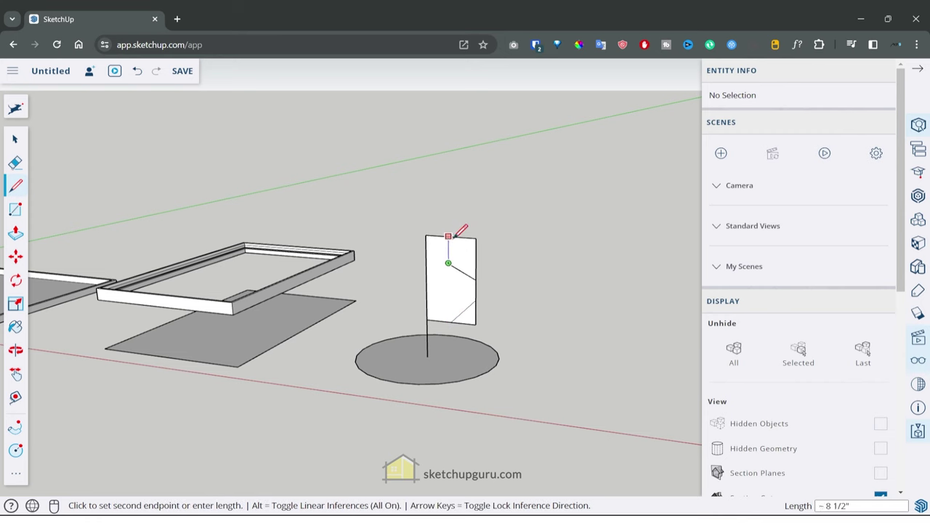
{"action": "left_click", "coordinate": [449, 251]}
{"action": "left_click", "coordinate": [476, 249]}
- Erase the right-edge pieces and the vertical pole line, leaving the notched, angled profile
{"action": "key", "text": "e"}
{"action": "scroll", "coordinate": [481, 250], "scroll_direction": "up", "scroll_amount": 2}
{"action": "scroll", "coordinate": [479, 260], "scroll_direction": "up", "scroll_amount": 2}
{"action": "left_click_drag", "start_coordinate": [473, 255], "coordinate": [503, 357]}
{"action": "mouse_move", "coordinate": [411, 402]}
{"action": "middle_mouse_down"}
{"action": "mouse_move", "coordinate": [422, 266]}
{"action": "mouse_move", "coordinate": [443, 324]}
{"action": "middle_mouse_up"}
{"action": "left_click", "coordinate": [380, 382]}
{"action": "mouse_move", "coordinate": [380, 380]}
{"action": "middle_mouse_down"}
{"action": "mouse_move", "coordinate": [380, 437]}
{"action": "mouse_move", "coordinate": [311, 305]}
{"action": "mouse_move", "coordinate": [409, 365]}
{"action": "mouse_move", "coordinate": [497, 347]}
{"action": "middle_mouse_up"}
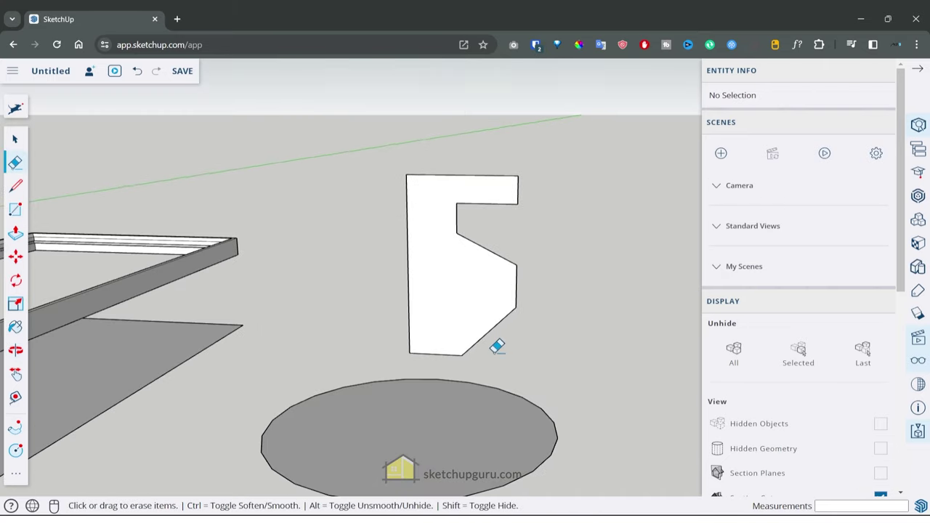
{"action": "mouse_move", "coordinate": [461, 384]}
{"action": "middle_mouse_down"}
{"action": "mouse_move", "coordinate": [395, 247]}
{"action": "mouse_move", "coordinate": [401, 492]}
{"action": "mouse_move", "coordinate": [452, 283]}
{"action": "mouse_move", "coordinate": [428, 421]}
{"action": "mouse_move", "coordinate": [359, 394]}
{"action": "middle_mouse_up"}
{"action": "middle_click_drag", "start_coordinate": [445, 363], "coordinate": [433, 436]}
{"action": "left_click", "coordinate": [16, 138]}
- Sweep the profile around the circle face with Follow Me into a turned pedestal
{"action": "left_click", "coordinate": [354, 407]}
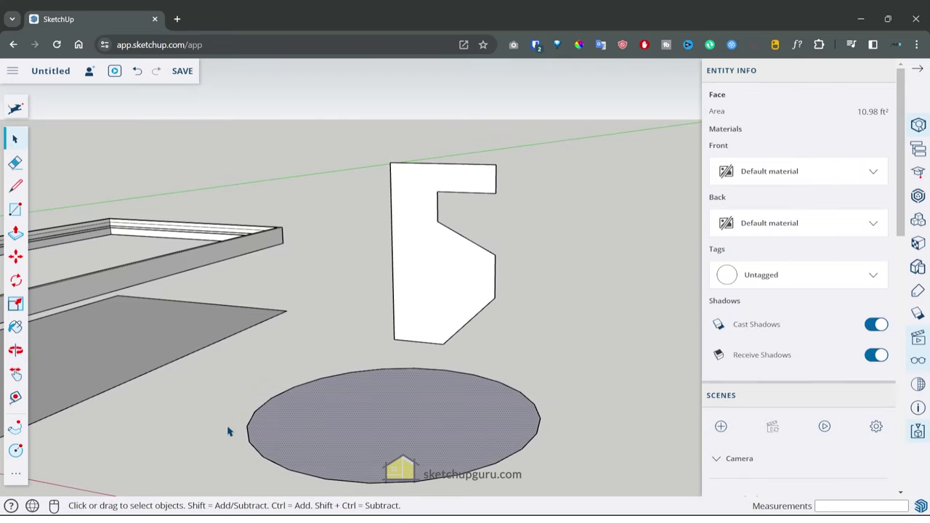
{"action": "left_click", "coordinate": [15, 429]}
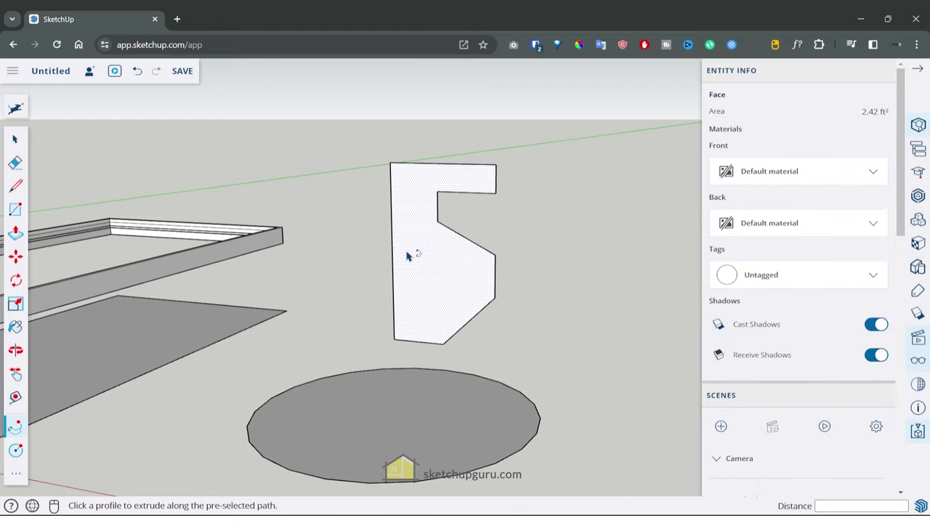
{"action": "left_click", "coordinate": [407, 254]}
{"action": "middle_click_drag", "start_coordinate": [353, 322], "coordinate": [407, 410]}
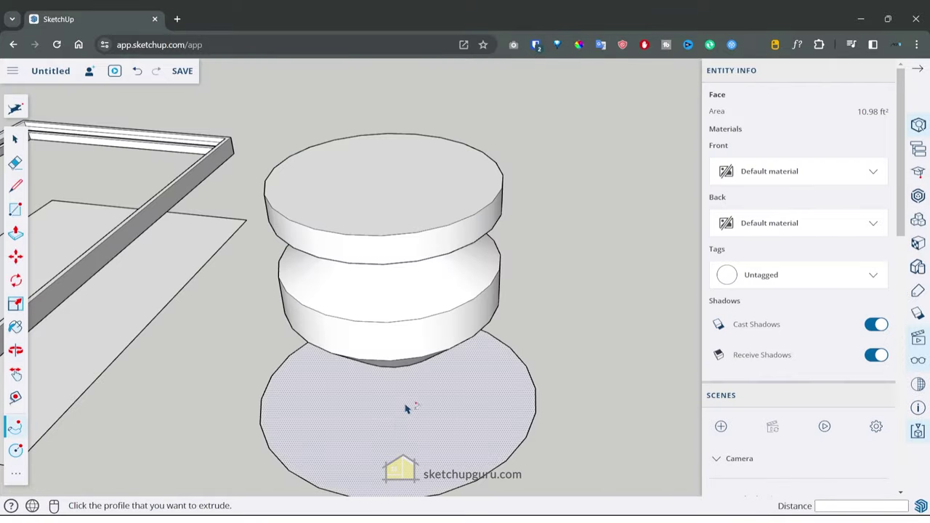
{"action": "scroll", "coordinate": [461, 312], "scroll_direction": "up", "scroll_amount": 10}
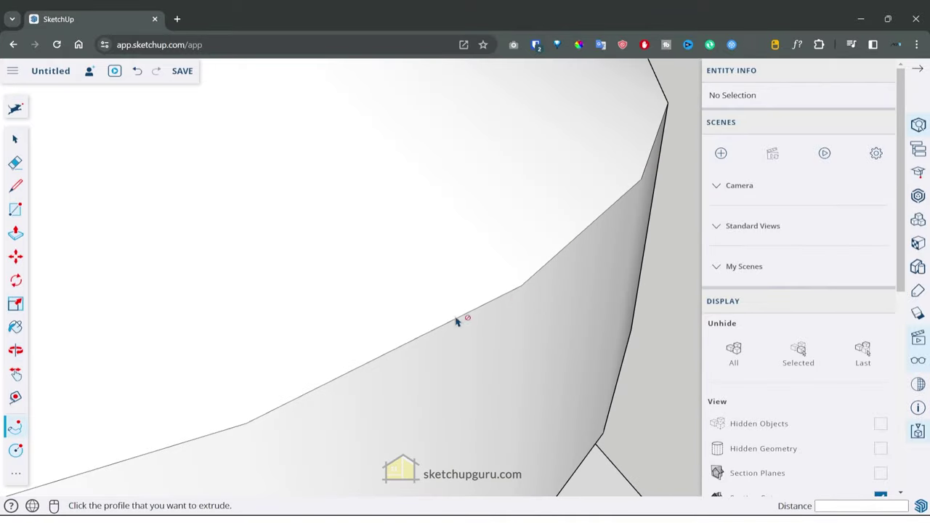
{"action": "scroll", "coordinate": [411, 351], "scroll_direction": "down", "scroll_amount": 10}
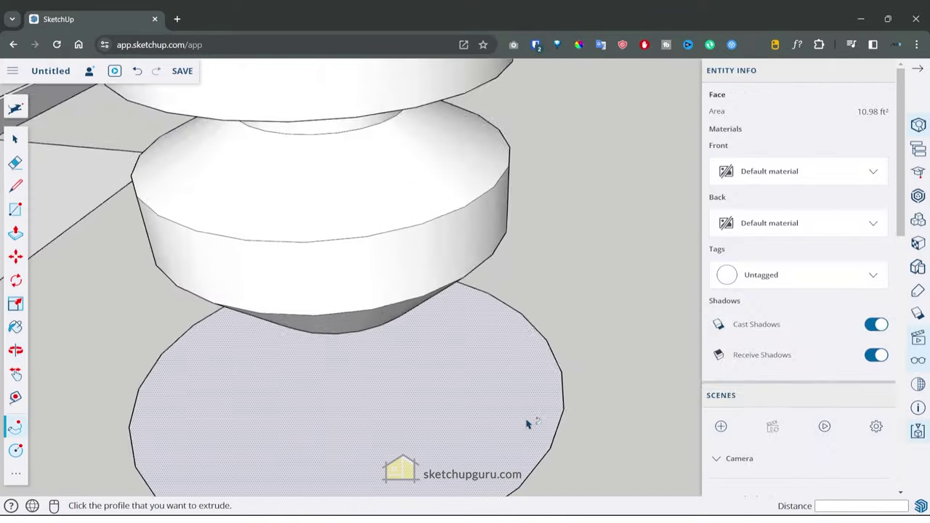
{"action": "scroll", "coordinate": [530, 422], "scroll_direction": "up", "scroll_amount": 3}
- Select the base circle's edge so Entity Info shows radius 1' 10 9/16" and 24 segments
{"action": "key", "text": "space"}
{"action": "left_click", "coordinate": [533, 414]}
{"action": "scroll", "coordinate": [570, 366], "scroll_direction": "down", "scroll_amount": 5}
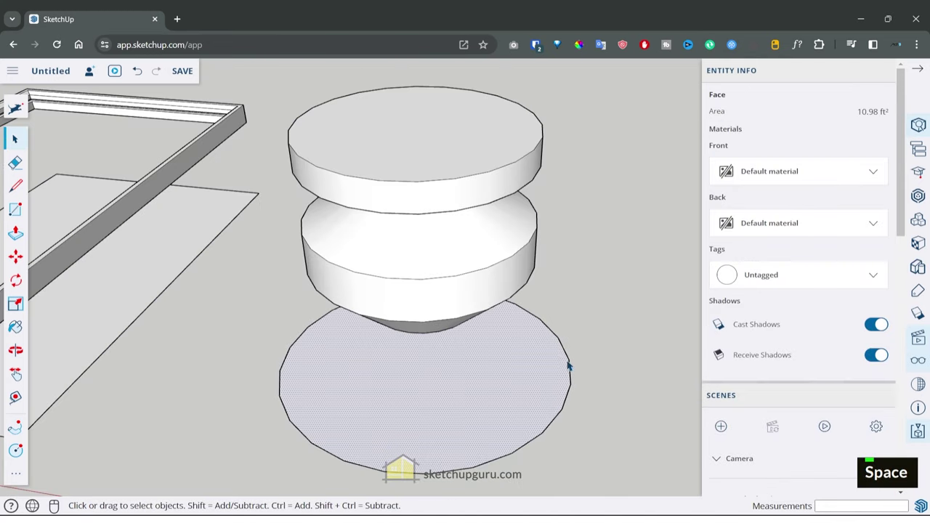
{"action": "left_click", "coordinate": [568, 408]}
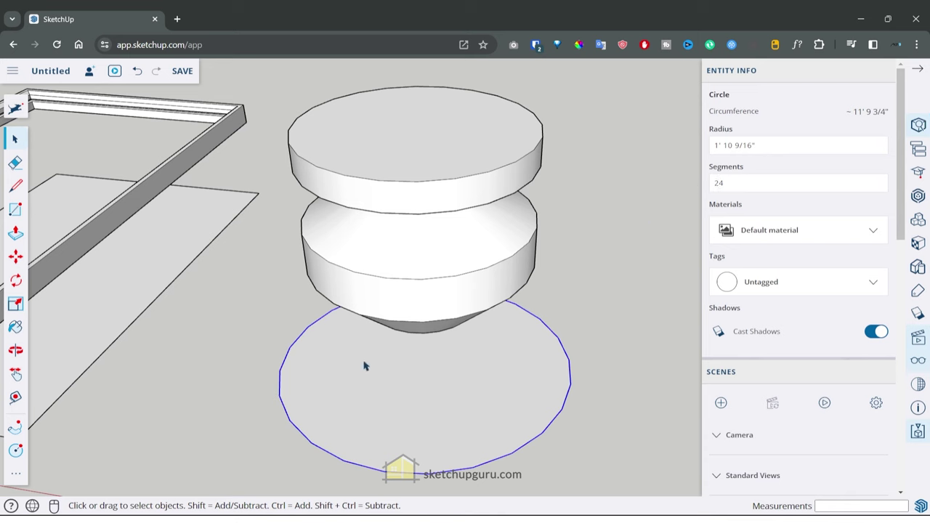
- Undo the turned pedestal and change the circle's segments to 48
{"action": "key", "text": "ctrl+z"}
{"action": "double_click", "coordinate": [713, 182]}
{"action": "type", "text": "48"}
{"action": "key", "text": "Return"}
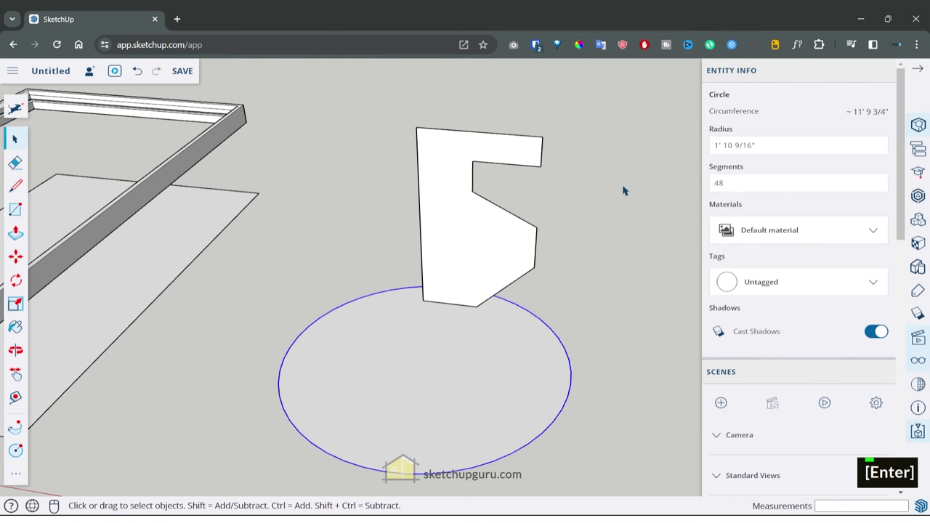
- Sweep the profile around the 48-segment circle with Follow Me, then undo it
{"action": "left_click", "coordinate": [513, 335]}
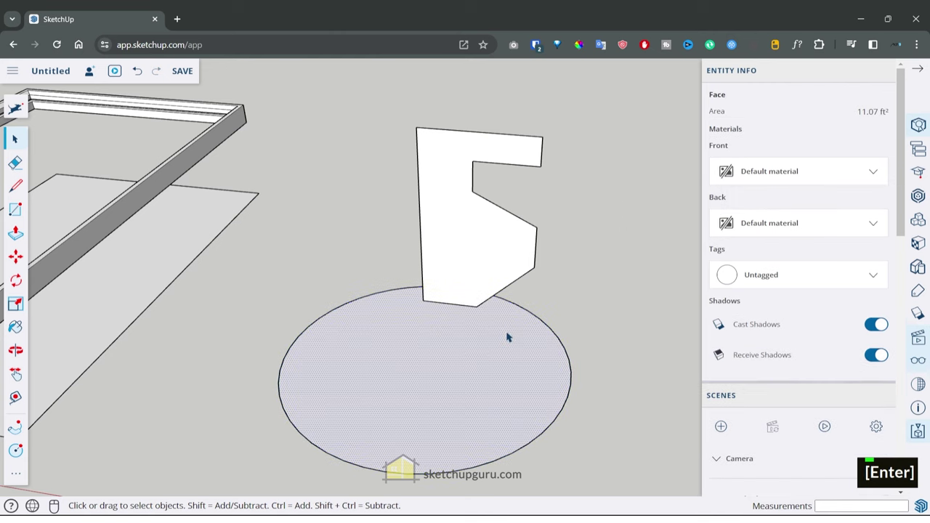
{"action": "left_click", "coordinate": [15, 430]}
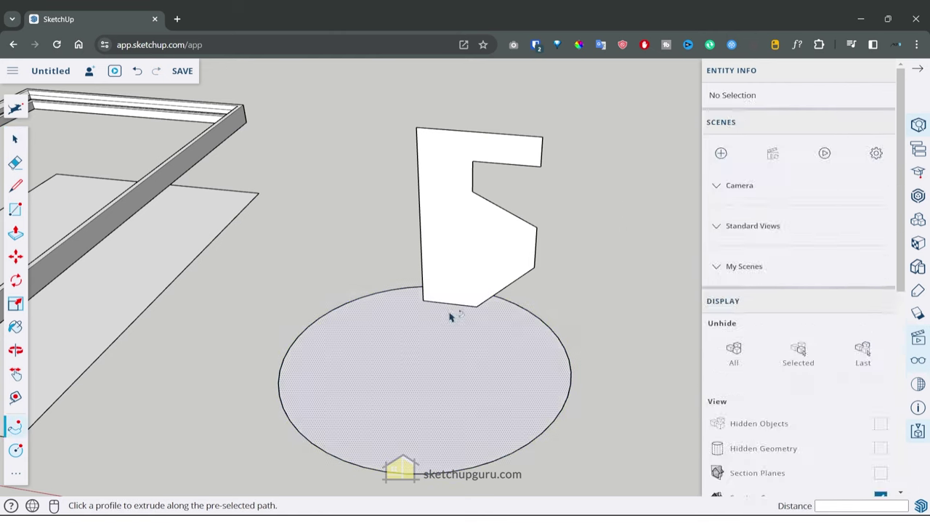
{"action": "left_click", "coordinate": [460, 250]}
{"action": "scroll", "coordinate": [492, 277], "scroll_direction": "up", "scroll_amount": 5}
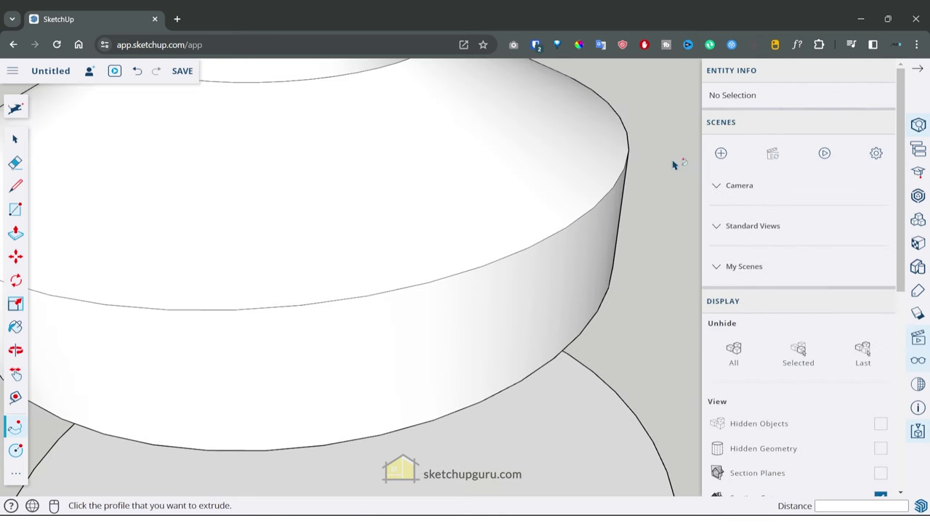
{"action": "scroll", "coordinate": [480, 282], "scroll_direction": "down", "scroll_amount": 6}
{"action": "key", "text": "ctrl+z"}
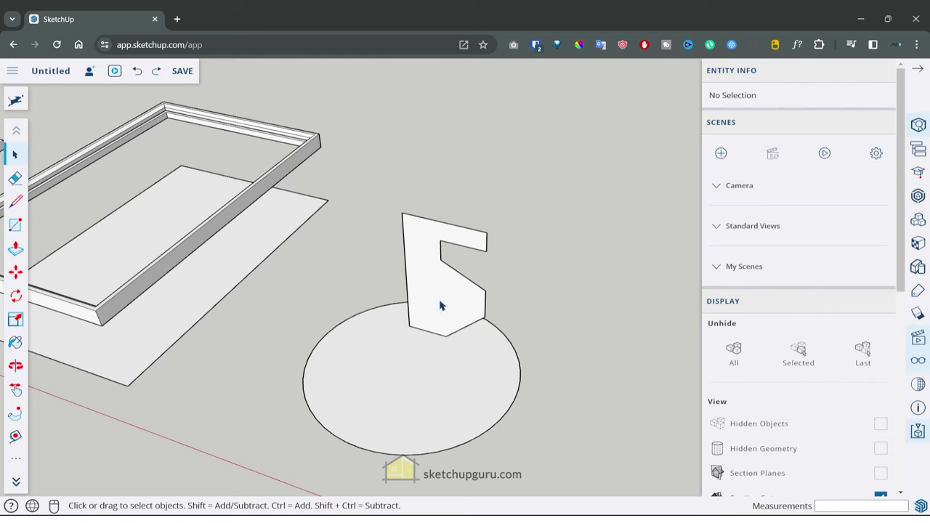
- Try a Follow Me sweep of the profile around the circle, then undo the distorted result
{"action": "left_click", "coordinate": [416, 261]}
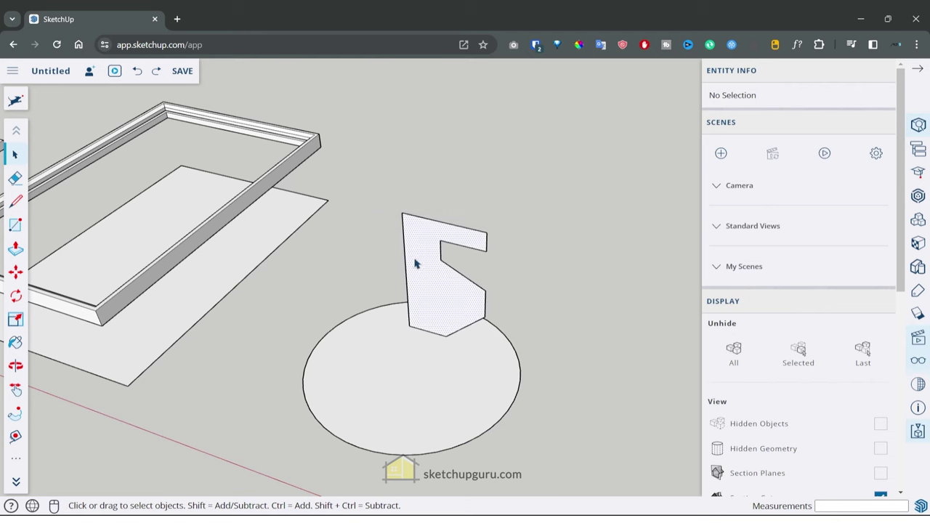
{"action": "left_click", "coordinate": [16, 412]}
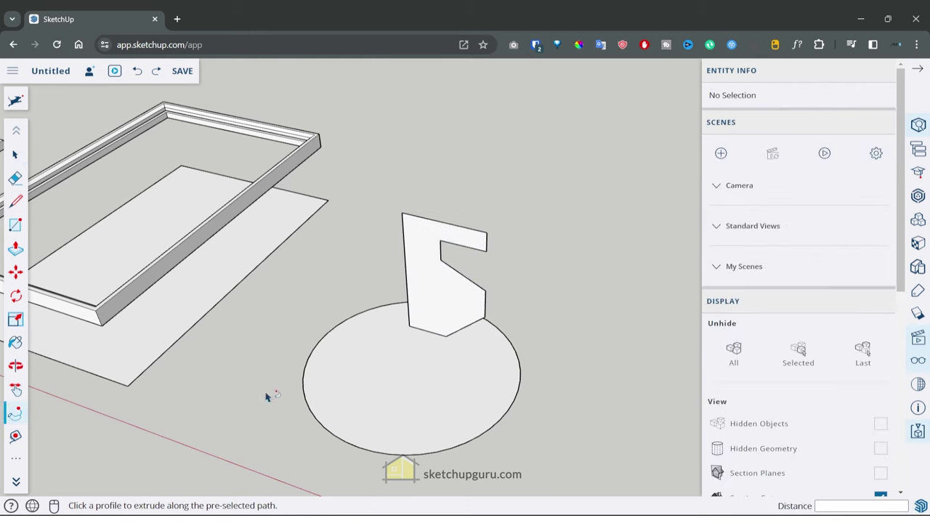
{"action": "left_click", "coordinate": [368, 379]}
{"action": "key", "text": "o"}
{"action": "left_click_drag", "start_coordinate": [475, 429], "coordinate": [530, 390]}
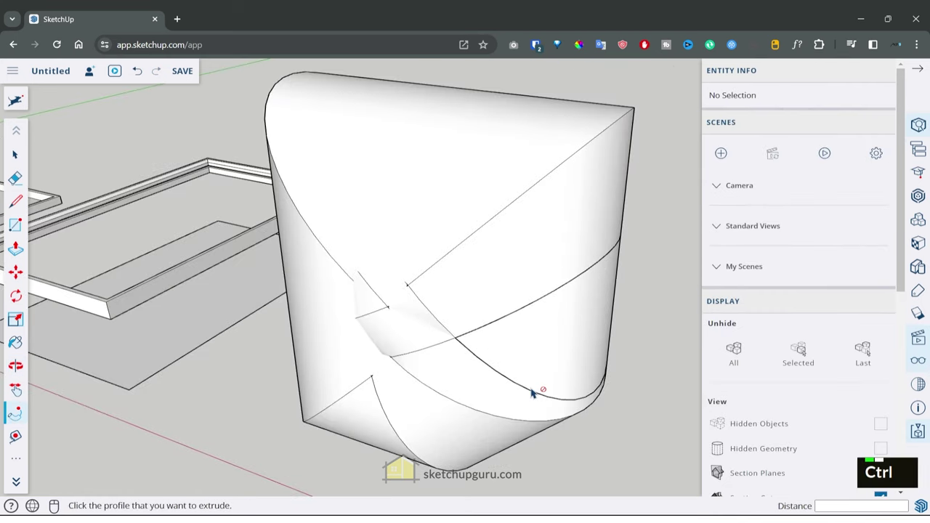
{"action": "key", "text": "ctrl+z"}
{"action": "key", "text": "space"}
- With the base circle face as path, sweep the upright profile into a round pedestal
{"action": "left_click", "coordinate": [472, 392]}
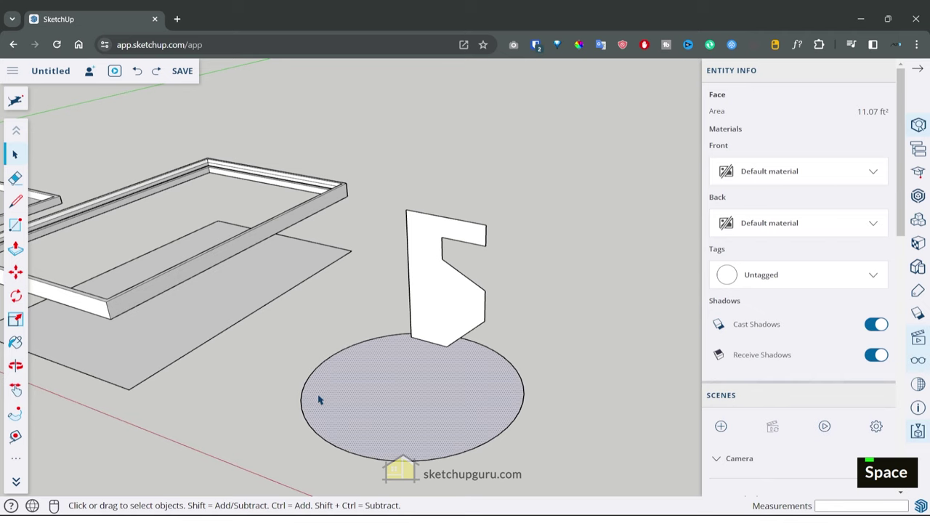
{"action": "left_click", "coordinate": [15, 413]}
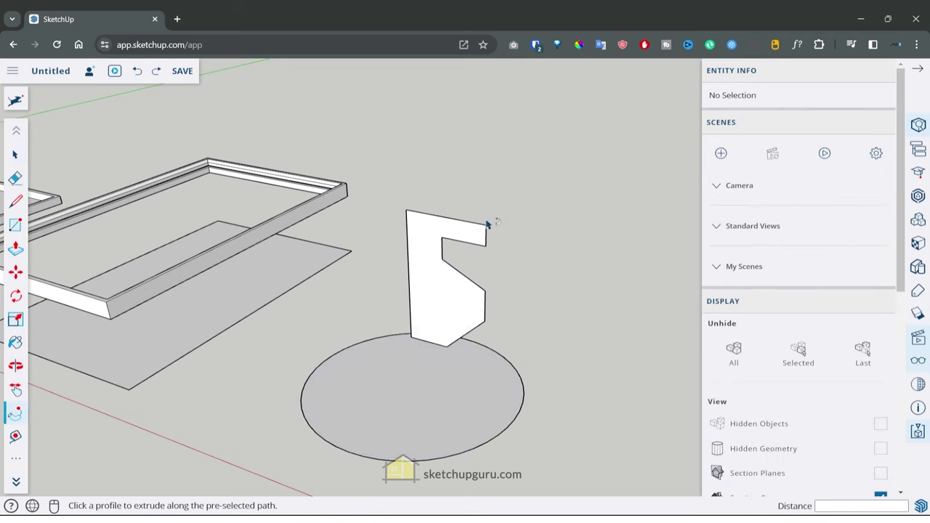
{"action": "left_click", "coordinate": [429, 251]}
{"action": "scroll", "coordinate": [461, 392], "scroll_direction": "down", "scroll_amount": 5}
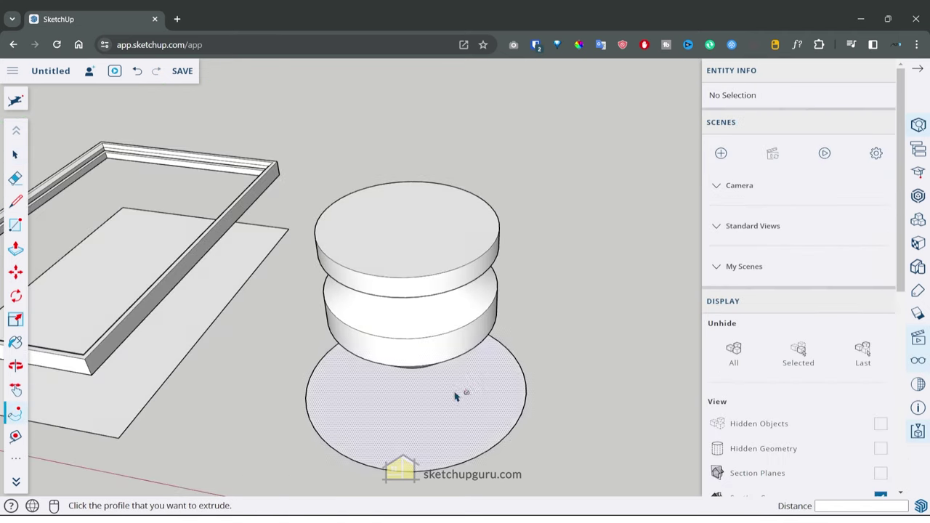
{"action": "scroll", "coordinate": [399, 365], "scroll_direction": "up", "scroll_amount": 6}
{"action": "middle_click_drag", "start_coordinate": [398, 365], "coordinate": [537, 235]}
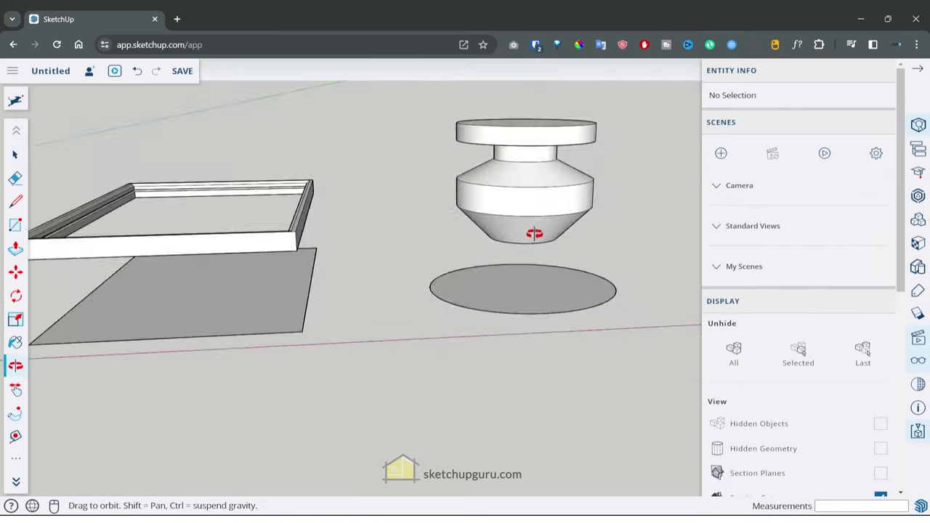
{"action": "scroll", "coordinate": [417, 357], "scroll_direction": "down", "scroll_amount": 5}
{"action": "scroll", "coordinate": [383, 275], "scroll_direction": "up", "scroll_amount": 6}
{"action": "scroll", "coordinate": [383, 274], "scroll_direction": "down", "scroll_amount": 5}
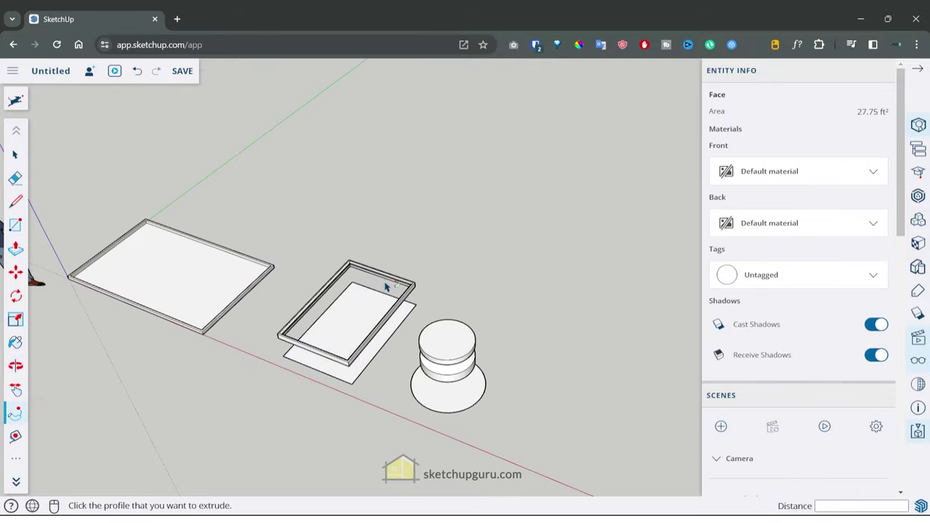
{"action": "key", "text": "space"}
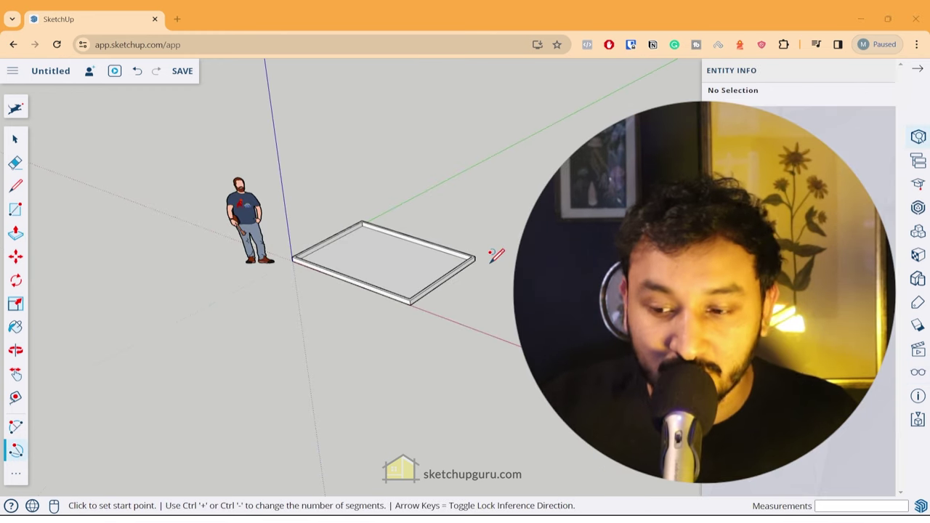
- Choose the 2 Point Arc tool from the full drawing tools panel
{"action": "key", "text": "space"}
{"action": "middle_click_drag", "start_coordinate": [502, 335], "coordinate": [393, 366]}
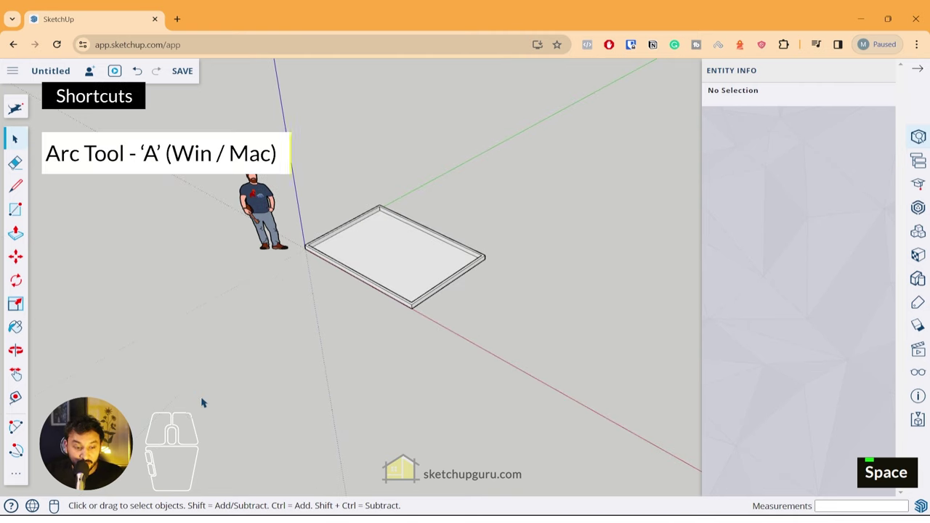
{"action": "key", "text": "a"}
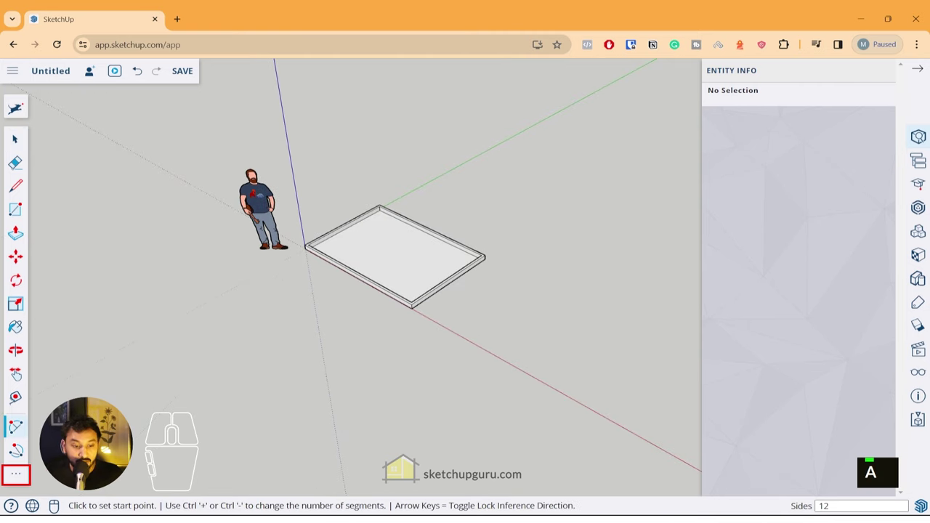
{"action": "left_click", "coordinate": [14, 477]}
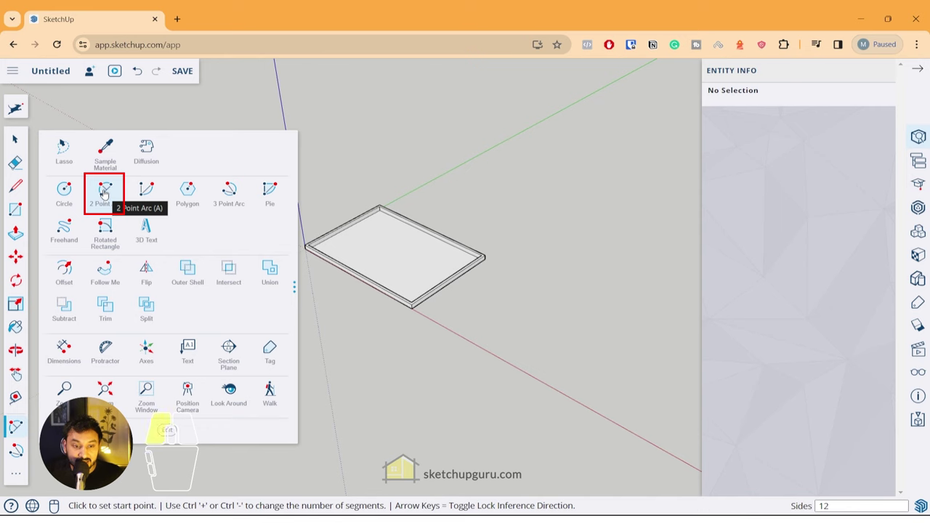
{"action": "left_click", "coordinate": [104, 191]}
{"action": "scroll", "coordinate": [311, 342], "scroll_direction": "down", "scroll_amount": 2}
{"action": "scroll", "coordinate": [439, 339], "scroll_direction": "up", "scroll_amount": 4}
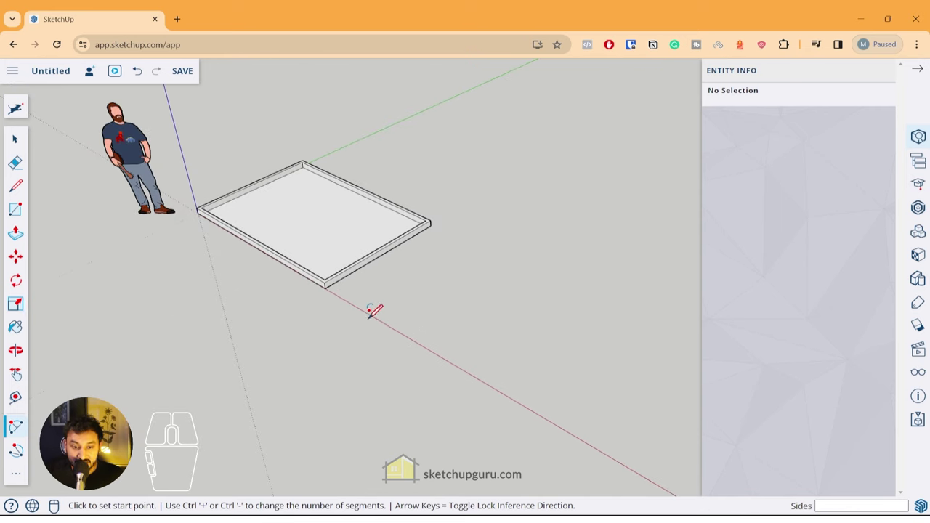
{"action": "scroll", "coordinate": [373, 304], "scroll_direction": "down", "scroll_amount": 2}
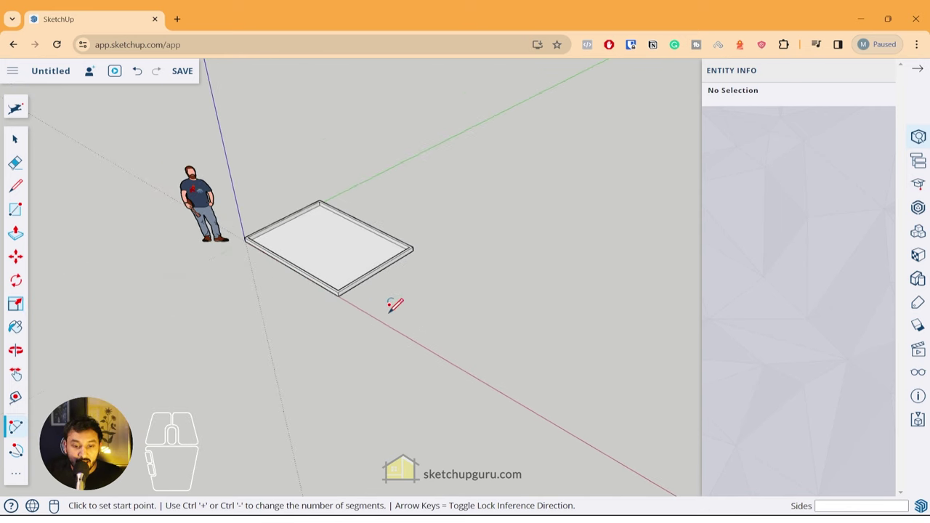
{"action": "scroll", "coordinate": [392, 305], "scroll_direction": "up", "scroll_amount": 3}
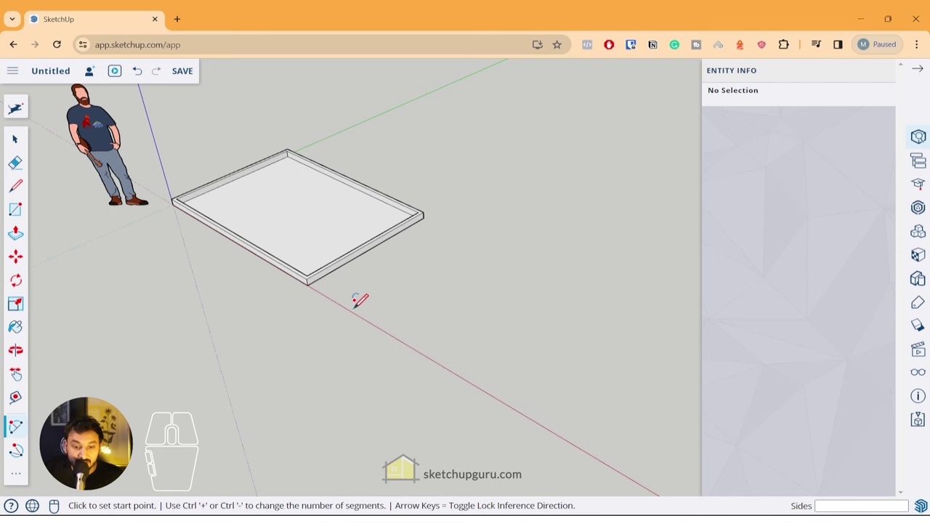
- Draw a 1' 4" bulge arc from near the tray corner to a point on the green axis
{"action": "left_click", "coordinate": [364, 302]}
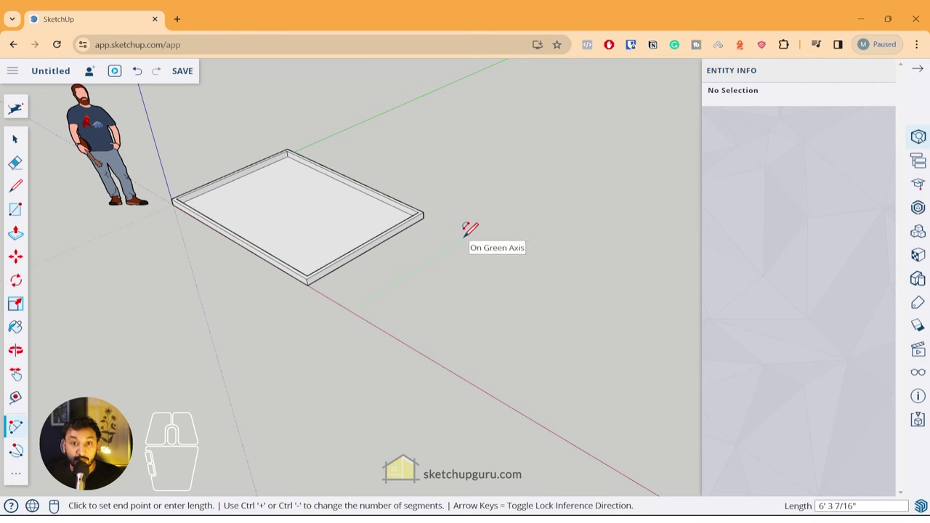
{"action": "left_click", "coordinate": [464, 239]}
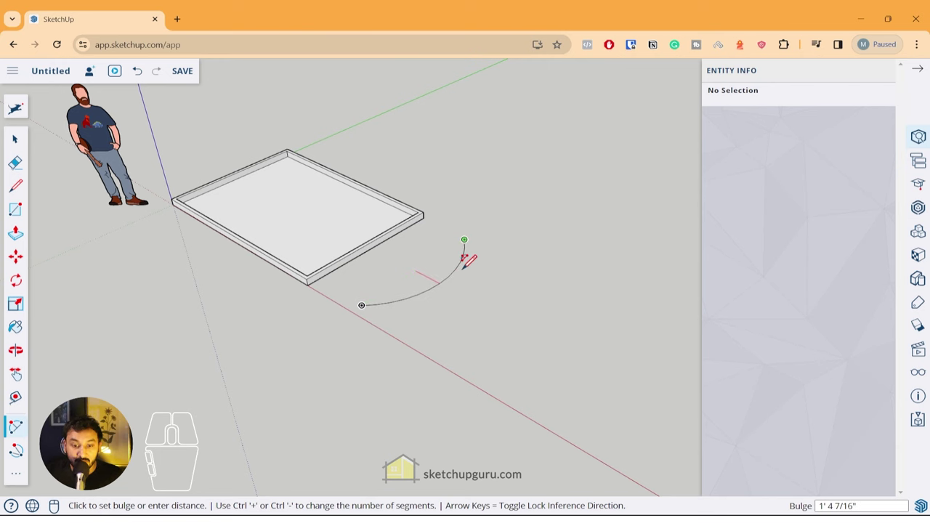
{"action": "left_click", "coordinate": [461, 266]}
{"action": "mouse_move", "coordinate": [482, 303]}
{"action": "middle_mouse_down"}
{"action": "mouse_move", "coordinate": [413, 407]}
{"action": "mouse_move", "coordinate": [245, 388]}
{"action": "mouse_move", "coordinate": [344, 196]}
{"action": "mouse_move", "coordinate": [418, 343]}
{"action": "middle_mouse_up"}
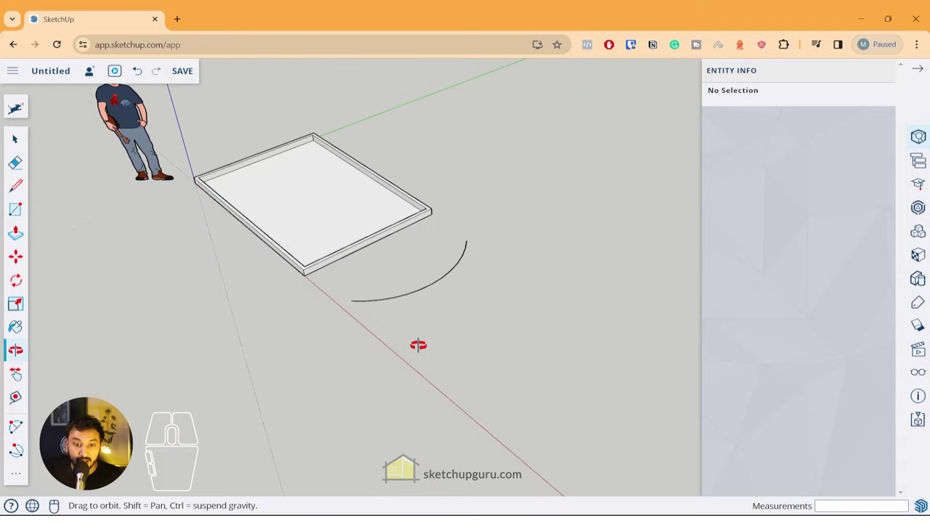
{"action": "scroll", "coordinate": [449, 173], "scroll_direction": "up", "scroll_amount": 8}
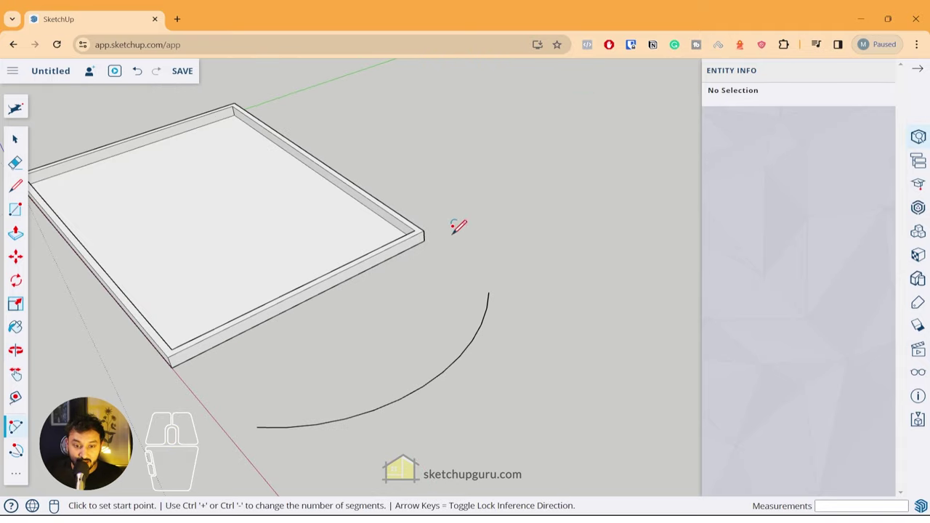
{"action": "scroll", "coordinate": [476, 298], "scroll_direction": "up", "scroll_amount": 1}
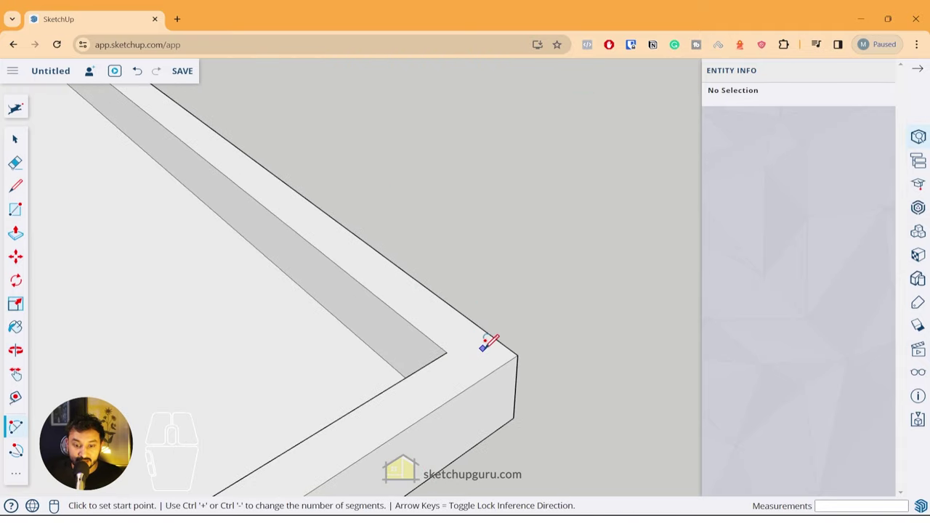
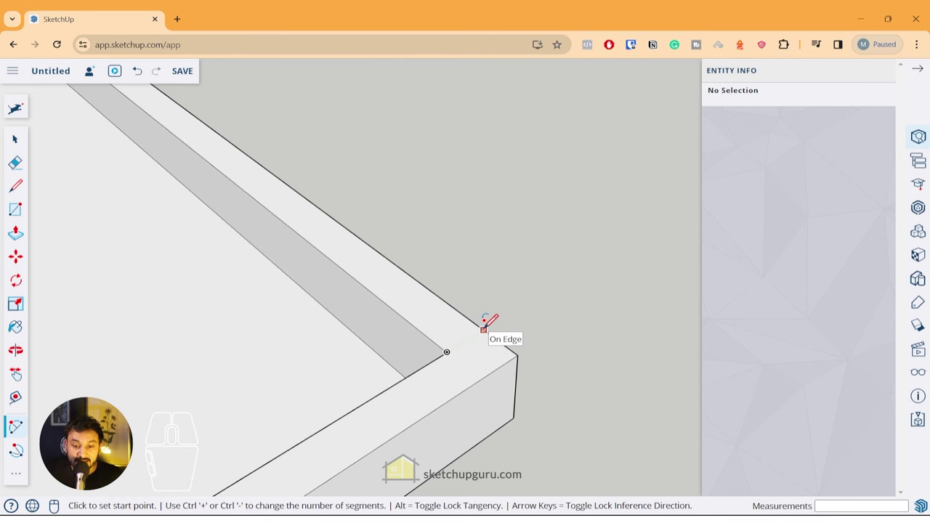
- Round the rim's outer corner with a 2" radius arc, then select the new corner face
{"action": "left_click", "coordinate": [447, 352]}
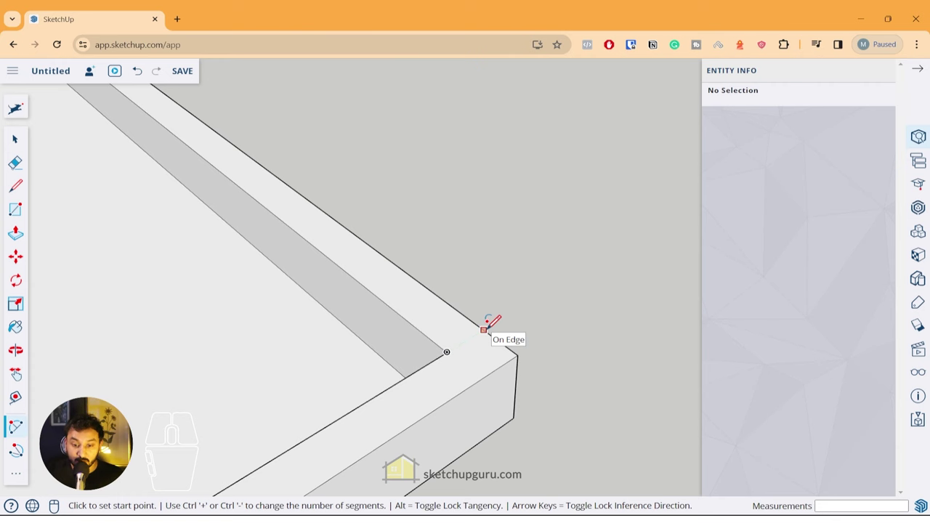
{"action": "left_click", "coordinate": [484, 329]}
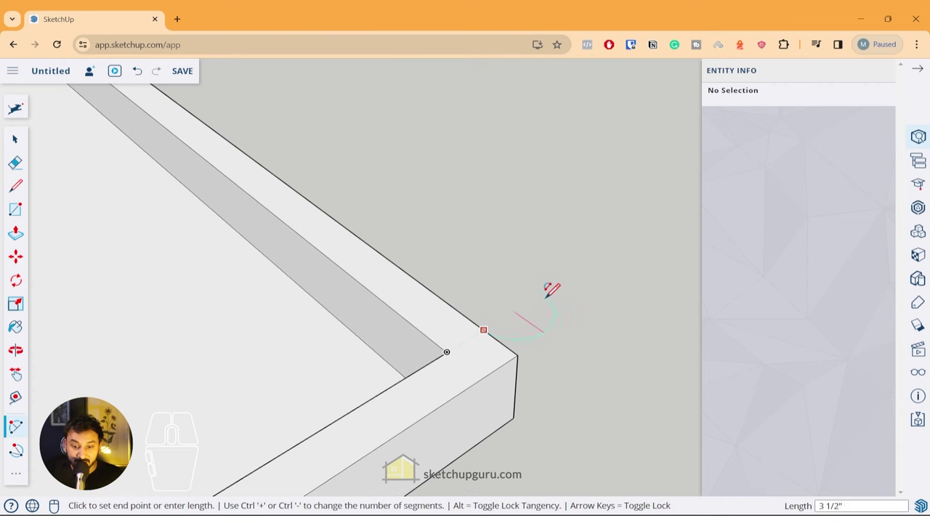
{"action": "scroll", "coordinate": [482, 372], "scroll_direction": "up", "scroll_amount": 2}
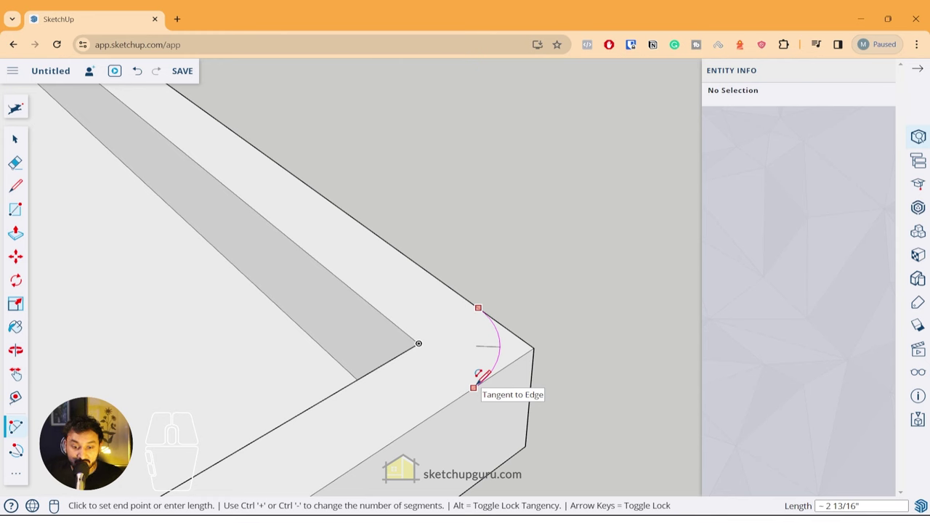
{"action": "left_click", "coordinate": [474, 386]}
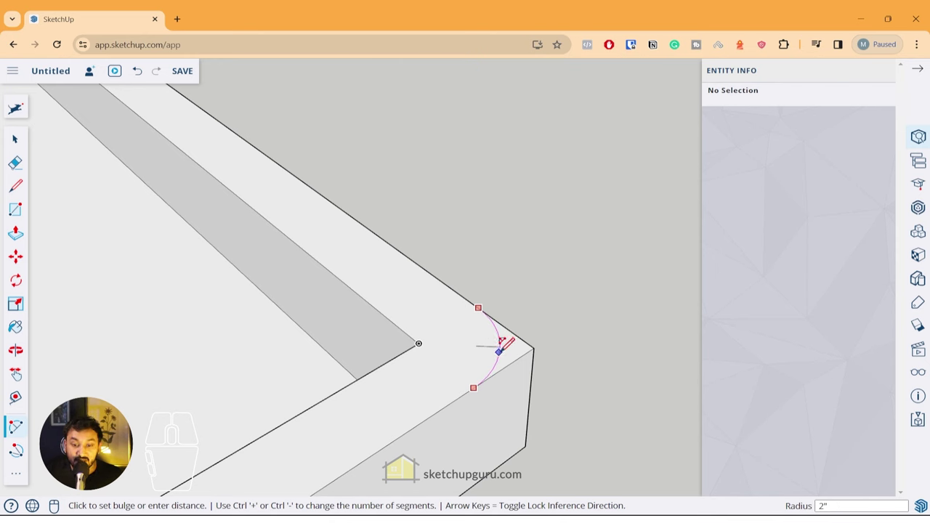
{"action": "left_click", "coordinate": [499, 351]}
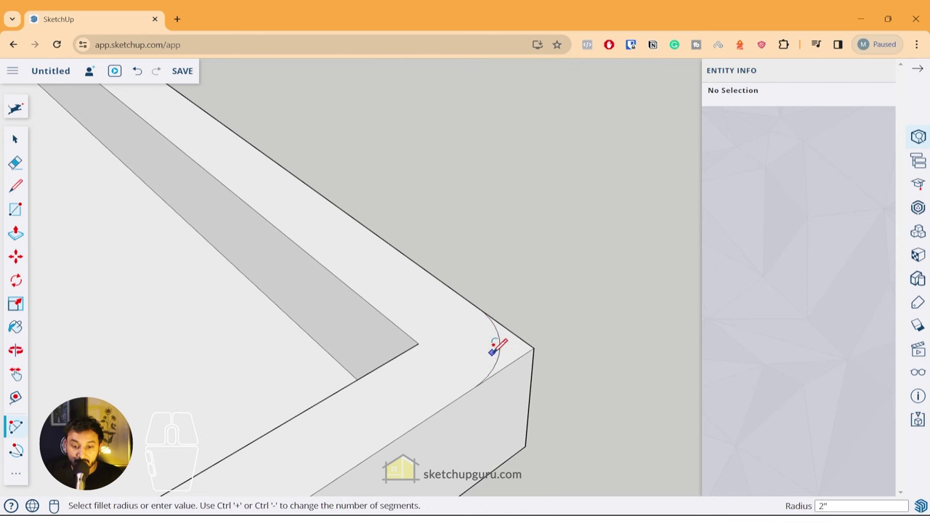
{"action": "key", "text": "space"}
{"action": "left_click", "coordinate": [495, 354]}
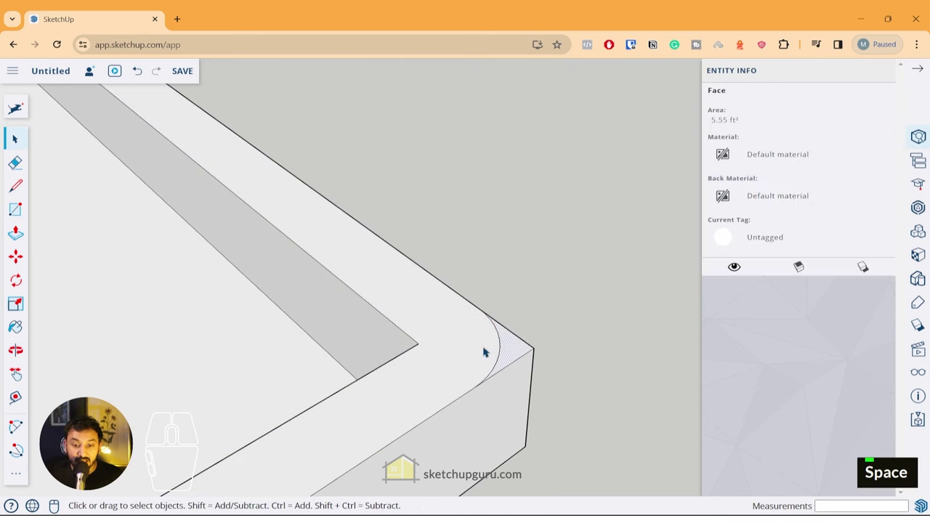
- Select the large arc lying on the ground beside the tray
{"action": "scroll", "coordinate": [519, 316], "scroll_direction": "down", "scroll_amount": 2}
{"action": "scroll", "coordinate": [516, 313], "scroll_direction": "up", "scroll_amount": 1}
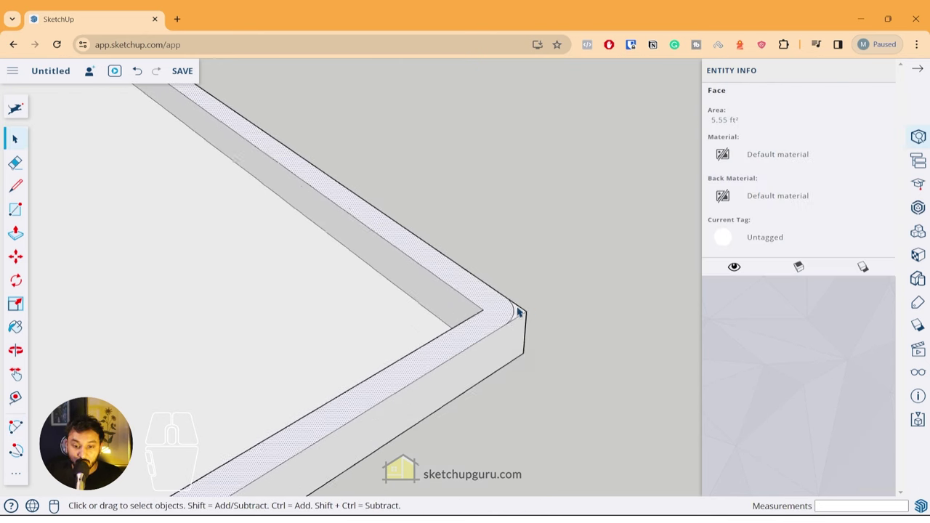
{"action": "left_click", "coordinate": [511, 320]}
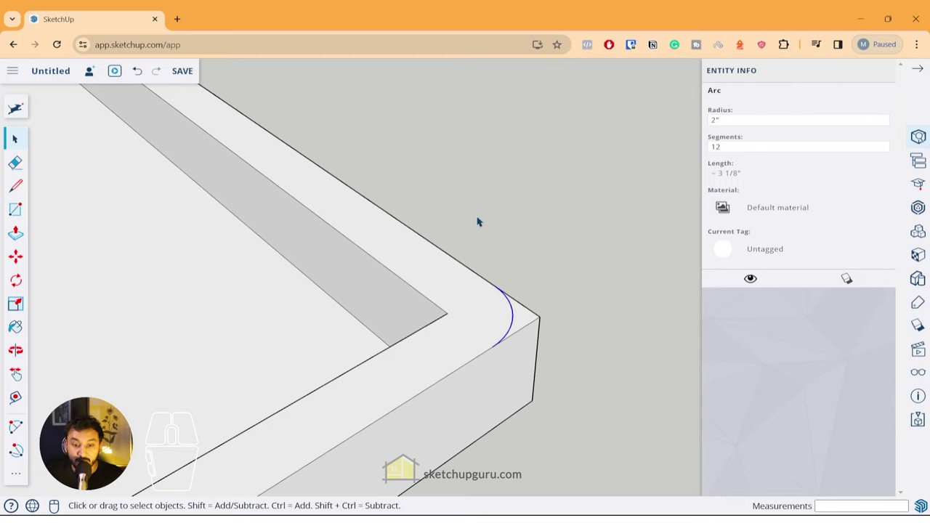
{"action": "scroll", "coordinate": [478, 222], "scroll_direction": "down", "scroll_amount": 5}
{"action": "scroll", "coordinate": [468, 326], "scroll_direction": "up", "scroll_amount": 3}
{"action": "left_click", "coordinate": [458, 320]}
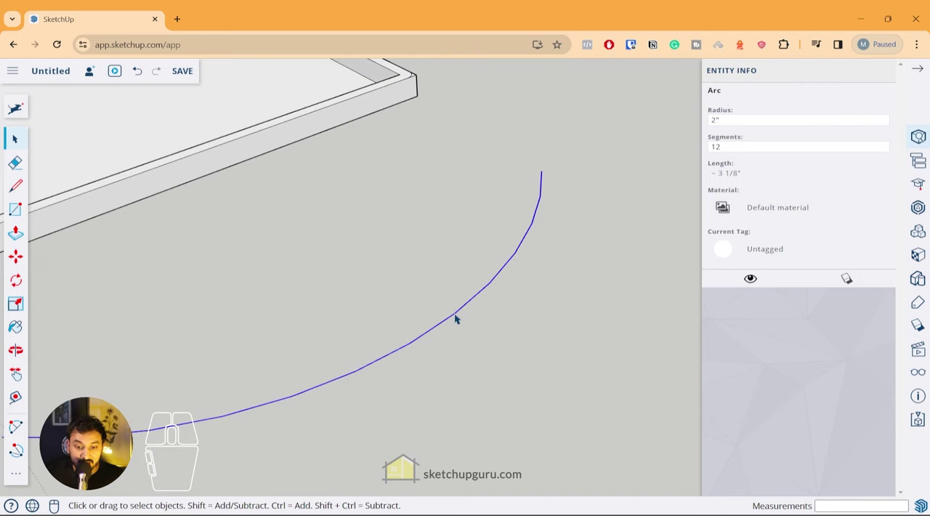
- Change the large arc's Segments from 12 to 64 in Entity Info, then clear the selection
{"action": "scroll", "coordinate": [509, 306], "scroll_direction": "up", "scroll_amount": 3}
{"action": "scroll", "coordinate": [557, 300], "scroll_direction": "up", "scroll_amount": 3}
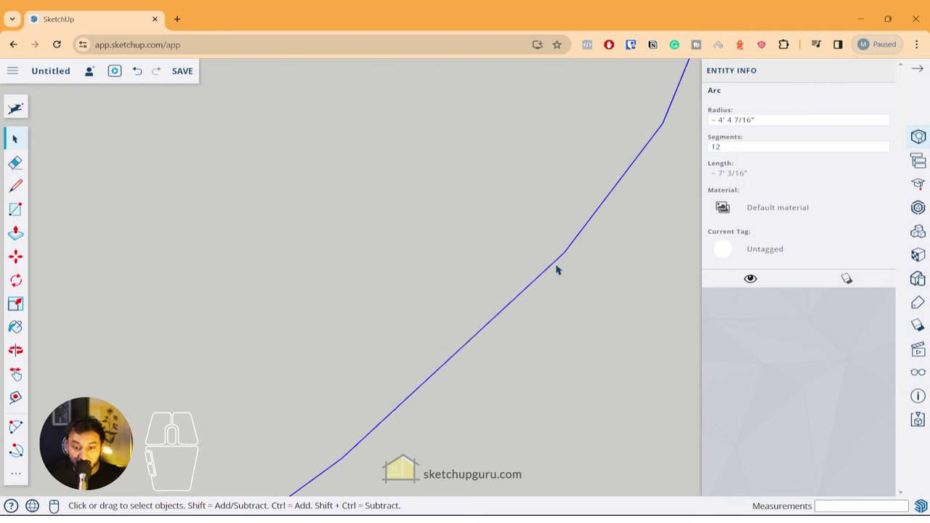
{"action": "scroll", "coordinate": [562, 269], "scroll_direction": "down", "scroll_amount": 5}
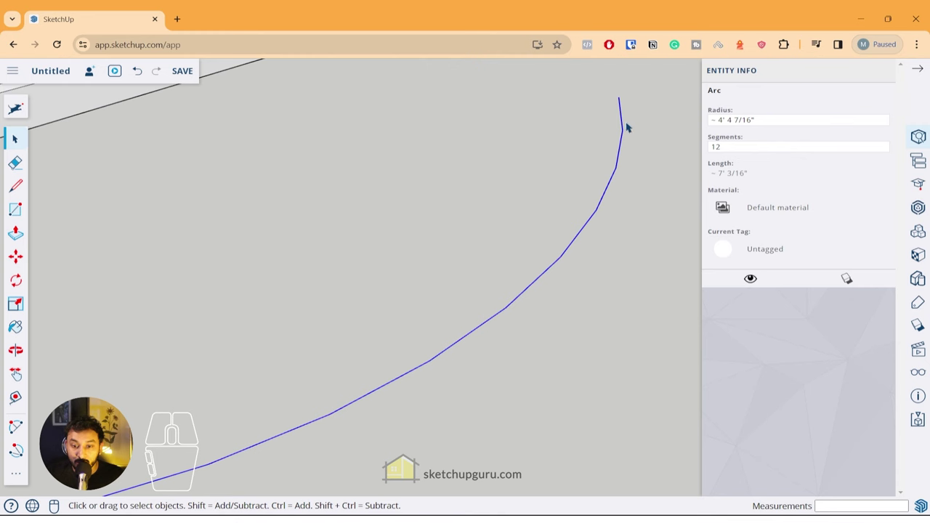
{"action": "left_click", "coordinate": [734, 146]}
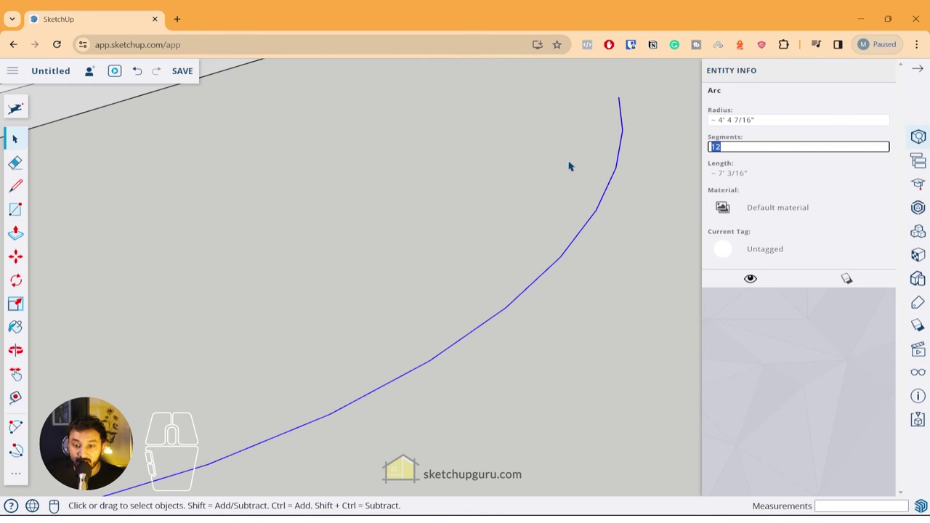
{"action": "type", "text": "6"}
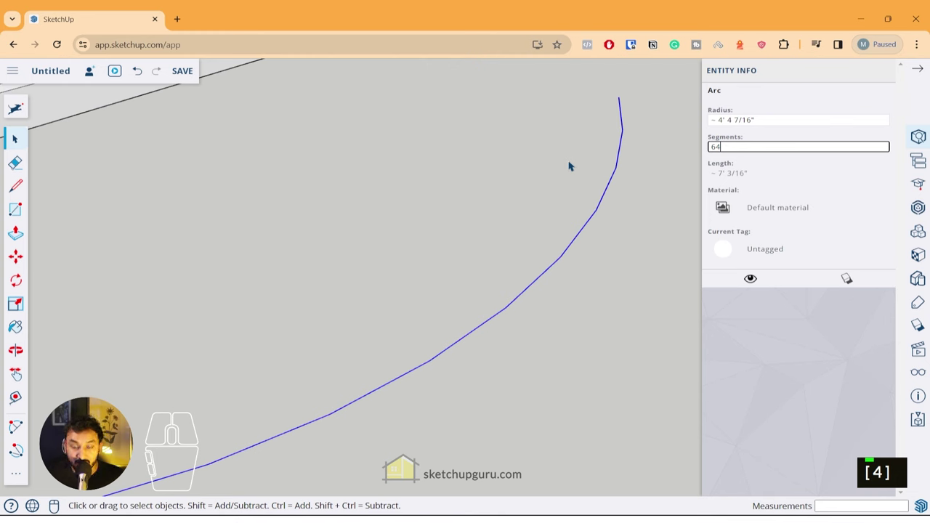
{"action": "type", "text": "4"}
{"action": "key", "text": "Tab"}
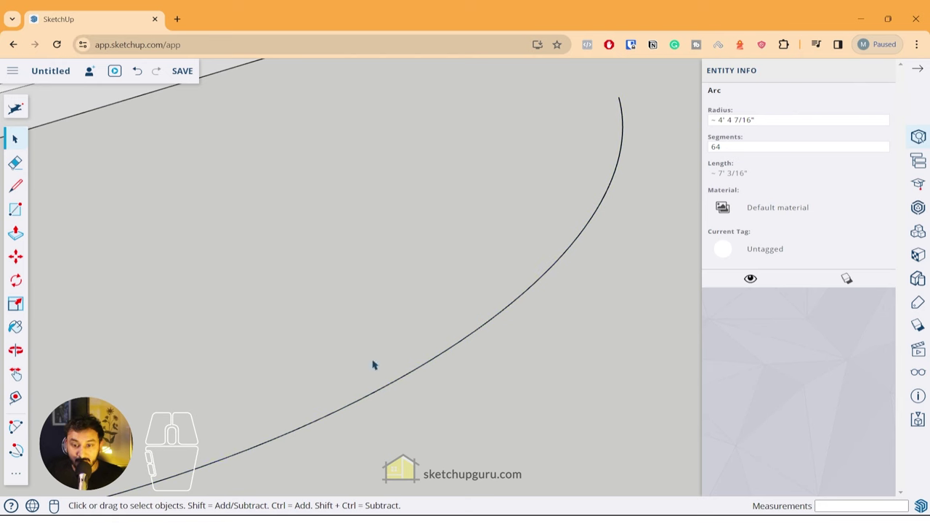
{"action": "key", "text": "Escape"}
{"action": "left_click", "coordinate": [18, 472]}
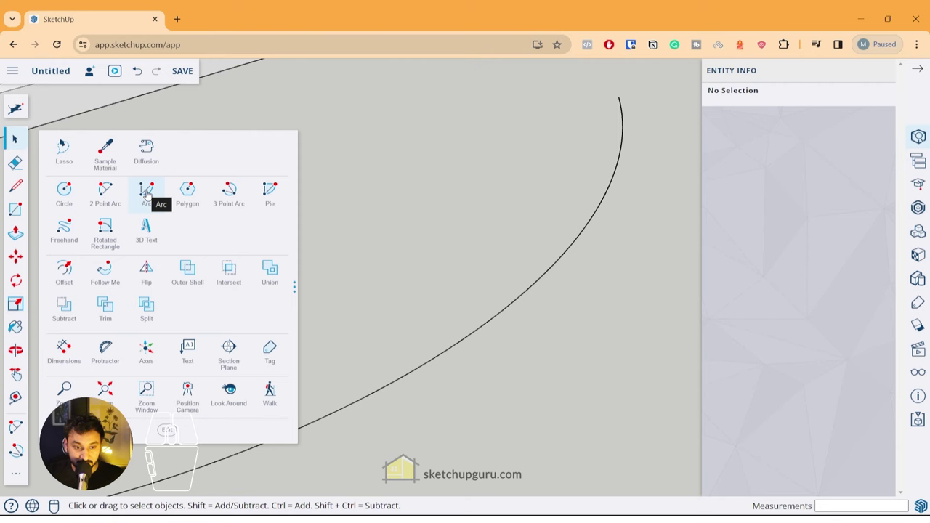
- Draw an arc from its centre point on the ground
{"action": "left_click", "coordinate": [148, 190]}
{"action": "scroll", "coordinate": [395, 300], "scroll_direction": "down", "scroll_amount": 3}
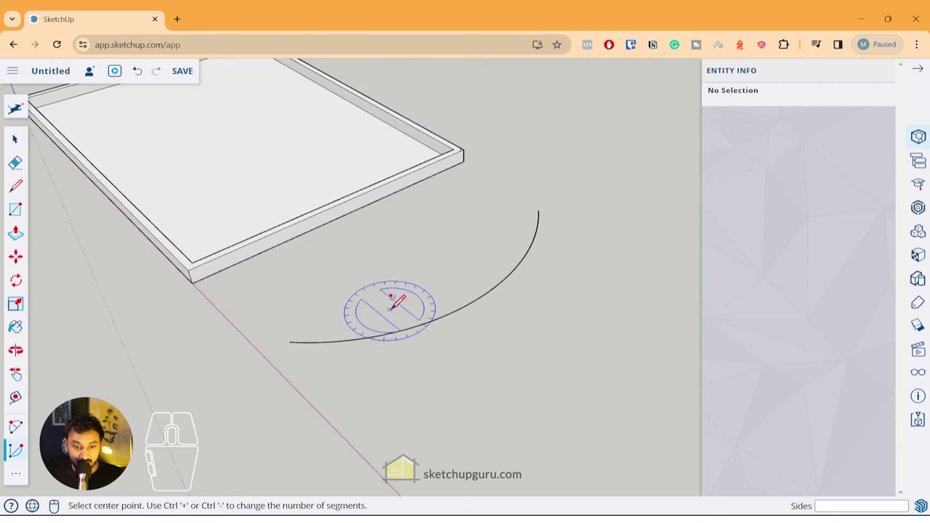
{"action": "left_click", "coordinate": [371, 254]}
{"action": "left_click", "coordinate": [402, 277]}
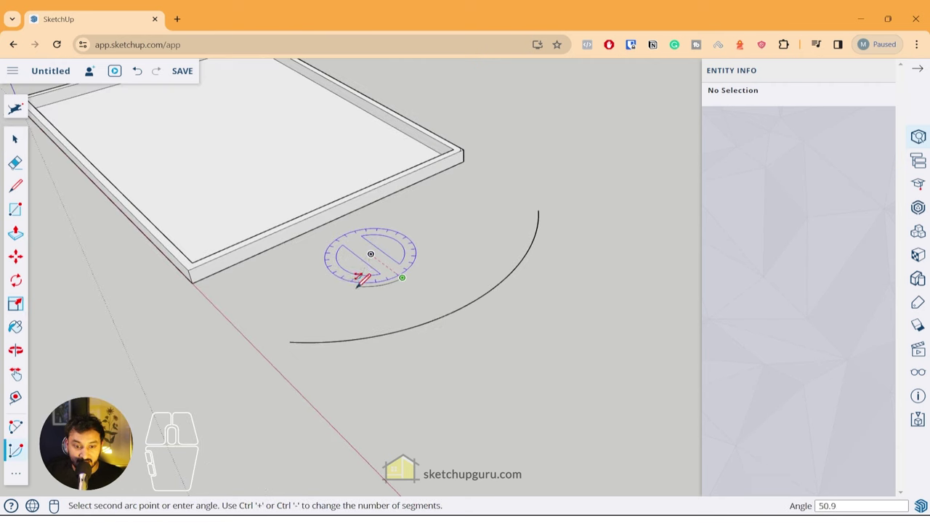
{"action": "scroll", "coordinate": [328, 243], "scroll_direction": "up", "scroll_amount": 2}
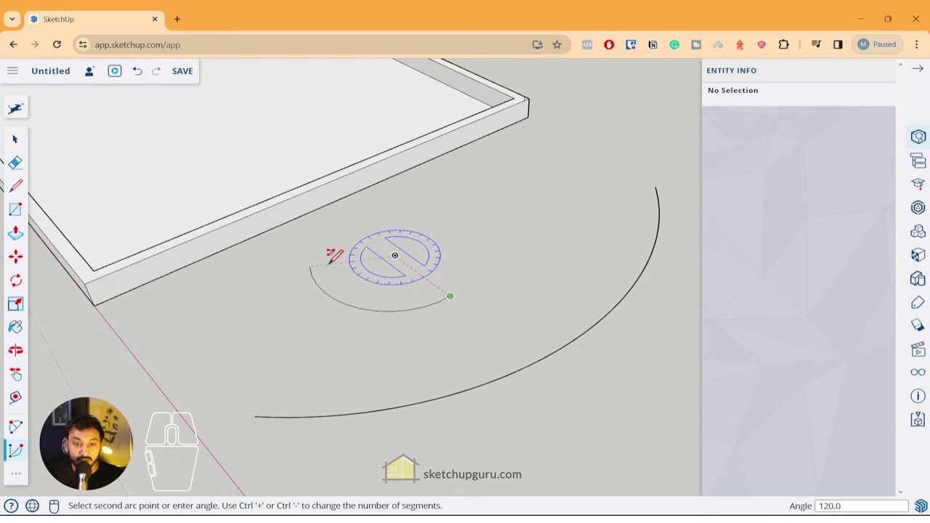
{"action": "left_click", "coordinate": [412, 210]}
{"action": "left_click", "coordinate": [414, 210]}
{"action": "middle_click_drag", "start_coordinate": [465, 200], "coordinate": [373, 264]}
{"action": "key", "text": "space"}
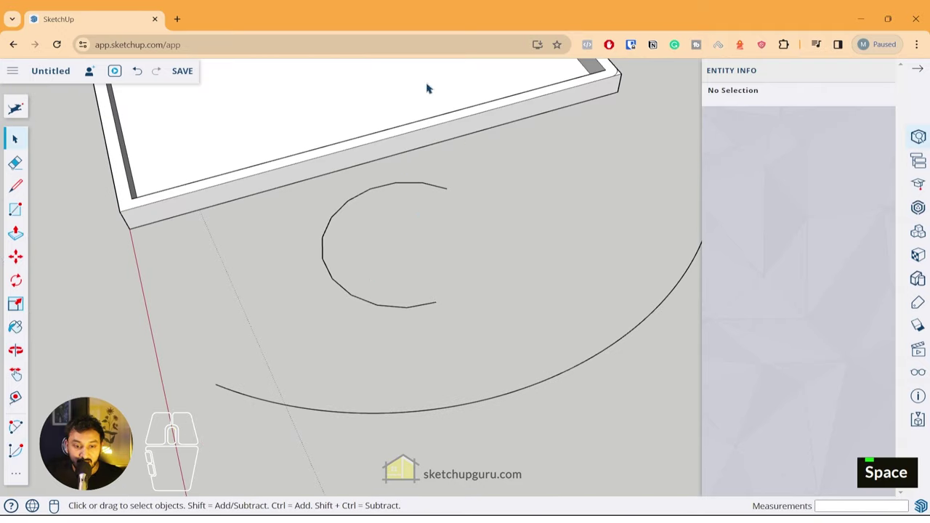
- Draw a 3 Point Arc on the ground and give it 46 segments
{"action": "left_click", "coordinate": [19, 474]}
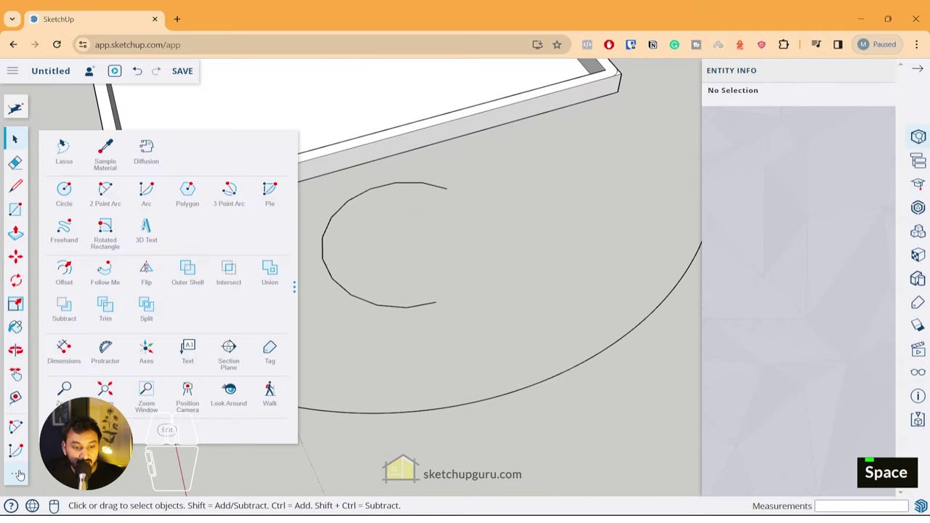
{"action": "left_click", "coordinate": [231, 196]}
{"action": "middle_click_drag", "start_coordinate": [307, 235], "coordinate": [361, 301]}
{"action": "left_click", "coordinate": [349, 350]}
{"action": "left_click", "coordinate": [445, 318]}
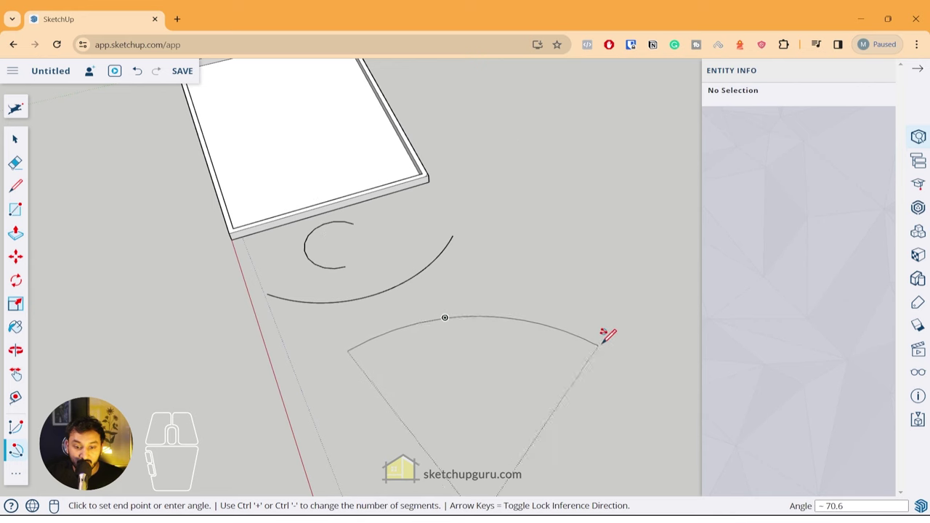
{"action": "left_click", "coordinate": [668, 374]}
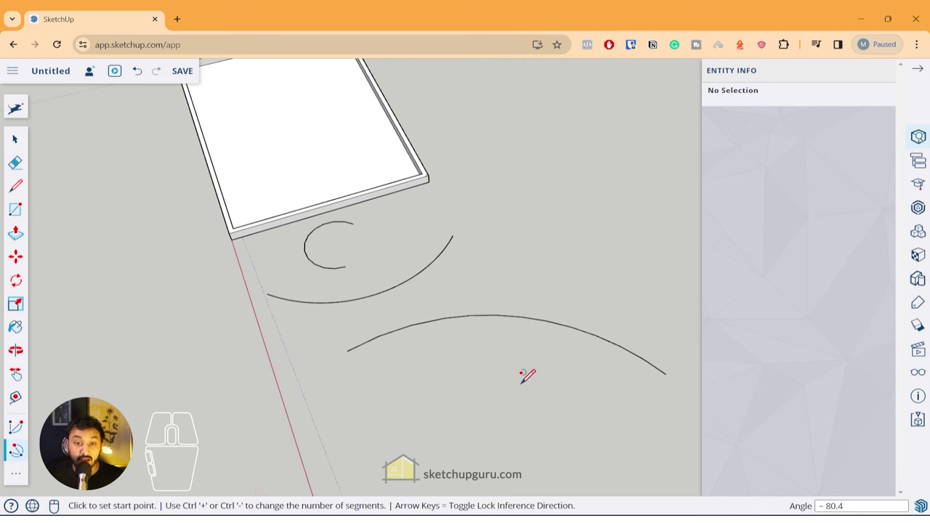
{"action": "key", "text": "space"}
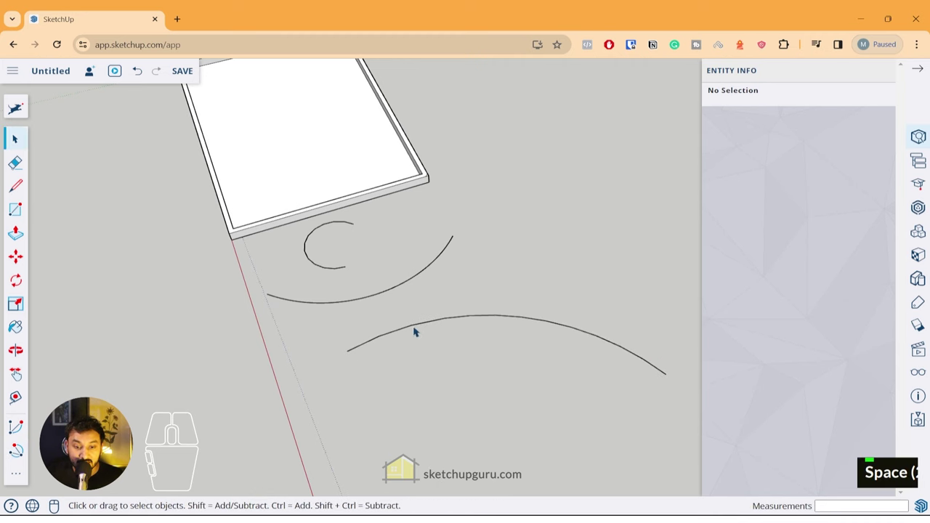
{"action": "left_click", "coordinate": [413, 333]}
{"action": "scroll", "coordinate": [416, 333], "scroll_direction": "down", "scroll_amount": 2}
{"action": "left_click", "coordinate": [729, 146]}
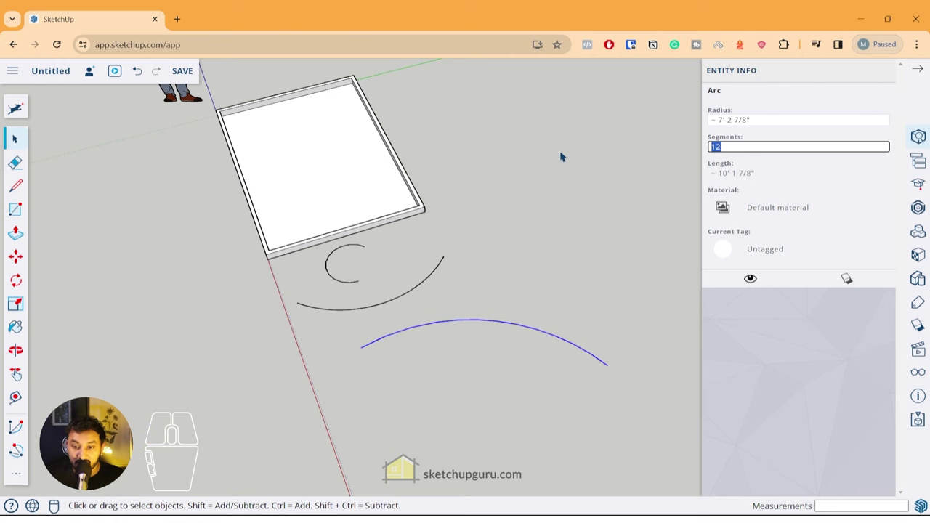
{"action": "type", "text": "4"}
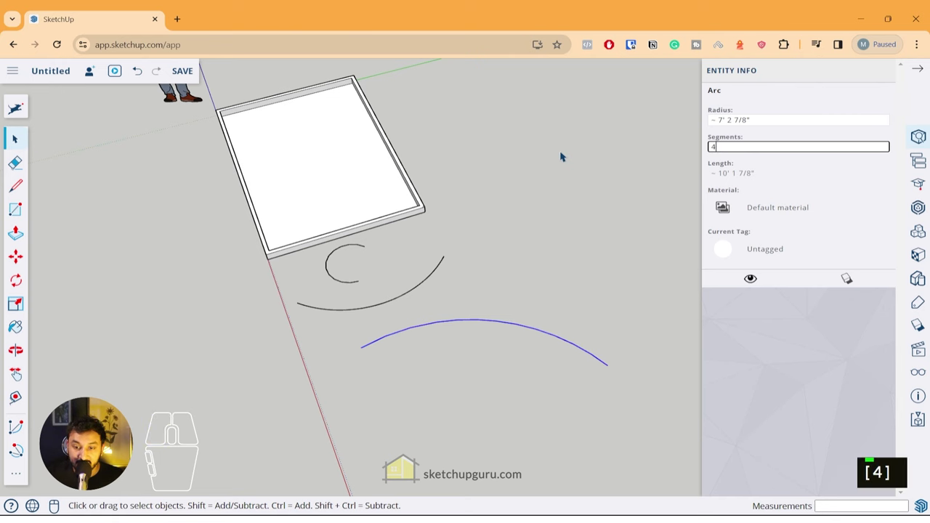
{"action": "type", "text": "6"}
{"action": "key", "text": "Tab"}
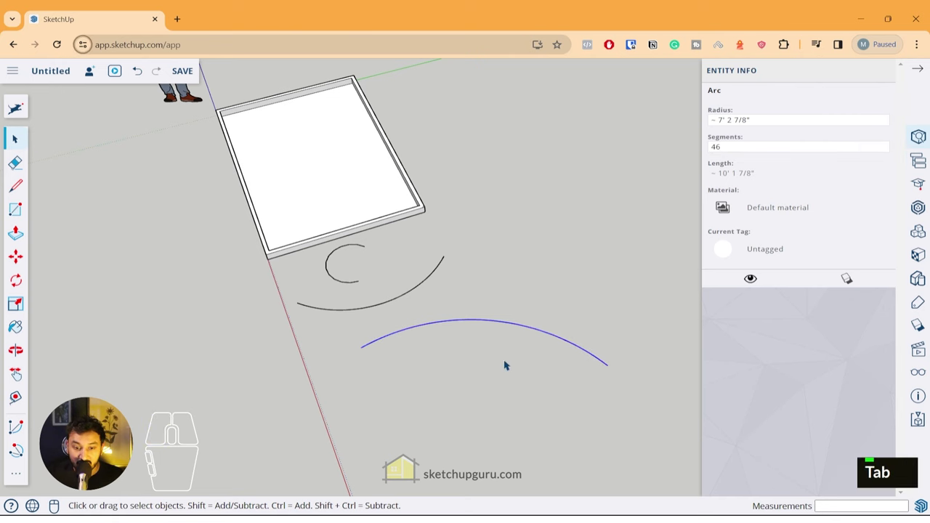
- Box-select and delete the two larger arcs, then the small arc
{"action": "scroll", "coordinate": [386, 339], "scroll_direction": "up", "scroll_amount": 4}
{"action": "left_click", "coordinate": [466, 317]}
{"action": "scroll", "coordinate": [465, 317], "scroll_direction": "down", "scroll_amount": 5}
{"action": "left_click_drag", "start_coordinate": [462, 358], "coordinate": [349, 303]}
{"action": "key", "text": "Delete"}
{"action": "left_click_drag", "start_coordinate": [443, 349], "coordinate": [370, 291]}
{"action": "key", "text": "Delete"}
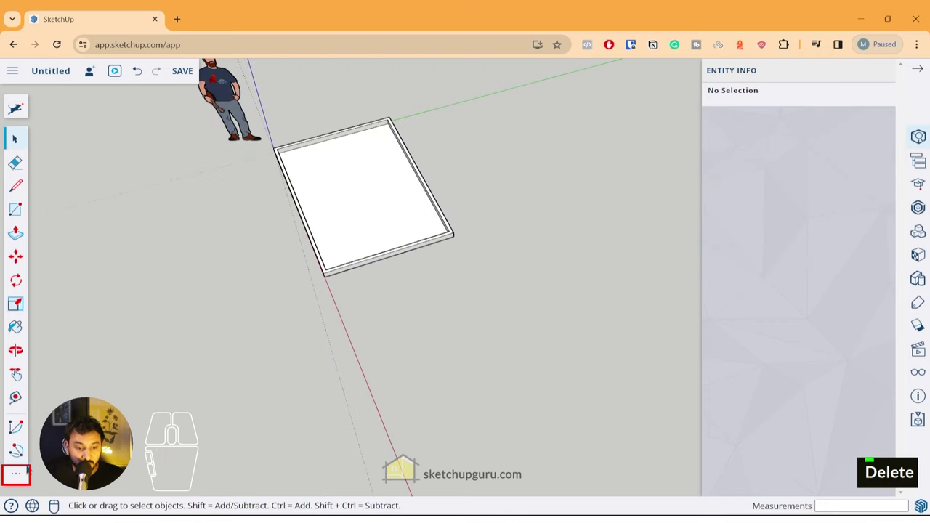
- Draw a 2 Point Arc rounding the rim's front-left corner
{"action": "left_click", "coordinate": [16, 474]}
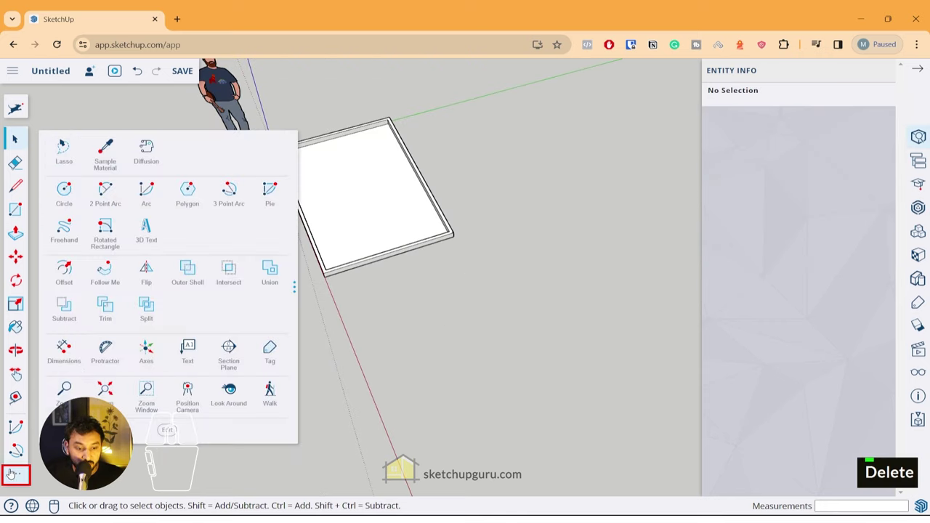
{"action": "left_click", "coordinate": [107, 190]}
{"action": "scroll", "coordinate": [349, 245], "scroll_direction": "up", "scroll_amount": 3}
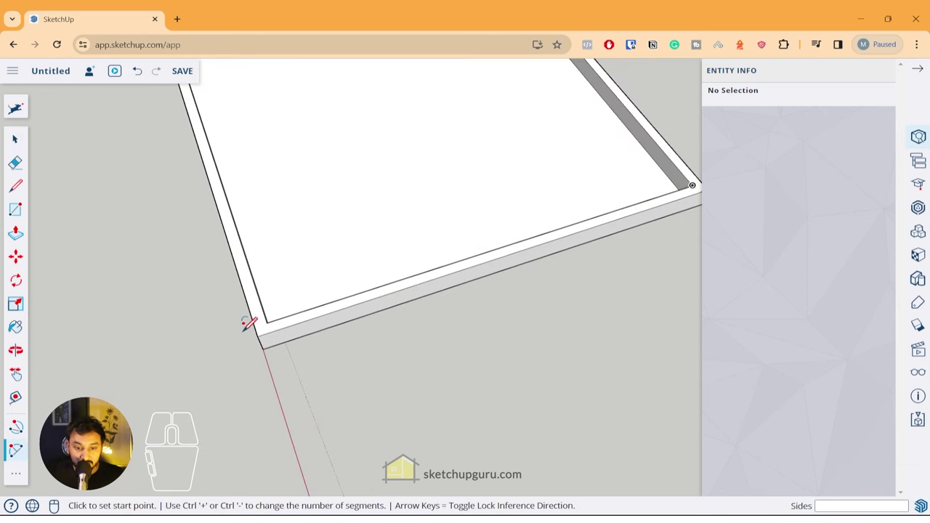
{"action": "scroll", "coordinate": [255, 320], "scroll_direction": "up", "scroll_amount": 2}
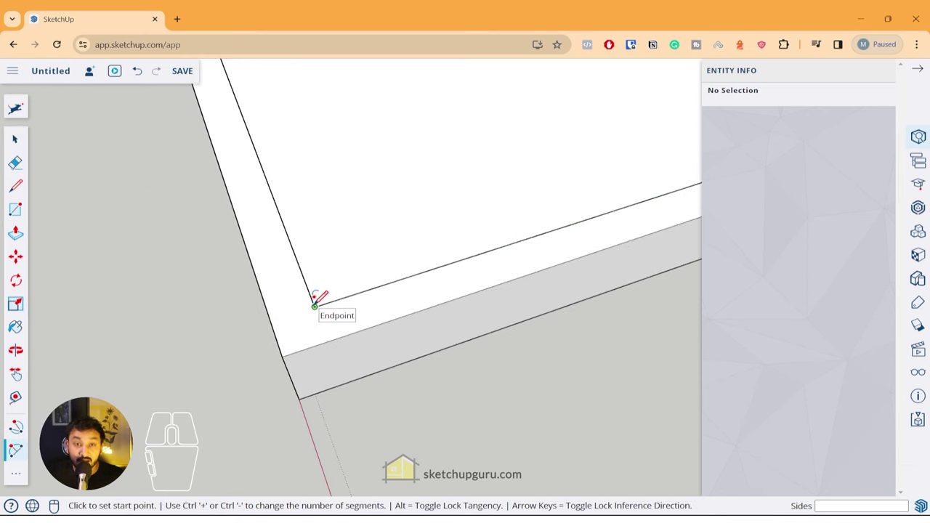
{"action": "left_click", "coordinate": [271, 321]}
{"action": "left_click", "coordinate": [327, 341]}
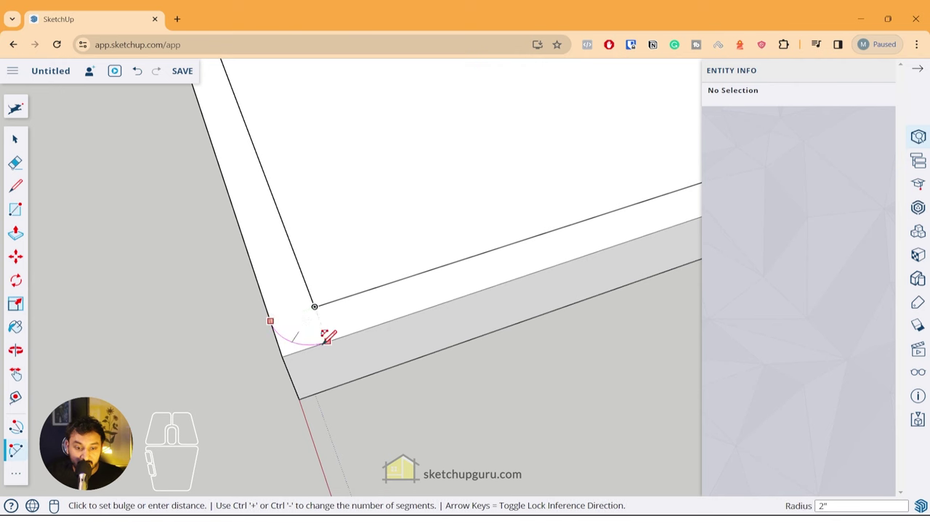
{"action": "left_click", "coordinate": [292, 342]}
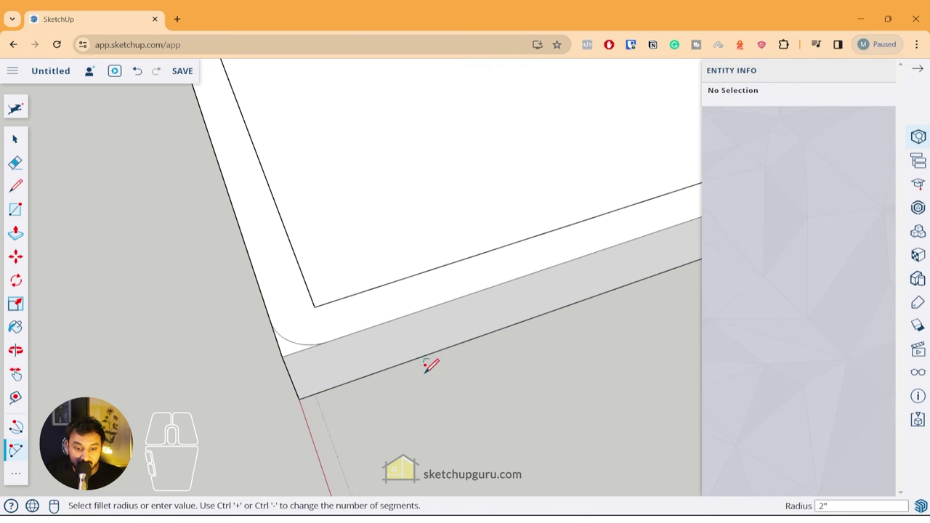
{"action": "scroll", "coordinate": [393, 407], "scroll_direction": "down", "scroll_amount": 5}
{"action": "scroll", "coordinate": [331, 263], "scroll_direction": "down", "scroll_amount": 2}
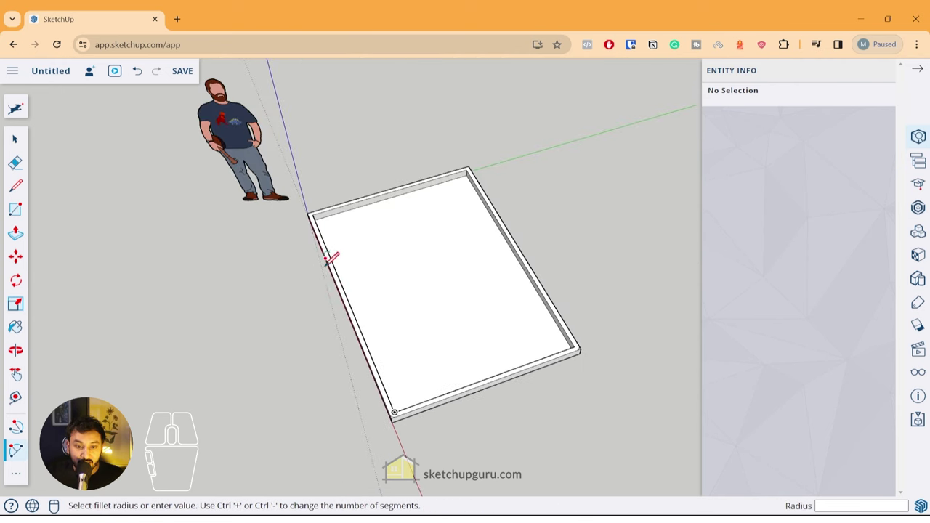
{"action": "scroll", "coordinate": [339, 239], "scroll_direction": "up", "scroll_amount": 4}
{"action": "scroll", "coordinate": [395, 339], "scroll_direction": "down", "scroll_amount": 4}
{"action": "scroll", "coordinate": [329, 209], "scroll_direction": "up", "scroll_amount": 4}
{"action": "scroll", "coordinate": [325, 210], "scroll_direction": "up", "scroll_amount": 3}
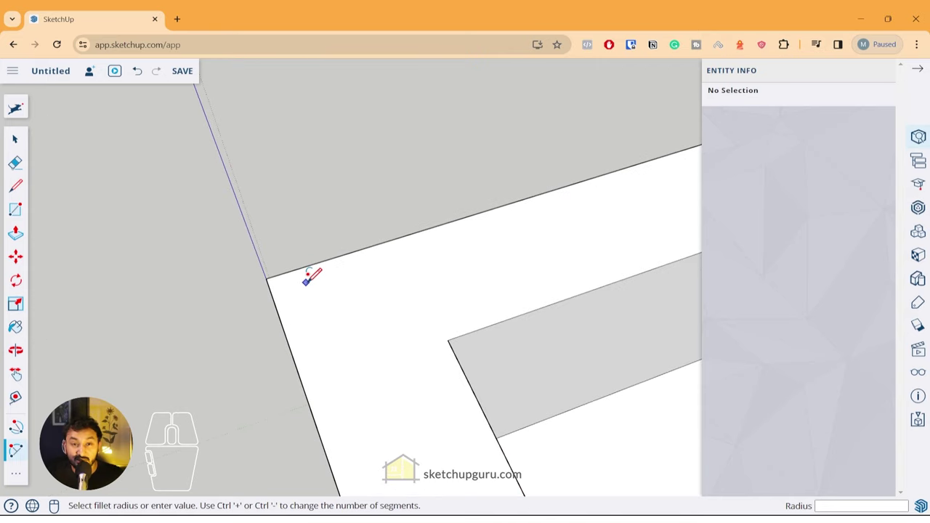
- Fillet another corner of the frame with a 2" radius arc
{"action": "left_click", "coordinate": [294, 280]}
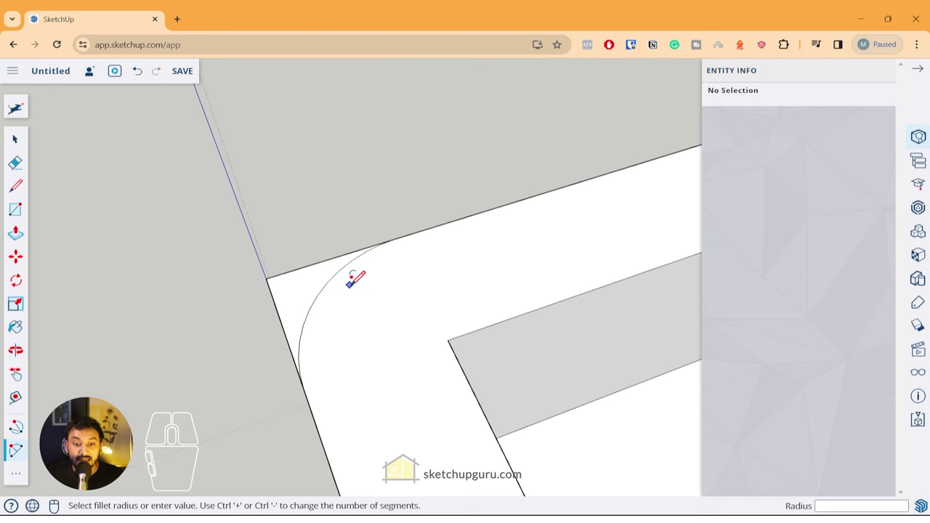
{"action": "scroll", "coordinate": [295, 309], "scroll_direction": "down", "scroll_amount": 3}
{"action": "scroll", "coordinate": [276, 305], "scroll_direction": "down", "scroll_amount": 3}
{"action": "middle_click_drag", "start_coordinate": [255, 306], "coordinate": [558, 215]}
{"action": "scroll", "coordinate": [609, 207], "scroll_direction": "up", "scroll_amount": 3}
{"action": "left_click", "coordinate": [565, 190]}
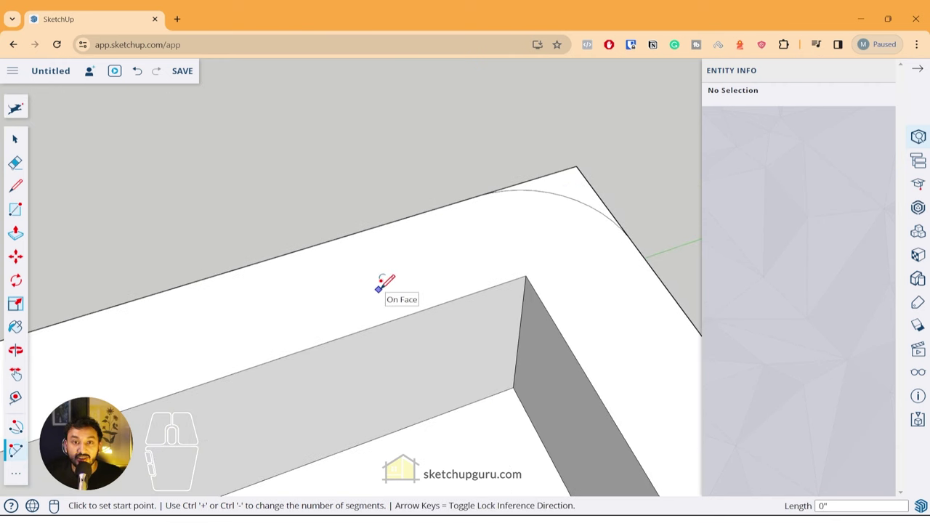
{"action": "scroll", "coordinate": [407, 233], "scroll_direction": "down", "scroll_amount": 3}
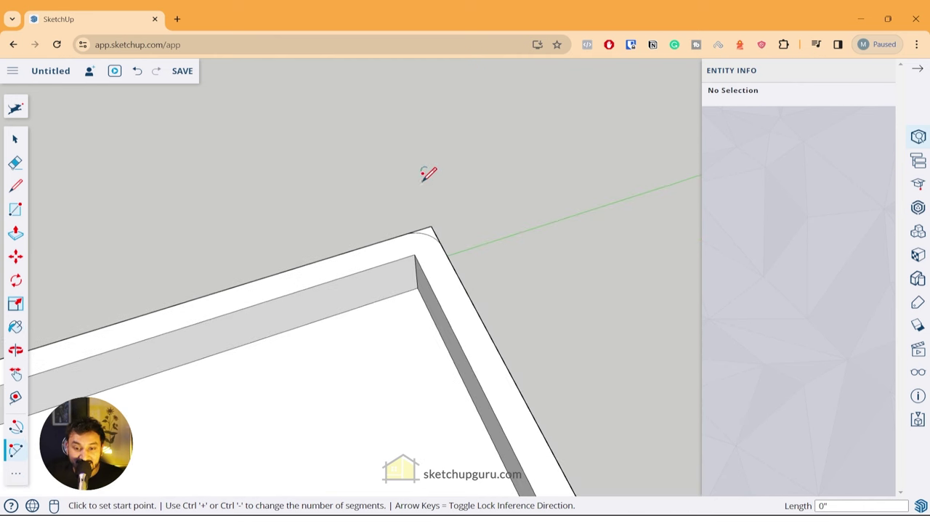
{"action": "middle_click_drag", "start_coordinate": [428, 173], "coordinate": [484, 160]}
{"action": "scroll", "coordinate": [453, 203], "scroll_direction": "down", "scroll_amount": 3}
{"action": "scroll", "coordinate": [436, 351], "scroll_direction": "up", "scroll_amount": 5}
{"action": "middle_click_drag", "start_coordinate": [432, 352], "coordinate": [489, 245]}
{"action": "scroll", "coordinate": [488, 246], "scroll_direction": "up", "scroll_amount": 2}
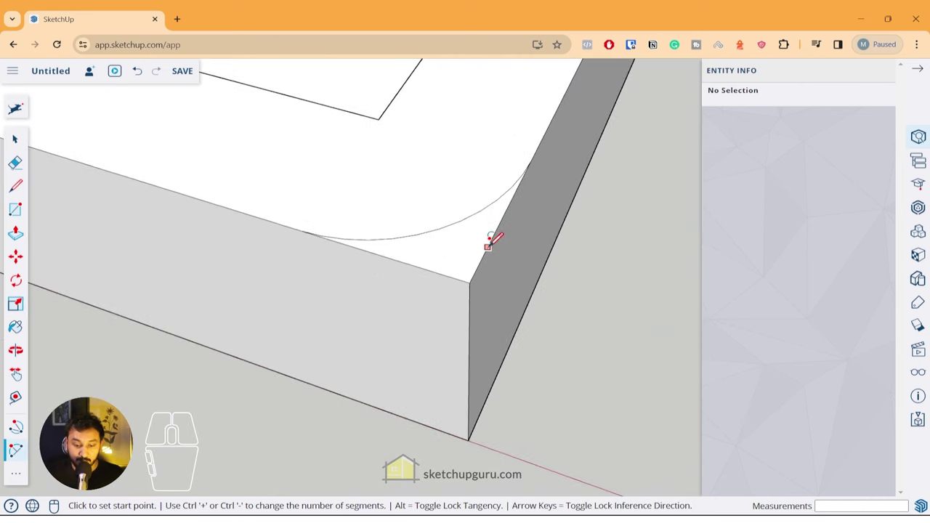
- Push the corner sliver outside the fillet arc 4" down through the slab
{"action": "key", "text": "p"}
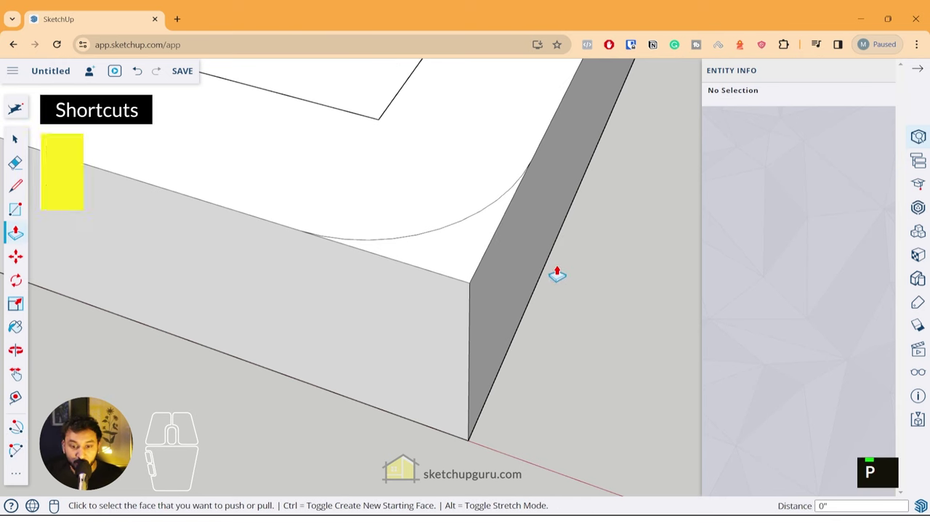
{"action": "left_click", "coordinate": [457, 260]}
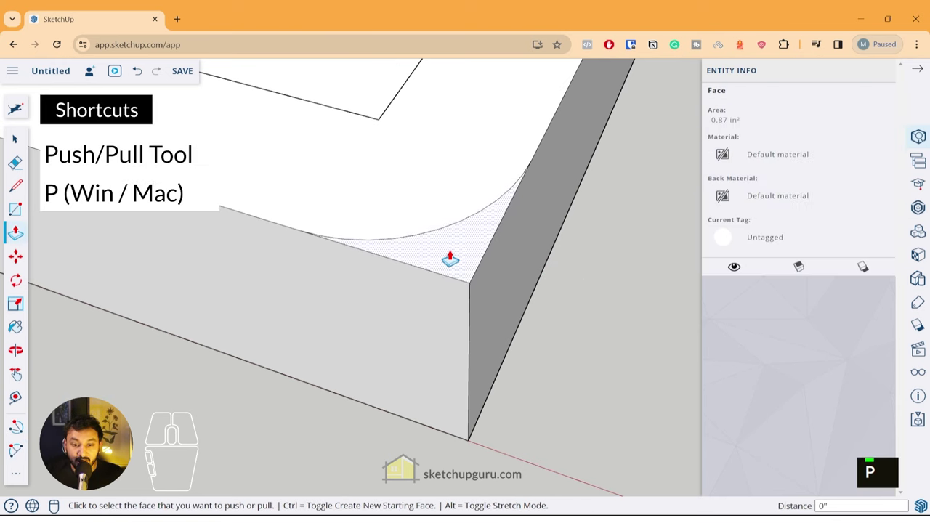
{"action": "left_click", "coordinate": [450, 260]}
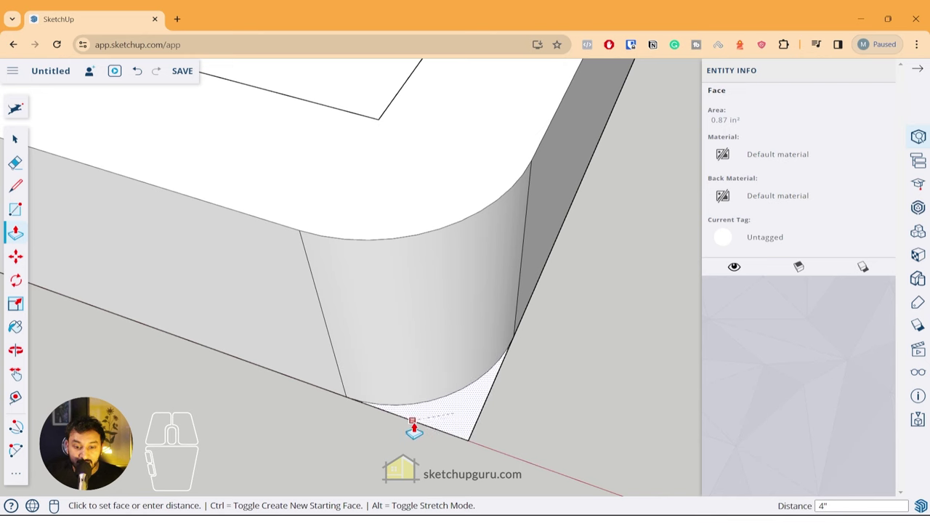
{"action": "left_click", "coordinate": [424, 429]}
{"action": "middle_click_drag", "start_coordinate": [562, 431], "coordinate": [66, 398]}
{"action": "middle_click_drag", "start_coordinate": [626, 373], "coordinate": [569, 413]}
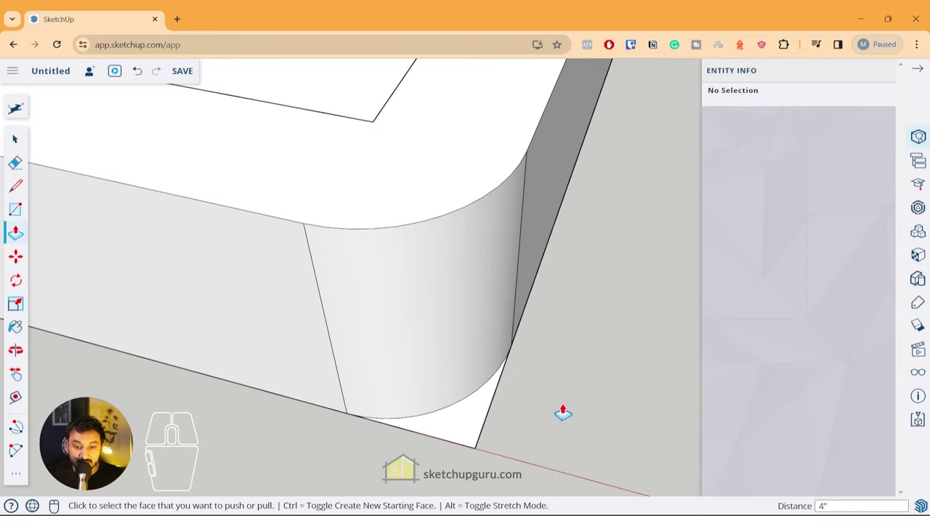
- Erase the leftover edges at the rounded corner's base
{"action": "key", "text": "e"}
{"action": "mouse_move", "coordinate": [495, 399]}
{"action": "left_mouse_down"}
{"action": "mouse_move", "coordinate": [459, 415]}
{"action": "mouse_move", "coordinate": [471, 428]}
{"action": "left_mouse_up"}
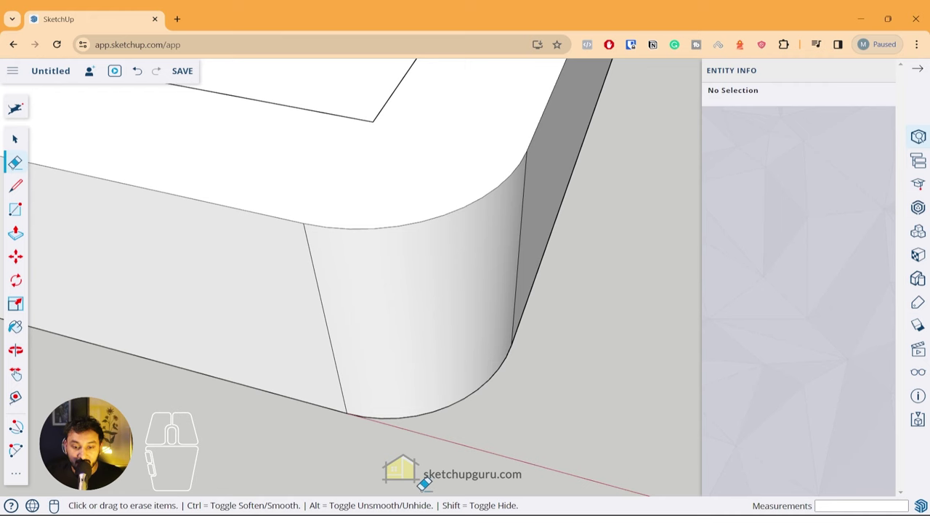
{"action": "scroll", "coordinate": [401, 405], "scroll_direction": "down", "scroll_amount": 6}
{"action": "middle_click_drag", "start_coordinate": [463, 295], "coordinate": [359, 286]}
{"action": "scroll", "coordinate": [530, 274], "scroll_direction": "up", "scroll_amount": 3}
- Pick the curved corner face with Push/Pull, then return to the Eraser
{"action": "key", "text": "p"}
{"action": "scroll", "coordinate": [260, 187], "scroll_direction": "up", "scroll_amount": 3}
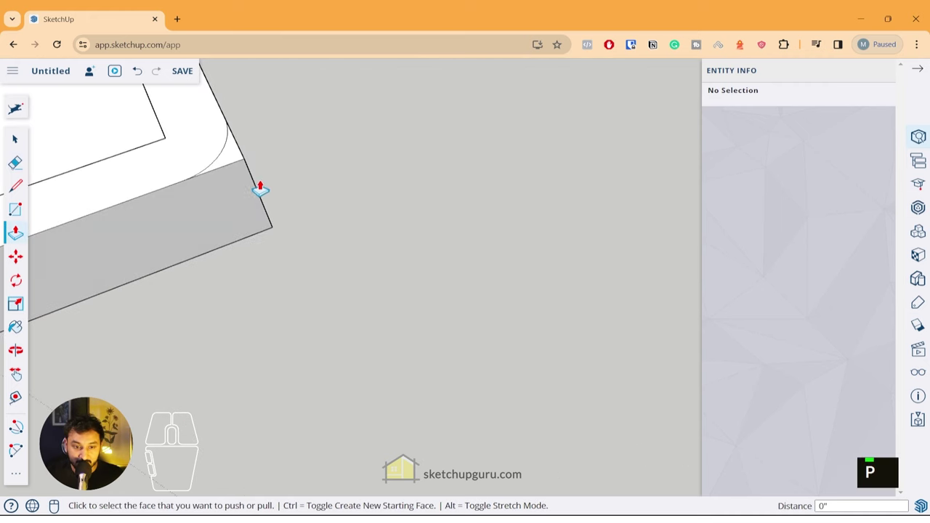
{"action": "scroll", "coordinate": [208, 176], "scroll_direction": "up", "scroll_amount": 3}
{"action": "left_click", "coordinate": [189, 214]}
{"action": "left_click", "coordinate": [189, 216]}
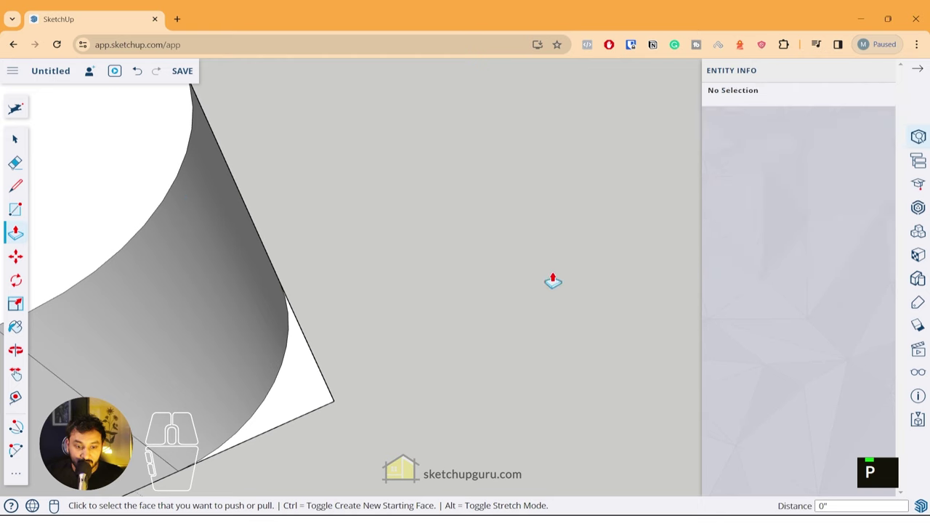
{"action": "scroll", "coordinate": [553, 332], "scroll_direction": "down", "scroll_amount": 4}
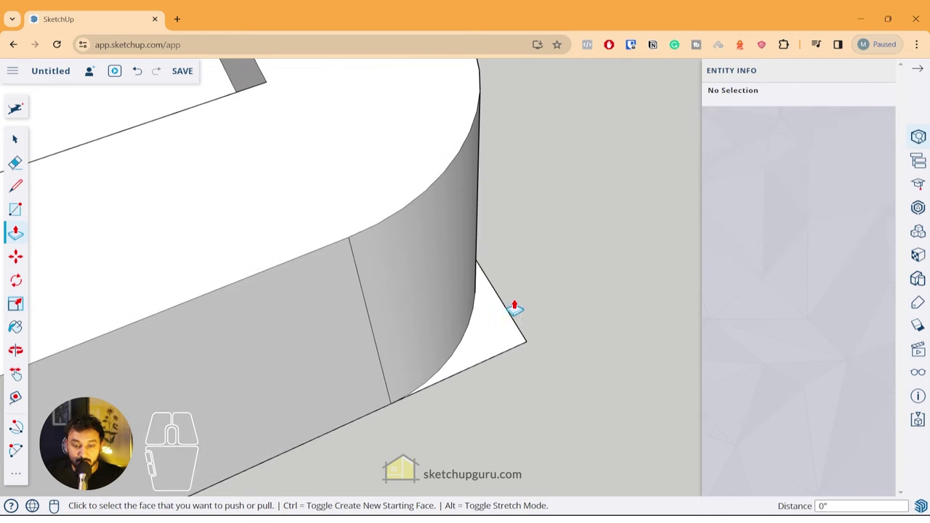
{"action": "key", "text": "e"}
{"action": "scroll", "coordinate": [612, 335], "scroll_direction": "down", "scroll_amount": 3}
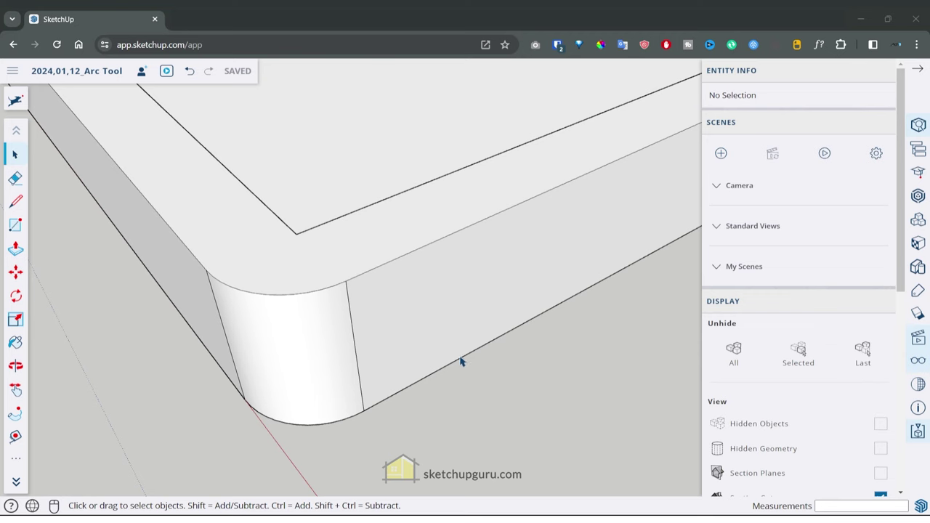
{"action": "scroll", "coordinate": [256, 294], "scroll_direction": "up", "scroll_amount": 2}
- Set the upper fillet arc's radius to 4" in Entity Info
{"action": "left_click", "coordinate": [261, 305]}
{"action": "left_click", "coordinate": [254, 298]}
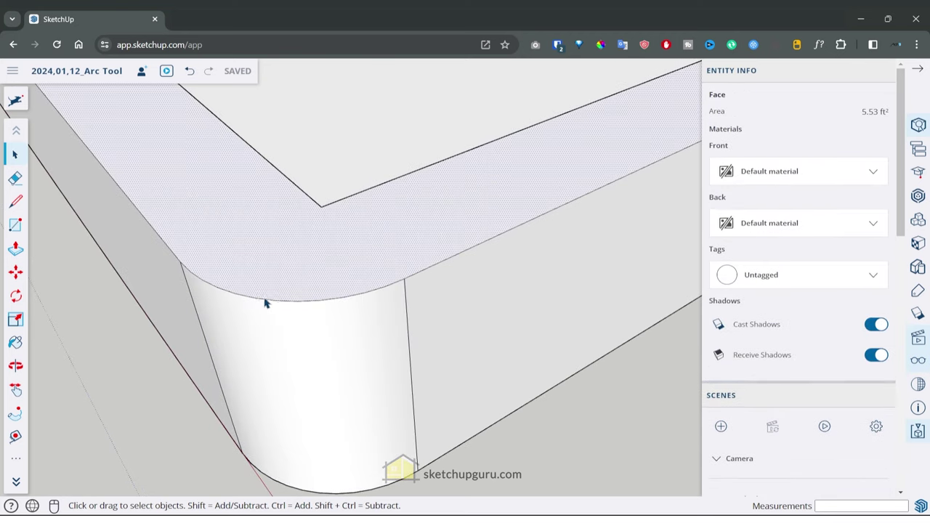
{"action": "left_click", "coordinate": [273, 300]}
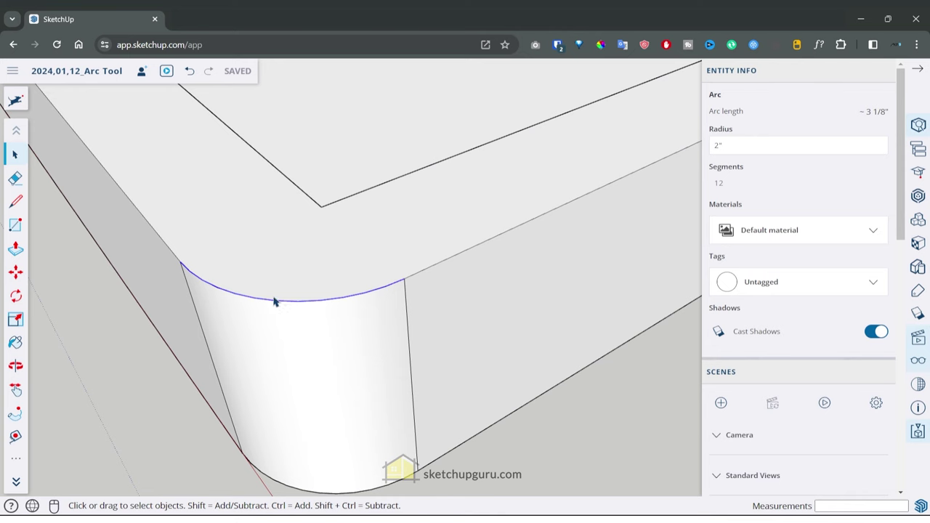
{"action": "left_click", "coordinate": [745, 142]}
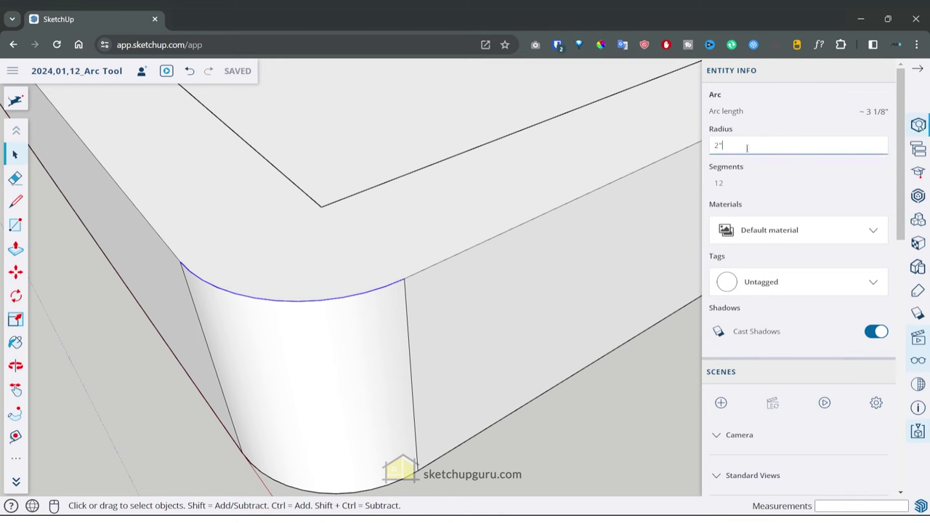
{"action": "type", "text": "4"}
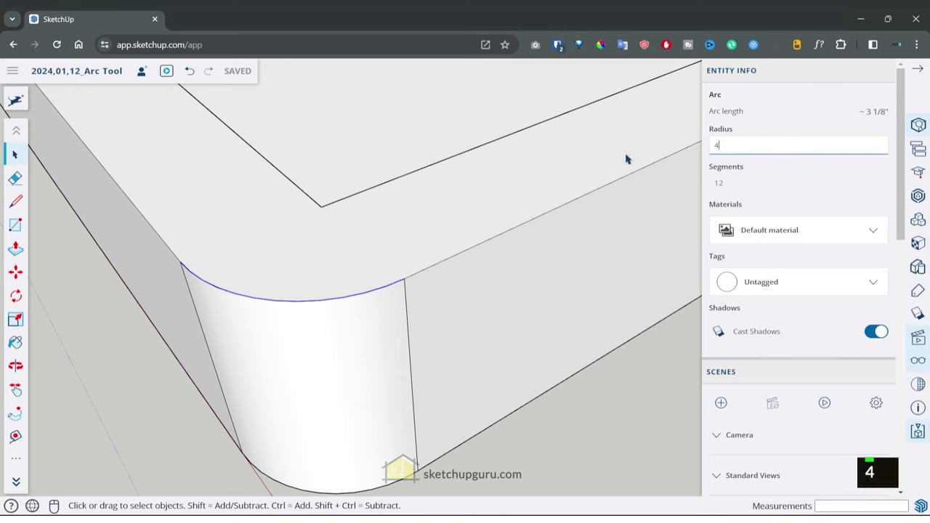
{"action": "key", "text": "shift"}
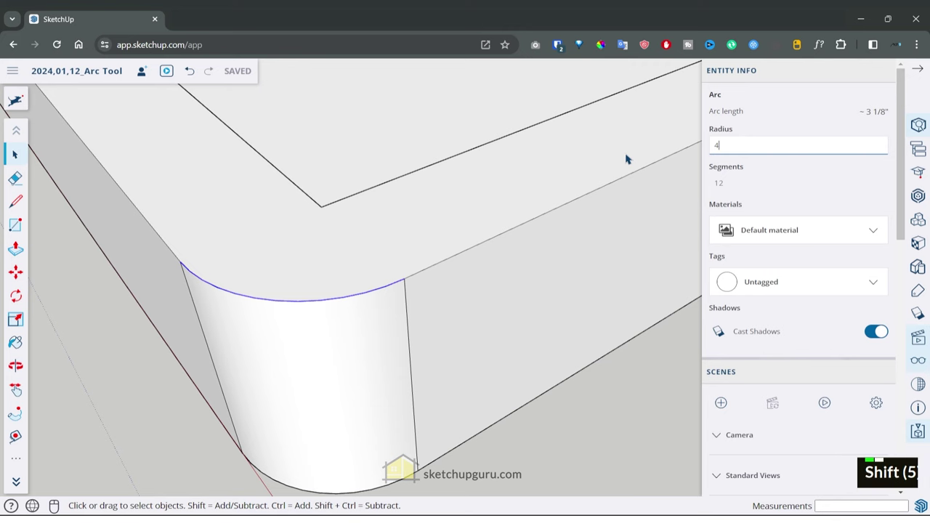
{"action": "type", "text": "\""}
{"action": "key", "text": "Tab"}
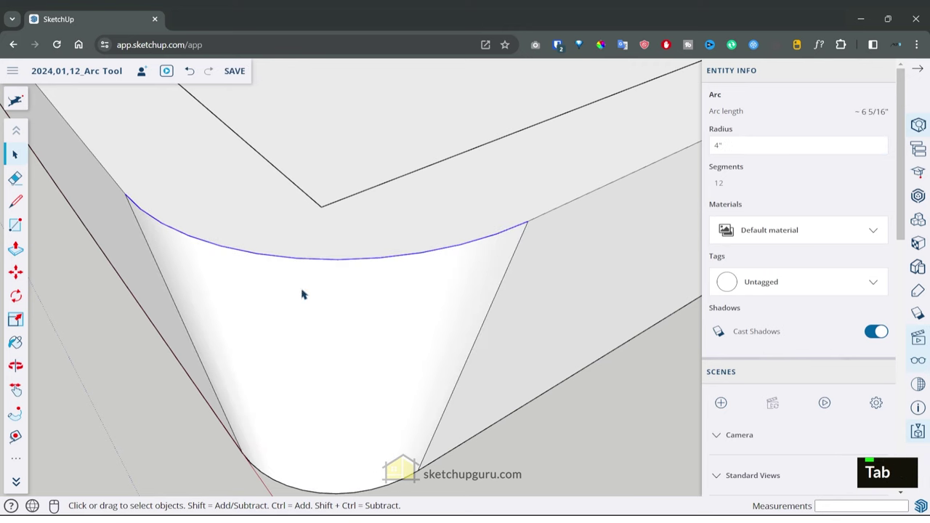
- Set the bottom fillet arc's radius to 4" as well
{"action": "scroll", "coordinate": [318, 284], "scroll_direction": "down", "scroll_amount": 3}
{"action": "middle_click_drag", "start_coordinate": [336, 270], "coordinate": [343, 318]}
{"action": "scroll", "coordinate": [342, 317], "scroll_direction": "up", "scroll_amount": 2}
{"action": "left_click", "coordinate": [333, 304]}
{"action": "left_click", "coordinate": [737, 145]}
{"action": "type", "text": "4\""}
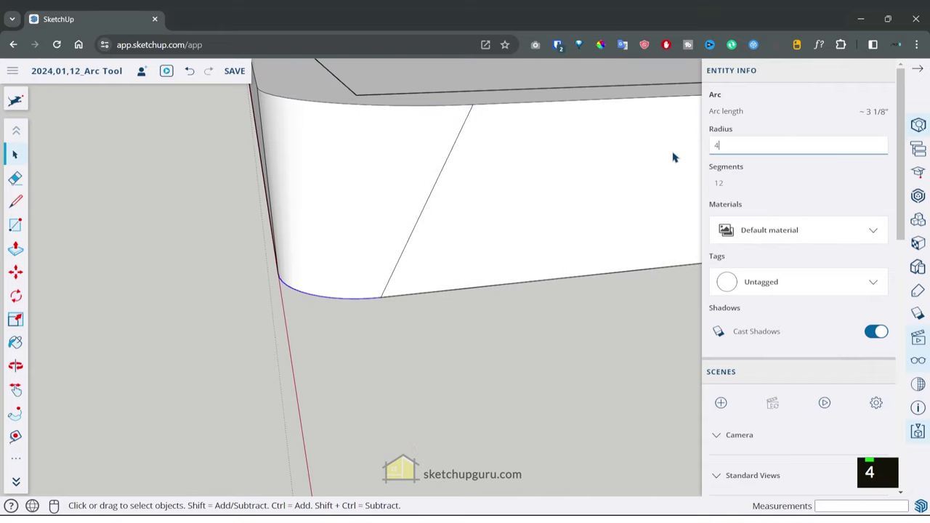
{"action": "key", "text": "Tab"}
- Reselect the upper arc from above the rounded corner
{"action": "scroll", "coordinate": [429, 322], "scroll_direction": "down", "scroll_amount": 3}
{"action": "middle_click_drag", "start_coordinate": [429, 322], "coordinate": [453, 354]}
{"action": "scroll", "coordinate": [391, 254], "scroll_direction": "up", "scroll_amount": 2}
{"action": "left_click", "coordinate": [370, 259], "text": "ctrl"}
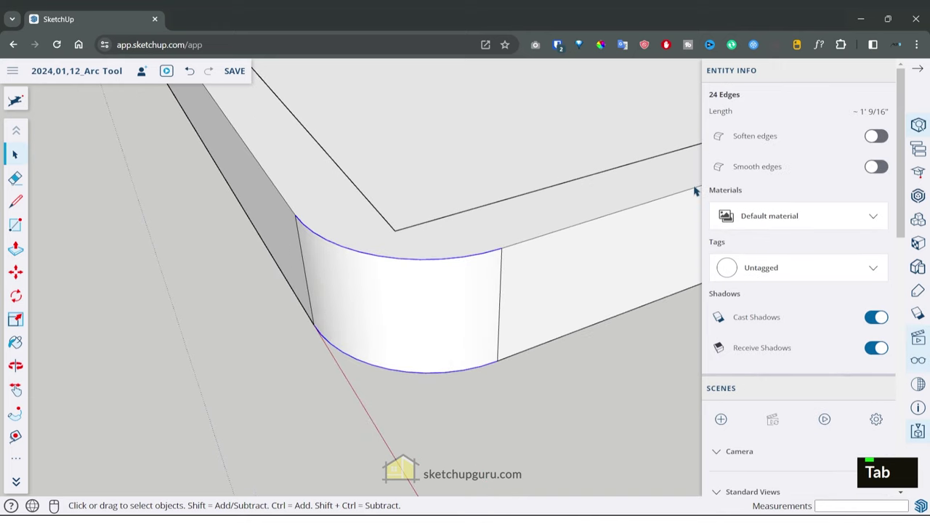
{"action": "left_click", "coordinate": [449, 267]}
{"action": "left_click", "coordinate": [448, 260]}
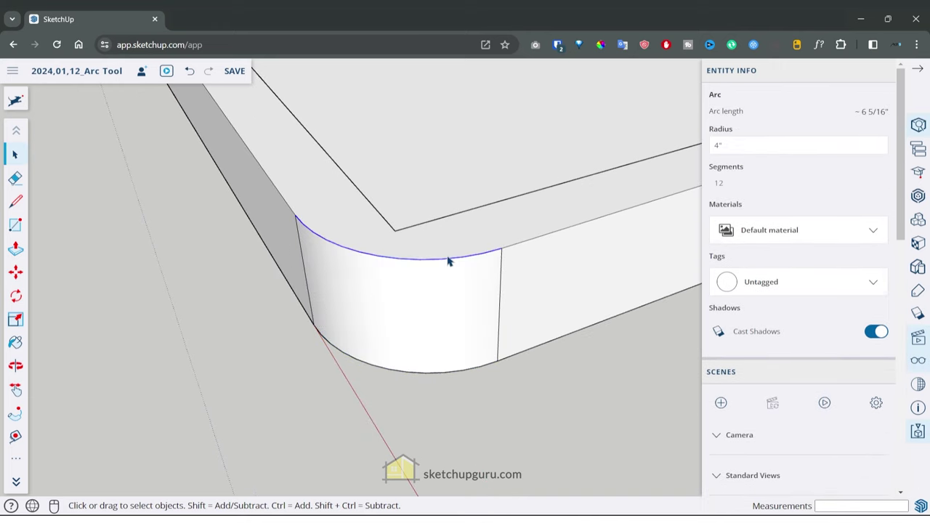
{"action": "scroll", "coordinate": [364, 297], "scroll_direction": "down", "scroll_amount": 4}
{"action": "mouse_move", "coordinate": [349, 295]}
{"action": "middle_mouse_down"}
{"action": "mouse_move", "coordinate": [389, 345]}
{"action": "mouse_move", "coordinate": [391, 381]}
{"action": "middle_mouse_up"}
{"action": "scroll", "coordinate": [391, 381], "scroll_direction": "down", "scroll_amount": 2}
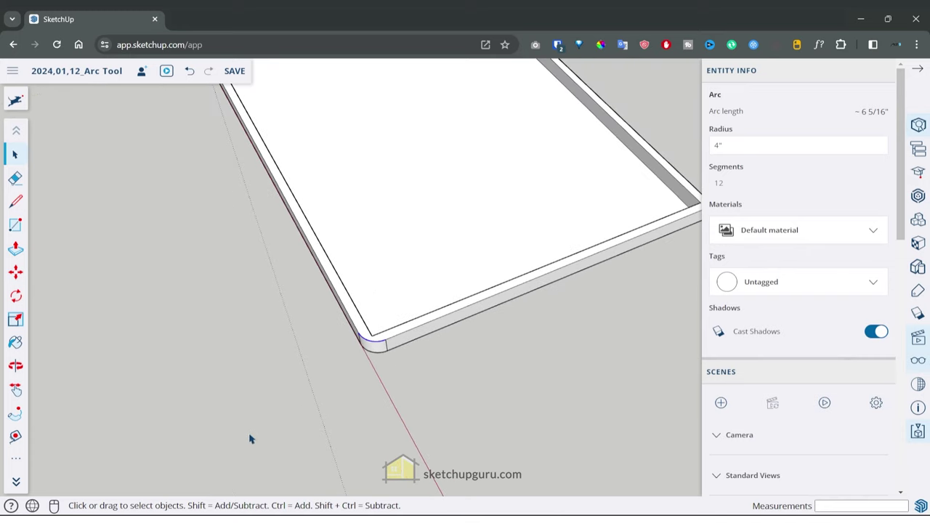
- Start an arc on the ground beside the tray, adjusting its segment count
{"action": "key", "text": "a"}
{"action": "scroll", "coordinate": [436, 378], "scroll_direction": "up", "scroll_amount": 2}
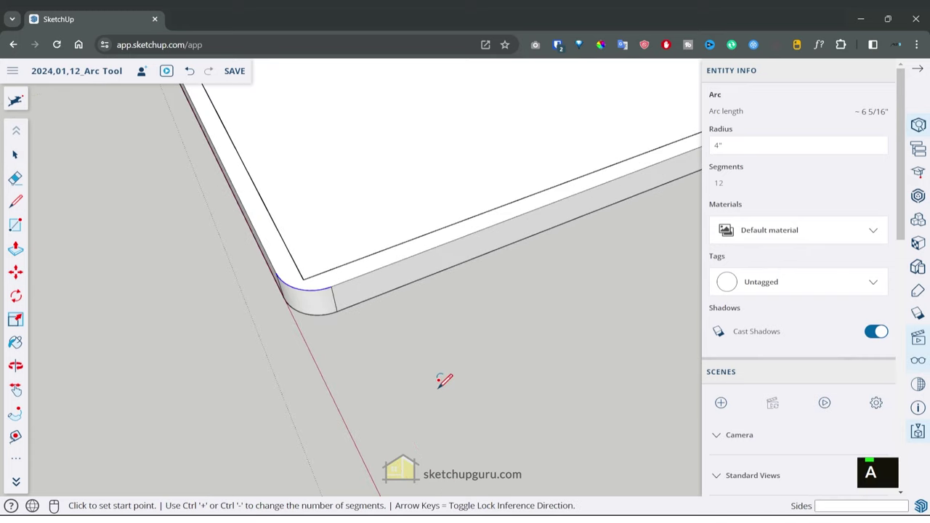
{"action": "left_click", "coordinate": [389, 368]}
{"action": "middle_click_drag", "start_coordinate": [485, 336], "coordinate": [548, 280]}
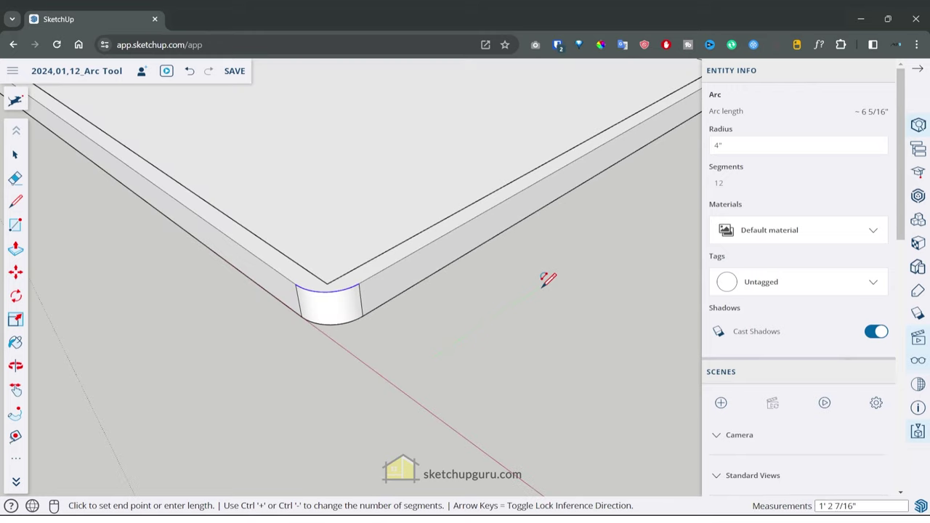
{"action": "left_click", "coordinate": [523, 295]}
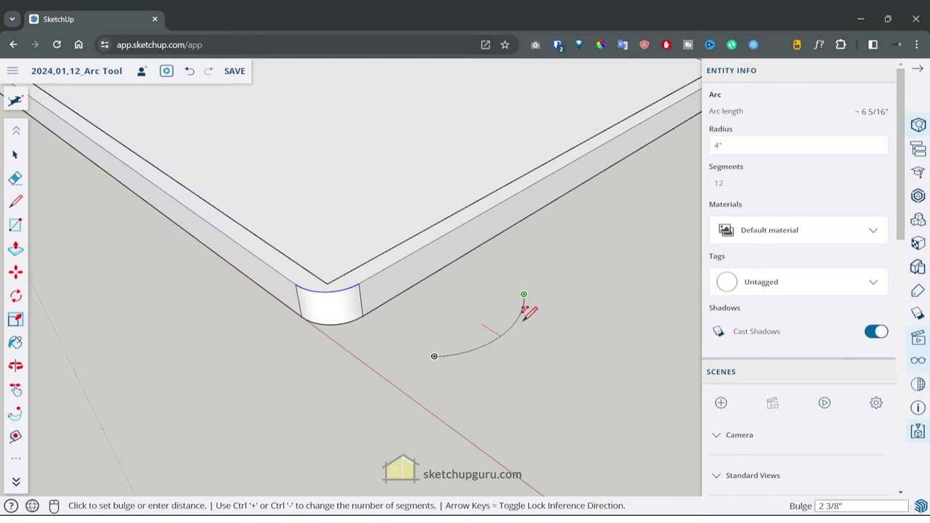
{"action": "scroll", "coordinate": [511, 334], "scroll_direction": "up", "scroll_amount": 2}
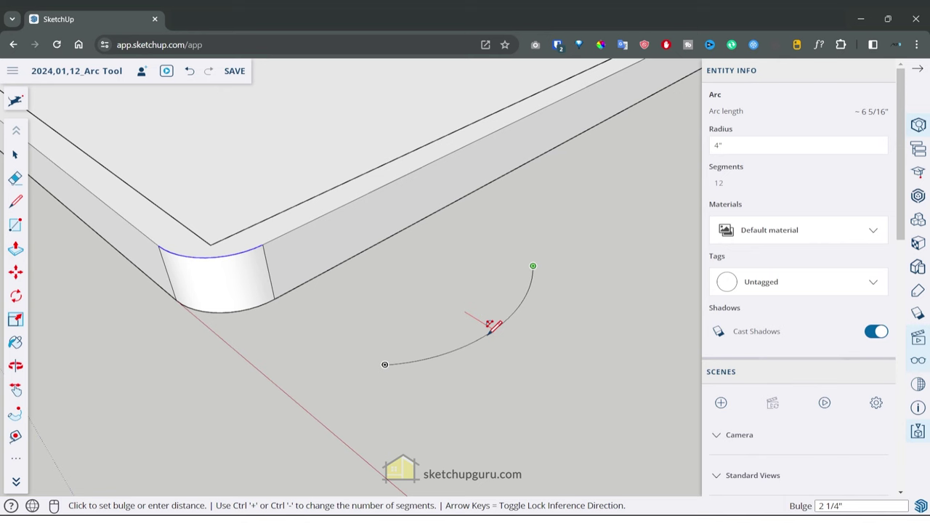
{"action": "key", "text": "ctrl+plus"}
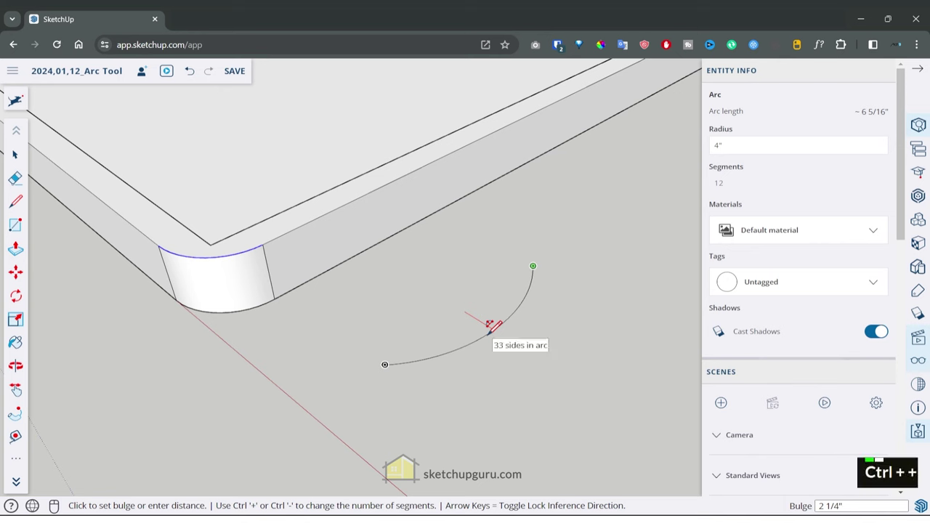
{"action": "key", "text": "ctrl+plus"}
{"action": "key", "text": "ctrl+plus"}
{"action": "key", "text": "ctrl+plus"}
{"action": "key", "text": "ctrl+plus"}
{"action": "key", "text": "ctrl+minus"}
{"action": "key", "text": "ctrl+minus"}
{"action": "key", "text": "ctrl+minus"}
{"action": "key", "text": "ctrl+minus"}
{"action": "key", "text": "ctrl+minus"}
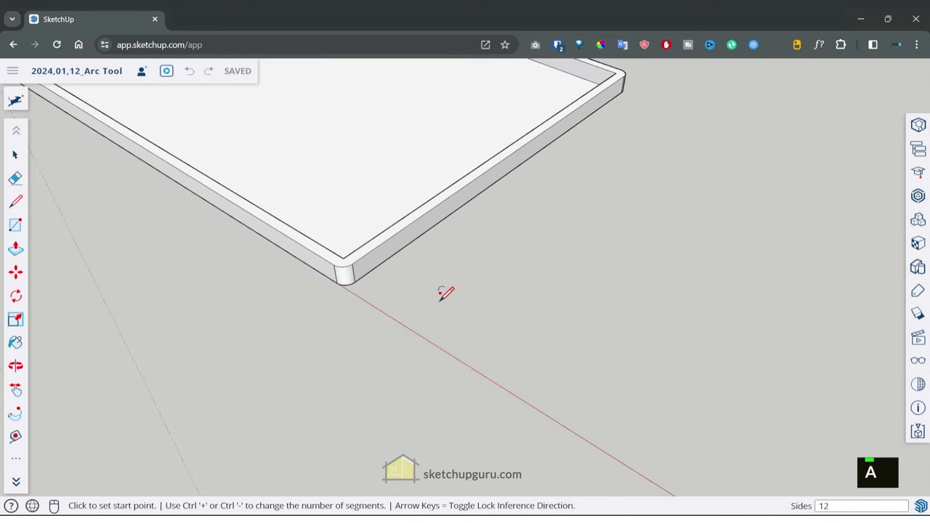
{"action": "middle_click_drag", "start_coordinate": [445, 293], "coordinate": [421, 286]}
{"action": "scroll", "coordinate": [424, 295], "scroll_direction": "up", "scroll_amount": 1}
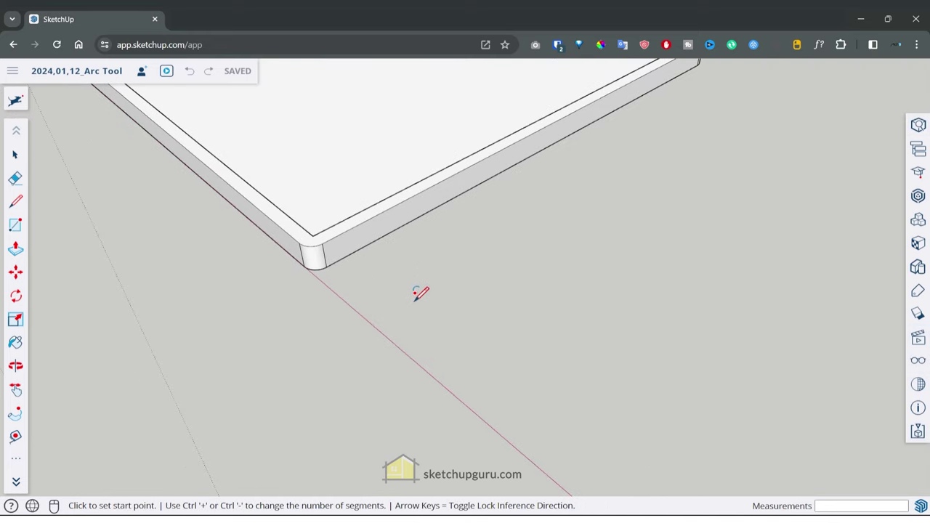
- Draw the arc beside the corner with 32 segments and a 3 1/16" bulge
{"action": "left_click", "coordinate": [412, 300]}
{"action": "left_click", "coordinate": [509, 242]}
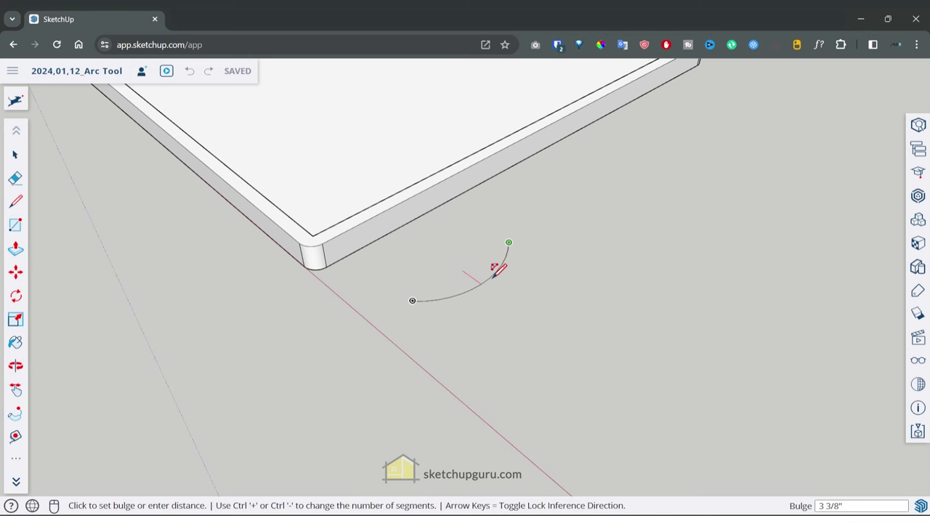
{"action": "scroll", "coordinate": [494, 273], "scroll_direction": "up", "scroll_amount": 3}
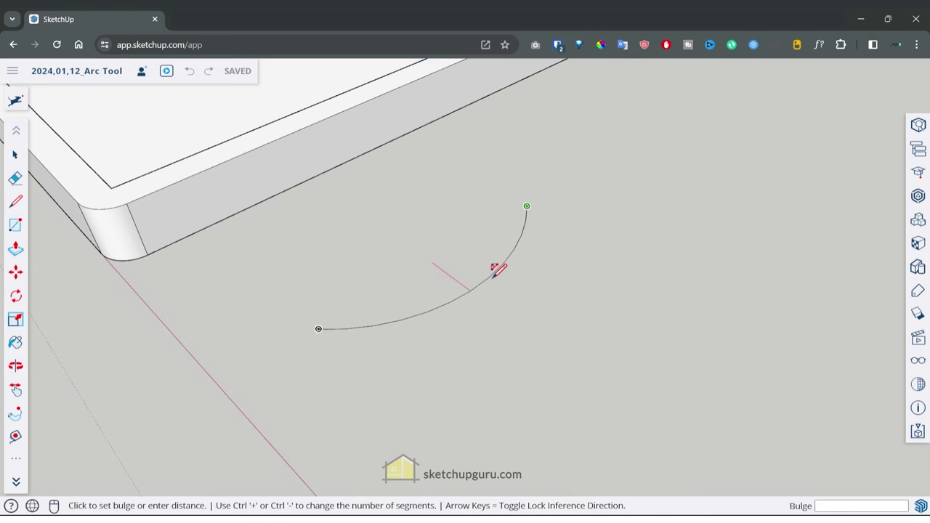
{"action": "type", "text": "32s"}
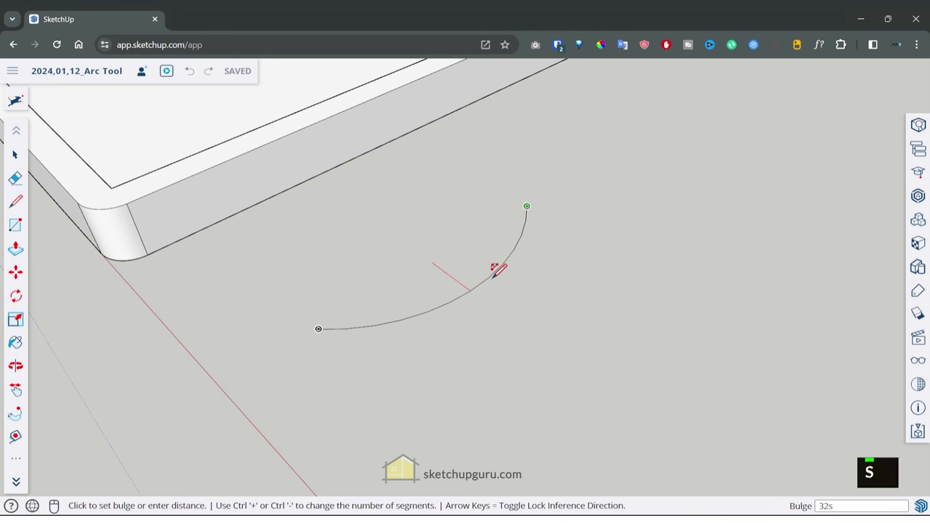
{"action": "key", "text": "Return"}
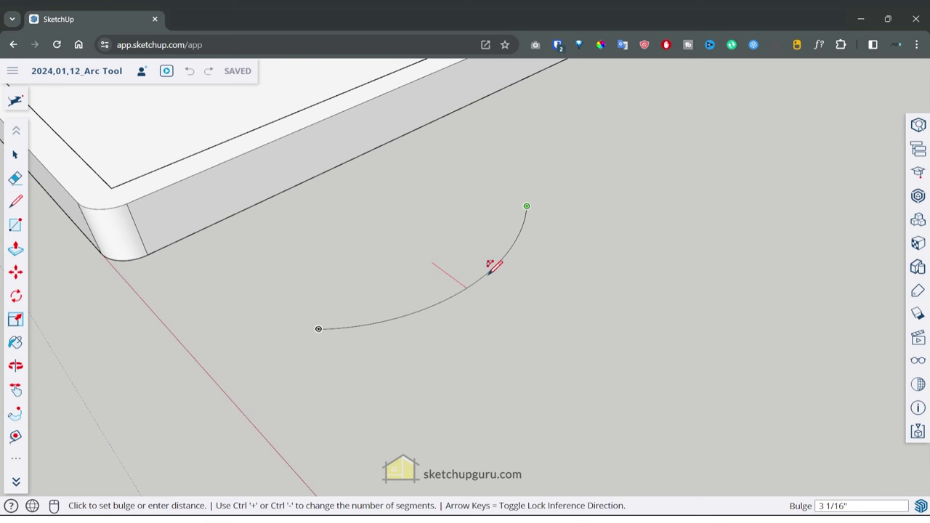
{"action": "left_click", "coordinate": [489, 272]}
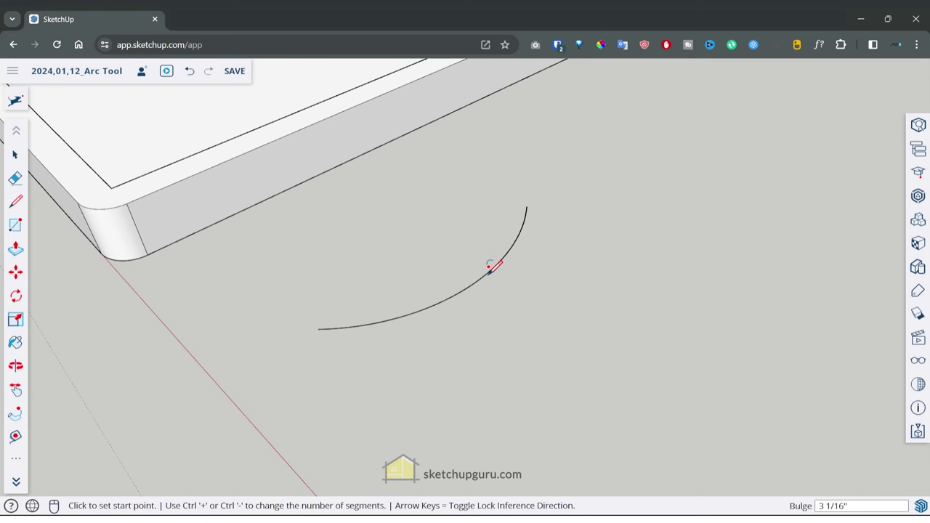
{"action": "key", "text": "space"}
{"action": "scroll", "coordinate": [440, 287], "scroll_direction": "down", "scroll_amount": 4}
{"action": "scroll", "coordinate": [517, 273], "scroll_direction": "up", "scroll_amount": 2}
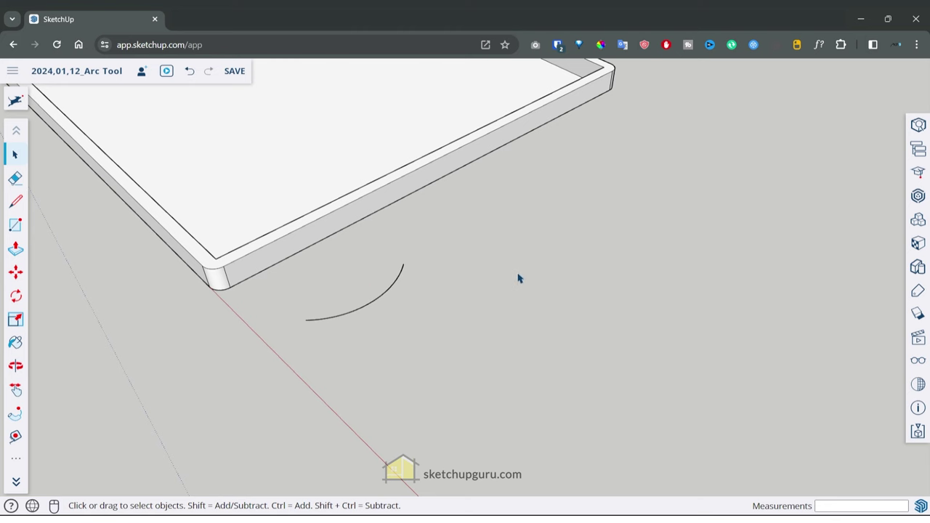
- Draw a 10" radius circle on the ground beside the arc
{"action": "key", "text": "c"}
{"action": "scroll", "coordinate": [538, 275], "scroll_direction": "up", "scroll_amount": 2}
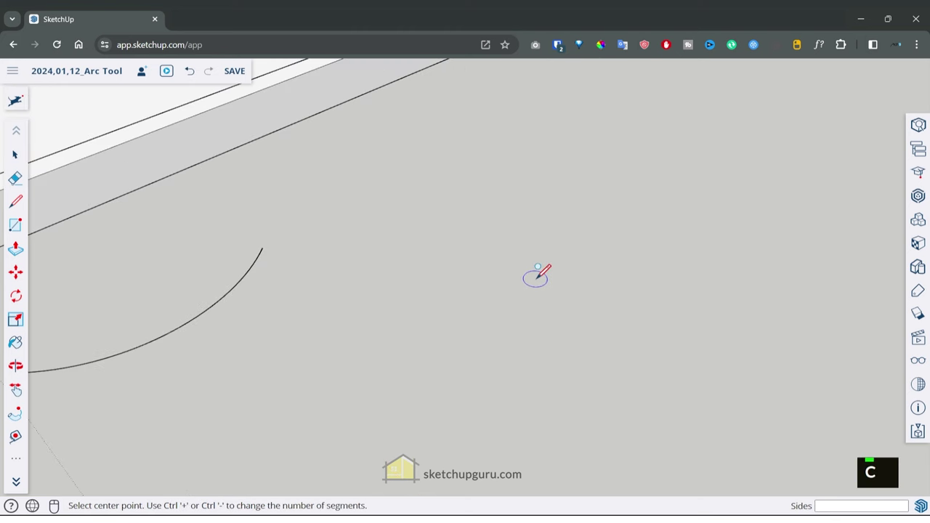
{"action": "scroll", "coordinate": [539, 275], "scroll_direction": "down", "scroll_amount": 3}
{"action": "scroll", "coordinate": [527, 285], "scroll_direction": "up", "scroll_amount": 2}
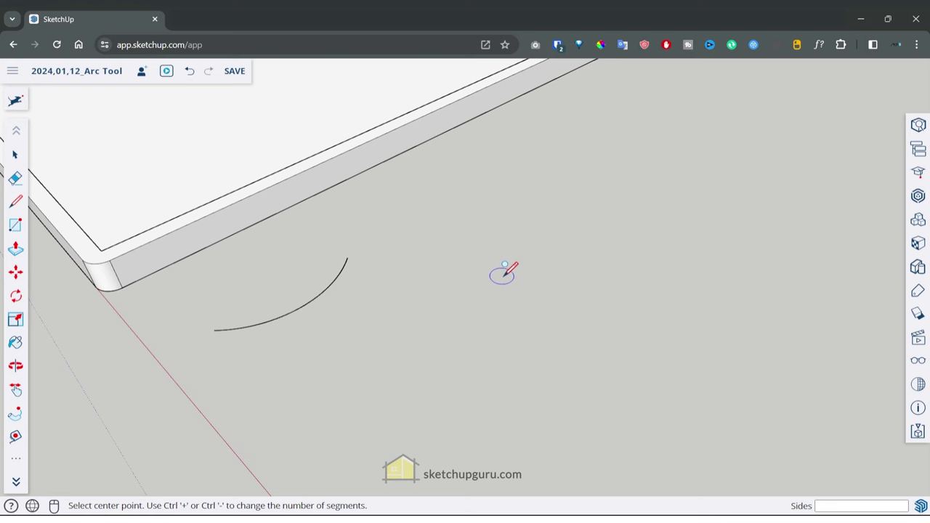
{"action": "left_click", "coordinate": [504, 288]}
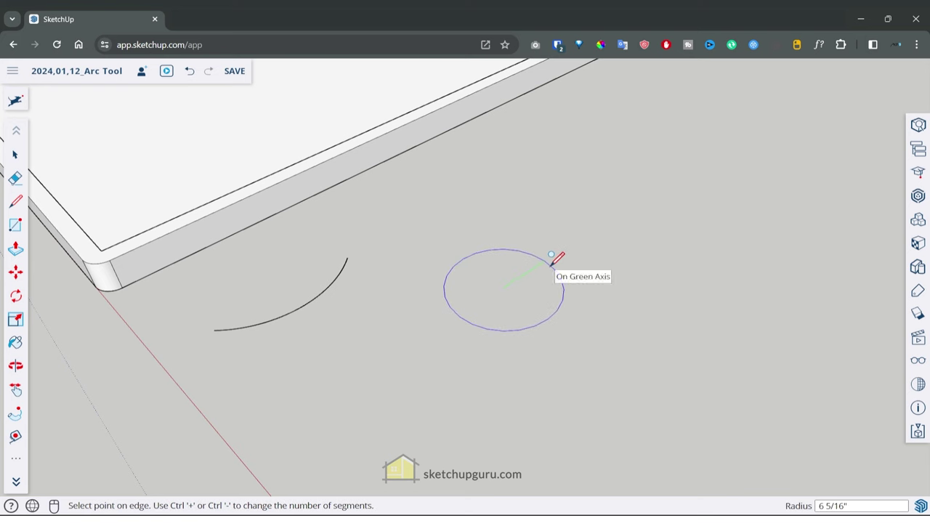
{"action": "type", "text": "10\""}
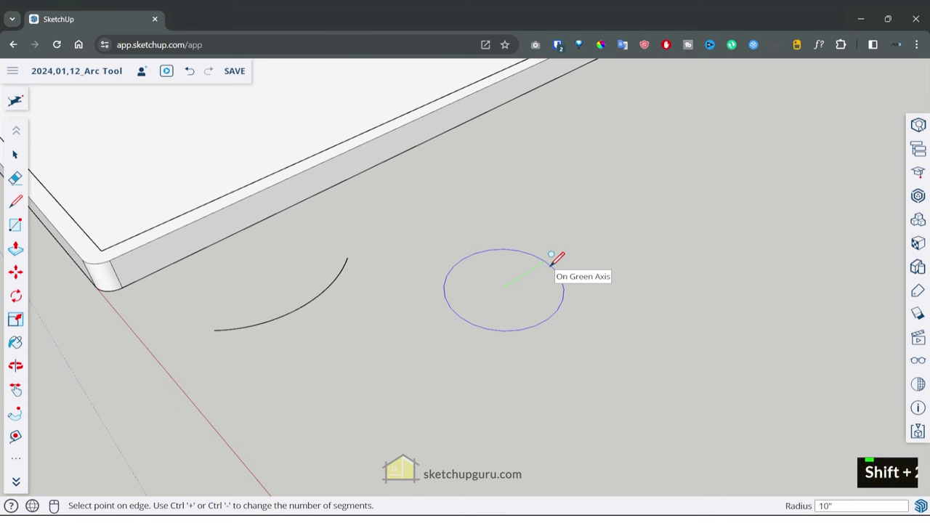
{"action": "key", "text": "Return"}
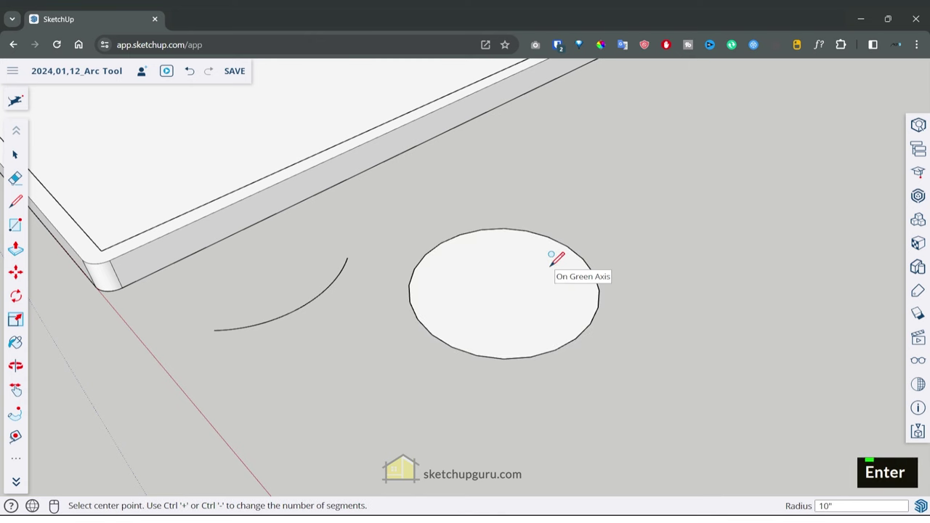
{"action": "key", "text": "space"}
- In Entity Info, set the circle's radius to 20 (1' 8") and its segments to 65
{"action": "left_click", "coordinate": [591, 308]}
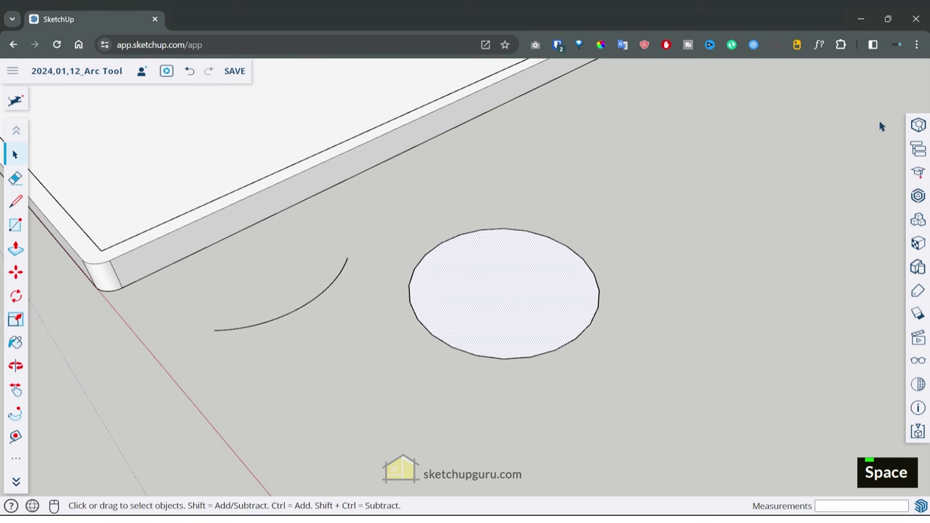
{"action": "left_click", "coordinate": [918, 125]}
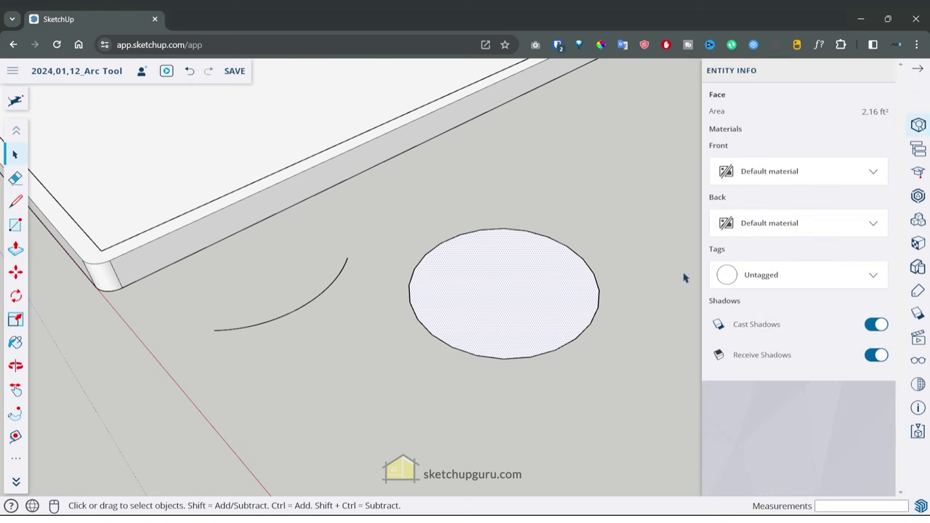
{"action": "left_click", "coordinate": [596, 319]}
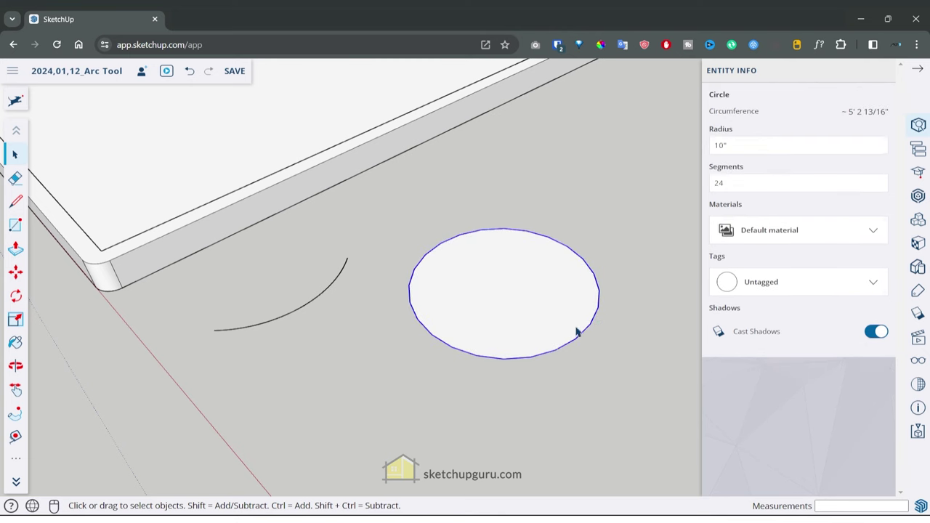
{"action": "left_click", "coordinate": [726, 144]}
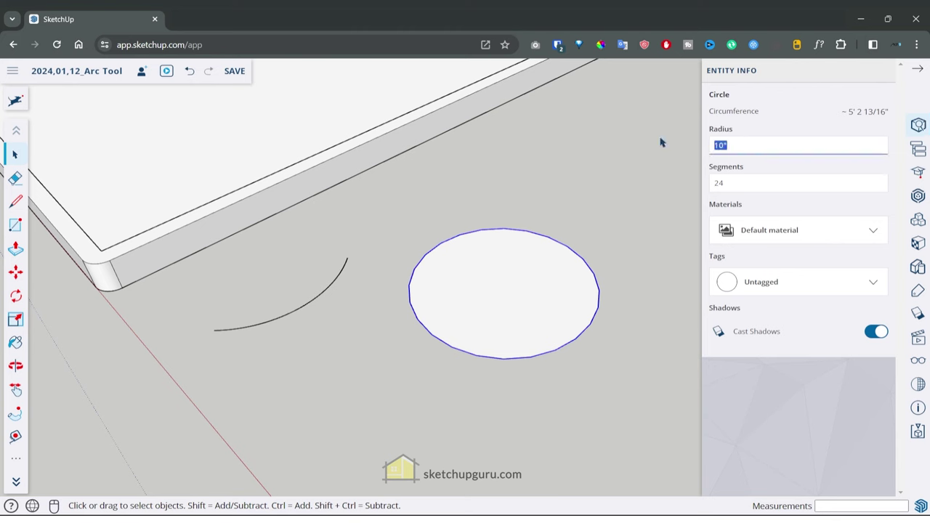
{"action": "type", "text": "20"}
{"action": "key", "text": "Tab"}
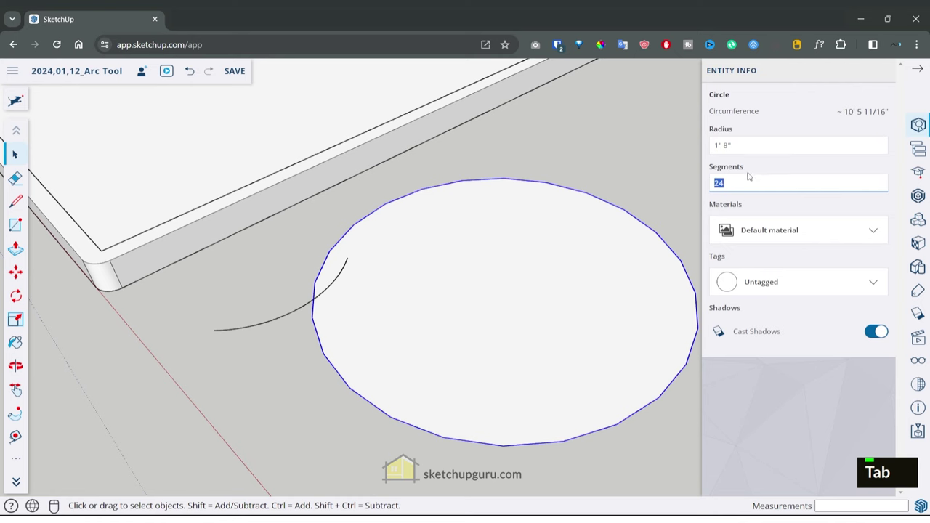
{"action": "scroll", "coordinate": [669, 424], "scroll_direction": "up", "scroll_amount": 3}
{"action": "scroll", "coordinate": [665, 332], "scroll_direction": "down", "scroll_amount": 1}
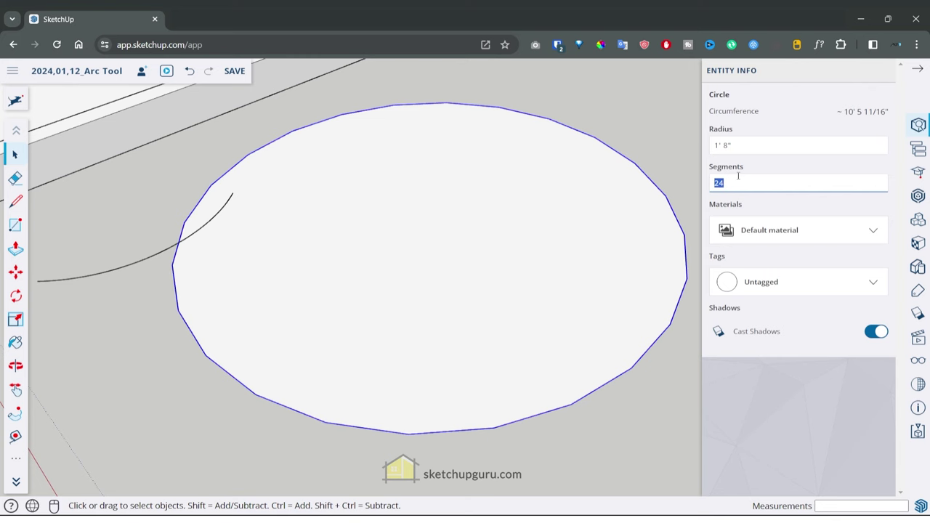
{"action": "type", "text": "65"}
{"action": "key", "text": "Tab"}
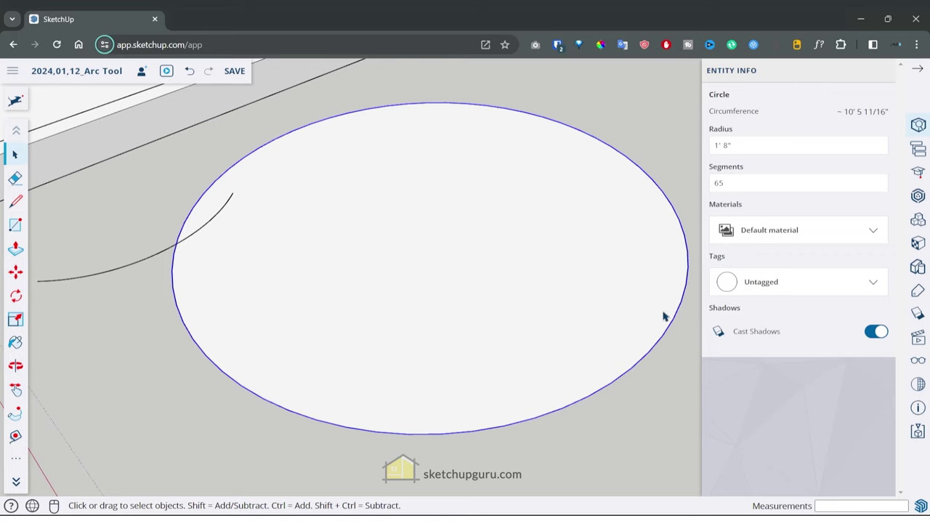
{"action": "scroll", "coordinate": [547, 335], "scroll_direction": "down", "scroll_amount": 3}
{"action": "left_click", "coordinate": [594, 397]}
{"action": "scroll", "coordinate": [421, 315], "scroll_direction": "up", "scroll_amount": 3}
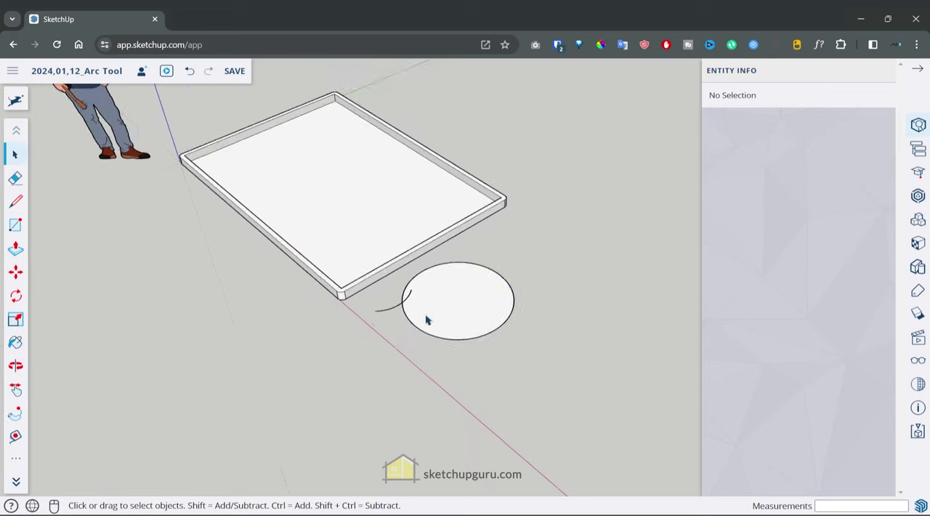
- Draw a small 5-sided polygon face on the ground next to the 1' 8" circle
{"action": "key", "text": "c"}
{"action": "left_click", "coordinate": [488, 318]}
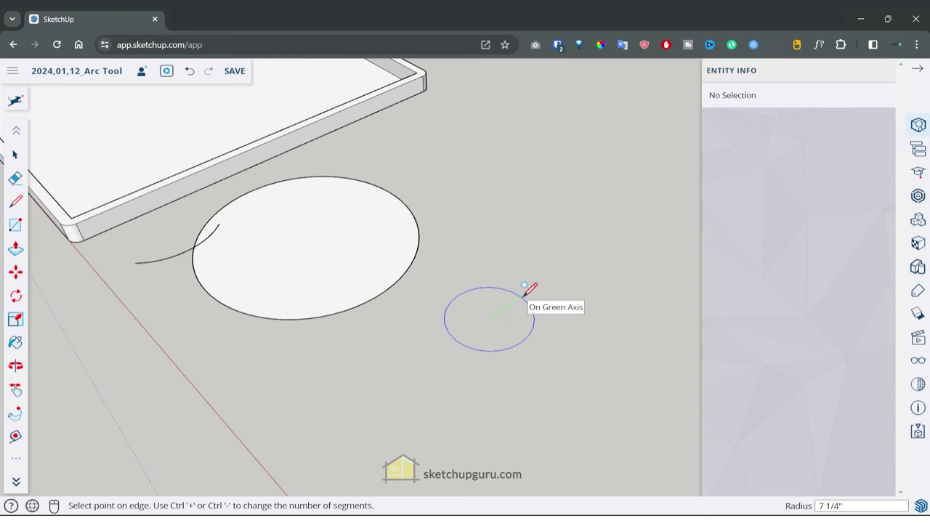
{"action": "type", "text": "5"}
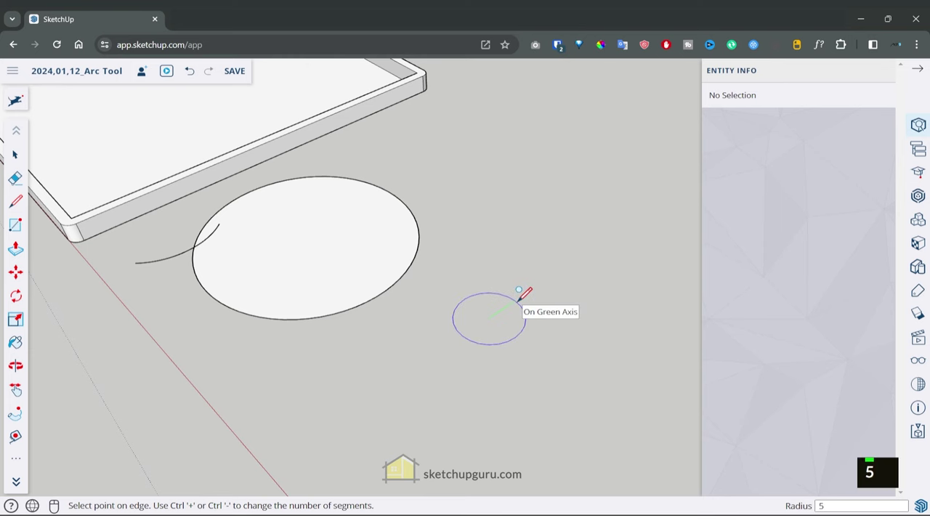
{"action": "type", "text": "s"}
{"action": "key", "text": "Return"}
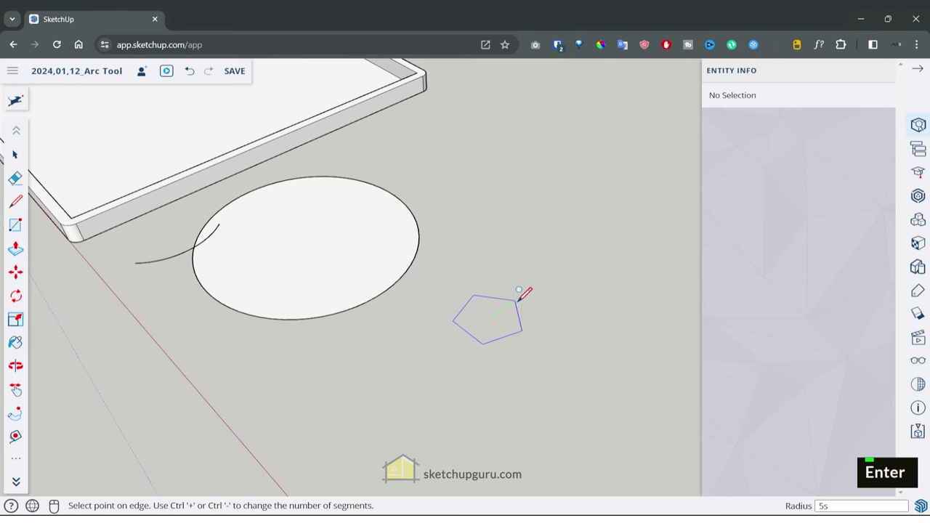
{"action": "scroll", "coordinate": [519, 294], "scroll_direction": "up", "scroll_amount": 3}
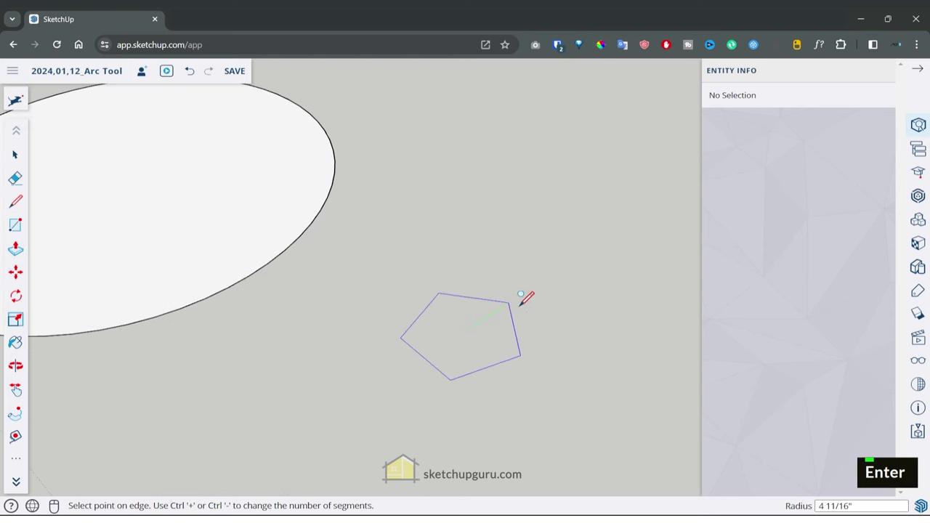
{"action": "left_click", "coordinate": [540, 282]}
{"action": "key", "text": "space"}
{"action": "scroll", "coordinate": [476, 313], "scroll_direction": "down", "scroll_amount": 6}
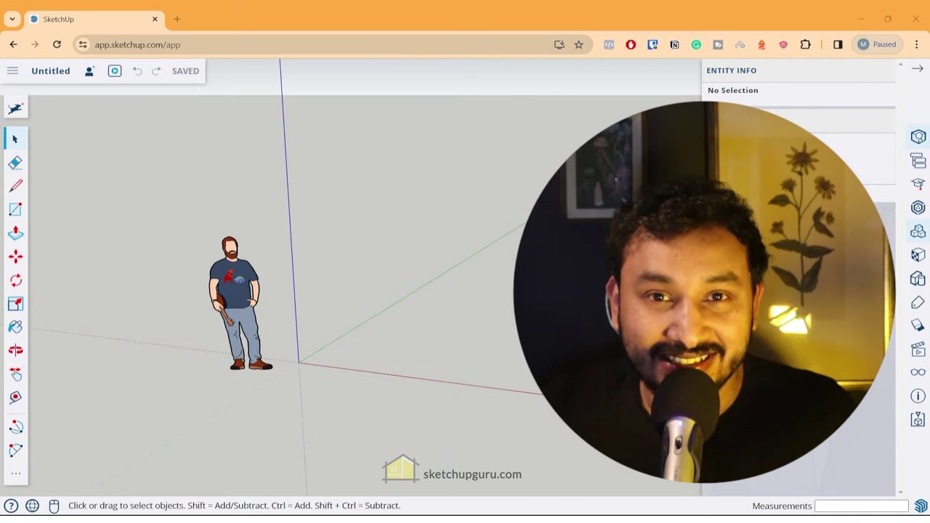
- Orbit around the new Untitled model's scale figure and pick the Rectangle tool
{"action": "middle_click_drag", "start_coordinate": [437, 364], "coordinate": [320, 415]}
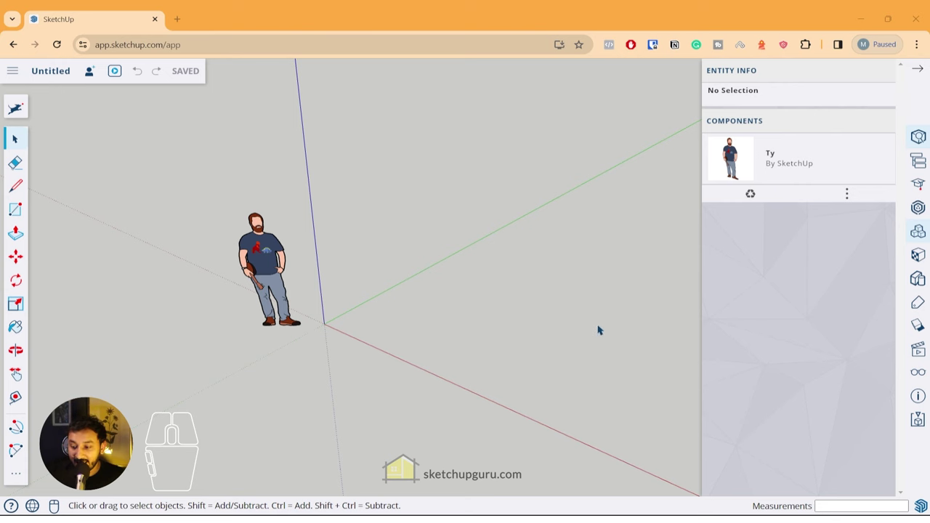
{"action": "middle_click_drag", "start_coordinate": [598, 330], "coordinate": [419, 356]}
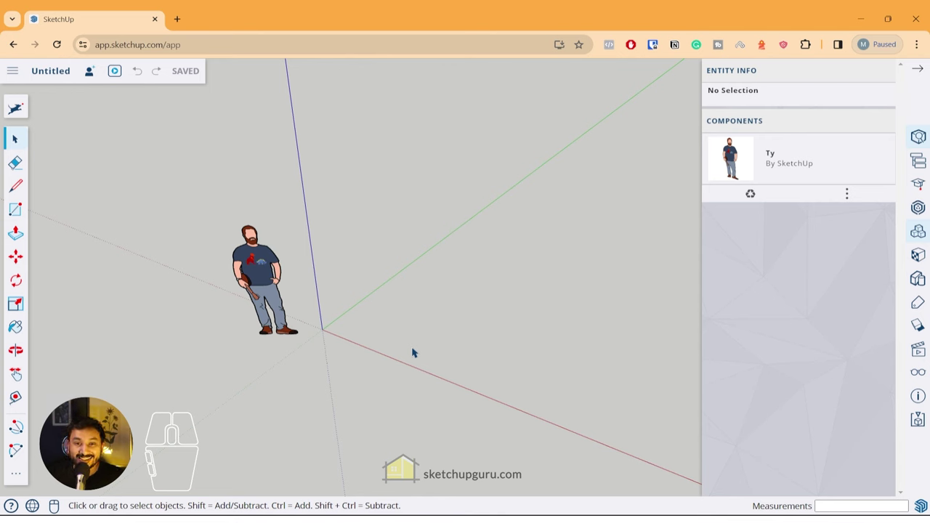
{"action": "key", "text": "r"}
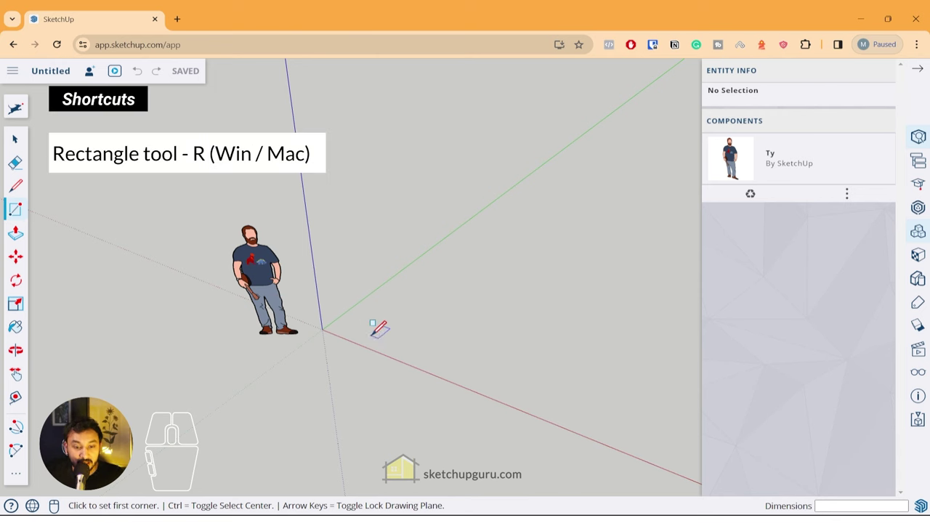
- Draw a ground rectangle from the origin to an opposite corner
{"action": "left_click", "coordinate": [324, 329]}
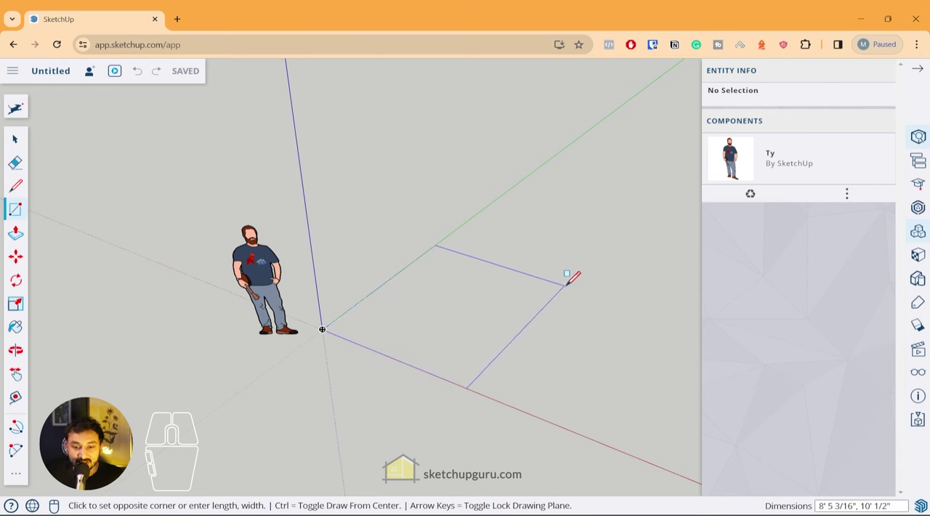
{"action": "left_click", "coordinate": [564, 283]}
{"action": "middle_click_drag", "start_coordinate": [396, 328], "coordinate": [432, 321]}
{"action": "key", "text": "space"}
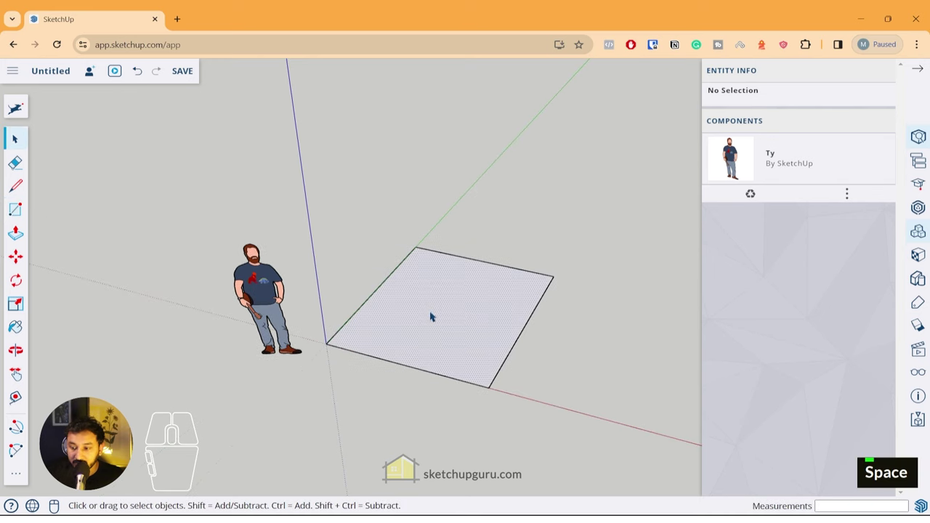
- Offset the rectangle's edges inward, creating a 28.78 ft² inner face
{"action": "left_click", "coordinate": [432, 320]}
{"action": "key", "text": "f"}
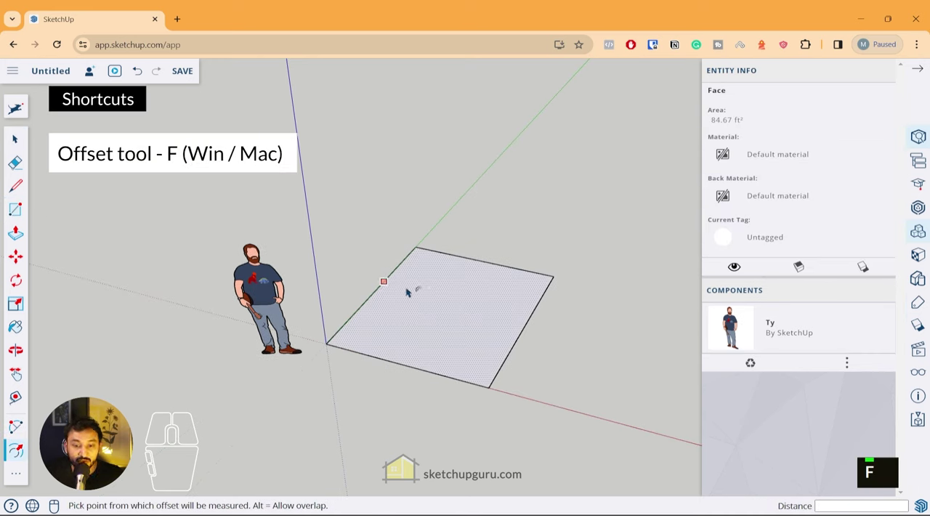
{"action": "left_click", "coordinate": [408, 290]}
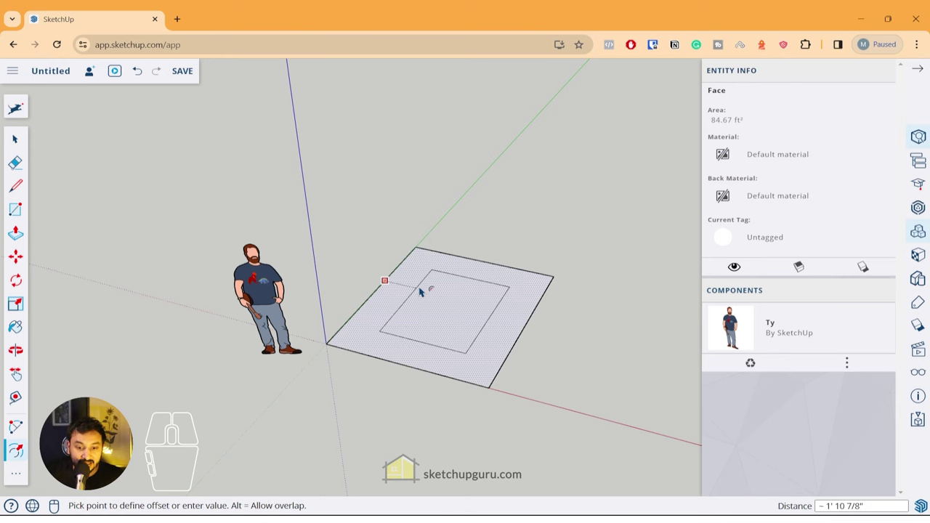
{"action": "left_click", "coordinate": [421, 292]}
{"action": "key", "text": "space"}
{"action": "left_click", "coordinate": [434, 305]}
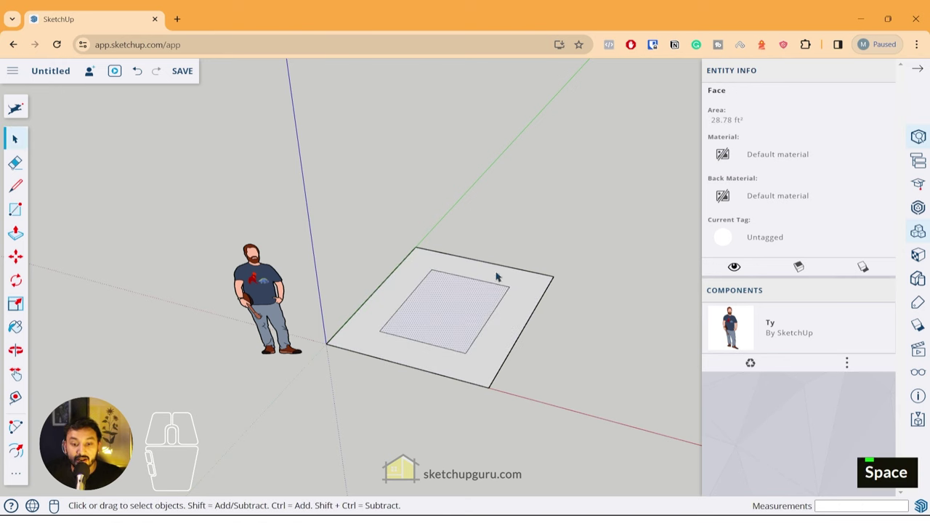
- Delete the inner rectangle's face, after two undone tries, leaving an open hole
{"action": "scroll", "coordinate": [447, 302], "scroll_direction": "up", "scroll_amount": 2}
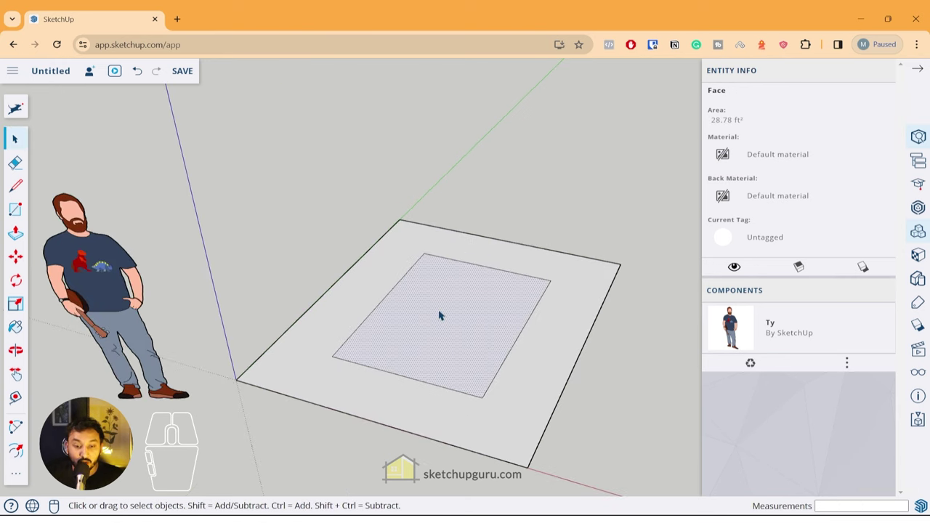
{"action": "key", "text": "Delete"}
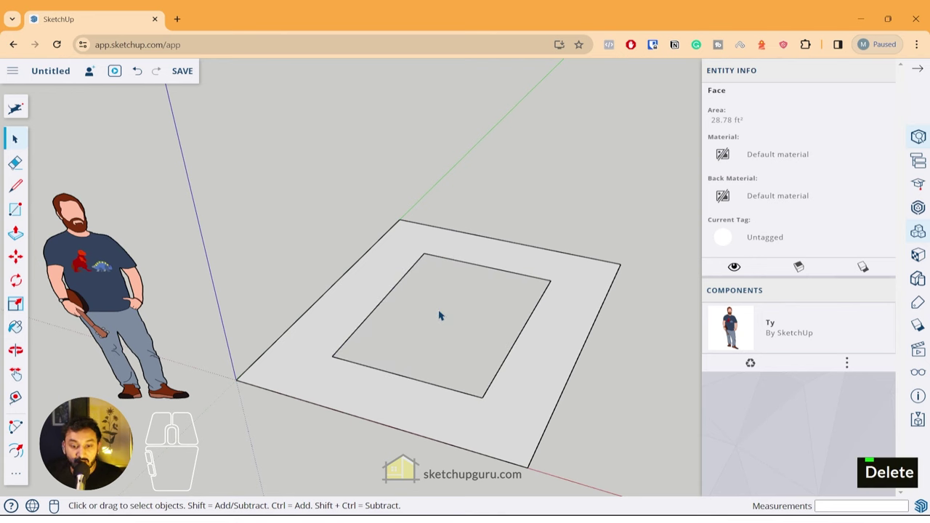
{"action": "key", "text": "ctrl+z"}
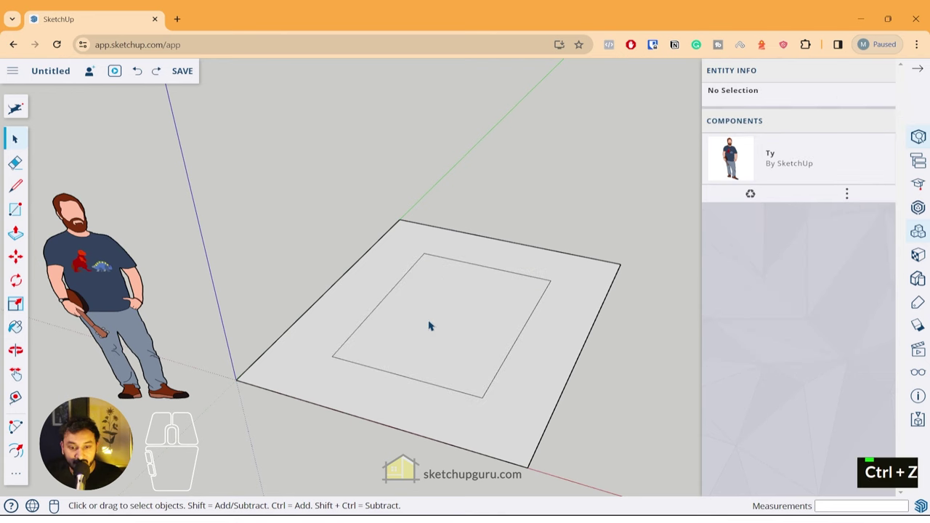
{"action": "left_click", "coordinate": [430, 327]}
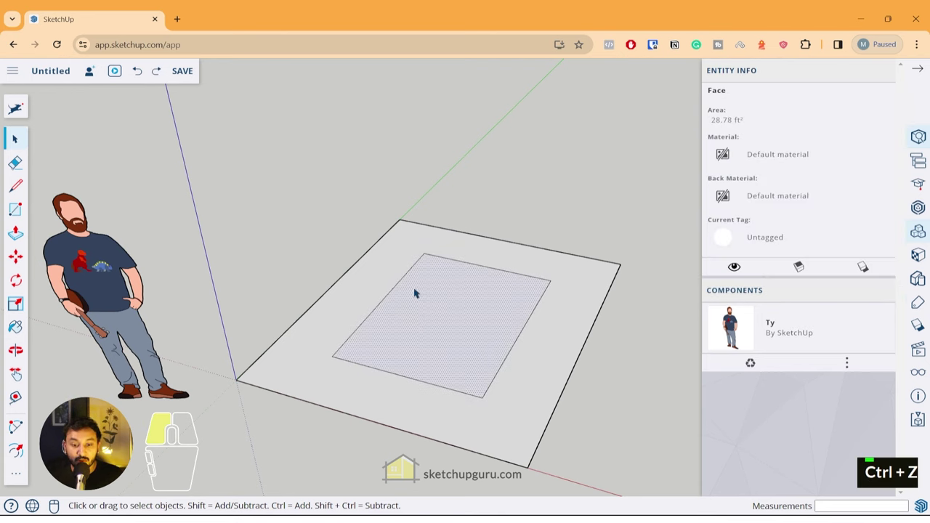
{"action": "double_click", "coordinate": [417, 296]}
{"action": "key", "text": "Delete"}
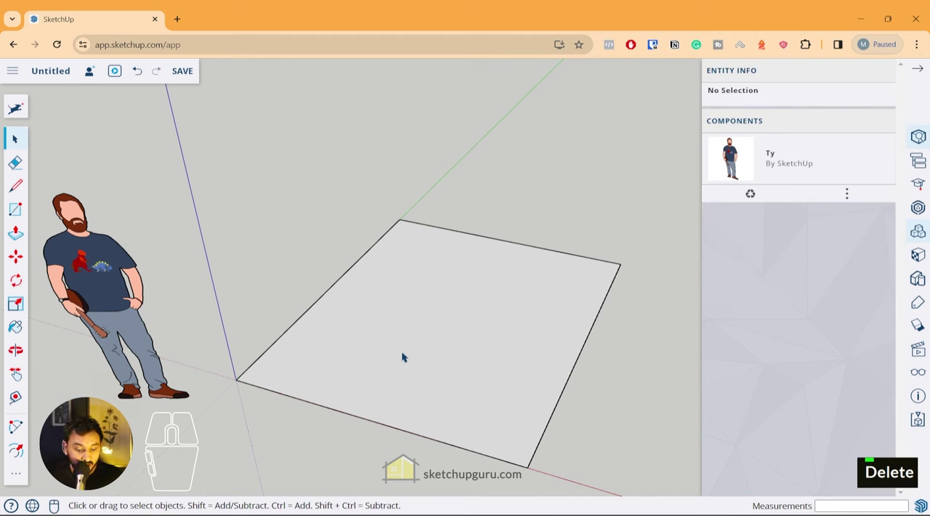
{"action": "key", "text": "ctrl+z"}
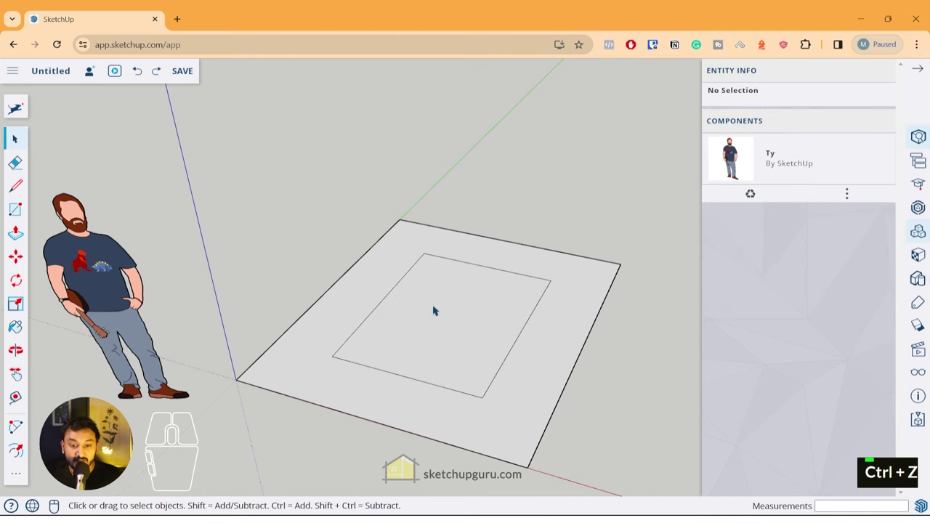
{"action": "left_click", "coordinate": [433, 309]}
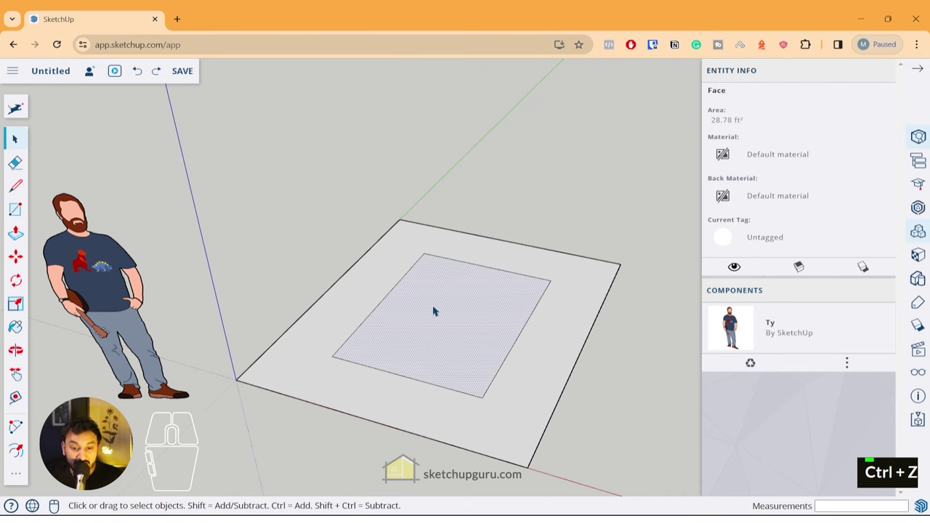
{"action": "key", "text": "Delete"}
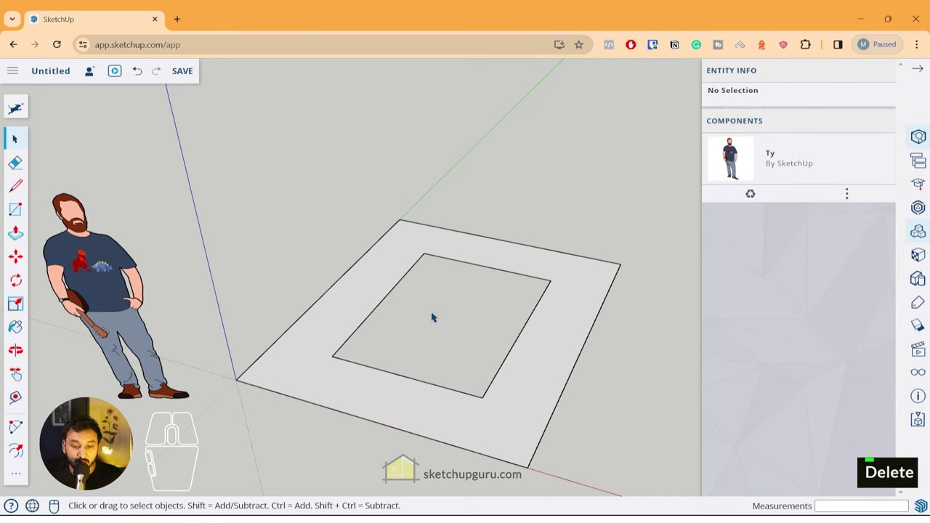
{"action": "middle_click_drag", "start_coordinate": [432, 317], "coordinate": [473, 349]}
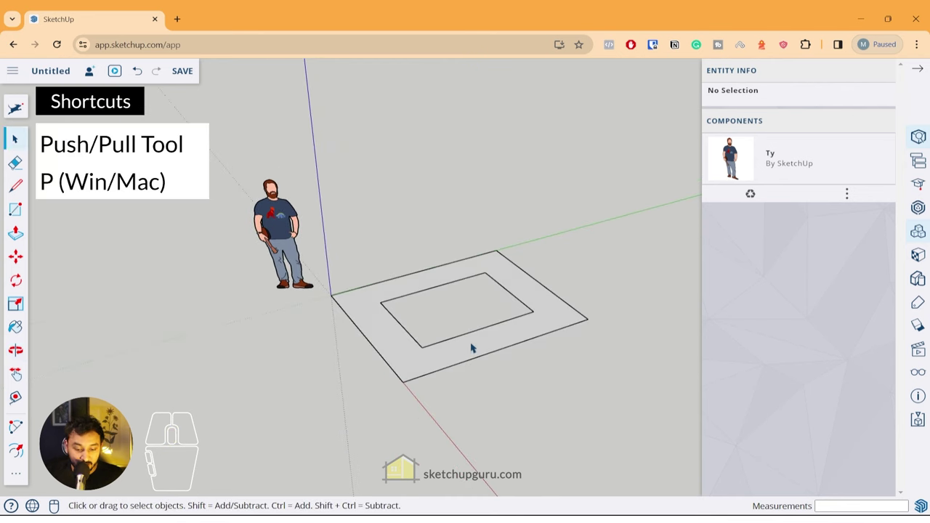
- Push/Pull the ring-shaped face upward into a tall hollow box, then orbit to inspect it
{"action": "key", "text": "p"}
{"action": "left_click_drag", "start_coordinate": [436, 361], "coordinate": [471, 149]}
{"action": "middle_click_drag", "start_coordinate": [471, 150], "coordinate": [428, 197]}
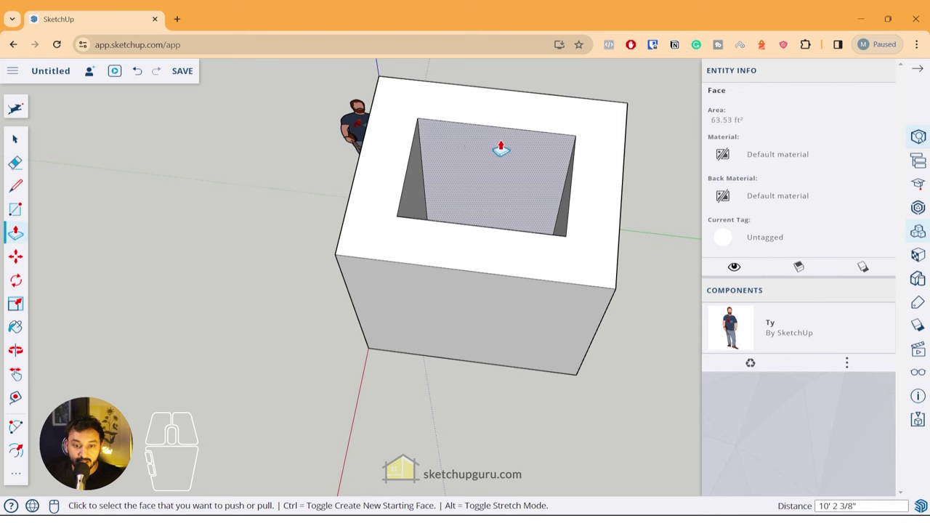
{"action": "middle_click_drag", "start_coordinate": [426, 250], "coordinate": [432, 211]}
{"action": "middle_click_drag", "start_coordinate": [548, 230], "coordinate": [494, 257]}
{"action": "key", "text": "space"}
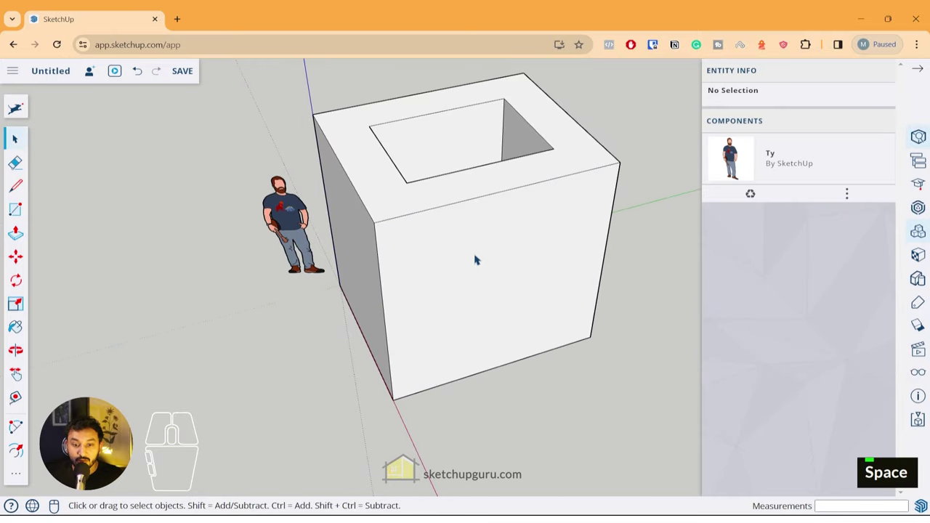
{"action": "middle_click_drag", "start_coordinate": [390, 262], "coordinate": [430, 186]}
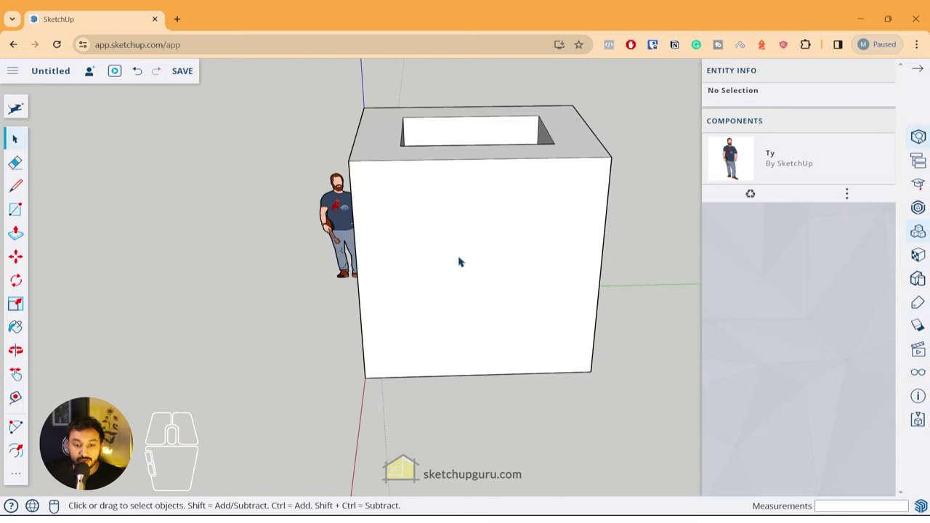
{"action": "middle_click_drag", "start_coordinate": [459, 261], "coordinate": [514, 314]}
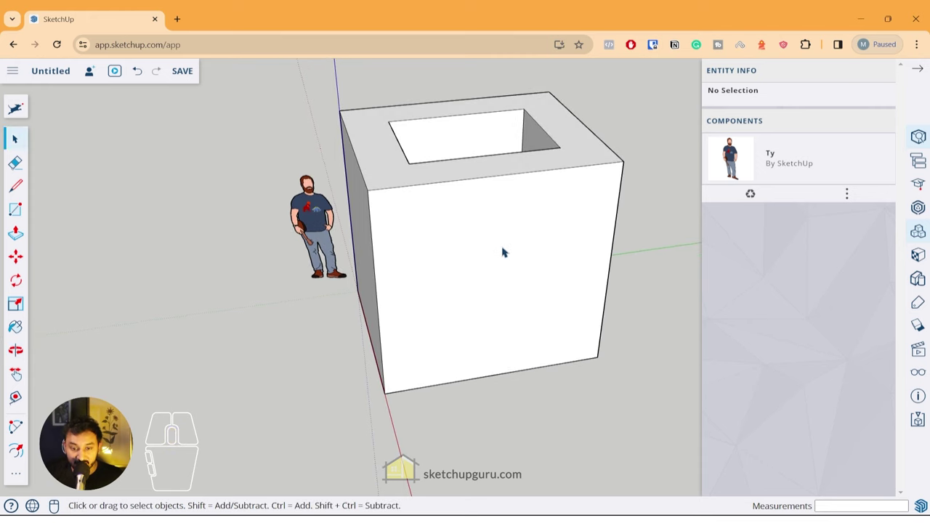
{"action": "middle_click_drag", "start_coordinate": [517, 212], "coordinate": [418, 213]}
- Draw a tall, narrow door rectangle on the front wall reaching down to the base edge
{"action": "key", "text": "r"}
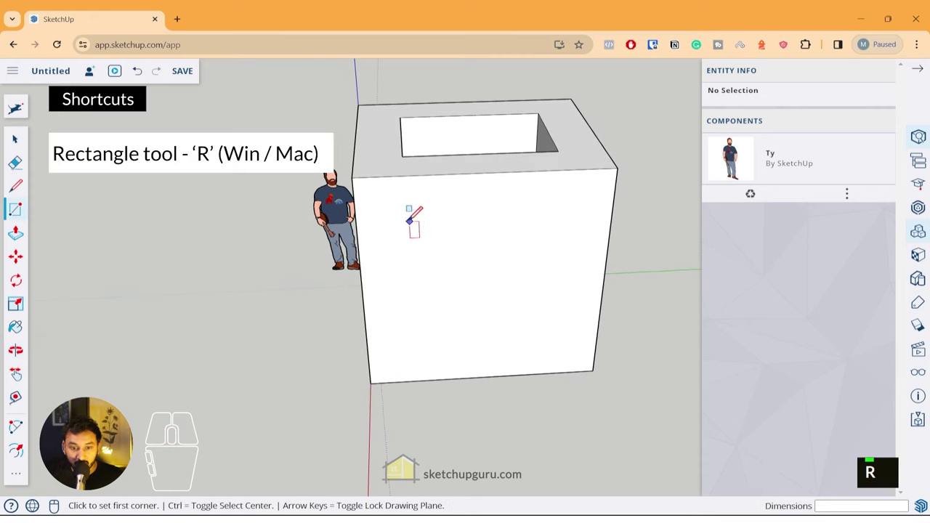
{"action": "left_click", "coordinate": [382, 208]}
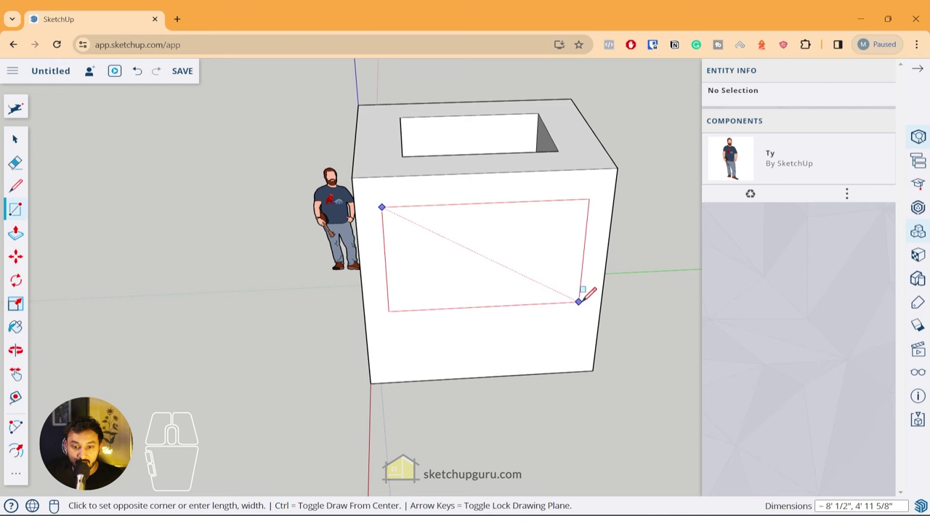
{"action": "key", "text": "Escape"}
{"action": "left_click", "coordinate": [456, 201]}
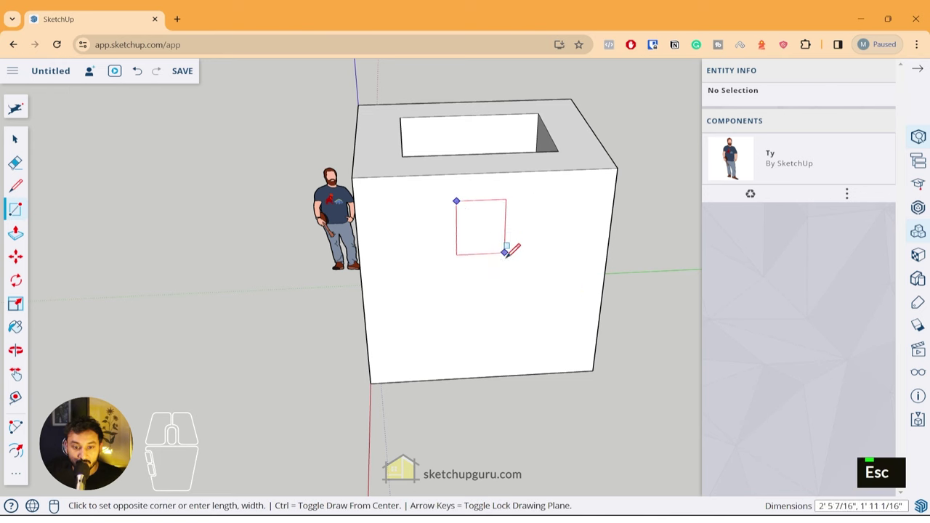
{"action": "left_click", "coordinate": [511, 376]}
{"action": "middle_click_drag", "start_coordinate": [482, 254], "coordinate": [389, 275]}
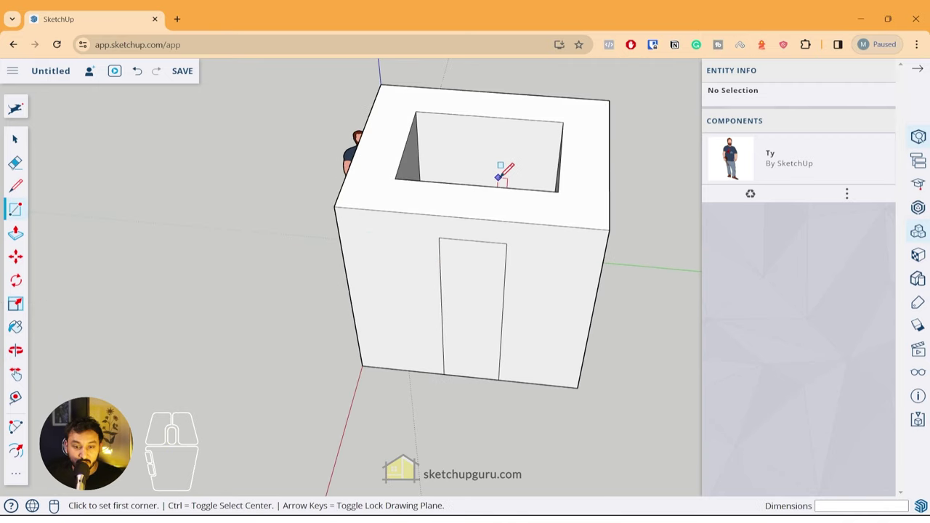
{"action": "middle_click_drag", "start_coordinate": [422, 223], "coordinate": [478, 218]}
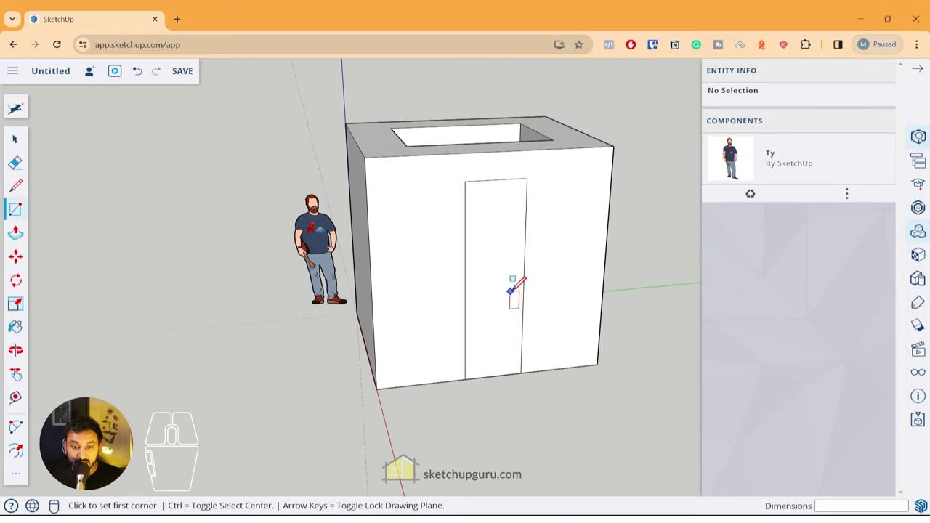
{"action": "key", "text": "space"}
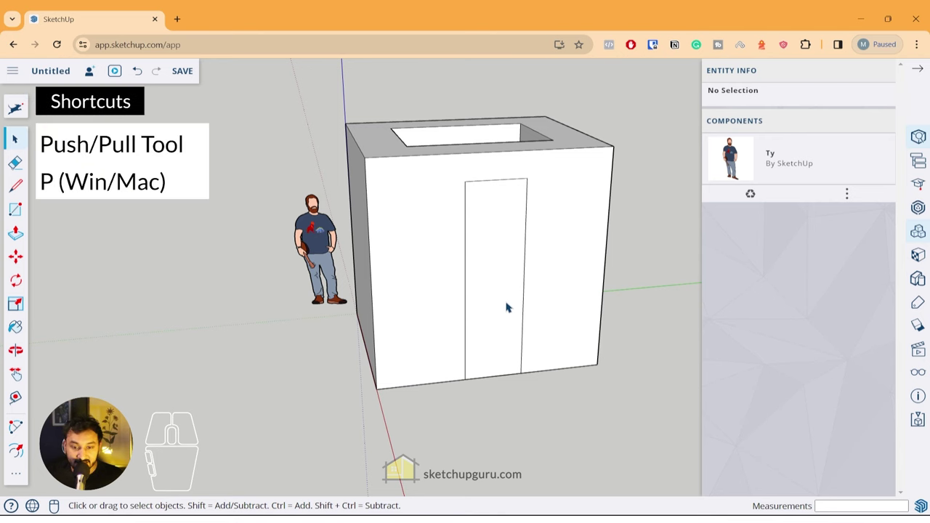
- Push the door face through the wall to cut a doorway
{"action": "key", "text": "p"}
{"action": "left_click", "coordinate": [497, 257]}
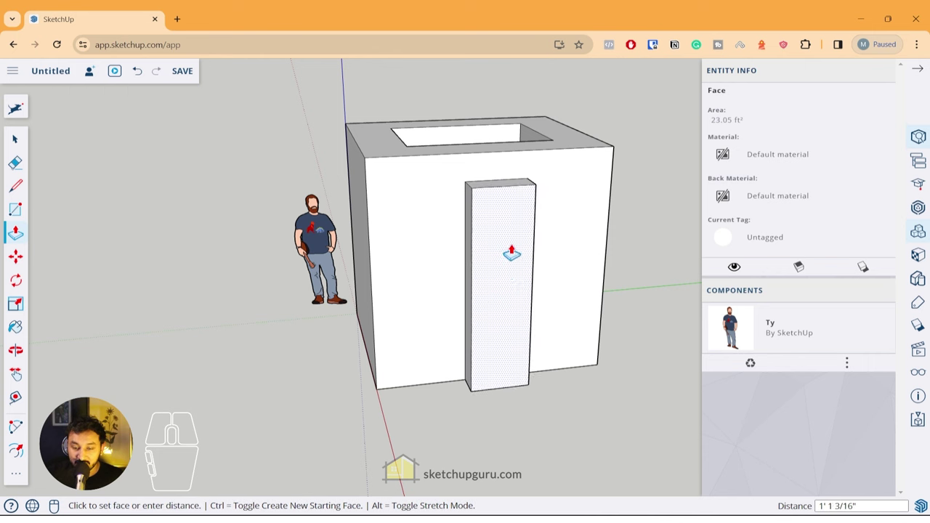
{"action": "mouse_move", "coordinate": [509, 183]}
{"action": "middle_mouse_down"}
{"action": "mouse_move", "coordinate": [523, 206]}
{"action": "mouse_move", "coordinate": [525, 186]}
{"action": "mouse_move", "coordinate": [495, 194]}
{"action": "mouse_move", "coordinate": [523, 187]}
{"action": "middle_mouse_up"}
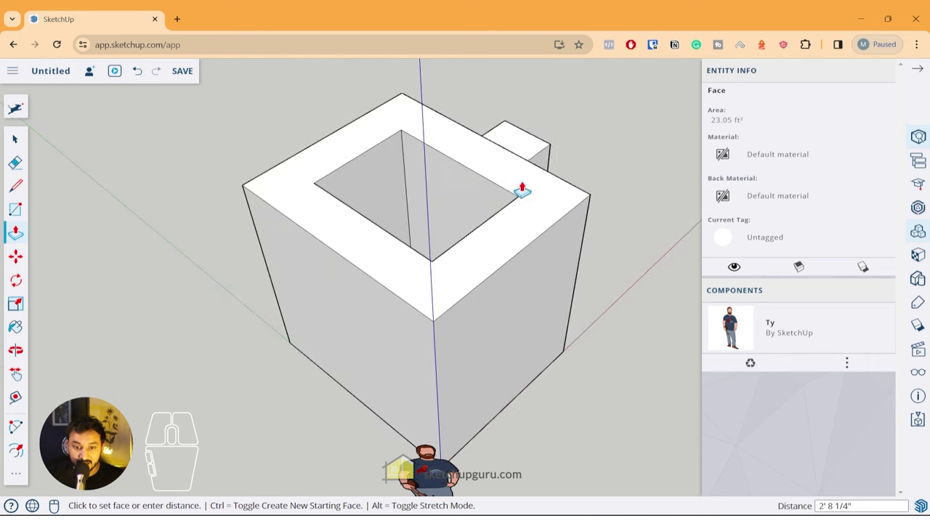
{"action": "left_click", "coordinate": [407, 141]}
{"action": "middle_click_drag", "start_coordinate": [666, 257], "coordinate": [389, 259]}
- Draw a trial window rectangle on the wall and push it through
{"action": "key", "text": "p"}
{"action": "key", "text": "r"}
{"action": "left_click", "coordinate": [366, 219]}
{"action": "left_click", "coordinate": [547, 301]}
{"action": "middle_click_drag", "start_coordinate": [443, 289], "coordinate": [493, 295]}
{"action": "key", "text": "space"}
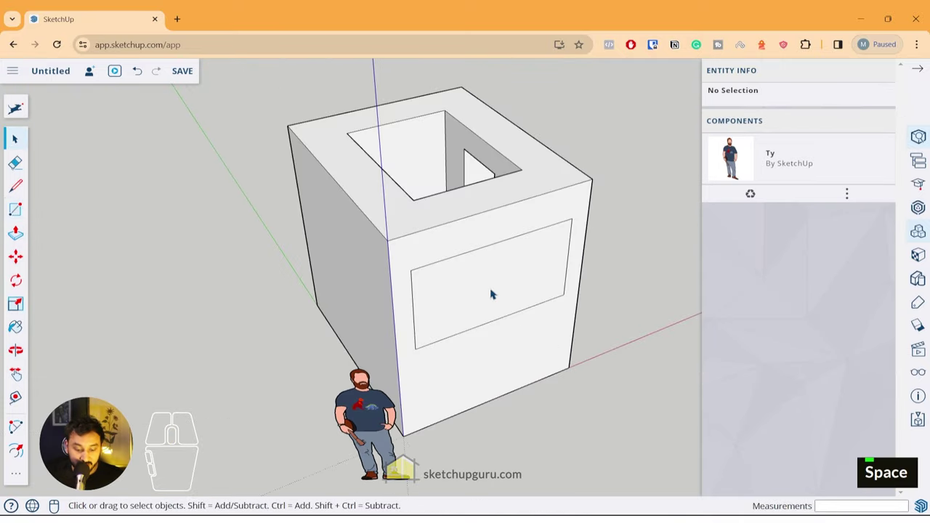
{"action": "key", "text": "p"}
{"action": "left_click", "coordinate": [494, 288]}
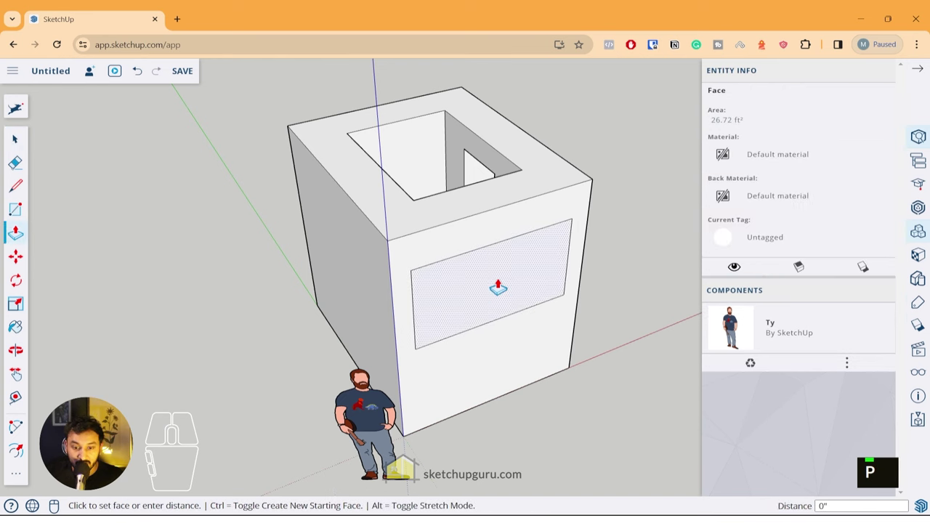
{"action": "middle_click_drag", "start_coordinate": [467, 233], "coordinate": [417, 183]}
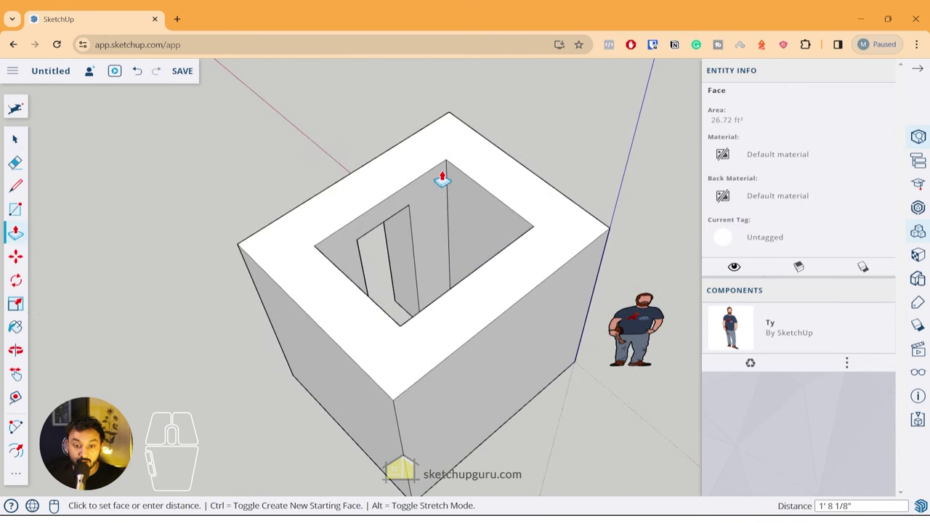
{"action": "left_click", "coordinate": [446, 175]}
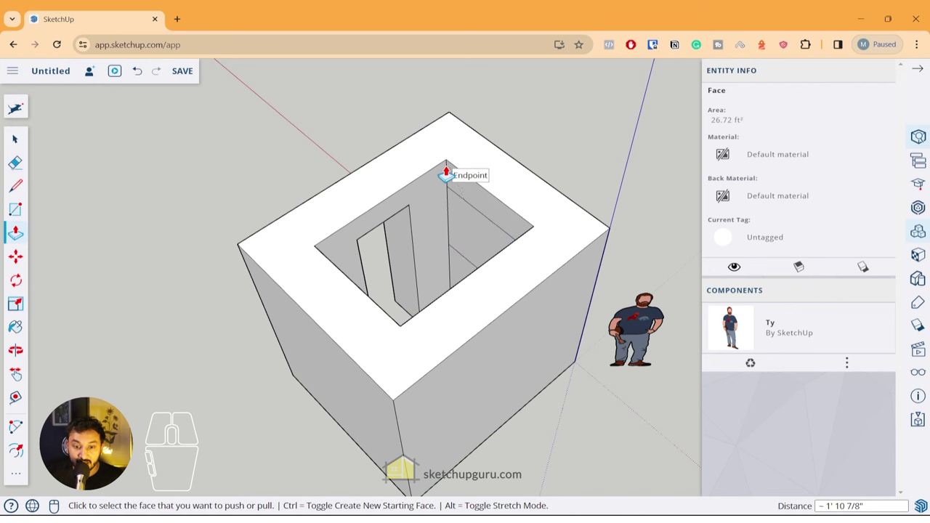
{"action": "middle_click_drag", "start_coordinate": [583, 251], "coordinate": [362, 183]}
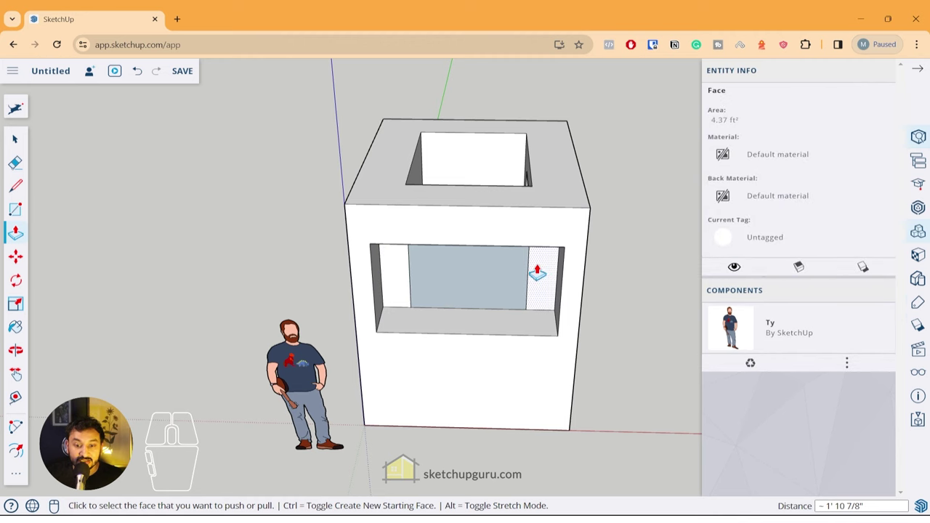
- Undo the window cut and its outline, restoring the plain wall
{"action": "key", "text": "ctrl+z"}
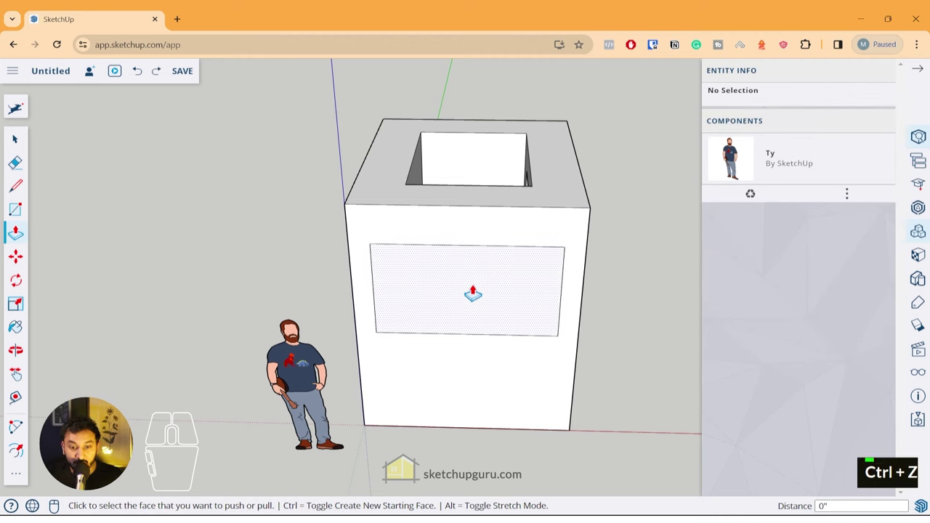
{"action": "key", "text": "ctrl+z"}
{"action": "mouse_move", "coordinate": [472, 293]}
{"action": "middle_mouse_down"}
{"action": "mouse_move", "coordinate": [455, 264]}
{"action": "mouse_move", "coordinate": [471, 257]}
{"action": "mouse_move", "coordinate": [467, 302]}
{"action": "middle_mouse_up"}
{"action": "middle_click_drag", "start_coordinate": [435, 336], "coordinate": [428, 262]}
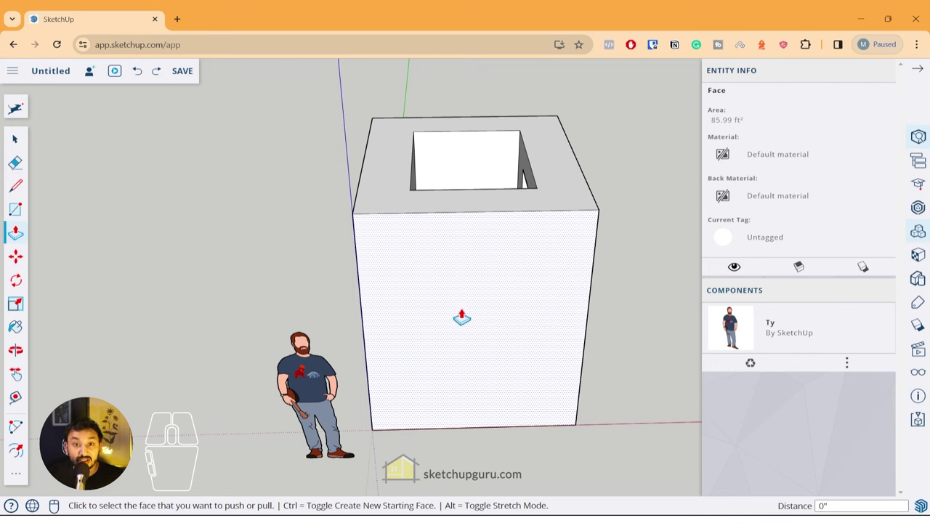
- Place a vertical guide line set in from the box's left edge along the red axis
{"action": "key", "text": "t"}
{"action": "middle_click_drag", "start_coordinate": [461, 311], "coordinate": [407, 253]}
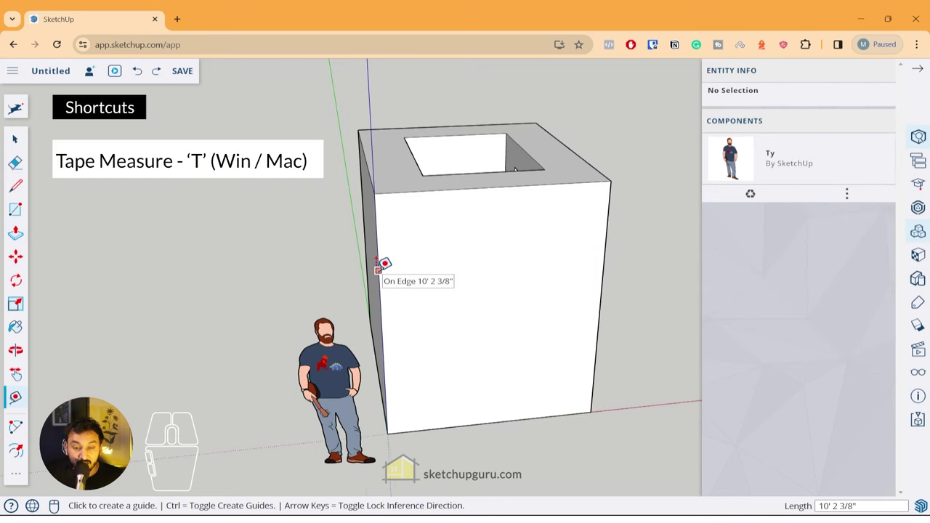
{"action": "left_click", "coordinate": [377, 254]}
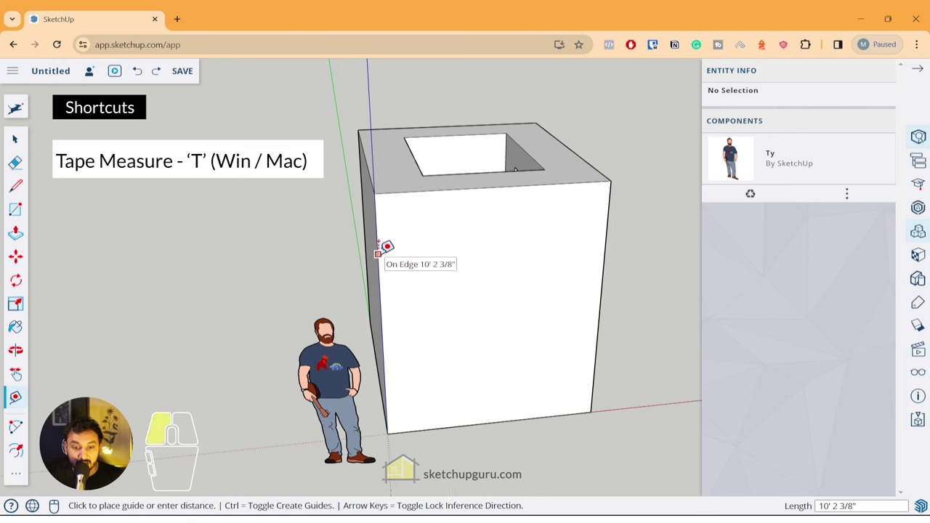
{"action": "key", "text": "Right"}
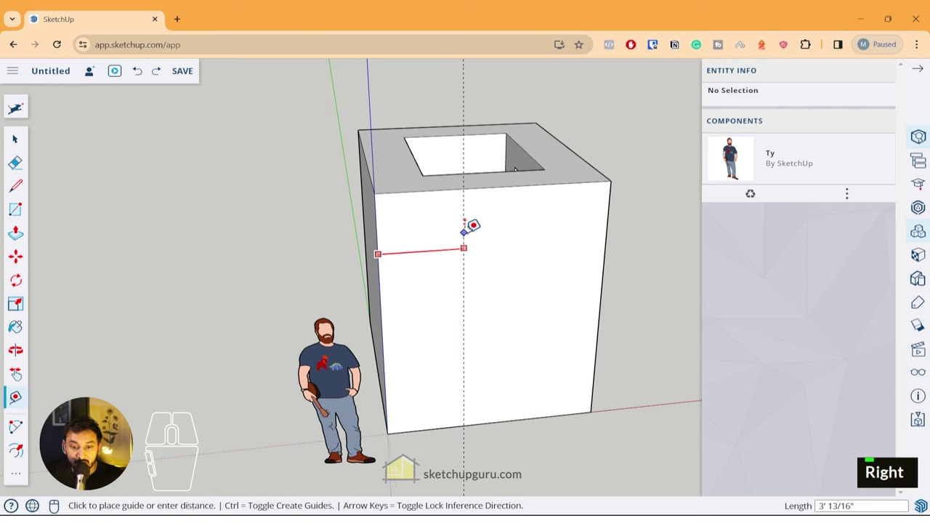
{"action": "middle_click_drag", "start_coordinate": [469, 224], "coordinate": [388, 245]}
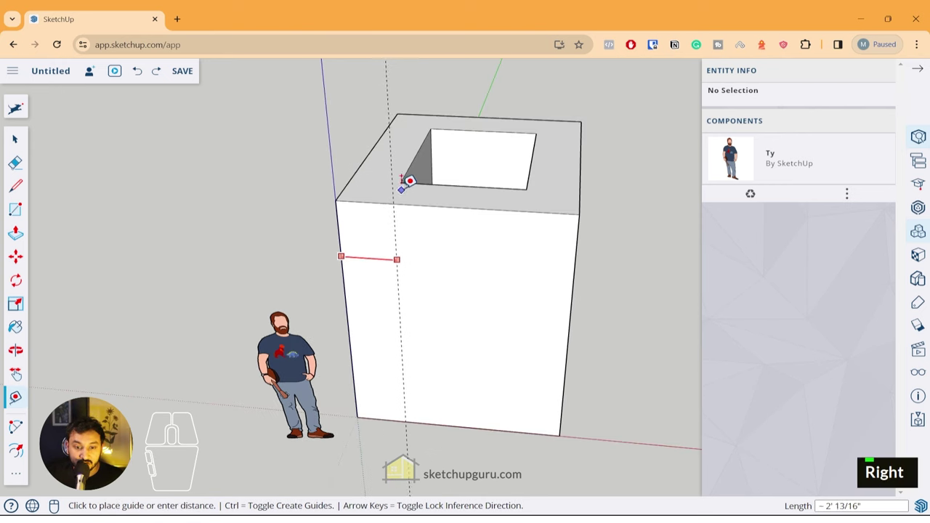
{"action": "left_click", "coordinate": [411, 173]}
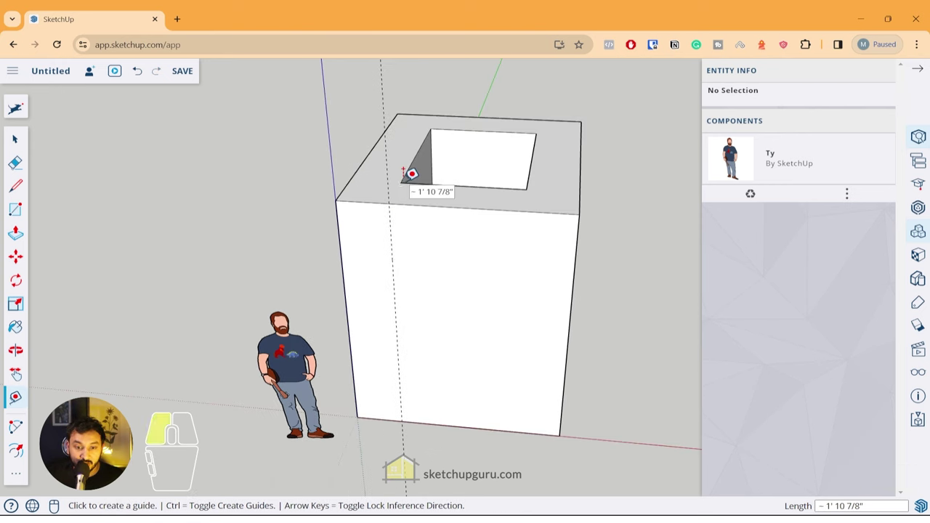
- Add a second vertical guide set in from the right edge, locked to the red axis
{"action": "left_click", "coordinate": [573, 290]}
{"action": "key", "text": "Escape"}
{"action": "left_click", "coordinate": [572, 291]}
{"action": "key", "text": "Left"}
{"action": "key", "text": "Right"}
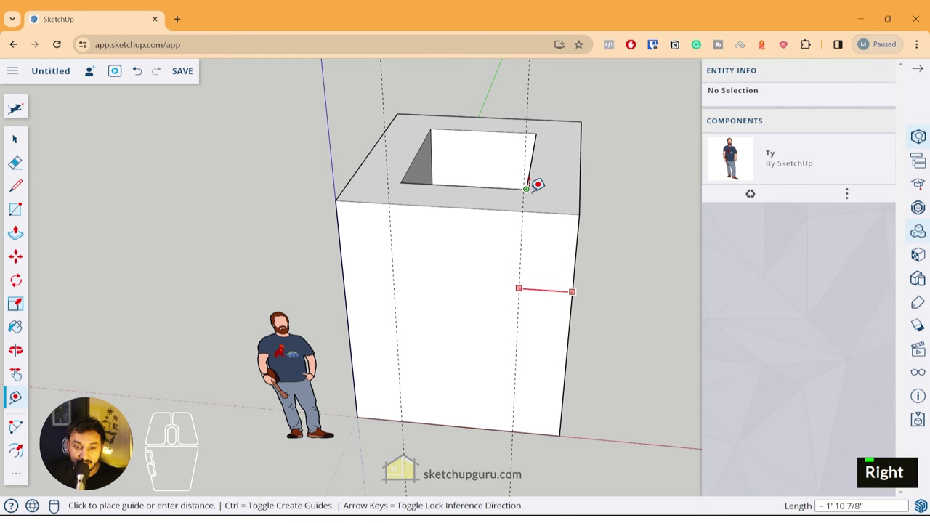
{"action": "left_click", "coordinate": [536, 183]}
{"action": "middle_click_drag", "start_coordinate": [492, 264], "coordinate": [536, 318]}
{"action": "key", "text": "space"}
{"action": "key", "text": "r"}
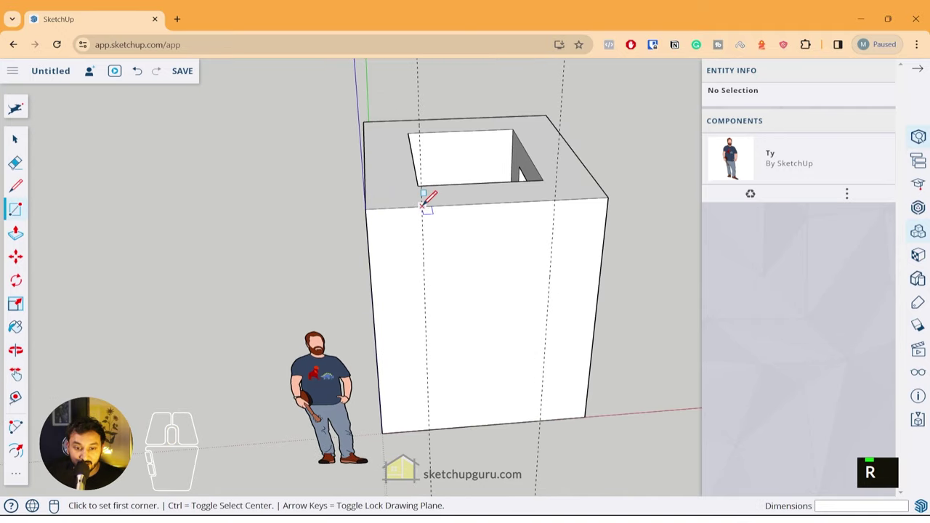
- Draw a rectangle on the wall from the guide intersection down to the box's bottom edge
{"action": "scroll", "coordinate": [423, 205], "scroll_direction": "up", "scroll_amount": 5}
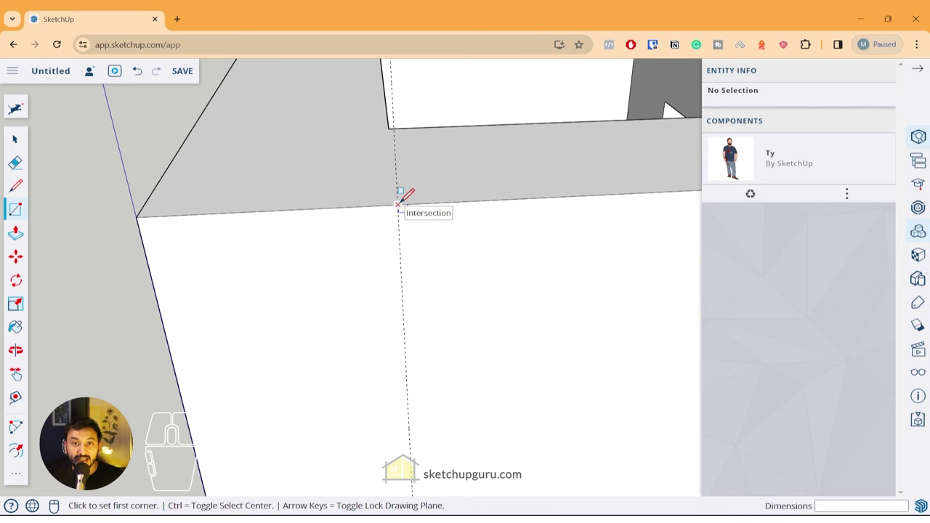
{"action": "left_click", "coordinate": [398, 205]}
{"action": "scroll", "coordinate": [357, 191], "scroll_direction": "down", "scroll_amount": 5}
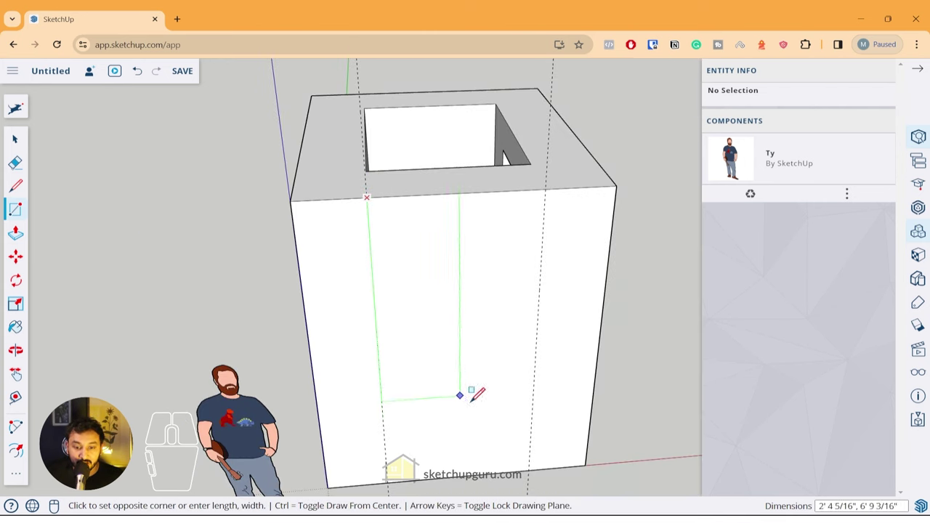
{"action": "left_click", "coordinate": [532, 466]}
{"action": "middle_click_drag", "start_coordinate": [437, 375], "coordinate": [536, 297]}
{"action": "key", "text": "space"}
{"action": "left_click", "coordinate": [436, 336]}
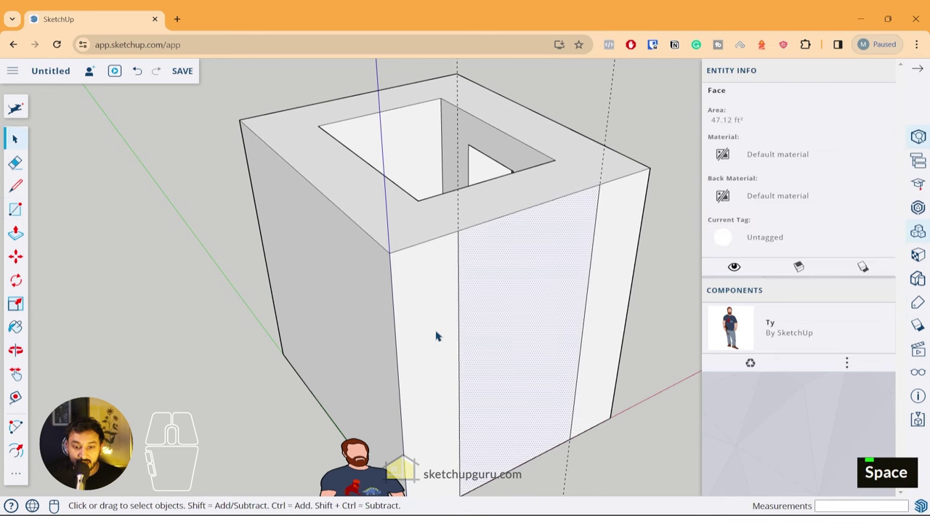
{"action": "left_click", "coordinate": [536, 288]}
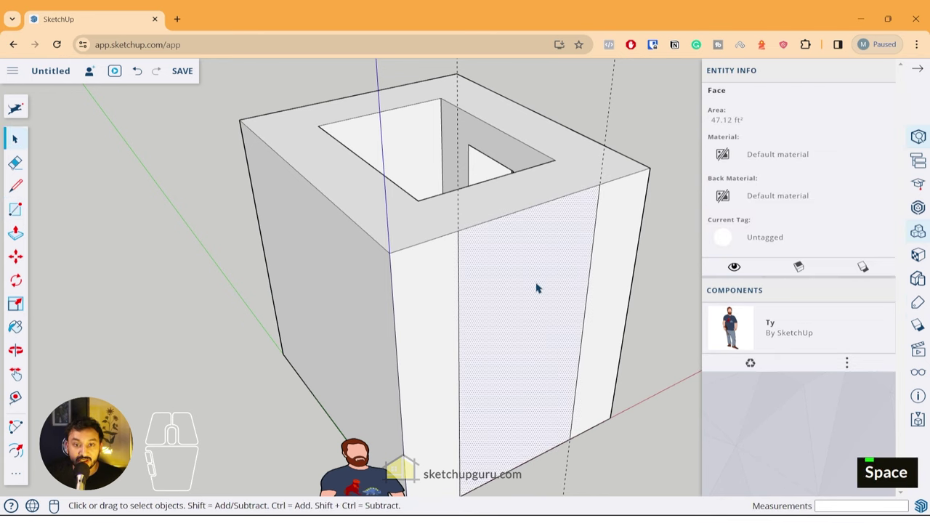
- Push the rectangle through the wall to cut a full-height slot, making the box U-shaped
{"action": "key", "text": "p"}
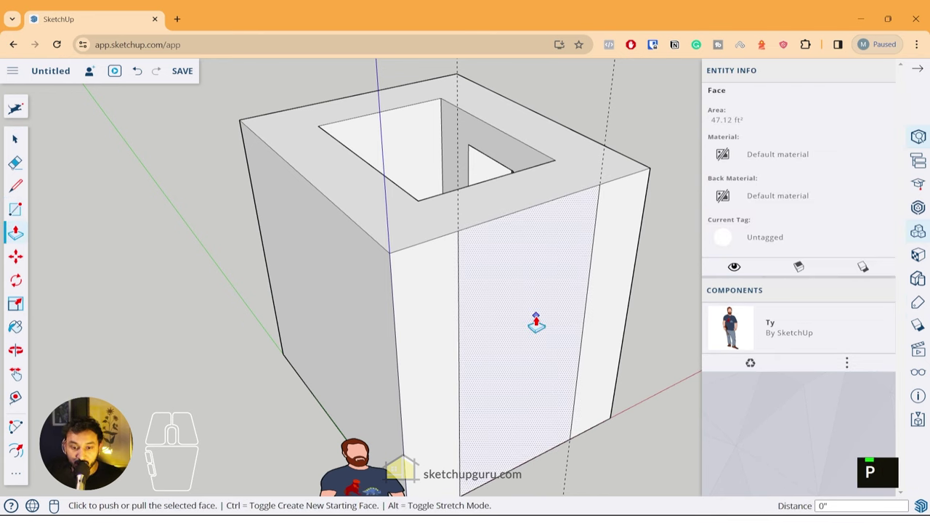
{"action": "left_click", "coordinate": [536, 325]}
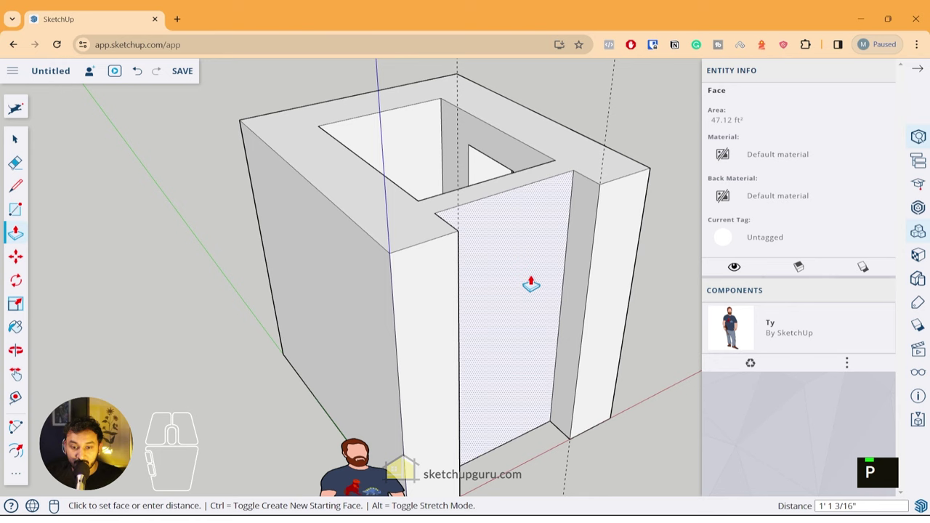
{"action": "left_click", "coordinate": [507, 191]}
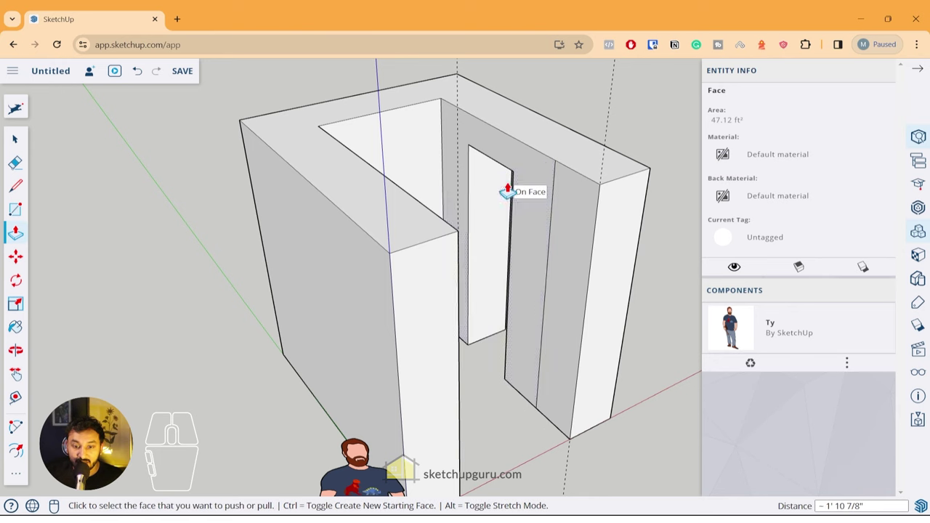
{"action": "key", "text": "ctrl+z"}
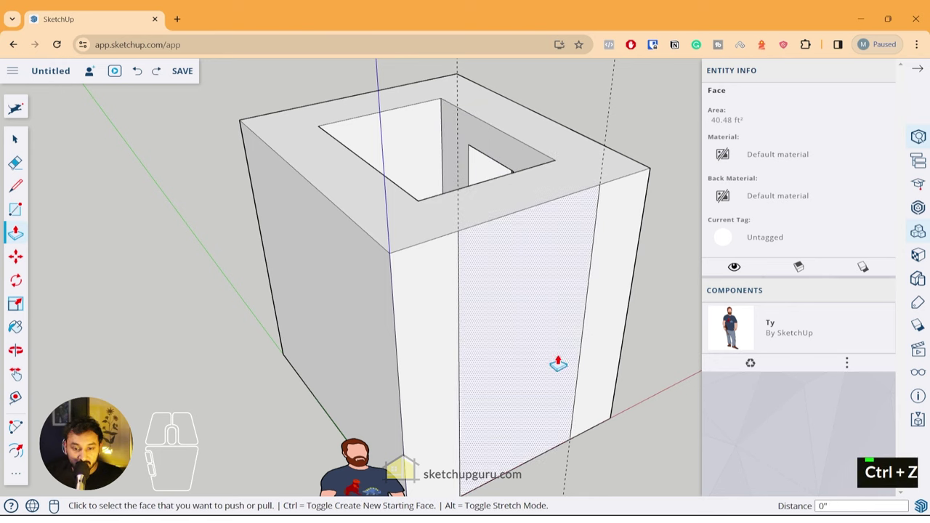
{"action": "left_click", "coordinate": [552, 407]}
{"action": "key", "text": "ctrl+z"}
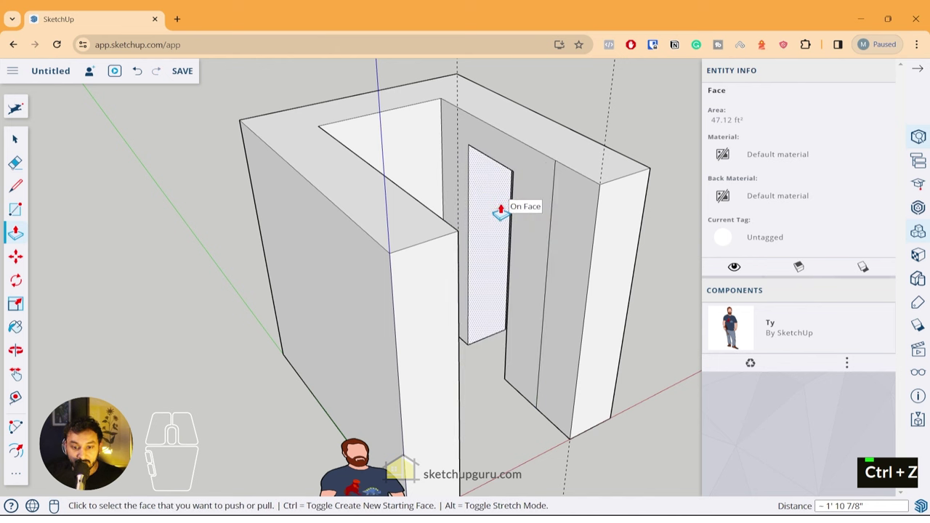
{"action": "key", "text": "ctrl+z"}
{"action": "left_click", "coordinate": [518, 271]}
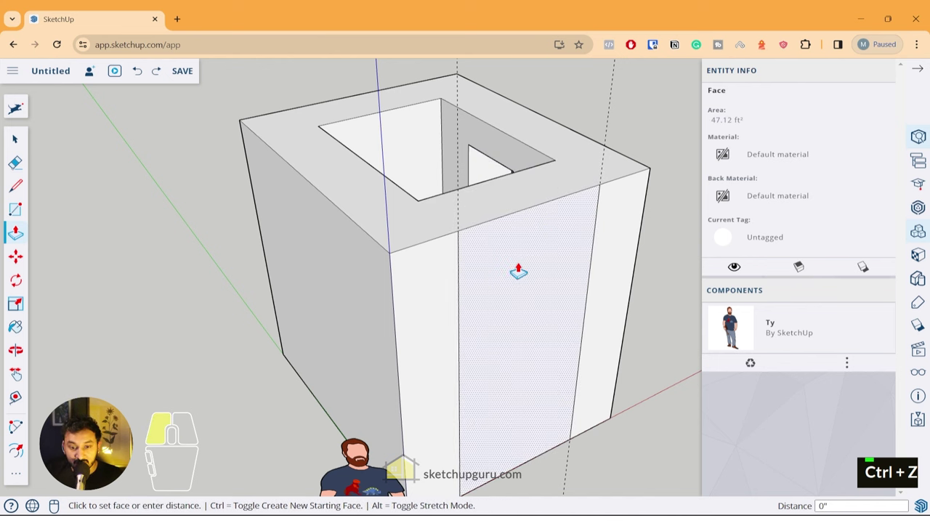
{"action": "middle_click_drag", "start_coordinate": [505, 251], "coordinate": [542, 280]}
{"action": "middle_click_drag", "start_coordinate": [513, 240], "coordinate": [519, 226]}
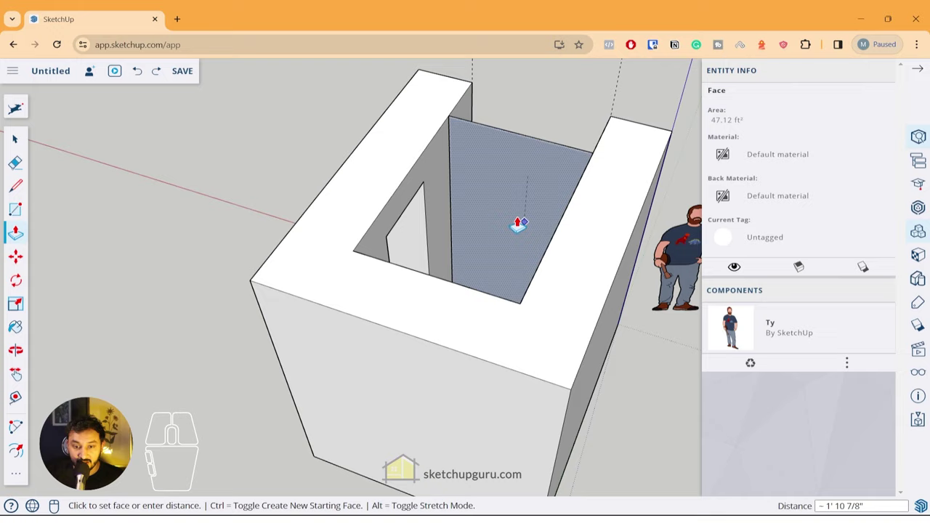
{"action": "left_click", "coordinate": [479, 172]}
{"action": "middle_click_drag", "start_coordinate": [561, 305], "coordinate": [322, 233]}
{"action": "middle_click_drag", "start_coordinate": [249, 224], "coordinate": [336, 239]}
- Draw a window rectangle on the opposite wall and recess it into the wall
{"action": "key", "text": "r"}
{"action": "left_click", "coordinate": [344, 248]}
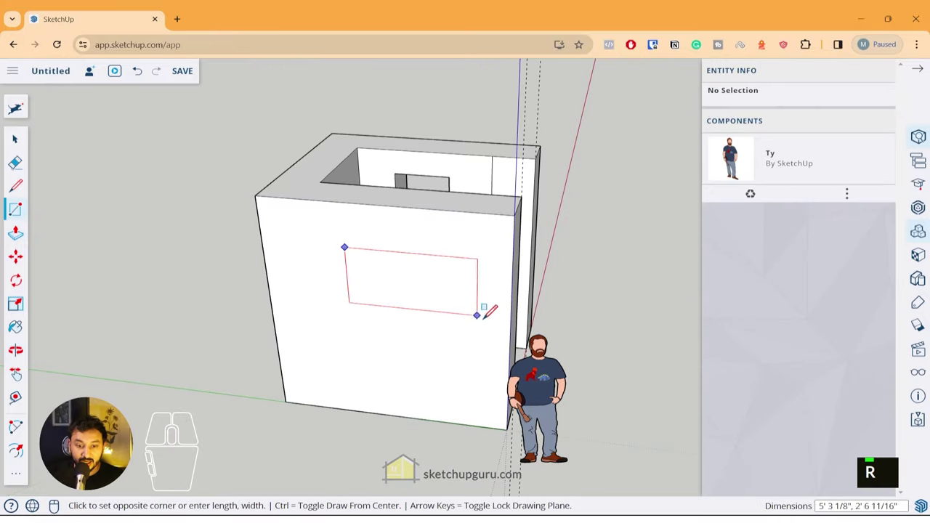
{"action": "left_click", "coordinate": [493, 342]}
{"action": "key", "text": "space"}
{"action": "left_click", "coordinate": [436, 315]}
{"action": "key", "text": "p"}
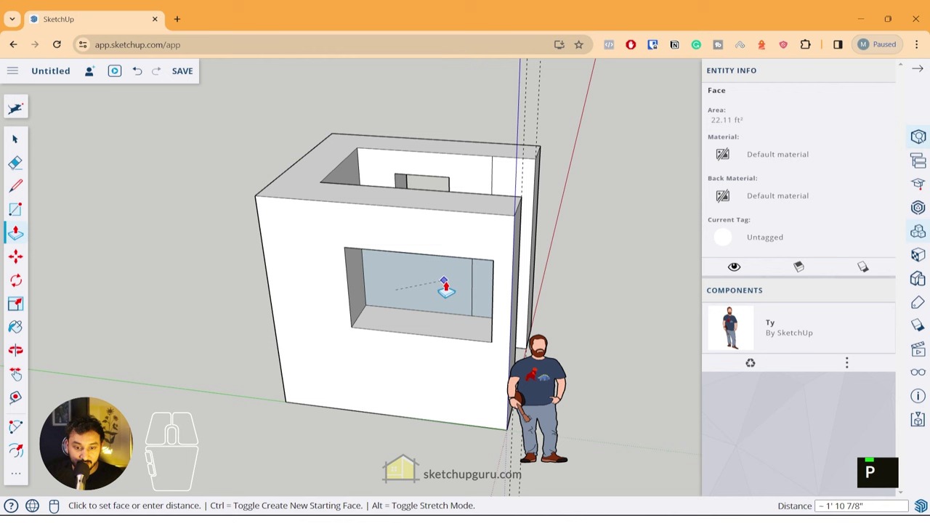
{"action": "left_click", "coordinate": [455, 292]}
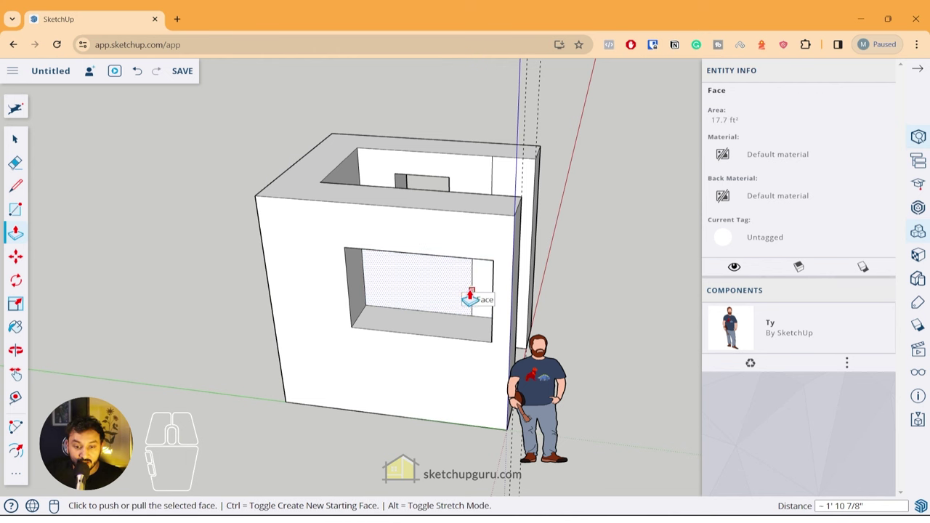
{"action": "scroll", "coordinate": [470, 298], "scroll_direction": "up", "scroll_amount": 3}
{"action": "middle_click_drag", "start_coordinate": [497, 280], "coordinate": [16, 341]}
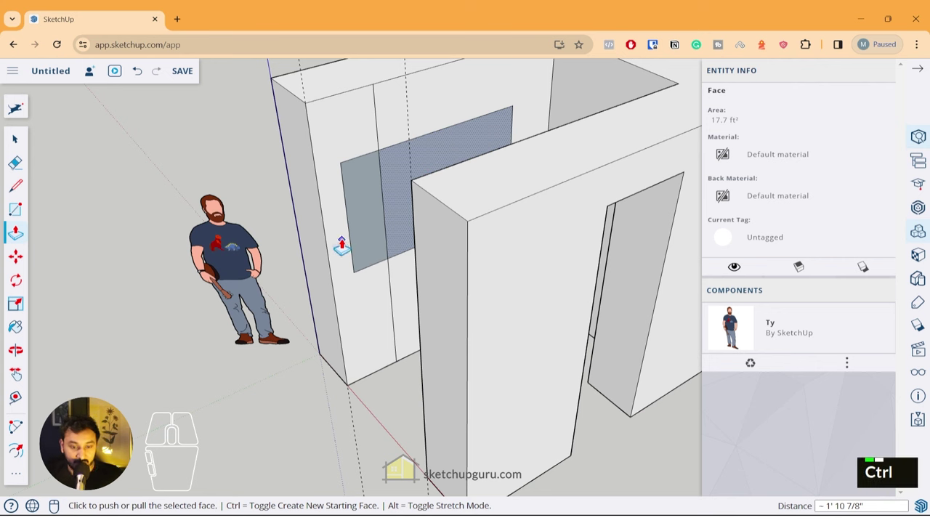
- Undo the window recess and the window rectangle
{"action": "key", "text": "ctrl+z"}
{"action": "key", "text": "space"}
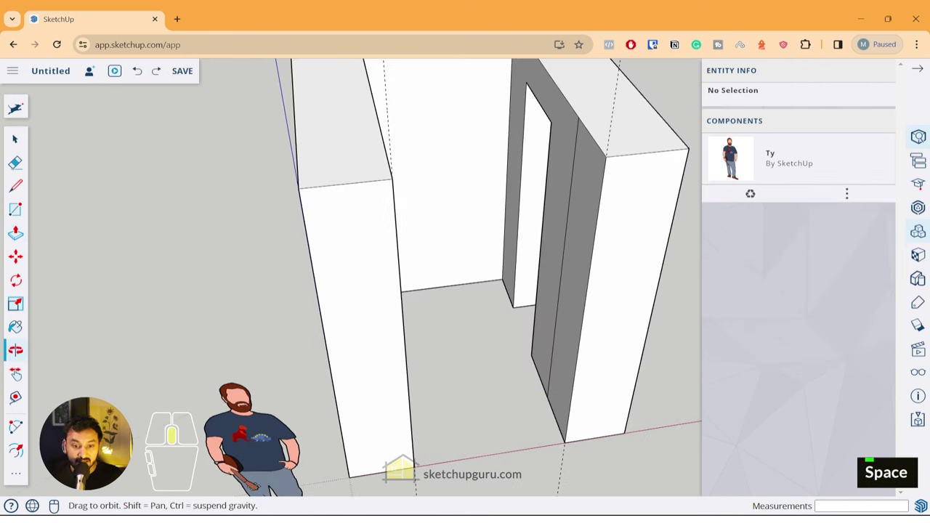
{"action": "middle_click_drag", "start_coordinate": [376, 310], "coordinate": [585, 277]}
{"action": "key", "text": "ctrl+z"}
{"action": "mouse_move", "coordinate": [557, 306]}
{"action": "middle_mouse_down"}
{"action": "mouse_move", "coordinate": [444, 286]}
{"action": "mouse_move", "coordinate": [355, 169]}
{"action": "middle_mouse_up"}
- Erase the stray vertical edge left on the wall
{"action": "key", "text": "e"}
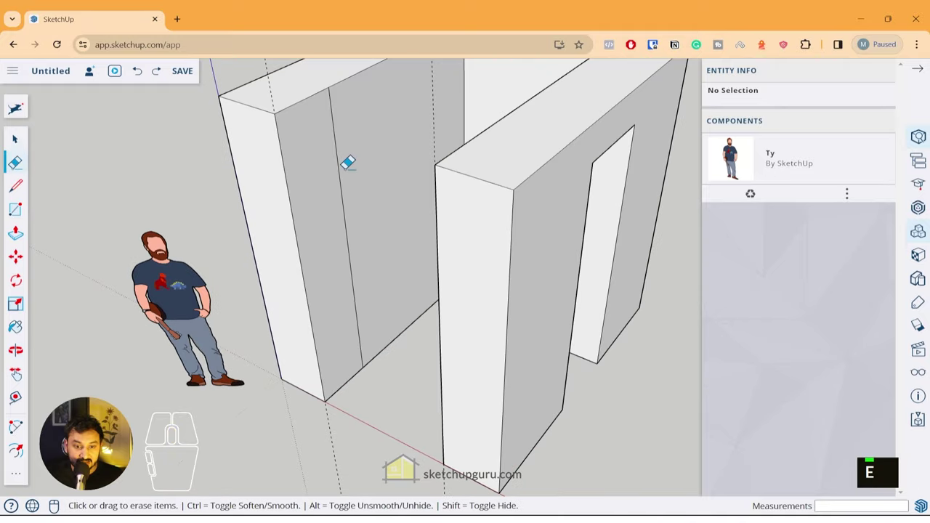
{"action": "left_click_drag", "start_coordinate": [350, 158], "coordinate": [328, 158], "text": "ctrl"}
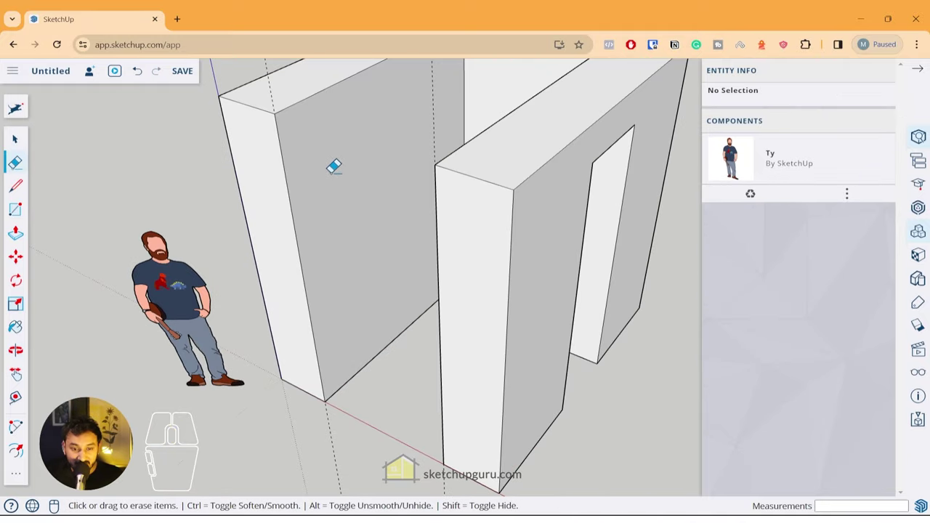
{"action": "middle_click_drag", "start_coordinate": [300, 163], "coordinate": [428, 216]}
{"action": "key", "text": "space"}
{"action": "key", "text": "r"}
{"action": "left_click_drag", "start_coordinate": [428, 216], "coordinate": [412, 276]}
- Draw the window rectangle on the front face of the U-shaped box
{"action": "left_click", "coordinate": [399, 210]}
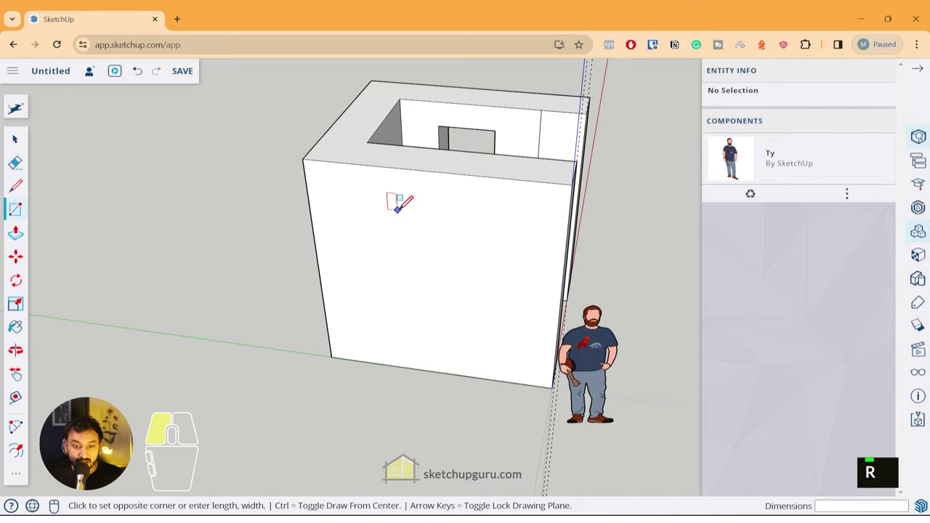
{"action": "left_click", "coordinate": [542, 298]}
{"action": "key", "text": "space"}
{"action": "key", "text": "p"}
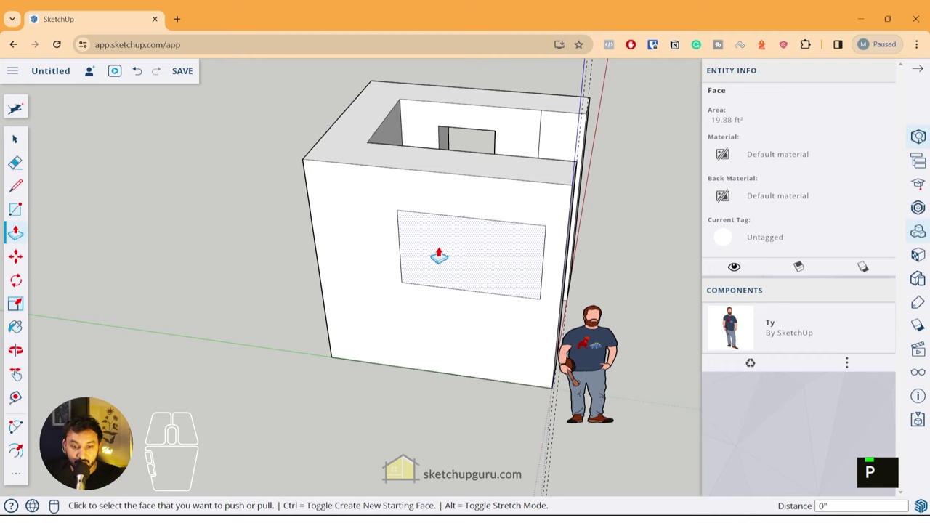
{"action": "mouse_move", "coordinate": [442, 263]}
{"action": "middle_mouse_down"}
{"action": "mouse_move", "coordinate": [412, 264]}
{"action": "mouse_move", "coordinate": [436, 261]}
{"action": "middle_mouse_up"}
{"action": "key", "text": "space"}
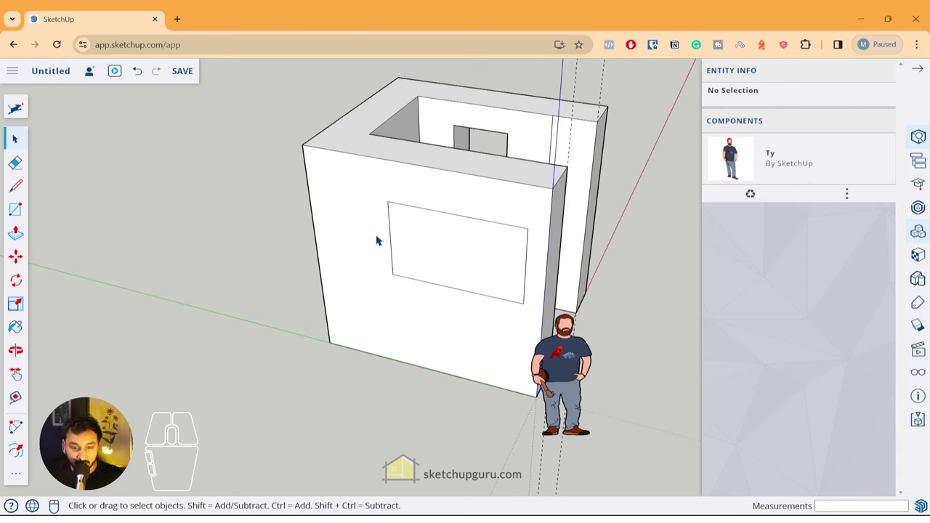
{"action": "key", "text": "p"}
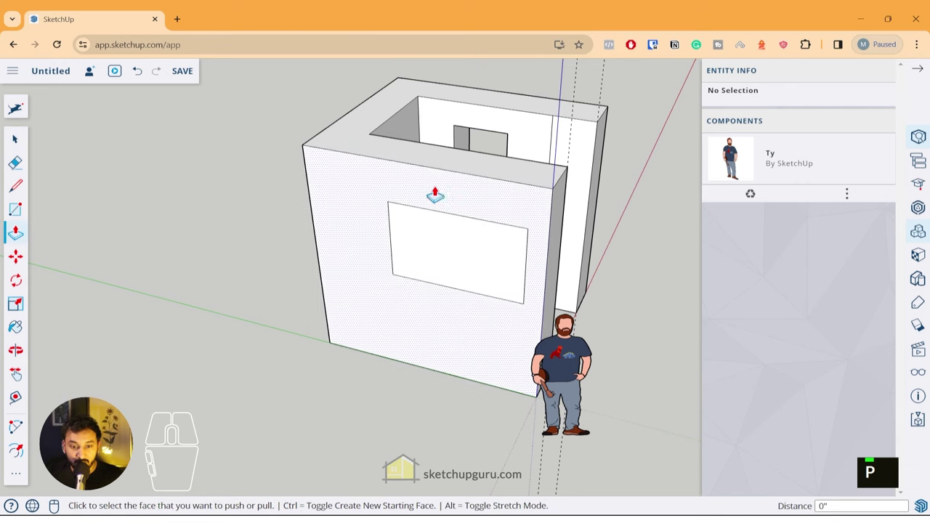
- Push the window face right through the wall's thickness to open the window
{"action": "left_click", "coordinate": [473, 174]}
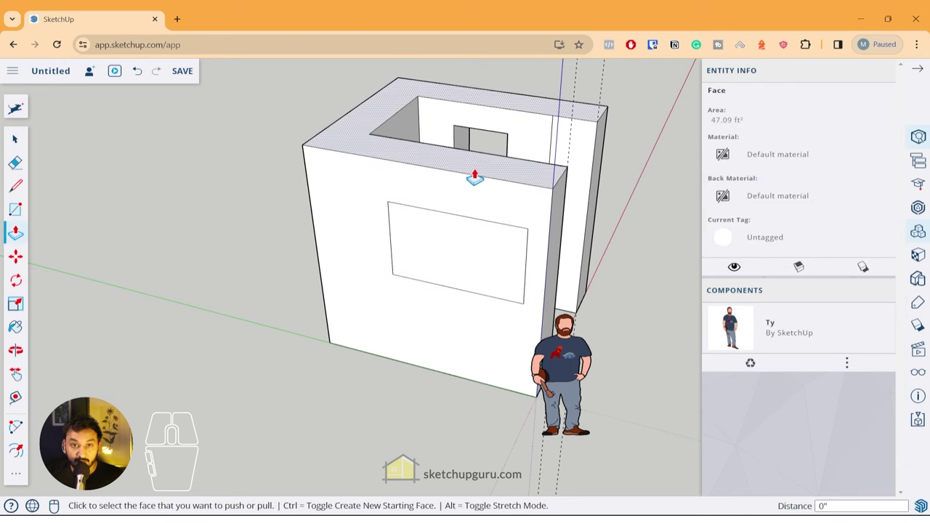
{"action": "left_click", "coordinate": [440, 242]}
{"action": "middle_click_drag", "start_coordinate": [395, 270], "coordinate": [255, 280]}
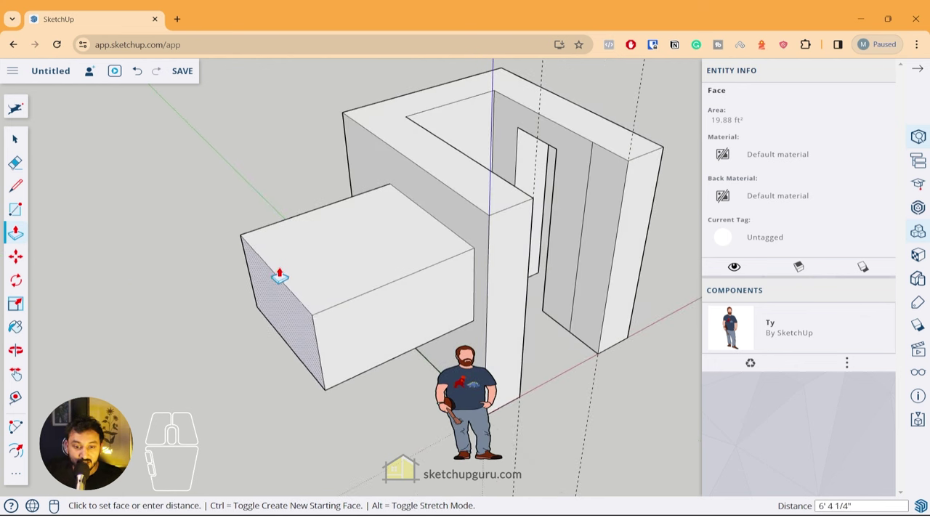
{"action": "middle_click_drag", "start_coordinate": [366, 277], "coordinate": [499, 179]}
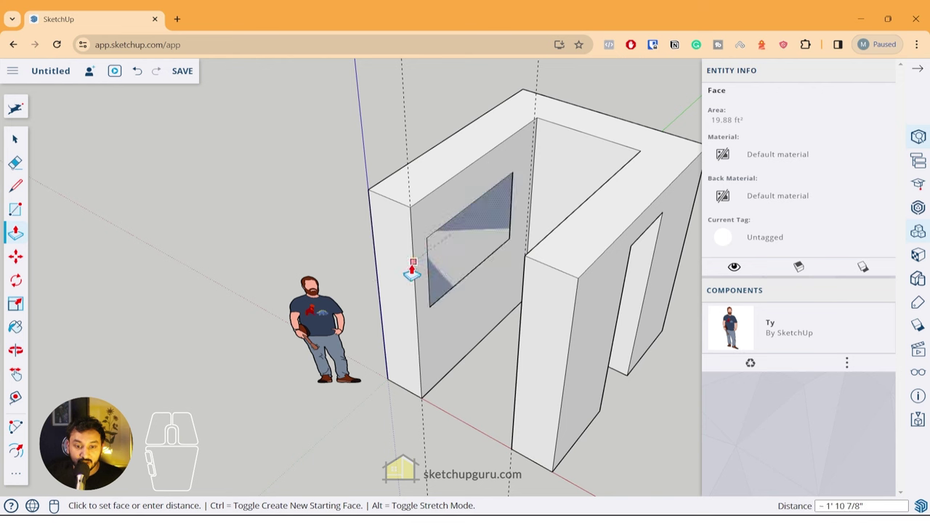
{"action": "left_click", "coordinate": [392, 206]}
{"action": "middle_click_drag", "start_coordinate": [349, 241], "coordinate": [511, 262]}
{"action": "key", "text": "ctrl+z"}
{"action": "left_click", "coordinate": [411, 269]}
{"action": "middle_click_drag", "start_coordinate": [411, 270], "coordinate": [502, 157]}
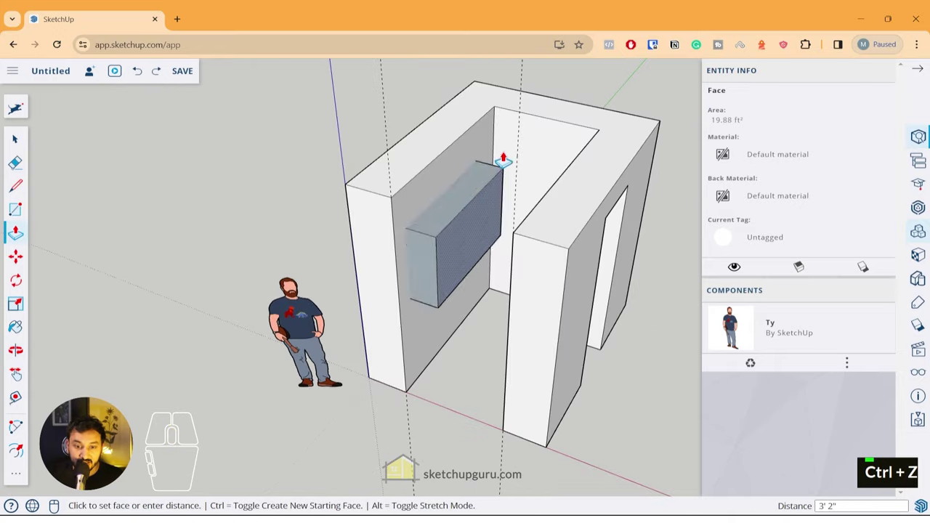
{"action": "left_click", "coordinate": [493, 119]}
{"action": "middle_click_drag", "start_coordinate": [430, 293], "coordinate": [769, 306]}
{"action": "middle_click_drag", "start_coordinate": [581, 327], "coordinate": [349, 353]}
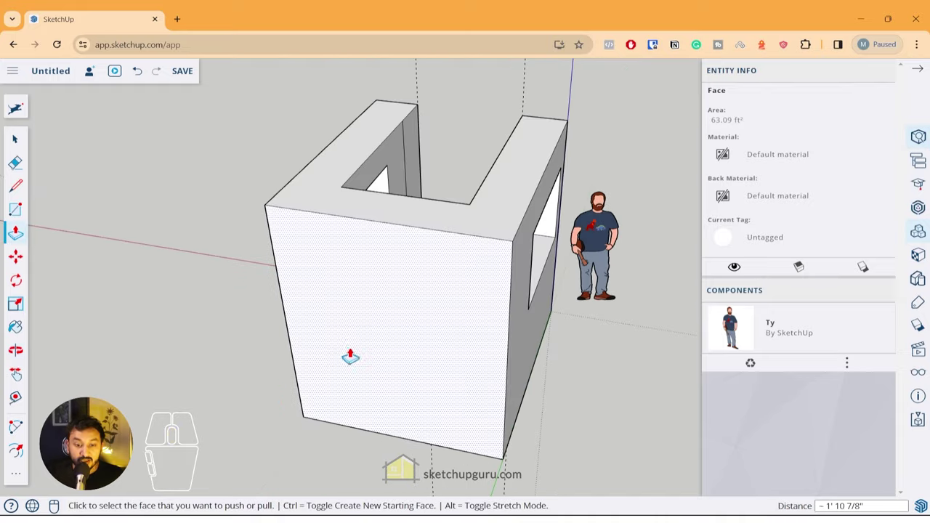
{"action": "scroll", "coordinate": [375, 355], "scroll_direction": "down", "scroll_amount": 3}
- Select the whole U-shaped wall and make it a group
{"action": "mouse_move", "coordinate": [480, 347]}
{"action": "middle_mouse_down"}
{"action": "mouse_move", "coordinate": [368, 330]}
{"action": "mouse_move", "coordinate": [415, 283]}
{"action": "mouse_move", "coordinate": [519, 291]}
{"action": "mouse_move", "coordinate": [312, 293]}
{"action": "mouse_move", "coordinate": [564, 250]}
{"action": "mouse_move", "coordinate": [486, 276]}
{"action": "mouse_move", "coordinate": [471, 339]}
{"action": "middle_mouse_up"}
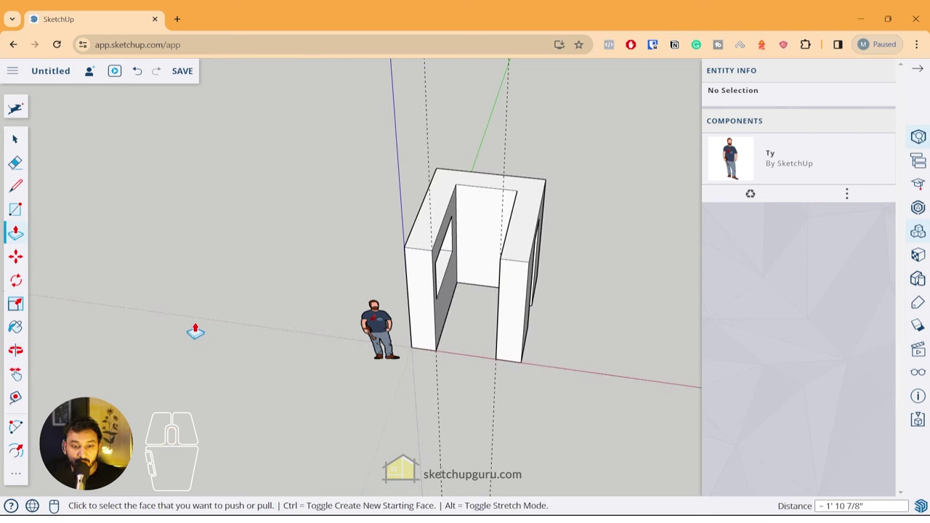
{"action": "middle_click_drag", "start_coordinate": [292, 356], "coordinate": [475, 332]}
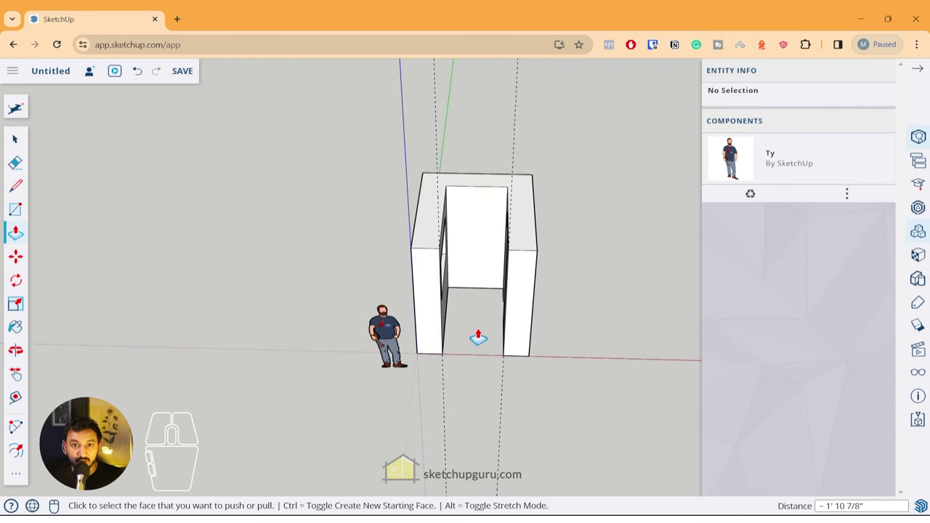
{"action": "key", "text": "space"}
{"action": "middle_click_drag", "start_coordinate": [316, 343], "coordinate": [498, 351]}
{"action": "triple_click", "coordinate": [336, 216]}
{"action": "right_click", "coordinate": [332, 212]}
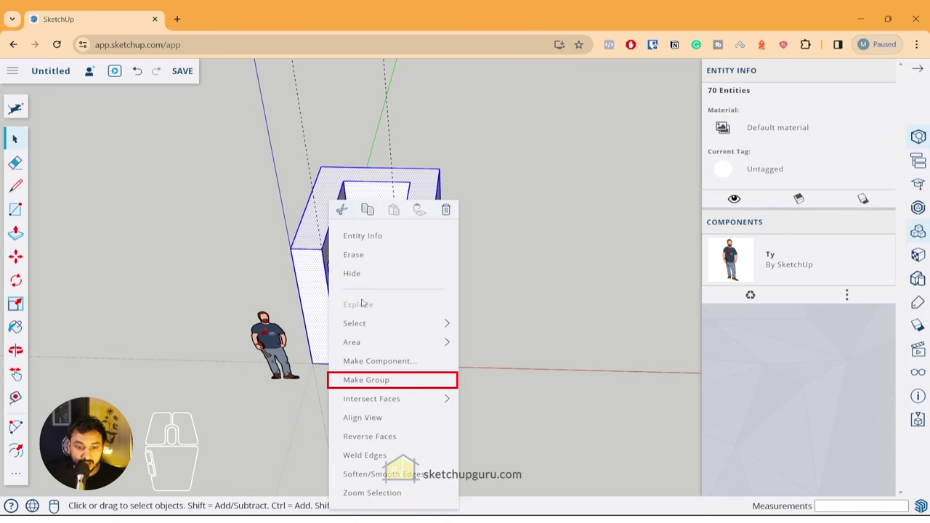
{"action": "left_click", "coordinate": [376, 381]}
{"action": "middle_click_drag", "start_coordinate": [427, 280], "coordinate": [484, 284]}
- Draw a small rectangle on the ground and raise it into a tall box
{"action": "key", "text": "r"}
{"action": "left_click", "coordinate": [481, 354]}
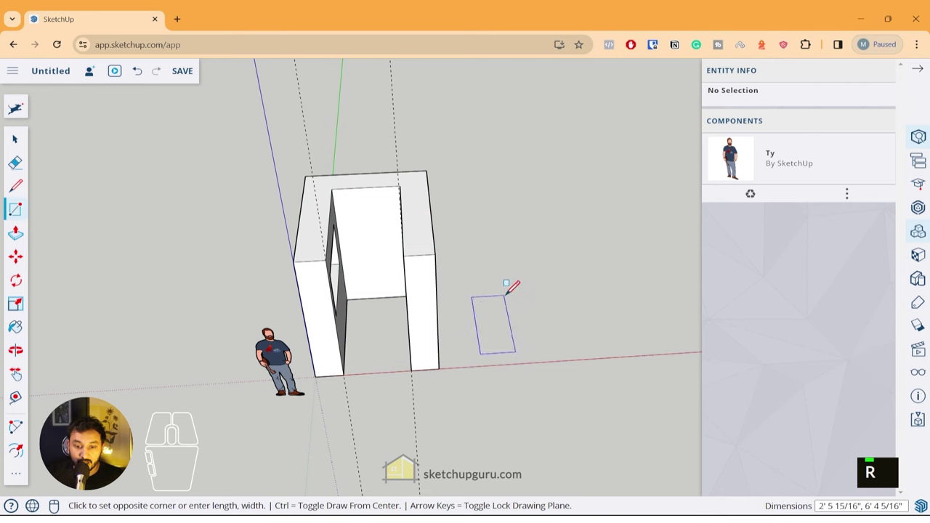
{"action": "left_click", "coordinate": [504, 294]}
{"action": "key", "text": "space"}
{"action": "left_click", "coordinate": [492, 327]}
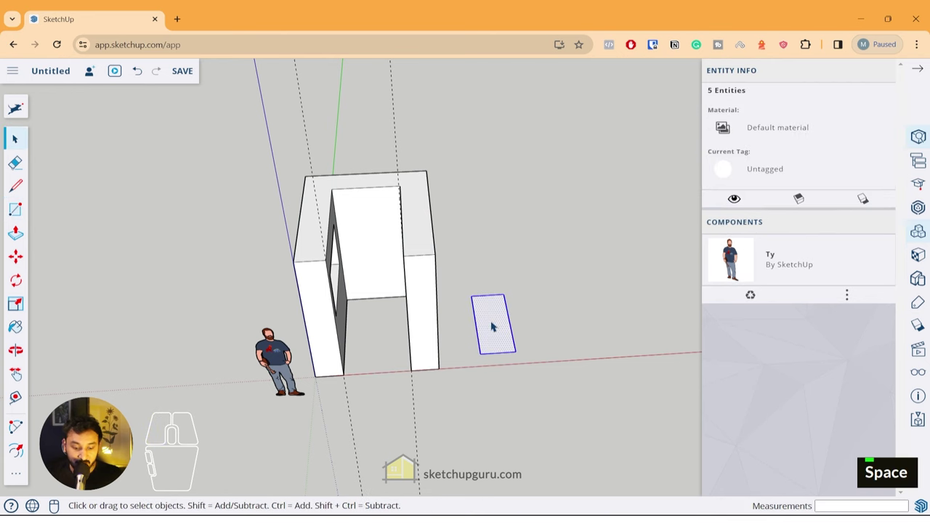
{"action": "key", "text": "p"}
{"action": "left_click", "coordinate": [487, 326]}
{"action": "left_click", "coordinate": [486, 254]}
{"action": "key", "text": "space"}
- Make the tall box a group and pick it up with Move
{"action": "middle_click_drag", "start_coordinate": [486, 254], "coordinate": [500, 303]}
{"action": "triple_click", "coordinate": [497, 291]}
{"action": "right_click", "coordinate": [498, 294]}
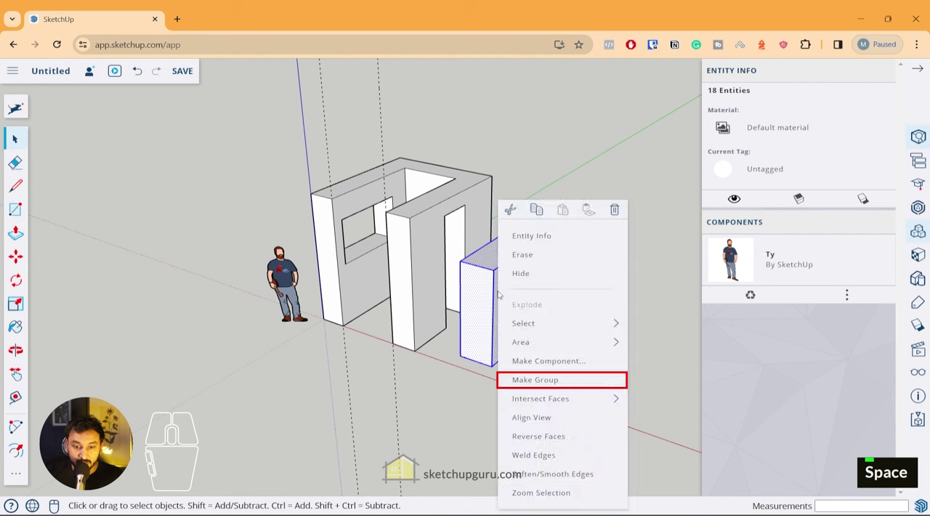
{"action": "left_click", "coordinate": [542, 380]}
{"action": "middle_click_drag", "start_coordinate": [475, 347], "coordinate": [528, 378]}
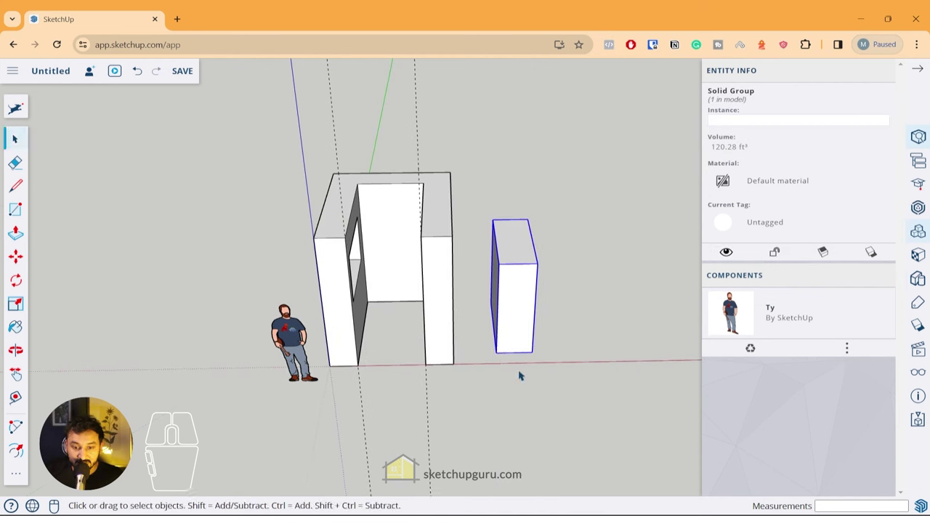
{"action": "key", "text": "m"}
{"action": "left_click", "coordinate": [497, 354]}
- Place the pillar in the U-wall's opening and try Subtract, then undo it
{"action": "middle_click_drag", "start_coordinate": [378, 312], "coordinate": [3, 425]}
{"action": "key", "text": "m"}
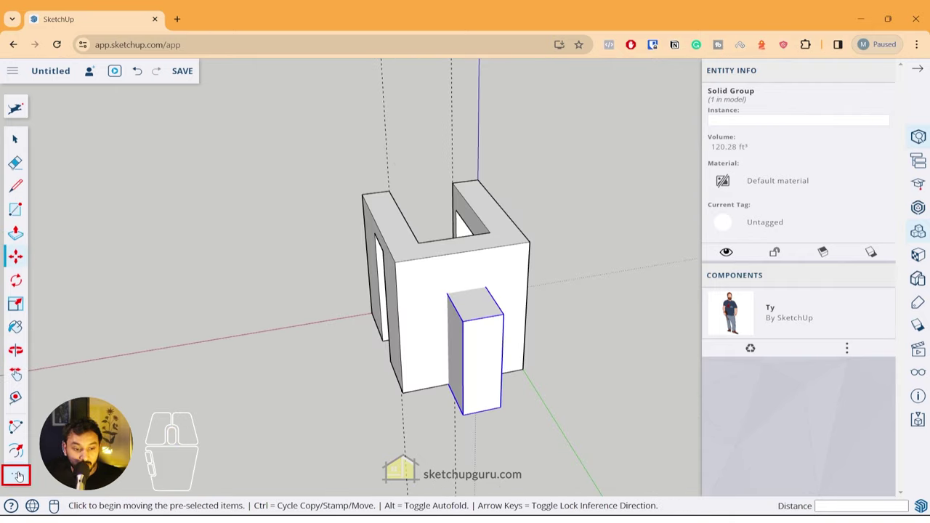
{"action": "left_click", "coordinate": [17, 476]}
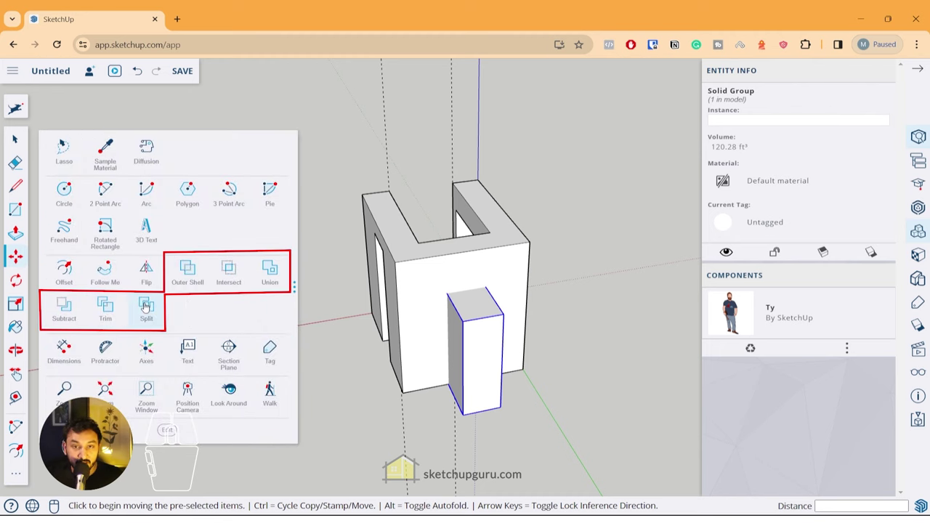
{"action": "left_click", "coordinate": [64, 306]}
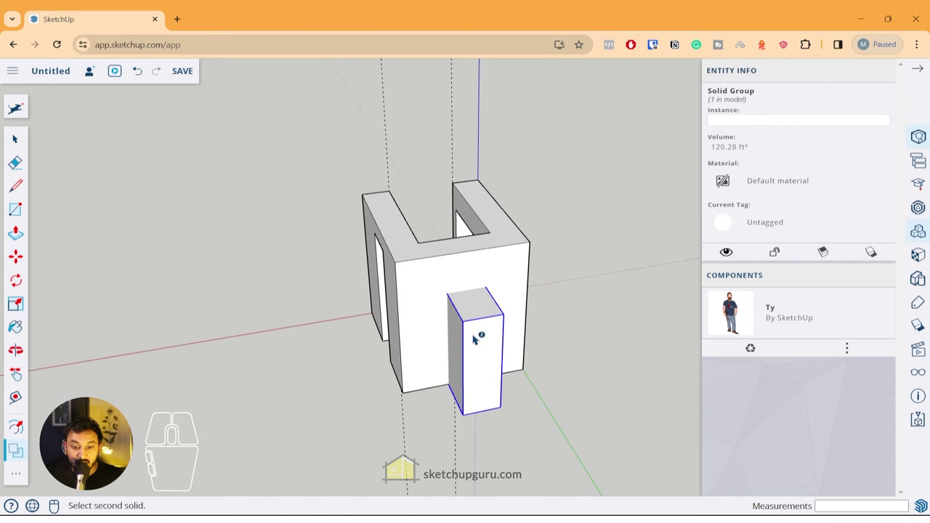
{"action": "left_click", "coordinate": [415, 277]}
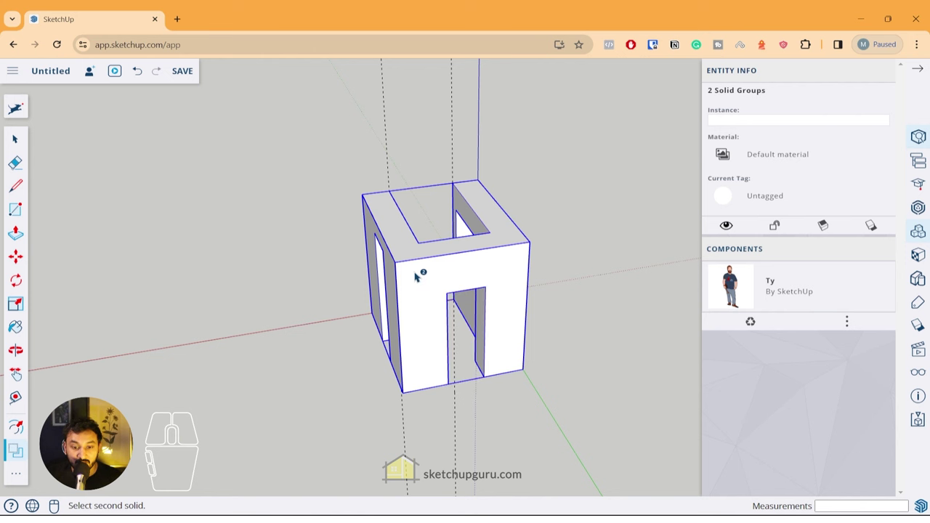
{"action": "middle_click_drag", "start_coordinate": [539, 377], "coordinate": [440, 402]}
{"action": "key", "text": "space"}
{"action": "key", "text": "ctrl"}
{"action": "key", "text": "ctrl+z"}
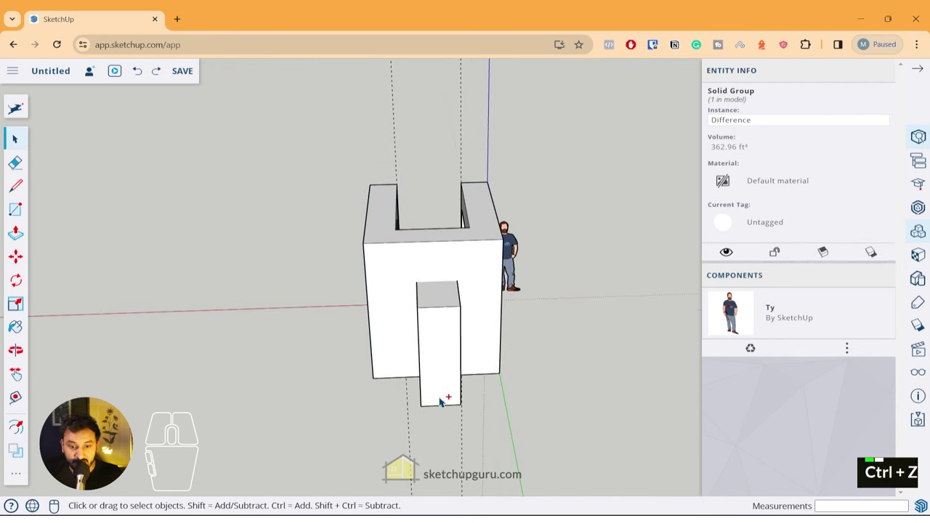
{"action": "middle_click_drag", "start_coordinate": [586, 380], "coordinate": [546, 405]}
- Select the pillar and retry Subtract against the U-shaped wall, undoing again
{"action": "left_click", "coordinate": [489, 347]}
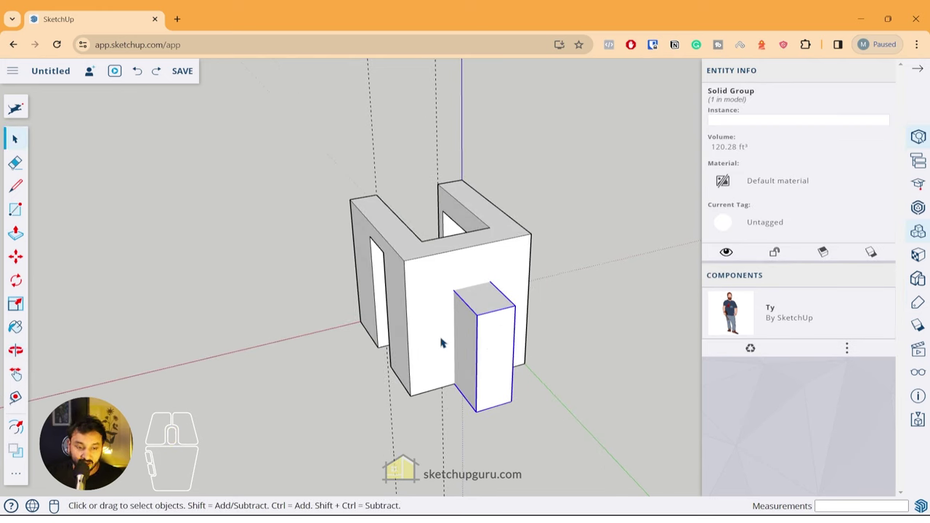
{"action": "left_click", "coordinate": [9, 478]}
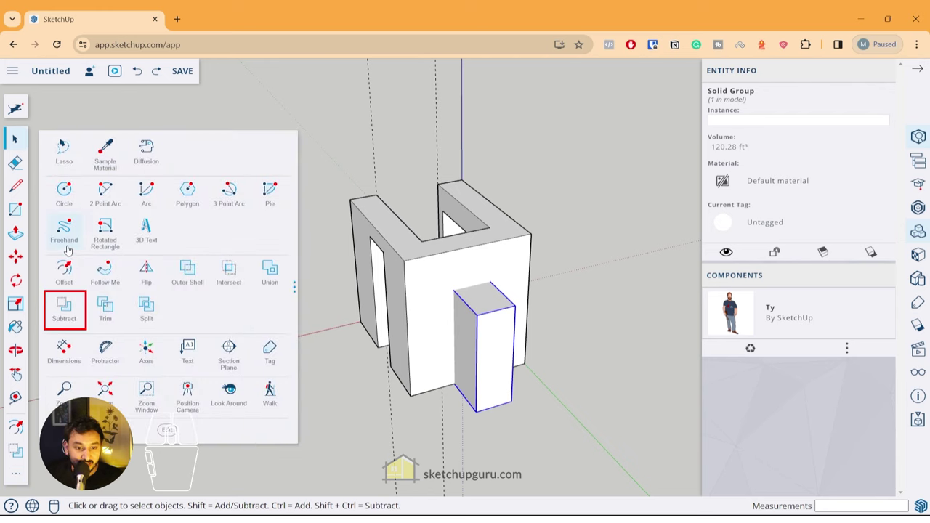
{"action": "left_click", "coordinate": [64, 311]}
{"action": "left_click", "coordinate": [409, 249]}
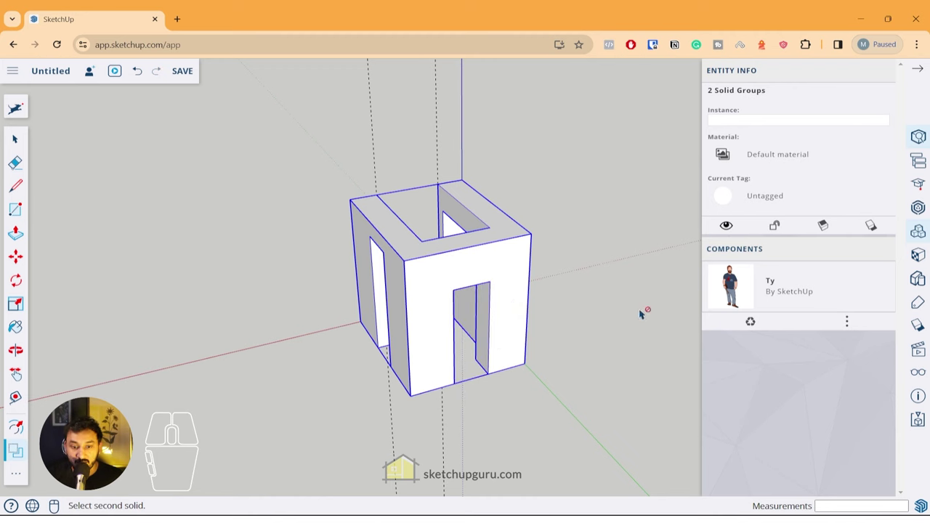
{"action": "key", "text": "ctrl+z"}
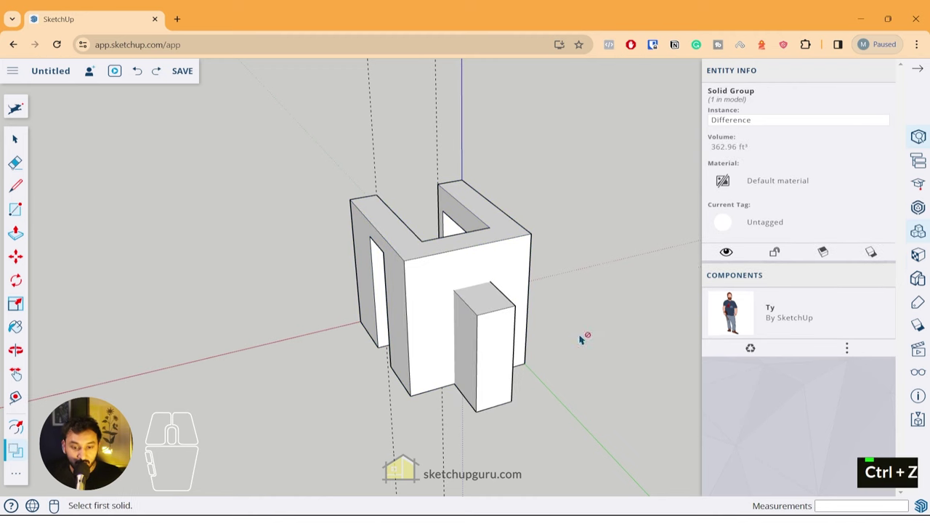
{"action": "key", "text": "space"}
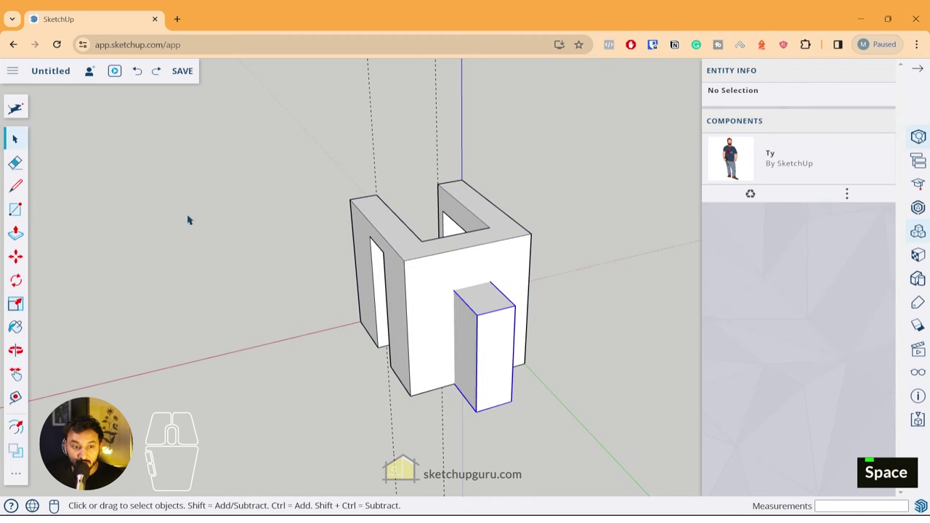
- Find Subtract via the 'subt' search and subtract the pillar from the U-shaped wall
{"action": "left_click", "coordinate": [15, 108]}
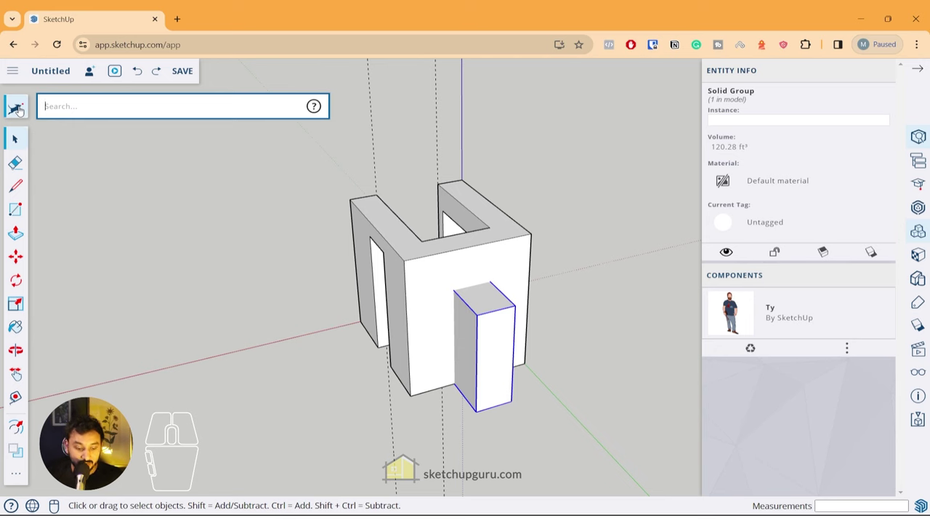
{"action": "type", "text": "subtr"}
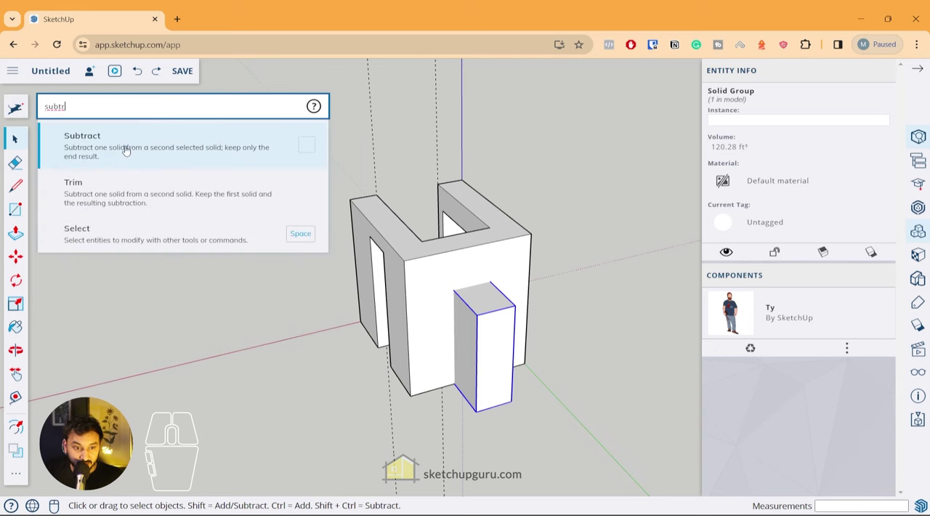
{"action": "left_click", "coordinate": [125, 150]}
{"action": "left_click", "coordinate": [367, 217]}
{"action": "middle_click_drag", "start_coordinate": [594, 325], "coordinate": [445, 383]}
{"action": "key", "text": "space"}
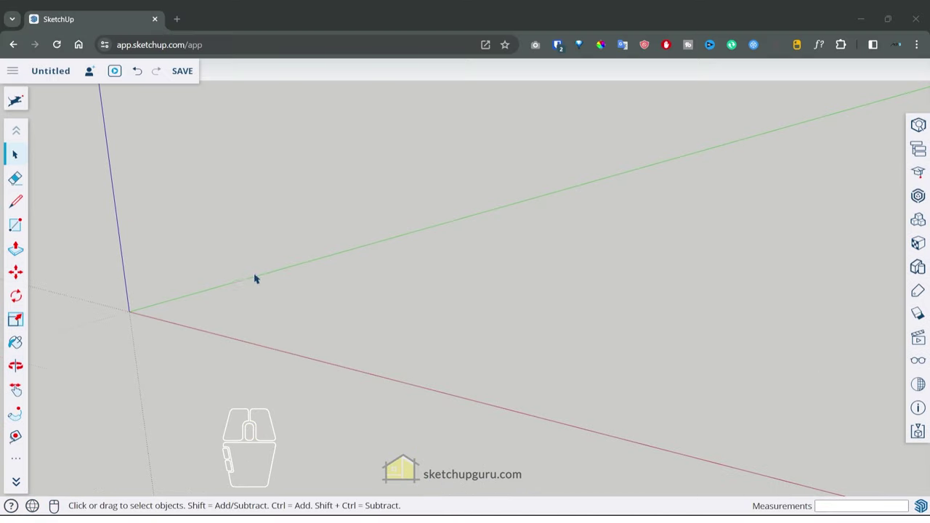
{"action": "middle_click_drag", "start_coordinate": [254, 278], "coordinate": [351, 377]}
- Draw a rectangle from the axes origin and push it up into a thin slab
{"action": "key", "text": "r"}
{"action": "left_click", "coordinate": [332, 325]}
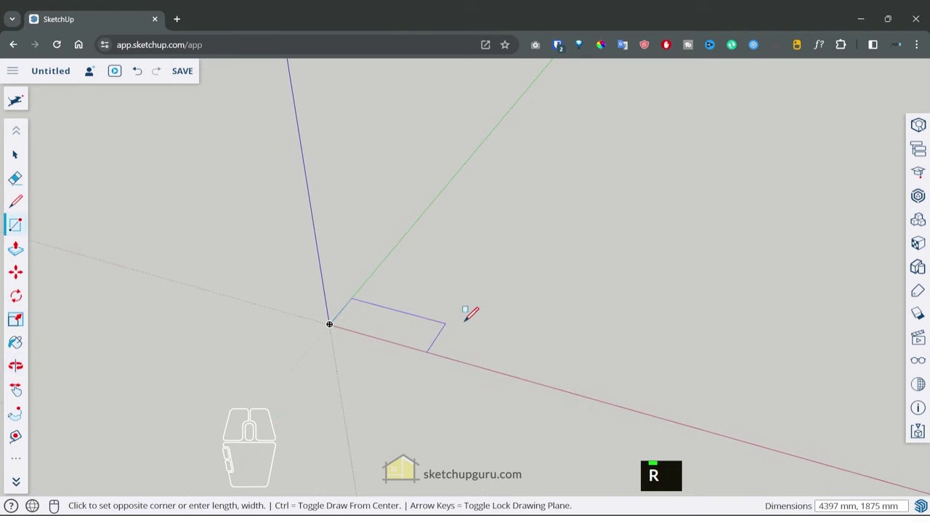
{"action": "left_click", "coordinate": [533, 354]}
{"action": "key", "text": "space"}
{"action": "key", "text": "p"}
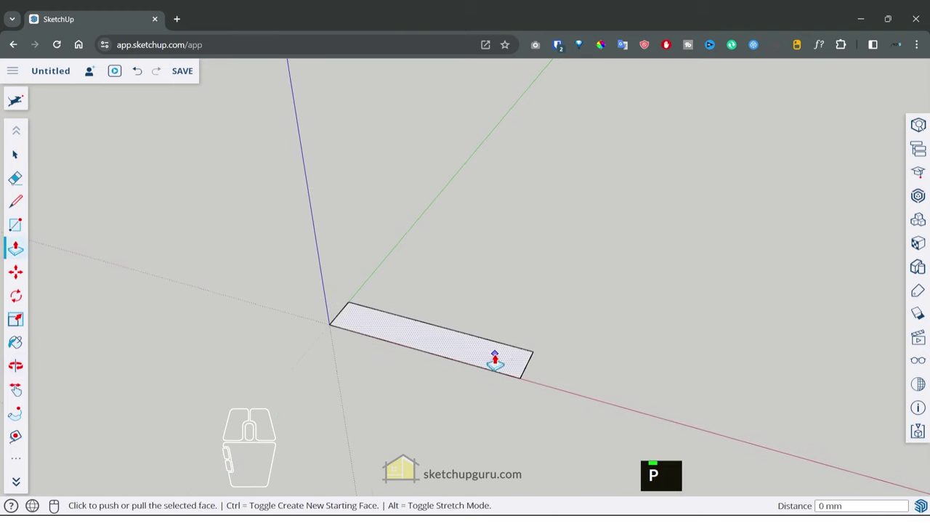
{"action": "left_click", "coordinate": [494, 356]}
{"action": "left_click", "coordinate": [480, 191]}
{"action": "key", "text": "space"}
- Make the slab a group and turn the view to face it front-on
{"action": "triple_click", "coordinate": [468, 212]}
{"action": "middle_click_drag", "start_coordinate": [468, 210], "coordinate": [386, 226]}
{"action": "right_click", "coordinate": [411, 203]}
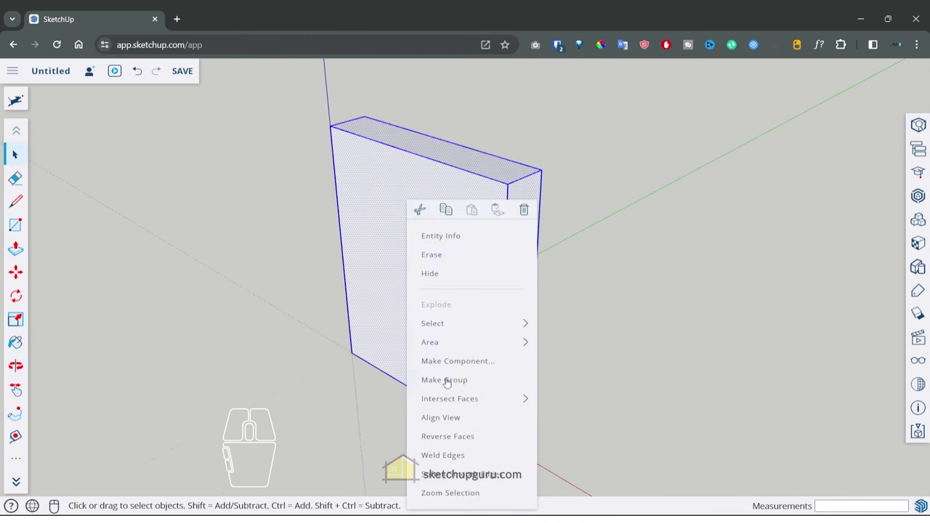
{"action": "left_click", "coordinate": [447, 380]}
{"action": "middle_click_drag", "start_coordinate": [442, 389], "coordinate": [425, 284]}
{"action": "key", "text": "Escape"}
{"action": "middle_click_drag", "start_coordinate": [579, 308], "coordinate": [698, 287]}
{"action": "scroll", "coordinate": [596, 384], "scroll_direction": "down", "scroll_amount": 3}
{"action": "scroll", "coordinate": [507, 397], "scroll_direction": "up", "scroll_amount": 5}
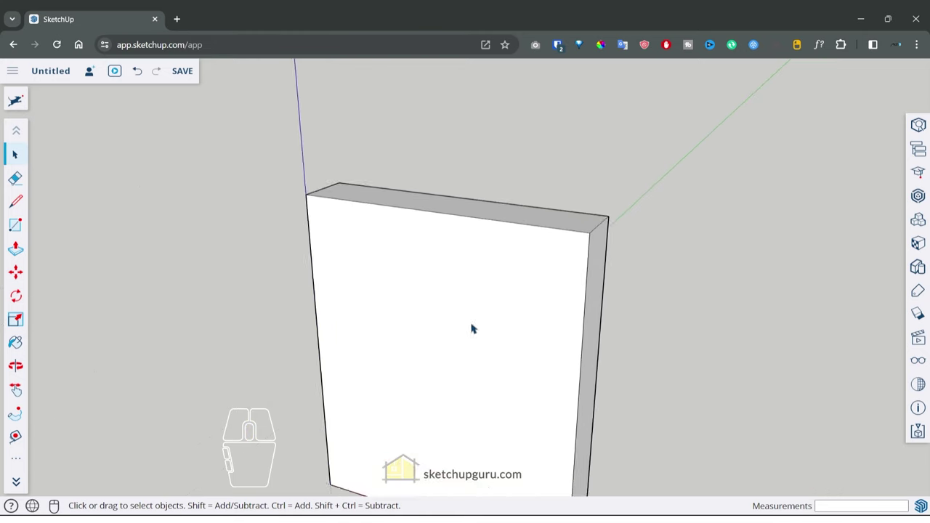
{"action": "scroll", "coordinate": [432, 289], "scroll_direction": "down", "scroll_amount": 3}
{"action": "key", "text": "r"}
{"action": "scroll", "coordinate": [409, 266], "scroll_direction": "up", "scroll_amount": 3}
{"action": "key", "text": "space"}
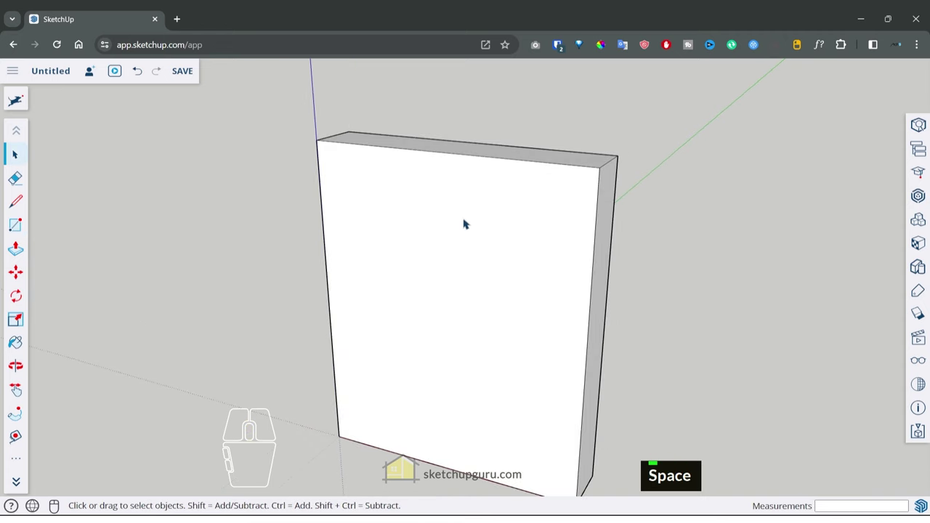
- Try drawing and extruding a rectangle on the slab's front face, then cancel and undo it
{"action": "key", "text": "r"}
{"action": "left_click", "coordinate": [371, 212]}
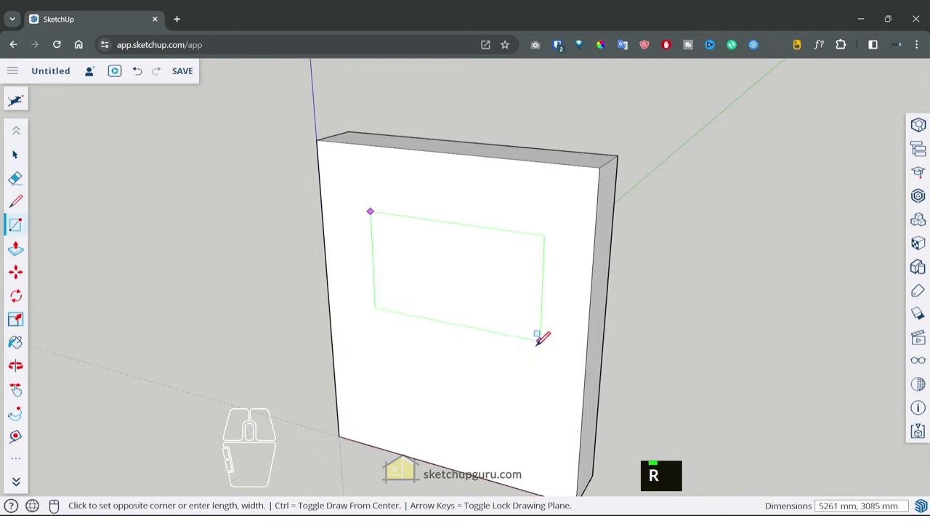
{"action": "left_click", "coordinate": [497, 387]}
{"action": "key", "text": "space"}
{"action": "key", "text": "p"}
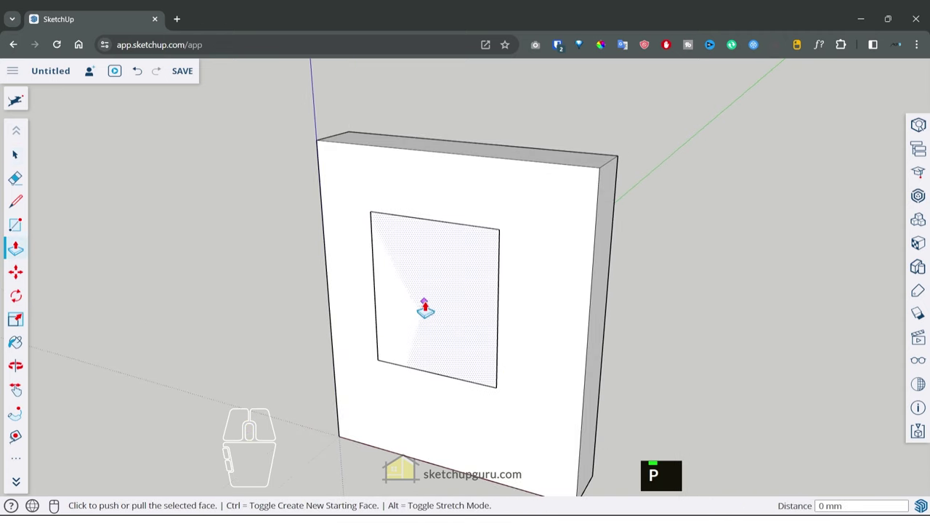
{"action": "left_click", "coordinate": [437, 305]}
{"action": "middle_click_drag", "start_coordinate": [243, 364], "coordinate": [734, 346]}
{"action": "middle_click_drag", "start_coordinate": [573, 312], "coordinate": [291, 373]}
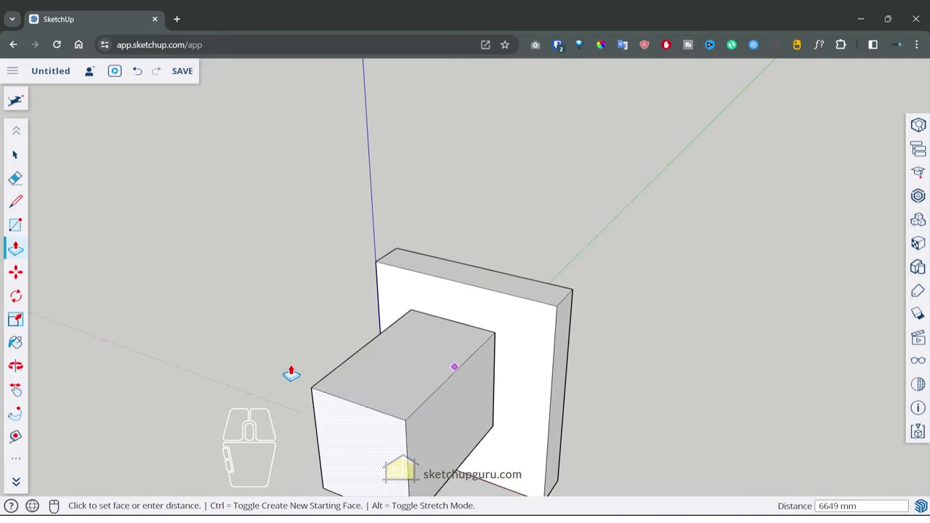
{"action": "key", "text": "space"}
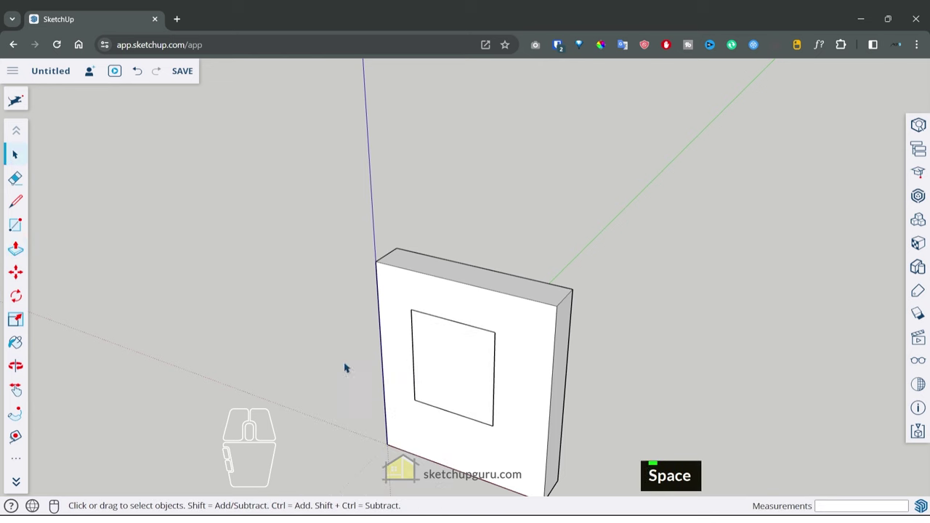
{"action": "key", "text": "ctrl+z"}
- Select the slab group and enter it for editing
{"action": "middle_click_drag", "start_coordinate": [448, 368], "coordinate": [487, 368]}
{"action": "scroll", "coordinate": [430, 289], "scroll_direction": "down", "scroll_amount": 3}
{"action": "scroll", "coordinate": [430, 309], "scroll_direction": "up", "scroll_amount": 5}
{"action": "scroll", "coordinate": [430, 309], "scroll_direction": "down", "scroll_amount": 1}
{"action": "left_click", "coordinate": [370, 241]}
{"action": "scroll", "coordinate": [327, 262], "scroll_direction": "down", "scroll_amount": 3}
{"action": "double_click", "coordinate": [390, 266]}
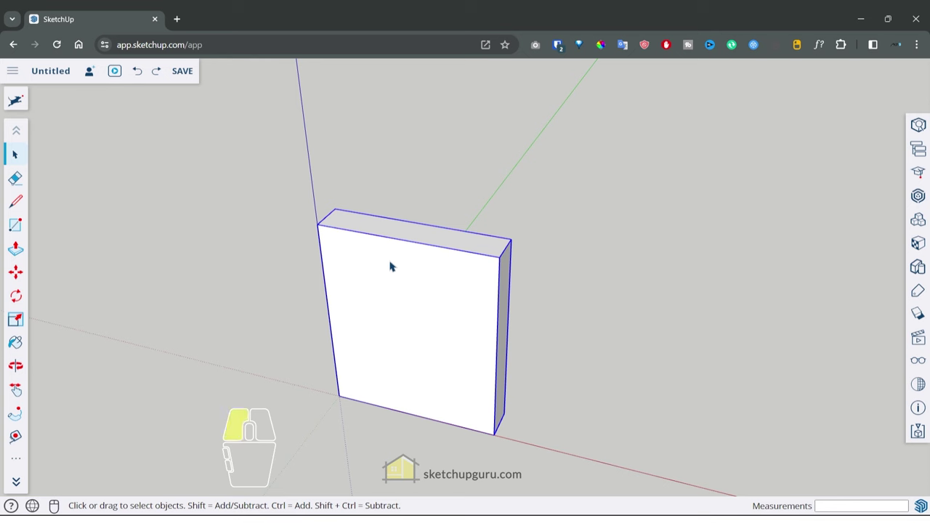
- Draw a window rectangle on the slab's front face, push it through, and exit the group
{"action": "key", "text": "r"}
{"action": "left_click", "coordinate": [364, 266]}
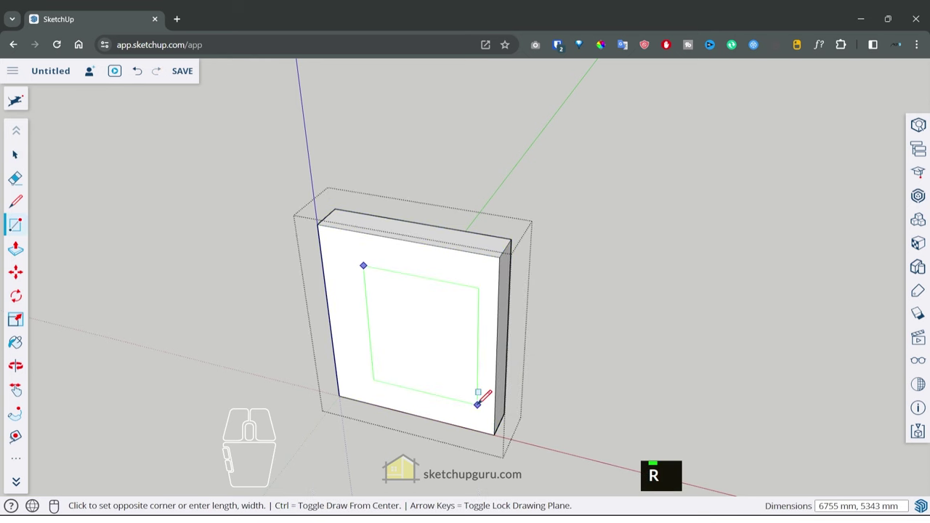
{"action": "left_click", "coordinate": [436, 366]}
{"action": "key", "text": "space"}
{"action": "key", "text": "p"}
{"action": "left_click", "coordinate": [401, 331]}
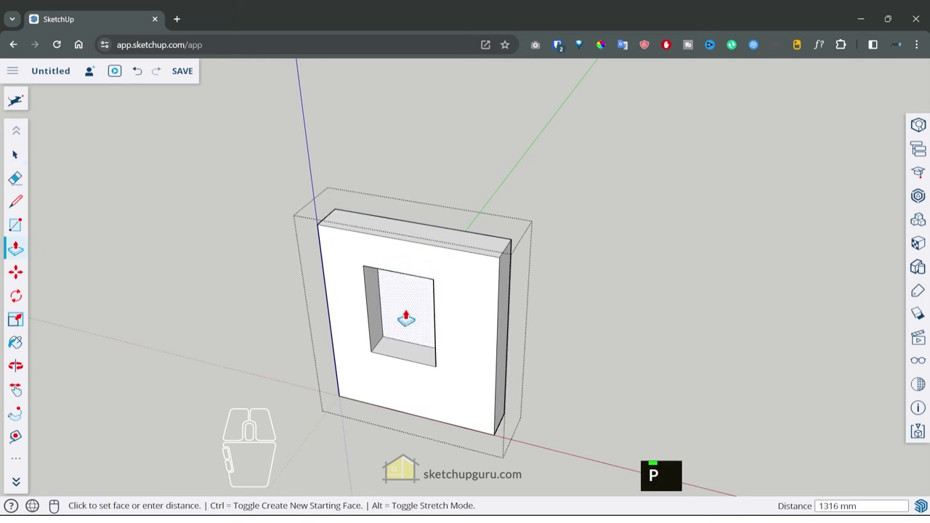
{"action": "left_click", "coordinate": [407, 305]}
{"action": "key", "text": "space"}
{"action": "key", "text": "Escape"}
- Draw a rectangle on the ground beside the slab and select it for Push/Pull
{"action": "left_click", "coordinate": [450, 298]}
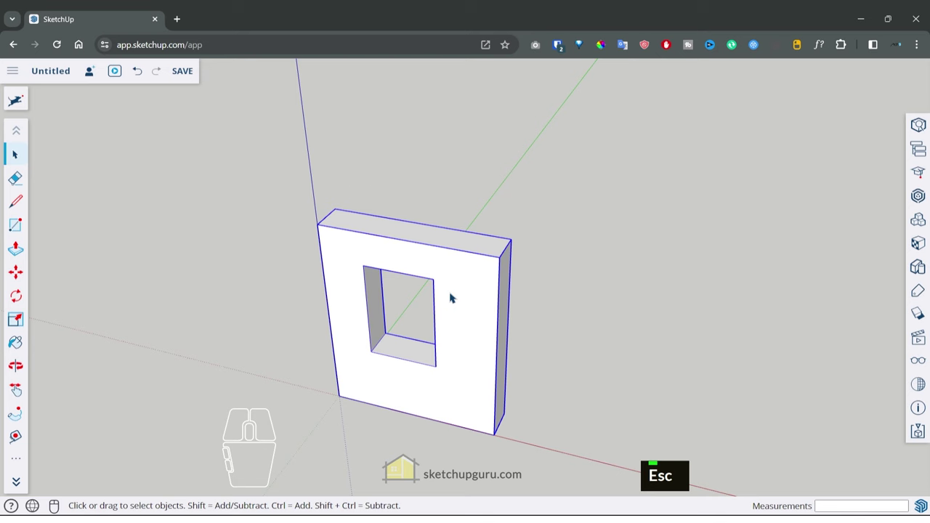
{"action": "scroll", "coordinate": [364, 276], "scroll_direction": "down", "scroll_amount": 2}
{"action": "scroll", "coordinate": [473, 338], "scroll_direction": "up", "scroll_amount": 1}
{"action": "key", "text": "r"}
{"action": "left_click", "coordinate": [483, 384]}
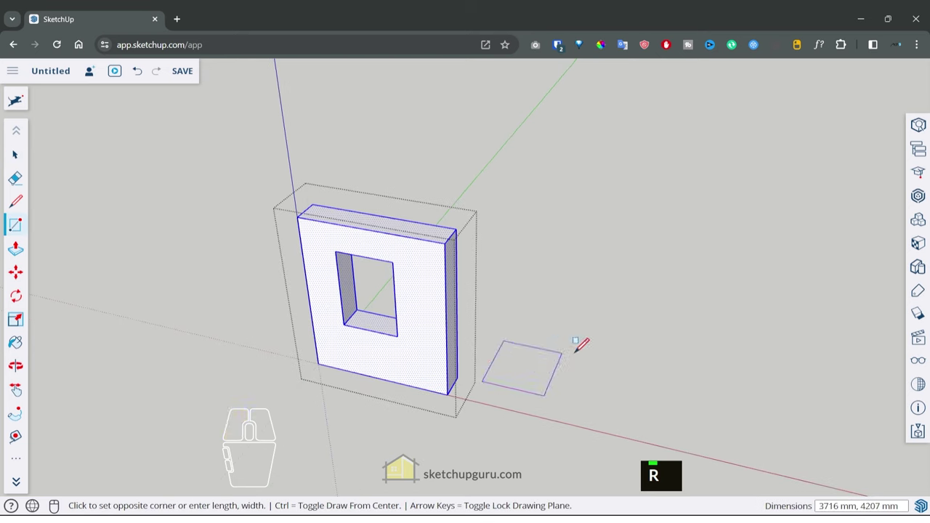
{"action": "left_click", "coordinate": [593, 348]}
{"action": "key", "text": "space"}
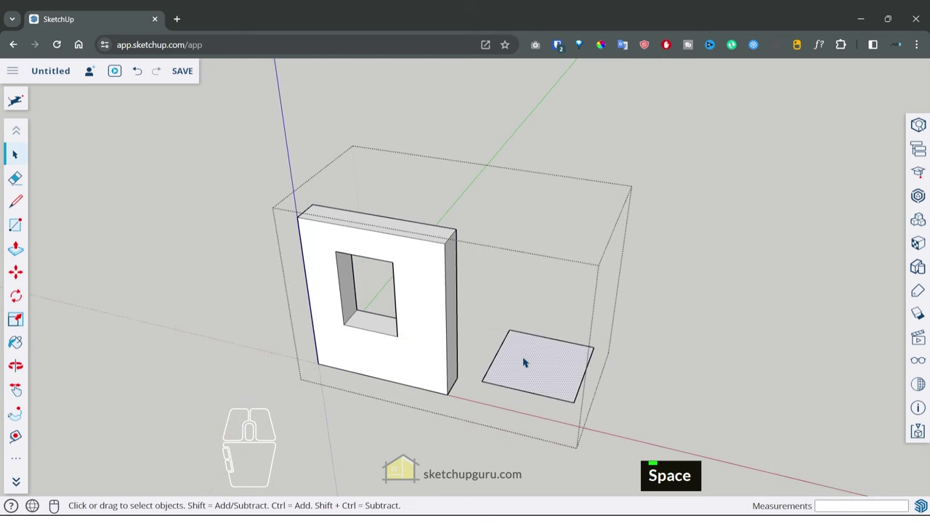
{"action": "key", "text": "p"}
{"action": "left_click", "coordinate": [525, 364]}
- Extrude the ground rectangle into a box and make the box a group
{"action": "left_click", "coordinate": [584, 315]}
{"action": "key", "text": "space"}
{"action": "triple_click", "coordinate": [523, 325]}
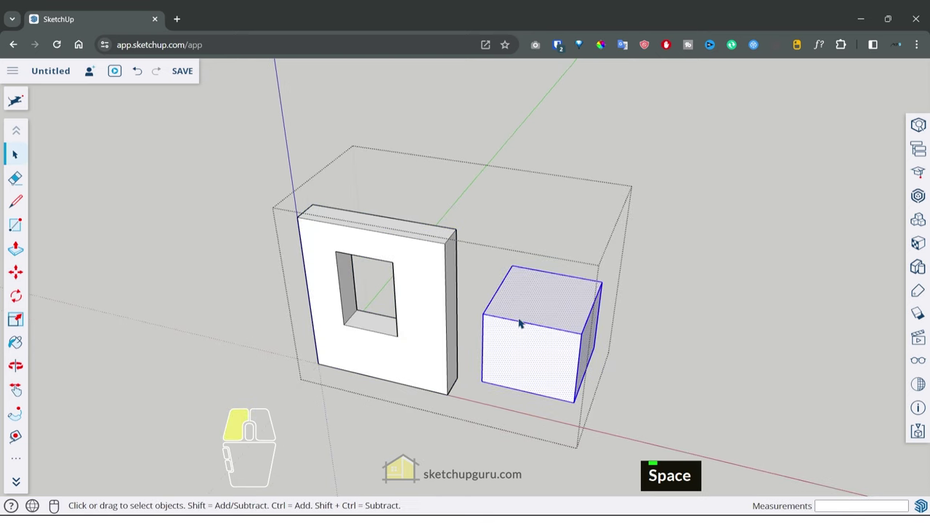
{"action": "right_click", "coordinate": [514, 314]}
{"action": "left_click", "coordinate": [551, 348]}
{"action": "middle_click_drag", "start_coordinate": [530, 364], "coordinate": [544, 352]}
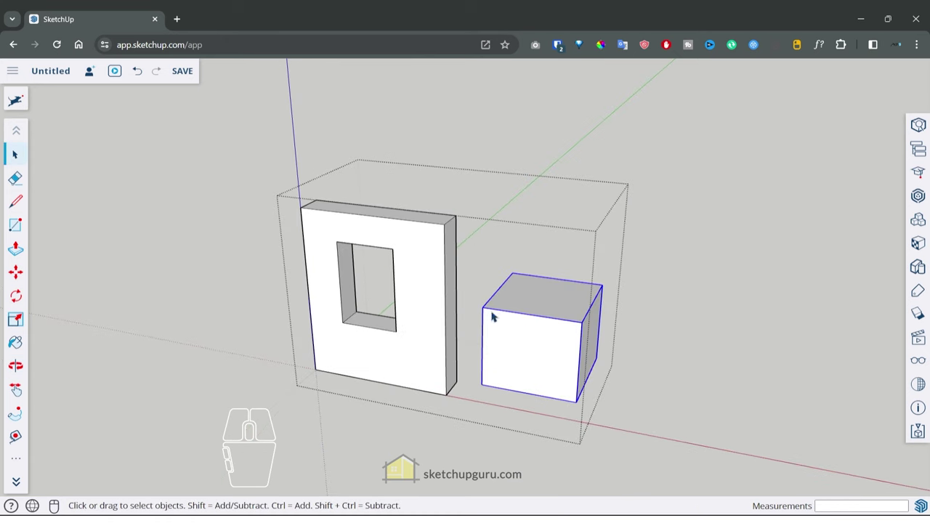
- Show the Outliner hierarchy, then enter the box group for editing
{"action": "left_click", "coordinate": [918, 148]}
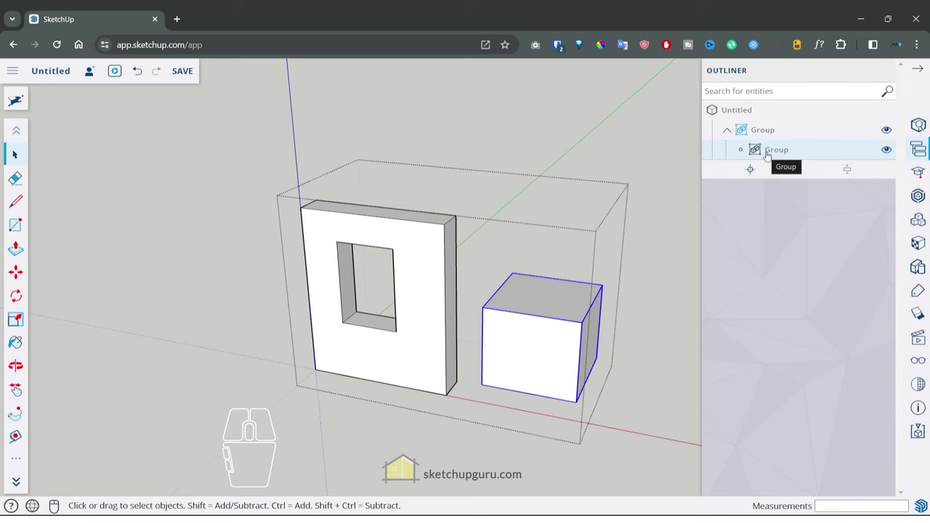
{"action": "scroll", "coordinate": [527, 340], "scroll_direction": "up", "scroll_amount": 2}
{"action": "middle_click_drag", "start_coordinate": [544, 348], "coordinate": [596, 319]}
{"action": "middle_click_drag", "start_coordinate": [513, 310], "coordinate": [524, 349]}
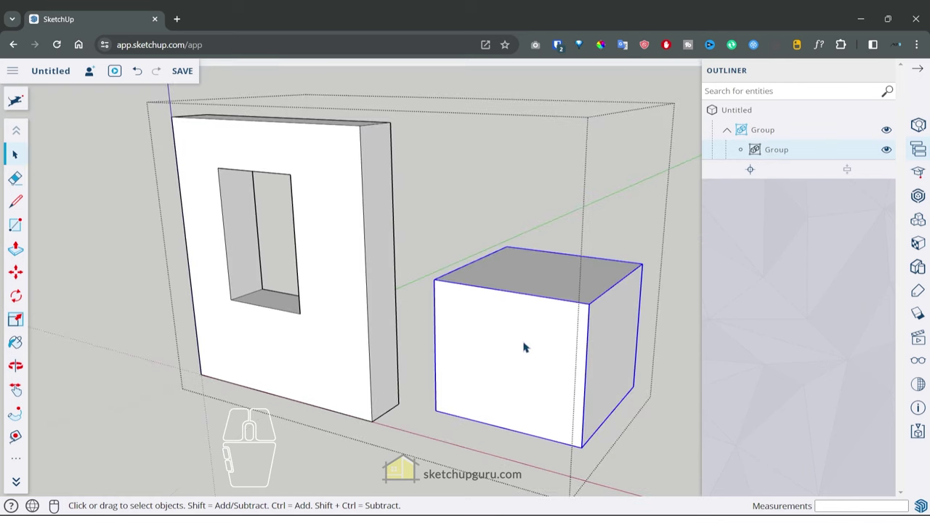
{"action": "double_click", "coordinate": [521, 339]}
- Draw a rectangle on the box's front face and push it through to cut an opening
{"action": "key", "text": "r"}
{"action": "left_click", "coordinate": [470, 322]}
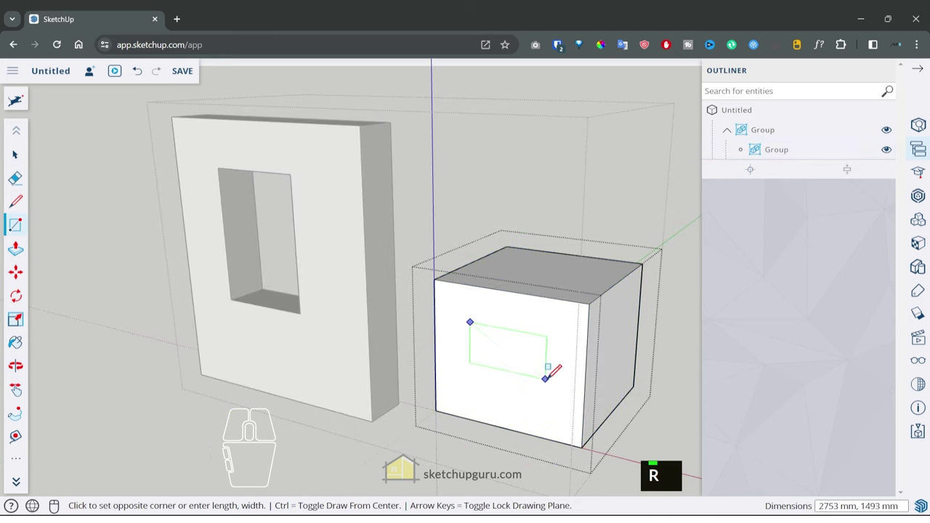
{"action": "left_click", "coordinate": [538, 397]}
{"action": "key", "text": "space"}
{"action": "left_click", "coordinate": [499, 373]}
{"action": "key", "text": "p"}
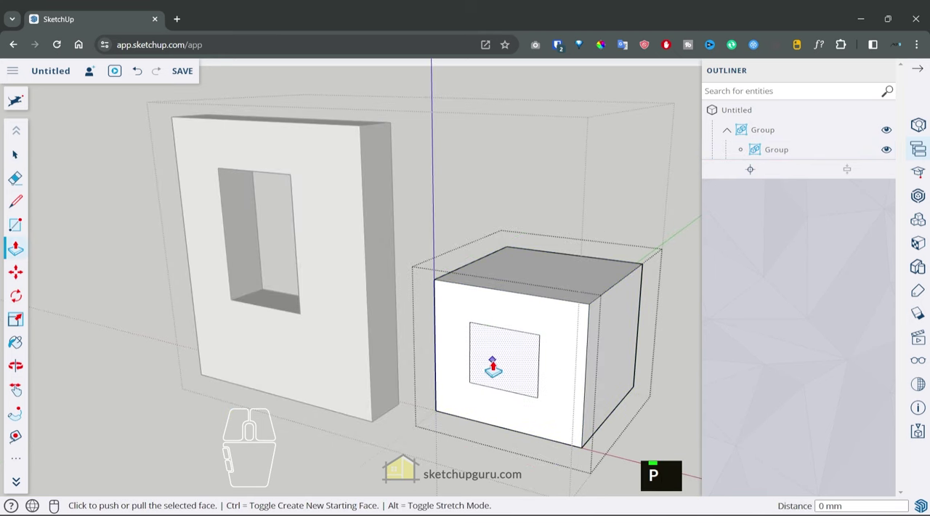
{"action": "left_click_drag", "start_coordinate": [498, 366], "coordinate": [571, 337]}
{"action": "middle_click_drag", "start_coordinate": [571, 336], "coordinate": [177, 318]}
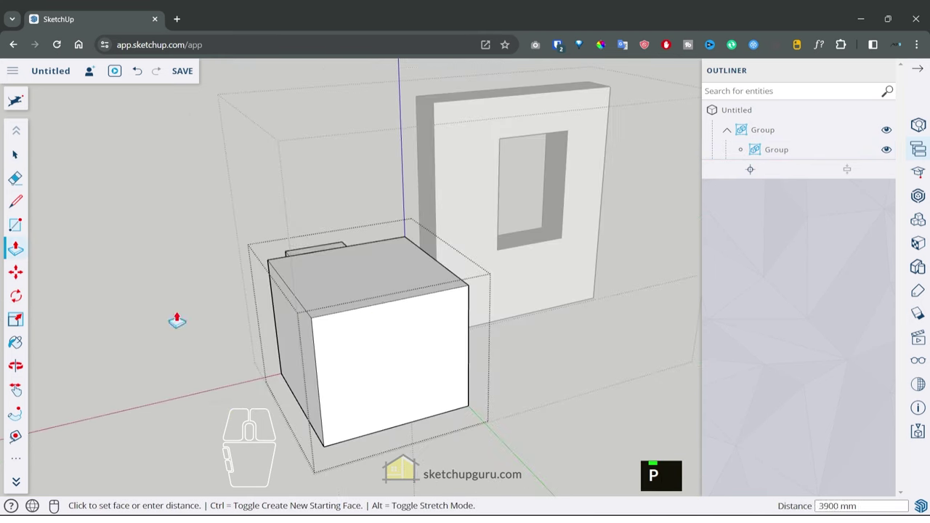
{"action": "middle_click_drag", "start_coordinate": [454, 314], "coordinate": [399, 326]}
{"action": "scroll", "coordinate": [466, 322], "scroll_direction": "up", "scroll_amount": 5}
{"action": "scroll", "coordinate": [436, 305], "scroll_direction": "down", "scroll_amount": 4}
{"action": "key", "text": "space"}
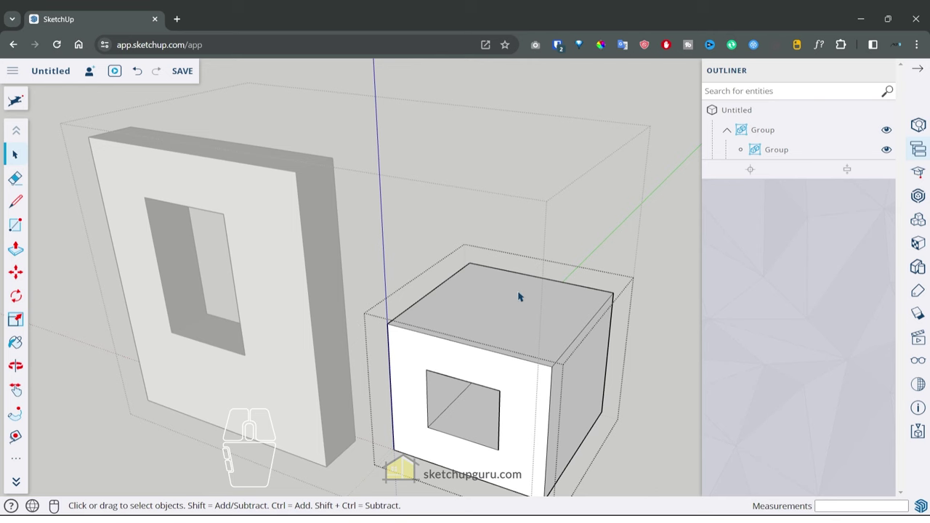
- Leave the box group and clear the selection, viewing both objects from above
{"action": "scroll", "coordinate": [471, 280], "scroll_direction": "down", "scroll_amount": 3}
{"action": "key", "text": "Escape"}
{"action": "key", "text": "Escape"}
{"action": "key", "text": "Escape"}
{"action": "key", "text": "Escape"}
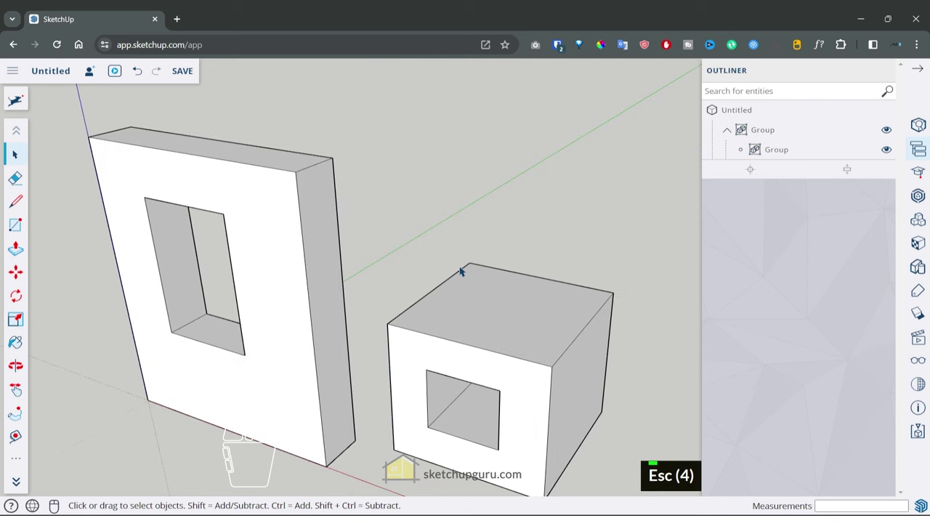
{"action": "middle_click_drag", "start_coordinate": [461, 266], "coordinate": [521, 290]}
{"action": "scroll", "coordinate": [521, 290], "scroll_direction": "down", "scroll_amount": 2}
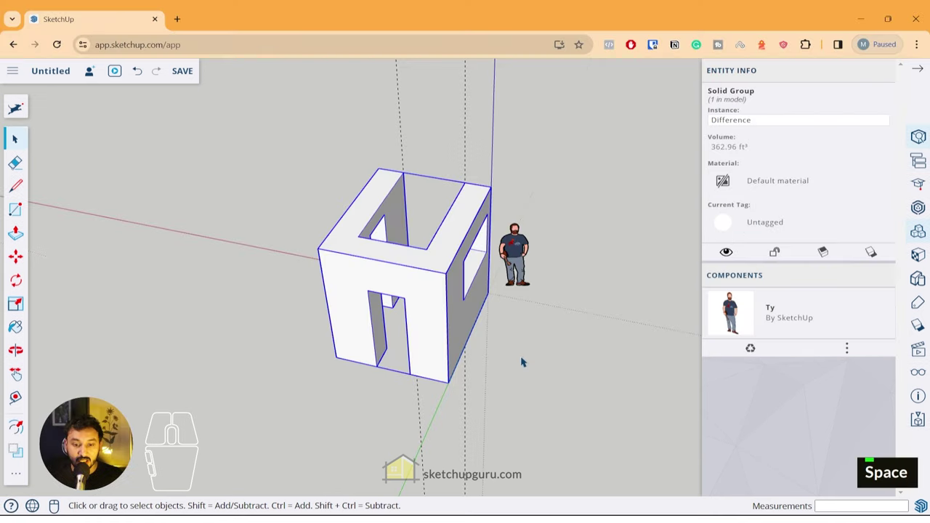
{"action": "left_click", "coordinate": [522, 361]}
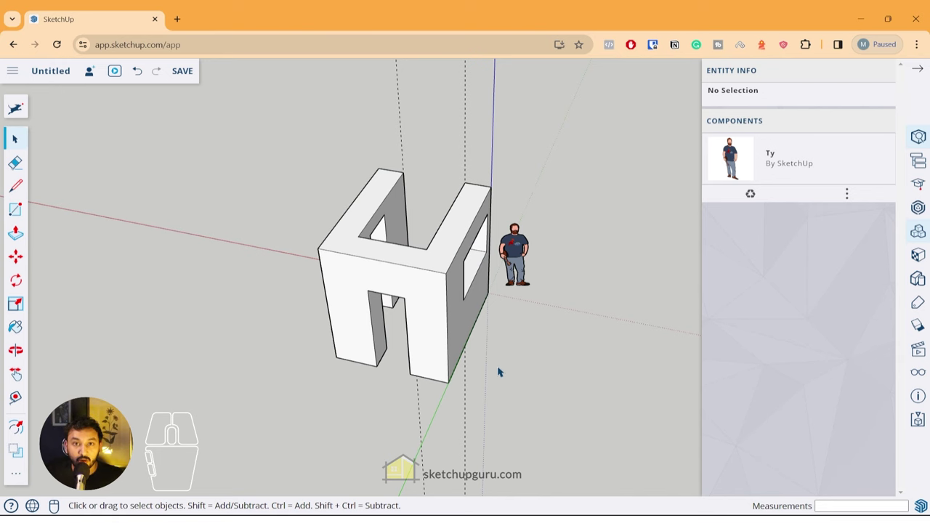
- Turn the view slightly around the H-shaped model
{"action": "middle_click_drag", "start_coordinate": [456, 372], "coordinate": [411, 353]}
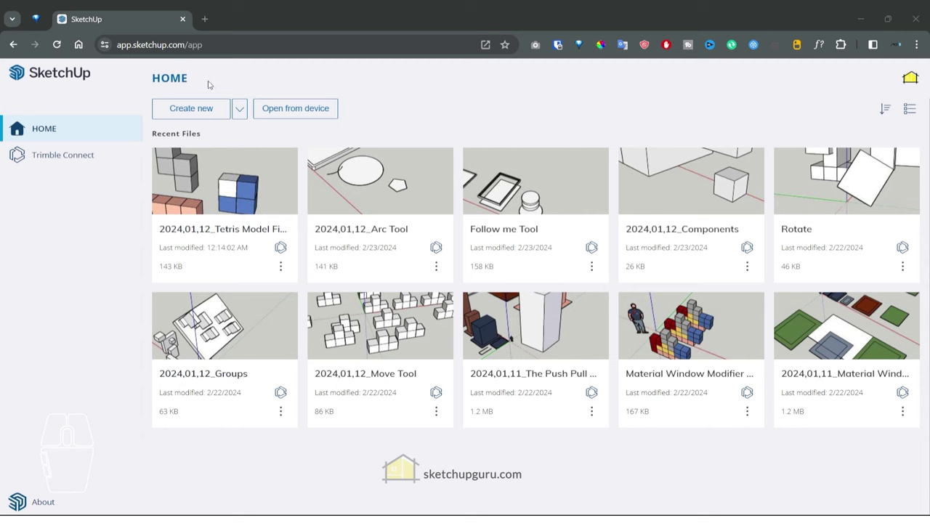
- Create a new model from the Architectural - Feet & Inches template
{"action": "left_click", "coordinate": [238, 111]}
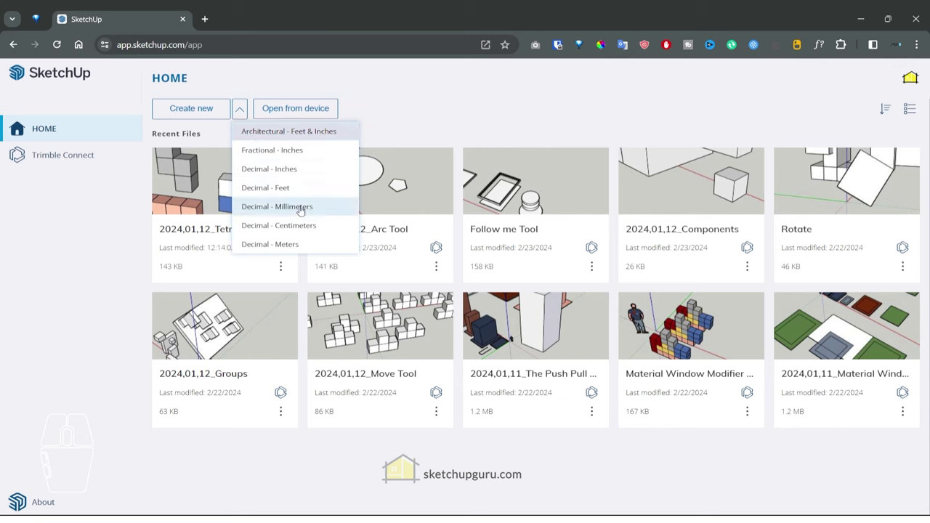
{"action": "left_click", "coordinate": [291, 133]}
{"action": "mouse_move", "coordinate": [388, 197]}
{"action": "middle_mouse_down"}
{"action": "mouse_move", "coordinate": [436, 203]}
{"action": "mouse_move", "coordinate": [408, 278]}
{"action": "mouse_move", "coordinate": [384, 288]}
{"action": "middle_mouse_up"}
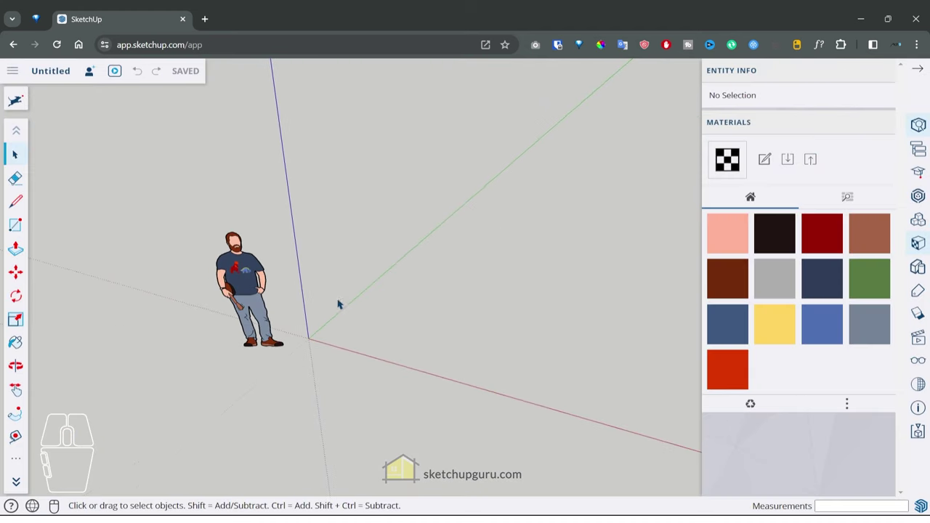
{"action": "mouse_move", "coordinate": [330, 347]}
{"action": "middle_mouse_down"}
{"action": "mouse_move", "coordinate": [322, 356]}
{"action": "mouse_move", "coordinate": [334, 356]}
{"action": "mouse_move", "coordinate": [306, 351]}
{"action": "mouse_move", "coordinate": [324, 347]}
{"action": "middle_mouse_up"}
- Draw a 1'×1' square starting at the axes origin
{"action": "scroll", "coordinate": [324, 348], "scroll_direction": "up", "scroll_amount": 4}
{"action": "key", "text": "r"}
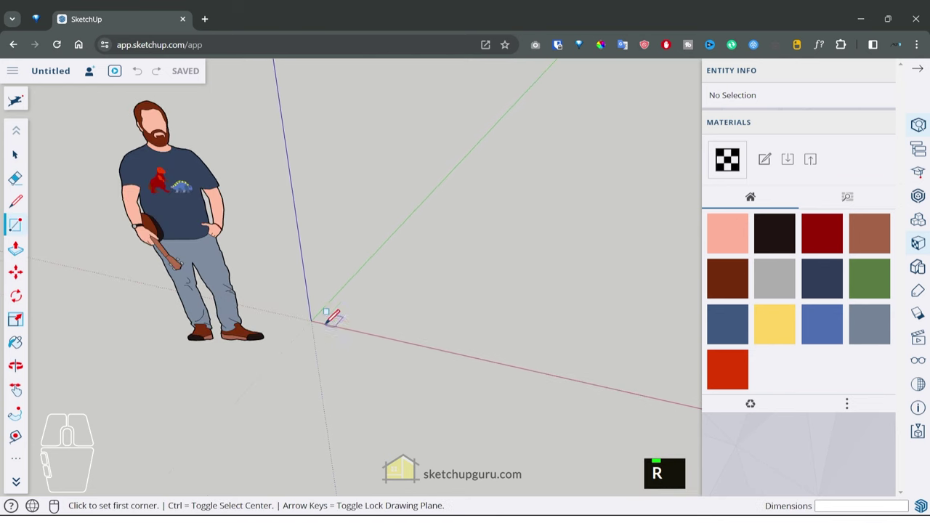
{"action": "left_click", "coordinate": [311, 320]}
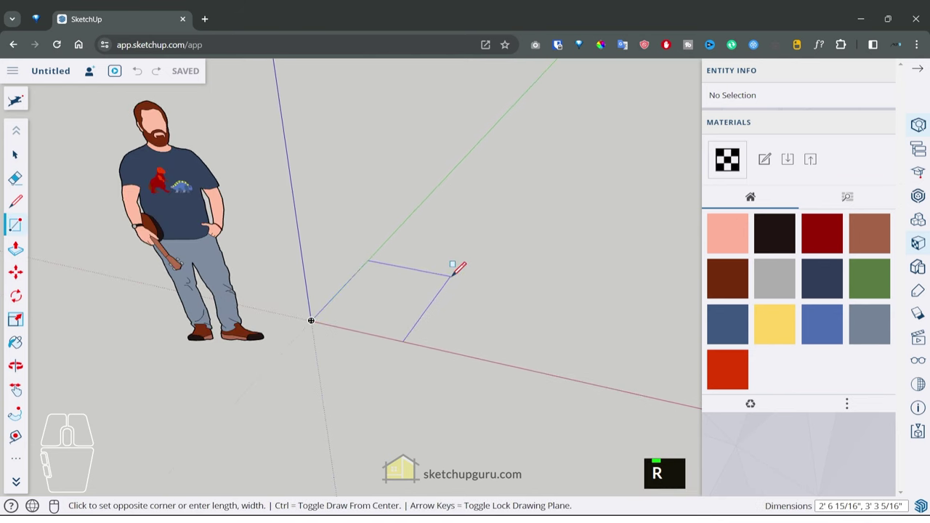
{"action": "type", "text": "1',1'"}
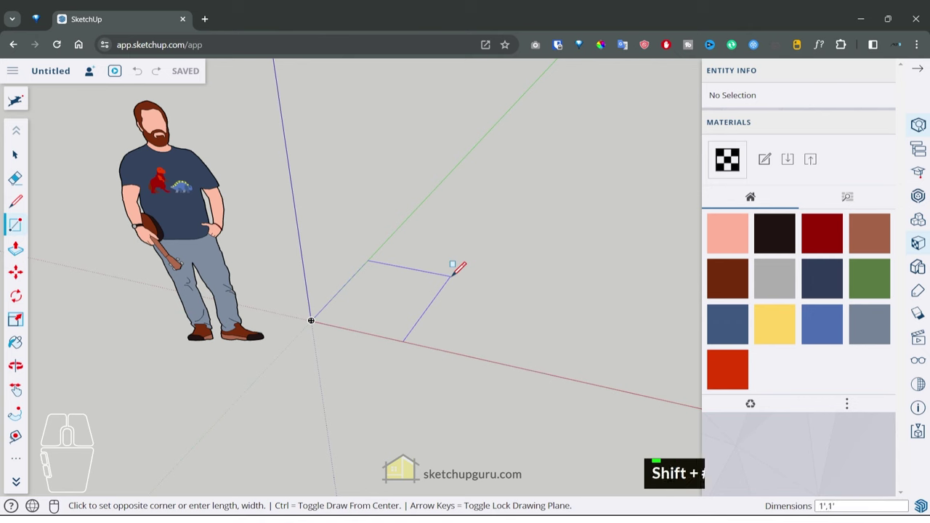
{"action": "key", "text": "Return"}
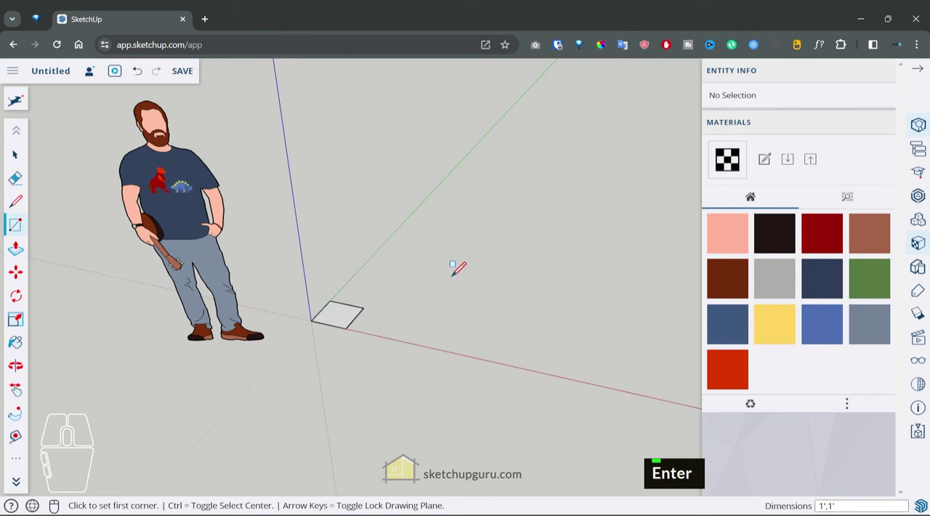
{"action": "key", "text": "space"}
{"action": "double_click", "coordinate": [324, 331]}
{"action": "scroll", "coordinate": [324, 334], "scroll_direction": "up", "scroll_amount": 5}
{"action": "left_click", "coordinate": [324, 333]}
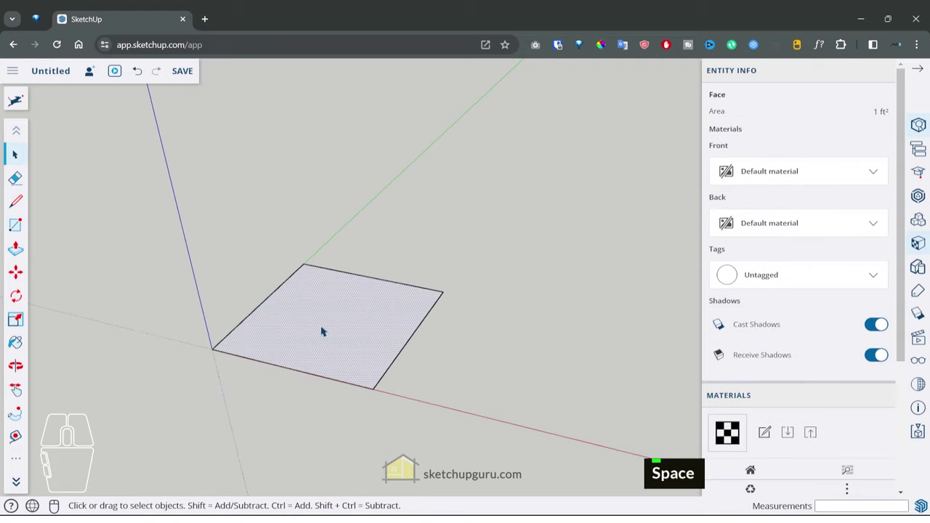
- Push/Pull the square up 1' into a cube
{"action": "key", "text": "p"}
{"action": "left_click", "coordinate": [344, 324]}
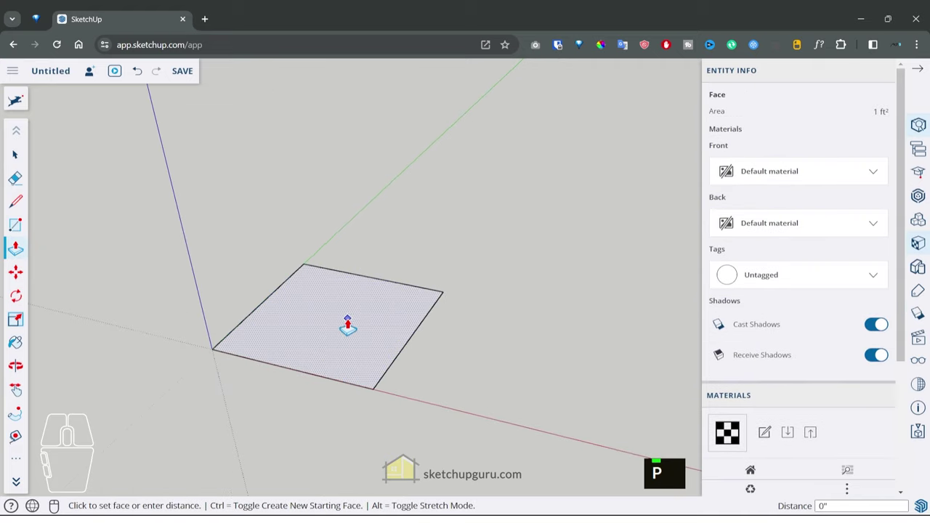
{"action": "type", "text": "1"}
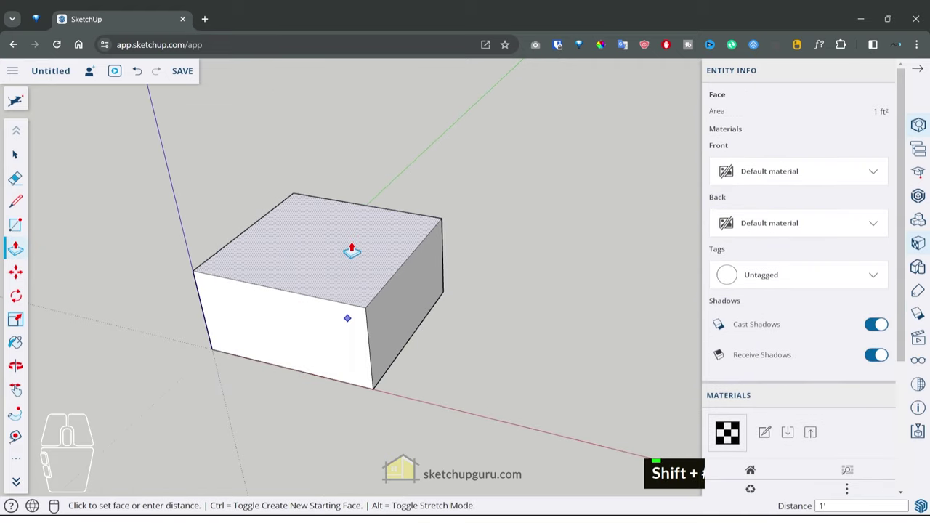
{"action": "key", "text": "Return"}
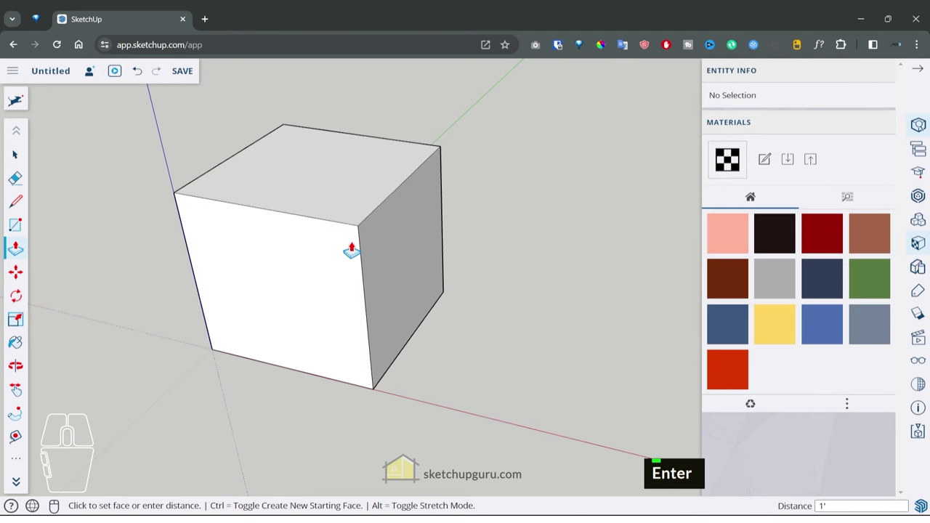
{"action": "key", "text": "space"}
{"action": "scroll", "coordinate": [429, 225], "scroll_direction": "down", "scroll_amount": 3}
{"action": "scroll", "coordinate": [378, 211], "scroll_direction": "up", "scroll_amount": 3}
- Select the whole cube and make it a group
{"action": "triple_click", "coordinate": [378, 212]}
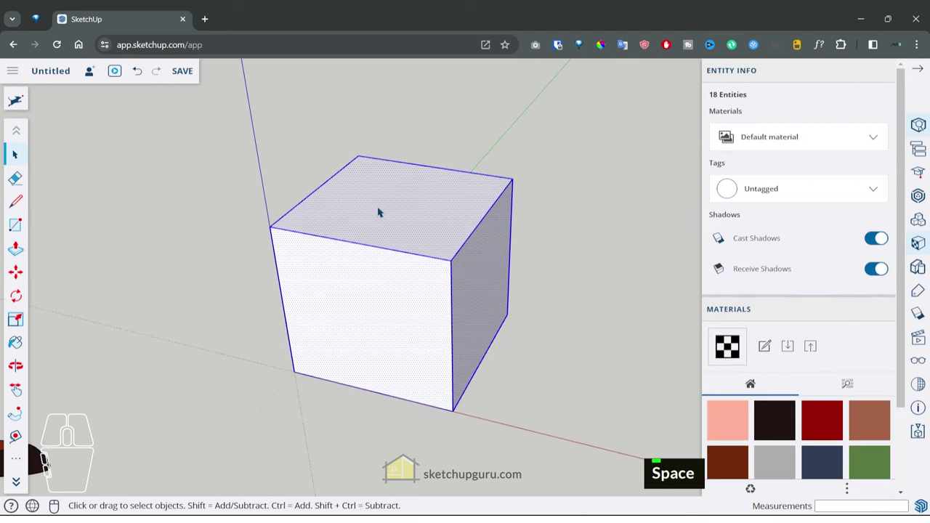
{"action": "middle_click_drag", "start_coordinate": [451, 228], "coordinate": [406, 229]}
{"action": "triple_click", "coordinate": [382, 199]}
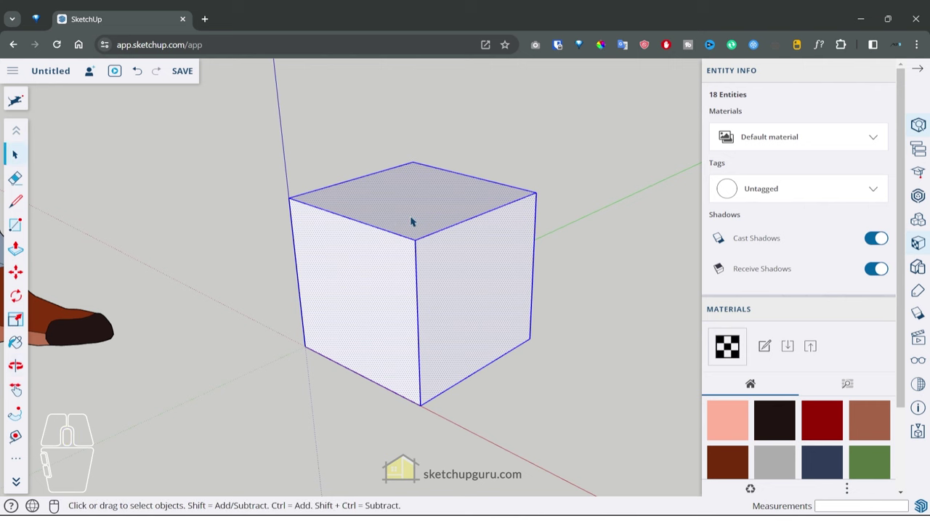
{"action": "right_click", "coordinate": [411, 221]}
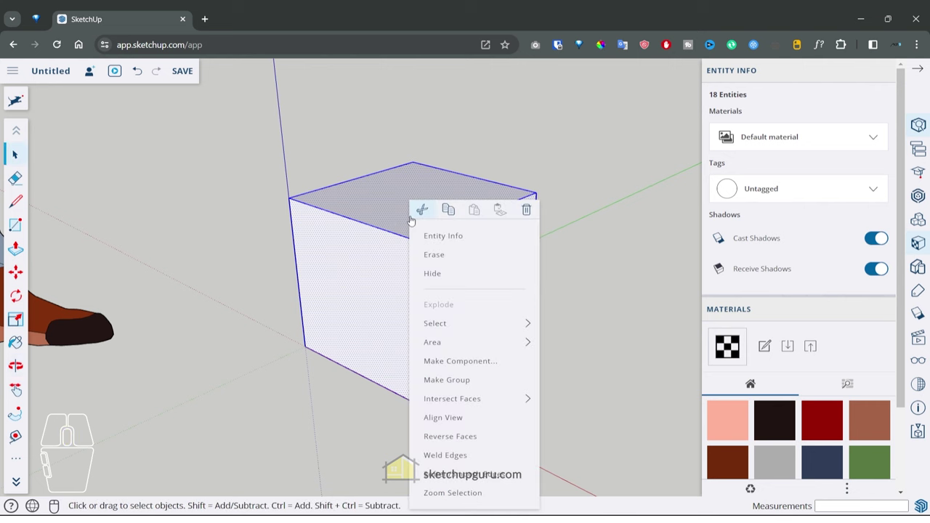
{"action": "left_click", "coordinate": [458, 379]}
{"action": "middle_click_drag", "start_coordinate": [412, 365], "coordinate": [386, 278]}
{"action": "scroll", "coordinate": [422, 326], "scroll_direction": "down", "scroll_amount": 3}
{"action": "scroll", "coordinate": [316, 262], "scroll_direction": "down", "scroll_amount": 3}
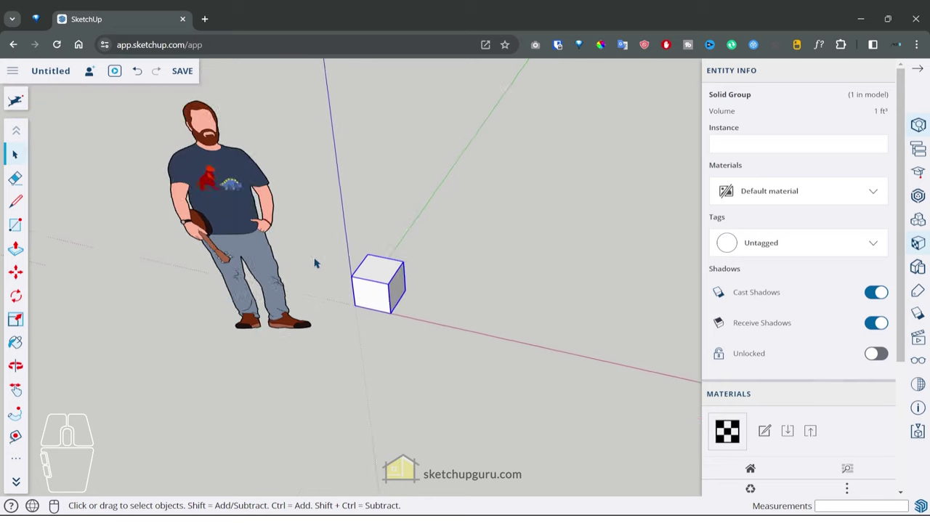
- Delete the scale figure and select the cube group
{"action": "left_click", "coordinate": [248, 203]}
{"action": "middle_click_drag", "start_coordinate": [247, 204], "coordinate": [383, 260]}
{"action": "key", "text": "Delete"}
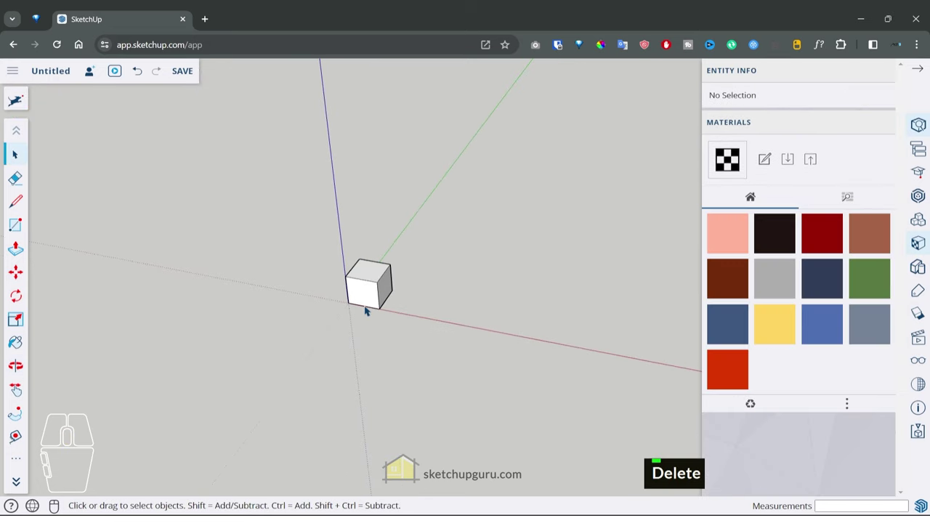
{"action": "left_click", "coordinate": [366, 311]}
{"action": "scroll", "coordinate": [336, 316], "scroll_direction": "up", "scroll_amount": 3}
{"action": "mouse_move", "coordinate": [378, 347]}
{"action": "middle_mouse_down"}
{"action": "mouse_move", "coordinate": [270, 247]}
{"action": "mouse_move", "coordinate": [399, 371]}
{"action": "mouse_move", "coordinate": [378, 349]}
{"action": "middle_mouse_up"}
{"action": "scroll", "coordinate": [344, 309], "scroll_direction": "down", "scroll_amount": 3}
{"action": "scroll", "coordinate": [315, 298], "scroll_direction": "up", "scroll_amount": 4}
{"action": "middle_click_drag", "start_coordinate": [331, 306], "coordinate": [339, 319]}
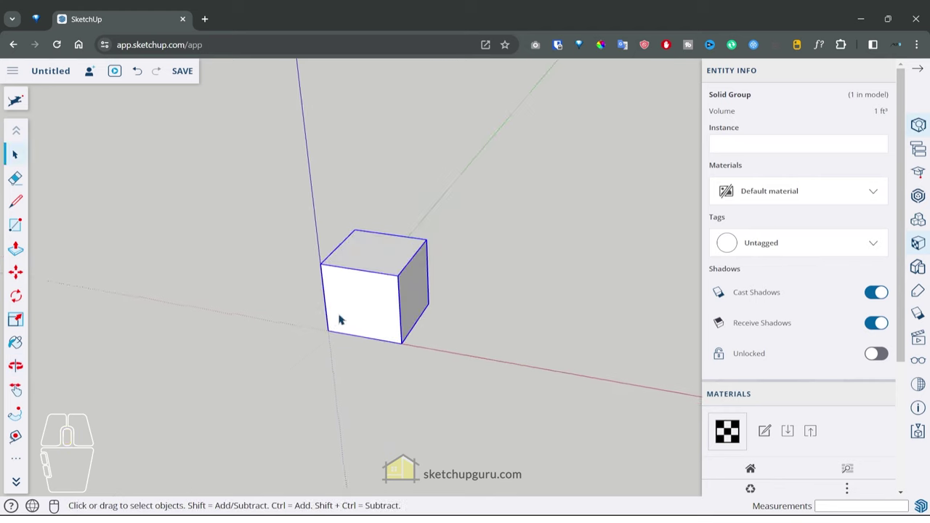
- Copy the cube with Move and Ctrl into a straight row of four cubes
{"action": "key", "text": "m"}
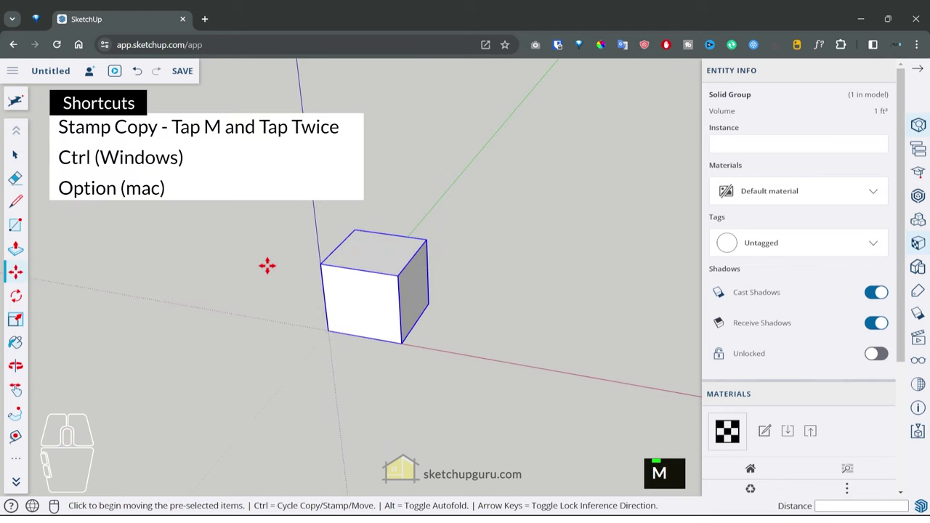
{"action": "key", "text": "ctrl"}
{"action": "key", "text": "ctrl"}
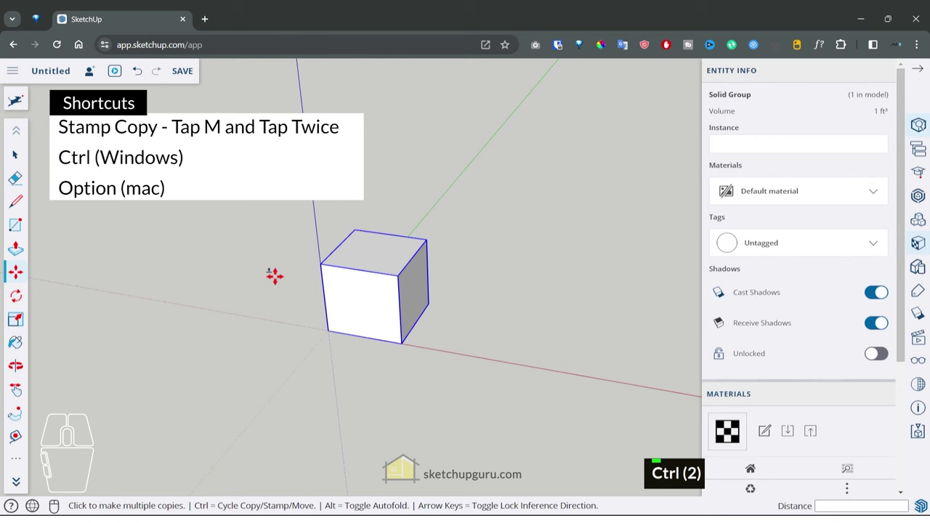
{"action": "left_click", "coordinate": [327, 327]}
{"action": "left_click", "coordinate": [403, 340]}
{"action": "left_click", "coordinate": [479, 356]}
{"action": "scroll", "coordinate": [480, 356], "scroll_direction": "down", "scroll_amount": 2}
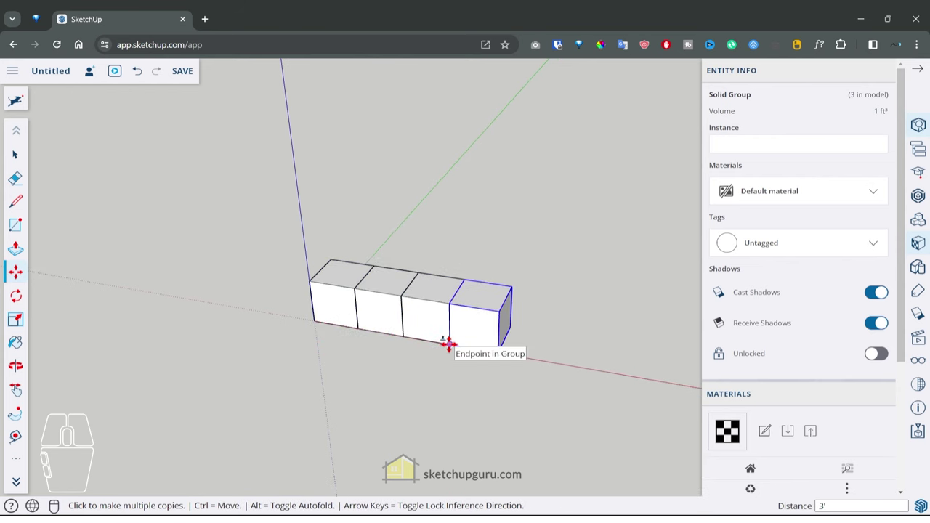
{"action": "left_click", "coordinate": [448, 345]}
- Place four cube copies apart from the row to form the second piece
{"action": "scroll", "coordinate": [413, 305], "scroll_direction": "down", "scroll_amount": 2}
{"action": "scroll", "coordinate": [472, 334], "scroll_direction": "up", "scroll_amount": 3}
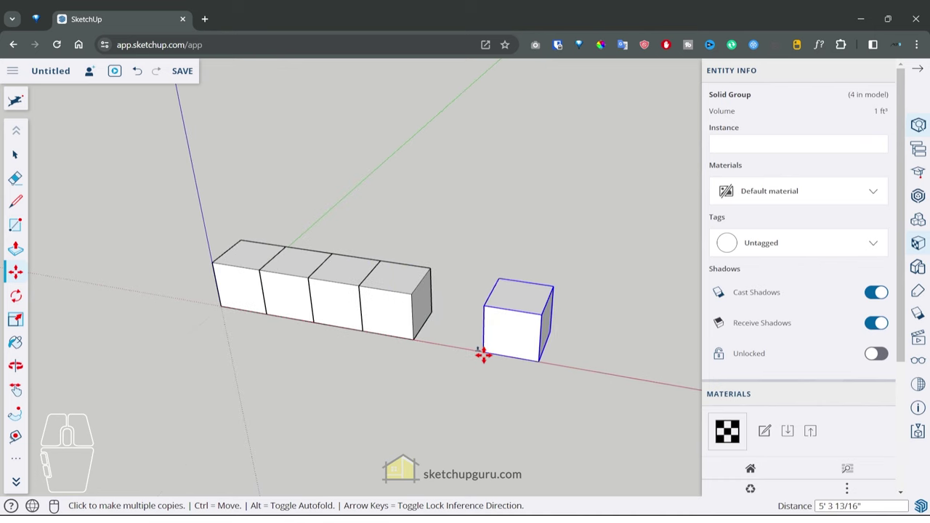
{"action": "left_click", "coordinate": [483, 354]}
{"action": "left_click", "coordinate": [535, 360]}
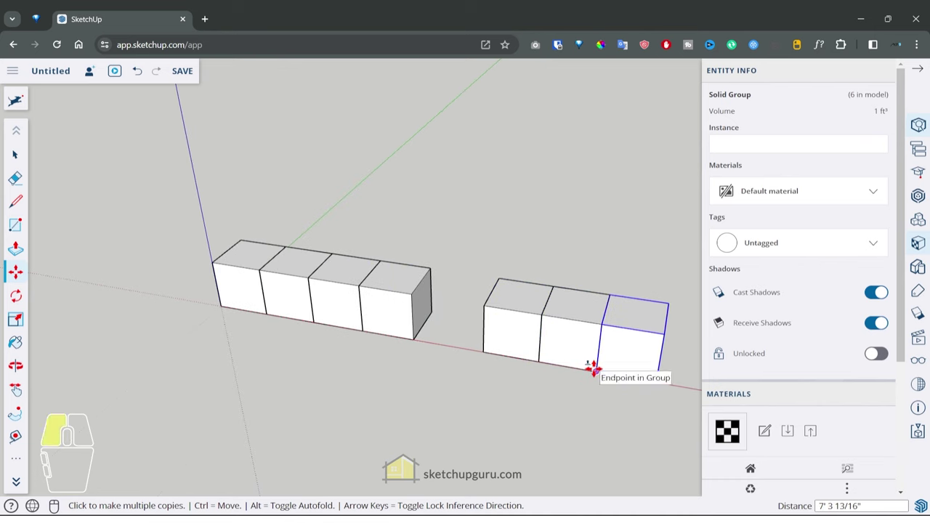
{"action": "left_click", "coordinate": [594, 371]}
{"action": "left_click", "coordinate": [553, 320]}
{"action": "scroll", "coordinate": [642, 353], "scroll_direction": "down", "scroll_amount": 2}
{"action": "scroll", "coordinate": [475, 322], "scroll_direction": "up", "scroll_amount": 2}
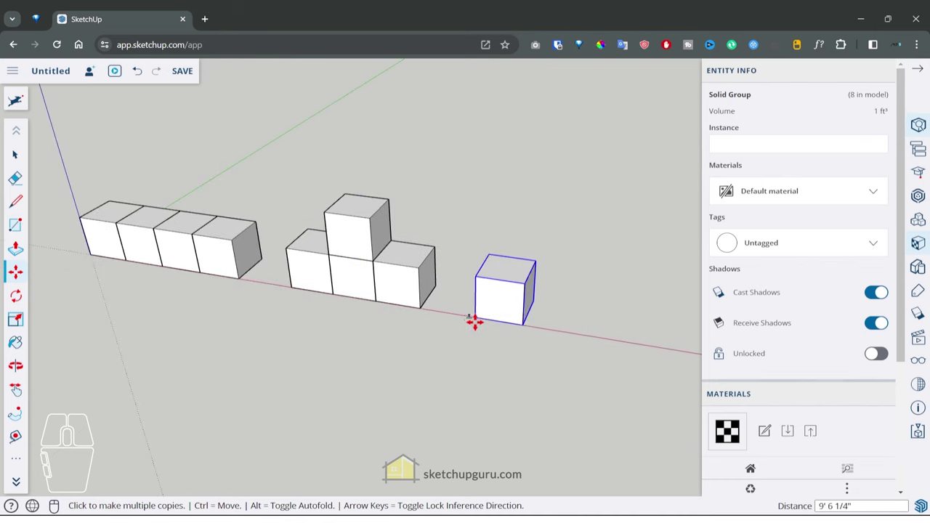
- Add three cube copies beside and on top of the stack
{"action": "left_click", "coordinate": [480, 317]}
{"action": "left_click", "coordinate": [519, 317]}
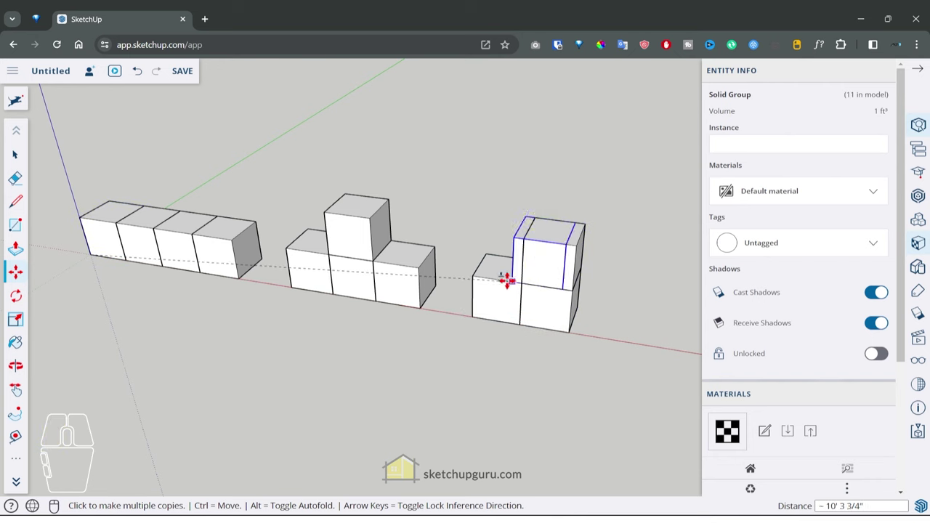
{"action": "left_click", "coordinate": [476, 275]}
{"action": "scroll", "coordinate": [426, 284], "scroll_direction": "down", "scroll_amount": 2}
{"action": "scroll", "coordinate": [521, 307], "scroll_direction": "up", "scroll_amount": 3}
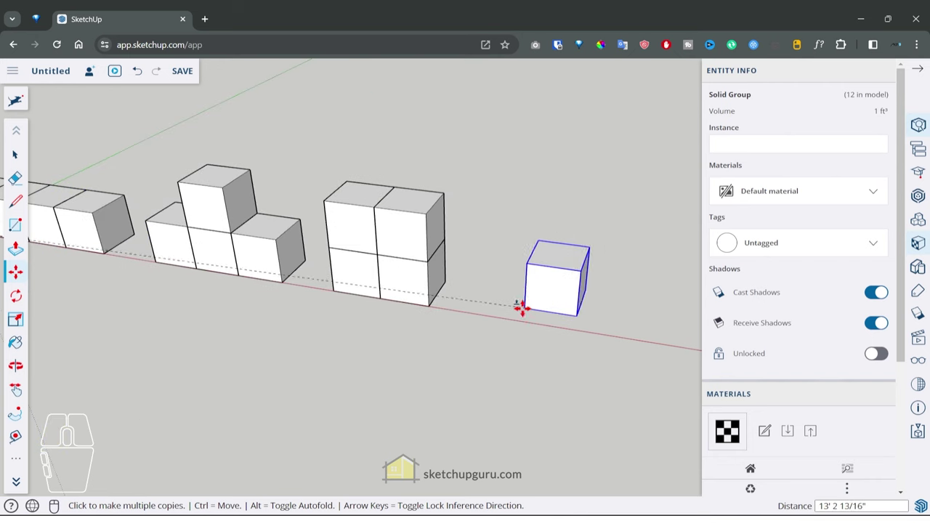
- Place four cube copies to the right, two on the ground and two stacked above
{"action": "left_click", "coordinate": [485, 316]}
{"action": "left_click", "coordinate": [538, 322]}
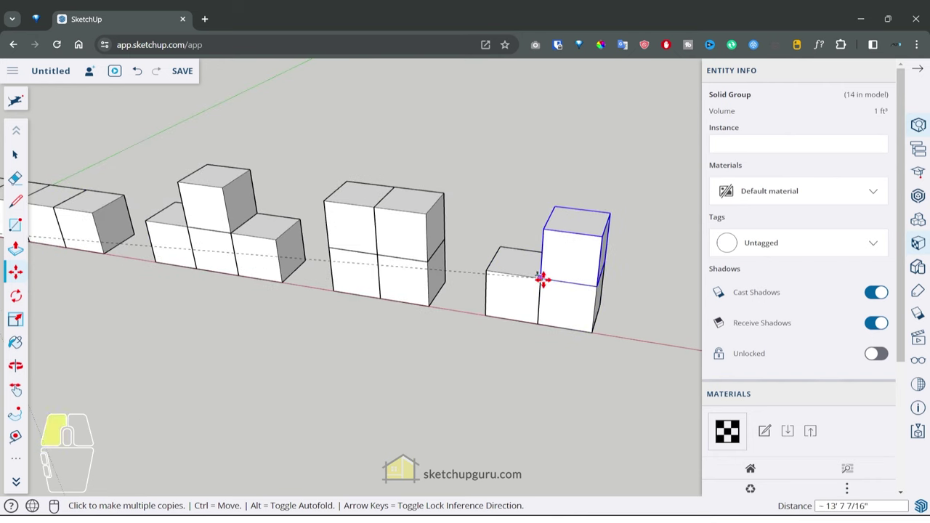
{"action": "left_click", "coordinate": [545, 280]}
{"action": "left_click", "coordinate": [596, 285]}
{"action": "scroll", "coordinate": [537, 287], "scroll_direction": "down", "scroll_amount": 3}
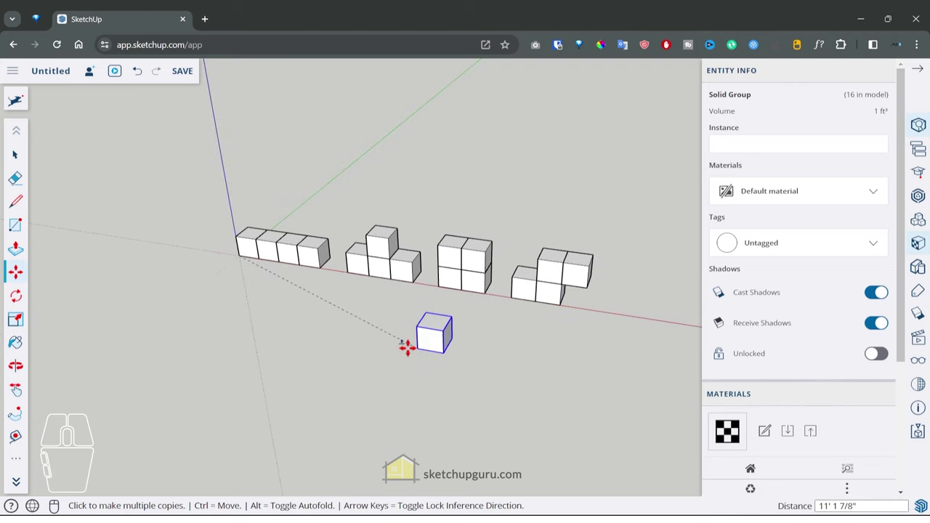
{"action": "scroll", "coordinate": [404, 345], "scroll_direction": "down", "scroll_amount": 2}
{"action": "scroll", "coordinate": [574, 326], "scroll_direction": "up", "scroll_amount": 4}
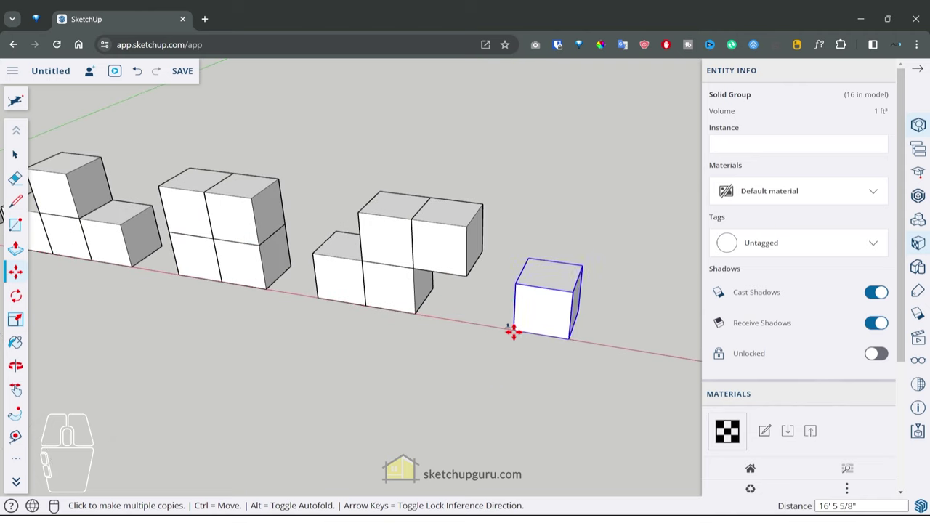
- Build the last piece from cube copies at the right end and finish copying
{"action": "left_click", "coordinate": [515, 330]}
{"action": "left_click", "coordinate": [570, 337]}
{"action": "scroll", "coordinate": [571, 337], "scroll_direction": "down", "scroll_amount": 2}
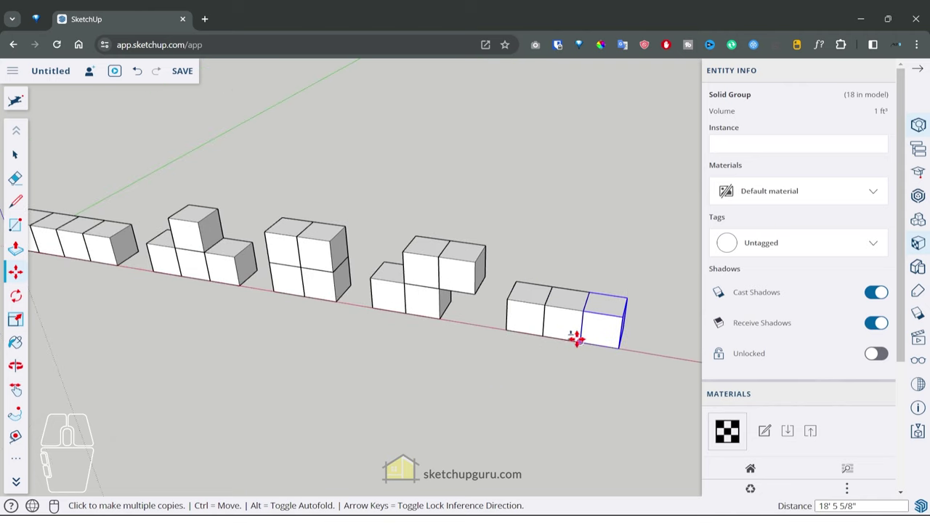
{"action": "left_click", "coordinate": [509, 298]}
{"action": "middle_click_drag", "start_coordinate": [509, 298], "coordinate": [605, 325]}
{"action": "key", "text": "space"}
{"action": "middle_click_drag", "start_coordinate": [552, 346], "coordinate": [469, 342]}
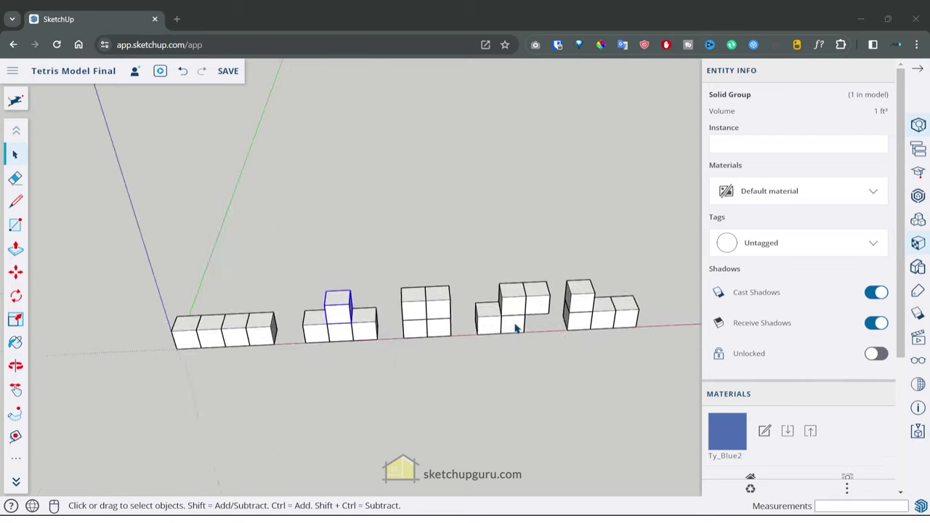
- Orbit the view toward the T-piece and clear the current selection
{"action": "middle_click_drag", "start_coordinate": [515, 326], "coordinate": [363, 411]}
{"action": "scroll", "coordinate": [534, 293], "scroll_direction": "up", "scroll_amount": 5}
{"action": "scroll", "coordinate": [378, 332], "scroll_direction": "down", "scroll_amount": 5}
{"action": "left_click", "coordinate": [378, 370]}
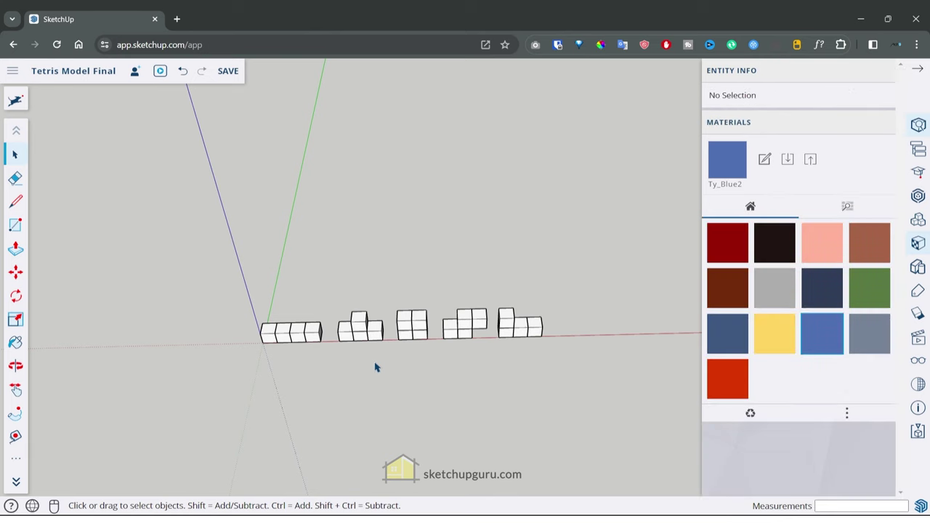
{"action": "scroll", "coordinate": [362, 359], "scroll_direction": "up", "scroll_amount": 4}
{"action": "middle_click_drag", "start_coordinate": [365, 387], "coordinate": [413, 386]}
- Select the T-piece's four cubes: top, front-left, middle and right
{"action": "left_click", "coordinate": [392, 298]}
{"action": "scroll", "coordinate": [456, 341], "scroll_direction": "up", "scroll_amount": 3}
{"action": "scroll", "coordinate": [456, 341], "scroll_direction": "down", "scroll_amount": 5}
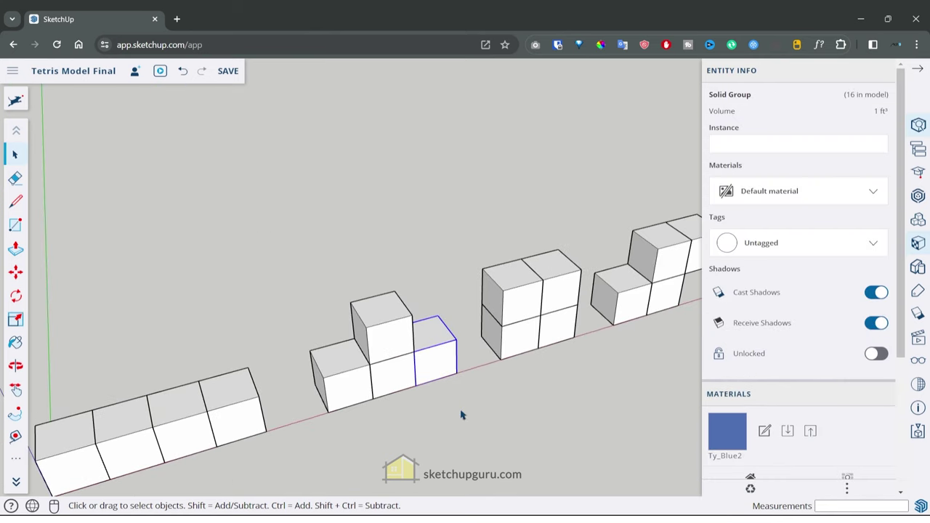
{"action": "left_click", "coordinate": [397, 400]}
{"action": "middle_click_drag", "start_coordinate": [397, 401], "coordinate": [346, 368]}
{"action": "left_click", "coordinate": [347, 368]}
{"action": "left_click", "coordinate": [367, 320]}
{"action": "left_click", "coordinate": [417, 356]}
{"action": "left_click", "coordinate": [354, 355]}
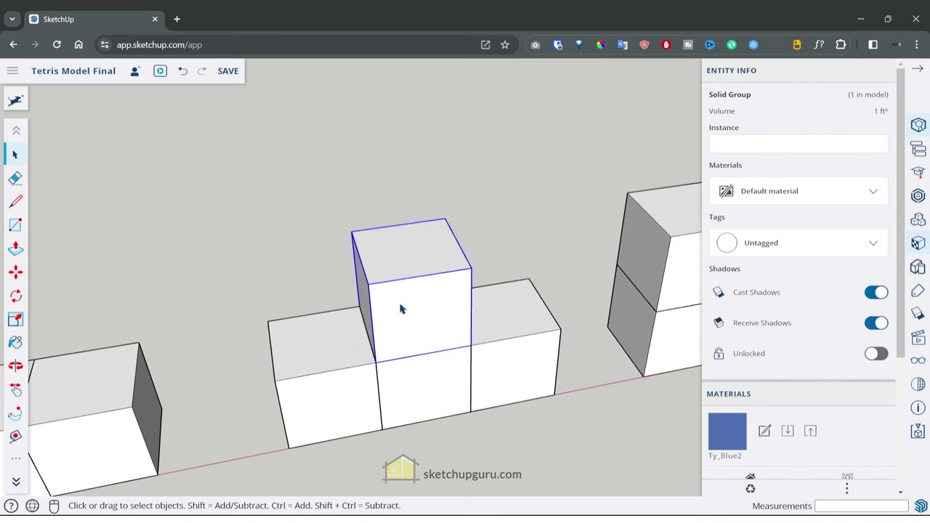
- Check the top cube's top face inside its group, then reselect the top cube group
{"action": "double_click", "coordinate": [400, 309]}
{"action": "left_click", "coordinate": [421, 245]}
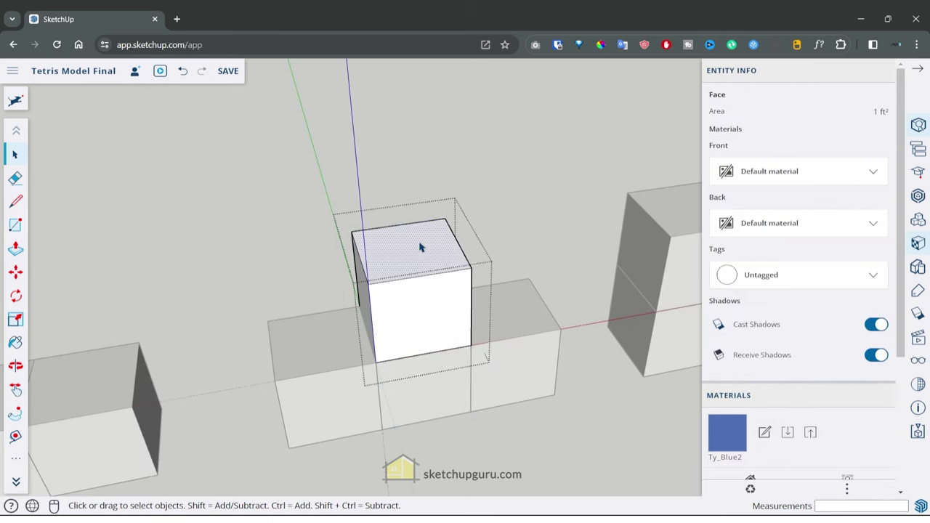
{"action": "left_click", "coordinate": [380, 159]}
{"action": "left_click", "coordinate": [372, 243]}
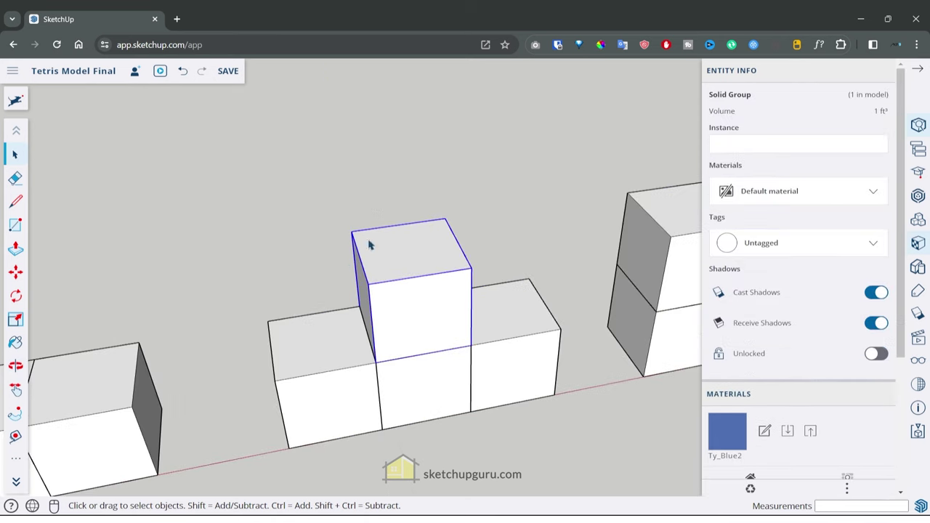
- Check the Outliner group list and use Make Group on the four selected cubes
{"action": "left_click", "coordinate": [919, 149]}
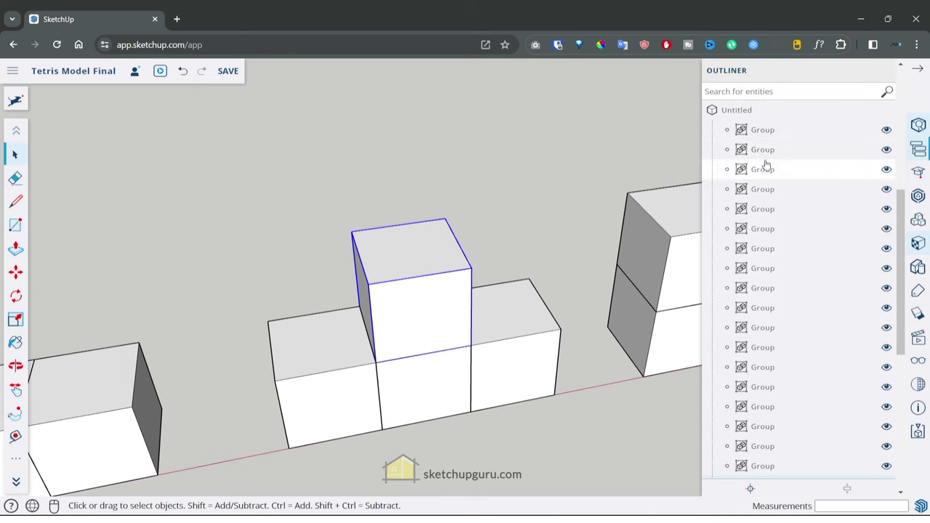
{"action": "scroll", "coordinate": [756, 174], "scroll_direction": "down", "scroll_amount": 2}
{"action": "left_click_drag", "start_coordinate": [536, 417], "coordinate": [295, 230]}
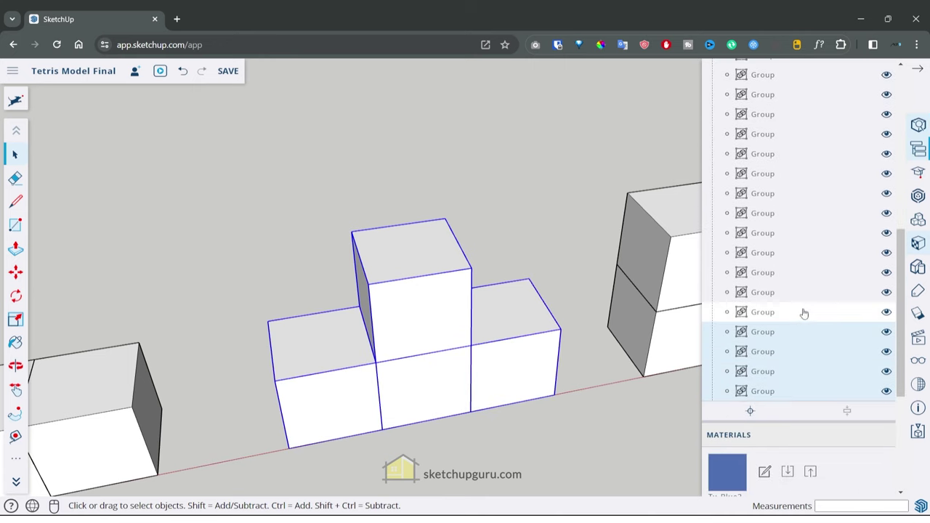
{"action": "right_click", "coordinate": [422, 306]}
{"action": "left_click", "coordinate": [455, 379]}
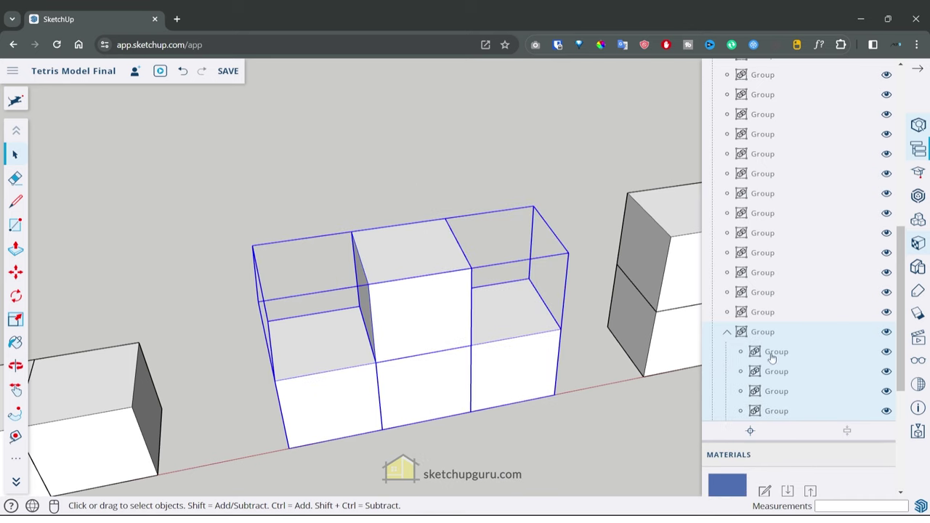
- Open the new T-piece group and select its nested cubes one by one
{"action": "double_click", "coordinate": [431, 295]}
{"action": "left_click", "coordinate": [431, 295]}
{"action": "left_click", "coordinate": [325, 371]}
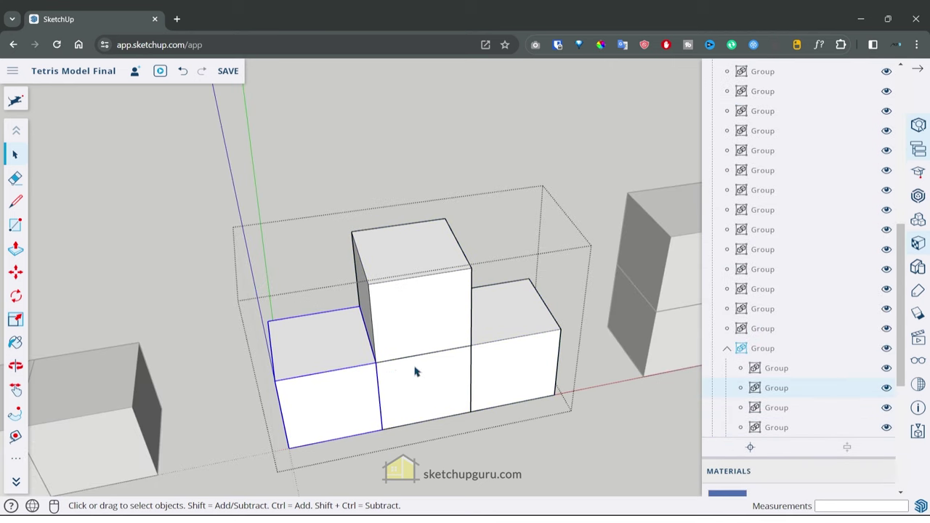
{"action": "left_click", "coordinate": [438, 375]}
{"action": "left_click", "coordinate": [535, 374]}
{"action": "left_click", "coordinate": [426, 300]}
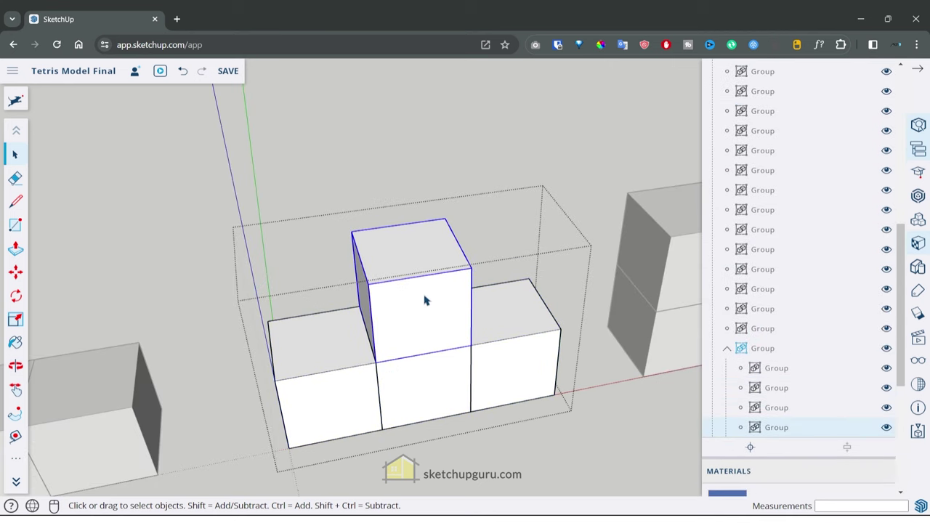
{"action": "left_click", "coordinate": [338, 383]}
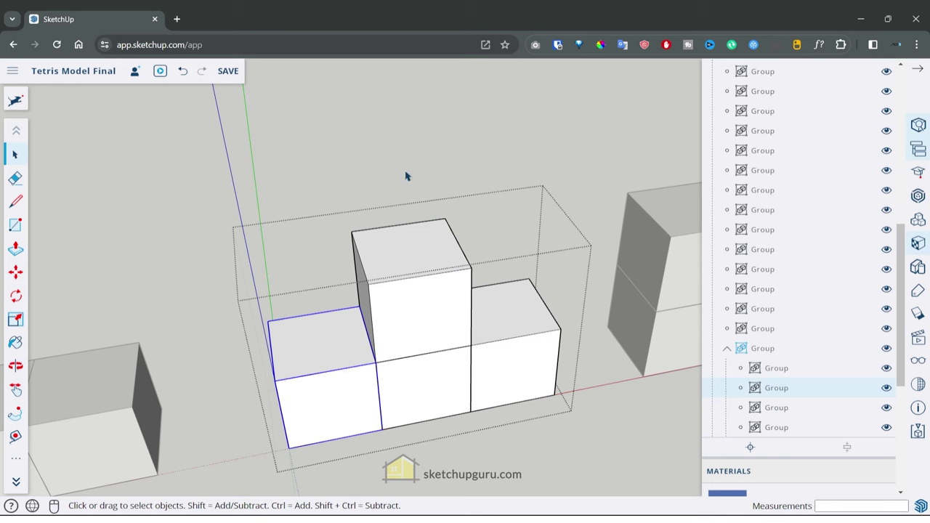
{"action": "left_click", "coordinate": [411, 241]}
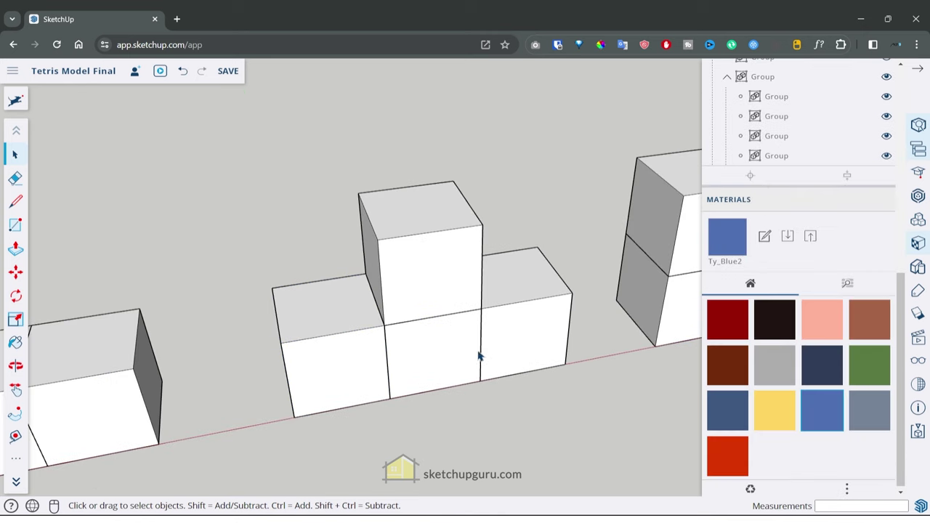
- Reopen the T-piece group and verify its top, bottom-left and right cubes
{"action": "scroll", "coordinate": [478, 356], "scroll_direction": "down", "scroll_amount": 3}
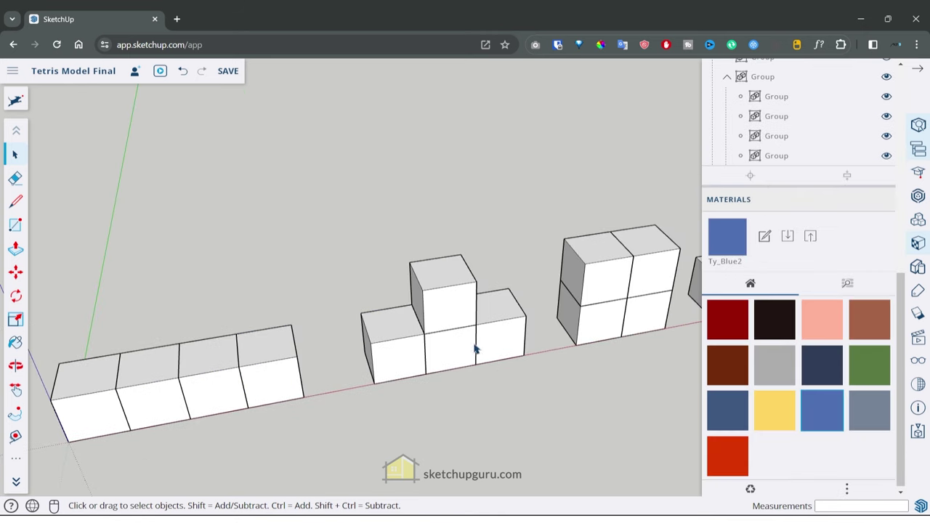
{"action": "left_click", "coordinate": [456, 307]}
{"action": "double_click", "coordinate": [456, 308]}
{"action": "left_click", "coordinate": [456, 306]}
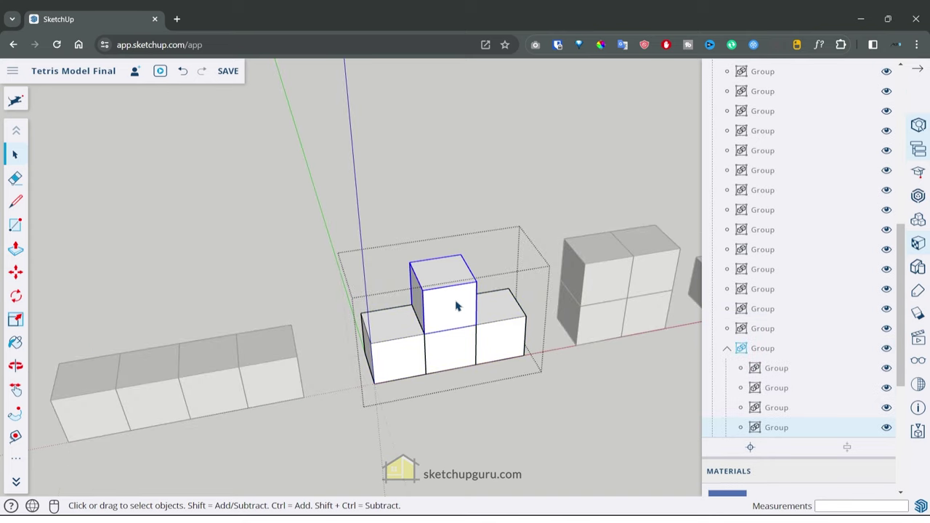
{"action": "left_click", "coordinate": [413, 370]}
{"action": "left_click", "coordinate": [497, 349]}
{"action": "left_click", "coordinate": [450, 301]}
{"action": "scroll", "coordinate": [450, 279], "scroll_direction": "up", "scroll_amount": 3}
- Edit the top cube group, select its top face and view it in Entity Info
{"action": "double_click", "coordinate": [428, 304]}
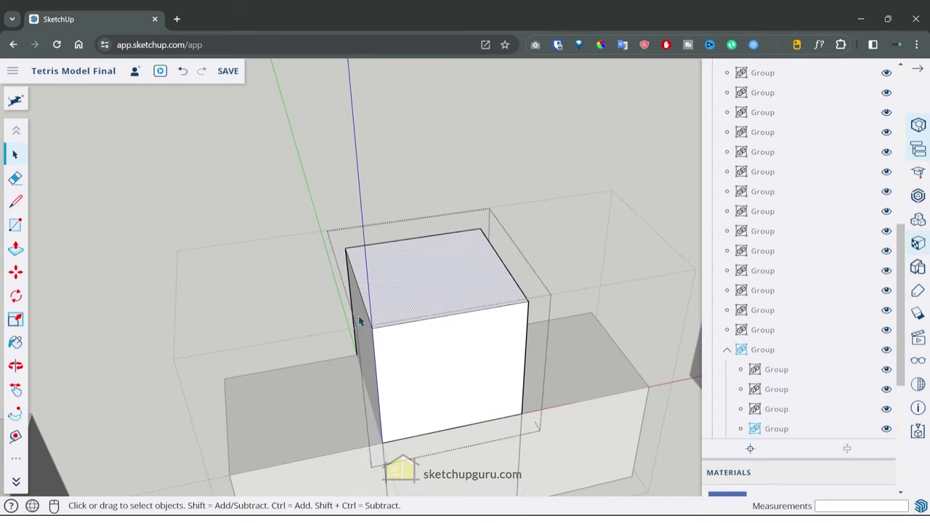
{"action": "middle_click_drag", "start_coordinate": [441, 297], "coordinate": [504, 357]}
{"action": "left_click", "coordinate": [438, 293]}
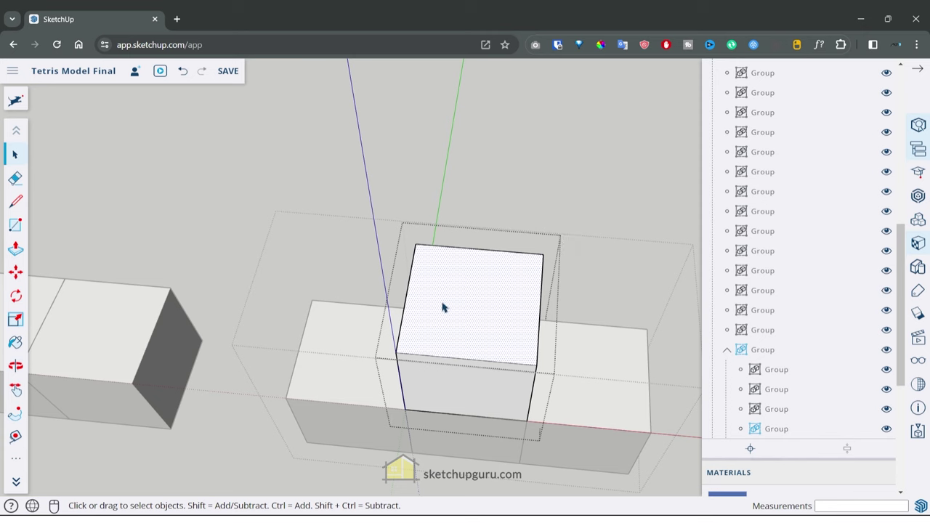
{"action": "left_click", "coordinate": [918, 125]}
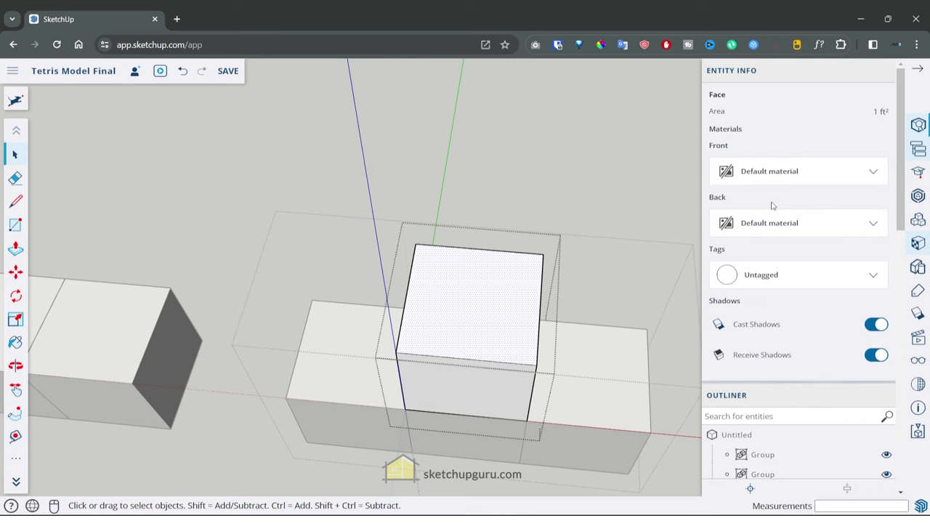
- Orbit around the top cube to inspect it from the side and above
{"action": "middle_click_drag", "start_coordinate": [465, 386], "coordinate": [567, 342]}
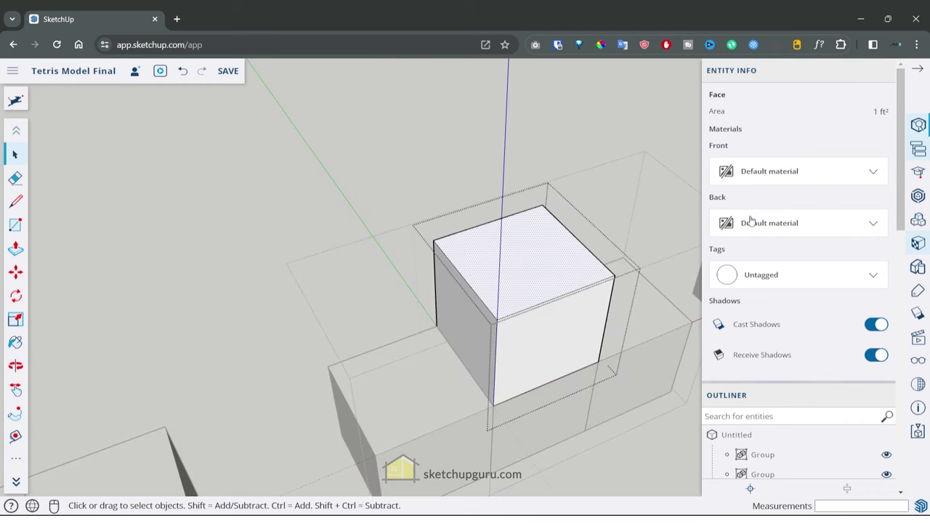
{"action": "scroll", "coordinate": [551, 239], "scroll_direction": "up", "scroll_amount": 3}
{"action": "middle_click_drag", "start_coordinate": [525, 283], "coordinate": [472, 210]}
{"action": "scroll", "coordinate": [447, 344], "scroll_direction": "down", "scroll_amount": 3}
{"action": "scroll", "coordinate": [446, 344], "scroll_direction": "up", "scroll_amount": 4}
{"action": "scroll", "coordinate": [466, 231], "scroll_direction": "down", "scroll_amount": 3}
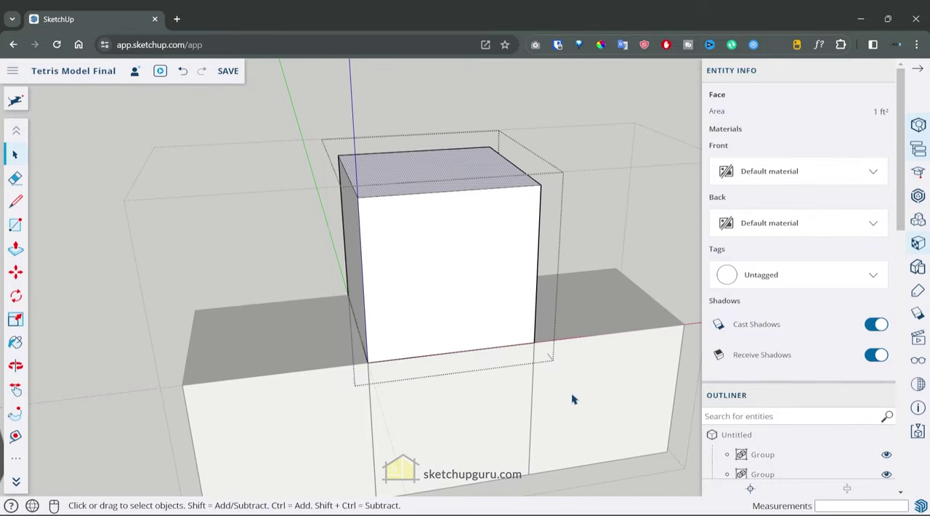
{"action": "mouse_move", "coordinate": [423, 278]}
{"action": "middle_mouse_down"}
{"action": "mouse_move", "coordinate": [409, 330]}
{"action": "mouse_move", "coordinate": [422, 341]}
{"action": "mouse_move", "coordinate": [444, 204]}
{"action": "mouse_move", "coordinate": [422, 283]}
{"action": "middle_mouse_up"}
{"action": "scroll", "coordinate": [421, 284], "scroll_direction": "up", "scroll_amount": 3}
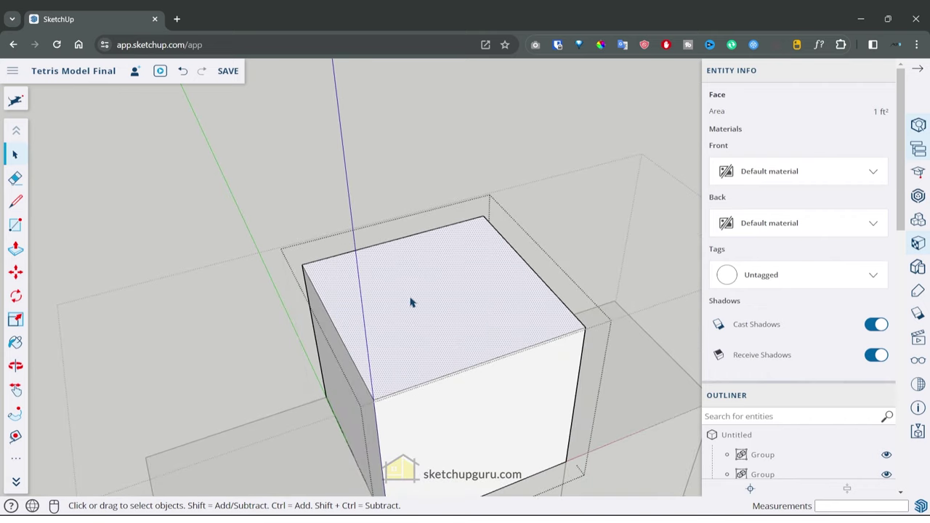
{"action": "scroll", "coordinate": [411, 302], "scroll_direction": "down", "scroll_amount": 2}
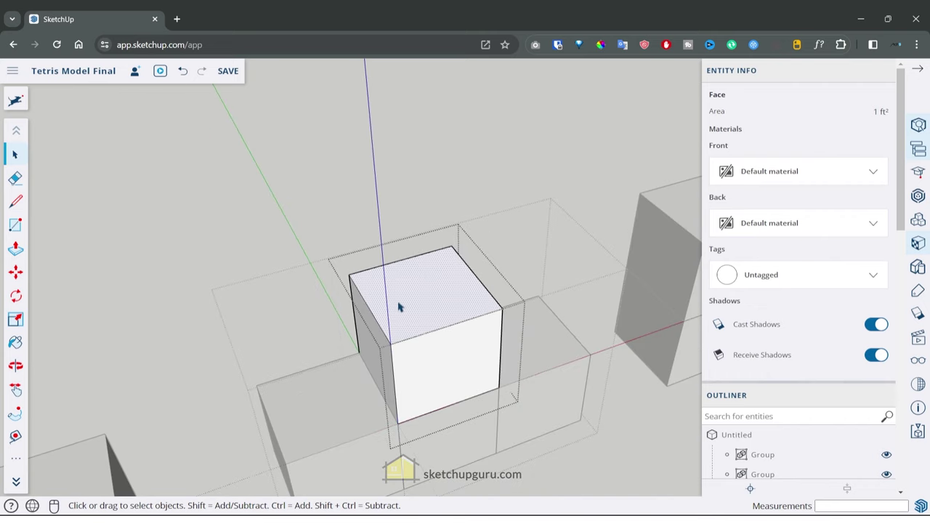
- Paint the top cube's top face Ty_Orange with the Paint Bucket, then exit the group
{"action": "key", "text": "b"}
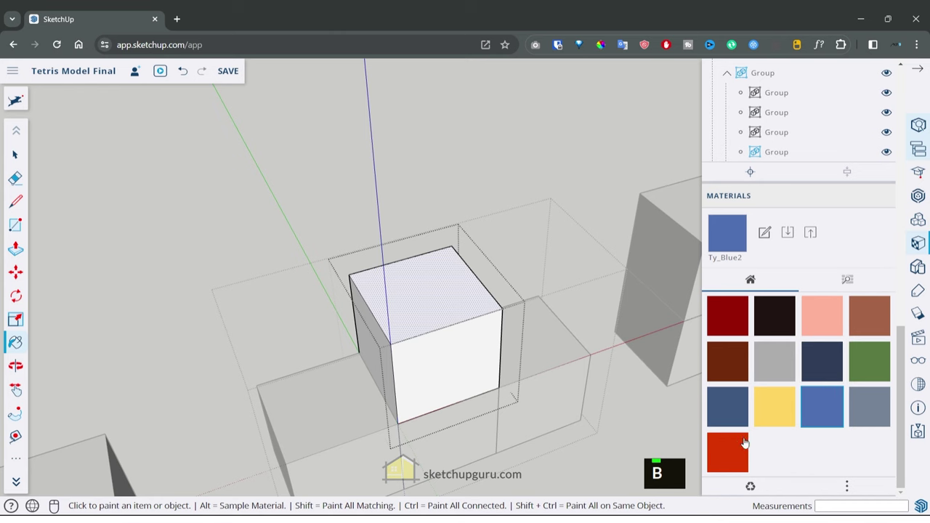
{"action": "left_click", "coordinate": [733, 451]}
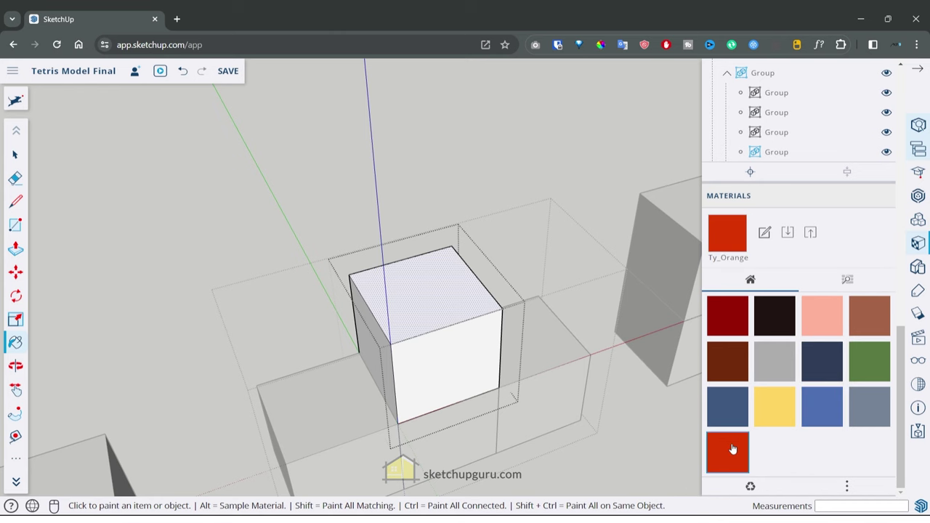
{"action": "left_click", "coordinate": [431, 290]}
{"action": "middle_click_drag", "start_coordinate": [432, 290], "coordinate": [430, 334]}
{"action": "key", "text": "space"}
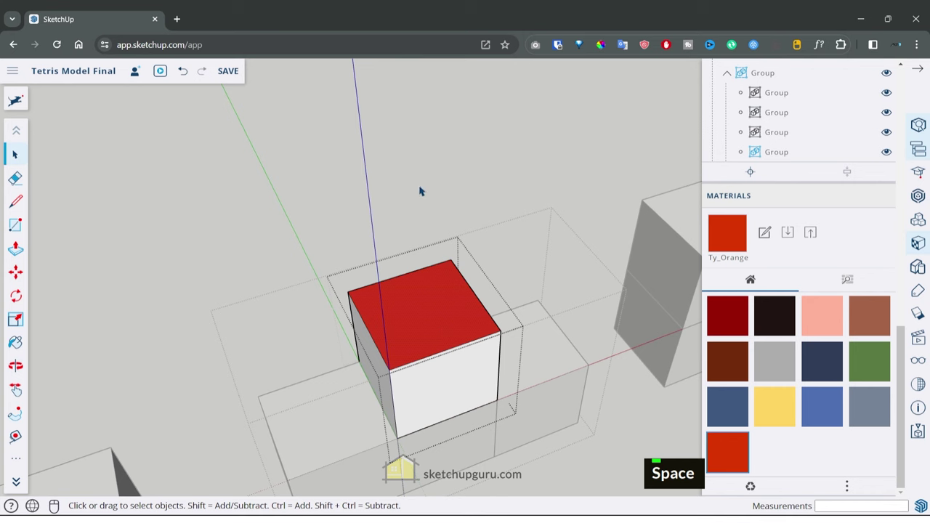
{"action": "key", "text": "Escape"}
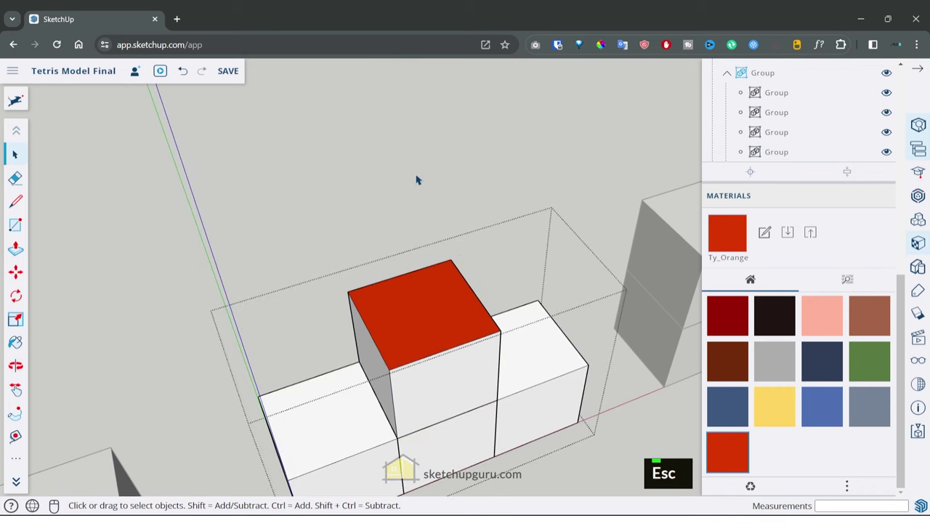
{"action": "mouse_move", "coordinate": [446, 328]}
{"action": "middle_mouse_down"}
{"action": "mouse_move", "coordinate": [453, 301]}
{"action": "mouse_move", "coordinate": [449, 312]}
{"action": "middle_mouse_up"}
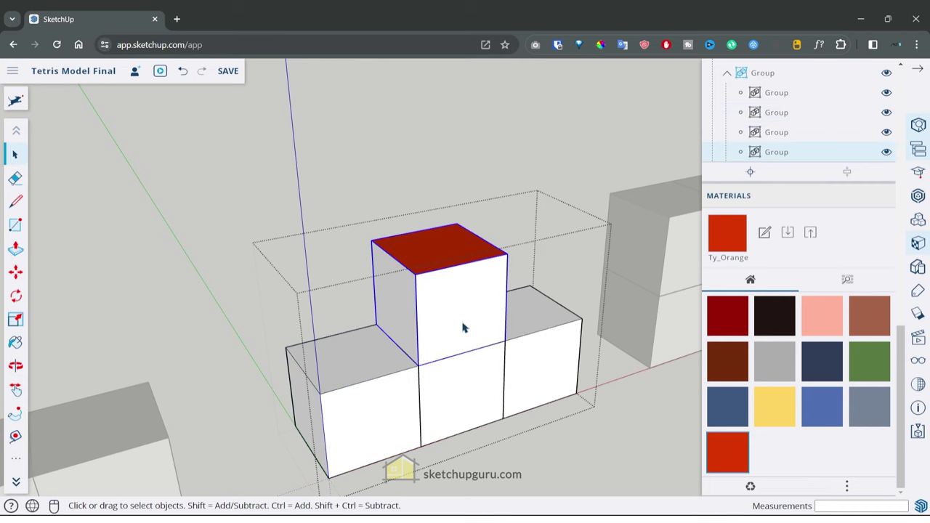
- Paint the top cube's sides Ty_Yellow and orbit to check the result
{"action": "left_click", "coordinate": [763, 400]}
{"action": "scroll", "coordinate": [444, 290], "scroll_direction": "up", "scroll_amount": 3}
{"action": "scroll", "coordinate": [458, 280], "scroll_direction": "down", "scroll_amount": 2}
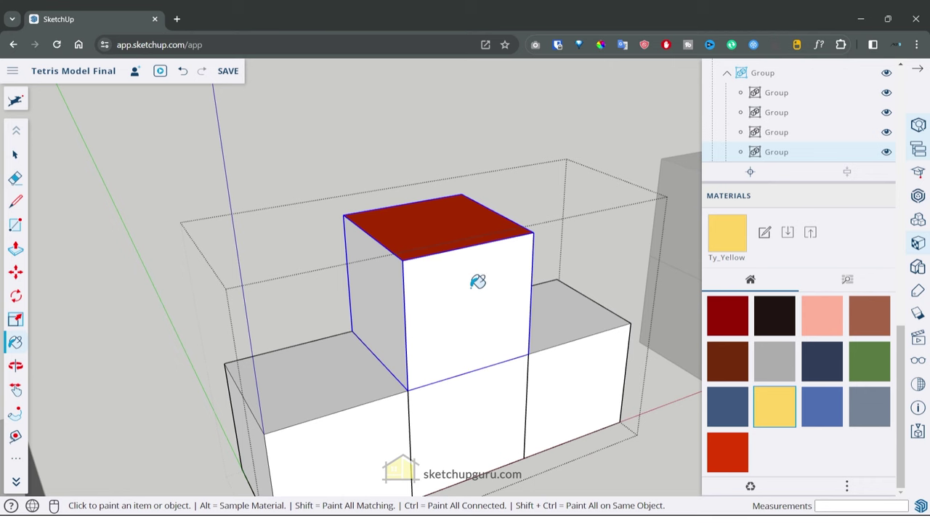
{"action": "left_click", "coordinate": [476, 280]}
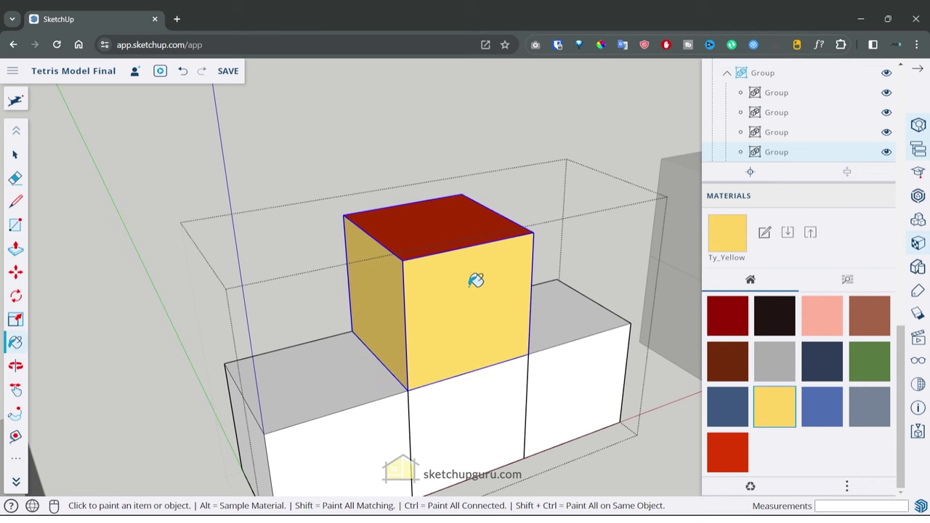
{"action": "key", "text": "o"}
{"action": "middle_click_drag", "start_coordinate": [425, 281], "coordinate": [455, 312]}
{"action": "key", "text": "space"}
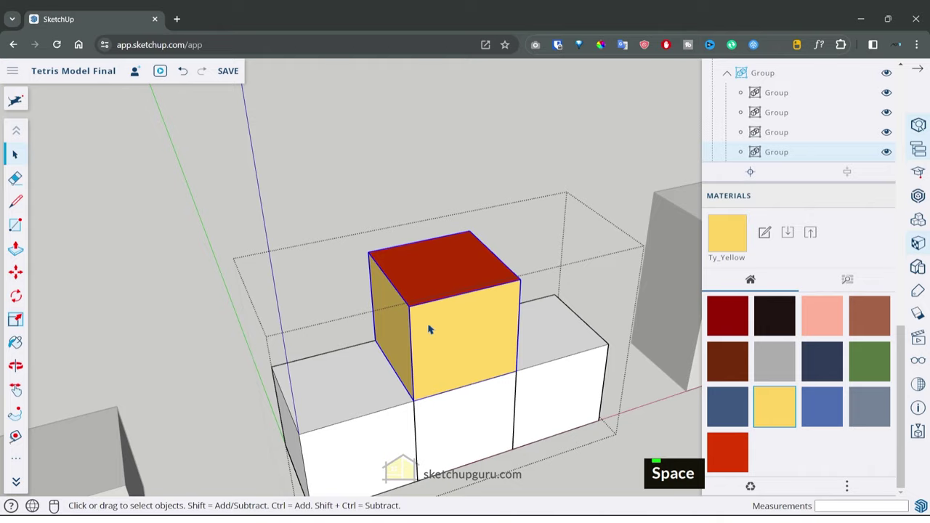
{"action": "scroll", "coordinate": [507, 322], "scroll_direction": "up", "scroll_amount": 5}
{"action": "middle_click_drag", "start_coordinate": [481, 354], "coordinate": [344, 271]}
{"action": "scroll", "coordinate": [297, 276], "scroll_direction": "up", "scroll_amount": 4}
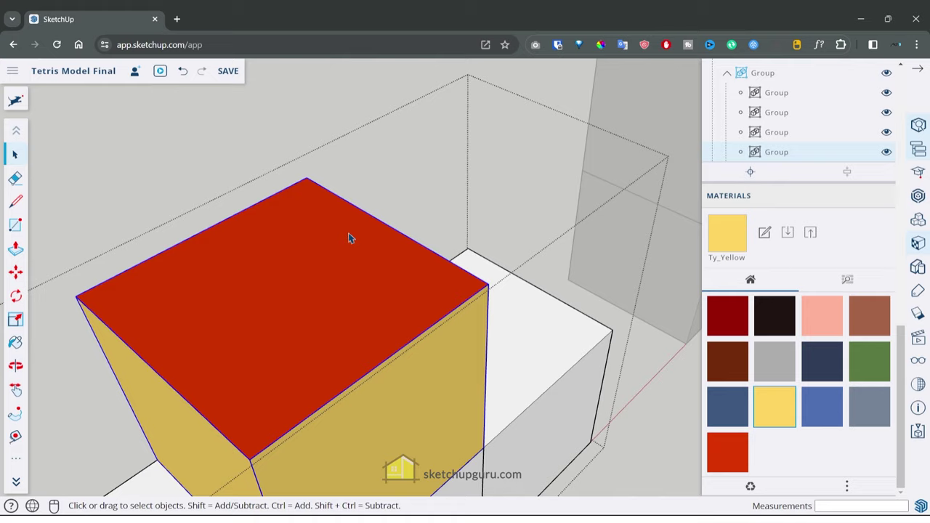
{"action": "scroll", "coordinate": [341, 239], "scroll_direction": "down", "scroll_amount": 3}
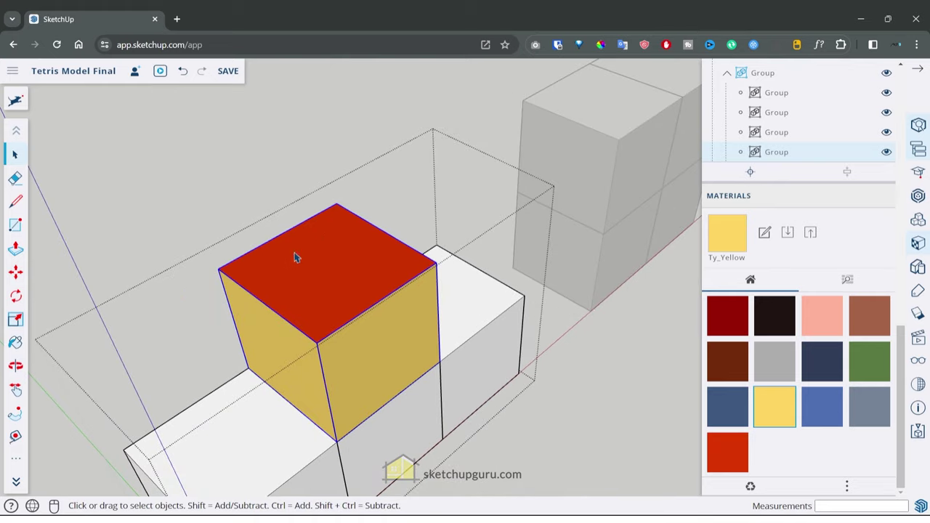
{"action": "middle_click_drag", "start_coordinate": [417, 341], "coordinate": [348, 297]}
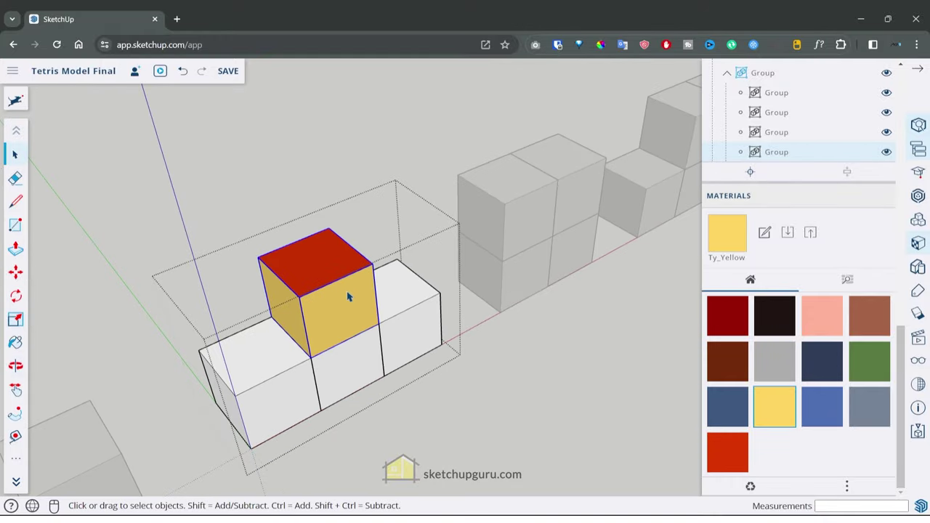
- Paint the T-piece's three white base blocks Ty_Blue3
{"action": "left_click", "coordinate": [305, 117]}
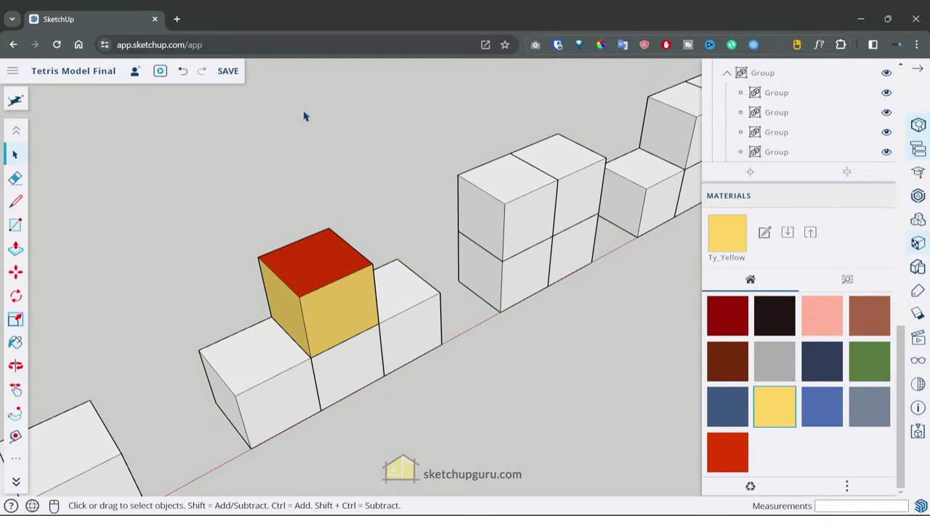
{"action": "left_click", "coordinate": [737, 408]}
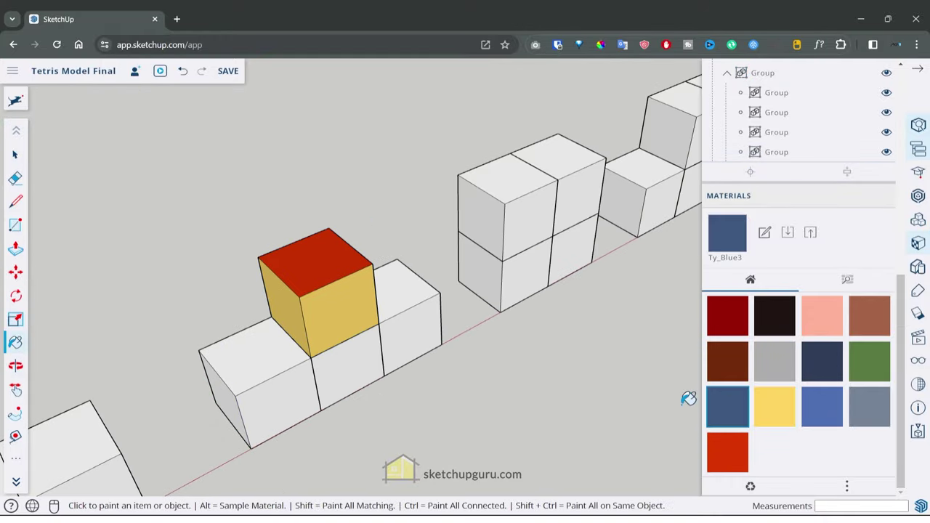
{"action": "left_click", "coordinate": [349, 354]}
{"action": "mouse_move", "coordinate": [350, 355]}
{"action": "middle_mouse_down"}
{"action": "mouse_move", "coordinate": [187, 393]}
{"action": "mouse_move", "coordinate": [403, 388]}
{"action": "mouse_move", "coordinate": [403, 254]}
{"action": "middle_mouse_up"}
{"action": "key", "text": "space"}
{"action": "middle_click_drag", "start_coordinate": [368, 306], "coordinate": [397, 299]}
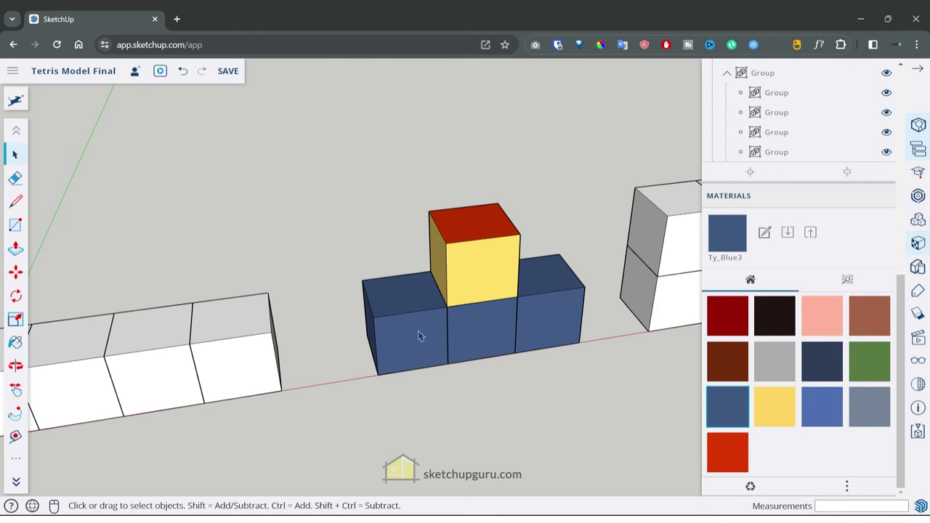
{"action": "double_click", "coordinate": [488, 280]}
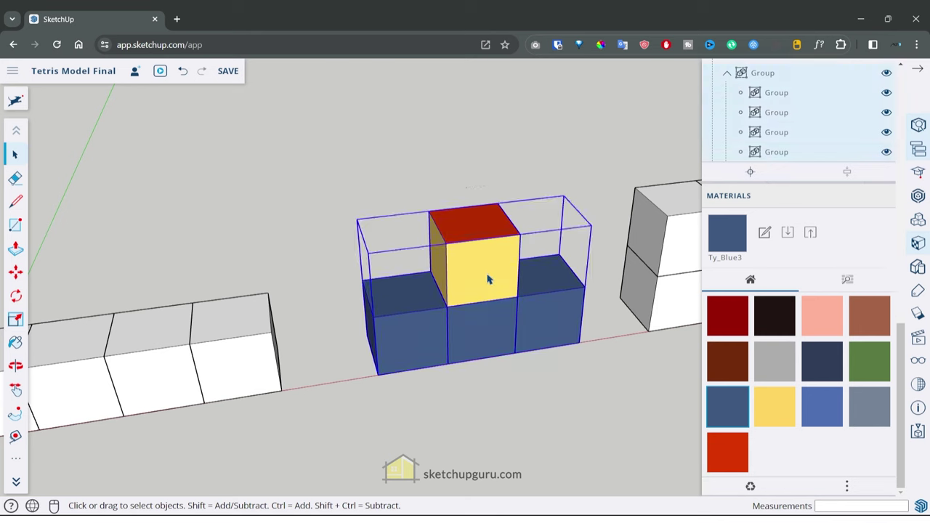
{"action": "double_click", "coordinate": [492, 261]}
{"action": "scroll", "coordinate": [480, 226], "scroll_direction": "up", "scroll_amount": 3}
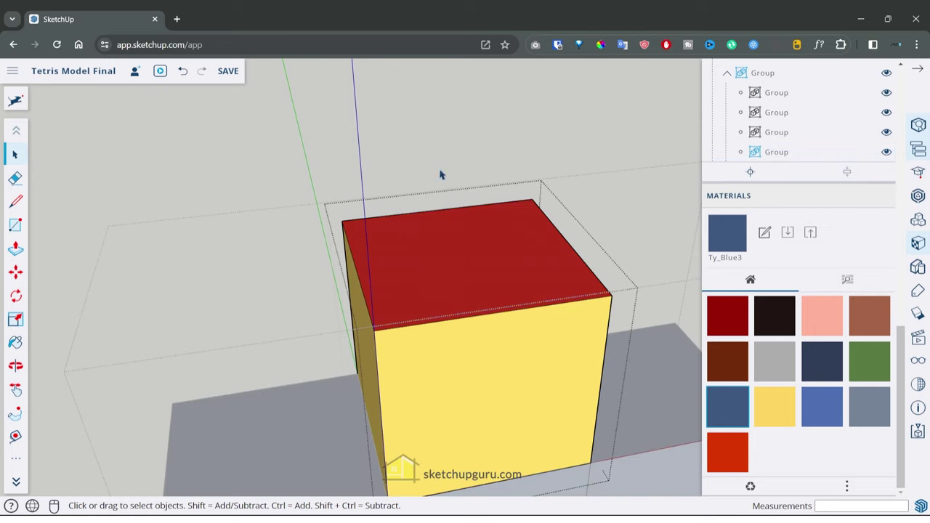
{"action": "scroll", "coordinate": [430, 260], "scroll_direction": "down", "scroll_amount": 3}
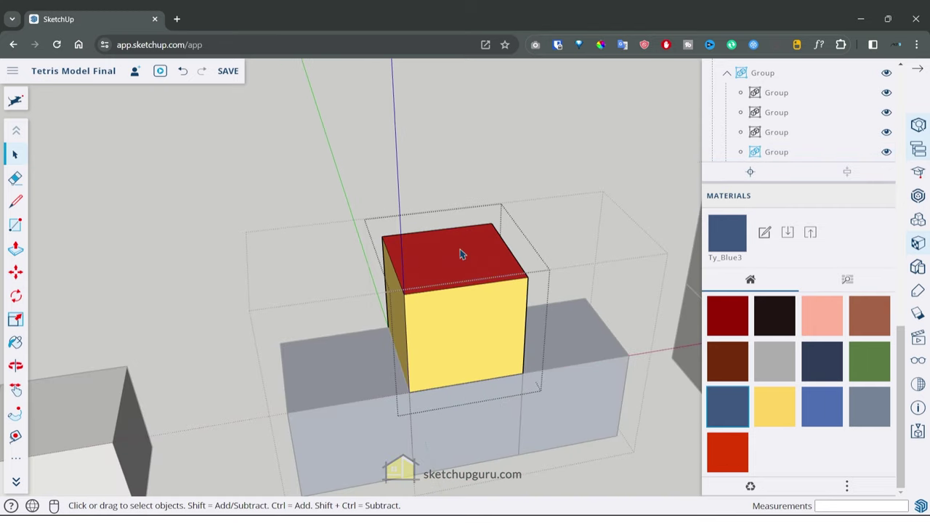
{"action": "scroll", "coordinate": [463, 262], "scroll_direction": "up", "scroll_amount": 2}
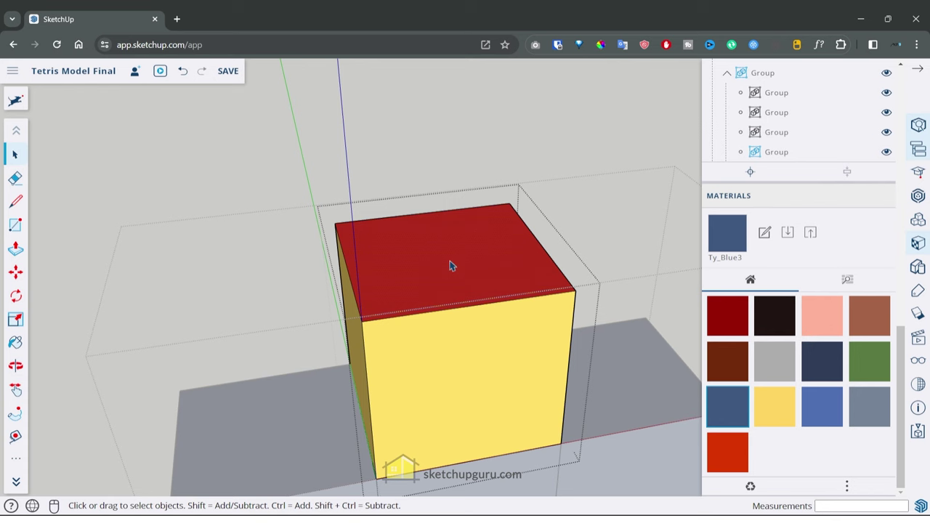
{"action": "scroll", "coordinate": [383, 255], "scroll_direction": "down", "scroll_amount": 3}
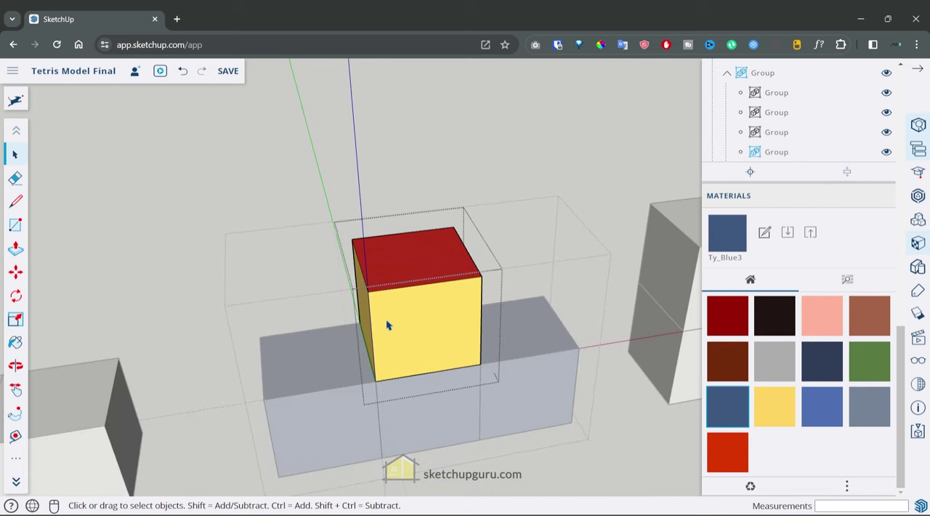
{"action": "left_click", "coordinate": [380, 158]}
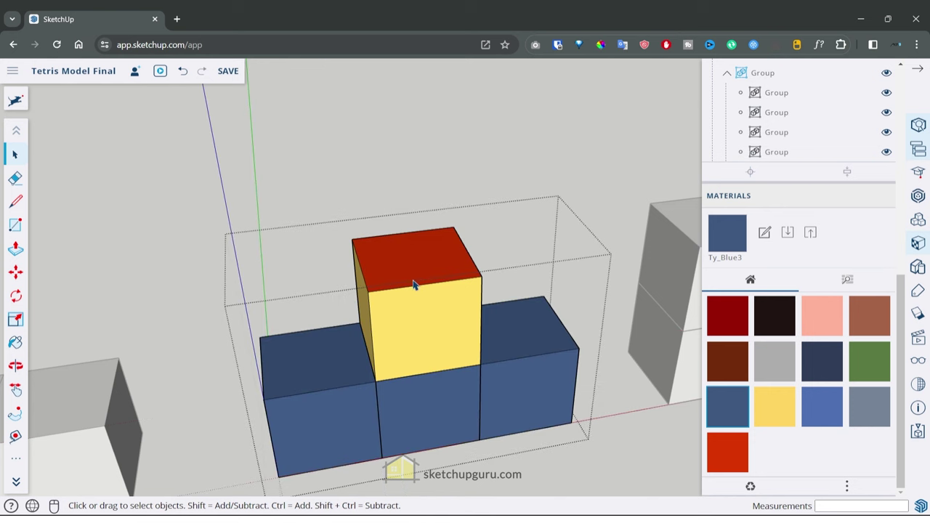
{"action": "left_click", "coordinate": [418, 316]}
{"action": "middle_click_drag", "start_coordinate": [374, 310], "coordinate": [139, 177]}
{"action": "middle_click_drag", "start_coordinate": [436, 202], "coordinate": [455, 302]}
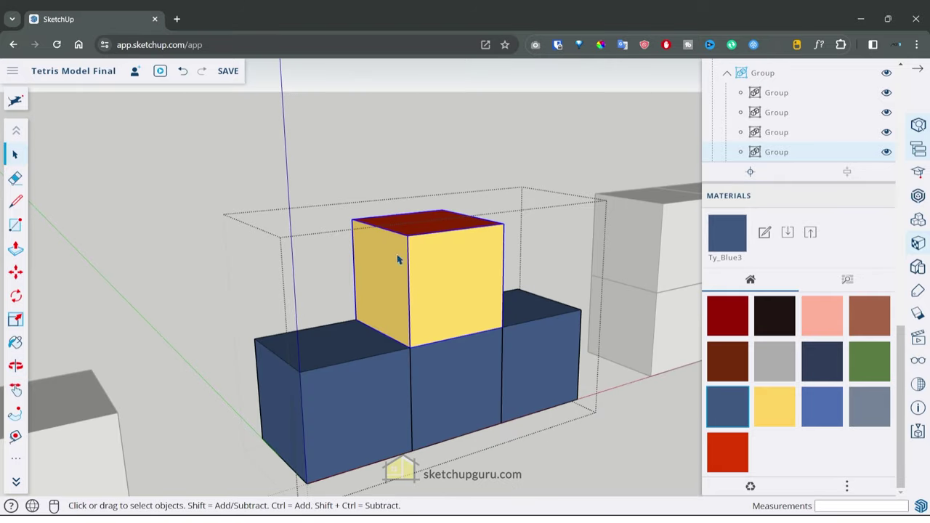
{"action": "middle_click_drag", "start_coordinate": [446, 259], "coordinate": [436, 411]}
{"action": "scroll", "coordinate": [436, 411], "scroll_direction": "down", "scroll_amount": 3}
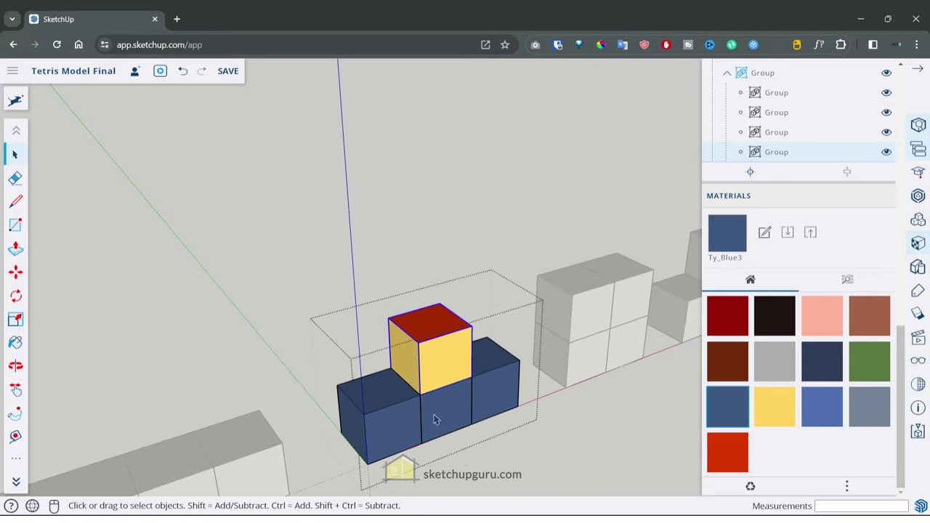
{"action": "left_click", "coordinate": [387, 256]}
{"action": "scroll", "coordinate": [434, 322], "scroll_direction": "up", "scroll_amount": 5}
{"action": "scroll", "coordinate": [448, 320], "scroll_direction": "down", "scroll_amount": 3}
{"action": "scroll", "coordinate": [451, 314], "scroll_direction": "up", "scroll_amount": 3}
{"action": "scroll", "coordinate": [451, 314], "scroll_direction": "down", "scroll_amount": 3}
{"action": "scroll", "coordinate": [470, 315], "scroll_direction": "up", "scroll_amount": 4}
{"action": "scroll", "coordinate": [449, 318], "scroll_direction": "down", "scroll_amount": 1}
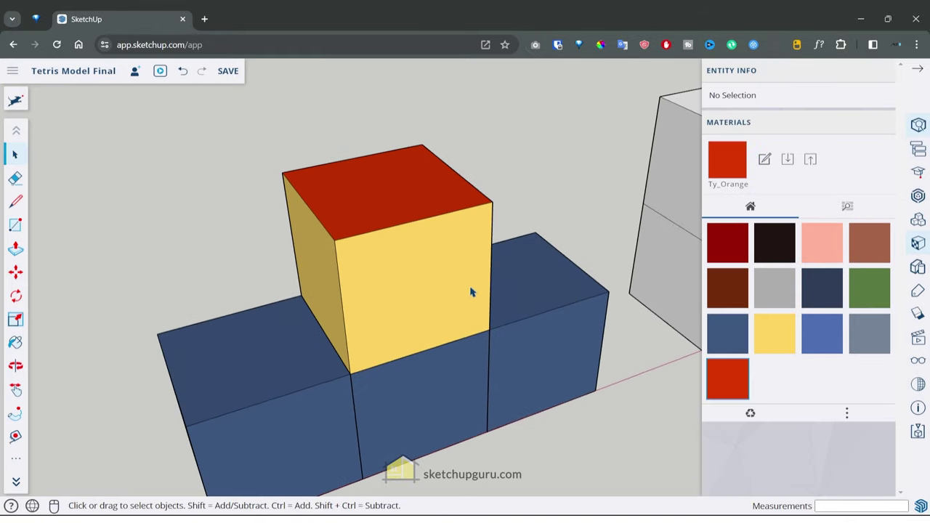
{"action": "scroll", "coordinate": [473, 318], "scroll_direction": "down", "scroll_amount": 2}
{"action": "left_click", "coordinate": [410, 375]}
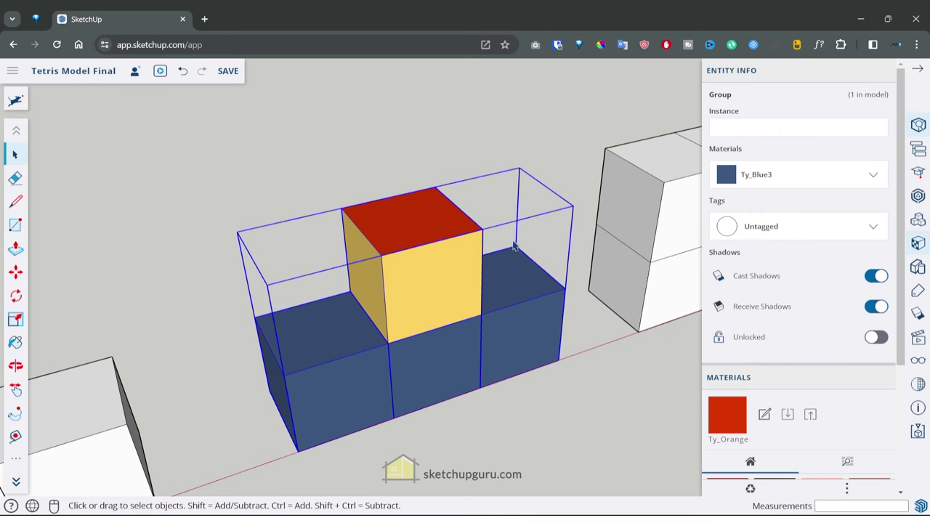
{"action": "middle_click_drag", "start_coordinate": [518, 239], "coordinate": [502, 216]}
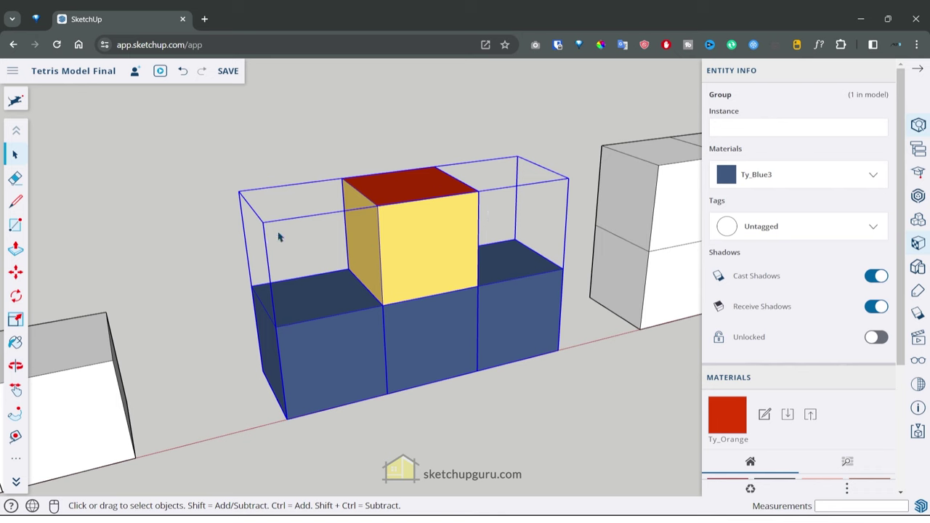
{"action": "middle_click_drag", "start_coordinate": [429, 233], "coordinate": [436, 258]}
{"action": "scroll", "coordinate": [434, 247], "scroll_direction": "up", "scroll_amount": 5}
{"action": "double_click", "coordinate": [429, 229]}
{"action": "scroll", "coordinate": [429, 262], "scroll_direction": "down", "scroll_amount": 5}
{"action": "left_click", "coordinate": [429, 272]}
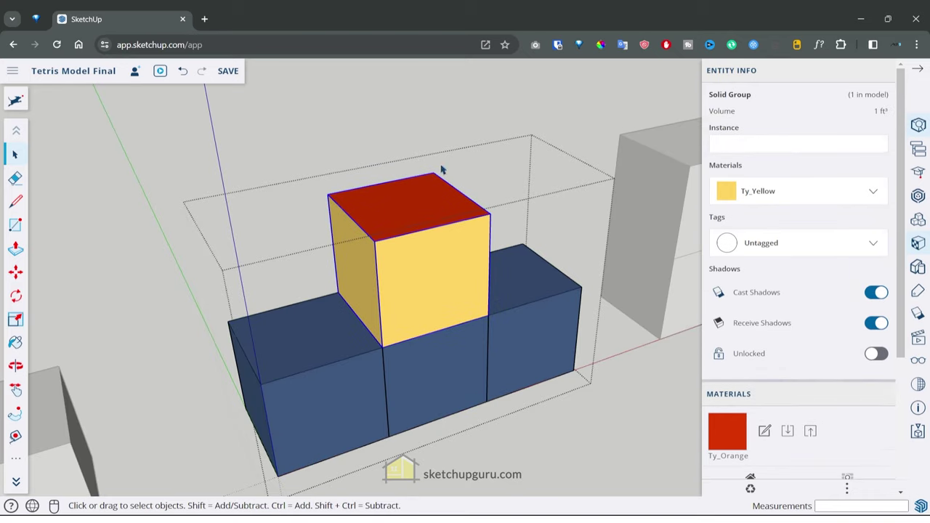
{"action": "double_click", "coordinate": [412, 259]}
{"action": "left_click", "coordinate": [392, 216]}
{"action": "scroll", "coordinate": [428, 212], "scroll_direction": "up", "scroll_amount": 5}
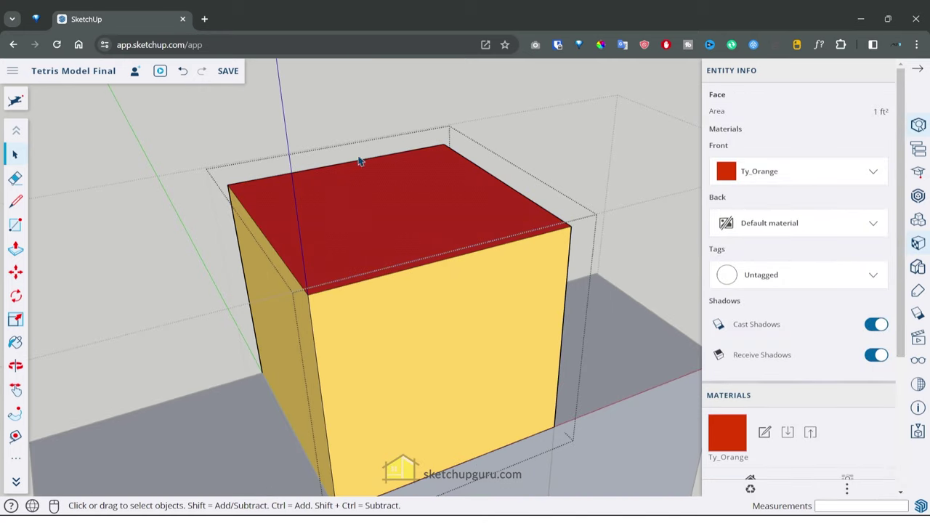
{"action": "scroll", "coordinate": [372, 262], "scroll_direction": "down", "scroll_amount": 2}
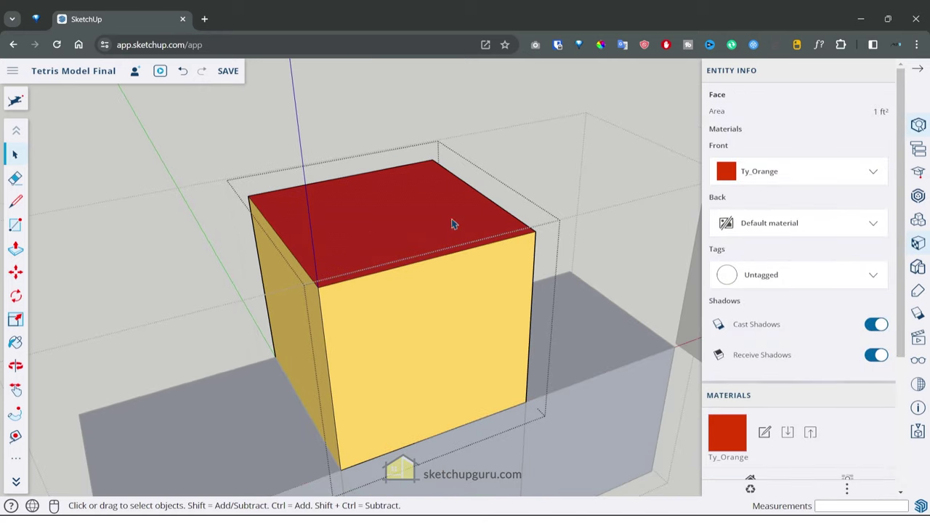
{"action": "scroll", "coordinate": [374, 211], "scroll_direction": "down", "scroll_amount": 2}
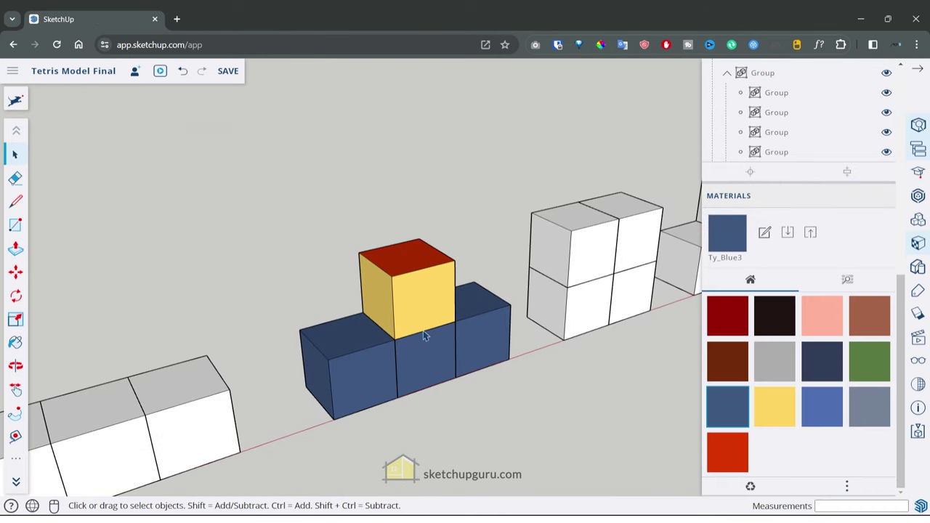
{"action": "left_click", "coordinate": [426, 332]}
{"action": "middle_click_drag", "start_coordinate": [426, 332], "coordinate": [432, 357]}
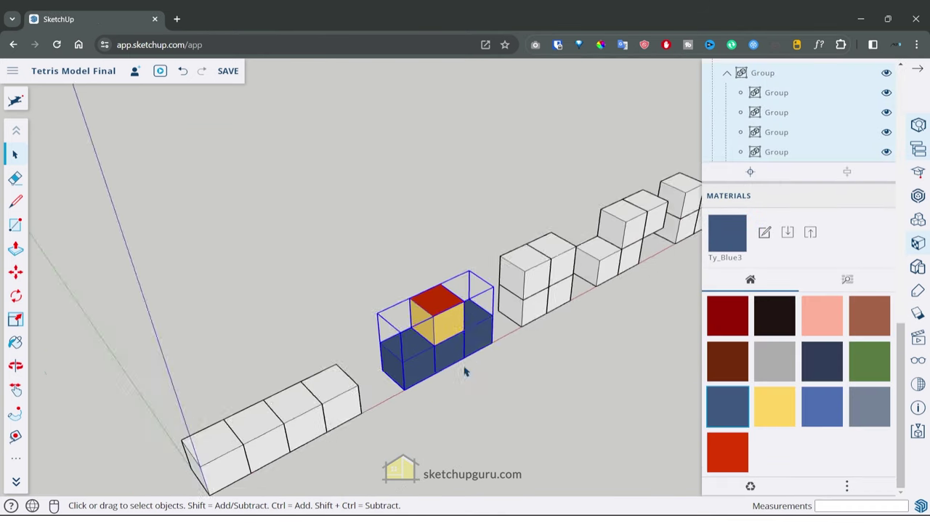
{"action": "scroll", "coordinate": [434, 363], "scroll_direction": "up", "scroll_amount": 3}
{"action": "scroll", "coordinate": [432, 342], "scroll_direction": "down", "scroll_amount": 5}
{"action": "middle_click_drag", "start_coordinate": [441, 311], "coordinate": [436, 317]}
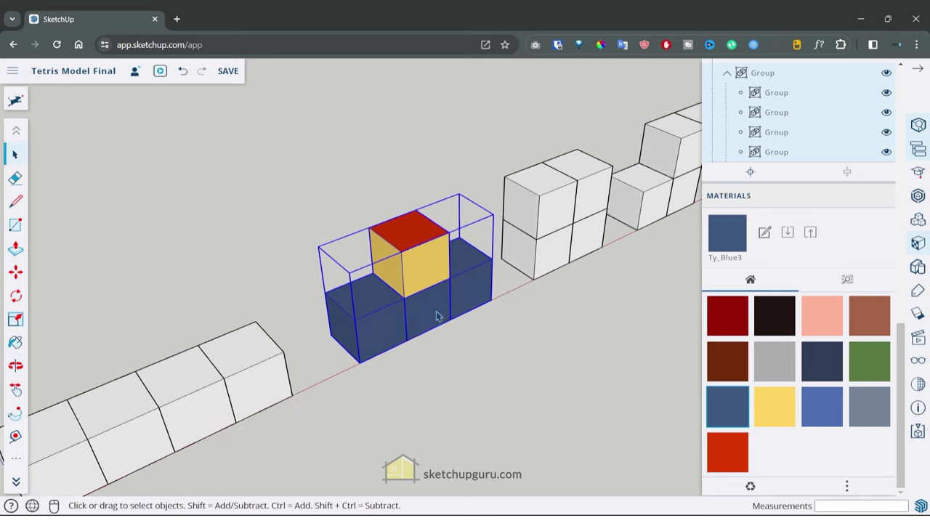
{"action": "scroll", "coordinate": [438, 330], "scroll_direction": "up", "scroll_amount": 2}
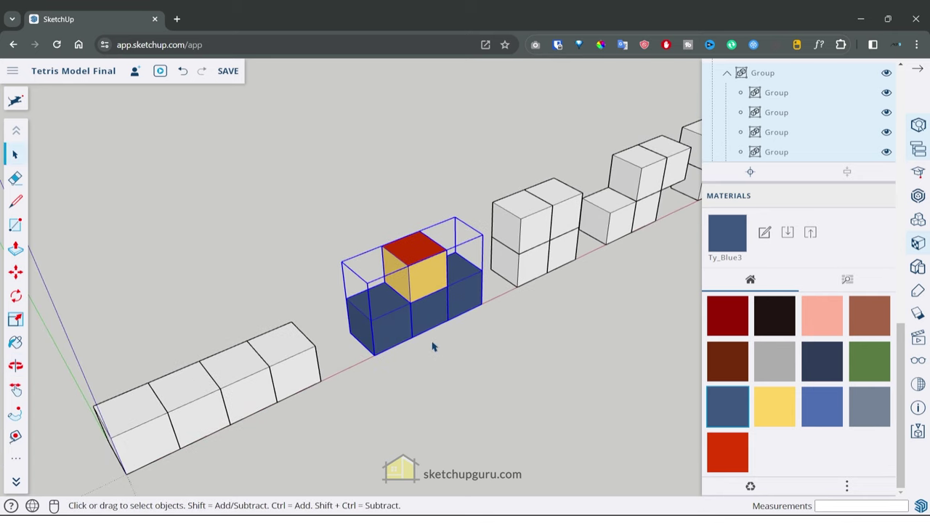
{"action": "middle_click_drag", "start_coordinate": [416, 331], "coordinate": [461, 301]}
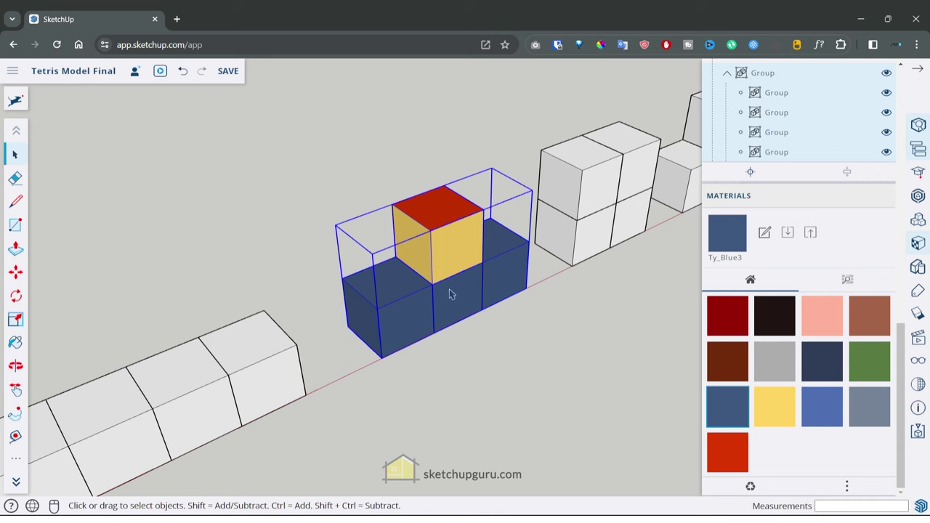
{"action": "double_click", "coordinate": [448, 259]}
{"action": "left_click", "coordinate": [444, 251]}
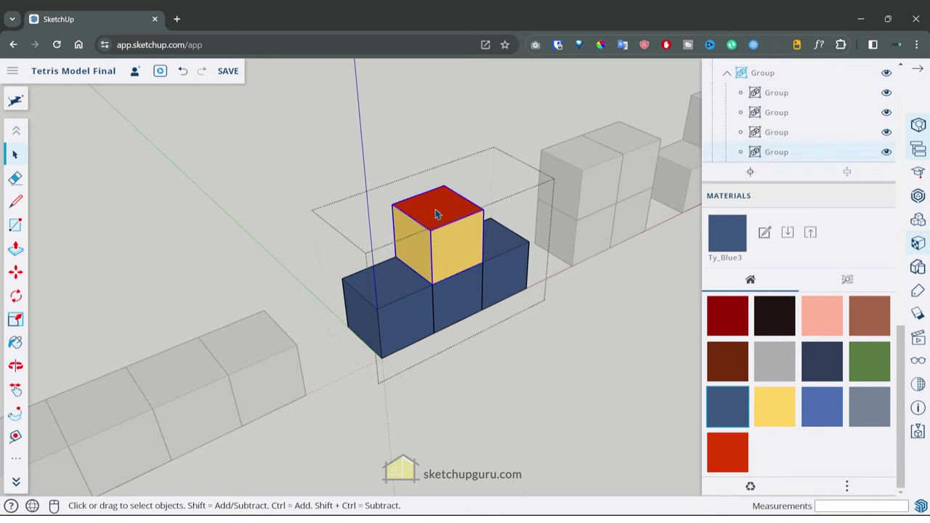
{"action": "middle_click_drag", "start_coordinate": [445, 246], "coordinate": [419, 214]}
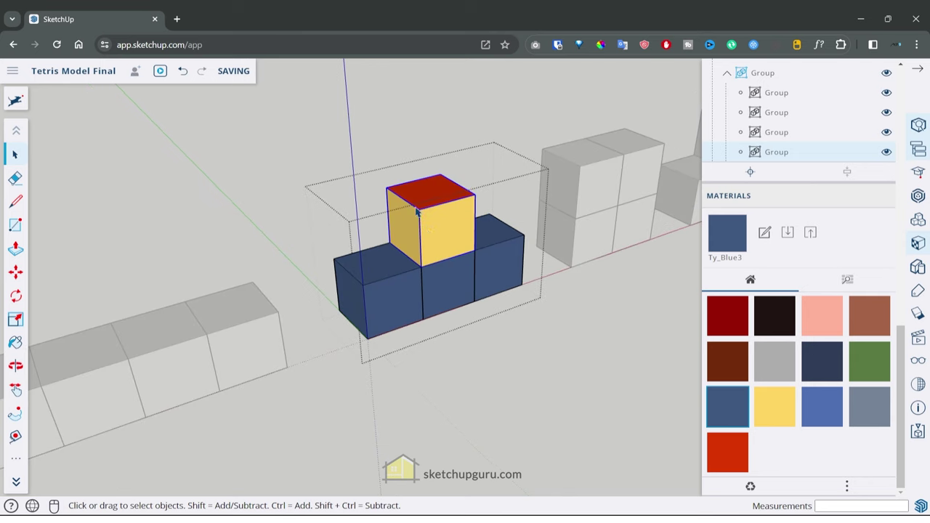
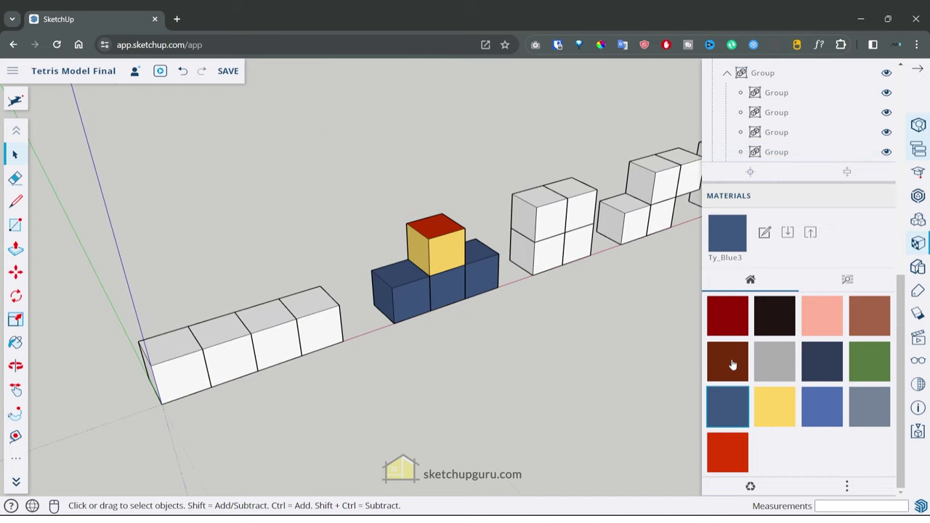
- Paint the blue block group Ty_Green with the Paint Bucket
{"action": "left_click", "coordinate": [743, 458]}
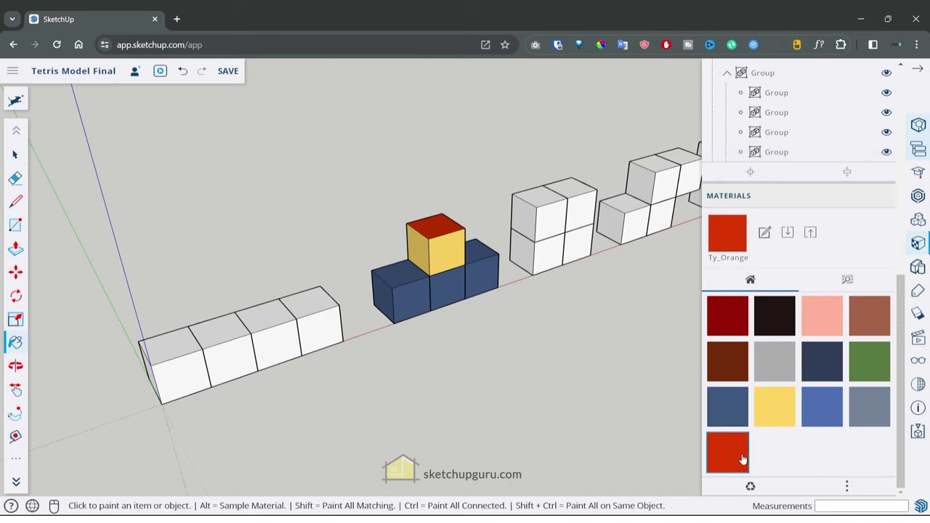
{"action": "left_click", "coordinate": [868, 364]}
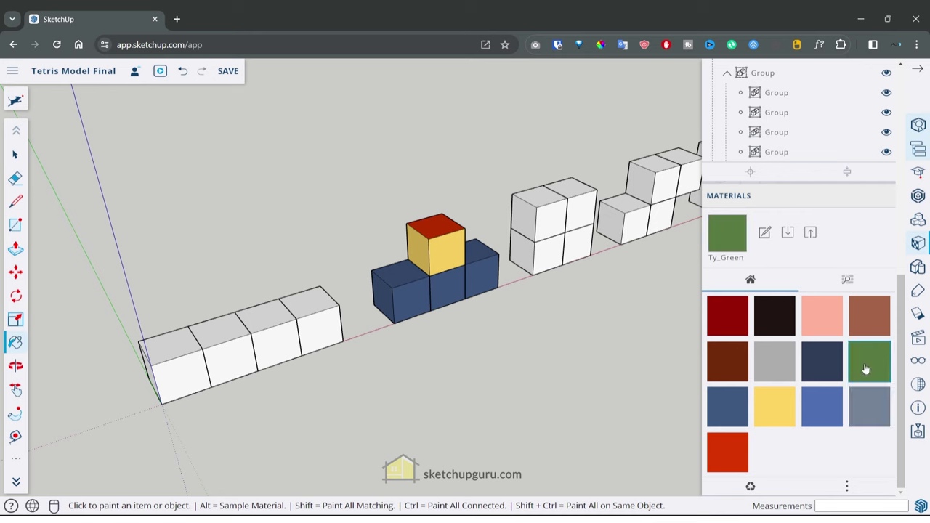
{"action": "left_click", "coordinate": [427, 287]}
{"action": "scroll", "coordinate": [432, 286], "scroll_direction": "up", "scroll_amount": 2}
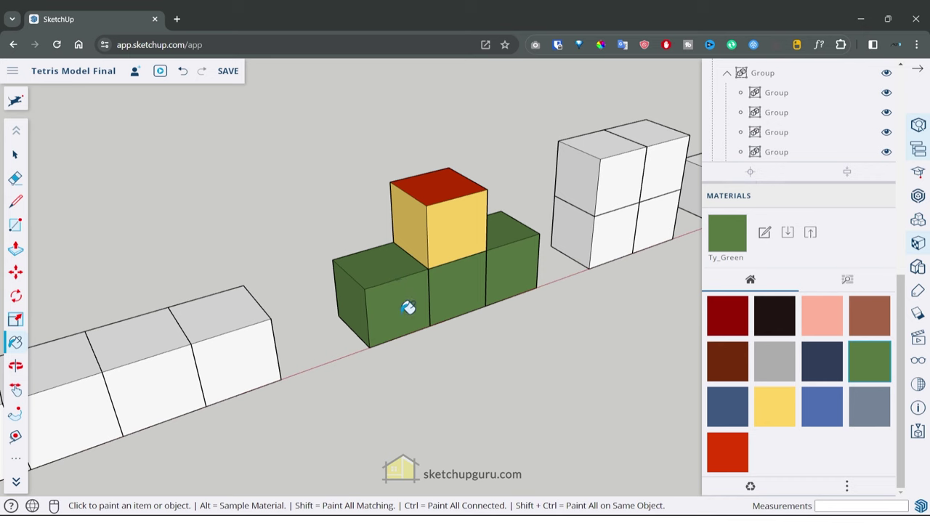
{"action": "key", "text": "space"}
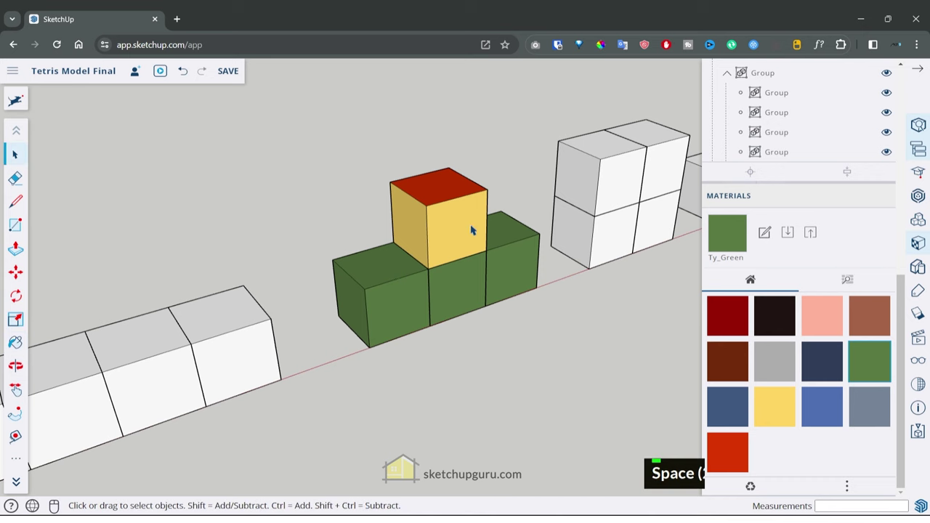
- Reset the yellow top cube to the default material in Entity Info
{"action": "left_click", "coordinate": [446, 287]}
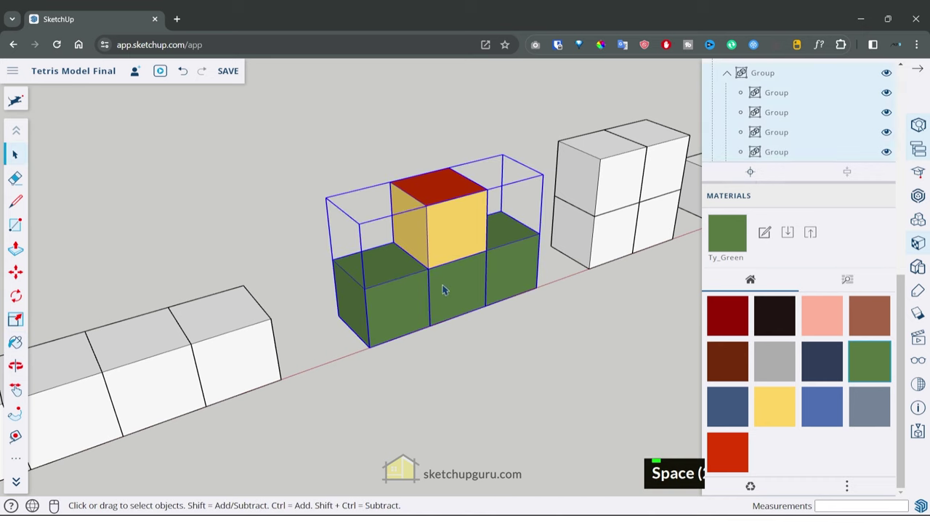
{"action": "double_click", "coordinate": [439, 245]}
{"action": "middle_click_drag", "start_coordinate": [439, 245], "coordinate": [478, 288]}
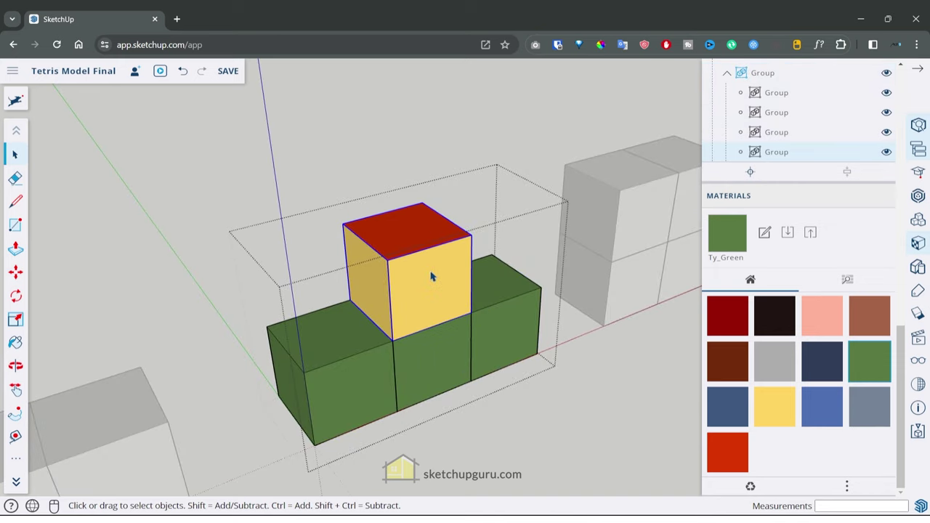
{"action": "left_click", "coordinate": [848, 202]}
{"action": "scroll", "coordinate": [829, 182], "scroll_direction": "up", "scroll_amount": 3}
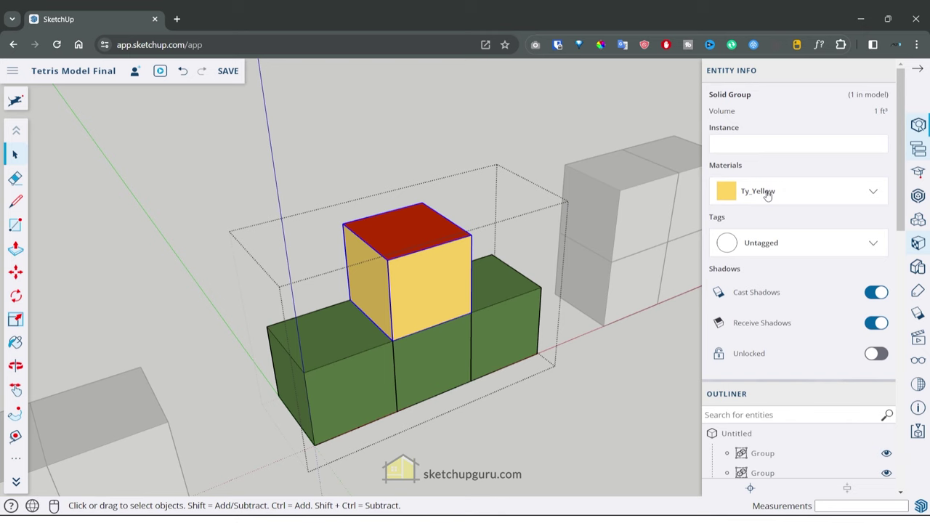
{"action": "left_click", "coordinate": [767, 195]}
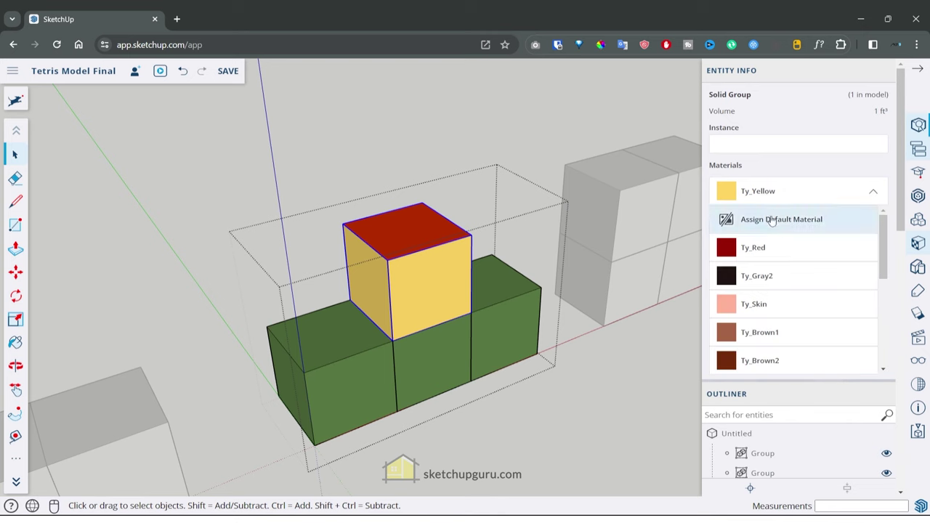
{"action": "left_click", "coordinate": [776, 192]}
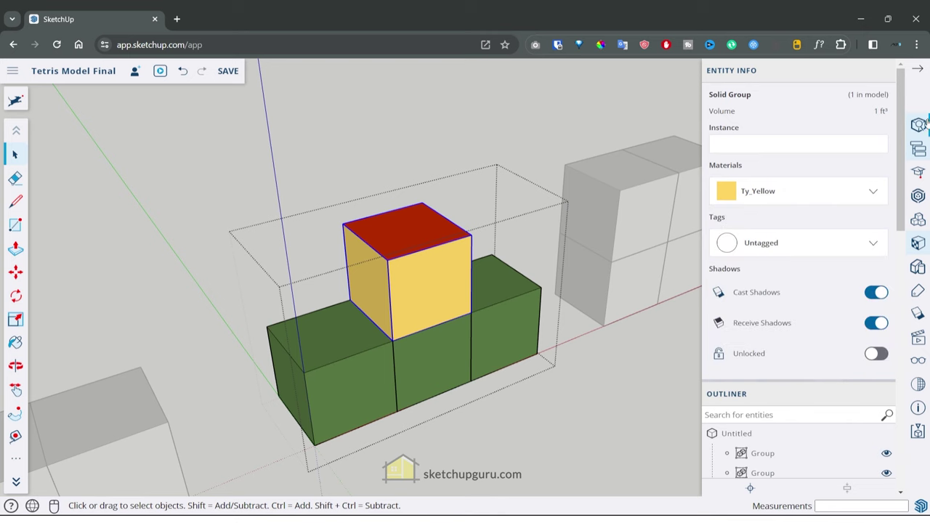
{"action": "left_click", "coordinate": [774, 191]}
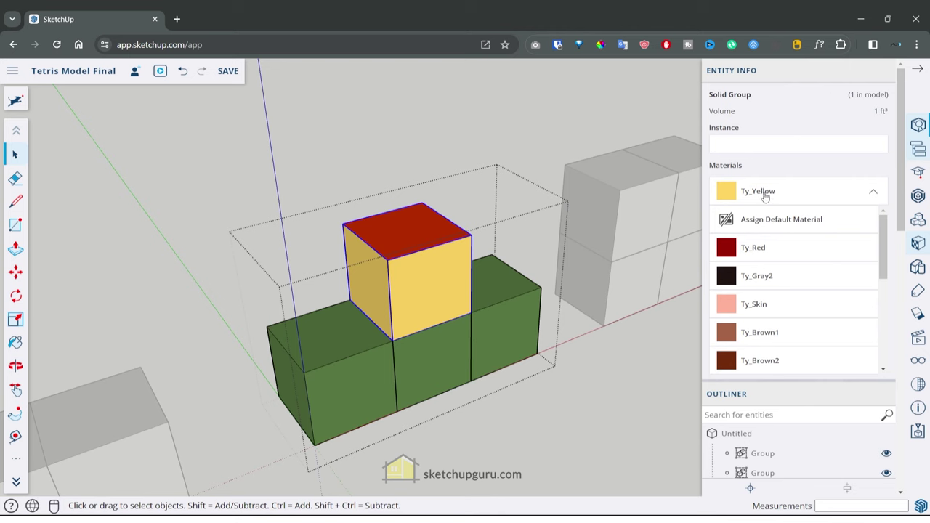
{"action": "left_click", "coordinate": [775, 220]}
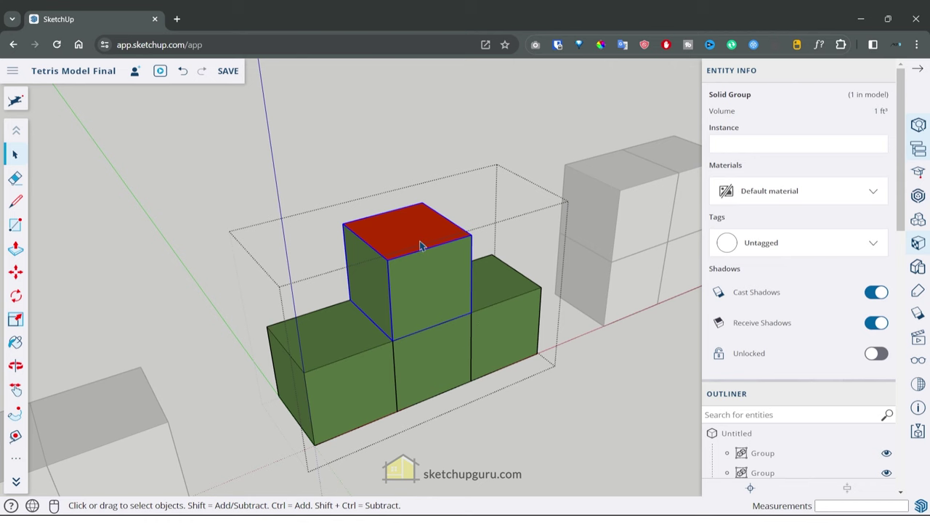
- Reset the cube's red top face to the default material and exit editing
{"action": "scroll", "coordinate": [418, 246], "scroll_direction": "up", "scroll_amount": 2}
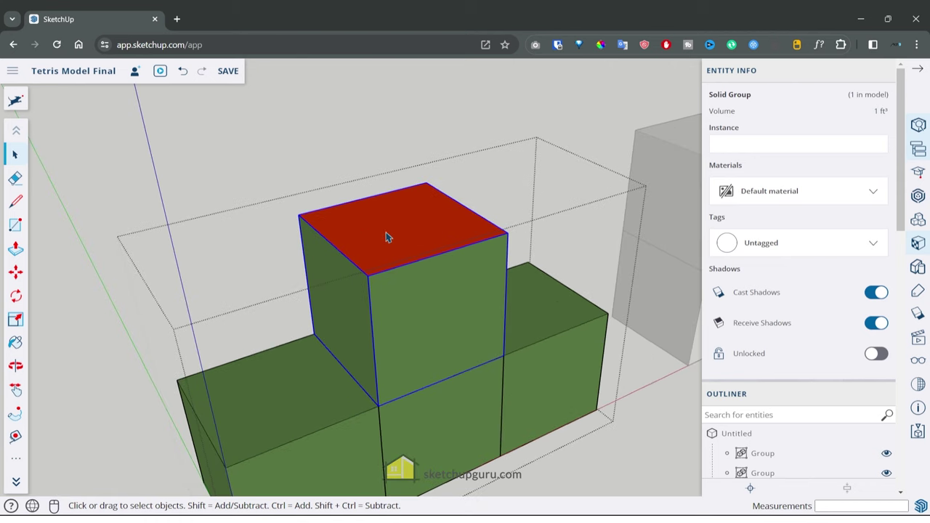
{"action": "double_click", "coordinate": [390, 229]}
{"action": "left_click", "coordinate": [390, 226]}
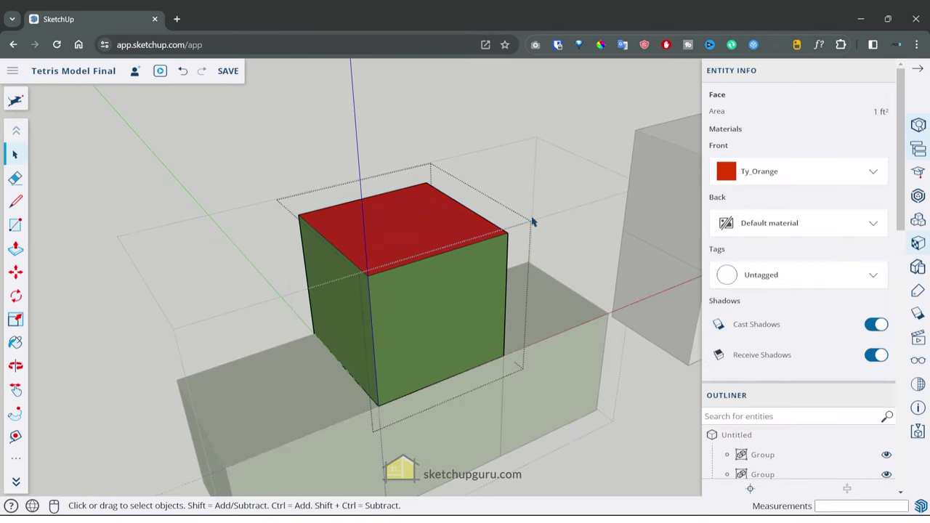
{"action": "left_click", "coordinate": [791, 174]}
{"action": "left_click", "coordinate": [784, 199]}
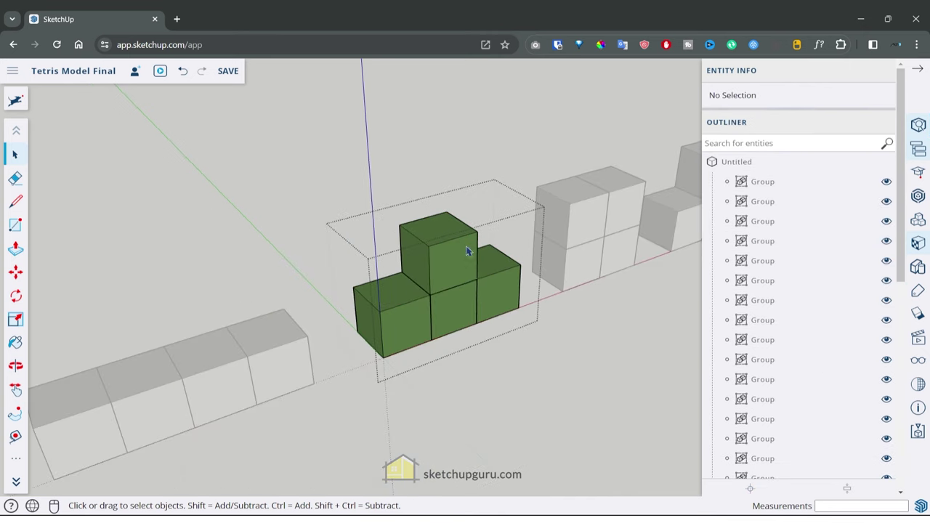
{"action": "left_click", "coordinate": [471, 279]}
{"action": "left_click", "coordinate": [528, 350]}
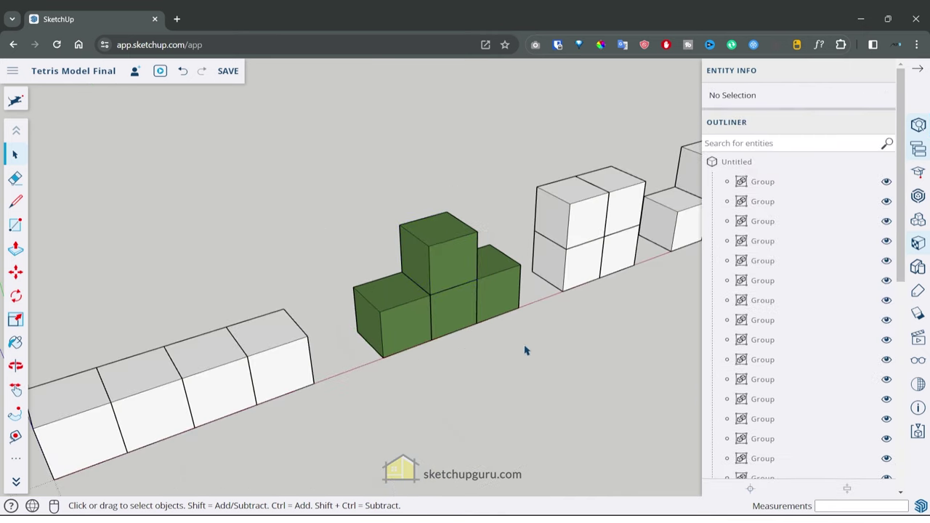
- Paint the block piece Ty_Brown2
{"action": "left_click", "coordinate": [450, 301]}
{"action": "scroll", "coordinate": [811, 373], "scroll_direction": "down", "scroll_amount": 5}
{"action": "scroll", "coordinate": [812, 373], "scroll_direction": "down", "scroll_amount": 3}
{"action": "left_click", "coordinate": [823, 407]}
{"action": "left_click", "coordinate": [443, 286]}
{"action": "scroll", "coordinate": [445, 298], "scroll_direction": "down", "scroll_amount": 3}
{"action": "left_click", "coordinate": [450, 314]}
{"action": "scroll", "coordinate": [458, 314], "scroll_direction": "up", "scroll_amount": 3}
{"action": "key", "text": "space"}
- Draw a rectangle, make it a group and extrude it into a tall leg pillar
{"action": "scroll", "coordinate": [376, 386], "scroll_direction": "down", "scroll_amount": 3}
{"action": "key", "text": "r"}
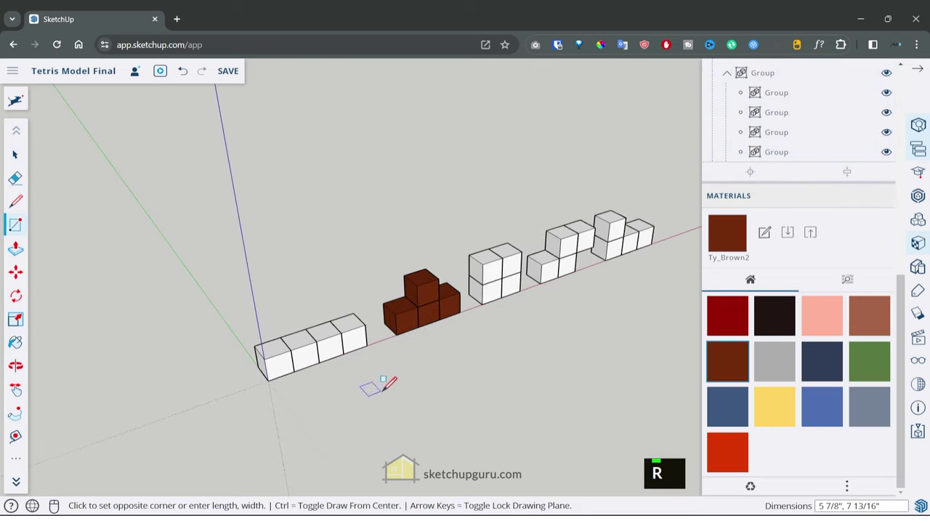
{"action": "scroll", "coordinate": [375, 386], "scroll_direction": "up", "scroll_amount": 2}
{"action": "scroll", "coordinate": [342, 378], "scroll_direction": "down", "scroll_amount": 3}
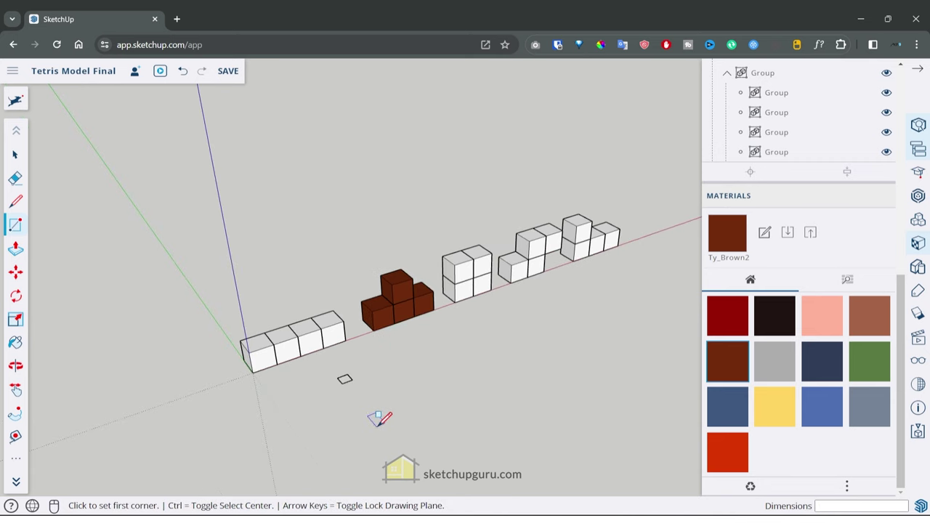
{"action": "scroll", "coordinate": [344, 392], "scroll_direction": "up", "scroll_amount": 2}
{"action": "key", "text": "space"}
{"action": "scroll", "coordinate": [344, 383], "scroll_direction": "up", "scroll_amount": 2}
{"action": "right_click", "coordinate": [334, 377]}
{"action": "right_click", "coordinate": [335, 378]}
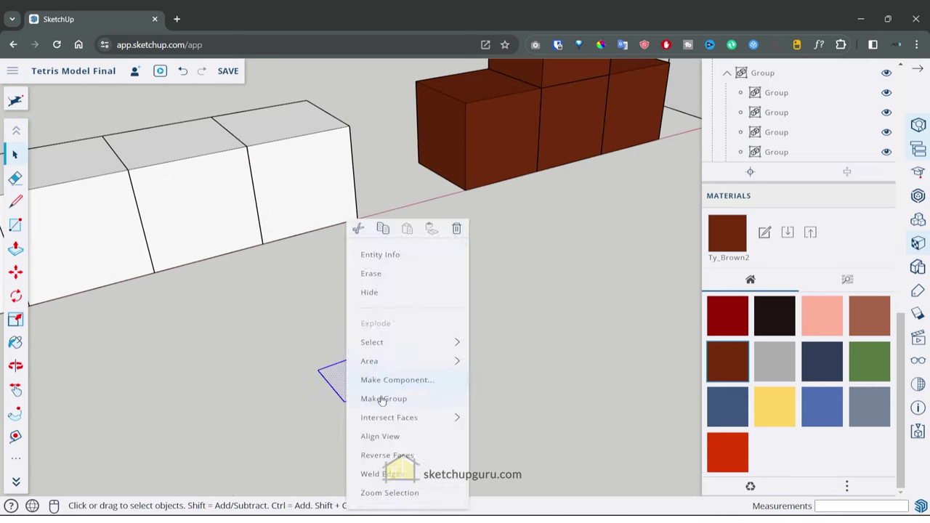
{"action": "left_click", "coordinate": [379, 397]}
{"action": "scroll", "coordinate": [353, 376], "scroll_direction": "up", "scroll_amount": 2}
{"action": "key", "text": "p"}
{"action": "left_click_drag", "start_coordinate": [352, 378], "coordinate": [352, 291]}
{"action": "scroll", "coordinate": [360, 381], "scroll_direction": "down", "scroll_amount": 5}
- Place two copies of the pillar with Move+Ctrl
{"action": "key", "text": "m"}
{"action": "key", "text": "ctrl"}
{"action": "left_click", "coordinate": [359, 380]}
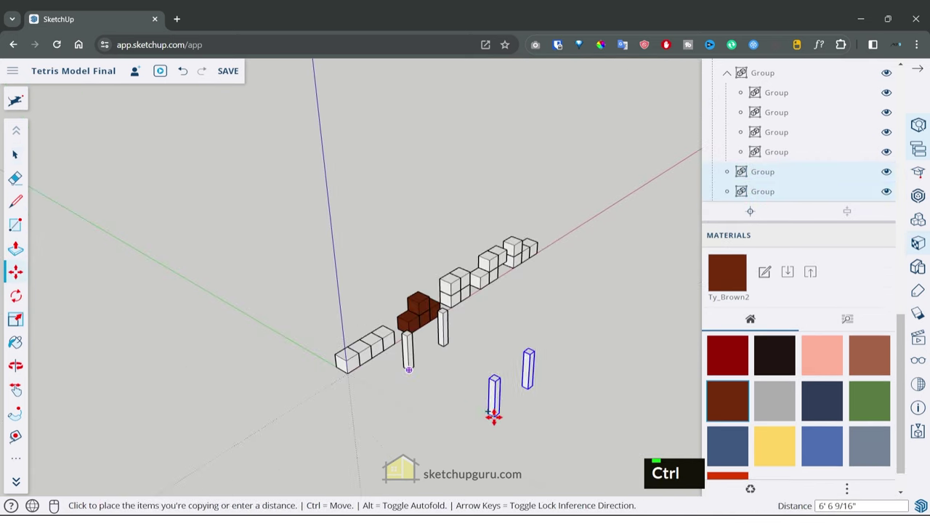
{"action": "left_click", "coordinate": [410, 353]}
- Scale one pillar into the flat tabletop
{"action": "key", "text": "m"}
{"action": "key", "text": "s"}
{"action": "left_click", "coordinate": [478, 382]}
{"action": "key", "text": "s"}
{"action": "middle_click_drag", "start_coordinate": [477, 381], "coordinate": [536, 374]}
{"action": "key", "text": "space"}
- Paint the four table legs Ty_Skin pink
{"action": "middle_click_drag", "start_coordinate": [515, 290], "coordinate": [445, 204]}
{"action": "scroll", "coordinate": [386, 282], "scroll_direction": "up", "scroll_amount": 3}
{"action": "scroll", "coordinate": [373, 271], "scroll_direction": "down", "scroll_amount": 5}
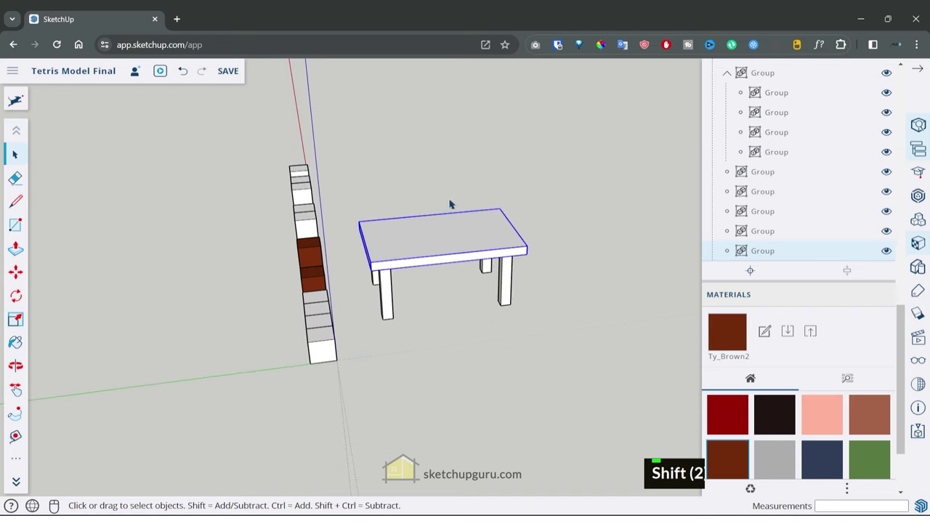
{"action": "middle_click_drag", "start_coordinate": [501, 338], "coordinate": [527, 282]}
{"action": "left_click_drag", "start_coordinate": [558, 316], "coordinate": [387, 249]}
{"action": "middle_click_drag", "start_coordinate": [374, 240], "coordinate": [443, 303]}
{"action": "scroll", "coordinate": [777, 417], "scroll_direction": "down", "scroll_amount": 3}
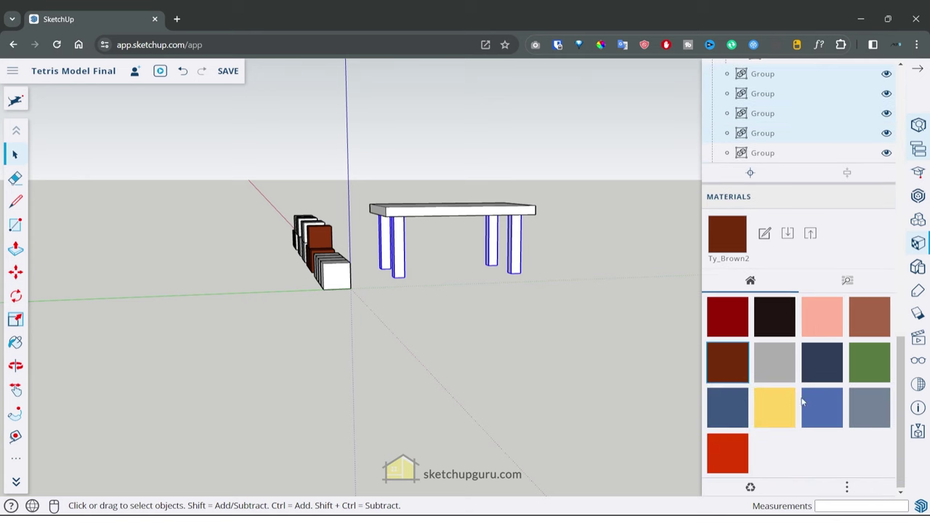
{"action": "left_click", "coordinate": [820, 318]}
{"action": "left_click", "coordinate": [522, 234]}
{"action": "mouse_move", "coordinate": [484, 220]}
{"action": "middle_mouse_down"}
{"action": "mouse_move", "coordinate": [455, 304]}
{"action": "mouse_move", "coordinate": [353, 193]}
{"action": "mouse_move", "coordinate": [468, 206]}
{"action": "mouse_move", "coordinate": [441, 215]}
{"action": "middle_mouse_up"}
{"action": "key", "text": "space"}
- Group the tabletop and four legs into one table object
{"action": "left_click", "coordinate": [423, 272]}
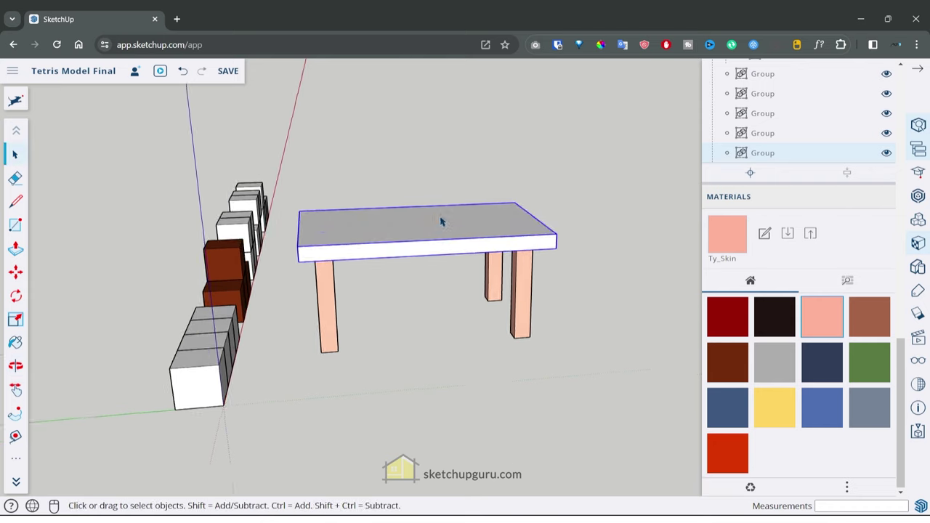
{"action": "left_click_drag", "start_coordinate": [325, 126], "coordinate": [325, 127]}
{"action": "right_click", "coordinate": [419, 222]}
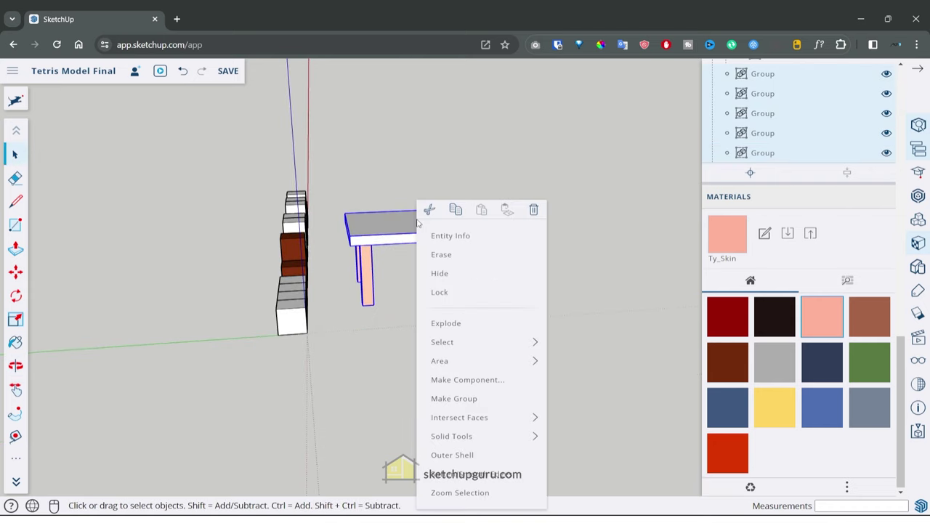
{"action": "left_click", "coordinate": [461, 399]}
{"action": "middle_click_drag", "start_coordinate": [461, 399], "coordinate": [332, 276]}
- Copy the table with Move+Ctrl and place it behind and to the right
{"action": "key", "text": "m"}
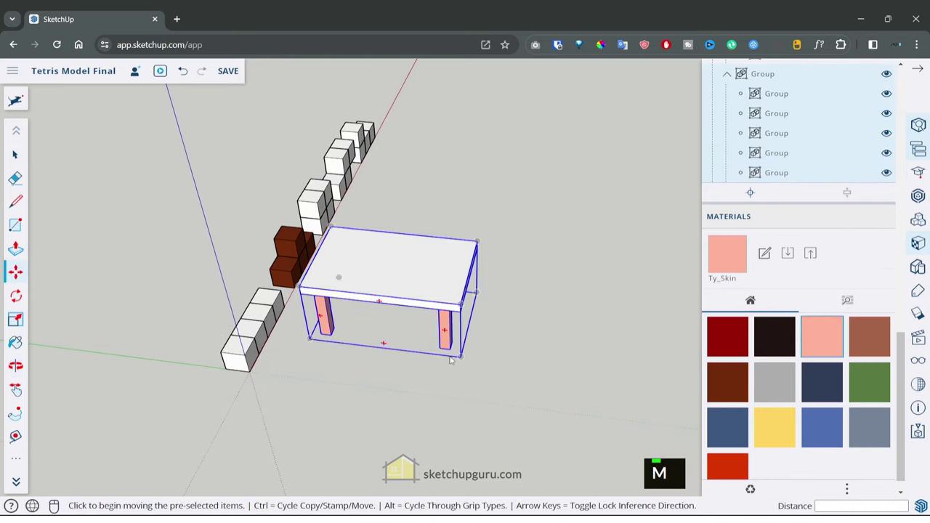
{"action": "key", "text": "ctrl"}
{"action": "key", "text": "space"}
{"action": "key", "text": "m"}
{"action": "key", "text": "ctrl"}
{"action": "left_click", "coordinate": [459, 353]}
{"action": "left_click", "coordinate": [507, 253]}
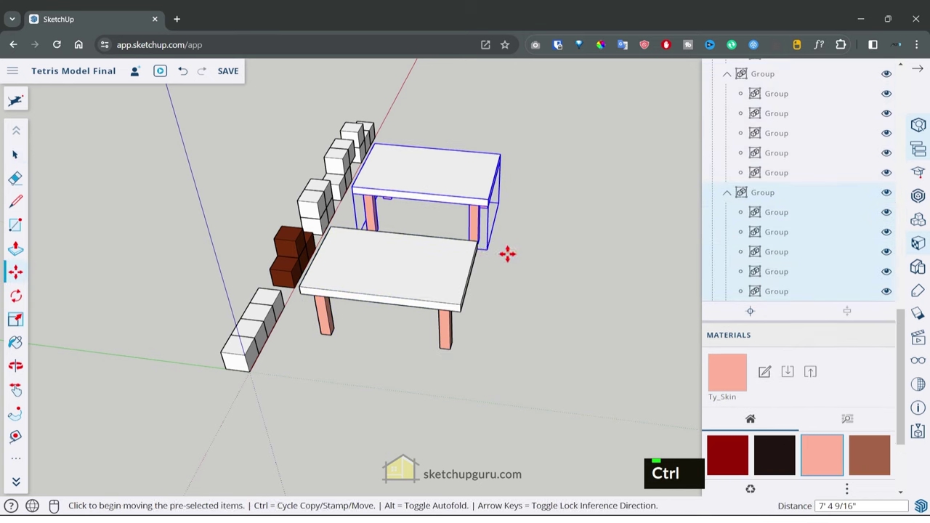
{"action": "key", "text": "space"}
{"action": "middle_click_drag", "start_coordinate": [508, 253], "coordinate": [458, 187]}
{"action": "scroll", "coordinate": [458, 187], "scroll_direction": "up", "scroll_amount": 3}
{"action": "scroll", "coordinate": [459, 187], "scroll_direction": "down", "scroll_amount": 3}
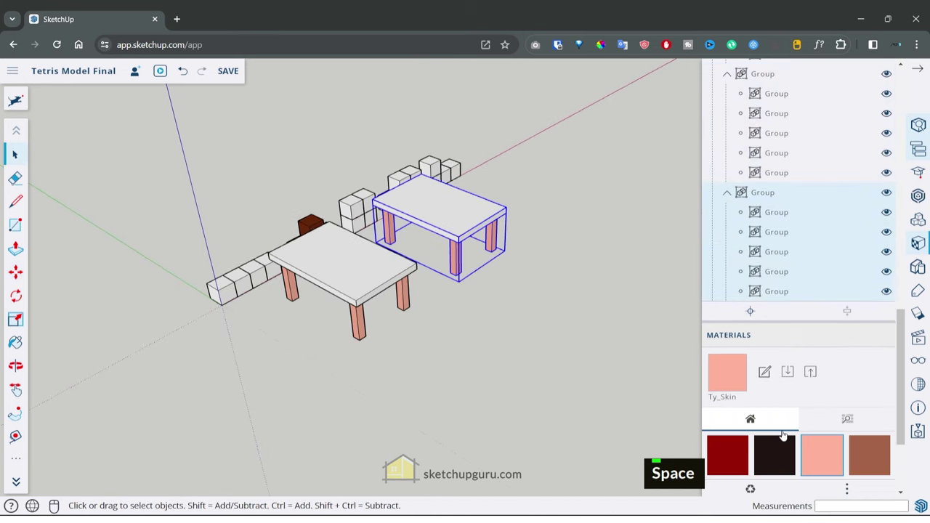
- Paint the copied table's top Ty_Red
{"action": "scroll", "coordinate": [783, 435], "scroll_direction": "down", "scroll_amount": 2}
{"action": "left_click", "coordinate": [727, 315]}
{"action": "left_click", "coordinate": [431, 201]}
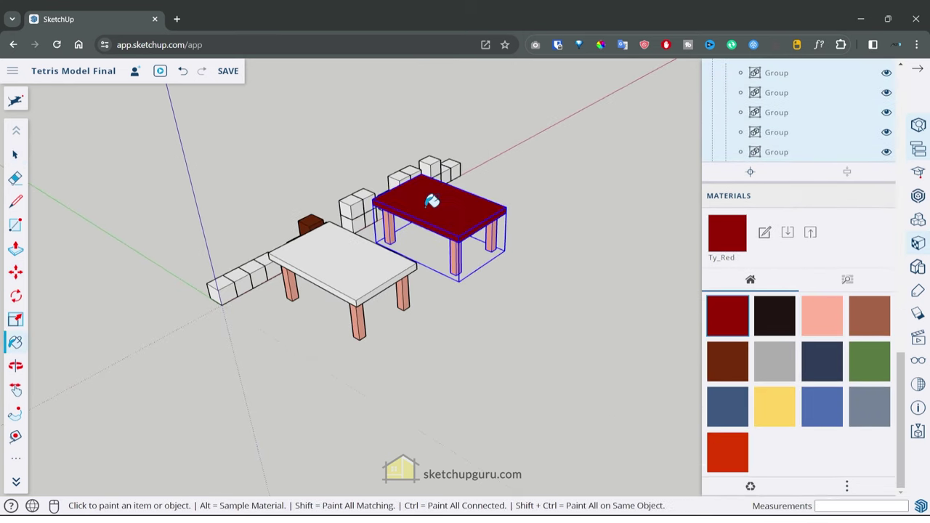
{"action": "scroll", "coordinate": [436, 205], "scroll_direction": "up", "scroll_amount": 2}
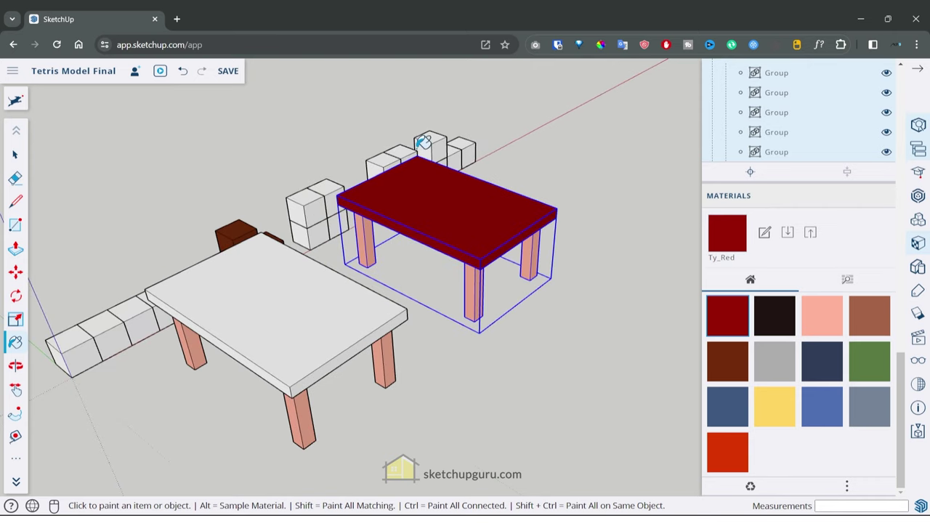
{"action": "key", "text": "space"}
{"action": "scroll", "coordinate": [490, 308], "scroll_direction": "up", "scroll_amount": 5}
- Select the copied table's four legs and assign them the default material to inherit Ty_Red
{"action": "left_click", "coordinate": [456, 255]}
{"action": "middle_click_drag", "start_coordinate": [467, 294], "coordinate": [632, 293]}
{"action": "left_click_drag", "start_coordinate": [627, 287], "coordinate": [329, 197]}
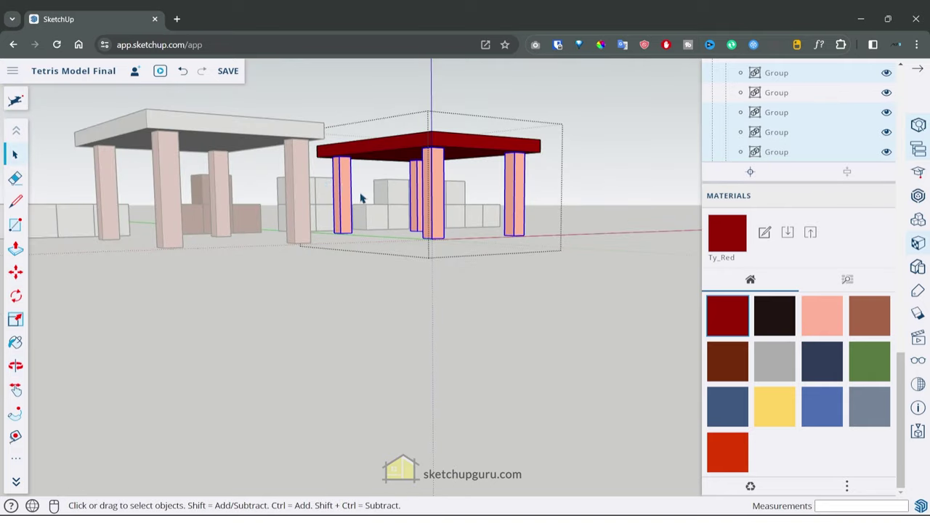
{"action": "middle_click_drag", "start_coordinate": [363, 201], "coordinate": [468, 212]}
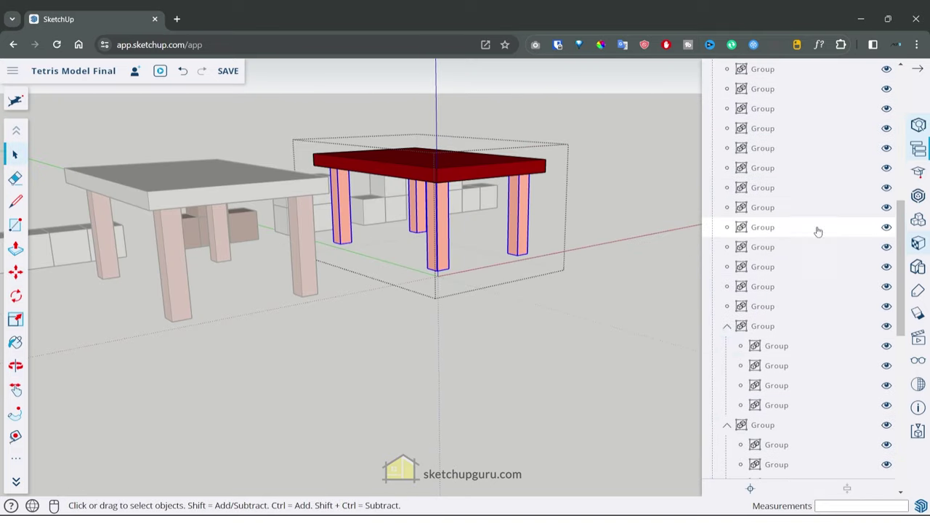
{"action": "left_click", "coordinate": [920, 125]}
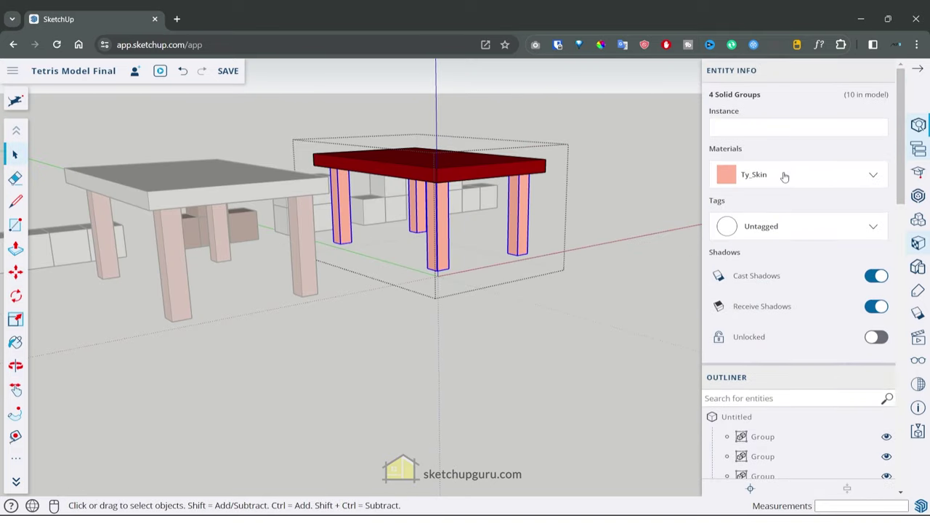
{"action": "left_click", "coordinate": [789, 173]}
{"action": "left_click", "coordinate": [774, 203]}
{"action": "left_click", "coordinate": [529, 289]}
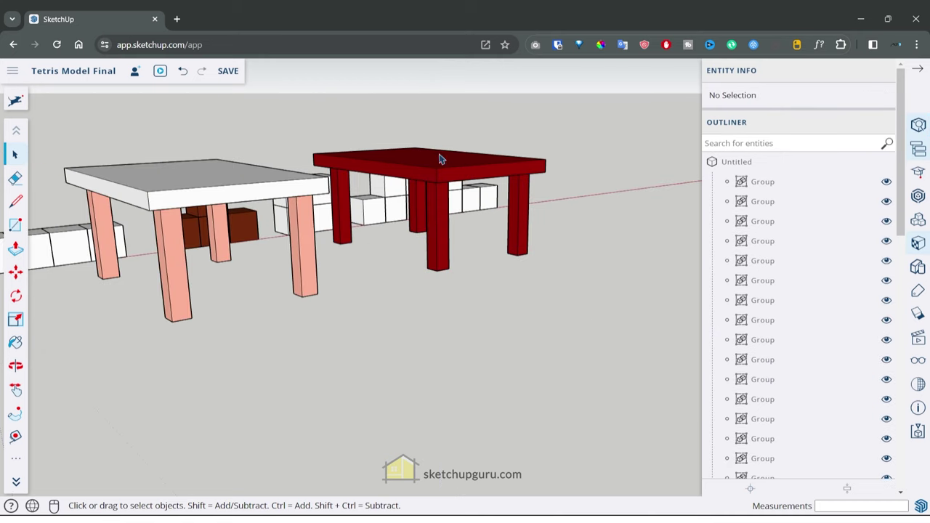
{"action": "left_click", "coordinate": [427, 181]}
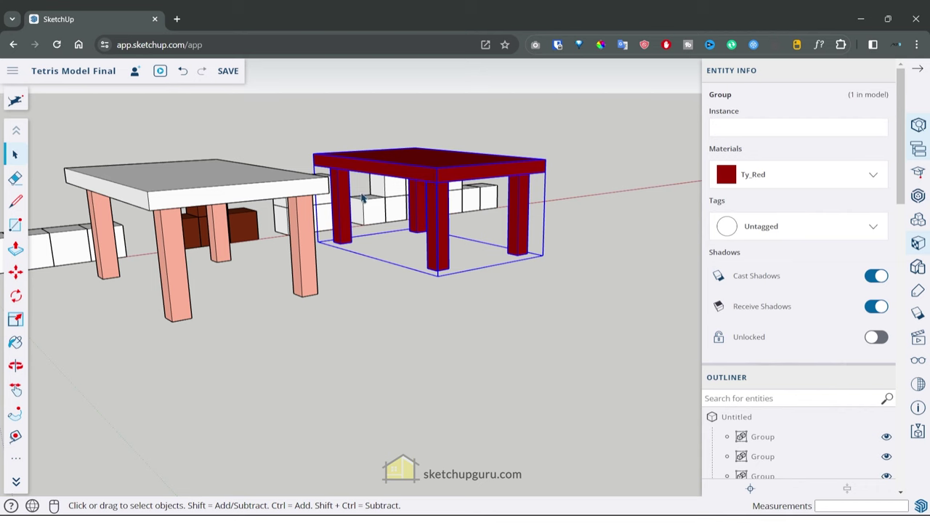
{"action": "middle_click_drag", "start_coordinate": [370, 230], "coordinate": [397, 322]}
{"action": "scroll", "coordinate": [509, 364], "scroll_direction": "down", "scroll_amount": 3}
- Select all four white cubes of the stack and explode them
{"action": "left_click", "coordinate": [566, 390]}
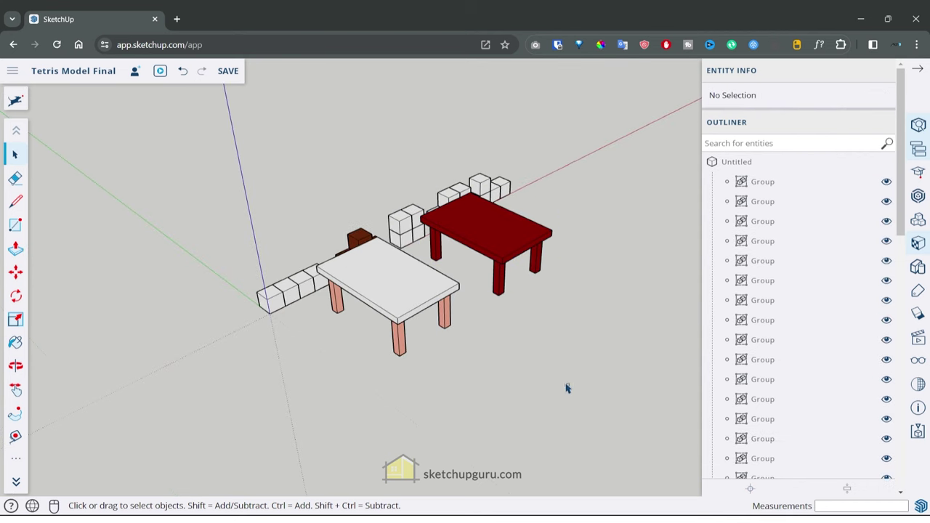
{"action": "left_click_drag", "start_coordinate": [566, 390], "coordinate": [434, 258]}
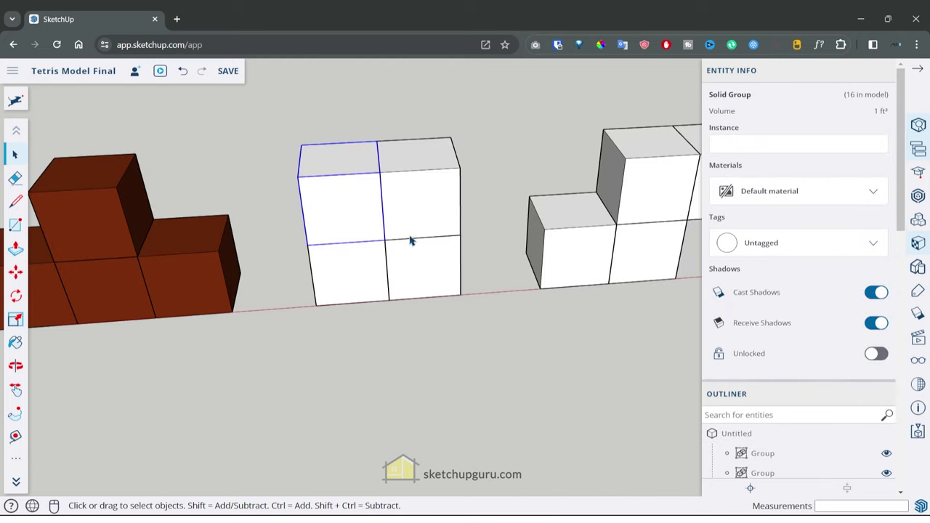
{"action": "left_click", "coordinate": [414, 240]}
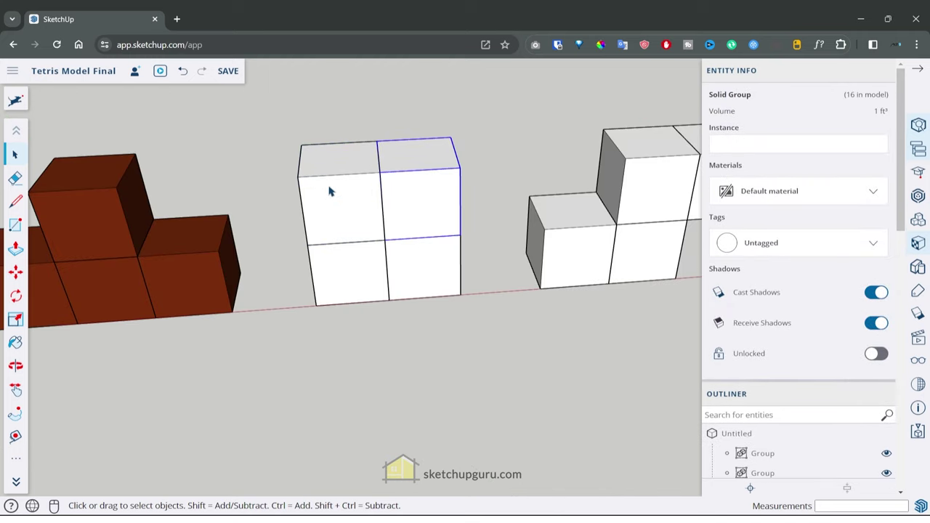
{"action": "left_click_drag", "start_coordinate": [488, 371], "coordinate": [300, 110]}
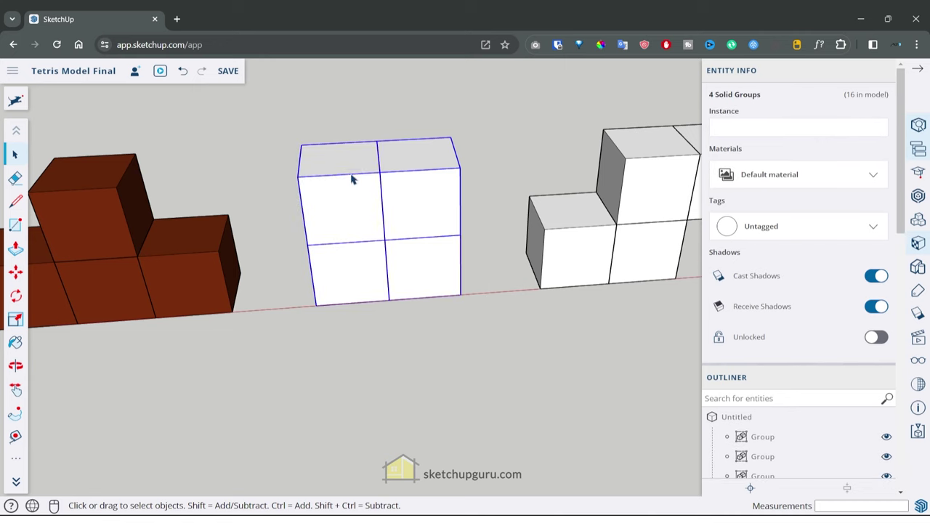
{"action": "right_click", "coordinate": [353, 181]}
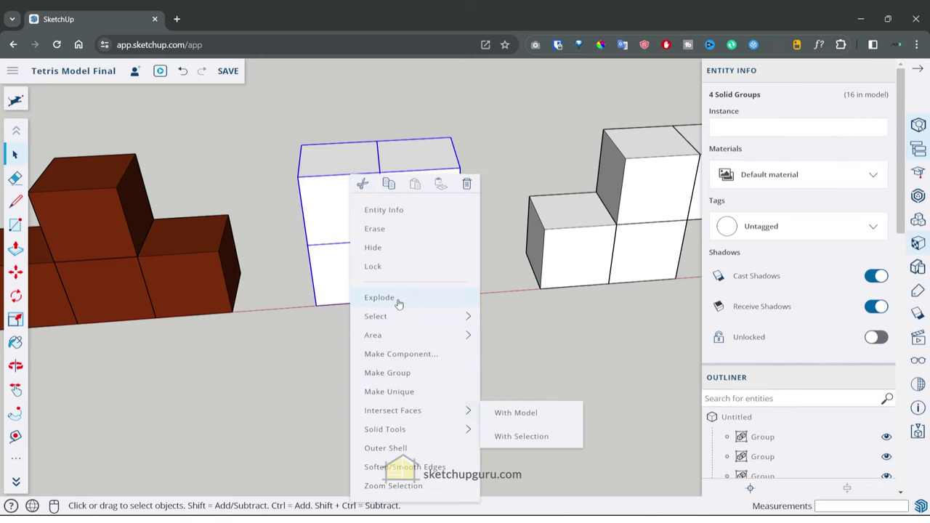
{"action": "left_click", "coordinate": [396, 298]}
- Reverse the upper-left and lower-right front faces of the block
{"action": "right_click", "coordinate": [363, 209]}
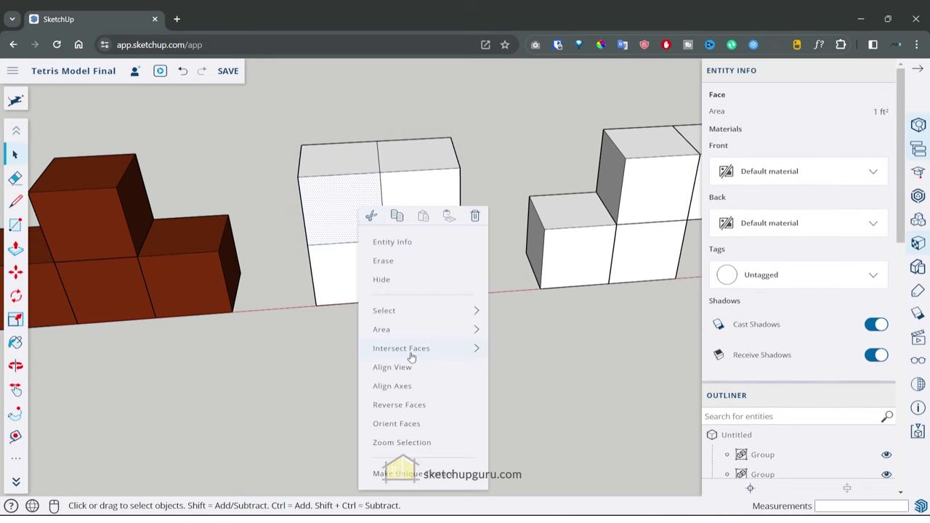
{"action": "left_click", "coordinate": [402, 405]}
{"action": "right_click", "coordinate": [422, 272]}
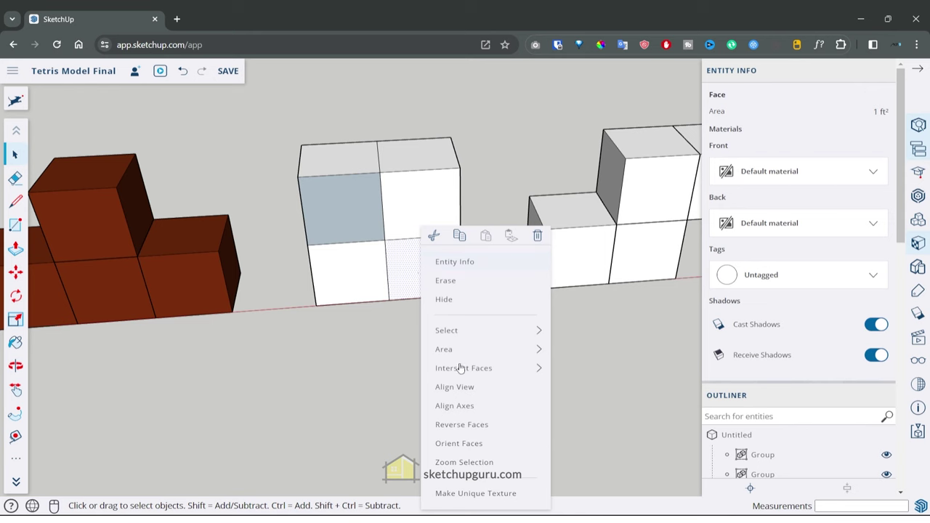
{"action": "left_click", "coordinate": [463, 424]}
{"action": "scroll", "coordinate": [381, 238], "scroll_direction": "down", "scroll_amount": 3}
{"action": "left_click", "coordinate": [382, 238]}
{"action": "middle_click_drag", "start_coordinate": [382, 238], "coordinate": [439, 314]}
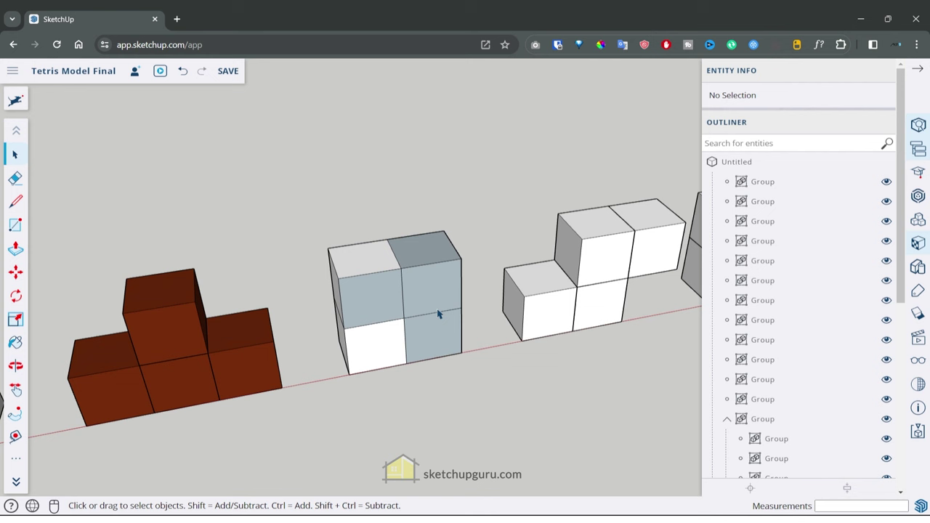
- Orbit around the cube block to bring its reversed faces into view
{"action": "left_click", "coordinate": [348, 268]}
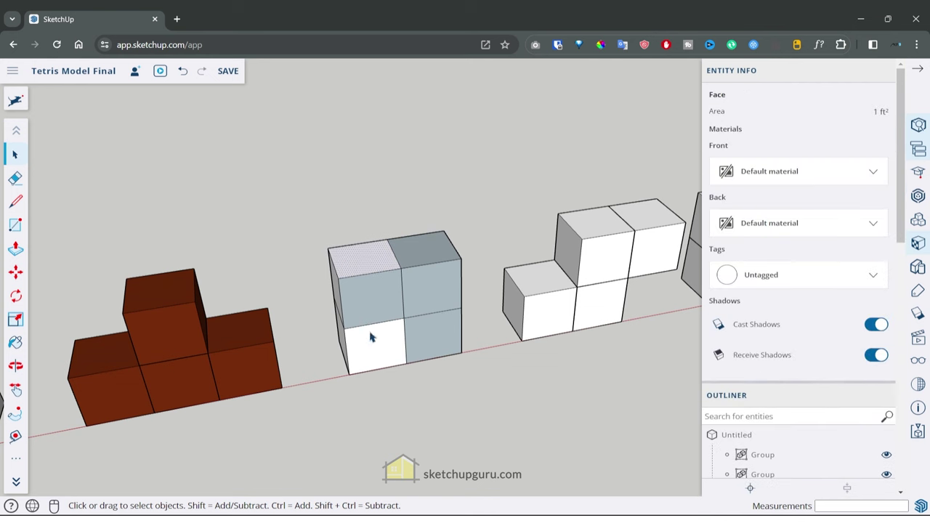
{"action": "middle_click_drag", "start_coordinate": [358, 263], "coordinate": [297, 318]}
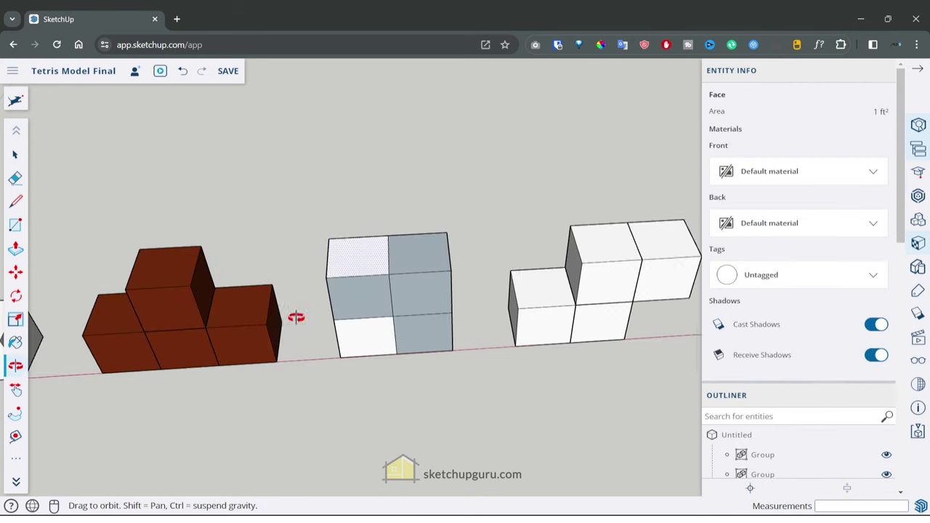
{"action": "scroll", "coordinate": [404, 320], "scroll_direction": "up", "scroll_amount": 3}
{"action": "middle_click_drag", "start_coordinate": [403, 326], "coordinate": [513, 286]}
{"action": "scroll", "coordinate": [396, 279], "scroll_direction": "down", "scroll_amount": 3}
{"action": "scroll", "coordinate": [799, 436], "scroll_direction": "down", "scroll_amount": 10}
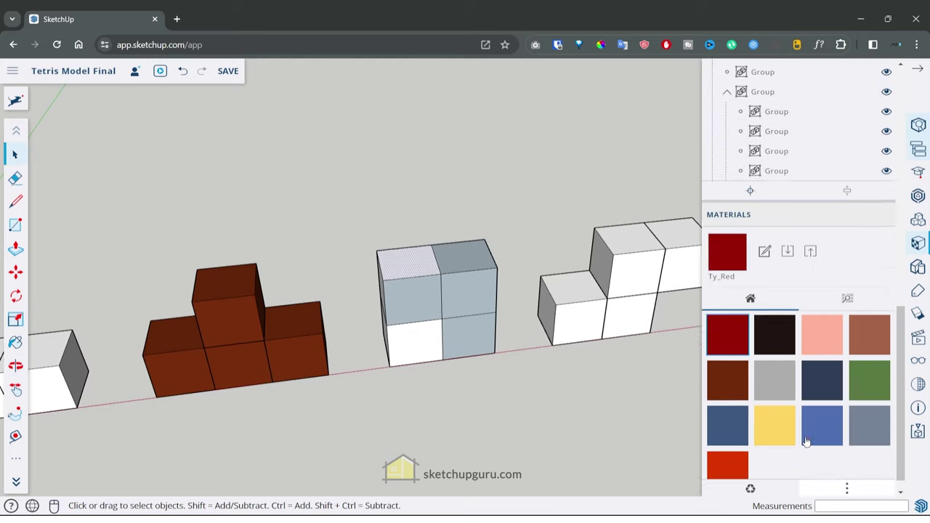
- Paint the four blue-grey reversed faces Ty_Yellow
{"action": "left_click", "coordinate": [775, 398]}
{"action": "left_click", "coordinate": [426, 304]}
{"action": "left_click", "coordinate": [464, 298]}
{"action": "left_click", "coordinate": [469, 333]}
{"action": "left_click", "coordinate": [461, 264]}
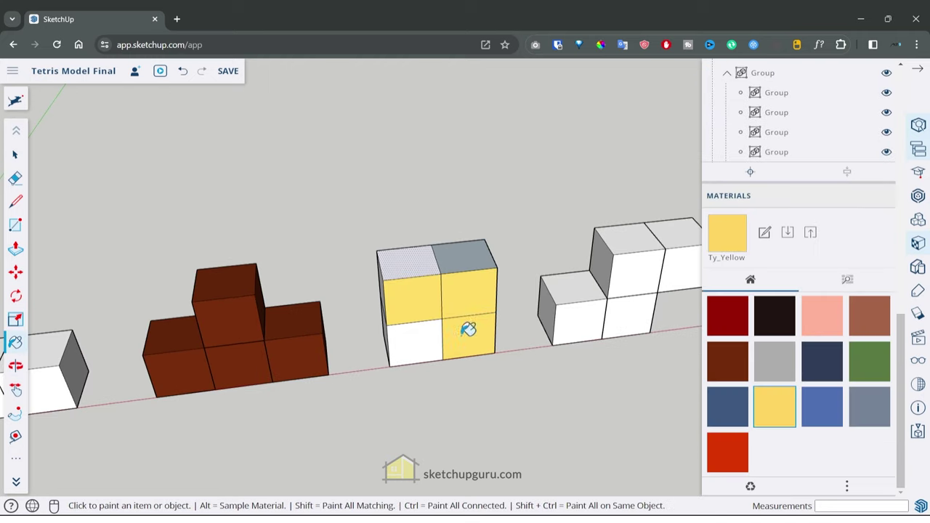
{"action": "mouse_move", "coordinate": [467, 293]}
{"action": "middle_mouse_down"}
{"action": "mouse_move", "coordinate": [531, 272]}
{"action": "mouse_move", "coordinate": [494, 281]}
{"action": "middle_mouse_up"}
{"action": "scroll", "coordinate": [494, 280], "scroll_direction": "up", "scroll_amount": 3}
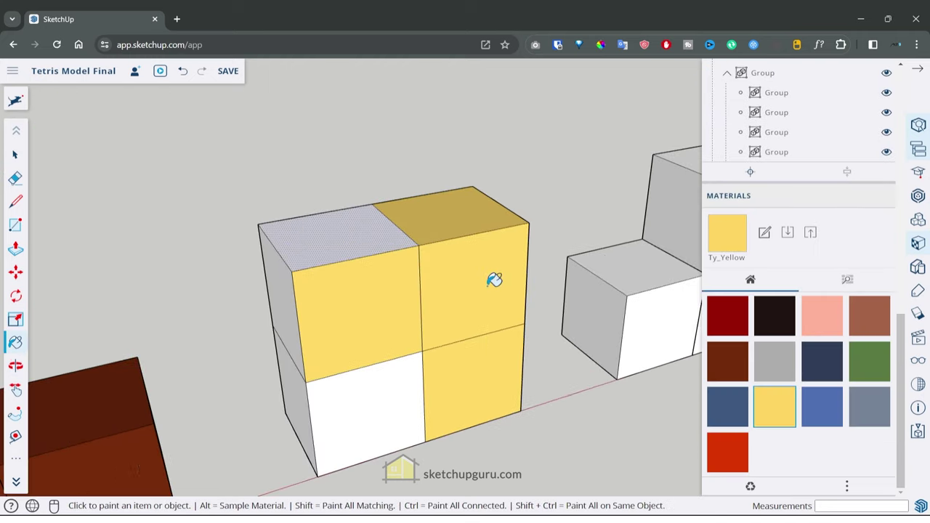
{"action": "key", "text": "space"}
{"action": "left_click", "coordinate": [397, 311]}
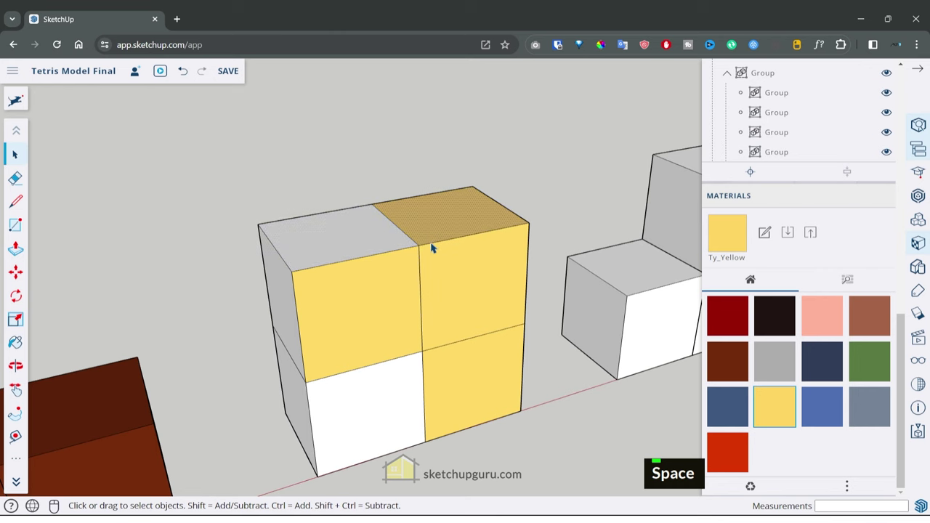
- Switch the face style to Monochrome to reveal the block's reversed back faces
{"action": "left_click", "coordinate": [918, 267]}
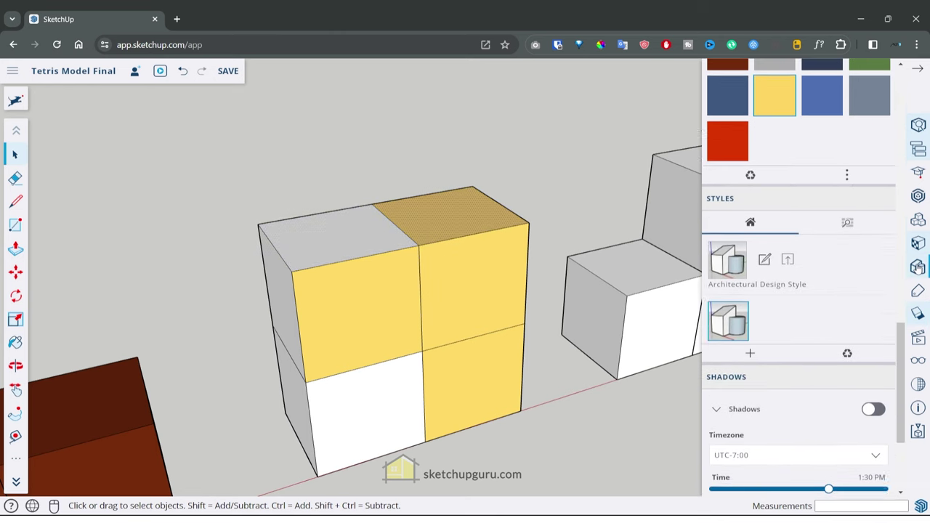
{"action": "left_click", "coordinate": [765, 131]}
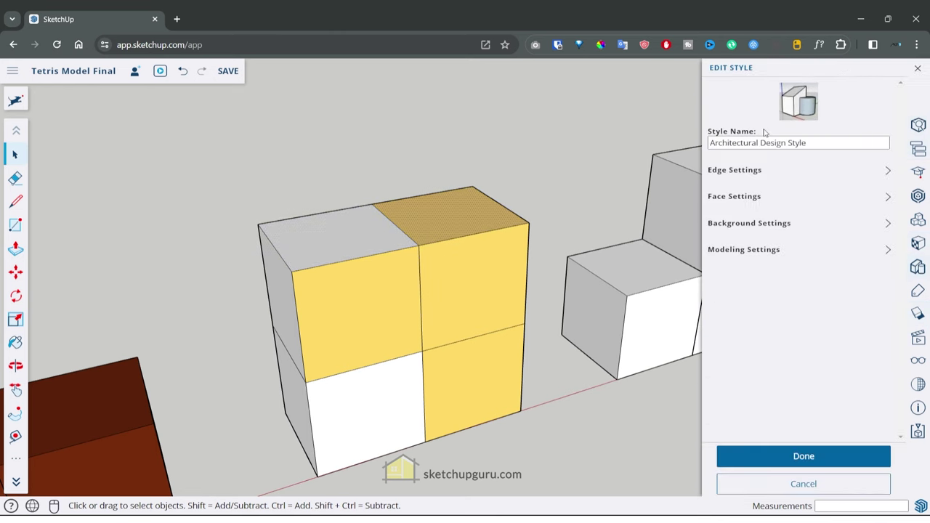
{"action": "left_click", "coordinate": [754, 198]}
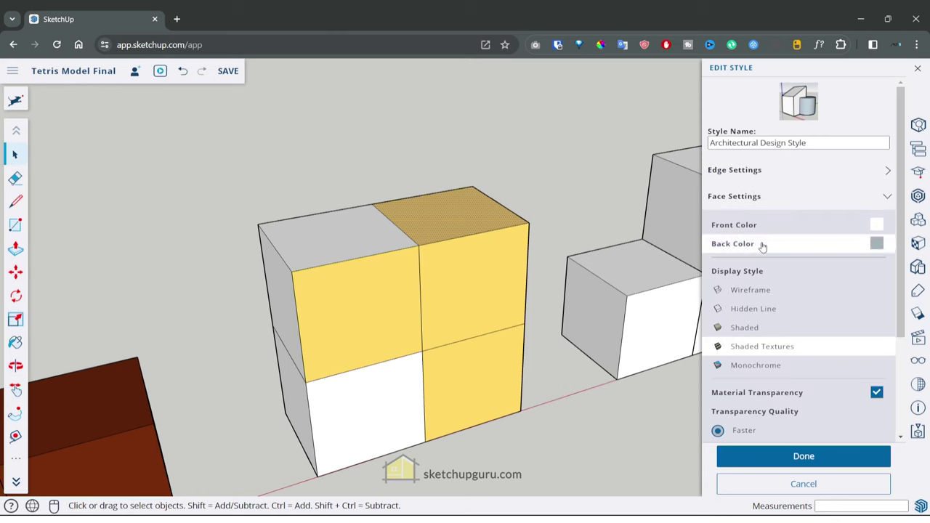
{"action": "left_click", "coordinate": [760, 371]}
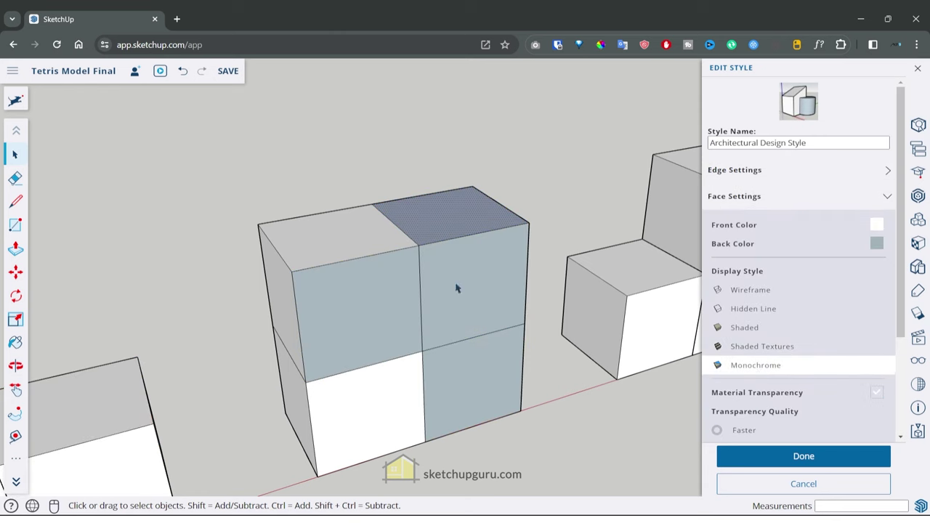
- Reverse the selected face and orient all connected faces to match it
{"action": "middle_click_drag", "start_coordinate": [463, 294], "coordinate": [429, 320]}
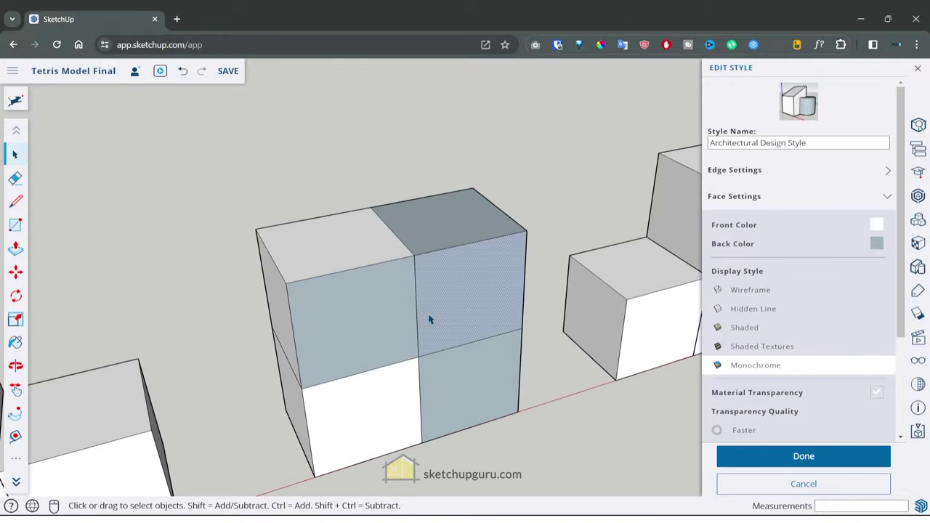
{"action": "right_click", "coordinate": [354, 309]}
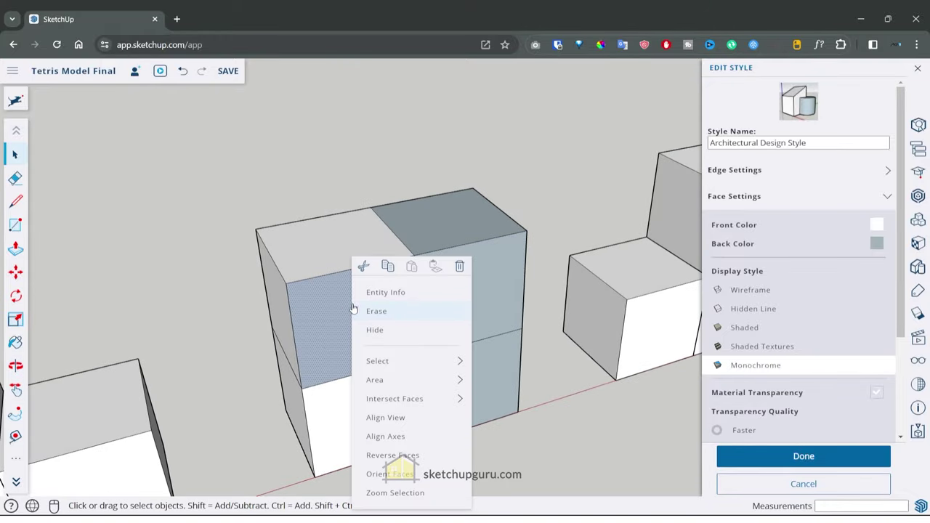
{"action": "left_click", "coordinate": [392, 456]}
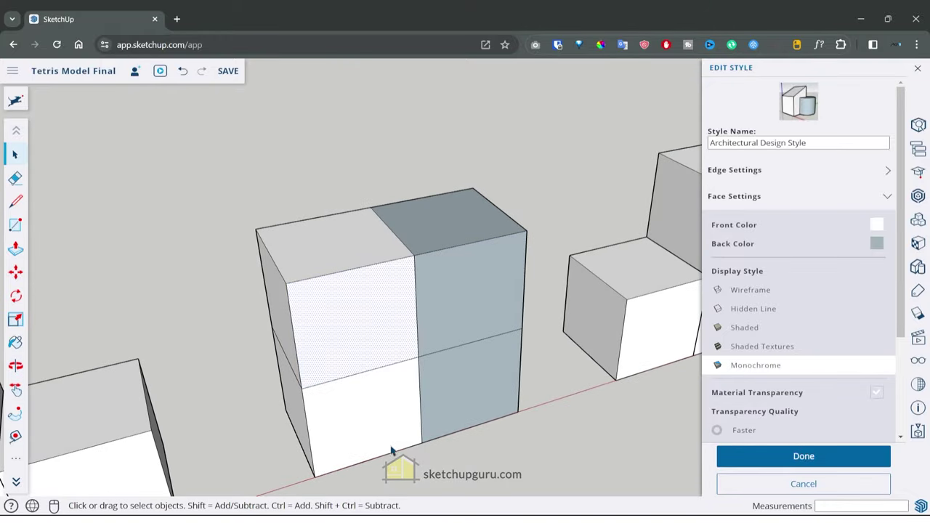
{"action": "right_click", "coordinate": [354, 325]}
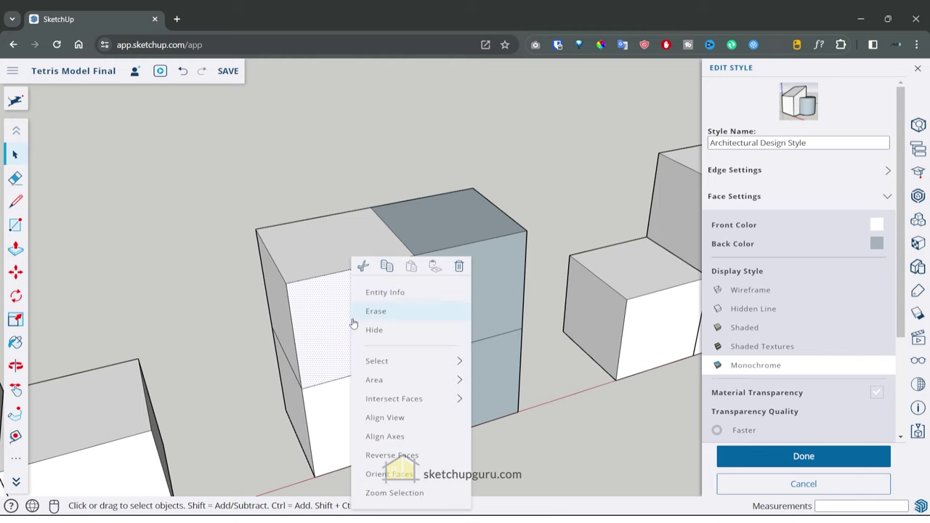
{"action": "left_click", "coordinate": [395, 474]}
{"action": "middle_click_drag", "start_coordinate": [537, 321], "coordinate": [477, 348]}
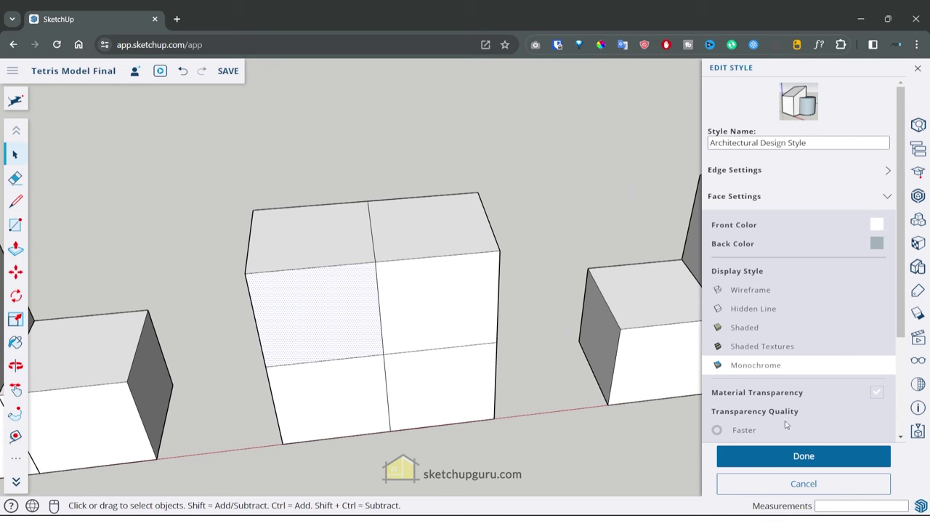
- Return the face style to Shaded Textures, confirm the style edit, and clear the selection
{"action": "left_click", "coordinate": [763, 347]}
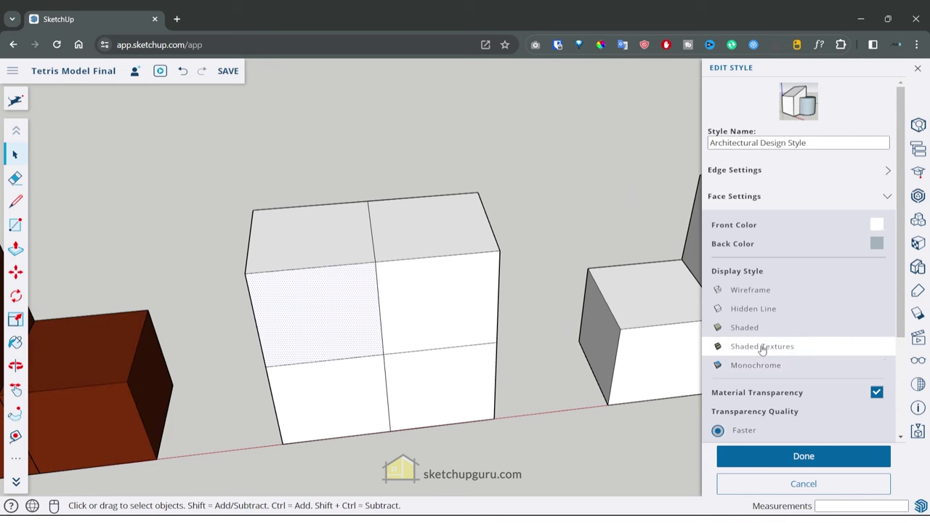
{"action": "left_click", "coordinate": [782, 456]}
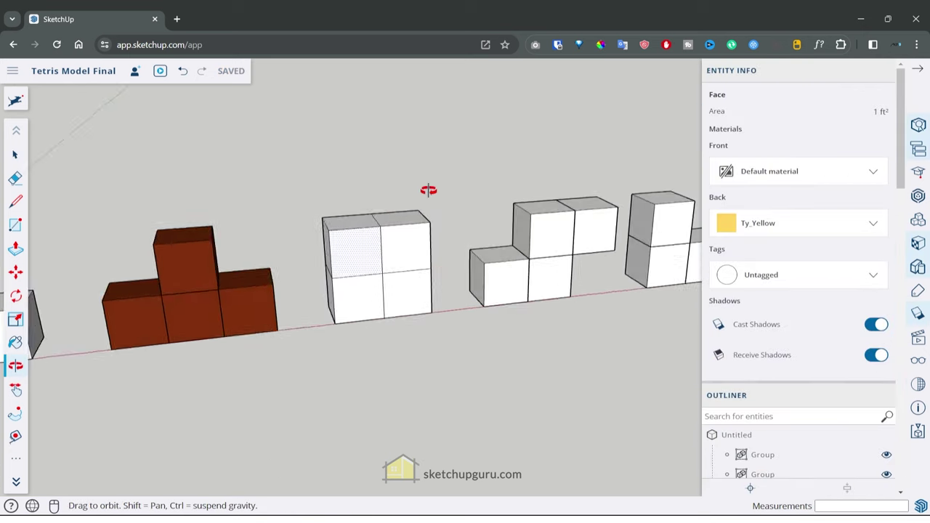
{"action": "middle_click_drag", "start_coordinate": [426, 189], "coordinate": [405, 228]}
{"action": "scroll", "coordinate": [405, 230], "scroll_direction": "up", "scroll_amount": 5}
{"action": "left_click", "coordinate": [410, 161]}
{"action": "scroll", "coordinate": [385, 206], "scroll_direction": "down", "scroll_amount": 3}
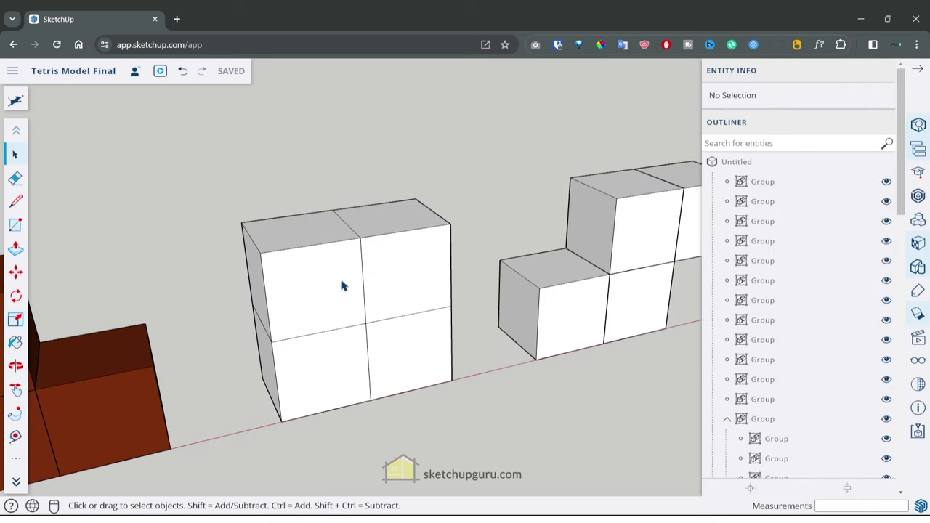
- Select the white block's front faces and change their back material from Ty_Yellow to default
{"action": "left_click", "coordinate": [340, 286]}
{"action": "scroll", "coordinate": [397, 298], "scroll_direction": "up", "scroll_amount": 5}
{"action": "scroll", "coordinate": [280, 320], "scroll_direction": "up", "scroll_amount": 2}
{"action": "middle_click_drag", "start_coordinate": [211, 311], "coordinate": [319, 285]}
{"action": "scroll", "coordinate": [351, 287], "scroll_direction": "down", "scroll_amount": 2}
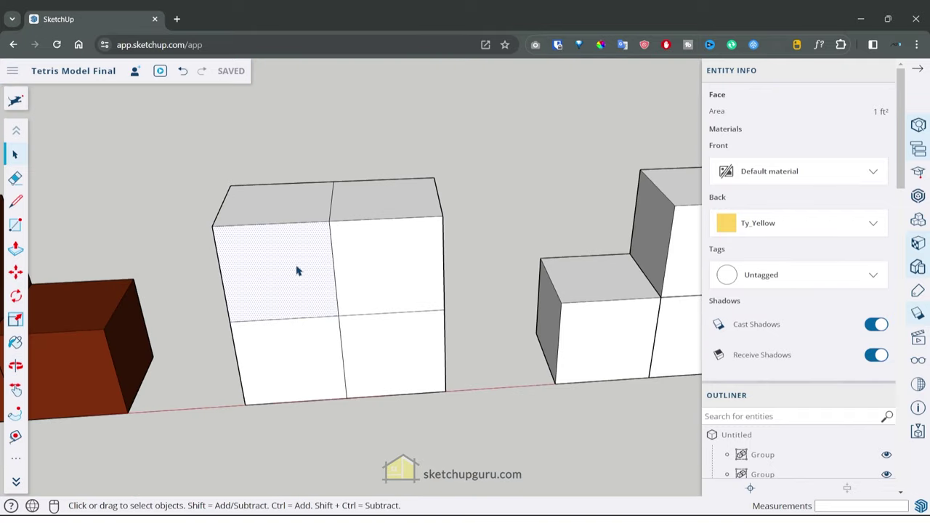
{"action": "left_click", "coordinate": [396, 275], "text": "ctrl"}
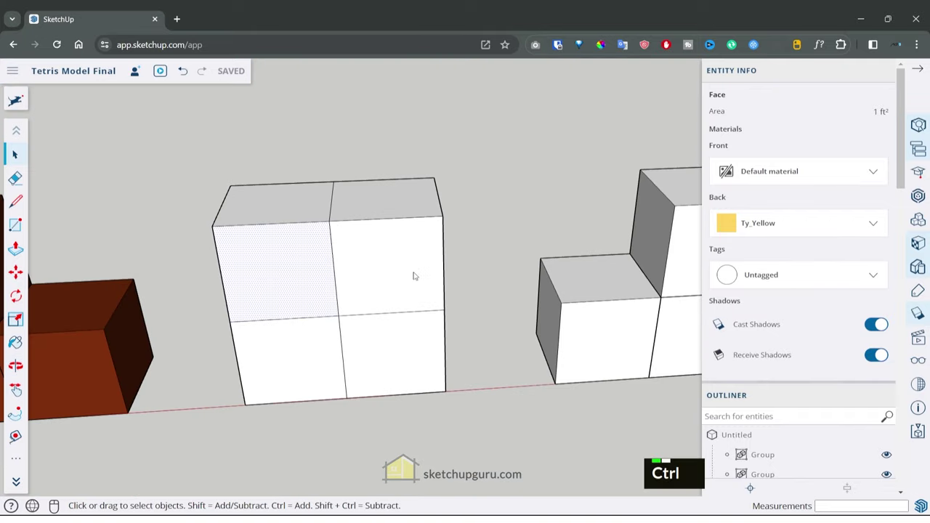
{"action": "left_click", "coordinate": [393, 340], "text": "ctrl"}
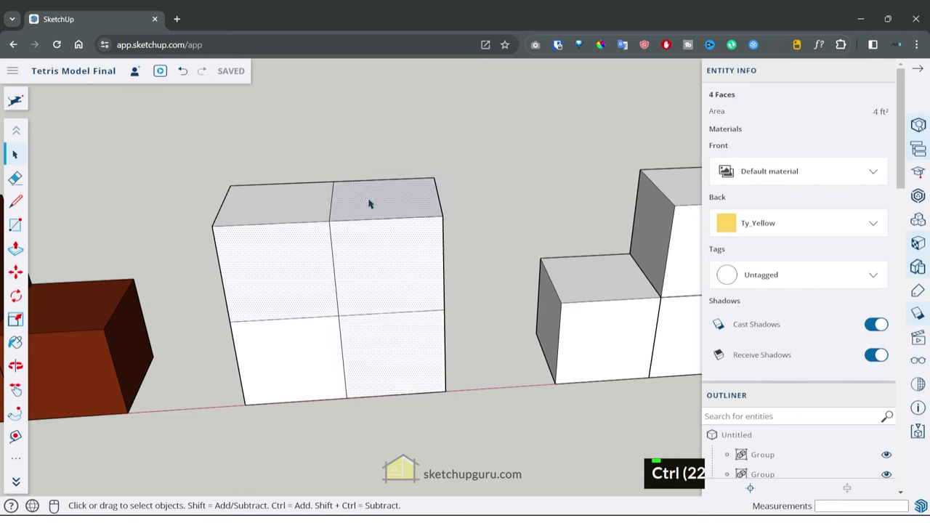
{"action": "left_click", "coordinate": [785, 229]}
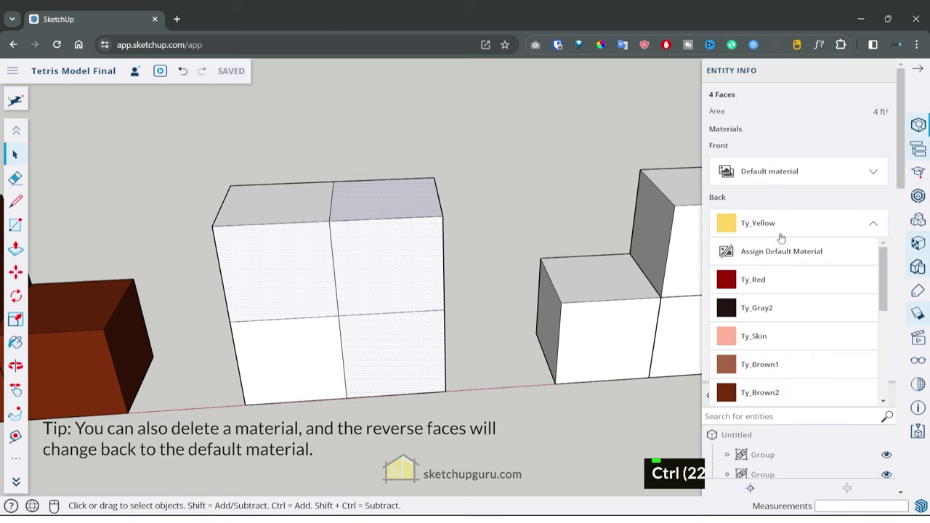
{"action": "left_click", "coordinate": [775, 251]}
{"action": "left_click", "coordinate": [461, 135]}
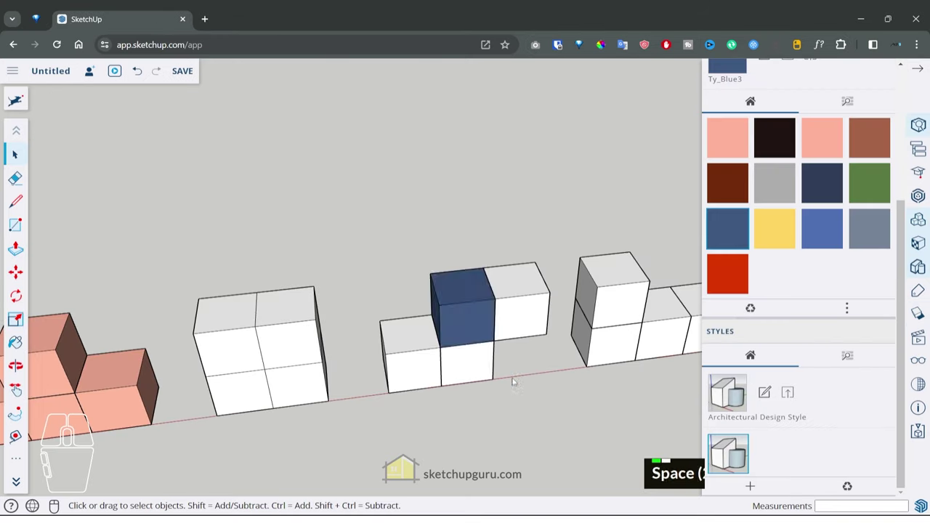
- Undo the blue cube and group the stepped cubes in the middle
{"action": "key", "text": "ctrl+z"}
{"action": "middle_click_drag", "start_coordinate": [519, 390], "coordinate": [424, 332]}
{"action": "scroll", "coordinate": [549, 347], "scroll_direction": "down", "scroll_amount": 3}
{"action": "scroll", "coordinate": [509, 311], "scroll_direction": "down", "scroll_amount": 2}
{"action": "scroll", "coordinate": [509, 312], "scroll_direction": "up", "scroll_amount": 3}
{"action": "left_click_drag", "start_coordinate": [536, 410], "coordinate": [317, 194]}
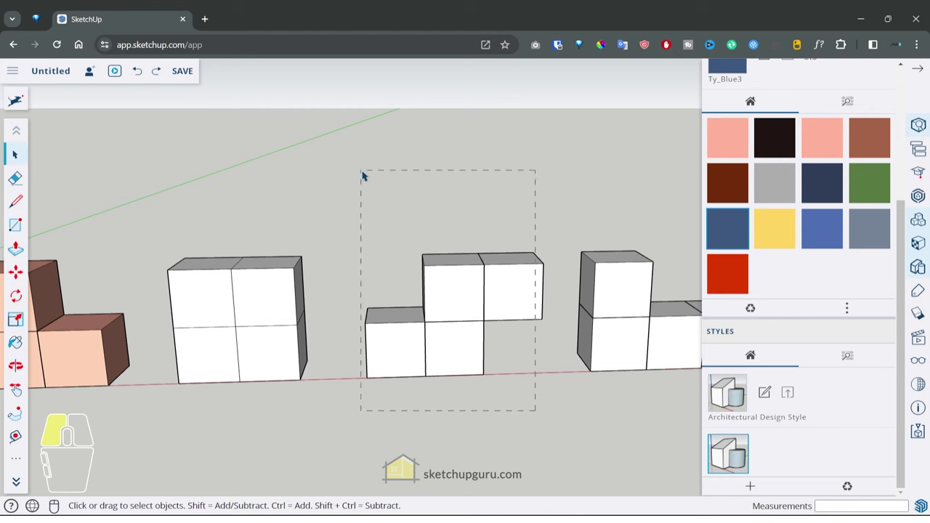
{"action": "left_click_drag", "start_coordinate": [363, 175], "coordinate": [365, 177]}
{"action": "right_click", "coordinate": [457, 285]}
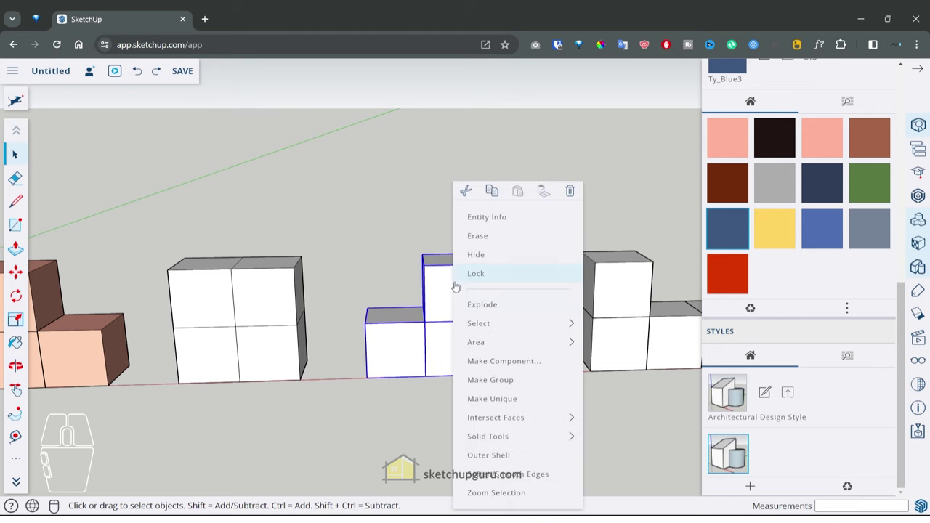
{"action": "left_click", "coordinate": [500, 383]}
- Paint the stepped cube group with Ty_Orange
{"action": "left_click", "coordinate": [734, 270]}
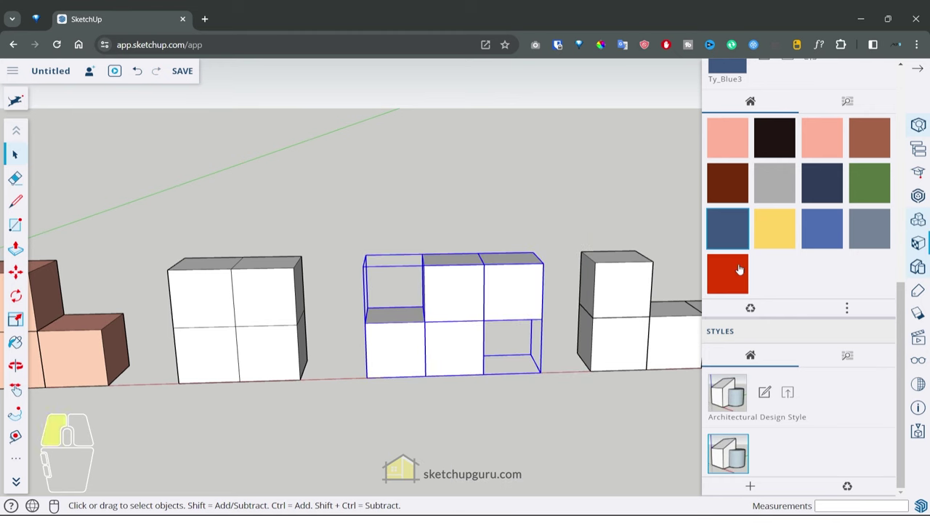
{"action": "middle_click_drag", "start_coordinate": [467, 285], "coordinate": [481, 298]}
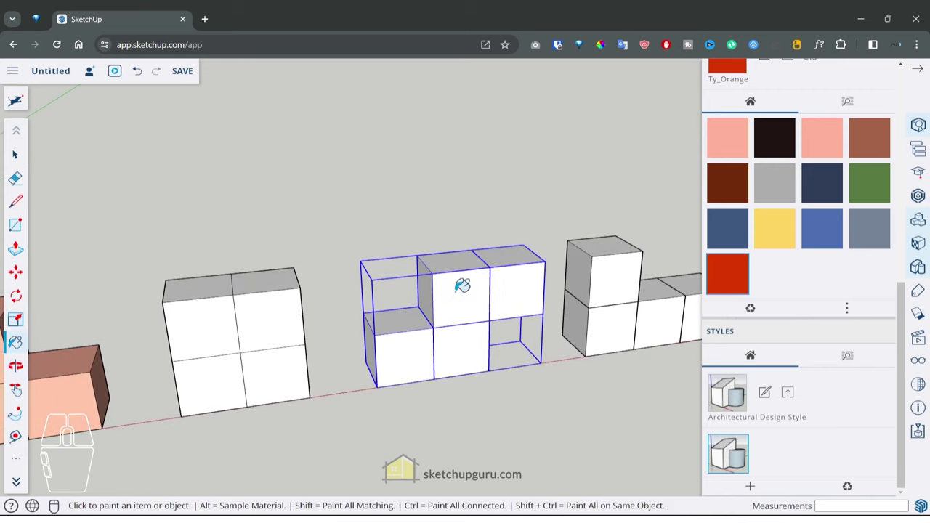
{"action": "left_click", "coordinate": [481, 282]}
{"action": "mouse_move", "coordinate": [482, 282]}
{"action": "middle_mouse_down"}
{"action": "mouse_move", "coordinate": [385, 297]}
{"action": "mouse_move", "coordinate": [396, 313]}
{"action": "mouse_move", "coordinate": [442, 285]}
{"action": "middle_mouse_up"}
- Group the white cubes beside the orange piece and paint them Ty_Blue2
{"action": "key", "text": "space"}
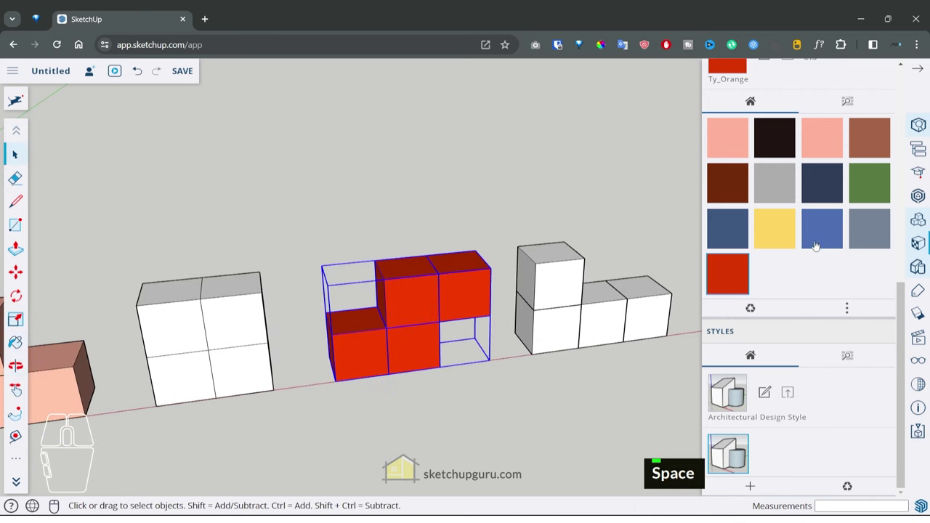
{"action": "left_click", "coordinate": [806, 245]}
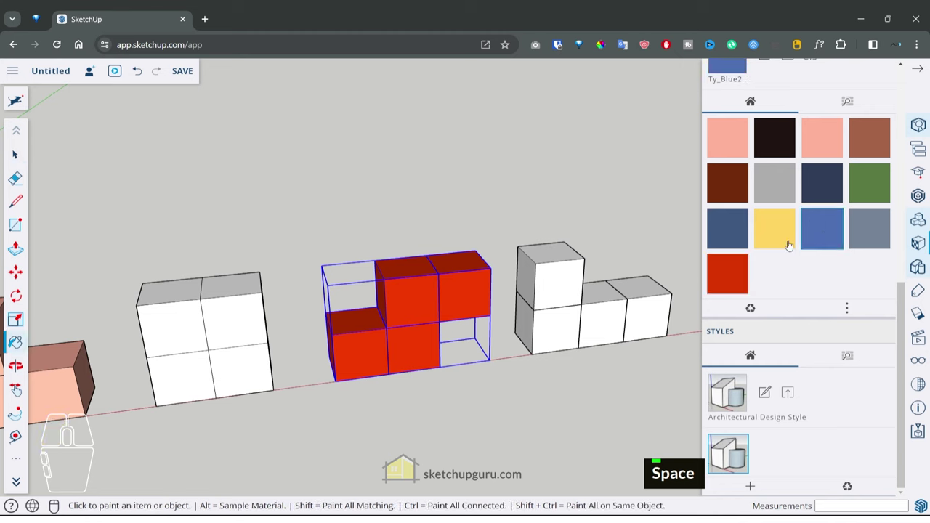
{"action": "left_click", "coordinate": [547, 284]}
{"action": "key", "text": "space"}
{"action": "key", "text": "ctrl+z"}
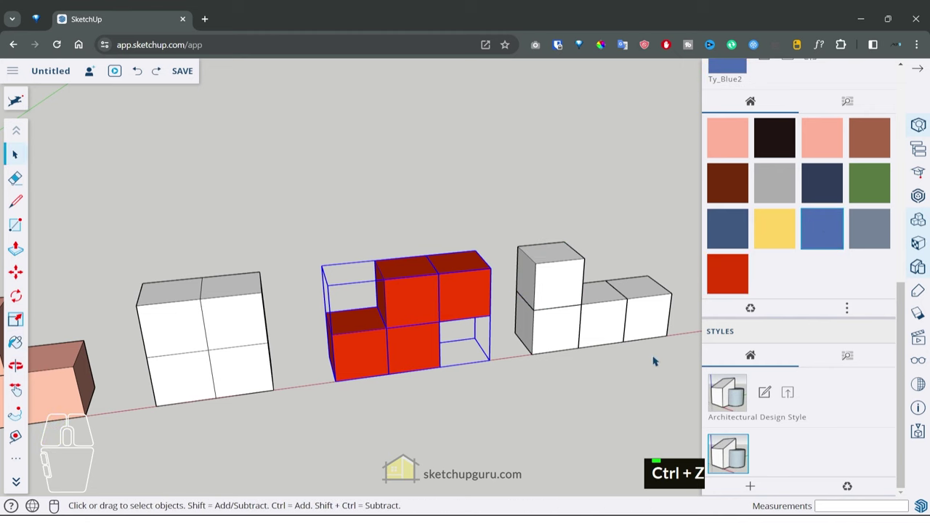
{"action": "left_click_drag", "start_coordinate": [654, 362], "coordinate": [575, 269]}
{"action": "right_click", "coordinate": [574, 269]}
{"action": "left_click", "coordinate": [635, 385]}
{"action": "left_click", "coordinate": [828, 232]}
{"action": "left_click", "coordinate": [585, 255]}
{"action": "scroll", "coordinate": [611, 264], "scroll_direction": "down", "scroll_amount": 5}
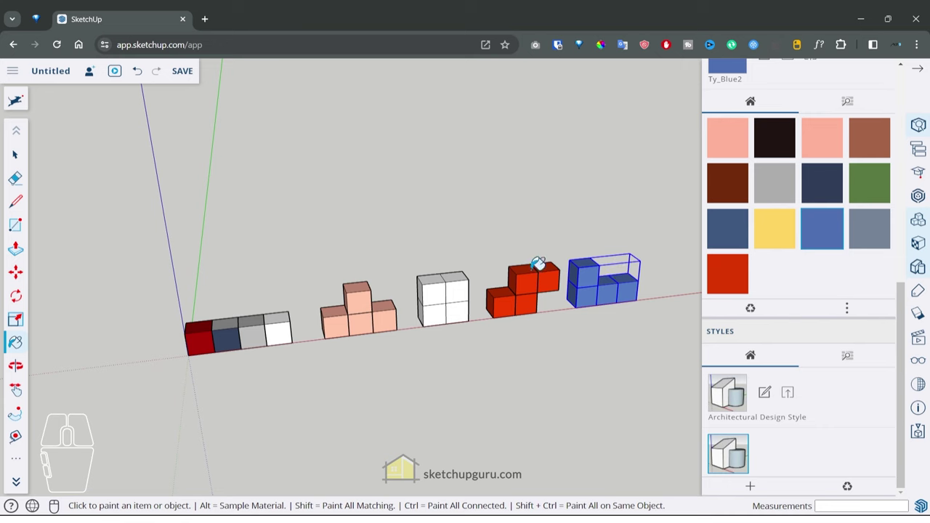
- Delete the old white square group
{"action": "scroll", "coordinate": [538, 263], "scroll_direction": "up", "scroll_amount": 3}
{"action": "scroll", "coordinate": [495, 301], "scroll_direction": "down", "scroll_amount": 3}
{"action": "scroll", "coordinate": [415, 328], "scroll_direction": "up", "scroll_amount": 5}
{"action": "key", "text": "space"}
{"action": "middle_click_drag", "start_coordinate": [415, 328], "coordinate": [514, 345]}
{"action": "left_click_drag", "start_coordinate": [545, 452], "coordinate": [376, 222]}
{"action": "key", "text": "Delete"}
- Select the white cube at the end of the row of pieces
{"action": "left_click", "coordinate": [307, 356]}
{"action": "key", "text": "space"}
{"action": "middle_click_drag", "start_coordinate": [461, 385], "coordinate": [323, 356]}
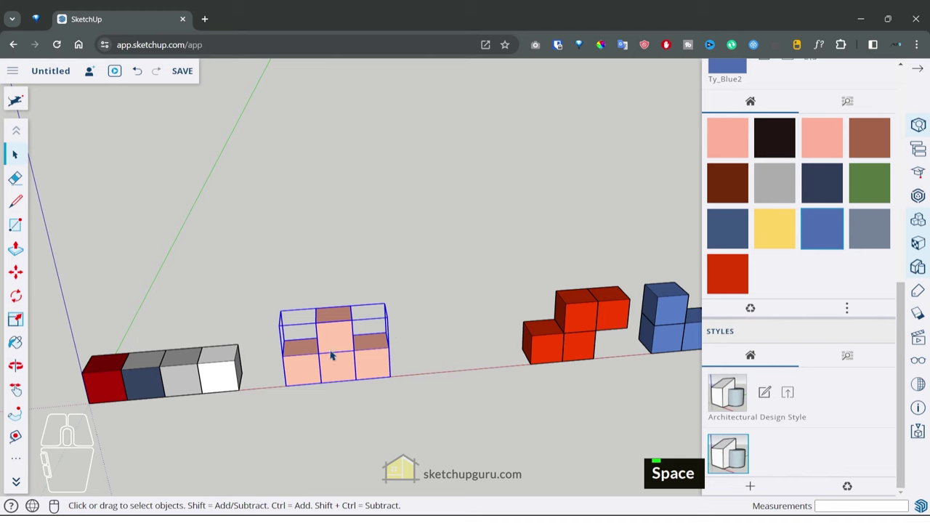
{"action": "scroll", "coordinate": [575, 344], "scroll_direction": "up", "scroll_amount": 3}
{"action": "left_click", "coordinate": [575, 345]}
{"action": "left_click", "coordinate": [243, 362]}
{"action": "scroll", "coordinate": [315, 367], "scroll_direction": "down", "scroll_amount": 3}
{"action": "left_click", "coordinate": [122, 375]}
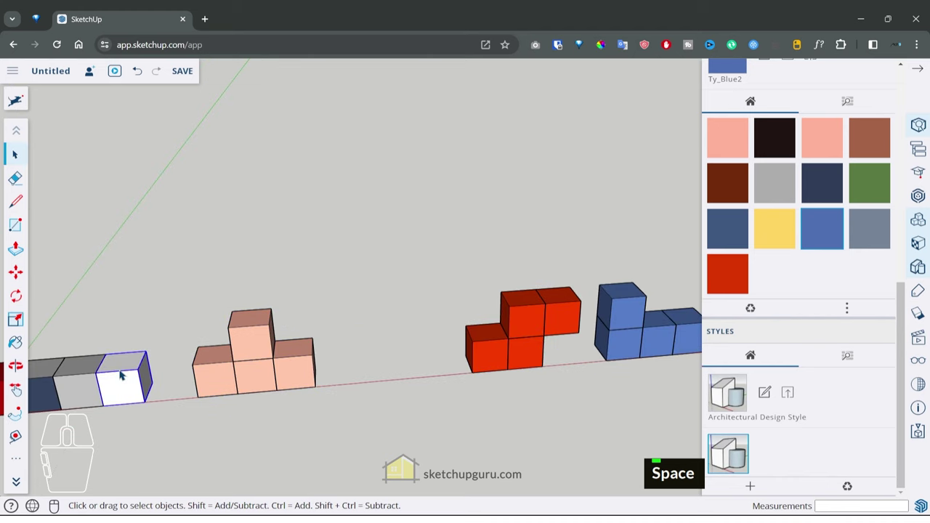
{"action": "middle_click_drag", "start_coordinate": [282, 358], "coordinate": [175, 393]}
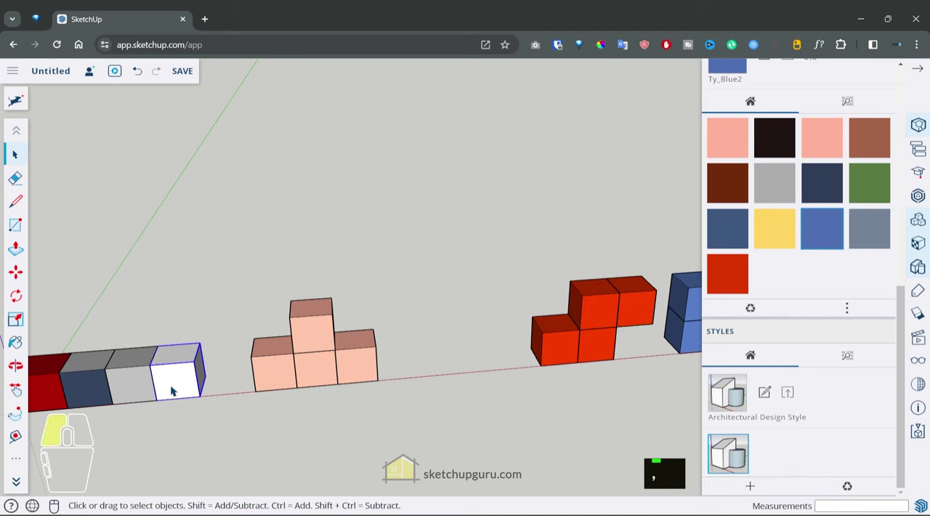
- Copy the white cube with Move and Ctrl to build a 2×2 square
{"action": "key", "text": "m"}
{"action": "key", "text": "ctrl"}
{"action": "left_click", "coordinate": [162, 399]}
{"action": "scroll", "coordinate": [509, 368], "scroll_direction": "up", "scroll_amount": 3}
{"action": "key", "text": "ctrl"}
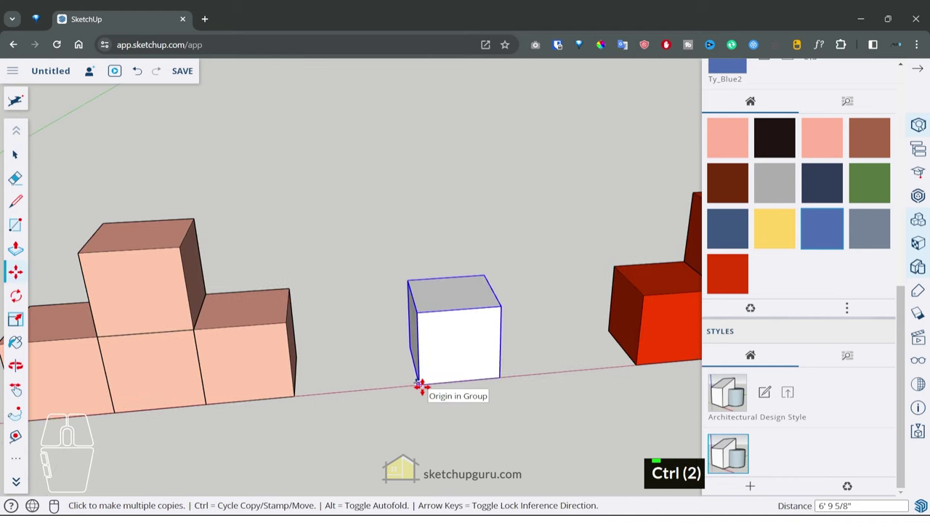
{"action": "left_click", "coordinate": [422, 386]}
{"action": "left_click", "coordinate": [500, 378]}
{"action": "left_click", "coordinate": [500, 378]}
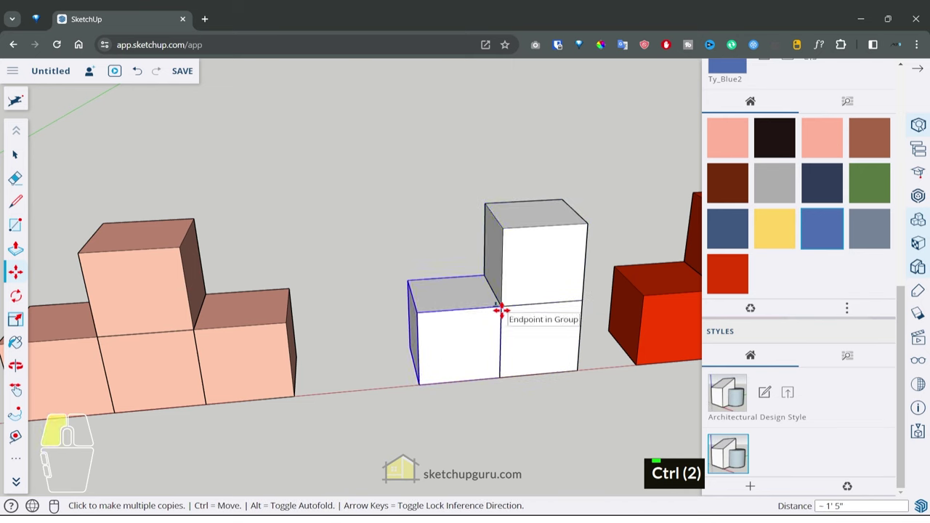
{"action": "left_click", "coordinate": [500, 312]}
{"action": "left_click", "coordinate": [500, 311]}
{"action": "left_click", "coordinate": [426, 311]}
{"action": "key", "text": "space"}
{"action": "scroll", "coordinate": [461, 315], "scroll_direction": "down", "scroll_amount": 5}
- Group the four white cubes of the new square
{"action": "middle_click_drag", "start_coordinate": [461, 316], "coordinate": [560, 287]}
{"action": "scroll", "coordinate": [560, 287], "scroll_direction": "down", "scroll_amount": 3}
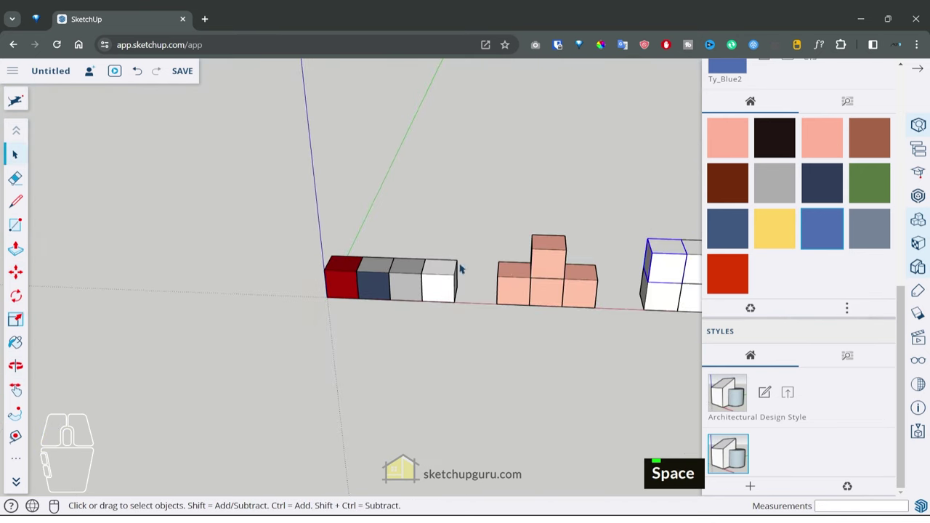
{"action": "scroll", "coordinate": [560, 287], "scroll_direction": "up", "scroll_amount": 5}
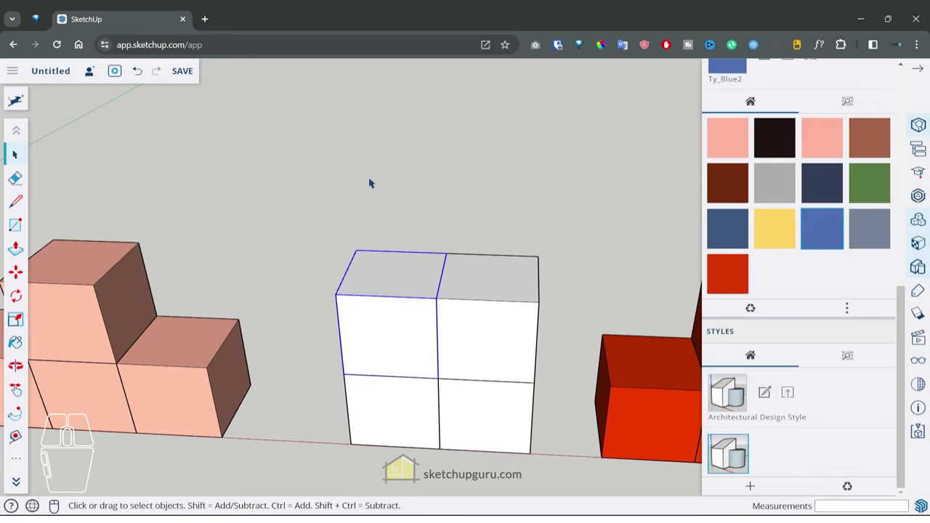
{"action": "scroll", "coordinate": [508, 425], "scroll_direction": "down", "scroll_amount": 1}
{"action": "left_click_drag", "start_coordinate": [507, 425], "coordinate": [378, 231]}
{"action": "right_click", "coordinate": [378, 231]}
{"action": "left_click", "coordinate": [440, 380]}
{"action": "middle_click_drag", "start_coordinate": [440, 380], "coordinate": [436, 280]}
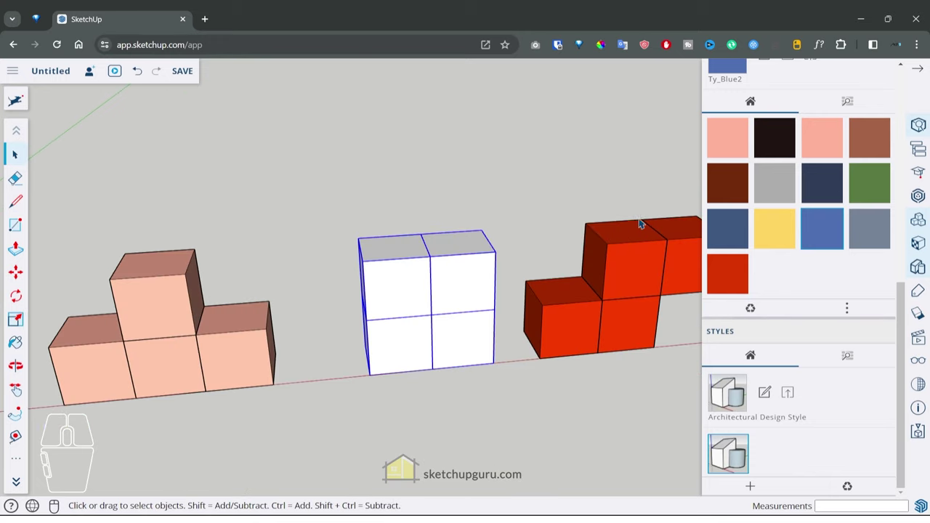
- Paint the new square group Ty_Green
{"action": "left_click", "coordinate": [864, 185]}
{"action": "left_click", "coordinate": [394, 294]}
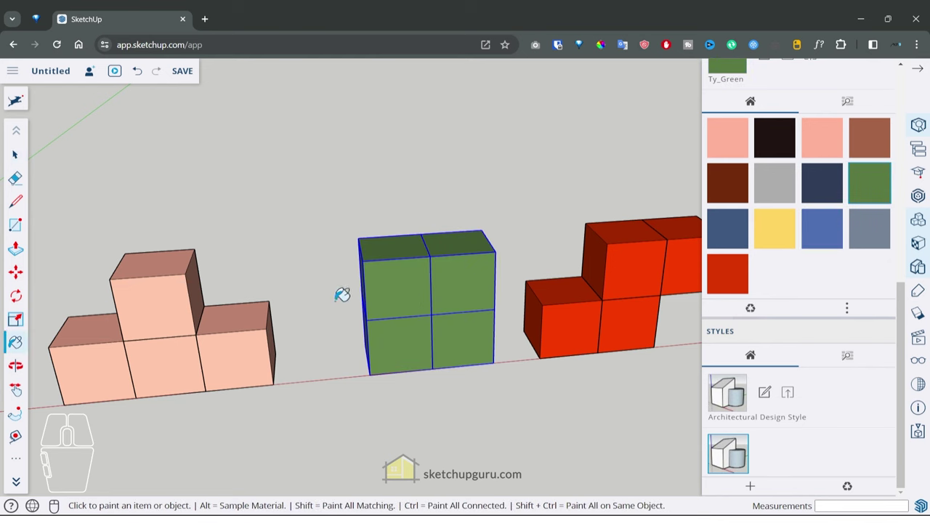
{"action": "scroll", "coordinate": [544, 254], "scroll_direction": "down", "scroll_amount": 3}
{"action": "scroll", "coordinate": [242, 274], "scroll_direction": "up", "scroll_amount": 5}
{"action": "key", "text": "space"}
{"action": "left_click", "coordinate": [240, 322]}
{"action": "scroll", "coordinate": [511, 355], "scroll_direction": "down", "scroll_amount": 3}
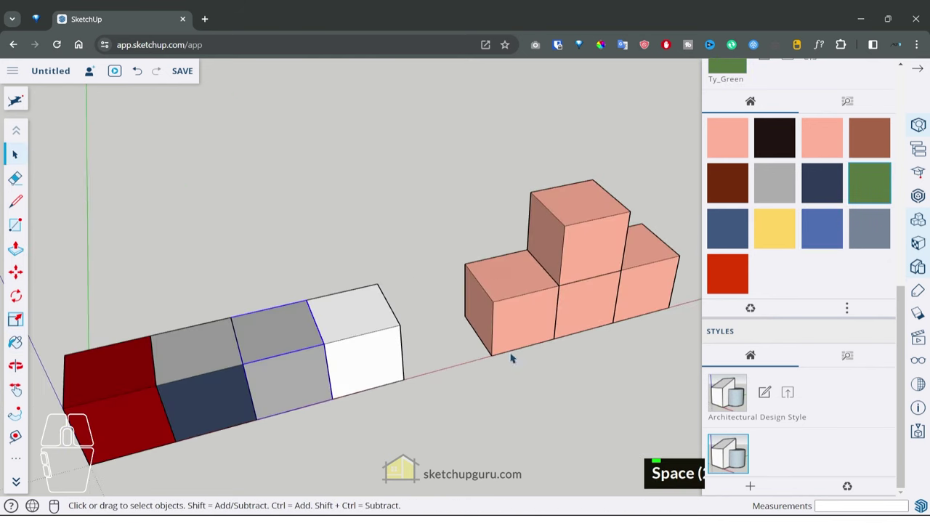
- Group the row of four blocks and open the group for editing
{"action": "scroll", "coordinate": [356, 321], "scroll_direction": "down", "scroll_amount": 3}
{"action": "scroll", "coordinate": [548, 272], "scroll_direction": "up", "scroll_amount": 5}
{"action": "scroll", "coordinate": [562, 312], "scroll_direction": "down", "scroll_amount": 3}
{"action": "left_click_drag", "start_coordinate": [561, 409], "coordinate": [273, 164]}
{"action": "right_click", "coordinate": [452, 271]}
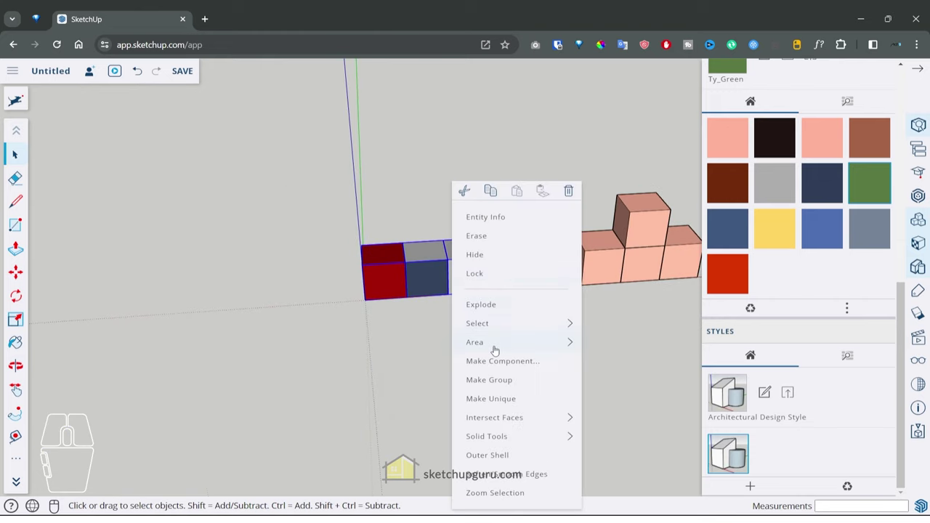
{"action": "left_click", "coordinate": [492, 381]}
{"action": "scroll", "coordinate": [477, 254], "scroll_direction": "up", "scroll_amount": 3}
{"action": "left_click", "coordinate": [440, 260]}
- Reset the grey, navy and red blocks to the default material
{"action": "middle_click_drag", "start_coordinate": [440, 260], "coordinate": [477, 249]}
{"action": "scroll", "coordinate": [825, 155], "scroll_direction": "up", "scroll_amount": 4}
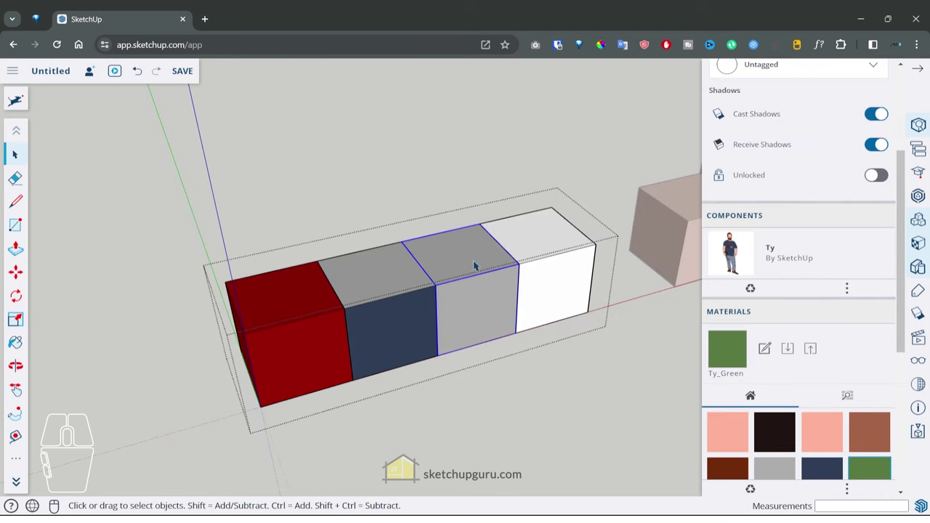
{"action": "scroll", "coordinate": [790, 172], "scroll_direction": "up", "scroll_amount": 3}
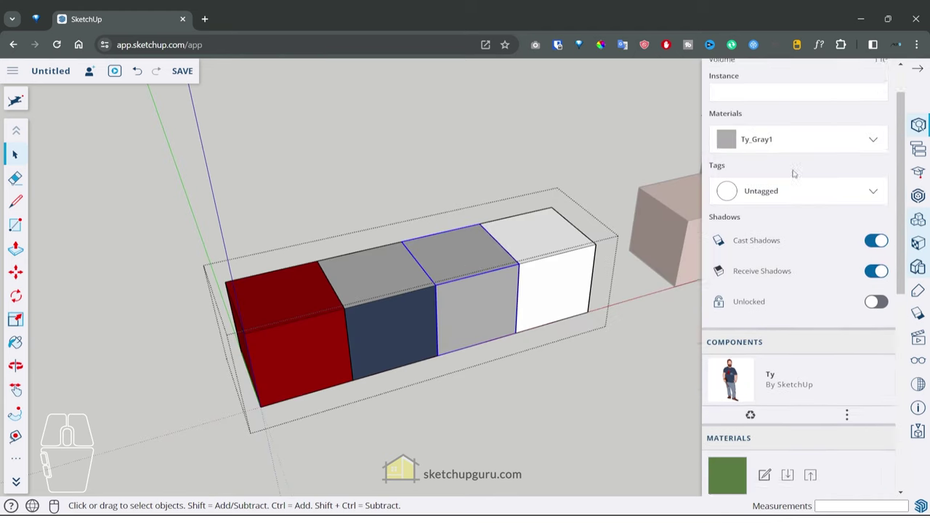
{"action": "left_click", "coordinate": [786, 192]}
{"action": "left_click", "coordinate": [776, 223]}
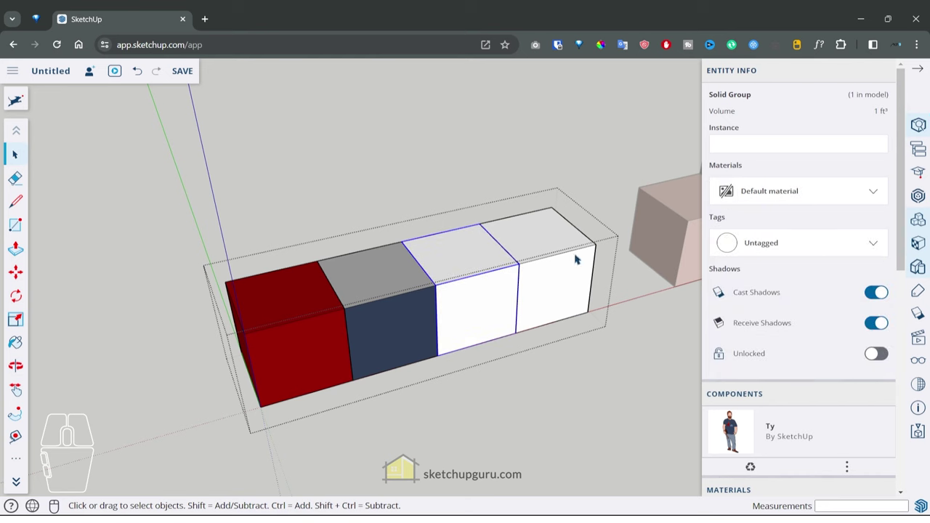
{"action": "left_click", "coordinate": [399, 285]}
{"action": "left_click", "coordinate": [803, 189]}
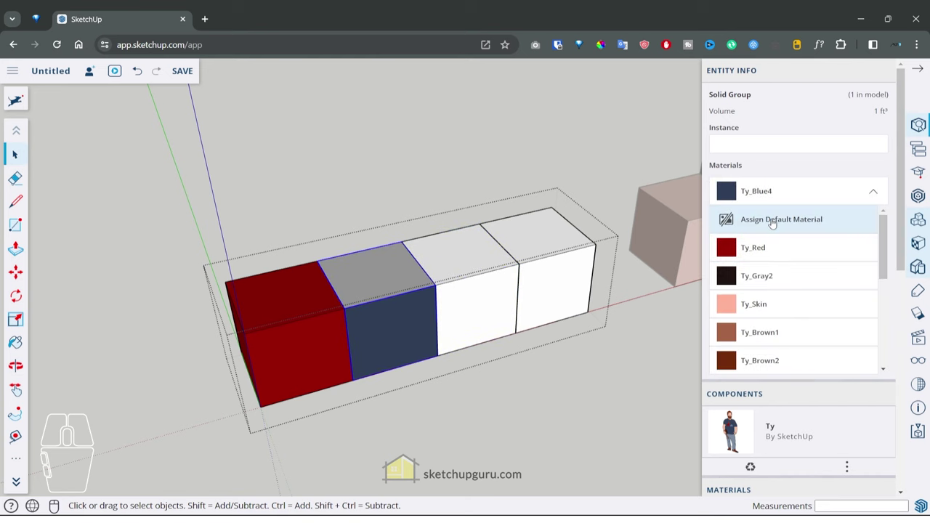
{"action": "left_click", "coordinate": [772, 223]}
{"action": "left_click", "coordinate": [297, 298]}
{"action": "left_click", "coordinate": [818, 193]}
{"action": "left_click", "coordinate": [775, 217]}
{"action": "left_click", "coordinate": [363, 288]}
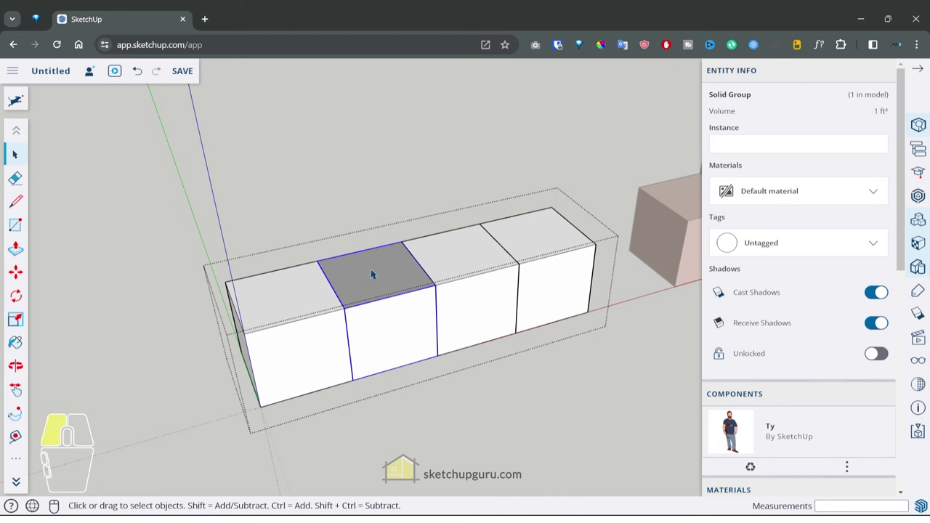
- Reset the grey block's top face front material to default, then deselect it
{"action": "double_click", "coordinate": [370, 274]}
{"action": "left_click", "coordinate": [398, 270]}
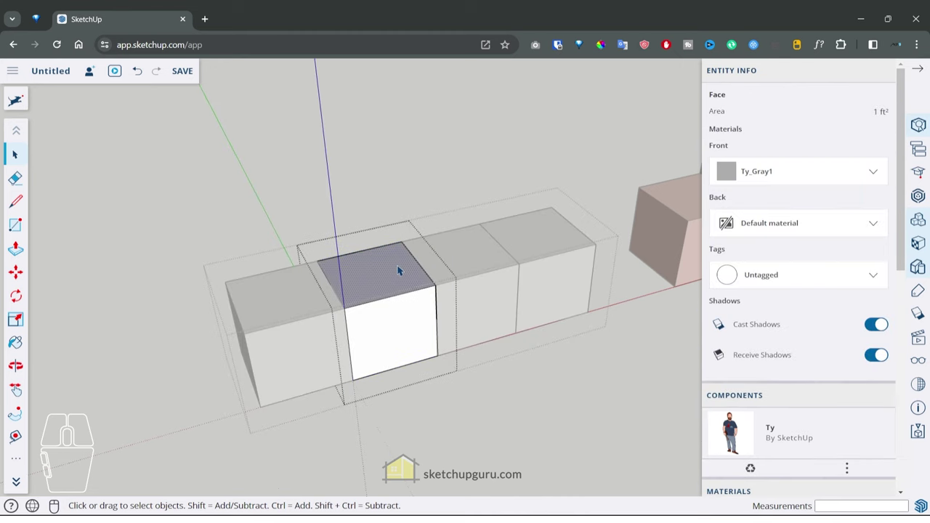
{"action": "left_click", "coordinate": [797, 174]}
{"action": "left_click", "coordinate": [773, 207]}
{"action": "middle_click_drag", "start_coordinate": [264, 311], "coordinate": [553, 298]}
{"action": "key", "text": "Escape"}
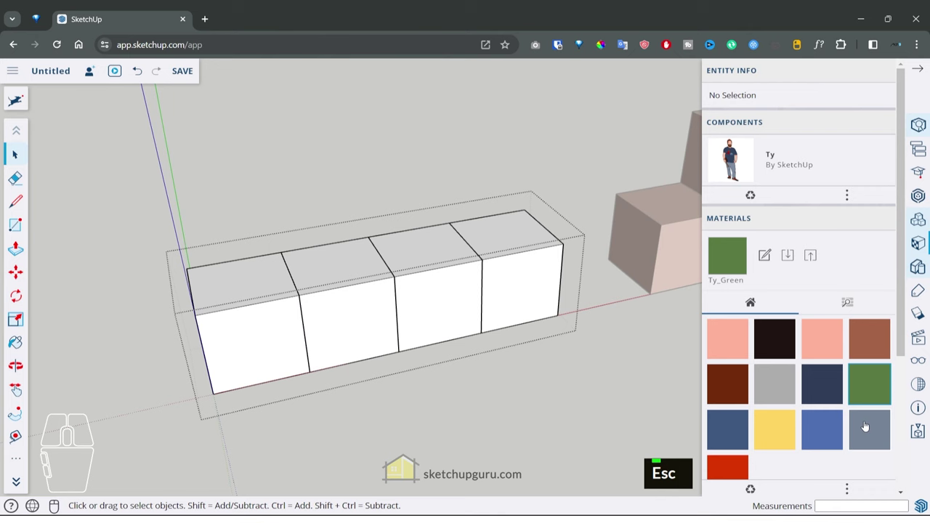
{"action": "left_click", "coordinate": [888, 337]}
{"action": "key", "text": "space"}
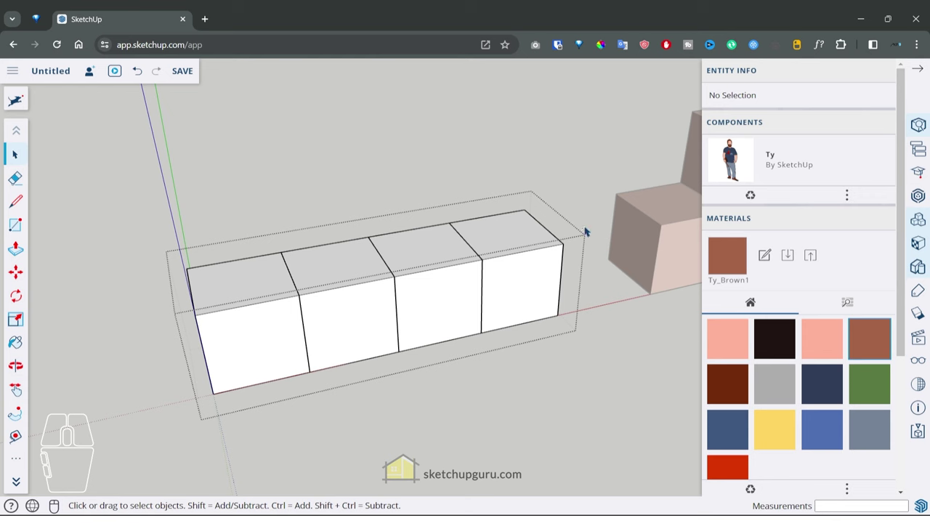
{"action": "left_click", "coordinate": [431, 139]}
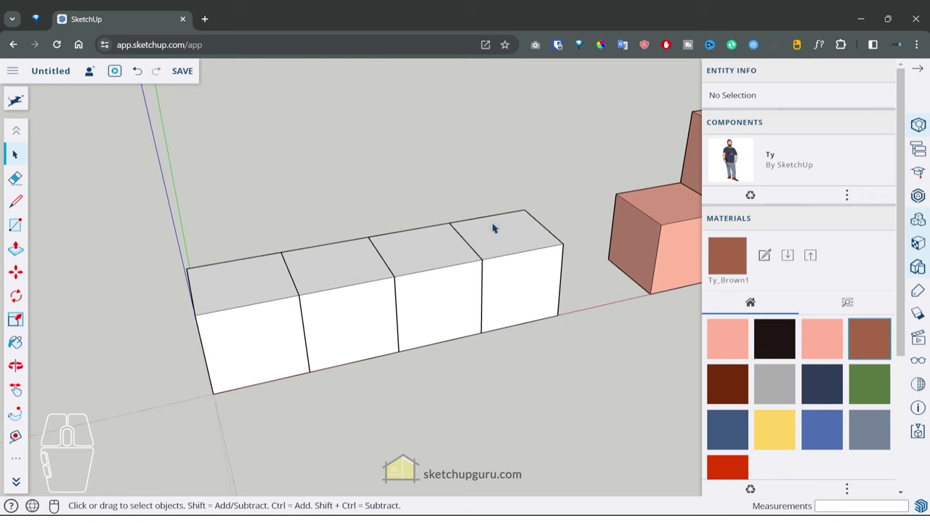
{"action": "left_click", "coordinate": [855, 334]}
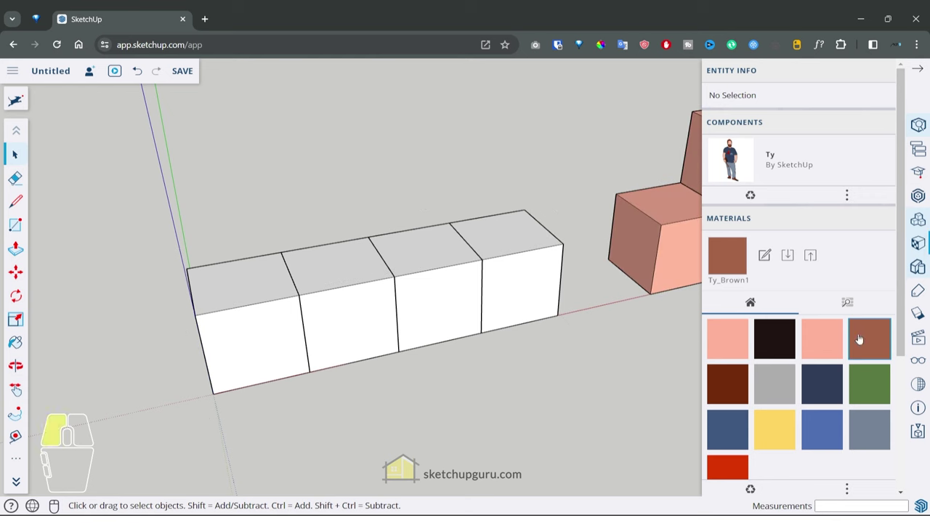
{"action": "left_click", "coordinate": [438, 250]}
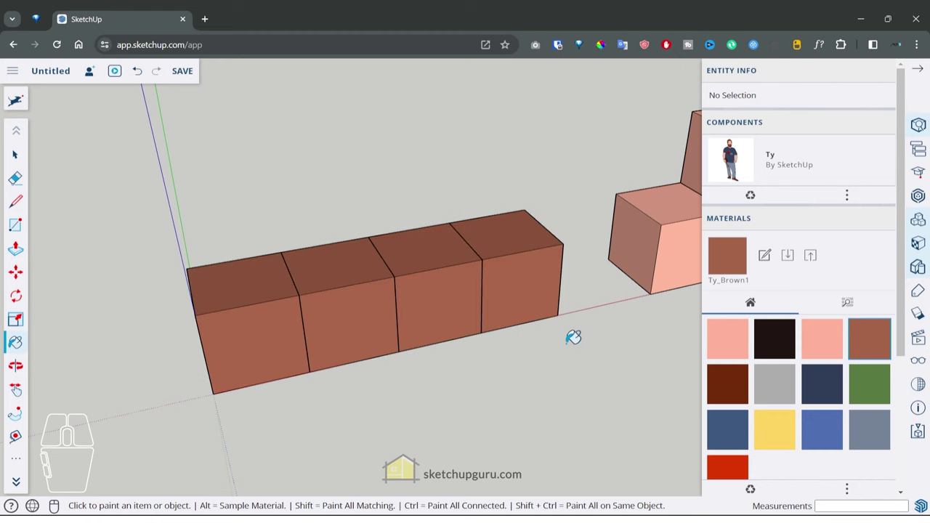
{"action": "scroll", "coordinate": [322, 274], "scroll_direction": "down", "scroll_amount": 5}
{"action": "key", "text": "space"}
{"action": "middle_click_drag", "start_coordinate": [389, 283], "coordinate": [416, 249]}
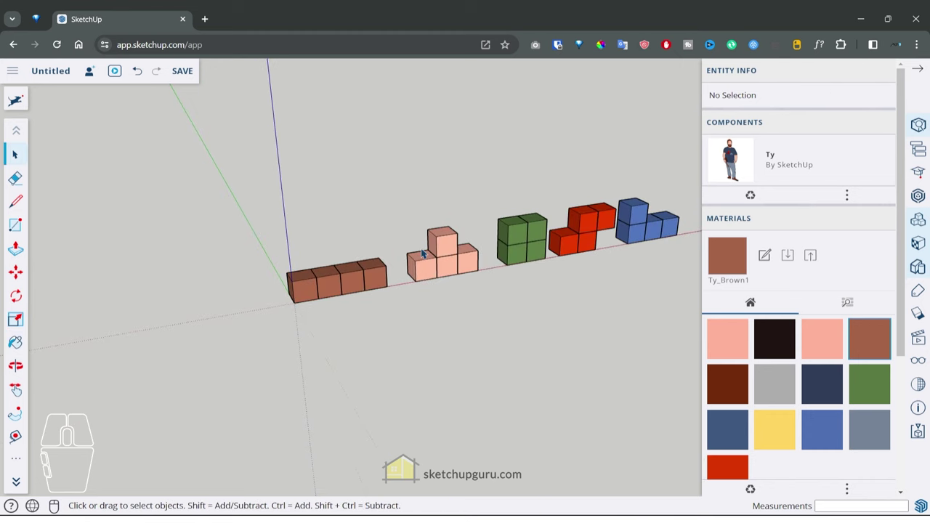
- Window-select the green group and move it left along the red axis toward the pink piece
{"action": "scroll", "coordinate": [314, 311], "scroll_direction": "down", "scroll_amount": 2}
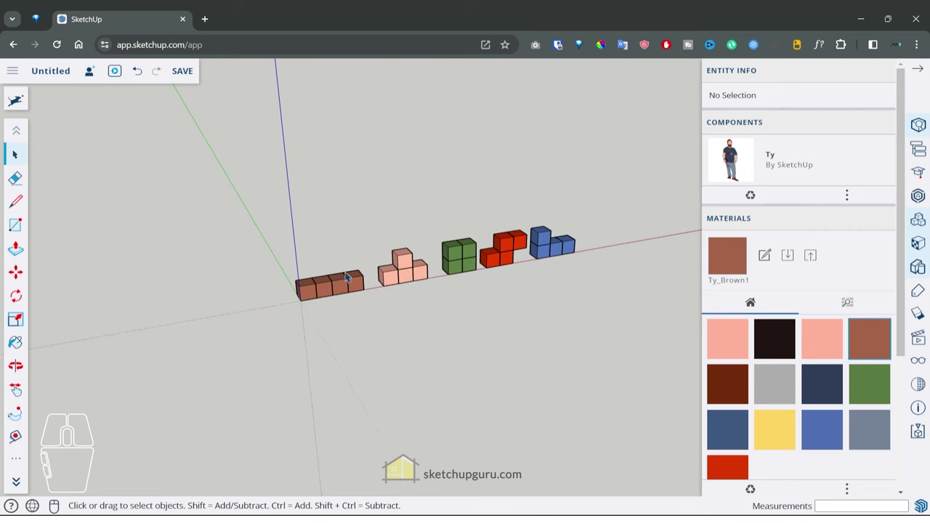
{"action": "scroll", "coordinate": [380, 271], "scroll_direction": "up", "scroll_amount": 3}
{"action": "scroll", "coordinate": [314, 295], "scroll_direction": "down", "scroll_amount": 3}
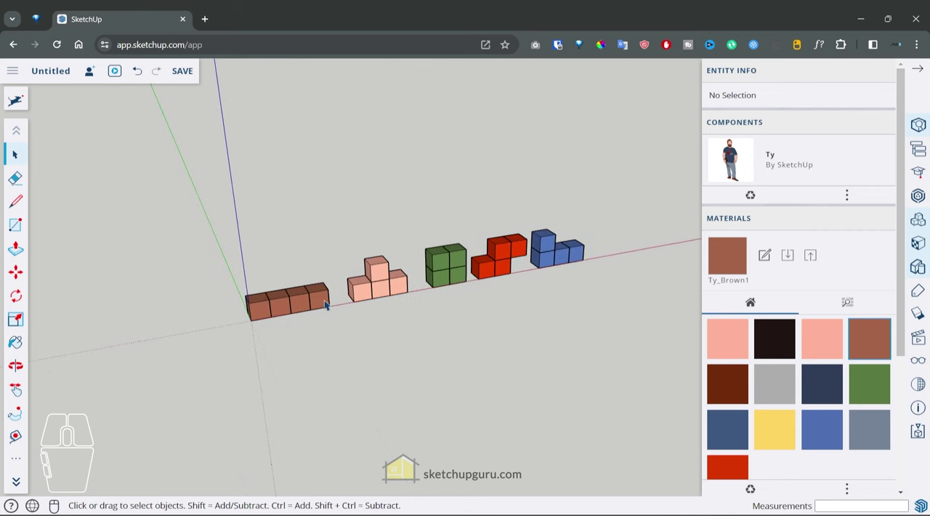
{"action": "scroll", "coordinate": [511, 219], "scroll_direction": "up", "scroll_amount": 3}
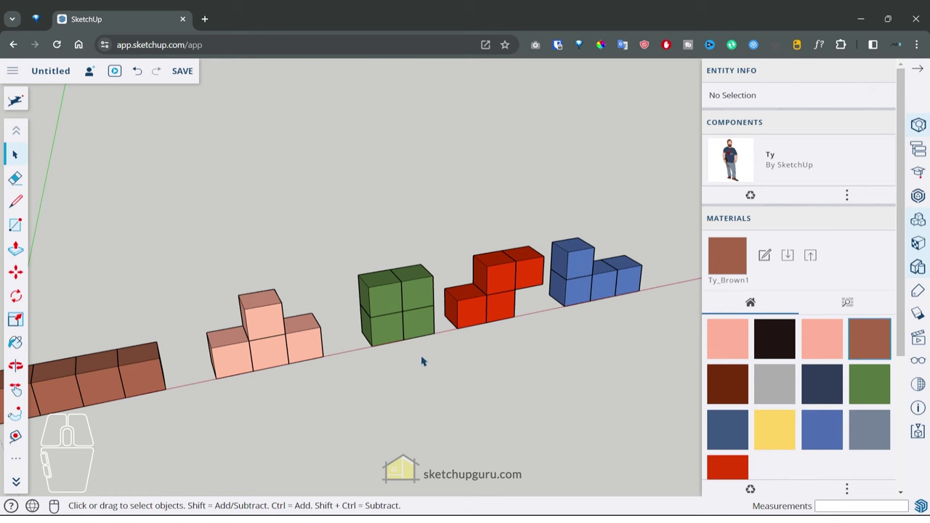
{"action": "left_click_drag", "start_coordinate": [422, 361], "coordinate": [365, 228]}
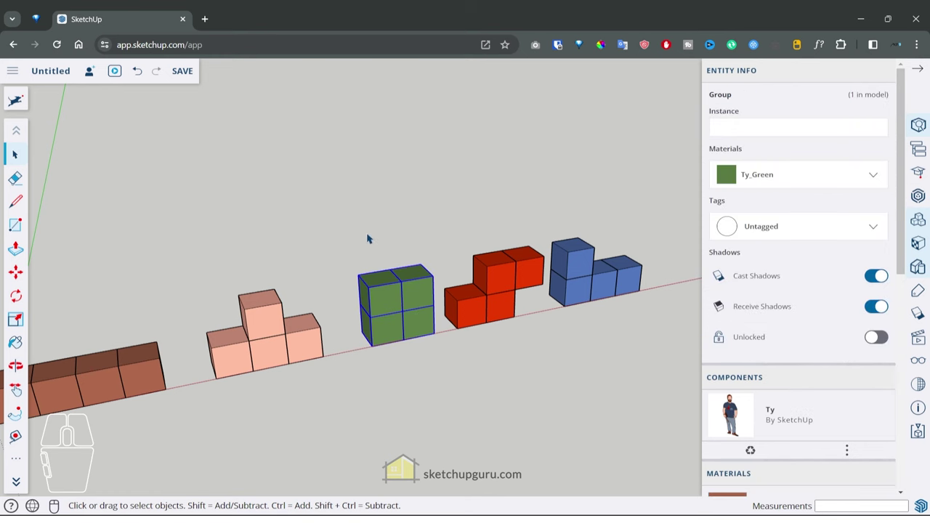
{"action": "key", "text": "m"}
{"action": "scroll", "coordinate": [390, 343], "scroll_direction": "up", "scroll_amount": 2}
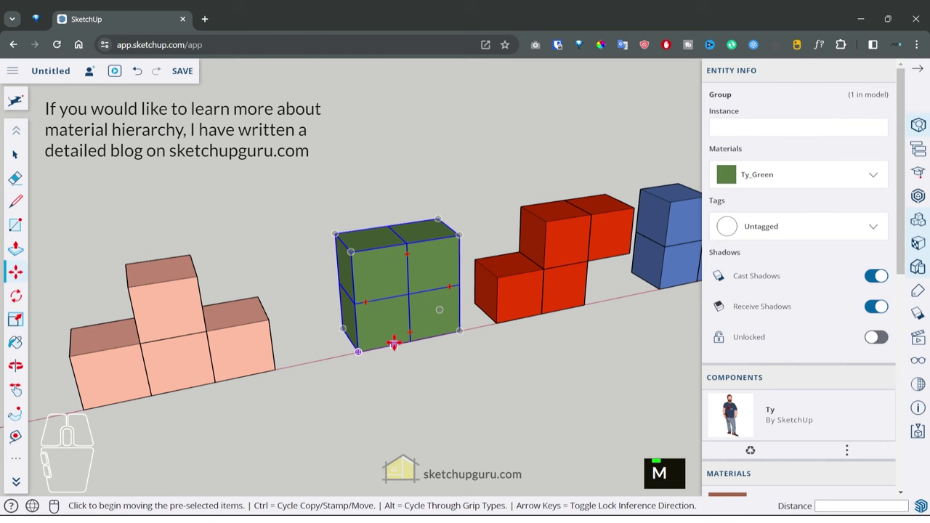
{"action": "left_click", "coordinate": [393, 343]}
{"action": "key", "text": "space"}
{"action": "scroll", "coordinate": [436, 356], "scroll_direction": "down", "scroll_amount": 3}
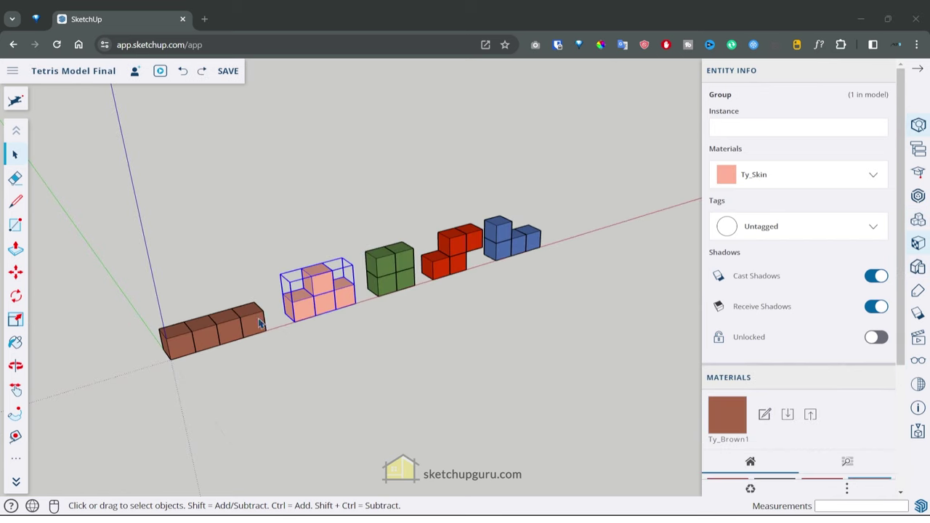
{"action": "scroll", "coordinate": [380, 276], "scroll_direction": "up", "scroll_amount": 3}
{"action": "scroll", "coordinate": [422, 287], "scroll_direction": "down", "scroll_amount": 2}
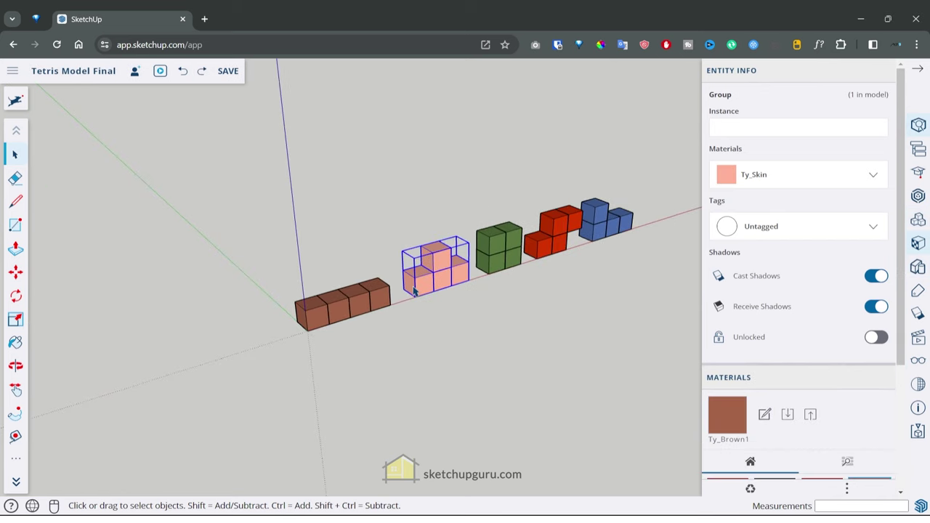
- Move the pink piece onto the brown bar and set the green piece beside it
{"action": "scroll", "coordinate": [422, 297], "scroll_direction": "up", "scroll_amount": 3}
{"action": "key", "text": "m"}
{"action": "left_click", "coordinate": [422, 317]}
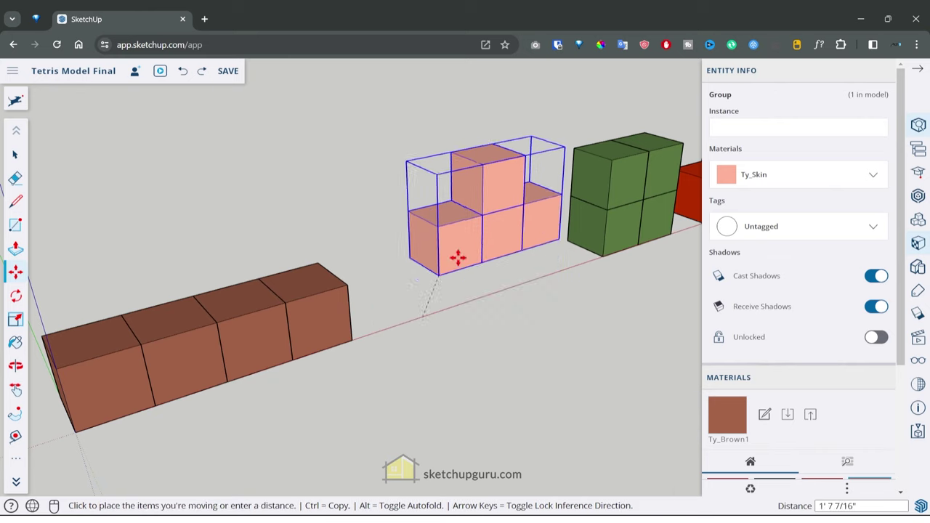
{"action": "scroll", "coordinate": [305, 264], "scroll_direction": "down", "scroll_amount": 3}
{"action": "middle_click_drag", "start_coordinate": [306, 264], "coordinate": [535, 292]}
{"action": "left_click", "coordinate": [340, 274]}
{"action": "key", "text": "m"}
{"action": "left_click", "coordinate": [535, 292]}
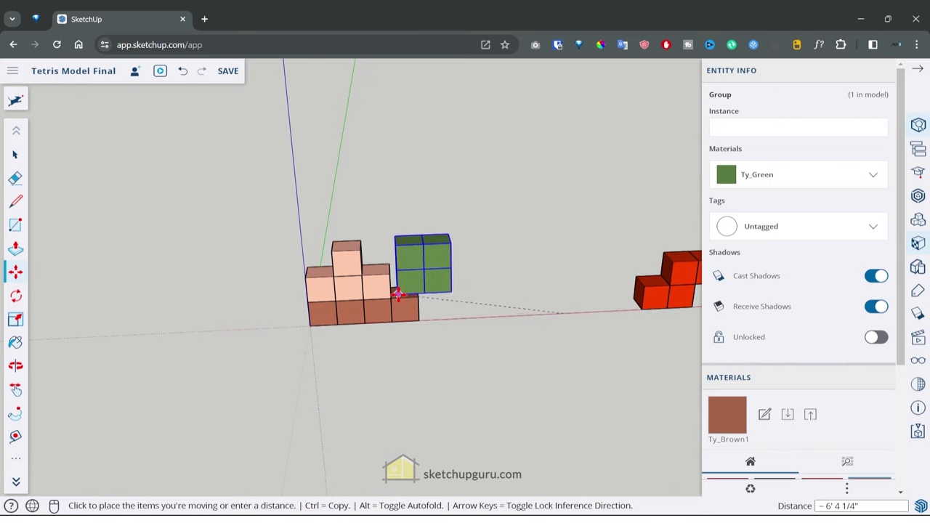
{"action": "left_click", "coordinate": [386, 297]}
{"action": "key", "text": "space"}
{"action": "middle_click_drag", "start_coordinate": [386, 297], "coordinate": [539, 299]}
- Move the blue piece to the stack's end and rotate it 90° upright
{"action": "left_click", "coordinate": [590, 292]}
{"action": "key", "text": "m"}
{"action": "scroll", "coordinate": [592, 290], "scroll_direction": "up", "scroll_amount": 4}
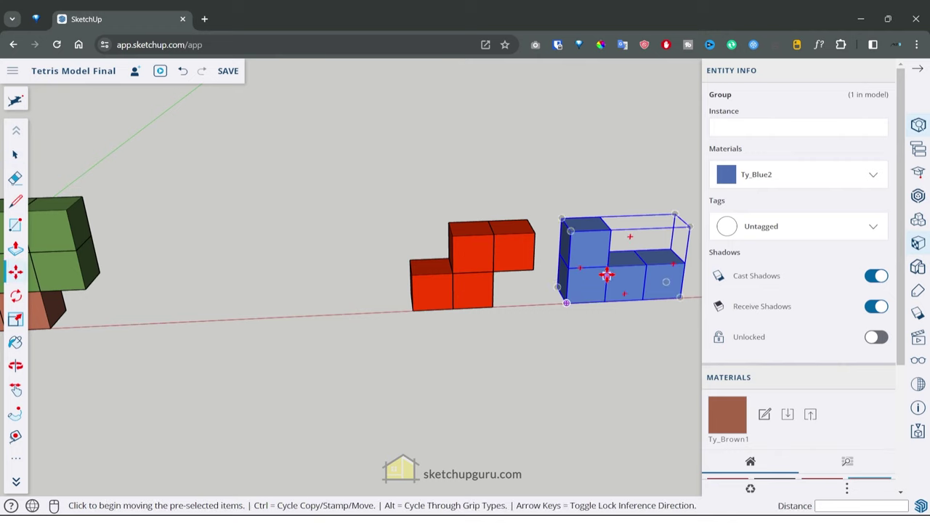
{"action": "left_click", "coordinate": [608, 269]}
{"action": "scroll", "coordinate": [455, 306], "scroll_direction": "down", "scroll_amount": 5}
{"action": "scroll", "coordinate": [282, 266], "scroll_direction": "up", "scroll_amount": 6}
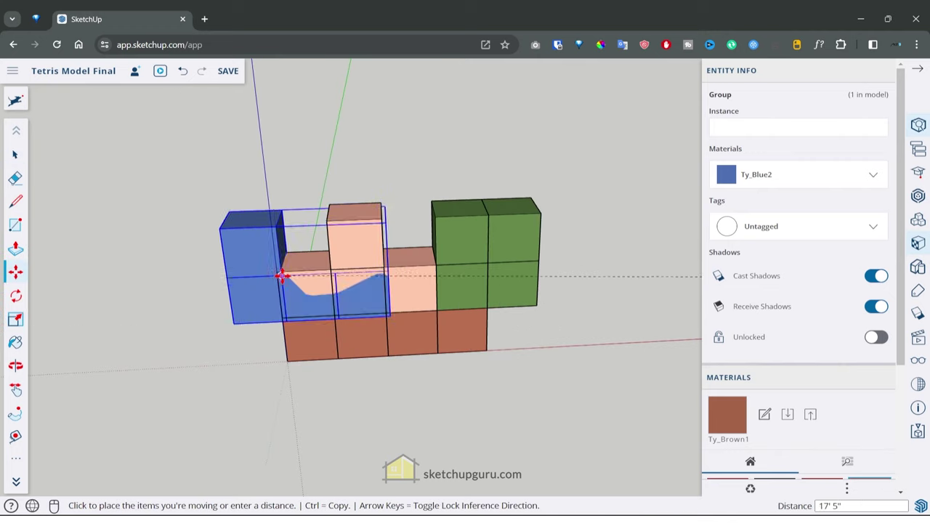
{"action": "left_click", "coordinate": [277, 272]}
{"action": "key", "text": "q"}
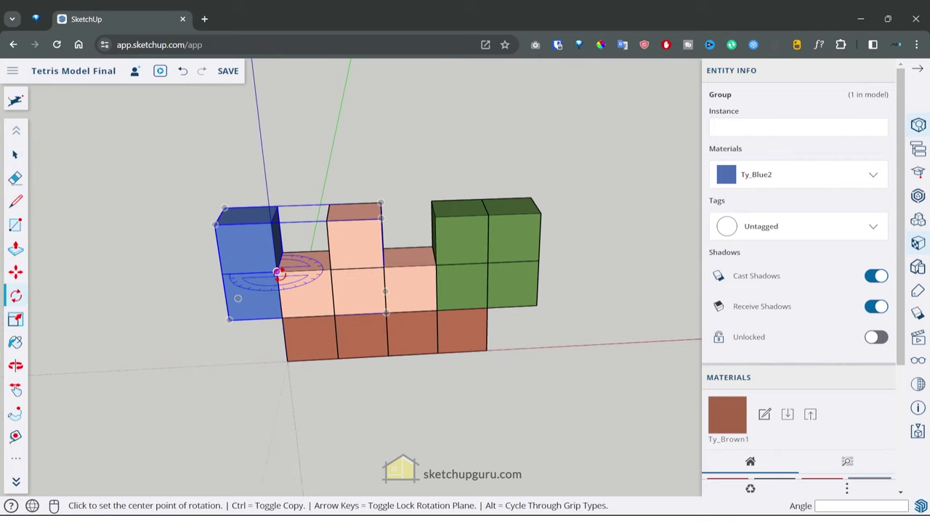
{"action": "left_click", "coordinate": [277, 272]}
{"action": "left_click", "coordinate": [342, 274]}
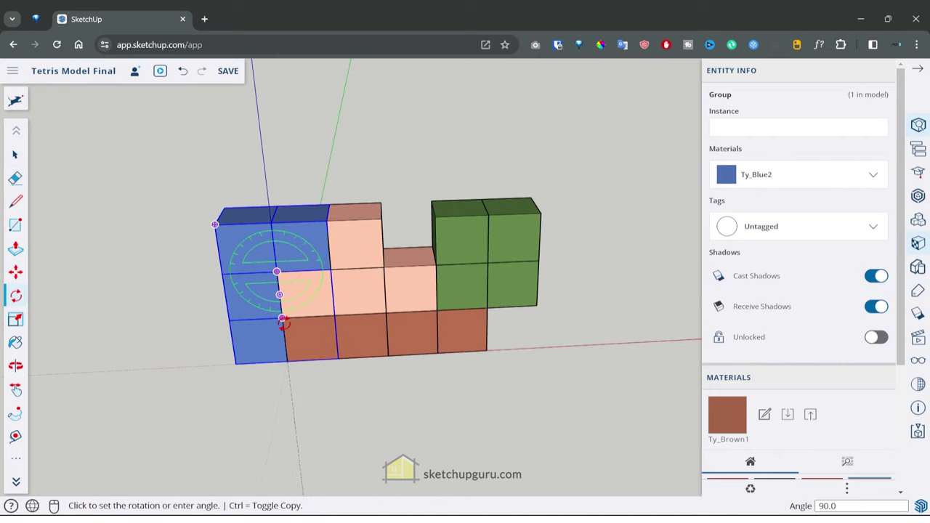
{"action": "left_click", "coordinate": [283, 322]}
{"action": "key", "text": "space"}
{"action": "scroll", "coordinate": [253, 321], "scroll_direction": "down", "scroll_amount": 3}
- Place the red piece on the blue piece and rotate it 90° into place
{"action": "left_click", "coordinate": [561, 306]}
{"action": "key", "text": "m"}
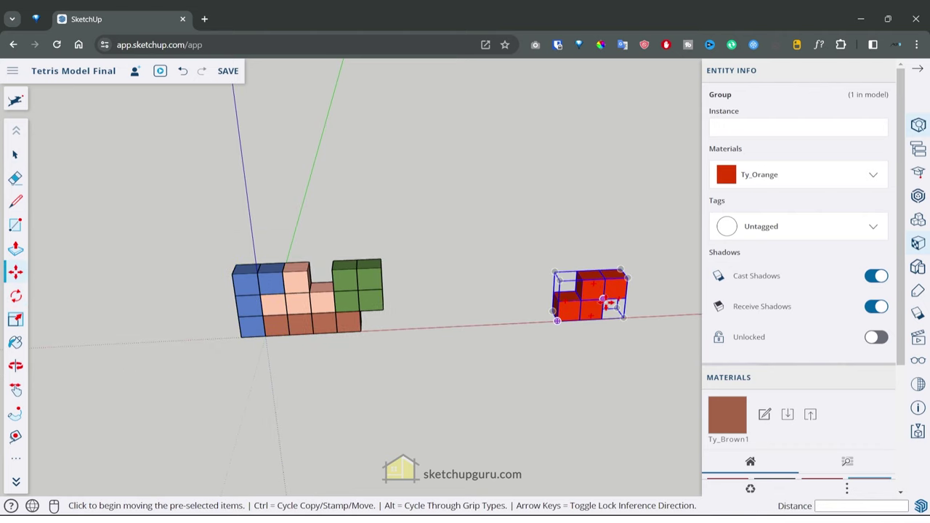
{"action": "left_click", "coordinate": [603, 299]}
{"action": "left_click", "coordinate": [305, 269]}
{"action": "key", "text": "space"}
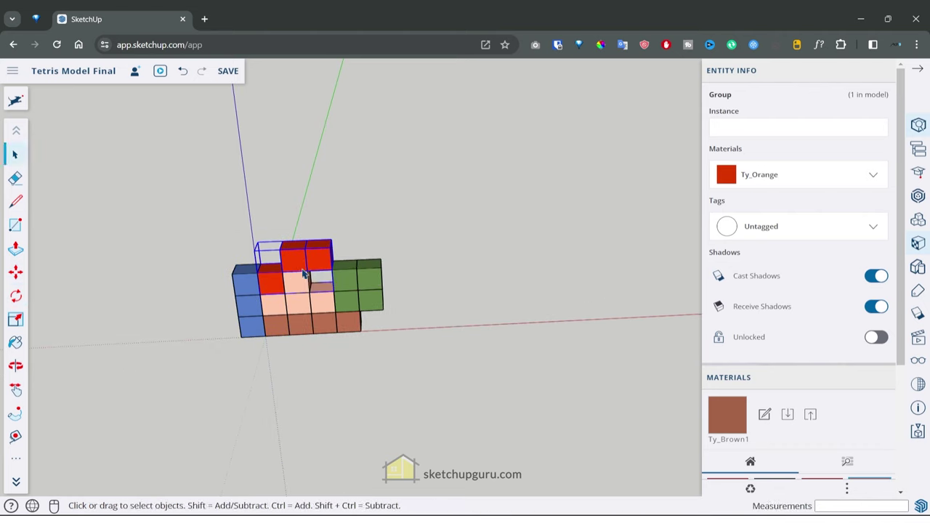
{"action": "scroll", "coordinate": [306, 270], "scroll_direction": "up", "scroll_amount": 5}
{"action": "key", "text": "q"}
{"action": "left_click", "coordinate": [320, 277]}
{"action": "left_click", "coordinate": [403, 273]}
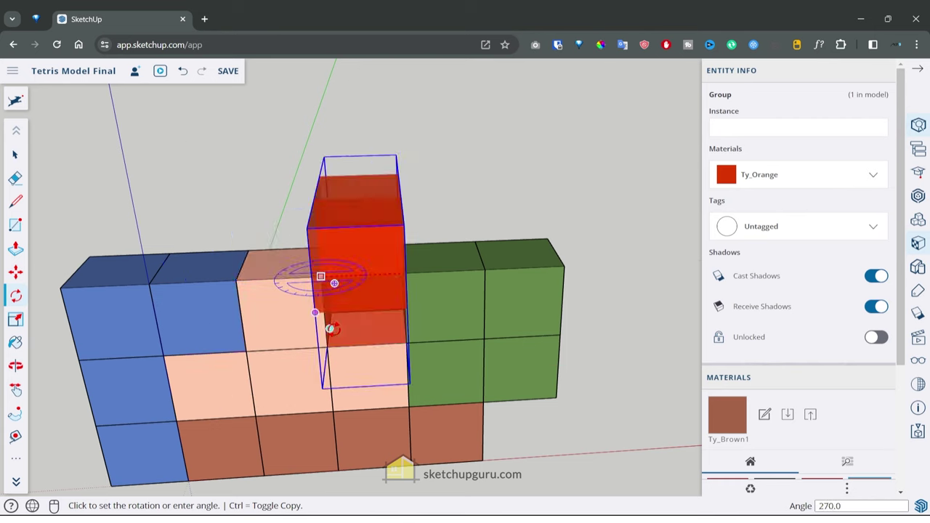
{"action": "key", "text": "Escape"}
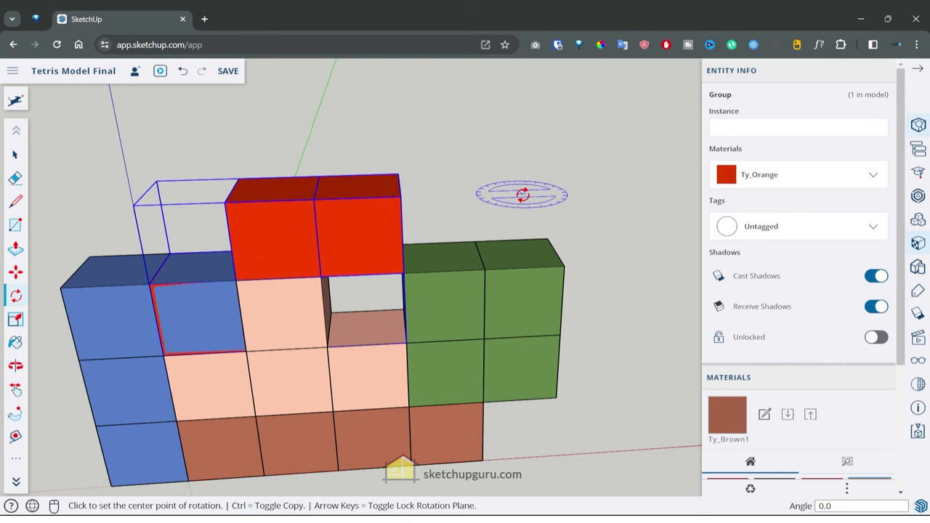
{"action": "left_click", "coordinate": [320, 277]}
{"action": "left_click", "coordinate": [379, 274]}
{"action": "left_click", "coordinate": [324, 330]}
{"action": "key", "text": "space"}
{"action": "scroll", "coordinate": [326, 332], "scroll_direction": "down", "scroll_amount": 5}
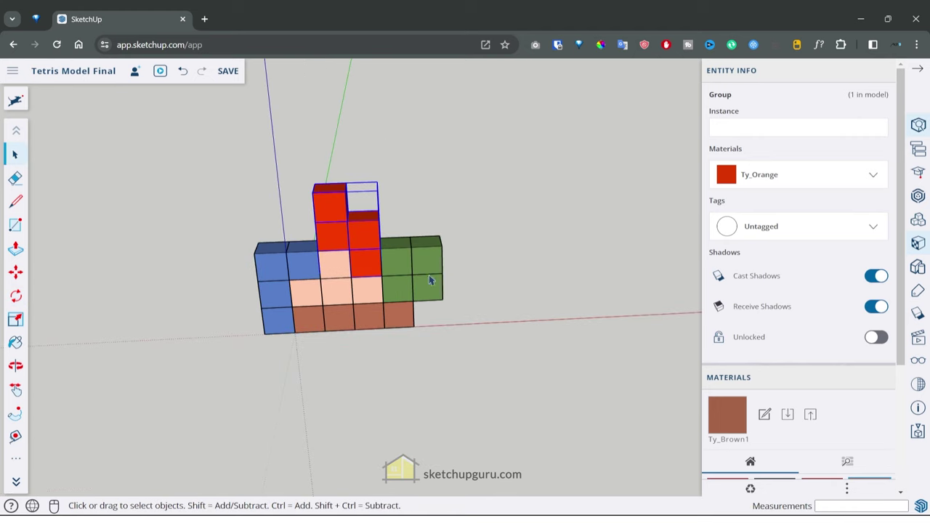
{"action": "middle_click_drag", "start_coordinate": [429, 276], "coordinate": [426, 338]}
- Select all five stacked pieces and move them 1' to the right
{"action": "left_click", "coordinate": [521, 369]}
{"action": "left_click_drag", "start_coordinate": [522, 368], "coordinate": [270, 140]}
{"action": "middle_click_drag", "start_coordinate": [271, 139], "coordinate": [287, 312]}
{"action": "key", "text": "m"}
{"action": "left_click", "coordinate": [284, 326]}
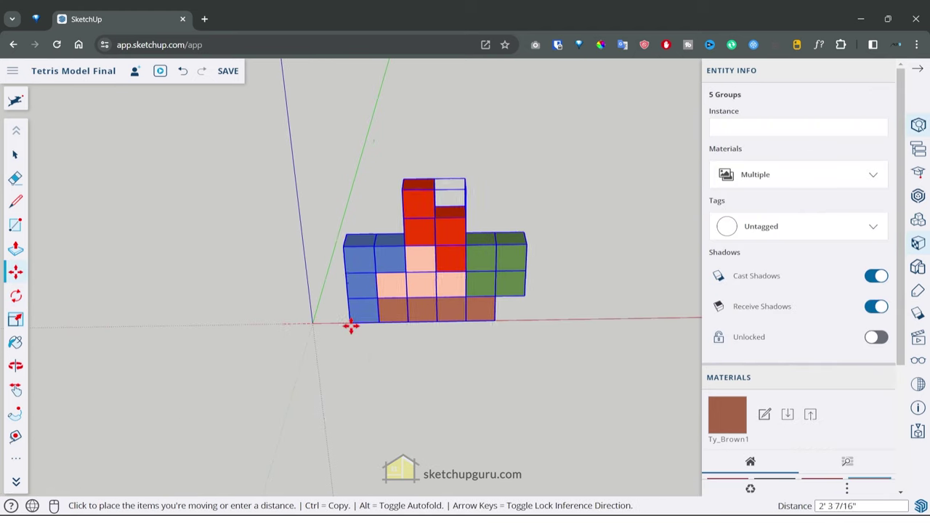
{"action": "left_click", "coordinate": [314, 321]}
{"action": "key", "text": "space"}
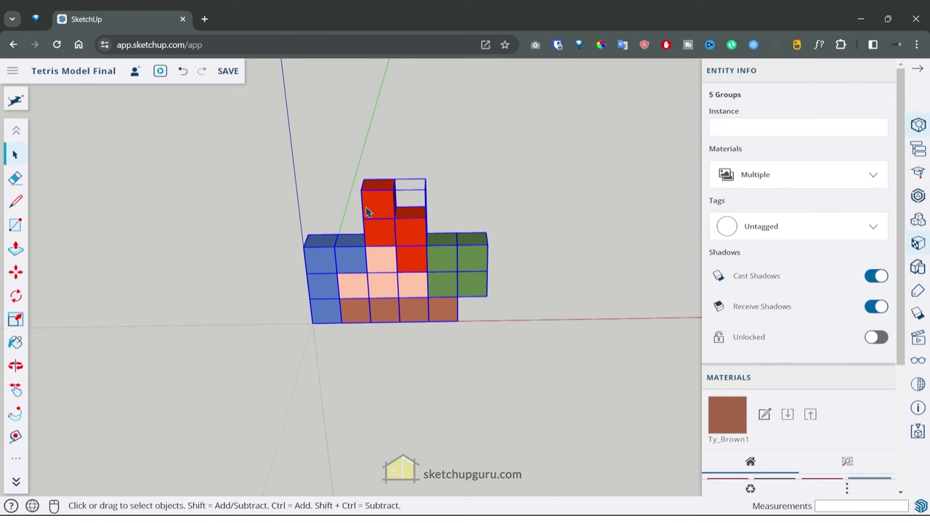
- Combine the five stacked pieces into a single Tetris group
{"action": "right_click", "coordinate": [384, 228]}
{"action": "mouse_move", "coordinate": [442, 372]}
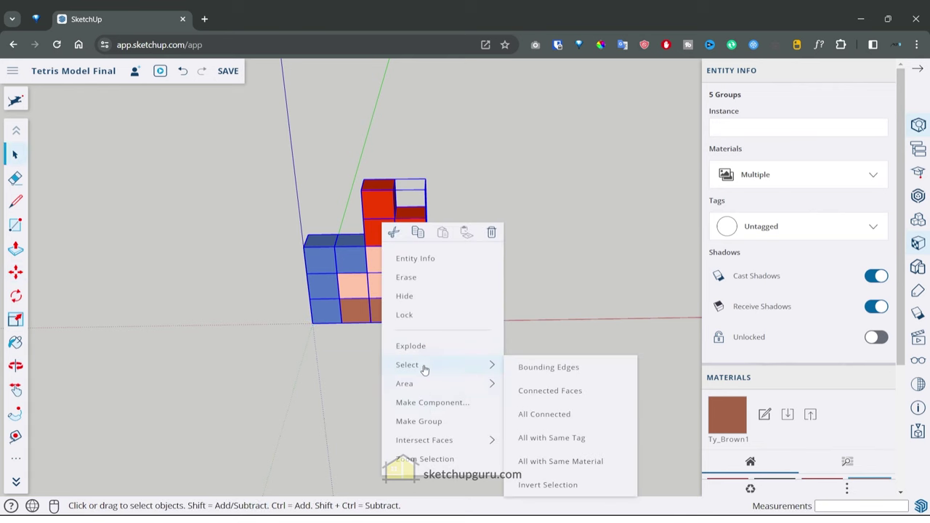
{"action": "left_click", "coordinate": [422, 420]}
{"action": "left_click", "coordinate": [437, 341]}
{"action": "left_click", "coordinate": [446, 264]}
{"action": "middle_click_drag", "start_coordinate": [447, 263], "coordinate": [357, 260]}
- Assign the default material to the green piece inside the Tetris group
{"action": "key", "text": "b"}
{"action": "middle_click_drag", "start_coordinate": [509, 243], "coordinate": [528, 296]}
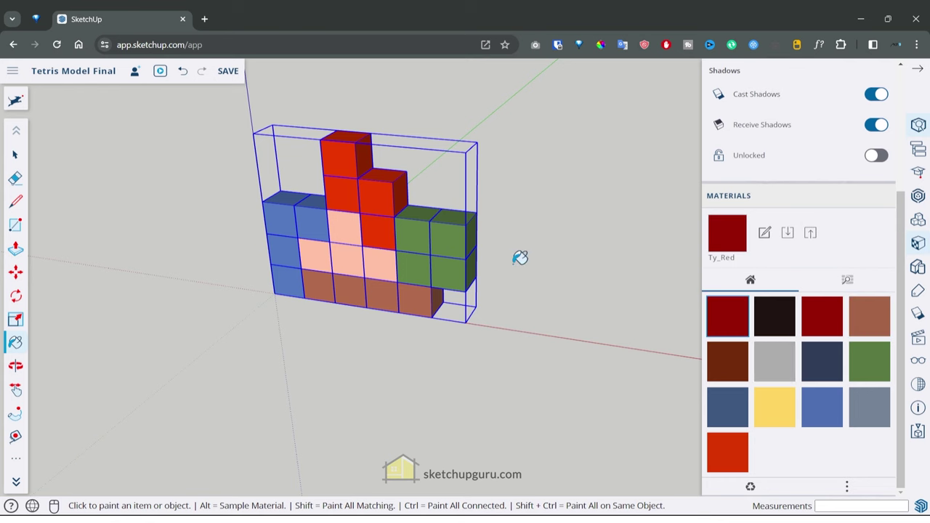
{"action": "scroll", "coordinate": [862, 196], "scroll_direction": "up", "scroll_amount": 3}
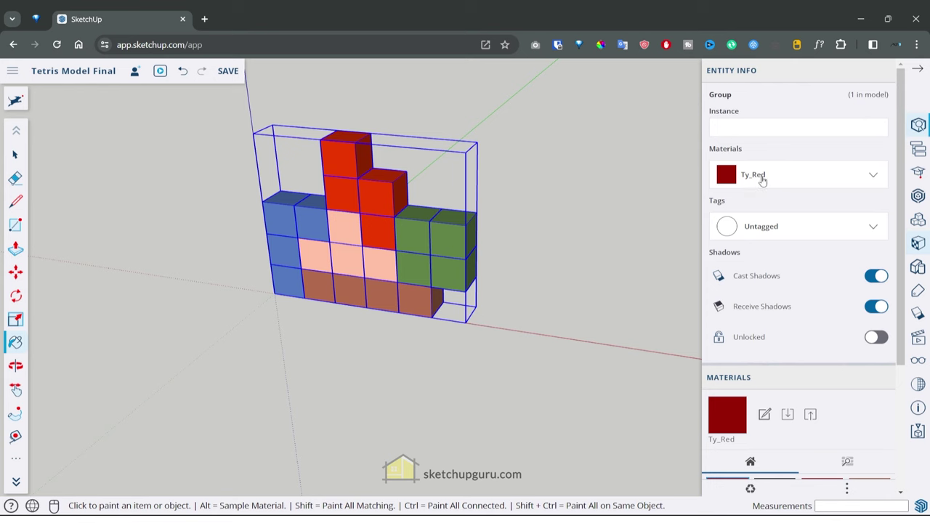
{"action": "key", "text": "space"}
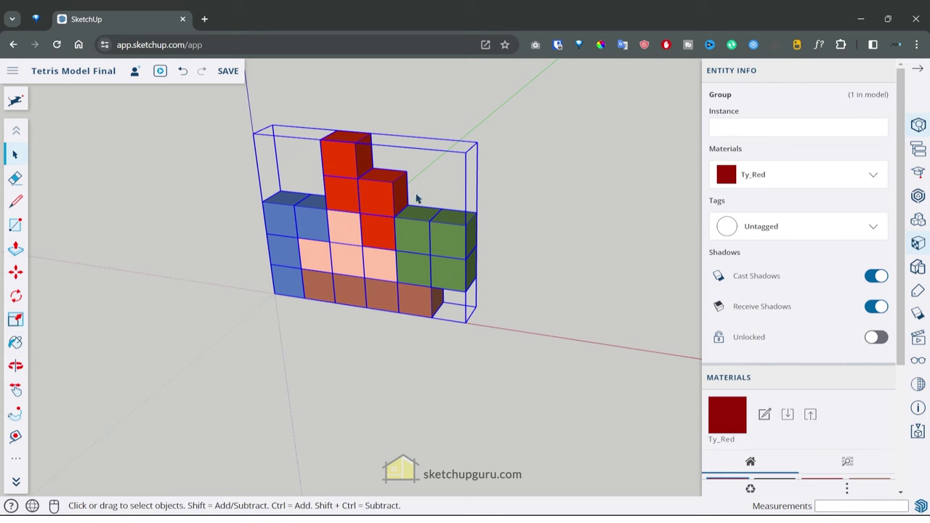
{"action": "double_click", "coordinate": [420, 240]}
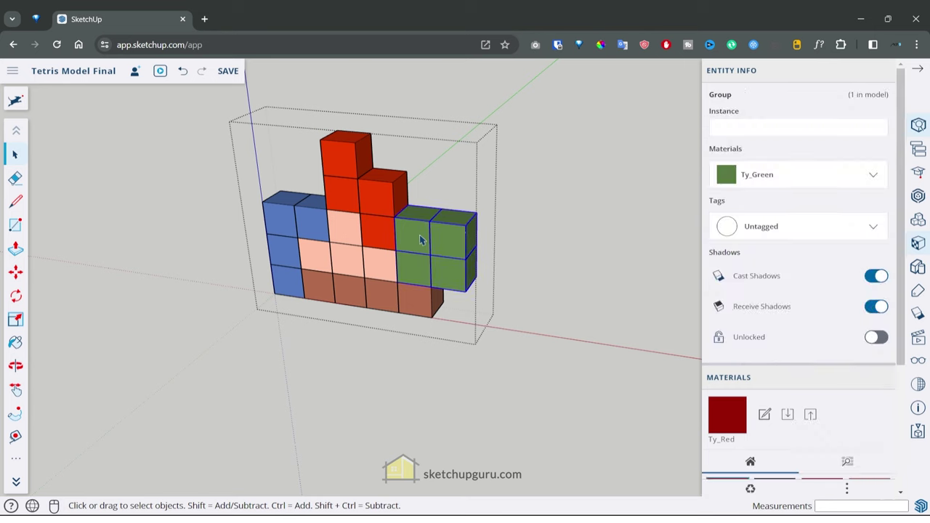
{"action": "left_click", "coordinate": [783, 175]}
{"action": "left_click", "coordinate": [775, 199]}
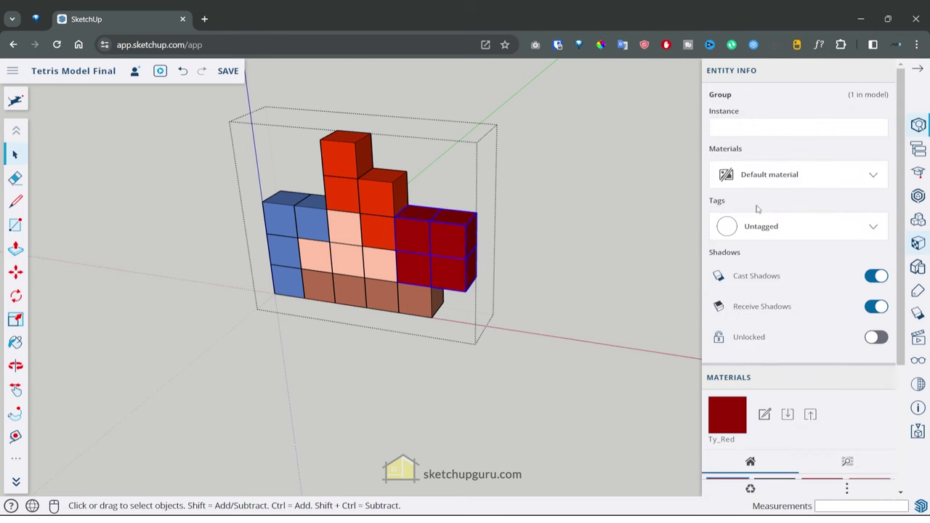
{"action": "left_click", "coordinate": [605, 289]}
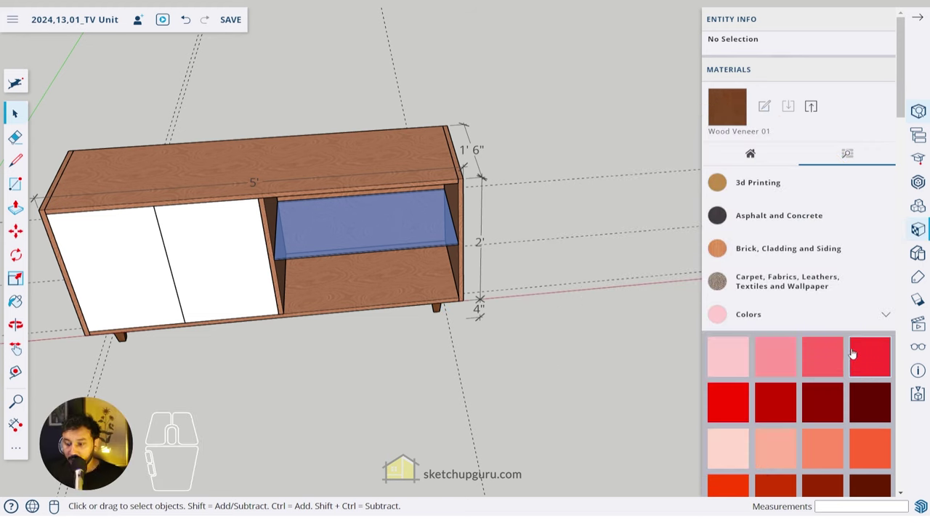
- Orbit and zoom around the TV unit, looking down and from front-left to front-right
{"action": "scroll", "coordinate": [517, 257], "scroll_direction": "down", "scroll_amount": 5}
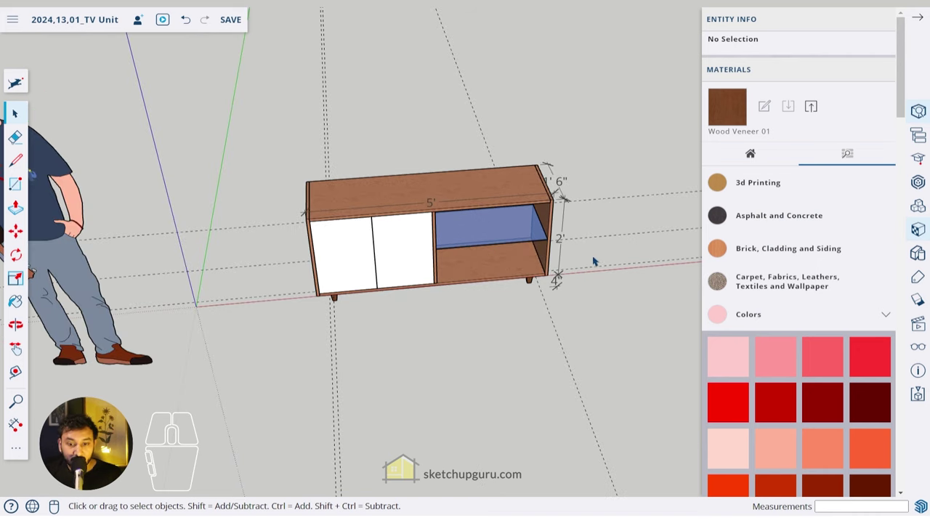
{"action": "scroll", "coordinate": [471, 241], "scroll_direction": "up", "scroll_amount": 6}
{"action": "mouse_move", "coordinate": [471, 241]}
{"action": "middle_mouse_down"}
{"action": "mouse_move", "coordinate": [541, 166]}
{"action": "mouse_move", "coordinate": [566, 188]}
{"action": "middle_mouse_up"}
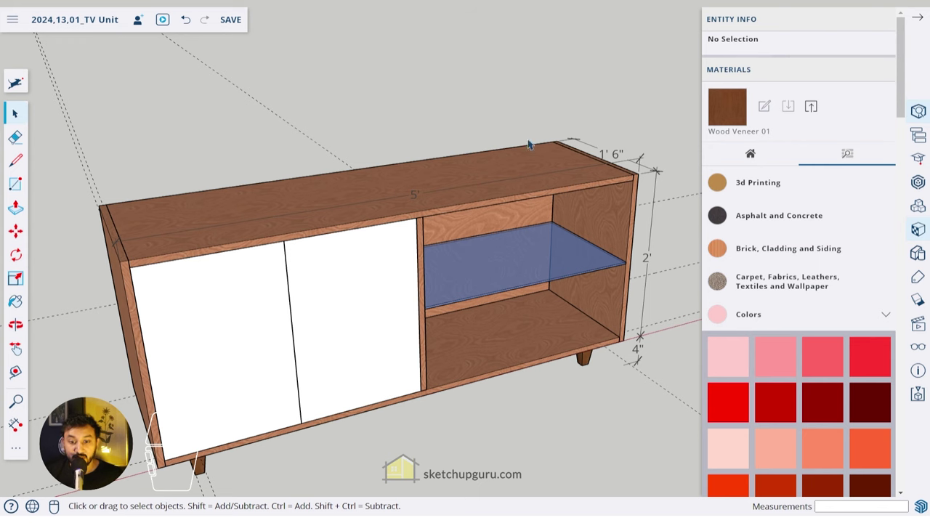
{"action": "mouse_move", "coordinate": [454, 184]}
{"action": "middle_mouse_down"}
{"action": "mouse_move", "coordinate": [452, 276]}
{"action": "mouse_move", "coordinate": [346, 299]}
{"action": "middle_mouse_up"}
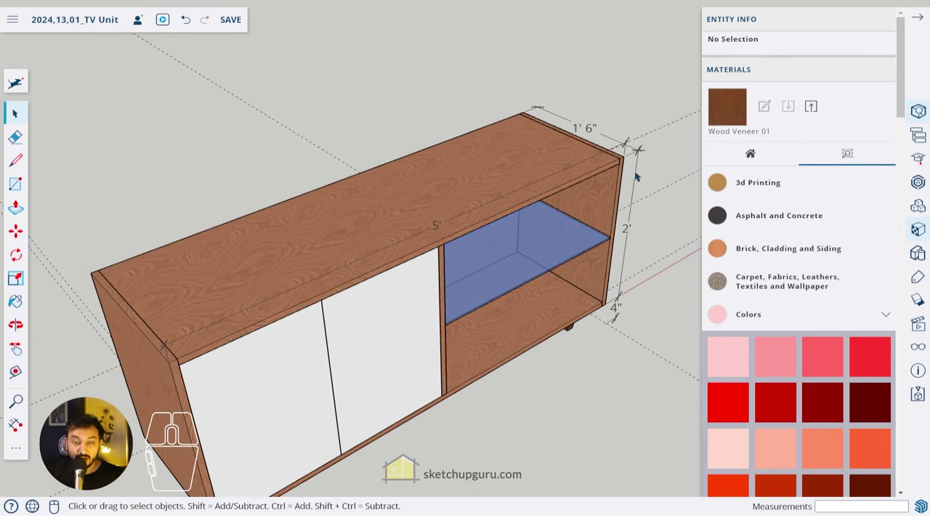
{"action": "mouse_move", "coordinate": [615, 255]}
{"action": "middle_mouse_down"}
{"action": "mouse_move", "coordinate": [332, 303]}
{"action": "mouse_move", "coordinate": [616, 248]}
{"action": "mouse_move", "coordinate": [535, 214]}
{"action": "mouse_move", "coordinate": [490, 254]}
{"action": "middle_mouse_up"}
{"action": "scroll", "coordinate": [615, 248], "scroll_direction": "up", "scroll_amount": 5}
{"action": "scroll", "coordinate": [307, 293], "scroll_direction": "up", "scroll_amount": 3}
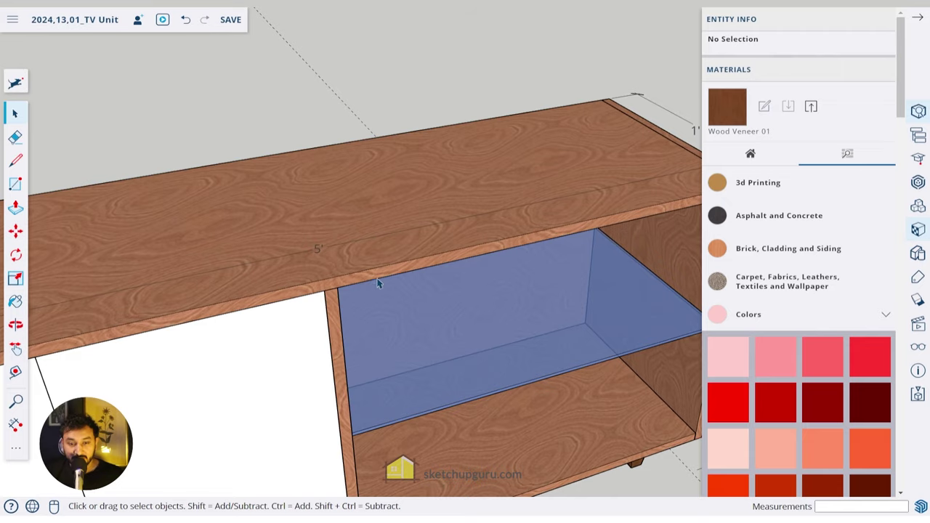
{"action": "scroll", "coordinate": [367, 289], "scroll_direction": "down", "scroll_amount": 5}
{"action": "middle_click_drag", "start_coordinate": [401, 264], "coordinate": [498, 249]}
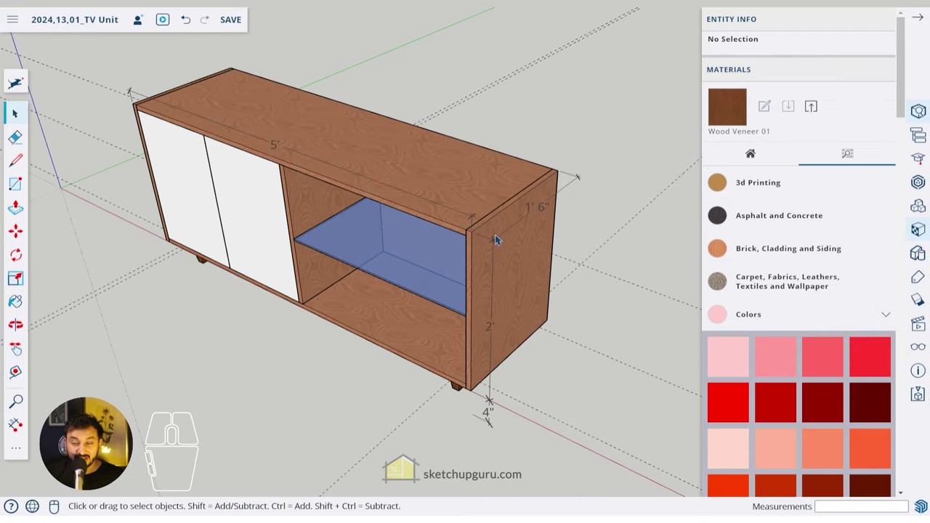
{"action": "middle_click_drag", "start_coordinate": [495, 235], "coordinate": [503, 229]}
{"action": "scroll", "coordinate": [502, 229], "scroll_direction": "up", "scroll_amount": 4}
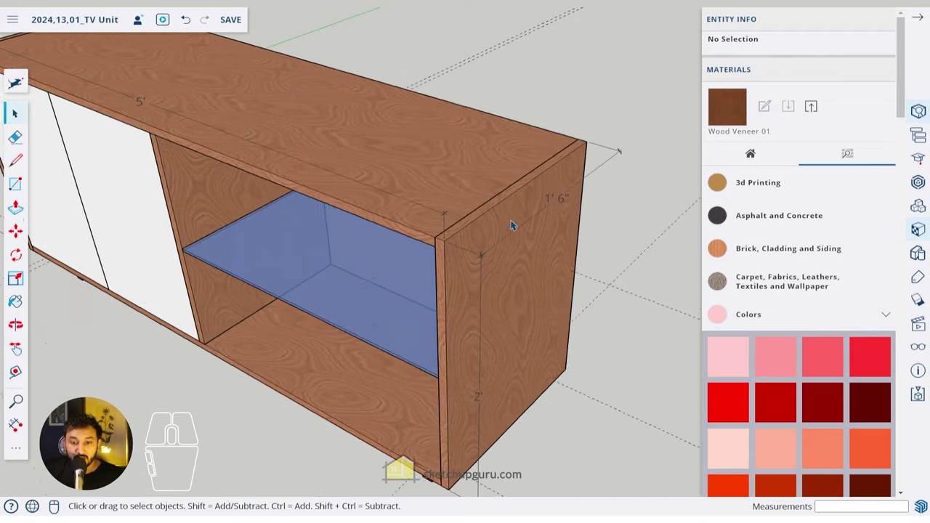
{"action": "scroll", "coordinate": [476, 208], "scroll_direction": "down", "scroll_amount": 4}
- Orbit to frontal, open-shelf and higher views of the whole cabinet
{"action": "mouse_move", "coordinate": [540, 186]}
{"action": "middle_mouse_down"}
{"action": "mouse_move", "coordinate": [536, 225]}
{"action": "mouse_move", "coordinate": [518, 230]}
{"action": "mouse_move", "coordinate": [544, 120]}
{"action": "mouse_move", "coordinate": [557, 230]}
{"action": "mouse_move", "coordinate": [577, 256]}
{"action": "middle_mouse_up"}
{"action": "scroll", "coordinate": [577, 256], "scroll_direction": "up", "scroll_amount": 2}
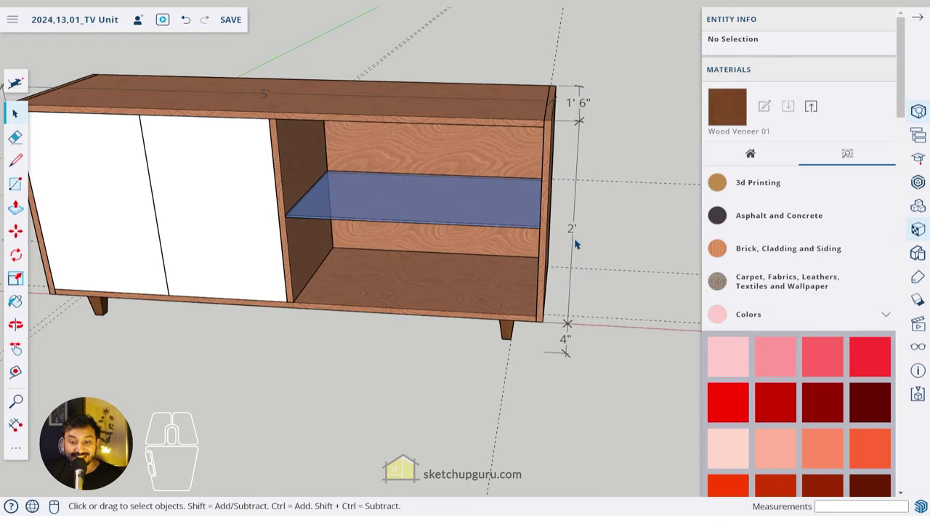
{"action": "middle_click_drag", "start_coordinate": [575, 245], "coordinate": [583, 302]}
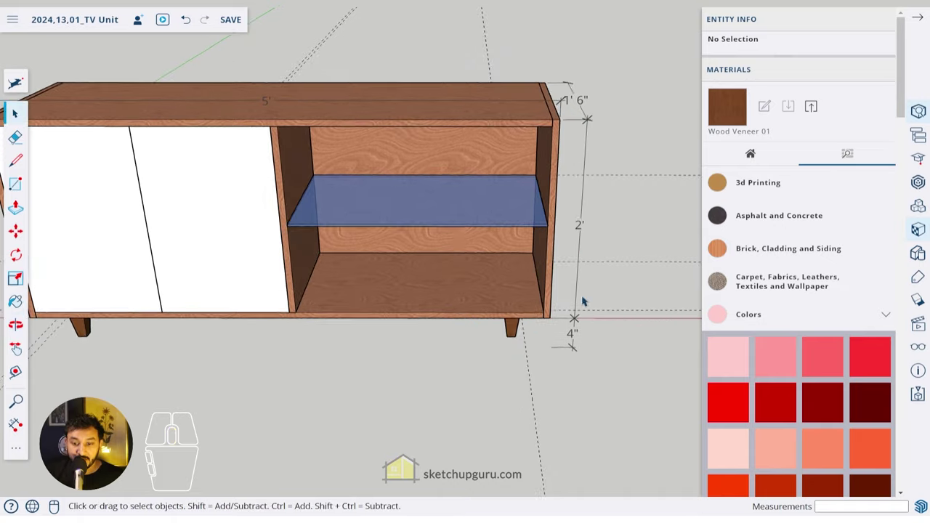
{"action": "scroll", "coordinate": [546, 328], "scroll_direction": "up", "scroll_amount": 3}
{"action": "mouse_move", "coordinate": [546, 328]}
{"action": "middle_mouse_down"}
{"action": "mouse_move", "coordinate": [586, 281]}
{"action": "mouse_move", "coordinate": [585, 311]}
{"action": "middle_mouse_up"}
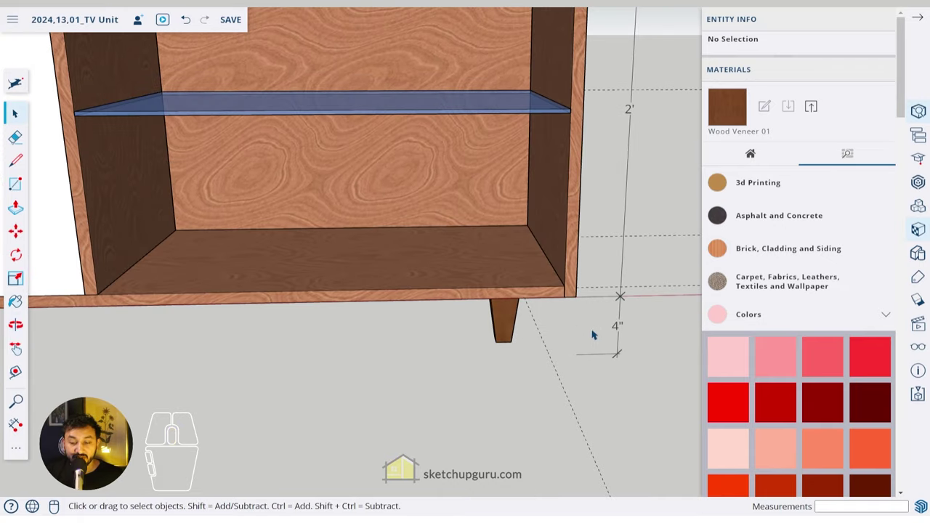
{"action": "scroll", "coordinate": [618, 327], "scroll_direction": "down", "scroll_amount": 10}
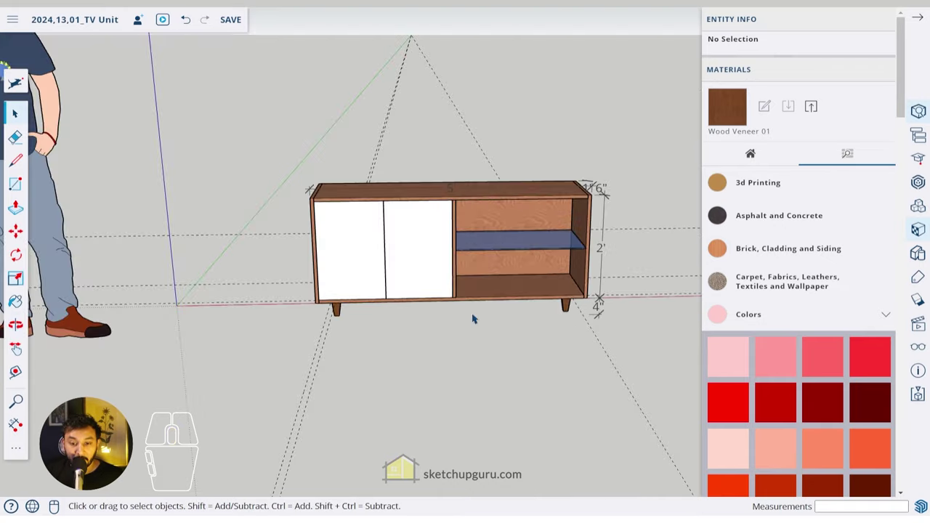
{"action": "middle_click_drag", "start_coordinate": [473, 317], "coordinate": [557, 405]}
{"action": "scroll", "coordinate": [505, 283], "scroll_direction": "up", "scroll_amount": 5}
{"action": "scroll", "coordinate": [449, 153], "scroll_direction": "down", "scroll_amount": 3}
- Select the top panel, close the Entity Info and Materials tray, and go Home
{"action": "left_click", "coordinate": [437, 96]}
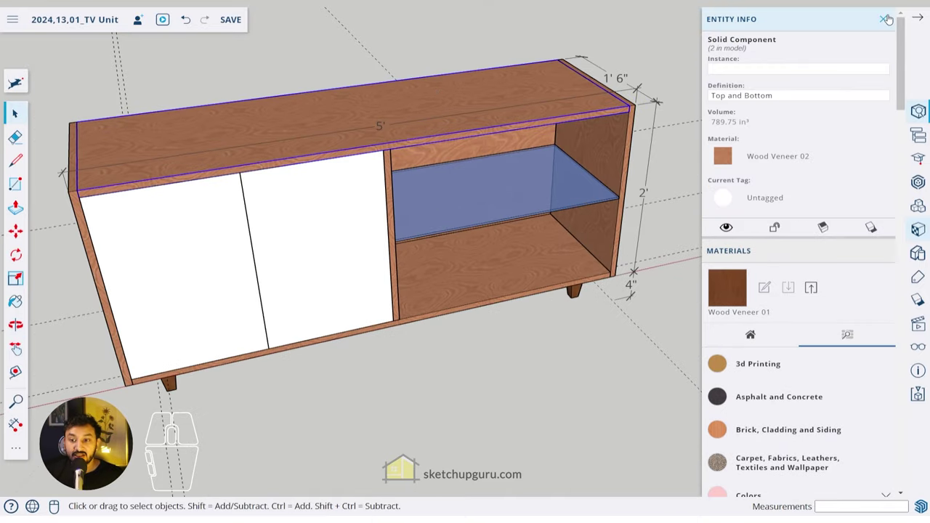
{"action": "left_click", "coordinate": [918, 19]}
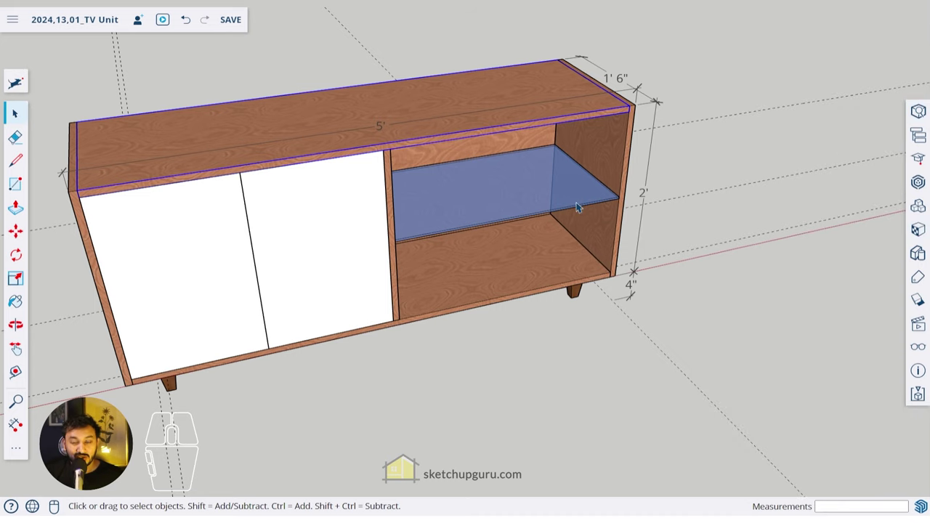
{"action": "scroll", "coordinate": [577, 207], "scroll_direction": "down", "scroll_amount": 3}
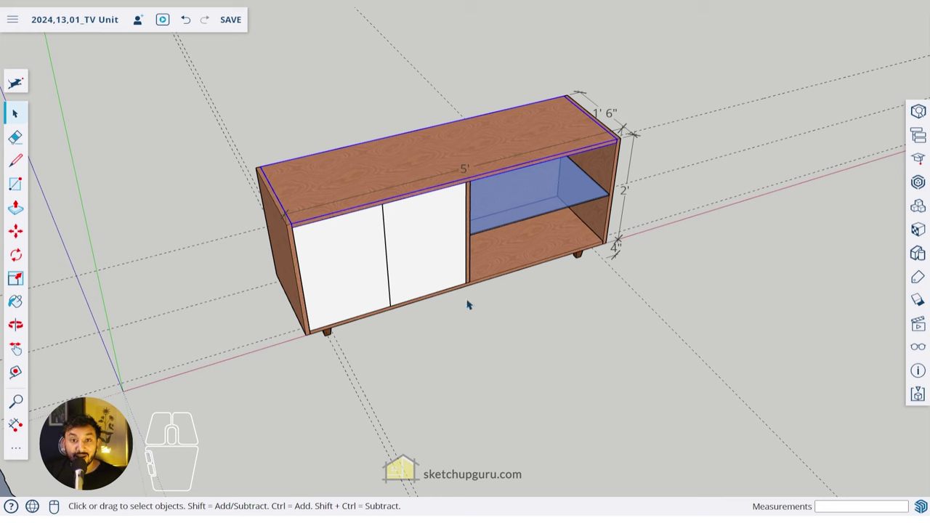
{"action": "left_click", "coordinate": [12, 19]}
{"action": "left_click", "coordinate": [23, 50]}
- Save the TV unit, purging unused items, and create a new Architectural Feet & Inches model
{"action": "left_click", "coordinate": [536, 288]}
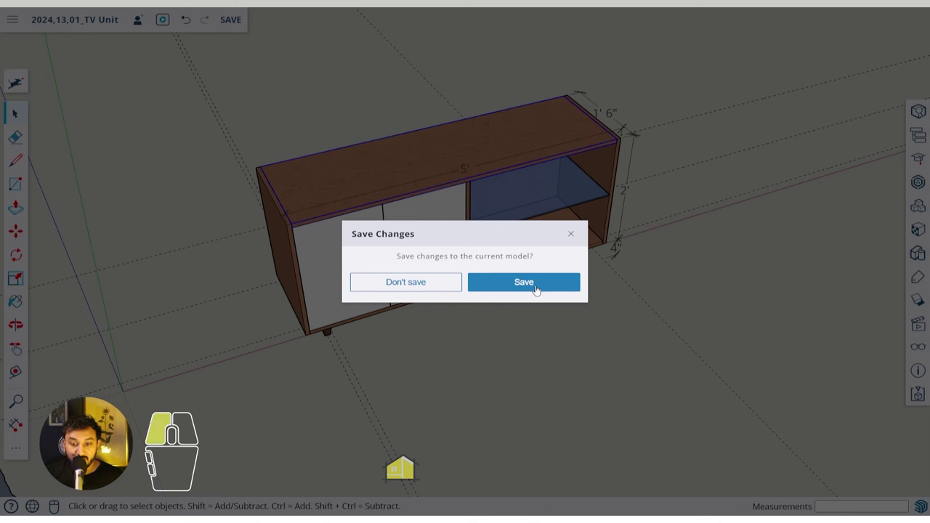
{"action": "left_click", "coordinate": [544, 318]}
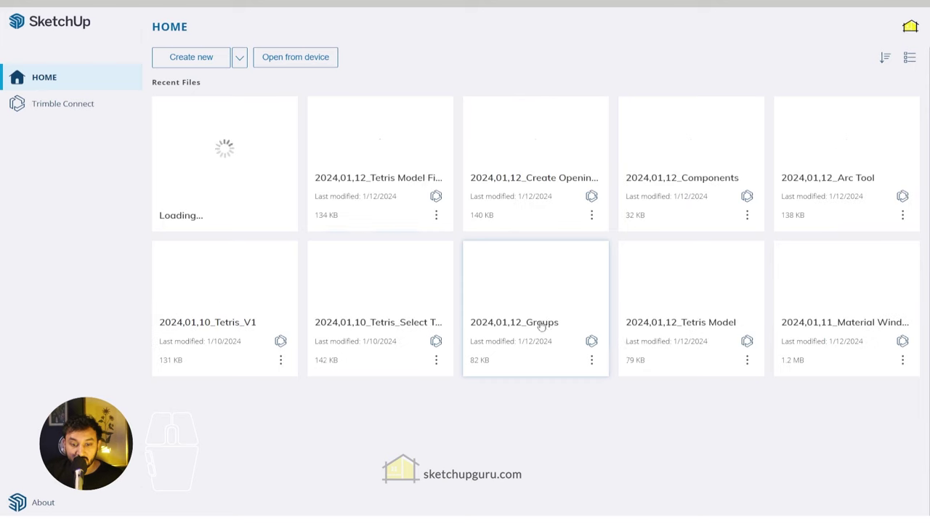
{"action": "left_click", "coordinate": [239, 60]}
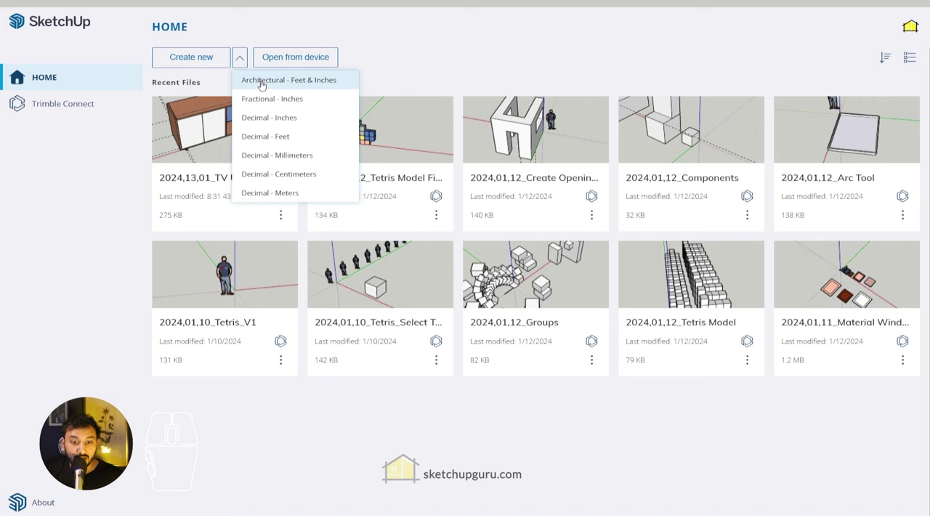
{"action": "left_click", "coordinate": [263, 85]}
{"action": "middle_click_drag", "start_coordinate": [325, 220], "coordinate": [495, 262]}
{"action": "middle_click_drag", "start_coordinate": [528, 216], "coordinate": [393, 254]}
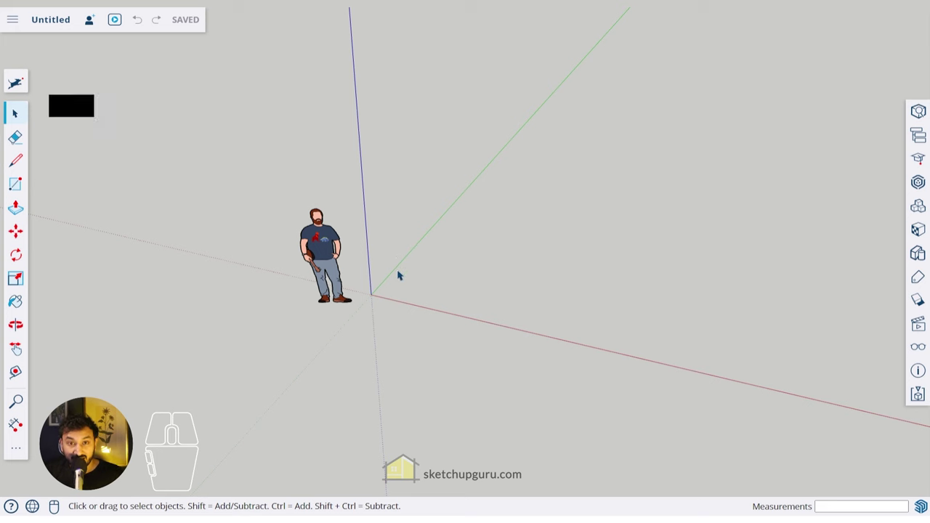
- Draw a 5',1.5' rectangle on the ground starting from the origin
{"action": "key", "text": "r"}
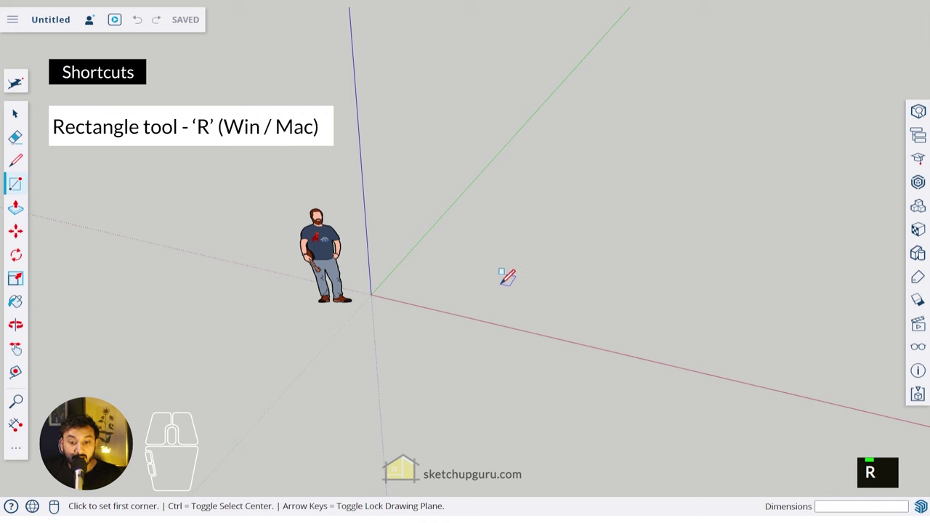
{"action": "left_click", "coordinate": [371, 295]}
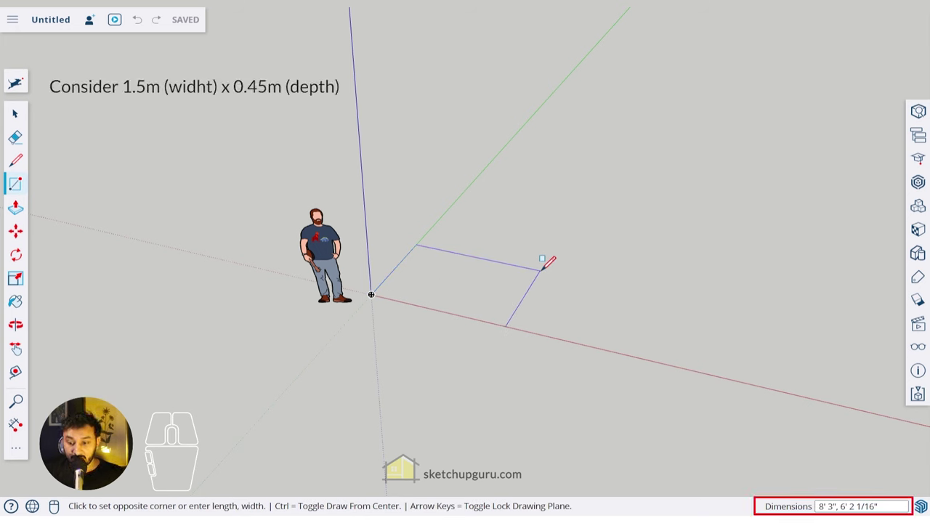
{"action": "type", "text": "5'"}
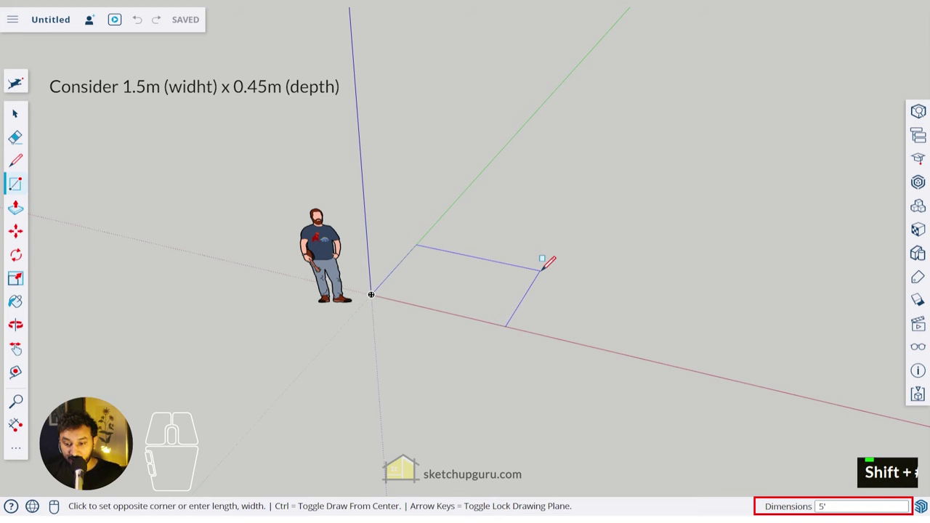
{"action": "type", "text": ","}
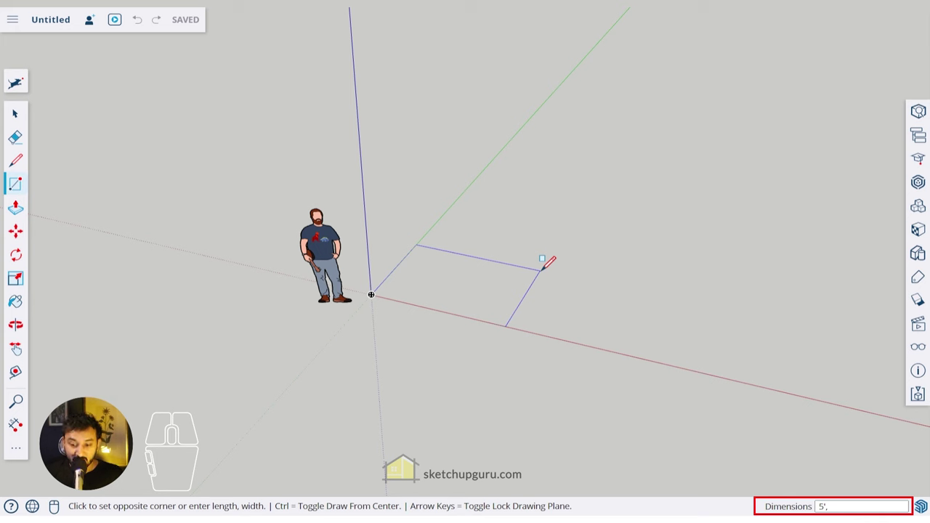
{"action": "type", "text": "1"}
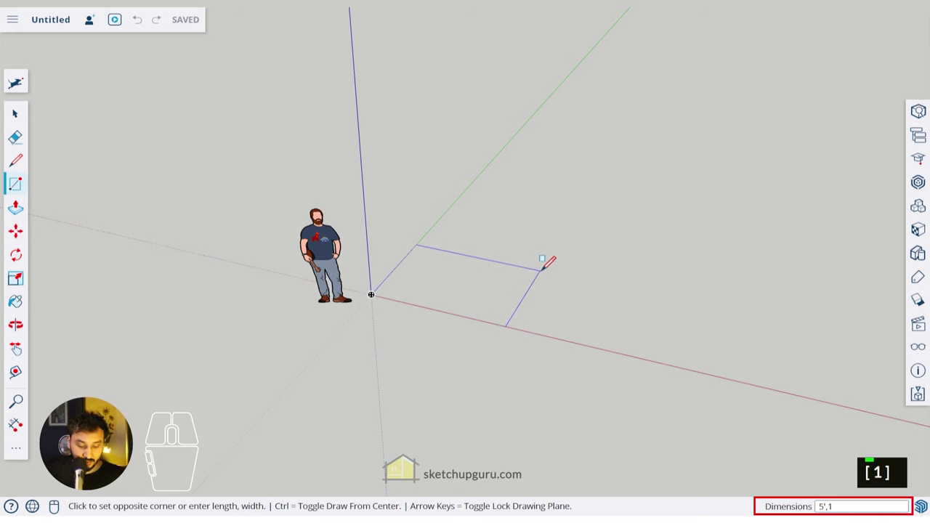
{"action": "type", "text": ".5"}
{"action": "key", "text": "shift"}
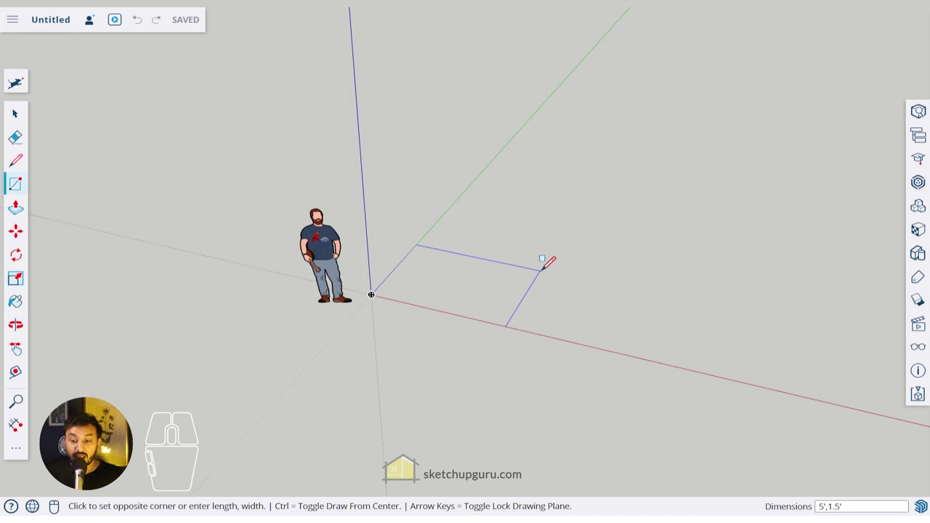
{"action": "key", "text": "Return"}
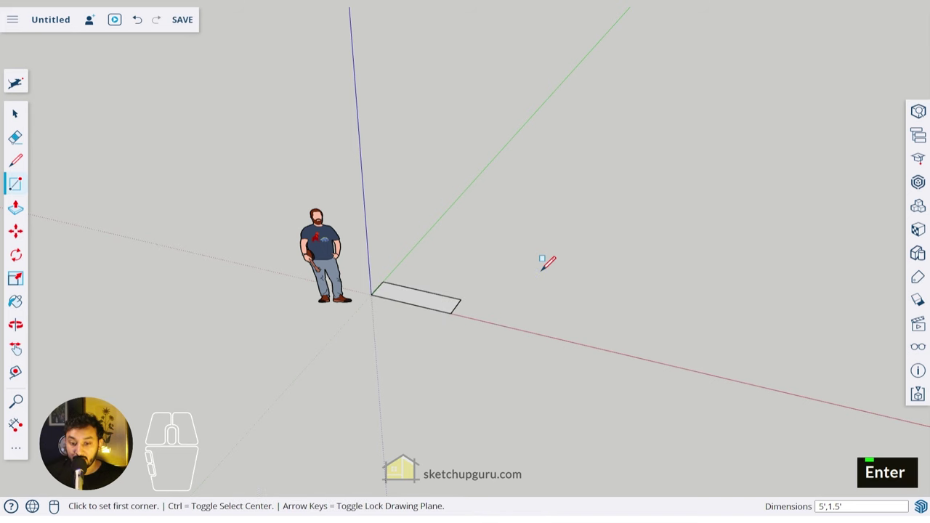
{"action": "scroll", "coordinate": [356, 291], "scroll_direction": "up", "scroll_amount": 8}
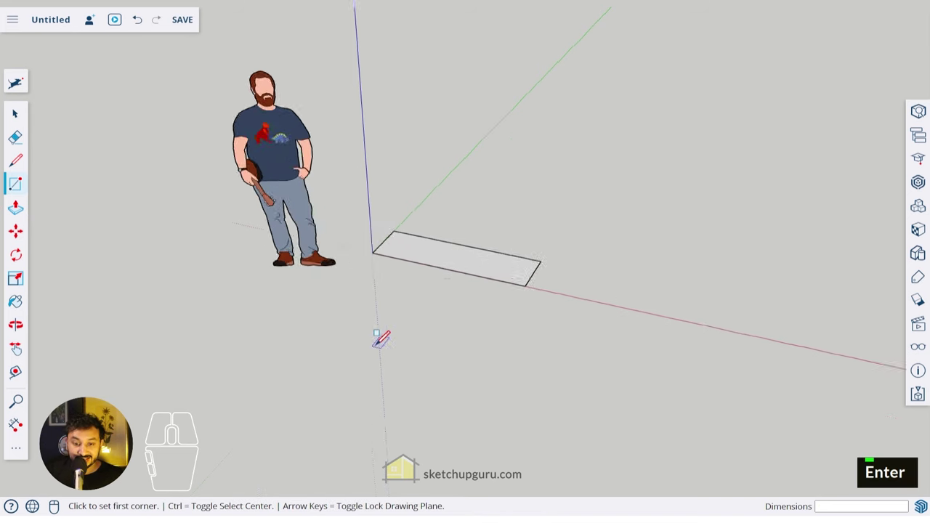
- Push/pull the rectangle up 19mm and measure the resulting slab thickness
{"action": "middle_click_drag", "start_coordinate": [582, 341], "coordinate": [550, 260]}
{"action": "key", "text": "space"}
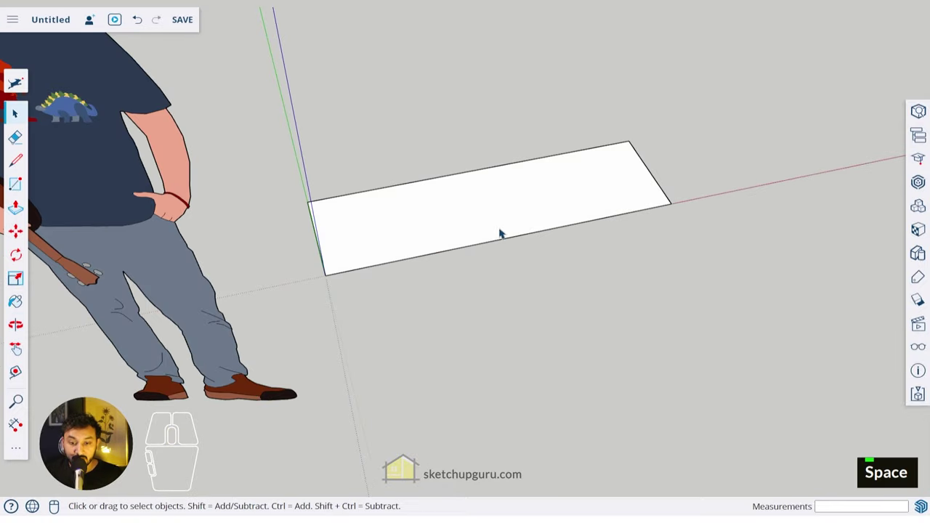
{"action": "middle_click_drag", "start_coordinate": [427, 285], "coordinate": [319, 247]}
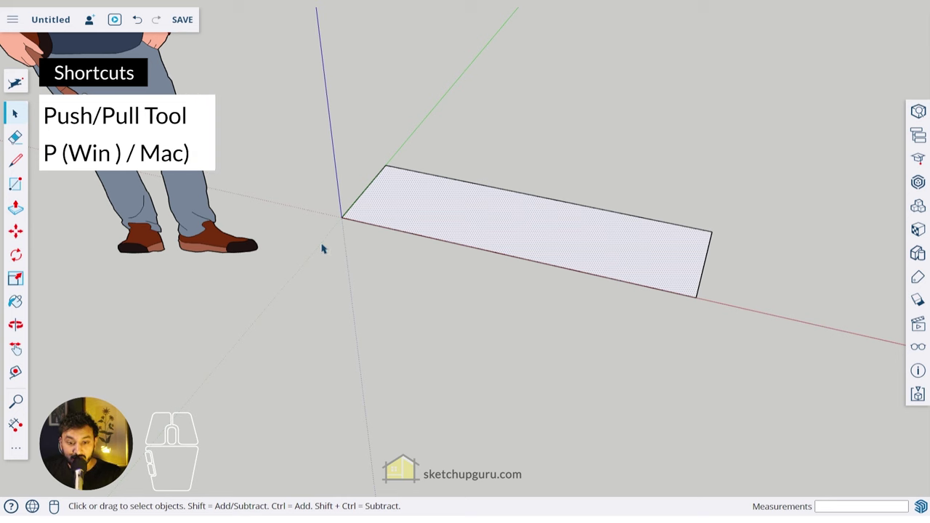
{"action": "key", "text": "p"}
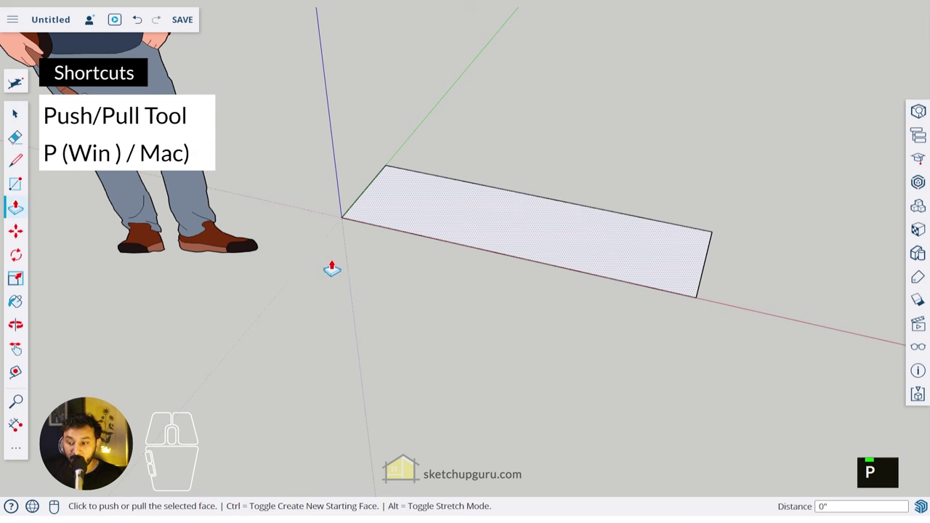
{"action": "left_click", "coordinate": [434, 198]}
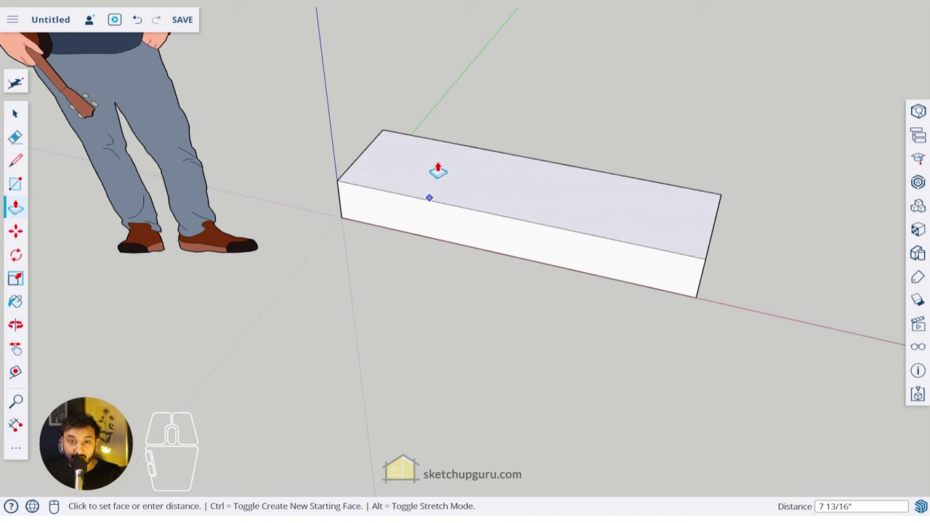
{"action": "type", "text": "19.."}
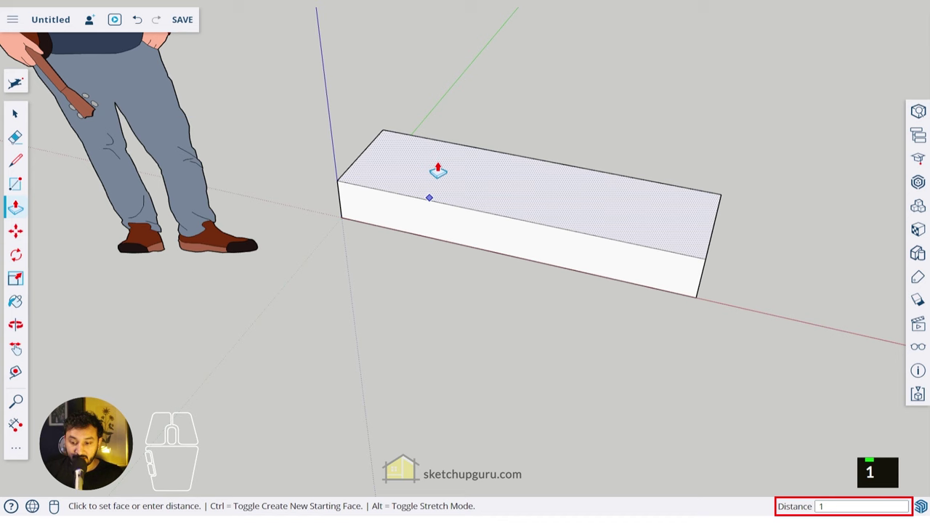
{"action": "key", "text": "BackSpace"}
{"action": "key", "text": "BackSpace"}
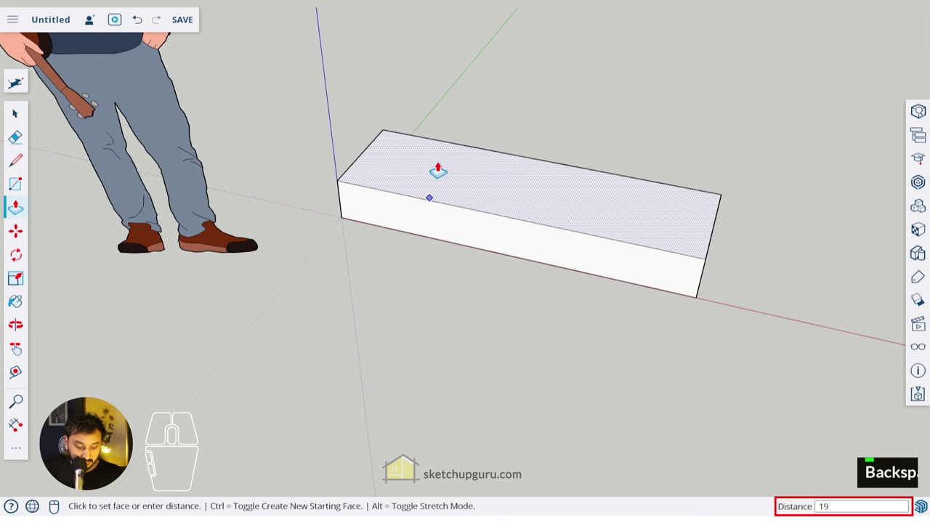
{"action": "type", "text": "mm"}
{"action": "key", "text": "Return"}
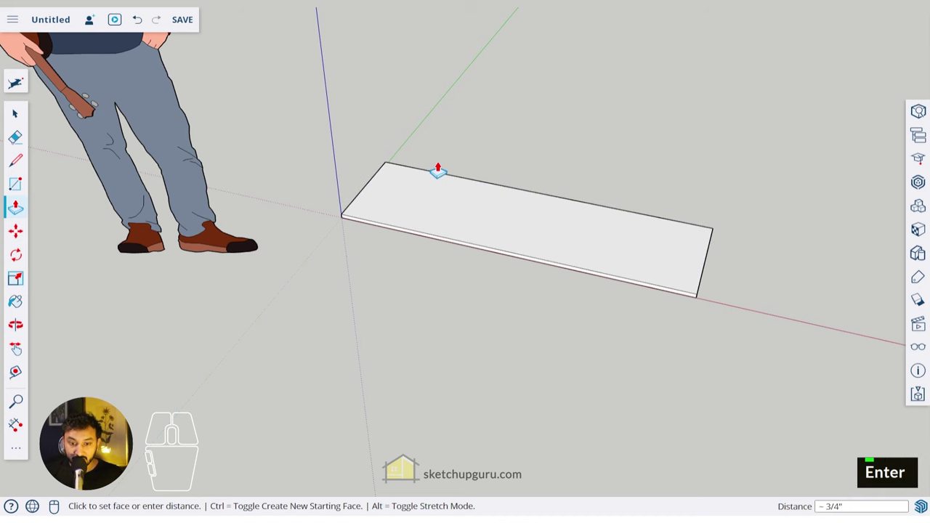
{"action": "middle_click_drag", "start_coordinate": [421, 194], "coordinate": [400, 260]}
{"action": "key", "text": "t"}
{"action": "left_click", "coordinate": [392, 274]}
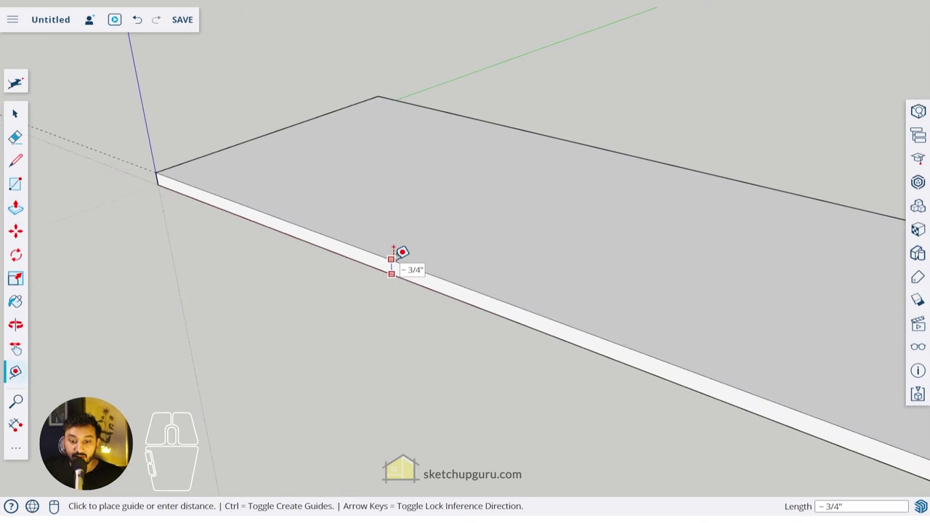
{"action": "key", "text": "space"}
- Undo the 19mm extrusion, pull the face up 3/4 inch instead, and check the thickness
{"action": "key", "text": "ctrl+z"}
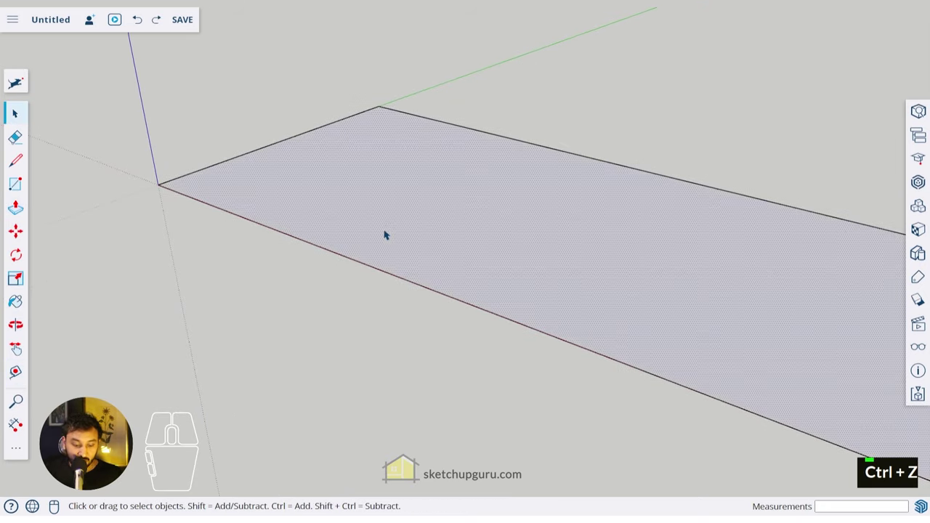
{"action": "key", "text": "p"}
{"action": "left_click", "coordinate": [383, 224]}
{"action": "type", "text": "3/4"}
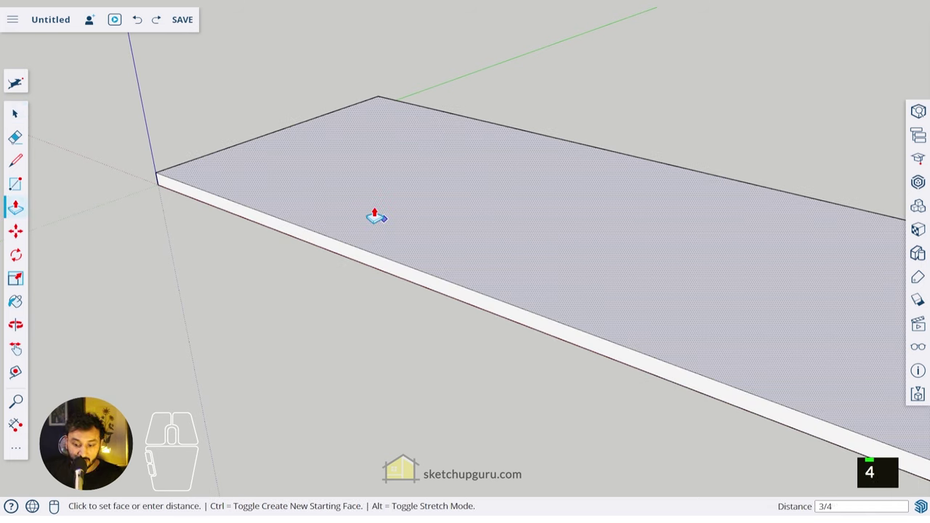
{"action": "key", "text": "shift"}
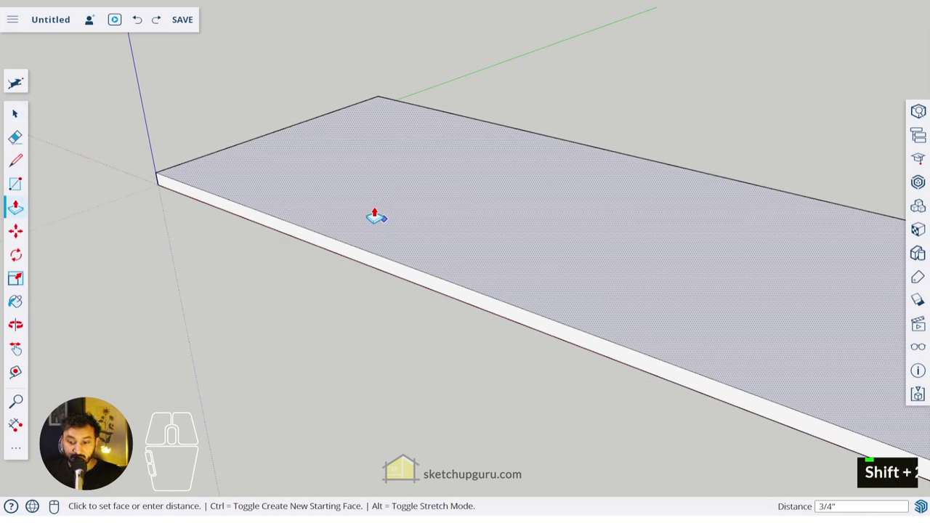
{"action": "key", "text": "Return"}
{"action": "key", "text": "space"}
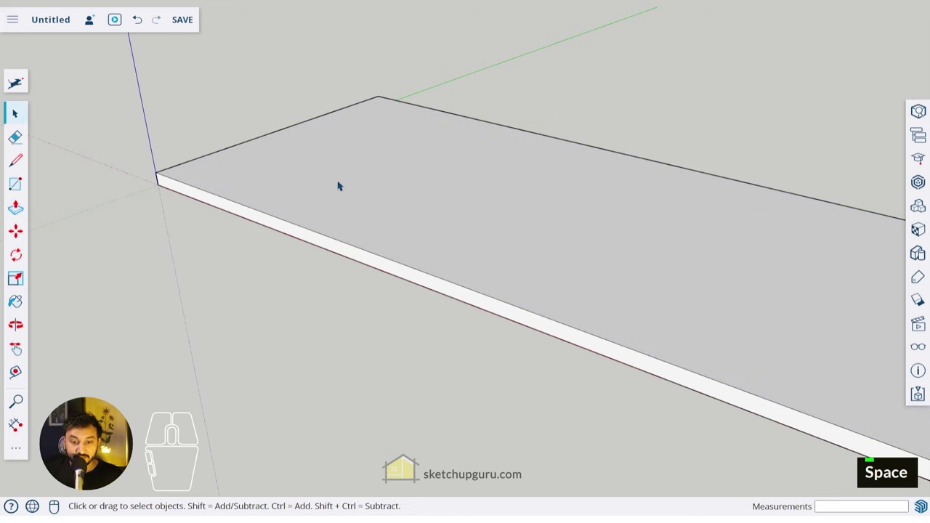
{"action": "key", "text": "t"}
{"action": "left_click", "coordinate": [402, 278]}
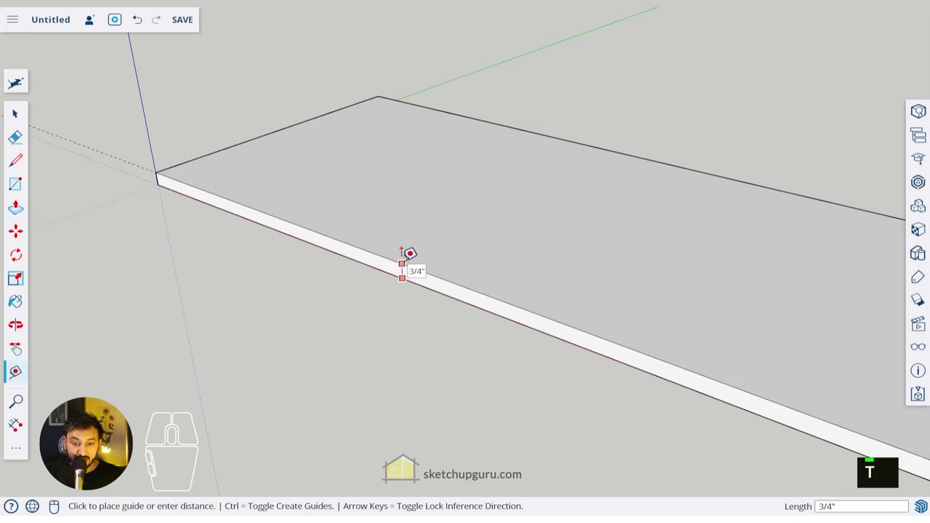
{"action": "key", "text": "space"}
{"action": "middle_click_drag", "start_coordinate": [402, 278], "coordinate": [687, 284]}
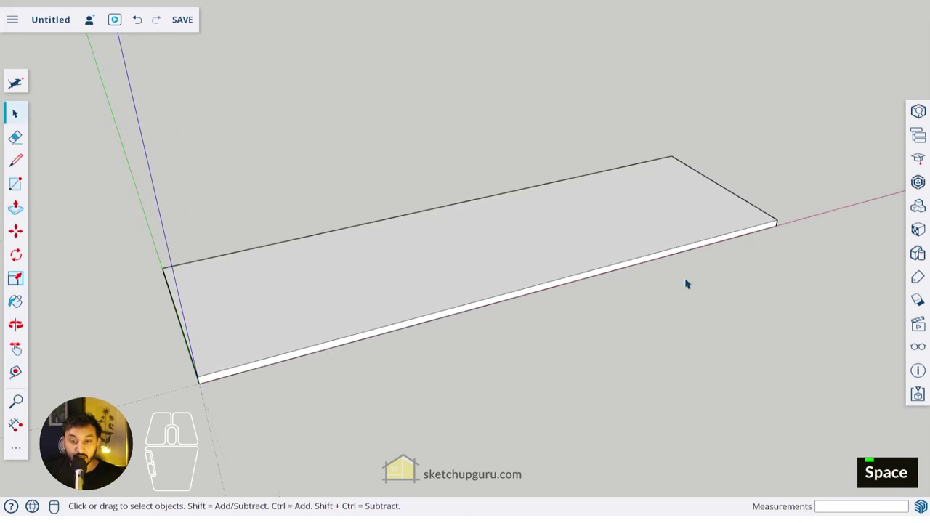
- Select the whole slab and make it a single group
{"action": "double_click", "coordinate": [450, 275]}
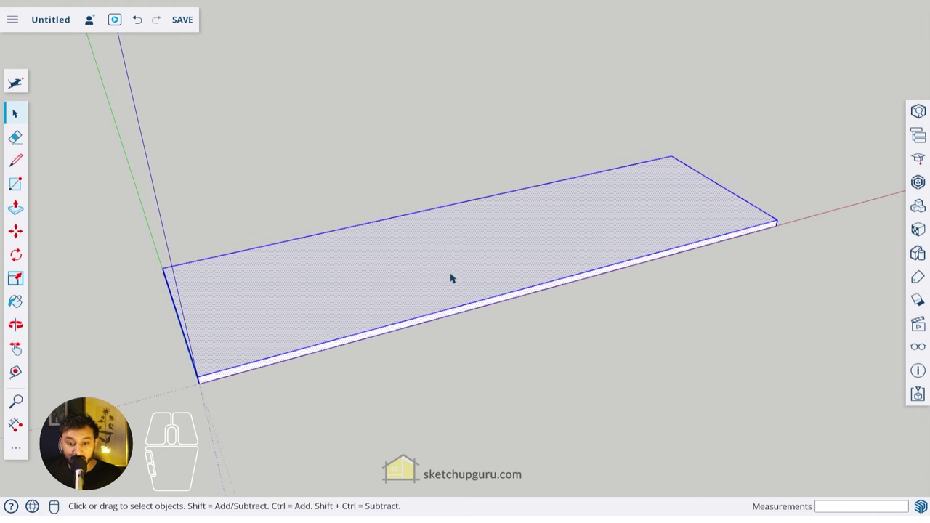
{"action": "right_click", "coordinate": [450, 279]}
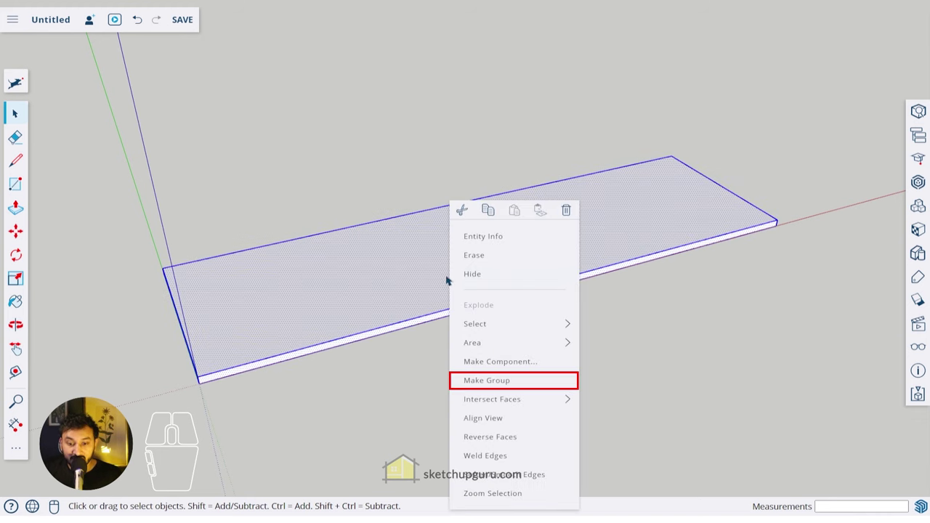
{"action": "left_click", "coordinate": [495, 380]}
{"action": "middle_click_drag", "start_coordinate": [473, 275], "coordinate": [575, 320]}
{"action": "scroll", "coordinate": [577, 320], "scroll_direction": "down", "scroll_amount": 3}
{"action": "middle_click_drag", "start_coordinate": [775, 291], "coordinate": [552, 441]}
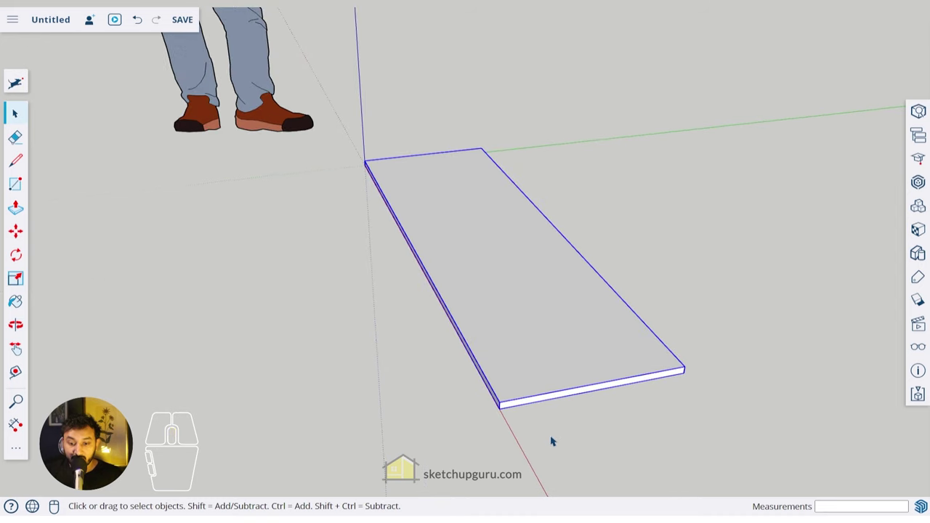
- Start an upright rectangle, locked to a vertical plane, at the slab's near corner
{"action": "key", "text": "r"}
{"action": "middle_click_drag", "start_coordinate": [519, 409], "coordinate": [422, 359]}
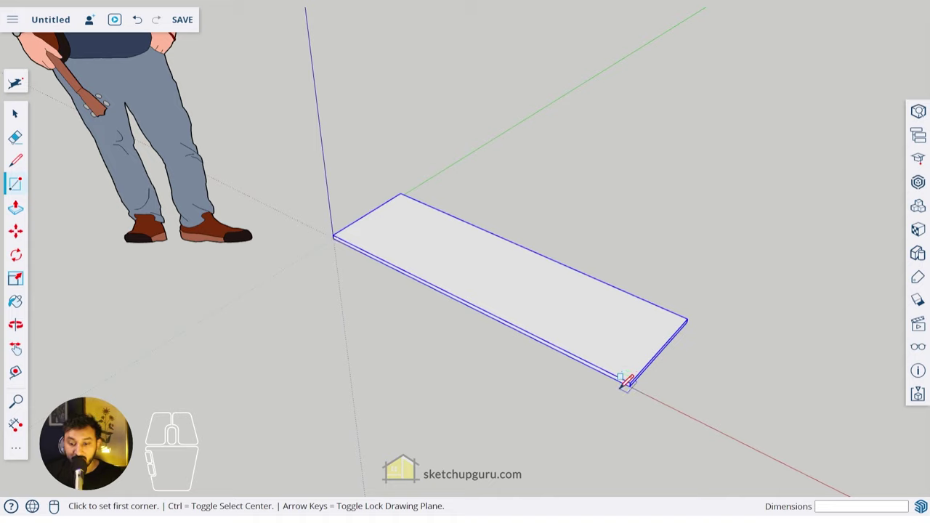
{"action": "middle_click_drag", "start_coordinate": [626, 382], "coordinate": [472, 327]}
{"action": "scroll", "coordinate": [528, 376], "scroll_direction": "up", "scroll_amount": 2}
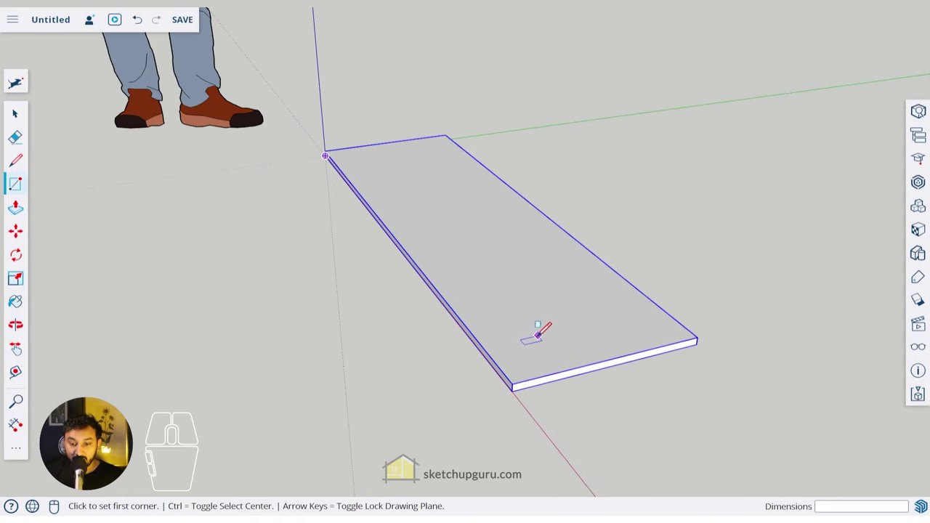
{"action": "key", "text": "Left"}
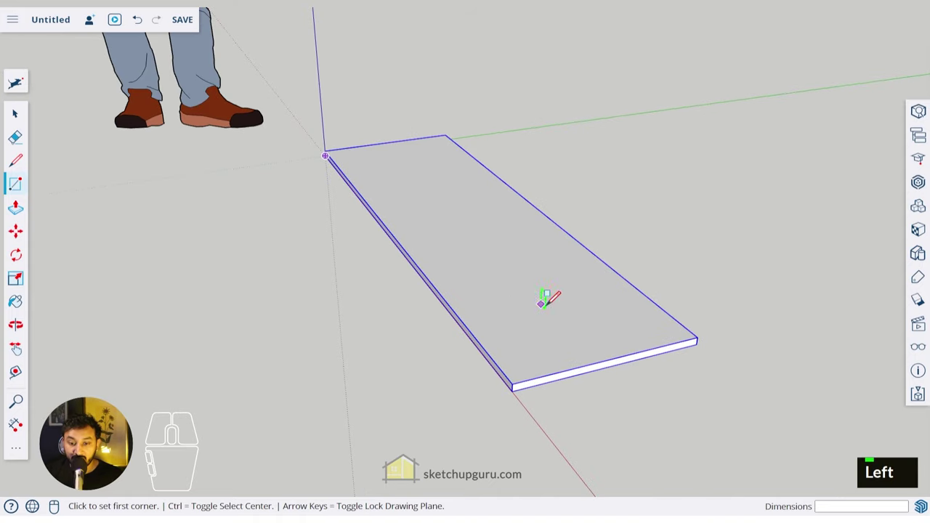
{"action": "key", "text": "Right"}
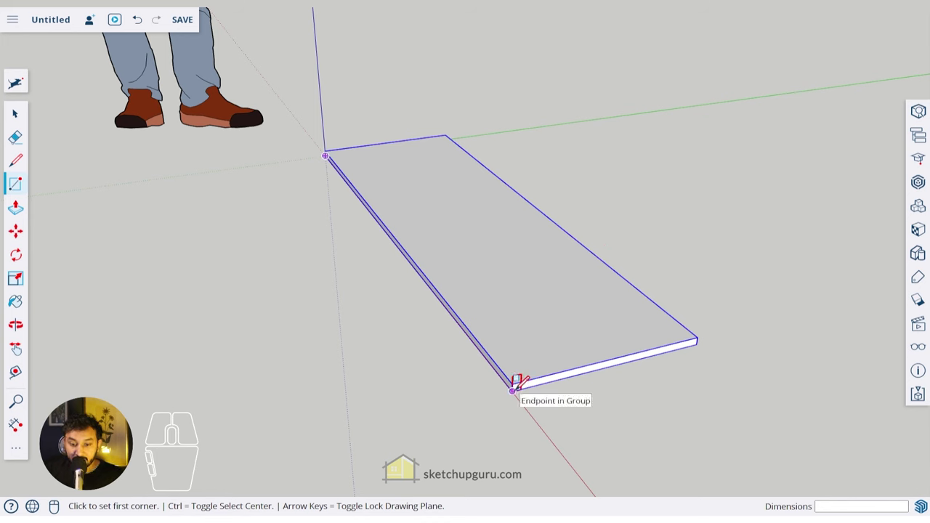
{"action": "left_click", "coordinate": [513, 390]}
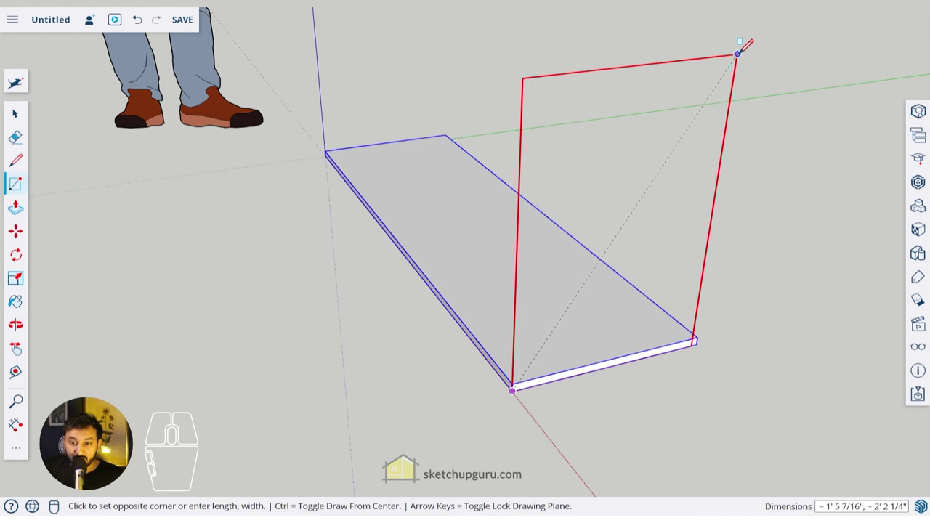
- Finish the upright wall rectangle at 1.5' by 2.0' at the board's right end
{"action": "type", "text": "1.5"}
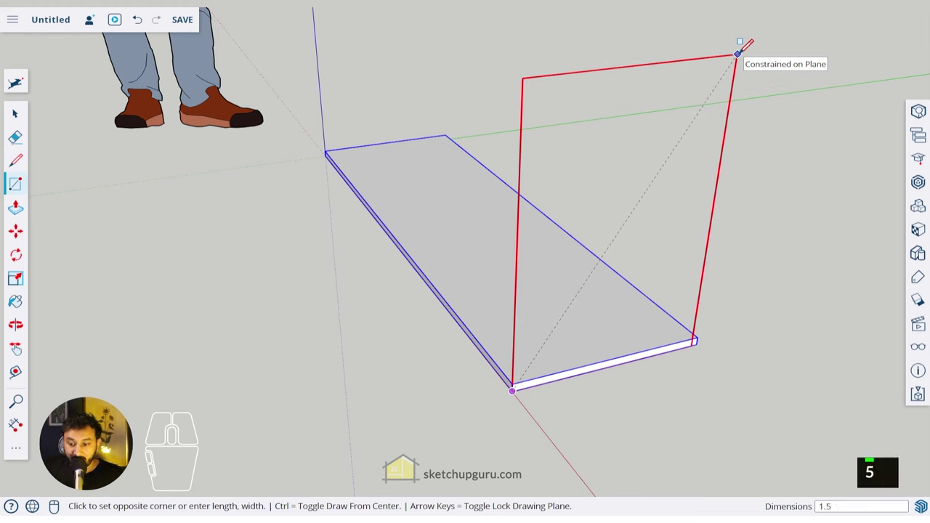
{"action": "key", "text": "shift"}
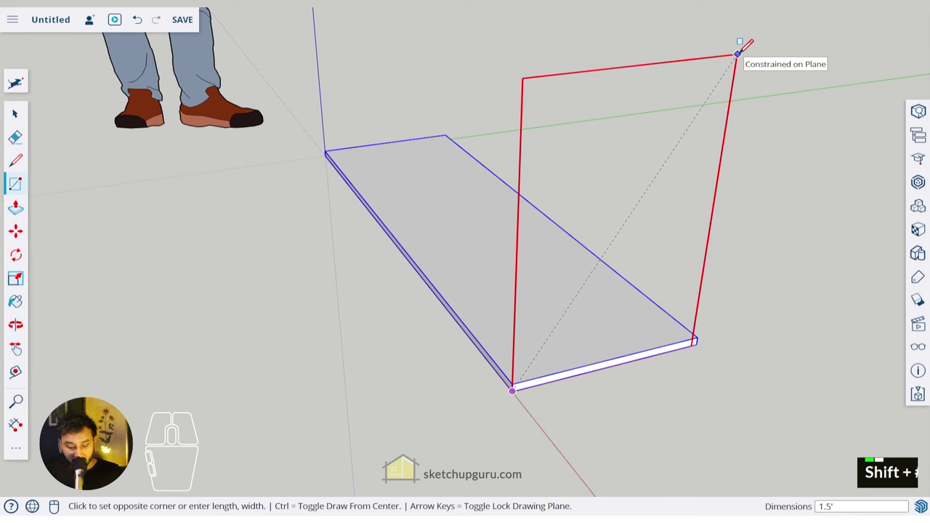
{"action": "type", "text": ".5',"}
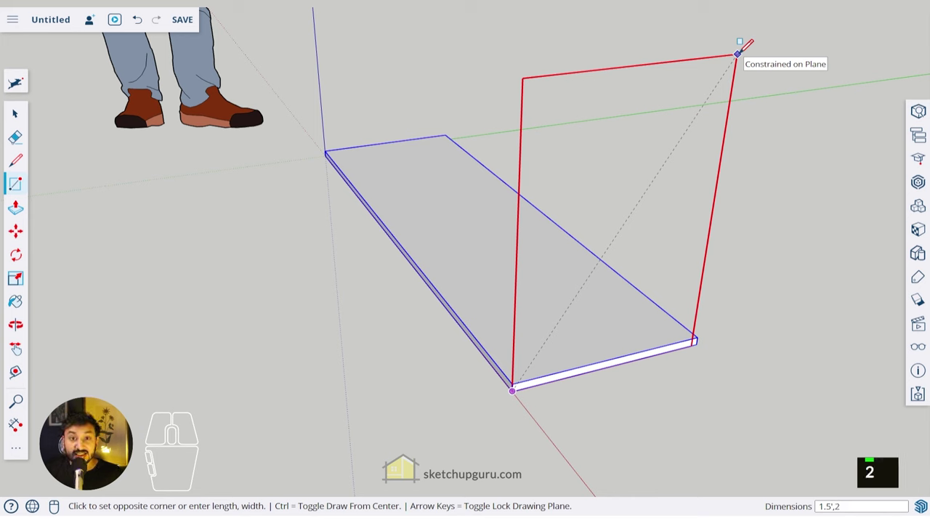
{"action": "type", "text": "2."}
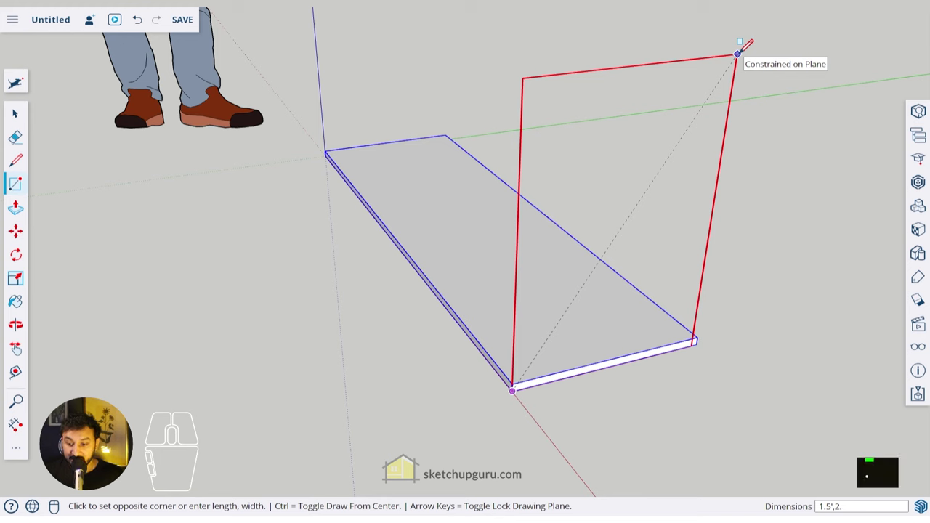
{"action": "key", "text": "BackSpace"}
{"action": "type", "text": "."}
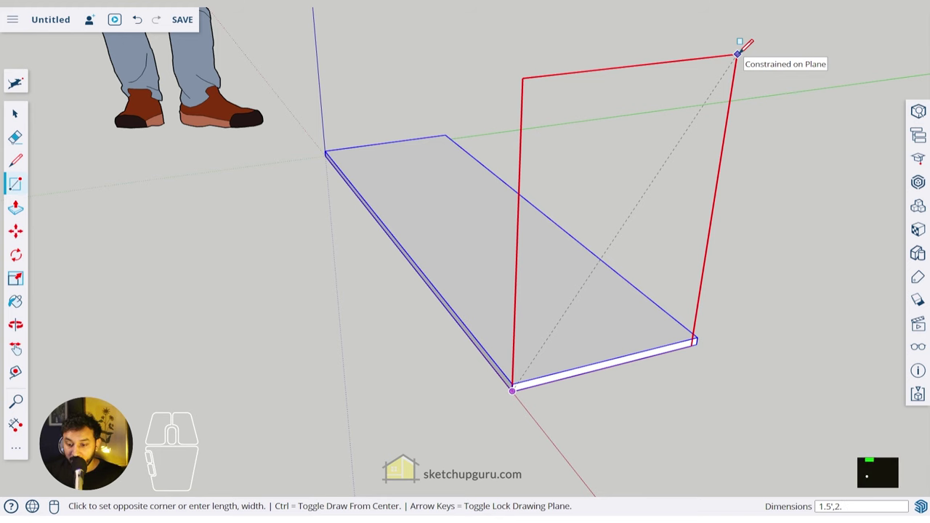
{"action": "type", "text": "0'"}
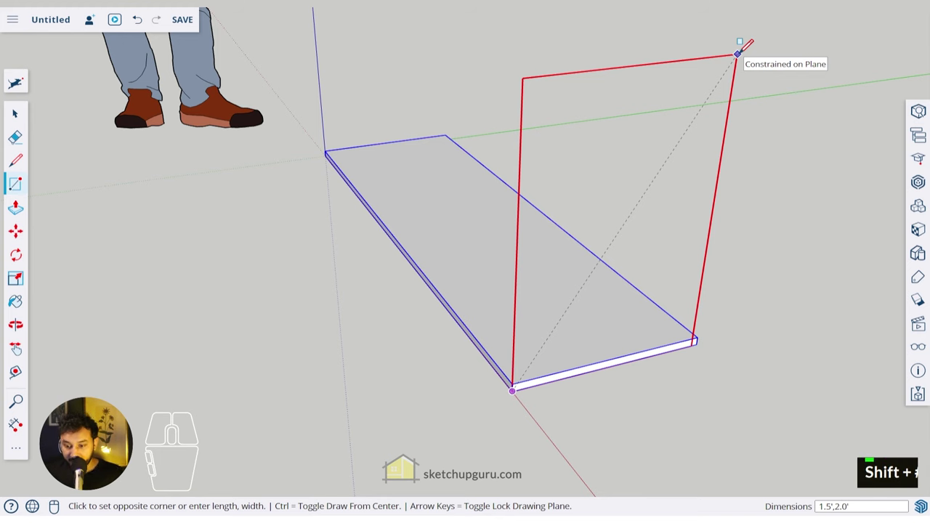
{"action": "key", "text": "Return"}
- Push/pull the upright wall face out 3/4" into a thin side panel
{"action": "key", "text": "space"}
{"action": "middle_click_drag", "start_coordinate": [644, 182], "coordinate": [589, 268]}
{"action": "left_click", "coordinate": [598, 230]}
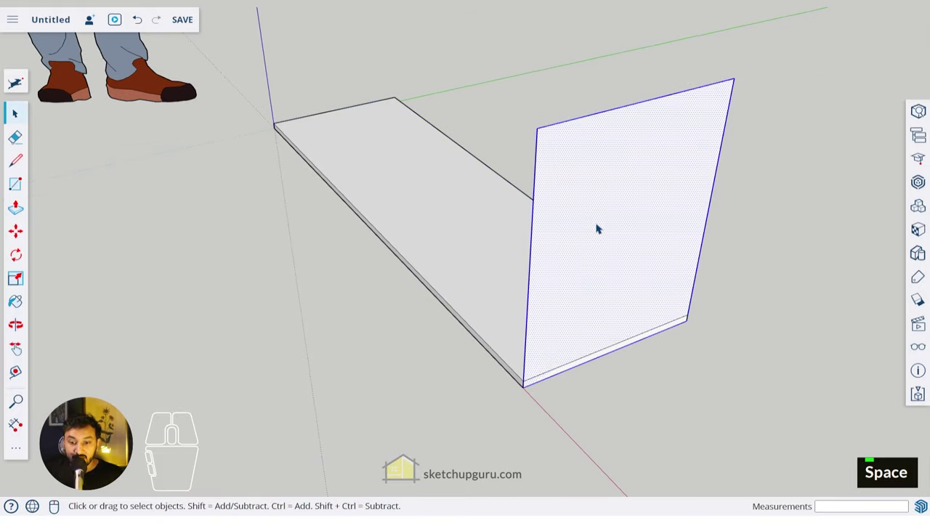
{"action": "key", "text": "p"}
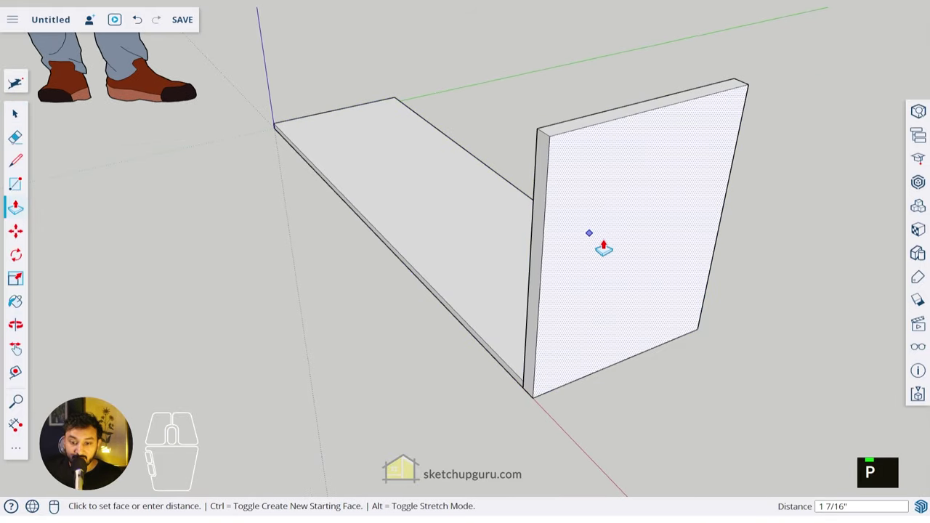
{"action": "type", "text": "3/4"}
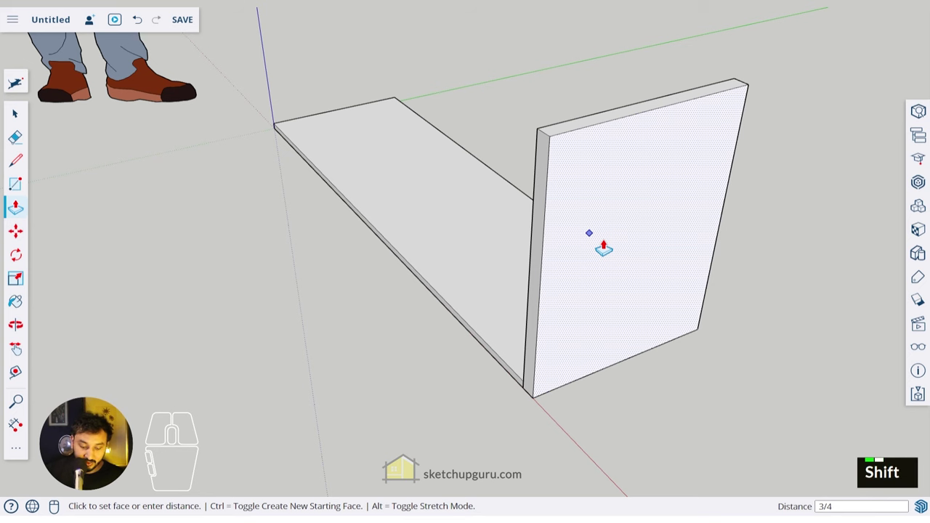
{"action": "key", "text": "Return"}
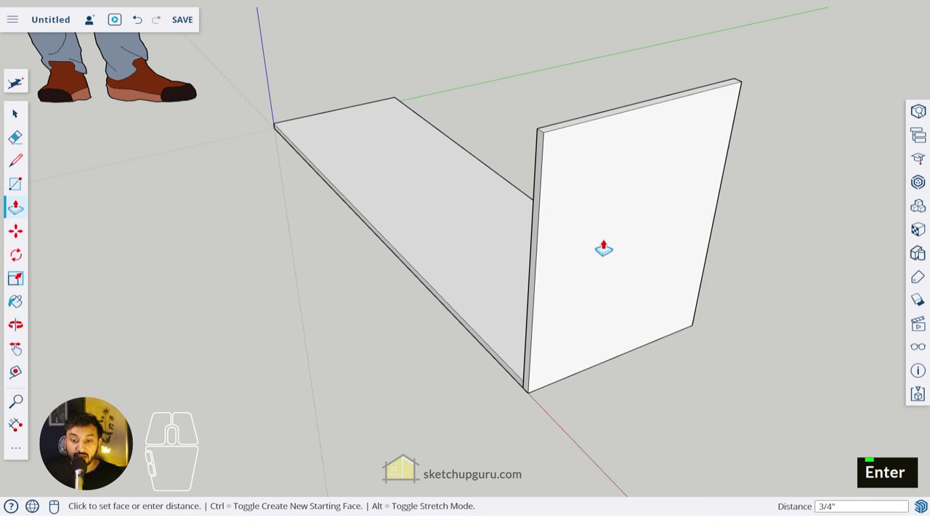
- Start a tape measure guide from the side wall's edge
{"action": "middle_click_drag", "start_coordinate": [599, 263], "coordinate": [800, 163]}
{"action": "key", "text": "space"}
{"action": "scroll", "coordinate": [610, 211], "scroll_direction": "up", "scroll_amount": 3}
{"action": "key", "text": "t"}
{"action": "left_click", "coordinate": [614, 213]}
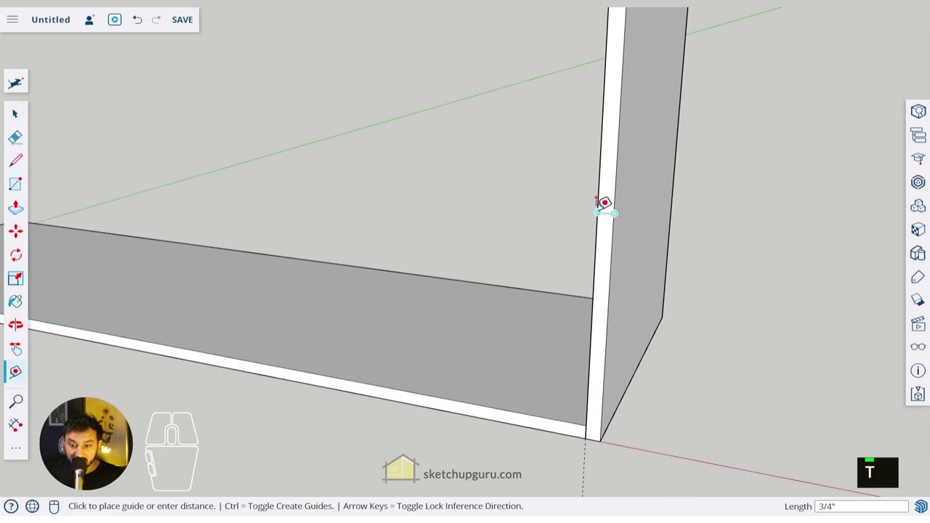
- Make the side wall into a group
{"action": "key", "text": "space"}
{"action": "left_click", "coordinate": [623, 199]}
{"action": "middle_click_drag", "start_coordinate": [623, 199], "coordinate": [590, 253]}
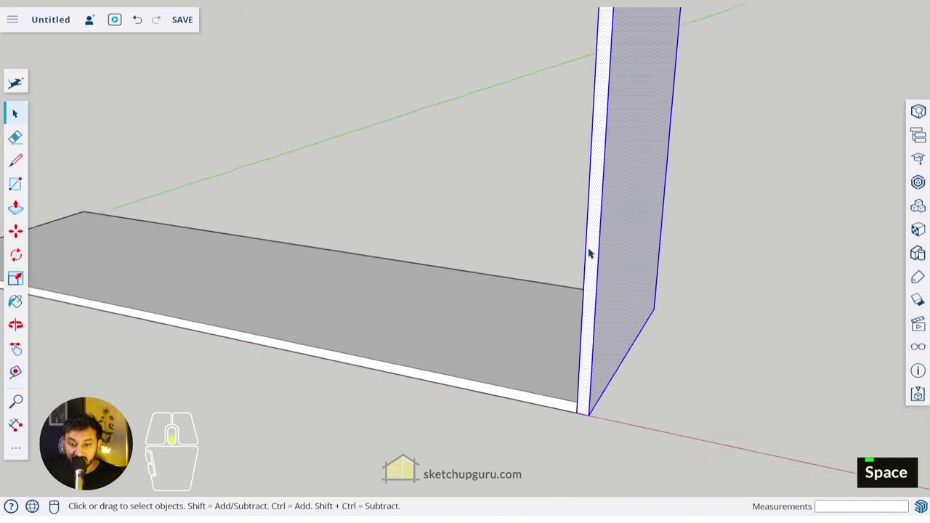
{"action": "scroll", "coordinate": [591, 253], "scroll_direction": "down", "scroll_amount": 3}
{"action": "right_click", "coordinate": [619, 201]}
{"action": "left_click", "coordinate": [643, 381]}
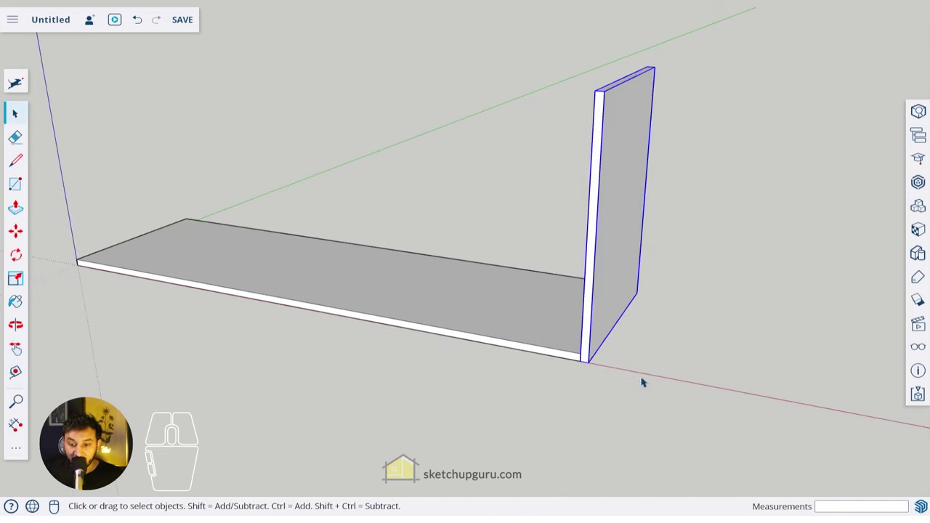
{"action": "middle_click_drag", "start_coordinate": [643, 382], "coordinate": [719, 333]}
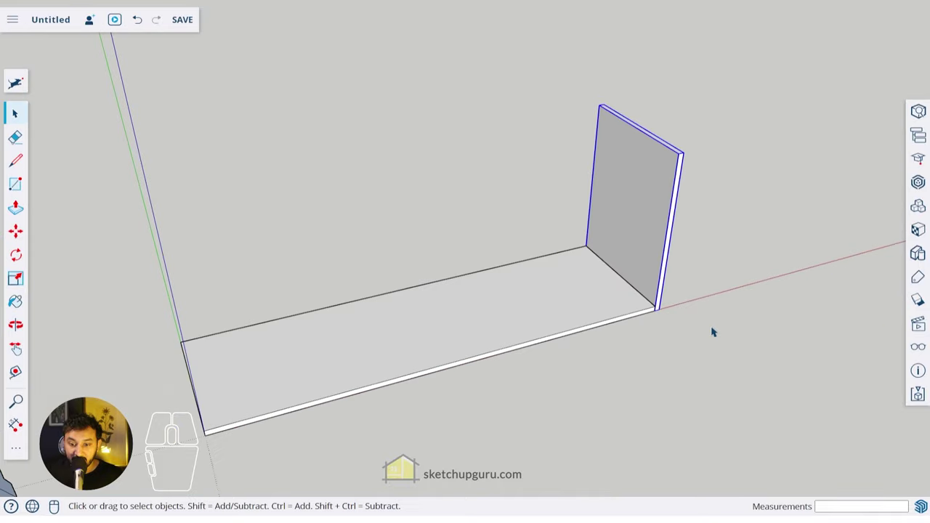
{"action": "scroll", "coordinate": [660, 325], "scroll_direction": "up", "scroll_amount": 2}
- Copy the wall group along the red axis to the floor board's left end
{"action": "key", "text": "m"}
{"action": "left_click", "coordinate": [658, 304]}
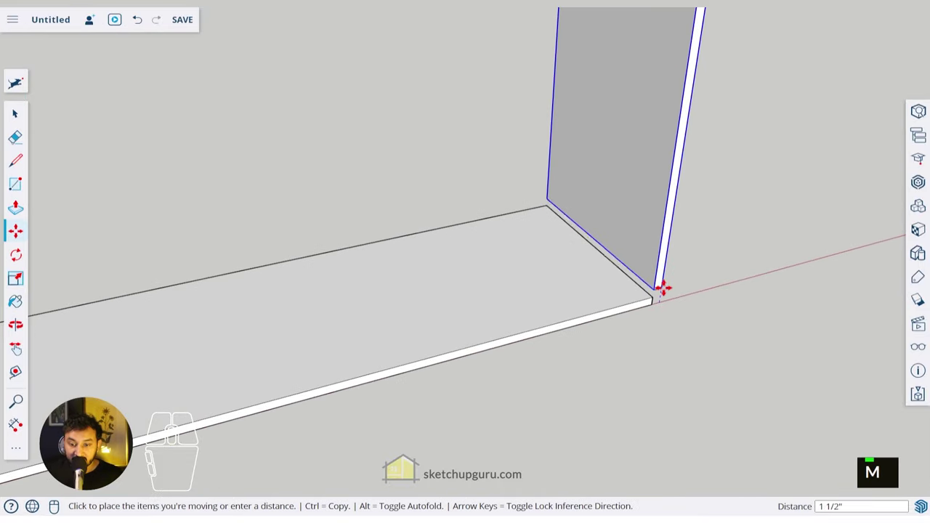
{"action": "key", "text": "space"}
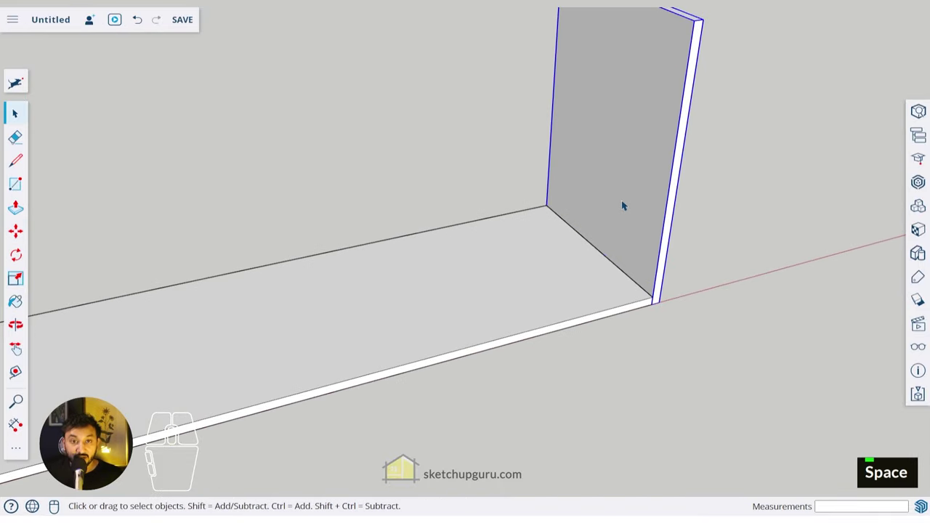
{"action": "key", "text": "m"}
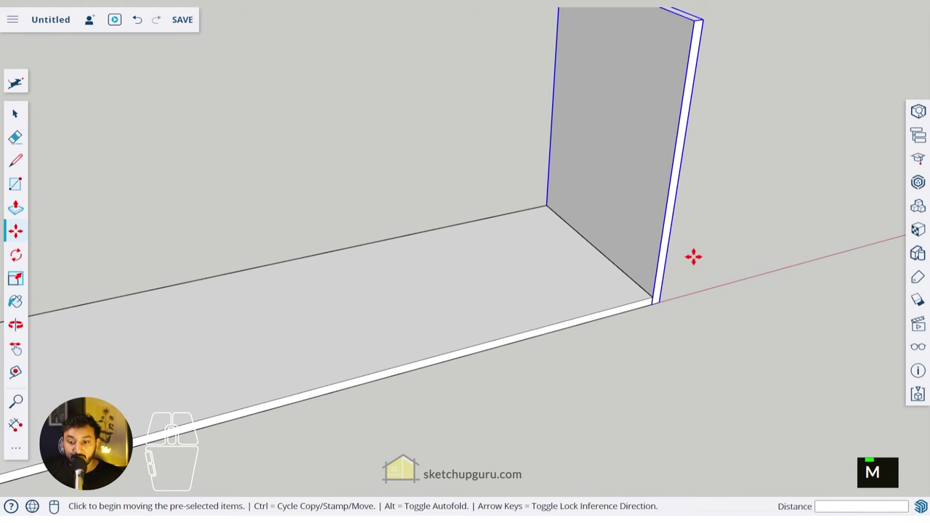
{"action": "key", "text": "ctrl"}
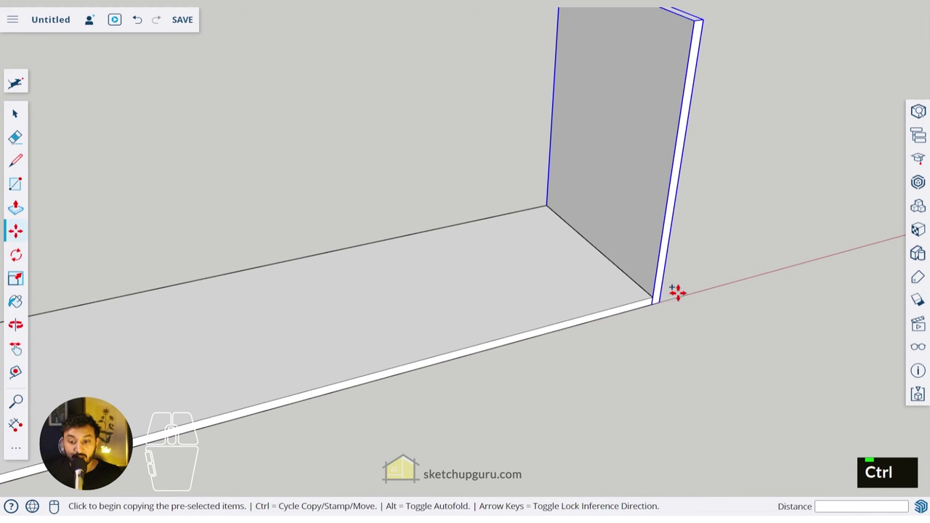
{"action": "scroll", "coordinate": [680, 290], "scroll_direction": "up", "scroll_amount": 3}
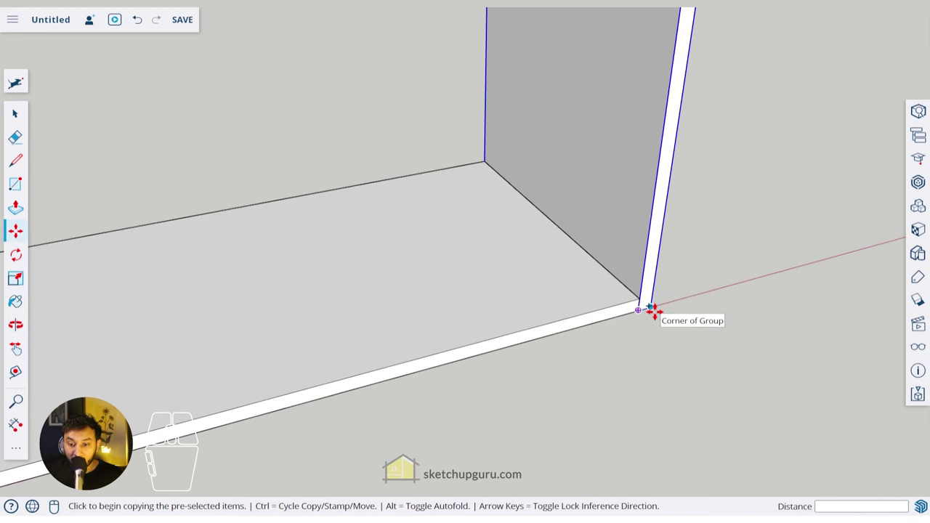
{"action": "left_click", "coordinate": [654, 311]}
{"action": "scroll", "coordinate": [766, 197], "scroll_direction": "down", "scroll_amount": 5}
{"action": "scroll", "coordinate": [453, 328], "scroll_direction": "up", "scroll_amount": 5}
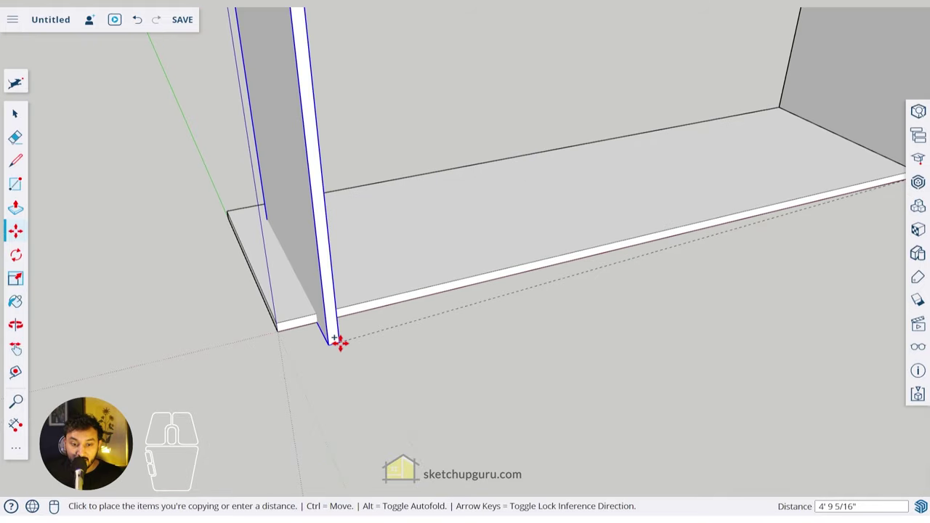
{"action": "scroll", "coordinate": [284, 331], "scroll_direction": "up", "scroll_amount": 3}
{"action": "key", "text": "Right"}
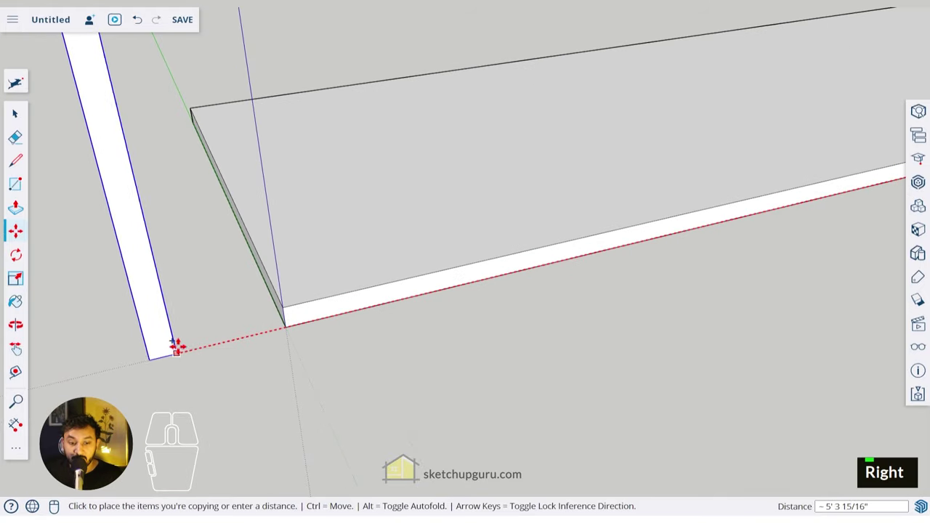
{"action": "left_click", "coordinate": [283, 328]}
{"action": "scroll", "coordinate": [432, 397], "scroll_direction": "down", "scroll_amount": 5}
{"action": "middle_click_drag", "start_coordinate": [550, 338], "coordinate": [742, 312]}
- Copy the floor board straight up to serve as the top board
{"action": "key", "text": "space"}
{"action": "left_click", "coordinate": [521, 346]}
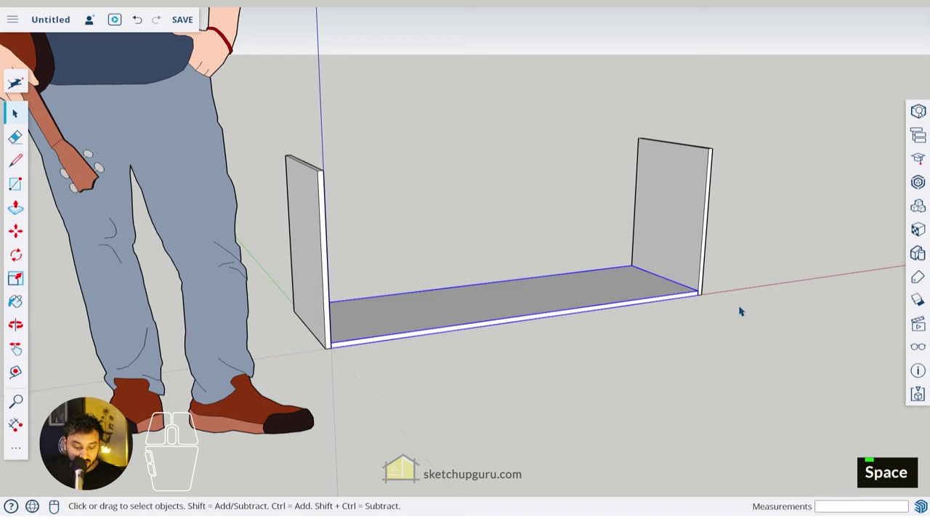
{"action": "key", "text": "m"}
{"action": "scroll", "coordinate": [716, 296], "scroll_direction": "up", "scroll_amount": 5}
{"action": "key", "text": "ctrl"}
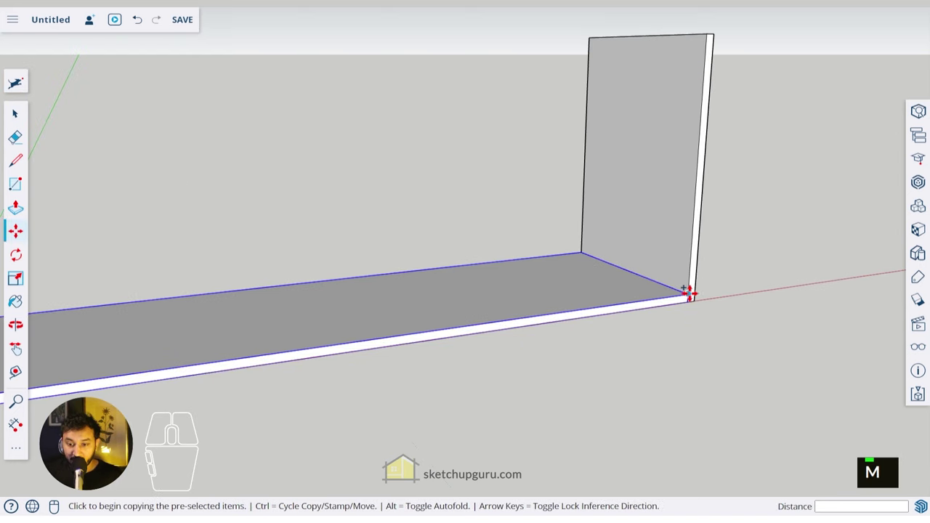
{"action": "left_click", "coordinate": [688, 296]}
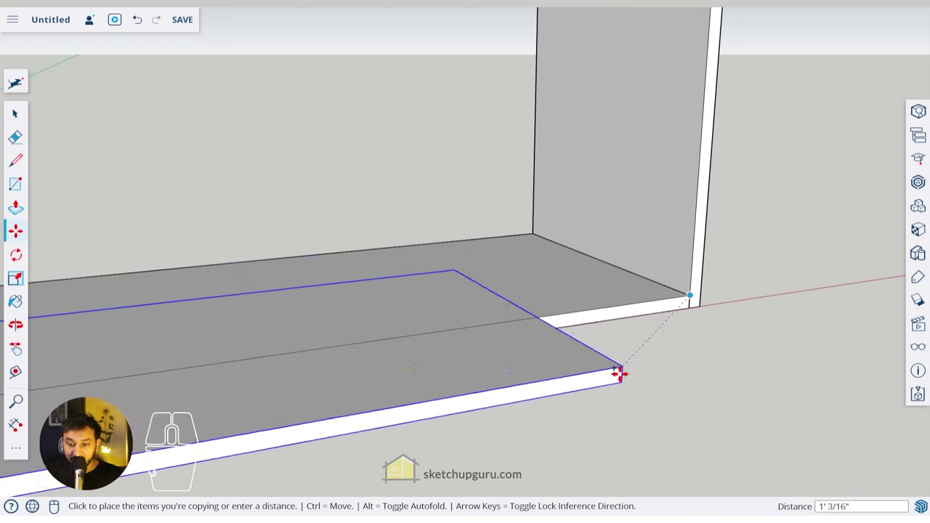
{"action": "scroll", "coordinate": [646, 138], "scroll_direction": "down", "scroll_amount": 2}
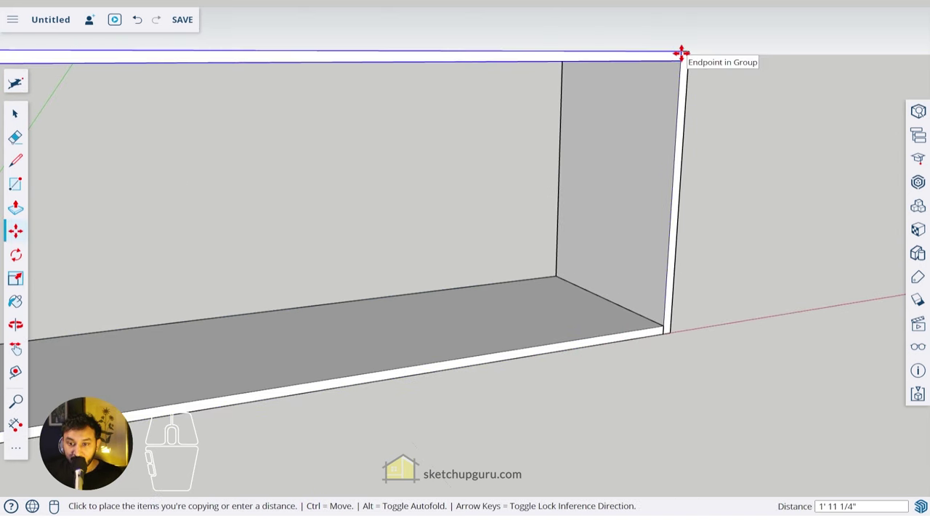
{"action": "left_click", "coordinate": [682, 54]}
{"action": "scroll", "coordinate": [760, 225], "scroll_direction": "down", "scroll_amount": 5}
{"action": "middle_click_drag", "start_coordinate": [760, 224], "coordinate": [453, 313]}
{"action": "key", "text": "space"}
{"action": "left_click", "coordinate": [453, 346]}
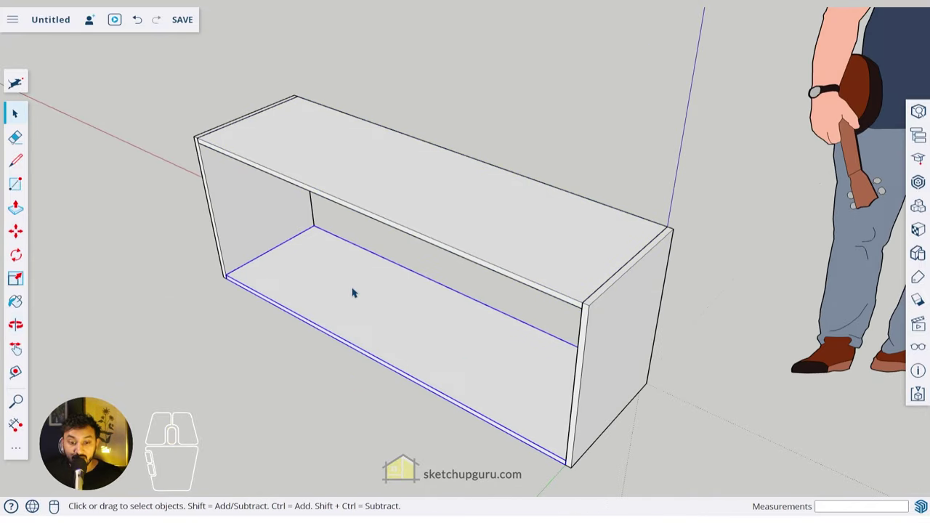
- Rotate a copy of the bottom board 90° about its corner on the red axis, standing it upright
{"action": "scroll", "coordinate": [352, 291], "scroll_direction": "down", "scroll_amount": 3}
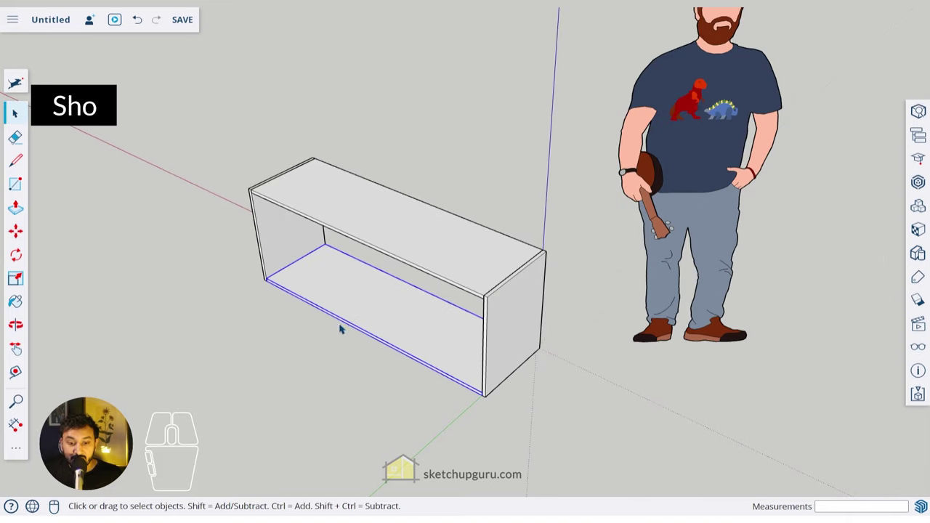
{"action": "key", "text": "q"}
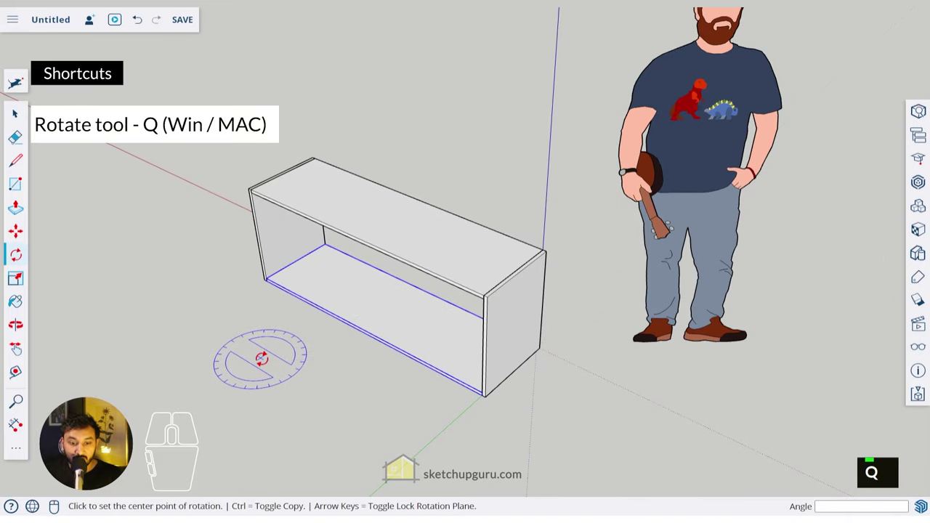
{"action": "key", "text": "Right"}
{"action": "middle_click_drag", "start_coordinate": [494, 440], "coordinate": [415, 417]}
{"action": "scroll", "coordinate": [449, 396], "scroll_direction": "up", "scroll_amount": 5}
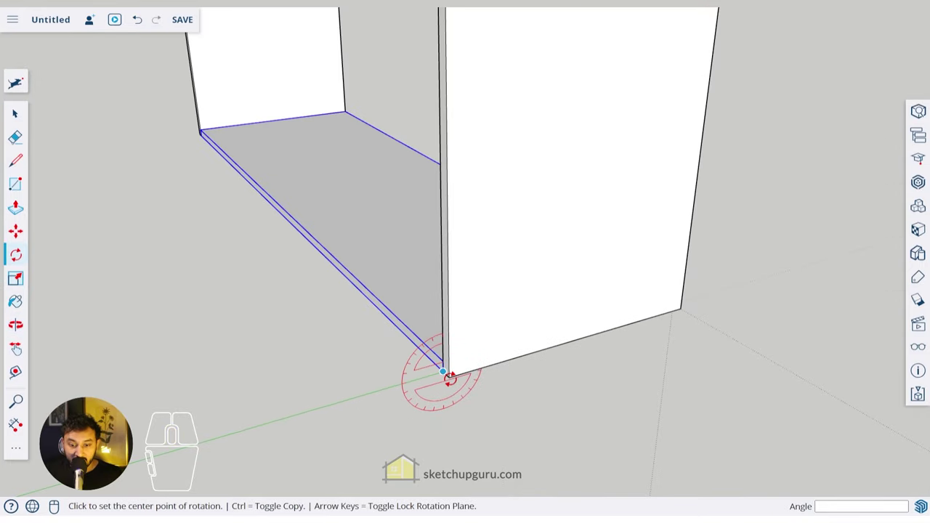
{"action": "left_click", "coordinate": [449, 378]}
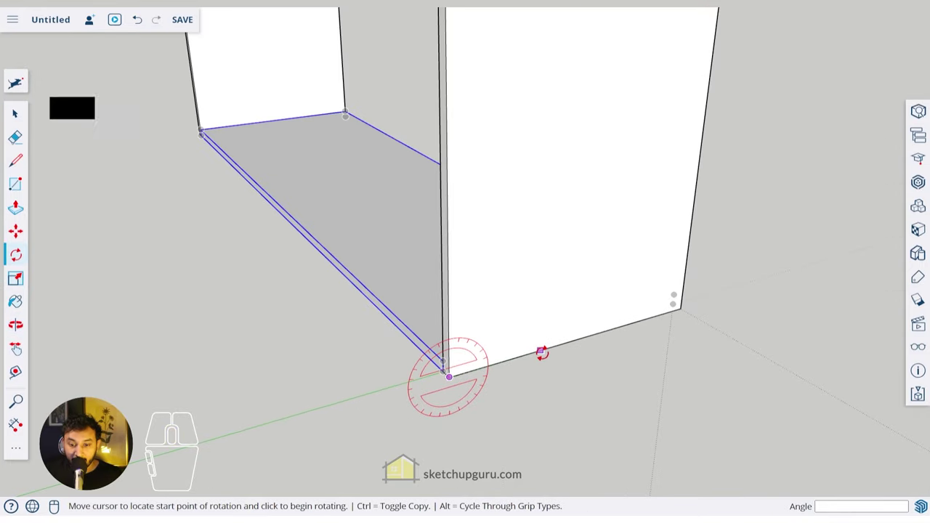
{"action": "key", "text": "ctrl"}
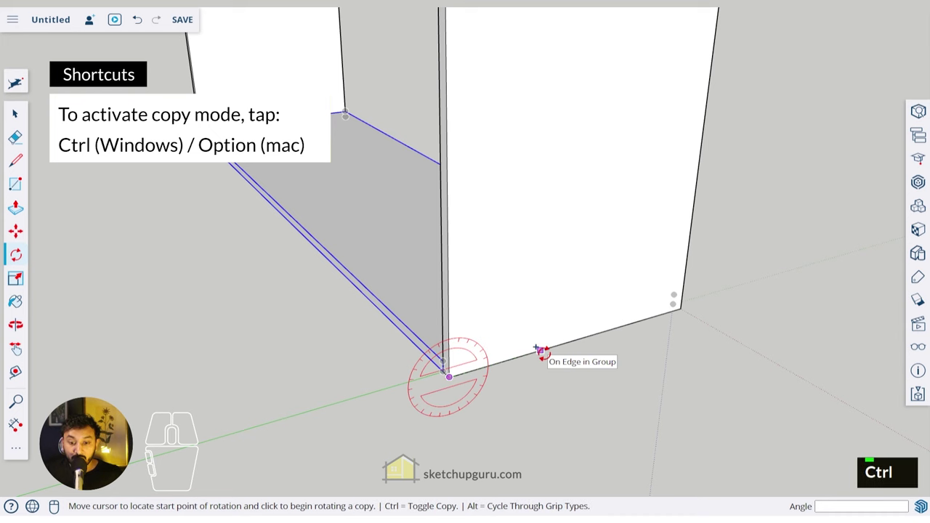
{"action": "left_click", "coordinate": [593, 333]}
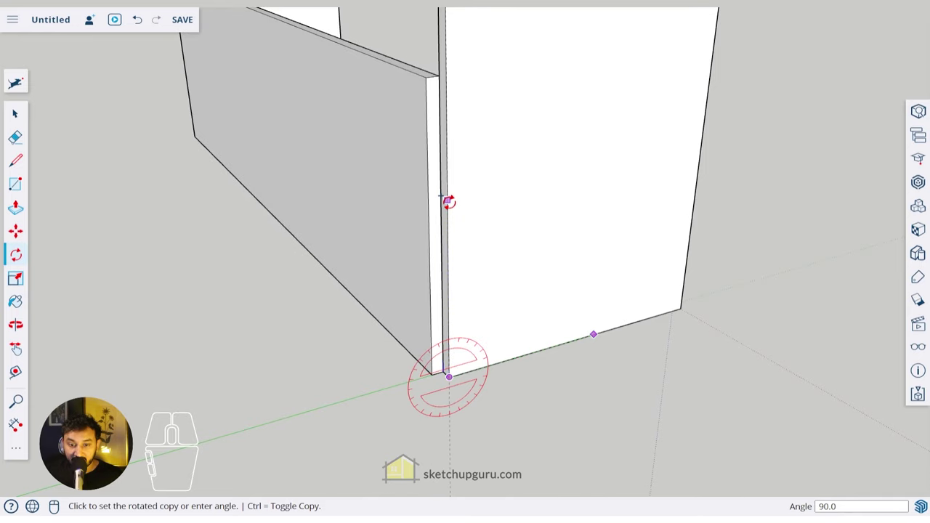
{"action": "left_click", "coordinate": [449, 202]}
{"action": "scroll", "coordinate": [415, 290], "scroll_direction": "down", "scroll_amount": 5}
{"action": "middle_click_drag", "start_coordinate": [401, 309], "coordinate": [413, 367]}
{"action": "key", "text": "space"}
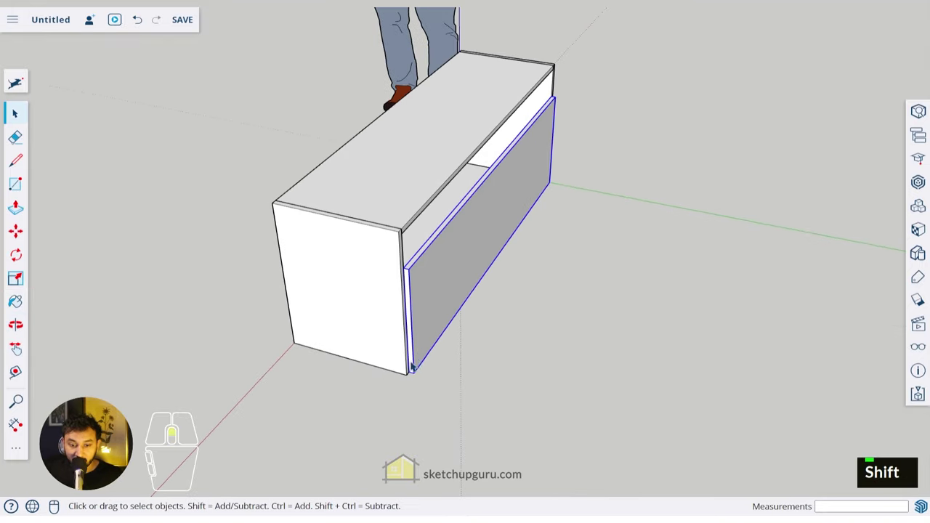
- Move the rotated back panel back into line with the box
{"action": "scroll", "coordinate": [426, 391], "scroll_direction": "up", "scroll_amount": 5}
{"action": "key", "text": "m"}
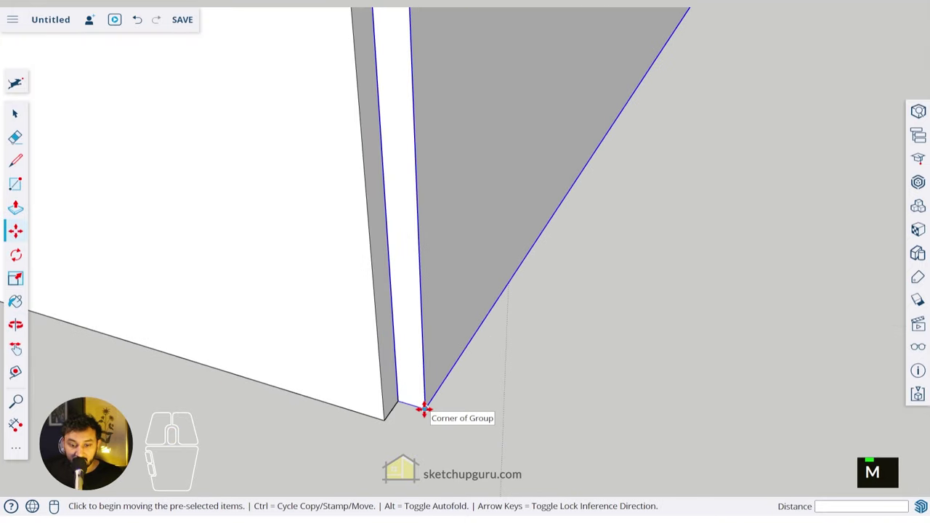
{"action": "left_click", "coordinate": [425, 409]}
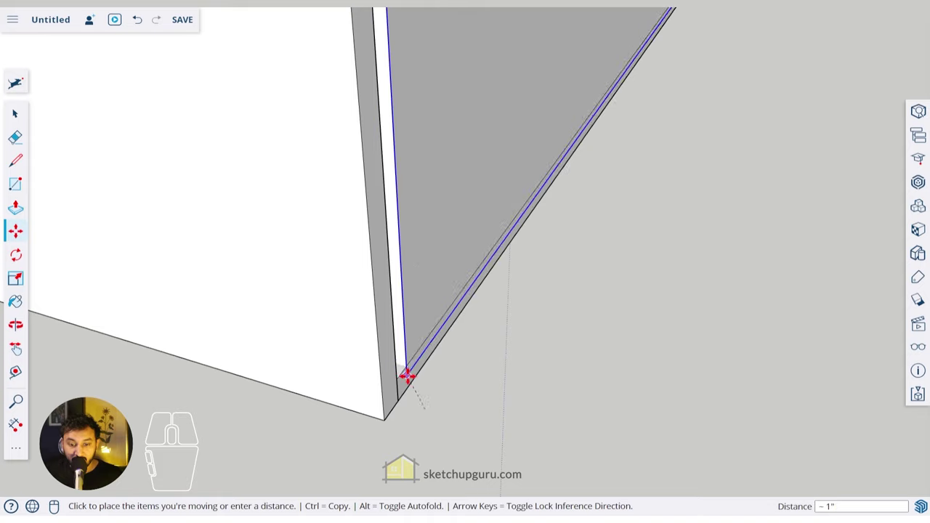
{"action": "left_click", "coordinate": [401, 380]}
{"action": "scroll", "coordinate": [392, 404], "scroll_direction": "down", "scroll_amount": 5}
{"action": "middle_click_drag", "start_coordinate": [405, 382], "coordinate": [285, 276]}
- Open the back panel group for editing, cancel the pull, and close the group
{"action": "key", "text": "m"}
{"action": "scroll", "coordinate": [504, 256], "scroll_direction": "up", "scroll_amount": 5}
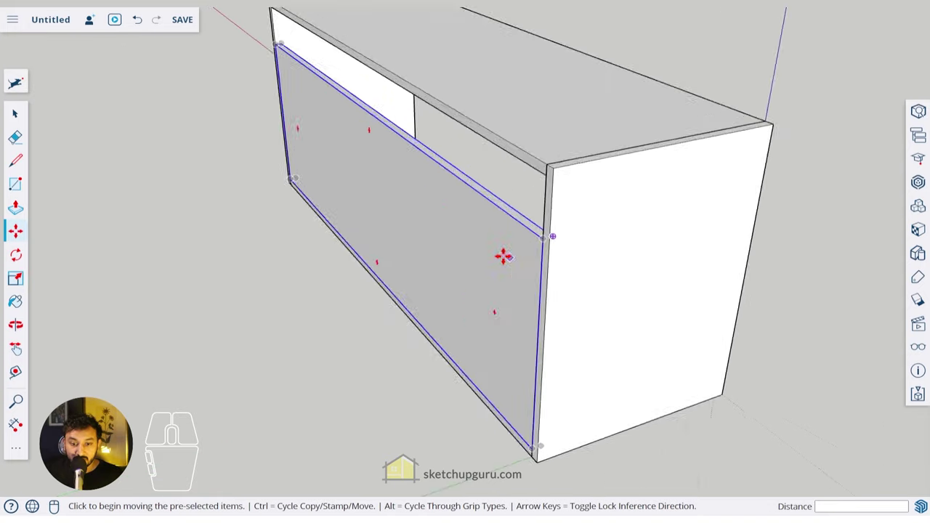
{"action": "scroll", "coordinate": [504, 256], "scroll_direction": "down", "scroll_amount": 5}
{"action": "middle_click_drag", "start_coordinate": [475, 157], "coordinate": [443, 206]}
{"action": "key", "text": "space"}
{"action": "double_click", "coordinate": [444, 208]}
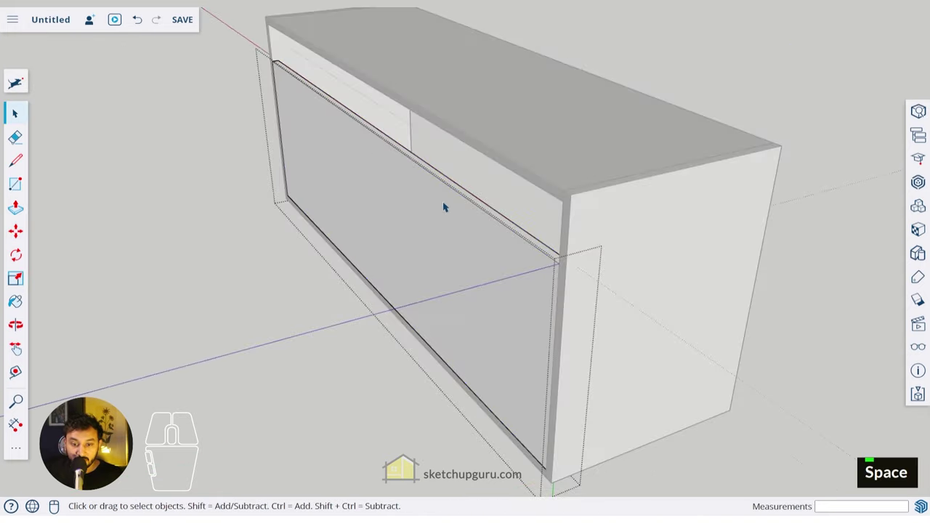
{"action": "key", "text": "p"}
{"action": "left_click", "coordinate": [453, 195]}
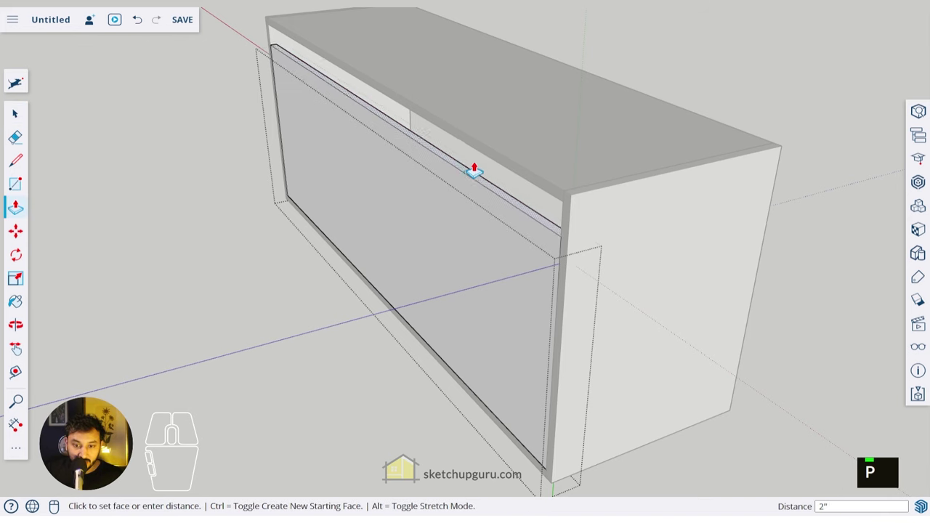
{"action": "key", "text": "Escape"}
{"action": "key", "text": "space"}
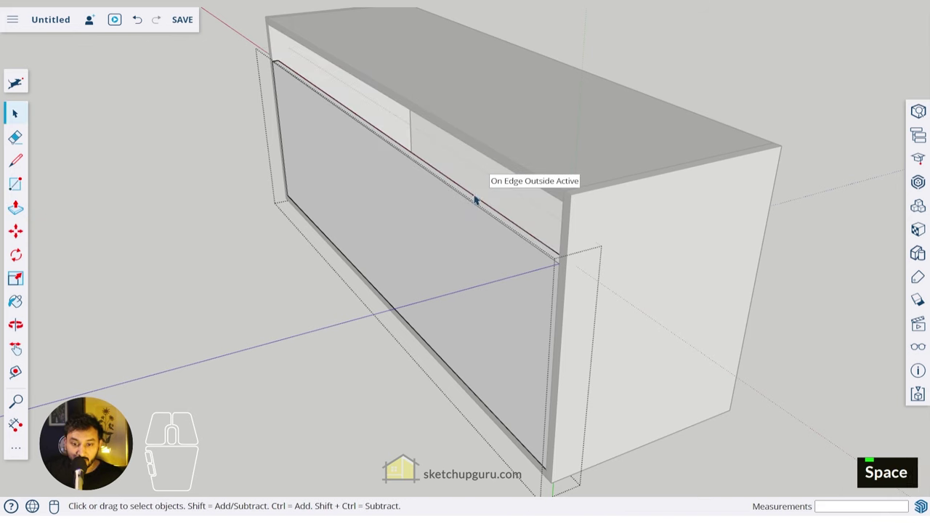
{"action": "key", "text": "Escape"}
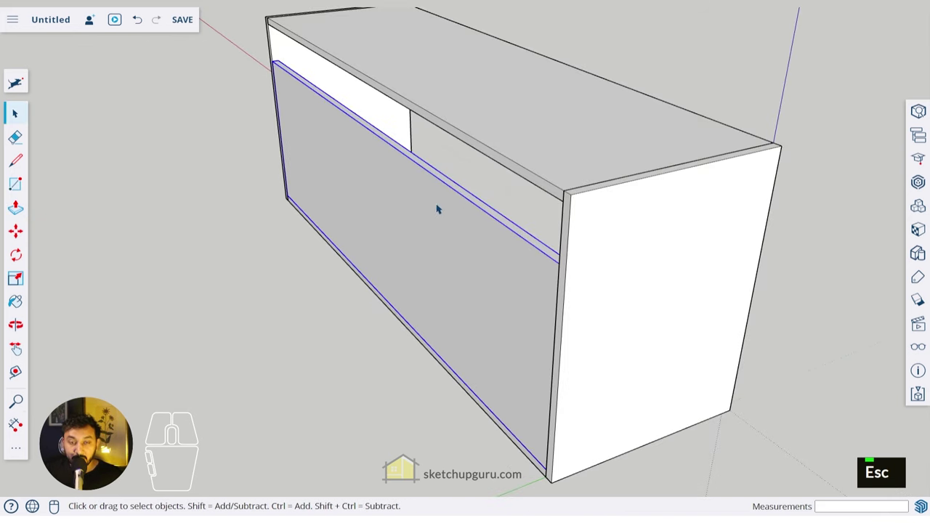
- Scale the back panel along green so it reaches up to the top board
{"action": "key", "text": "s"}
{"action": "scroll", "coordinate": [377, 134], "scroll_direction": "up", "scroll_amount": 6}
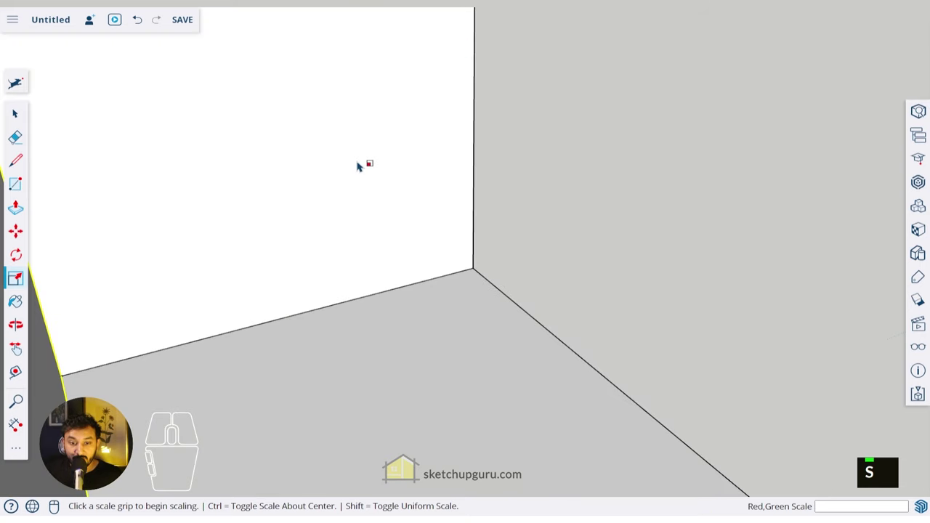
{"action": "scroll", "coordinate": [359, 164], "scroll_direction": "down", "scroll_amount": 2}
{"action": "left_click", "coordinate": [323, 204]}
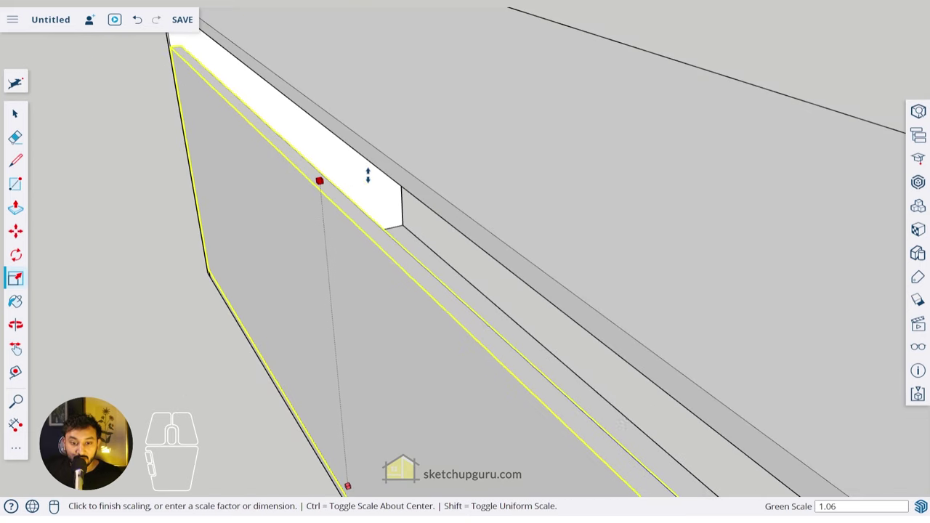
{"action": "left_click", "coordinate": [383, 177]}
{"action": "scroll", "coordinate": [396, 192], "scroll_direction": "down", "scroll_amount": 6}
{"action": "mouse_move", "coordinate": [400, 255]}
{"action": "middle_mouse_down"}
{"action": "mouse_move", "coordinate": [696, 86]}
{"action": "mouse_move", "coordinate": [764, 191]}
{"action": "mouse_move", "coordinate": [499, 270]}
{"action": "mouse_move", "coordinate": [437, 322]}
{"action": "mouse_move", "coordinate": [488, 298]}
{"action": "mouse_move", "coordinate": [476, 293]}
{"action": "middle_mouse_up"}
- Delete the person figure from the model
{"action": "key", "text": "space"}
{"action": "left_click", "coordinate": [164, 221]}
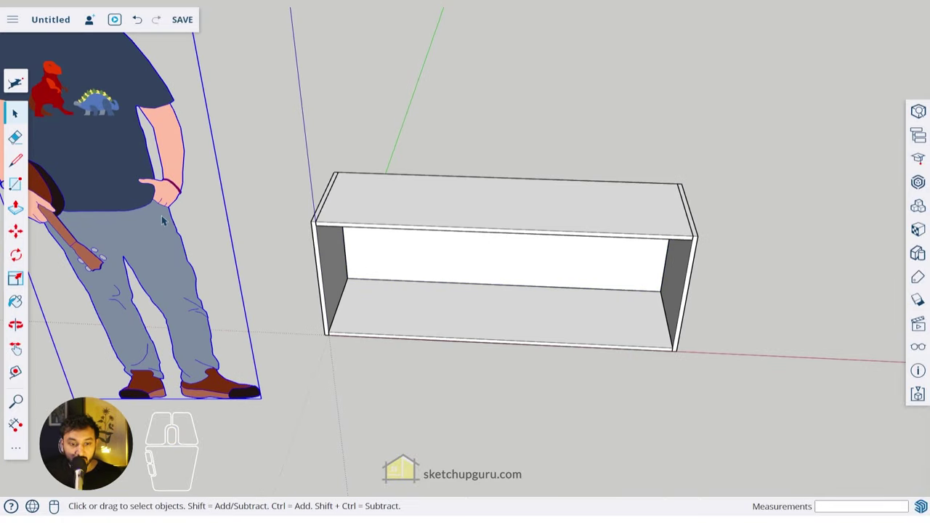
{"action": "scroll", "coordinate": [390, 270], "scroll_direction": "down", "scroll_amount": 3}
{"action": "mouse_move", "coordinate": [390, 270]}
{"action": "middle_mouse_down"}
{"action": "mouse_move", "coordinate": [365, 272]}
{"action": "mouse_move", "coordinate": [380, 287]}
{"action": "mouse_move", "coordinate": [502, 259]}
{"action": "mouse_move", "coordinate": [494, 266]}
{"action": "middle_mouse_up"}
{"action": "key", "text": "Delete"}
{"action": "scroll", "coordinate": [390, 277], "scroll_direction": "up", "scroll_amount": 5}
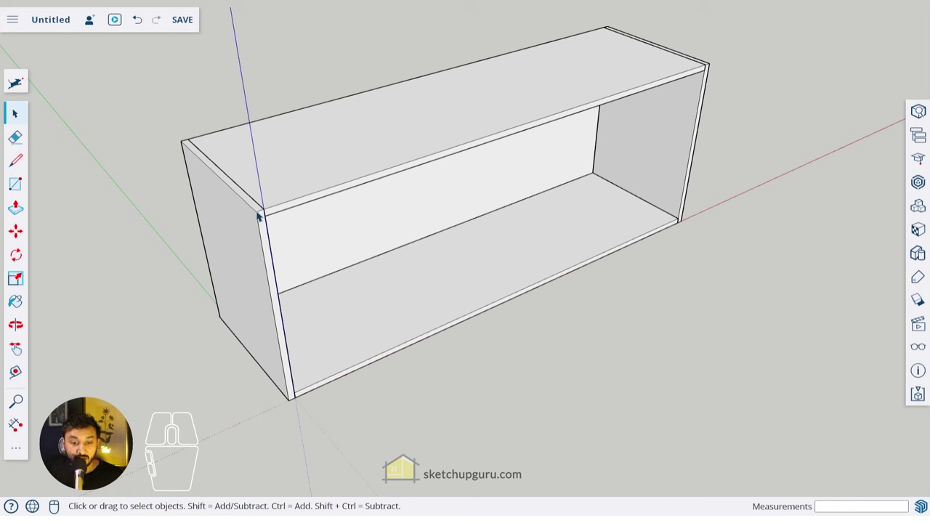
- Save the model into the New model folder named '2024,03,01_TV Unit New'
{"action": "left_click", "coordinate": [50, 25]}
{"action": "left_click", "coordinate": [120, 200]}
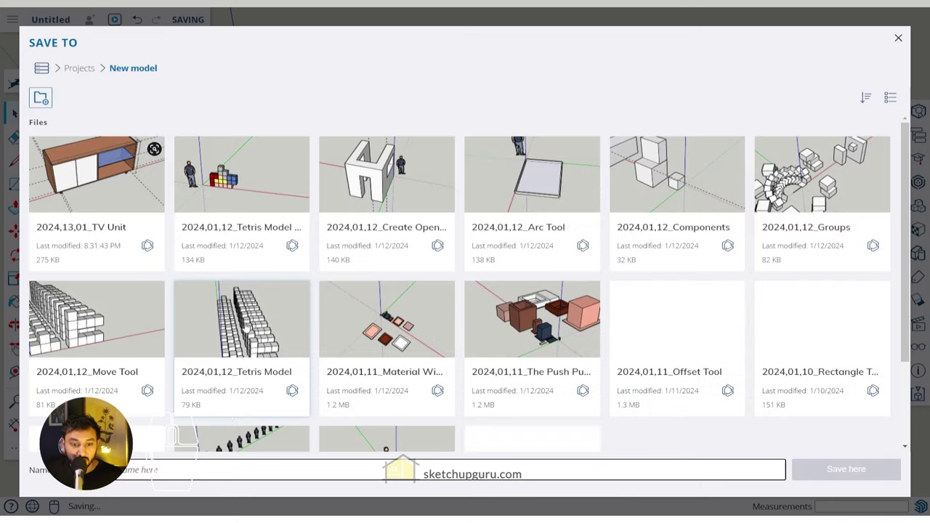
{"action": "type", "text": "2"}
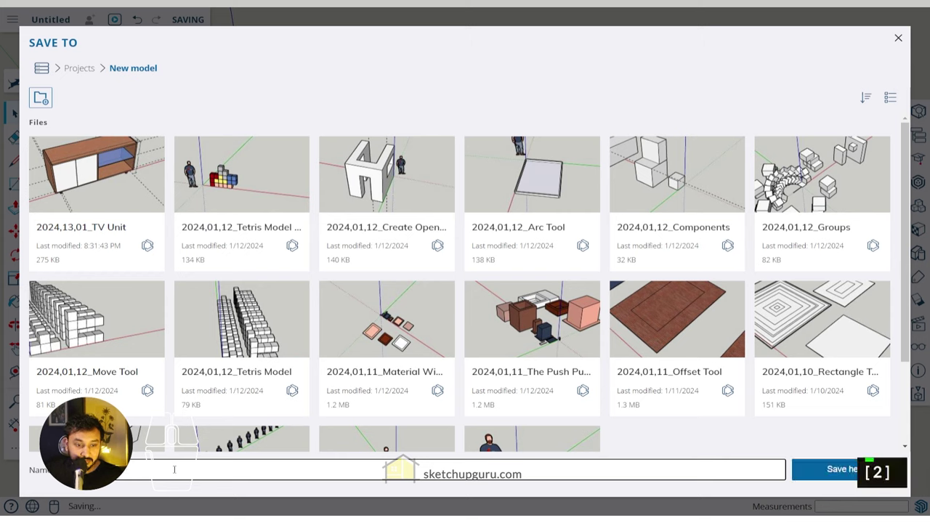
{"action": "key", "text": "BackSpace"}
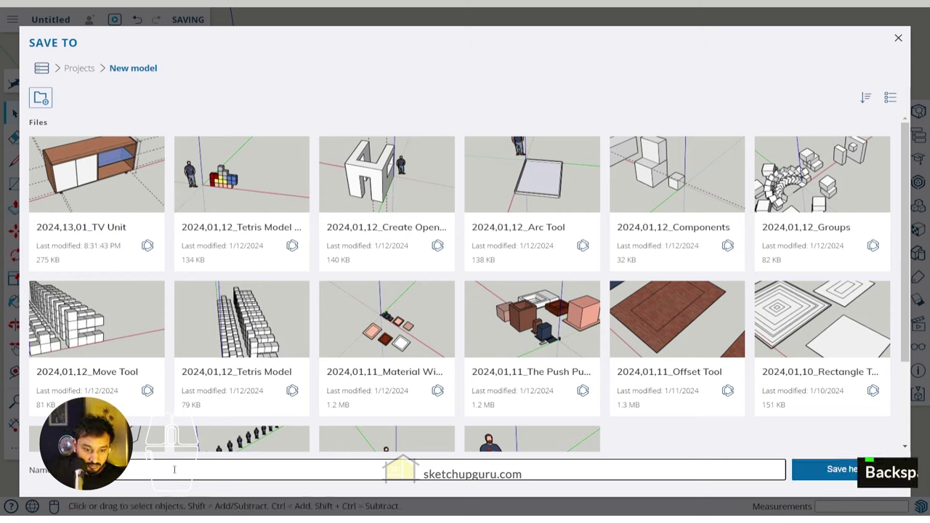
{"action": "type", "text": "nit New"}
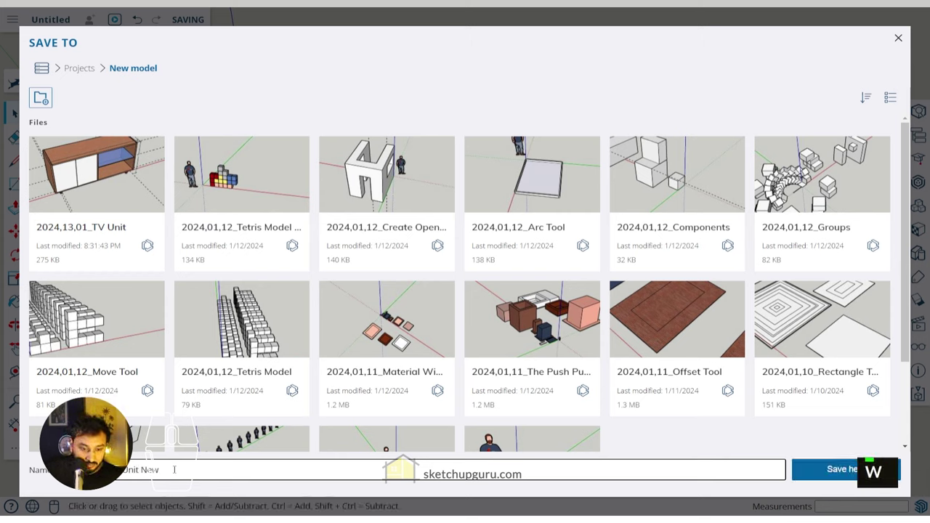
{"action": "left_click", "coordinate": [836, 469]}
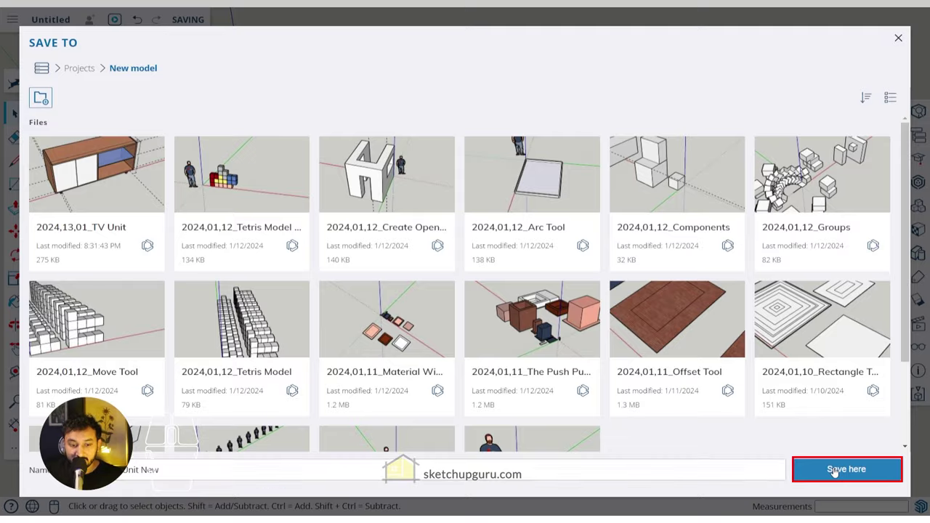
{"action": "middle_click_drag", "start_coordinate": [563, 413], "coordinate": [377, 283]}
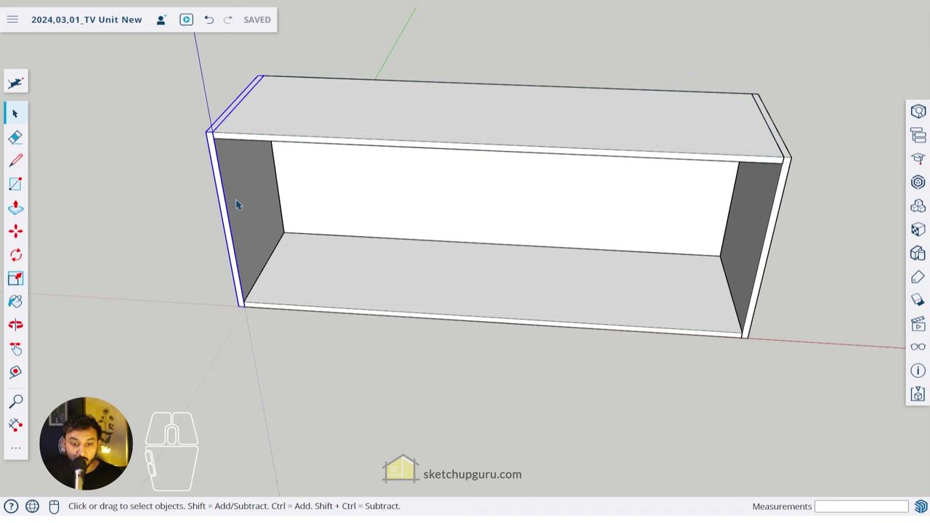
- Copy the left side panel to the cabinet's midpoint as a divider
{"action": "middle_click_drag", "start_coordinate": [457, 177], "coordinate": [466, 239]}
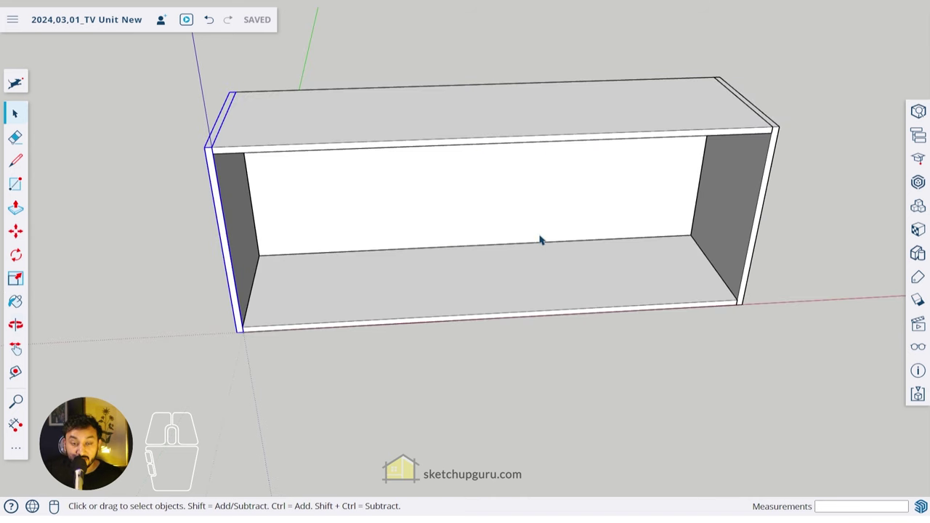
{"action": "middle_click_drag", "start_coordinate": [288, 287], "coordinate": [344, 346]}
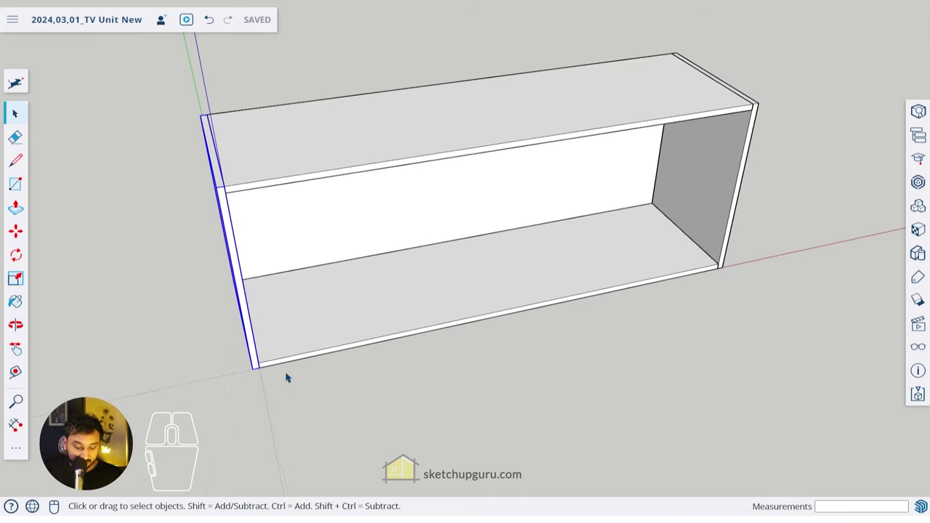
{"action": "key", "text": "m"}
{"action": "scroll", "coordinate": [231, 185], "scroll_direction": "up", "scroll_amount": 3}
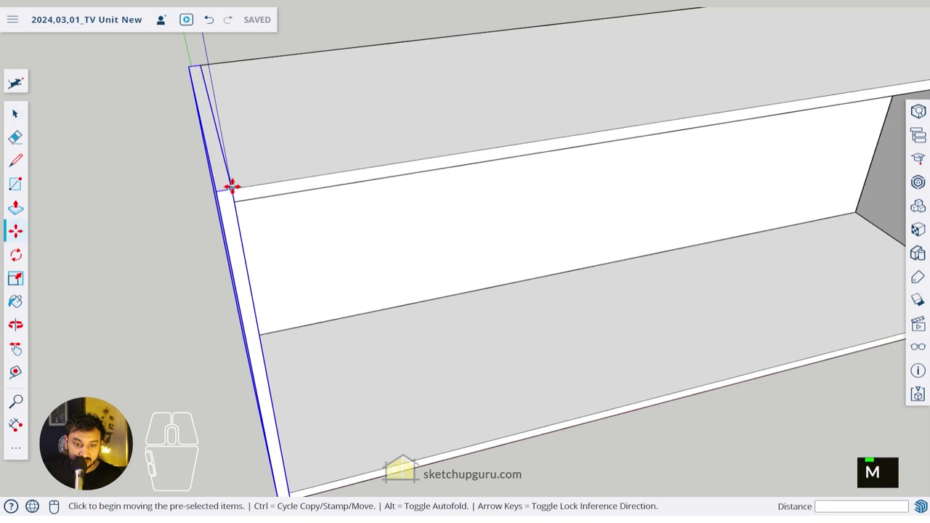
{"action": "middle_click_drag", "start_coordinate": [230, 208], "coordinate": [295, 275]}
{"action": "left_click", "coordinate": [294, 275]}
{"action": "scroll", "coordinate": [297, 272], "scroll_direction": "down", "scroll_amount": 4}
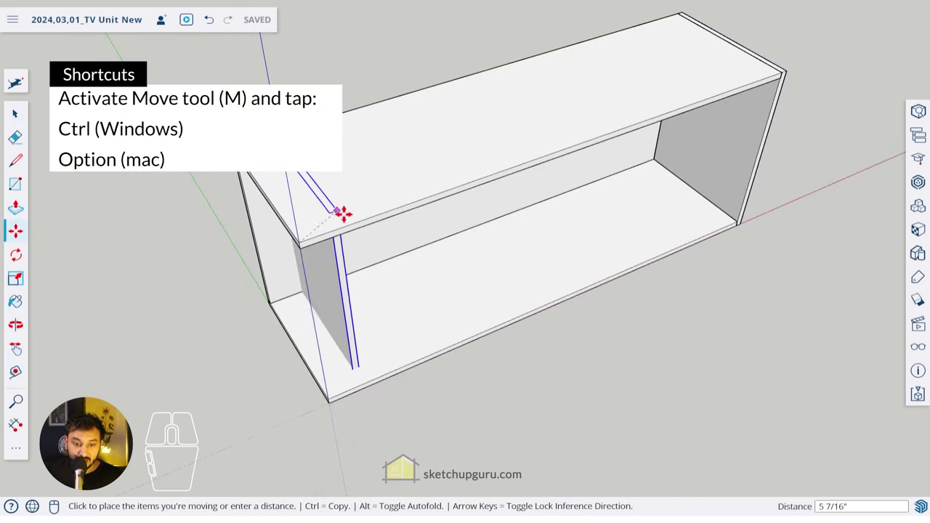
{"action": "key", "text": "ctrl"}
{"action": "middle_click_drag", "start_coordinate": [385, 213], "coordinate": [504, 183]}
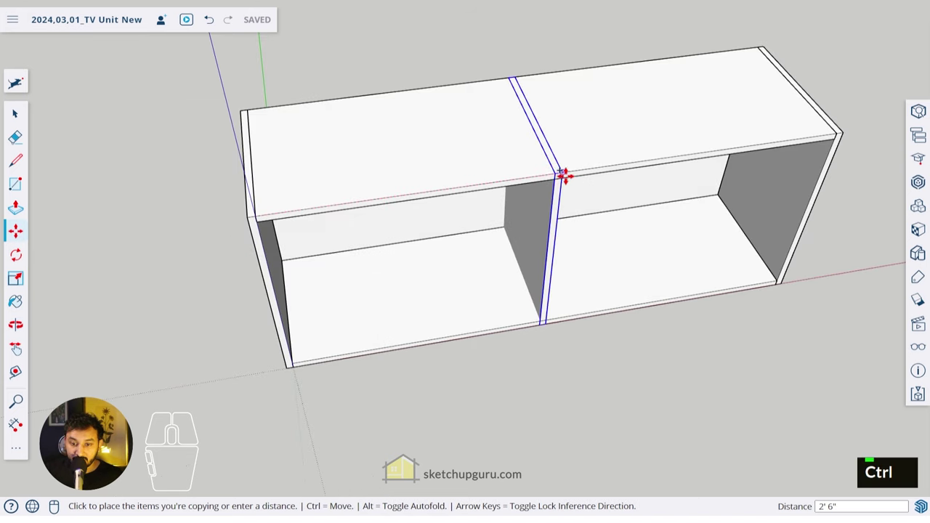
{"action": "left_click", "coordinate": [561, 175]}
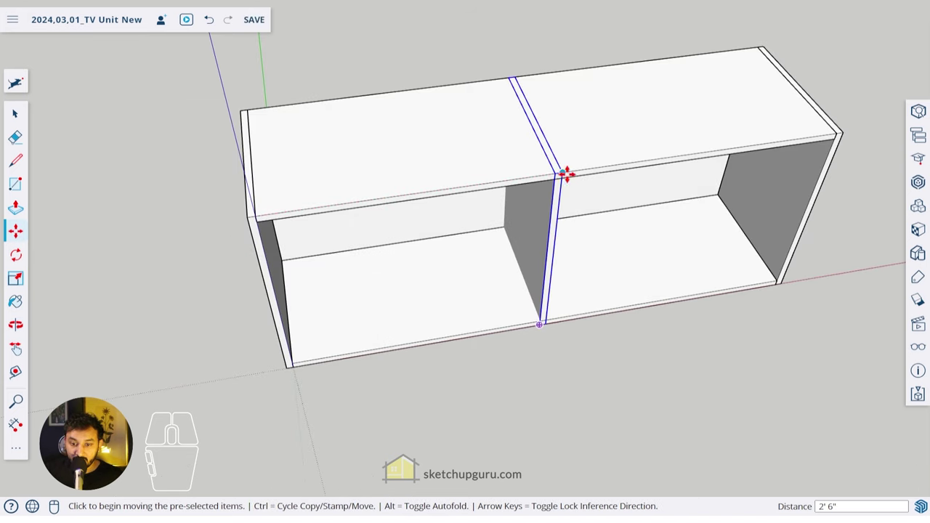
{"action": "scroll", "coordinate": [608, 183], "scroll_direction": "up", "scroll_amount": 5}
{"action": "middle_click_drag", "start_coordinate": [549, 204], "coordinate": [491, 194]}
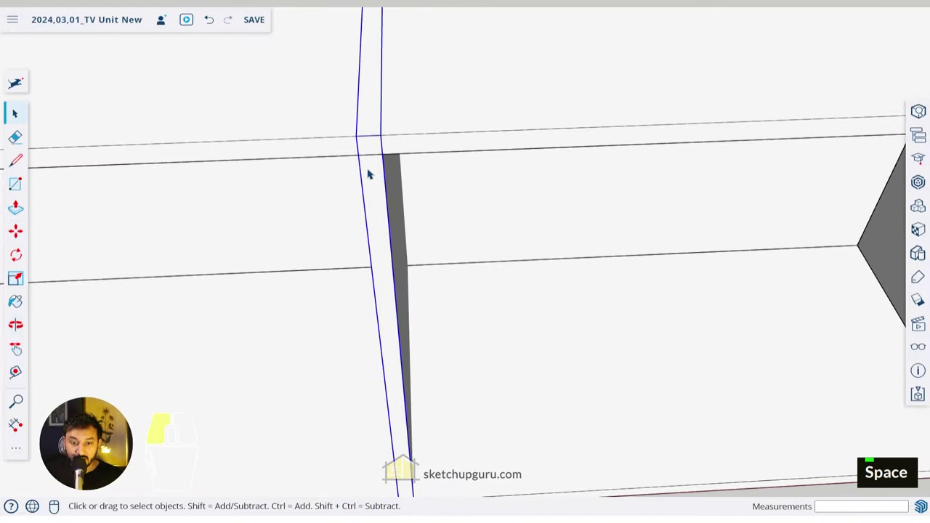
- Shift the divider 3/8" to centre it in the cabinet
{"action": "key", "text": "m"}
{"action": "left_click", "coordinate": [368, 137]}
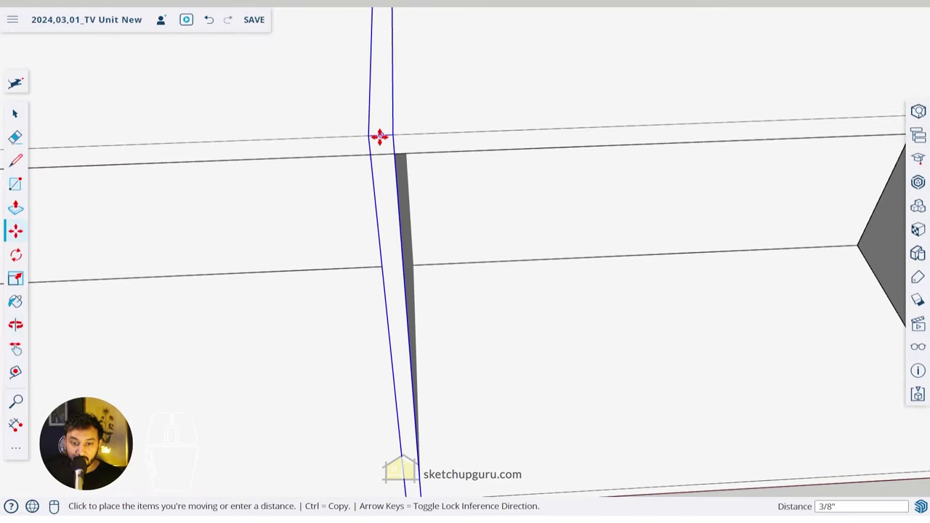
{"action": "left_click", "coordinate": [397, 137]}
{"action": "scroll", "coordinate": [445, 154], "scroll_direction": "down", "scroll_amount": 10}
{"action": "middle_click_drag", "start_coordinate": [448, 184], "coordinate": [293, 121]}
{"action": "key", "text": "space"}
{"action": "scroll", "coordinate": [407, 184], "scroll_direction": "up", "scroll_amount": 5}
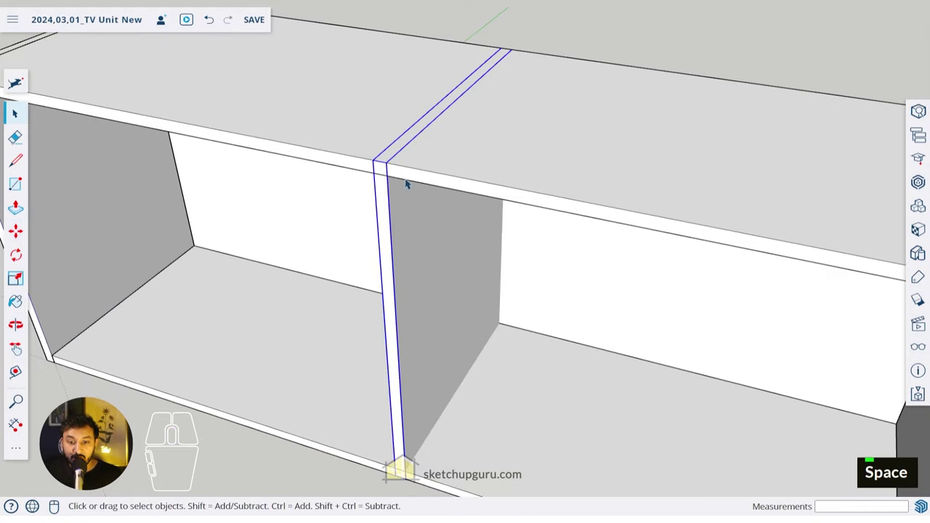
{"action": "scroll", "coordinate": [402, 253], "scroll_direction": "down", "scroll_amount": 5}
{"action": "middle_click_drag", "start_coordinate": [401, 253], "coordinate": [205, 189]}
{"action": "scroll", "coordinate": [388, 286], "scroll_direction": "up", "scroll_amount": 5}
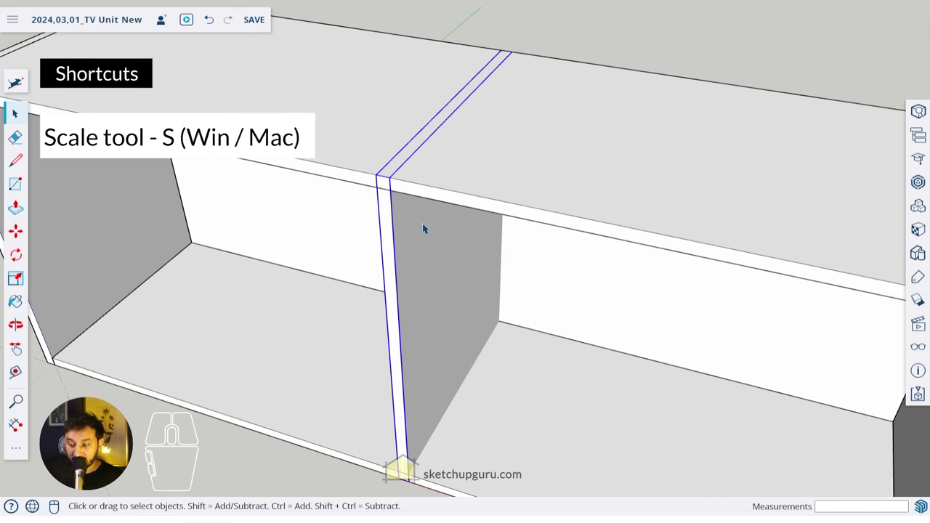
- Scale the divider's height so it reaches the cabinet's top edge
{"action": "key", "text": "s"}
{"action": "left_click", "coordinate": [453, 106]}
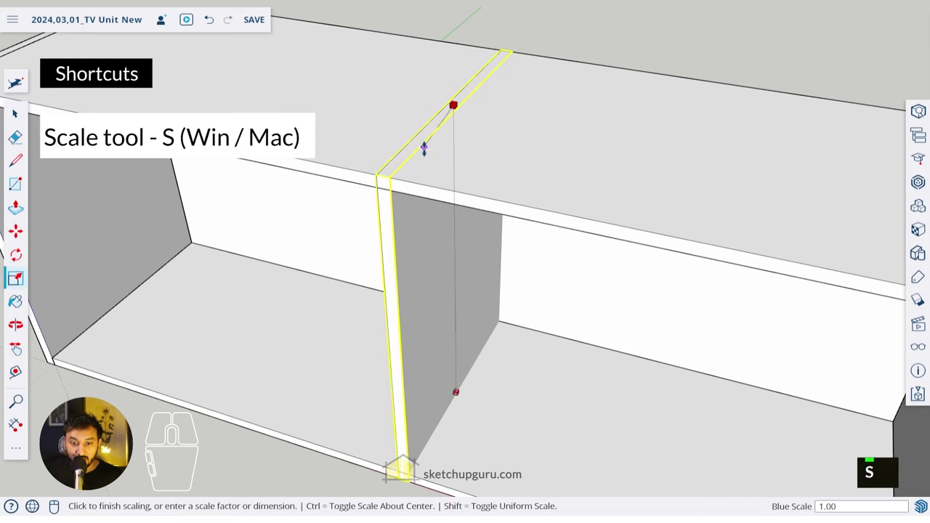
{"action": "left_click", "coordinate": [385, 190]}
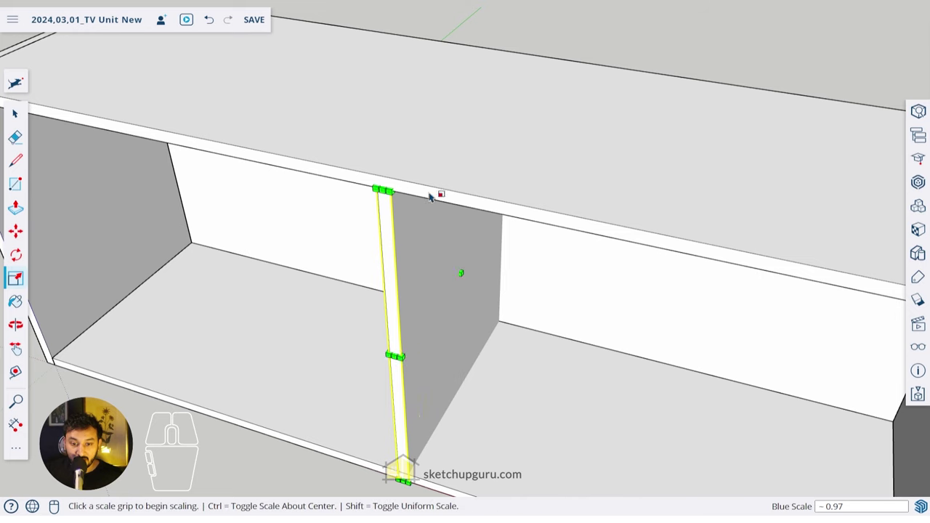
{"action": "scroll", "coordinate": [429, 197], "scroll_direction": "down", "scroll_amount": 2}
{"action": "middle_click_drag", "start_coordinate": [460, 398], "coordinate": [460, 358]}
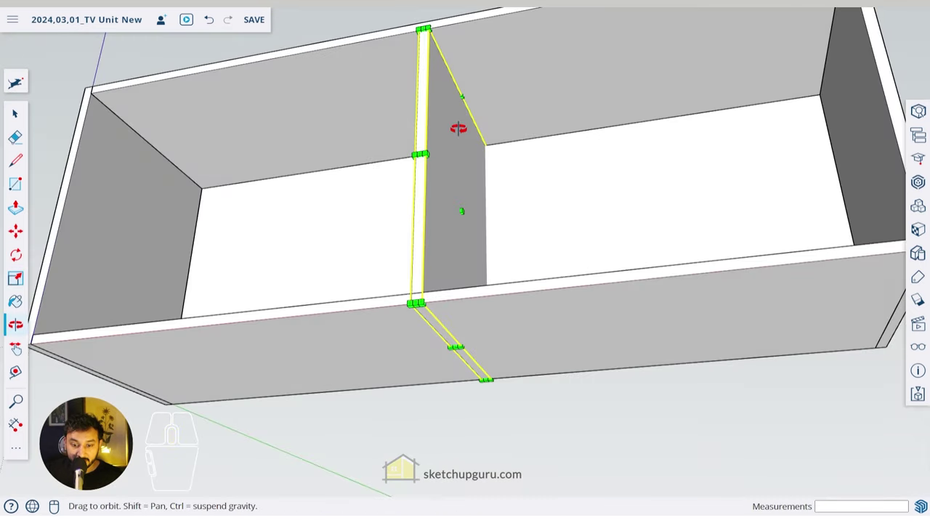
{"action": "left_click", "coordinate": [455, 347]}
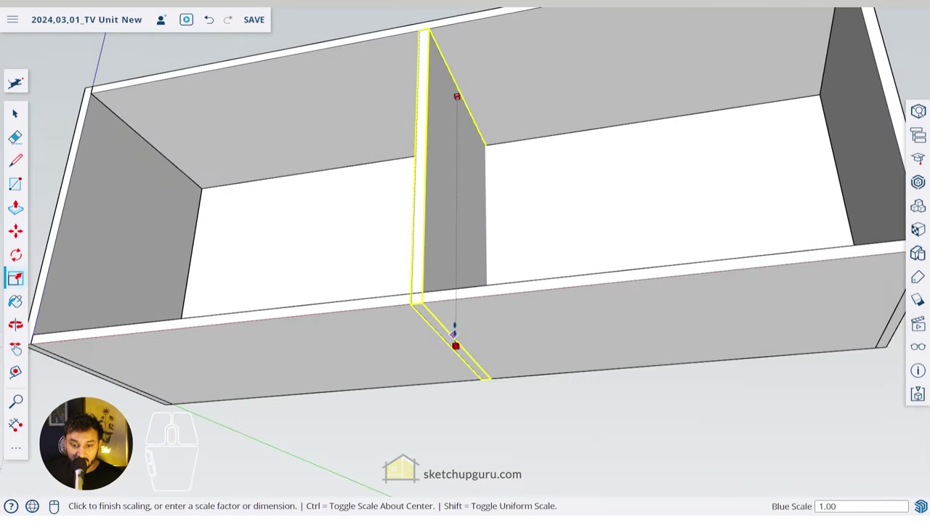
{"action": "left_click", "coordinate": [425, 292]}
- Stretch the divider's depth along the green axis to the cabinet's front edge
{"action": "middle_click_drag", "start_coordinate": [431, 295], "coordinate": [539, 360]}
{"action": "scroll", "coordinate": [457, 293], "scroll_direction": "down", "scroll_amount": 1}
{"action": "scroll", "coordinate": [782, 260], "scroll_direction": "up", "scroll_amount": 3}
{"action": "left_click", "coordinate": [775, 255]}
{"action": "scroll", "coordinate": [760, 249], "scroll_direction": "down", "scroll_amount": 3}
{"action": "middle_click_drag", "start_coordinate": [669, 242], "coordinate": [506, 395]}
{"action": "left_click", "coordinate": [535, 394]}
{"action": "scroll", "coordinate": [469, 337], "scroll_direction": "down", "scroll_amount": 3}
{"action": "key", "text": "space"}
- Pick up the back panel with the Move tool
{"action": "scroll", "coordinate": [425, 347], "scroll_direction": "up", "scroll_amount": 2}
{"action": "middle_click_drag", "start_coordinate": [425, 348], "coordinate": [459, 291]}
{"action": "key", "text": "m"}
{"action": "left_click", "coordinate": [388, 288]}
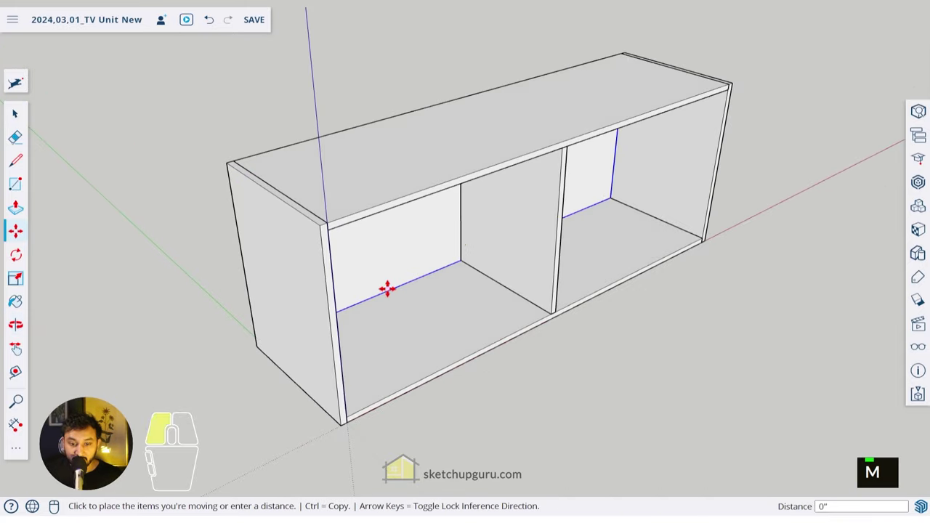
- Copy the back panel along the green axis to the cabinet's front
{"action": "key", "text": "ctrl"}
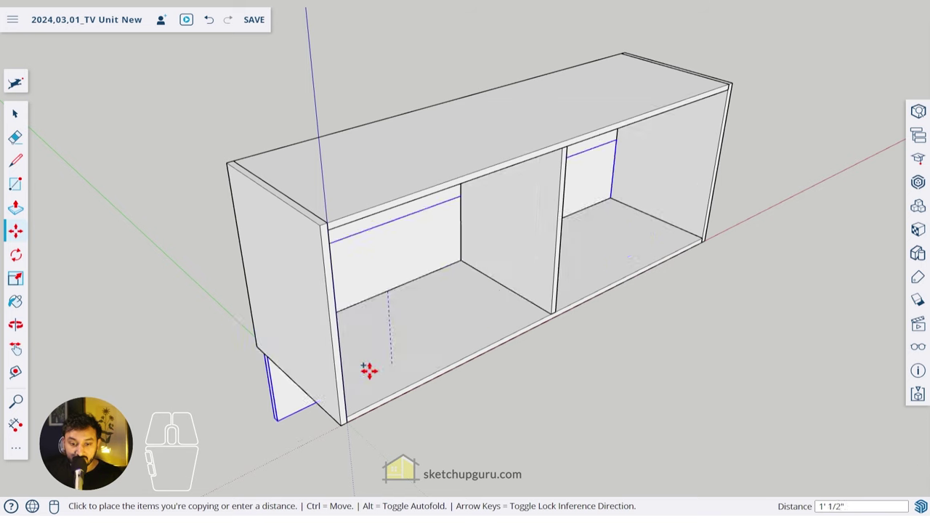
{"action": "key", "text": "Right"}
{"action": "key", "text": "Left"}
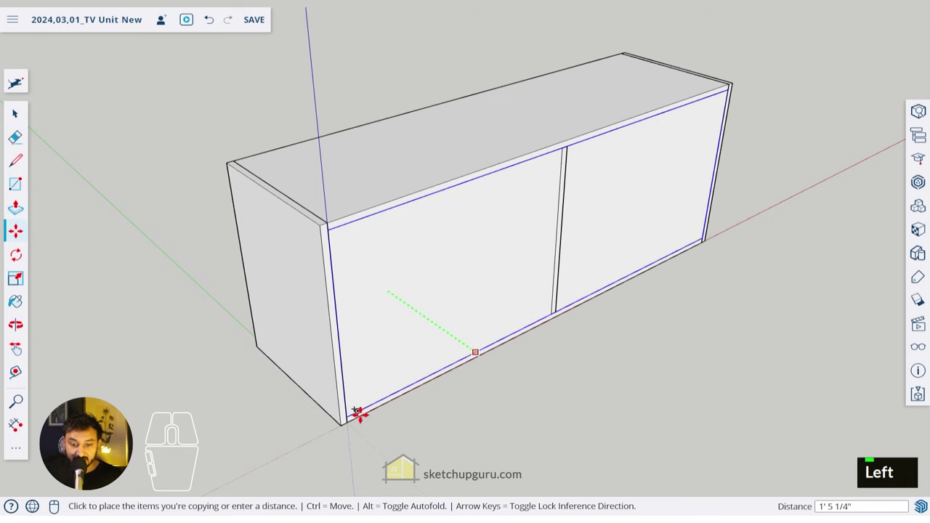
{"action": "left_click", "coordinate": [353, 415]}
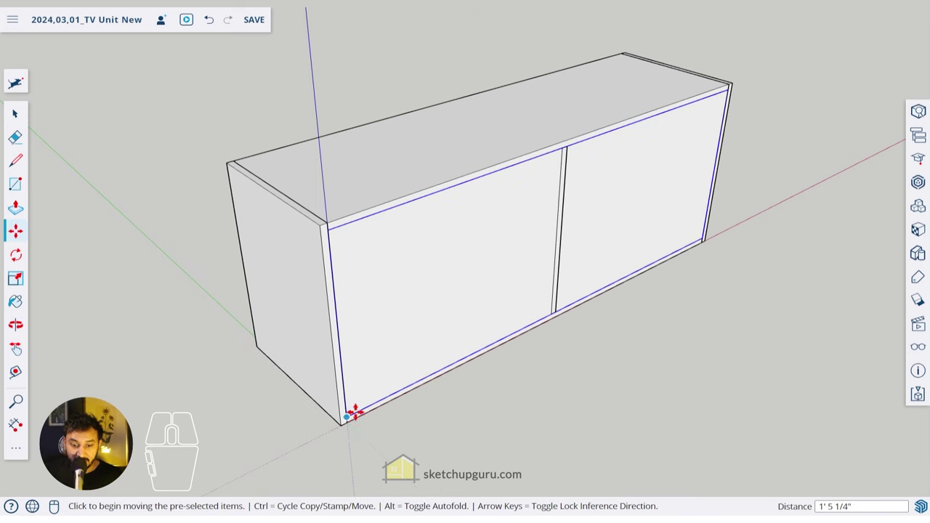
{"action": "key", "text": "space"}
{"action": "mouse_move", "coordinate": [683, 270]}
{"action": "middle_mouse_down"}
{"action": "mouse_move", "coordinate": [552, 305]}
{"action": "mouse_move", "coordinate": [708, 295]}
{"action": "mouse_move", "coordinate": [578, 251]}
{"action": "mouse_move", "coordinate": [683, 285]}
{"action": "middle_mouse_up"}
- Narrow the front panel along the red axis so it stops at the divider
{"action": "key", "text": "s"}
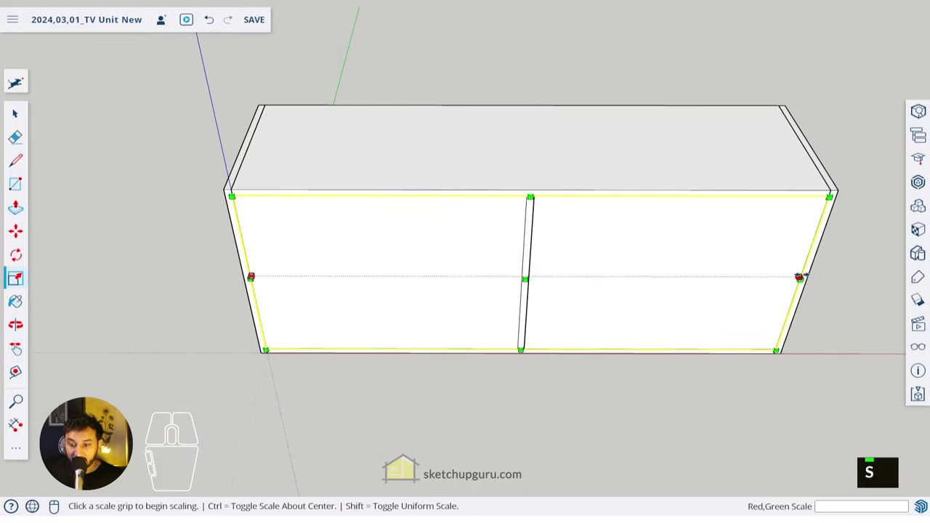
{"action": "scroll", "coordinate": [814, 287], "scroll_direction": "up", "scroll_amount": 4}
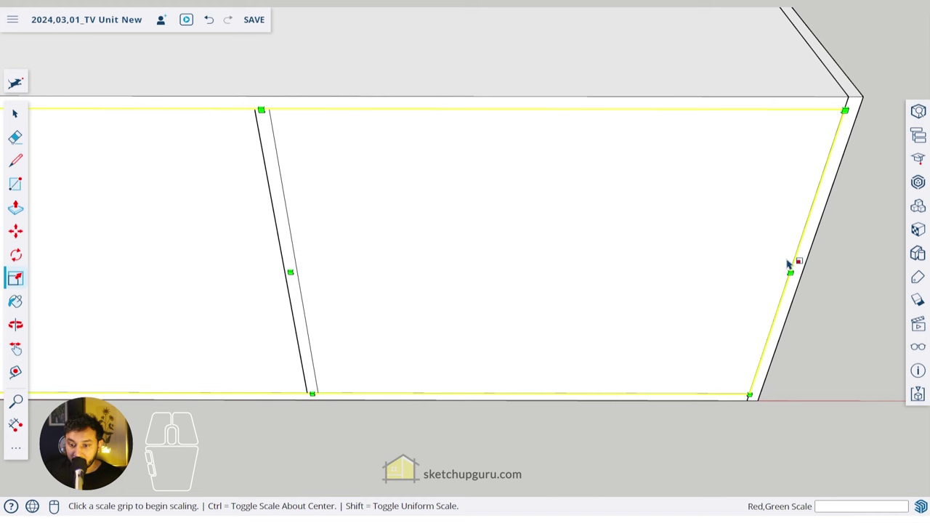
{"action": "left_click", "coordinate": [788, 269]}
{"action": "scroll", "coordinate": [540, 208], "scroll_direction": "down", "scroll_amount": 5}
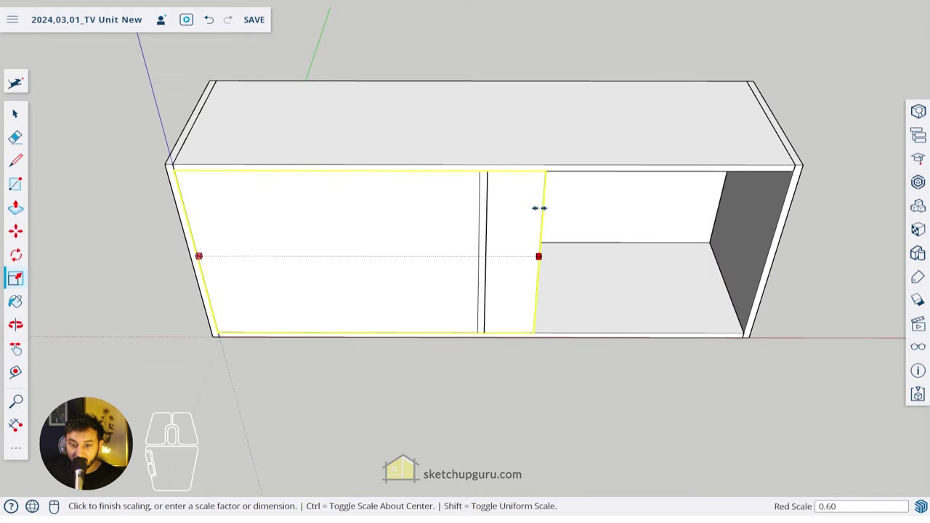
{"action": "left_click", "coordinate": [480, 176]}
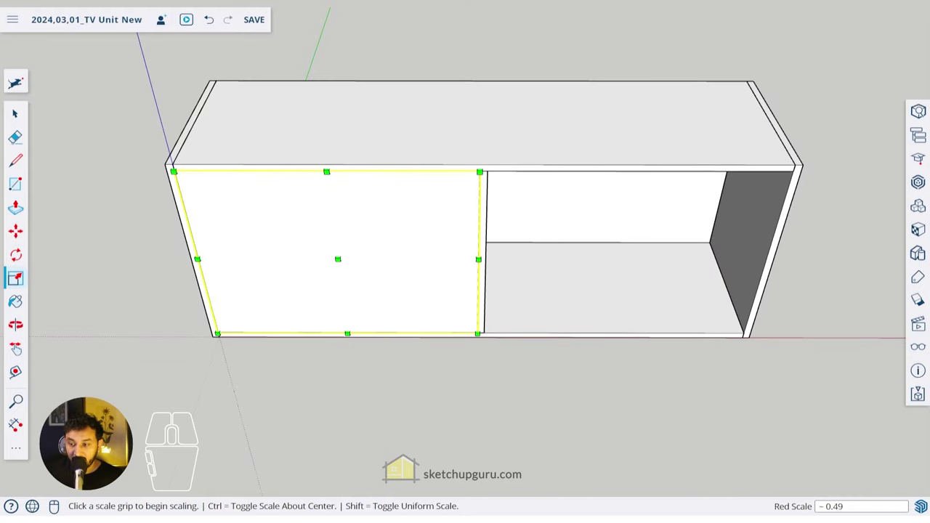
{"action": "key", "text": "space"}
{"action": "middle_click_drag", "start_coordinate": [649, 373], "coordinate": [354, 291]}
- Place a Tape Measure guide at the left door's midpoint
{"action": "key", "text": "t"}
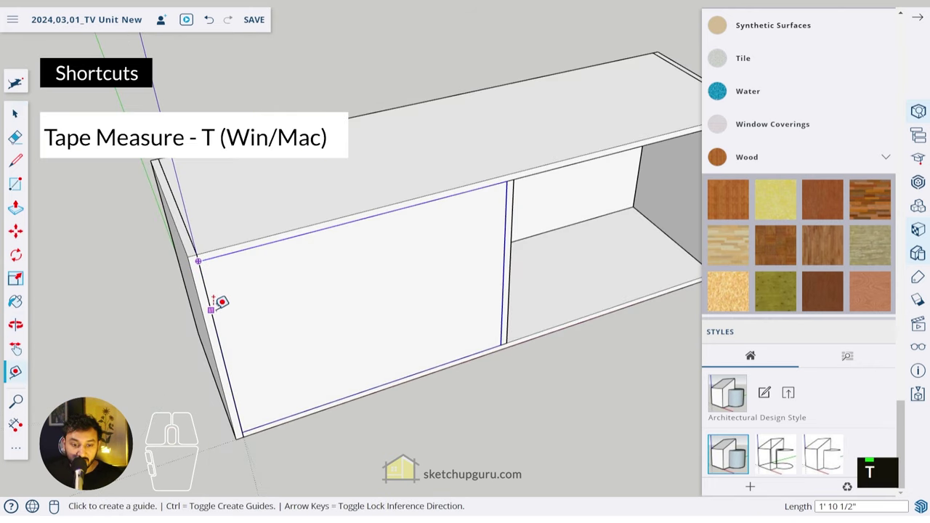
{"action": "left_click", "coordinate": [211, 309]}
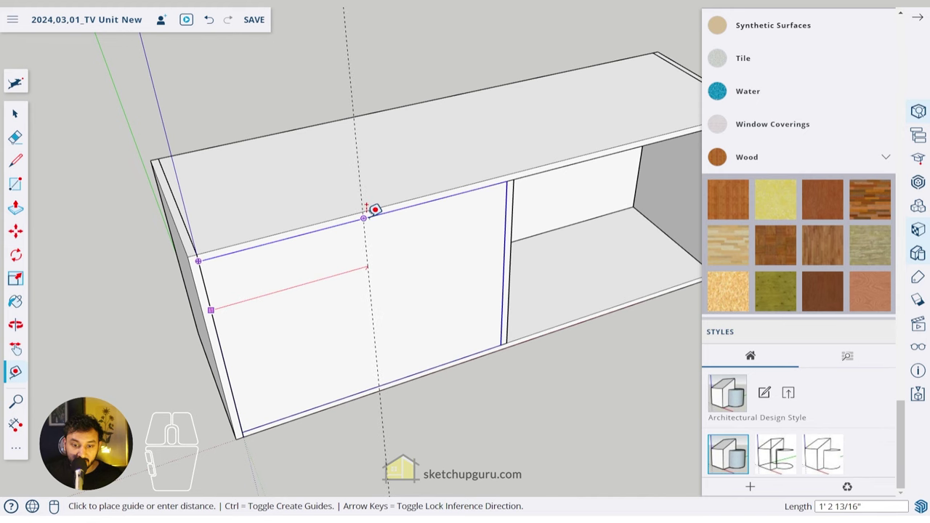
{"action": "left_click", "coordinate": [365, 216]}
{"action": "key", "text": "space"}
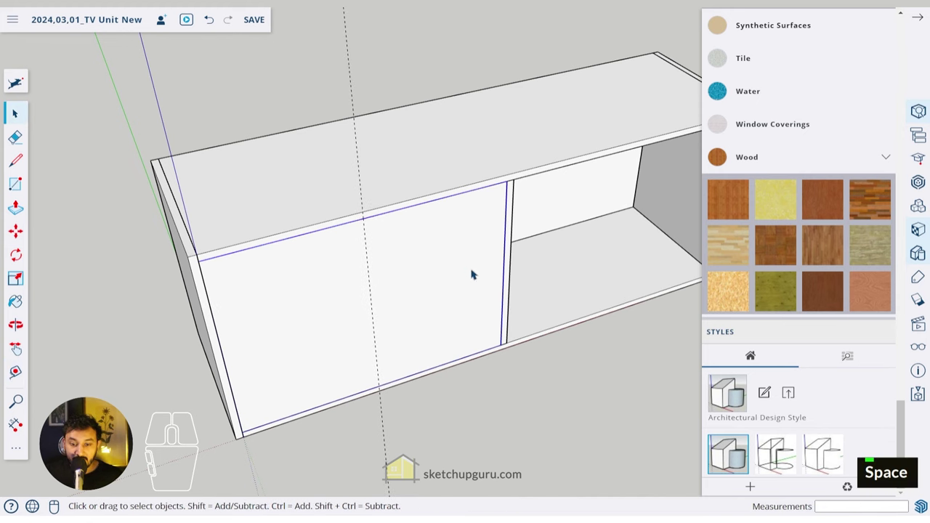
{"action": "middle_click_drag", "start_coordinate": [458, 264], "coordinate": [393, 307]}
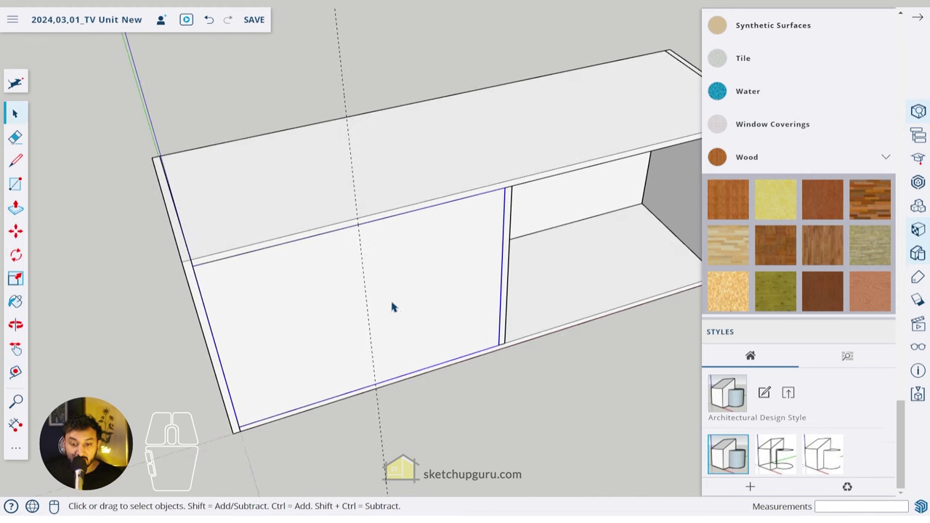
- Scale the left door to half width at the guide
{"action": "key", "text": "s"}
{"action": "left_click", "coordinate": [501, 273]}
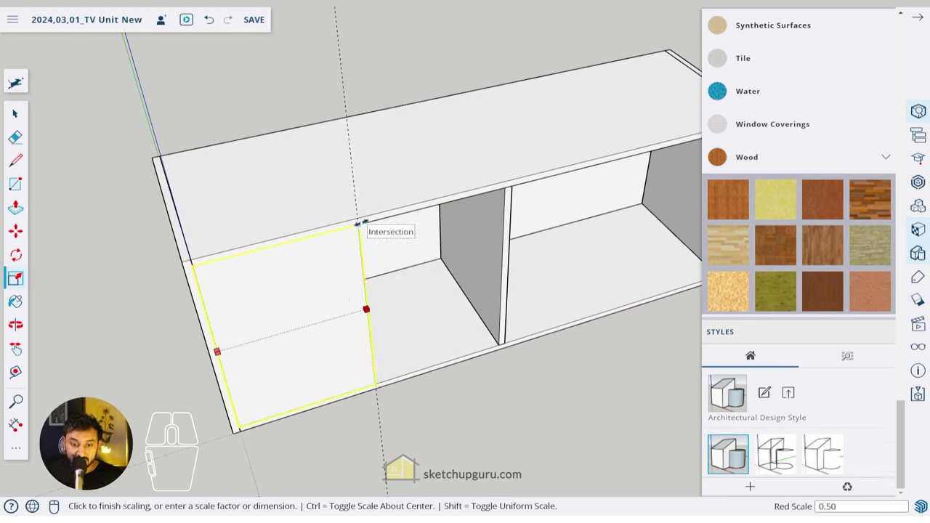
{"action": "left_click", "coordinate": [358, 224]}
{"action": "middle_click_drag", "start_coordinate": [440, 276], "coordinate": [208, 239]}
{"action": "key", "text": "space"}
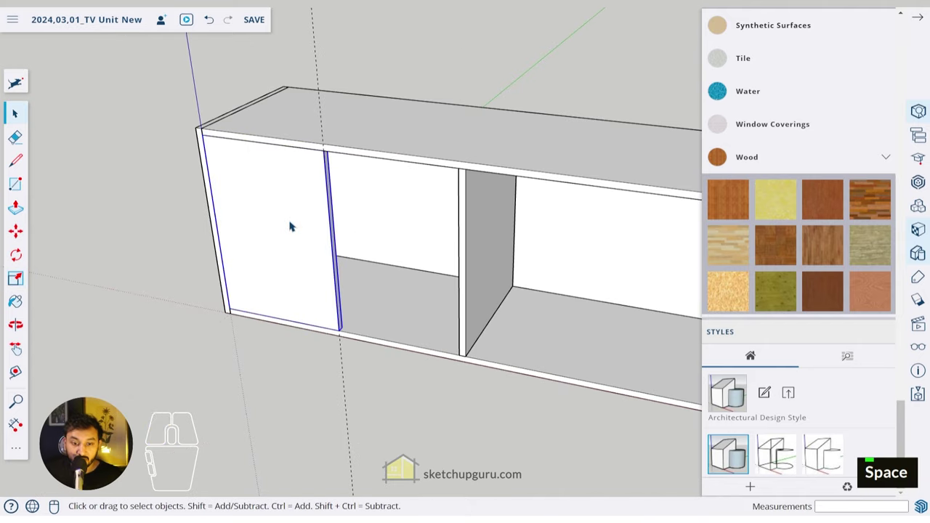
{"action": "middle_click_drag", "start_coordinate": [289, 226], "coordinate": [282, 311]}
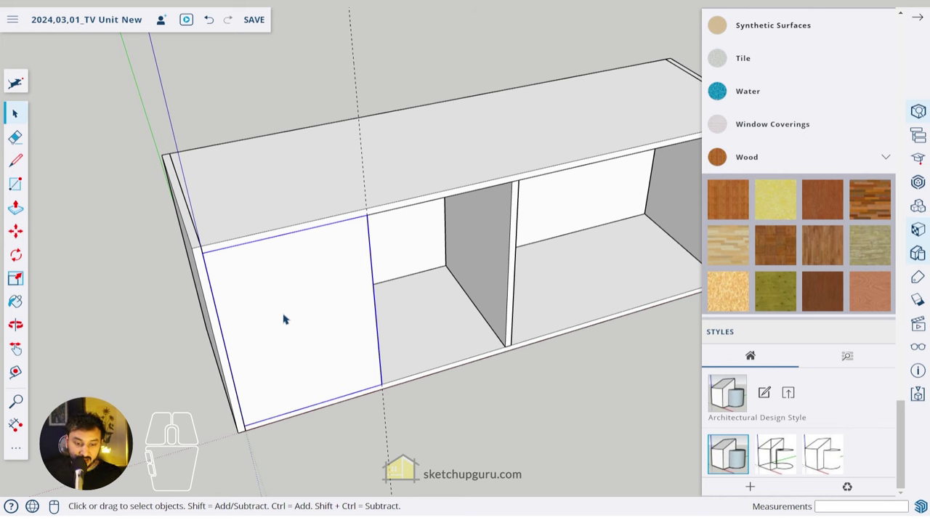
- Copy the half-width door beside the first, up to the divider
{"action": "key", "text": "m"}
{"action": "key", "text": "ctrl"}
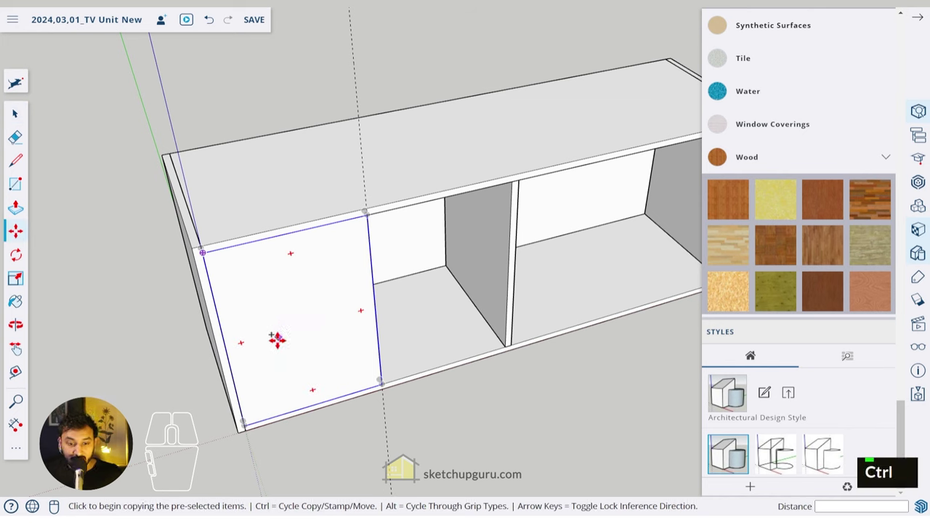
{"action": "left_click", "coordinate": [248, 424]}
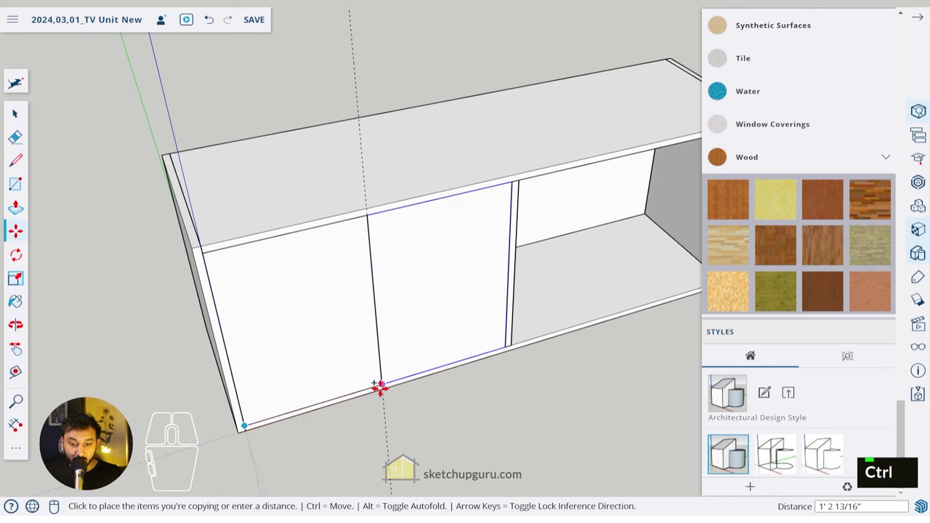
{"action": "left_click", "coordinate": [383, 385]}
{"action": "middle_click_drag", "start_coordinate": [383, 385], "coordinate": [303, 227]}
{"action": "key", "text": "space"}
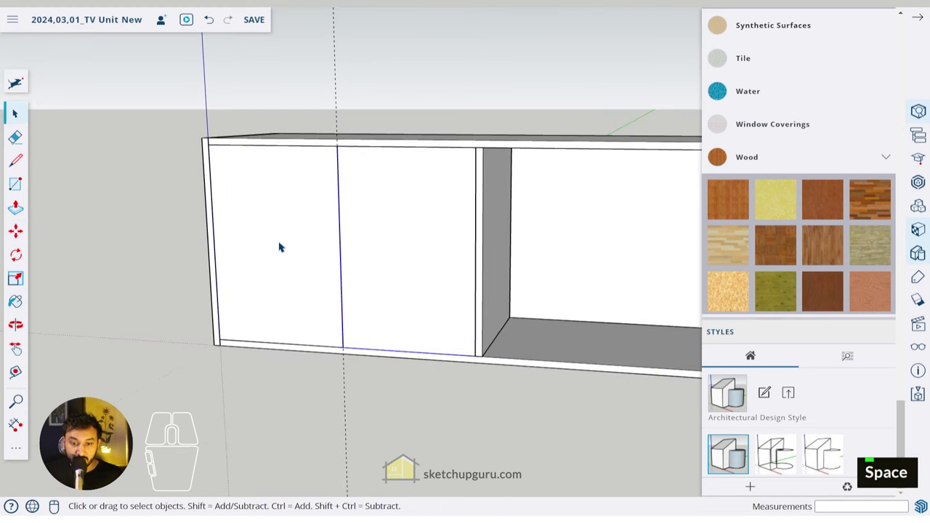
- Delete the leftover guide line
{"action": "scroll", "coordinate": [280, 248], "scroll_direction": "down", "scroll_amount": 3}
{"action": "middle_click_drag", "start_coordinate": [420, 272], "coordinate": [382, 310]}
{"action": "middle_click_drag", "start_coordinate": [357, 216], "coordinate": [348, 125]}
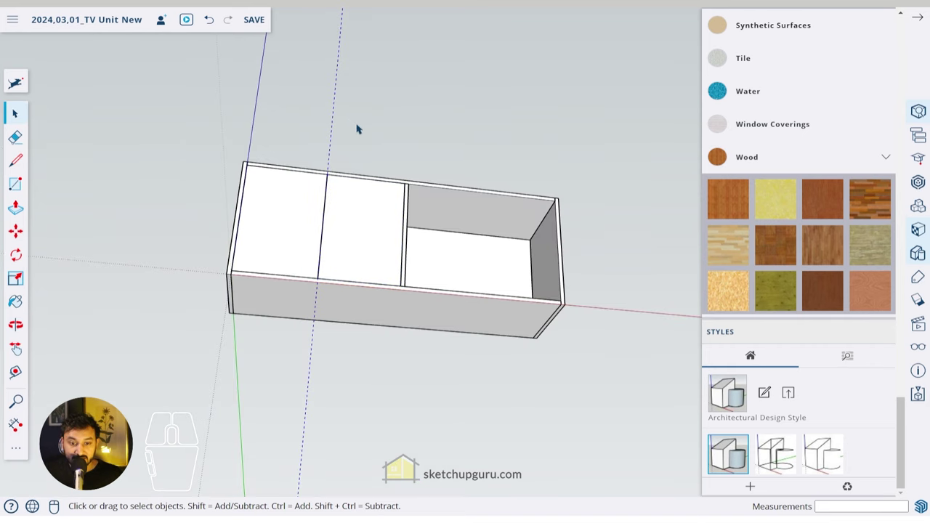
{"action": "key", "text": "Delete"}
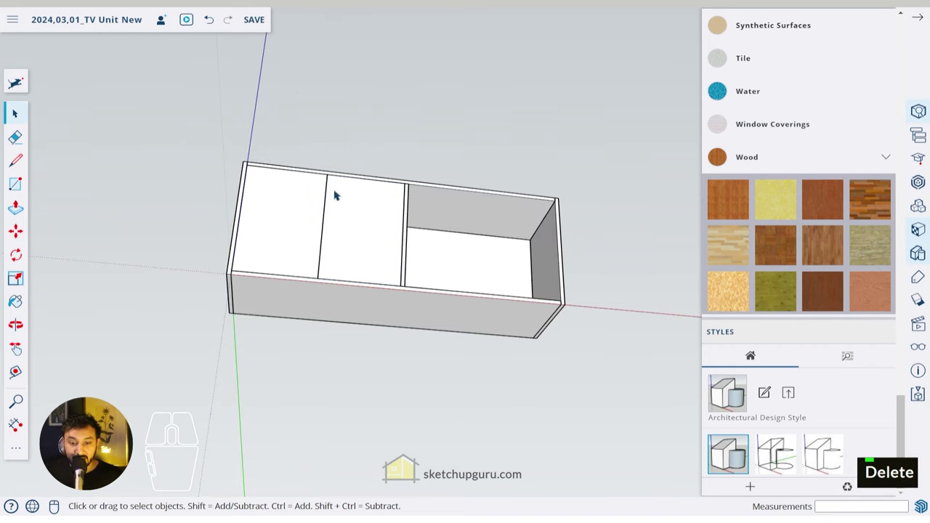
- Place a guide 2" in from the cabinet's edge, viewed from below
{"action": "middle_click_drag", "start_coordinate": [335, 185], "coordinate": [327, 156]}
{"action": "left_click", "coordinate": [316, 262]}
{"action": "middle_click_drag", "start_coordinate": [313, 264], "coordinate": [405, 415]}
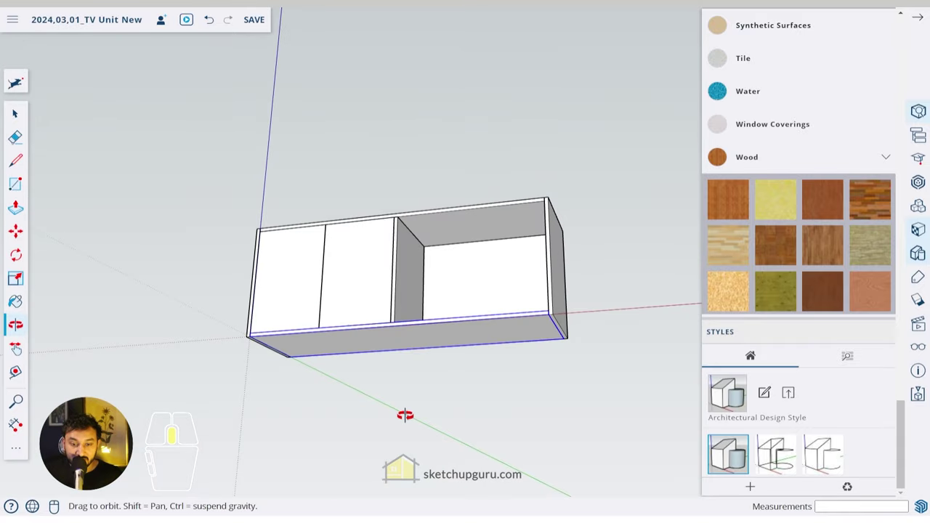
{"action": "middle_click_drag", "start_coordinate": [371, 359], "coordinate": [451, 301]}
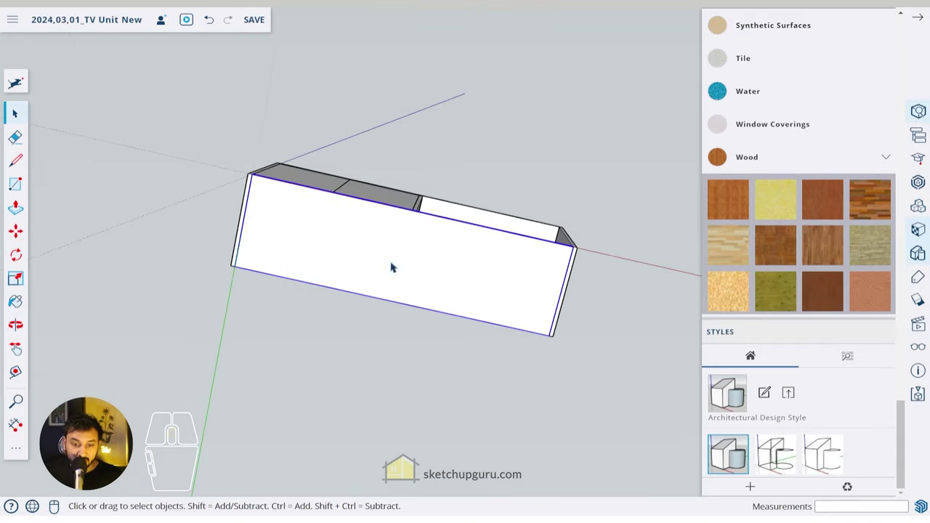
{"action": "scroll", "coordinate": [291, 195], "scroll_direction": "up", "scroll_amount": 5}
{"action": "scroll", "coordinate": [272, 159], "scroll_direction": "up", "scroll_amount": 5}
{"action": "key", "text": "t"}
{"action": "left_click", "coordinate": [276, 157]}
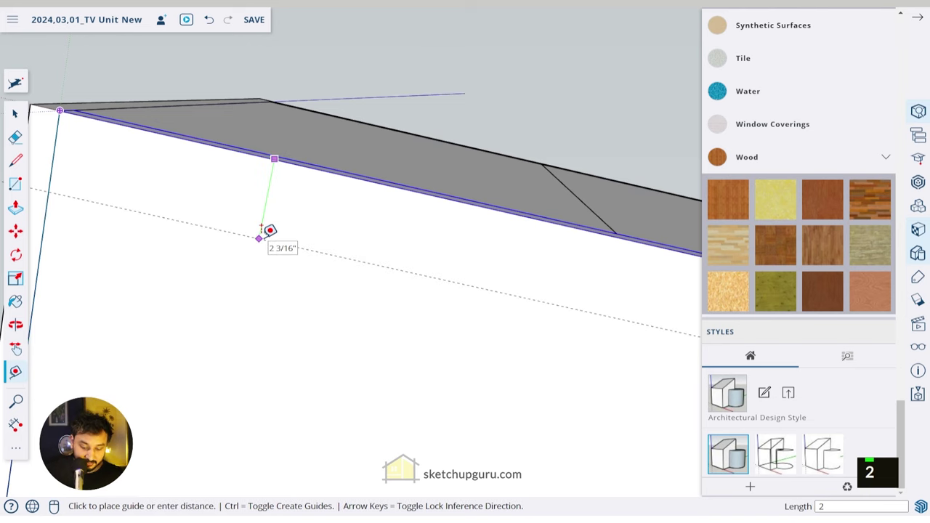
{"action": "key", "text": "shift"}
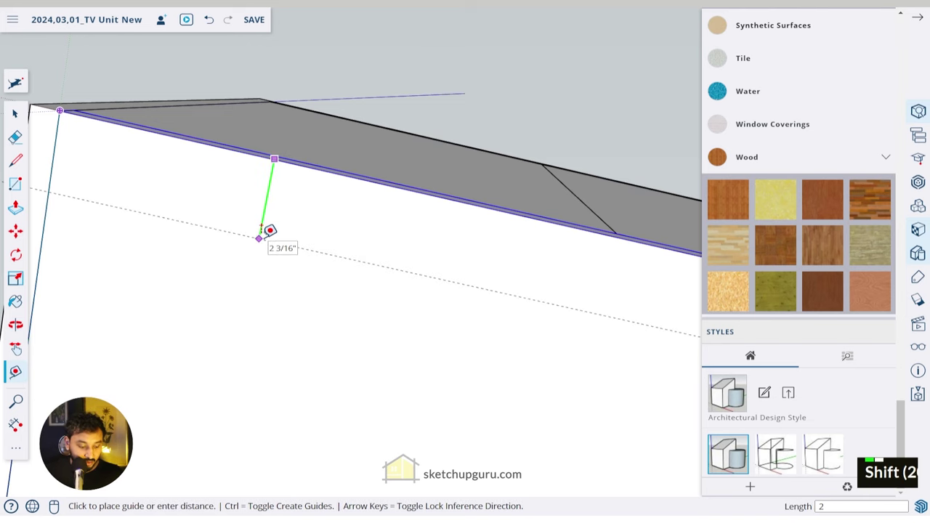
{"action": "key", "text": "Return"}
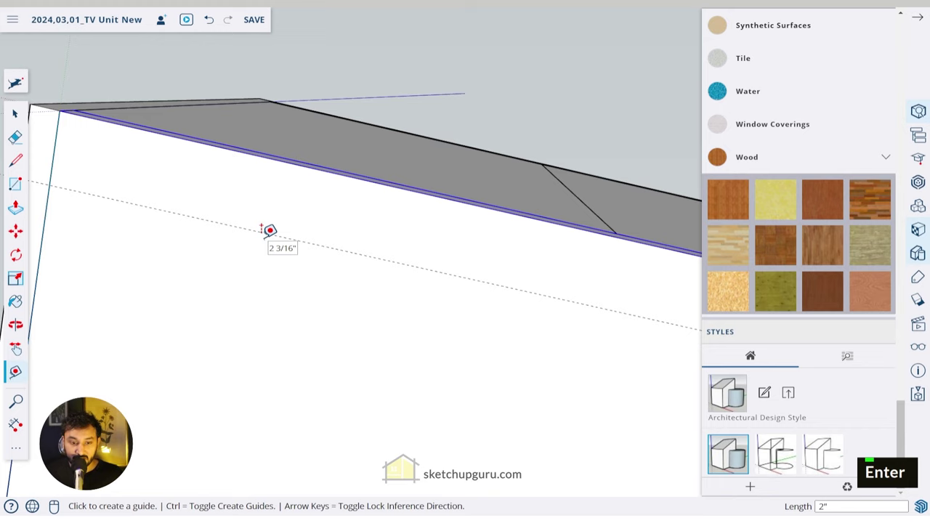
{"action": "key", "text": "space"}
{"action": "middle_click_drag", "start_coordinate": [269, 231], "coordinate": [215, 379]}
- Add guides 4" in from the box's side edge and its right edge
{"action": "key", "text": "t"}
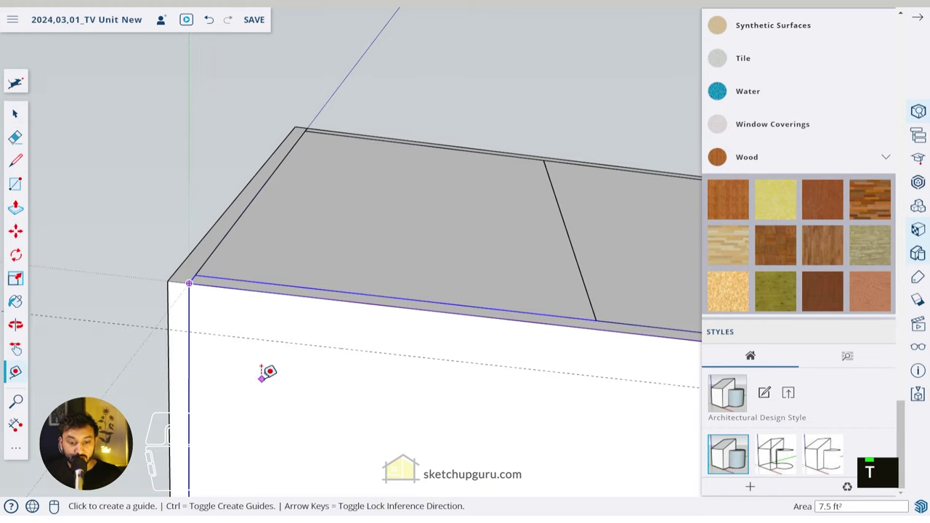
{"action": "left_click", "coordinate": [169, 360]}
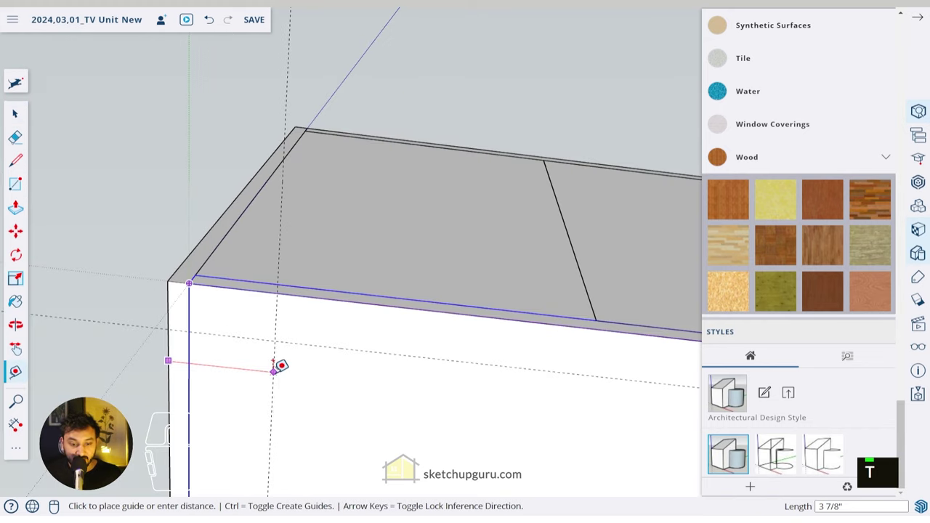
{"action": "type", "text": "4\""}
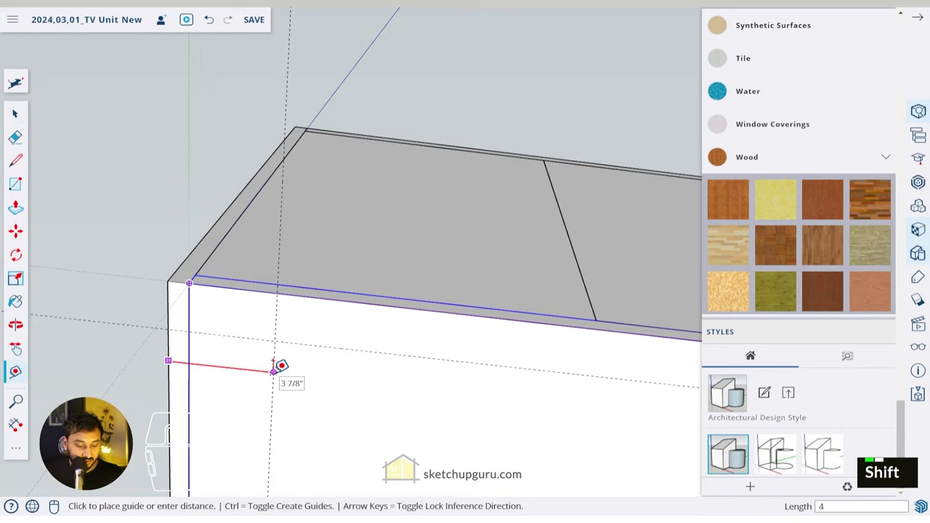
{"action": "key", "text": "Return"}
{"action": "middle_click_drag", "start_coordinate": [278, 365], "coordinate": [530, 422]}
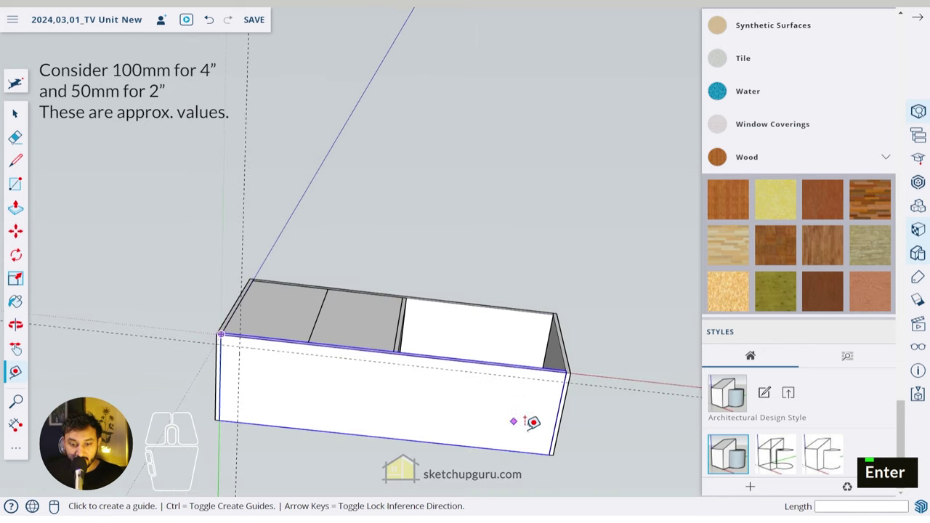
{"action": "scroll", "coordinate": [530, 421], "scroll_direction": "up", "scroll_amount": 5}
{"action": "left_click", "coordinate": [572, 369]}
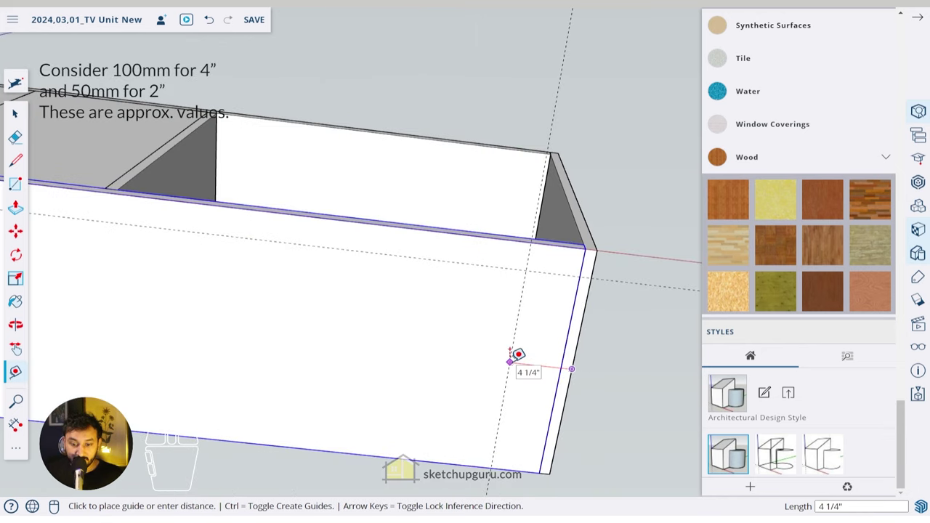
{"action": "type", "text": "4\""}
{"action": "key", "text": "Return"}
- Add a guide 2" in from the box's bottom edge
{"action": "middle_click_drag", "start_coordinate": [517, 354], "coordinate": [451, 418]}
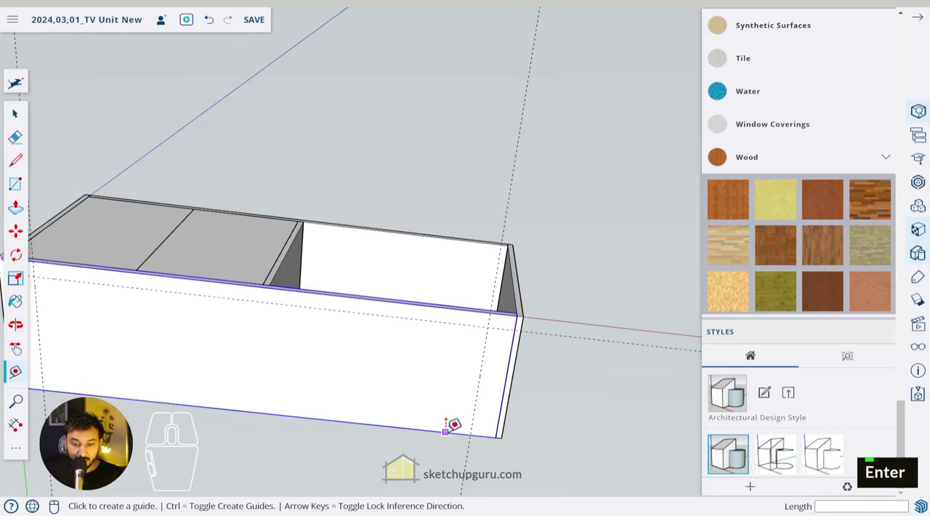
{"action": "left_click", "coordinate": [446, 432]}
{"action": "type", "text": "2"}
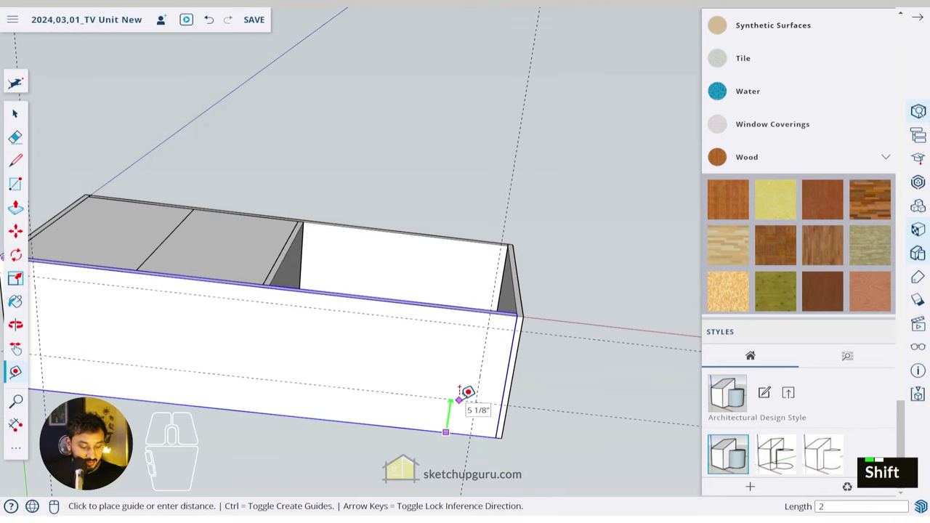
{"action": "type", "text": "\""}
{"action": "key", "text": "Return"}
{"action": "key", "text": "space"}
{"action": "middle_click_drag", "start_coordinate": [467, 400], "coordinate": [480, 339]}
{"action": "scroll", "coordinate": [295, 276], "scroll_direction": "up", "scroll_amount": 5}
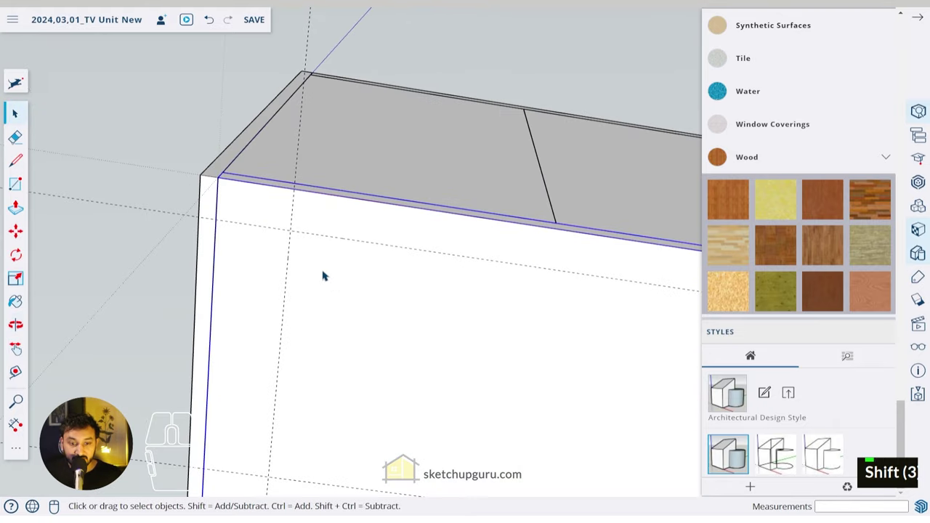
- Start a rectangle at the guide intersection, correcting a mistyped size entry
{"action": "key", "text": "r"}
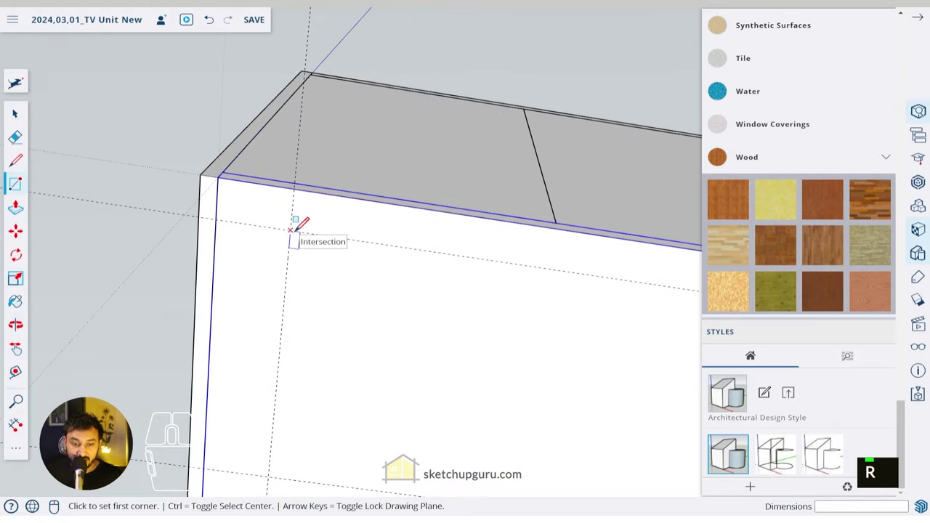
{"action": "left_click", "coordinate": [291, 229]}
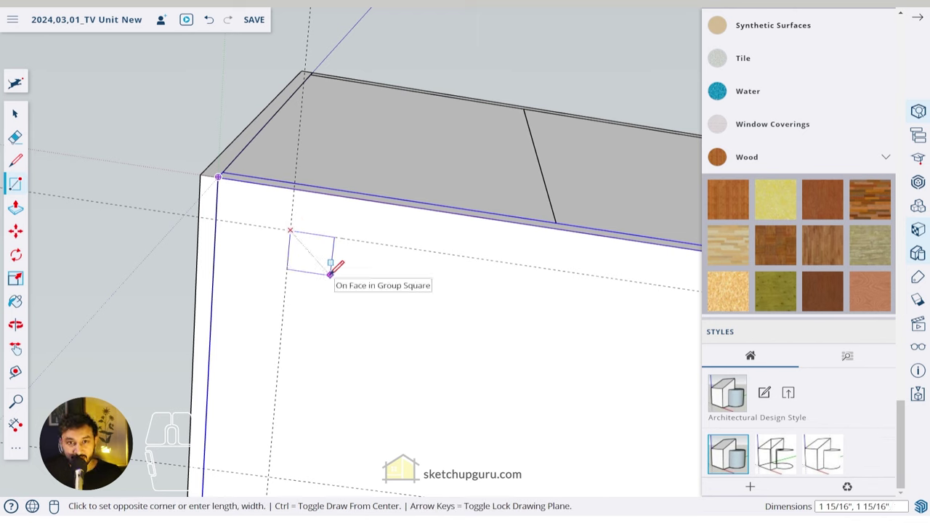
{"action": "type", "text": "1.5"}
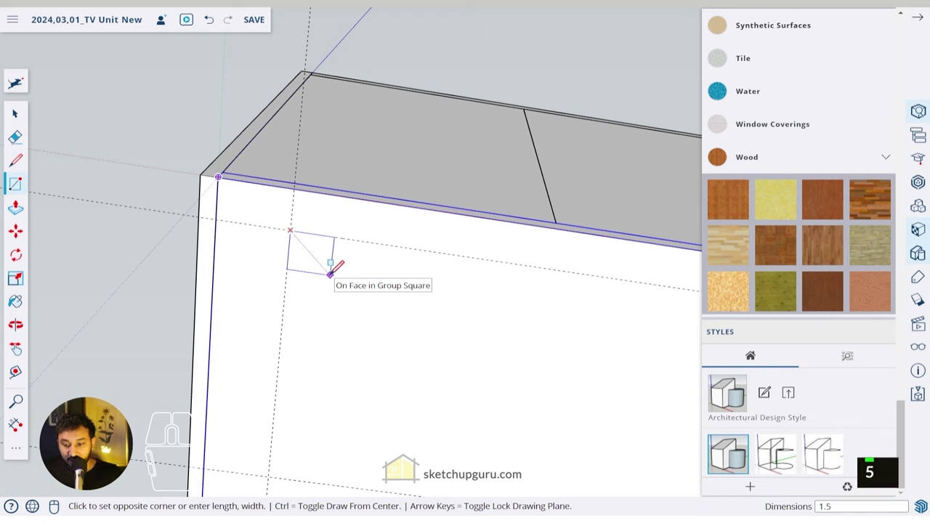
{"action": "key", "text": "shift"}
{"action": "type", "text": ","}
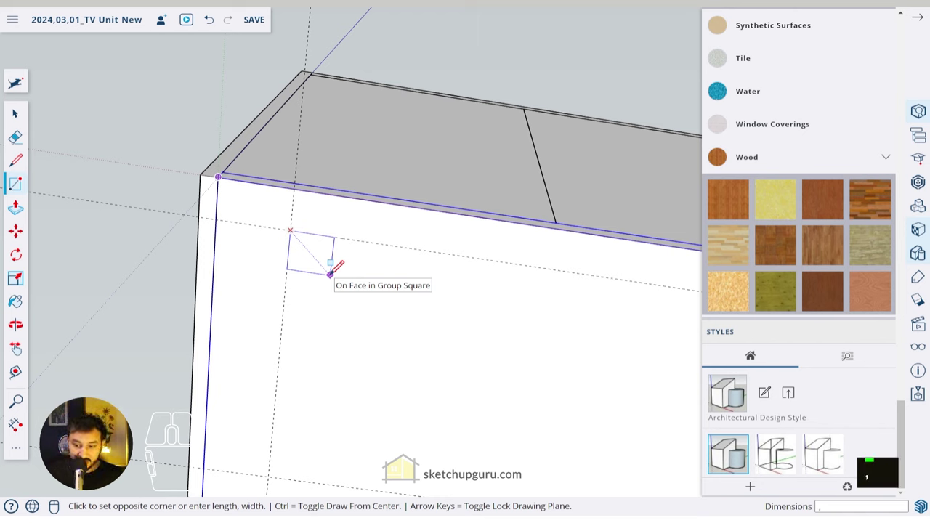
{"action": "key", "text": "shift"}
{"action": "key", "text": "BackSpace"}
{"action": "key", "text": "BackSpace"}
{"action": "key", "text": "BackSpace"}
{"action": "key", "text": "BackSpace"}
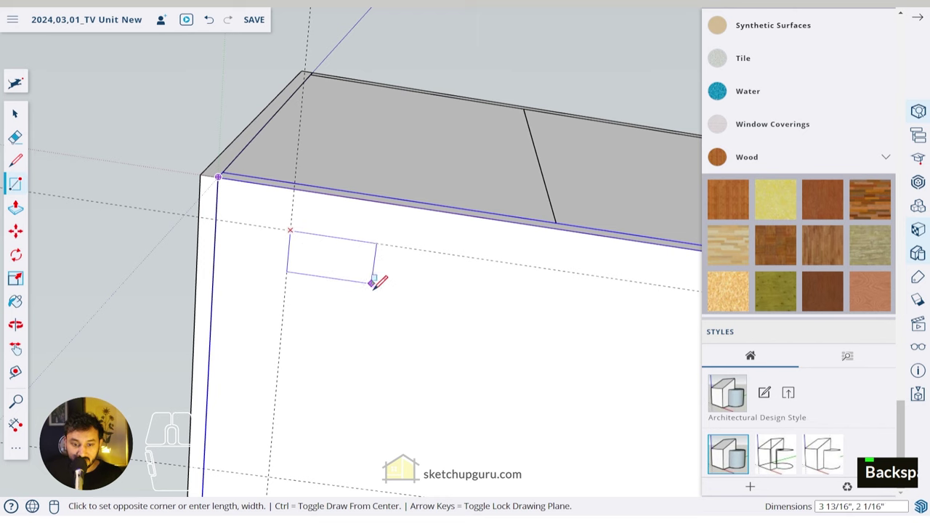
{"action": "type", "text": "1.5"}
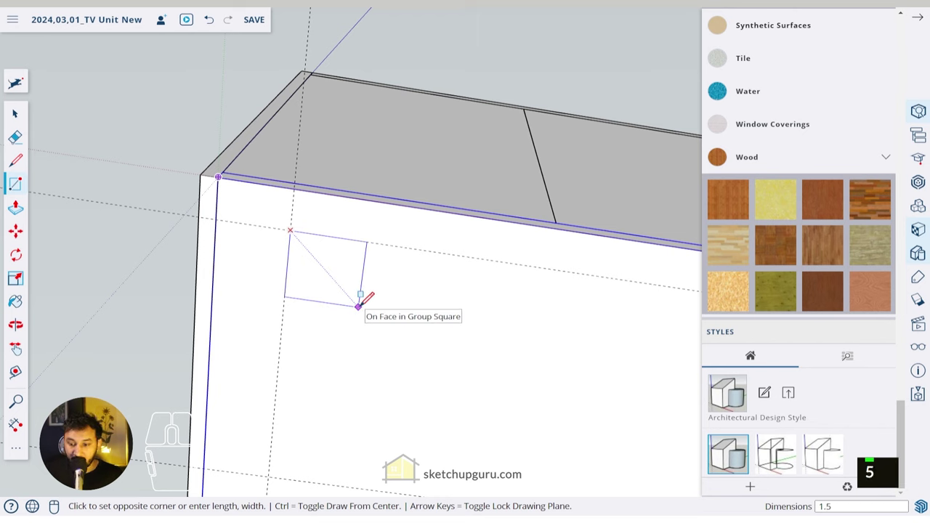
{"action": "type", "text": "\""}
{"action": "type", "text": "1,5"}
{"action": "type", "text": "\""}
- Lock the rectangle's plane and commit it as a 1.5" by 1.5" square
{"action": "scroll", "coordinate": [358, 311], "scroll_direction": "down", "scroll_amount": 2}
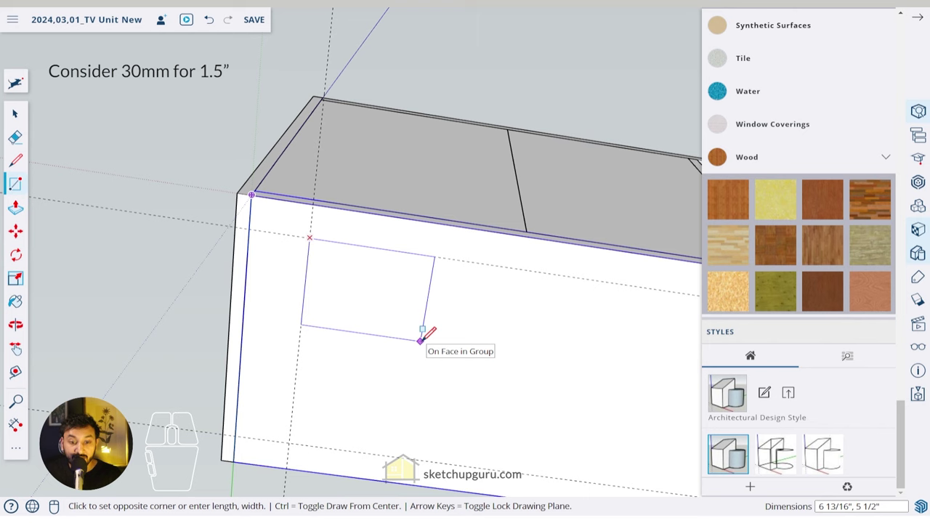
{"action": "key", "text": "Up"}
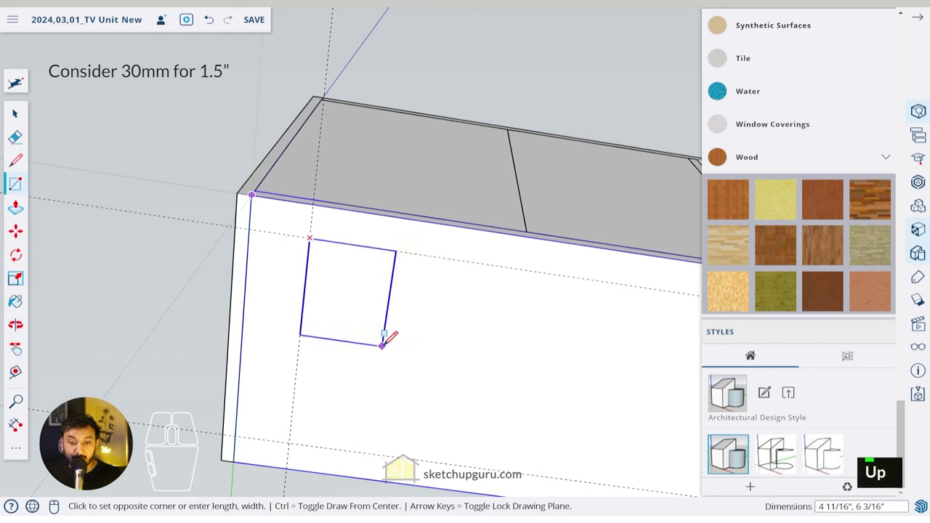
{"action": "type", "text": "1.5"}
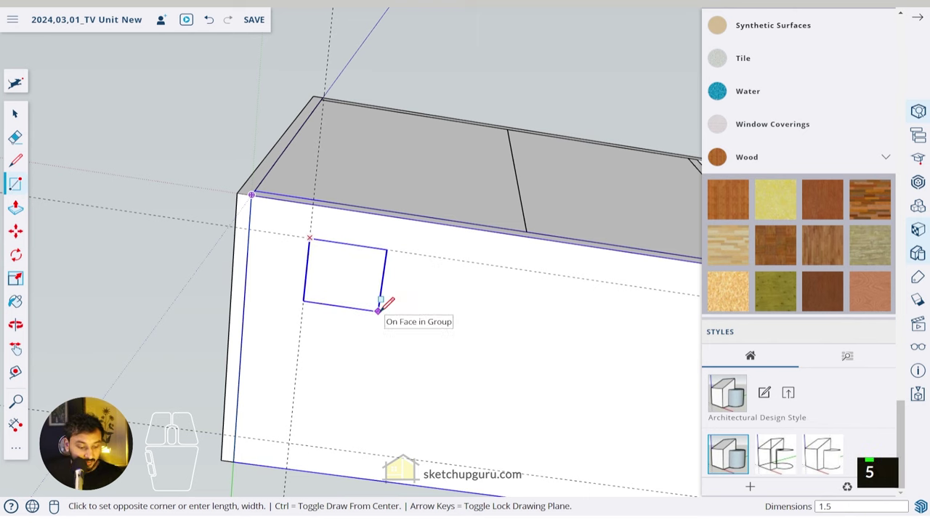
{"action": "key", "text": "shift"}
{"action": "type", "text": "\","}
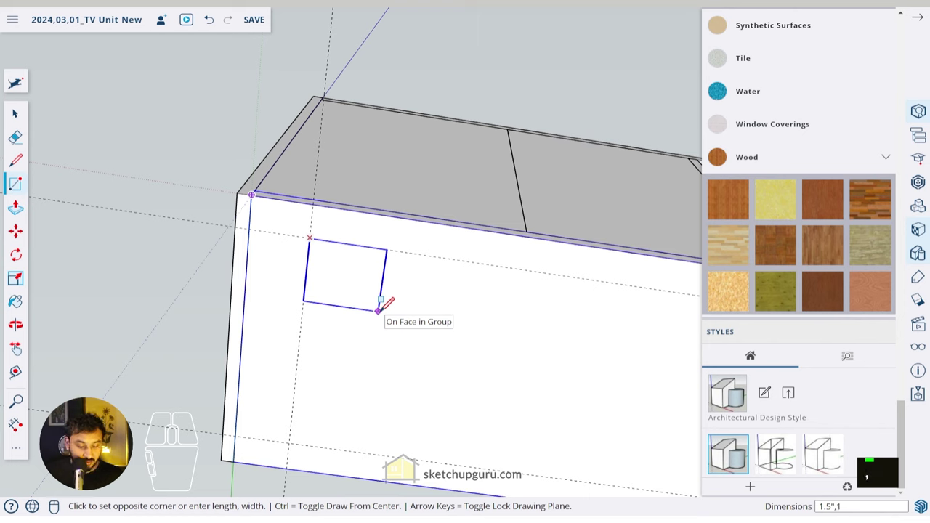
{"action": "type", "text": "1.5\""}
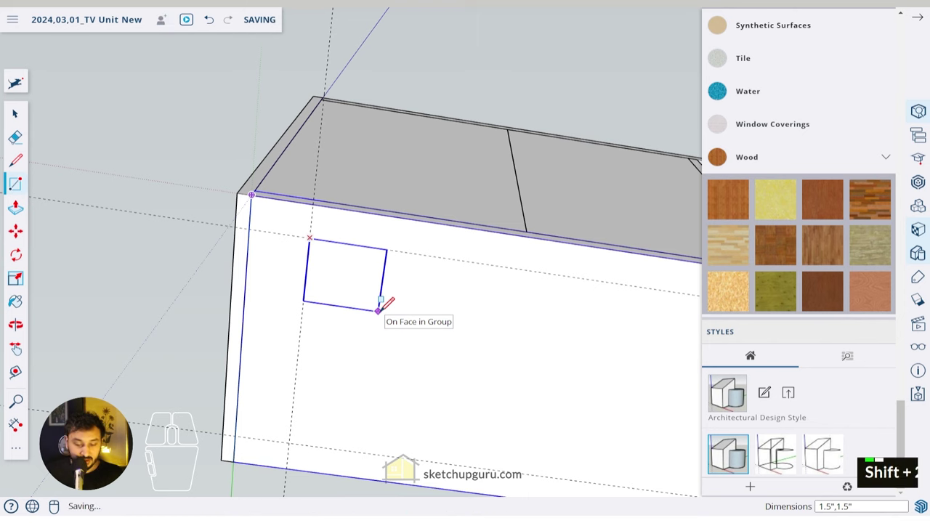
{"action": "key", "text": "Return"}
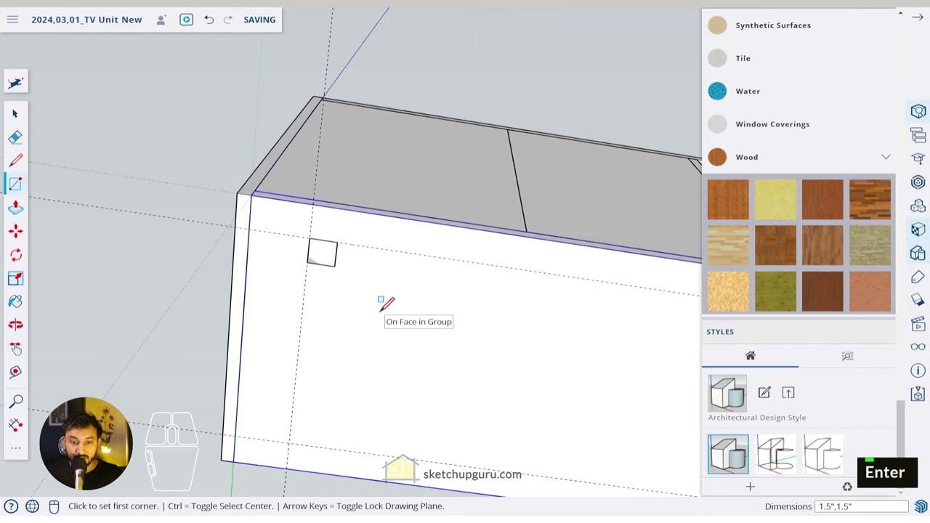
{"action": "middle_click_drag", "start_coordinate": [381, 300], "coordinate": [155, 290]}
- Push/Pull the underside square out 4" into a leg
{"action": "key", "text": "space"}
{"action": "scroll", "coordinate": [366, 412], "scroll_direction": "up", "scroll_amount": 3}
{"action": "middle_click_drag", "start_coordinate": [365, 412], "coordinate": [369, 307]}
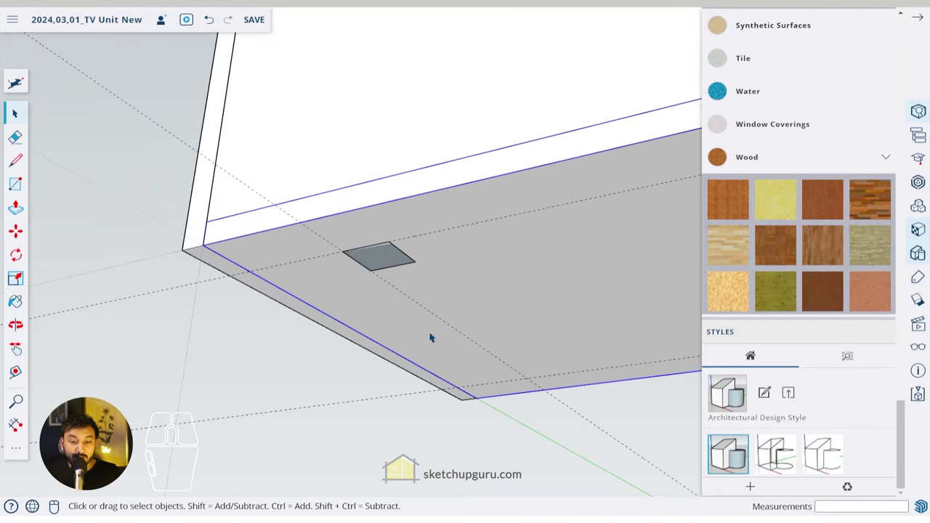
{"action": "middle_click_drag", "start_coordinate": [428, 309], "coordinate": [411, 220]}
{"action": "key", "text": "p"}
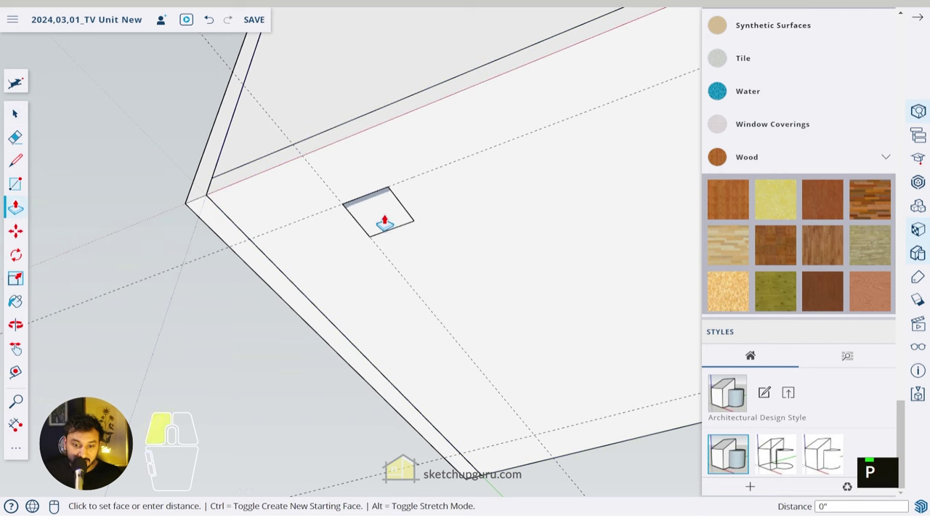
{"action": "left_click_drag", "start_coordinate": [381, 213], "coordinate": [384, 247]}
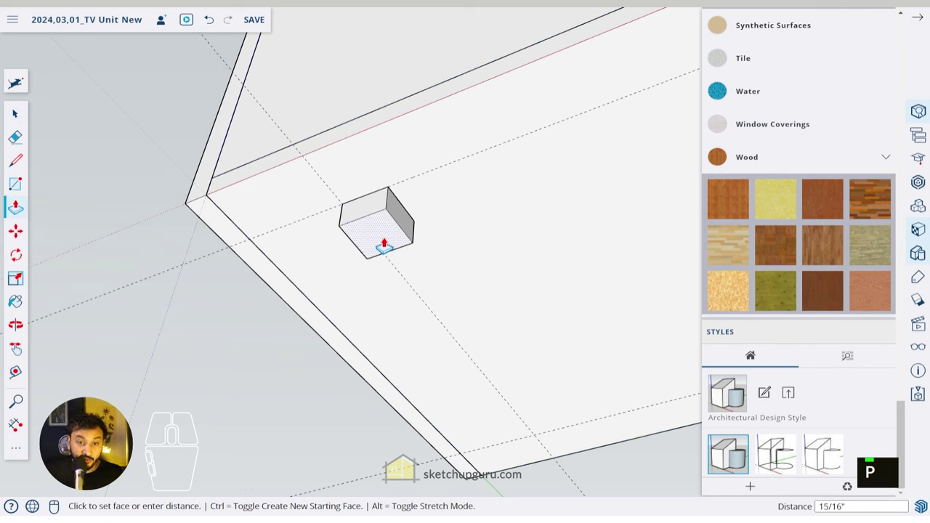
{"action": "type", "text": "4"}
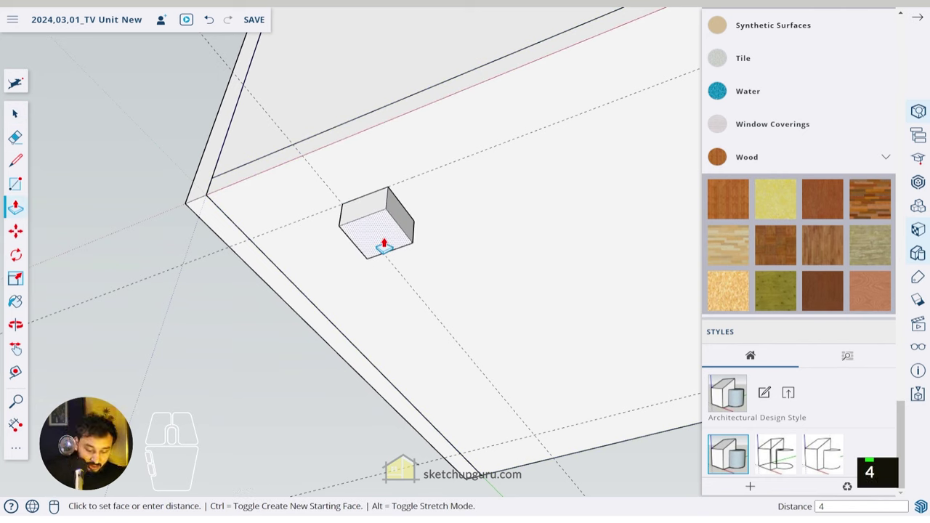
{"action": "key", "text": "shift"}
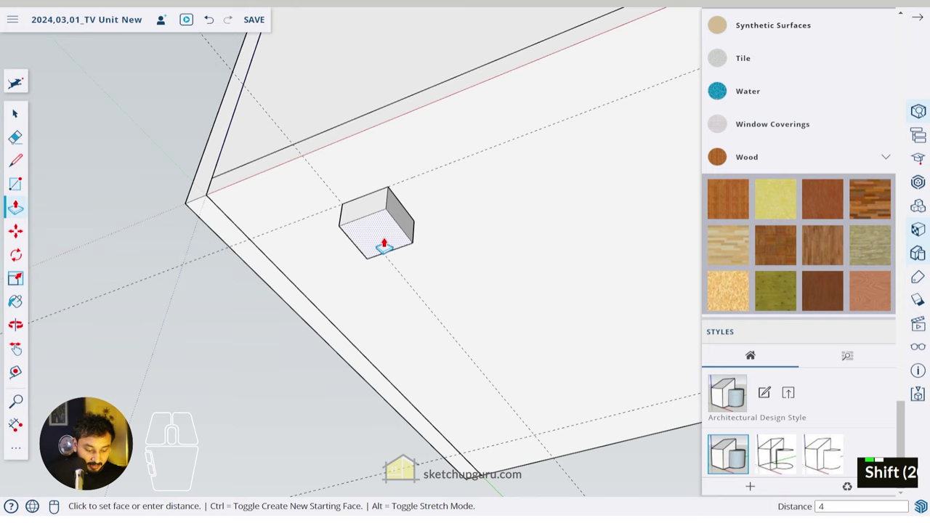
{"action": "key", "text": "Return"}
- Orbit to inspect the new leg and select its bottom face
{"action": "middle_click_drag", "start_coordinate": [395, 265], "coordinate": [395, 400]}
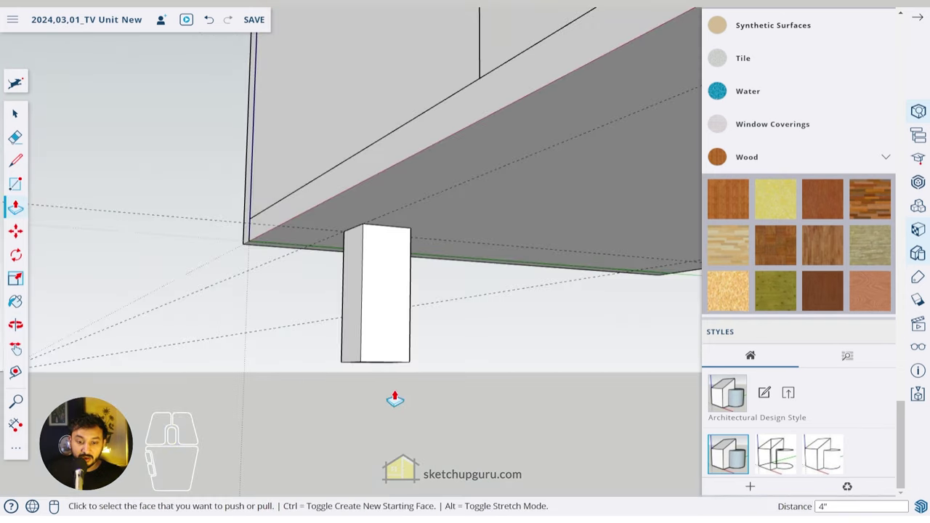
{"action": "scroll", "coordinate": [395, 399], "scroll_direction": "up", "scroll_amount": 5}
{"action": "scroll", "coordinate": [383, 374], "scroll_direction": "down", "scroll_amount": 3}
{"action": "middle_click_drag", "start_coordinate": [370, 357], "coordinate": [363, 336]}
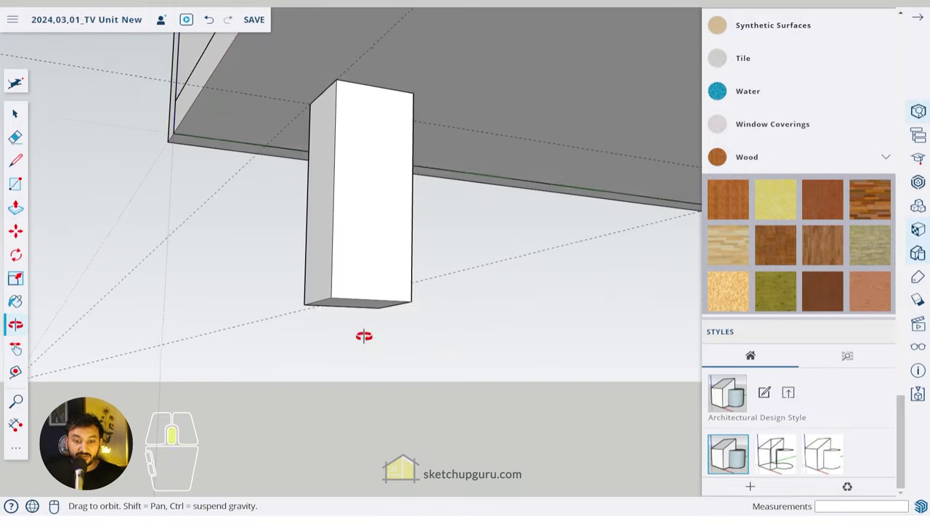
{"action": "key", "text": "space"}
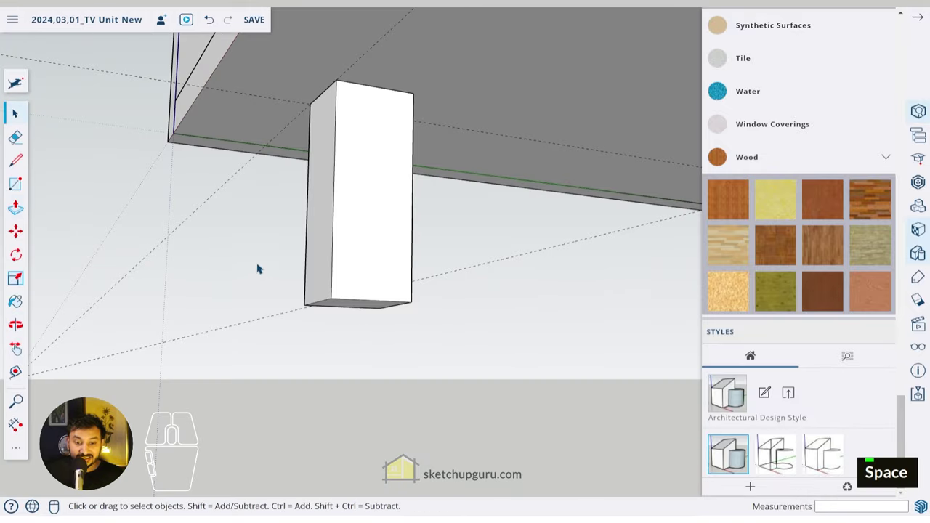
{"action": "left_click_drag", "start_coordinate": [252, 257], "coordinate": [530, 410]}
- Scale the leg's bottom face about its centre, previewing a 0.88 factor
{"action": "left_click_drag", "start_coordinate": [225, 237], "coordinate": [482, 415]}
{"action": "middle_click_drag", "start_coordinate": [405, 388], "coordinate": [357, 204]}
{"action": "key", "text": "s"}
{"action": "middle_click_drag", "start_coordinate": [346, 351], "coordinate": [371, 282]}
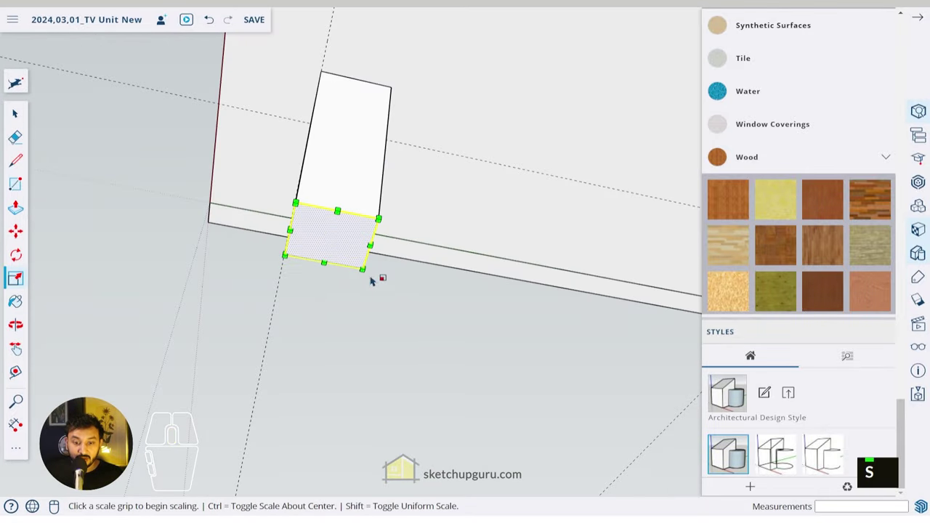
{"action": "left_click", "coordinate": [378, 219]}
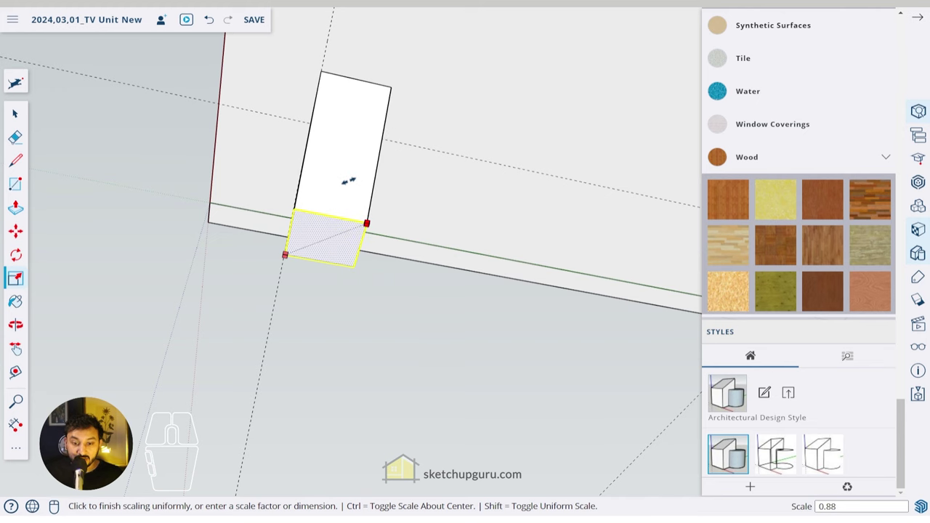
{"action": "key", "text": "ctrl"}
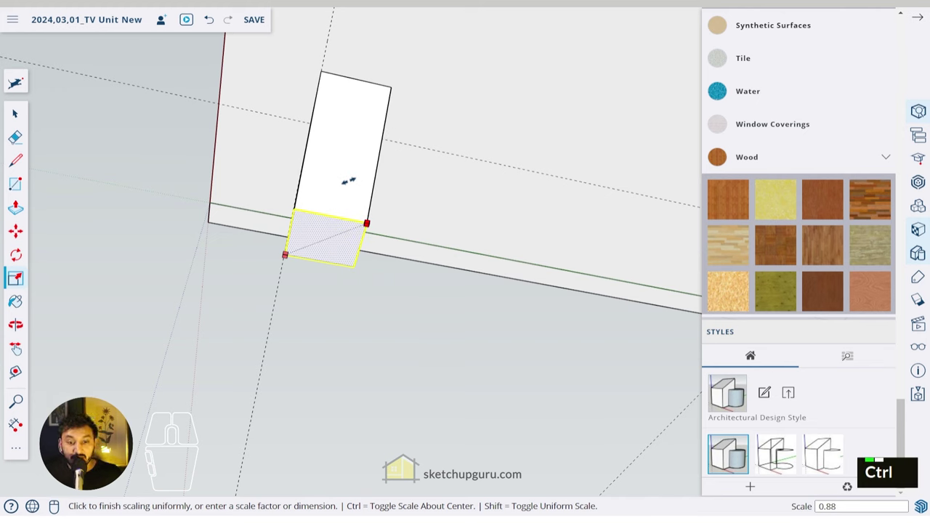
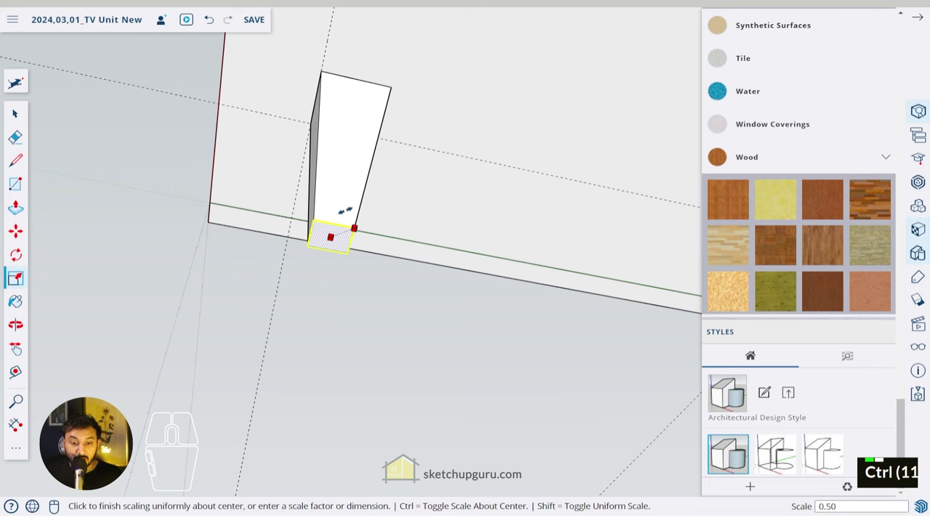
- Finish scaling the leg's bottom face to 0.50 and orbit around the leg
{"action": "left_click", "coordinate": [345, 210]}
{"action": "key", "text": "ctrl"}
{"action": "middle_click_drag", "start_coordinate": [353, 253], "coordinate": [343, 307]}
{"action": "scroll", "coordinate": [324, 263], "scroll_direction": "up", "scroll_amount": 3}
{"action": "key", "text": "space"}
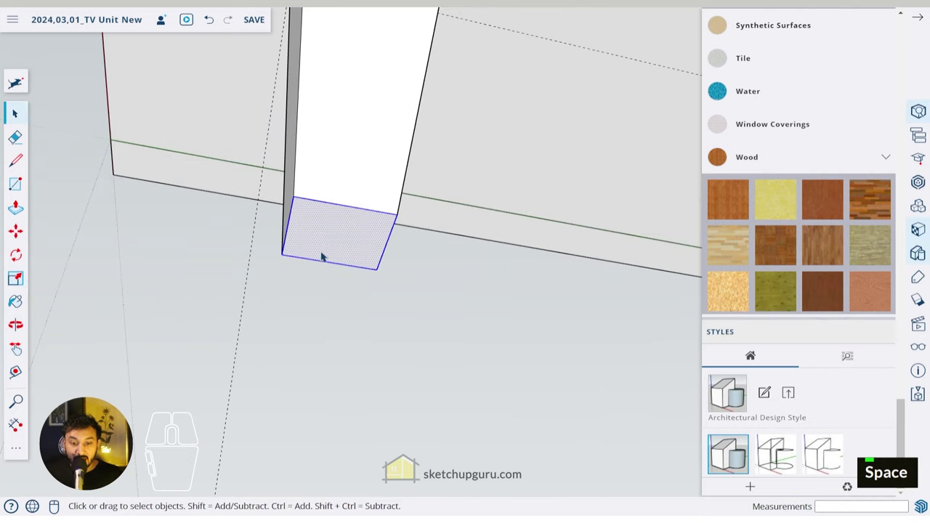
- Start a Tape Measure guide from the bottom face's corner
{"action": "key", "text": "t"}
{"action": "left_click", "coordinate": [290, 215]}
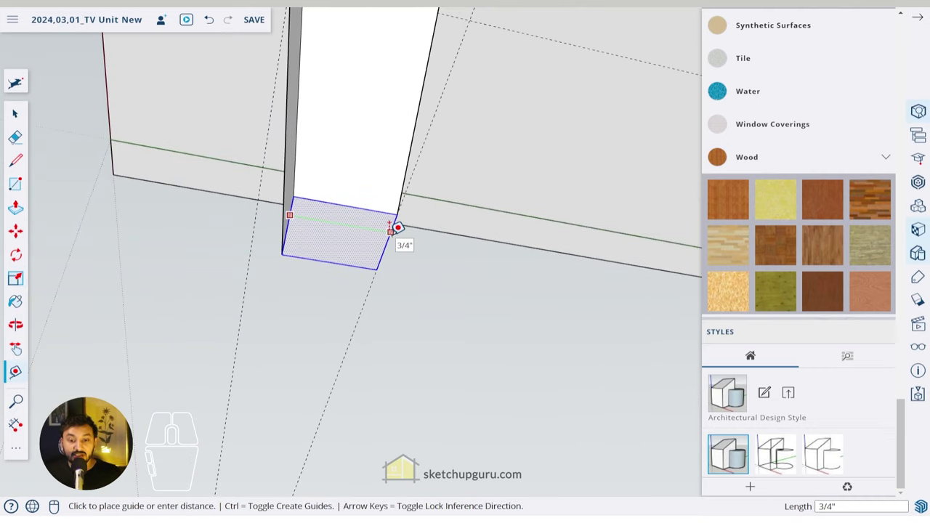
{"action": "scroll", "coordinate": [398, 228], "scroll_direction": "down", "scroll_amount": 4}
{"action": "key", "text": "space"}
- Select the tapered leg from beneath the cabinet and bring up its context menu
{"action": "middle_click_drag", "start_coordinate": [403, 220], "coordinate": [315, 257]}
{"action": "scroll", "coordinate": [472, 247], "scroll_direction": "down", "scroll_amount": 1}
{"action": "scroll", "coordinate": [402, 249], "scroll_direction": "down", "scroll_amount": 2}
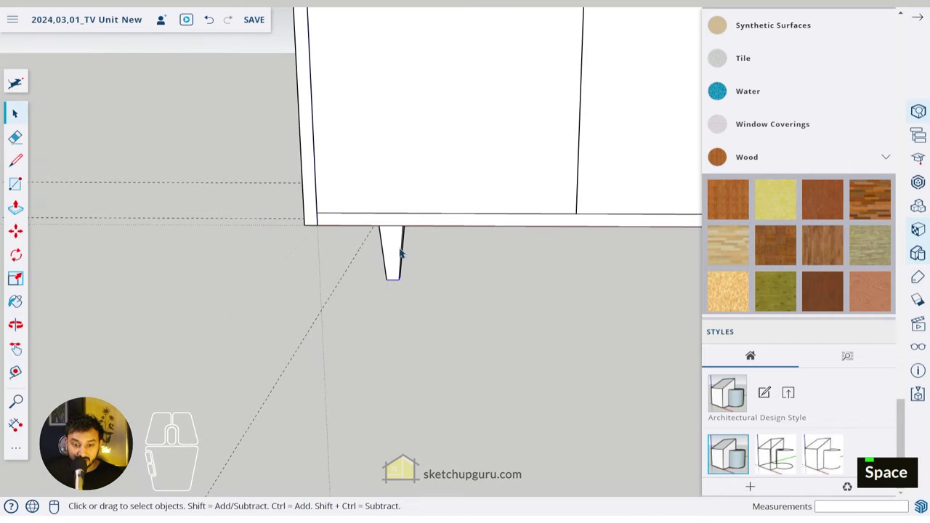
{"action": "scroll", "coordinate": [393, 247], "scroll_direction": "up", "scroll_amount": 5}
{"action": "scroll", "coordinate": [393, 247], "scroll_direction": "up", "scroll_amount": 1}
{"action": "left_click", "coordinate": [393, 247]}
{"action": "middle_click_drag", "start_coordinate": [392, 247], "coordinate": [389, 211]}
{"action": "right_click", "coordinate": [389, 211]}
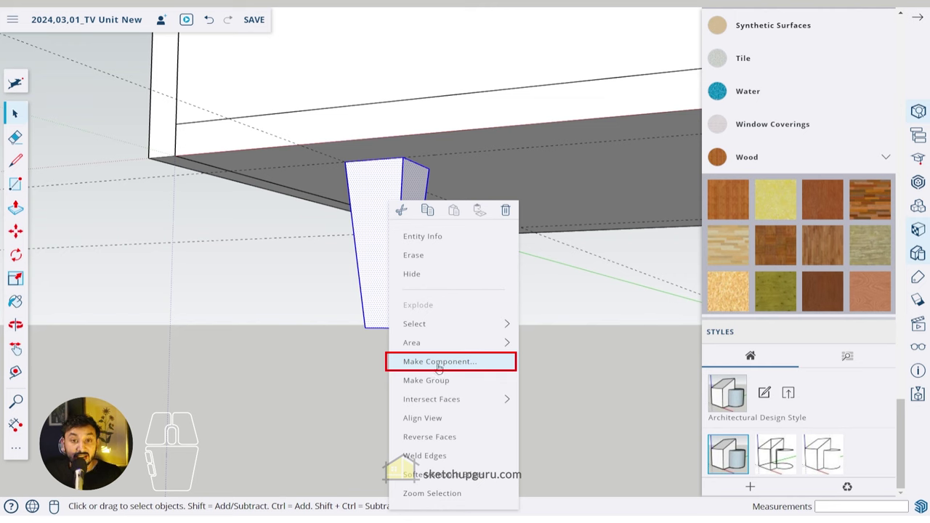
- Make the leg a component named 'Leg Typ'
{"action": "left_click", "coordinate": [439, 362]}
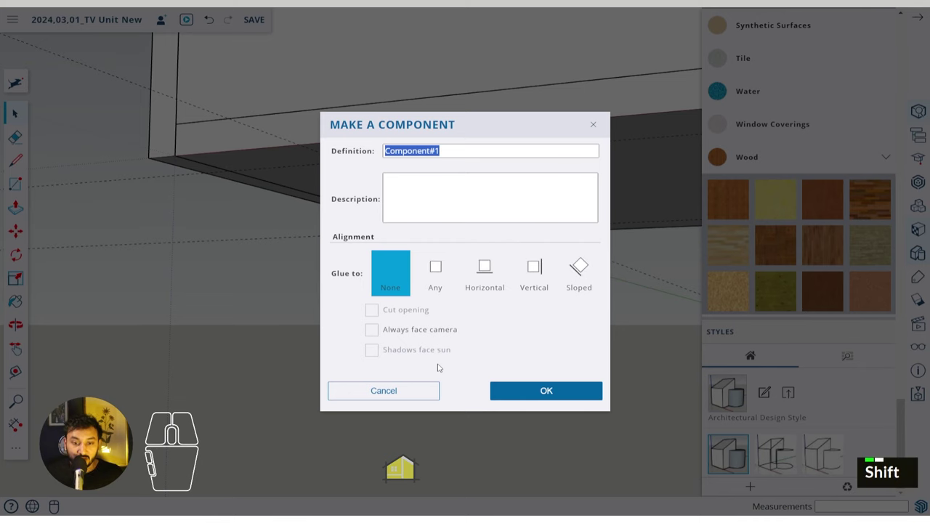
{"action": "type", "text": "Leg Typica"}
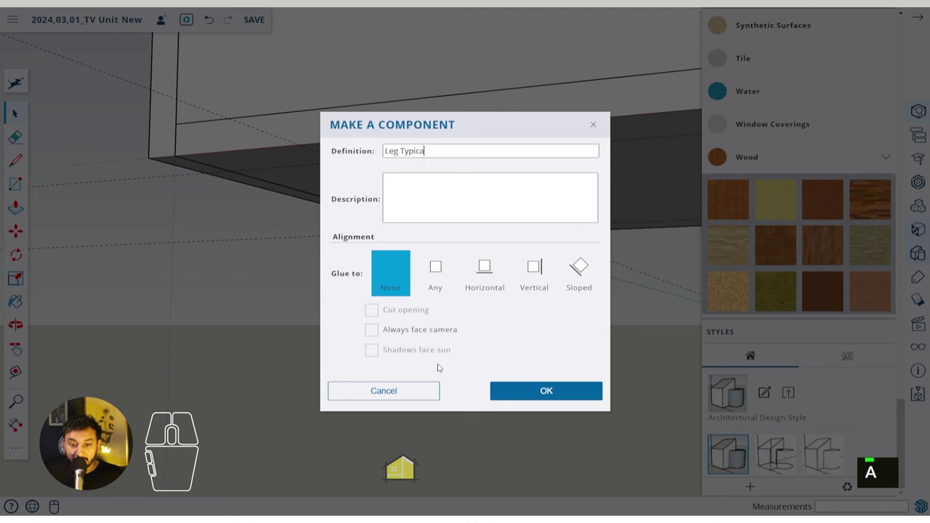
{"action": "left_click", "coordinate": [544, 390]}
{"action": "middle_click_drag", "start_coordinate": [370, 318], "coordinate": [480, 180]}
- Copy the leg component to another cabinet corner with Move and Ctrl
{"action": "key", "text": "m"}
{"action": "scroll", "coordinate": [484, 176], "scroll_direction": "up", "scroll_amount": 3}
{"action": "key", "text": "ctrl"}
{"action": "left_click", "coordinate": [490, 172]}
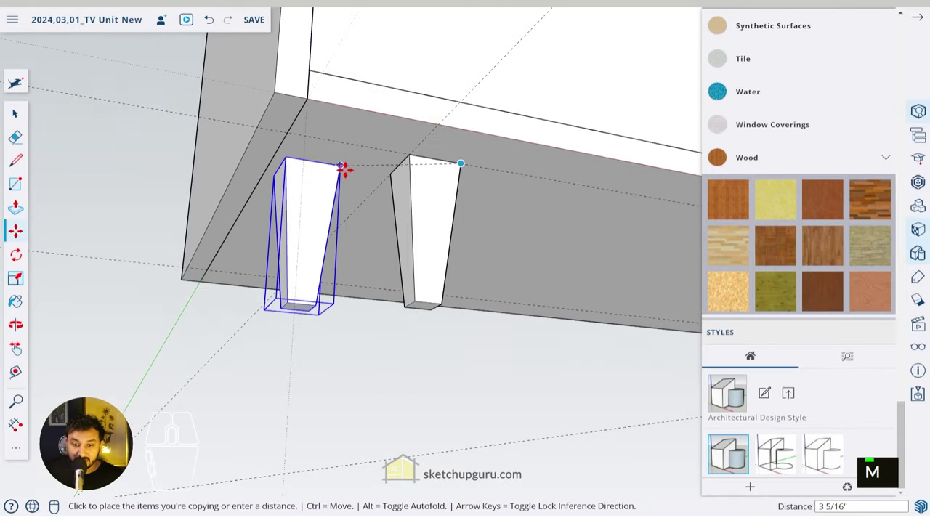
{"action": "scroll", "coordinate": [344, 170], "scroll_direction": "down", "scroll_amount": 3}
{"action": "middle_click_drag", "start_coordinate": [498, 242], "coordinate": [211, 221]}
{"action": "scroll", "coordinate": [474, 258], "scroll_direction": "up", "scroll_amount": 4}
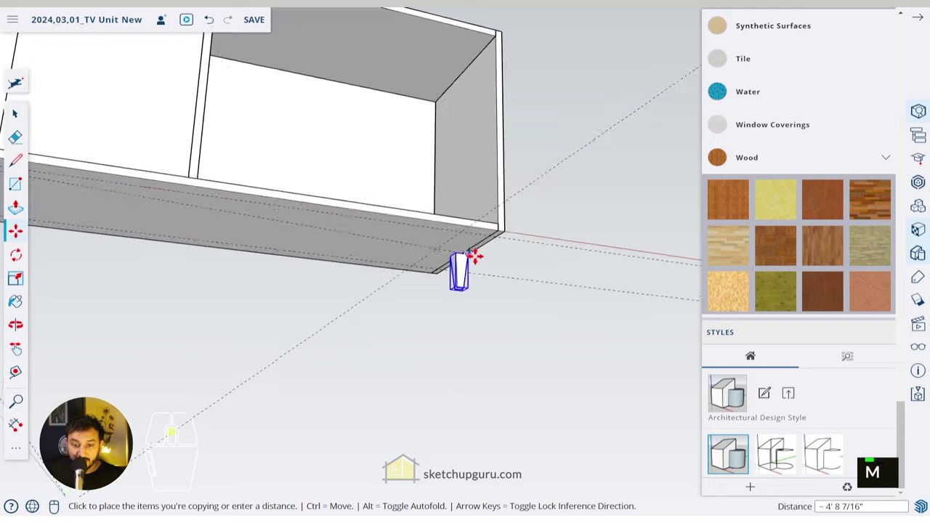
{"action": "left_click", "coordinate": [454, 218]}
- Select the back leg from underneath the cabinet
{"action": "middle_click_drag", "start_coordinate": [477, 230], "coordinate": [584, 244]}
{"action": "key", "text": "space"}
{"action": "left_click", "coordinate": [565, 124], "text": "ctrl"}
{"action": "middle_click_drag", "start_coordinate": [565, 124], "coordinate": [615, 95]}
{"action": "scroll", "coordinate": [613, 94], "scroll_direction": "down", "scroll_amount": 1}
- Copy the back leg to the back-left corner of the cabinet
{"action": "key", "text": "m"}
{"action": "scroll", "coordinate": [613, 95], "scroll_direction": "up", "scroll_amount": 2}
{"action": "key", "text": "ctrl"}
{"action": "left_click", "coordinate": [618, 53]}
{"action": "middle_click_drag", "start_coordinate": [432, 104], "coordinate": [359, 264]}
{"action": "left_click", "coordinate": [386, 66]}
{"action": "scroll", "coordinate": [467, 191], "scroll_direction": "up", "scroll_amount": 5}
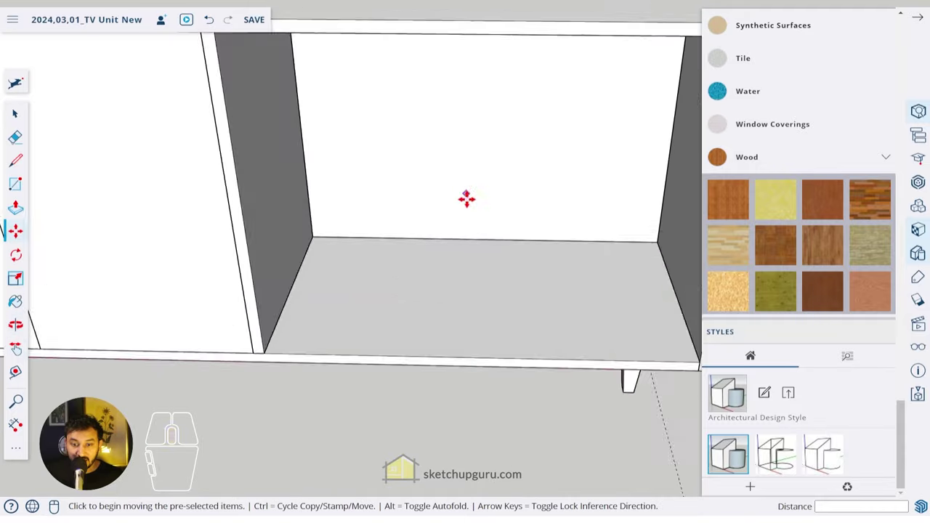
{"action": "scroll", "coordinate": [333, 201], "scroll_direction": "down", "scroll_amount": 4}
{"action": "key", "text": "space"}
{"action": "mouse_move", "coordinate": [339, 209]}
{"action": "middle_mouse_down"}
{"action": "mouse_move", "coordinate": [364, 136]}
{"action": "mouse_move", "coordinate": [324, 158]}
{"action": "mouse_move", "coordinate": [346, 212]}
{"action": "middle_mouse_up"}
- Place a Tape Measure guide at shelf height from the compartment's bottom edge
{"action": "key", "text": "t"}
{"action": "left_click", "coordinate": [364, 228]}
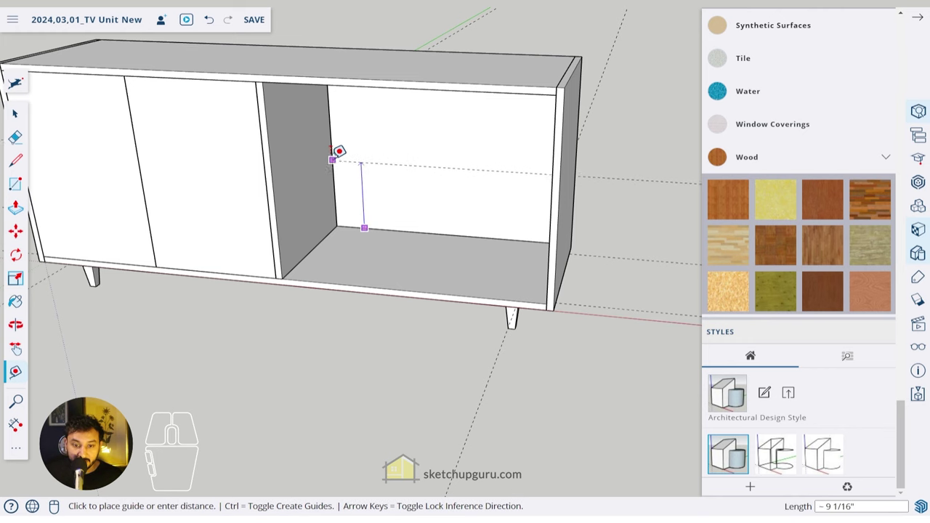
{"action": "middle_click_drag", "start_coordinate": [368, 163], "coordinate": [349, 167]}
{"action": "left_click", "coordinate": [313, 149]}
- Draw a horizontal shelf rectangle from the guide to the compartment's far corner
{"action": "key", "text": "r"}
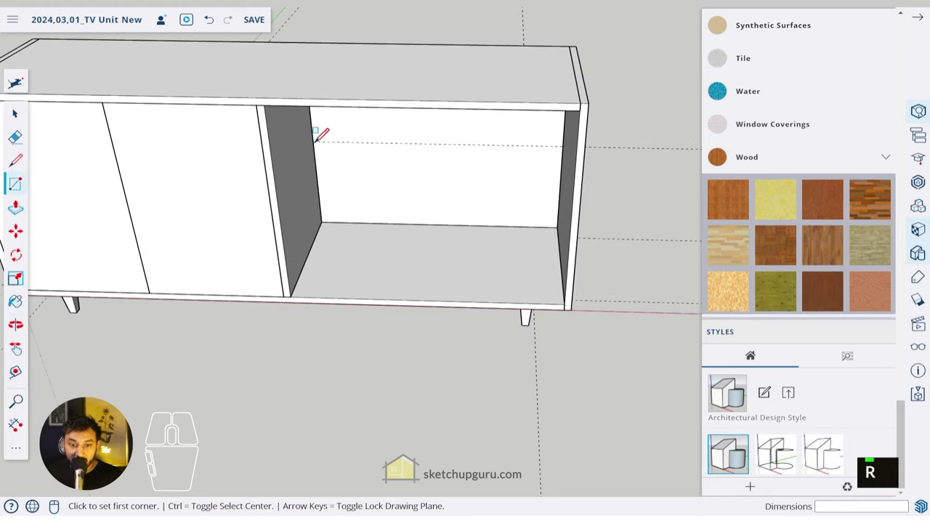
{"action": "left_click", "coordinate": [317, 142]}
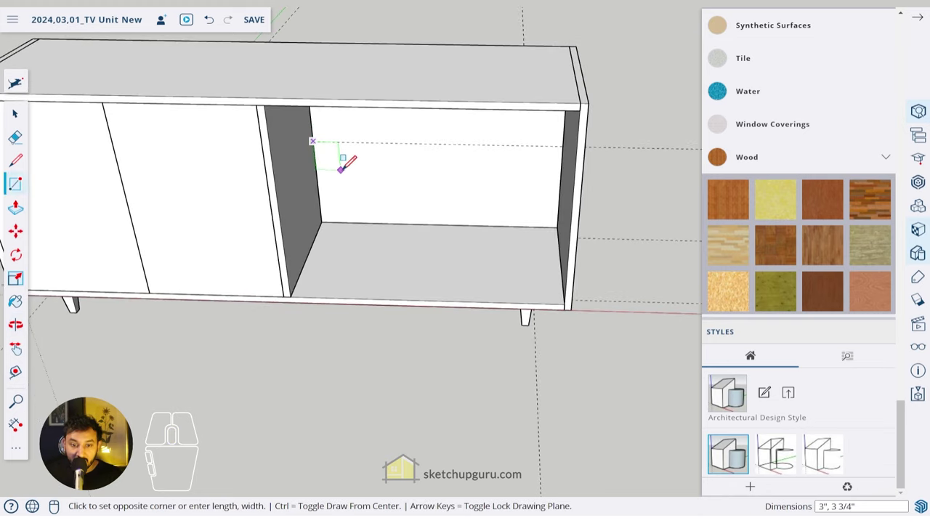
{"action": "middle_click_drag", "start_coordinate": [317, 146], "coordinate": [365, 170]}
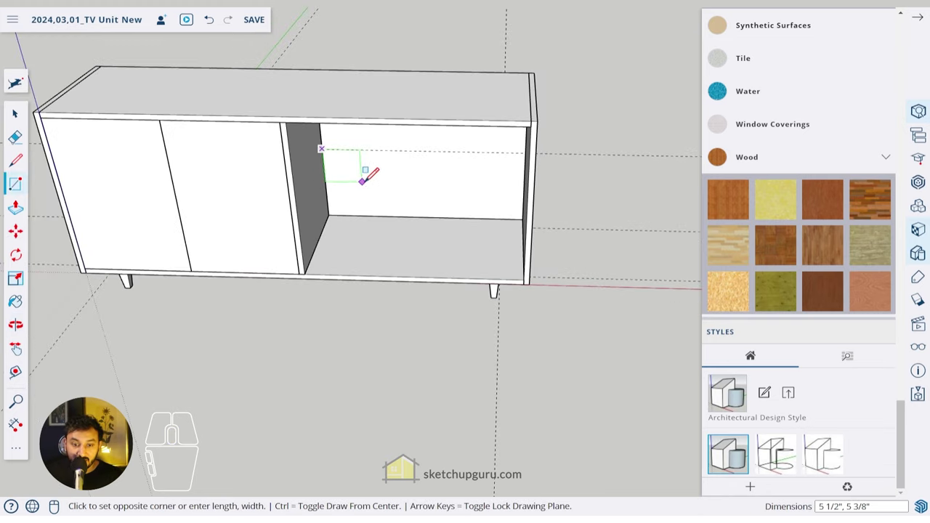
{"action": "key", "text": "Up"}
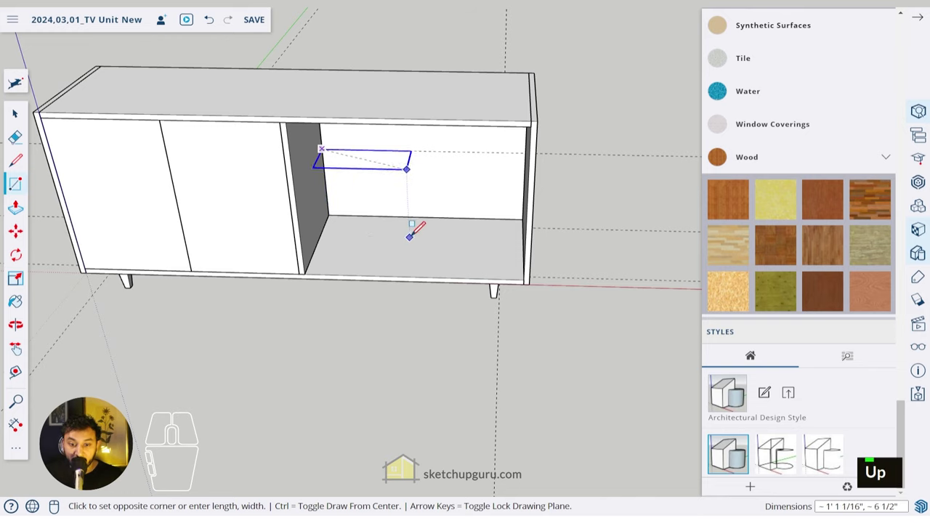
{"action": "middle_click_drag", "start_coordinate": [415, 228], "coordinate": [533, 251]}
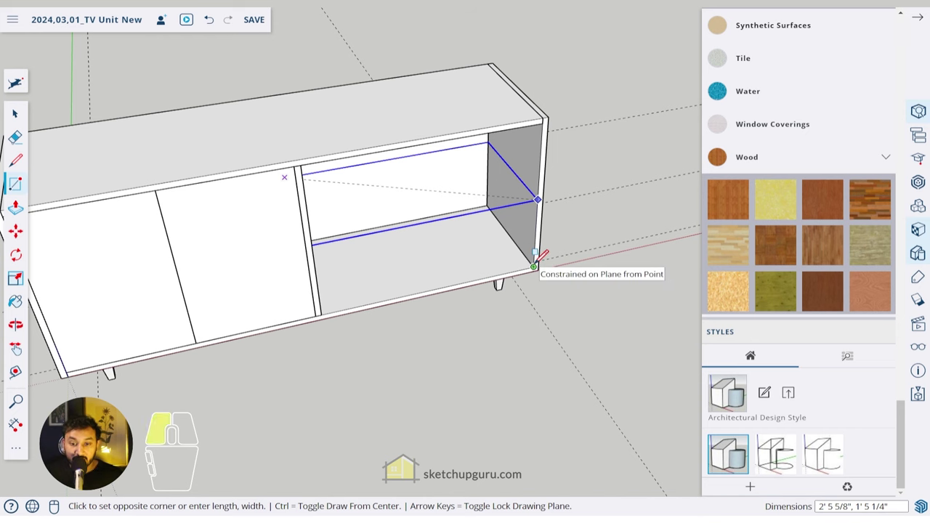
{"action": "left_click", "coordinate": [534, 266]}
{"action": "middle_click_drag", "start_coordinate": [461, 277], "coordinate": [405, 181]}
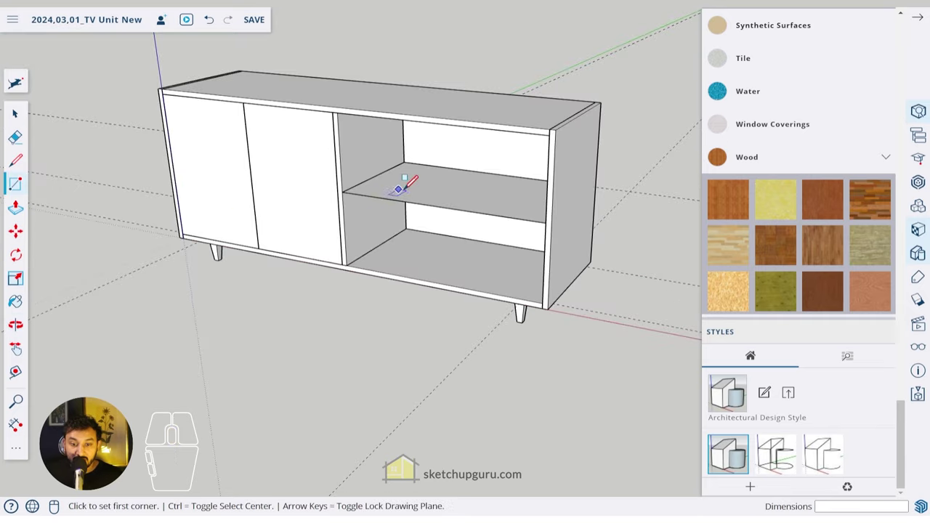
- Push/Pull the shelf face to a thickness of 1/4 inch
{"action": "key", "text": "space"}
{"action": "left_click", "coordinate": [407, 192]}
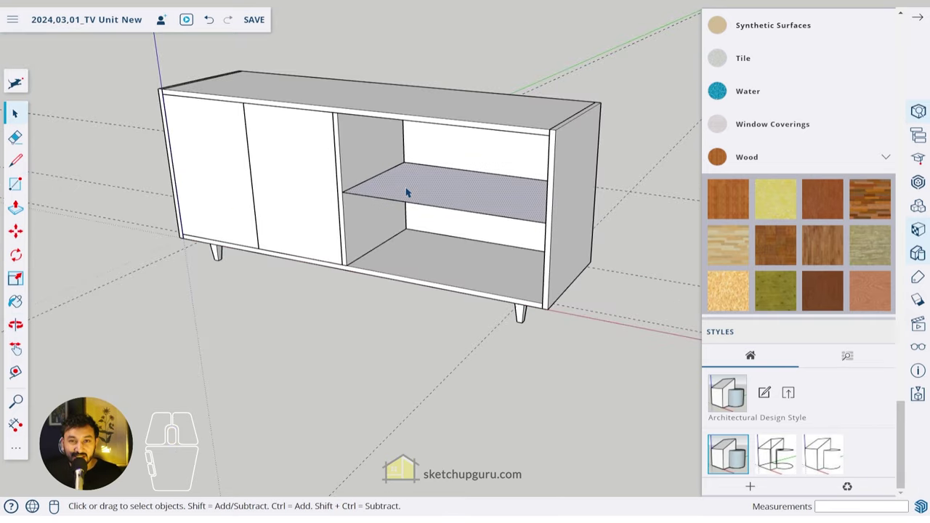
{"action": "key", "text": "p"}
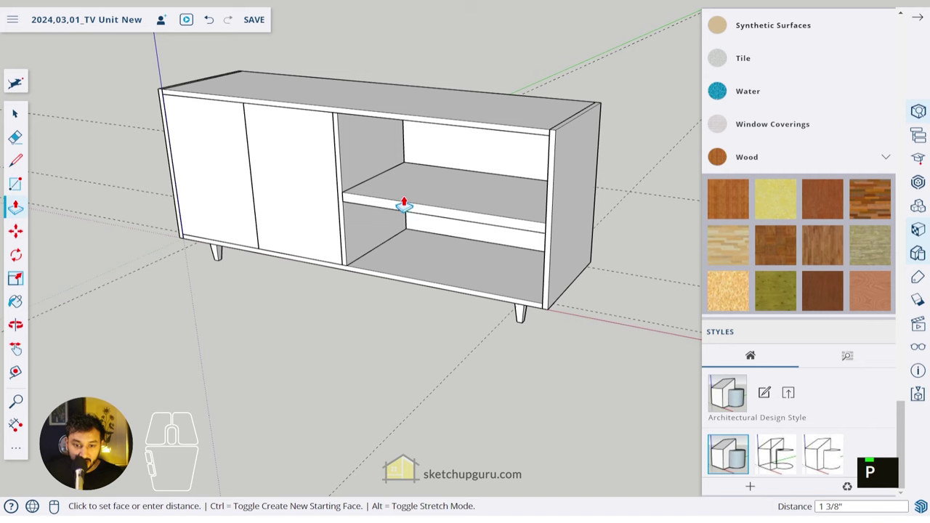
{"action": "type", "text": "1/"}
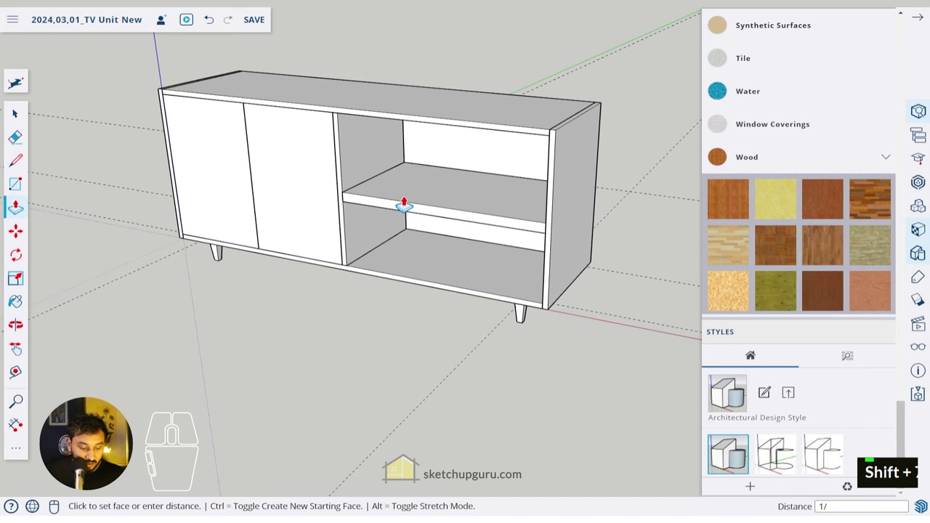
{"action": "type", "text": "4"}
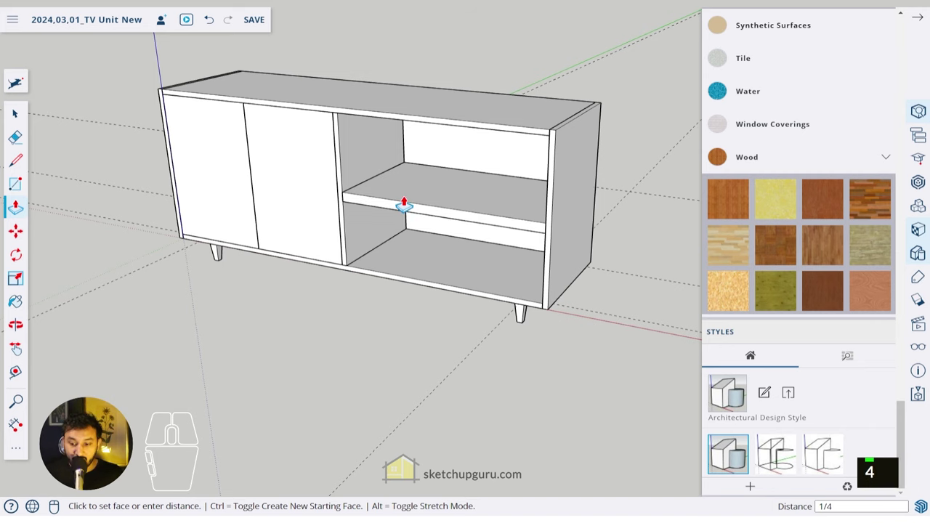
{"action": "key", "text": "Return"}
- Check the shelf's top face options, then orbit to look up at the TV unit
{"action": "key", "text": "space"}
{"action": "scroll", "coordinate": [405, 208], "scroll_direction": "up", "scroll_amount": 5}
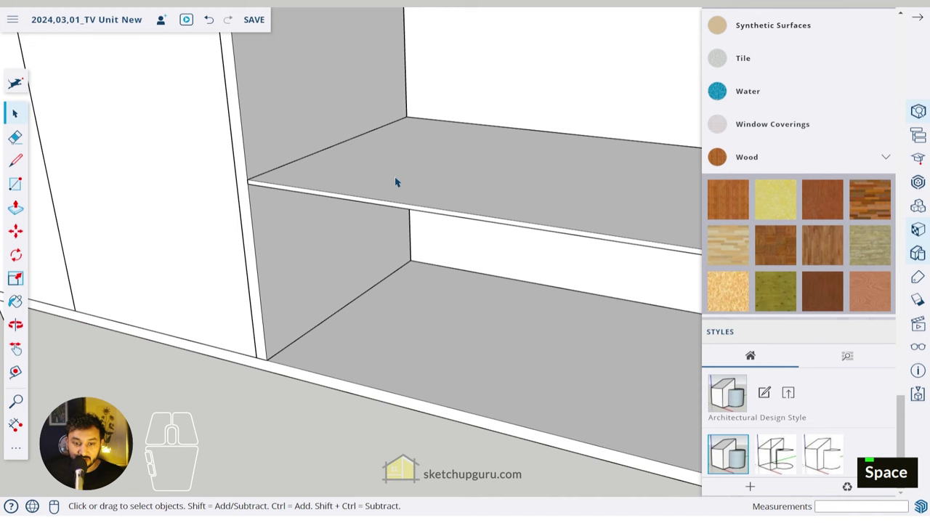
{"action": "scroll", "coordinate": [343, 195], "scroll_direction": "down", "scroll_amount": 3}
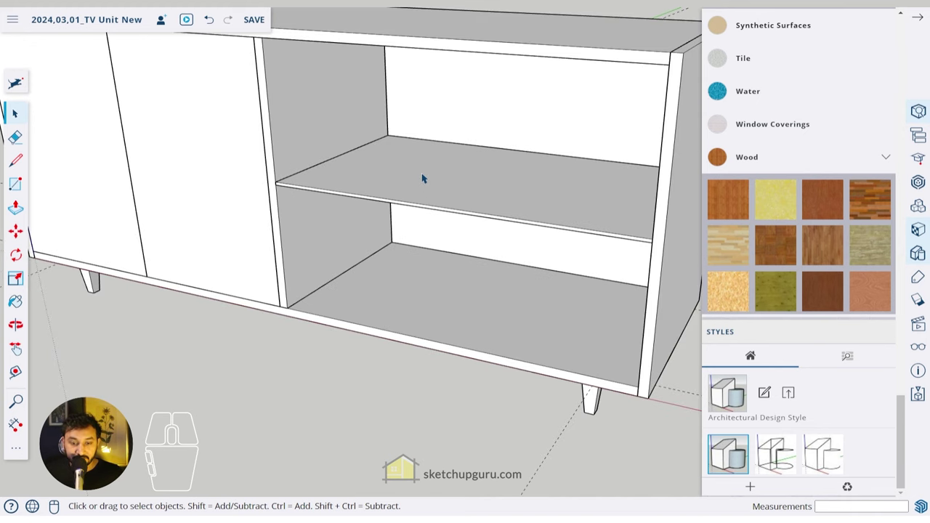
{"action": "left_click", "coordinate": [423, 178]}
{"action": "right_click", "coordinate": [423, 179]}
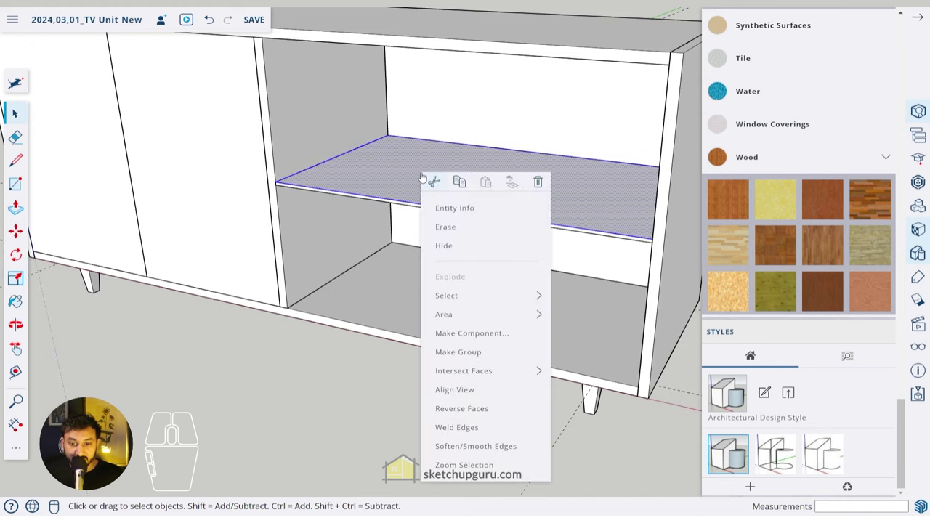
{"action": "key", "text": "Escape"}
{"action": "middle_click_drag", "start_coordinate": [415, 187], "coordinate": [655, 235]}
{"action": "scroll", "coordinate": [424, 262], "scroll_direction": "down", "scroll_amount": 5}
{"action": "middle_click_drag", "start_coordinate": [424, 262], "coordinate": [480, 315]}
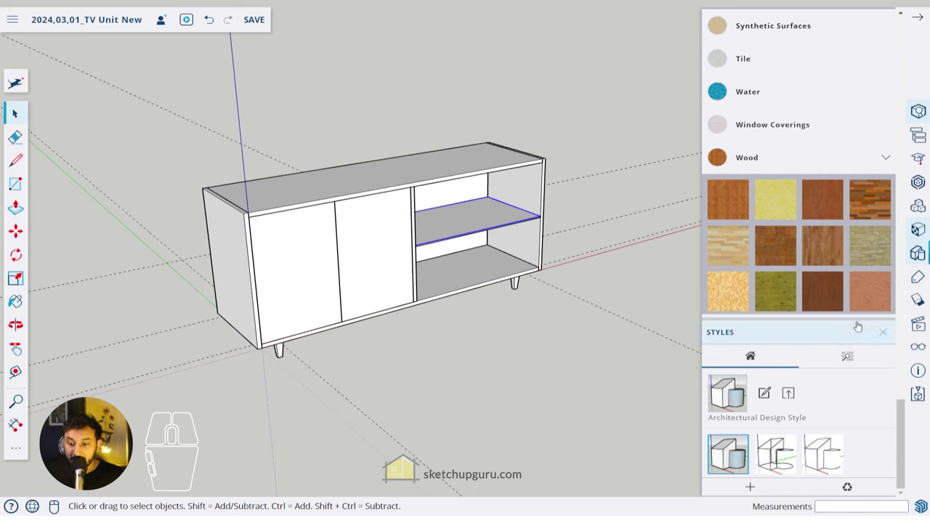
- Delete all guide lines from the model via the Display panel
{"action": "left_click", "coordinate": [919, 347]}
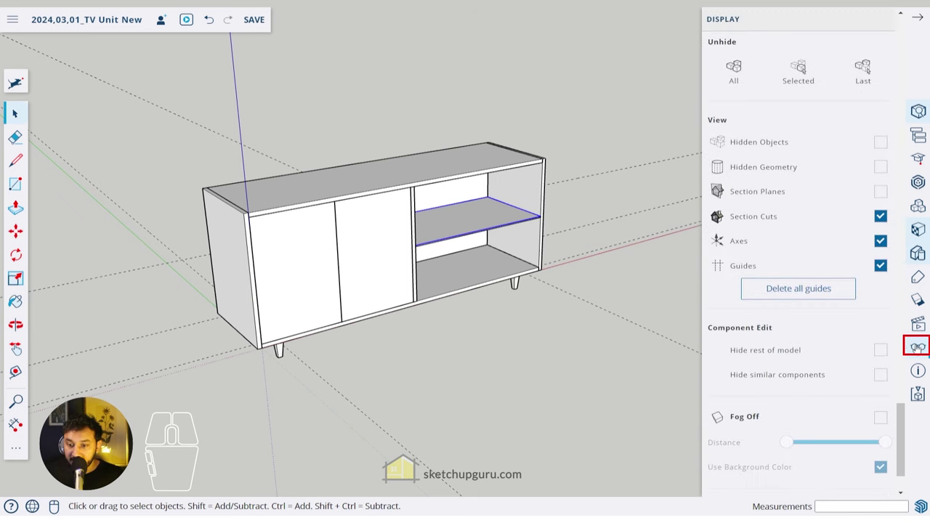
{"action": "left_click", "coordinate": [807, 288]}
{"action": "middle_click_drag", "start_coordinate": [446, 328], "coordinate": [266, 320]}
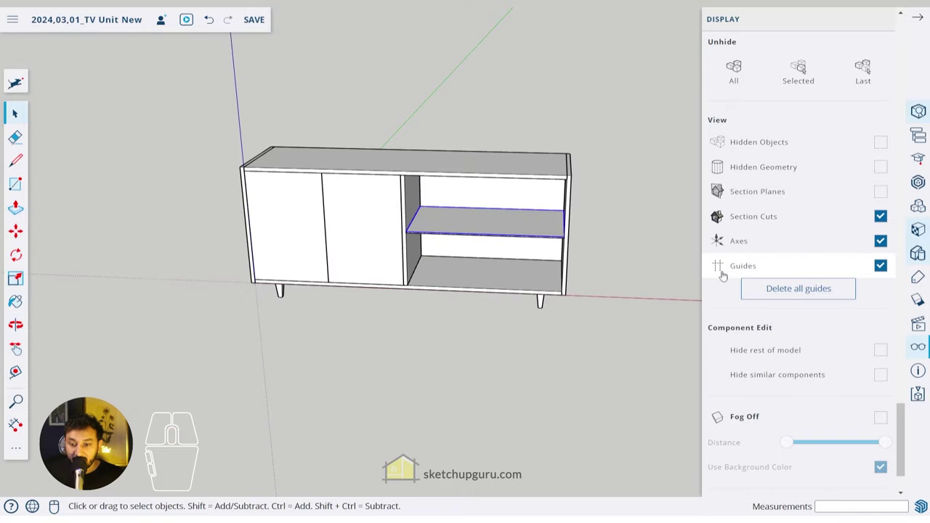
- Paint the middle shelf with the blue glass material from Glass and Mirrors
{"action": "left_click", "coordinate": [918, 229]}
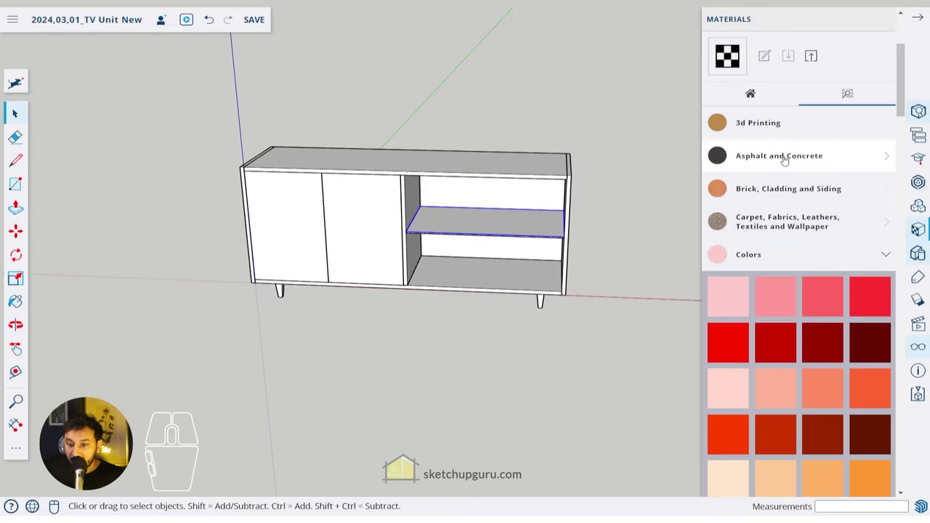
{"action": "scroll", "coordinate": [779, 150], "scroll_direction": "down", "scroll_amount": 3}
{"action": "scroll", "coordinate": [763, 171], "scroll_direction": "up", "scroll_amount": 5}
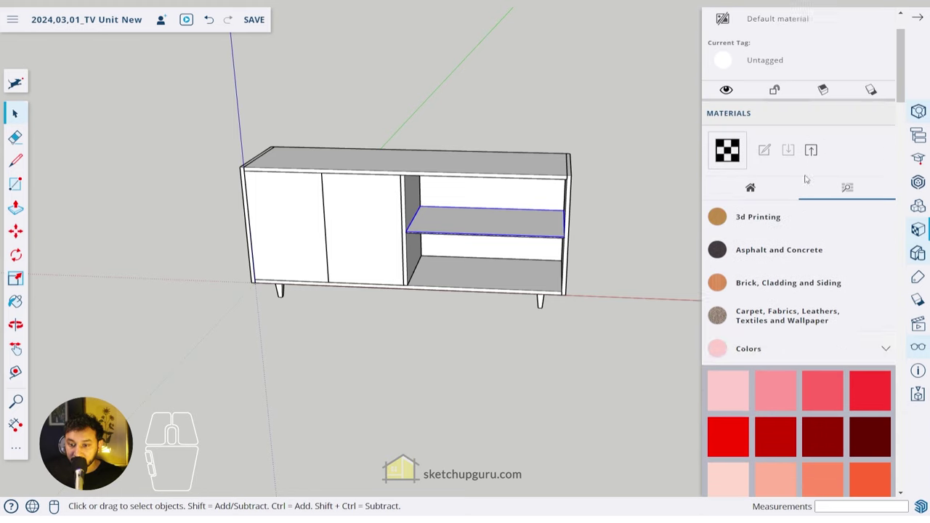
{"action": "left_click", "coordinate": [886, 354]}
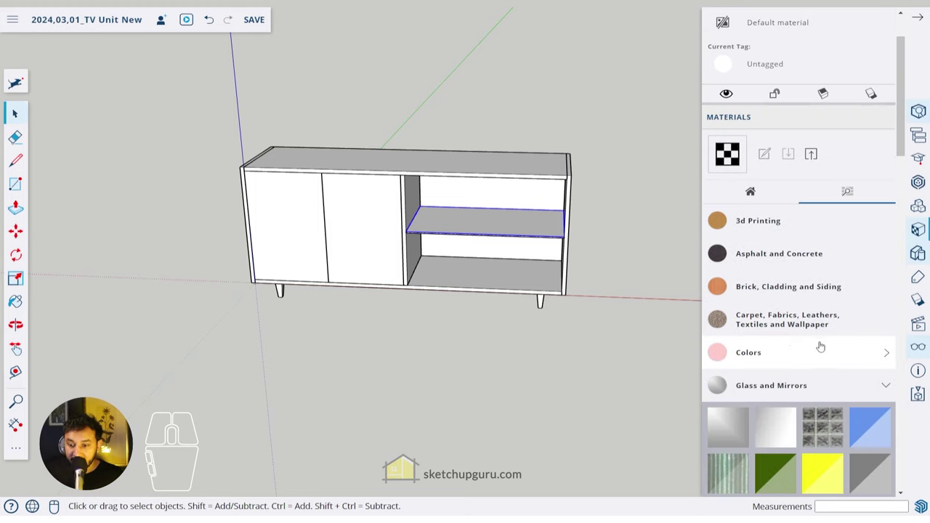
{"action": "scroll", "coordinate": [807, 305], "scroll_direction": "down", "scroll_amount": 3}
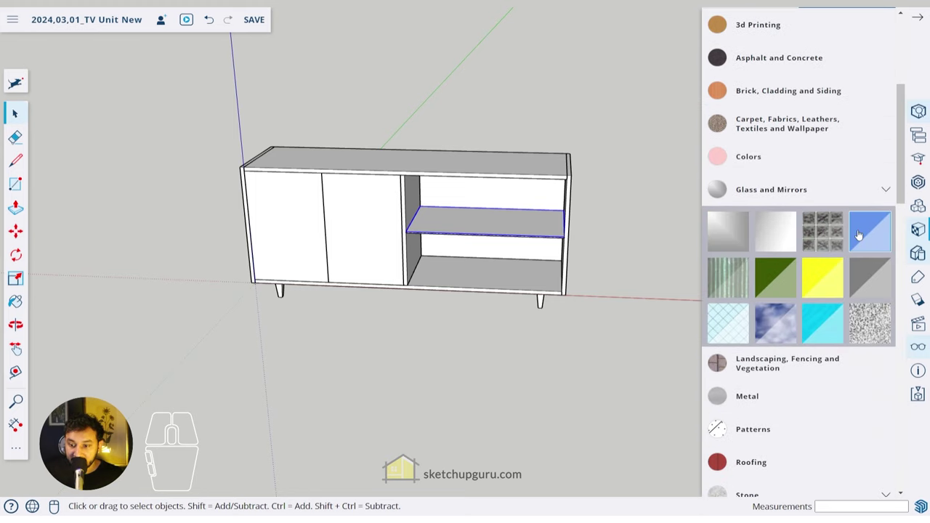
{"action": "left_click", "coordinate": [737, 247]}
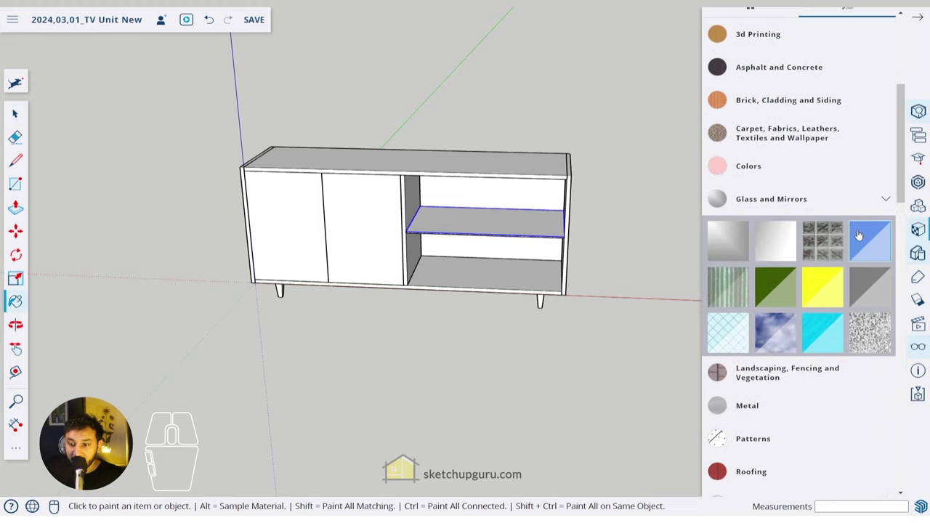
{"action": "left_click", "coordinate": [454, 225]}
{"action": "scroll", "coordinate": [483, 272], "scroll_direction": "up", "scroll_amount": 3}
{"action": "mouse_move", "coordinate": [482, 225]}
{"action": "middle_mouse_down"}
{"action": "mouse_move", "coordinate": [214, 298]}
{"action": "mouse_move", "coordinate": [232, 60]}
{"action": "mouse_move", "coordinate": [326, 307]}
{"action": "middle_mouse_up"}
{"action": "key", "text": "space"}
{"action": "left_click", "coordinate": [366, 231]}
{"action": "scroll", "coordinate": [349, 237], "scroll_direction": "up", "scroll_amount": 3}
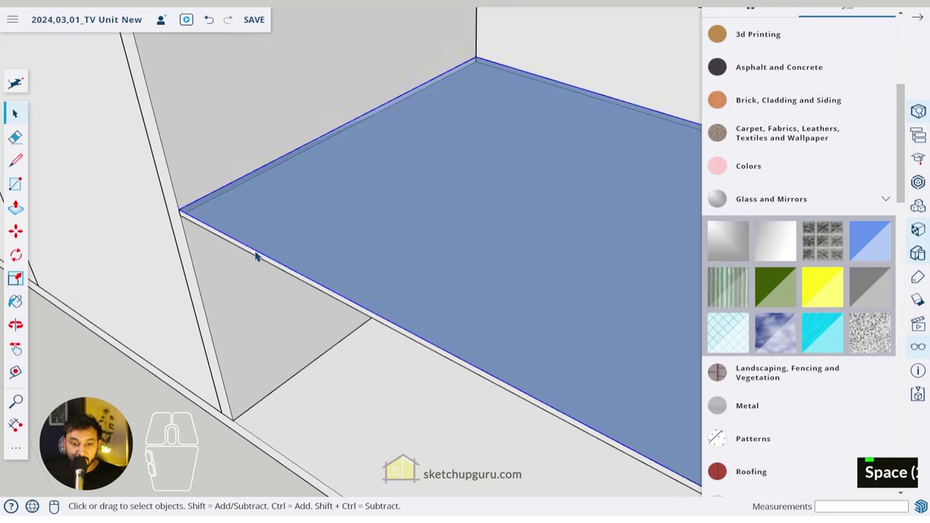
- Undo the glass paint on the shelf and clear the selection
{"action": "scroll", "coordinate": [226, 239], "scroll_direction": "up", "scroll_amount": 3}
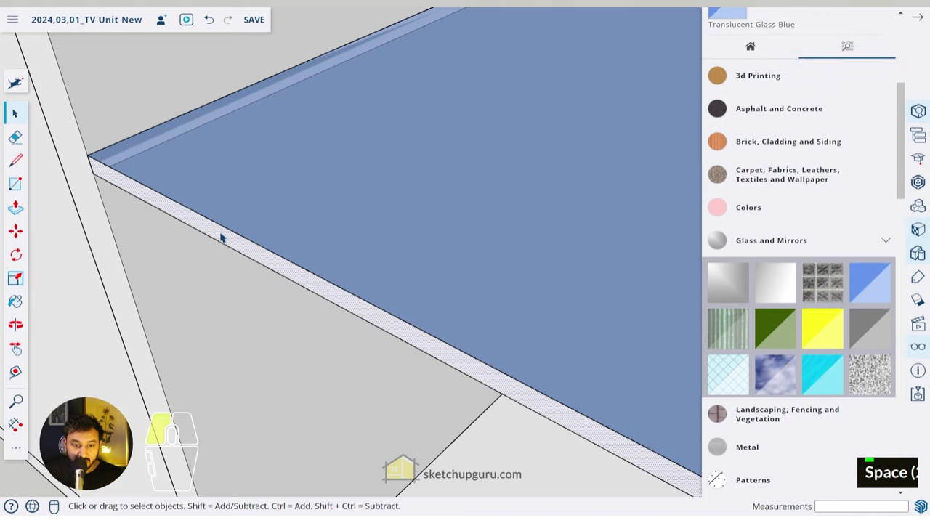
{"action": "key", "text": "ctrl"}
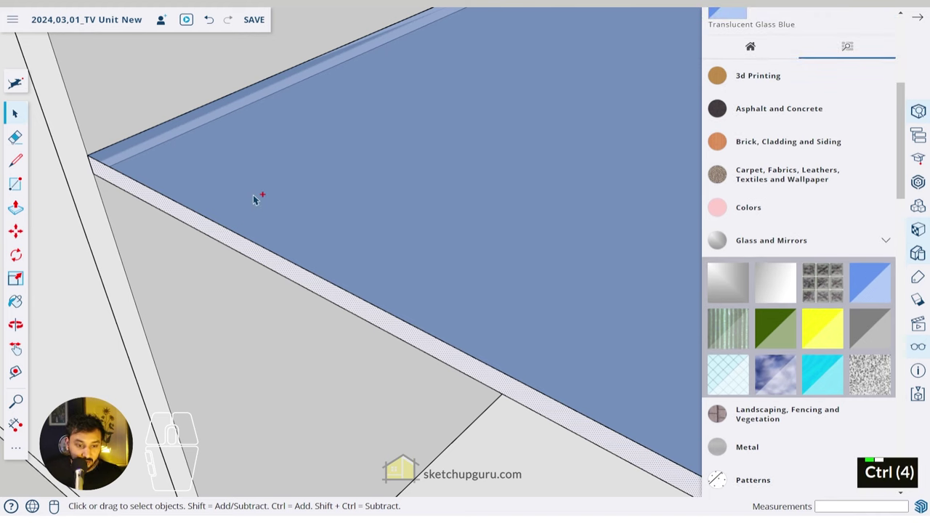
{"action": "key", "text": "ctrl+z"}
{"action": "left_click", "coordinate": [274, 178]}
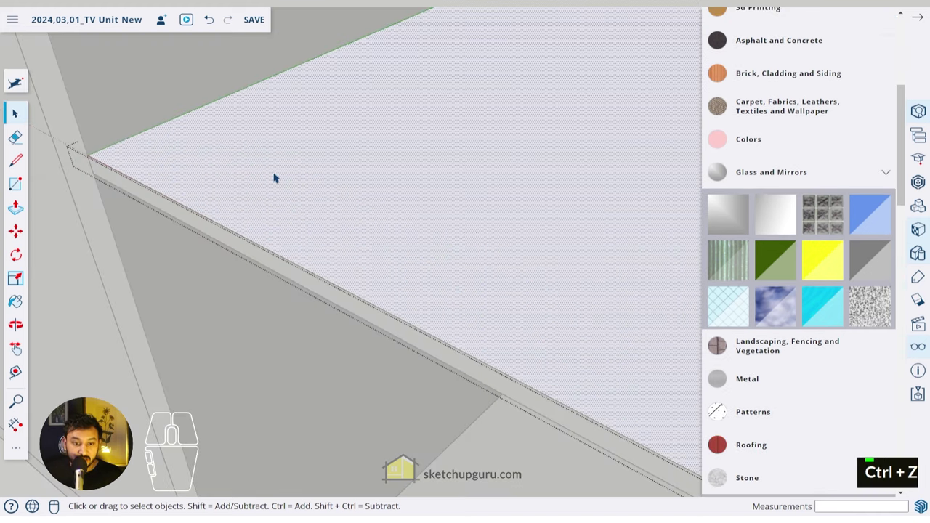
{"action": "key", "text": "Escape"}
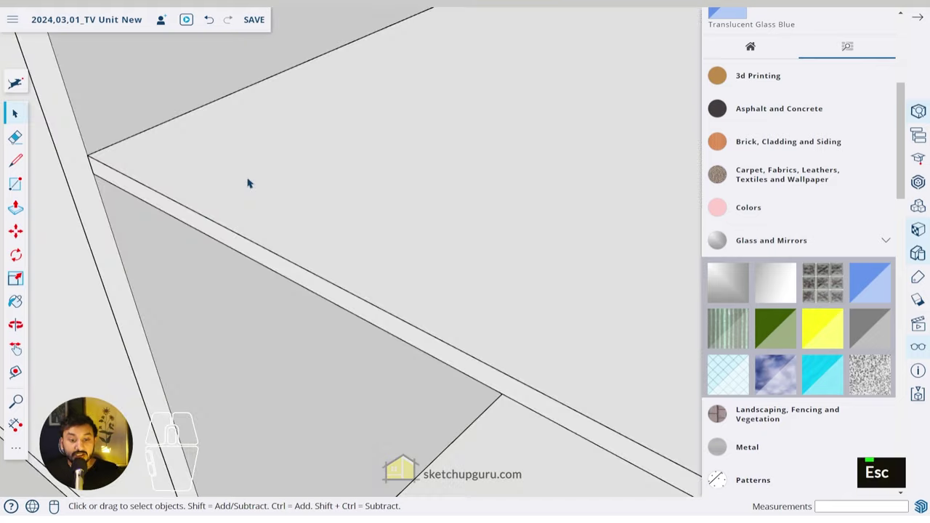
{"action": "middle_click_drag", "start_coordinate": [248, 184], "coordinate": [247, 218]}
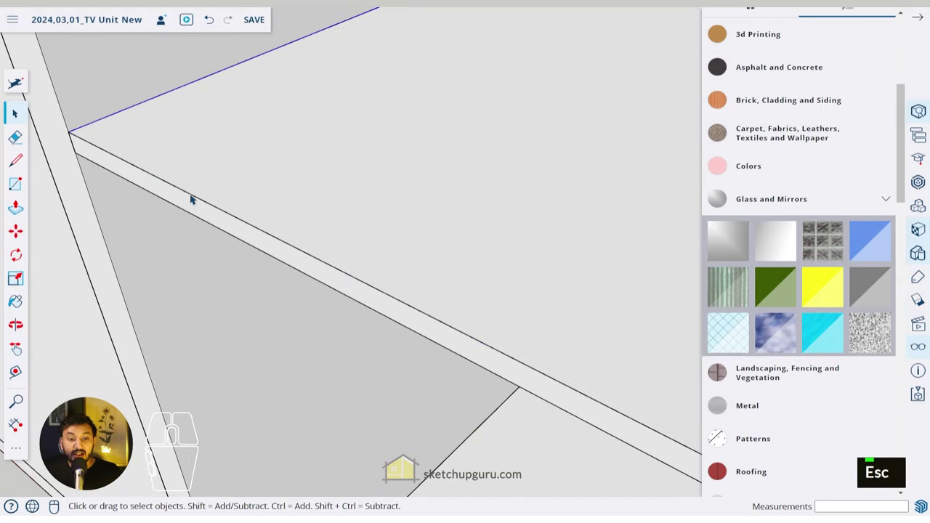
- Explode the shelf group and regroup its faces as one object
{"action": "right_click", "coordinate": [263, 150]}
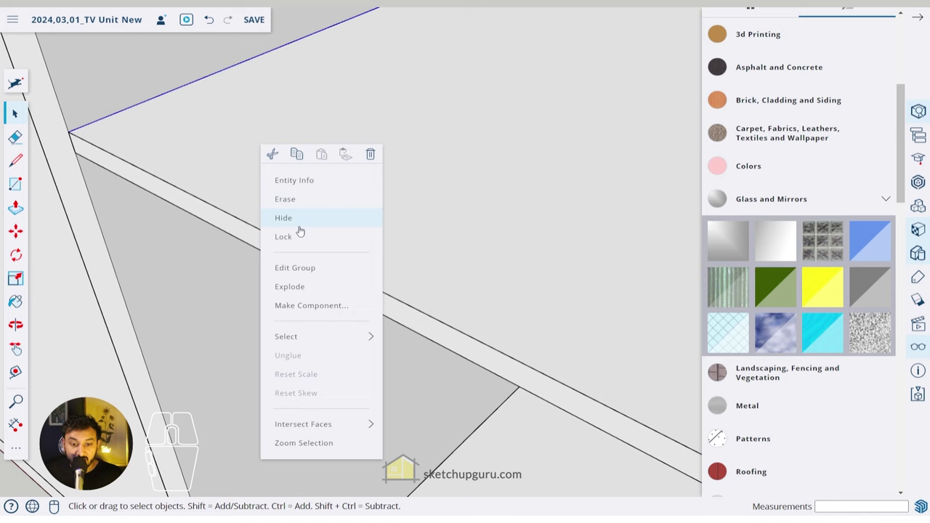
{"action": "left_click", "coordinate": [300, 291]}
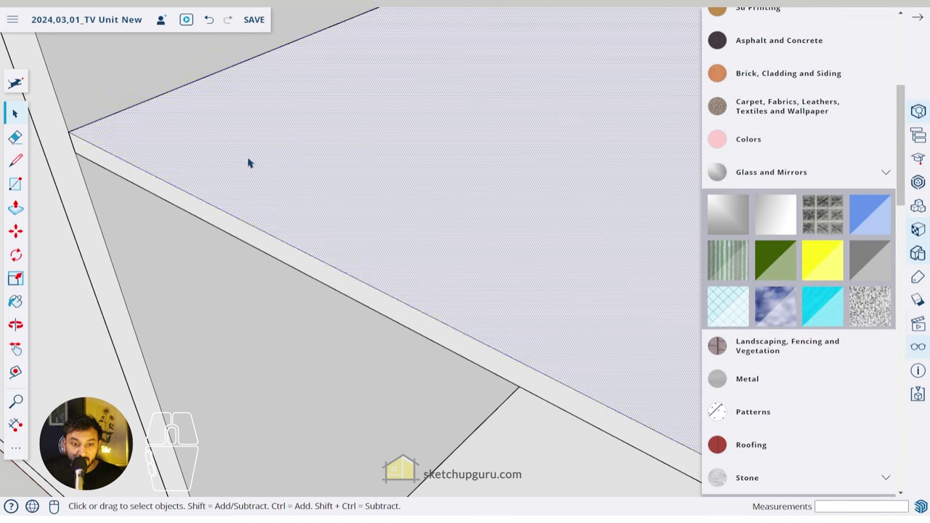
{"action": "middle_click_drag", "start_coordinate": [362, 282], "coordinate": [309, 195]}
{"action": "scroll", "coordinate": [309, 195], "scroll_direction": "down", "scroll_amount": 3}
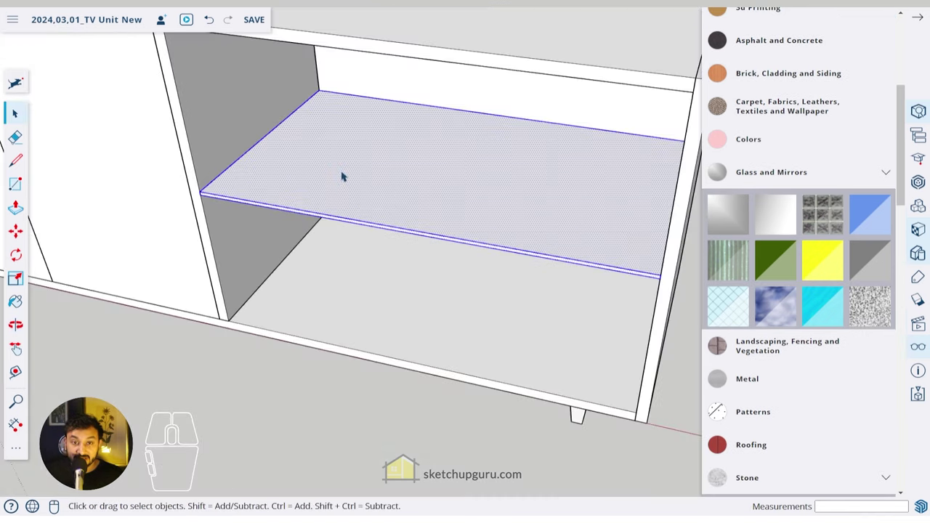
{"action": "right_click", "coordinate": [342, 176]}
{"action": "left_click", "coordinate": [402, 351]}
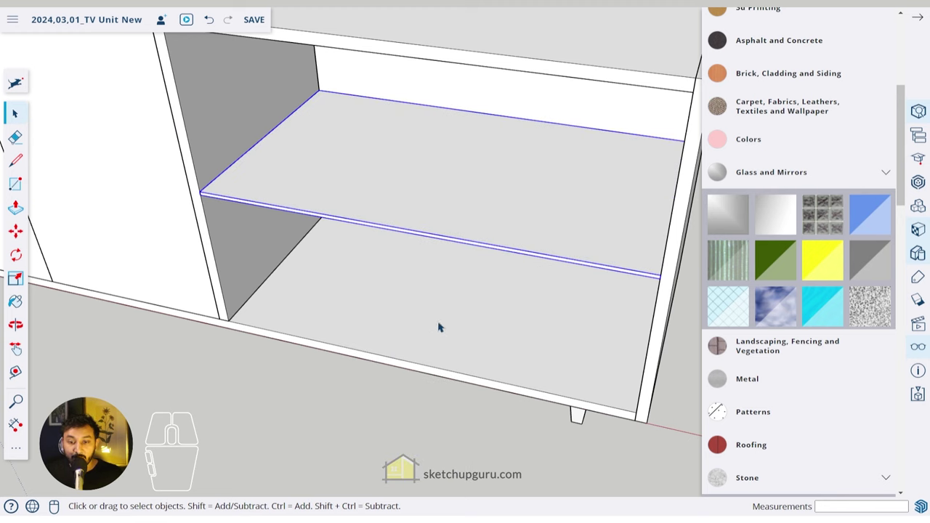
- Paint the shelf group with Translucent Glass Blue and view the whole unit
{"action": "key", "text": "b"}
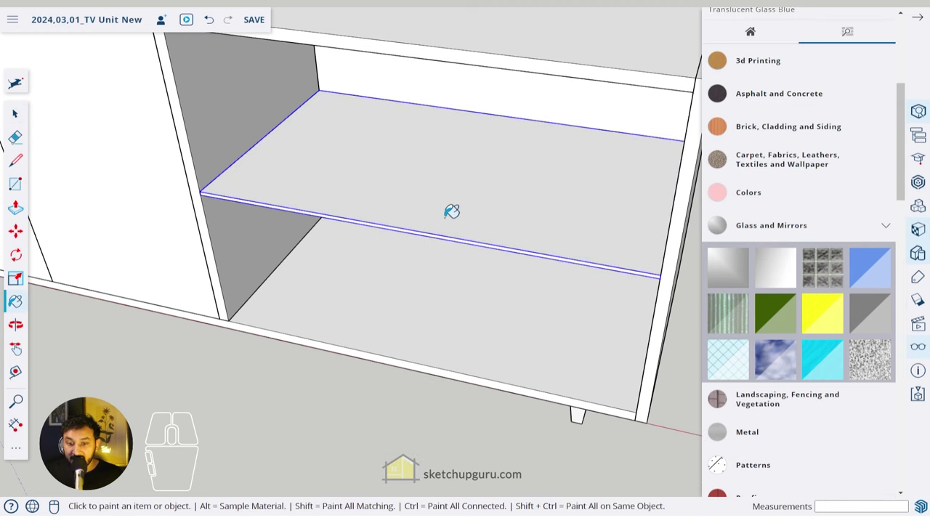
{"action": "left_click", "coordinate": [399, 164]}
{"action": "middle_click_drag", "start_coordinate": [346, 196], "coordinate": [466, 213]}
{"action": "scroll", "coordinate": [386, 276], "scroll_direction": "down", "scroll_amount": 8}
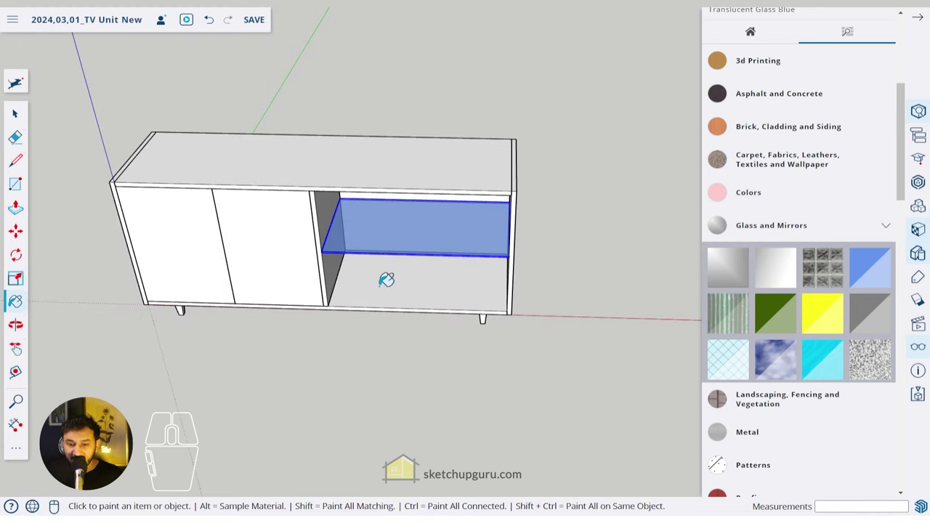
{"action": "middle_click_drag", "start_coordinate": [386, 276], "coordinate": [528, 297]}
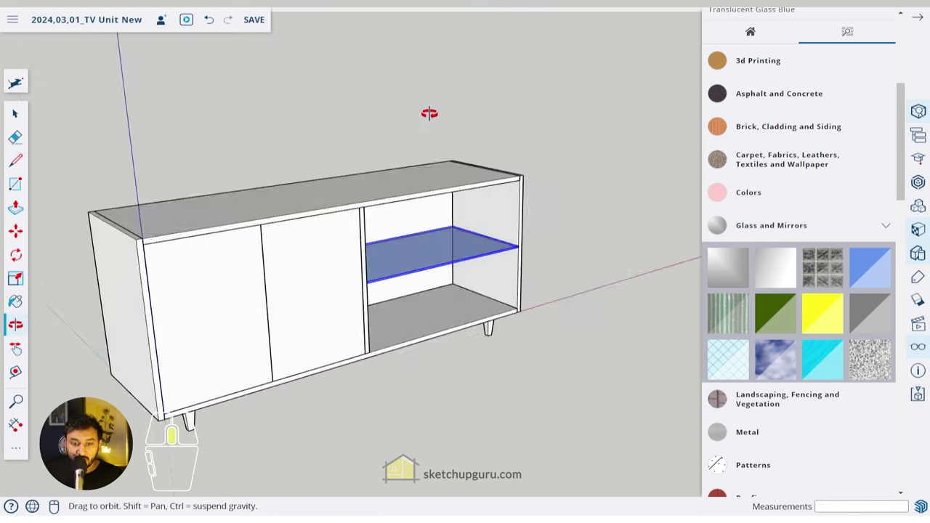
{"action": "middle_click_drag", "start_coordinate": [430, 113], "coordinate": [349, 182]}
{"action": "scroll", "coordinate": [800, 307], "scroll_direction": "down", "scroll_amount": 6}
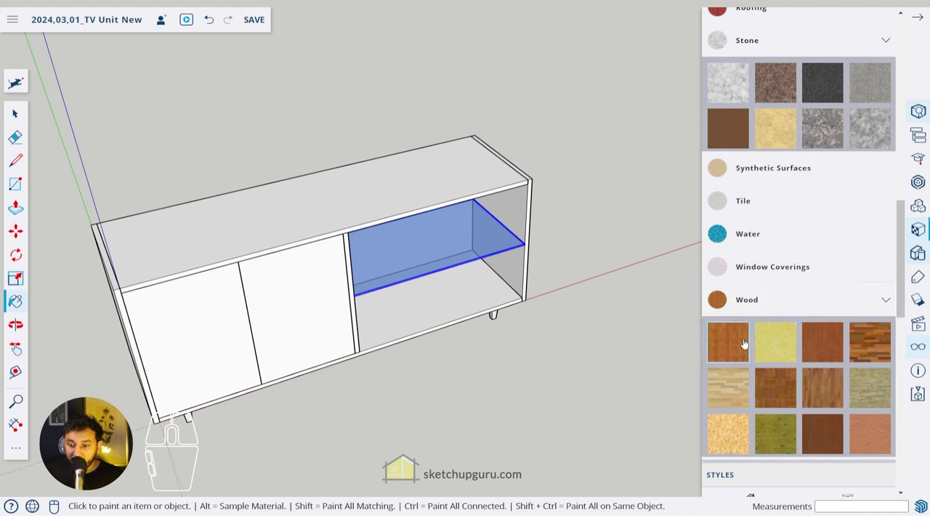
- Paint the cabinet top with wood, then switch it to plank wood
{"action": "left_click", "coordinate": [827, 350]}
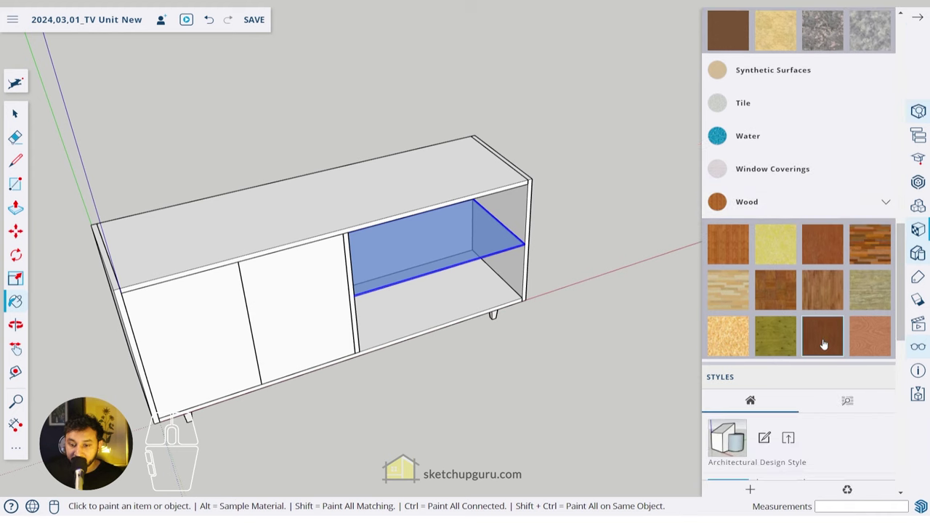
{"action": "left_click", "coordinate": [402, 193]}
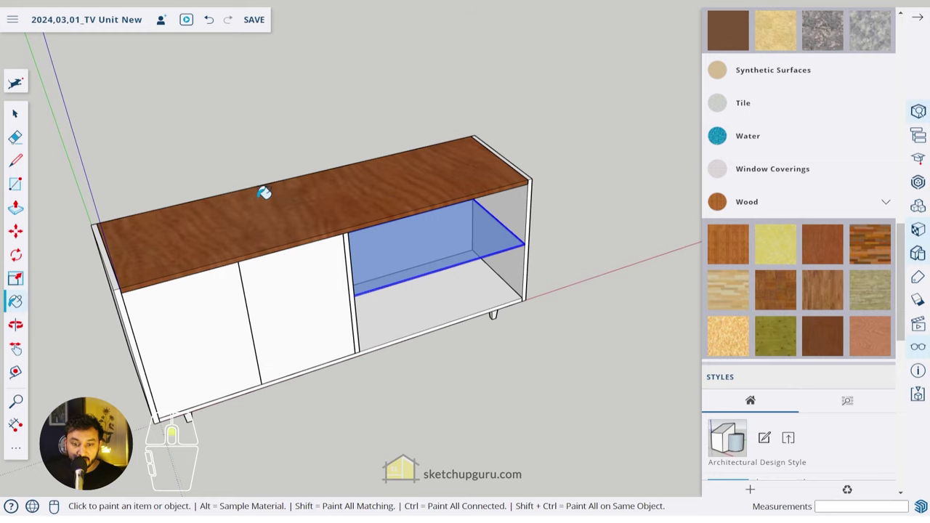
{"action": "scroll", "coordinate": [260, 191], "scroll_direction": "up", "scroll_amount": 5}
{"action": "scroll", "coordinate": [332, 203], "scroll_direction": "down", "scroll_amount": 2}
{"action": "key", "text": "space"}
{"action": "scroll", "coordinate": [415, 286], "scroll_direction": "down", "scroll_amount": 4}
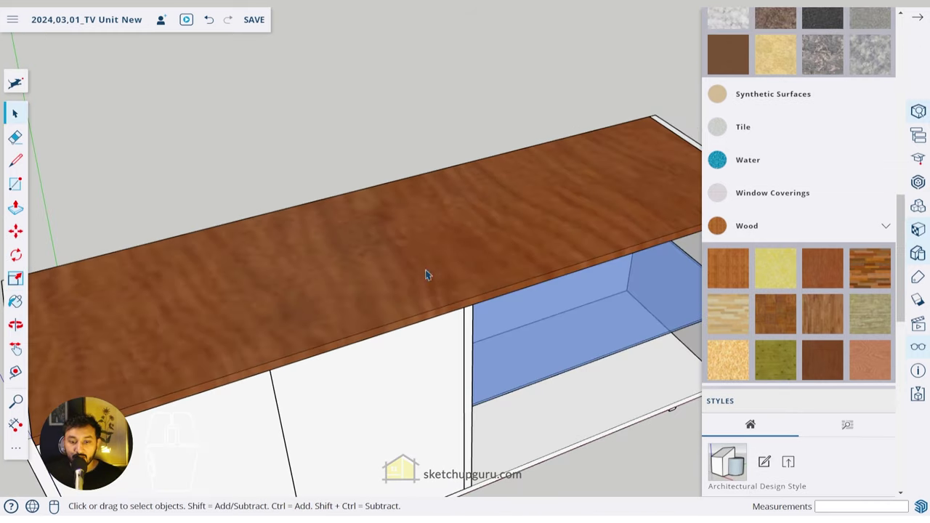
{"action": "scroll", "coordinate": [508, 254], "scroll_direction": "up", "scroll_amount": 4}
{"action": "left_click", "coordinate": [508, 253]}
{"action": "scroll", "coordinate": [831, 272], "scroll_direction": "up", "scroll_amount": 1}
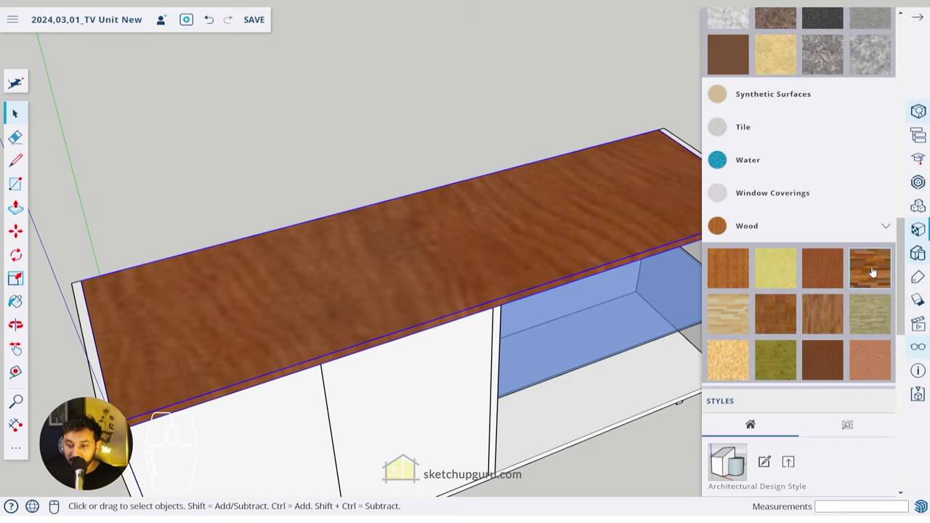
{"action": "left_click", "coordinate": [873, 270]}
{"action": "left_click", "coordinate": [477, 261]}
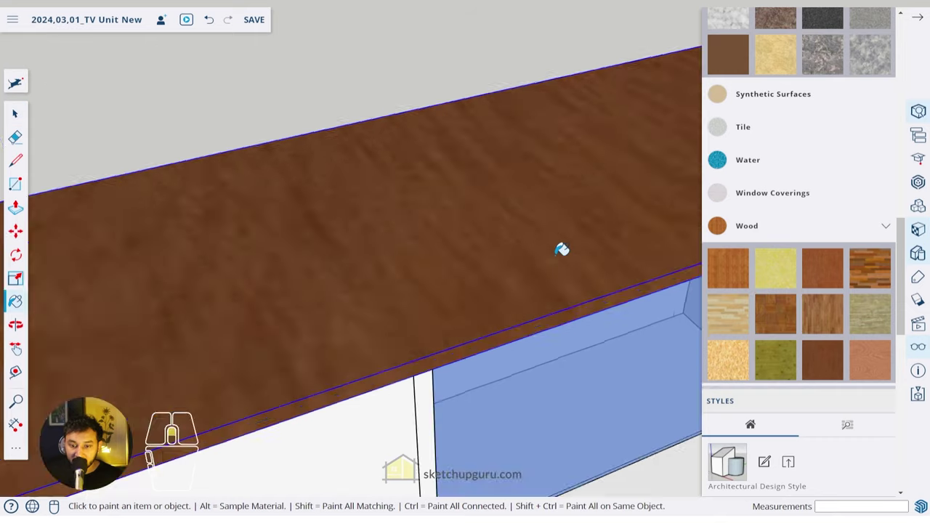
{"action": "scroll", "coordinate": [480, 261], "scroll_direction": "down", "scroll_amount": 5}
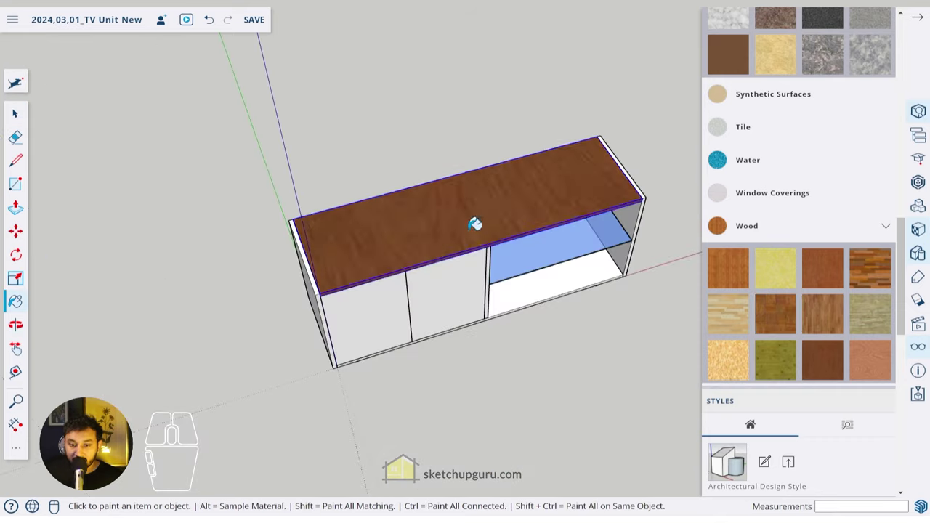
- Paint the right end panel, left end panel and bottom panel with wood
{"action": "middle_click_drag", "start_coordinate": [474, 224], "coordinate": [170, 154]}
{"action": "scroll", "coordinate": [478, 200], "scroll_direction": "down", "scroll_amount": 5}
{"action": "left_click", "coordinate": [478, 207]}
{"action": "mouse_move", "coordinate": [478, 213]}
{"action": "middle_mouse_down"}
{"action": "mouse_move", "coordinate": [399, 214]}
{"action": "mouse_move", "coordinate": [741, 272]}
{"action": "mouse_move", "coordinate": [569, 173]}
{"action": "middle_mouse_up"}
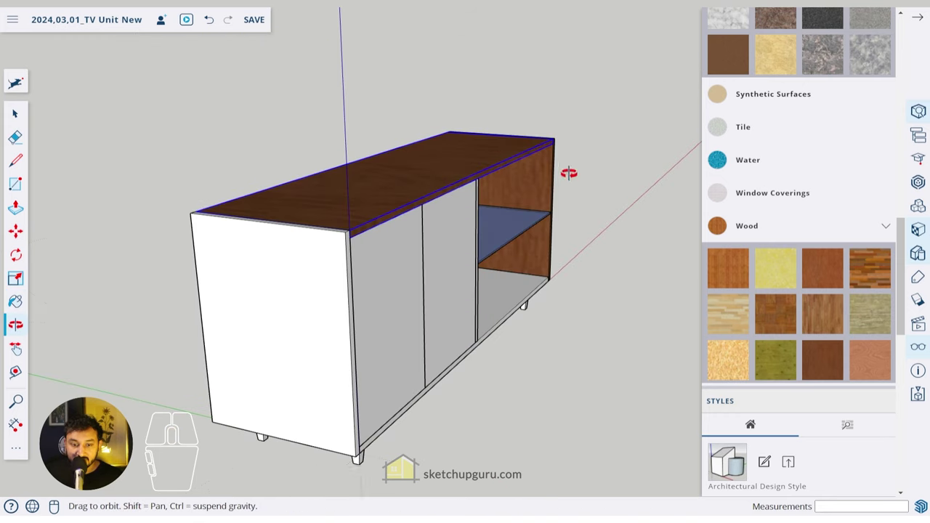
{"action": "left_click", "coordinate": [260, 259]}
{"action": "mouse_move", "coordinate": [405, 316]}
{"action": "middle_mouse_down"}
{"action": "mouse_move", "coordinate": [356, 315]}
{"action": "mouse_move", "coordinate": [362, 318]}
{"action": "middle_mouse_up"}
{"action": "left_click", "coordinate": [362, 318]}
{"action": "mouse_move", "coordinate": [465, 286]}
{"action": "middle_mouse_down"}
{"action": "mouse_move", "coordinate": [440, 339]}
{"action": "mouse_move", "coordinate": [249, 370]}
{"action": "middle_mouse_up"}
{"action": "scroll", "coordinate": [249, 370], "scroll_direction": "down", "scroll_amount": 3}
{"action": "middle_click_drag", "start_coordinate": [475, 348], "coordinate": [495, 322]}
{"action": "scroll", "coordinate": [482, 324], "scroll_direction": "up", "scroll_amount": 5}
- Try wood on the legs, then undo it so the legs stay unpainted
{"action": "left_click", "coordinate": [451, 299]}
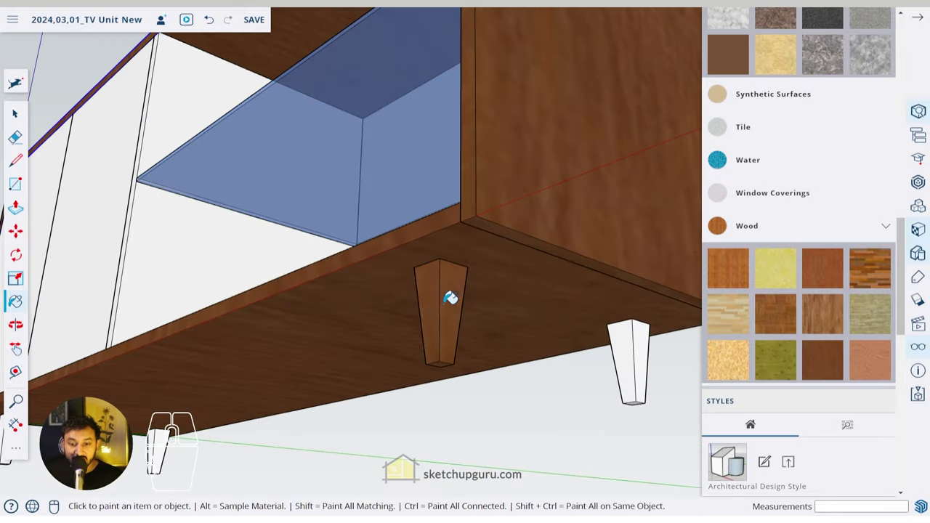
{"action": "left_click", "coordinate": [619, 335]}
{"action": "scroll", "coordinate": [521, 339], "scroll_direction": "down", "scroll_amount": 3}
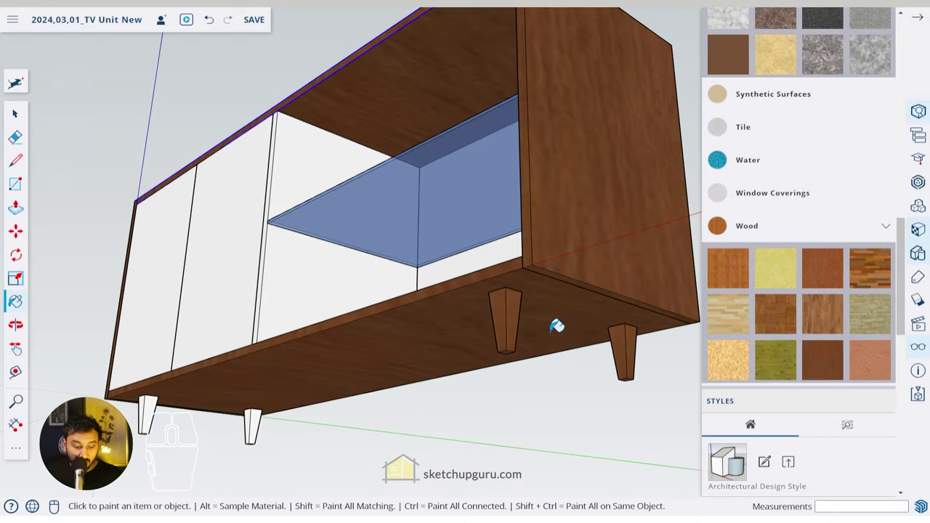
{"action": "key", "text": "ctrl+z"}
{"action": "key", "text": "ctrl+z"}
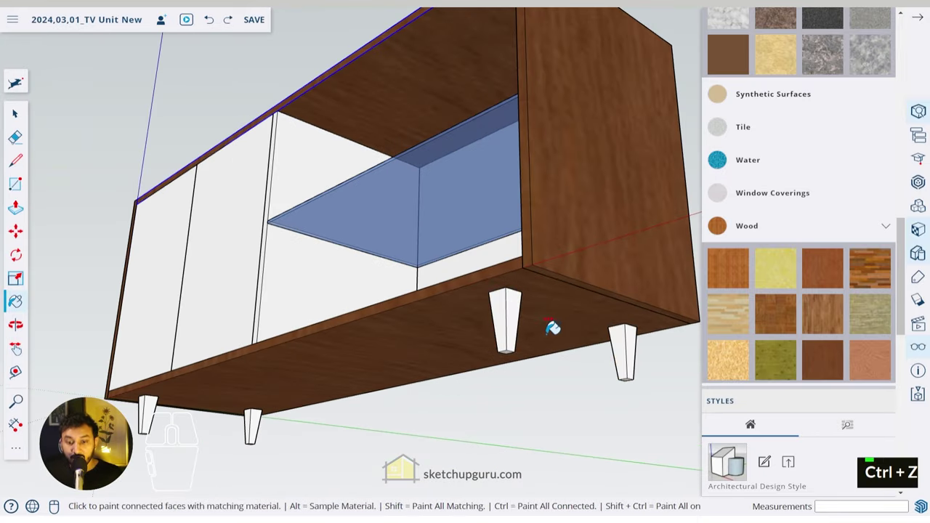
{"action": "key", "text": "space"}
- Paint the leg component with Wood Veneer 01 so all four legs get the finish
{"action": "left_click", "coordinate": [510, 324]}
{"action": "double_click", "coordinate": [510, 324]}
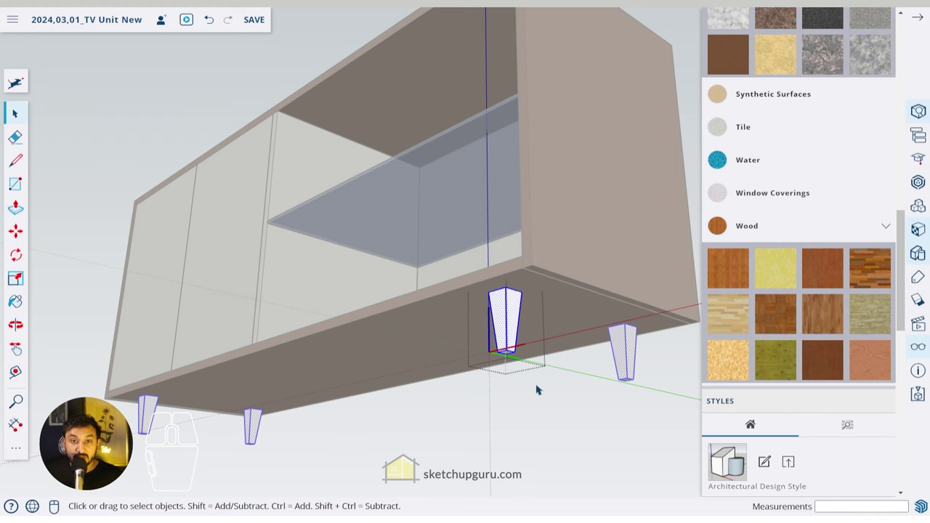
{"action": "key", "text": "b"}
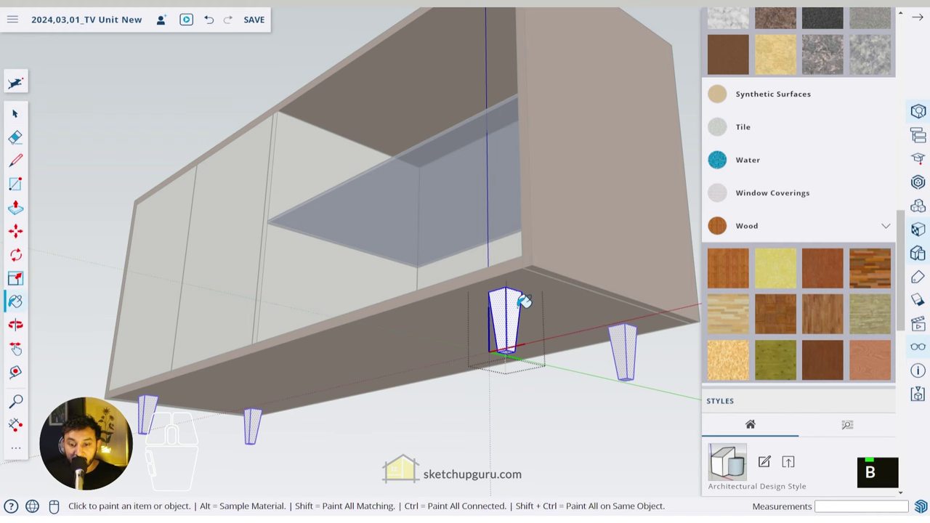
{"action": "left_click", "coordinate": [520, 299]}
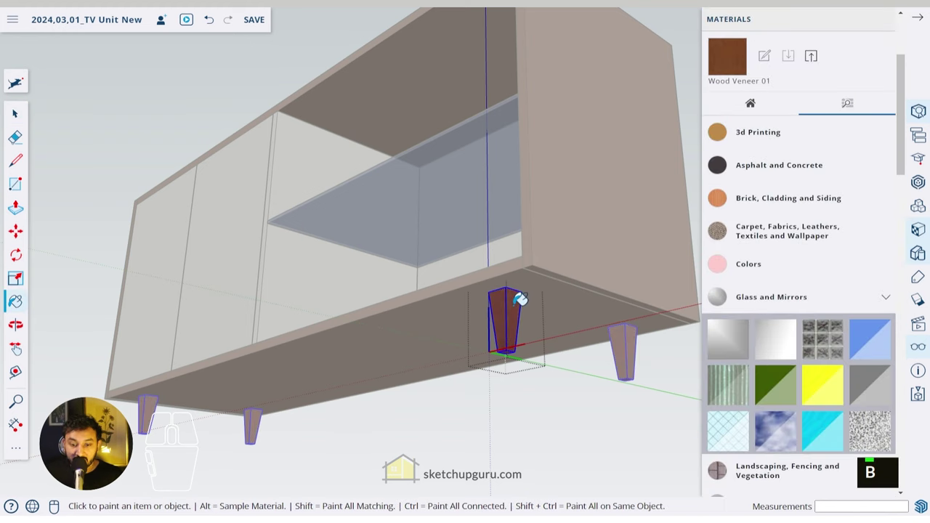
{"action": "key", "text": "space"}
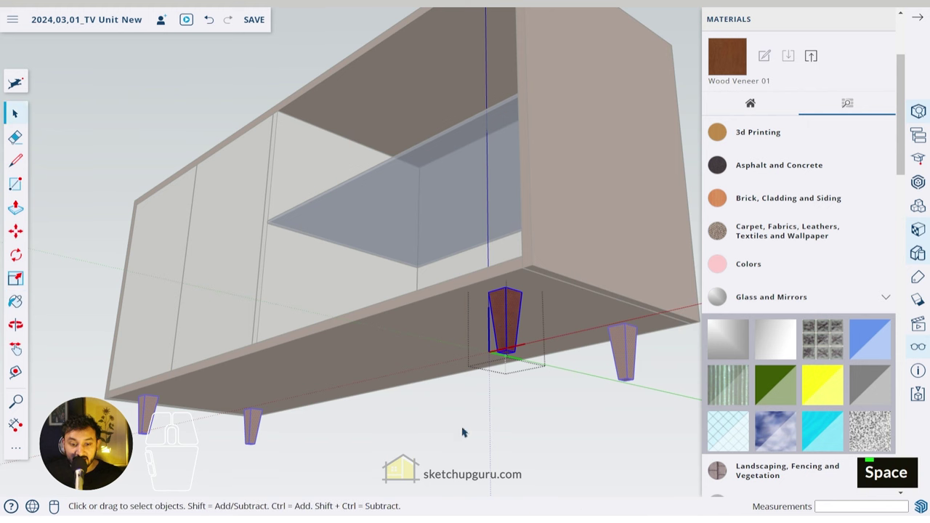
{"action": "scroll", "coordinate": [497, 392], "scroll_direction": "down", "scroll_amount": 10}
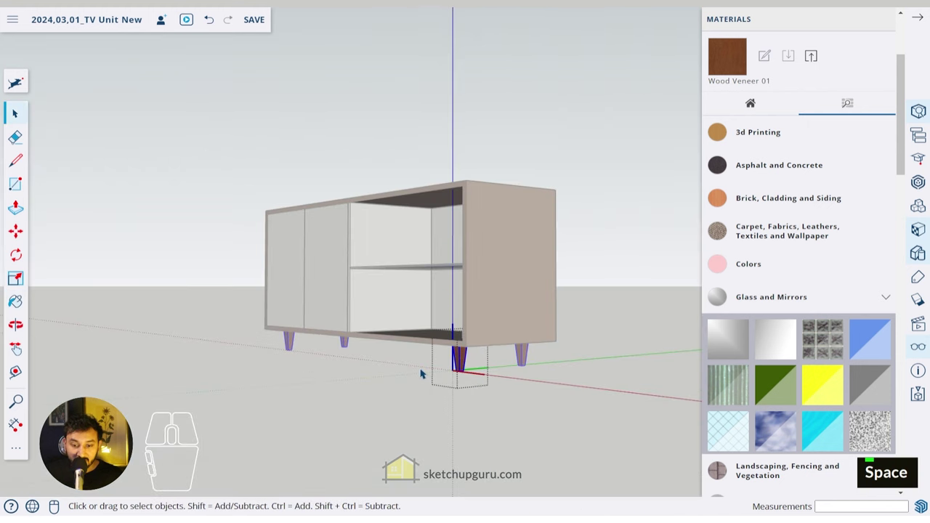
{"action": "key", "text": "Escape"}
{"action": "key", "text": "Escape"}
- Orbit to a three-quarter view and window-select the whole cabinet
{"action": "middle_click_drag", "start_coordinate": [422, 374], "coordinate": [275, 308]}
{"action": "scroll", "coordinate": [275, 308], "scroll_direction": "down", "scroll_amount": 3}
{"action": "left_click_drag", "start_coordinate": [153, 129], "coordinate": [553, 420]}
- Make the selected cabinet into a single group
{"action": "scroll", "coordinate": [316, 296], "scroll_direction": "up", "scroll_amount": 2}
{"action": "right_click", "coordinate": [316, 297]}
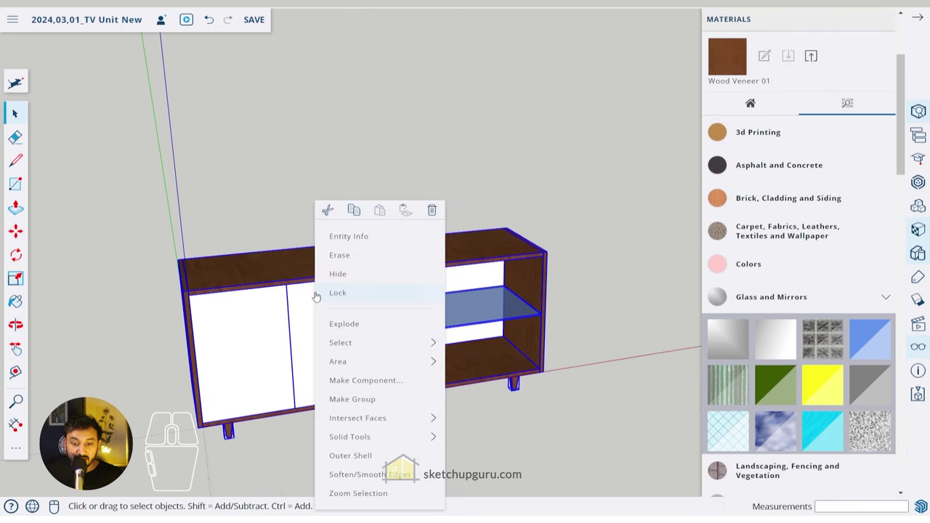
{"action": "left_click", "coordinate": [353, 399]}
- Move the grouped cabinet 4 inches straight up along the blue axis
{"action": "middle_click_drag", "start_coordinate": [245, 430], "coordinate": [291, 461]}
{"action": "key", "text": "m"}
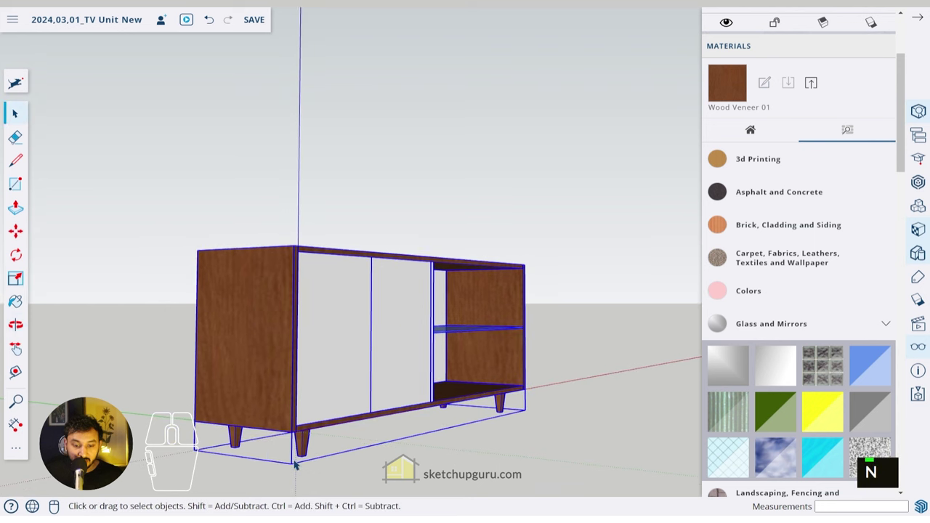
{"action": "left_click", "coordinate": [289, 466]}
{"action": "key", "text": "Up"}
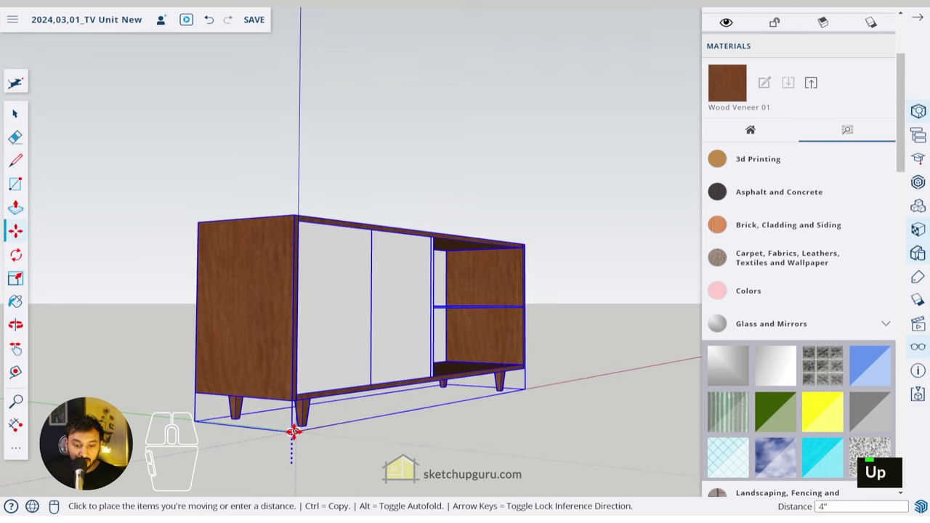
{"action": "middle_click_drag", "start_coordinate": [293, 433], "coordinate": [503, 293]}
{"action": "key", "text": "space"}
{"action": "left_click", "coordinate": [502, 293]}
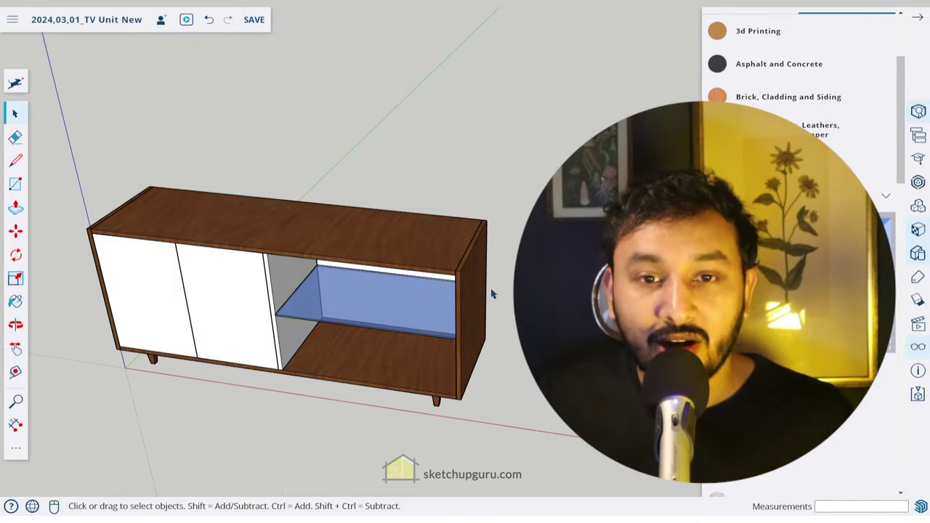
{"action": "scroll", "coordinate": [509, 314], "scroll_direction": "down", "scroll_amount": 3}
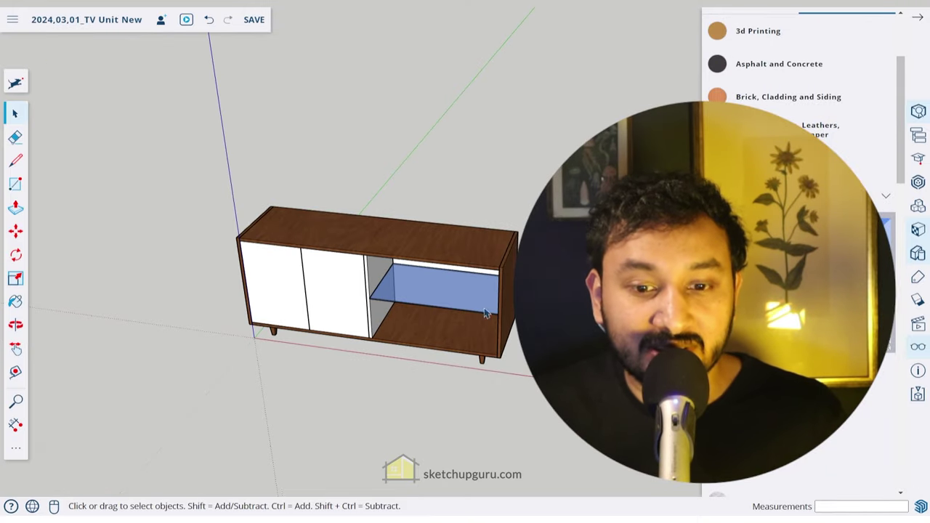
{"action": "scroll", "coordinate": [311, 319], "scroll_direction": "up", "scroll_amount": 5}
{"action": "middle_click_drag", "start_coordinate": [311, 319], "coordinate": [157, 284]}
{"action": "scroll", "coordinate": [296, 299], "scroll_direction": "down", "scroll_amount": 2}
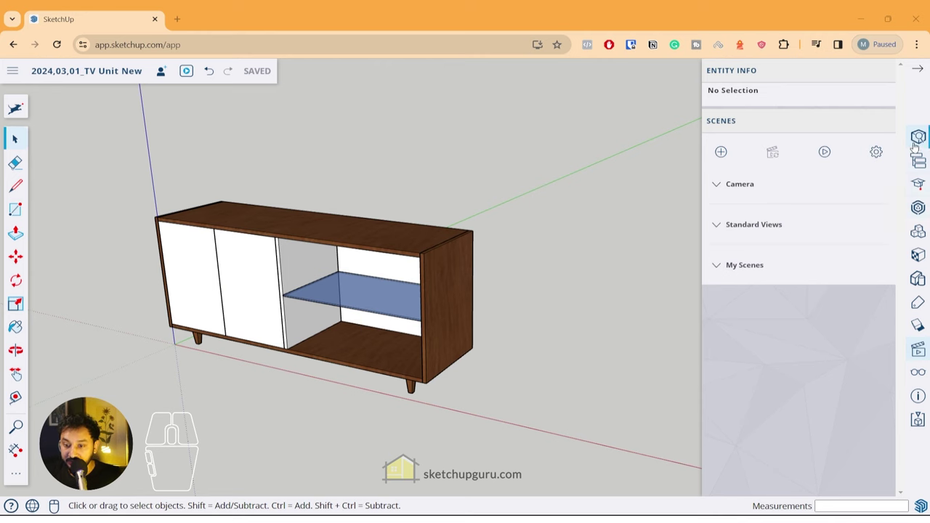
- Show the Scenes list, collapse Entity Info, and orbit to a three-quarter view of the TV unit
{"action": "left_click", "coordinate": [920, 351]}
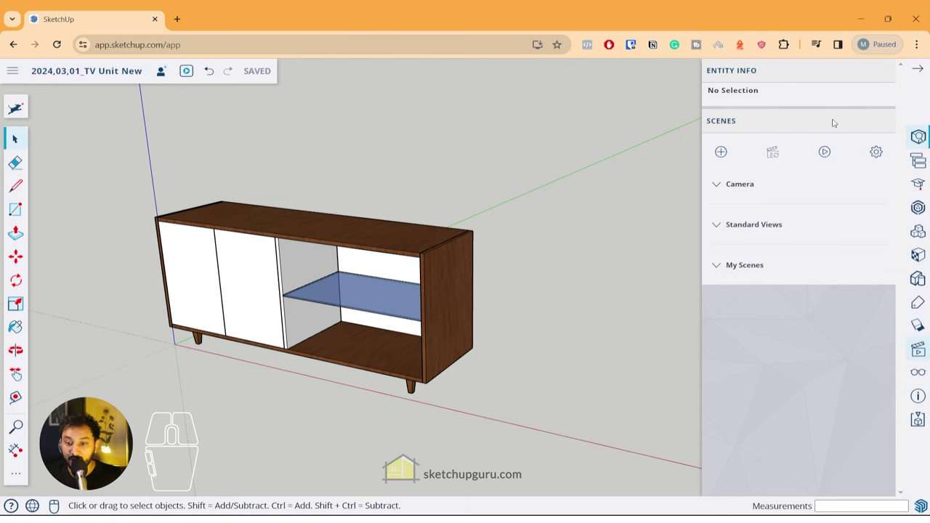
{"action": "left_click", "coordinate": [884, 72]}
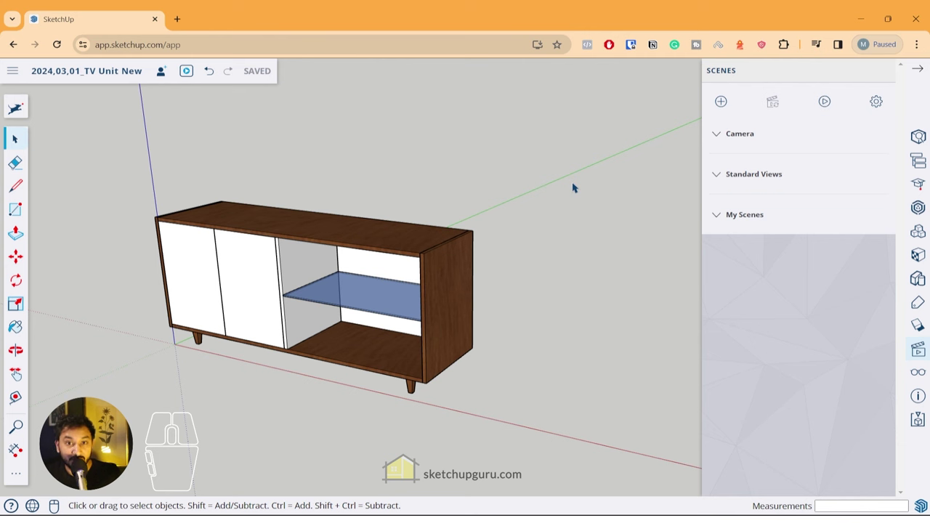
{"action": "middle_click_drag", "start_coordinate": [307, 248], "coordinate": [314, 306]}
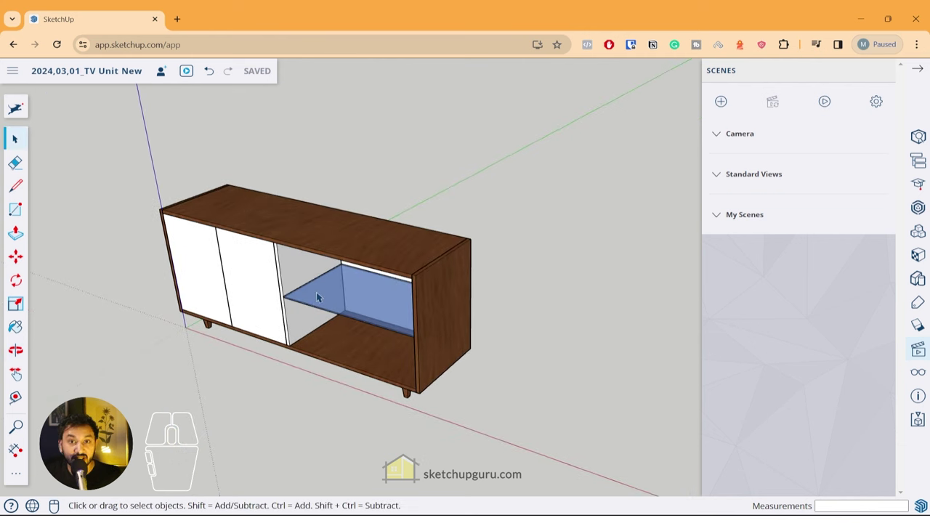
{"action": "middle_click_drag", "start_coordinate": [371, 296], "coordinate": [444, 384]}
{"action": "scroll", "coordinate": [377, 331], "scroll_direction": "down", "scroll_amount": 3}
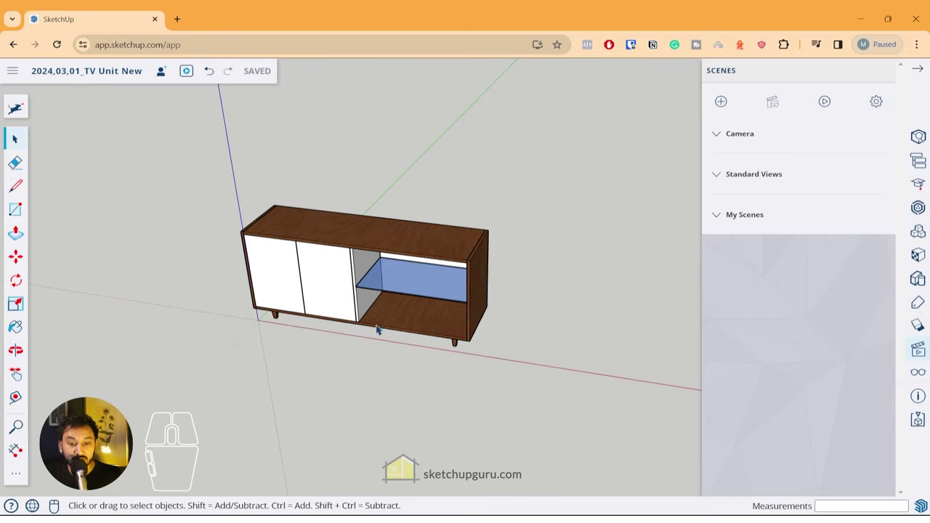
{"action": "middle_click_drag", "start_coordinate": [406, 332], "coordinate": [412, 269]}
{"action": "scroll", "coordinate": [366, 296], "scroll_direction": "up", "scroll_amount": 2}
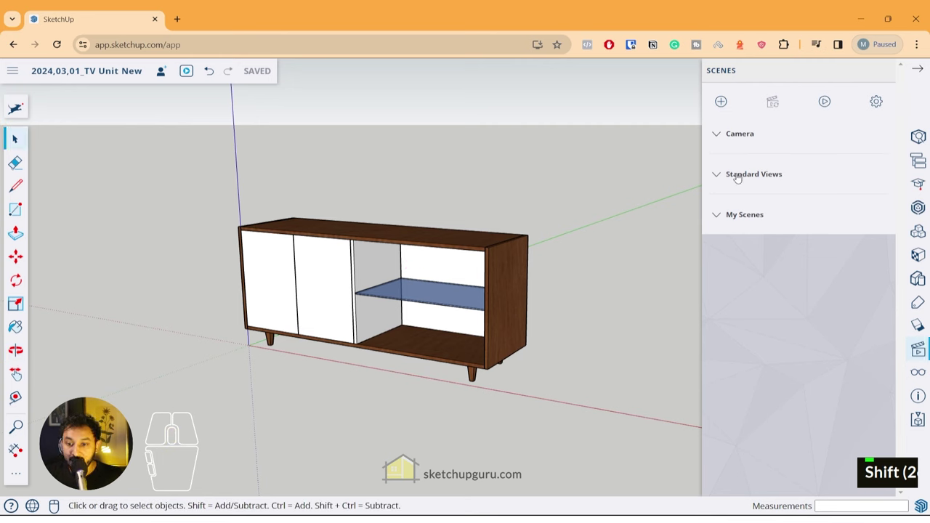
- Add a scene from the current view and rename Scene 1 to 'ISO View - 1'
{"action": "left_click", "coordinate": [722, 104]}
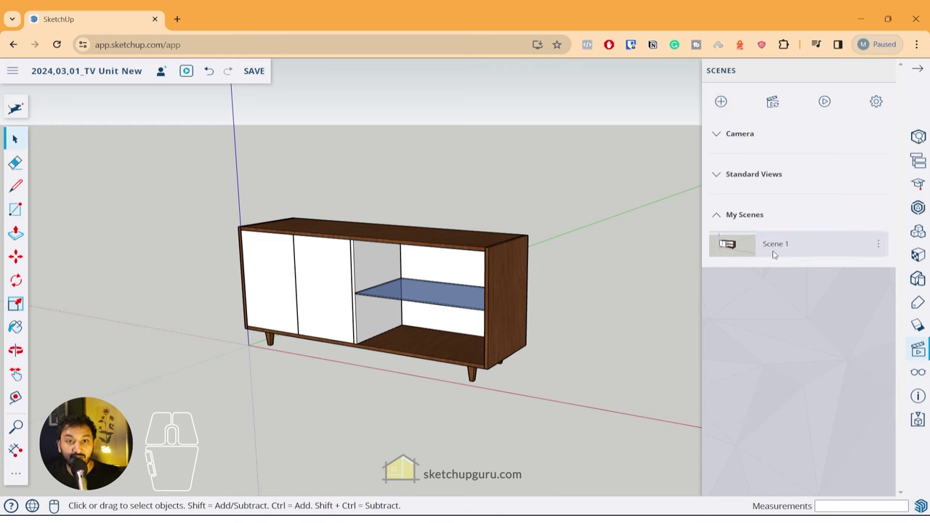
{"action": "left_click", "coordinate": [879, 248]}
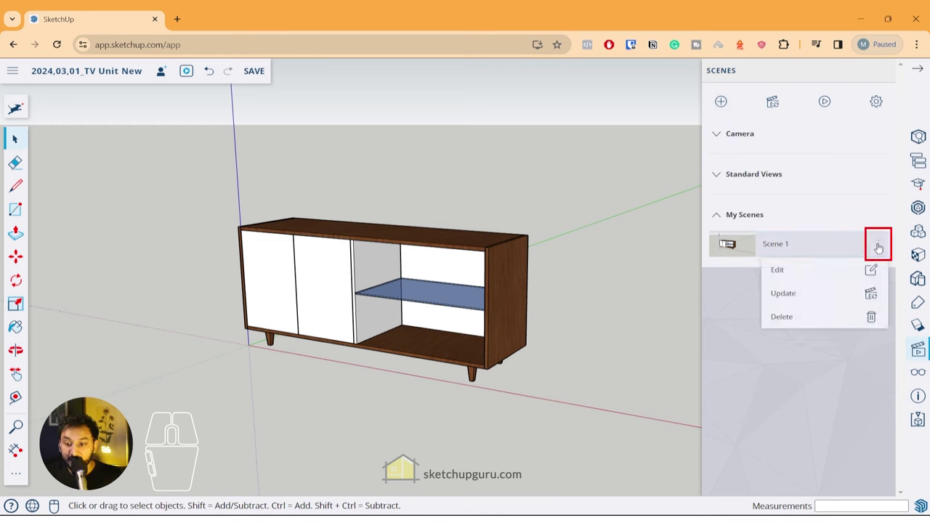
{"action": "left_click", "coordinate": [797, 272]}
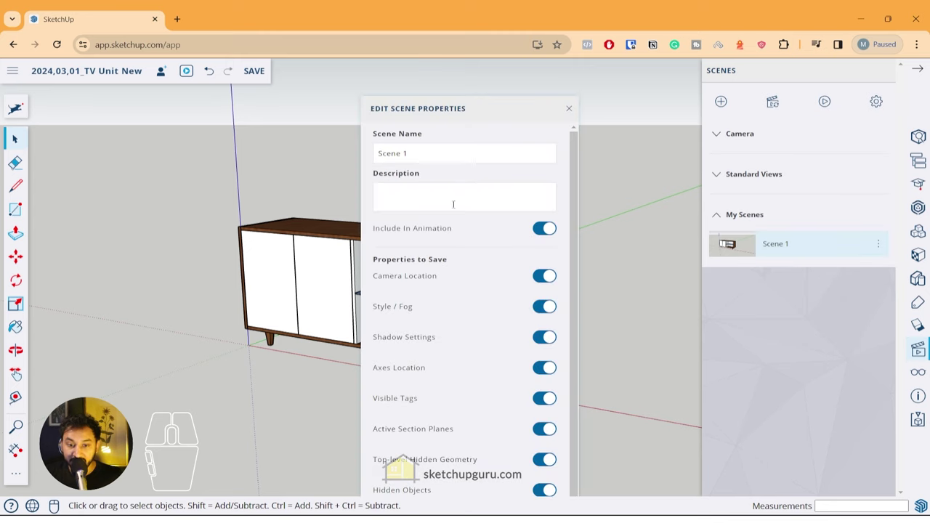
{"action": "left_click_drag", "start_coordinate": [422, 153], "coordinate": [311, 150]}
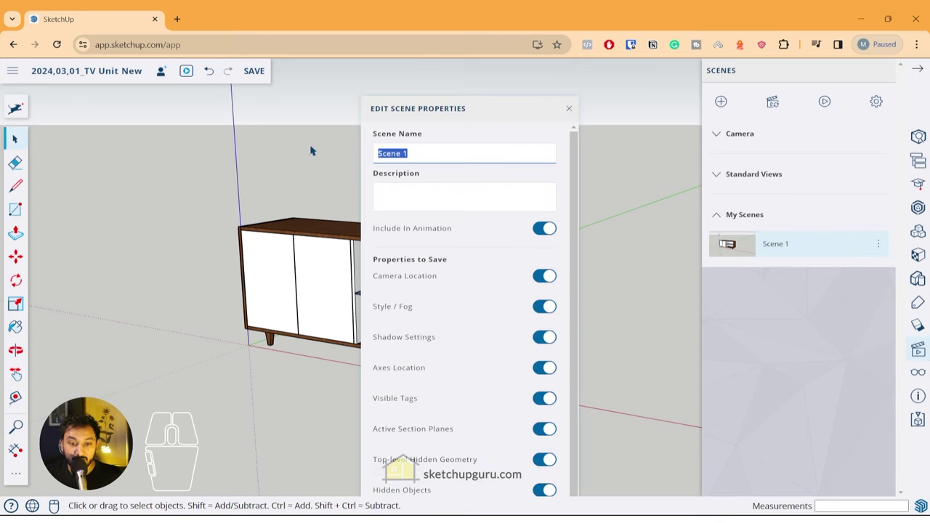
{"action": "key", "text": "shift"}
{"action": "key", "text": "shift"}
{"action": "type", "text": "SSO View -"}
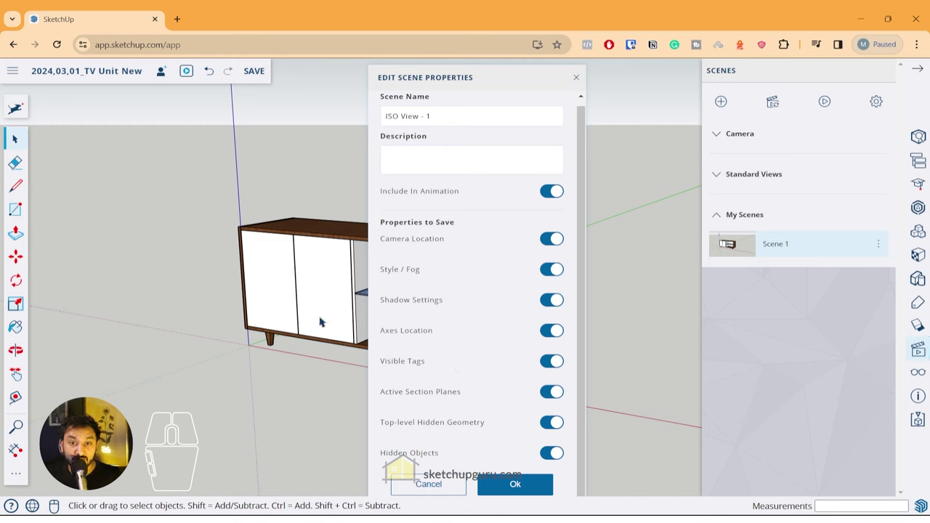
{"action": "left_click", "coordinate": [518, 486]}
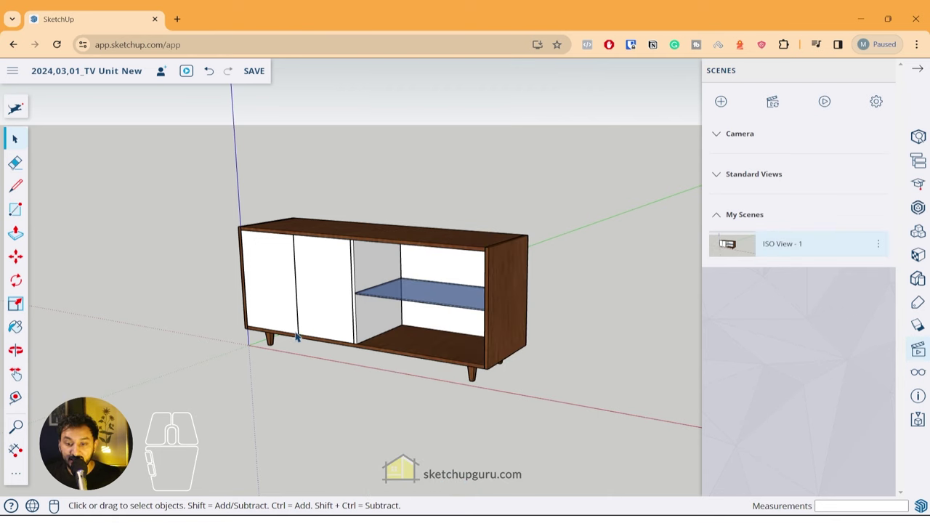
{"action": "middle_click_drag", "start_coordinate": [325, 342], "coordinate": [623, 298]}
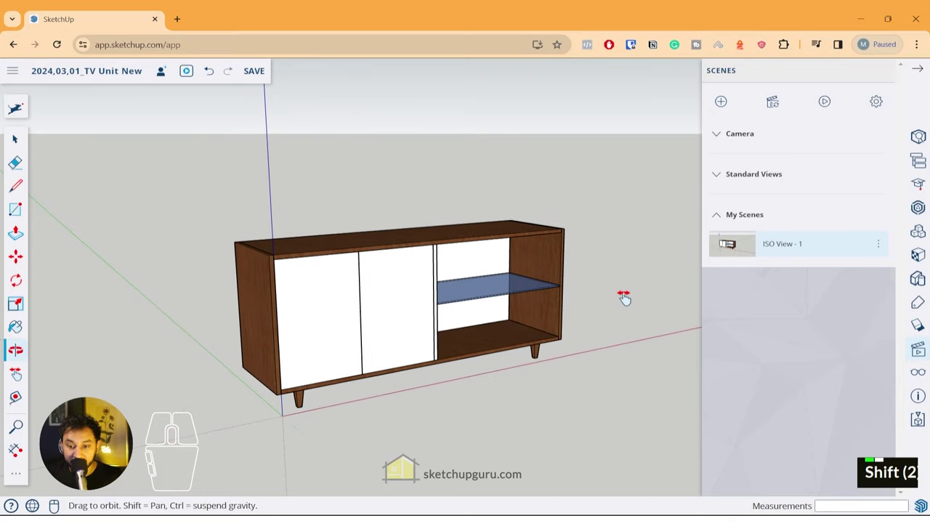
- Add a second scene and rename Scene 2 to 'ISO View - 2'
{"action": "left_click", "coordinate": [721, 101]}
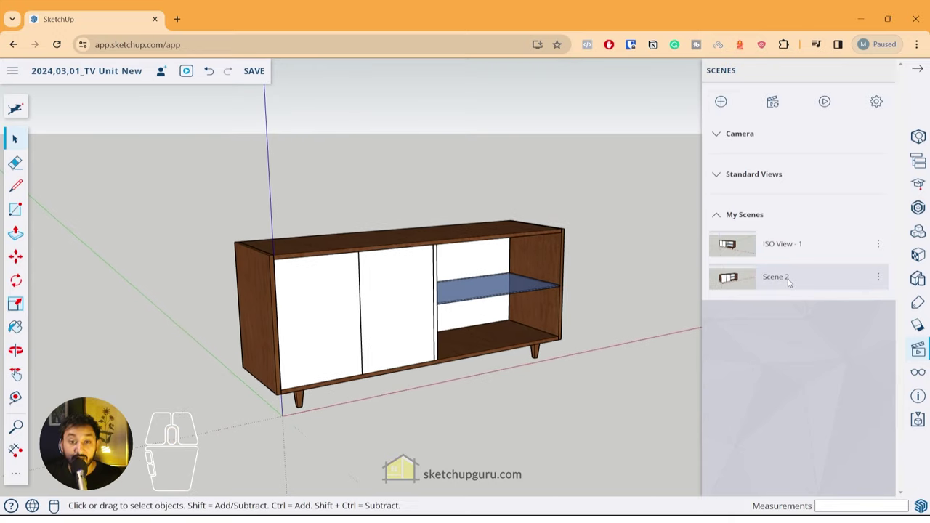
{"action": "left_click", "coordinate": [880, 276]}
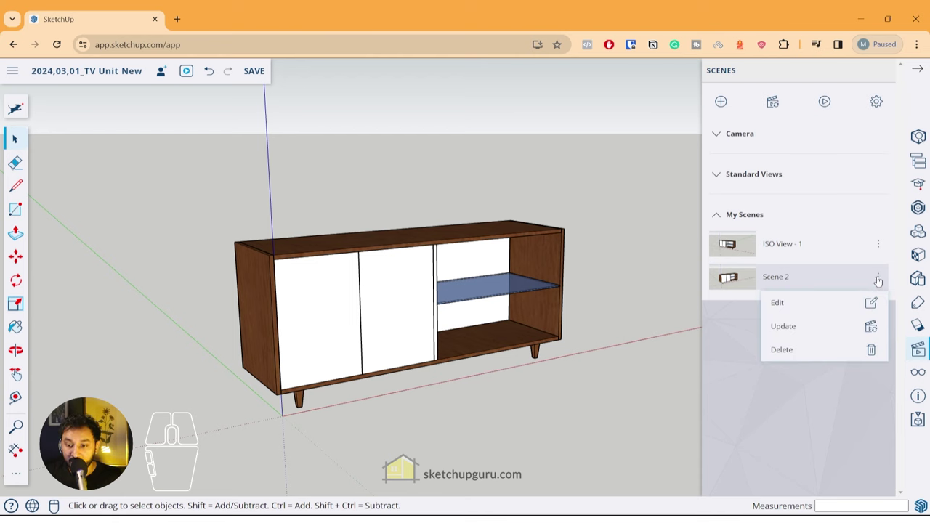
{"action": "left_click", "coordinate": [786, 308]}
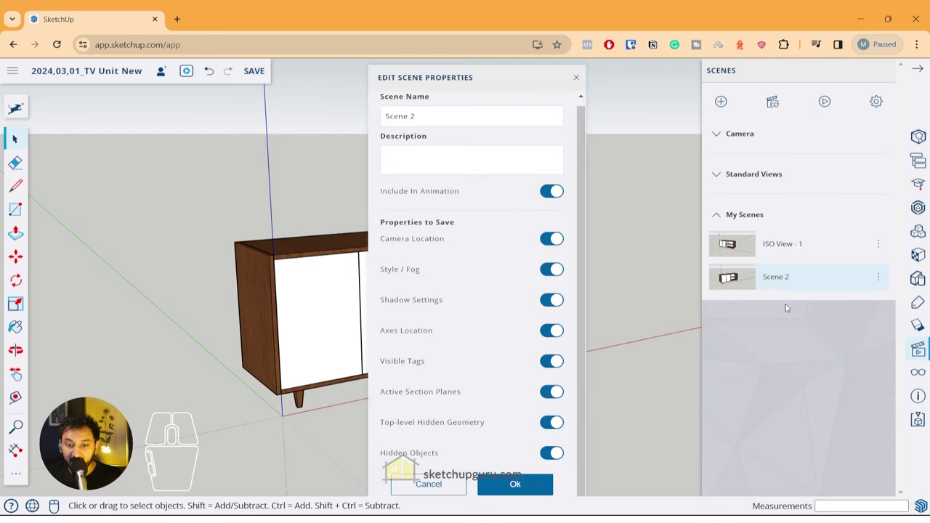
{"action": "triple_click", "coordinate": [429, 115]}
{"action": "type", "text": "ISO"}
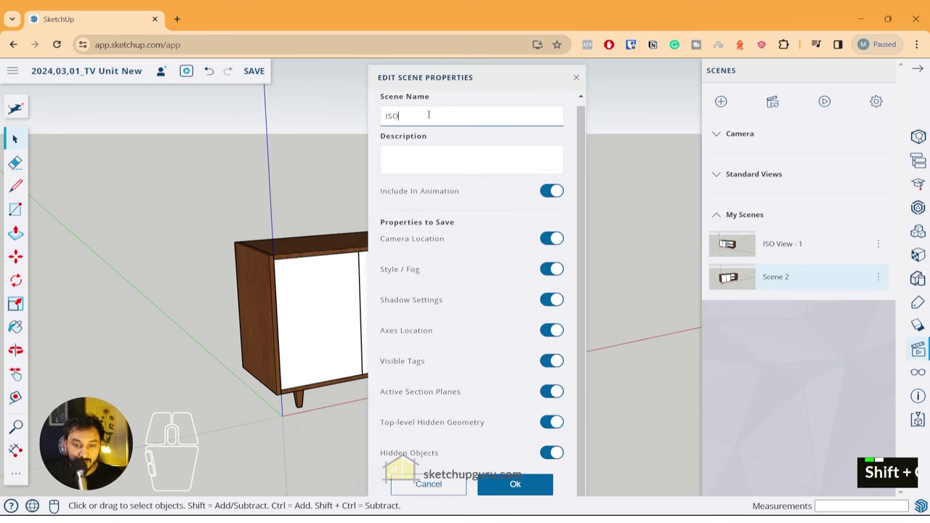
{"action": "type", "text": " View - 2"}
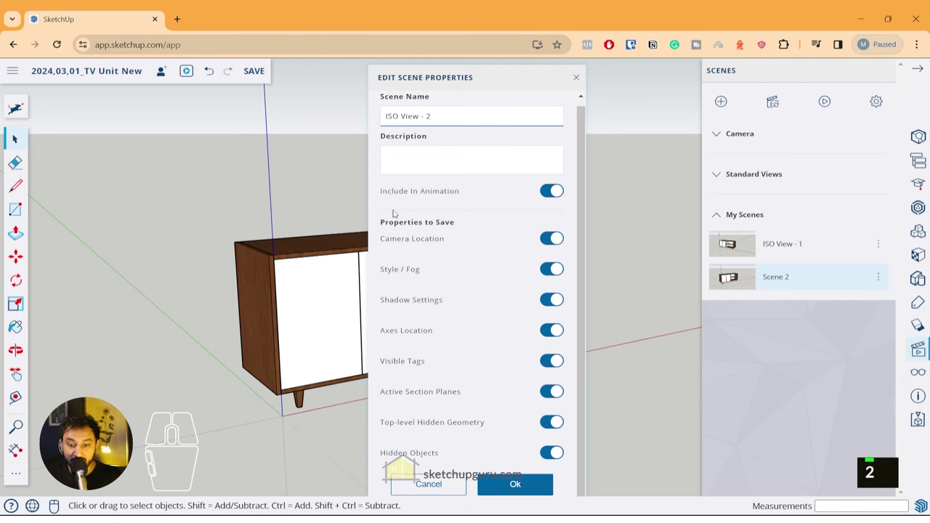
{"action": "left_click", "coordinate": [516, 484]}
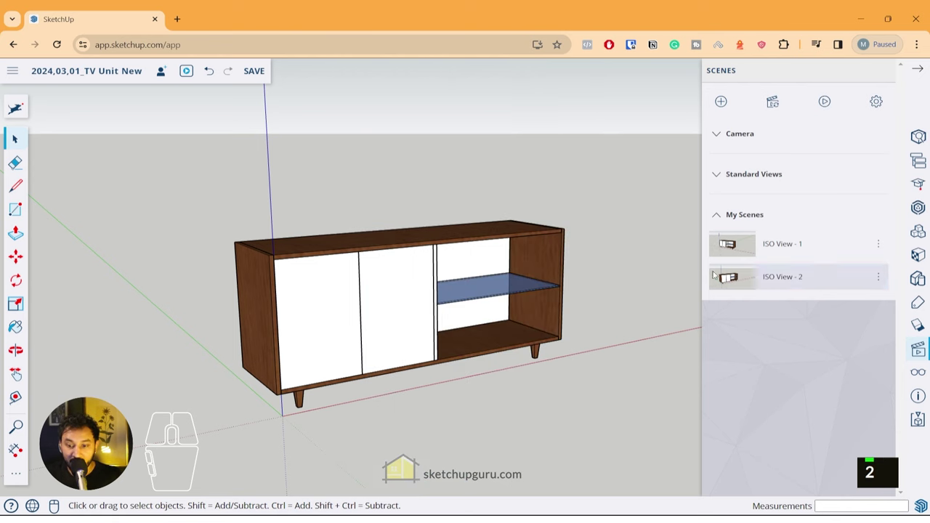
- Compare the ISO View - 1 and ISO View - 2 scenes, ending on ISO View - 1
{"action": "left_click", "coordinate": [777, 243]}
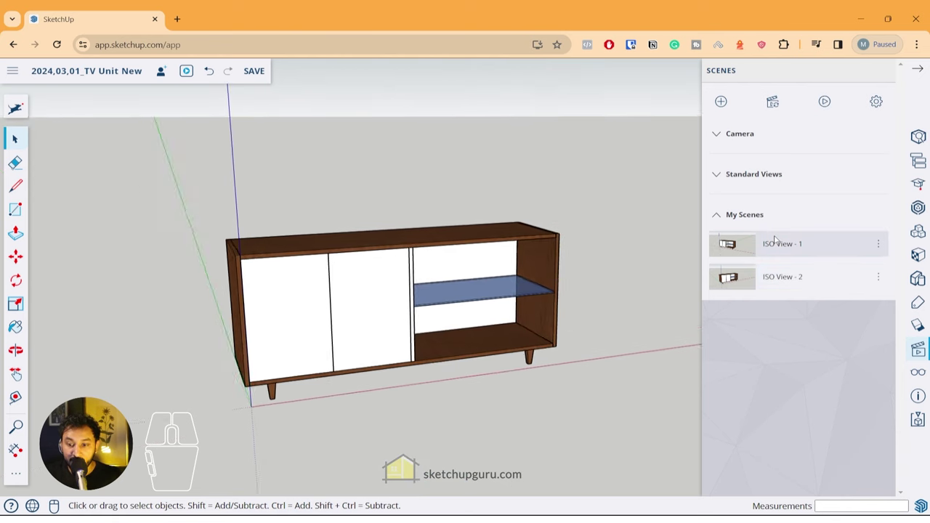
{"action": "left_click", "coordinate": [794, 279]}
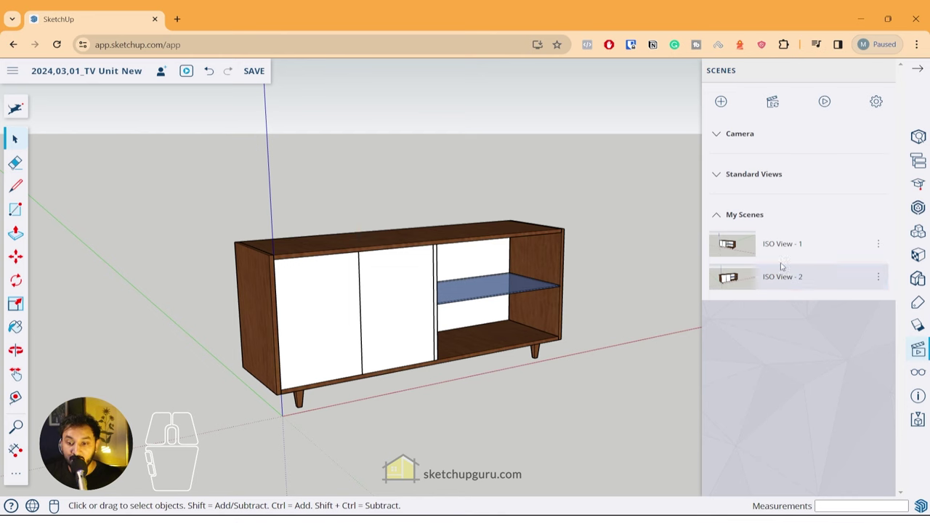
{"action": "left_click", "coordinate": [804, 244]}
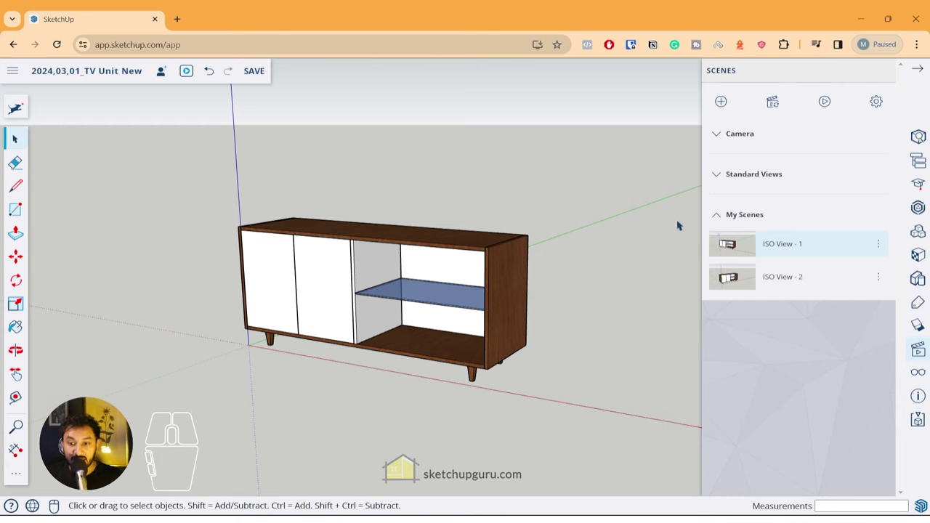
- Expand the Camera options and set the camera to Parallel Projection instead of Perspective
{"action": "left_click", "coordinate": [719, 139]}
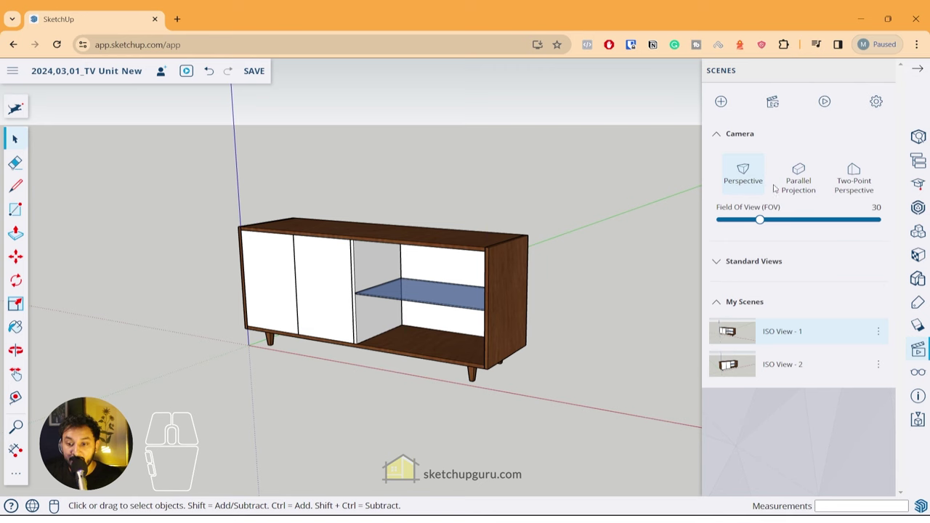
{"action": "middle_click_drag", "start_coordinate": [550, 240], "coordinate": [506, 326]}
{"action": "scroll", "coordinate": [507, 327], "scroll_direction": "down", "scroll_amount": 3}
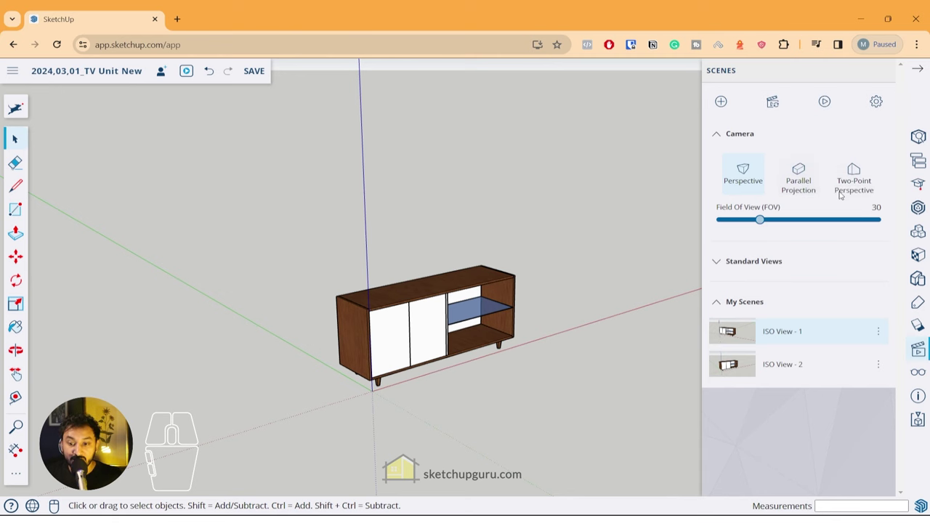
{"action": "left_click", "coordinate": [793, 177]}
{"action": "scroll", "coordinate": [440, 315], "scroll_direction": "up", "scroll_amount": 4}
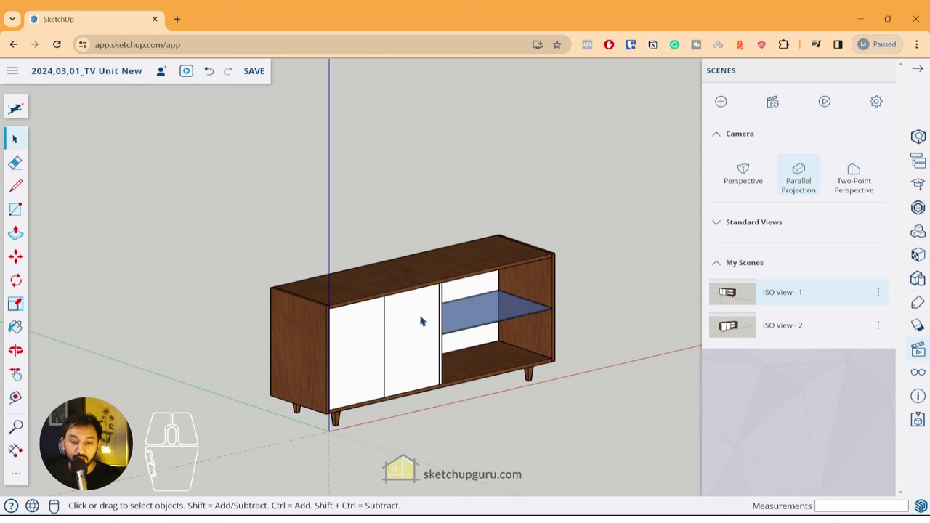
- Set the camera to Two-Point Perspective and orbit to a nearly frontal view of the cabinet
{"action": "scroll", "coordinate": [333, 374], "scroll_direction": "up", "scroll_amount": 3}
{"action": "scroll", "coordinate": [400, 347], "scroll_direction": "down", "scroll_amount": 3}
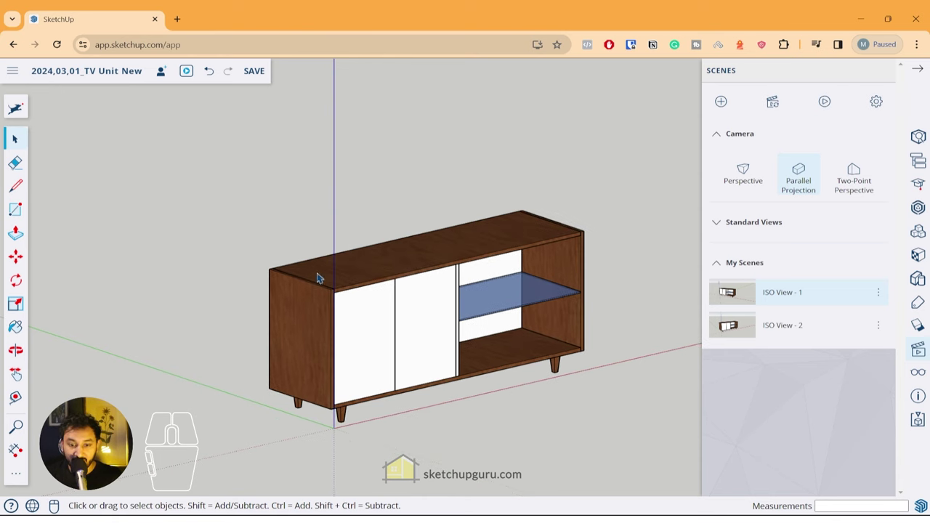
{"action": "left_click", "coordinate": [846, 178]}
{"action": "scroll", "coordinate": [469, 216], "scroll_direction": "down", "scroll_amount": 3}
{"action": "left_click_drag", "start_coordinate": [438, 397], "coordinate": [421, 268]}
{"action": "scroll", "coordinate": [421, 267], "scroll_direction": "up", "scroll_amount": 1}
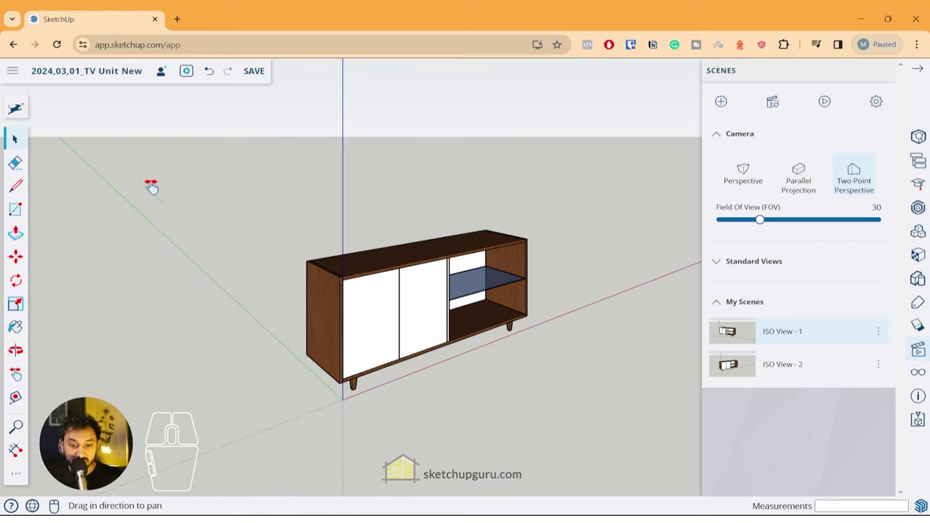
{"action": "middle_click_drag", "start_coordinate": [470, 322], "coordinate": [354, 260]}
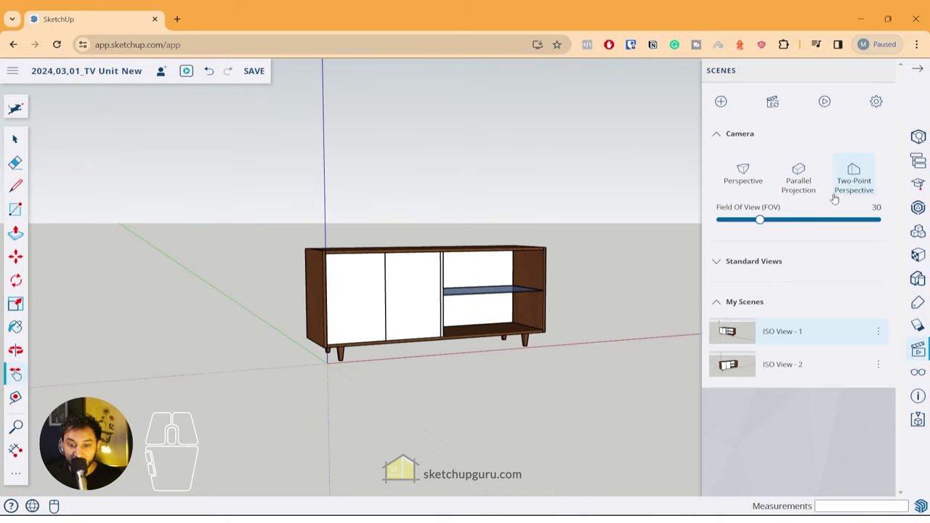
{"action": "left_click", "coordinate": [798, 179]}
{"action": "left_click", "coordinate": [847, 175]}
- Pan and zoom so the cabinet's front fills the view with the horizon behind it
{"action": "middle_click_drag", "start_coordinate": [465, 293], "coordinate": [450, 309]}
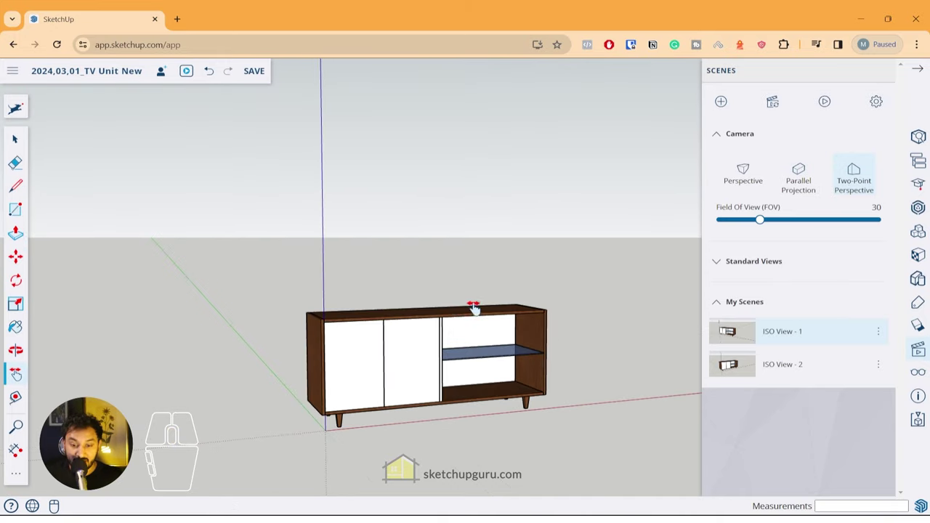
{"action": "key", "text": "shift"}
{"action": "middle_click_drag", "start_coordinate": [468, 363], "coordinate": [465, 291], "text": "shift"}
{"action": "scroll", "coordinate": [444, 301], "scroll_direction": "up", "scroll_amount": 2}
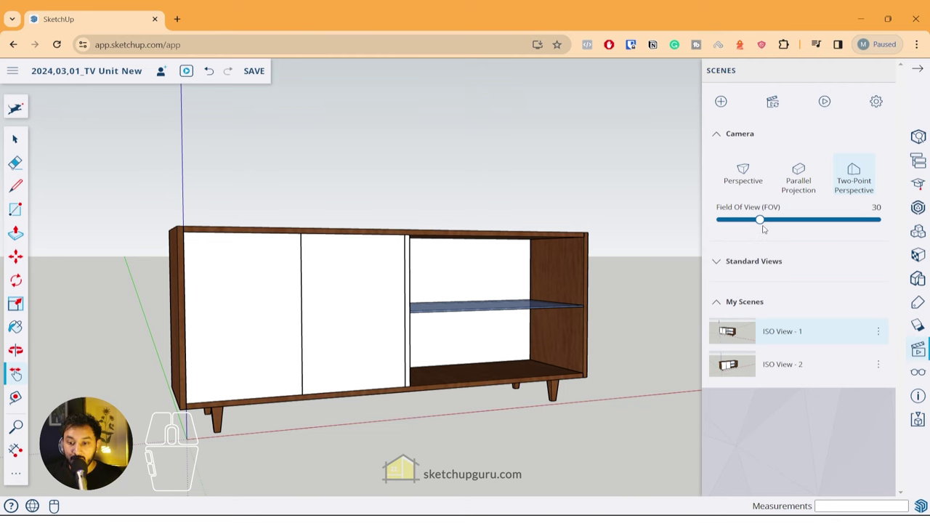
- Drag the Field Of View slider from 30 to 35
{"action": "mouse_move", "coordinate": [761, 221]}
{"action": "left_mouse_down"}
{"action": "mouse_move", "coordinate": [833, 224]}
{"action": "mouse_move", "coordinate": [738, 221]}
{"action": "mouse_move", "coordinate": [805, 221]}
{"action": "mouse_move", "coordinate": [766, 221]}
{"action": "left_mouse_up"}
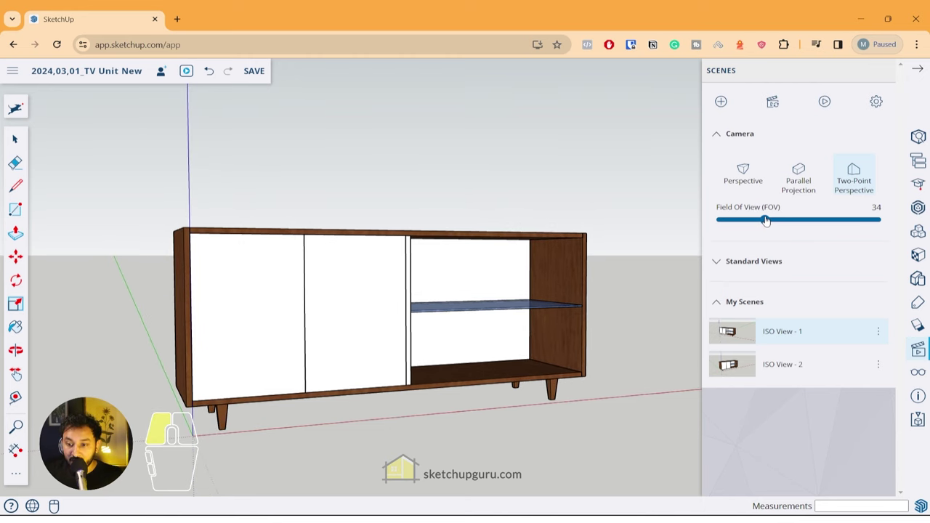
{"action": "left_click_drag", "start_coordinate": [766, 221], "coordinate": [768, 220]}
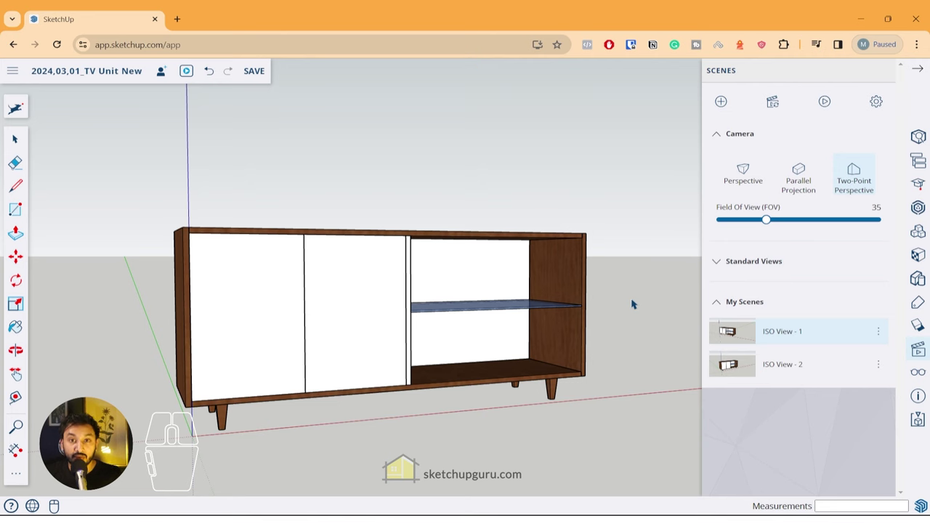
- Switch between the ISO View - 2 and ISO View - 1 scenes, orbiting the cabinet in between
{"action": "key", "text": "Page_Down"}
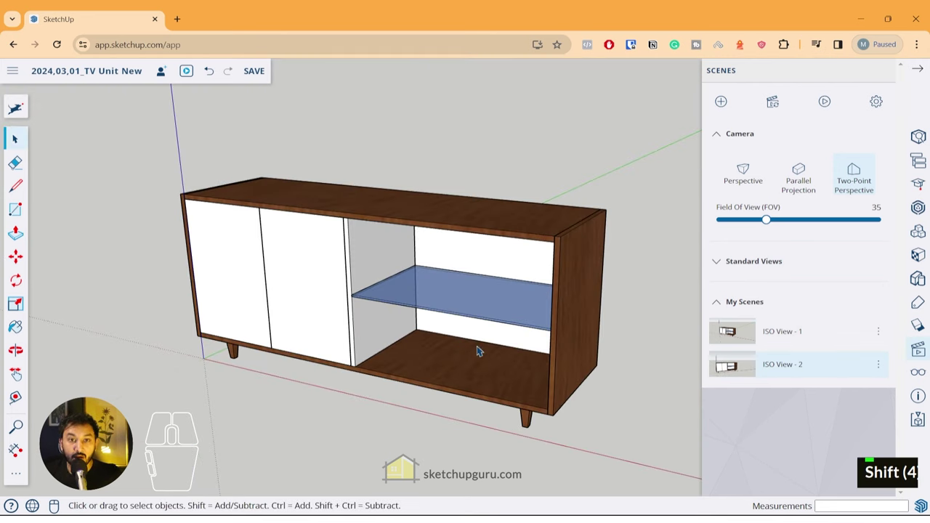
{"action": "middle_click_drag", "start_coordinate": [352, 280], "coordinate": [524, 322]}
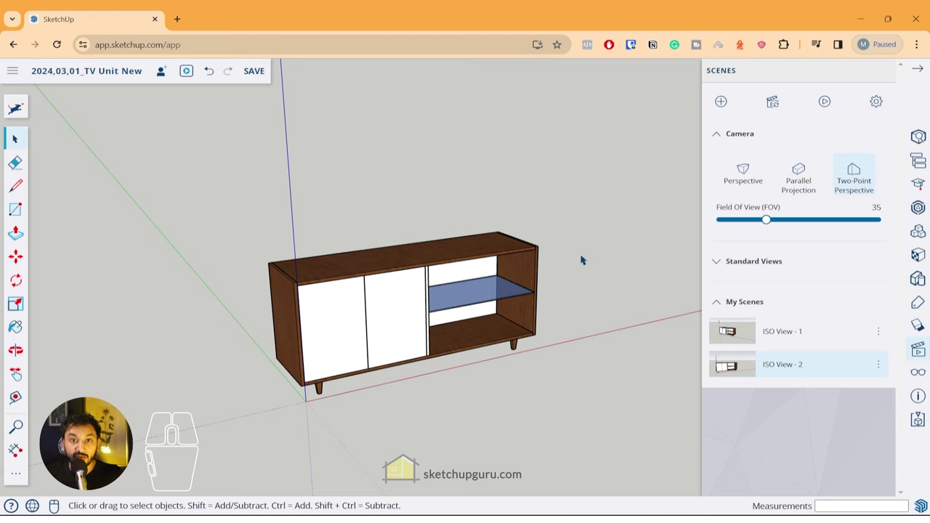
{"action": "scroll", "coordinate": [407, 323], "scroll_direction": "up", "scroll_amount": 2}
{"action": "middle_click_drag", "start_coordinate": [418, 332], "coordinate": [359, 336]}
{"action": "left_click", "coordinate": [820, 341]}
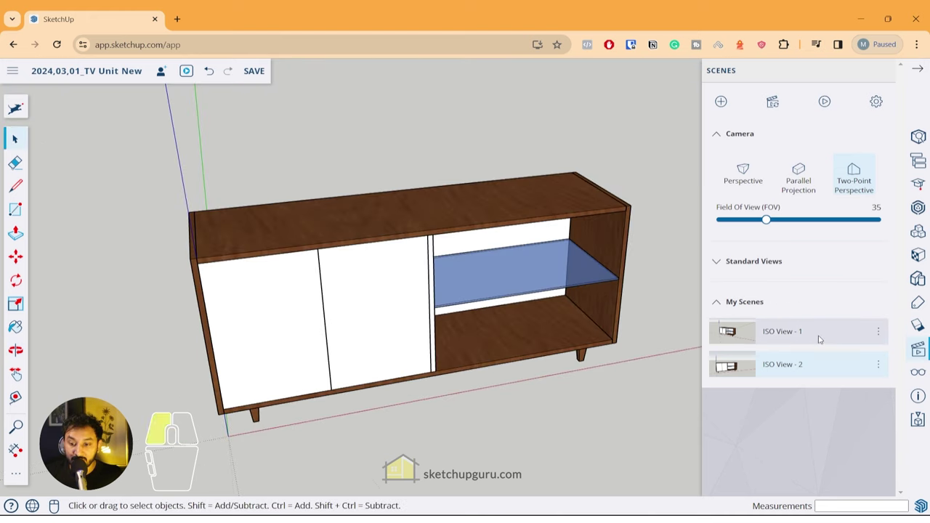
{"action": "left_click", "coordinate": [808, 365]}
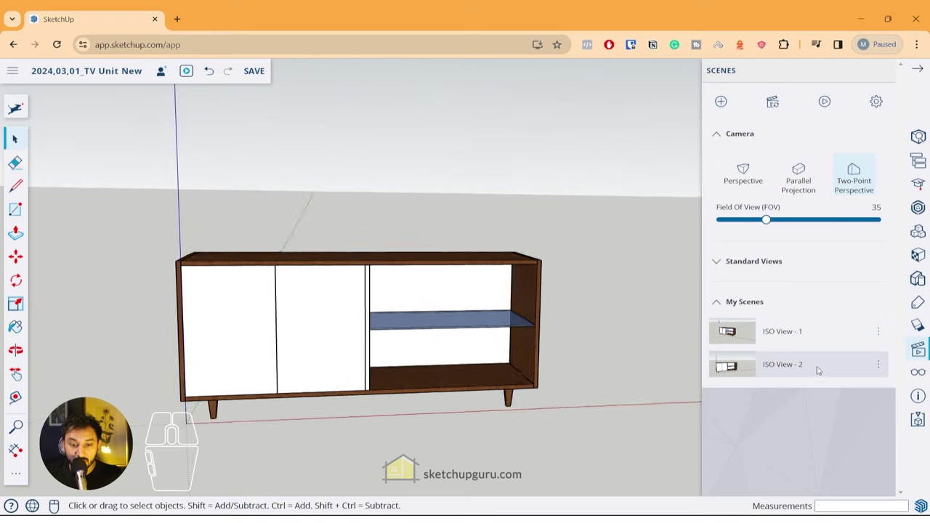
- Orbit around the cabinet again, then return to the ISO View - 2 scene
{"action": "middle_click_drag", "start_coordinate": [365, 315], "coordinate": [405, 225]}
{"action": "scroll", "coordinate": [487, 301], "scroll_direction": "down", "scroll_amount": 3}
{"action": "middle_click_drag", "start_coordinate": [487, 301], "coordinate": [413, 286]}
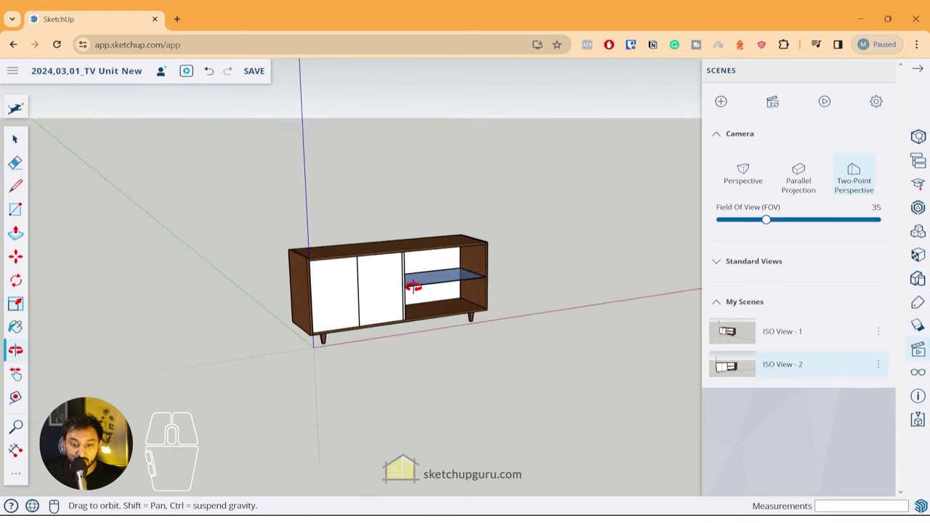
{"action": "scroll", "coordinate": [442, 286], "scroll_direction": "up", "scroll_amount": 4}
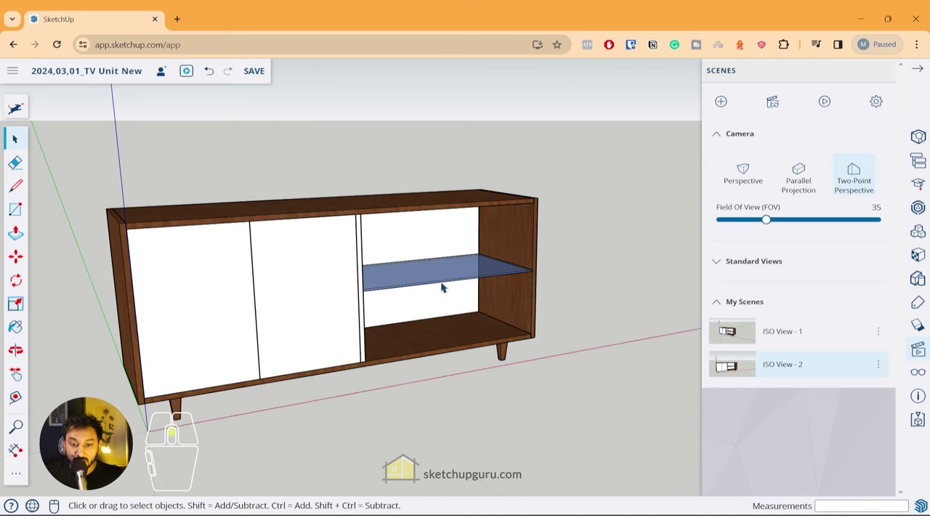
{"action": "left_click", "coordinate": [785, 365]}
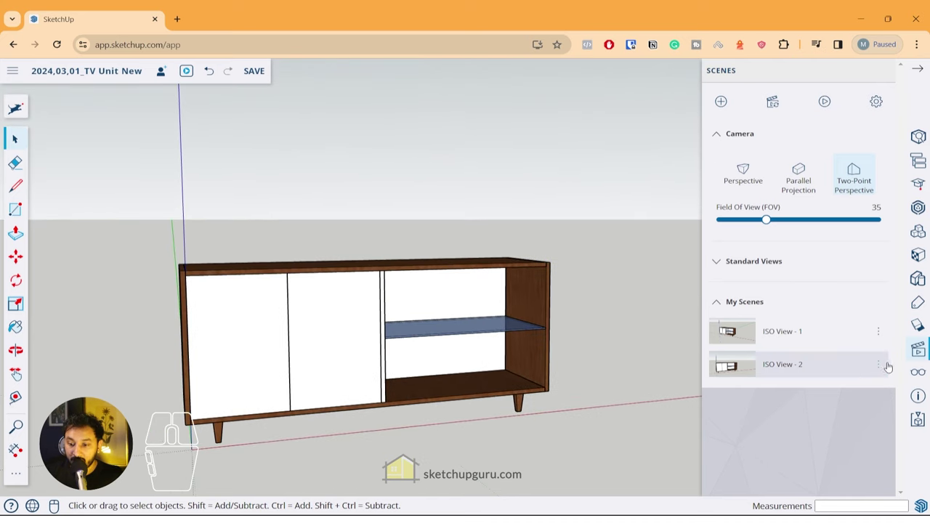
{"action": "left_click", "coordinate": [879, 365]}
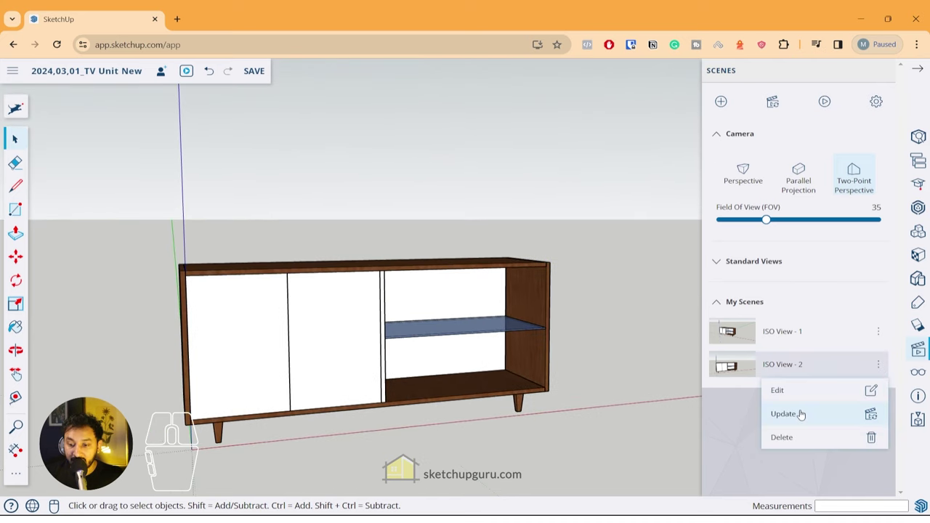
- Update ISO View - 2 with a zoomed-out three-quarter view of the cabinet
{"action": "left_click", "coordinate": [785, 413]}
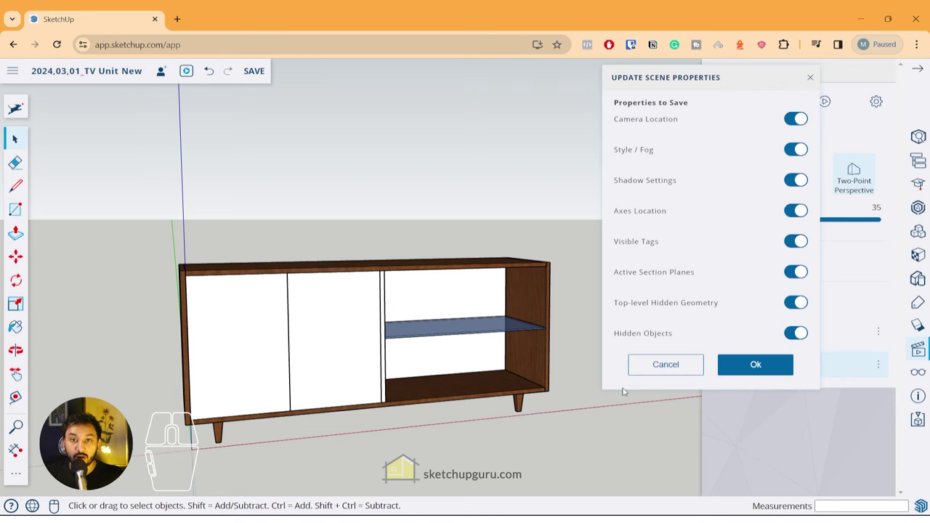
{"action": "scroll", "coordinate": [427, 291], "scroll_direction": "down", "scroll_amount": 3}
{"action": "middle_click_drag", "start_coordinate": [427, 291], "coordinate": [428, 330]}
{"action": "scroll", "coordinate": [428, 316], "scroll_direction": "down", "scroll_amount": 2}
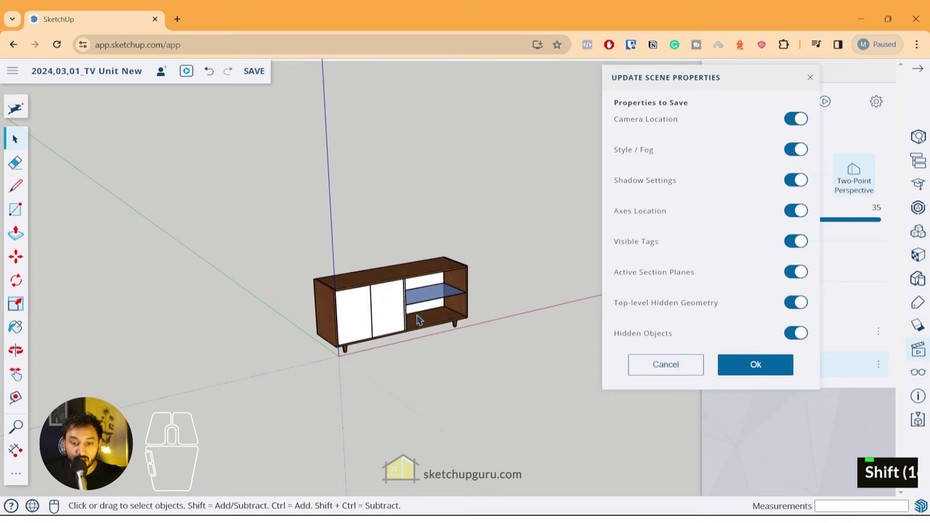
{"action": "left_click", "coordinate": [757, 369]}
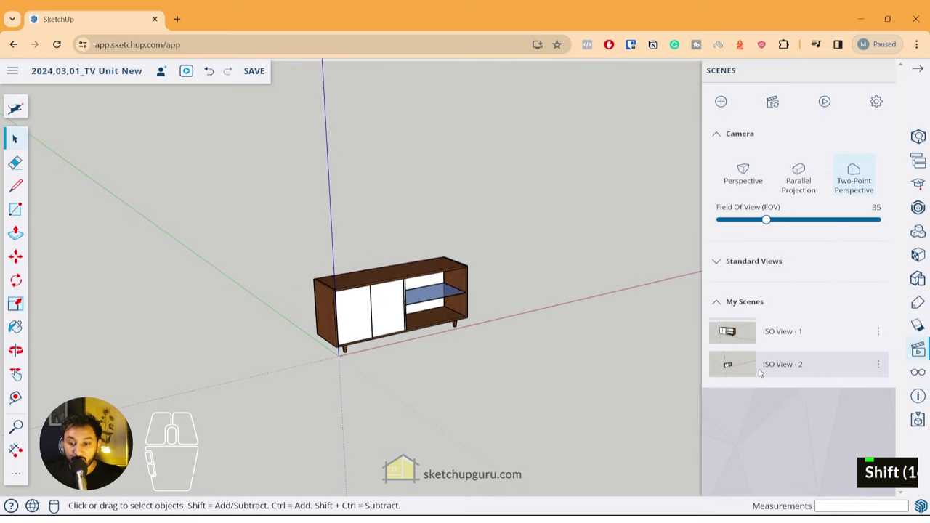
- Check both ISO View scenes, then set the camera to Parallel Projection
{"action": "left_click", "coordinate": [780, 333]}
{"action": "left_click", "coordinate": [794, 367]}
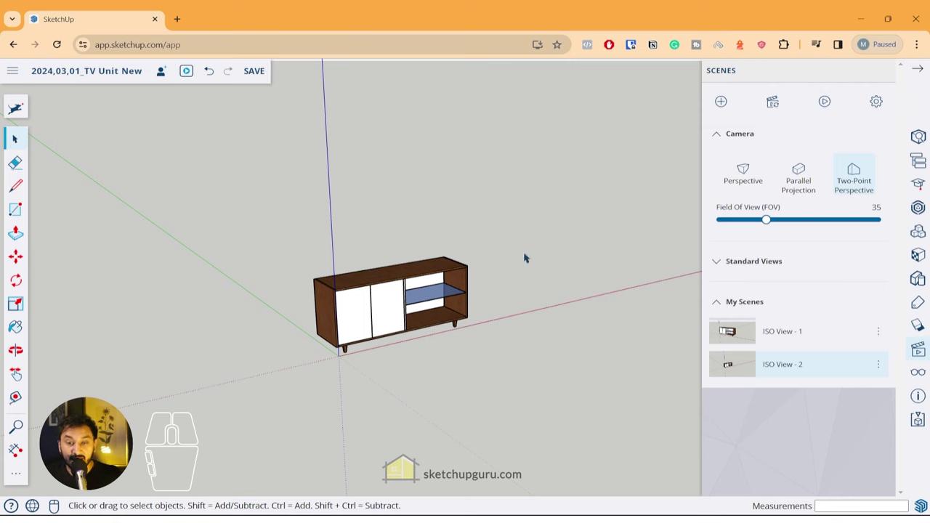
{"action": "left_click", "coordinate": [796, 183]}
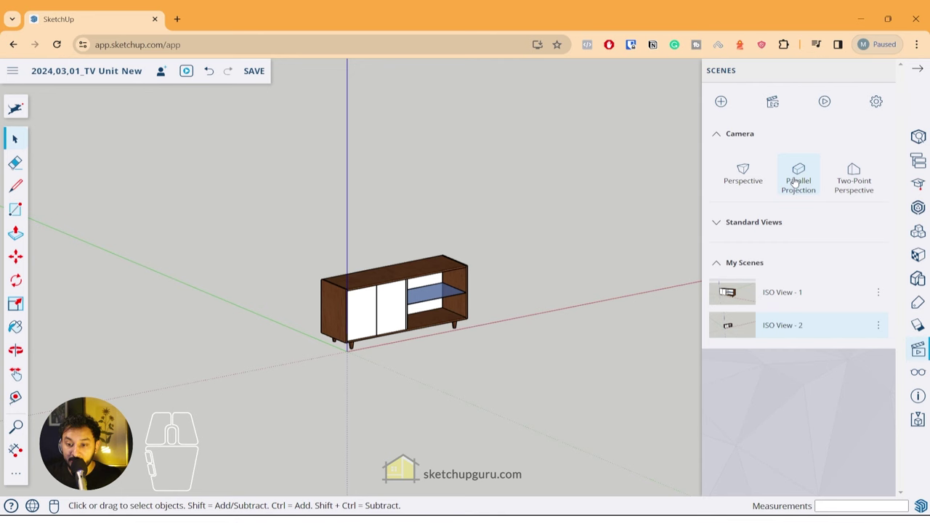
- Cycle through the Top, Front, Right, Back, Left, Bottom and Iso standard views
{"action": "left_click", "coordinate": [718, 227]}
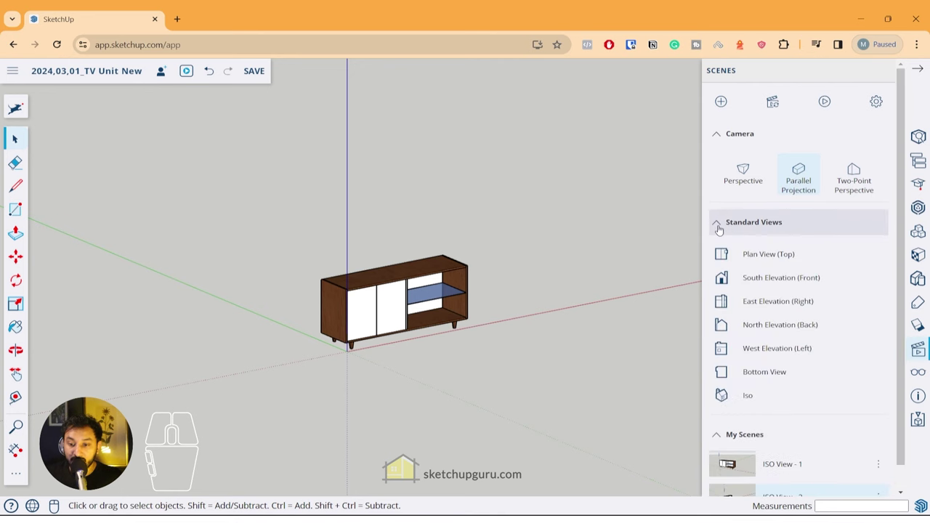
{"action": "left_click", "coordinate": [780, 257]}
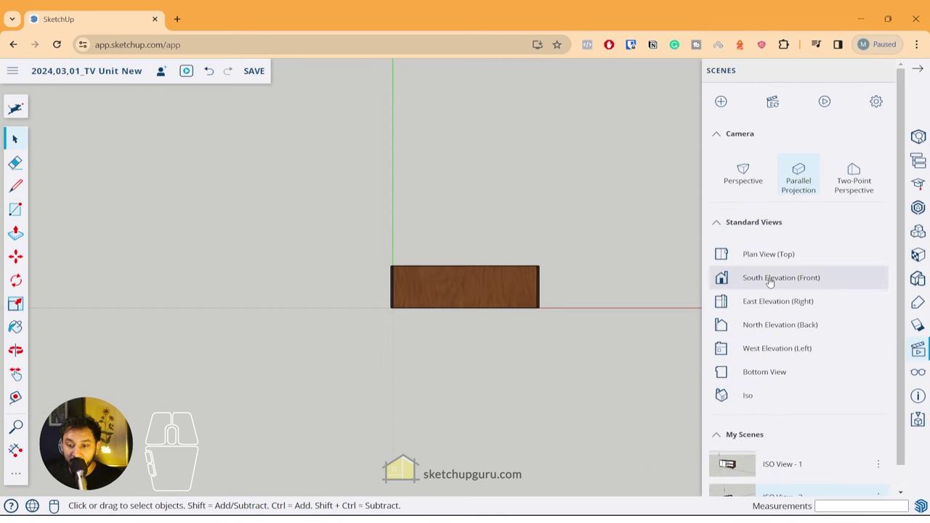
{"action": "left_click", "coordinate": [770, 282]}
{"action": "left_click", "coordinate": [767, 301]}
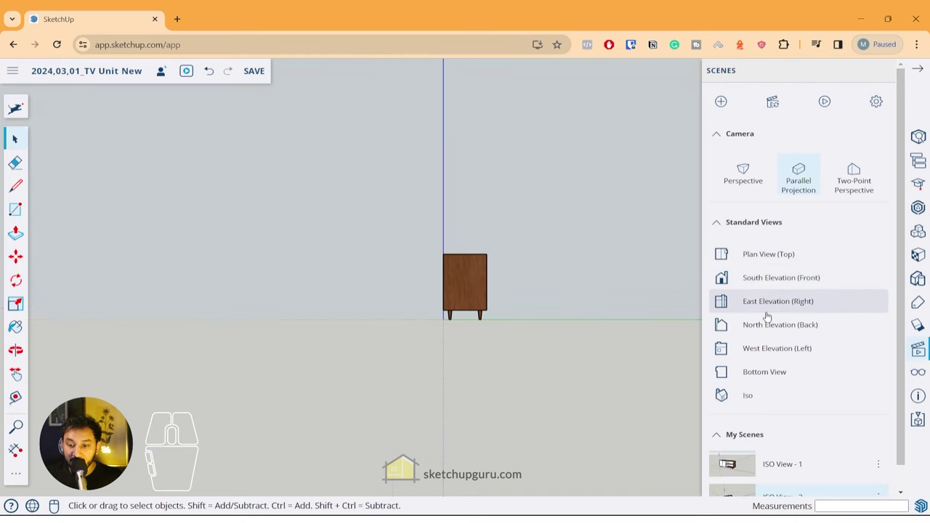
{"action": "left_click", "coordinate": [769, 322]}
{"action": "left_click", "coordinate": [784, 351]}
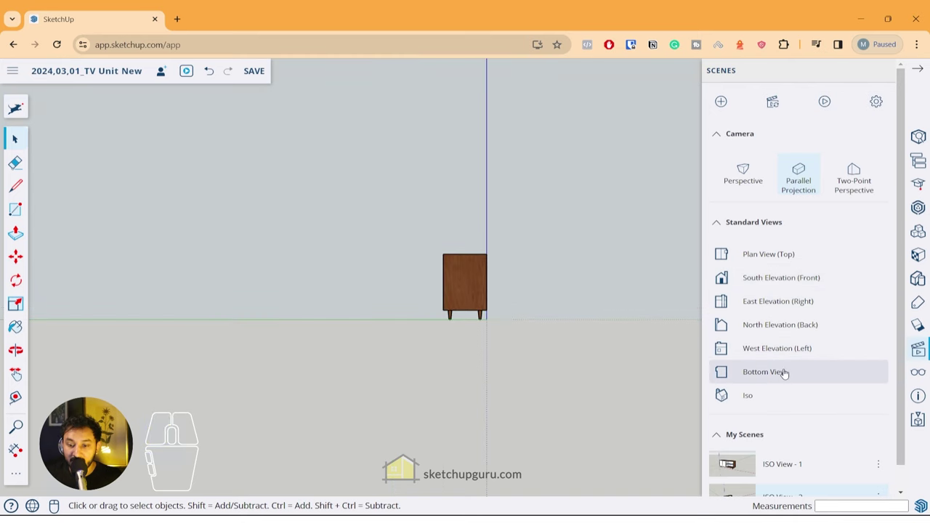
{"action": "left_click", "coordinate": [786, 374]}
{"action": "left_click", "coordinate": [762, 400]}
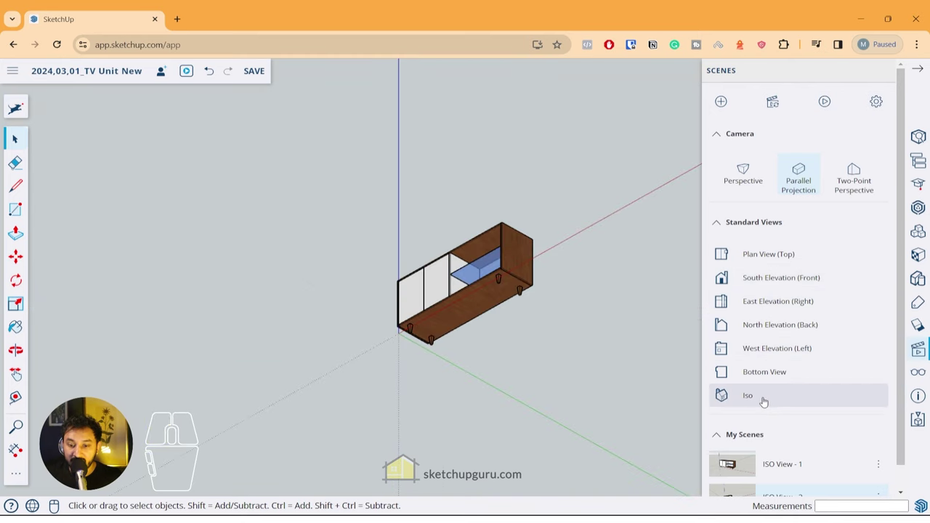
{"action": "left_click", "coordinate": [766, 253]}
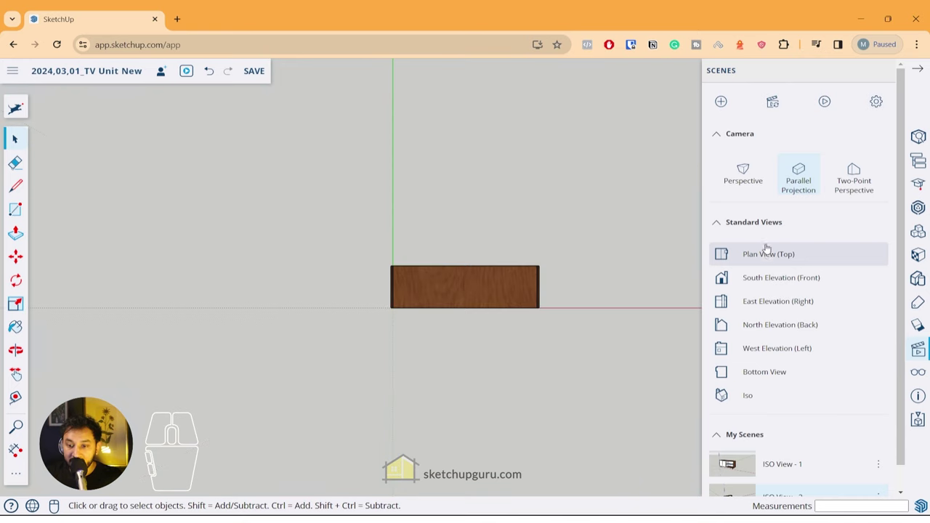
- Preview the elevations in perspective, finish on Front in parallel projection, and select the TV unit
{"action": "left_click", "coordinate": [755, 186]}
{"action": "left_click", "coordinate": [780, 318]}
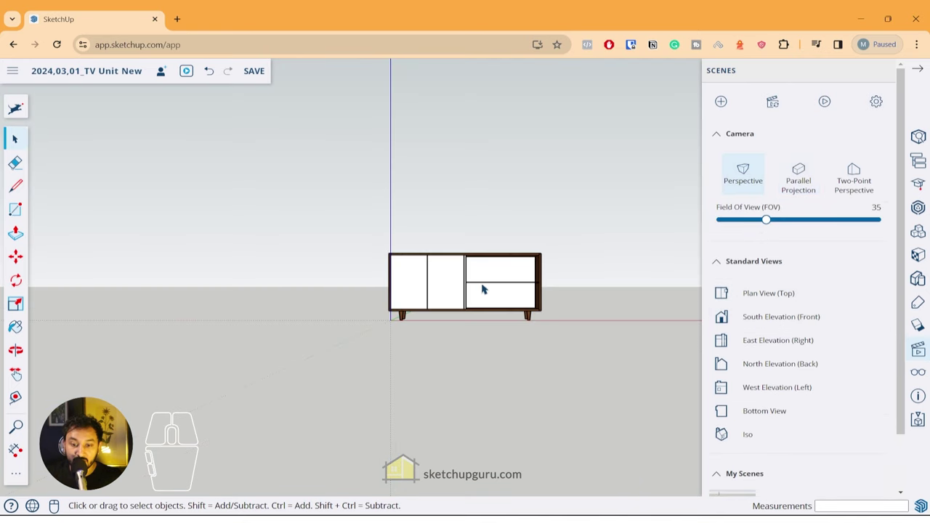
{"action": "left_click", "coordinate": [761, 342]}
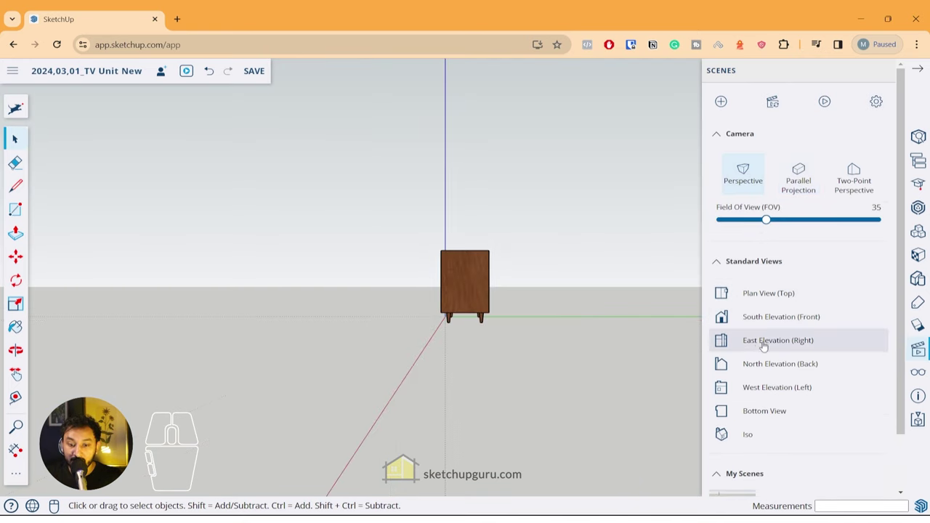
{"action": "left_click", "coordinate": [771, 364]}
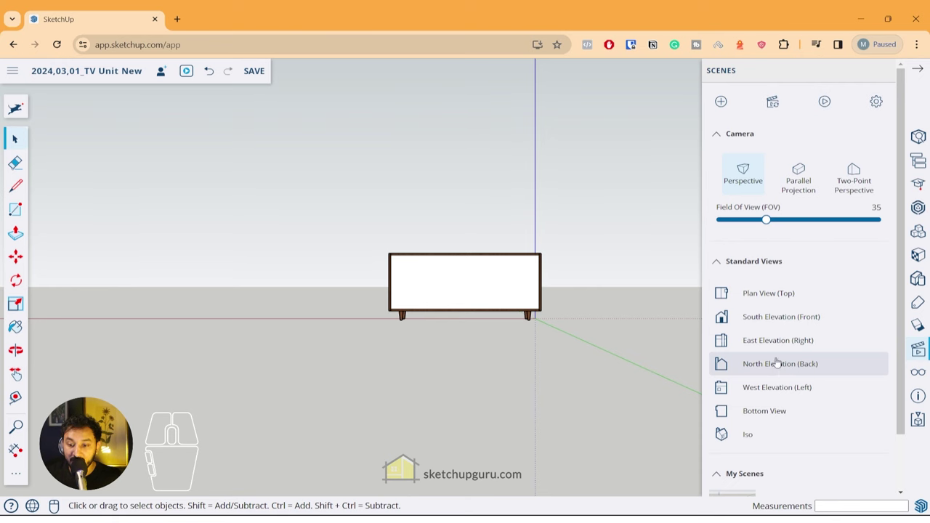
{"action": "left_click", "coordinate": [768, 394]}
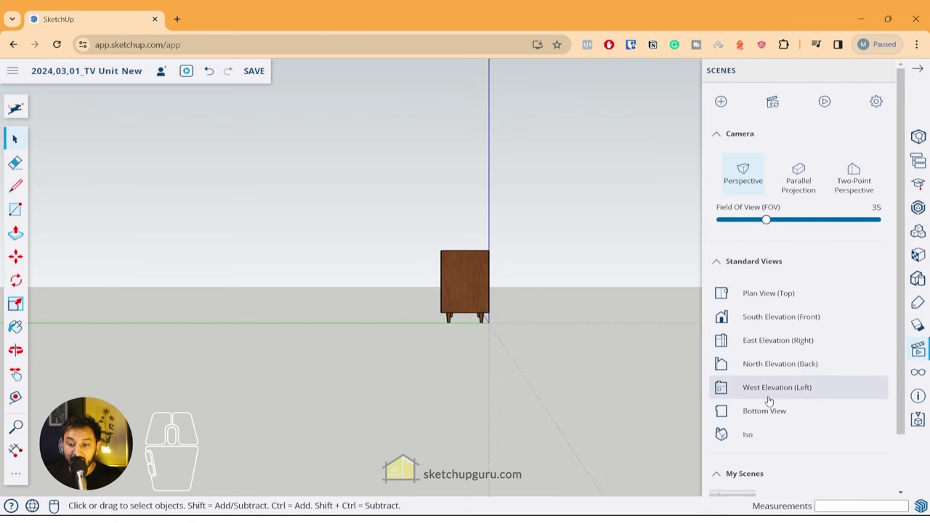
{"action": "left_click", "coordinate": [775, 315]}
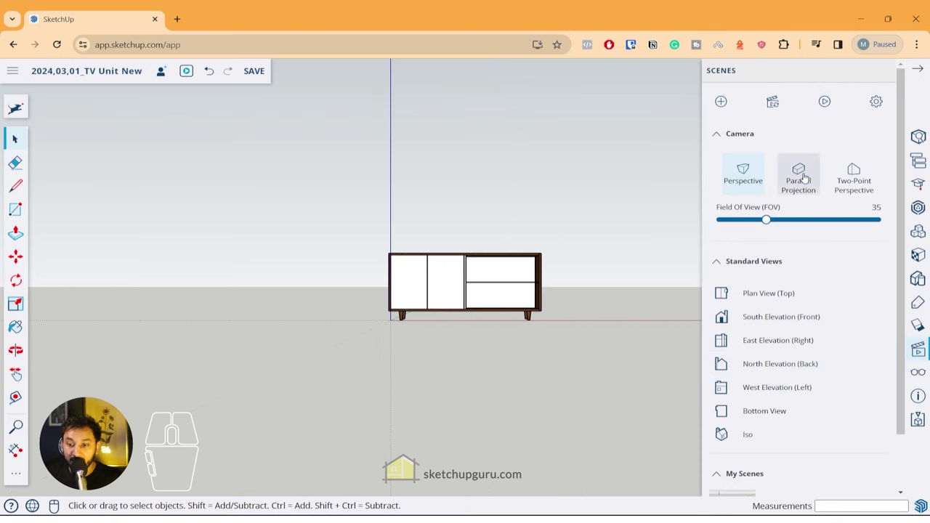
{"action": "left_click", "coordinate": [799, 179]}
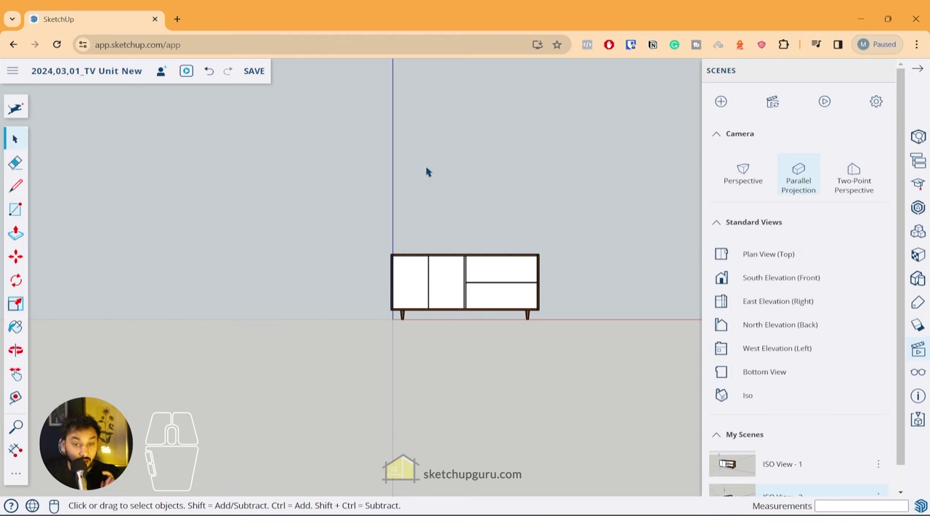
{"action": "left_click", "coordinate": [513, 284]}
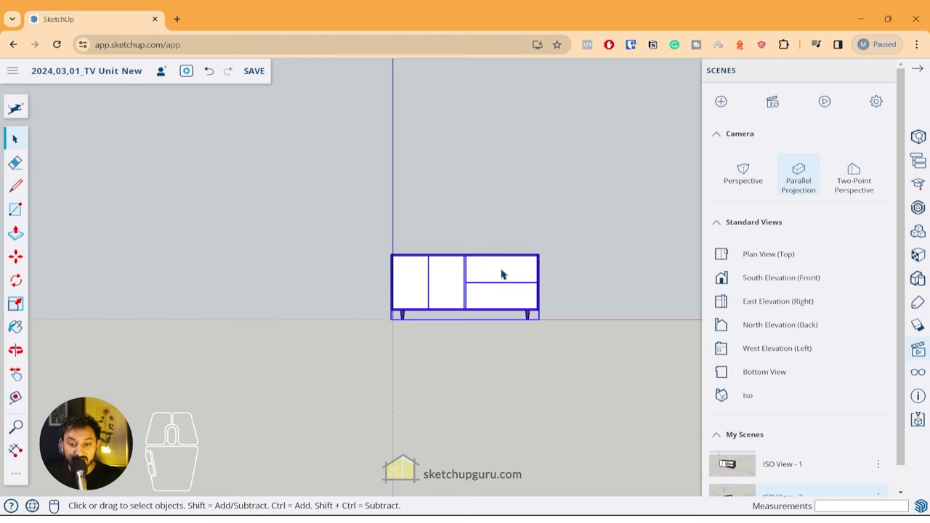
- Zoom the view to fit the selected TV unit
{"action": "right_click", "coordinate": [500, 270]}
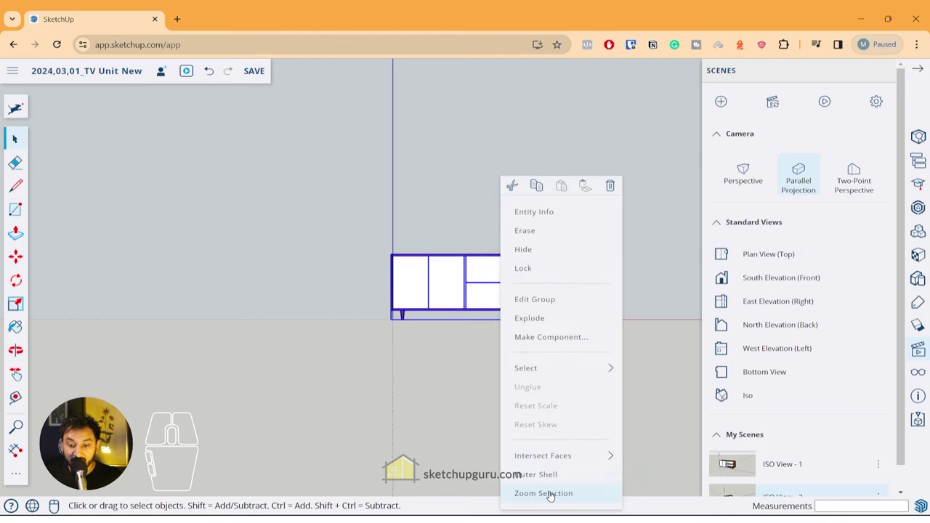
{"action": "left_click", "coordinate": [545, 494]}
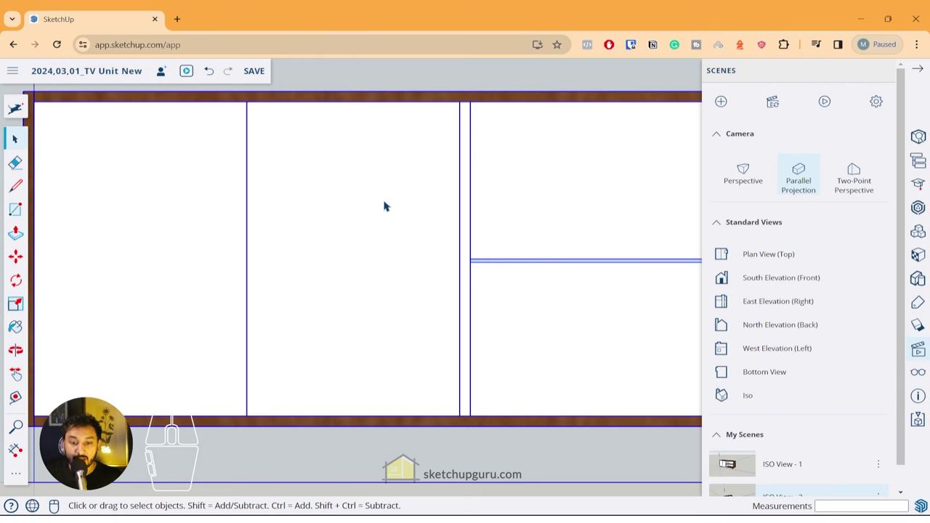
{"action": "scroll", "coordinate": [381, 218], "scroll_direction": "down", "scroll_amount": 1}
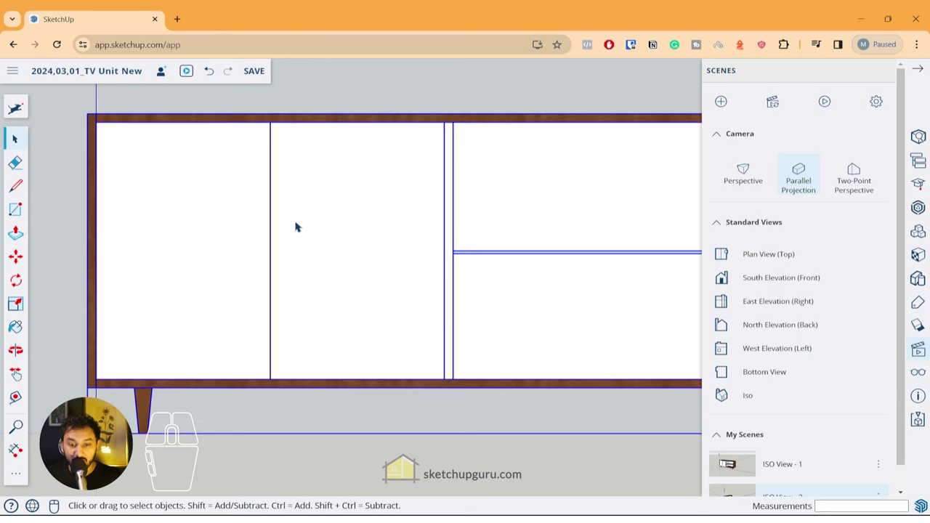
{"action": "scroll", "coordinate": [307, 241], "scroll_direction": "down", "scroll_amount": 1}
{"action": "scroll", "coordinate": [256, 261], "scroll_direction": "down", "scroll_amount": 1}
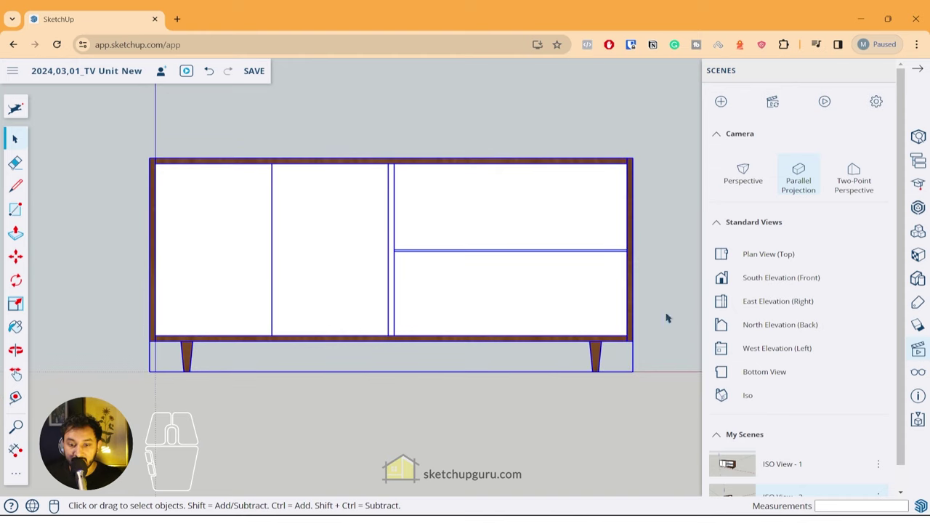
- Save the front elevation as a new scene named 'Front View'
{"action": "left_click", "coordinate": [723, 103]}
{"action": "left_click", "coordinate": [878, 472]}
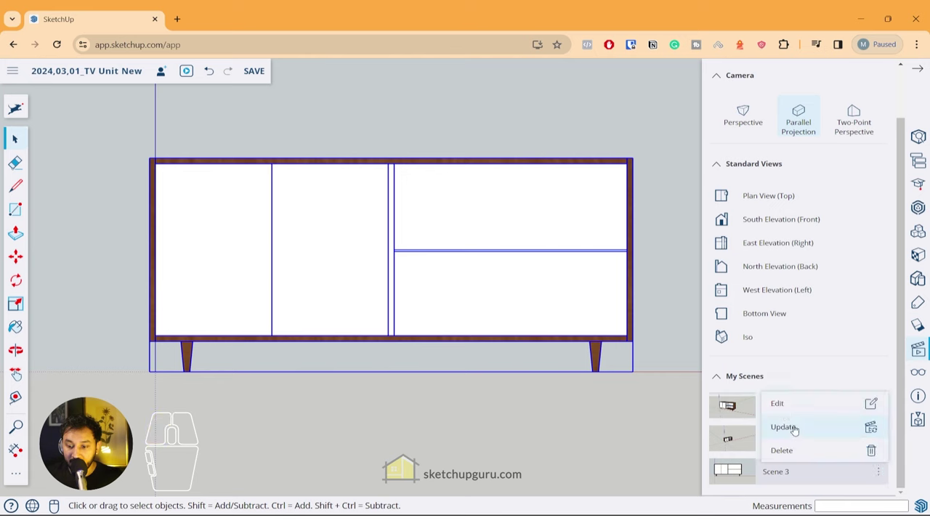
{"action": "left_click", "coordinate": [778, 404]}
{"action": "key", "text": "Tab"}
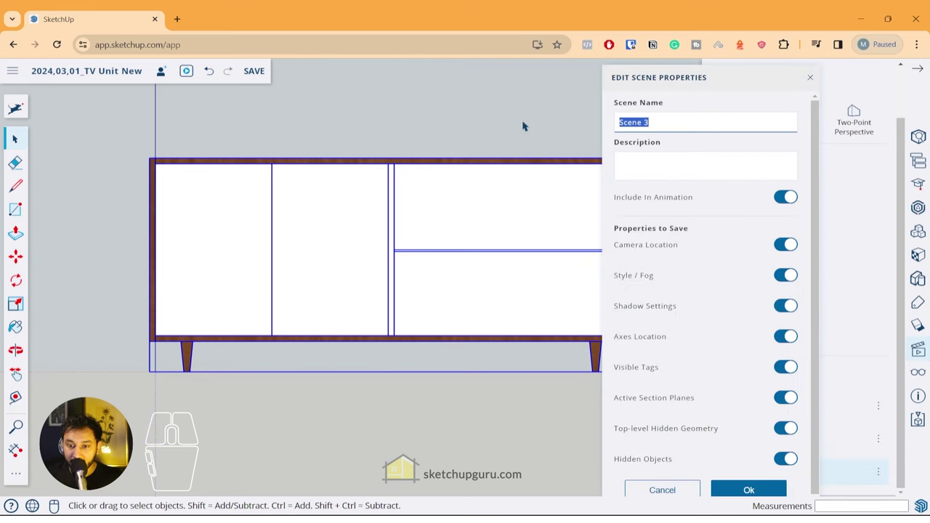
{"action": "type", "text": "Front View"}
{"action": "left_click", "coordinate": [749, 490]}
- Save the right side elevation as a scene named 'Side View 1'
{"action": "left_click", "coordinate": [809, 246]}
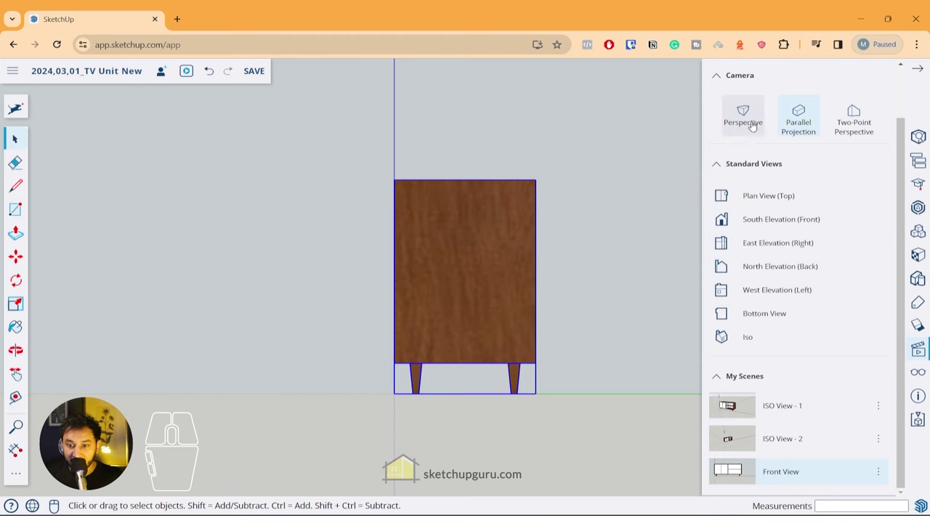
{"action": "scroll", "coordinate": [753, 189], "scroll_direction": "up", "scroll_amount": 2}
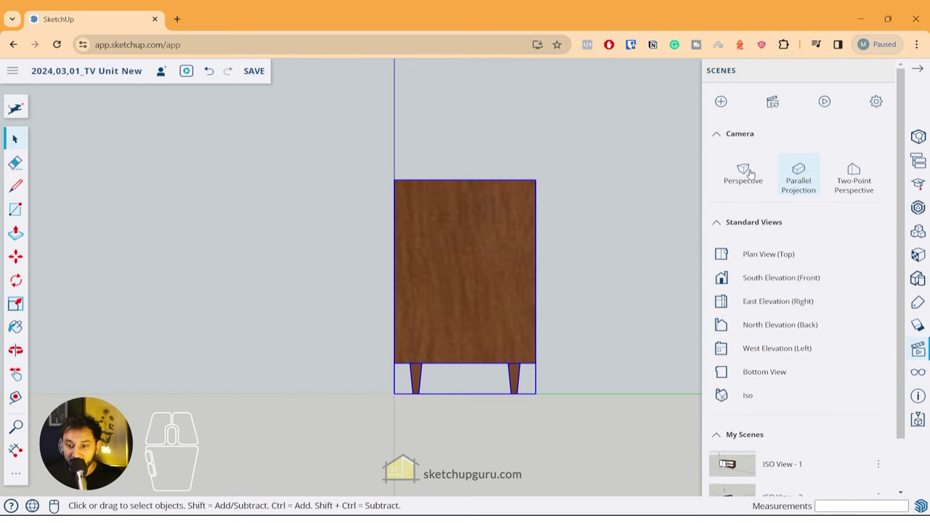
{"action": "left_click", "coordinate": [721, 101]}
{"action": "left_click", "coordinate": [878, 473]}
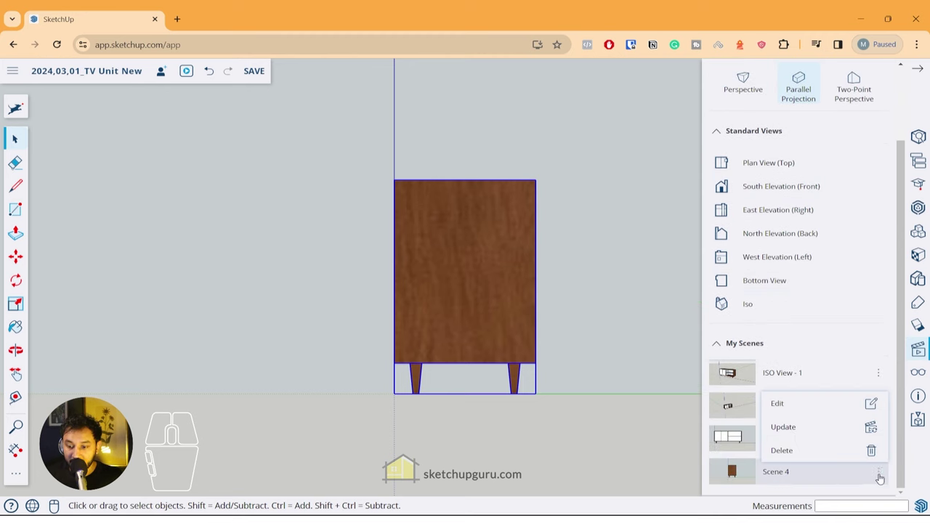
{"action": "left_click", "coordinate": [814, 402]}
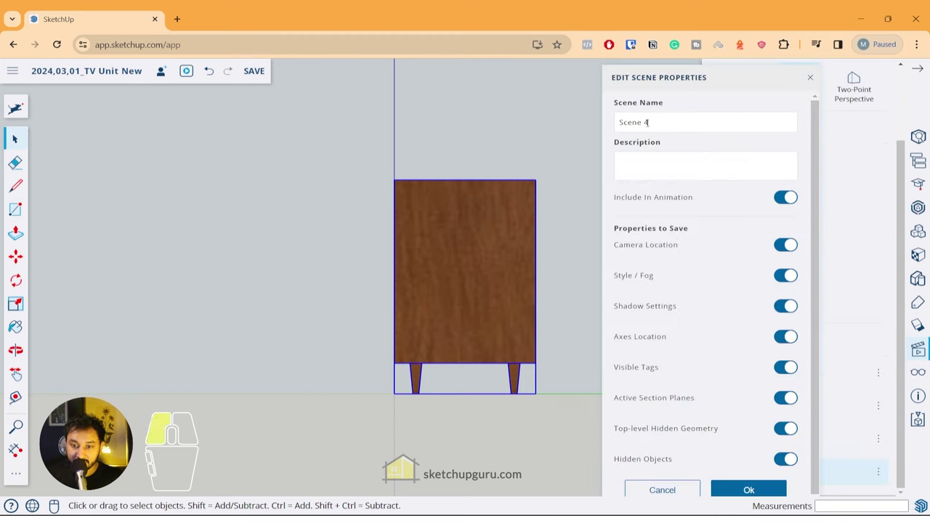
{"action": "type", "text": "Side View 1"}
{"action": "key", "text": "Return"}
- Save the back elevation as scene 'Back View', then revisit Front View and Side View 1
{"action": "left_click", "coordinate": [770, 233]}
{"action": "left_click", "coordinate": [762, 210]}
{"action": "left_click", "coordinate": [781, 186]}
{"action": "left_click", "coordinate": [879, 472]}
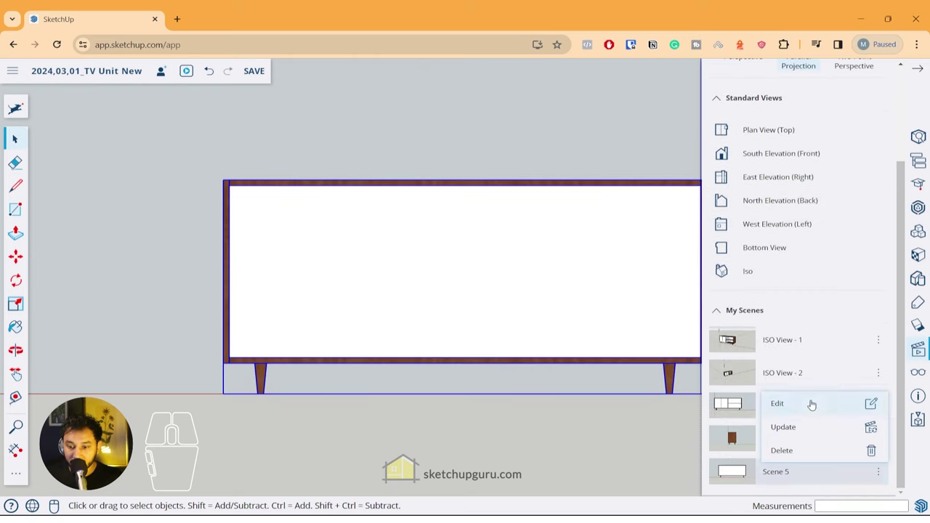
{"action": "left_click", "coordinate": [814, 404]}
{"action": "left_click", "coordinate": [698, 122]}
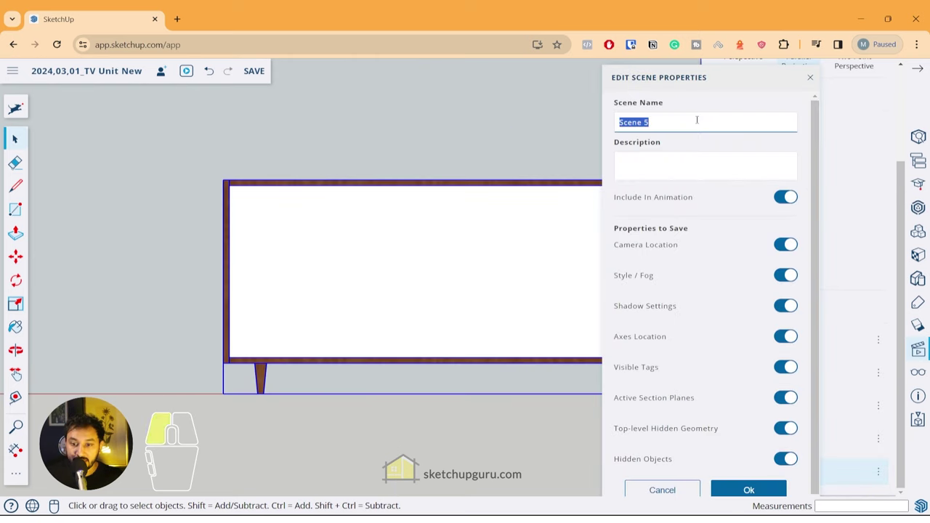
{"action": "key", "text": "shift"}
{"action": "type", "text": "Back View"}
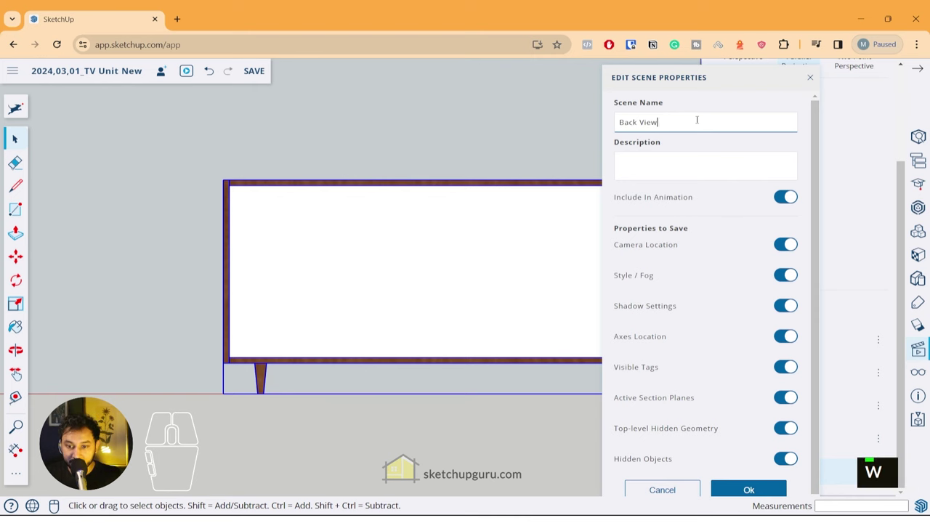
{"action": "left_click", "coordinate": [749, 490]}
{"action": "left_click", "coordinate": [794, 405]}
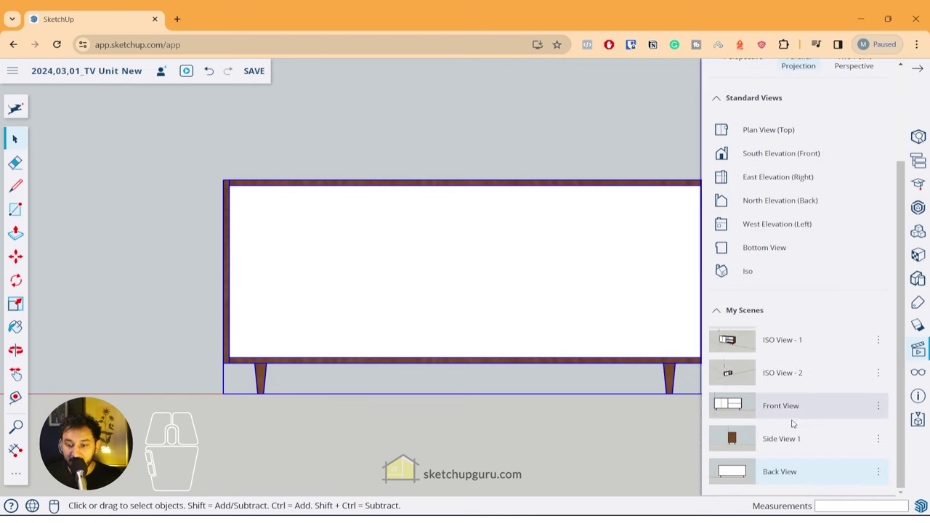
{"action": "left_click", "coordinate": [791, 439]}
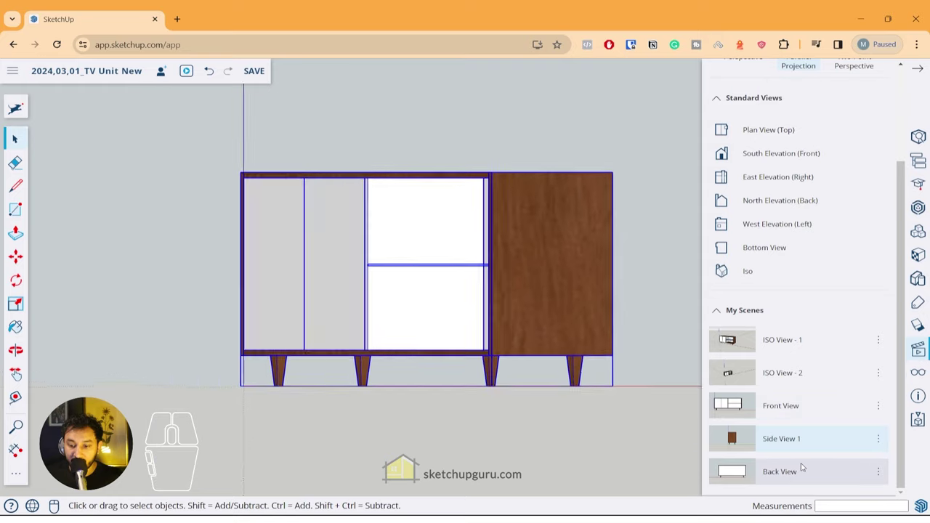
- Step through the Back View, ISO View - 1 and ISO View - 2 scenes
{"action": "left_click", "coordinate": [802, 471]}
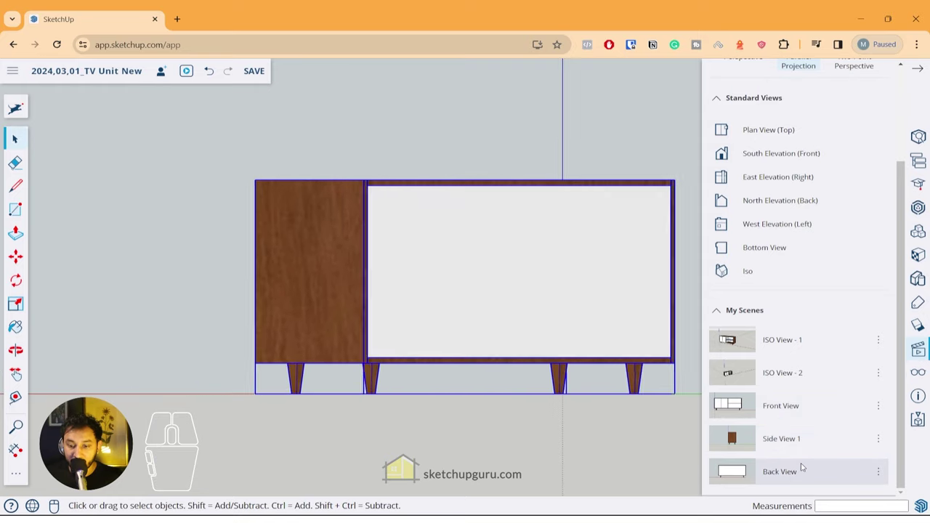
{"action": "left_click", "coordinate": [803, 349]}
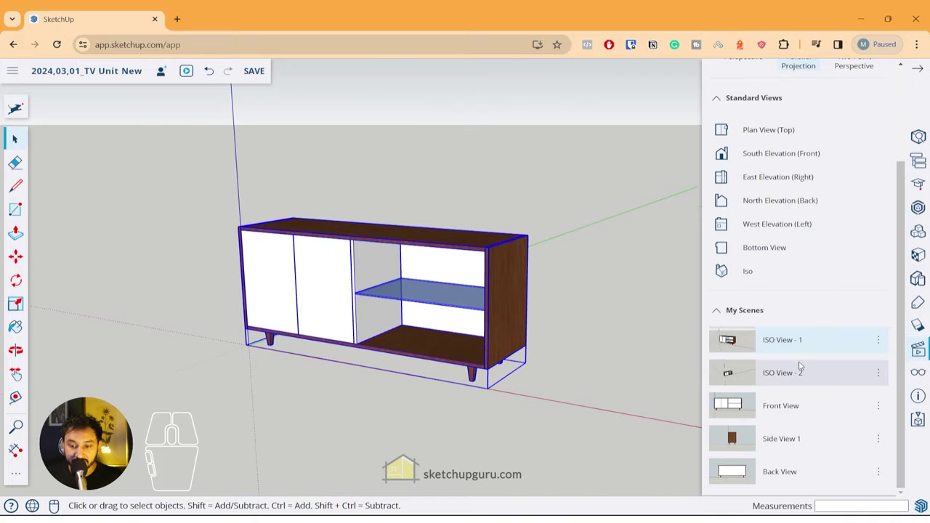
{"action": "left_click", "coordinate": [801, 371]}
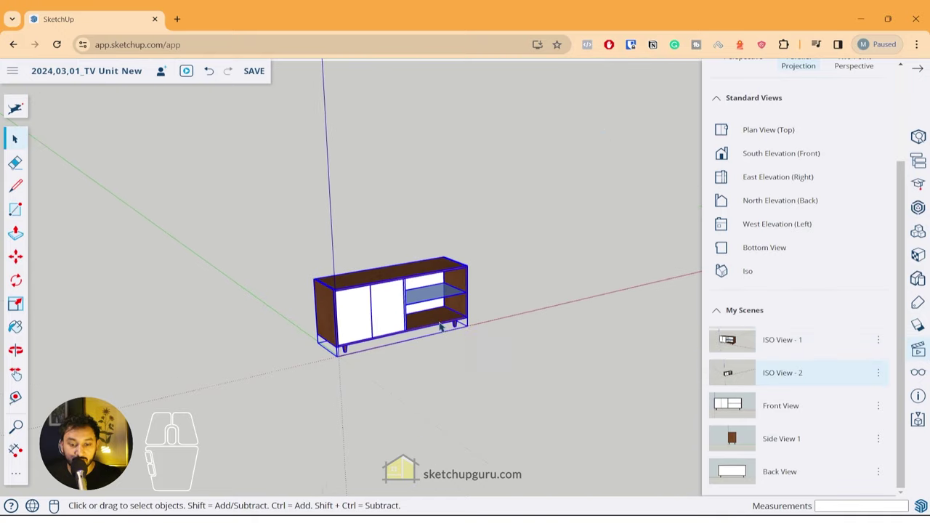
{"action": "scroll", "coordinate": [399, 291], "scroll_direction": "up", "scroll_amount": 6}
{"action": "middle_click_drag", "start_coordinate": [378, 395], "coordinate": [378, 359]}
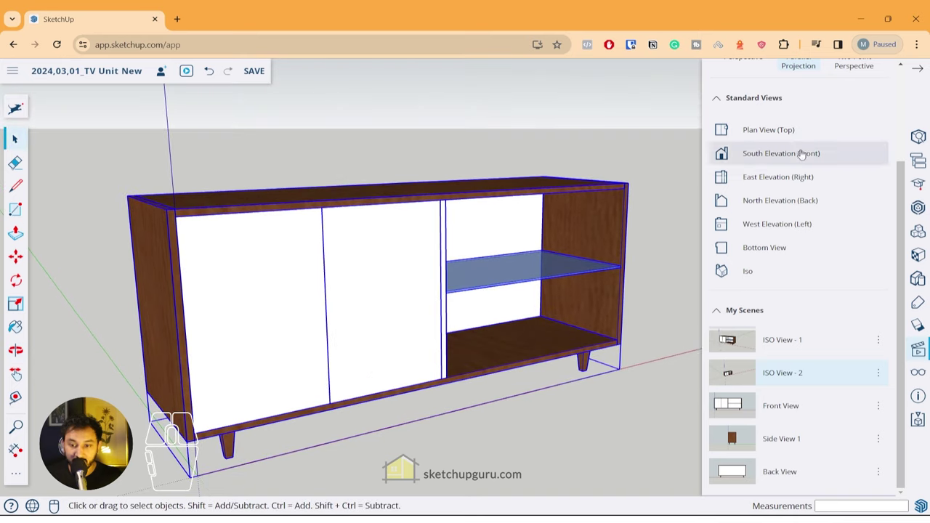
{"action": "scroll", "coordinate": [781, 153], "scroll_direction": "up", "scroll_amount": 2}
- Switch to Two-Point Perspective and orbit to a level, frontal view of the TV unit
{"action": "left_click", "coordinate": [854, 167]}
{"action": "scroll", "coordinate": [382, 223], "scroll_direction": "down", "scroll_amount": 3}
{"action": "mouse_move", "coordinate": [408, 240]}
{"action": "middle_mouse_down"}
{"action": "mouse_move", "coordinate": [378, 312]}
{"action": "mouse_move", "coordinate": [355, 264]}
{"action": "mouse_move", "coordinate": [393, 249]}
{"action": "middle_mouse_up"}
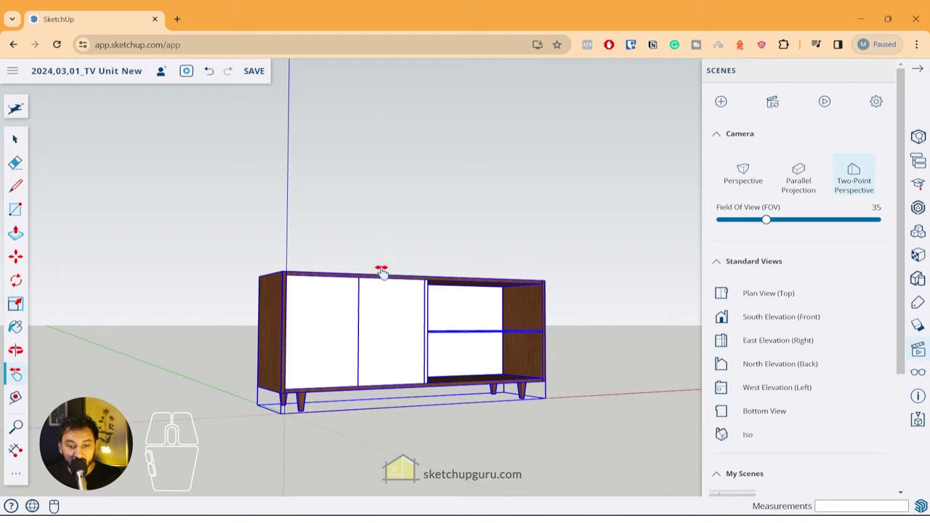
{"action": "middle_click_drag", "start_coordinate": [381, 270], "coordinate": [373, 274]}
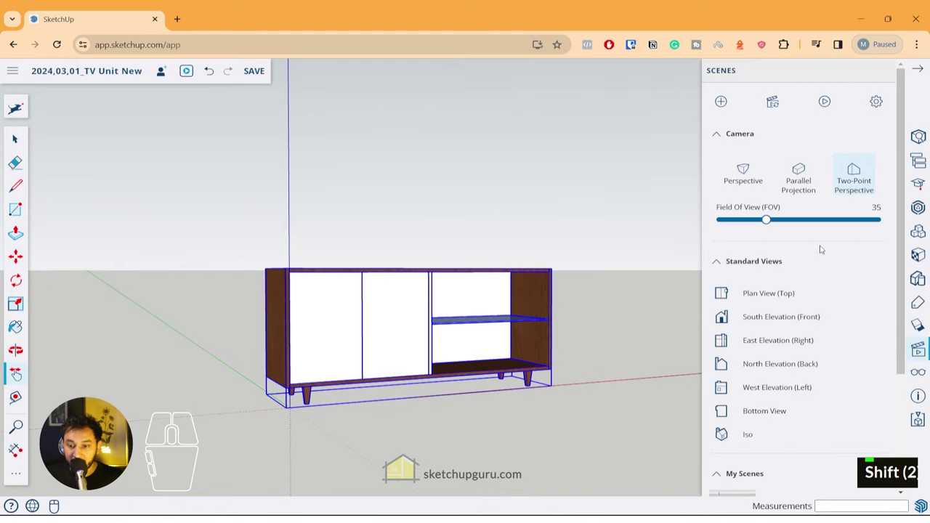
{"action": "scroll", "coordinate": [823, 293], "scroll_direction": "down", "scroll_amount": 3}
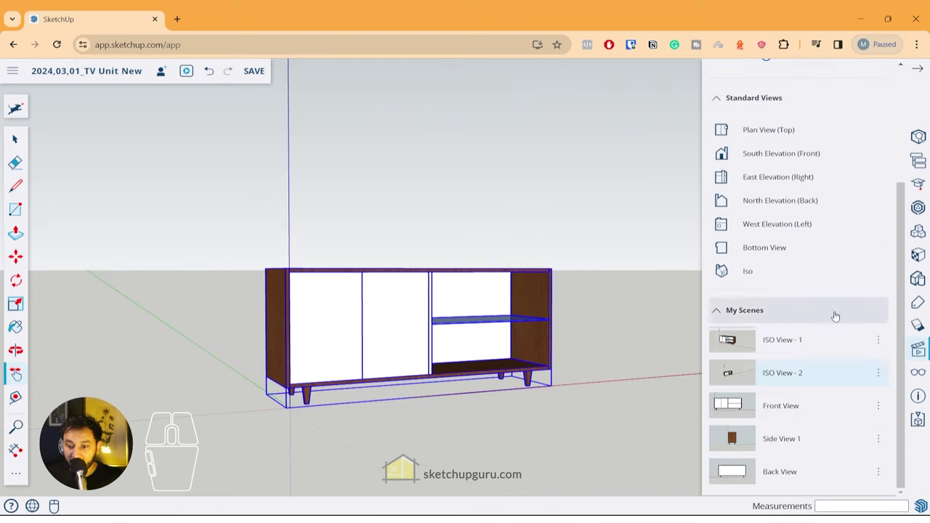
- Update ISO View - 2 with the closer frontal two-point camera, then preview ISO View - 1
{"action": "left_click", "coordinate": [878, 375]}
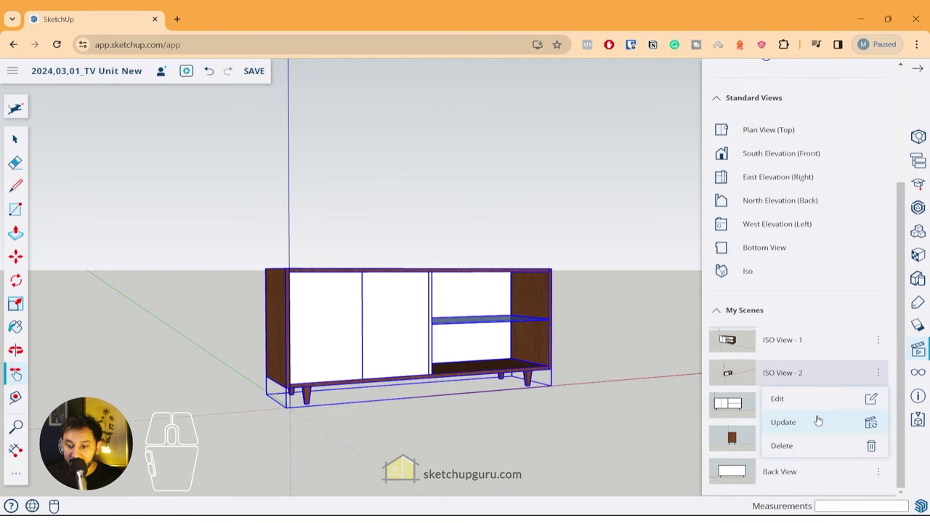
{"action": "left_click", "coordinate": [819, 420]}
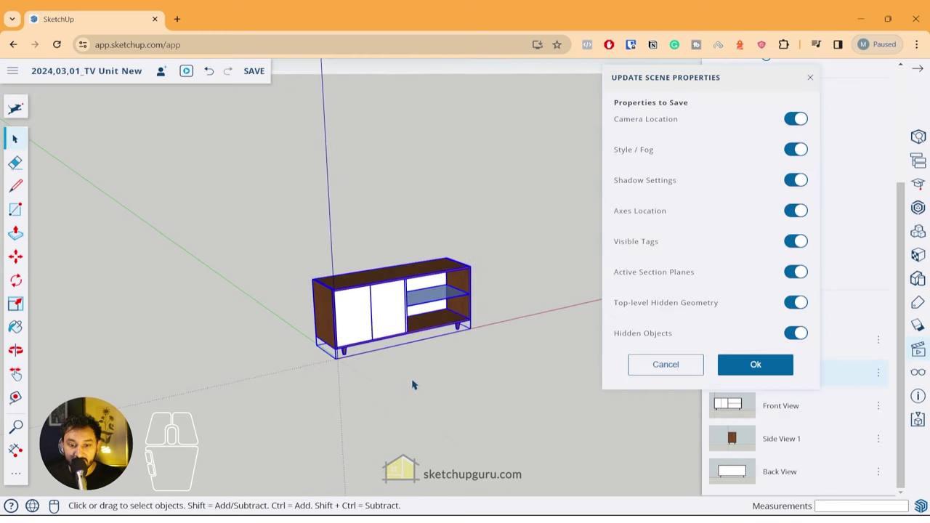
{"action": "scroll", "coordinate": [381, 338], "scroll_direction": "up", "scroll_amount": 4}
{"action": "middle_click_drag", "start_coordinate": [380, 328], "coordinate": [377, 293]}
{"action": "scroll", "coordinate": [364, 308], "scroll_direction": "up", "scroll_amount": 3}
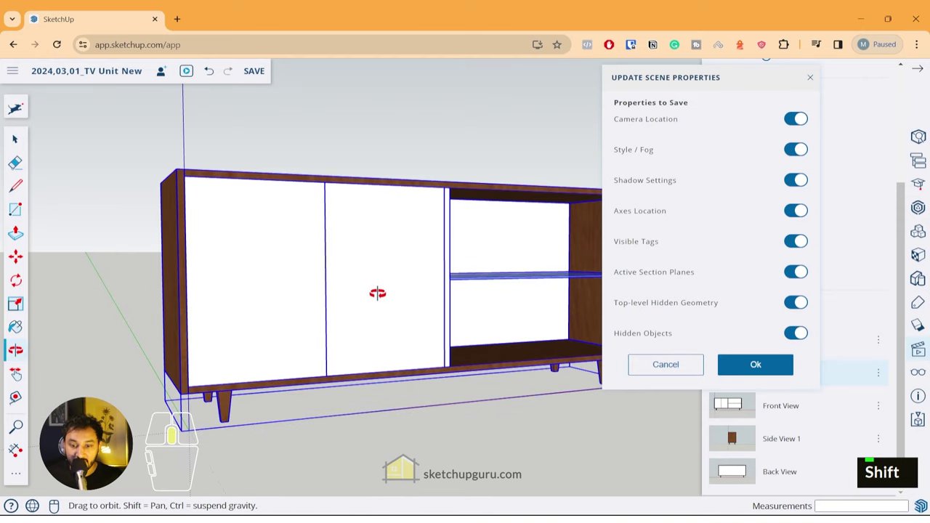
{"action": "scroll", "coordinate": [327, 325], "scroll_direction": "down", "scroll_amount": 2}
{"action": "middle_click_drag", "start_coordinate": [327, 325], "coordinate": [407, 233]}
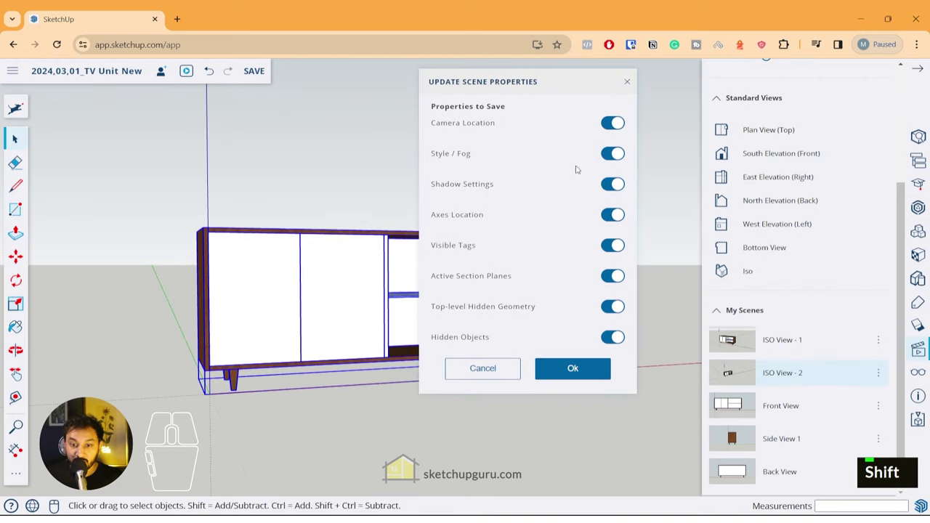
{"action": "scroll", "coordinate": [815, 189], "scroll_direction": "up", "scroll_amount": 5}
{"action": "left_click", "coordinate": [859, 180]}
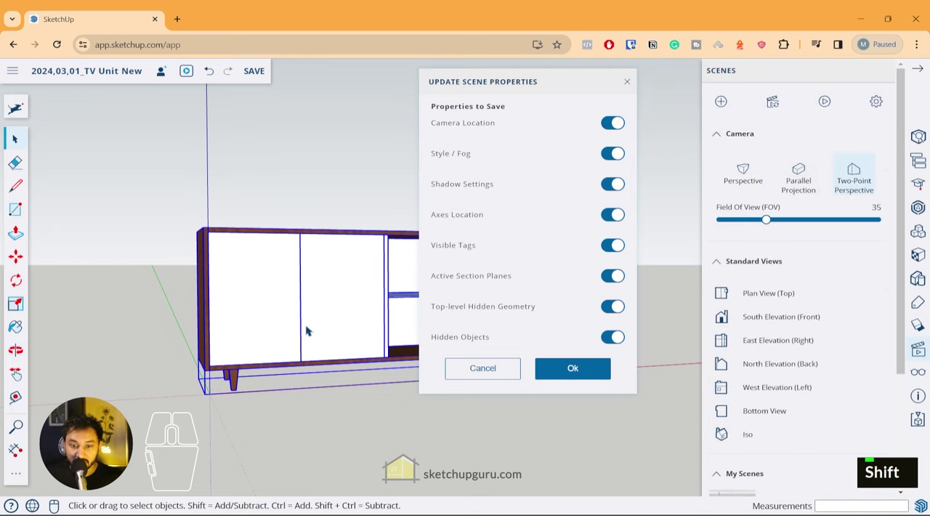
{"action": "middle_click_drag", "start_coordinate": [167, 386], "coordinate": [211, 378]}
{"action": "left_click", "coordinate": [572, 382]}
{"action": "scroll", "coordinate": [803, 334], "scroll_direction": "down", "scroll_amount": 3}
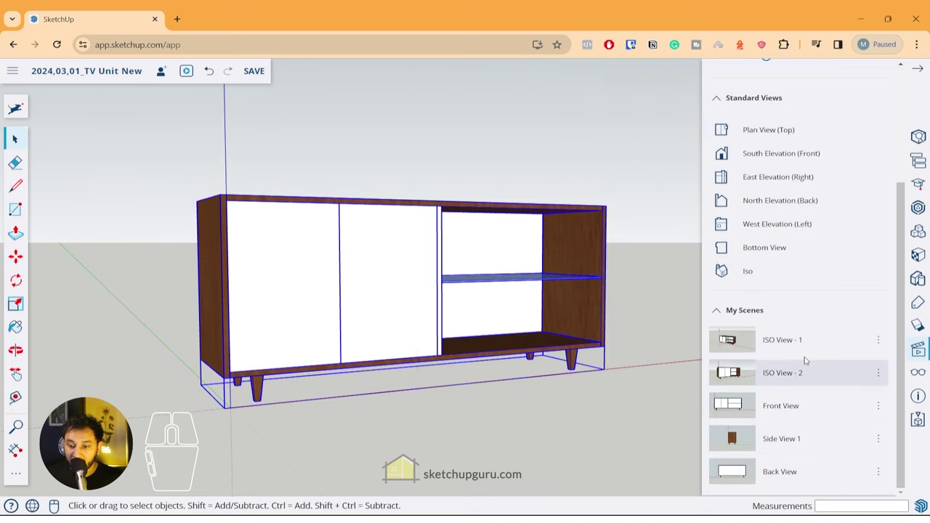
{"action": "left_click", "coordinate": [798, 348]}
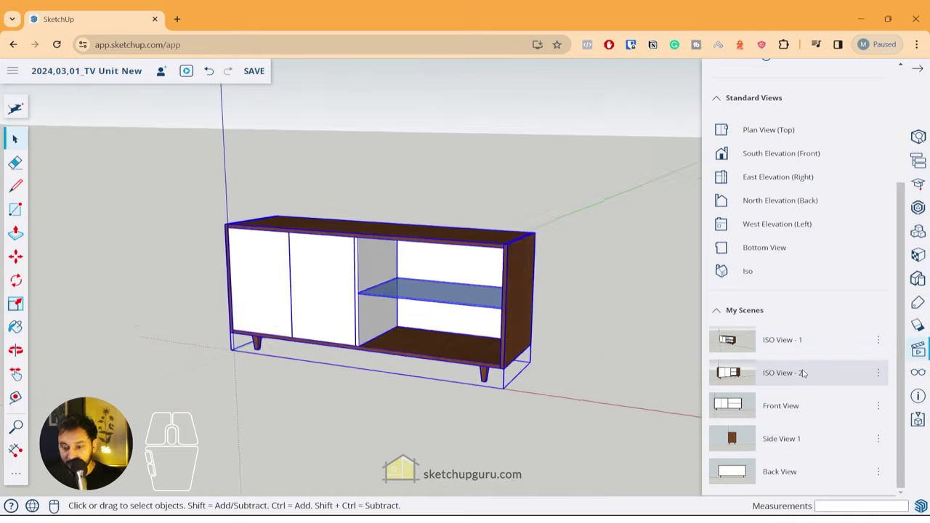
- Go to the standard isometric view in parallel projection and orbit to a lower, frontal angle
{"action": "left_click", "coordinate": [803, 373]}
{"action": "left_click", "coordinate": [802, 272]}
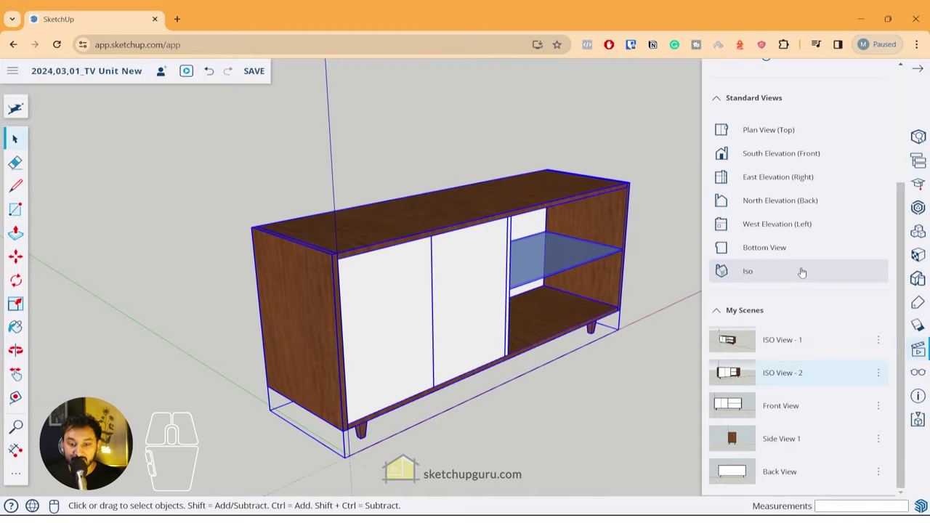
{"action": "scroll", "coordinate": [737, 204], "scroll_direction": "up", "scroll_amount": 3}
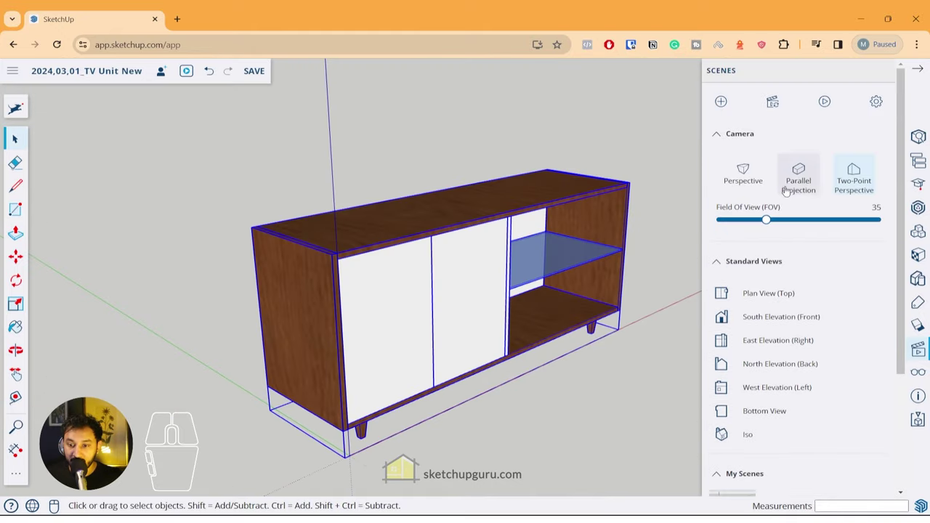
{"action": "left_click", "coordinate": [797, 181]}
{"action": "mouse_move", "coordinate": [504, 282]}
{"action": "middle_mouse_down"}
{"action": "mouse_move", "coordinate": [495, 410]}
{"action": "mouse_move", "coordinate": [492, 293]}
{"action": "middle_mouse_up"}
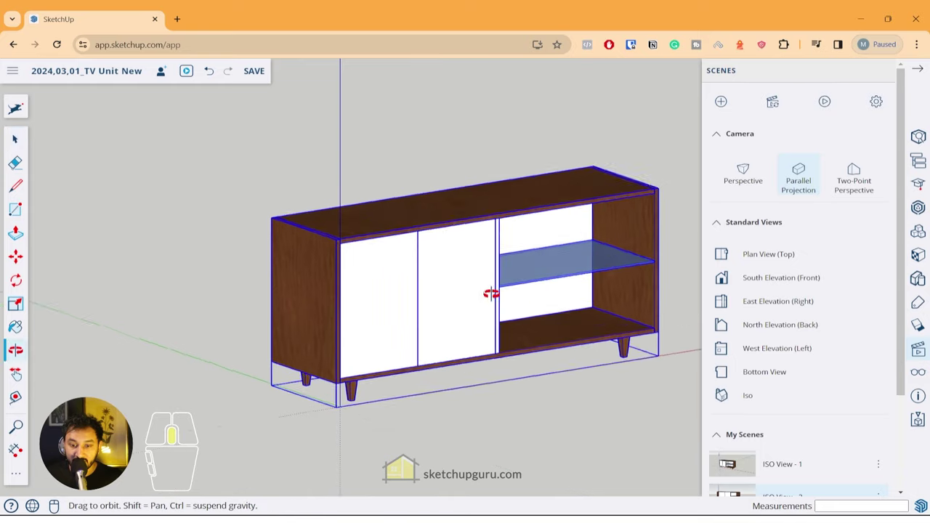
{"action": "scroll", "coordinate": [557, 301], "scroll_direction": "down", "scroll_amount": 3}
{"action": "scroll", "coordinate": [542, 311], "scroll_direction": "up", "scroll_amount": 4}
{"action": "middle_click_drag", "start_coordinate": [542, 311], "coordinate": [526, 324]}
{"action": "middle_click_drag", "start_coordinate": [446, 320], "coordinate": [455, 348]}
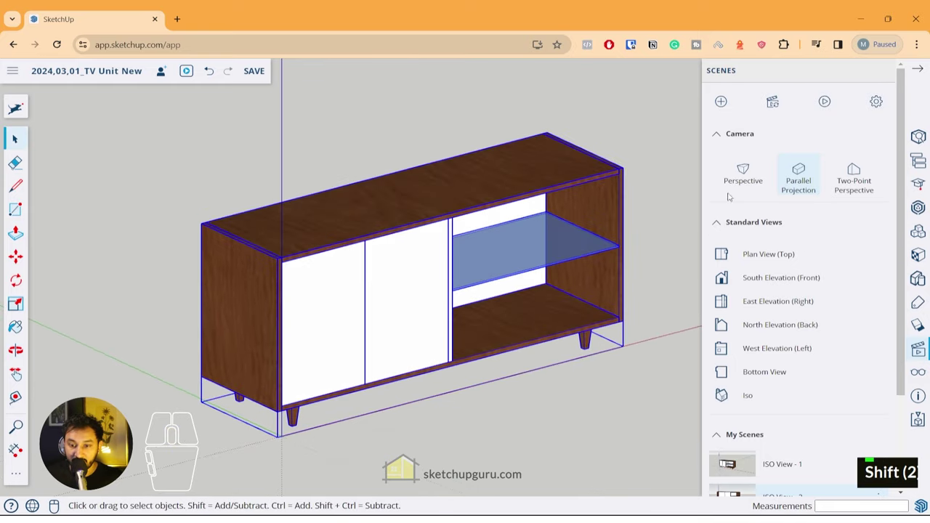
- Save this view as a new scene named 'ISO View - 3'
{"action": "left_click", "coordinate": [721, 102]}
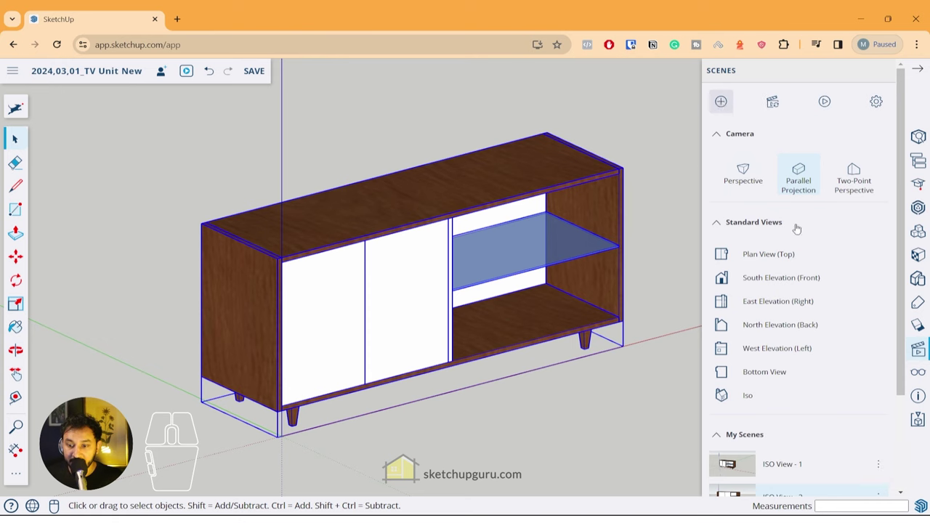
{"action": "scroll", "coordinate": [800, 291], "scroll_direction": "down", "scroll_amount": 2}
{"action": "left_click", "coordinate": [878, 473]}
{"action": "left_click", "coordinate": [784, 407]}
{"action": "type", "text": "ISO View - 3"}
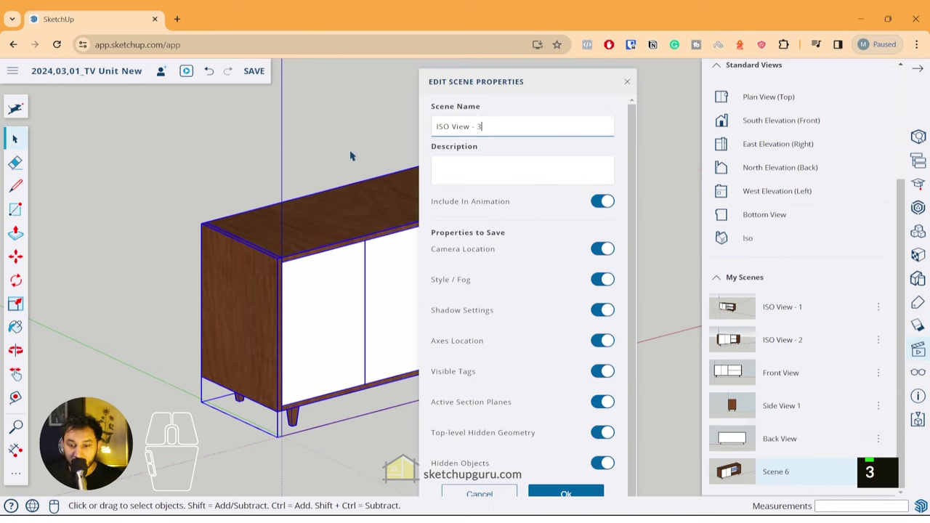
{"action": "left_click", "coordinate": [561, 494]}
- Rename ISO View - 1 to 'View - 1' by removing the ISO prefix
{"action": "left_click", "coordinate": [828, 308]}
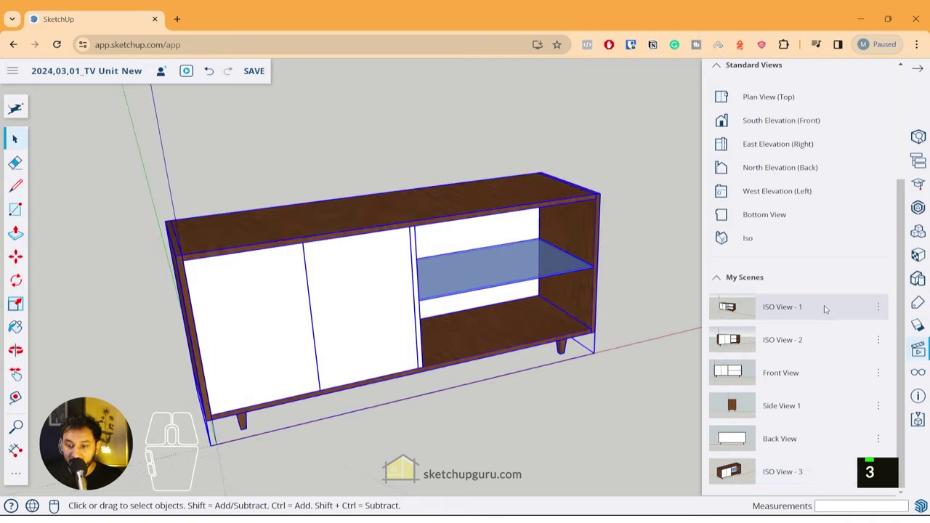
{"action": "left_click", "coordinate": [877, 311]}
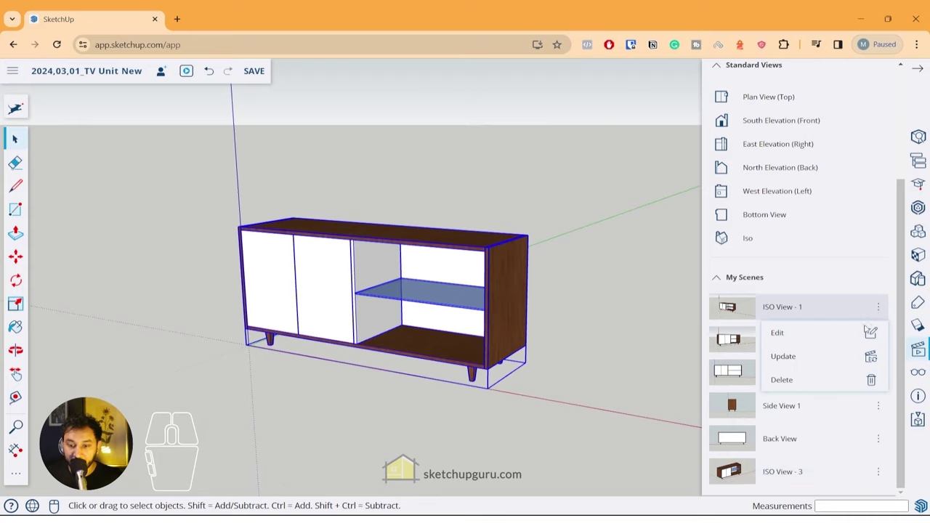
{"action": "left_click", "coordinate": [795, 336]}
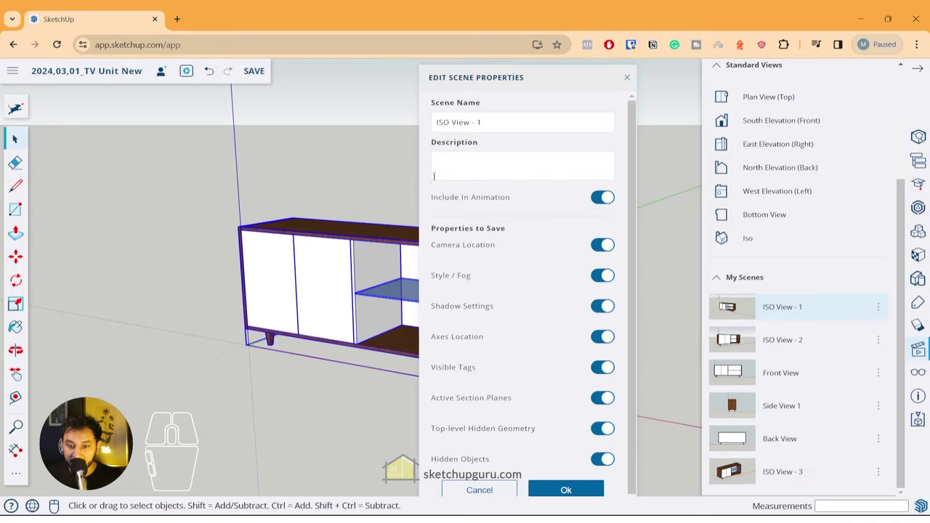
{"action": "triple_click", "coordinate": [450, 123]}
{"action": "left_click", "coordinate": [455, 122]}
{"action": "key", "text": "BackSpace"}
{"action": "key", "text": "BackSpace"}
{"action": "key", "text": "BackSpace"}
{"action": "key", "text": "BackSpace"}
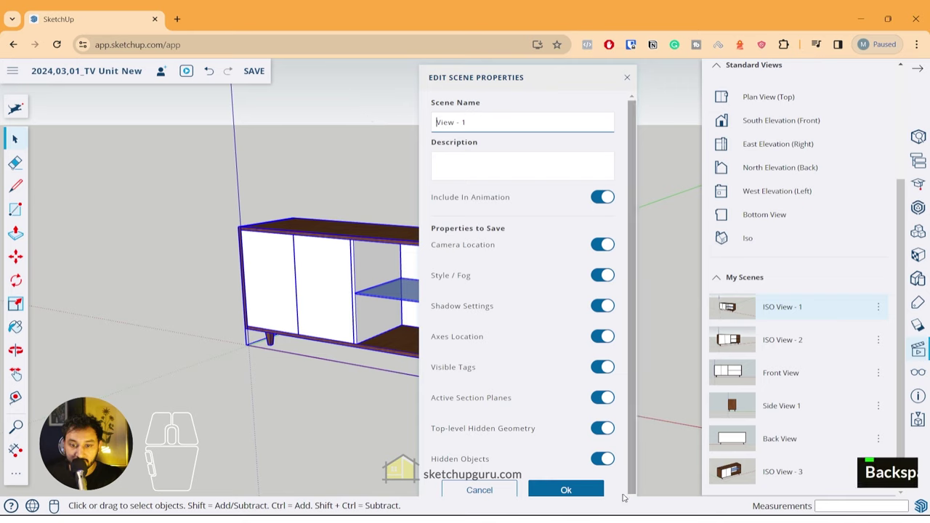
{"action": "key", "text": "Return"}
- Rename ISO View - 2 to 'View - 2', preview both renamed scenes, and clear the selection
{"action": "left_click", "coordinate": [878, 340]}
{"action": "left_click", "coordinate": [811, 369]}
{"action": "left_click", "coordinate": [455, 123]}
{"action": "key", "text": "BackSpace"}
{"action": "key", "text": "BackSpace"}
{"action": "key", "text": "BackSpace"}
{"action": "key", "text": "BackSpace"}
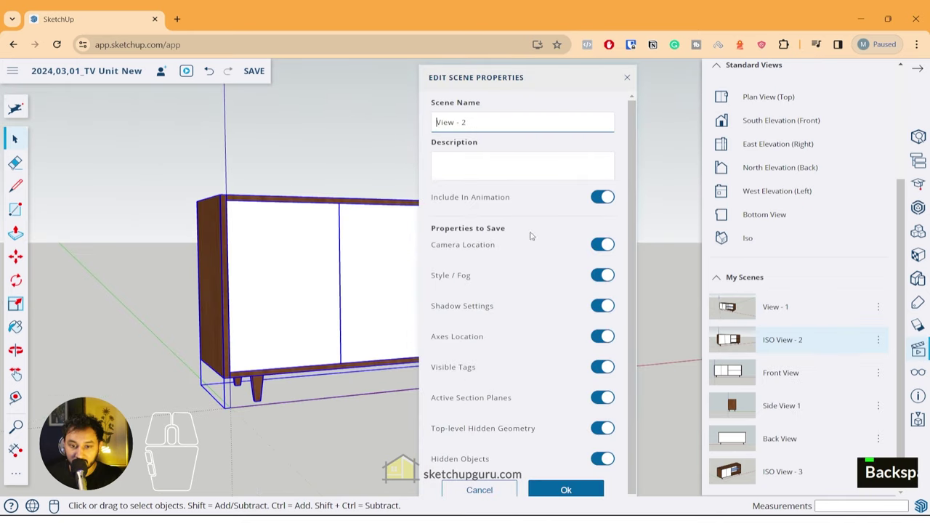
{"action": "key", "text": "Return"}
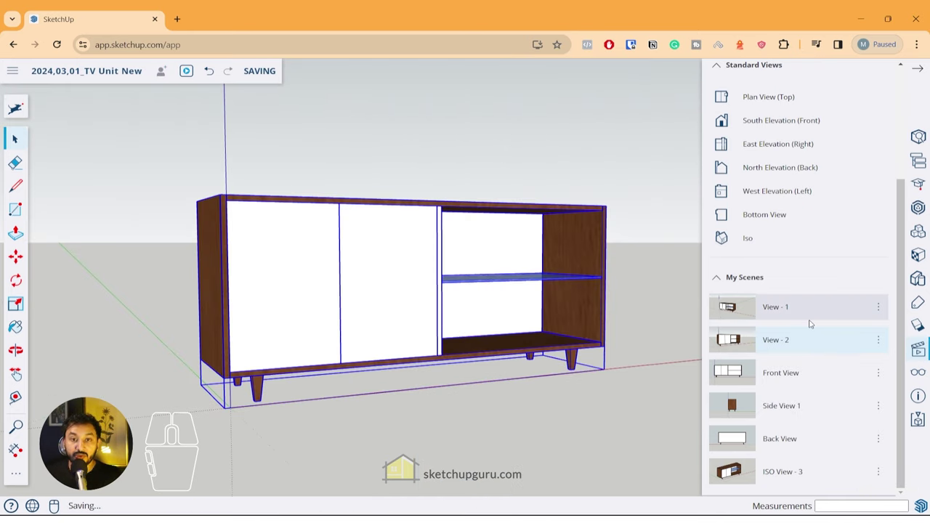
{"action": "left_click", "coordinate": [810, 322]}
{"action": "left_click", "coordinate": [810, 336]}
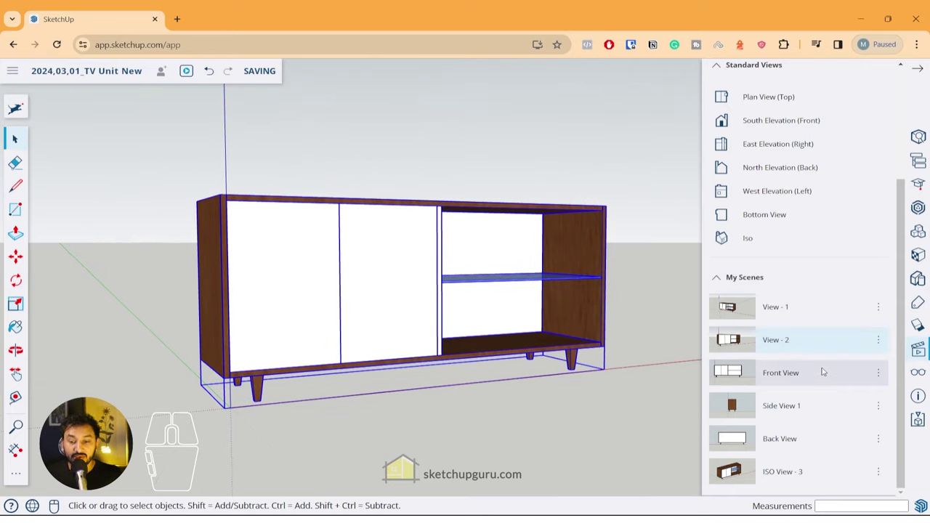
{"action": "left_click", "coordinate": [654, 298]}
- Start a PNG download and preview the export from the preset iso and side views
{"action": "left_click", "coordinate": [12, 73]}
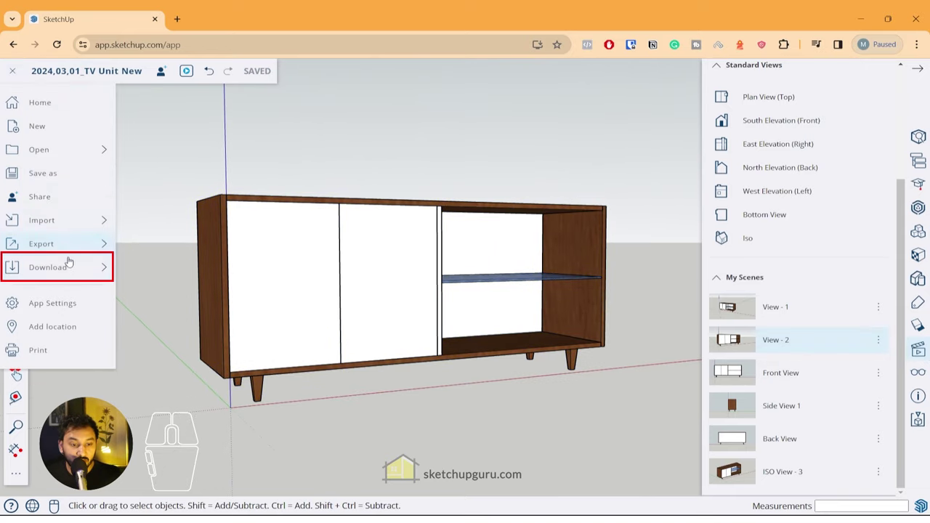
{"action": "mouse_move", "coordinate": [69, 268]}
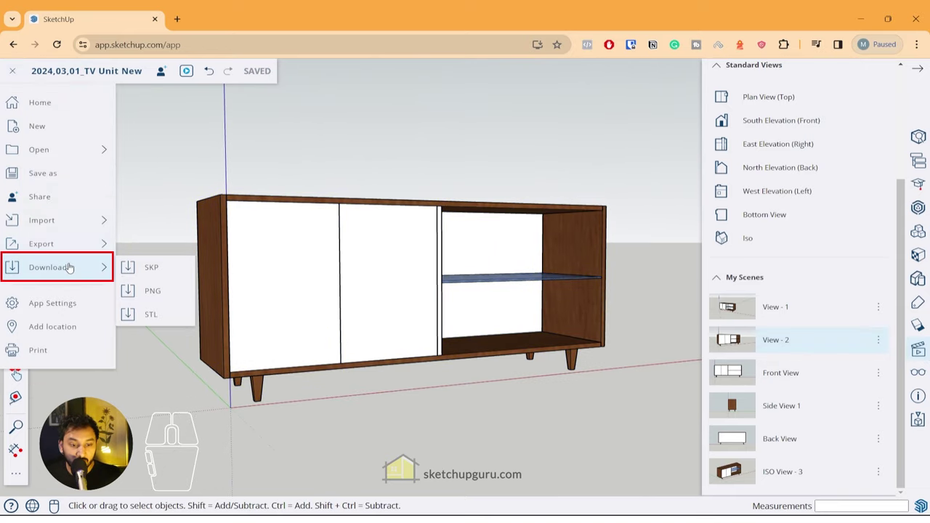
{"action": "left_click", "coordinate": [170, 291]}
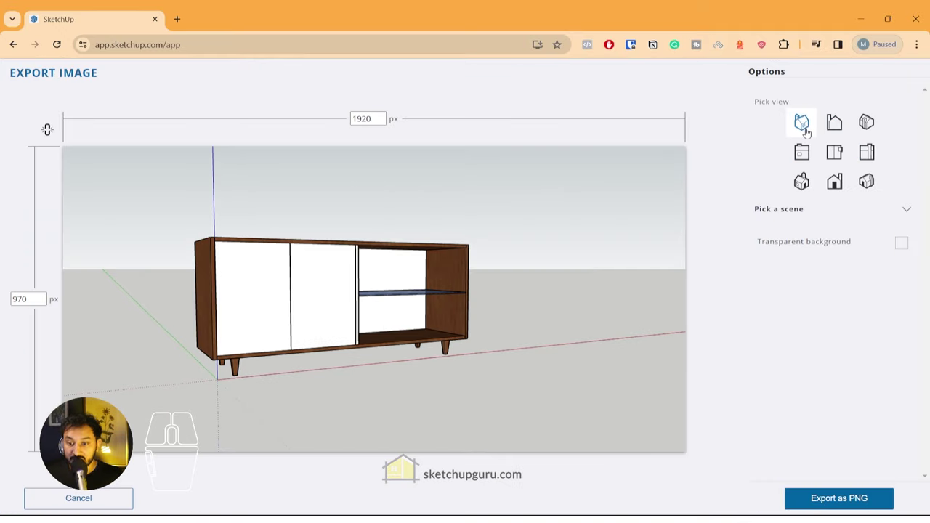
{"action": "left_click", "coordinate": [835, 123]}
{"action": "left_click", "coordinate": [868, 124]}
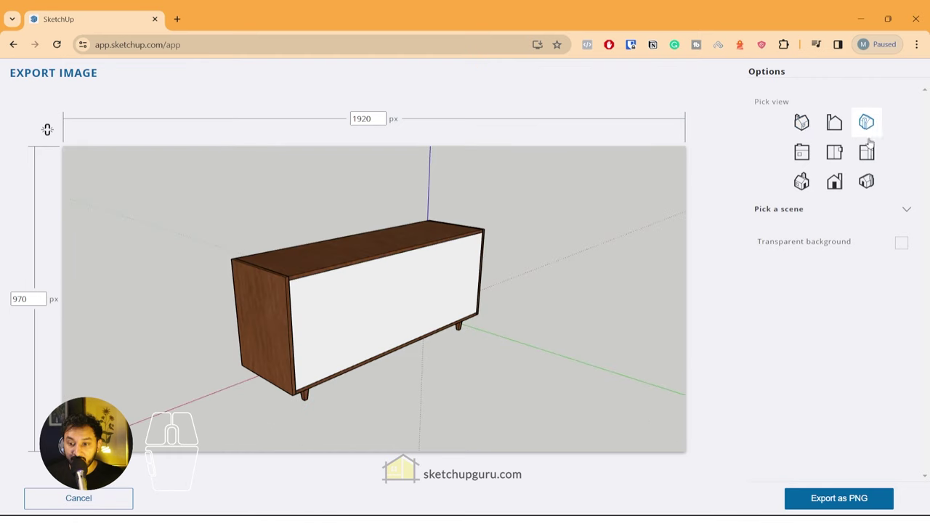
{"action": "left_click", "coordinate": [837, 151]}
{"action": "left_click", "coordinate": [802, 152]}
{"action": "left_click", "coordinate": [802, 181]}
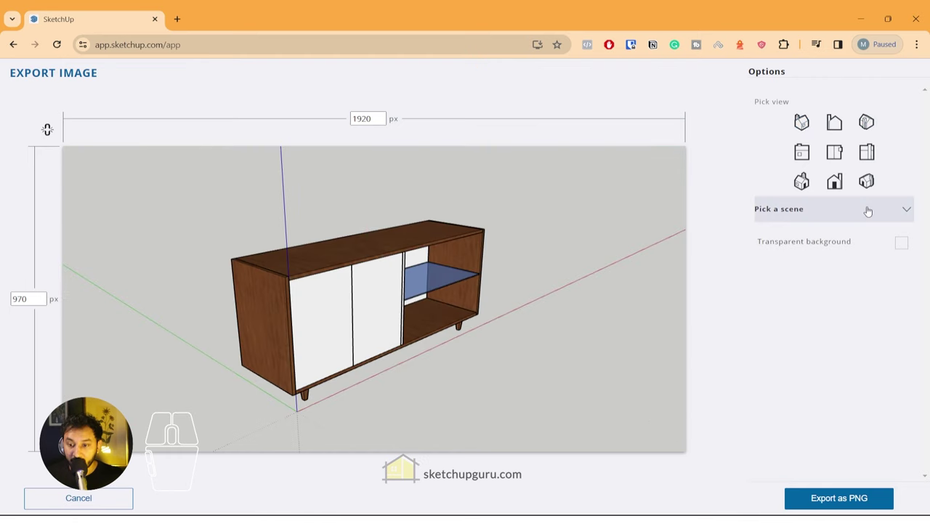
- Preview the saved scenes for export and pick ISO View - 3
{"action": "left_click", "coordinate": [868, 210]}
{"action": "left_click", "coordinate": [842, 250]}
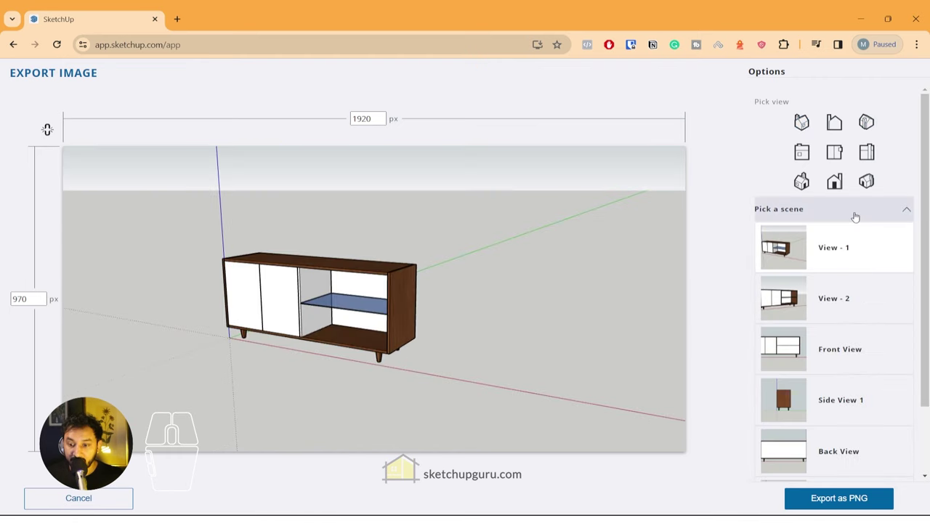
{"action": "left_click", "coordinate": [853, 298]}
{"action": "left_click", "coordinate": [852, 345]}
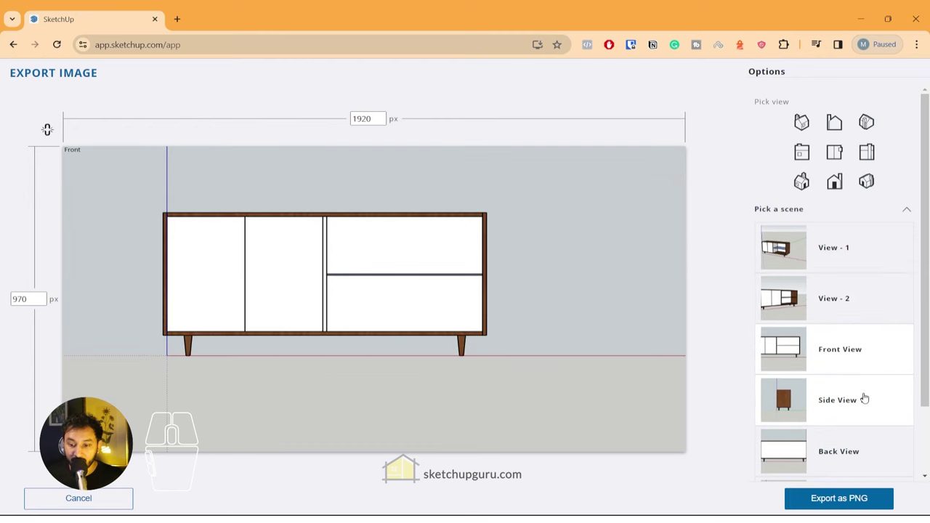
{"action": "left_click", "coordinate": [864, 399]}
{"action": "scroll", "coordinate": [857, 364], "scroll_direction": "down", "scroll_amount": 1}
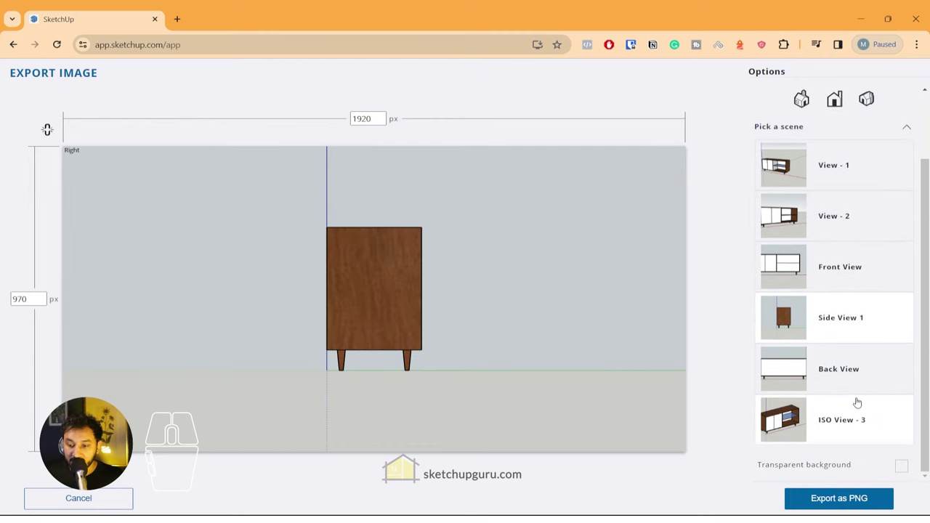
{"action": "left_click", "coordinate": [854, 418]}
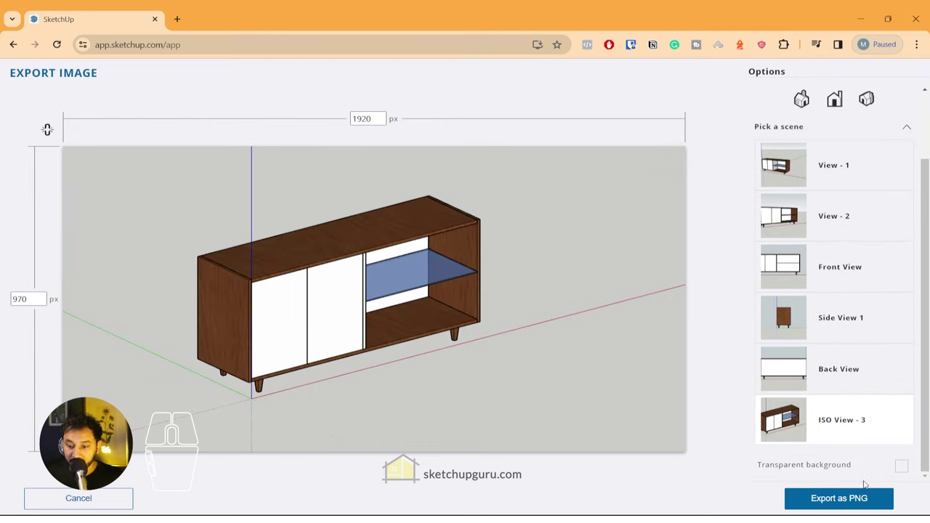
- Export the 1920×970 PNG with a transparent background and open the downloaded file
{"action": "left_click", "coordinate": [900, 468]}
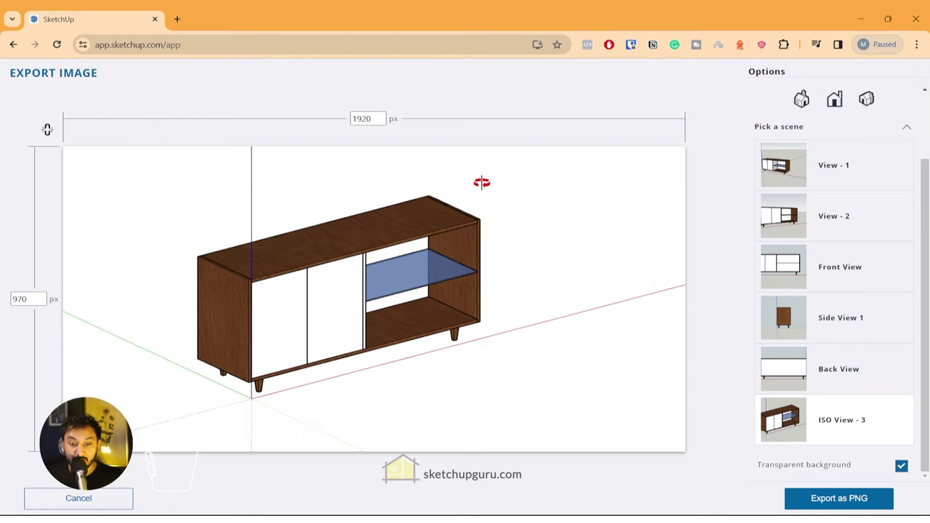
{"action": "left_click", "coordinate": [852, 505]}
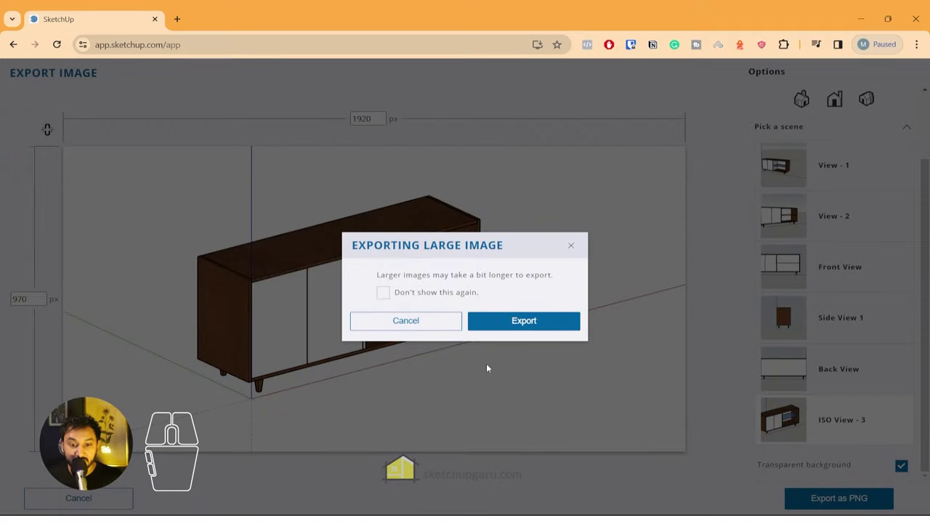
{"action": "left_click", "coordinate": [515, 321]}
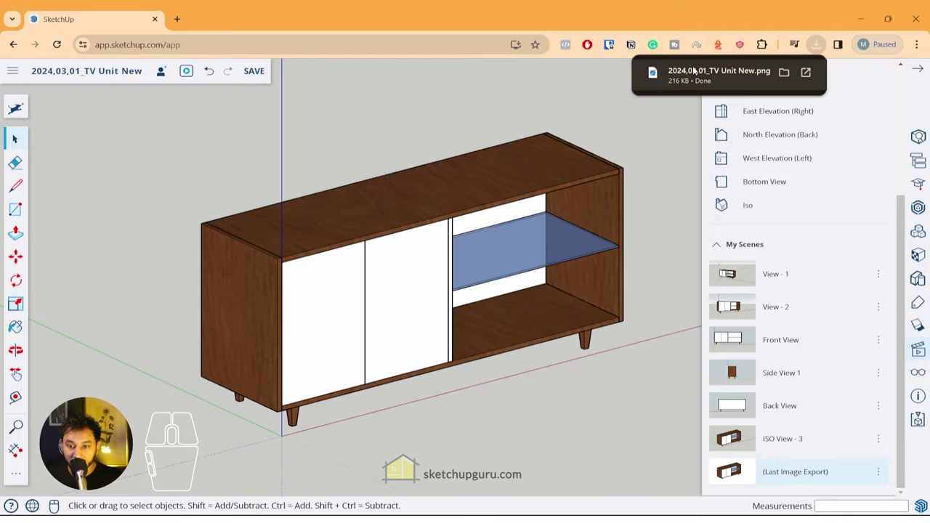
{"action": "left_click", "coordinate": [697, 72]}
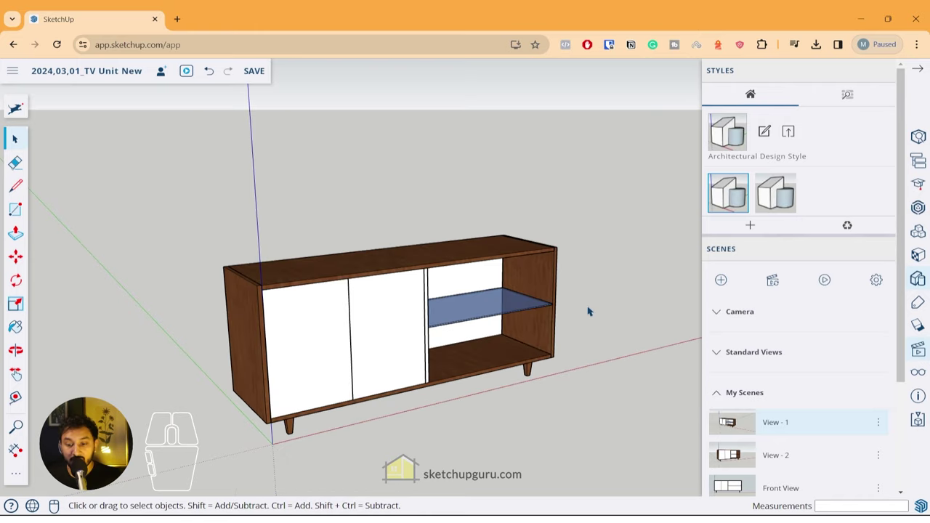
- Uncheck Model Axes in the Architectural Design Style's Modeling Settings and apply the change
{"action": "middle_click_drag", "start_coordinate": [396, 305], "coordinate": [373, 327]}
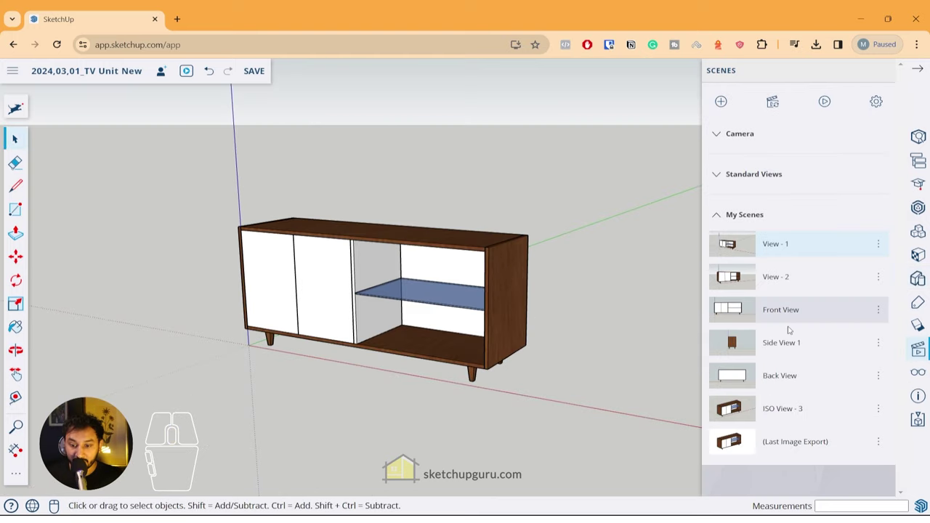
{"action": "left_click", "coordinate": [918, 280]}
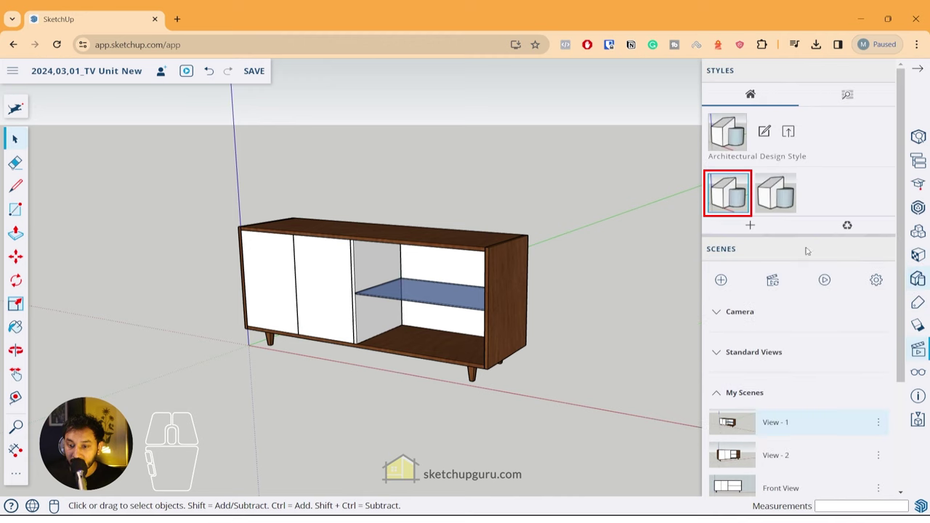
{"action": "left_click", "coordinate": [765, 132]}
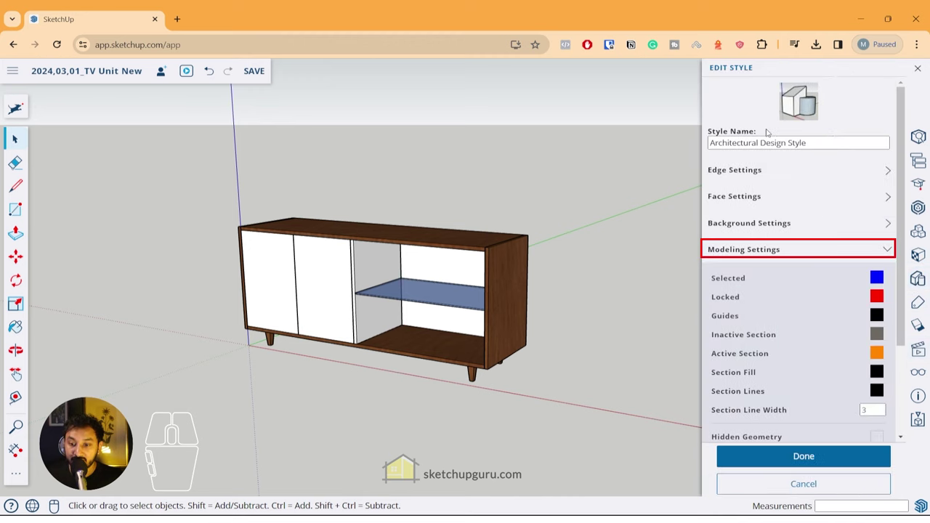
{"action": "left_click", "coordinate": [769, 250]}
{"action": "left_click", "coordinate": [769, 250]}
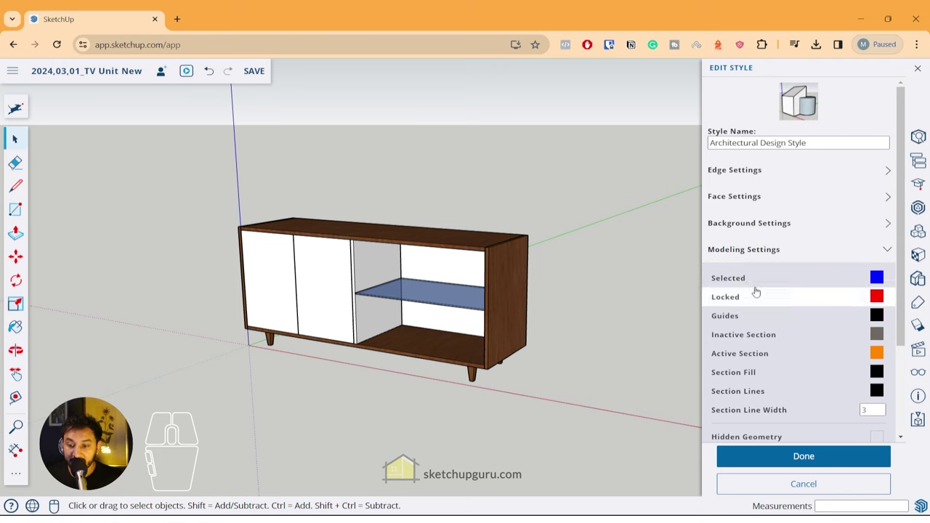
{"action": "scroll", "coordinate": [756, 291], "scroll_direction": "down", "scroll_amount": 2}
{"action": "scroll", "coordinate": [759, 297], "scroll_direction": "down", "scroll_amount": 1}
{"action": "left_click", "coordinate": [878, 371]}
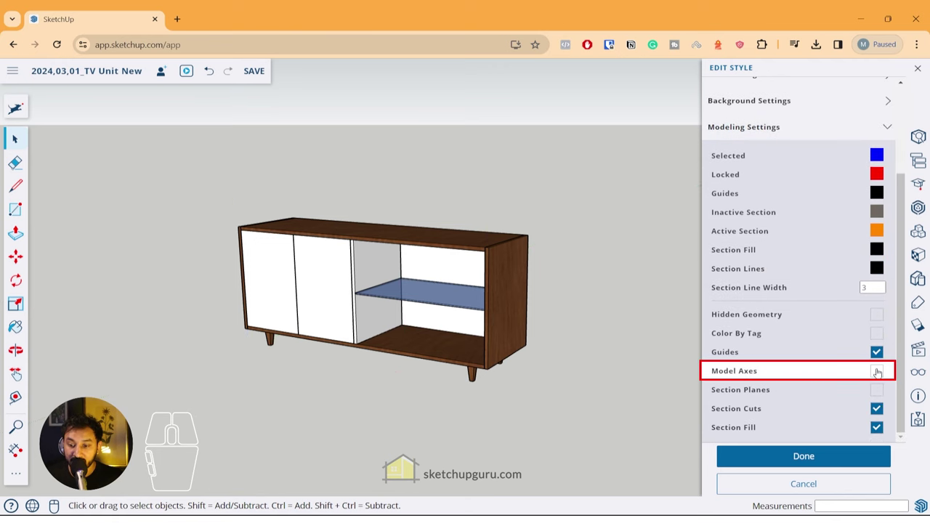
{"action": "left_click", "coordinate": [796, 460]}
- Check View - 2, Front View and Side View 1 without axes, ending on ISO View - 3
{"action": "left_click", "coordinate": [794, 453]}
{"action": "scroll", "coordinate": [796, 444], "scroll_direction": "down", "scroll_amount": 2}
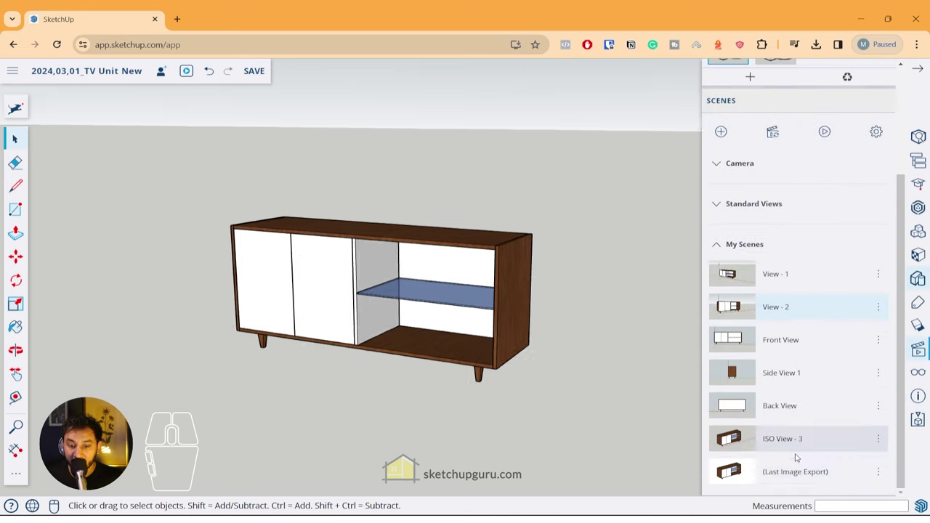
{"action": "left_click", "coordinate": [782, 340]}
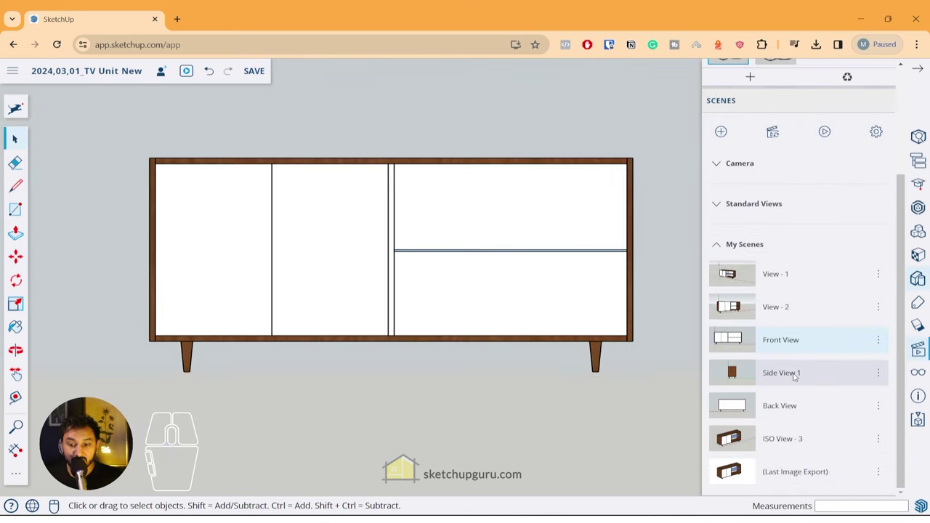
{"action": "left_click", "coordinate": [795, 374]}
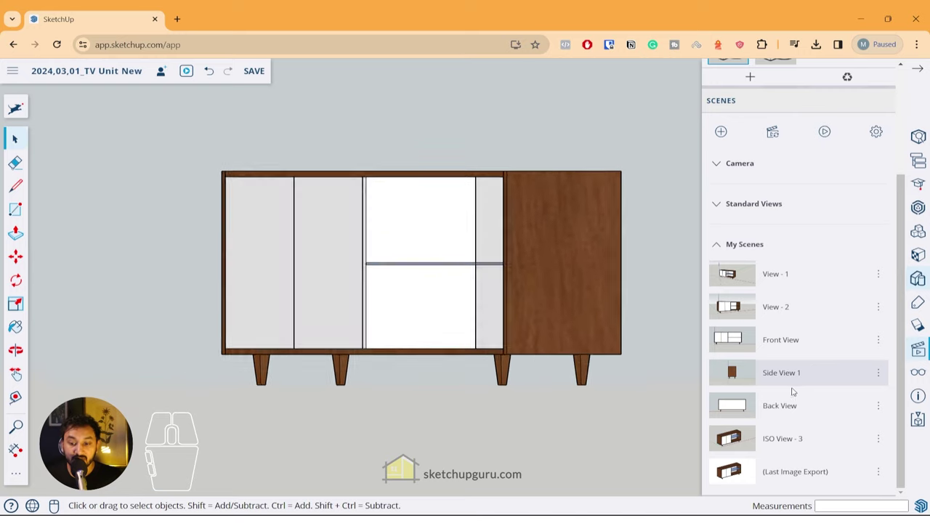
{"action": "left_click", "coordinate": [743, 438]}
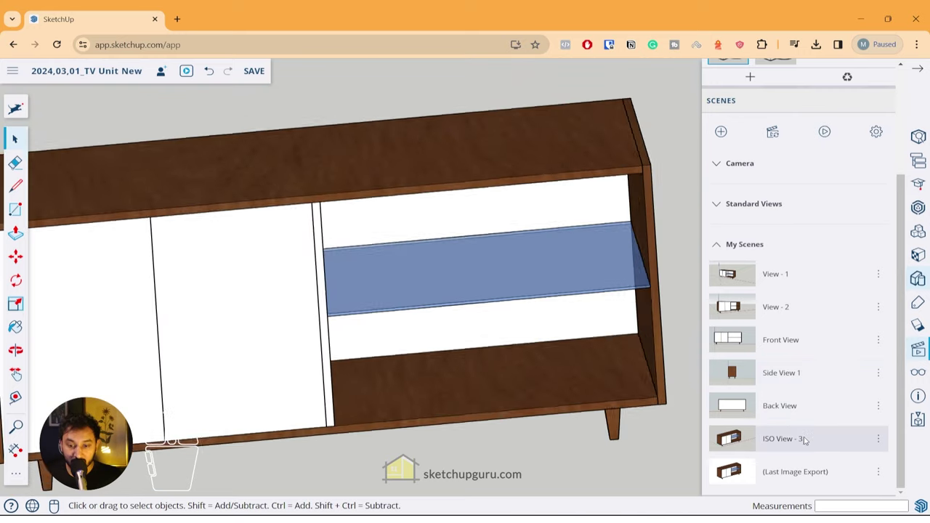
- Export the axis-free view as a transparent PNG and open 2024,03,01_TV Unit New (1).png
{"action": "left_click", "coordinate": [13, 73]}
{"action": "mouse_move", "coordinate": [92, 269]}
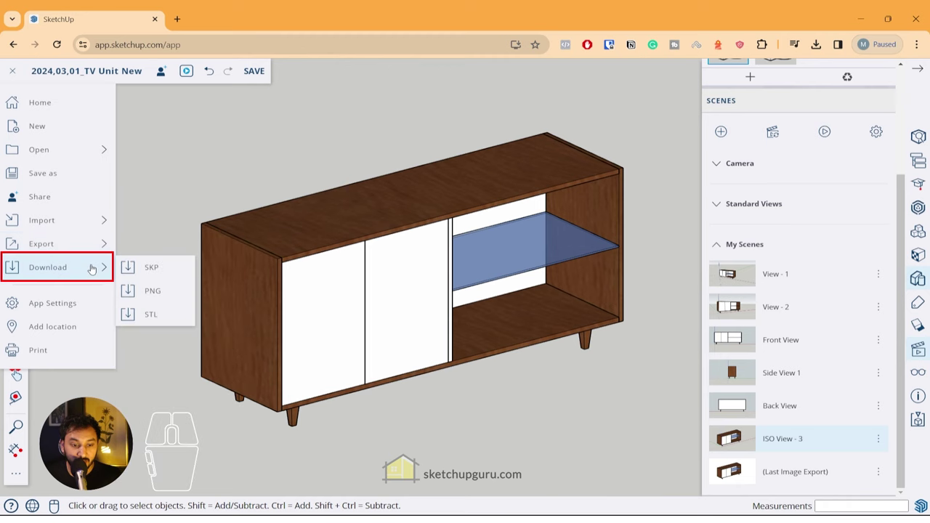
{"action": "left_click", "coordinate": [156, 292]}
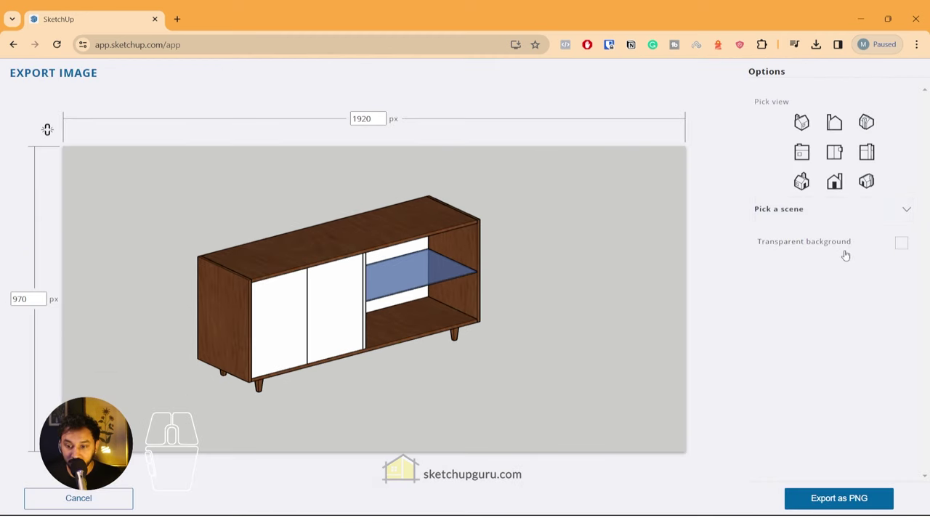
{"action": "left_click", "coordinate": [901, 244]}
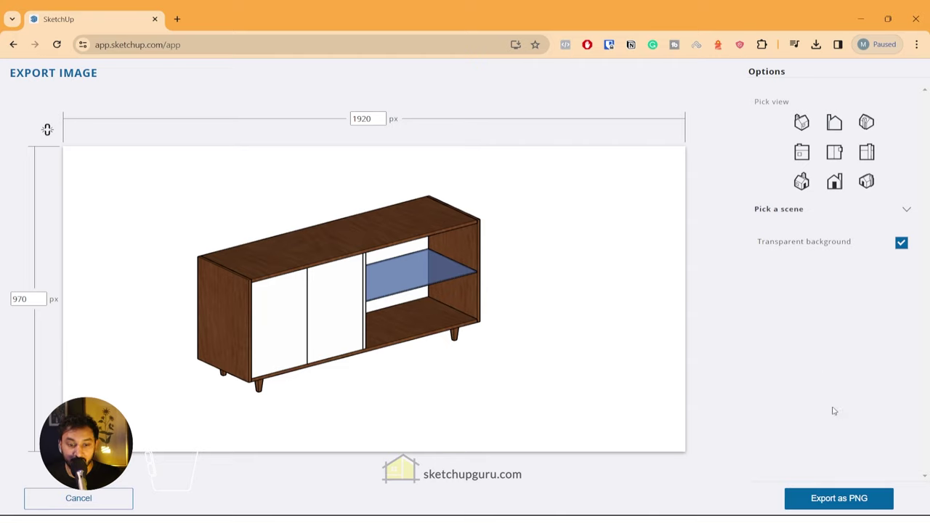
{"action": "left_click", "coordinate": [834, 499]}
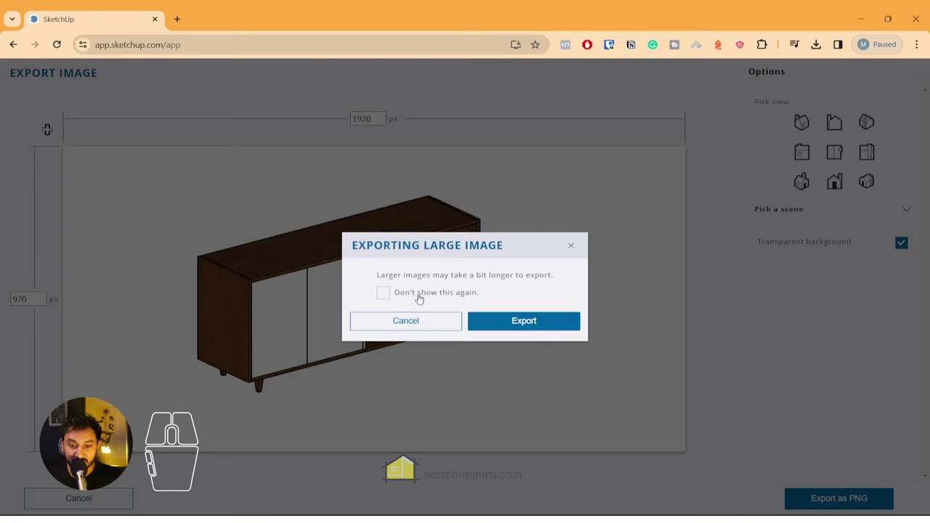
{"action": "left_click", "coordinate": [525, 321]}
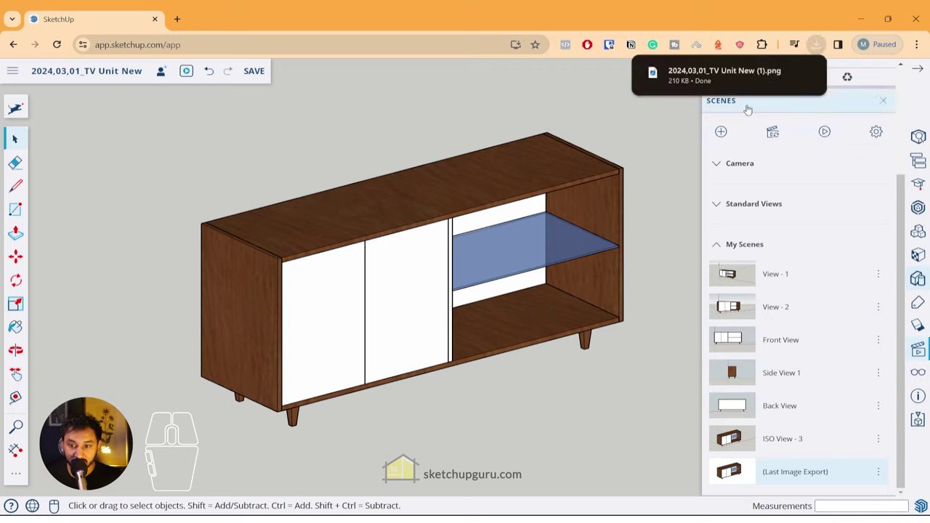
{"action": "left_click", "coordinate": [734, 72]}
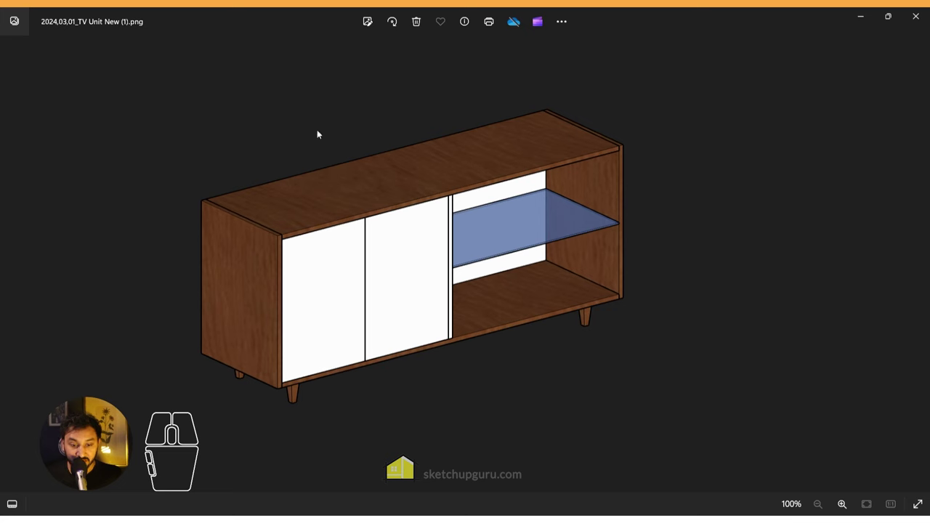
- Close the exported TV Unit New (1).png image in Photos
{"action": "left_click", "coordinate": [916, 16]}
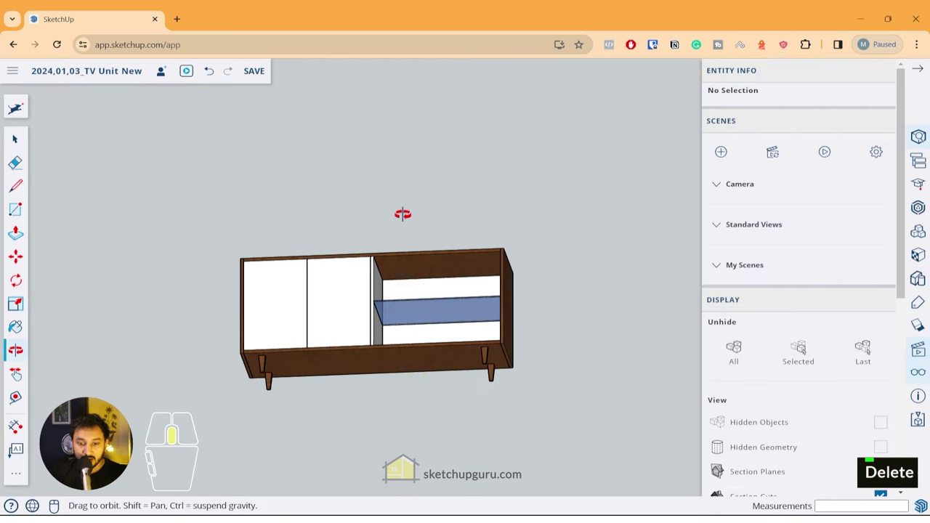
- Add a 1'6" dimension across the depth of the cabinet's right-end top
{"action": "middle_click_drag", "start_coordinate": [402, 212], "coordinate": [342, 390]}
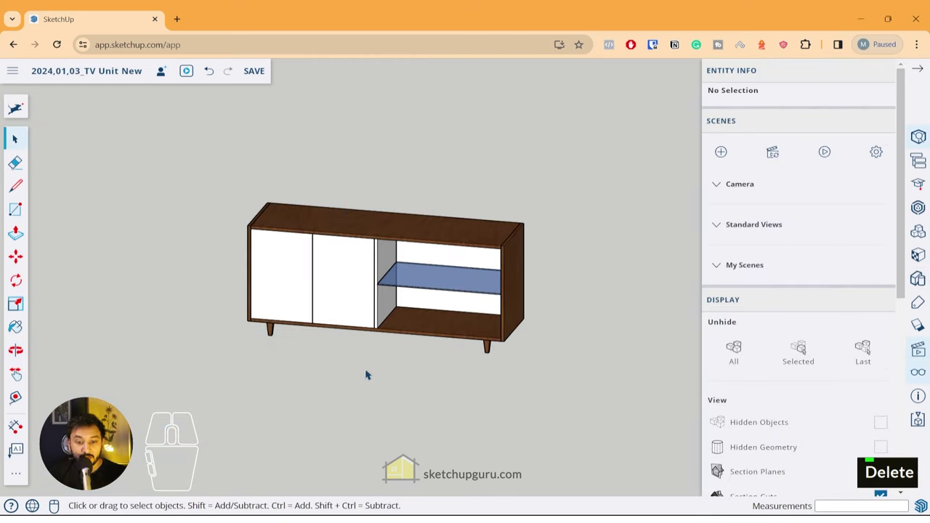
{"action": "scroll", "coordinate": [351, 345], "scroll_direction": "down", "scroll_amount": 3}
{"action": "scroll", "coordinate": [281, 411], "scroll_direction": "up", "scroll_amount": 3}
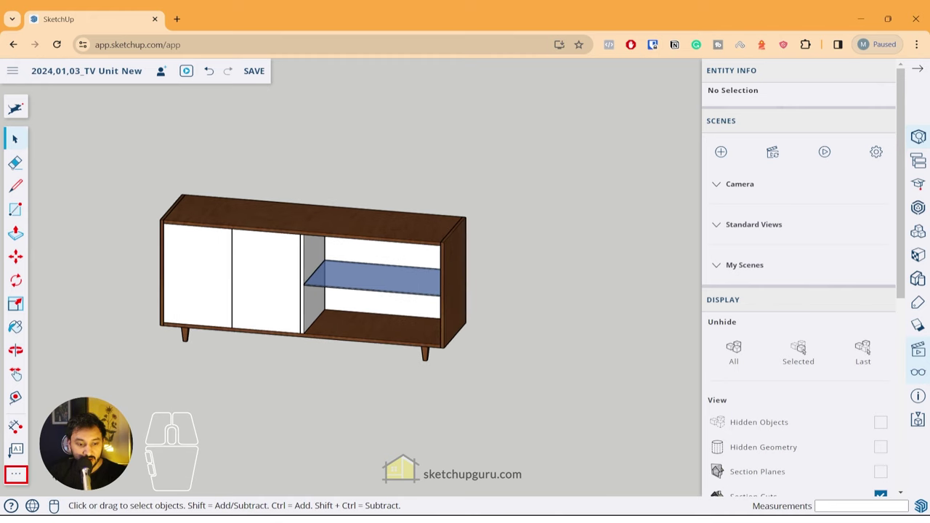
{"action": "left_click", "coordinate": [16, 474]}
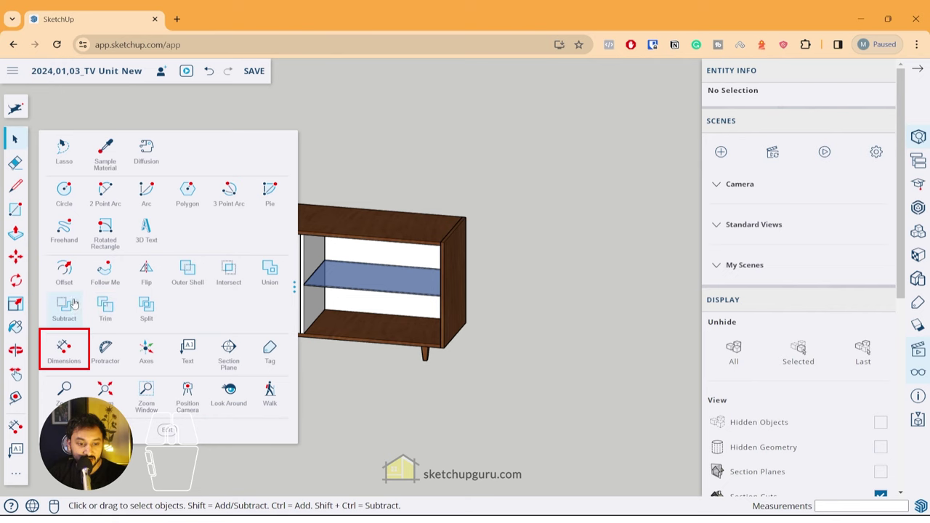
{"action": "left_click", "coordinate": [67, 349]}
{"action": "middle_click_drag", "start_coordinate": [321, 302], "coordinate": [503, 376]}
{"action": "scroll", "coordinate": [465, 262], "scroll_direction": "up", "scroll_amount": 3}
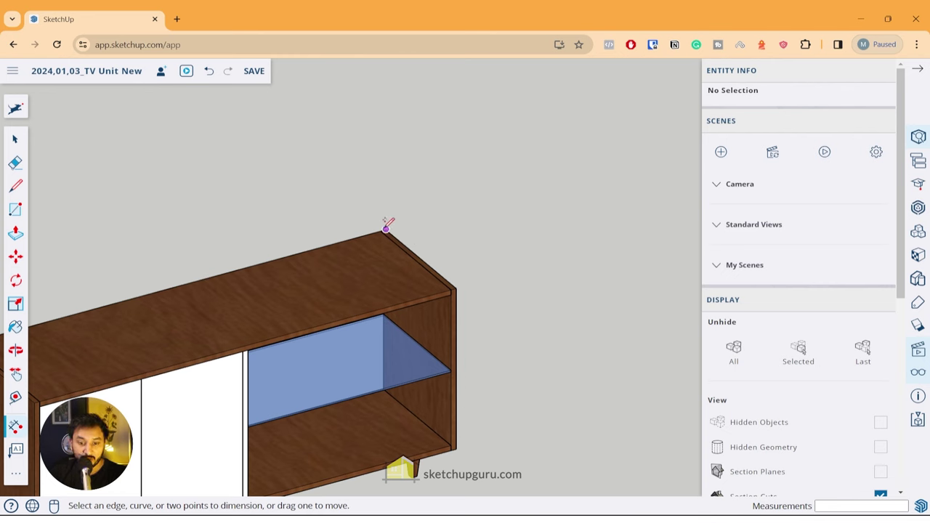
{"action": "left_click", "coordinate": [386, 229]}
{"action": "left_click", "coordinate": [456, 288]}
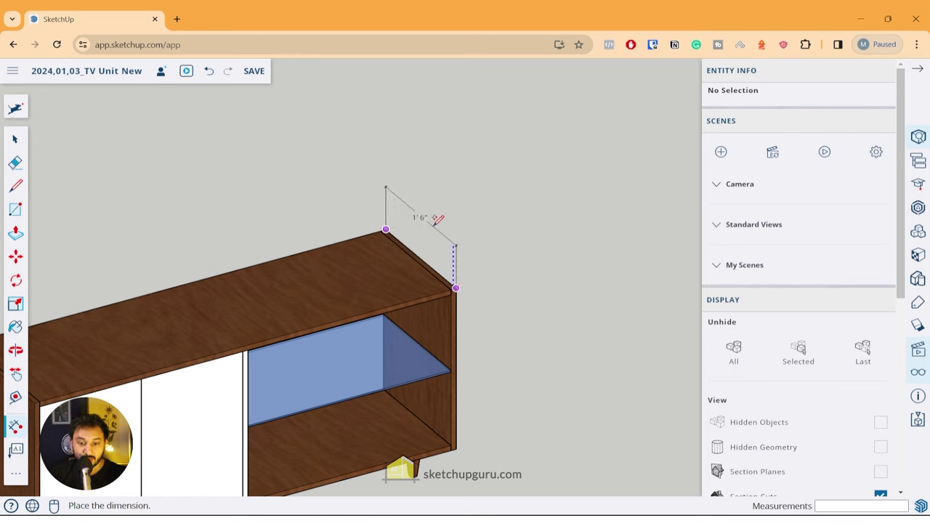
{"action": "left_click", "coordinate": [486, 260]}
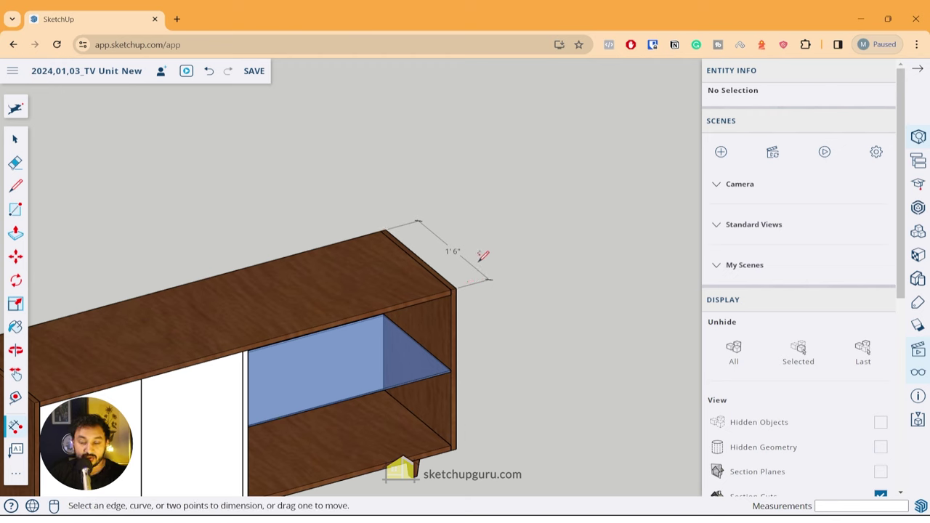
- Select the new 1'6" depth dimension
{"action": "mouse_move", "coordinate": [478, 270]}
{"action": "middle_mouse_down"}
{"action": "mouse_move", "coordinate": [504, 320]}
{"action": "mouse_move", "coordinate": [468, 260]}
{"action": "middle_mouse_up"}
{"action": "key", "text": "space"}
{"action": "scroll", "coordinate": [467, 260], "scroll_direction": "up", "scroll_amount": 3}
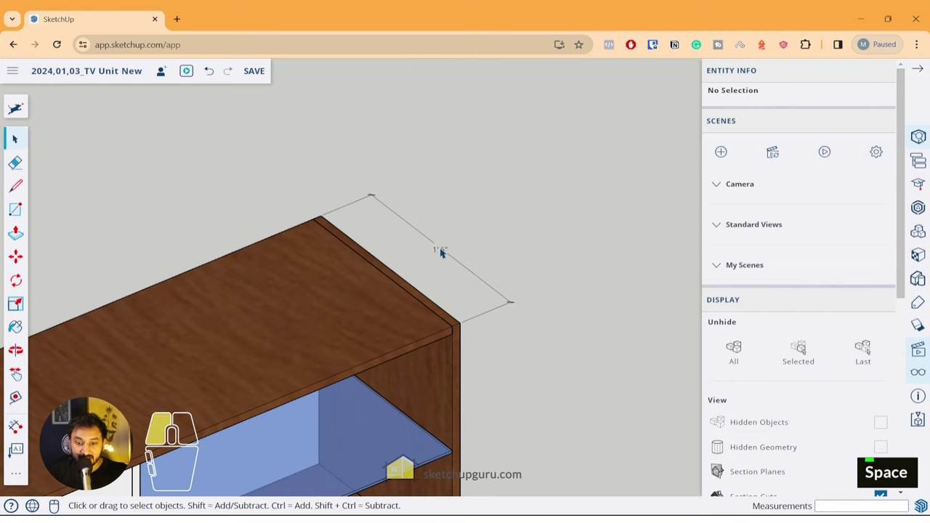
{"action": "left_click", "coordinate": [498, 292]}
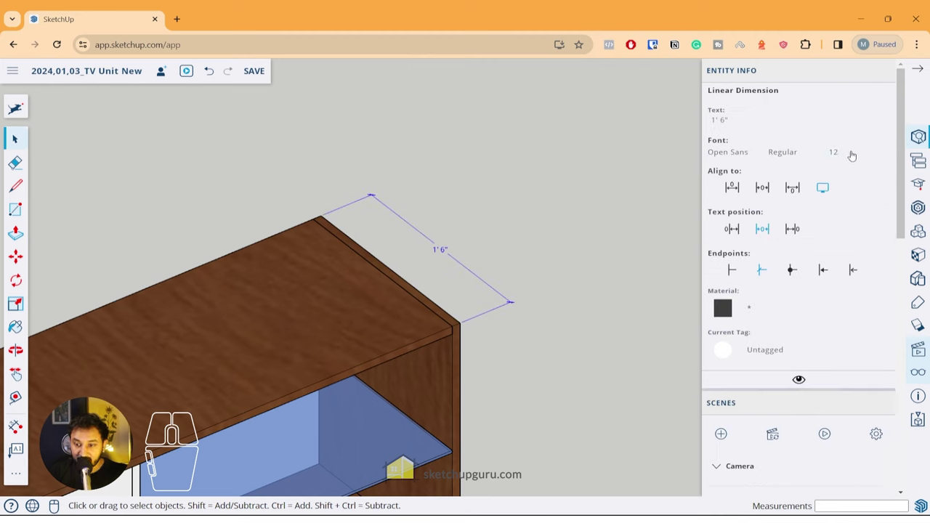
- Set the 1'6" dimension's font size to 18 in Entity Info
{"action": "left_click", "coordinate": [850, 155]}
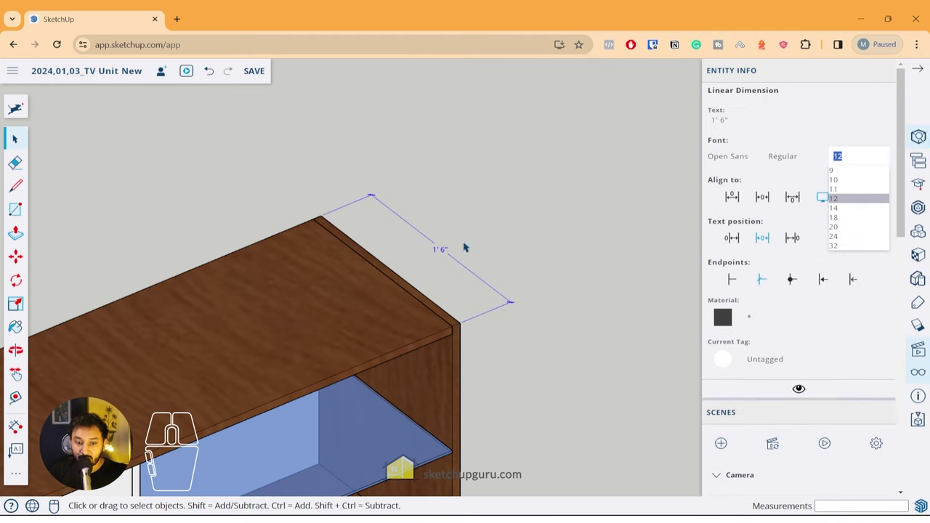
{"action": "left_click", "coordinate": [438, 250]}
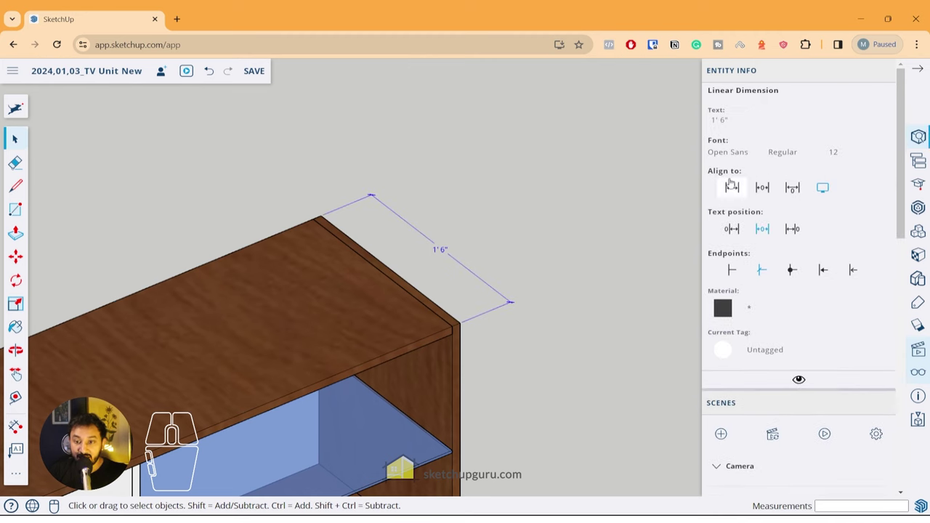
{"action": "left_click", "coordinate": [833, 154]}
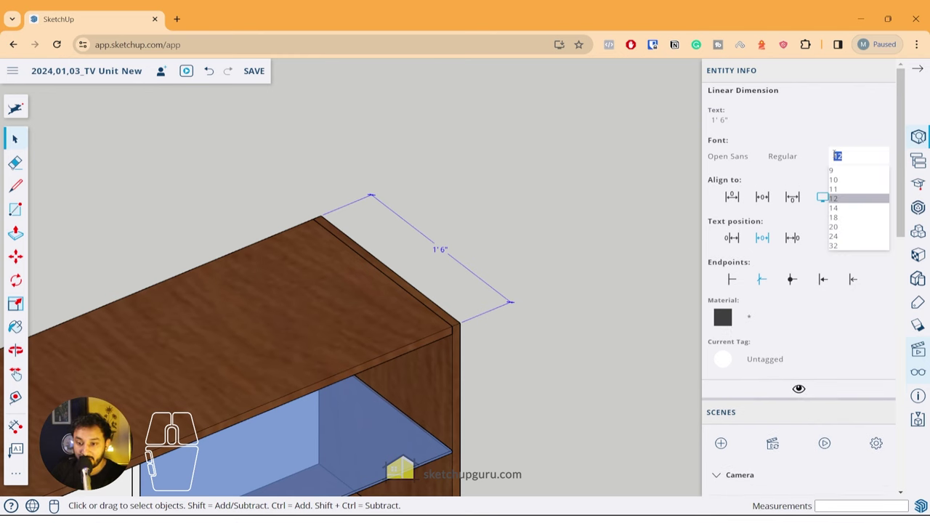
{"action": "left_click", "coordinate": [838, 218]}
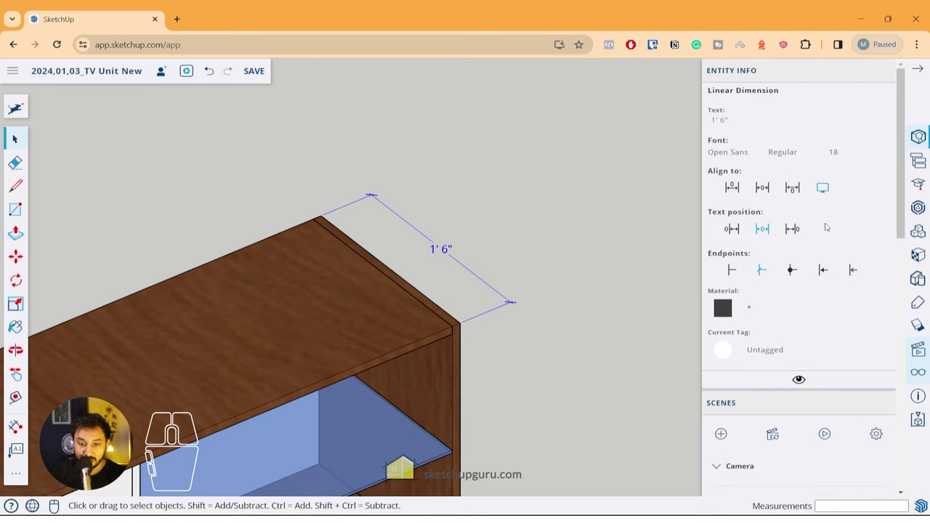
{"action": "left_click", "coordinate": [729, 152]}
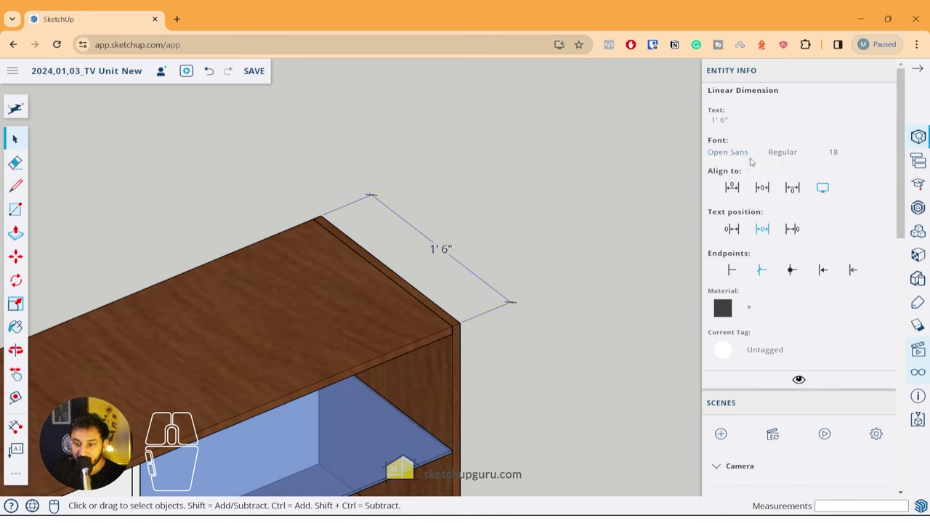
{"action": "left_click", "coordinate": [589, 240]}
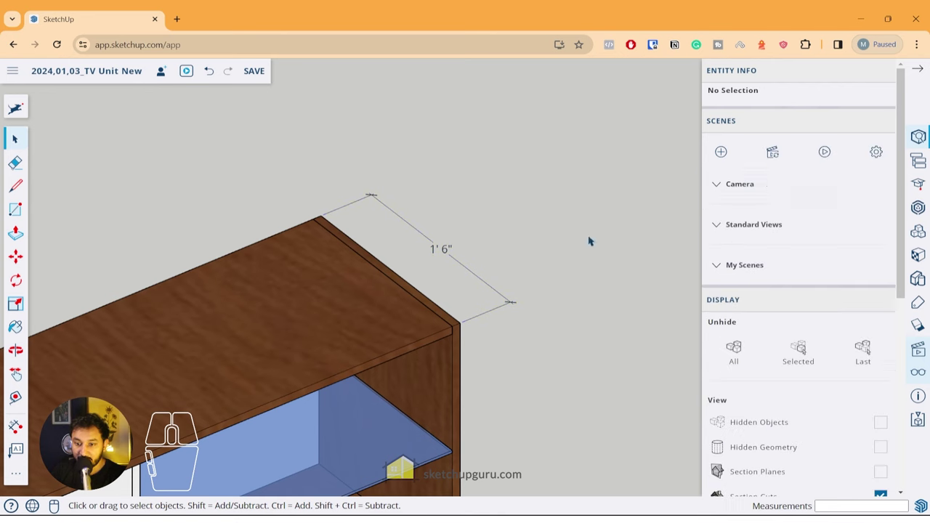
{"action": "left_click", "coordinate": [436, 251]}
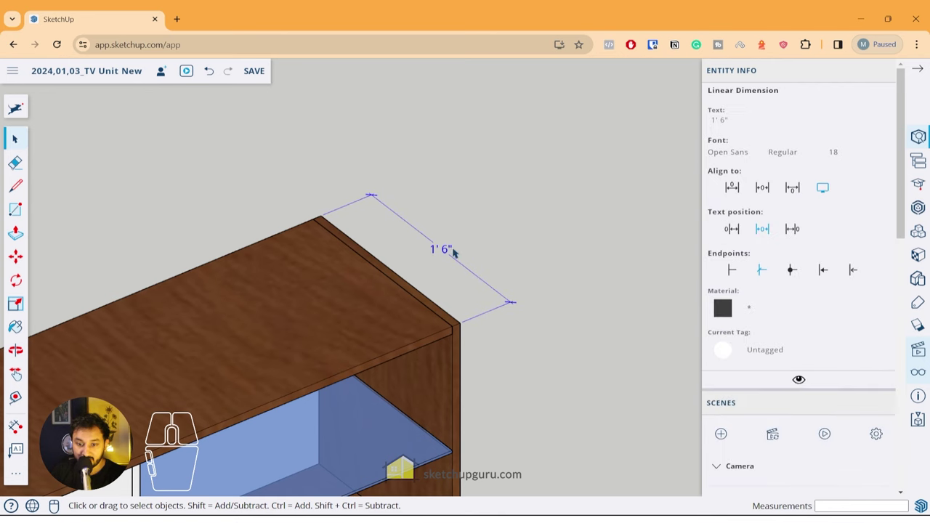
- Try alignment, text position and endpoint options, ending screen-facing, centred, with slash ends
{"action": "left_click", "coordinate": [762, 189]}
{"action": "left_click", "coordinate": [793, 189]}
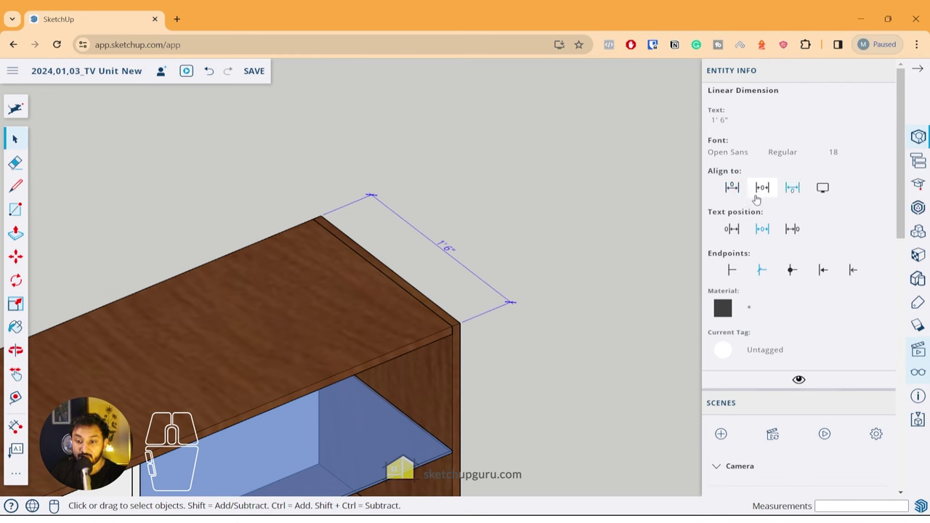
{"action": "left_click", "coordinate": [823, 189]}
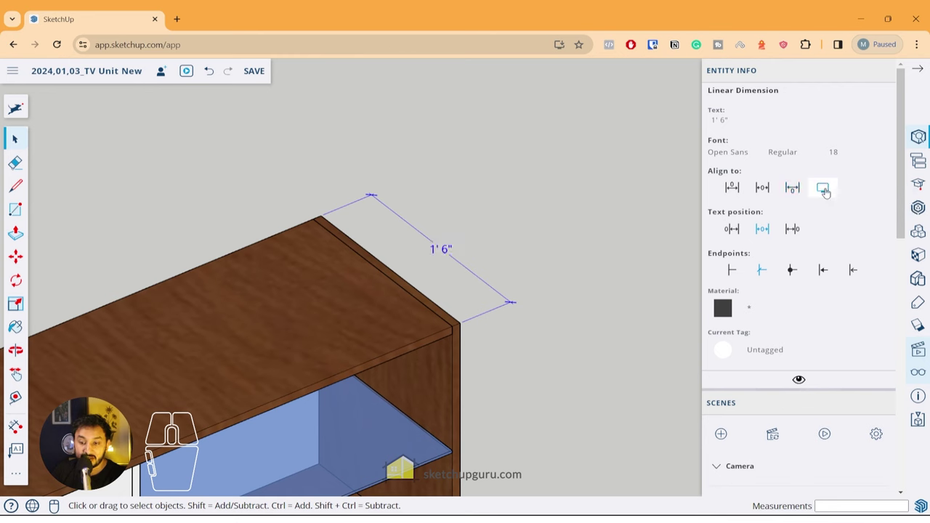
{"action": "left_click", "coordinate": [733, 229]}
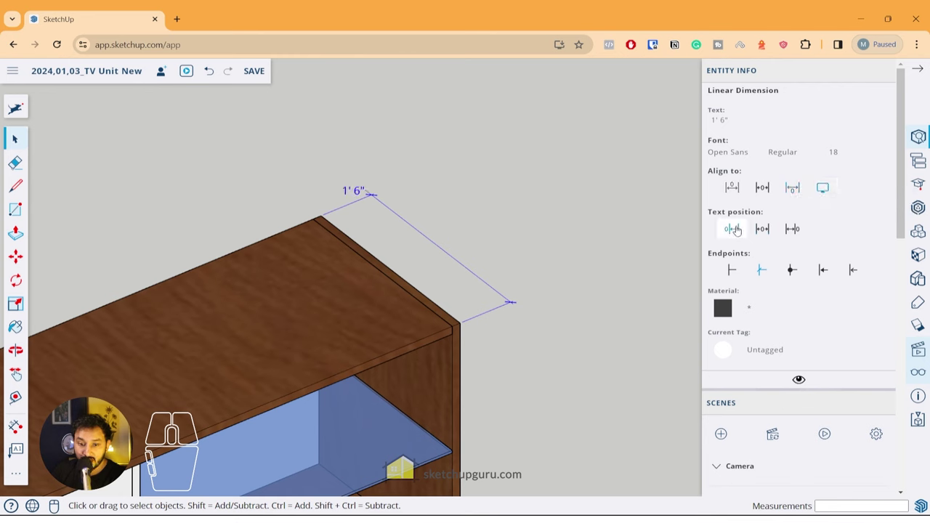
{"action": "left_click", "coordinate": [759, 230]}
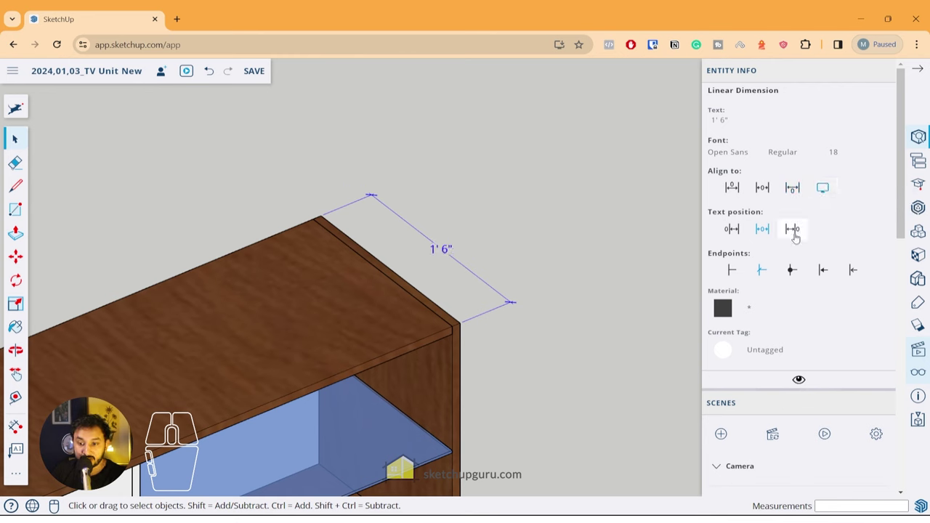
{"action": "left_click", "coordinate": [793, 230]}
{"action": "left_click", "coordinate": [763, 230]}
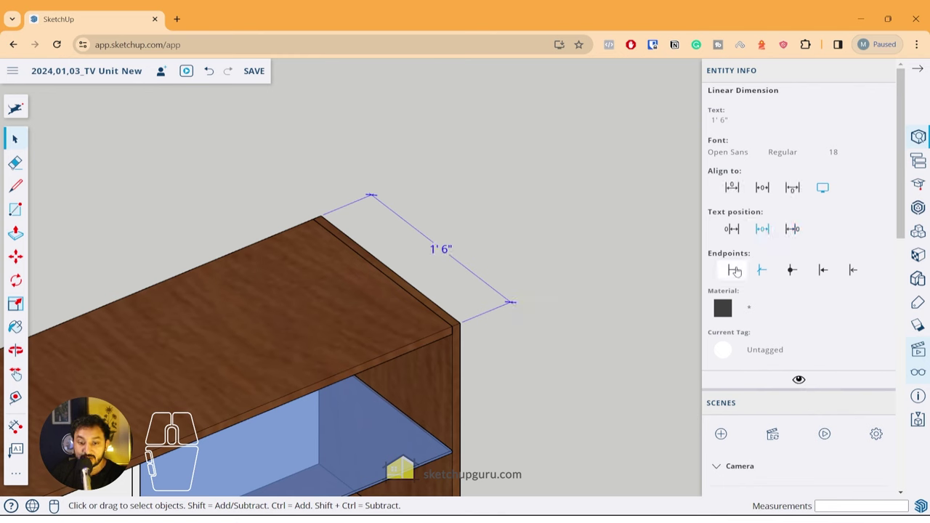
{"action": "left_click", "coordinate": [784, 277]}
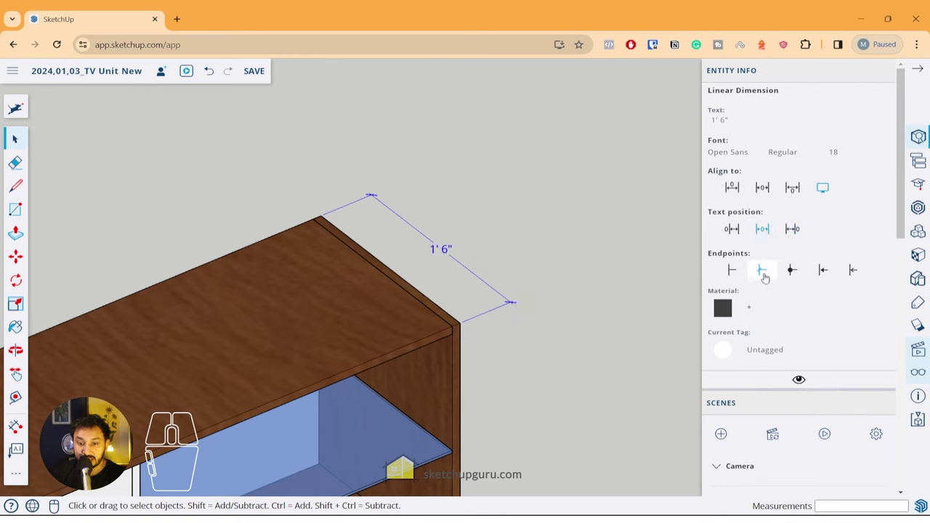
{"action": "left_click", "coordinate": [759, 271]}
- Try Wood Veneer 01 on the dimension, then revert to the default dark material and close Entity Info
{"action": "mouse_move", "coordinate": [745, 313]}
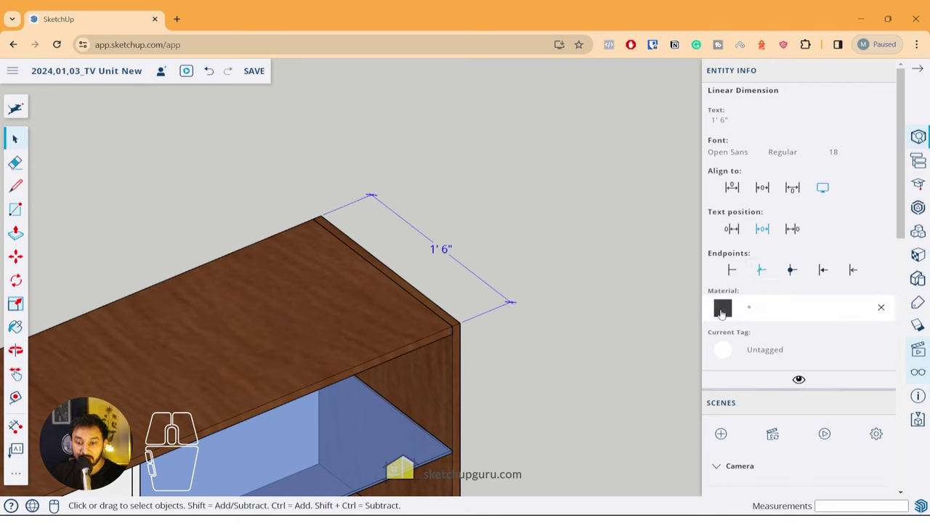
{"action": "left_click", "coordinate": [745, 313]}
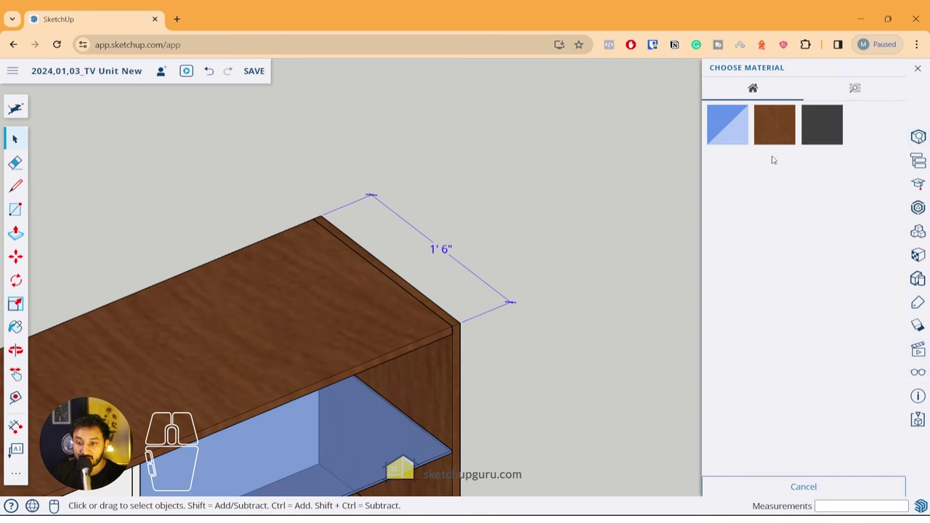
{"action": "left_click", "coordinate": [777, 128]}
{"action": "left_click", "coordinate": [620, 300]}
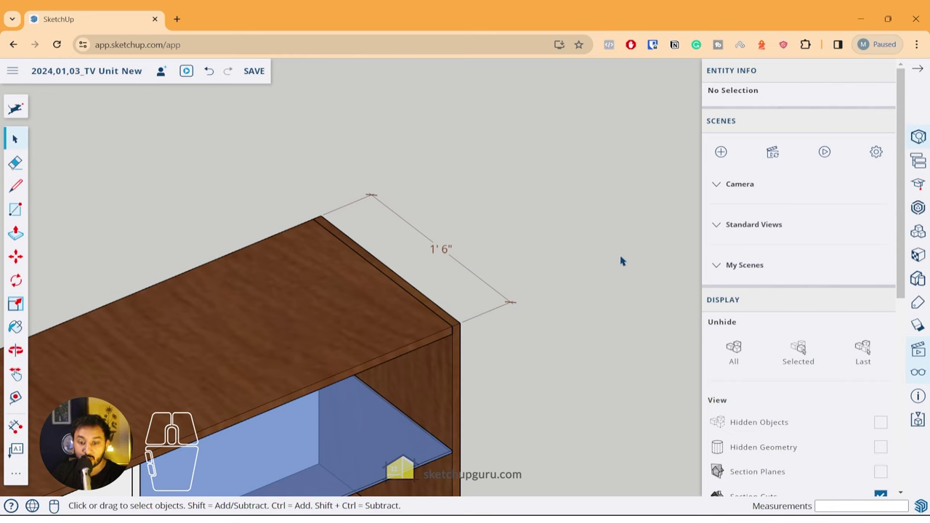
{"action": "left_click", "coordinate": [494, 273]}
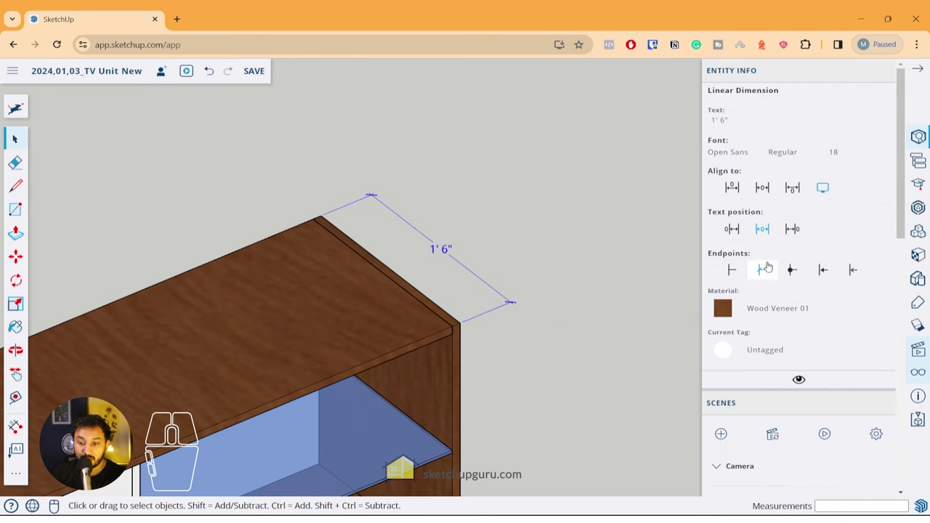
{"action": "left_click", "coordinate": [760, 314]}
{"action": "left_click", "coordinate": [799, 129]}
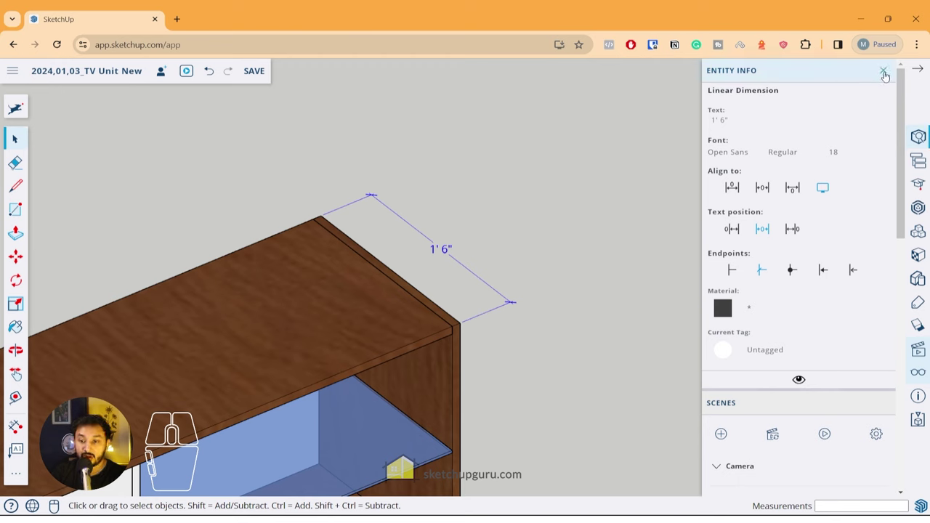
{"action": "left_click", "coordinate": [884, 72]}
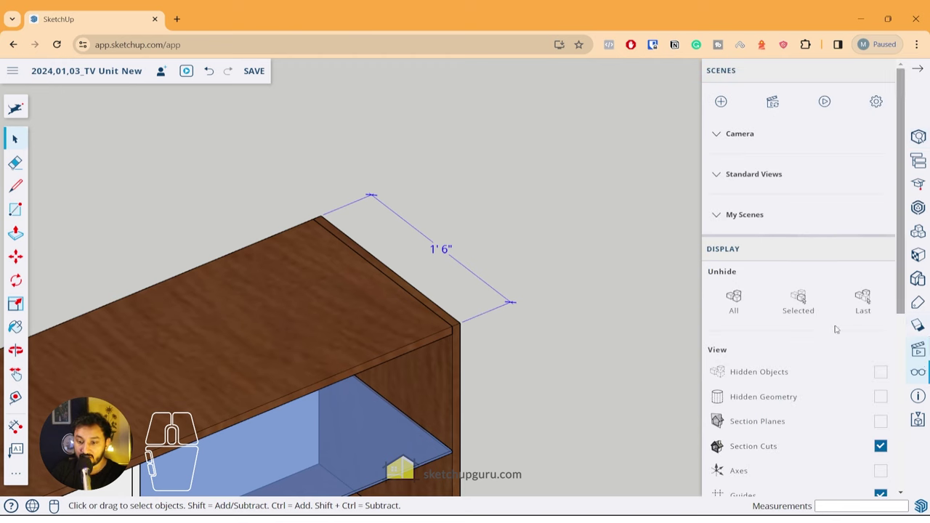
- Switch to the Front View scene and delete the stray short line
{"action": "scroll", "coordinate": [843, 336], "scroll_direction": "down", "scroll_amount": 5}
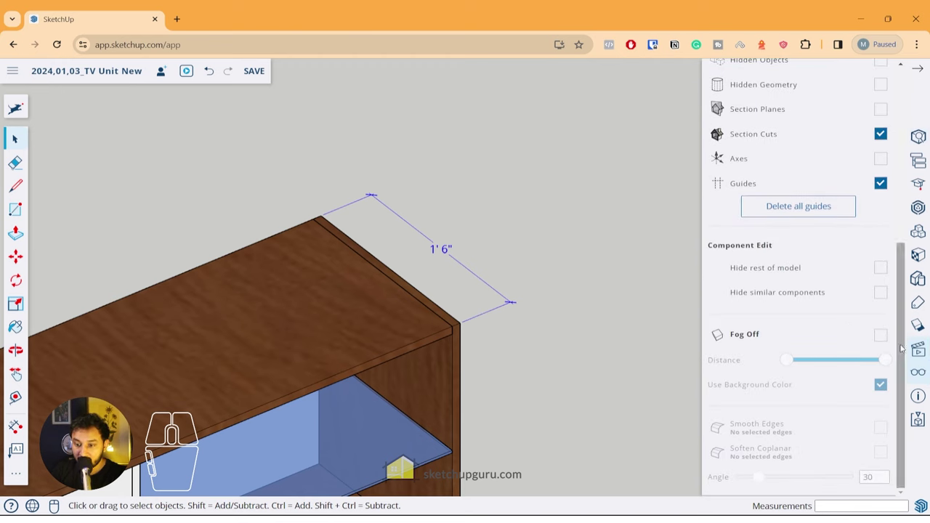
{"action": "scroll", "coordinate": [735, 231], "scroll_direction": "up", "scroll_amount": 5}
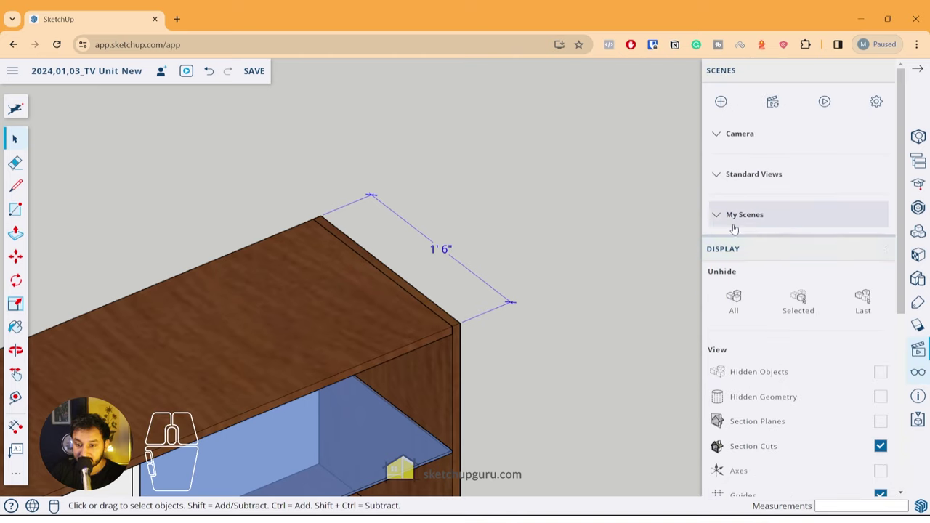
{"action": "left_click", "coordinate": [735, 225]}
{"action": "scroll", "coordinate": [802, 317], "scroll_direction": "down", "scroll_amount": 3}
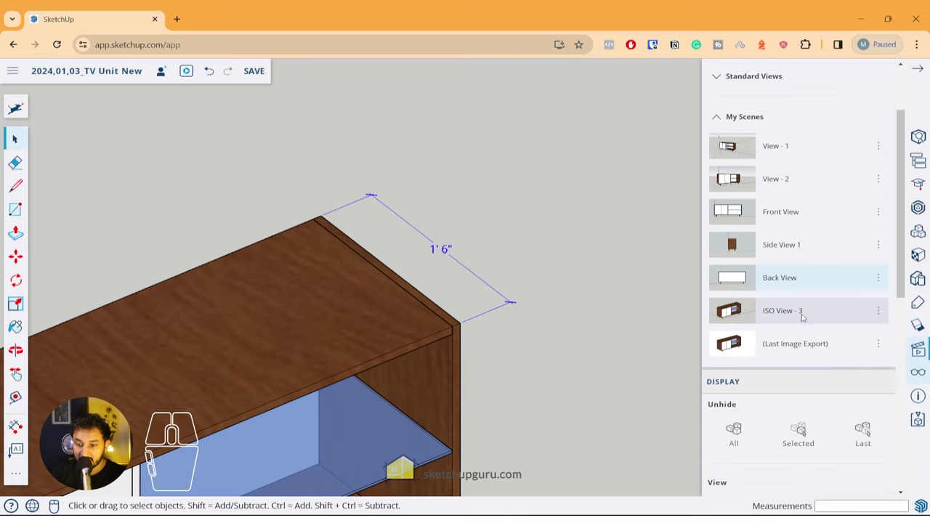
{"action": "left_click", "coordinate": [787, 212]}
{"action": "scroll", "coordinate": [787, 216], "scroll_direction": "down", "scroll_amount": 2}
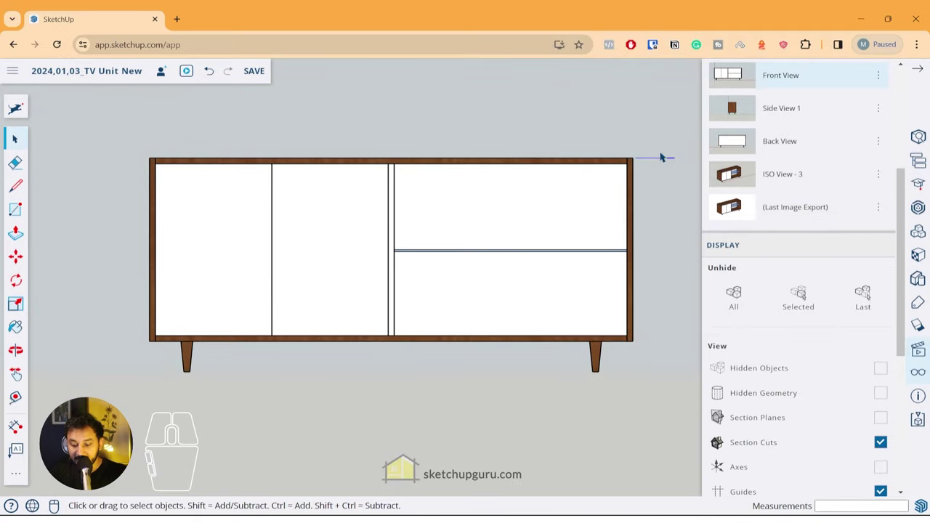
{"action": "key", "text": "Delete"}
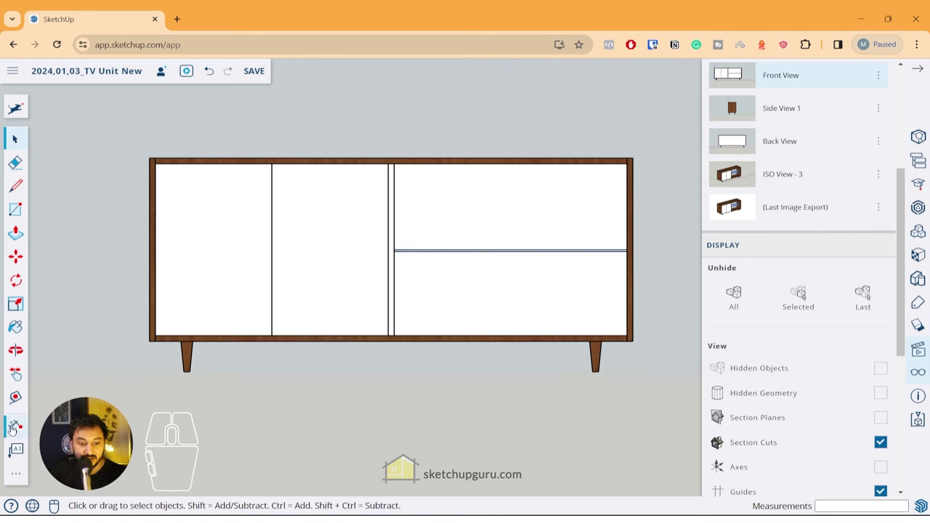
- Add a 5'1 1/2" width dimension above the cabinet's top edge
{"action": "left_click", "coordinate": [15, 426]}
{"action": "left_click", "coordinate": [149, 158]}
{"action": "left_click", "coordinate": [633, 158]}
{"action": "left_click", "coordinate": [644, 114]}
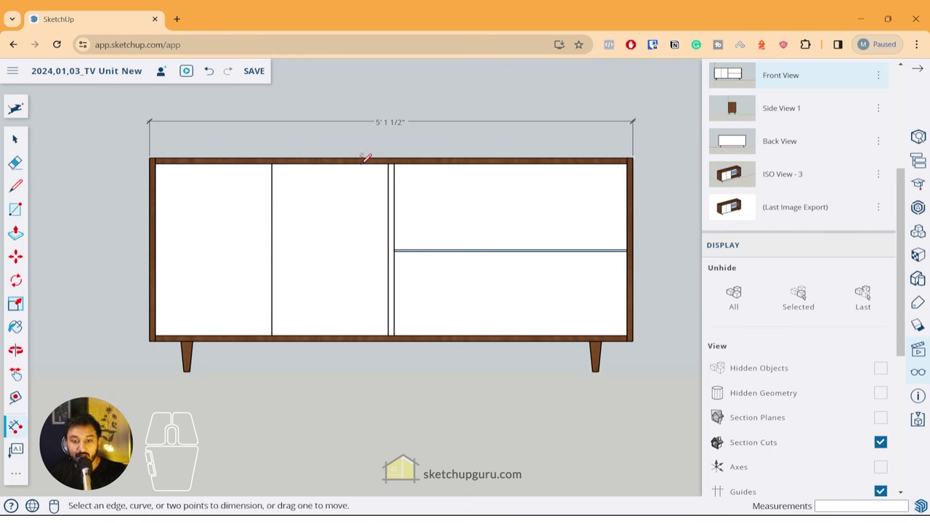
- Change the width dimension's text to 'Width <>'
{"action": "key", "text": "space"}
{"action": "left_click", "coordinate": [398, 125]}
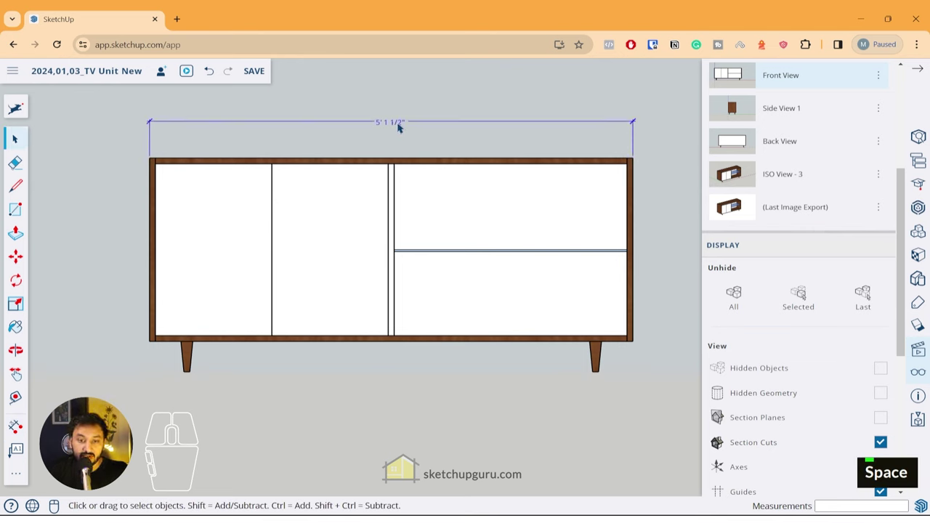
{"action": "double_click", "coordinate": [398, 125]}
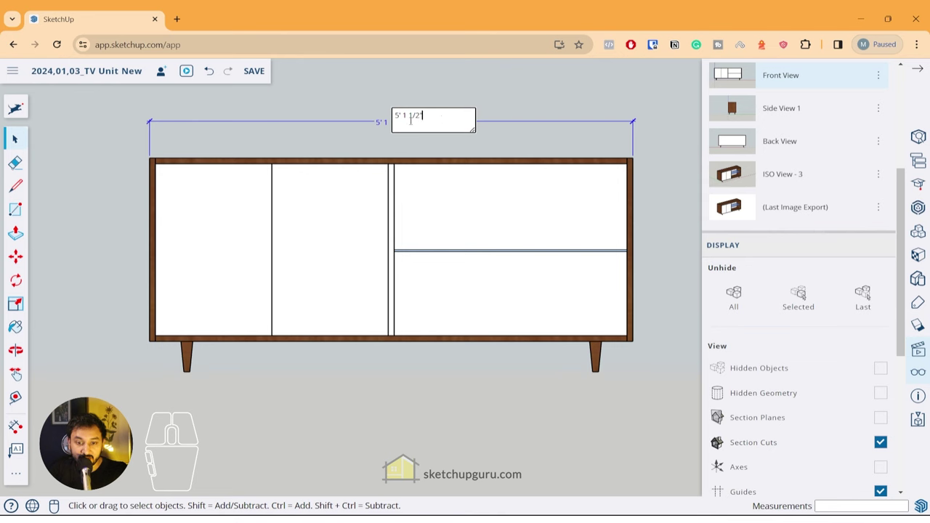
{"action": "left_click", "coordinate": [376, 131]}
{"action": "double_click", "coordinate": [385, 125]}
{"action": "left_click_drag", "start_coordinate": [422, 115], "coordinate": [245, 119]}
{"action": "type", "text": "Width"}
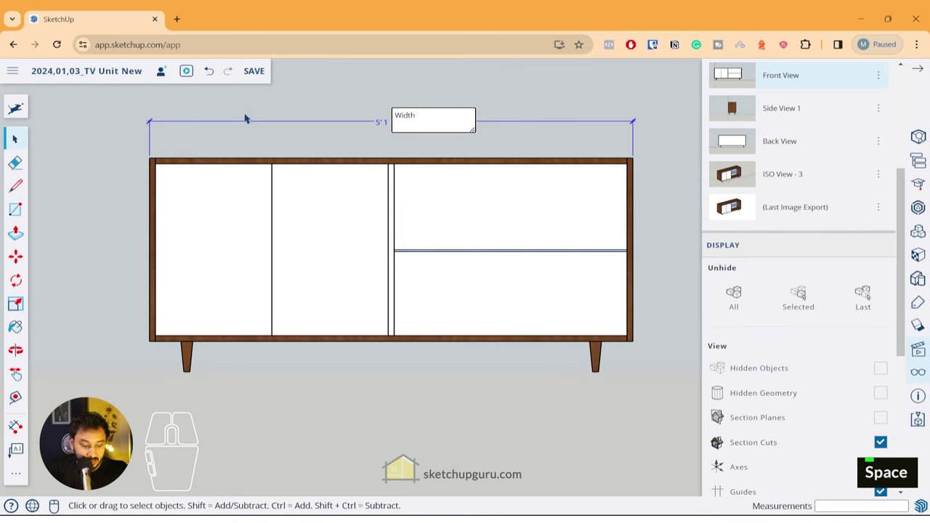
{"action": "type", "text": " <"}
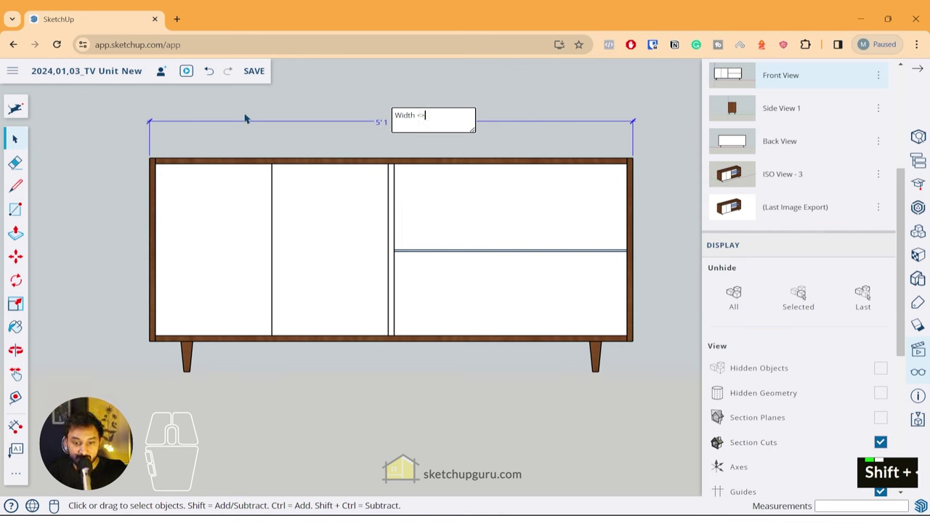
{"action": "type", "text": ">"}
{"action": "left_click", "coordinate": [524, 102]}
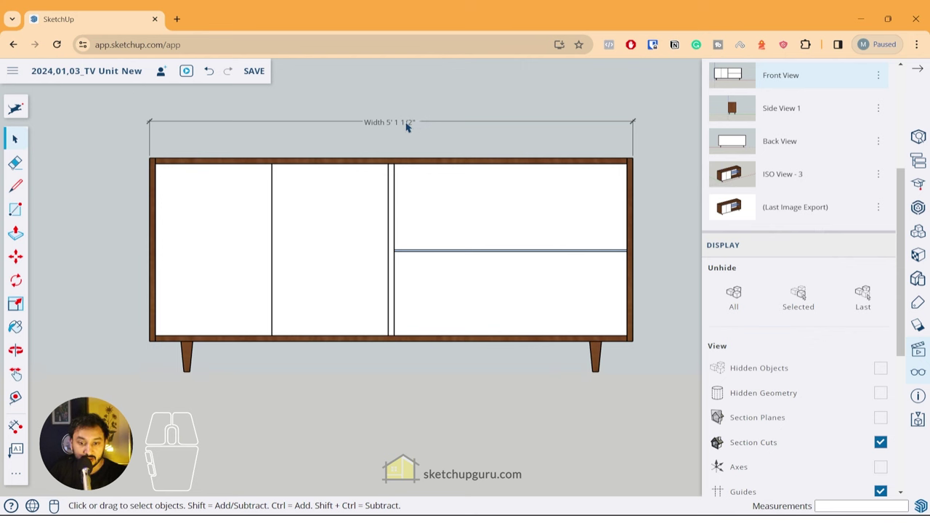
- Test-move the cabinet's right side panel further to the right
{"action": "middle_click_drag", "start_coordinate": [584, 186], "coordinate": [578, 205]}
{"action": "key", "text": "space"}
{"action": "left_click", "coordinate": [593, 207]}
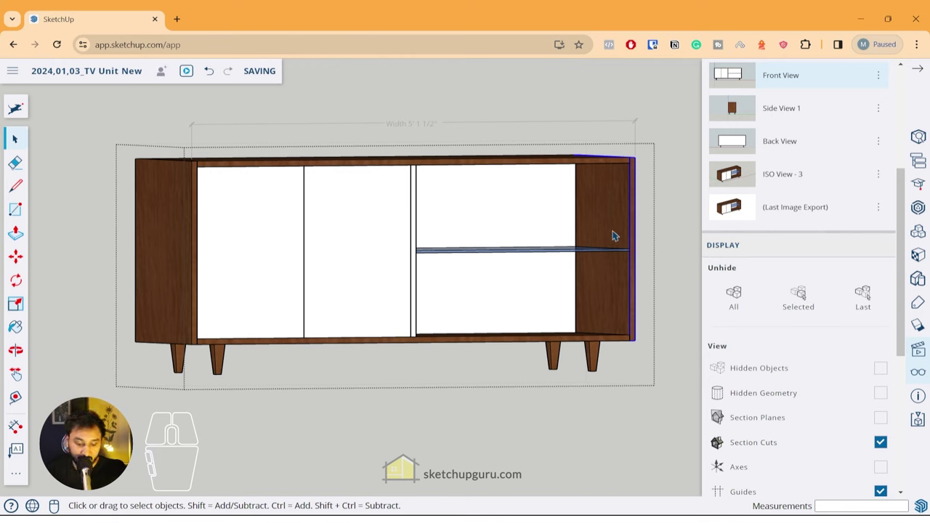
{"action": "key", "text": "m"}
{"action": "left_click", "coordinate": [631, 338]}
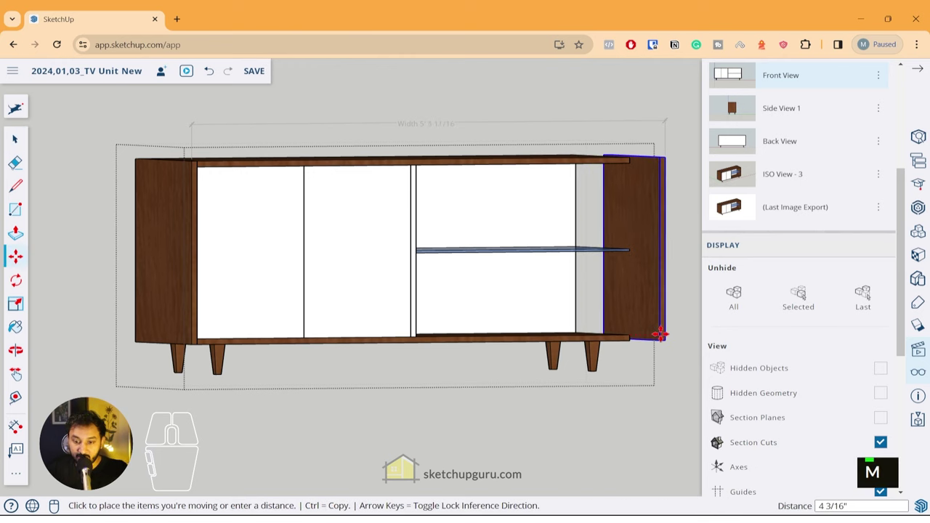
{"action": "key", "text": "Right"}
{"action": "left_click", "coordinate": [683, 334]}
{"action": "key", "text": "space"}
{"action": "key", "text": "Escape"}
- Undo the side panel move and return to the Front View scene
{"action": "scroll", "coordinate": [439, 128], "scroll_direction": "up", "scroll_amount": 2}
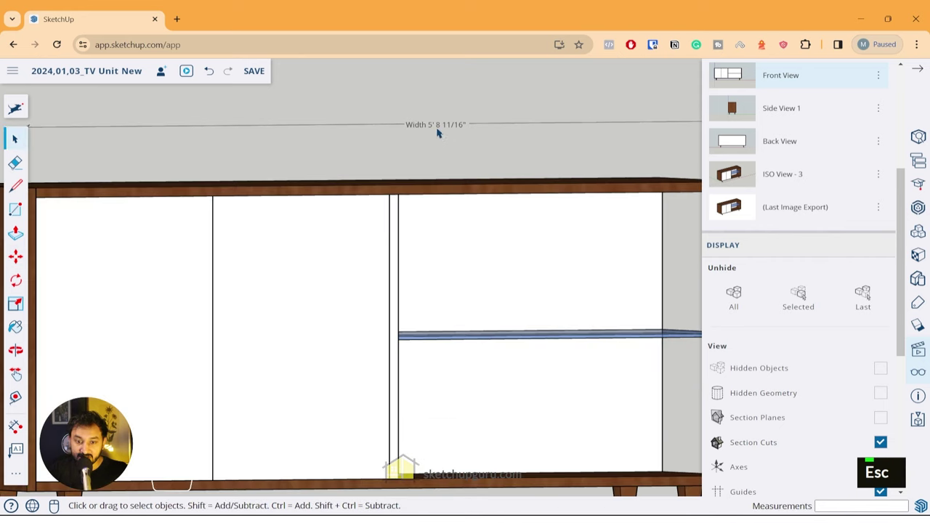
{"action": "scroll", "coordinate": [403, 144], "scroll_direction": "down", "scroll_amount": 3}
{"action": "middle_click_drag", "start_coordinate": [404, 143], "coordinate": [431, 176]}
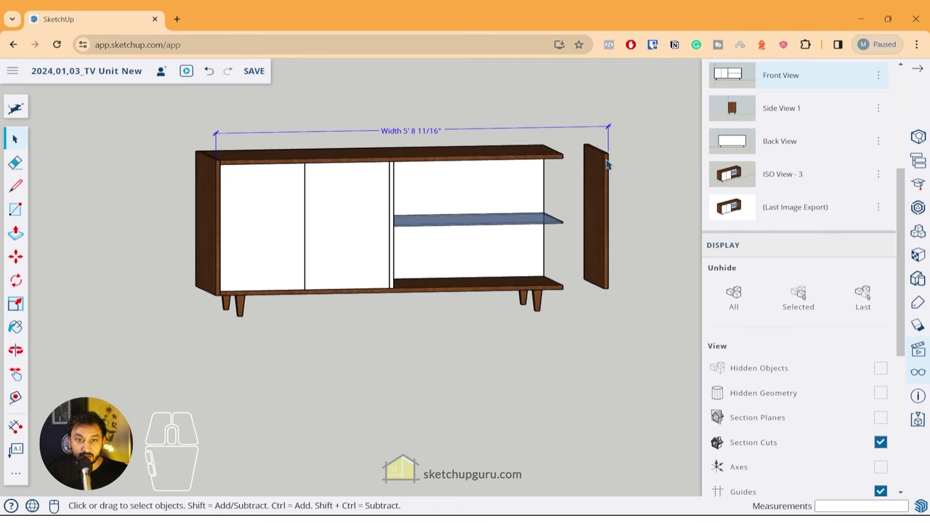
{"action": "key", "text": "ctrl+z"}
{"action": "key", "text": "ctrl+z"}
{"action": "key", "text": "Escape"}
{"action": "key", "text": "Escape"}
{"action": "key", "text": "Escape"}
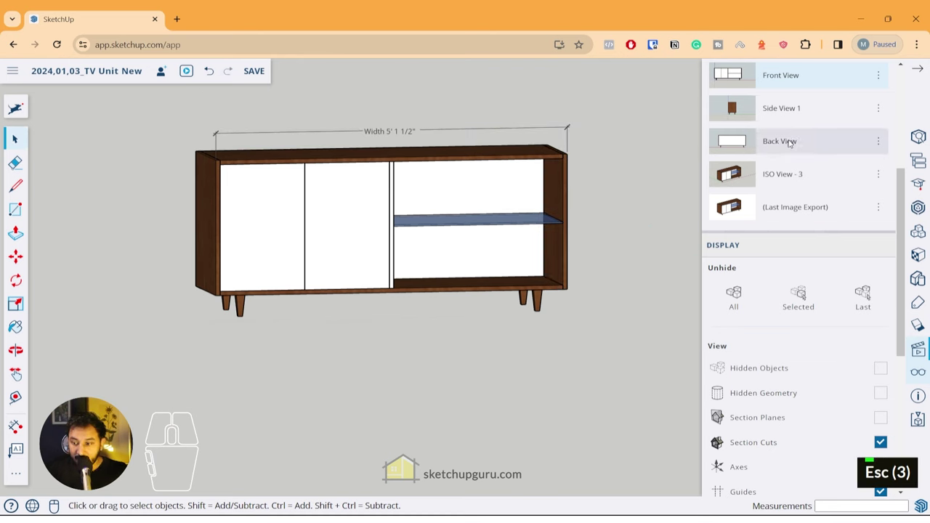
{"action": "left_click", "coordinate": [775, 77]}
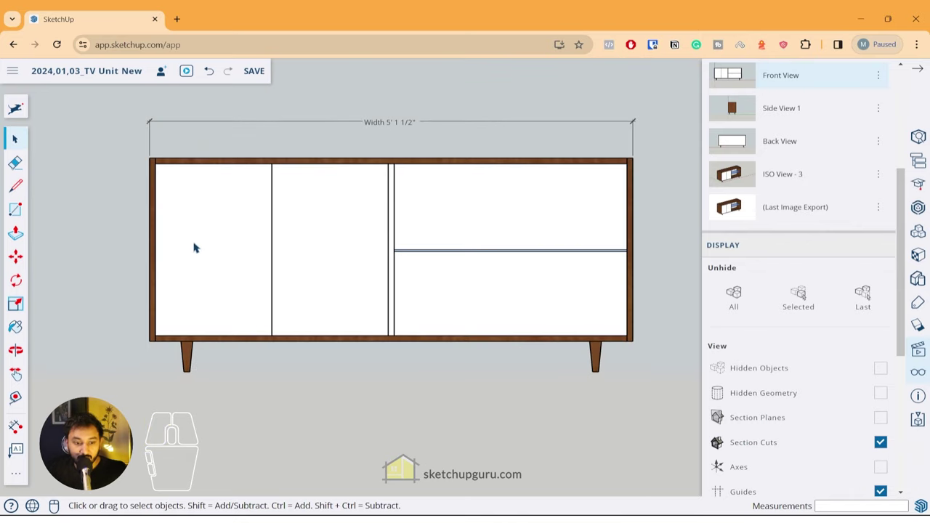
- Add the cabinet's 2' height dimension along its right edge
{"action": "left_click", "coordinate": [15, 428]}
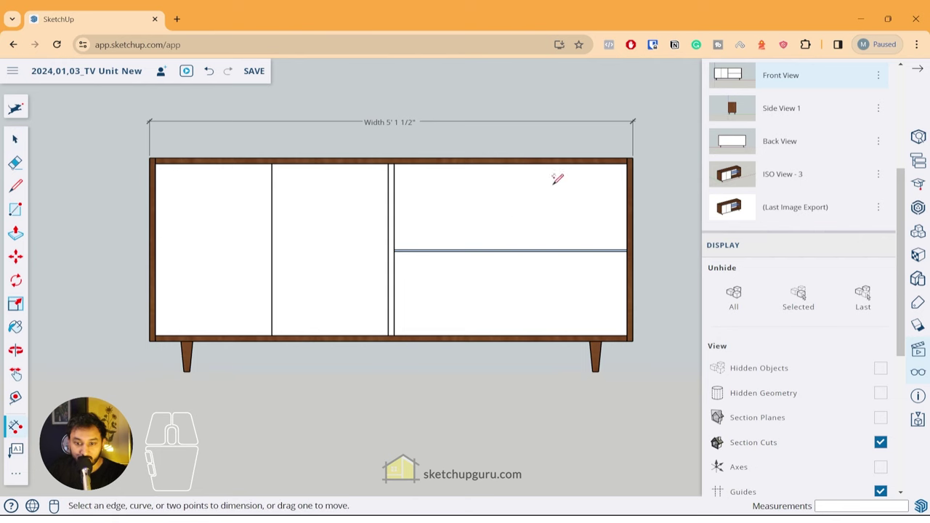
{"action": "left_click", "coordinate": [634, 158]}
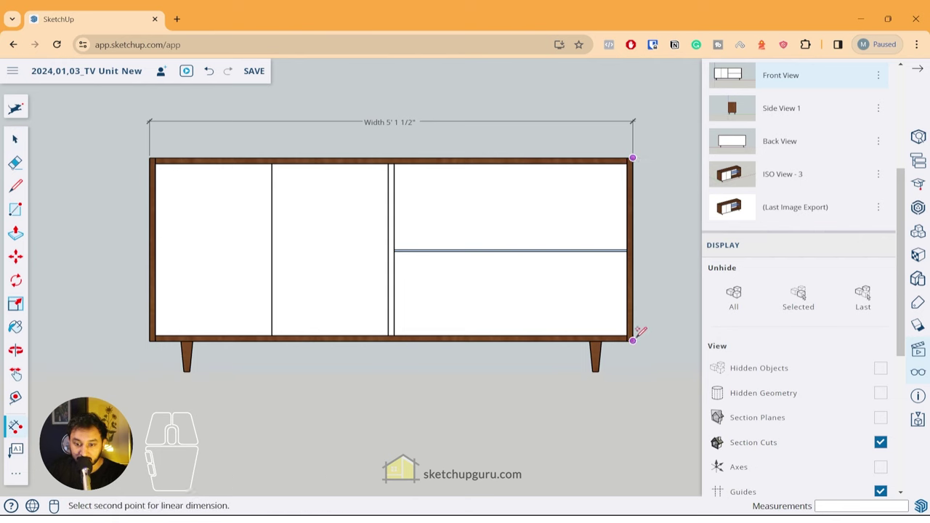
{"action": "left_click", "coordinate": [633, 340]}
{"action": "left_click", "coordinate": [658, 251]}
- Dimension the left panel's 3/4" thickness with its text positioned outside
{"action": "left_click", "coordinate": [151, 159]}
{"action": "left_click", "coordinate": [153, 164]}
{"action": "left_click", "coordinate": [156, 138]}
{"action": "key", "text": "space"}
{"action": "scroll", "coordinate": [154, 147], "scroll_direction": "up", "scroll_amount": 3}
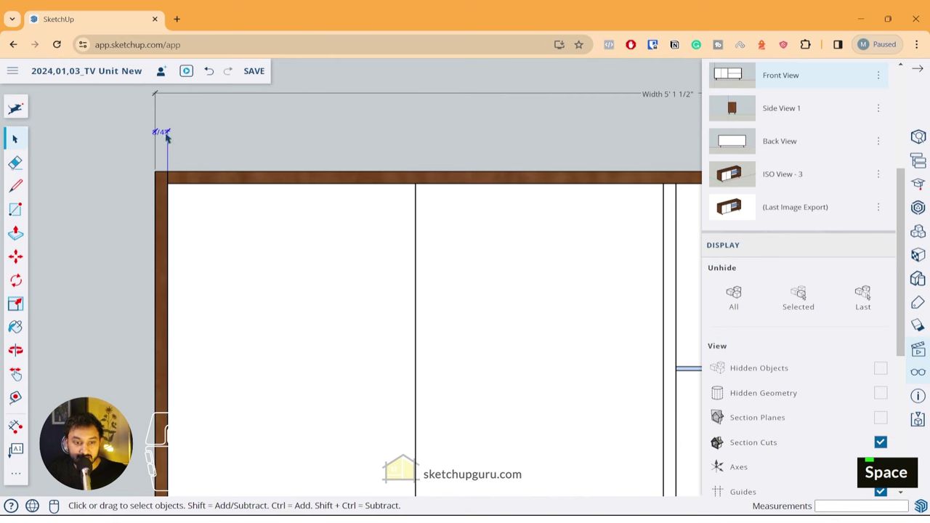
{"action": "scroll", "coordinate": [720, 145], "scroll_direction": "up", "scroll_amount": 3}
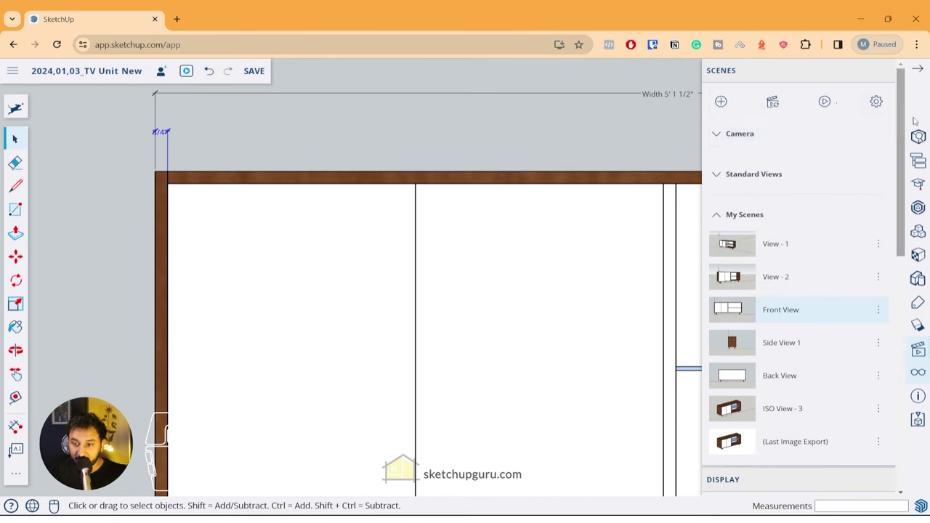
{"action": "left_click", "coordinate": [918, 137]}
{"action": "left_click", "coordinate": [738, 234]}
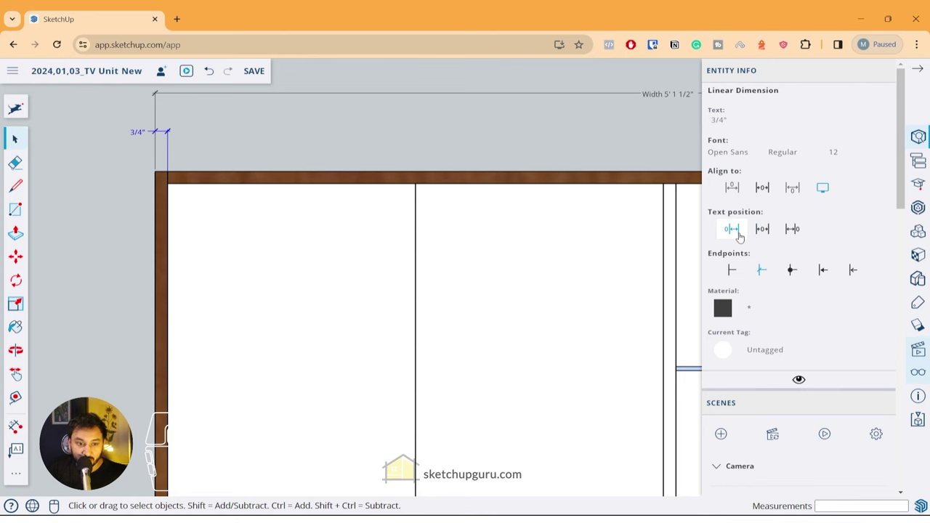
- Dimension both compartment widths at 2' 5 5/8" each
{"action": "scroll", "coordinate": [228, 203], "scroll_direction": "down", "scroll_amount": 3}
{"action": "key", "text": "d"}
{"action": "key", "text": "Escape"}
{"action": "left_click", "coordinate": [210, 169]}
{"action": "key", "text": "Escape"}
{"action": "left_click", "coordinate": [165, 177]}
{"action": "left_click", "coordinate": [497, 176]}
{"action": "left_click", "coordinate": [497, 143]}
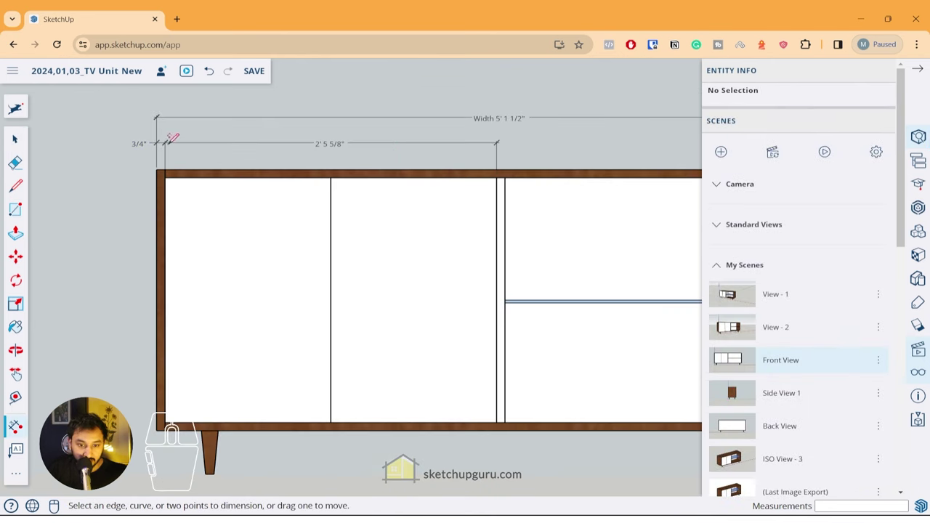
{"action": "left_click", "coordinate": [509, 172]}
{"action": "scroll", "coordinate": [415, 181], "scroll_direction": "up", "scroll_amount": 3}
{"action": "scroll", "coordinate": [363, 182], "scroll_direction": "down", "scroll_amount": 3}
{"action": "left_click", "coordinate": [571, 205]}
{"action": "left_click", "coordinate": [322, 178]}
- Begin the right panel's 3/4" dimension, then select the middle divider's 3/4" dimension
{"action": "left_click", "coordinate": [575, 201]}
{"action": "key", "text": "space"}
{"action": "scroll", "coordinate": [571, 208], "scroll_direction": "up", "scroll_amount": 3}
{"action": "left_click", "coordinate": [574, 170]}
{"action": "scroll", "coordinate": [167, 193], "scroll_direction": "up", "scroll_amount": 3}
{"action": "scroll", "coordinate": [393, 218], "scroll_direction": "down", "scroll_amount": 2}
{"action": "scroll", "coordinate": [778, 207], "scroll_direction": "up", "scroll_amount": 5}
{"action": "scroll", "coordinate": [596, 199], "scroll_direction": "down", "scroll_amount": 2}
{"action": "scroll", "coordinate": [461, 208], "scroll_direction": "down", "scroll_amount": 2}
{"action": "scroll", "coordinate": [390, 190], "scroll_direction": "up", "scroll_amount": 4}
{"action": "scroll", "coordinate": [389, 190], "scroll_direction": "up", "scroll_amount": 2}
{"action": "scroll", "coordinate": [388, 207], "scroll_direction": "down", "scroll_amount": 3}
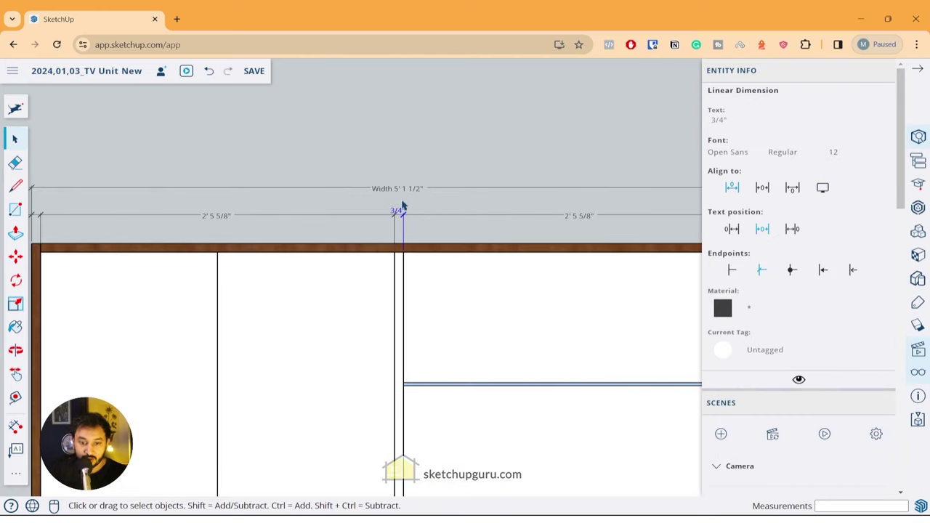
{"action": "scroll", "coordinate": [404, 203], "scroll_direction": "down", "scroll_amount": 3}
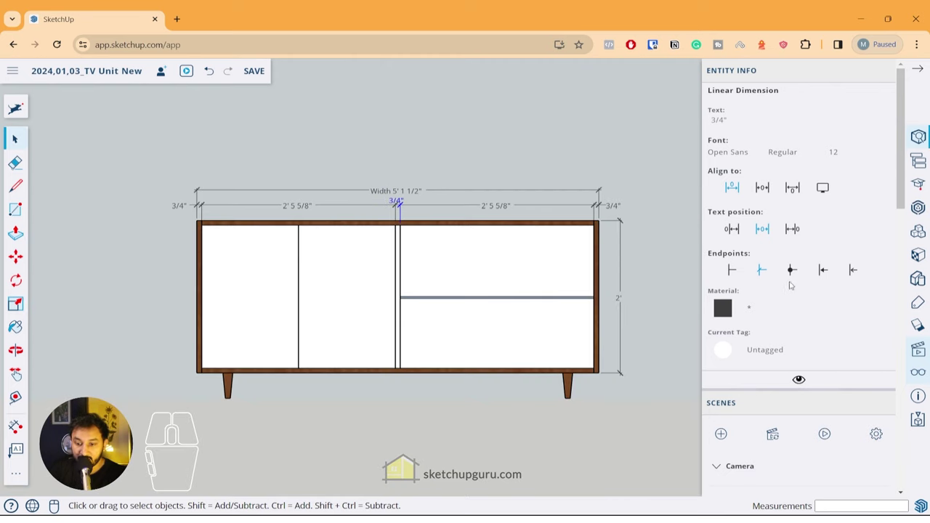
{"action": "scroll", "coordinate": [791, 286], "scroll_direction": "down", "scroll_amount": 10}
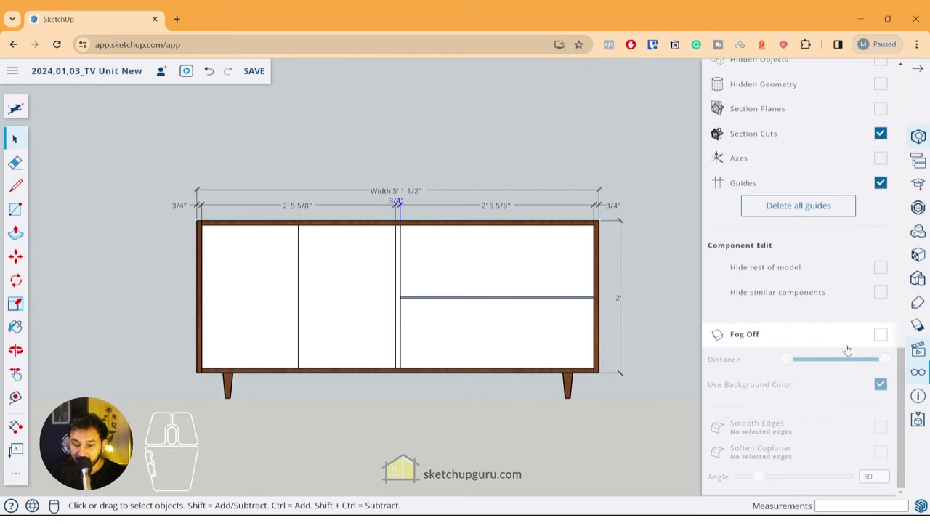
- Set Model Info length precision to 1/2", after comparing 1/16", and window-select the top dimensions
{"action": "left_click", "coordinate": [917, 397]}
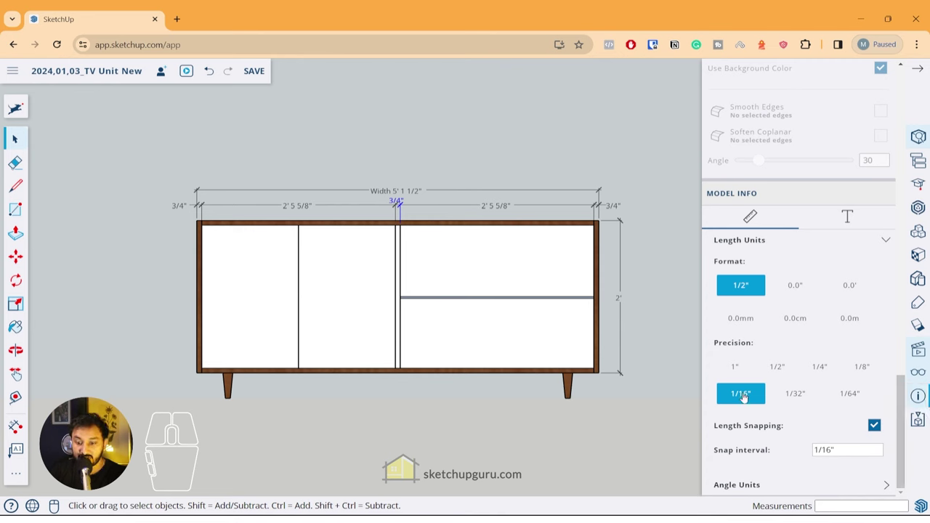
{"action": "left_click", "coordinate": [779, 370]}
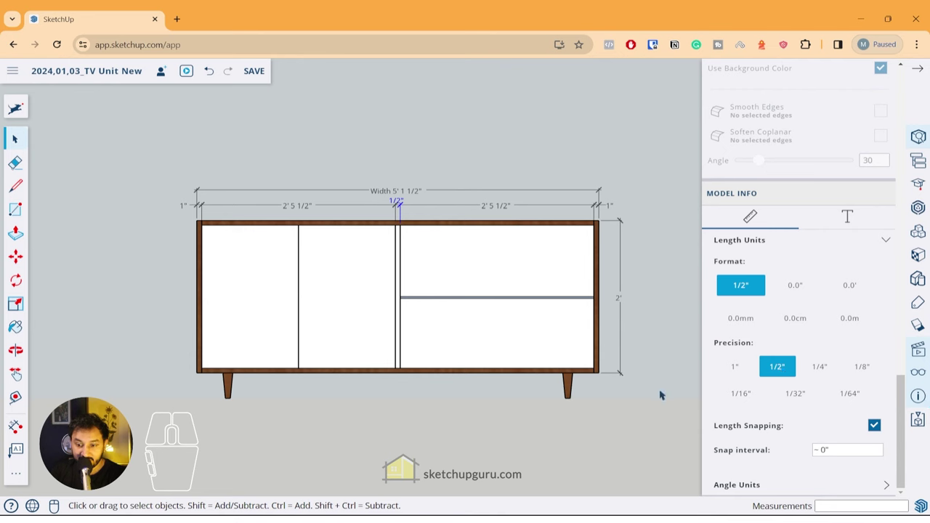
{"action": "left_click", "coordinate": [754, 394]}
{"action": "left_click", "coordinate": [777, 368]}
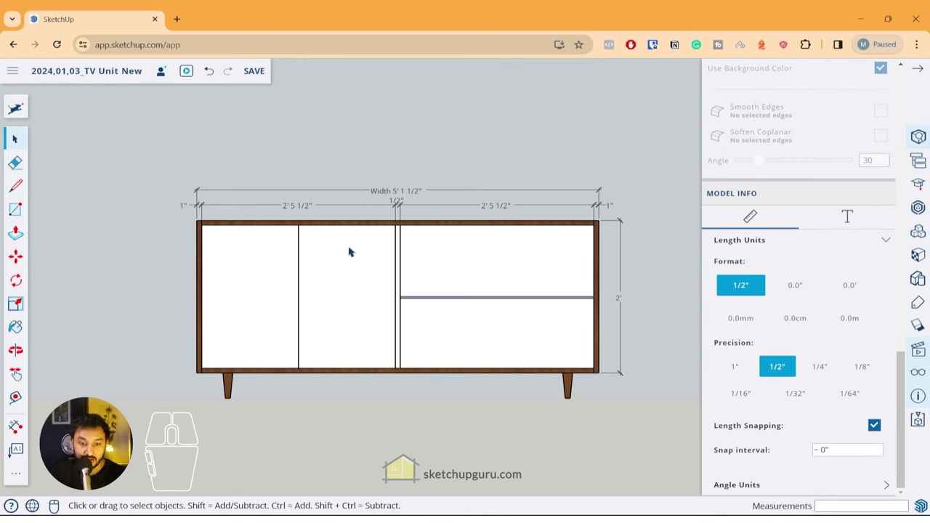
{"action": "left_click", "coordinate": [630, 216]}
{"action": "left_click_drag", "start_coordinate": [100, 156], "coordinate": [105, 156]}
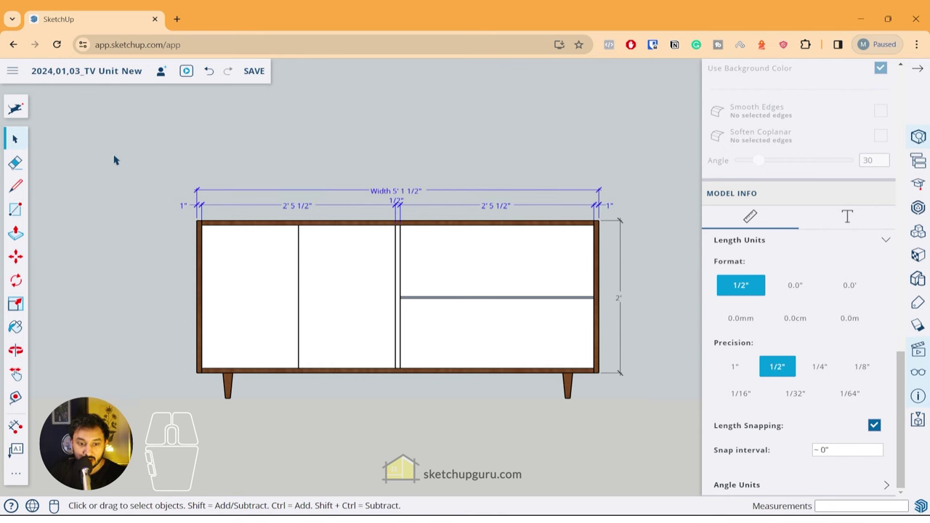
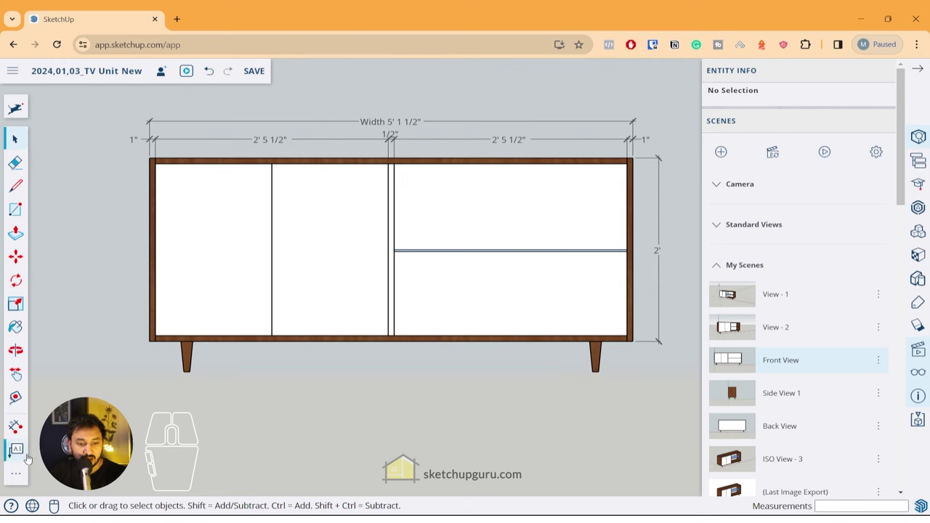
- Add a leader label from the cabinet's top edge, placed above it, reading 'Top Ply 3/4"'
{"action": "left_click", "coordinate": [16, 476]}
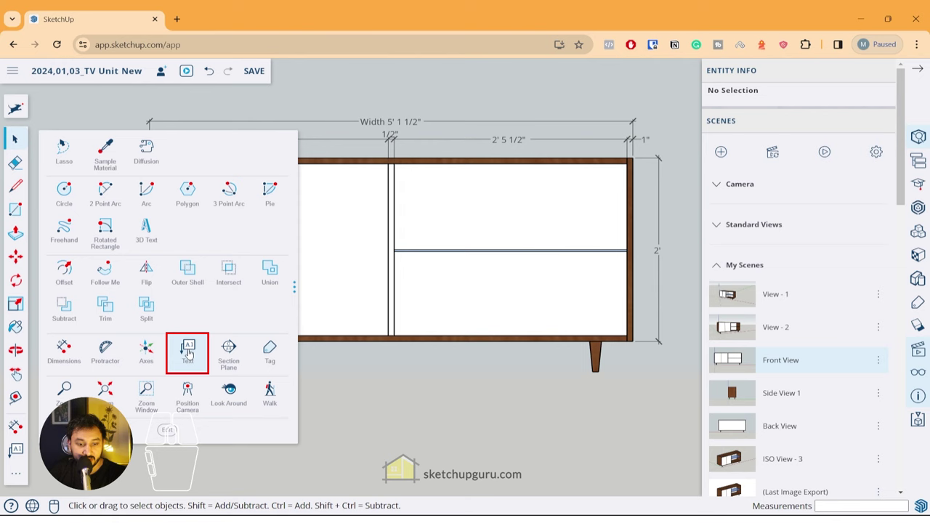
{"action": "left_click", "coordinate": [188, 356]}
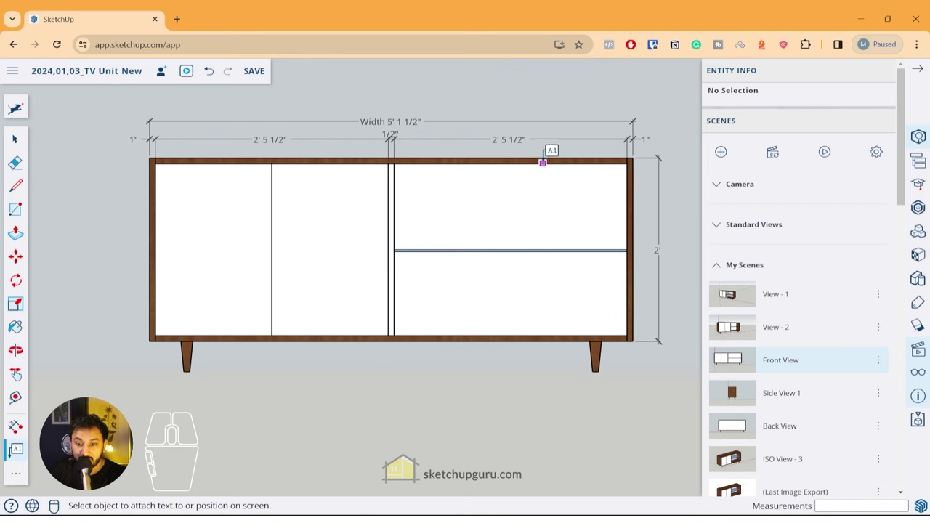
{"action": "left_click", "coordinate": [541, 157]}
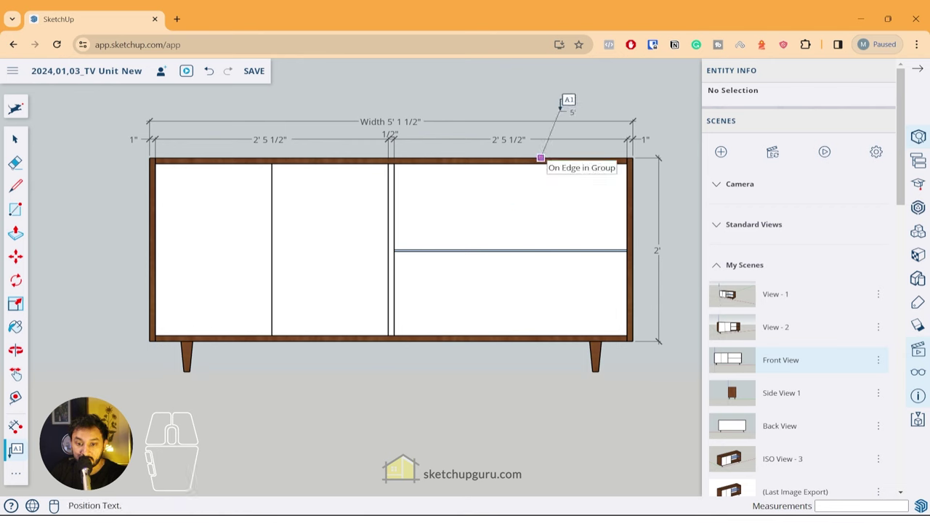
{"action": "left_click", "coordinate": [564, 96]}
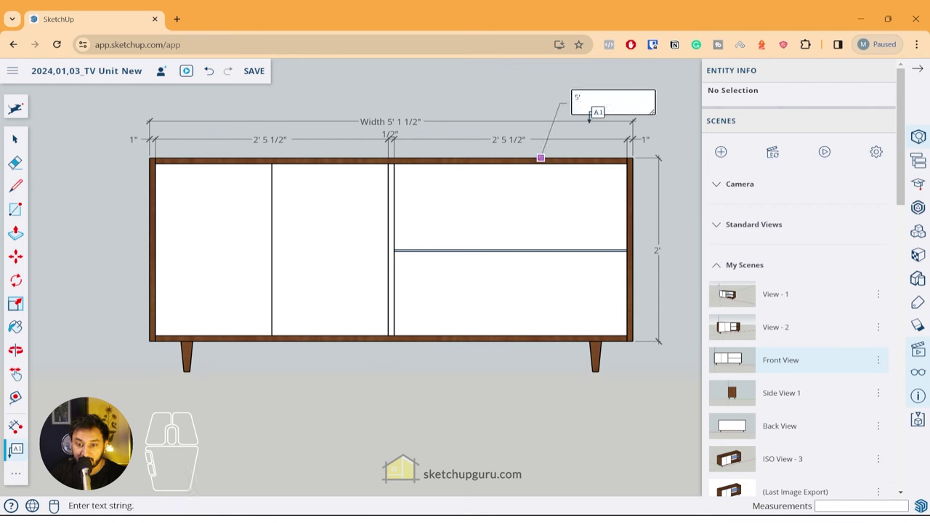
{"action": "type", "text": "5"}
{"action": "double_click", "coordinate": [587, 100]}
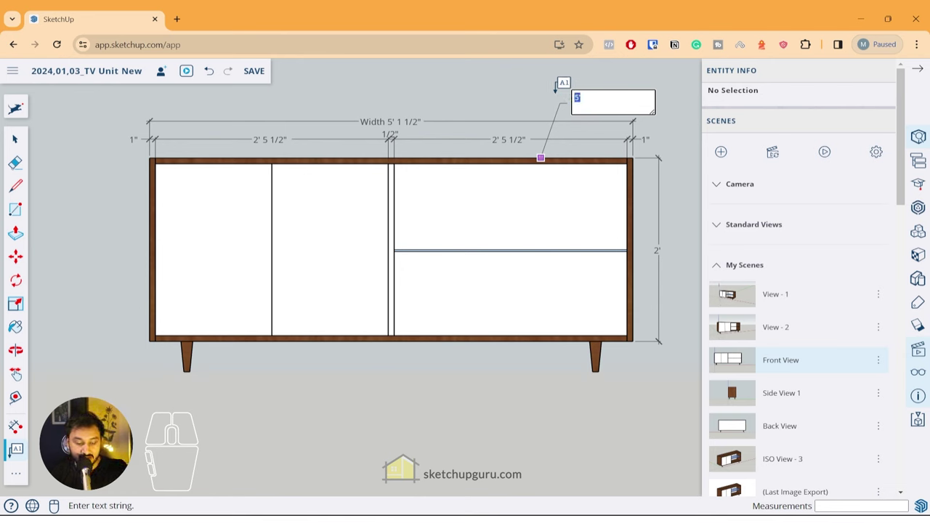
{"action": "type", "text": "Top Pl"}
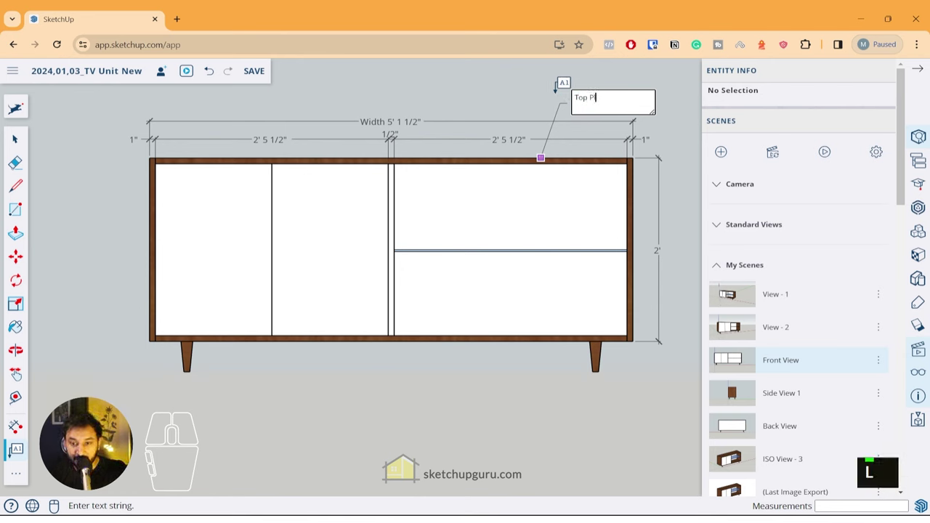
{"action": "type", "text": "y 3/4"}
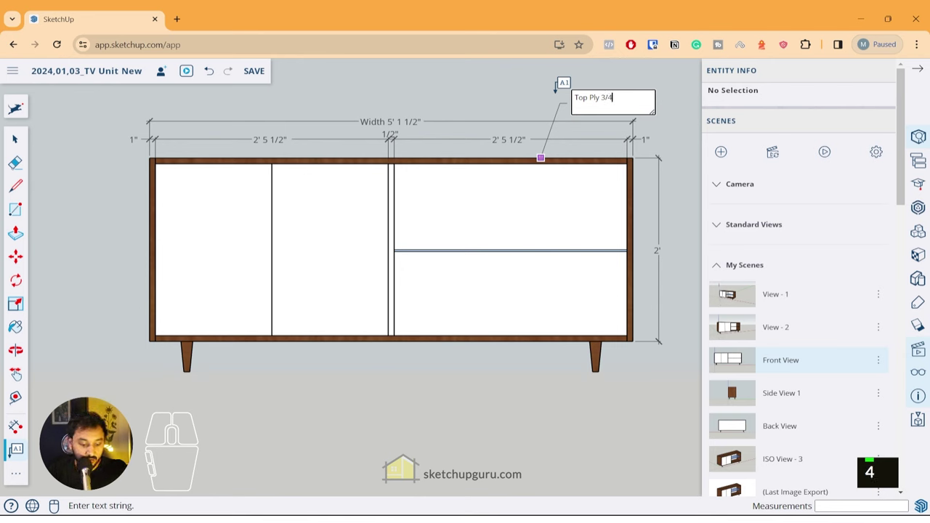
{"action": "type", "text": "\""}
{"action": "left_click", "coordinate": [574, 117]}
{"action": "key", "text": "space"}
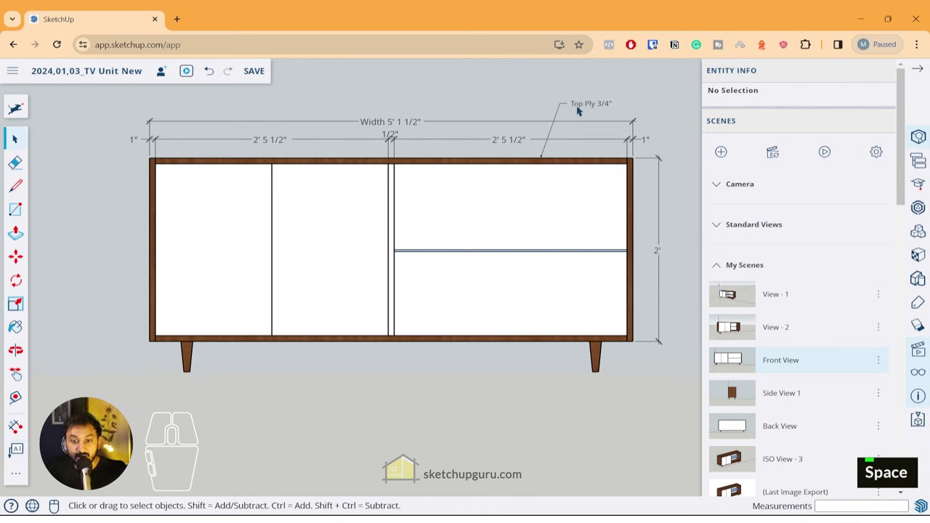
- Give the Top Ply 3/4" label font size 18, an open arrowhead and a wood material
{"action": "left_click", "coordinate": [615, 103]}
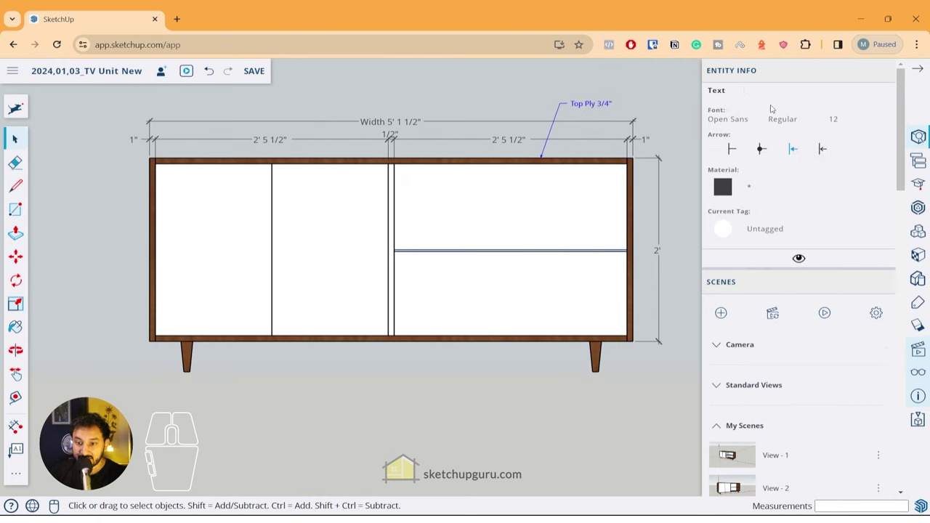
{"action": "left_click", "coordinate": [833, 119]}
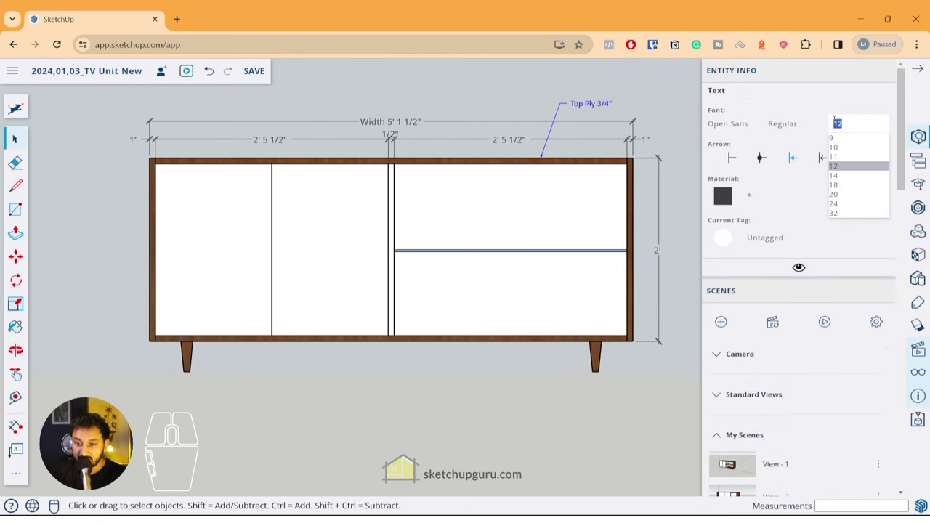
{"action": "left_click", "coordinate": [839, 188]}
{"action": "left_click", "coordinate": [760, 149]}
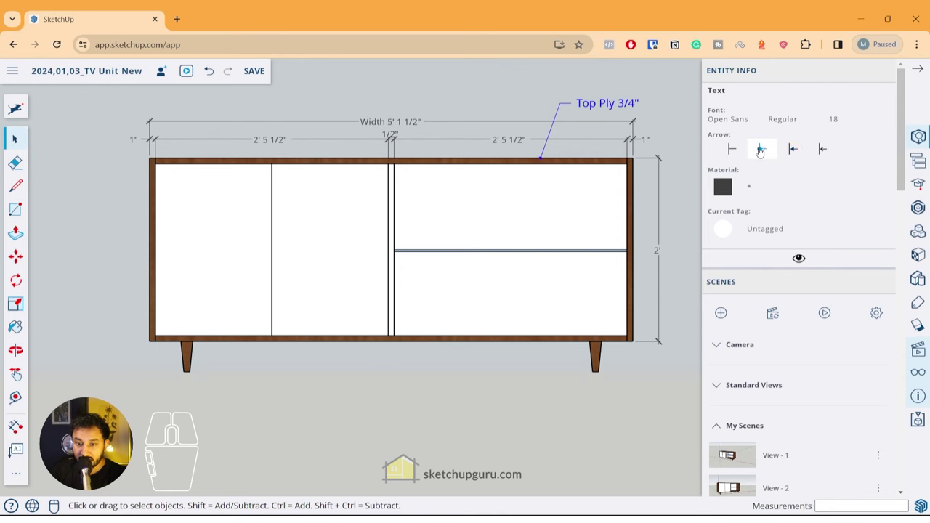
{"action": "left_click", "coordinate": [794, 150]}
{"action": "left_click", "coordinate": [812, 153]}
{"action": "left_click", "coordinate": [821, 150]}
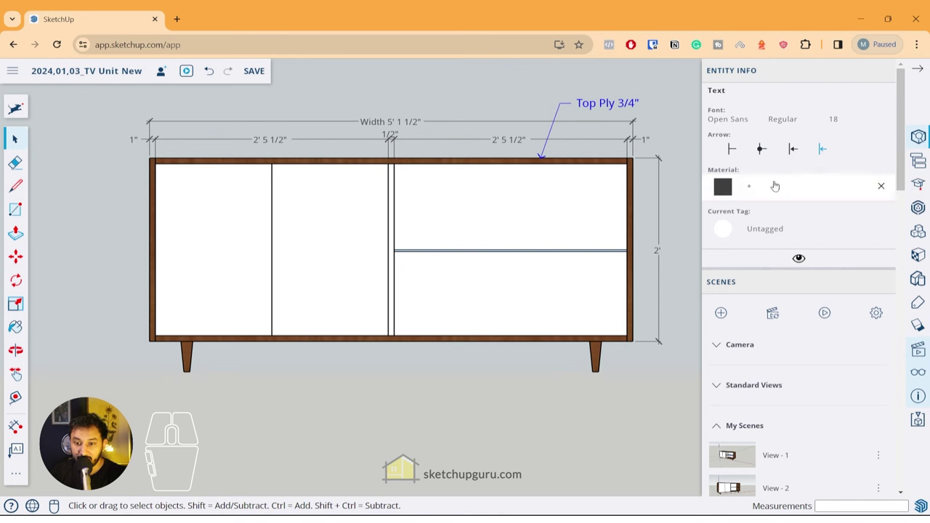
{"action": "left_click", "coordinate": [761, 188]}
{"action": "left_click", "coordinate": [786, 142]}
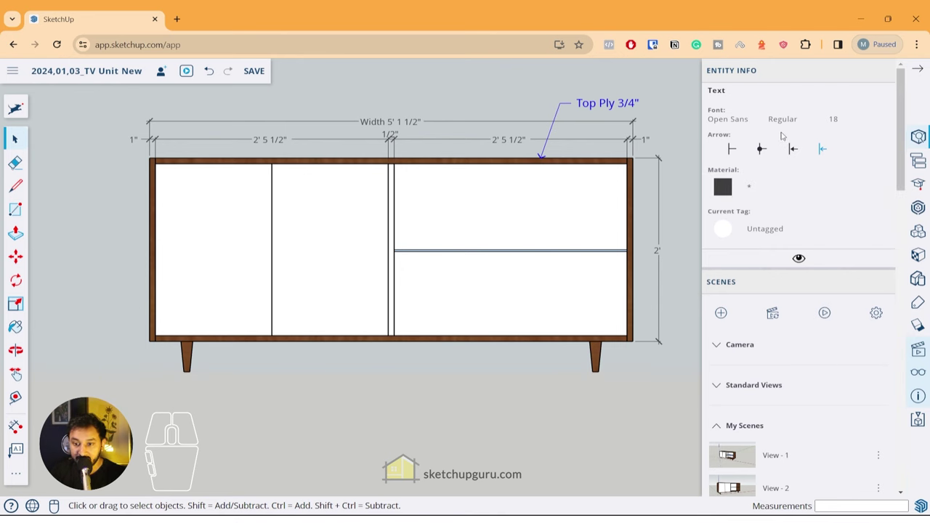
- Orbit the cabinet to a near-front perspective and save the model
{"action": "left_click", "coordinate": [482, 187]}
{"action": "left_click", "coordinate": [578, 102]}
{"action": "middle_click_drag", "start_coordinate": [457, 204], "coordinate": [607, 189]}
{"action": "middle_click_drag", "start_coordinate": [458, 208], "coordinate": [451, 190]}
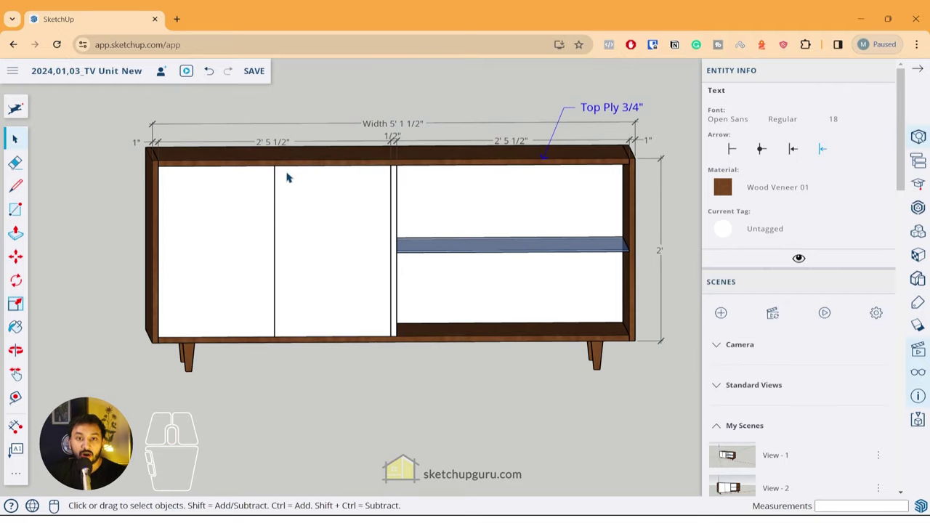
{"action": "key", "text": "ctrl+s"}
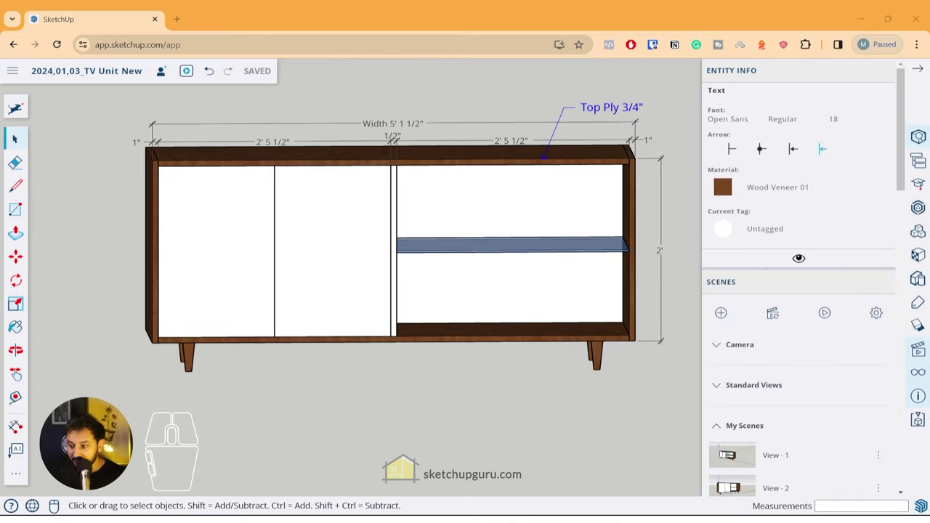
{"action": "middle_click_drag", "start_coordinate": [291, 241], "coordinate": [669, 247]}
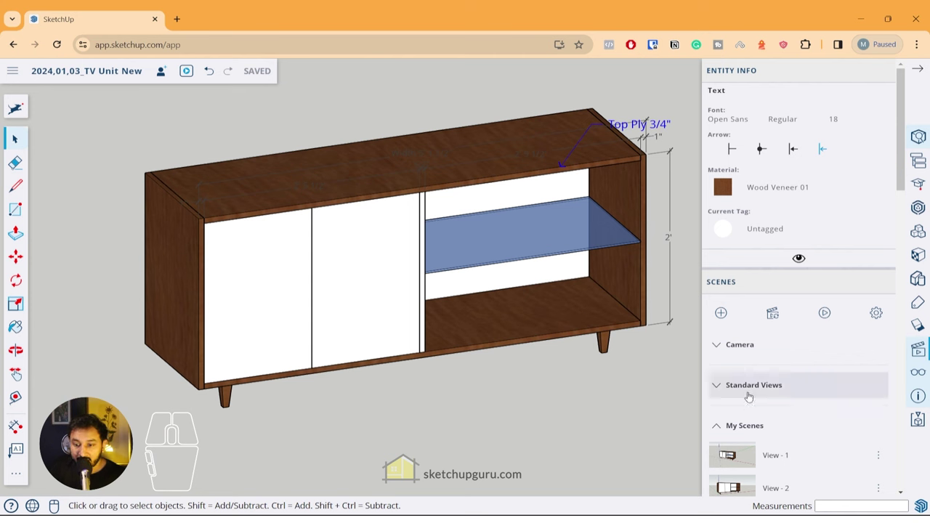
{"action": "scroll", "coordinate": [756, 378], "scroll_direction": "down", "scroll_amount": 2}
{"action": "left_click", "coordinate": [778, 356]}
{"action": "scroll", "coordinate": [779, 354], "scroll_direction": "down", "scroll_amount": 4}
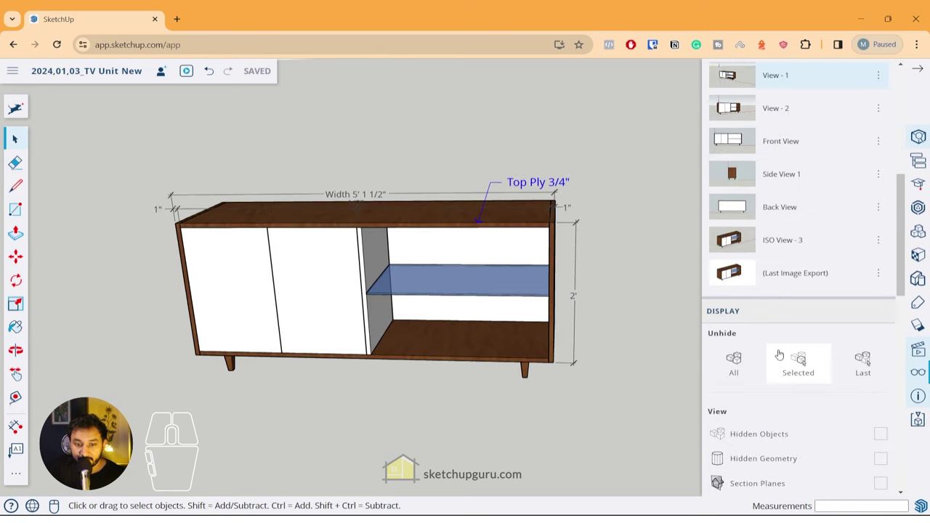
{"action": "left_click", "coordinate": [762, 115]}
{"action": "scroll", "coordinate": [764, 118], "scroll_direction": "down", "scroll_amount": 1}
{"action": "left_click", "coordinate": [782, 140]}
{"action": "scroll", "coordinate": [783, 140], "scroll_direction": "down", "scroll_amount": 2}
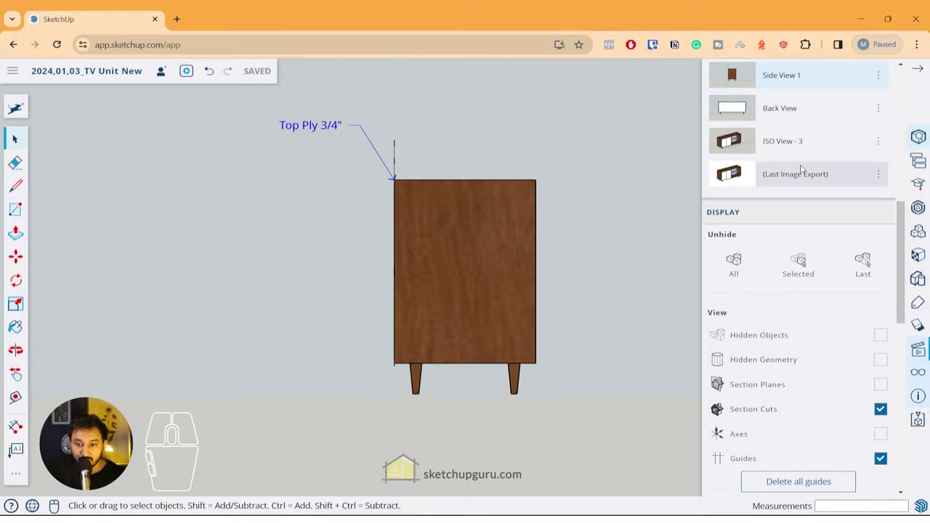
{"action": "left_click", "coordinate": [785, 143]}
{"action": "scroll", "coordinate": [785, 142], "scroll_direction": "down", "scroll_amount": 3}
{"action": "middle_click_drag", "start_coordinate": [603, 276], "coordinate": [283, 253]}
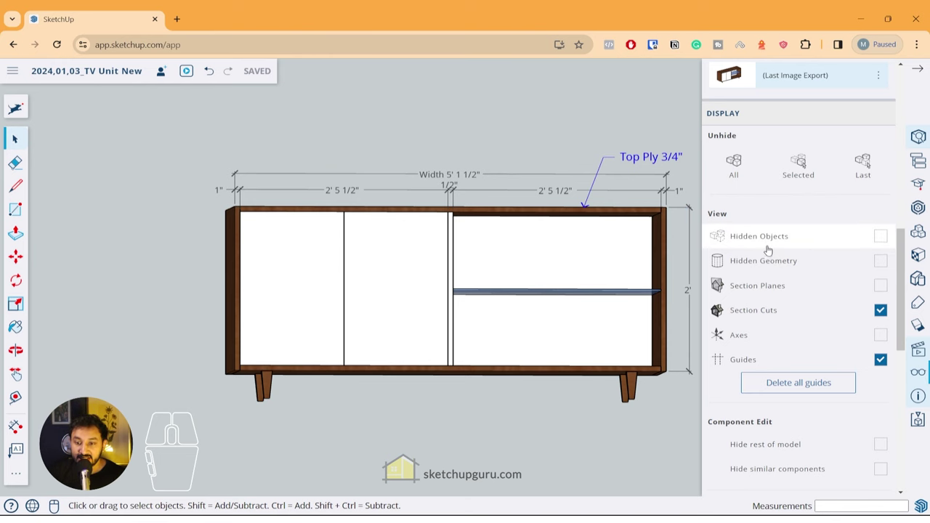
{"action": "scroll", "coordinate": [770, 245], "scroll_direction": "up", "scroll_amount": 3}
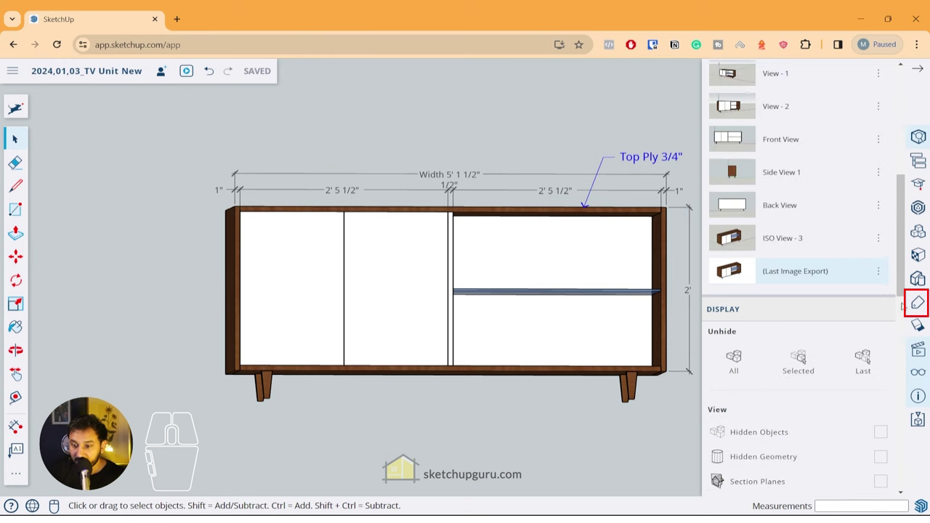
- Bring up the Tags panel, closing the Scenes and display settings panels
{"action": "left_click", "coordinate": [918, 304]}
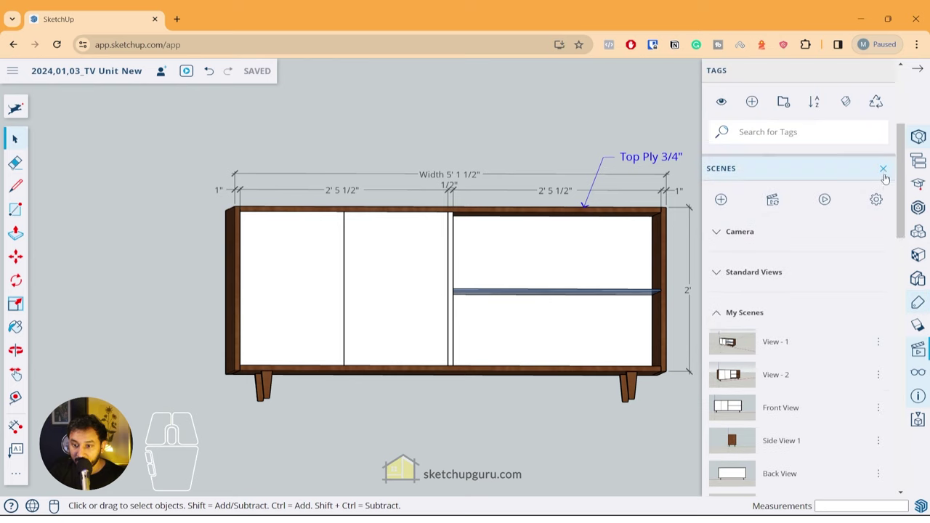
{"action": "left_click", "coordinate": [884, 173]}
{"action": "left_click", "coordinate": [885, 176]}
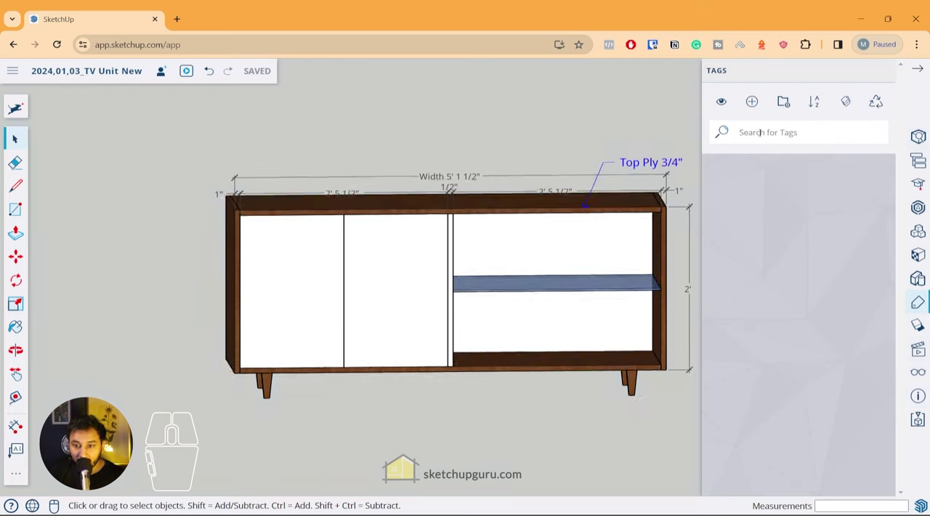
{"action": "middle_click_drag", "start_coordinate": [552, 197], "coordinate": [437, 203]}
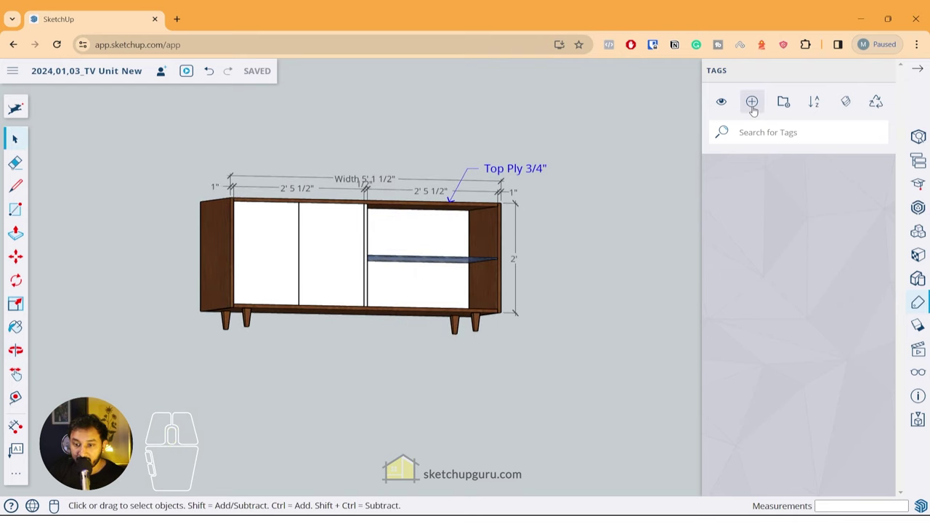
- Add two tags named Text and Dimensions
{"action": "left_click", "coordinate": [752, 102]}
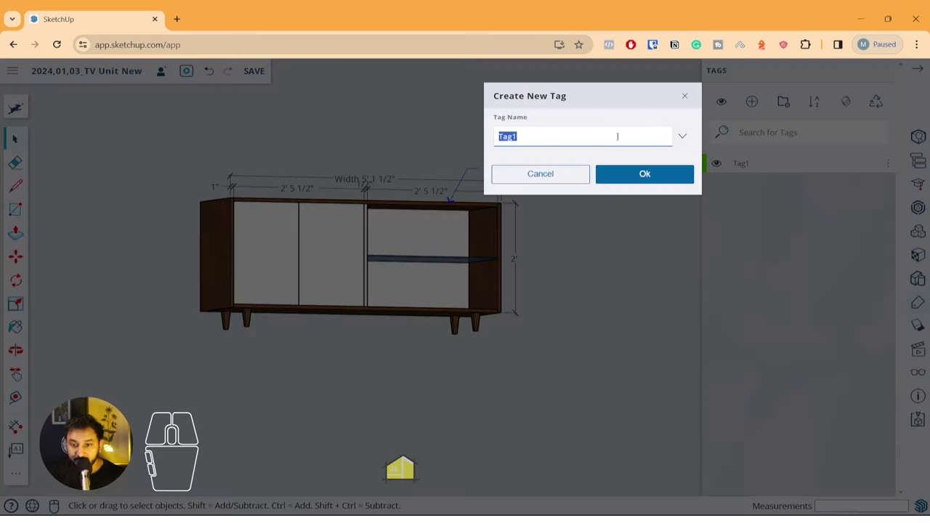
{"action": "type", "text": "Text"}
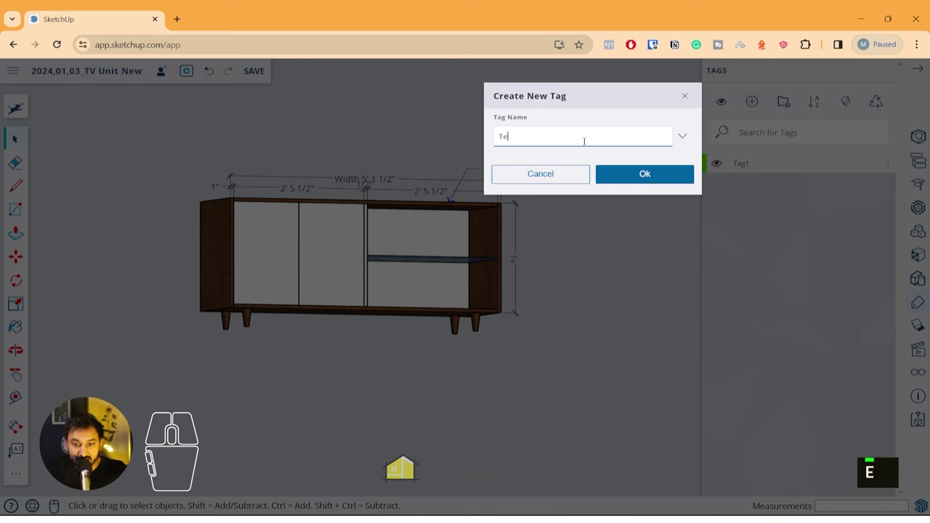
{"action": "left_click", "coordinate": [625, 179]}
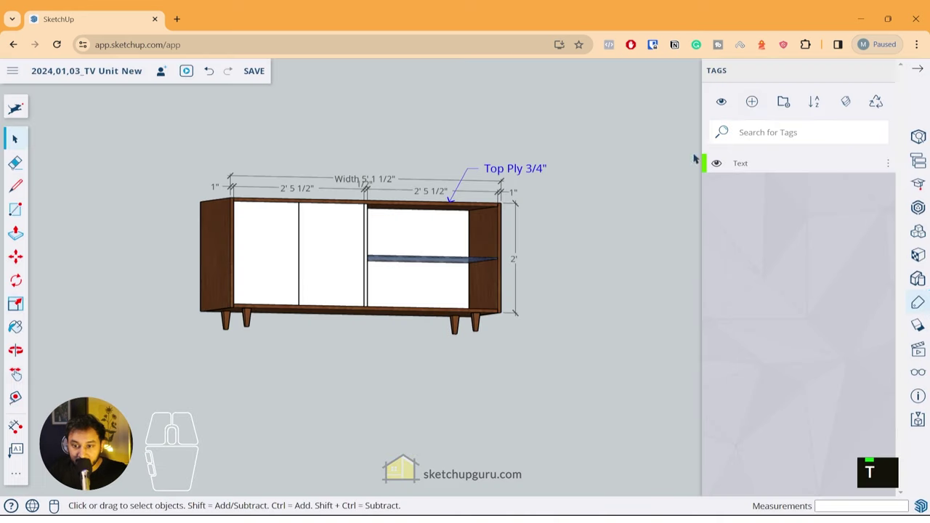
{"action": "left_click", "coordinate": [752, 102]}
{"action": "type", "text": "Dimensions"}
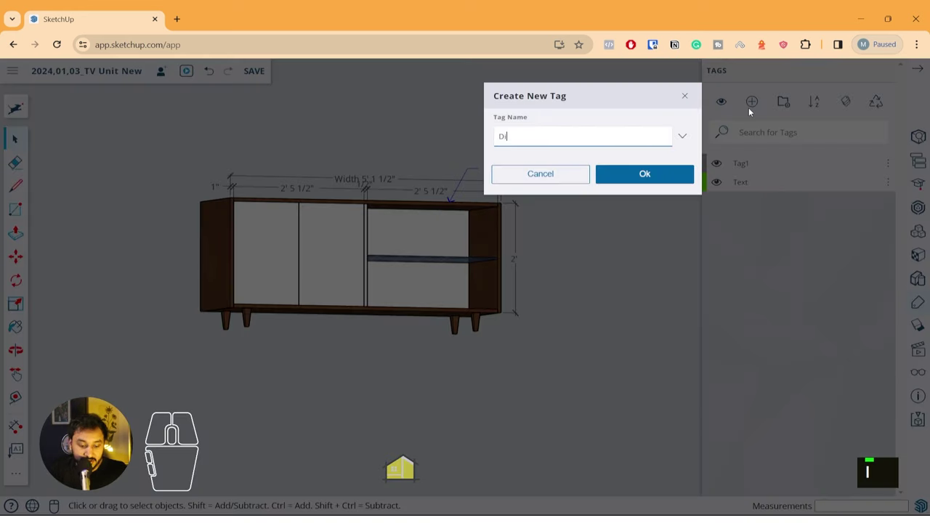
{"action": "left_click", "coordinate": [639, 175]}
- Add a tag named M-Legs
{"action": "middle_click_drag", "start_coordinate": [293, 347], "coordinate": [366, 332]}
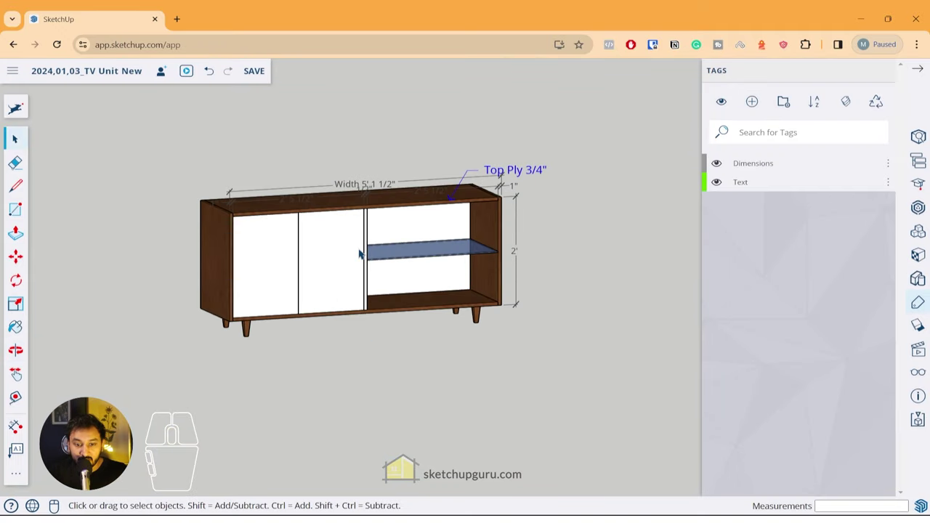
{"action": "scroll", "coordinate": [367, 251], "scroll_direction": "up", "scroll_amount": 3}
{"action": "left_click", "coordinate": [753, 102]}
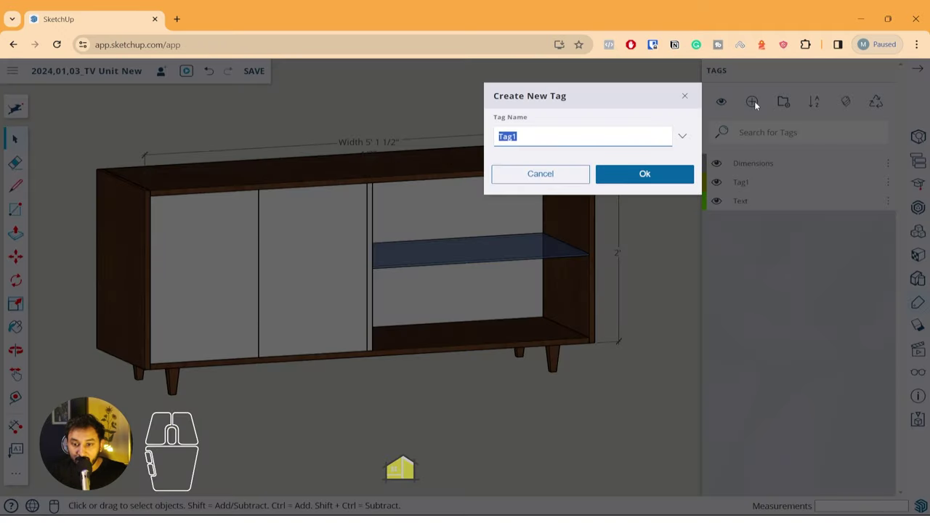
{"action": "type", "text": "Legs"}
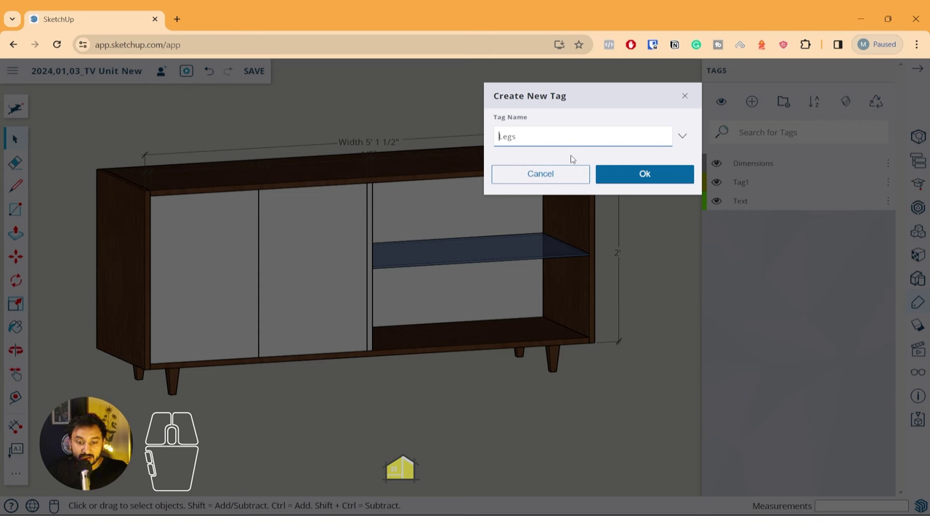
{"action": "type", "text": "M"}
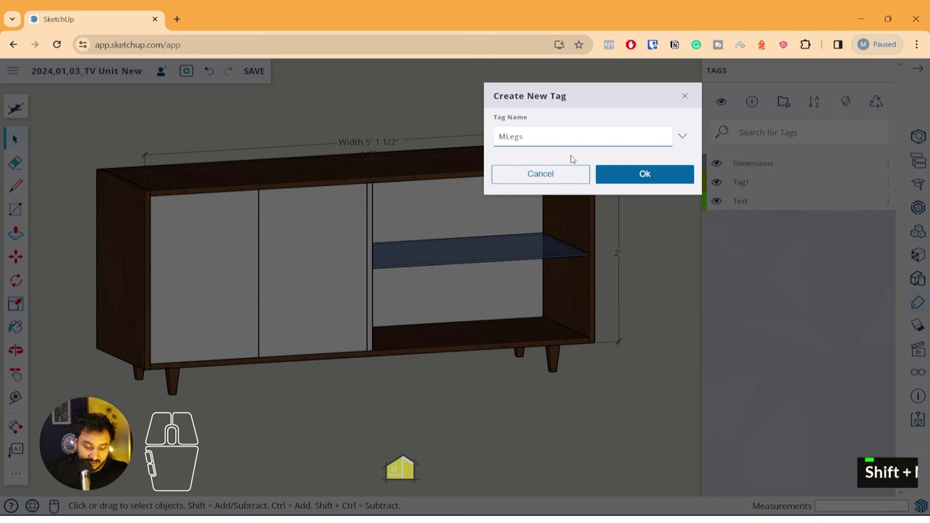
{"action": "type", "text": "-"}
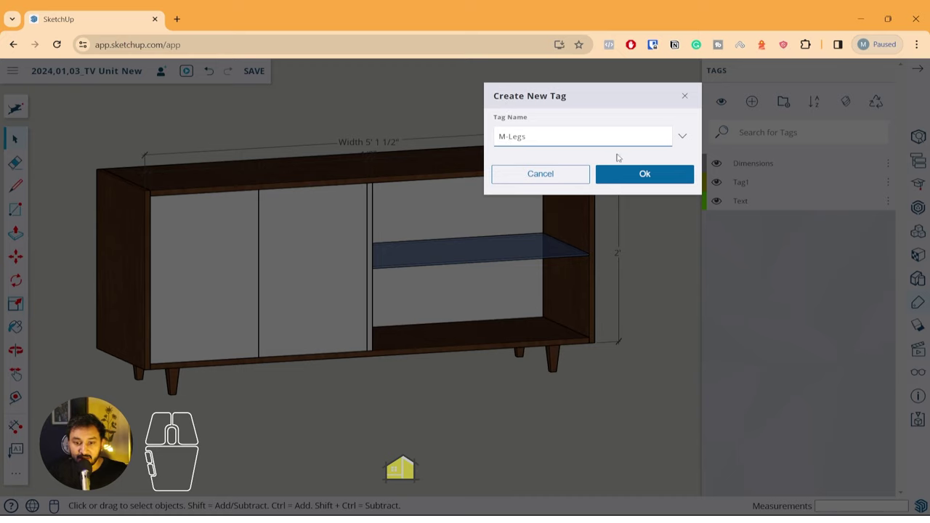
{"action": "left_click", "coordinate": [631, 175]}
- Add tags named M-Sides, M-Shutters and M-Glass Partitions
{"action": "left_click", "coordinate": [752, 101]}
{"action": "type", "text": "M-Sides"}
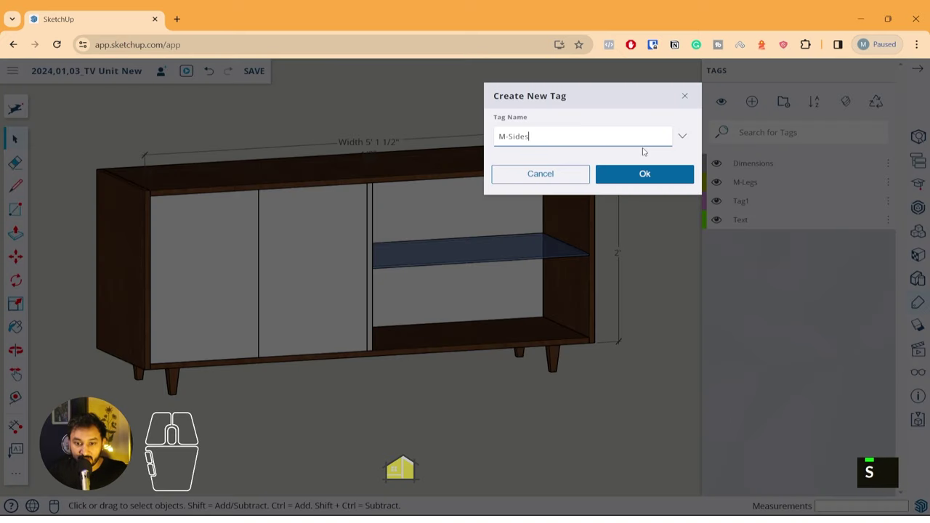
{"action": "left_click", "coordinate": [632, 174]}
{"action": "left_click", "coordinate": [752, 101]}
{"action": "type", "text": "M"}
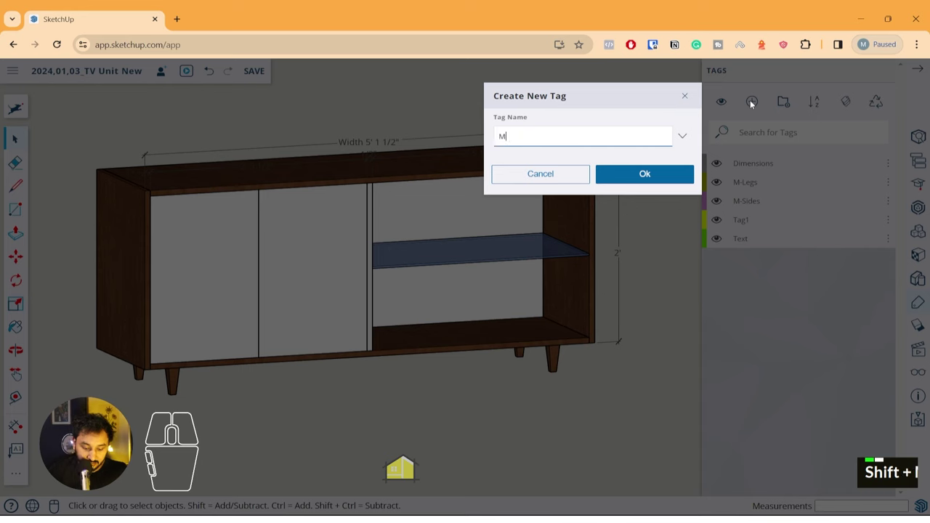
{"action": "type", "text": "-Top"}
{"action": "key", "text": "BackSpace"}
{"action": "key", "text": "BackSpace"}
{"action": "key", "text": "BackSpace"}
{"action": "key", "text": "BackSpace"}
{"action": "type", "text": "S"}
{"action": "key", "text": "Return"}
{"action": "left_click", "coordinate": [752, 101]}
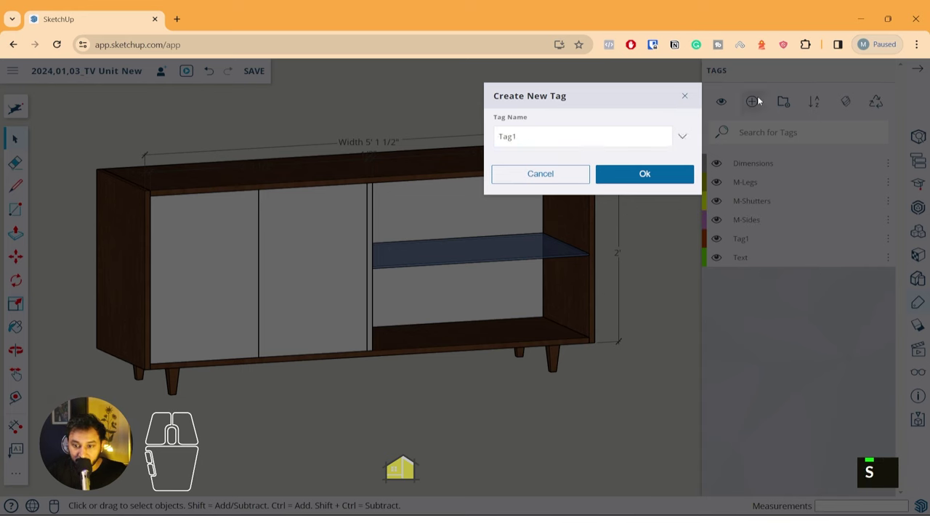
{"action": "type", "text": "M-Glass Partitions"}
{"action": "left_click", "coordinate": [645, 174]}
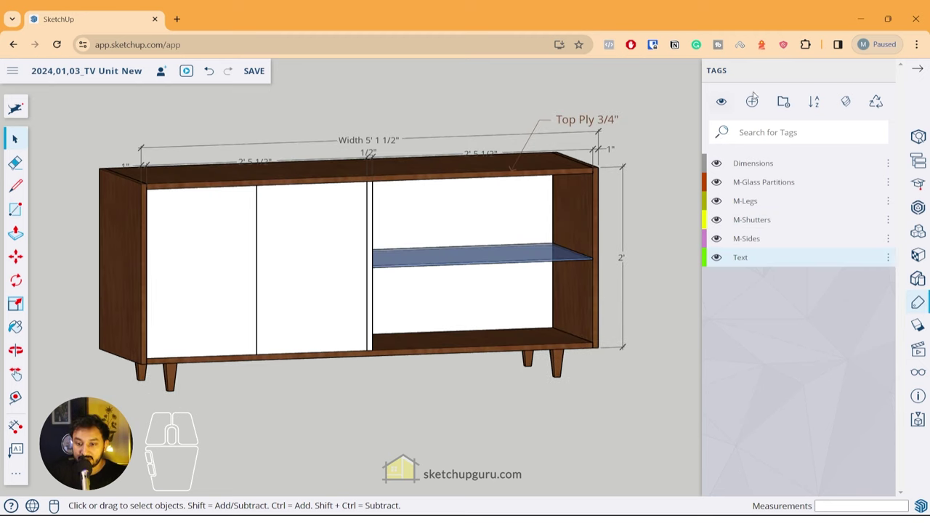
- Assign the Top Ply 3/4" label to the Text tag in Entity Info
{"action": "left_click", "coordinate": [574, 124]}
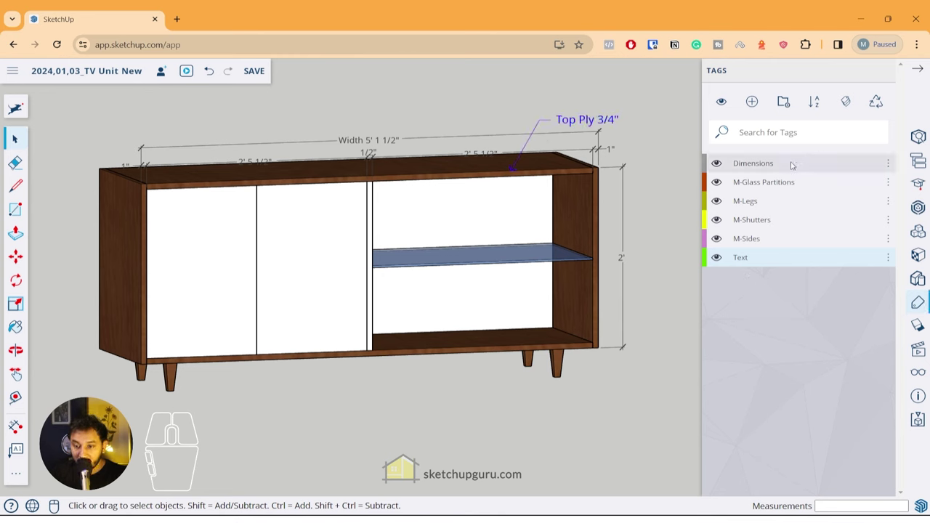
{"action": "left_click", "coordinate": [918, 137]}
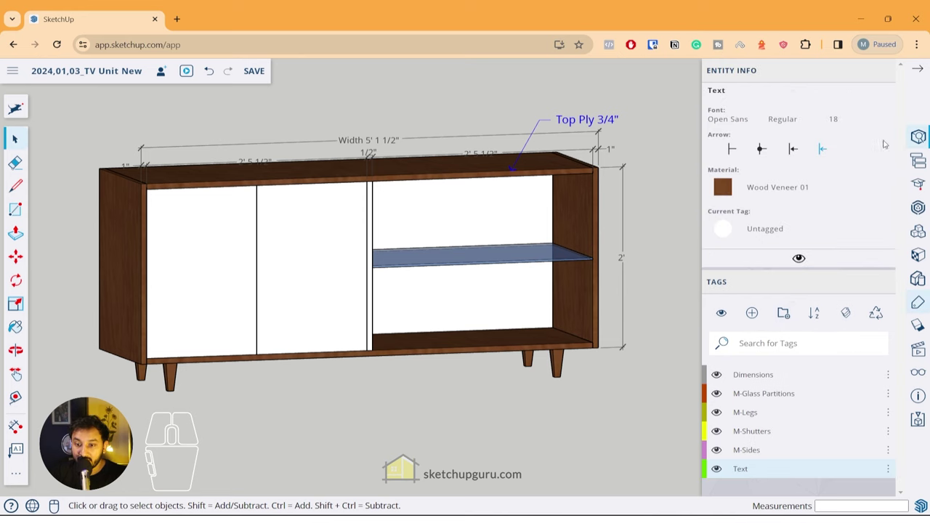
{"action": "left_click", "coordinate": [763, 230]}
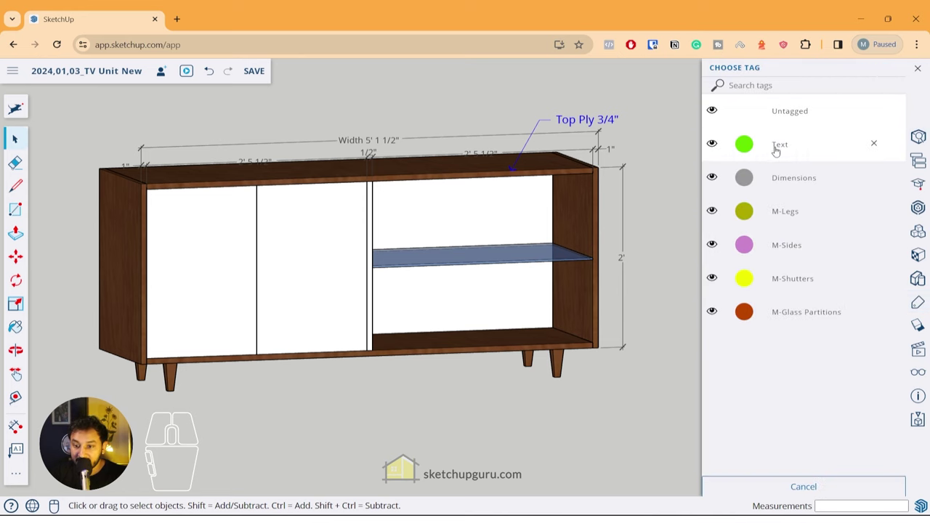
{"action": "left_click", "coordinate": [777, 148]}
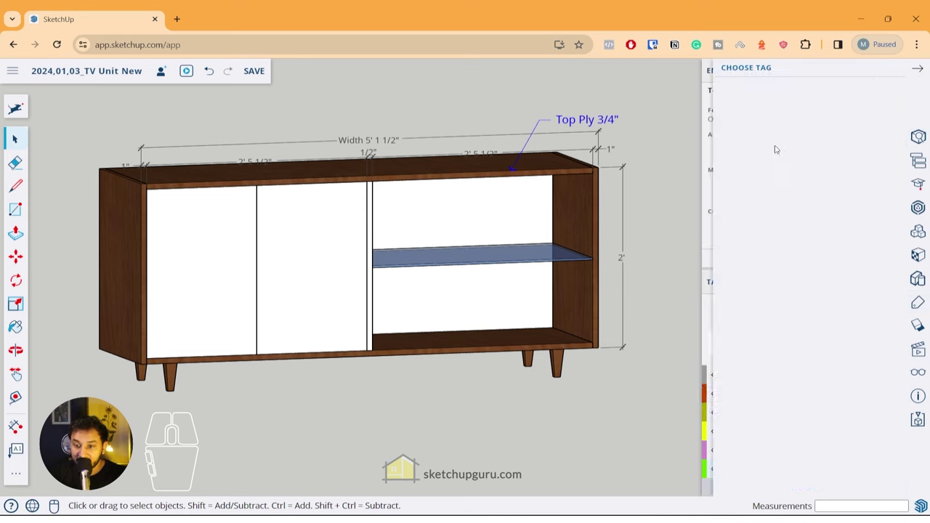
- Apply the Dimensions tag to the top 2' 5 1/2", right-end 1" and vertical 2' dimensions
{"action": "left_click", "coordinate": [655, 140]}
{"action": "middle_click_drag", "start_coordinate": [656, 141], "coordinate": [446, 146]}
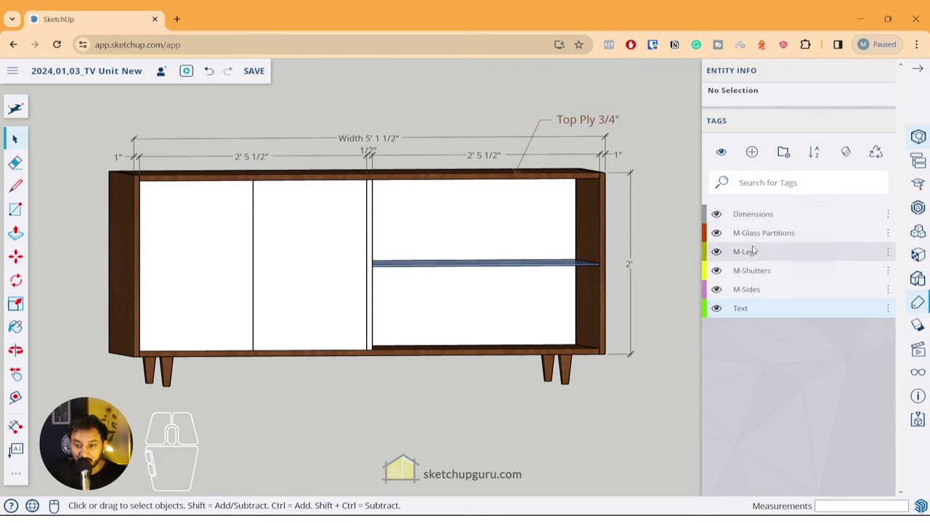
{"action": "left_click", "coordinate": [751, 218]}
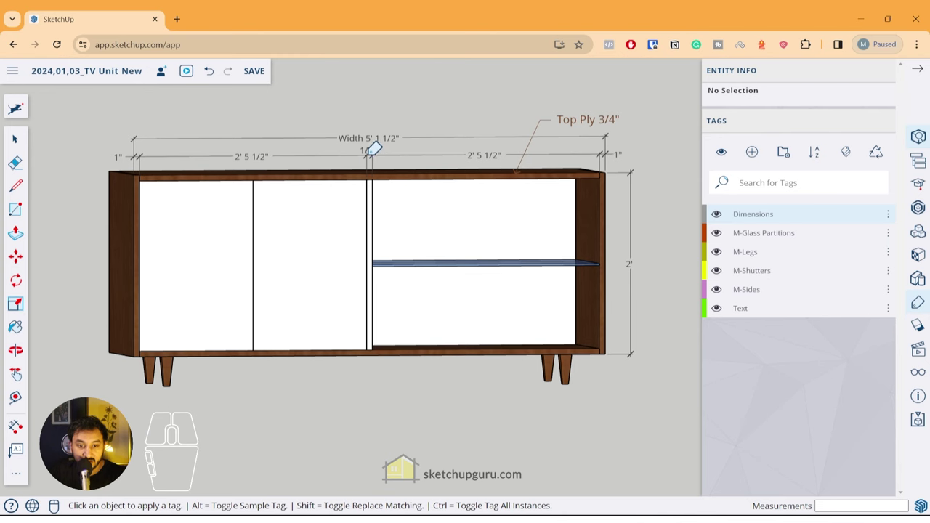
{"action": "left_click", "coordinate": [447, 153]}
{"action": "left_click", "coordinate": [586, 149]}
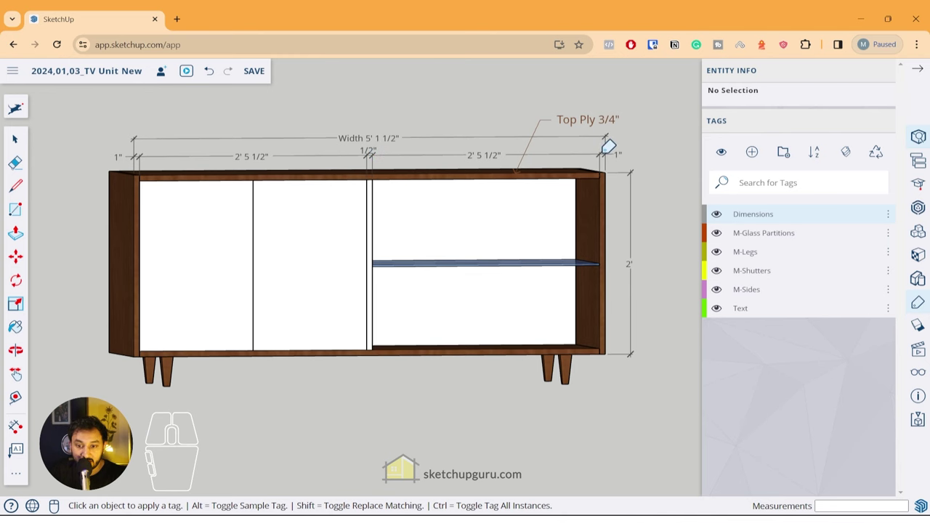
{"action": "left_click", "coordinate": [606, 146]}
{"action": "left_click", "coordinate": [615, 144]}
{"action": "left_click", "coordinate": [620, 145]}
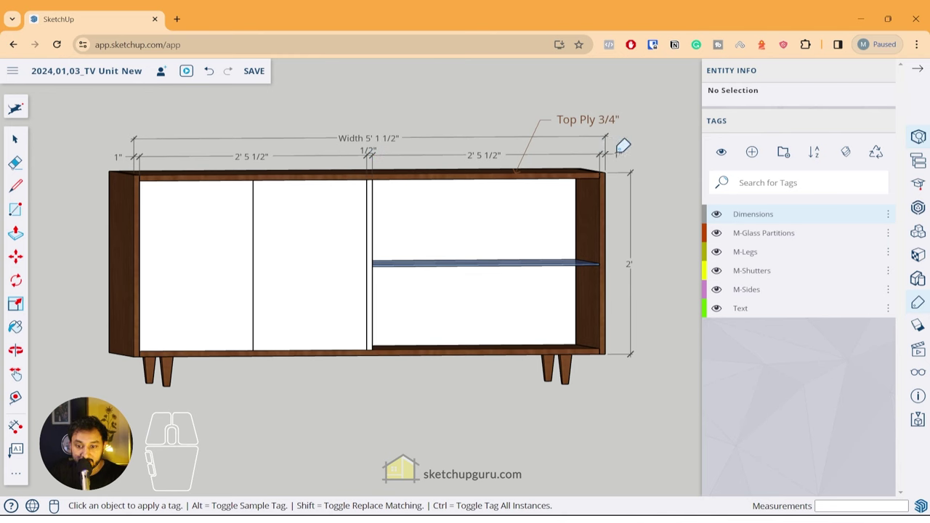
{"action": "left_click", "coordinate": [633, 251]}
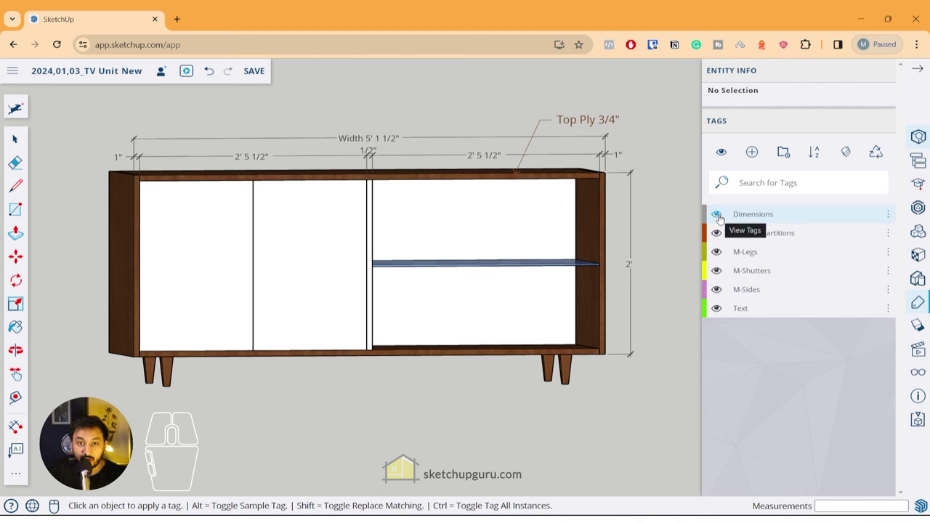
- Hide the Dimensions and Text tags
{"action": "left_click", "coordinate": [718, 216]}
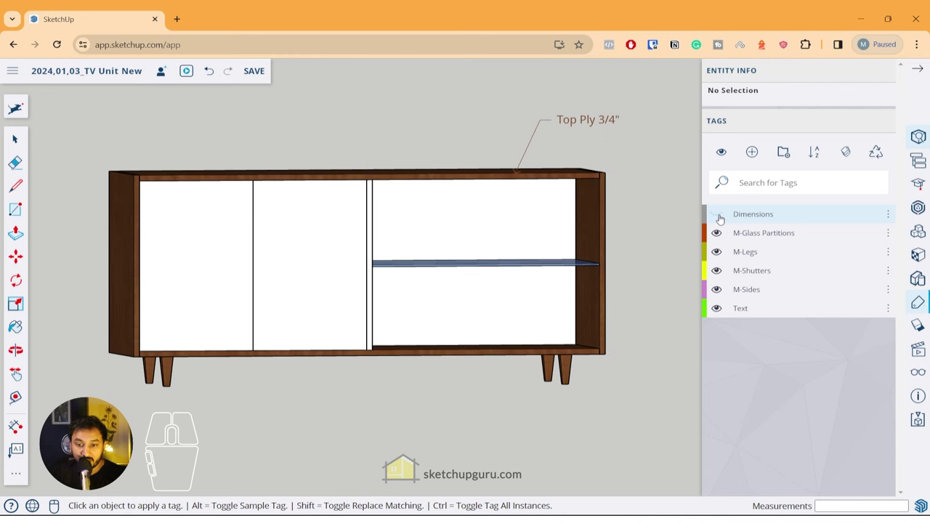
{"action": "left_click", "coordinate": [717, 309]}
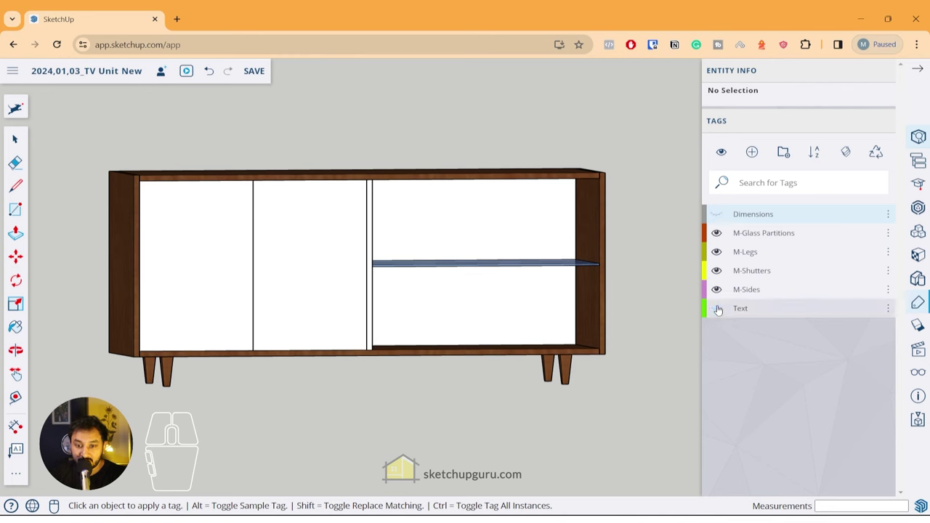
{"action": "left_click", "coordinate": [717, 309]}
{"action": "left_click", "coordinate": [718, 215]}
{"action": "left_click", "coordinate": [718, 215]}
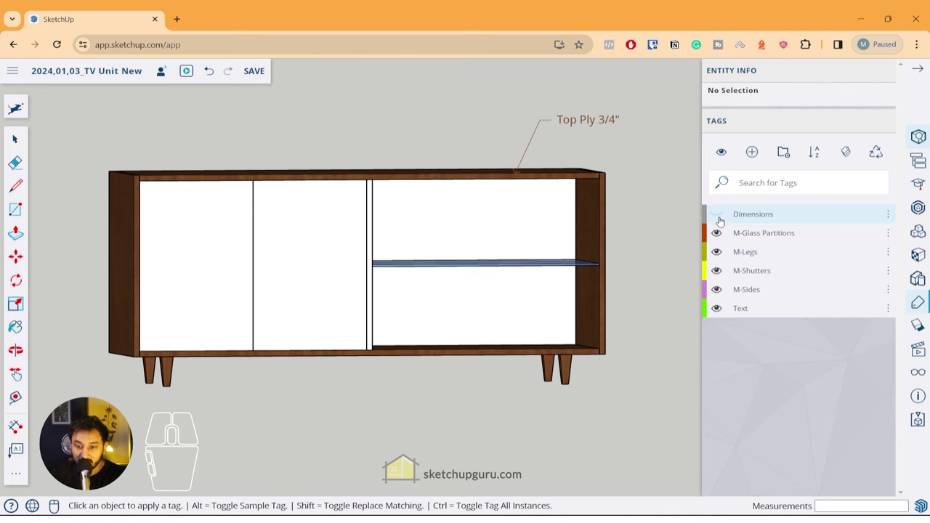
{"action": "left_click", "coordinate": [719, 309]}
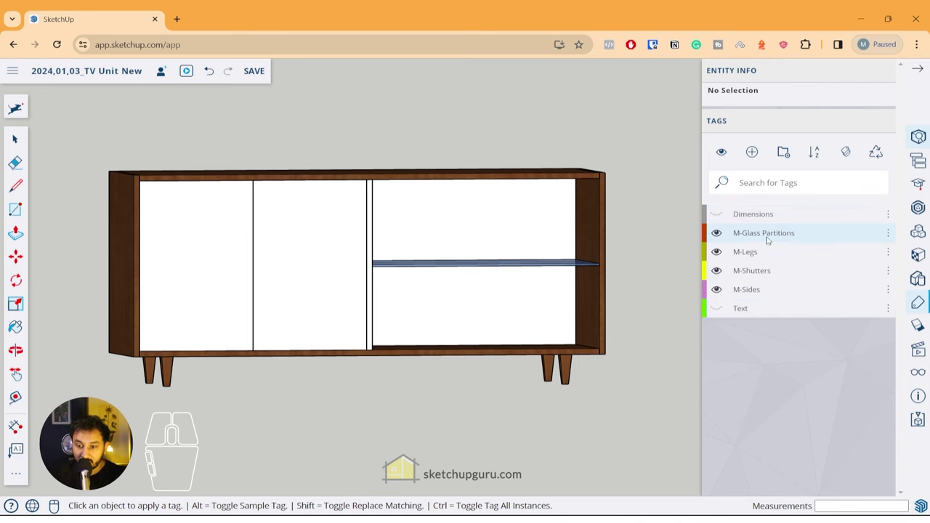
- Pick M-Glass Partitions for the Tag tool and test toggling its visibility
{"action": "middle_click_drag", "start_coordinate": [503, 272], "coordinate": [431, 329]}
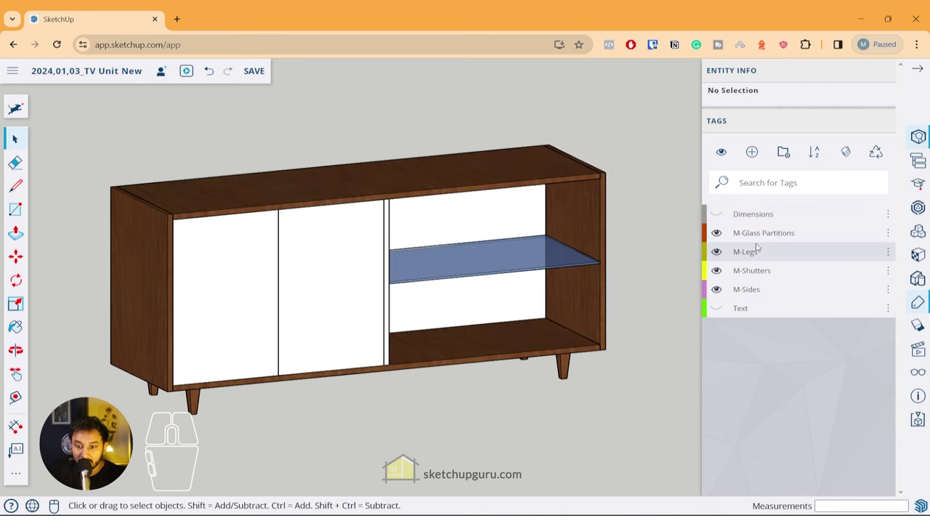
{"action": "left_click", "coordinate": [756, 234]}
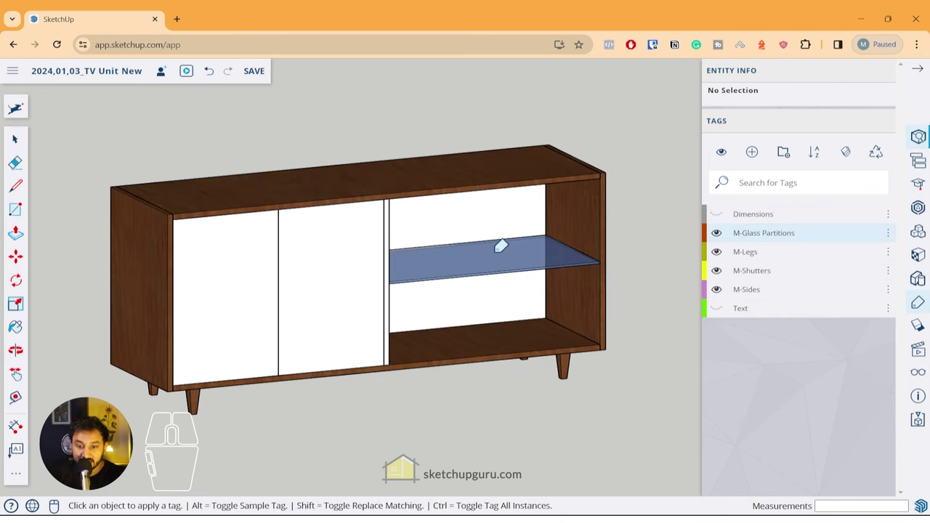
{"action": "mouse_move", "coordinate": [501, 264]}
{"action": "middle_mouse_down"}
{"action": "mouse_move", "coordinate": [476, 283]}
{"action": "mouse_move", "coordinate": [330, 293]}
{"action": "mouse_move", "coordinate": [281, 342]}
{"action": "mouse_move", "coordinate": [381, 264]}
{"action": "mouse_move", "coordinate": [502, 241]}
{"action": "mouse_move", "coordinate": [501, 249]}
{"action": "middle_mouse_up"}
{"action": "left_click", "coordinate": [716, 234]}
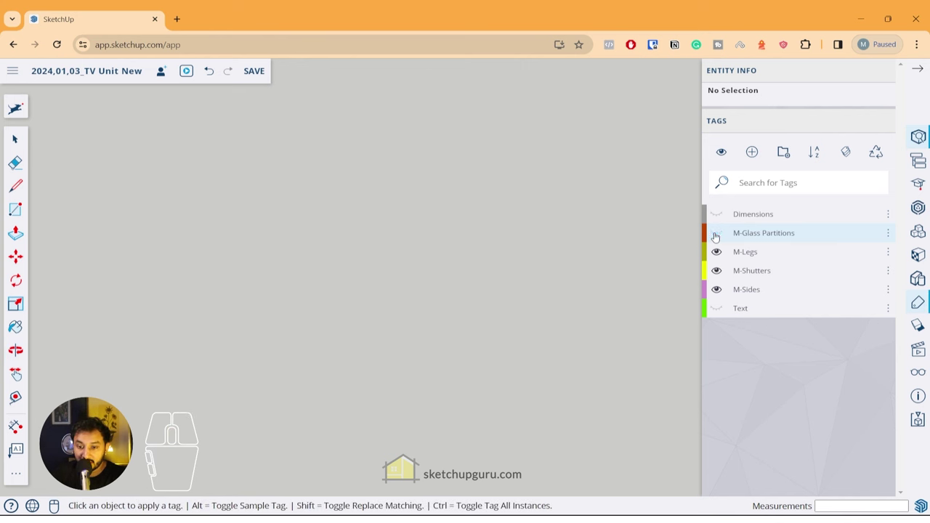
{"action": "left_click", "coordinate": [716, 234]}
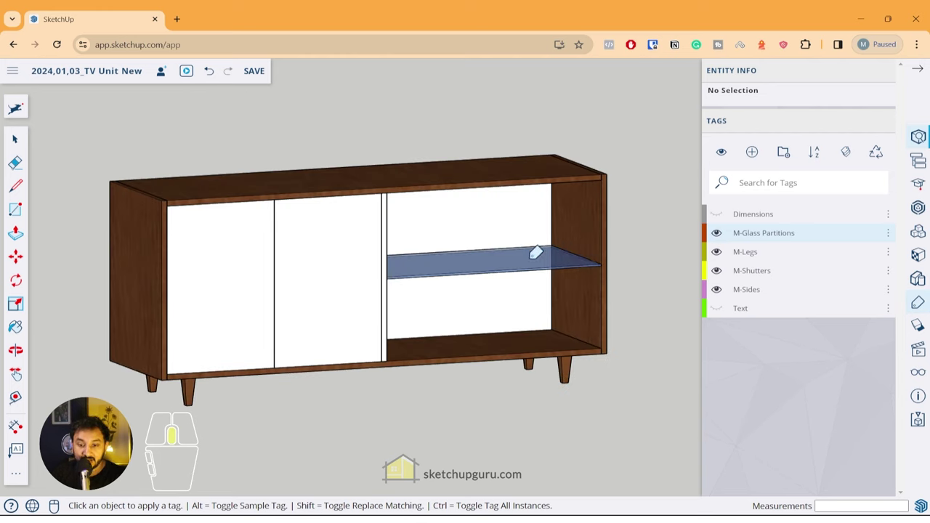
{"action": "middle_click_drag", "start_coordinate": [536, 252], "coordinate": [538, 263]}
{"action": "key", "text": "space"}
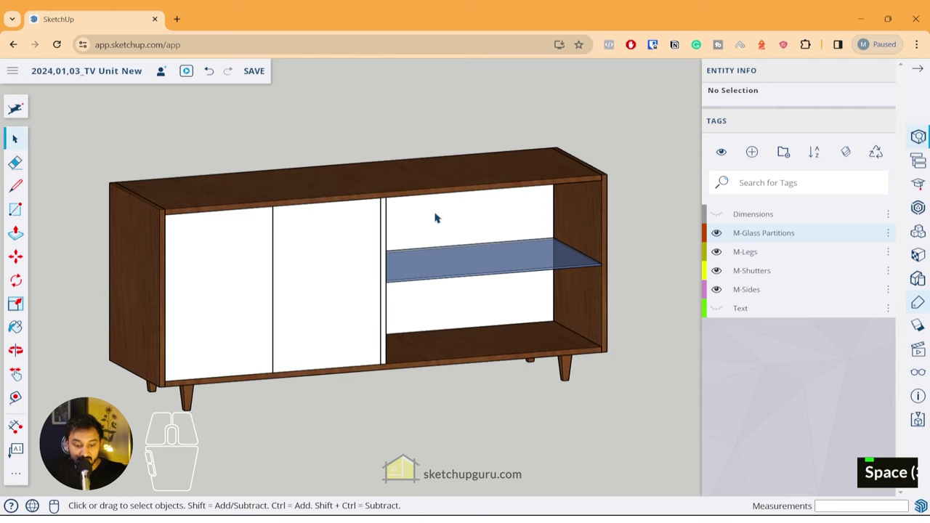
{"action": "left_click", "coordinate": [210, 71]}
{"action": "left_click", "coordinate": [209, 72]}
- Inside the cabinet group, tag the glass shelf M-Glass Partitions and hide that tag
{"action": "left_click", "coordinate": [520, 256]}
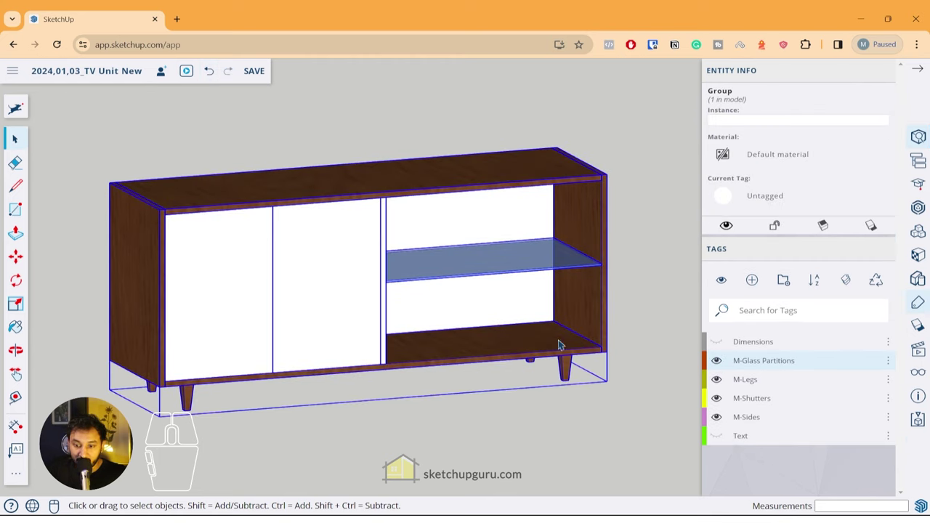
{"action": "scroll", "coordinate": [523, 276], "scroll_direction": "down", "scroll_amount": 1}
{"action": "scroll", "coordinate": [497, 235], "scroll_direction": "up", "scroll_amount": 3}
{"action": "scroll", "coordinate": [509, 180], "scroll_direction": "down", "scroll_amount": 1}
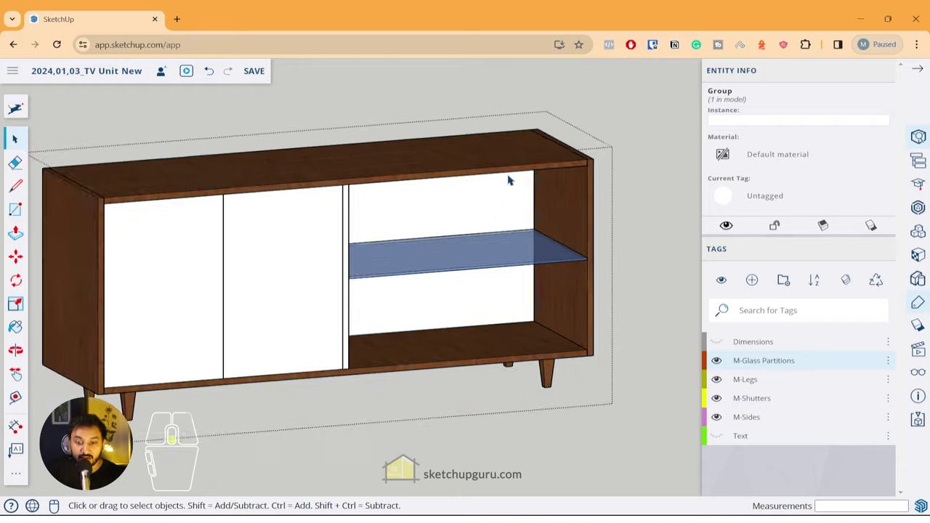
{"action": "double_click", "coordinate": [509, 181]}
{"action": "scroll", "coordinate": [485, 220], "scroll_direction": "up", "scroll_amount": 1}
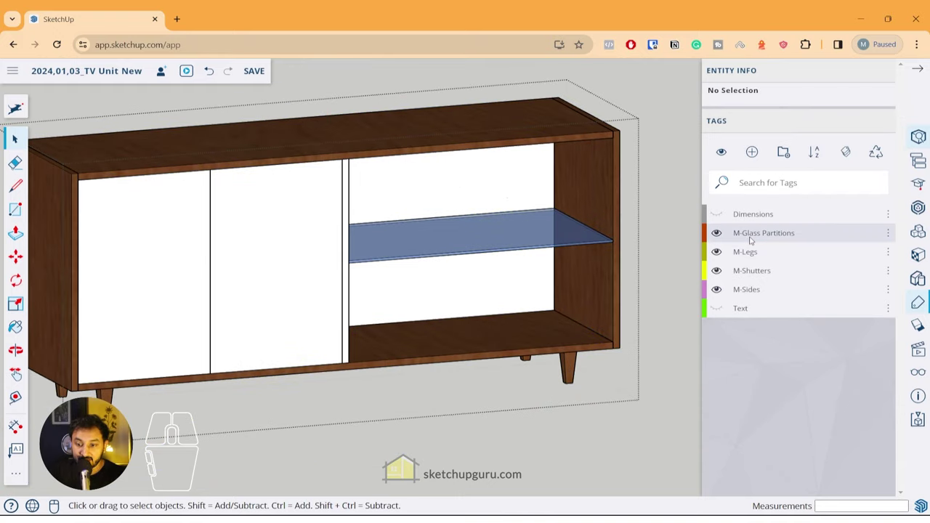
{"action": "left_click", "coordinate": [793, 233]}
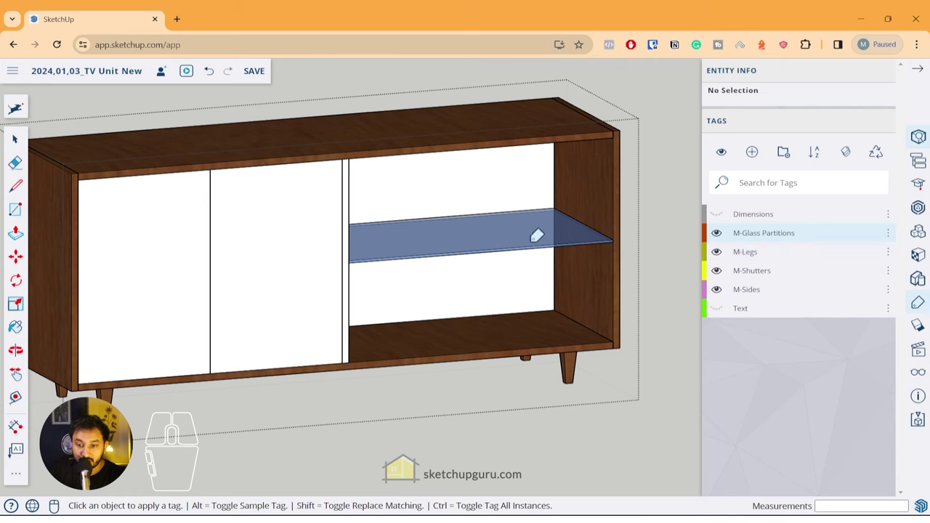
{"action": "left_click", "coordinate": [716, 234]}
- Hide the M-Legs tag so the cabinet legs disappear
{"action": "left_click", "coordinate": [733, 252]}
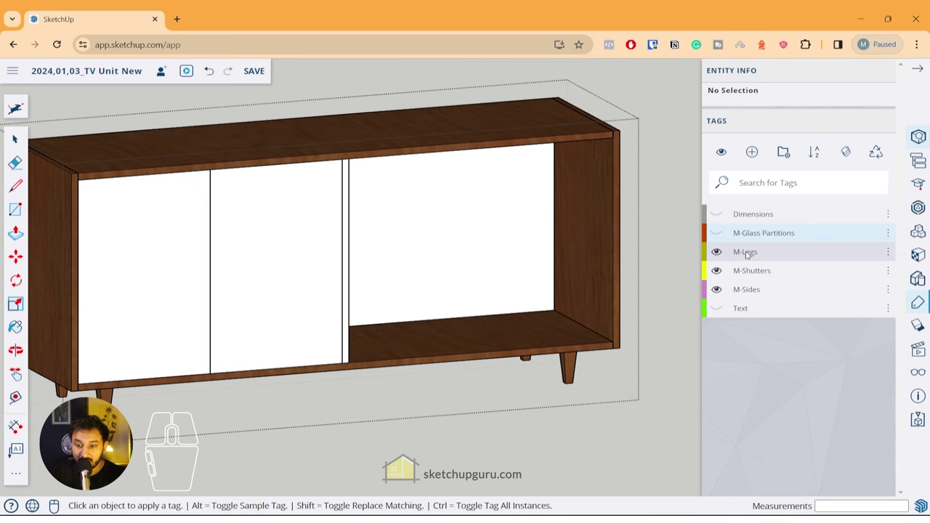
{"action": "middle_click_drag", "start_coordinate": [521, 366], "coordinate": [528, 329]}
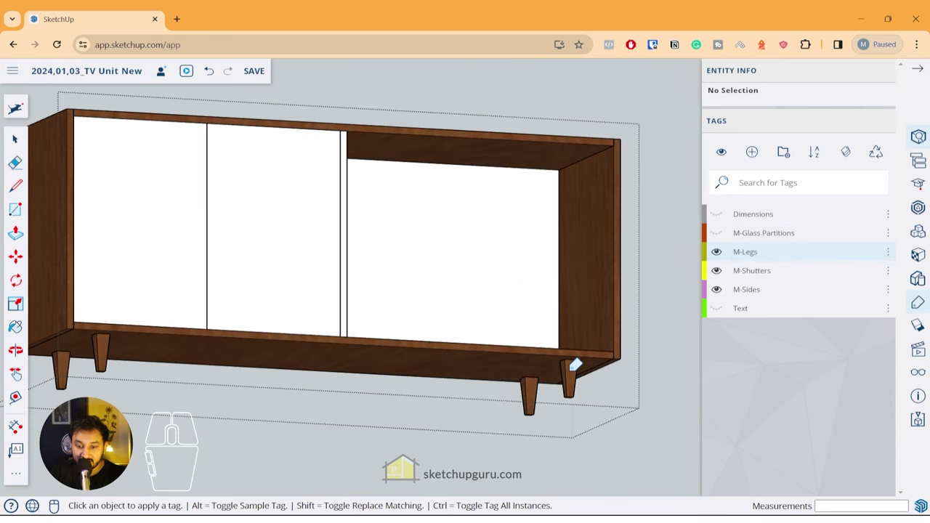
{"action": "scroll", "coordinate": [305, 360], "scroll_direction": "down", "scroll_amount": 3}
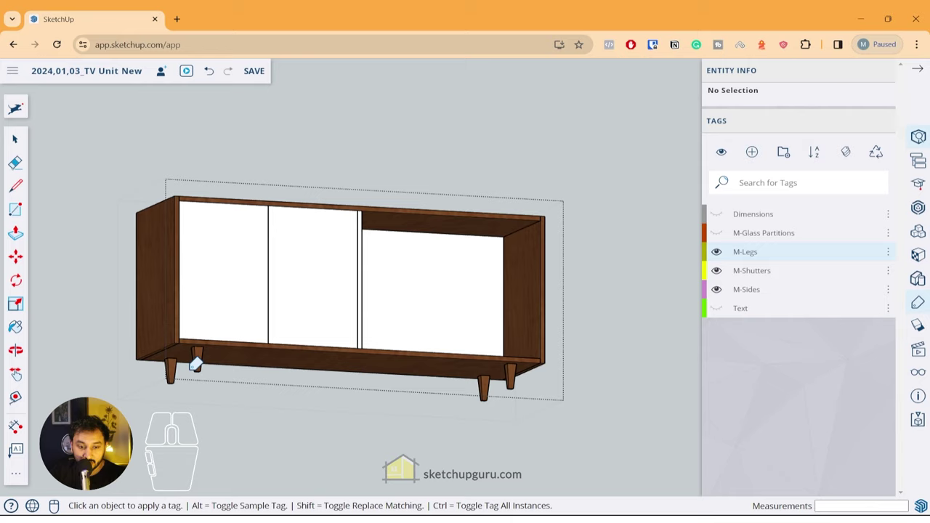
{"action": "scroll", "coordinate": [189, 363], "scroll_direction": "up", "scroll_amount": 5}
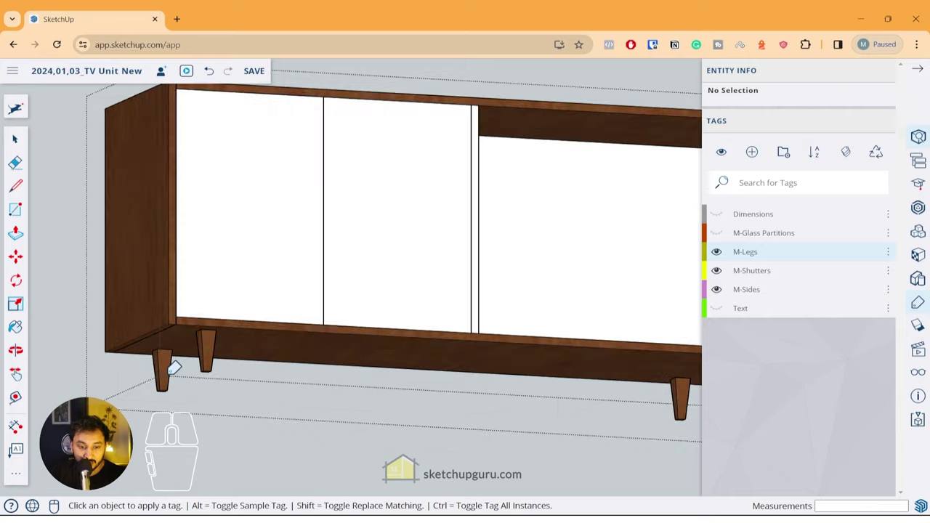
{"action": "left_click", "coordinate": [717, 252]}
- Tag the left and middle shutters M-Shutters and hide that tag
{"action": "middle_click_drag", "start_coordinate": [441, 266], "coordinate": [531, 320]}
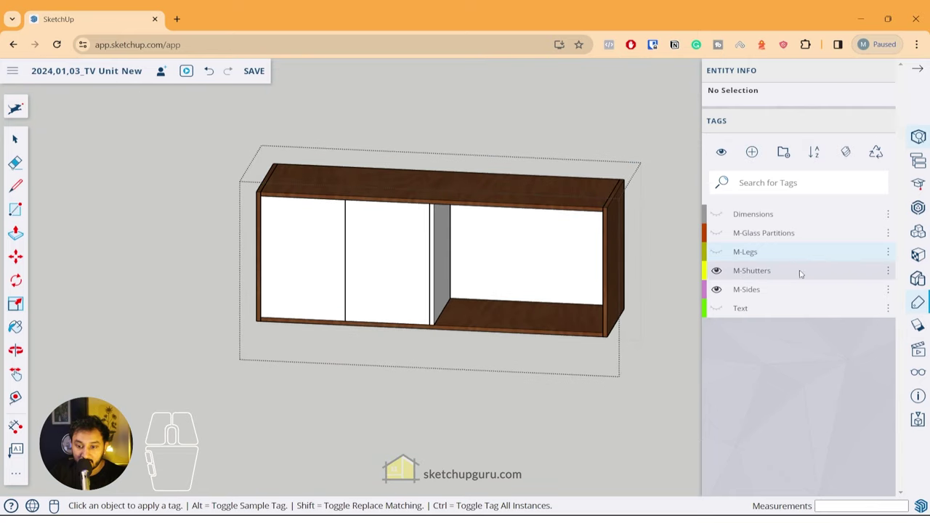
{"action": "left_click", "coordinate": [752, 273]}
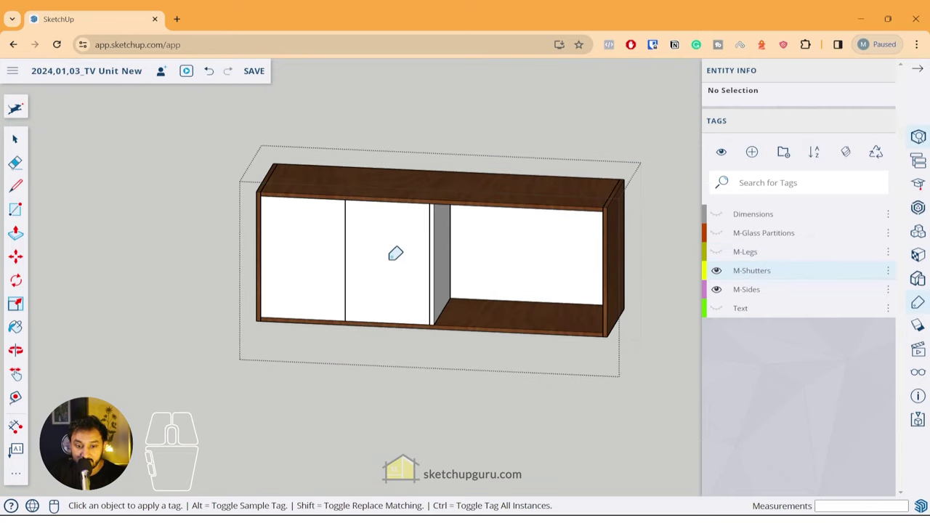
{"action": "left_click", "coordinate": [297, 251]}
{"action": "left_click", "coordinate": [409, 240]}
{"action": "left_click", "coordinate": [716, 272]}
- Window-select the six solid groups of the bare carcass
{"action": "middle_click_drag", "start_coordinate": [405, 273], "coordinate": [383, 278]}
{"action": "scroll", "coordinate": [482, 271], "scroll_direction": "up", "scroll_amount": 3}
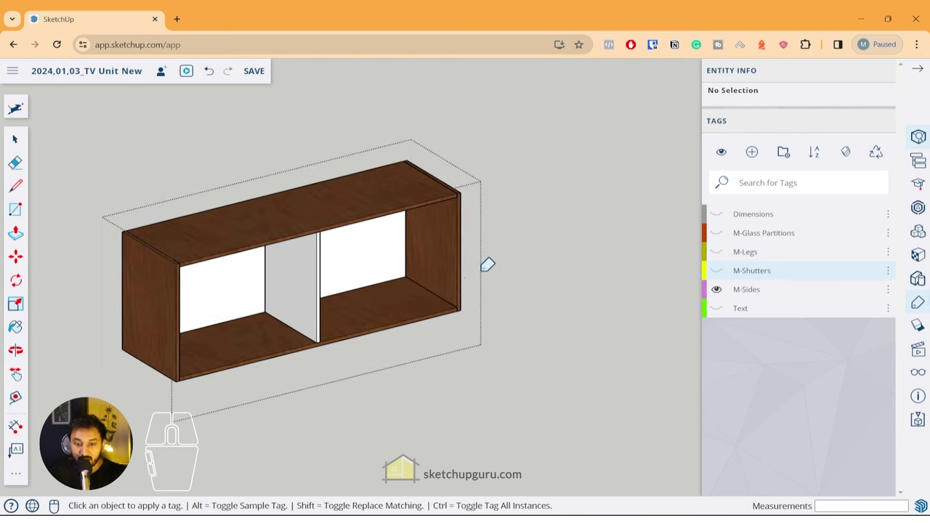
{"action": "middle_click_drag", "start_coordinate": [456, 287], "coordinate": [429, 260]}
{"action": "scroll", "coordinate": [492, 242], "scroll_direction": "down", "scroll_amount": 2}
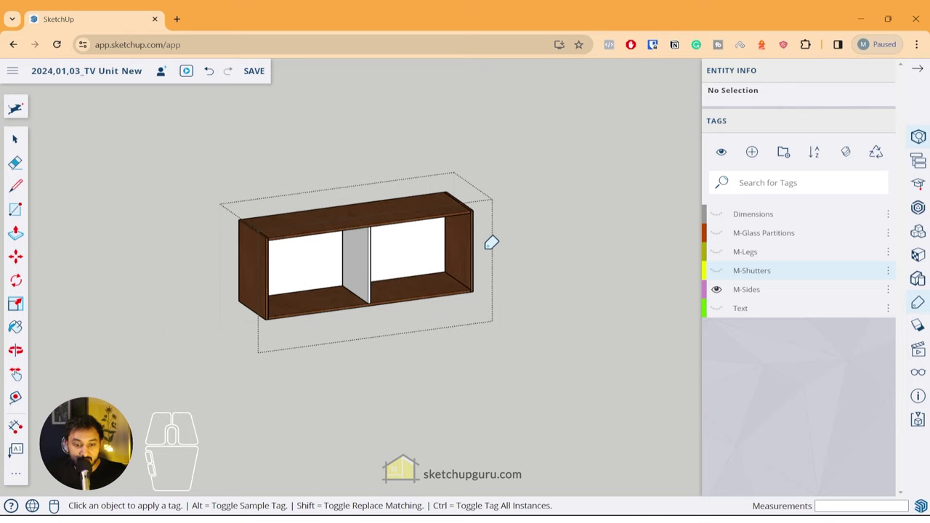
{"action": "key", "text": "space"}
{"action": "left_click_drag", "start_coordinate": [149, 144], "coordinate": [619, 356]}
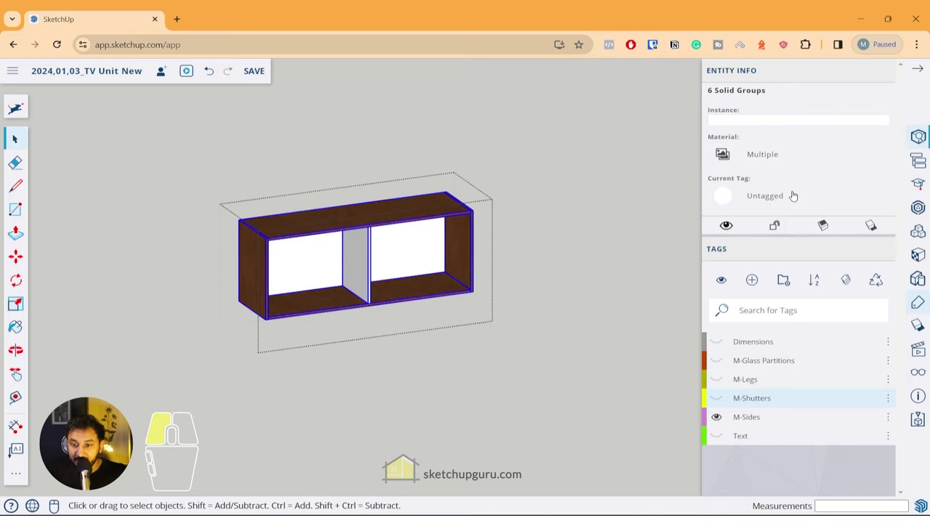
- Assign the selected carcass groups to M-Sides and hide that tag to verify
{"action": "left_click", "coordinate": [792, 195]}
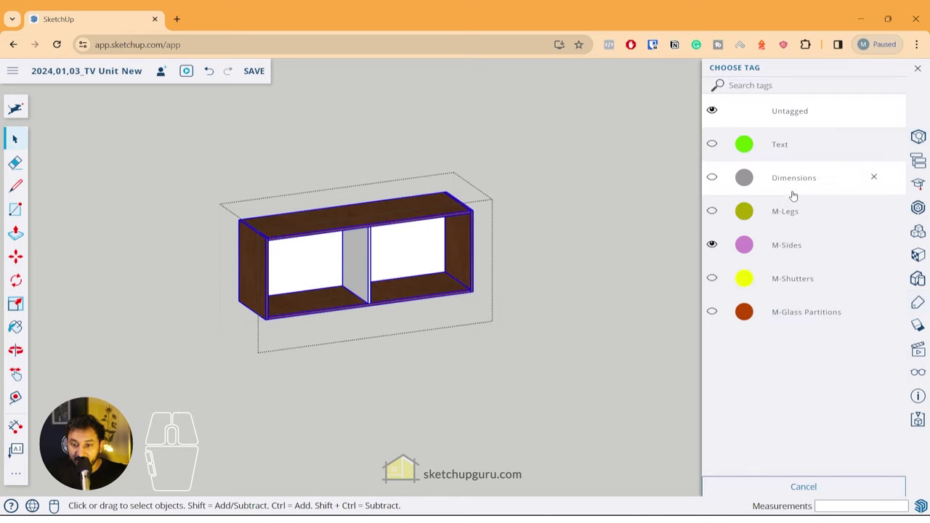
{"action": "left_click", "coordinate": [800, 251]}
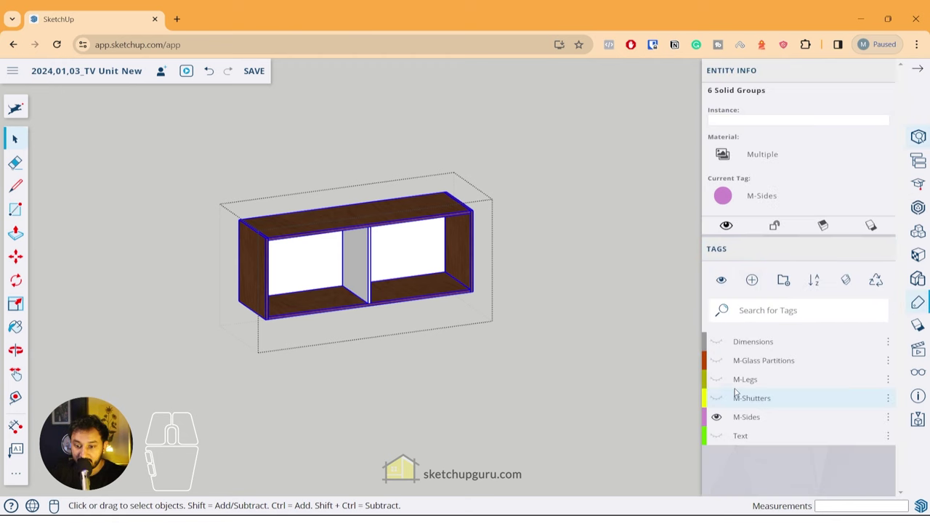
{"action": "left_click", "coordinate": [717, 417]}
- Turn Text, M-Sides, M-Shutters, M-Legs, M-Glass Partitions and Dimensions tags back on
{"action": "left_click", "coordinate": [717, 309]}
{"action": "left_click", "coordinate": [717, 289]}
{"action": "left_click", "coordinate": [717, 270]}
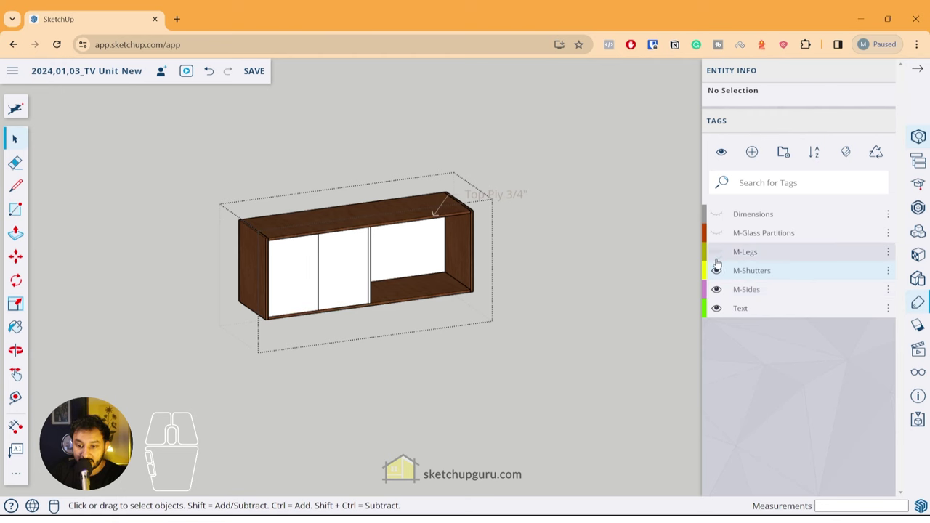
{"action": "left_click", "coordinate": [717, 251]}
{"action": "left_click", "coordinate": [717, 233]}
{"action": "left_click", "coordinate": [717, 214]}
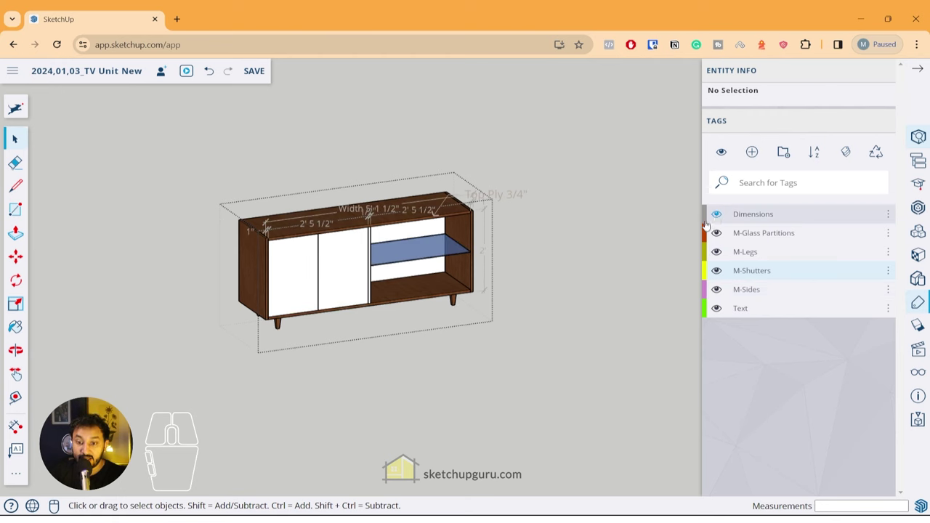
{"action": "scroll", "coordinate": [538, 262], "scroll_direction": "up", "scroll_amount": 5}
{"action": "scroll", "coordinate": [887, 286], "scroll_direction": "down", "scroll_amount": 1}
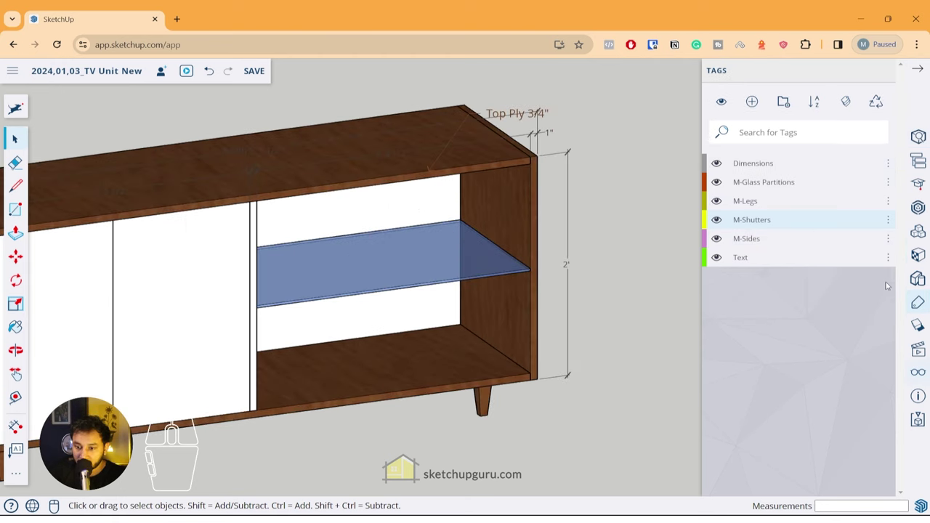
- Go to the View - 1 scene and choose Update from its options menu
{"action": "left_click", "coordinate": [918, 350]}
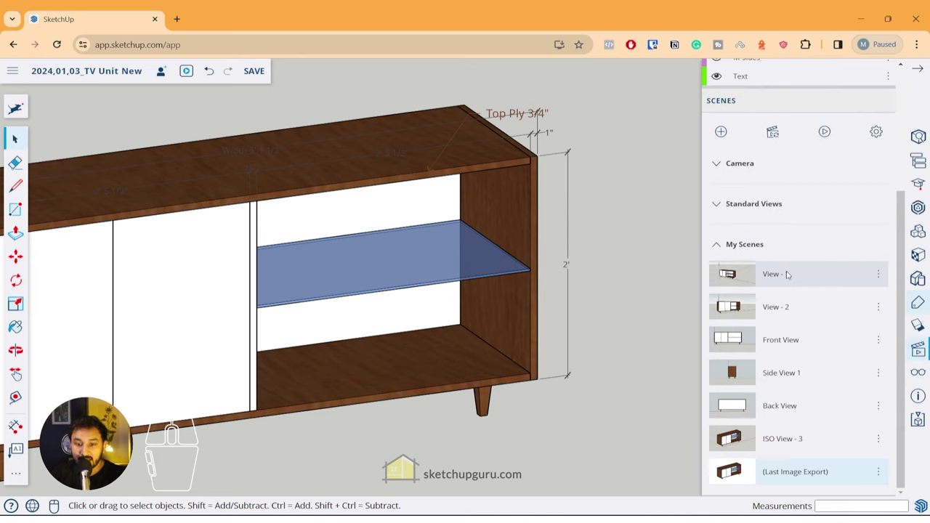
{"action": "left_click", "coordinate": [786, 274]}
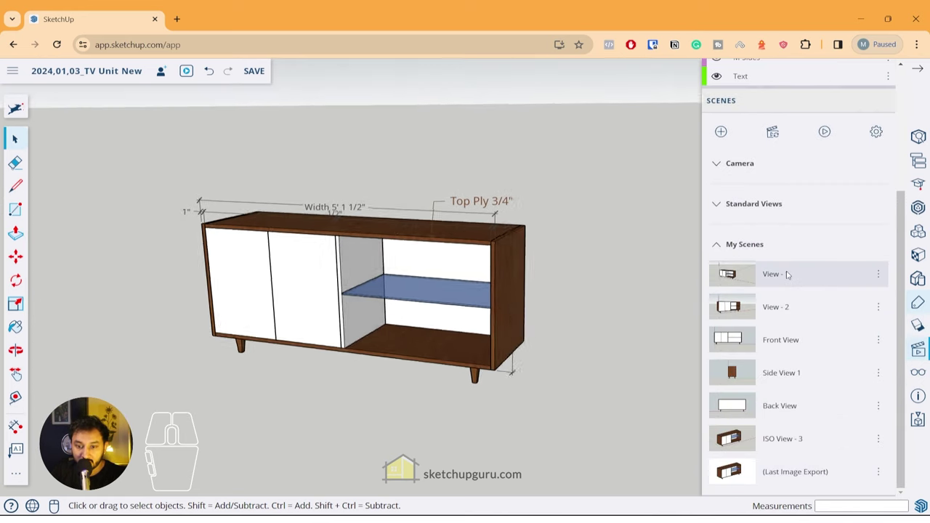
{"action": "left_click", "coordinate": [878, 277]}
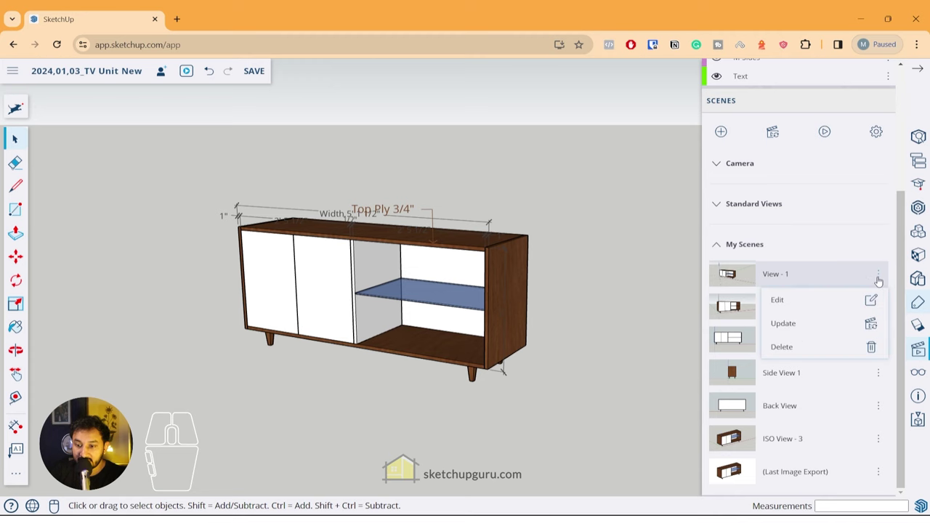
{"action": "left_click", "coordinate": [778, 328]}
{"action": "left_click_drag", "start_coordinate": [414, 113], "coordinate": [63, 141]}
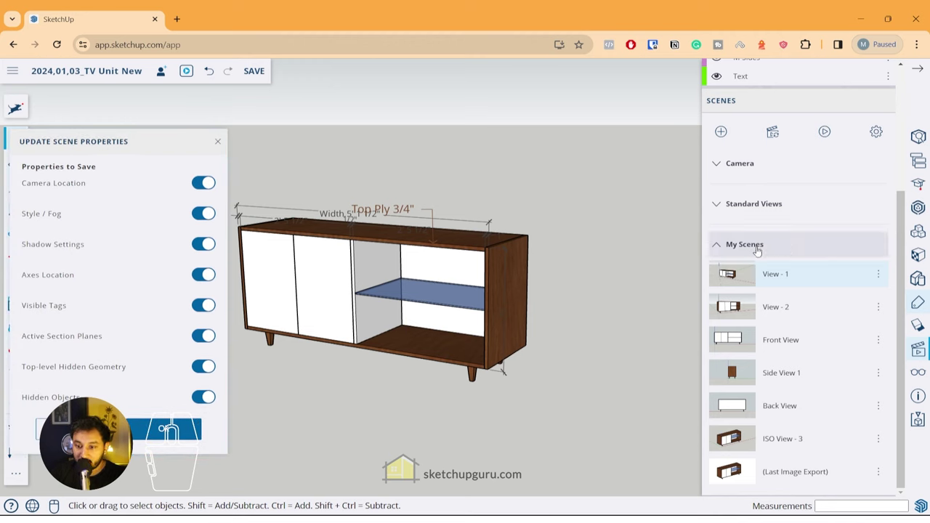
- Hide the Dimensions and Text tags, confirm the update, then check View - 2 and View - 1
{"action": "left_click", "coordinate": [918, 304]}
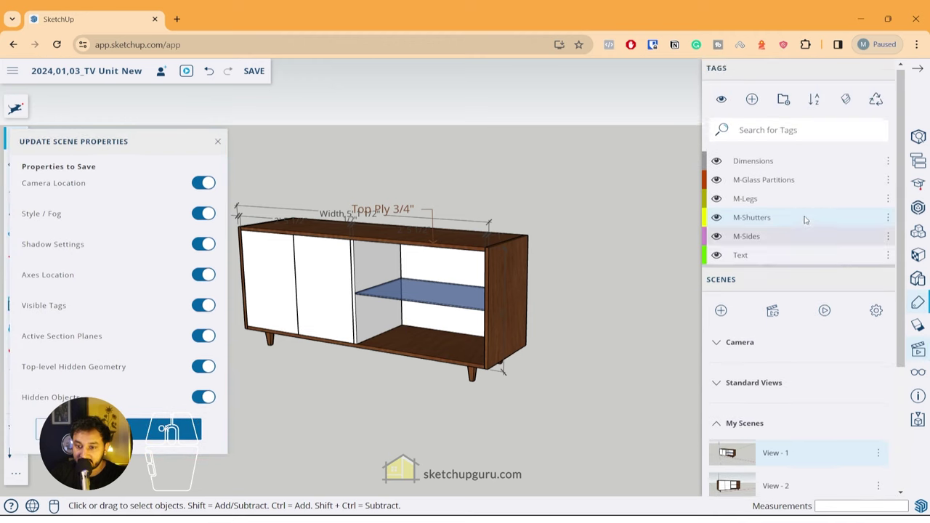
{"action": "left_click", "coordinate": [717, 163]}
{"action": "left_click", "coordinate": [716, 258]}
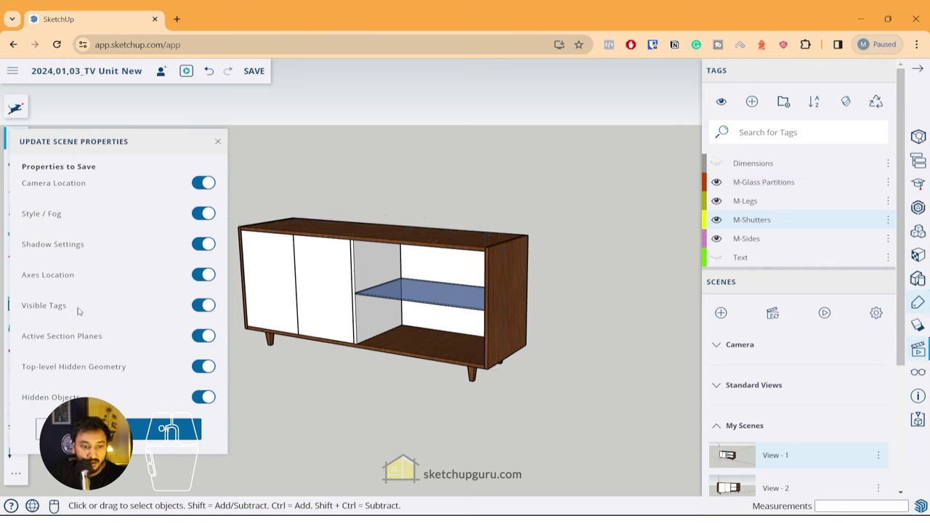
{"action": "left_click", "coordinate": [156, 434]}
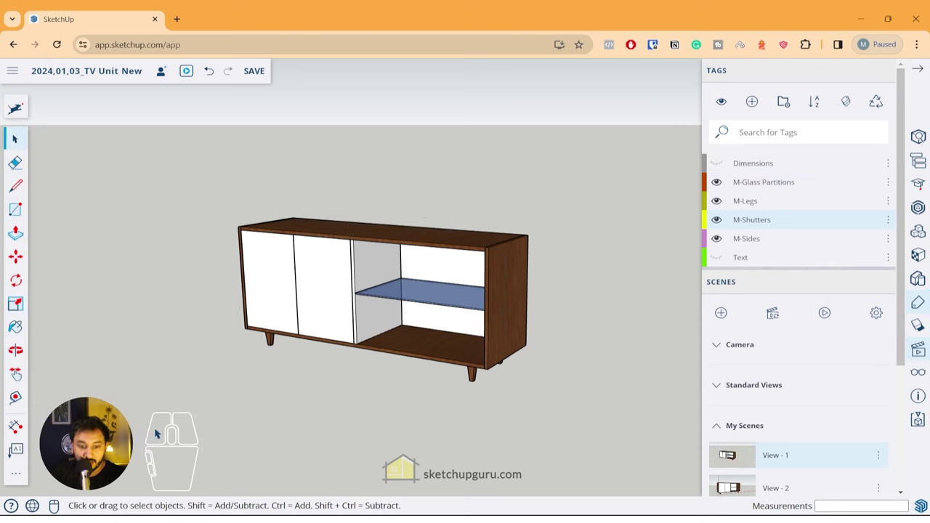
{"action": "left_click", "coordinate": [775, 487]}
{"action": "scroll", "coordinate": [789, 400], "scroll_direction": "down", "scroll_amount": 3}
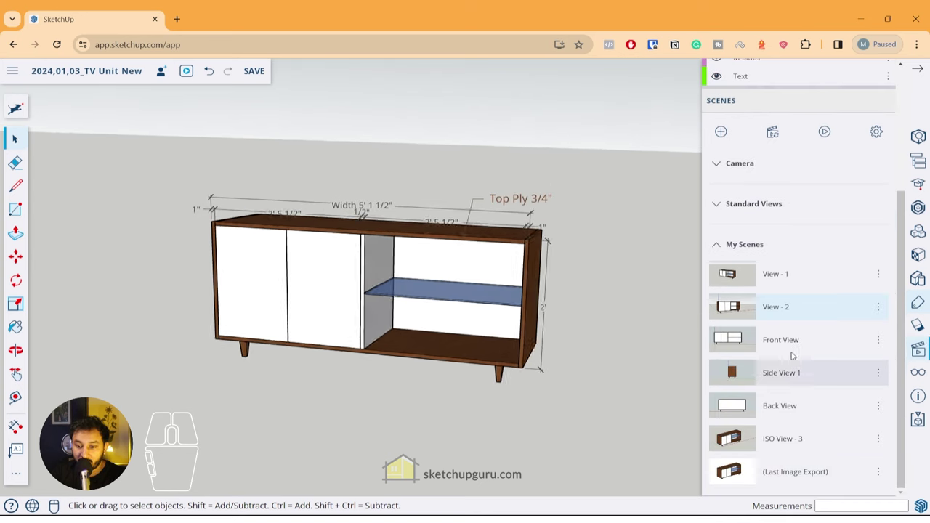
{"action": "left_click", "coordinate": [785, 283]}
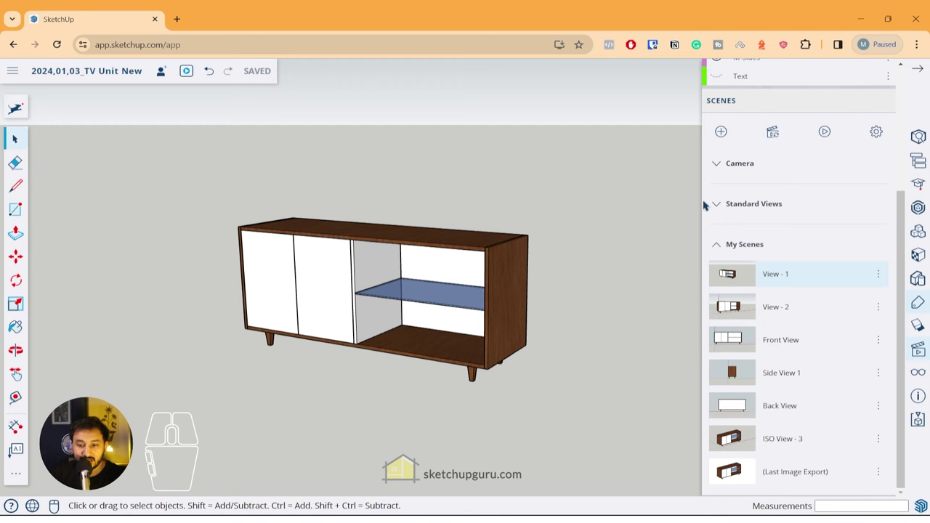
{"action": "scroll", "coordinate": [783, 251], "scroll_direction": "up", "scroll_amount": 3}
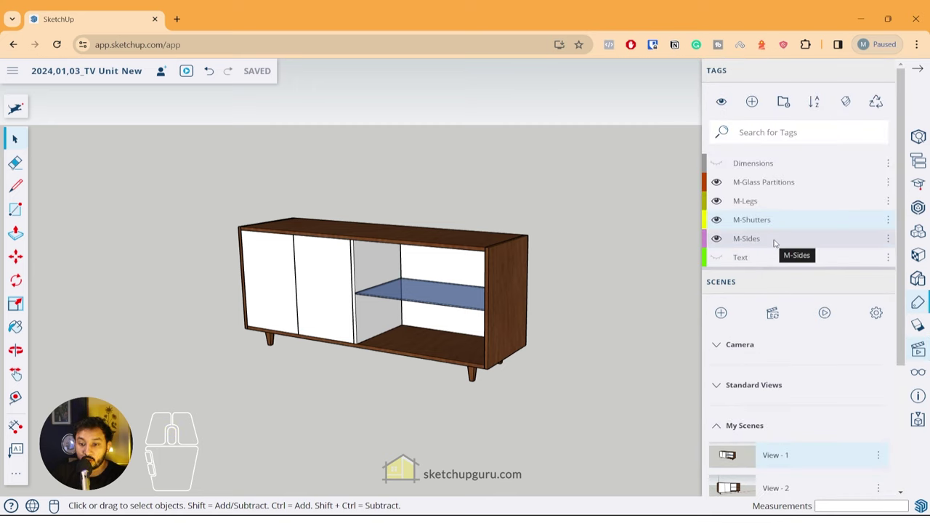
- Group the four M- model part tags into a new folder named Model Tags
{"action": "left_click", "coordinate": [772, 241]}
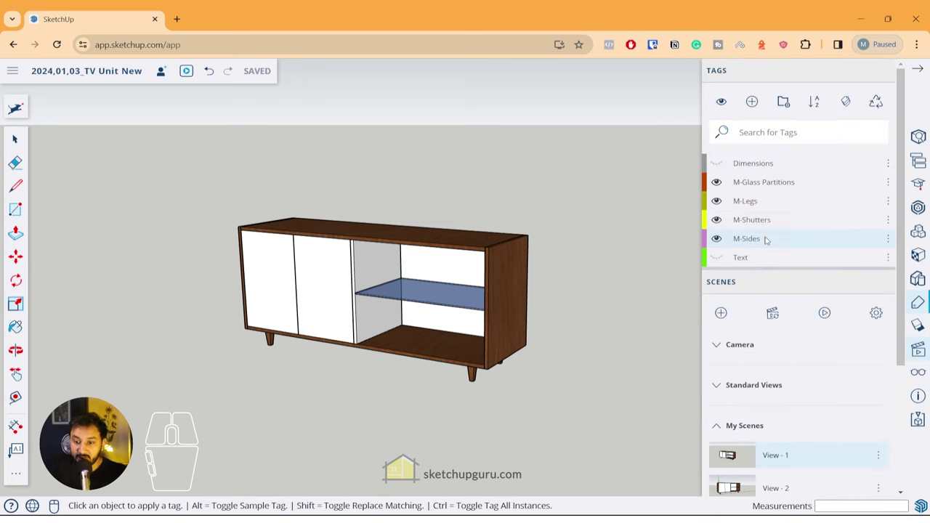
{"action": "left_click", "coordinate": [764, 186], "text": "shift"}
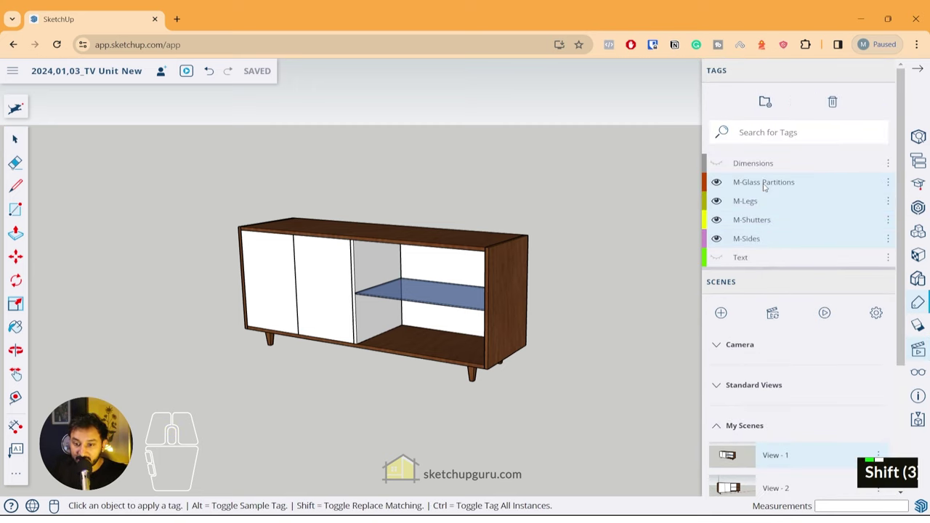
{"action": "left_click", "coordinate": [772, 242]}
{"action": "left_click", "coordinate": [763, 187]}
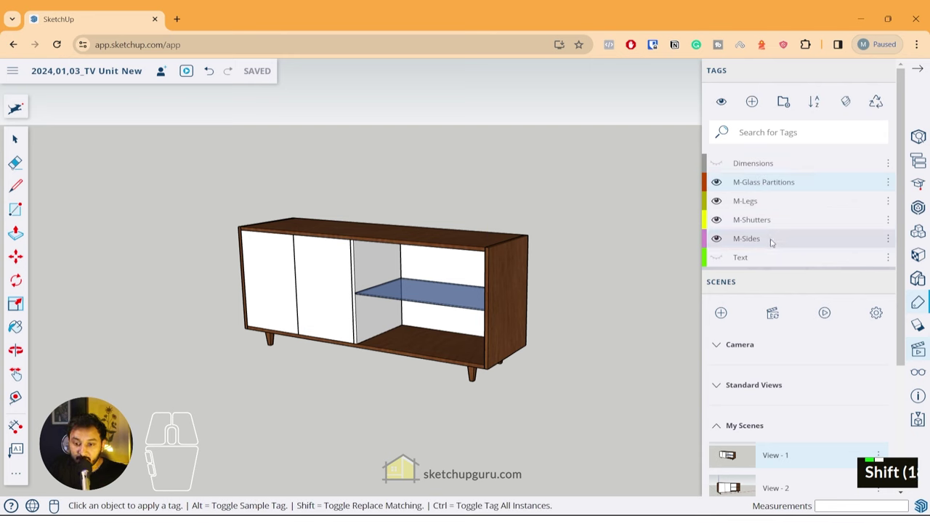
{"action": "left_click", "coordinate": [772, 243], "text": "shift"}
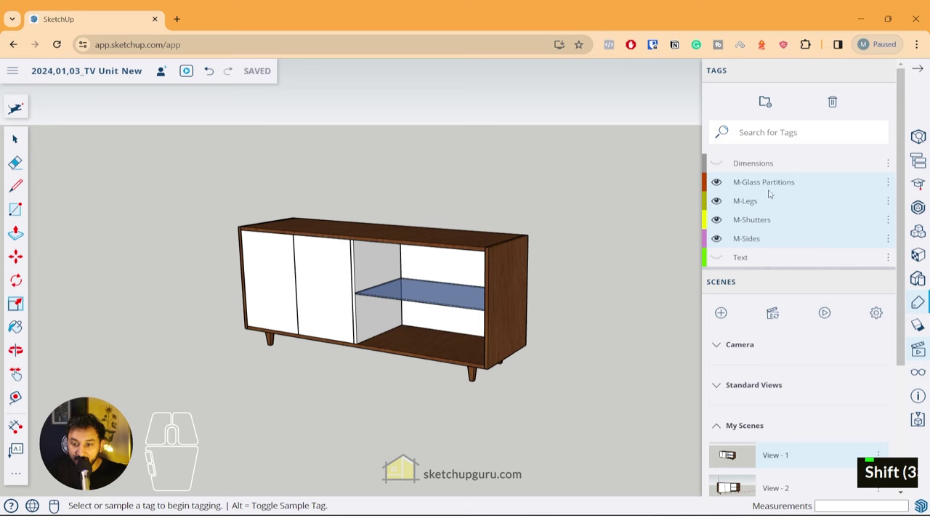
{"action": "left_click", "coordinate": [766, 103]}
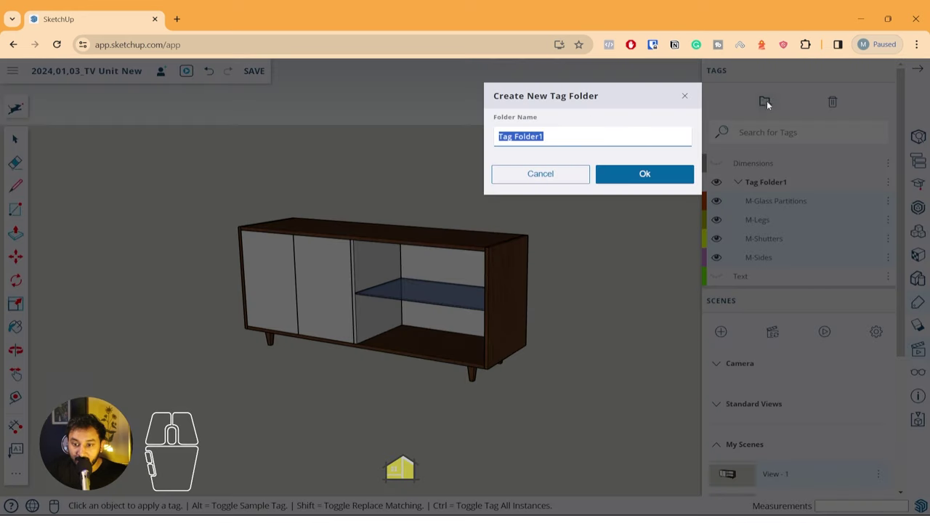
{"action": "type", "text": "M"}
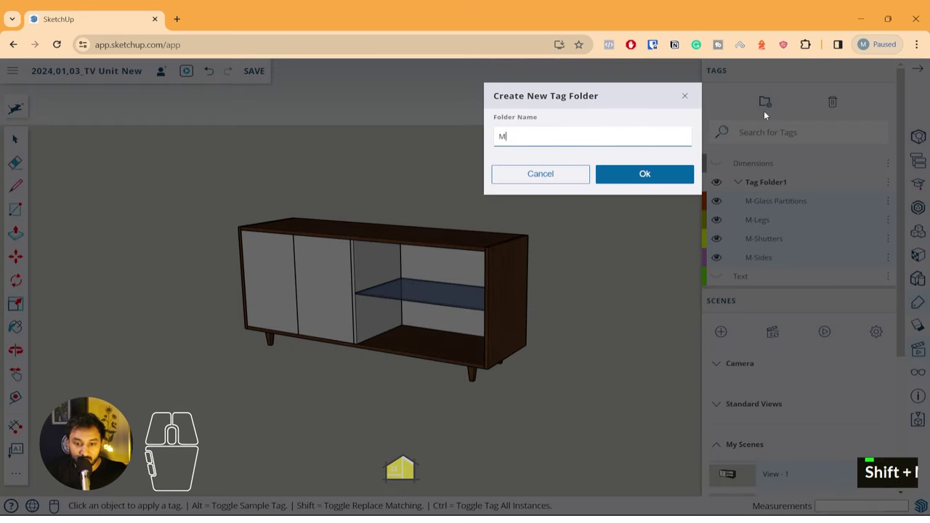
{"action": "type", "text": "odel Tags"}
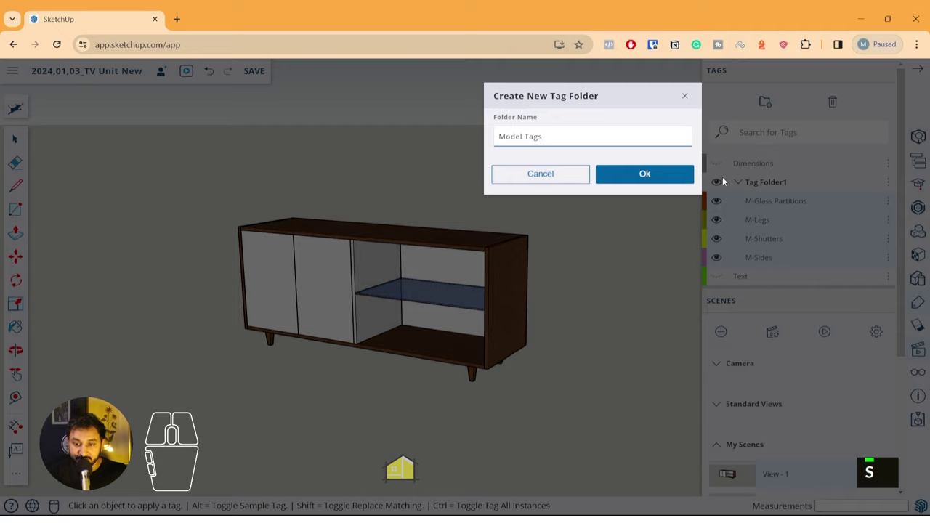
{"action": "left_click", "coordinate": [669, 174]}
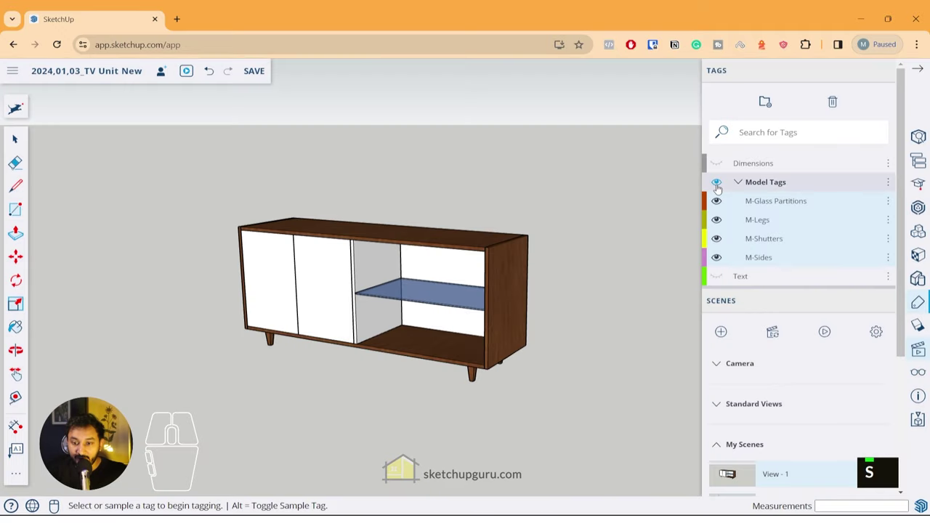
- Toggle the Model Tags folder's visibility off and on, then collapse the folder
{"action": "left_click", "coordinate": [717, 183]}
{"action": "left_click", "coordinate": [716, 184]}
{"action": "left_click", "coordinate": [717, 184]}
{"action": "left_click", "coordinate": [717, 184]}
{"action": "left_click", "coordinate": [738, 181]}
- Put the Text and Dimensions tags into a new folder named Annotations
{"action": "left_click", "coordinate": [741, 200]}
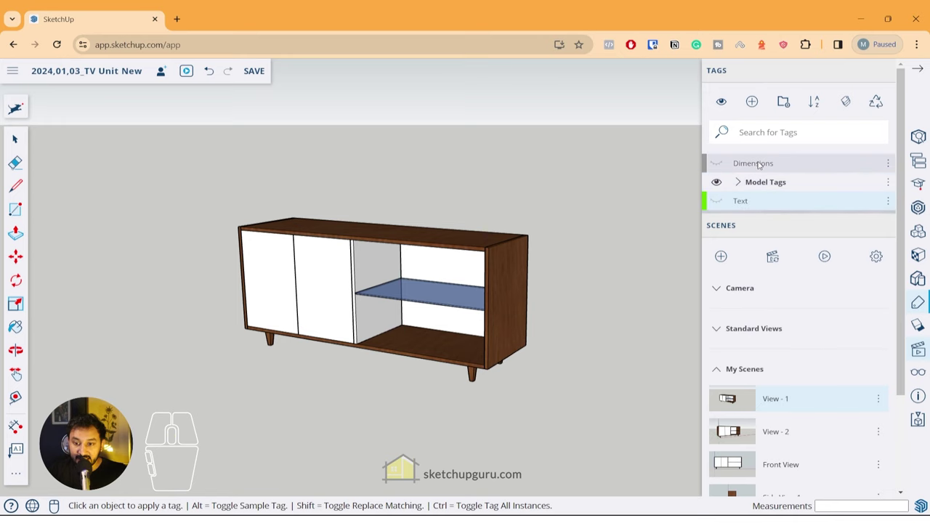
{"action": "key", "text": "ctrl"}
{"action": "key", "text": "ctrl"}
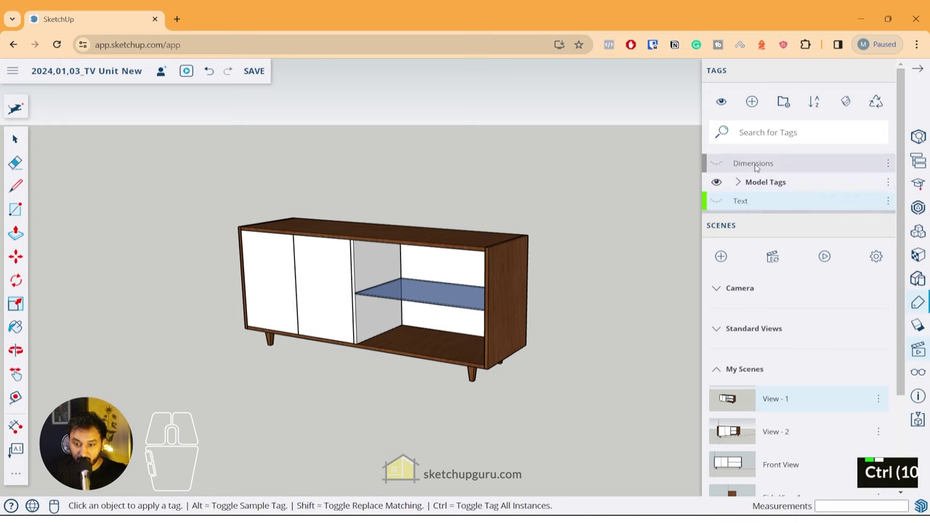
{"action": "left_click", "coordinate": [756, 168], "text": "ctrl"}
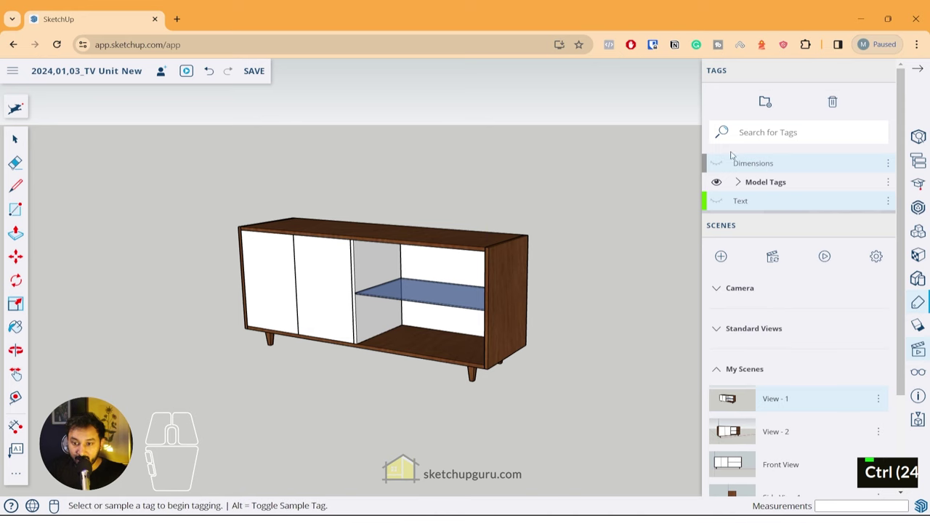
{"action": "left_click", "coordinate": [765, 102]}
{"action": "type", "text": "Annotations"}
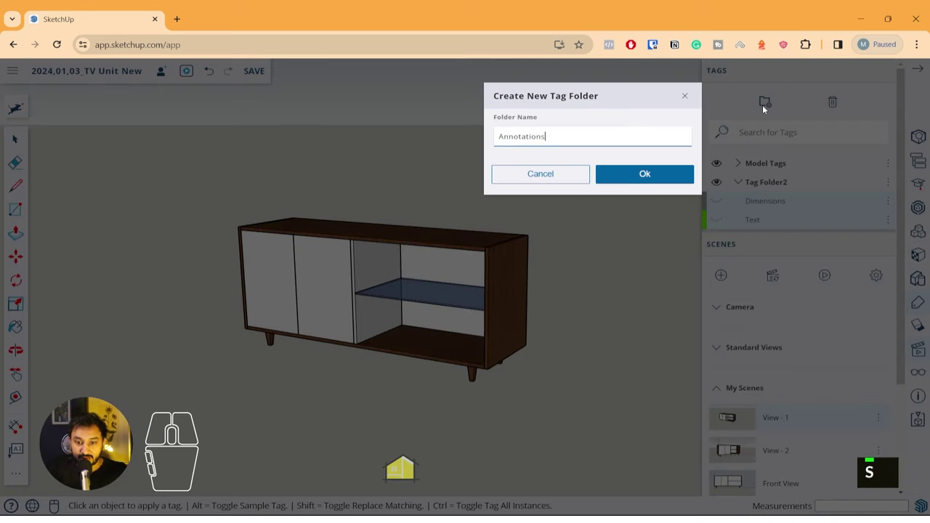
- Confirm the Annotations folder name and switch to scene View - 2
{"action": "left_click", "coordinate": [658, 175]}
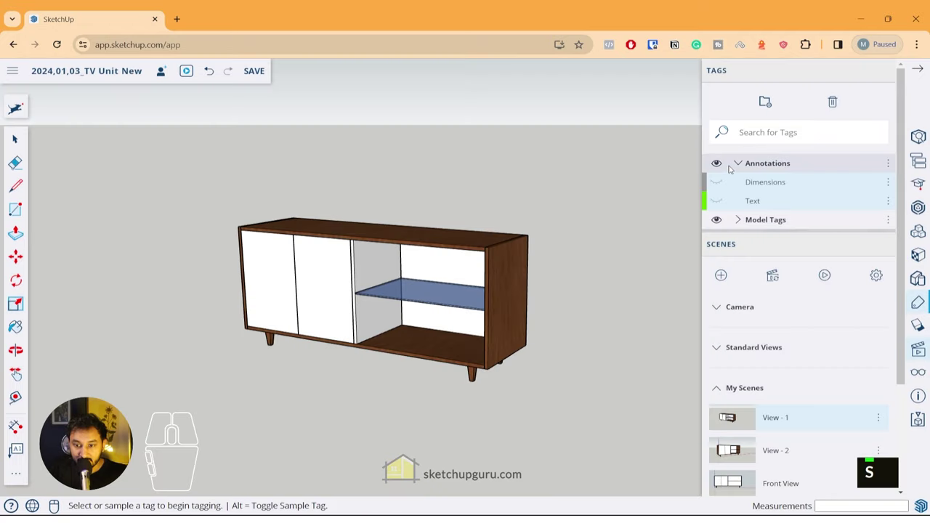
{"action": "left_click", "coordinate": [716, 164]}
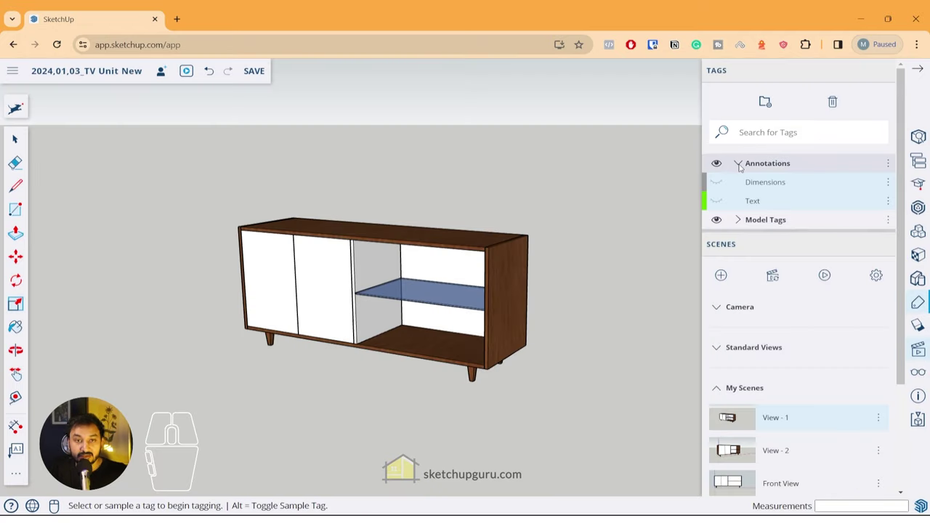
{"action": "left_click", "coordinate": [813, 448]}
{"action": "scroll", "coordinate": [813, 448], "scroll_direction": "down", "scroll_amount": 2}
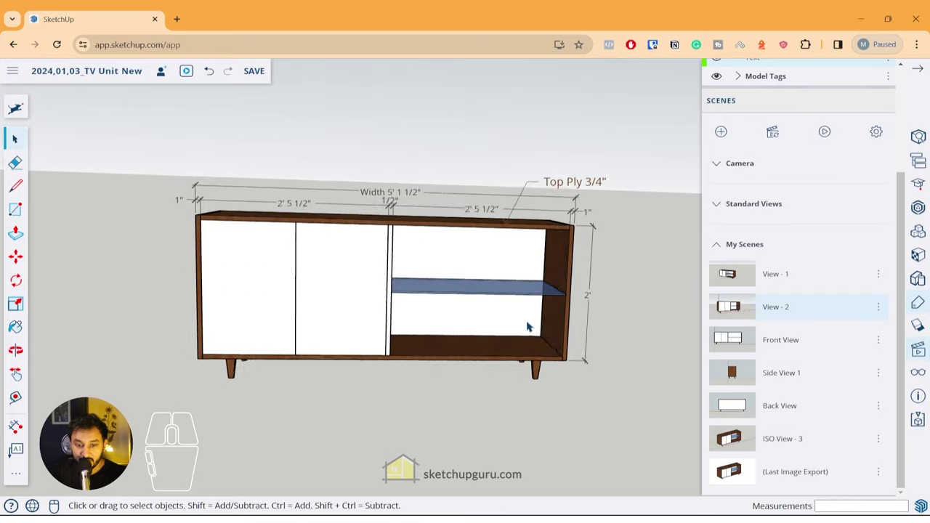
{"action": "scroll", "coordinate": [756, 172], "scroll_direction": "up", "scroll_amount": 2}
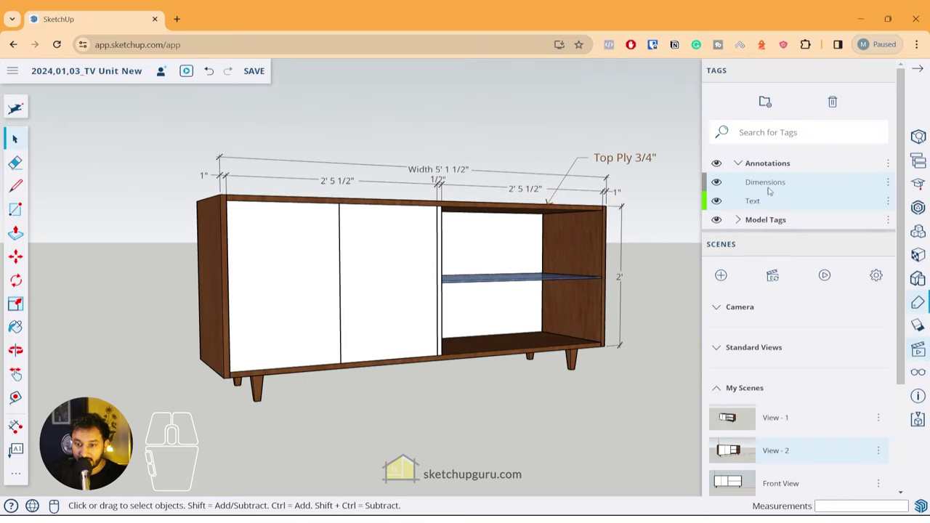
- Update scene View - 2 with the Annotations folder hidden
{"action": "left_click", "coordinate": [717, 164]}
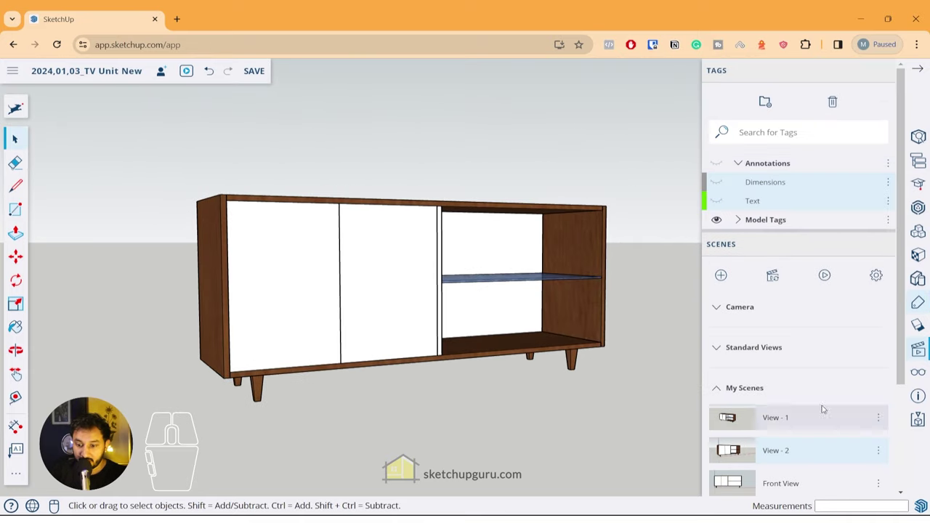
{"action": "left_click", "coordinate": [878, 452]}
{"action": "left_click", "coordinate": [822, 417]}
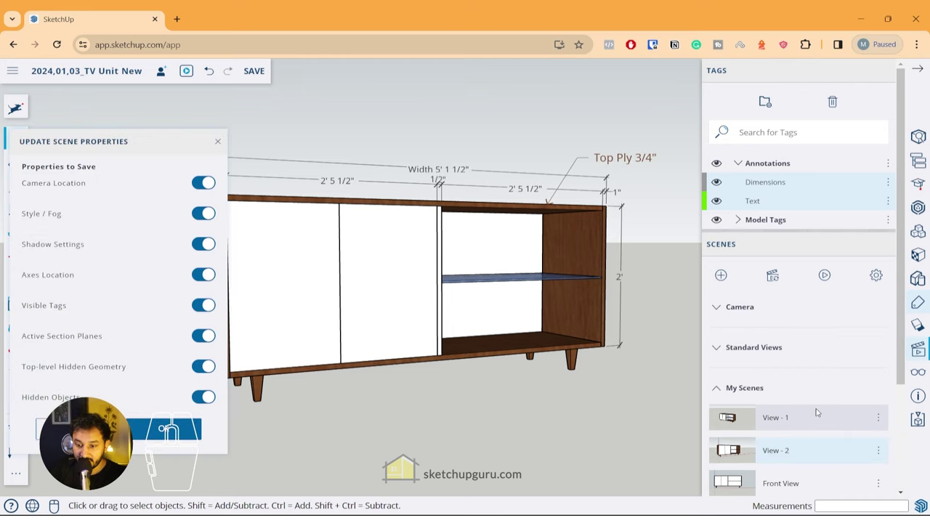
{"action": "left_click", "coordinate": [717, 164]}
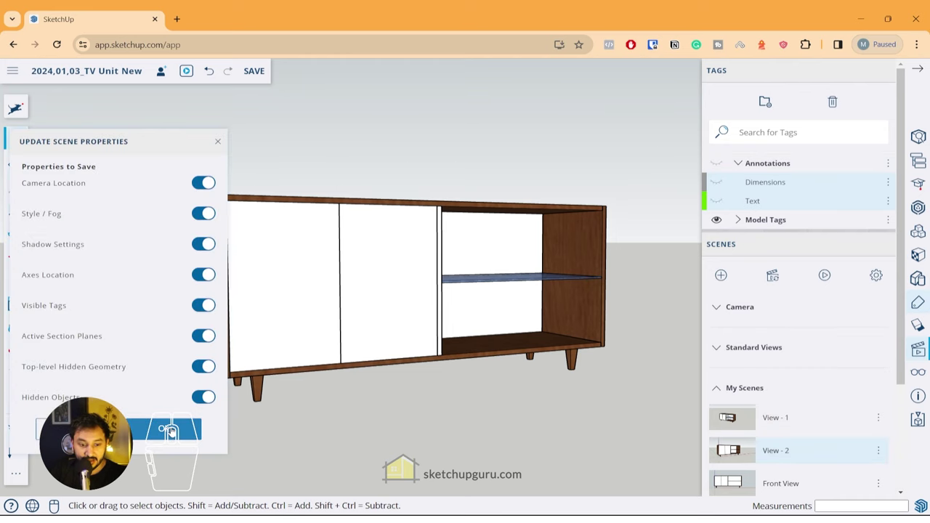
{"action": "left_click", "coordinate": [167, 428]}
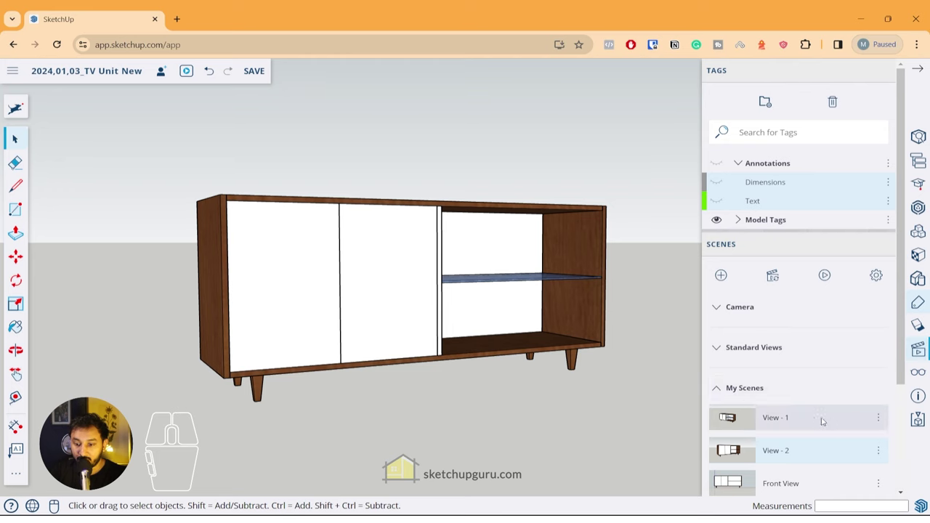
{"action": "scroll", "coordinate": [764, 417], "scroll_direction": "down", "scroll_amount": 2}
{"action": "middle_click_drag", "start_coordinate": [565, 386], "coordinate": [551, 399]}
{"action": "left_click", "coordinate": [738, 163]}
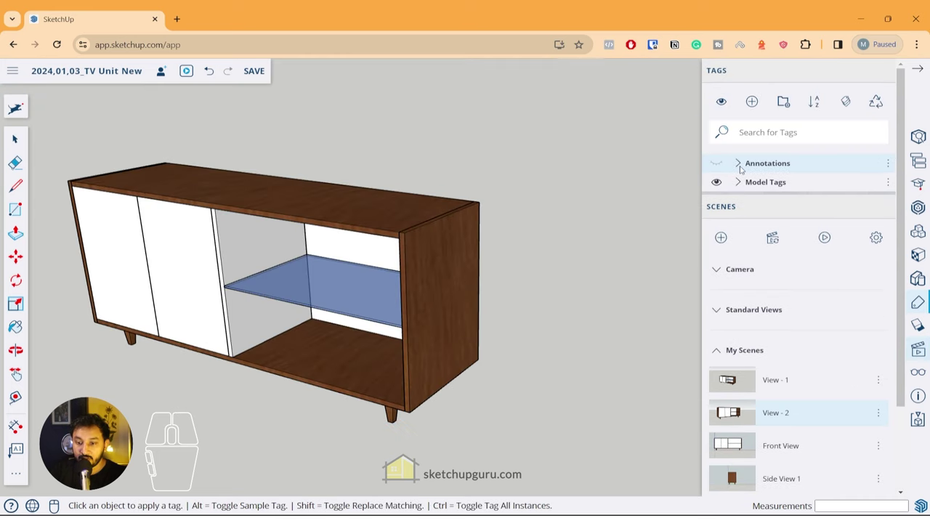
{"action": "left_click", "coordinate": [813, 104]}
{"action": "left_click", "coordinate": [813, 104]}
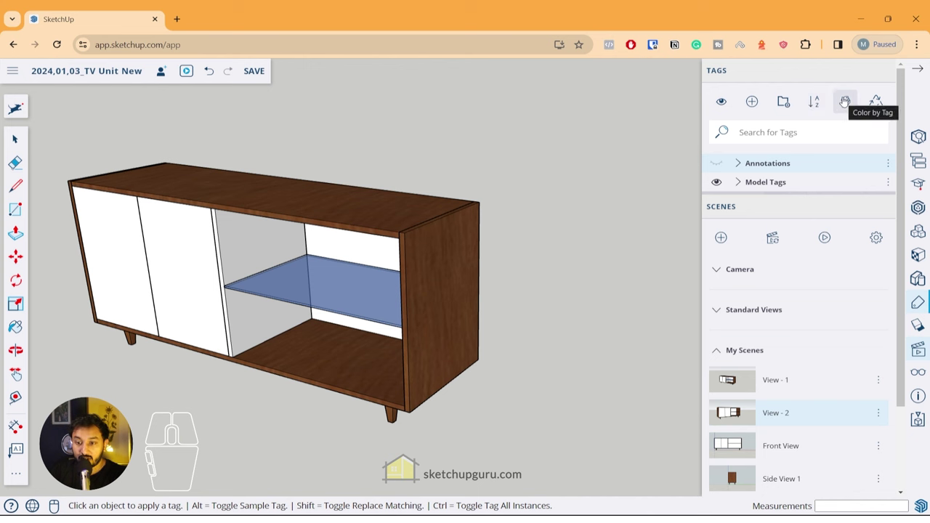
{"action": "left_click", "coordinate": [846, 102]}
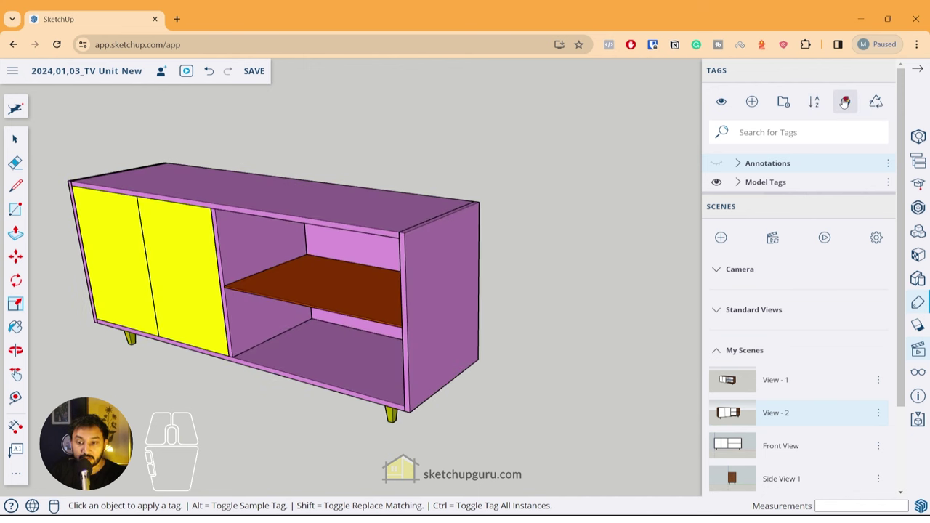
{"action": "scroll", "coordinate": [590, 297], "scroll_direction": "down", "scroll_amount": 2}
{"action": "scroll", "coordinate": [383, 342], "scroll_direction": "up", "scroll_amount": 4}
{"action": "middle_click_drag", "start_coordinate": [383, 342], "coordinate": [247, 196]}
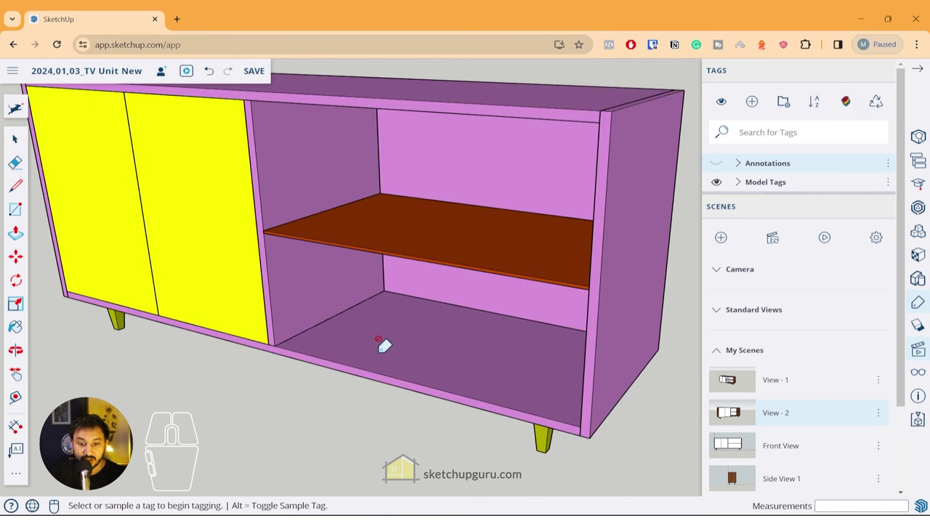
{"action": "middle_click_drag", "start_coordinate": [421, 342], "coordinate": [429, 336]}
{"action": "middle_click_drag", "start_coordinate": [575, 260], "coordinate": [489, 331]}
{"action": "scroll", "coordinate": [489, 331], "scroll_direction": "down", "scroll_amount": 3}
{"action": "scroll", "coordinate": [489, 331], "scroll_direction": "up", "scroll_amount": 2}
{"action": "key", "text": "space"}
{"action": "key", "text": "r"}
{"action": "left_click", "coordinate": [521, 393]}
{"action": "left_click", "coordinate": [620, 389]}
{"action": "key", "text": "space"}
{"action": "left_click", "coordinate": [562, 404]}
{"action": "key", "text": "g"}
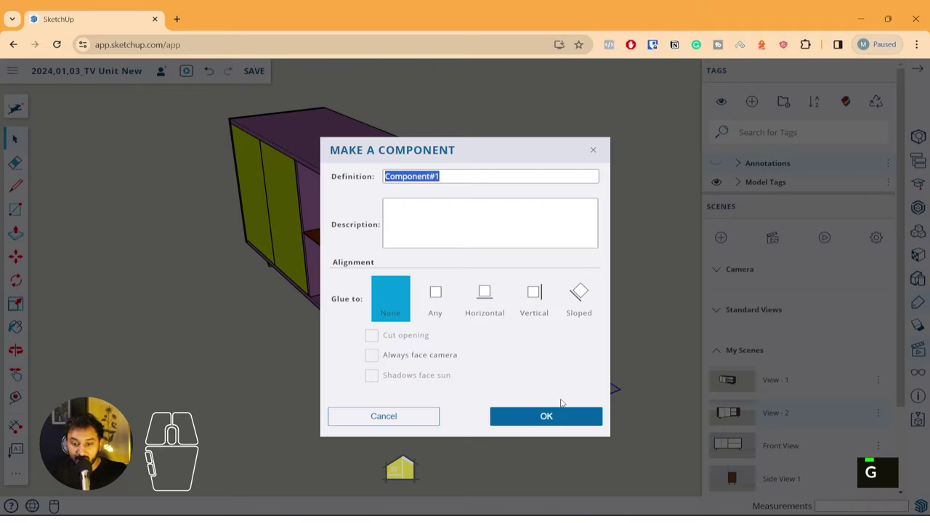
{"action": "key", "text": "Escape"}
{"action": "key", "text": "p"}
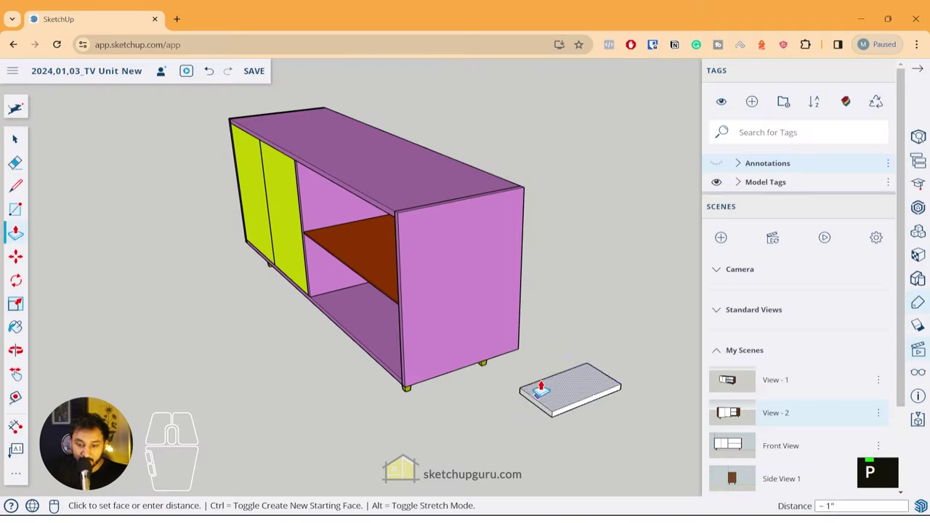
{"action": "left_click_drag", "start_coordinate": [544, 380], "coordinate": [557, 363]}
{"action": "key", "text": "space"}
{"action": "key", "text": "Escape"}
{"action": "triple_click", "coordinate": [580, 379]}
{"action": "right_click", "coordinate": [580, 379]}
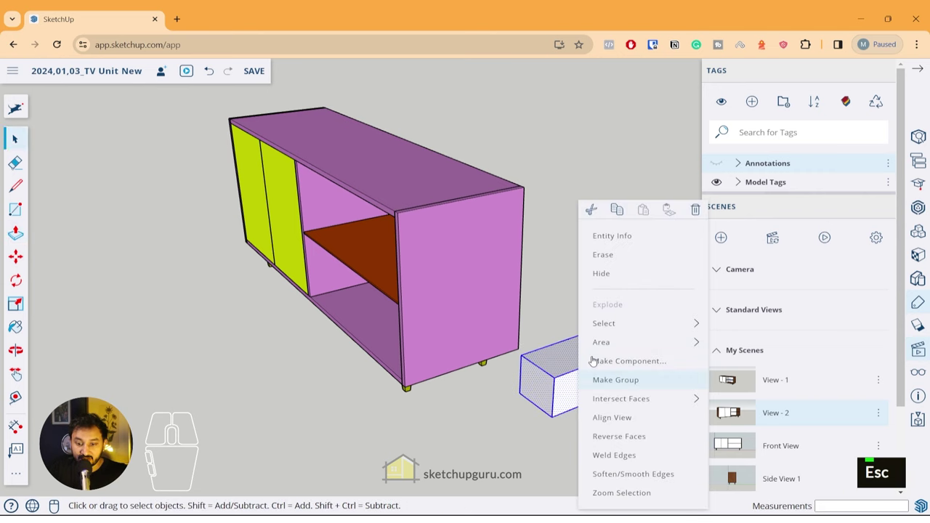
{"action": "left_click", "coordinate": [617, 380]}
{"action": "middle_click_drag", "start_coordinate": [524, 396], "coordinate": [527, 356]}
{"action": "key", "text": "space"}
{"action": "left_click", "coordinate": [737, 182]}
{"action": "left_click", "coordinate": [773, 241]}
{"action": "left_click", "coordinate": [603, 359]}
{"action": "left_click", "coordinate": [845, 102]}
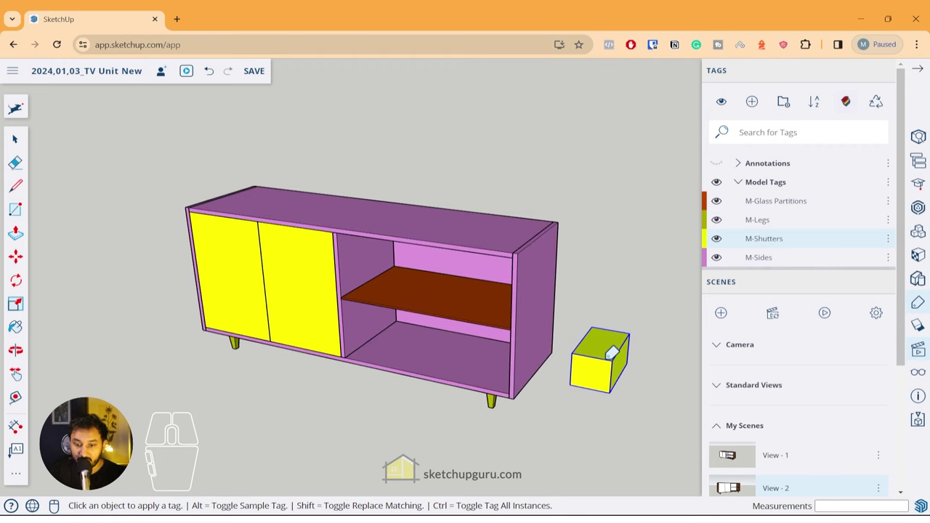
{"action": "middle_click_drag", "start_coordinate": [615, 343], "coordinate": [551, 377]}
{"action": "key", "text": "ctrl+z"}
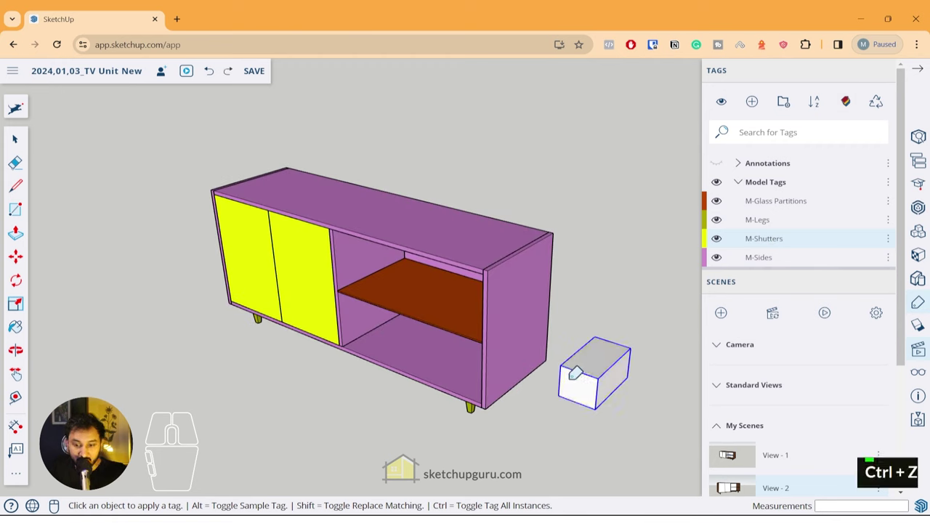
{"action": "left_click", "coordinate": [600, 355]}
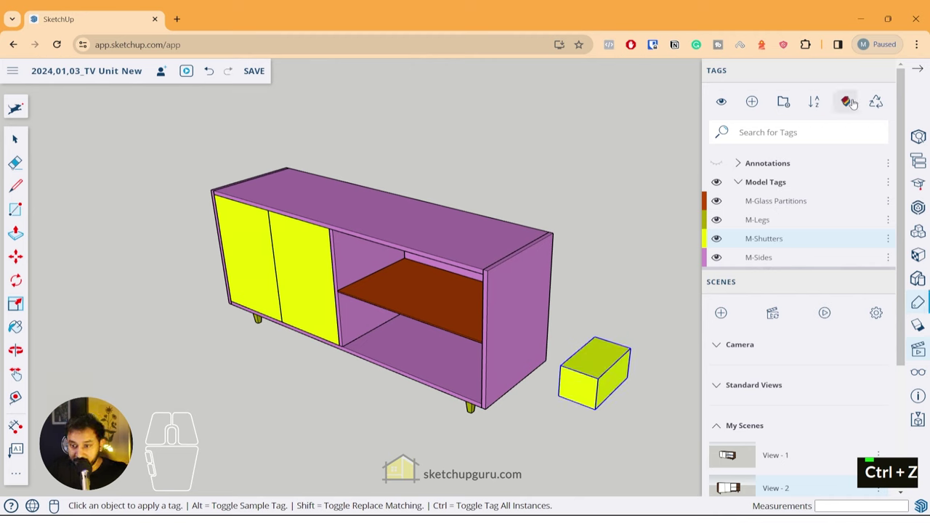
{"action": "key", "text": "space"}
{"action": "key", "text": "Delete"}
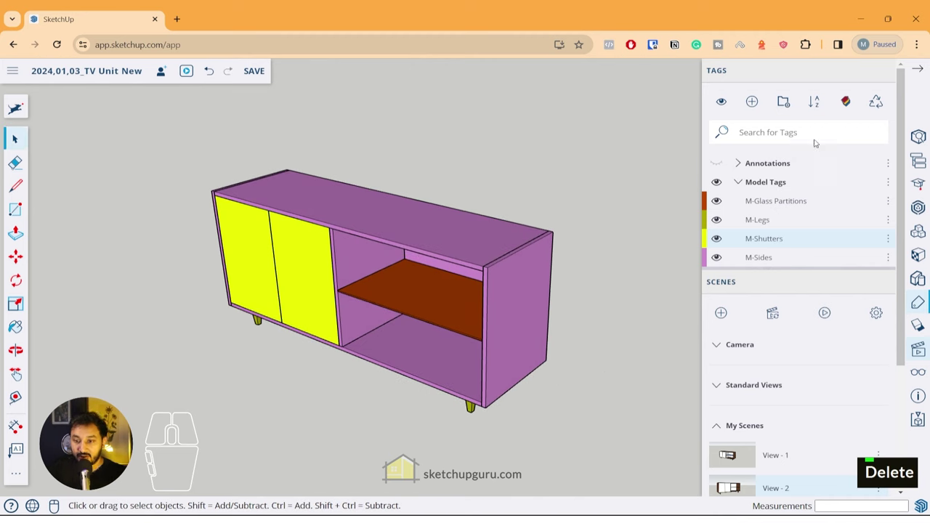
{"action": "left_click", "coordinate": [846, 101]}
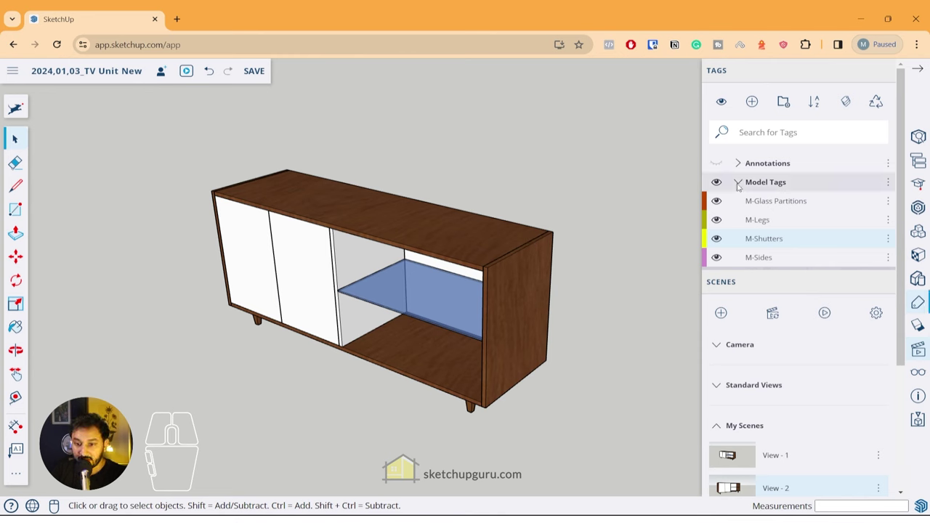
{"action": "left_click", "coordinate": [876, 104]}
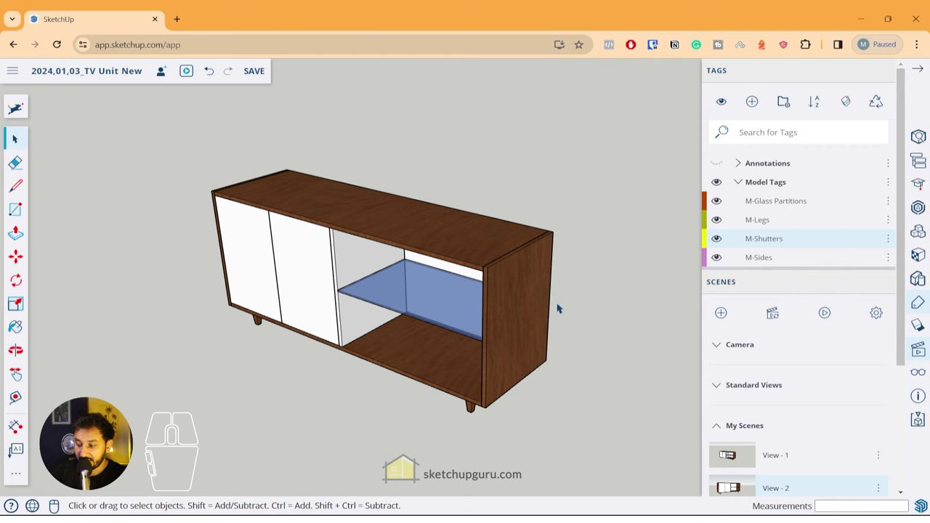
{"action": "middle_click_drag", "start_coordinate": [558, 309], "coordinate": [476, 311], "text": "shift"}
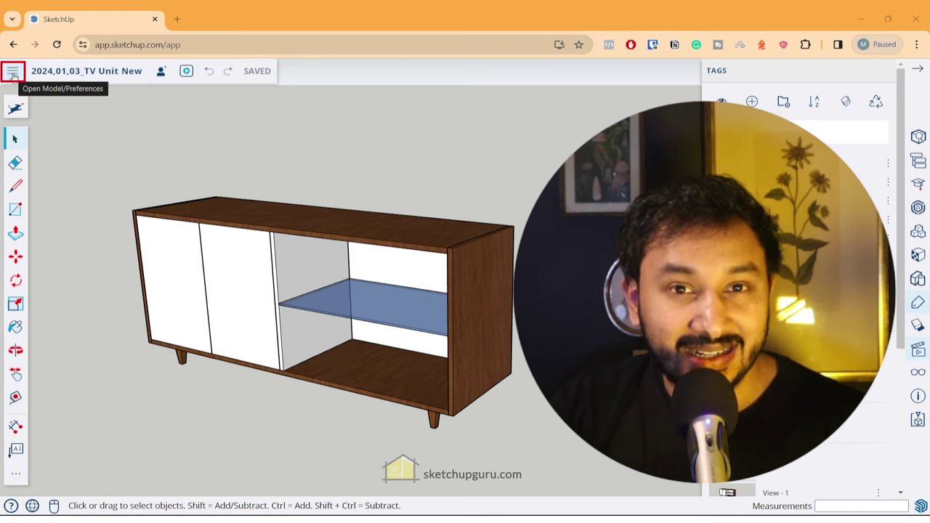
- Import '2024,01,12_Tetris Model Final' from Trimble Connect as a component and place it
{"action": "left_click", "coordinate": [13, 73]}
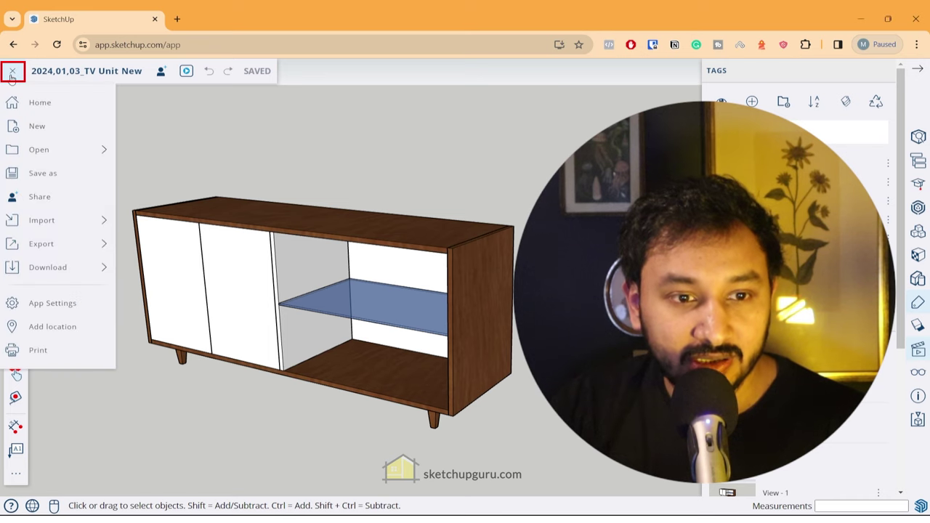
{"action": "mouse_move", "coordinate": [67, 223]}
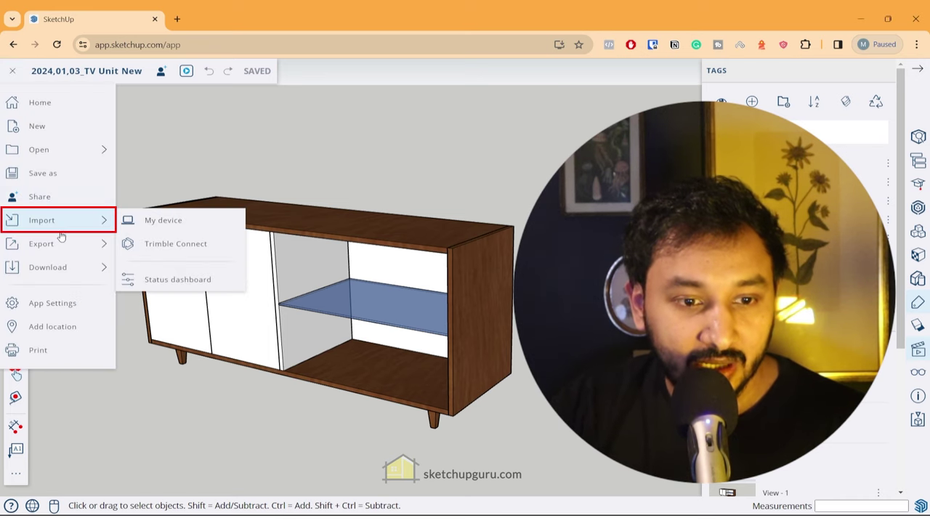
{"action": "left_click", "coordinate": [207, 247]}
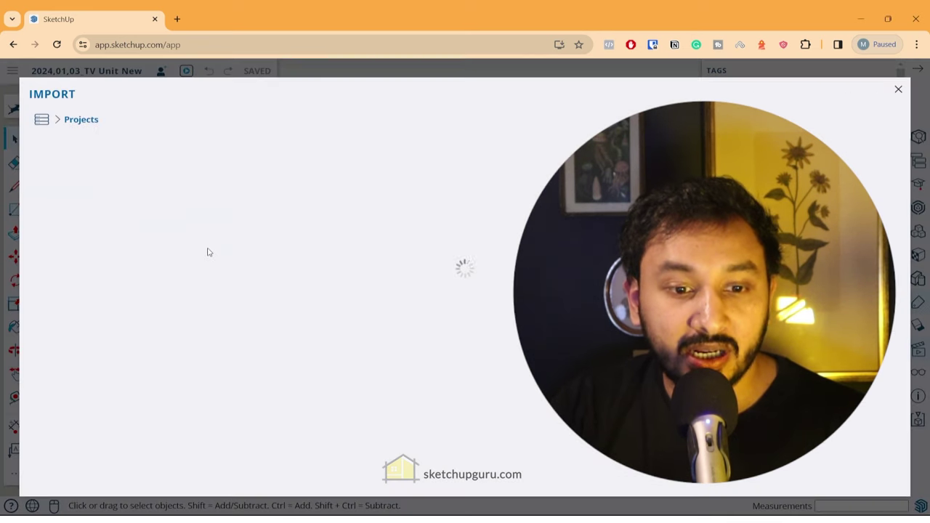
{"action": "left_click", "coordinate": [154, 258]}
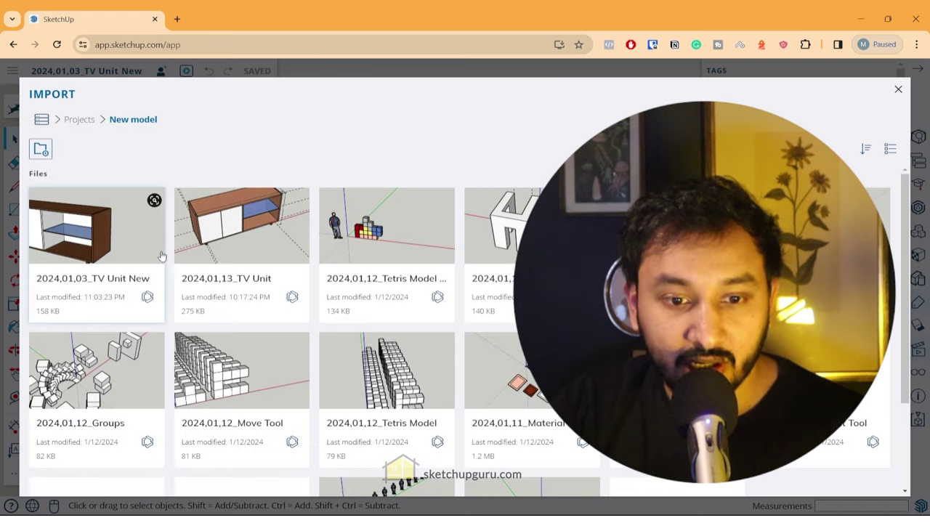
{"action": "left_click", "coordinate": [381, 232]}
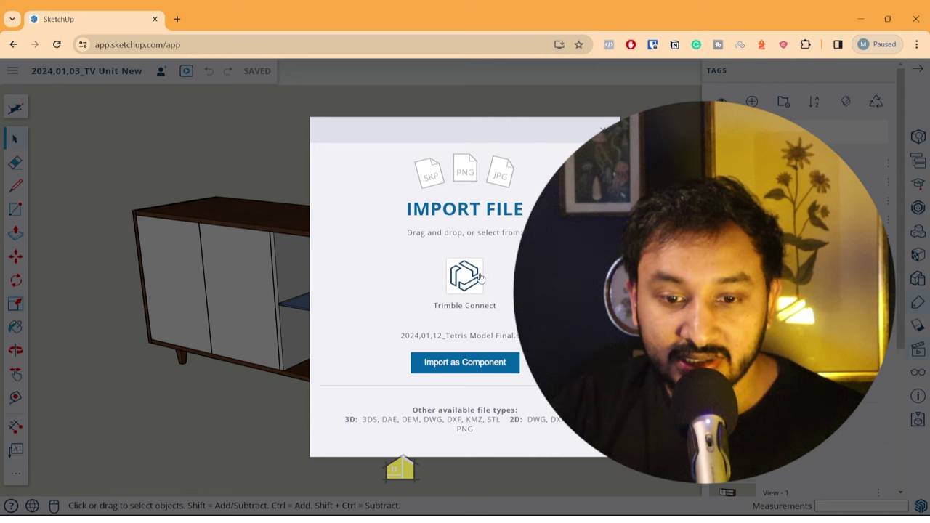
{"action": "left_click", "coordinate": [475, 367]}
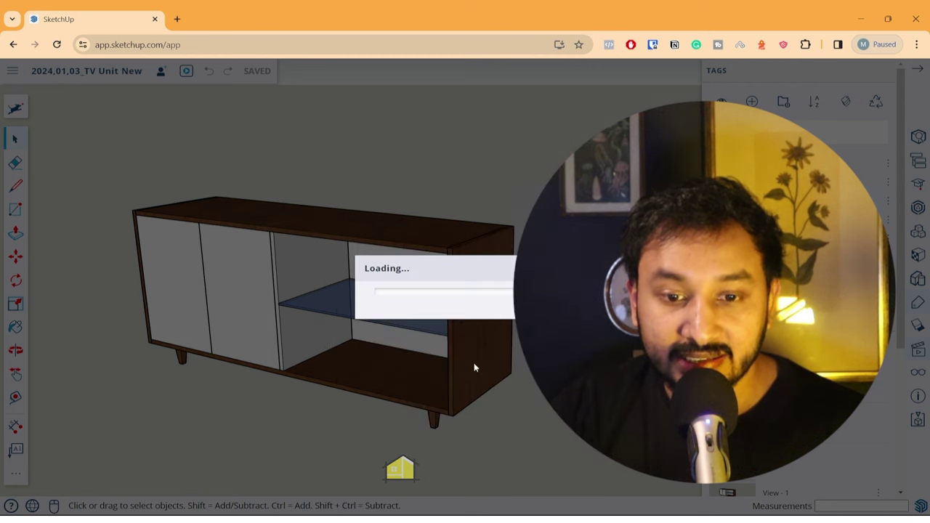
{"action": "scroll", "coordinate": [474, 364], "scroll_direction": "down", "scroll_amount": 3}
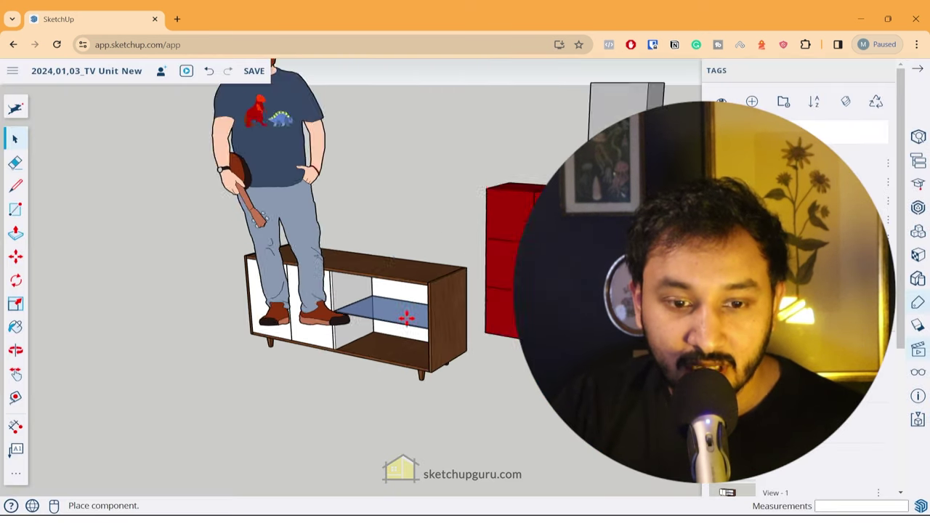
{"action": "scroll", "coordinate": [376, 266], "scroll_direction": "down", "scroll_amount": 3}
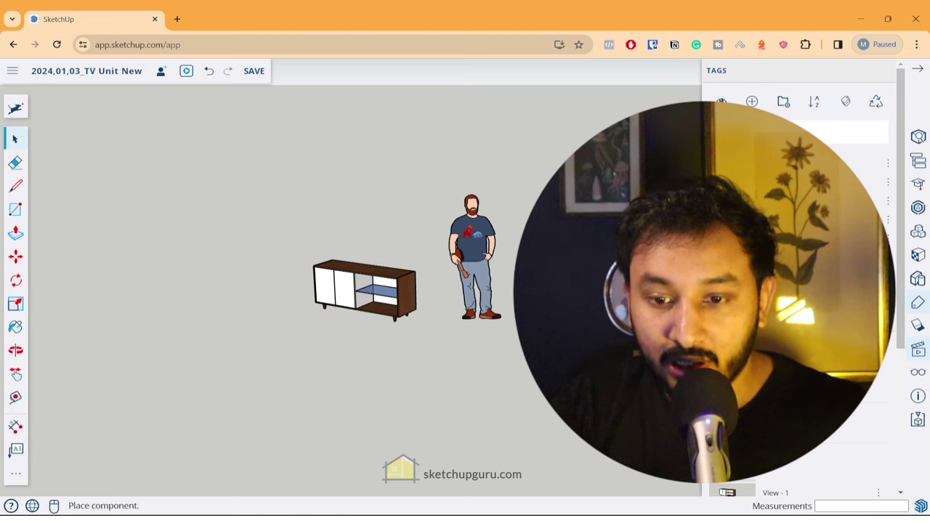
{"action": "left_click", "coordinate": [451, 264]}
- Delete the figure from inside the imported Tetris group
{"action": "middle_click_drag", "start_coordinate": [451, 264], "coordinate": [458, 261]}
{"action": "key", "text": "space"}
{"action": "scroll", "coordinate": [458, 262], "scroll_direction": "down", "scroll_amount": 3}
{"action": "scroll", "coordinate": [491, 295], "scroll_direction": "up", "scroll_amount": 5}
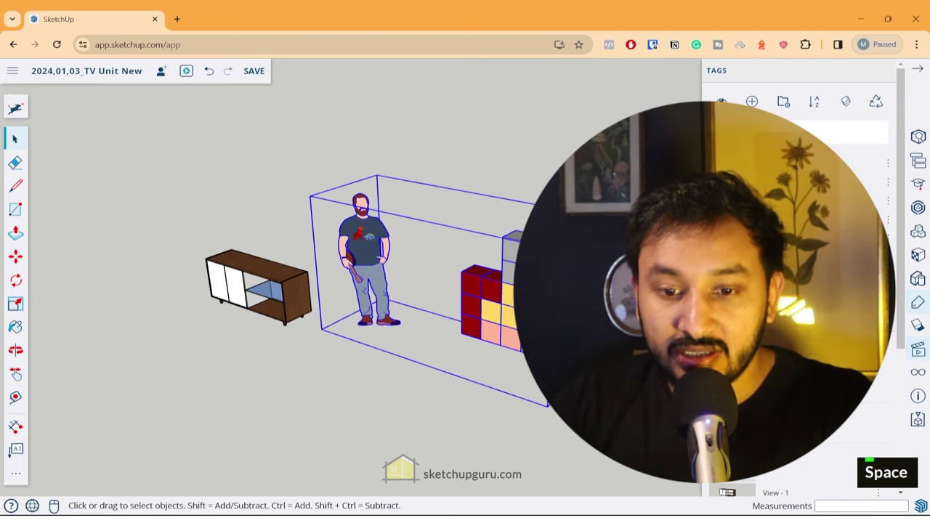
{"action": "double_click", "coordinate": [359, 282]}
{"action": "left_click", "coordinate": [362, 256]}
{"action": "key", "text": "Delete"}
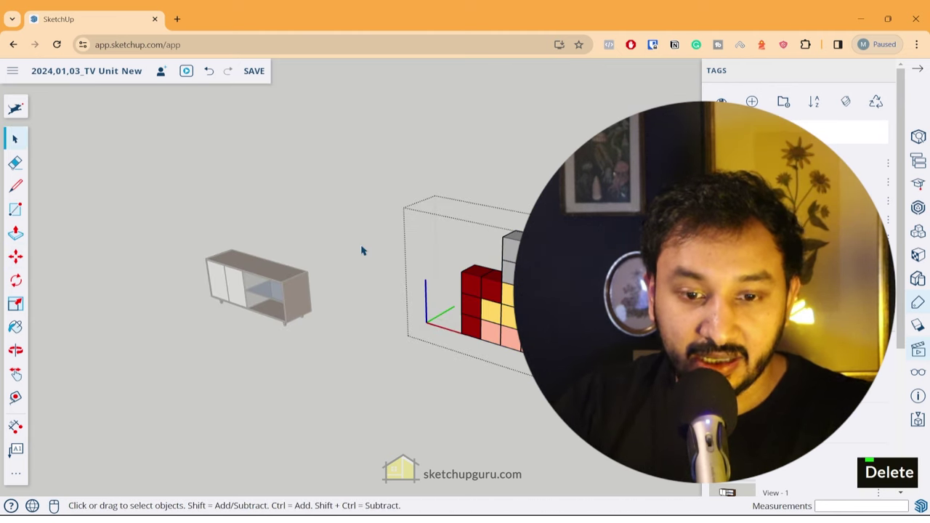
{"action": "key", "text": "Escape"}
{"action": "middle_click_drag", "start_coordinate": [456, 288], "coordinate": [512, 297]}
- Move the cube stack onto the top of the TV cabinet
{"action": "key", "text": "m"}
{"action": "left_click", "coordinate": [465, 335]}
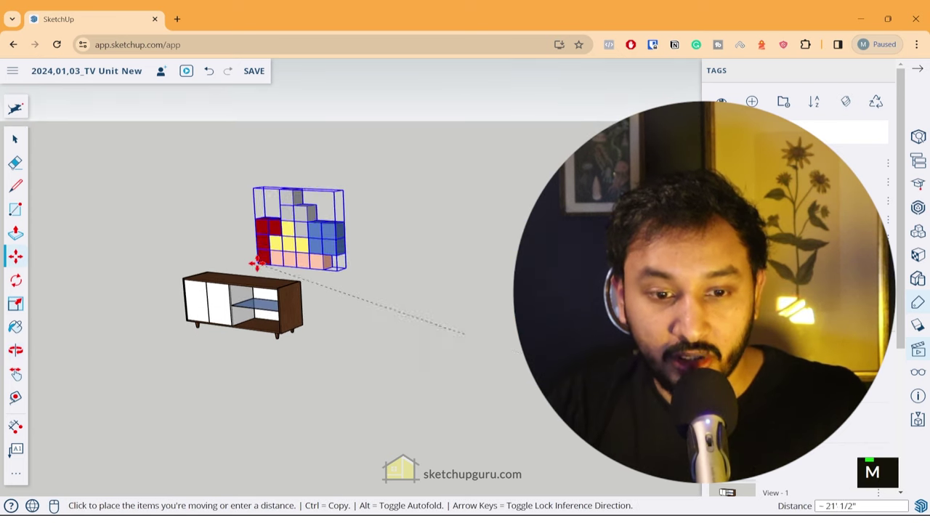
{"action": "scroll", "coordinate": [261, 356], "scroll_direction": "up", "scroll_amount": 2}
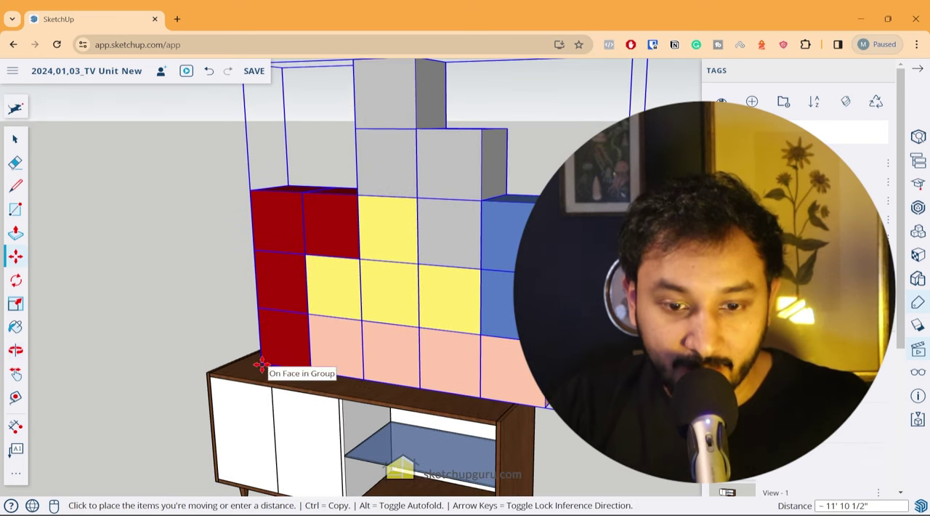
{"action": "left_click", "coordinate": [269, 373]}
{"action": "key", "text": "space"}
{"action": "scroll", "coordinate": [368, 393], "scroll_direction": "down", "scroll_amount": 2}
{"action": "middle_click_drag", "start_coordinate": [369, 393], "coordinate": [396, 371]}
- Scale the cube stack down uniformly to about 0.13 of its size
{"action": "key", "text": "s"}
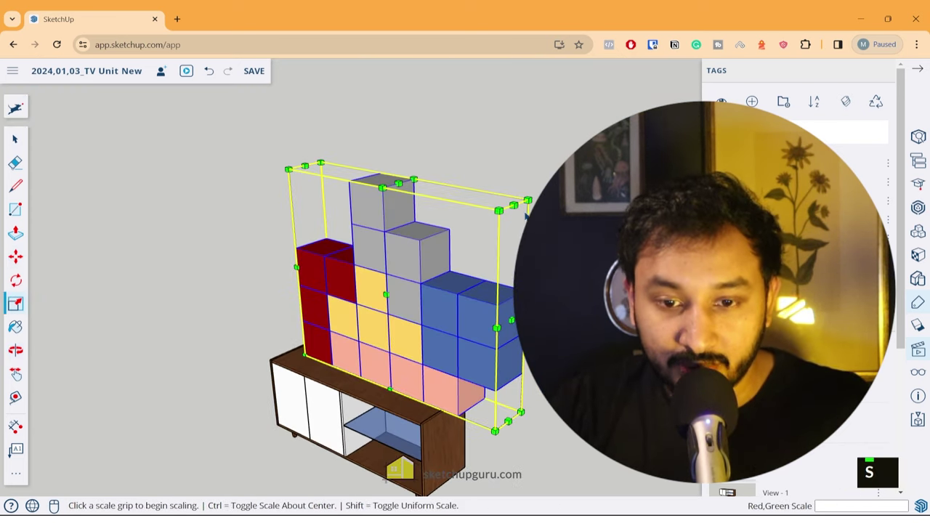
{"action": "left_click", "coordinate": [529, 200]}
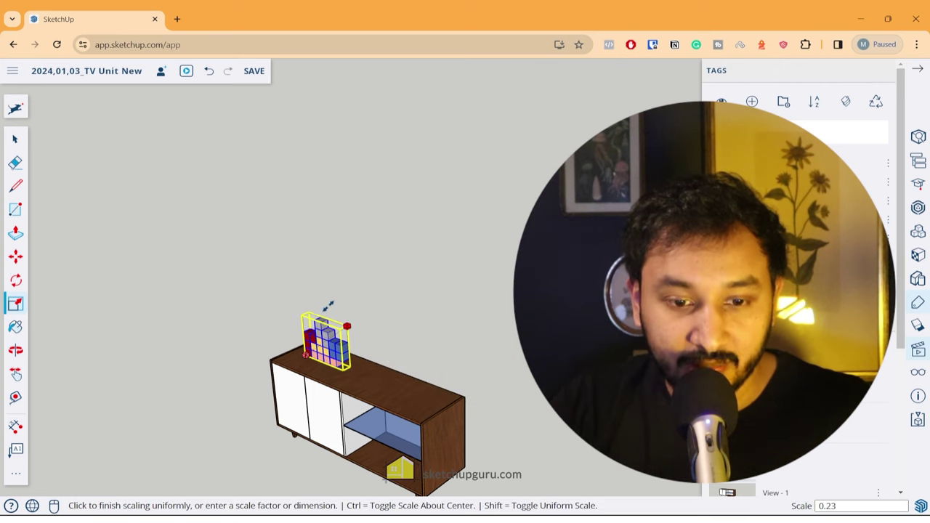
{"action": "left_click", "coordinate": [310, 317]}
{"action": "scroll", "coordinate": [320, 324], "scroll_direction": "down", "scroll_amount": 1}
{"action": "key", "text": "space"}
{"action": "scroll", "coordinate": [327, 342], "scroll_direction": "up", "scroll_amount": 3}
{"action": "middle_click_drag", "start_coordinate": [328, 342], "coordinate": [224, 305]}
{"action": "scroll", "coordinate": [320, 258], "scroll_direction": "down", "scroll_amount": 2}
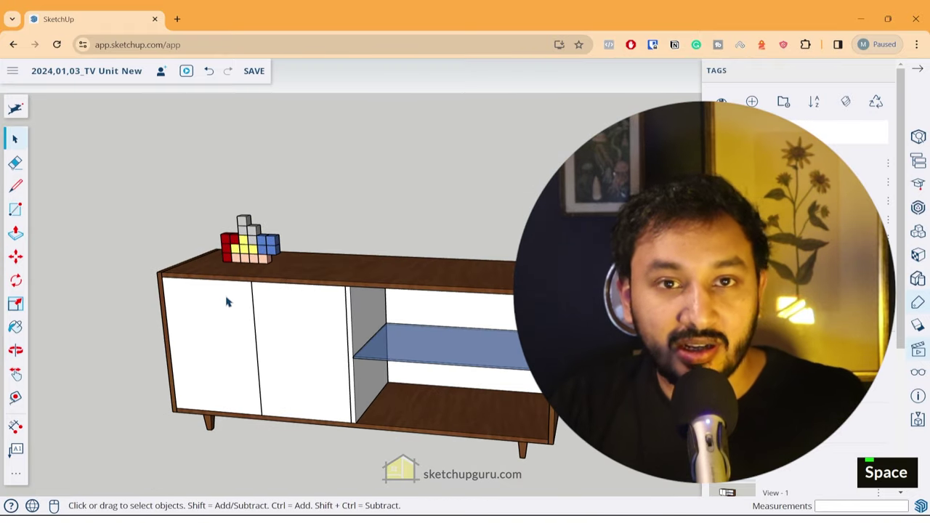
{"action": "middle_click_drag", "start_coordinate": [339, 321], "coordinate": [484, 294]}
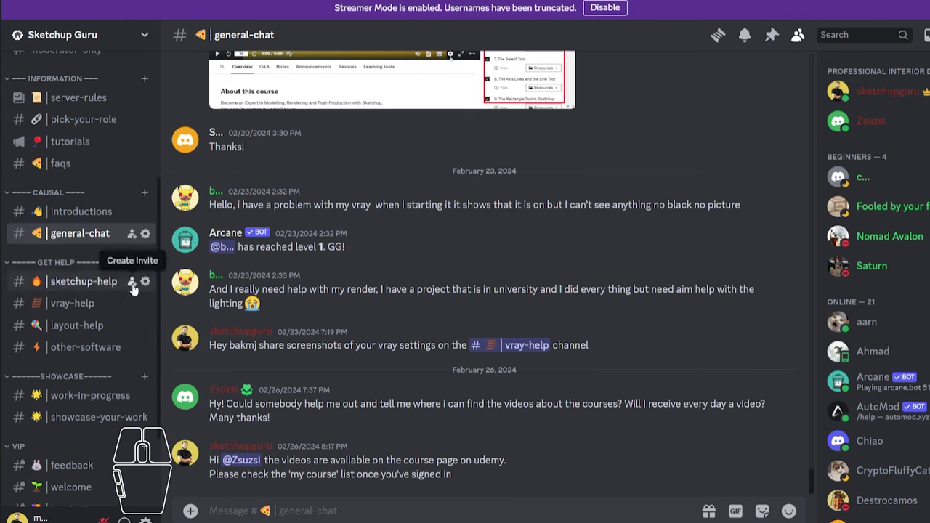
- Open the #showcase-your-work channel and scroll through the members' posted renders
{"action": "scroll", "coordinate": [101, 338], "scroll_direction": "down", "scroll_amount": 3}
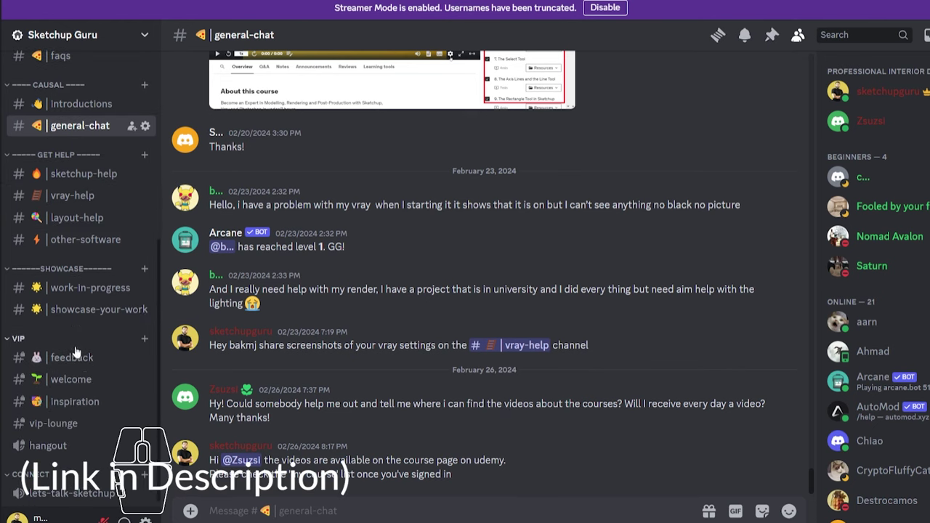
{"action": "left_click", "coordinate": [69, 314]}
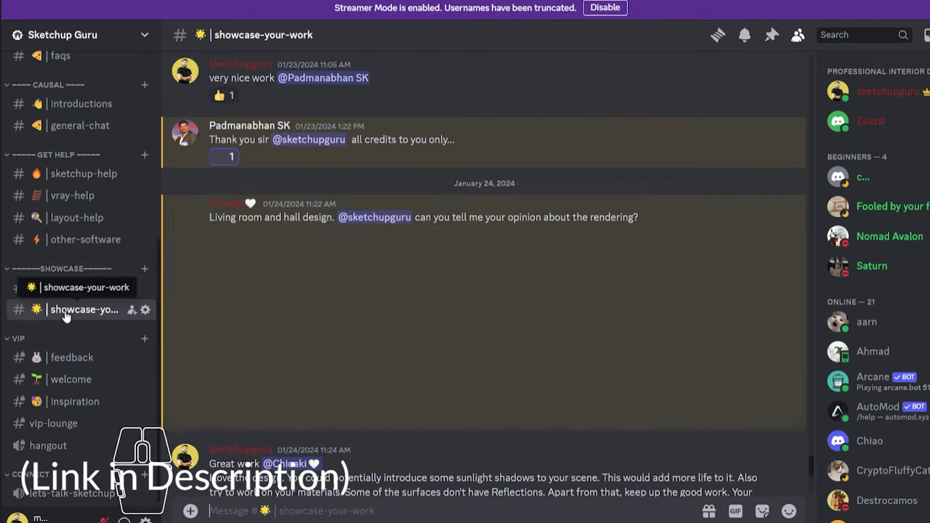
{"action": "scroll", "coordinate": [391, 309], "scroll_direction": "up", "scroll_amount": 10}
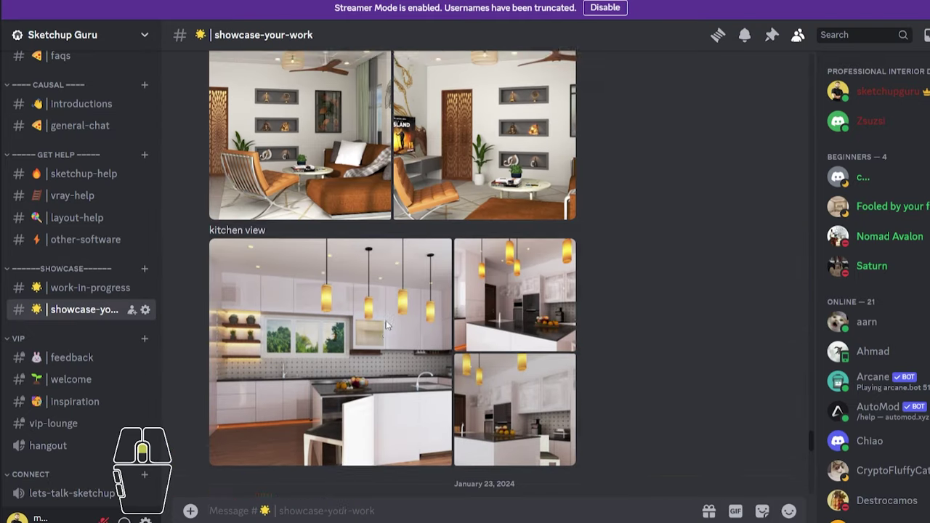
{"action": "scroll", "coordinate": [402, 316], "scroll_direction": "up", "scroll_amount": 10}
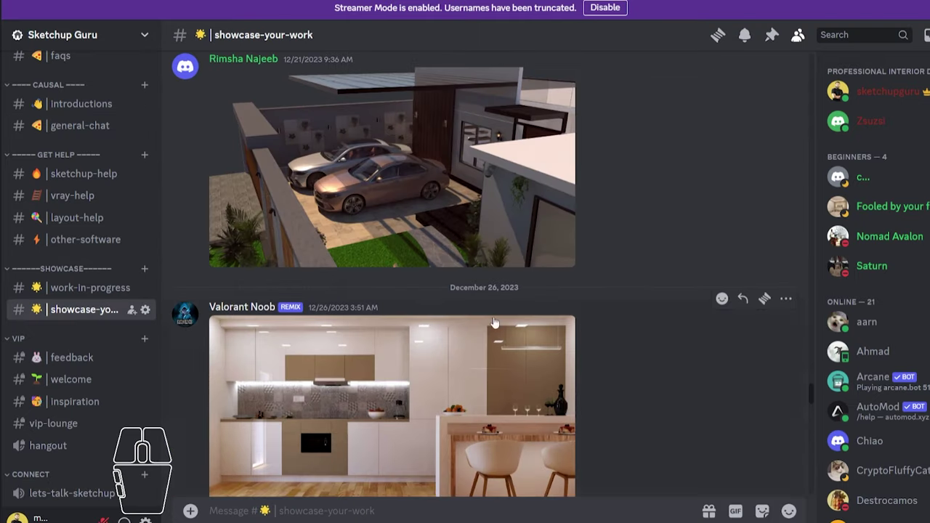
{"action": "scroll", "coordinate": [398, 362], "scroll_direction": "down", "scroll_amount": 5}
{"action": "scroll", "coordinate": [465, 346], "scroll_direction": "up", "scroll_amount": 3}
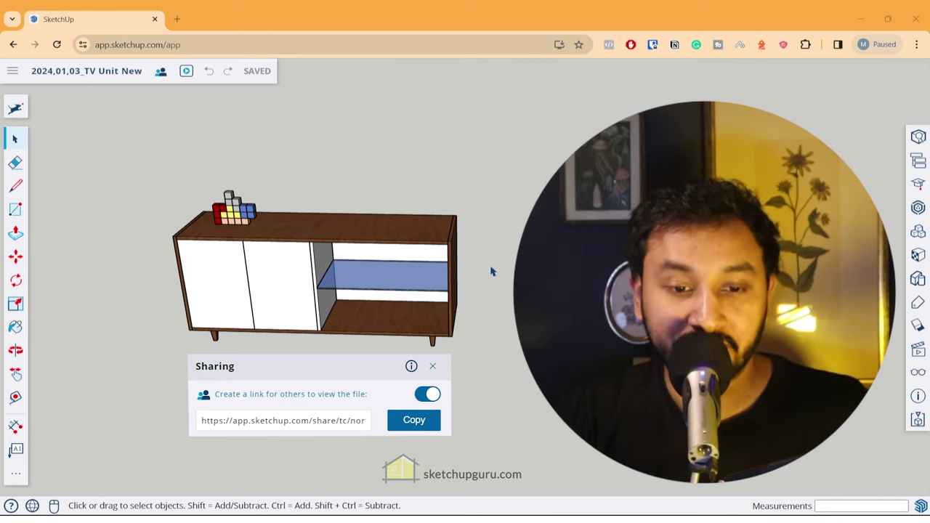
- Enable link sharing for the TV Unit model and copy its share link
{"action": "left_click", "coordinate": [433, 366]}
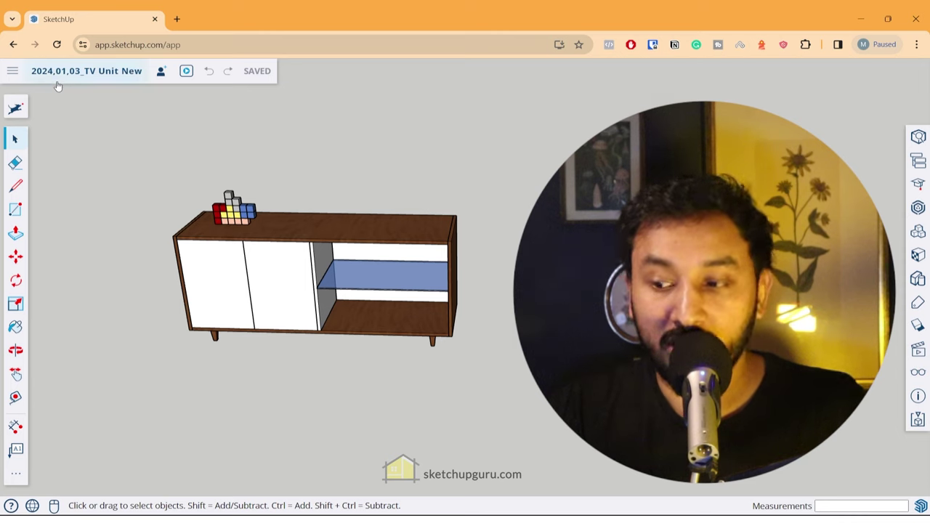
{"action": "left_click", "coordinate": [13, 70]}
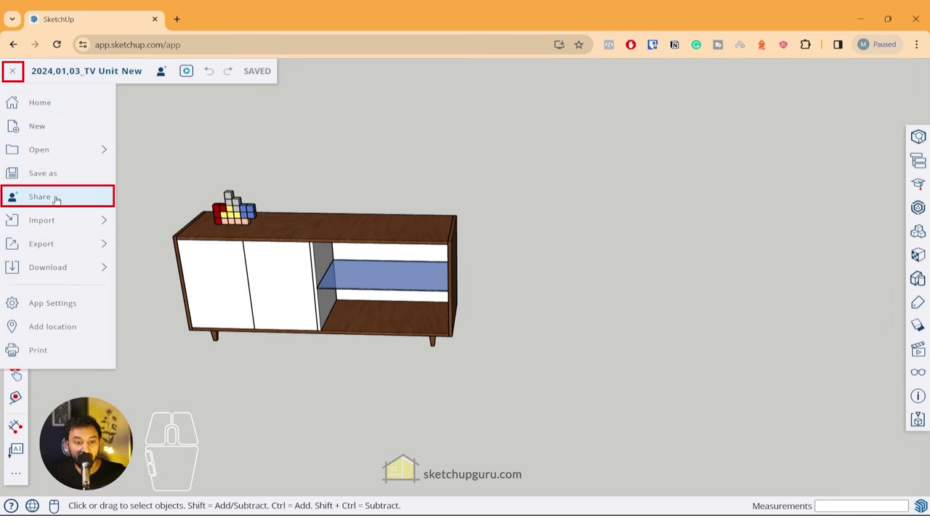
{"action": "left_click", "coordinate": [56, 198]}
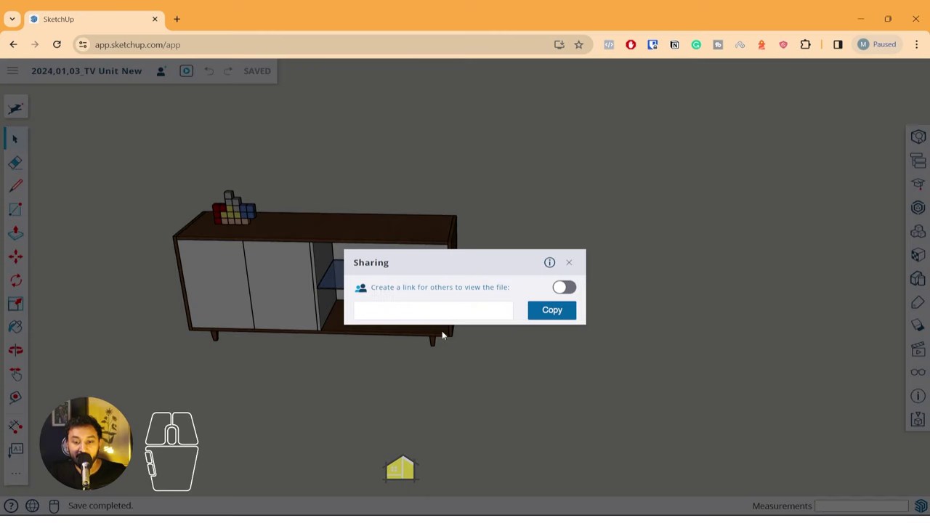
{"action": "left_click", "coordinate": [564, 289]}
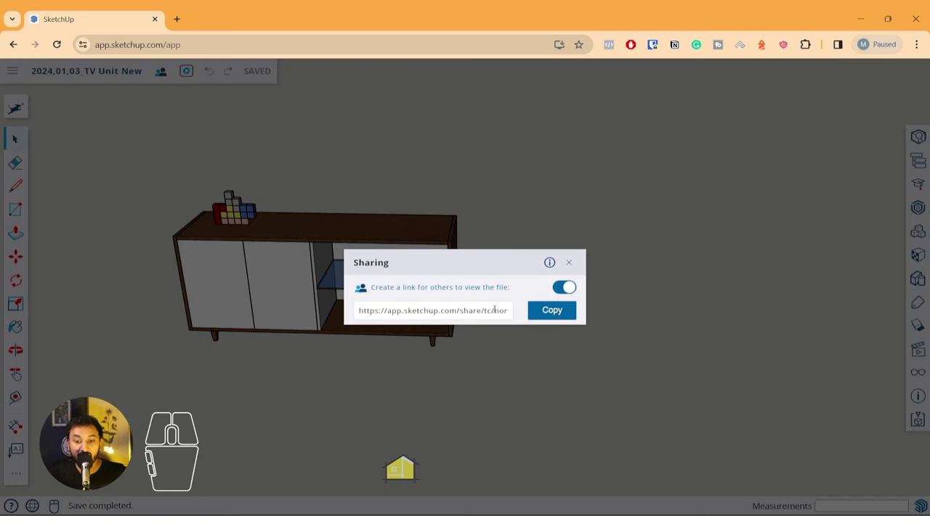
{"action": "left_click", "coordinate": [550, 311]}
{"action": "mouse_move", "coordinate": [552, 271]}
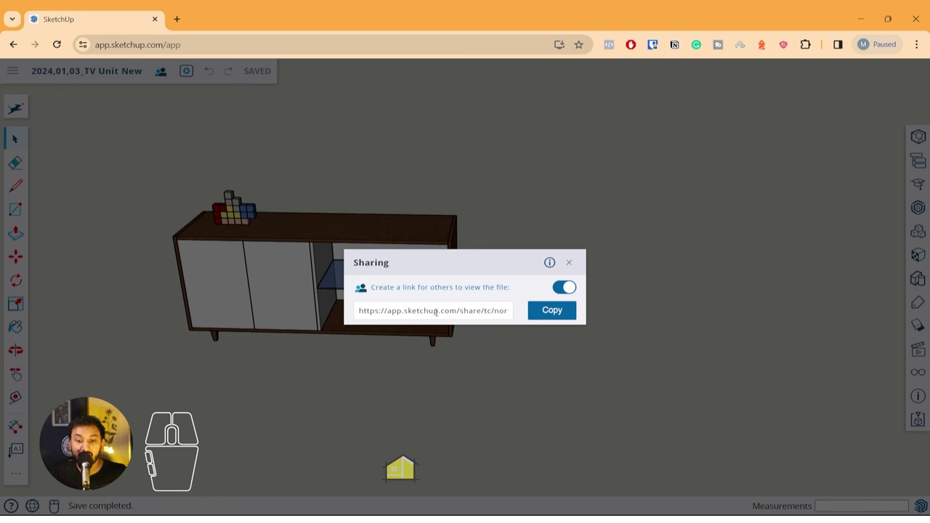
{"action": "left_click", "coordinate": [569, 312]}
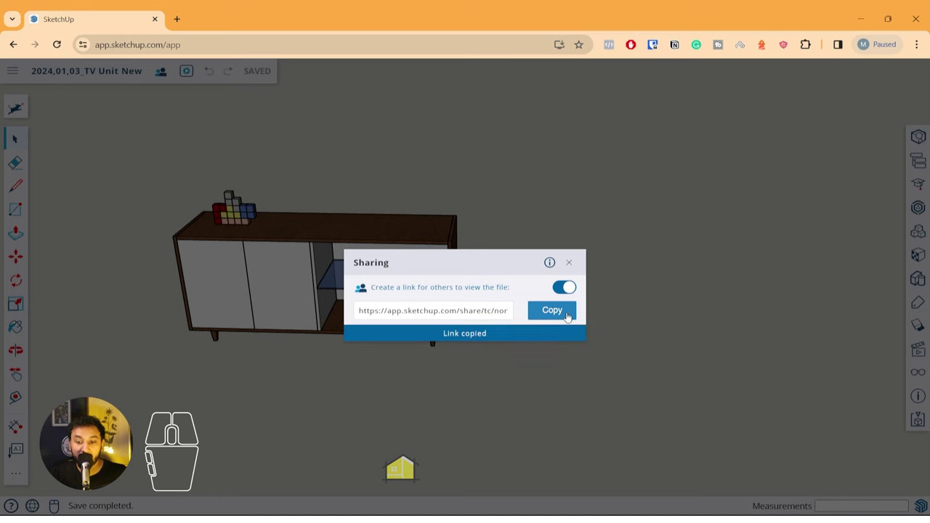
- Close the sharing dialog, save the model with Ctrl+S, and open an incognito window
{"action": "left_click", "coordinate": [569, 263]}
{"action": "key", "text": "ctrl+s"}
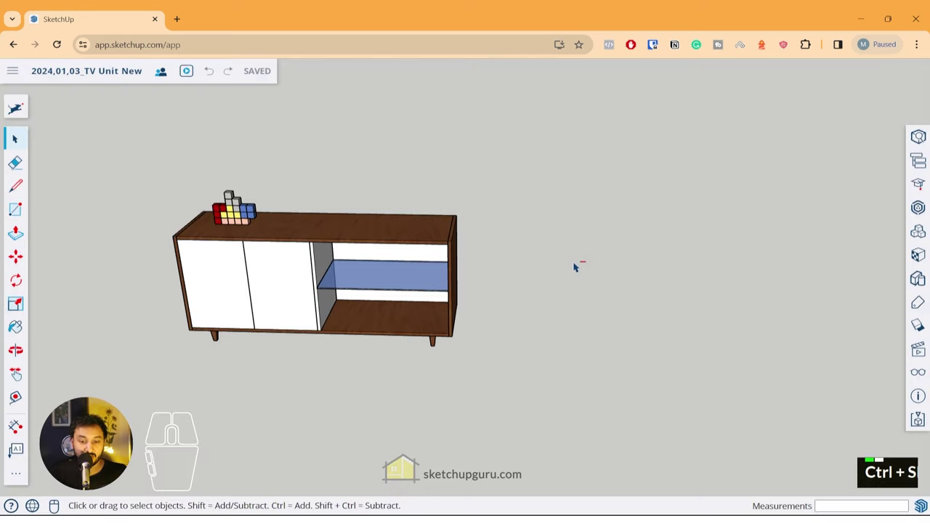
{"action": "key", "text": "ctrl+shift+n"}
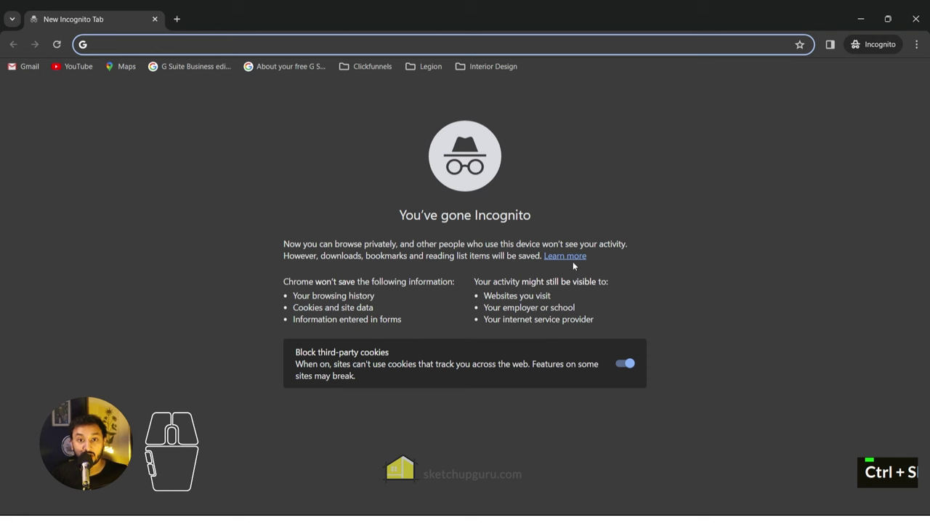
- Load the copied TV unit share link in the incognito window and view the cabinet's side and top
{"action": "key", "text": "ctrl+v"}
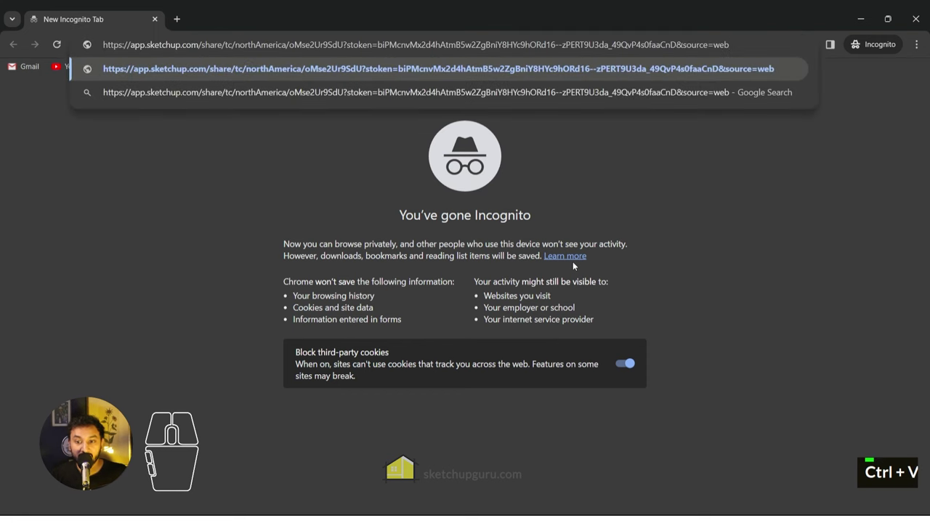
{"action": "key", "text": "Return"}
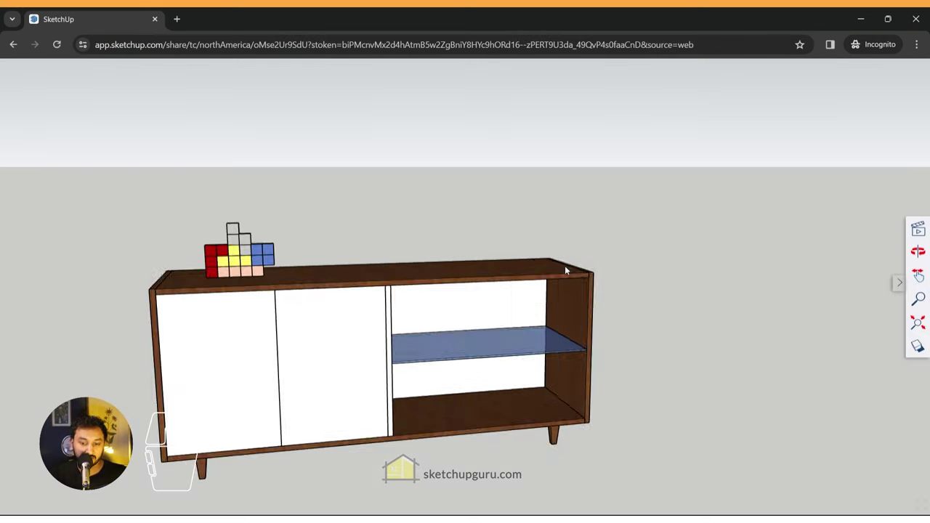
{"action": "scroll", "coordinate": [509, 263], "scroll_direction": "down", "scroll_amount": 3}
{"action": "middle_click_drag", "start_coordinate": [321, 389], "coordinate": [450, 218]}
{"action": "scroll", "coordinate": [400, 310], "scroll_direction": "up", "scroll_amount": 5}
{"action": "scroll", "coordinate": [632, 263], "scroll_direction": "up", "scroll_amount": 5}
- Orbit the shared cabinet to inspect the open shelf and its underside
{"action": "middle_click_drag", "start_coordinate": [632, 263], "coordinate": [315, 150]}
{"action": "scroll", "coordinate": [187, 245], "scroll_direction": "down", "scroll_amount": 3}
{"action": "scroll", "coordinate": [469, 254], "scroll_direction": "up", "scroll_amount": 5}
{"action": "scroll", "coordinate": [405, 191], "scroll_direction": "down", "scroll_amount": 3}
{"action": "middle_click_drag", "start_coordinate": [470, 253], "coordinate": [624, 316]}
{"action": "scroll", "coordinate": [673, 374], "scroll_direction": "down", "scroll_amount": 3}
{"action": "scroll", "coordinate": [561, 301], "scroll_direction": "up", "scroll_amount": 3}
{"action": "middle_click_drag", "start_coordinate": [611, 271], "coordinate": [879, 237]}
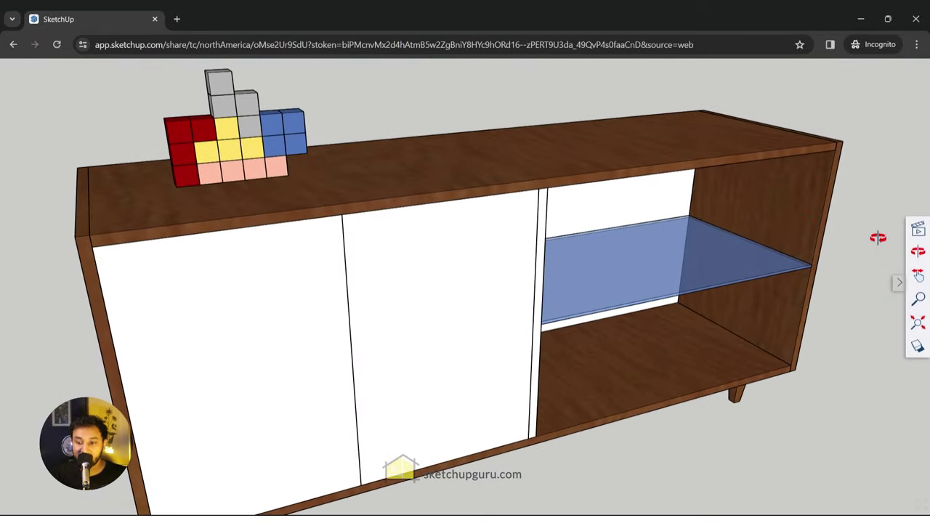
- Hide and re-show the viewer's navigation tools, then bring up the Scenes list
{"action": "left_click", "coordinate": [899, 284]}
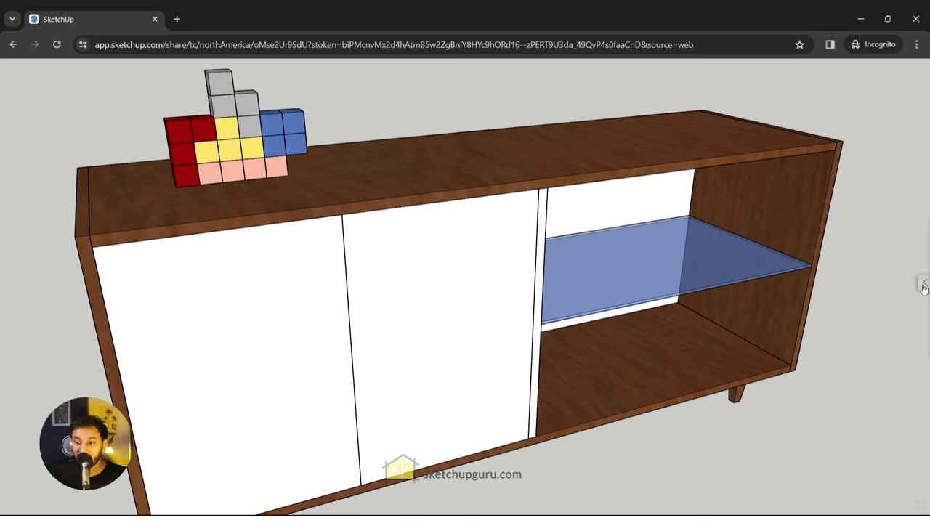
{"action": "left_click", "coordinate": [924, 287]}
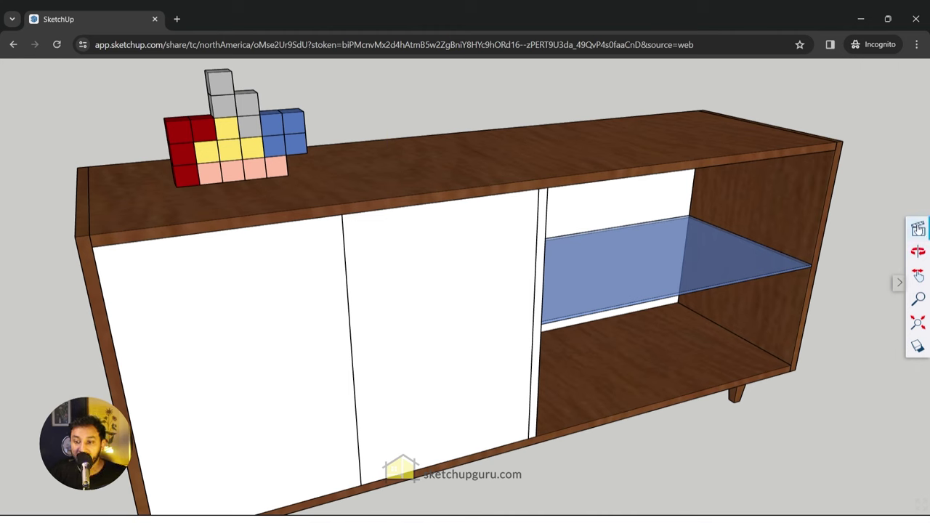
{"action": "left_click", "coordinate": [918, 229]}
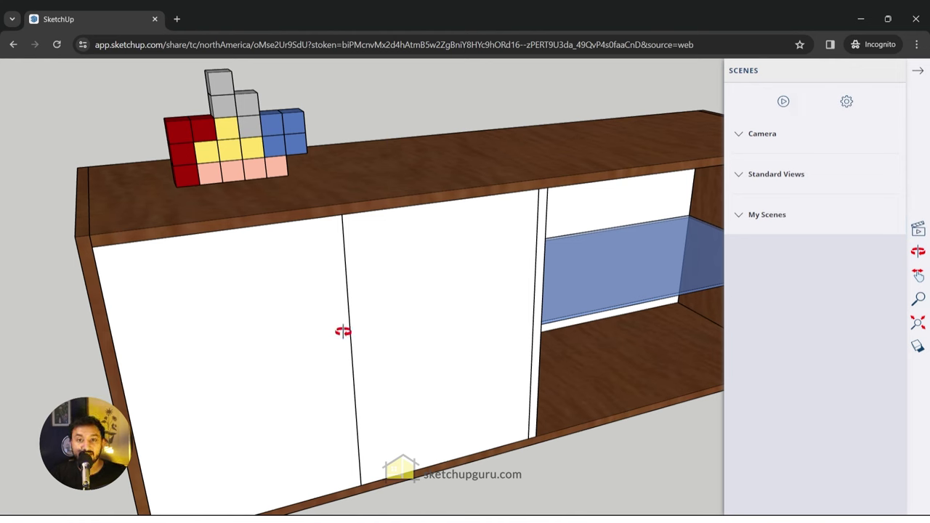
- Play the scenes animation and set an 11-second transition with a 6-second delay
{"action": "left_click", "coordinate": [783, 103]}
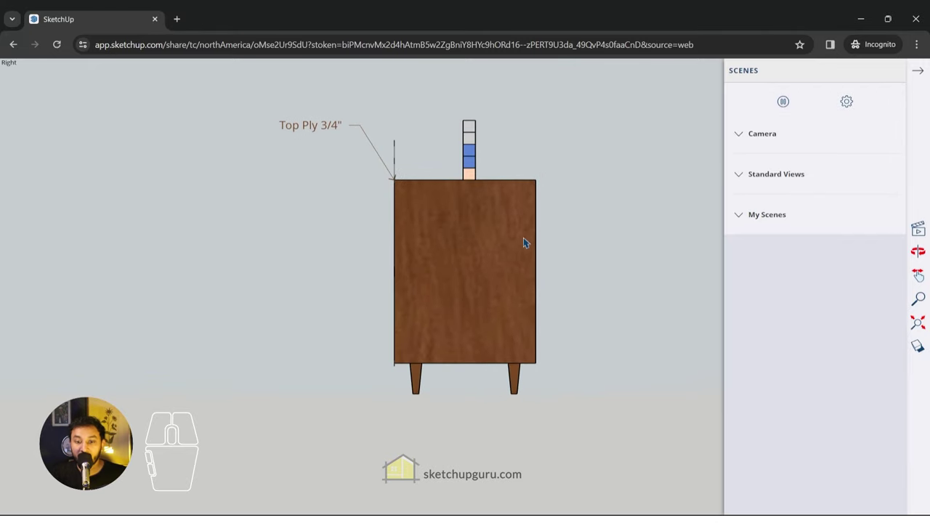
{"action": "left_click", "coordinate": [845, 103]}
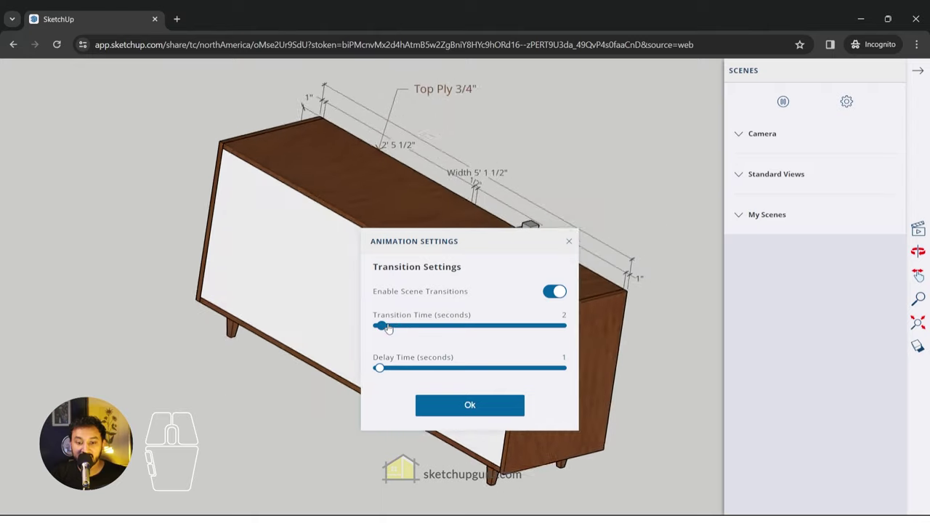
{"action": "left_click_drag", "start_coordinate": [387, 328], "coordinate": [399, 328]}
{"action": "left_click_drag", "start_coordinate": [429, 242], "coordinate": [676, 221]}
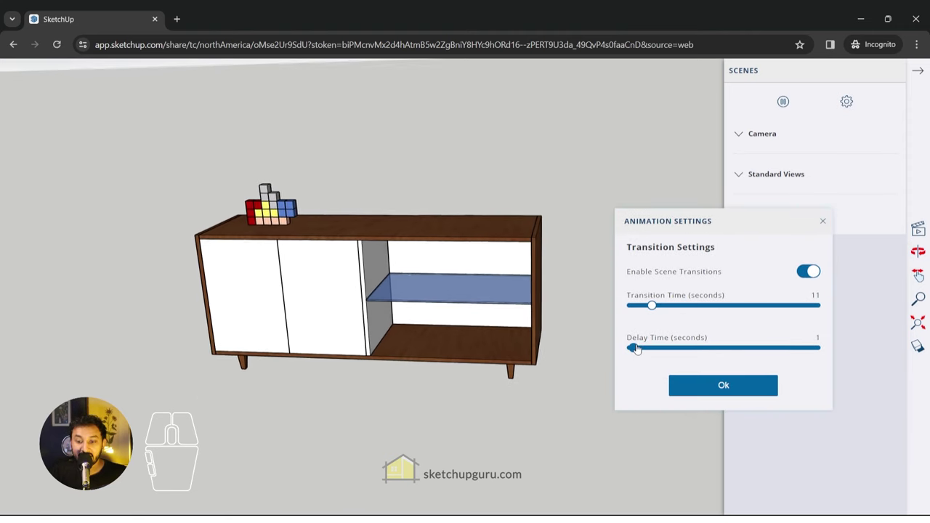
{"action": "left_click_drag", "start_coordinate": [634, 349], "coordinate": [644, 349]}
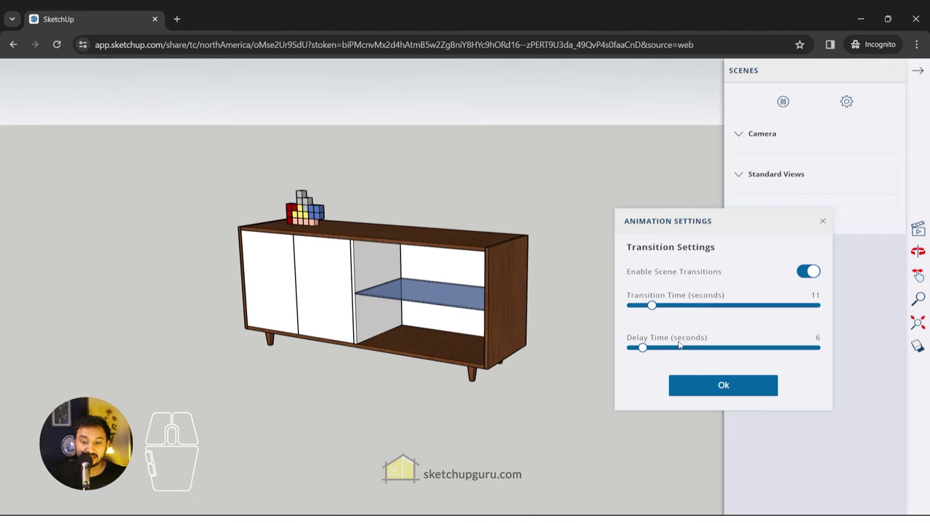
- Stop the animation and try the parallel and two-point perspective camera projections
{"action": "left_click", "coordinate": [690, 384]}
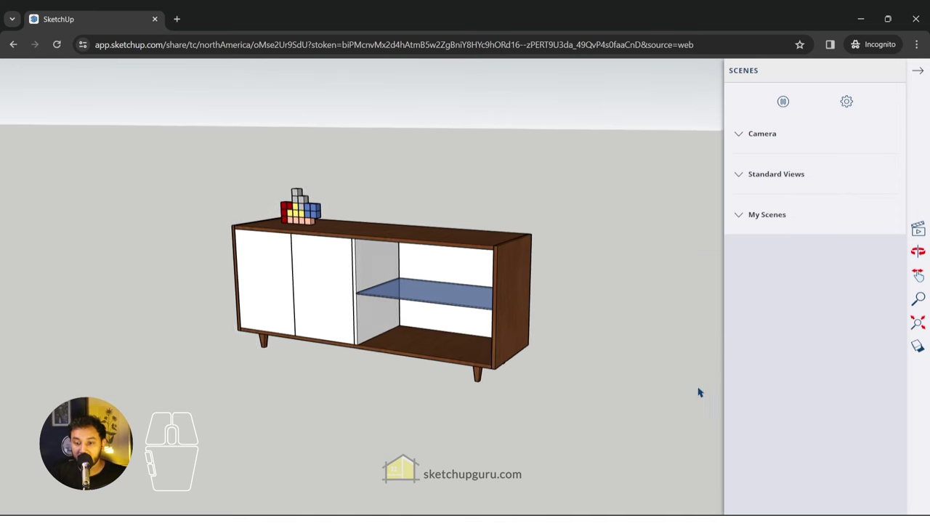
{"action": "left_click", "coordinate": [757, 176]}
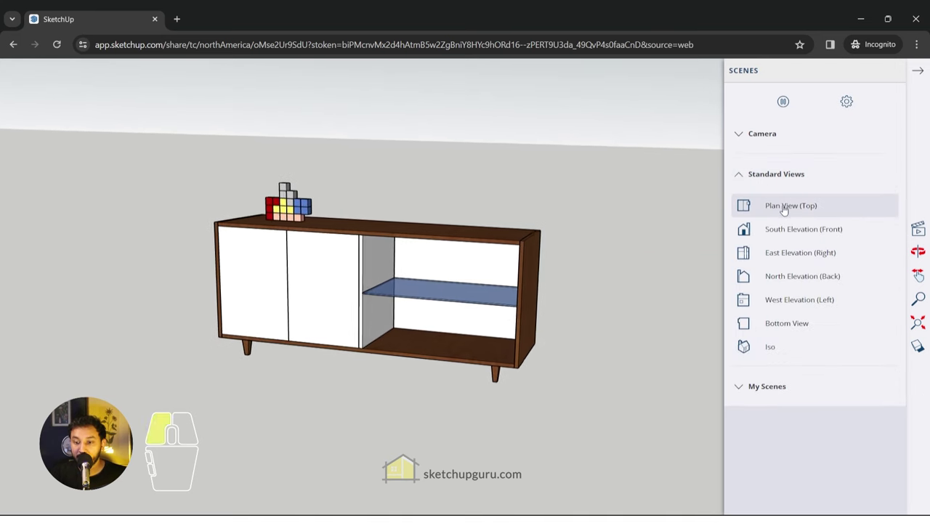
{"action": "left_click", "coordinate": [783, 102]}
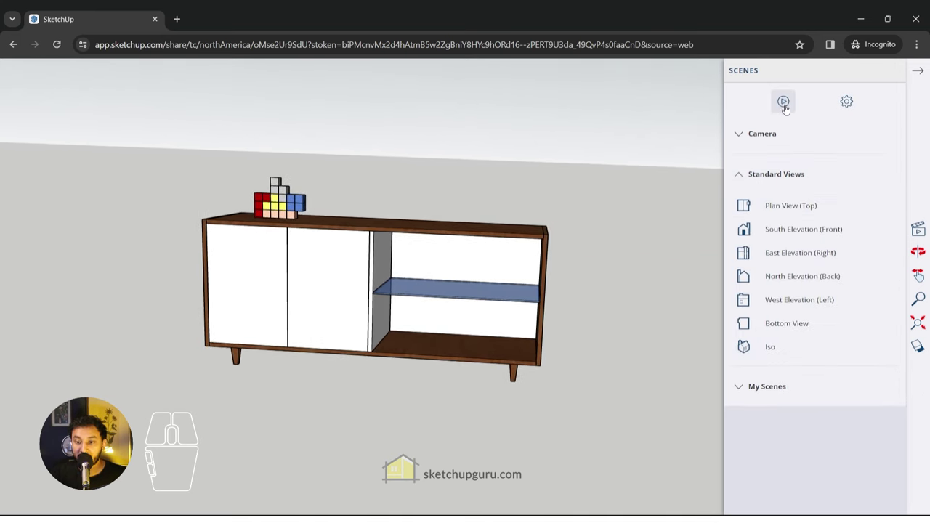
{"action": "left_click", "coordinate": [744, 135]}
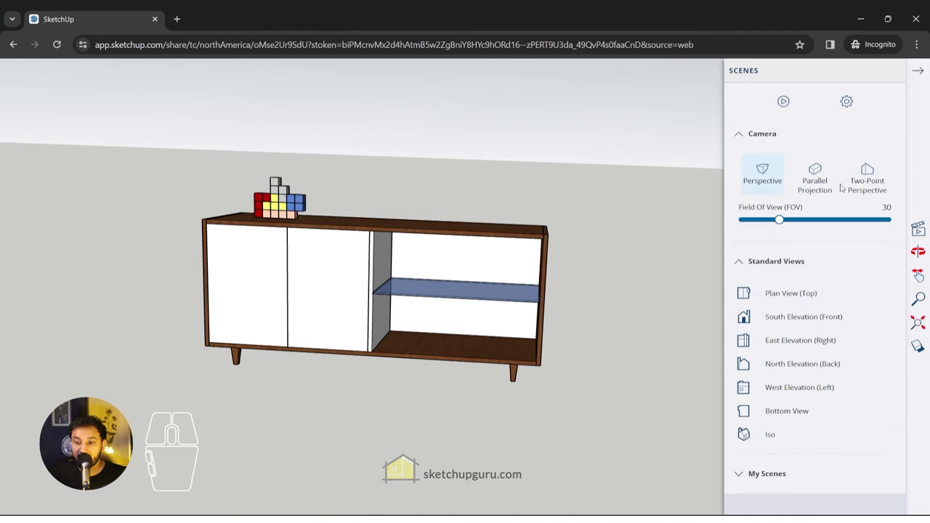
{"action": "left_click", "coordinate": [825, 186]}
{"action": "left_click", "coordinate": [855, 182]}
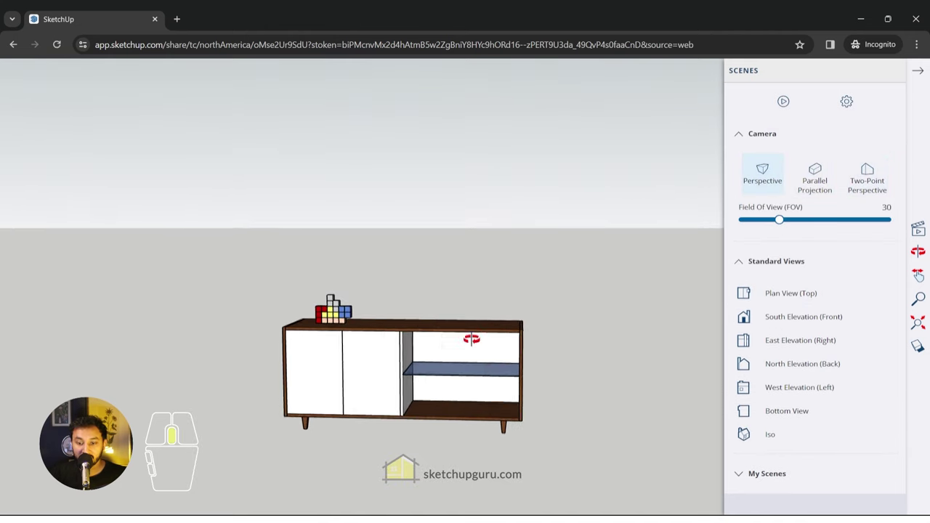
- Preview the cabinet in the Top, Front, Right, Back and Left standard views
{"action": "left_click", "coordinate": [770, 294]}
{"action": "left_click", "coordinate": [799, 317]}
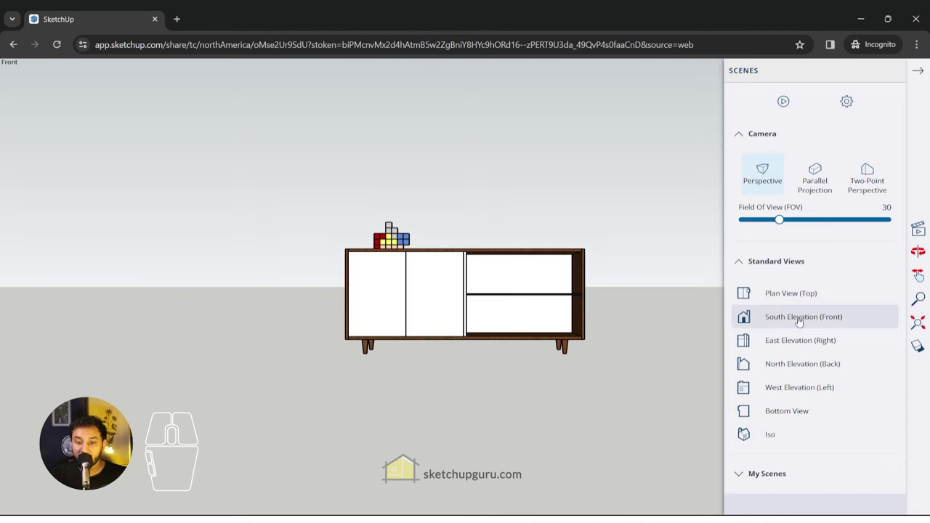
{"action": "left_click", "coordinate": [796, 339]}
{"action": "left_click", "coordinate": [769, 363]}
{"action": "left_click", "coordinate": [771, 387]}
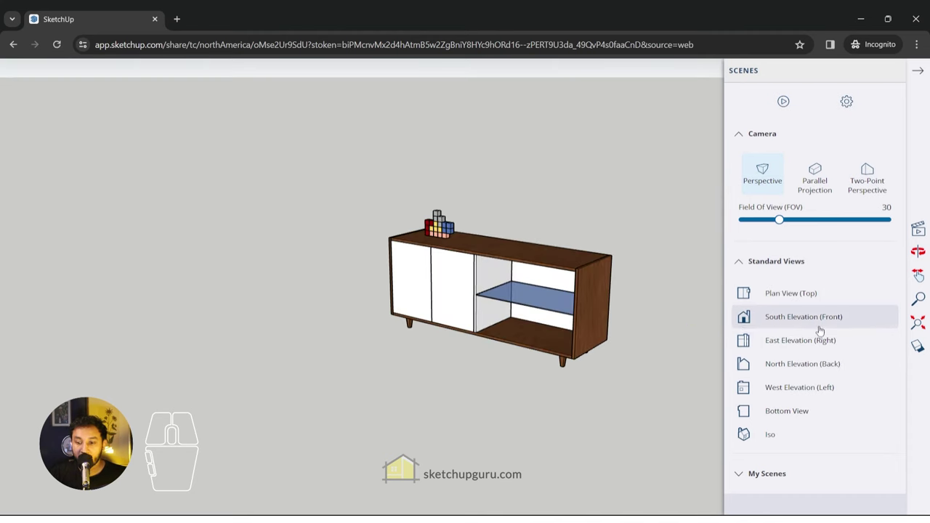
{"action": "left_click", "coordinate": [752, 264]}
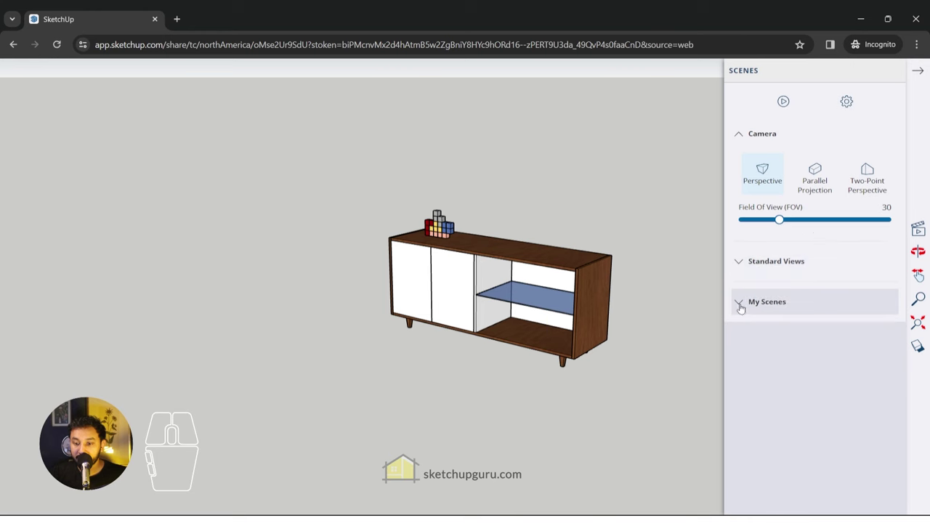
- Jump to the saved Front View and View - 1 scenes
{"action": "left_click", "coordinate": [742, 304]}
{"action": "left_click", "coordinate": [813, 395]}
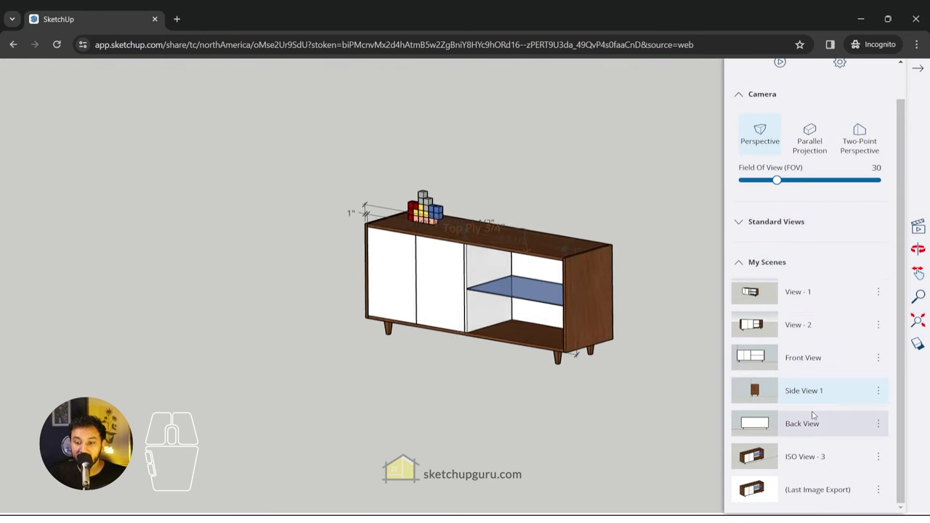
{"action": "left_click", "coordinate": [808, 295]}
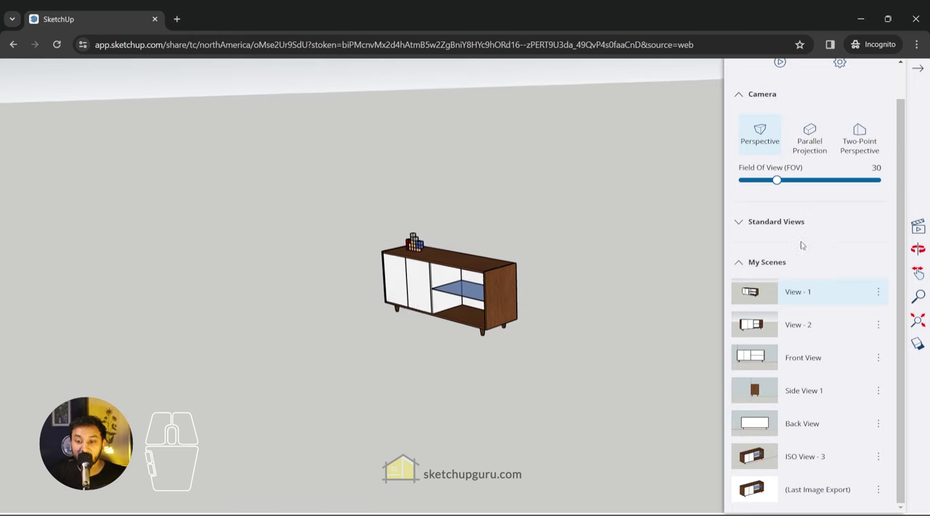
{"action": "scroll", "coordinate": [844, 160], "scroll_direction": "up", "scroll_amount": 2}
- Change animation timing to 2-second transitions with a 4-second delay and close the Scenes list
{"action": "left_click", "coordinate": [840, 98]}
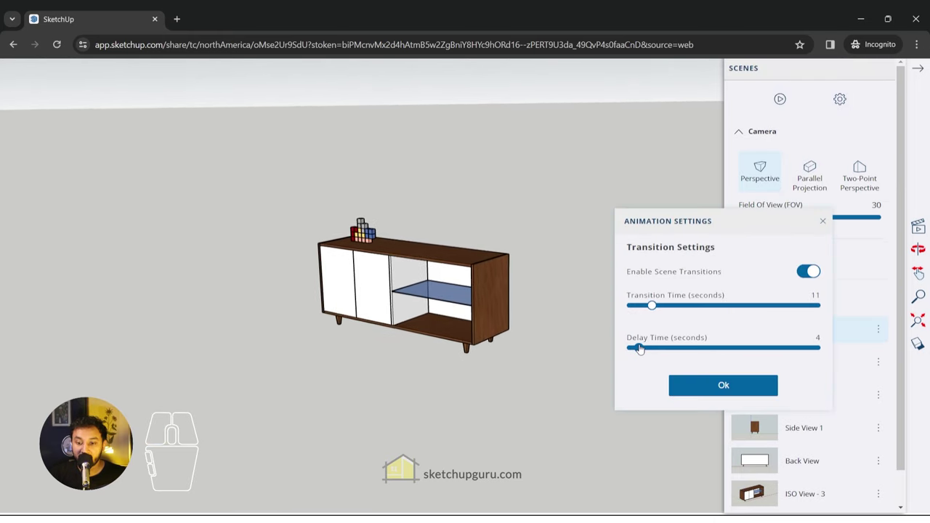
{"action": "left_click_drag", "start_coordinate": [649, 306], "coordinate": [635, 306]}
{"action": "left_click", "coordinate": [725, 386]}
{"action": "scroll", "coordinate": [810, 362], "scroll_direction": "down", "scroll_amount": 1}
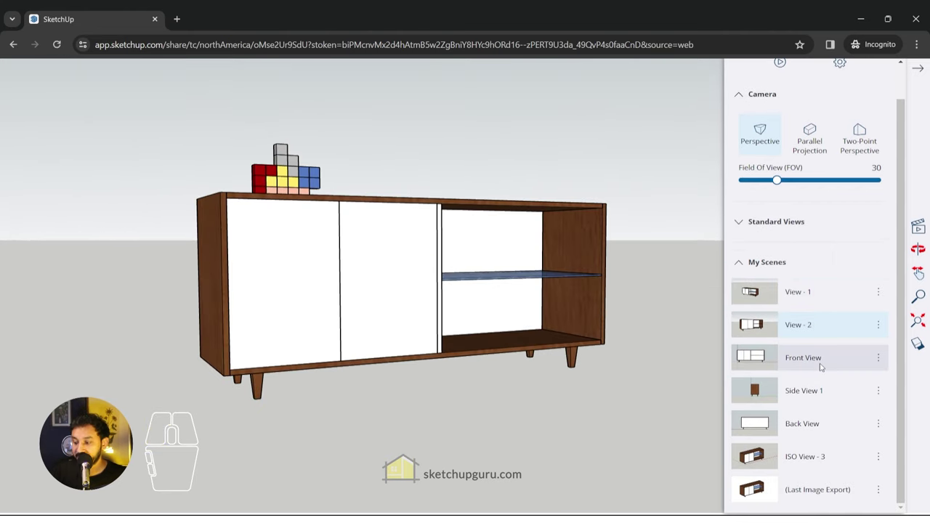
{"action": "scroll", "coordinate": [852, 110], "scroll_direction": "up", "scroll_amount": 1}
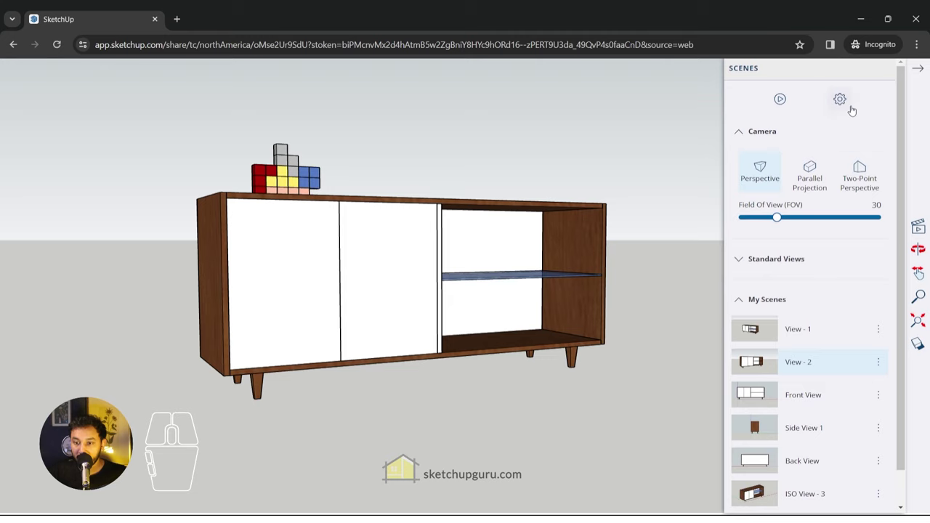
{"action": "left_click", "coordinate": [884, 70]}
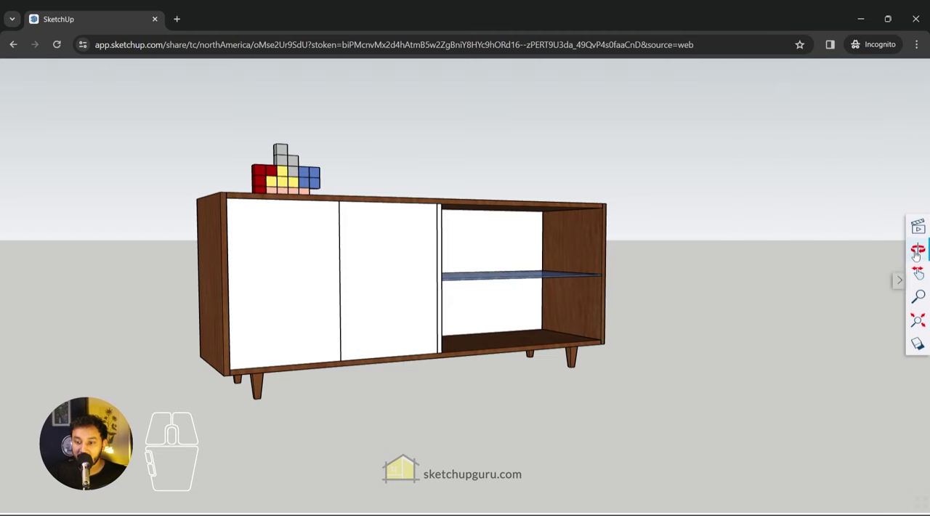
- Orbit, pan and zoom around the shared cabinet, fitting it to the window with Zoom Extents
{"action": "left_click_drag", "start_coordinate": [506, 232], "coordinate": [796, 252]}
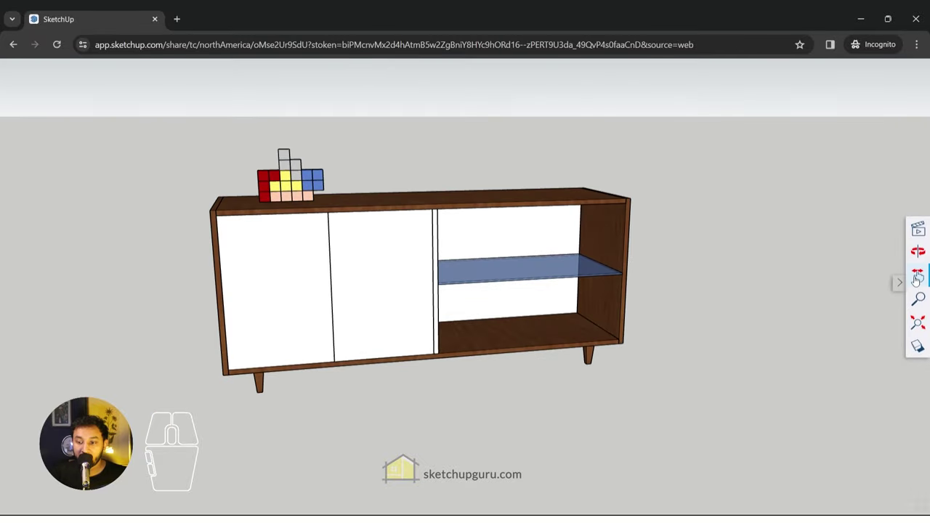
{"action": "mouse_move", "coordinate": [386, 252]}
{"action": "left_mouse_down"}
{"action": "mouse_move", "coordinate": [332, 207]}
{"action": "mouse_move", "coordinate": [396, 254]}
{"action": "left_mouse_up"}
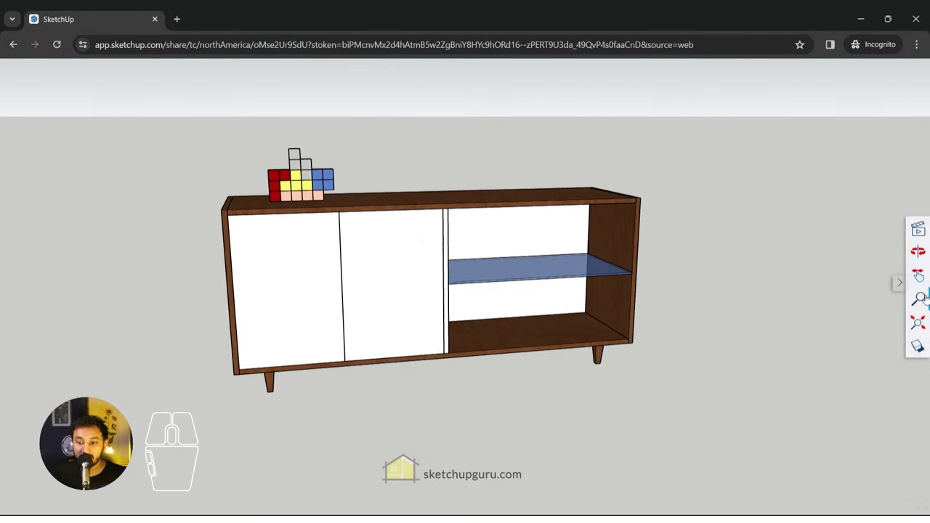
{"action": "left_click_drag", "start_coordinate": [478, 320], "coordinate": [754, 297]}
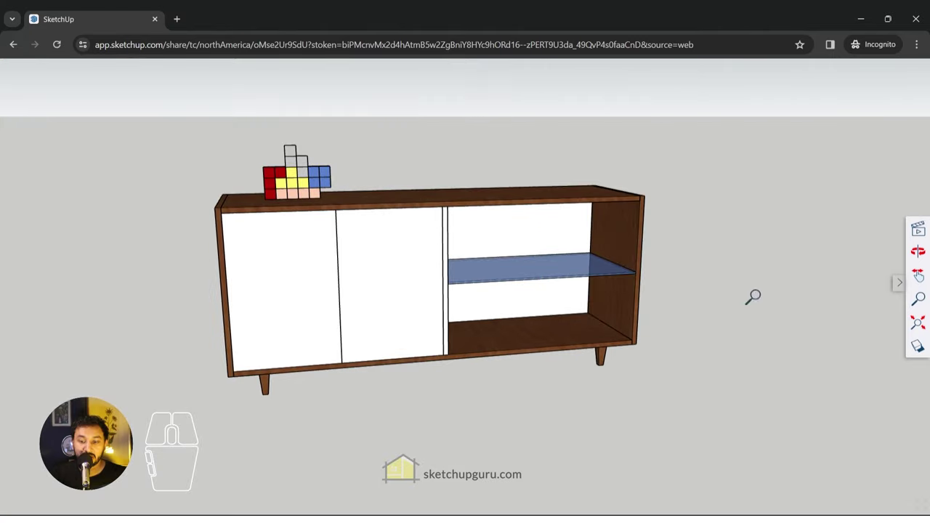
{"action": "left_click", "coordinate": [919, 321]}
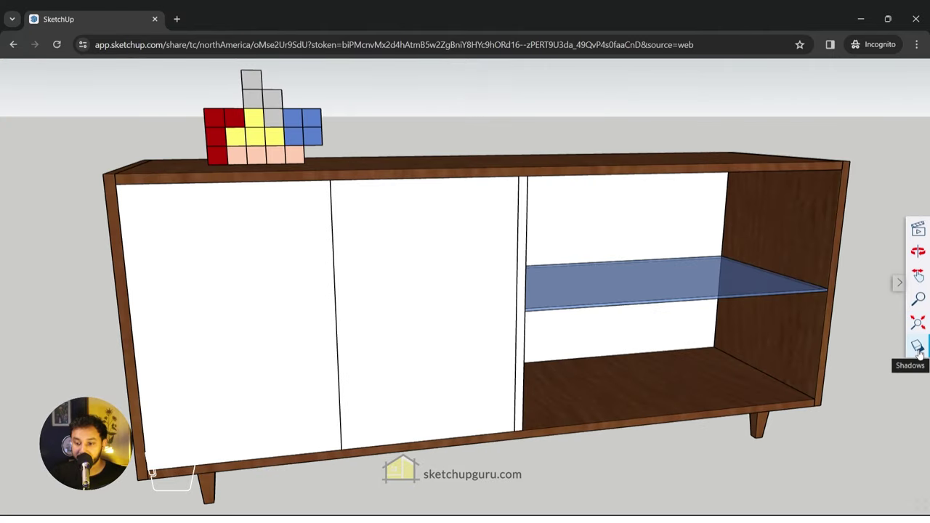
{"action": "scroll", "coordinate": [659, 326], "scroll_direction": "down", "scroll_amount": 5}
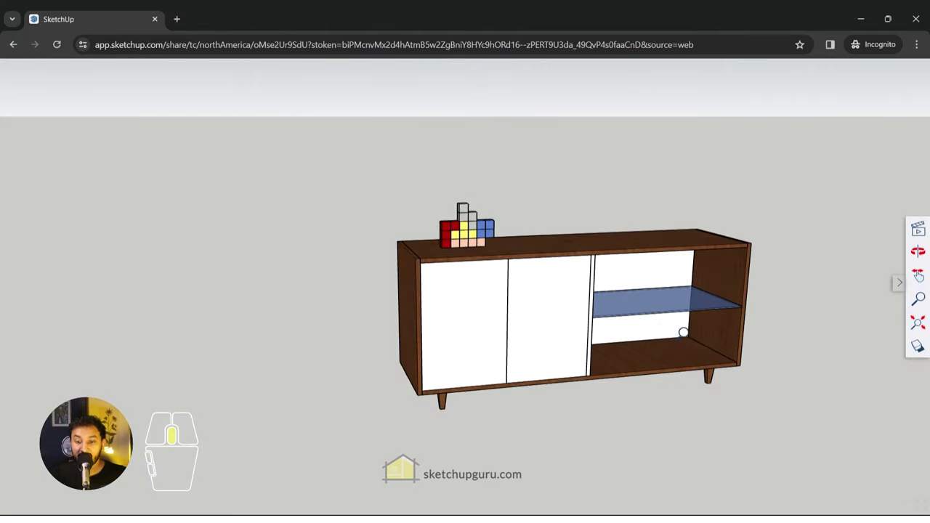
{"action": "scroll", "coordinate": [549, 338], "scroll_direction": "up", "scroll_amount": 1}
{"action": "scroll", "coordinate": [652, 335], "scroll_direction": "down", "scroll_amount": 3}
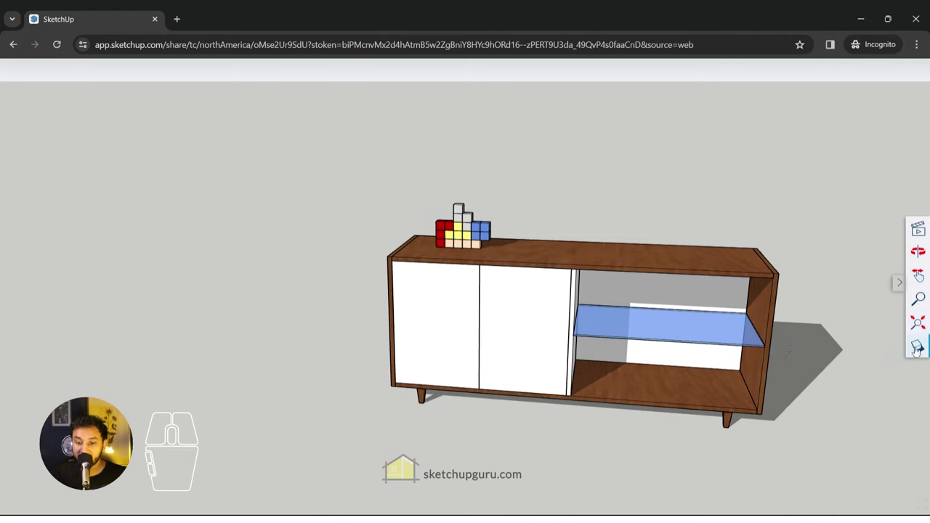
{"action": "scroll", "coordinate": [682, 354], "scroll_direction": "up", "scroll_amount": 3}
{"action": "middle_click_drag", "start_coordinate": [682, 354], "coordinate": [606, 314]}
{"action": "scroll", "coordinate": [558, 326], "scroll_direction": "down", "scroll_amount": 1}
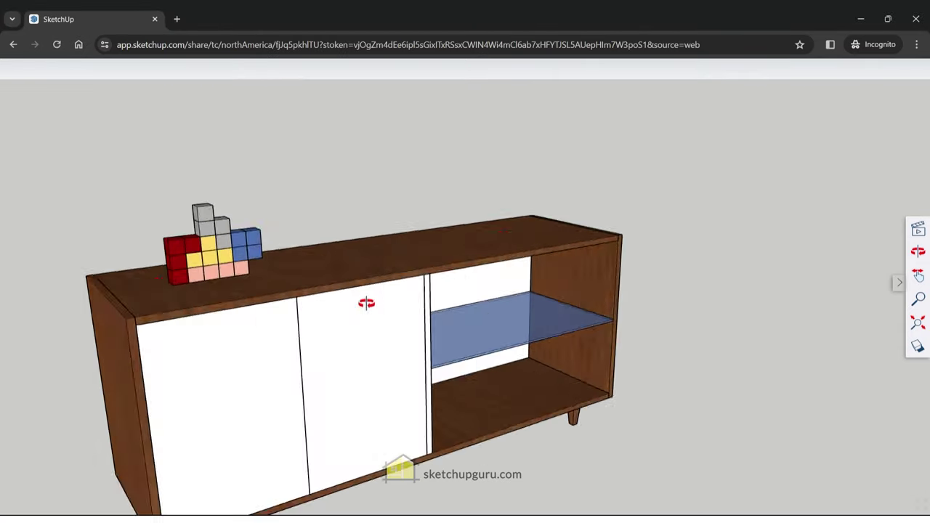
- List the shared view's scenes under My Scenes, then minimize the incognito window to reach the TV Unit.Simple editor
{"action": "scroll", "coordinate": [511, 312], "scroll_direction": "up", "scroll_amount": 5}
{"action": "left_click_drag", "start_coordinate": [511, 312], "coordinate": [554, 245]}
{"action": "scroll", "coordinate": [525, 249], "scroll_direction": "down", "scroll_amount": 5}
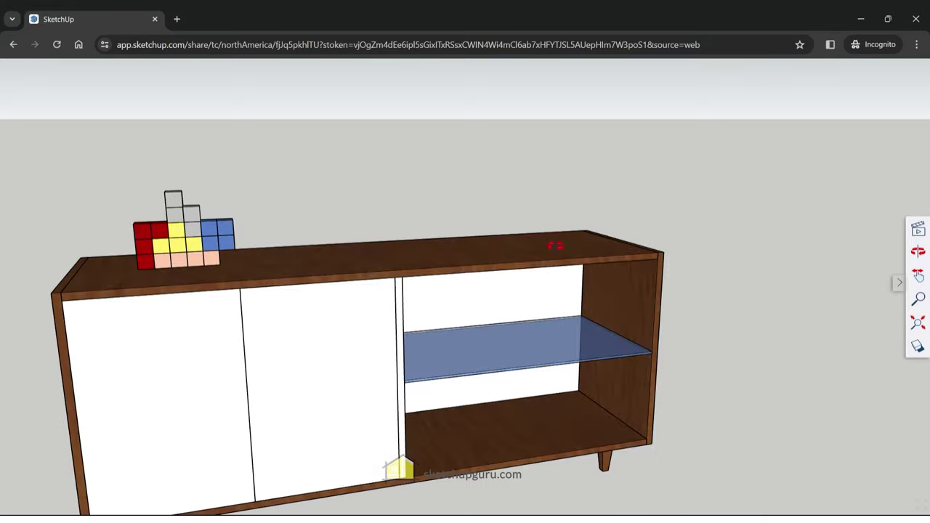
{"action": "scroll", "coordinate": [523, 248], "scroll_direction": "up", "scroll_amount": 5}
{"action": "scroll", "coordinate": [640, 357], "scroll_direction": "down", "scroll_amount": 5}
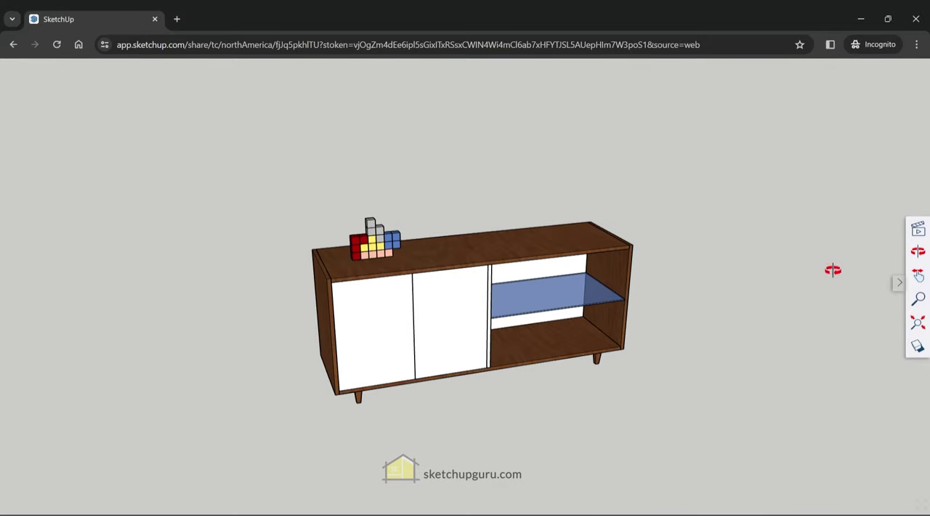
{"action": "left_click", "coordinate": [916, 233]}
{"action": "left_click", "coordinate": [803, 220]}
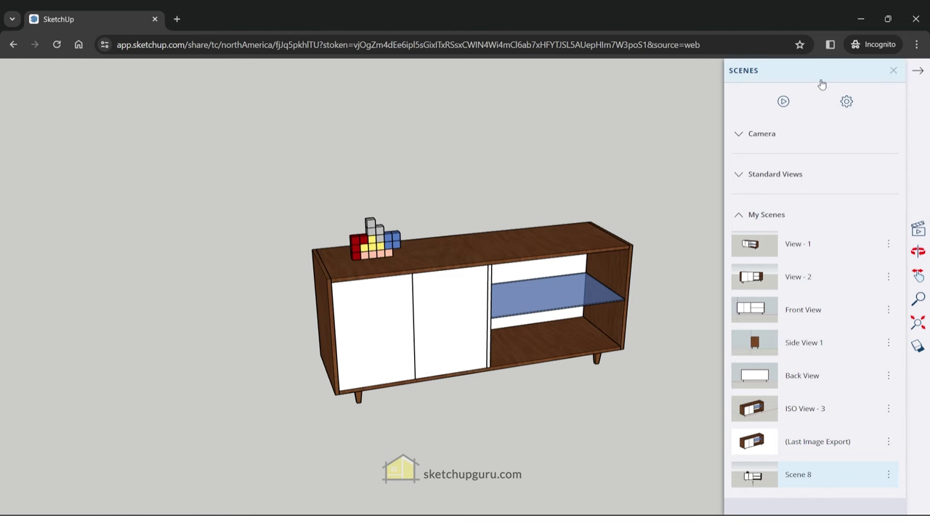
{"action": "left_click", "coordinate": [860, 20]}
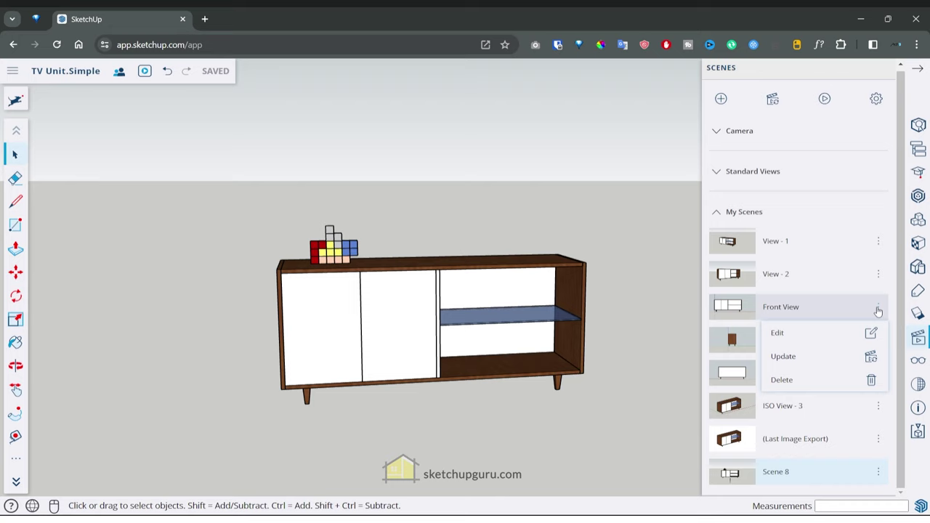
- Delete the extra scenes, including Front View, Side View 1 and ISO View - 3, leaving View - 1 and View - 2
{"action": "left_click", "coordinate": [782, 380]}
{"action": "left_click", "coordinate": [542, 308]}
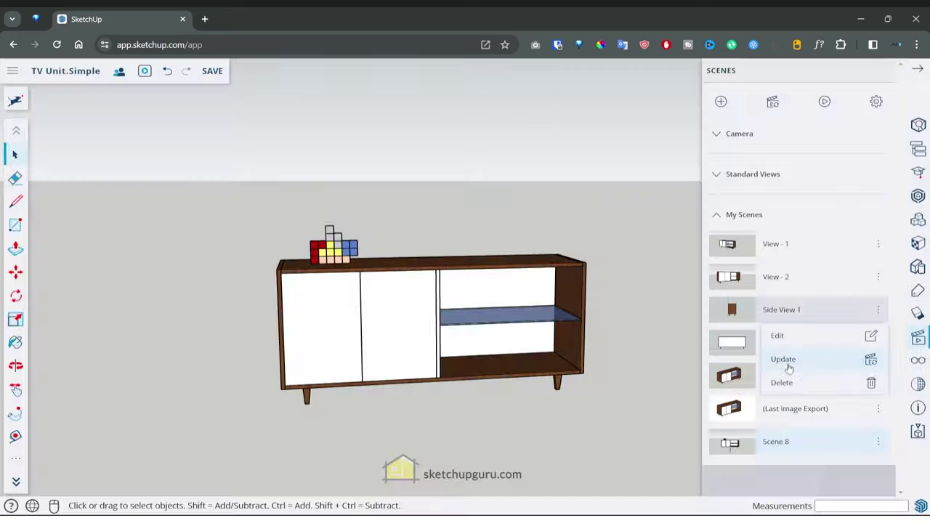
{"action": "left_click", "coordinate": [782, 382]}
{"action": "left_click", "coordinate": [562, 311]}
{"action": "left_click", "coordinate": [575, 309]}
{"action": "left_click", "coordinate": [784, 250]}
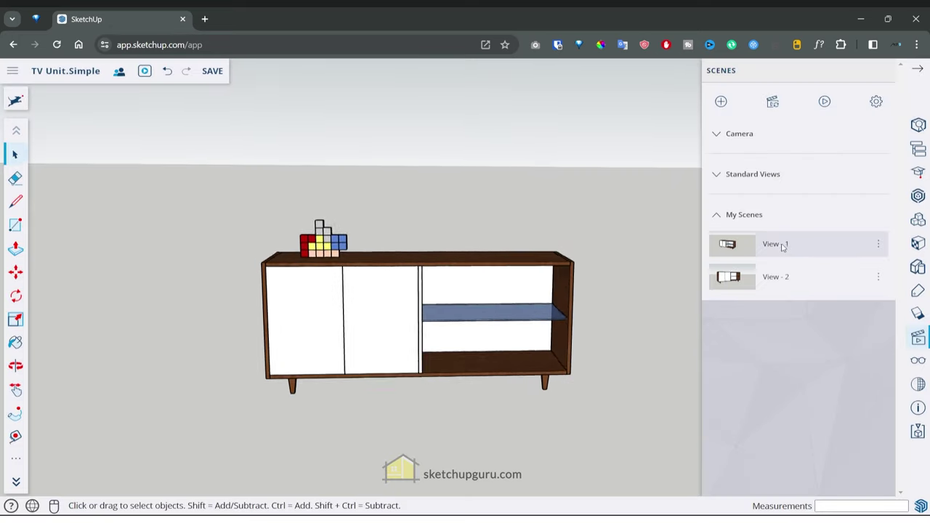
{"action": "left_click", "coordinate": [763, 277]}
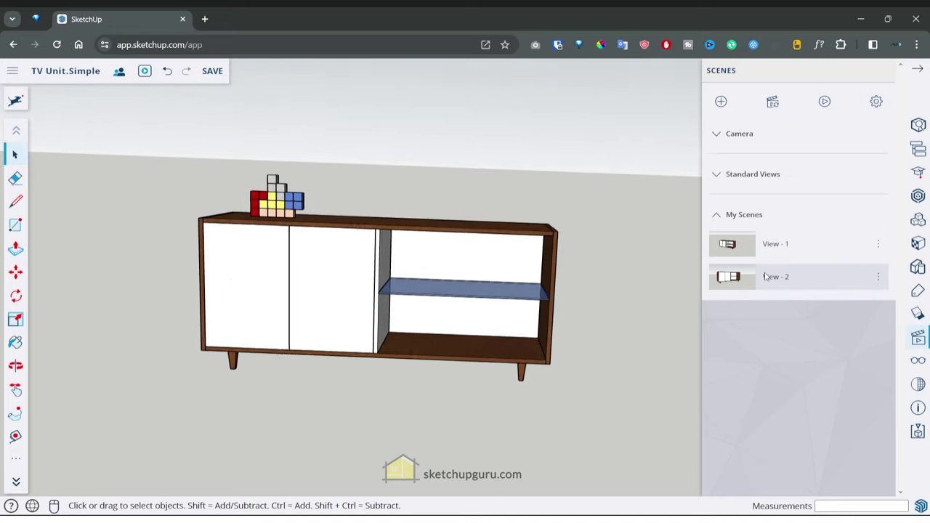
- Orbit to the cabinet's right end, switch the camera to Two-Point Perspective, and pan the view
{"action": "key", "text": "o"}
{"action": "left_click_drag", "start_coordinate": [567, 309], "coordinate": [494, 303]}
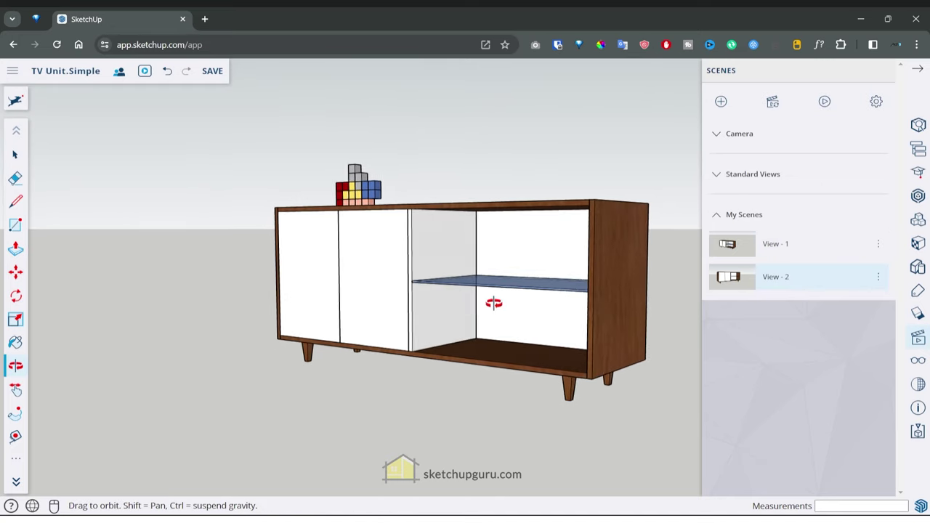
{"action": "key", "text": "space"}
{"action": "left_click", "coordinate": [738, 175]}
{"action": "left_click", "coordinate": [727, 133]}
{"action": "left_click", "coordinate": [864, 175]}
{"action": "middle_click_drag", "start_coordinate": [499, 380], "coordinate": [461, 401], "text": "shift"}
- Update the View - 1 scene with the current two-point view, saving all scene properties
{"action": "left_click", "coordinate": [883, 363]}
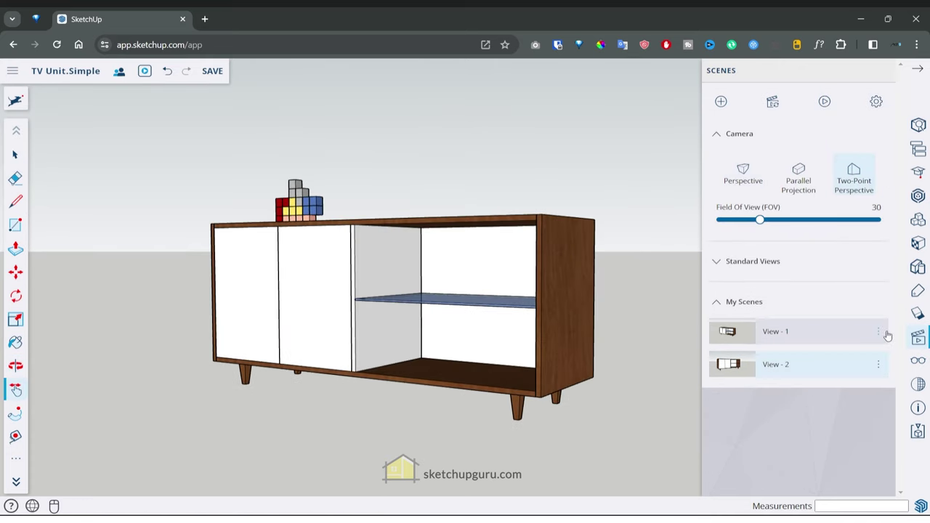
{"action": "left_click", "coordinate": [880, 334]}
{"action": "left_click", "coordinate": [878, 331]}
{"action": "left_click", "coordinate": [874, 335]}
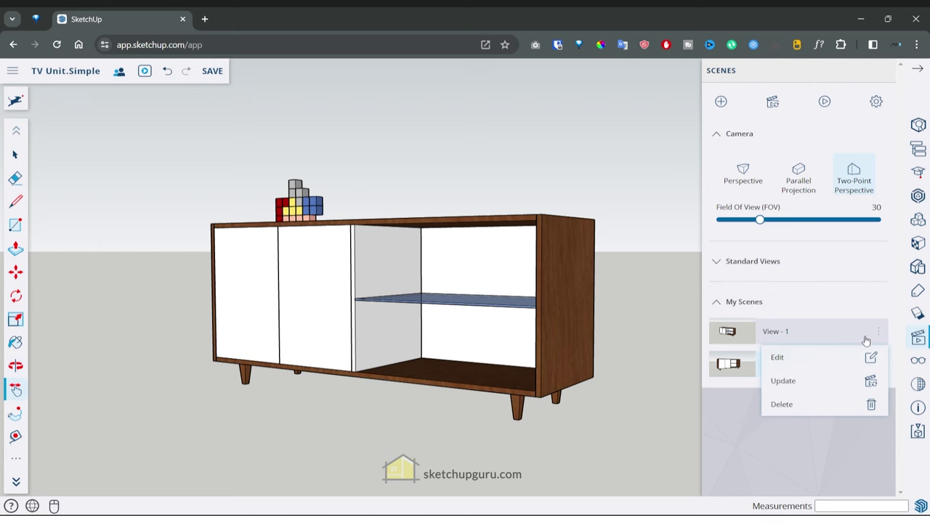
{"action": "left_click", "coordinate": [785, 381]}
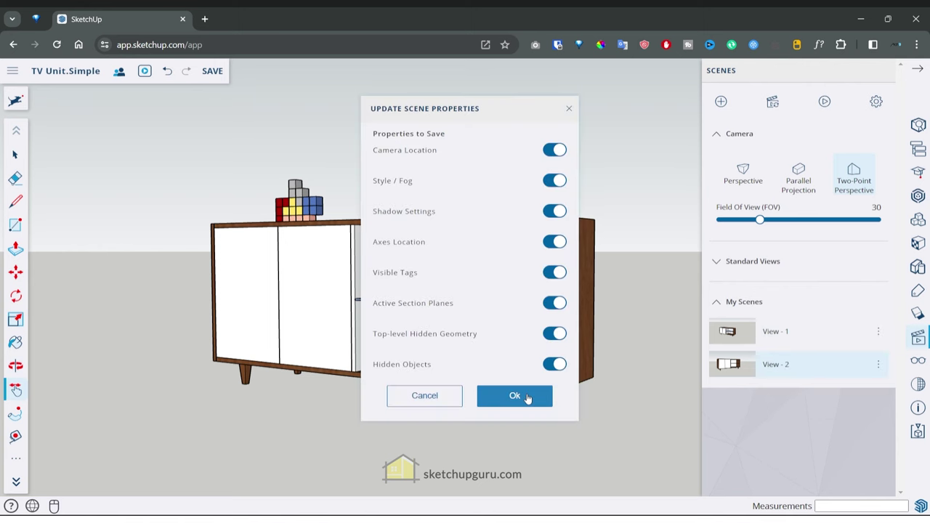
{"action": "left_click", "coordinate": [528, 397]}
{"action": "left_click", "coordinate": [779, 363]}
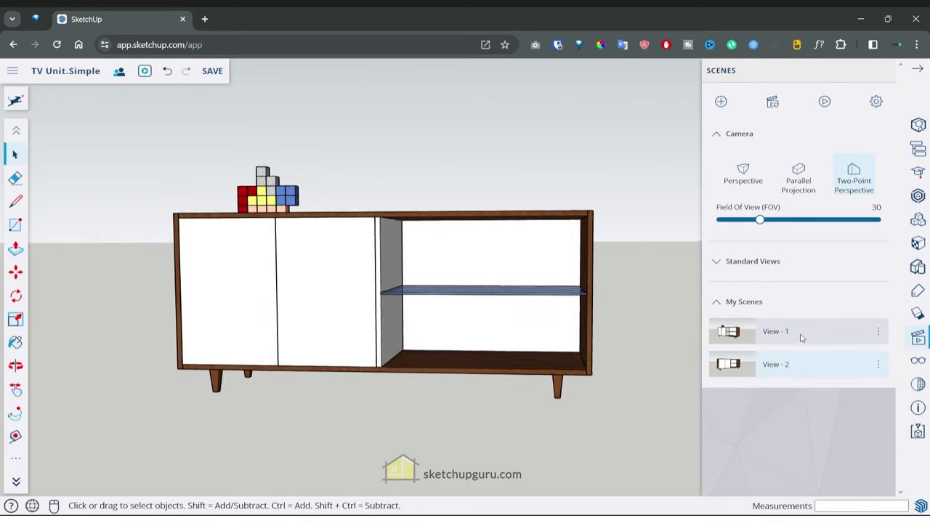
{"action": "left_click", "coordinate": [791, 335]}
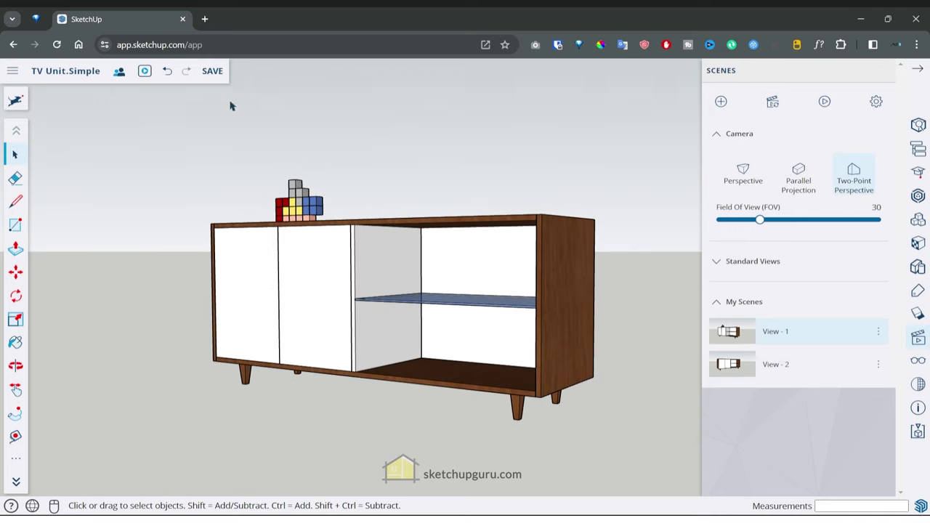
- Save the model without purging unused items and go to the incognito shared-model window
{"action": "left_click", "coordinate": [212, 71]}
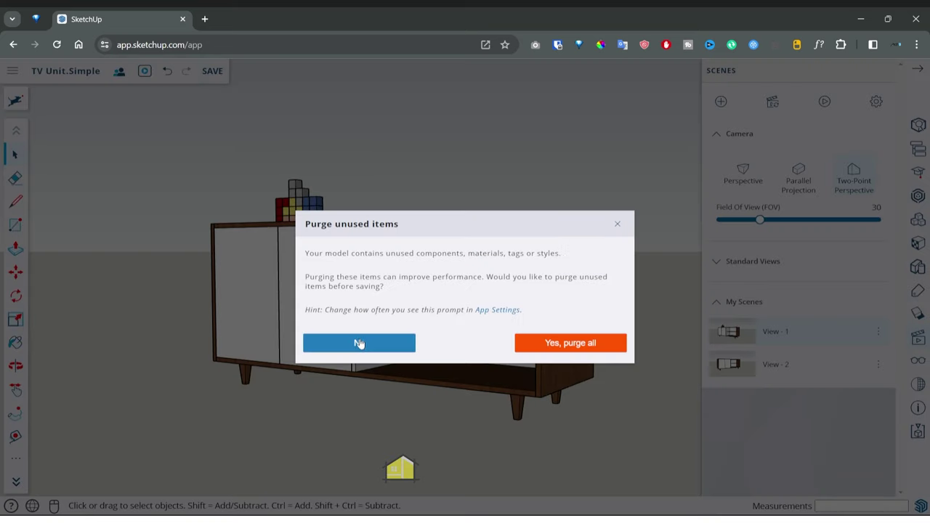
{"action": "left_click", "coordinate": [365, 345]}
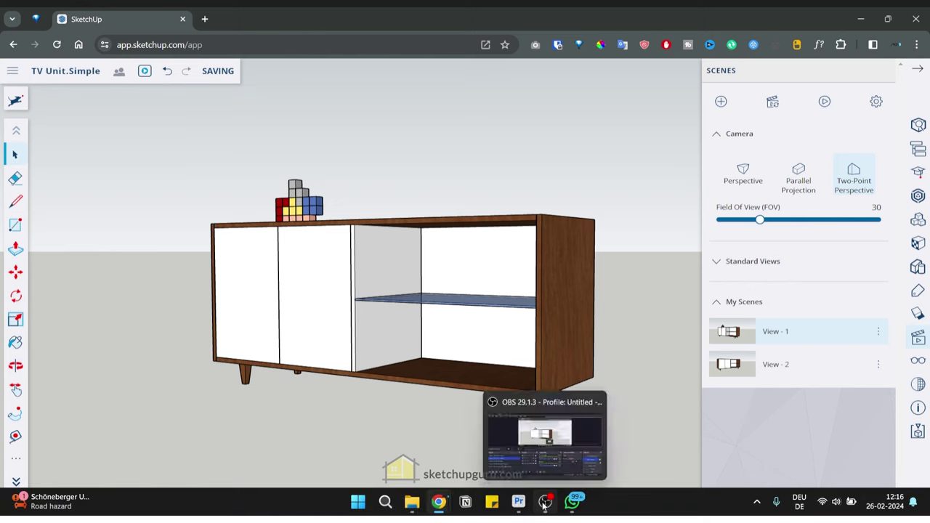
{"action": "left_click", "coordinate": [497, 449]}
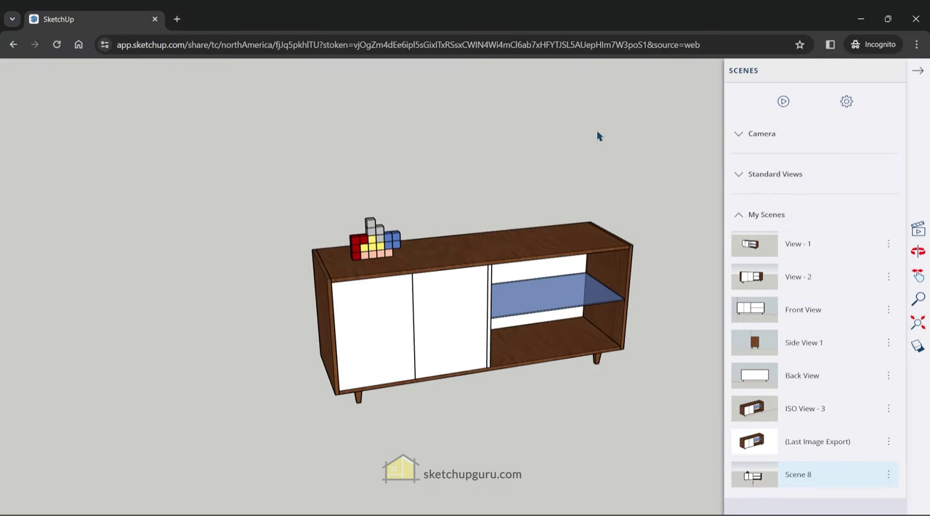
- Reload the shared model page to load the resaved cabinet
{"action": "left_click", "coordinate": [894, 72]}
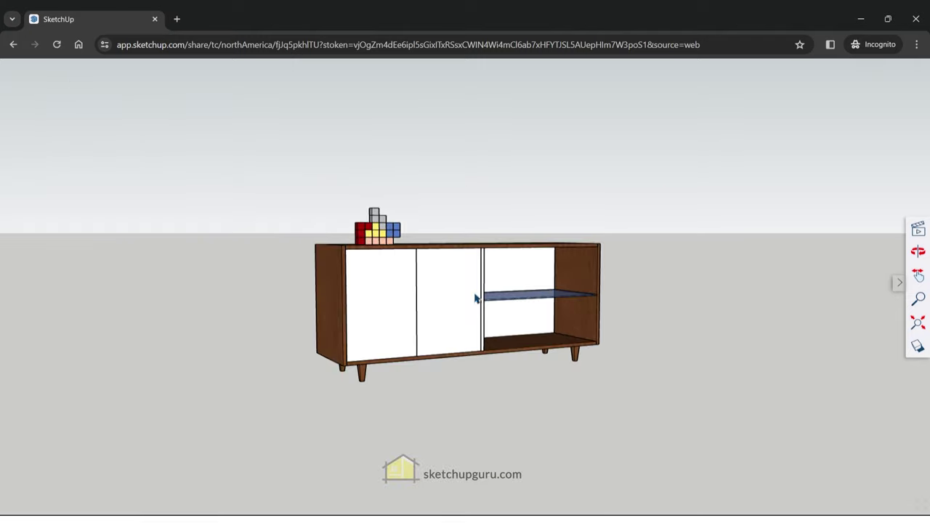
{"action": "middle_click_drag", "start_coordinate": [476, 298], "coordinate": [460, 341]}
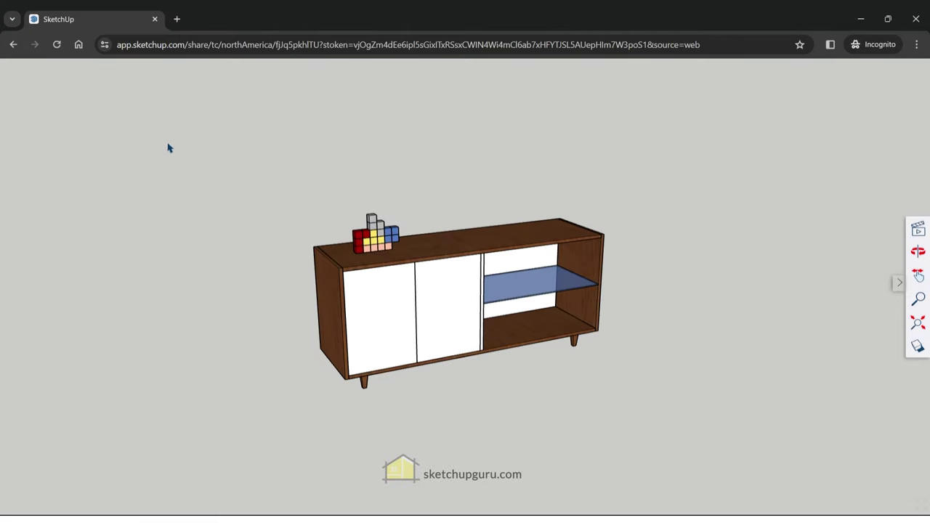
{"action": "left_click", "coordinate": [57, 45]}
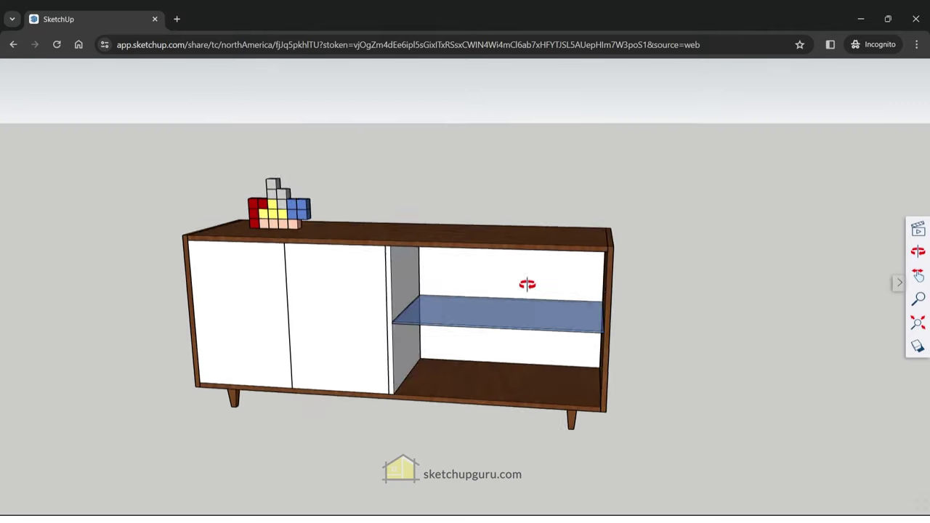
{"action": "middle_click_drag", "start_coordinate": [527, 284], "coordinate": [592, 231]}
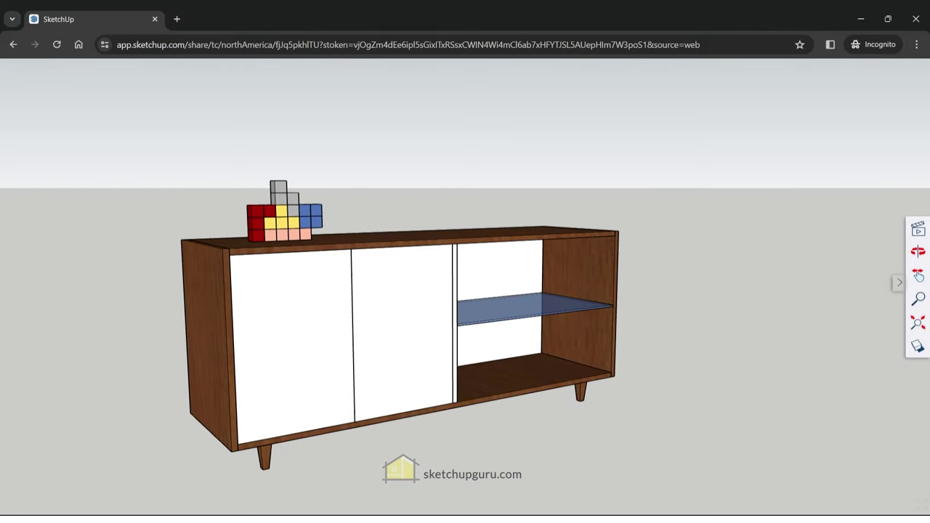
- Go to View - 1, accept the animation settings, and play View - 1 and View - 2 as an animation
{"action": "left_click", "coordinate": [919, 230]}
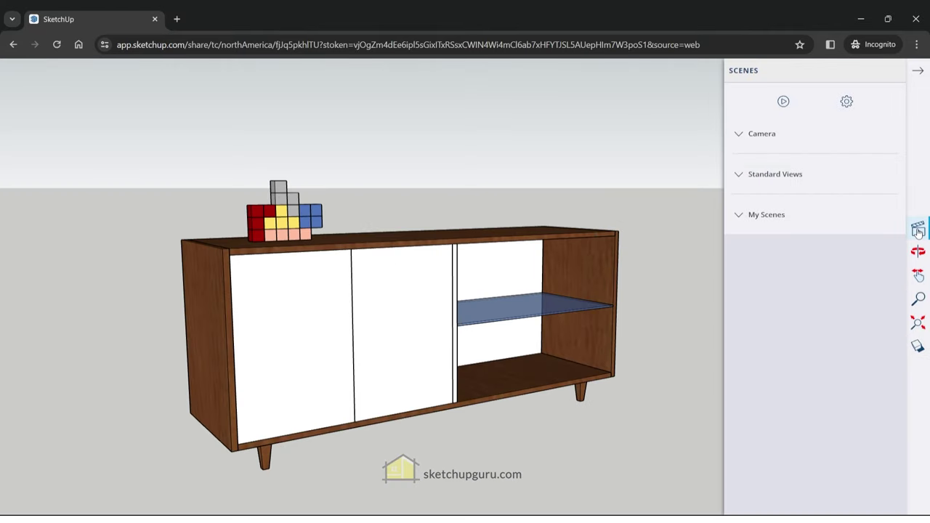
{"action": "left_click", "coordinate": [743, 219]}
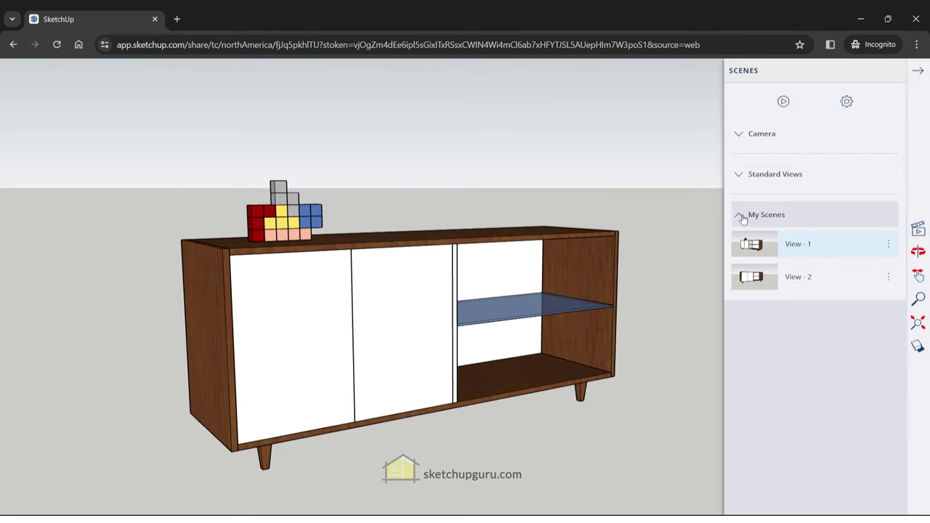
{"action": "left_click", "coordinate": [821, 260]}
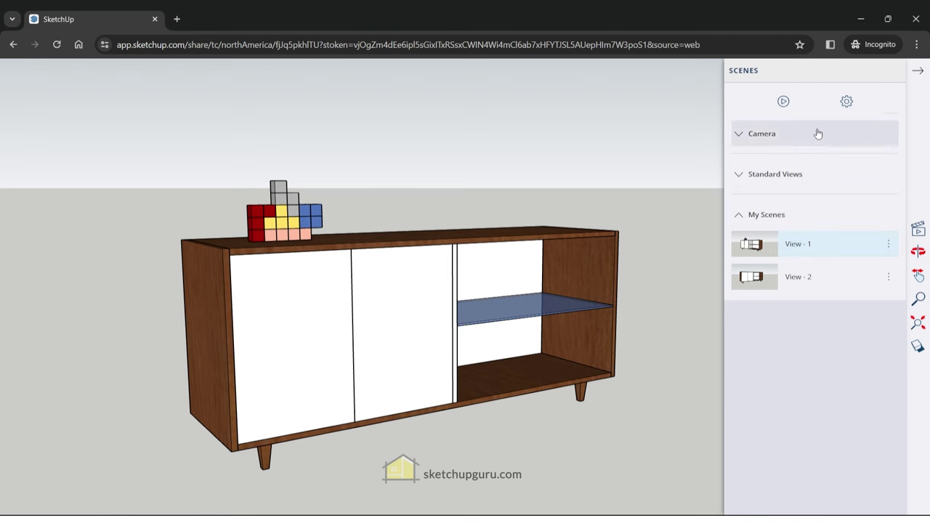
{"action": "left_click", "coordinate": [847, 103]}
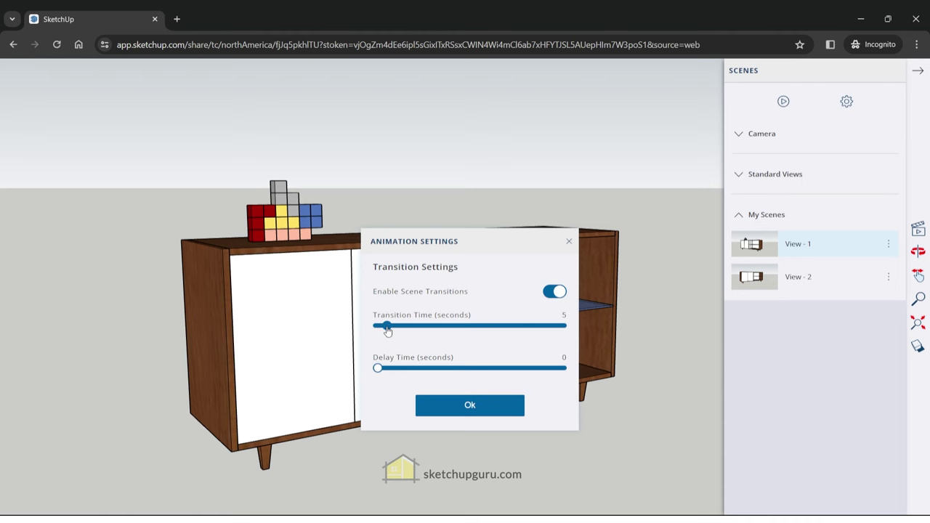
{"action": "left_click", "coordinate": [471, 405]}
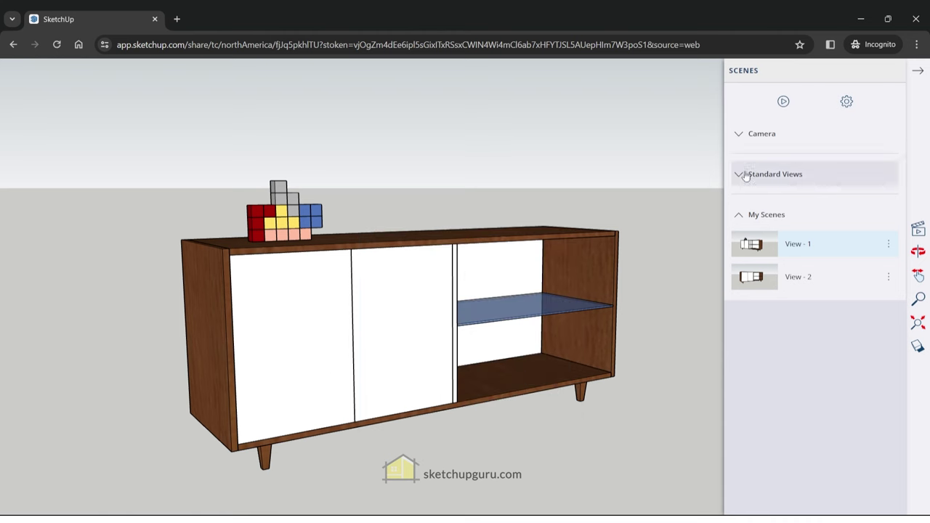
{"action": "left_click", "coordinate": [784, 102]}
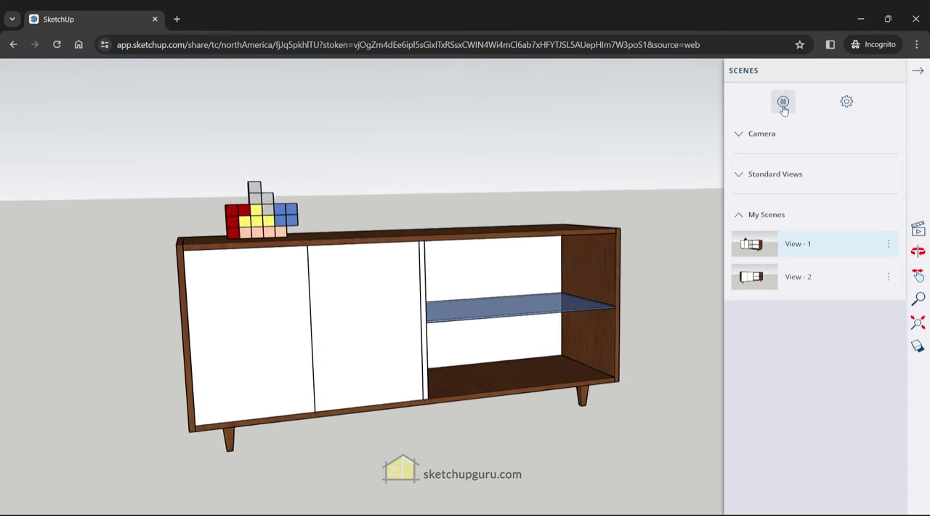
{"action": "left_click", "coordinate": [918, 70]}
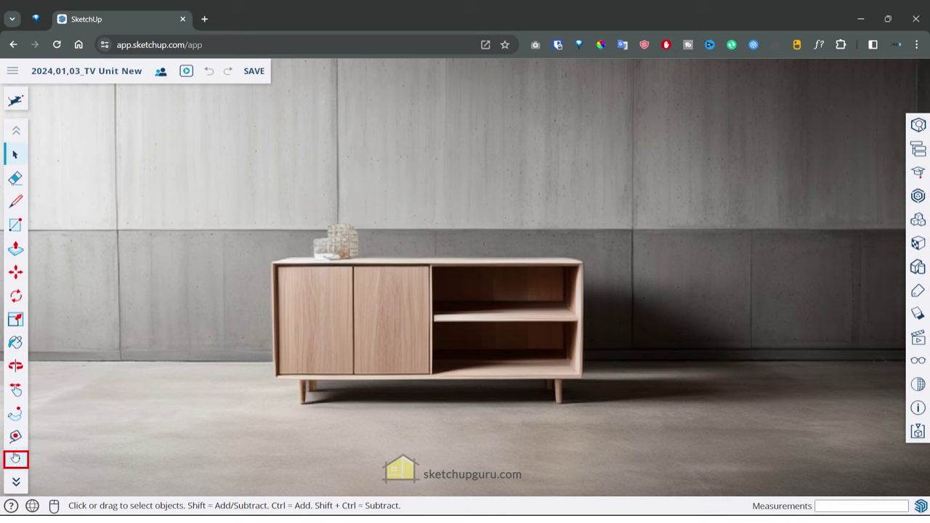
- Open the Diffusion AI render panel from the extra tools and nudge it slightly left
{"action": "left_click", "coordinate": [16, 457]}
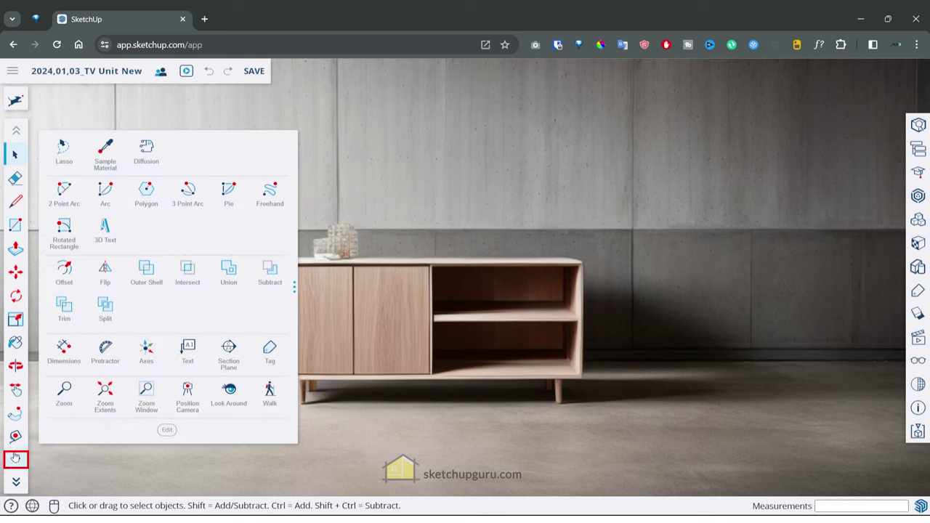
{"action": "left_click", "coordinate": [147, 150]}
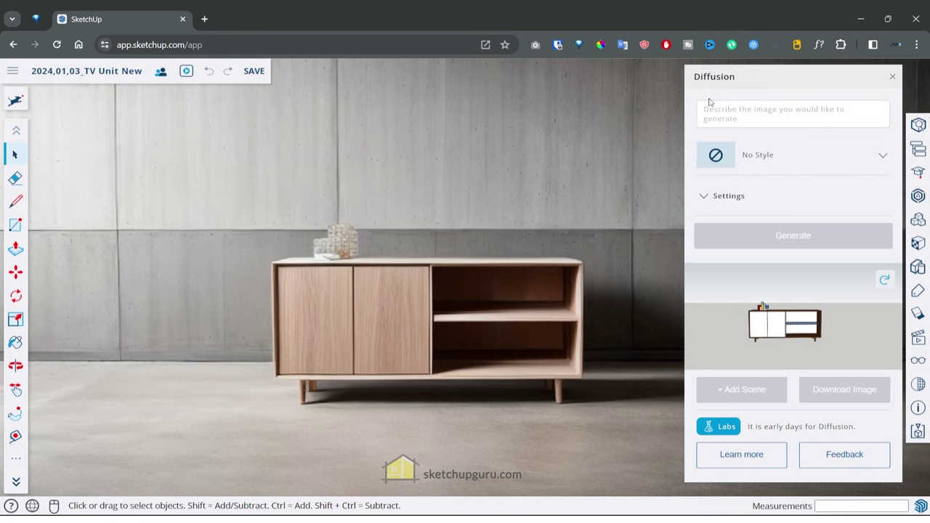
{"action": "left_click_drag", "start_coordinate": [735, 77], "coordinate": [715, 85]}
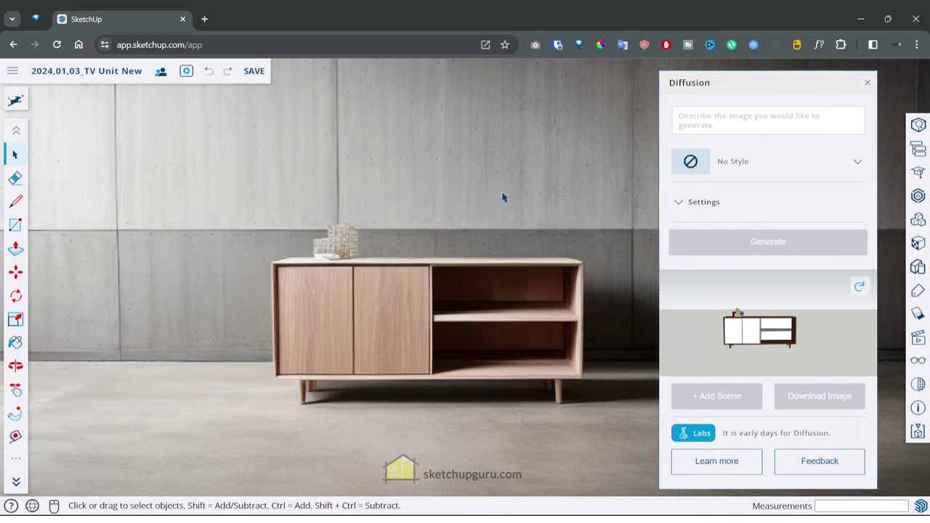
{"action": "mouse_move", "coordinate": [327, 317]}
{"action": "middle_mouse_down"}
{"action": "mouse_move", "coordinate": [347, 315]}
{"action": "mouse_move", "coordinate": [441, 411]}
{"action": "mouse_move", "coordinate": [528, 395]}
{"action": "mouse_move", "coordinate": [256, 351]}
{"action": "mouse_move", "coordinate": [493, 214]}
{"action": "mouse_move", "coordinate": [426, 370]}
{"action": "middle_mouse_up"}
- Zoom and orbit to view the cabinet from higher up
{"action": "scroll", "coordinate": [414, 347], "scroll_direction": "down", "scroll_amount": 3}
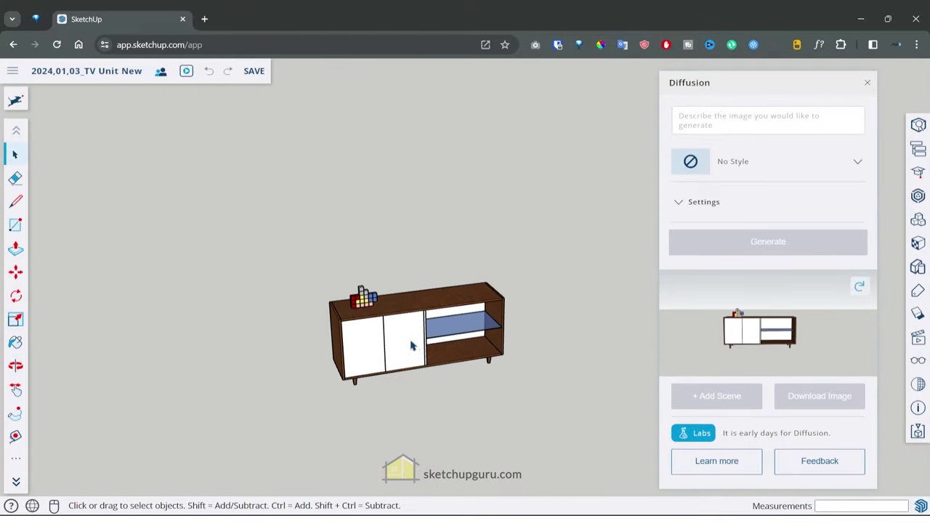
{"action": "scroll", "coordinate": [360, 374], "scroll_direction": "up", "scroll_amount": 6}
{"action": "scroll", "coordinate": [360, 374], "scroll_direction": "down", "scroll_amount": 5}
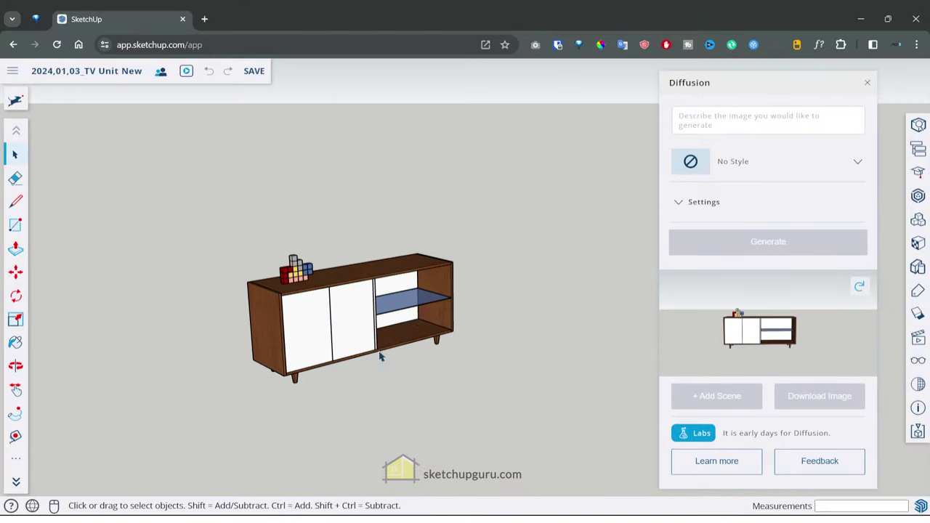
{"action": "right_click", "coordinate": [314, 305]}
{"action": "left_click", "coordinate": [252, 378]}
{"action": "middle_click_drag", "start_coordinate": [349, 357], "coordinate": [357, 402]}
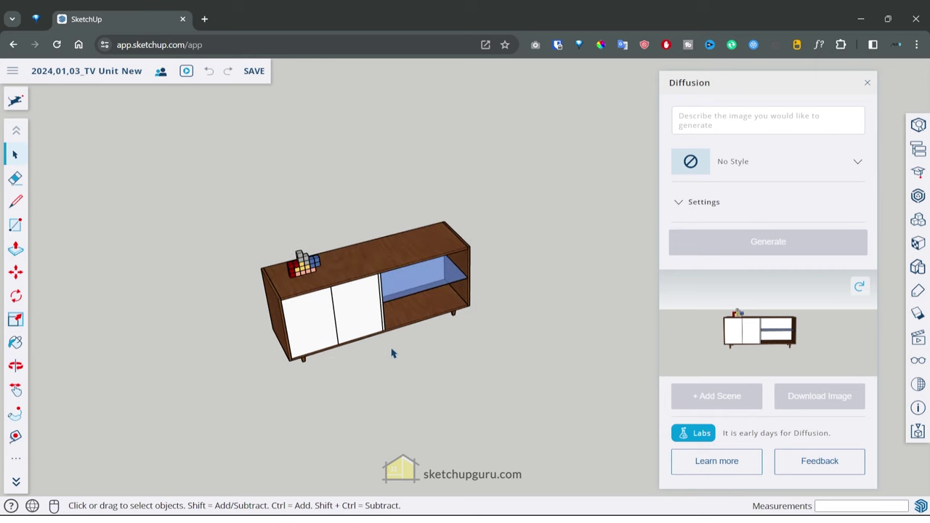
{"action": "scroll", "coordinate": [352, 369], "scroll_direction": "down", "scroll_amount": 1}
{"action": "scroll", "coordinate": [365, 394], "scroll_direction": "up", "scroll_amount": 4}
{"action": "scroll", "coordinate": [391, 349], "scroll_direction": "down", "scroll_amount": 4}
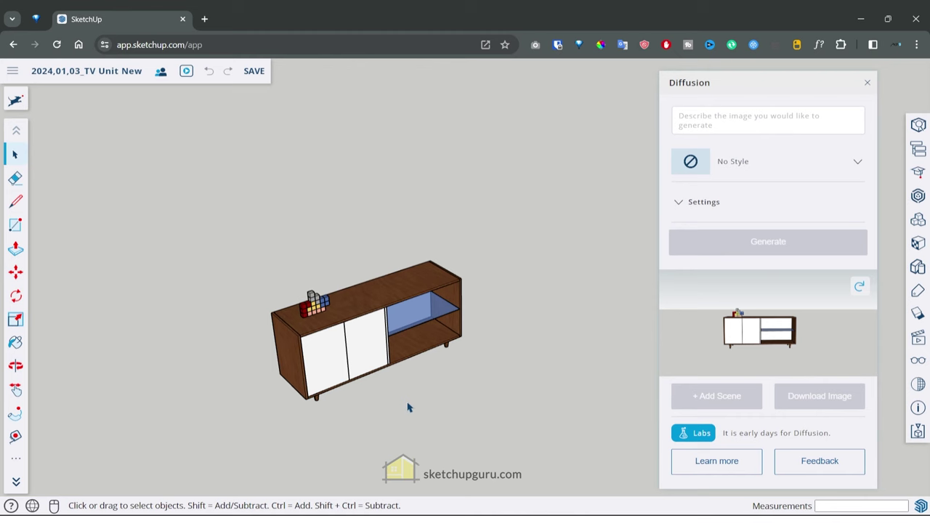
{"action": "scroll", "coordinate": [327, 413], "scroll_direction": "up", "scroll_amount": 3}
- Draw a line between the front and right legs, then one from the front edge far across the ground
{"action": "key", "text": "l"}
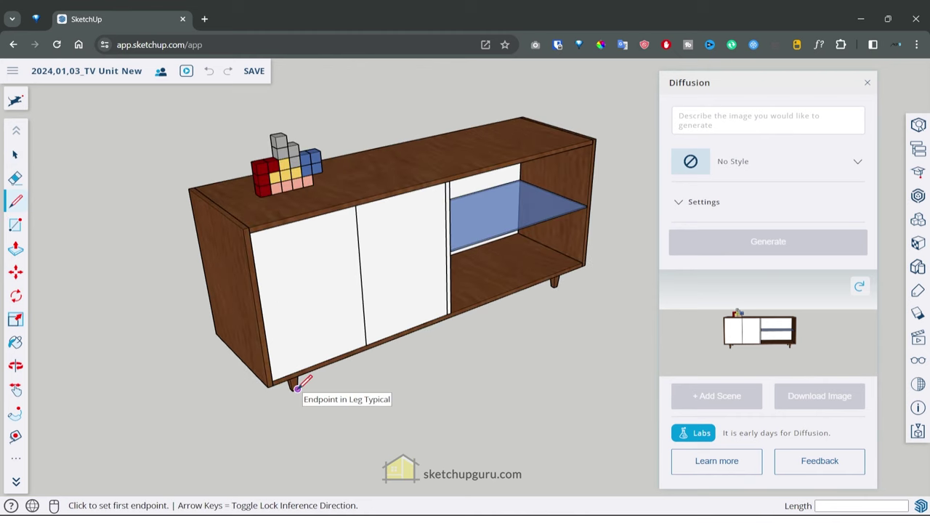
{"action": "left_click", "coordinate": [297, 389]}
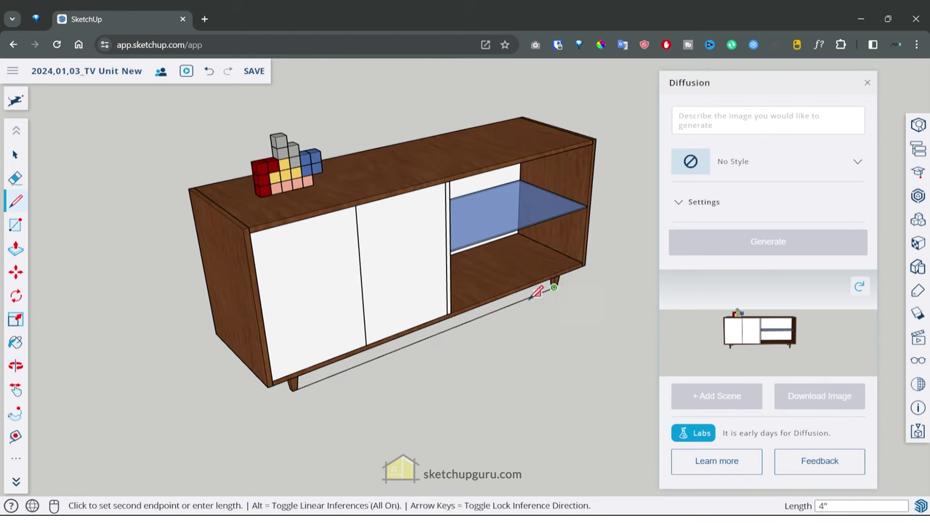
{"action": "left_click", "coordinate": [557, 288]}
{"action": "scroll", "coordinate": [453, 331], "scroll_direction": "down", "scroll_amount": 2}
{"action": "left_click", "coordinate": [449, 336]}
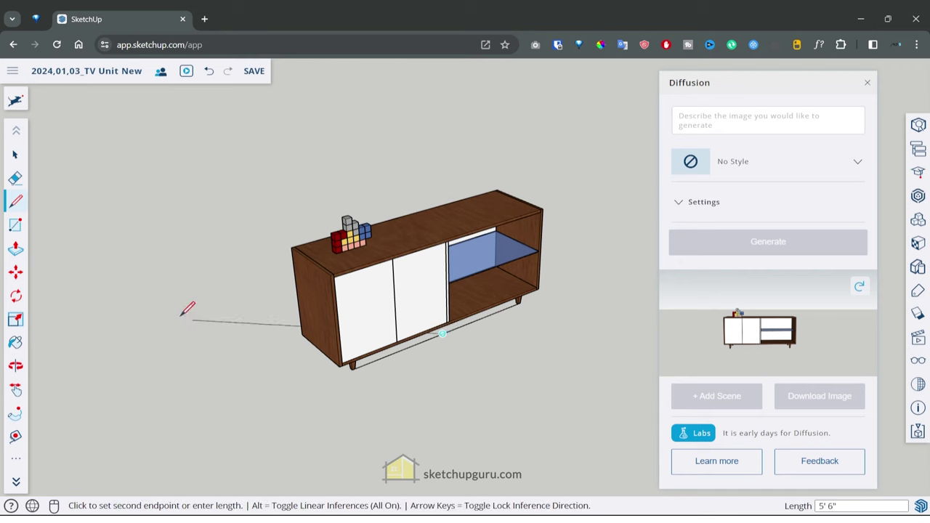
{"action": "scroll", "coordinate": [211, 309], "scroll_direction": "down", "scroll_amount": 3}
{"action": "scroll", "coordinate": [207, 306], "scroll_direction": "down", "scroll_amount": 2}
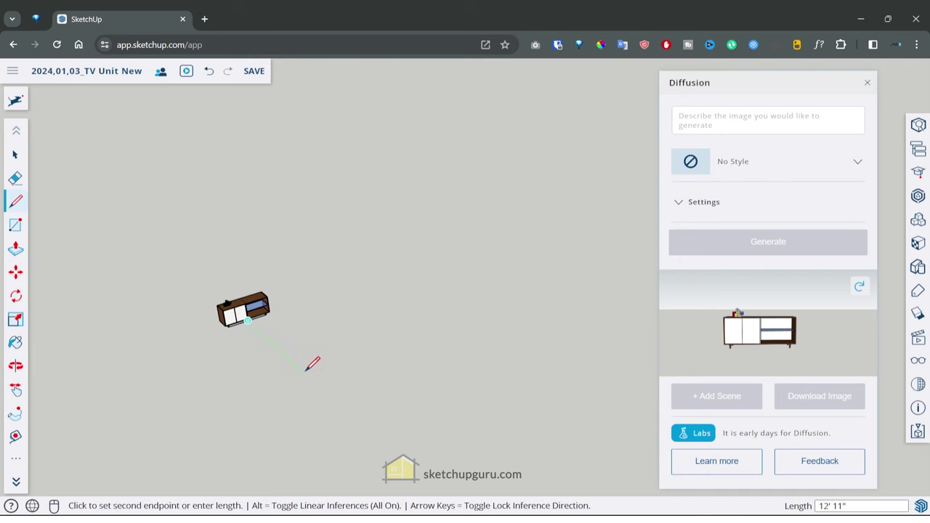
{"action": "left_click", "coordinate": [283, 364]}
{"action": "key", "text": "space"}
{"action": "scroll", "coordinate": [214, 359], "scroll_direction": "up", "scroll_amount": 3}
- Orbit around the cabinet and bring up the full extra tools panel
{"action": "middle_click_drag", "start_coordinate": [213, 359], "coordinate": [510, 463]}
{"action": "scroll", "coordinate": [502, 409], "scroll_direction": "down", "scroll_amount": 2}
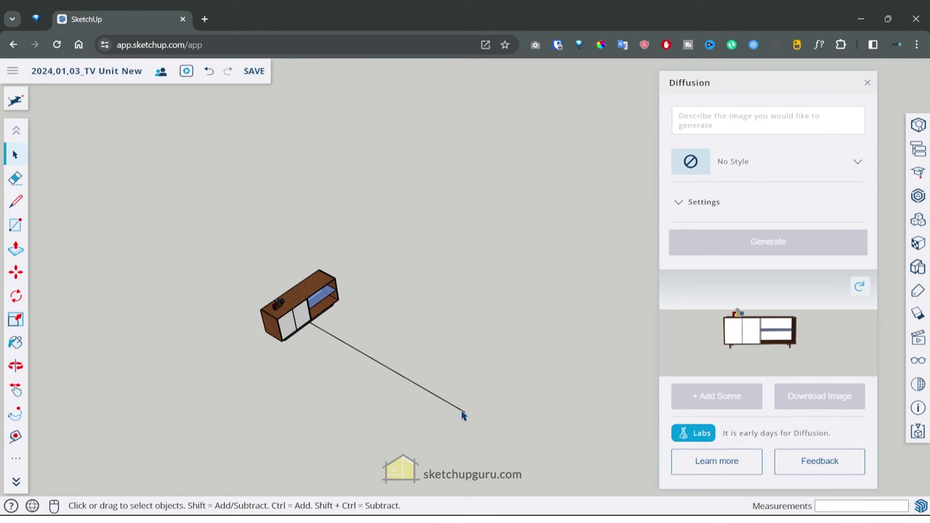
{"action": "left_click_drag", "start_coordinate": [458, 390], "coordinate": [478, 432]}
{"action": "left_click", "coordinate": [16, 462]}
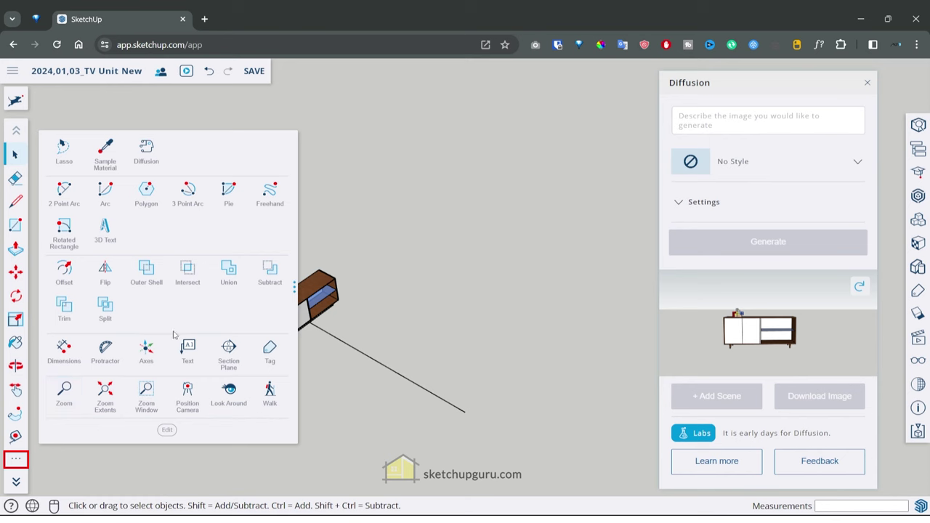
- Position the camera at the far end of the line, tilted toward the cabinet
{"action": "left_click", "coordinate": [188, 393]}
{"action": "left_click", "coordinate": [466, 411]}
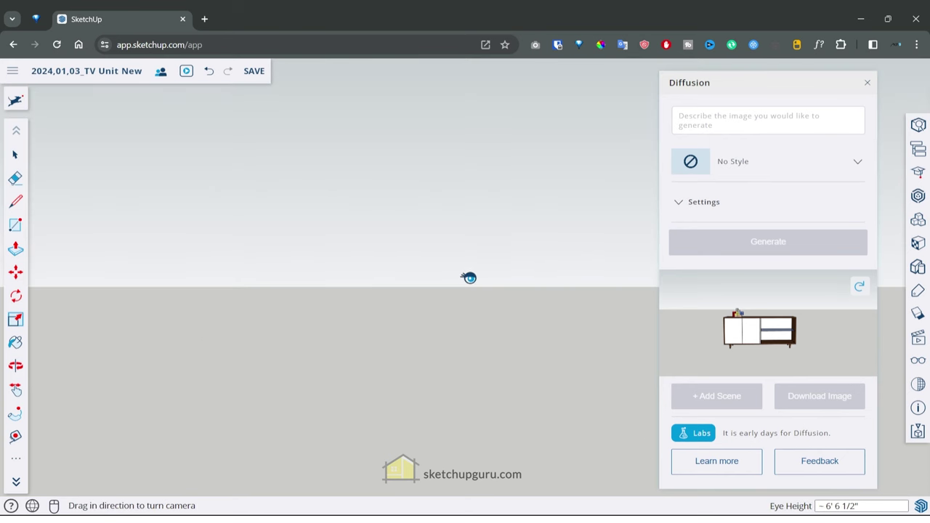
{"action": "left_click_drag", "start_coordinate": [469, 277], "coordinate": [424, 300]}
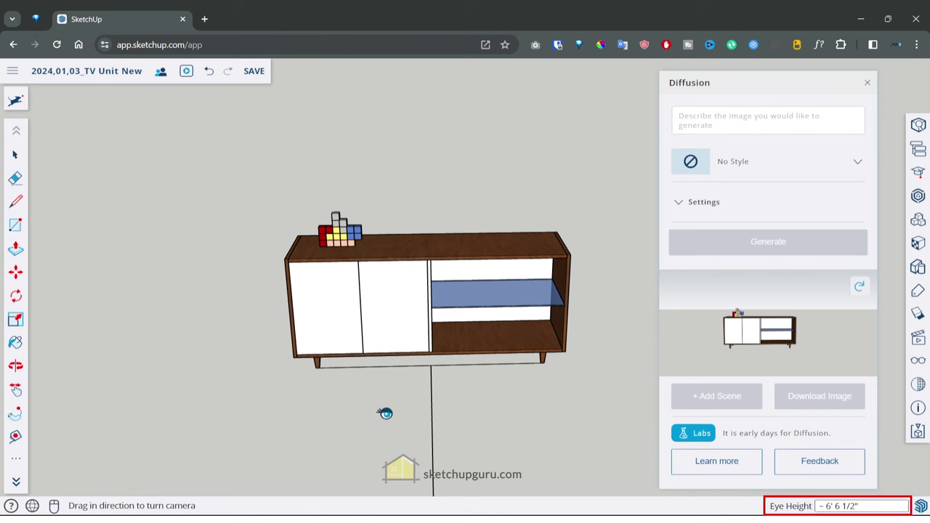
- Set a 3' eye height and turn the camera to centre the cabinet front
{"action": "type", "text": "3"}
{"action": "key", "text": "Return"}
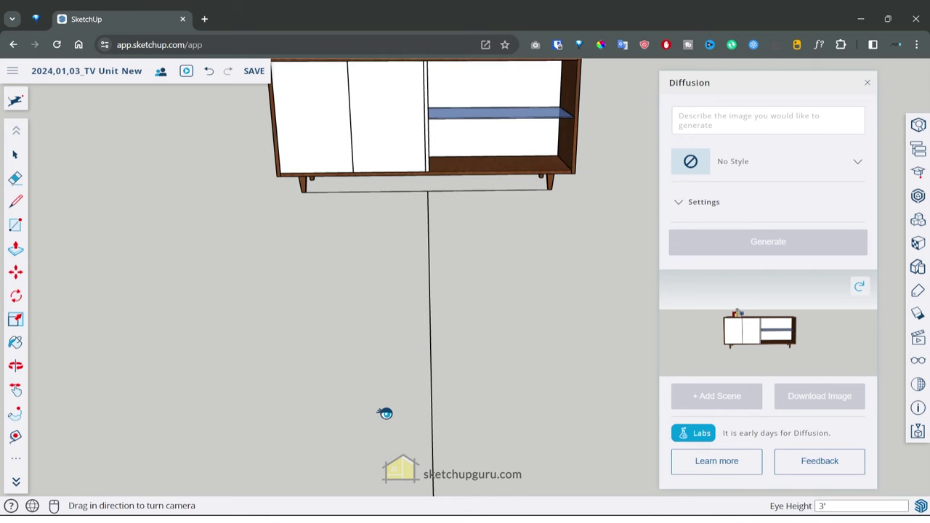
{"action": "left_click_drag", "start_coordinate": [434, 320], "coordinate": [445, 220]}
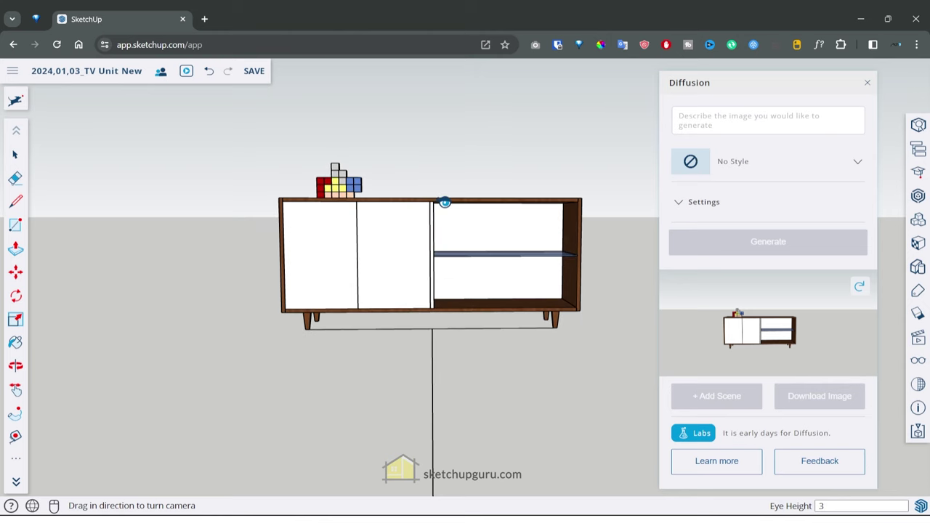
{"action": "left_click_drag", "start_coordinate": [442, 201], "coordinate": [426, 214]}
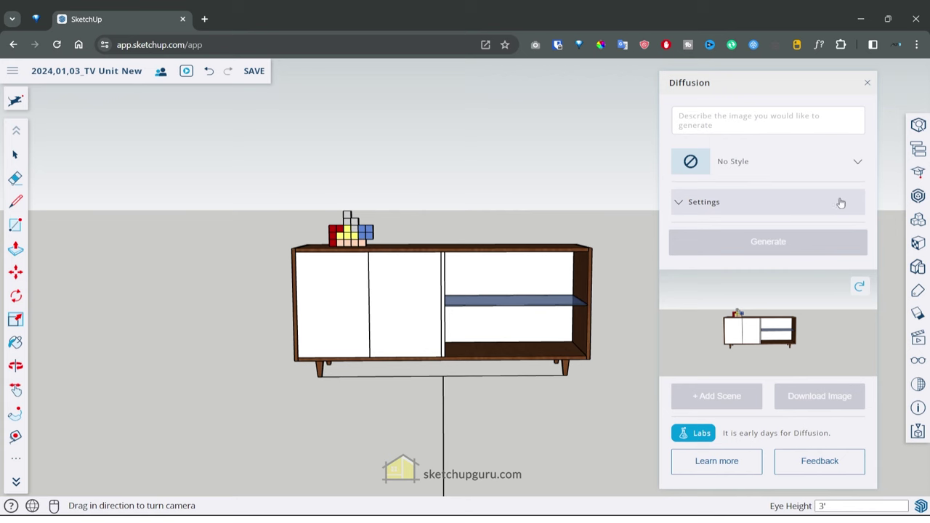
{"action": "left_click", "coordinate": [918, 338]}
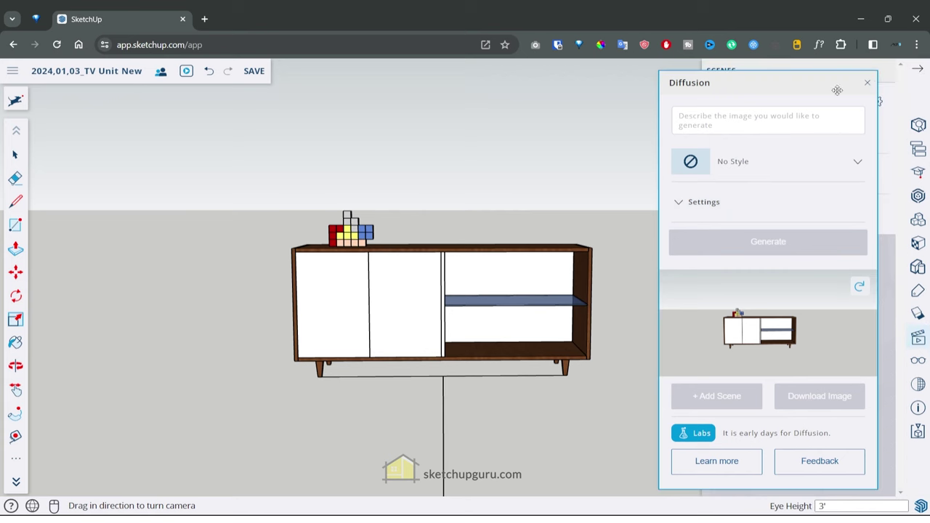
- Switch to Two-Point Perspective, save the view as Scene 10, and reopen the Diffusion panel
{"action": "left_click", "coordinate": [868, 86]}
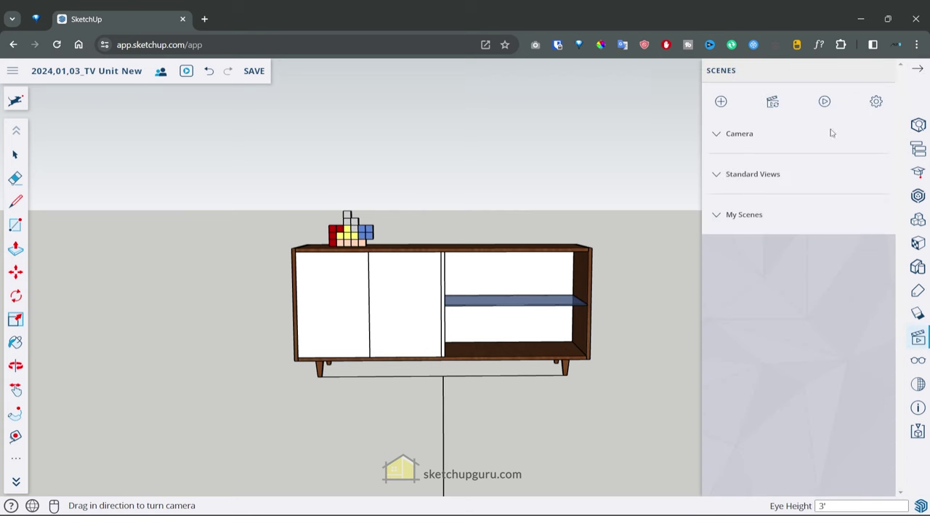
{"action": "left_click", "coordinate": [742, 135]}
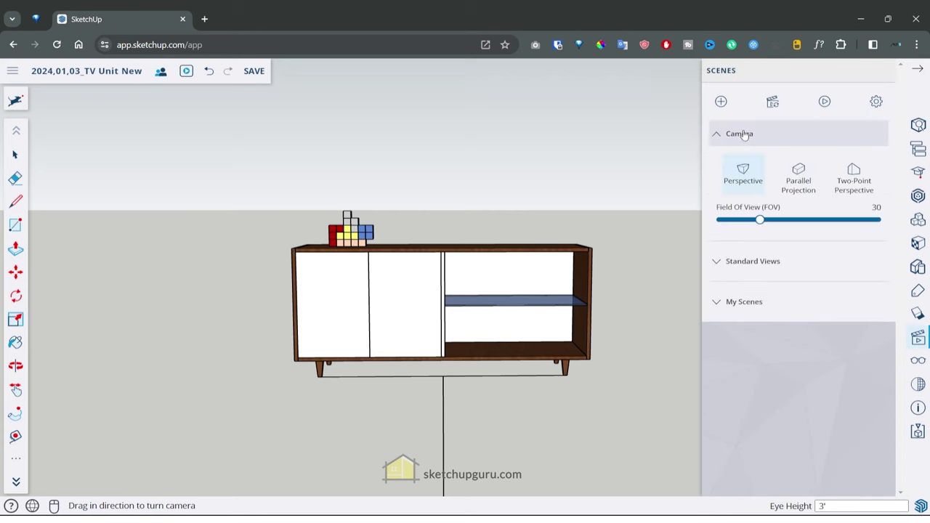
{"action": "left_click", "coordinate": [855, 174]}
{"action": "left_click_drag", "start_coordinate": [488, 294], "coordinate": [482, 263]}
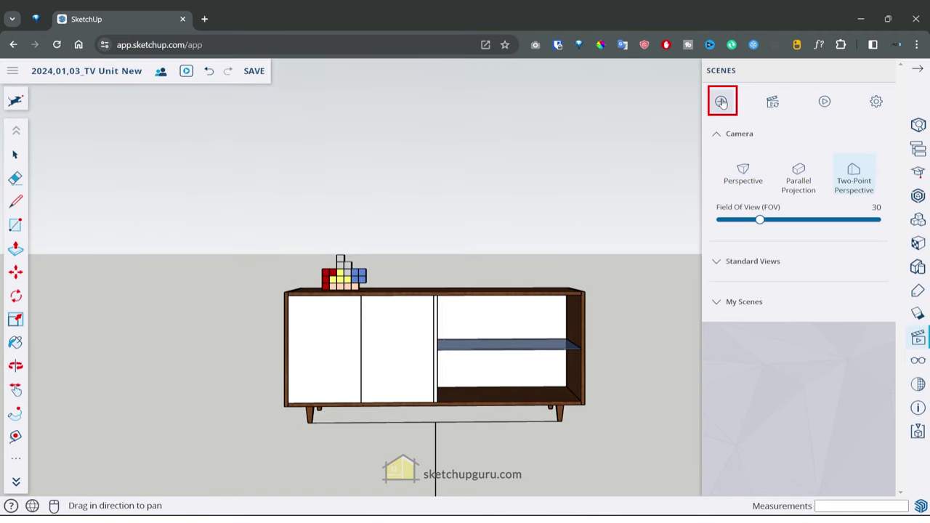
{"action": "left_click", "coordinate": [722, 102]}
{"action": "scroll", "coordinate": [819, 347], "scroll_direction": "down", "scroll_amount": 3}
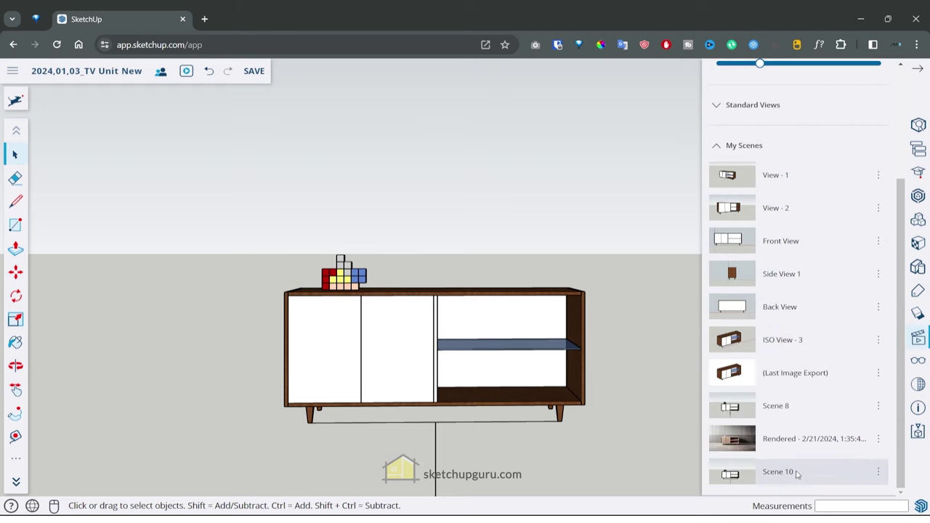
{"action": "left_click", "coordinate": [797, 474]}
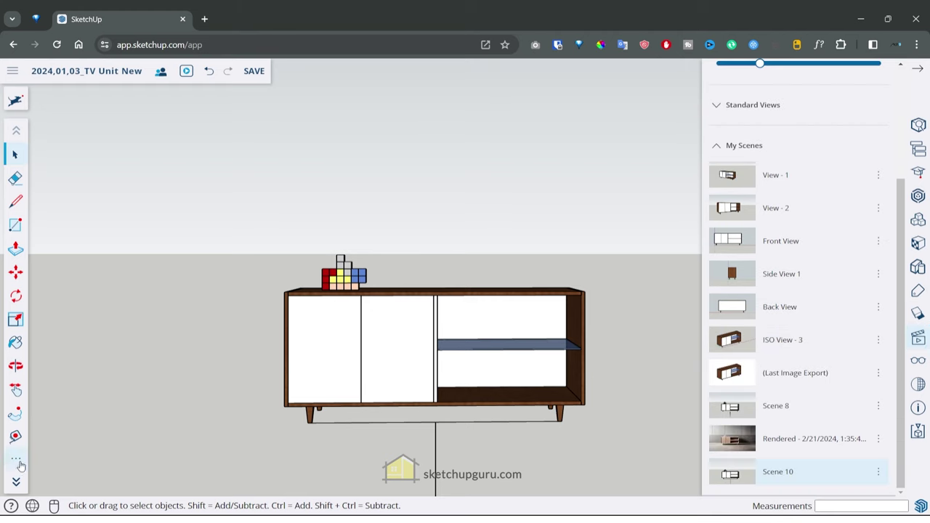
{"action": "left_click", "coordinate": [16, 459]}
{"action": "left_click", "coordinate": [143, 152]}
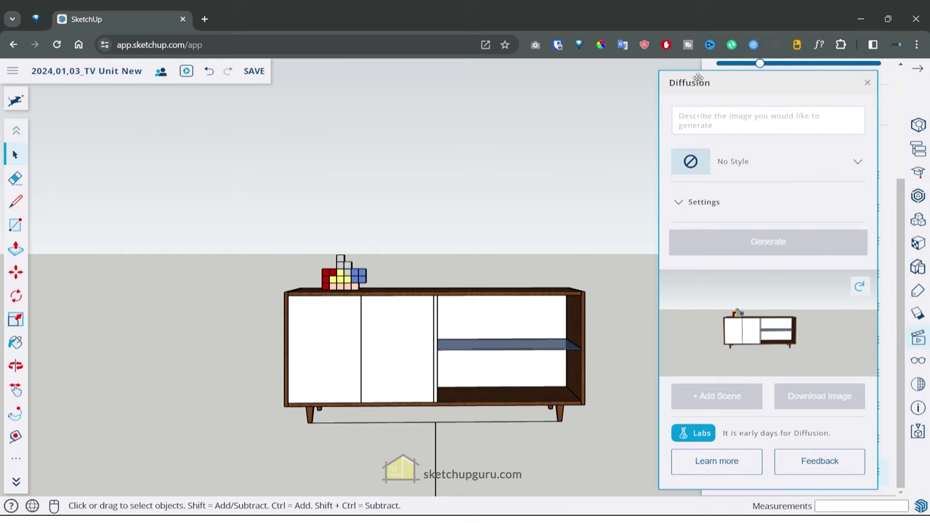
- Dock the Diffusion panel on the left and refresh its snapshot to the Scene 10 front view
{"action": "left_click_drag", "start_coordinate": [701, 82], "coordinate": [72, 95]}
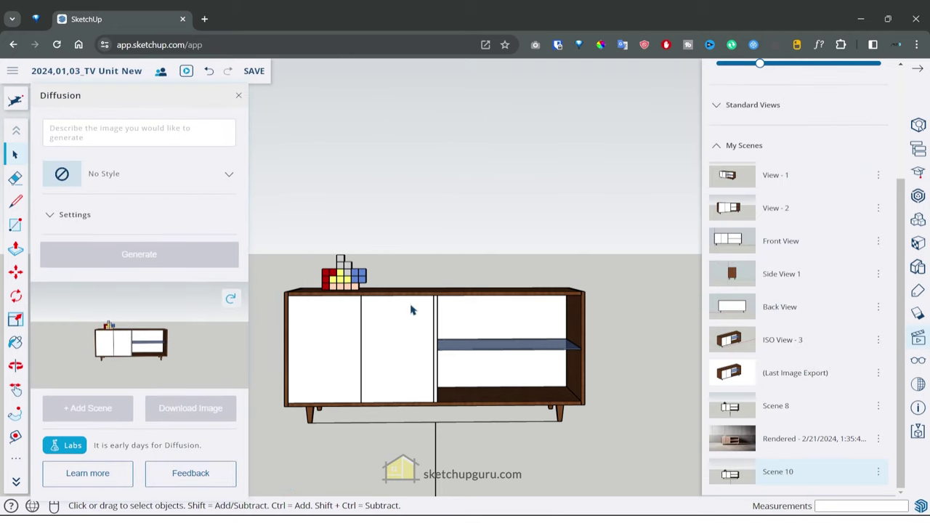
{"action": "left_click", "coordinate": [231, 301]}
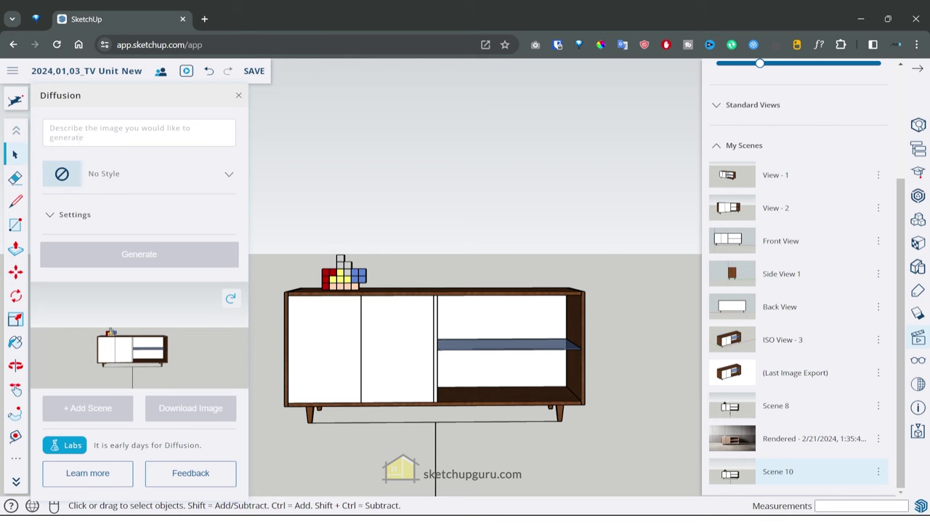
- Enter the prompt 'Create a studio render of this TV unit in a living room space, minimalist interiors featuring a neutral color palette with'
{"action": "type", "text": "Create a stu"}
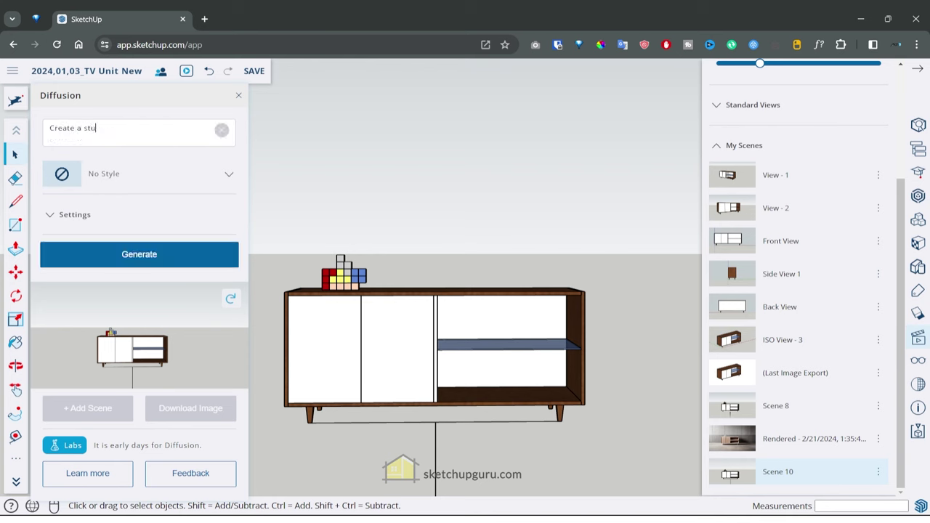
{"action": "type", "text": "dio render of this TV unit in a living ro"}
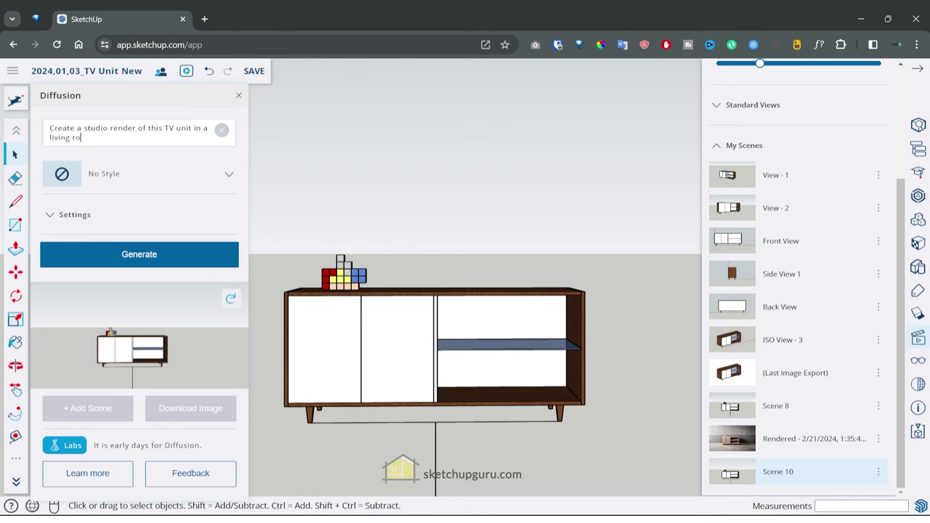
{"action": "type", "text": "om space,"}
{"action": "type", "text": "minimalist interiors"}
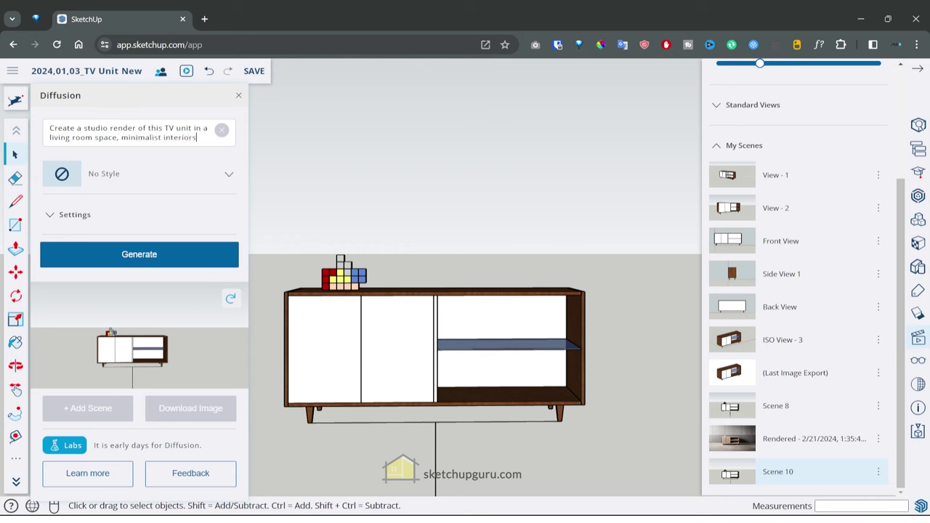
{"action": "type", "text": " featur"}
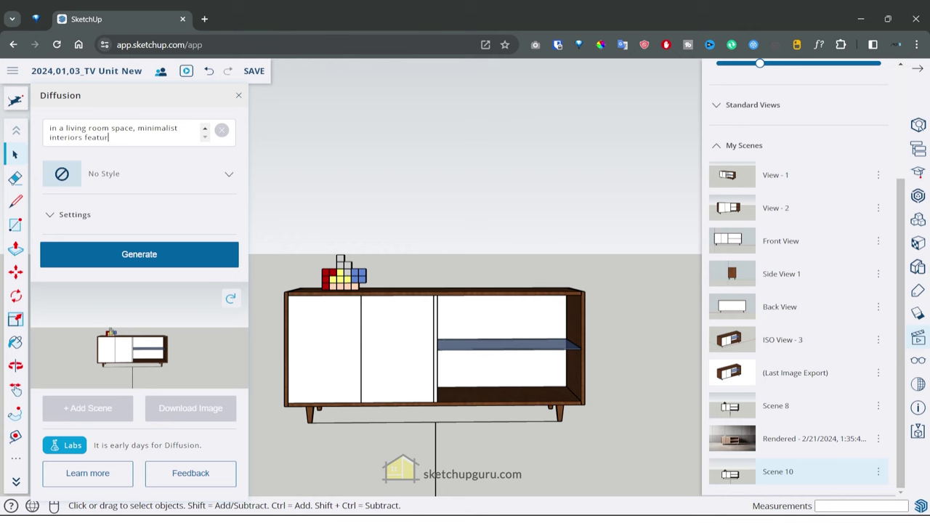
{"action": "type", "text": "ing a neutral color palette with"}
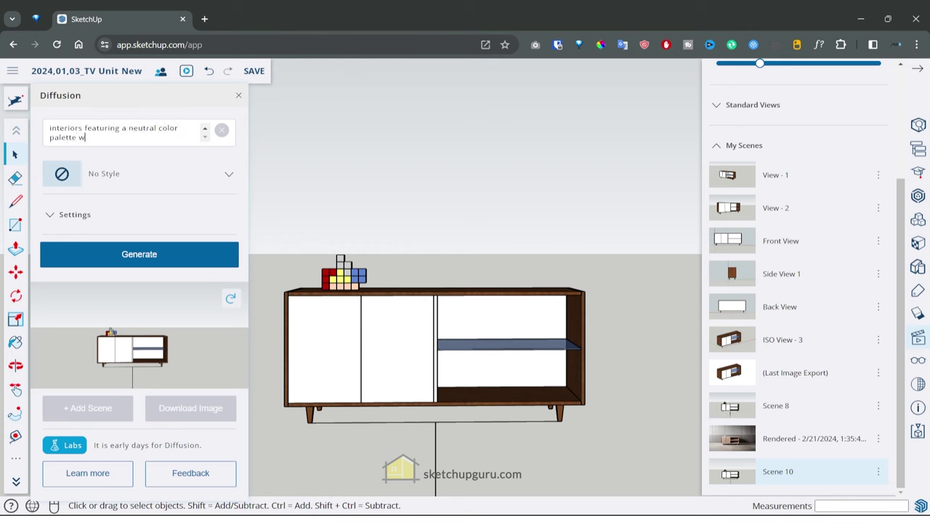
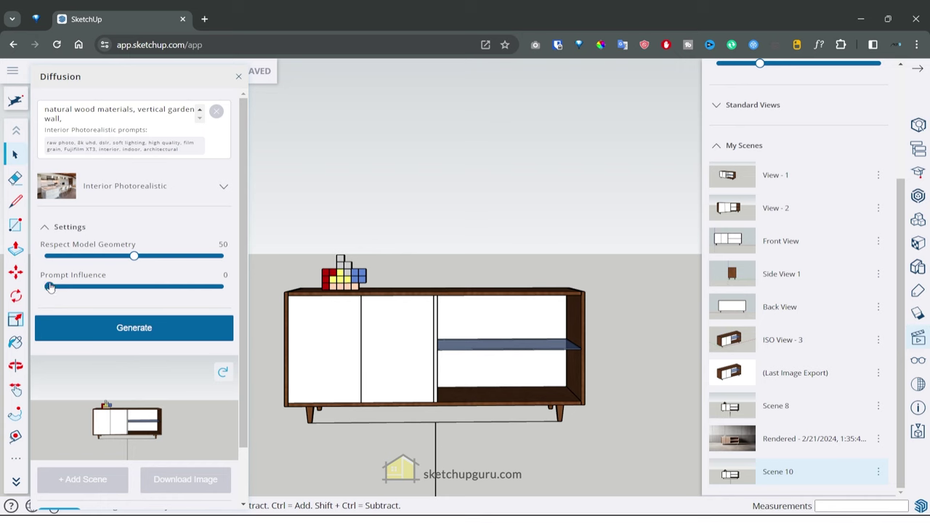
- Raise Prompt Influence to 50 and generate a new set of Diffusion renders
{"action": "left_click_drag", "start_coordinate": [49, 288], "coordinate": [133, 289]}
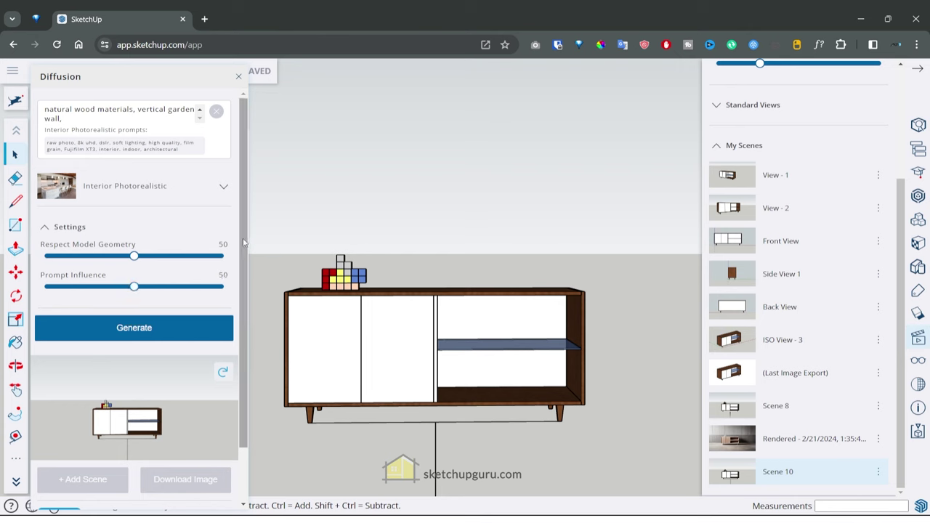
{"action": "scroll", "coordinate": [226, 335], "scroll_direction": "down", "scroll_amount": 2}
{"action": "scroll", "coordinate": [226, 309], "scroll_direction": "up", "scroll_amount": 2}
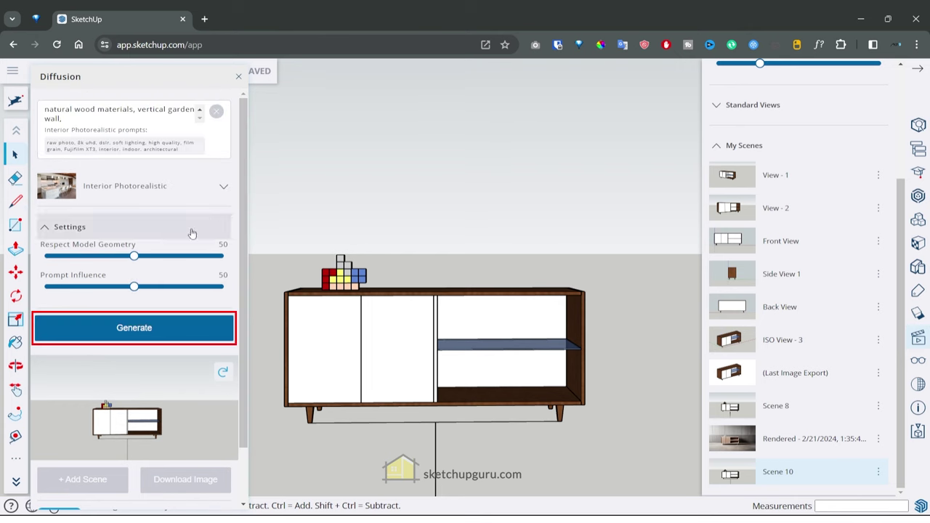
{"action": "left_click", "coordinate": [136, 327]}
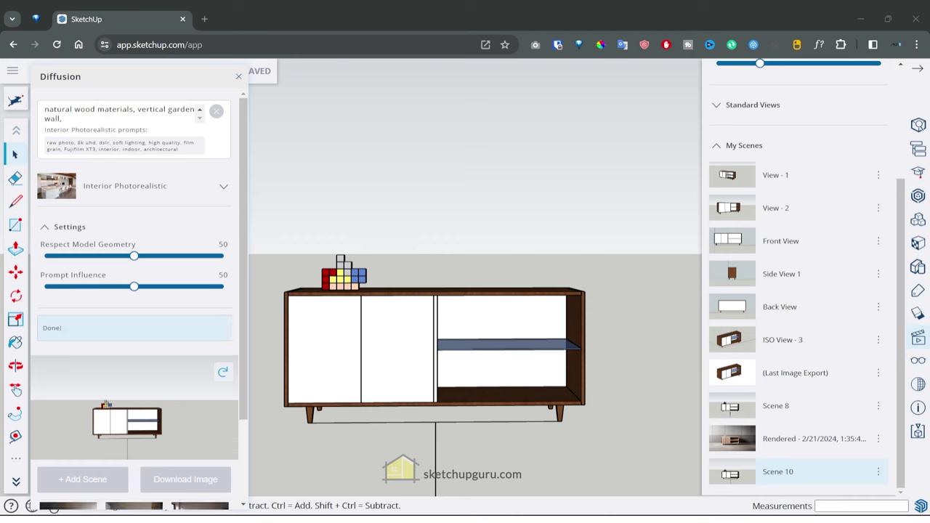
- Preview the three generated renders and save the first one as a new scene
{"action": "left_click", "coordinate": [55, 419]}
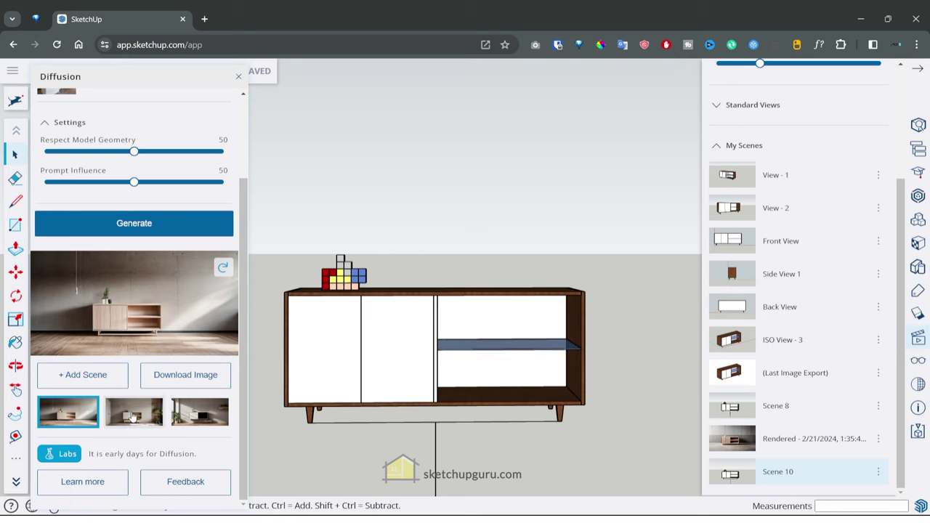
{"action": "left_click", "coordinate": [133, 413]}
{"action": "left_click", "coordinate": [212, 422]}
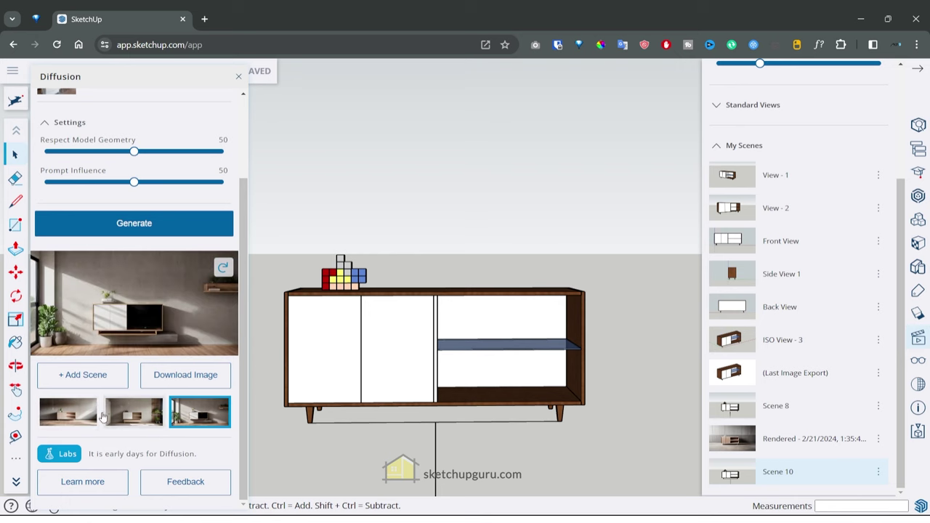
{"action": "left_click", "coordinate": [63, 420]}
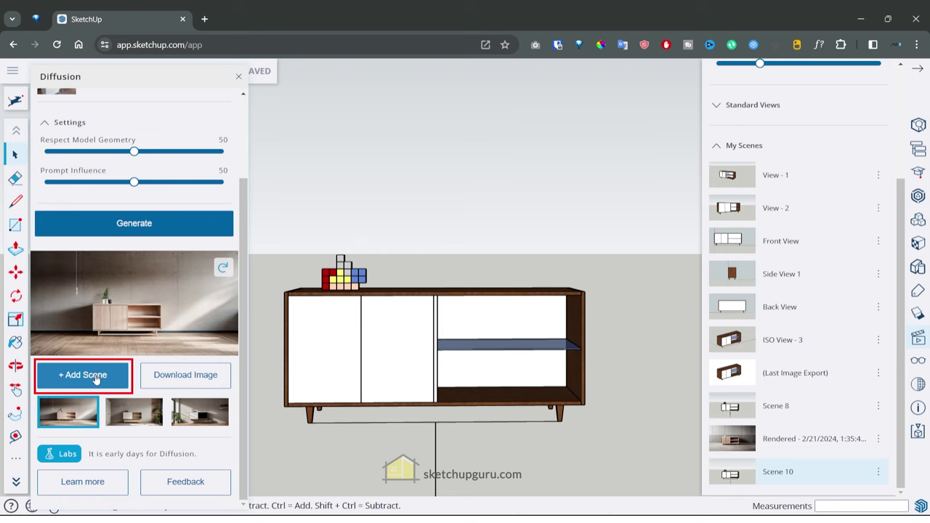
{"action": "left_click", "coordinate": [97, 378]}
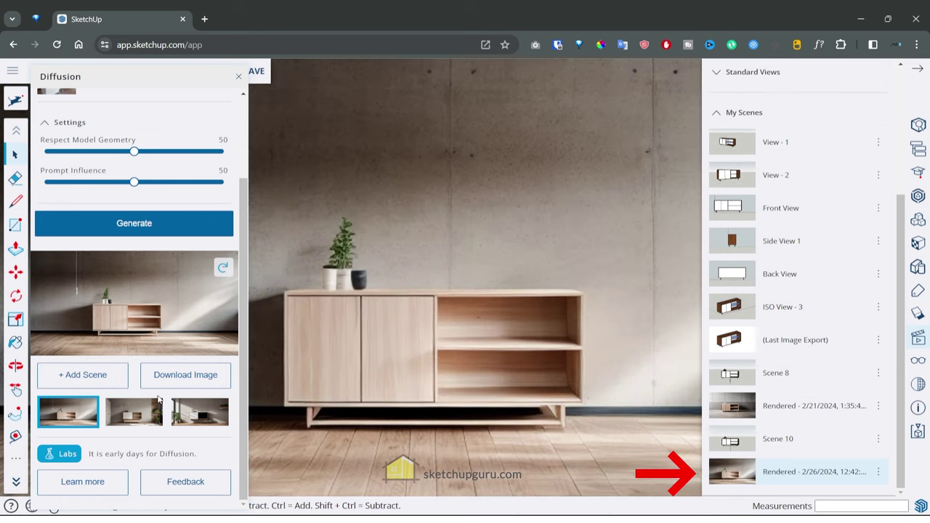
- Save the third render as a scene, then return to the second render
{"action": "left_click", "coordinate": [137, 414]}
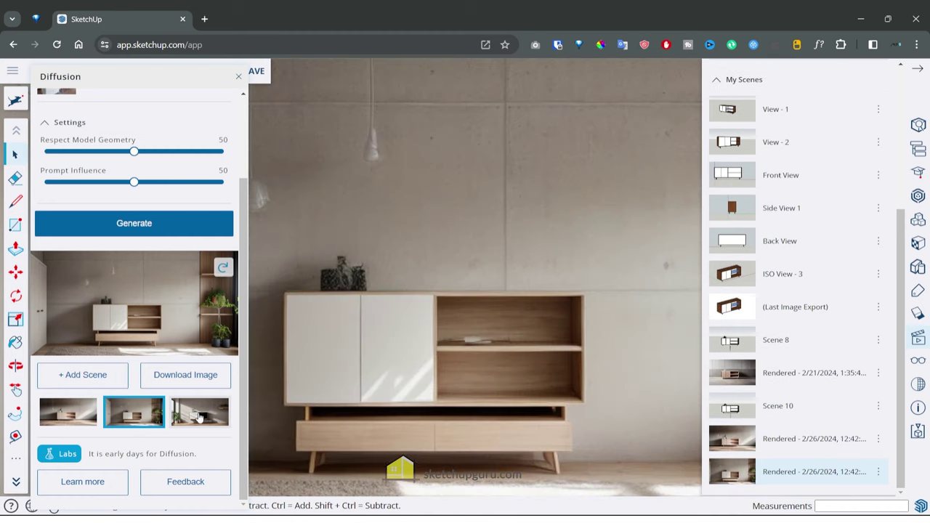
{"action": "left_click", "coordinate": [211, 415]}
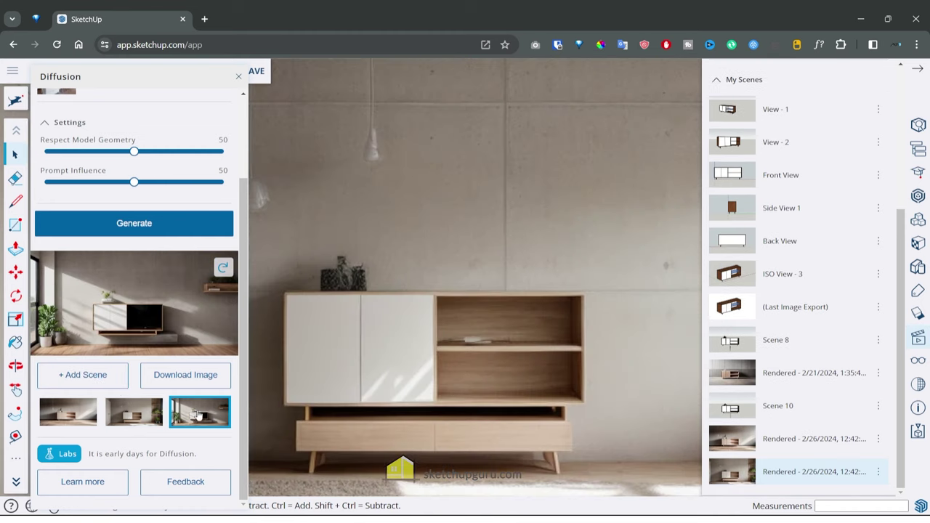
{"action": "left_click", "coordinate": [98, 378]}
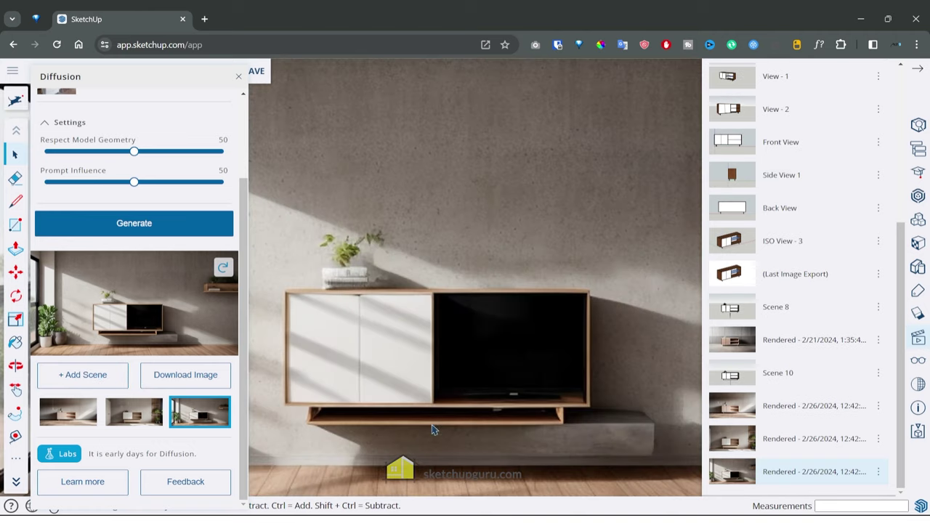
{"action": "left_click", "coordinate": [136, 416]}
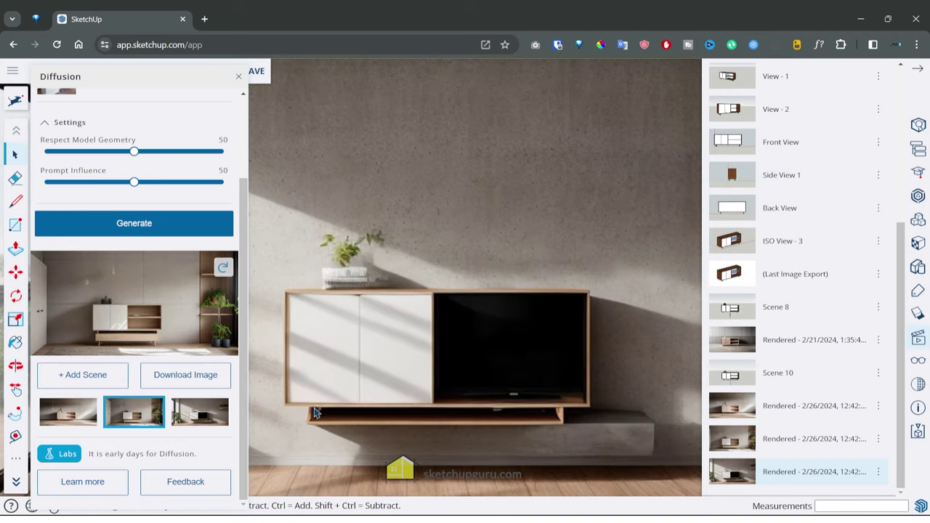
- Close Diffusion and compare the new Rendered scenes, including the TV-unit render
{"action": "left_click", "coordinate": [239, 76]}
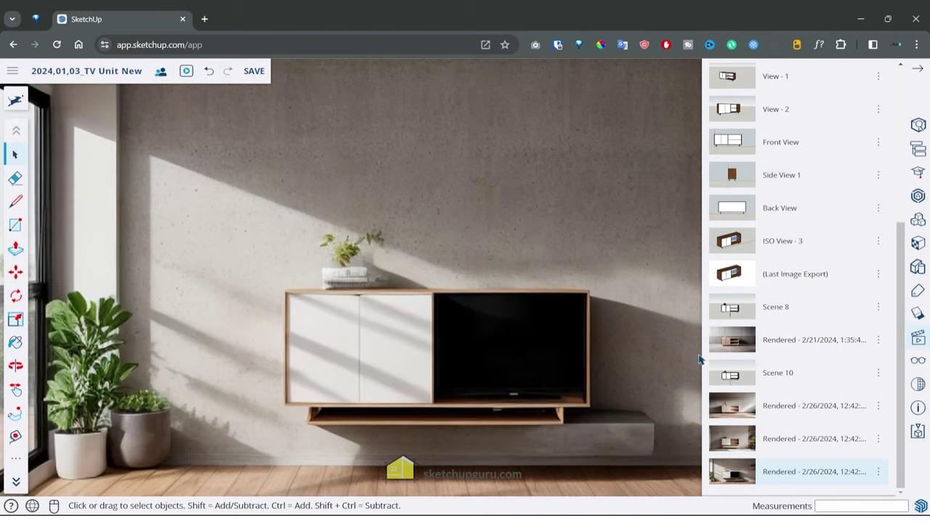
{"action": "left_click", "coordinate": [830, 408]}
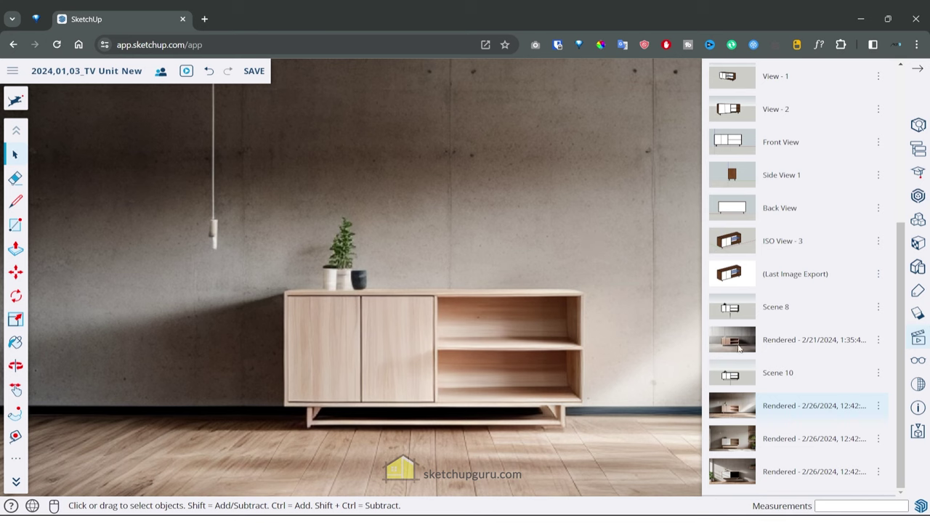
{"action": "left_click", "coordinate": [803, 439]}
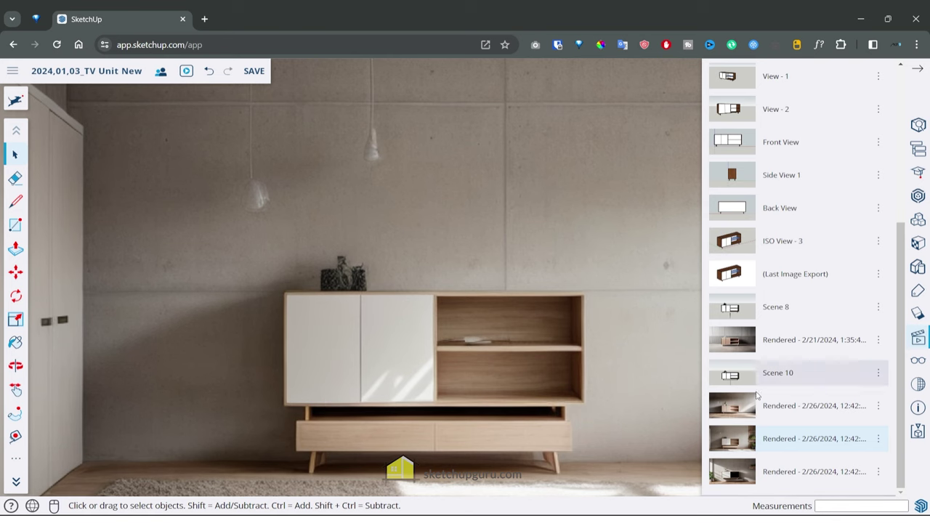
{"action": "left_click", "coordinate": [787, 463]}
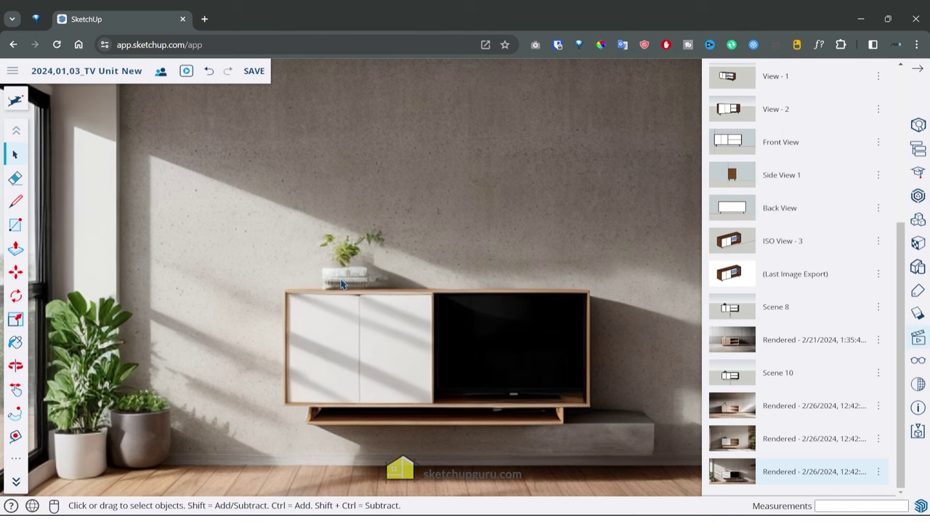
{"action": "left_click", "coordinate": [807, 407]}
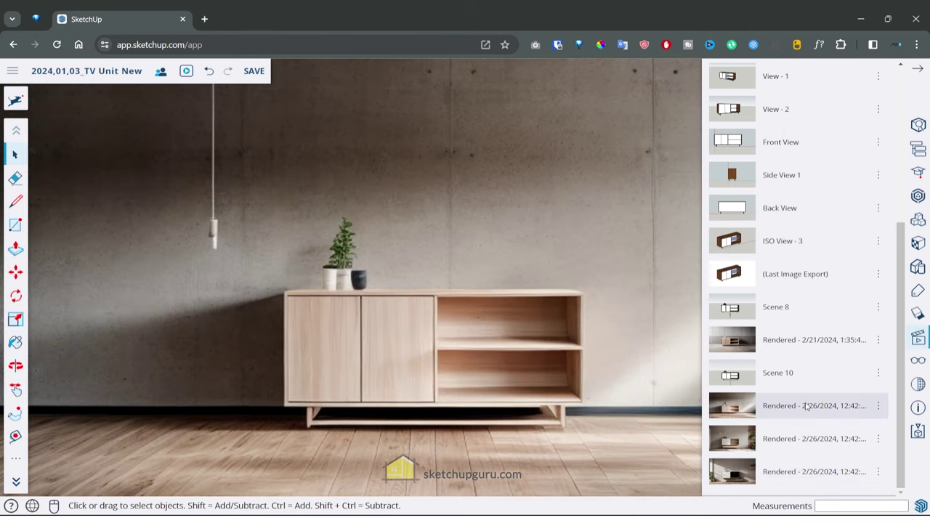
- Copy the model's share link and load it in a new incognito window
{"action": "left_click", "coordinate": [13, 72]}
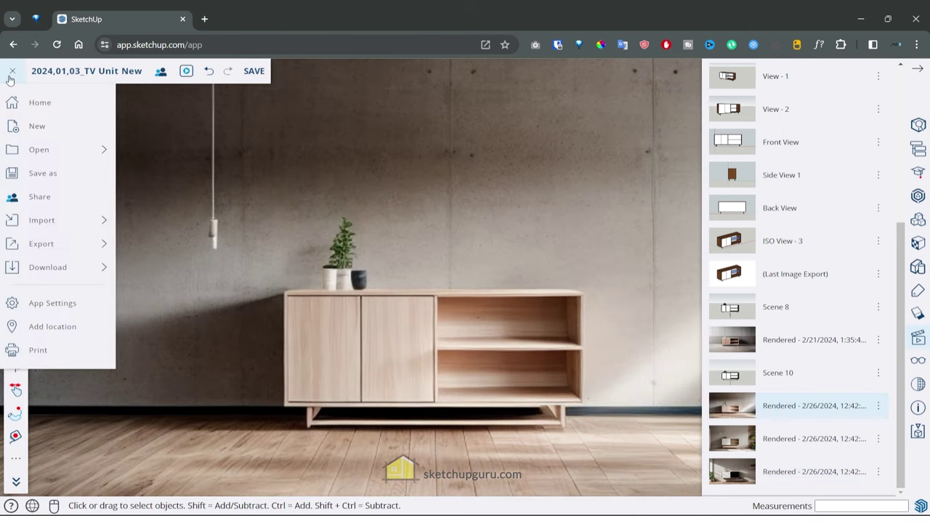
{"action": "left_click", "coordinate": [56, 197]}
{"action": "left_click", "coordinate": [557, 311]}
{"action": "left_click", "coordinate": [570, 265]}
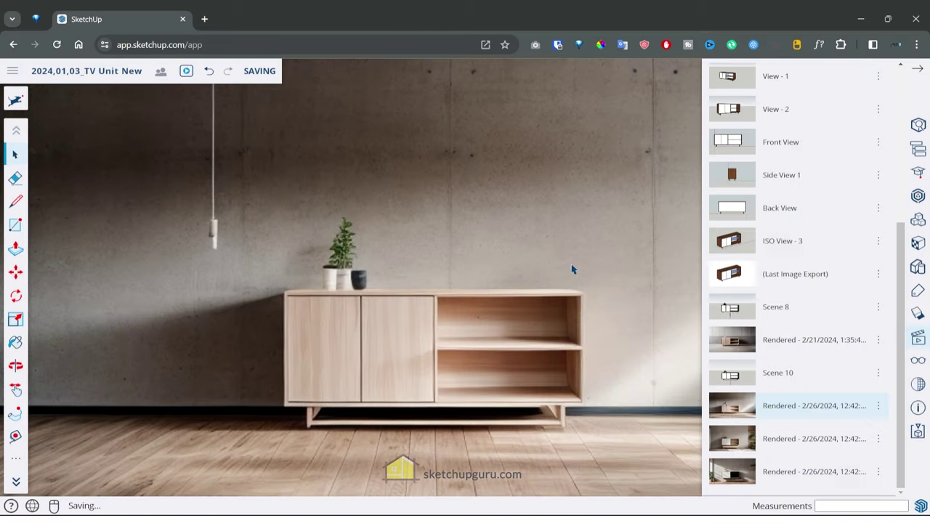
{"action": "key", "text": "ctrl+shift+n"}
{"action": "key", "text": "Return"}
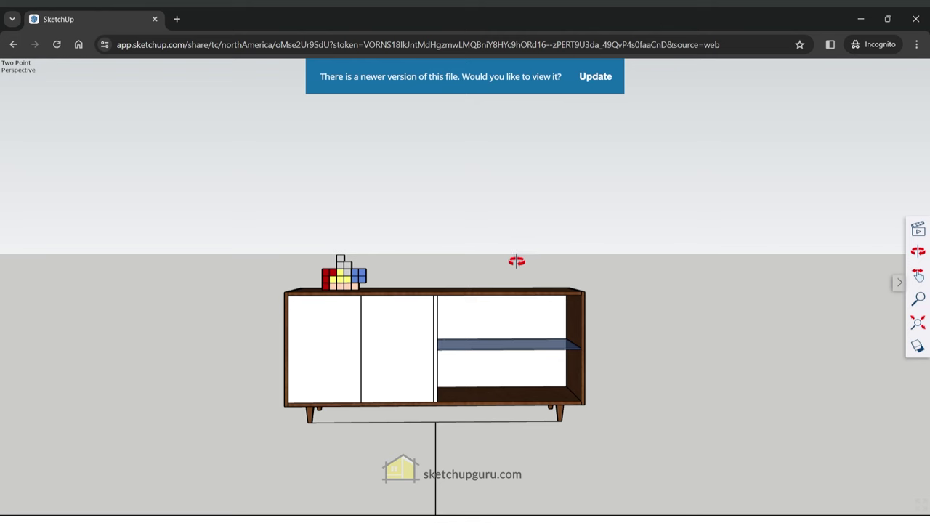
- Load the newer shared file version and expand My Scenes in the viewer's scene list
{"action": "left_click", "coordinate": [596, 78]}
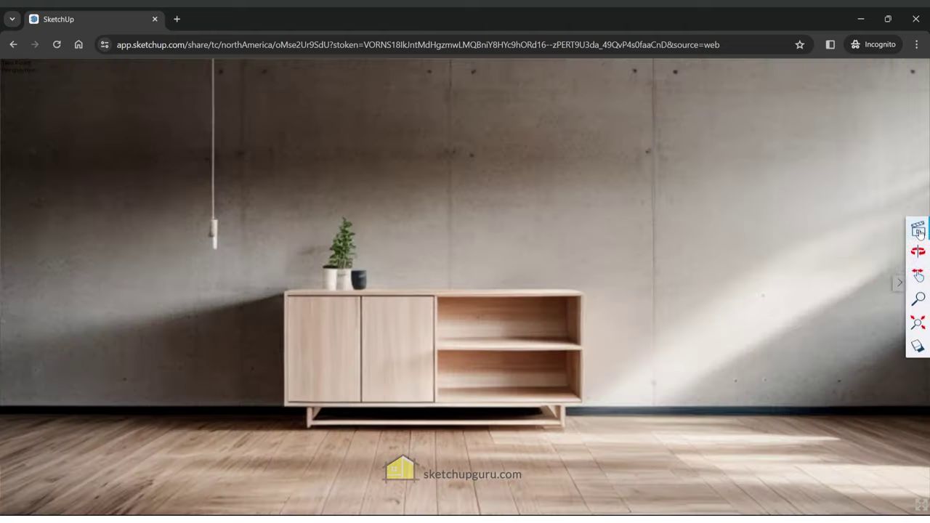
{"action": "left_click", "coordinate": [918, 229]}
{"action": "left_click", "coordinate": [919, 230]}
{"action": "left_click", "coordinate": [919, 229]}
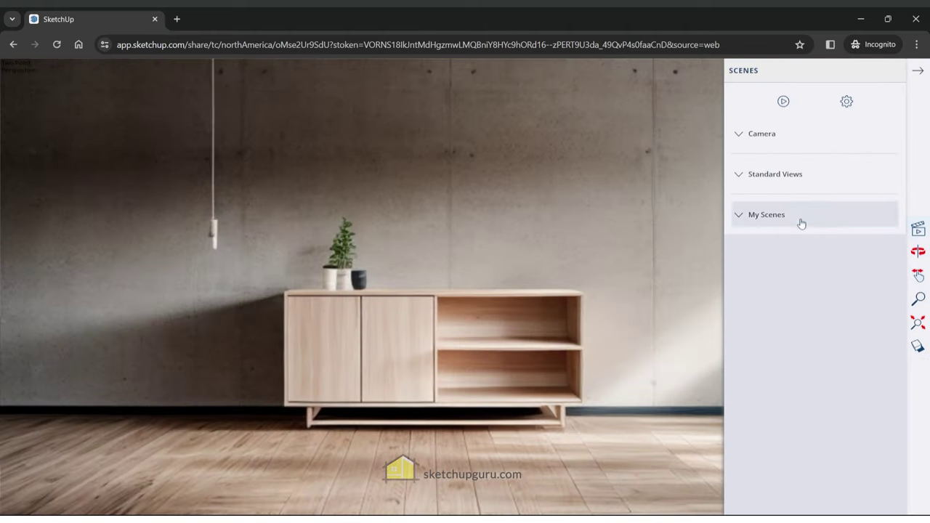
{"action": "left_click", "coordinate": [785, 214]}
{"action": "scroll", "coordinate": [822, 382], "scroll_direction": "down", "scroll_amount": 2}
- Browse the Rendered scenes and Scene 10, then minimize the shared viewer window
{"action": "left_click", "coordinate": [821, 459]}
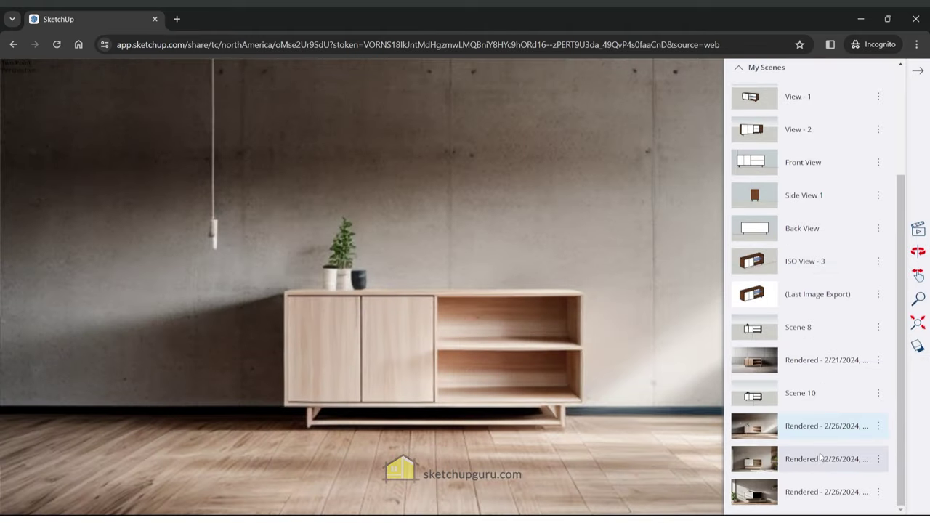
{"action": "left_click", "coordinate": [816, 492]}
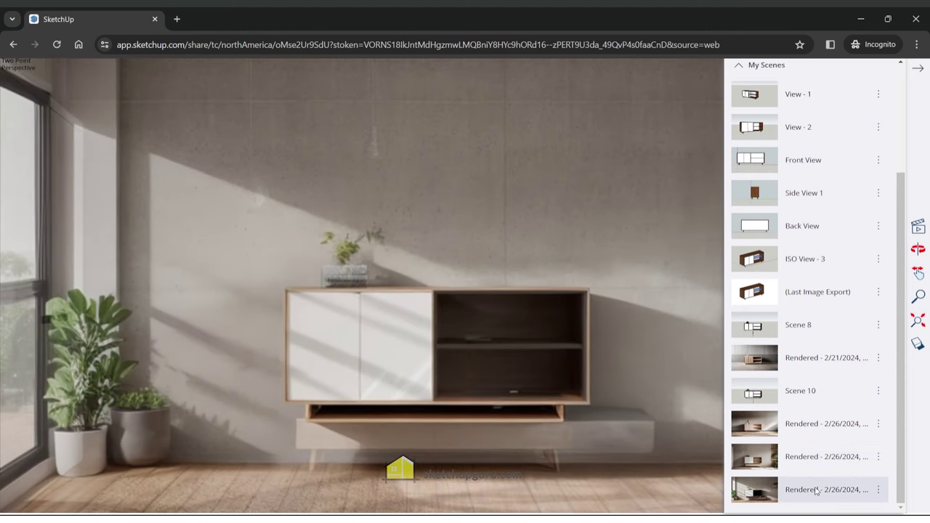
{"action": "left_click", "coordinate": [829, 440]}
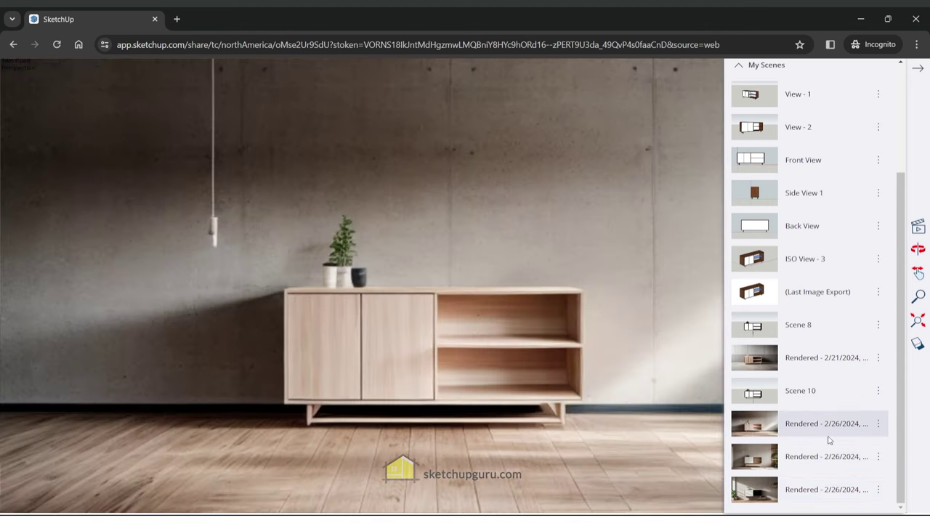
{"action": "left_click", "coordinate": [822, 392]}
{"action": "left_click", "coordinate": [826, 424]}
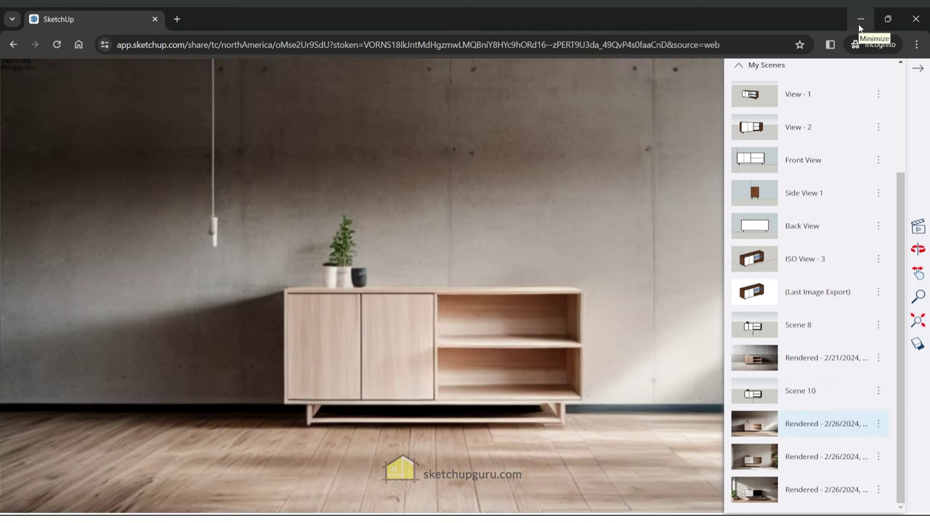
{"action": "left_click", "coordinate": [860, 19]}
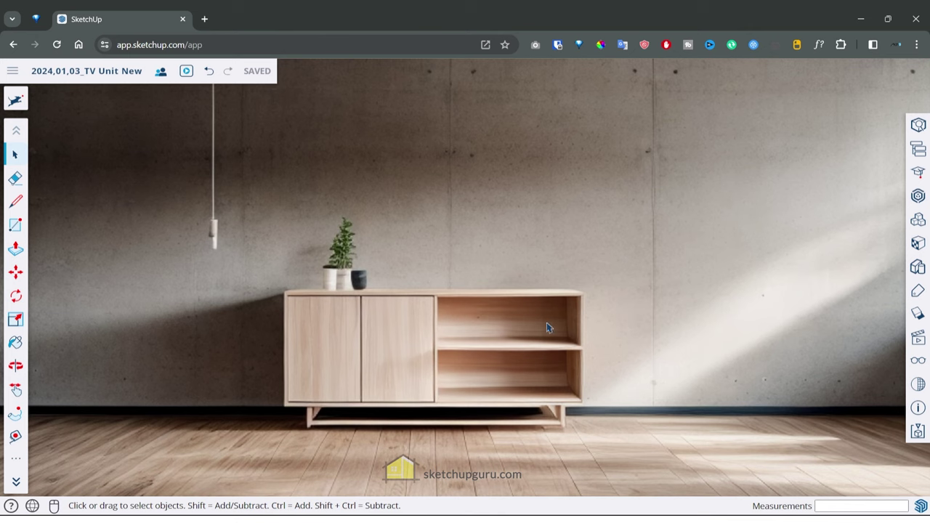
- Set Respect Model Geometry to 85 and Prompt Influence to 25, then generate Diffusion renders
{"action": "left_click", "coordinate": [12, 465]}
{"action": "left_click", "coordinate": [145, 150]}
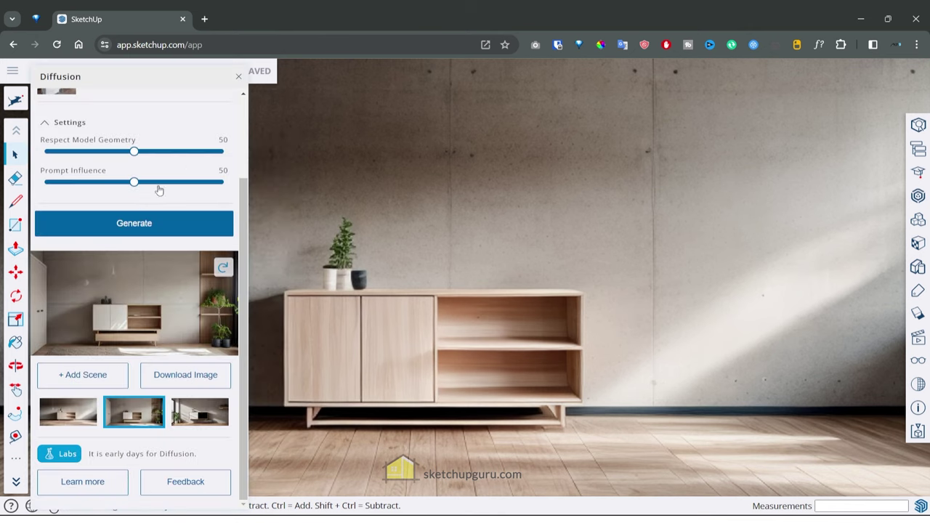
{"action": "left_click_drag", "start_coordinate": [134, 152], "coordinate": [195, 152]}
{"action": "left_click_drag", "start_coordinate": [134, 183], "coordinate": [94, 188]}
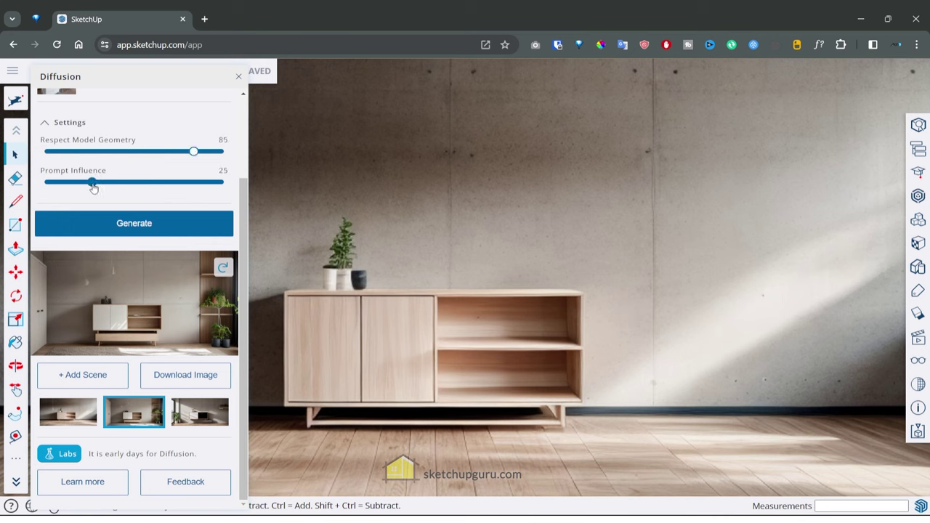
{"action": "left_click", "coordinate": [134, 226]}
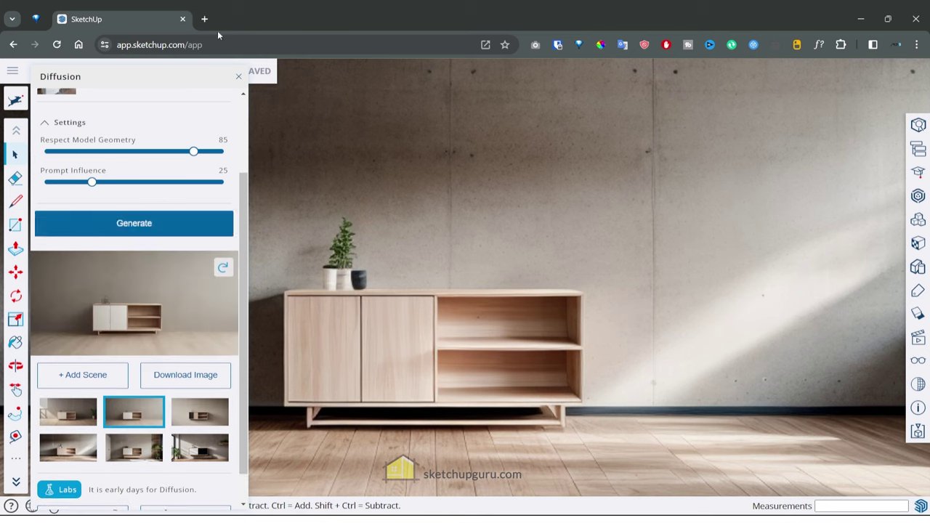
- Save a variation as a scene and download the wall-mounted cabinet render as diffusion (31).png
{"action": "left_click", "coordinate": [77, 423]}
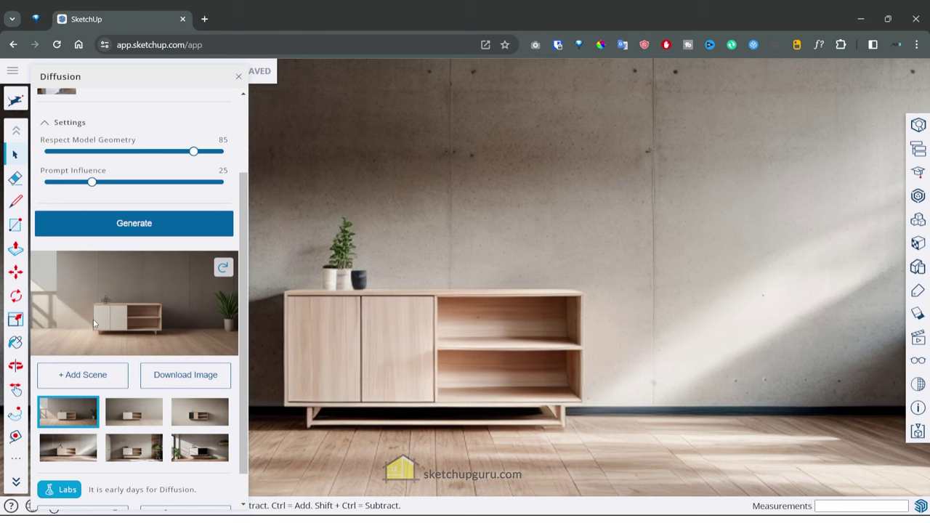
{"action": "left_click", "coordinate": [98, 377]}
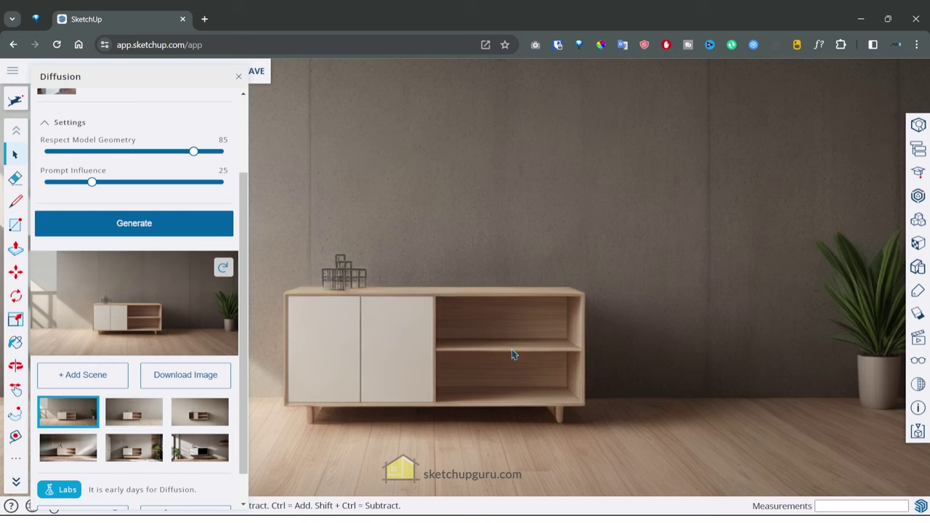
{"action": "left_click", "coordinate": [128, 408]}
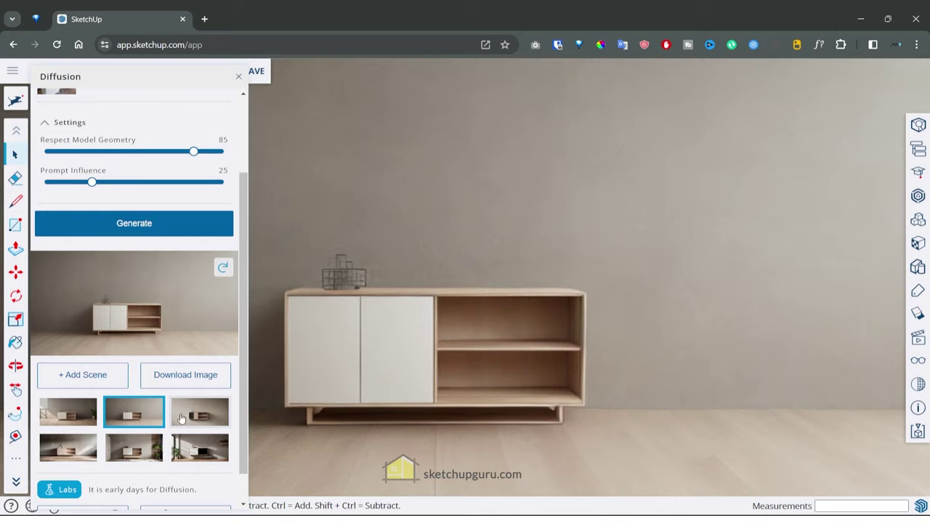
{"action": "left_click", "coordinate": [190, 414]}
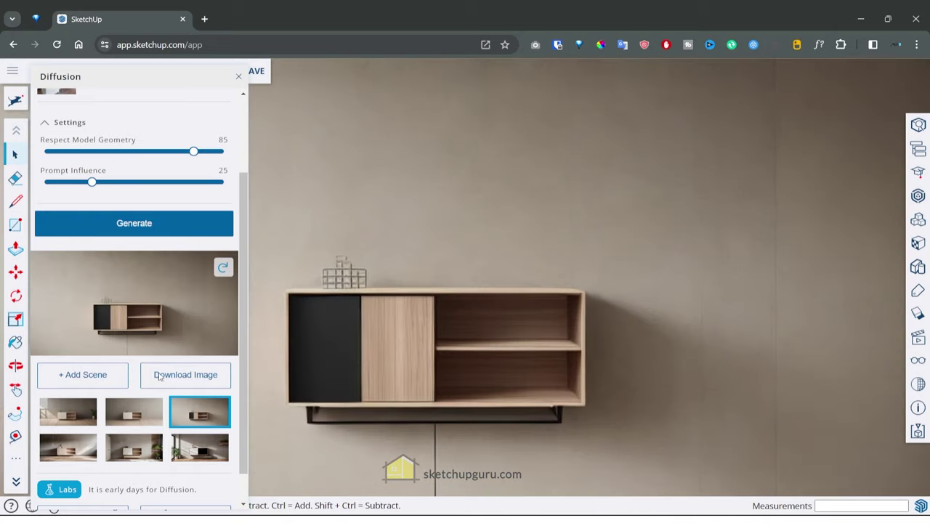
{"action": "left_click", "coordinate": [168, 377]}
{"action": "left_click", "coordinate": [129, 416]}
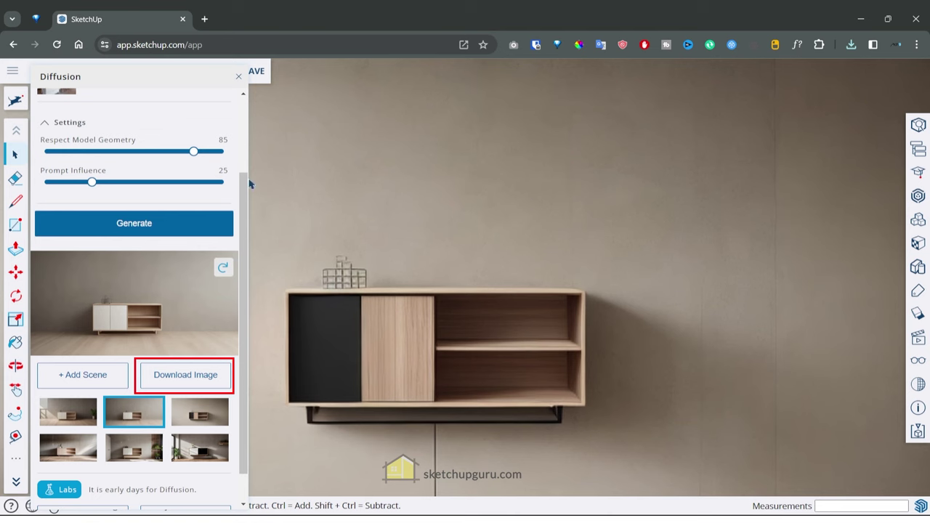
{"action": "left_click", "coordinate": [239, 76]}
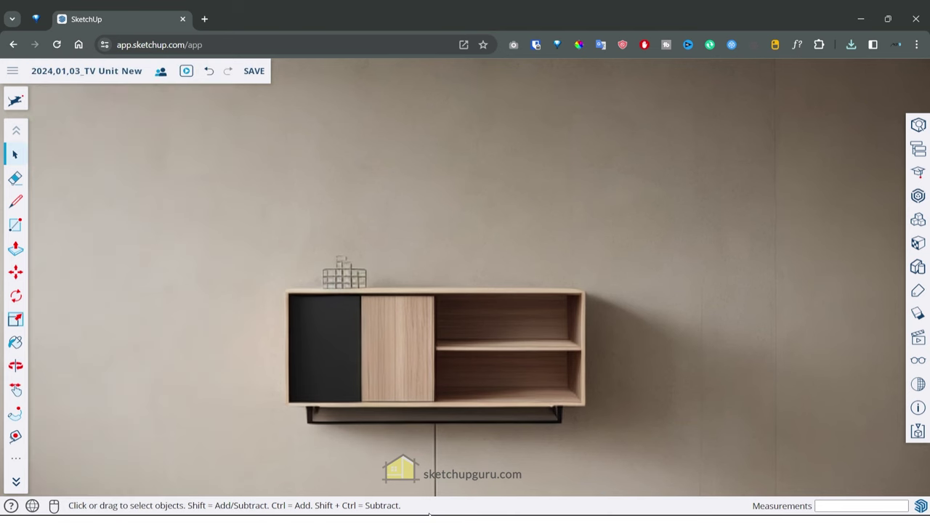
- In the shared viewer, flip between two Rendered scenes
{"action": "mouse_move", "coordinate": [424, 504]}
{"action": "left_click", "coordinate": [416, 412]}
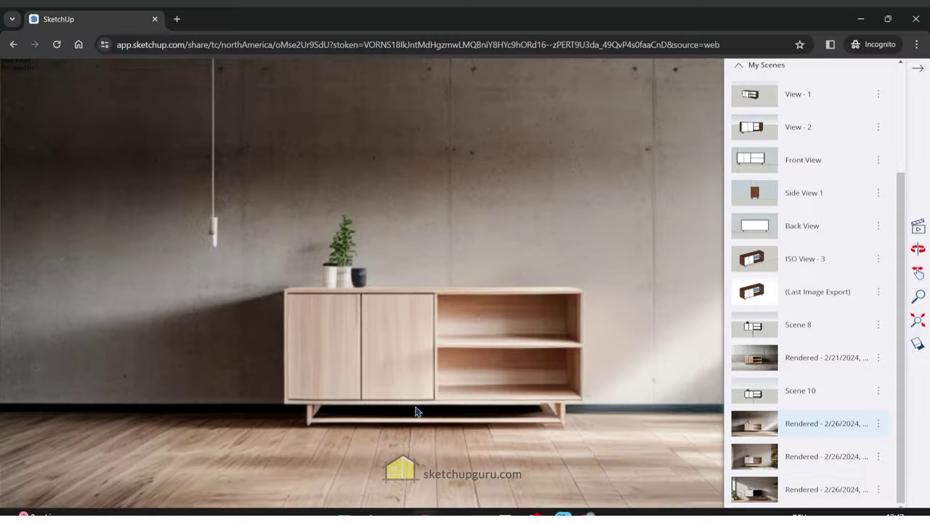
{"action": "left_click", "coordinate": [829, 488]}
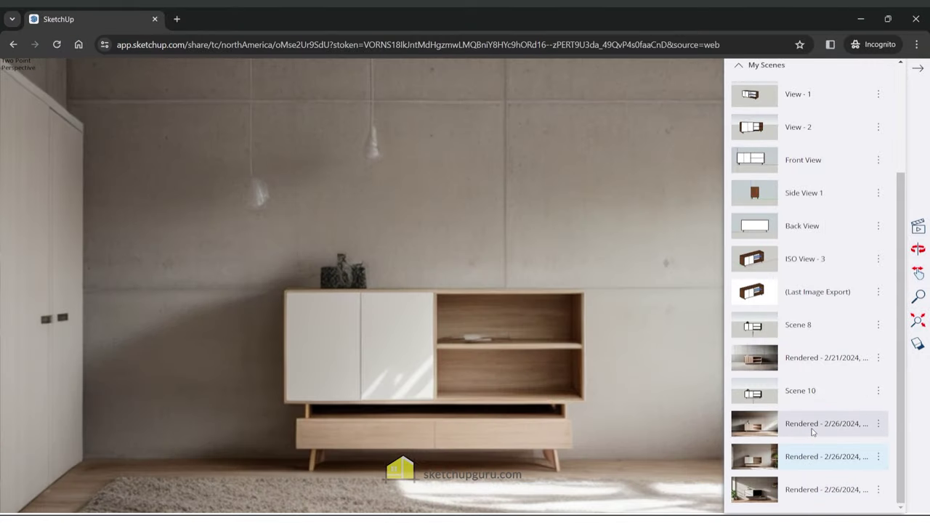
{"action": "left_click", "coordinate": [813, 428]}
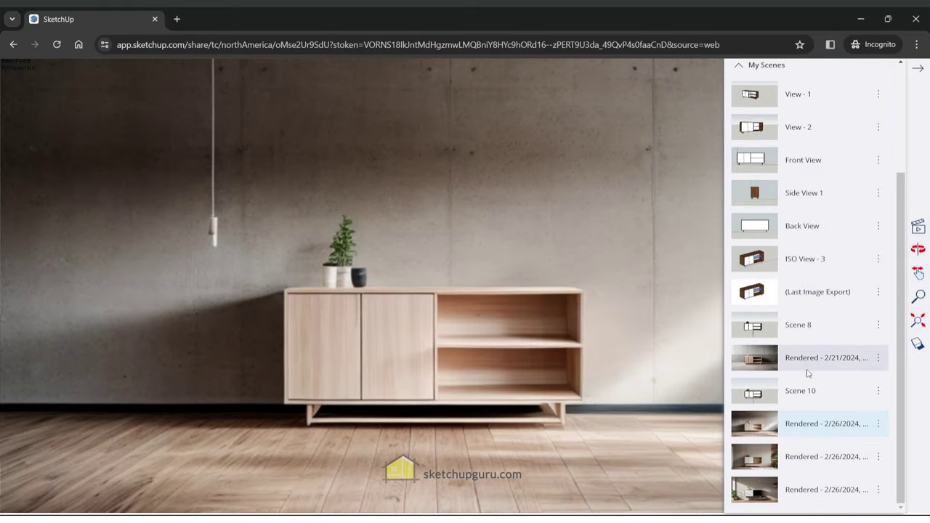
- Reload the shared viewer and reopen the scene list with My Scenes expanded
{"action": "left_click", "coordinate": [57, 43]}
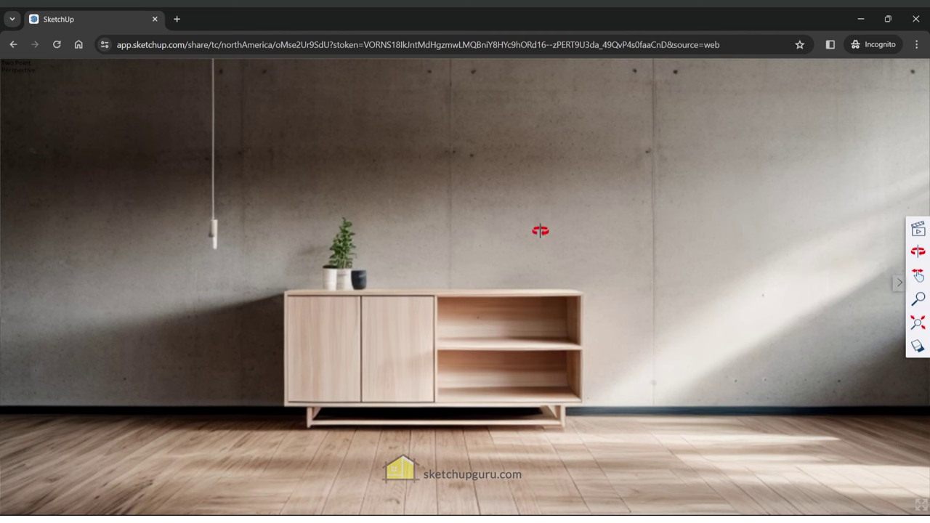
{"action": "left_click", "coordinate": [920, 231]}
{"action": "left_click", "coordinate": [781, 213]}
{"action": "scroll", "coordinate": [791, 334], "scroll_direction": "down", "scroll_amount": 3}
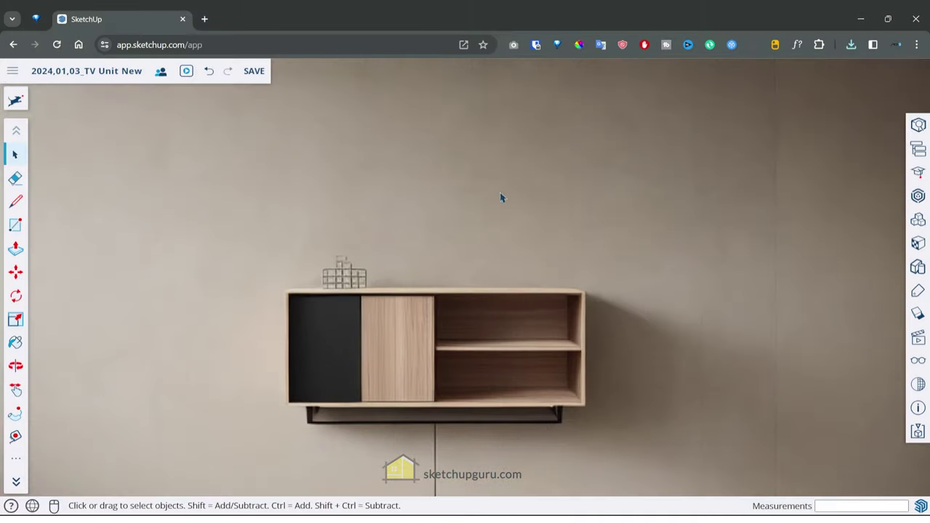
- Save 2024,01,03_TV Unit New in the editor, then return to the incognito viewer
{"action": "left_click", "coordinate": [861, 19]}
{"action": "left_click", "coordinate": [257, 71]}
{"action": "mouse_move", "coordinate": [469, 509]}
{"action": "mouse_move", "coordinate": [428, 503]}
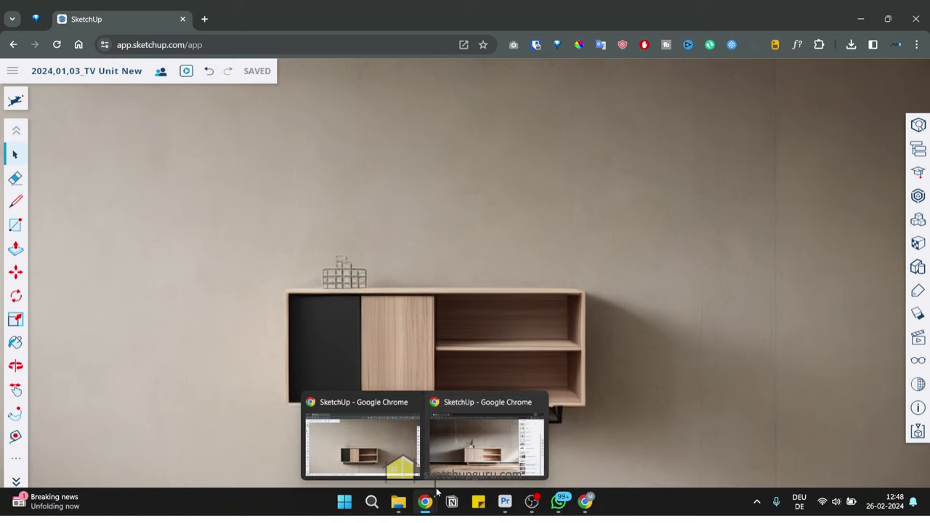
{"action": "left_click", "coordinate": [494, 439]}
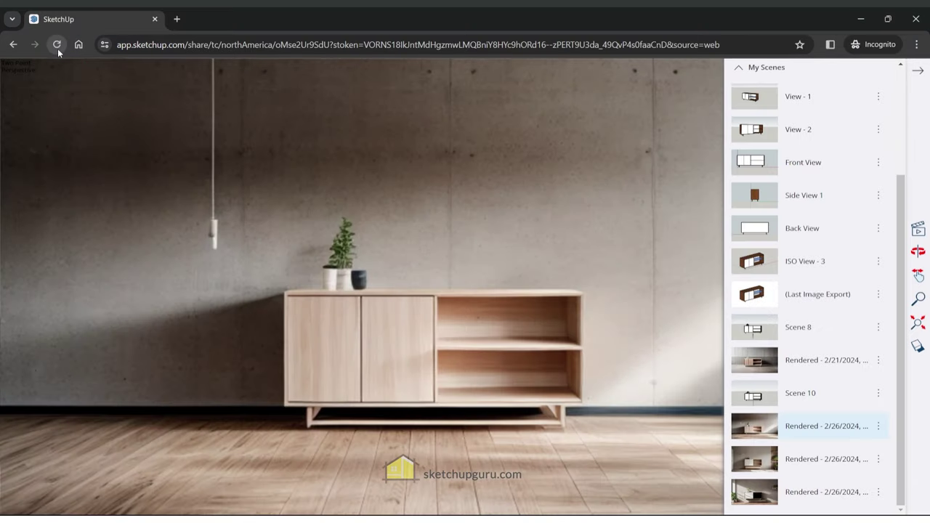
- Reload the viewer, expand My Scenes, preview two newly added Rendered scenes, and hide the list
{"action": "left_click", "coordinate": [57, 48]}
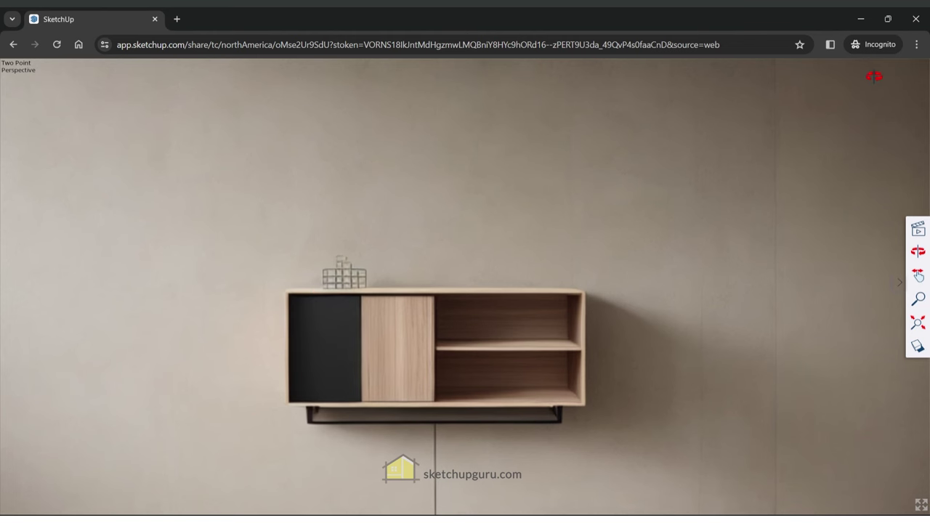
{"action": "left_click", "coordinate": [918, 229]}
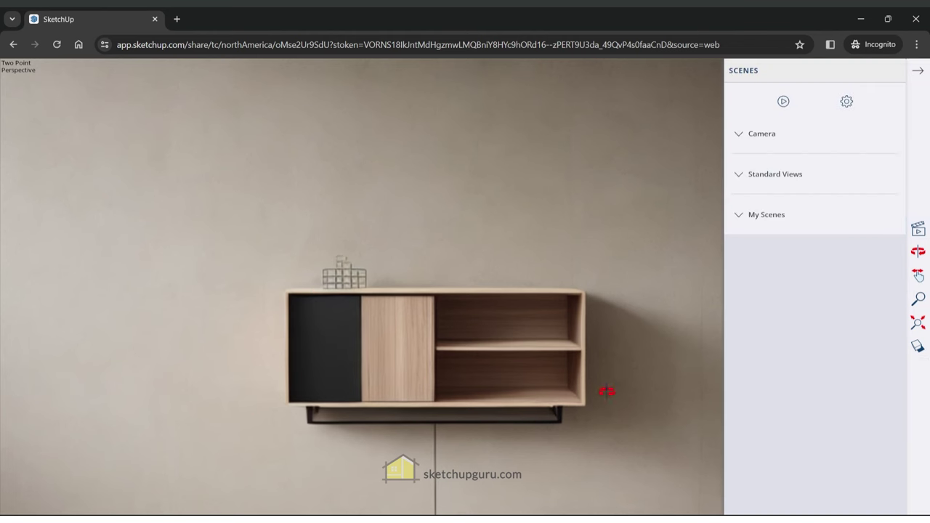
{"action": "left_click", "coordinate": [769, 214]}
{"action": "scroll", "coordinate": [826, 436], "scroll_direction": "down", "scroll_amount": 3}
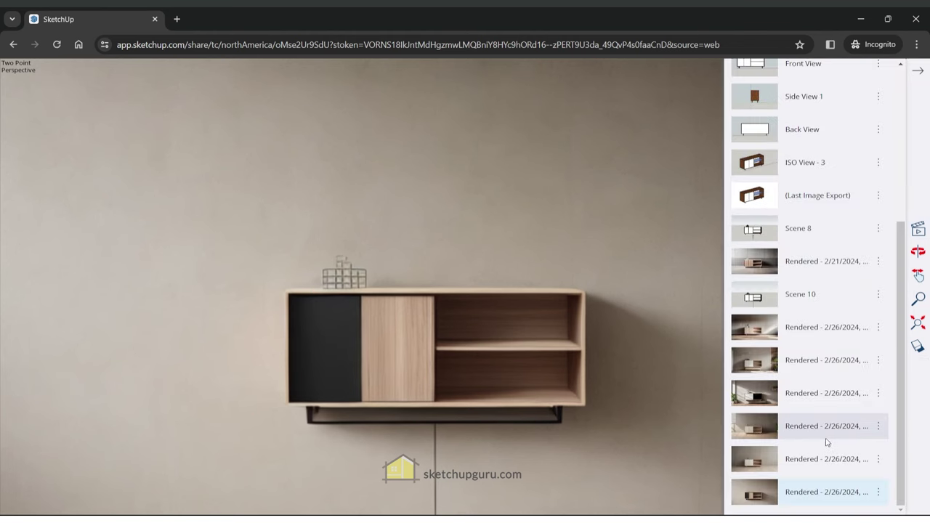
{"action": "left_click", "coordinate": [835, 462]}
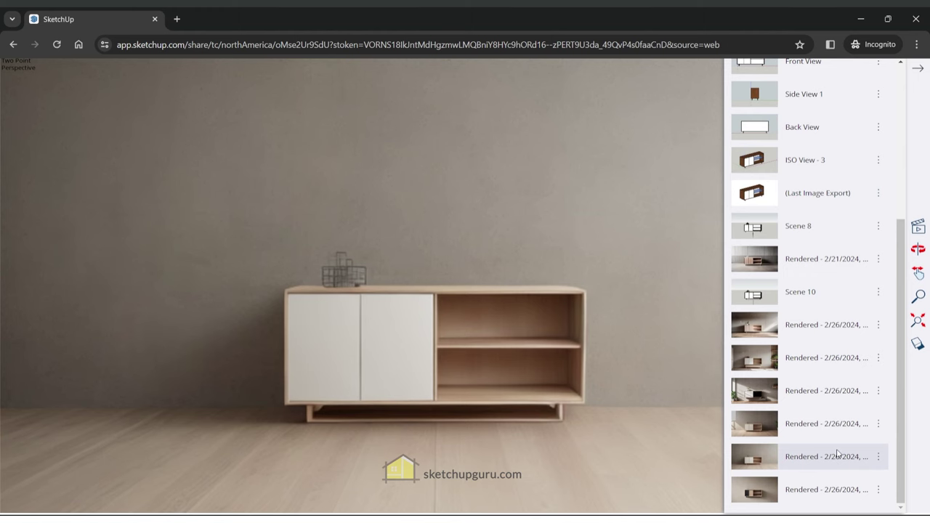
{"action": "left_click", "coordinate": [833, 431]}
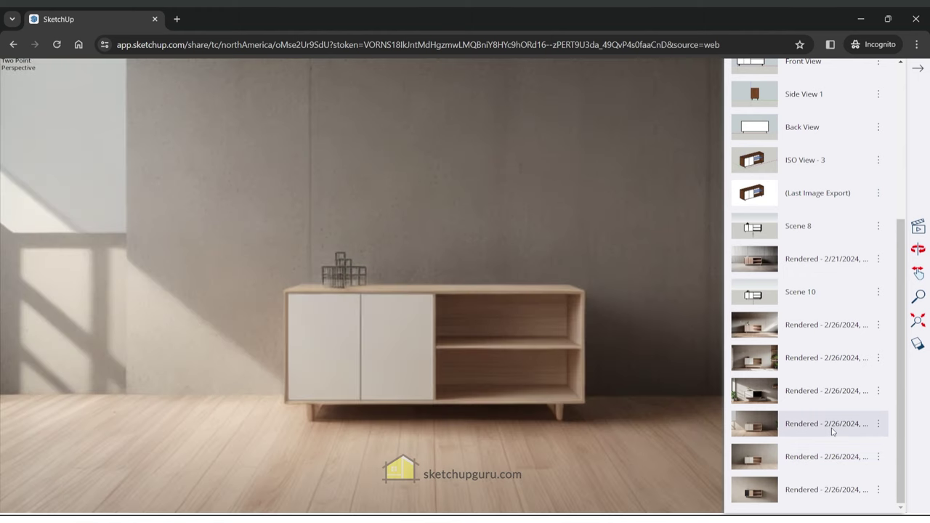
{"action": "scroll", "coordinate": [824, 422], "scroll_direction": "up", "scroll_amount": 5}
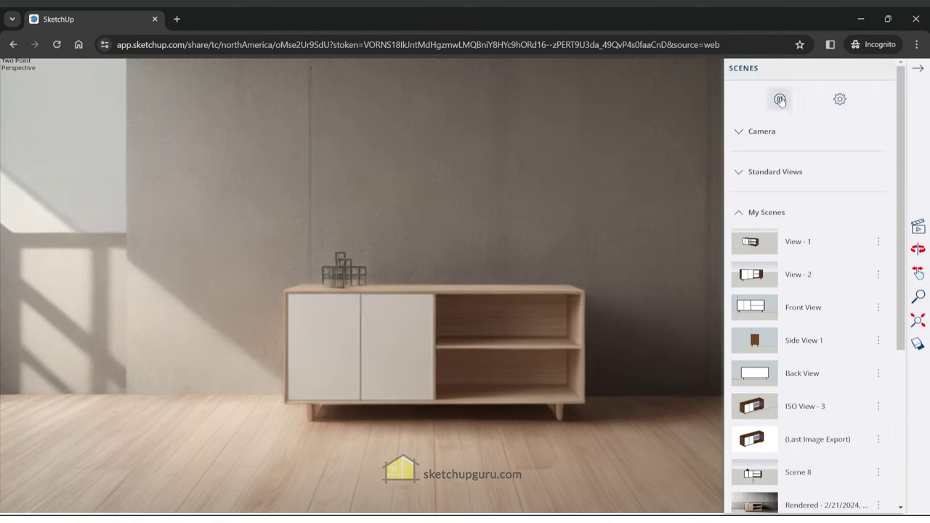
{"action": "left_click", "coordinate": [884, 71]}
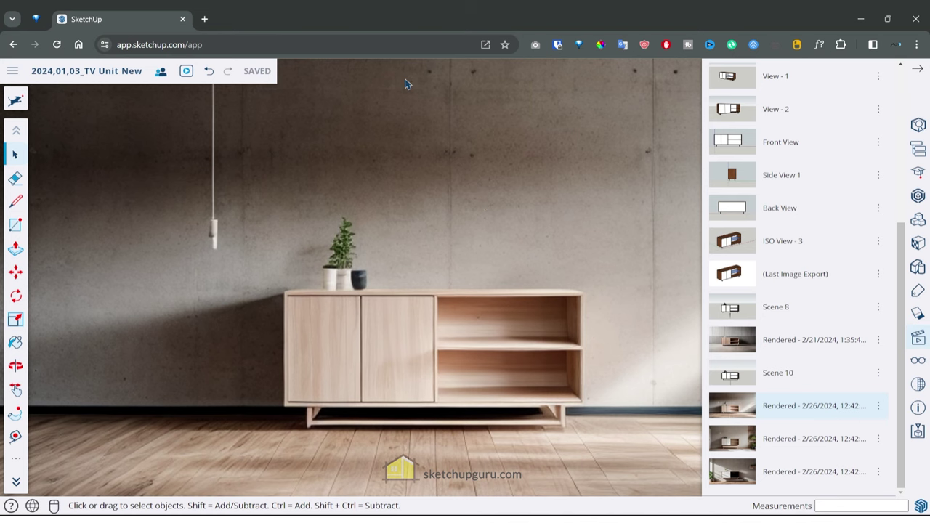
{"action": "scroll", "coordinate": [770, 209], "scroll_direction": "up", "scroll_amount": 5}
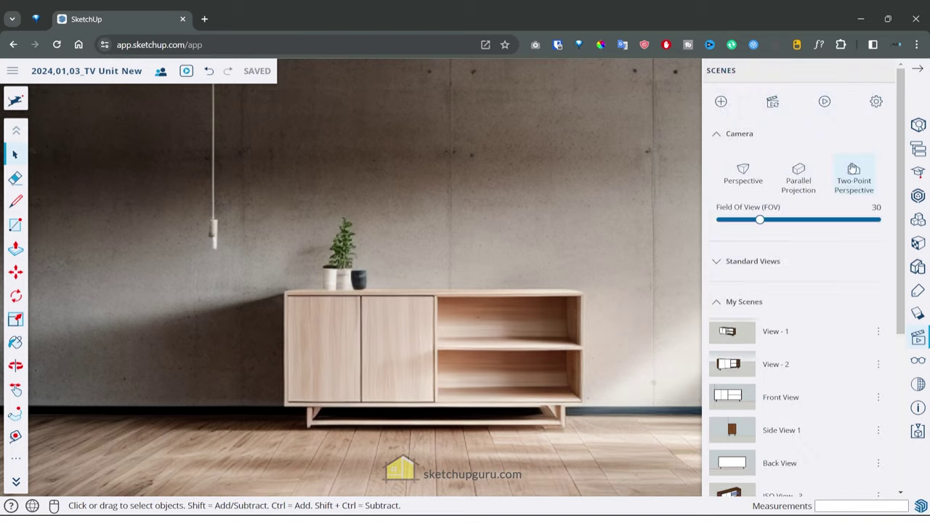
{"action": "left_click", "coordinate": [883, 71]}
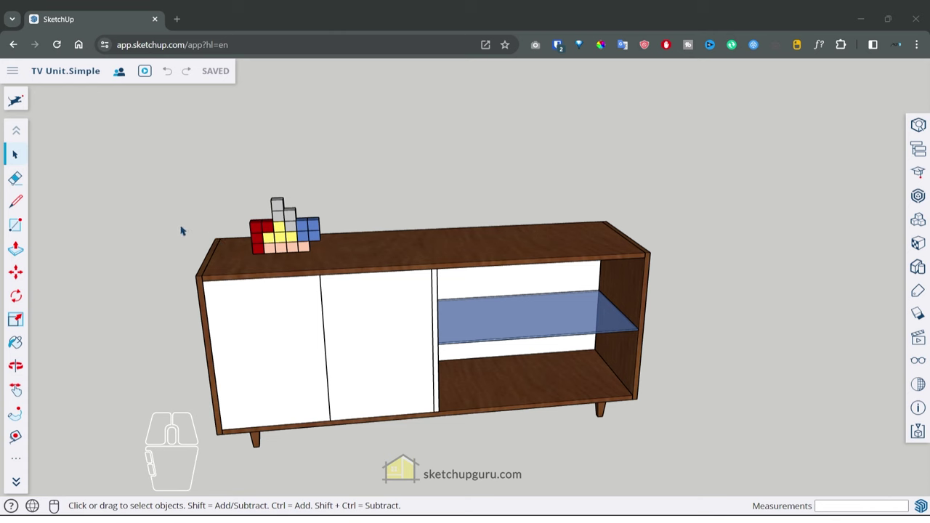
- Open Search SketchUp and orbit to a front-left view framing the TV unit
{"action": "middle_click_drag", "start_coordinate": [162, 185], "coordinate": [286, 214]}
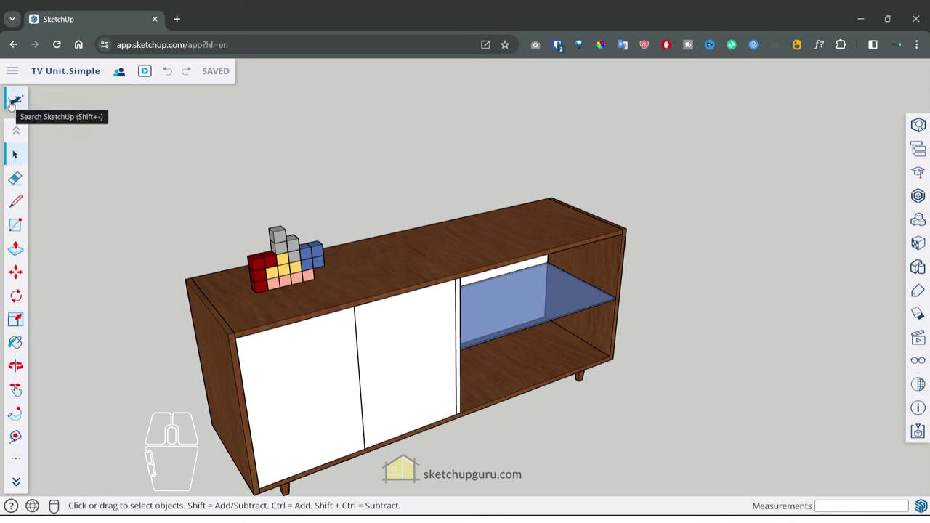
{"action": "key", "text": "shift+minus"}
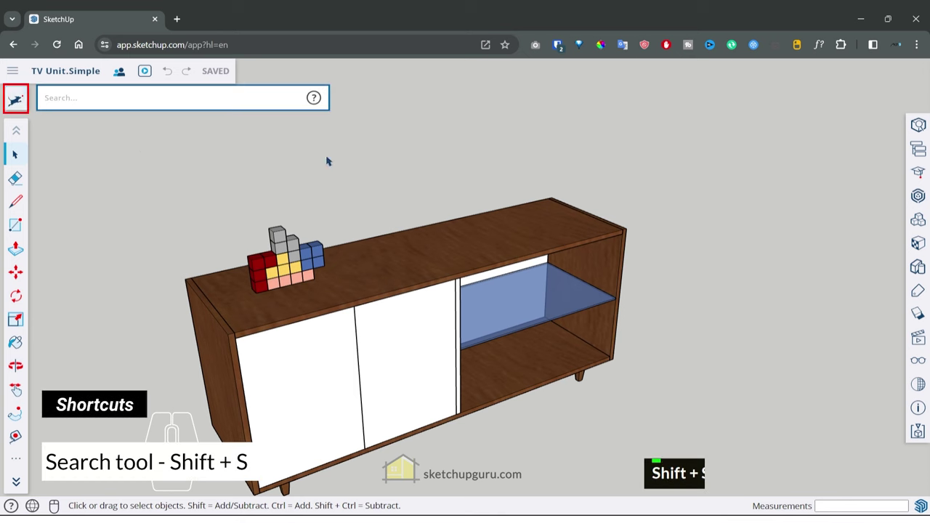
{"action": "scroll", "coordinate": [494, 206], "scroll_direction": "down", "scroll_amount": 3}
{"action": "scroll", "coordinate": [465, 212], "scroll_direction": "up", "scroll_amount": 3}
{"action": "middle_click_drag", "start_coordinate": [432, 208], "coordinate": [138, 252]}
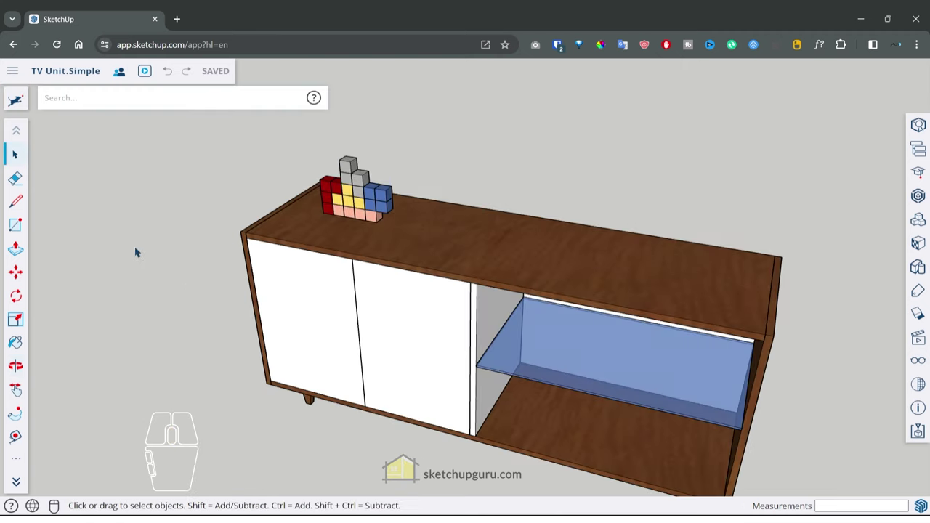
{"action": "scroll", "coordinate": [247, 214], "scroll_direction": "down", "scroll_amount": 2}
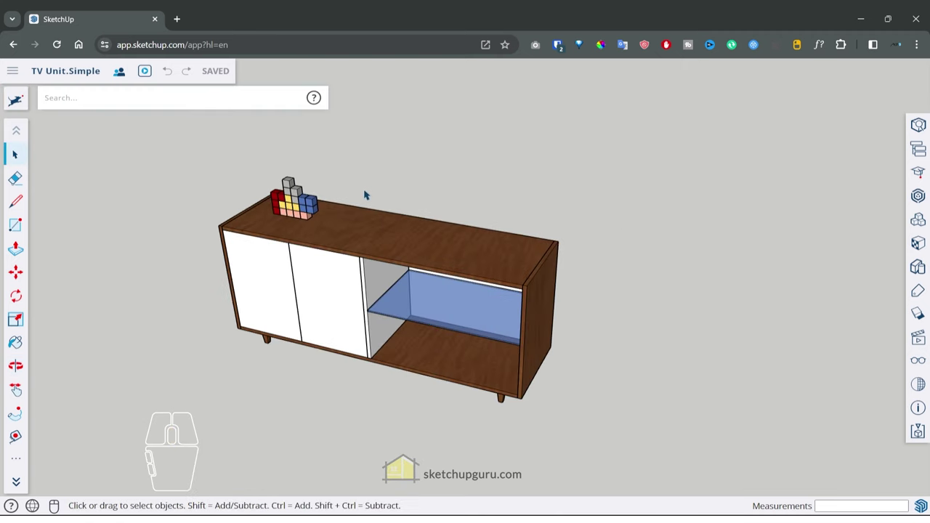
- Search 'hide' and assign F2 as the Hide command's shortcut
{"action": "left_click", "coordinate": [125, 102]}
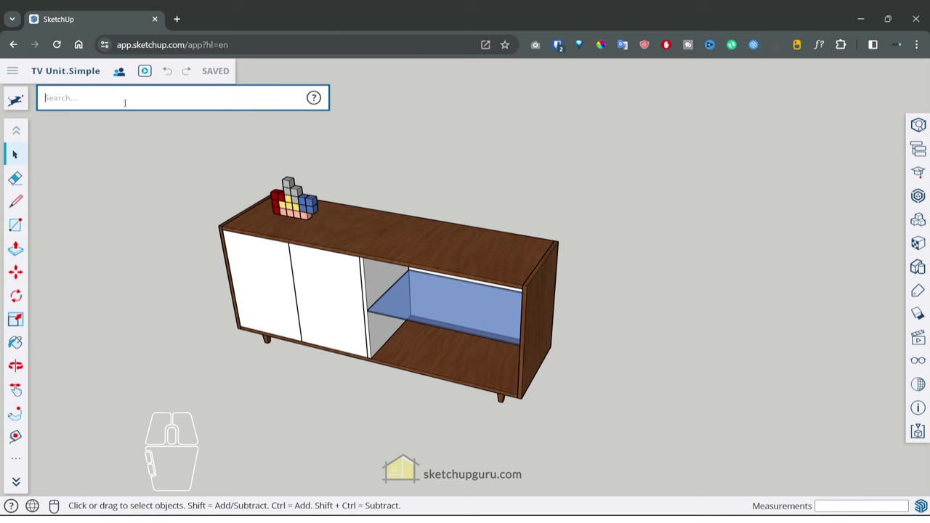
{"action": "type", "text": "hide"}
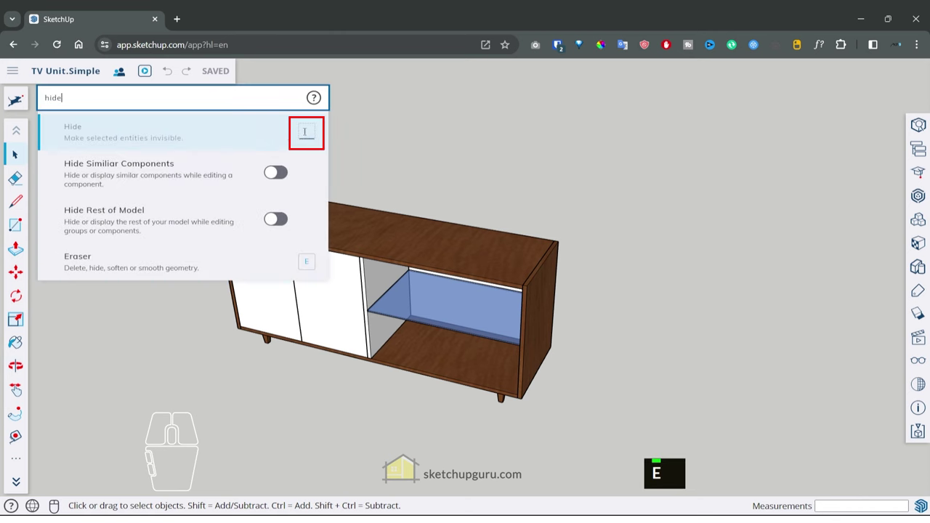
{"action": "left_click", "coordinate": [306, 136]}
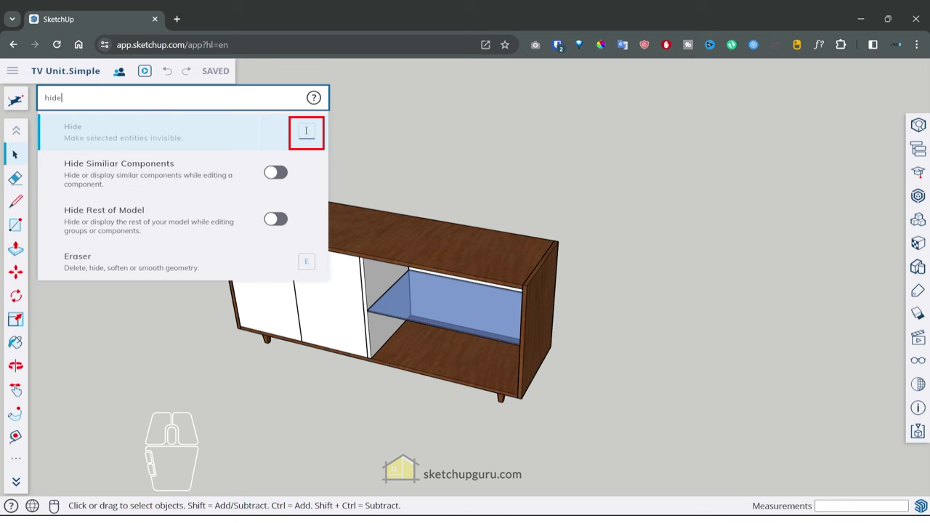
{"action": "left_click", "coordinate": [307, 131]}
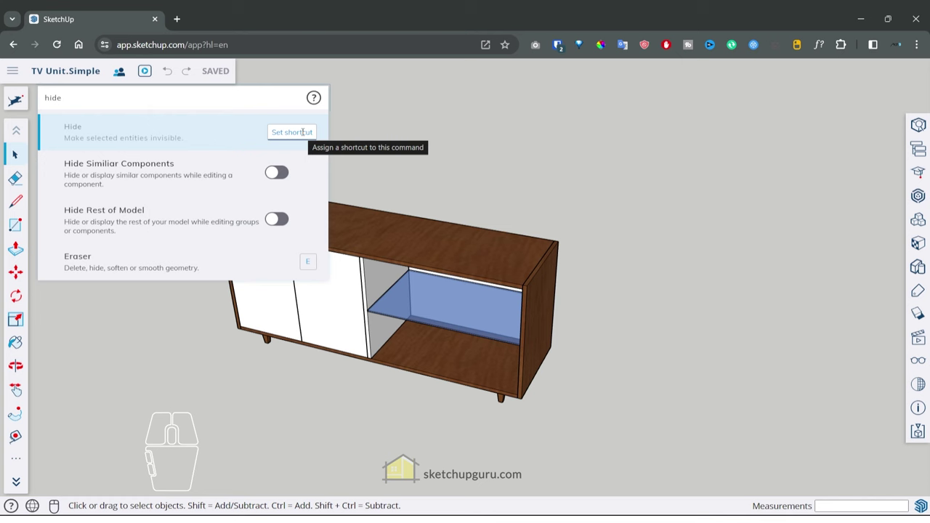
{"action": "key", "text": "F2"}
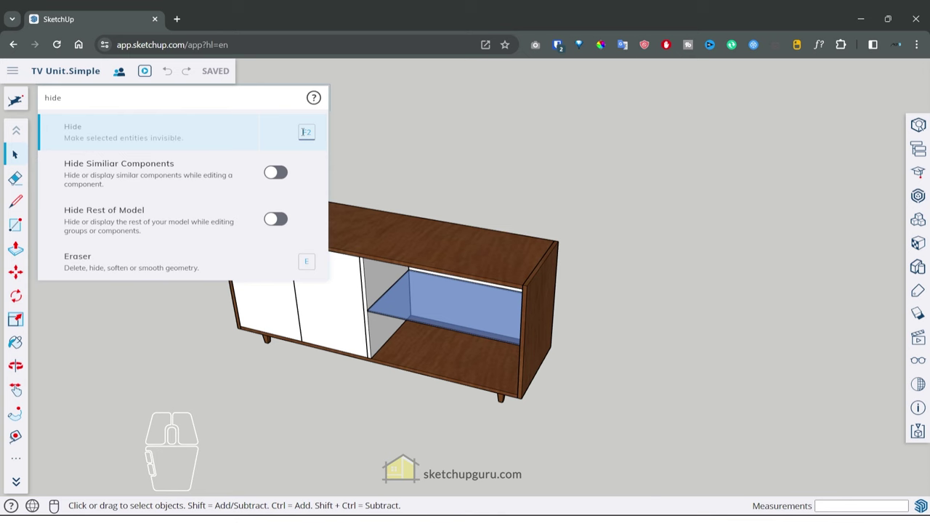
{"action": "key", "text": "alt"}
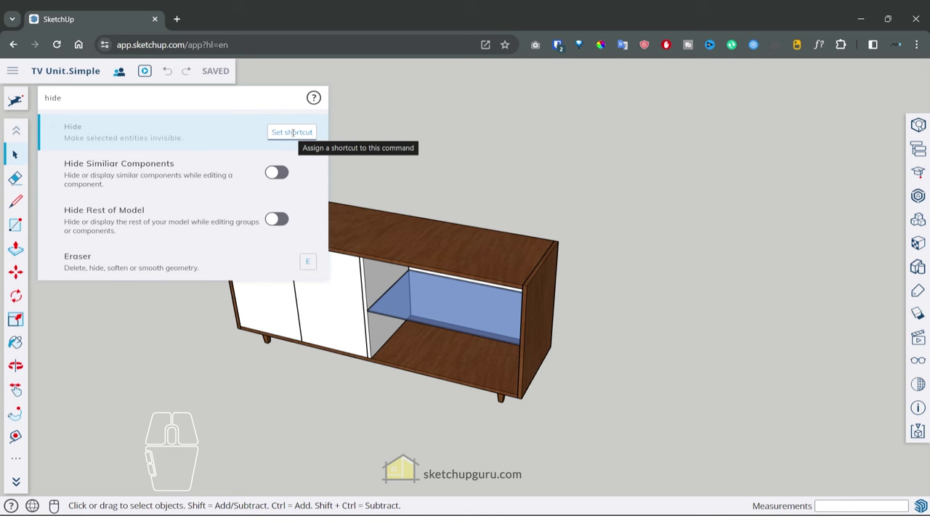
{"action": "left_click", "coordinate": [293, 132]}
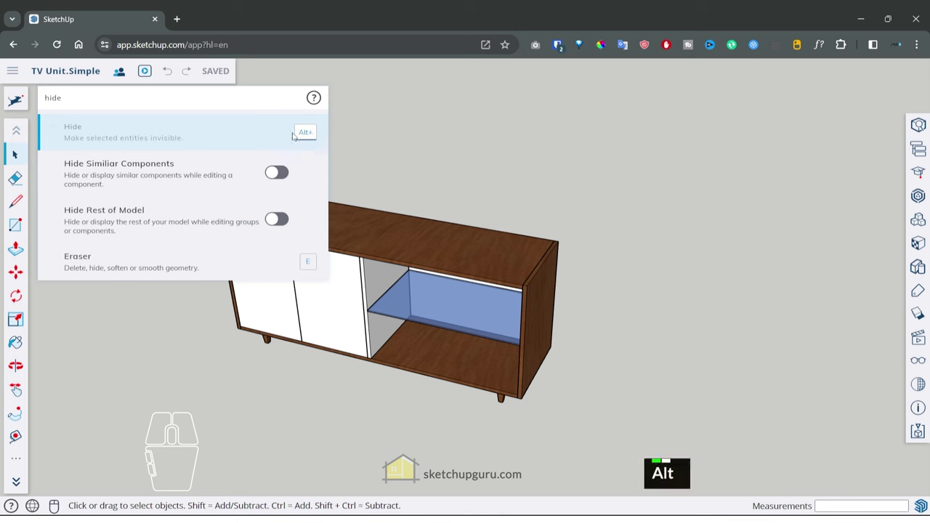
{"action": "key", "text": "alt+h"}
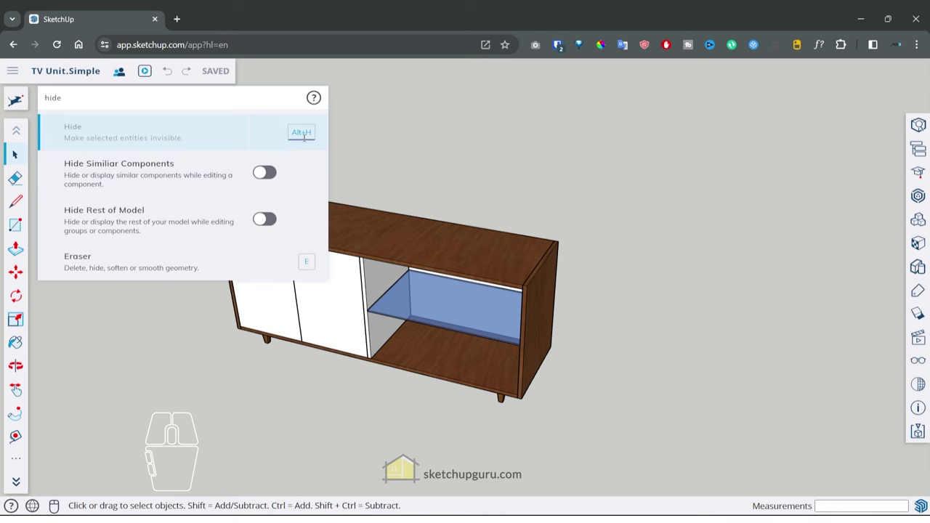
{"action": "left_click", "coordinate": [303, 134]}
{"action": "key", "text": "F2"}
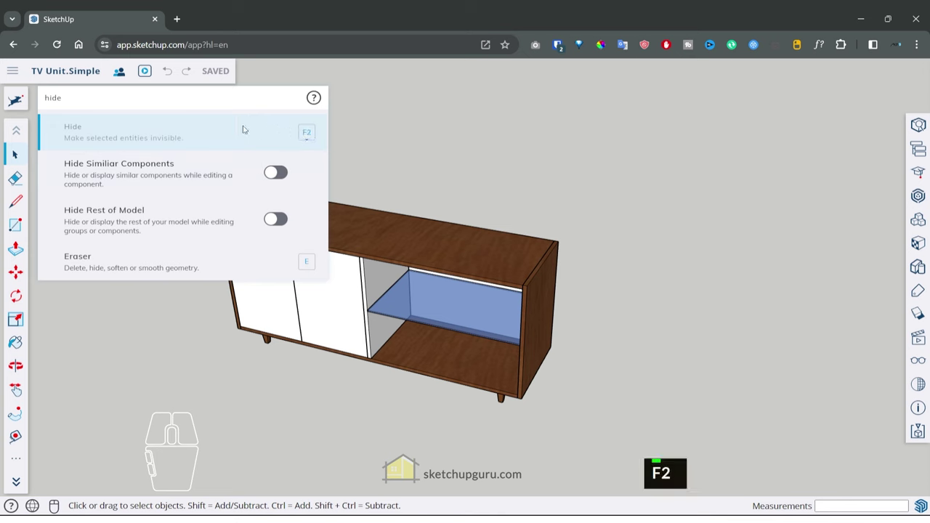
- Unhide all objects, then assign F4 to Unhide All and F3 to Unhide Last
{"action": "left_click", "coordinate": [199, 97]}
{"action": "type", "text": "unhide"}
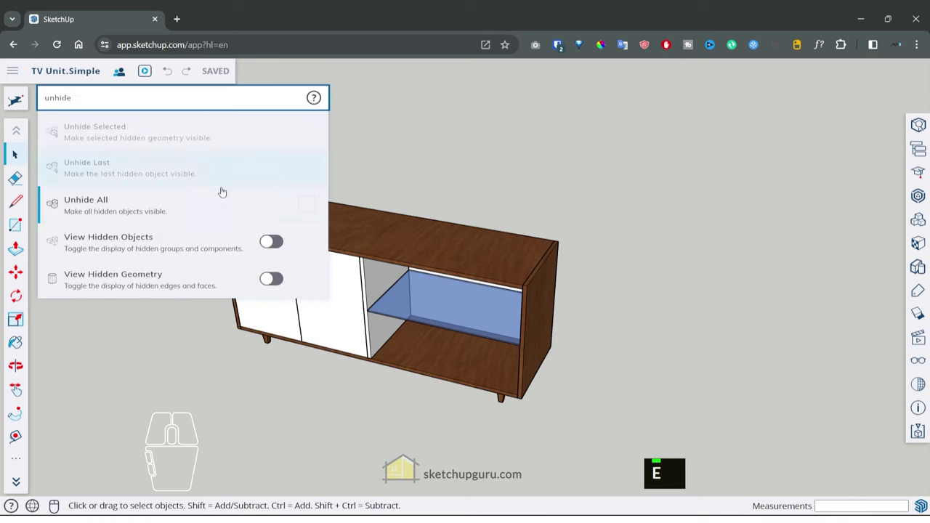
{"action": "left_click", "coordinate": [197, 204]}
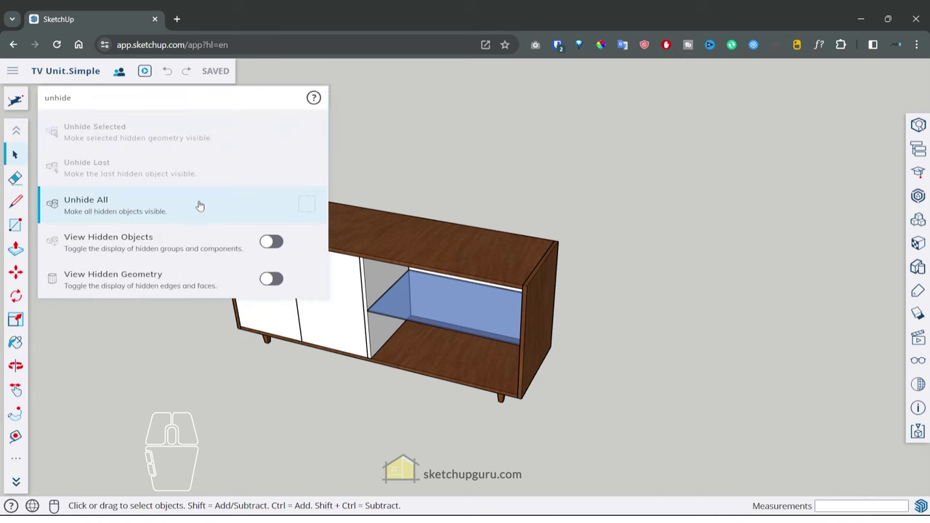
{"action": "left_click", "coordinate": [15, 100]}
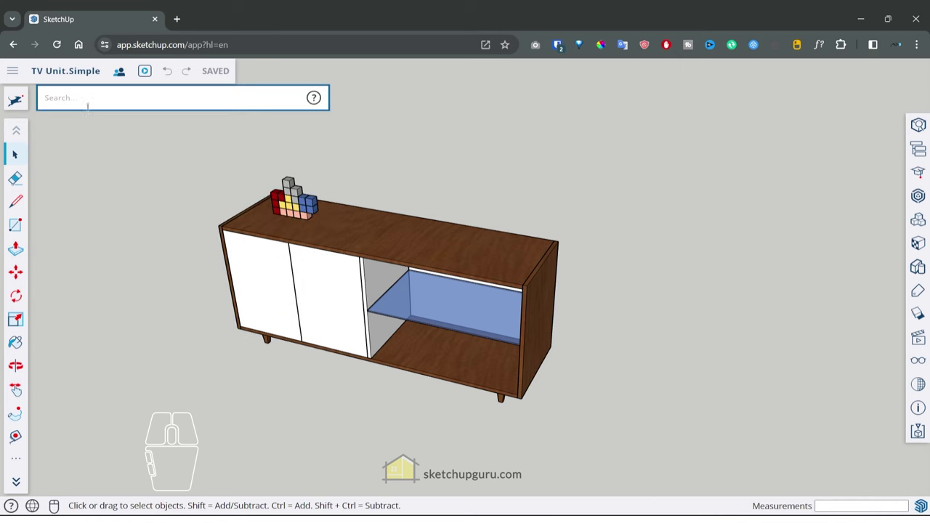
{"action": "type", "text": "unhide"}
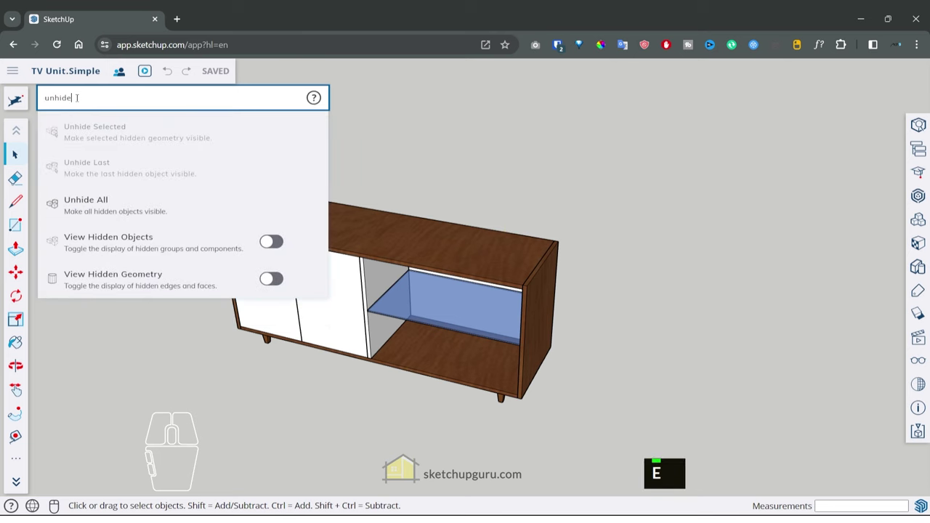
{"action": "left_click", "coordinate": [304, 205]}
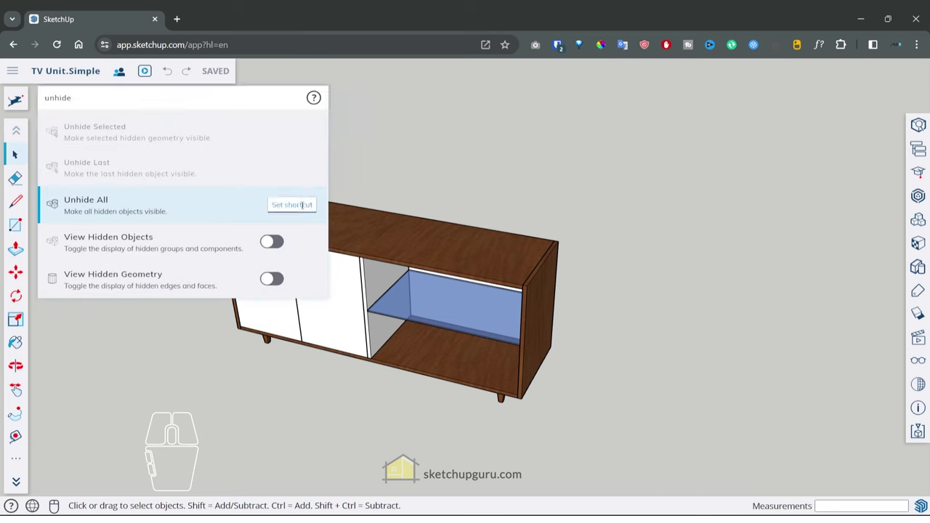
{"action": "key", "text": "F4"}
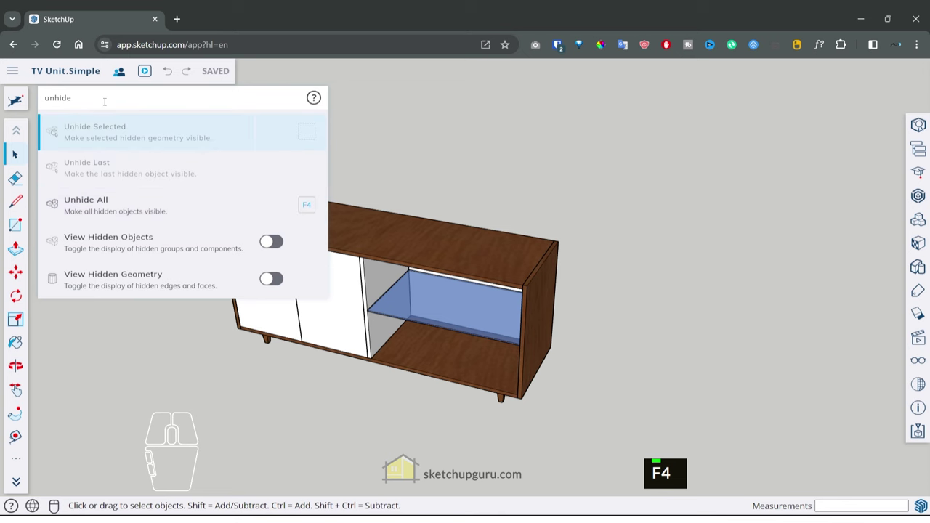
{"action": "left_click", "coordinate": [298, 173]}
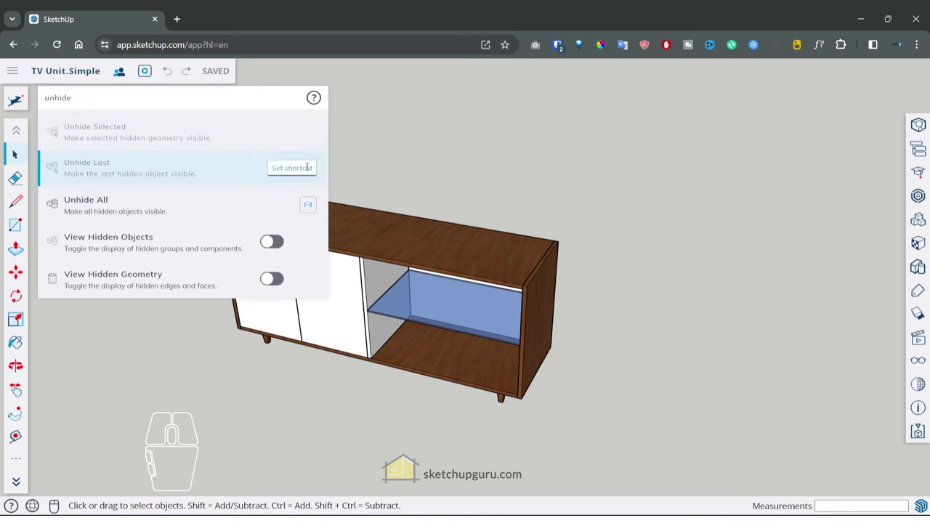
{"action": "key", "text": "F3"}
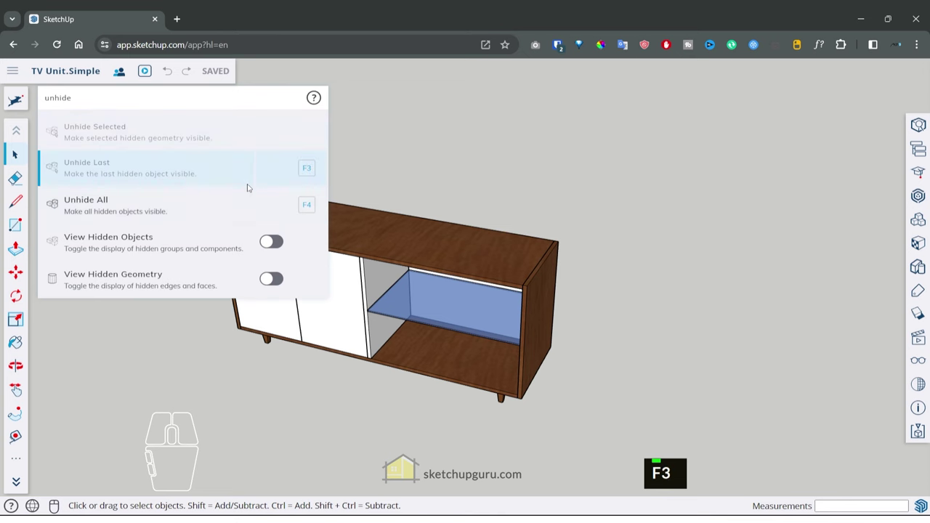
- Search 'hide rest' and give Hide Rest of Model the shortcut J
{"action": "left_click", "coordinate": [95, 93]}
{"action": "double_click", "coordinate": [94, 94]}
{"action": "type", "text": "hide rest"}
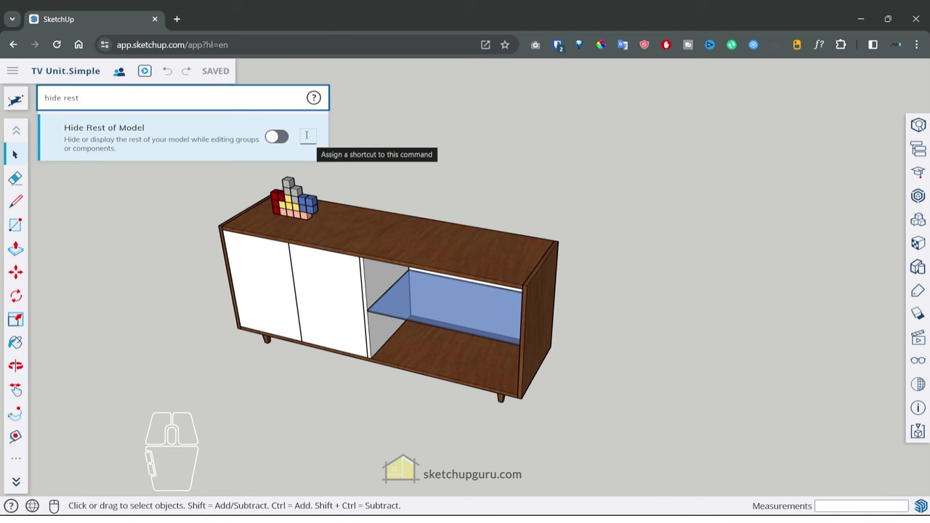
{"action": "left_click", "coordinate": [306, 135]}
{"action": "key", "text": "j"}
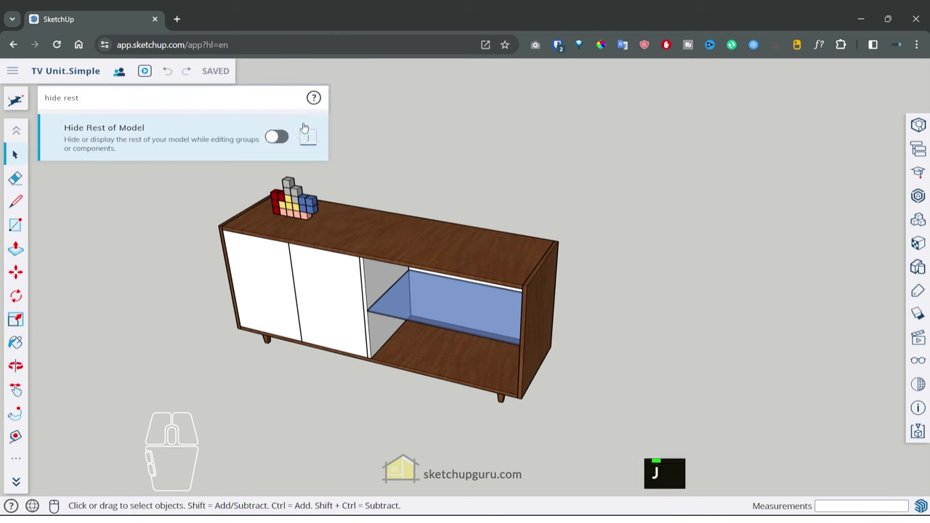
- Search 'x' and assign Y as the X-ray shortcut
{"action": "triple_click", "coordinate": [190, 103]}
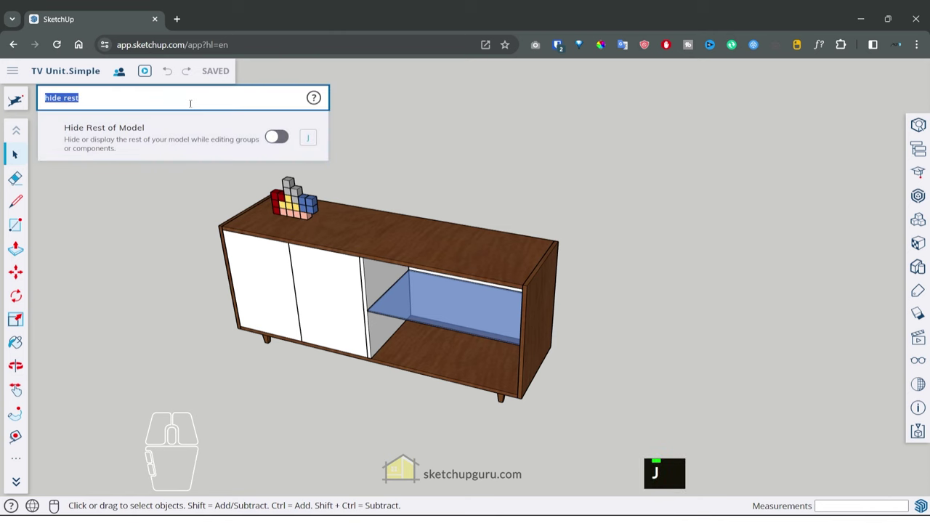
{"action": "type", "text": "x"}
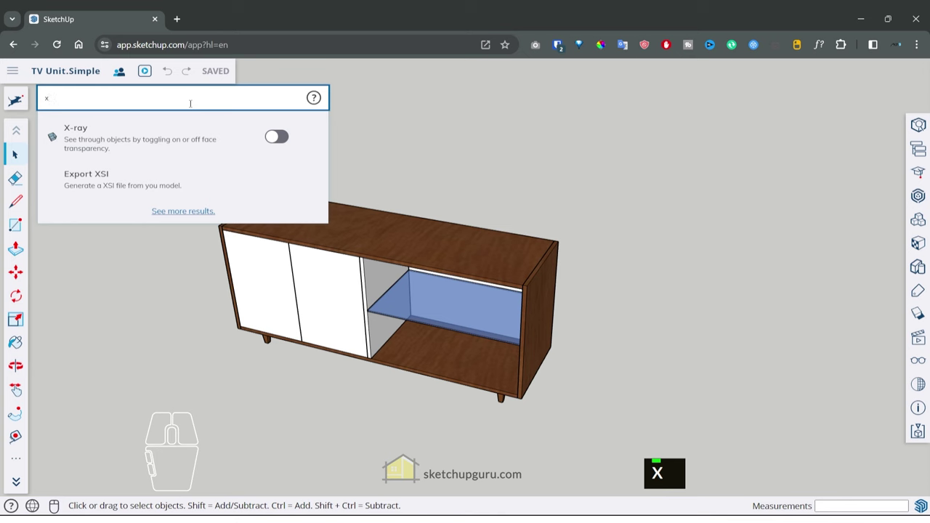
{"action": "left_click", "coordinate": [308, 137]}
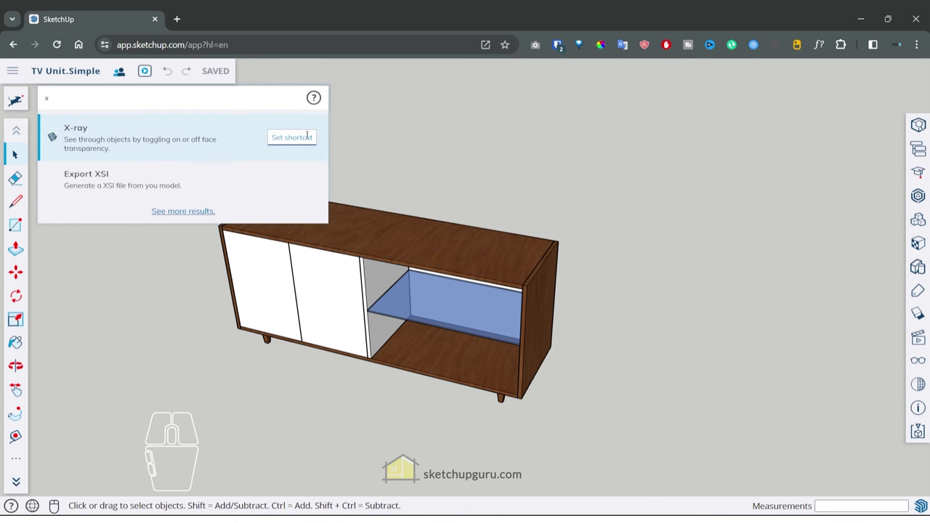
{"action": "key", "text": "y"}
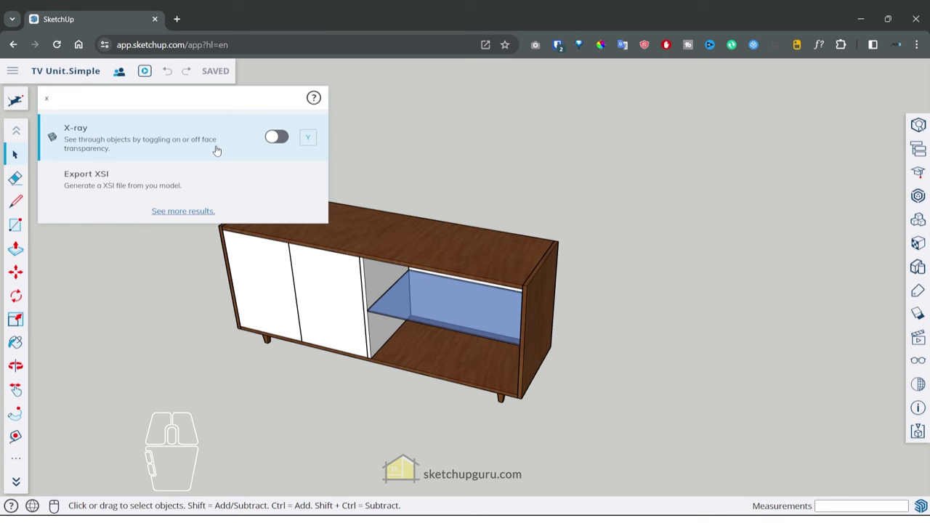
- Clear and close the Search panel, then open the cabinet component for editing
{"action": "key", "text": "BackSpace"}
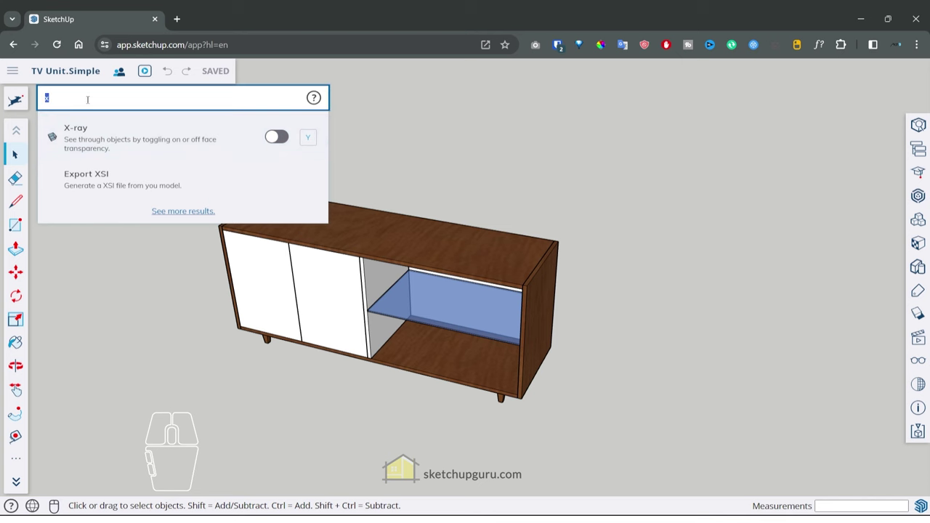
{"action": "left_click", "coordinate": [431, 143]}
{"action": "middle_click_drag", "start_coordinate": [409, 243], "coordinate": [410, 275]}
{"action": "left_click", "coordinate": [403, 248]}
{"action": "double_click", "coordinate": [404, 248]}
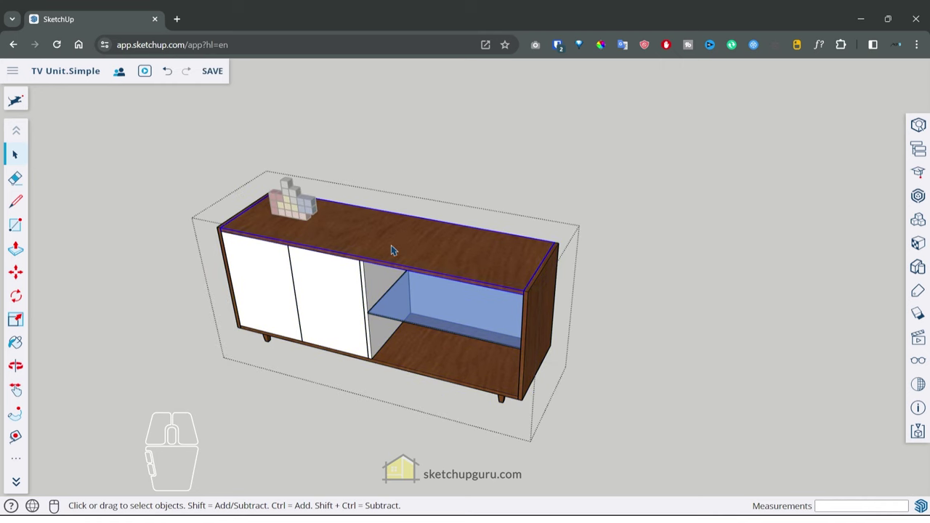
- Edit the top board and toggle Hide Rest of Model on and off with the J shortcut
{"action": "scroll", "coordinate": [393, 242], "scroll_direction": "up", "scroll_amount": 5}
{"action": "double_click", "coordinate": [393, 244]}
{"action": "scroll", "coordinate": [395, 240], "scroll_direction": "down", "scroll_amount": 7}
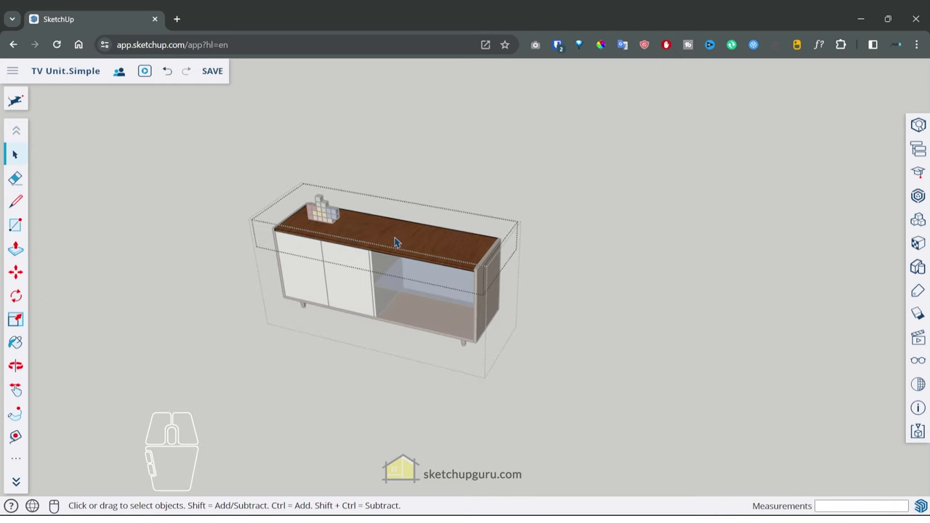
{"action": "key", "text": "j"}
{"action": "key", "text": "j"}
{"action": "key", "text": "j"}
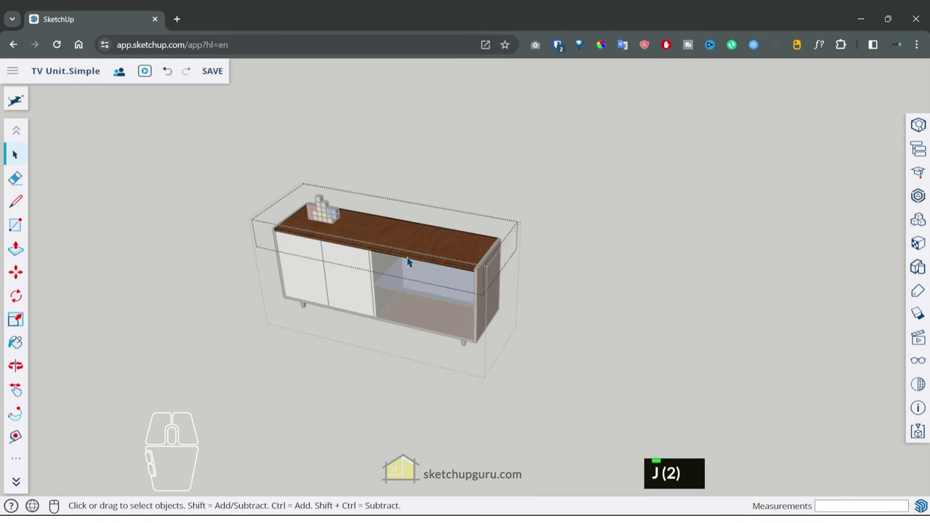
{"action": "key", "text": "j"}
{"action": "key", "text": "j"}
{"action": "key", "text": "j"}
{"action": "key", "text": "j"}
{"action": "middle_click_drag", "start_coordinate": [367, 252], "coordinate": [525, 219]}
{"action": "key", "text": "j"}
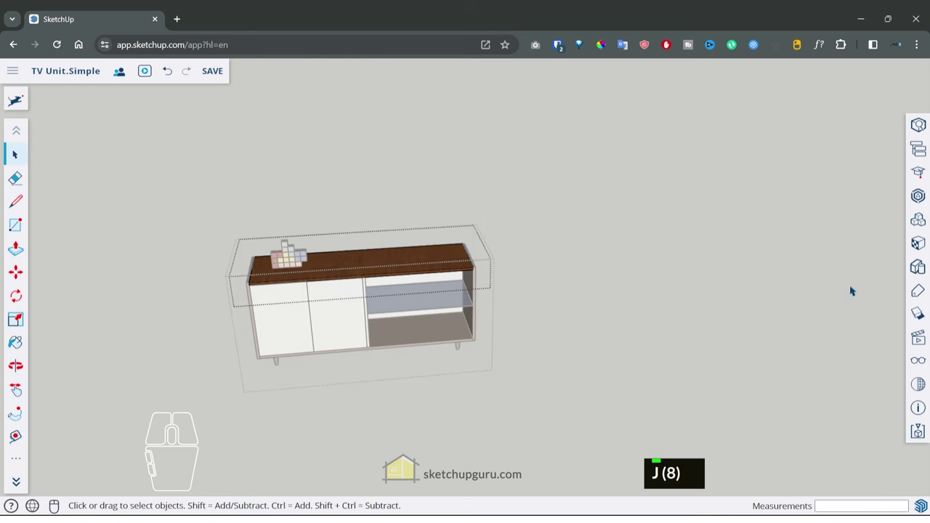
- Bring up the Display settings panel beside the cabinet
{"action": "left_click", "coordinate": [919, 338]}
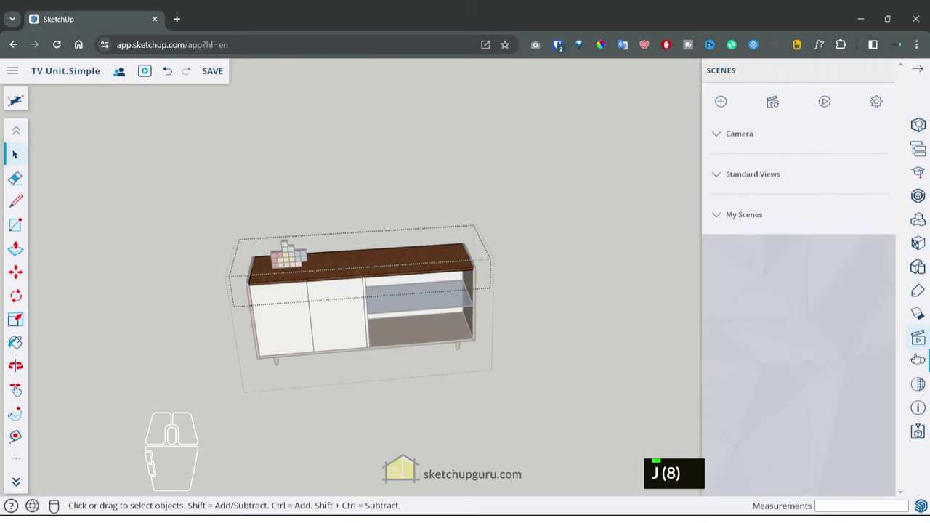
{"action": "left_click", "coordinate": [918, 360]}
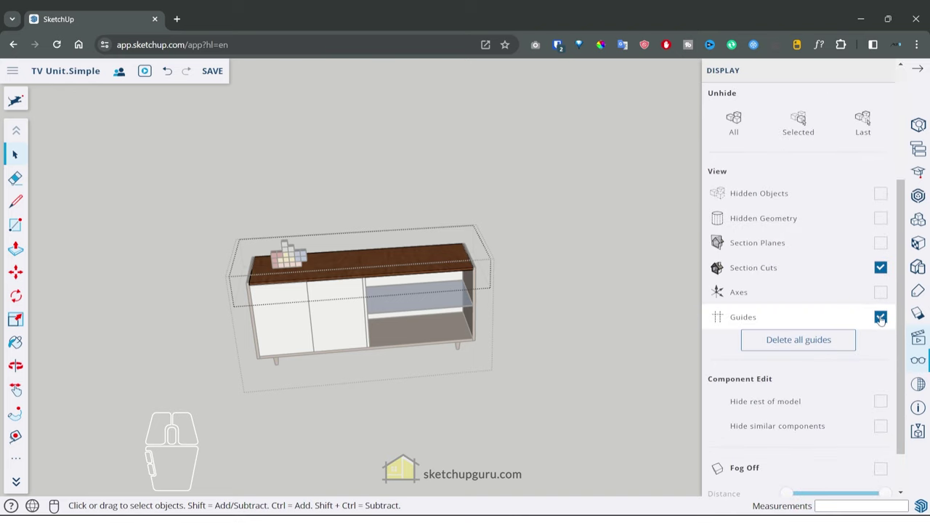
{"action": "scroll", "coordinate": [869, 341], "scroll_direction": "down", "scroll_amount": 1}
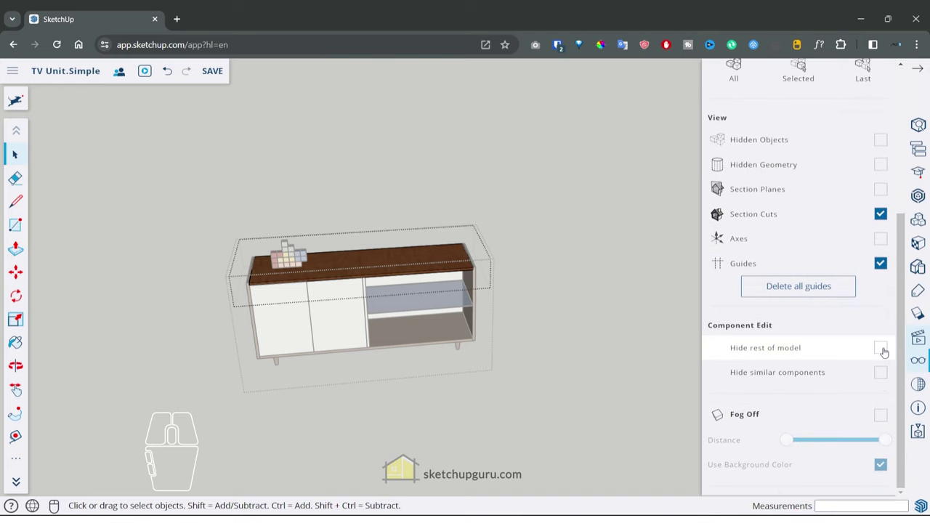
{"action": "middle_click_drag", "start_coordinate": [526, 340], "coordinate": [381, 262]}
{"action": "scroll", "coordinate": [385, 291], "scroll_direction": "up", "scroll_amount": 3}
- Toggle X-ray on and off with the Y shortcut, then select the cabinet's top board
{"action": "key", "text": "y"}
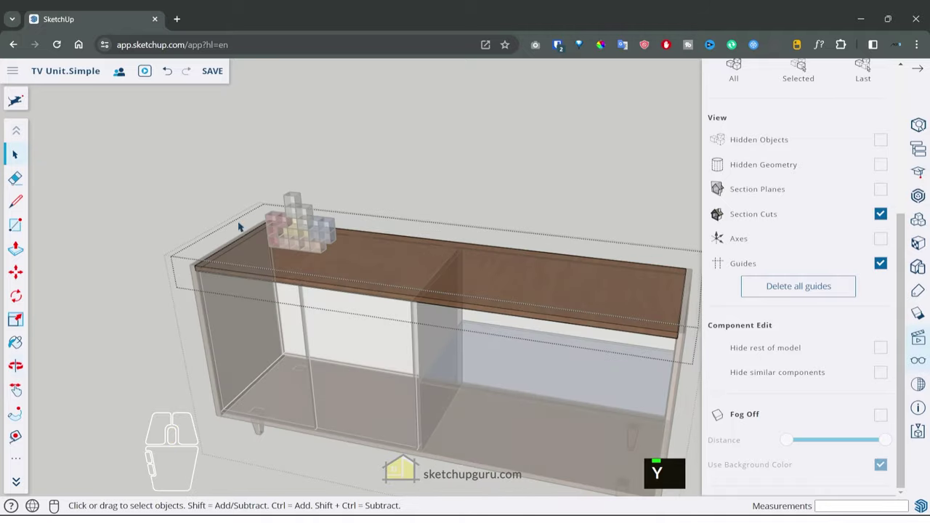
{"action": "scroll", "coordinate": [381, 261], "scroll_direction": "down", "scroll_amount": 3}
{"action": "key", "text": "y"}
{"action": "key", "text": "y"}
{"action": "key", "text": "y"}
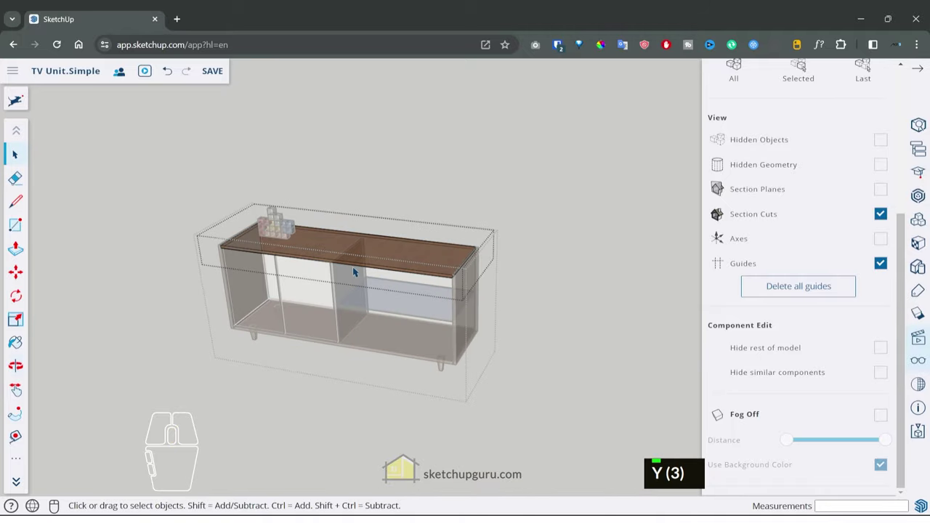
{"action": "scroll", "coordinate": [351, 272], "scroll_direction": "up", "scroll_amount": 3}
{"action": "middle_click_drag", "start_coordinate": [343, 268], "coordinate": [448, 297]}
{"action": "scroll", "coordinate": [496, 297], "scroll_direction": "down", "scroll_amount": 3}
{"action": "scroll", "coordinate": [496, 296], "scroll_direction": "up", "scroll_amount": 3}
{"action": "scroll", "coordinate": [456, 296], "scroll_direction": "down", "scroll_amount": 3}
{"action": "key", "text": "y"}
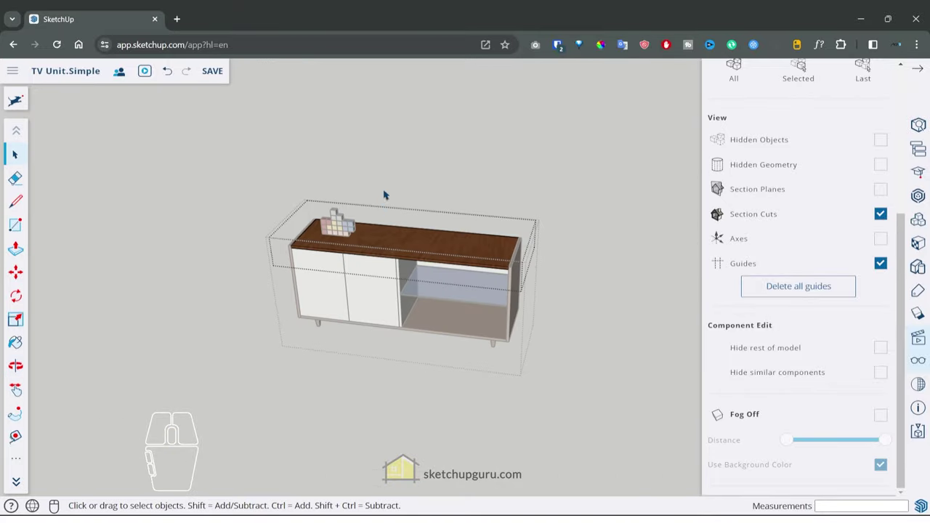
{"action": "key", "text": "Escape"}
{"action": "left_click", "coordinate": [407, 246]}
{"action": "scroll", "coordinate": [412, 251], "scroll_direction": "up", "scroll_amount": 3}
- Hide the cabinet's top board and back panel with the F2 shortcut
{"action": "scroll", "coordinate": [342, 248], "scroll_direction": "down", "scroll_amount": 3}
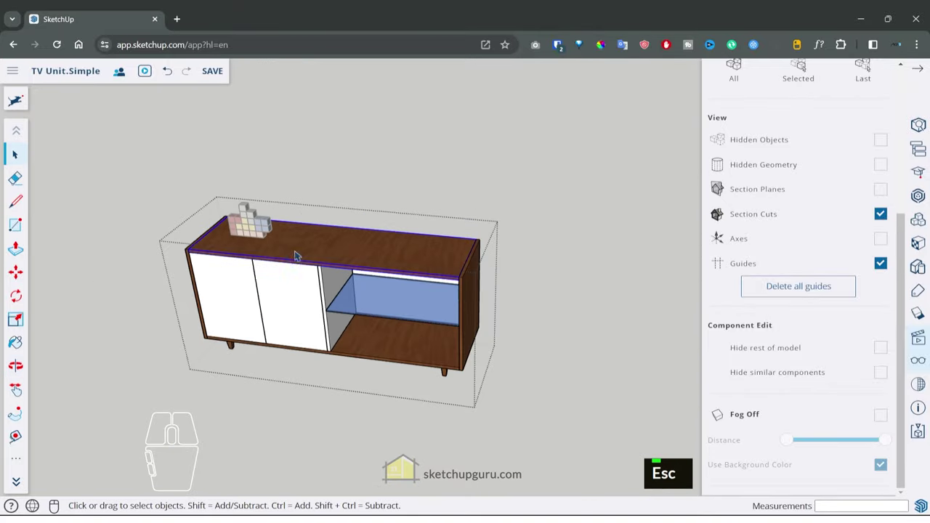
{"action": "left_click", "coordinate": [336, 258]}
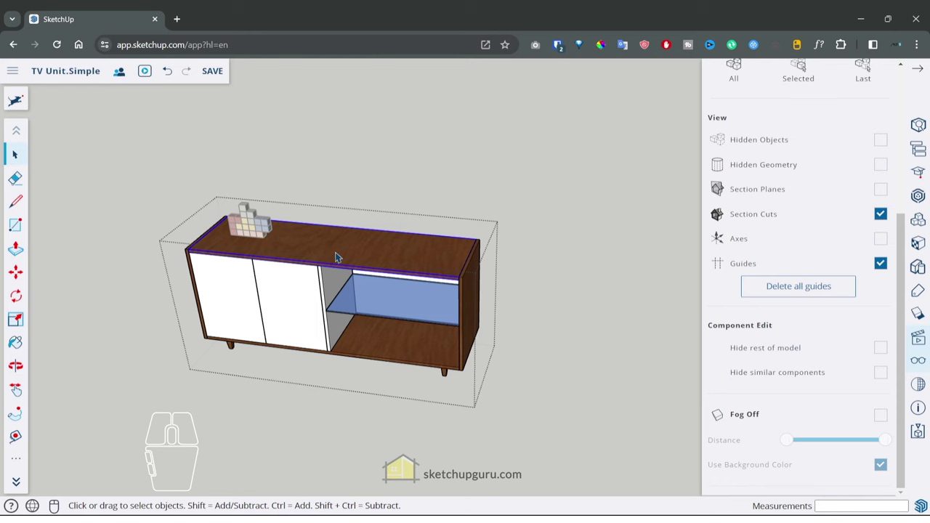
{"action": "key", "text": "F2"}
{"action": "middle_click_drag", "start_coordinate": [416, 274], "coordinate": [441, 293]}
{"action": "left_click", "coordinate": [454, 270]}
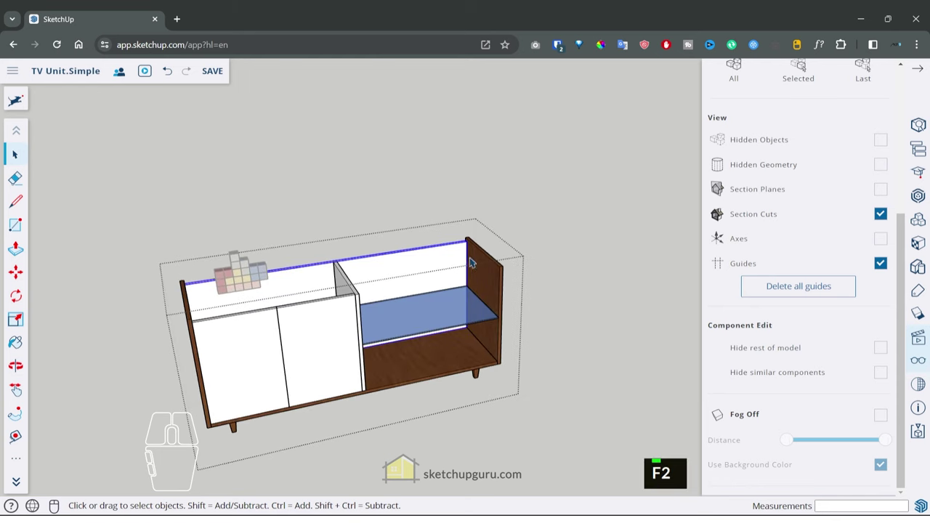
{"action": "key", "text": "F2"}
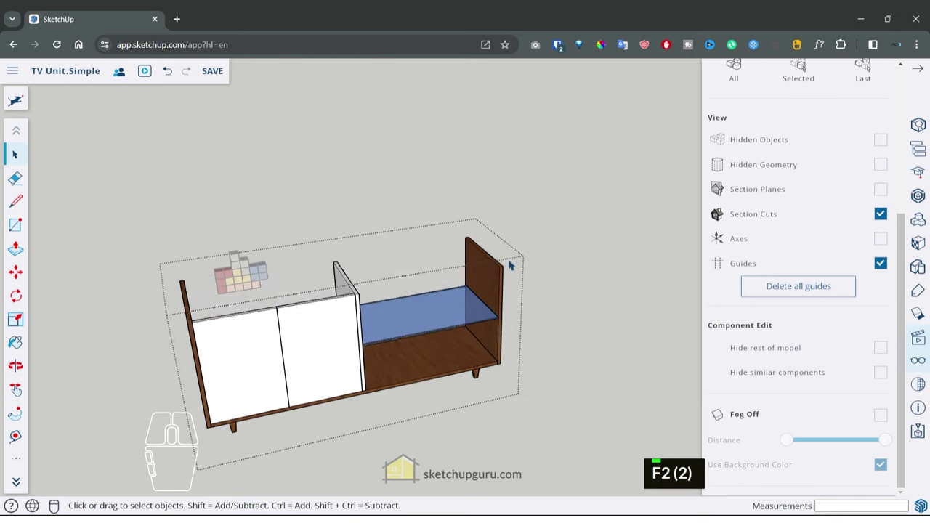
- Unhide the hidden panels with F4 from inside the cabinet component
{"action": "middle_click_drag", "start_coordinate": [510, 266], "coordinate": [383, 175]}
{"action": "left_click", "coordinate": [383, 175]}
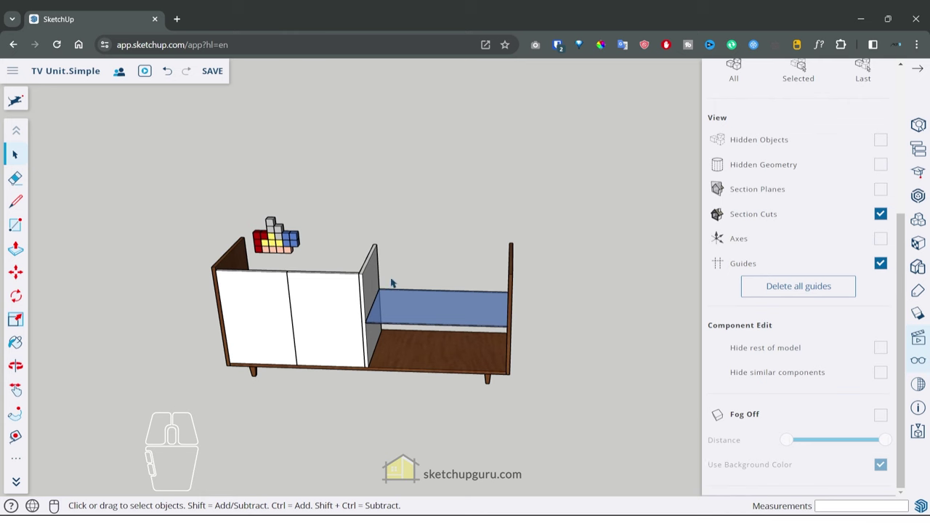
{"action": "key", "text": "F4"}
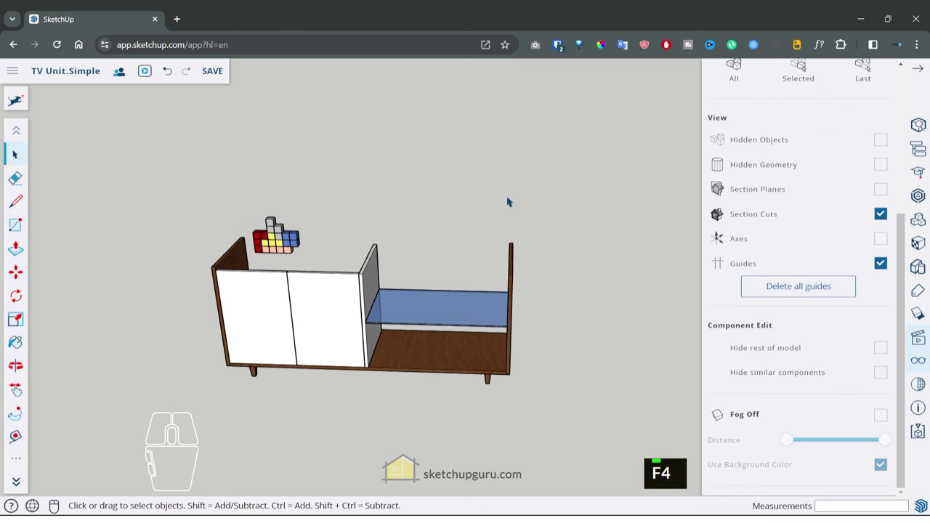
{"action": "key", "text": "F4"}
{"action": "middle_click_drag", "start_coordinate": [430, 292], "coordinate": [407, 339]}
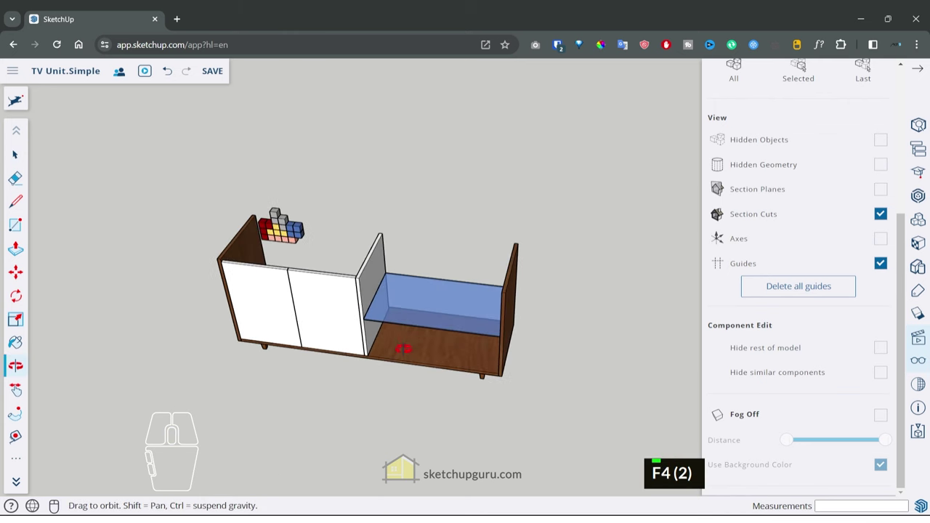
{"action": "double_click", "coordinate": [352, 290]}
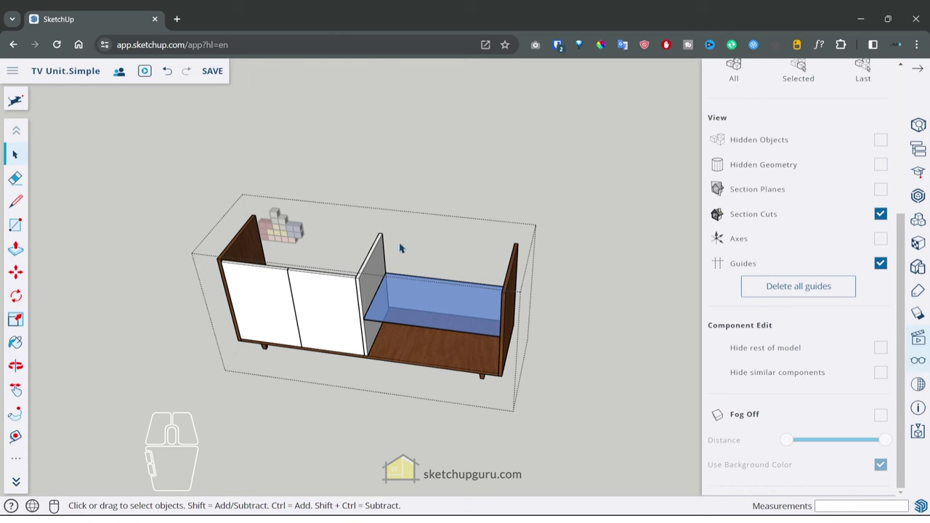
{"action": "key", "text": "F4"}
- Exit component editing, close the browser's find bar, and view the restored cabinet
{"action": "key", "text": "F3"}
{"action": "left_click", "coordinate": [416, 192]}
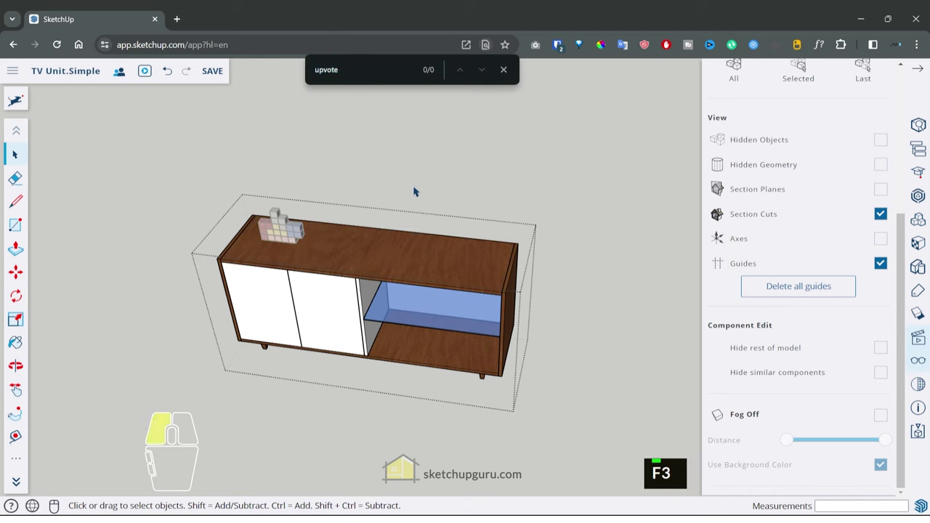
{"action": "left_click", "coordinate": [504, 70]}
{"action": "middle_click_drag", "start_coordinate": [498, 216], "coordinate": [457, 349]}
{"action": "key", "text": "Escape"}
{"action": "key", "text": "Escape"}
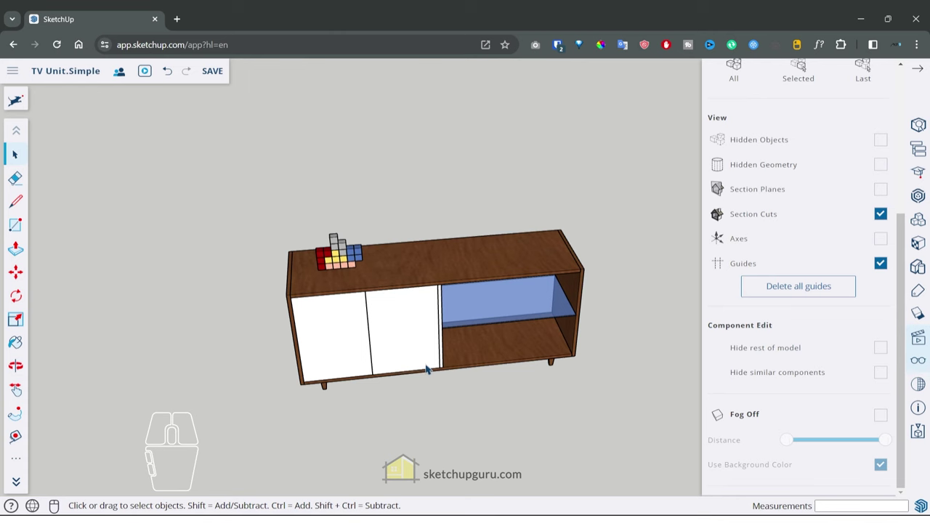
{"action": "middle_click_drag", "start_coordinate": [424, 370], "coordinate": [403, 396]}
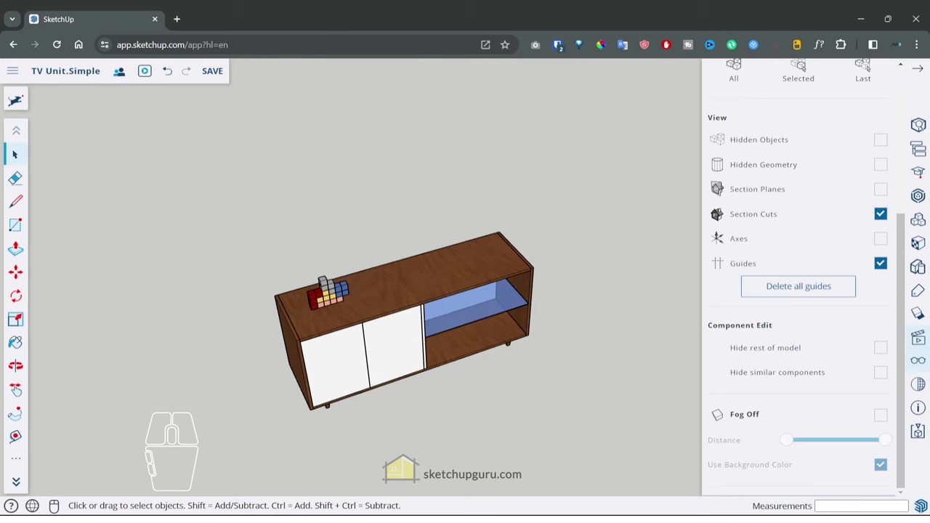